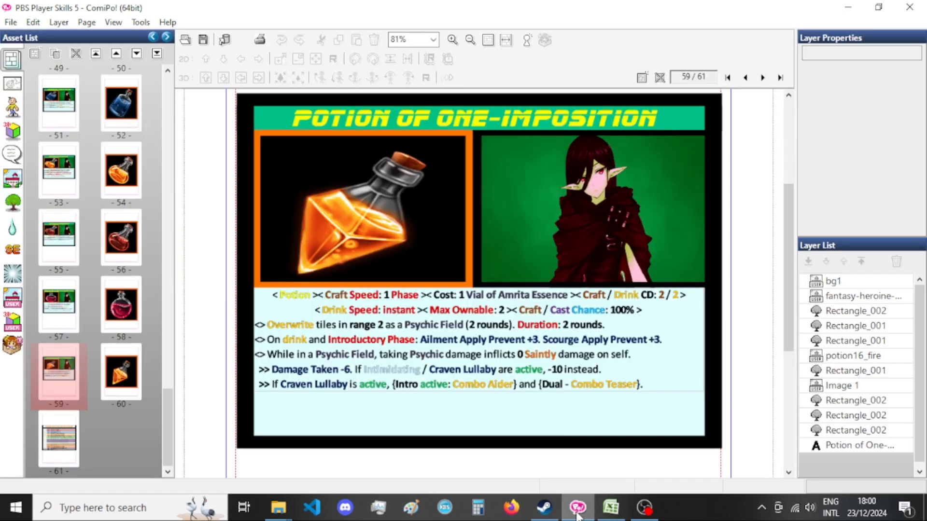
Check the stream and audio status in OBS Studio, then return to the card project.
{"action": "left_click", "coordinate": [644, 507]}
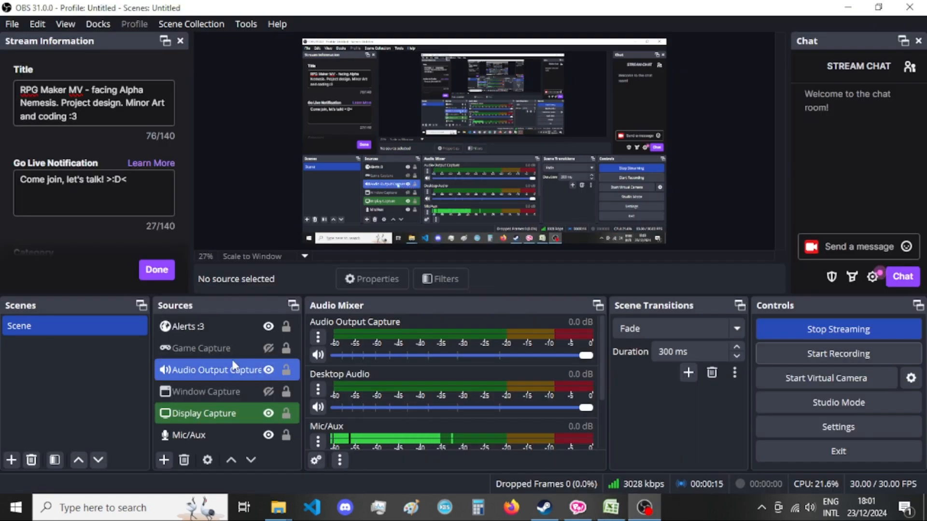
{"action": "left_click", "coordinate": [644, 507]}
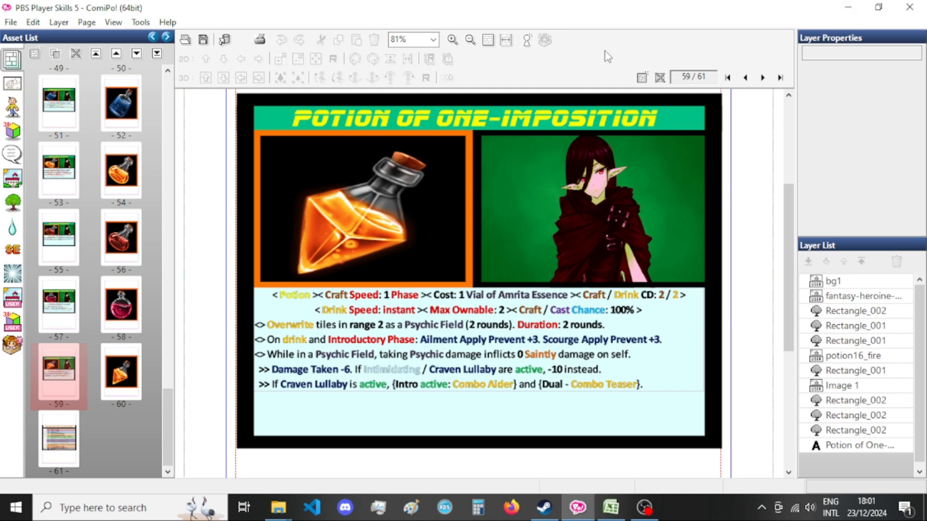
Minimize the open windows and launch RPG Maker MV from the desktop.
{"action": "left_click", "coordinate": [611, 508]}
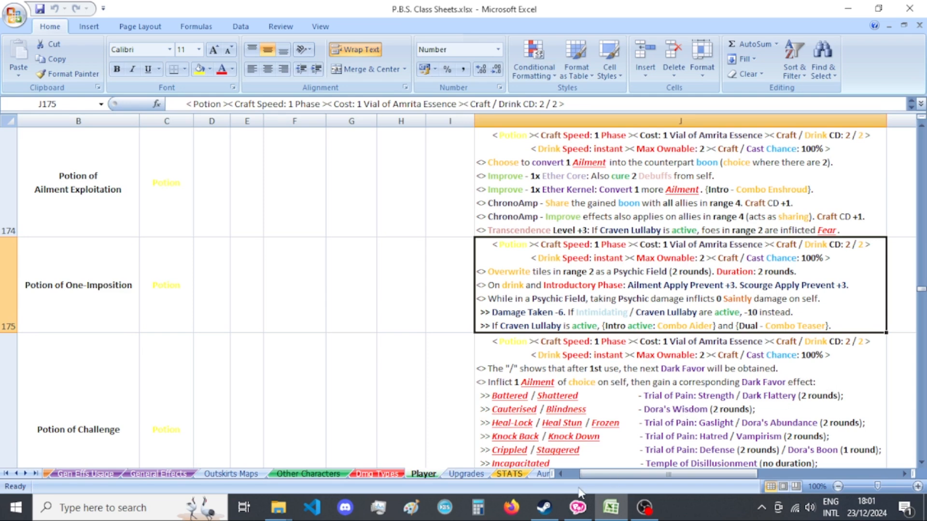
{"action": "left_click", "coordinate": [848, 9]}
{"action": "left_click", "coordinate": [849, 8]}
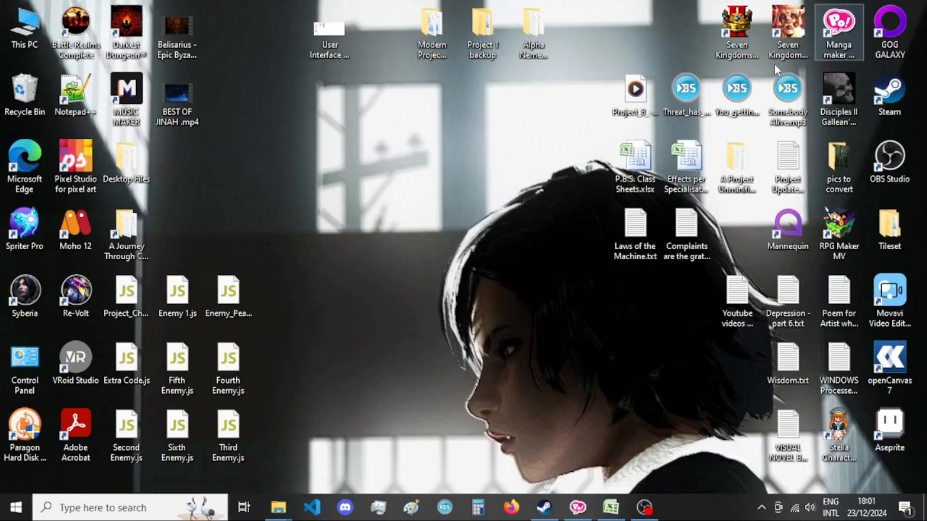
{"action": "left_click", "coordinate": [839, 231]}
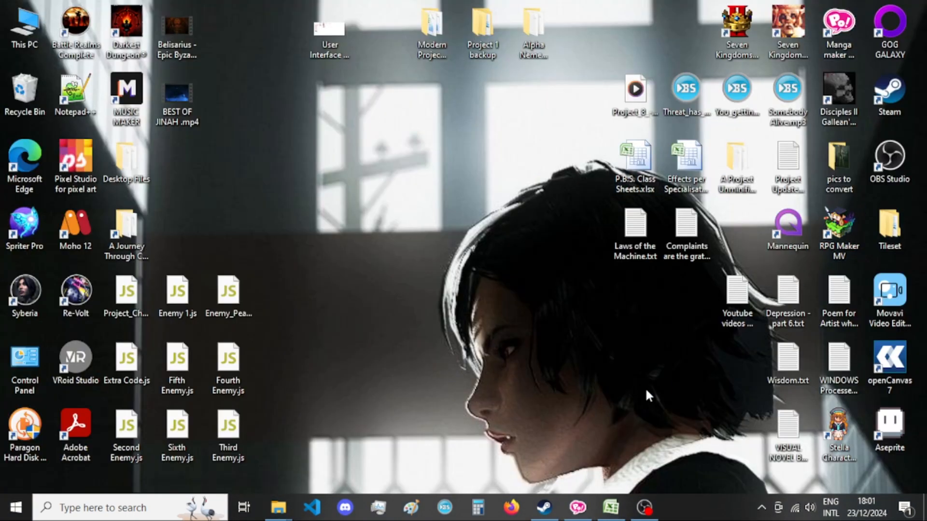
Compare the Potion of One-Imposition entry in the Excel class sheet with its card page in ComiPo.
{"action": "left_click", "coordinate": [577, 507]}
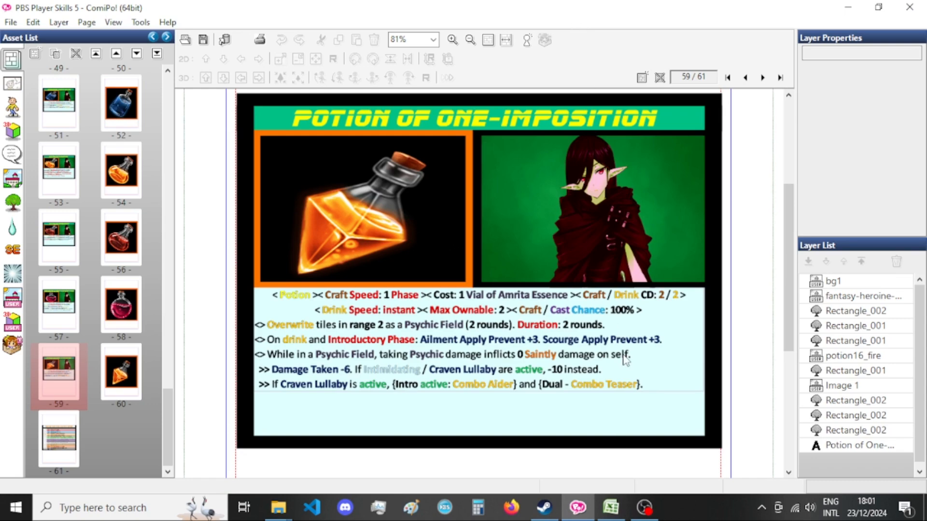
{"action": "left_click", "coordinate": [611, 507]}
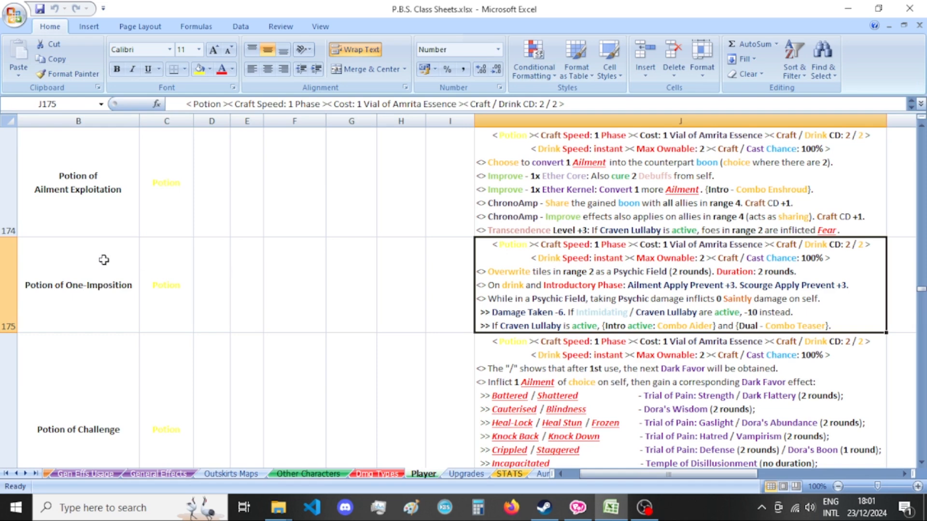
{"action": "left_click", "coordinate": [127, 258]}
{"action": "left_click", "coordinate": [642, 326]}
{"action": "left_click", "coordinate": [110, 290]}
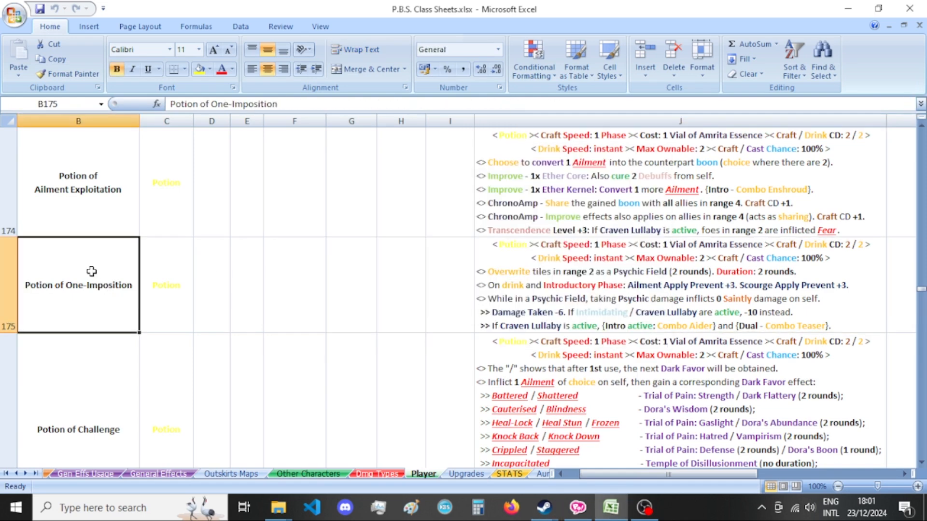
{"action": "left_click", "coordinate": [645, 325]}
{"action": "left_click", "coordinate": [583, 512]}
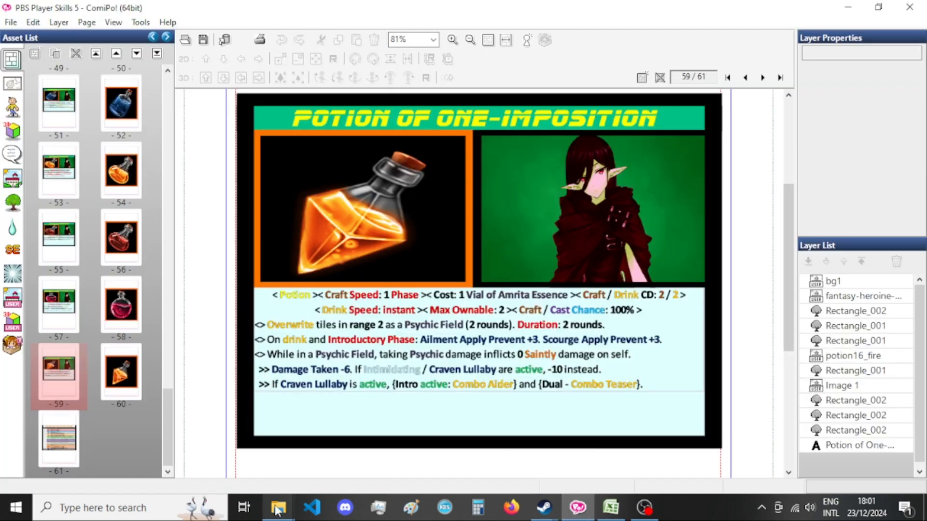
Search the project's pictures folder in File Explorer for "one imposition".
{"action": "mouse_move", "coordinate": [278, 507]}
{"action": "left_click", "coordinate": [333, 449]}
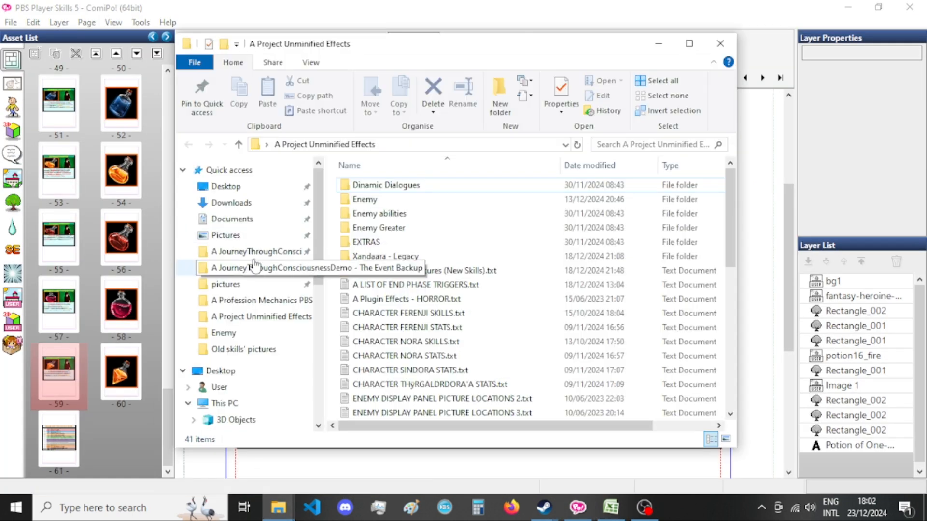
{"action": "mouse_move", "coordinate": [278, 507]}
{"action": "left_click", "coordinate": [251, 453]}
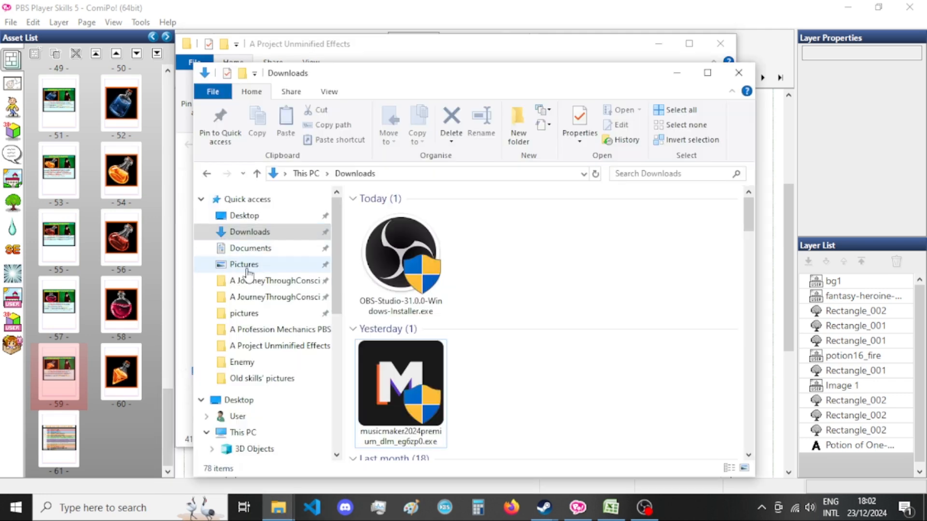
{"action": "left_click", "coordinate": [244, 313]}
{"action": "left_click", "coordinate": [683, 174]}
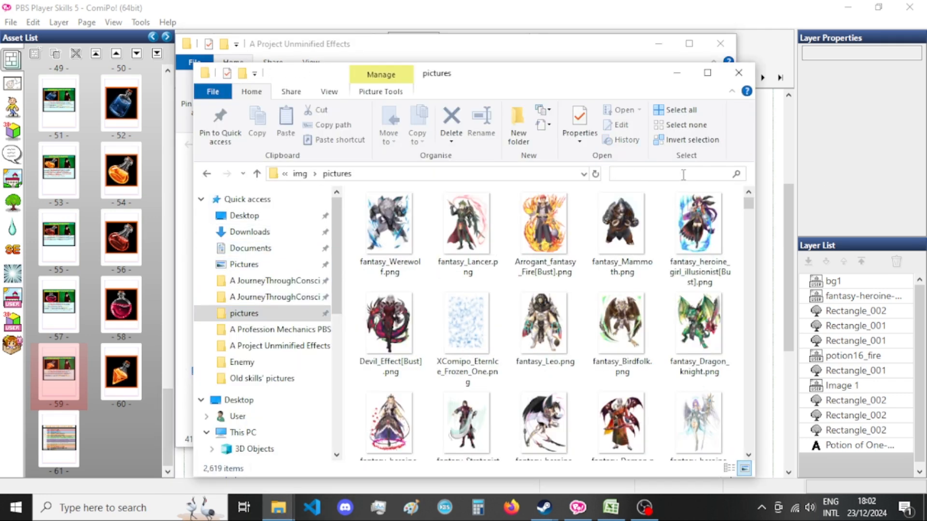
{"action": "key", "text": "Down"}
{"action": "key", "text": "Return"}
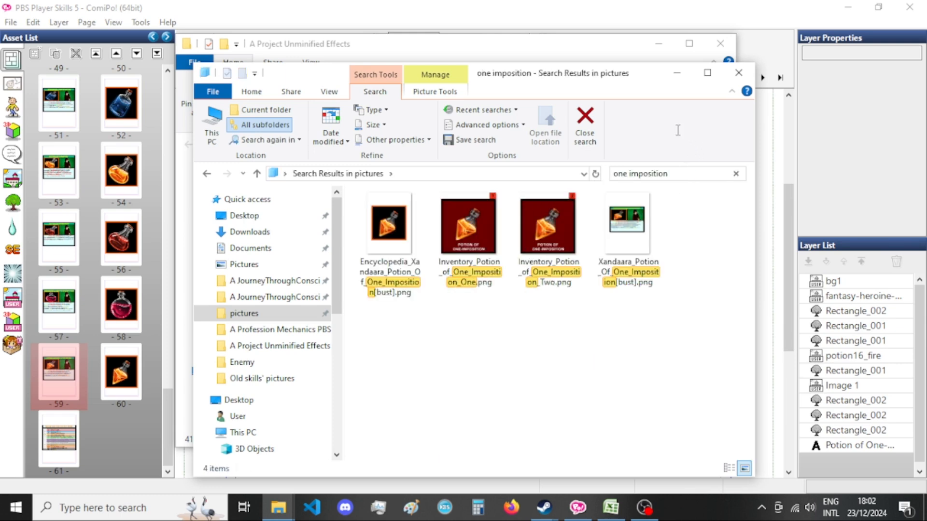
View the exported Xandaara_Potion_Of_One_Imposition[bust].png full size, then close it and put the folder window away.
{"action": "left_click", "coordinate": [624, 259]}
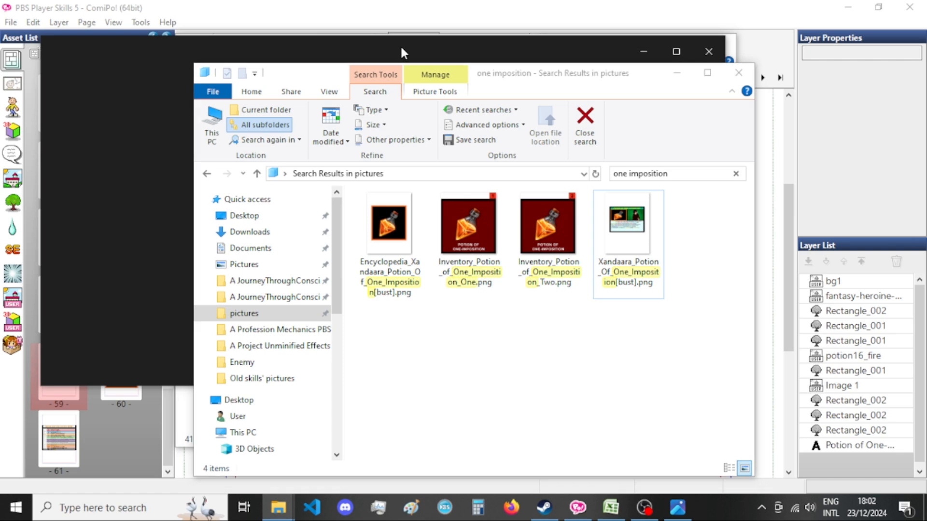
{"action": "left_click", "coordinate": [401, 44]}
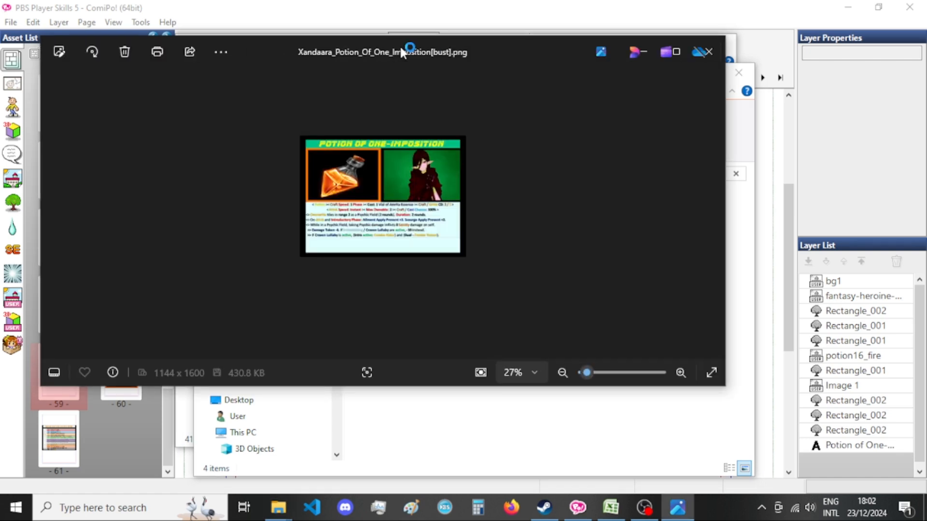
{"action": "double_click", "coordinate": [401, 50]}
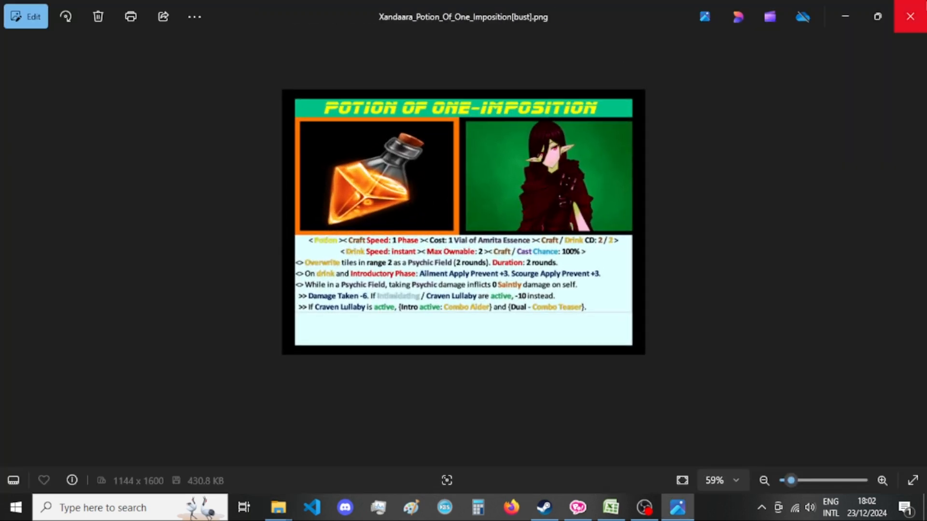
{"action": "left_click", "coordinate": [910, 17]}
{"action": "left_click", "coordinate": [688, 75]}
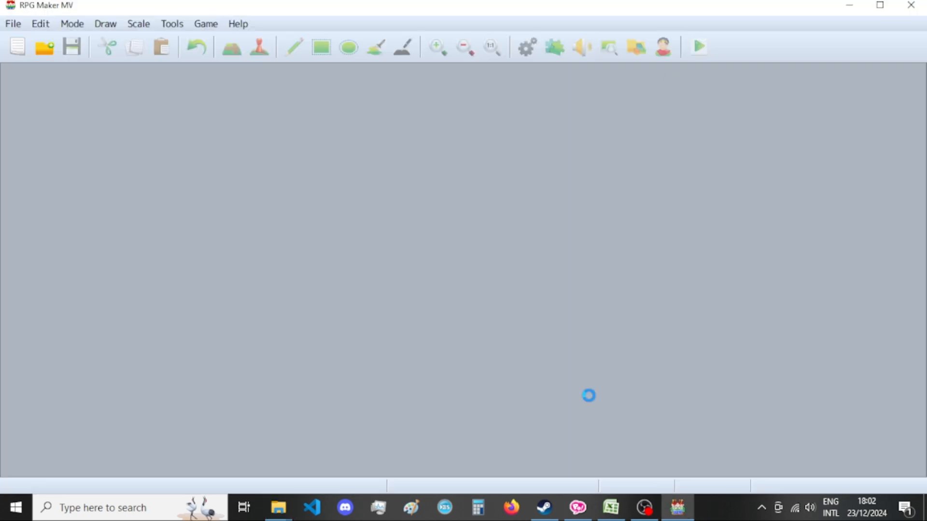
Switch to the Excel class sheet and review the Potion of Challenge name and description in row 176.
{"action": "mouse_move", "coordinate": [610, 507]}
{"action": "left_click", "coordinate": [577, 408]}
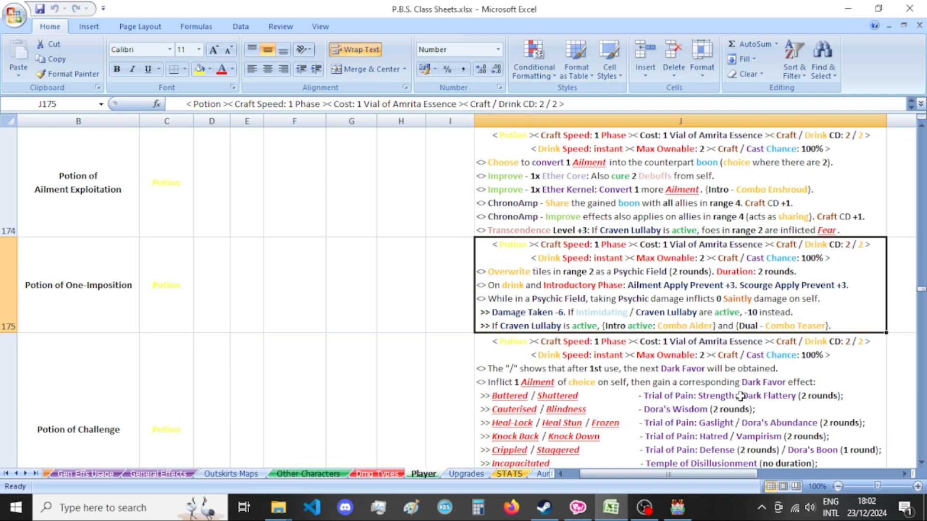
{"action": "left_click", "coordinate": [921, 462]}
{"action": "left_click", "coordinate": [132, 243]}
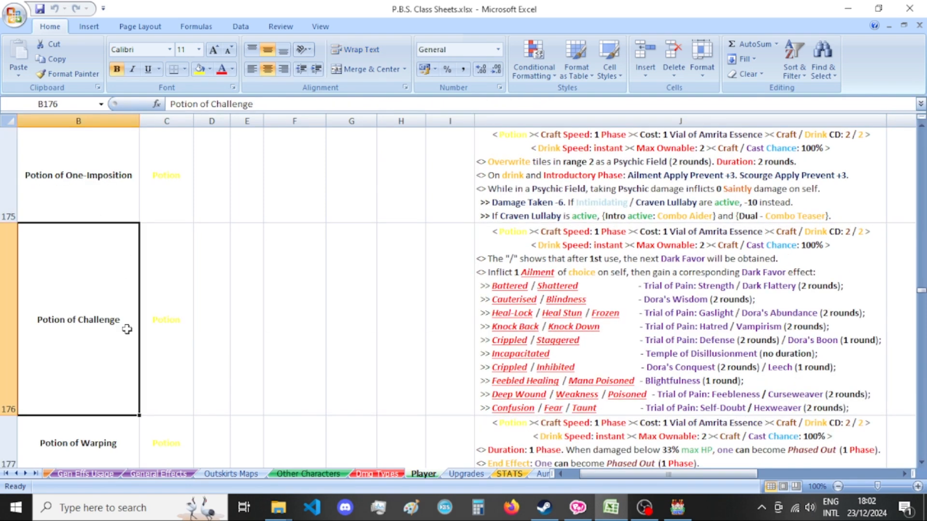
{"action": "left_click", "coordinate": [921, 462]}
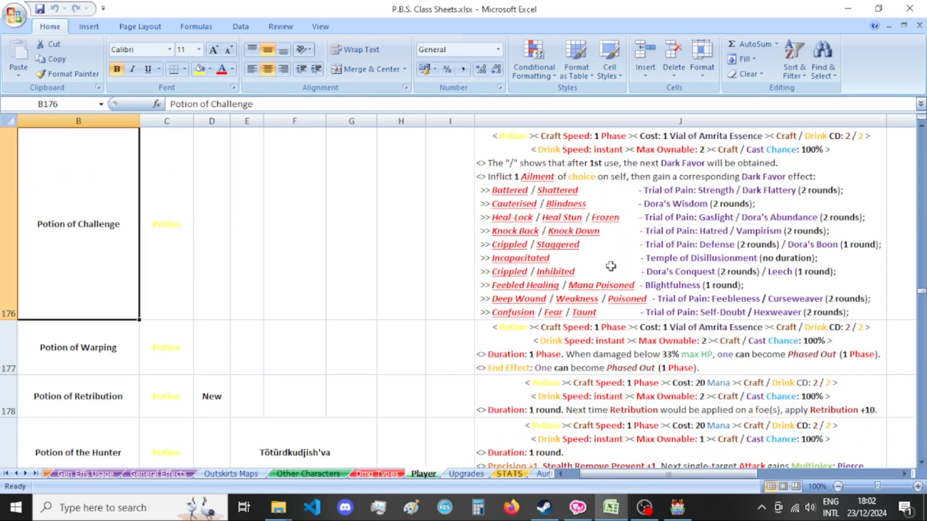
In ComiPo, duplicate the Potion of One-Imposition card on page 59 and select the copy.
{"action": "left_click", "coordinate": [577, 507]}
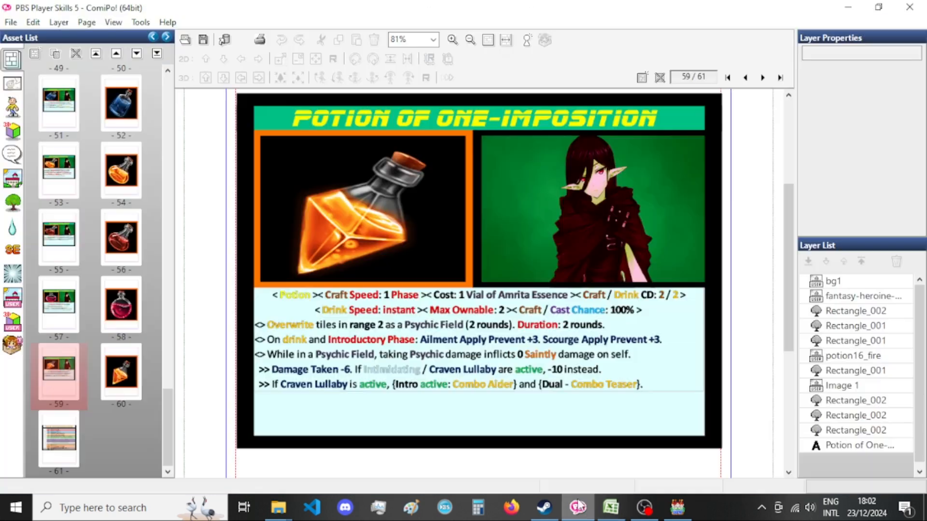
{"action": "right_click", "coordinate": [58, 370]}
{"action": "left_click", "coordinate": [116, 252]}
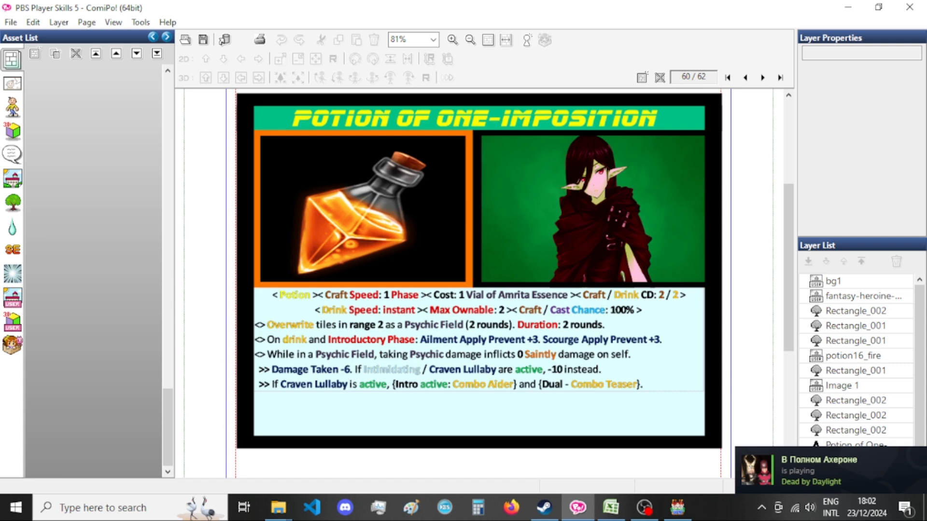
{"action": "left_click", "coordinate": [133, 443]}
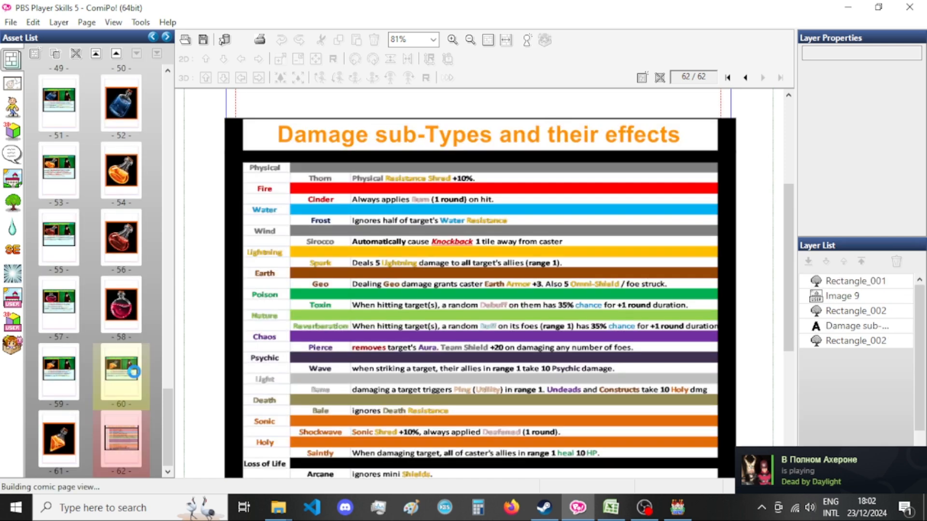
{"action": "left_click", "coordinate": [127, 382]}
Duplicate the orange potion picture page 61 and move the copied card from page 60 to page 61.
{"action": "left_click", "coordinate": [60, 439]}
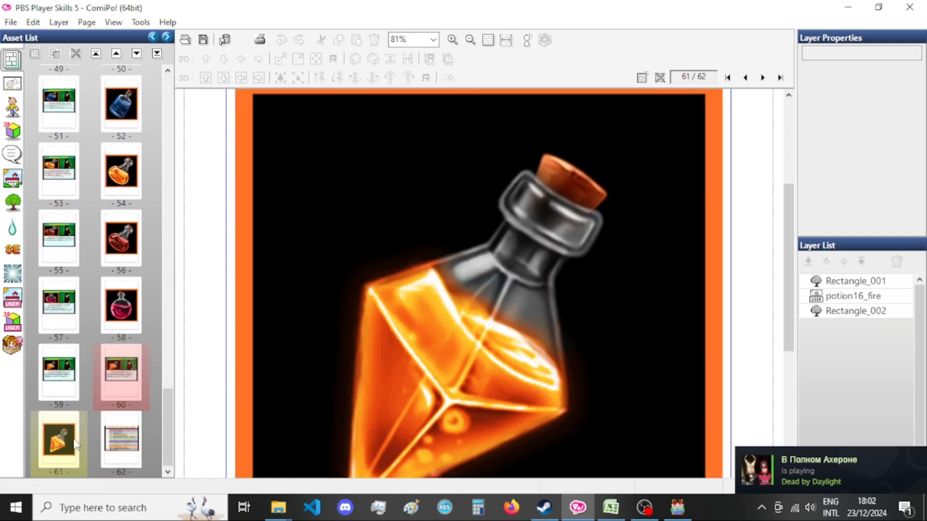
{"action": "right_click", "coordinate": [71, 442]}
{"action": "left_click", "coordinate": [143, 326]}
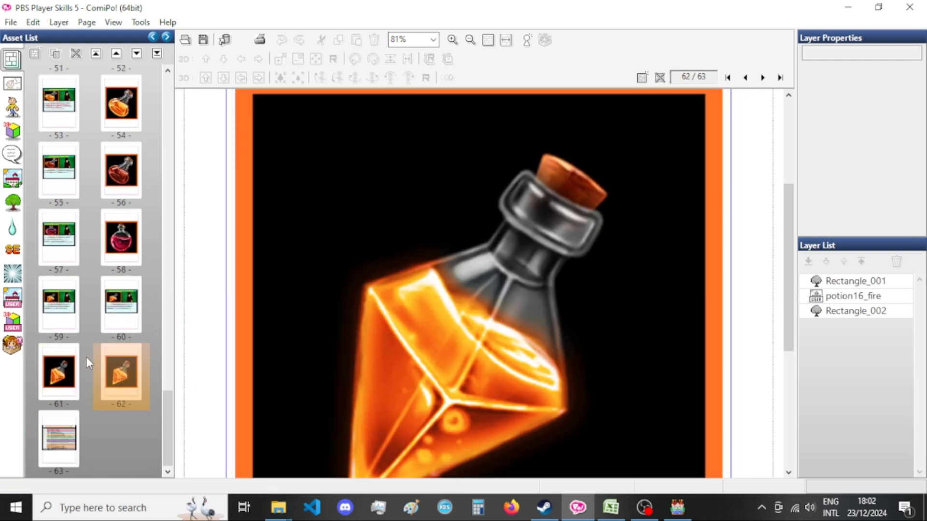
{"action": "left_click", "coordinate": [120, 312]}
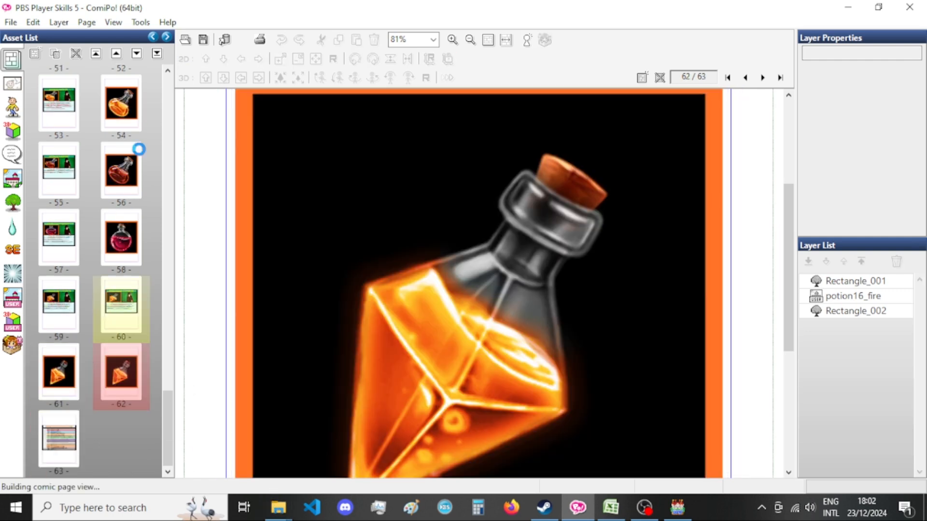
{"action": "left_click", "coordinate": [137, 55]}
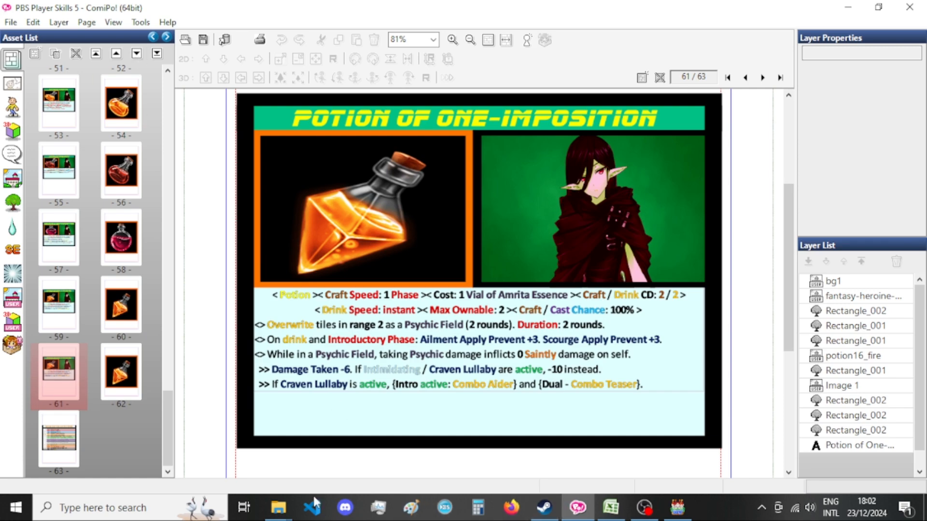
Recheck the Potion of Challenge row in Excel and search the pictures folder for "challenge".
{"action": "left_click", "coordinate": [612, 507]}
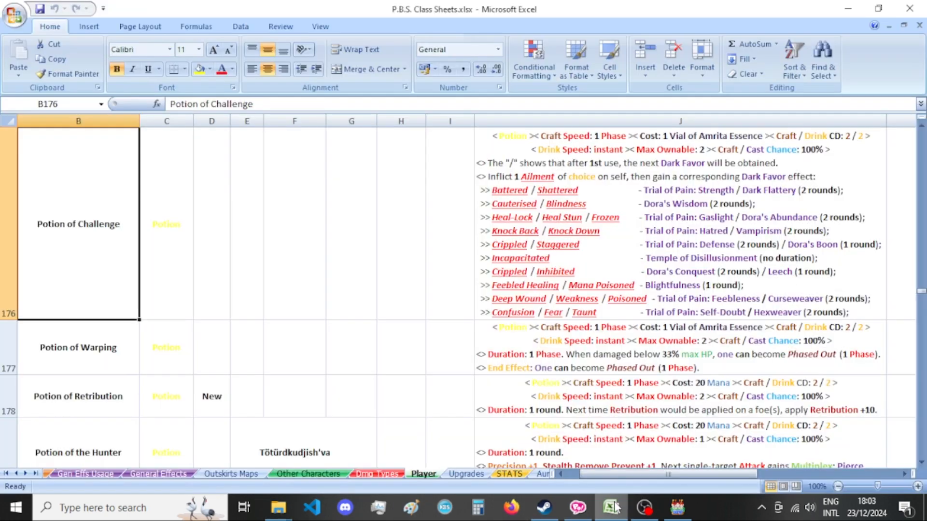
{"action": "left_click", "coordinate": [612, 507]}
{"action": "mouse_move", "coordinate": [279, 506]}
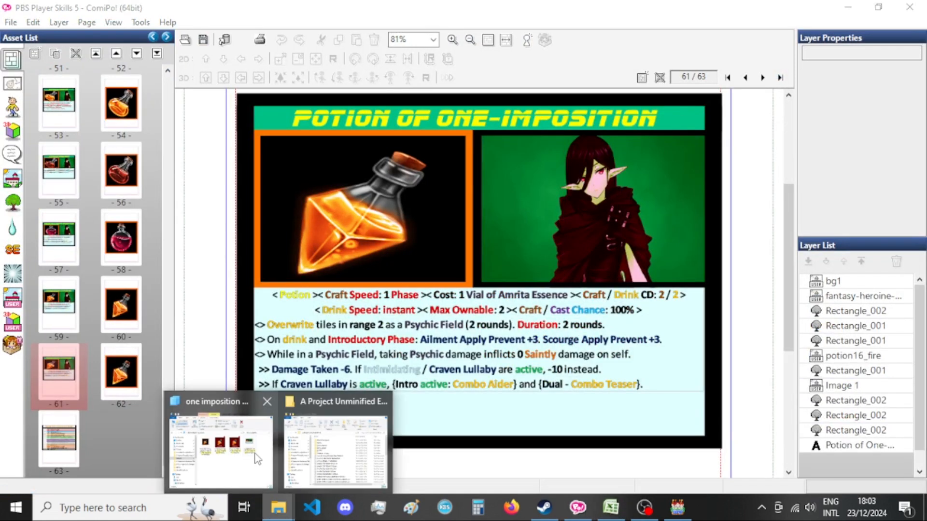
{"action": "left_click", "coordinate": [220, 437]}
{"action": "left_click", "coordinate": [658, 175]}
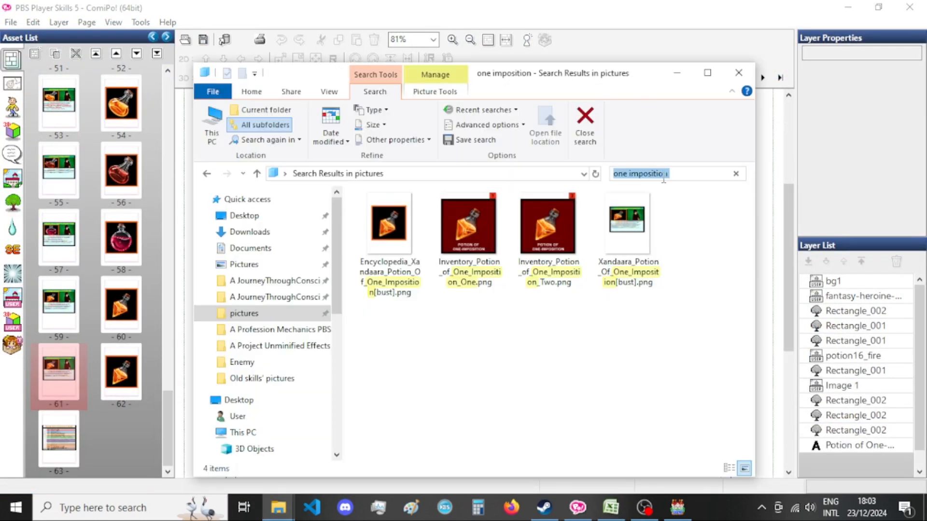
{"action": "type", "text": "challenge"}
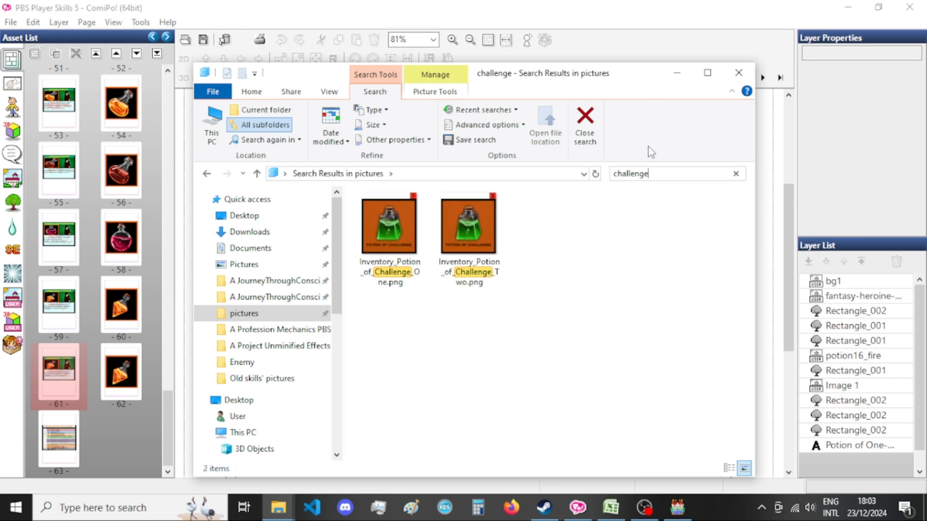
Return to ComiPo, start changing the orange potion image on page 61, and choose the Potion Icons category of user images.
{"action": "left_click", "coordinate": [581, 51]}
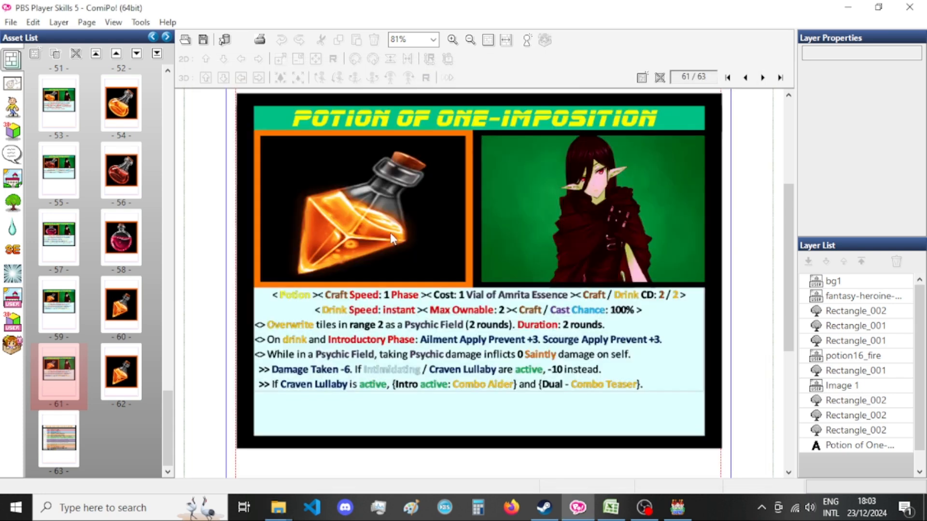
{"action": "left_click", "coordinate": [381, 223]}
{"action": "double_click", "coordinate": [381, 224]}
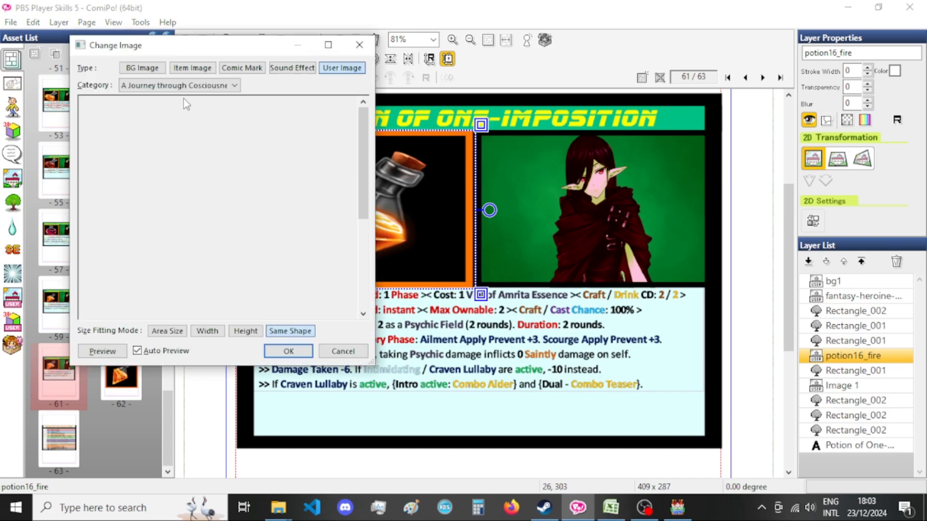
{"action": "left_click_drag", "start_coordinate": [222, 44], "coordinate": [313, 54]}
{"action": "left_click", "coordinate": [270, 87]}
{"action": "scroll", "coordinate": [256, 217], "scroll_direction": "down", "scroll_amount": 5}
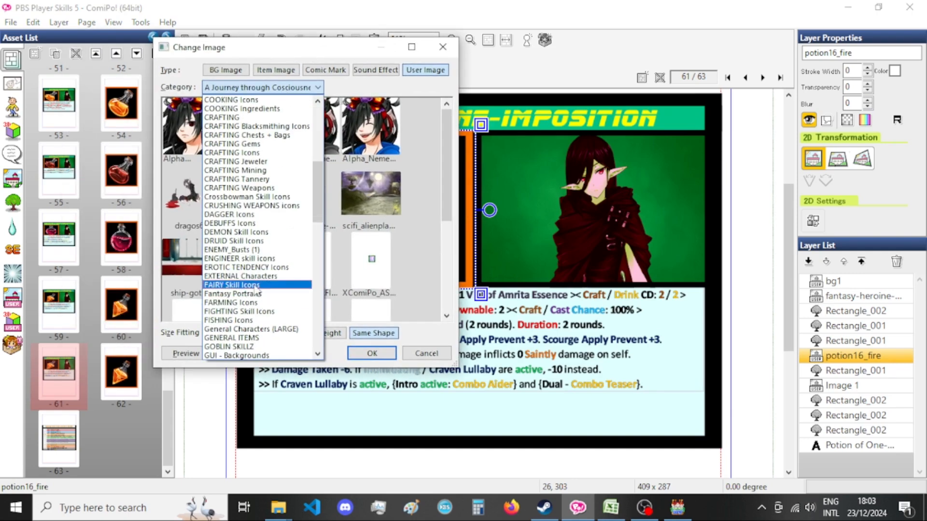
{"action": "scroll", "coordinate": [249, 265], "scroll_direction": "down", "scroll_amount": 7}
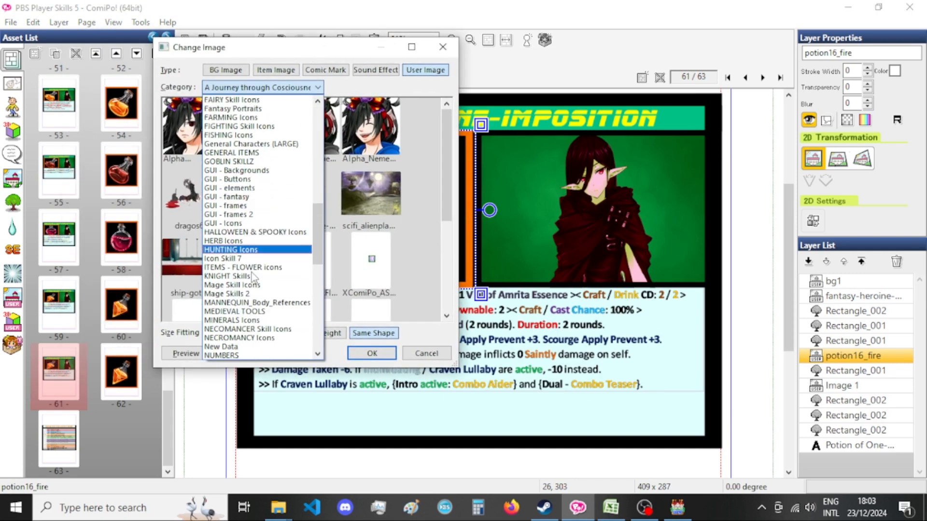
{"action": "scroll", "coordinate": [255, 289], "scroll_direction": "down", "scroll_amount": 3}
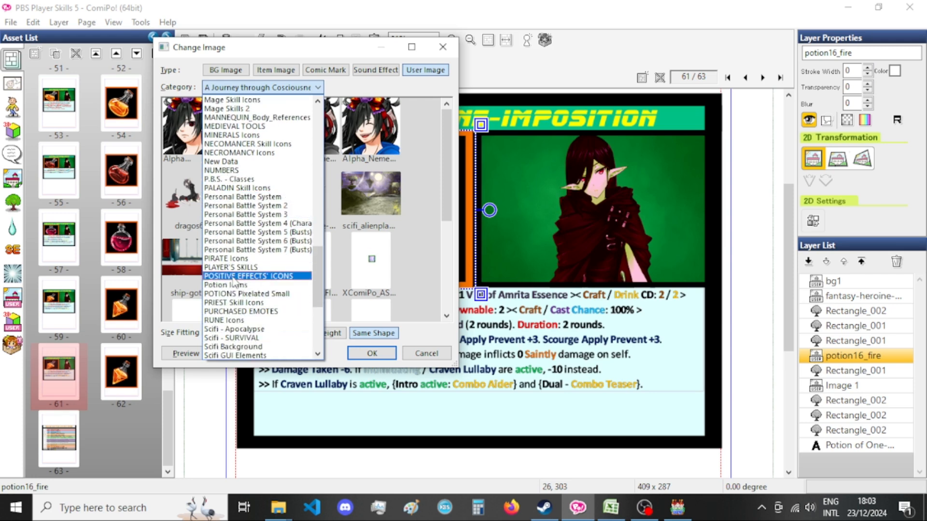
{"action": "left_click", "coordinate": [235, 294]}
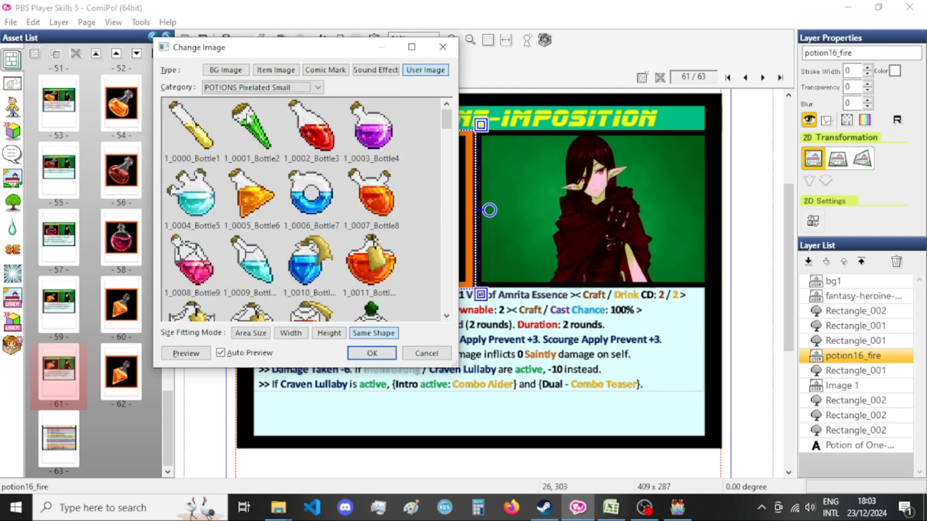
{"action": "scroll", "coordinate": [274, 180], "scroll_direction": "down", "scroll_amount": 3}
{"action": "left_click", "coordinate": [281, 90]}
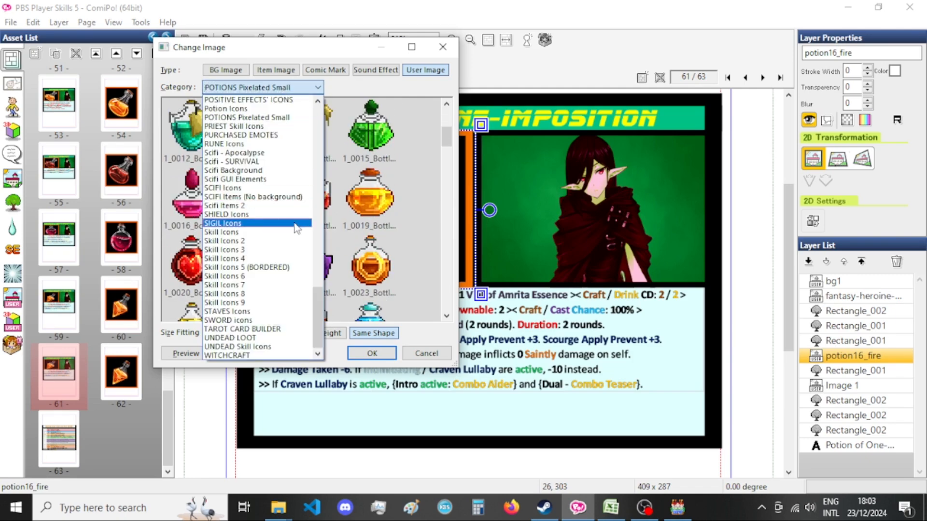
{"action": "left_click", "coordinate": [226, 108]}
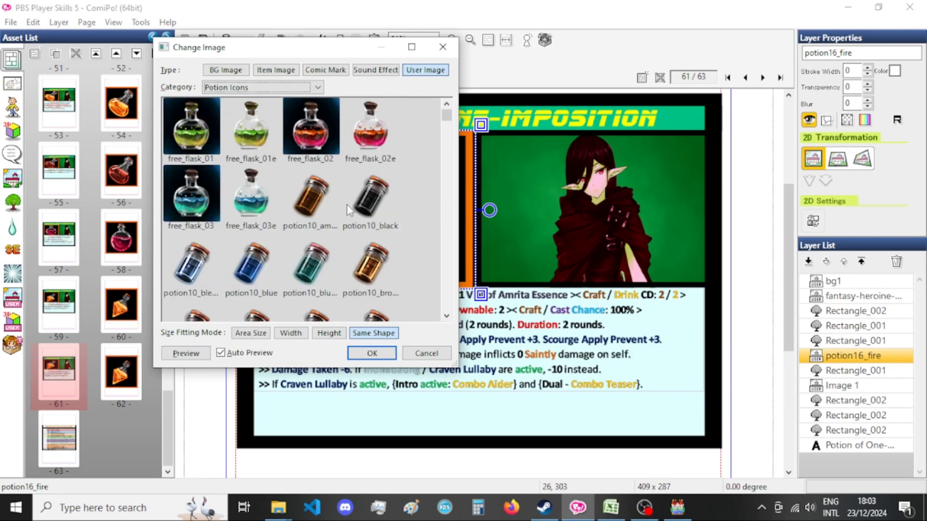
Replace the potion image on page 61 with potion19_green_001, using the Potion of Challenge pictures in File Explorer as reference.
{"action": "scroll", "coordinate": [366, 206], "scroll_direction": "down", "scroll_amount": 6}
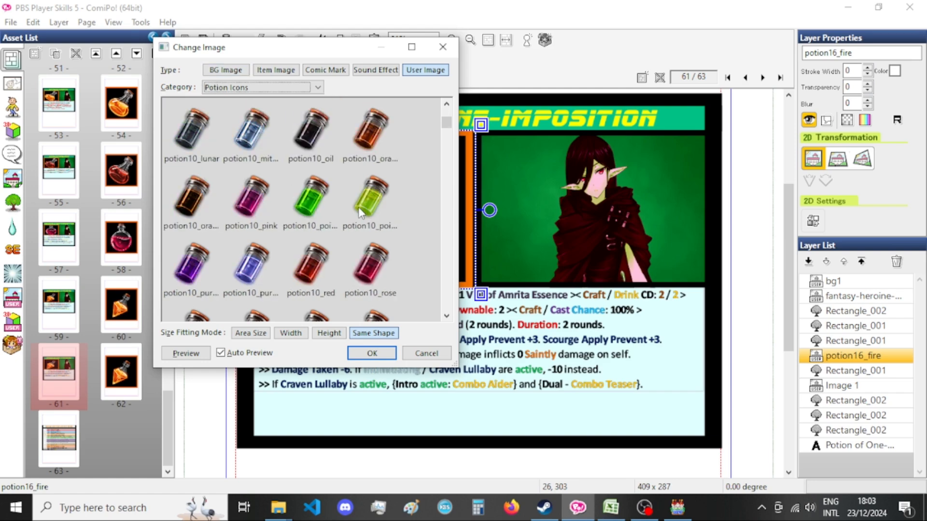
{"action": "scroll", "coordinate": [401, 212], "scroll_direction": "down", "scroll_amount": 10}
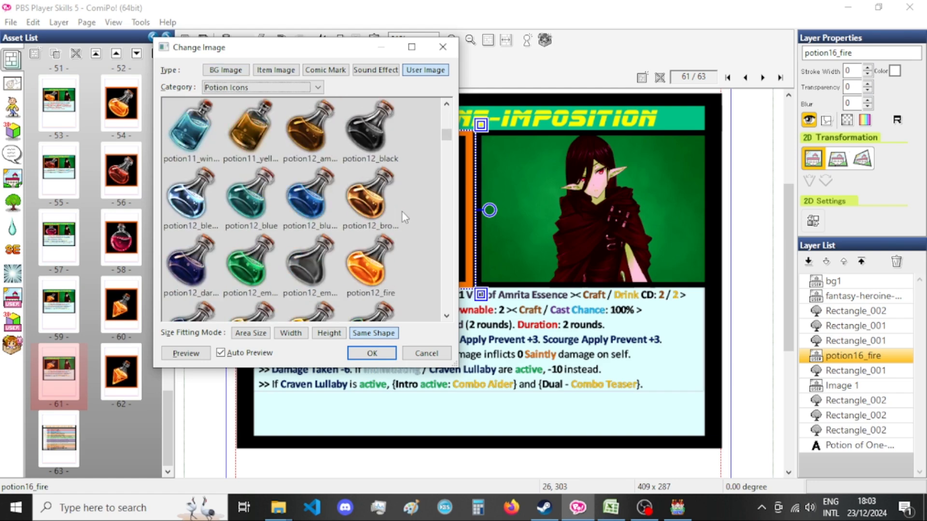
{"action": "scroll", "coordinate": [402, 214], "scroll_direction": "down", "scroll_amount": 10}
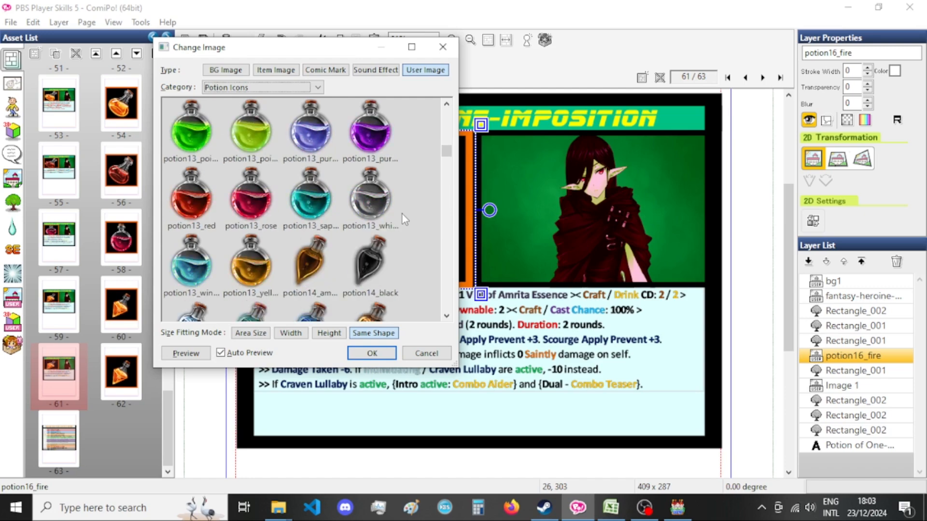
{"action": "scroll", "coordinate": [402, 214], "scroll_direction": "down", "scroll_amount": 1}
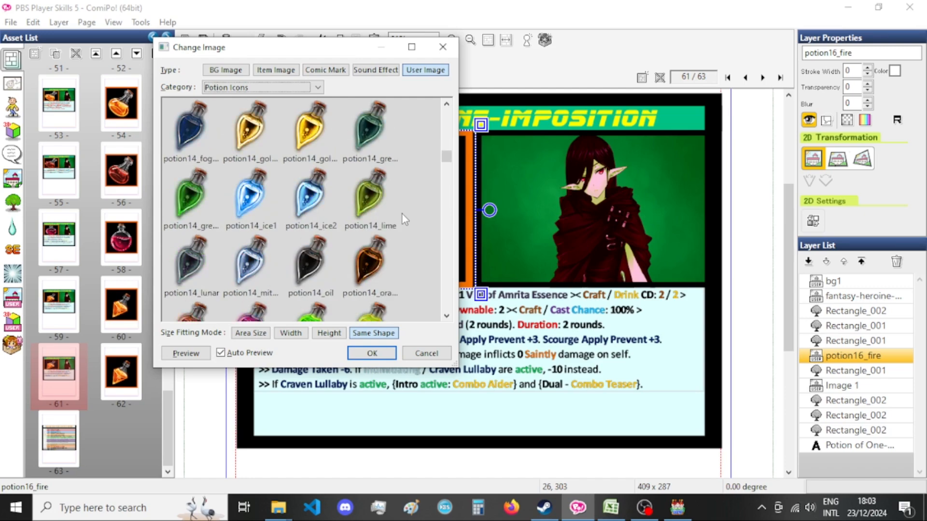
{"action": "scroll", "coordinate": [402, 215], "scroll_direction": "down", "scroll_amount": 6}
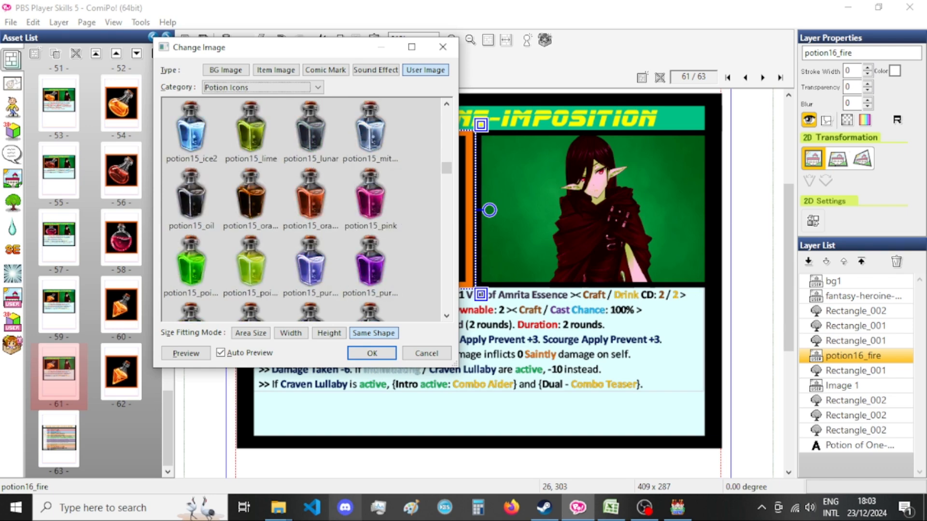
{"action": "mouse_move", "coordinate": [275, 508]}
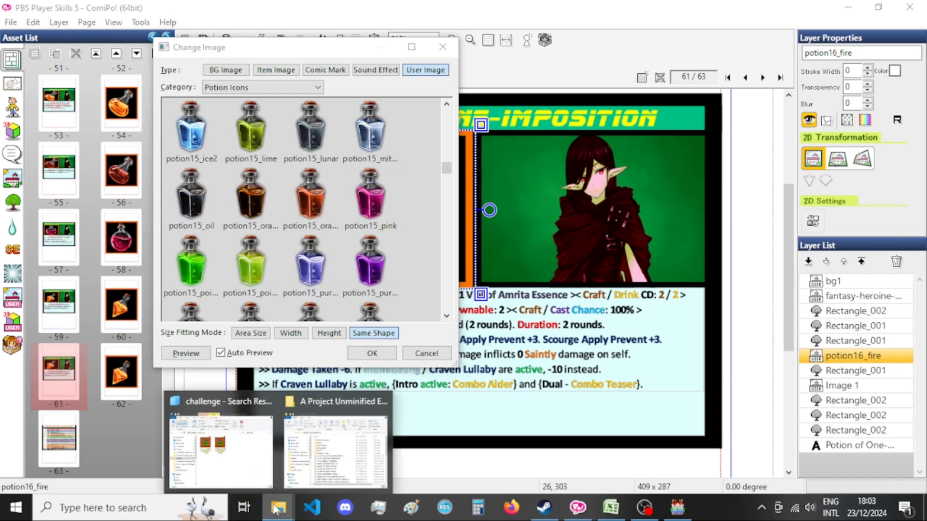
{"action": "mouse_move", "coordinate": [231, 439]}
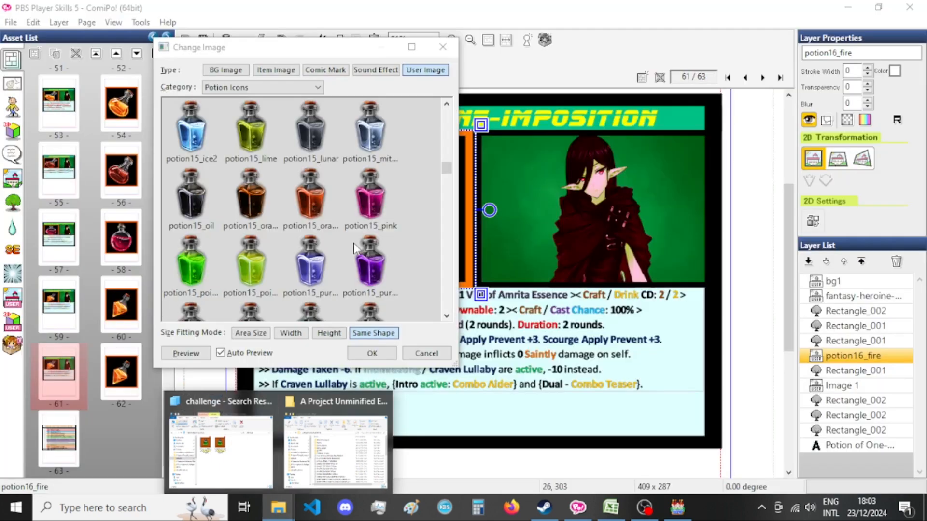
{"action": "scroll", "coordinate": [356, 271], "scroll_direction": "down", "scroll_amount": 4}
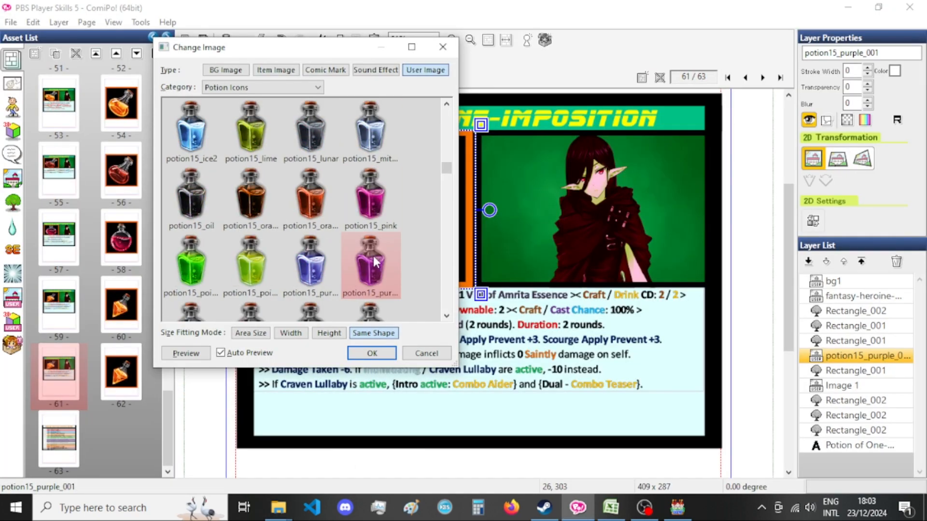
{"action": "scroll", "coordinate": [374, 262], "scroll_direction": "down", "scroll_amount": 6}
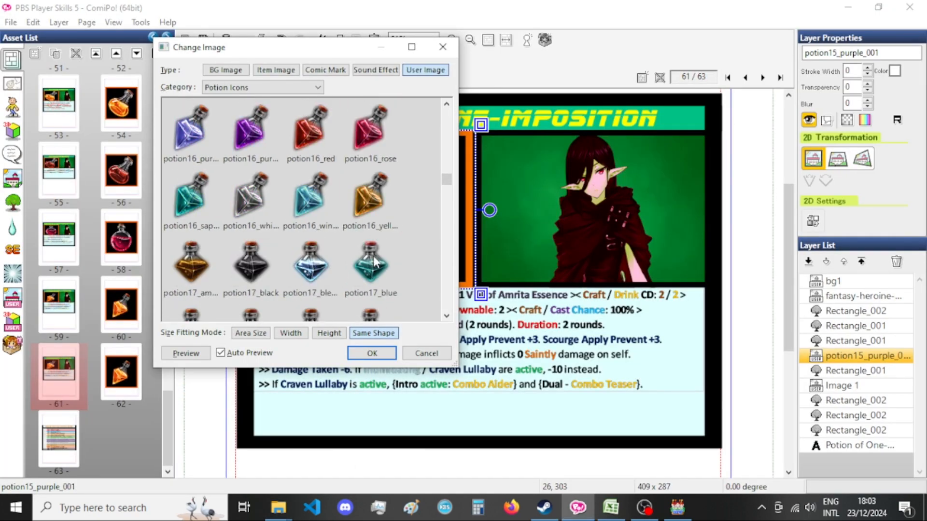
{"action": "scroll", "coordinate": [373, 261], "scroll_direction": "down", "scroll_amount": 3}
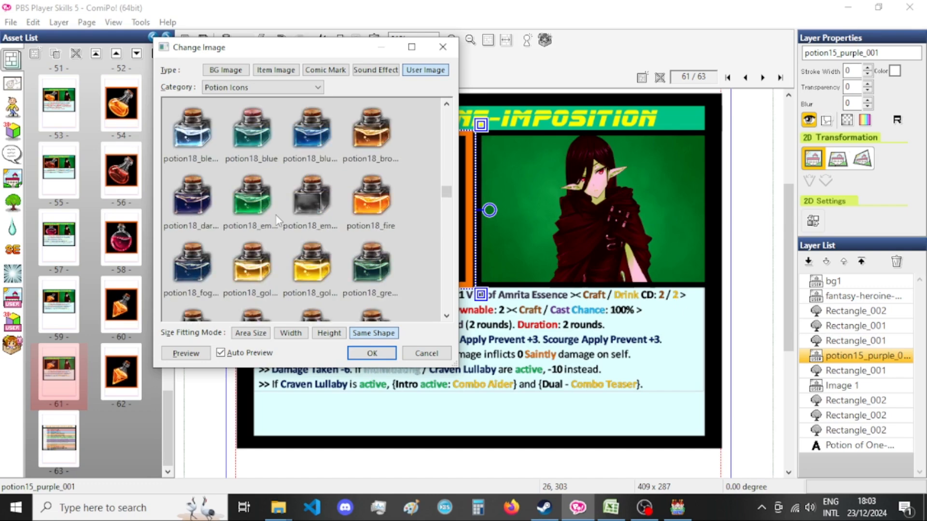
{"action": "mouse_move", "coordinate": [203, 431]}
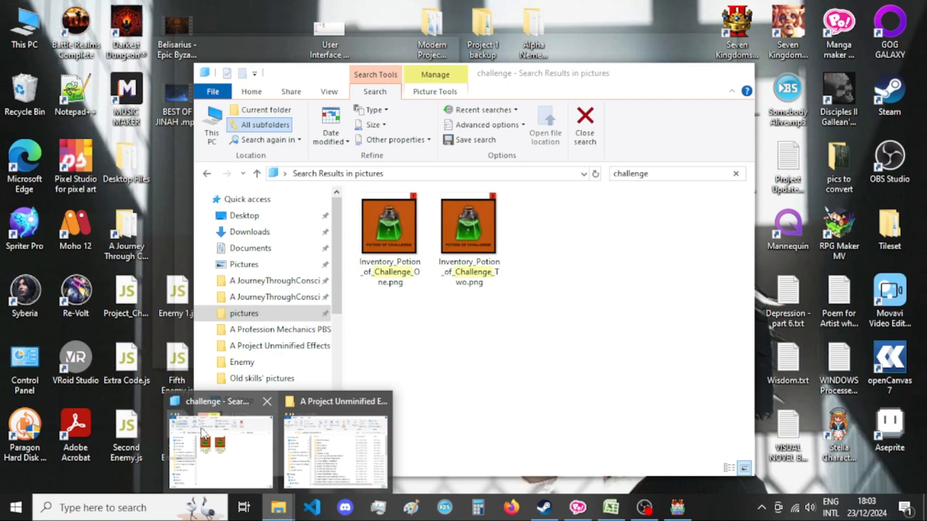
{"action": "scroll", "coordinate": [319, 229], "scroll_direction": "down", "scroll_amount": 3}
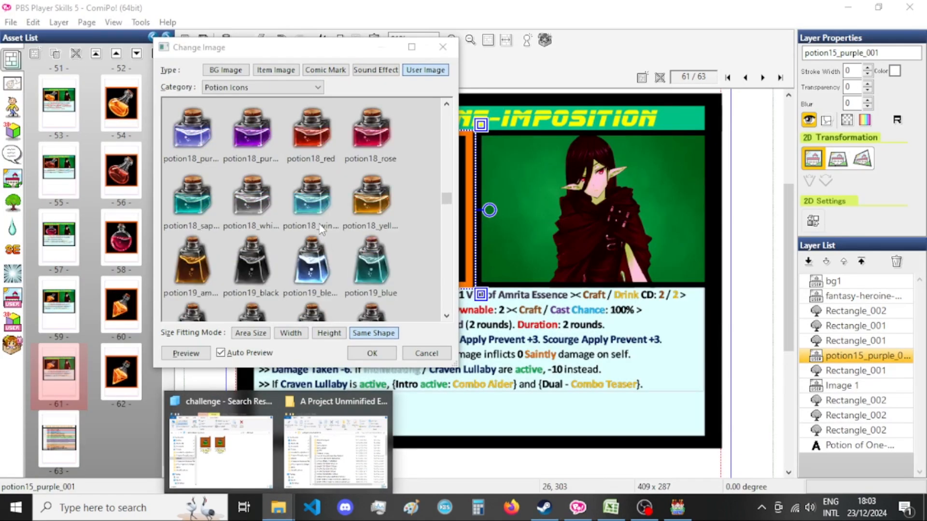
{"action": "scroll", "coordinate": [320, 230], "scroll_direction": "down", "scroll_amount": 3}
{"action": "left_click", "coordinate": [317, 278]}
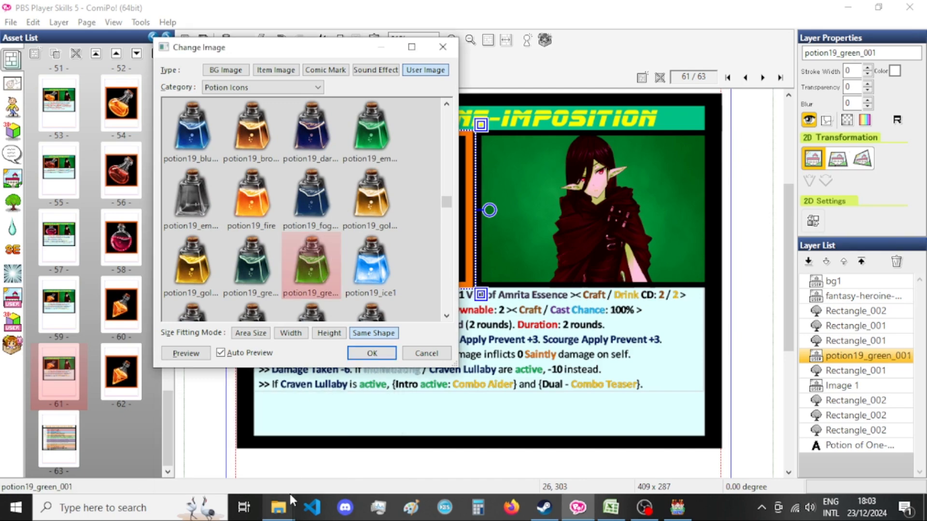
{"action": "mouse_move", "coordinate": [279, 507]}
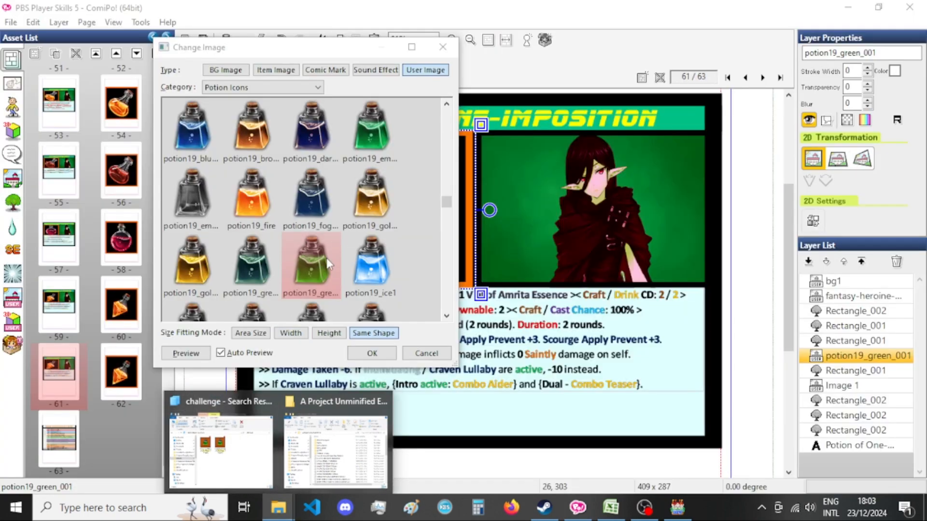
{"action": "left_click", "coordinate": [321, 262]}
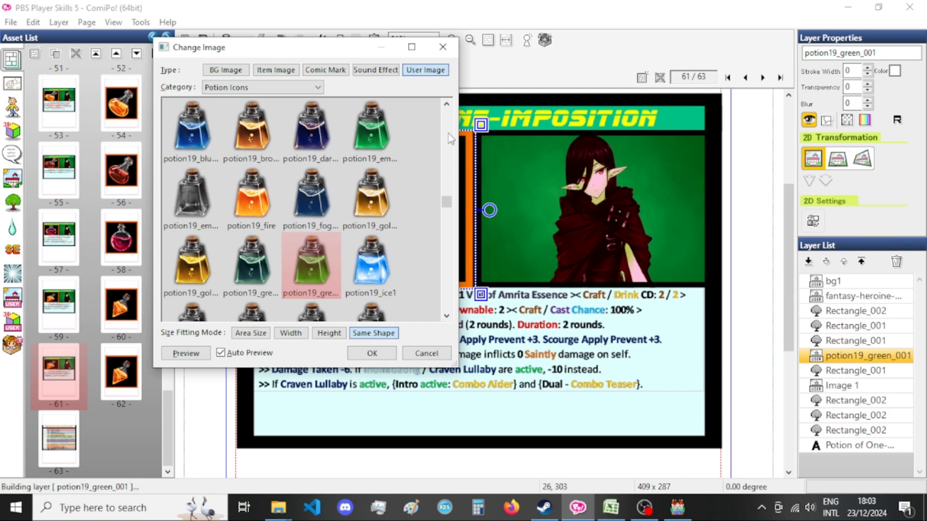
{"action": "left_click", "coordinate": [365, 353]}
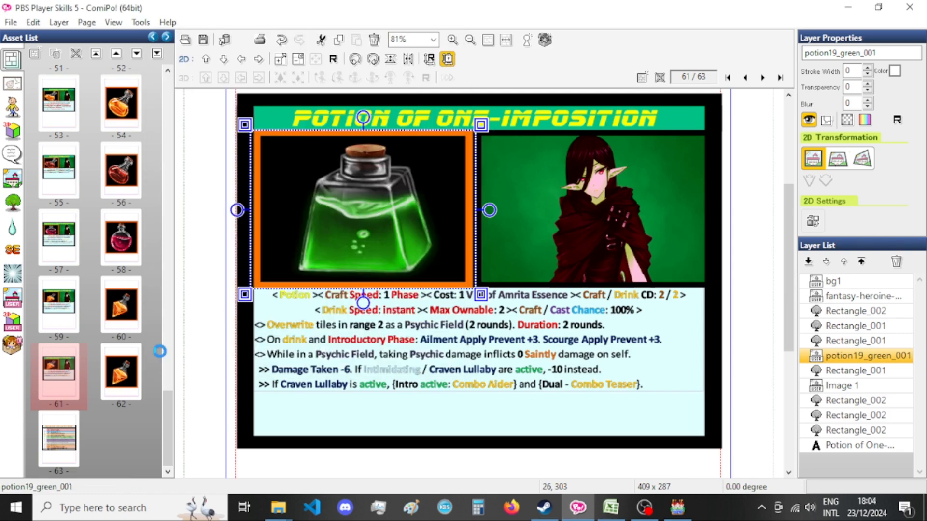
Paste a copy of the potion19_green_001 image into the potion picture on page 62.
{"action": "left_click", "coordinate": [122, 372]}
{"action": "scroll", "coordinate": [453, 312], "scroll_direction": "down", "scroll_amount": 2}
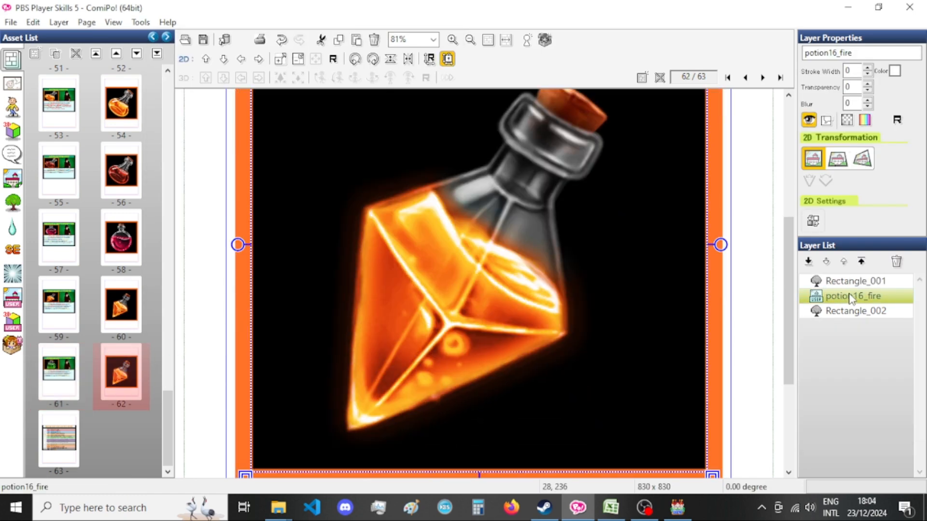
{"action": "key", "text": "ctrl+v"}
Resize the pasted green potion to 830 by 830 with the fixed aspect ratio turned off.
{"action": "key", "text": "ctrl+t"}
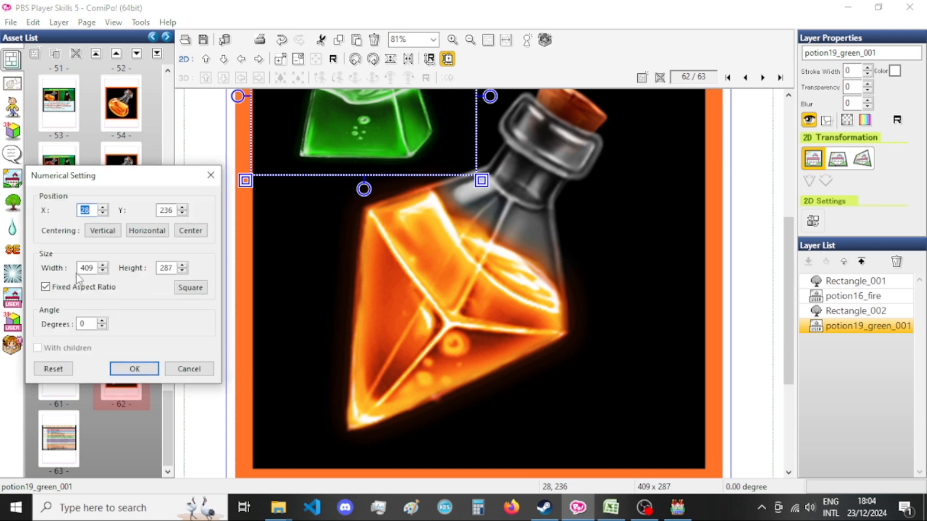
{"action": "left_click", "coordinate": [87, 288]}
{"action": "type", "text": "8"}
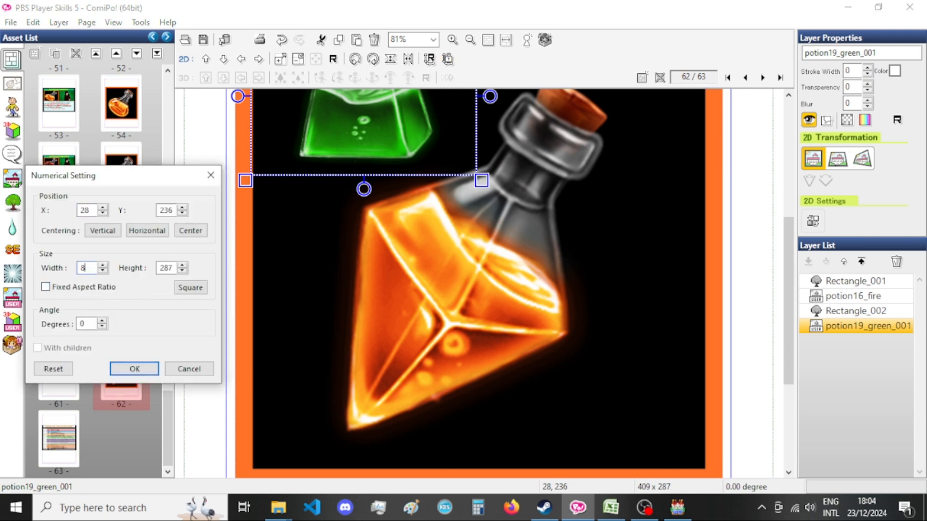
{"action": "type", "text": "30"}
{"action": "left_click", "coordinate": [171, 270]}
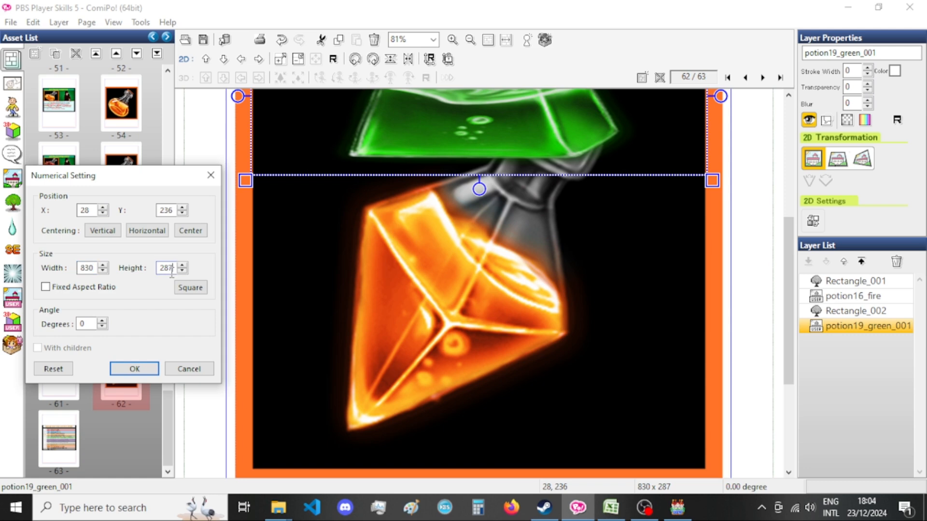
{"action": "type", "text": "830"}
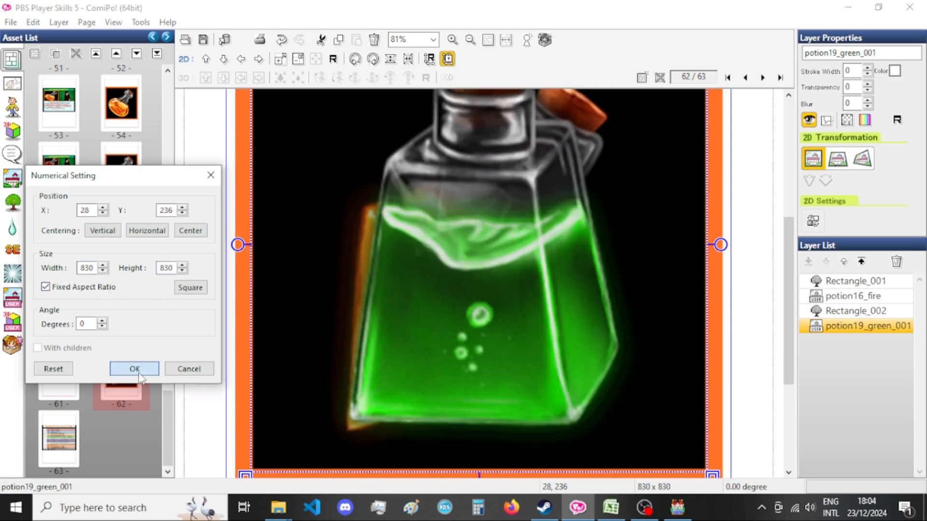
{"action": "left_click", "coordinate": [134, 368]}
Move the green potion layer between potion16_fire and Rectangle_002, and delete the potion16_fire layer from page 62.
{"action": "left_click_drag", "start_coordinate": [879, 326], "coordinate": [869, 312]}
{"action": "left_click", "coordinate": [862, 296]}
{"action": "key", "text": "Delete"}
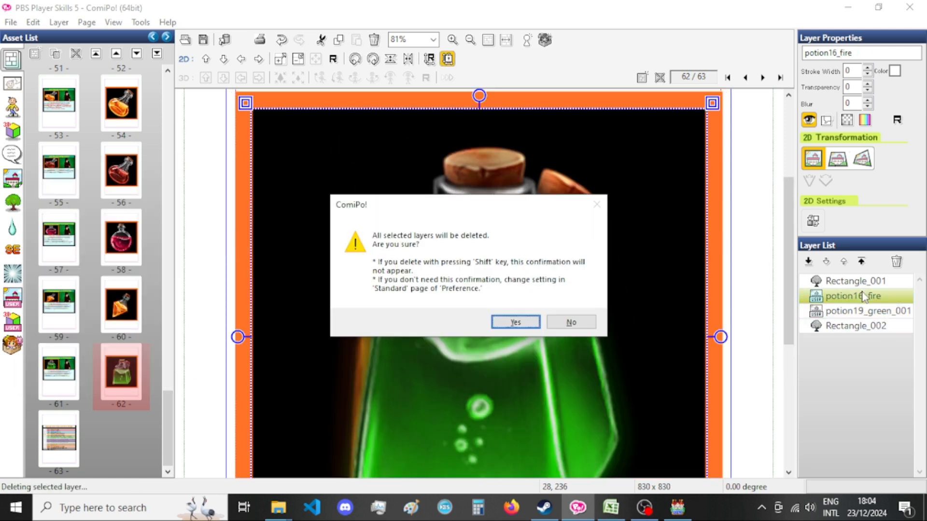
{"action": "key", "text": "Return"}
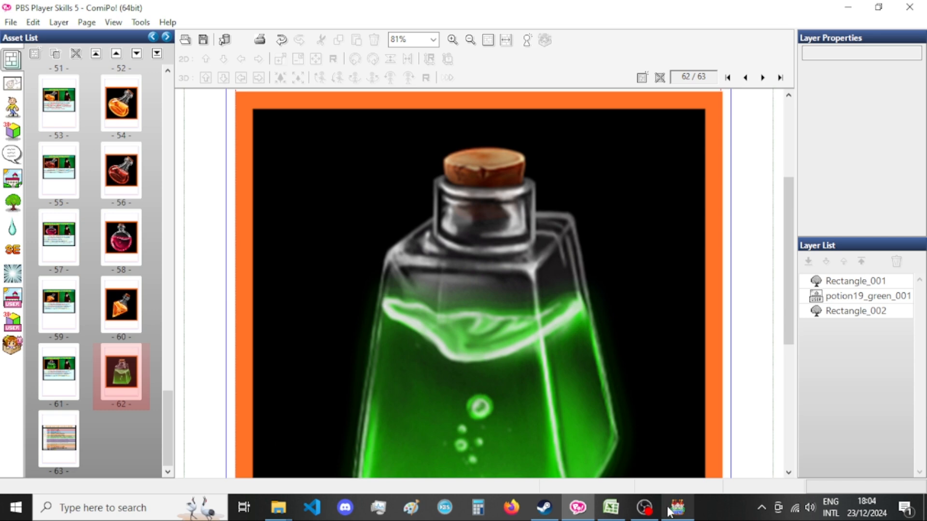
Switch to OBS, append "6k hours" to the end of the stream title, save the stream information and return to ComiPo.
{"action": "left_click", "coordinate": [644, 507]}
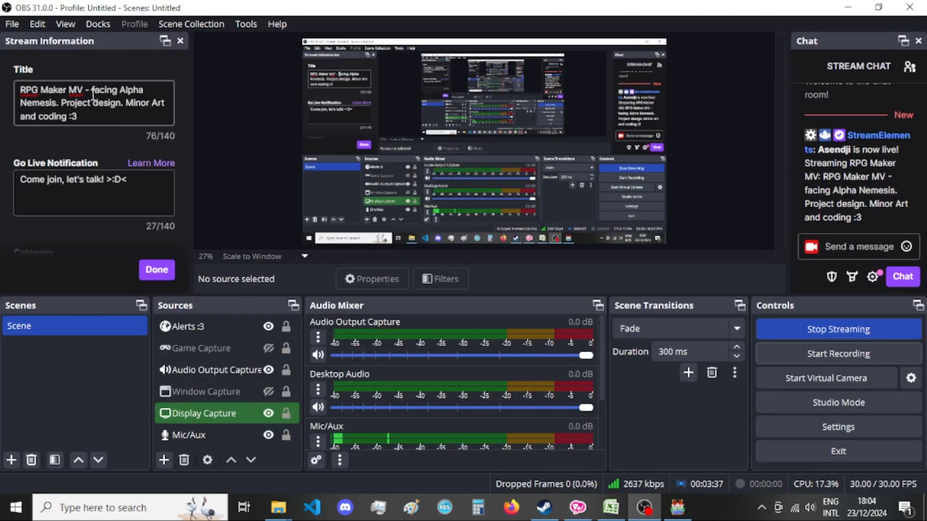
{"action": "left_click", "coordinate": [98, 118]}
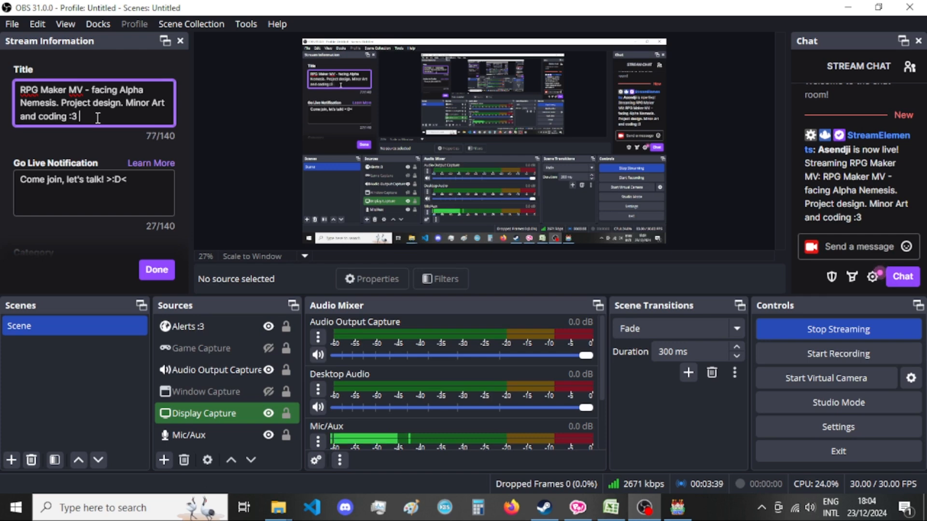
{"action": "type", "text": "6k hours"}
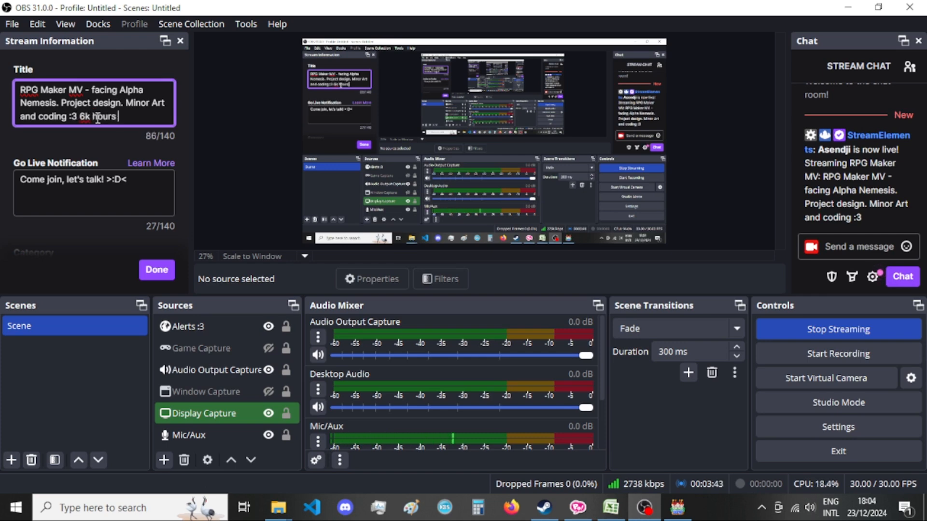
{"action": "key", "text": "BackSpace"}
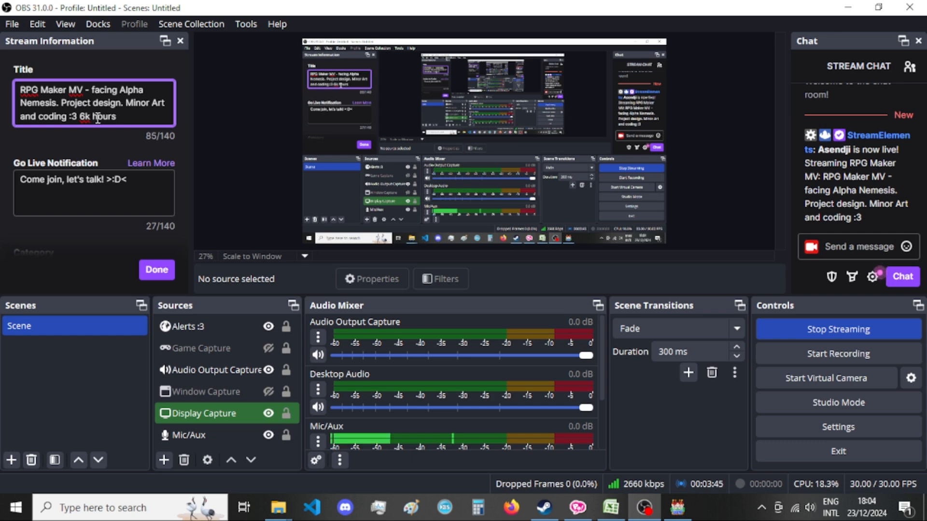
{"action": "type", "text": "|"}
{"action": "left_click_drag", "start_coordinate": [115, 157], "coordinate": [155, 249]}
{"action": "left_click", "coordinate": [158, 238]}
{"action": "left_click", "coordinate": [157, 270]}
{"action": "left_click", "coordinate": [644, 507]}
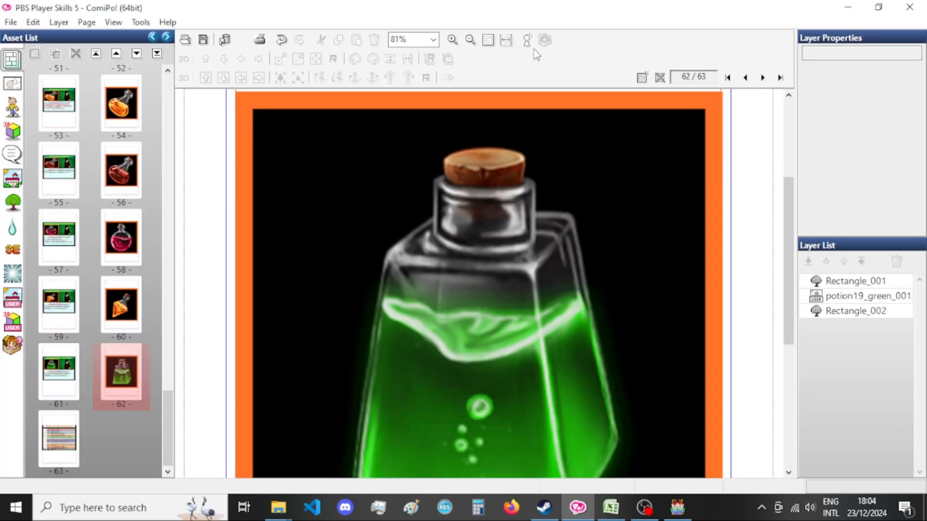
Change the card title on page 61 from Potion of One-Imposition to "Potion of Challenge".
{"action": "double_click", "coordinate": [69, 380]}
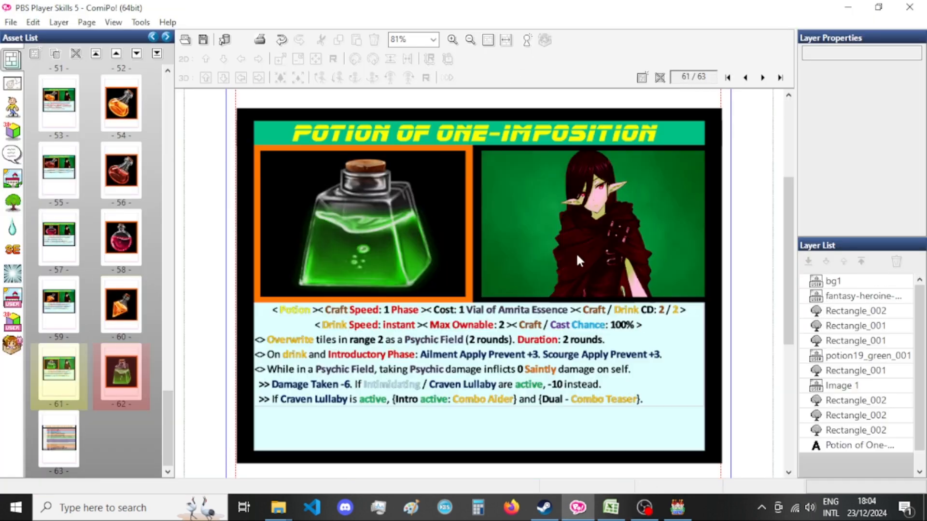
{"action": "left_click", "coordinate": [533, 135]}
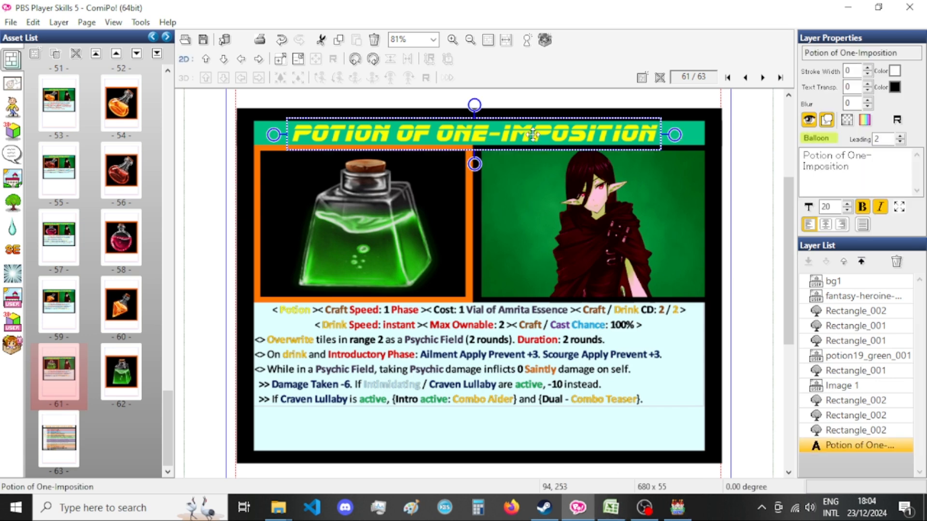
{"action": "double_click", "coordinate": [532, 134]}
{"action": "left_click_drag", "start_coordinate": [80, 66], "coordinate": [163, 64]}
{"action": "type", "text": "Challenge"}
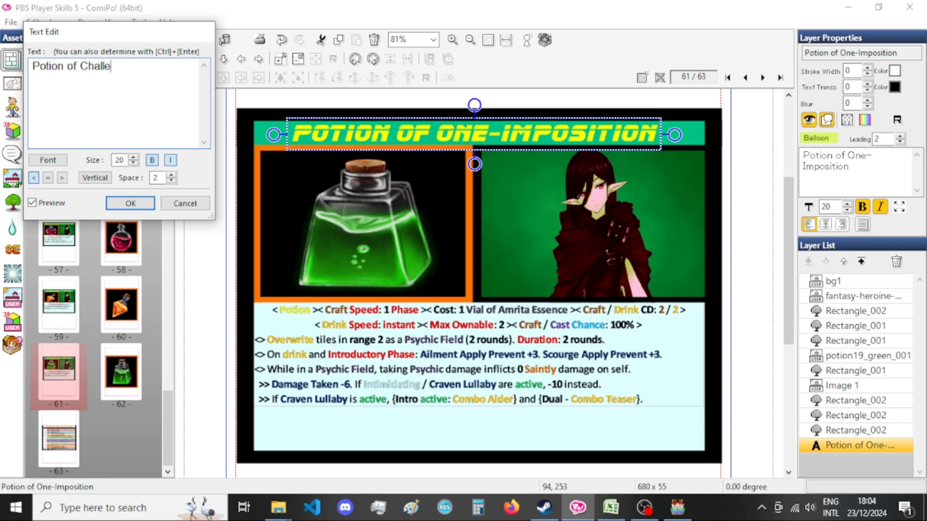
{"action": "left_click", "coordinate": [130, 203]}
Shift the Potion of Challenge title horizontally to position 164, 253 to centre it in the green header bar, and deselect it.
{"action": "key", "text": "Right"}
{"action": "key", "text": "Right"}
{"action": "key", "text": "Right"}
{"action": "key", "text": "Right"}
{"action": "key", "text": "Right"}
{"action": "key", "text": "Right"}
{"action": "key", "text": "Right"}
{"action": "key", "text": "Right"}
{"action": "key", "text": "Right"}
{"action": "key", "text": "Right"}
{"action": "key", "text": "Right"}
{"action": "key", "text": "Right"}
{"action": "key", "text": "Right"}
{"action": "key", "text": "Right"}
{"action": "key", "text": "Right"}
{"action": "key", "text": "Right"}
{"action": "key", "text": "Right"}
{"action": "key", "text": "Right"}
{"action": "key", "text": "Right"}
{"action": "key", "text": "Right"}
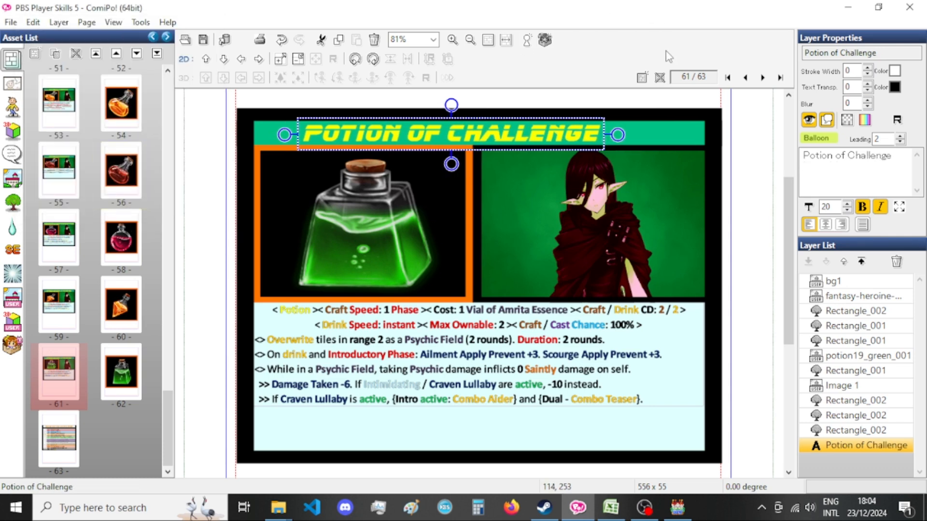
{"action": "key", "text": "Right"}
{"action": "key", "text": "Right"}
{"action": "key", "text": "Right"}
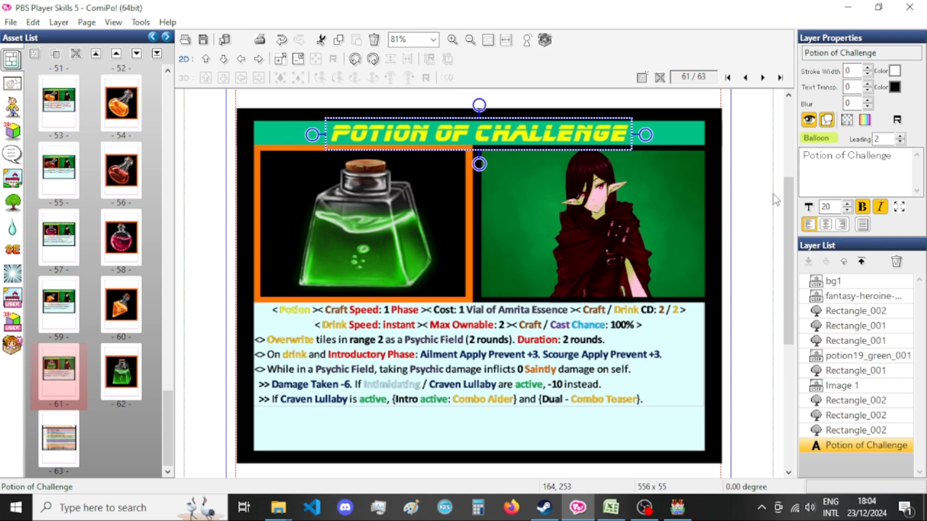
{"action": "left_click", "coordinate": [772, 199]}
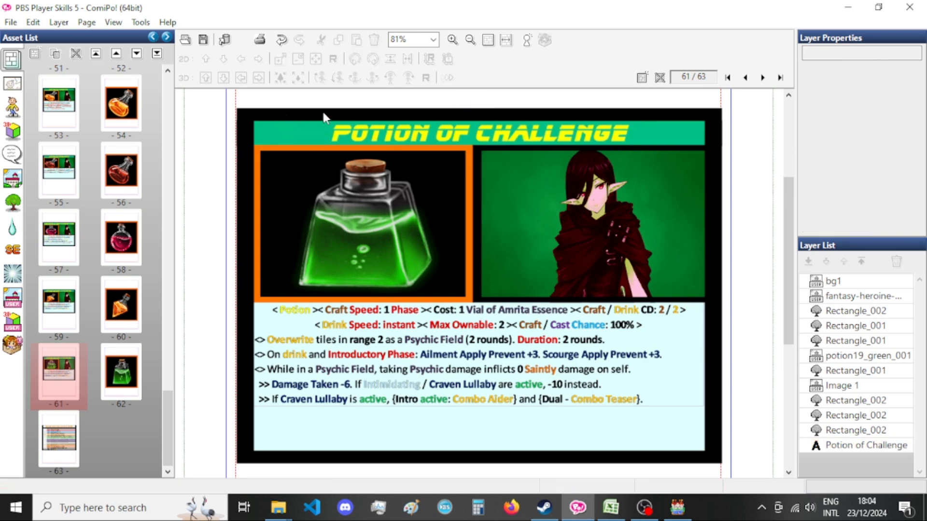
Copy the Potion of Challenge entry from row 176 of the Player sheet in Excel and switch back to ComiPo.
{"action": "left_click", "coordinate": [611, 507]}
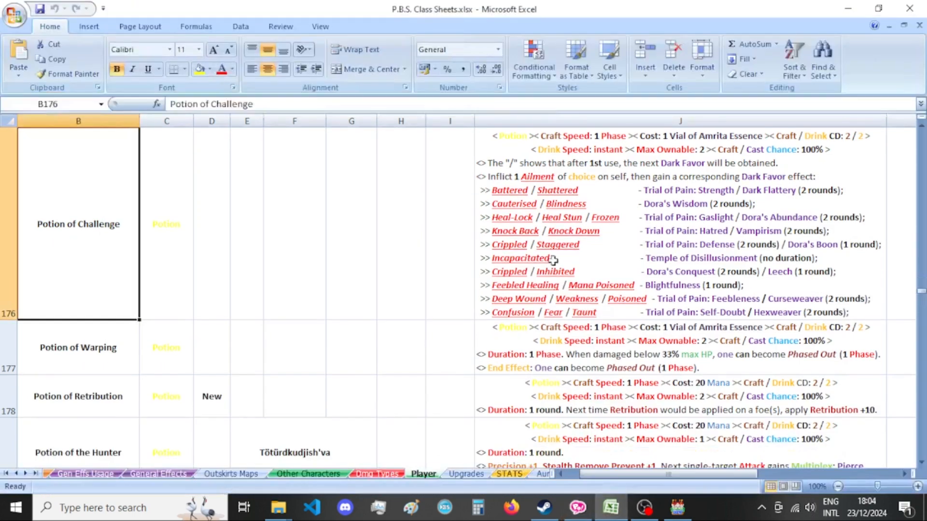
{"action": "key", "text": "ctrl+c"}
{"action": "left_click", "coordinate": [578, 507]}
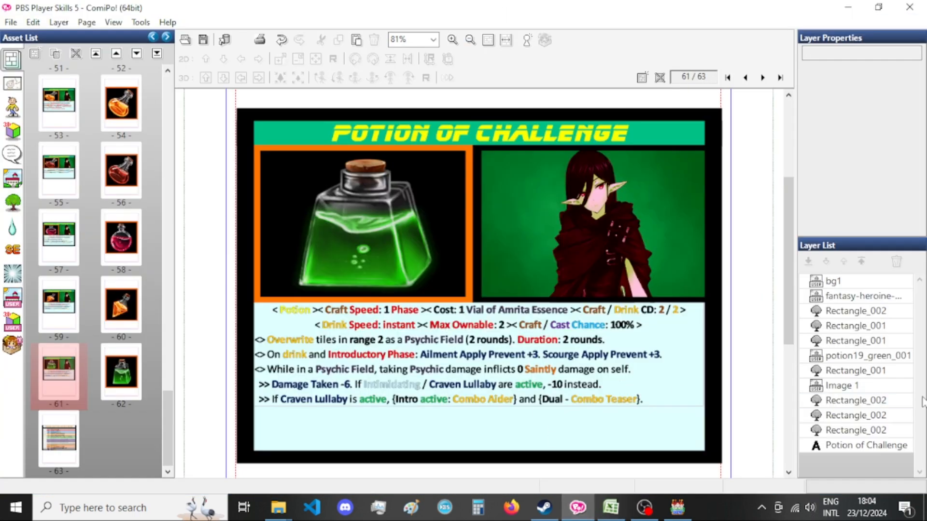
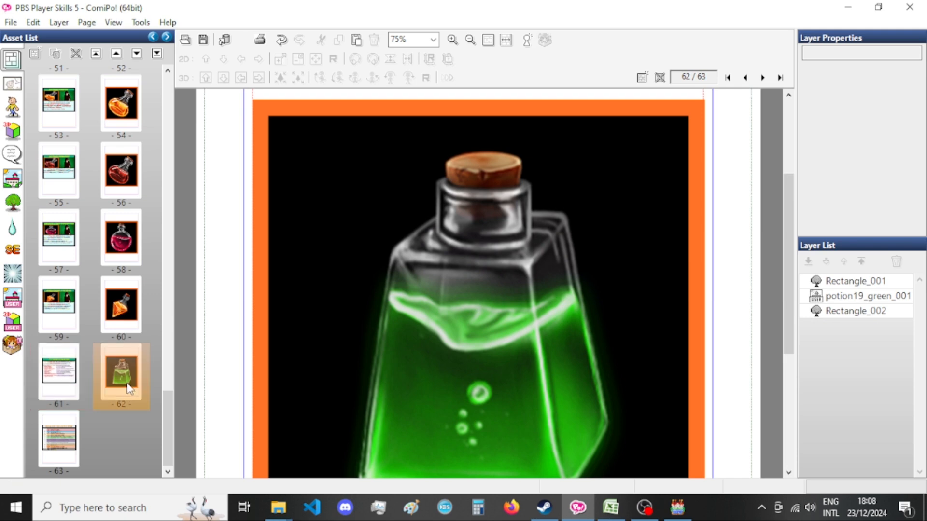
Export the green potion picture on page 62 as an image file with its name prefixed by "Encyclopedia_".
{"action": "key", "text": "ctrl+e"}
{"action": "left_click", "coordinate": [436, 289]}
{"action": "left_click_drag", "start_coordinate": [436, 289], "coordinate": [407, 288]}
{"action": "left_click", "coordinate": [409, 290]}
{"action": "type", "text": "Encyclopedia_Xandaara_P"}
{"action": "key", "text": "Return"}
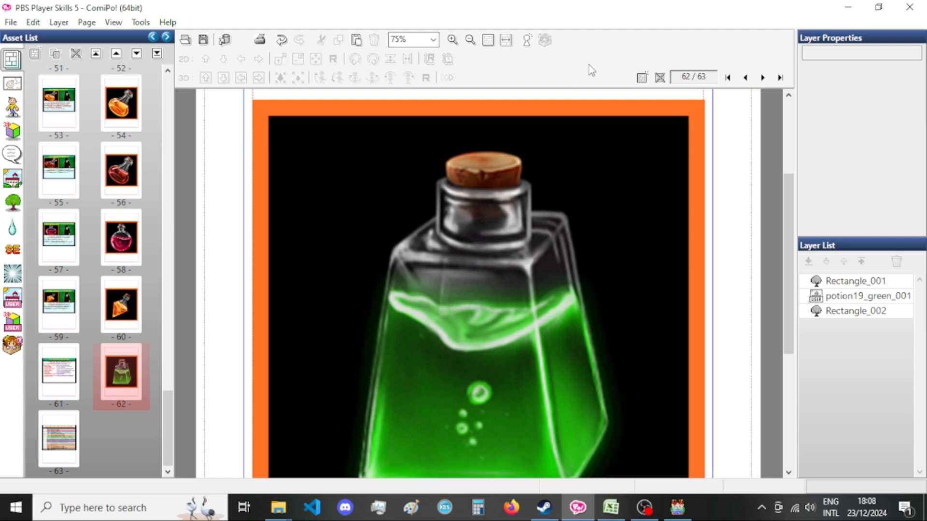
Switch to Excel and select the Potion of Warping cell B177 on the Player sheet.
{"action": "scroll", "coordinate": [187, 367], "scroll_direction": "down", "scroll_amount": 1}
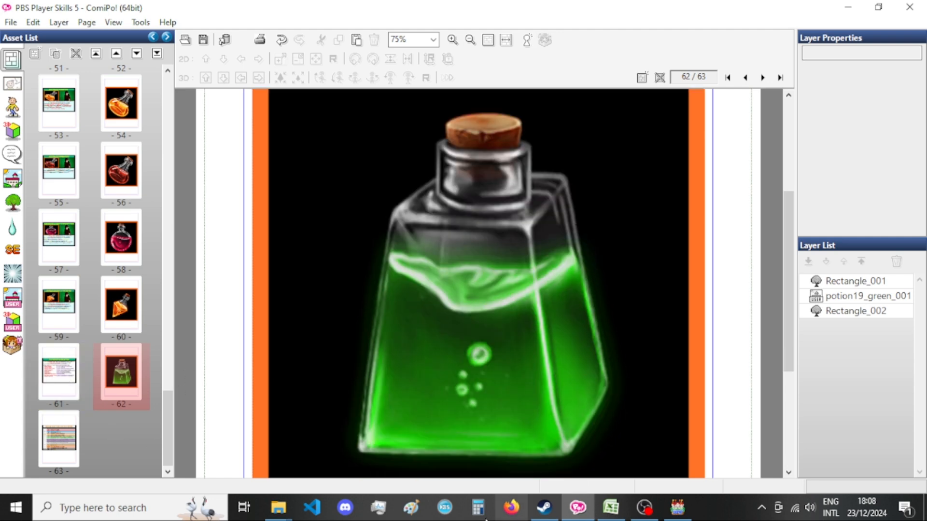
{"action": "left_click", "coordinate": [610, 507]}
{"action": "left_click", "coordinate": [97, 351]}
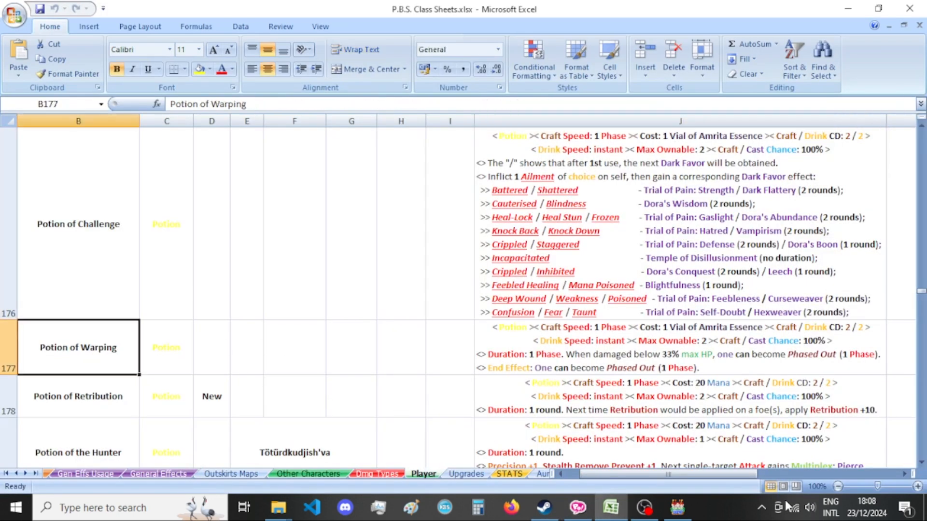
{"action": "left_click", "coordinate": [922, 464]}
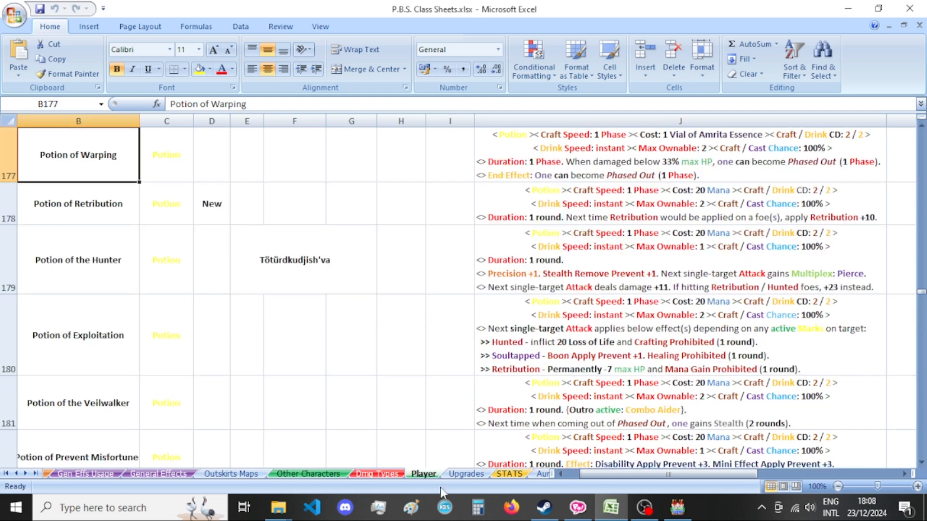
Switch to File Explorer and search the pictures folder for "warping".
{"action": "left_click", "coordinate": [278, 507]}
{"action": "left_click", "coordinate": [627, 172]}
{"action": "type", "text": "warping"}
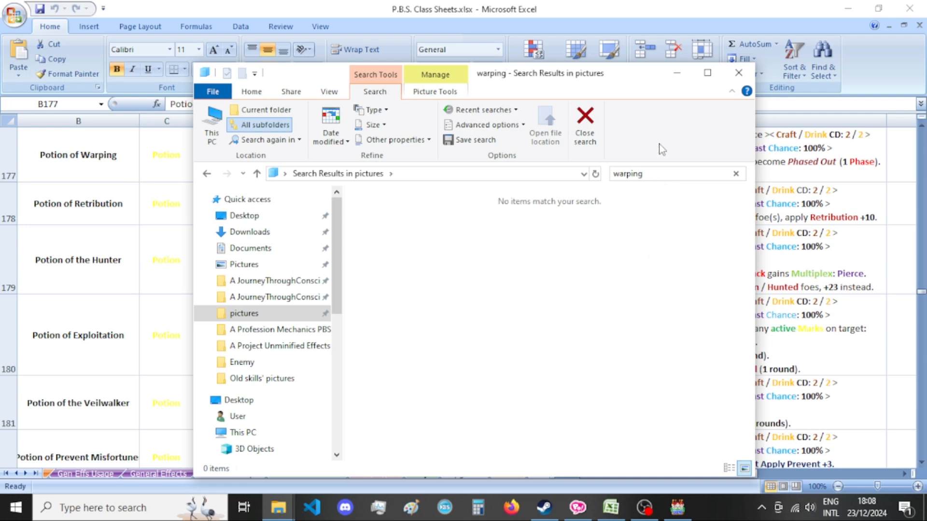
{"action": "left_click", "coordinate": [676, 73]}
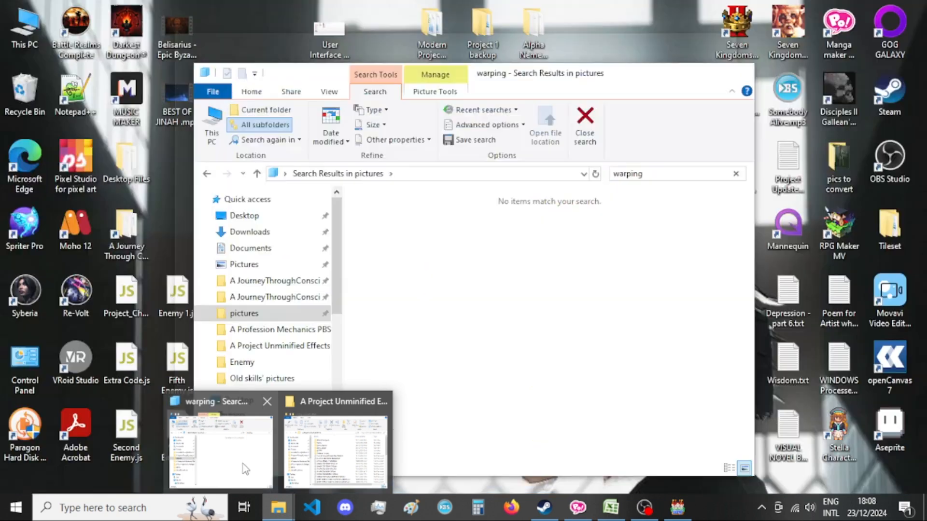
{"action": "left_click", "coordinate": [242, 464]}
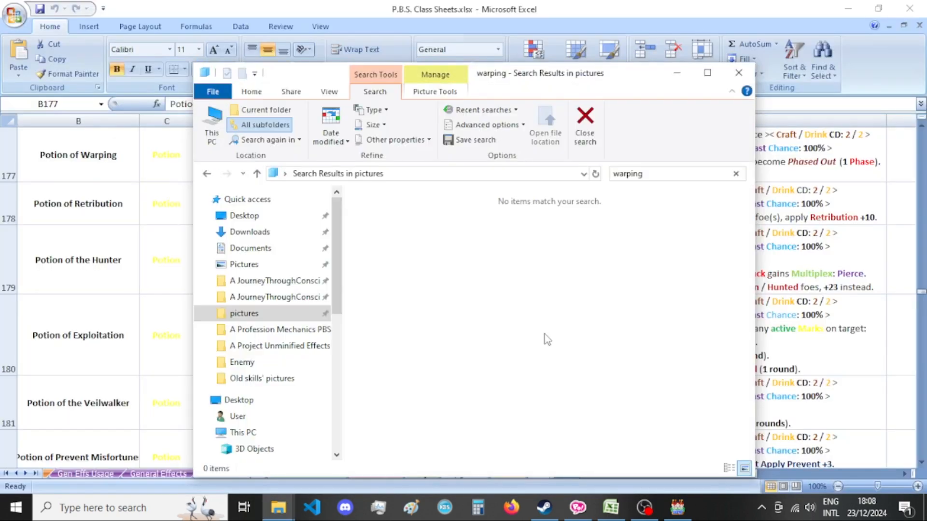
Search the pictures folder for "challenge" and rename the Encyclopedia file to Encyclopedia_Xandaara_Potion_Of_Challenge[bust].png, removing the _062 suffix.
{"action": "left_click", "coordinate": [662, 177]}
{"action": "type", "text": "challenge"}
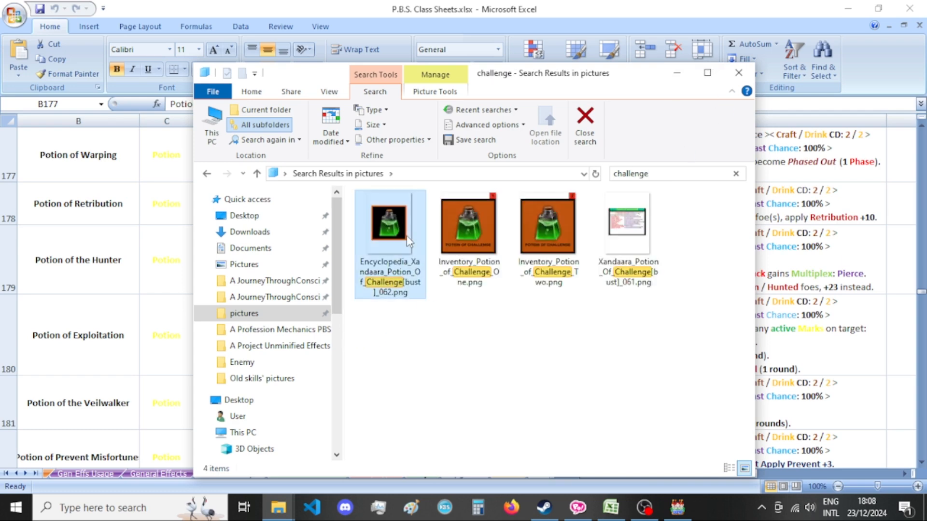
{"action": "left_click", "coordinate": [393, 293]}
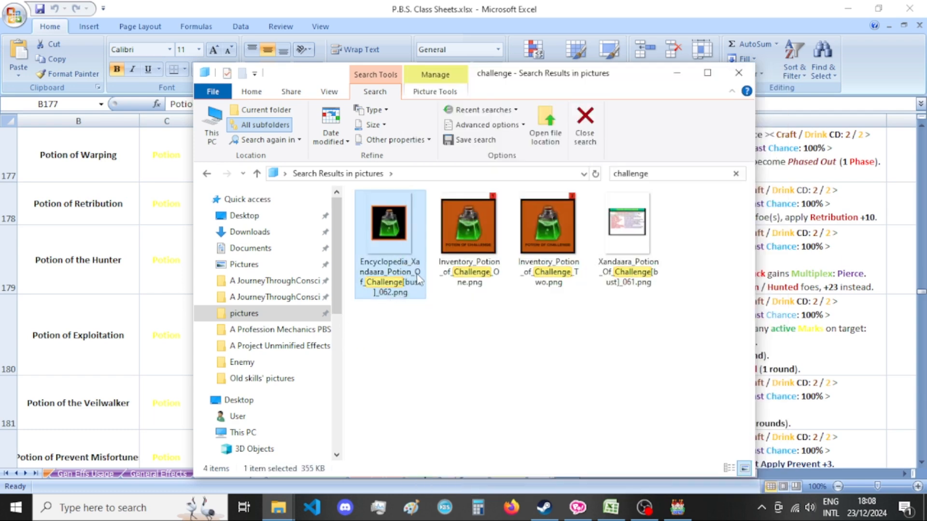
{"action": "left_click", "coordinate": [418, 280]}
{"action": "left_click_drag", "start_coordinate": [386, 295], "coordinate": [403, 295]}
{"action": "key", "text": "BackSpace"}
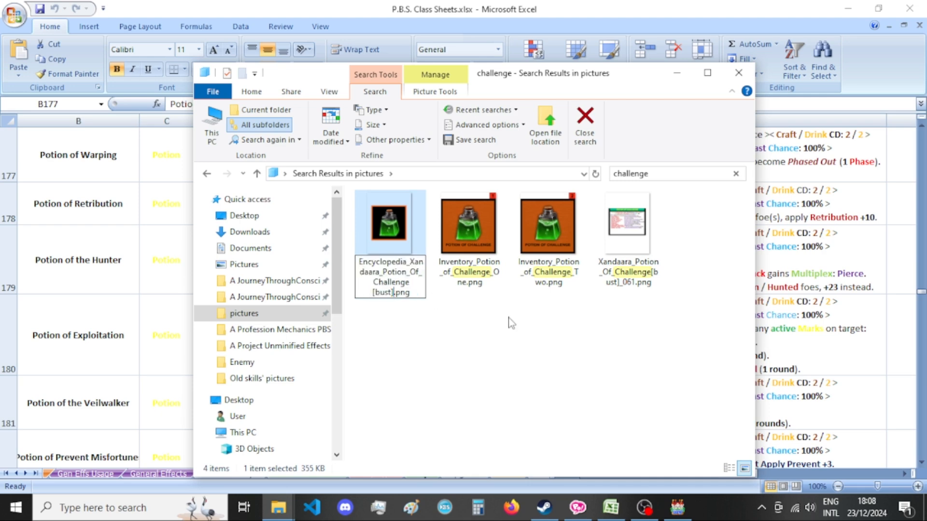
Rename the exported card image to Xandaara_Potion_Of_Challenge[bust].png, removing the _061 suffix.
{"action": "right_click", "coordinate": [621, 225]}
{"action": "key", "text": "Escape"}
{"action": "right_click", "coordinate": [642, 265]}
{"action": "key", "text": "m"}
{"action": "left_click", "coordinate": [627, 283]}
{"action": "key", "text": "BackSpace"}
{"action": "key", "text": "BackSpace"}
{"action": "left_click", "coordinate": [642, 346]}
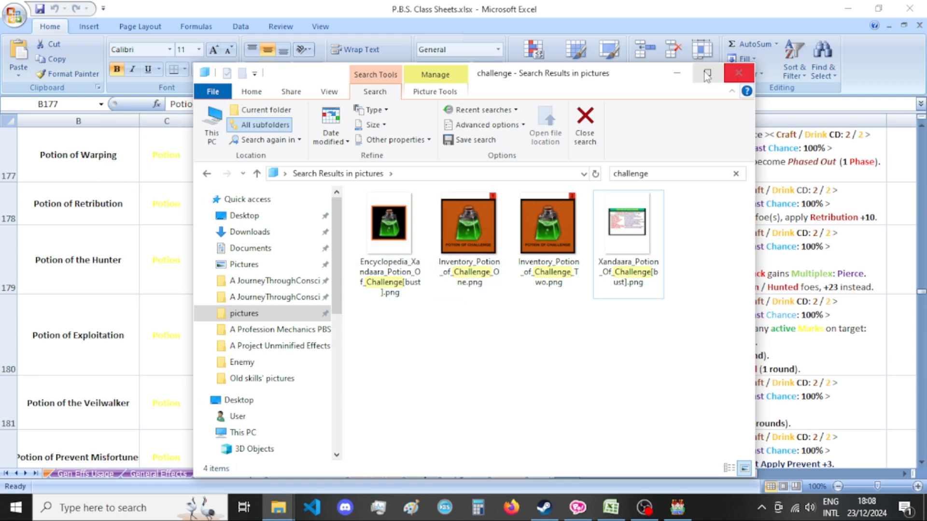
Switch to ComiPo, duplicate the Potion of One-Imposition card on page 59 and move the copy to the end of the comic.
{"action": "left_click", "coordinate": [578, 508]}
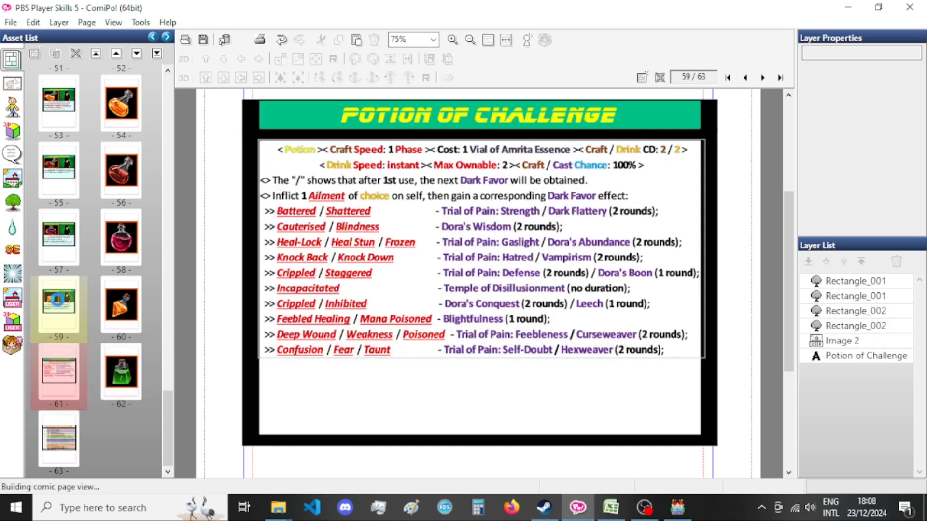
{"action": "right_click", "coordinate": [56, 300]}
{"action": "left_click", "coordinate": [111, 322]}
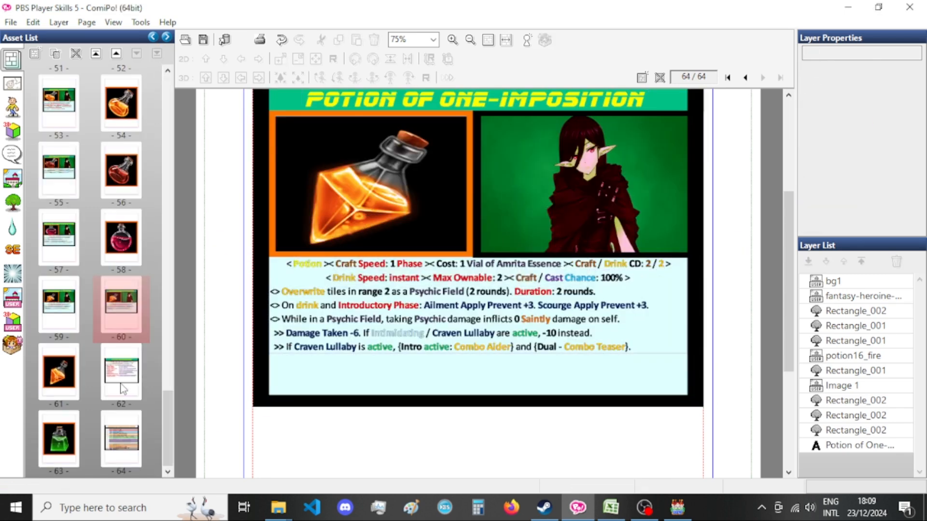
Duplicate the green potion picture on page 62.
{"action": "left_click", "coordinate": [125, 307]}
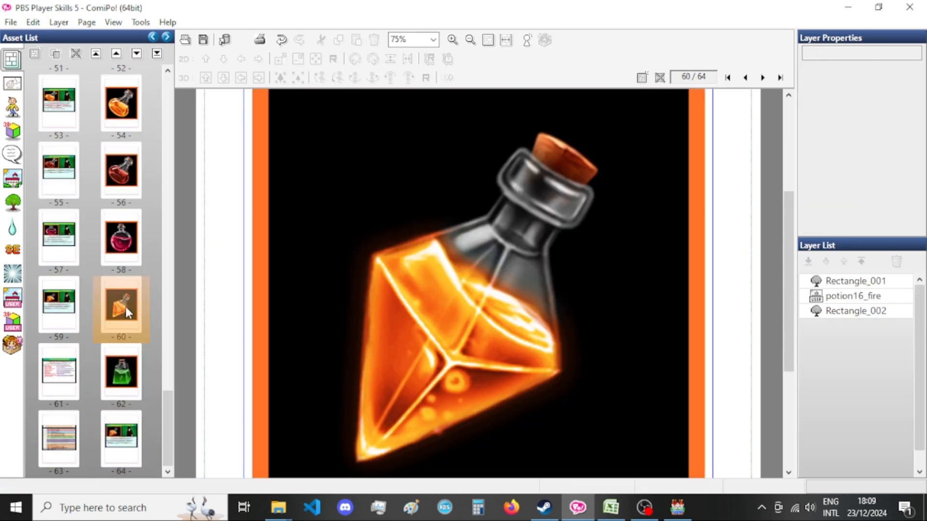
{"action": "left_click", "coordinate": [133, 371]}
{"action": "right_click", "coordinate": [133, 375]}
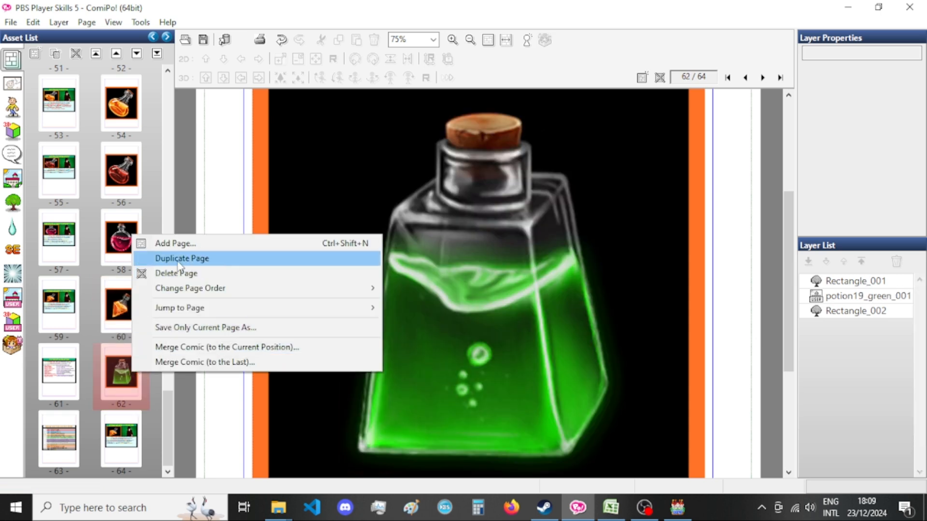
{"action": "left_click", "coordinate": [162, 259]}
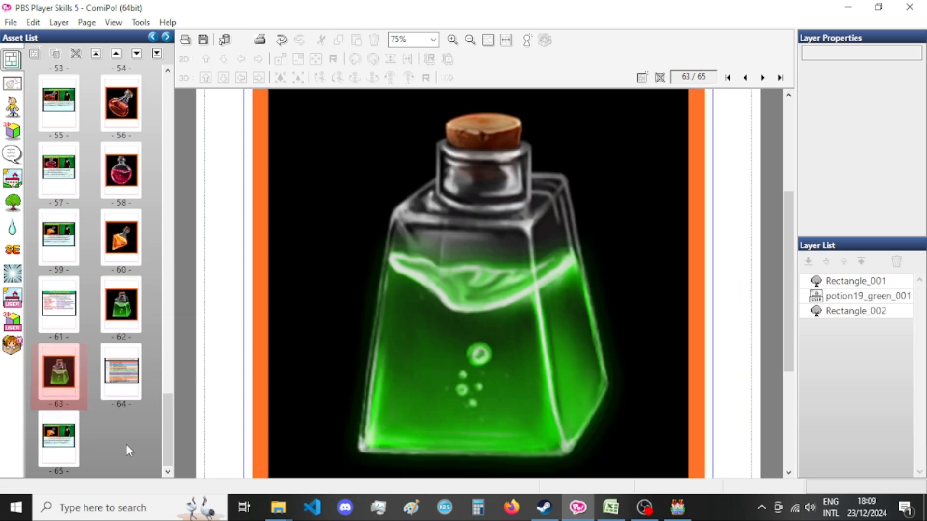
Move the duplicated Potion of One-Imposition card from the last page to page 63, ahead of the duplicated green potion picture.
{"action": "left_click", "coordinate": [62, 435]}
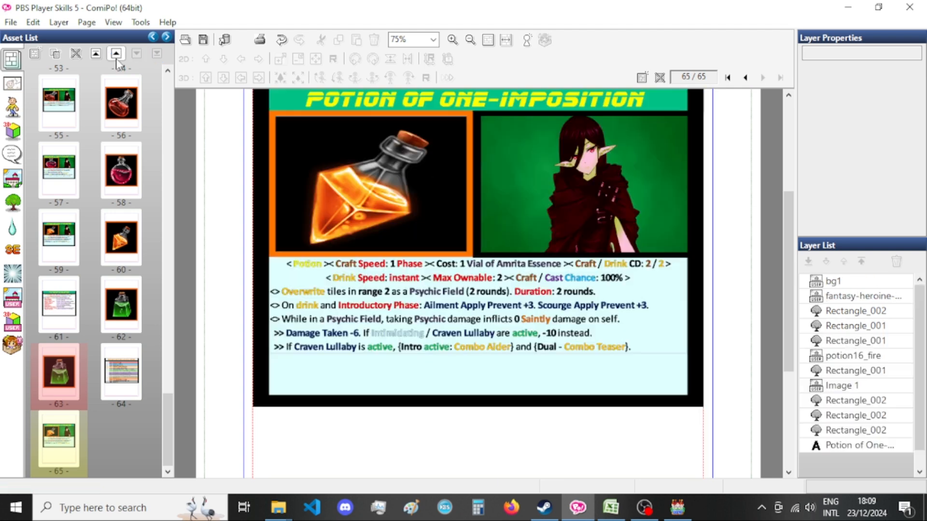
{"action": "left_click", "coordinate": [117, 55]}
{"action": "left_click", "coordinate": [99, 54]}
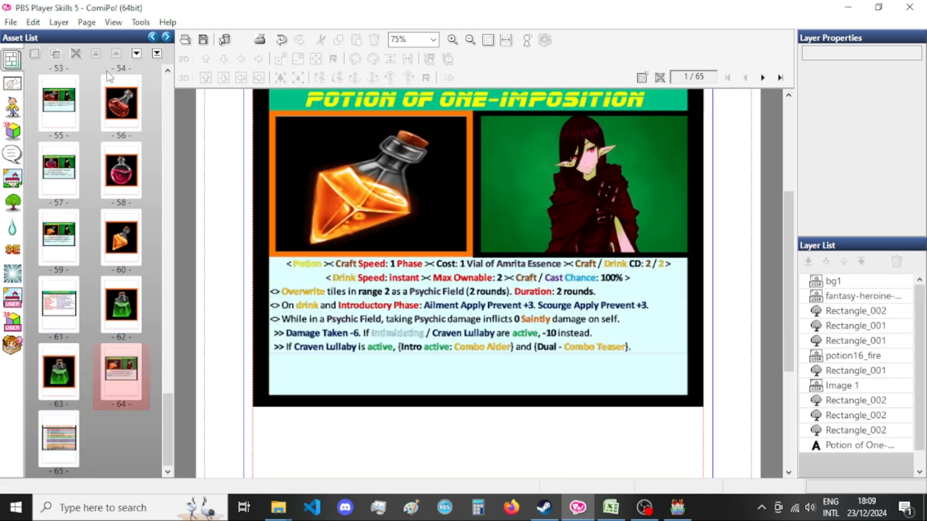
{"action": "left_click", "coordinate": [157, 53]}
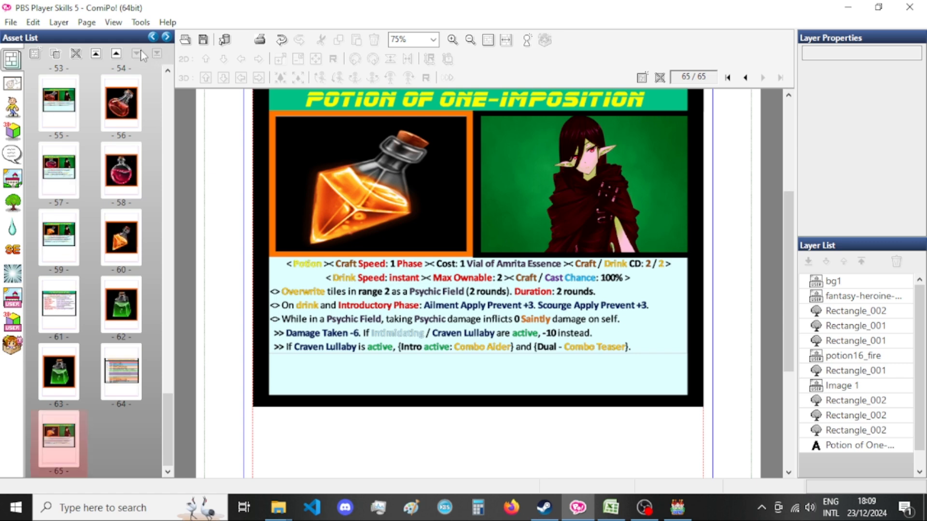
{"action": "left_click", "coordinate": [115, 54]}
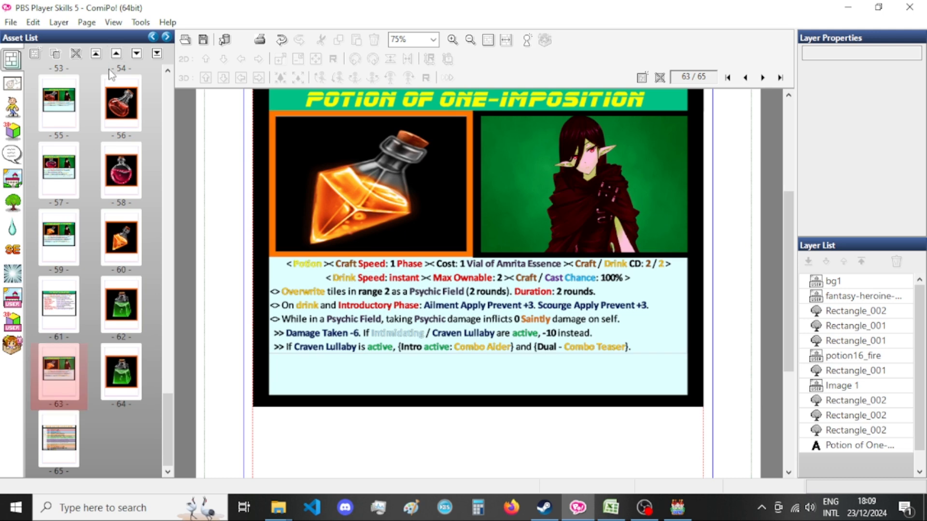
Replace the potion16_fire image on the page 63 card with potion7_amber from the Potion Icons user image category.
{"action": "left_click", "coordinate": [353, 208]}
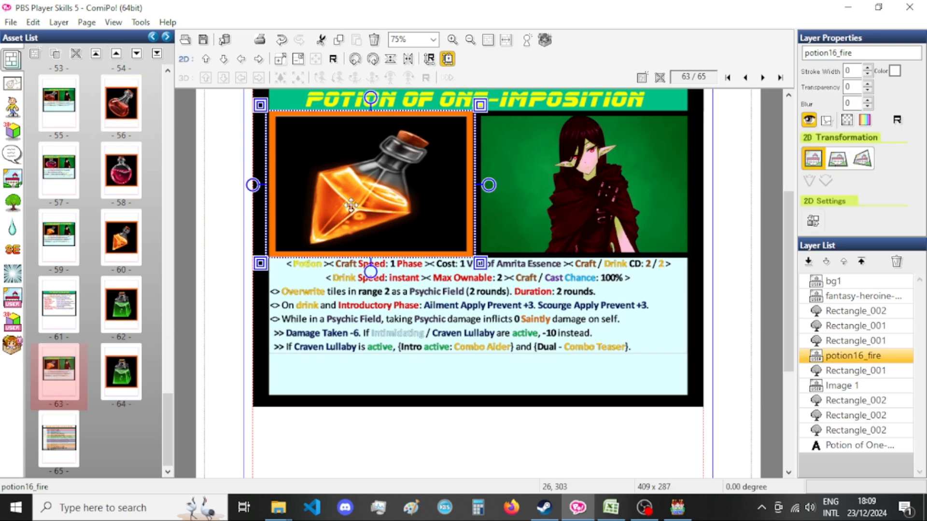
{"action": "double_click", "coordinate": [351, 206]}
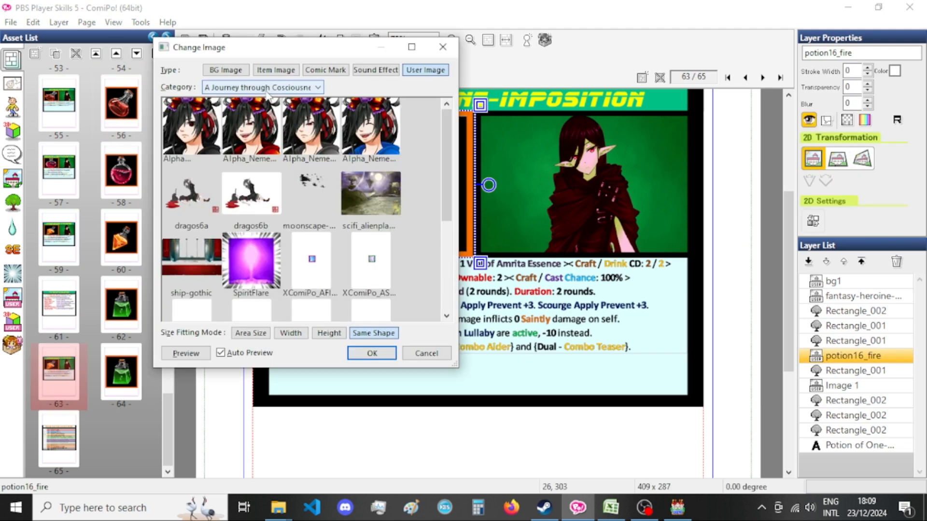
{"action": "left_click", "coordinate": [267, 92]}
{"action": "scroll", "coordinate": [285, 178], "scroll_direction": "down", "scroll_amount": 15}
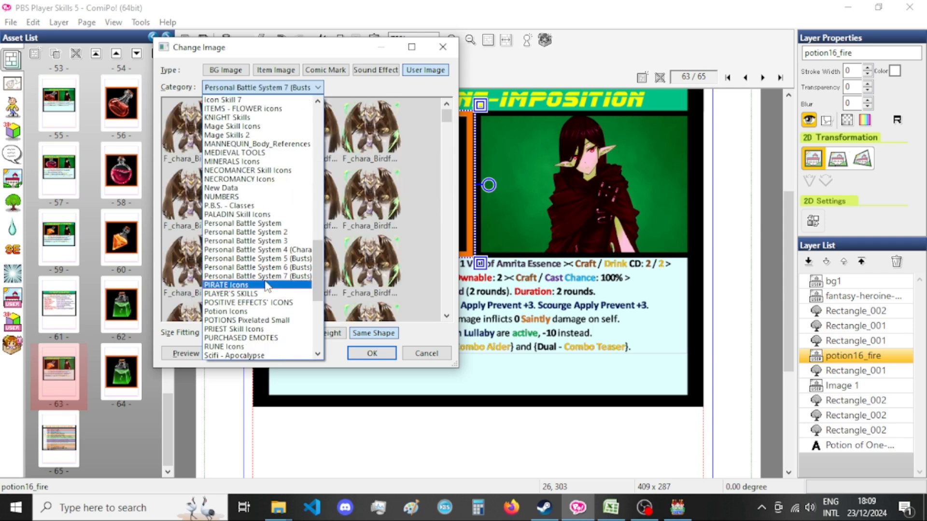
{"action": "scroll", "coordinate": [269, 286], "scroll_direction": "down", "scroll_amount": 3}
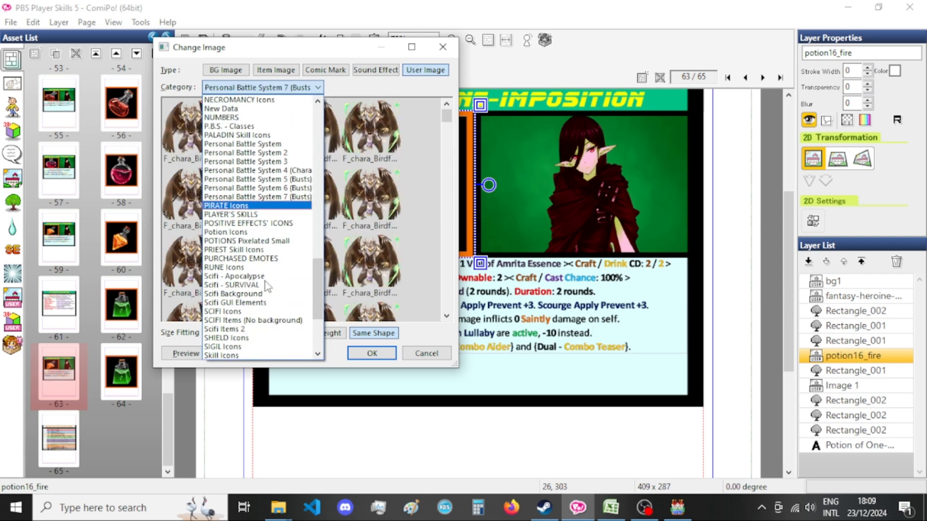
{"action": "left_click", "coordinate": [278, 234]}
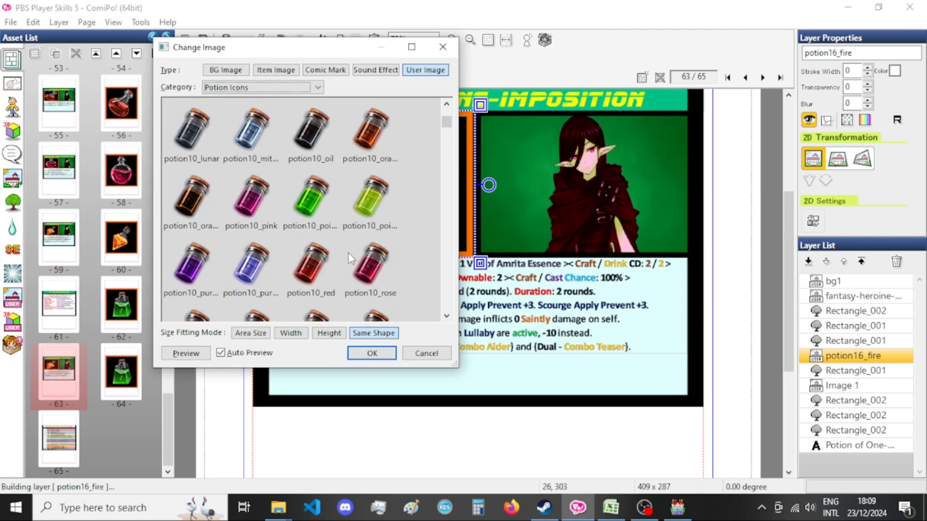
{"action": "left_click", "coordinate": [348, 259]}
{"action": "left_click_drag", "start_coordinate": [447, 126], "coordinate": [448, 222]}
{"action": "left_click_drag", "start_coordinate": [452, 269], "coordinate": [450, 273]}
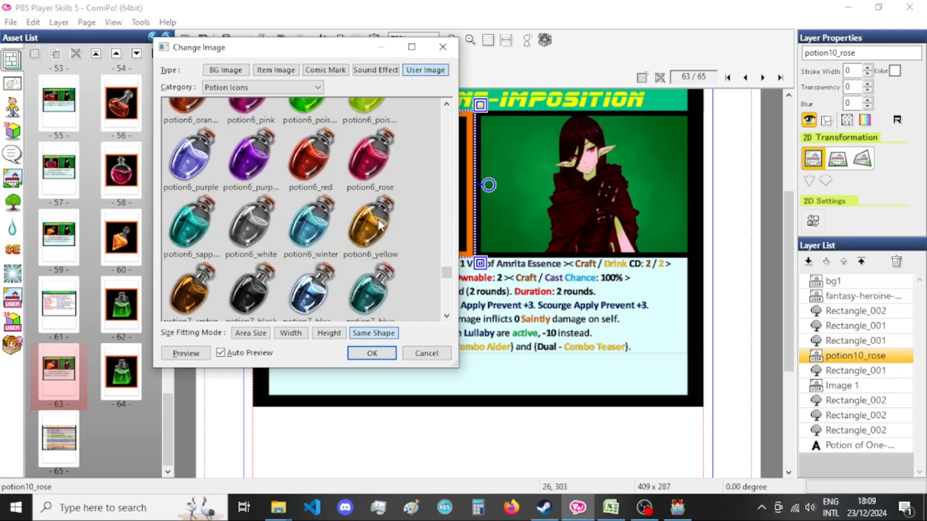
{"action": "left_click", "coordinate": [378, 219]}
{"action": "left_click", "coordinate": [191, 290]}
{"action": "left_click", "coordinate": [371, 353]}
Paste the potion7_amber image onto page 64 and set it to 830 by 830 at position 28, 236 with free aspect ratio.
{"action": "left_click", "coordinate": [121, 389]}
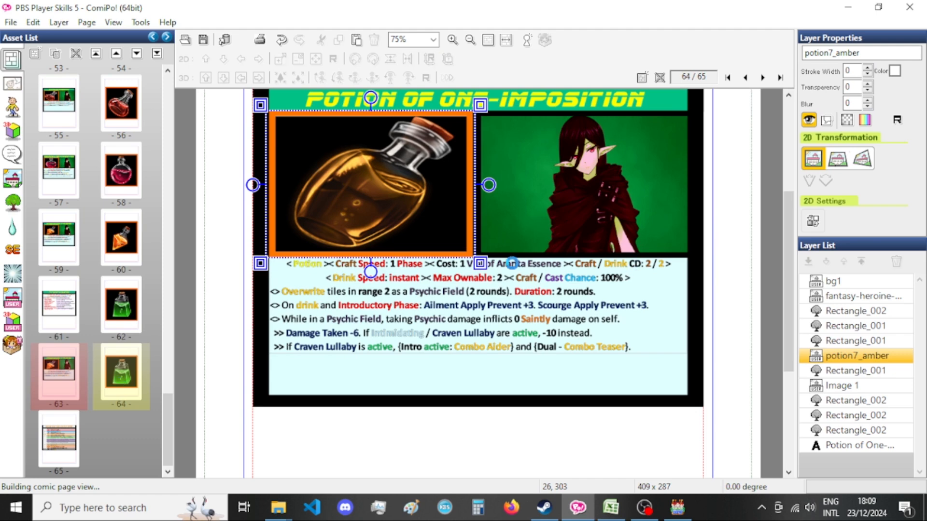
{"action": "left_click", "coordinate": [881, 296]}
{"action": "key", "text": "ctrl+v"}
{"action": "key", "text": "ctrl+t"}
{"action": "left_click", "coordinate": [93, 290]}
{"action": "double_click", "coordinate": [89, 268]}
{"action": "type", "text": "830"}
{"action": "key", "text": "Return"}
{"action": "key", "text": "ctrl+c"}
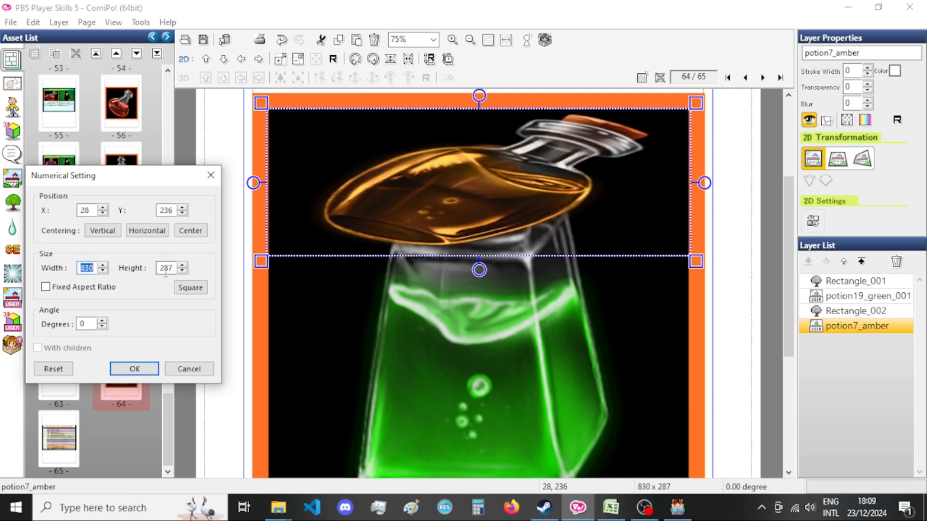
{"action": "double_click", "coordinate": [165, 269]}
{"action": "key", "text": "ctrl+v"}
{"action": "left_click", "coordinate": [89, 290]}
{"action": "left_click", "coordinate": [134, 369]}
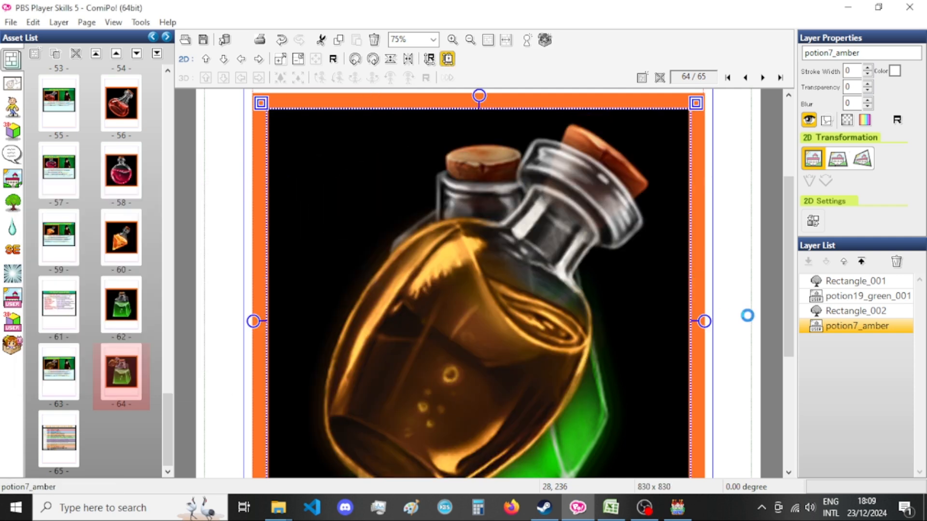
Move the potion7_amber layer behind the orange frame Rectangle_002 and delete the potion19_green_001 layer on page 64.
{"action": "left_click_drag", "start_coordinate": [880, 327], "coordinate": [881, 313]}
{"action": "left_click", "coordinate": [879, 299]}
{"action": "key", "text": "Delete"}
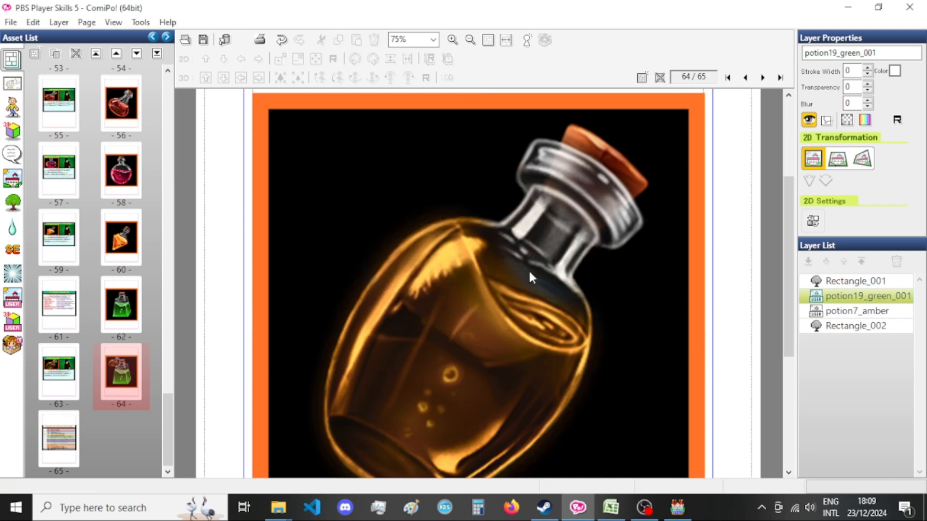
Copy the Potion of Warping description from cell J177 in Excel and paste it onto the page 63 card in ComiPo.
{"action": "left_click", "coordinate": [41, 367]}
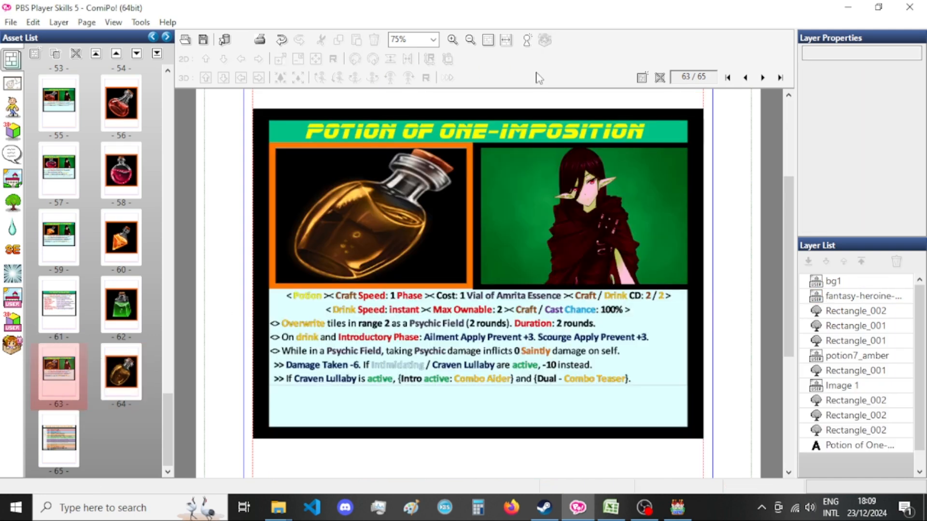
{"action": "left_click", "coordinate": [612, 507]}
{"action": "key", "text": "ctrl+c"}
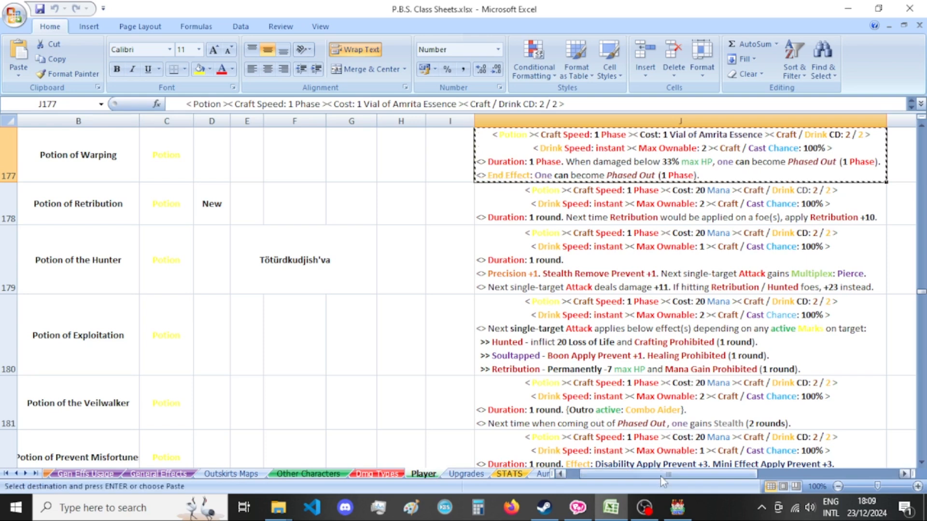
{"action": "left_click", "coordinate": [578, 508]}
{"action": "key", "text": "ctrl+v"}
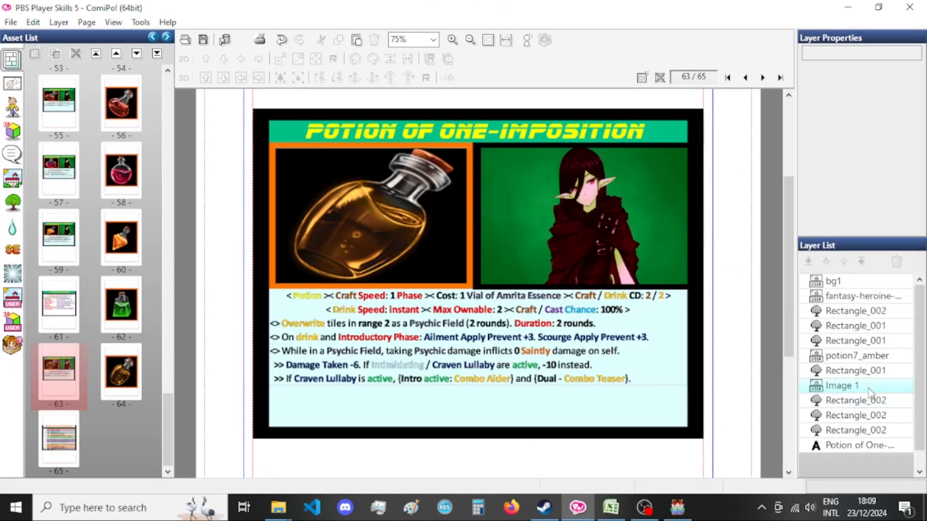
Set the pasted Potion of Warping description image to a width of 825 with a fixed aspect ratio.
{"action": "key", "text": "ctrl+t"}
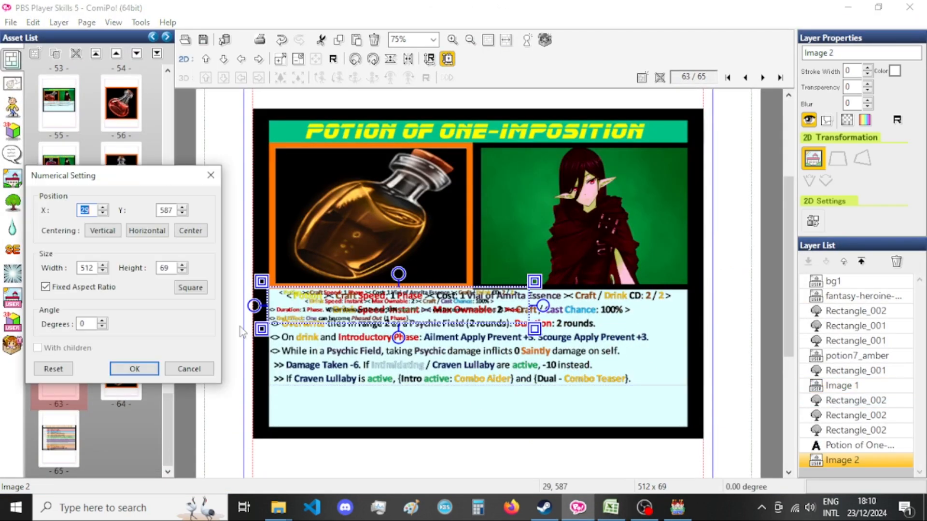
{"action": "type", "text": "825"}
{"action": "key", "text": "Return"}
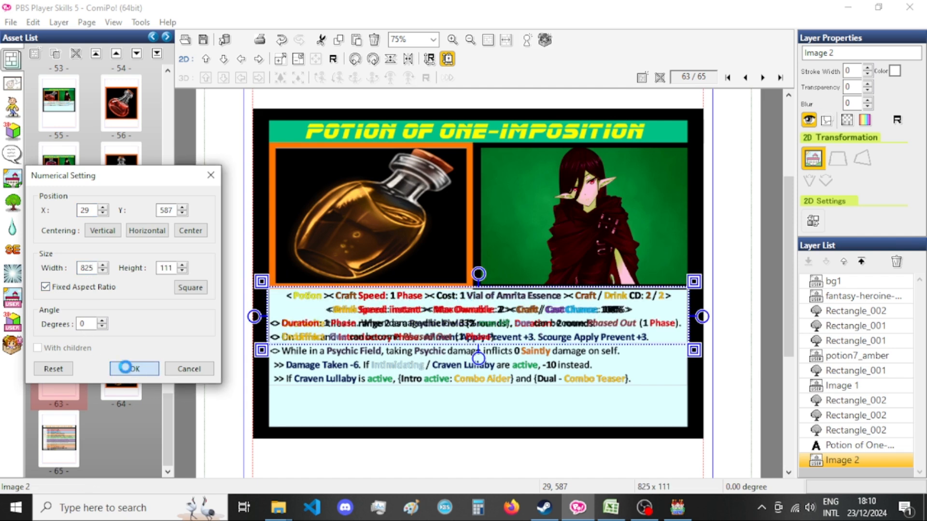
Move the new description layer Image 2 directly after Image 1 in the layer order and delete the old Image 1 layer.
{"action": "left_click_drag", "start_coordinate": [850, 460], "coordinate": [864, 389]}
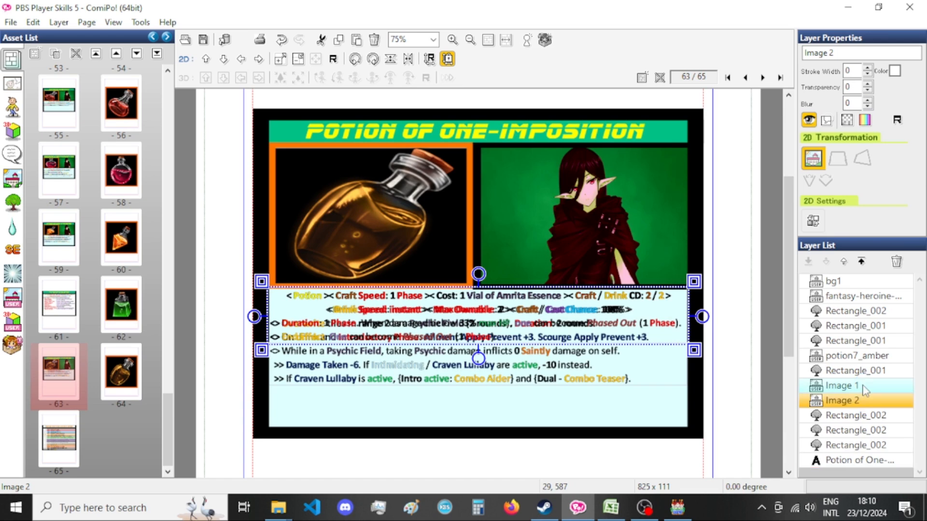
{"action": "key", "text": "Delete"}
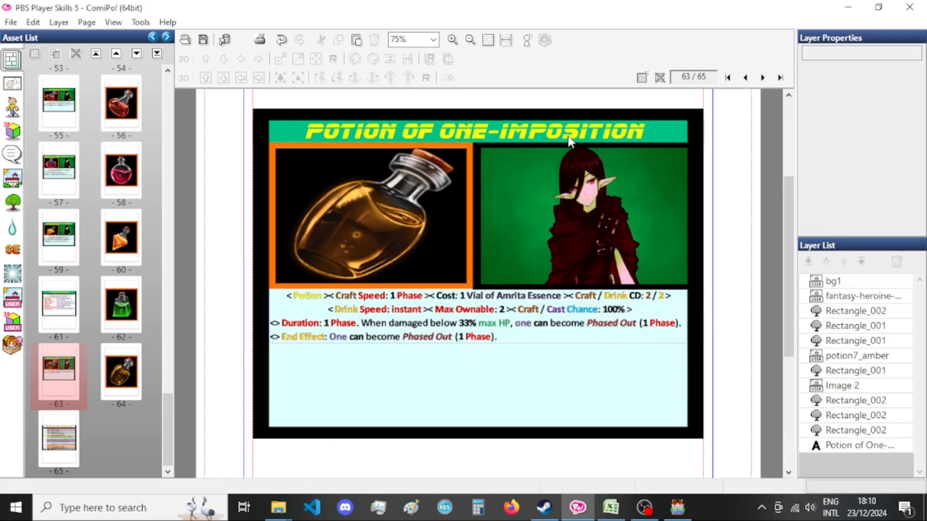
Change the page 63 card title to "Potion of Warping".
{"action": "left_click", "coordinate": [612, 506]}
{"action": "left_click", "coordinate": [612, 506]}
{"action": "left_click", "coordinate": [557, 129]}
{"action": "double_click", "coordinate": [557, 130]}
{"action": "left_click_drag", "start_coordinate": [80, 66], "coordinate": [178, 66]}
{"action": "type", "text": "Warping"}
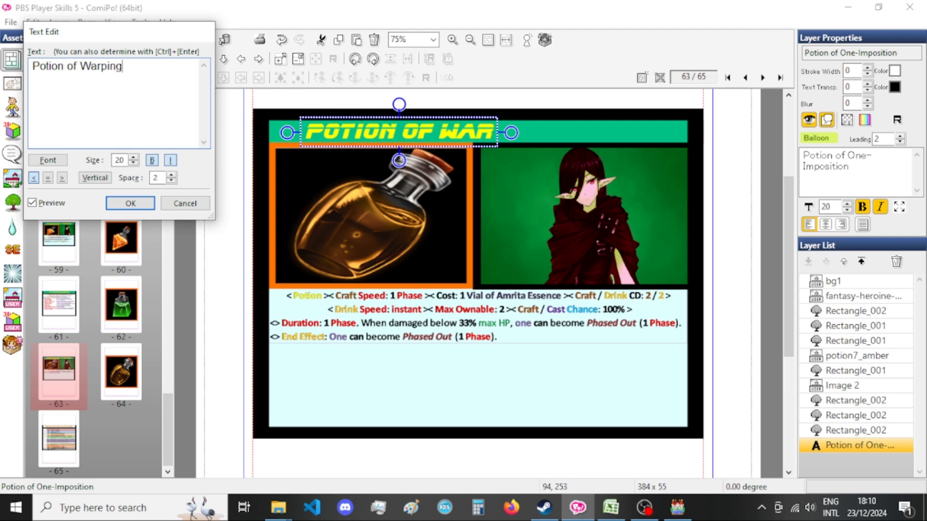
{"action": "left_click", "coordinate": [131, 203]}
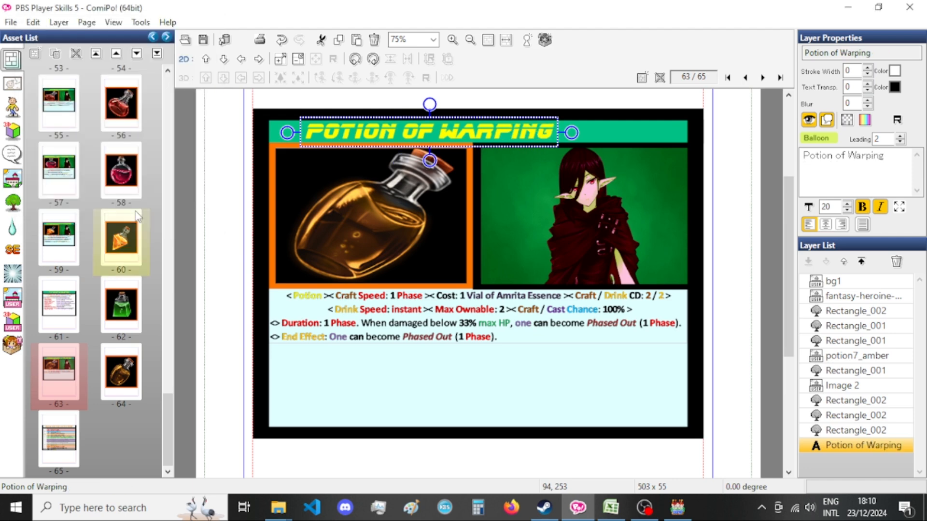
Nudge the Potion of Warping title horizontally to position 177, 253 so it is centred in the green header.
{"action": "key", "text": "Right"}
{"action": "key", "text": "Right"}
{"action": "key", "text": "Right"}
{"action": "key", "text": "Right"}
{"action": "key", "text": "Right"}
{"action": "key", "text": "Right"}
{"action": "key", "text": "Right"}
{"action": "key", "text": "Right"}
{"action": "key", "text": "Right"}
{"action": "key", "text": "Right"}
{"action": "key", "text": "Right"}
{"action": "key", "text": "Right"}
{"action": "key", "text": "Right"}
{"action": "key", "text": "Right"}
{"action": "key", "text": "Right"}
{"action": "key", "text": "Right"}
{"action": "key", "text": "Right"}
{"action": "key", "text": "Right"}
{"action": "key", "text": "Right"}
{"action": "key", "text": "Right"}
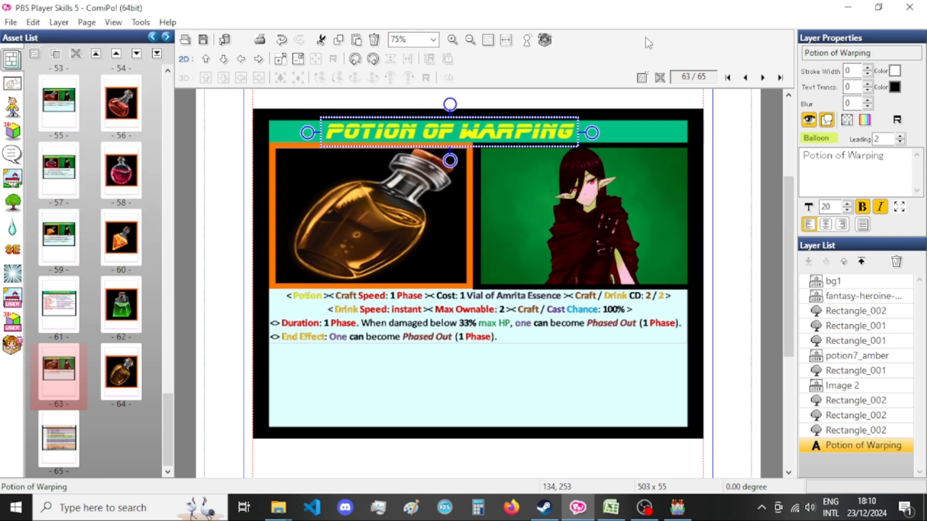
{"action": "key", "text": "Right"}
{"action": "key", "text": "Right"}
{"action": "key", "text": "Right"}
{"action": "key", "text": "Right"}
{"action": "key", "text": "Right"}
{"action": "key", "text": "Right"}
{"action": "key", "text": "Right"}
{"action": "key", "text": "Right"}
{"action": "key", "text": "Right"}
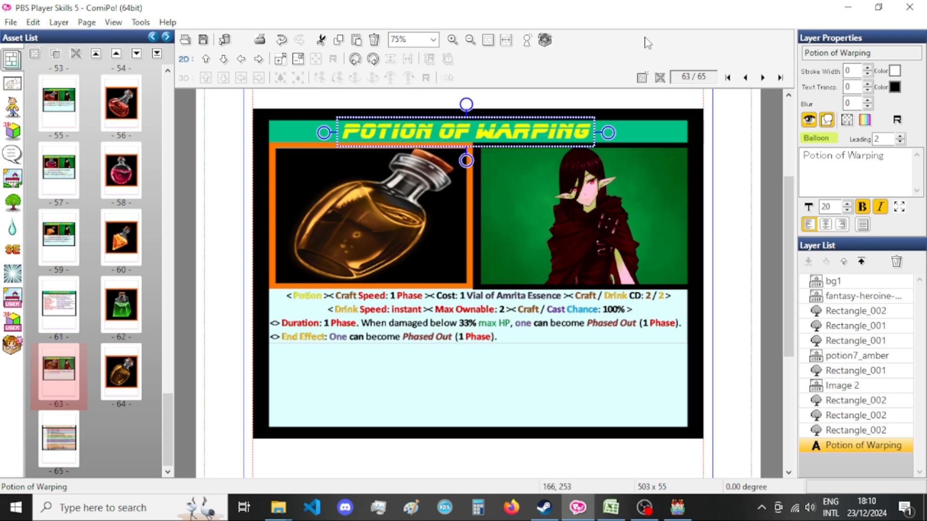
{"action": "key", "text": "Right"}
{"action": "key", "text": "Right"}
{"action": "key", "text": "Right"}
{"action": "key", "text": "Right"}
{"action": "key", "text": "Right"}
{"action": "key", "text": "Right"}
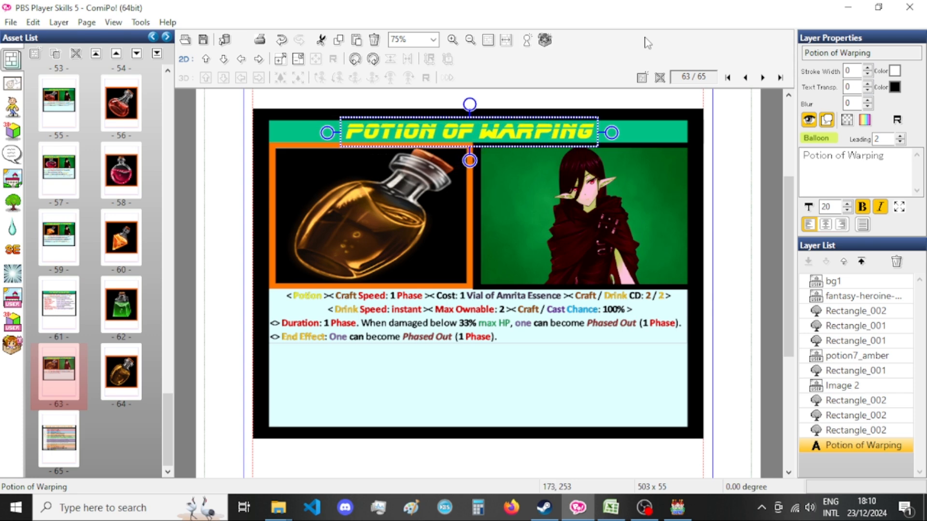
{"action": "key", "text": "Right"}
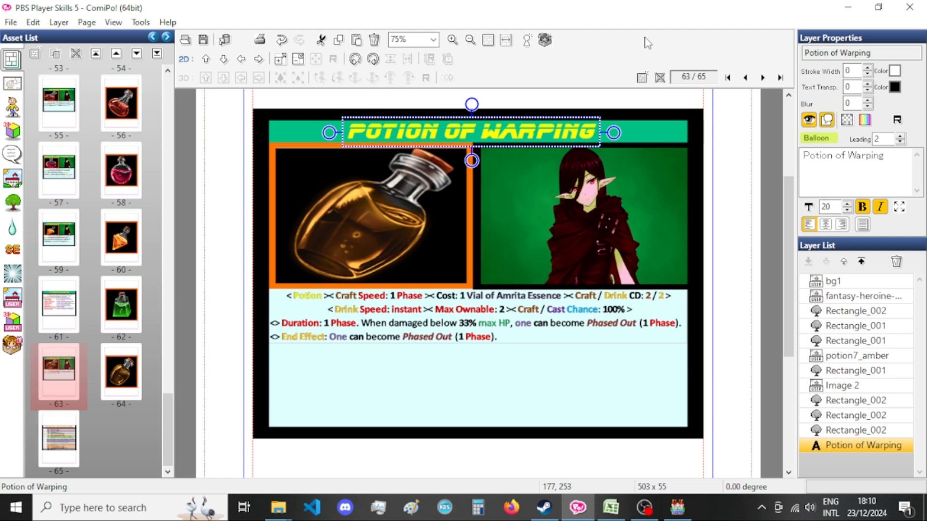
Export page 63 as a PNG with the base file name Xandaara_Potion_Of_Warping[bust].
{"action": "key", "text": "ctrl+e"}
{"action": "left_click", "coordinate": [445, 303]}
{"action": "left_click", "coordinate": [447, 289]}
{"action": "double_click", "coordinate": [442, 289]}
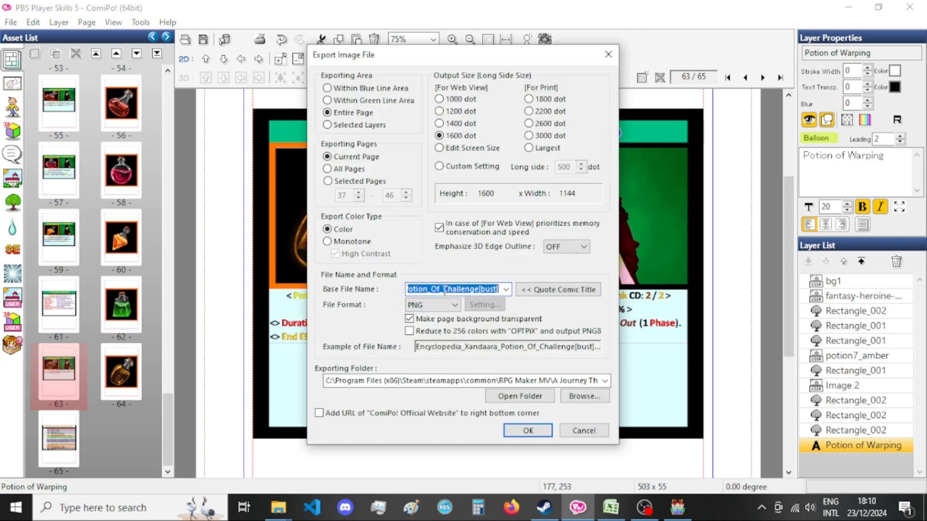
{"action": "left_click_drag", "start_coordinate": [457, 290], "coordinate": [369, 287]}
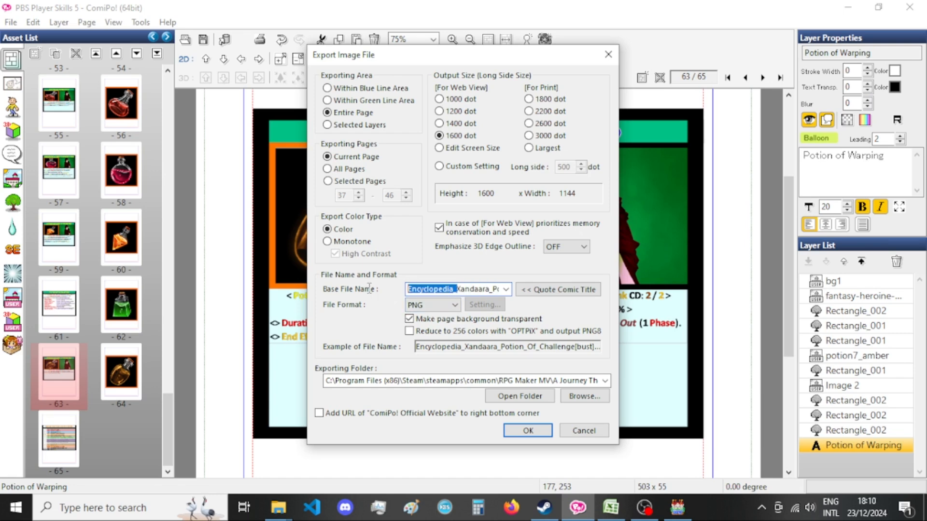
{"action": "key", "text": "BackSpace"}
{"action": "left_click_drag", "start_coordinate": [490, 289], "coordinate": [498, 289]}
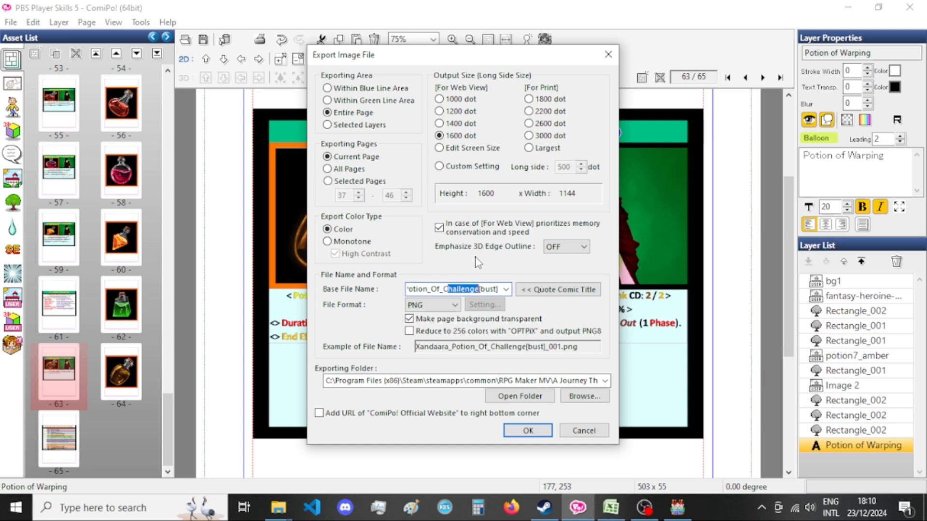
{"action": "key", "text": "BackSpace"}
{"action": "key", "text": "BackSpace"}
{"action": "type", "text": "Warping"}
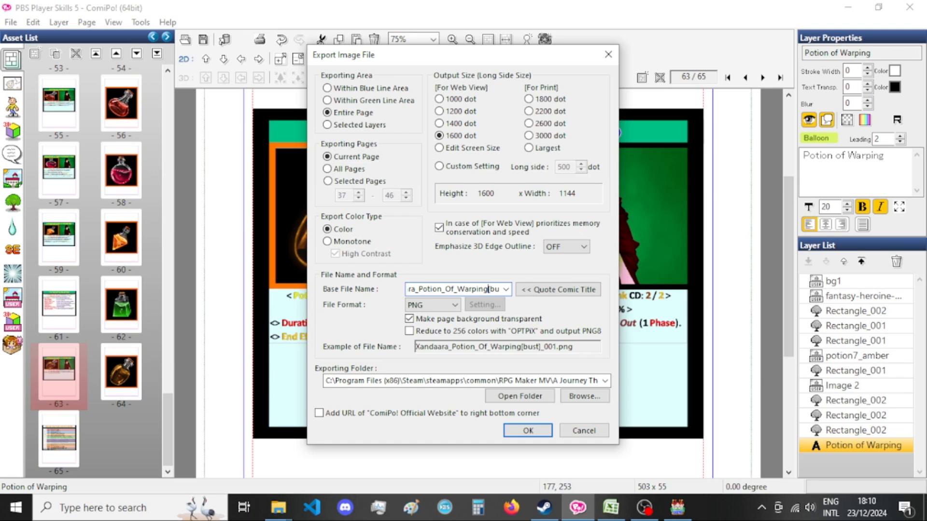
{"action": "key", "text": "Return"}
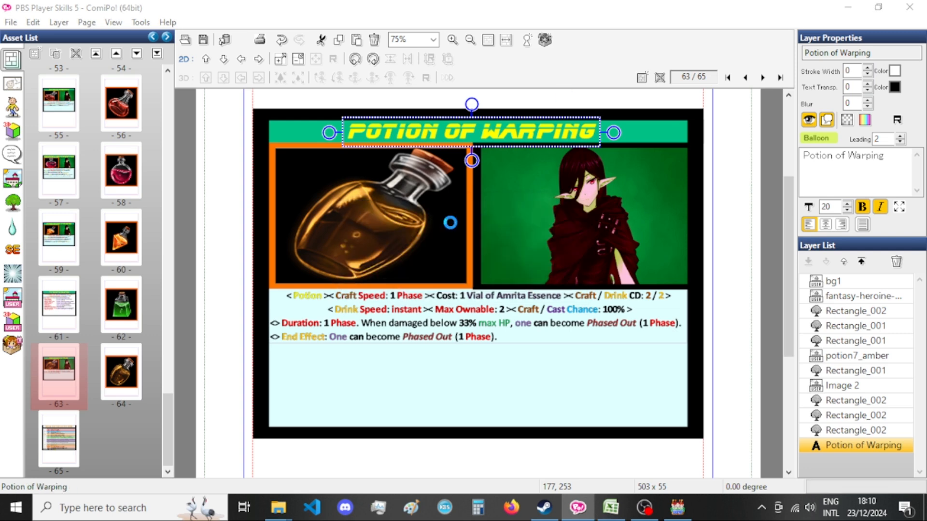
Export the current page again with the base file name Encyclopedia_Xandaara_Potion_Of_Warping[bust].
{"action": "key", "text": "ctrl+e"}
{"action": "double_click", "coordinate": [441, 289]}
{"action": "left_click_drag", "start_coordinate": [441, 290], "coordinate": [362, 283]}
{"action": "left_click", "coordinate": [408, 288]}
{"action": "type", "text": "Encyclopedia_Xandaara_Po"}
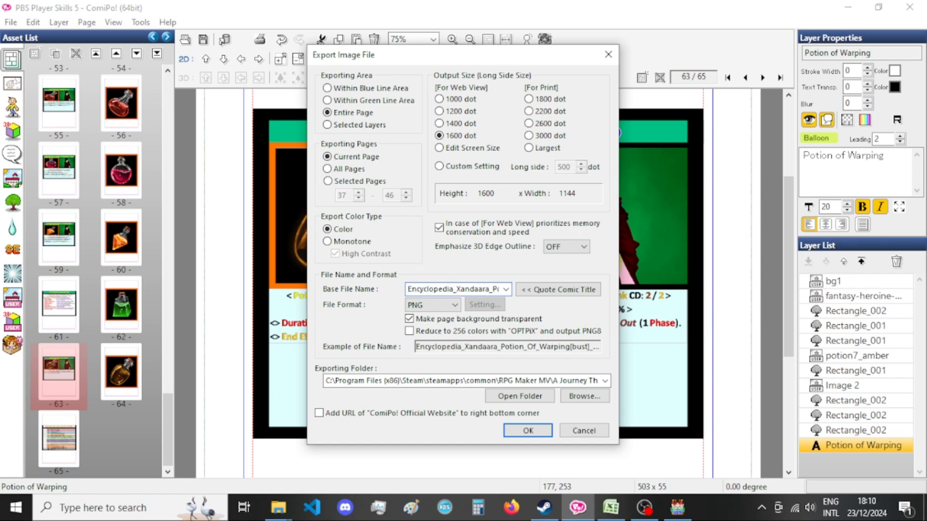
{"action": "key", "text": "Return"}
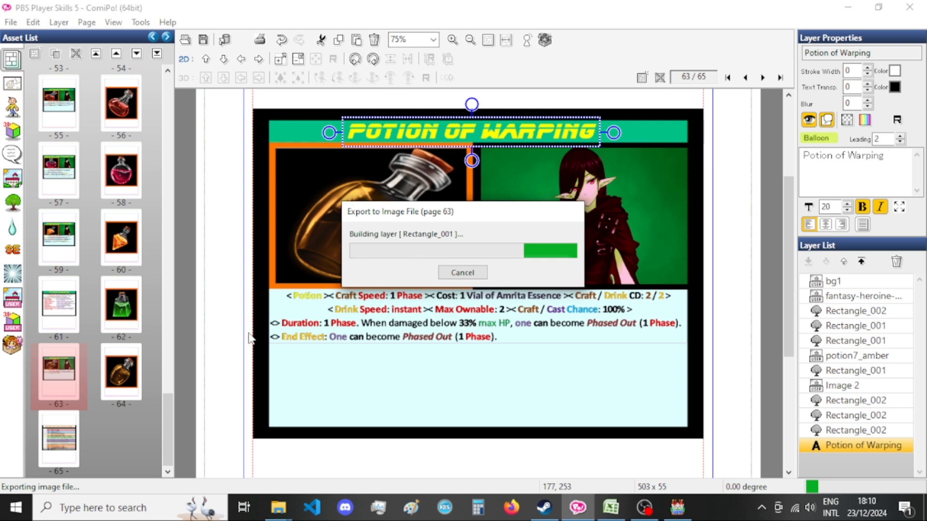
Search the pictures folder in File Explorer for "warping" and open the name of Encyclopedia_Xandaara_Potion_Of_Warping[bust]_063.png for editing.
{"action": "mouse_move", "coordinate": [610, 507]}
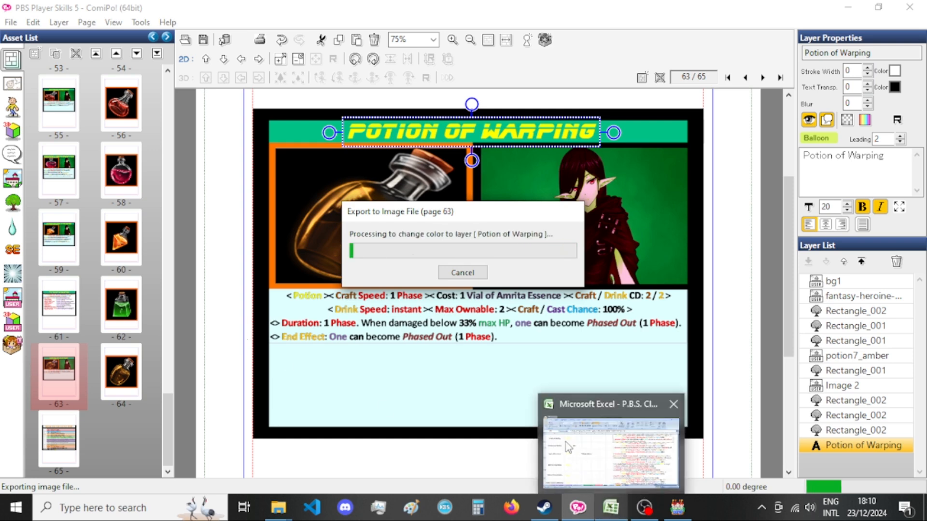
{"action": "mouse_move", "coordinate": [279, 506]}
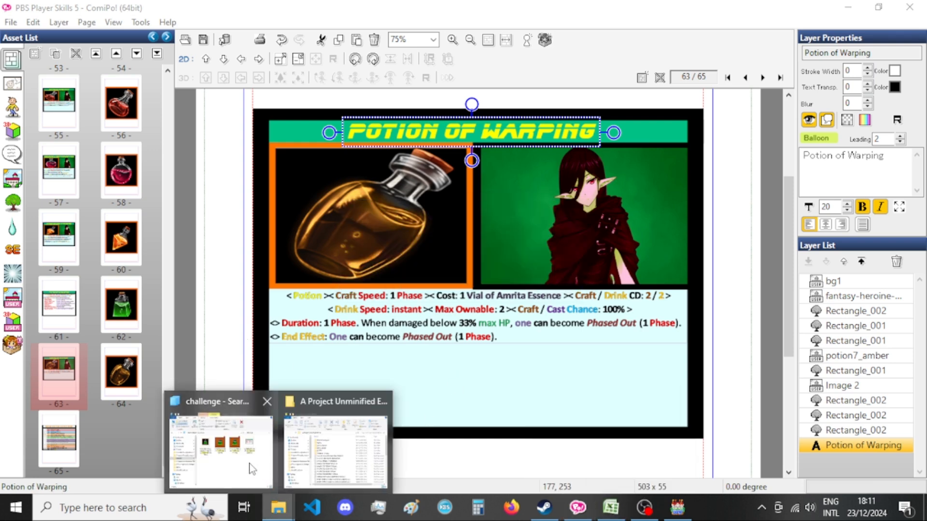
{"action": "left_click", "coordinate": [256, 471]}
{"action": "left_click", "coordinate": [662, 175]}
{"action": "type", "text": "waqr"}
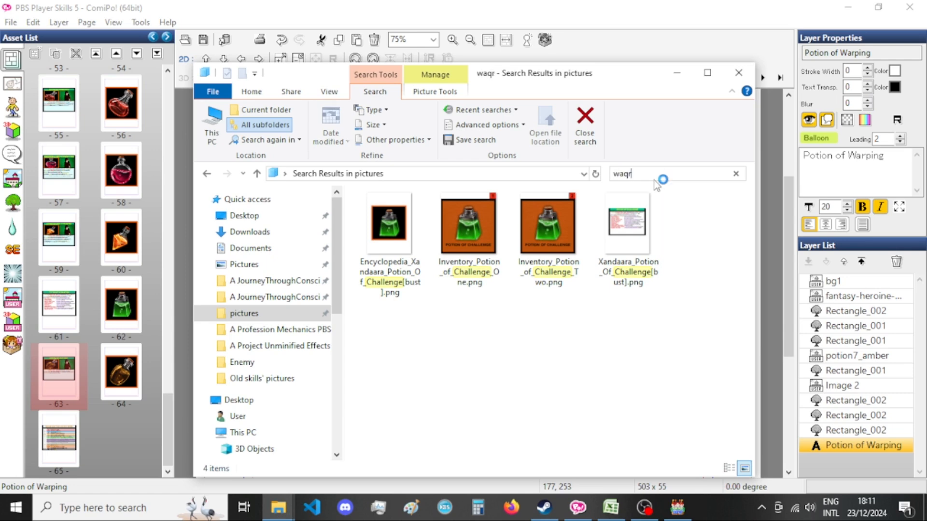
{"action": "key", "text": "BackSpace"}
{"action": "key", "text": "BackSpace"}
{"action": "type", "text": "rping"}
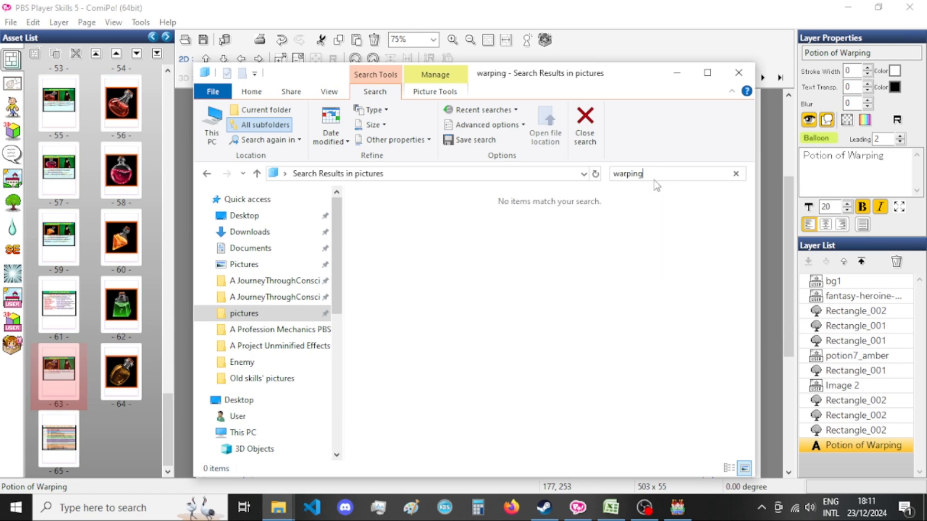
{"action": "right_click", "coordinate": [411, 244]}
{"action": "left_click", "coordinate": [400, 290]}
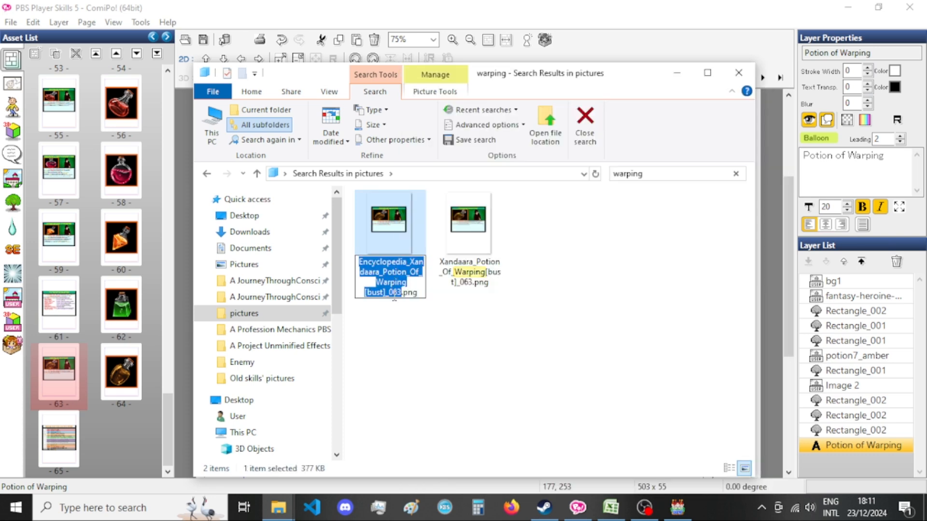
Switch to ComiPo and export page 64 as a PNG with the base file name Encyclopedia_Xandaara_Potion_Of_Warping[bust].
{"action": "left_click", "coordinate": [155, 385]}
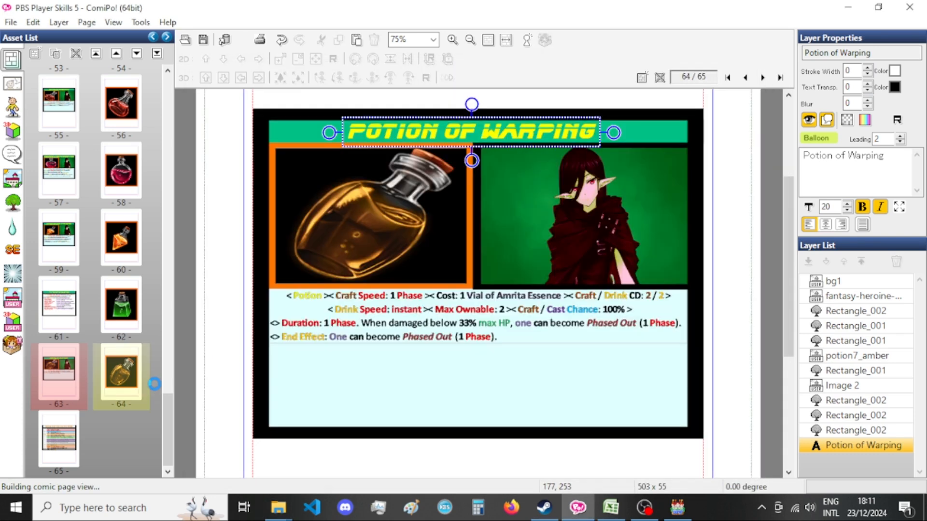
{"action": "key", "text": "ctrl+e"}
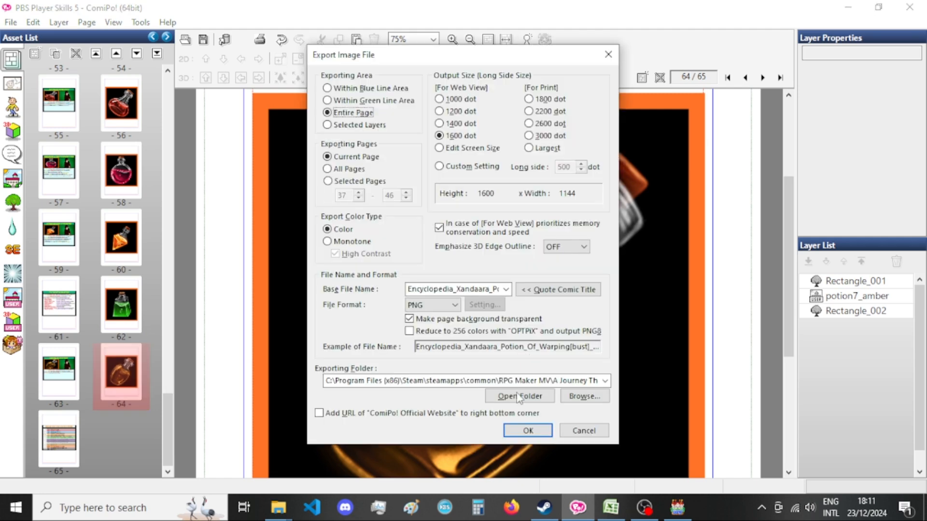
{"action": "left_click", "coordinate": [525, 431]}
In File Explorer, rename the exported card image from page 63 as Xandaara_Potion_Of_Warping[bust].png.
{"action": "mouse_move", "coordinate": [278, 508]}
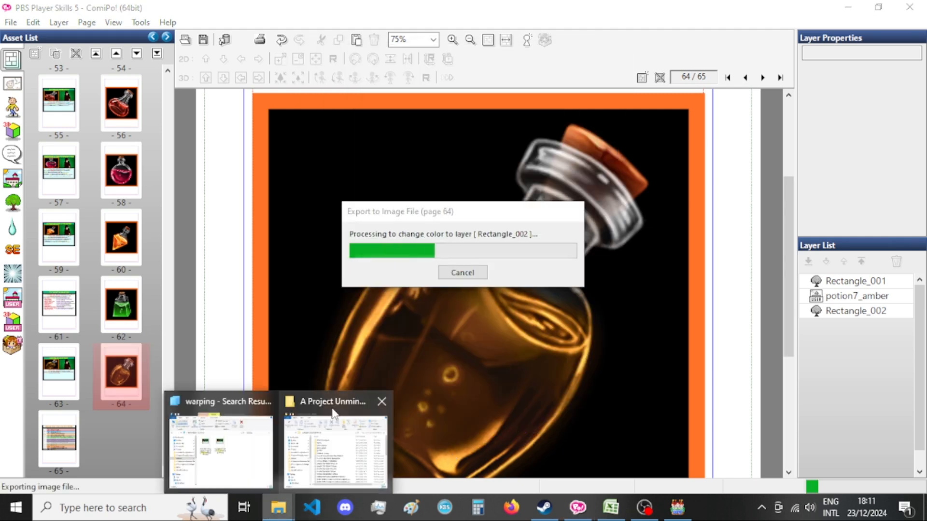
{"action": "left_click", "coordinate": [214, 436]}
{"action": "left_click", "coordinate": [476, 248]}
{"action": "left_click", "coordinate": [466, 278]}
{"action": "left_click_drag", "start_coordinate": [468, 282], "coordinate": [473, 283]}
{"action": "key", "text": "BackSpace"}
{"action": "key", "text": "BackSpace"}
{"action": "key", "text": "Return"}
Delete Encyclopedia_Xandaara_Potion_Of_Warping[bust]_063.png and refresh the search results.
{"action": "left_click", "coordinate": [405, 245]}
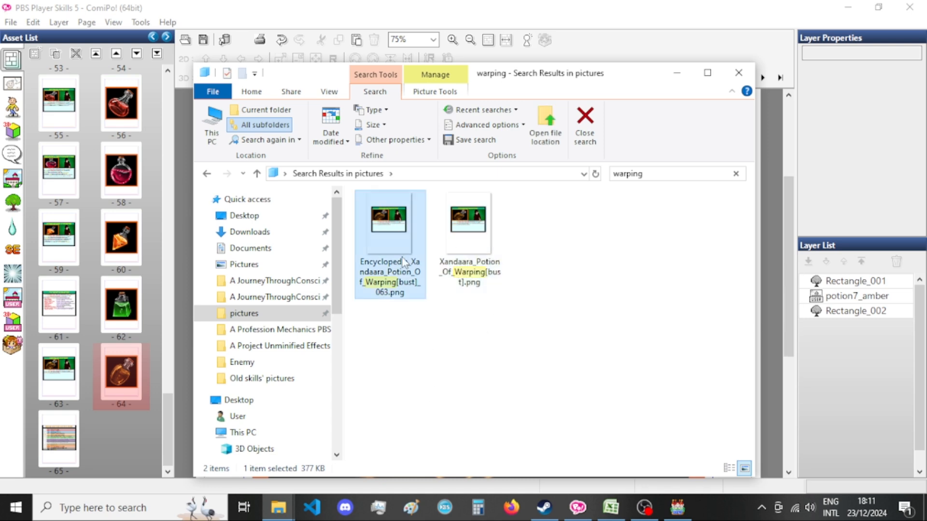
{"action": "left_click", "coordinate": [389, 248]}
{"action": "key", "text": "F5"}
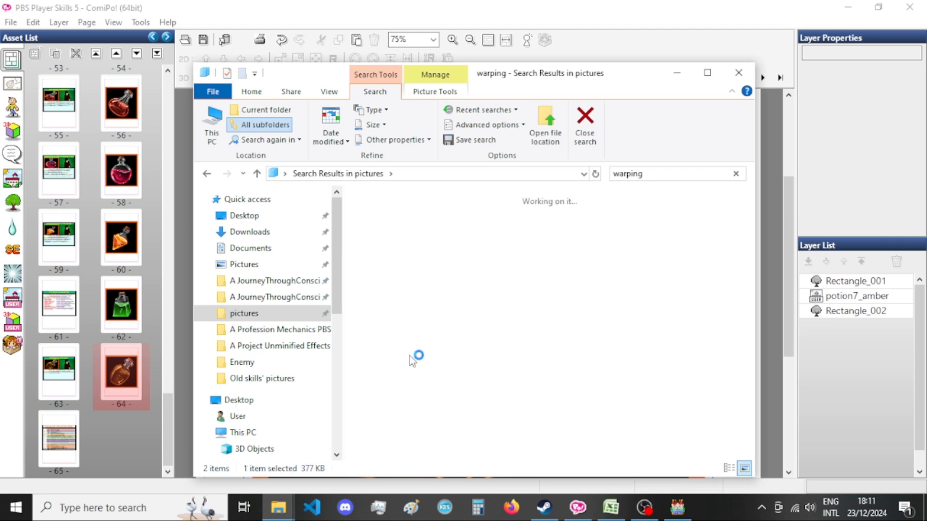
Rename the exported amber potion picture from page 64 as Encyclopedia_Xandaara_Potion_Of_Warping[bust].png.
{"action": "right_click", "coordinate": [386, 247]}
{"action": "key", "text": "m"}
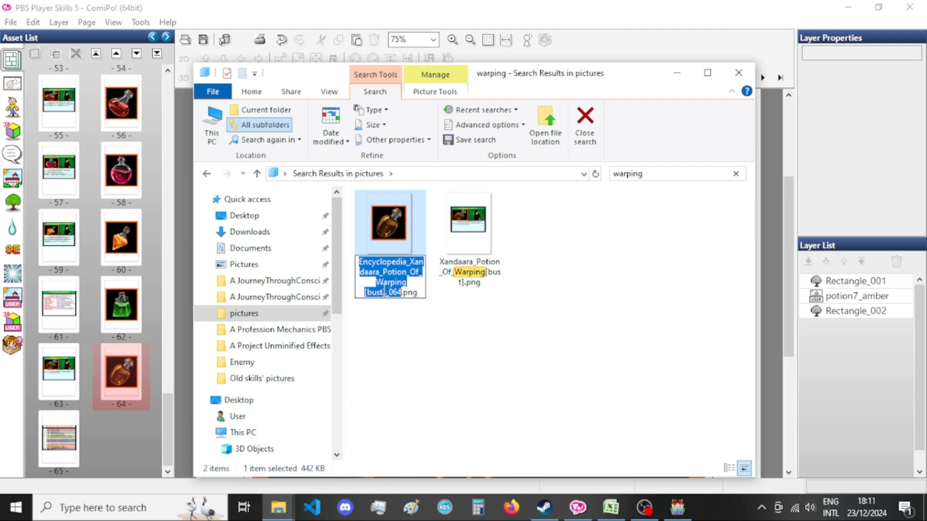
{"action": "left_click_drag", "start_coordinate": [386, 292], "coordinate": [402, 292]}
{"action": "key", "text": "BackSpace"}
{"action": "key", "text": "Return"}
{"action": "left_click", "coordinate": [456, 363]}
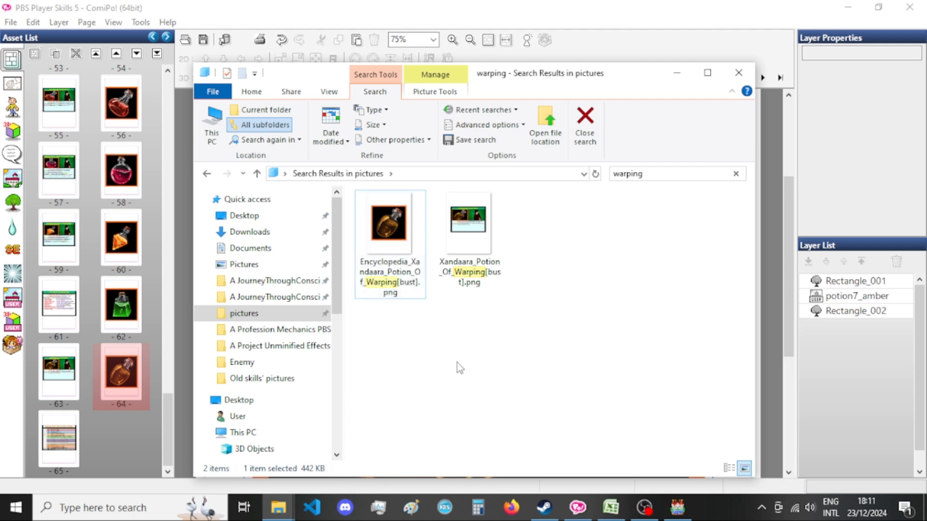
Return to ComiPo and duplicate the Potion of Warping card on page 63.
{"action": "left_click", "coordinate": [630, 47]}
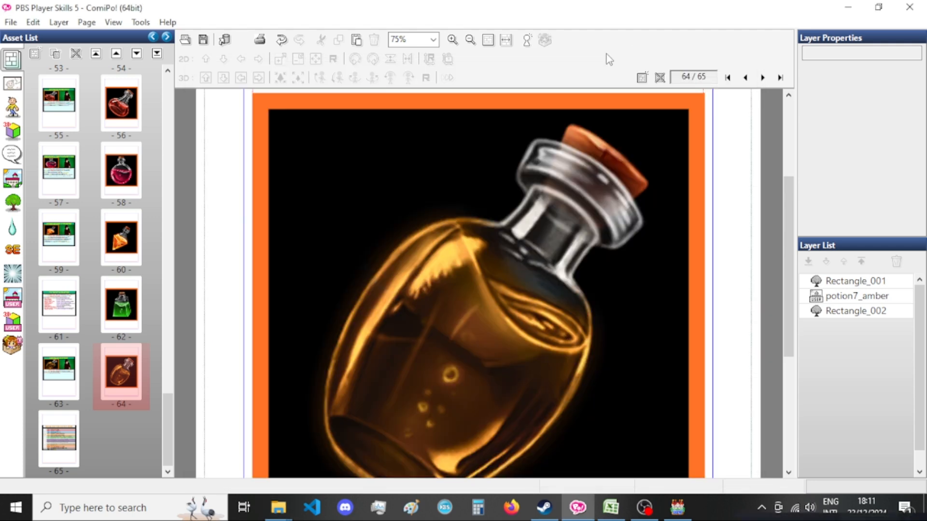
{"action": "left_click", "coordinate": [68, 386]}
{"action": "right_click", "coordinate": [68, 386]}
{"action": "left_click", "coordinate": [108, 266]}
Switch to Excel, select the Potion of Retribution name in cell B178, and return to ComiPo.
{"action": "left_click", "coordinate": [611, 507]}
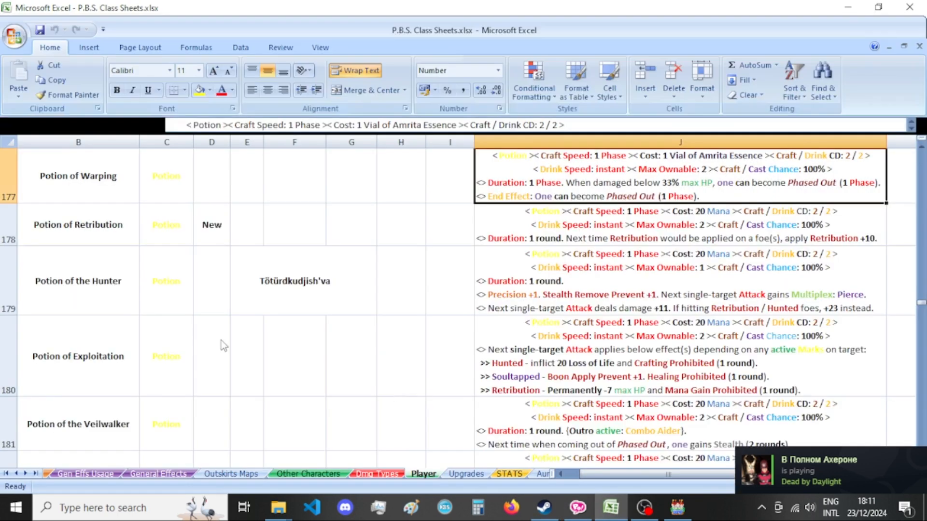
{"action": "left_click", "coordinate": [99, 195]}
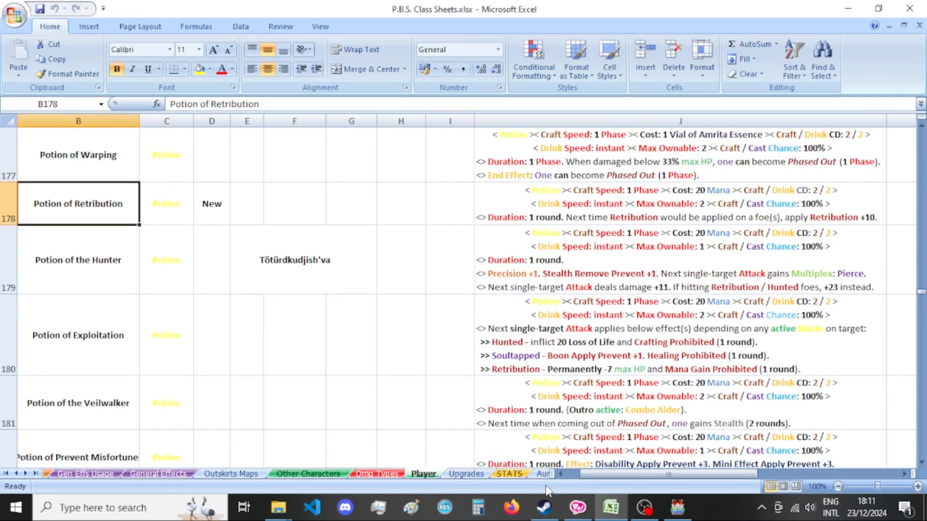
{"action": "left_click", "coordinate": [578, 508]}
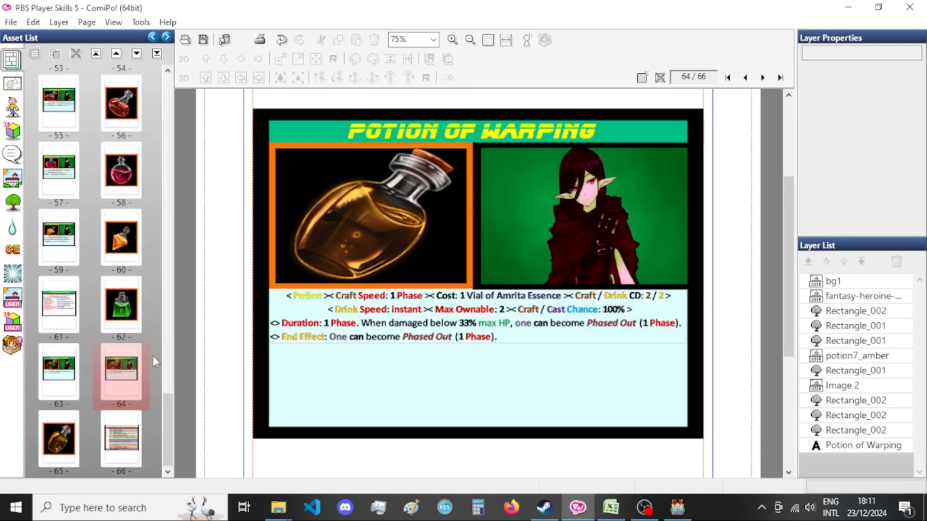
Duplicate the amber potion picture page and arrange the copied card as page 65, between the two picture pages.
{"action": "right_click", "coordinate": [53, 424]}
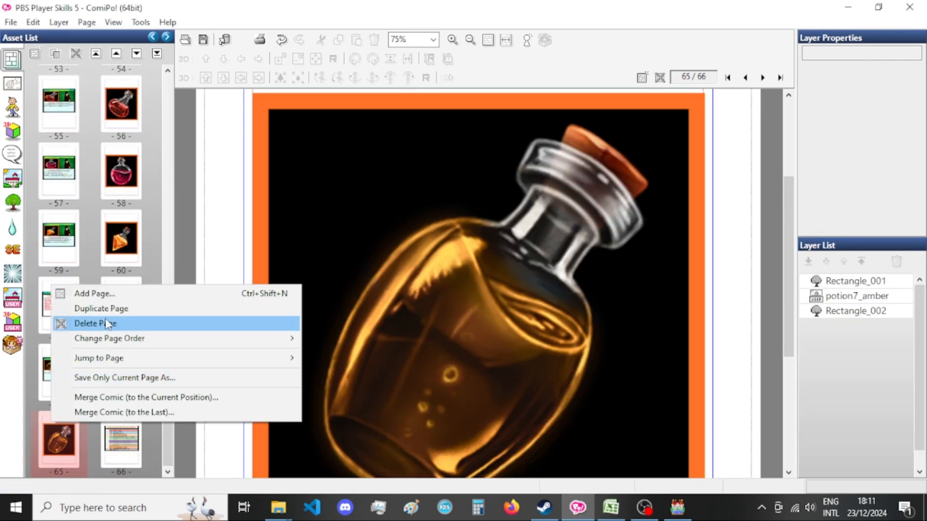
{"action": "left_click", "coordinate": [111, 310]}
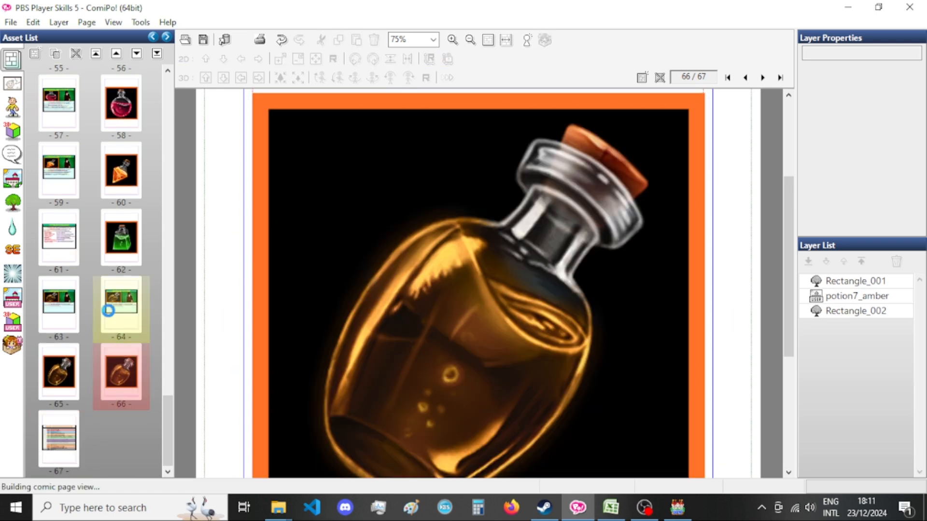
{"action": "left_click", "coordinate": [108, 310]}
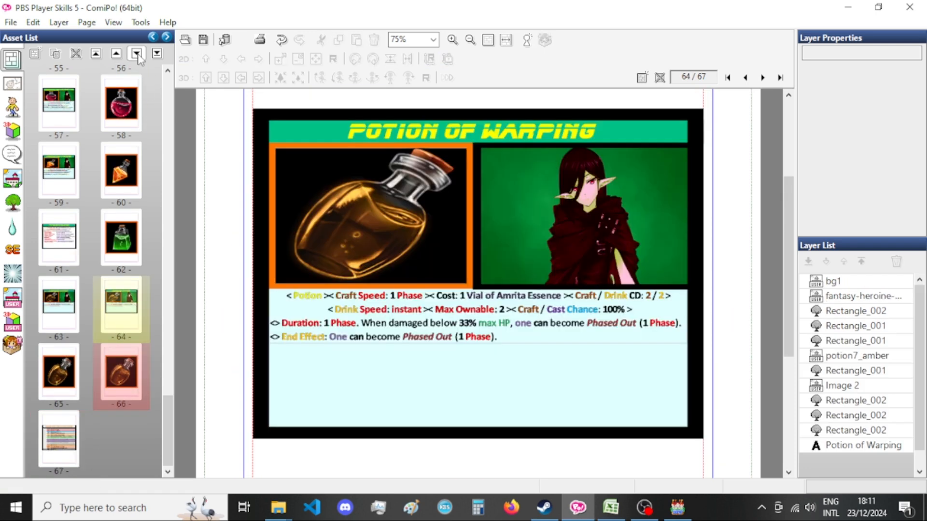
Replace the amber potion picture on the page 65 card with potion6_rose from the Potion Icons category.
{"action": "left_click", "coordinate": [380, 218]}
{"action": "double_click", "coordinate": [380, 218]}
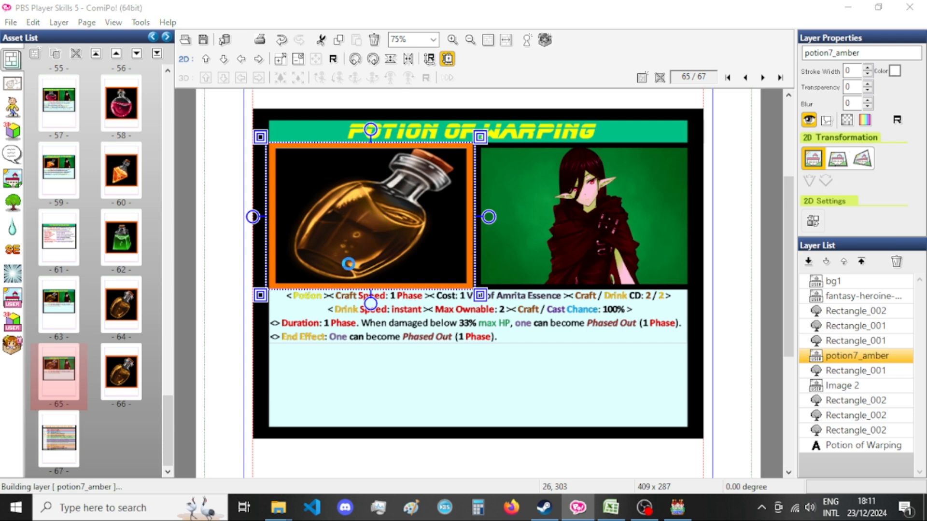
{"action": "scroll", "coordinate": [341, 218], "scroll_direction": "down", "scroll_amount": 1}
{"action": "scroll", "coordinate": [342, 219], "scroll_direction": "up", "scroll_amount": 2}
{"action": "left_click", "coordinate": [377, 164]}
{"action": "scroll", "coordinate": [350, 227], "scroll_direction": "down", "scroll_amount": 3}
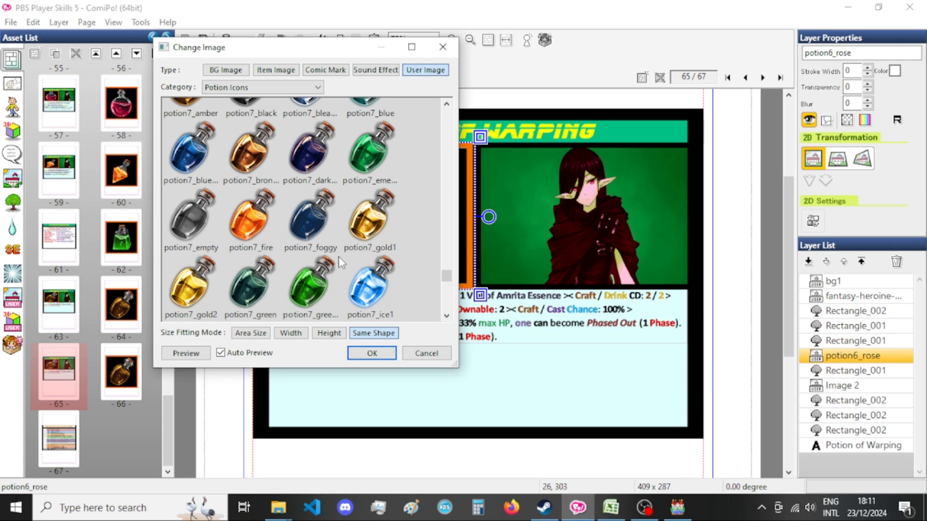
{"action": "left_click", "coordinate": [379, 351]}
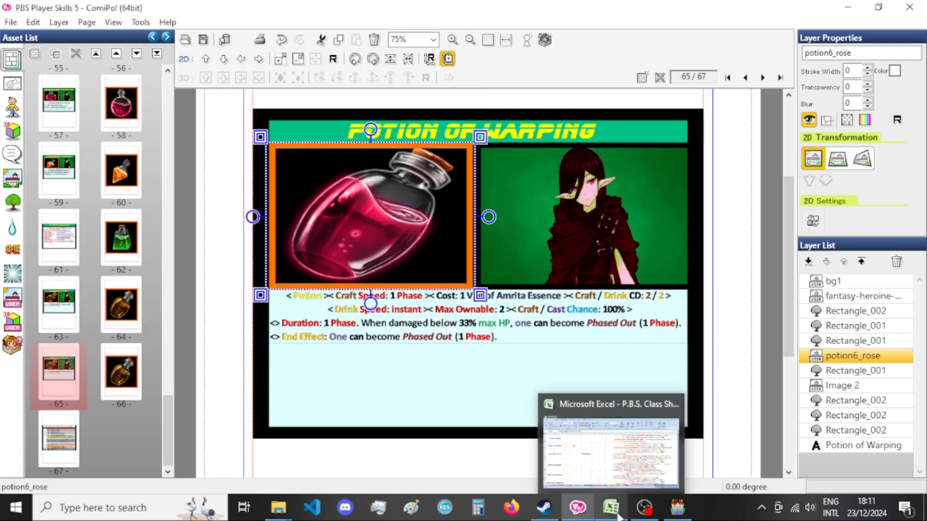
Mirror the rose potion picture horizontally on the page 65 card.
{"action": "right_click", "coordinate": [369, 184]}
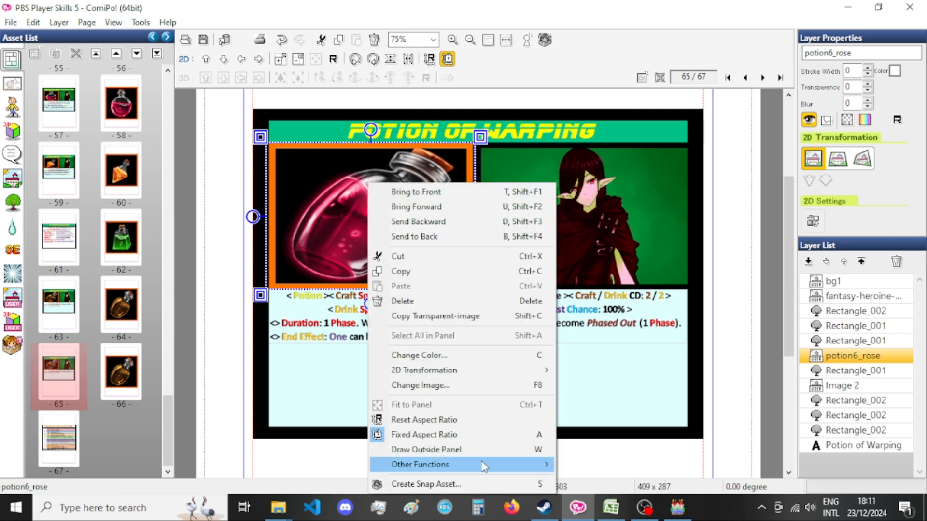
{"action": "mouse_move", "coordinate": [503, 468]}
{"action": "left_click", "coordinate": [627, 383]}
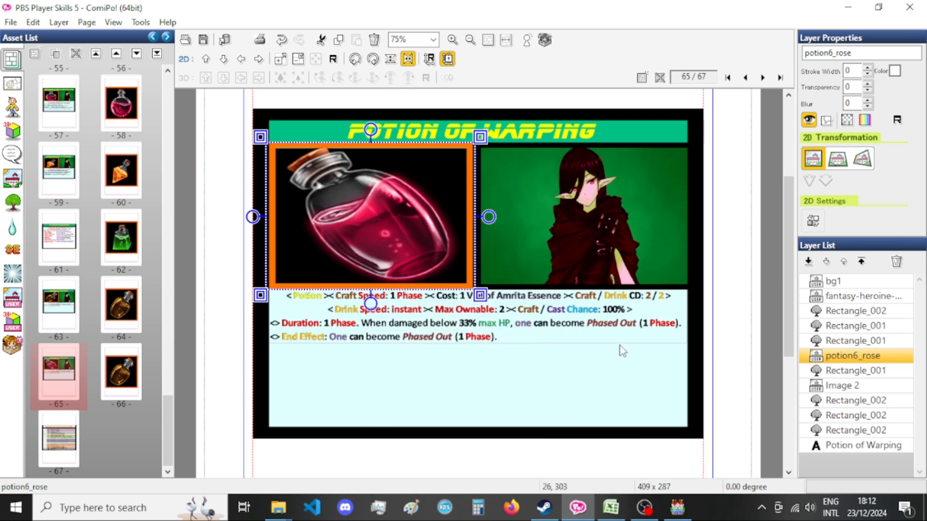
{"action": "double_click", "coordinate": [606, 486]}
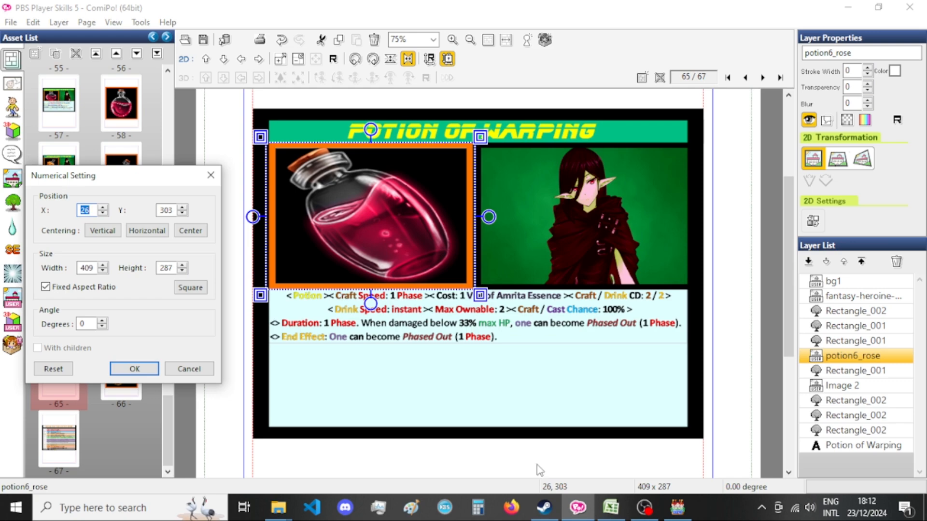
{"action": "left_click", "coordinate": [187, 372]}
Check the potion's name in the Excel sheet and change the card title in ComiPo to "Potion of Retribution".
{"action": "left_click", "coordinate": [620, 512]}
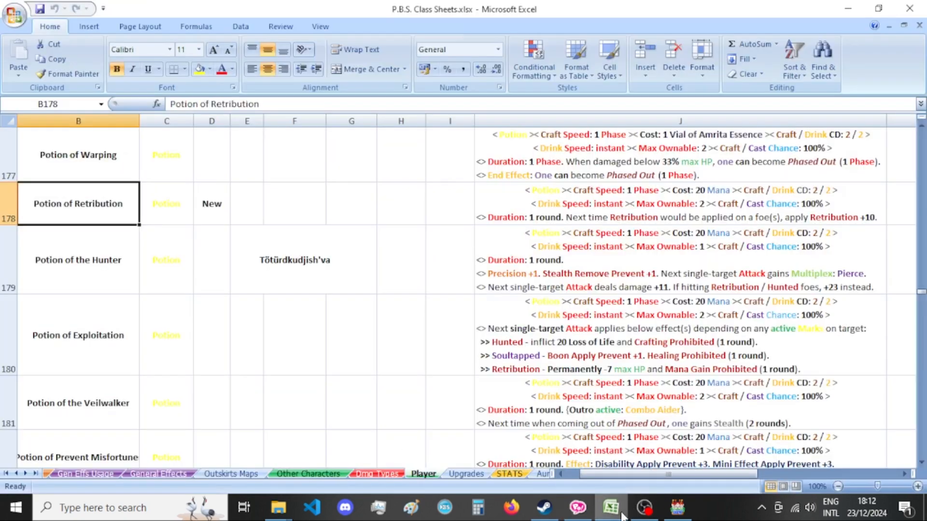
{"action": "left_click", "coordinate": [621, 516]}
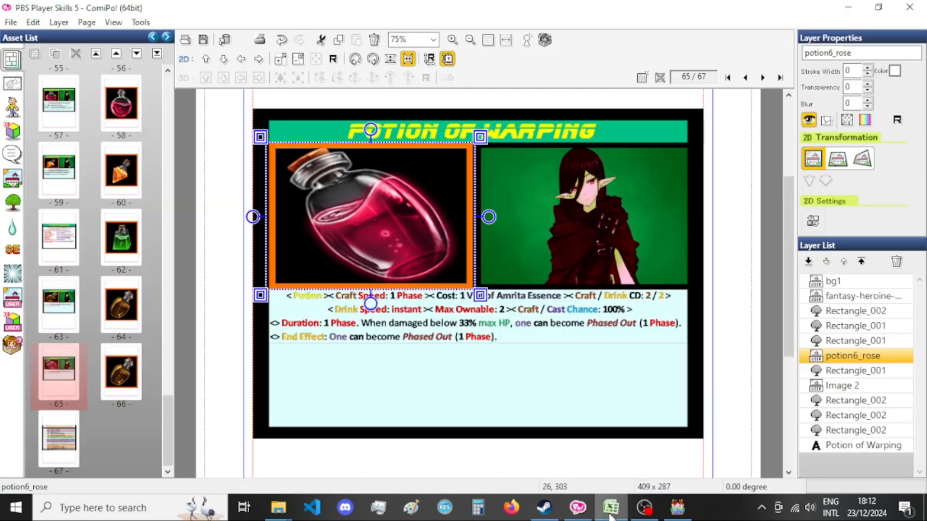
{"action": "double_click", "coordinate": [490, 142]}
{"action": "key", "text": "Escape"}
{"action": "key", "text": "ctrl+z"}
{"action": "double_click", "coordinate": [536, 141]}
{"action": "left_click", "coordinate": [102, 66]}
{"action": "double_click", "coordinate": [102, 66]}
{"action": "type", "text": "Retribution"}
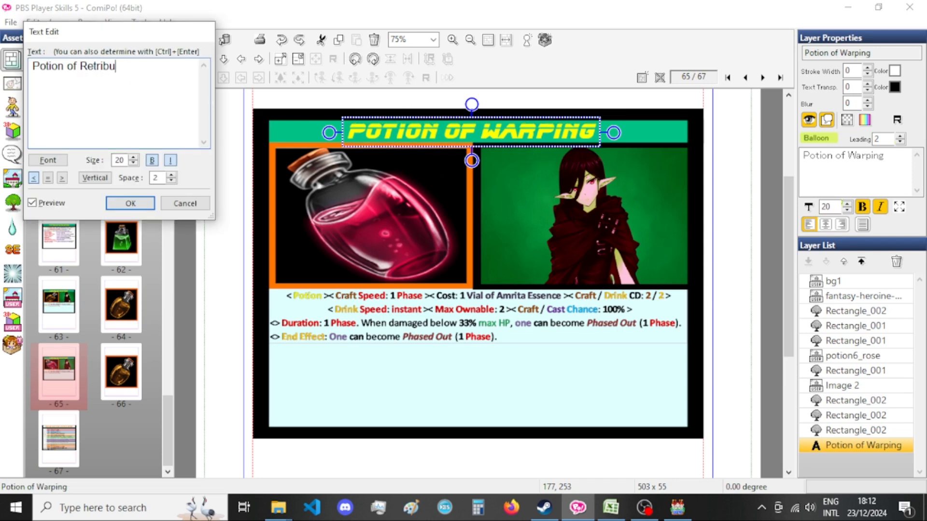
{"action": "left_click", "coordinate": [126, 203]}
Shift the card title left to X 135 so it sits centred in the green header bar.
{"action": "key", "text": "Left"}
{"action": "key", "text": "Left"}
{"action": "key", "text": "Left"}
{"action": "key", "text": "Left"}
{"action": "key", "text": "Left"}
{"action": "key", "text": "Left"}
{"action": "key", "text": "Left"}
{"action": "key", "text": "Left"}
{"action": "key", "text": "Left"}
{"action": "key", "text": "Left"}
{"action": "key", "text": "Left"}
{"action": "key", "text": "Left"}
{"action": "key", "text": "Left"}
{"action": "key", "text": "Left"}
{"action": "key", "text": "Left"}
{"action": "key", "text": "Left"}
{"action": "key", "text": "Left"}
{"action": "key", "text": "Left"}
{"action": "key", "text": "Left"}
{"action": "key", "text": "Left"}
{"action": "key", "text": "Left"}
{"action": "key", "text": "Left"}
{"action": "key", "text": "Left"}
{"action": "key", "text": "Left"}
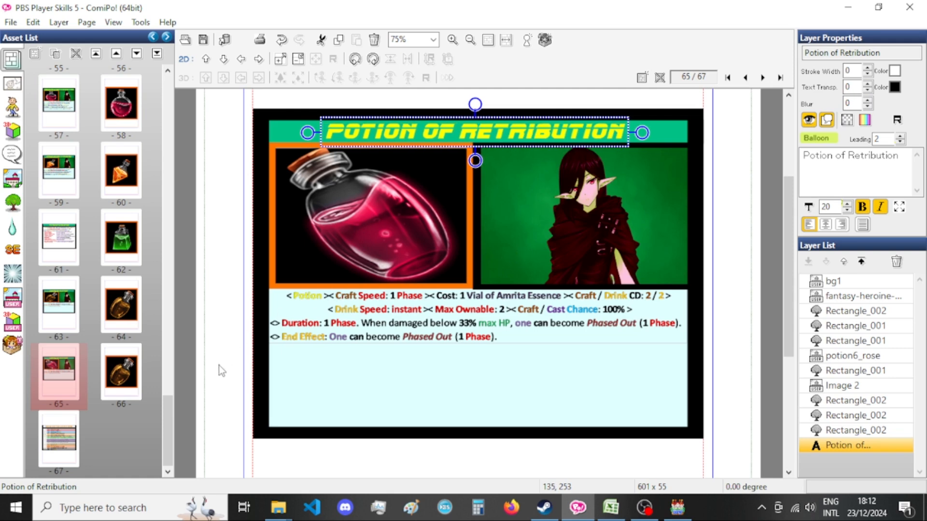
Copy the mirrored rose potion from page 65 onto the picture page 66.
{"action": "left_click", "coordinate": [384, 232]}
{"action": "left_click", "coordinate": [130, 385]}
{"action": "key", "text": "ctrl+v"}
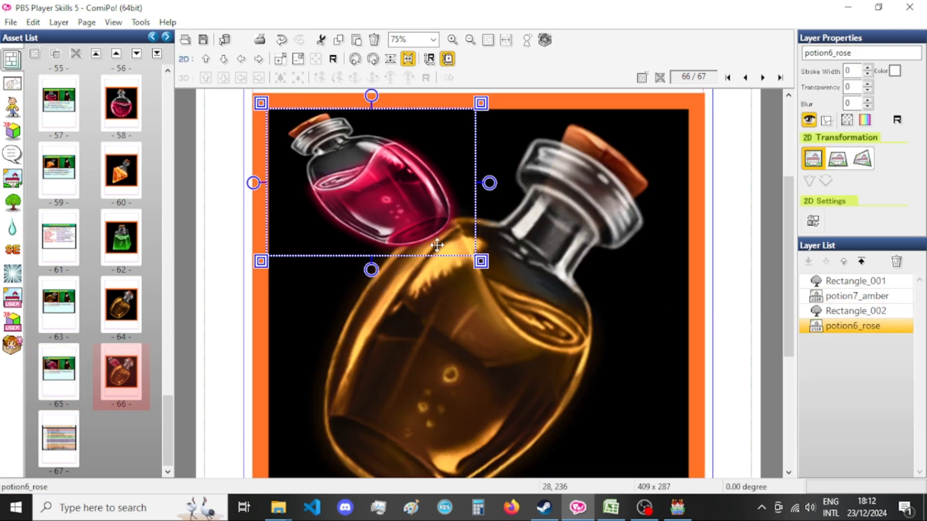
Resize the pasted rose potion on page 66 to 830 by 830 with the fixed aspect ratio turned off.
{"action": "double_click", "coordinate": [434, 245]}
{"action": "double_click", "coordinate": [94, 269]}
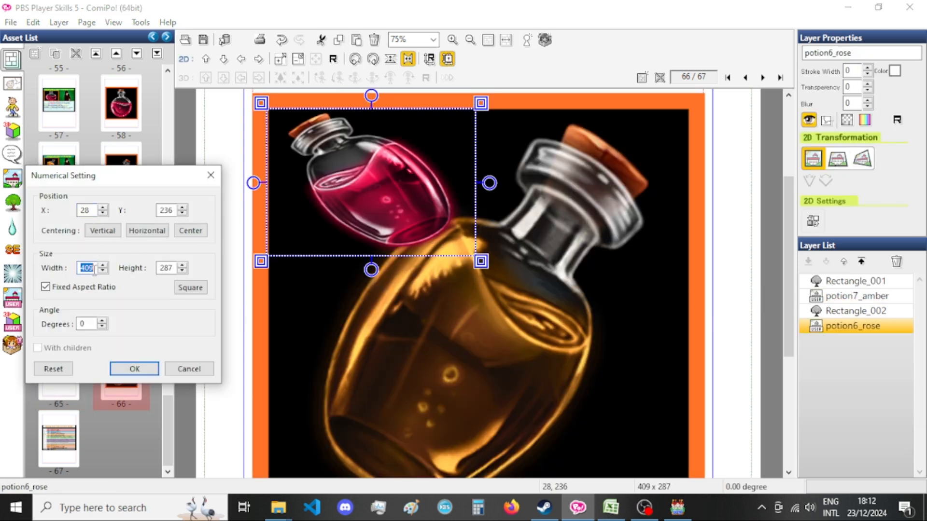
{"action": "type", "text": "825"}
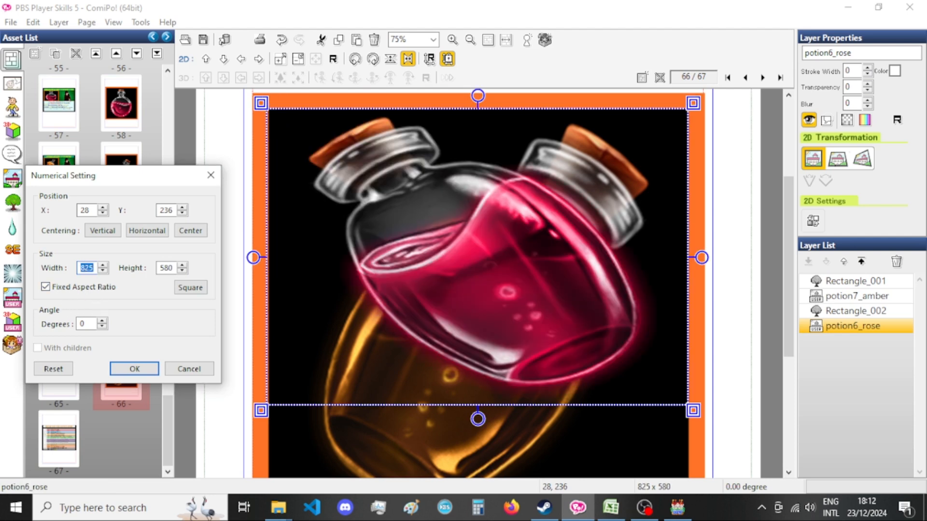
{"action": "type", "text": "30"}
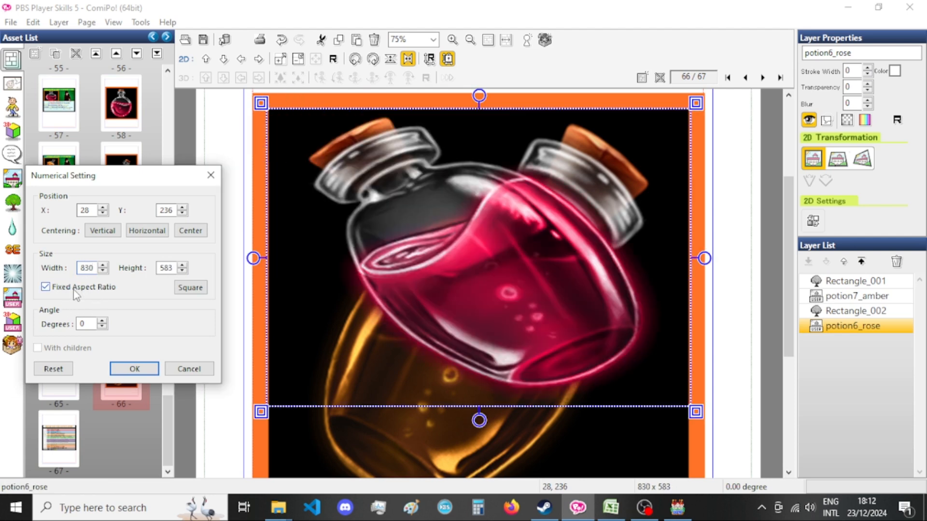
{"action": "left_click", "coordinate": [77, 289]}
{"action": "double_click", "coordinate": [173, 267]}
{"action": "type", "text": "830"}
{"action": "left_click", "coordinate": [134, 369]}
Move the potion6_rose layer directly below Rectangle_001 in the layer list and delete the potion7_amber layer.
{"action": "left_click_drag", "start_coordinate": [861, 326], "coordinate": [864, 298]}
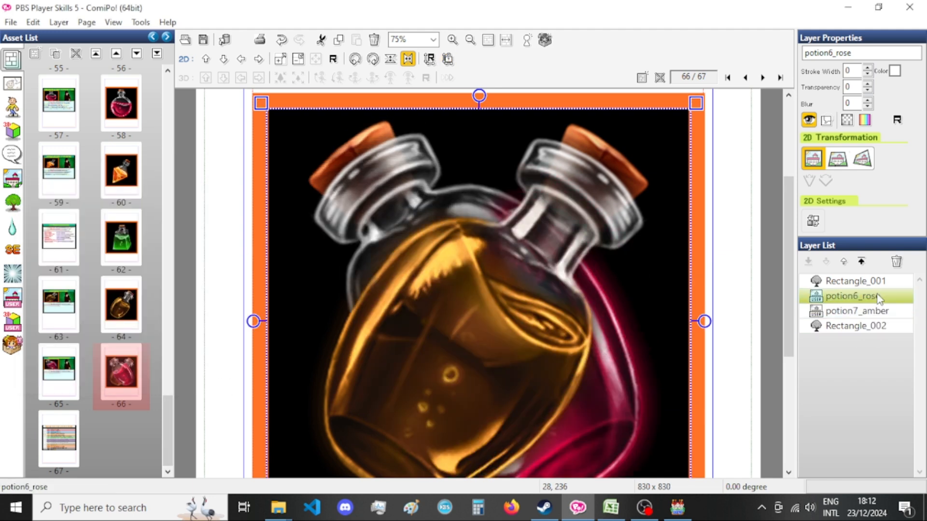
{"action": "left_click", "coordinate": [862, 311]}
{"action": "key", "text": "Delete"}
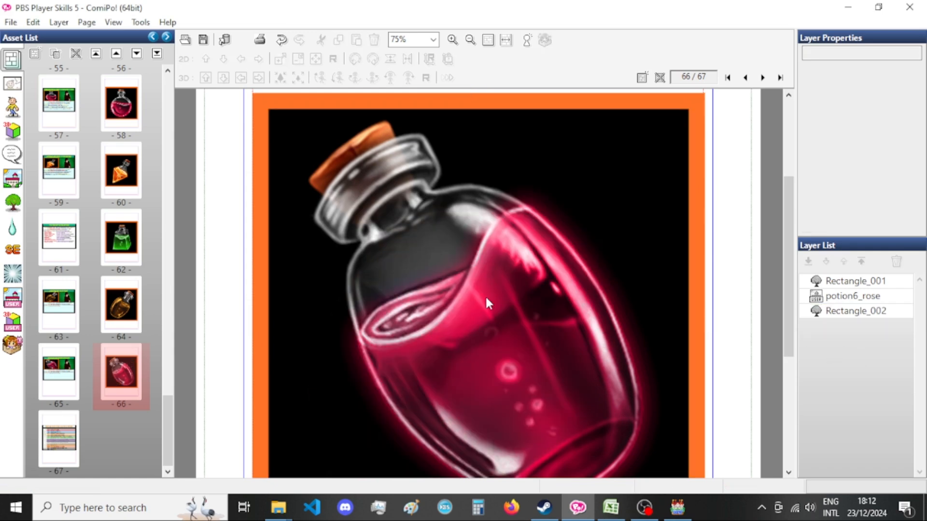
Copy the Potion of Retribution description from Excel cell J178 and paste it as an image onto the page 65 card.
{"action": "left_click", "coordinate": [38, 379]}
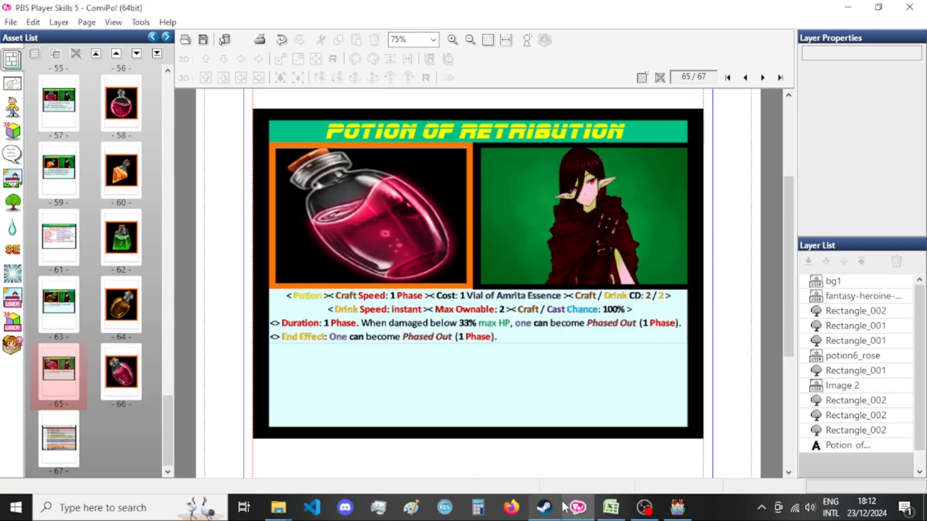
{"action": "left_click", "coordinate": [612, 514]}
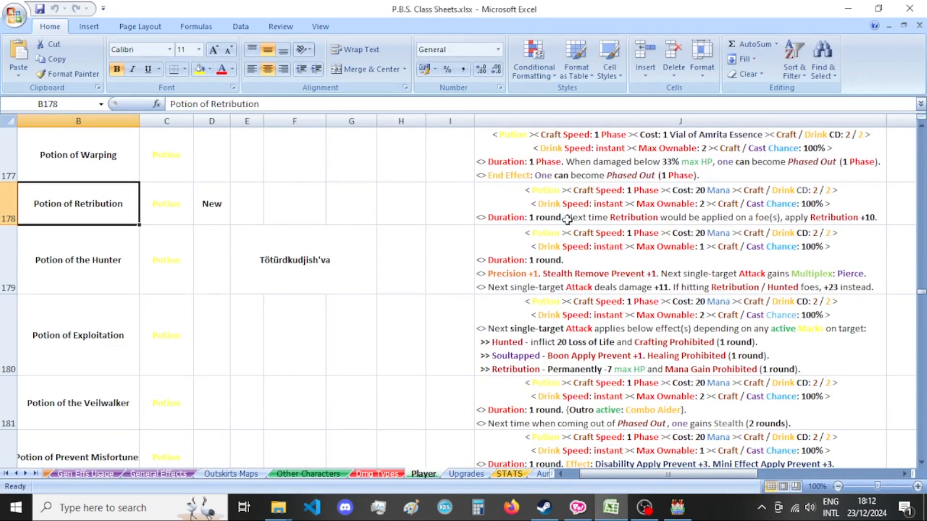
{"action": "left_click", "coordinate": [577, 507]}
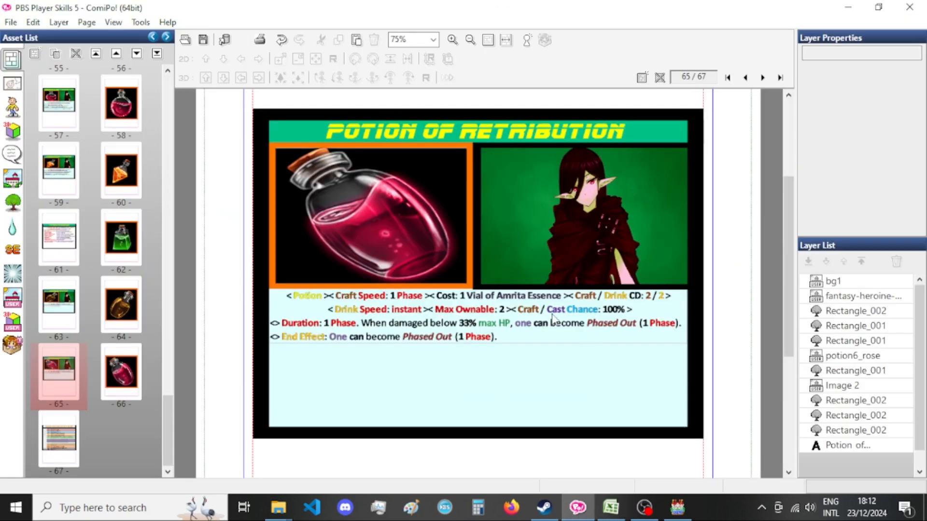
{"action": "left_click", "coordinate": [877, 371]}
{"action": "left_click", "coordinate": [857, 387]}
{"action": "key", "text": "ctrl+v"}
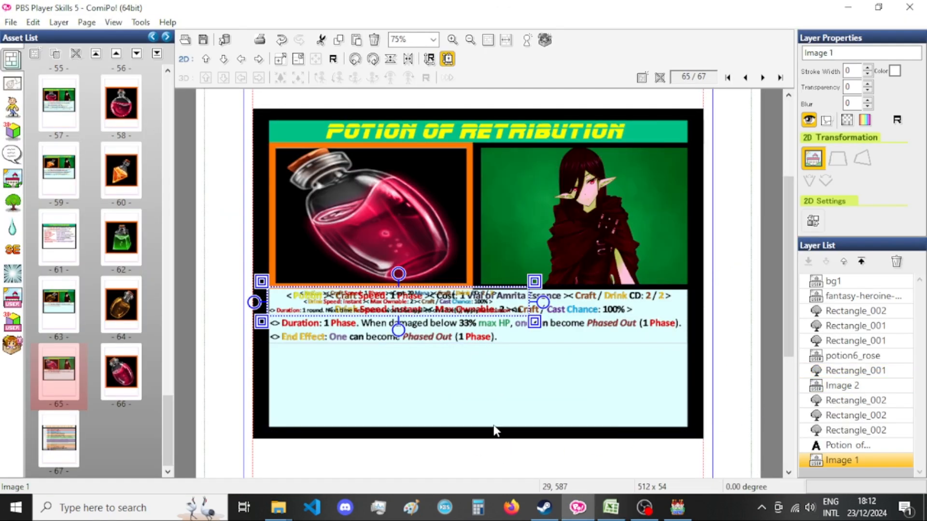
Set the pasted description image's width to 825 with its aspect ratio kept.
{"action": "key", "text": "ctrl+t"}
{"action": "double_click", "coordinate": [90, 269]}
{"action": "type", "text": "825"}
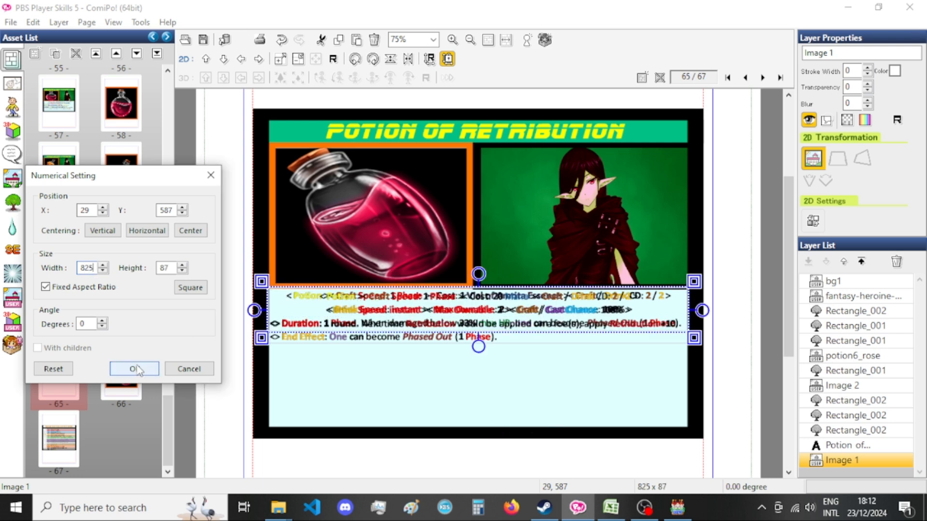
{"action": "left_click", "coordinate": [135, 368]}
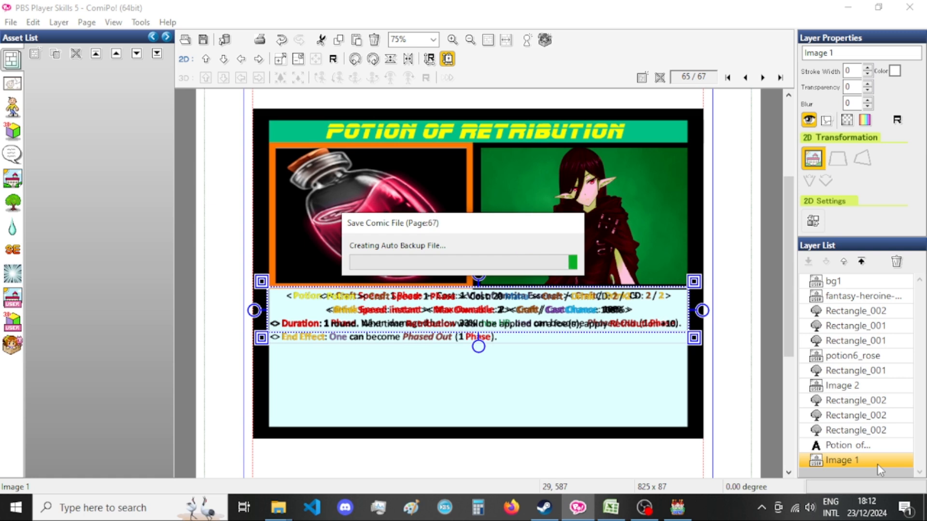
Move the new description layer Image 1 directly above Image 2 in the layer list and delete the old Image 2.
{"action": "left_click", "coordinate": [862, 385]}
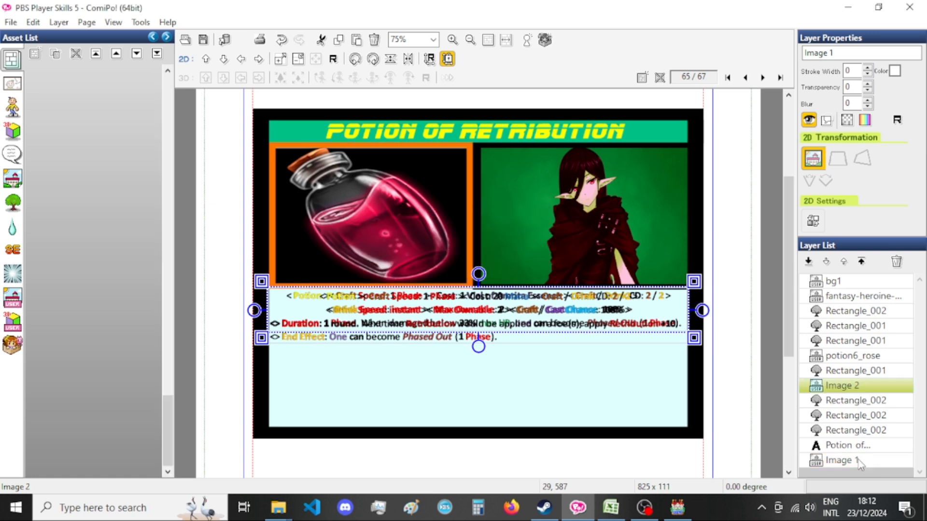
{"action": "left_click_drag", "start_coordinate": [849, 460], "coordinate": [887, 386]}
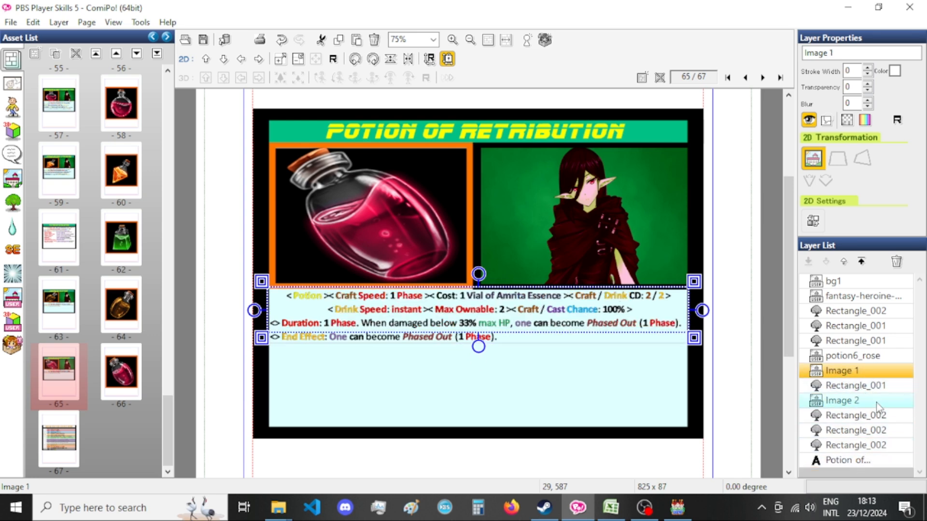
{"action": "left_click_drag", "start_coordinate": [867, 372], "coordinate": [882, 405]}
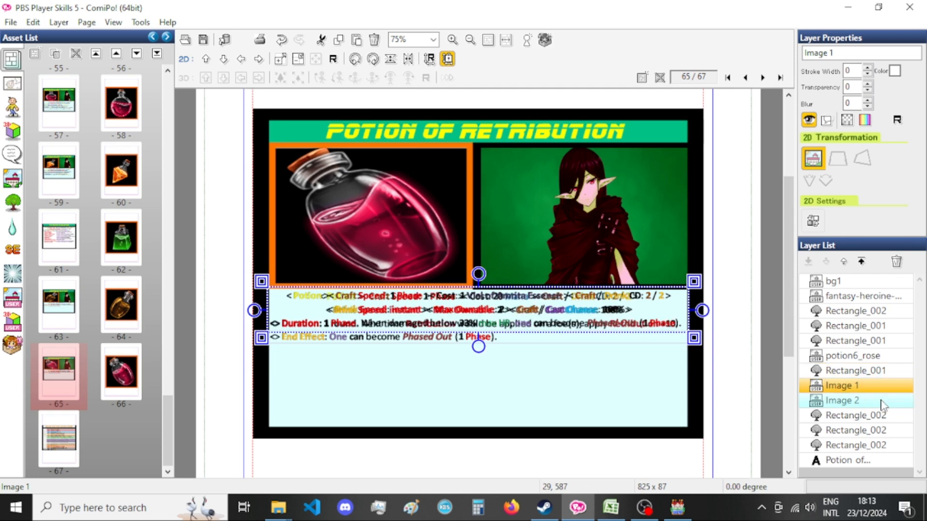
{"action": "left_click", "coordinate": [876, 403]}
{"action": "key", "text": "Delete"}
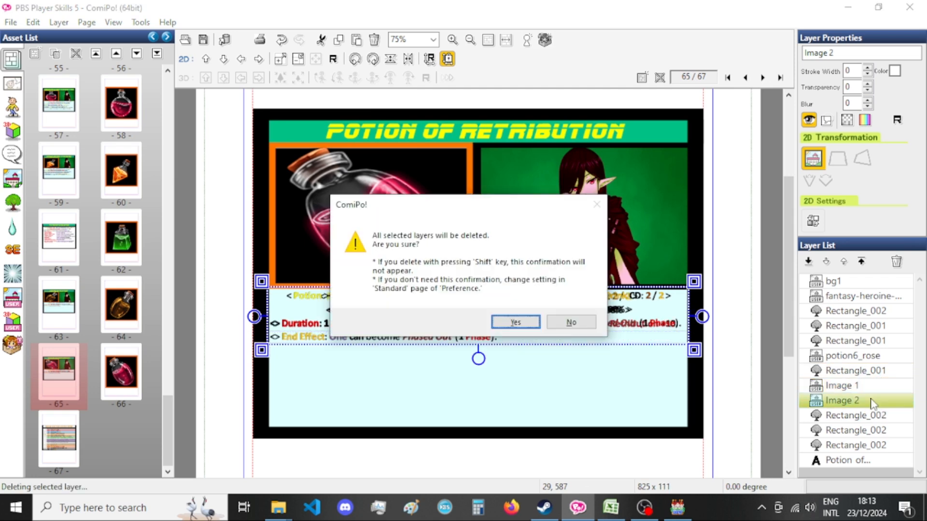
{"action": "key", "text": "Return"}
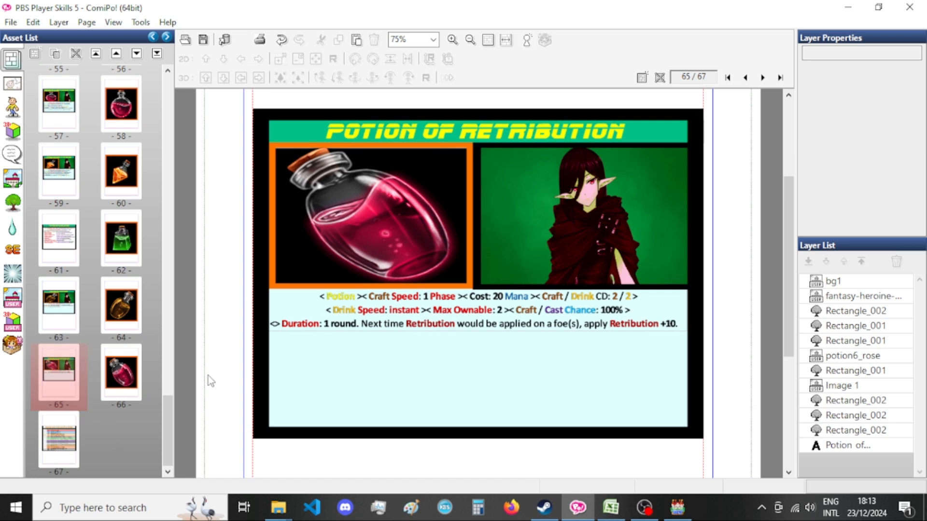
{"action": "double_click", "coordinate": [120, 376]}
{"action": "double_click", "coordinate": [66, 379]}
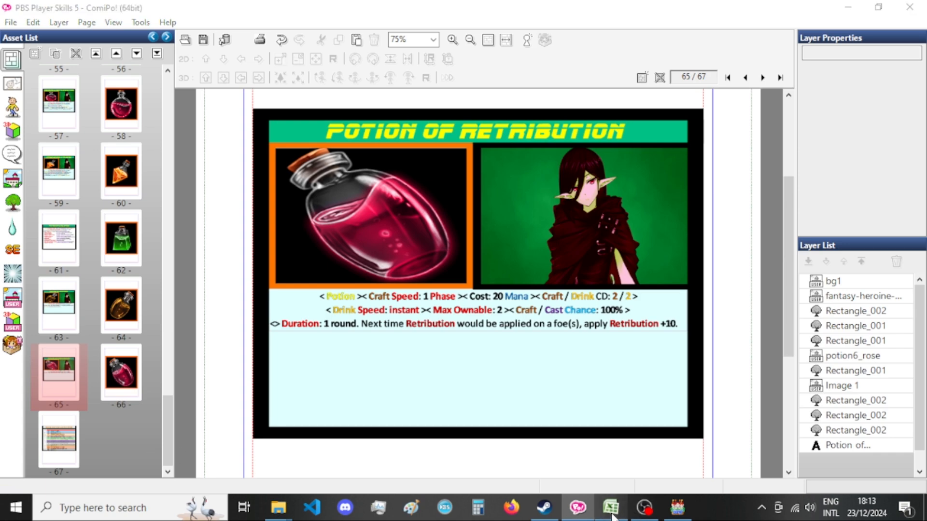
{"action": "left_click", "coordinate": [612, 506]}
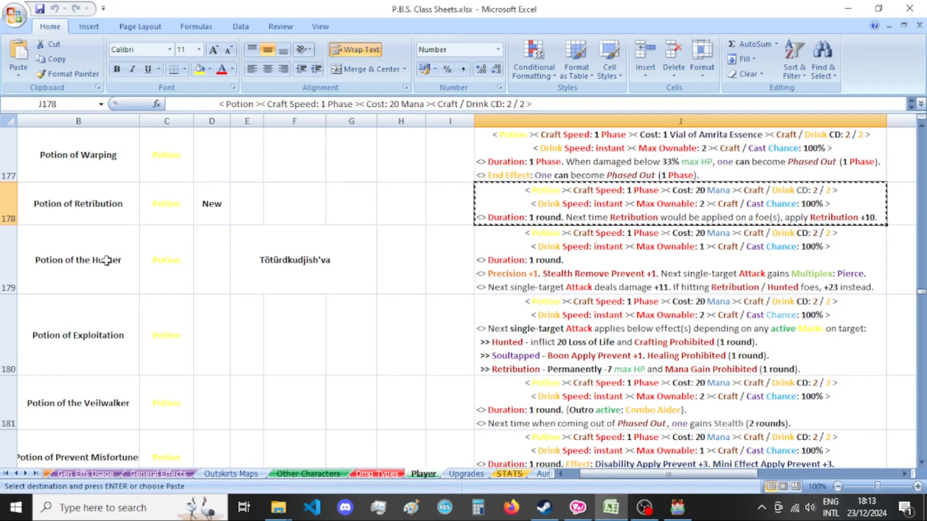
{"action": "left_click", "coordinate": [278, 507]}
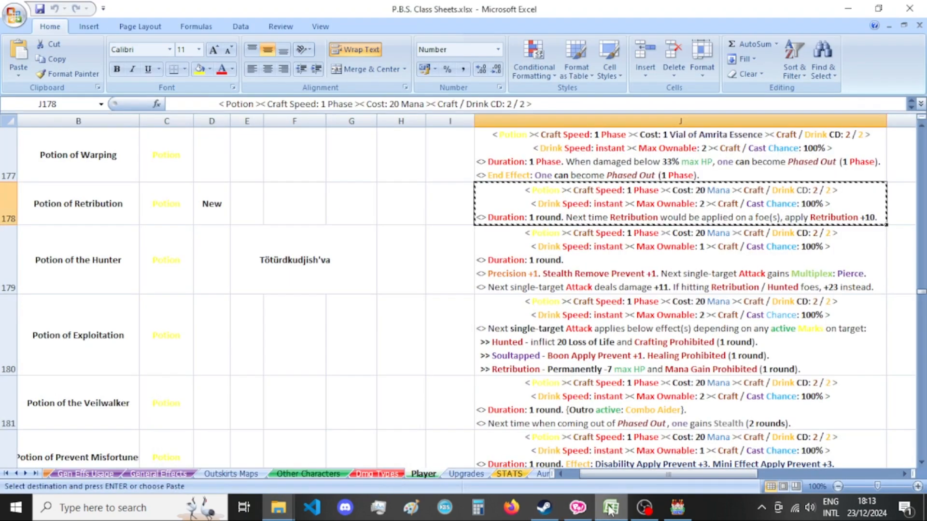
{"action": "left_click", "coordinate": [578, 507]}
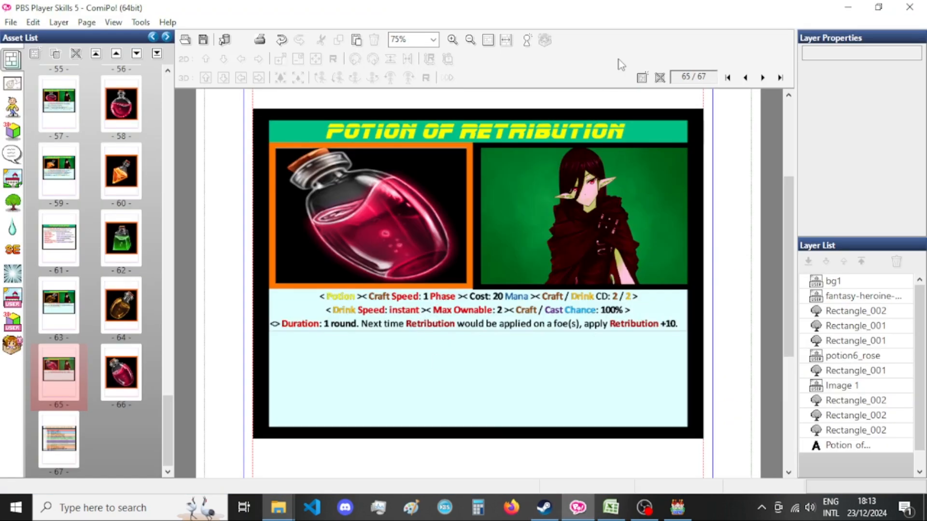
Export the page 65 card as a PNG with the base file name Xandaara_Potion_Of_Retribution[bust].
{"action": "key", "text": "ctrl+e"}
{"action": "left_click_drag", "start_coordinate": [498, 289], "coordinate": [385, 290]}
{"action": "left_click_drag", "start_coordinate": [452, 288], "coordinate": [386, 288]}
{"action": "key", "text": "BackSpace"}
{"action": "left_click_drag", "start_coordinate": [484, 289], "coordinate": [487, 289]}
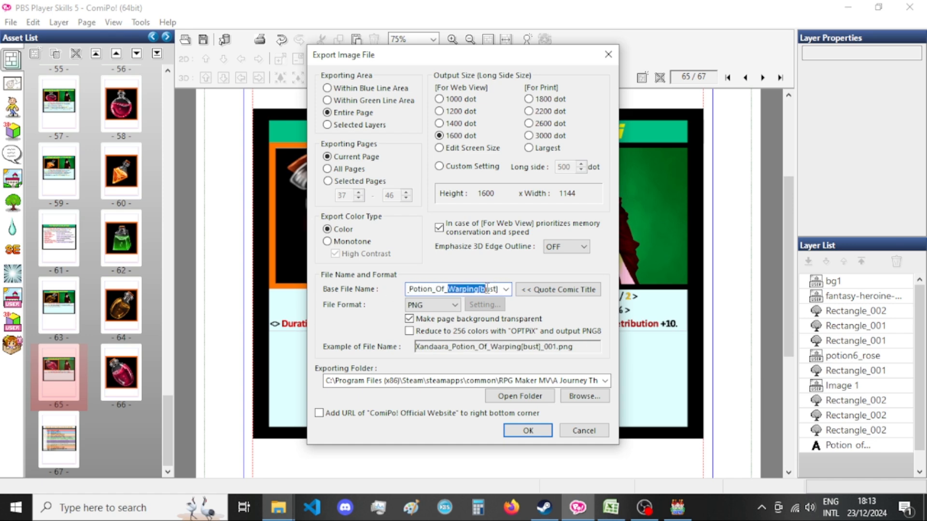
{"action": "type", "text": "Retribution"}
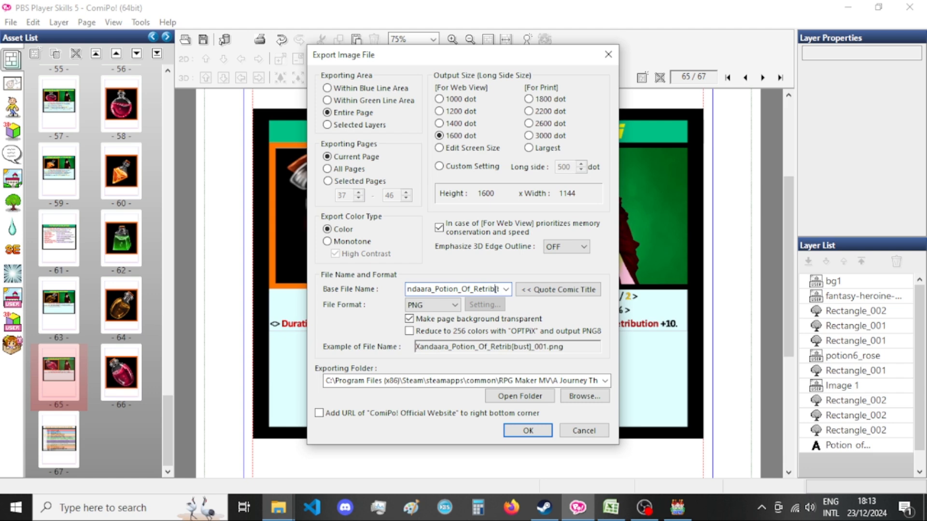
{"action": "key", "text": "Return"}
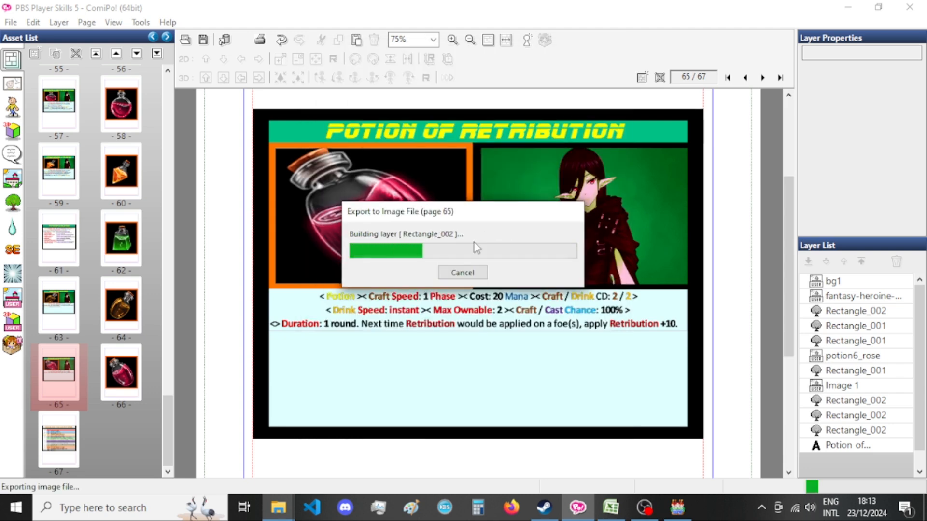
{"action": "left_click", "coordinate": [111, 387]}
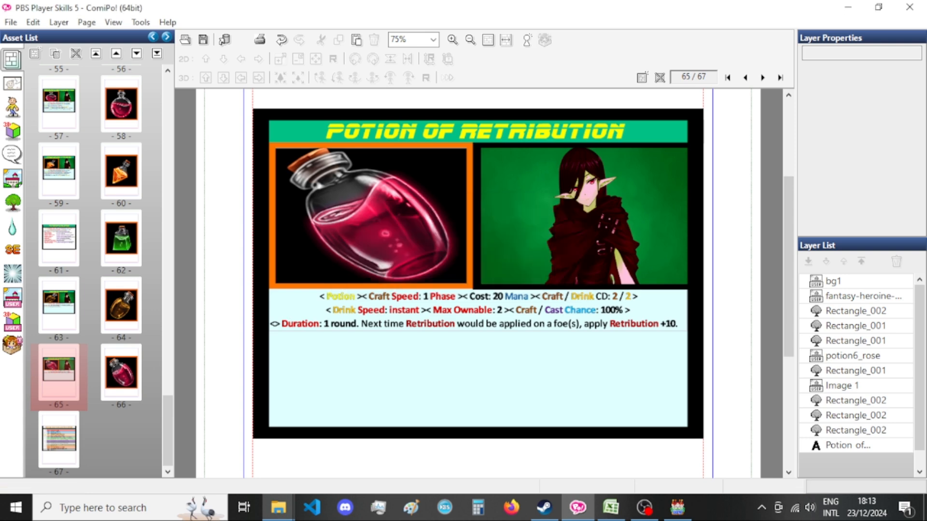
Export the page 66 potion picture as a PNG with the base file name Encyclopedia_Xandaara_Potion_Of_Retribution[bust].
{"action": "key", "text": "ctrl+e"}
{"action": "left_click_drag", "start_coordinate": [433, 289], "coordinate": [396, 293]}
{"action": "left_click", "coordinate": [410, 292]}
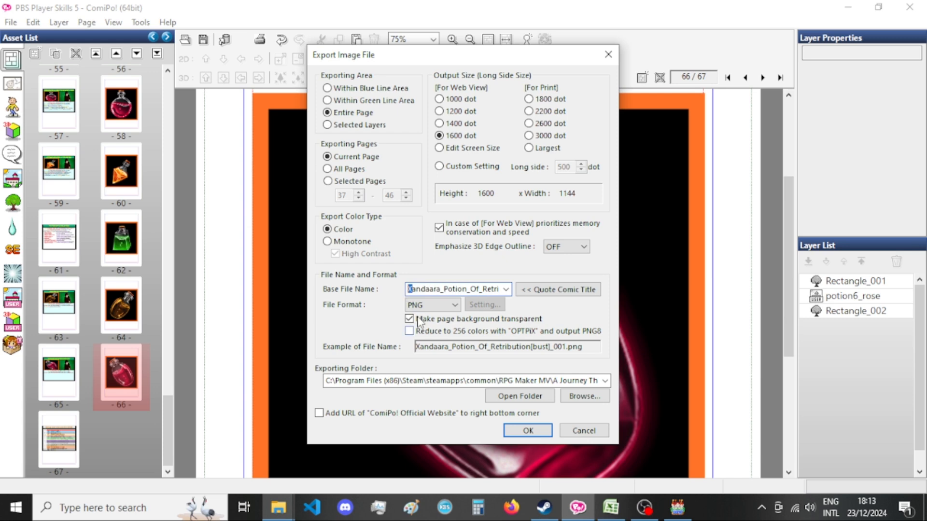
{"action": "type", "text": "Encyclopedia_Xandaara_P"}
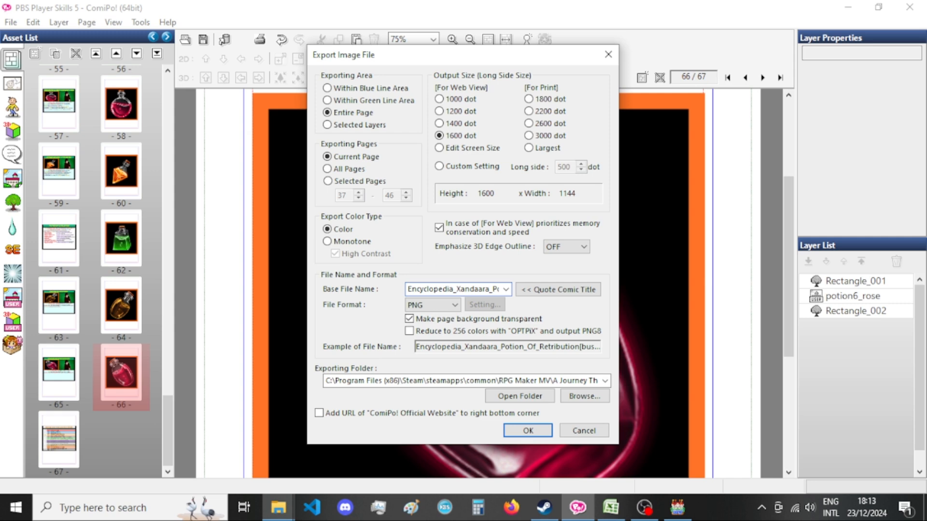
{"action": "key", "text": "Return"}
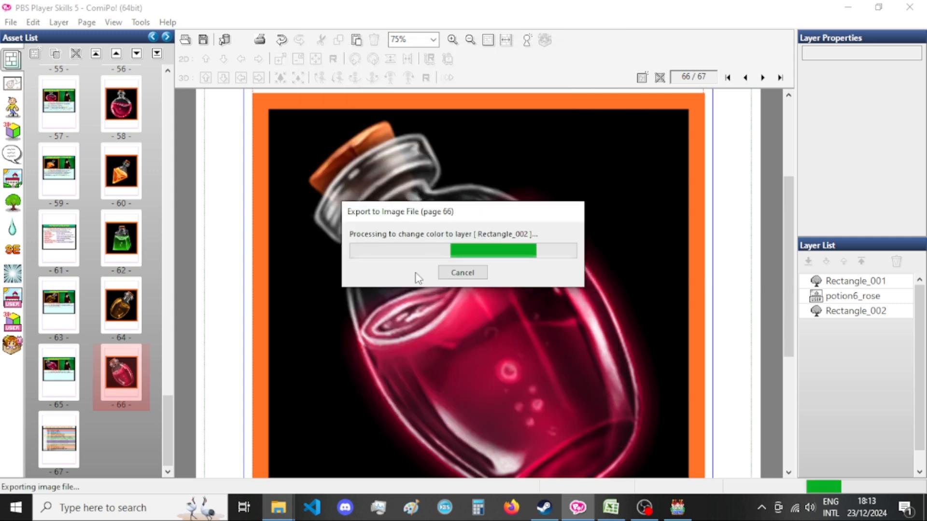
In File Explorer, search the pictures folder for retribution and remove the _066 suffix from the Encyclopedia_Xandaara_Potion_Of_Retribution[bust] file name.
{"action": "mouse_move", "coordinate": [278, 507]}
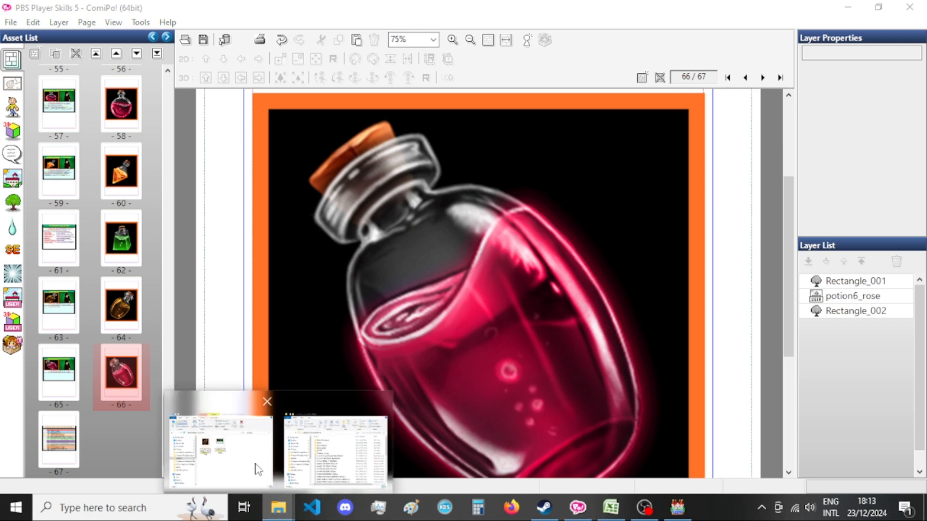
{"action": "left_click", "coordinate": [258, 469]}
{"action": "left_click", "coordinate": [664, 177]}
{"action": "type", "text": "retribution"}
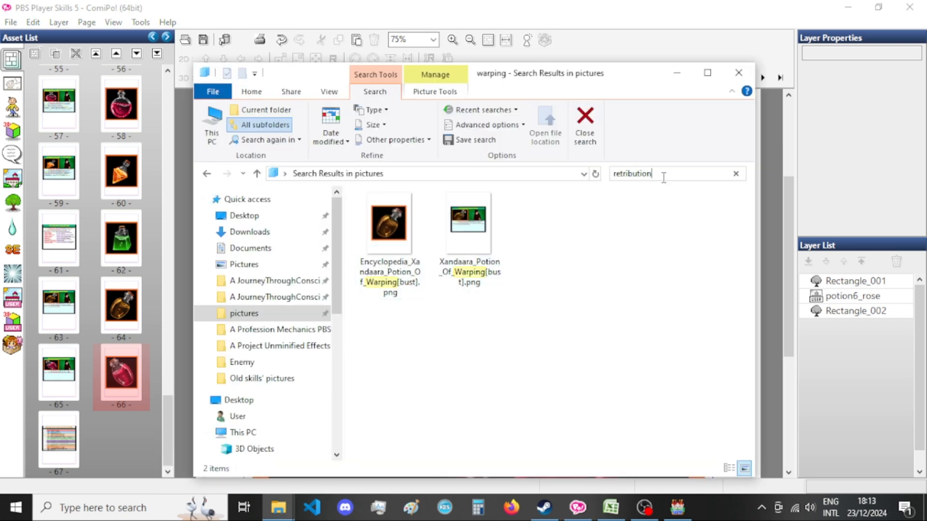
{"action": "key", "text": "Return"}
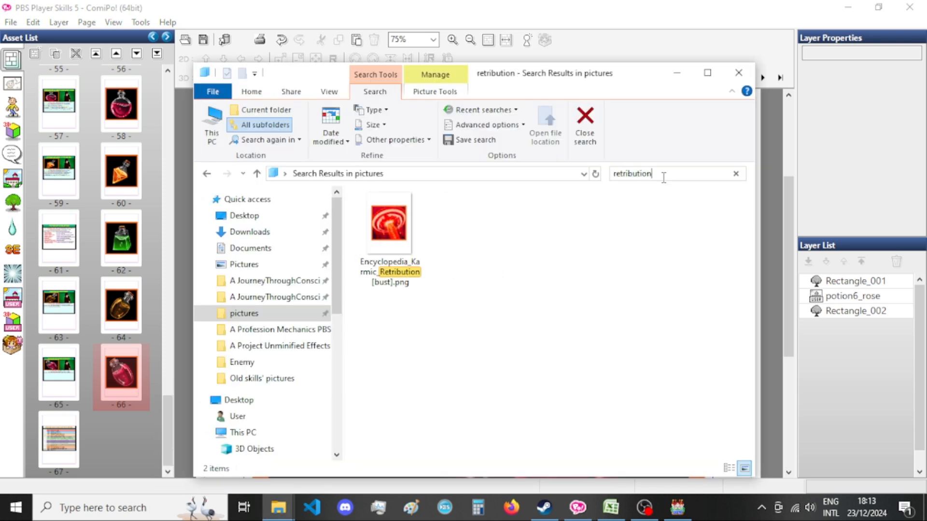
{"action": "left_click", "coordinate": [481, 290]}
{"action": "left_click", "coordinate": [482, 290]}
{"action": "left_click_drag", "start_coordinate": [465, 292], "coordinate": [482, 292]}
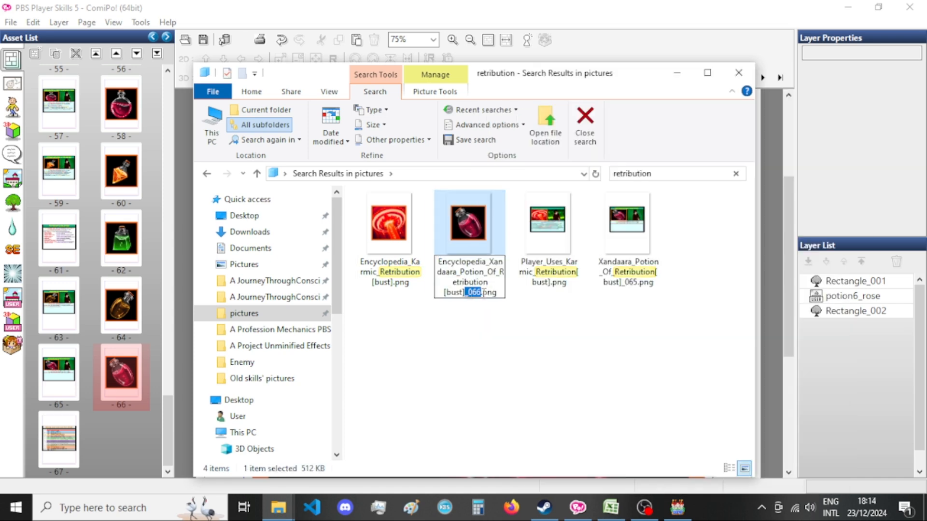
{"action": "key", "text": "BackSpace"}
Remove the _065 suffix from the Xandaara_Potion_Of_Retribution[bust] file name and return to ComiPo.
{"action": "left_click", "coordinate": [626, 290]}
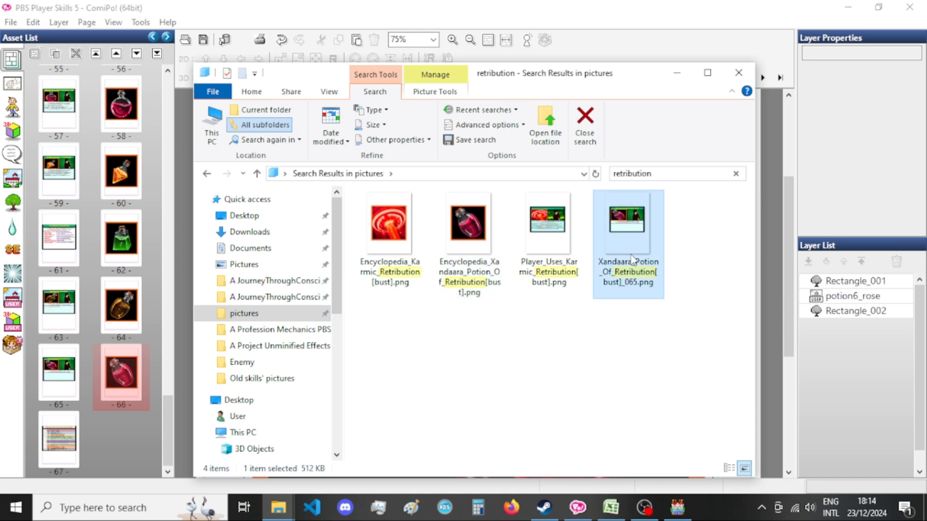
{"action": "left_click", "coordinate": [634, 275]}
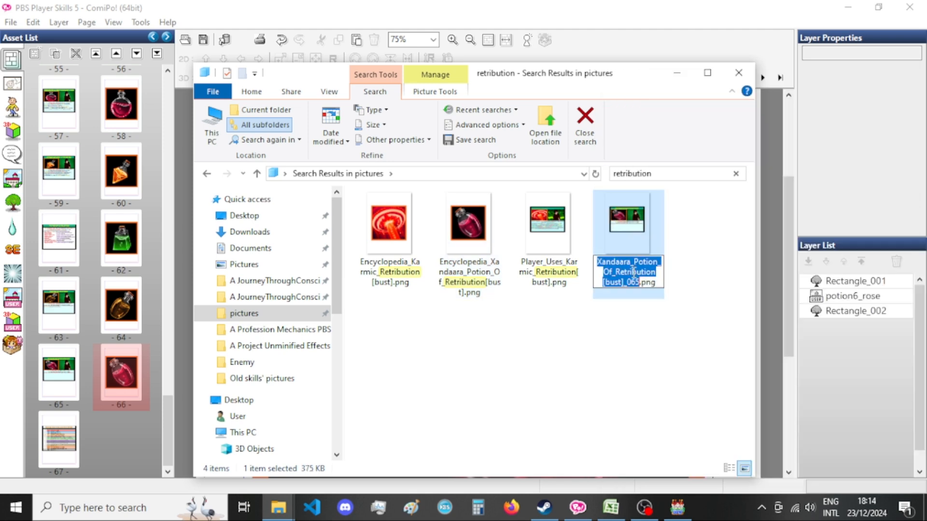
{"action": "left_click_drag", "start_coordinate": [623, 282], "coordinate": [641, 283]}
{"action": "key", "text": "BackSpace"}
{"action": "key", "text": "Return"}
{"action": "left_click", "coordinate": [628, 58]}
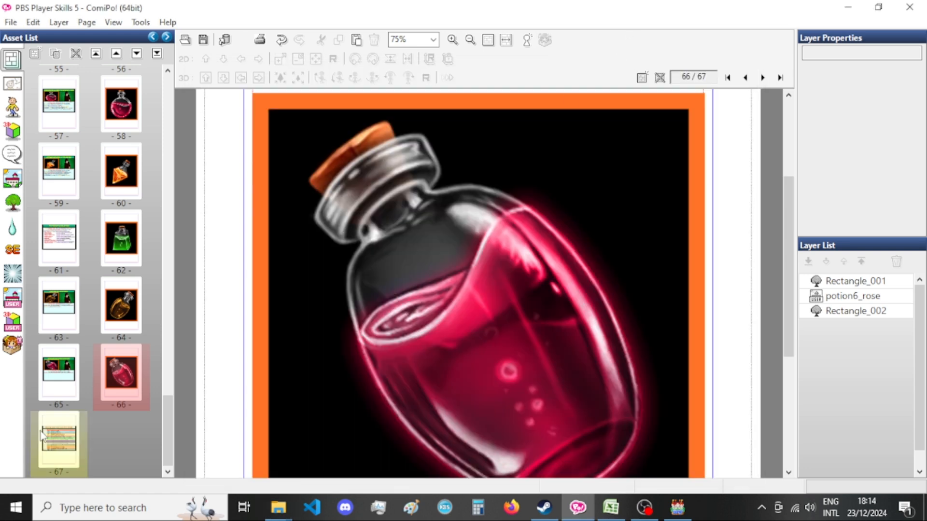
Duplicate the Potion of Retribution card on page 65.
{"action": "right_click", "coordinate": [39, 385]}
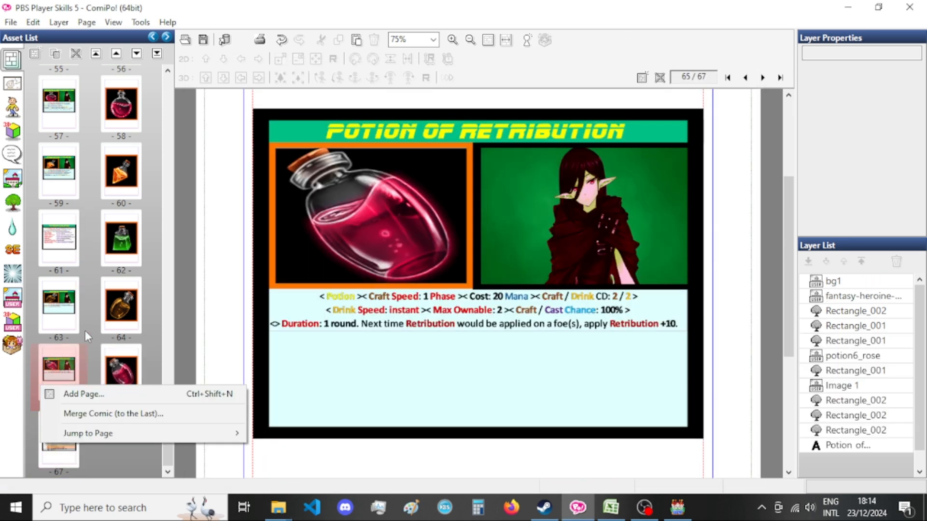
{"action": "right_click", "coordinate": [66, 357]}
{"action": "left_click", "coordinate": [97, 244]}
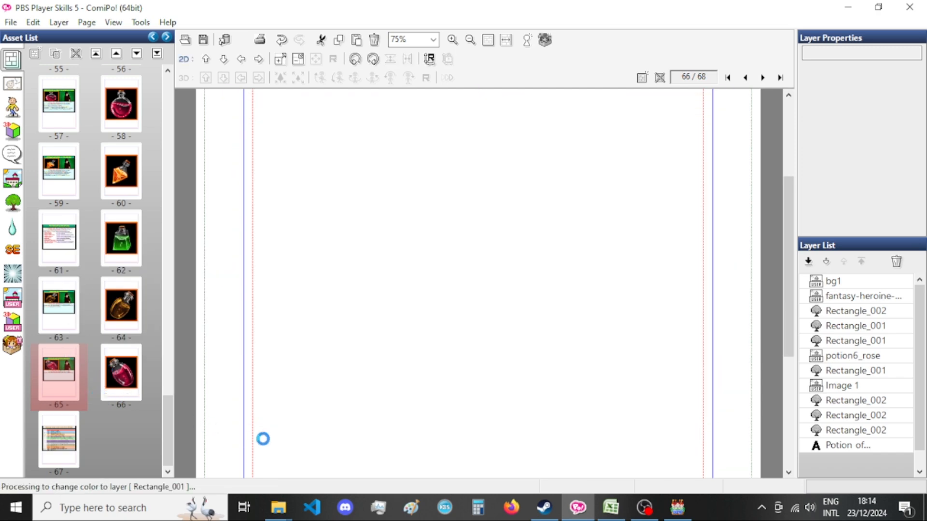
Switch to Excel and look up the Potion of the Hunter name and description in row 179.
{"action": "left_click", "coordinate": [643, 509]}
{"action": "left_click", "coordinate": [613, 508]}
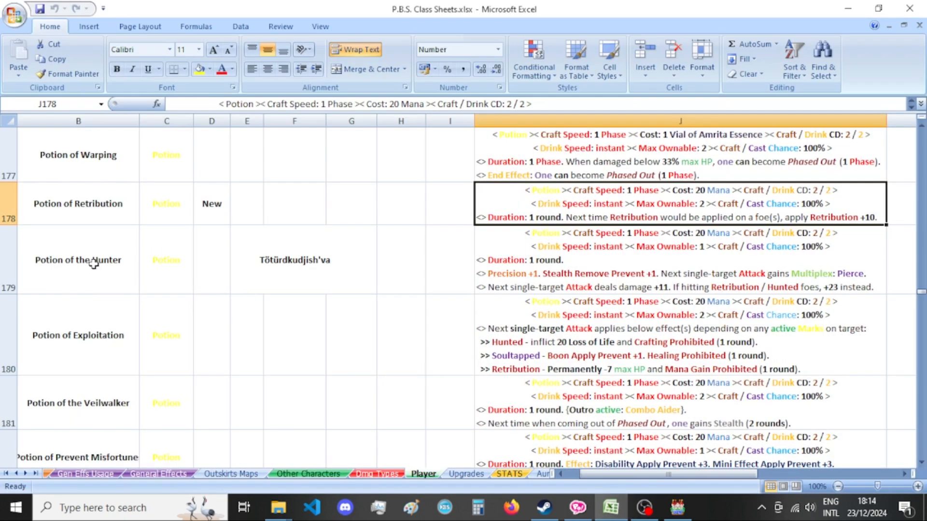
{"action": "left_click", "coordinate": [100, 249]}
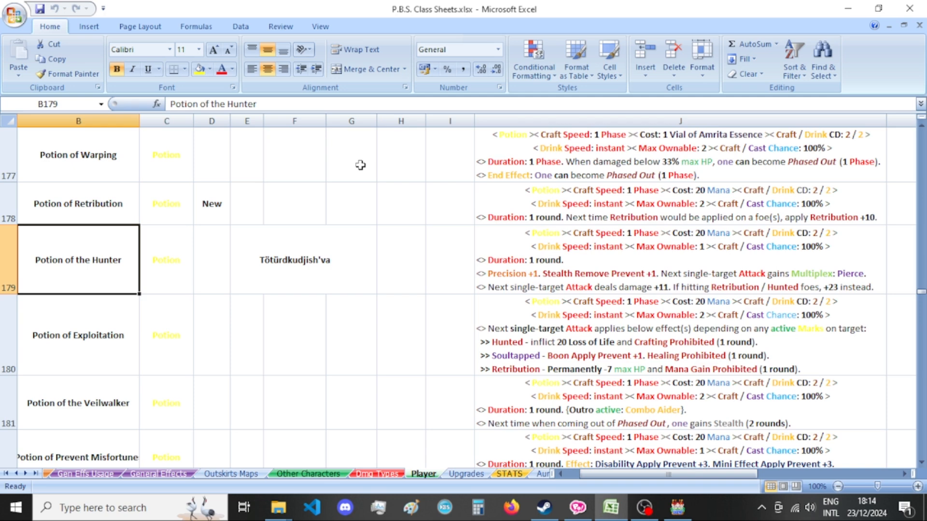
{"action": "left_click", "coordinate": [758, 238]}
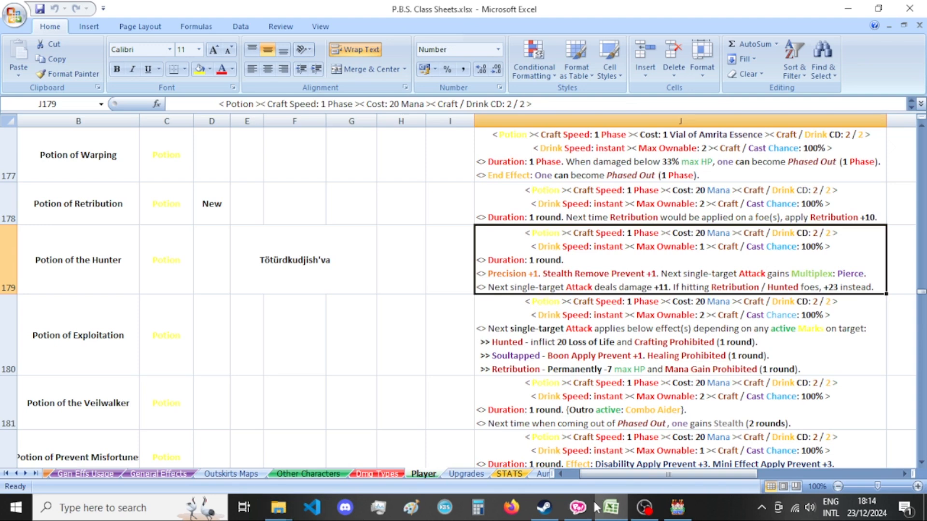
Back in ComiPo, duplicate the potion picture page and move the duplicated card to page 67, ahead of the new picture page.
{"action": "left_click", "coordinate": [578, 508]}
{"action": "left_click", "coordinate": [60, 439]}
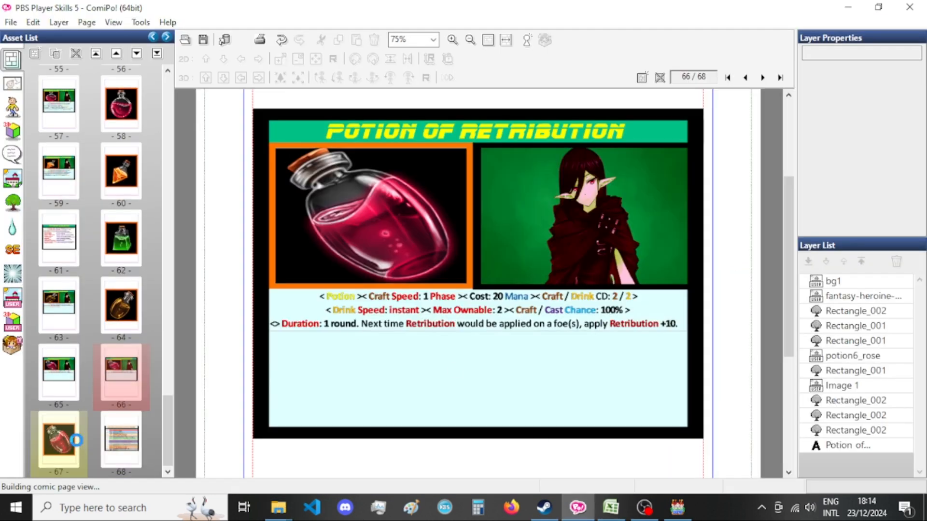
{"action": "right_click", "coordinate": [75, 438]}
{"action": "left_click", "coordinate": [125, 326]}
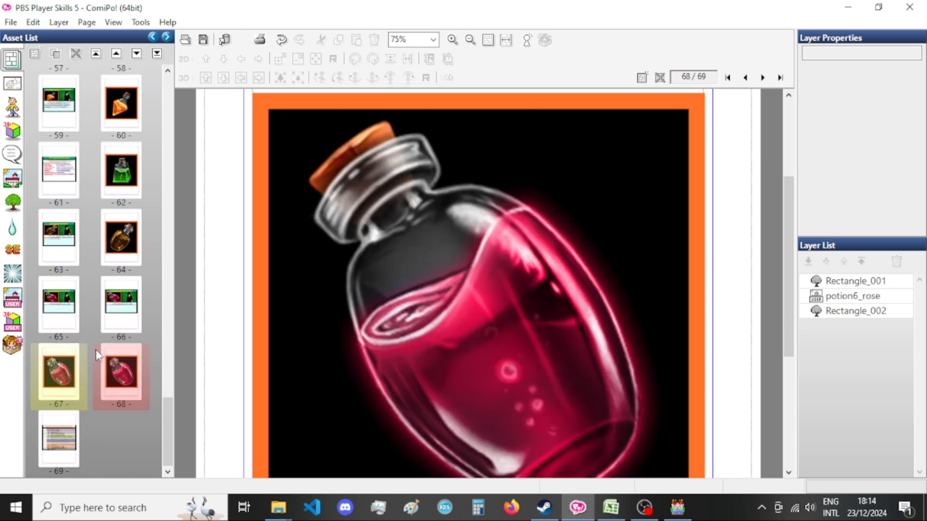
{"action": "left_click", "coordinate": [121, 304]}
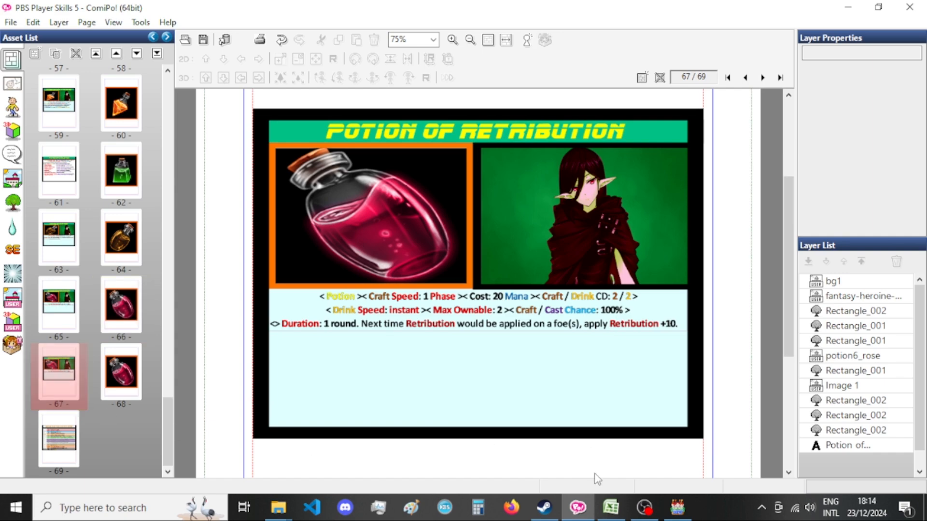
Check the next potion name in Excel and change the page 67 card title to Potion of the Hunter.
{"action": "left_click", "coordinate": [610, 506]}
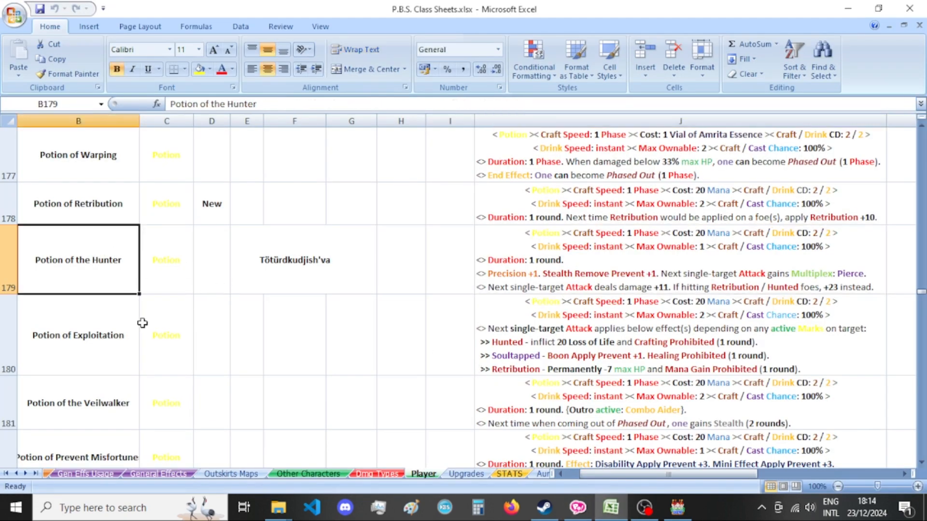
{"action": "left_click", "coordinate": [578, 507]}
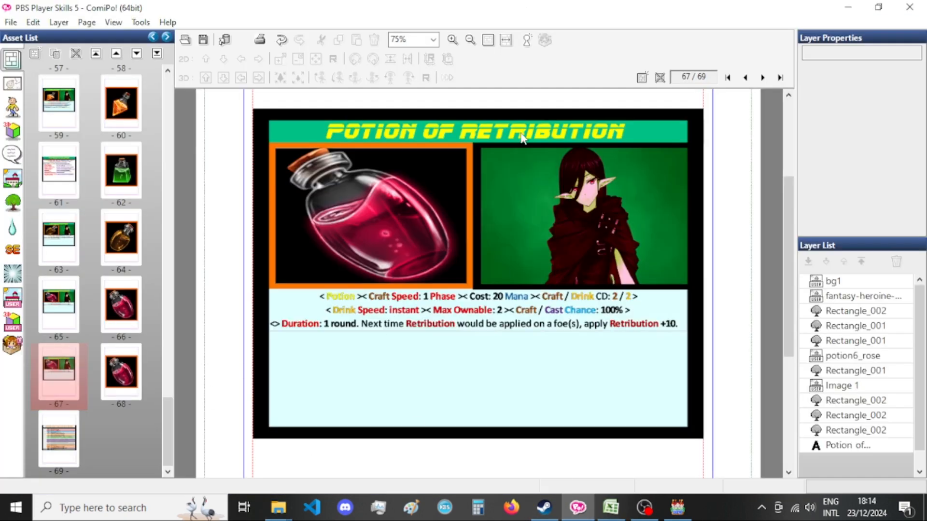
{"action": "double_click", "coordinate": [338, 131]}
{"action": "double_click", "coordinate": [116, 66]}
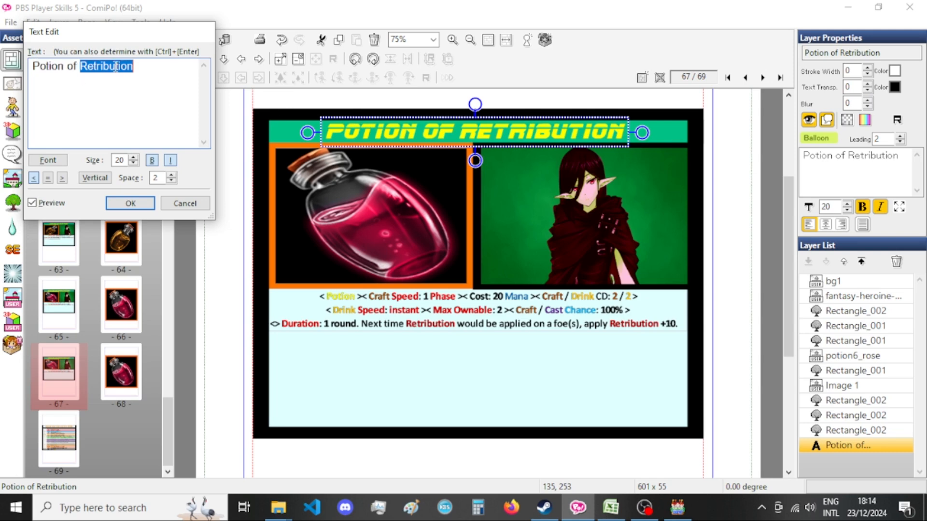
{"action": "type", "text": "the Hunte"}
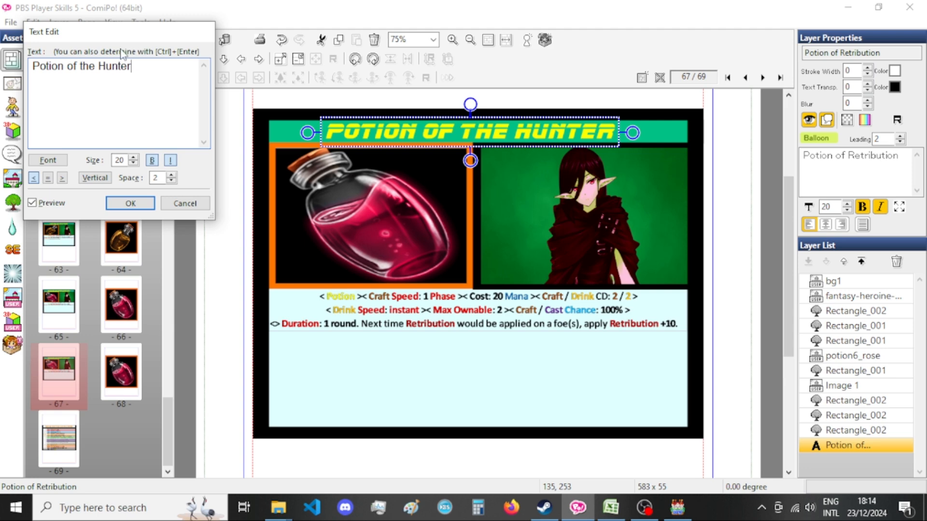
{"action": "left_click", "coordinate": [131, 203]}
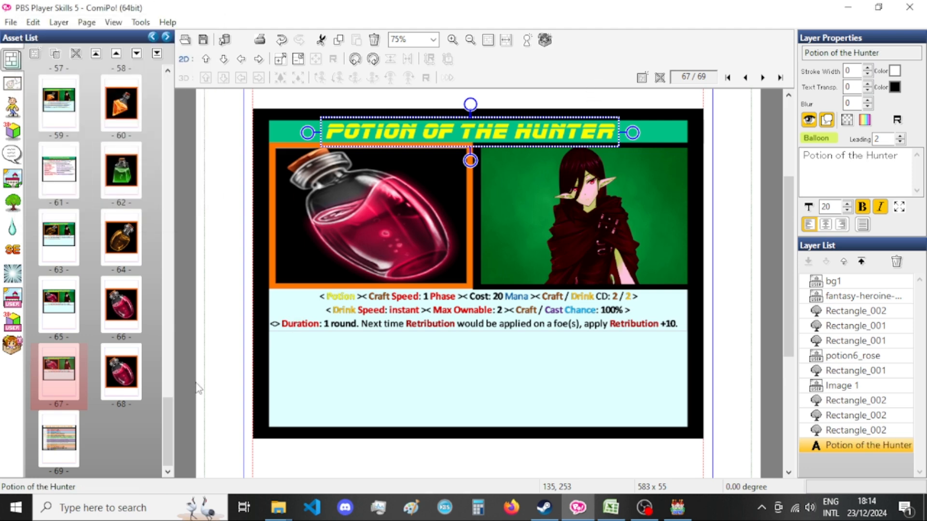
Copy the Potion of the Hunter description from Excel cell J179 and paste it as an image onto the page 67 card.
{"action": "left_click", "coordinate": [611, 507]}
{"action": "left_click", "coordinate": [561, 260]}
{"action": "key", "text": "ctrl+c"}
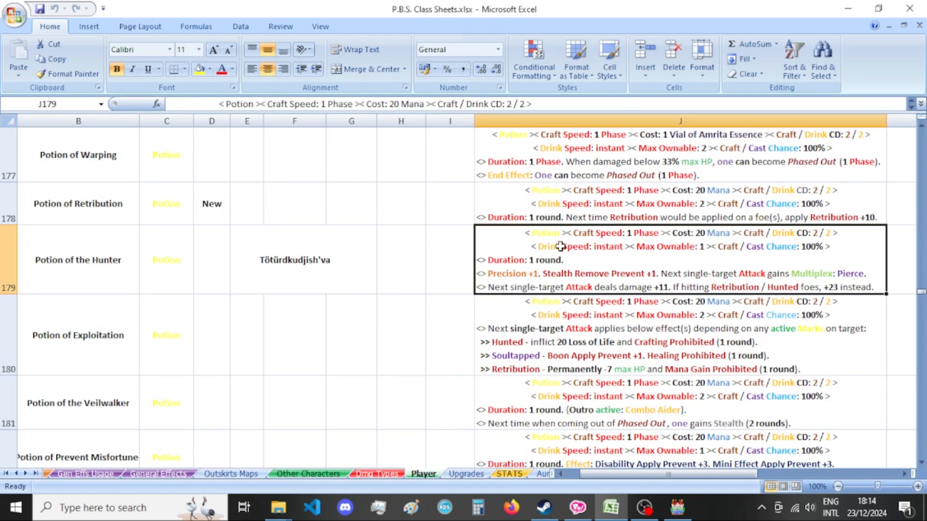
{"action": "left_click", "coordinate": [588, 510]}
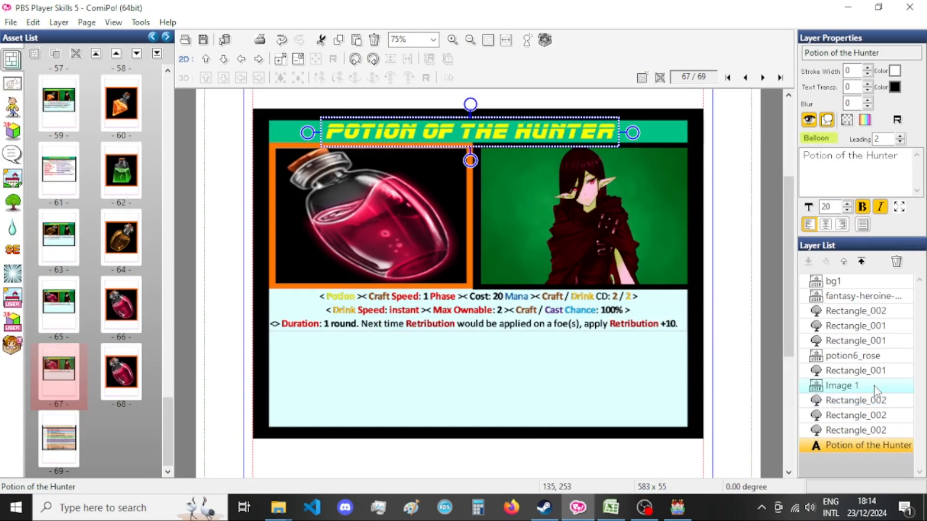
{"action": "left_click", "coordinate": [850, 385]}
{"action": "key", "text": "ctrl+v"}
Set the pasted description image's width to 825 and replace the old Image 1 layer with it, deleting Image 1.
{"action": "key", "text": "ctrl+t"}
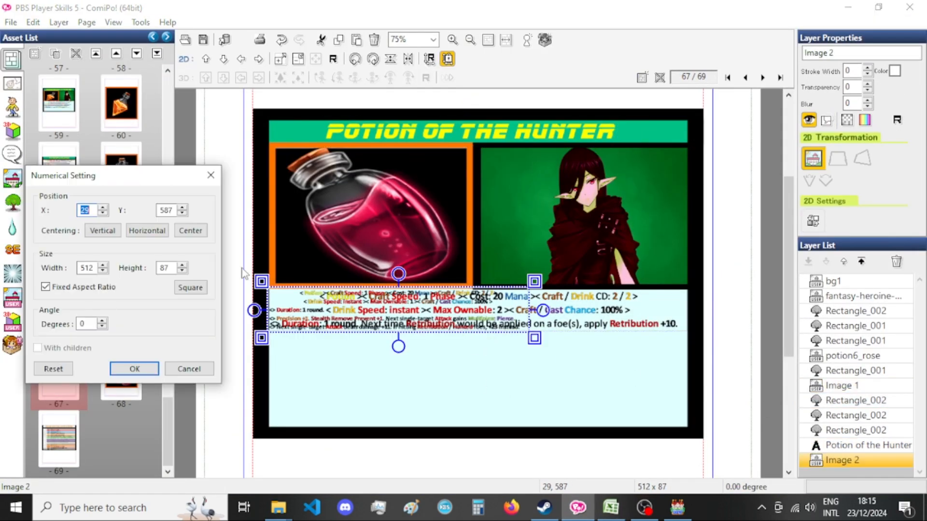
{"action": "double_click", "coordinate": [95, 268]}
{"action": "type", "text": "825"}
{"action": "left_click", "coordinate": [137, 370]}
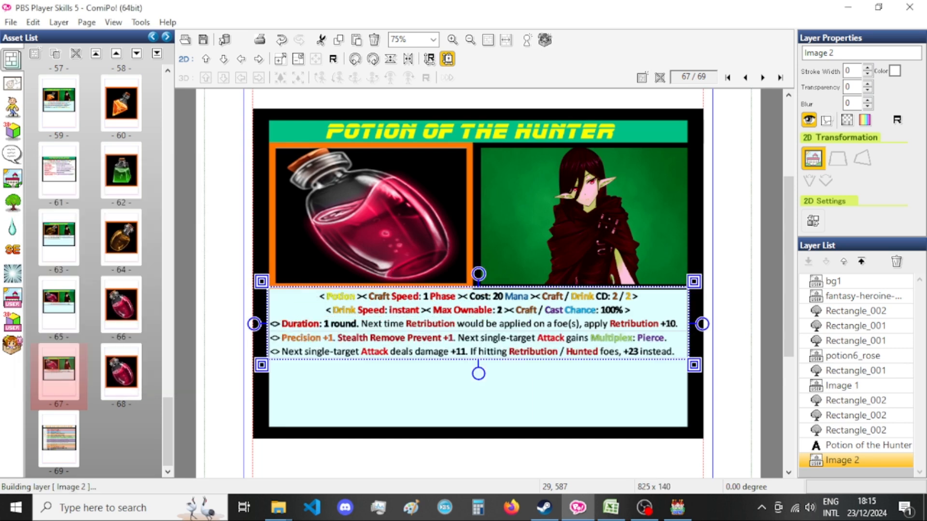
{"action": "left_click_drag", "start_coordinate": [886, 461], "coordinate": [879, 390]}
{"action": "key", "text": "Delete"}
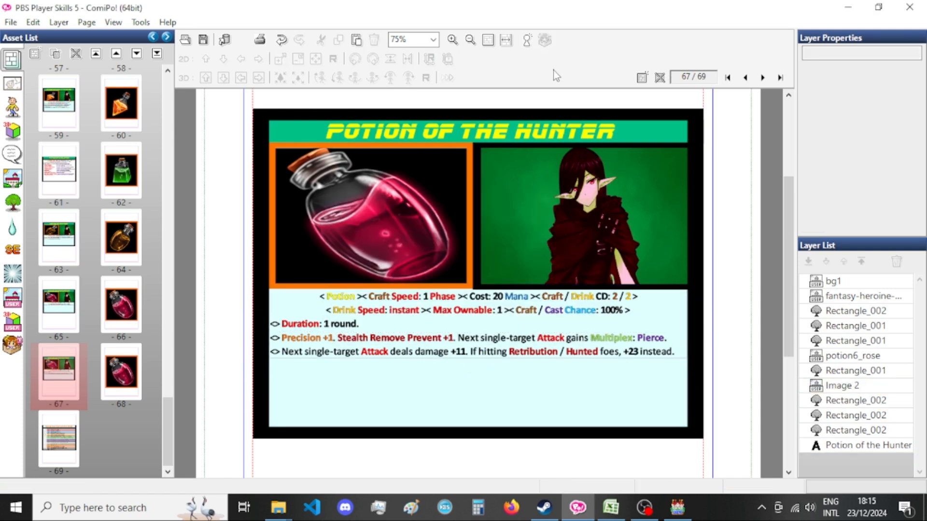
Change the potion image on the page 67 card to potions (10) from the Potion Icons category.
{"action": "left_click", "coordinate": [410, 224]}
{"action": "double_click", "coordinate": [409, 225]}
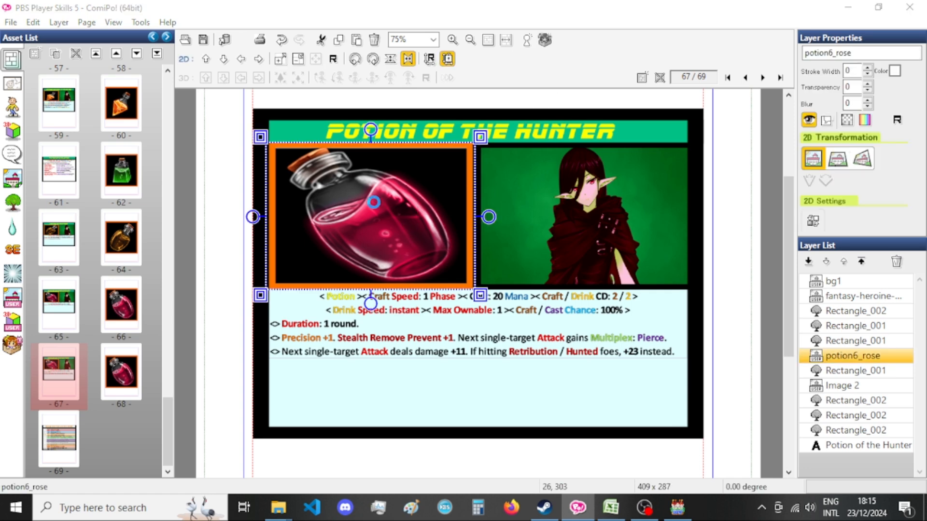
{"action": "scroll", "coordinate": [405, 208], "scroll_direction": "down", "scroll_amount": 8}
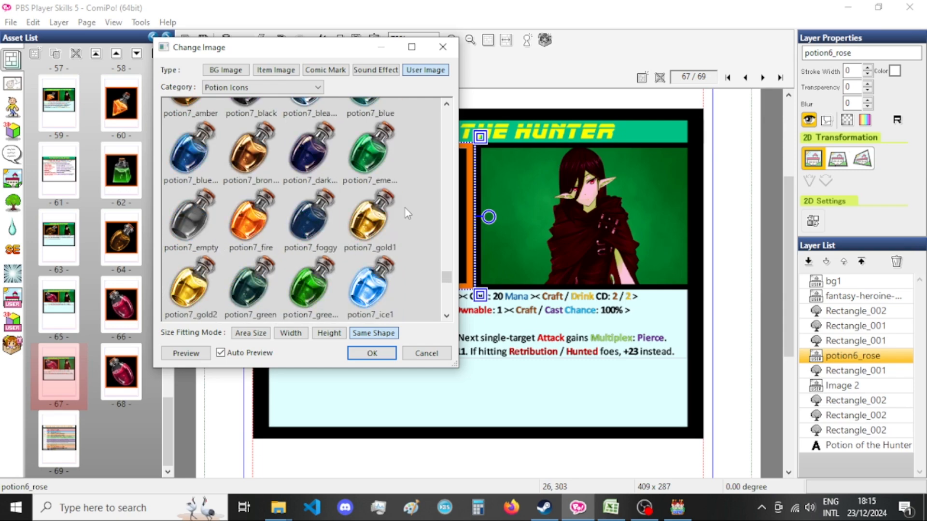
{"action": "scroll", "coordinate": [404, 208], "scroll_direction": "down", "scroll_amount": 5}
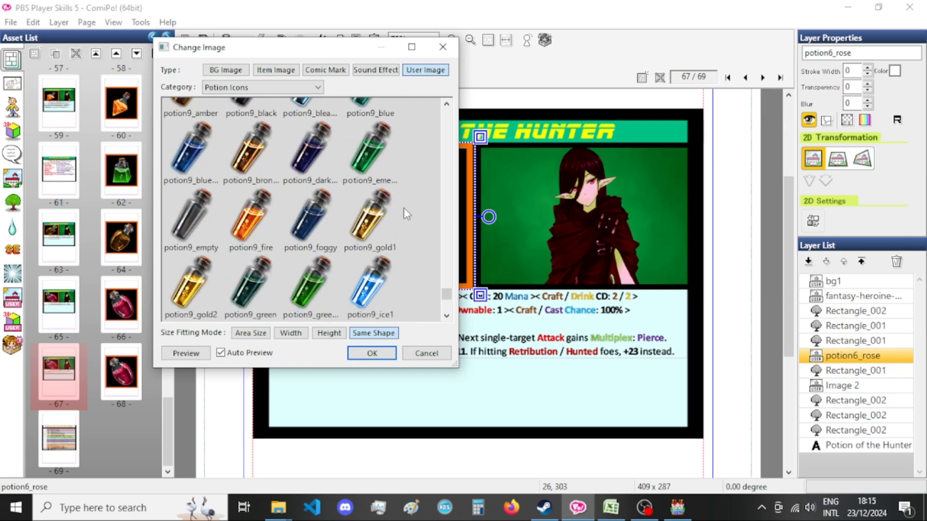
{"action": "left_click", "coordinate": [677, 513]}
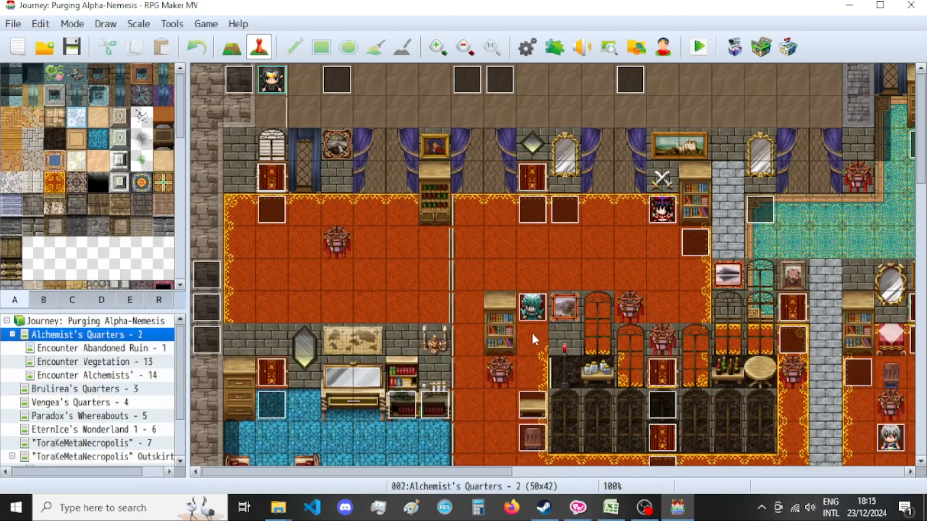
{"action": "key", "text": "alt+Tab"}
{"action": "scroll", "coordinate": [375, 281], "scroll_direction": "down", "scroll_amount": 5}
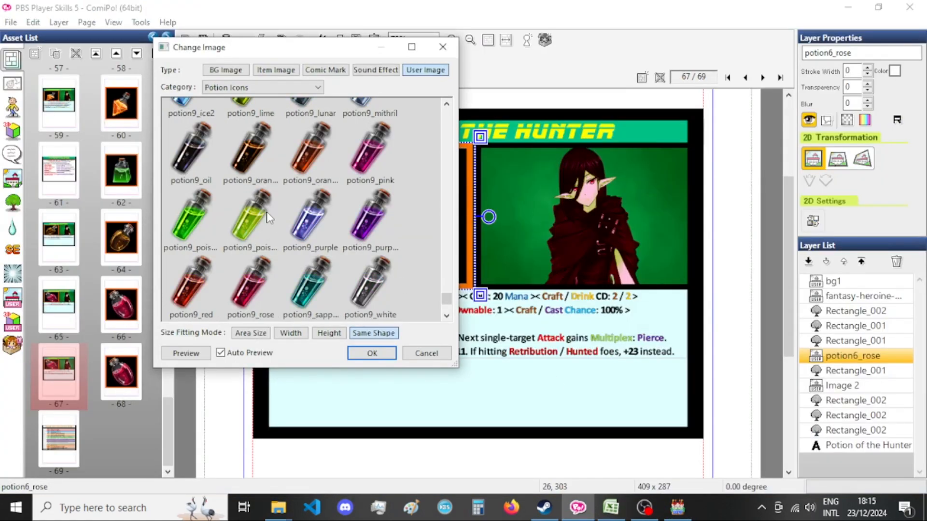
{"action": "scroll", "coordinate": [345, 233], "scroll_direction": "up", "scroll_amount": 3}
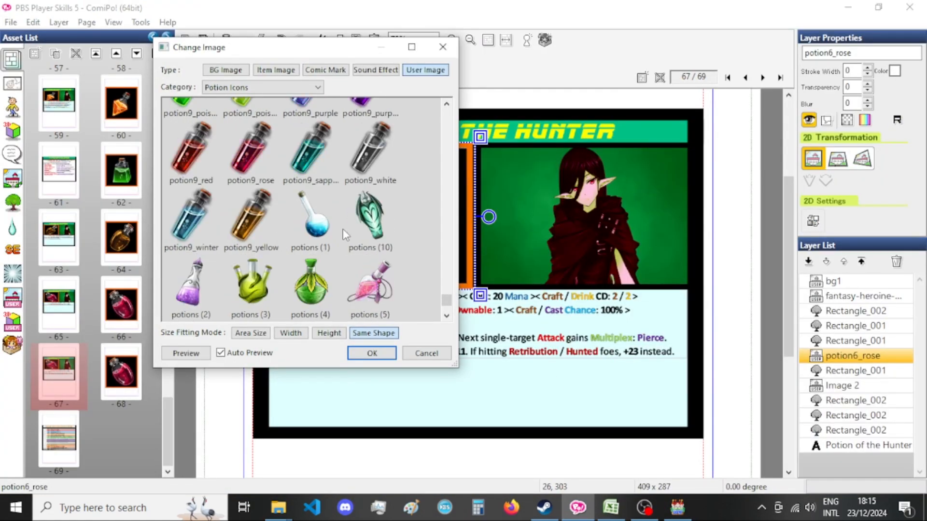
{"action": "left_click", "coordinate": [368, 286]}
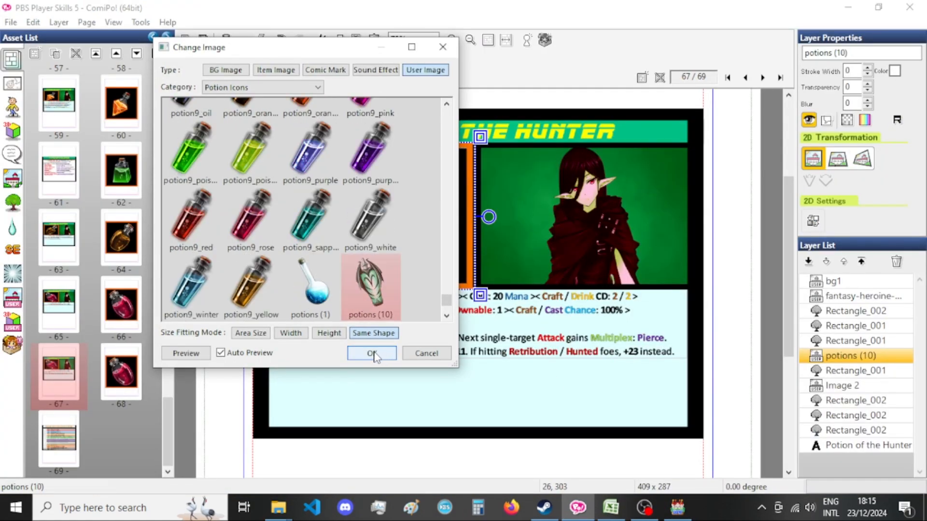
{"action": "left_click", "coordinate": [371, 354]}
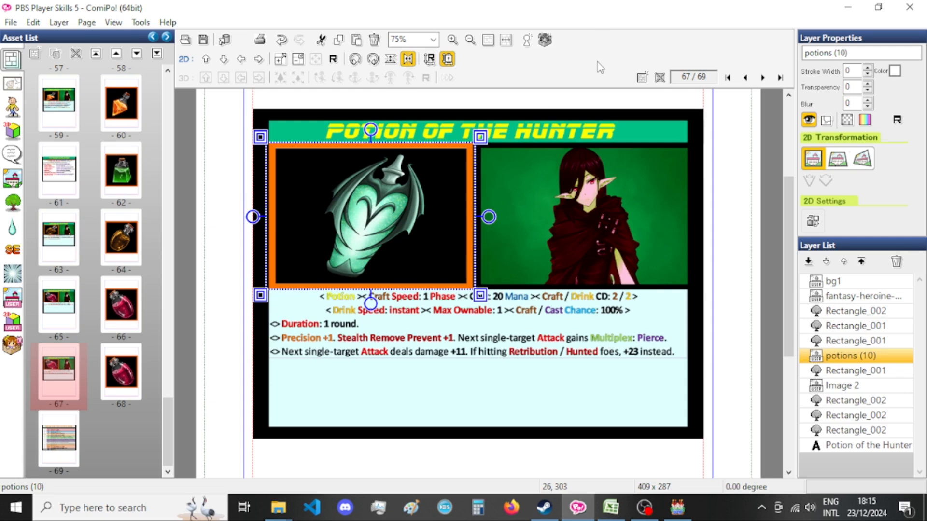
Paste the potions (10) image onto the page 68 picture.
{"action": "left_click", "coordinate": [121, 371]}
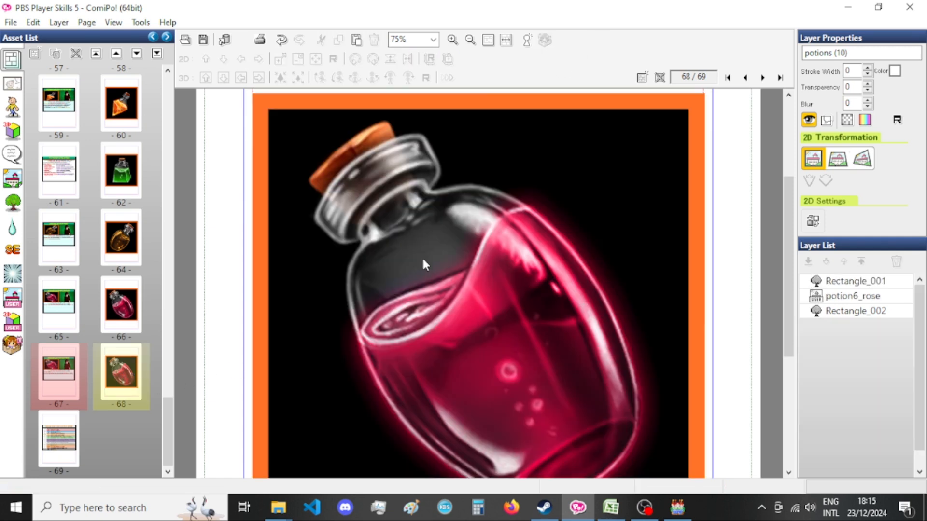
{"action": "left_click", "coordinate": [422, 257]}
{"action": "key", "text": "ctrl+v"}
Resize the pasted image to 830 by 830 without a fixed aspect ratio and replace the potion6_rose layer with it, deleting potion6_rose.
{"action": "key", "text": "ctrl+t"}
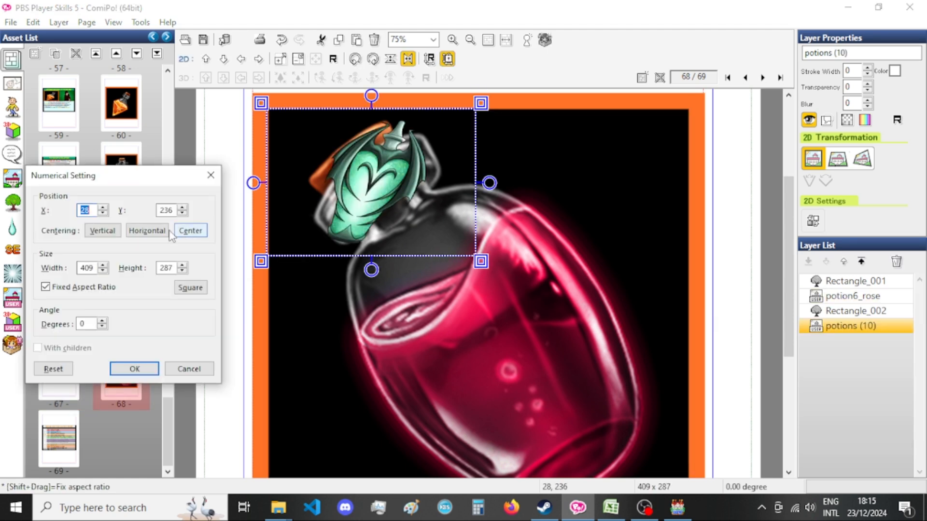
{"action": "left_click", "coordinate": [83, 289]}
{"action": "left_click", "coordinate": [90, 268]}
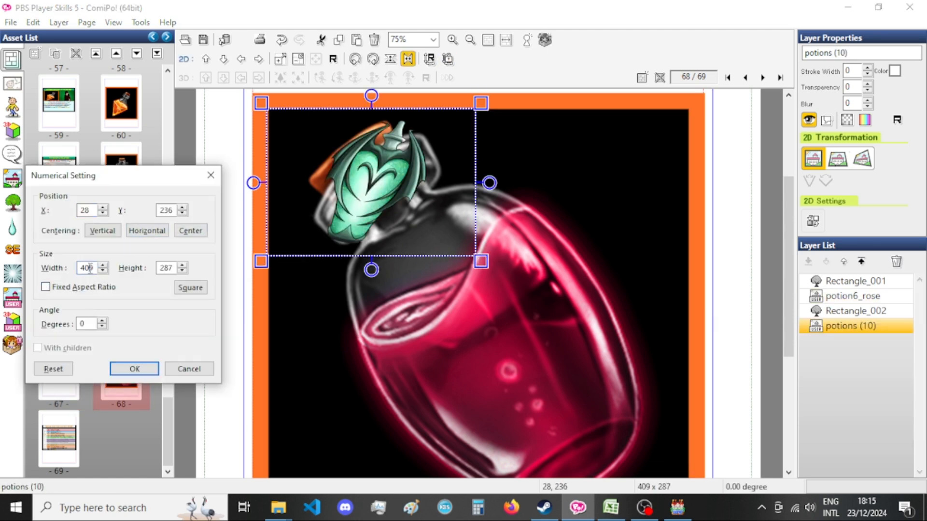
{"action": "type", "text": "83"}
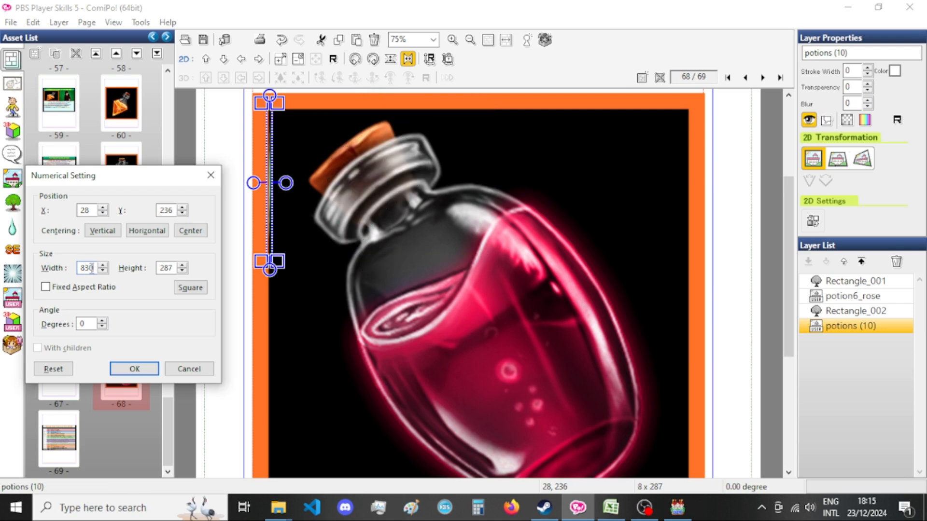
{"action": "type", "text": "0"}
{"action": "double_click", "coordinate": [165, 268]}
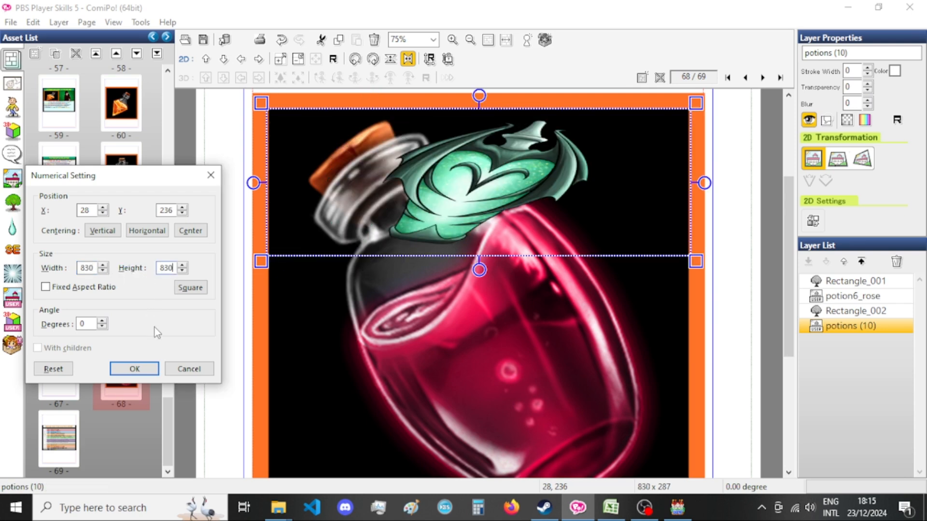
{"action": "type", "text": "830"}
{"action": "left_click", "coordinate": [134, 369]}
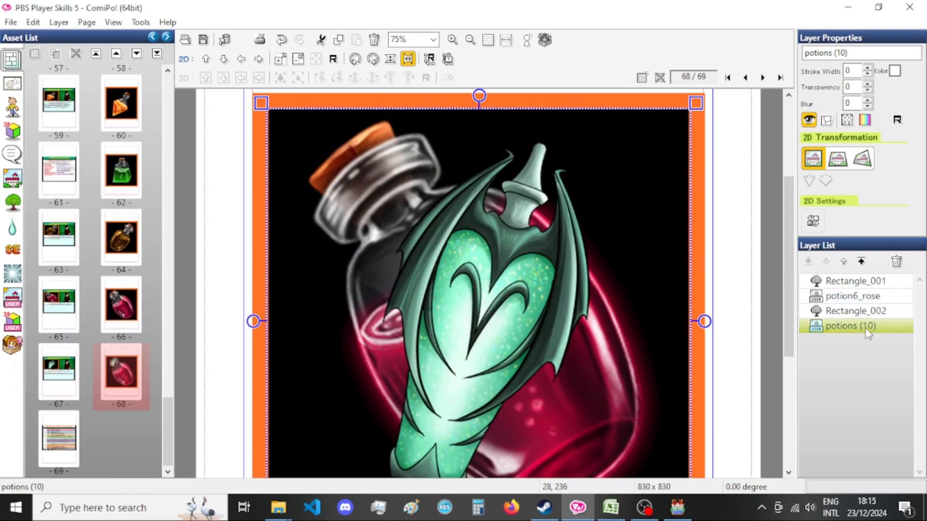
{"action": "left_click_drag", "start_coordinate": [865, 328], "coordinate": [867, 313]}
{"action": "left_click", "coordinate": [868, 295]}
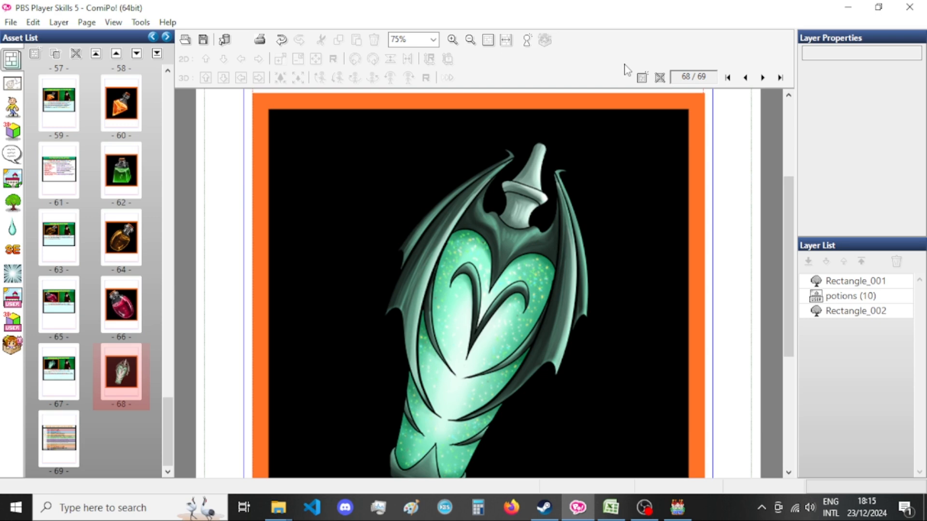
Export the page 67 card as a PNG with the base file name Xandaara_Potion_Of_the_Hunter[bust].
{"action": "left_click", "coordinate": [58, 369]}
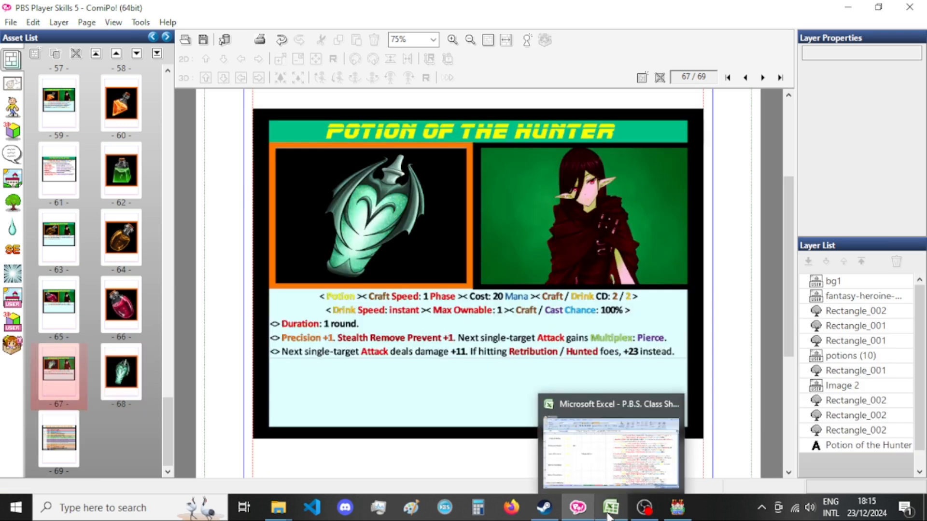
{"action": "left_click", "coordinate": [610, 517]}
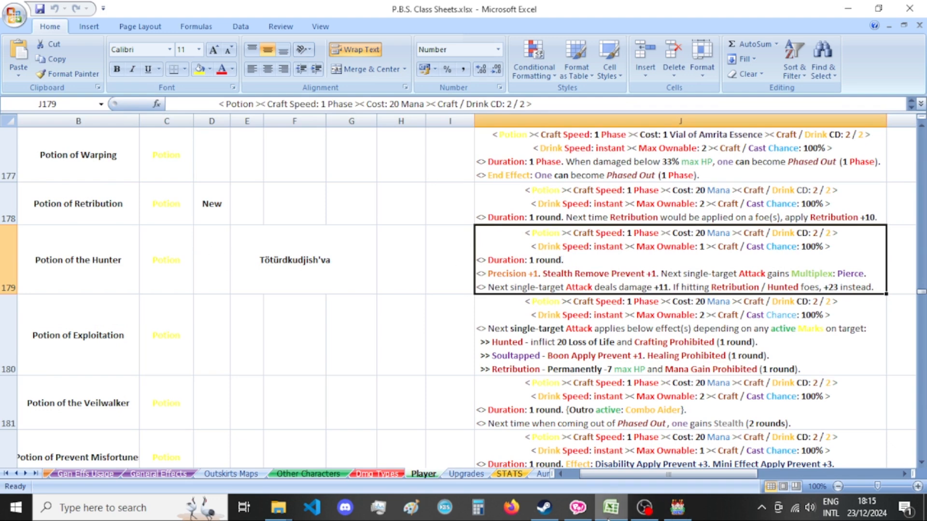
{"action": "left_click", "coordinate": [580, 513]}
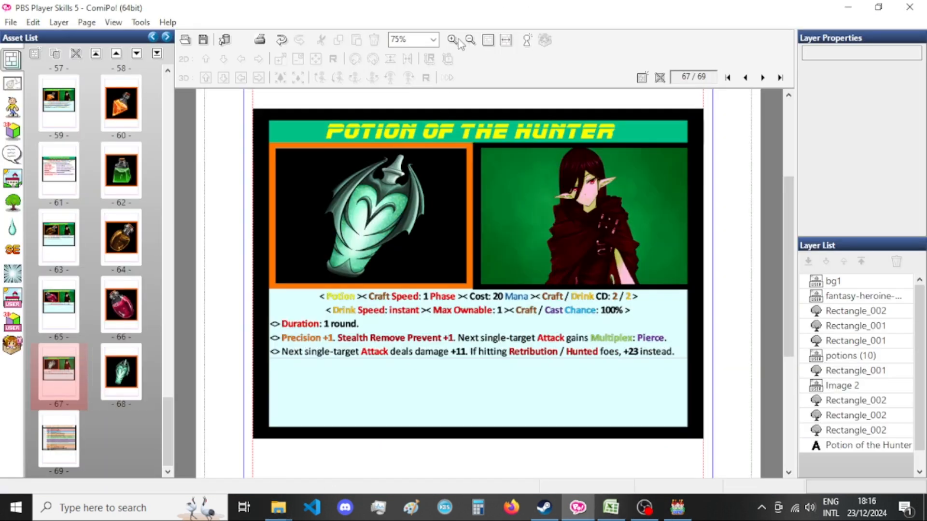
{"action": "key", "text": "ctrl+e"}
{"action": "double_click", "coordinate": [411, 292]}
{"action": "double_click", "coordinate": [411, 292]}
{"action": "left_click", "coordinate": [458, 289]}
{"action": "key", "text": "shift+Home"}
{"action": "key", "text": "BackSpace"}
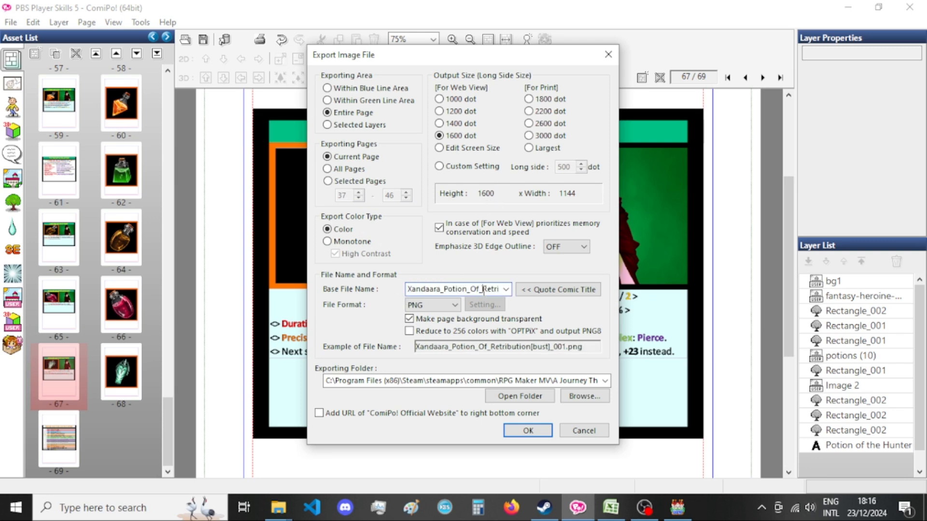
{"action": "double_click", "coordinate": [483, 288]}
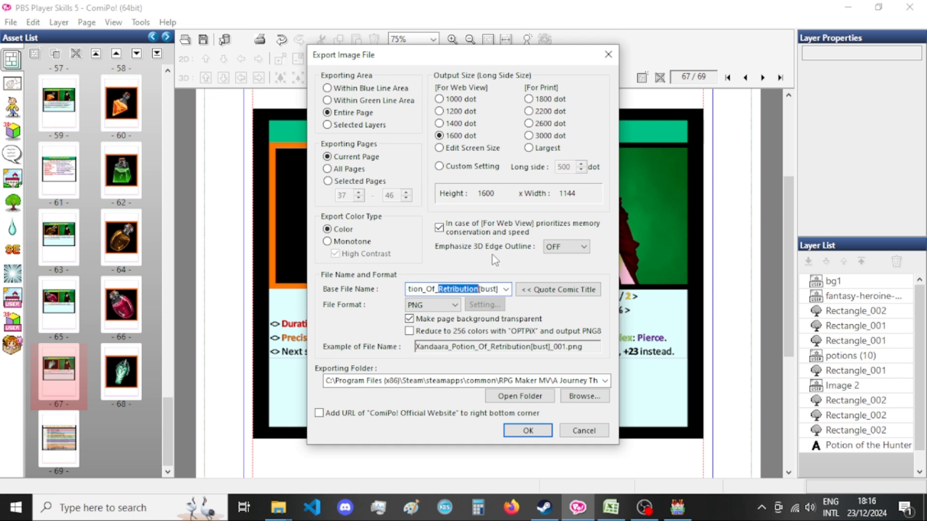
{"action": "type", "text": "the_Hunter"}
{"action": "key", "text": "Return"}
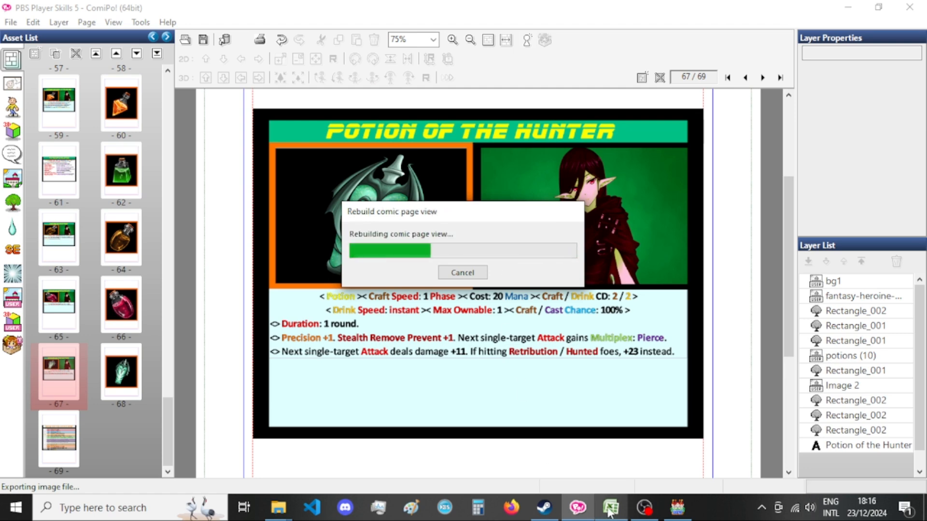
{"action": "left_click", "coordinate": [608, 480]}
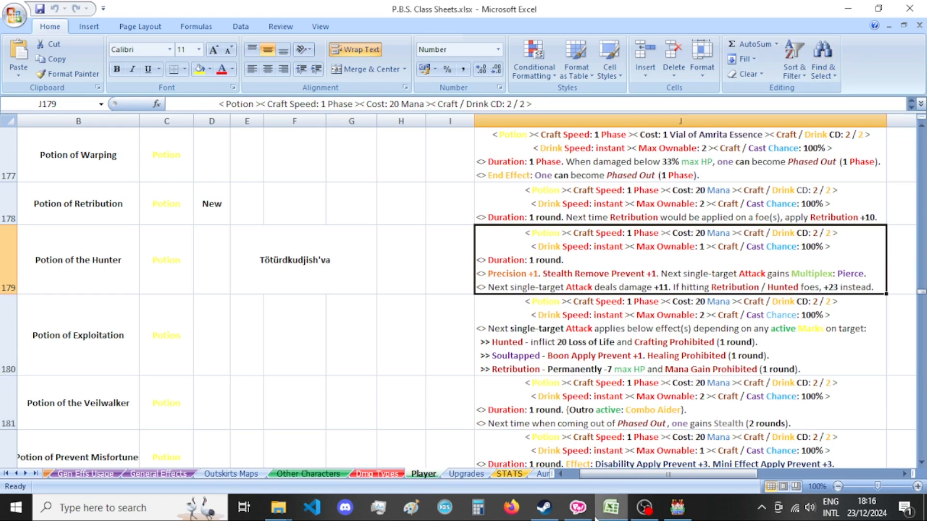
{"action": "left_click", "coordinate": [578, 508]}
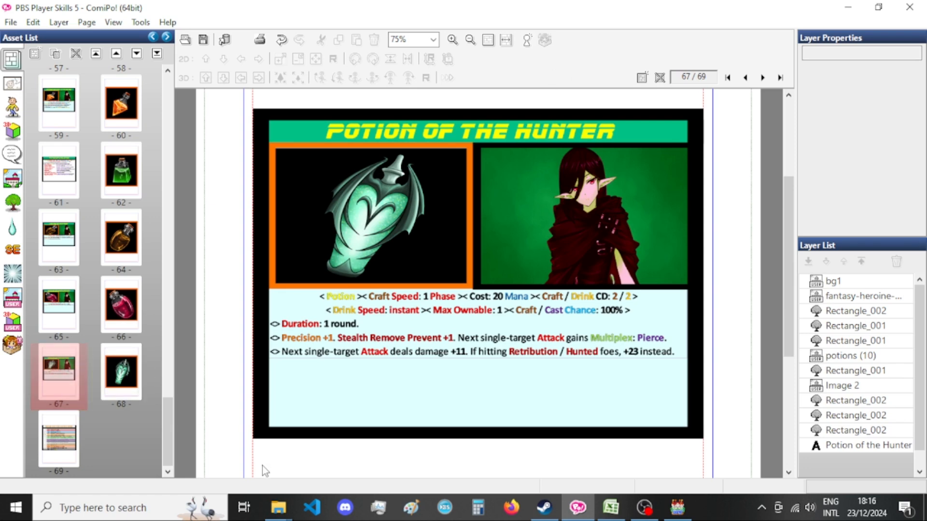
{"action": "key", "text": "ctrl+e"}
{"action": "double_click", "coordinate": [460, 287]}
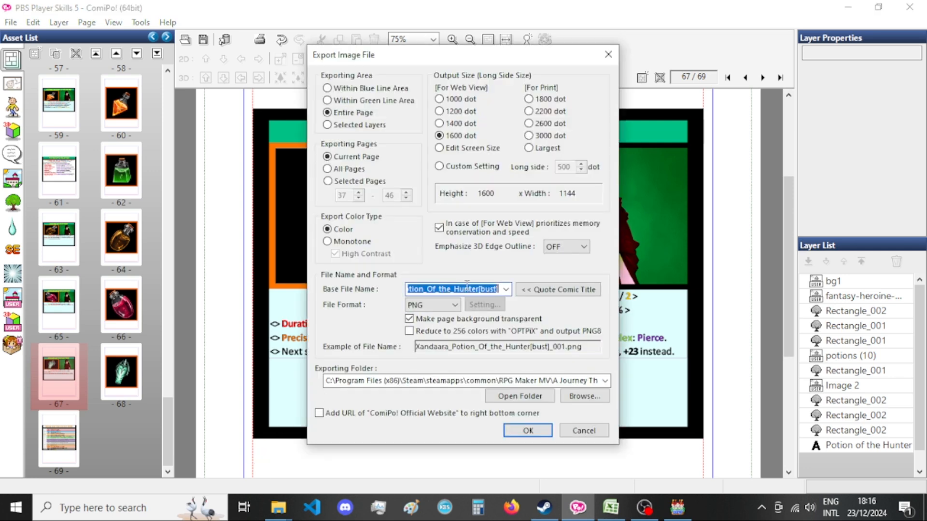
{"action": "key", "text": "Escape"}
Export the page 68 picture as a PNG with the base file name Encyclopedia_Xandaara_Potion_Of_the_Hunter[bust].
{"action": "left_click", "coordinate": [121, 372]}
{"action": "key", "text": "ctrl+e"}
{"action": "double_click", "coordinate": [437, 289]}
{"action": "left_click_drag", "start_coordinate": [437, 290], "coordinate": [374, 291]}
{"action": "left_click", "coordinate": [409, 289]}
{"action": "type", "text": "Encyclopedia_"}
{"action": "key", "text": "Return"}
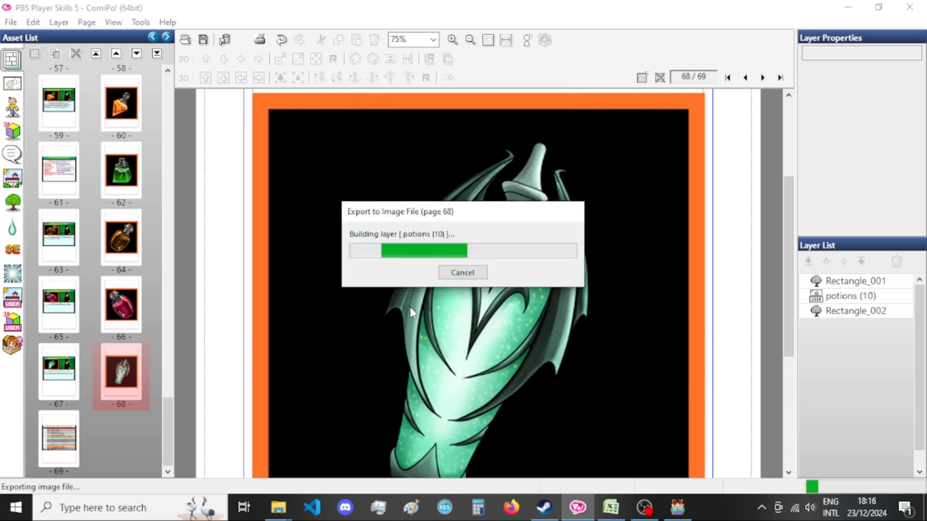
Switch to the File Explorer window of the pictures folder and search it for hunter.
{"action": "left_click", "coordinate": [278, 508]}
{"action": "left_click", "coordinate": [339, 441]}
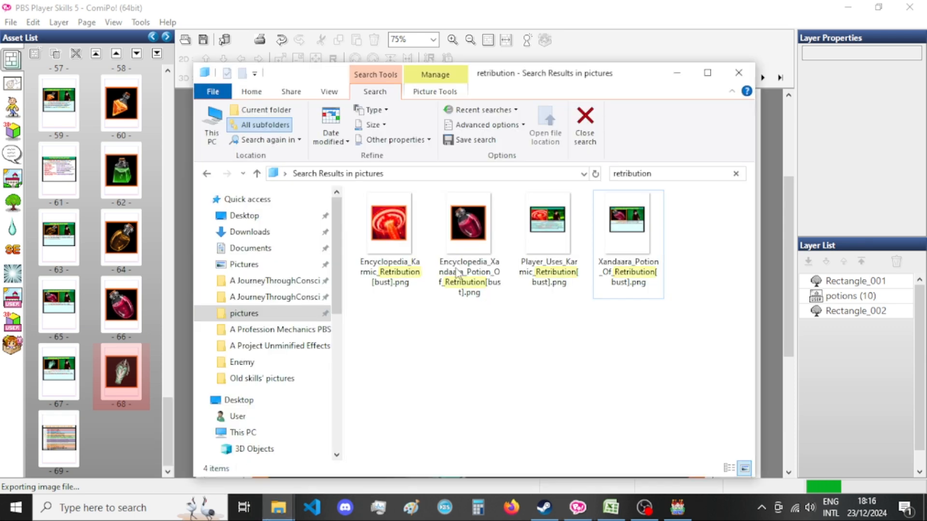
{"action": "left_click", "coordinate": [651, 171]}
{"action": "type", "text": "hu"}
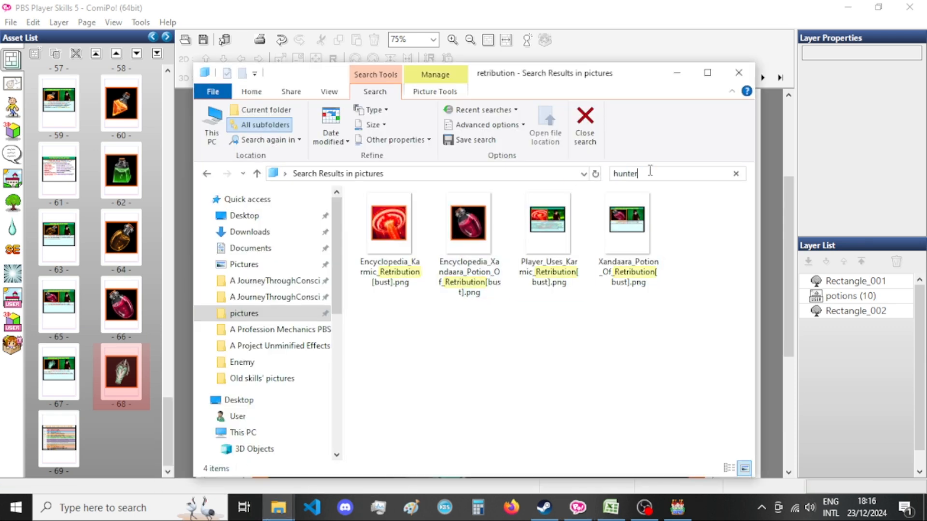
{"action": "type", "text": "nter"}
{"action": "key", "text": "Return"}
Remove the _068 suffix from the Encyclopedia picture's file name, leaving Encyclopedia_Xandaara_Potion_Of_the_Hunter[bust].png.
{"action": "right_click", "coordinate": [375, 247]}
{"action": "key", "text": "Escape"}
{"action": "left_click", "coordinate": [393, 287]}
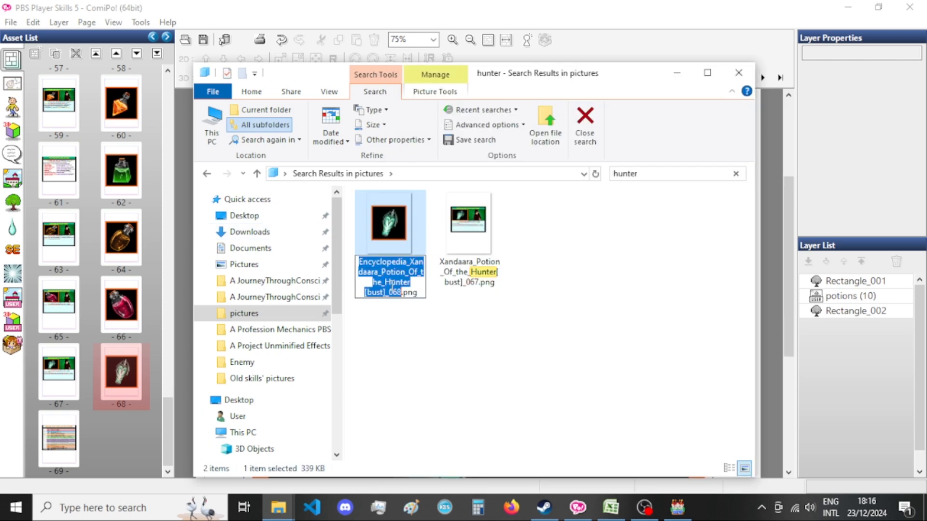
{"action": "left_click_drag", "start_coordinate": [387, 290], "coordinate": [398, 288]}
{"action": "key", "text": "BackSpace"}
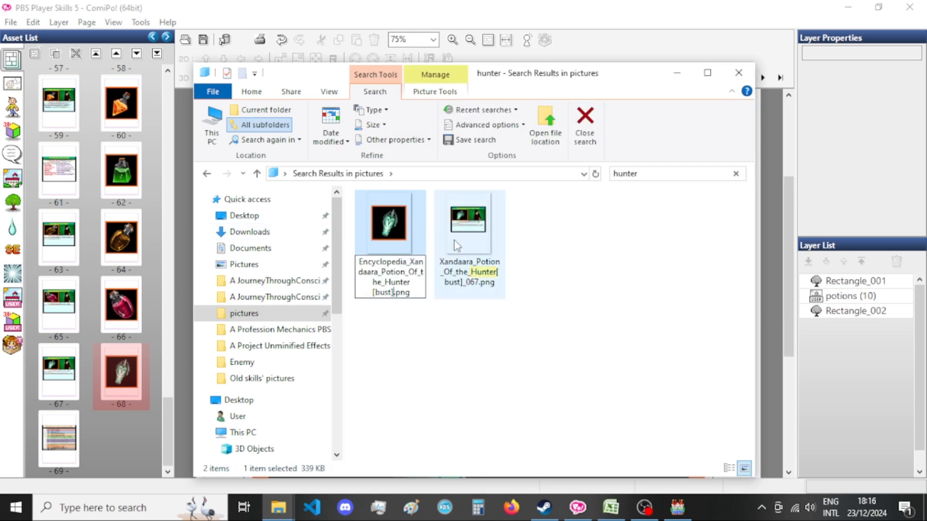
Remove the _067 suffix from the card's file name, leaving Xandaara_Potion_Of_the_Hunter[bust].png.
{"action": "right_click", "coordinate": [458, 240]}
{"action": "key", "text": "m"}
{"action": "left_click_drag", "start_coordinate": [467, 285], "coordinate": [482, 285]}
{"action": "key", "text": "BackSpace"}
{"action": "key", "text": "Return"}
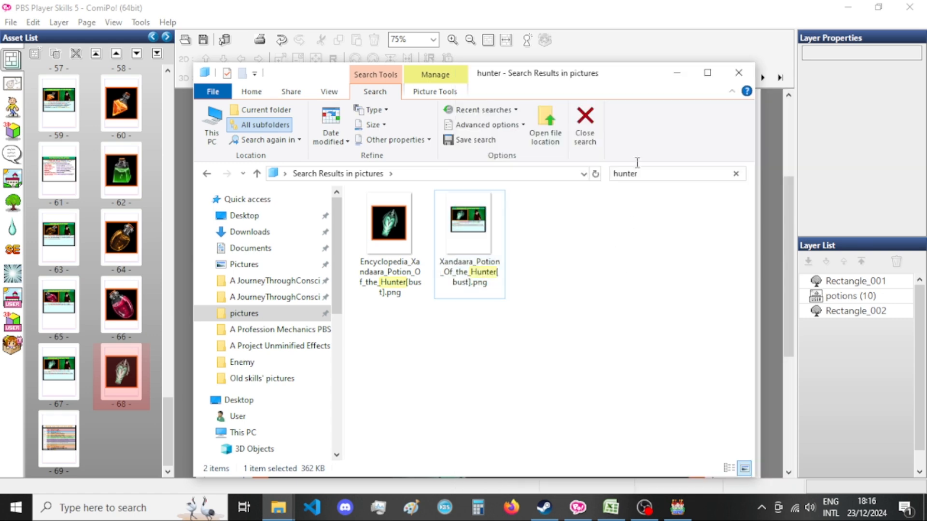
Back in ComiPo, open the Potion of the Hunter card on page 67 and duplicate that page.
{"action": "left_click", "coordinate": [645, 39]}
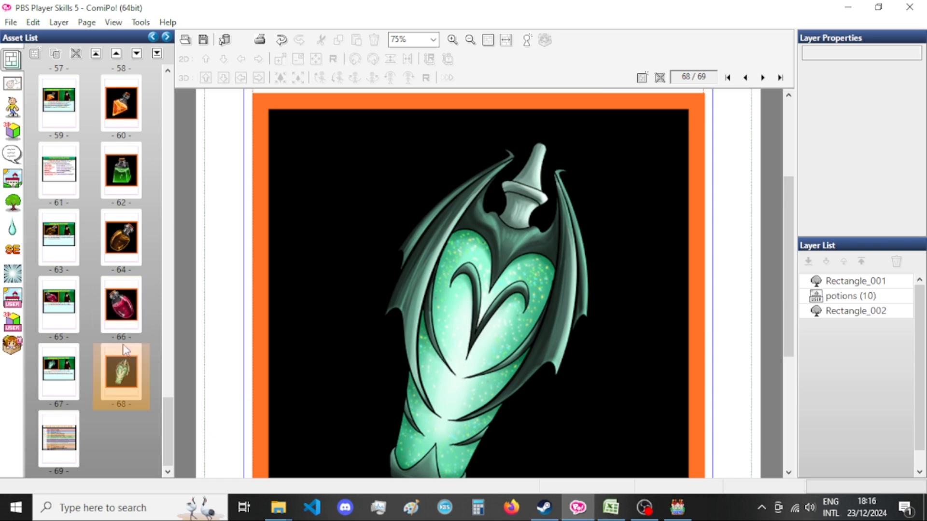
{"action": "double_click", "coordinate": [69, 379]}
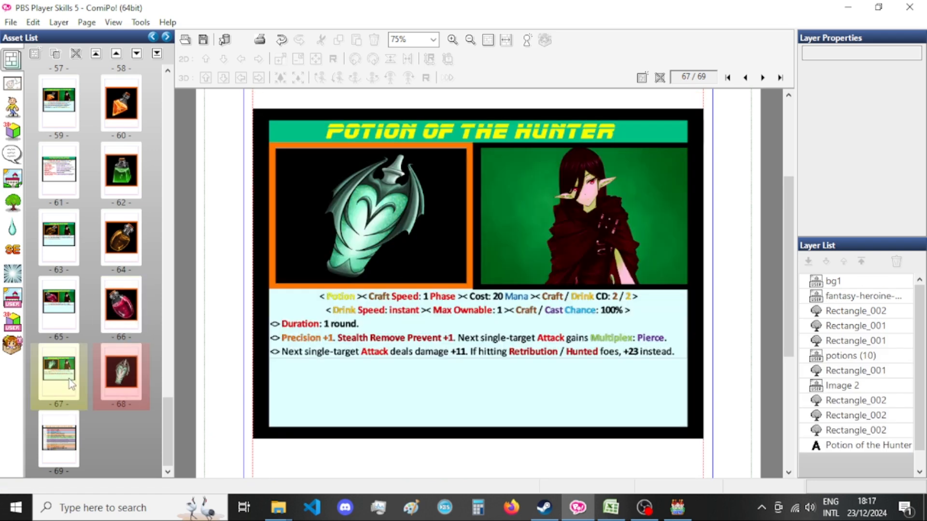
{"action": "right_click", "coordinate": [69, 378]}
{"action": "left_click", "coordinate": [142, 265]}
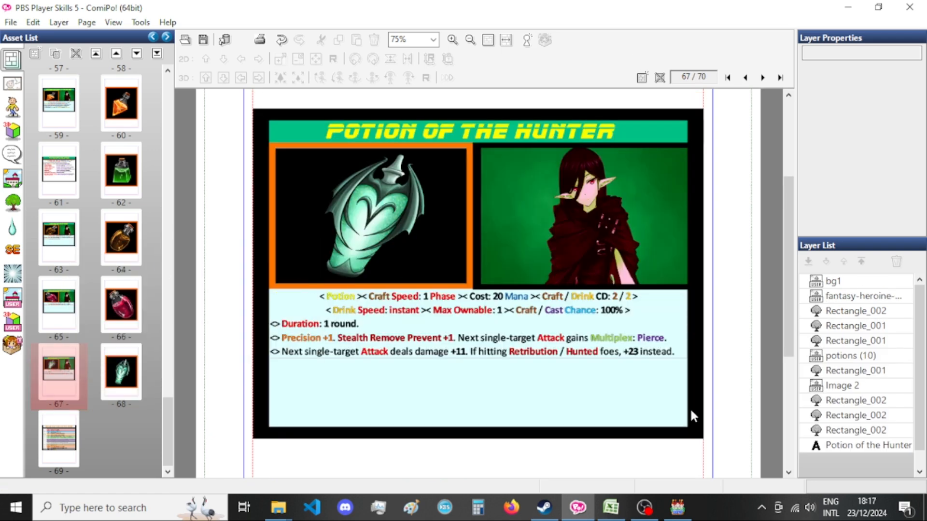
Switch to Excel, select the Potion of Exploitation name in cell B180 and look over the potion rows below it.
{"action": "left_click", "coordinate": [615, 506]}
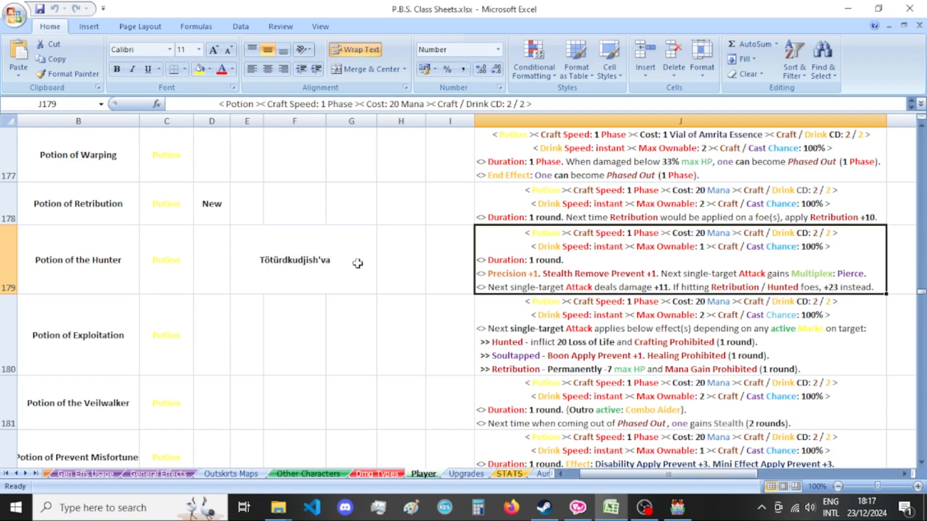
{"action": "left_click", "coordinate": [131, 319]}
{"action": "scroll", "coordinate": [128, 320], "scroll_direction": "down", "scroll_amount": 1}
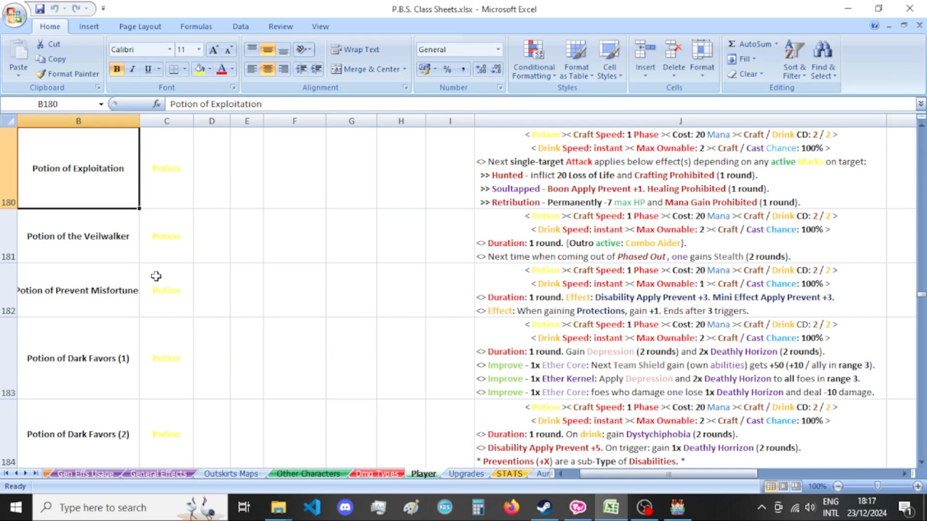
Back in ComiPo, duplicate the potion picture on page 69 and move the duplicated card so it becomes page 69.
{"action": "left_click", "coordinate": [577, 507]}
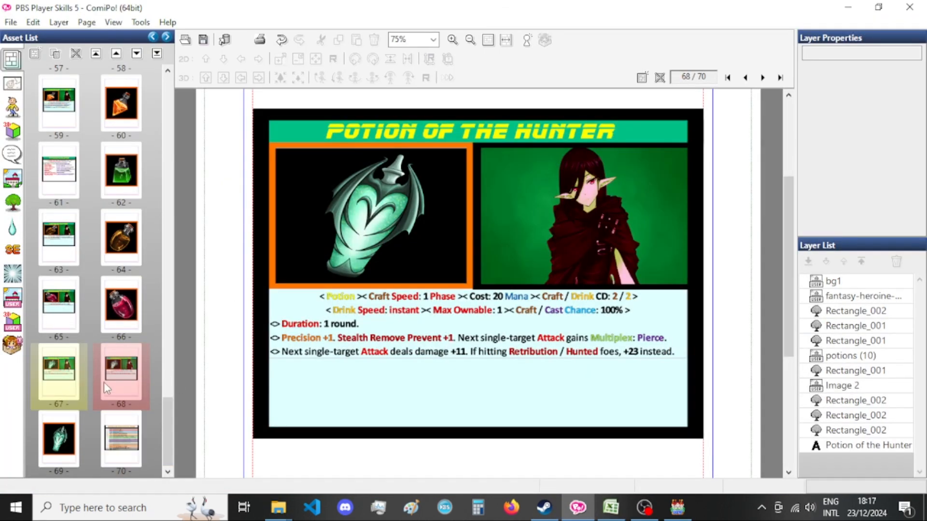
{"action": "left_click", "coordinate": [81, 427]}
{"action": "right_click", "coordinate": [65, 432]}
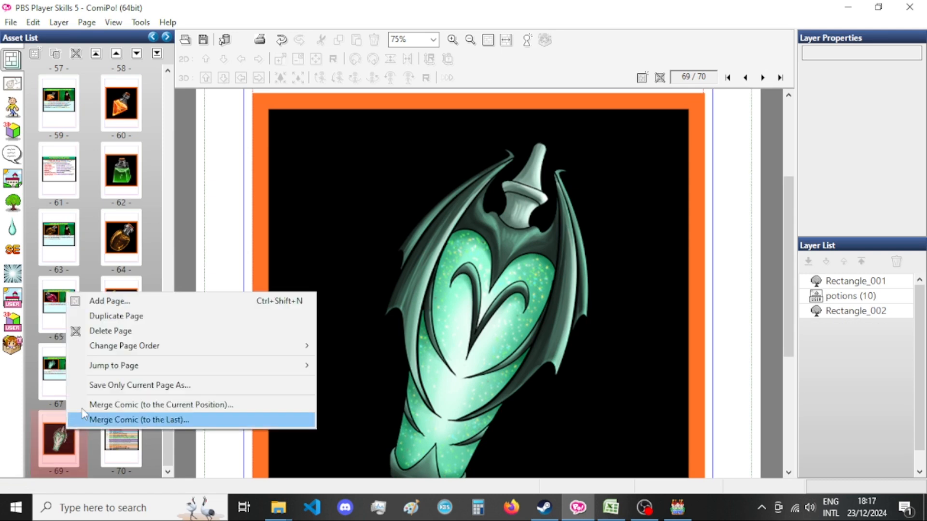
{"action": "left_click", "coordinate": [116, 314]}
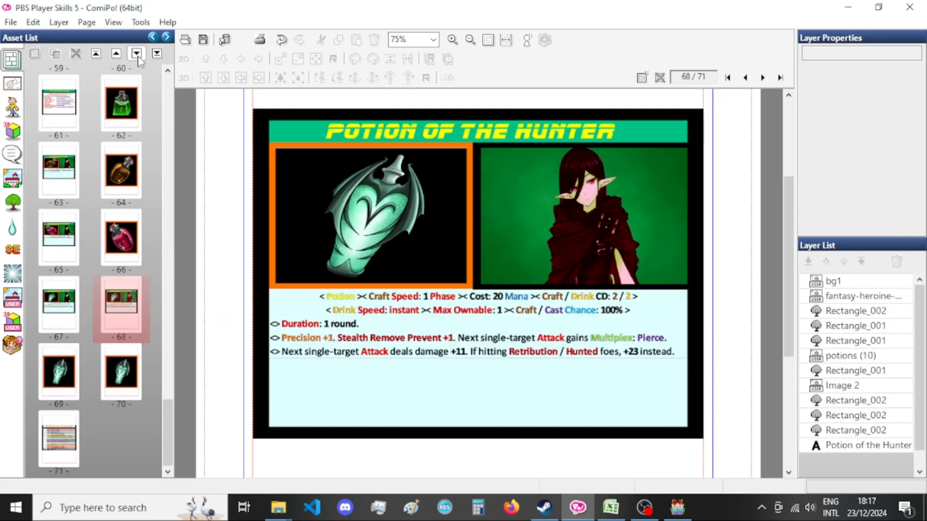
{"action": "left_click", "coordinate": [136, 54]}
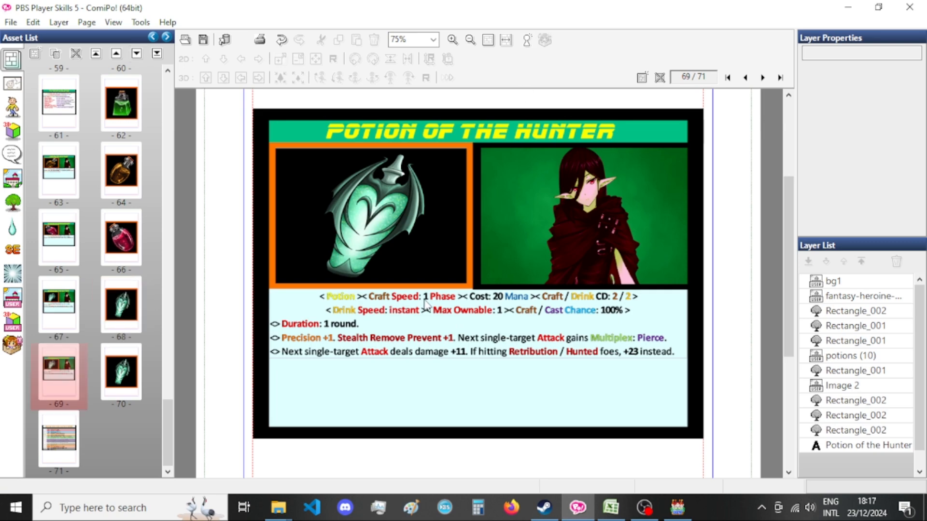
Copy the Potion of Exploitation description from Excel cell J180, paste it onto ComiPo's page 69 card and place its layer just before Image 2.
{"action": "left_click", "coordinate": [611, 508]}
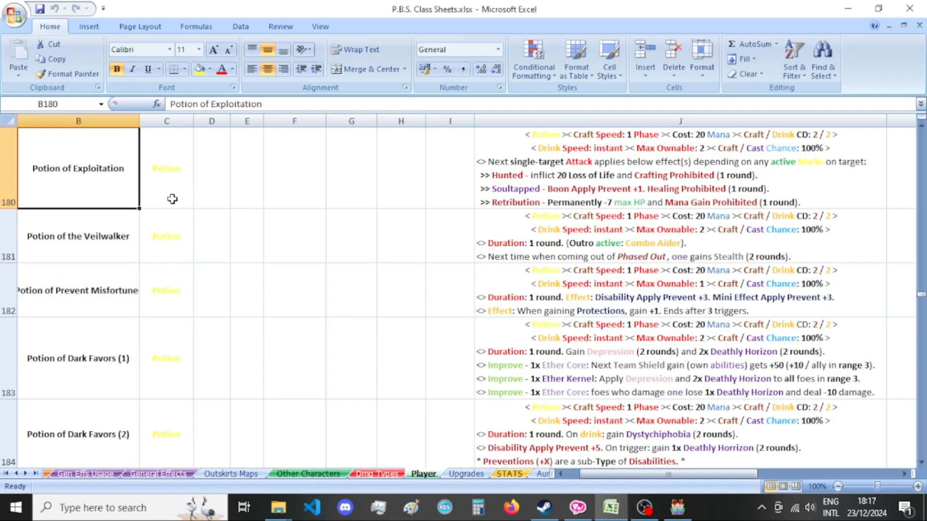
{"action": "left_click", "coordinate": [498, 166]}
{"action": "key", "text": "ctrl+c"}
{"action": "left_click", "coordinate": [578, 508]}
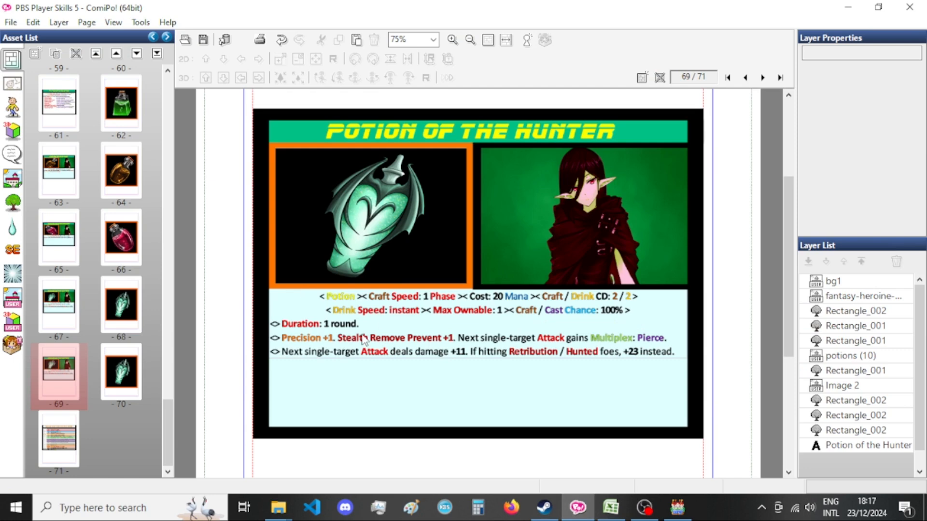
{"action": "left_click", "coordinate": [859, 387]}
{"action": "key", "text": "ctrl+v"}
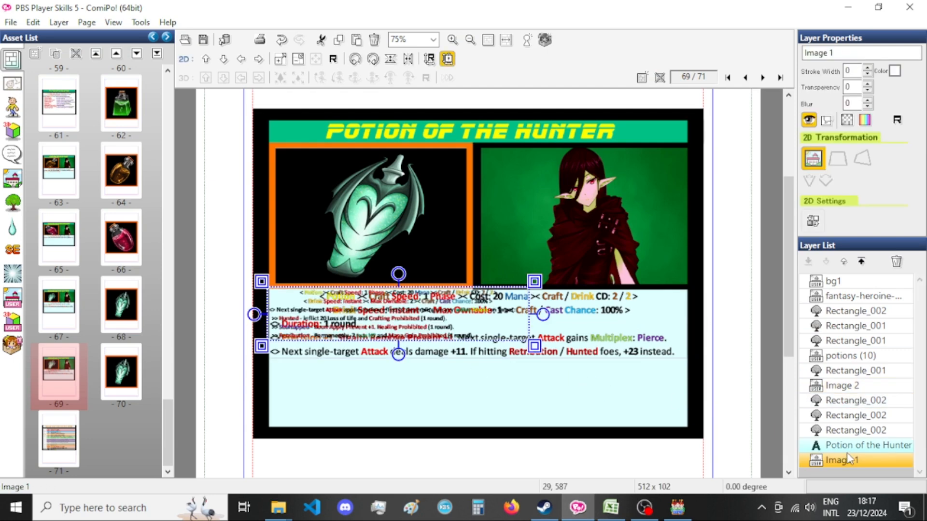
{"action": "left_click_drag", "start_coordinate": [849, 460], "coordinate": [890, 386]}
Delete the old description layer Image 2 and set the pasted description's width to 825 with the aspect ratio fixed.
{"action": "left_click", "coordinate": [867, 403]}
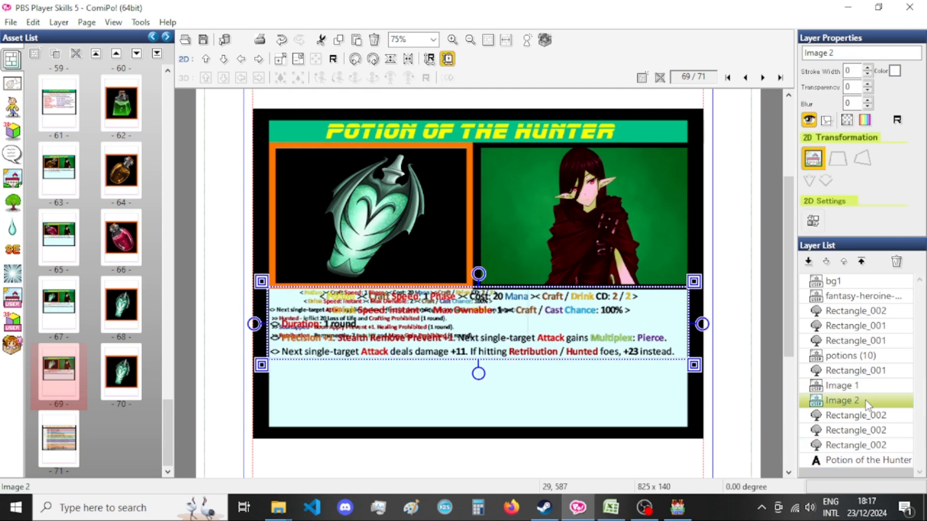
{"action": "key", "text": "Delete"}
{"action": "double_click", "coordinate": [861, 385]}
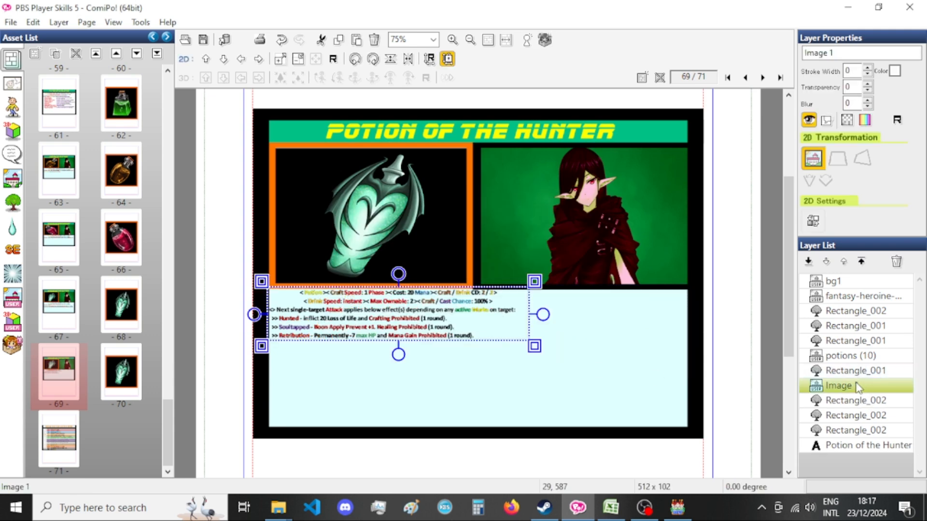
{"action": "double_click", "coordinate": [91, 269]}
{"action": "type", "text": "825"}
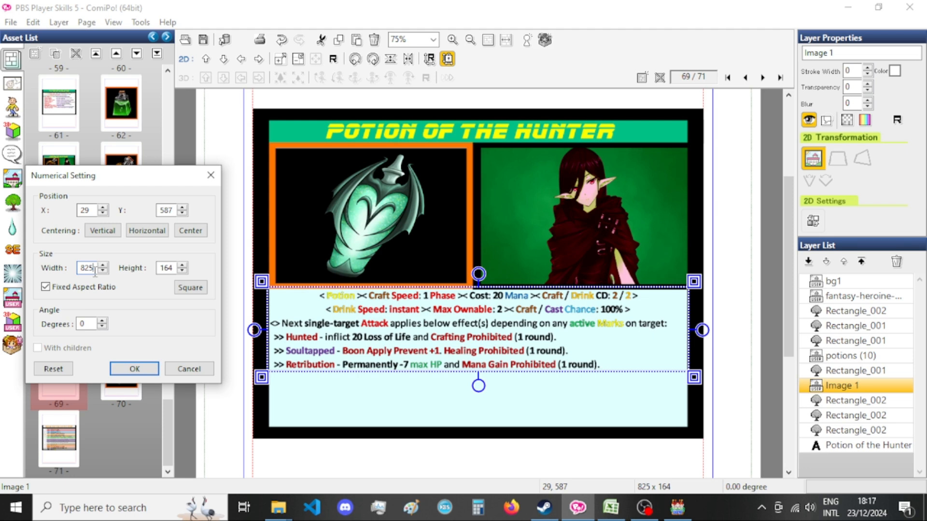
{"action": "left_click", "coordinate": [150, 372]}
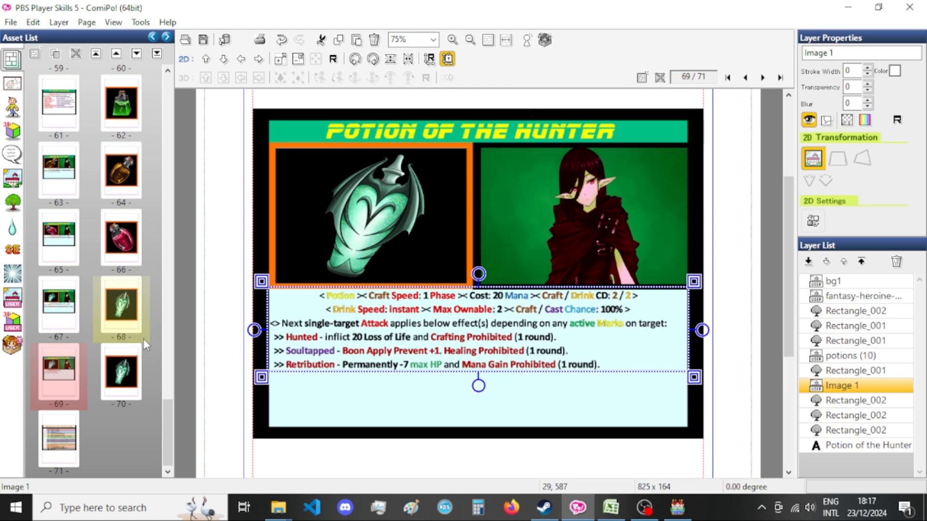
Replace the potion picture on the page 69 card with potion9_bronze from the Potion Icons category.
{"action": "left_click", "coordinate": [376, 217]}
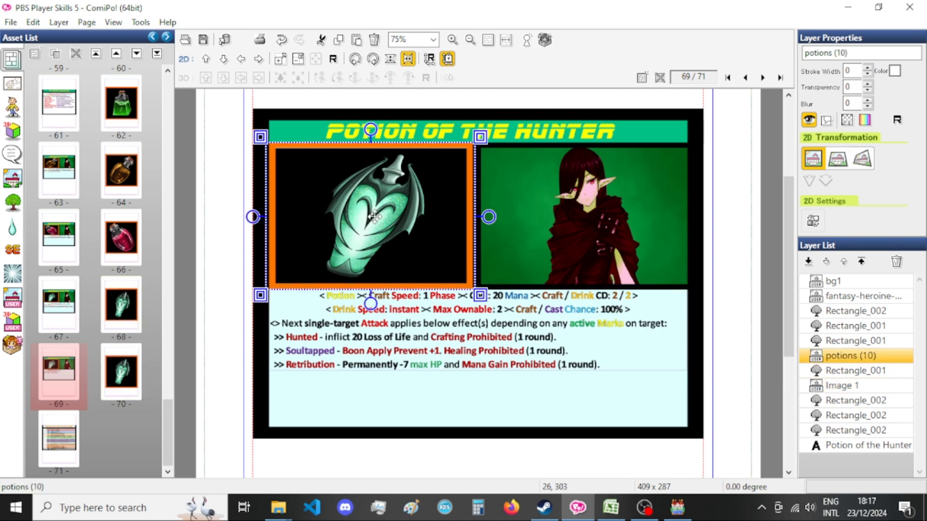
{"action": "double_click", "coordinate": [376, 217]}
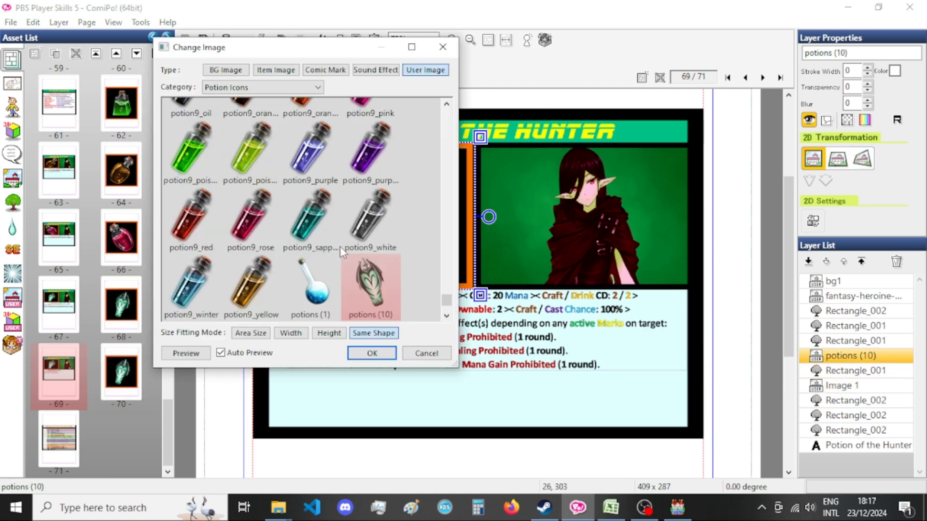
{"action": "scroll", "coordinate": [326, 226], "scroll_direction": "up", "scroll_amount": 5}
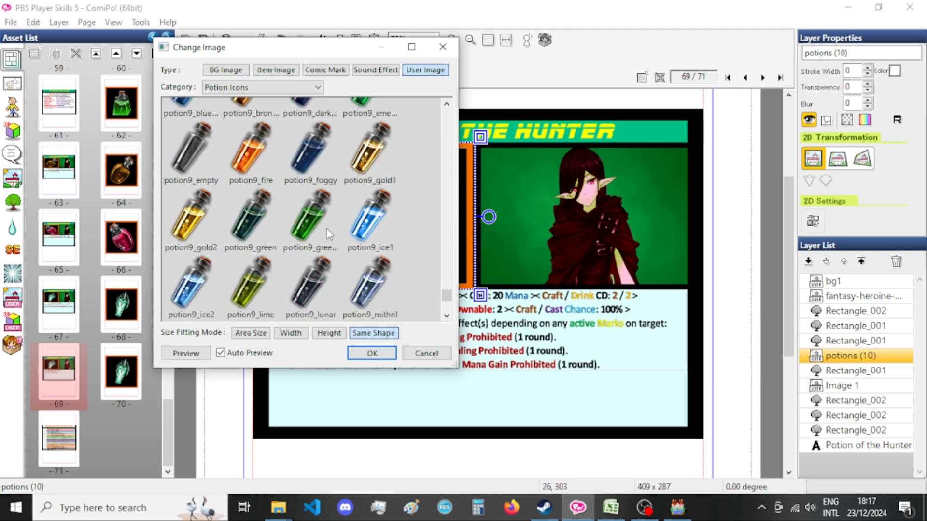
{"action": "scroll", "coordinate": [327, 230], "scroll_direction": "up", "scroll_amount": 2}
{"action": "left_click", "coordinate": [265, 282]}
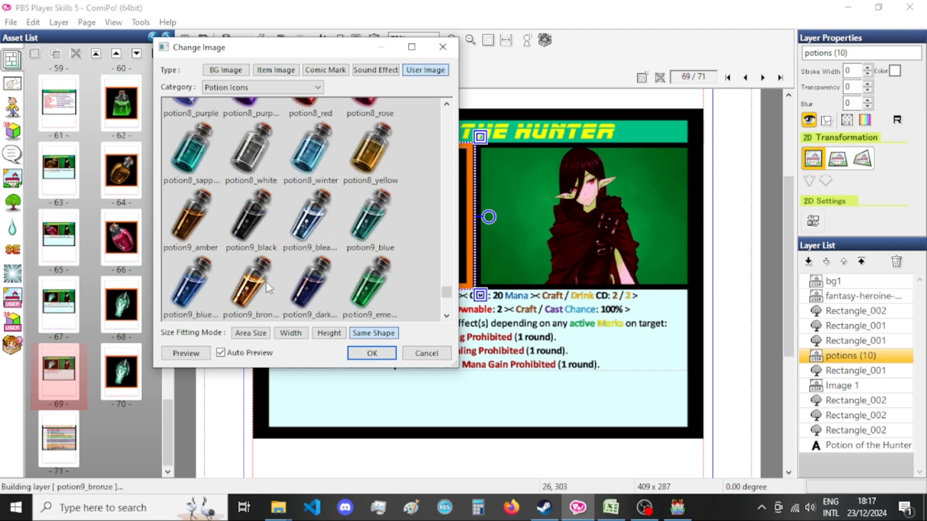
{"action": "left_click", "coordinate": [387, 359]}
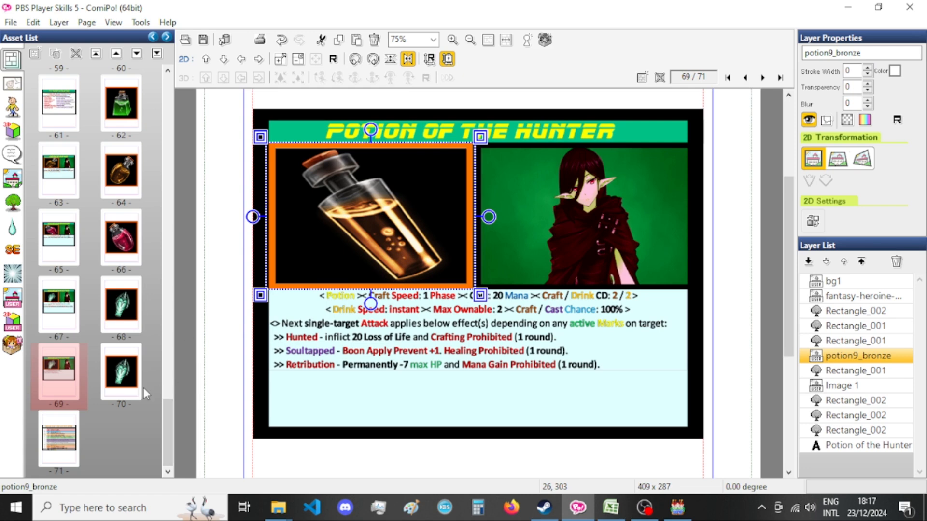
Paste the potion9_bronze picture onto page 70 and set its size to 830 by 830.
{"action": "left_click", "coordinate": [107, 375]}
{"action": "left_click", "coordinate": [503, 305]}
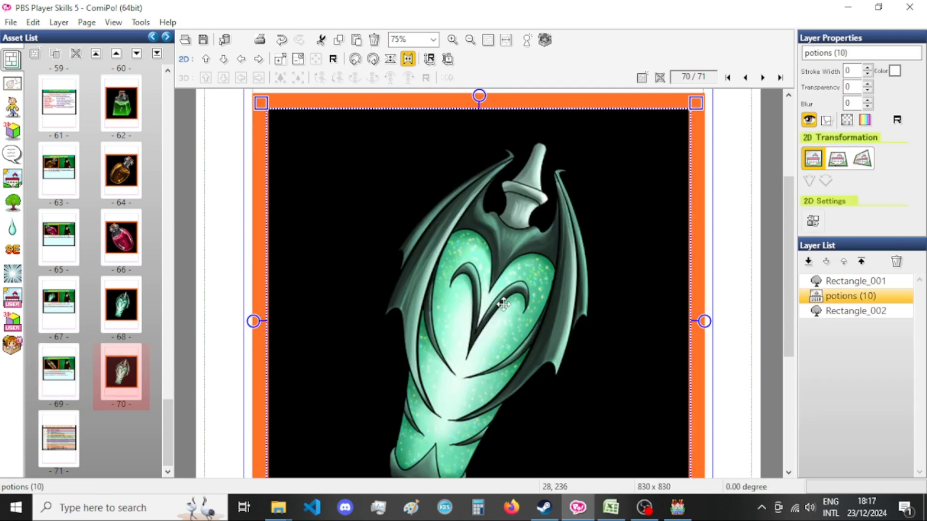
{"action": "key", "text": "ctrl+v"}
{"action": "key", "text": "ctrl+t"}
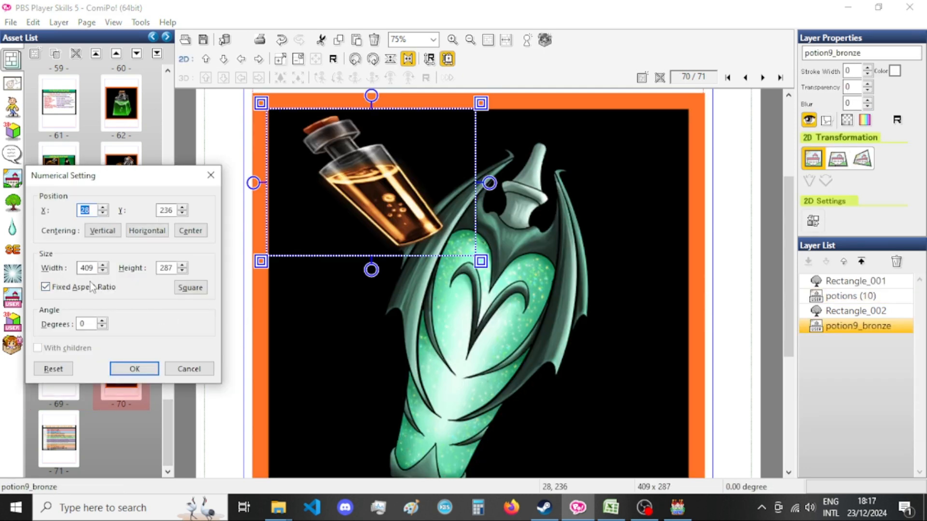
{"action": "double_click", "coordinate": [86, 268]}
{"action": "type", "text": "830"}
{"action": "key", "text": "Tab"}
{"action": "type", "text": "830"}
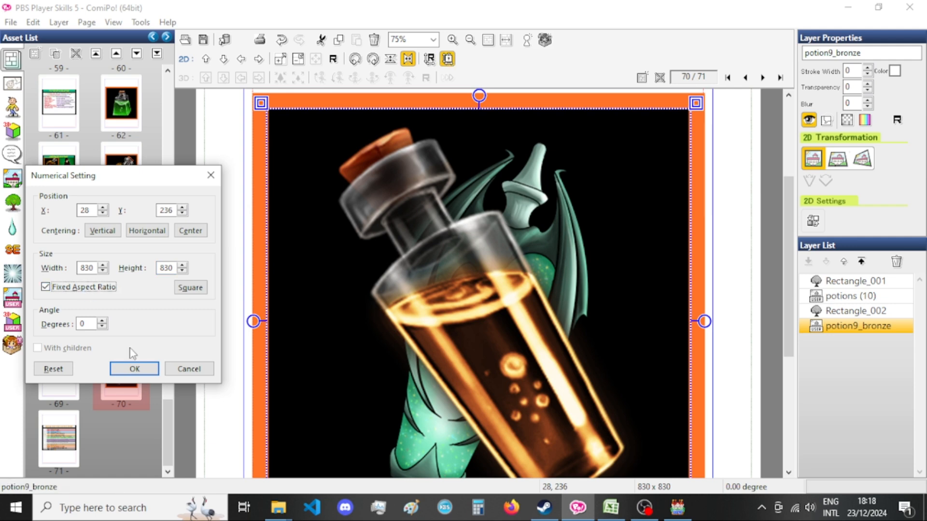
{"action": "left_click", "coordinate": [144, 372]}
Place the potion9_bronze layer before Rectangle_002 on page 70 and delete the potions (10) layer.
{"action": "left_click_drag", "start_coordinate": [801, 314], "coordinate": [839, 331]}
{"action": "left_click", "coordinate": [849, 297]}
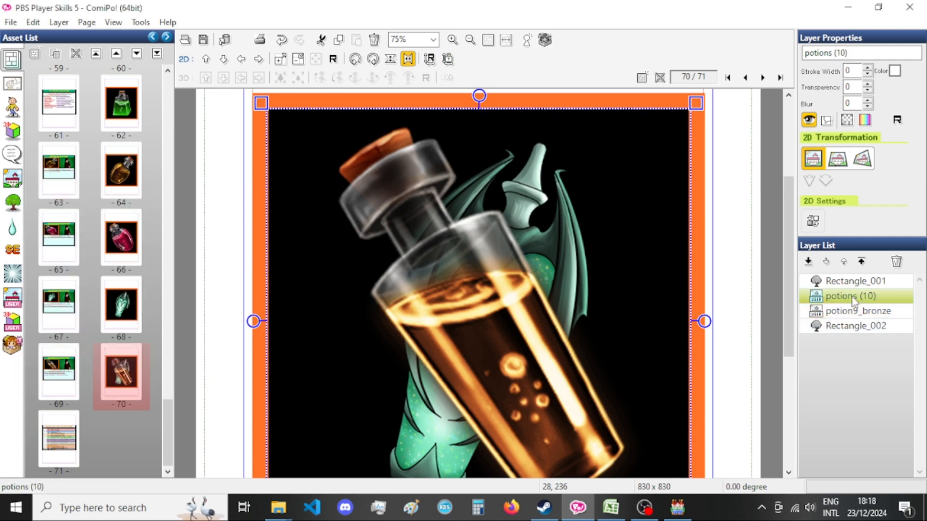
{"action": "key", "text": "Delete"}
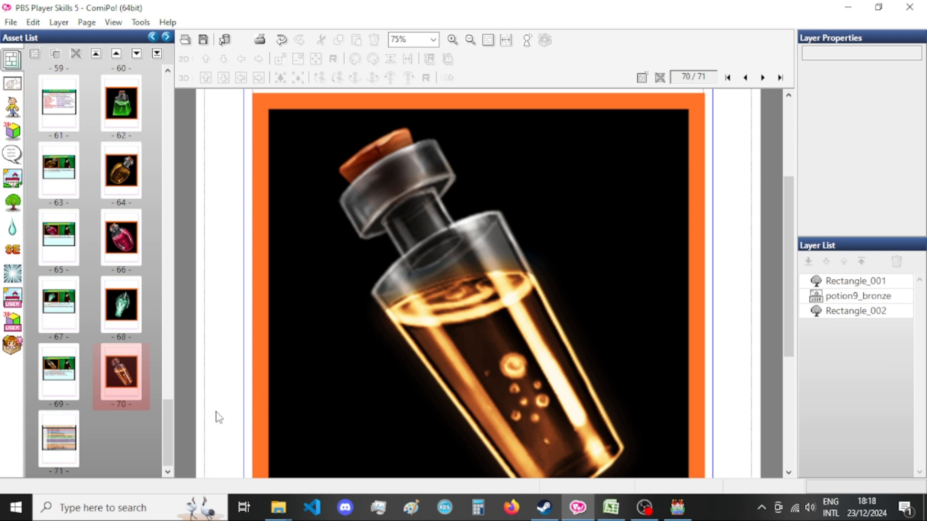
Change the page 69 card's title to Potion of Exploitation, checking the name in the Excel sheet.
{"action": "double_click", "coordinate": [51, 370]}
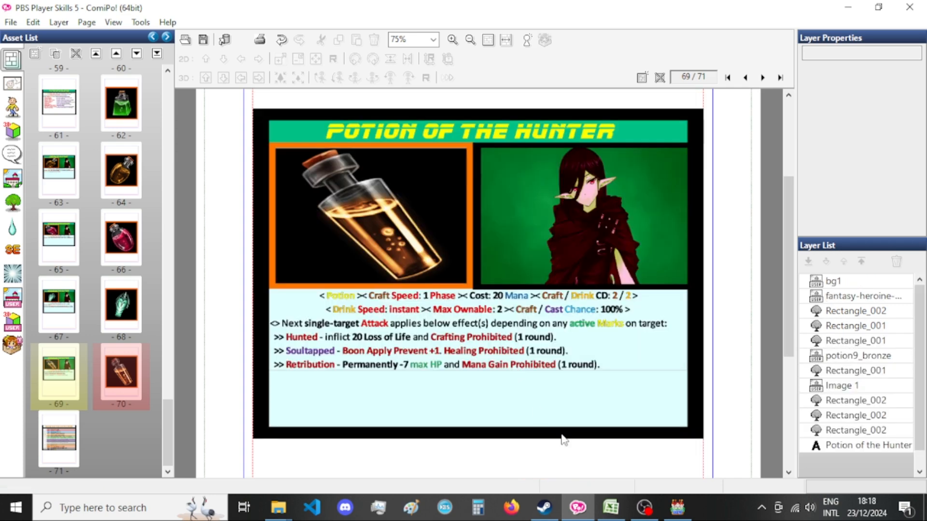
{"action": "left_click", "coordinate": [611, 508]}
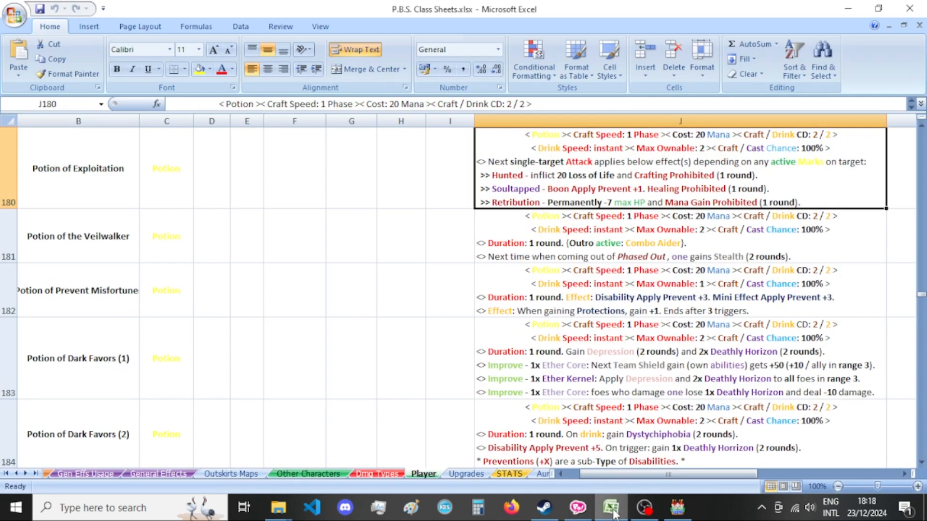
{"action": "left_click", "coordinate": [611, 507]}
{"action": "left_click", "coordinate": [611, 507]}
{"action": "left_click", "coordinate": [611, 508]}
{"action": "double_click", "coordinate": [535, 142]}
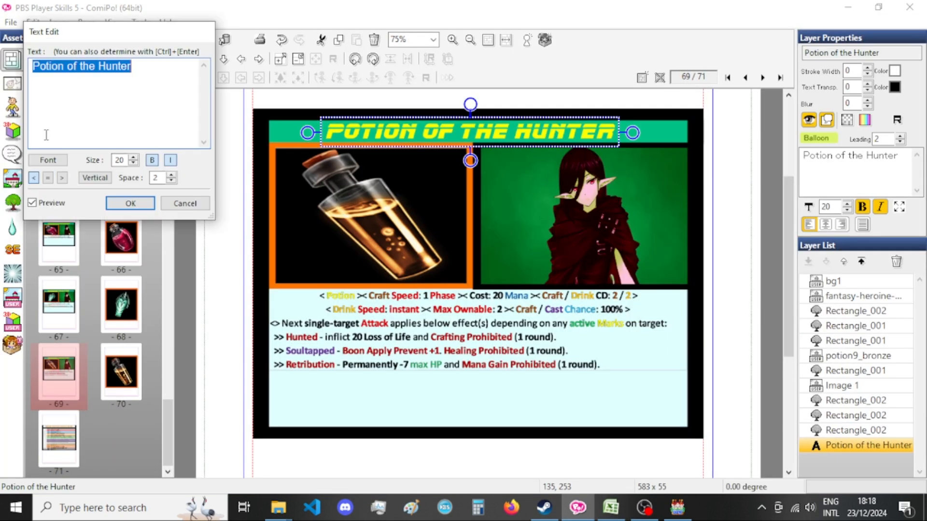
{"action": "left_click_drag", "start_coordinate": [78, 68], "coordinate": [135, 69]}
{"action": "type", "text": "Exploitatio"}
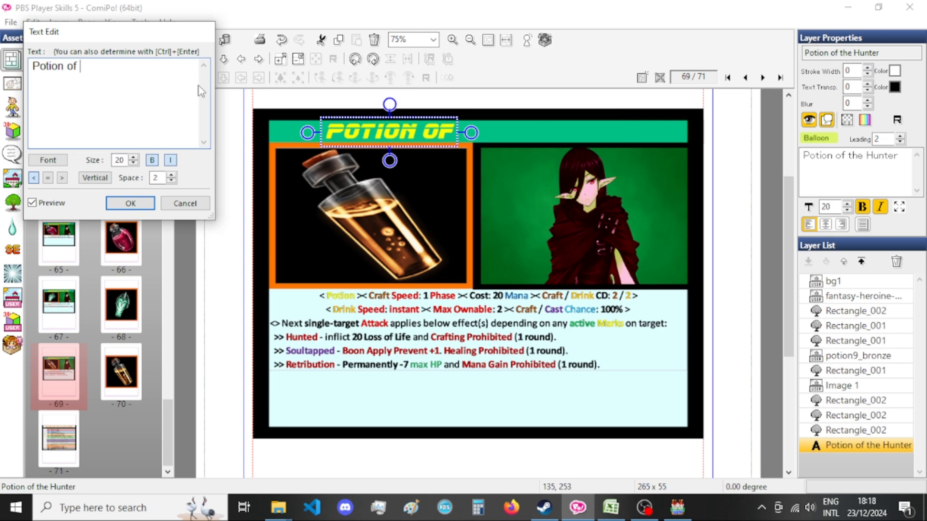
{"action": "type", "text": "n"}
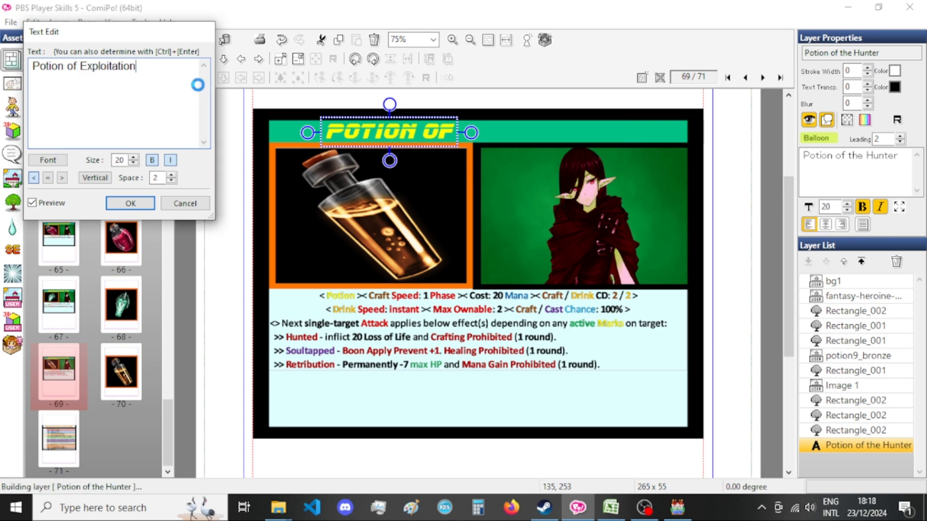
{"action": "left_click", "coordinate": [140, 198]}
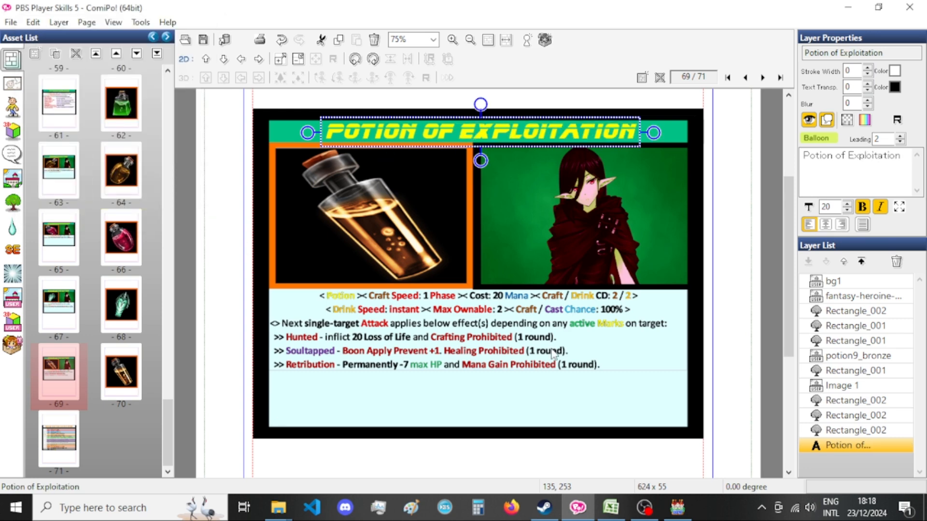
{"action": "left_click", "coordinate": [612, 509]}
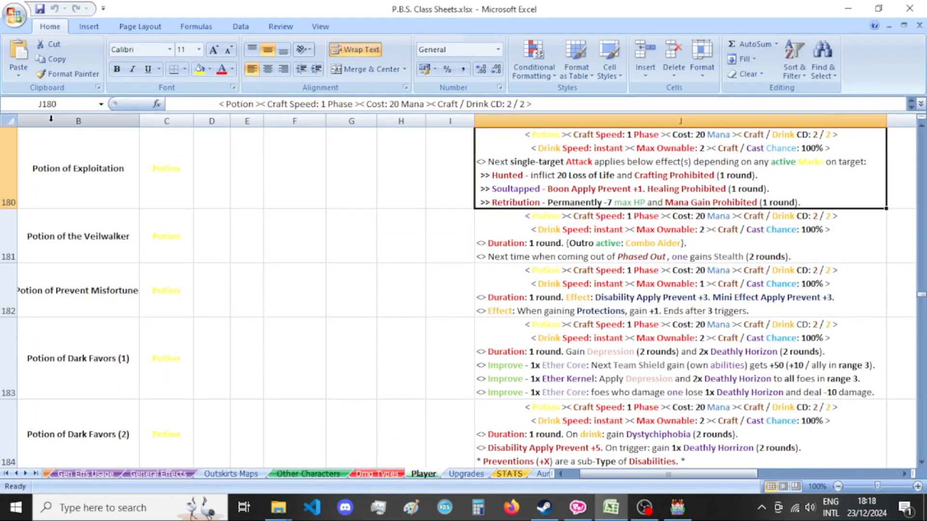
{"action": "left_click", "coordinate": [578, 508]}
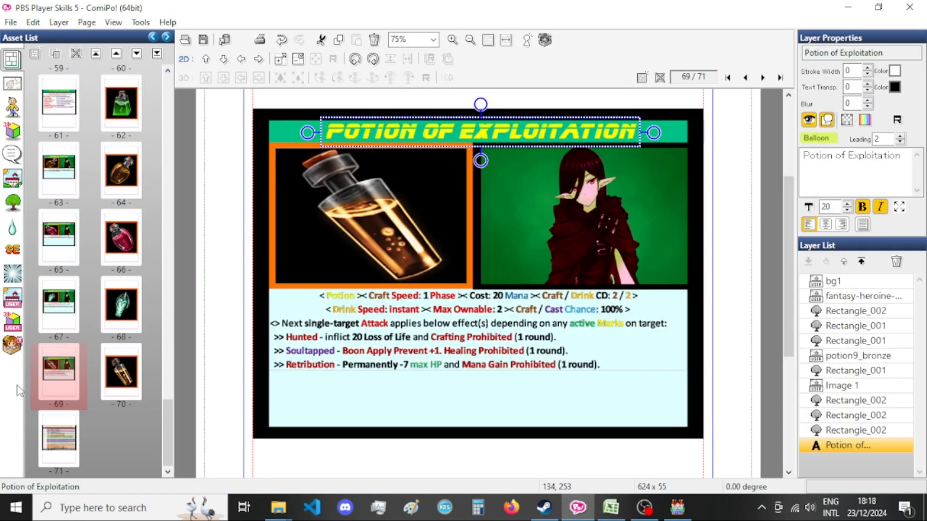
Export the page 69 card as a PNG with the base file name Xandaara_Potion_Of_Exploitation[bust].
{"action": "key", "text": "ctrl+e"}
{"action": "double_click", "coordinate": [420, 288]}
{"action": "left_click_drag", "start_coordinate": [459, 289], "coordinate": [407, 289]}
{"action": "key", "text": "BackSpace"}
{"action": "mouse_move", "coordinate": [482, 288]}
{"action": "left_mouse_down"}
{"action": "mouse_move", "coordinate": [514, 289]}
{"action": "mouse_move", "coordinate": [480, 289]}
{"action": "left_mouse_up"}
{"action": "type", "text": "Exploitation"}
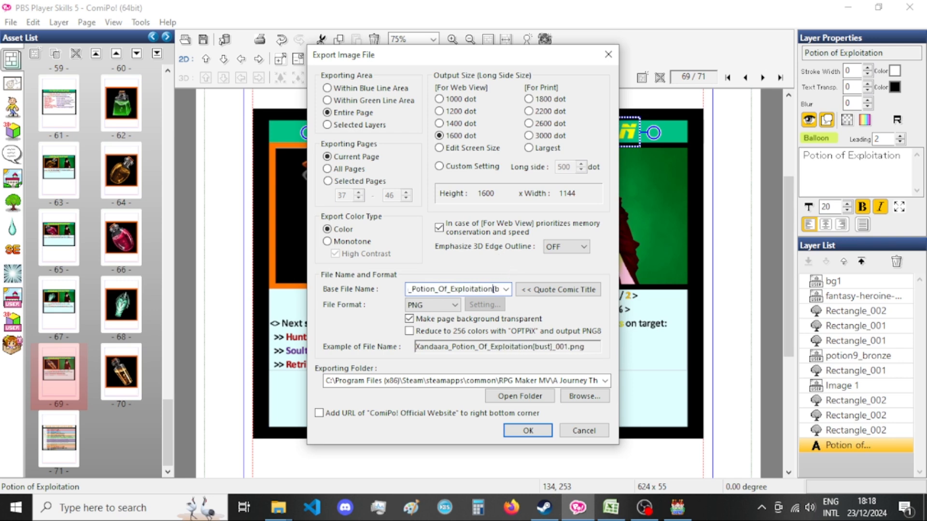
{"action": "key", "text": "Return"}
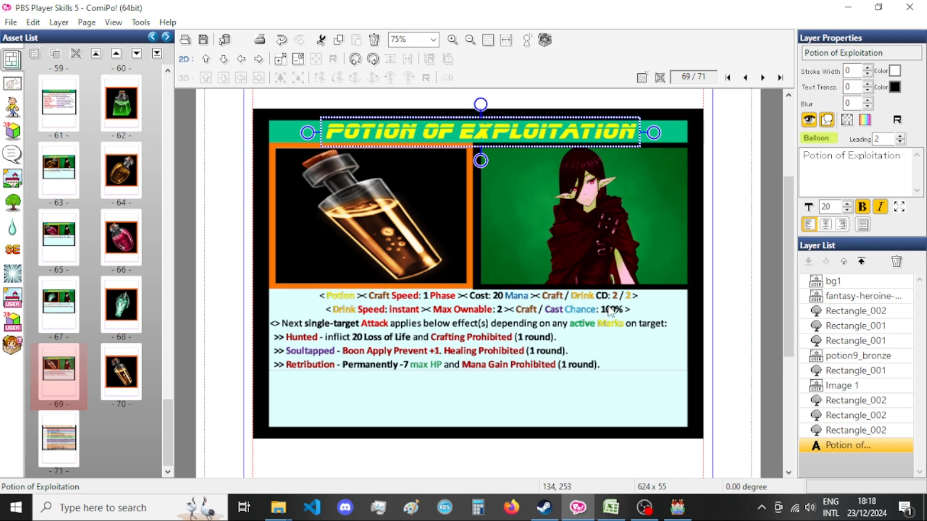
Export the page 70 bottle picture as a PNG with the base file name Encyclopedia_Xandaara_Potion_Of_Exploitation[bust].
{"action": "left_click", "coordinate": [115, 383]}
{"action": "key", "text": "ctrl+e"}
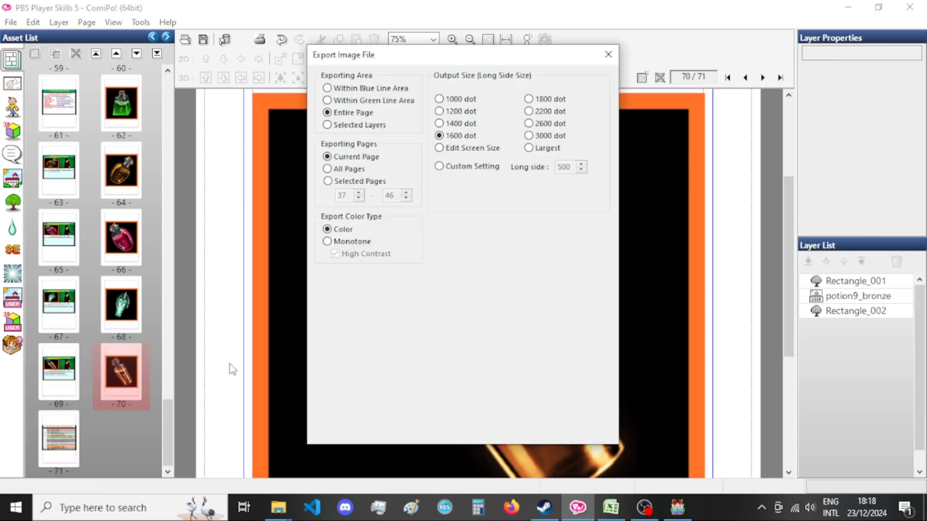
{"action": "left_click", "coordinate": [439, 289]}
{"action": "left_click_drag", "start_coordinate": [438, 289], "coordinate": [404, 284]}
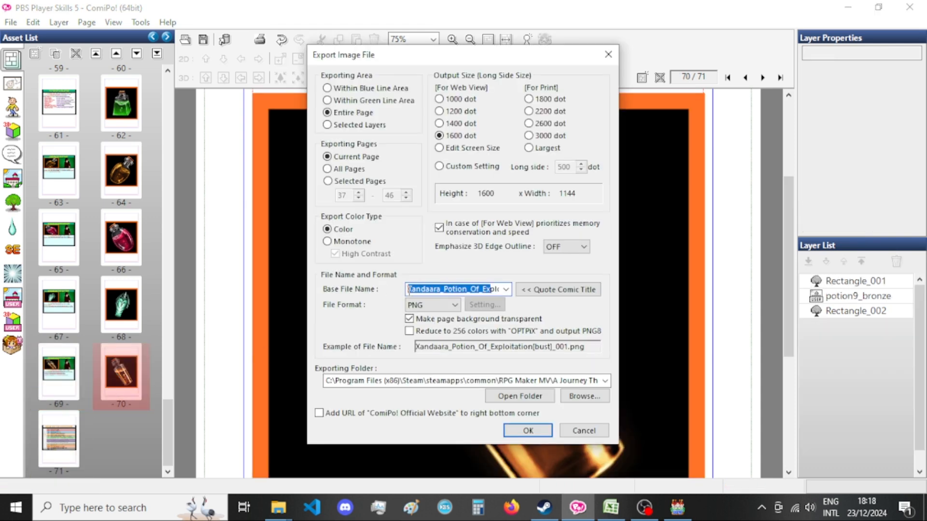
{"action": "left_click", "coordinate": [409, 290]}
{"action": "type", "text": "Encyclopedia"}
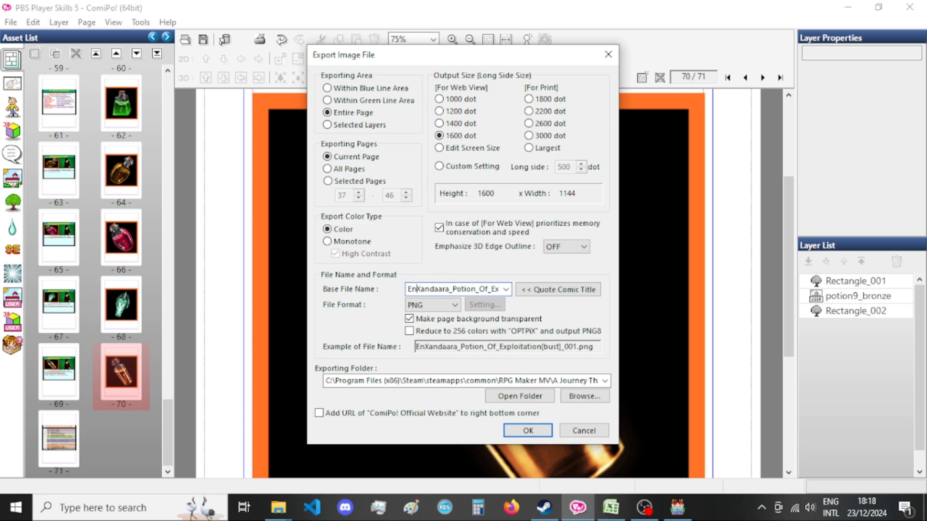
{"action": "type", "text": "_"}
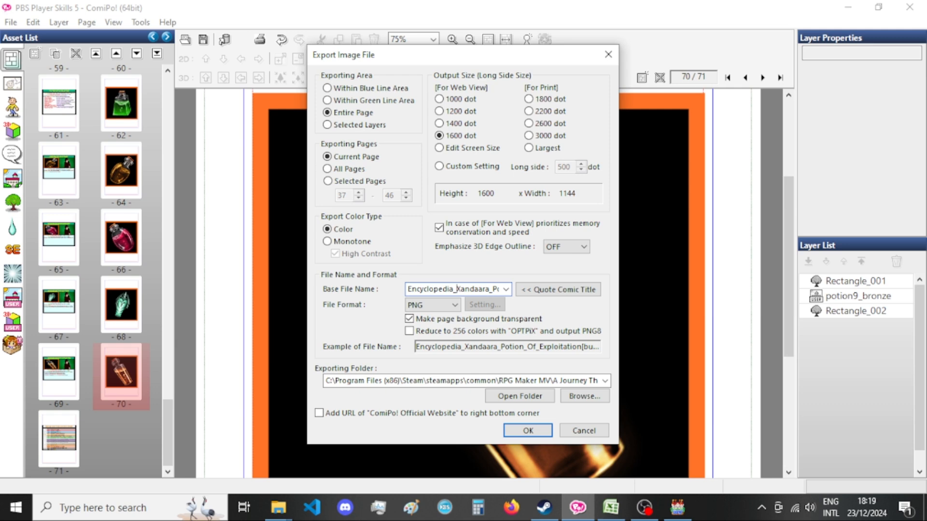
{"action": "key", "text": "Return"}
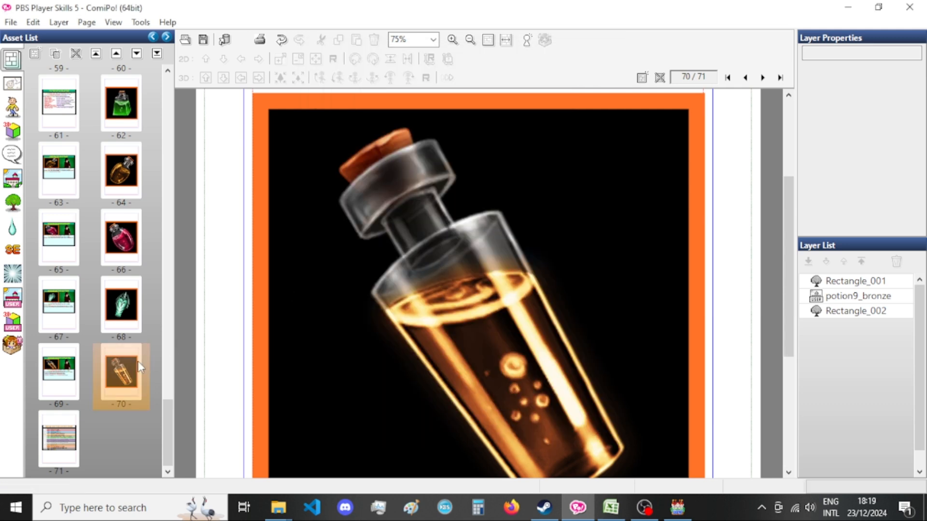
Switch to the pictures folder in File Explorer and search it for exploitation.
{"action": "mouse_move", "coordinate": [275, 506]}
{"action": "left_click", "coordinate": [227, 437]}
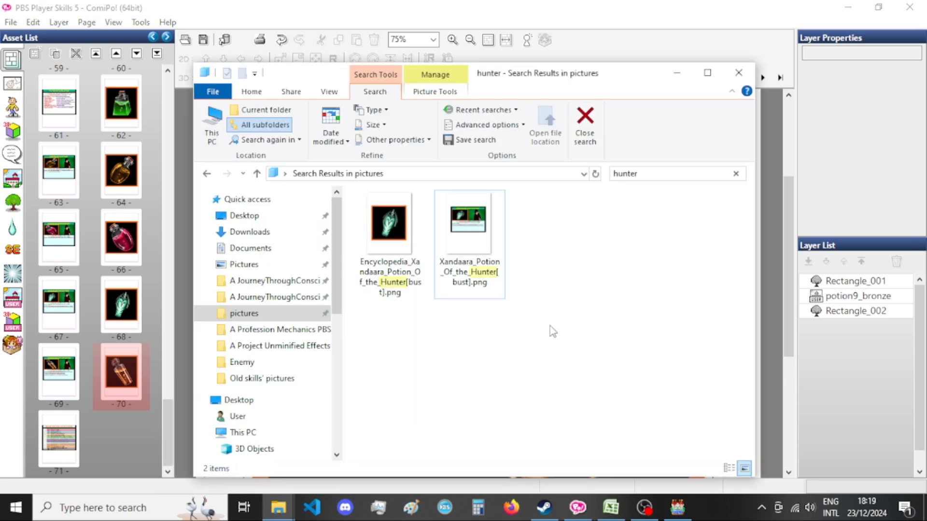
{"action": "left_click", "coordinate": [651, 174]}
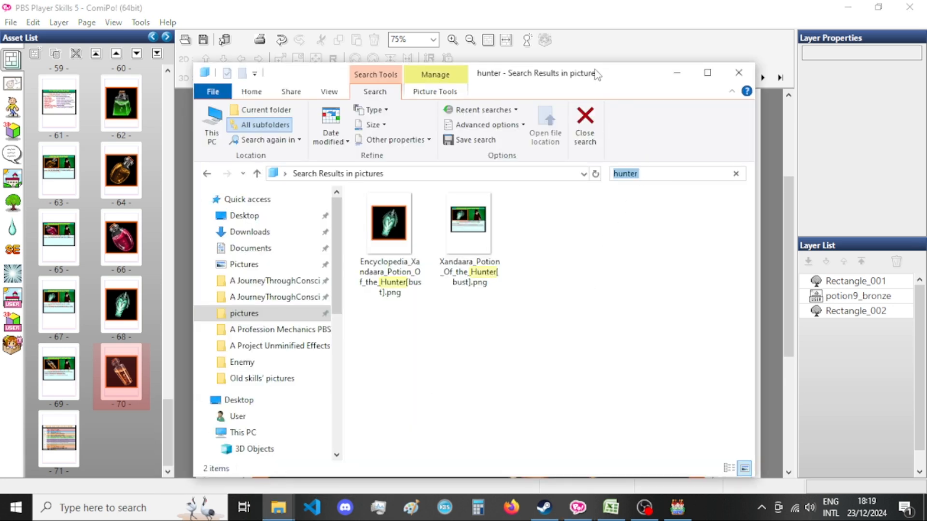
{"action": "type", "text": "exploitation"}
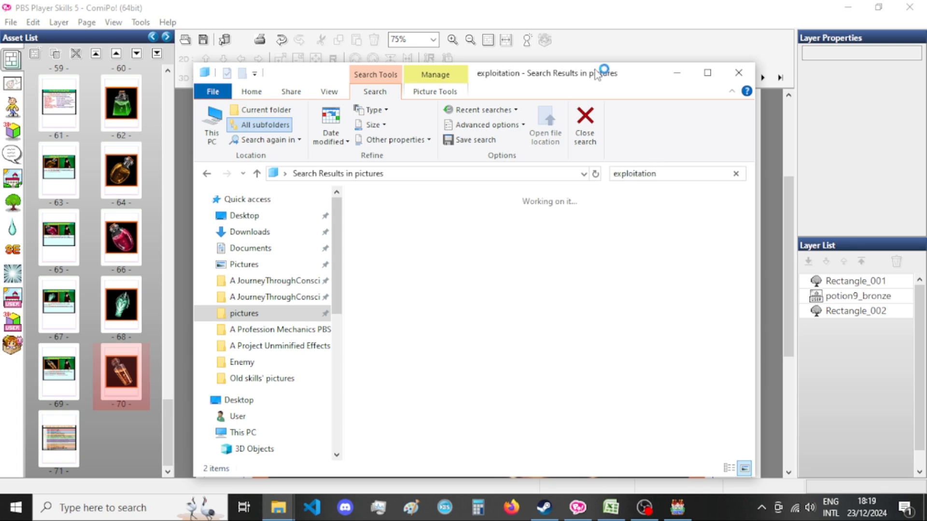
Rename the exported bottle picture as Encyclopedia_Xandaara_Potion_Of_Exploitation[bust].png by removing its _070 suffix.
{"action": "left_click", "coordinate": [470, 242]}
{"action": "left_click", "coordinate": [470, 289]}
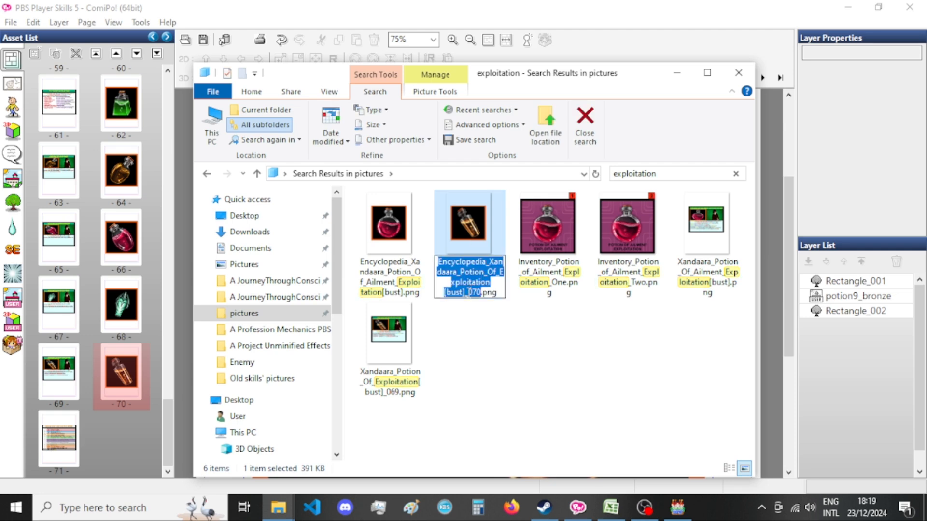
{"action": "left_click_drag", "start_coordinate": [465, 293], "coordinate": [481, 293]}
{"action": "key", "text": "BackSpace"}
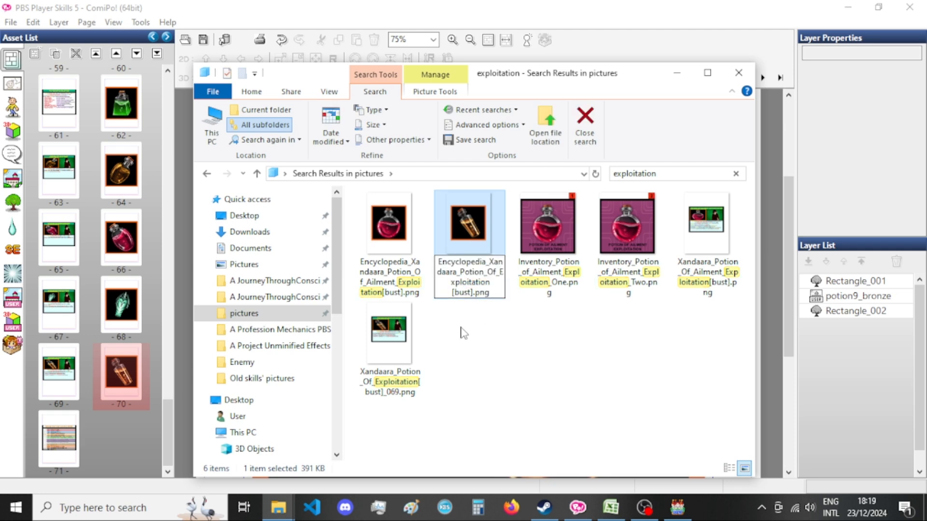
{"action": "left_click", "coordinate": [478, 348]}
Rename the exported card image as Xandaara_Potion_Of_Exploitation[bust].png by removing its _069 suffix.
{"action": "left_click", "coordinate": [395, 271]}
{"action": "right_click", "coordinate": [395, 271]}
{"action": "key", "text": "Escape"}
{"action": "left_click", "coordinate": [402, 367]}
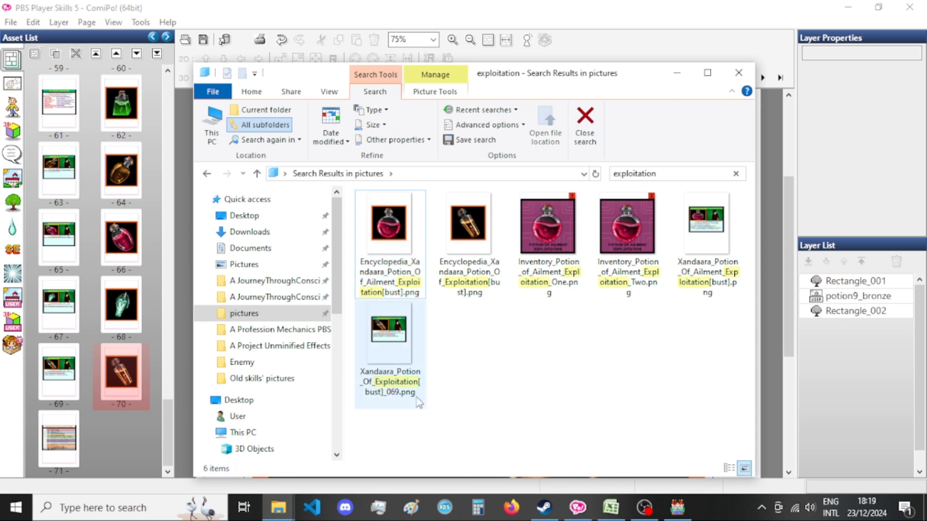
{"action": "left_click", "coordinate": [402, 391]}
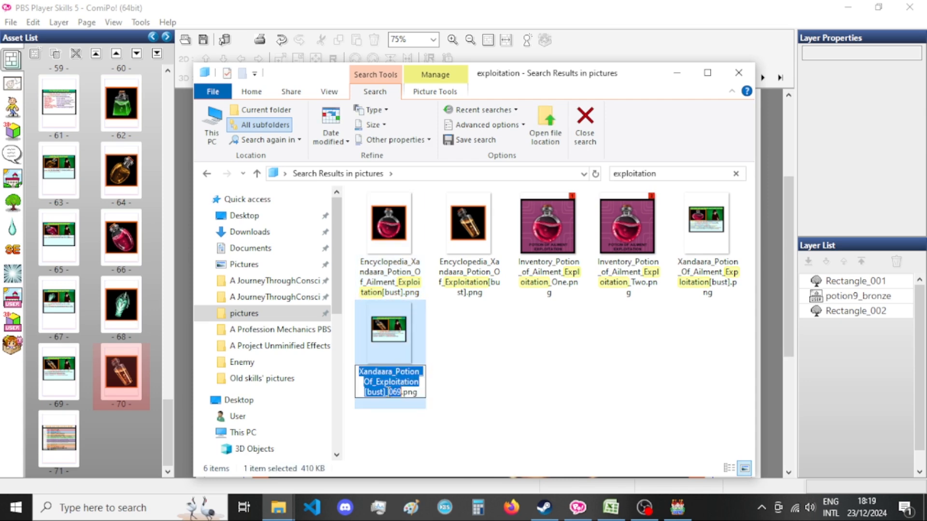
{"action": "left_click_drag", "start_coordinate": [386, 392], "coordinate": [404, 392]}
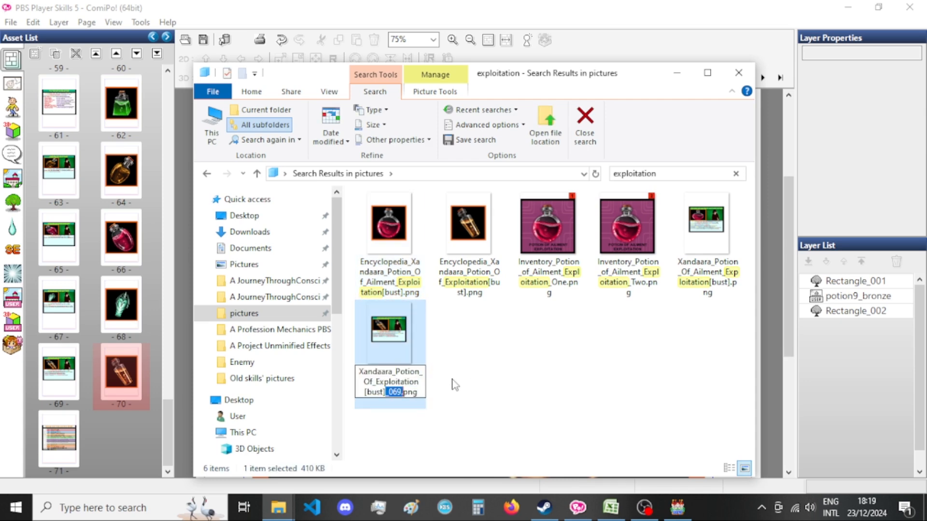
{"action": "key", "text": "Delete"}
{"action": "key", "text": "Return"}
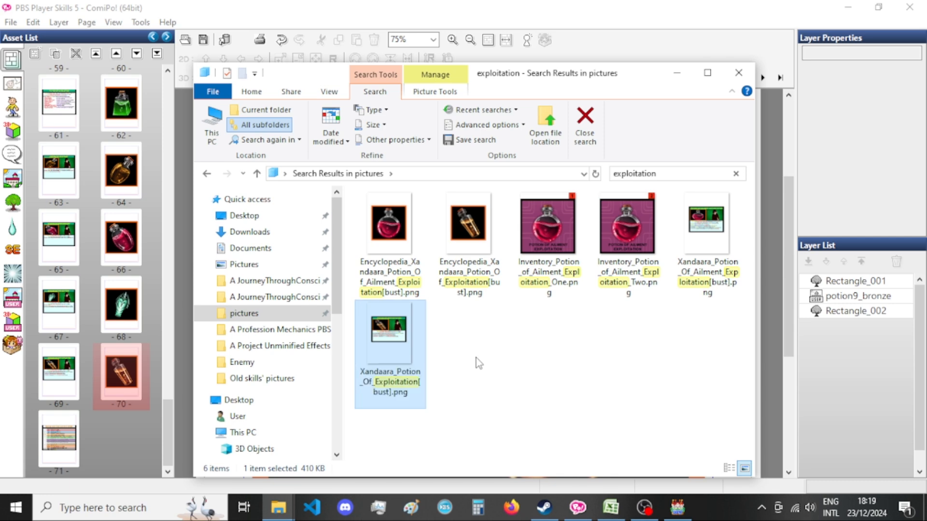
Switch back to ComiPo and duplicate the Potion of Exploitation card on page 69.
{"action": "left_click", "coordinate": [625, 45]}
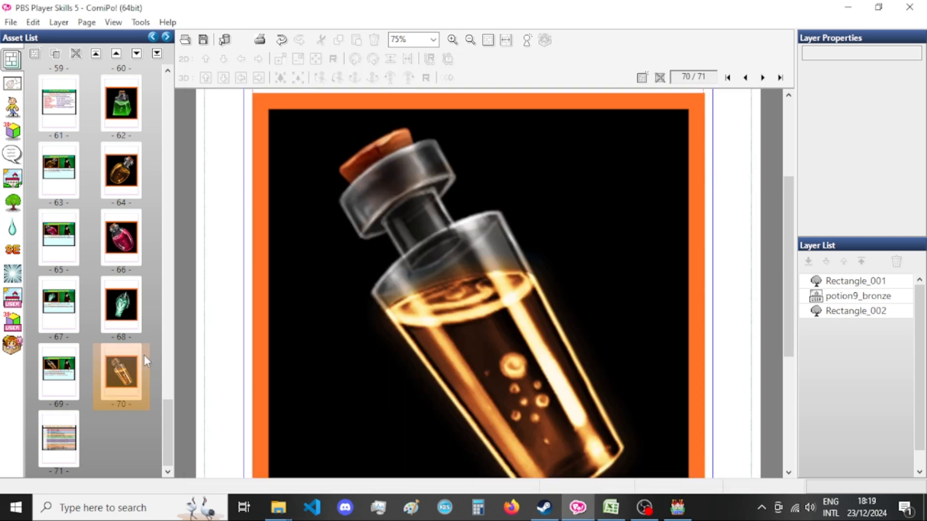
{"action": "left_click", "coordinate": [95, 346]}
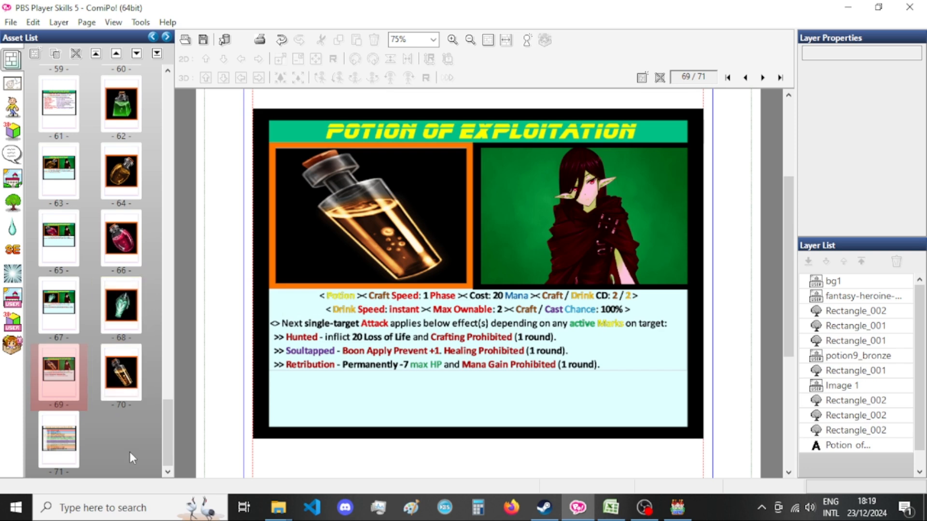
{"action": "right_click", "coordinate": [42, 372]}
{"action": "left_click", "coordinate": [97, 256]}
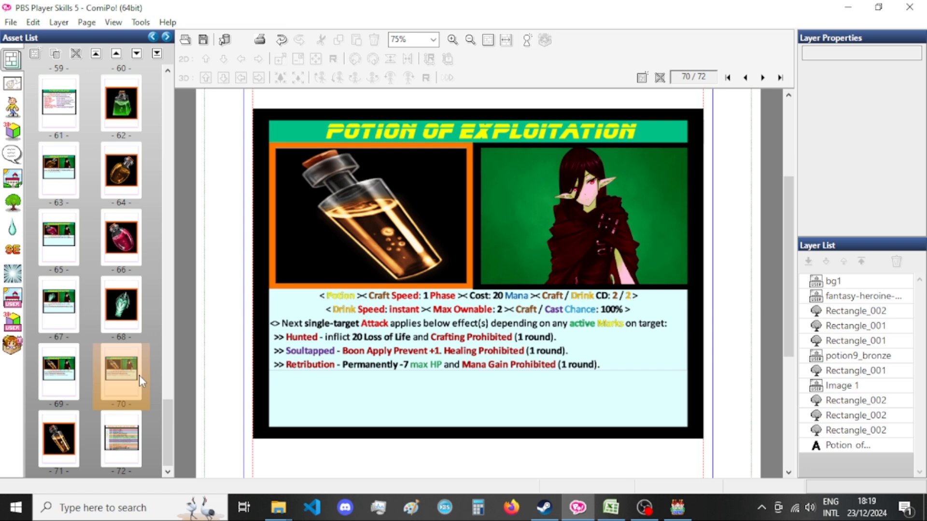
Duplicate the bottle picture on page 71 and move the copied card from page 70 down to page 71.
{"action": "left_click", "coordinate": [56, 444]}
{"action": "right_click", "coordinate": [54, 443]}
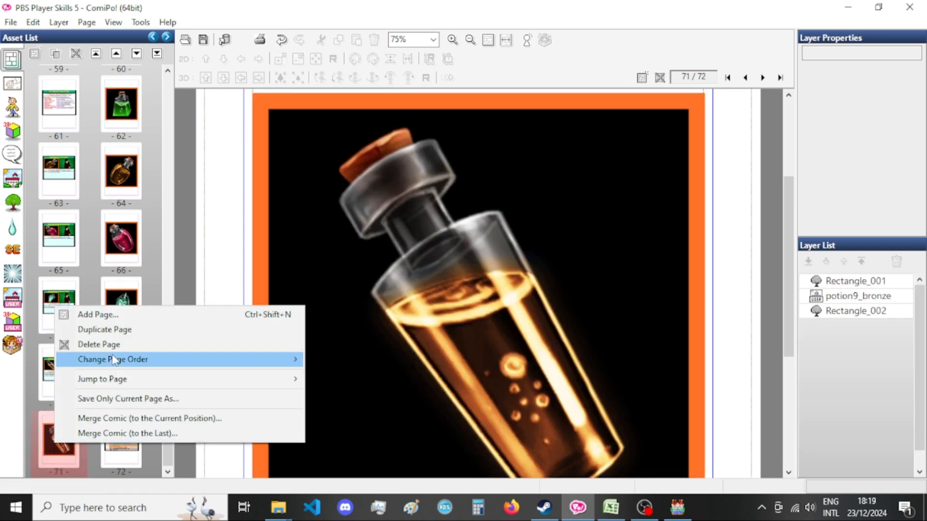
{"action": "left_click", "coordinate": [124, 333]}
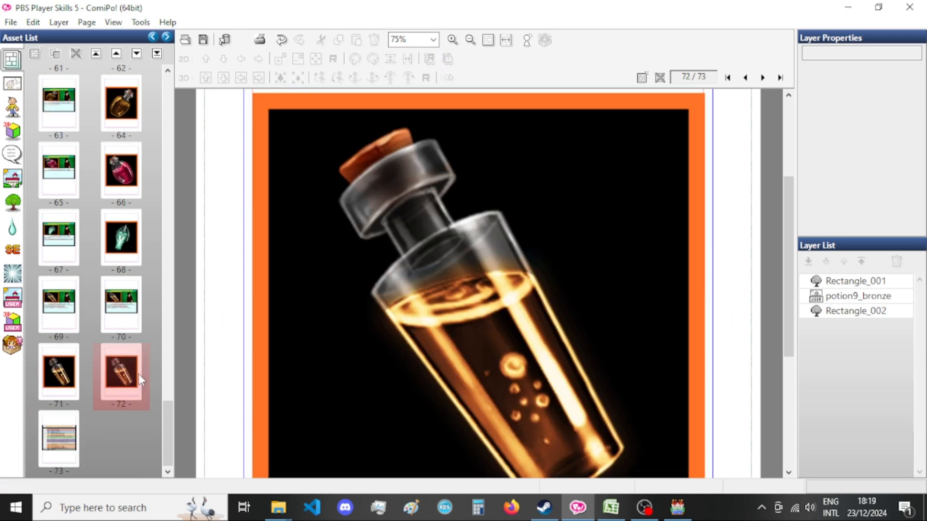
{"action": "left_click", "coordinate": [131, 323]}
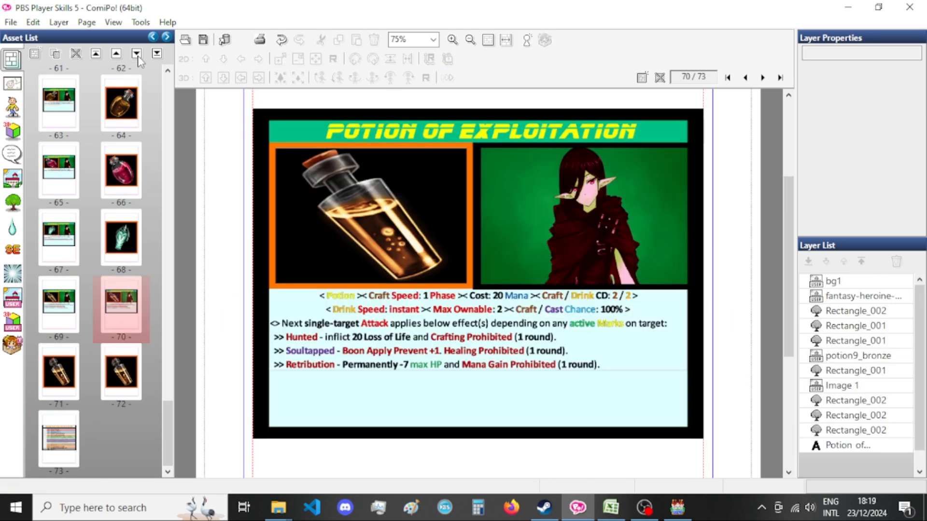
{"action": "left_click", "coordinate": [136, 53]}
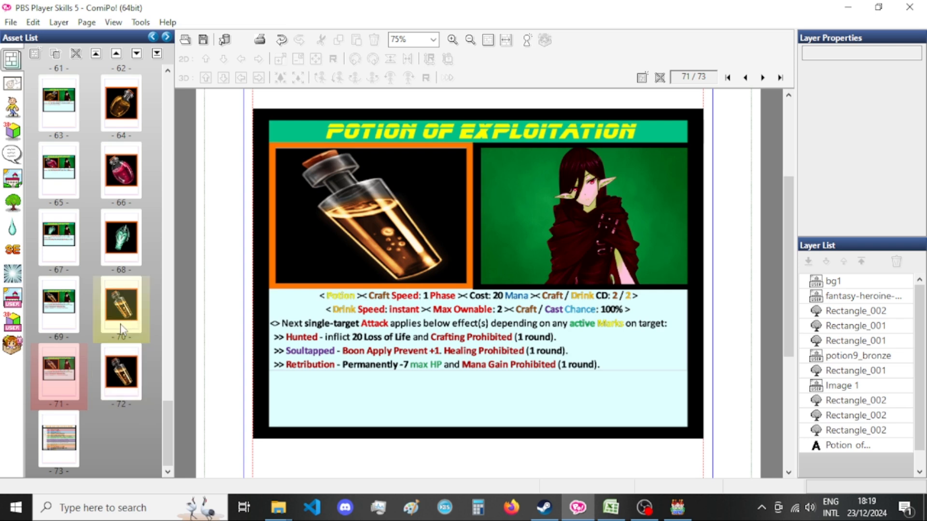
Replace the bottle image on the page 71 card with potion7_pink from the Potion Icons category.
{"action": "left_click", "coordinate": [401, 218]}
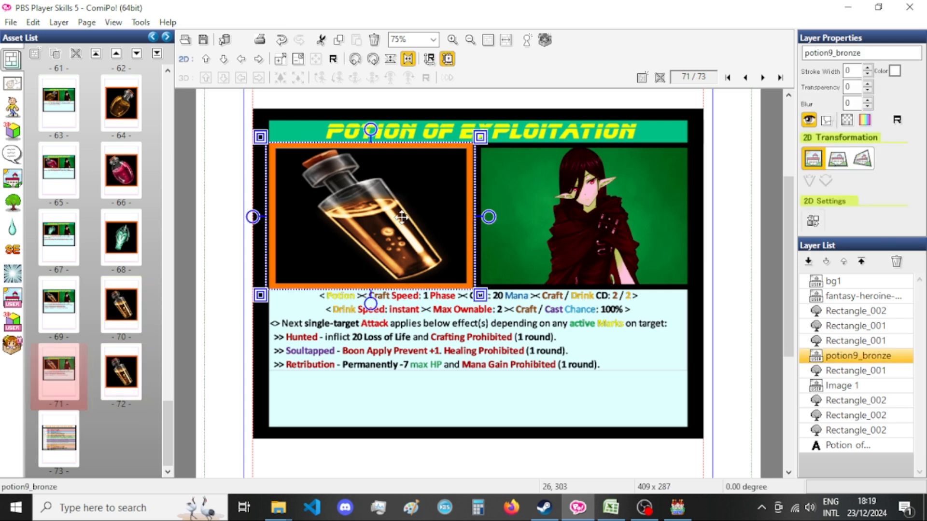
{"action": "double_click", "coordinate": [402, 217]}
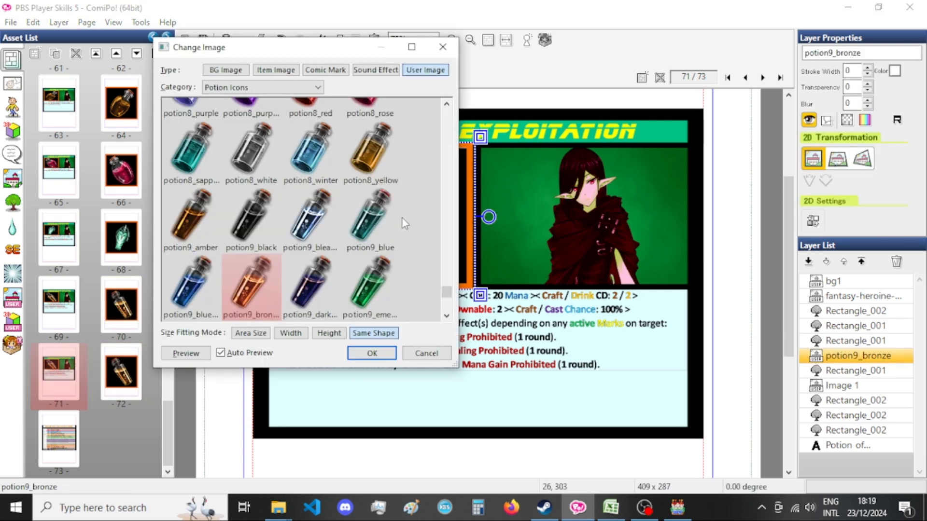
{"action": "scroll", "coordinate": [348, 229], "scroll_direction": "up", "scroll_amount": 3}
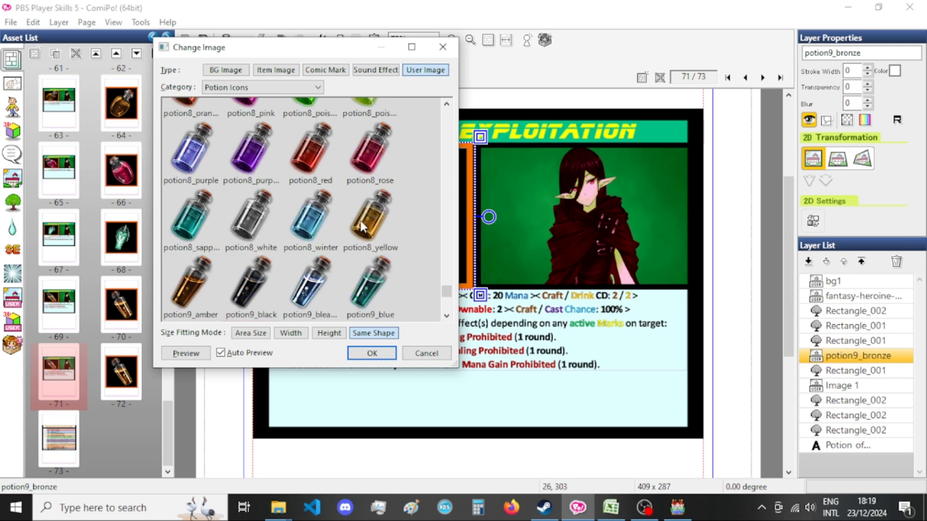
{"action": "scroll", "coordinate": [319, 227], "scroll_direction": "up", "scroll_amount": 8}
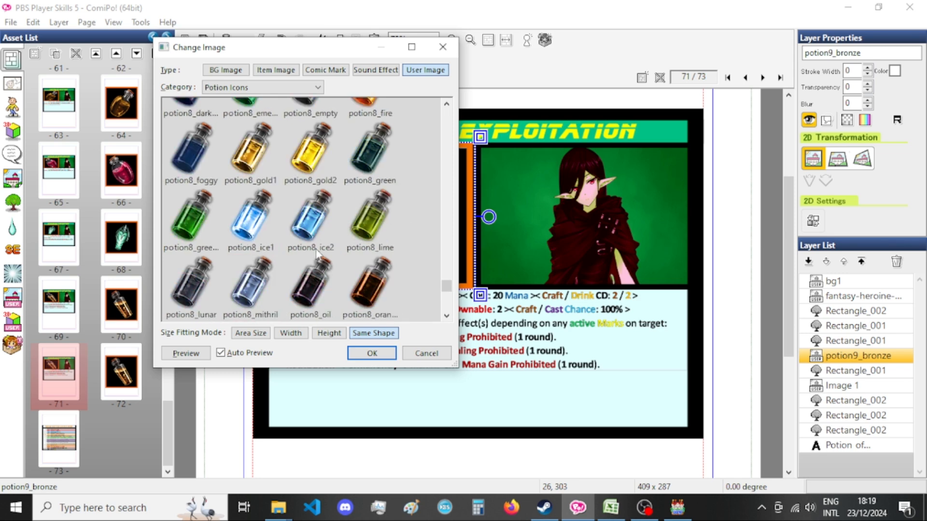
{"action": "left_click", "coordinate": [376, 217]}
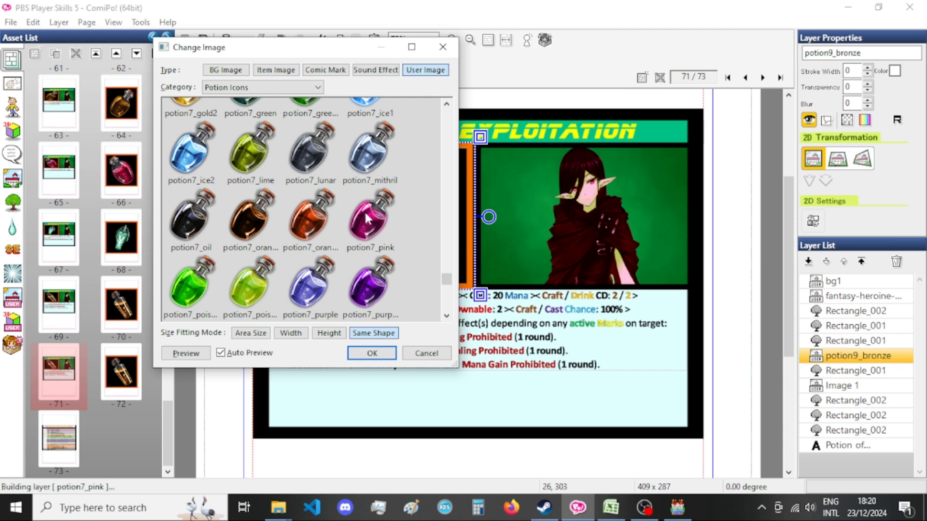
{"action": "left_click", "coordinate": [360, 354]}
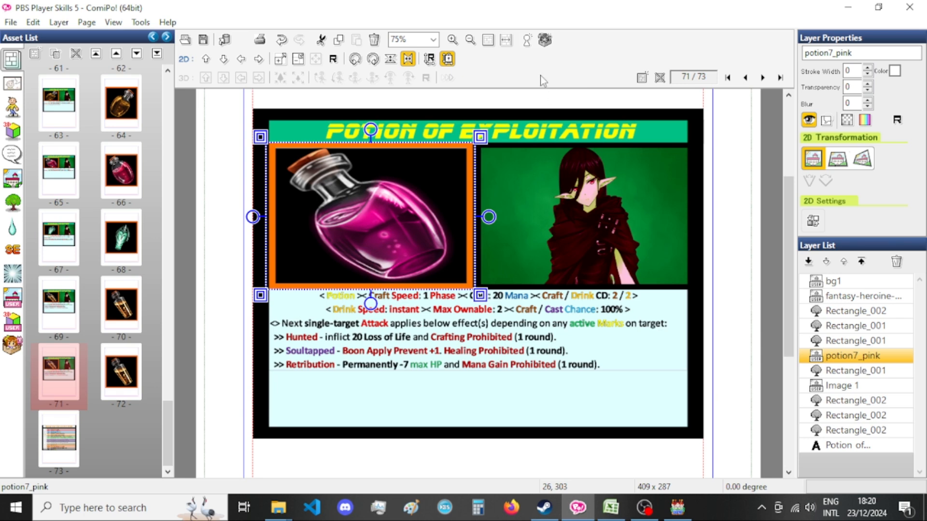
Copy the potion7_pink picture onto page 72 and set its size to 830 by 830 with the aspect ratio unlocked while resizing.
{"action": "left_click", "coordinate": [130, 394]}
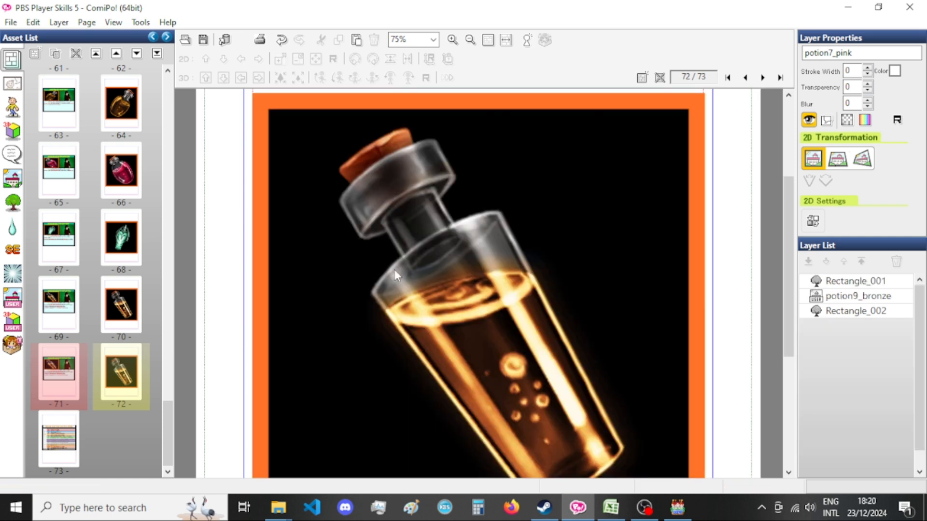
{"action": "left_click", "coordinate": [486, 282]}
{"action": "key", "text": "ctrl+v"}
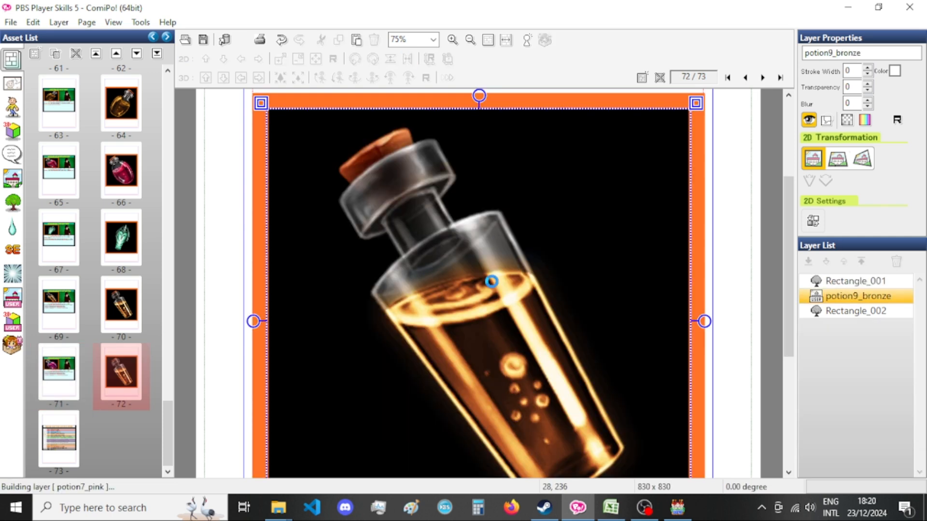
{"action": "key", "text": "ctrl+t"}
{"action": "left_click", "coordinate": [81, 288]}
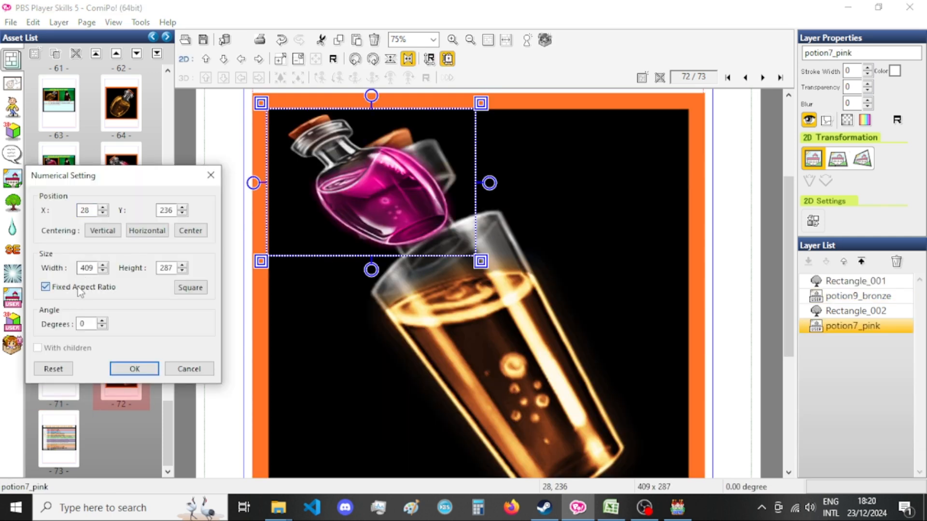
{"action": "double_click", "coordinate": [84, 267]}
{"action": "type", "text": "830"}
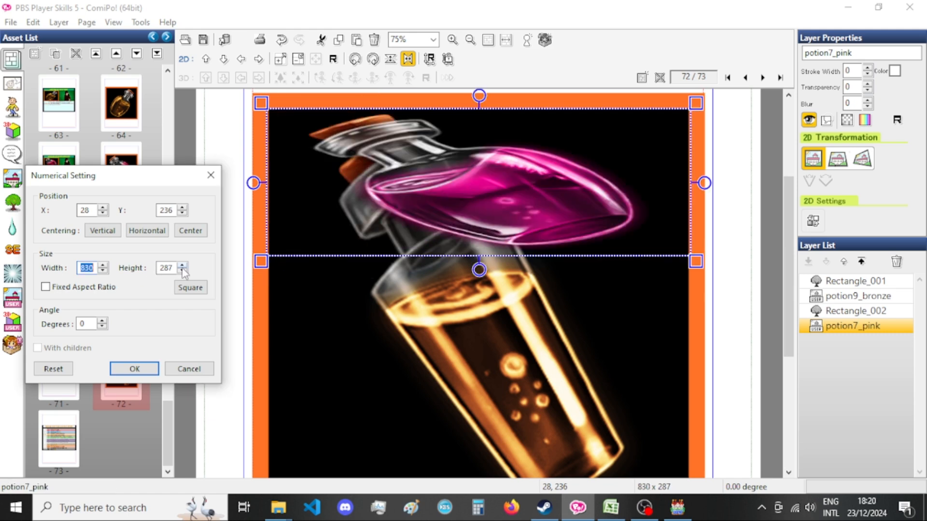
{"action": "key", "text": "Tab"}
{"action": "type", "text": "830"}
{"action": "left_click", "coordinate": [81, 287]}
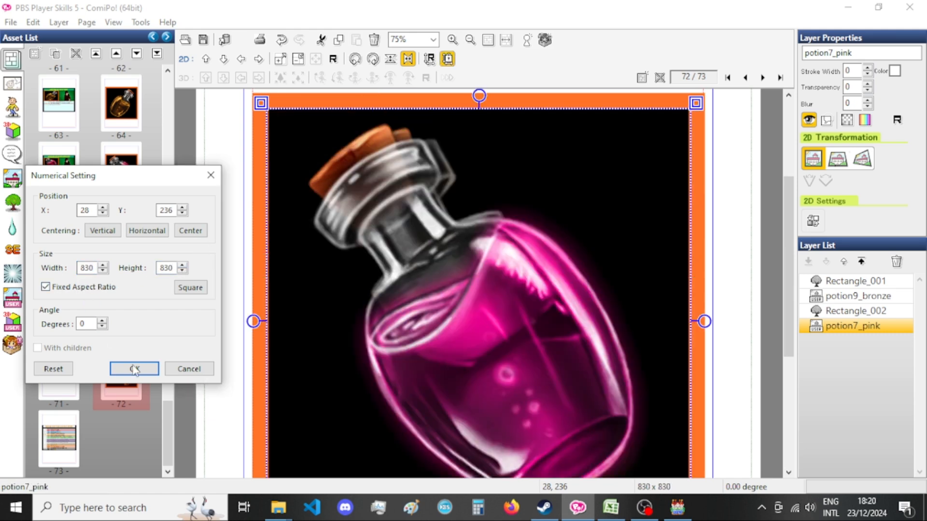
{"action": "left_click", "coordinate": [134, 369]}
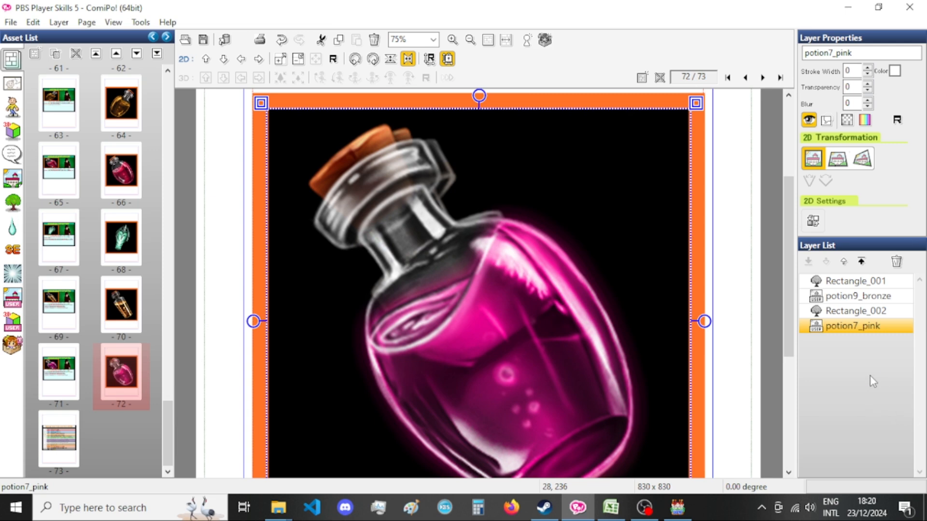
Place the potion7_pink layer before Rectangle_002 on page 72 and delete the potion9_bronze layer.
{"action": "left_click_drag", "start_coordinate": [872, 326], "coordinate": [889, 312]}
{"action": "left_click", "coordinate": [894, 297]}
{"action": "key", "text": "Delete"}
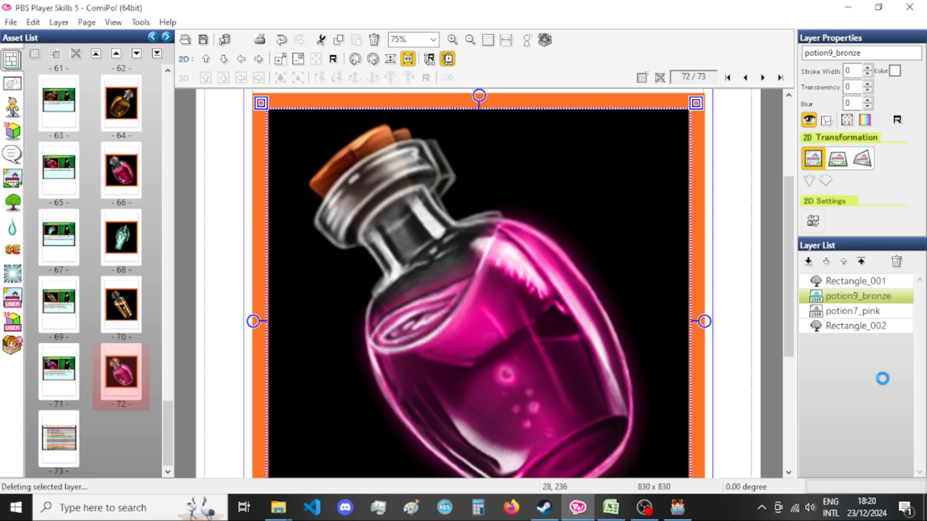
Open the page 71 card and look over the exported exploitation pictures in File Explorer, returning to ComiPo.
{"action": "left_click", "coordinate": [59, 369]}
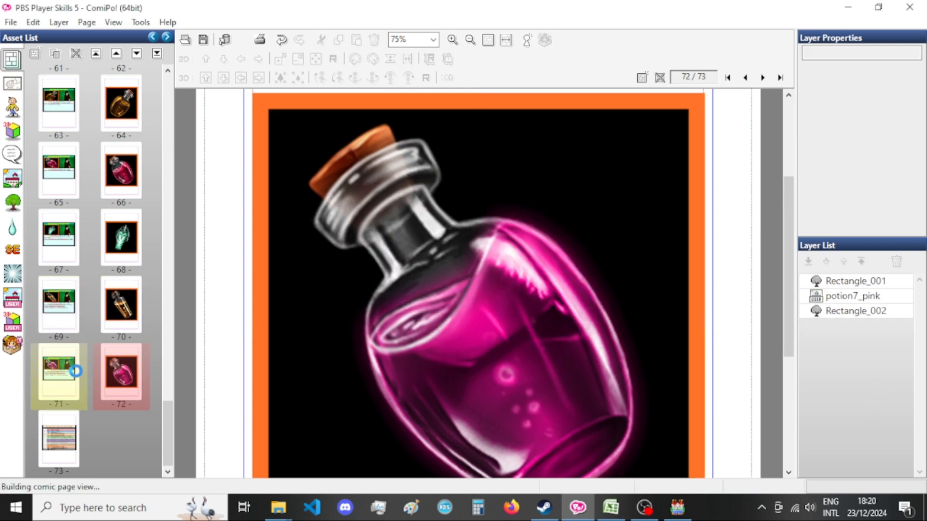
{"action": "mouse_move", "coordinate": [279, 506]}
{"action": "left_click", "coordinate": [250, 469]}
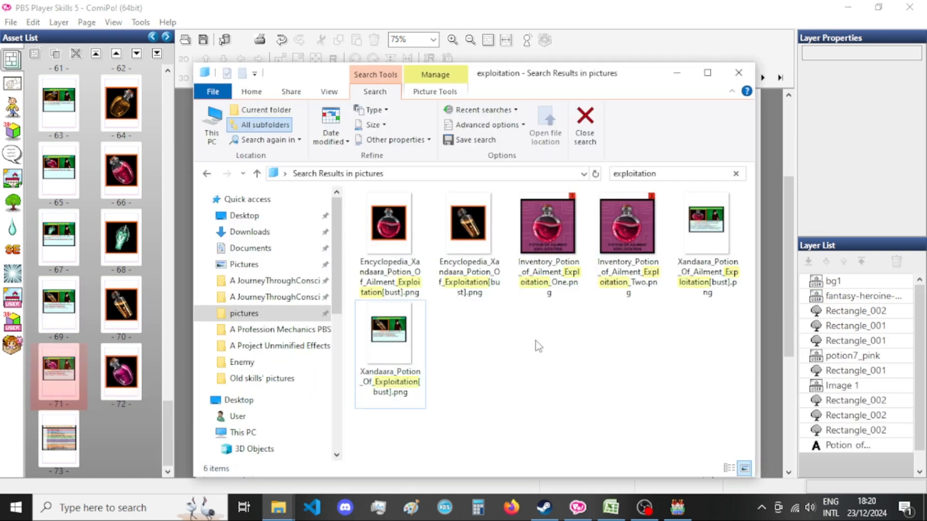
{"action": "left_click", "coordinate": [593, 25]}
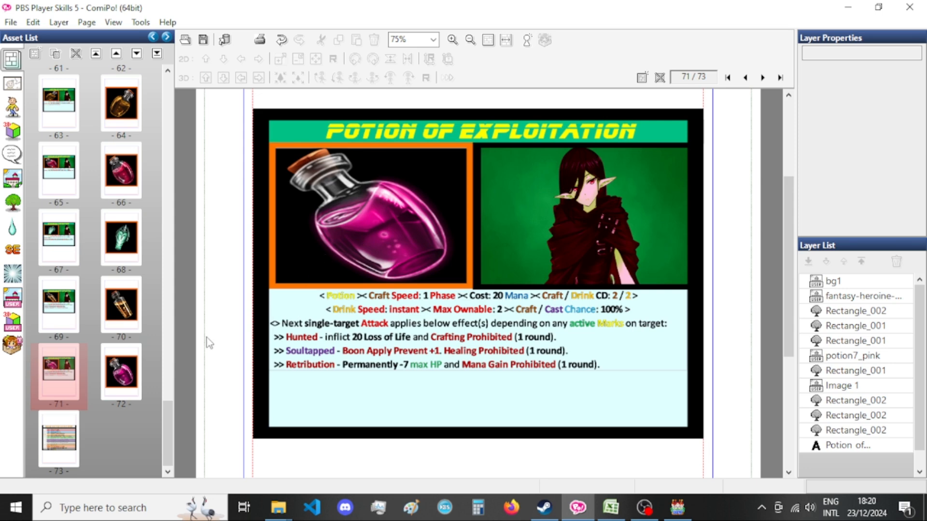
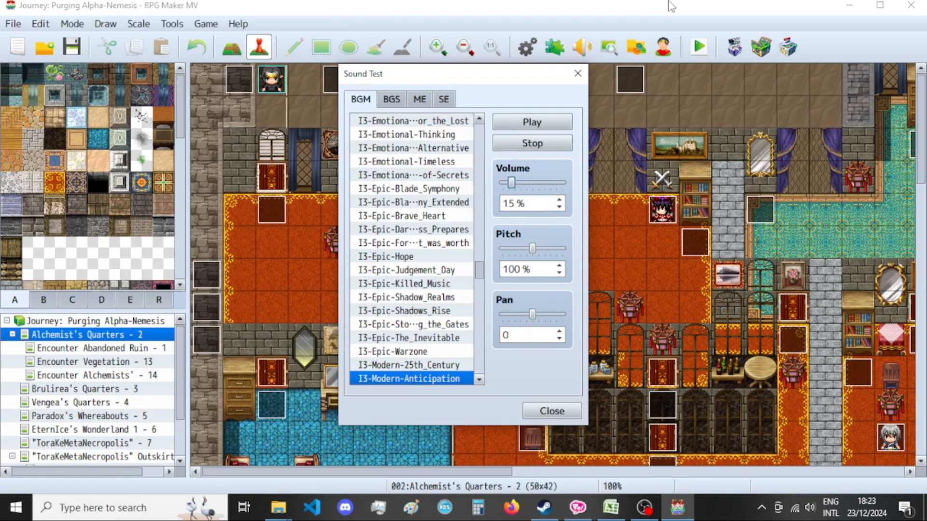
Check the Veilwalker card and its Excel text, and set the Sound Test volume to 10% in RPG Maker MV.
{"action": "left_click", "coordinate": [577, 507]}
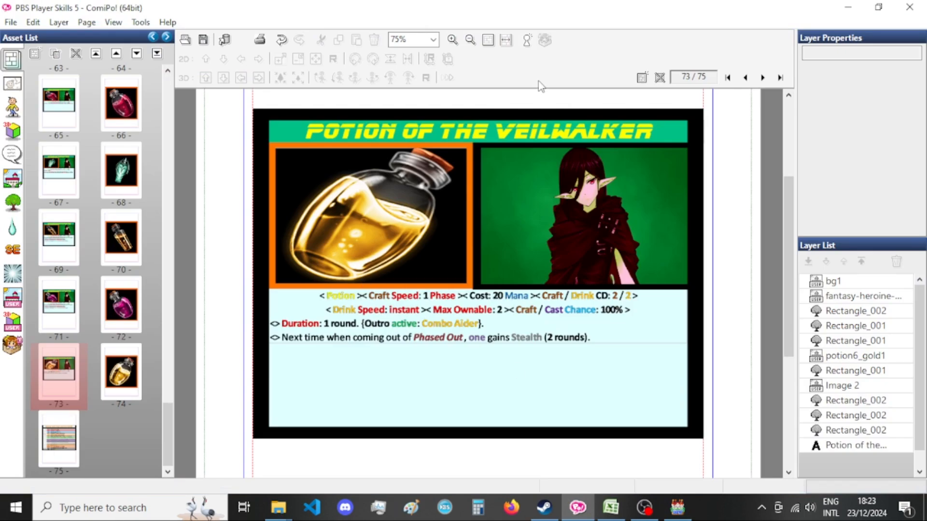
{"action": "left_click", "coordinate": [677, 508]}
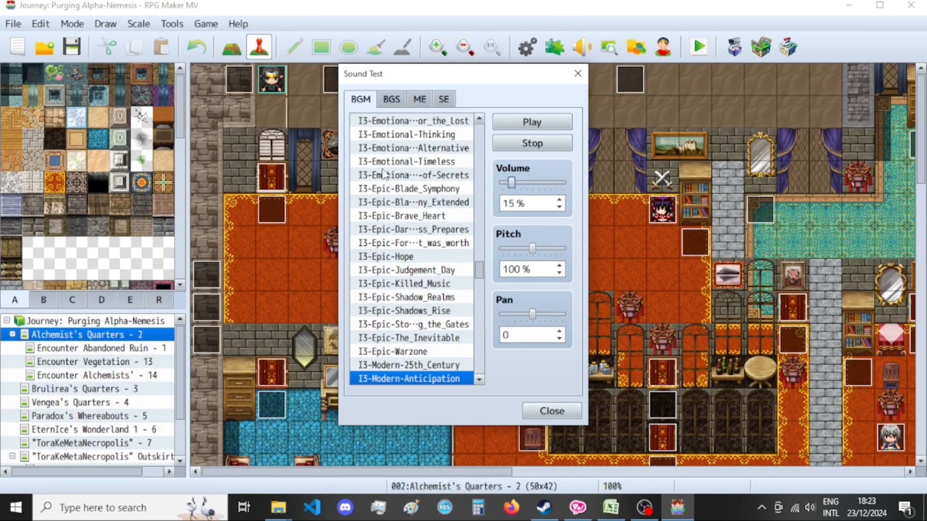
{"action": "left_click", "coordinate": [610, 509]}
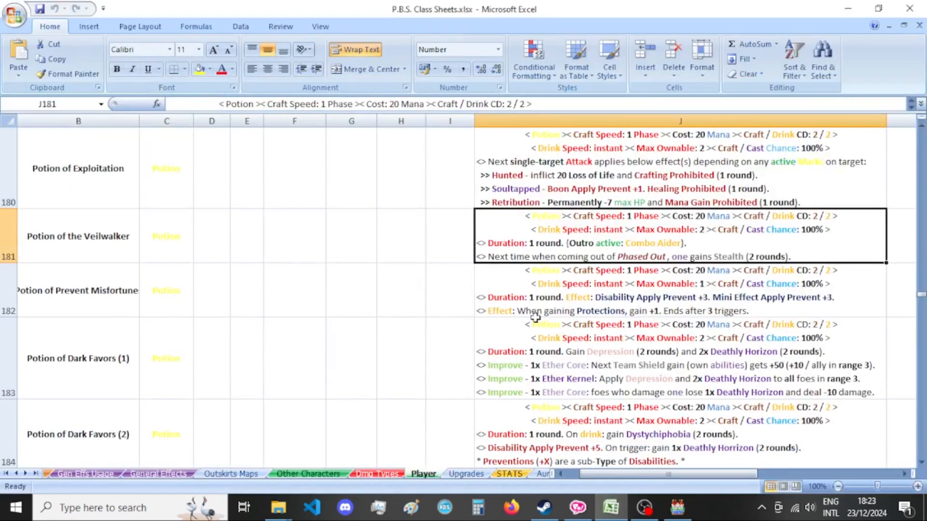
{"action": "left_click", "coordinate": [677, 507]}
{"action": "left_click_drag", "start_coordinate": [513, 186], "coordinate": [509, 186]}
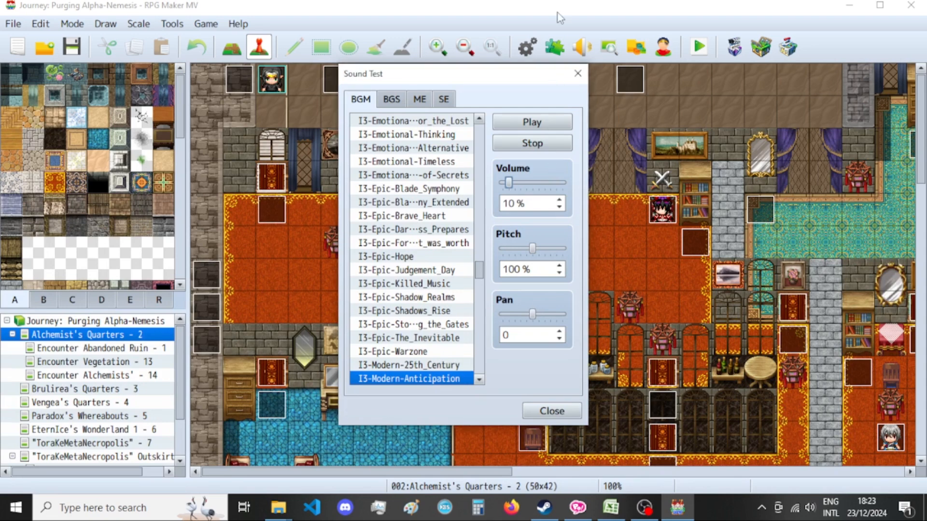
Switch back to ComiPo, start an image export of the page 73 card and remove the Encyclopedia_ prefix from the base file name.
{"action": "left_click", "coordinate": [611, 507]}
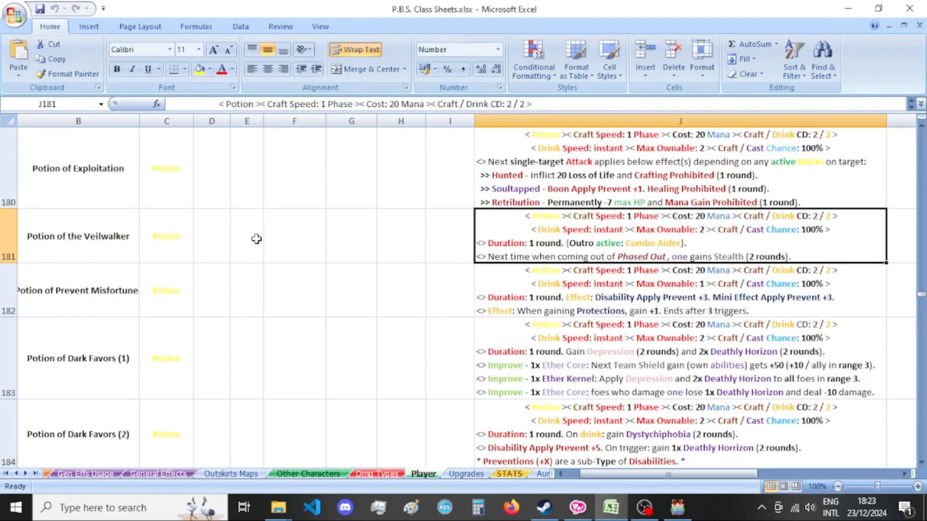
{"action": "left_click", "coordinate": [577, 507]}
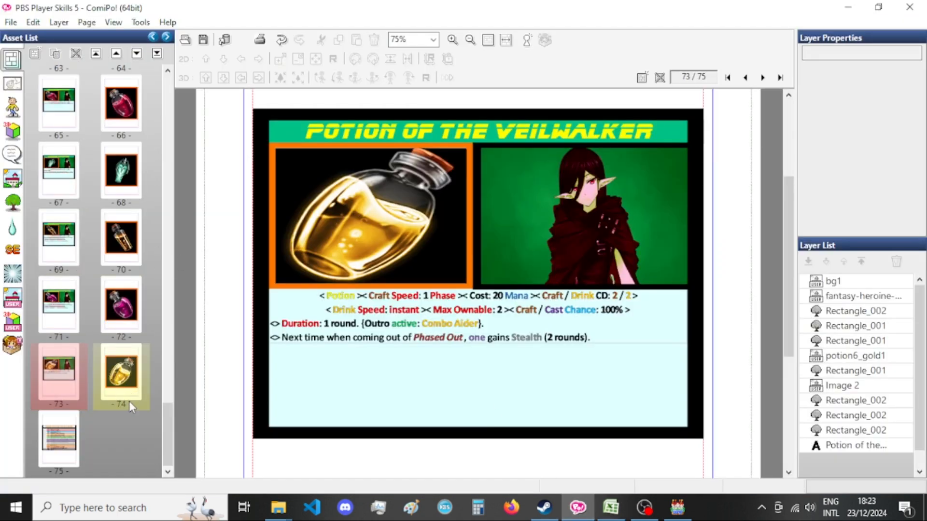
{"action": "key", "text": "ctrl+e"}
{"action": "double_click", "coordinate": [469, 289]}
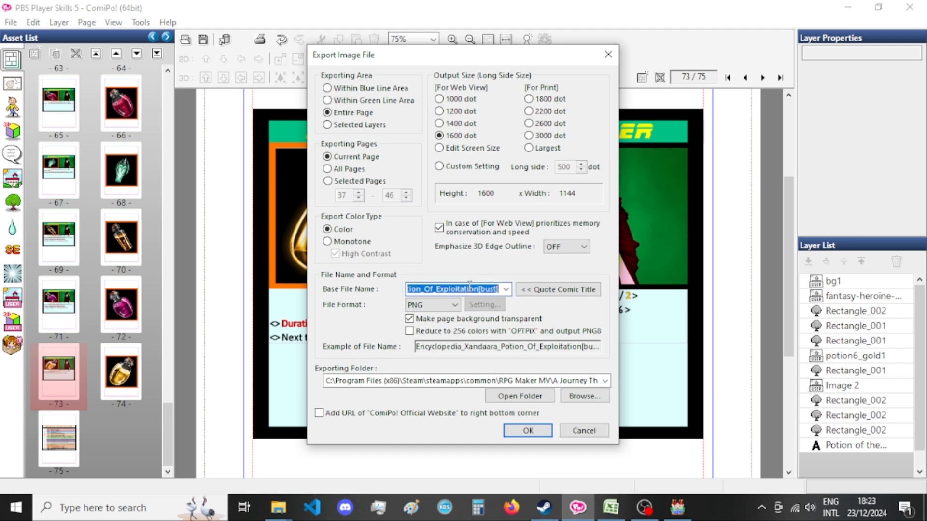
{"action": "left_click_drag", "start_coordinate": [451, 290], "coordinate": [319, 297]}
{"action": "left_click_drag", "start_coordinate": [456, 290], "coordinate": [371, 281]}
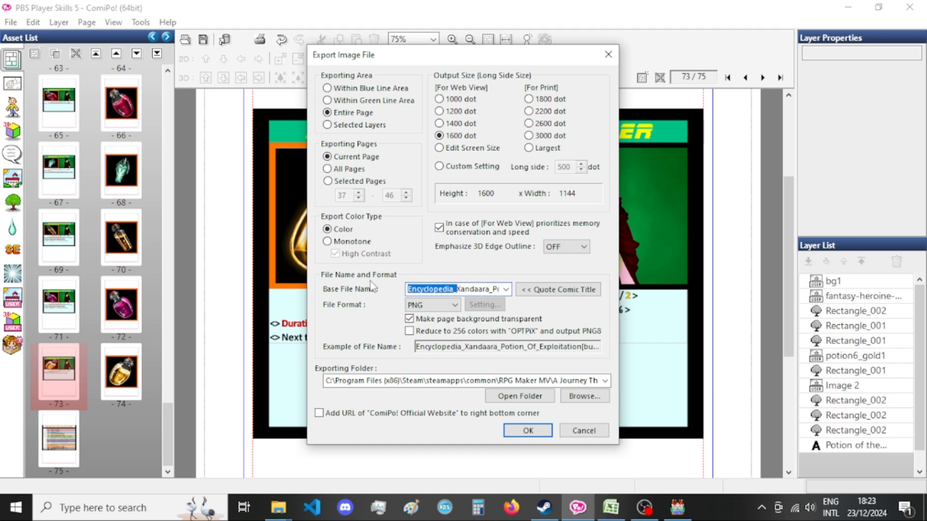
{"action": "key", "text": "Delete"}
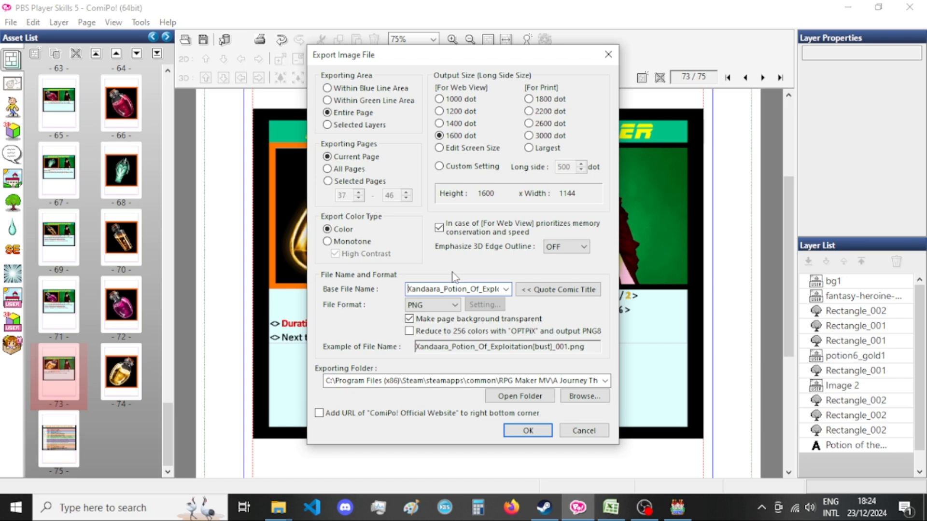
Replace Exploitation with the_Veilwalker in the base file name and export the page as Xandaara_Potion_Of_the_Veilwalker[bust] in PNG format.
{"action": "double_click", "coordinate": [481, 290]}
{"action": "type", "text": "the_veilwalker"}
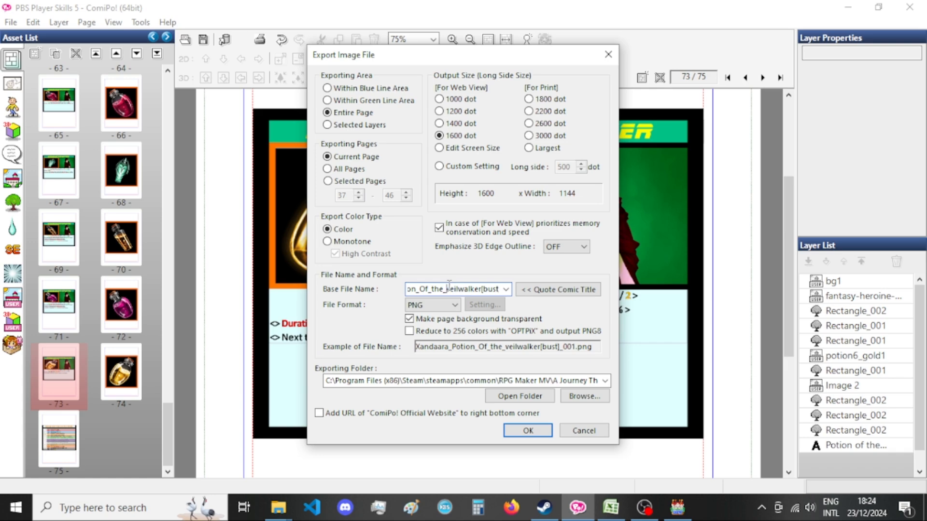
{"action": "left_click", "coordinate": [528, 430]}
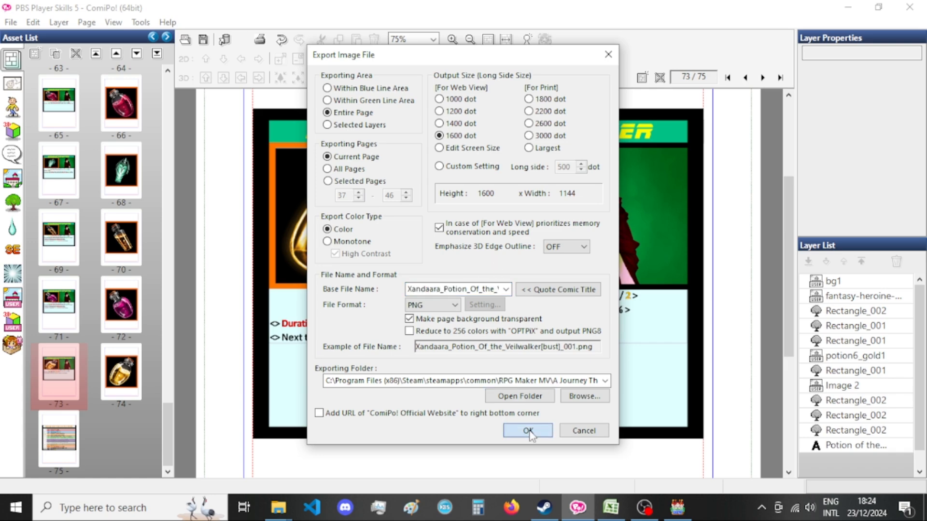
Glance at RPG Maker MV, return to ComiPo and open the gold bottle picture on page 74.
{"action": "left_click", "coordinate": [673, 518]}
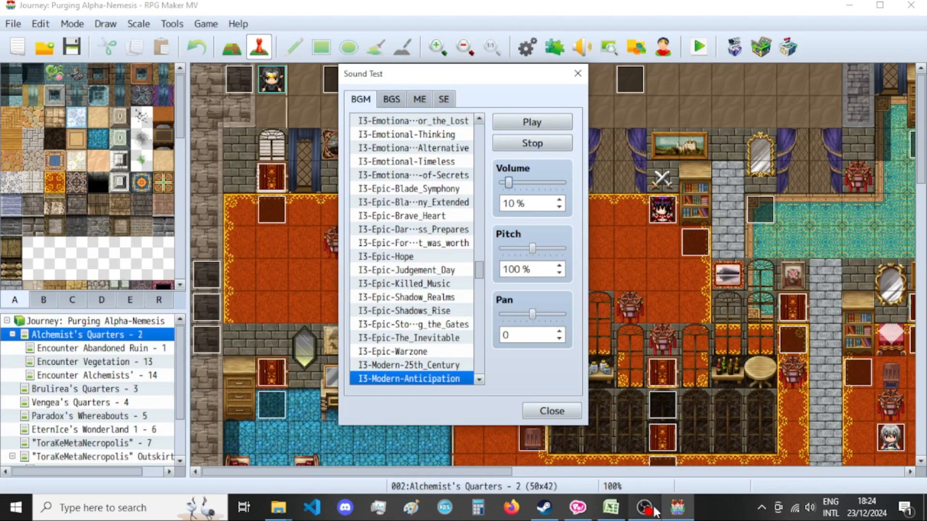
{"action": "left_click", "coordinate": [577, 508]}
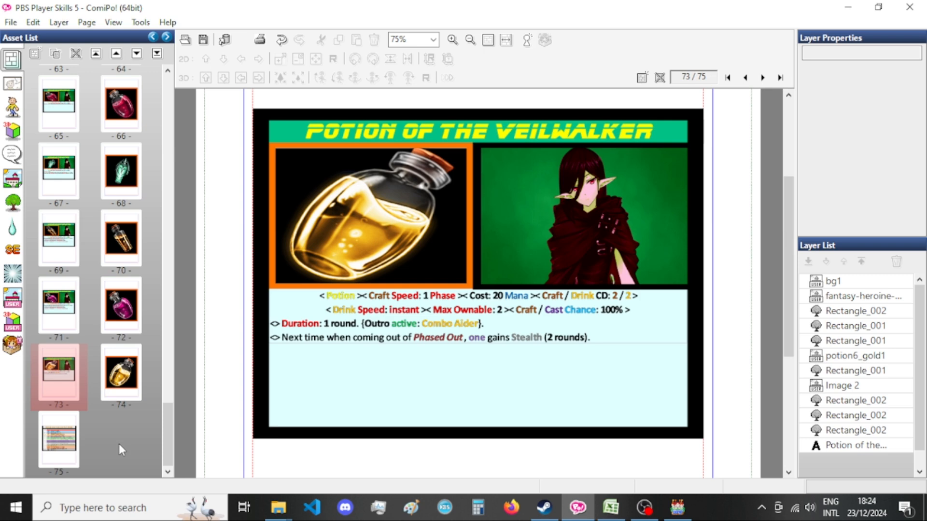
{"action": "left_click", "coordinate": [115, 384]}
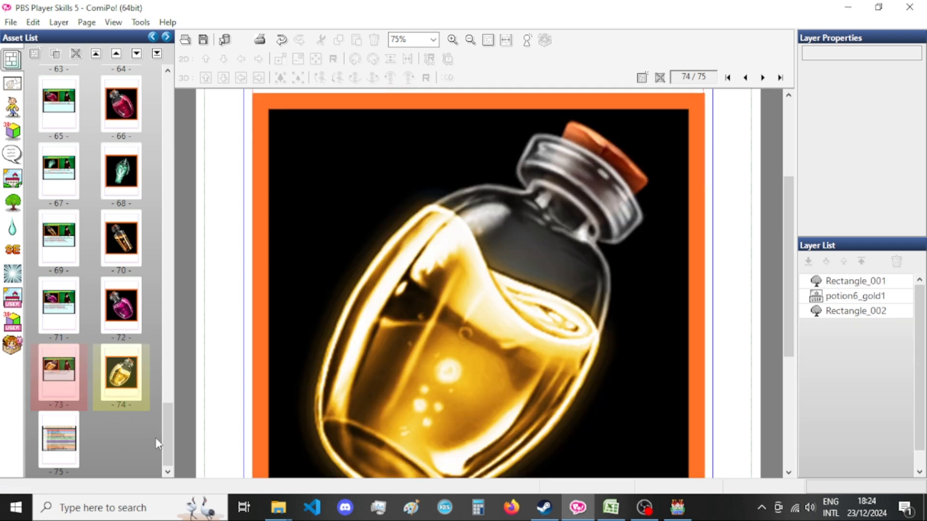
Search the pictures folder for veilwalker in File Explorer and return to ComiPo.
{"action": "left_click", "coordinate": [253, 452]}
{"action": "left_click", "coordinate": [685, 171]}
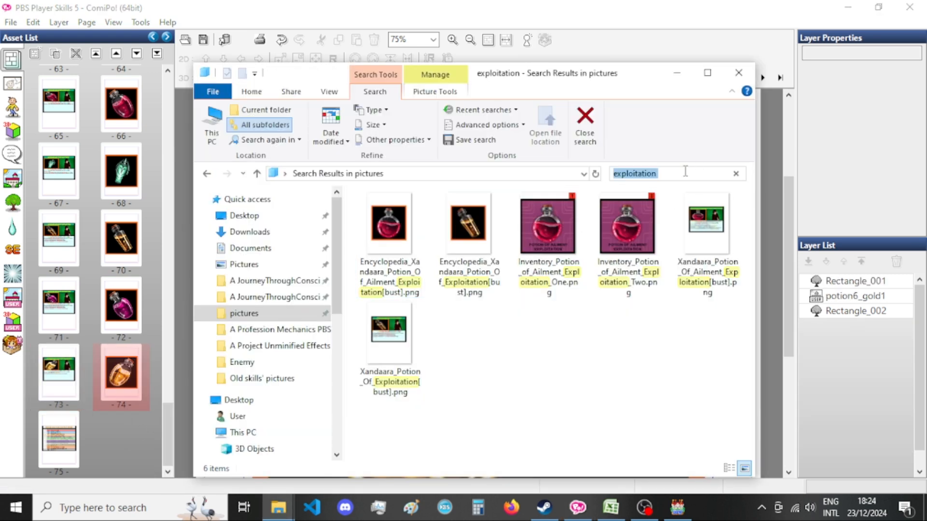
{"action": "type", "text": "veilwalker"}
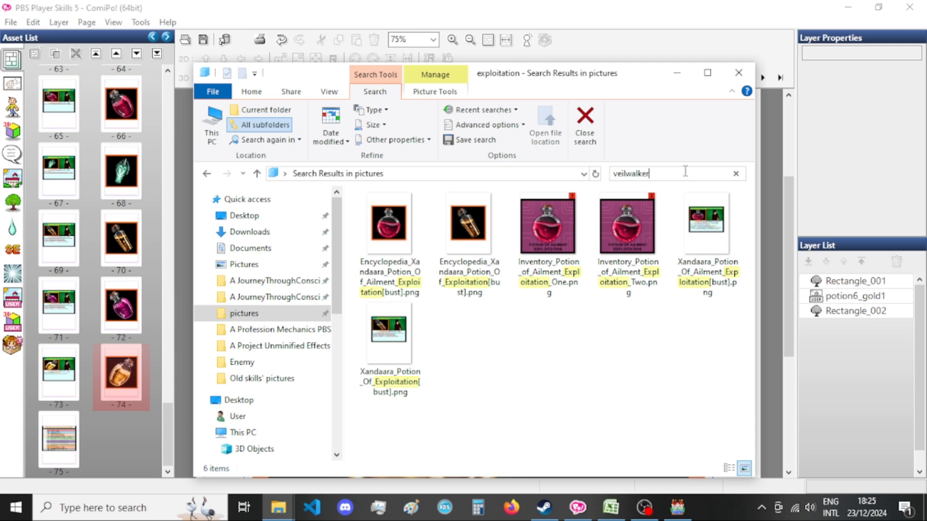
{"action": "key", "text": "Return"}
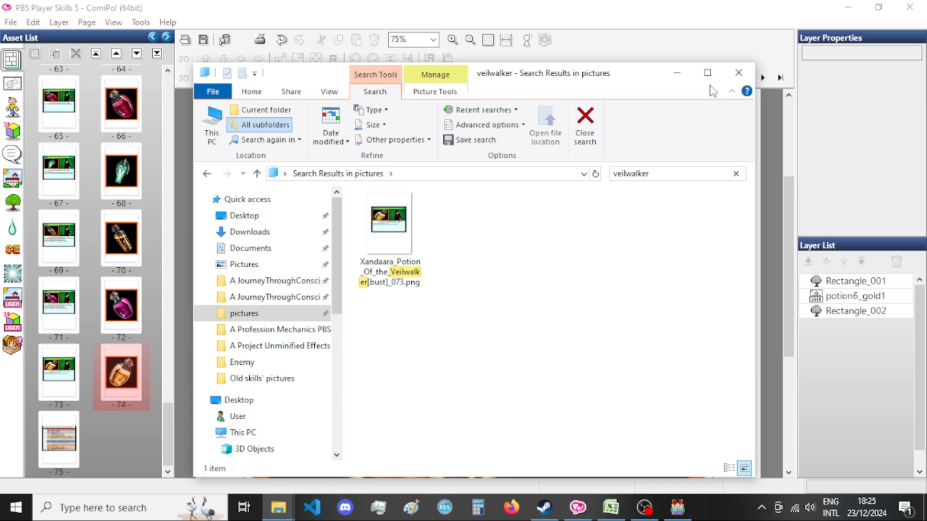
{"action": "left_click", "coordinate": [658, 59]}
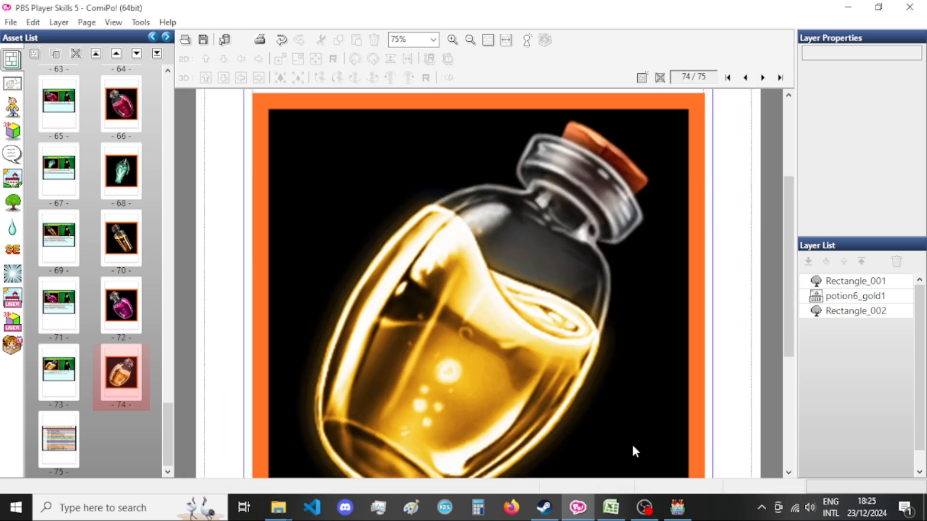
Switch to OBS and look over the stream's scene, sources and audio mixer.
{"action": "left_click", "coordinate": [644, 507]}
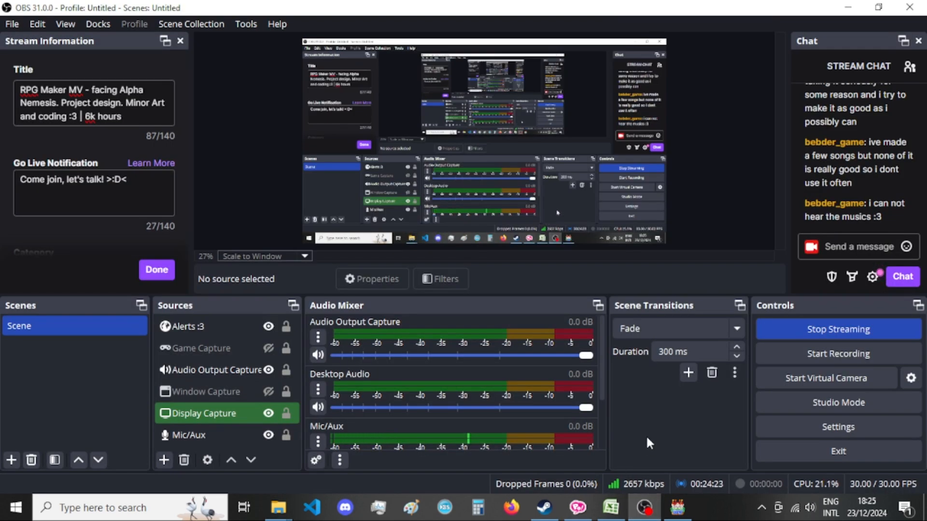
{"action": "left_click", "coordinate": [246, 395]}
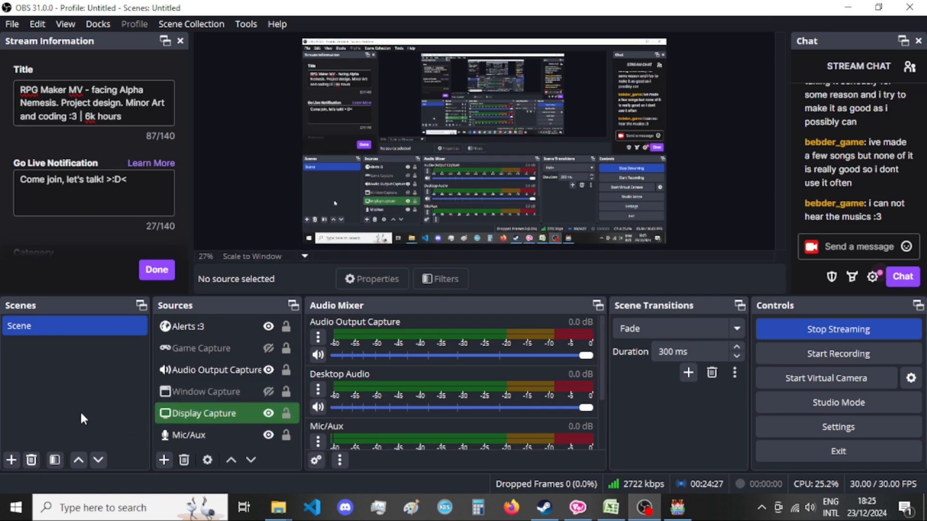
{"action": "left_click", "coordinate": [69, 425]}
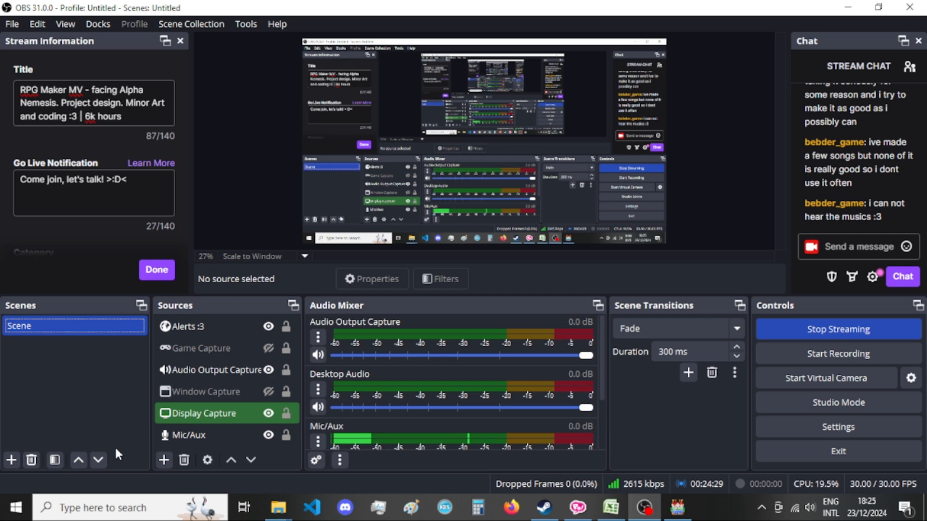
{"action": "left_click", "coordinate": [165, 460]}
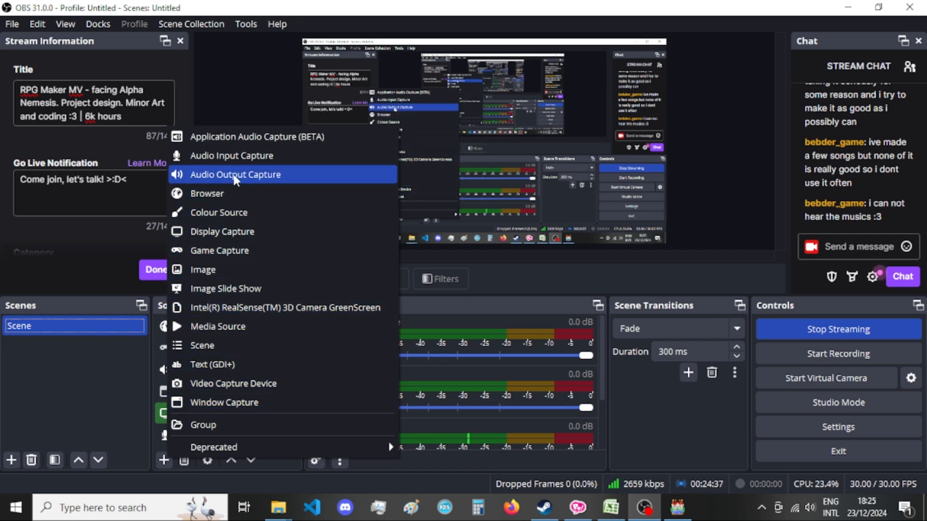
{"action": "left_click", "coordinate": [251, 175]}
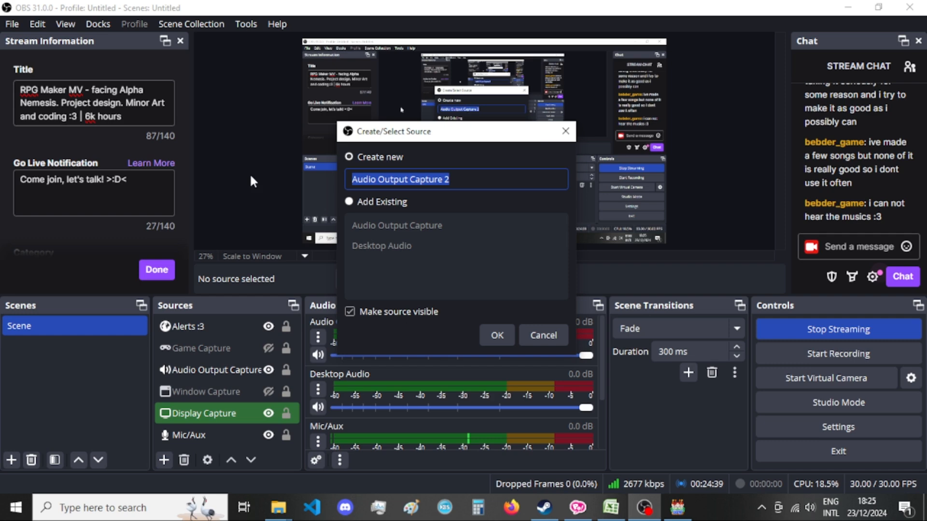
{"action": "left_click", "coordinate": [543, 333]}
Examine the audio mixer levels and the Advanced Audio Properties of the active sources.
{"action": "scroll", "coordinate": [442, 388], "scroll_direction": "down", "scroll_amount": 1}
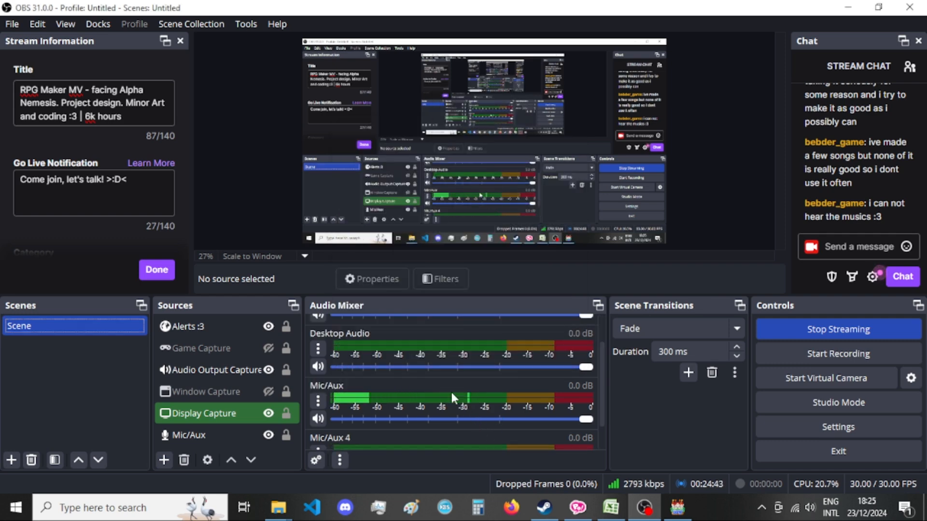
{"action": "scroll", "coordinate": [476, 408], "scroll_direction": "up", "scroll_amount": 1}
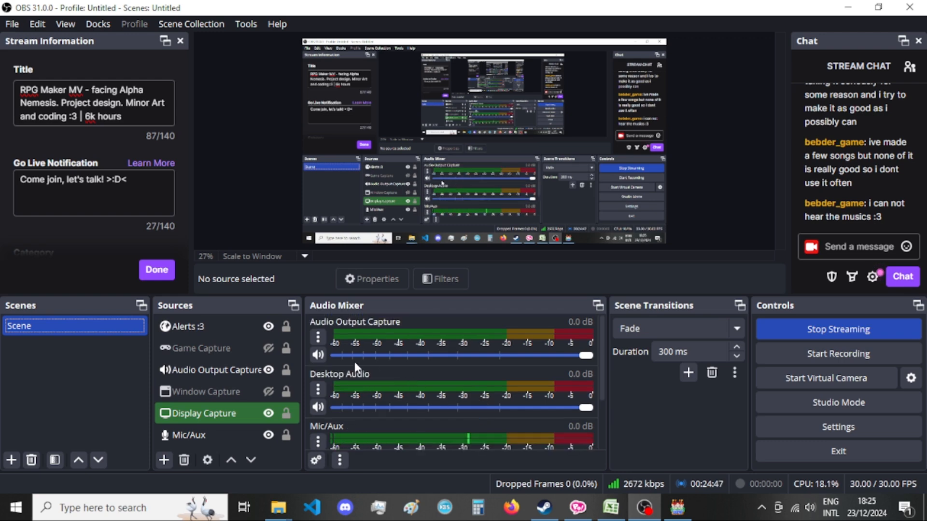
{"action": "left_click", "coordinate": [318, 334]}
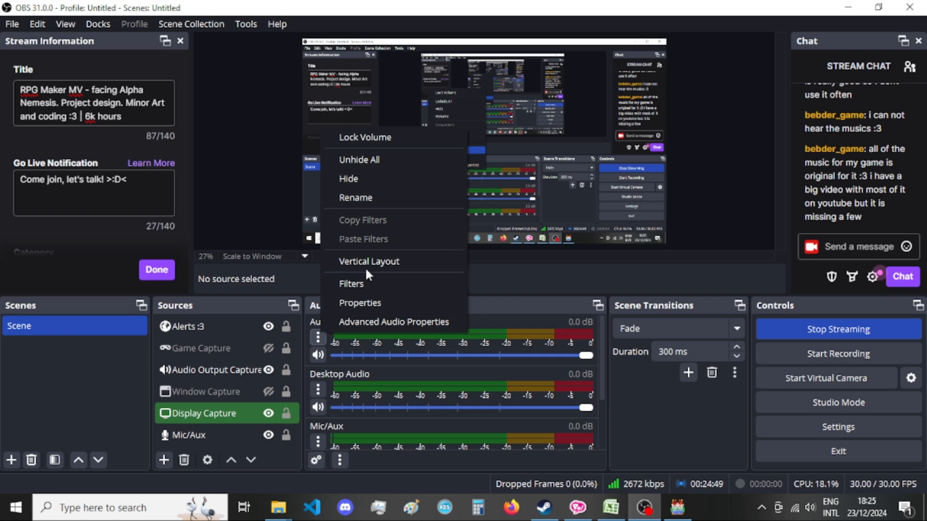
{"action": "left_click", "coordinate": [381, 322]}
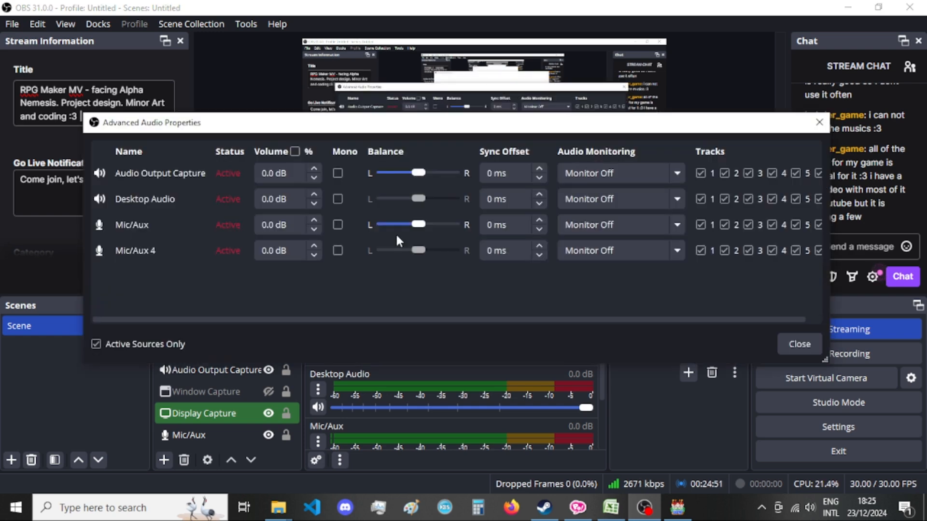
{"action": "left_click", "coordinate": [819, 123]}
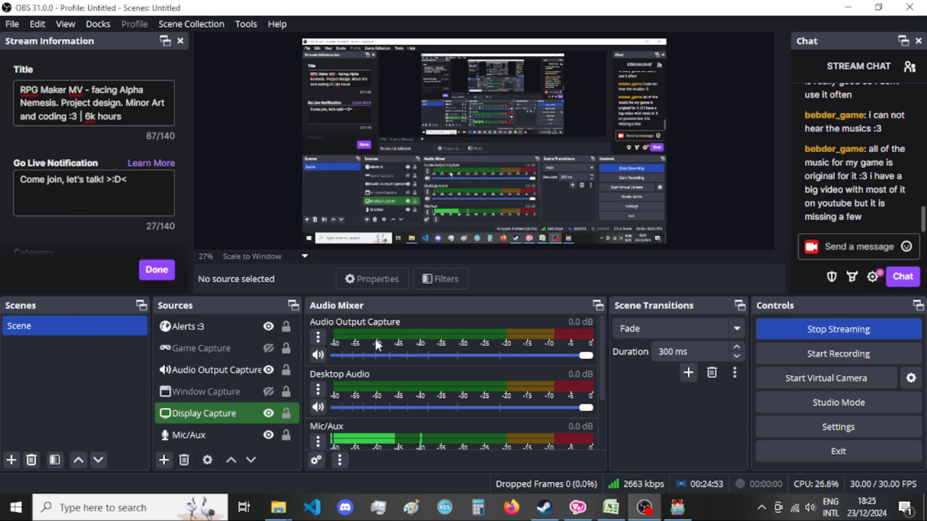
Set the Audio Output Capture source's device to Speakers (Plantronics .Audio 655 DSP).
{"action": "left_click", "coordinate": [319, 335]}
{"action": "left_click", "coordinate": [360, 306]}
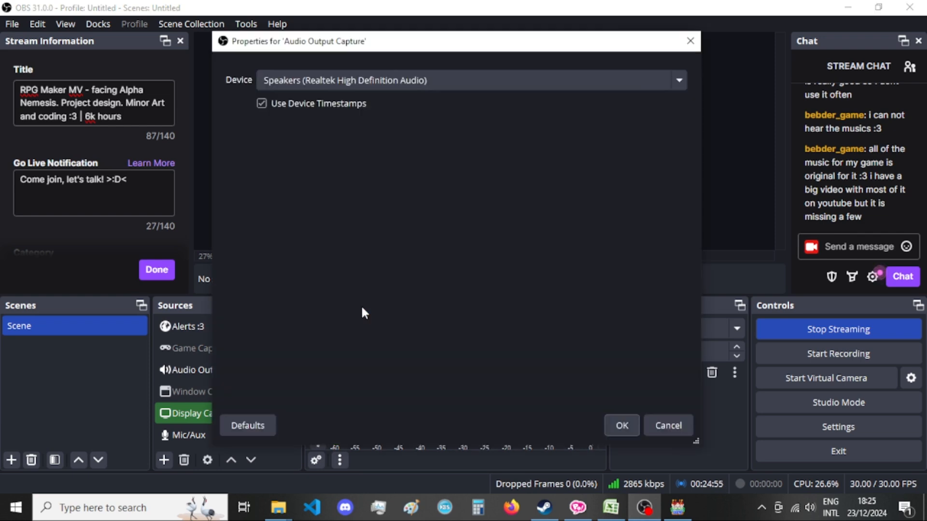
{"action": "left_click", "coordinate": [376, 82]}
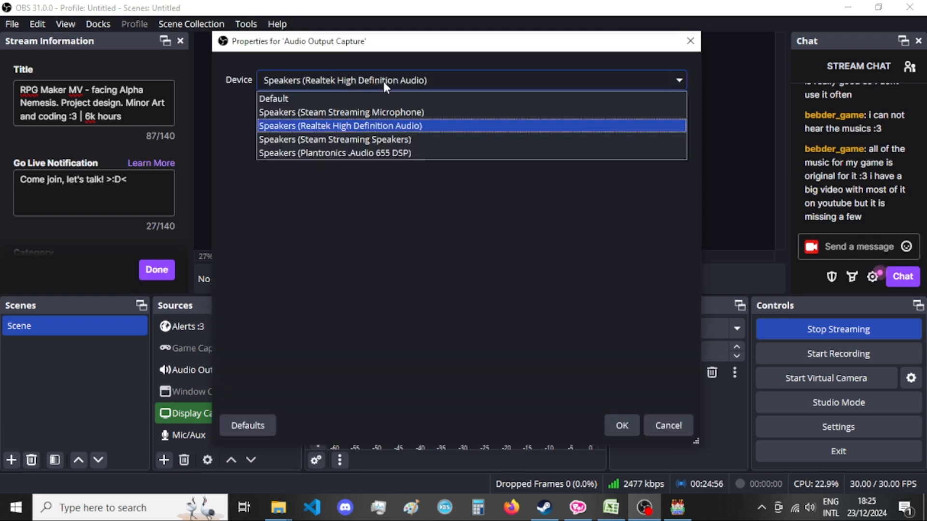
{"action": "left_click", "coordinate": [372, 152]}
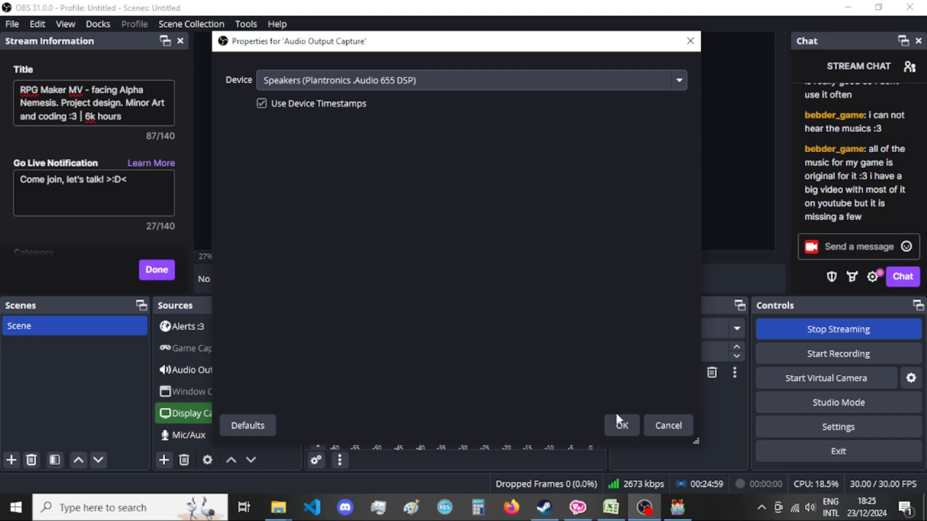
{"action": "left_click", "coordinate": [619, 423]}
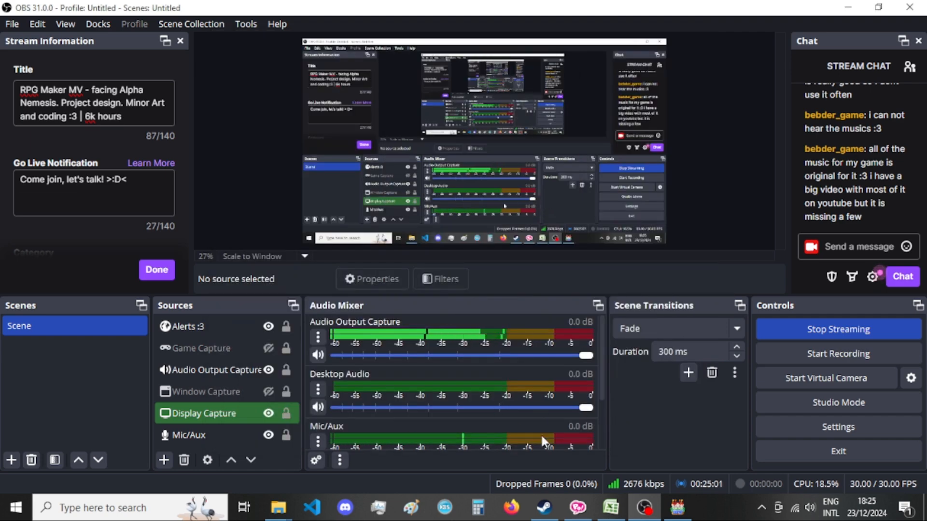
Return to ComiPo and open the Potion of the Veilwalker card on page 73.
{"action": "left_click", "coordinate": [644, 507]}
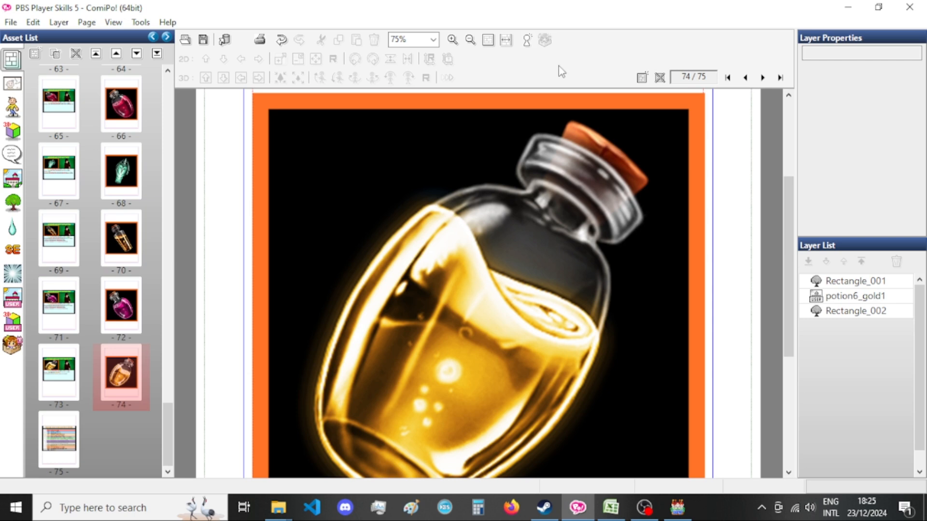
{"action": "left_click", "coordinate": [58, 372]}
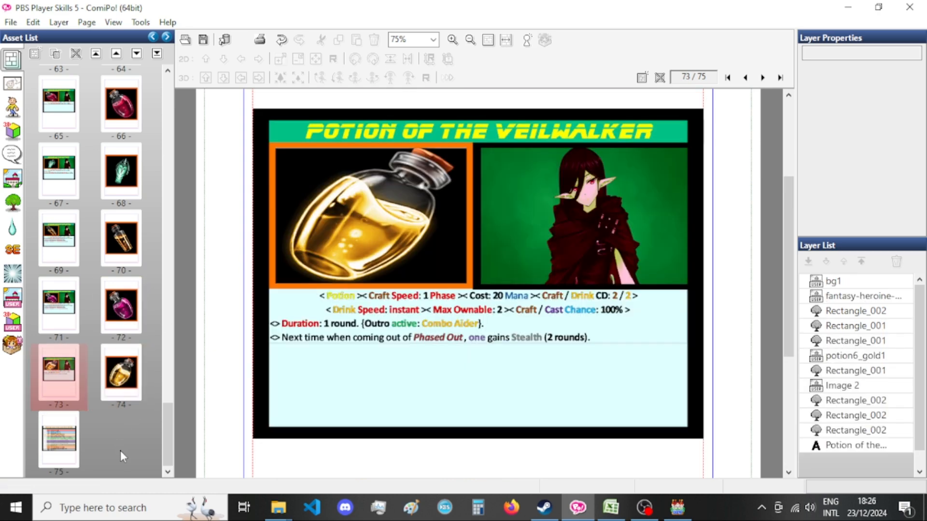
{"action": "left_click", "coordinate": [610, 508]}
{"action": "left_click", "coordinate": [610, 508]}
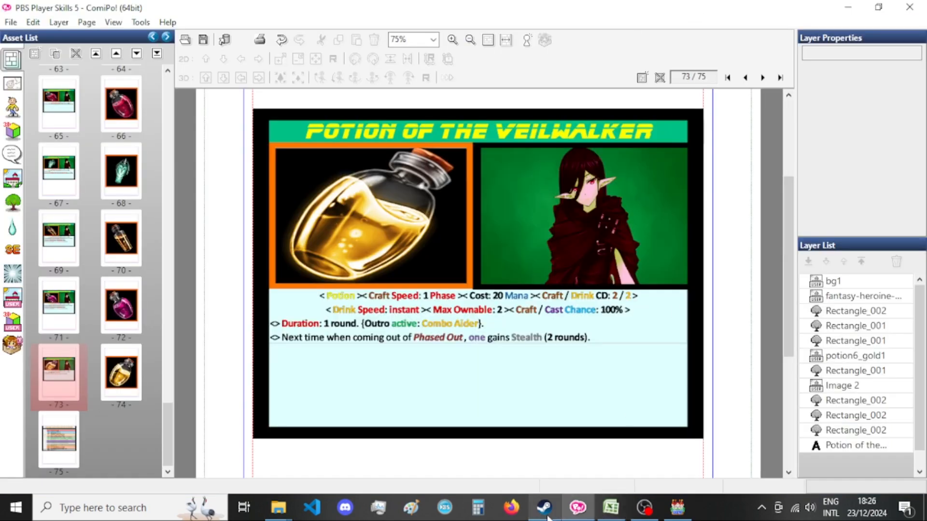
{"action": "left_click", "coordinate": [611, 511]}
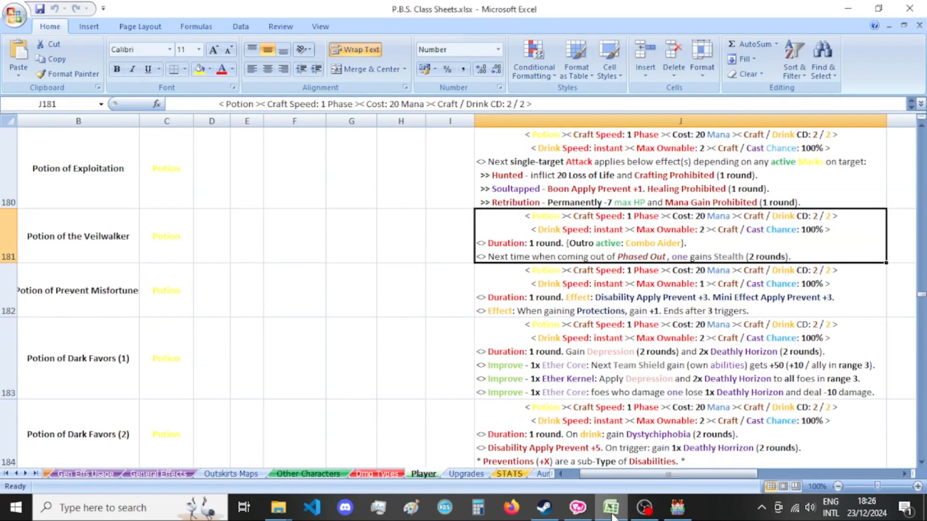
{"action": "left_click", "coordinate": [611, 512]}
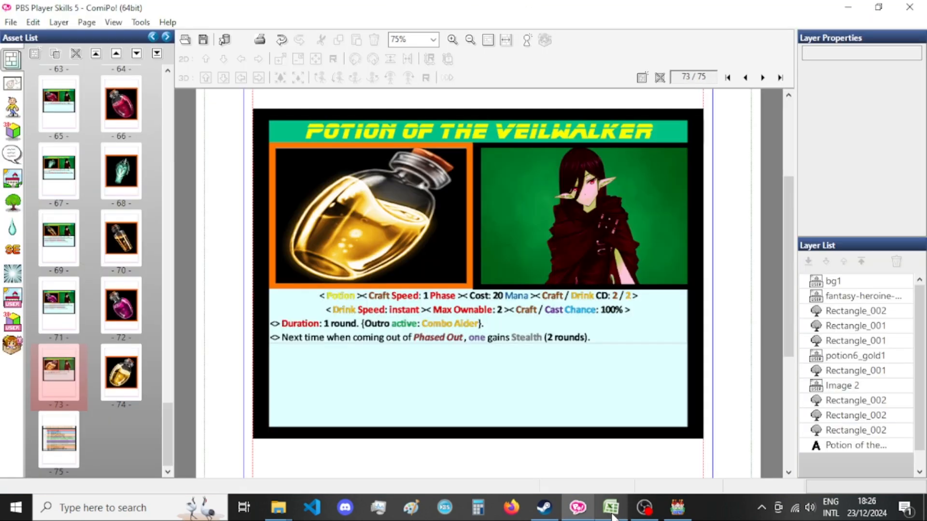
{"action": "left_click", "coordinate": [644, 508]}
{"action": "left_click", "coordinate": [644, 508]}
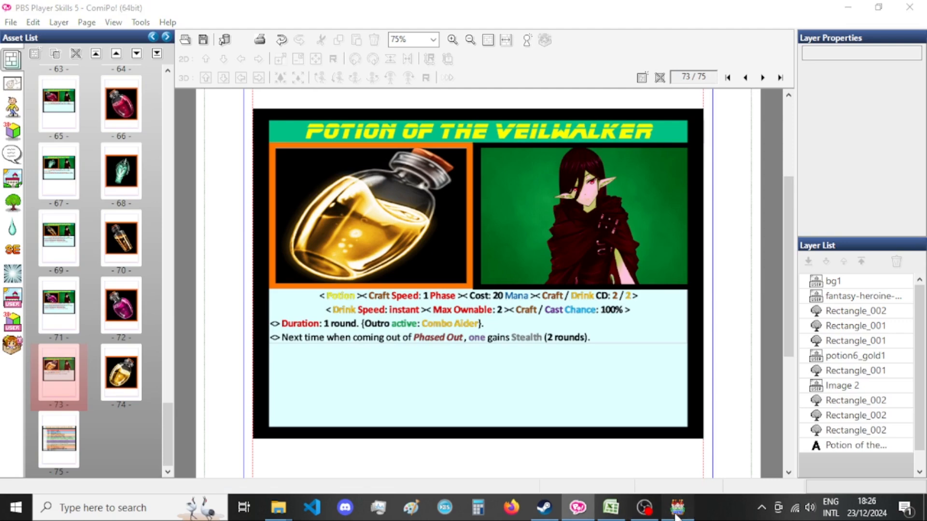
Switch to RPG Maker MV, set the Sound Test music volume to 10%, and return to ComiPo.
{"action": "left_click", "coordinate": [677, 507]}
{"action": "left_click_drag", "start_coordinate": [506, 185], "coordinate": [508, 186]}
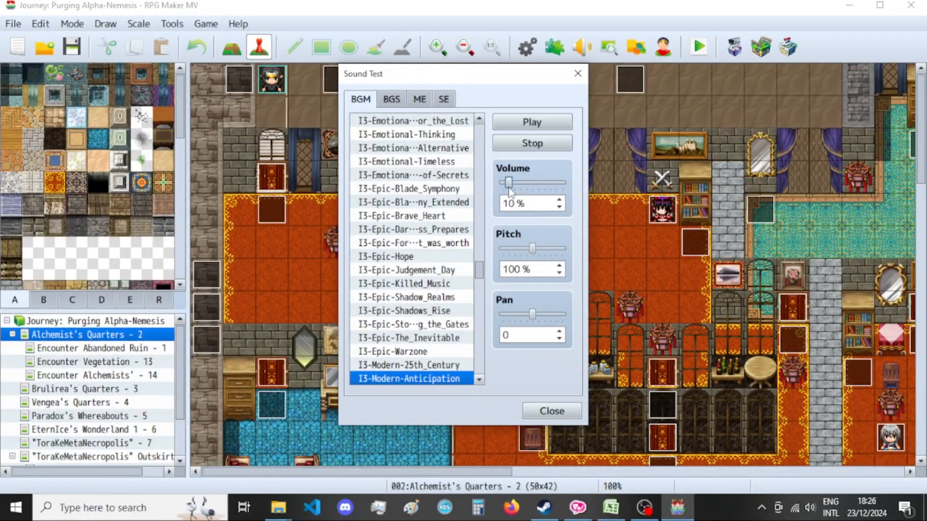
{"action": "scroll", "coordinate": [544, 207], "scroll_direction": "down", "scroll_amount": 1}
{"action": "left_click", "coordinate": [679, 508]}
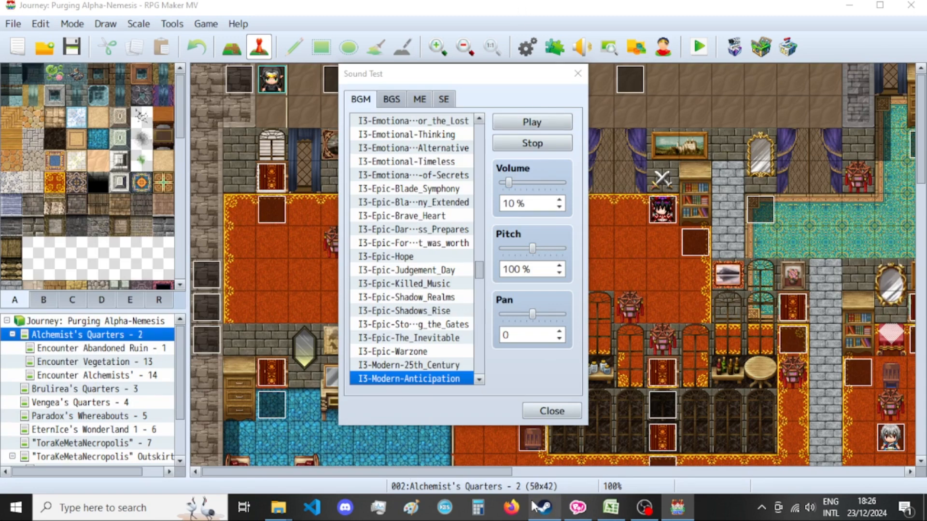
{"action": "left_click", "coordinate": [578, 508]}
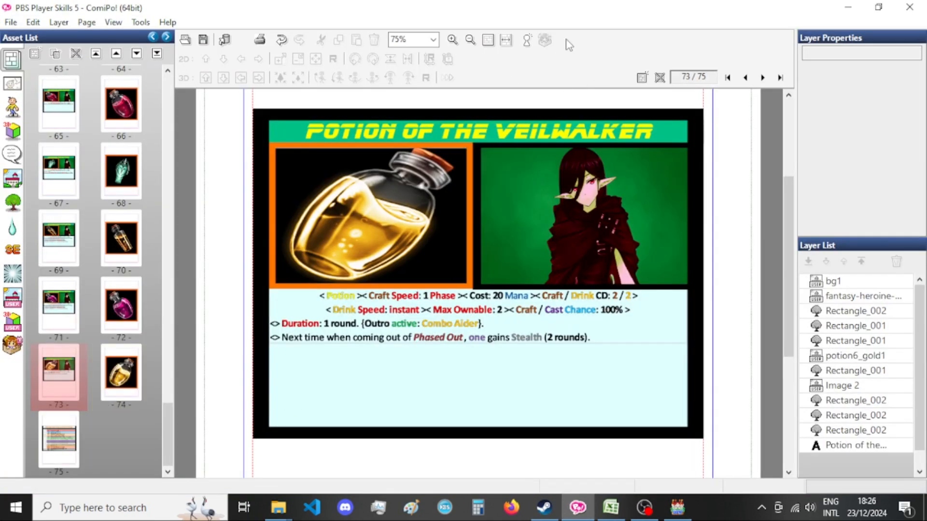
{"action": "left_click", "coordinate": [611, 508]}
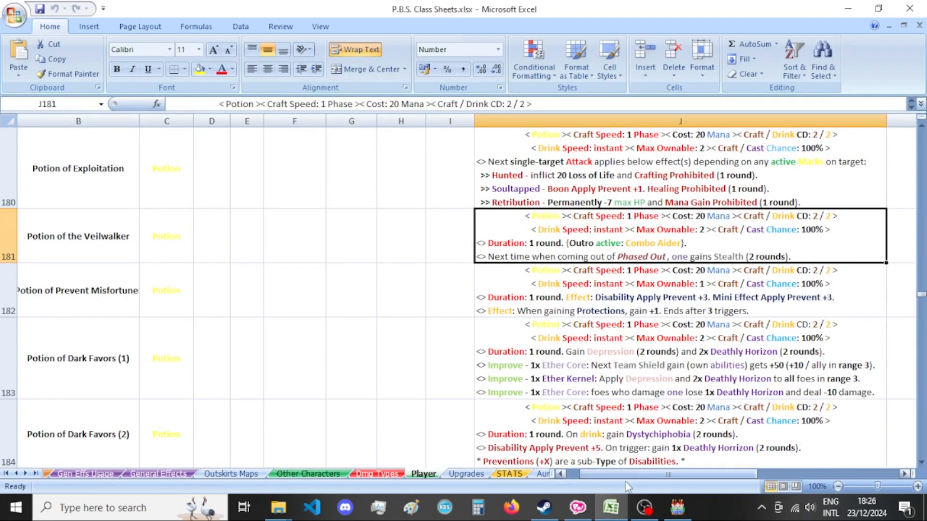
{"action": "left_click", "coordinate": [611, 508]}
{"action": "mouse_move", "coordinate": [279, 508]}
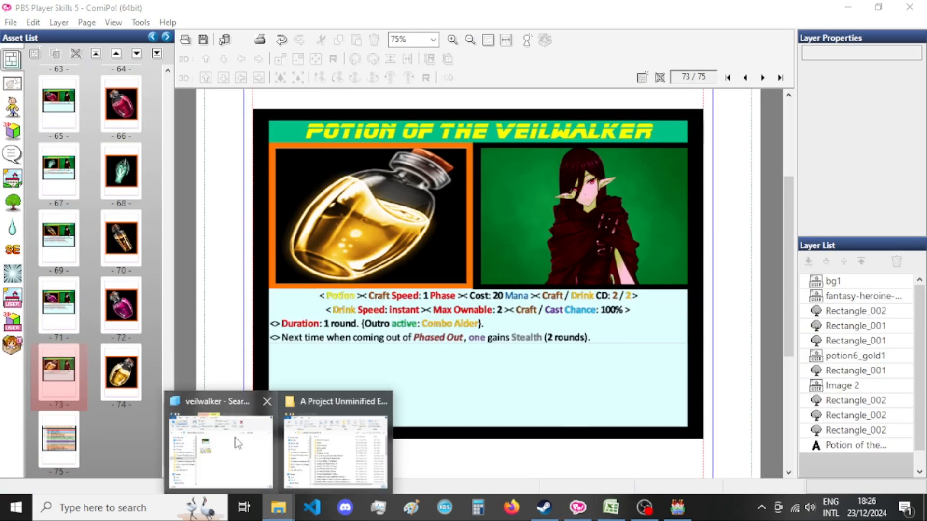
{"action": "left_click", "coordinate": [235, 440]}
{"action": "left_click", "coordinate": [408, 5]}
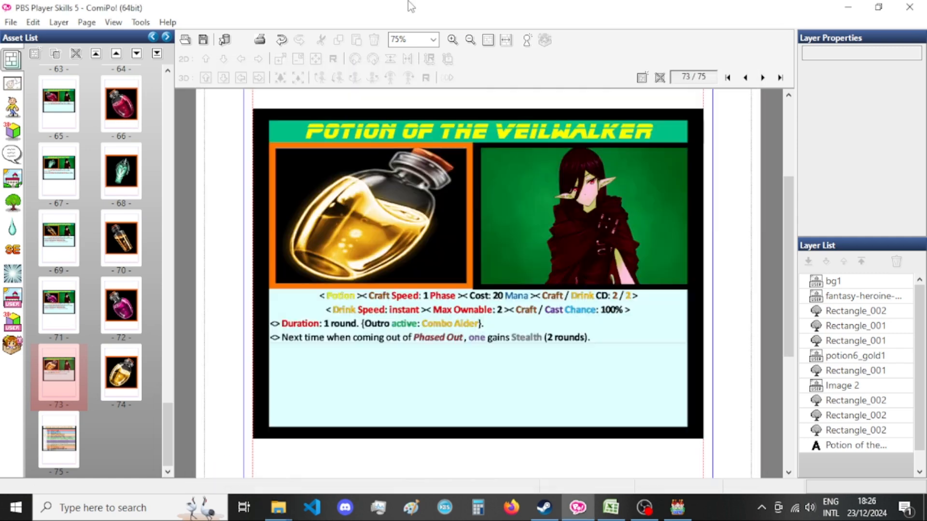
Export the page 74 potion picture as a PNG with base name Encyclopedia_Xandaara_Potion_Of_the_Veilwalker[bust] and open the veilwalker search results in File Explorer.
{"action": "left_click", "coordinate": [119, 375]}
{"action": "key", "text": "ctrl+e"}
{"action": "double_click", "coordinate": [415, 289]}
{"action": "left_click_drag", "start_coordinate": [479, 289], "coordinate": [358, 292]}
{"action": "left_click_drag", "start_coordinate": [426, 289], "coordinate": [382, 291]}
{"action": "left_click", "coordinate": [410, 286]}
{"action": "type", "text": "Encyclopedia"}
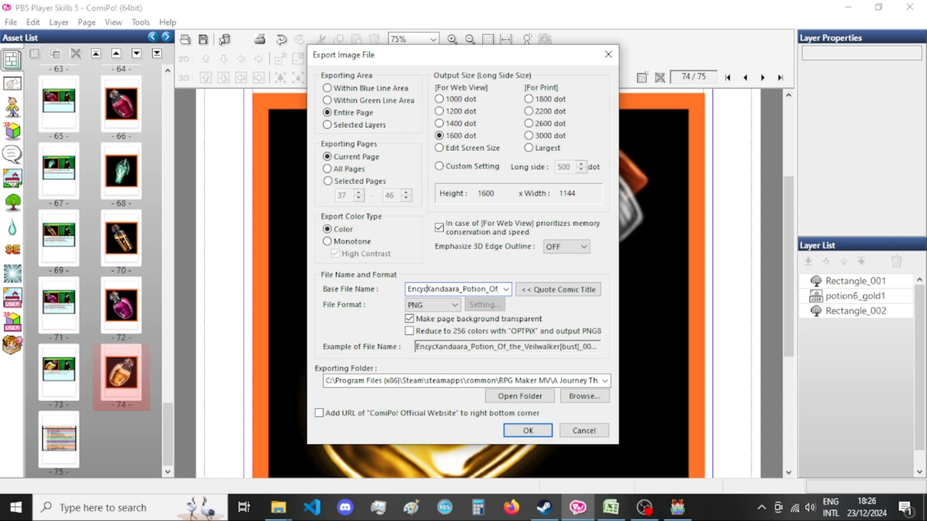
{"action": "type", "text": "_"}
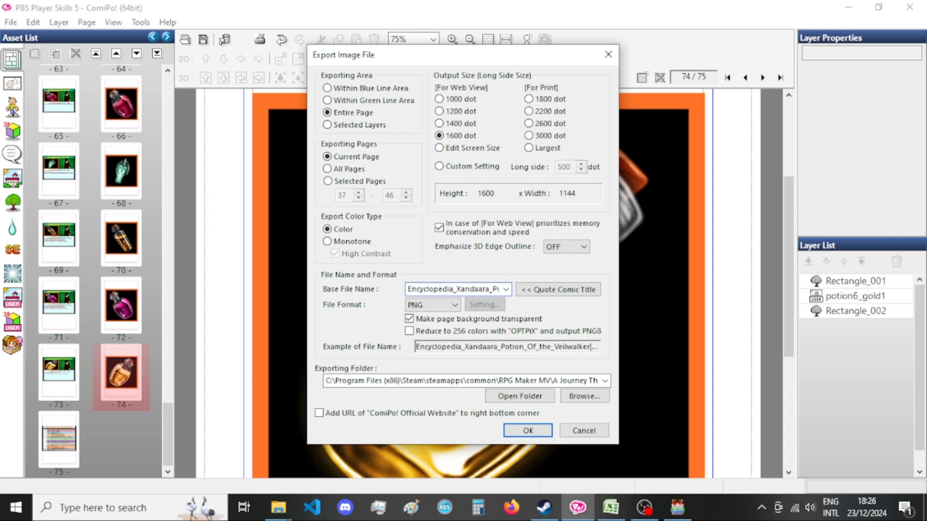
{"action": "key", "text": "Return"}
{"action": "mouse_move", "coordinate": [279, 507]}
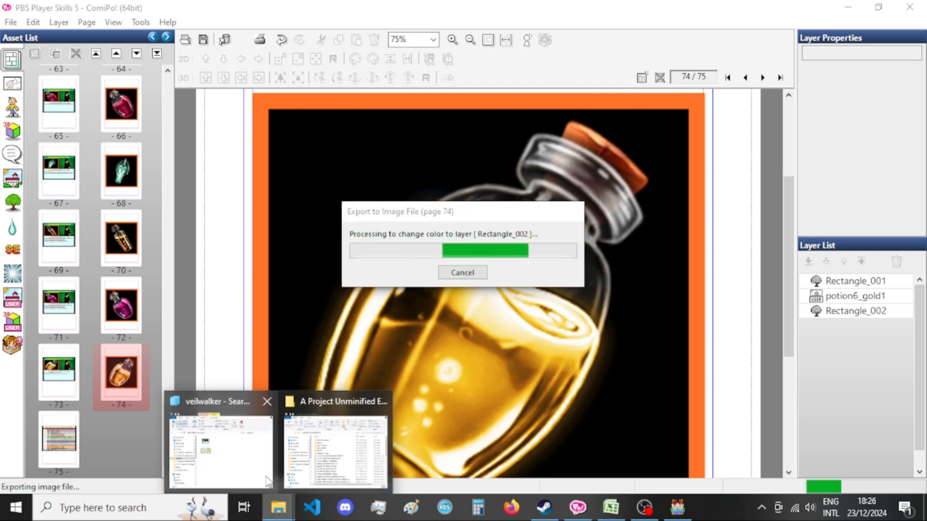
{"action": "left_click", "coordinate": [267, 481]}
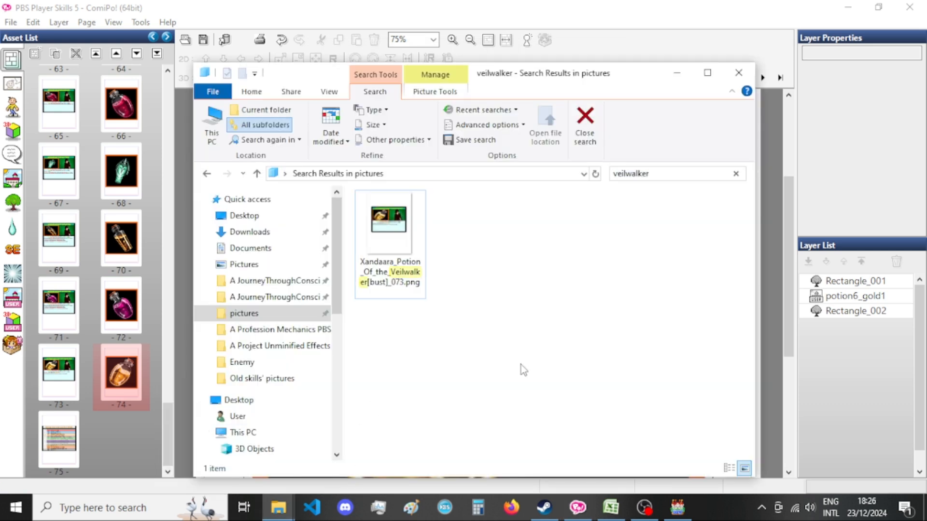
Lower the Sound Test music volume in RPG Maker MV to 5% and go back to ComiPo.
{"action": "left_click", "coordinate": [678, 508]}
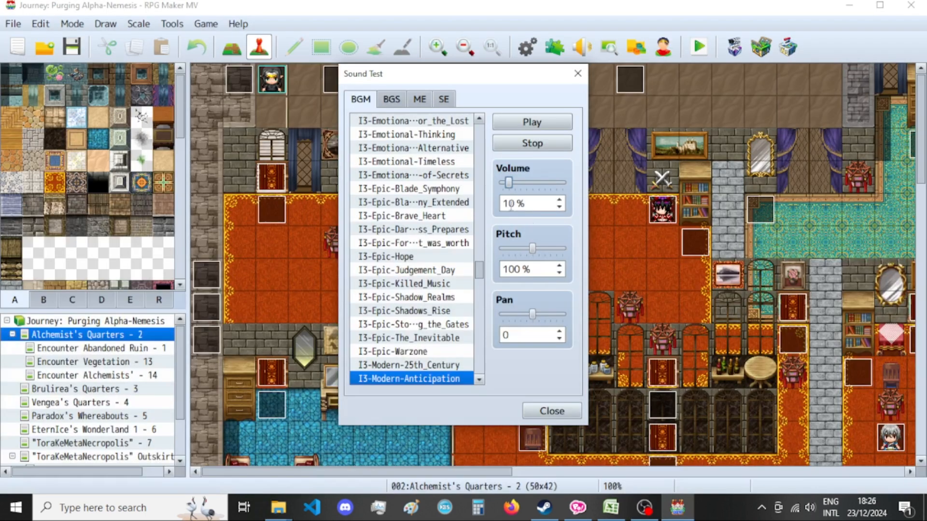
{"action": "scroll", "coordinate": [509, 188], "scroll_direction": "down", "scroll_amount": 1}
{"action": "left_click", "coordinate": [581, 505]}
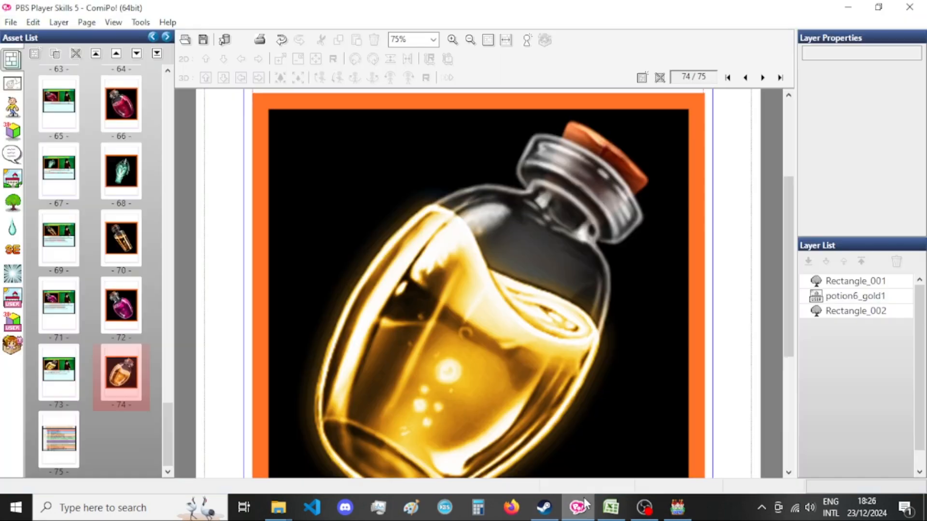
In File Explorer, rename the exported encyclopedia picture to Encyclopedia_Xandaara_Potion_Of_the_Veilwalker[bust].png by removing its _074 suffix.
{"action": "mouse_move", "coordinate": [279, 507]}
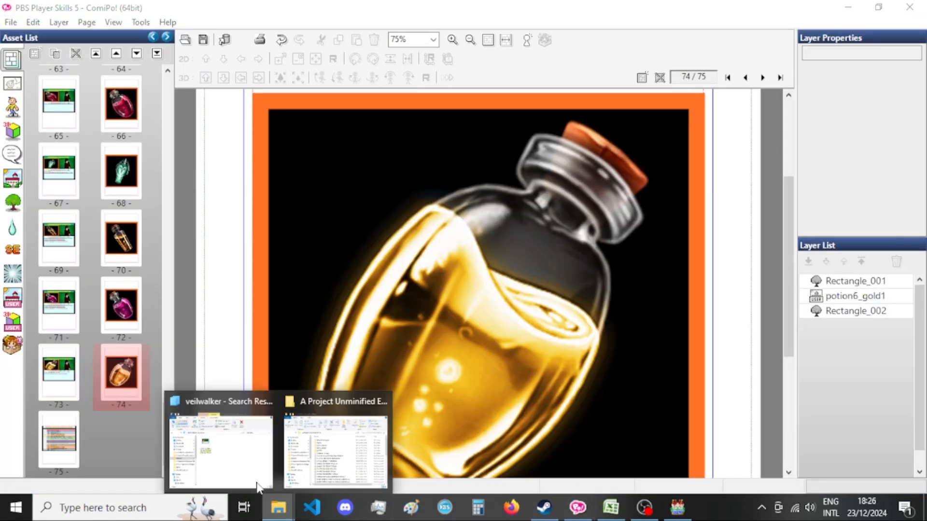
{"action": "left_click", "coordinate": [217, 442]}
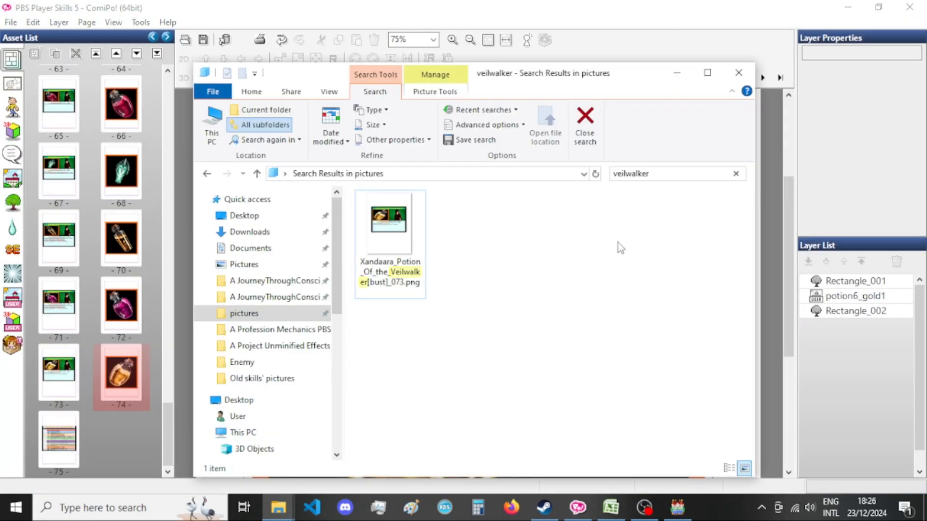
{"action": "left_click", "coordinate": [386, 258]}
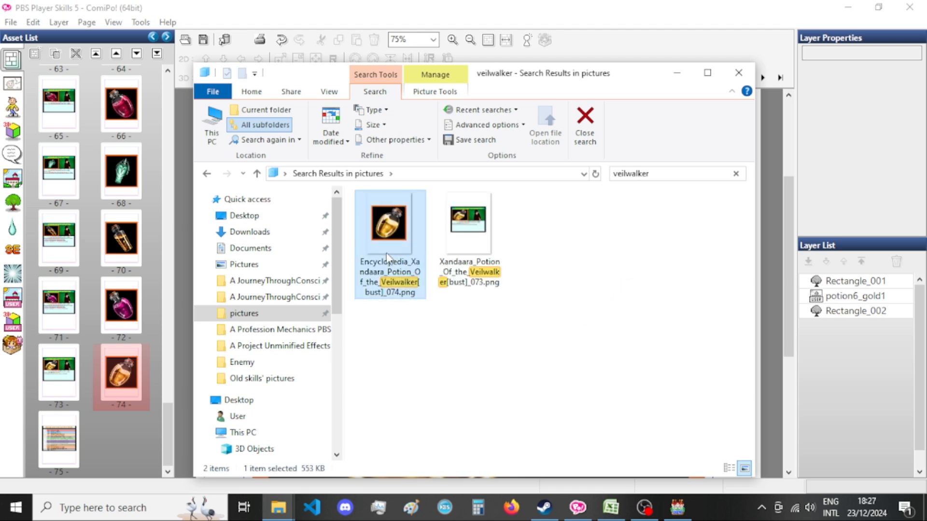
{"action": "left_click", "coordinate": [386, 258]}
{"action": "left_click", "coordinate": [387, 292]}
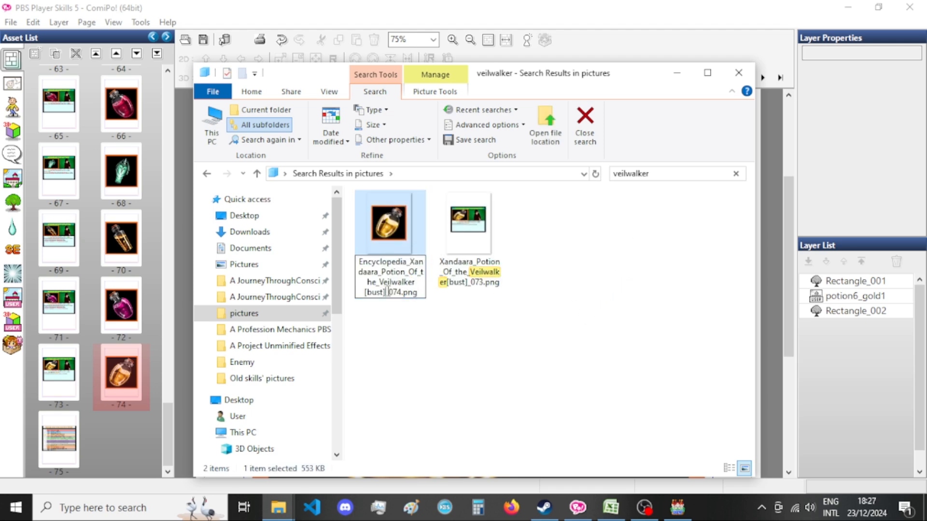
{"action": "left_click", "coordinate": [403, 292]}
{"action": "left_click_drag", "start_coordinate": [404, 292], "coordinate": [386, 293]}
{"action": "key", "text": "BackSpace"}
Remove the _073 suffix from the Xandaara_Potion_Of_the_Veilwalker[bust] card file's name and return to ComiPo.
{"action": "left_click", "coordinate": [457, 245]}
{"action": "right_click", "coordinate": [458, 249]}
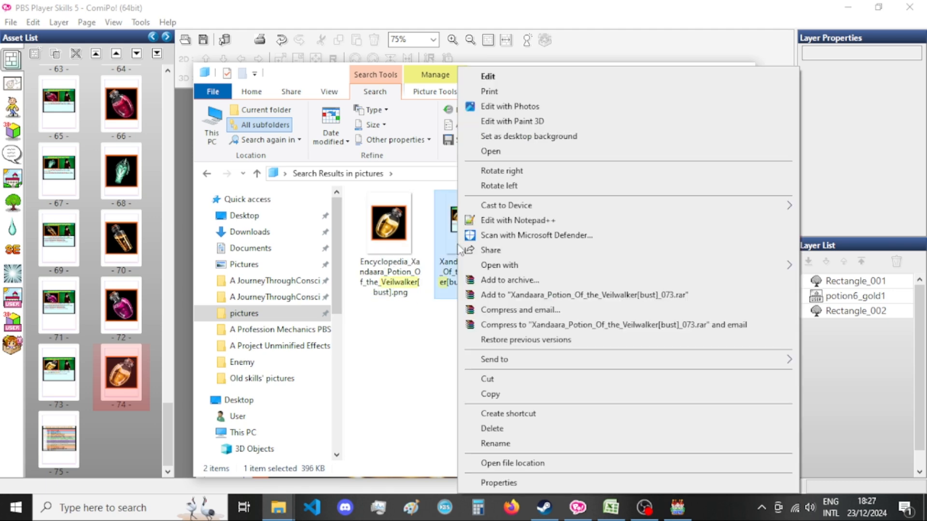
{"action": "key", "text": "m"}
{"action": "left_click_drag", "start_coordinate": [466, 282], "coordinate": [484, 282]}
{"action": "key", "text": "BackSpace"}
{"action": "key", "text": "Return"}
{"action": "left_click", "coordinate": [617, 32]}
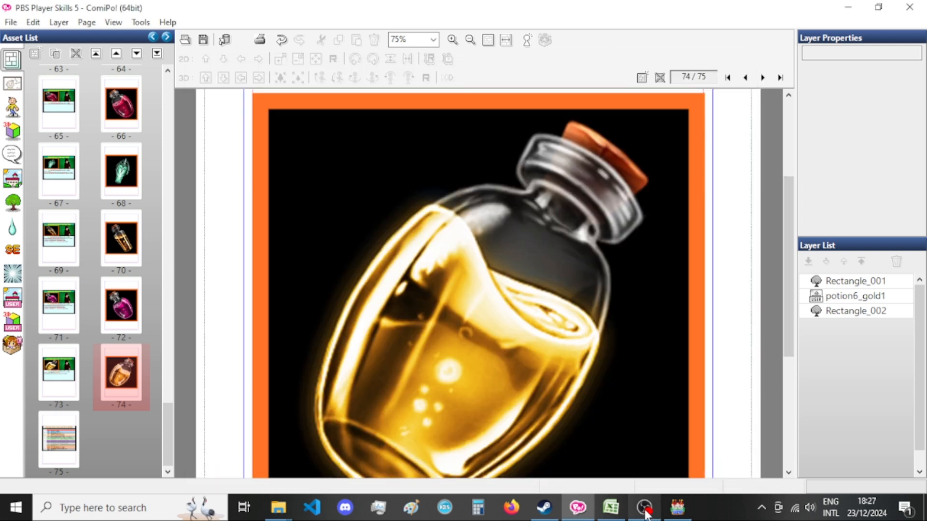
In RPG Maker MV's Sound Test, select the I3-Modern-Chillers_Win track and switch to the I3-Modern track ending in e_Activated.
{"action": "left_click", "coordinate": [677, 506]}
{"action": "scroll", "coordinate": [429, 282], "scroll_direction": "down", "scroll_amount": 3}
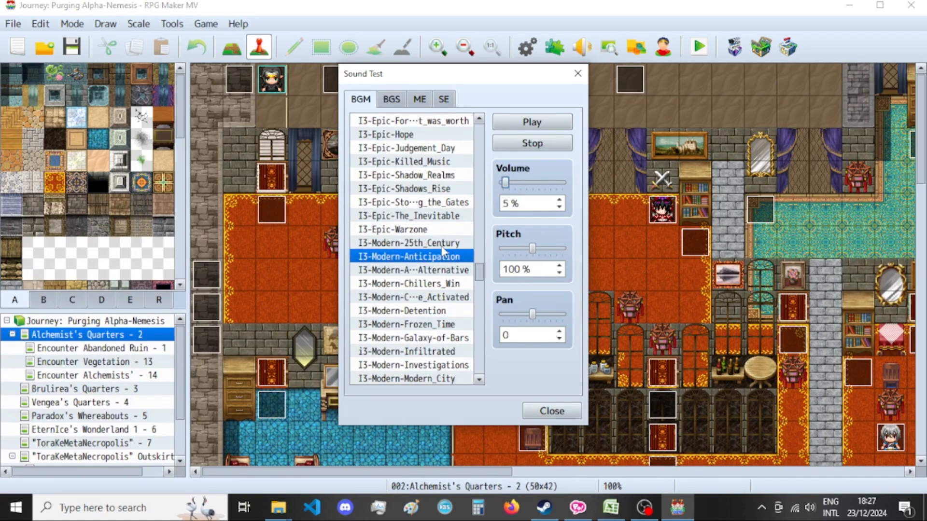
{"action": "left_click", "coordinate": [454, 285]}
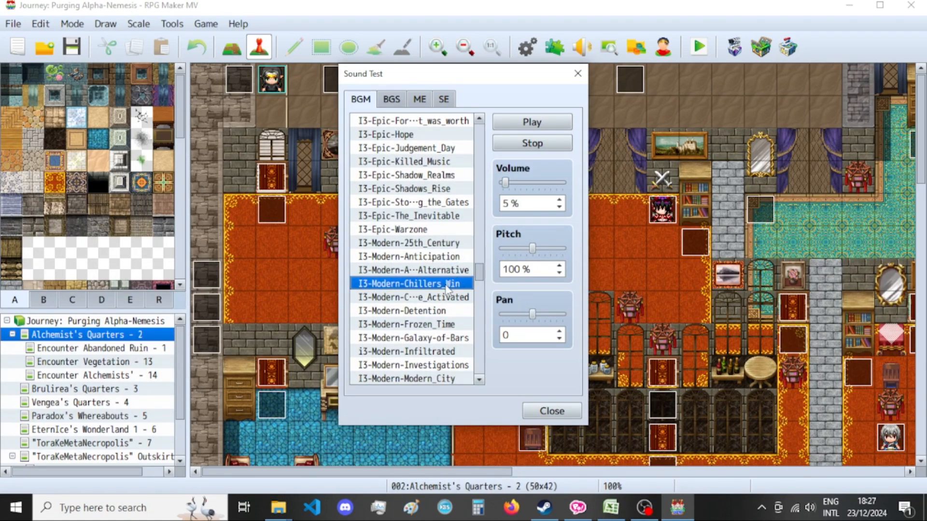
{"action": "left_click", "coordinate": [445, 296]}
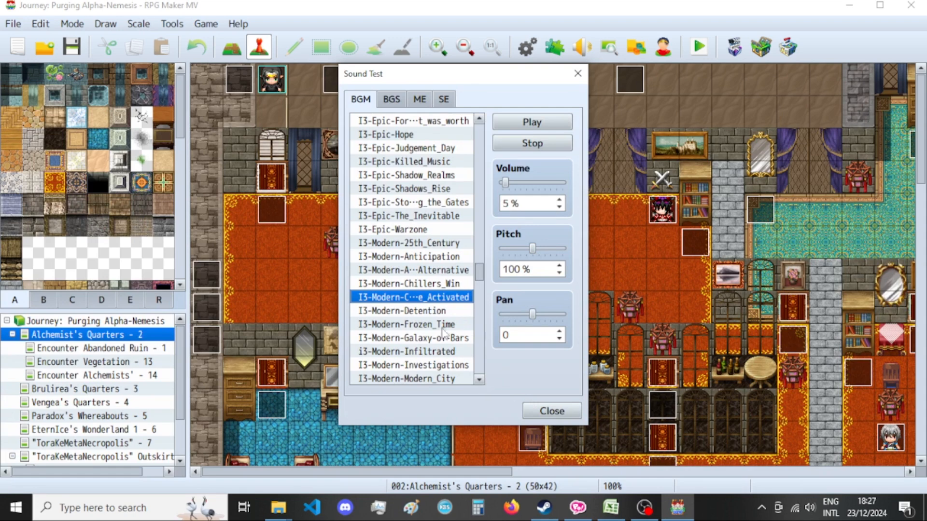
{"action": "scroll", "coordinate": [457, 338], "scroll_direction": "down", "scroll_amount": 1}
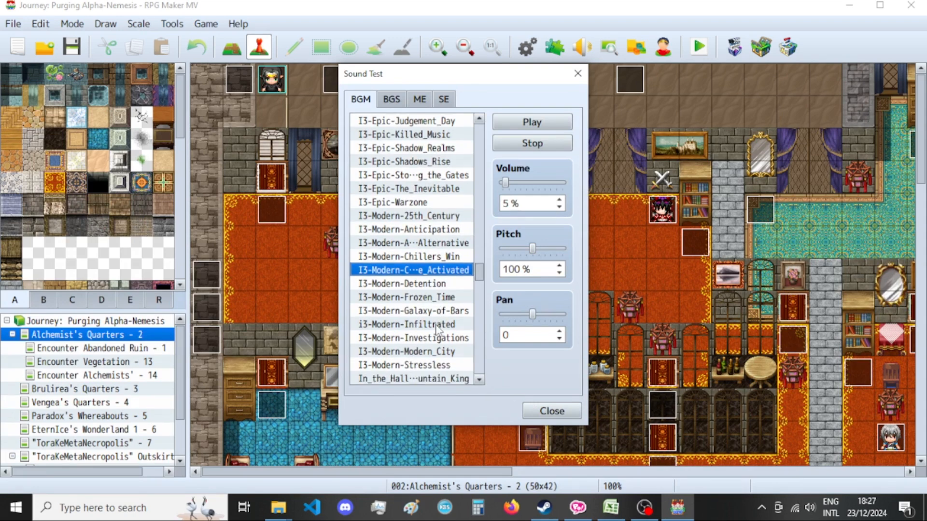
Switch to Excel, select the Potion of Prevent Misfortunes name in cell B182, and return to ComiPo.
{"action": "left_click", "coordinate": [613, 511]}
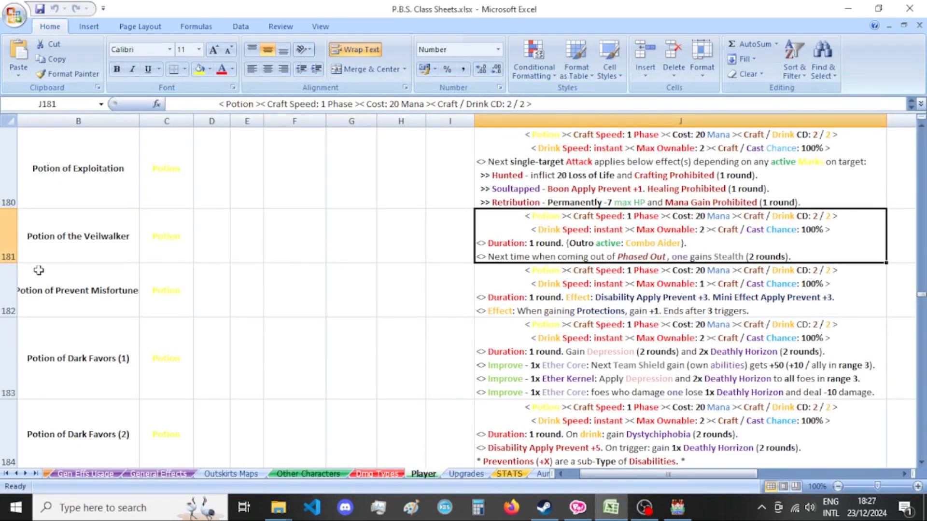
{"action": "left_click", "coordinate": [37, 266]}
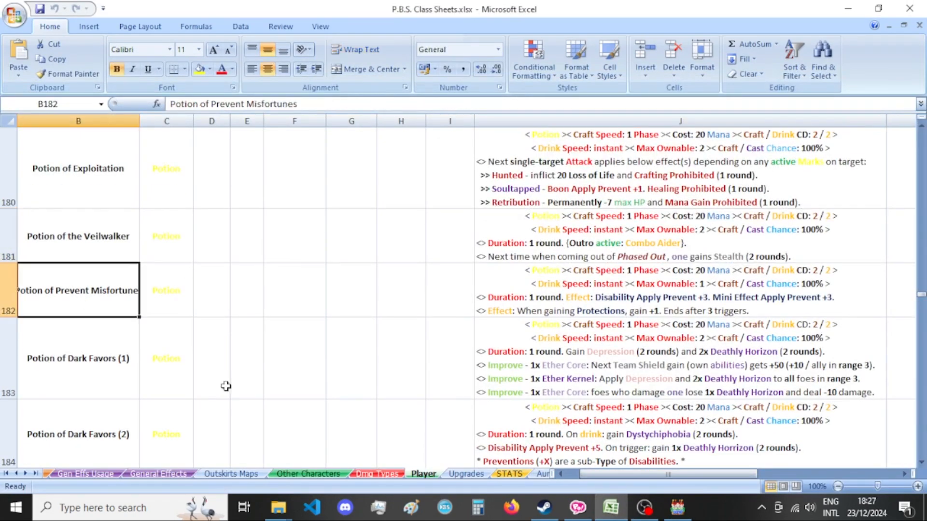
{"action": "left_click", "coordinate": [590, 509]}
Save the comic file and duplicate the Potion of the Veilwalker card from page 73 as page 74.
{"action": "left_click", "coordinate": [73, 379]}
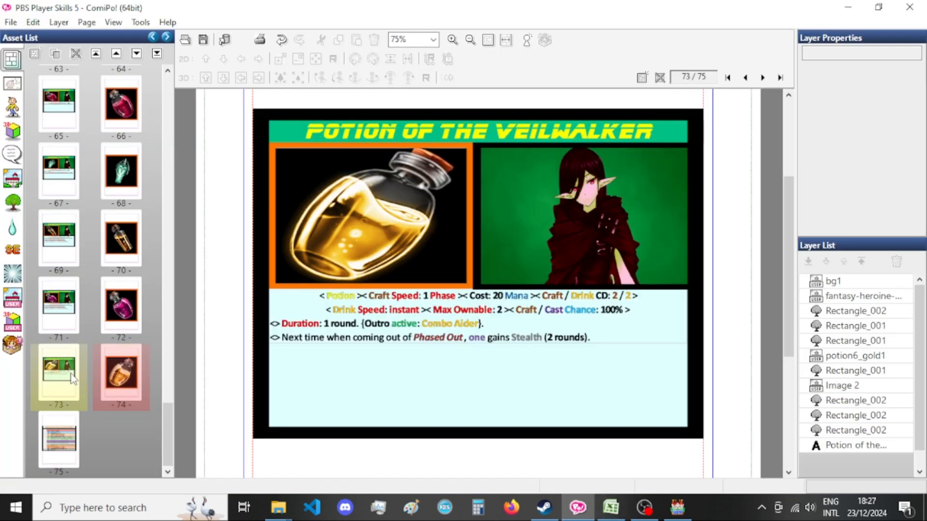
{"action": "key", "text": "ctrl+s"}
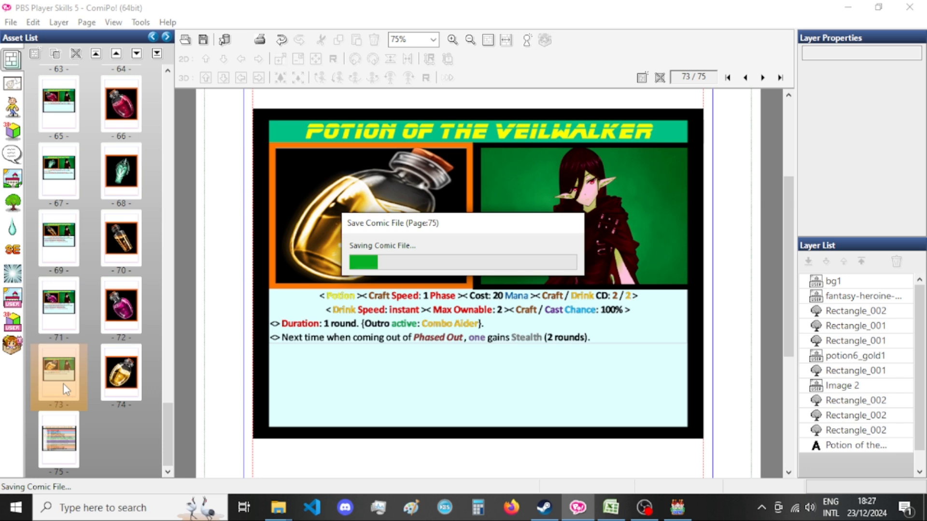
{"action": "right_click", "coordinate": [62, 384]}
{"action": "right_click", "coordinate": [63, 386]}
{"action": "left_click", "coordinate": [114, 269]}
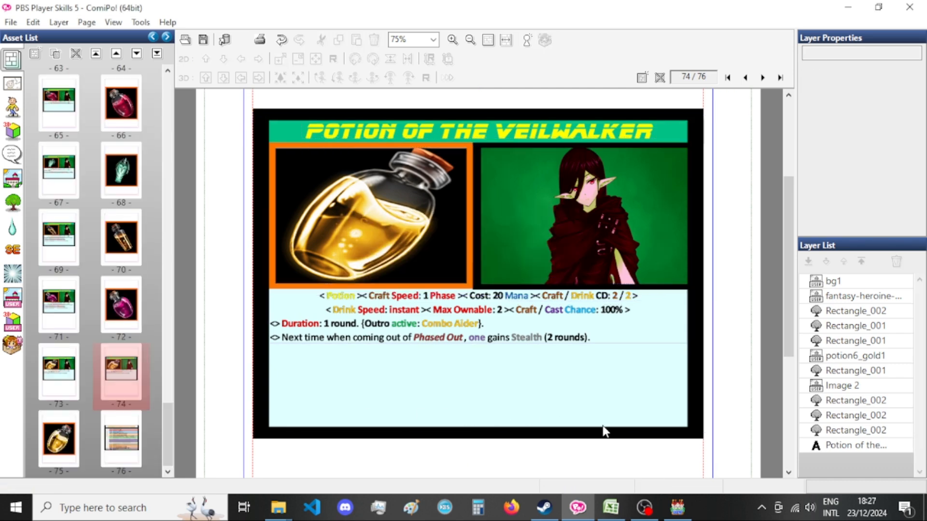
Check the audio mixer and chat in OBS, and set the Sound Test music volume in RPG Maker MV to 2%.
{"action": "left_click", "coordinate": [644, 507]}
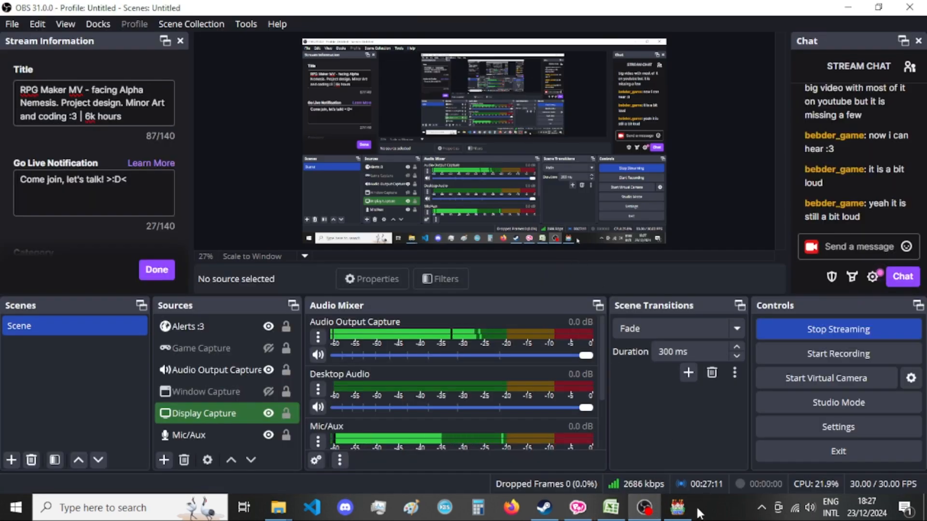
{"action": "left_click", "coordinate": [677, 507]}
{"action": "double_click", "coordinate": [510, 203]}
{"action": "type", "text": "2"}
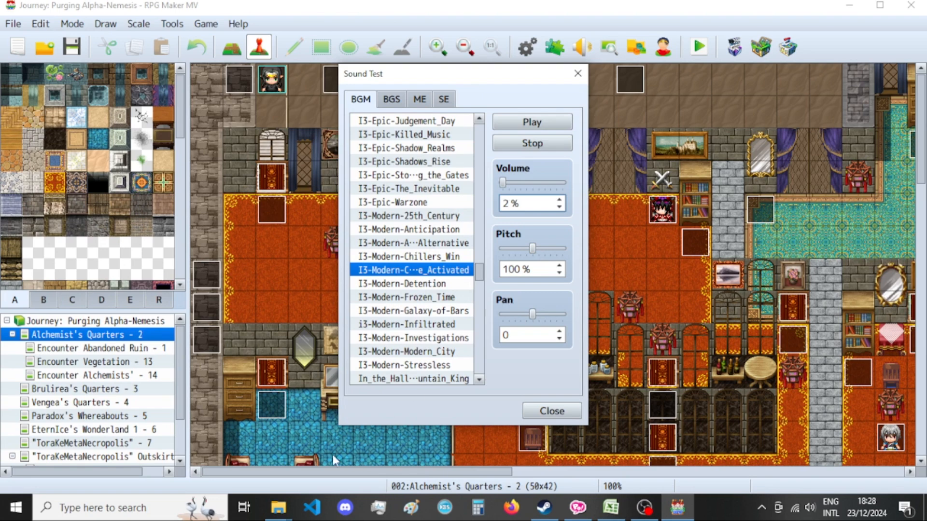
{"action": "left_click", "coordinate": [610, 508]}
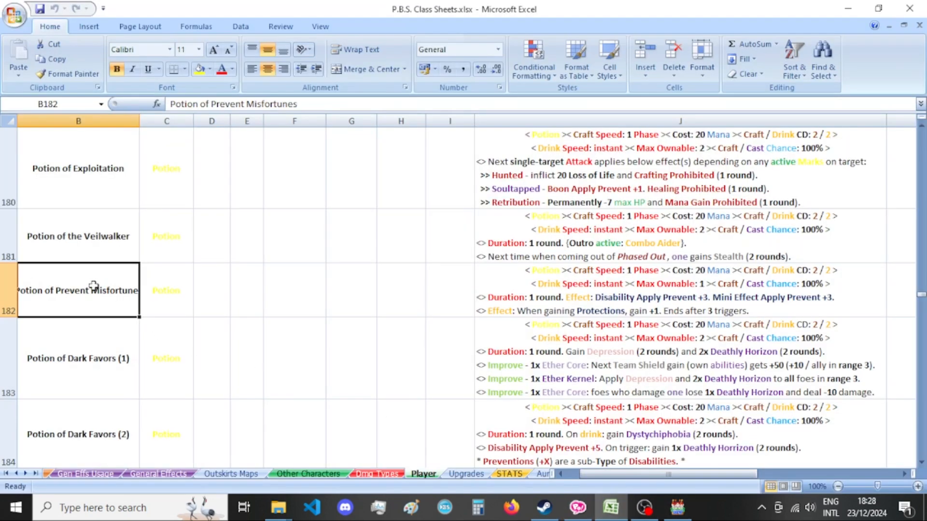
{"action": "left_click", "coordinate": [600, 512]}
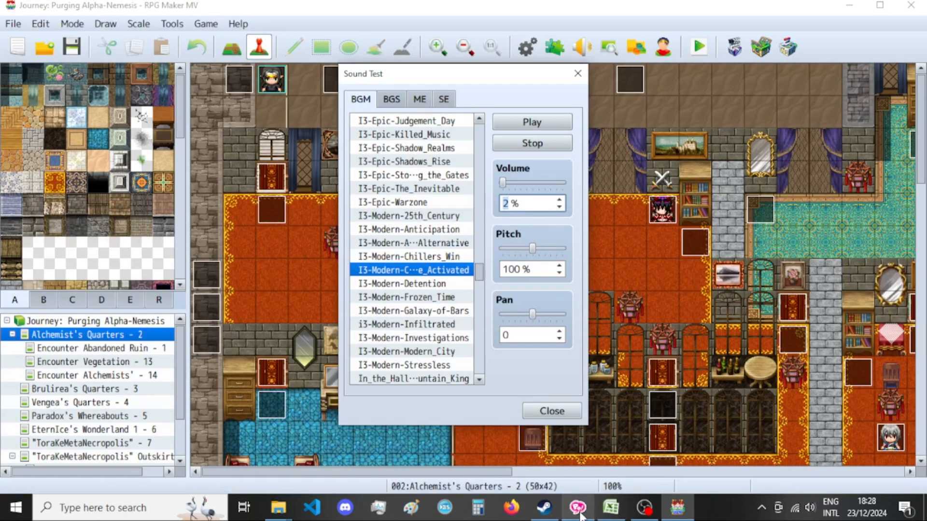
Switch to ComiPo, duplicate the gold bottle picture page, arrange the card copy as page 75 and the picture copy as page 76, and open page 75.
{"action": "left_click", "coordinate": [579, 511]}
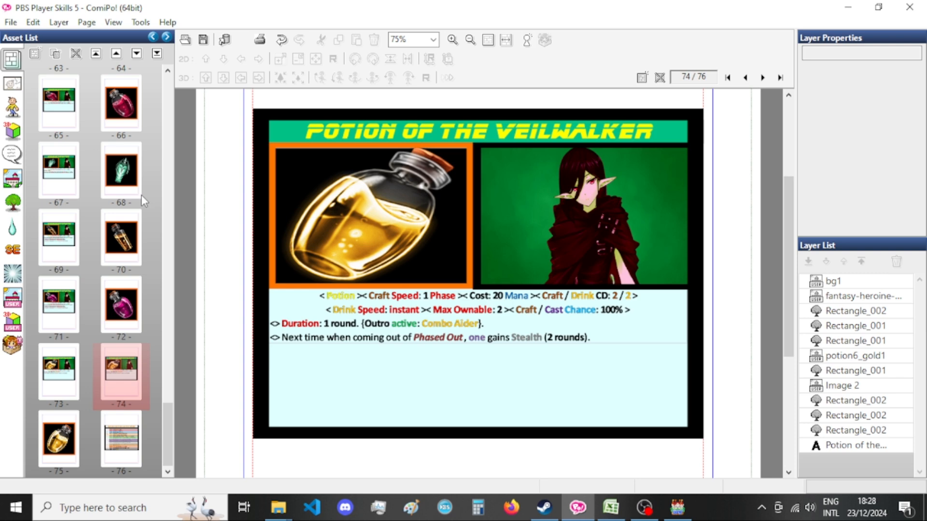
{"action": "left_click", "coordinate": [129, 375]}
{"action": "right_click", "coordinate": [127, 372]}
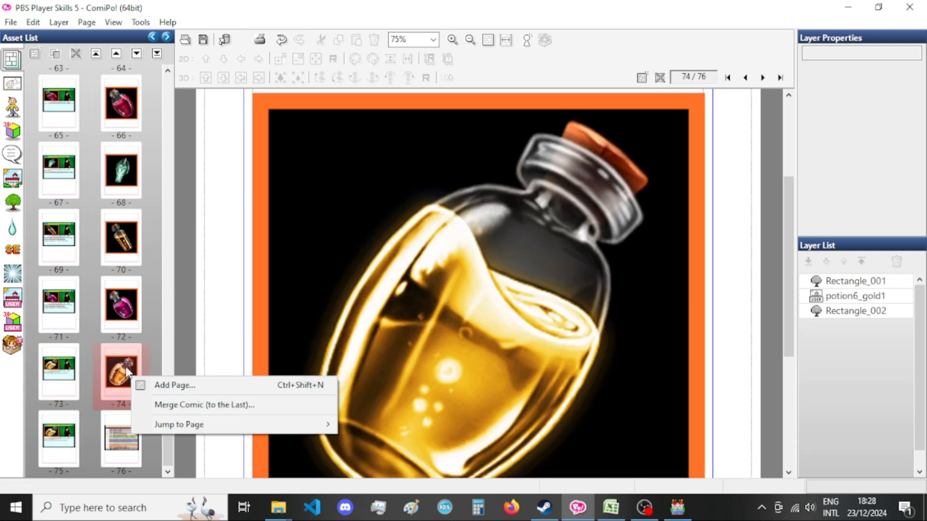
{"action": "right_click", "coordinate": [127, 371]}
{"action": "left_click", "coordinate": [186, 254]}
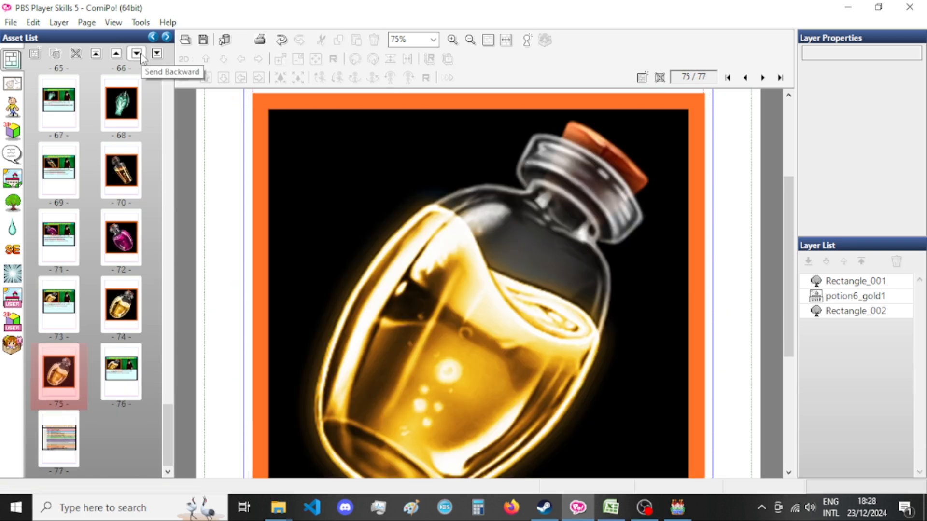
{"action": "left_click_drag", "start_coordinate": [140, 350], "coordinate": [85, 373]}
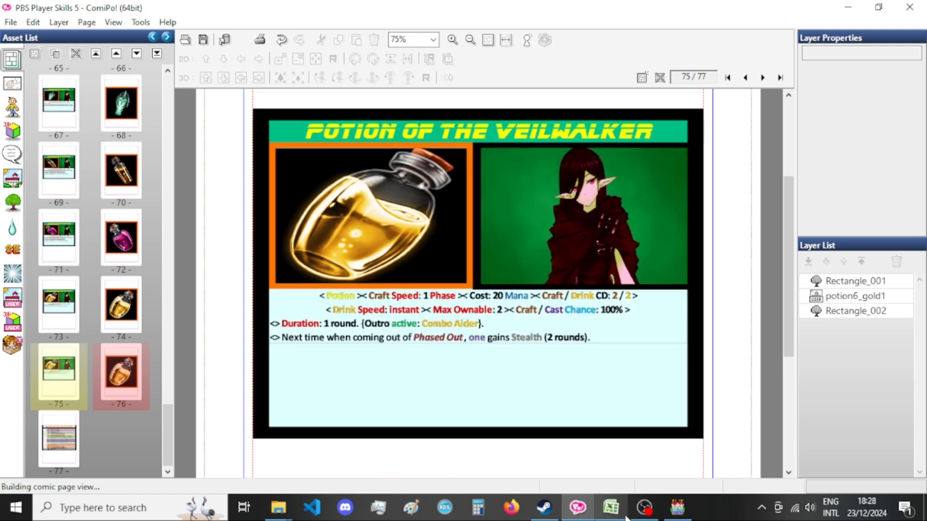
Check the potion's name in Excel and retitle the page 75 card "Potion of Prevent Misfortune" in ComiPo.
{"action": "left_click", "coordinate": [625, 516]}
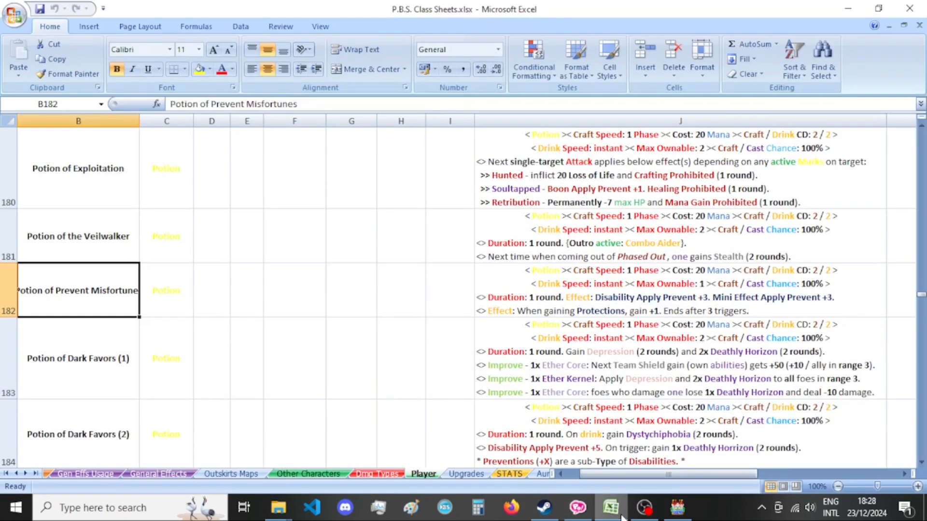
{"action": "left_click", "coordinate": [622, 518]}
{"action": "double_click", "coordinate": [536, 133]}
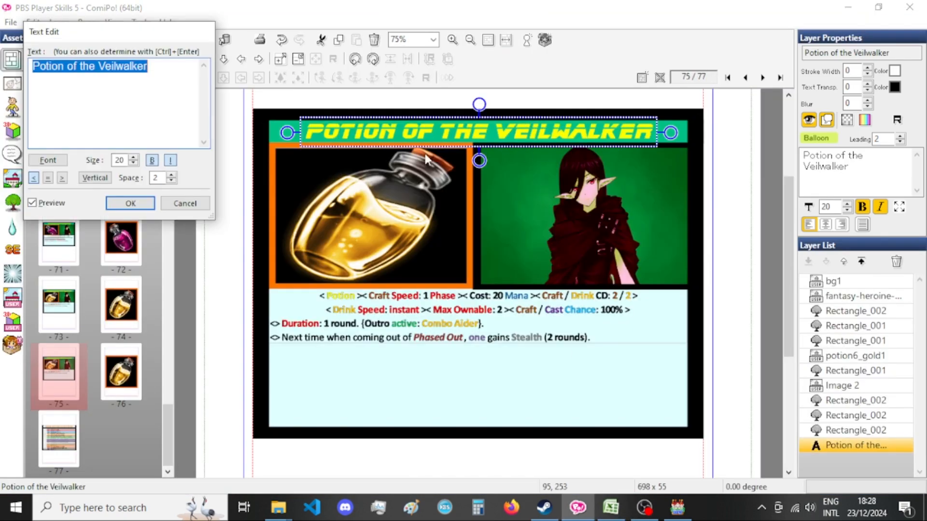
{"action": "left_click_drag", "start_coordinate": [78, 67], "coordinate": [181, 70]}
{"action": "key", "text": "BackSpace"}
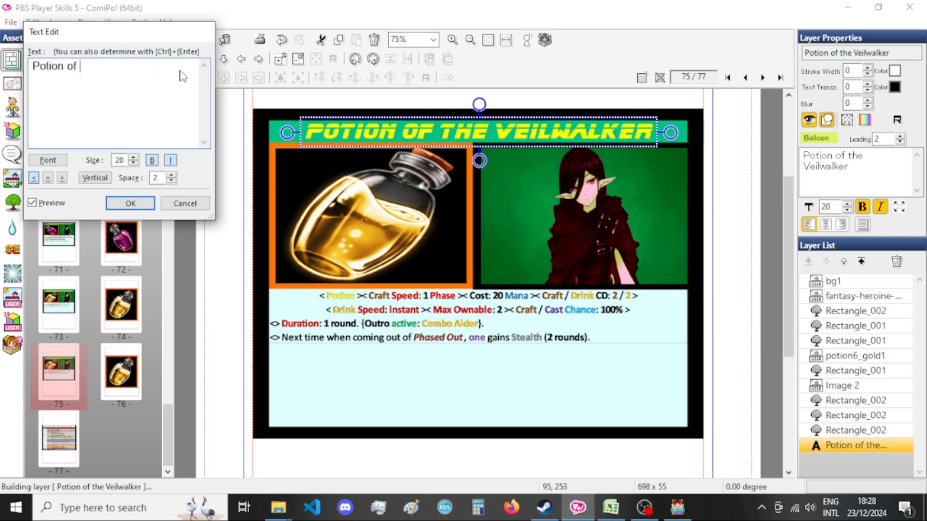
{"action": "type", "text": "Prevent Misfortune"}
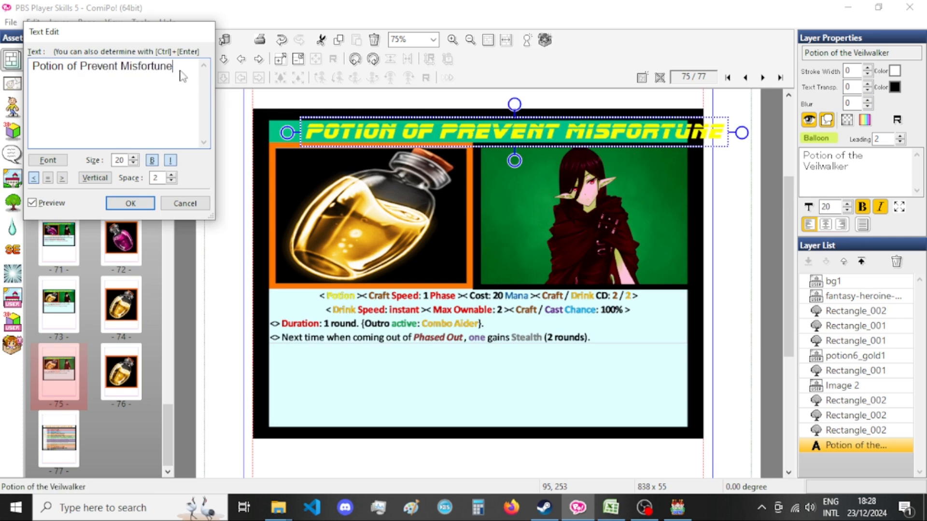
{"action": "left_click", "coordinate": [133, 203]}
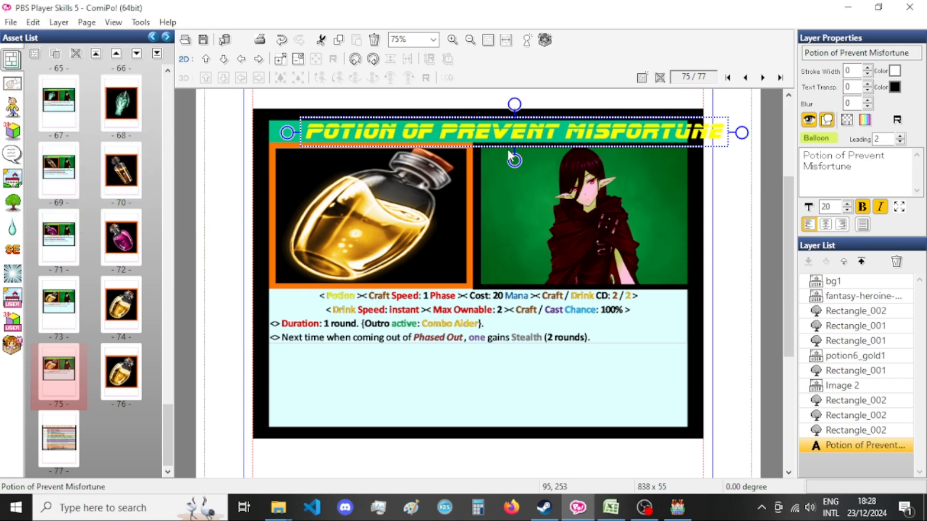
Shift the card title horizontally to X position 21 so it fits inside the green header bar.
{"action": "key", "text": "Left"}
{"action": "key", "text": "Left"}
{"action": "key", "text": "Left"}
{"action": "key", "text": "Left"}
{"action": "key", "text": "Left"}
{"action": "key", "text": "Left"}
{"action": "key", "text": "Left"}
{"action": "key", "text": "Left"}
{"action": "key", "text": "Left"}
{"action": "key", "text": "Left"}
{"action": "key", "text": "Left"}
{"action": "key", "text": "Left"}
{"action": "key", "text": "Left"}
{"action": "key", "text": "Left"}
{"action": "key", "text": "Left"}
{"action": "key", "text": "Left"}
{"action": "key", "text": "Left"}
{"action": "key", "text": "Left"}
{"action": "key", "text": "Left"}
{"action": "key", "text": "Left"}
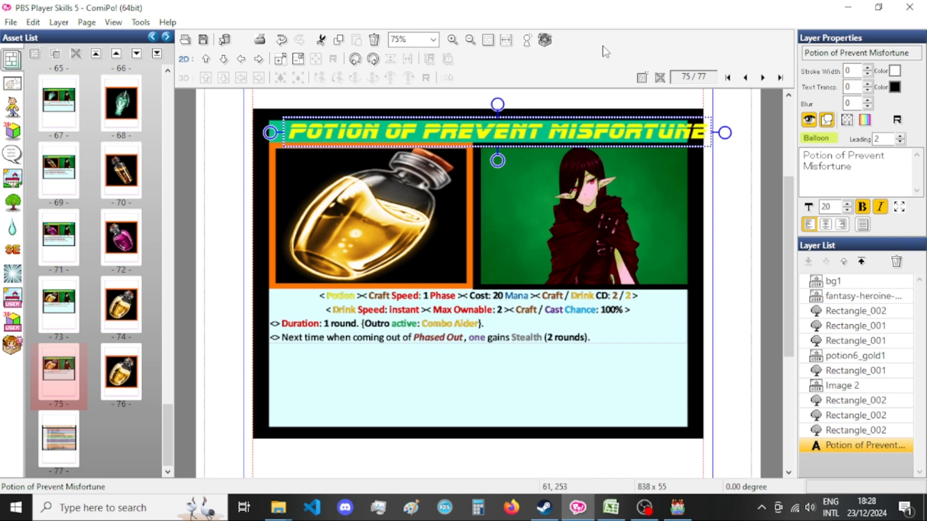
{"action": "key", "text": "Left"}
{"action": "key", "text": "Left"}
{"action": "key", "text": "Left"}
{"action": "key", "text": "Left"}
{"action": "key", "text": "Left"}
{"action": "key", "text": "Left"}
{"action": "key", "text": "Left"}
{"action": "key", "text": "Left"}
{"action": "key", "text": "Left"}
{"action": "key", "text": "Left"}
{"action": "key", "text": "Left"}
{"action": "key", "text": "Left"}
{"action": "key", "text": "Left"}
{"action": "key", "text": "Left"}
{"action": "key", "text": "Left"}
{"action": "key", "text": "Left"}
{"action": "key", "text": "Left"}
{"action": "key", "text": "Left"}
{"action": "key", "text": "Left"}
{"action": "key", "text": "Left"}
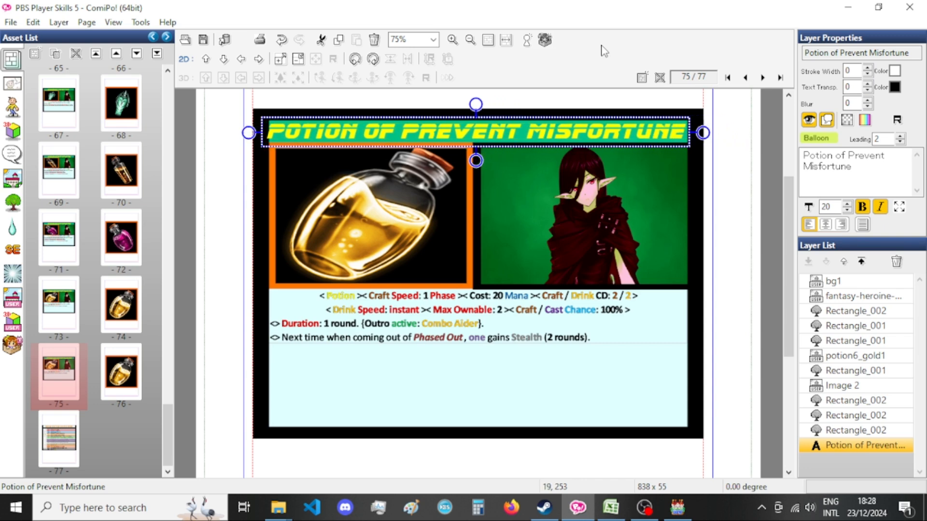
{"action": "key", "text": "Right"}
{"action": "key", "text": "Right"}
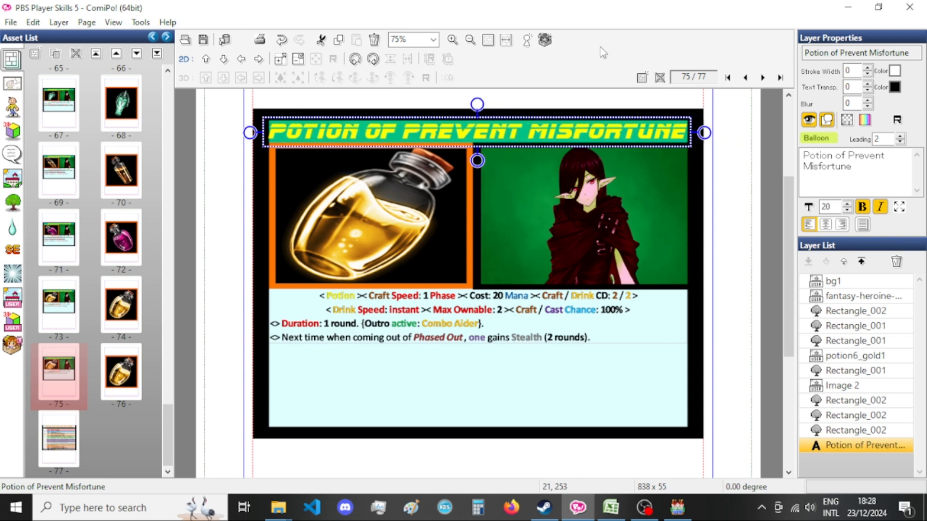
Replace the card's gold bottle image with potion5_fire from the Potion Icons category and flip it horizontally.
{"action": "left_click", "coordinate": [397, 215]}
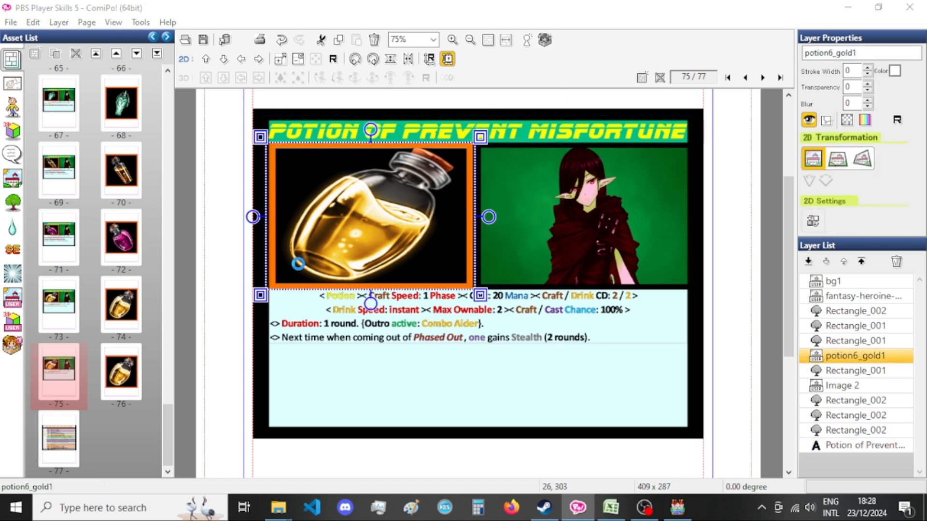
{"action": "double_click", "coordinate": [316, 254]}
{"action": "scroll", "coordinate": [288, 245], "scroll_direction": "up", "scroll_amount": 8}
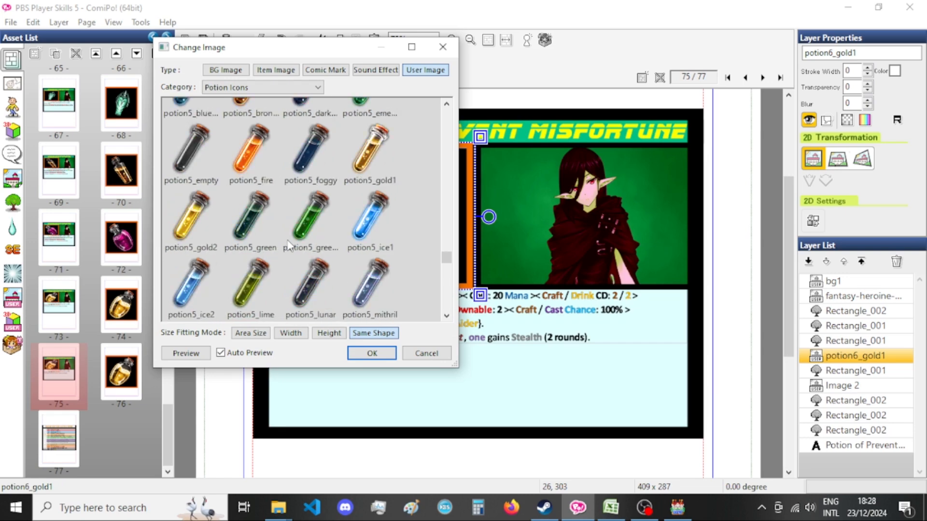
{"action": "scroll", "coordinate": [289, 245], "scroll_direction": "down", "scroll_amount": 8}
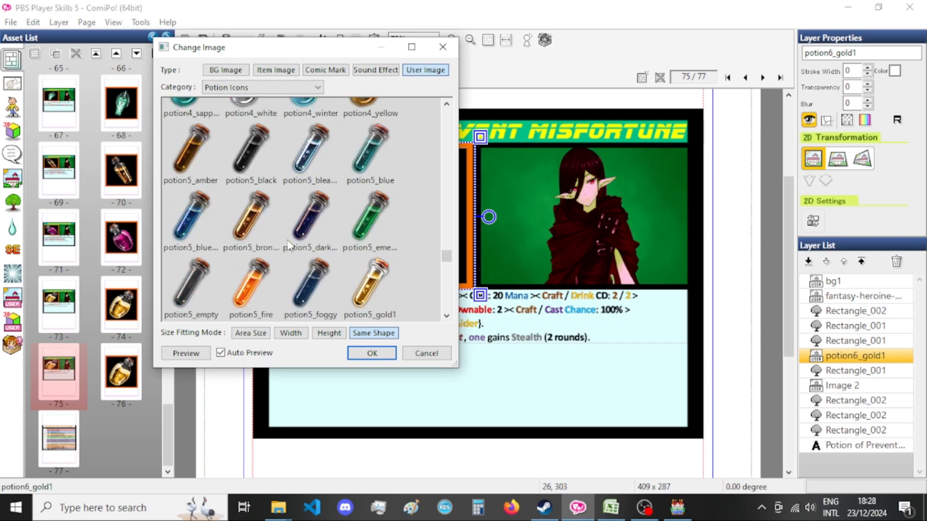
{"action": "left_click", "coordinate": [237, 222]}
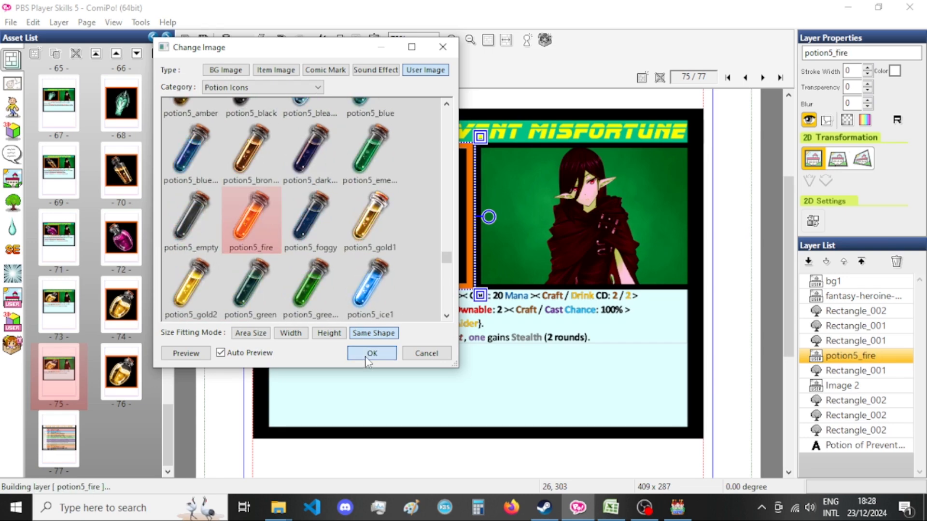
{"action": "left_click", "coordinate": [372, 353]}
{"action": "right_click", "coordinate": [375, 204]}
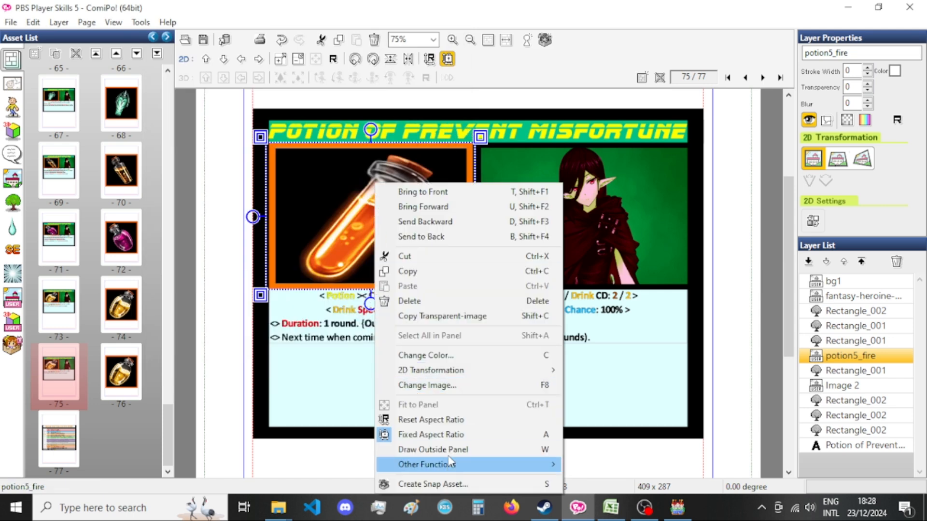
{"action": "mouse_move", "coordinate": [454, 467]}
{"action": "left_click", "coordinate": [617, 385]}
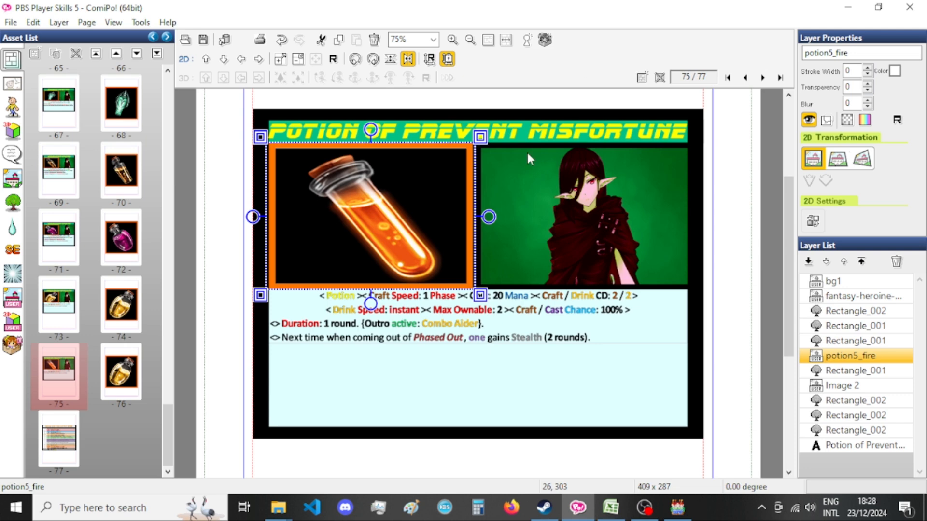
Paste the flipped potion5_fire image onto page 76 and resize it to 830 x 830 with the aspect ratio fixed again.
{"action": "left_click", "coordinate": [121, 373]}
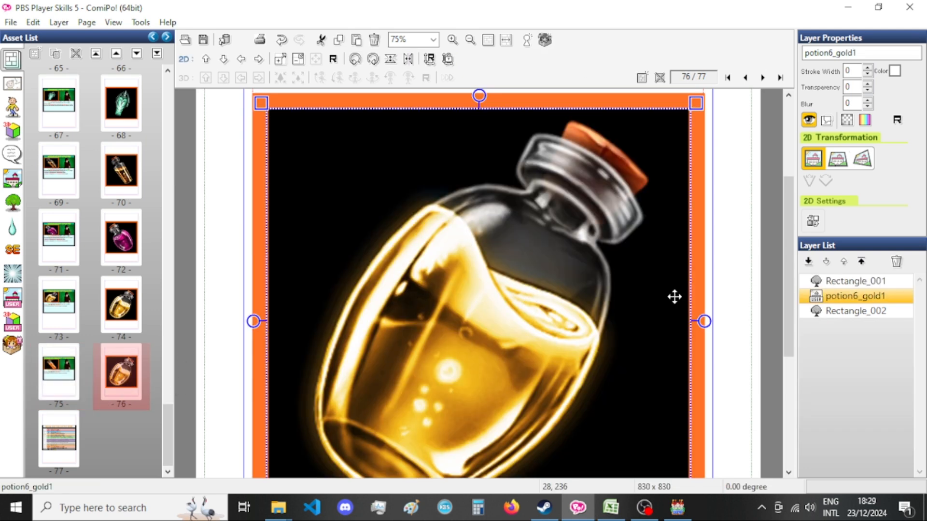
{"action": "key", "text": "ctrl+v"}
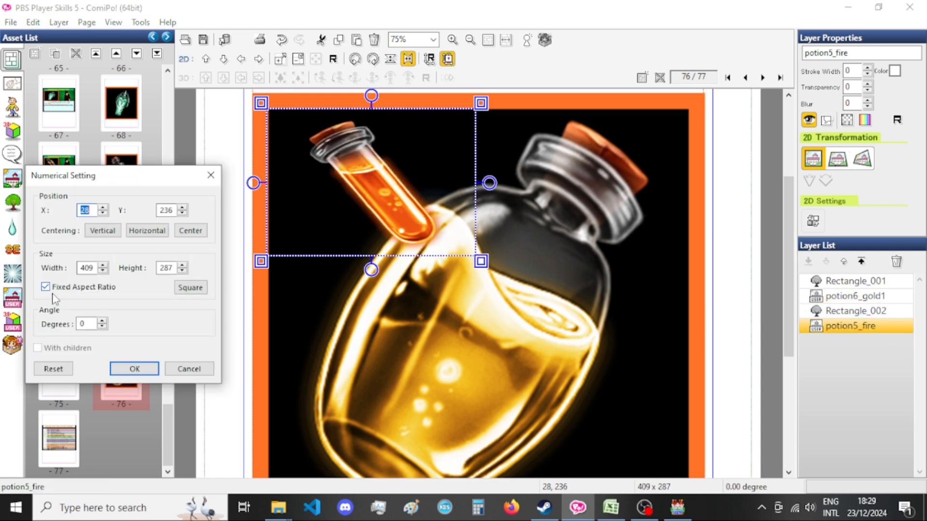
{"action": "left_click", "coordinate": [86, 287]}
{"action": "left_click", "coordinate": [86, 268]}
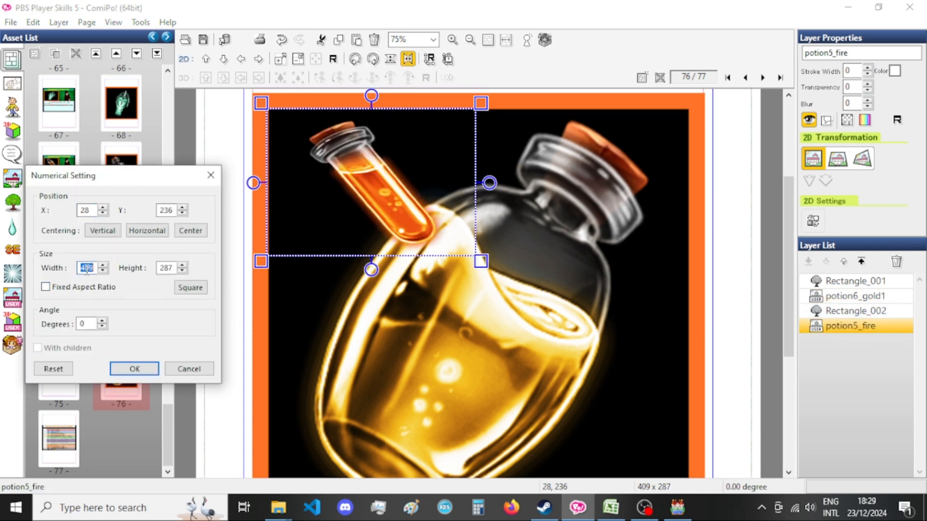
{"action": "type", "text": "8"}
{"action": "key", "text": "ctrl+a"}
{"action": "key", "text": "ctrl+c"}
{"action": "left_click_drag", "start_coordinate": [176, 269], "coordinate": [152, 268]}
{"action": "key", "text": "ctrl+v"}
{"action": "left_click", "coordinate": [75, 289]}
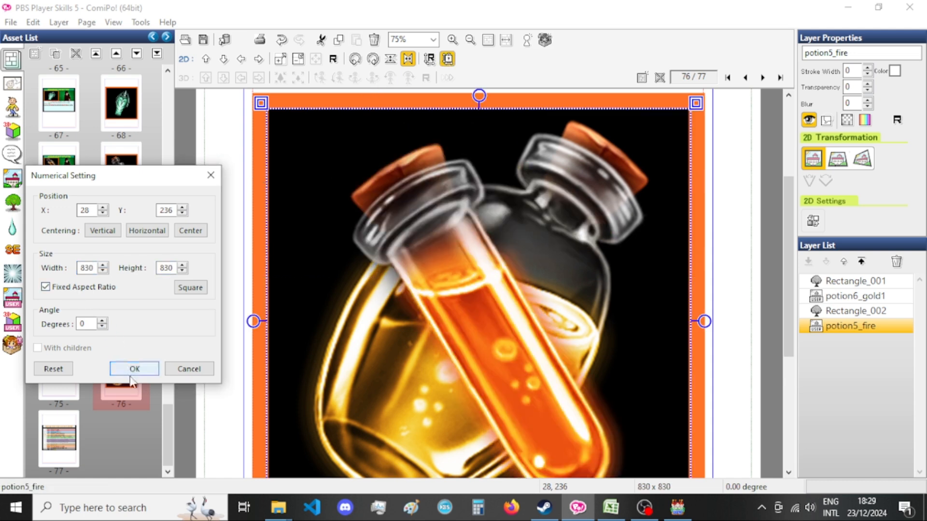
{"action": "left_click", "coordinate": [129, 373]}
Delete the potion6_gold1 layer from page 76.
{"action": "left_click", "coordinate": [845, 301]}
{"action": "key", "text": "Delete"}
{"action": "key", "text": "Return"}
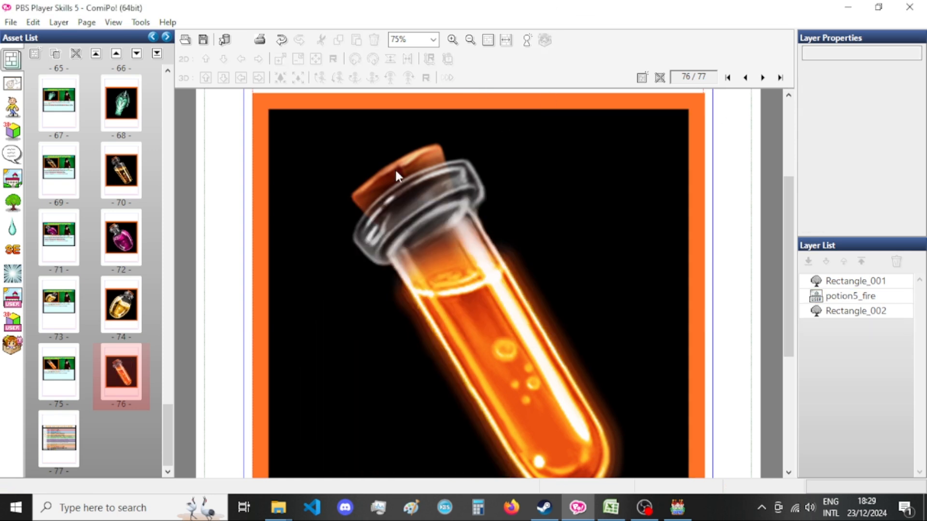
Open page 75, copy the Potion of Prevent Misfortunes description from cell J182 in Excel, and paste it onto the ComiPo card.
{"action": "double_click", "coordinate": [78, 385]}
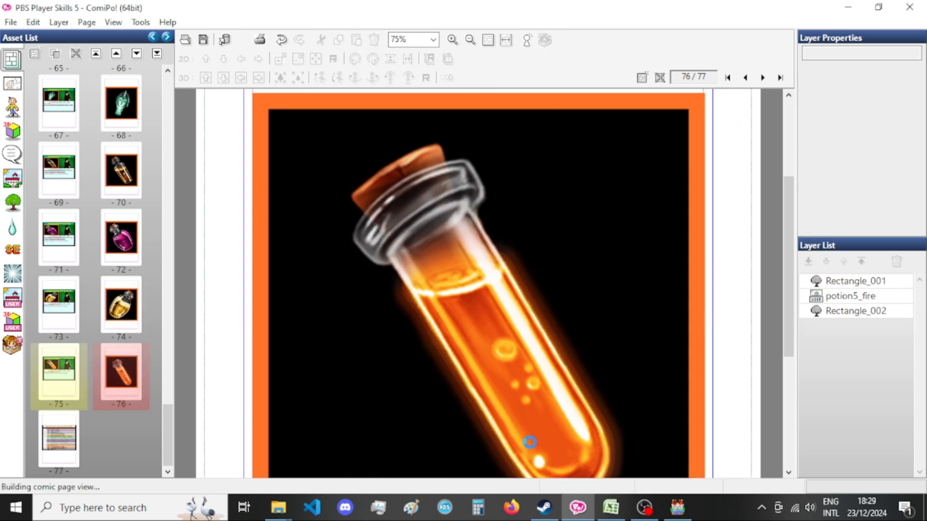
{"action": "left_click", "coordinate": [611, 507]}
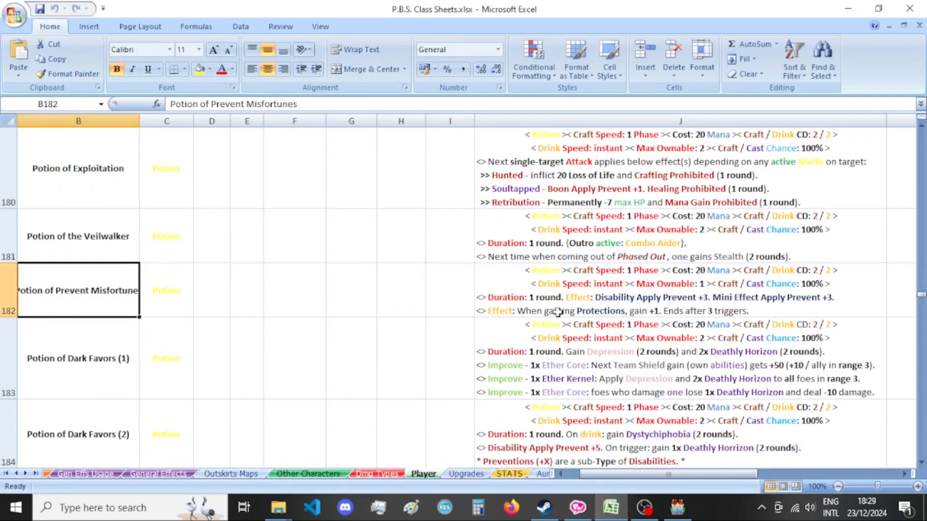
{"action": "left_click", "coordinate": [557, 313]}
{"action": "key", "text": "ctrl+c"}
{"action": "key", "text": "alt+Tab"}
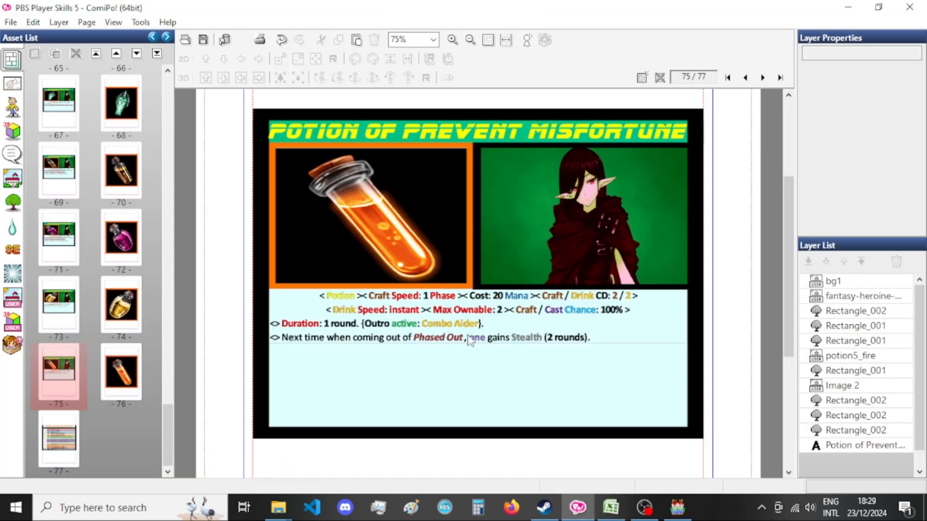
{"action": "key", "text": "ctrl+v"}
Move the pasted description layer directly above Image 2 in the layer order and delete the old Image 2 description.
{"action": "left_click_drag", "start_coordinate": [869, 465], "coordinate": [871, 392]}
{"action": "left_click", "coordinate": [871, 402]}
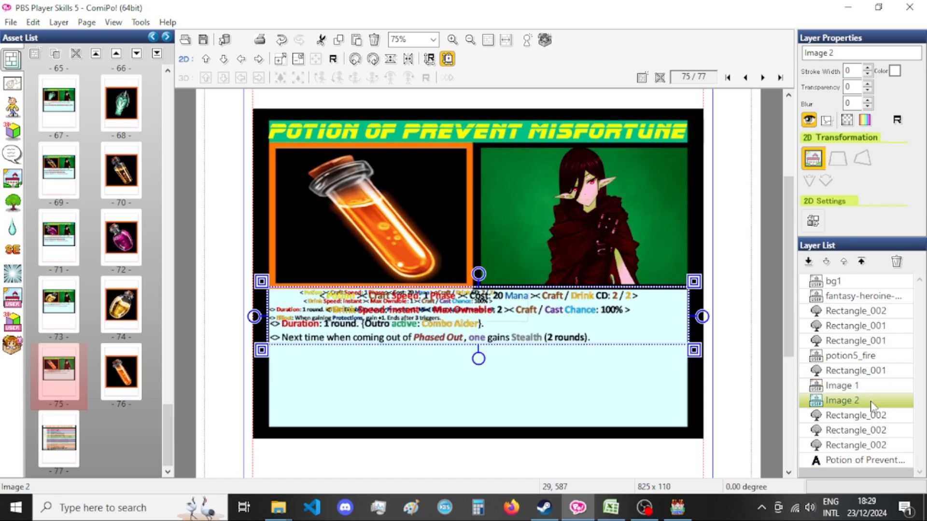
{"action": "key", "text": "Delete"}
{"action": "key", "text": "Return"}
Set the width of the new description, Image 1, to 825 with its aspect ratio kept.
{"action": "left_click", "coordinate": [871, 387]}
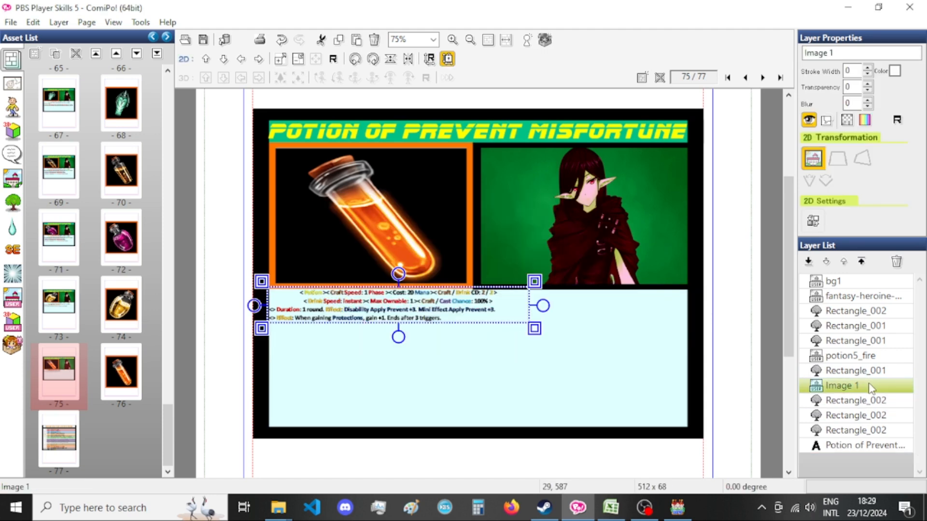
{"action": "key", "text": "ctrl+t"}
{"action": "double_click", "coordinate": [89, 268]}
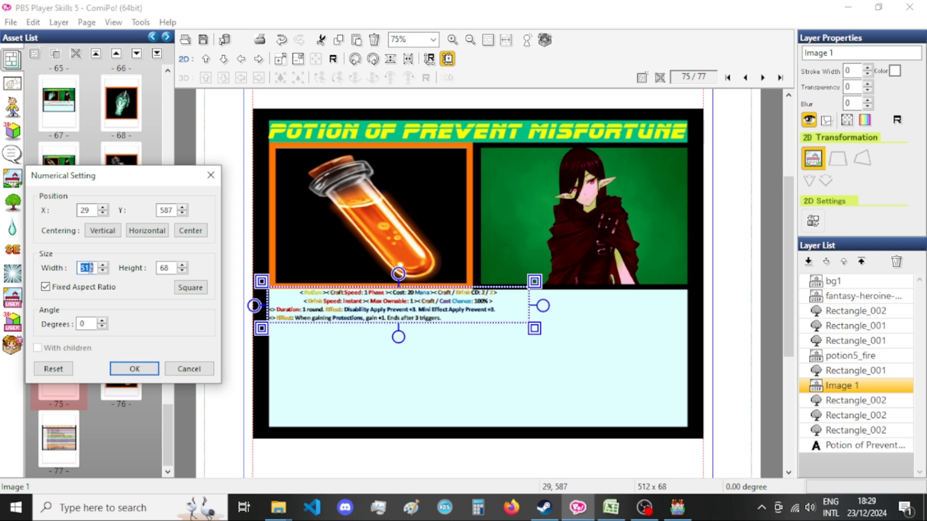
{"action": "type", "text": "825"}
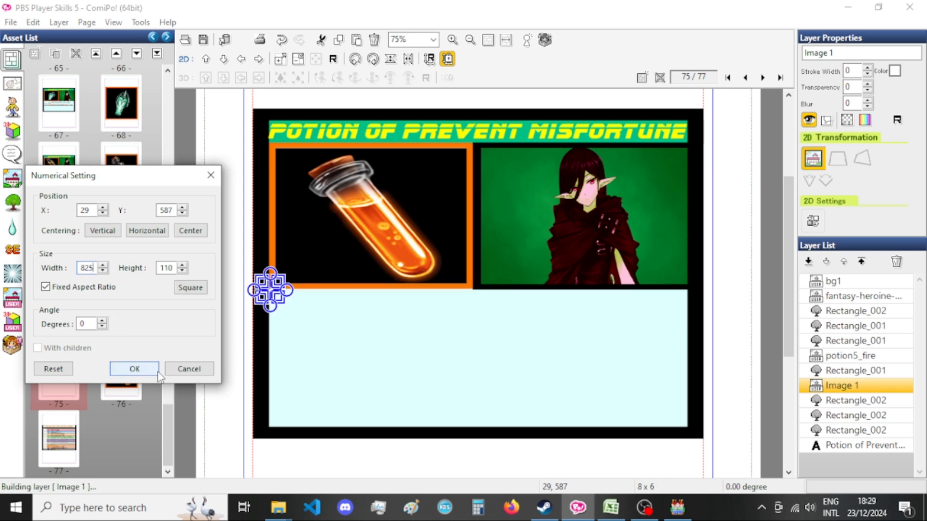
{"action": "left_click", "coordinate": [134, 370]}
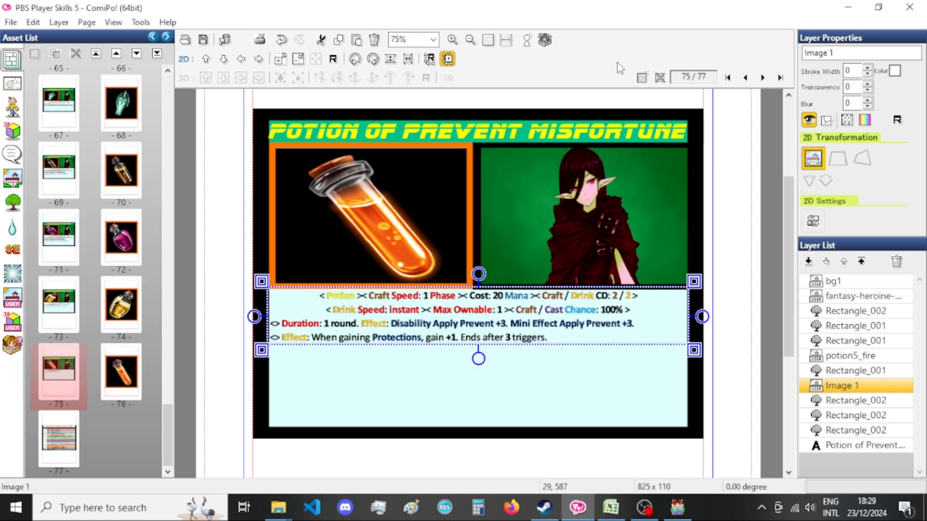
Export page 75 as a PNG with the base file name Xandaara_Potion_Of_Prevent_Misfortune[bust].
{"action": "key", "text": "ctrl+e"}
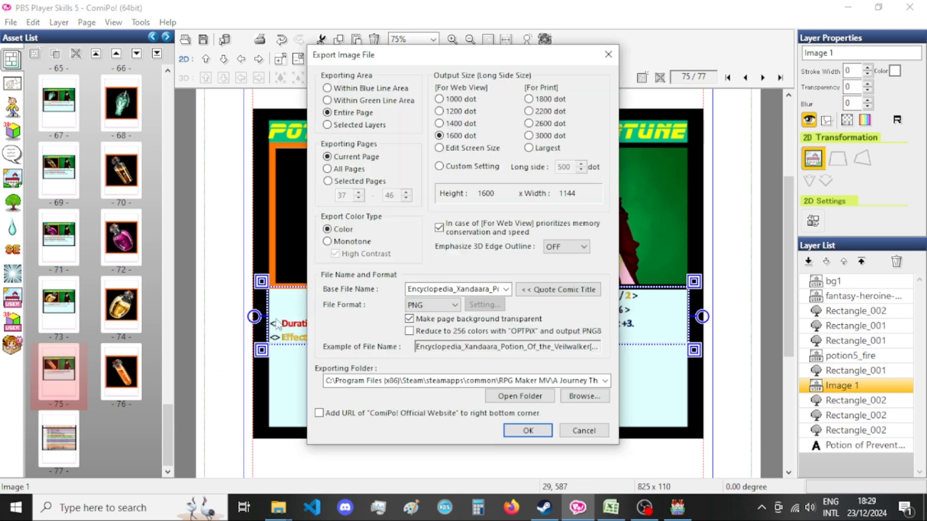
{"action": "left_click_drag", "start_coordinate": [497, 290], "coordinate": [380, 290]}
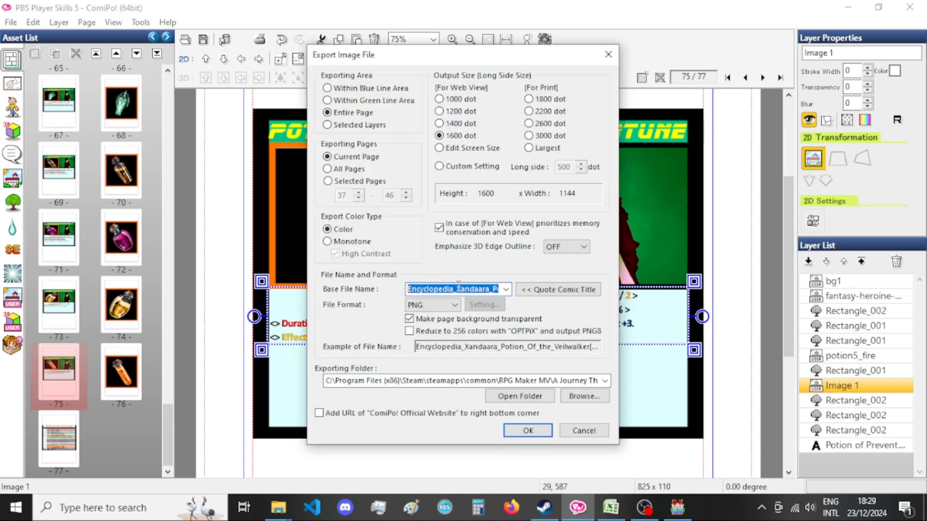
{"action": "left_click_drag", "start_coordinate": [458, 288], "coordinate": [370, 285]}
{"action": "key", "text": "Delete"}
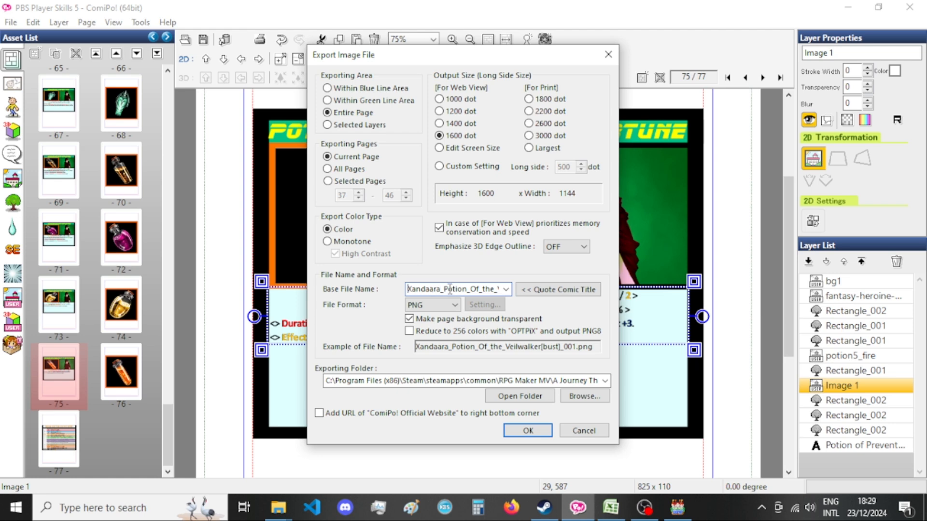
{"action": "mouse_move", "coordinate": [482, 288]}
{"action": "left_mouse_down"}
{"action": "mouse_move", "coordinate": [500, 288]}
{"action": "mouse_move", "coordinate": [479, 288]}
{"action": "left_mouse_up"}
{"action": "type", "text": "Prevet"}
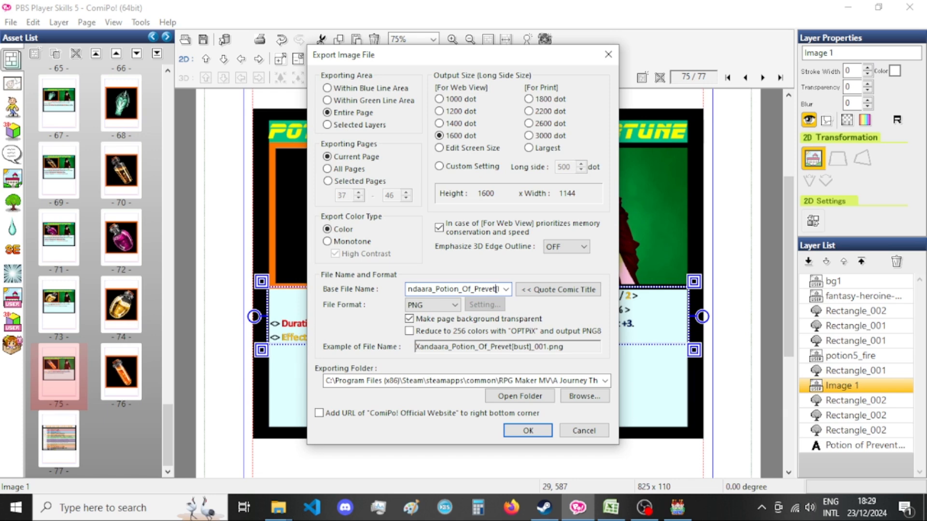
{"action": "key", "text": "BackSpace"}
{"action": "type", "text": "nt"}
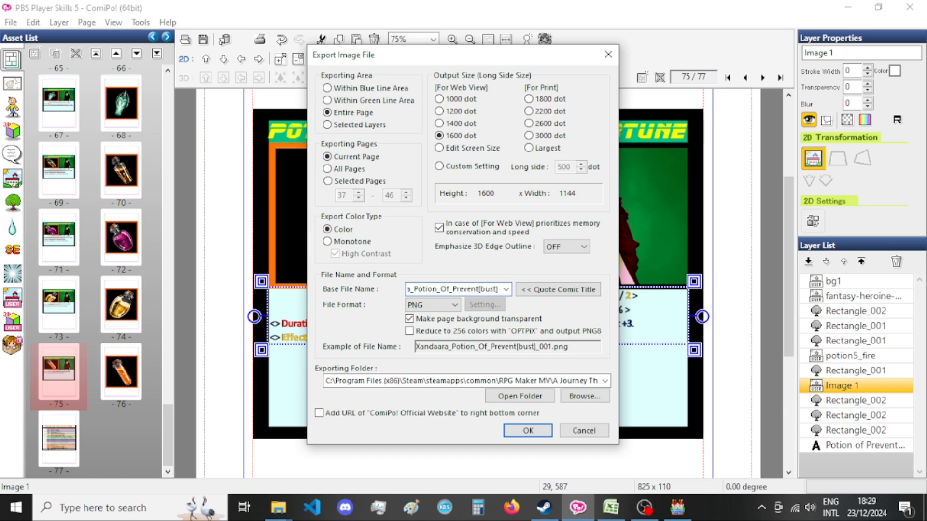
{"action": "type", "text": "_Misfortun"}
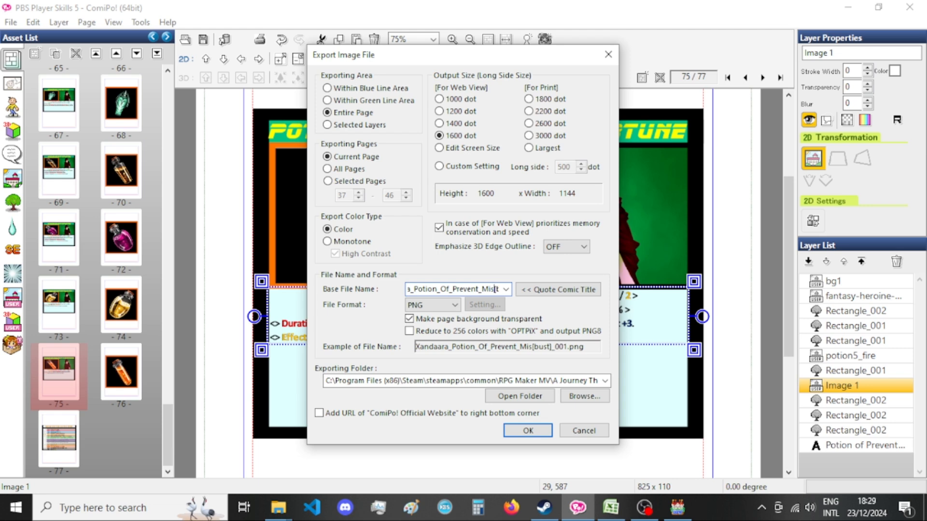
{"action": "type", "text": "e"}
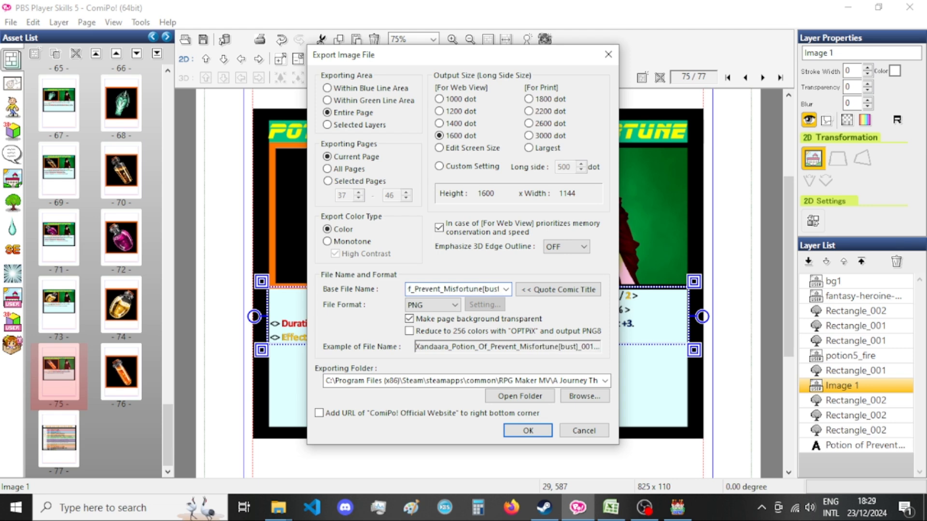
{"action": "key", "text": "Return"}
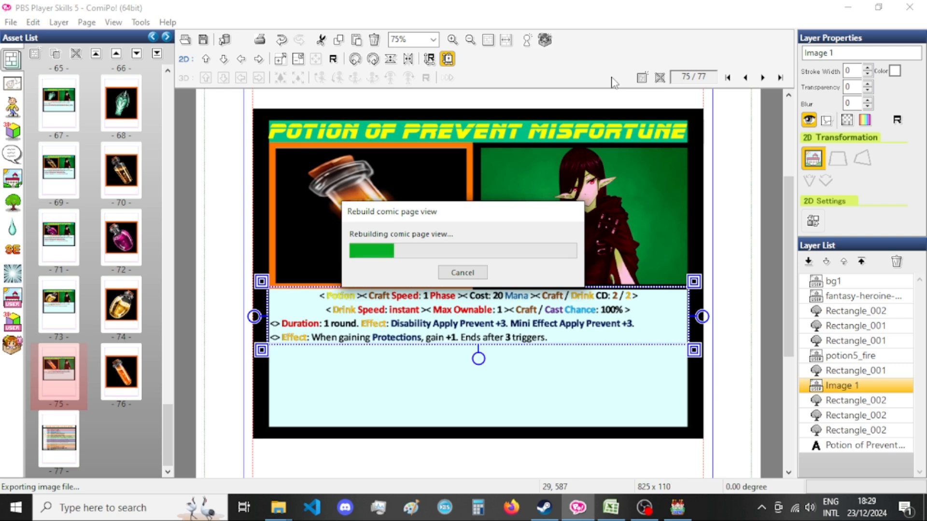
{"action": "scroll", "coordinate": [210, 352], "scroll_direction": "down", "scroll_amount": 3}
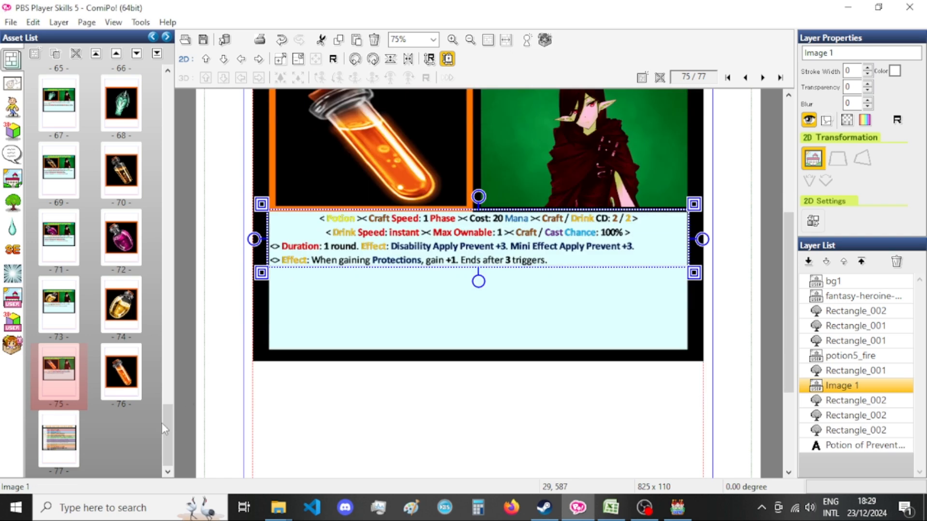
{"action": "scroll", "coordinate": [314, 388], "scroll_direction": "up", "scroll_amount": 3}
Export page 76 as a PNG with the base file name Encyclopedia_Xandaara_Potion_Of_Prevent_Misfortune[bust].
{"action": "left_click", "coordinate": [123, 371]}
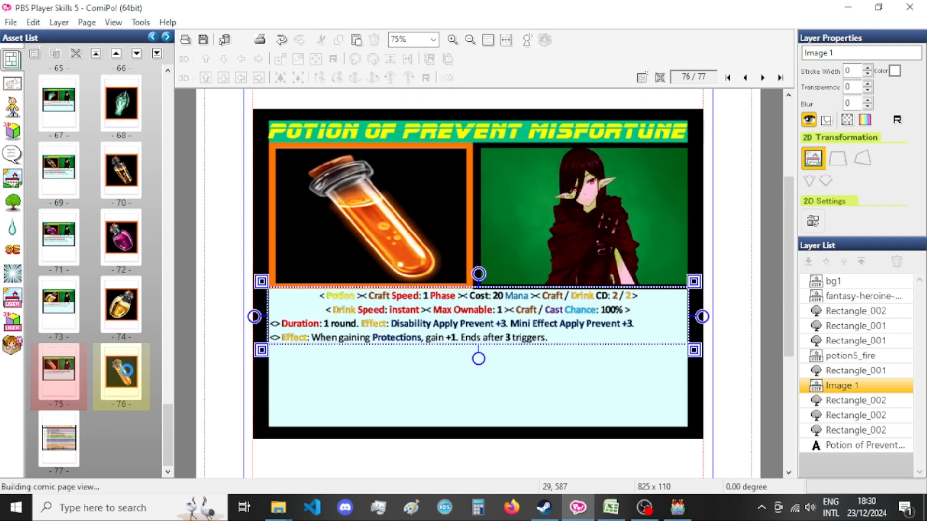
{"action": "key", "text": "ctrl+e"}
{"action": "double_click", "coordinate": [419, 289]}
{"action": "left_click_drag", "start_coordinate": [436, 288], "coordinate": [353, 288]}
{"action": "left_click", "coordinate": [429, 288]}
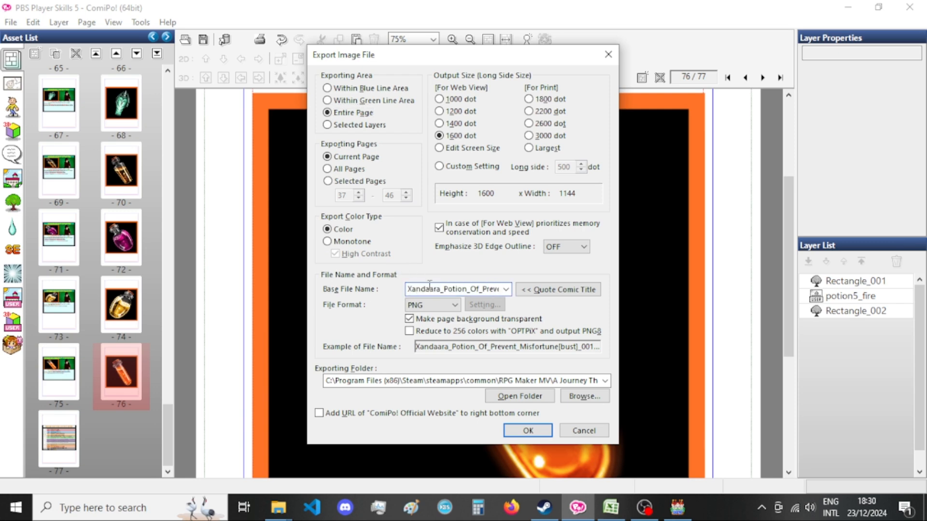
{"action": "type", "text": "Enc"}
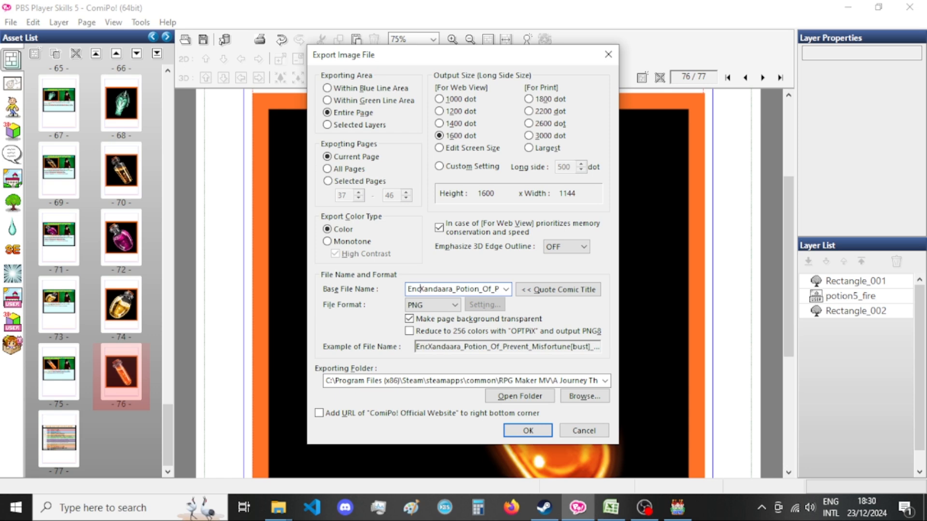
{"action": "type", "text": "yclopedia_"}
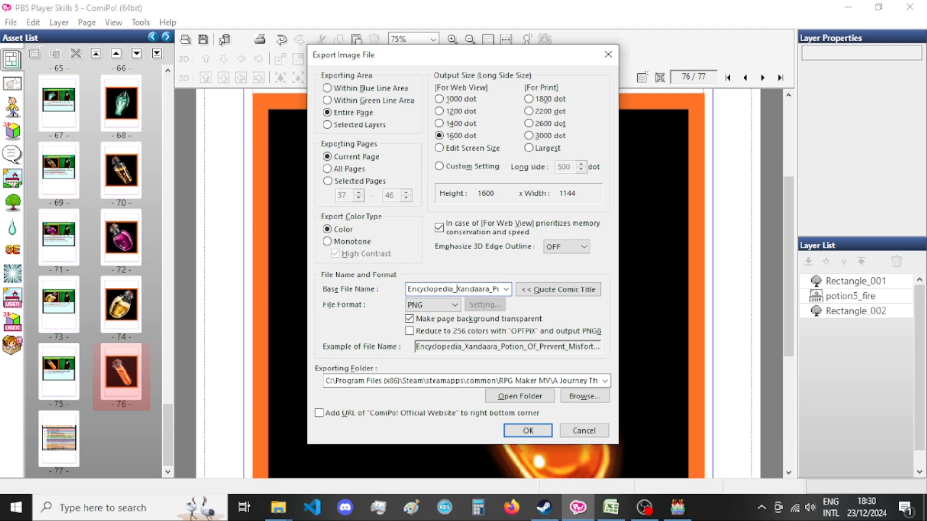
{"action": "key", "text": "ctrl+Right"}
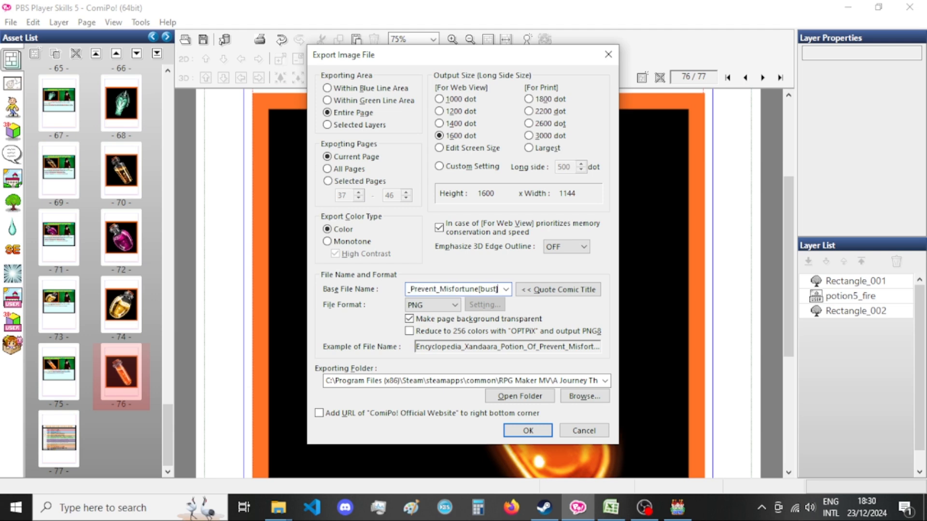
{"action": "key", "text": "Return"}
Switch to RPG Maker MV and browse the Sound Test's BGM list, selecting i3-Modern-Infiltrated and I3-Modern-Stressless.
{"action": "left_click", "coordinate": [685, 511]}
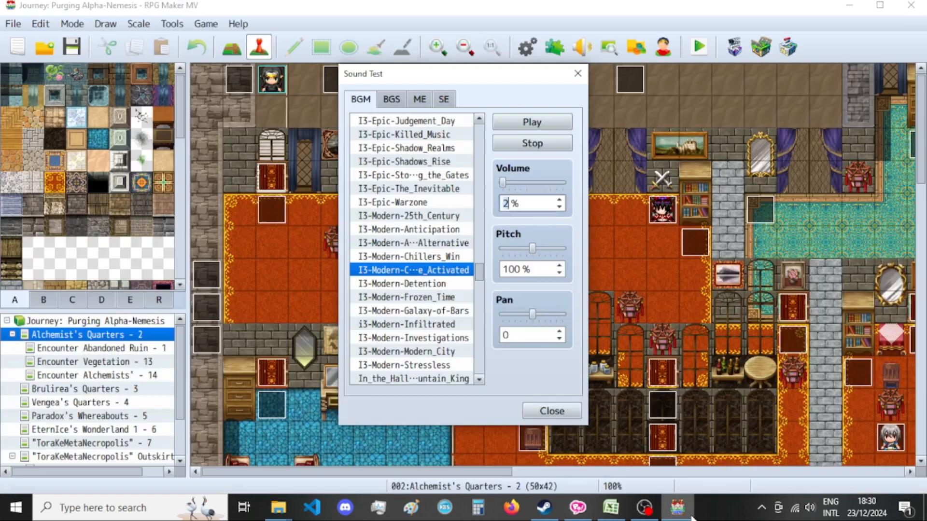
{"action": "left_click", "coordinate": [454, 325]}
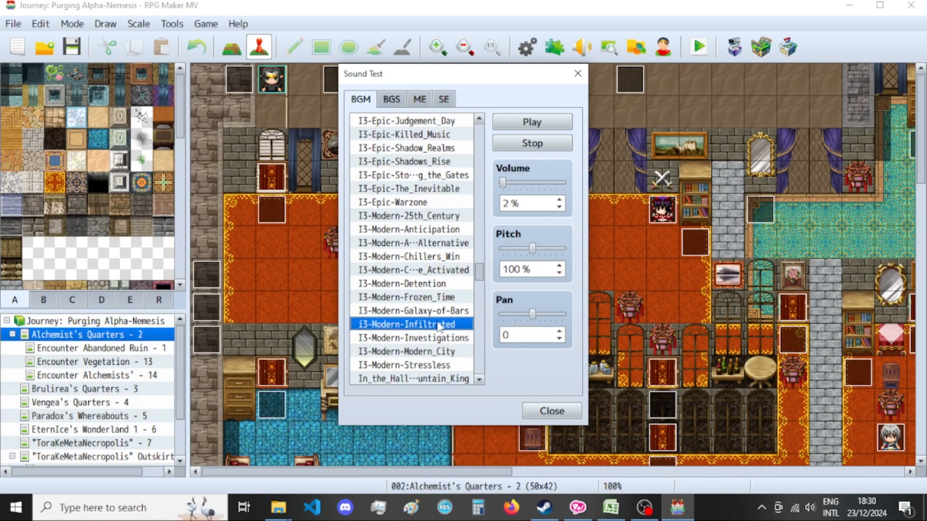
{"action": "scroll", "coordinate": [441, 331], "scroll_direction": "down", "scroll_amount": 1}
{"action": "left_click", "coordinate": [453, 325]}
{"action": "scroll", "coordinate": [453, 325], "scroll_direction": "down", "scroll_amount": 2}
{"action": "left_click", "coordinate": [453, 325]}
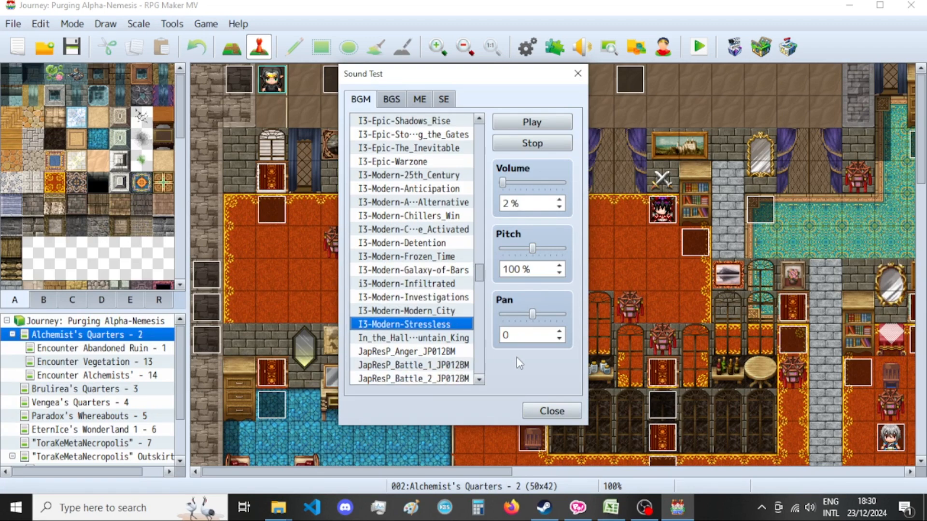
{"action": "scroll", "coordinate": [408, 314], "scroll_direction": "down", "scroll_amount": 1}
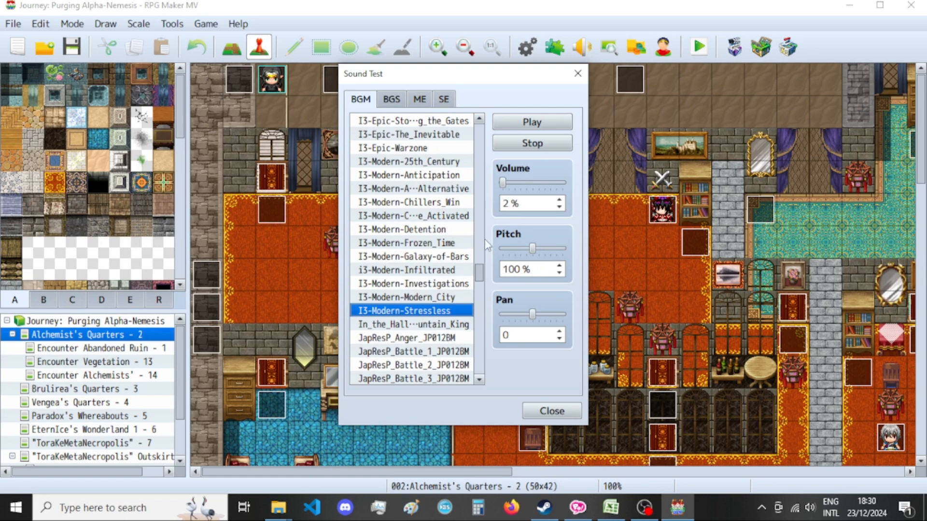
Check the Potion of Prevent Misfortunes description in Excel cell J182 against the card on page 75 in ComiPo.
{"action": "left_click", "coordinate": [611, 506]}
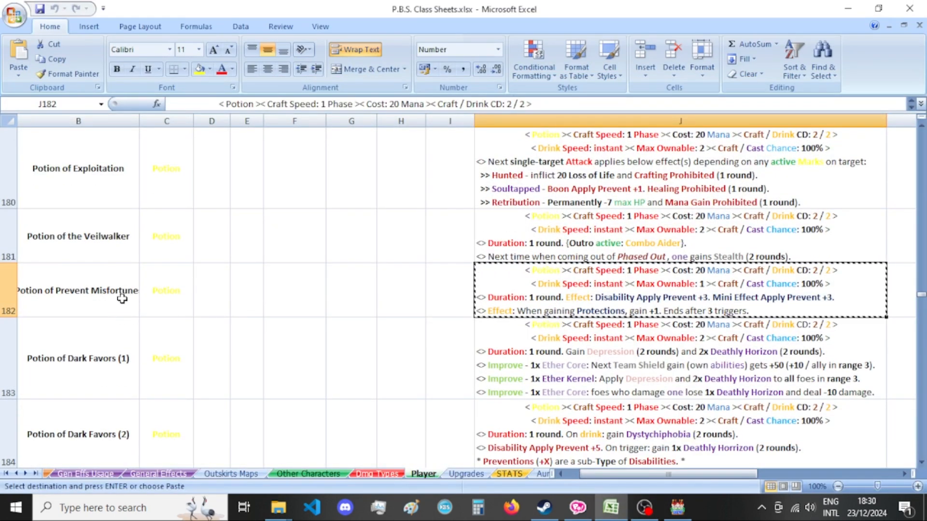
{"action": "left_click", "coordinate": [577, 507]}
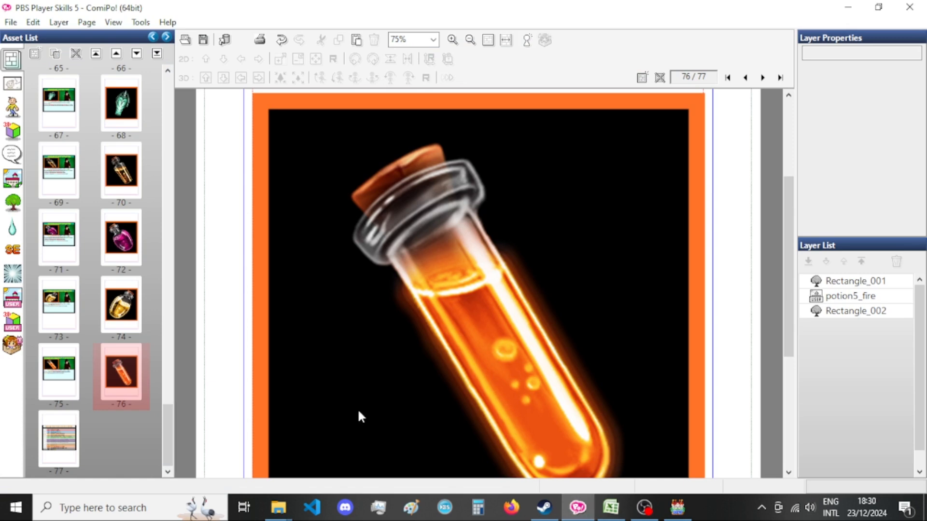
{"action": "left_click", "coordinate": [79, 365]}
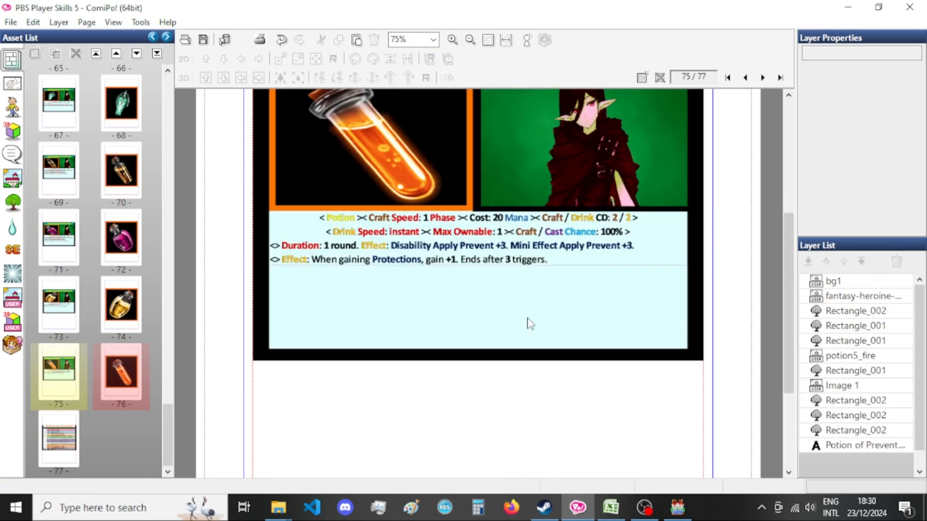
{"action": "mouse_move", "coordinate": [278, 506]}
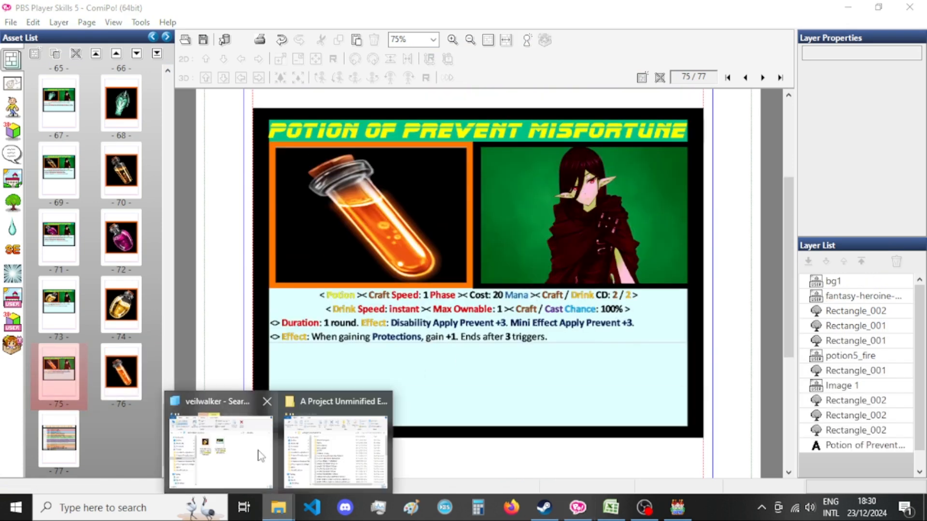
{"action": "left_click", "coordinate": [254, 451]}
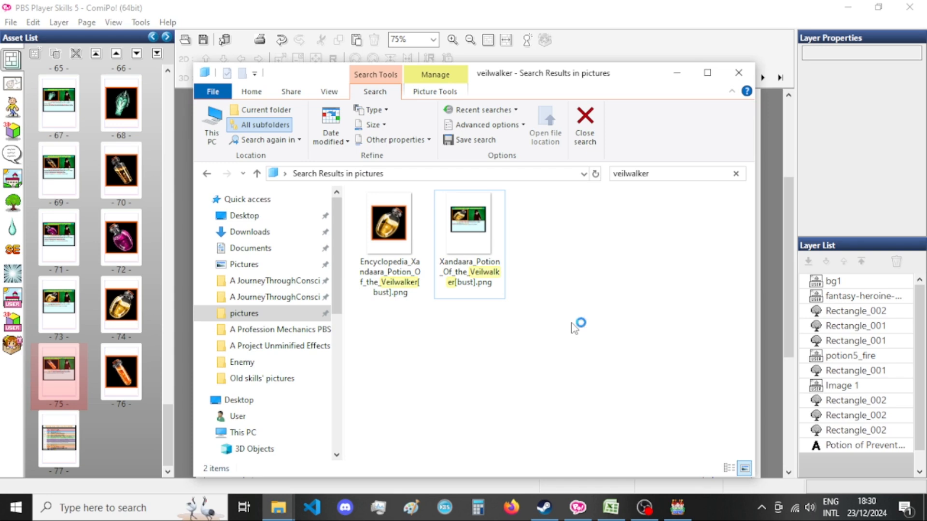
{"action": "left_click", "coordinate": [487, 6]}
{"action": "key", "text": "ctrl+e"}
{"action": "left_click_drag", "start_coordinate": [497, 290], "coordinate": [342, 289]}
{"action": "left_click_drag", "start_coordinate": [459, 290], "coordinate": [348, 292]}
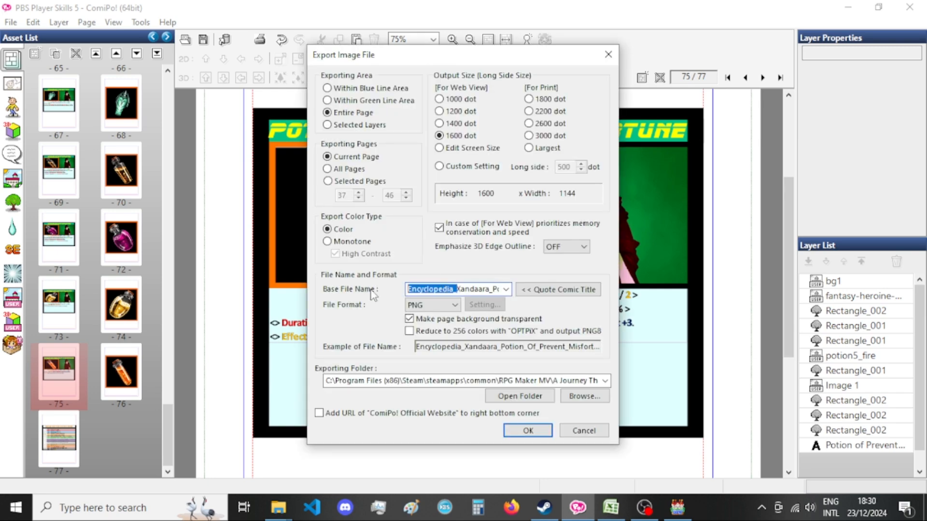
{"action": "key", "text": "Delete"}
{"action": "left_click_drag", "start_coordinate": [499, 53], "coordinate": [520, 78]}
{"action": "key", "text": "Escape"}
{"action": "left_click", "coordinate": [70, 336]}
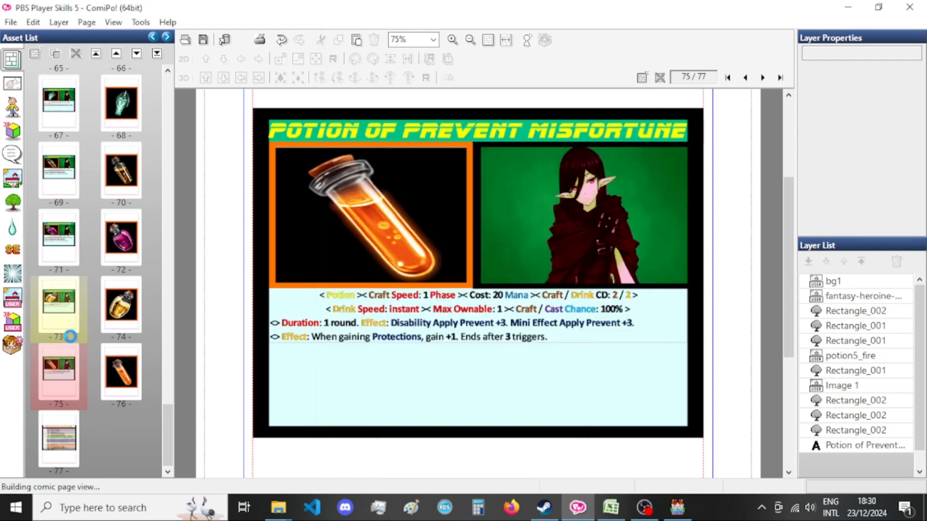
{"action": "left_click", "coordinate": [63, 383]}
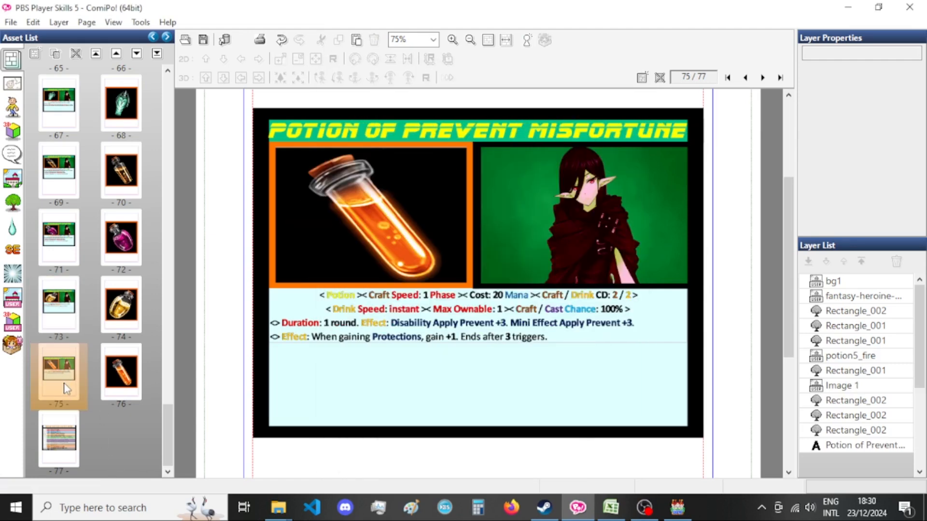
Switch to File Explorer and search the pictures folder for "misfortune".
{"action": "mouse_move", "coordinate": [278, 507]}
{"action": "left_click", "coordinate": [226, 477]}
{"action": "left_click", "coordinate": [681, 172]}
{"action": "type", "text": "misfortune"}
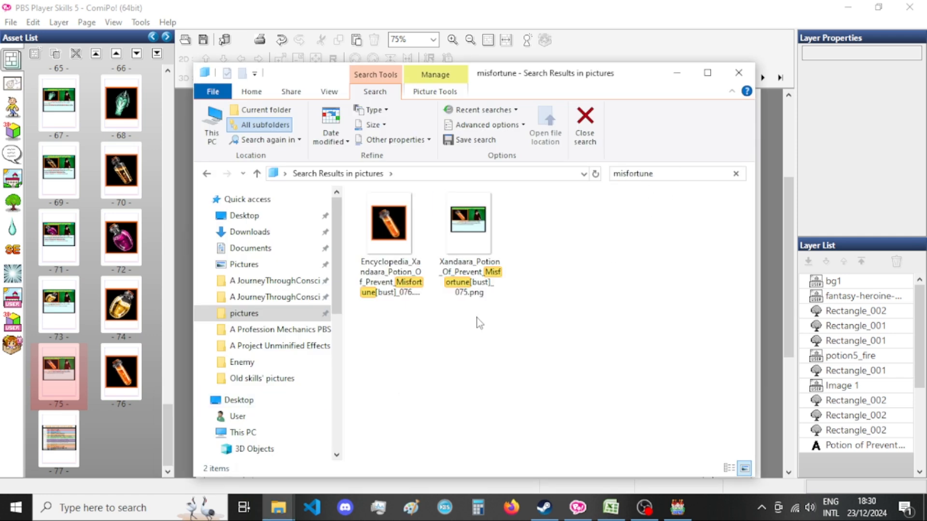
Remove the _076 and _075 suffixes from the names of the exported Prevent Misfortune encyclopedia and card images.
{"action": "left_click", "coordinate": [361, 258]}
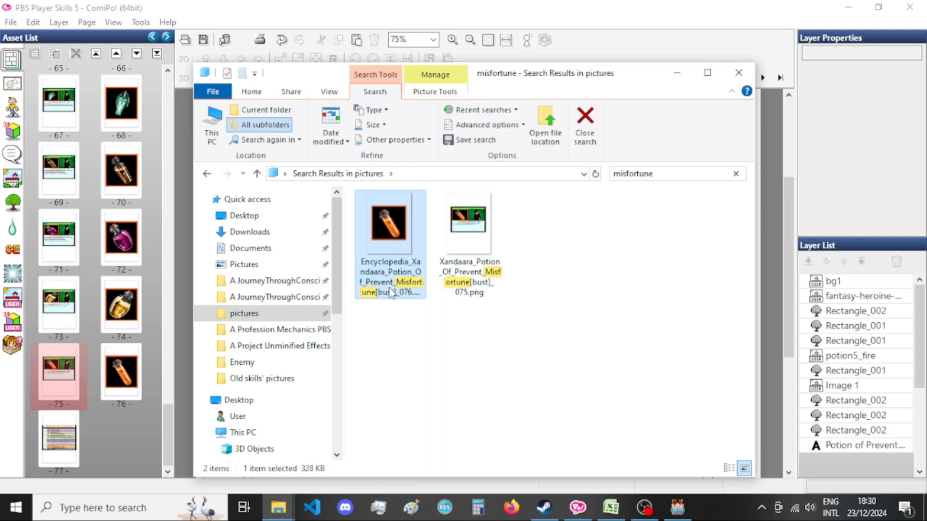
{"action": "key", "text": "F2"}
{"action": "left_click_drag", "start_coordinate": [386, 292], "coordinate": [399, 292]}
{"action": "key", "text": "BackSpace"}
{"action": "left_click", "coordinate": [461, 274]}
{"action": "key", "text": "F2"}
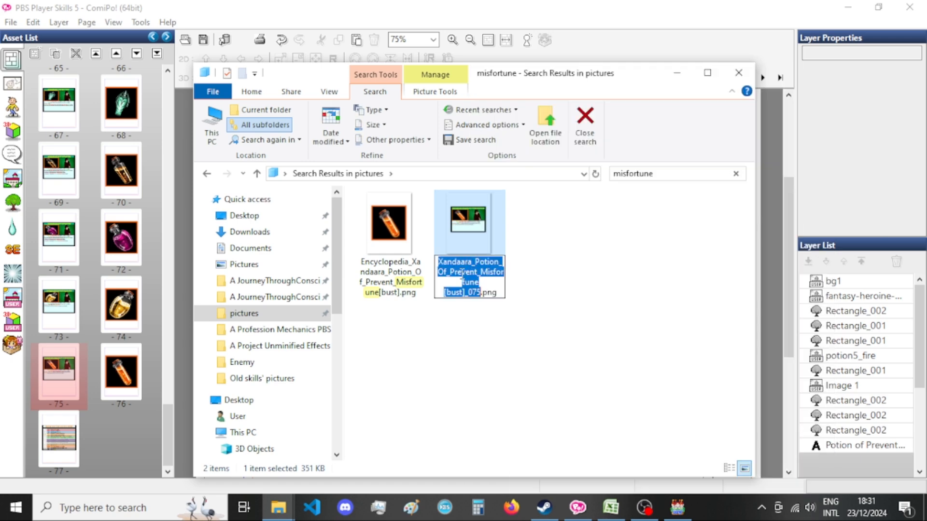
{"action": "left_click_drag", "start_coordinate": [462, 293], "coordinate": [481, 293]}
{"action": "key", "text": "BackSpace"}
{"action": "key", "text": "Return"}
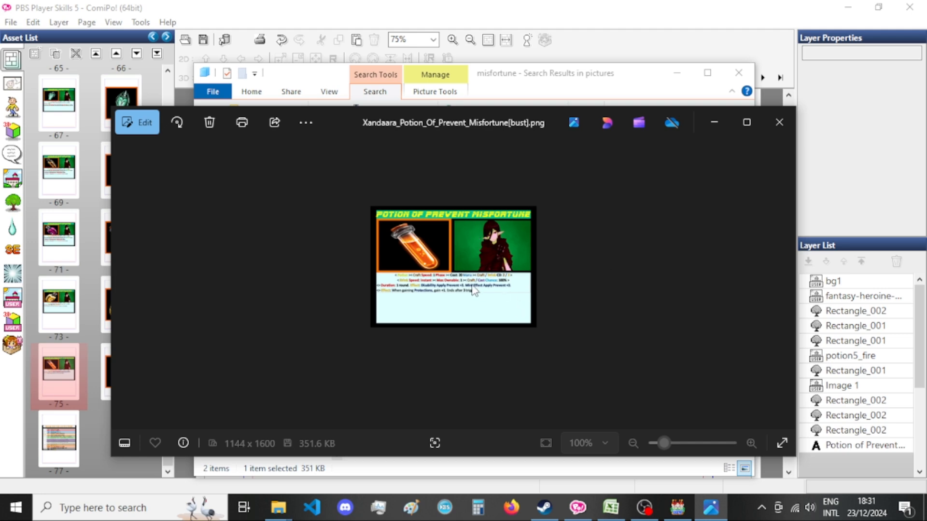
Inspect the exported Potion of Prevent Misfortune card enlarged in the image viewer, close it and return to ComiPo.
{"action": "double_click", "coordinate": [493, 114]}
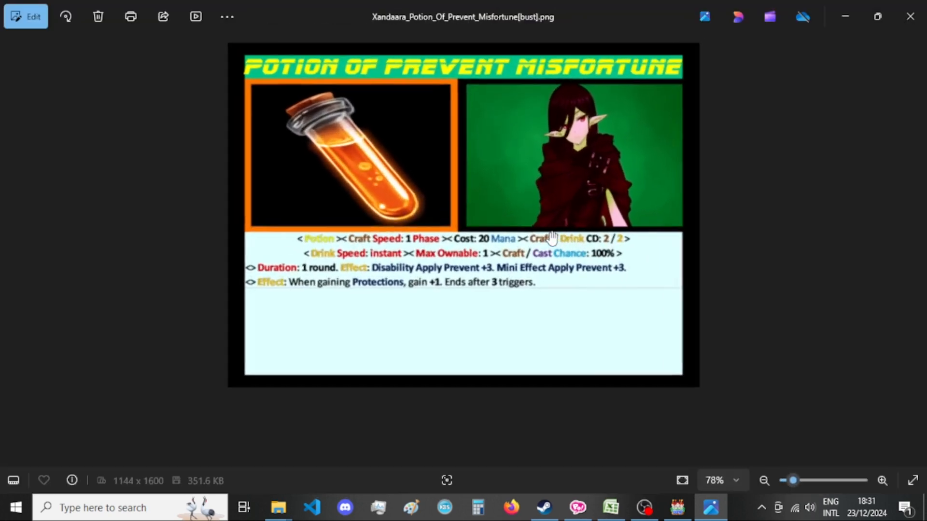
{"action": "left_click", "coordinate": [910, 16]}
{"action": "left_click", "coordinate": [517, 7]}
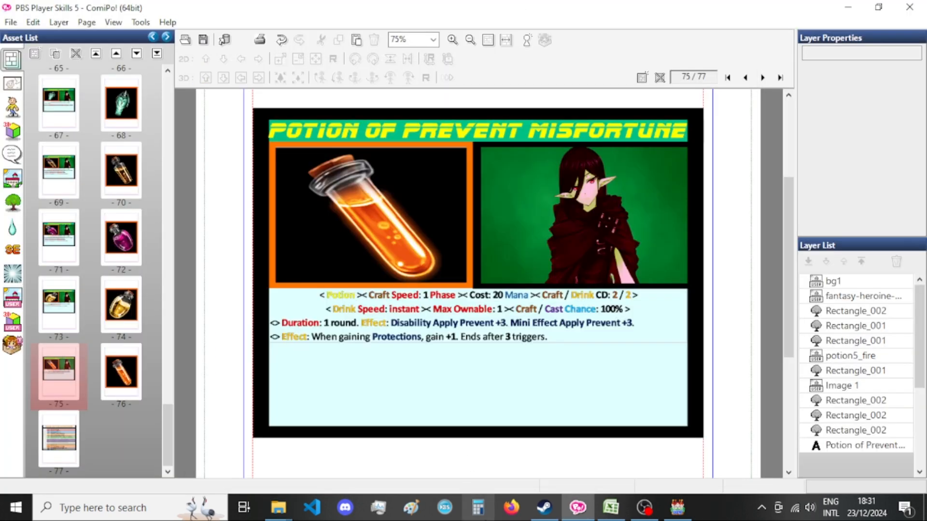
Check the next potion's row in Excel and duplicate page 75 in ComiPo.
{"action": "left_click", "coordinate": [611, 507]}
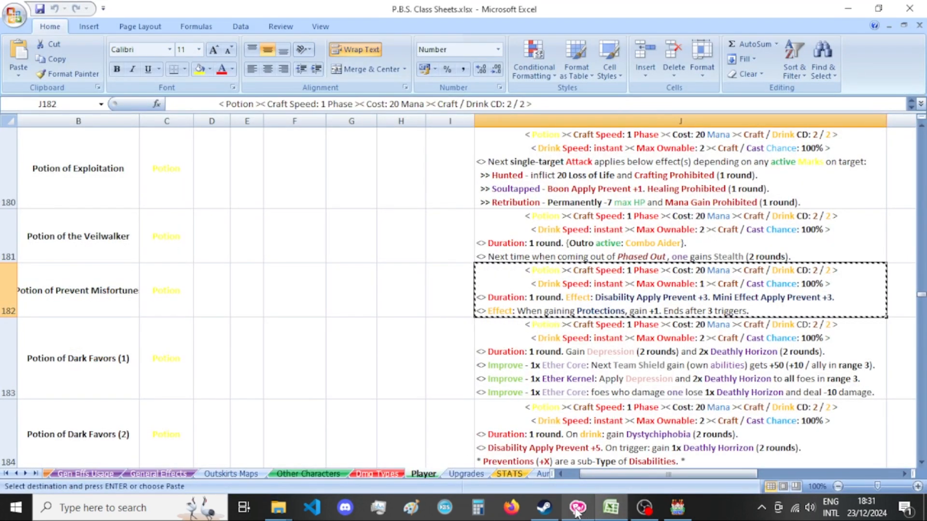
{"action": "left_click", "coordinate": [577, 508]}
{"action": "right_click", "coordinate": [62, 243]}
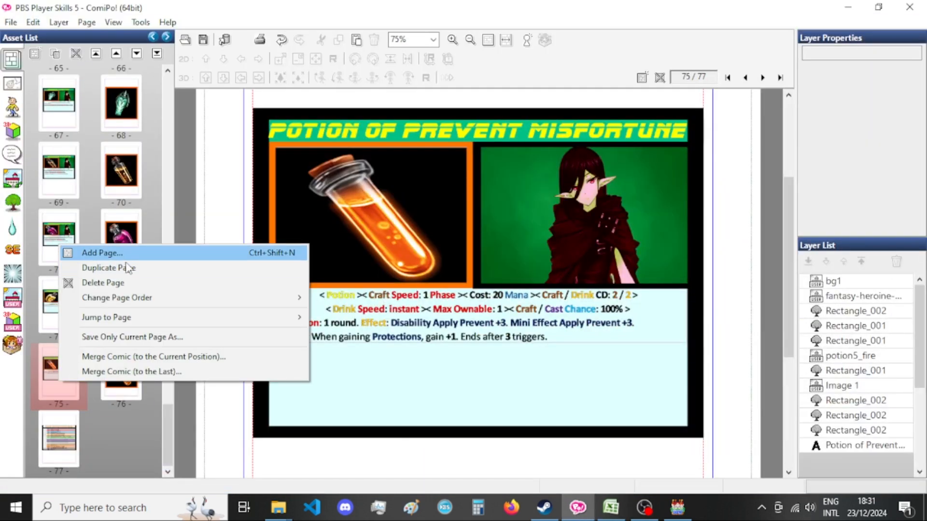
{"action": "left_click", "coordinate": [122, 268]}
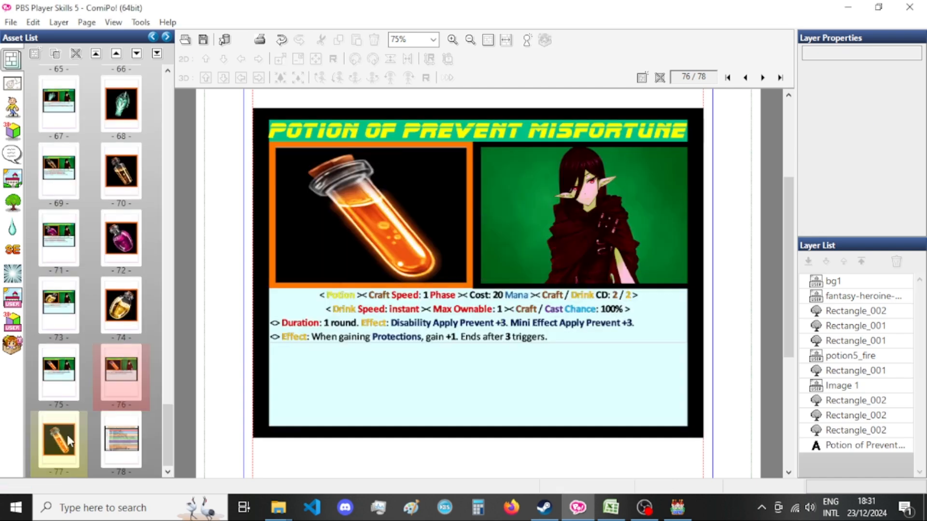
Duplicate the orange potion picture page and move the duplicated Prevent Misfortune card down to page 77.
{"action": "right_click", "coordinate": [120, 304]}
{"action": "left_click", "coordinate": [124, 325]}
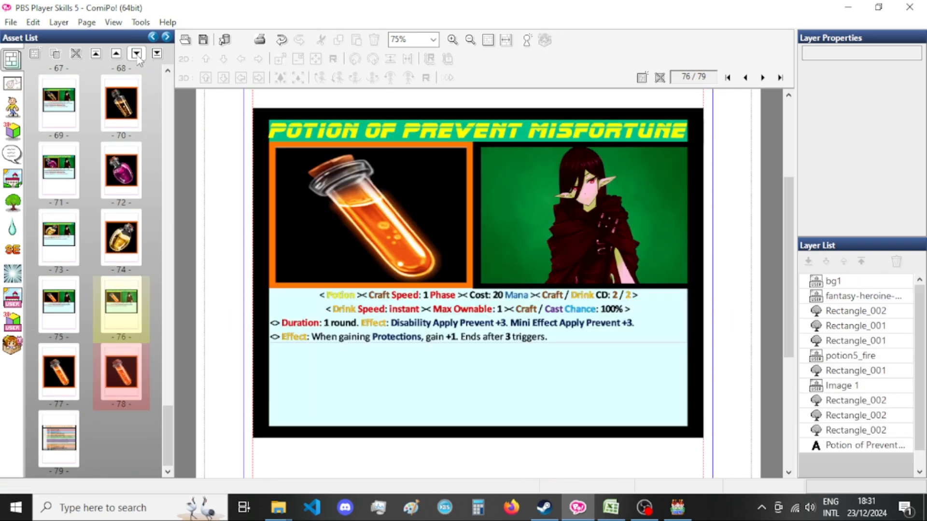
{"action": "left_click", "coordinate": [138, 54]}
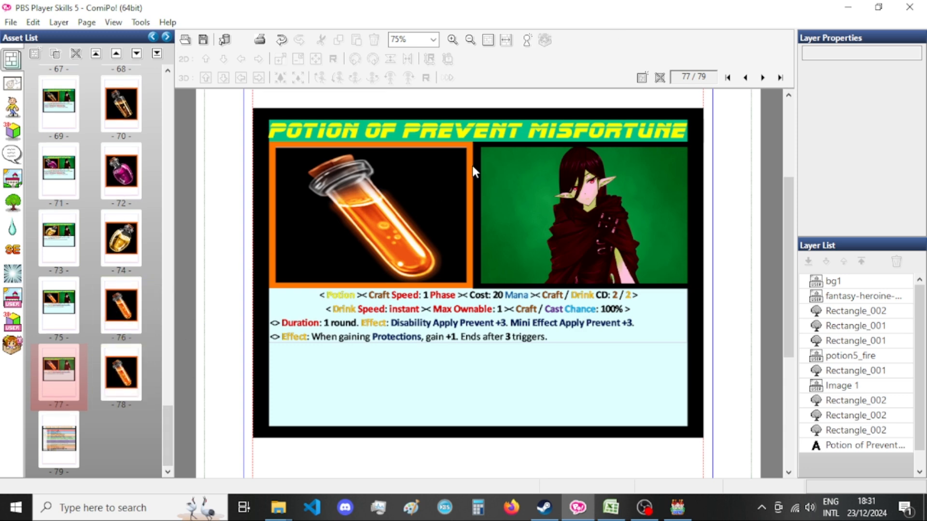
Switch to Excel, copy the description cell of Potion of Dark Favors (1) in row 183, and return to ComiPo.
{"action": "left_click", "coordinate": [609, 511]}
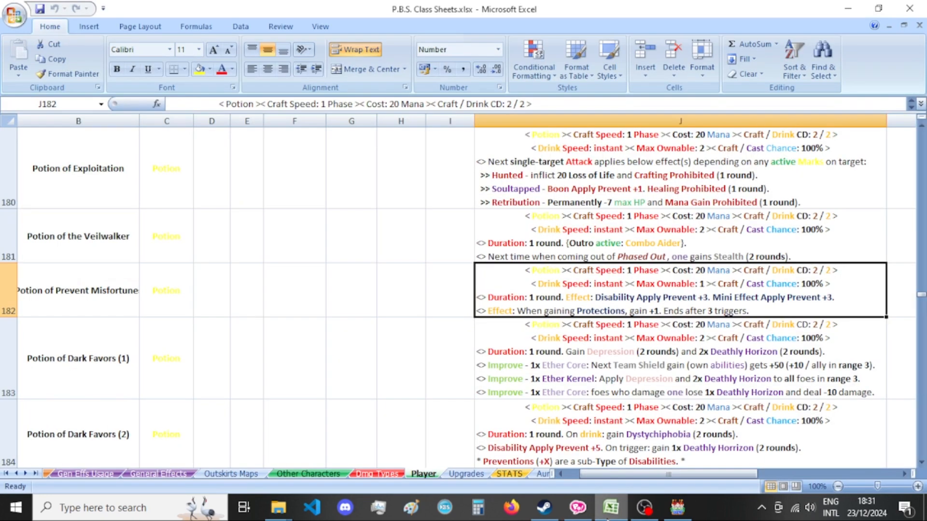
{"action": "left_click", "coordinate": [56, 355]}
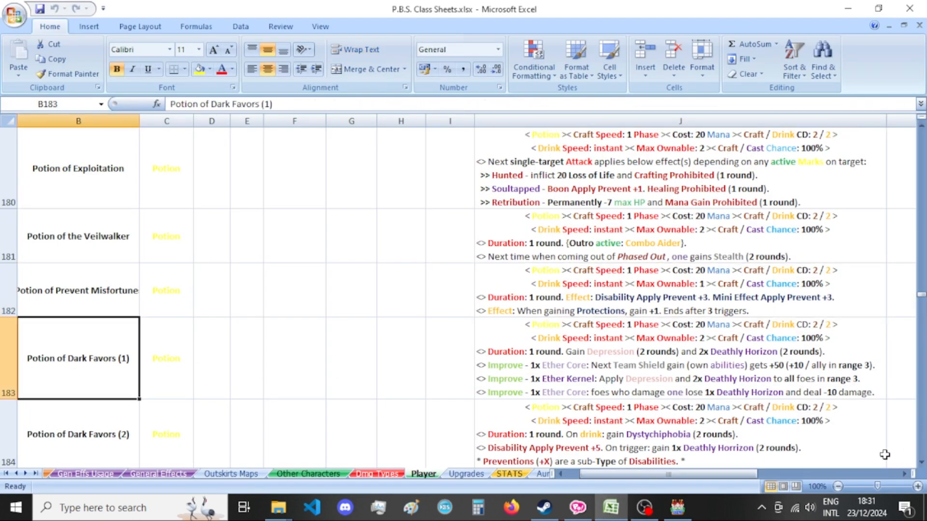
{"action": "scroll", "coordinate": [534, 349], "scroll_direction": "down", "scroll_amount": 1}
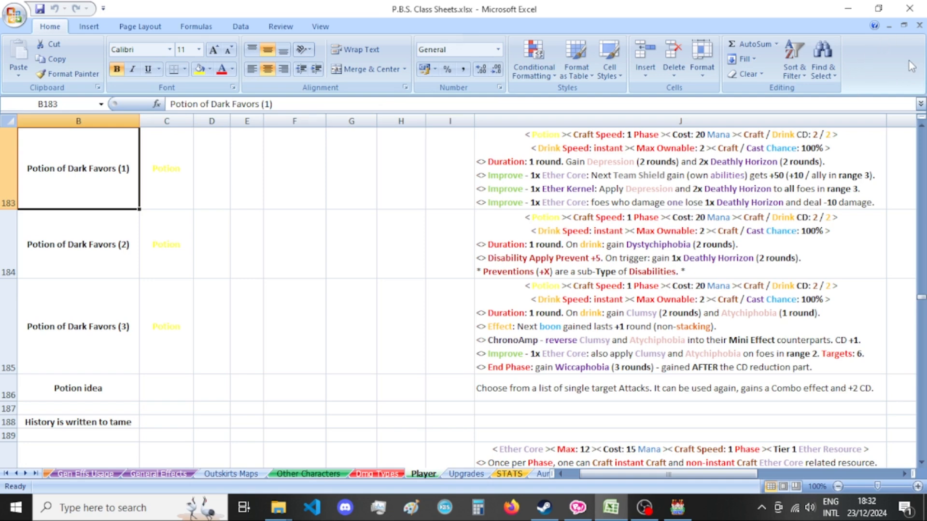
{"action": "left_click", "coordinate": [591, 509]}
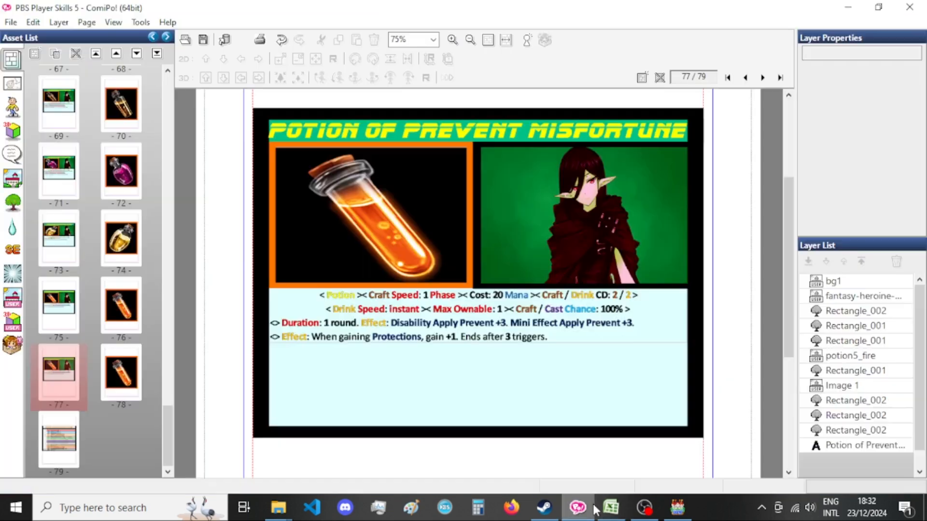
{"action": "left_click", "coordinate": [597, 509]}
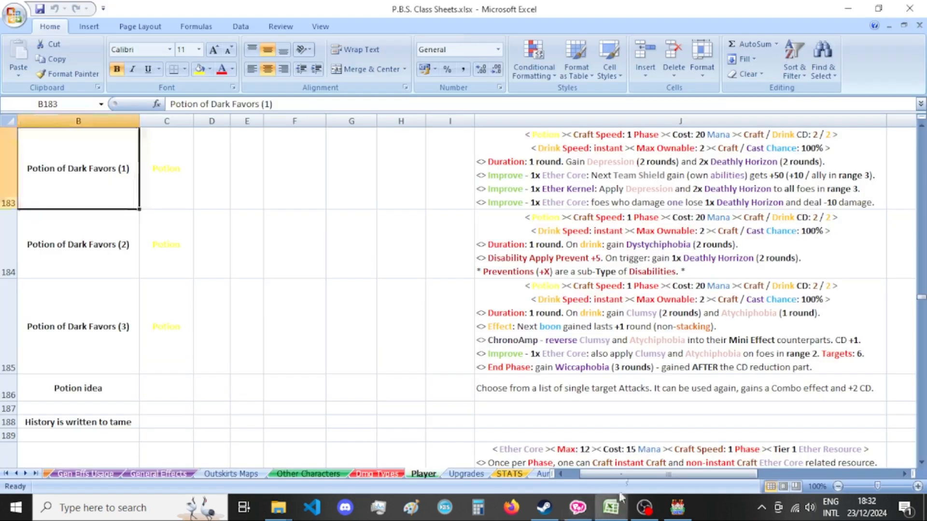
{"action": "left_click", "coordinate": [577, 509]}
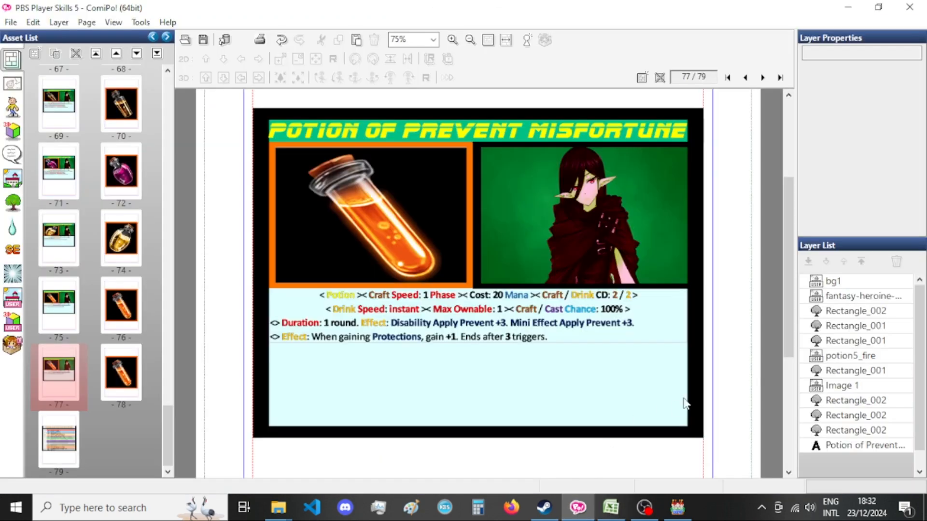
Paste the copied description onto the page 77 card below the old one and delete the old description layer, Image 1.
{"action": "left_click", "coordinate": [840, 392]}
{"action": "key", "text": "ctrl+v"}
{"action": "left_click_drag", "start_coordinate": [841, 461], "coordinate": [858, 393]}
{"action": "left_click", "coordinate": [859, 390]}
{"action": "key", "text": "Delete"}
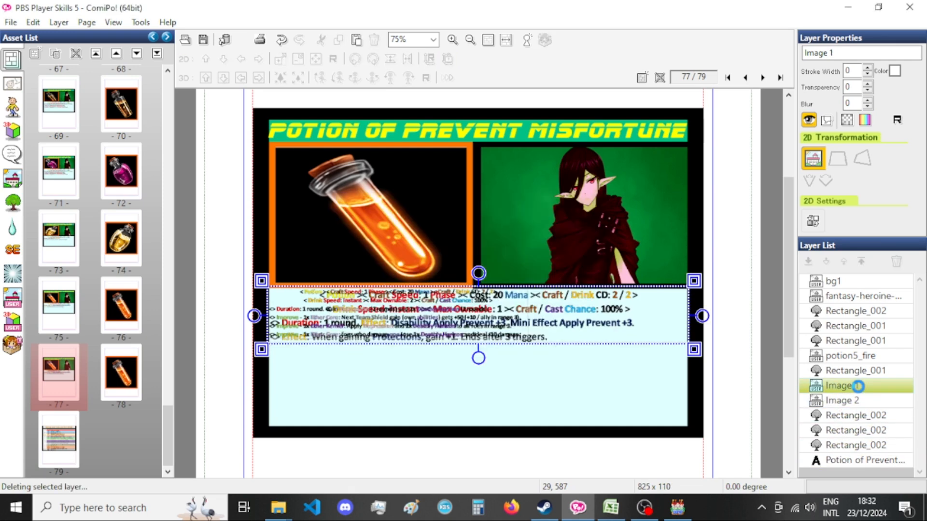
Set the pasted description image's width to 825 with the aspect ratio fixed.
{"action": "left_click", "coordinate": [862, 388]}
{"action": "double_click", "coordinate": [856, 387]}
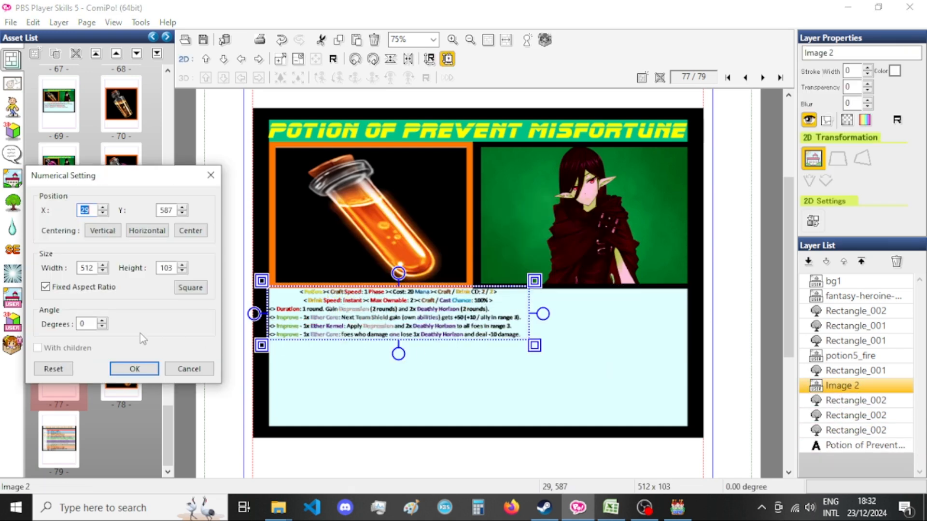
{"action": "double_click", "coordinate": [89, 268]}
{"action": "type", "text": "825"}
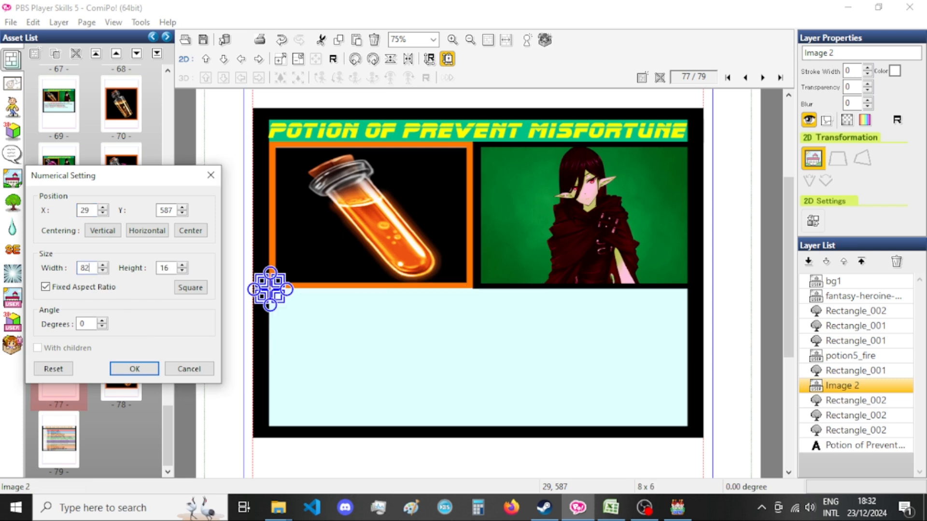
{"action": "left_click", "coordinate": [134, 370]}
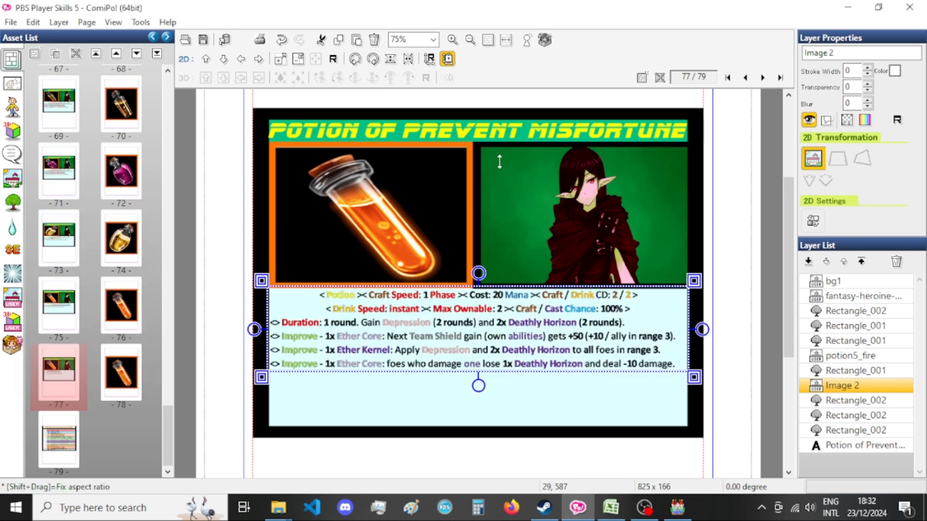
Replace the card's title with the name "Potion of Dark Favors (1)" copied from Excel and shift it right to X 95.
{"action": "left_click", "coordinate": [610, 506]}
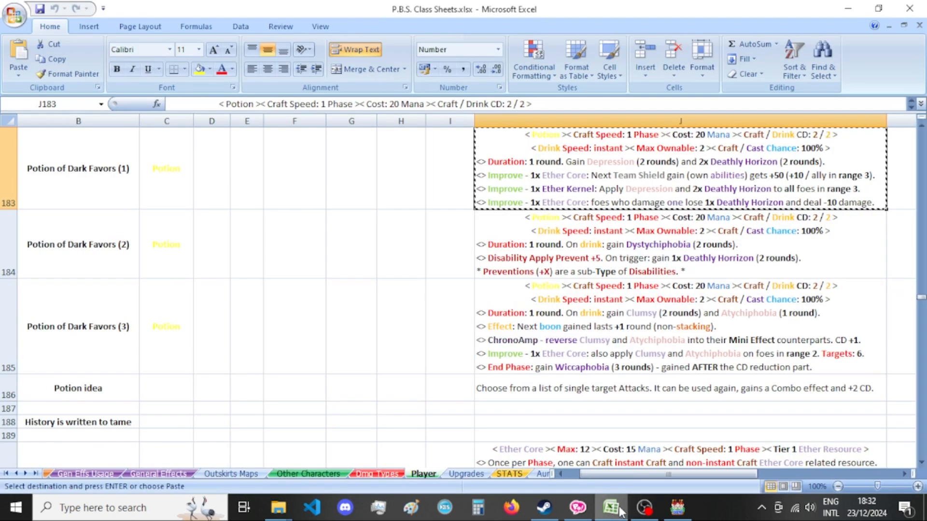
{"action": "double_click", "coordinate": [80, 169]}
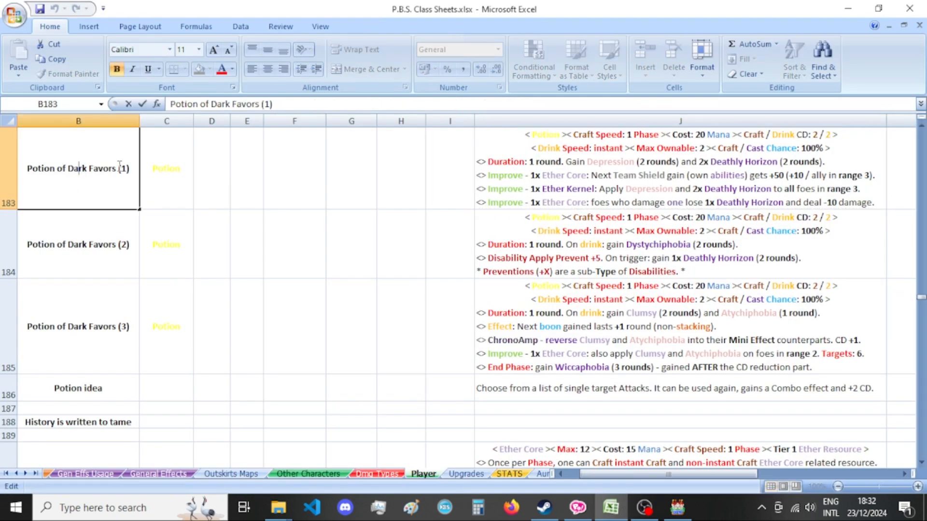
{"action": "left_click_drag", "start_coordinate": [123, 168], "coordinate": [27, 169]}
{"action": "key", "text": "ctrl+c"}
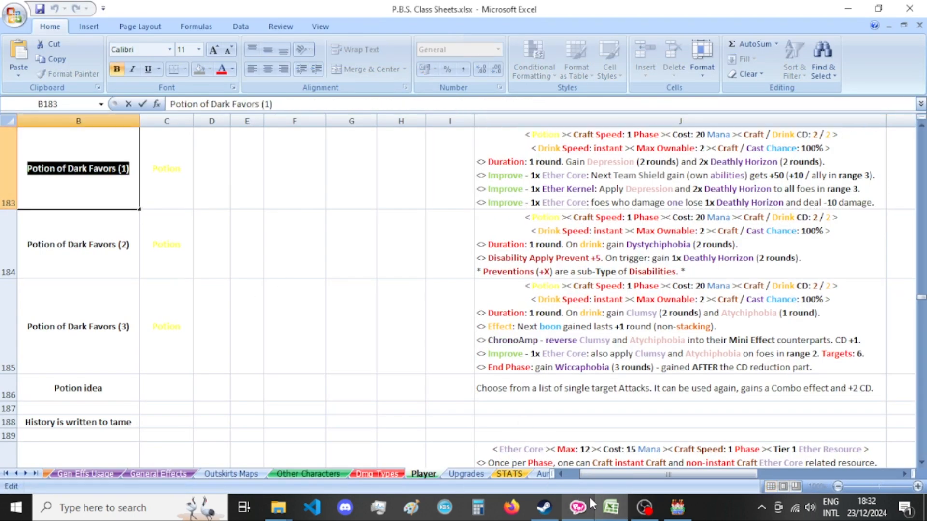
{"action": "left_click", "coordinate": [577, 507]}
{"action": "double_click", "coordinate": [478, 130]}
{"action": "key", "text": "ctrl+v"}
{"action": "left_click", "coordinate": [147, 205]}
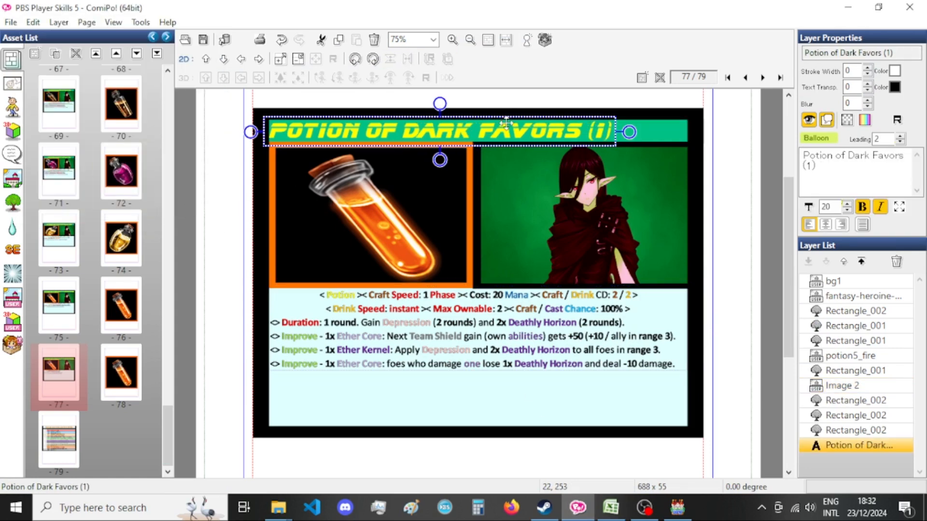
{"action": "key", "text": "Right"}
{"action": "key", "text": "Right"}
{"action": "key", "text": "Right"}
{"action": "key", "text": "Right"}
{"action": "key", "text": "Right"}
{"action": "key", "text": "Right"}
{"action": "key", "text": "Right"}
{"action": "key", "text": "Right"}
{"action": "key", "text": "Right"}
{"action": "key", "text": "Right"}
{"action": "key", "text": "Right"}
{"action": "key", "text": "Right"}
{"action": "key", "text": "Right"}
{"action": "key", "text": "Right"}
{"action": "key", "text": "Right"}
{"action": "key", "text": "Right"}
{"action": "key", "text": "Right"}
{"action": "key", "text": "Right"}
{"action": "key", "text": "Right"}
{"action": "key", "text": "Right"}
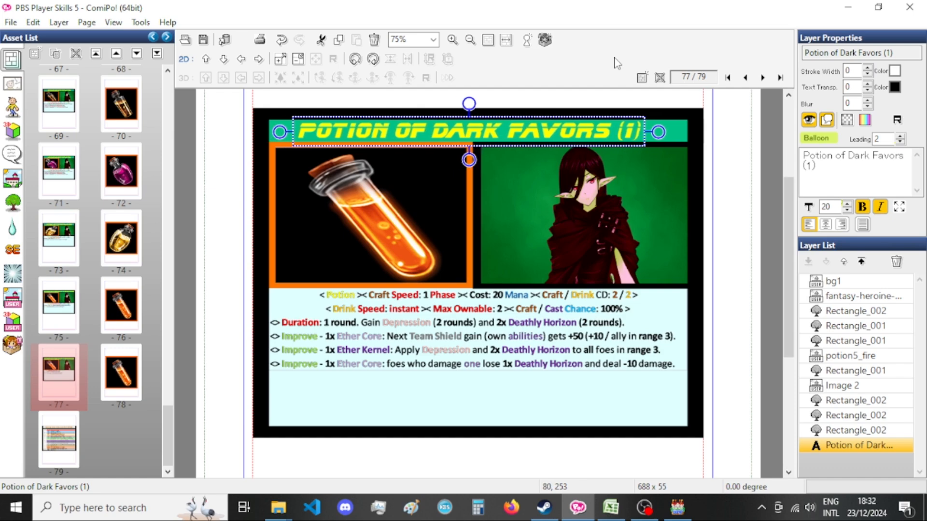
Switch to RPG Maker MV and sample BGM tracks in the Sound Test, ending on I3-Epic-Judgement_Day.
{"action": "left_click", "coordinate": [677, 507]}
{"action": "scroll", "coordinate": [416, 288], "scroll_direction": "down", "scroll_amount": 4}
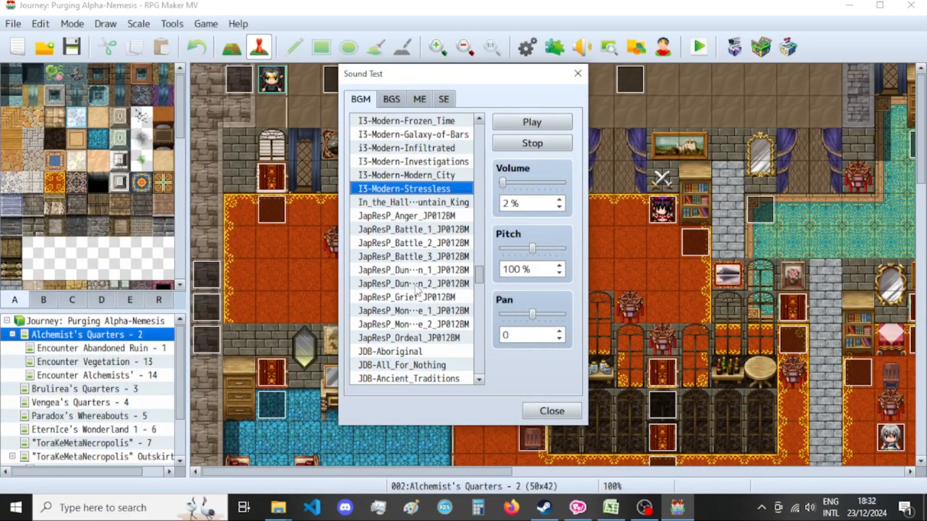
{"action": "left_click", "coordinate": [449, 339]}
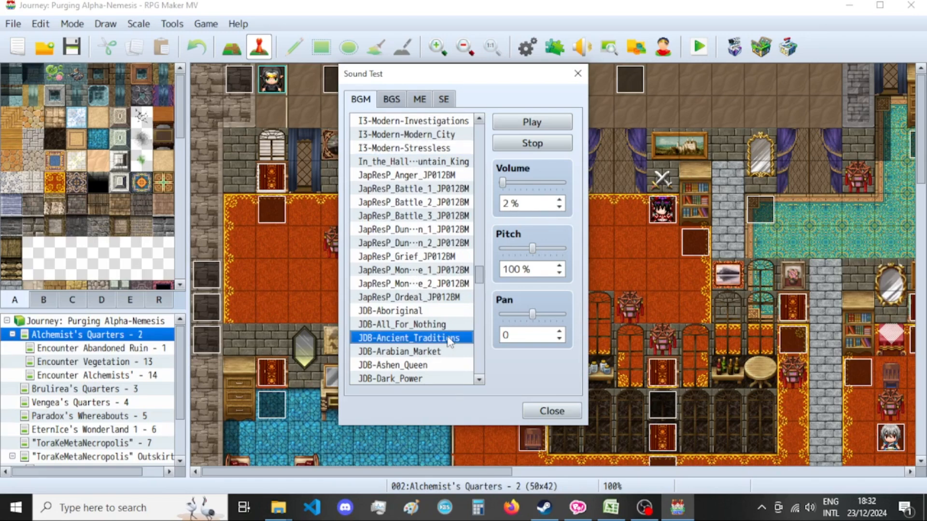
{"action": "scroll", "coordinate": [449, 340], "scroll_direction": "up", "scroll_amount": 4}
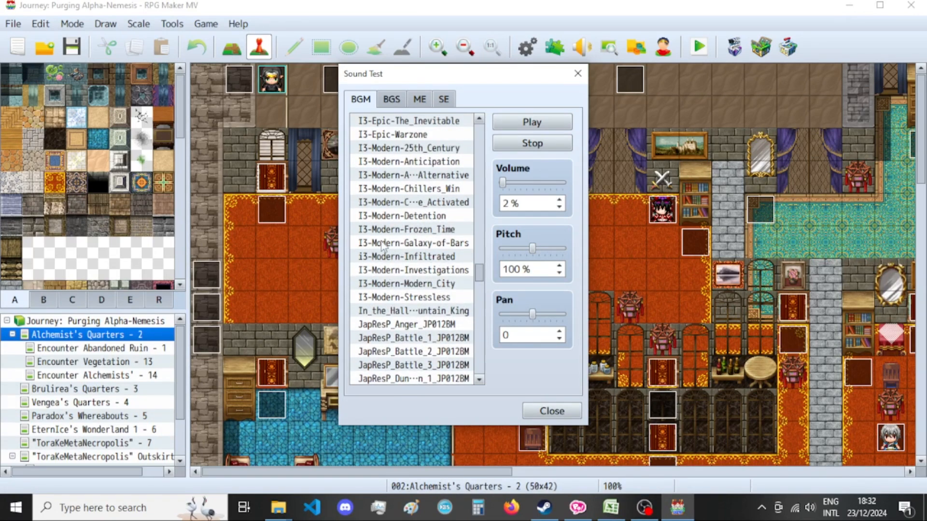
{"action": "left_click", "coordinate": [393, 150]}
{"action": "scroll", "coordinate": [422, 269], "scroll_direction": "up", "scroll_amount": 1}
{"action": "left_click", "coordinate": [428, 220]}
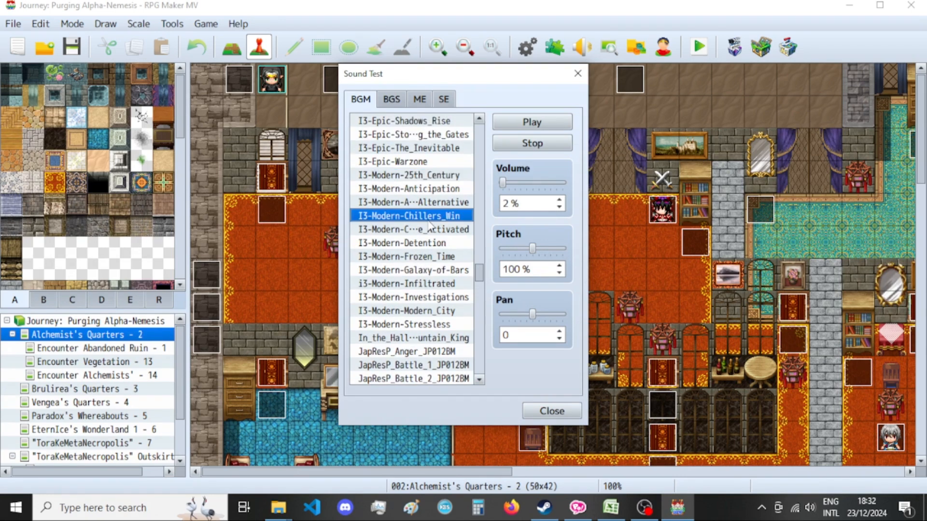
{"action": "left_click", "coordinate": [432, 283]}
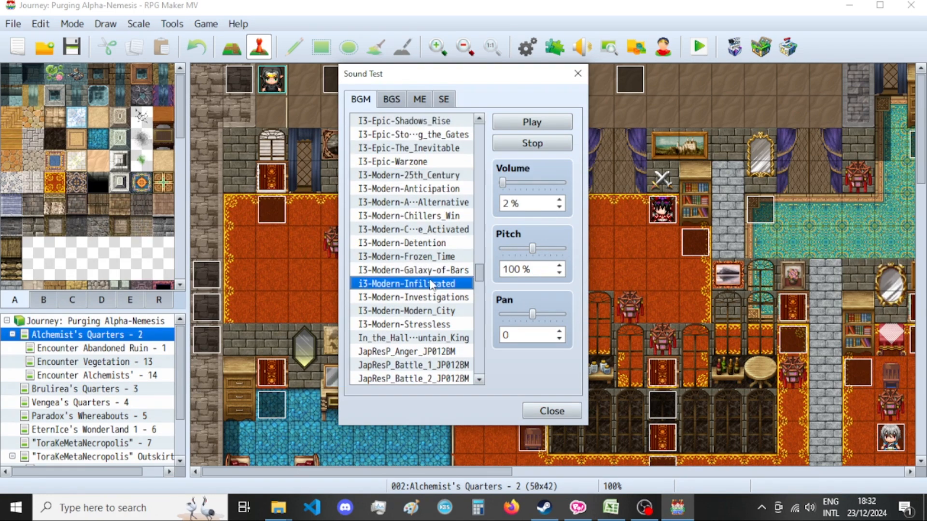
{"action": "left_click", "coordinate": [442, 325]}
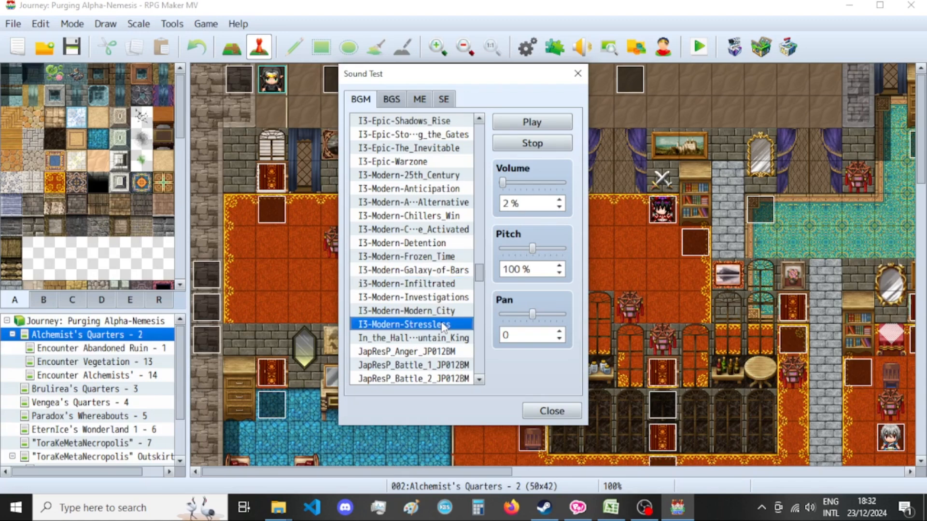
{"action": "left_click", "coordinate": [446, 311]}
{"action": "scroll", "coordinate": [446, 312], "scroll_direction": "up", "scroll_amount": 4}
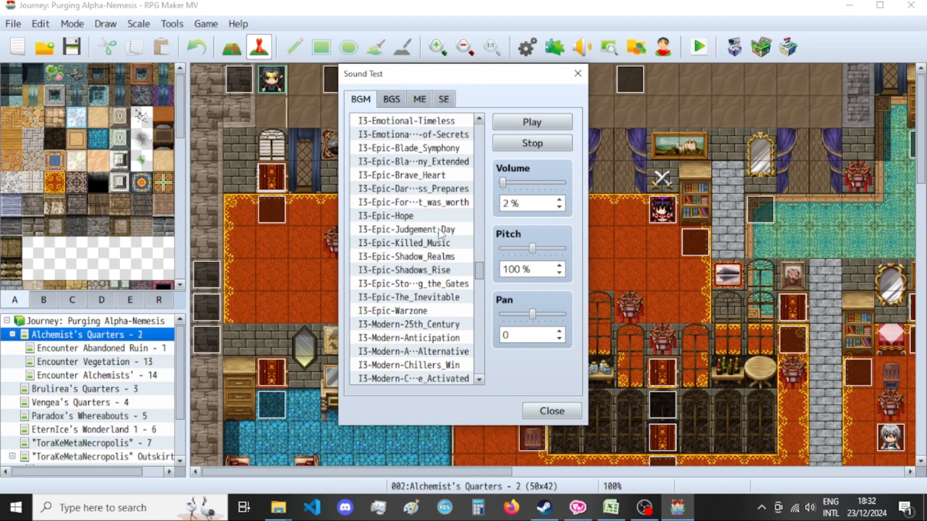
{"action": "left_click", "coordinate": [440, 232]}
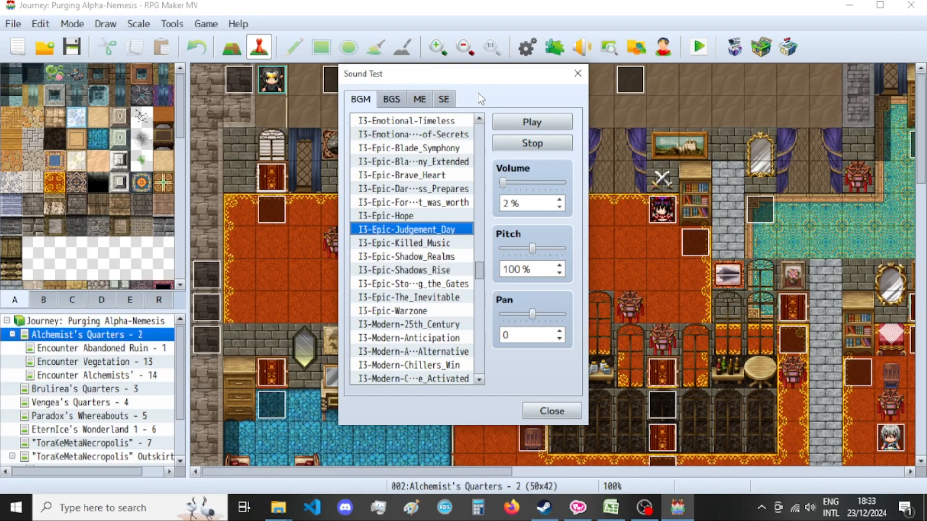
Return to ComiPo, then switch to Excel and select the description cell of Potion of Dark Favors (1) for review.
{"action": "left_click", "coordinate": [579, 507]}
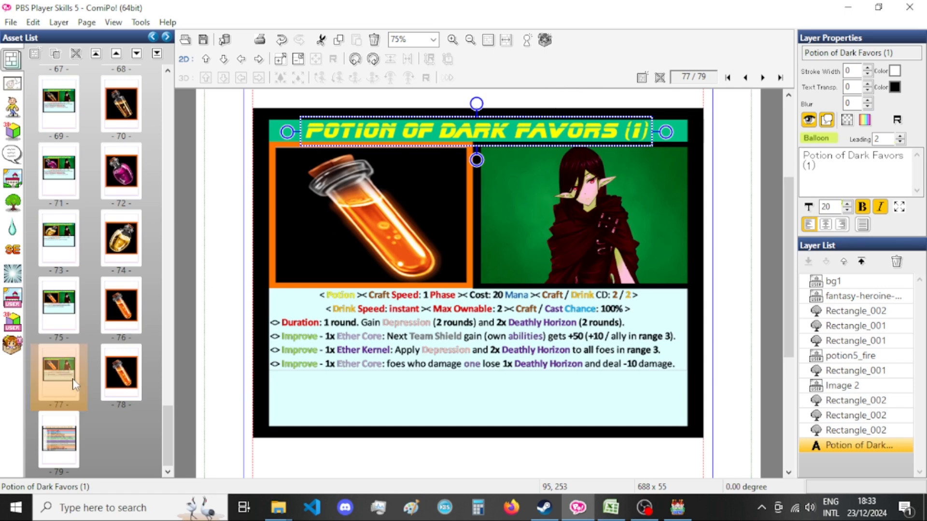
{"action": "left_click", "coordinate": [611, 508]}
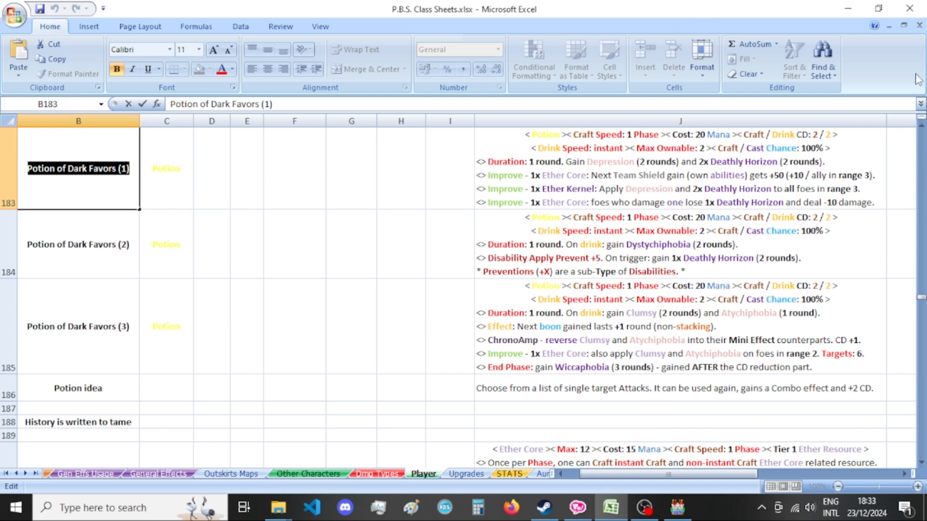
{"action": "left_click", "coordinate": [622, 205]}
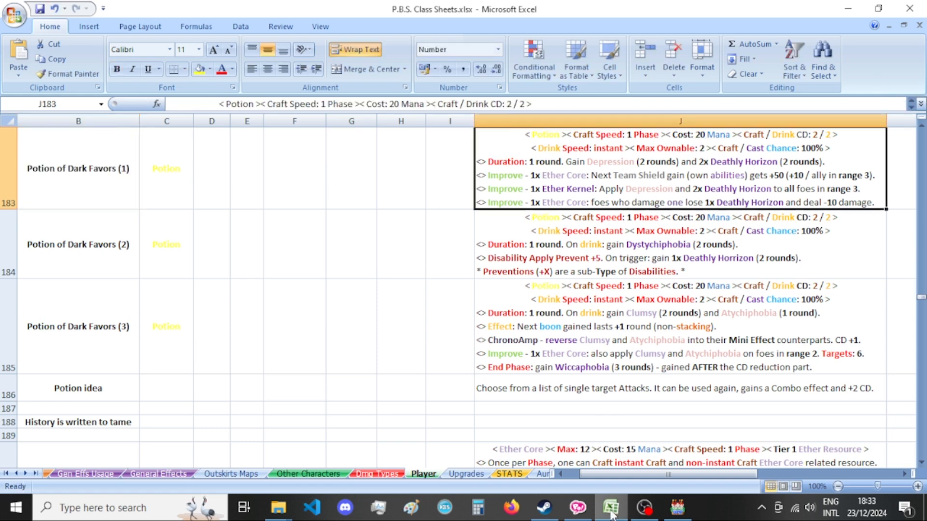
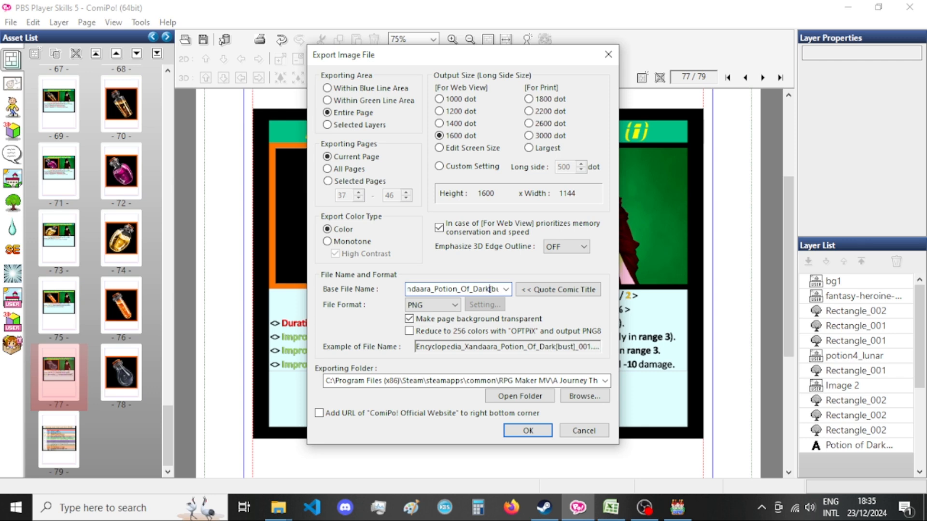
Name the export Xandaara_Potion_Of_Dark_Favors_One[bust], without the Encyclopedia_ prefix, and export the card on page 77 as PNG.
{"action": "type", "text": "_Favors_On"}
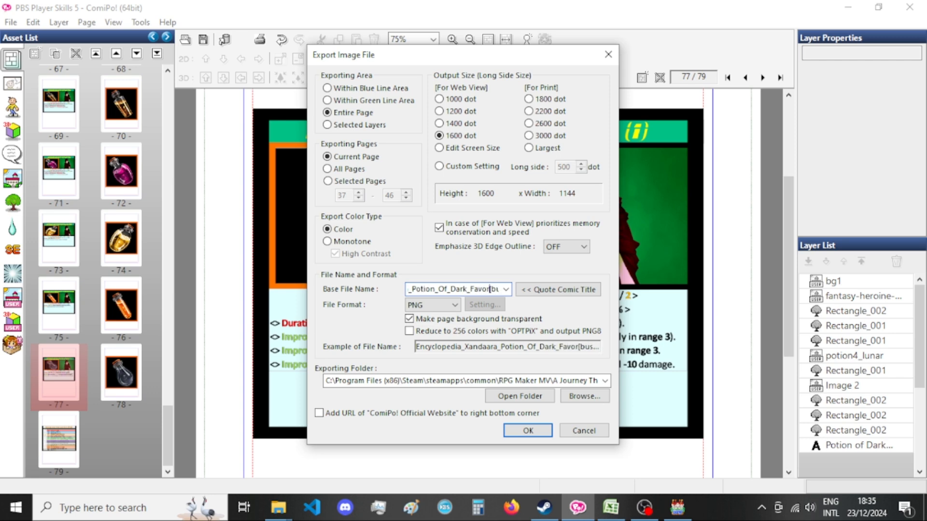
{"action": "key", "text": "Home"}
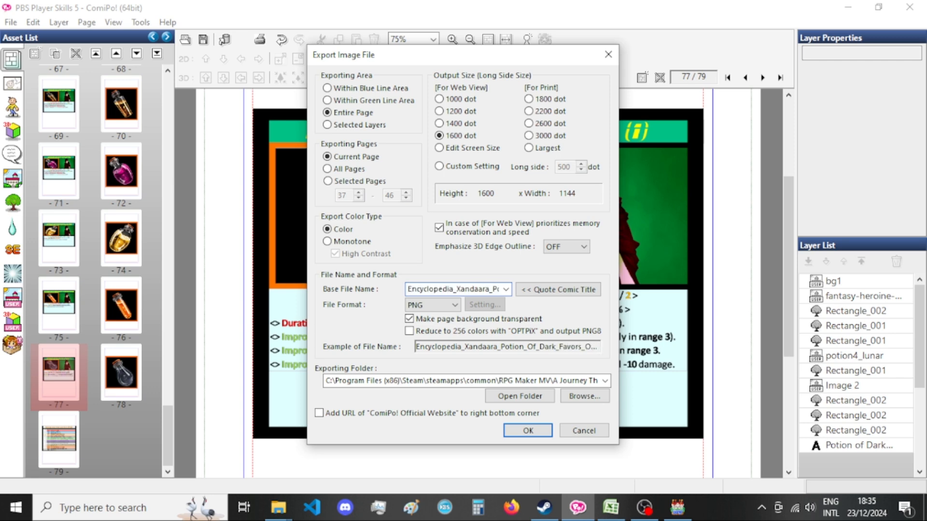
{"action": "key", "text": "shift+Right"}
{"action": "key", "text": "shift+Right"}
{"action": "key", "text": "shift+Right"}
{"action": "key", "text": "shift+Right"}
{"action": "key", "text": "shift+Right"}
{"action": "key", "text": "shift+Right"}
{"action": "key", "text": "Delete"}
{"action": "key", "text": "Return"}
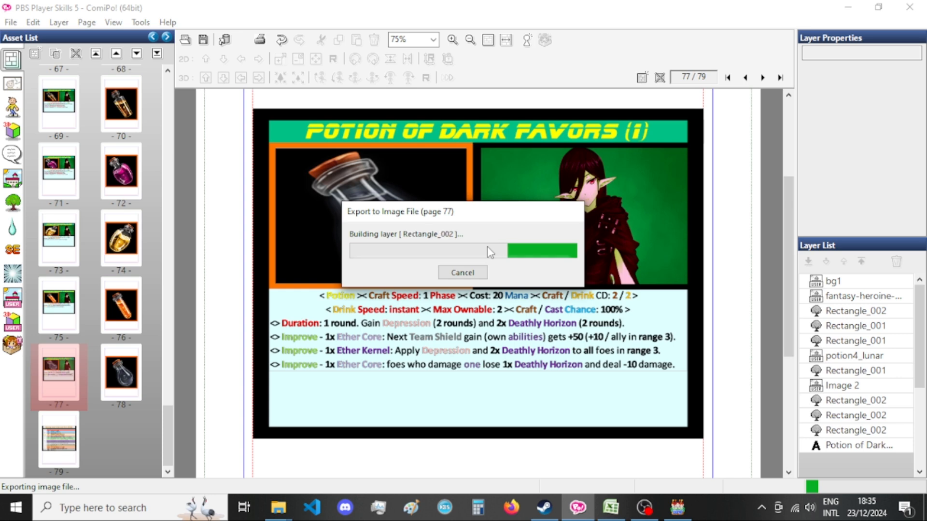
Export the bottle picture on page 78 under the base name Encyclopedia_Xandaara_Potion_Of_Dark_Favors_One[bust].
{"action": "left_click", "coordinate": [122, 382]}
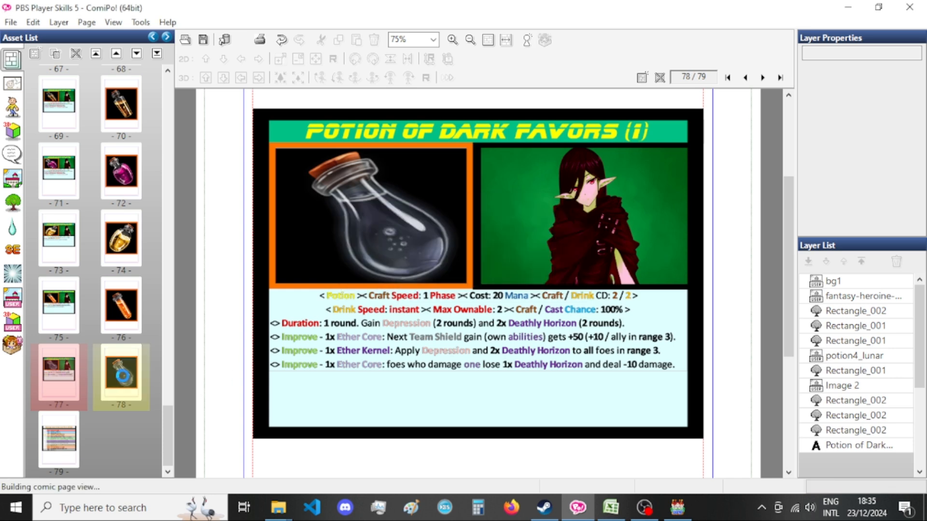
{"action": "key", "text": "ctrl+e"}
{"action": "left_click", "coordinate": [428, 290]}
{"action": "left_click_drag", "start_coordinate": [480, 289], "coordinate": [385, 297]}
{"action": "left_click", "coordinate": [409, 288]}
{"action": "type", "text": "Encyclopedia_Xandaara_Po"}
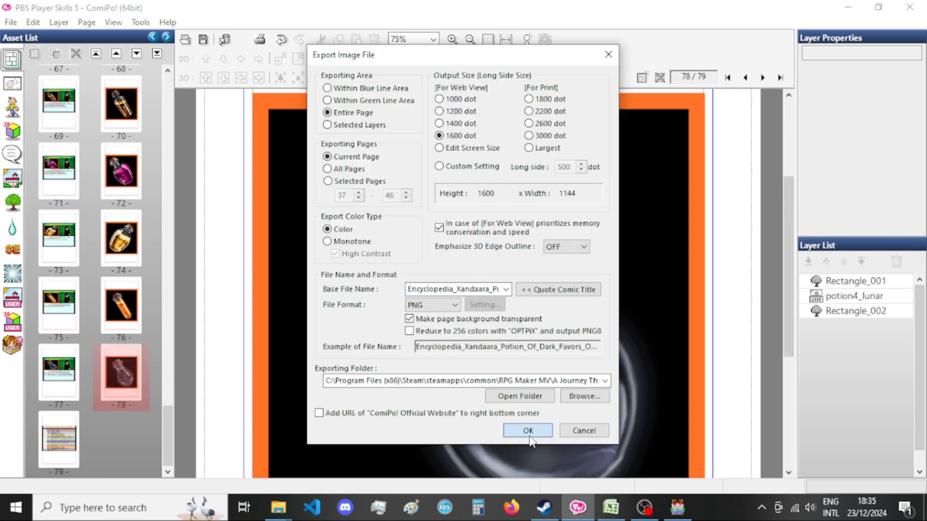
{"action": "left_click", "coordinate": [513, 427]}
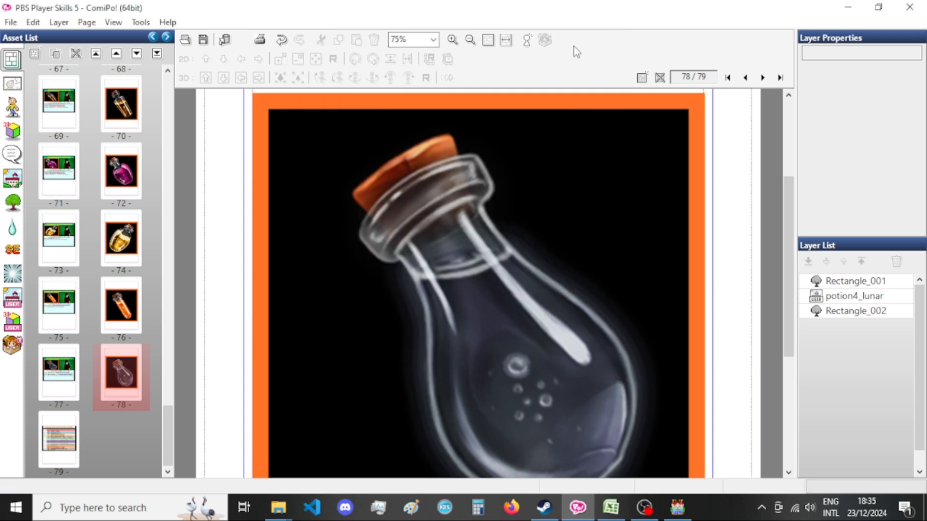
Switch to File Explorer and search the pictures folder for "dark favor".
{"action": "left_click", "coordinate": [278, 508]}
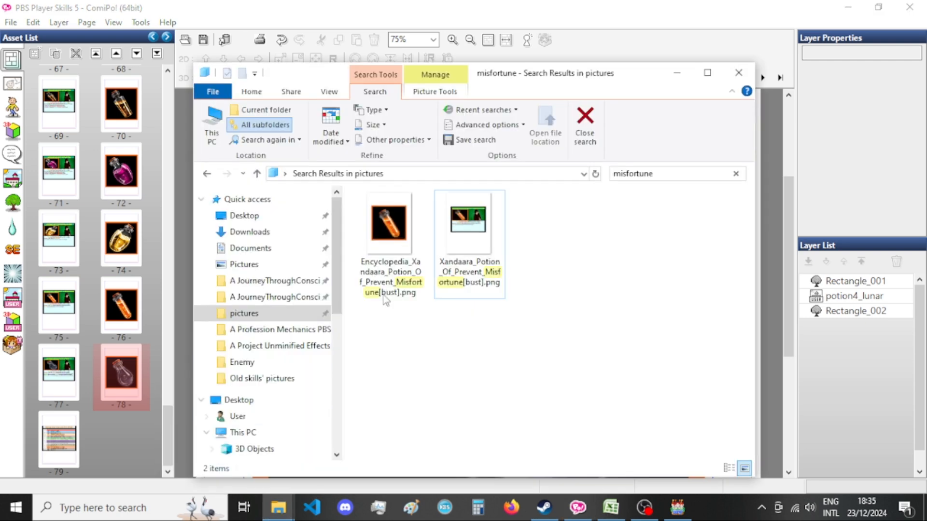
{"action": "left_click", "coordinate": [668, 173]}
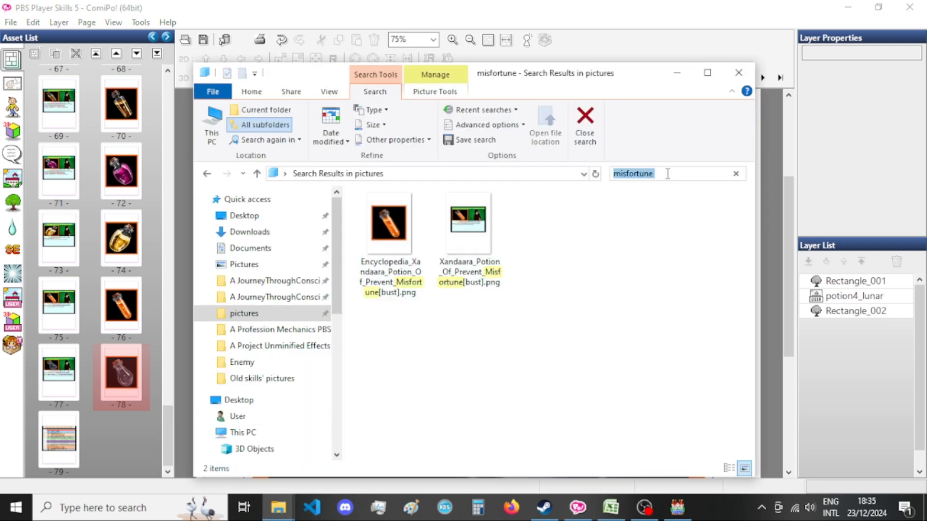
{"action": "type", "text": "dark fac"}
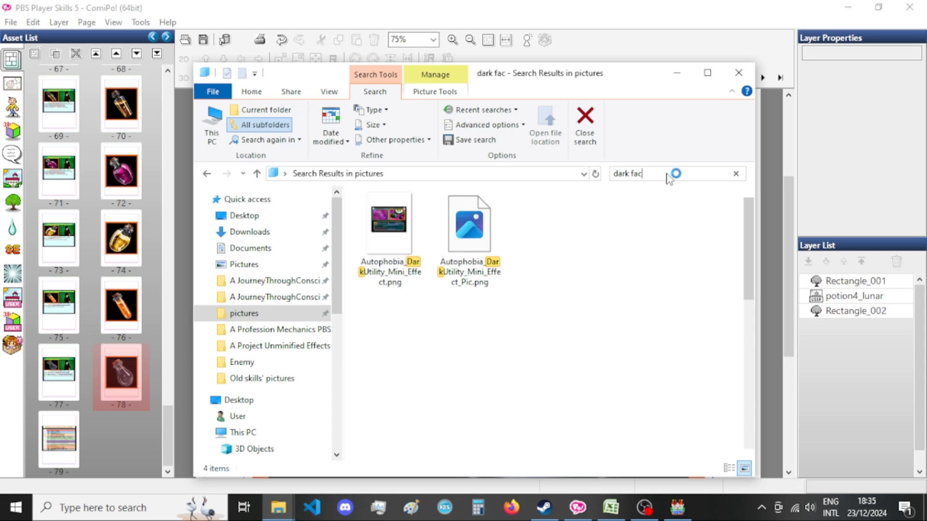
{"action": "key", "text": "BackSpace"}
{"action": "type", "text": "vior"}
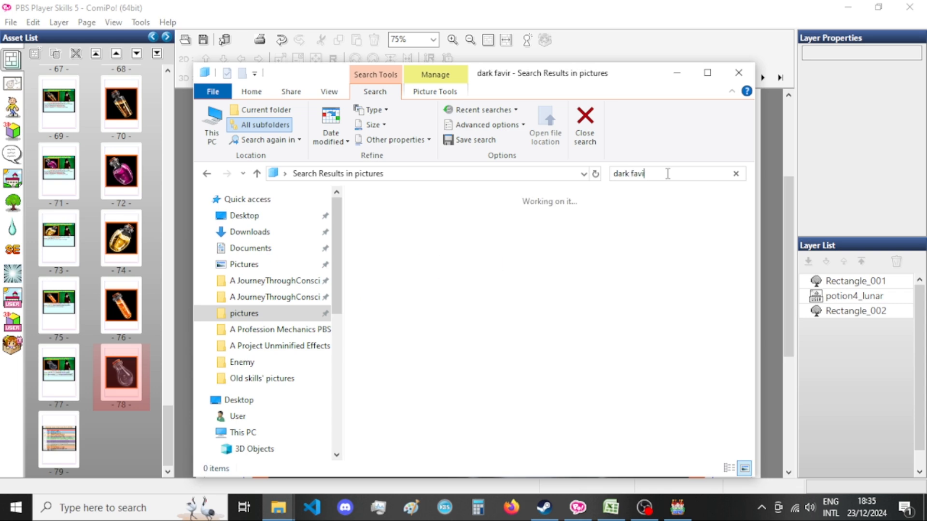
{"action": "key", "text": "Left"}
{"action": "key", "text": "Left"}
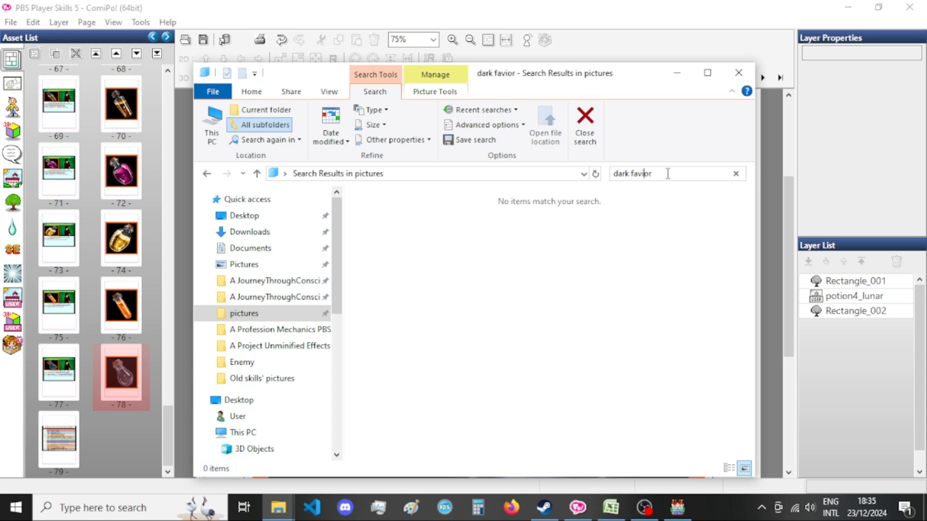
{"action": "key", "text": "BackSpace"}
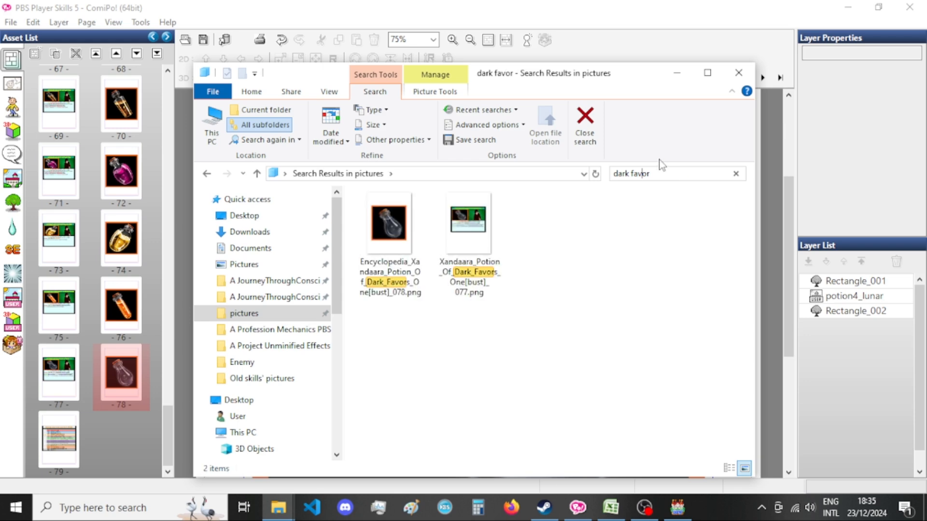
Remove the _078 suffix from the encyclopedia picture's file name so it ends in One[bust].png.
{"action": "left_click", "coordinate": [410, 271]}
{"action": "key", "text": "F2"}
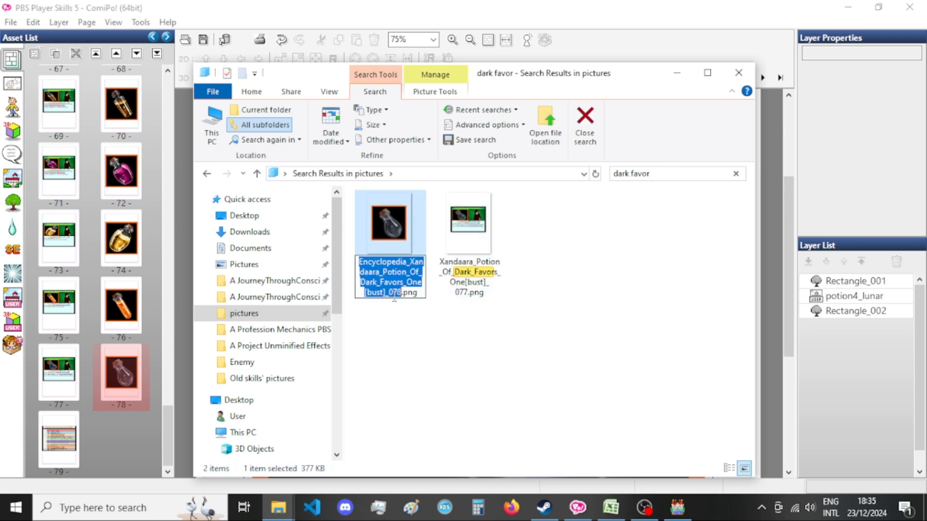
{"action": "left_click", "coordinate": [389, 292]}
{"action": "key", "text": "BackSpace"}
{"action": "key", "text": "BackSpace"}
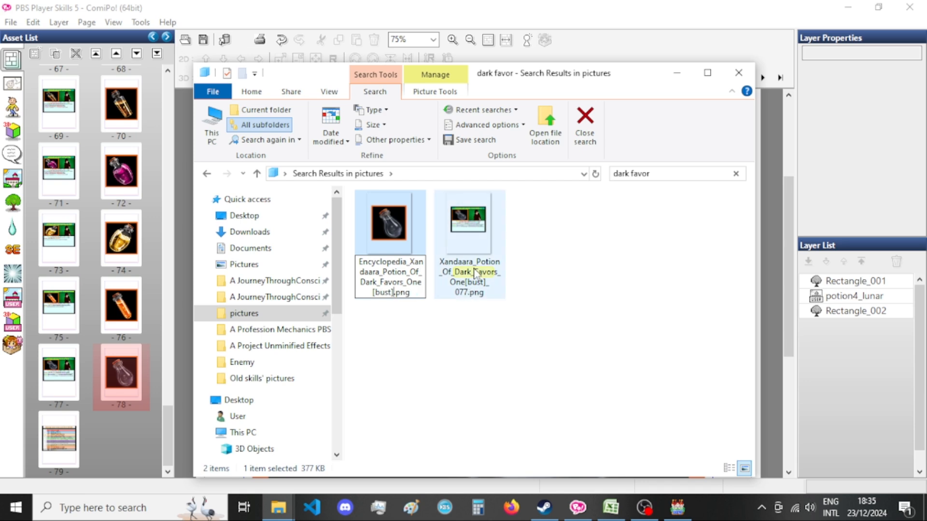
Rename the exported card picture to Xandaara_Potion_Of_Dark_Favors_One[bust].png by removing its _077 suffix.
{"action": "left_click", "coordinate": [471, 280]}
{"action": "key", "text": "F2"}
{"action": "left_click", "coordinate": [472, 281]}
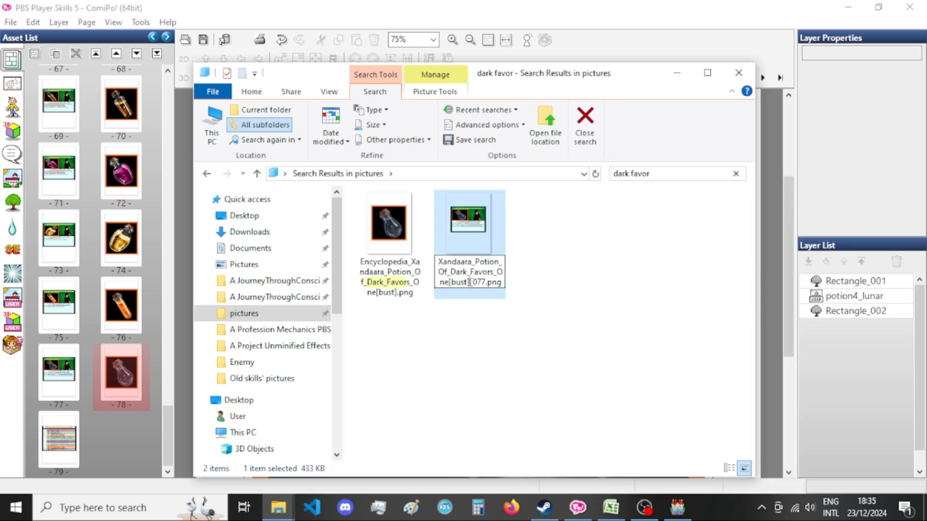
{"action": "key", "text": "BackSpace"}
{"action": "key", "text": "Return"}
Return to ComiPo and duplicate the Dark Favors (1) card and bottle pages, placing the copies as pages 79 and 80.
{"action": "left_click", "coordinate": [590, 10]}
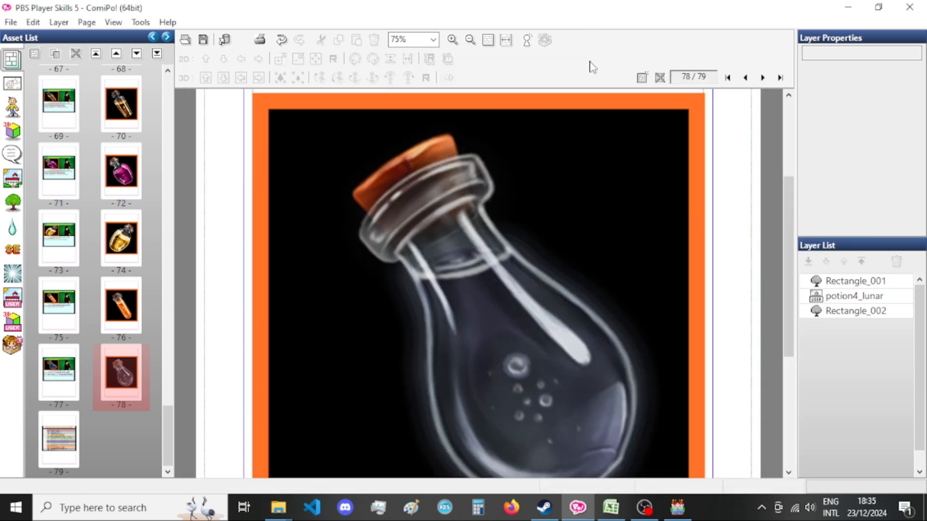
{"action": "left_click", "coordinate": [60, 373]}
{"action": "right_click", "coordinate": [59, 379]}
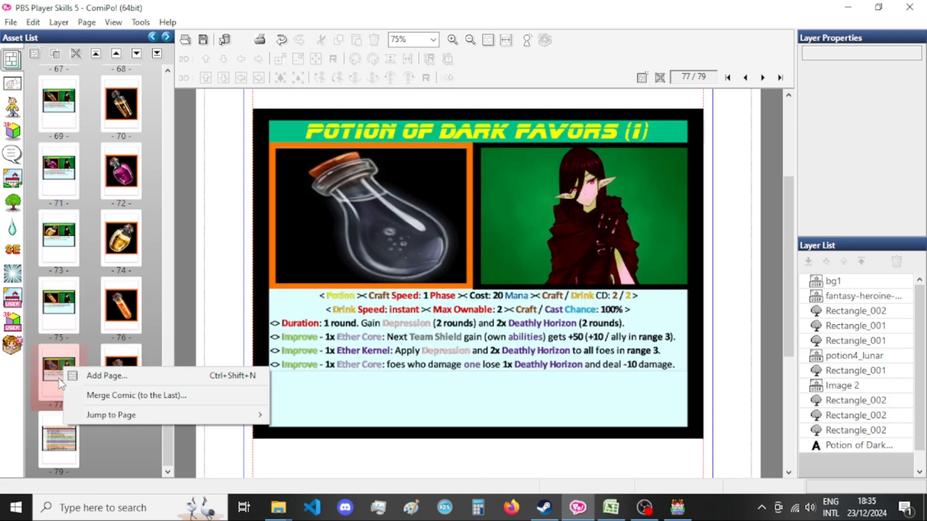
{"action": "left_click", "coordinate": [122, 260]}
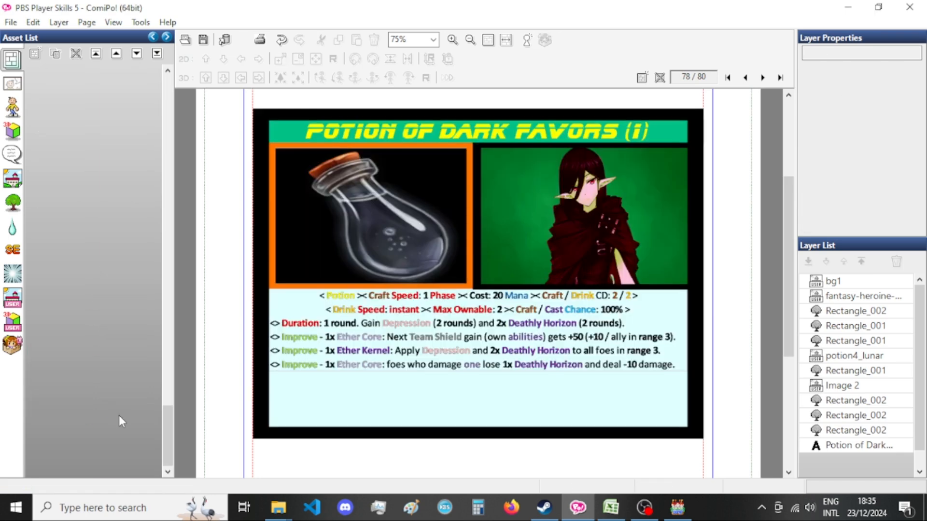
{"action": "left_click", "coordinate": [66, 440]}
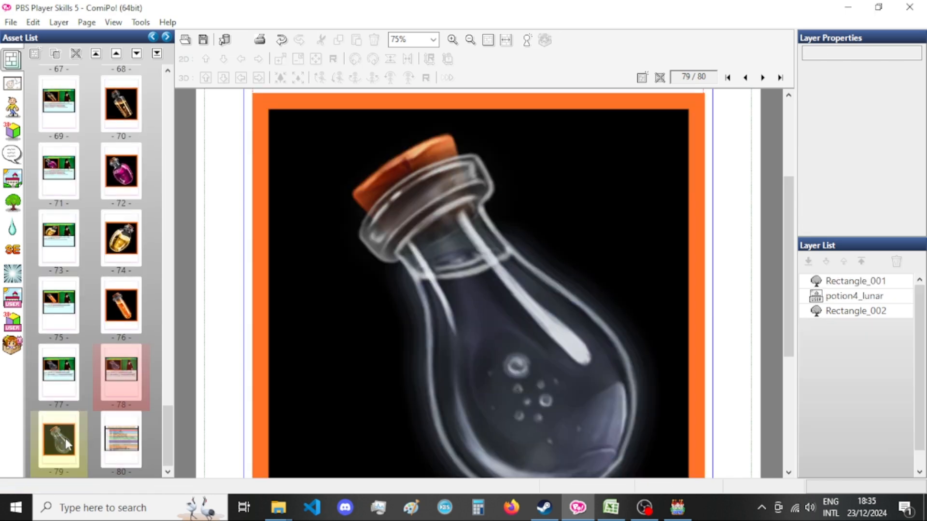
{"action": "right_click", "coordinate": [66, 440]}
{"action": "left_click", "coordinate": [123, 322]}
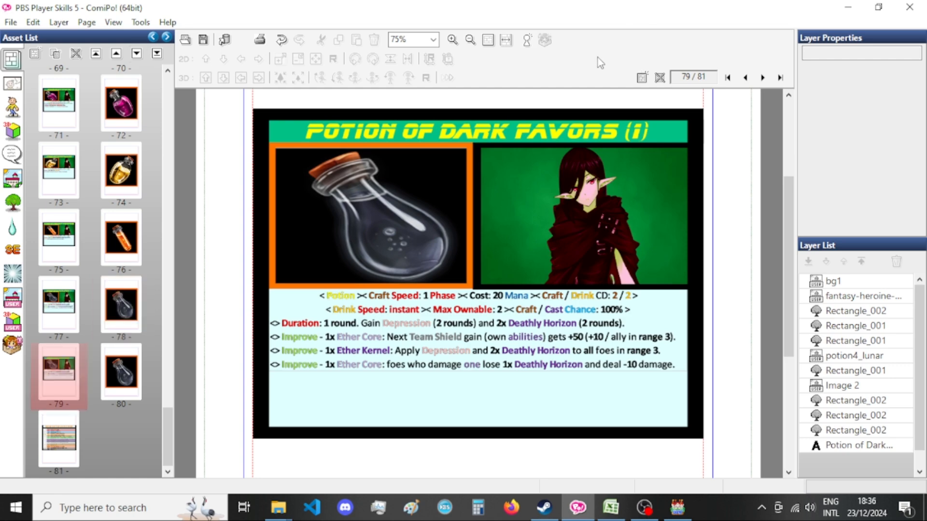
Replace the title of the card on page 79 with the name "Potion of Dark Favors (2)" copied from Excel.
{"action": "left_click", "coordinate": [611, 507]}
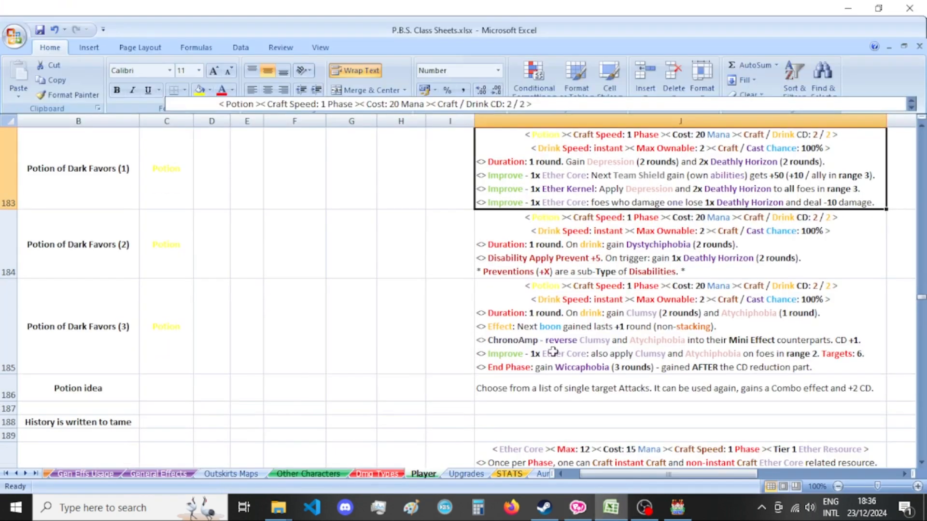
{"action": "left_click", "coordinate": [82, 259]}
{"action": "double_click", "coordinate": [132, 246]}
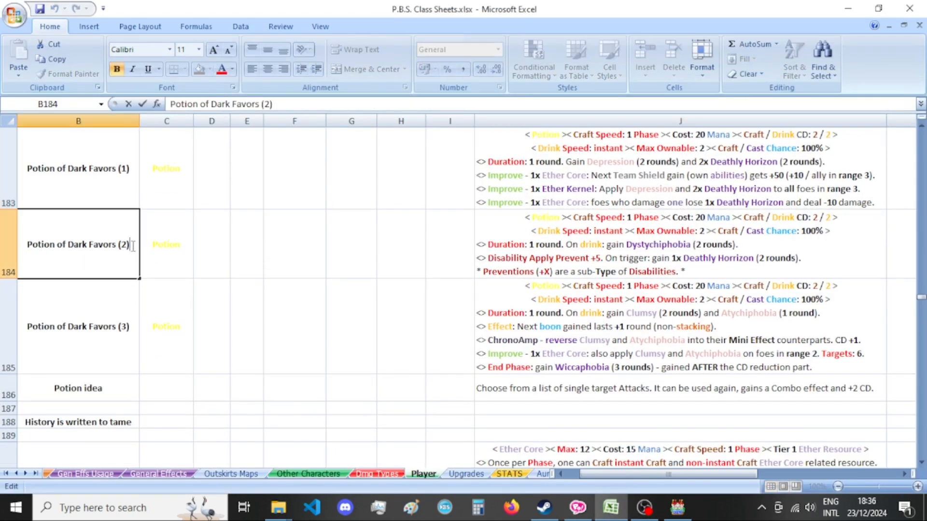
{"action": "left_click_drag", "start_coordinate": [133, 246], "coordinate": [27, 246]}
{"action": "key", "text": "ctrl+c"}
{"action": "left_click", "coordinate": [577, 507]}
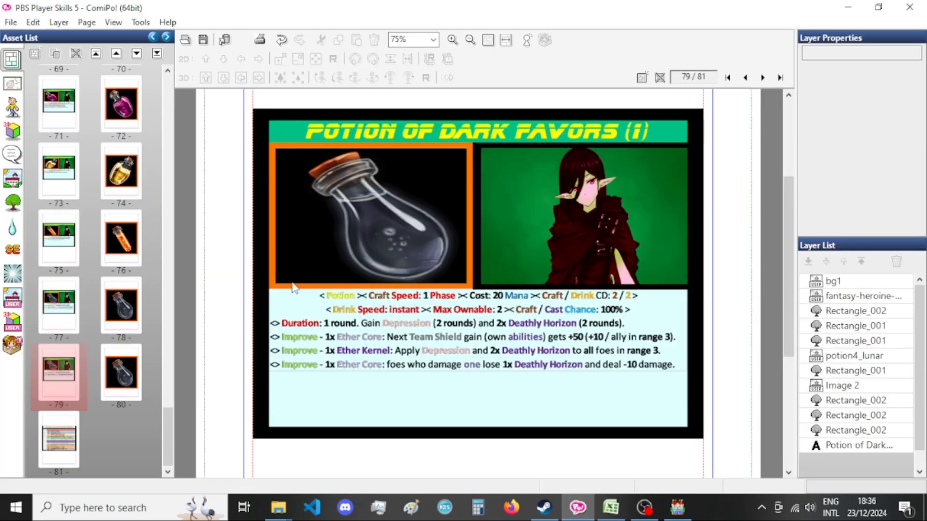
{"action": "left_click", "coordinate": [498, 131]}
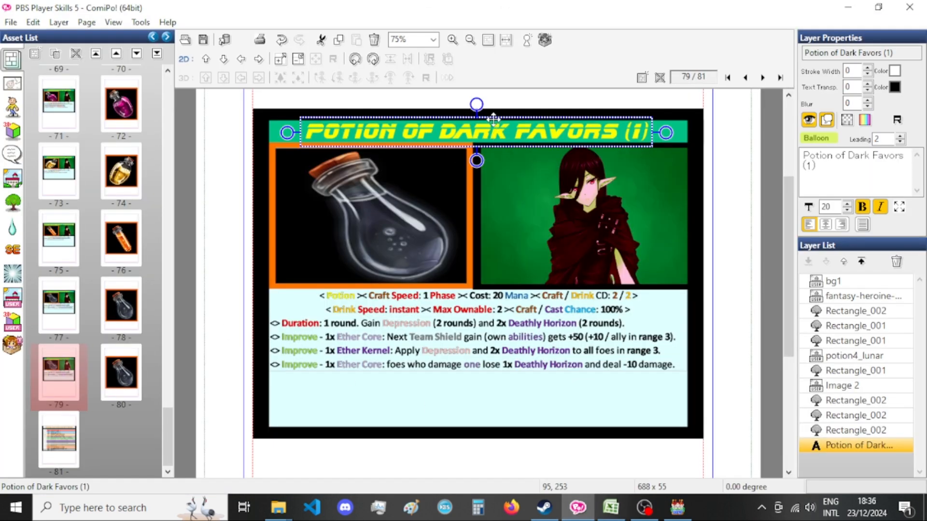
{"action": "double_click", "coordinate": [476, 126]}
{"action": "key", "text": "ctrl+v"}
{"action": "left_click", "coordinate": [131, 203]}
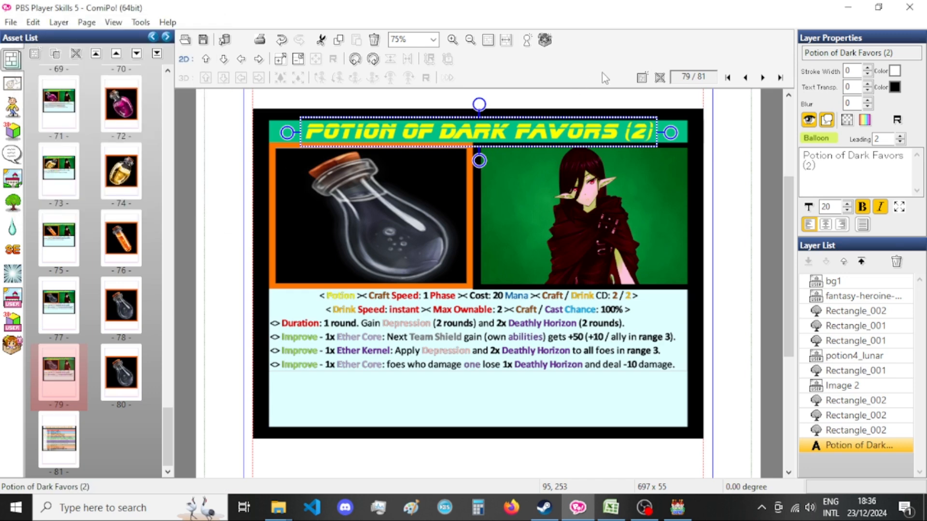
Swap the bottle image on the page 79 card for potion3_orange_001 from the Potion Icons category.
{"action": "left_click", "coordinate": [409, 238]}
{"action": "double_click", "coordinate": [409, 238]}
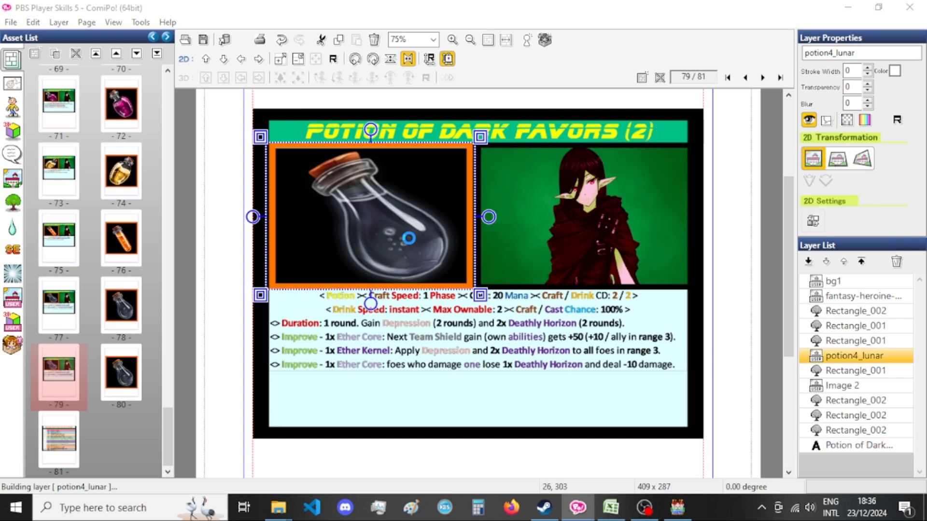
{"action": "scroll", "coordinate": [317, 250], "scroll_direction": "up", "scroll_amount": 5}
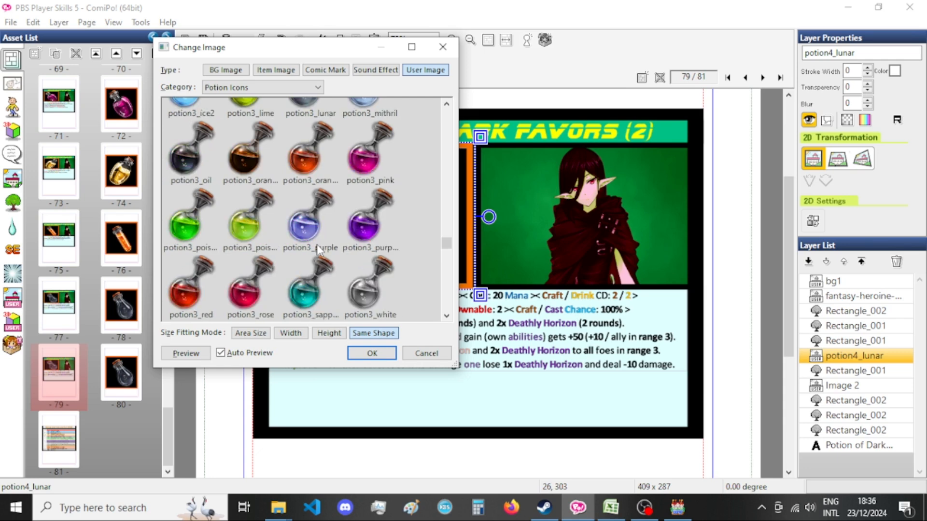
{"action": "scroll", "coordinate": [319, 249], "scroll_direction": "up", "scroll_amount": 1}
{"action": "left_click", "coordinate": [320, 254]}
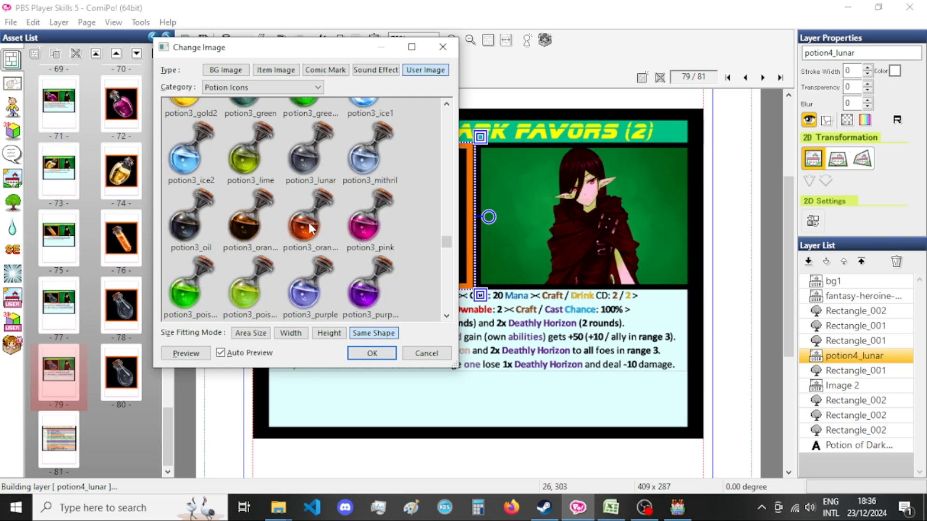
{"action": "left_click", "coordinate": [371, 353]}
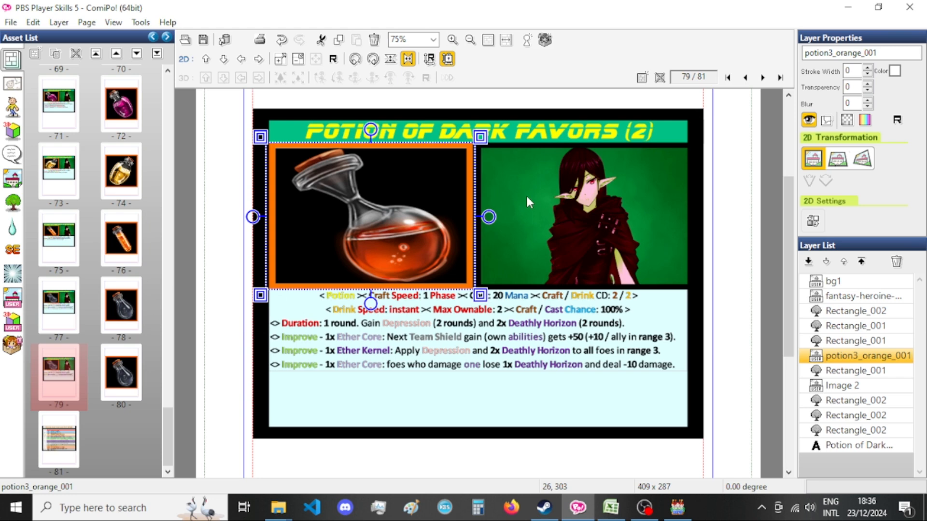
Change the card's bottle image to potion3_black and turn off its horizontal flip.
{"action": "double_click", "coordinate": [409, 201]}
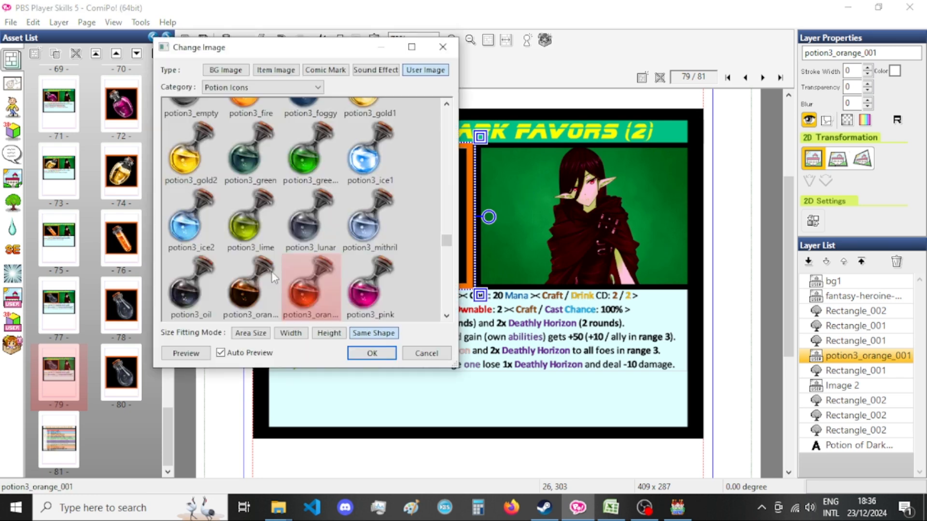
{"action": "left_click", "coordinate": [253, 160]}
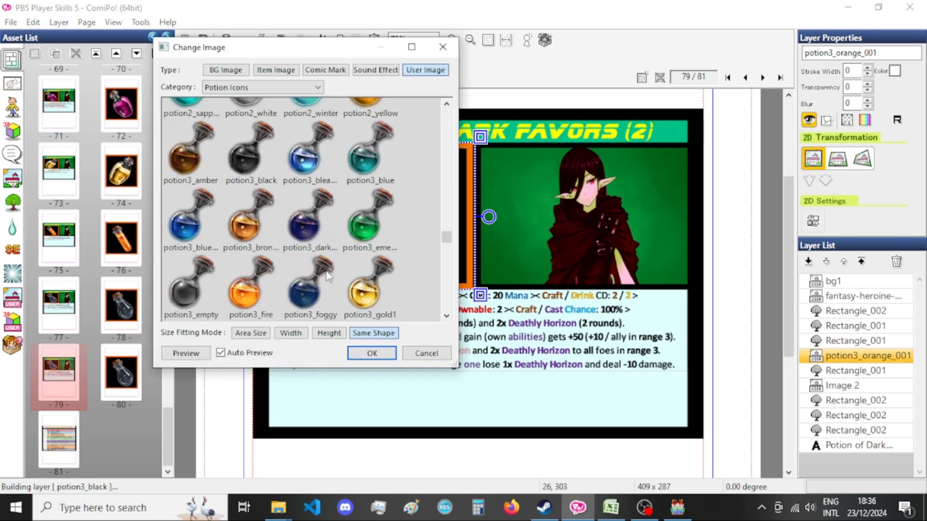
{"action": "left_click", "coordinate": [370, 353]}
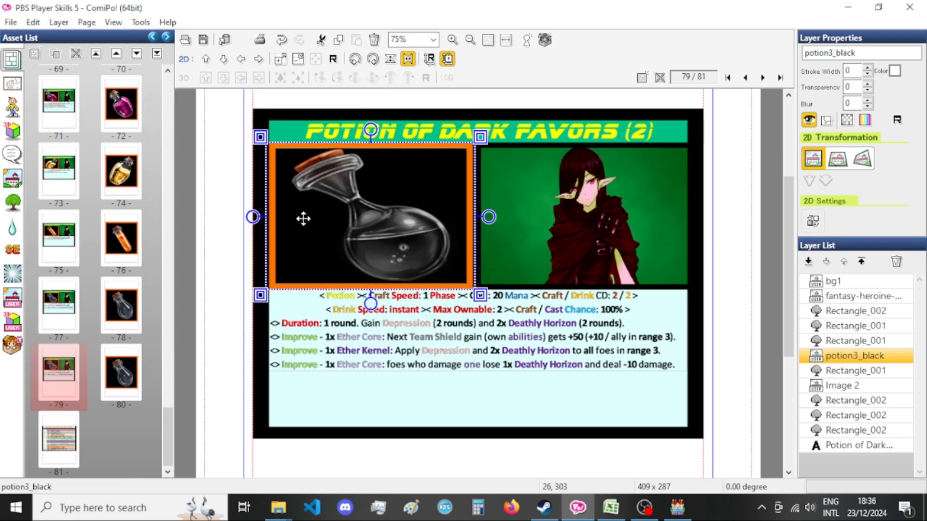
{"action": "right_click", "coordinate": [339, 205]}
{"action": "mouse_move", "coordinate": [420, 465]}
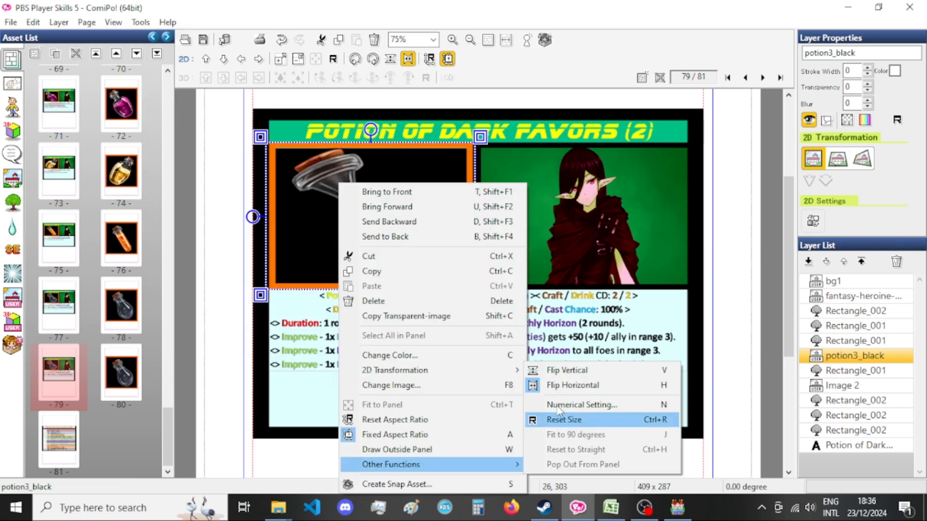
{"action": "left_click", "coordinate": [561, 384]}
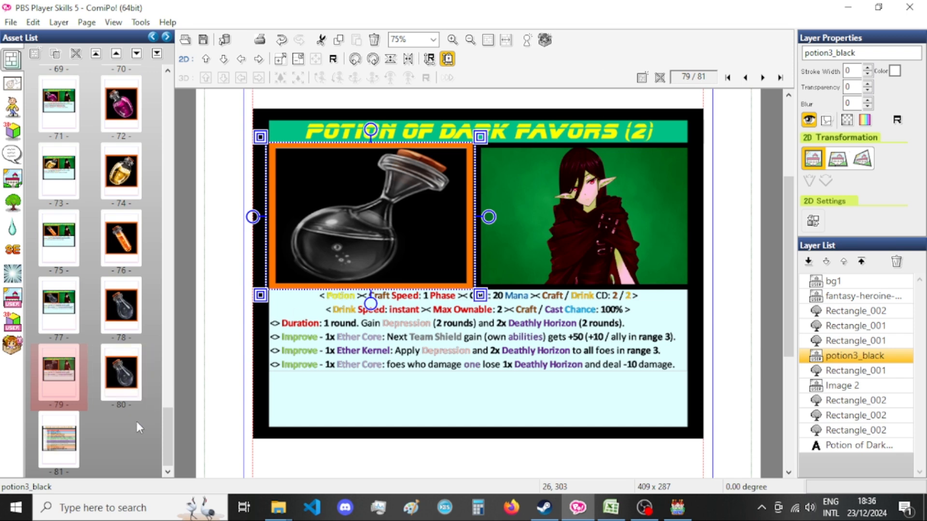
Paste the potion3_black bottle onto page 80 and resize it to 830 x 830 without the fixed aspect ratio.
{"action": "left_click", "coordinate": [116, 378]}
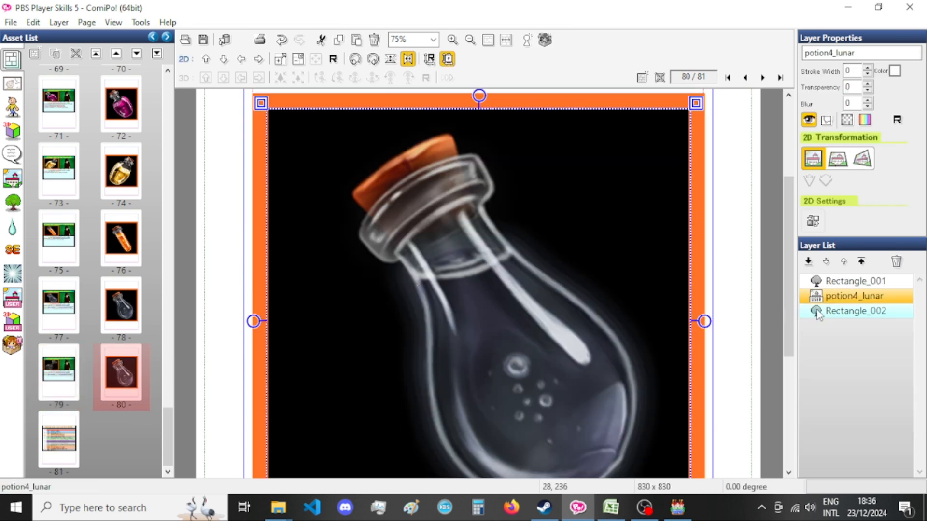
{"action": "left_click", "coordinate": [859, 323]}
{"action": "double_click", "coordinate": [846, 328]}
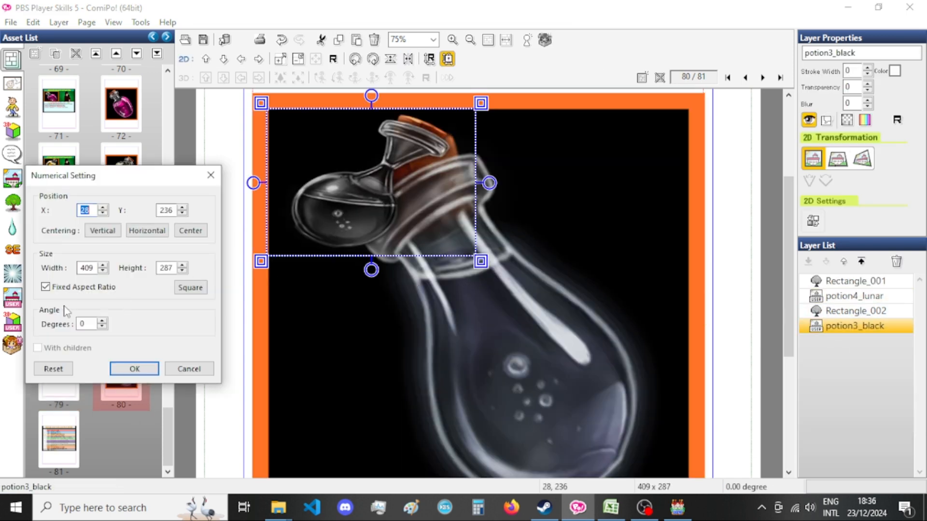
{"action": "left_click", "coordinate": [85, 287]}
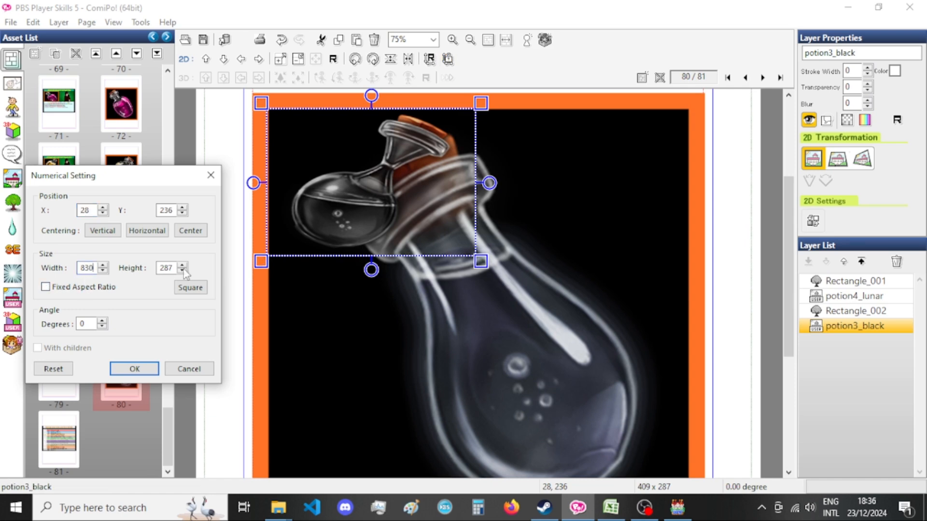
{"action": "key", "text": "ctrl+a"}
{"action": "key", "text": "ctrl+c"}
{"action": "left_click", "coordinate": [167, 269]}
{"action": "key", "text": "ctrl+a"}
{"action": "key", "text": "ctrl+v"}
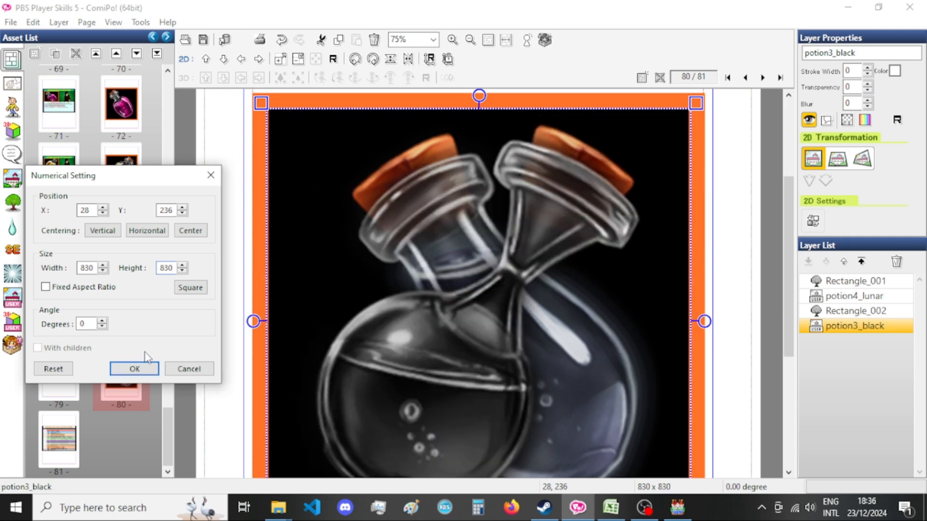
{"action": "left_click", "coordinate": [103, 289]}
{"action": "left_click", "coordinate": [138, 369]}
Place the potion3_black layer between potion4_lunar and Rectangle_002, and delete the potion4_lunar layer.
{"action": "left_click_drag", "start_coordinate": [890, 327], "coordinate": [892, 317]}
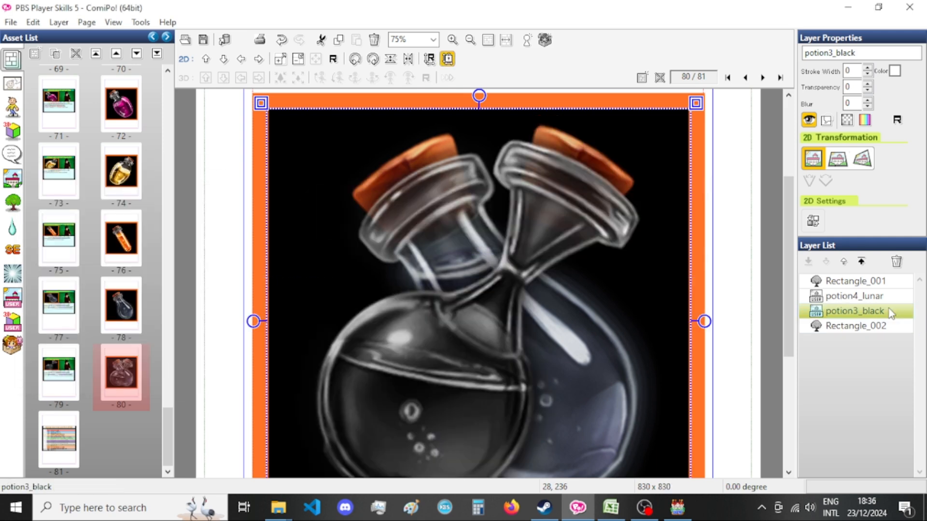
{"action": "left_click", "coordinate": [874, 296]}
{"action": "key", "text": "Delete"}
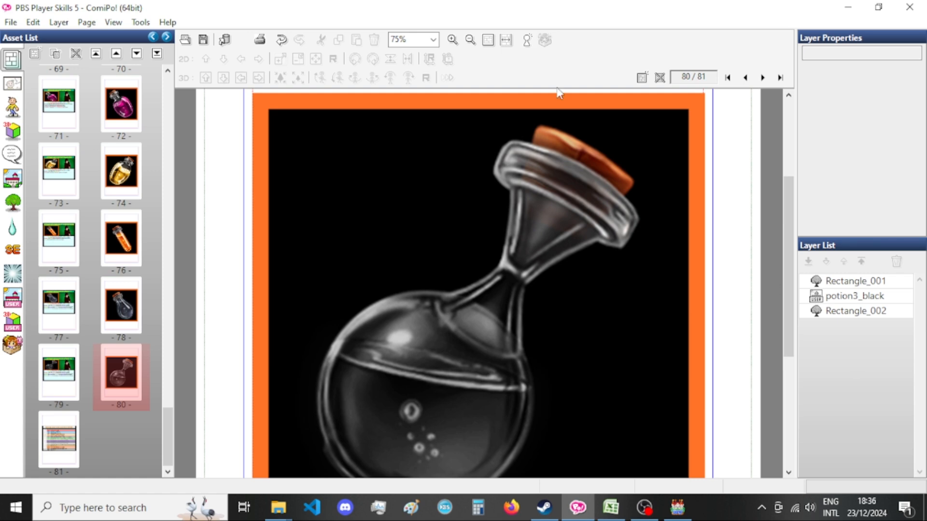
Copy the Potion of Dark Favors (2) description from cell J184 in Excel and paste it as an image onto the page 79 card.
{"action": "left_click", "coordinate": [60, 373]}
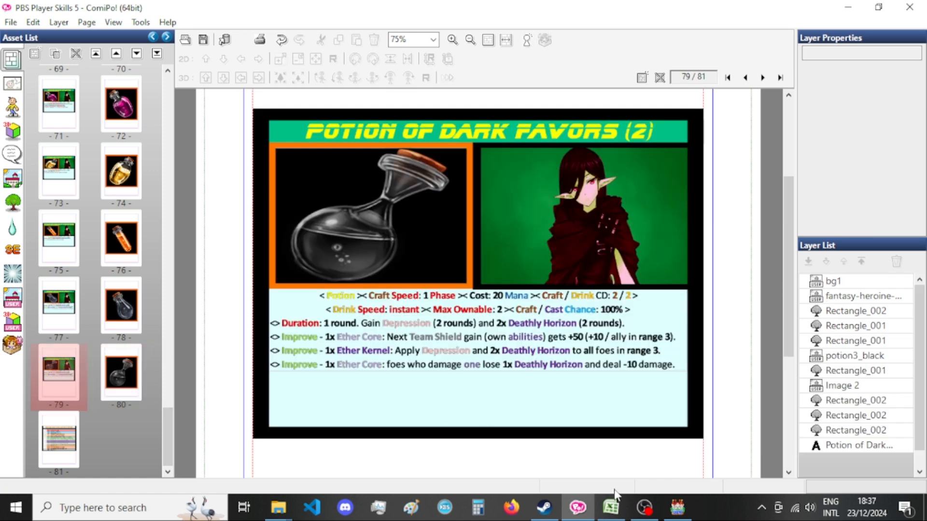
{"action": "left_click", "coordinate": [610, 507]}
{"action": "left_click", "coordinate": [601, 247]}
{"action": "key", "text": "ctrl+c"}
{"action": "left_click", "coordinate": [577, 506]}
{"action": "left_click", "coordinate": [594, 361]}
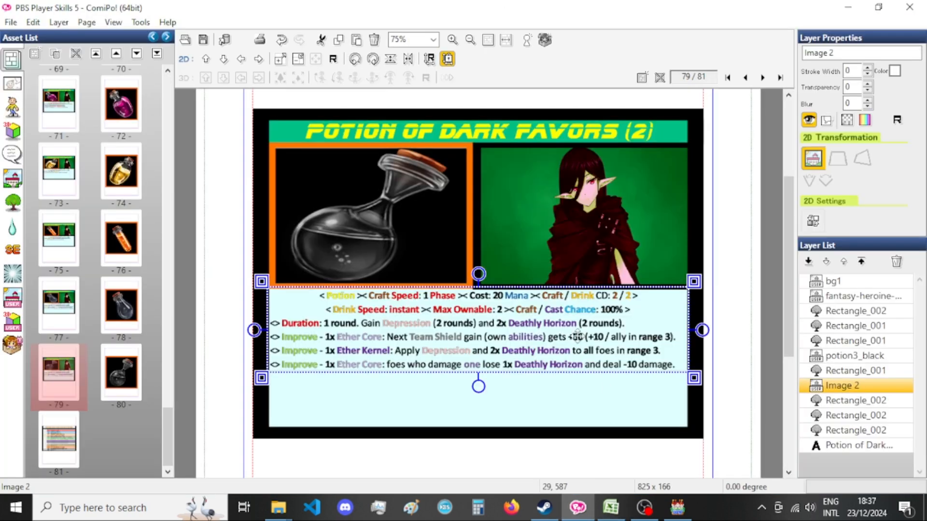
{"action": "key", "text": "ctrl+v"}
Move the pasted description image beside the old one in the layer order and delete the old description, Image 2.
{"action": "left_click_drag", "start_coordinate": [853, 455], "coordinate": [867, 404]}
{"action": "left_click", "coordinate": [845, 400]}
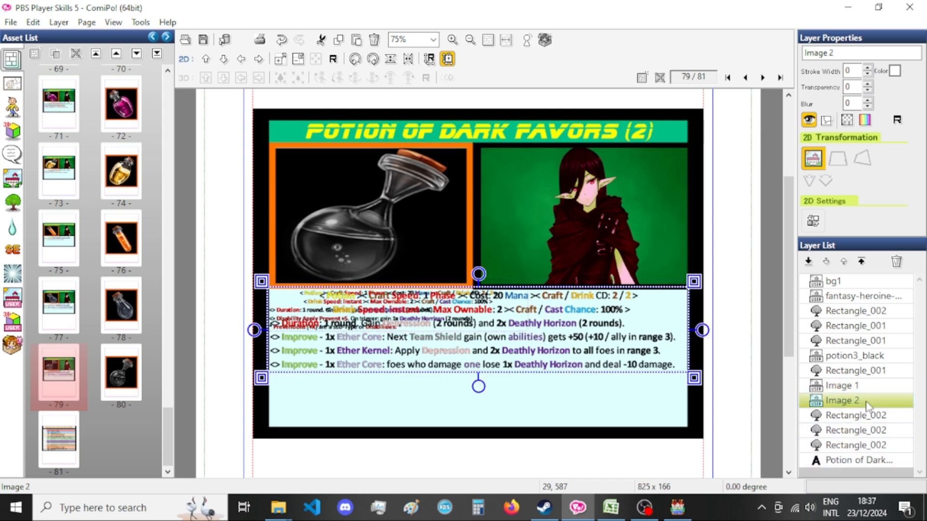
{"action": "key", "text": "Delete"}
{"action": "key", "text": "Return"}
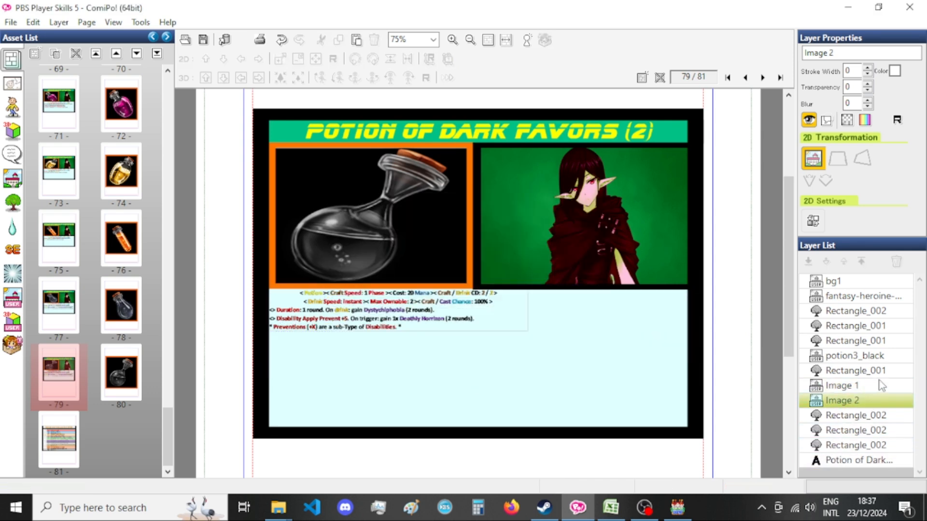
Set the new description image's width to 825, keeping its aspect ratio fixed.
{"action": "left_click", "coordinate": [869, 386]}
{"action": "double_click", "coordinate": [869, 387]}
{"action": "double_click", "coordinate": [83, 269]}
{"action": "type", "text": "825"}
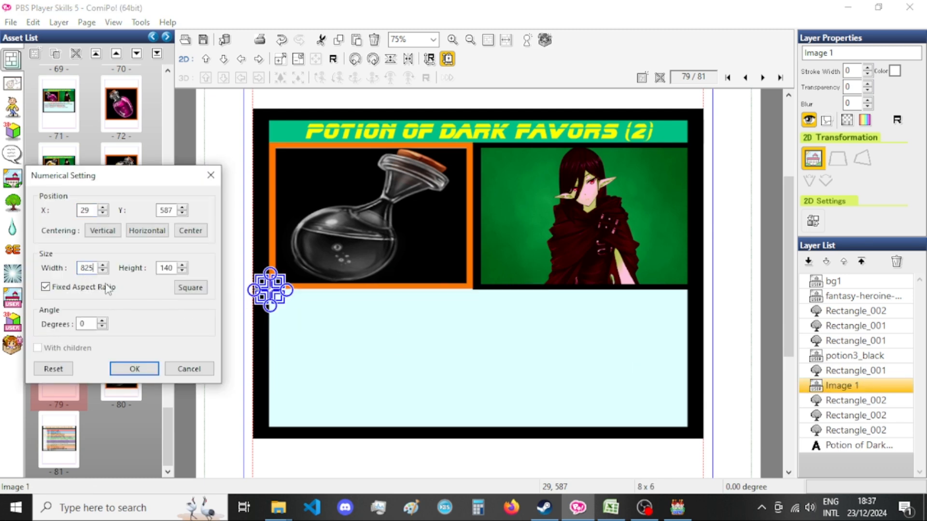
{"action": "left_click", "coordinate": [145, 369]}
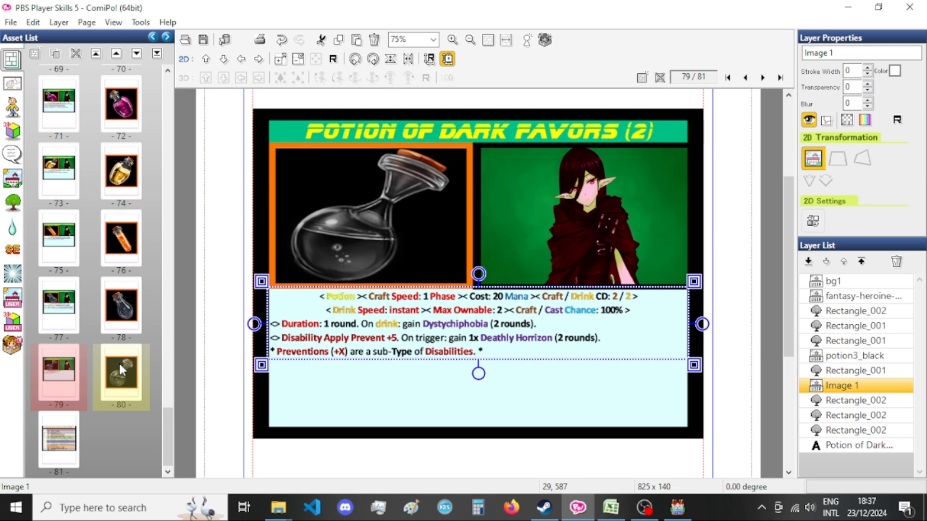
Export the page 79 card as a PNG with the base file name Xandaara_Potion_Of_Dark_Favors_Two[bust].
{"action": "key", "text": "ctrl+e"}
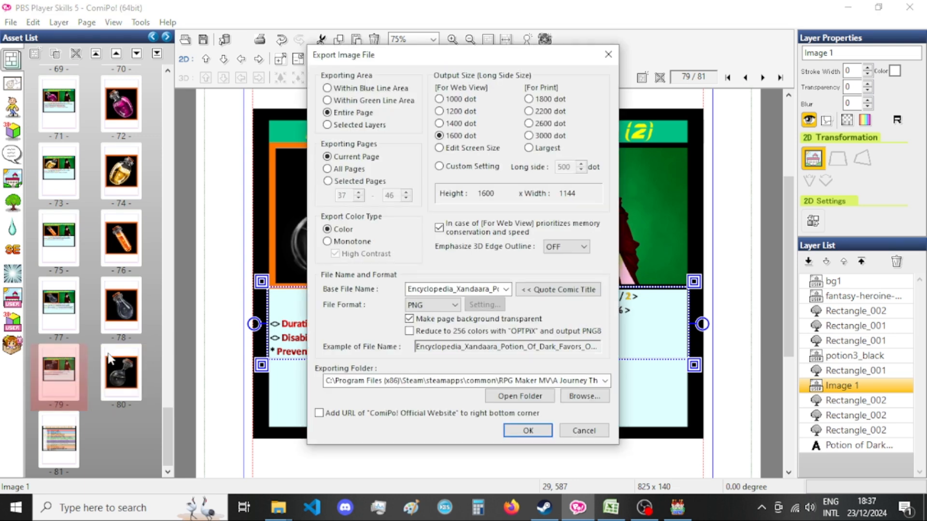
{"action": "double_click", "coordinate": [454, 288]}
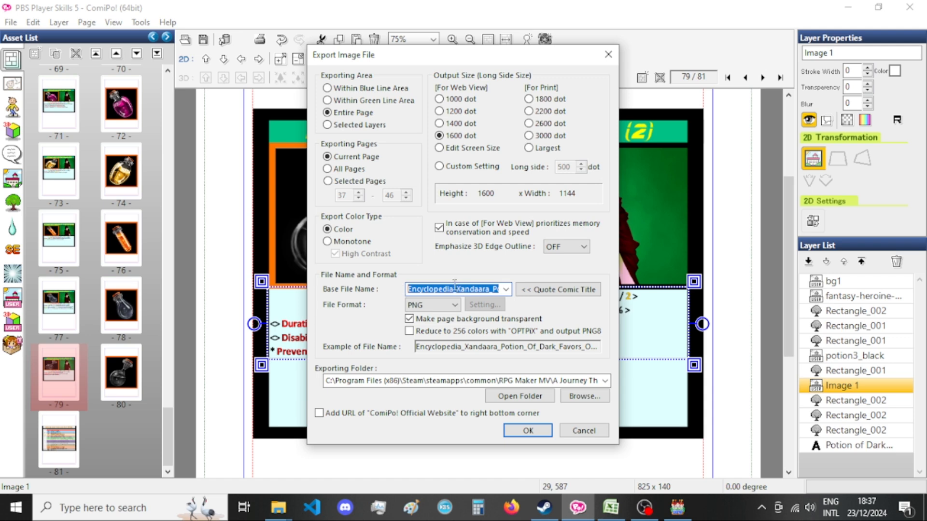
{"action": "left_click", "coordinate": [458, 289]}
{"action": "key", "text": "shift+Home"}
{"action": "key", "text": "BackSpace"}
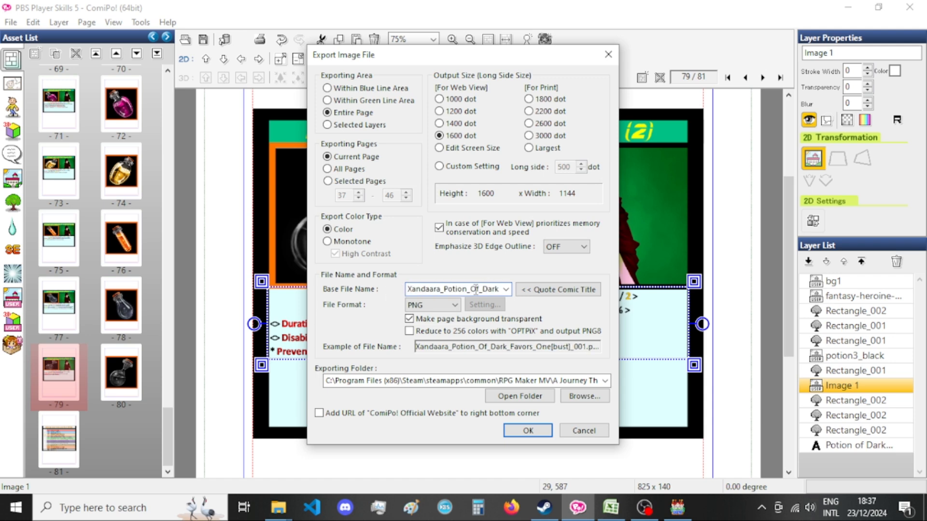
{"action": "left_click_drag", "start_coordinate": [483, 288], "coordinate": [523, 289]}
{"action": "left_click_drag", "start_coordinate": [463, 289], "coordinate": [478, 289]}
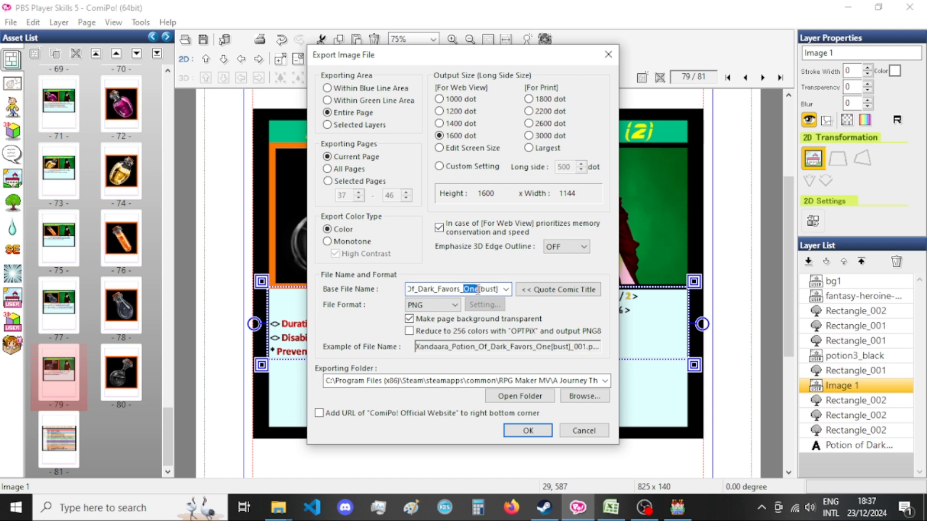
{"action": "type", "text": "Two"}
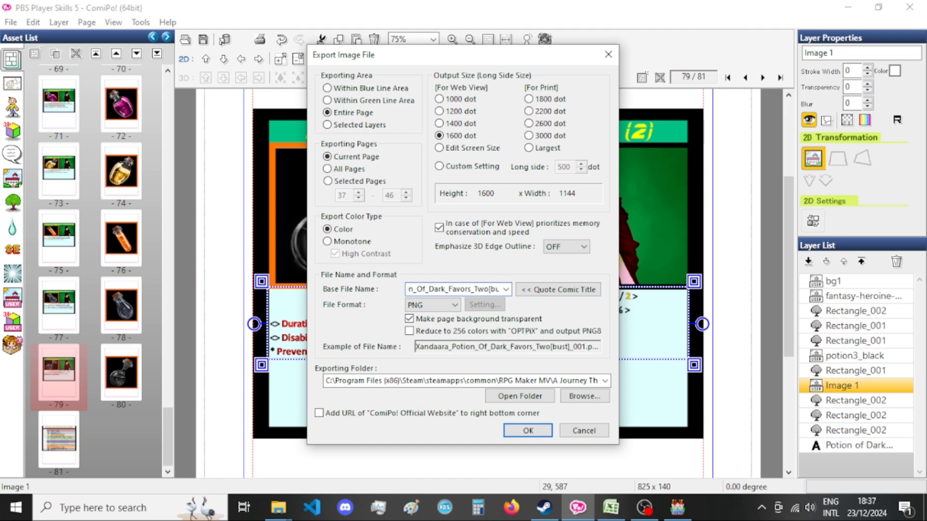
{"action": "key", "text": "Return"}
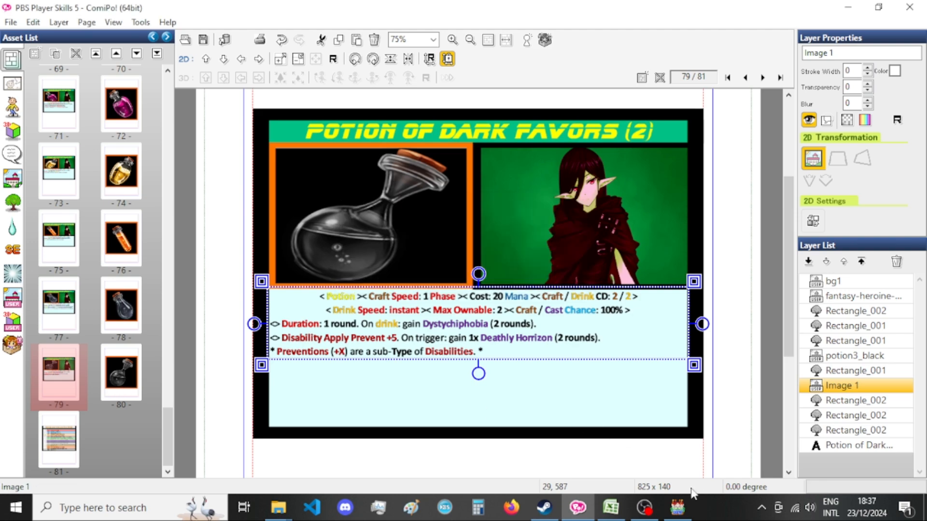
Switch to RPG Maker MV, pick the I3-Epic-Killed_Music track in the Sound Test, and return to ComiPo.
{"action": "left_click", "coordinate": [677, 507]}
{"action": "left_click", "coordinate": [432, 244]}
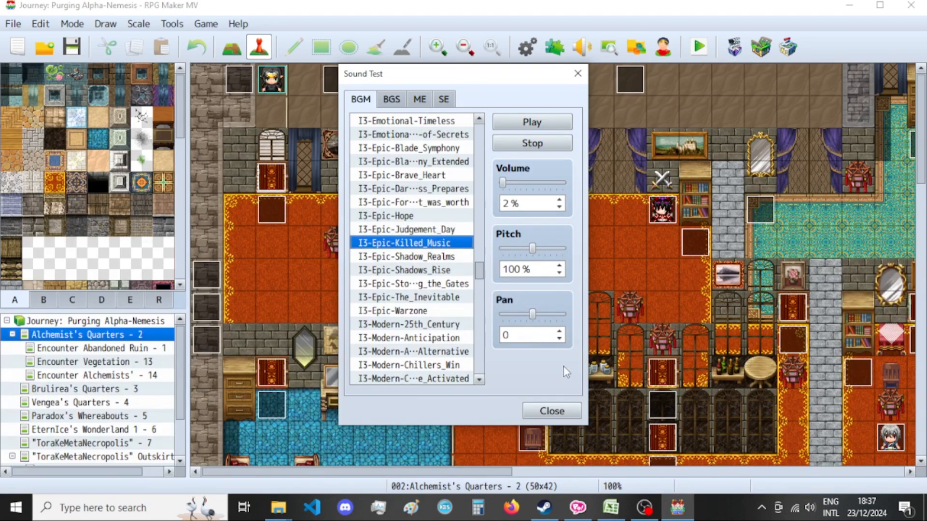
{"action": "left_click", "coordinate": [611, 507]}
{"action": "left_click", "coordinate": [578, 507]}
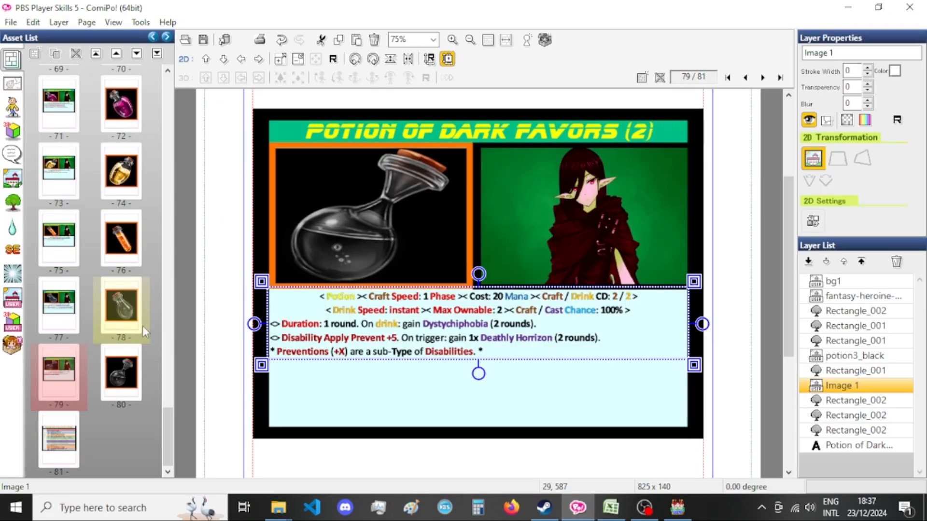
Export the bottle picture on page 80 as a PNG with the base file name Encyclopedia_Xandaara_Potion_Of_Dark_Favors_Two[bust].
{"action": "left_click", "coordinate": [134, 382]}
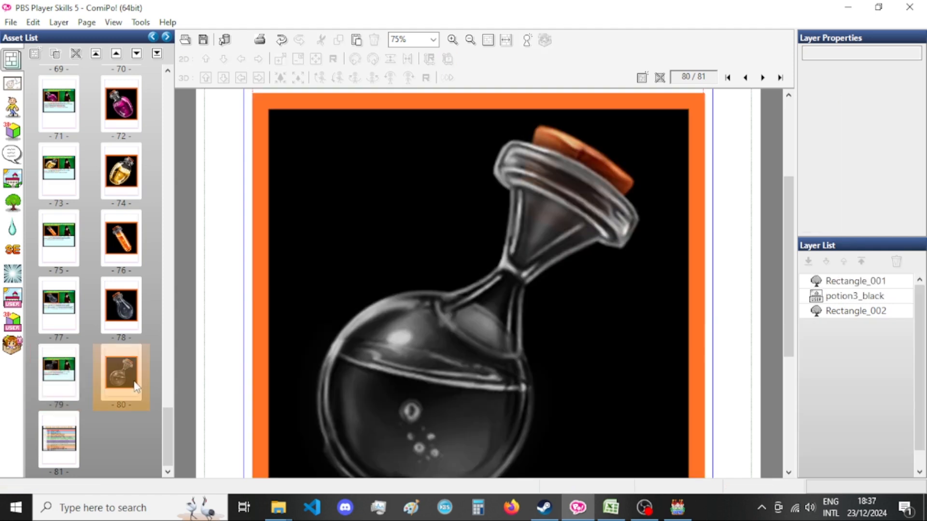
{"action": "key", "text": "ctrl+e"}
{"action": "double_click", "coordinate": [418, 288]}
{"action": "left_click_drag", "start_coordinate": [418, 288], "coordinate": [312, 286]}
{"action": "left_click", "coordinate": [408, 290]}
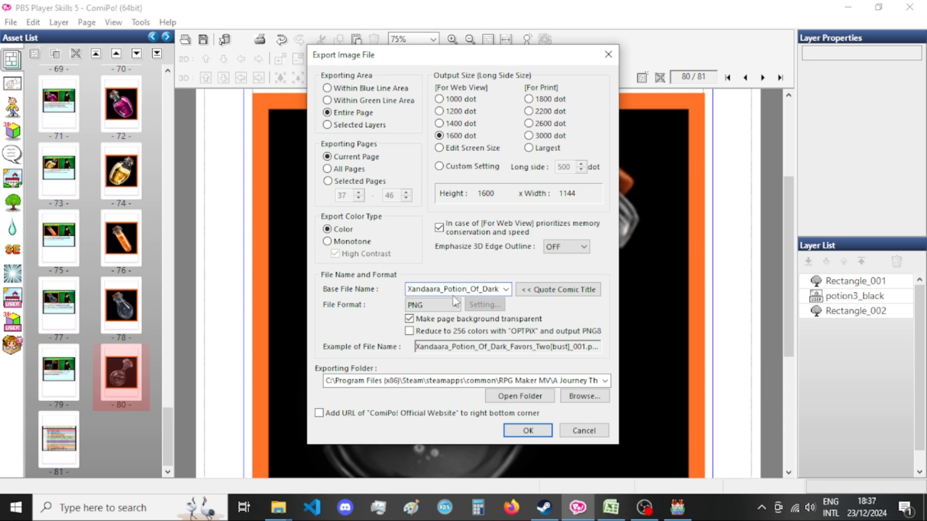
{"action": "type", "text": "Encyclopedia"}
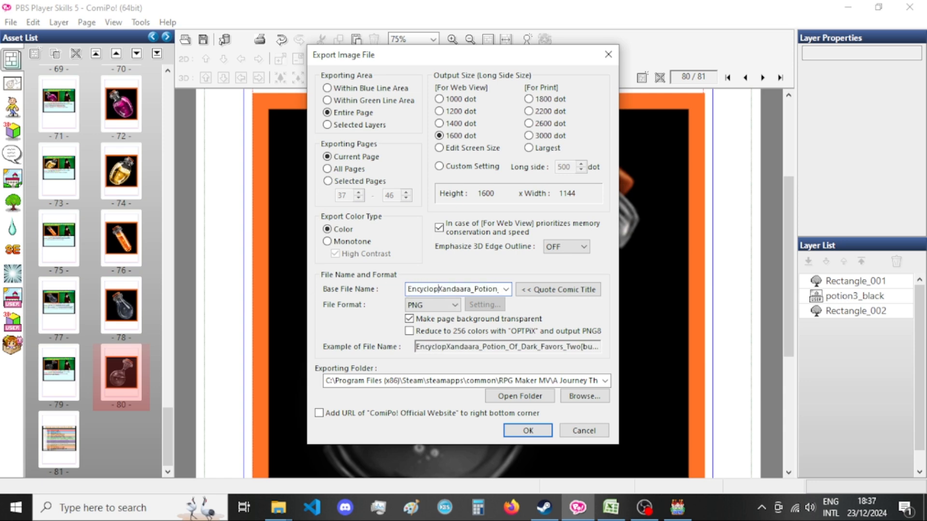
{"action": "type", "text": "_"}
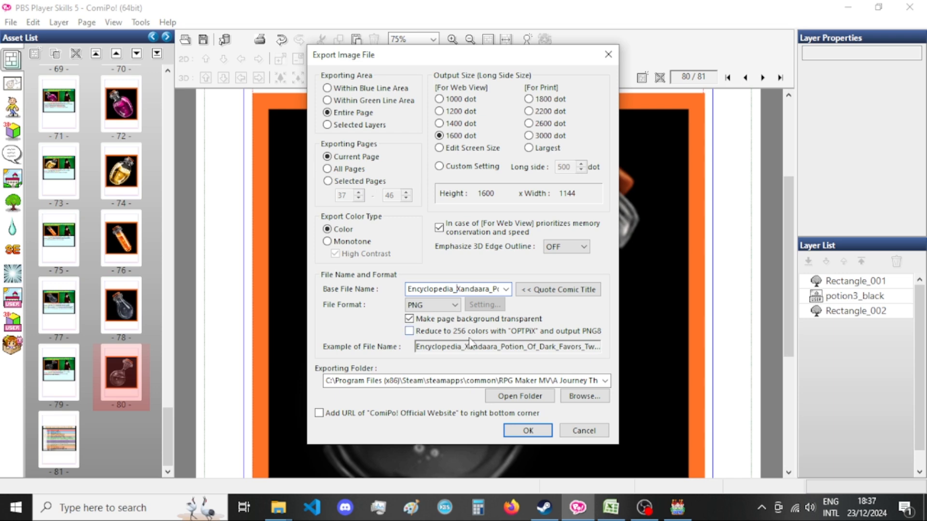
{"action": "left_click", "coordinate": [527, 430]}
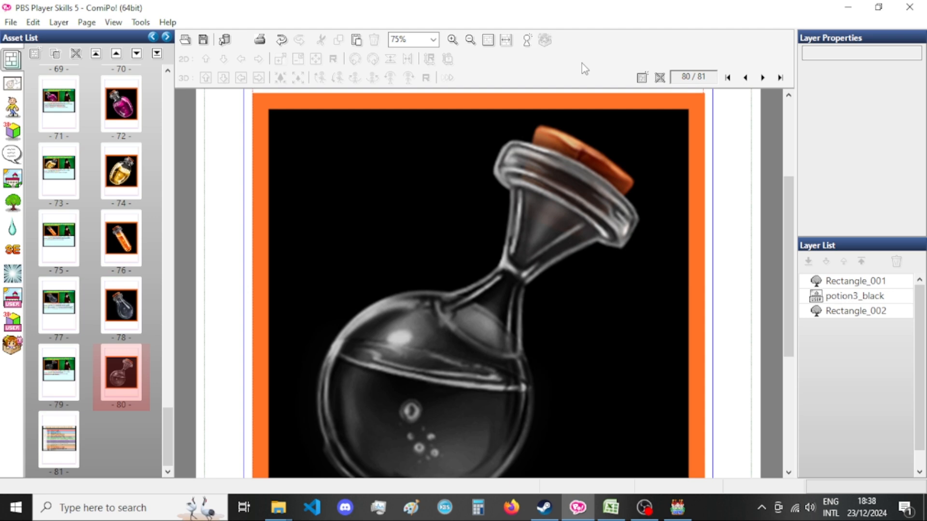
Refresh the dark favor search results in File Explorer and rename the exported card to Xandaara_Potion_Of_Dark_Favors_Two[bust].png.
{"action": "left_click", "coordinate": [279, 507]}
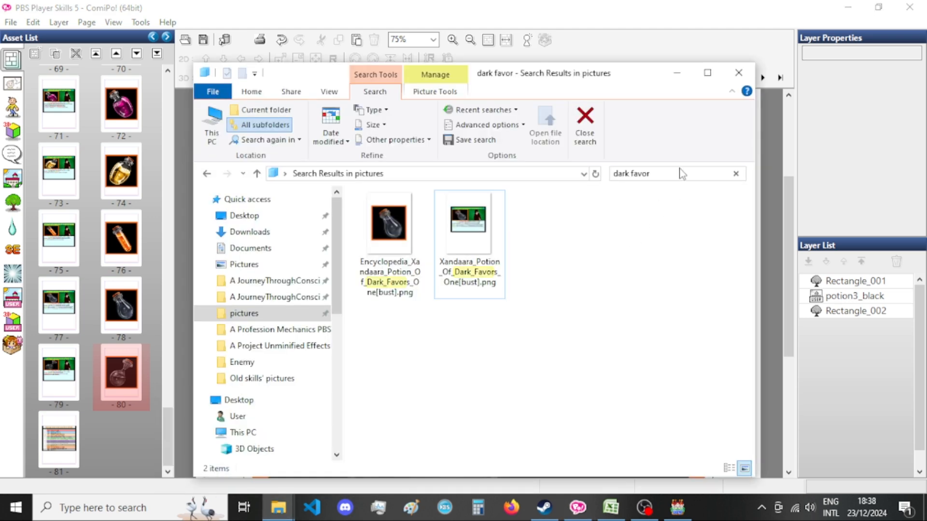
{"action": "key", "text": "F5"}
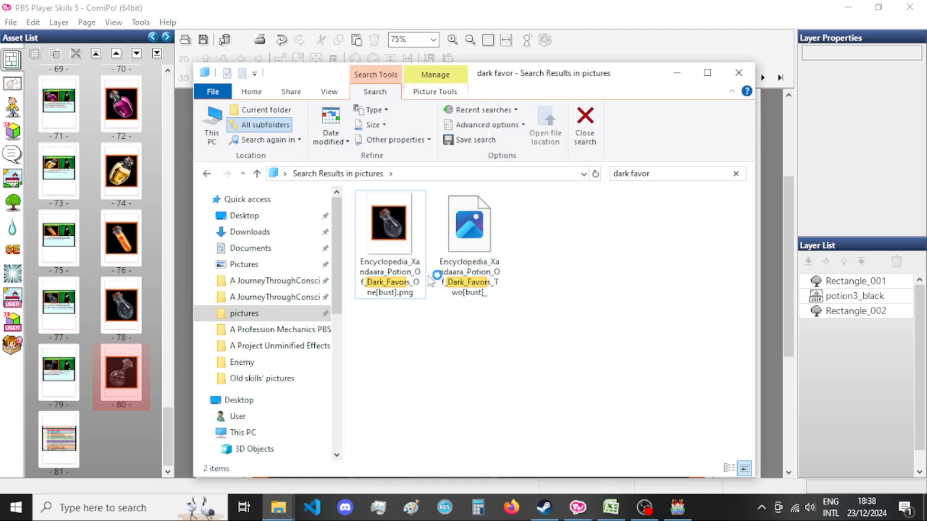
{"action": "left_click", "coordinate": [389, 224]}
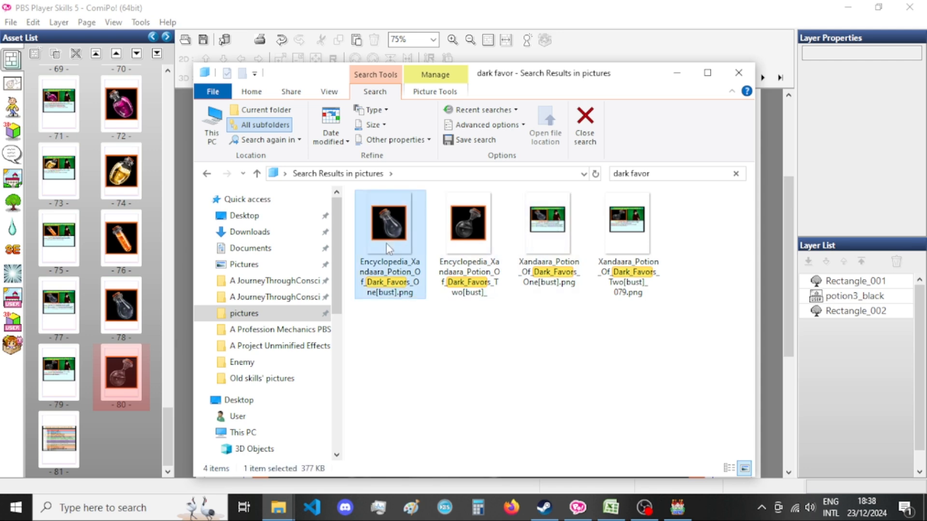
{"action": "left_click", "coordinate": [469, 224]}
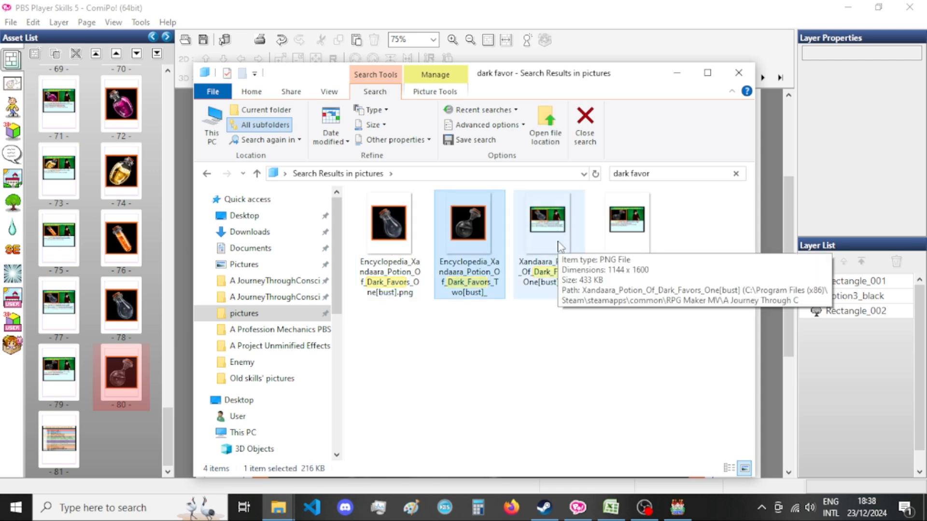
{"action": "left_click", "coordinate": [639, 224]}
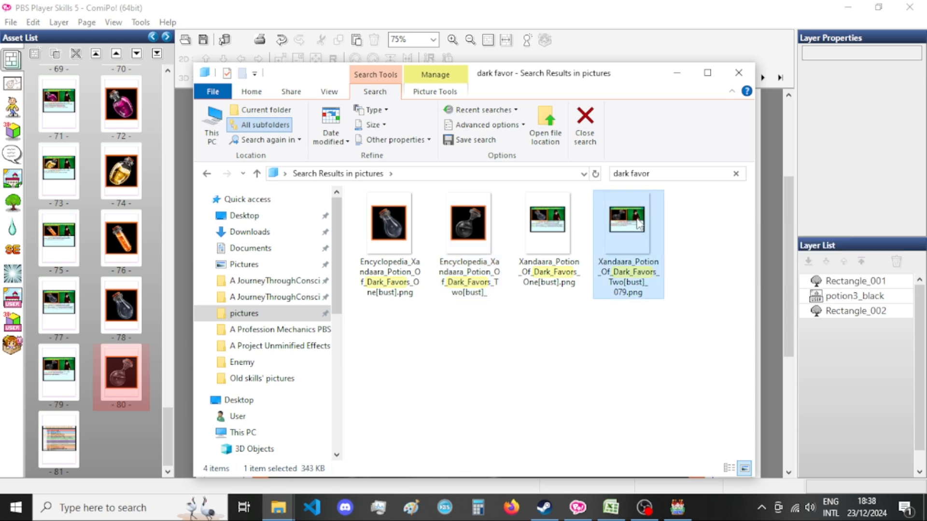
{"action": "left_click", "coordinate": [645, 289]}
{"action": "left_click_drag", "start_coordinate": [633, 282], "coordinate": [637, 282]}
{"action": "key", "text": "BackSpace"}
{"action": "key", "text": "BackSpace"}
{"action": "left_click", "coordinate": [639, 350]}
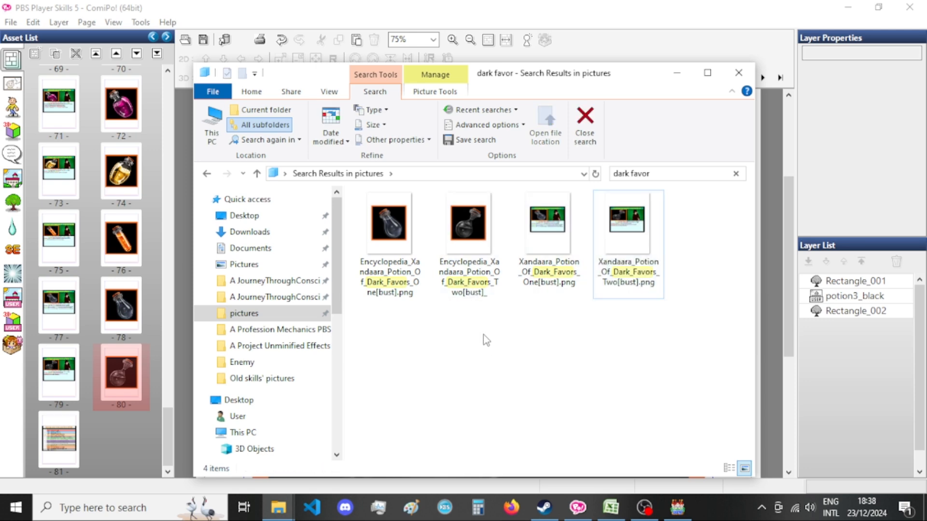
Return to ComiPo, duplicate the Dark Favors (2) card page and move the copy to page 81.
{"action": "left_click", "coordinate": [671, 7]}
{"action": "left_click", "coordinate": [91, 385]}
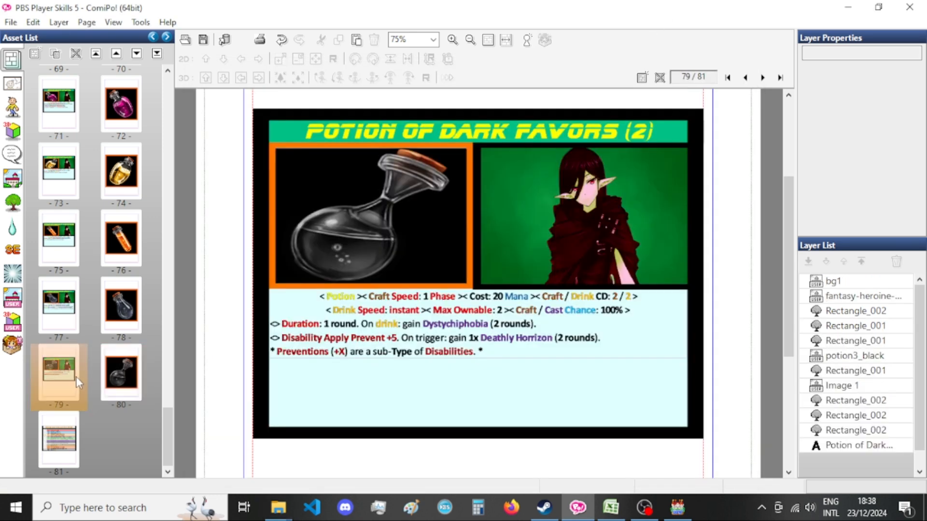
{"action": "right_click", "coordinate": [77, 377]}
{"action": "left_click", "coordinate": [116, 262]}
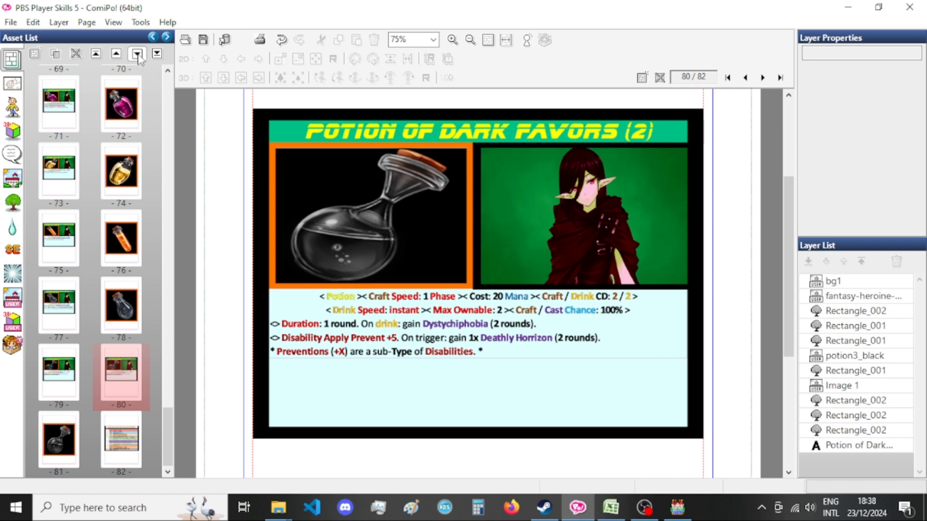
{"action": "right_click", "coordinate": [121, 373]}
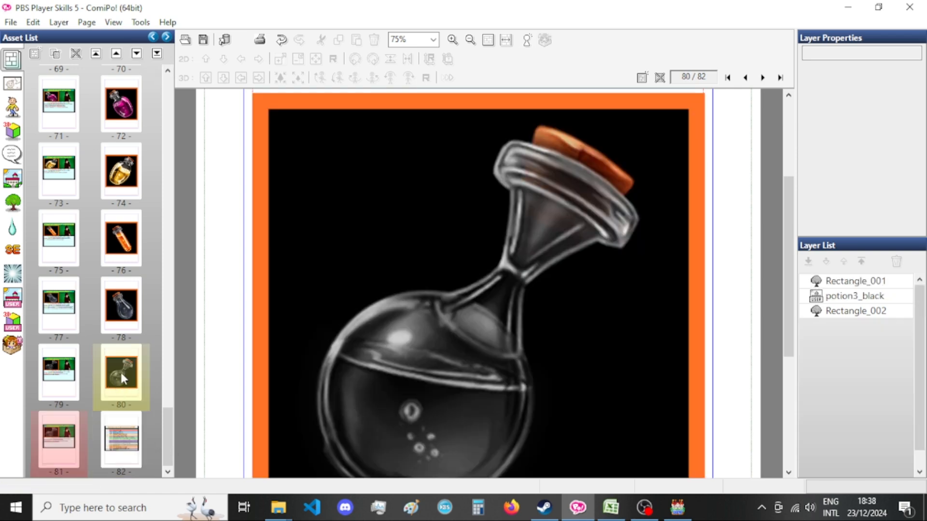
{"action": "key", "text": "Escape"}
Switch to Excel, select the Potion of Dark Favors (3) name cell and look through the Player sheet rows below it.
{"action": "left_click", "coordinate": [610, 507]}
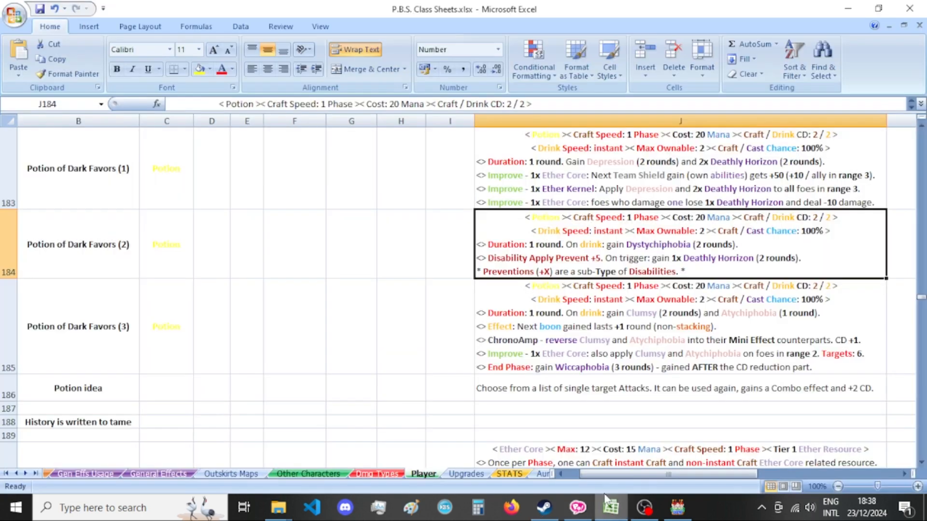
{"action": "left_click", "coordinate": [53, 318]}
{"action": "left_click", "coordinate": [921, 462]}
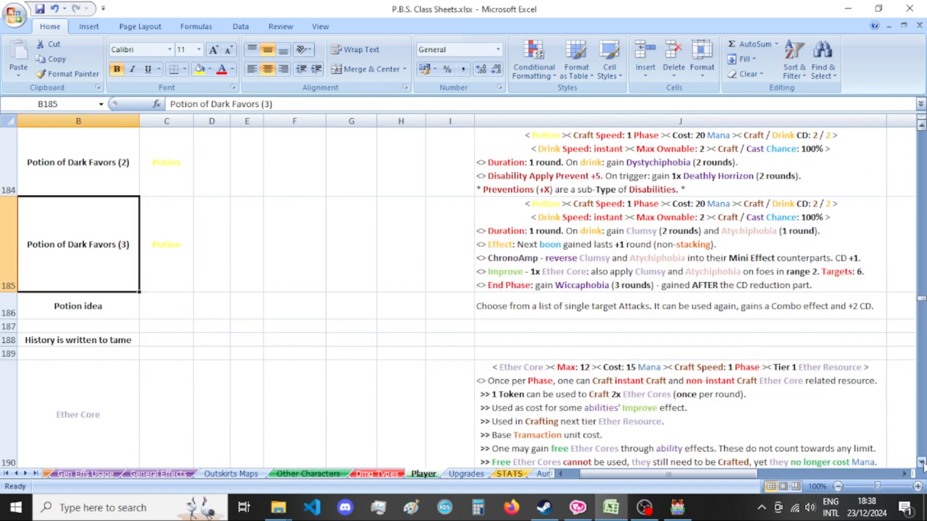
{"action": "left_click", "coordinate": [921, 462]}
{"action": "scroll", "coordinate": [340, 325], "scroll_direction": "down", "scroll_amount": 1}
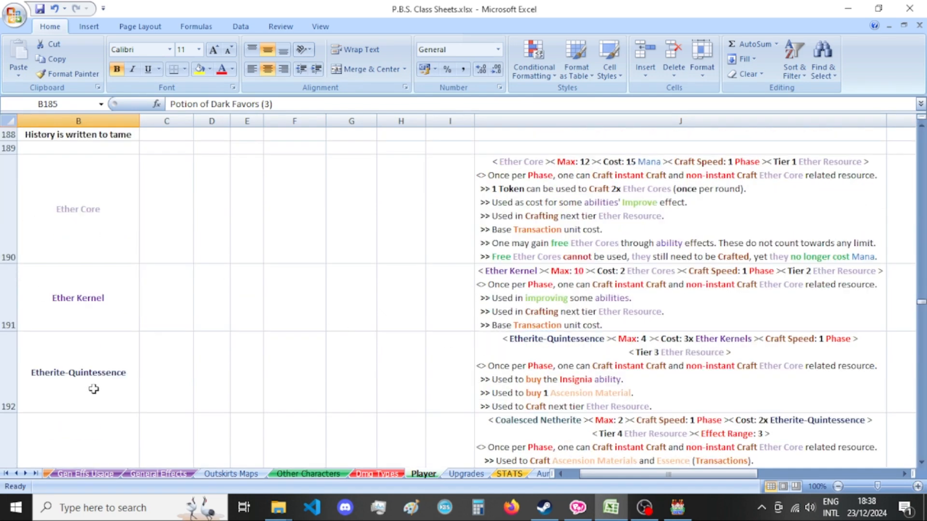
{"action": "scroll", "coordinate": [94, 389], "scroll_direction": "down", "scroll_amount": 1}
{"action": "scroll", "coordinate": [107, 384], "scroll_direction": "down", "scroll_amount": 1}
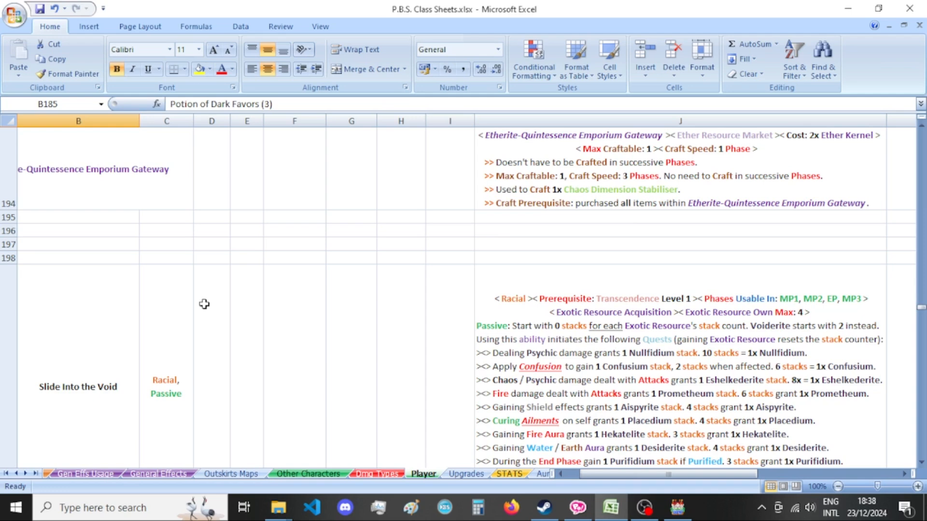
{"action": "scroll", "coordinate": [204, 304], "scroll_direction": "up", "scroll_amount": 2}
{"action": "scroll", "coordinate": [204, 304], "scroll_direction": "up", "scroll_amount": 1}
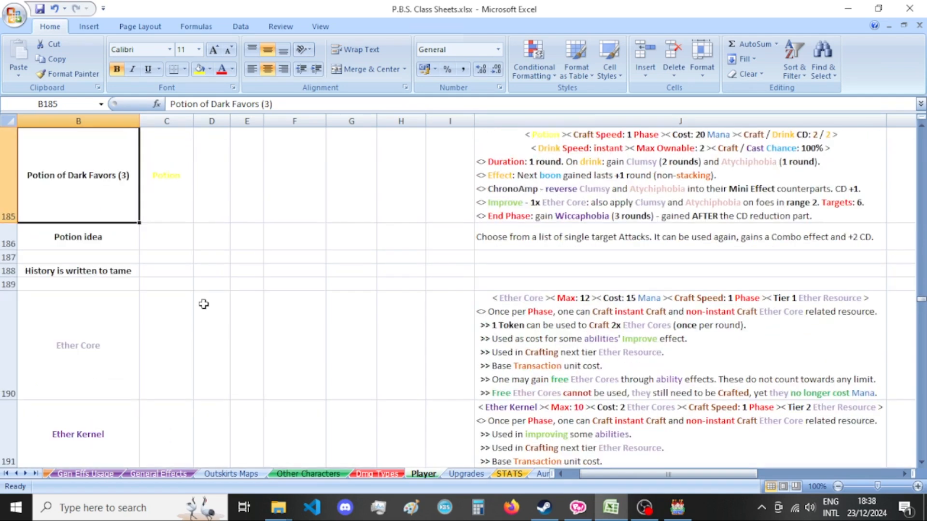
Switch to RPG Maker MV and pick the I3 Emotional track ending in "of-Secrets" in the Sound Test.
{"action": "left_click", "coordinate": [677, 507]}
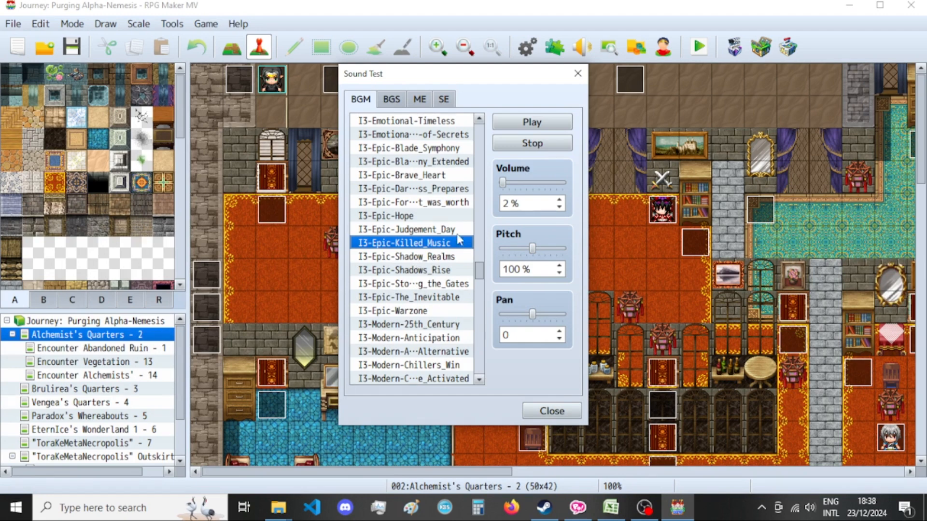
{"action": "scroll", "coordinate": [458, 248], "scroll_direction": "up", "scroll_amount": 5}
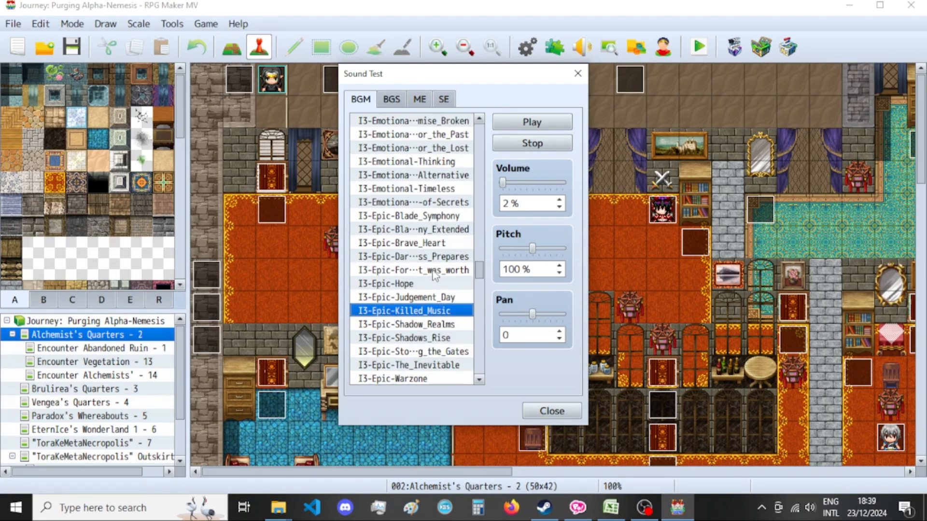
{"action": "scroll", "coordinate": [435, 275], "scroll_direction": "up", "scroll_amount": 1}
{"action": "left_click", "coordinate": [437, 216]}
{"action": "scroll", "coordinate": [419, 311], "scroll_direction": "up", "scroll_amount": 2}
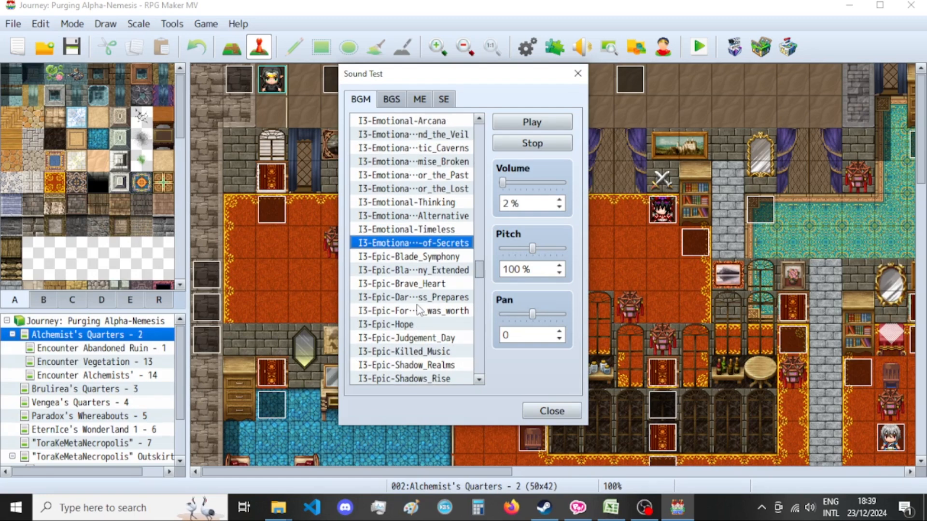
Return to ComiPo, duplicate the page 80 bottle picture and move the copied card to page 81 ahead of it.
{"action": "left_click", "coordinate": [611, 508]}
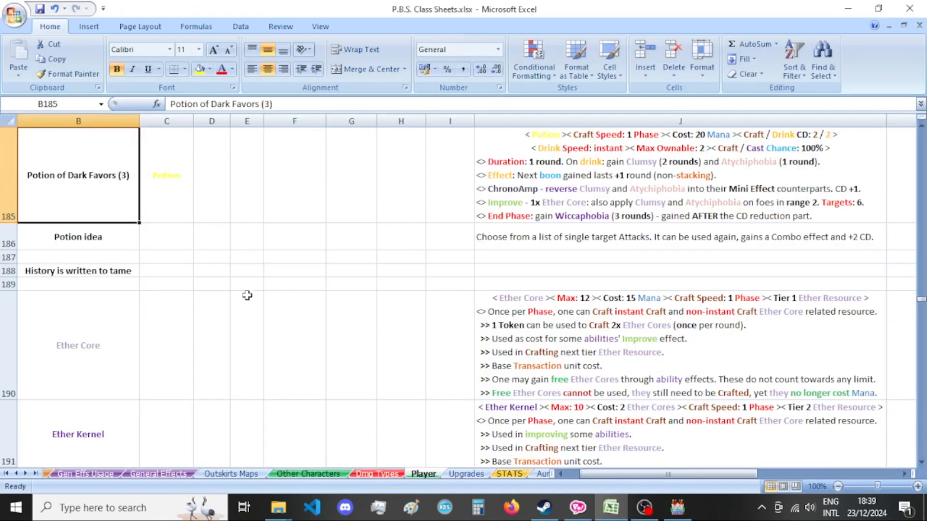
{"action": "left_click", "coordinate": [578, 507]}
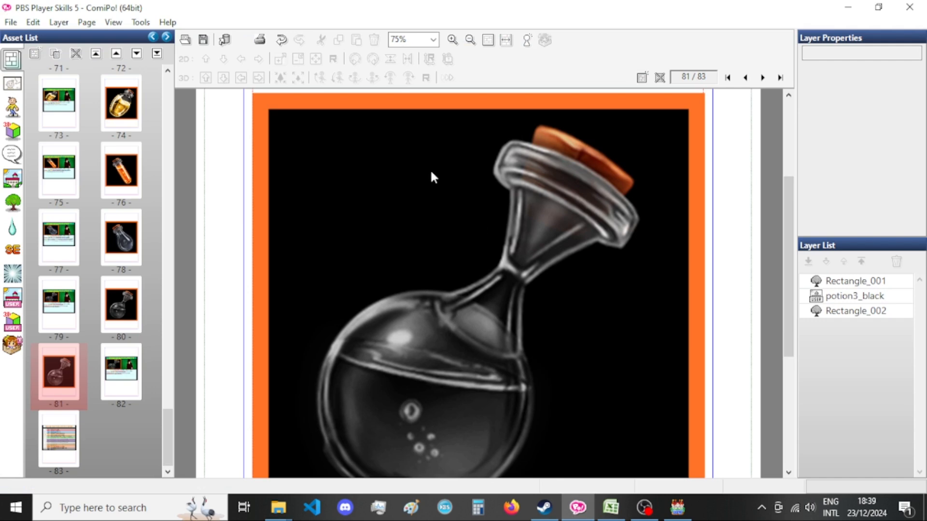
{"action": "double_click", "coordinate": [121, 372]}
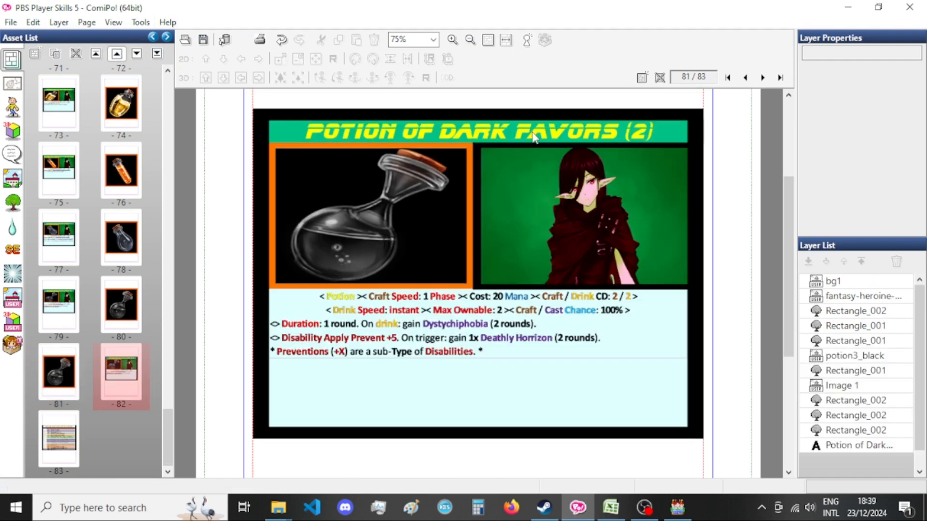
Change the title on the page 81 card to Potion of Dark Favors (3).
{"action": "double_click", "coordinate": [534, 137]}
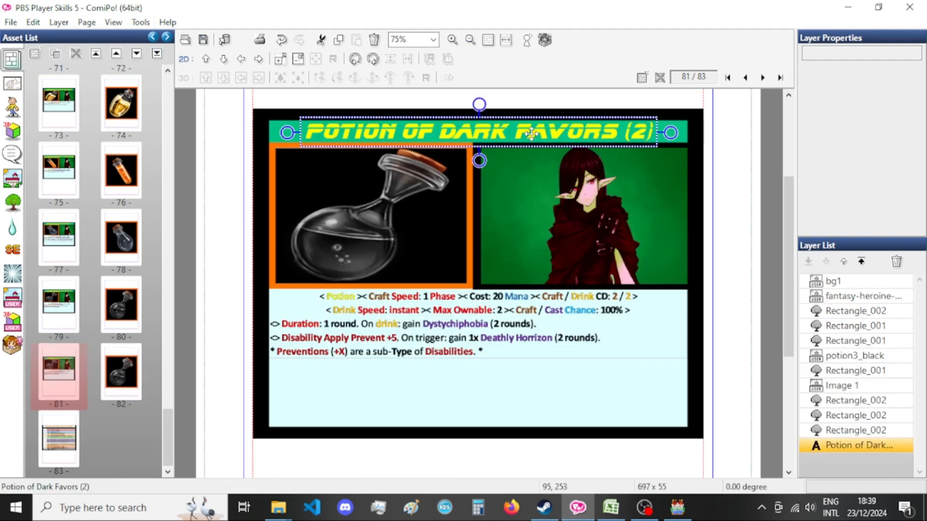
{"action": "double_click", "coordinate": [151, 66]}
{"action": "type", "text": "3"}
{"action": "left_click", "coordinate": [149, 200]}
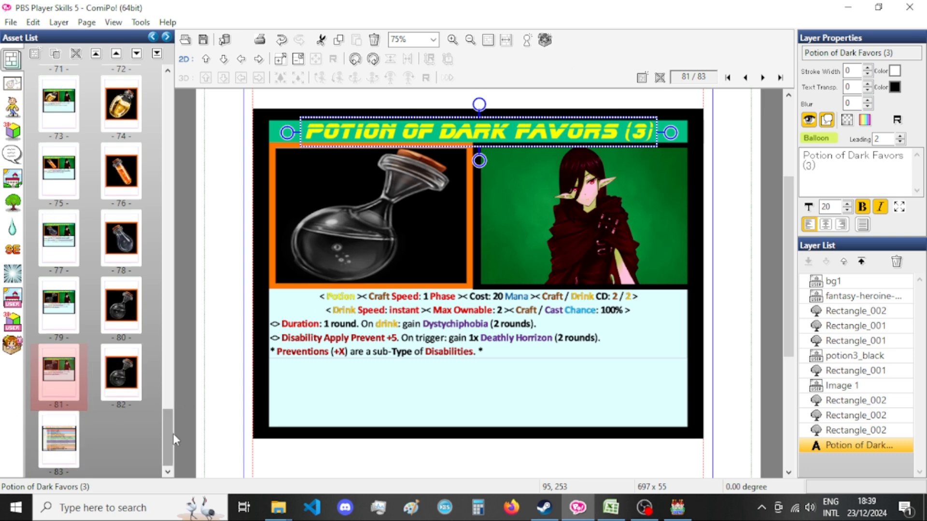
Replace the card's potion3_black bottle image with potion20_lunar from the Potion Icons category.
{"action": "left_click", "coordinate": [364, 219]}
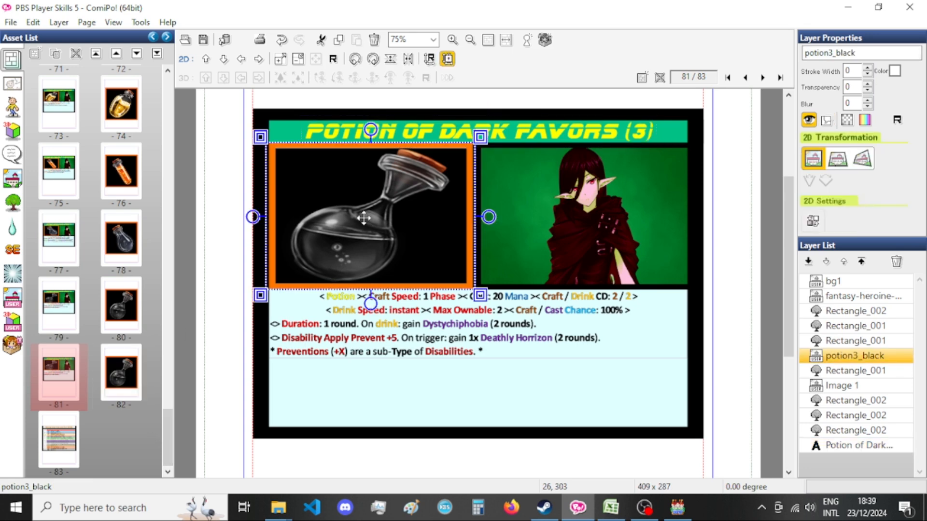
{"action": "double_click", "coordinate": [364, 218]}
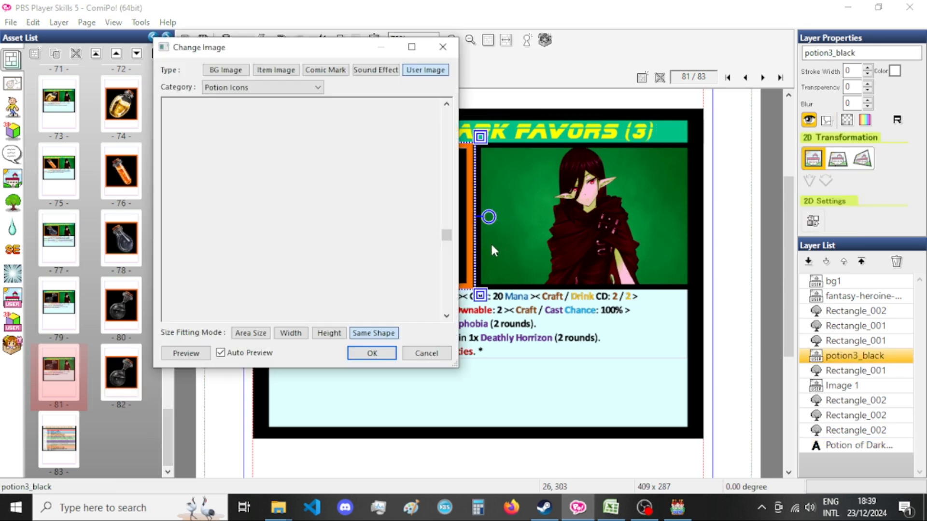
{"action": "scroll", "coordinate": [338, 245], "scroll_direction": "up", "scroll_amount": 6}
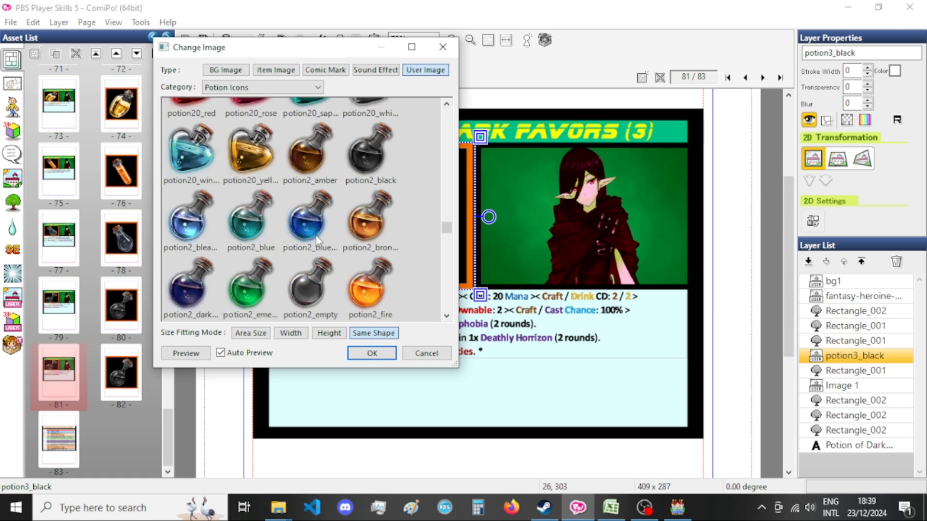
{"action": "scroll", "coordinate": [313, 247], "scroll_direction": "up", "scroll_amount": 3}
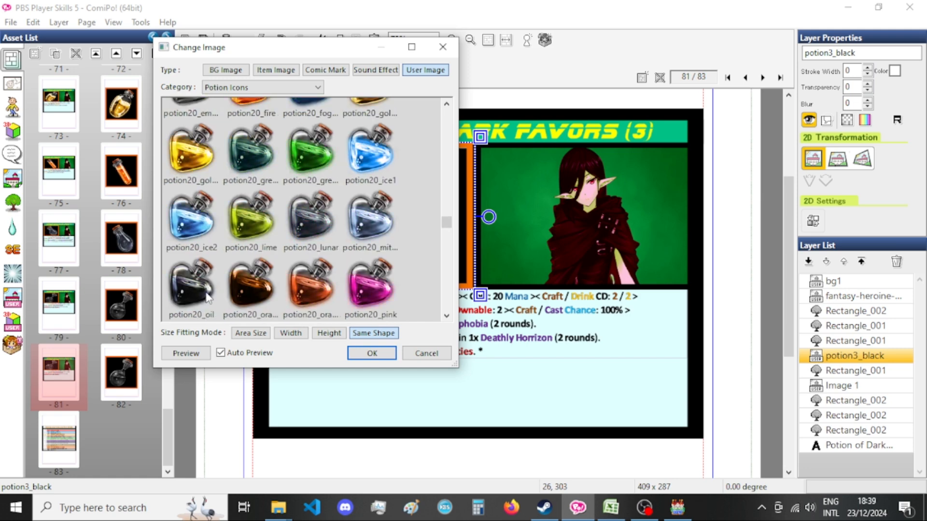
{"action": "left_click", "coordinate": [330, 229]}
{"action": "left_click", "coordinate": [372, 353]}
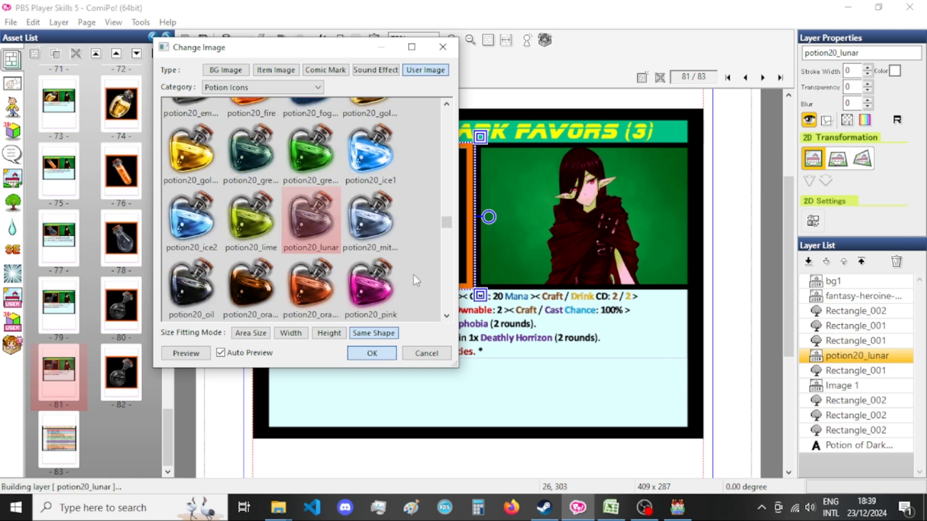
Paste a copy of the potion20_lunar image onto the bottle picture on page 82.
{"action": "left_click", "coordinate": [121, 372]}
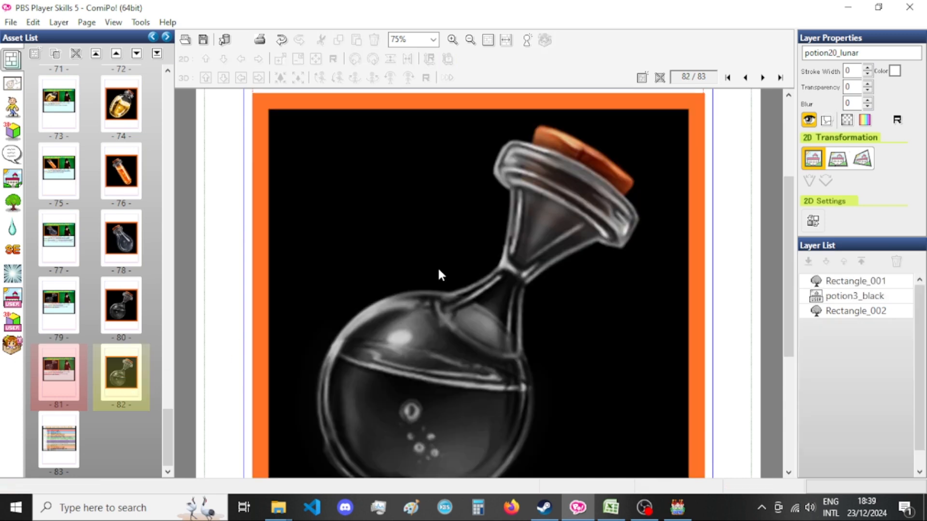
{"action": "left_click", "coordinate": [462, 340]}
{"action": "key", "text": "ctrl+v"}
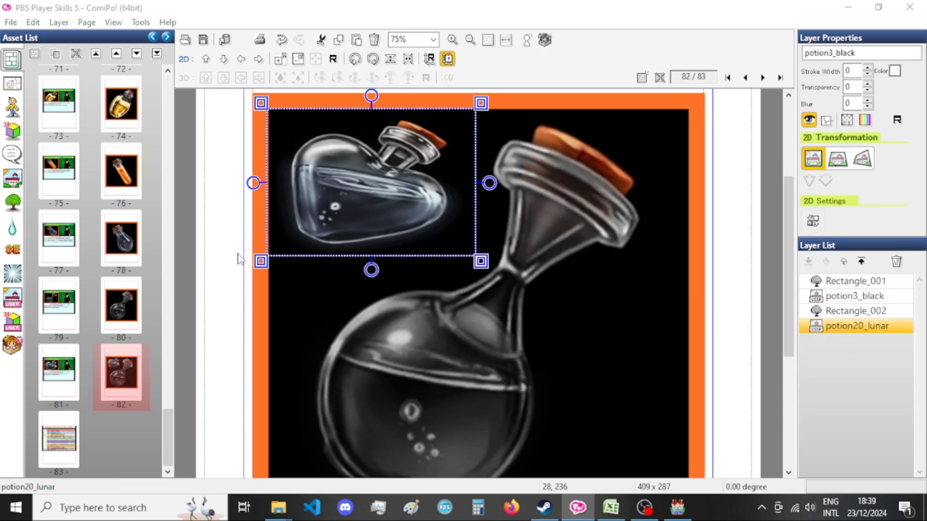
Set the pasted potion20_lunar image to 830 wide and 830 high, turning off the fixed aspect ratio for the height.
{"action": "key", "text": "ctrl+t"}
{"action": "double_click", "coordinate": [86, 268]}
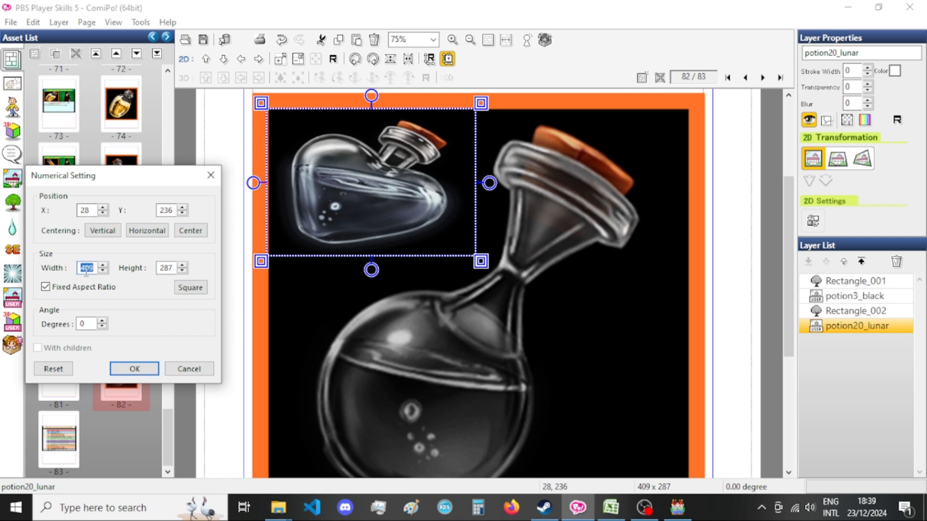
{"action": "type", "text": "830"}
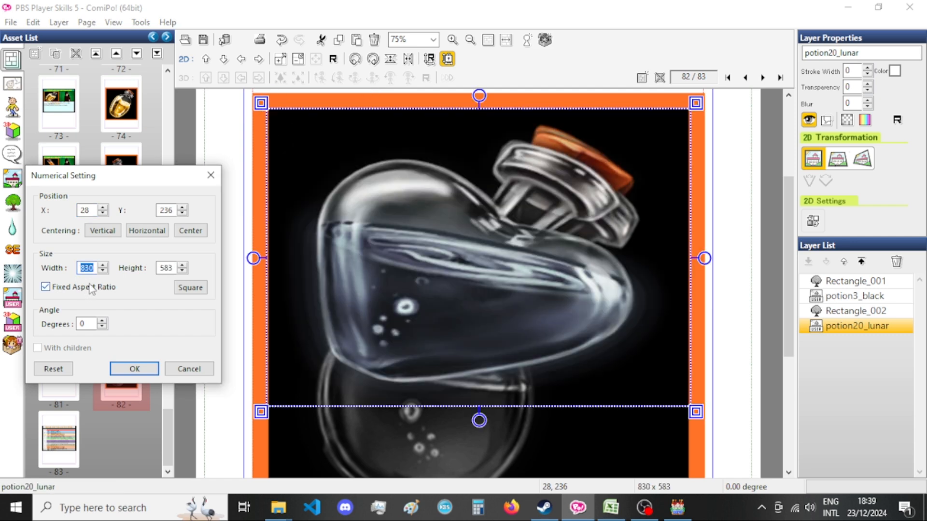
{"action": "left_click", "coordinate": [87, 288]}
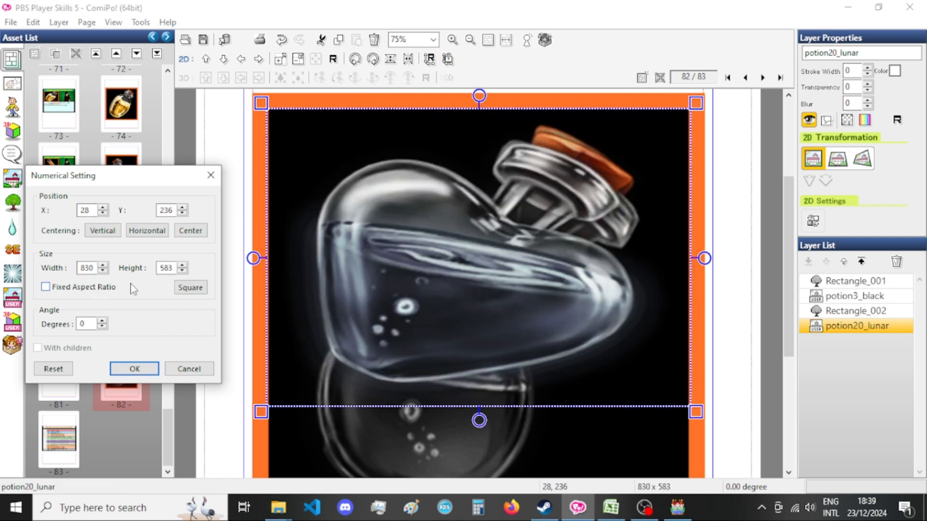
{"action": "double_click", "coordinate": [163, 268]}
{"action": "type", "text": "830"}
{"action": "left_click", "coordinate": [134, 369]}
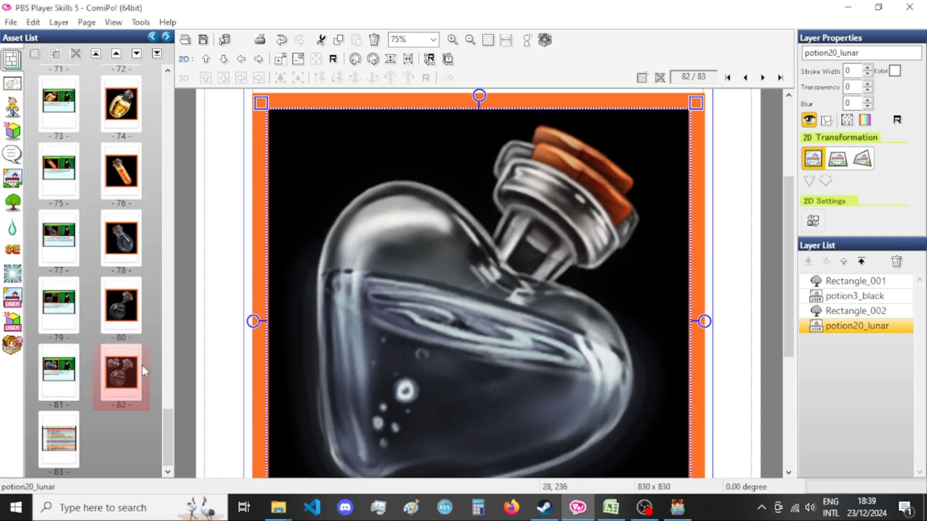
Move potion20_lunar between potion3_black and Rectangle_002 in the layer order, delete potion3_black, and check pages 81 and 82.
{"action": "left_click_drag", "start_coordinate": [824, 328], "coordinate": [851, 312]}
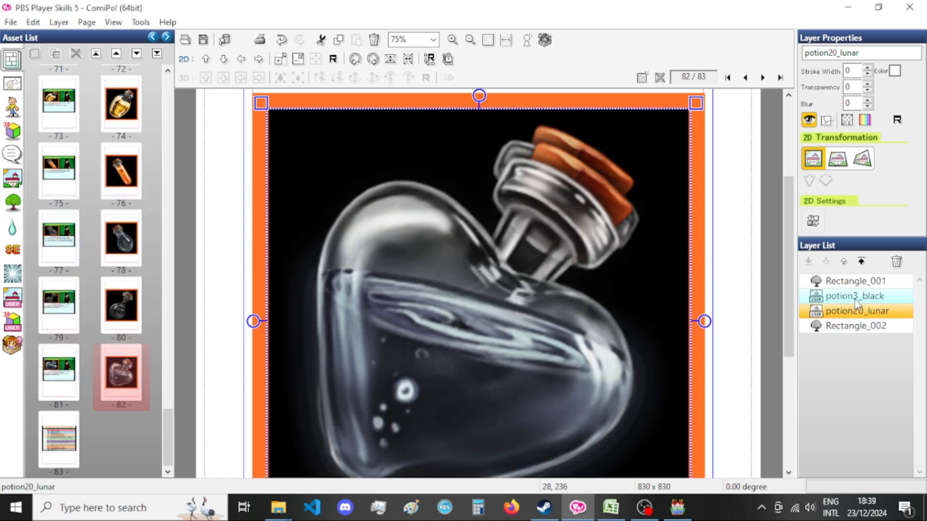
{"action": "left_click", "coordinate": [855, 298]}
{"action": "key", "text": "Delete"}
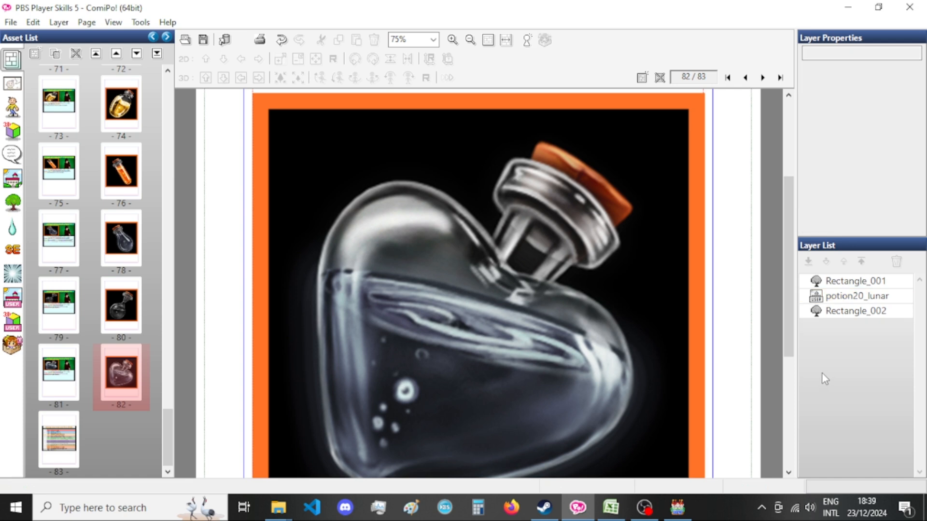
{"action": "double_click", "coordinate": [52, 367]}
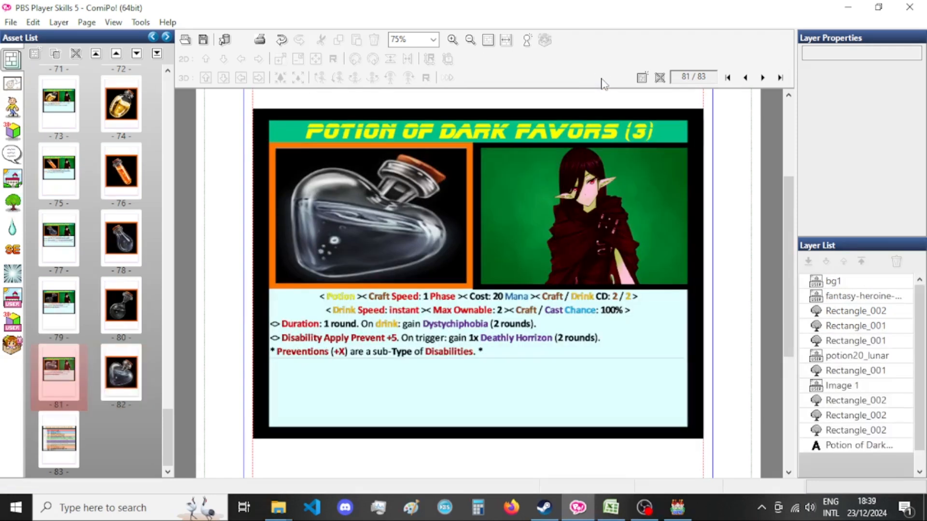
{"action": "double_click", "coordinate": [126, 386]}
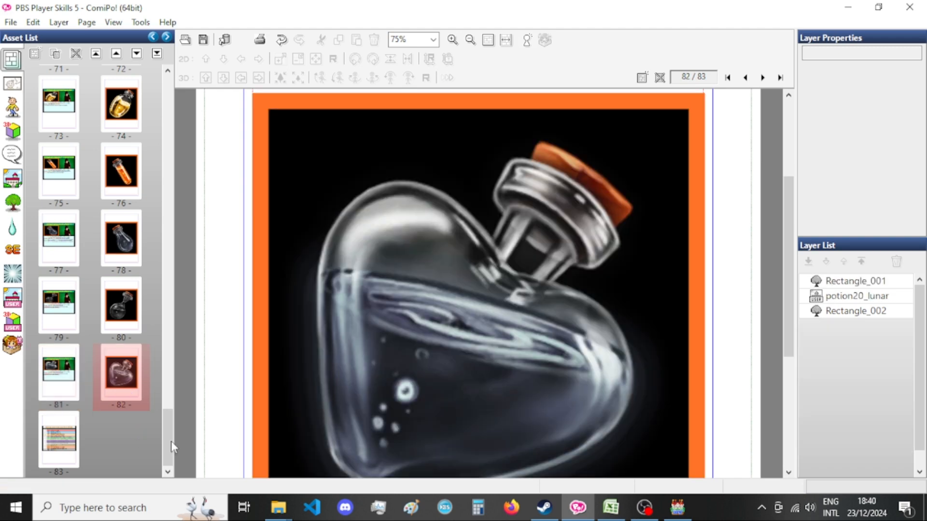
Switch to Excel and copy the Potion of Dark Favors (3) description in cell J185.
{"action": "left_click", "coordinate": [611, 507]}
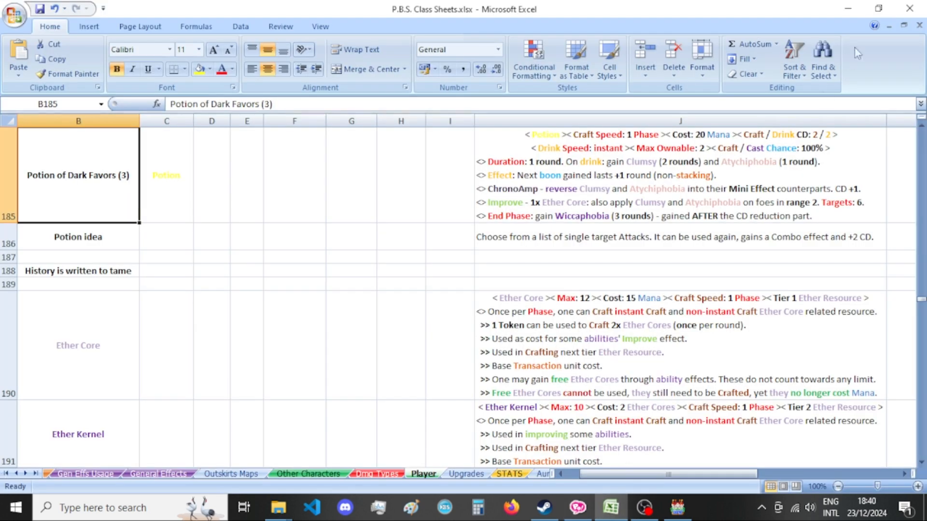
{"action": "left_click", "coordinate": [632, 181]}
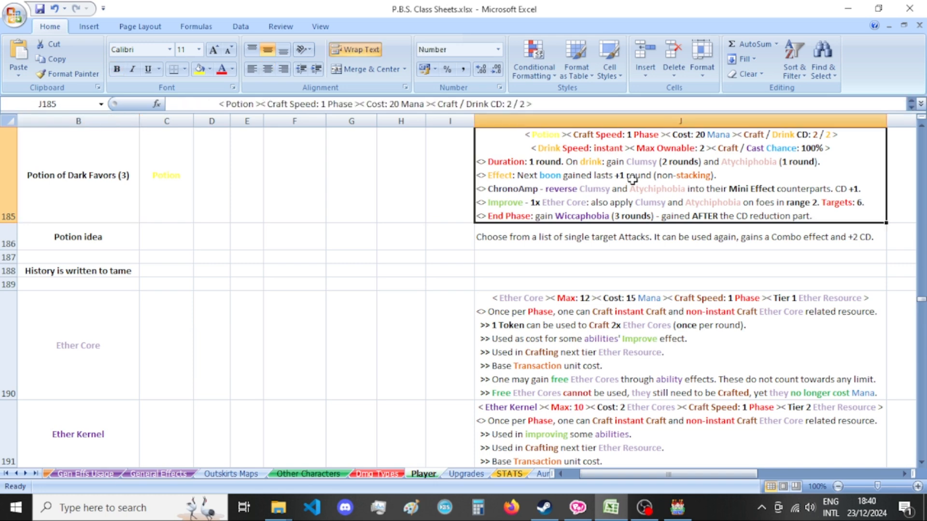
{"action": "key", "text": "ctrl+c"}
Return to ComiPo, open the Dark Favors (3) card on page 81 and select its Image 1 description layer.
{"action": "left_click", "coordinate": [578, 506]}
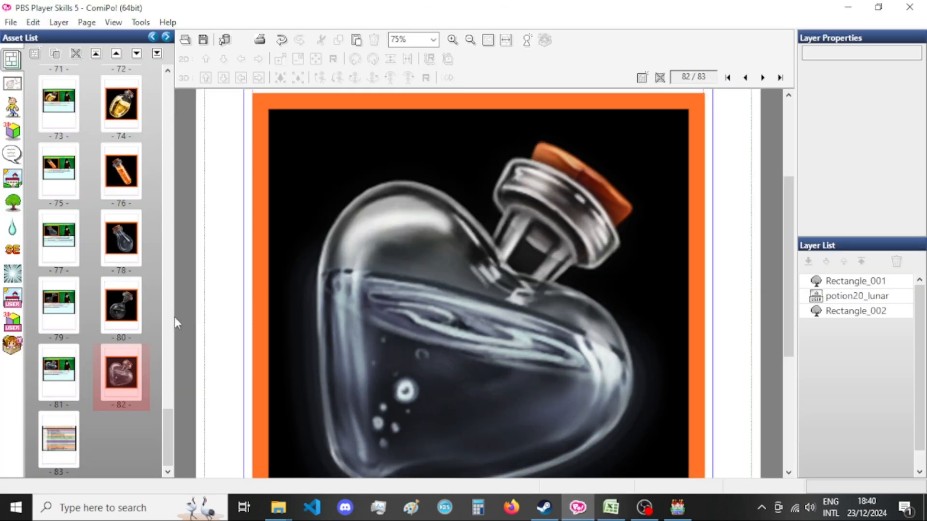
{"action": "left_click", "coordinate": [37, 378]}
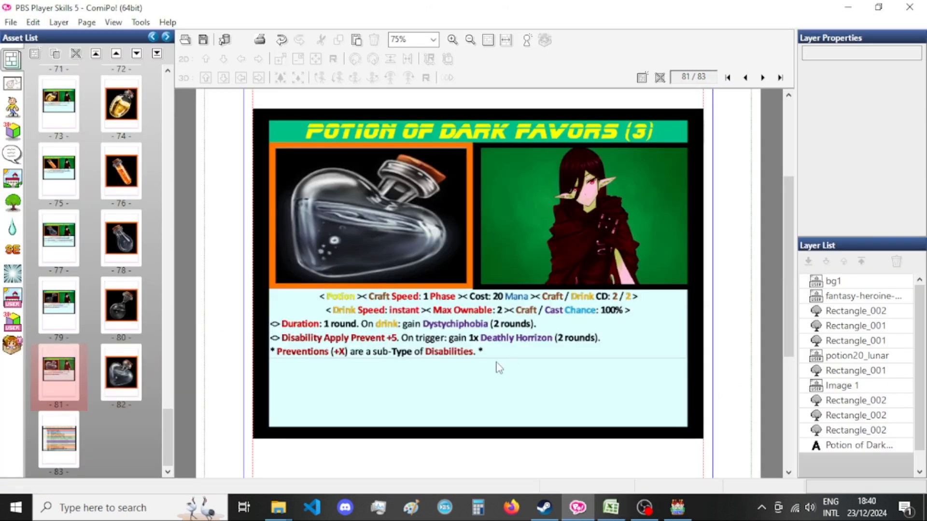
{"action": "left_click", "coordinate": [838, 386]}
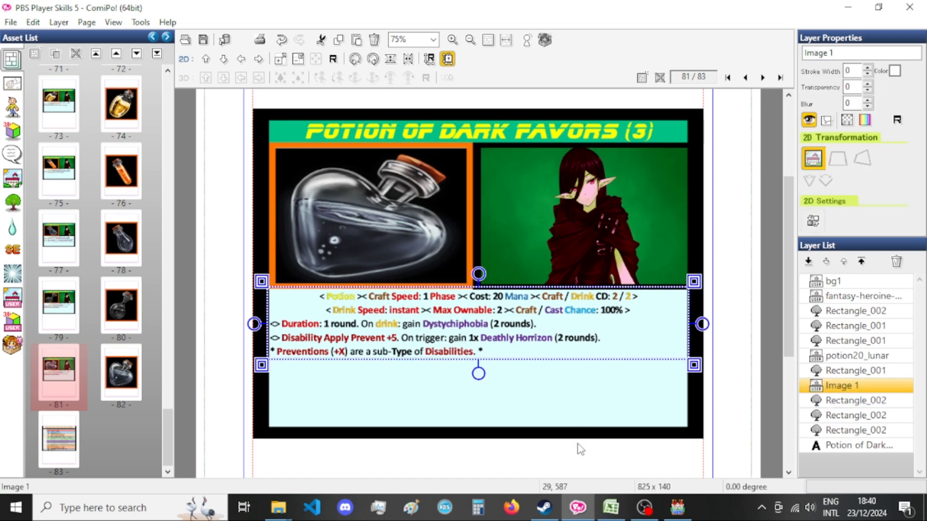
Switch to Excel to check the copied Potion of Dark Favors (3) description and the rows below it, and return to ComiPo.
{"action": "left_click", "coordinate": [605, 507]}
{"action": "left_click", "coordinate": [921, 117]}
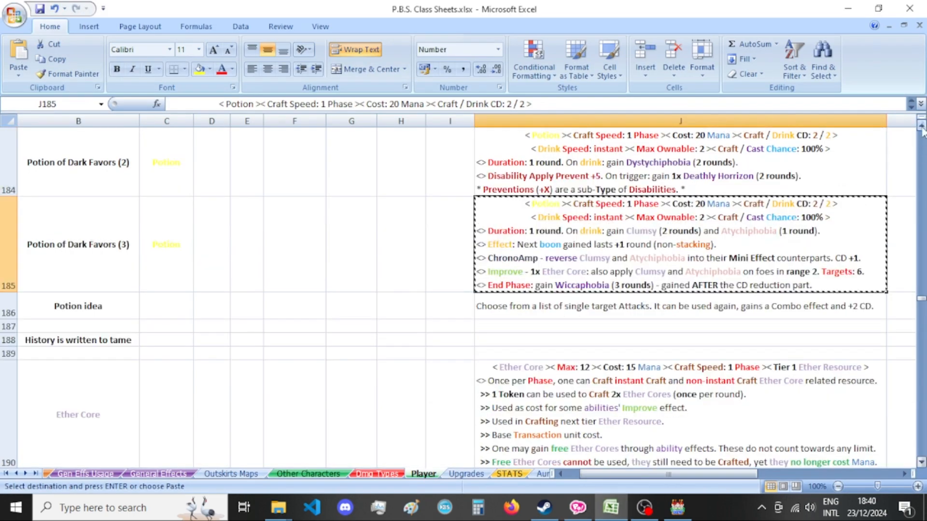
{"action": "left_click", "coordinate": [921, 462]}
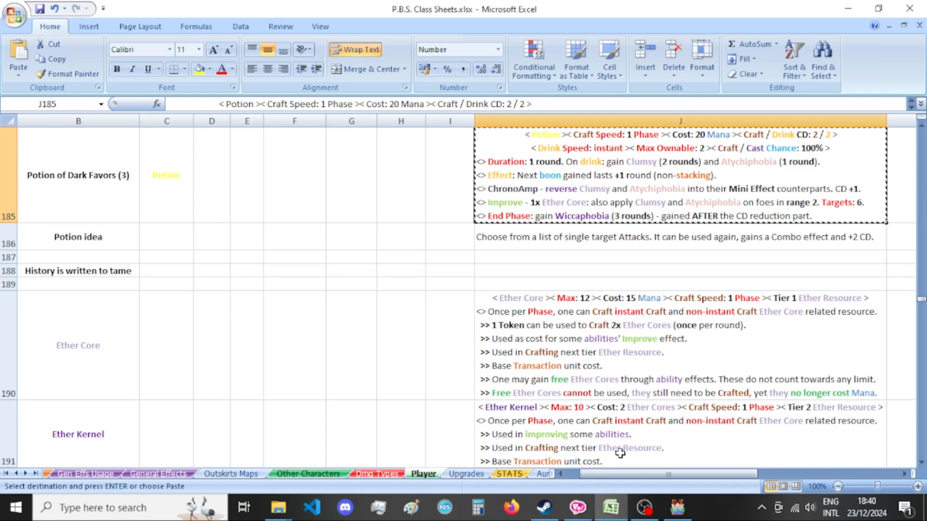
{"action": "left_click", "coordinate": [605, 510]}
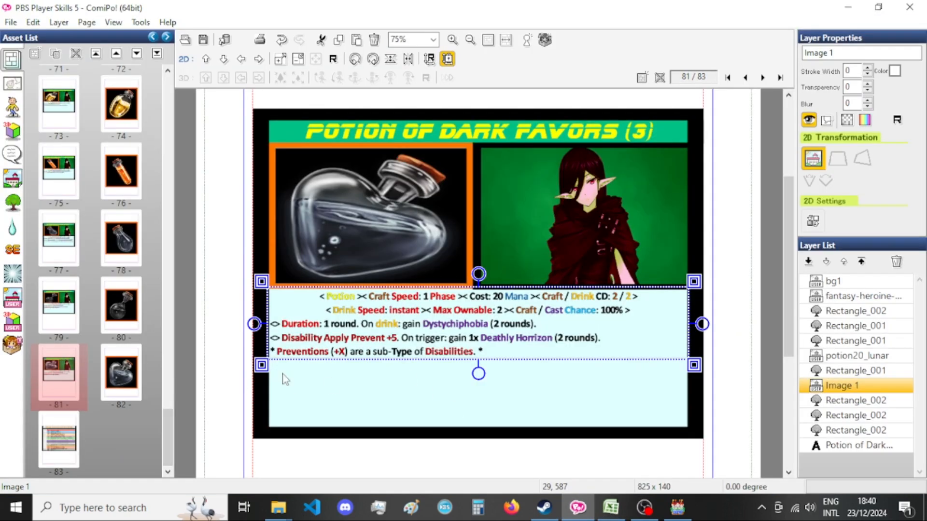
Paste the copied description onto page 81, move it directly below Image 1 in the layer order, and delete the old Image 1 layer.
{"action": "key", "text": "ctrl+v"}
{"action": "left_click_drag", "start_coordinate": [851, 458], "coordinate": [856, 393]}
{"action": "left_click", "coordinate": [852, 386]}
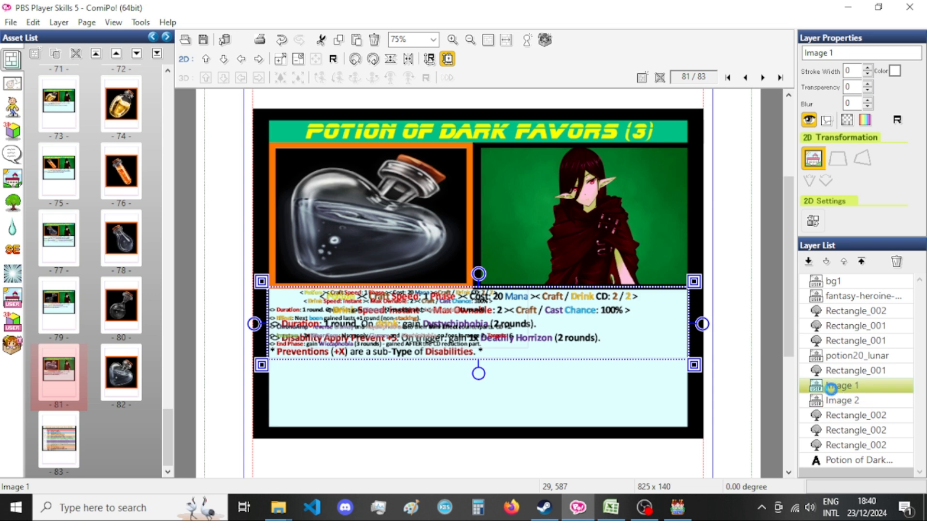
{"action": "key", "text": "Delete"}
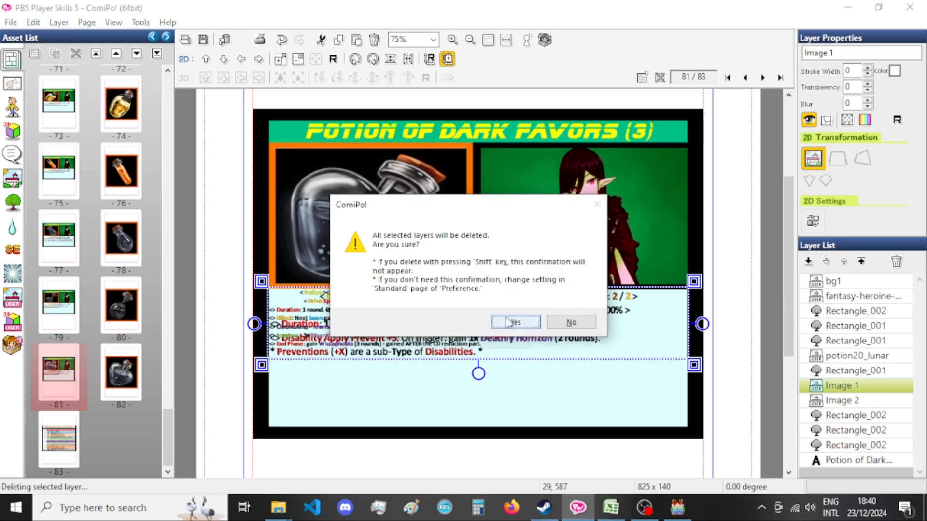
{"action": "left_click", "coordinate": [513, 322]}
Set the pasted Image 2 description layer's width to 825, keeping the fixed aspect ratio.
{"action": "left_click", "coordinate": [848, 388]}
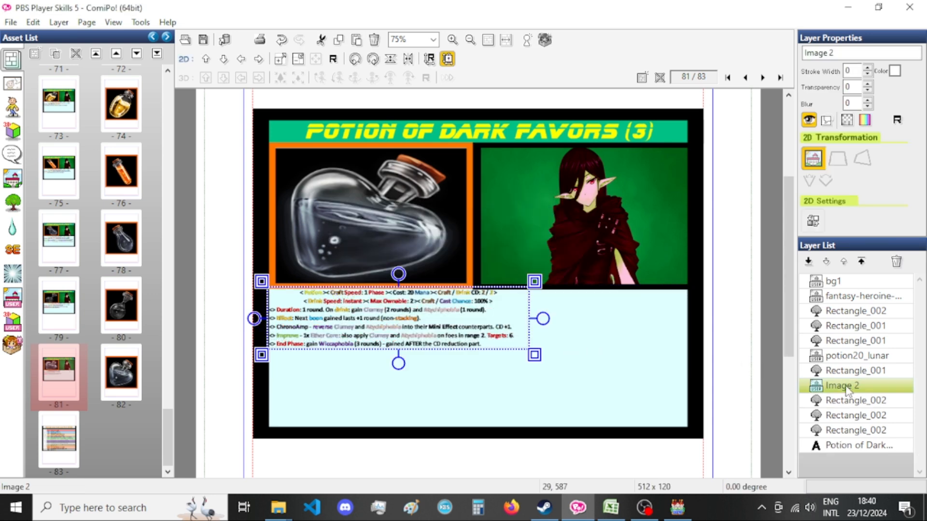
{"action": "double_click", "coordinate": [524, 336]}
{"action": "left_click", "coordinate": [86, 270]}
{"action": "type", "text": "825"}
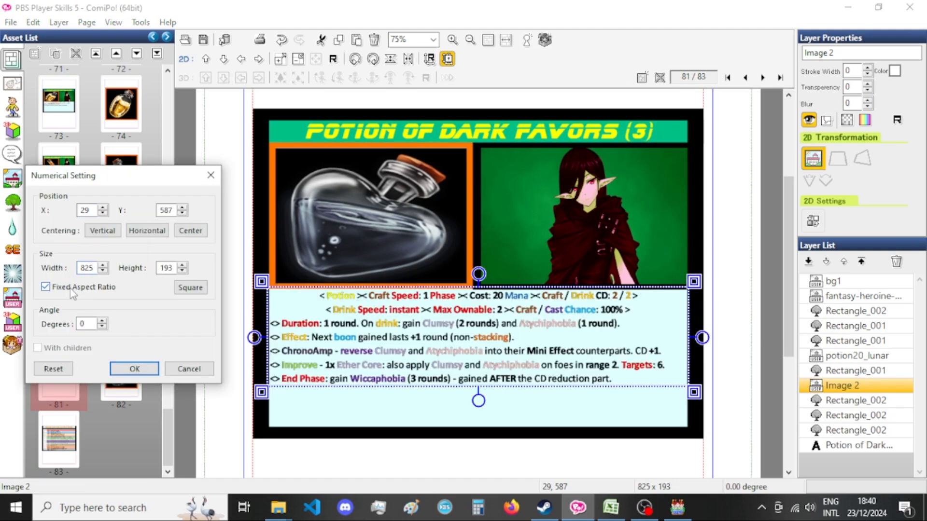
{"action": "left_click", "coordinate": [134, 369]}
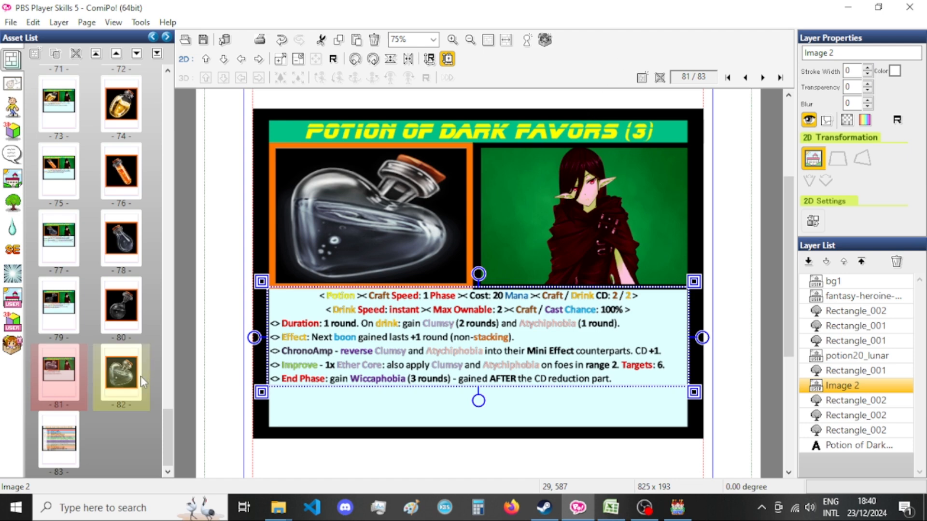
Export the card on page 81 as a PNG with the base file name Xandaara_Potion_Of_Dark_Favors_Three[bust].
{"action": "key", "text": "ctrl+e"}
{"action": "double_click", "coordinate": [429, 290]}
{"action": "left_click_drag", "start_coordinate": [428, 289], "coordinate": [417, 290]}
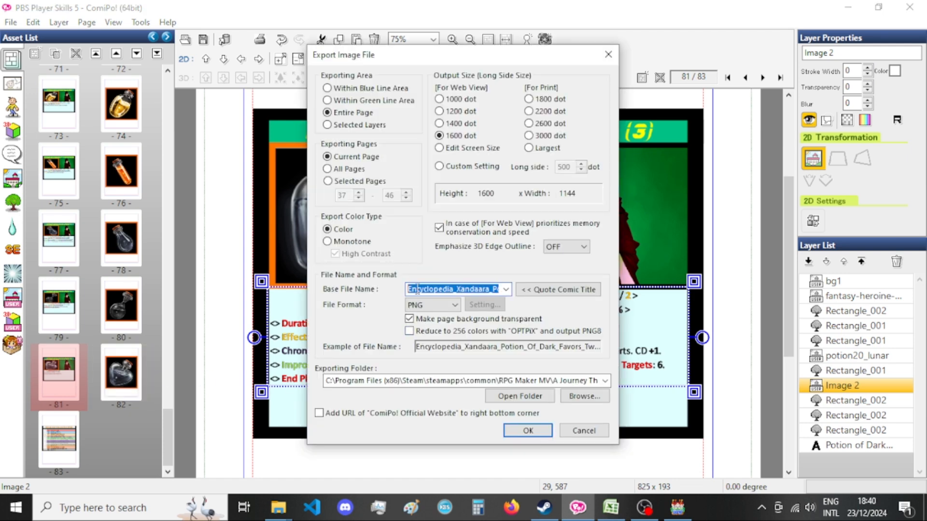
{"action": "left_click", "coordinate": [453, 290]}
{"action": "key", "text": "BackSpace"}
{"action": "key", "text": "BackSpace"}
{"action": "key", "text": "BackSpace"}
{"action": "key", "text": "BackSpace"}
{"action": "key", "text": "BackSpace"}
{"action": "key", "text": "BackSpace"}
{"action": "key", "text": "BackSpace"}
{"action": "key", "text": "BackSpace"}
{"action": "key", "text": "BackSpace"}
{"action": "key", "text": "BackSpace"}
{"action": "key", "text": "BackSpace"}
{"action": "key", "text": "BackSpace"}
{"action": "key", "text": "BackSpace"}
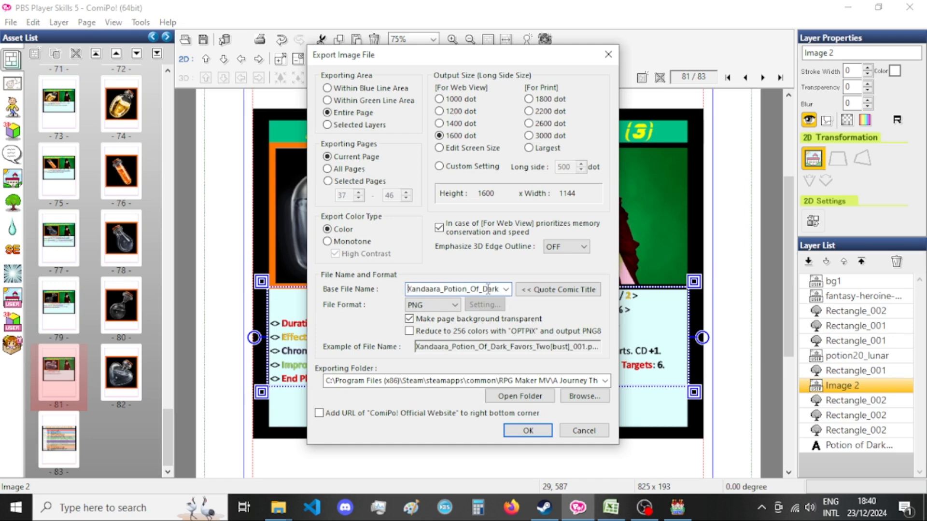
{"action": "left_click_drag", "start_coordinate": [489, 289], "coordinate": [463, 302]}
{"action": "left_click", "coordinate": [468, 290]}
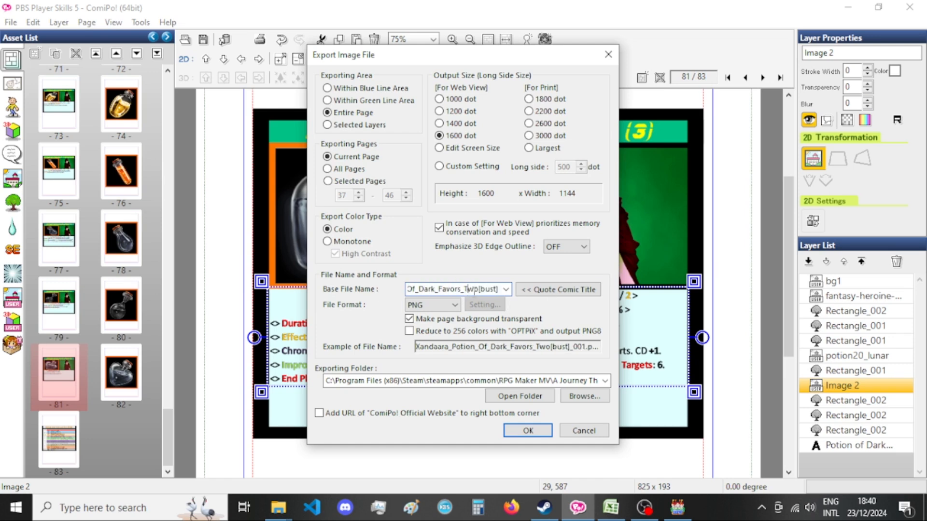
{"action": "type", "text": "hree"}
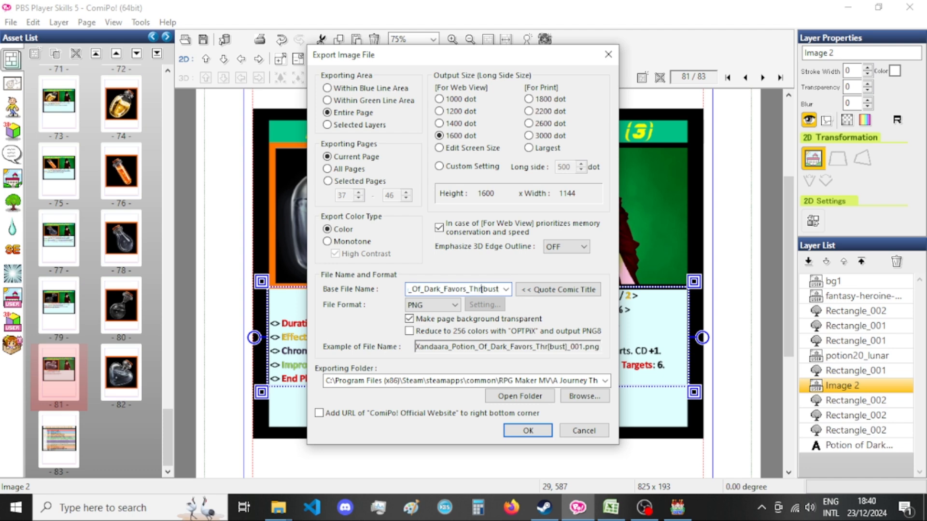
{"action": "key", "text": "Return"}
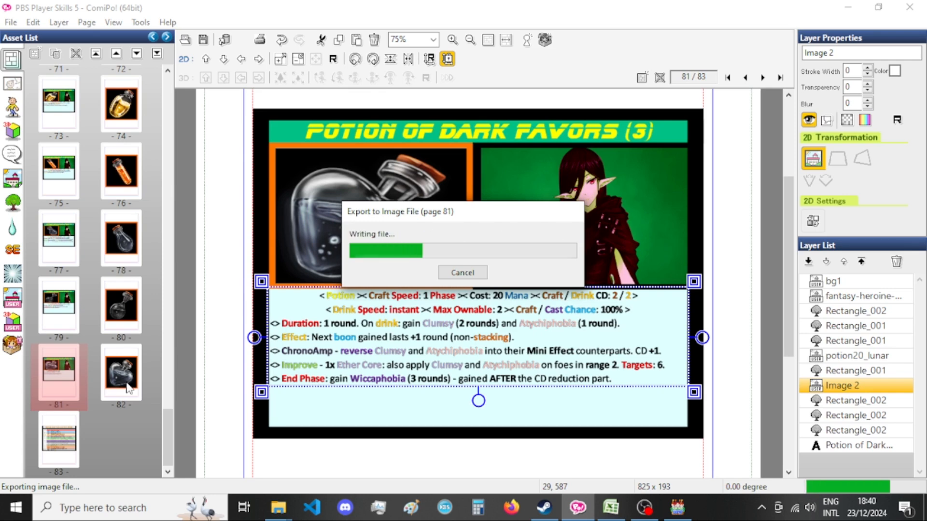
Export the bottle picture on page 82 as a PNG with the base file name Encyclopedia_Xandaara_Potion_Of_Dark_Favors_Three[bust].
{"action": "left_click", "coordinate": [126, 386]}
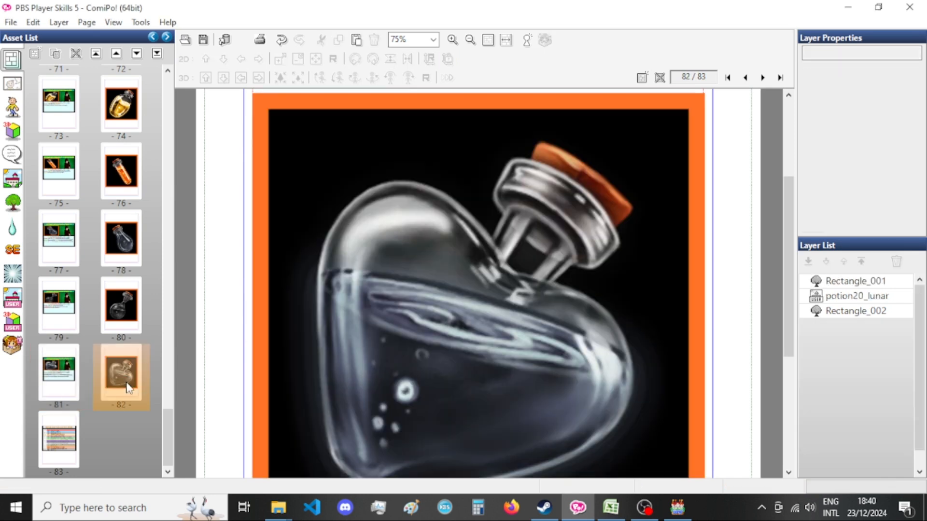
{"action": "key", "text": "ctrl+e"}
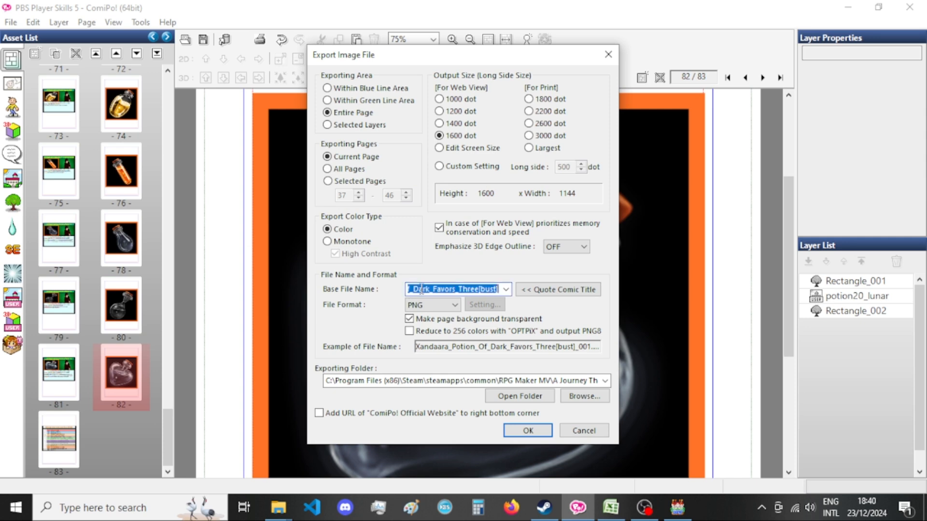
{"action": "left_click", "coordinate": [409, 289]}
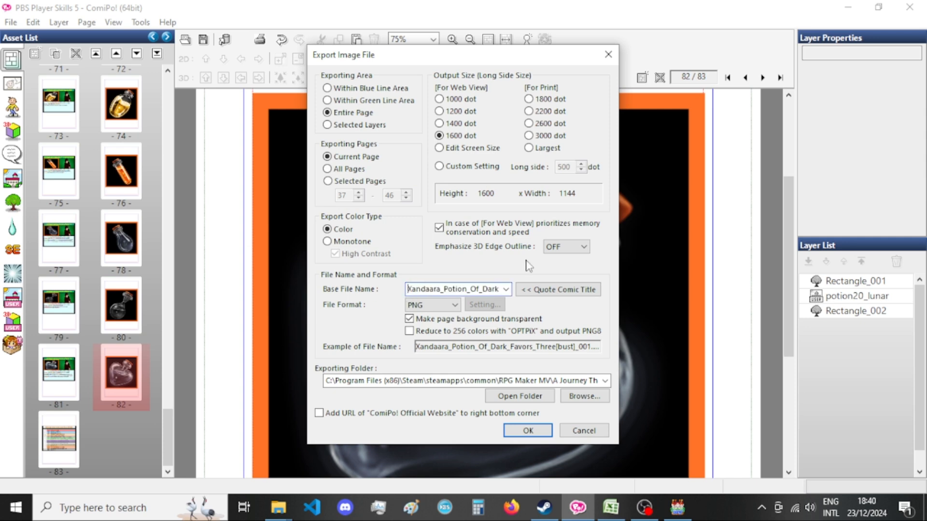
{"action": "type", "text": "Encly"}
{"action": "key", "text": "BackSpace"}
{"action": "key", "text": "BackSpace"}
{"action": "type", "text": "yclope"}
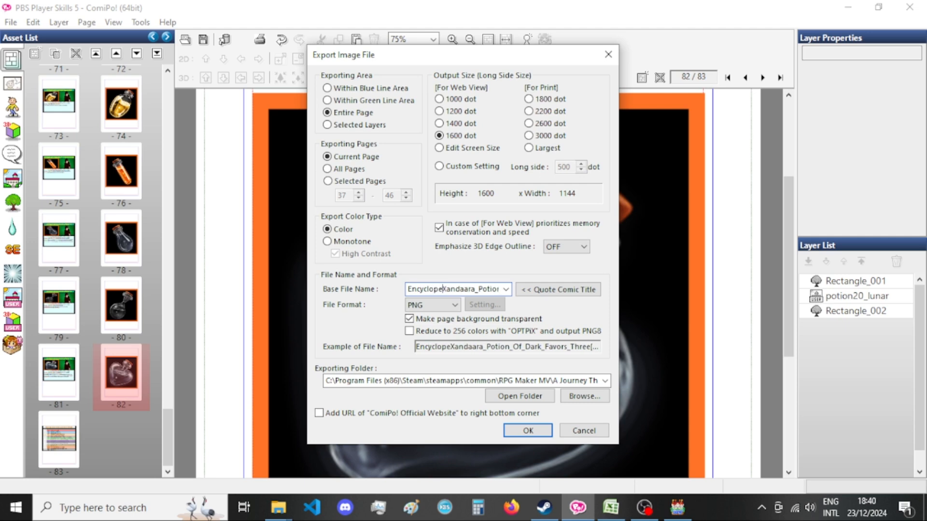
{"action": "type", "text": "dia_"}
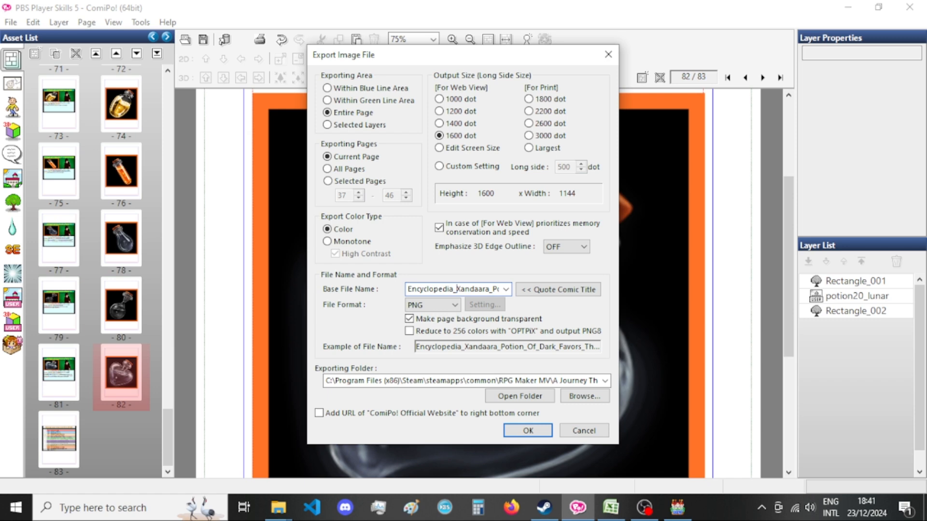
{"action": "key", "text": "End"}
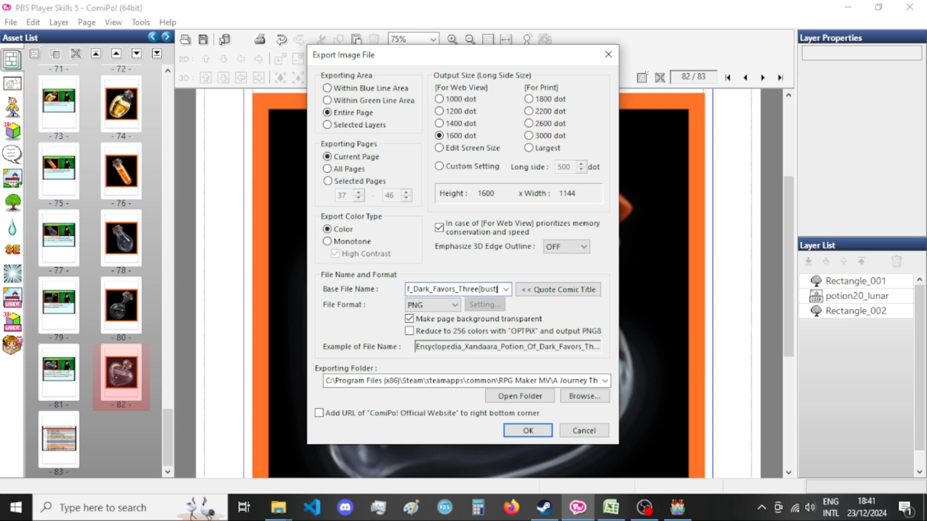
{"action": "key", "text": "Return"}
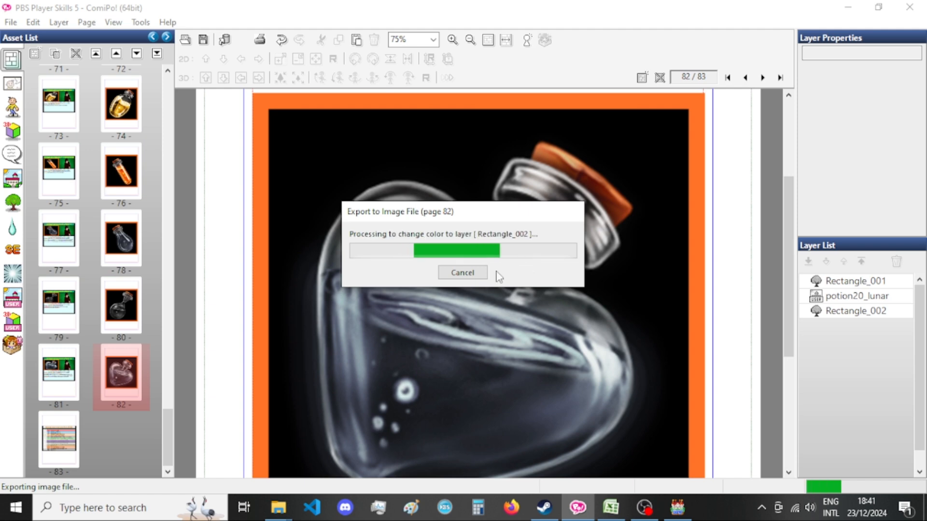
Switch to the File Explorer search results, refresh them, and rename the exported bottle picture to Encyclopedia_Xandaara_Potion_Of_Dark_Favors_Three[bust].png.
{"action": "mouse_move", "coordinate": [278, 507]}
{"action": "left_click", "coordinate": [219, 448]}
{"action": "left_click_drag", "start_coordinate": [434, 374], "coordinate": [433, 390]}
{"action": "key", "text": "F5"}
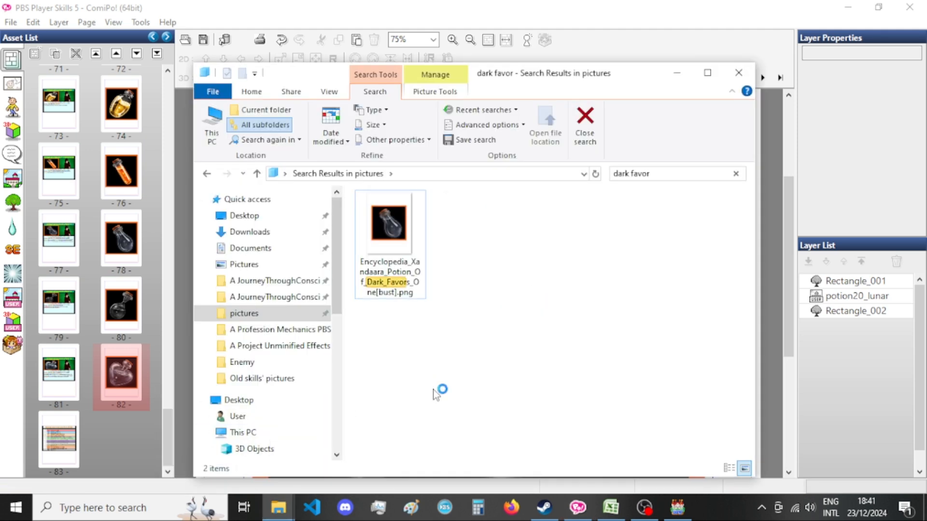
{"action": "left_click", "coordinate": [482, 252]}
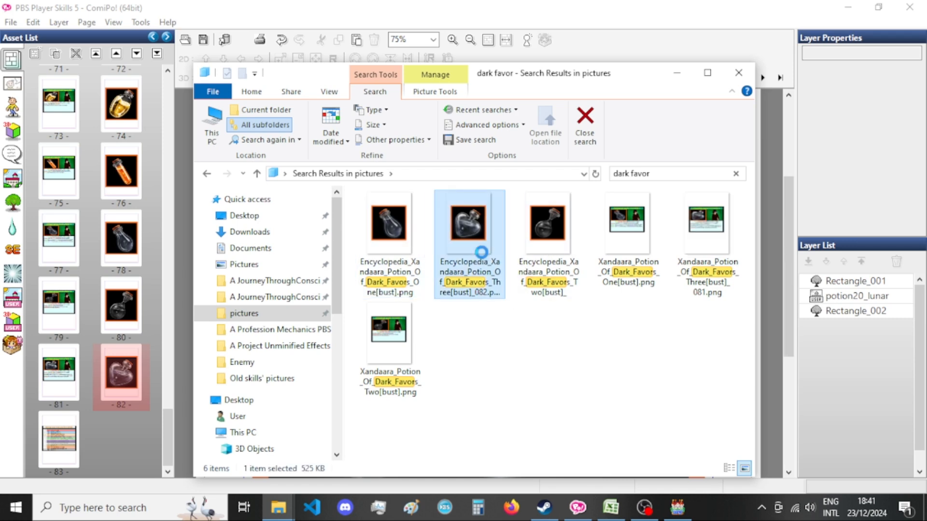
{"action": "key", "text": "F2"}
{"action": "left_click", "coordinate": [468, 293]}
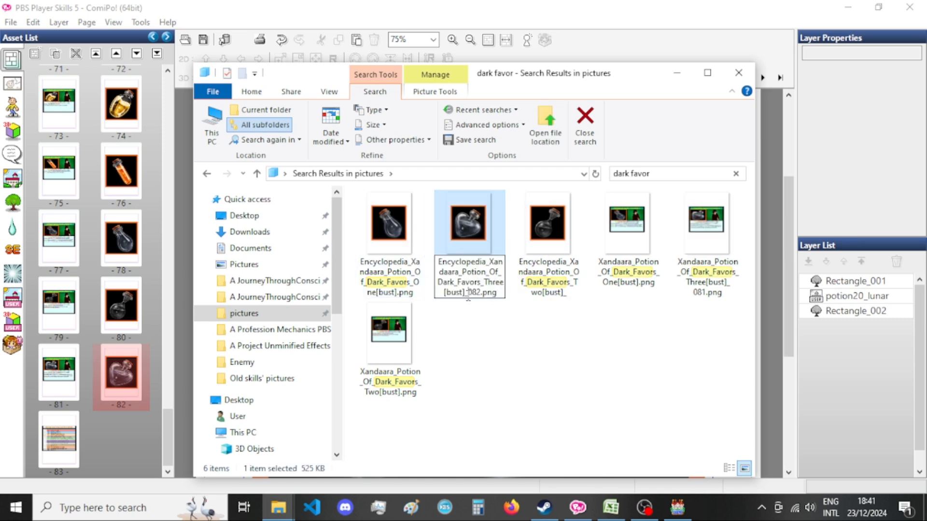
{"action": "key", "text": "BackSpace"}
{"action": "key", "text": "BackSpace"}
{"action": "key", "text": "Return"}
Rename the exported card image to Xandaara_Potion_Of_Dark_Favors_Three[bust].png and return to ComiPo.
{"action": "right_click", "coordinate": [705, 237]}
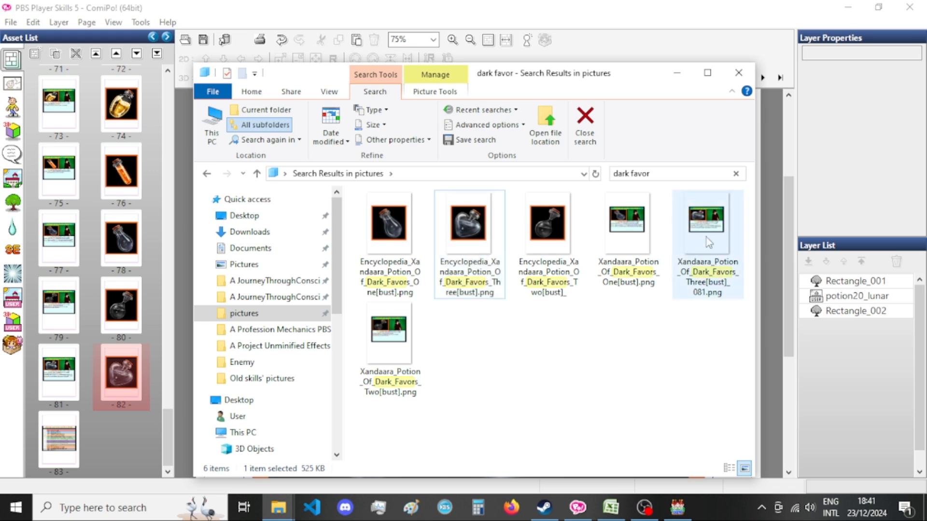
{"action": "key", "text": "Escape"}
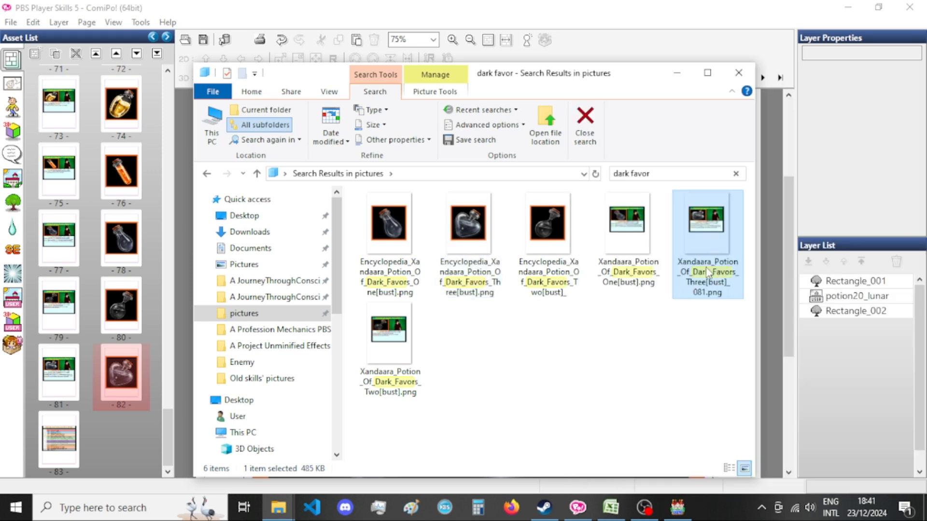
{"action": "key", "text": "F2"}
{"action": "left_click_drag", "start_coordinate": [709, 286], "coordinate": [718, 284]}
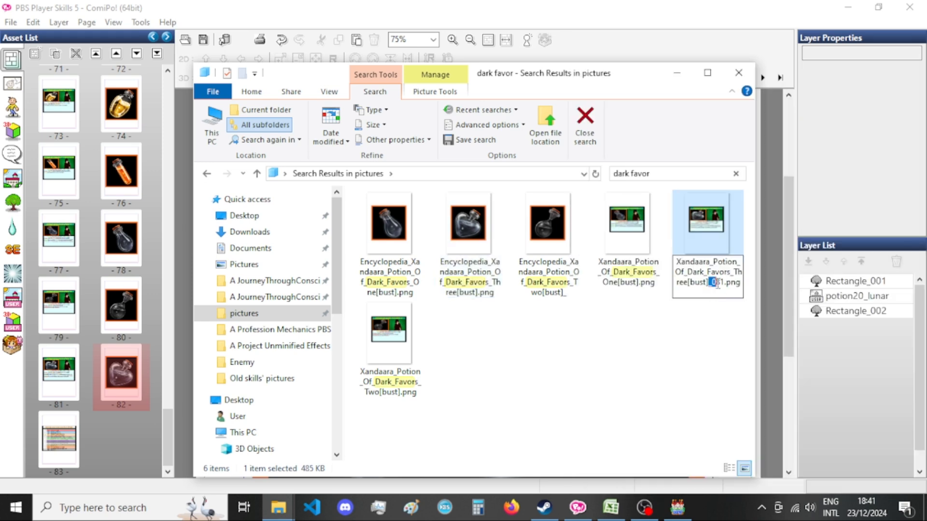
{"action": "key", "text": "BackSpace"}
{"action": "key", "text": "Return"}
{"action": "left_click", "coordinate": [702, 354]}
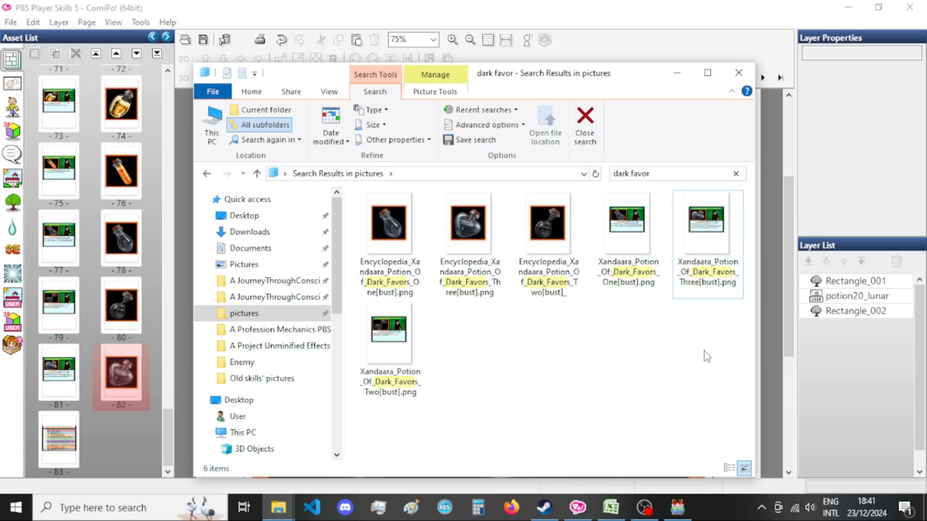
{"action": "left_click", "coordinate": [638, 52]}
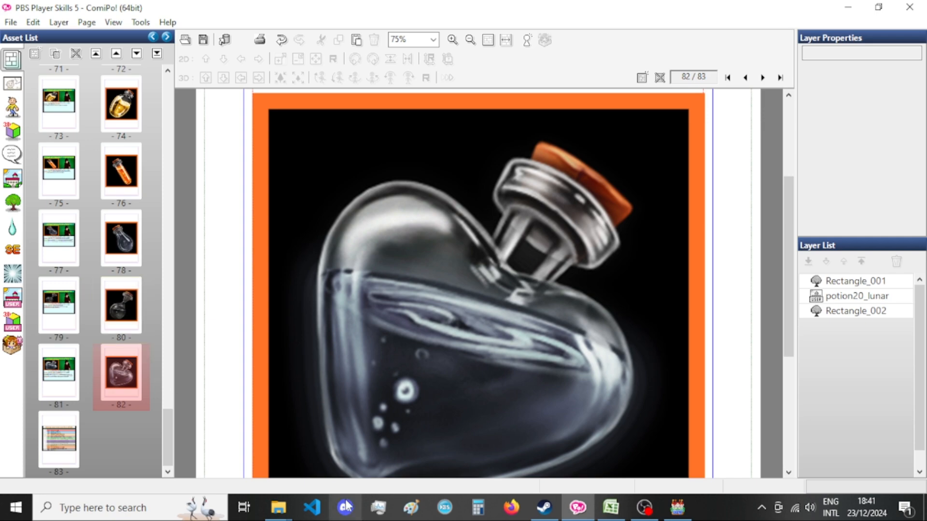
Find the Ether Core entry in the Excel sheet, and search the pictures folder in File Explorer for "ether core".
{"action": "left_click", "coordinate": [611, 508]}
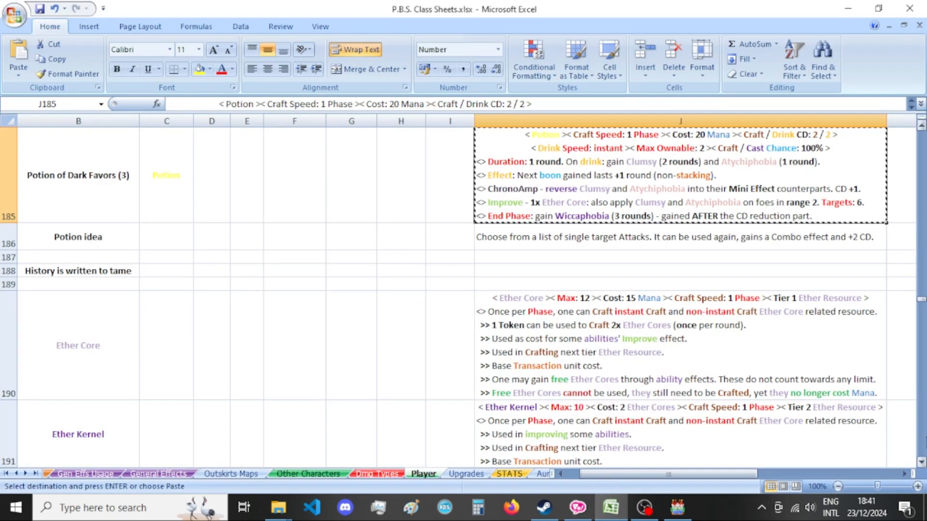
{"action": "left_click", "coordinate": [921, 462]}
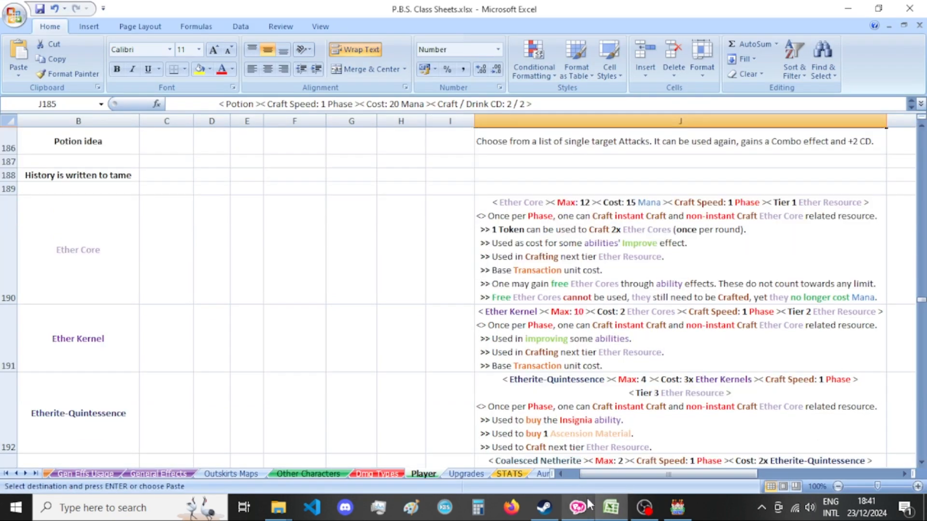
{"action": "left_click", "coordinate": [241, 449]}
{"action": "left_click", "coordinate": [665, 172]}
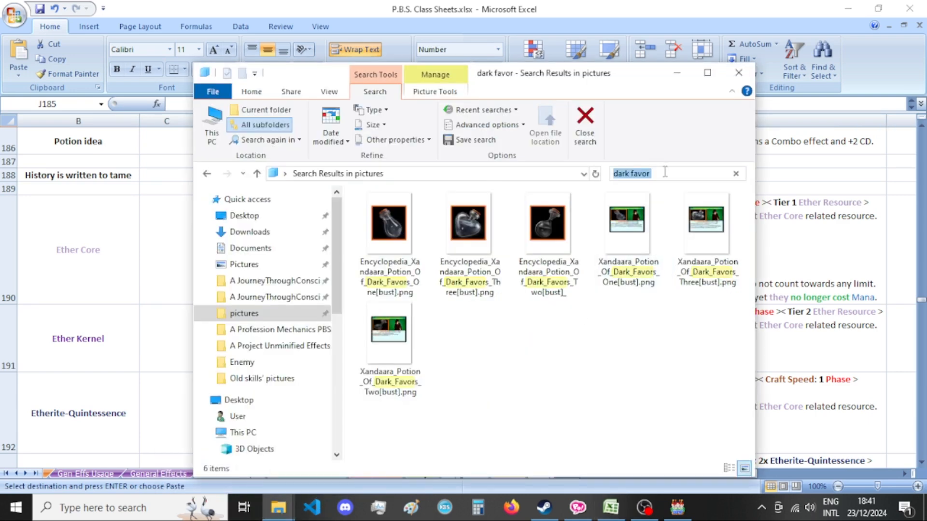
{"action": "type", "text": "ether core"}
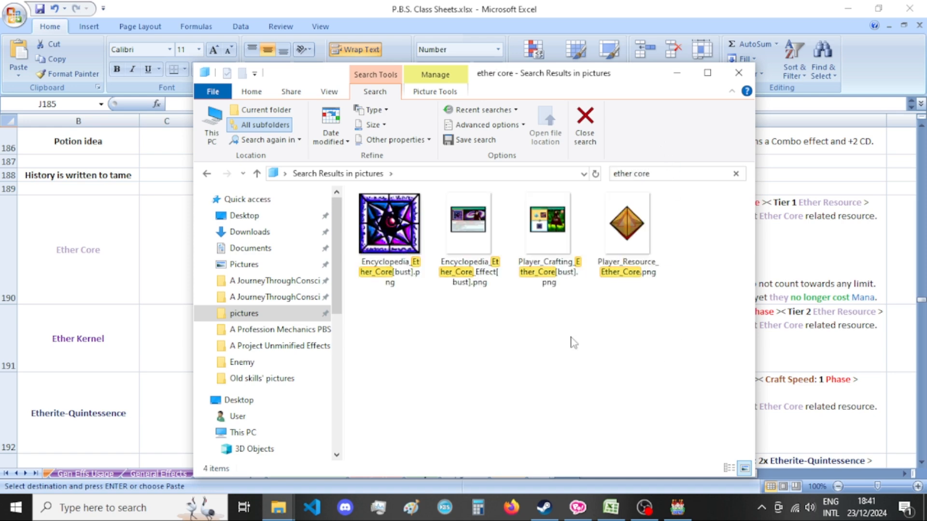
Open Encyclopedia_Ether_Core_Effect[bust].png in the image viewer and maximize its window.
{"action": "left_click", "coordinate": [462, 238]}
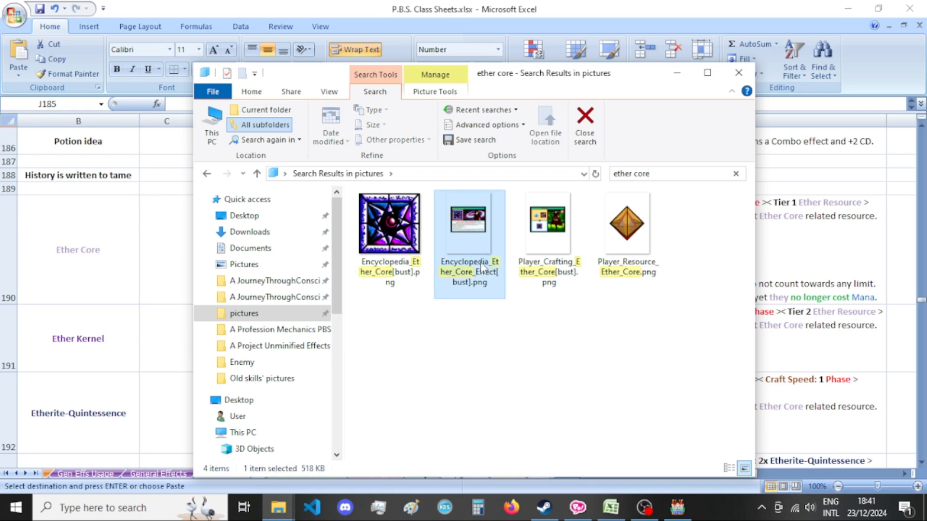
{"action": "double_click", "coordinate": [483, 227]}
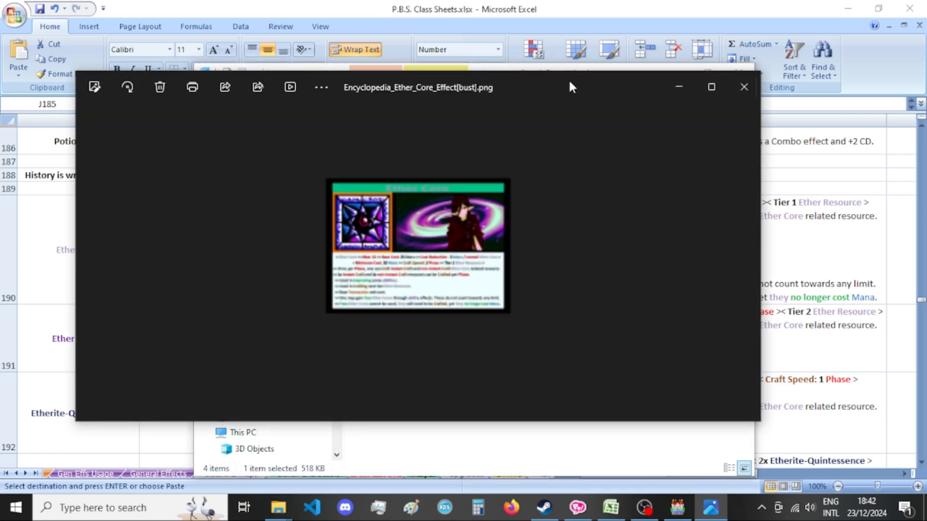
{"action": "double_click", "coordinate": [569, 86]}
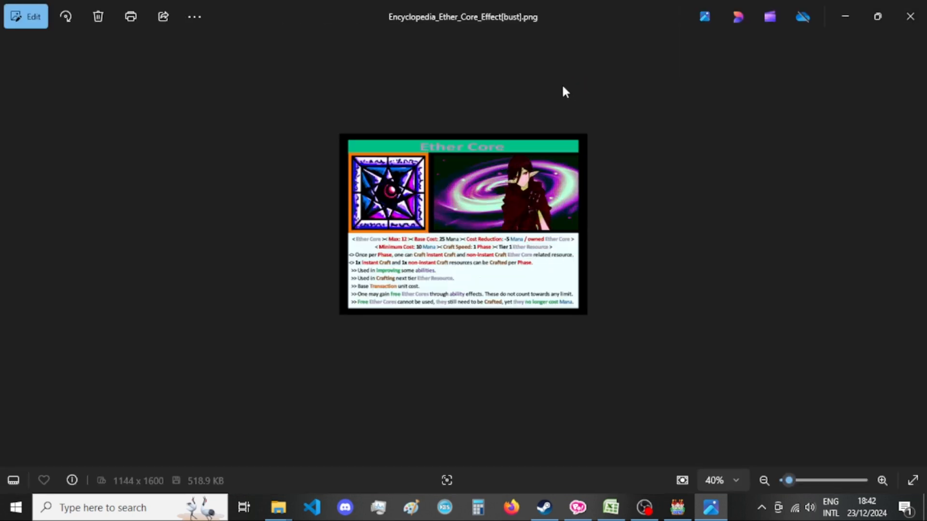
Compare the Ether Core card picture with the Ether Core entry in the Excel sheet, enlarging the picture for reading.
{"action": "scroll", "coordinate": [532, 253], "scroll_direction": "up", "scroll_amount": 1}
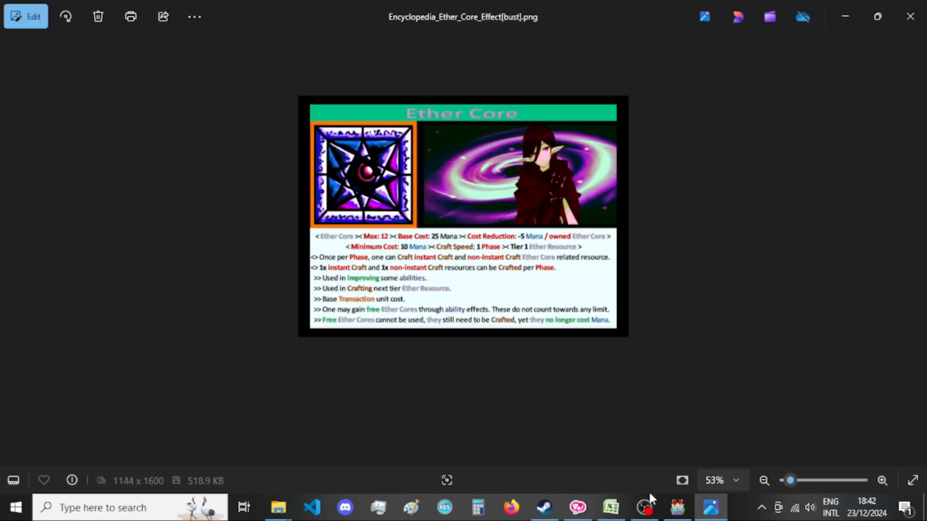
{"action": "left_click", "coordinate": [613, 510]}
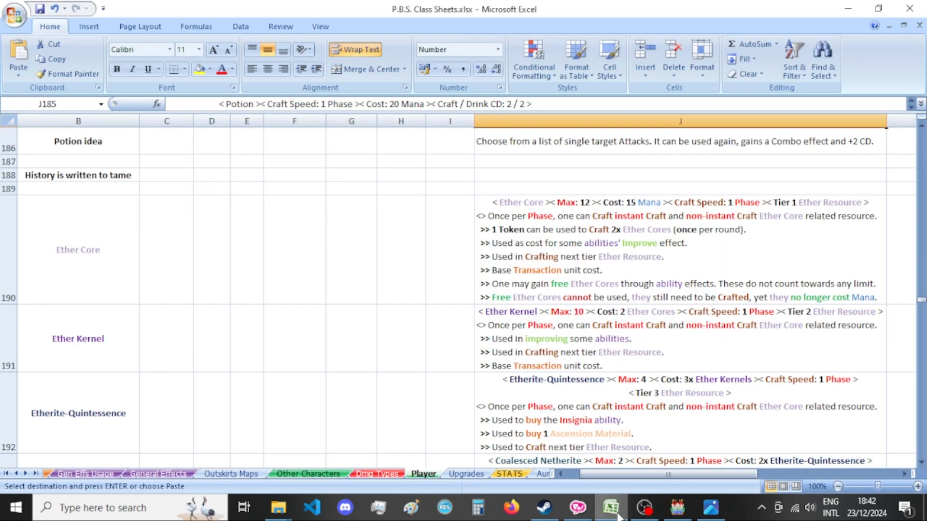
{"action": "left_click", "coordinate": [613, 510]}
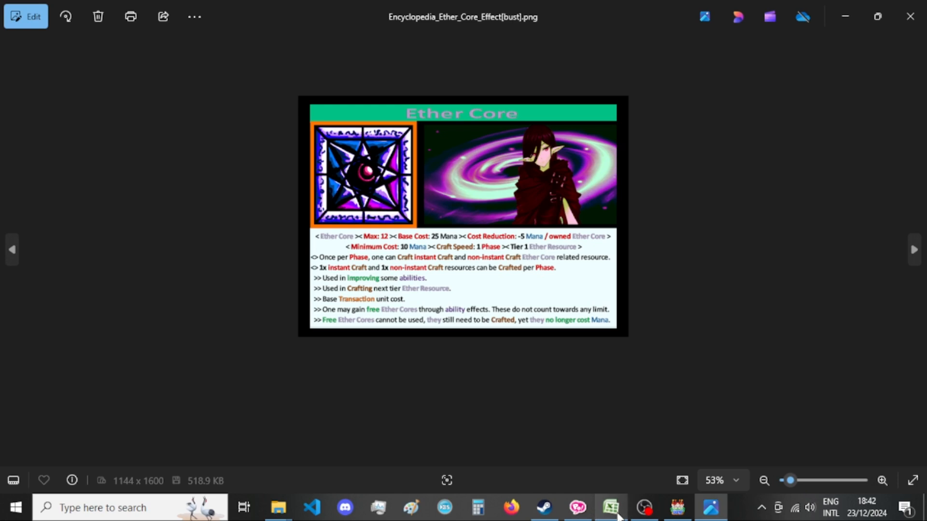
{"action": "left_click", "coordinate": [613, 511]}
{"action": "left_click", "coordinate": [613, 511]}
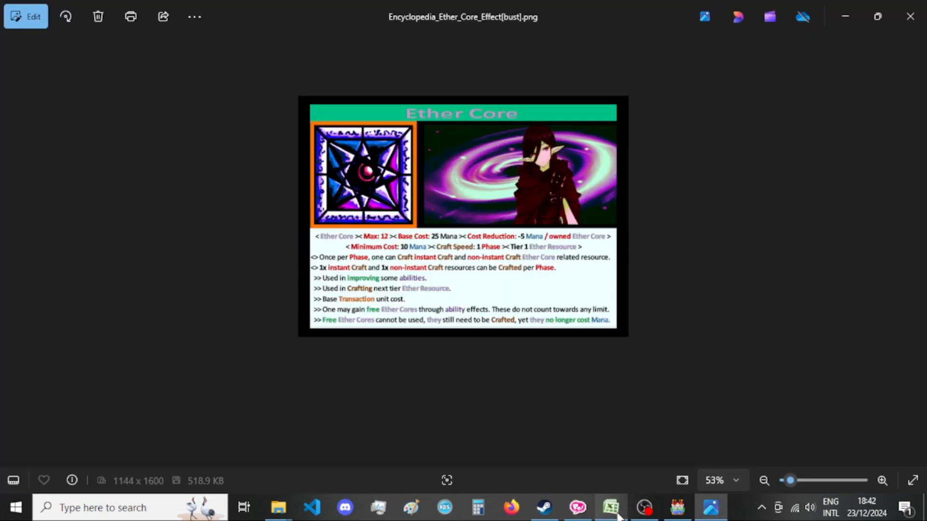
{"action": "left_click", "coordinate": [613, 511]}
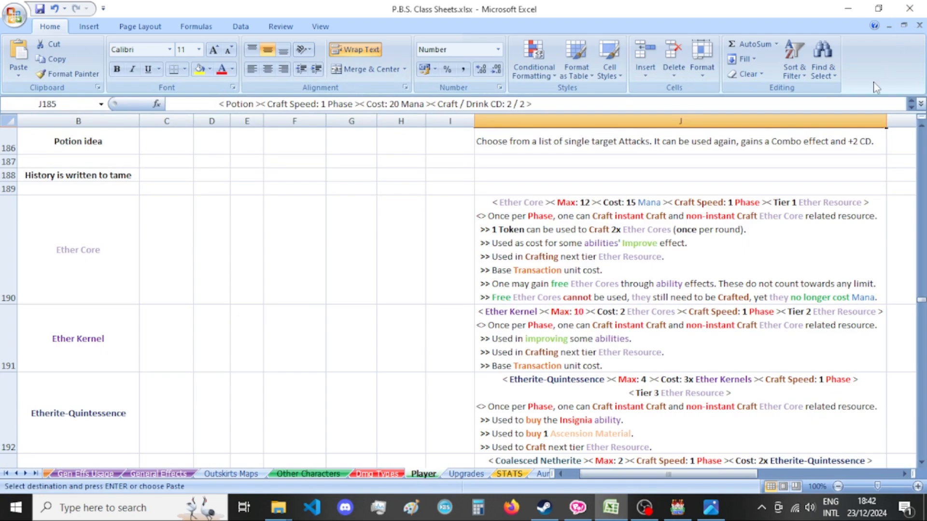
Save the P.B.S. Class Sheets workbook, minimize Excel, and close the Ether Core picture.
{"action": "scroll", "coordinate": [593, 332], "scroll_direction": "up", "scroll_amount": 4}
{"action": "scroll", "coordinate": [593, 332], "scroll_direction": "up", "scroll_amount": 20}
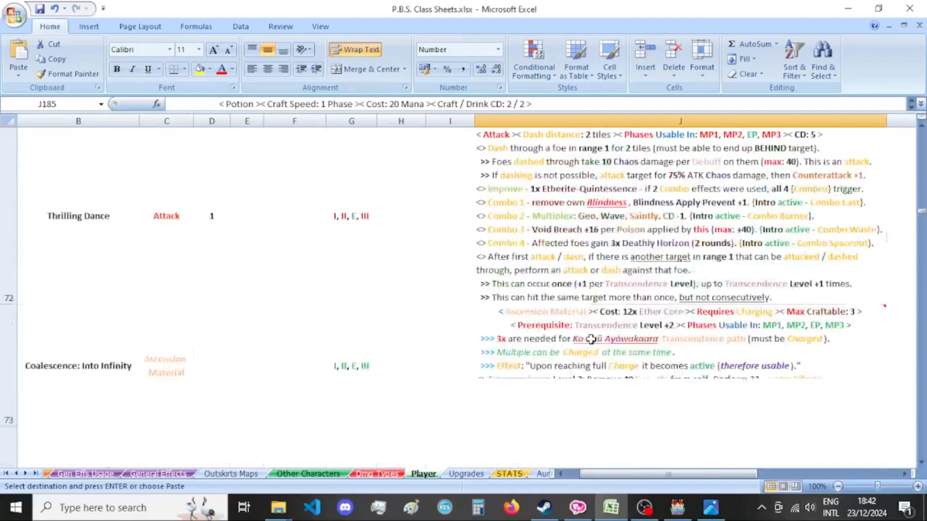
{"action": "scroll", "coordinate": [590, 339], "scroll_direction": "up", "scroll_amount": 8}
{"action": "key", "text": "ctrl+s"}
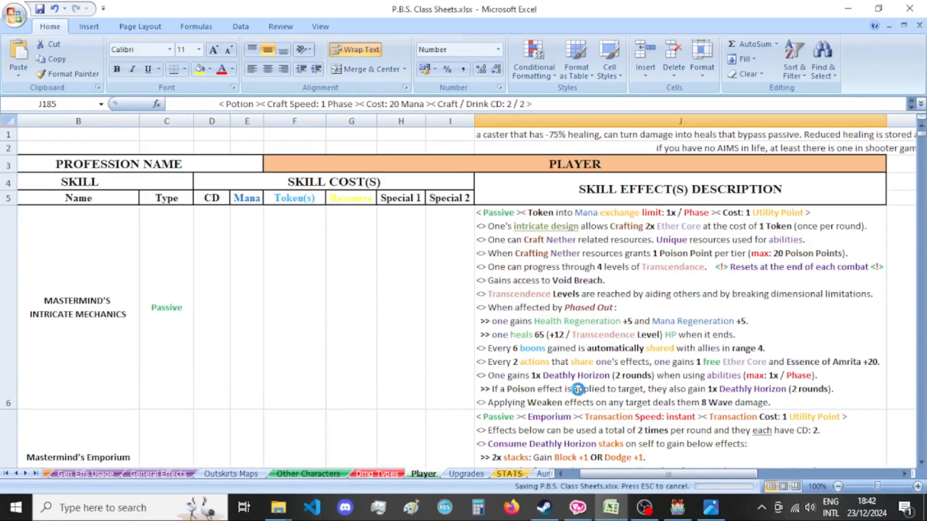
{"action": "mouse_move", "coordinate": [617, 511]}
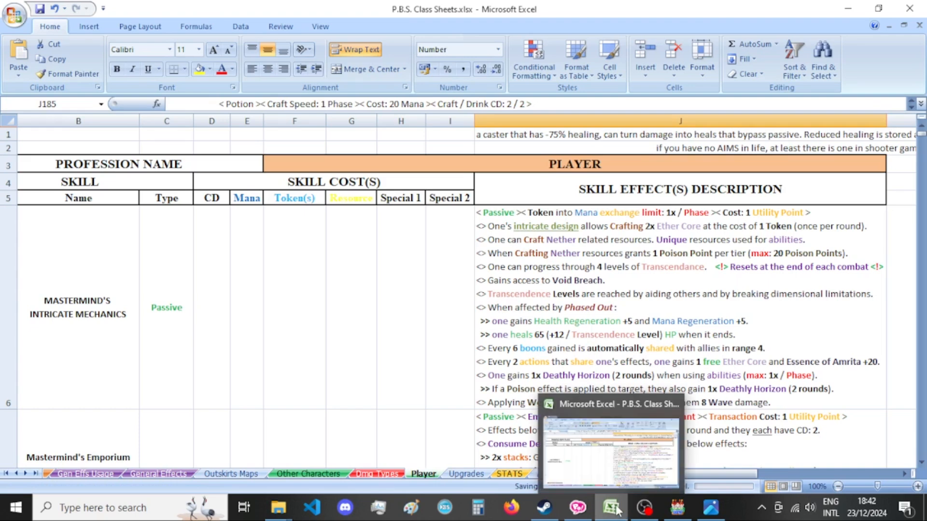
{"action": "left_click", "coordinate": [617, 510]}
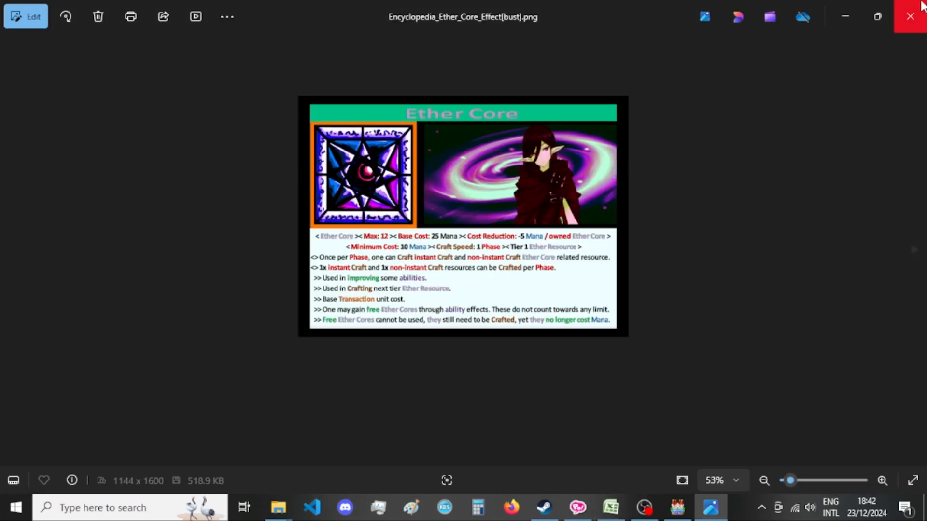
{"action": "left_click", "coordinate": [909, 13]}
Switch to RPG Maker MV and close the Sound Test dialog over the Alchemist's Quarters map.
{"action": "left_click", "coordinate": [677, 506]}
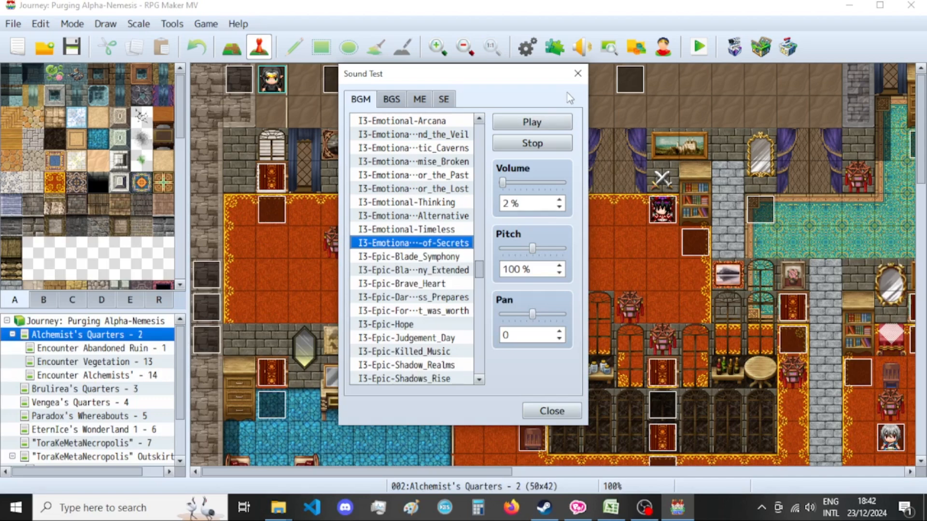
{"action": "left_click", "coordinate": [577, 73]}
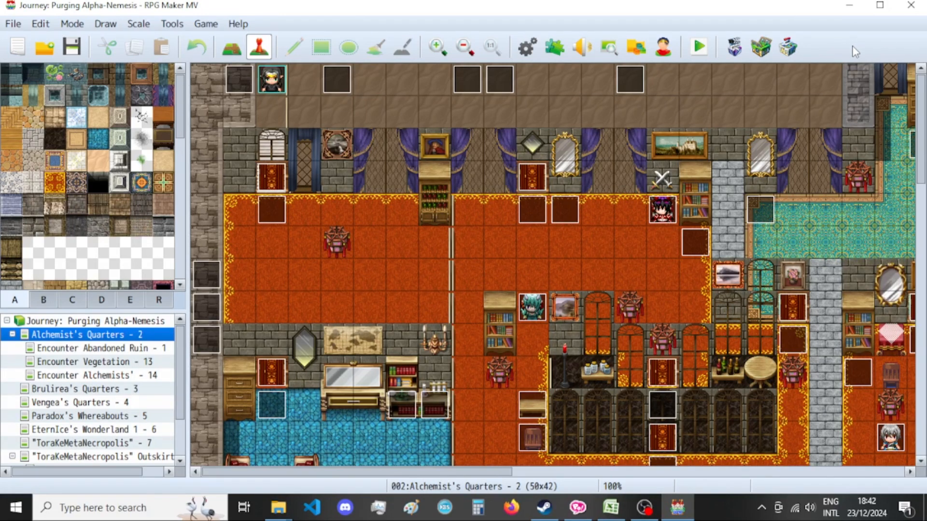
{"action": "scroll", "coordinate": [695, 216], "scroll_direction": "down", "scroll_amount": 6}
{"action": "scroll", "coordinate": [401, 283], "scroll_direction": "down", "scroll_amount": 3}
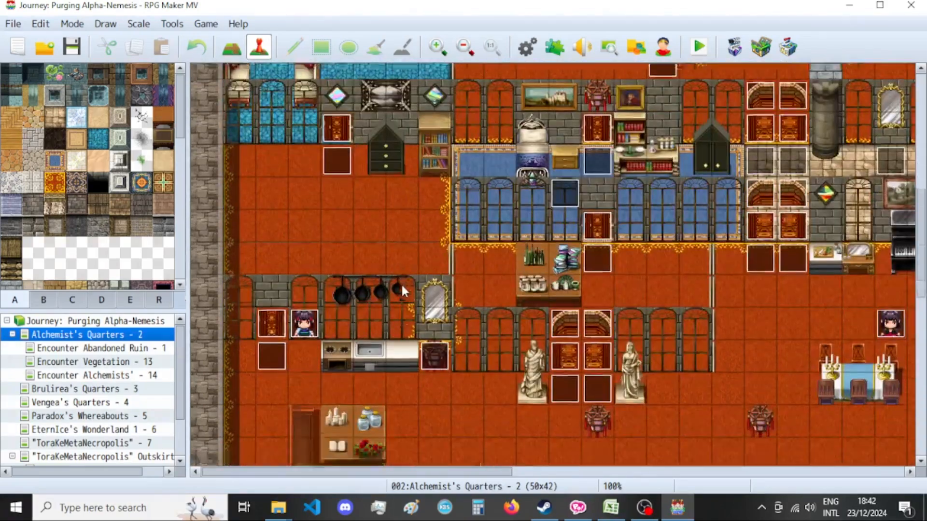
{"action": "scroll", "coordinate": [429, 349], "scroll_direction": "up", "scroll_amount": 9}
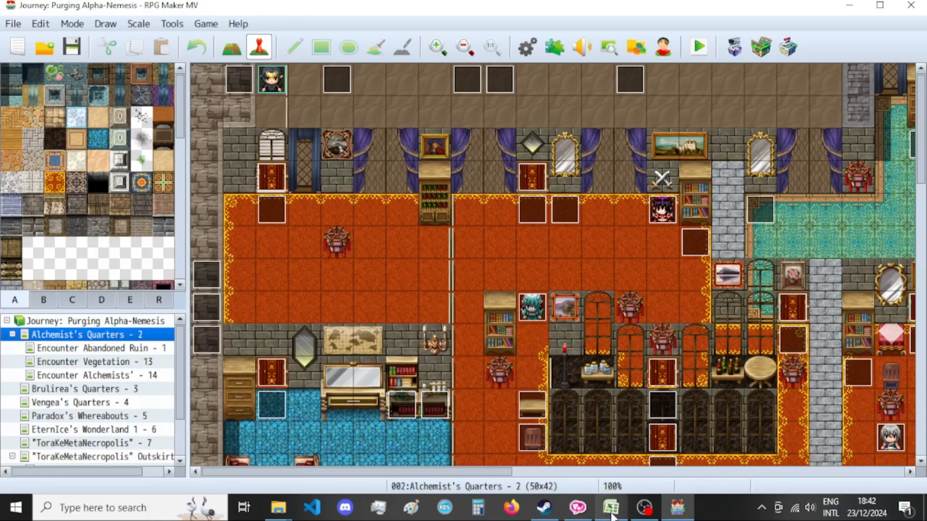
{"action": "mouse_move", "coordinate": [613, 516]}
Switch to ComiPo, save the PBS Player Skills 5 project and close the program.
{"action": "left_click", "coordinate": [578, 508]}
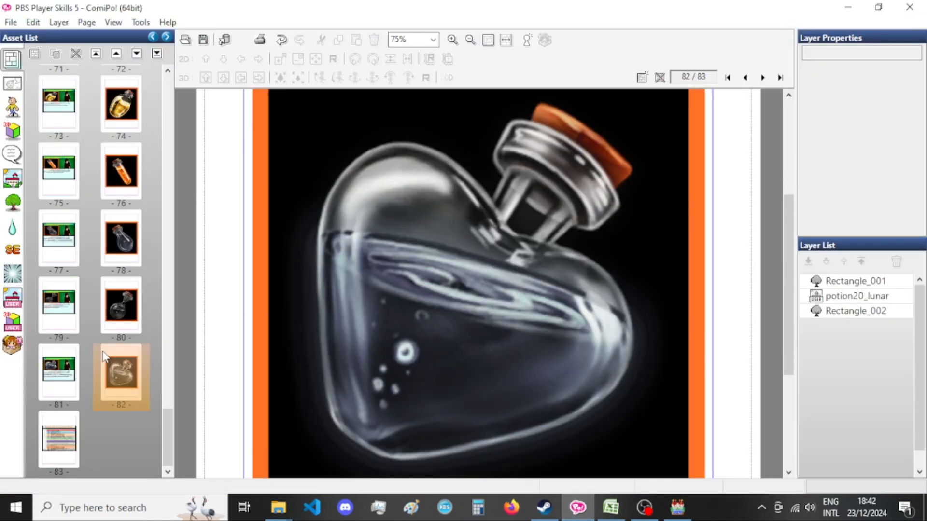
{"action": "scroll", "coordinate": [105, 341], "scroll_direction": "up", "scroll_amount": 10}
{"action": "scroll", "coordinate": [105, 342], "scroll_direction": "up", "scroll_amount": 5}
{"action": "key", "text": "ctrl+s"}
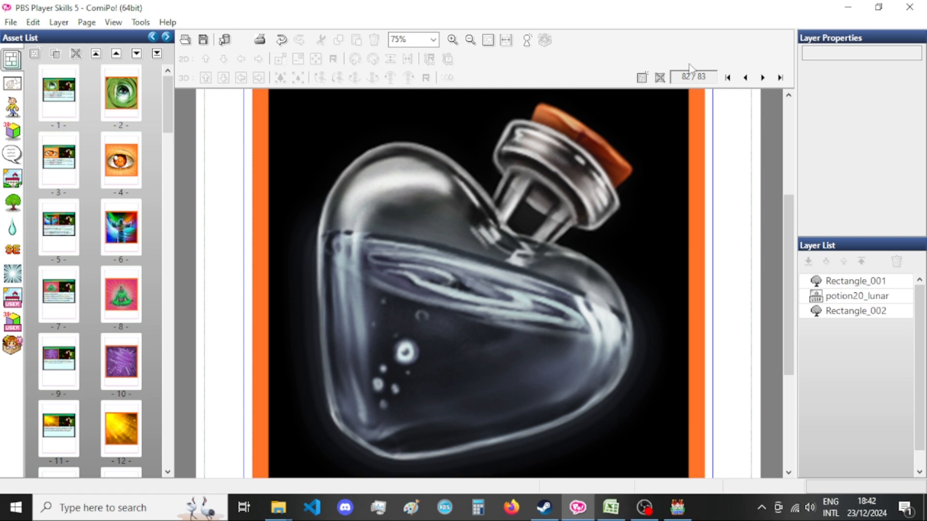
{"action": "left_click", "coordinate": [919, 6]}
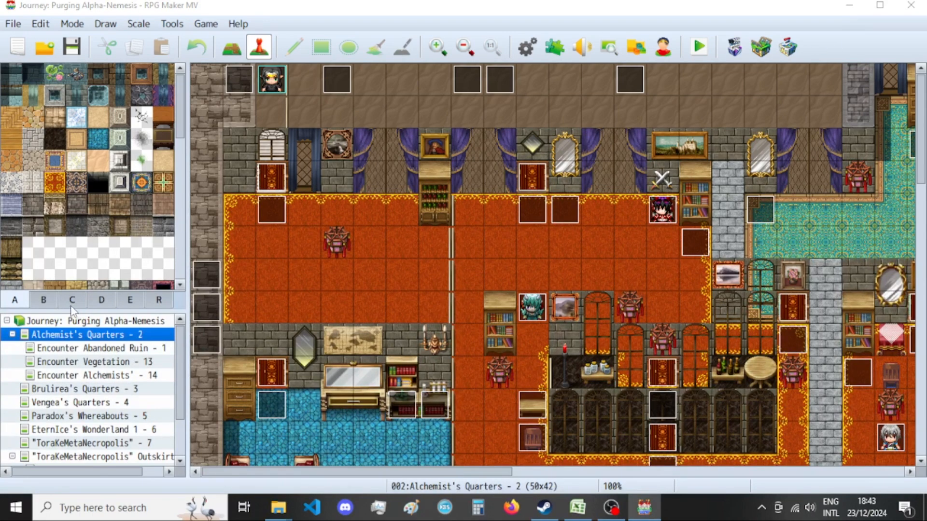
Open the Common Events section of the RPG Maker MV database and look through the list for the encyclopedia events.
{"action": "key", "text": "F9"}
{"action": "left_click", "coordinate": [95, 274]}
{"action": "left_click_drag", "start_coordinate": [305, 71], "coordinate": [305, 271]}
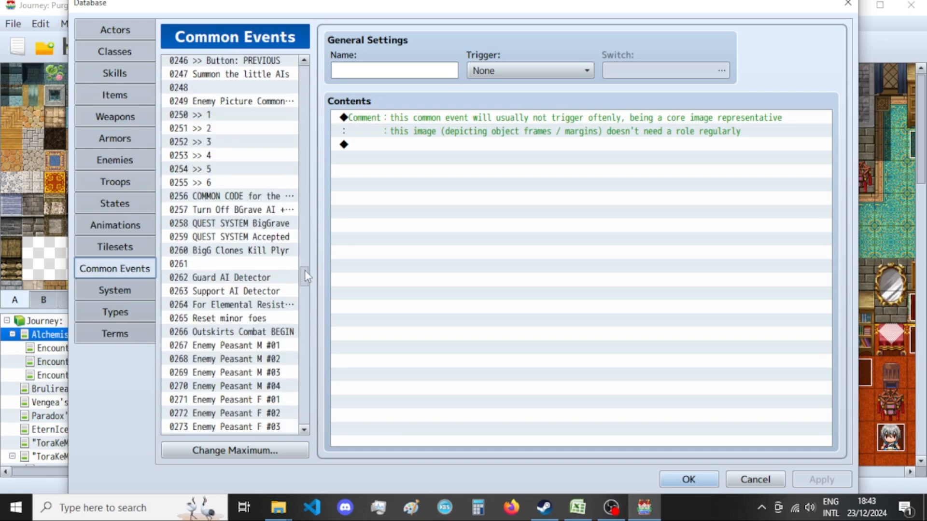
{"action": "scroll", "coordinate": [254, 352], "scroll_direction": "down", "scroll_amount": 20}
{"action": "scroll", "coordinate": [253, 350], "scroll_direction": "down", "scroll_amount": 9}
{"action": "scroll", "coordinate": [253, 352], "scroll_direction": "down", "scroll_amount": 7}
{"action": "scroll", "coordinate": [253, 355], "scroll_direction": "up", "scroll_amount": 1}
{"action": "scroll", "coordinate": [253, 354], "scroll_direction": "down", "scroll_amount": 1}
{"action": "scroll", "coordinate": [252, 350], "scroll_direction": "up", "scroll_amount": 3}
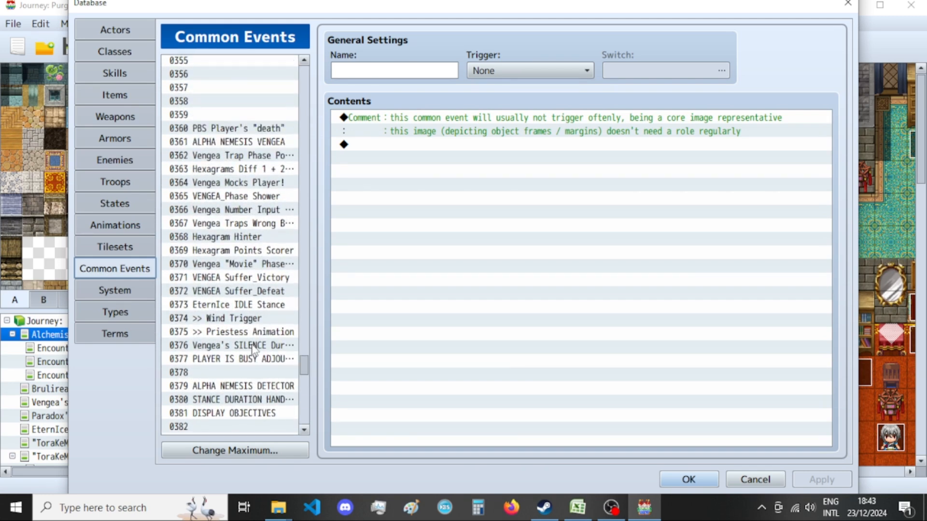
Search the common event names backwards for "encyclopedia" to reach the PLAYER ENCYCLOPEDIA event, and close the search dialog.
{"action": "key", "text": "ctrl+f"}
{"action": "left_click", "coordinate": [257, 319]}
{"action": "left_click", "coordinate": [393, 211]}
{"action": "type", "text": "encyclopedia"}
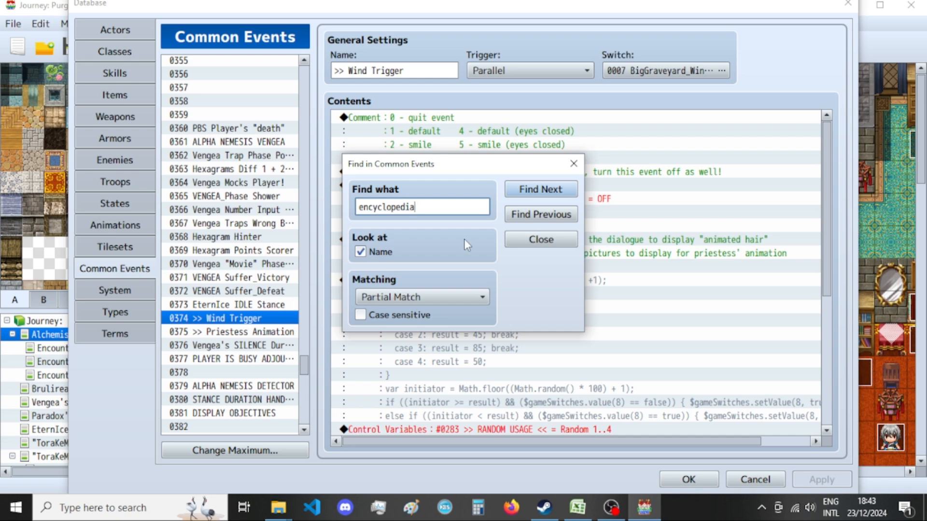
{"action": "left_click", "coordinate": [524, 218]}
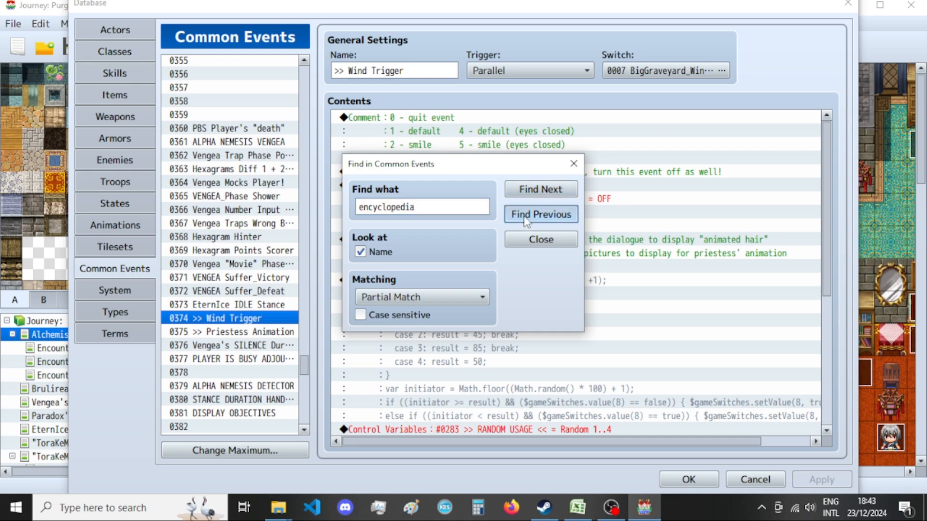
{"action": "scroll", "coordinate": [261, 276], "scroll_direction": "up", "scroll_amount": 3}
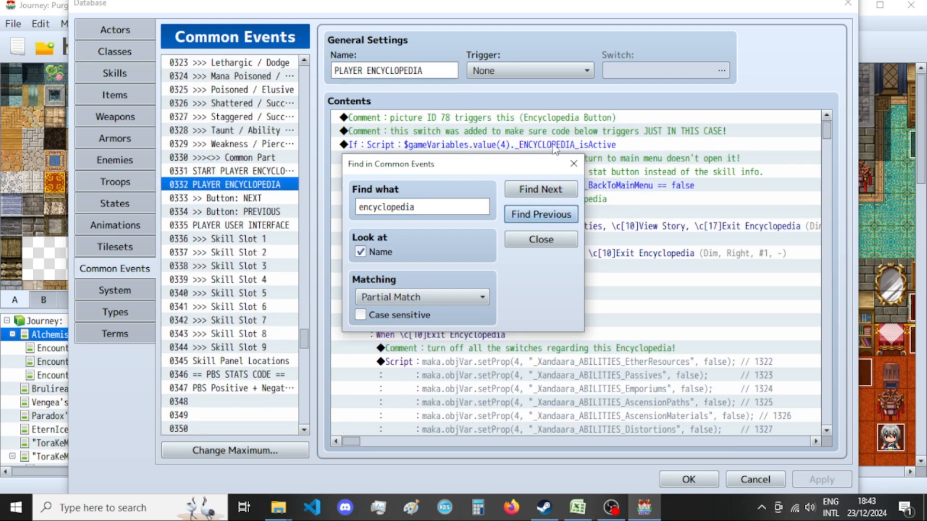
{"action": "left_click", "coordinate": [574, 164]}
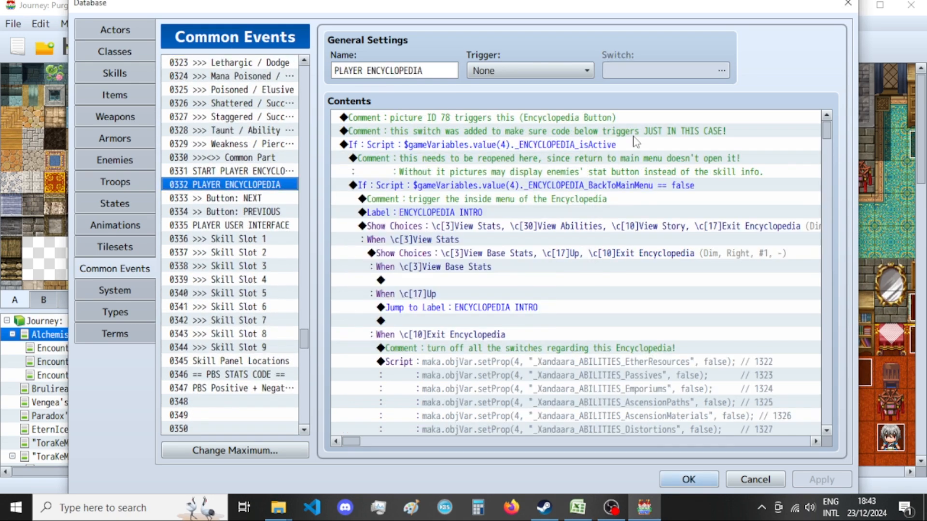
Open the ">> Button: NEXT" common event and look through its contents, including the far ends of its long script lines.
{"action": "left_click", "coordinate": [260, 202]}
{"action": "scroll", "coordinate": [587, 245], "scroll_direction": "down", "scroll_amount": 4}
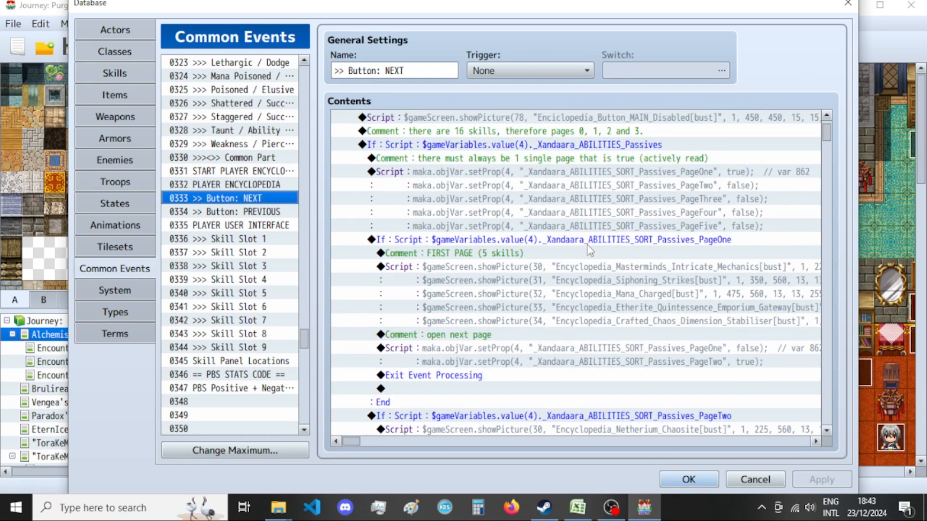
{"action": "scroll", "coordinate": [545, 285], "scroll_direction": "up", "scroll_amount": 3}
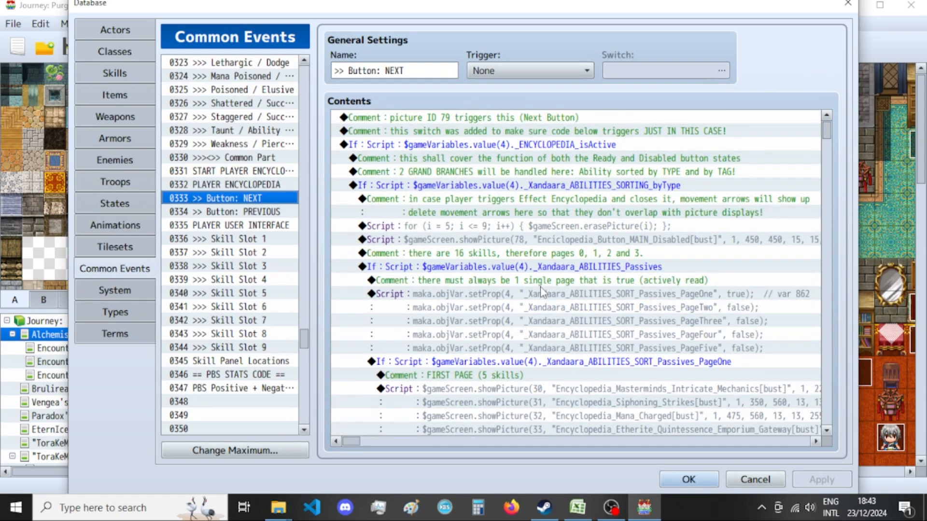
{"action": "left_click_drag", "start_coordinate": [352, 443], "coordinate": [384, 444]}
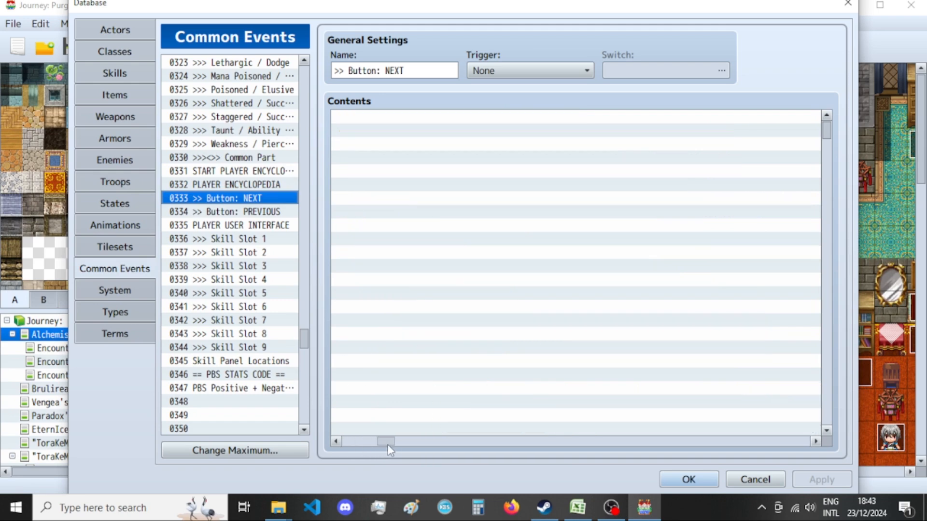
{"action": "scroll", "coordinate": [508, 290], "scroll_direction": "down", "scroll_amount": 5}
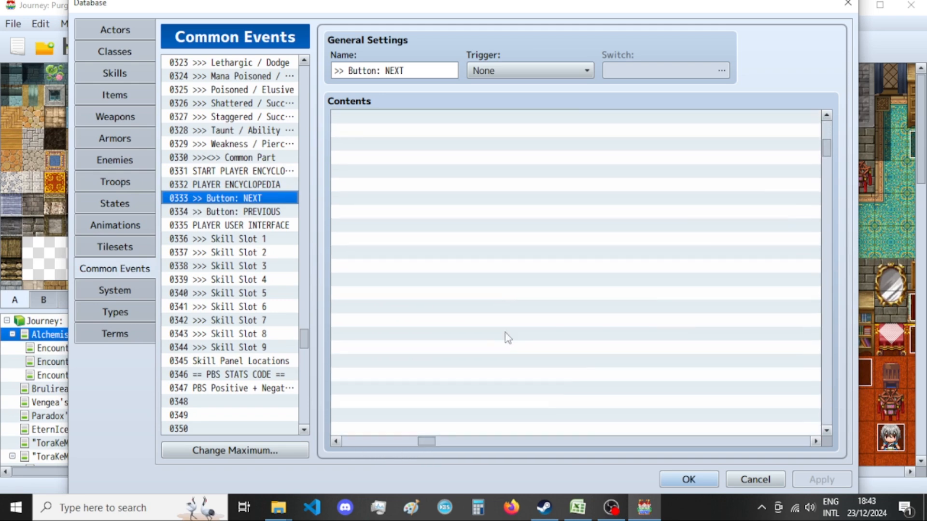
{"action": "scroll", "coordinate": [506, 331], "scroll_direction": "down", "scroll_amount": 6}
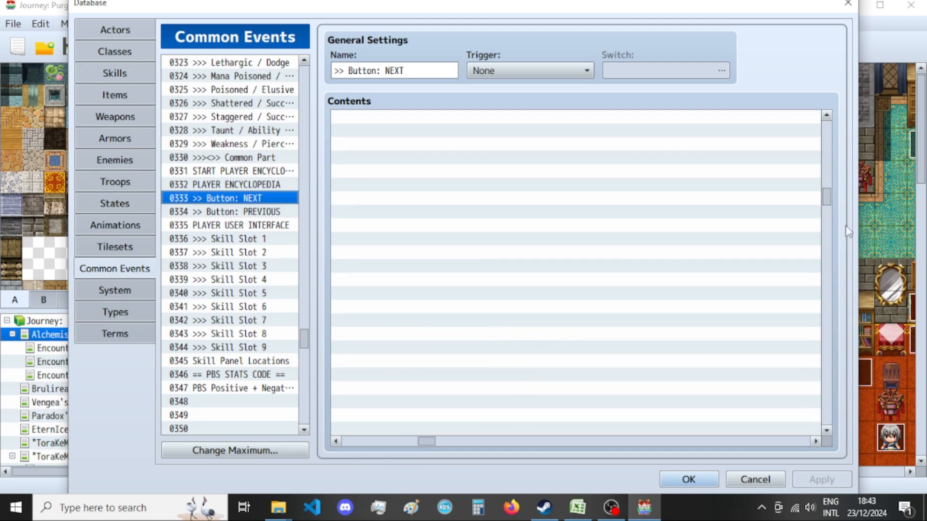
{"action": "left_click_drag", "start_coordinate": [830, 198], "coordinate": [827, 406]}
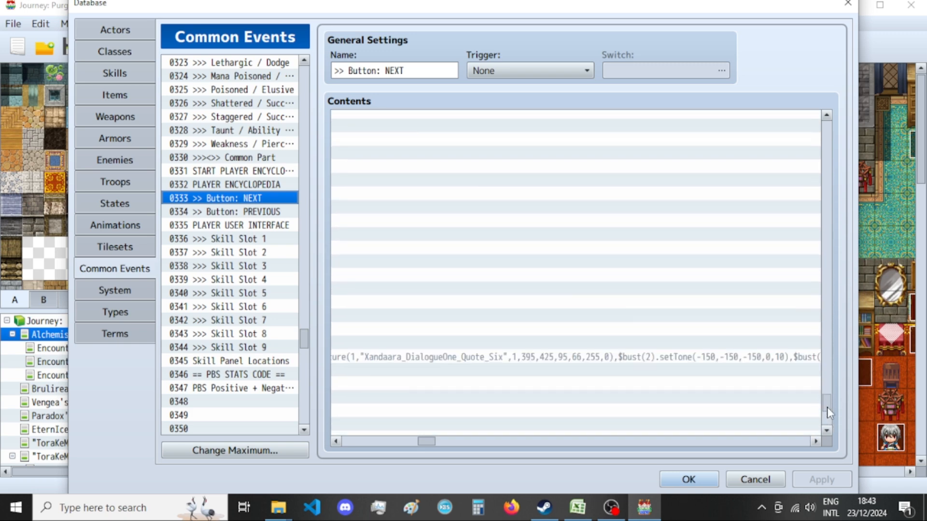
Examine the dialogue event branches in the NEXT button event, from the encyclopedia's end label down to the inventory page sort.
{"action": "left_click", "coordinate": [534, 370]}
{"action": "left_click", "coordinate": [458, 357]}
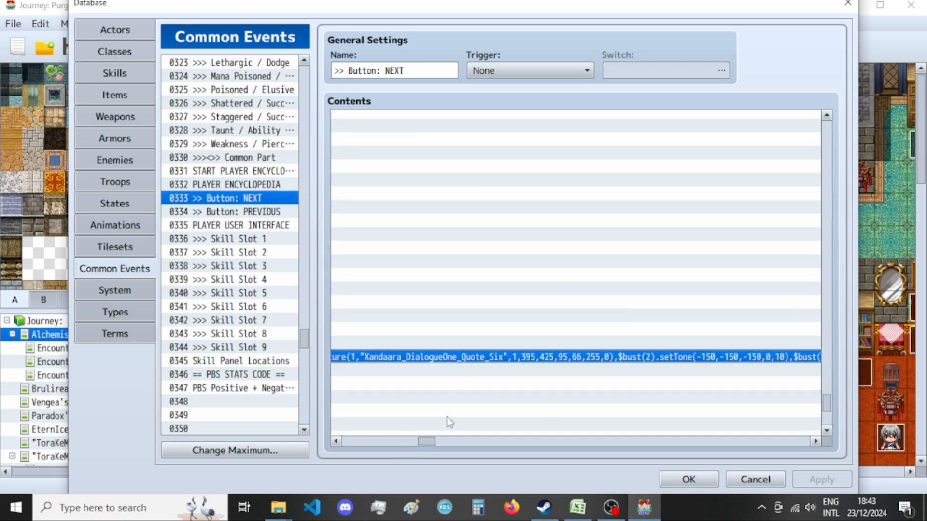
{"action": "left_click_drag", "start_coordinate": [429, 442], "coordinate": [306, 444]}
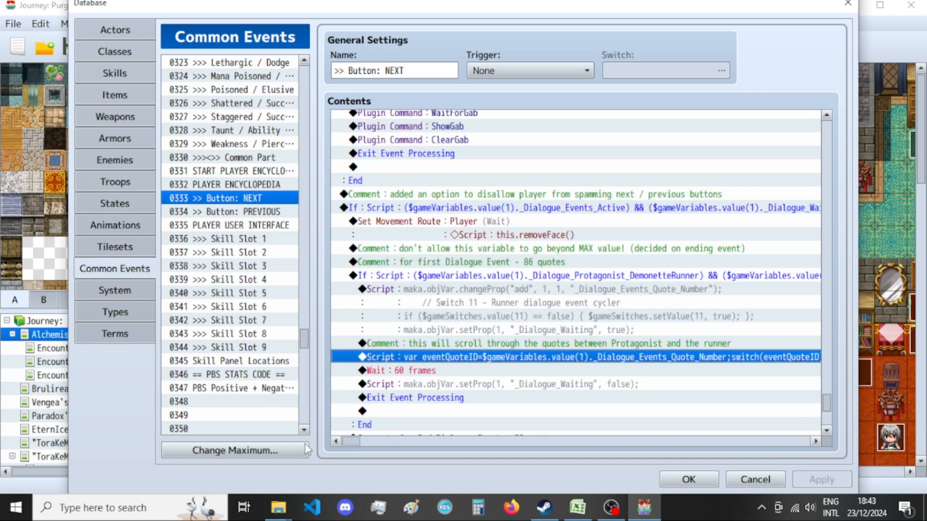
{"action": "scroll", "coordinate": [442, 333], "scroll_direction": "up", "scroll_amount": 6}
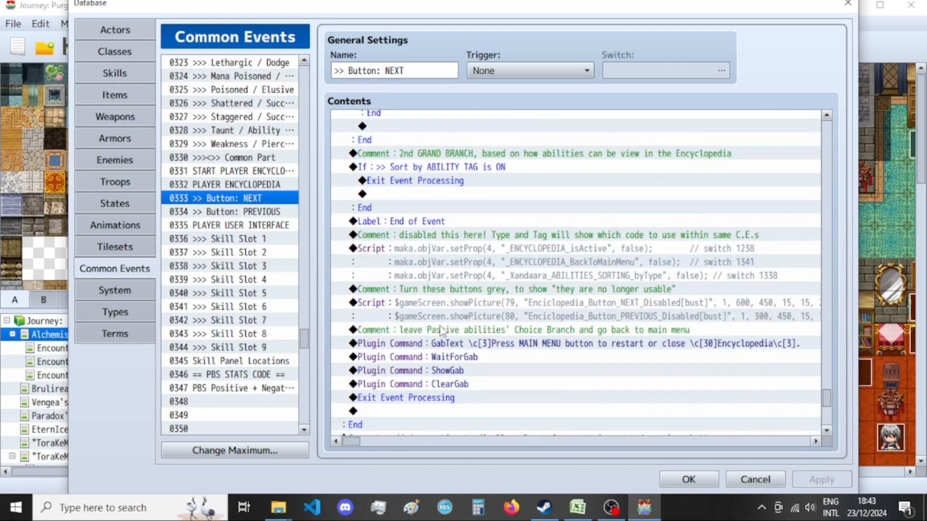
{"action": "scroll", "coordinate": [373, 434], "scroll_direction": "down", "scroll_amount": 10}
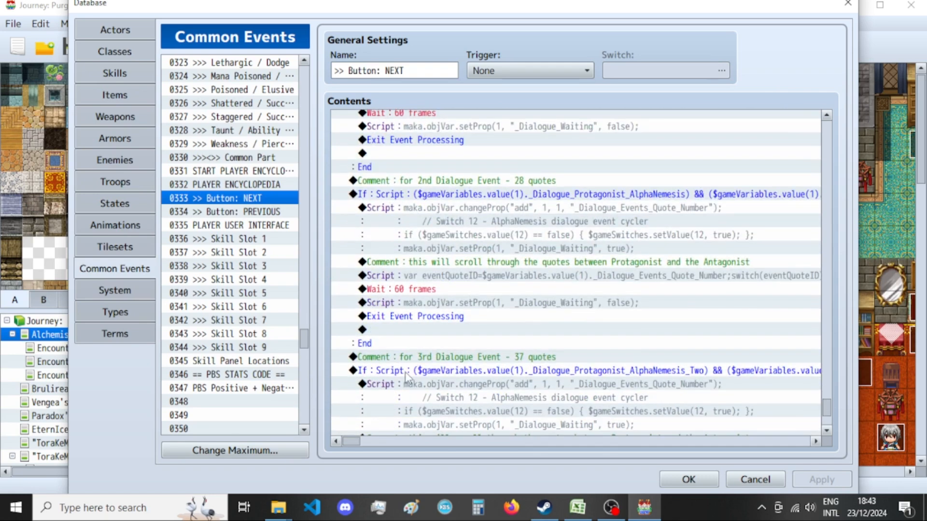
{"action": "scroll", "coordinate": [405, 372], "scroll_direction": "down", "scroll_amount": 5}
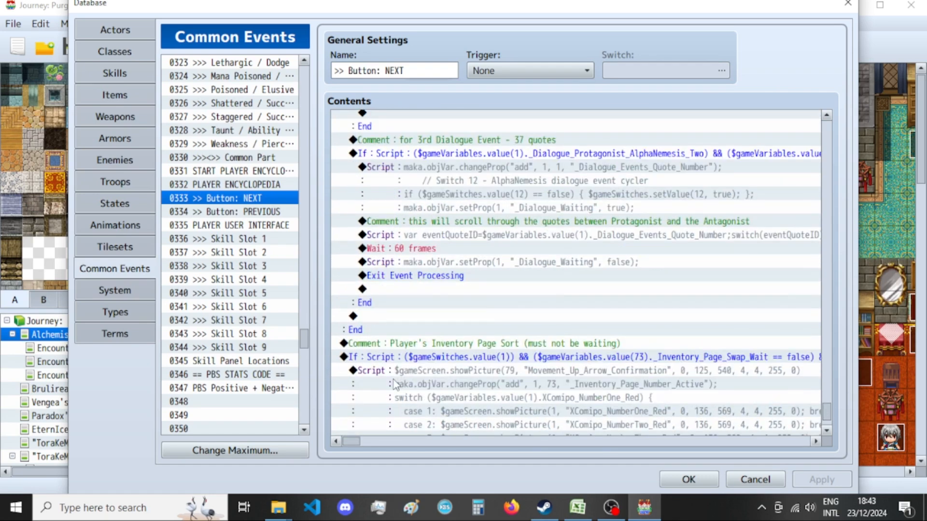
{"action": "scroll", "coordinate": [392, 381], "scroll_direction": "down", "scroll_amount": 4}
{"action": "scroll", "coordinate": [379, 391], "scroll_direction": "up", "scroll_amount": 15}
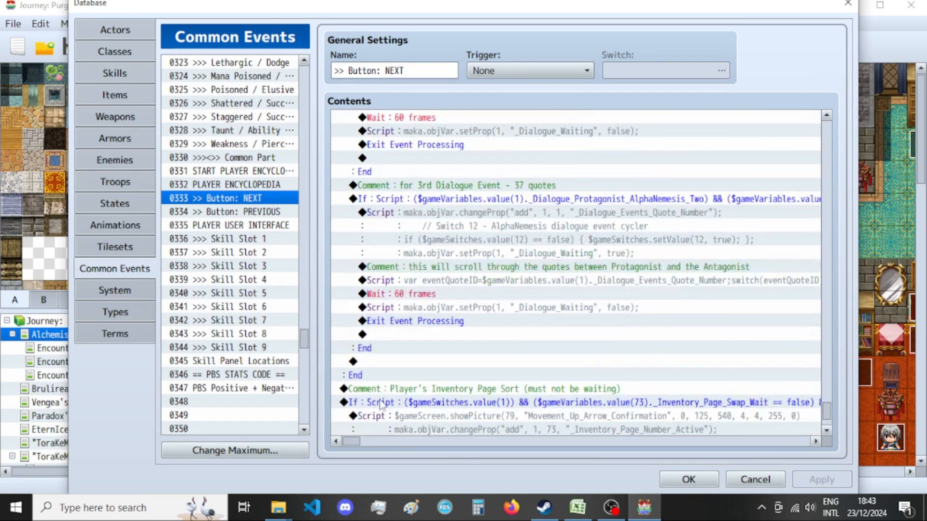
{"action": "scroll", "coordinate": [367, 404], "scroll_direction": "up", "scroll_amount": 7}
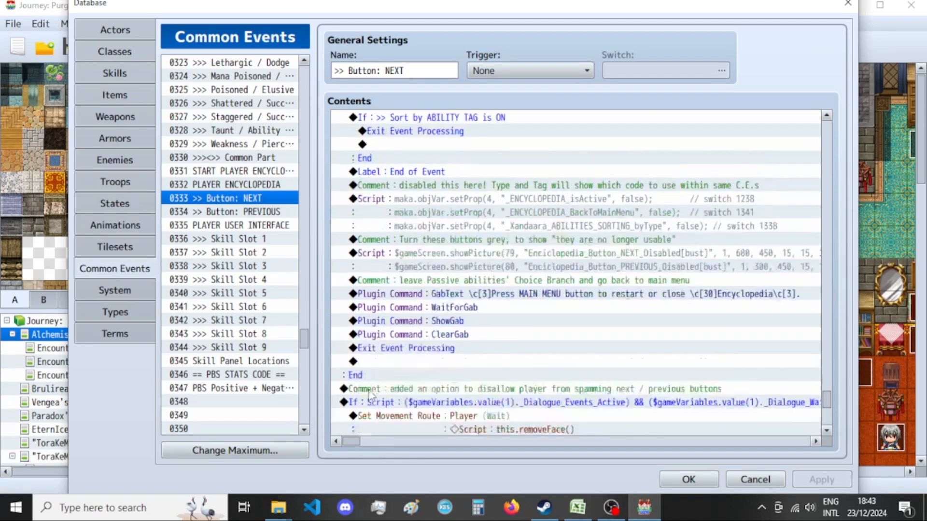
Return to the start of the NEXT button event and review the code for Xandaara's passive ability pages.
{"action": "left_click_drag", "start_coordinate": [353, 442], "coordinate": [364, 445]}
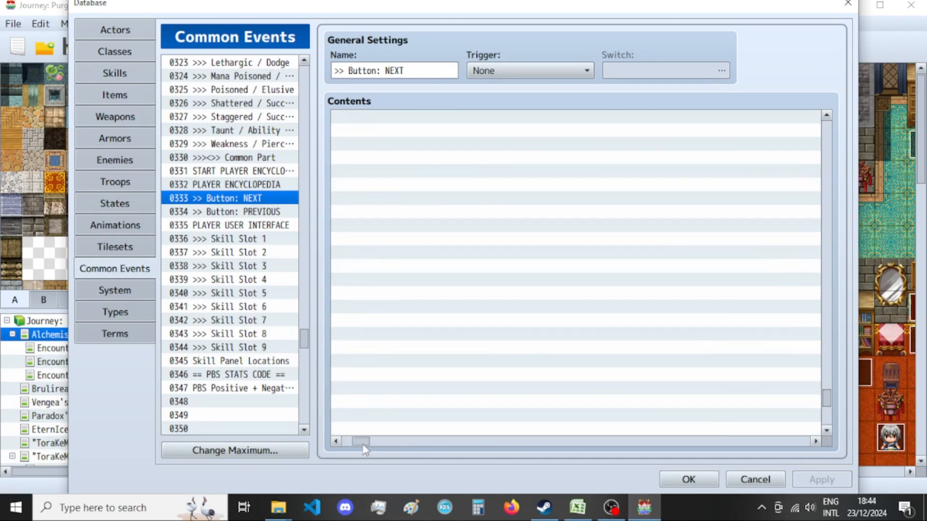
{"action": "left_click_drag", "start_coordinate": [826, 406], "coordinate": [851, 126]}
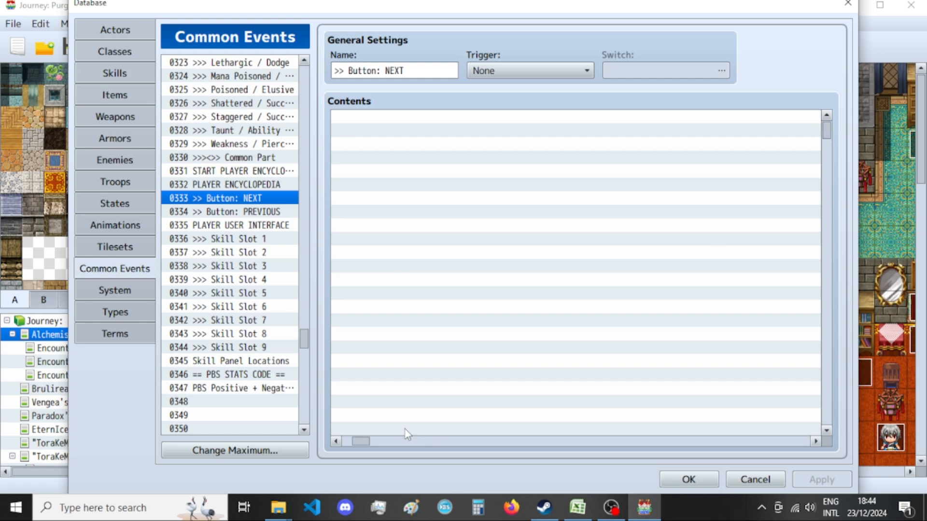
{"action": "left_click_drag", "start_coordinate": [363, 441], "coordinate": [351, 426]}
{"action": "scroll", "coordinate": [462, 279], "scroll_direction": "down", "scroll_amount": 15}
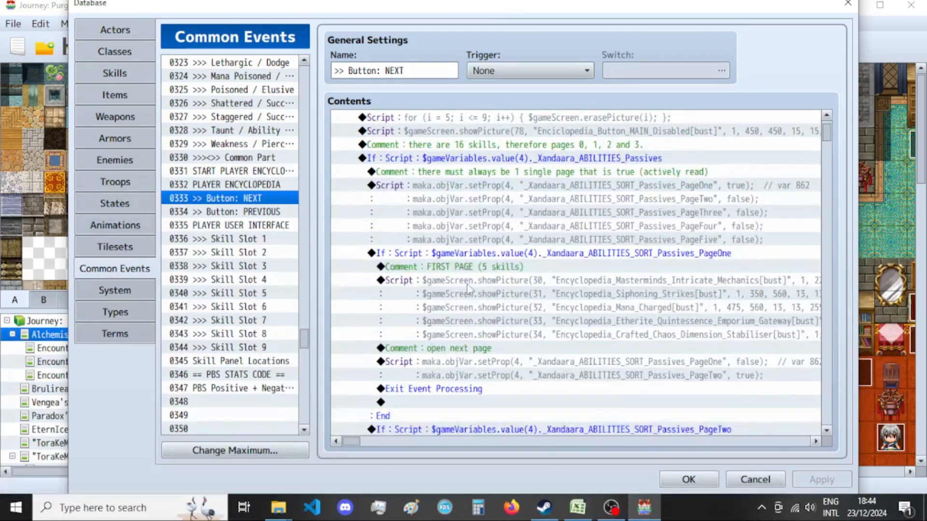
{"action": "scroll", "coordinate": [486, 333], "scroll_direction": "down", "scroll_amount": 6}
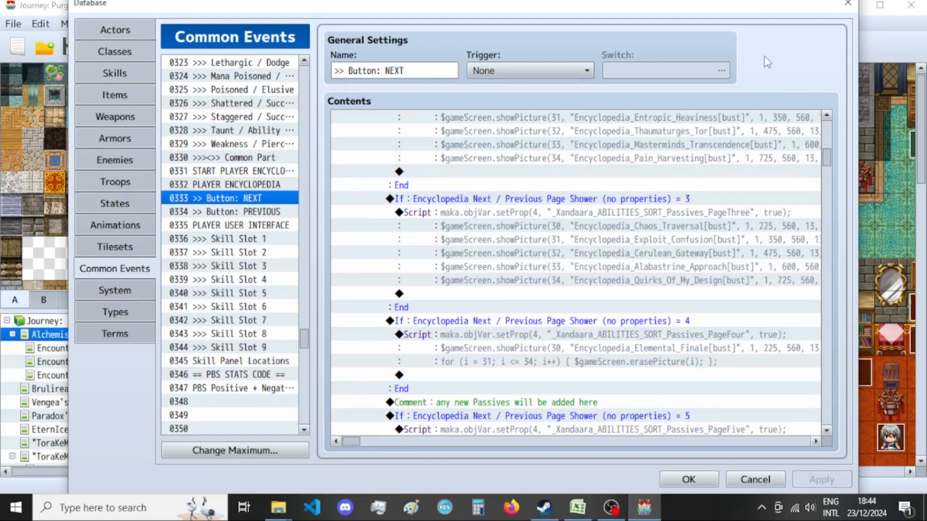
Open the PLAYER ENCYCLOPEDIA common event and view the beginning of its contents.
{"action": "key", "text": "Up"}
{"action": "right_click", "coordinate": [645, 32]}
{"action": "left_click", "coordinate": [559, 21]}
{"action": "scroll", "coordinate": [545, 279], "scroll_direction": "down", "scroll_amount": 2}
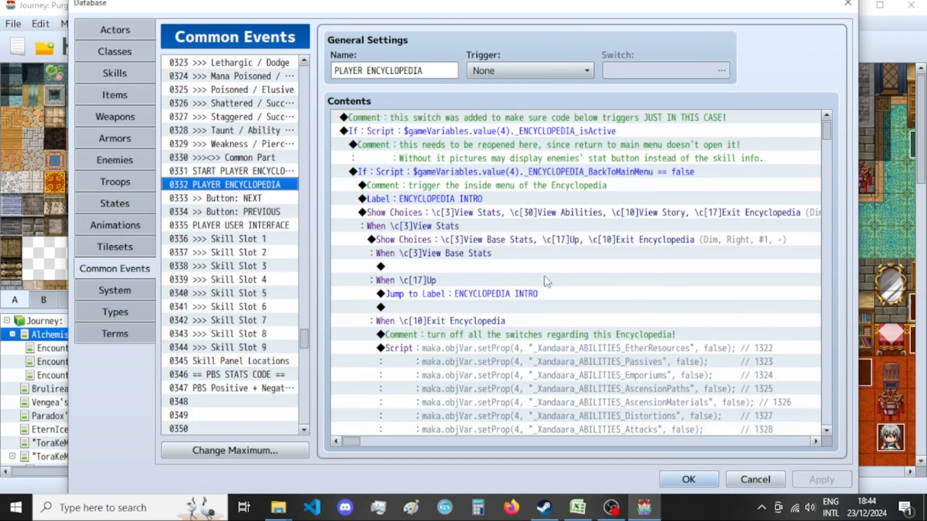
Find the long one-line choice script under Sort by Type, open it and copy its entire code.
{"action": "left_click_drag", "start_coordinate": [363, 445], "coordinate": [411, 455]}
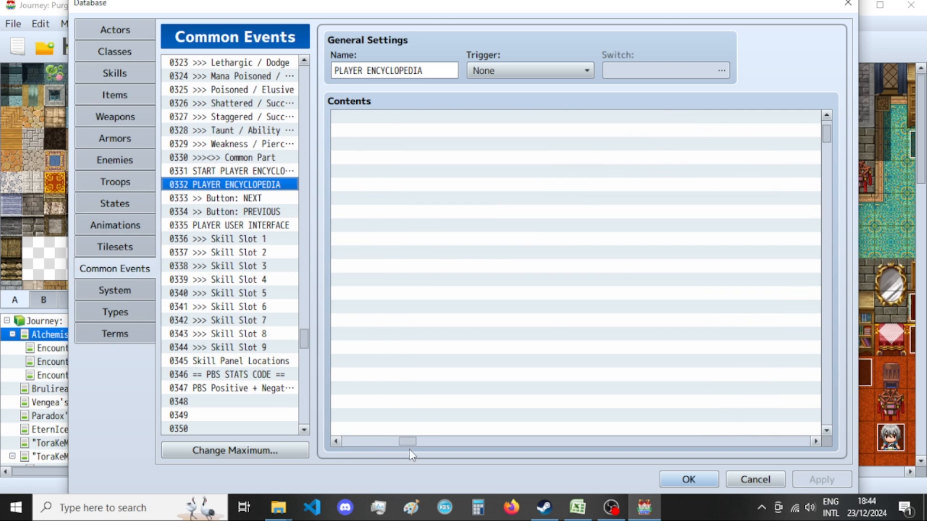
{"action": "left_click_drag", "start_coordinate": [837, 126], "coordinate": [841, 197]}
{"action": "left_click", "coordinate": [538, 370]}
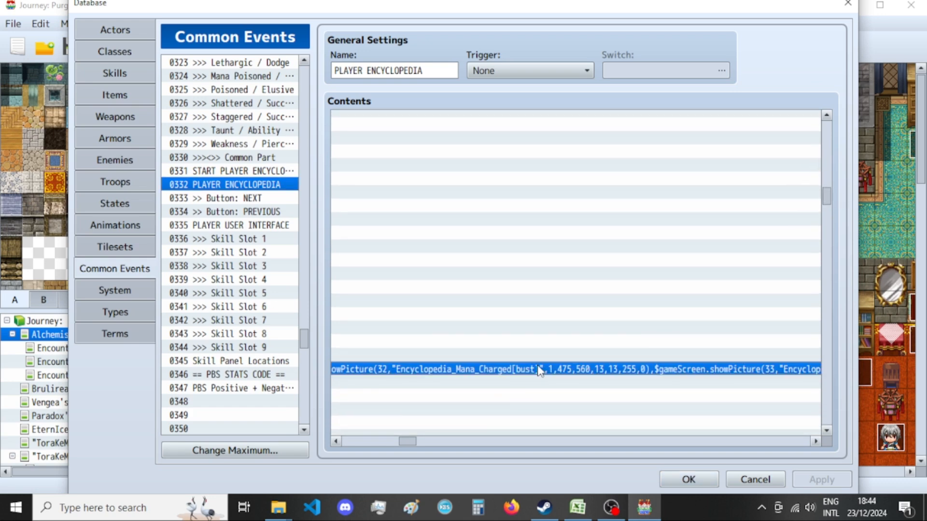
{"action": "left_click_drag", "start_coordinate": [402, 441], "coordinate": [347, 454]}
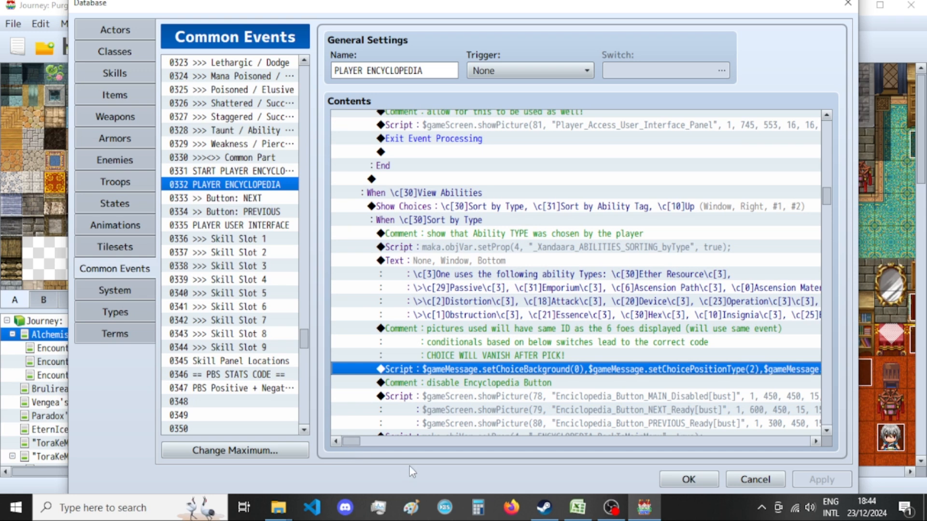
{"action": "key", "text": "Return"}
{"action": "key", "text": "ctrl+a"}
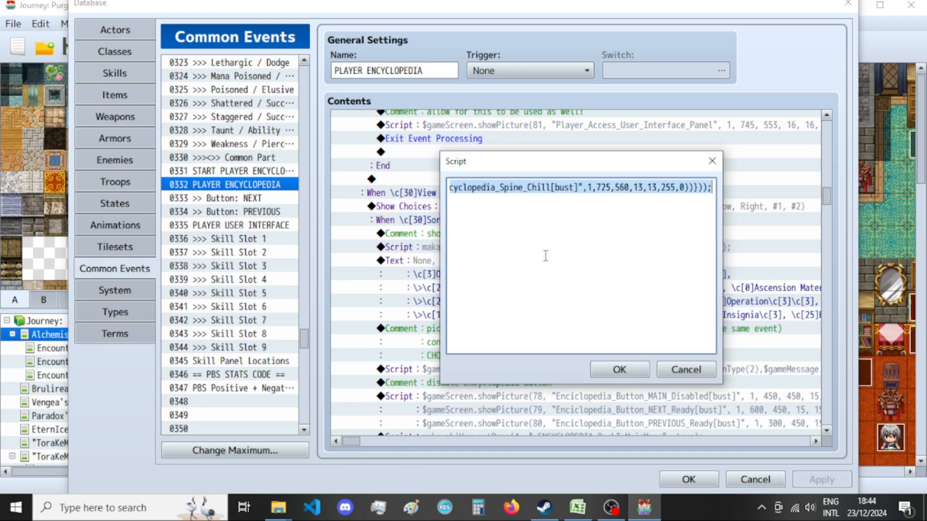
Switch to Firefox and restore the previous browsing session.
{"action": "left_click", "coordinate": [316, 504]}
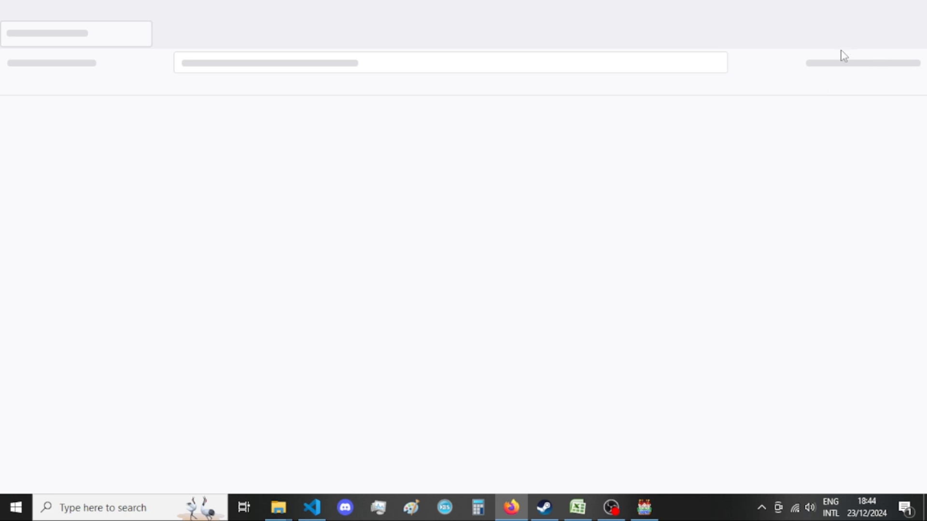
{"action": "left_click", "coordinate": [913, 63]}
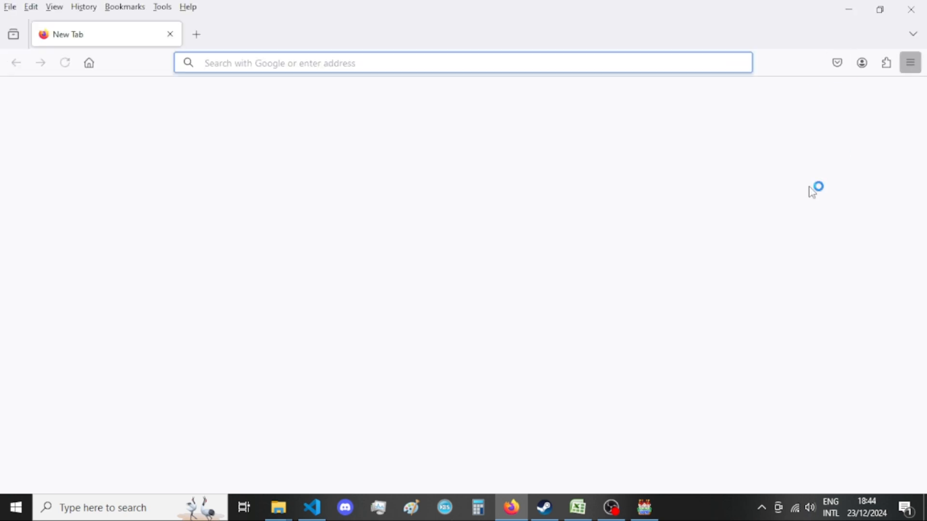
{"action": "left_click", "coordinate": [811, 208]}
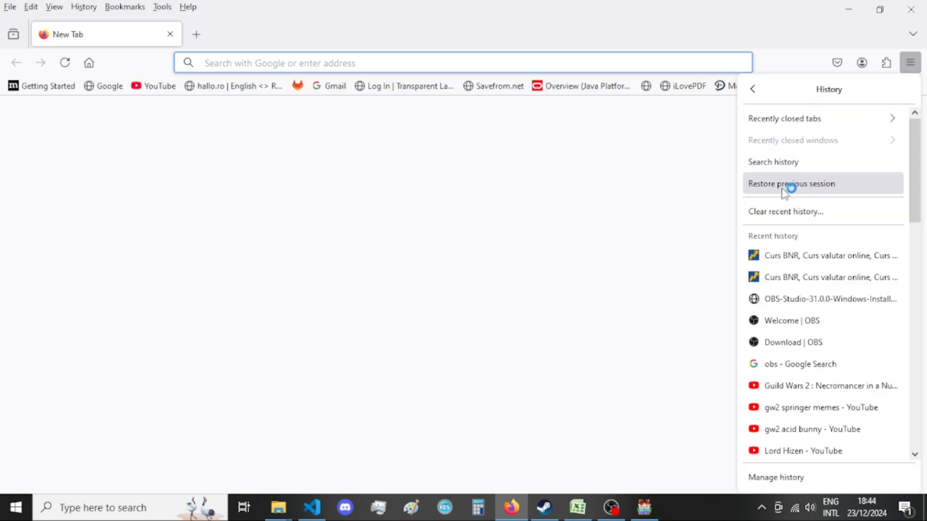
{"action": "left_click", "coordinate": [787, 189]}
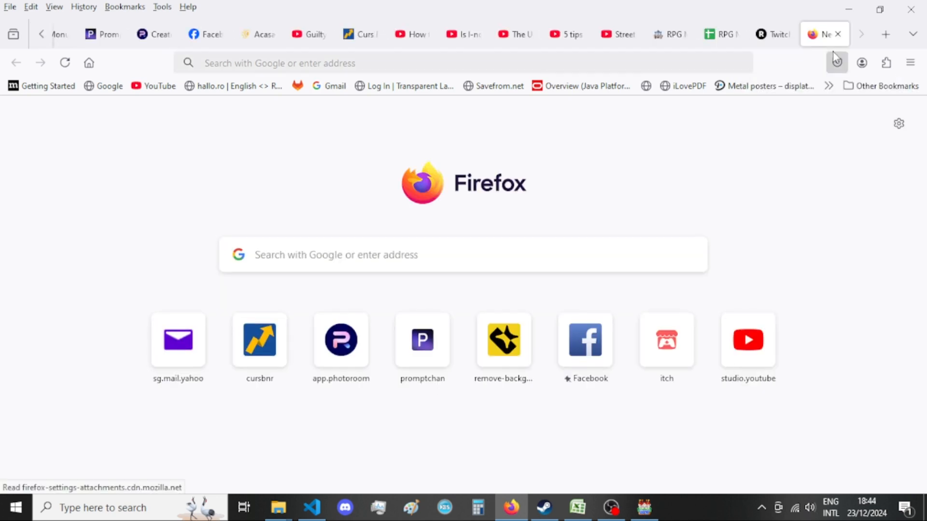
Search Google for "js unminify" from the new tab.
{"action": "left_click", "coordinate": [488, 251]}
{"action": "left_click", "coordinate": [487, 252]}
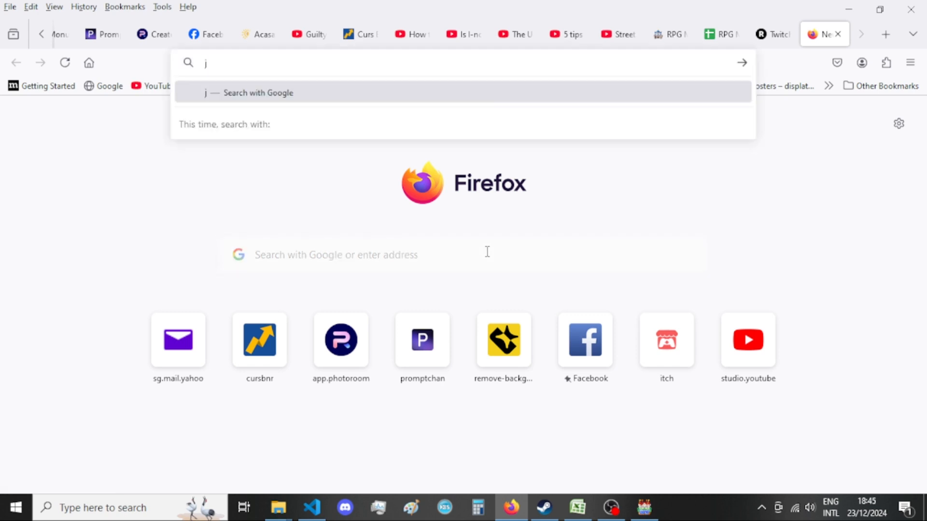
{"action": "type", "text": "s unminify"}
{"action": "key", "text": "Return"}
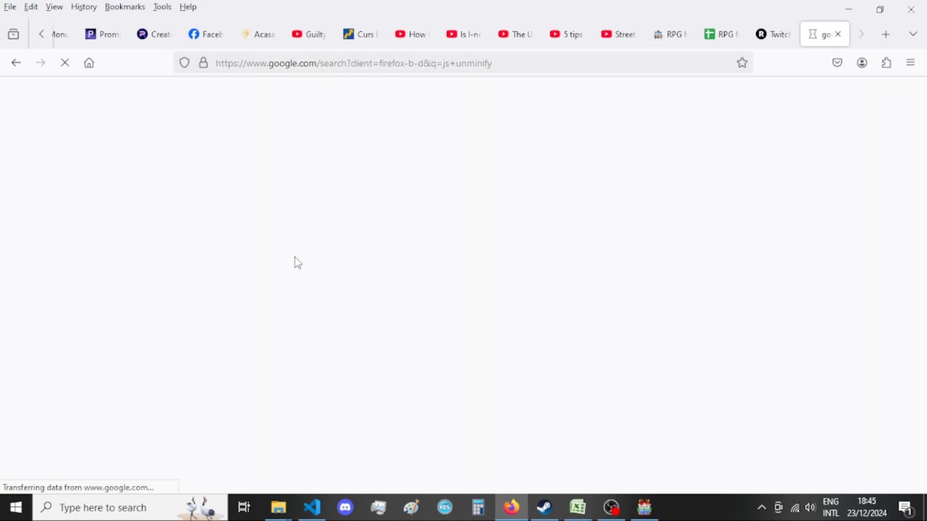
Switch to Visual Studio Code and add blank lines below the last closing brace in Project_Character_Stats.js.
{"action": "left_click", "coordinate": [644, 507]}
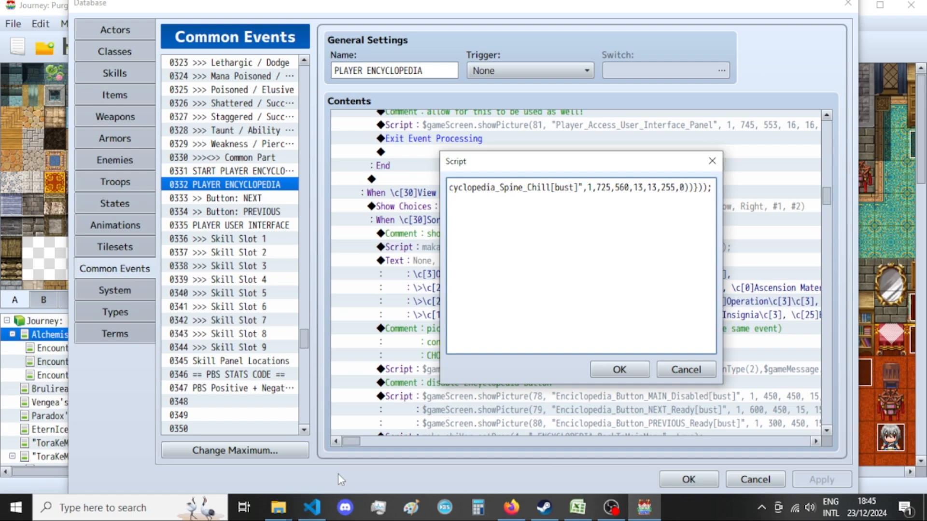
{"action": "left_click", "coordinate": [313, 508]}
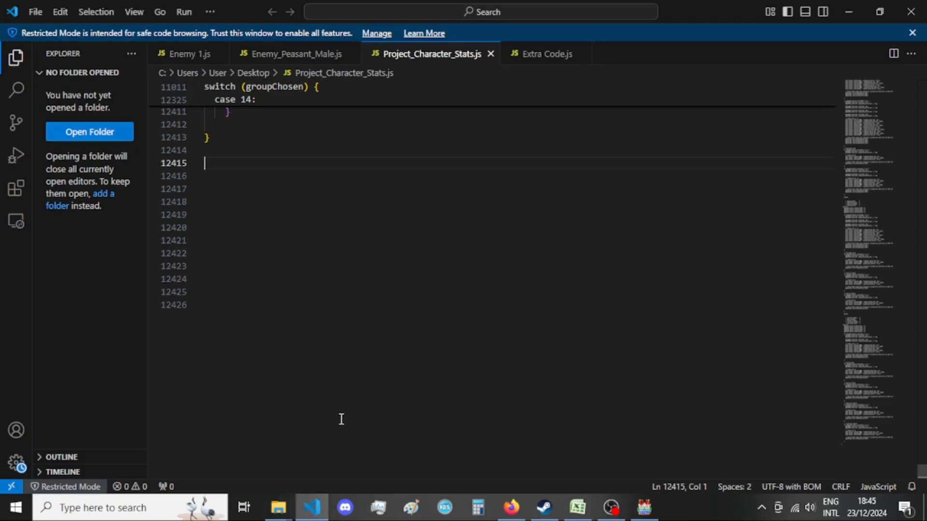
{"action": "key", "text": "Down"}
{"action": "key", "text": "Return"}
{"action": "key", "text": "Return"}
{"action": "key", "text": "Return"}
{"action": "key", "text": "Return"}
{"action": "key", "text": "Return"}
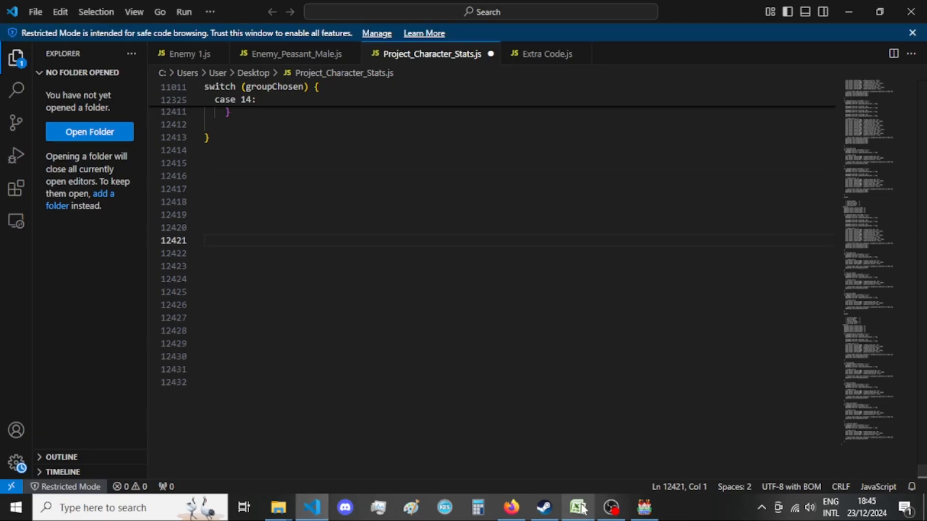
Switch to Firefox, paste the copied script into unminify.com, unminify it and accept the site's data consent.
{"action": "left_click", "coordinate": [509, 509]}
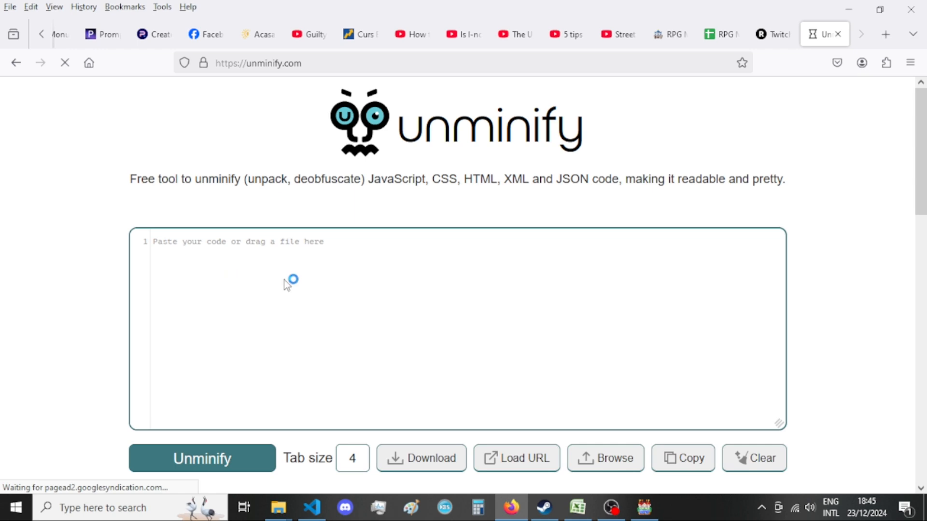
{"action": "key", "text": "ctrl+v"}
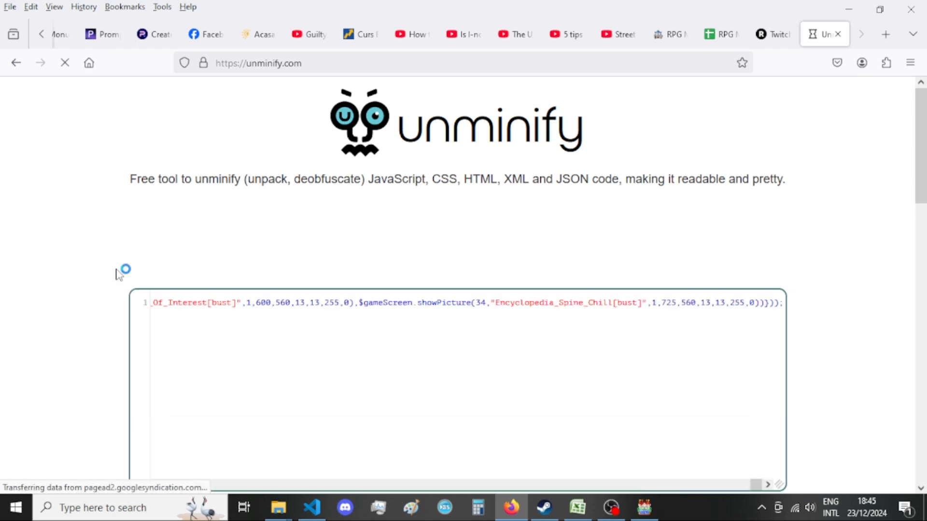
{"action": "scroll", "coordinate": [111, 271], "scroll_direction": "down", "scroll_amount": 3}
{"action": "scroll", "coordinate": [112, 275], "scroll_direction": "down", "scroll_amount": 2}
{"action": "scroll", "coordinate": [72, 276], "scroll_direction": "up", "scroll_amount": 2}
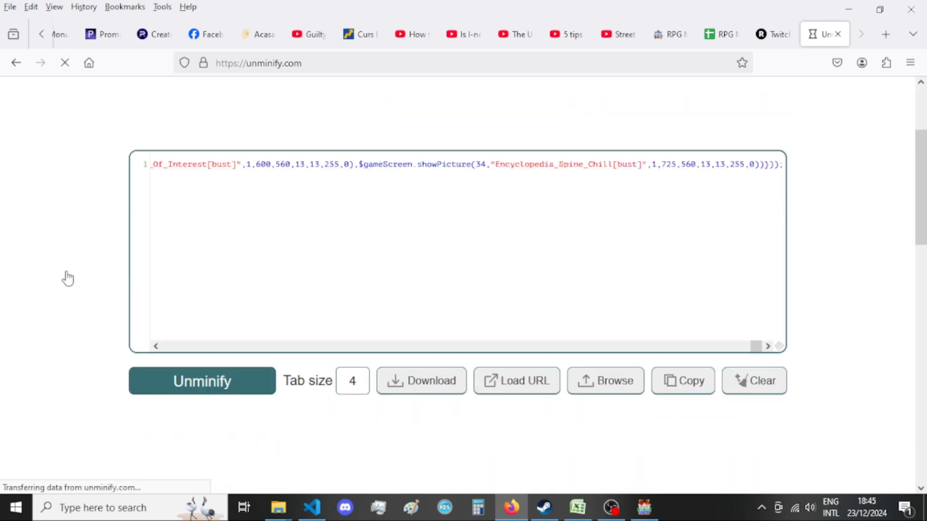
{"action": "left_click", "coordinate": [203, 380]}
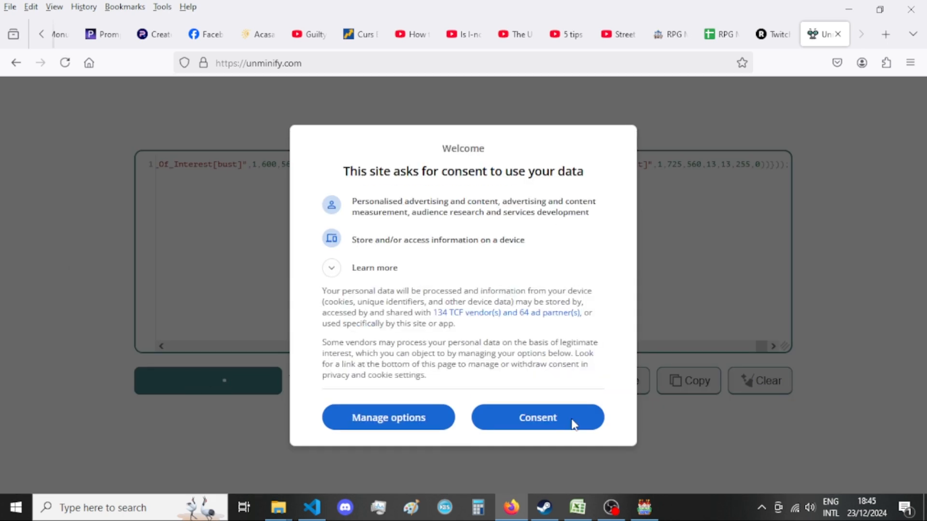
{"action": "left_click", "coordinate": [535, 425]}
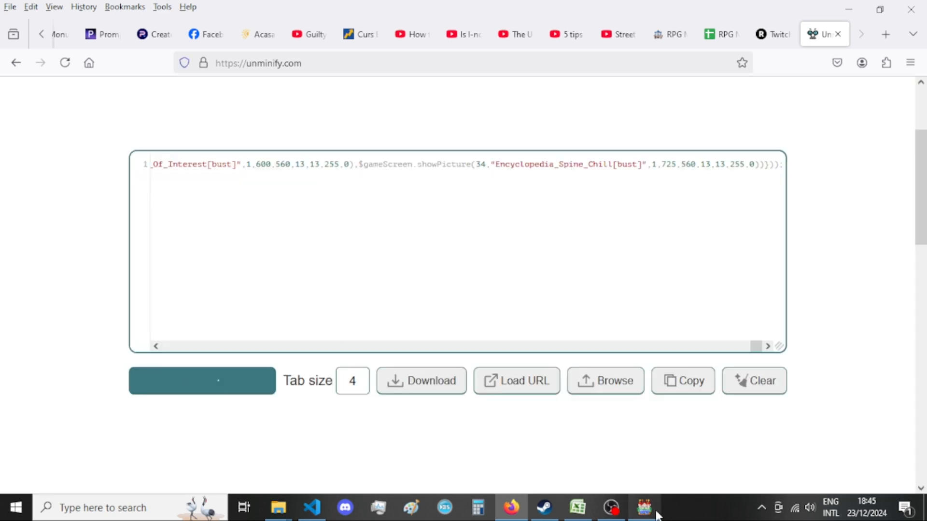
Check the original script in RPG Maker MV, return to Firefox and look through the unminified code's ability type choices.
{"action": "mouse_move", "coordinate": [636, 507]}
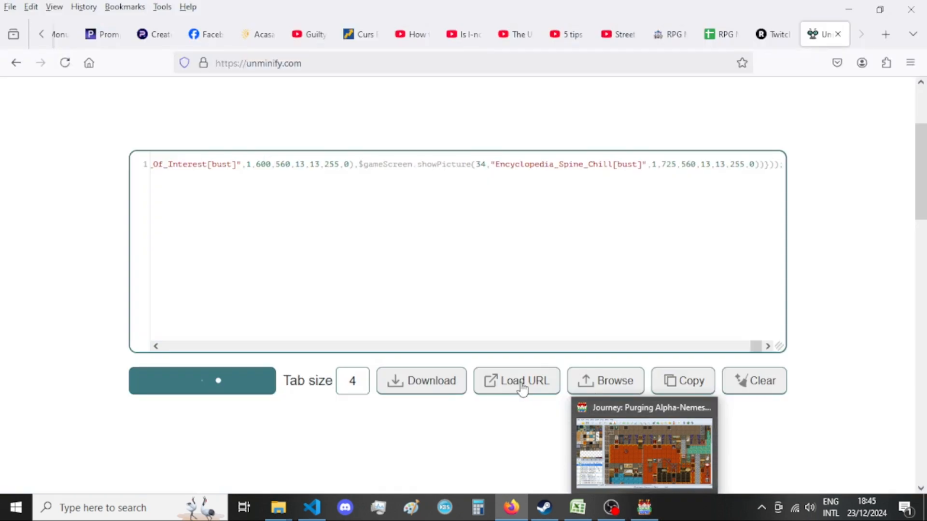
{"action": "left_click", "coordinate": [643, 461]}
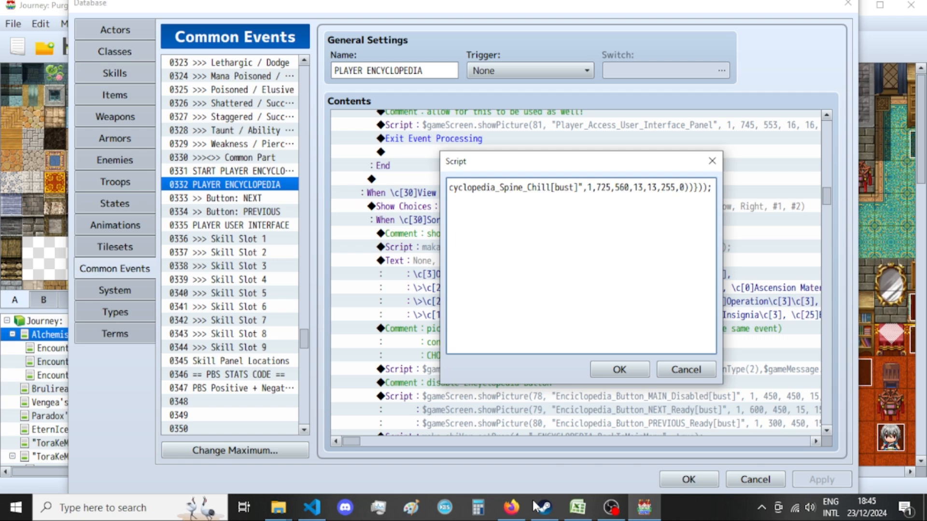
{"action": "left_click", "coordinate": [511, 507]}
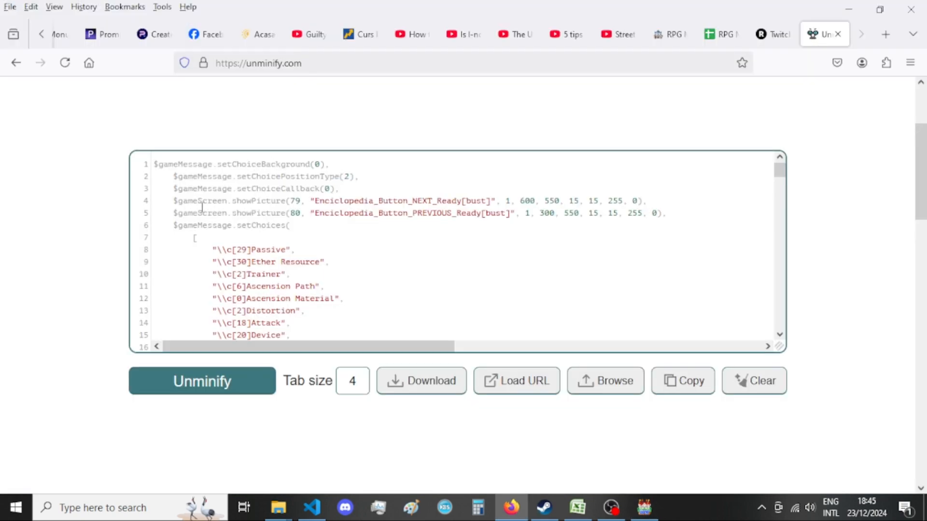
{"action": "scroll", "coordinate": [299, 195], "scroll_direction": "down", "scroll_amount": 4}
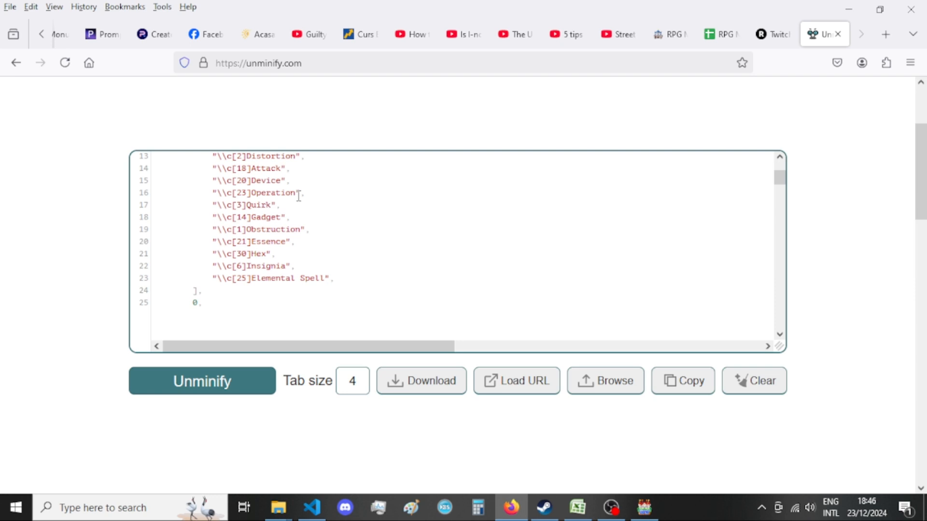
{"action": "scroll", "coordinate": [351, 284], "scroll_direction": "up", "scroll_amount": 4}
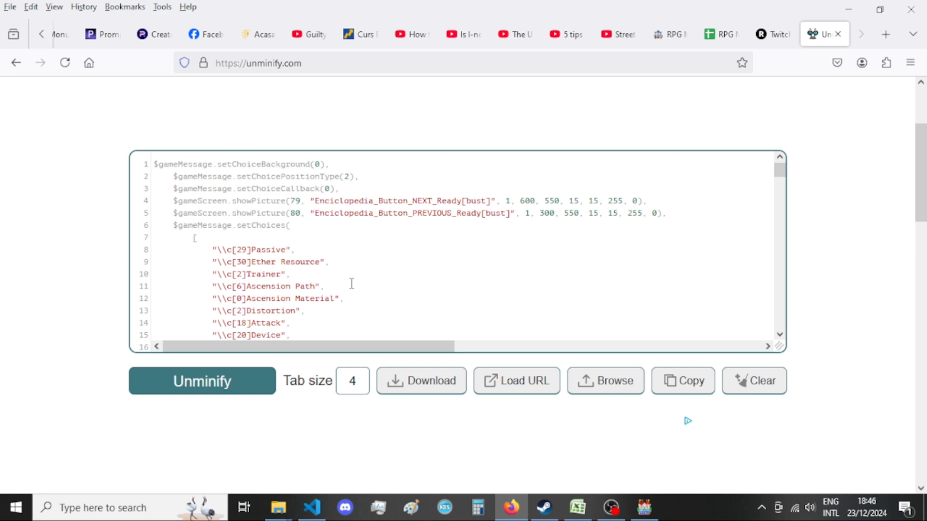
Copy the entire unminified script and paste it in Visual Studio Code into the blank lines at the end of Project_Character_Stats.js.
{"action": "scroll", "coordinate": [352, 284], "scroll_direction": "down", "scroll_amount": 6}
{"action": "scroll", "coordinate": [346, 283], "scroll_direction": "down", "scroll_amount": 2}
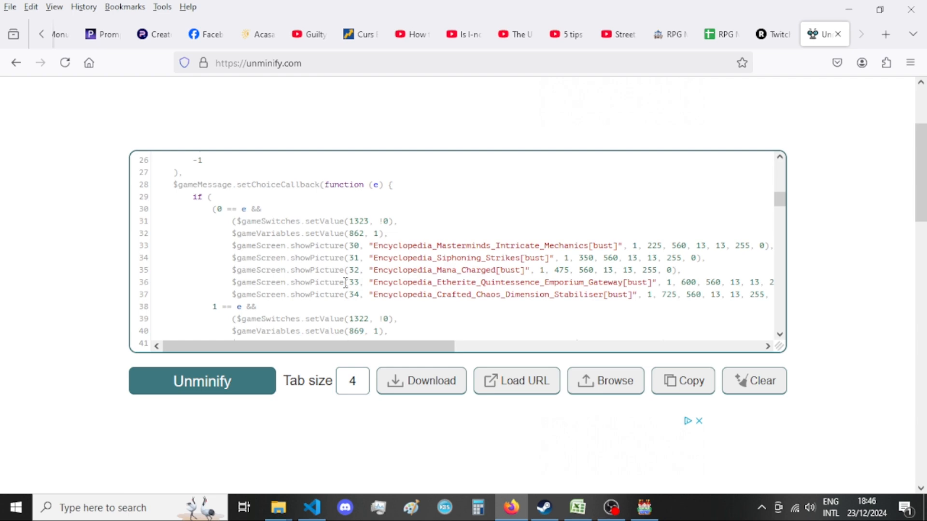
{"action": "scroll", "coordinate": [339, 283], "scroll_direction": "down", "scroll_amount": 6}
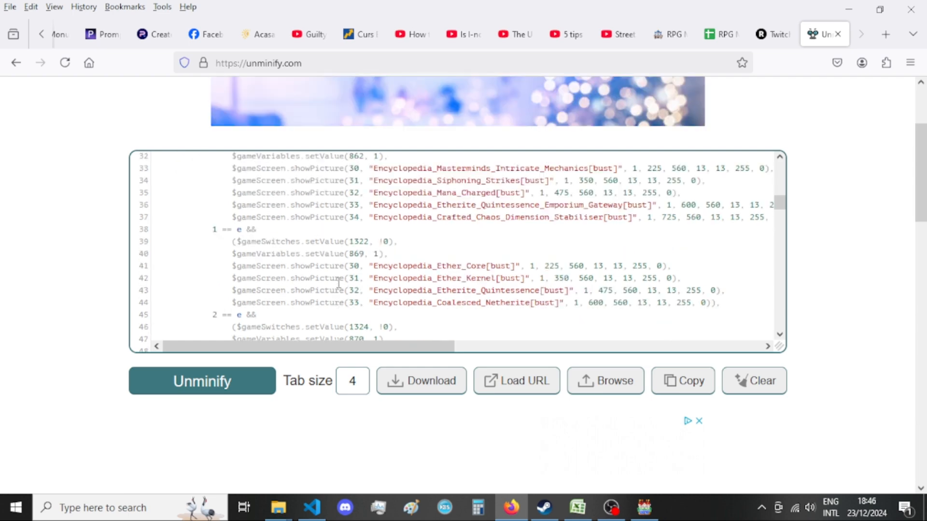
{"action": "scroll", "coordinate": [339, 283], "scroll_direction": "down", "scroll_amount": 6}
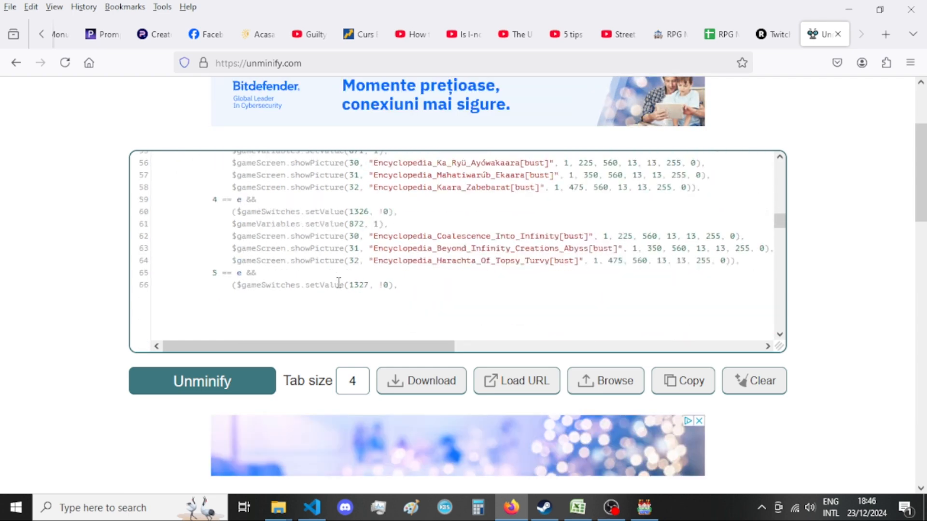
{"action": "scroll", "coordinate": [339, 283], "scroll_direction": "down", "scroll_amount": 9}
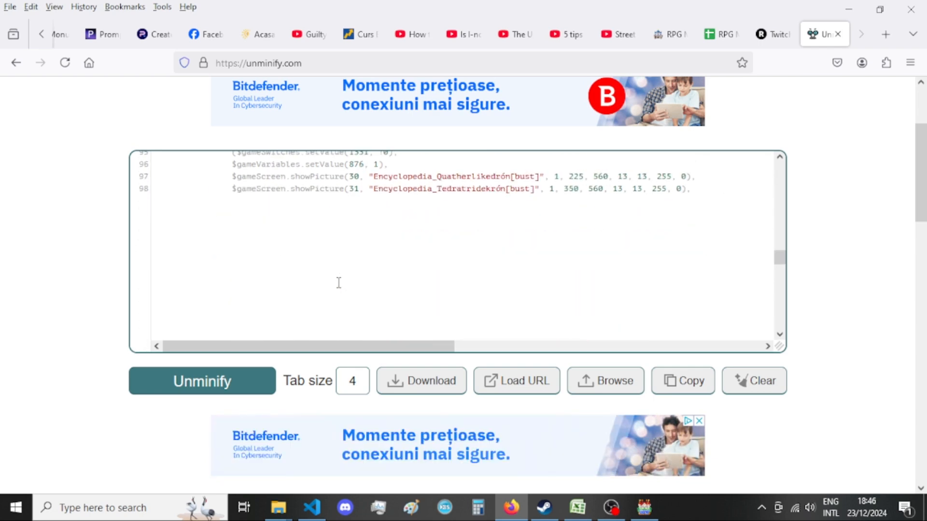
{"action": "key", "text": "ctrl+a"}
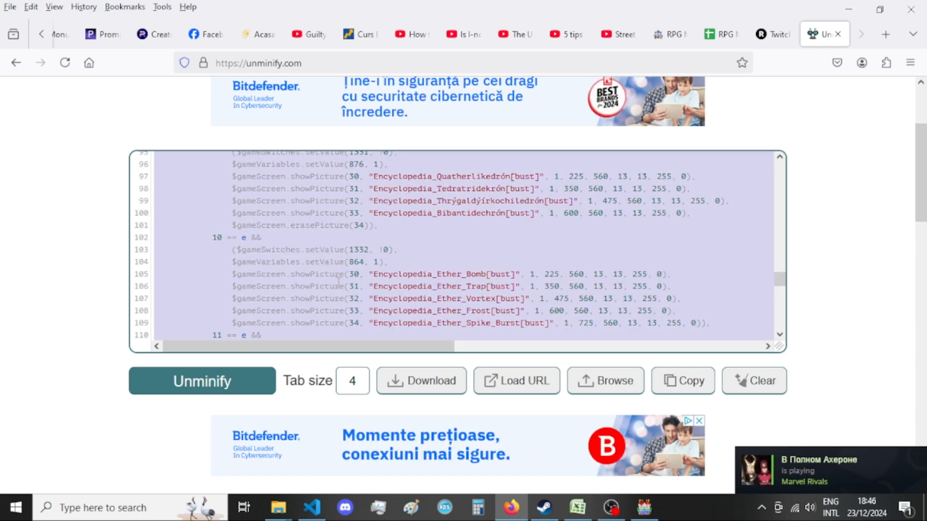
{"action": "left_click", "coordinate": [312, 506]}
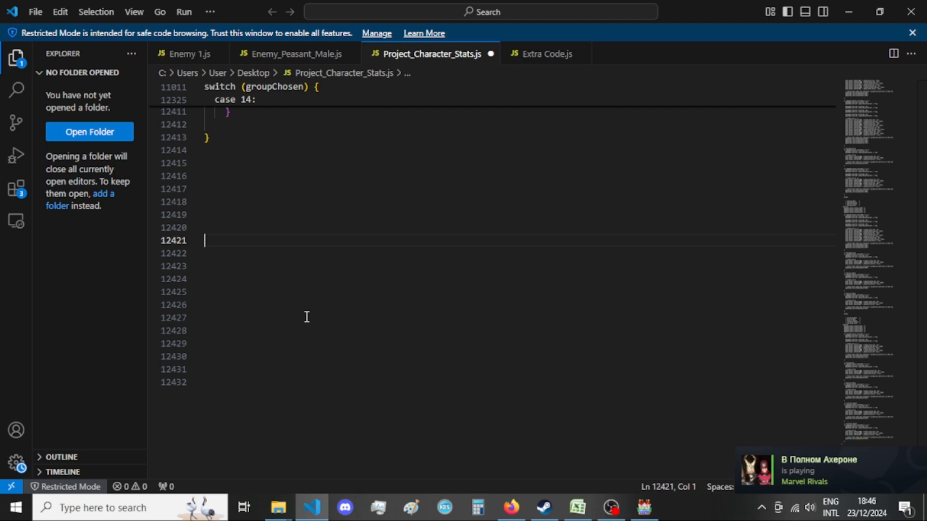
{"action": "key", "text": "Return"}
{"action": "key", "text": "Return"}
{"action": "key", "text": "Return"}
{"action": "key", "text": "ctrl+v"}
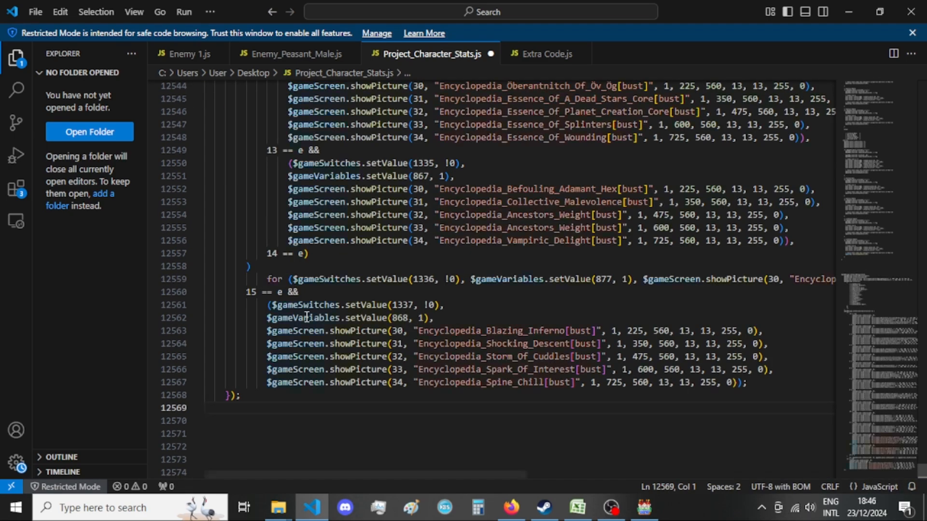
Add more blank lines between the existing code's last closing brace and the pasted script, starting at line 12421.
{"action": "scroll", "coordinate": [307, 317], "scroll_direction": "up", "scroll_amount": 15}
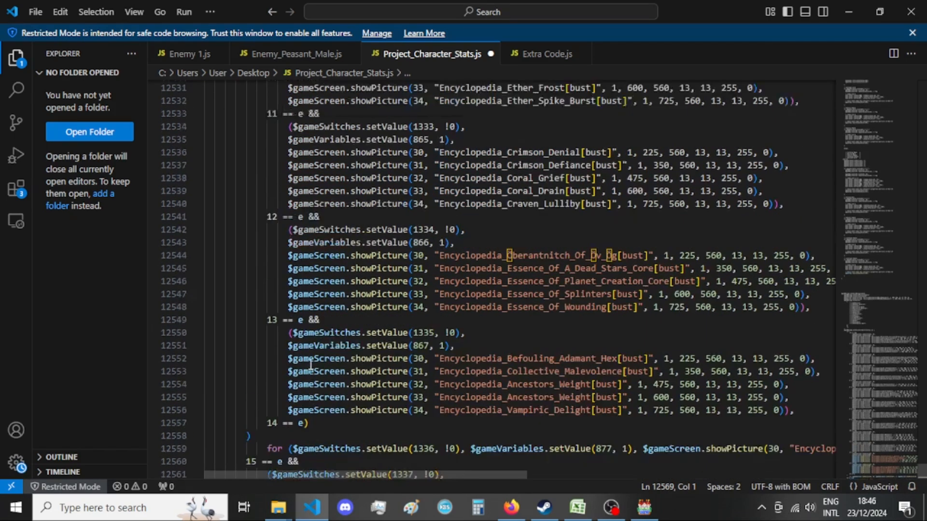
{"action": "scroll", "coordinate": [311, 376], "scroll_direction": "up", "scroll_amount": 20}
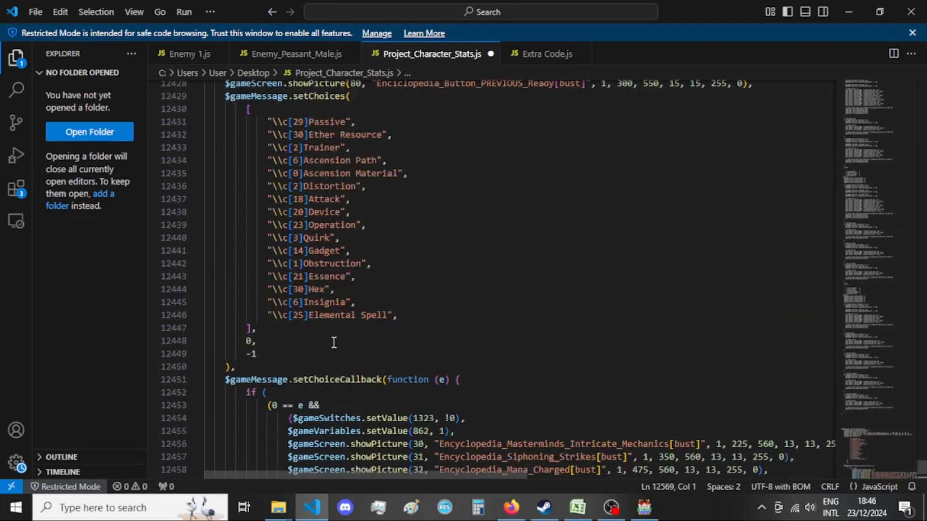
{"action": "scroll", "coordinate": [334, 342], "scroll_direction": "up", "scroll_amount": 8}
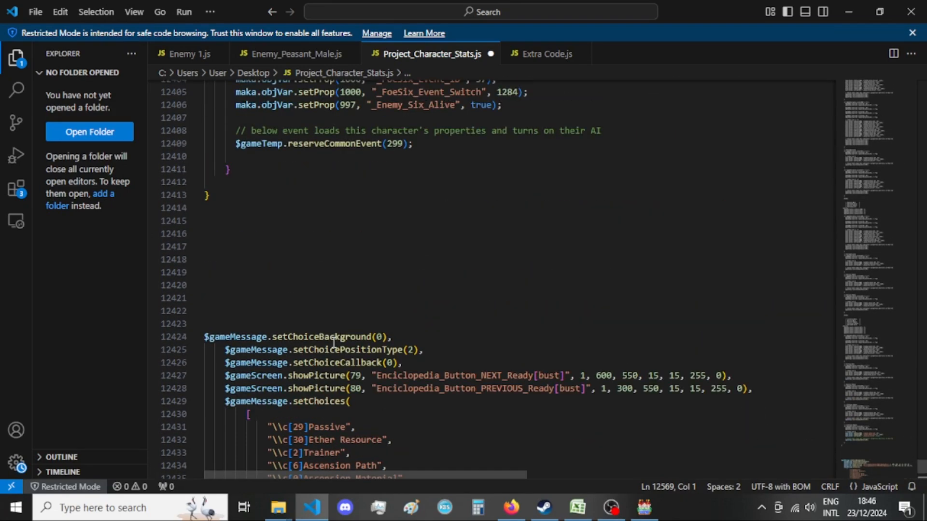
{"action": "left_click", "coordinate": [391, 298]}
{"action": "scroll", "coordinate": [368, 308], "scroll_direction": "up", "scroll_amount": 3}
{"action": "scroll", "coordinate": [368, 307], "scroll_direction": "up", "scroll_amount": 3}
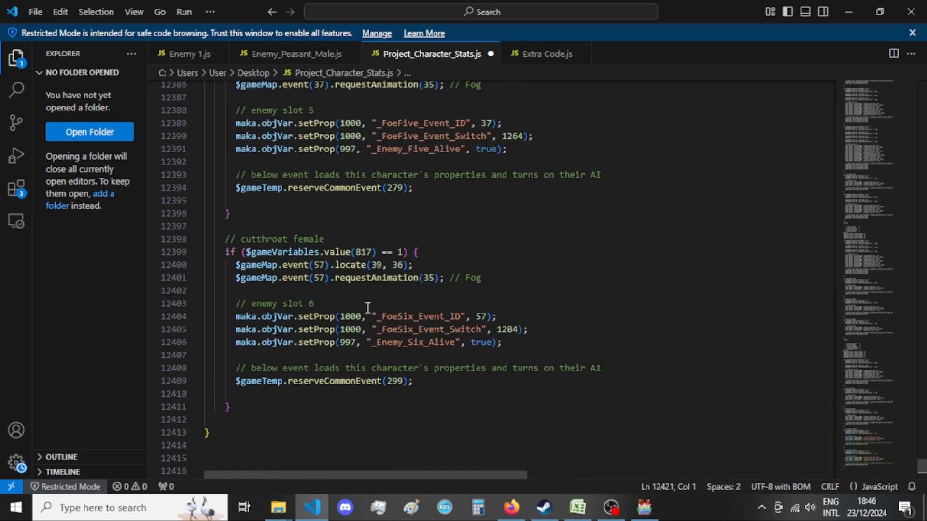
{"action": "scroll", "coordinate": [369, 304], "scroll_direction": "down", "scroll_amount": 8}
{"action": "key", "text": "Return"}
{"action": "key", "text": "Return"}
{"action": "key", "text": "Return"}
{"action": "key", "text": "Return"}
{"action": "key", "text": "Return"}
{"action": "scroll", "coordinate": [373, 300], "scroll_direction": "down", "scroll_amount": 3}
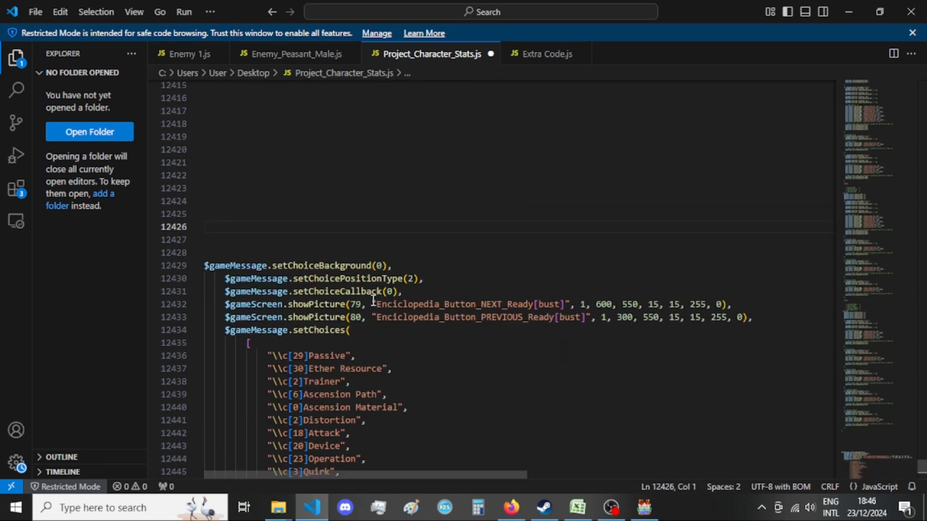
Close the Firefox window with the unminify site, switch to RPG Maker MV and cancel the open script editor.
{"action": "left_click", "coordinate": [511, 507]}
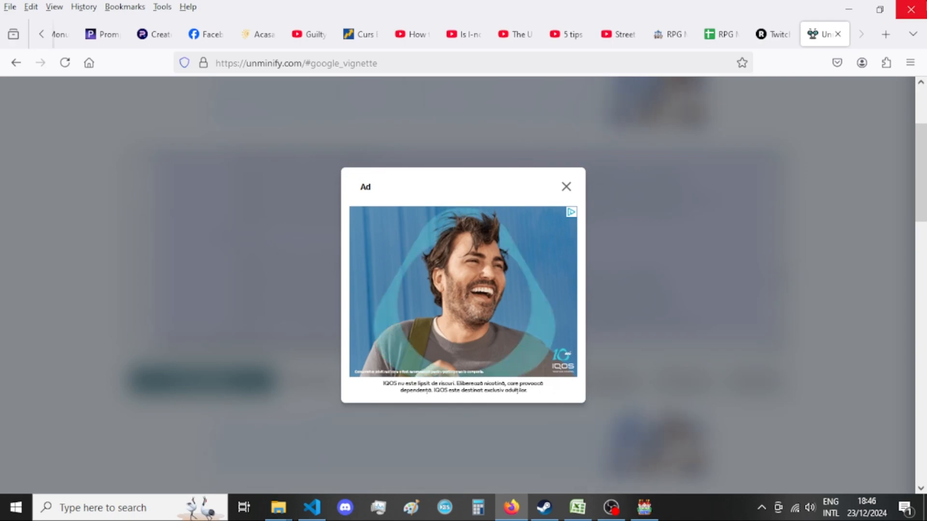
{"action": "left_click", "coordinate": [925, 3]}
{"action": "left_click", "coordinate": [644, 507]}
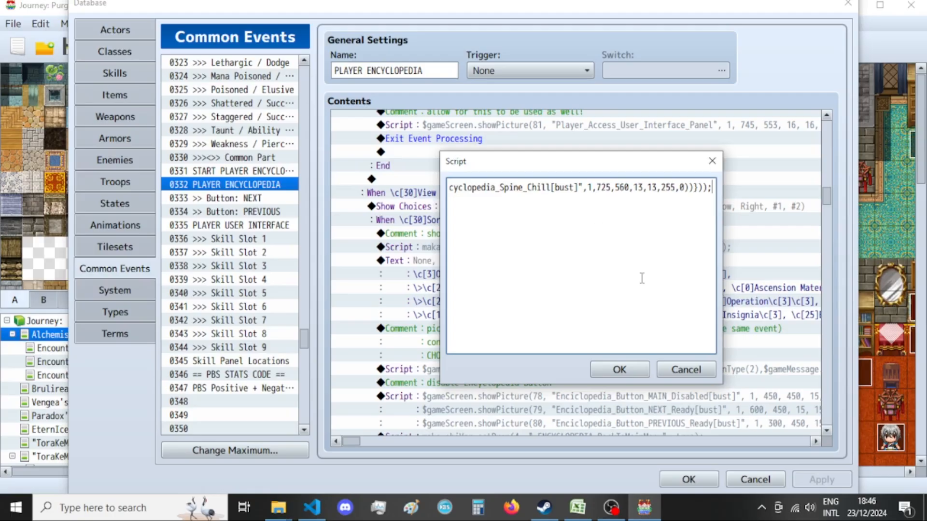
{"action": "left_click", "coordinate": [686, 369]}
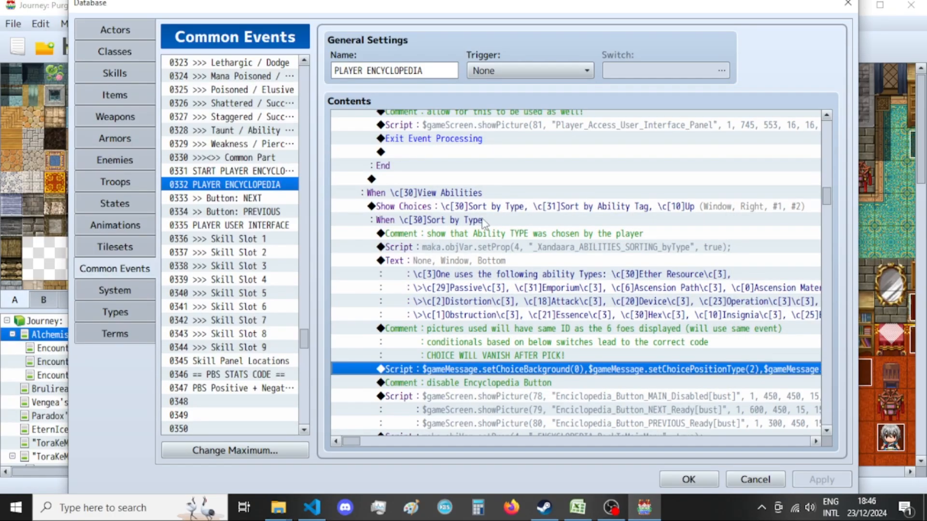
{"action": "left_click", "coordinate": [480, 246]}
{"action": "key", "text": "Insert"}
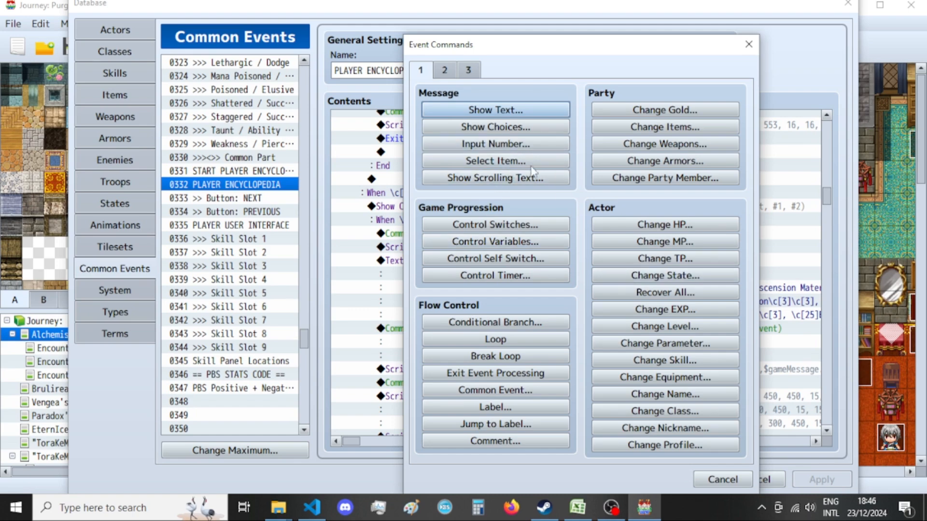
{"action": "left_click", "coordinate": [445, 70]}
{"action": "left_click", "coordinate": [700, 298]}
{"action": "key", "text": "Escape"}
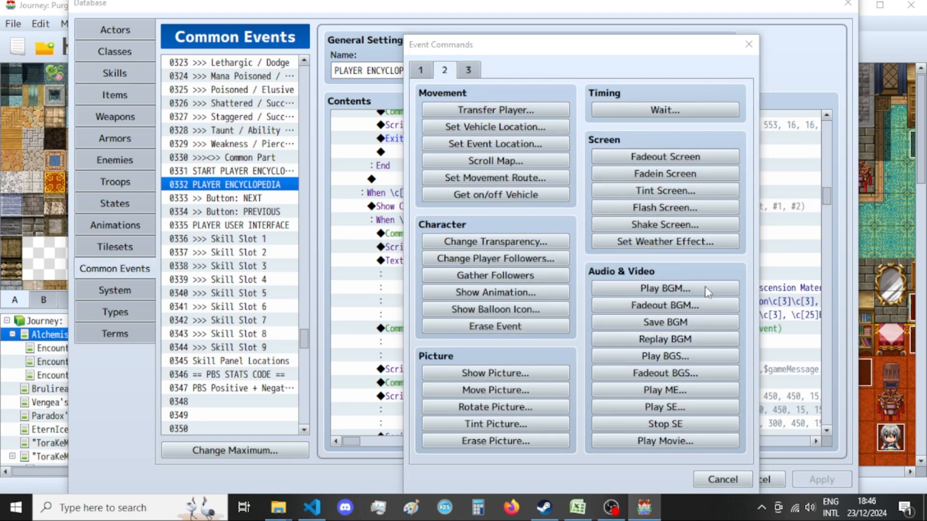
{"action": "left_click", "coordinate": [708, 291]}
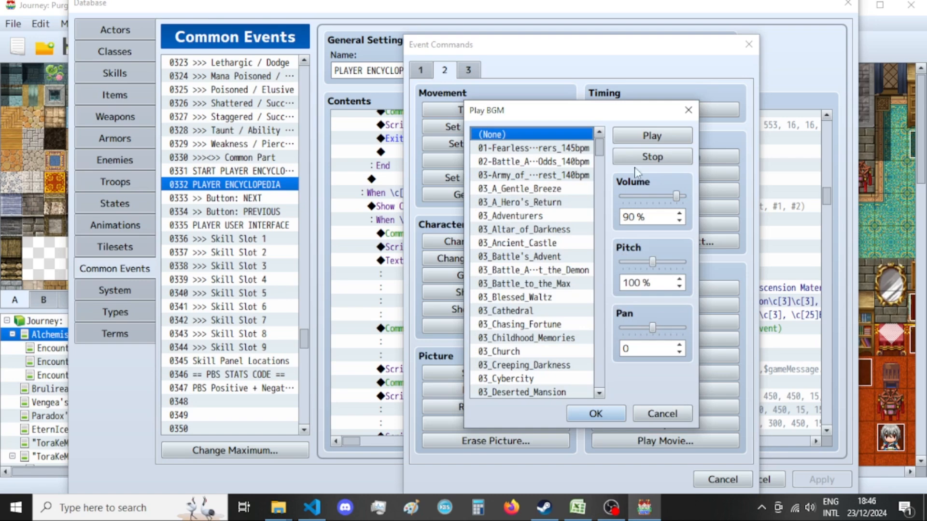
{"action": "left_click", "coordinate": [688, 110]}
{"action": "left_click", "coordinate": [748, 44]}
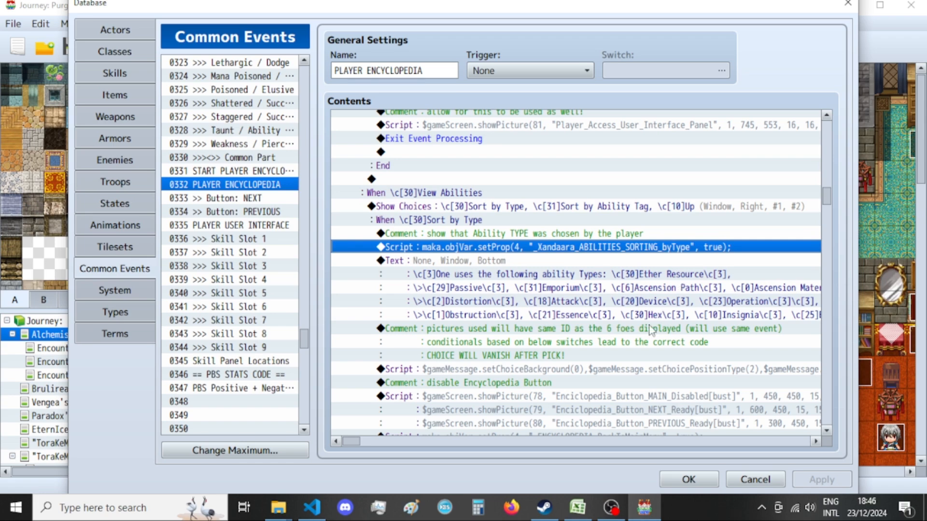
Check the choice script under Sort by Type, close the database and clear the open windows away to reach the desktop folders.
{"action": "left_click", "coordinate": [632, 288]}
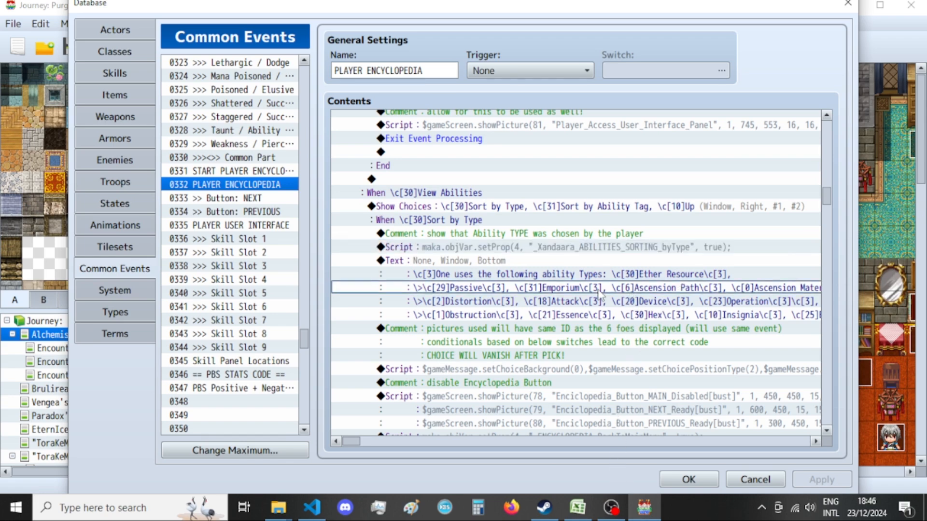
{"action": "scroll", "coordinate": [586, 299], "scroll_direction": "down", "scroll_amount": 2}
{"action": "left_click", "coordinate": [586, 300]}
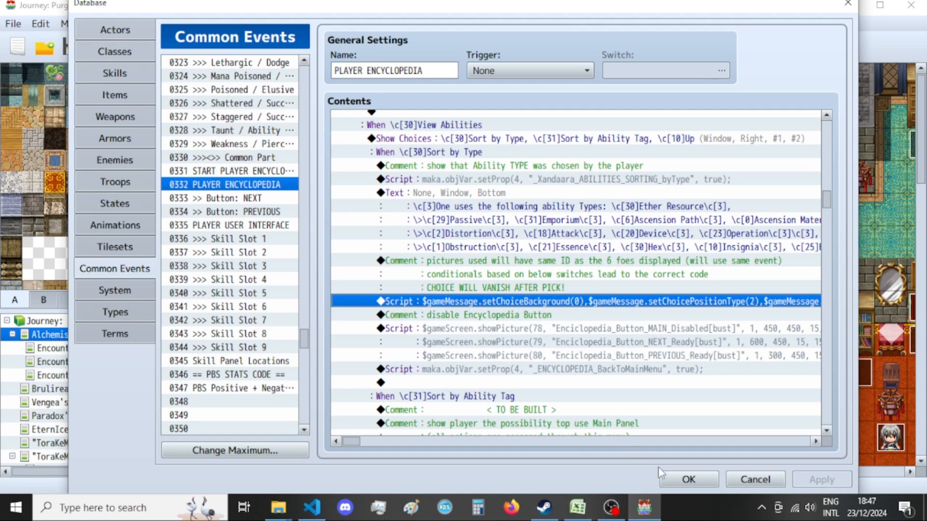
{"action": "left_click", "coordinate": [847, 5]}
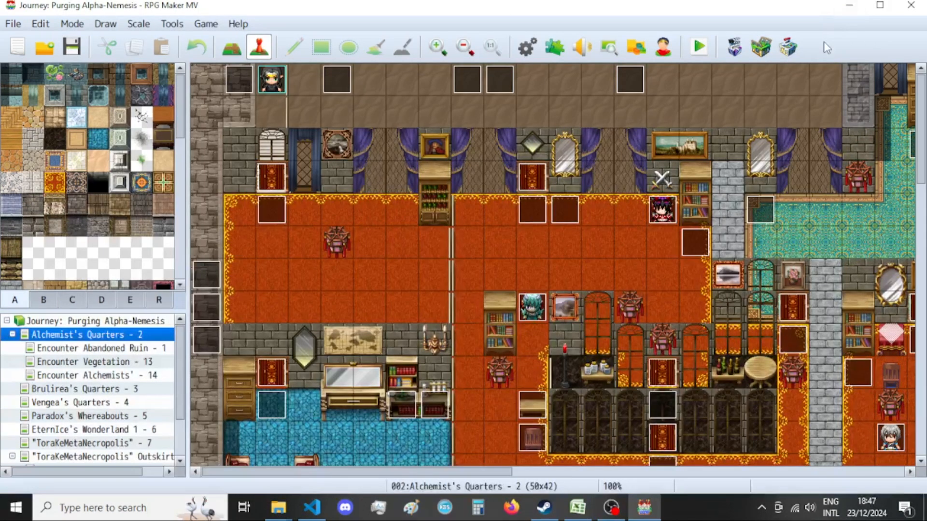
{"action": "left_click", "coordinate": [849, 7]}
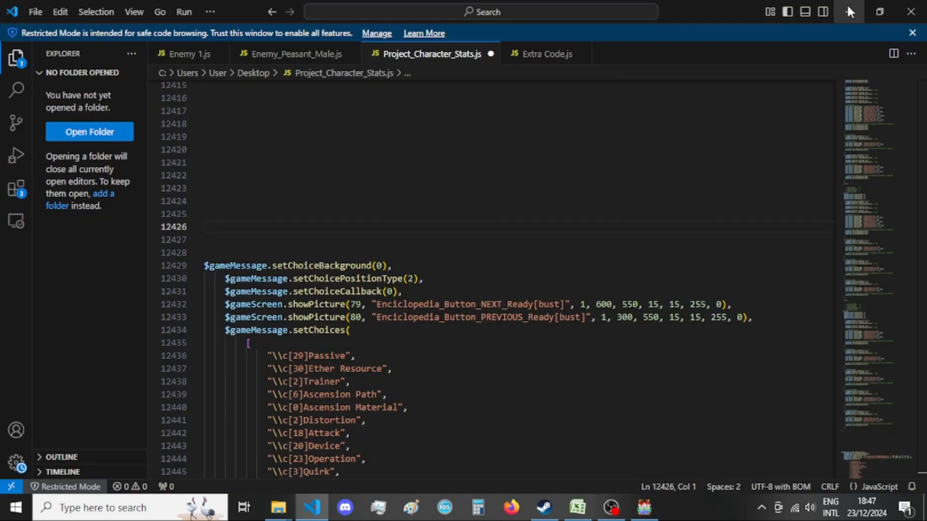
{"action": "left_click", "coordinate": [849, 6]}
{"action": "left_click", "coordinate": [848, 7]}
{"action": "left_click_drag", "start_coordinate": [619, 71], "coordinate": [557, 85]}
{"action": "left_click", "coordinate": [626, 56]}
{"action": "left_click", "coordinate": [647, 49]}
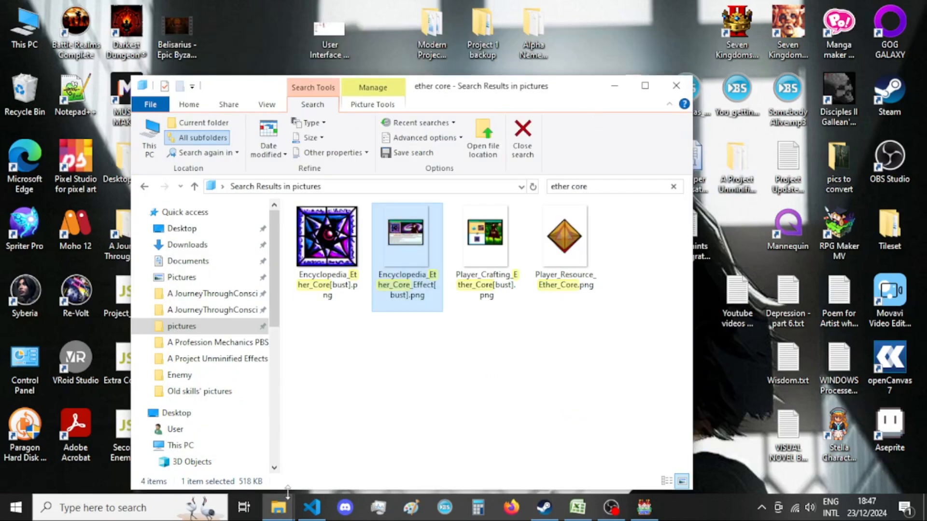
Open "A List of Menus - var 4.txt" from the Enemy folder inside A Project Unminified Effects and reposition its window.
{"action": "double_click", "coordinate": [738, 165]}
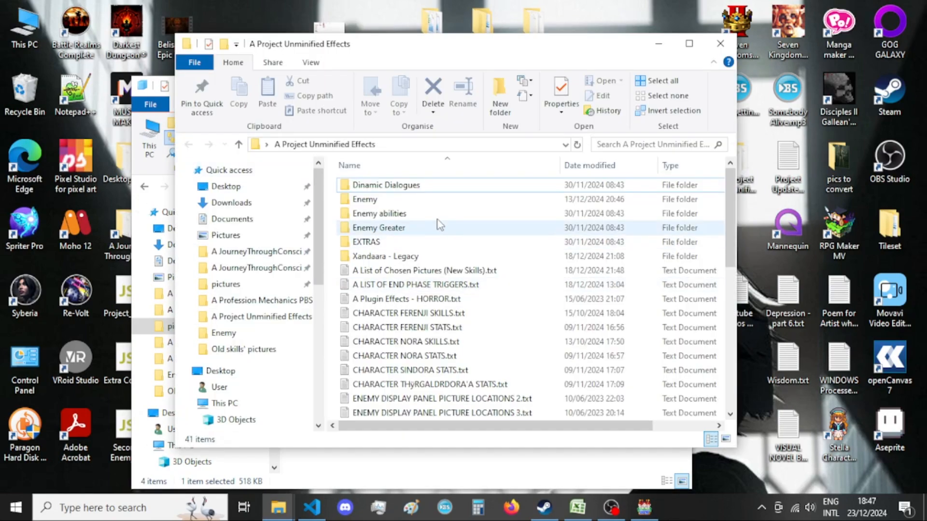
{"action": "double_click", "coordinate": [404, 203]}
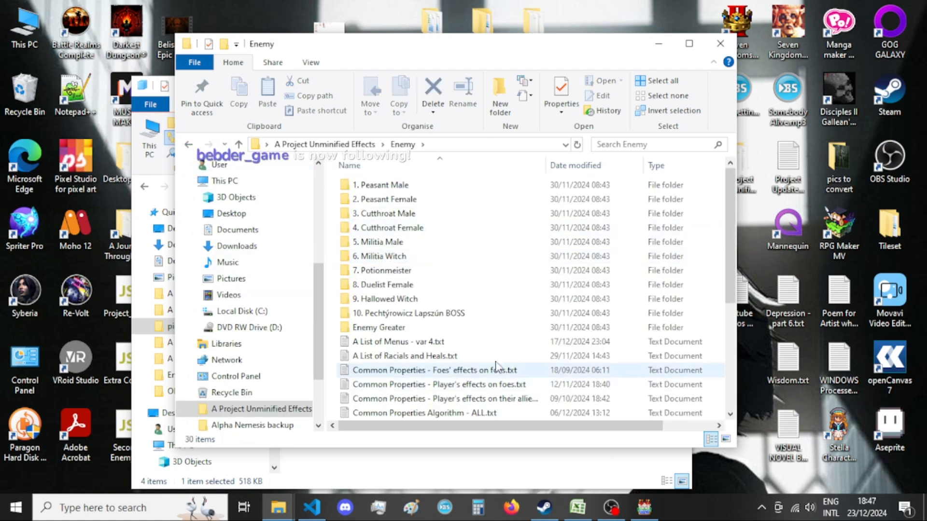
{"action": "double_click", "coordinate": [468, 344]}
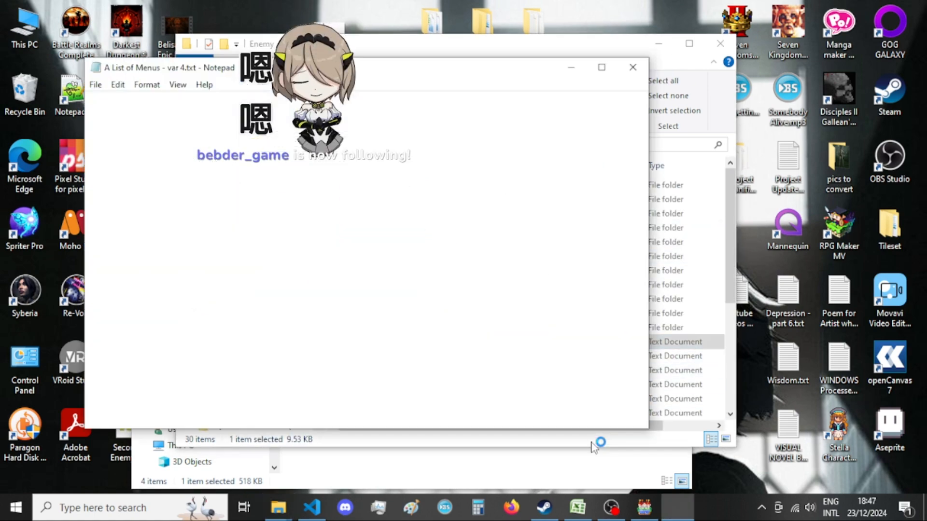
{"action": "left_click_drag", "start_coordinate": [500, 73], "coordinate": [590, 79]}
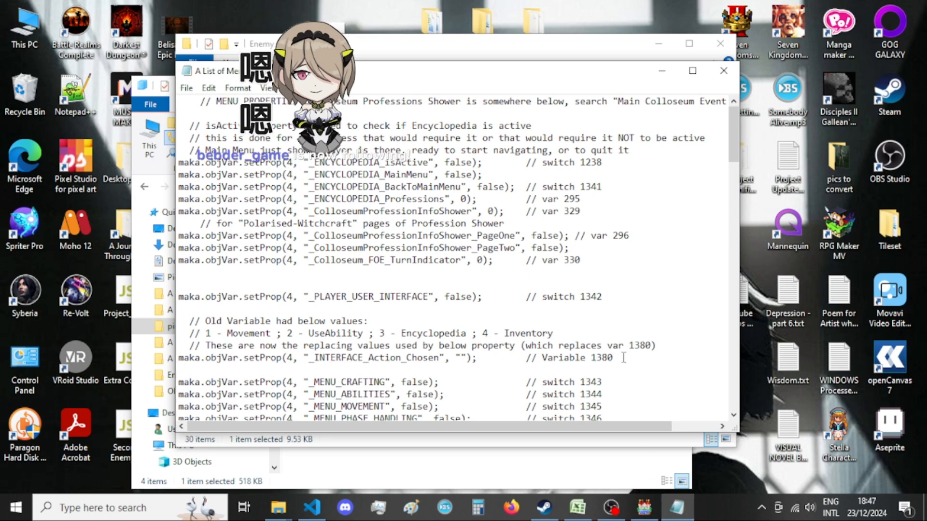
Check the stream chat in OBS and return to the menu list in Notepad.
{"action": "left_click", "coordinate": [613, 509]}
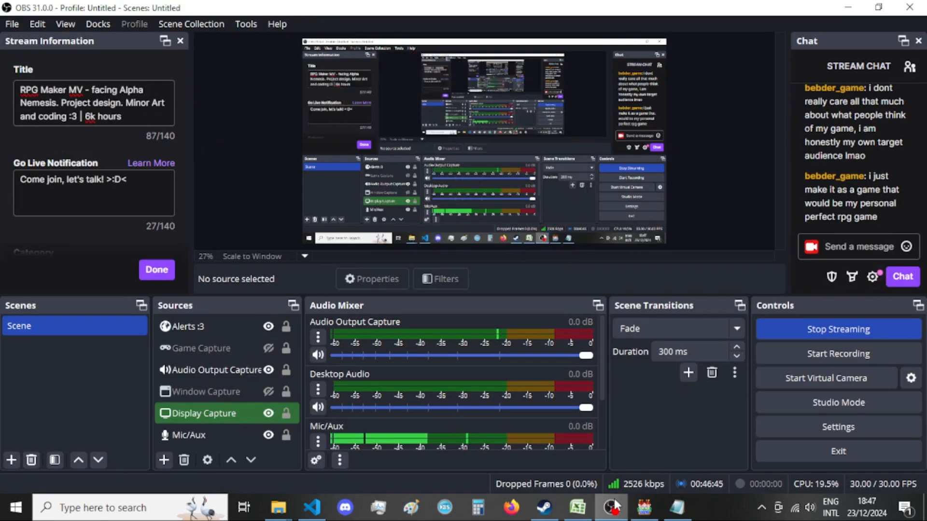
{"action": "left_click", "coordinate": [613, 509]}
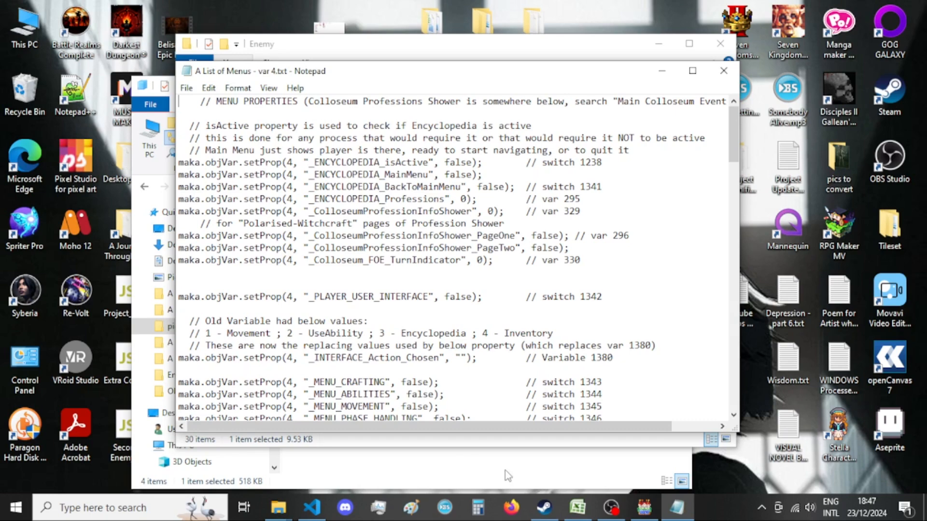
Check the Player sheet in P.B.S. Class Sheets.xlsx and switch to RPG Maker MV.
{"action": "left_click", "coordinate": [577, 507]}
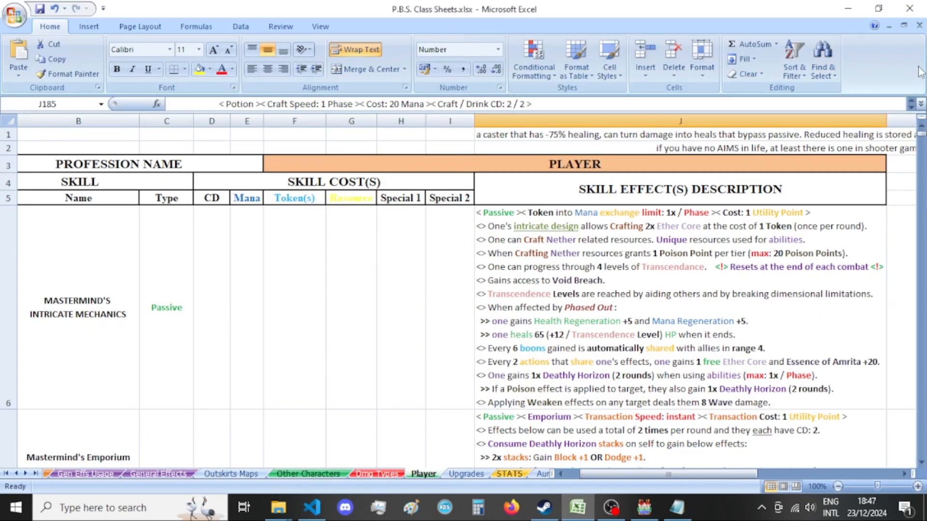
{"action": "mouse_move", "coordinate": [639, 489]}
{"action": "left_click", "coordinate": [581, 499]}
{"action": "left_click", "coordinate": [644, 506]}
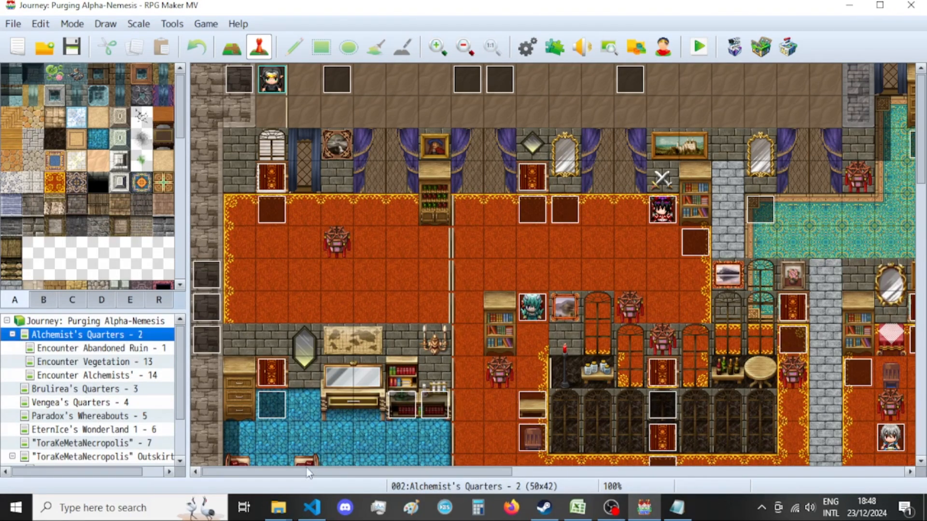
Switch to Visual Studio Code and look through the unminified encyclopedia script's choice list and choice callback in Project_Character_Stats.js.
{"action": "left_click", "coordinate": [312, 507]}
{"action": "scroll", "coordinate": [461, 269], "scroll_direction": "down", "scroll_amount": 2}
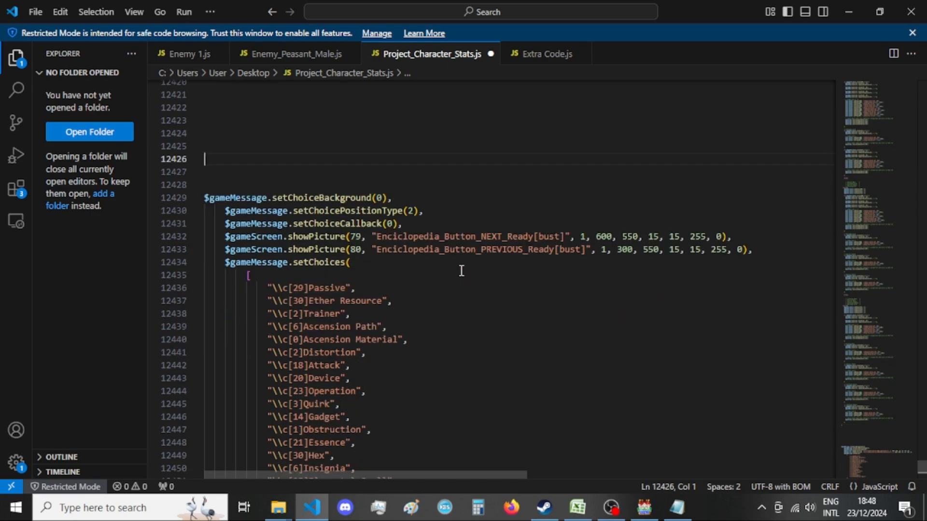
{"action": "scroll", "coordinate": [207, 306], "scroll_direction": "down", "scroll_amount": 1}
{"action": "left_click", "coordinate": [68, 312]}
{"action": "scroll", "coordinate": [383, 200], "scroll_direction": "down", "scroll_amount": 5}
{"action": "scroll", "coordinate": [383, 201], "scroll_direction": "down", "scroll_amount": 20}
{"action": "scroll", "coordinate": [384, 205], "scroll_direction": "down", "scroll_amount": 8}
{"action": "scroll", "coordinate": [400, 298], "scroll_direction": "up", "scroll_amount": 6}
{"action": "scroll", "coordinate": [400, 299], "scroll_direction": "up", "scroll_amount": 20}
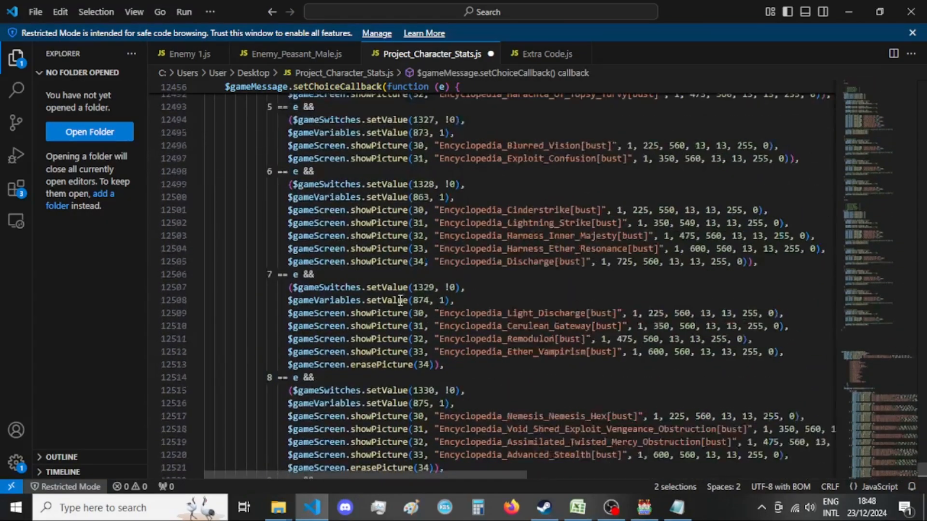
{"action": "scroll", "coordinate": [401, 300], "scroll_direction": "up", "scroll_amount": 7}
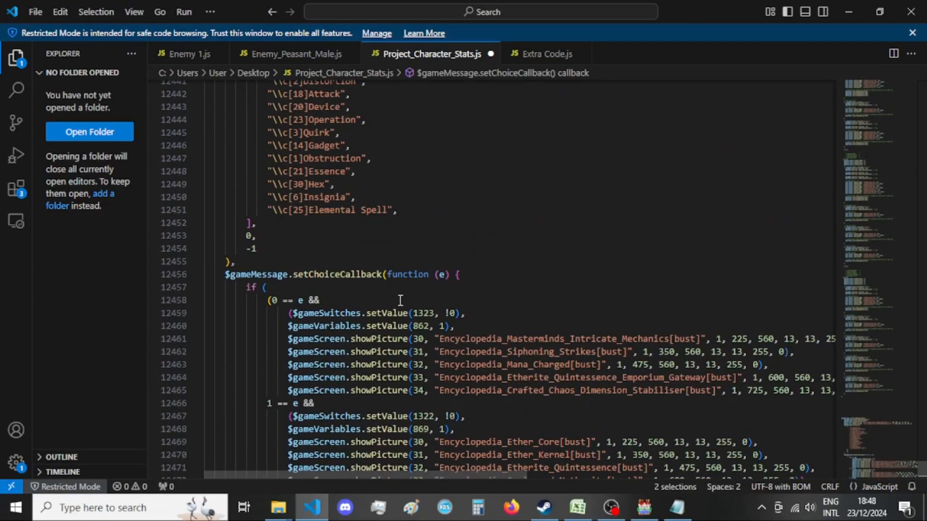
{"action": "left_click", "coordinate": [400, 299]}
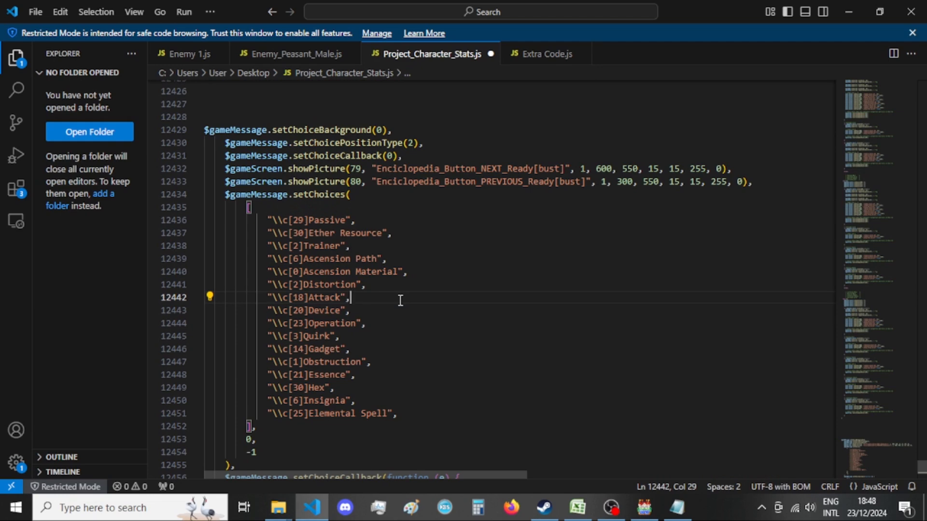
{"action": "scroll", "coordinate": [420, 299], "scroll_direction": "up", "scroll_amount": 1}
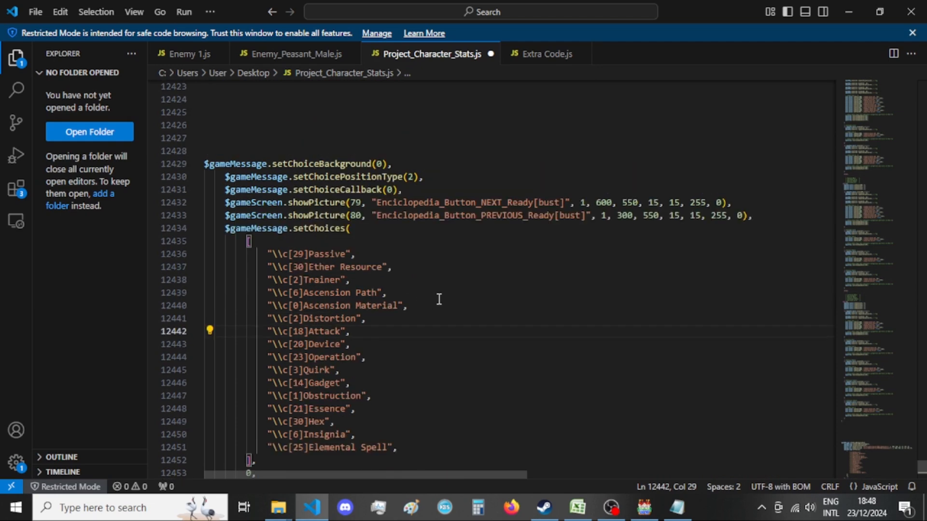
Bring up the "ether core" picture search results in File Explorer and minimize the window again.
{"action": "left_click", "coordinate": [278, 511]}
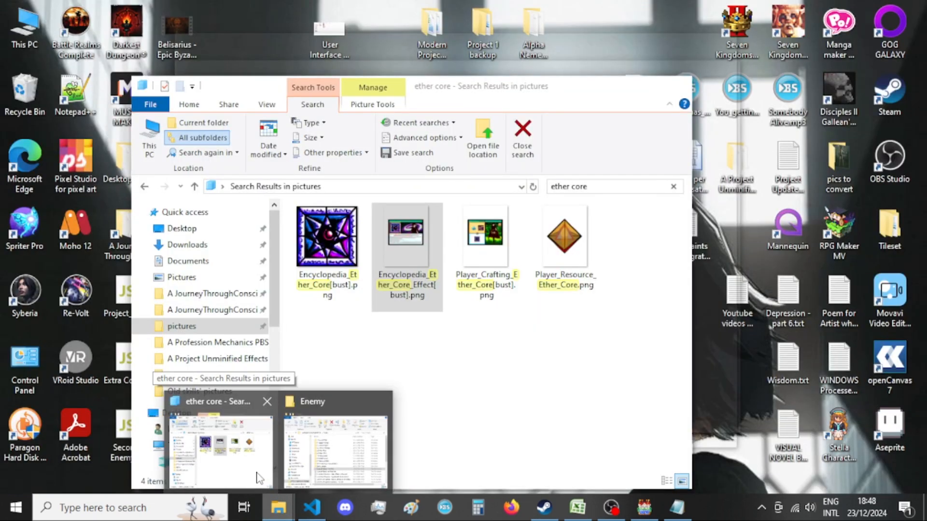
{"action": "left_click", "coordinate": [258, 478]}
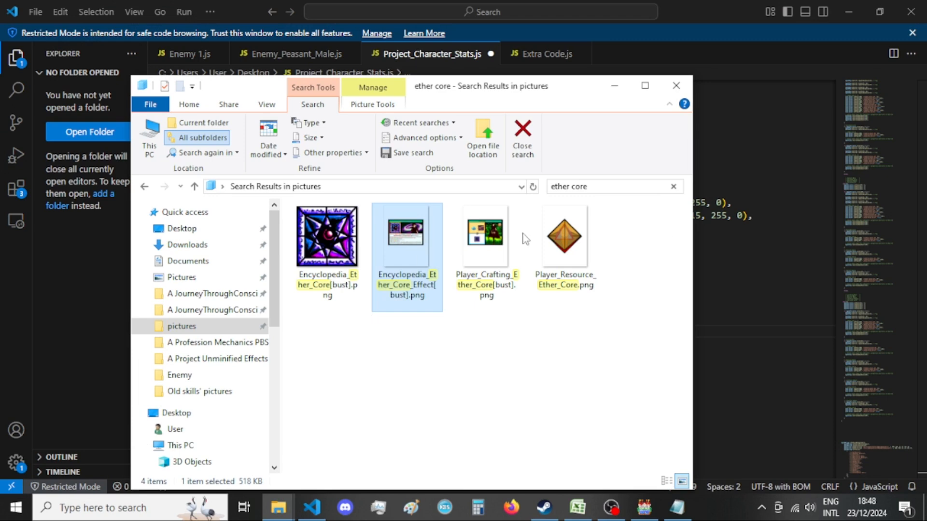
{"action": "left_click", "coordinate": [607, 91]}
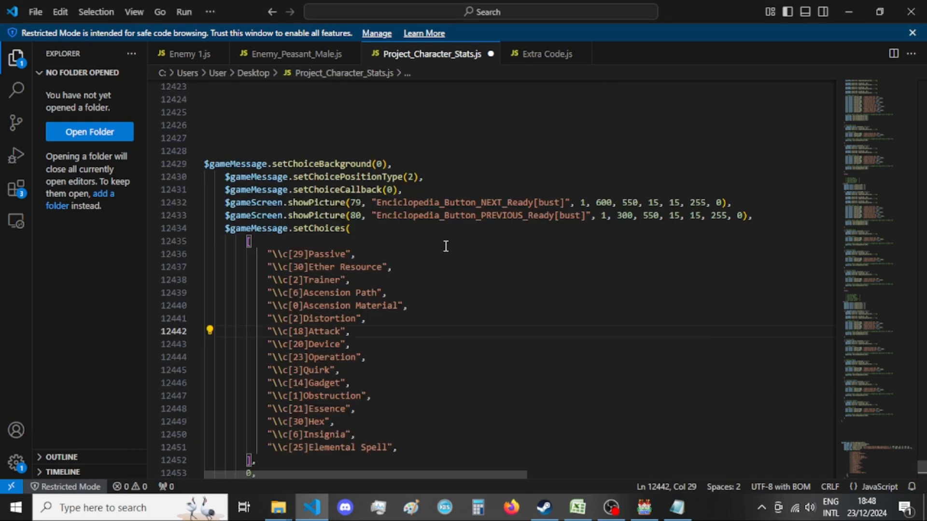
Look through the menu properties in "A List of Menus - var 4.txt" up to Xandaara's abilities and return to the code.
{"action": "left_click", "coordinate": [677, 507]}
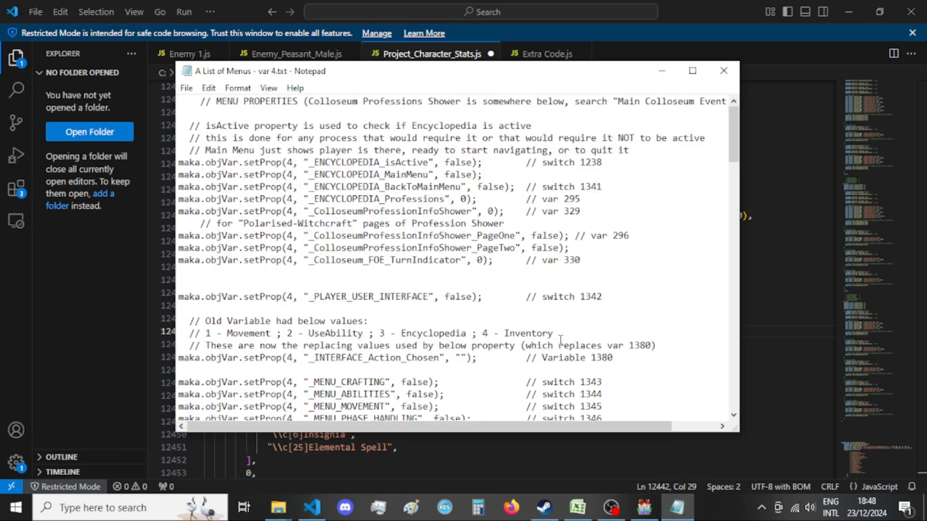
{"action": "scroll", "coordinate": [561, 339], "scroll_direction": "down", "scroll_amount": 5}
{"action": "scroll", "coordinate": [614, 317], "scroll_direction": "down", "scroll_amount": 1}
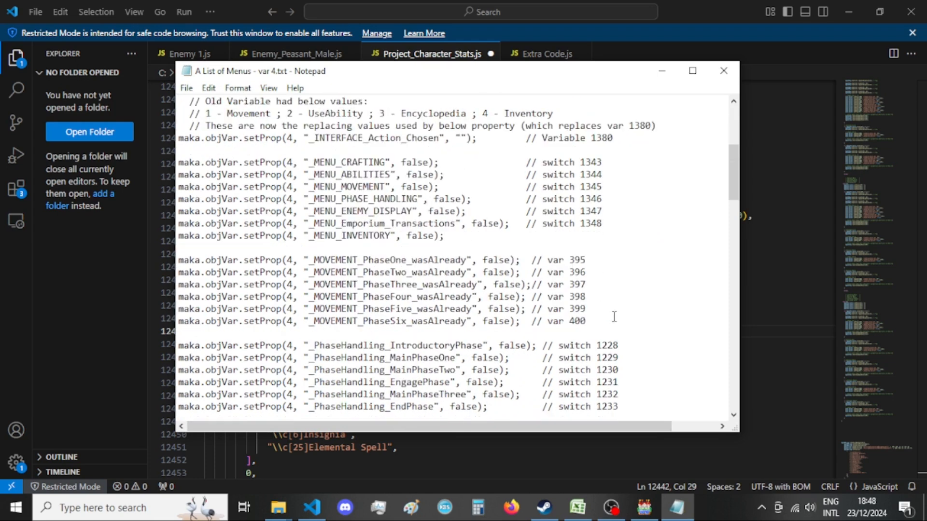
{"action": "scroll", "coordinate": [640, 298], "scroll_direction": "down", "scroll_amount": 2}
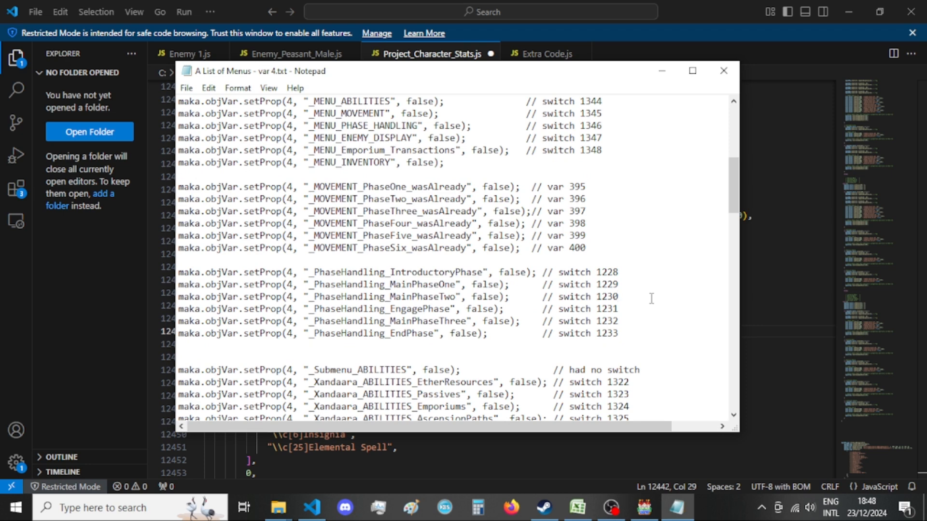
{"action": "scroll", "coordinate": [651, 298], "scroll_direction": "up", "scroll_amount": 2}
{"action": "left_click", "coordinate": [54, 223]}
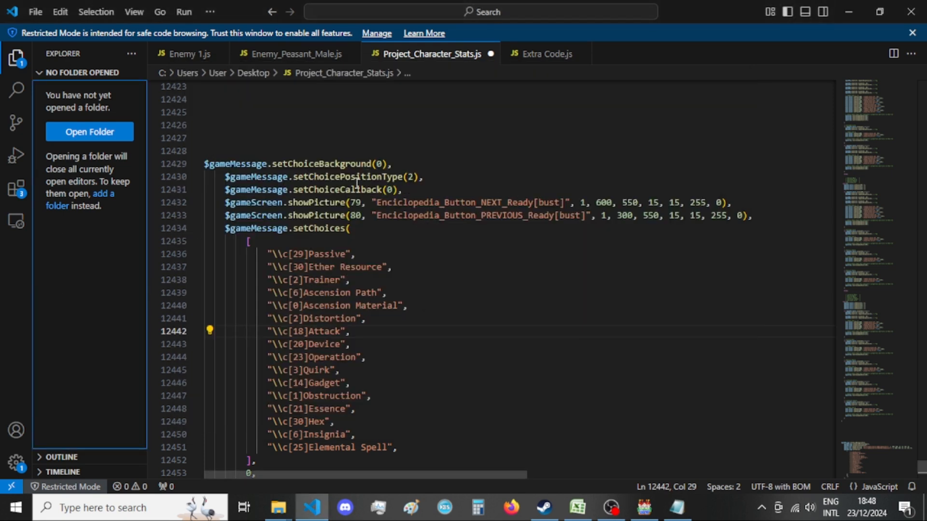
Examine the choice callback line, the NEXT and PREVIOUS button picture lines and the list of ability types passed to setChoices.
{"action": "left_click", "coordinate": [459, 190]}
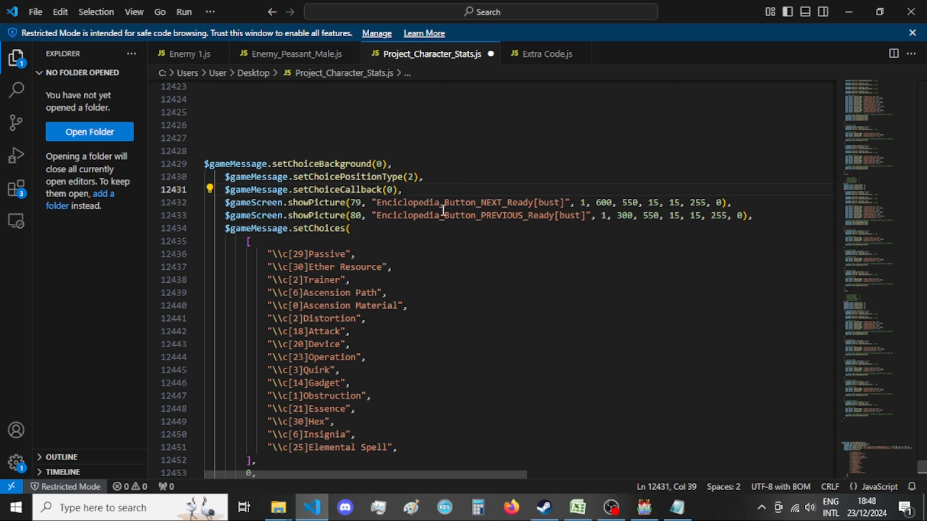
{"action": "left_click", "coordinate": [459, 202]}
{"action": "double_click", "coordinate": [460, 203]}
{"action": "double_click", "coordinate": [465, 216]}
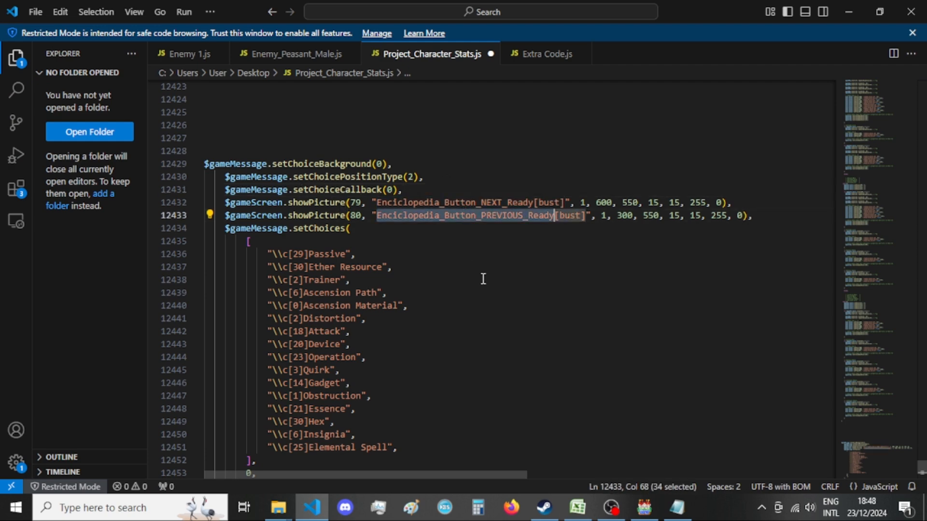
{"action": "left_click", "coordinate": [483, 277]}
{"action": "scroll", "coordinate": [468, 284], "scroll_direction": "down", "scroll_amount": 1}
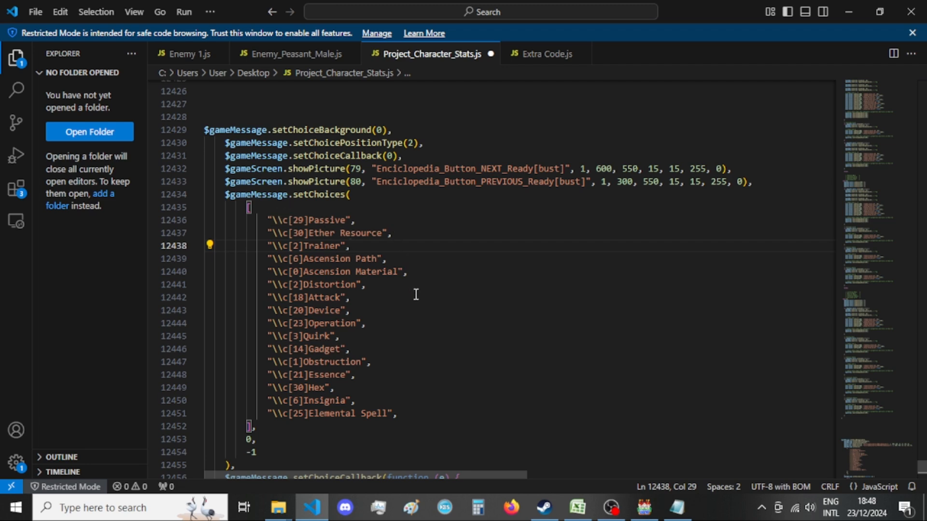
{"action": "left_click", "coordinate": [439, 349]}
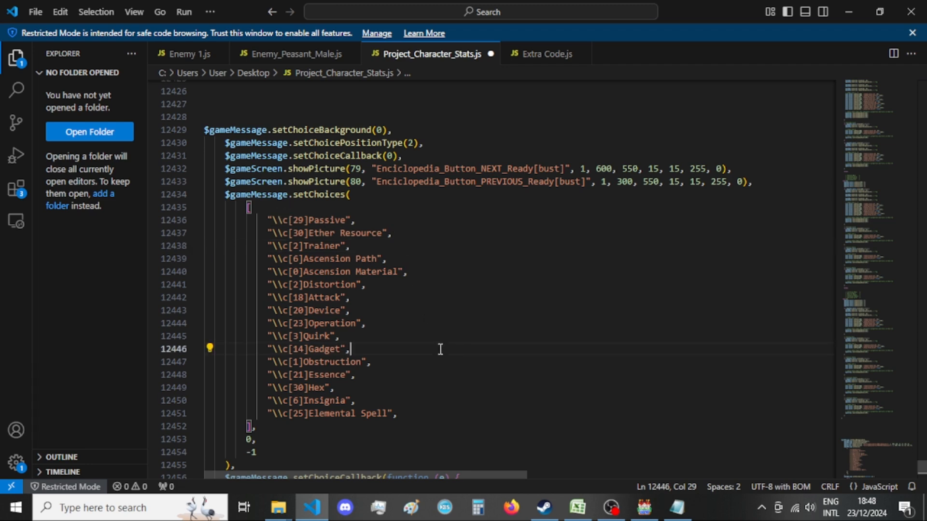
{"action": "scroll", "coordinate": [455, 386], "scroll_direction": "down", "scroll_amount": 1}
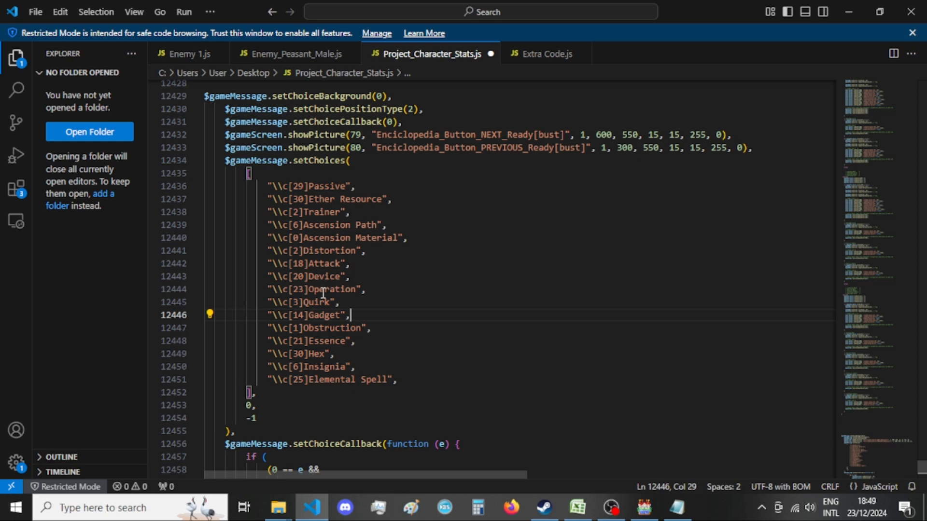
Join the setChoices call's closing arguments onto the array's closing bracket line so it reads "], 0, -1),".
{"action": "left_click", "coordinate": [249, 405]}
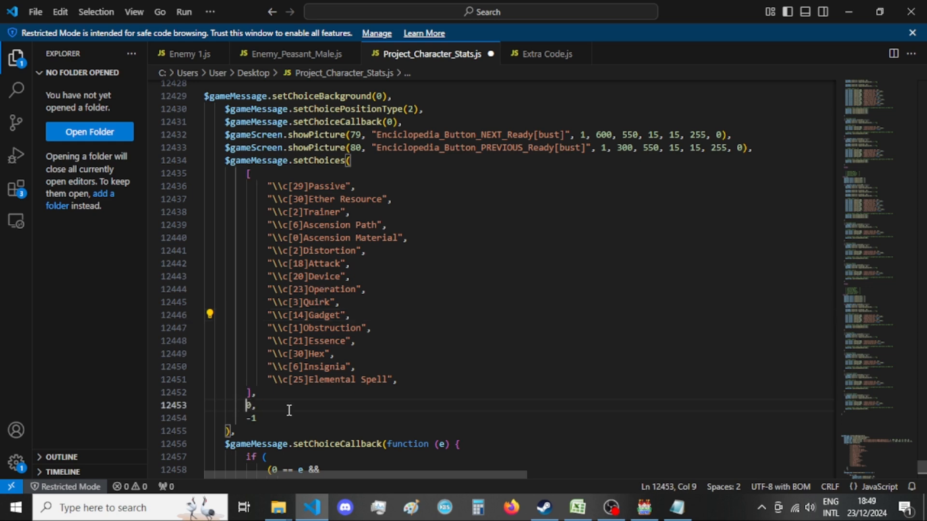
{"action": "key", "text": "BackSpace"}
{"action": "key", "text": "BackSpace"}
{"action": "key", "text": "BackSpace"}
{"action": "key", "text": "BackSpace"}
{"action": "key", "text": "BackSpace"}
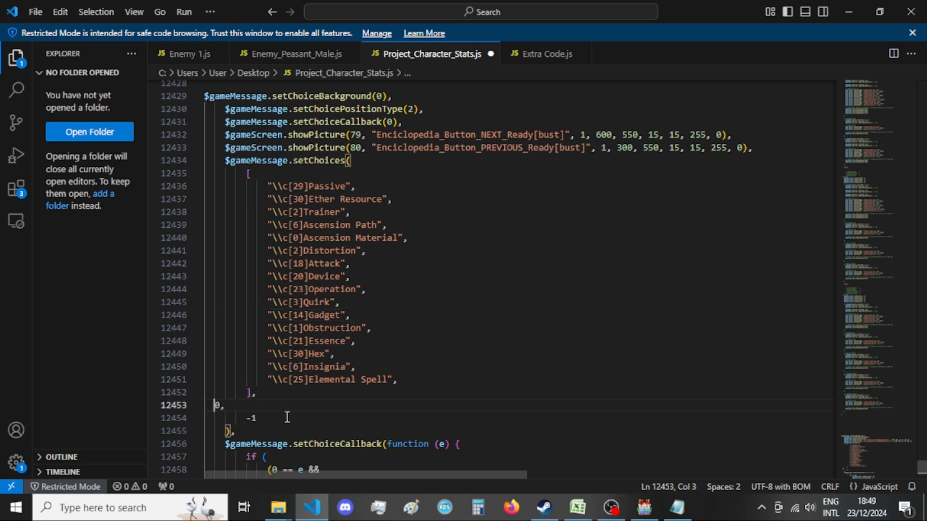
{"action": "left_click_drag", "start_coordinate": [249, 405], "coordinate": [182, 404]}
{"action": "key", "text": "BackSpace"}
{"action": "key", "text": "BackSpace"}
{"action": "key", "text": "BackSpace"}
{"action": "key", "text": "BackSpace"}
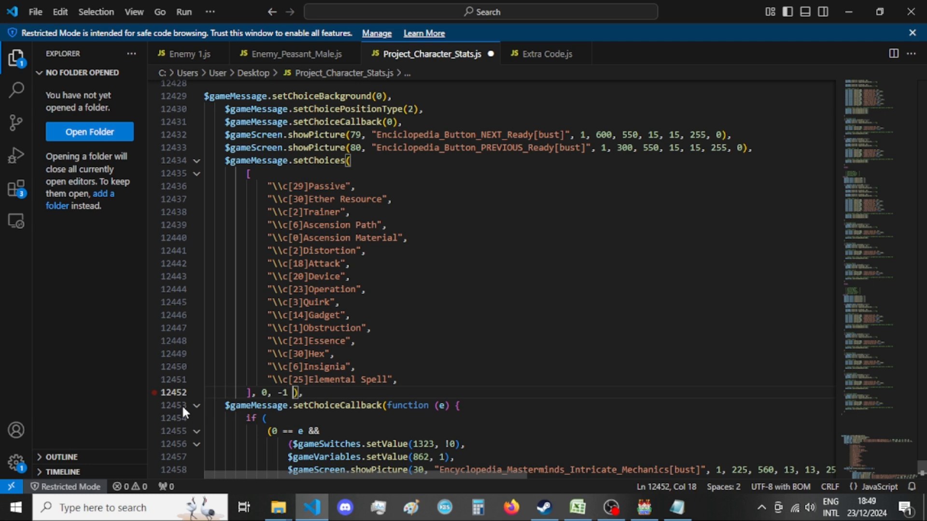
{"action": "key", "text": "BackSpace"}
{"action": "left_click", "coordinate": [355, 398]}
{"action": "key", "text": "Left"}
{"action": "key", "text": "Left"}
Review the choice setup lines at the script's start and the opening of the setChoiceCallback function with its if condition.
{"action": "scroll", "coordinate": [445, 115], "scroll_direction": "up", "scroll_amount": 1}
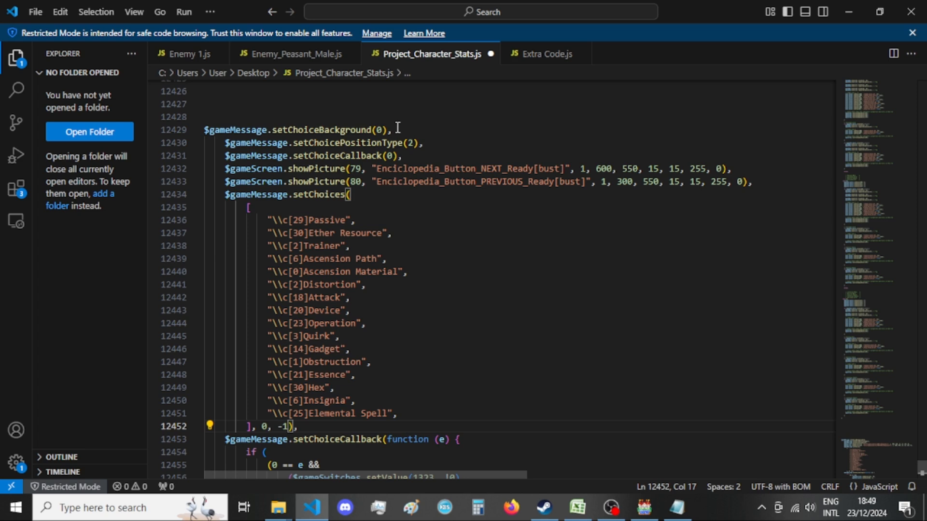
{"action": "left_click", "coordinate": [230, 144]}
{"action": "left_click", "coordinate": [327, 151]}
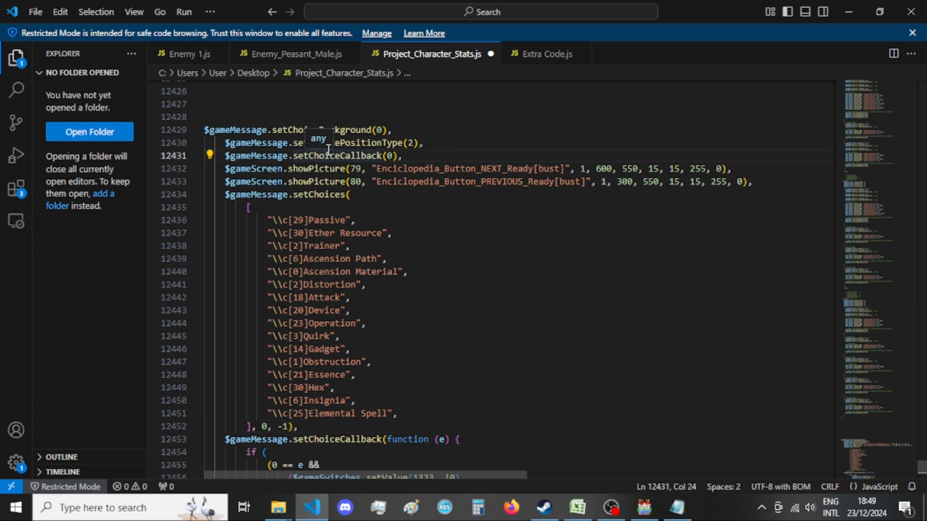
{"action": "scroll", "coordinate": [327, 151], "scroll_direction": "down", "scroll_amount": 6}
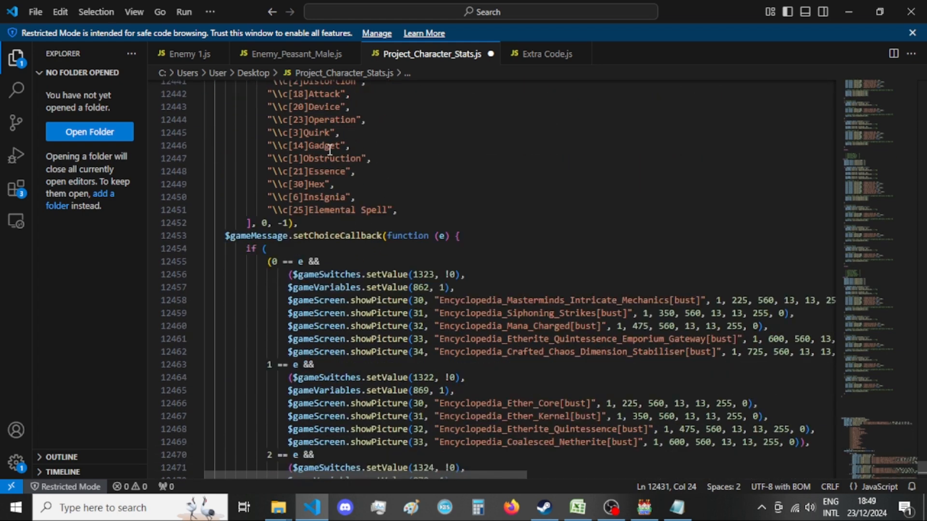
{"action": "left_click", "coordinate": [465, 202]}
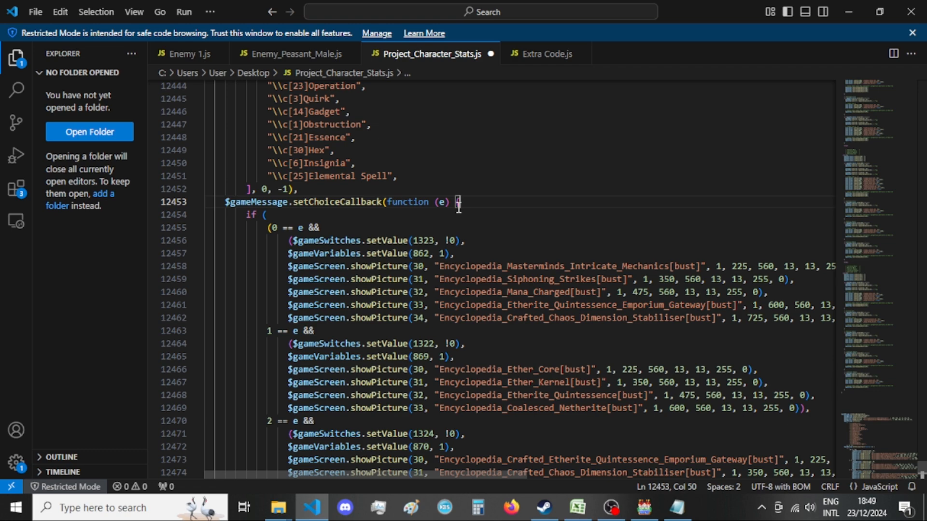
{"action": "left_click", "coordinate": [276, 215]}
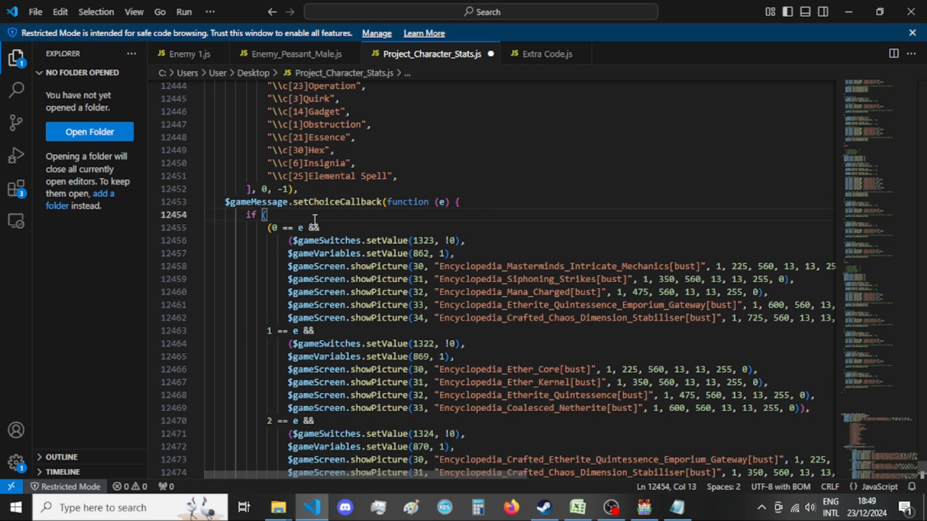
Examine the choice callback's branches from the script's end back up to choice 7, including their switches, variables and pictures.
{"action": "scroll", "coordinate": [315, 220], "scroll_direction": "down", "scroll_amount": 20}
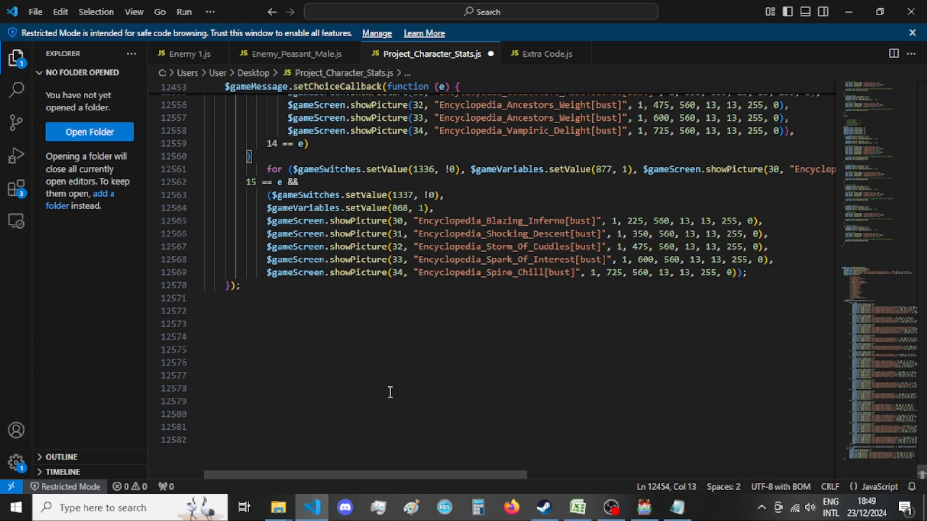
{"action": "scroll", "coordinate": [396, 386], "scroll_direction": "up", "scroll_amount": 1}
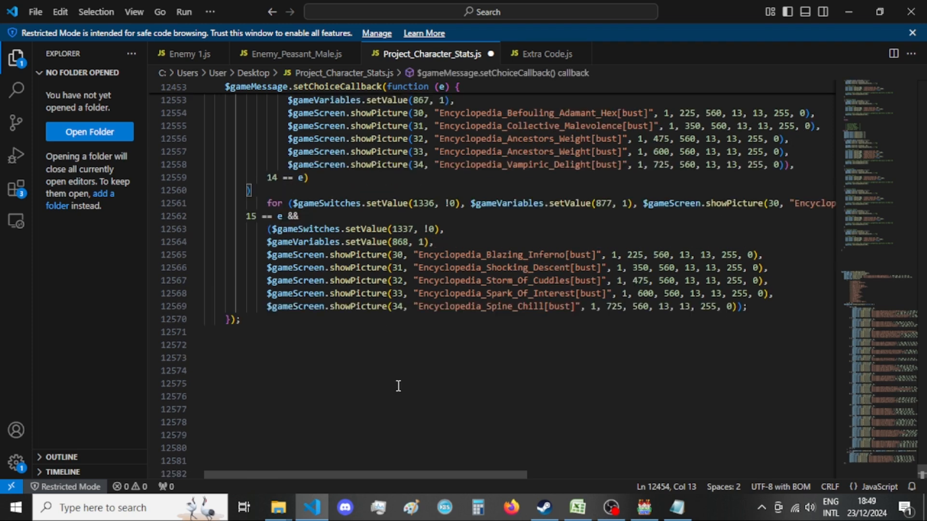
{"action": "left_click", "coordinate": [394, 468]}
{"action": "mouse_move", "coordinate": [398, 473]}
{"action": "left_mouse_down"}
{"action": "mouse_move", "coordinate": [735, 480]}
{"action": "mouse_move", "coordinate": [386, 474]}
{"action": "left_mouse_up"}
{"action": "scroll", "coordinate": [413, 450], "scroll_direction": "up", "scroll_amount": 3}
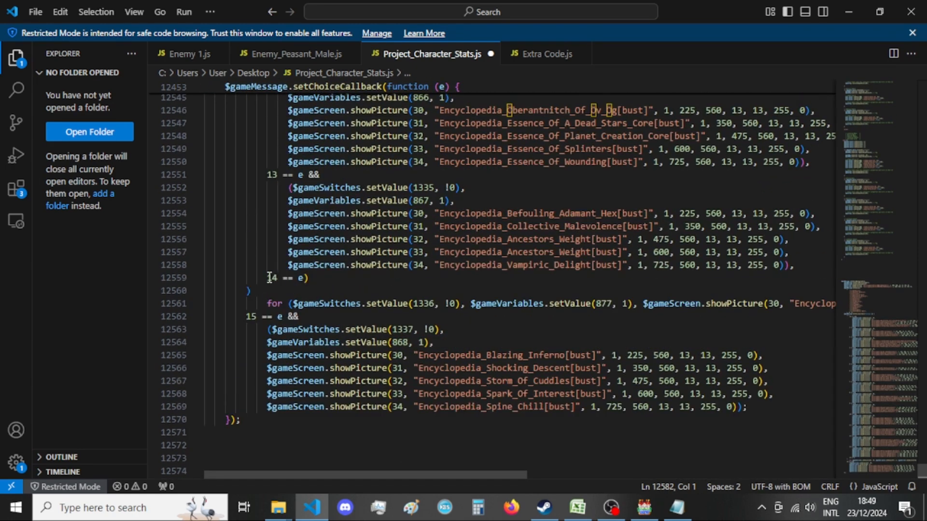
{"action": "scroll", "coordinate": [271, 275], "scroll_direction": "up", "scroll_amount": 6}
{"action": "scroll", "coordinate": [271, 271], "scroll_direction": "down", "scroll_amount": 4}
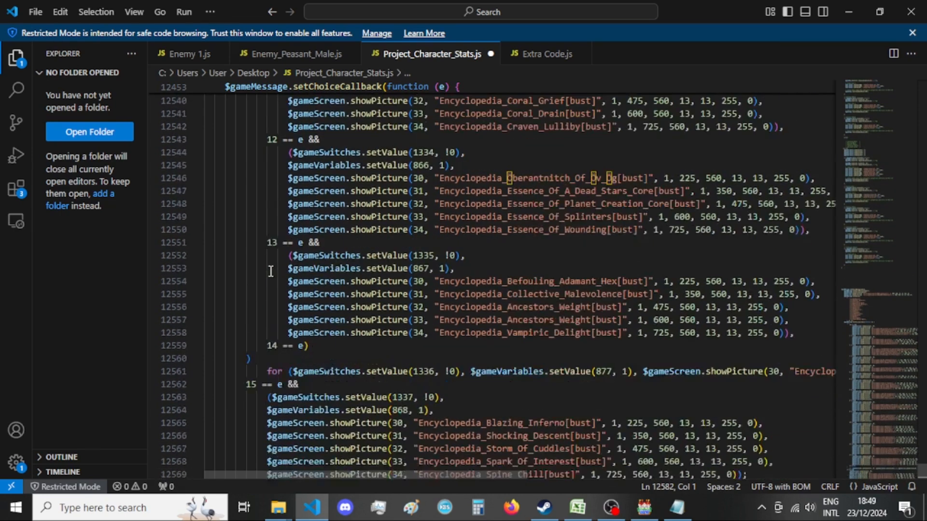
{"action": "scroll", "coordinate": [271, 272], "scroll_direction": "down", "scroll_amount": 1}
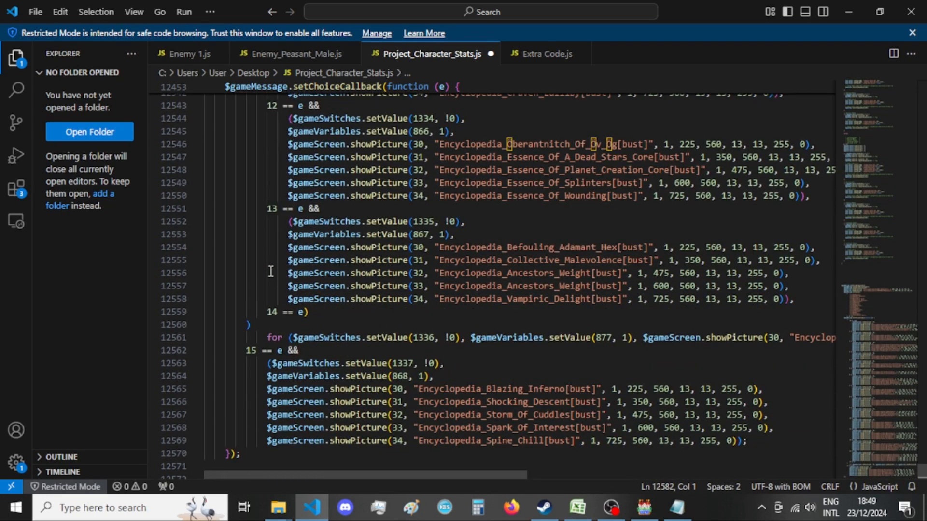
{"action": "left_click", "coordinate": [80, 289]}
{"action": "scroll", "coordinate": [515, 373], "scroll_direction": "up", "scroll_amount": 5}
{"action": "scroll", "coordinate": [516, 373], "scroll_direction": "up", "scroll_amount": 5}
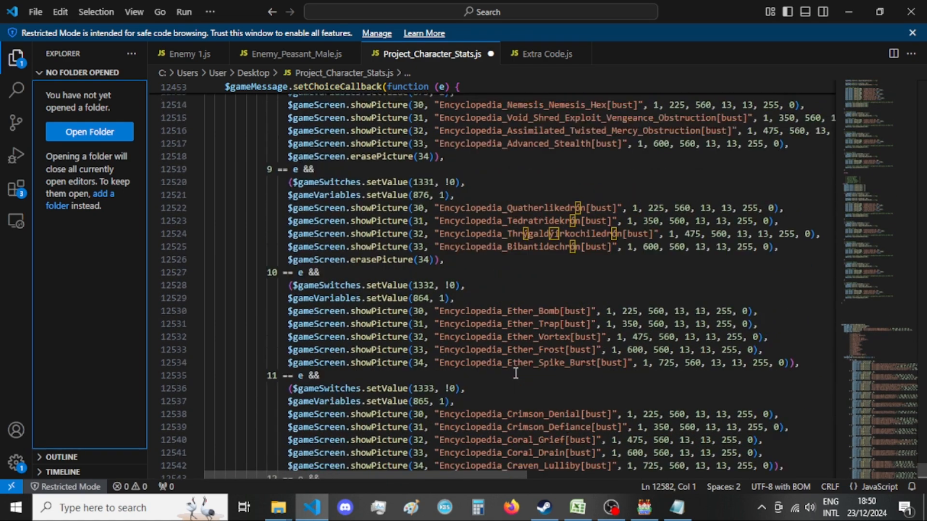
{"action": "scroll", "coordinate": [516, 372], "scroll_direction": "up", "scroll_amount": 4}
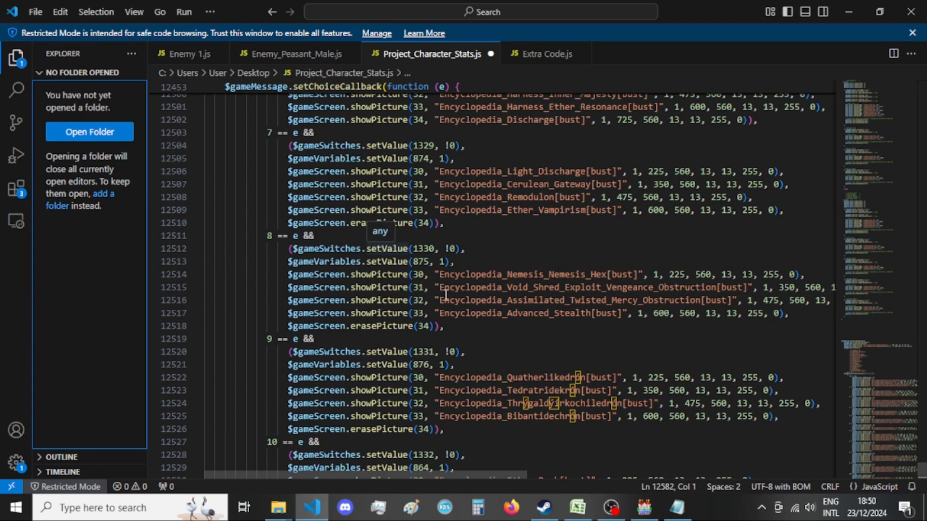
{"action": "scroll", "coordinate": [445, 294], "scroll_direction": "up", "scroll_amount": 1}
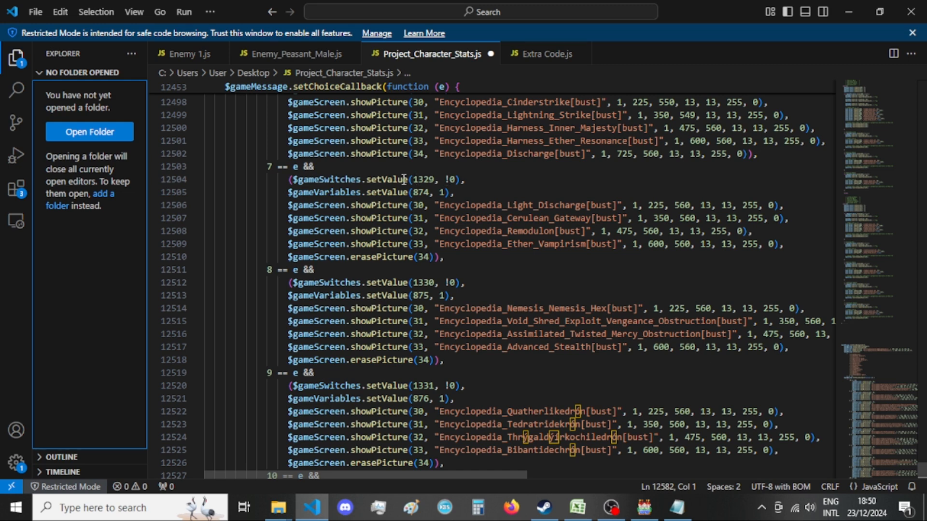
Examine choice 7's branch, including switch 1329, variable 874 and its pictures, and review the list of ability types in setChoices.
{"action": "scroll", "coordinate": [415, 193], "scroll_direction": "up", "scroll_amount": 1}
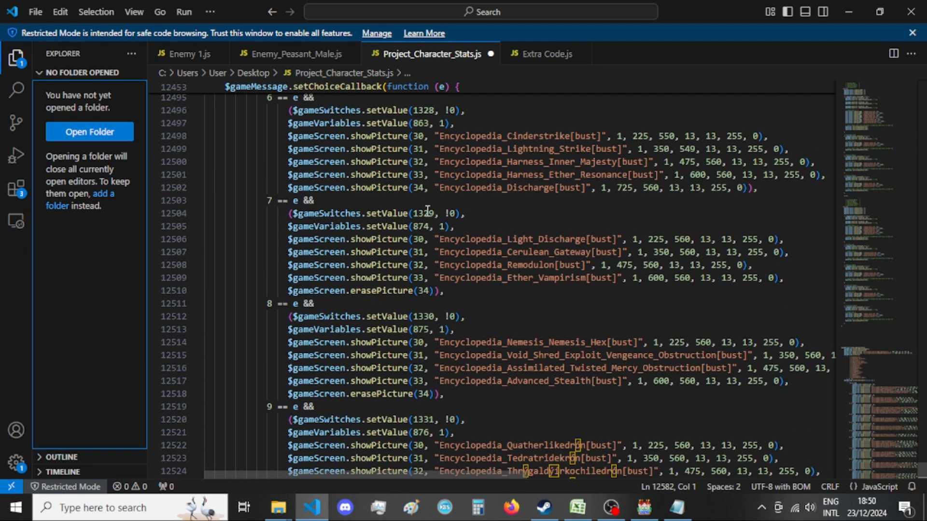
{"action": "double_click", "coordinate": [425, 213]}
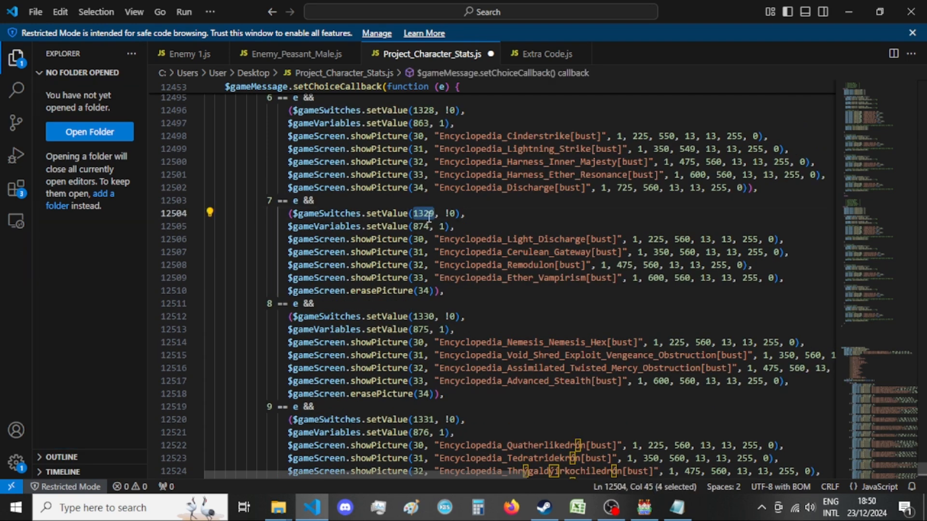
{"action": "left_click_drag", "start_coordinate": [447, 213], "coordinate": [458, 213]}
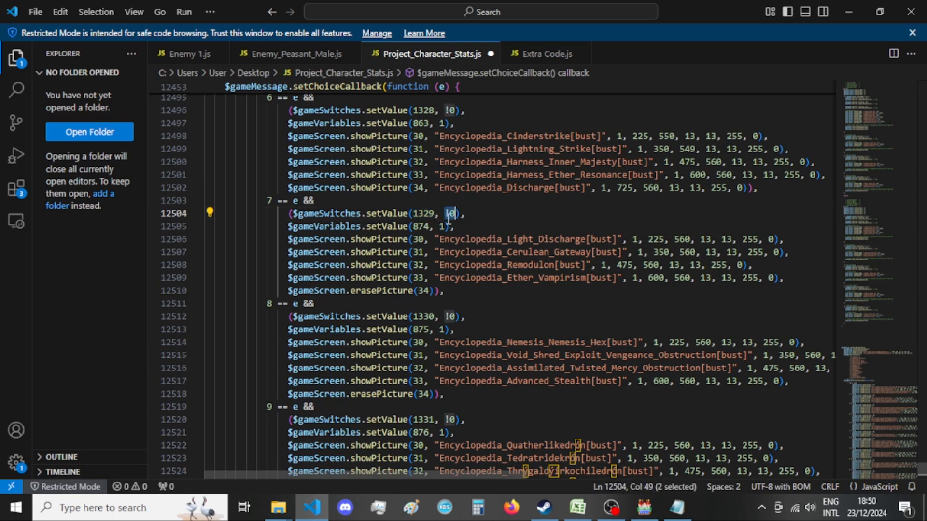
{"action": "left_click", "coordinate": [419, 226]}
{"action": "double_click", "coordinate": [419, 225]}
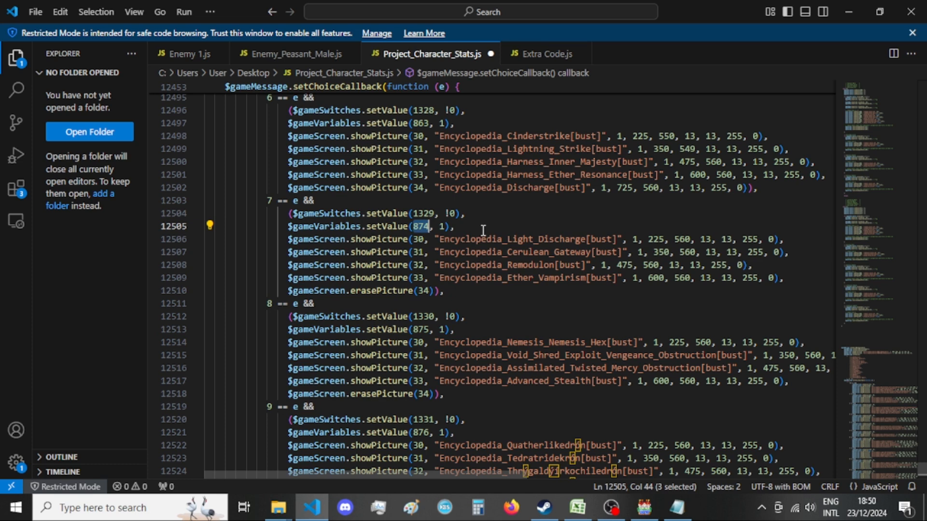
{"action": "double_click", "coordinate": [441, 226]}
{"action": "left_click", "coordinate": [449, 252]}
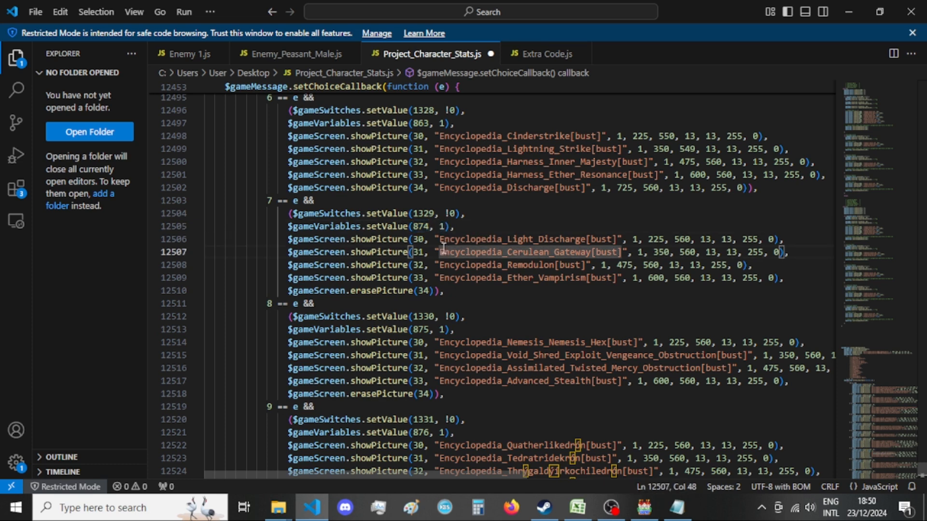
{"action": "left_click", "coordinate": [522, 300]}
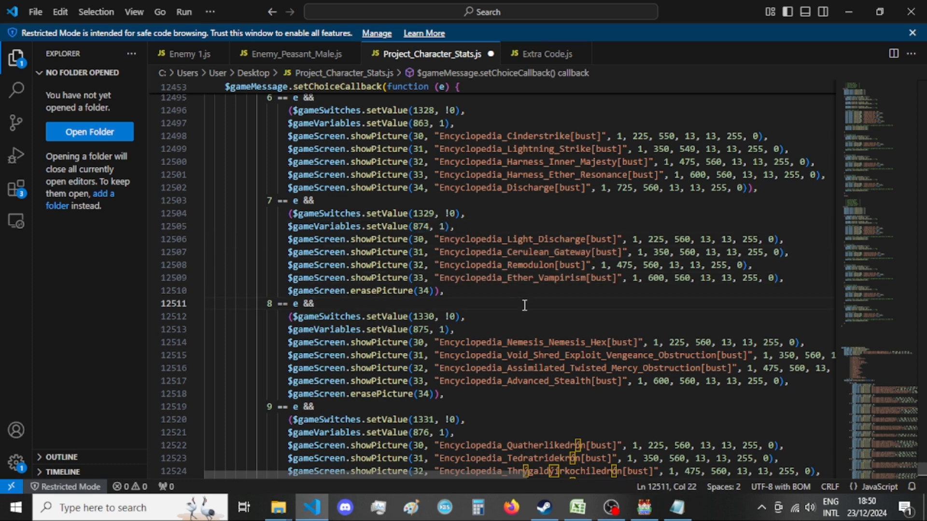
{"action": "scroll", "coordinate": [525, 307], "scroll_direction": "up", "scroll_amount": 20}
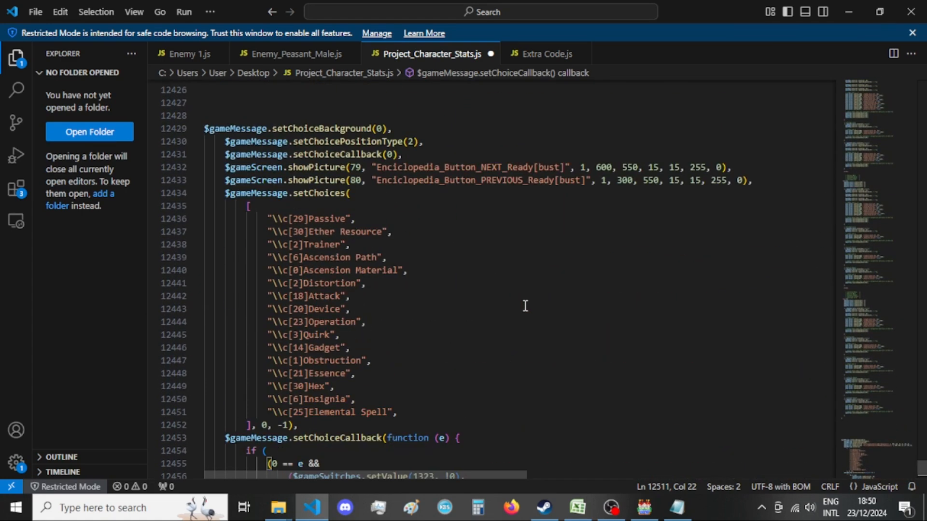
{"action": "left_click", "coordinate": [526, 306]}
{"action": "scroll", "coordinate": [525, 306], "scroll_direction": "up", "scroll_amount": 2}
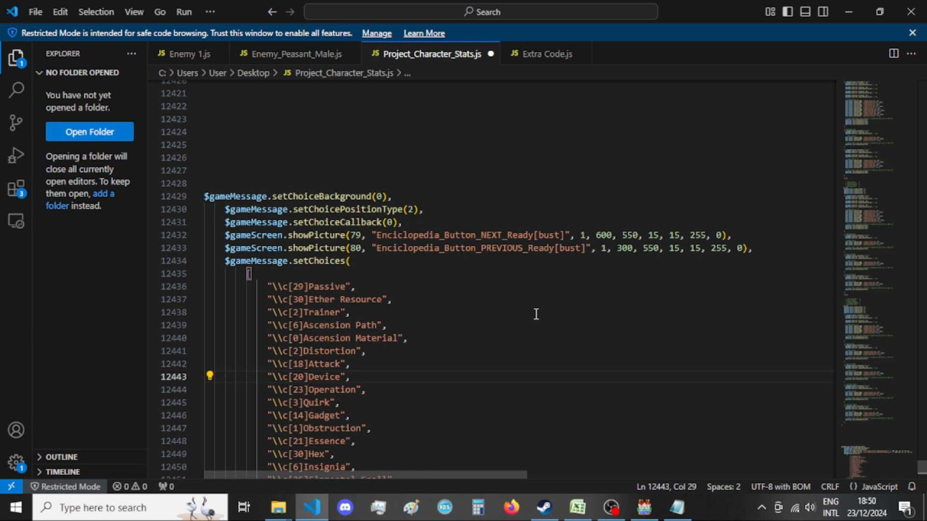
Switch to the RPG Maker database and find the common event listing reusable scripts by searching event names for "scripts".
{"action": "left_click", "coordinate": [644, 505]}
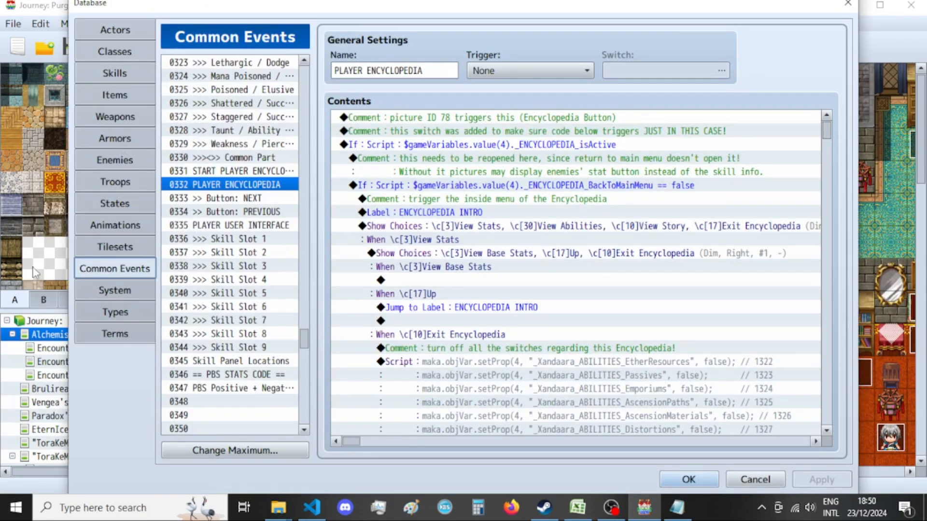
{"action": "key", "text": "ctrl+f"}
{"action": "type", "text": "scripts"}
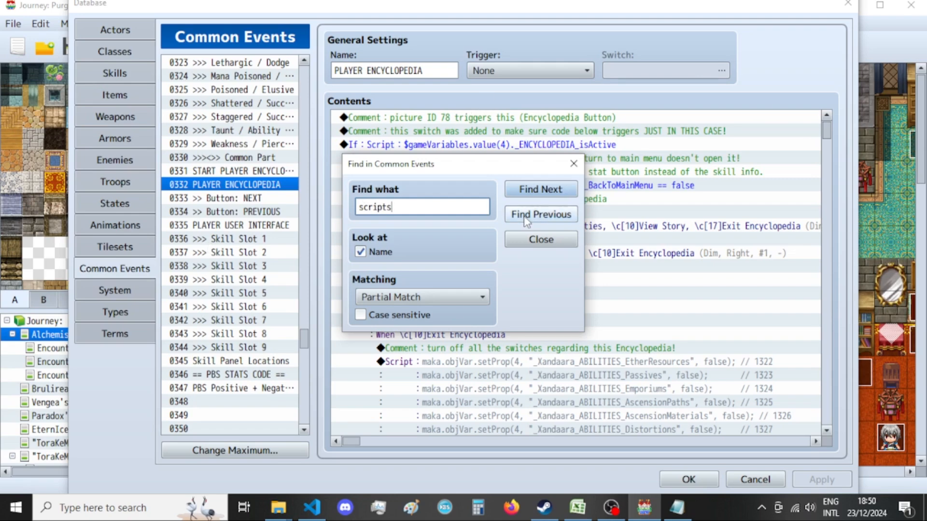
{"action": "left_click", "coordinate": [541, 215]}
{"action": "left_click", "coordinate": [567, 169]}
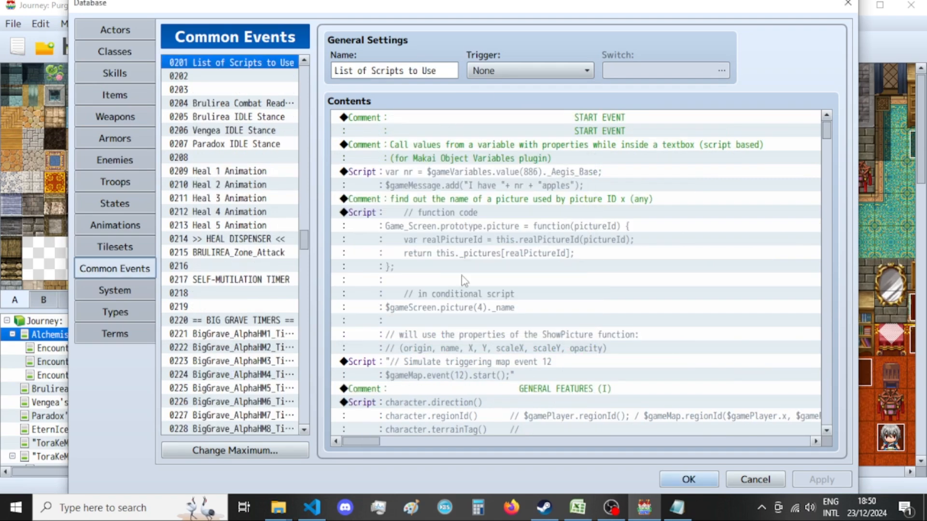
Examine the script reference notes from the general character features through to the switch case example with string values.
{"action": "scroll", "coordinate": [483, 280], "scroll_direction": "down", "scroll_amount": 8}
{"action": "scroll", "coordinate": [562, 280], "scroll_direction": "down", "scroll_amount": 7}
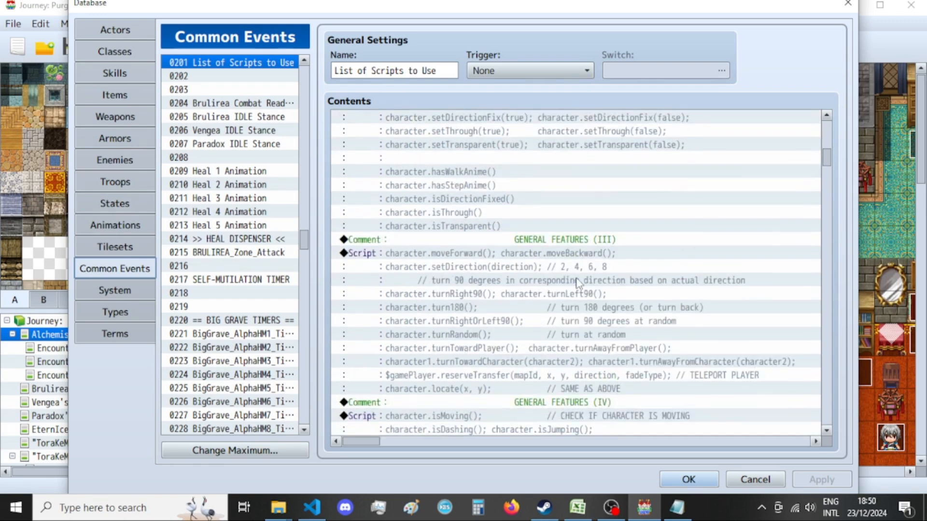
{"action": "scroll", "coordinate": [477, 290], "scroll_direction": "down", "scroll_amount": 2}
{"action": "scroll", "coordinate": [477, 290], "scroll_direction": "down", "scroll_amount": 6}
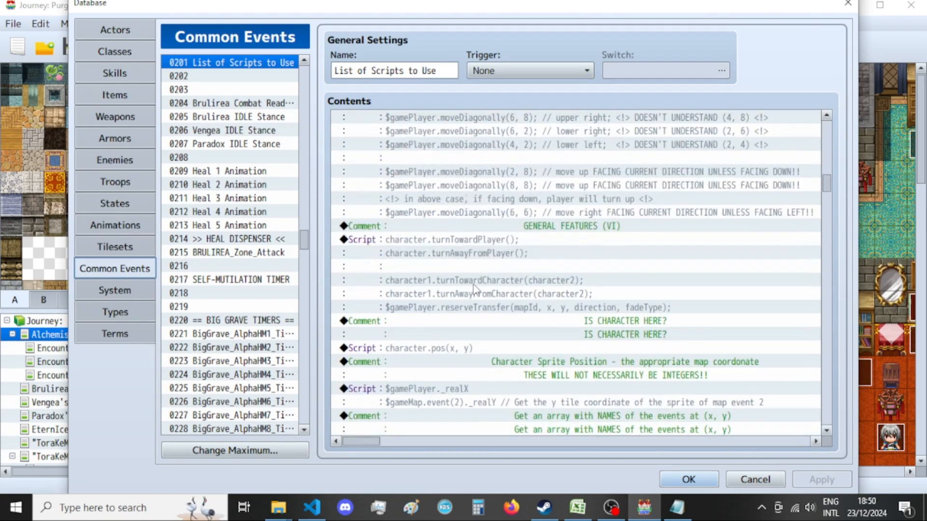
{"action": "scroll", "coordinate": [474, 289], "scroll_direction": "down", "scroll_amount": 7}
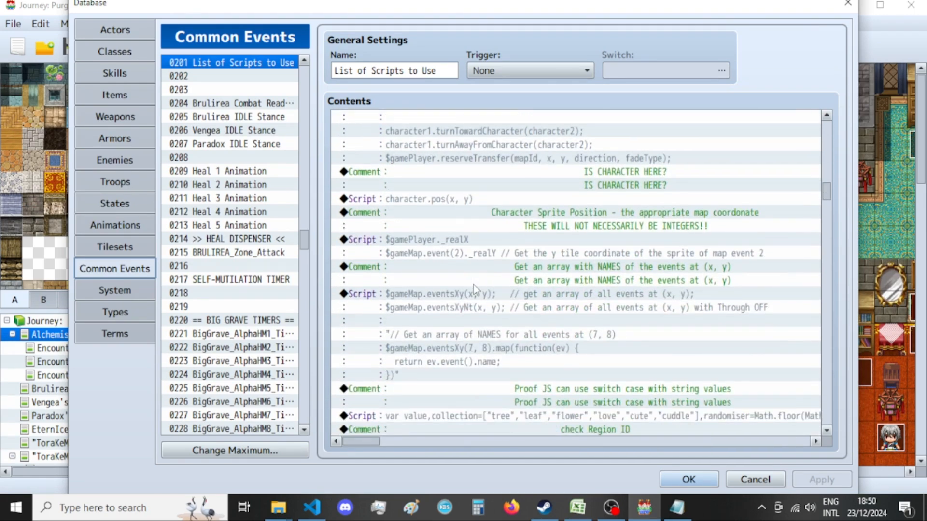
{"action": "scroll", "coordinate": [476, 289], "scroll_direction": "down", "scroll_amount": 1}
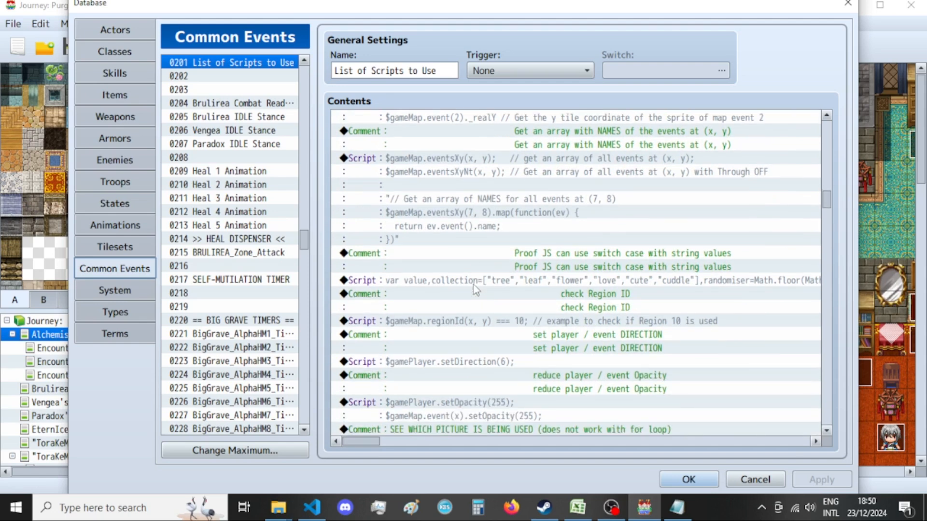
{"action": "scroll", "coordinate": [475, 289], "scroll_direction": "down", "scroll_amount": 1}
{"action": "left_click", "coordinate": [480, 254]}
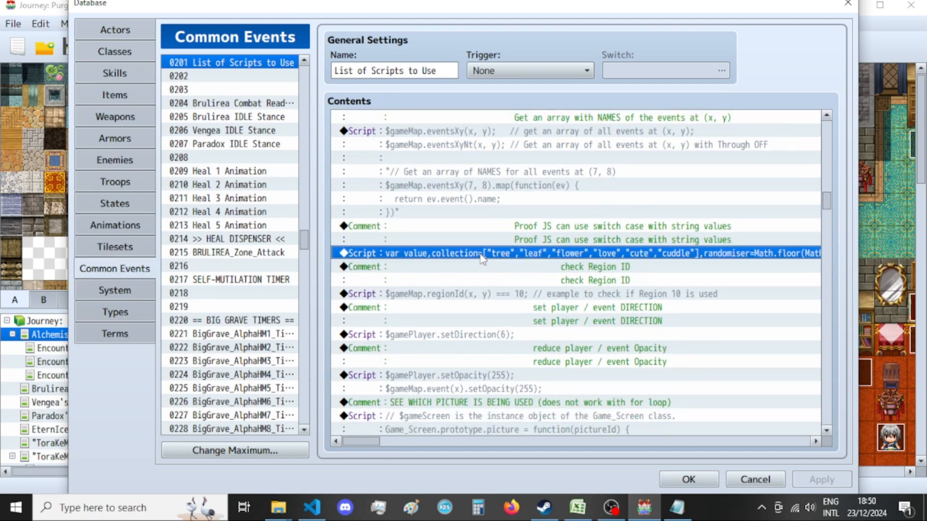
Read the notes on region ID checks, player direction, opacity, detecting which picture is used and getting location info.
{"action": "scroll", "coordinate": [481, 260], "scroll_direction": "down", "scroll_amount": 2}
{"action": "left_click", "coordinate": [469, 265]}
{"action": "scroll", "coordinate": [470, 266], "scroll_direction": "down", "scroll_amount": 1}
{"action": "left_click", "coordinate": [469, 266]}
{"action": "scroll", "coordinate": [470, 265], "scroll_direction": "down", "scroll_amount": 1}
{"action": "left_click", "coordinate": [463, 270]}
{"action": "scroll", "coordinate": [462, 293], "scroll_direction": "down", "scroll_amount": 1}
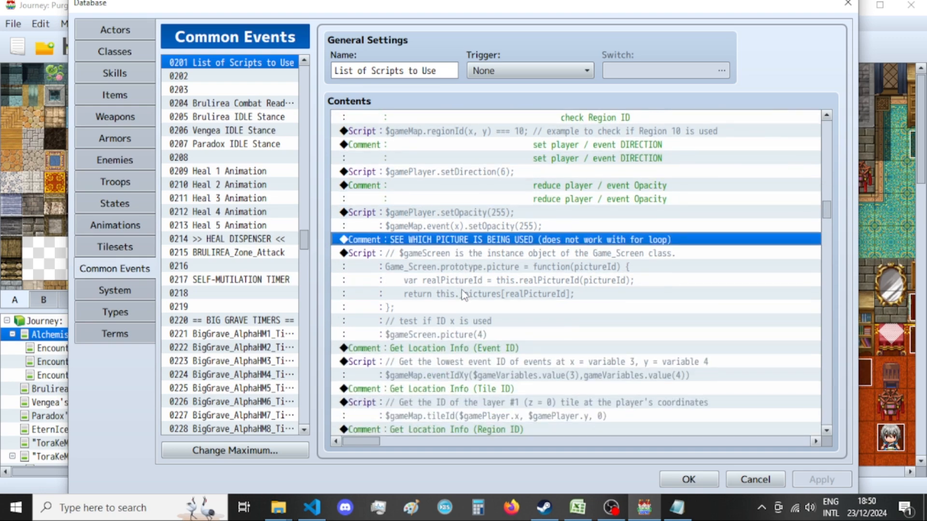
{"action": "scroll", "coordinate": [462, 300], "scroll_direction": "down", "scroll_amount": 2}
{"action": "left_click", "coordinate": [462, 306]}
{"action": "scroll", "coordinate": [461, 302], "scroll_direction": "down", "scroll_amount": 1}
{"action": "left_click", "coordinate": [461, 306]}
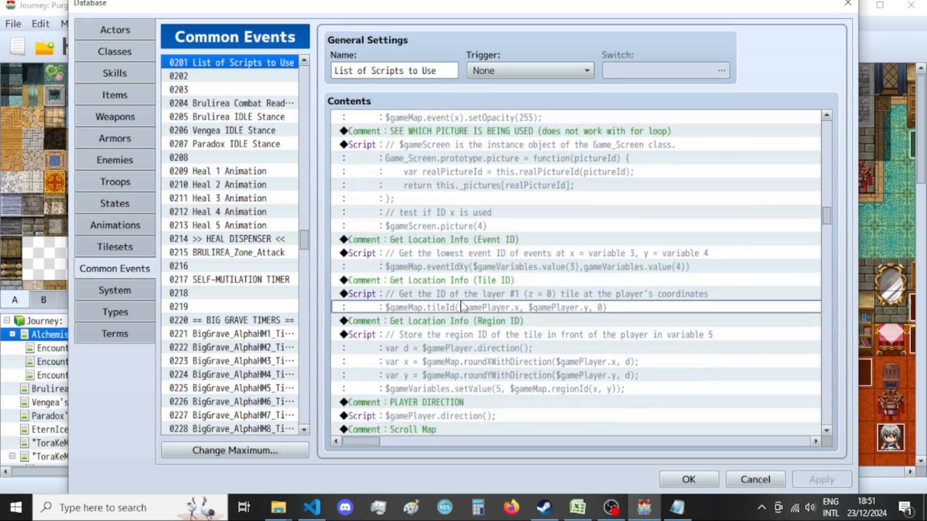
Review the notes on event location, jumping to labels with command119 and exiting event processing with command115.
{"action": "scroll", "coordinate": [461, 307], "scroll_direction": "down", "scroll_amount": 1}
{"action": "left_click", "coordinate": [462, 309]}
{"action": "scroll", "coordinate": [462, 311], "scroll_direction": "down", "scroll_amount": 1}
{"action": "scroll", "coordinate": [462, 317], "scroll_direction": "down", "scroll_amount": 1}
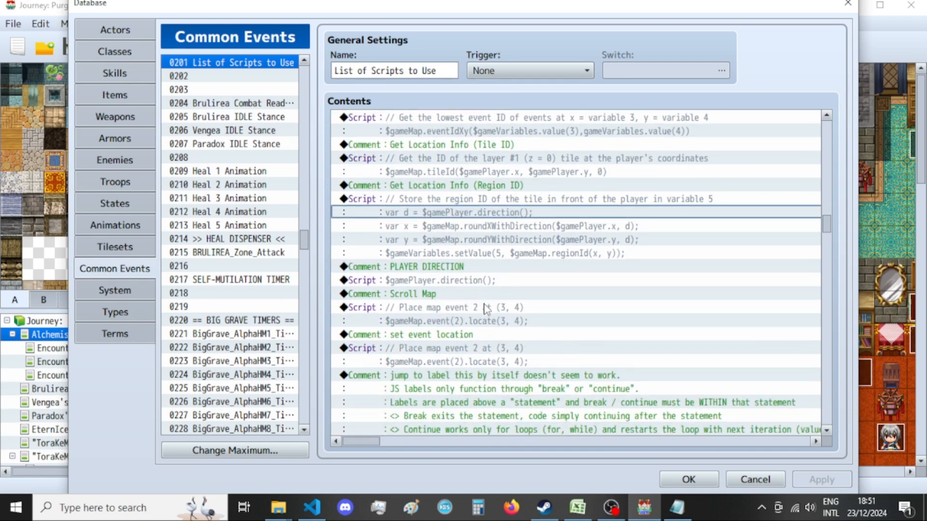
{"action": "scroll", "coordinate": [487, 319], "scroll_direction": "down", "scroll_amount": 1}
{"action": "left_click", "coordinate": [488, 320]}
{"action": "scroll", "coordinate": [487, 321], "scroll_direction": "down", "scroll_amount": 2}
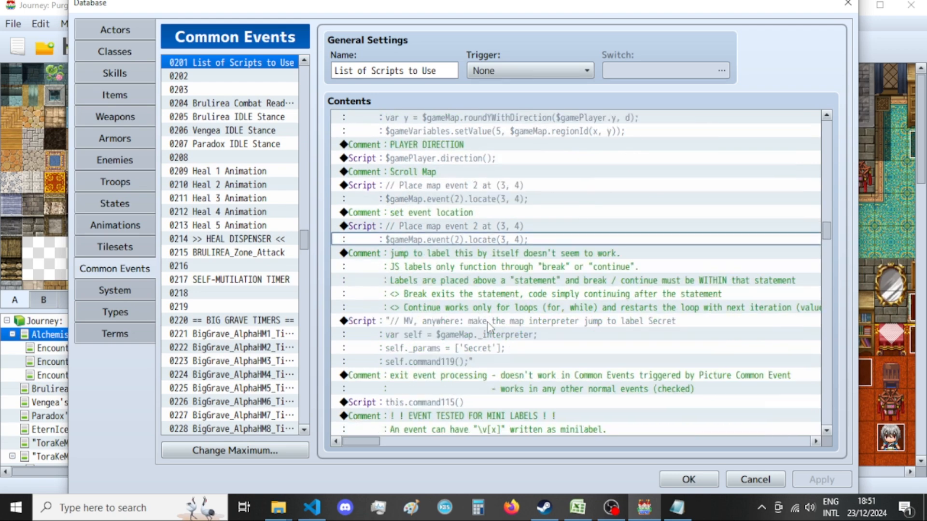
{"action": "left_click", "coordinate": [453, 321]}
{"action": "scroll", "coordinate": [458, 333], "scroll_direction": "down", "scroll_amount": 2}
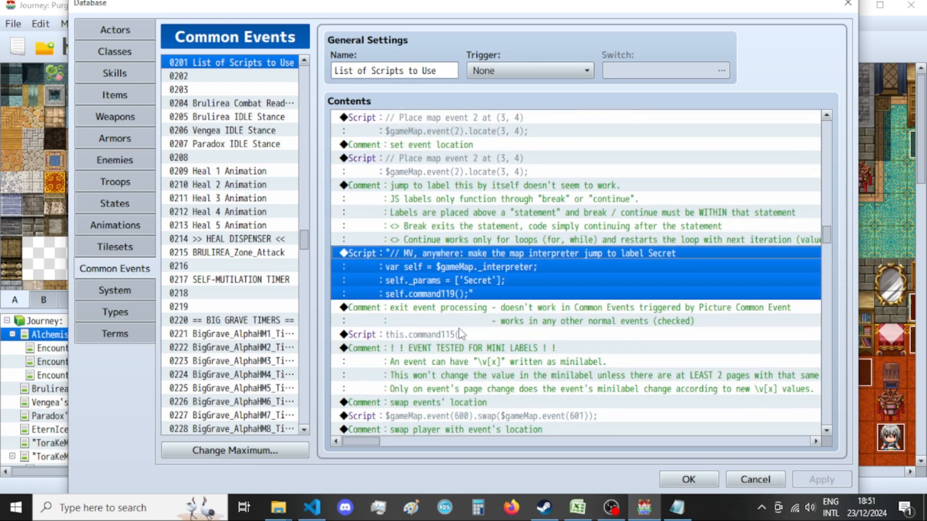
{"action": "scroll", "coordinate": [461, 334], "scroll_direction": "down", "scroll_amount": 1}
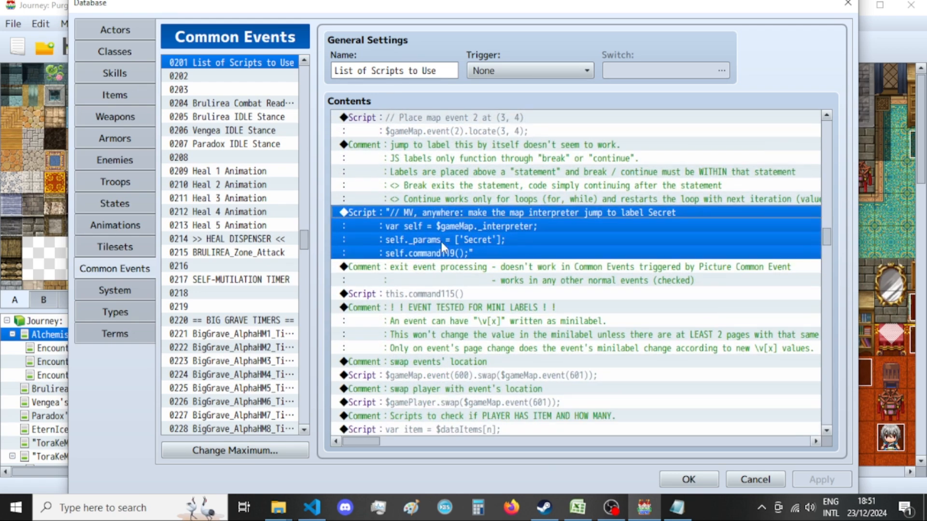
{"action": "scroll", "coordinate": [466, 260], "scroll_direction": "down", "scroll_amount": 1}
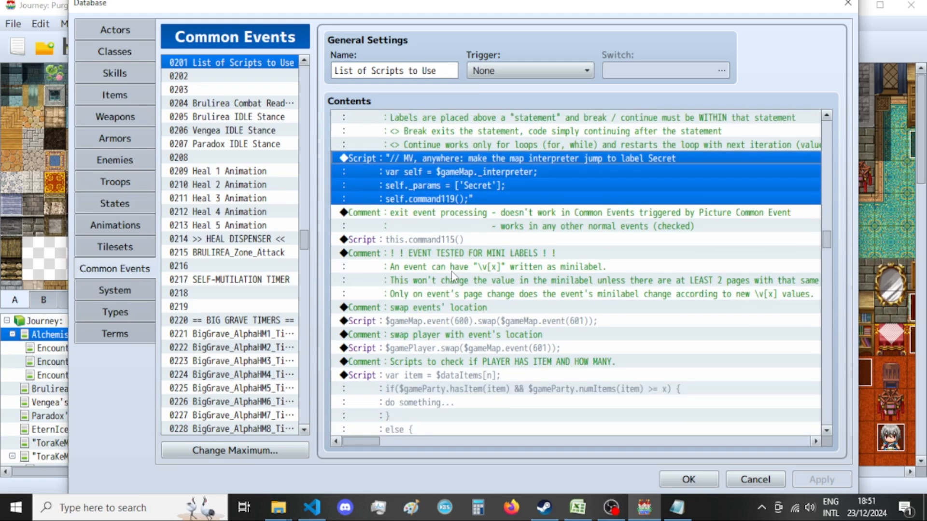
{"action": "scroll", "coordinate": [463, 280], "scroll_direction": "down", "scroll_amount": 1}
{"action": "scroll", "coordinate": [454, 274], "scroll_direction": "up", "scroll_amount": 2}
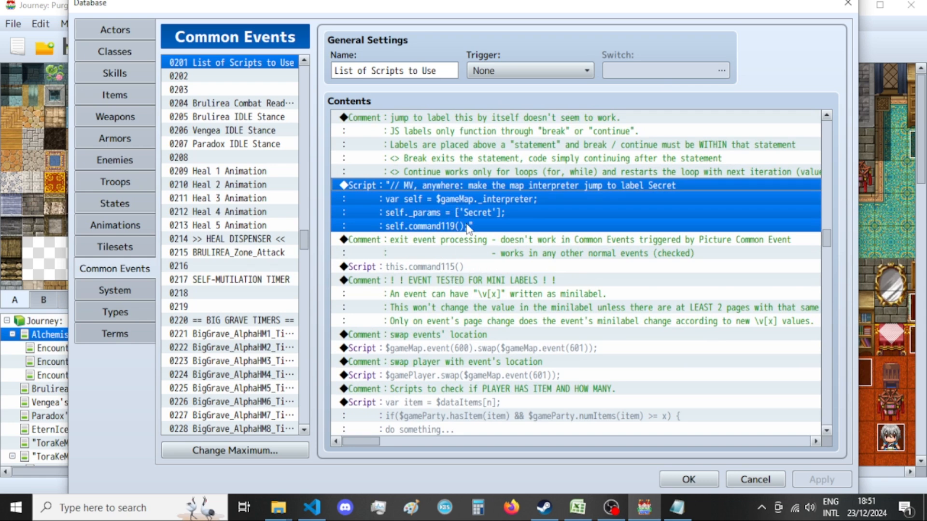
{"action": "left_click", "coordinate": [441, 227]}
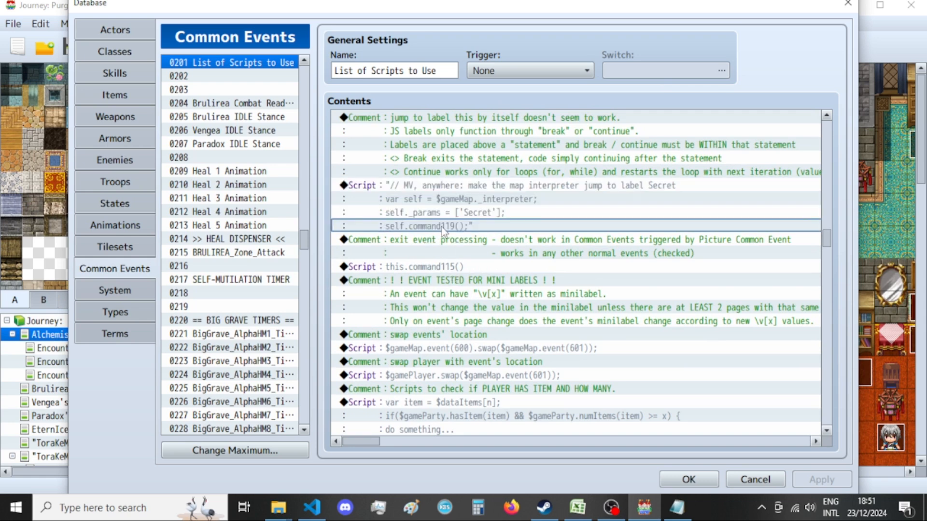
Read the script notes on mini labels, swapping locations, item checks, text box manipulation and SmartPath plugin commands.
{"action": "scroll", "coordinate": [441, 227], "scroll_direction": "down", "scroll_amount": 2}
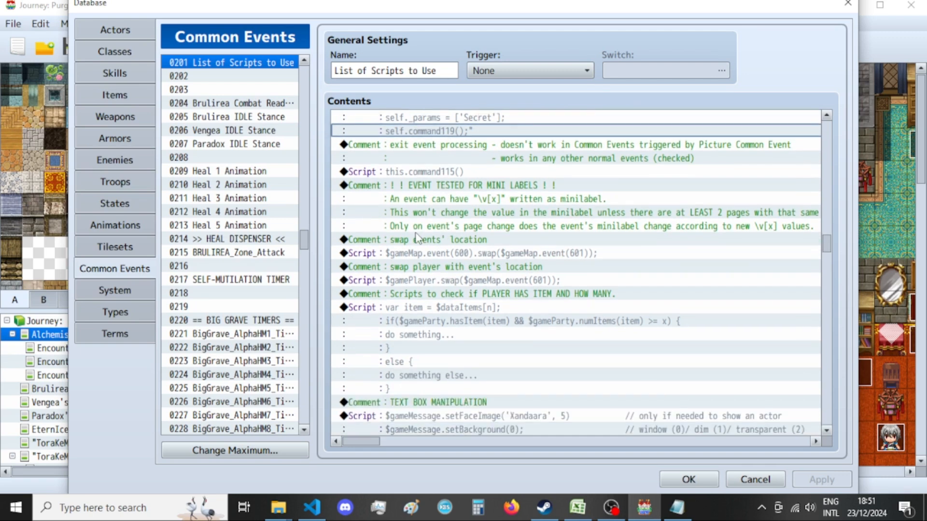
{"action": "scroll", "coordinate": [418, 237], "scroll_direction": "down", "scroll_amount": 3}
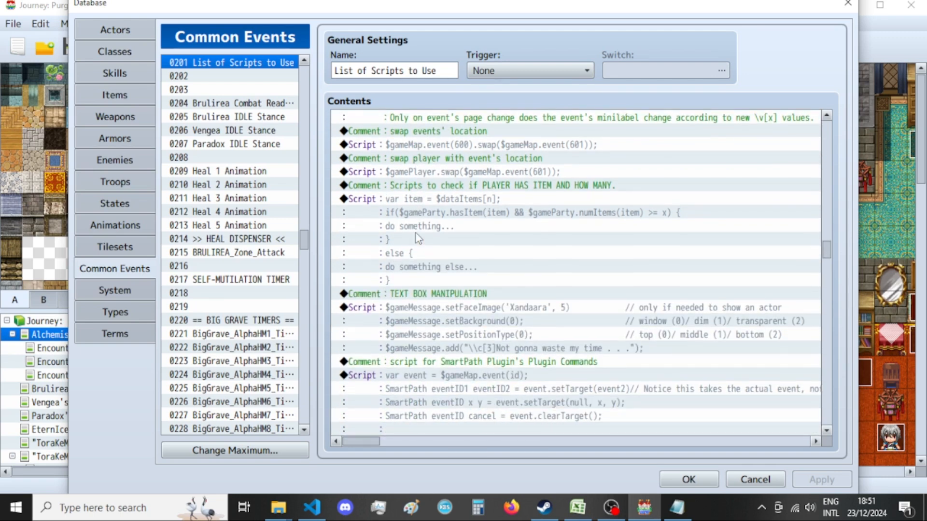
{"action": "scroll", "coordinate": [417, 237], "scroll_direction": "down", "scroll_amount": 1}
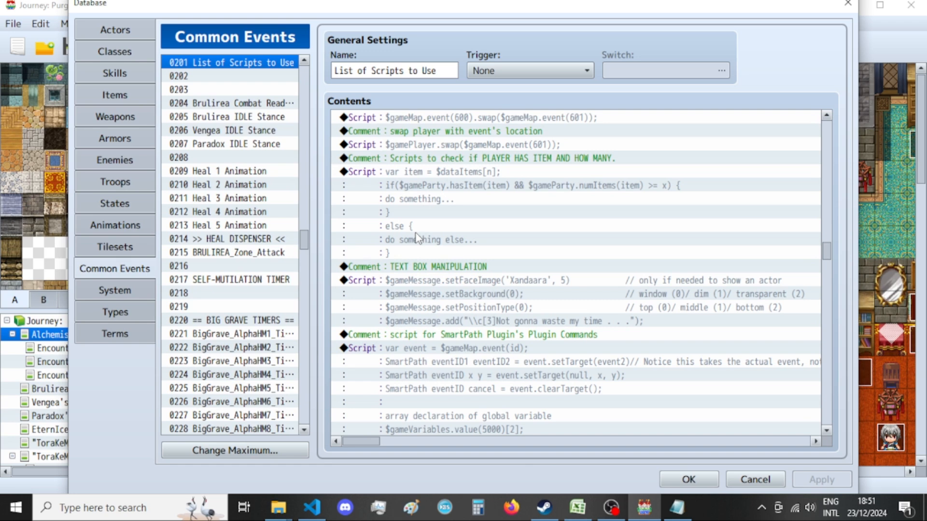
{"action": "scroll", "coordinate": [420, 232], "scroll_direction": "down", "scroll_amount": 3}
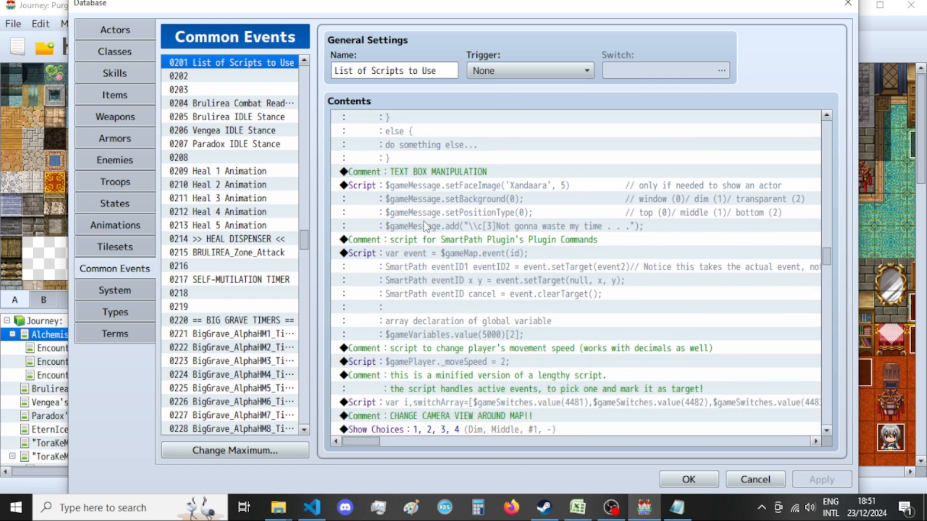
{"action": "scroll", "coordinate": [425, 226], "scroll_direction": "down", "scroll_amount": 1}
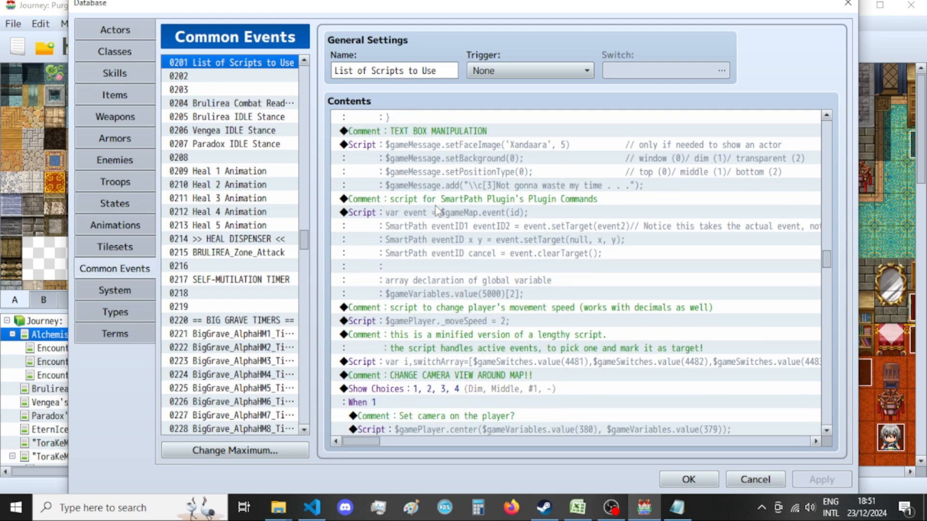
{"action": "left_click", "coordinate": [456, 210]}
{"action": "left_click", "coordinate": [462, 230]}
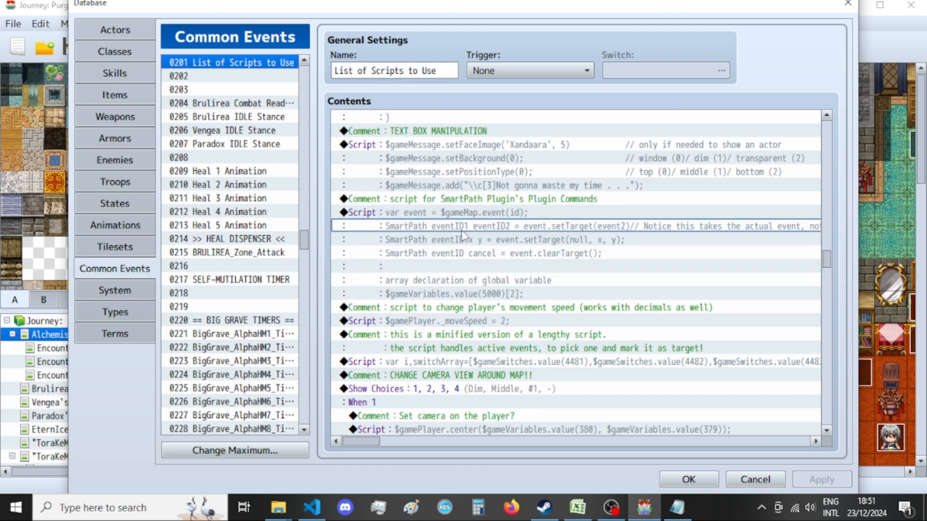
Review the notes on player movement speed, the minified target-picking script, camera view changes, sound objects and triggering common events.
{"action": "scroll", "coordinate": [357, 258], "scroll_direction": "down", "scroll_amount": 1}
{"action": "scroll", "coordinate": [375, 261], "scroll_direction": "down", "scroll_amount": 1}
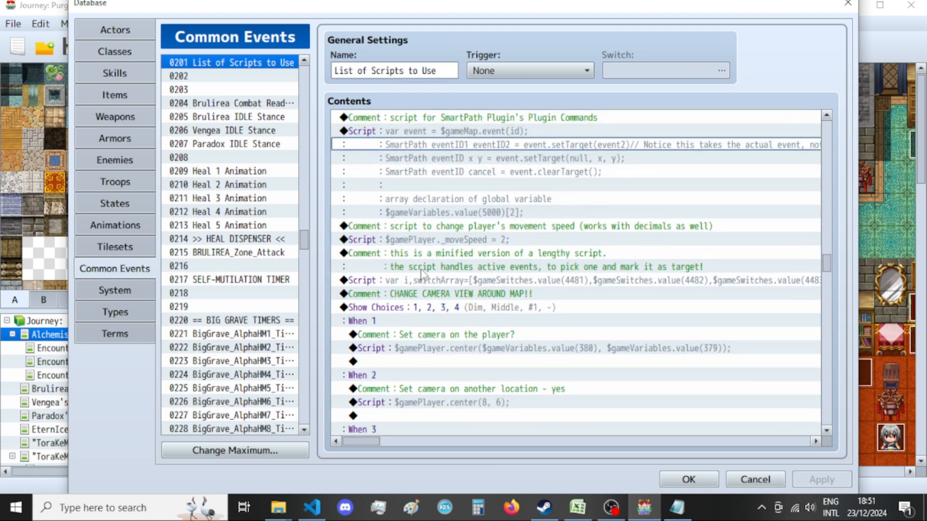
{"action": "left_click", "coordinate": [545, 267]}
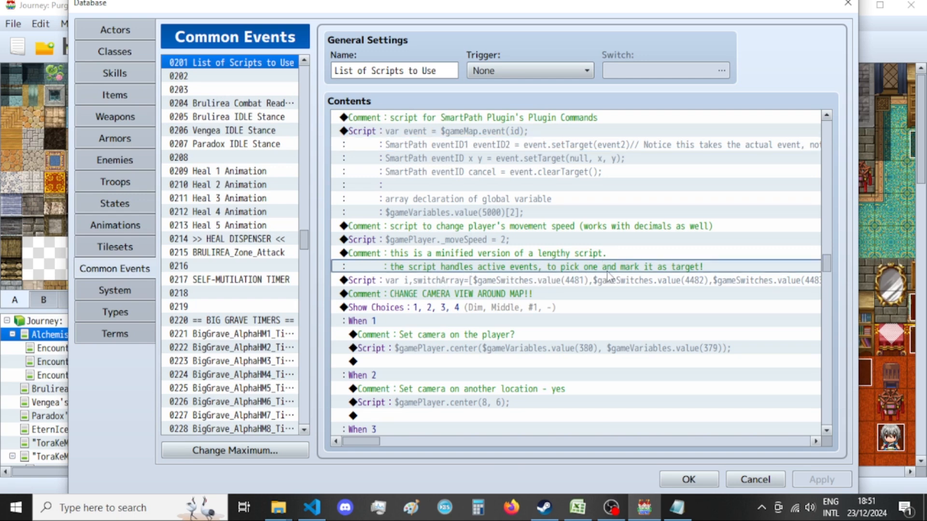
{"action": "left_click", "coordinate": [576, 281]}
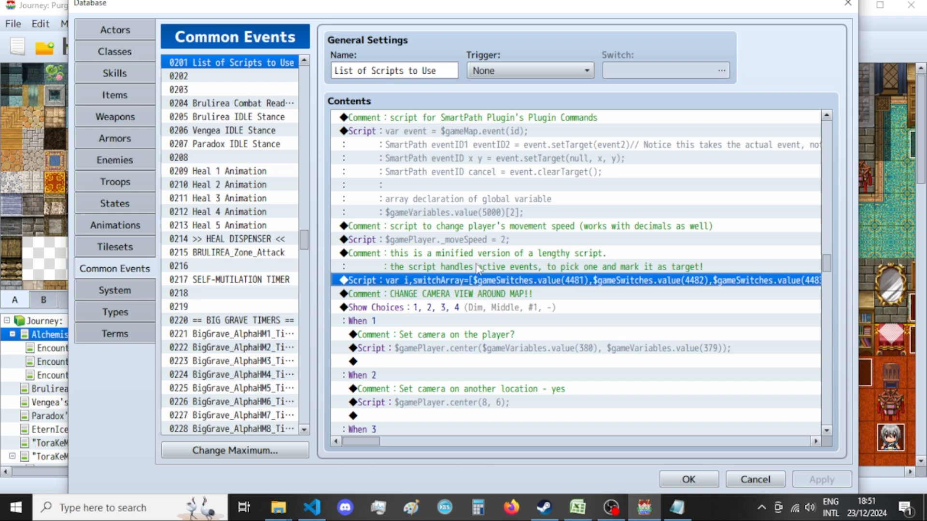
{"action": "scroll", "coordinate": [478, 265], "scroll_direction": "down", "scroll_amount": 2}
{"action": "left_click", "coordinate": [515, 147]}
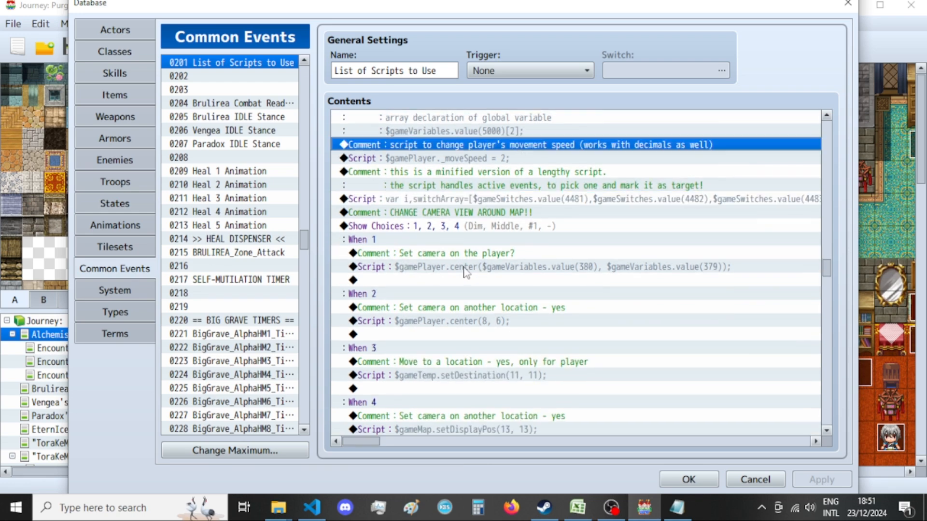
{"action": "scroll", "coordinate": [464, 251], "scroll_direction": "down", "scroll_amount": 1}
{"action": "left_click", "coordinate": [436, 173]}
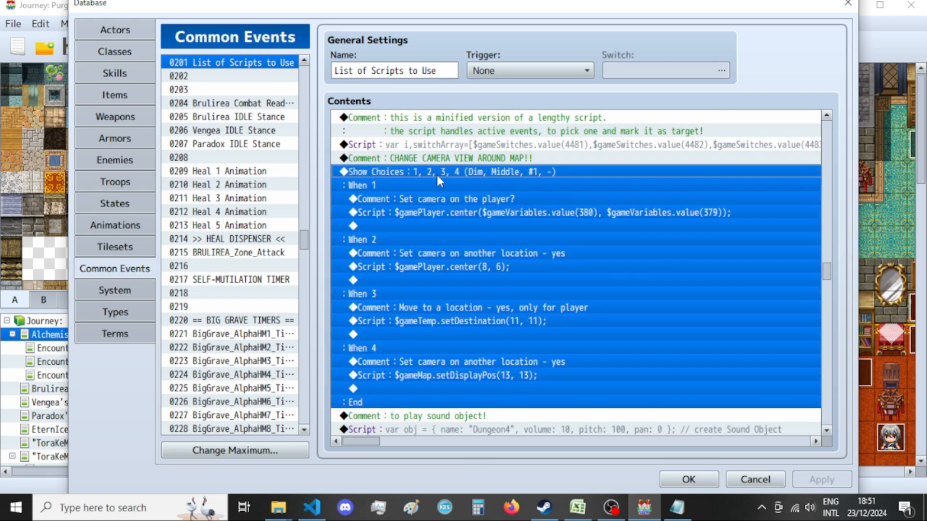
{"action": "scroll", "coordinate": [437, 175], "scroll_direction": "down", "scroll_amount": 3}
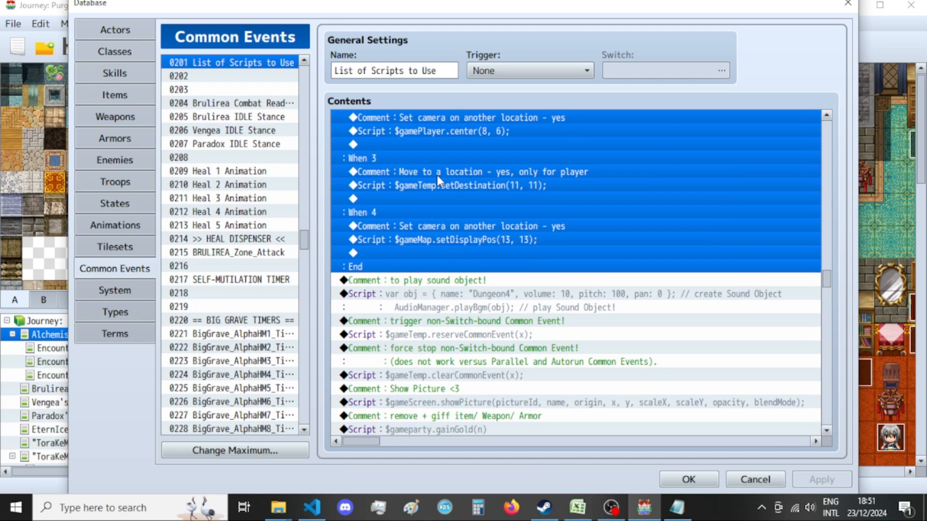
{"action": "scroll", "coordinate": [437, 175], "scroll_direction": "down", "scroll_amount": 1}
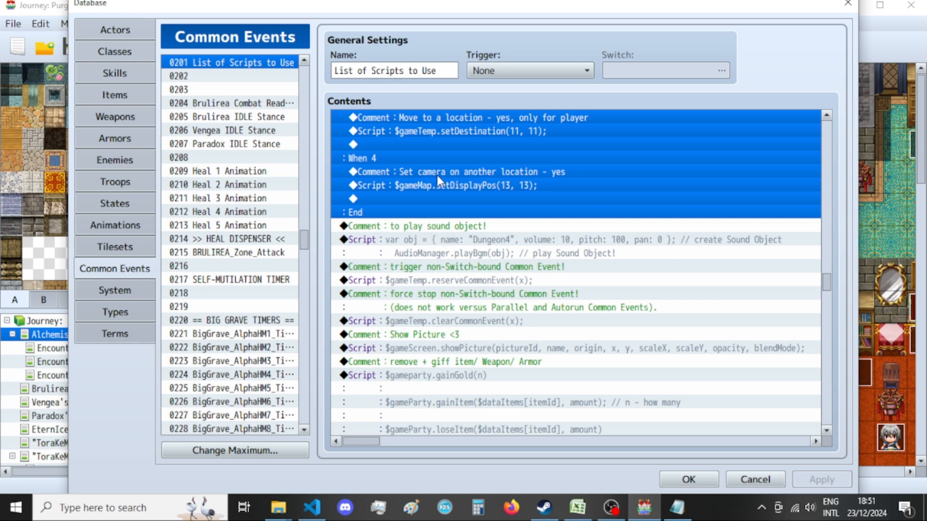
{"action": "scroll", "coordinate": [442, 279], "scroll_direction": "down", "scroll_amount": 1}
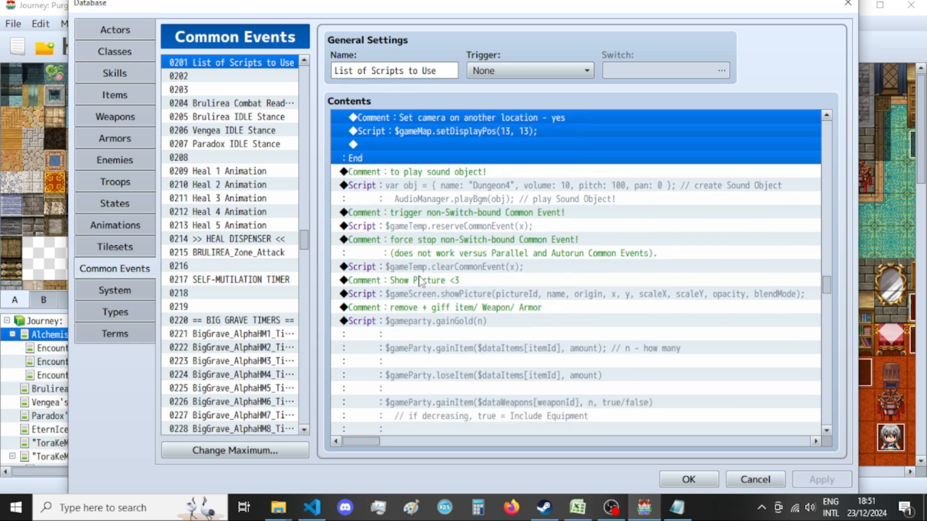
Examine the notes on party and actor manipulation, animations on event arrays and teaching multiple skills, through to the show choice script.
{"action": "scroll", "coordinate": [420, 281], "scroll_direction": "down", "scroll_amount": 2}
{"action": "scroll", "coordinate": [420, 280], "scroll_direction": "down", "scroll_amount": 6}
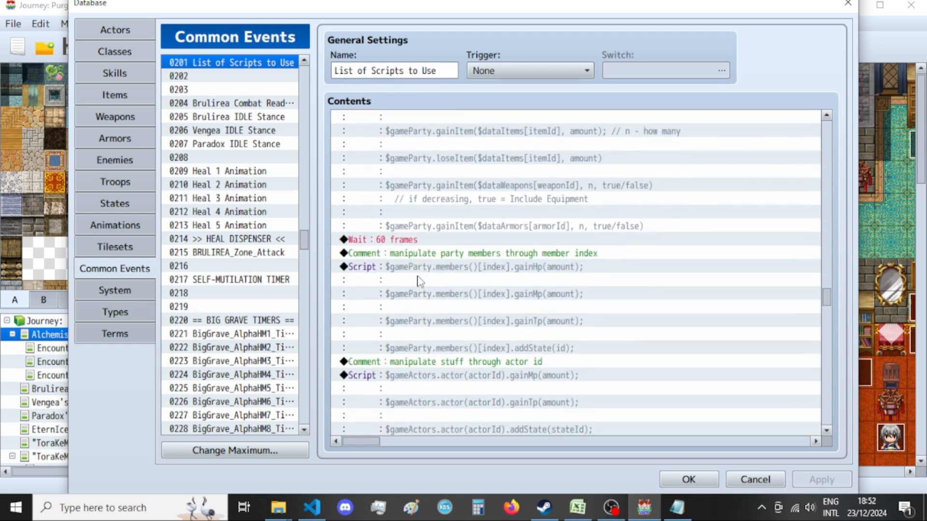
{"action": "scroll", "coordinate": [420, 281], "scroll_direction": "down", "scroll_amount": 6}
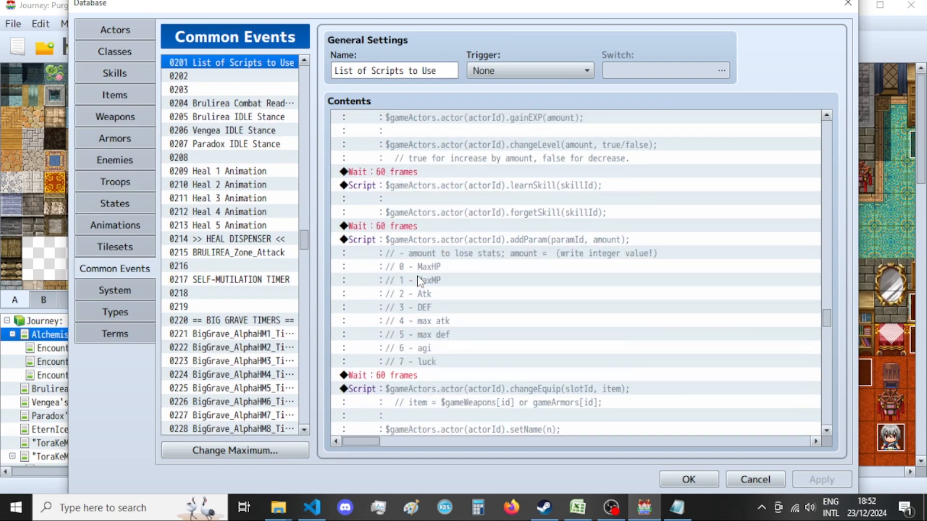
{"action": "scroll", "coordinate": [418, 281], "scroll_direction": "down", "scroll_amount": 4}
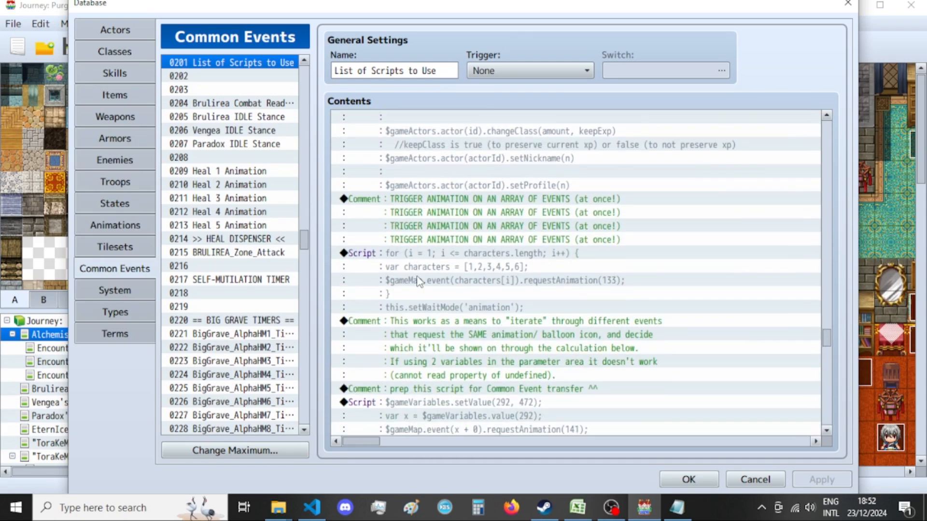
{"action": "scroll", "coordinate": [403, 279], "scroll_direction": "down", "scroll_amount": 1}
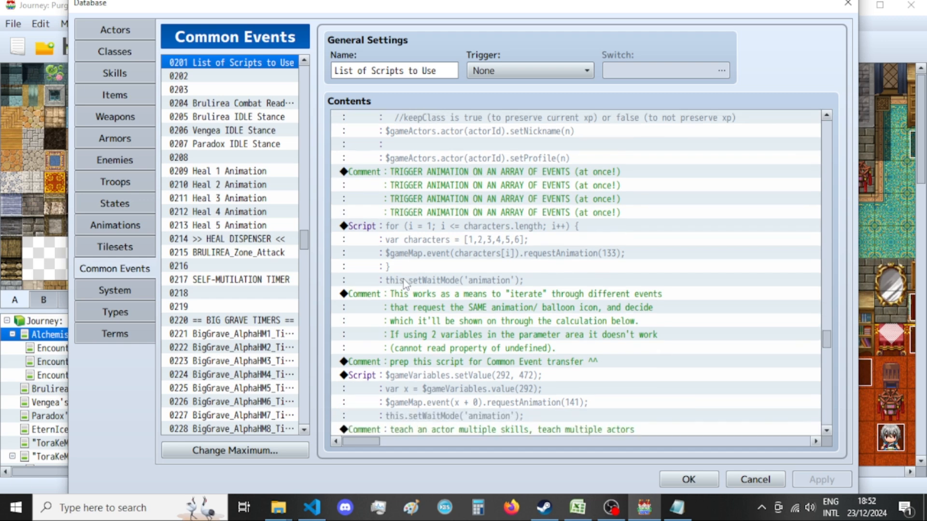
{"action": "scroll", "coordinate": [507, 362], "scroll_direction": "down", "scroll_amount": 5}
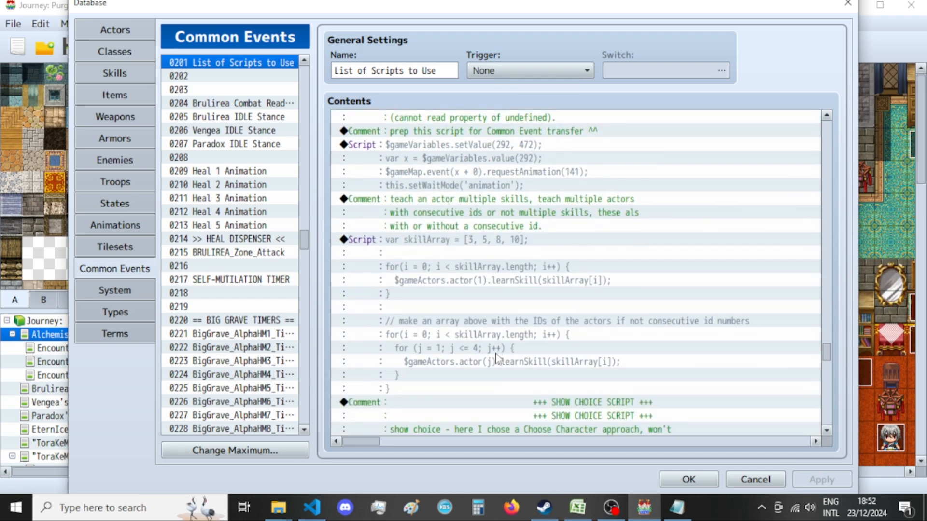
{"action": "scroll", "coordinate": [481, 360], "scroll_direction": "down", "scroll_amount": 4}
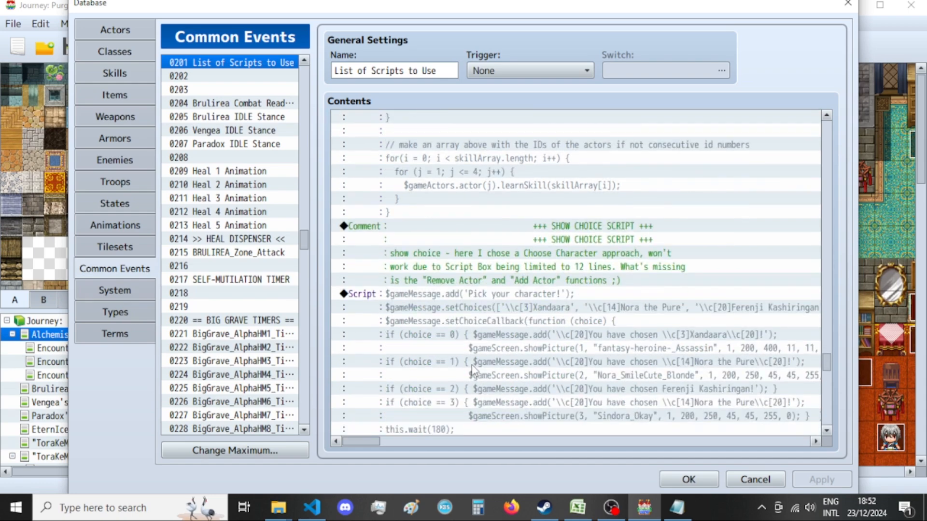
{"action": "scroll", "coordinate": [469, 358], "scroll_direction": "down", "scroll_amount": 3}
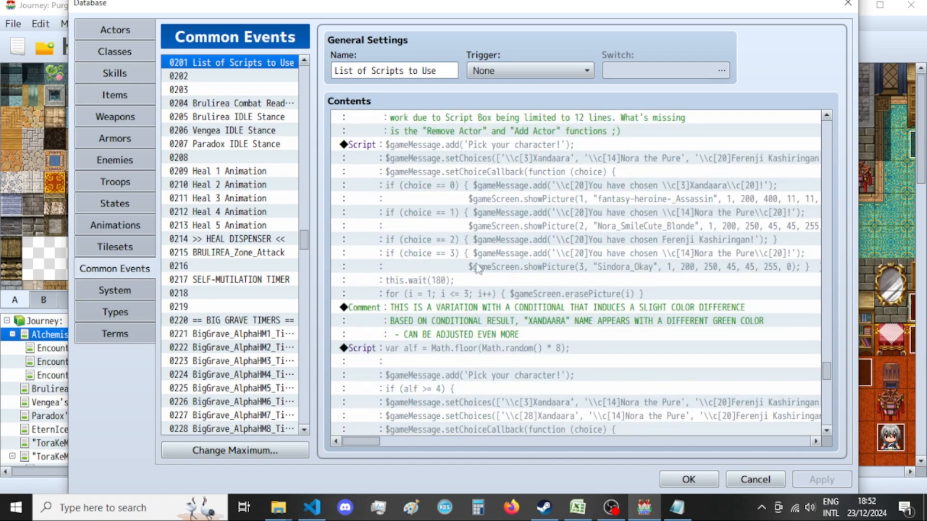
Copy the full code of the "Pick your character!" show choice script, leaving the original entry unmodified.
{"action": "left_click", "coordinate": [476, 243]}
{"action": "left_click", "coordinate": [476, 251]}
{"action": "scroll", "coordinate": [475, 251], "scroll_direction": "up", "scroll_amount": 1}
{"action": "left_click", "coordinate": [467, 215]}
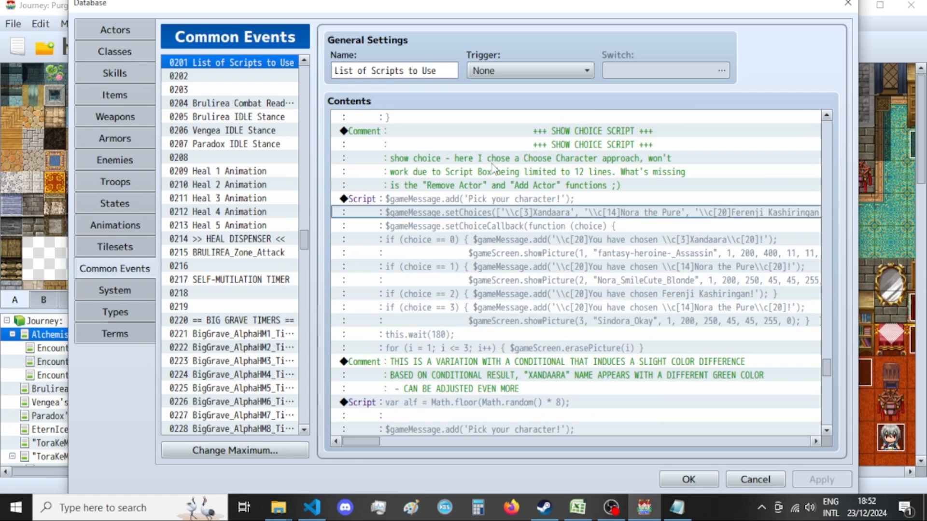
{"action": "left_click", "coordinate": [440, 197]}
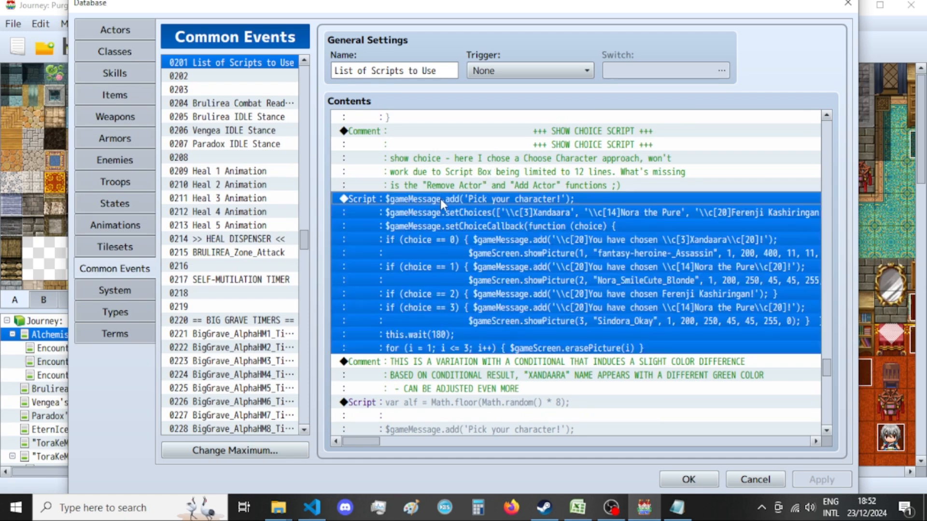
{"action": "double_click", "coordinate": [440, 201]}
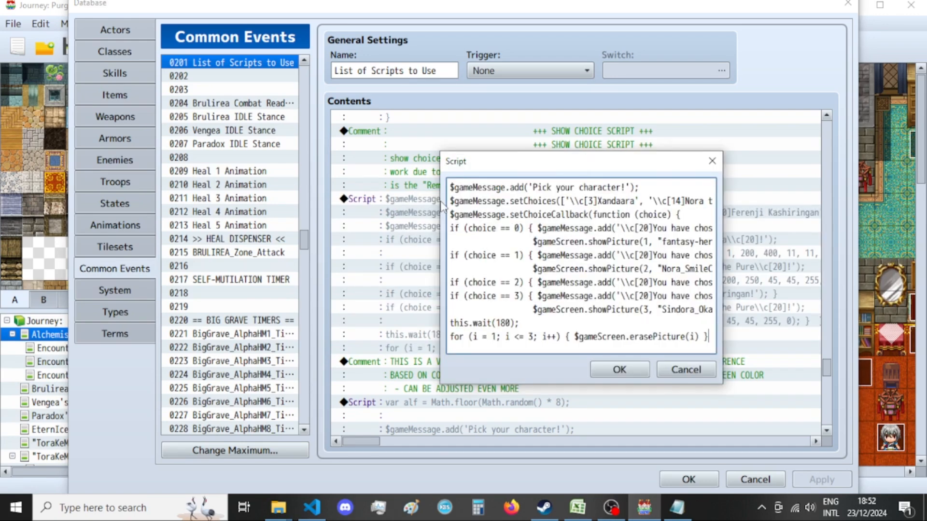
{"action": "key", "text": "ctrl+a"}
{"action": "key", "text": "Escape"}
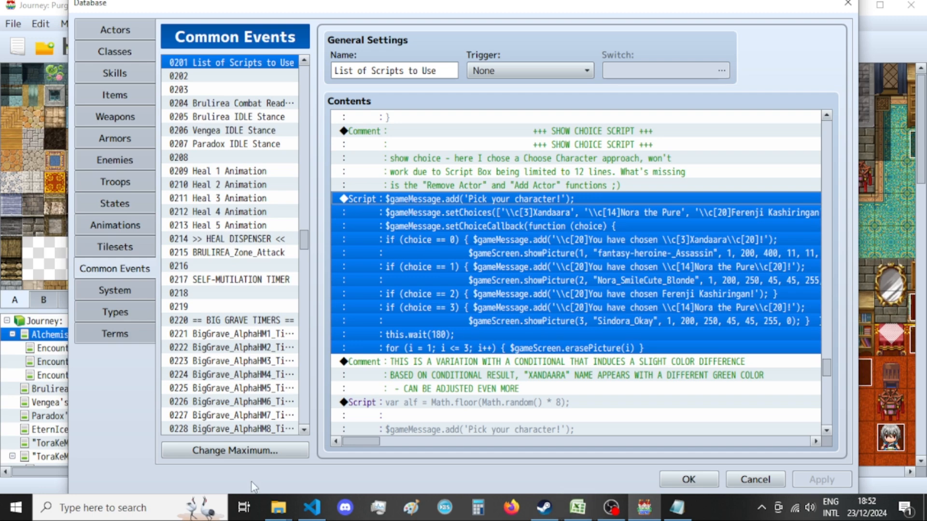
Switch to Visual Studio Code and paste the copied choice script above the encyclopedia's setChoiceBackground block in Project_Character_Stats.js.
{"action": "left_click", "coordinate": [312, 506]}
{"action": "scroll", "coordinate": [290, 251], "scroll_direction": "up", "scroll_amount": 3}
{"action": "left_click", "coordinate": [271, 233]}
{"action": "left_click", "coordinate": [282, 203]}
{"action": "key", "text": "ctrl+v"}
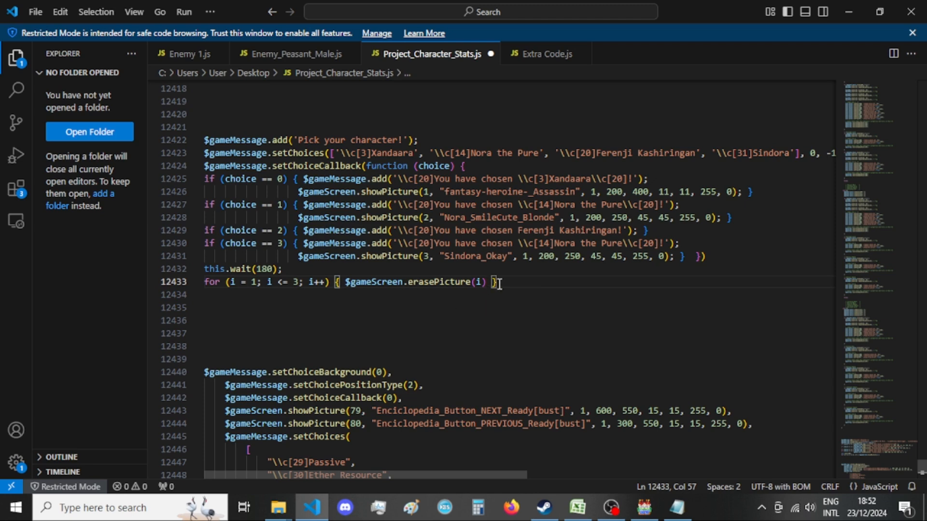
Delete the this.wait(180) line and the erasePicture loop from the end of the pasted choice script.
{"action": "left_click_drag", "start_coordinate": [510, 282], "coordinate": [167, 267]}
{"action": "key", "text": "Return"}
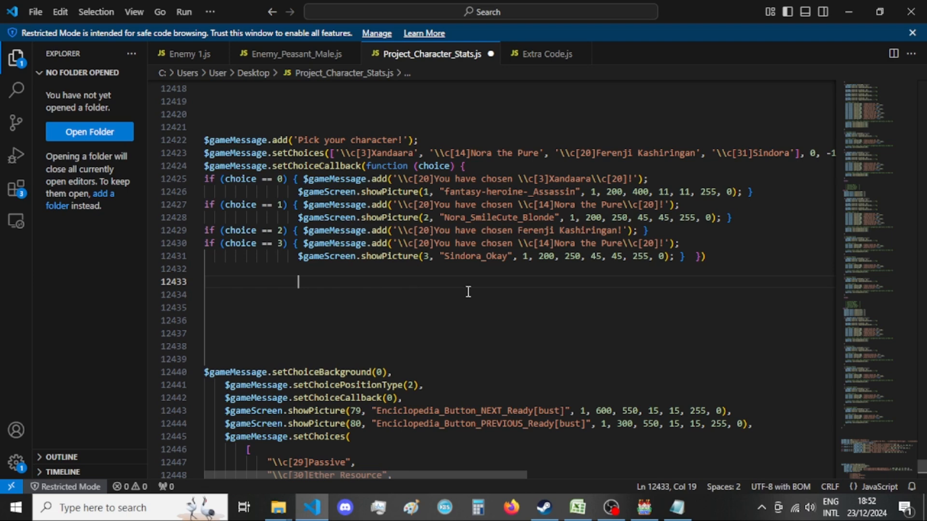
{"action": "key", "text": "BackSpace"}
{"action": "key", "text": "BackSpace"}
{"action": "key", "text": "BackSpace"}
{"action": "left_click_drag", "start_coordinate": [285, 283], "coordinate": [172, 288]}
{"action": "key", "text": "BackSpace"}
{"action": "left_click", "coordinate": [107, 291]}
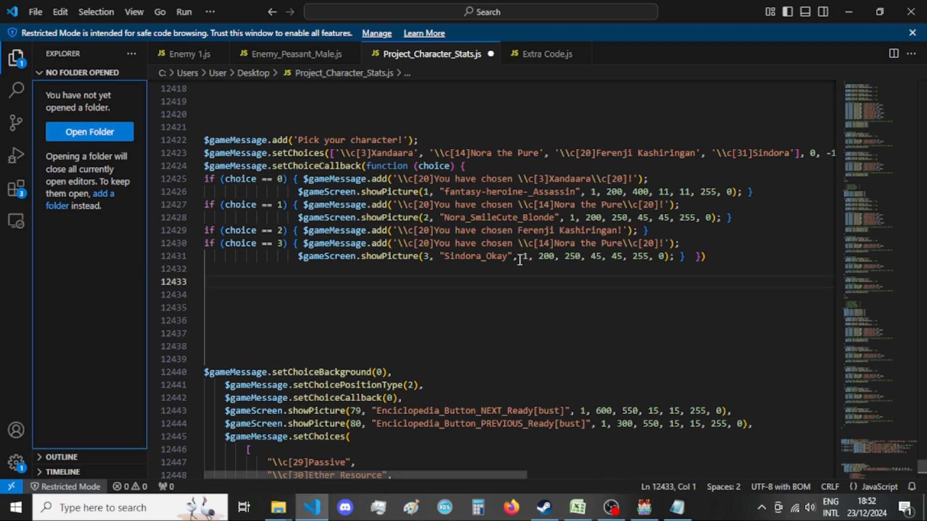
Remove the "Pick your character!" message line from the pasted script and compare the remaining code with the encyclopedia choices block.
{"action": "scroll", "coordinate": [483, 263], "scroll_direction": "down", "scroll_amount": 3}
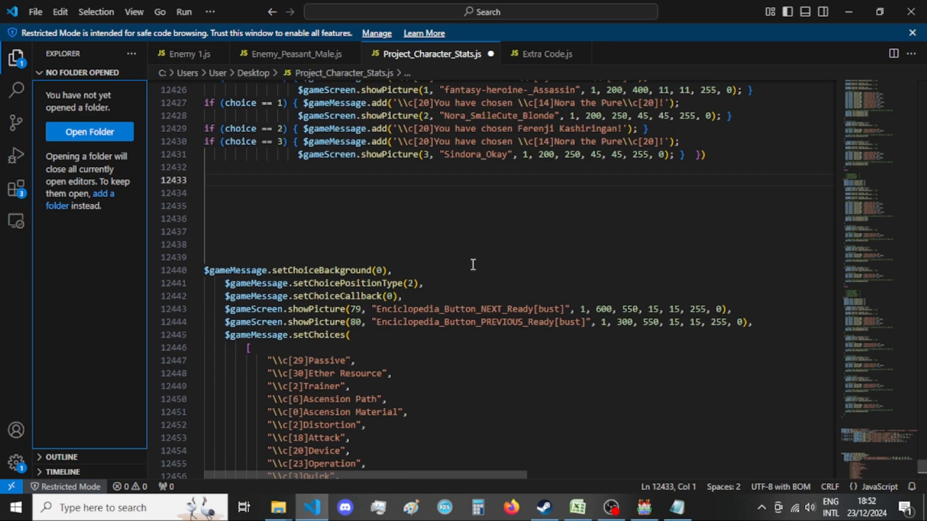
{"action": "scroll", "coordinate": [473, 265], "scroll_direction": "up", "scroll_amount": 3}
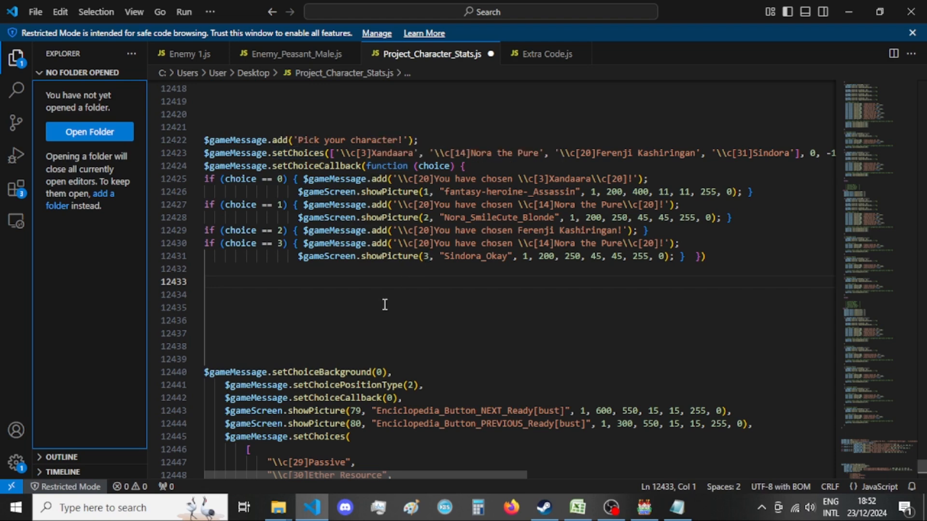
{"action": "scroll", "coordinate": [384, 304], "scroll_direction": "down", "scroll_amount": 1}
{"action": "scroll", "coordinate": [397, 336], "scroll_direction": "down", "scroll_amount": 2}
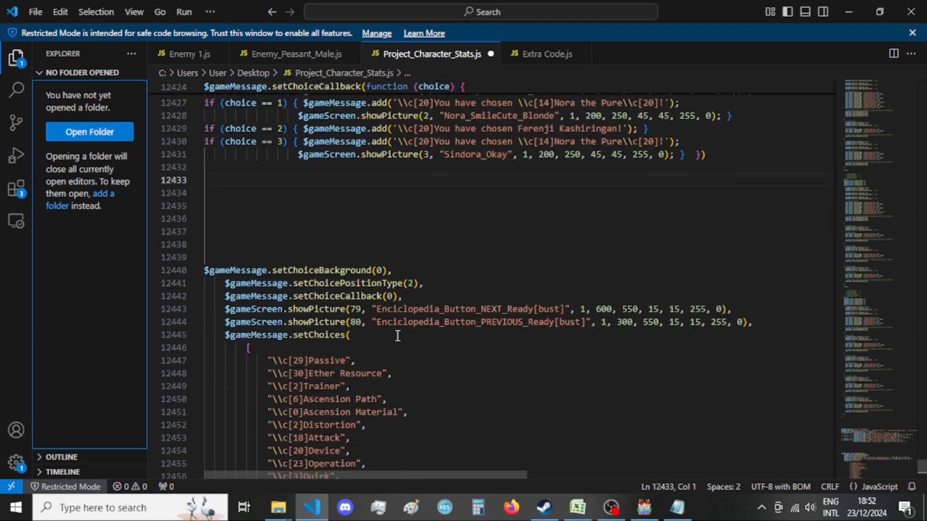
{"action": "scroll", "coordinate": [397, 336], "scroll_direction": "up", "scroll_amount": 4}
{"action": "left_click_drag", "start_coordinate": [436, 174], "coordinate": [156, 177]}
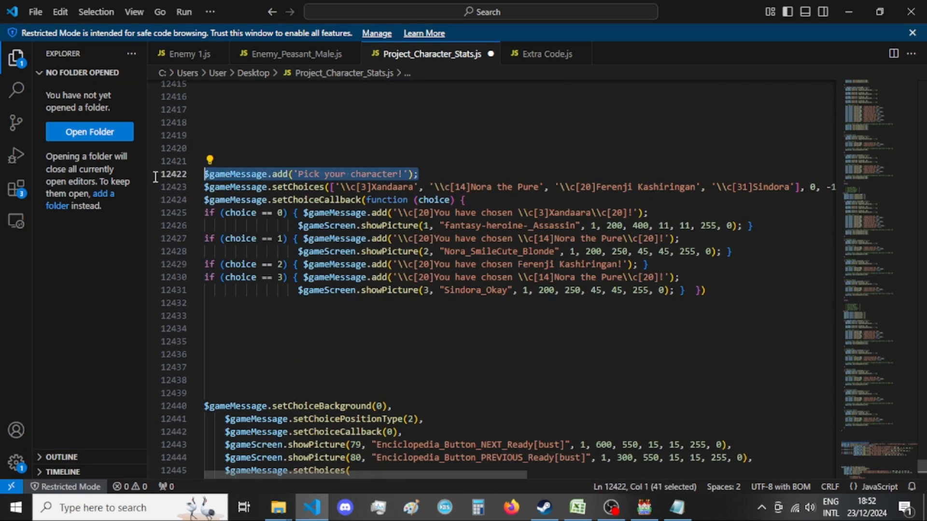
{"action": "key", "text": "BackSpace"}
{"action": "scroll", "coordinate": [478, 318], "scroll_direction": "down", "scroll_amount": 3}
{"action": "scroll", "coordinate": [470, 323], "scroll_direction": "up", "scroll_amount": 1}
{"action": "scroll", "coordinate": [441, 299], "scroll_direction": "down", "scroll_amount": 2}
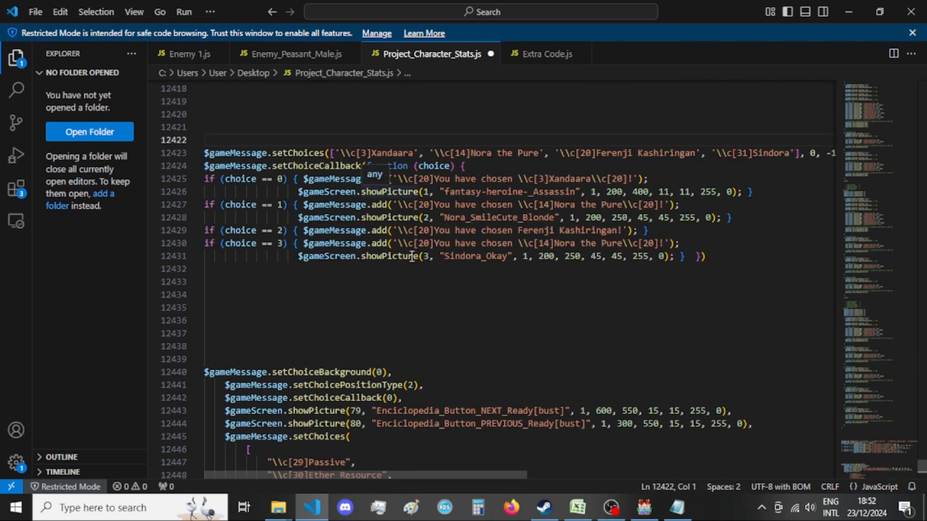
{"action": "scroll", "coordinate": [442, 298], "scroll_direction": "up", "scroll_amount": 3}
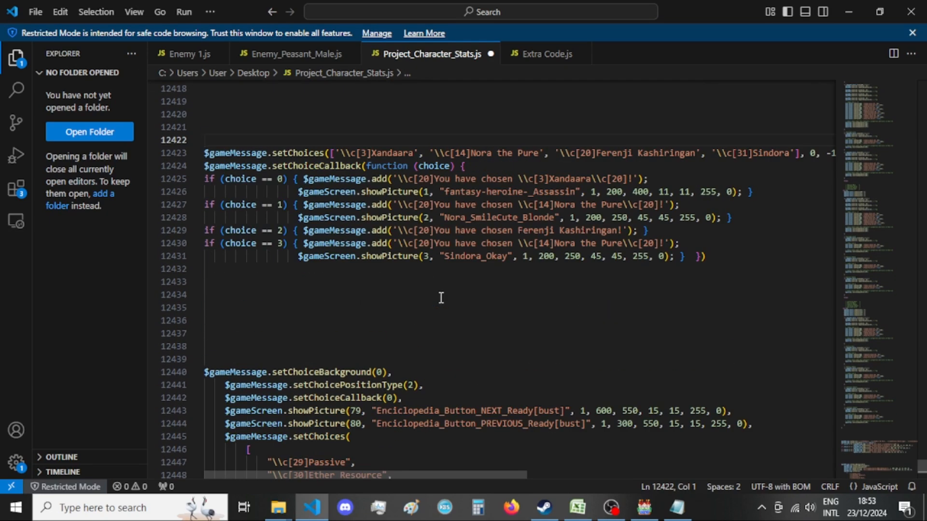
{"action": "scroll", "coordinate": [350, 275], "scroll_direction": "down", "scroll_amount": 3}
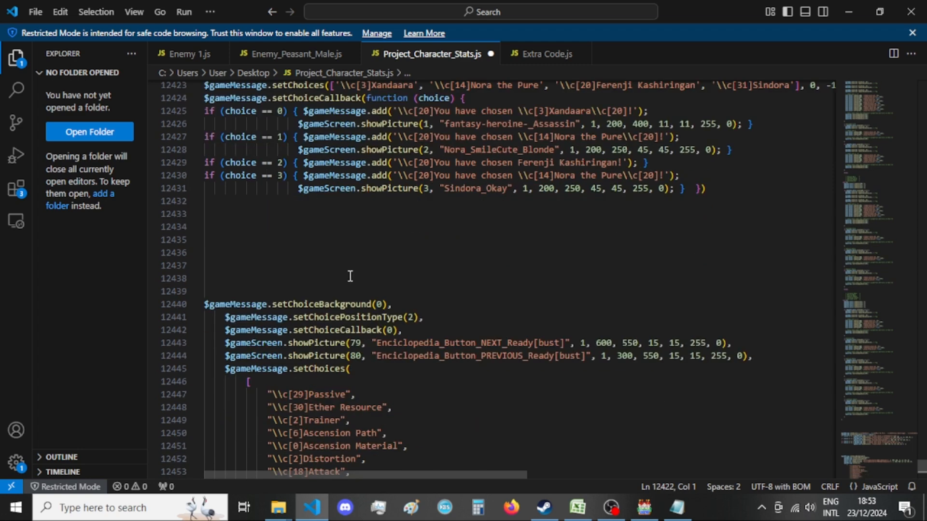
Copy the encyclopedia block's lines from setChoicePositionType(2) through the closing "], 0, -1)," of its setChoices list.
{"action": "left_click_drag", "start_coordinate": [226, 334], "coordinate": [373, 361]}
{"action": "scroll", "coordinate": [366, 361], "scroll_direction": "down", "scroll_amount": 2}
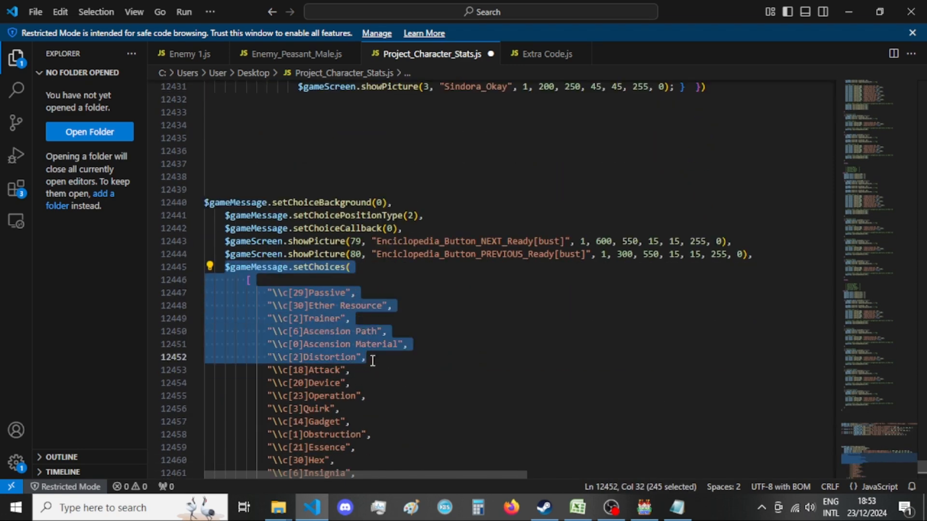
{"action": "left_click", "coordinate": [451, 316]}
{"action": "scroll", "coordinate": [449, 311], "scroll_direction": "up", "scroll_amount": 3}
{"action": "scroll", "coordinate": [447, 310], "scroll_direction": "up", "scroll_amount": 2}
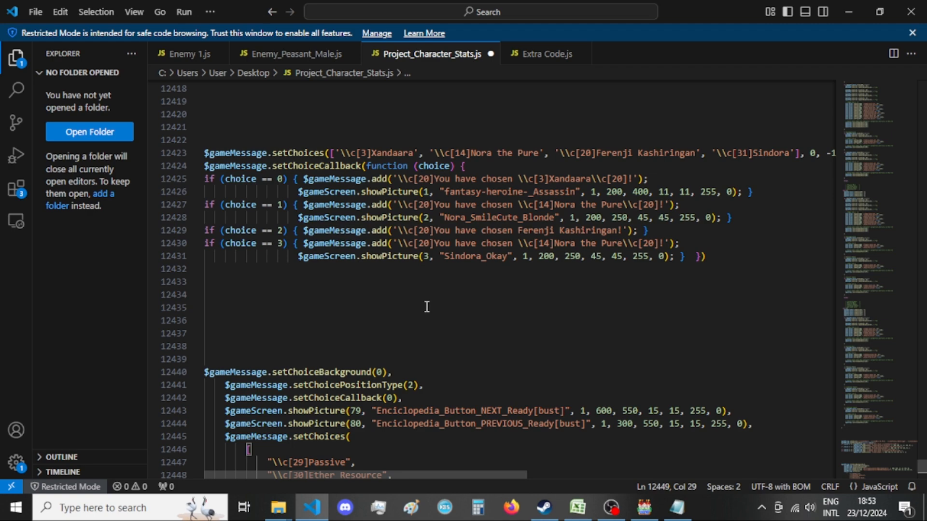
{"action": "scroll", "coordinate": [426, 307], "scroll_direction": "down", "scroll_amount": 9}
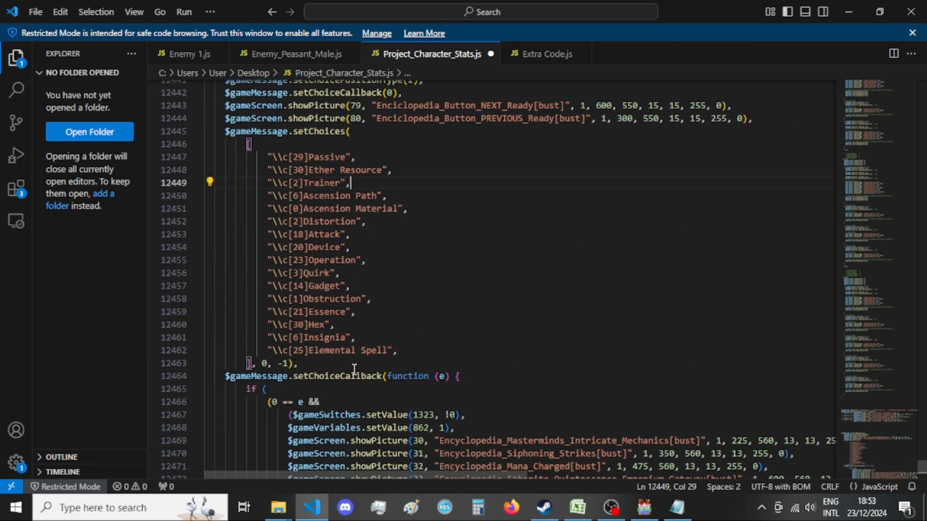
{"action": "scroll", "coordinate": [355, 369], "scroll_direction": "up", "scroll_amount": 4}
{"action": "left_click_drag", "start_coordinate": [202, 254], "coordinate": [418, 266]}
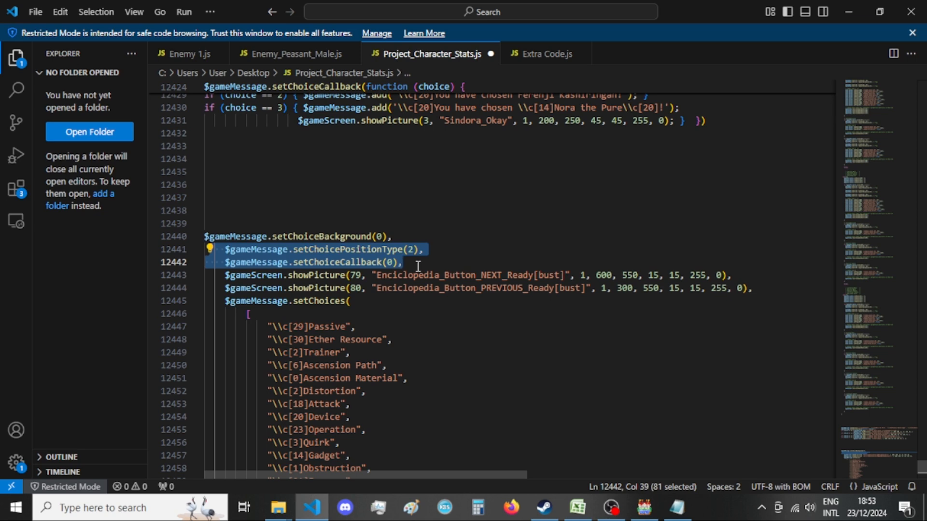
{"action": "left_click_drag", "start_coordinate": [418, 267], "coordinate": [510, 362]}
{"action": "key", "text": "ctrl+c"}
{"action": "scroll", "coordinate": [760, 289], "scroll_direction": "down", "scroll_amount": 3}
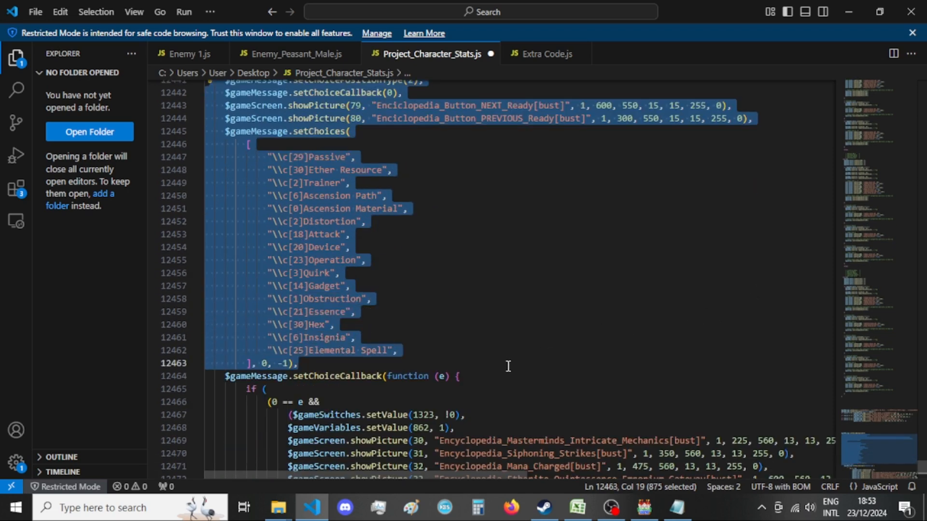
{"action": "scroll", "coordinate": [408, 323], "scroll_direction": "up", "scroll_amount": 5}
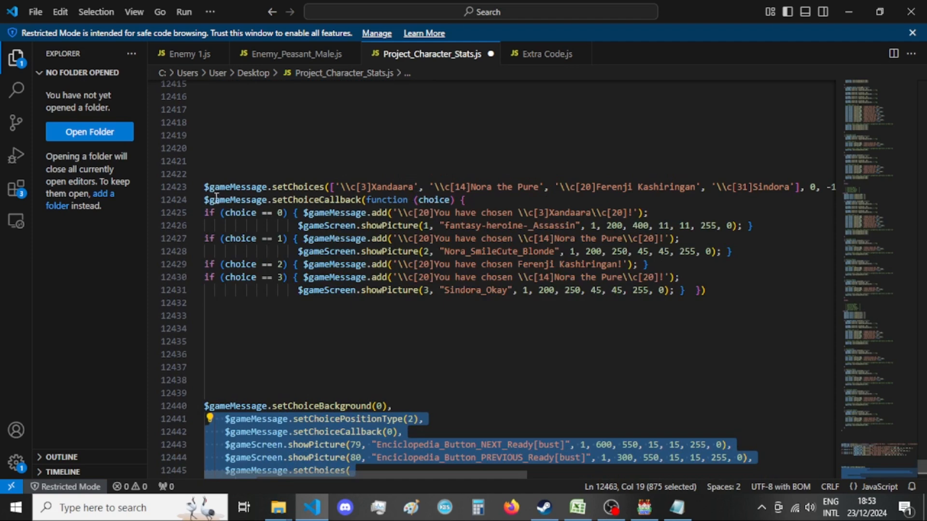
Replace the pasted script's character setChoices line with the copied encyclopedia lines, keeping no blank line before setChoiceCallback.
{"action": "left_click_drag", "start_coordinate": [209, 187], "coordinate": [881, 191]}
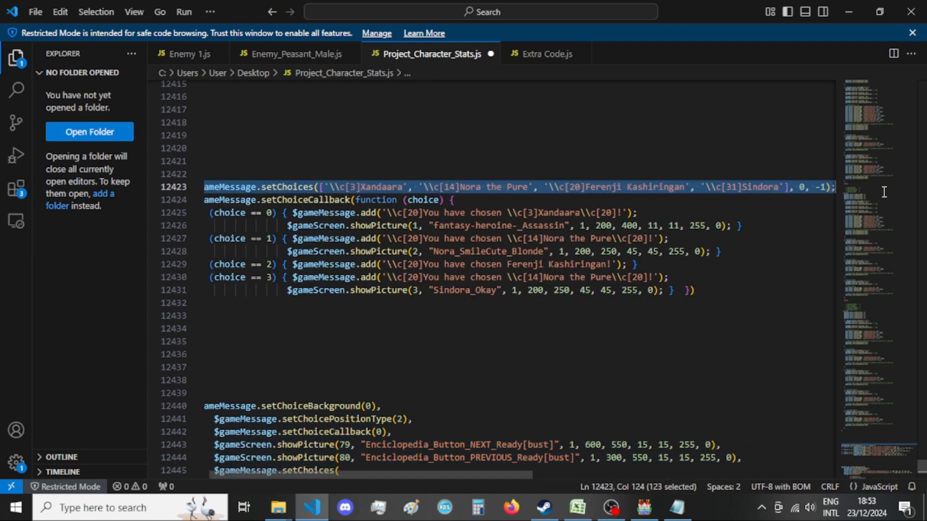
{"action": "key", "text": "ctrl+v"}
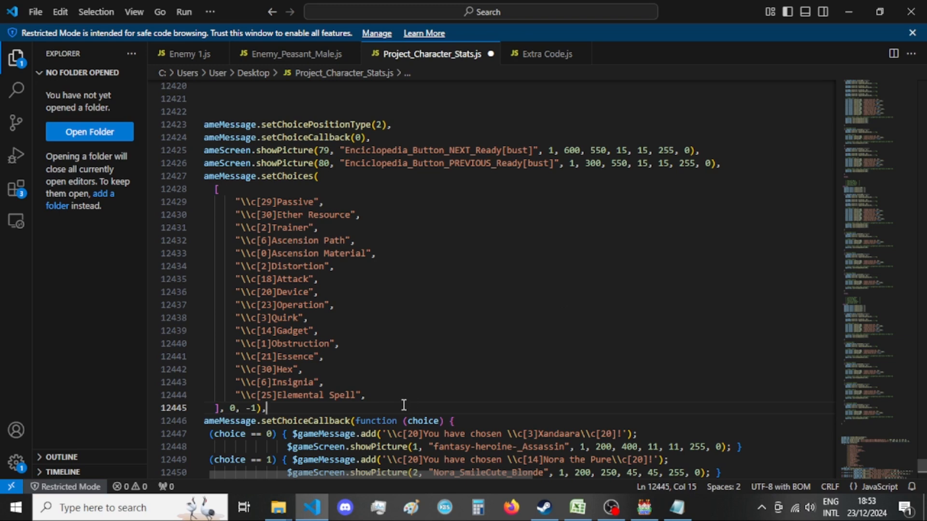
{"action": "key", "text": "Return"}
{"action": "key", "text": "BackSpace"}
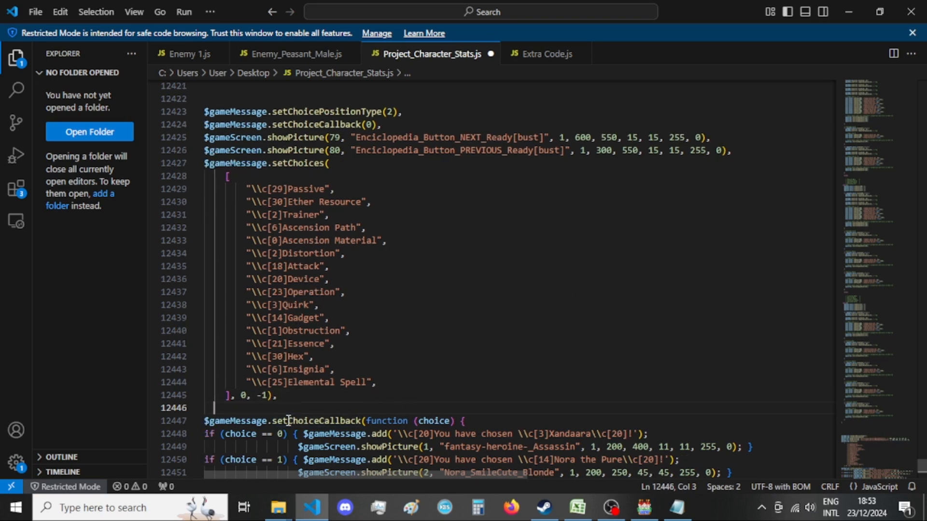
{"action": "key", "text": "BackSpace"}
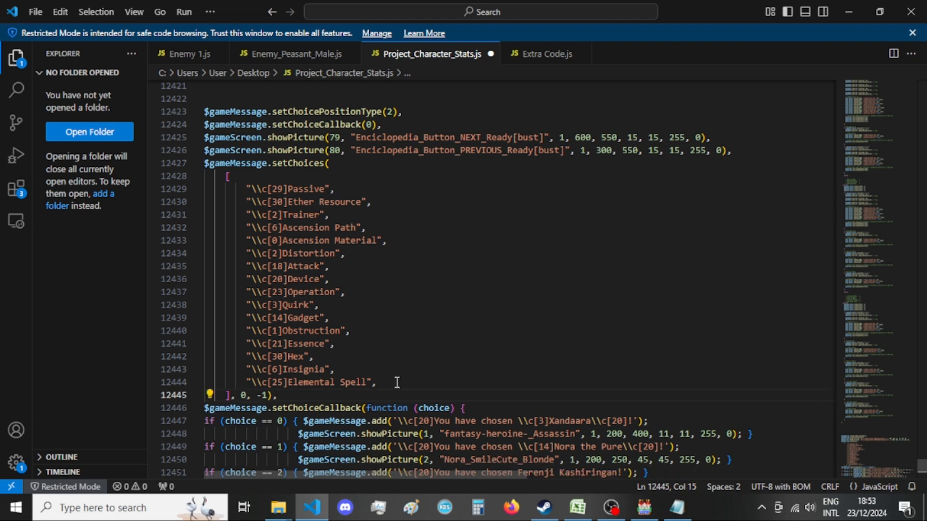
Compare the callback parameter and choice conditions of the encyclopedia block with those of the reworked script above it.
{"action": "scroll", "coordinate": [396, 382], "scroll_direction": "down", "scroll_amount": 3}
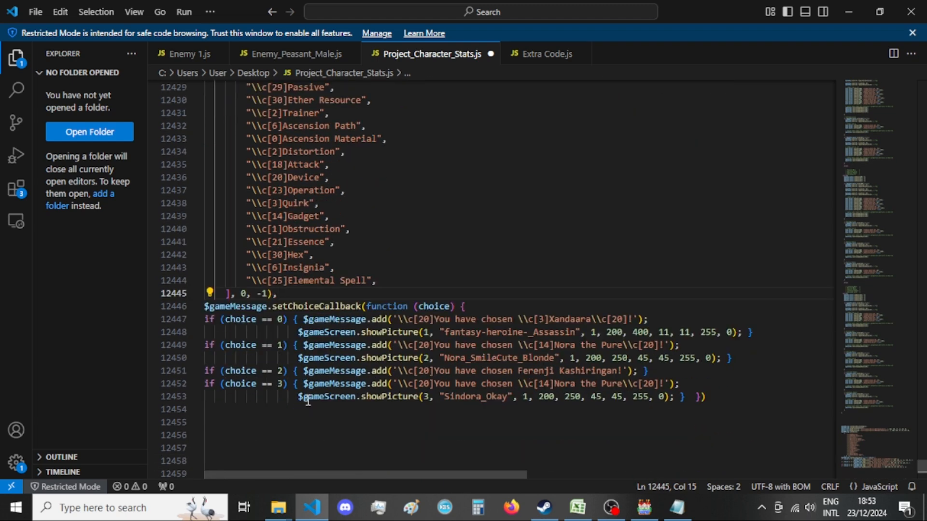
{"action": "scroll", "coordinate": [308, 399], "scroll_direction": "down", "scroll_amount": 6}
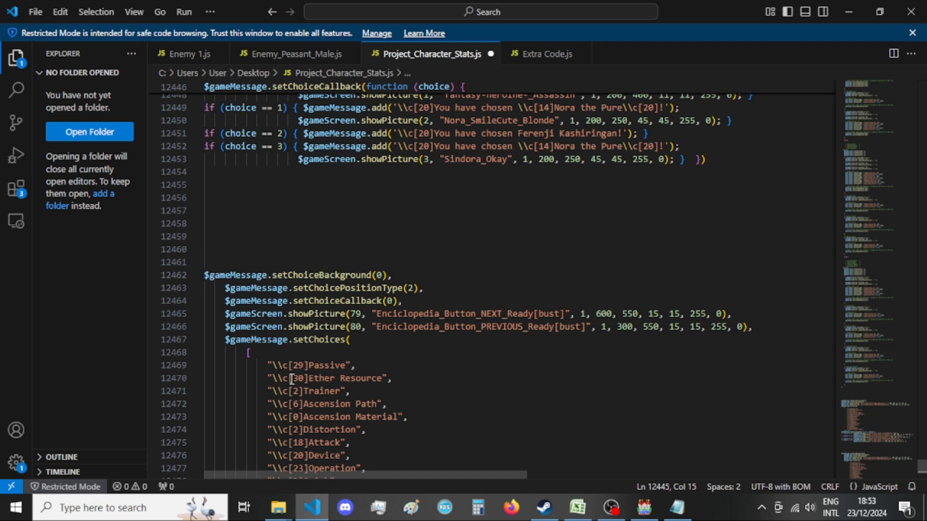
{"action": "scroll", "coordinate": [291, 379], "scroll_direction": "down", "scroll_amount": 9}
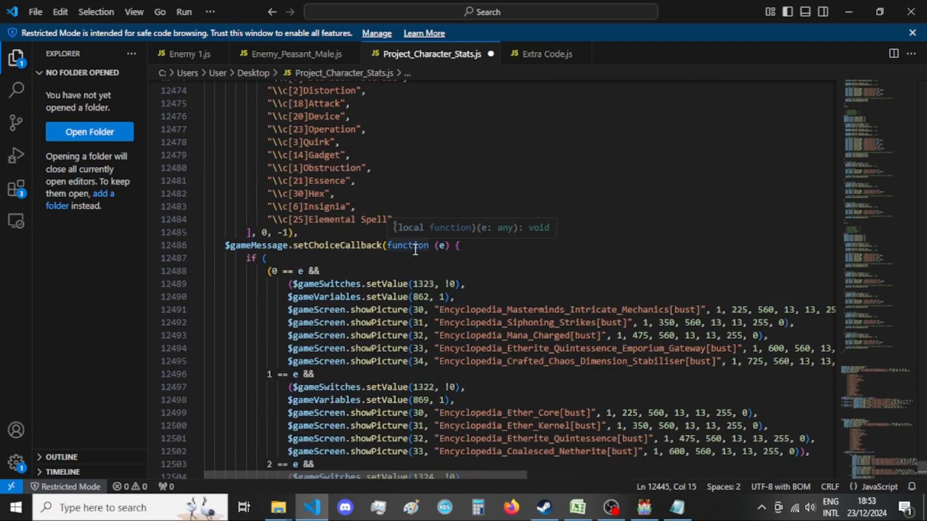
{"action": "left_click", "coordinate": [442, 245]}
{"action": "double_click", "coordinate": [441, 245]}
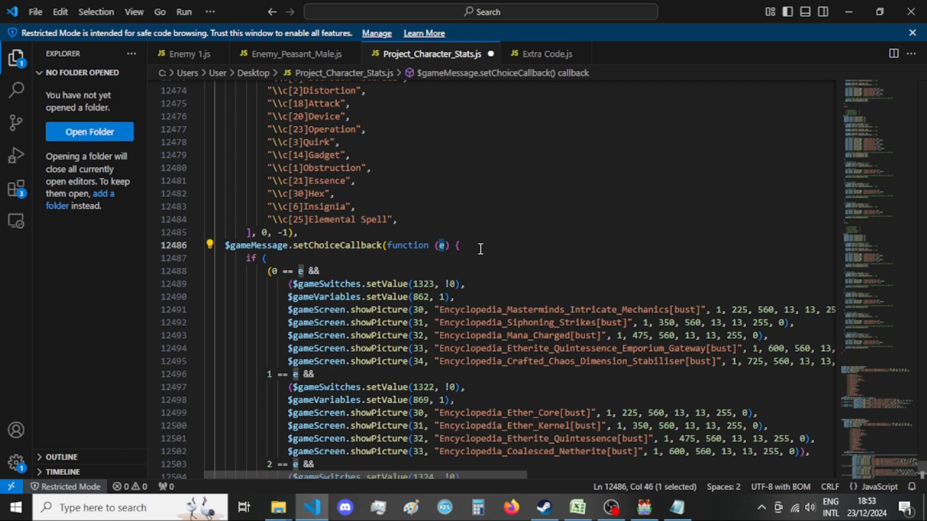
{"action": "scroll", "coordinate": [481, 249], "scroll_direction": "up", "scroll_amount": 10}
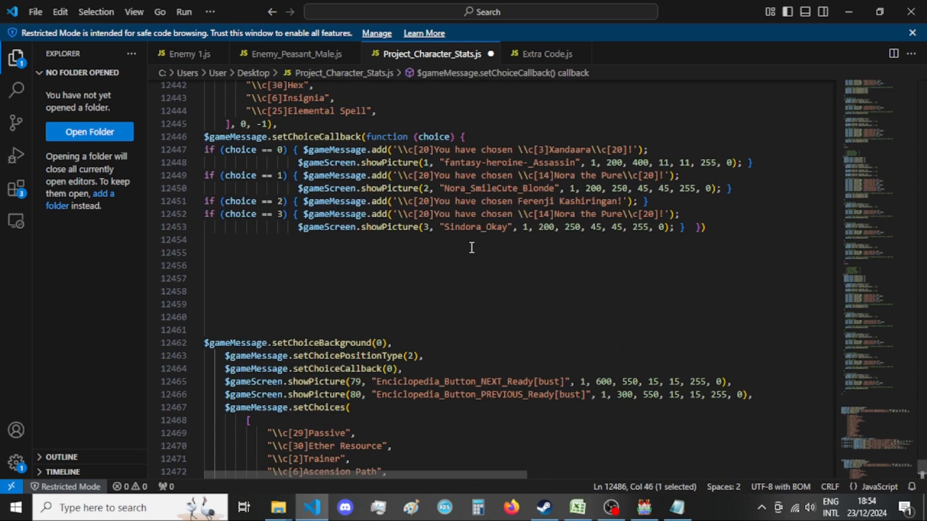
{"action": "scroll", "coordinate": [471, 247], "scroll_direction": "up", "scroll_amount": 1}
{"action": "left_click", "coordinate": [439, 289]}
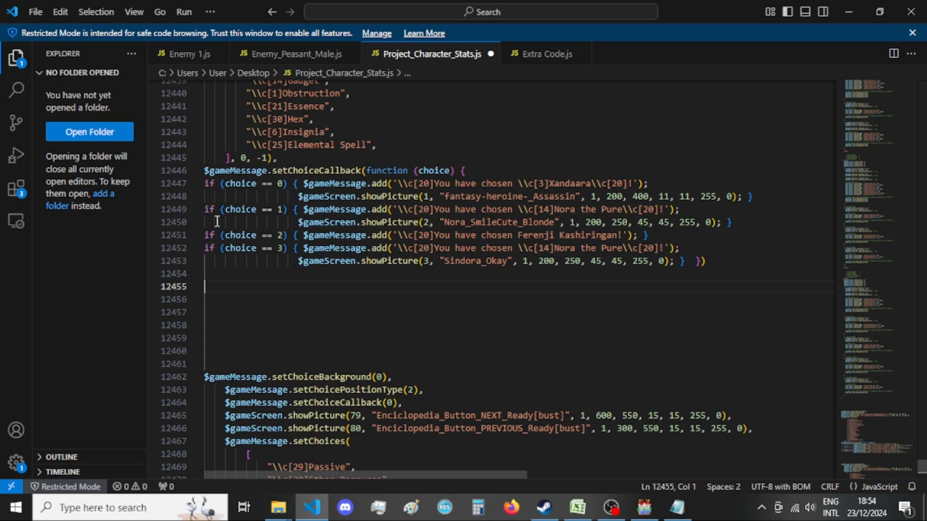
Switch to RPG Maker to review the "Pick your character!" script in the List of Scripts to Use event, and return to Visual Studio Code.
{"action": "left_click", "coordinate": [646, 509]}
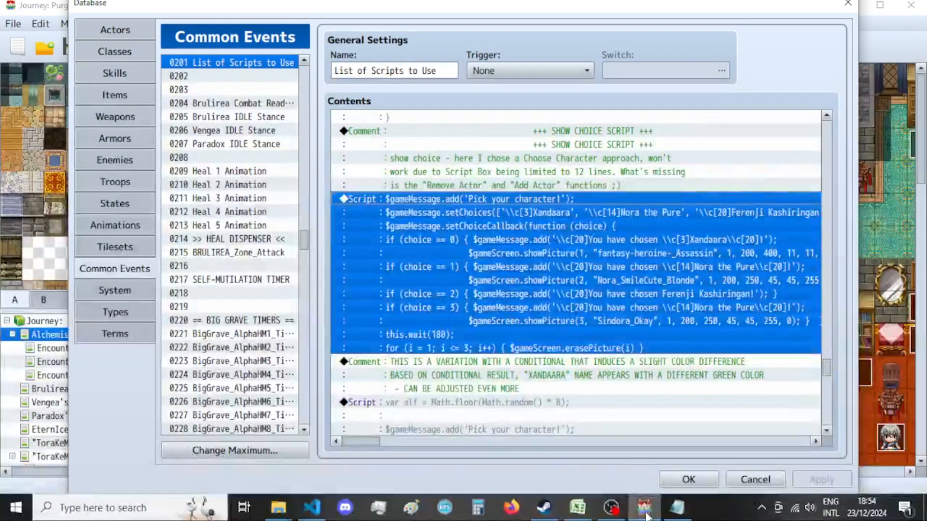
{"action": "left_click", "coordinate": [484, 279]}
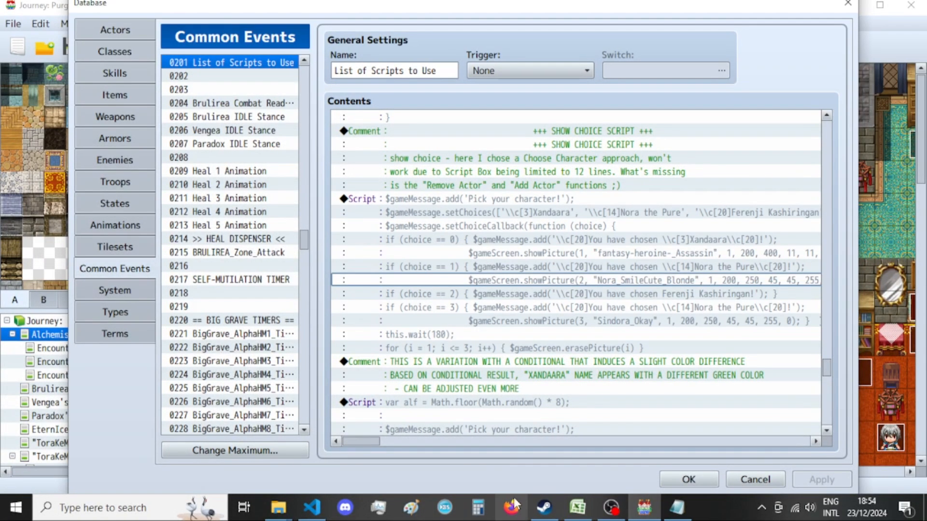
{"action": "left_click", "coordinate": [495, 241]}
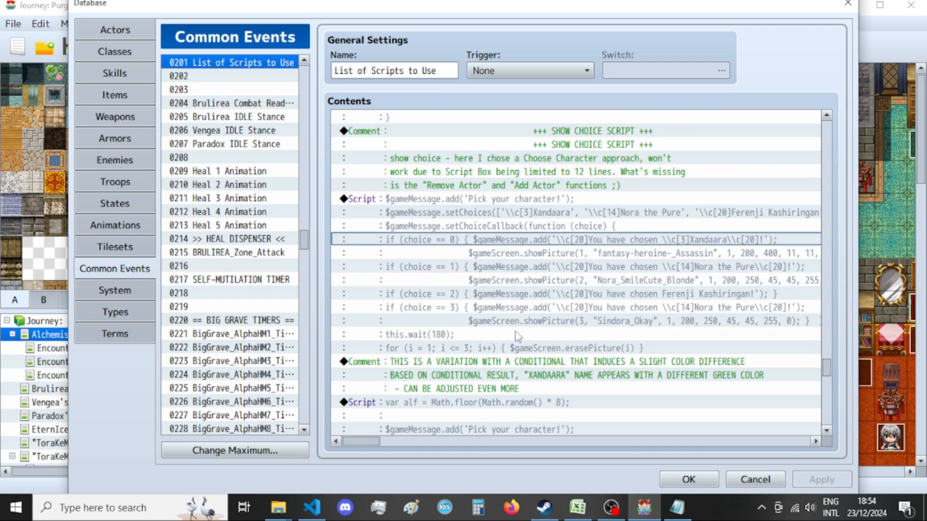
{"action": "left_click", "coordinate": [575, 514]}
{"action": "left_click", "coordinate": [646, 513]}
{"action": "left_click", "coordinate": [577, 507]}
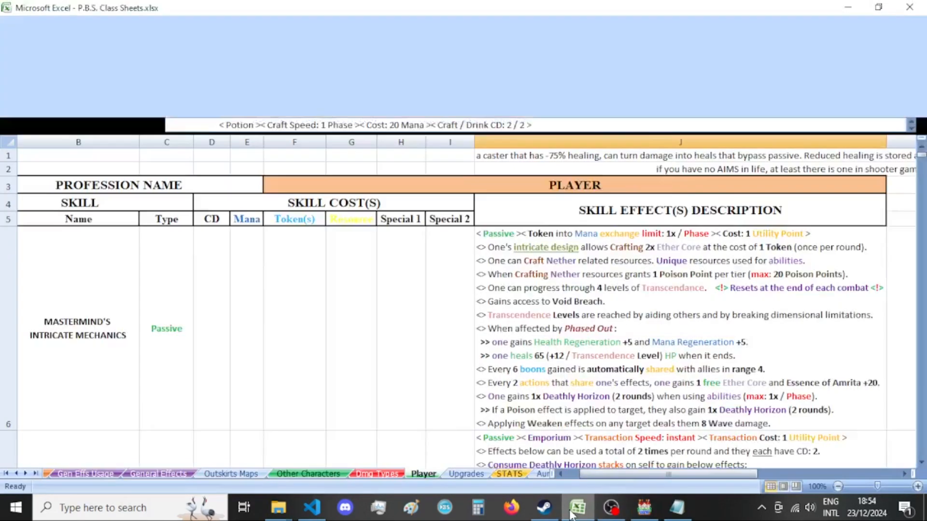
{"action": "left_click", "coordinate": [644, 508]}
{"action": "left_click", "coordinate": [312, 508]}
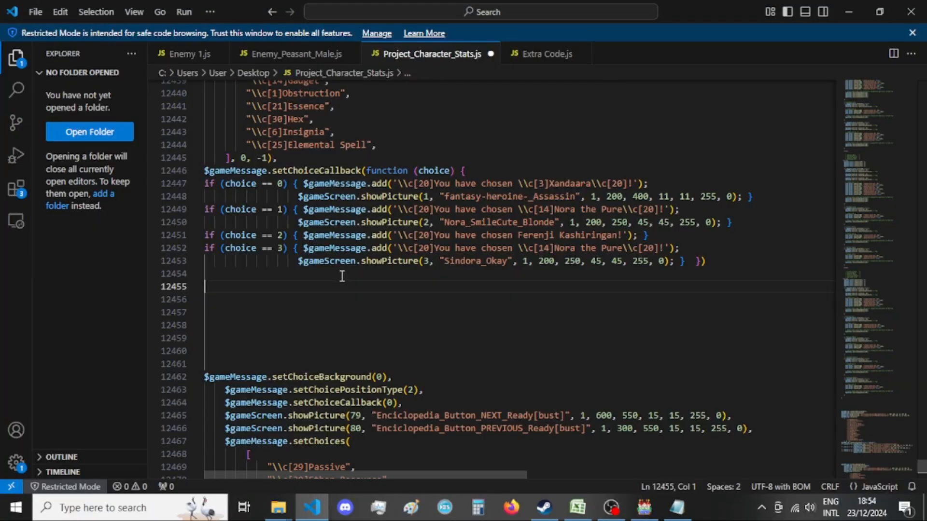
Look up switch 1323 from the encyclopedia callback in the Notepad file A List of Menus - var 4.txt and select its property name, _Xandaara_ABILITIES_Passives.
{"action": "scroll", "coordinate": [457, 222], "scroll_direction": "down", "scroll_amount": 10}
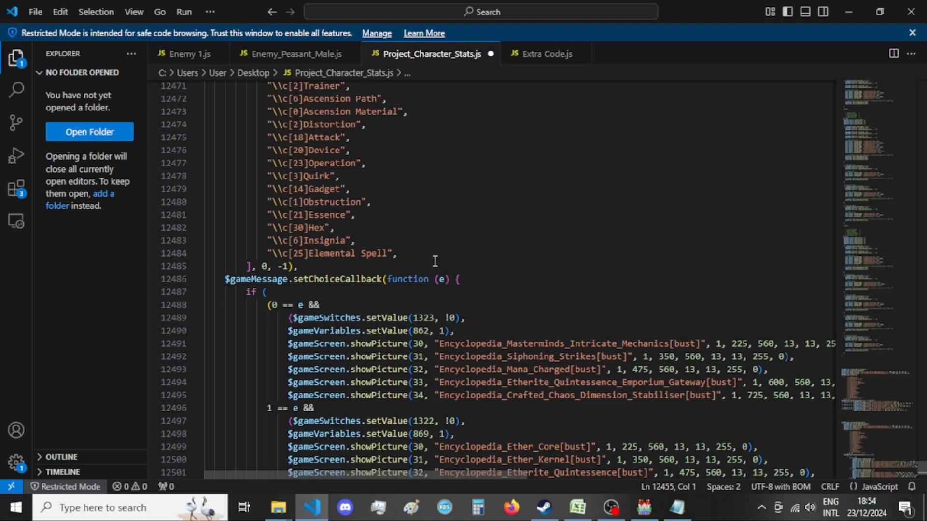
{"action": "scroll", "coordinate": [435, 261], "scroll_direction": "up", "scroll_amount": 11}
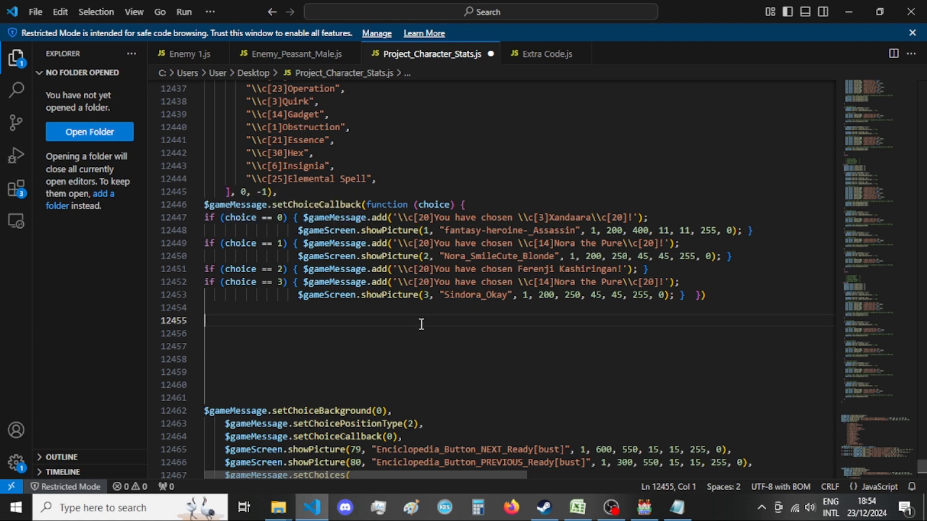
{"action": "scroll", "coordinate": [422, 324], "scroll_direction": "down", "scroll_amount": 12}
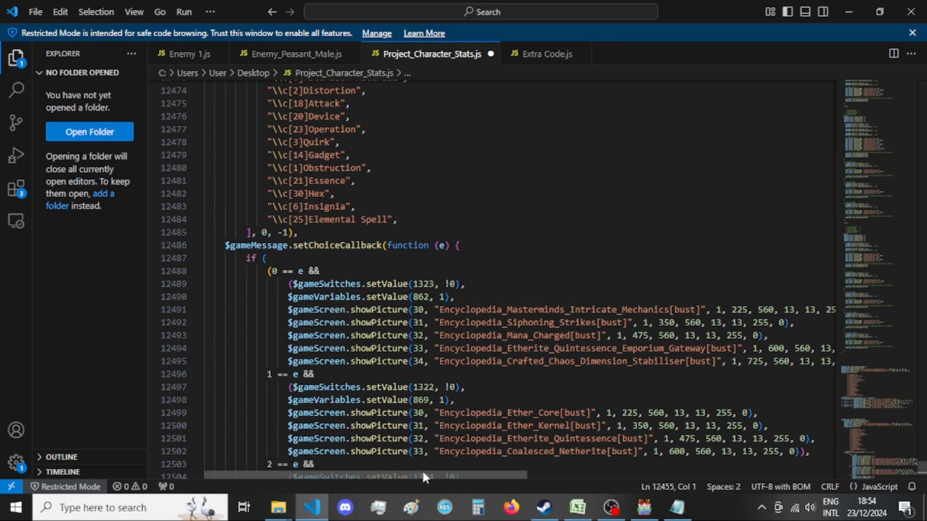
{"action": "left_click_drag", "start_coordinate": [423, 474], "coordinate": [389, 471]}
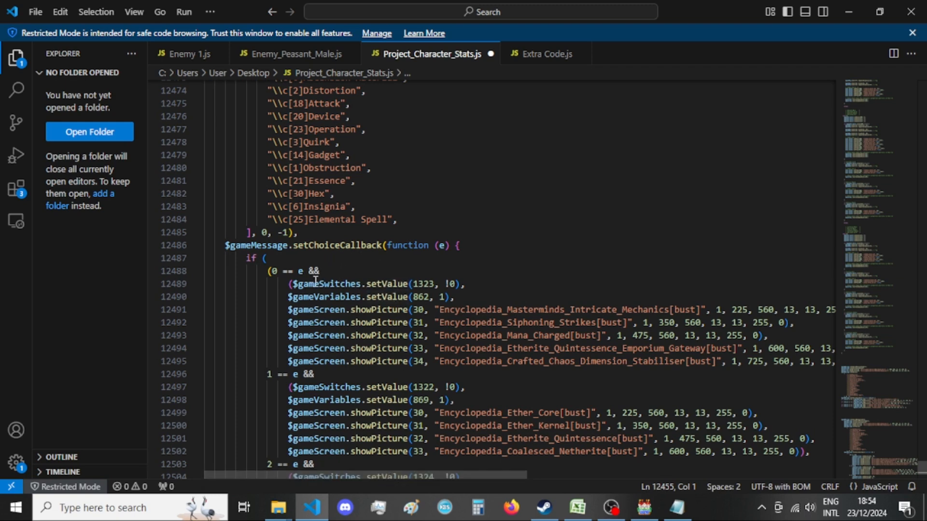
{"action": "mouse_move", "coordinate": [686, 516]}
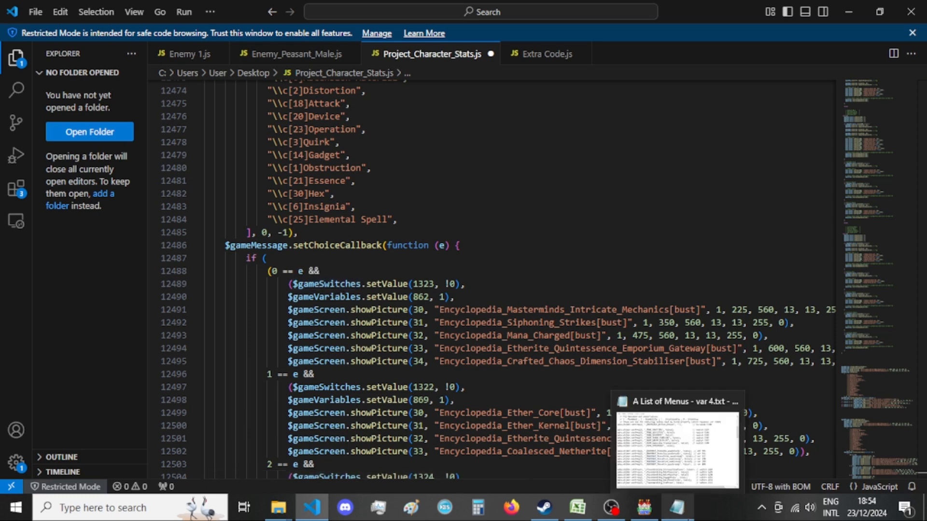
{"action": "left_click", "coordinate": [677, 449]}
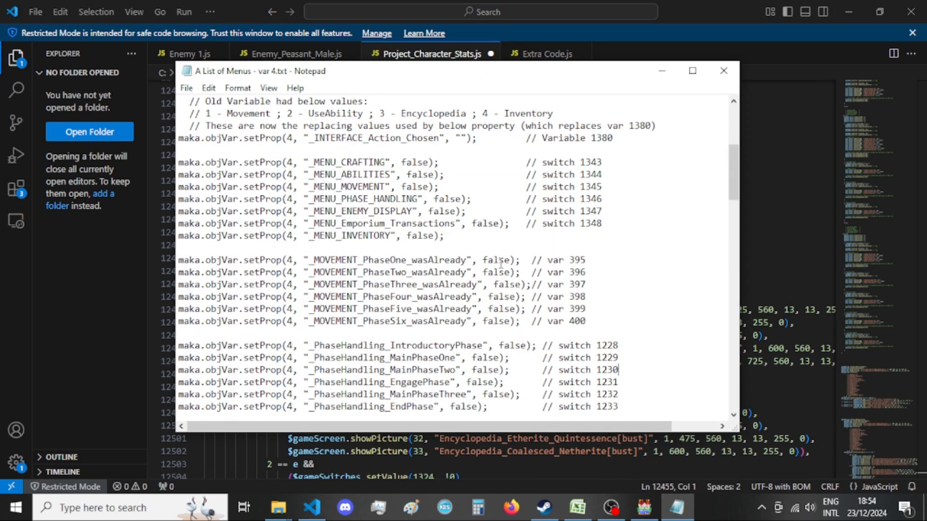
{"action": "scroll", "coordinate": [501, 263], "scroll_direction": "down", "scroll_amount": 4}
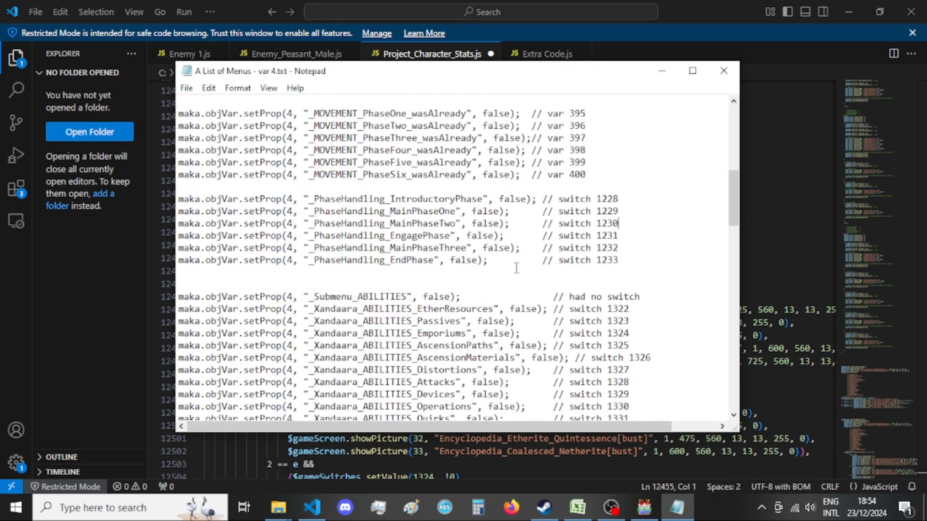
{"action": "double_click", "coordinate": [624, 321]}
{"action": "left_click_drag", "start_coordinate": [537, 72], "coordinate": [521, 106]}
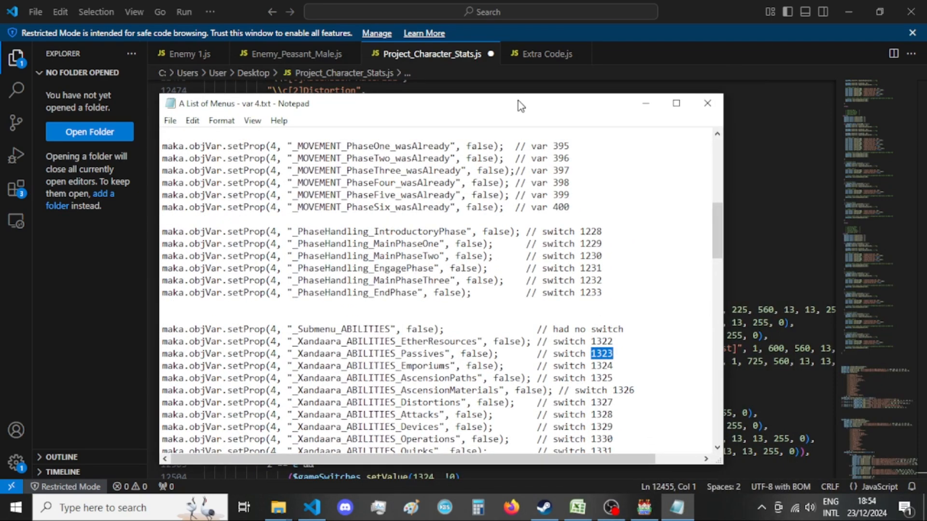
{"action": "double_click", "coordinate": [413, 355]}
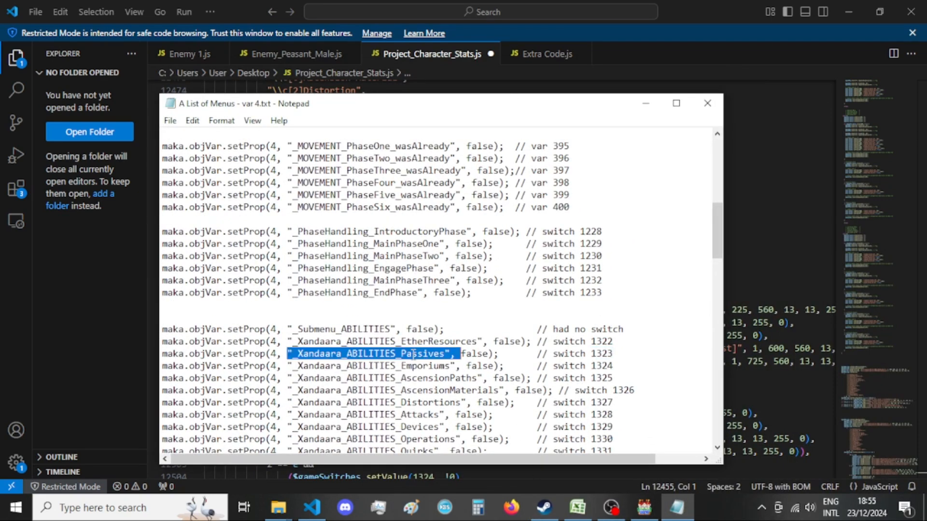
{"action": "left_click_drag", "start_coordinate": [293, 354], "coordinate": [445, 354]}
{"action": "left_click", "coordinate": [127, 326]}
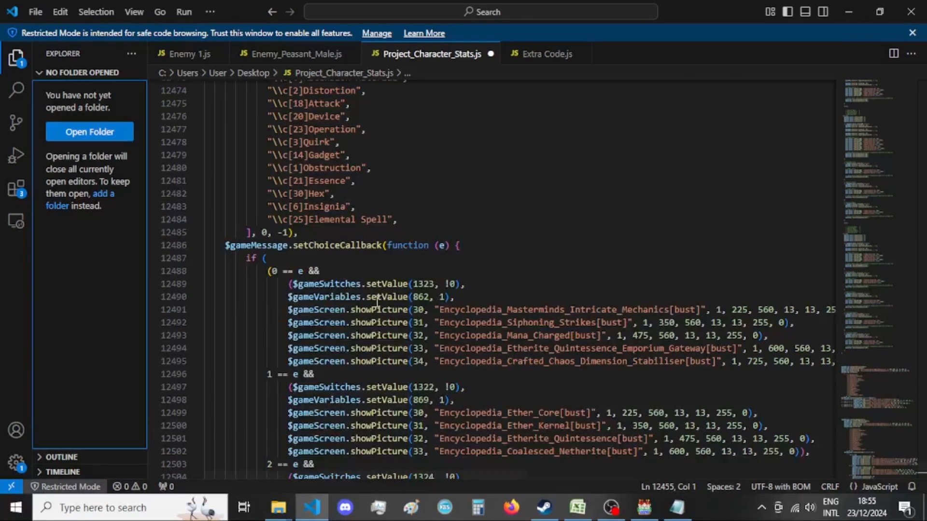
Cut the "You have chosen Xandaara" message from the choice == 0 branch, leaving an empty line above its showPicture call and reducing that call's indentation.
{"action": "scroll", "coordinate": [377, 301], "scroll_direction": "up", "scroll_amount": 5}
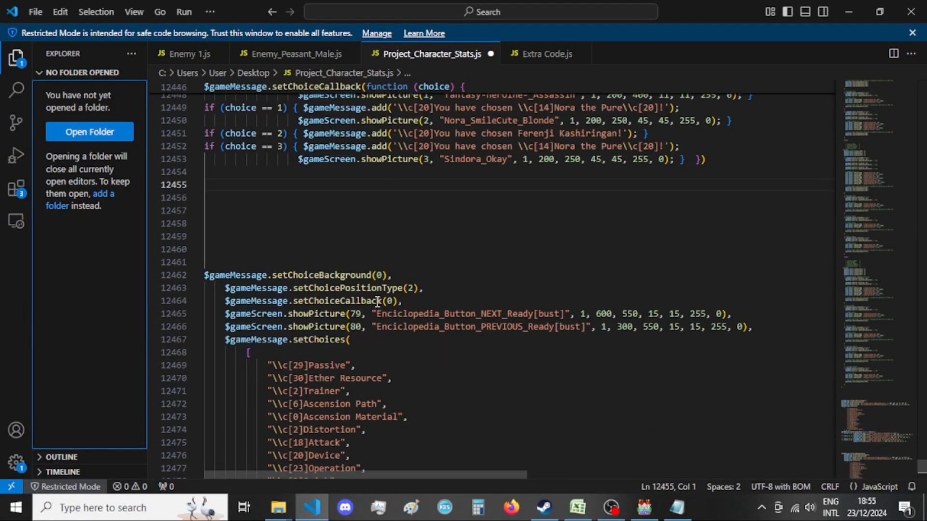
{"action": "scroll", "coordinate": [397, 325], "scroll_direction": "up", "scroll_amount": 4}
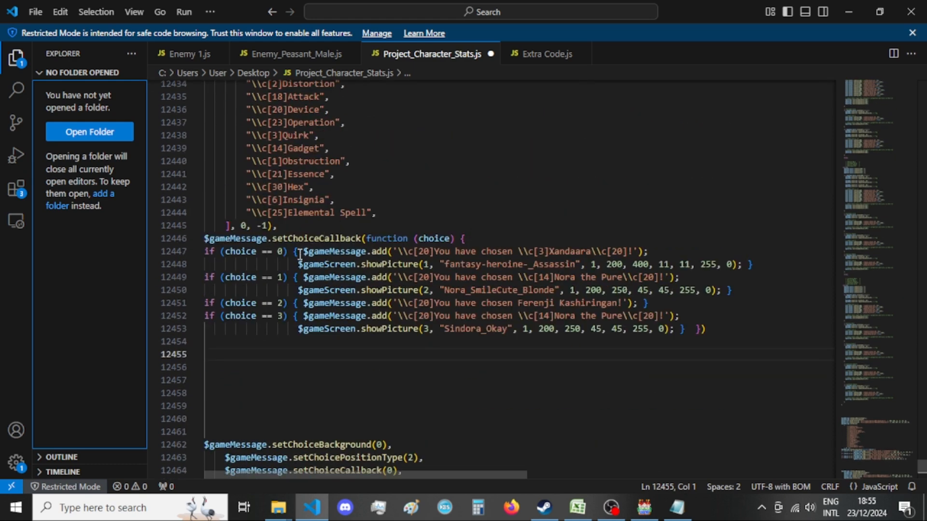
{"action": "left_click_drag", "start_coordinate": [304, 251], "coordinate": [672, 254]}
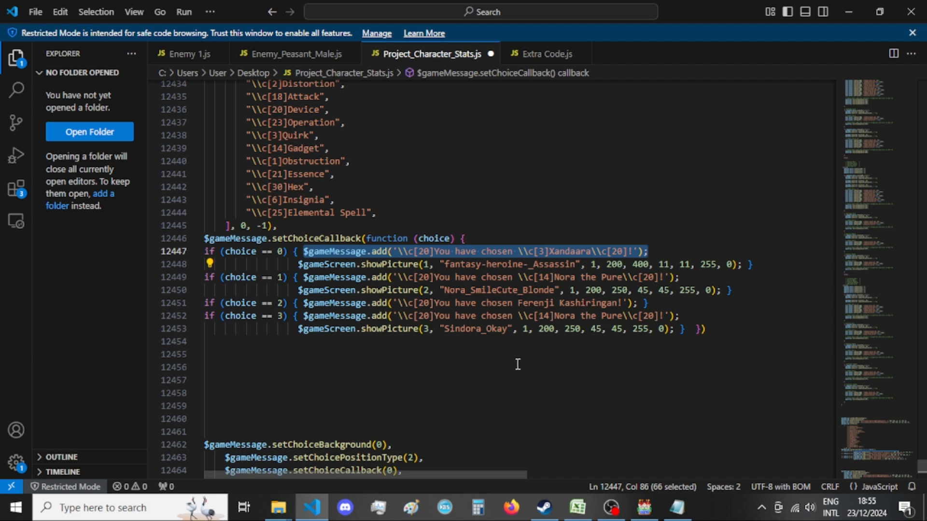
{"action": "scroll", "coordinate": [507, 359], "scroll_direction": "down", "scroll_amount": 14}
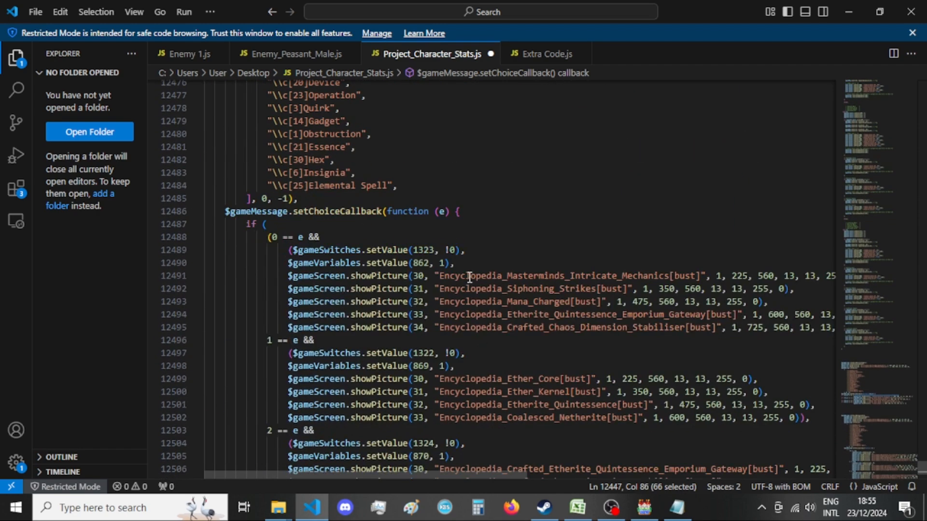
{"action": "scroll", "coordinate": [461, 321], "scroll_direction": "up", "scroll_amount": 14}
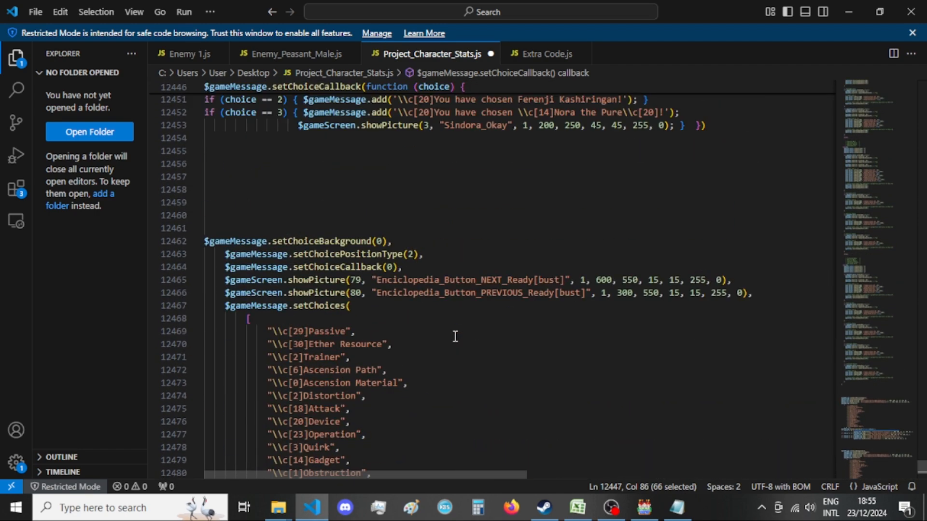
{"action": "key", "text": "ctrl+x"}
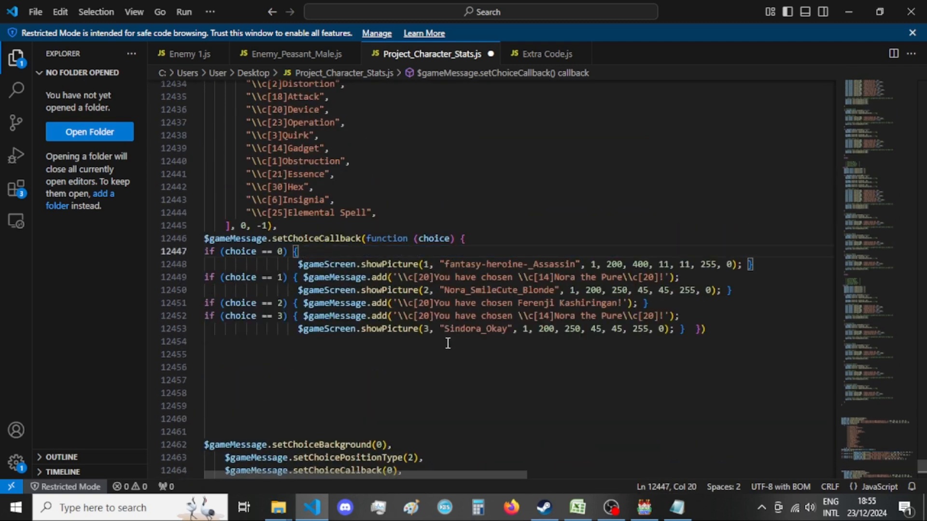
{"action": "key", "text": "Return"}
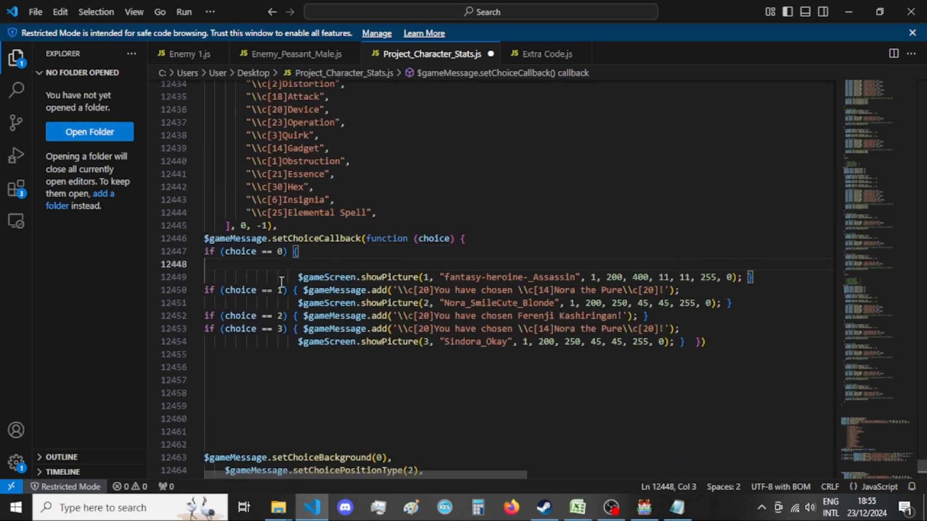
{"action": "left_click_drag", "start_coordinate": [299, 277], "coordinate": [215, 278]}
{"action": "key", "text": "BackSpace"}
{"action": "left_click", "coordinate": [250, 264]}
{"action": "key", "text": "Tab"}
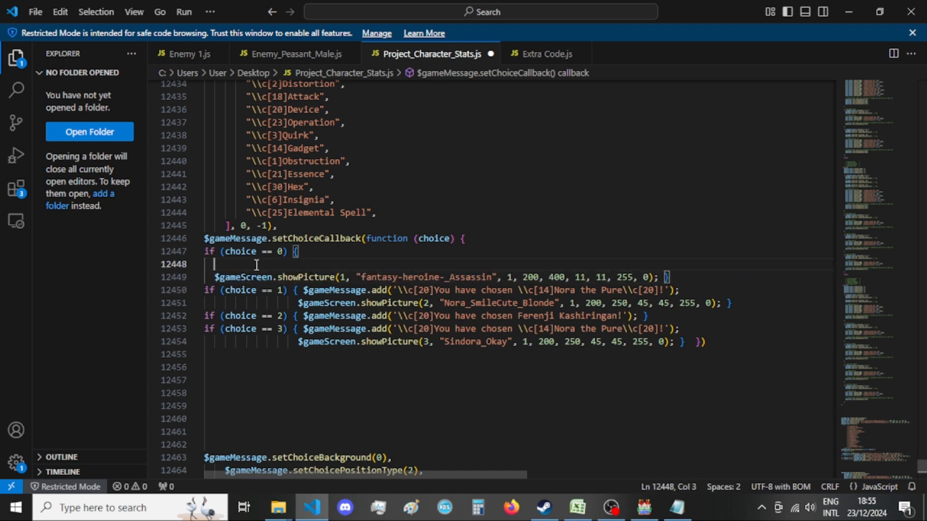
Match the first encyclopedia choice, Passive, to switch 1323 and copy the _Xandaara_ABILITIES_Passives setProp line from the Notepad menu list.
{"action": "scroll", "coordinate": [367, 324], "scroll_direction": "down", "scroll_amount": 4}
{"action": "scroll", "coordinate": [366, 324], "scroll_direction": "down", "scroll_amount": 8}
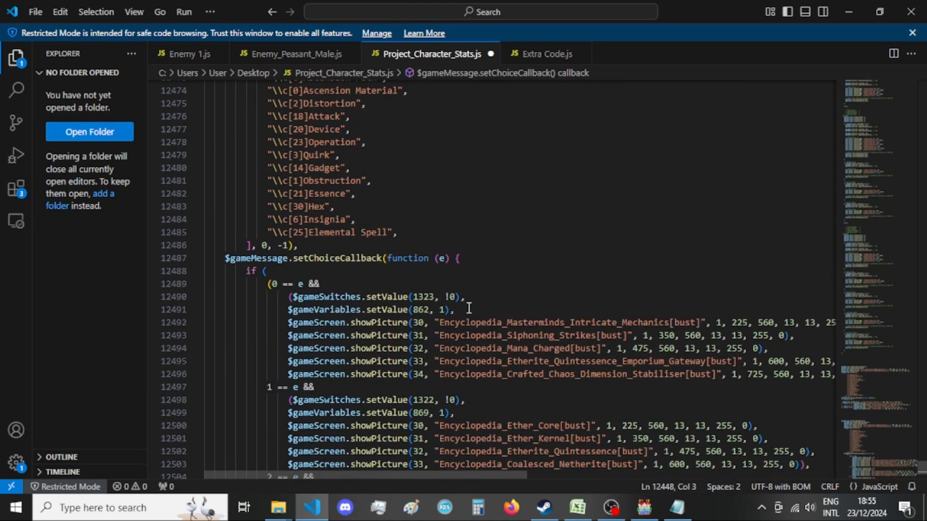
{"action": "scroll", "coordinate": [469, 308], "scroll_direction": "up", "scroll_amount": 17}
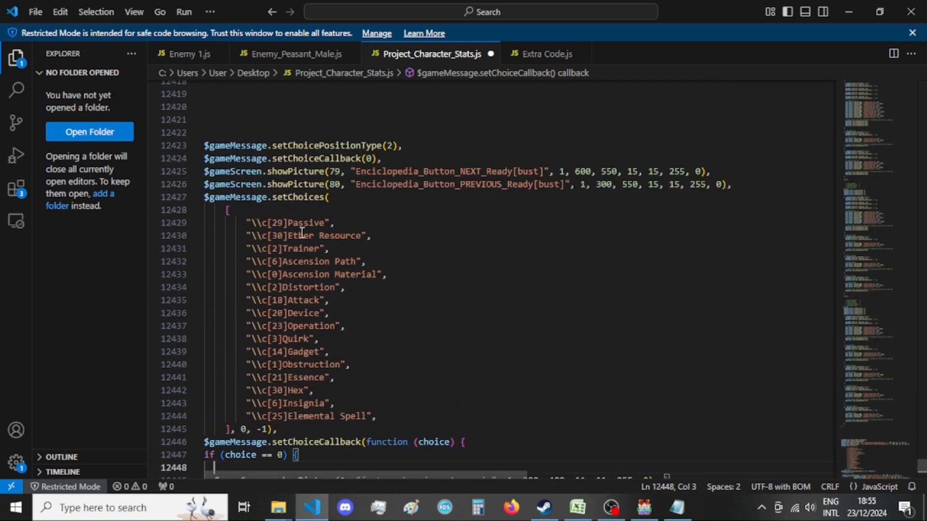
{"action": "double_click", "coordinate": [293, 223]}
{"action": "left_click", "coordinate": [374, 235]}
{"action": "scroll", "coordinate": [359, 318], "scroll_direction": "down", "scroll_amount": 3}
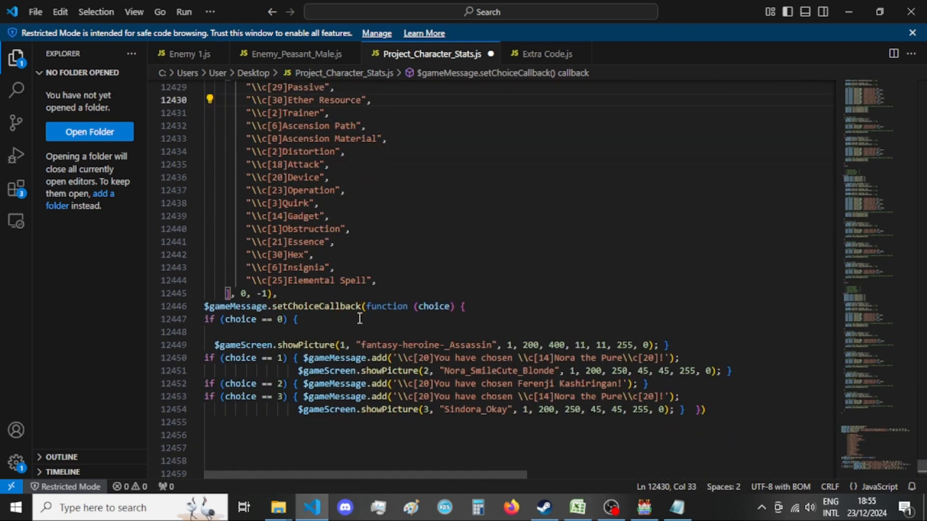
{"action": "left_click", "coordinate": [256, 327]}
{"action": "left_click", "coordinate": [677, 507]}
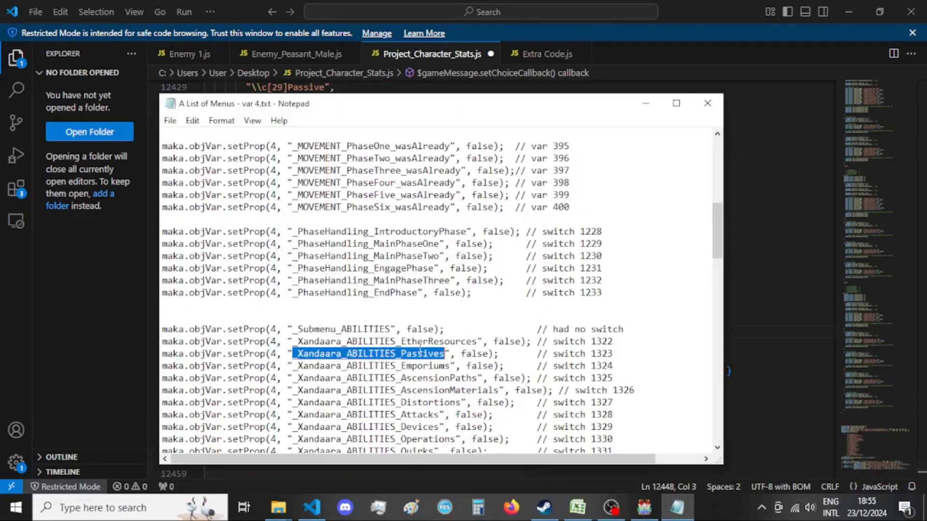
{"action": "left_click_drag", "start_coordinate": [500, 353], "coordinate": [139, 351]}
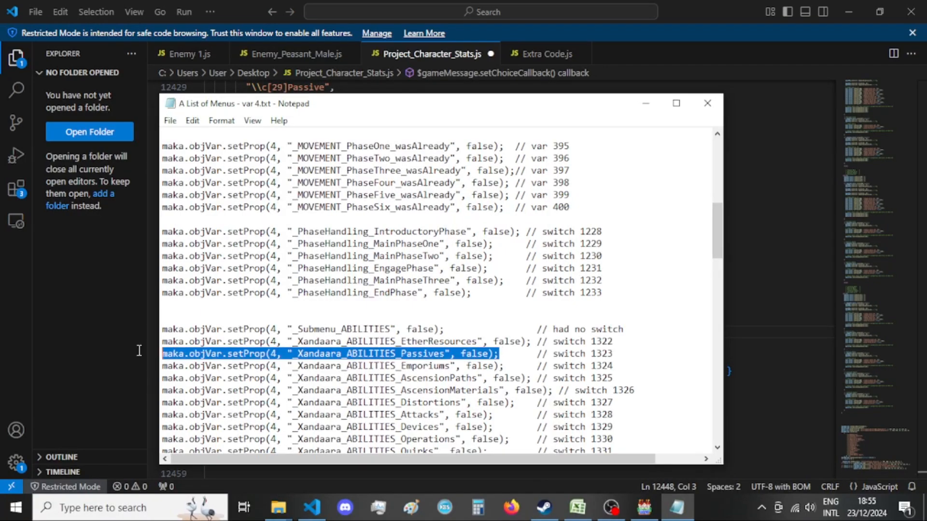
{"action": "left_click", "coordinate": [105, 328]}
Insert the copied _Xandaara_ABILITIES_Passives setProp line into the empty line of the choice == 0 branch and set its value to true.
{"action": "scroll", "coordinate": [242, 300], "scroll_direction": "up", "scroll_amount": 10}
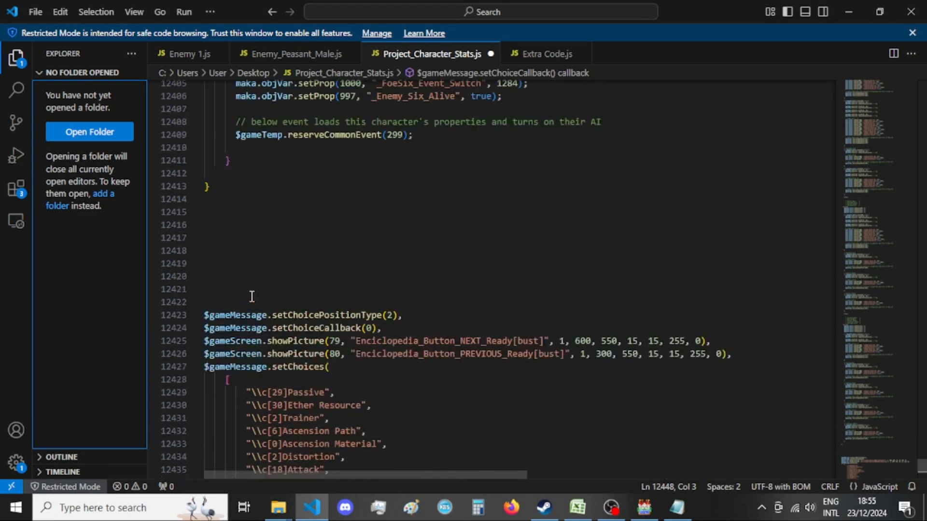
{"action": "scroll", "coordinate": [255, 239], "scroll_direction": "up", "scroll_amount": 4}
{"action": "scroll", "coordinate": [261, 244], "scroll_direction": "down", "scroll_amount": 10}
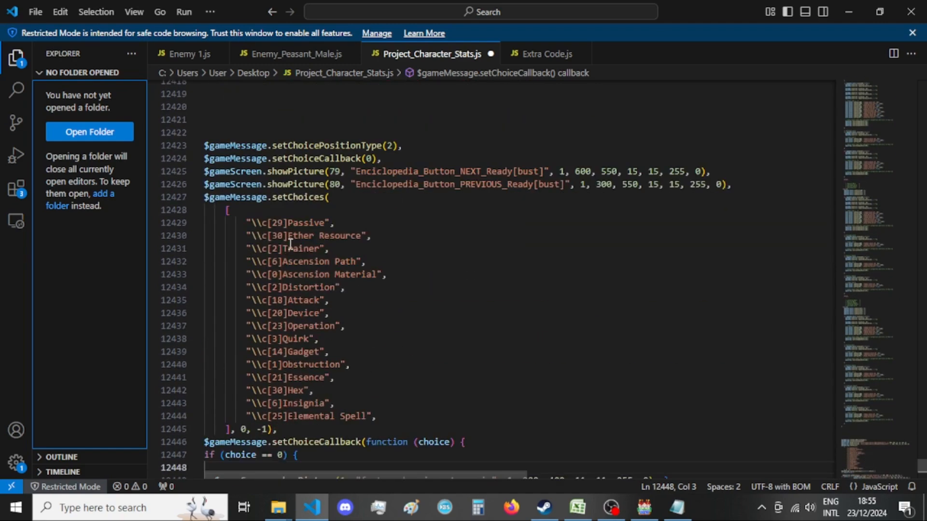
{"action": "scroll", "coordinate": [286, 230], "scroll_direction": "down", "scroll_amount": 4}
{"action": "left_click", "coordinate": [269, 296]}
{"action": "key", "text": "ctrl+v"}
{"action": "double_click", "coordinate": [513, 300]}
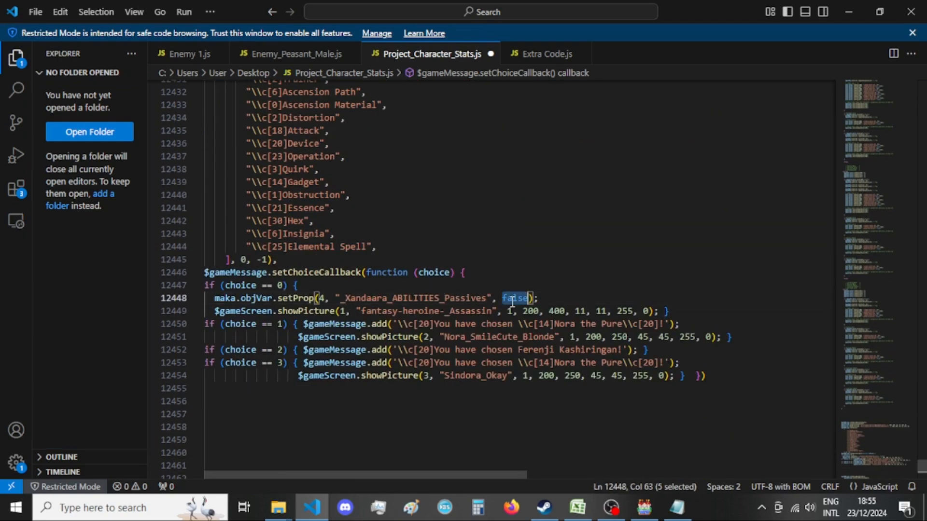
{"action": "type", "text": "true"}
Look up variable 862 from the encyclopedia callback in the Notepad menu list and copy its _Xandaara_ABILITIES_SORT_Passives_PageOne setProp line.
{"action": "key", "text": "alt+Tab"}
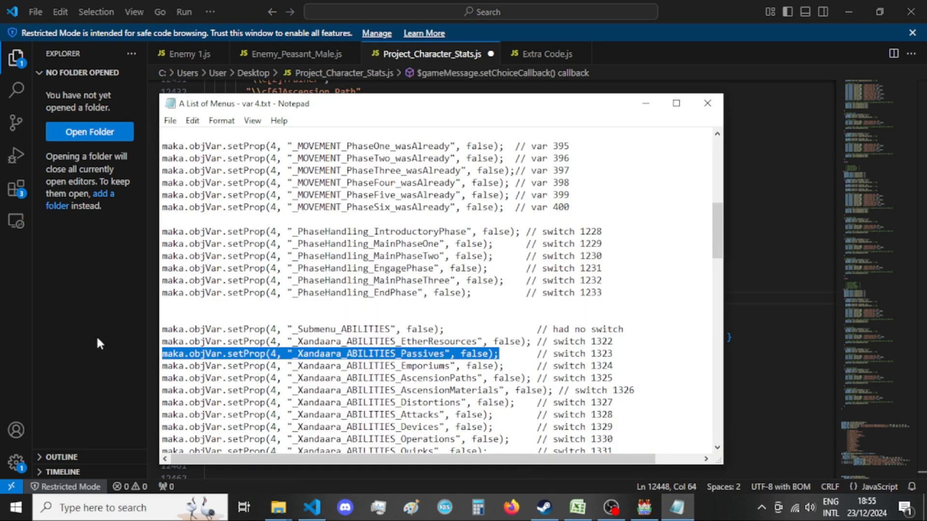
{"action": "left_click", "coordinate": [97, 335]}
{"action": "scroll", "coordinate": [369, 350], "scroll_direction": "down", "scroll_amount": 13}
{"action": "left_click", "coordinate": [429, 309]}
{"action": "key", "text": "alt+Tab"}
{"action": "scroll", "coordinate": [548, 348], "scroll_direction": "down", "scroll_amount": 10}
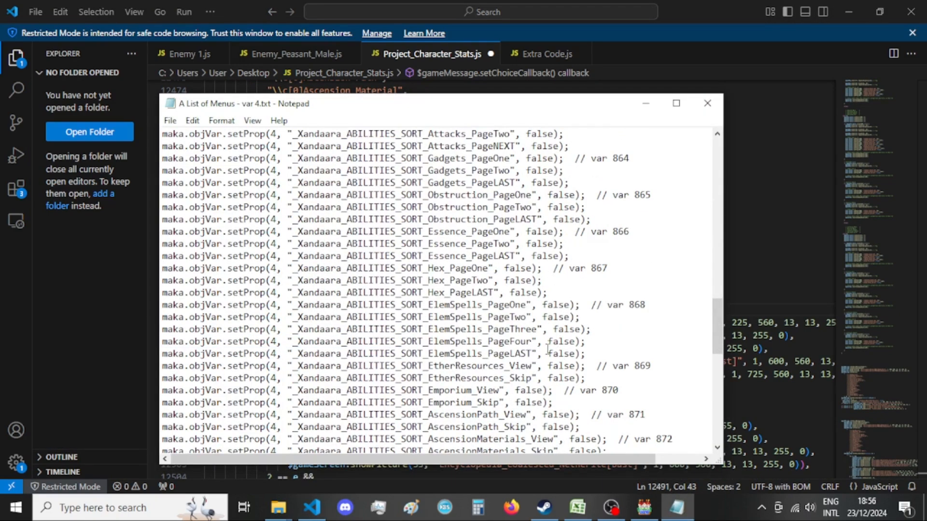
{"action": "scroll", "coordinate": [537, 347], "scroll_direction": "up", "scroll_amount": 4}
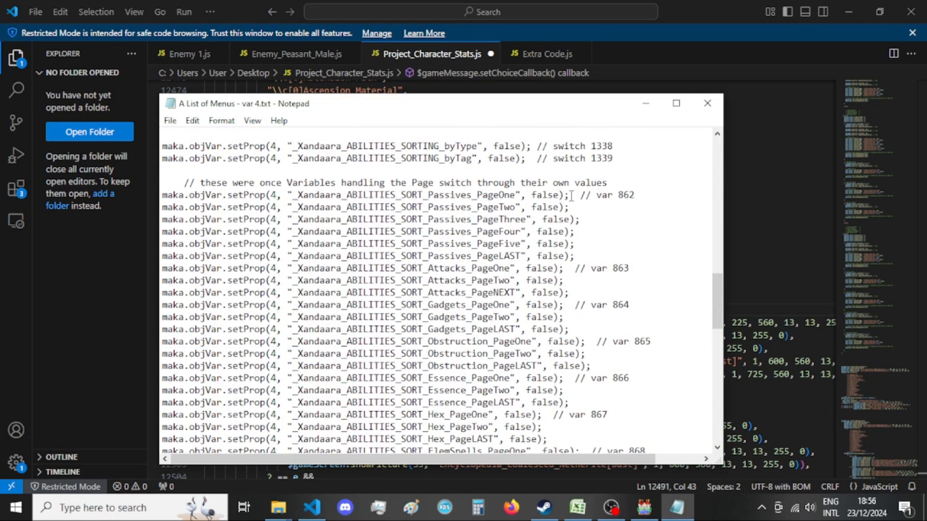
{"action": "left_click_drag", "start_coordinate": [571, 195], "coordinate": [88, 196]}
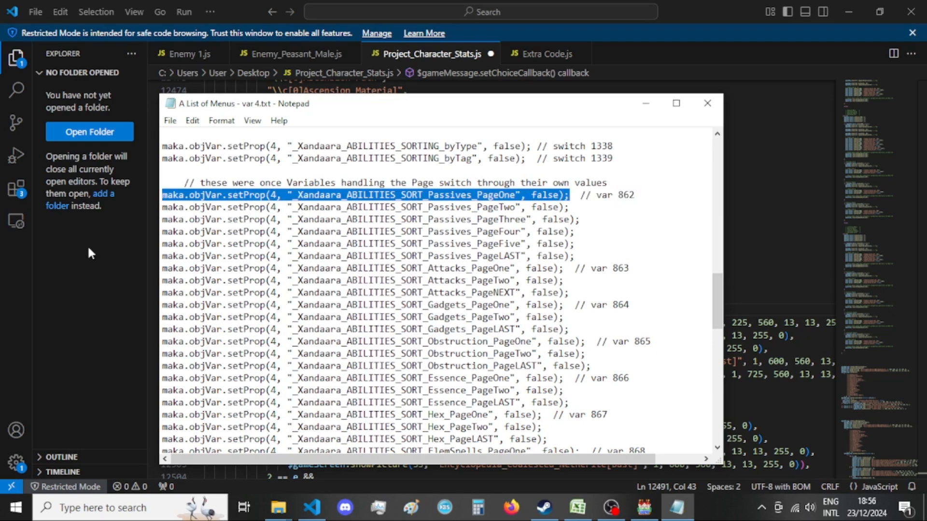
{"action": "key", "text": "alt+Tab"}
{"action": "left_click", "coordinate": [90, 290]}
Add the copied _Xandaara_ABILITIES_SORT_Passives_PageOne line below the Passives line in the choice == 0 branch and set its value to true.
{"action": "scroll", "coordinate": [658, 328], "scroll_direction": "up", "scroll_amount": 4}
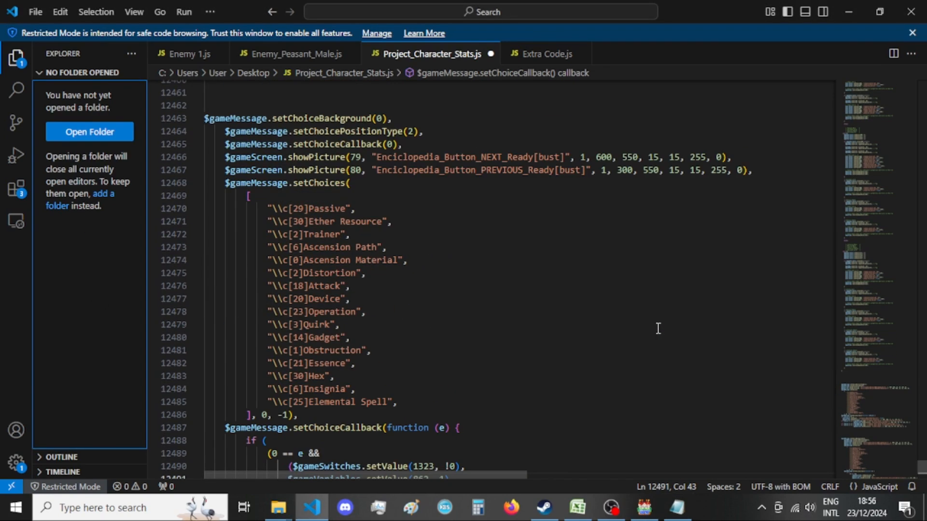
{"action": "scroll", "coordinate": [638, 326], "scroll_direction": "up", "scroll_amount": 3}
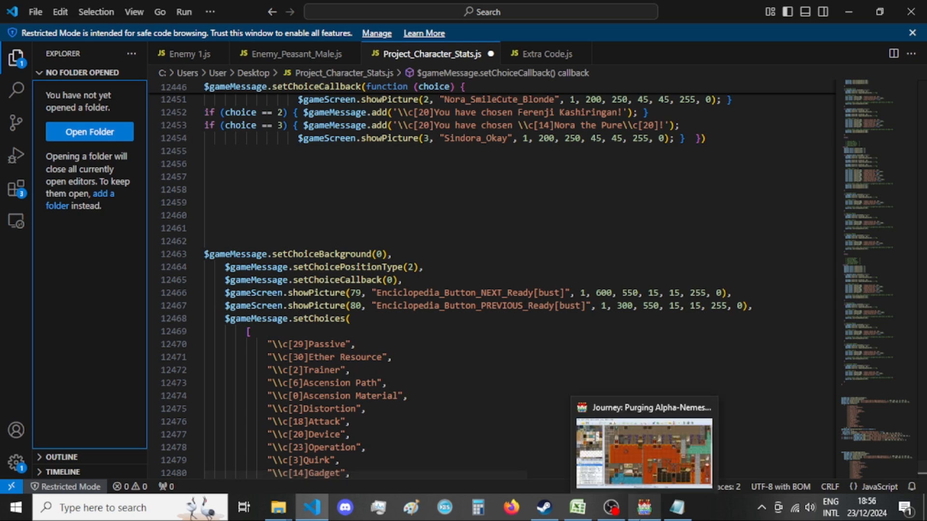
{"action": "scroll", "coordinate": [468, 295], "scroll_direction": "up", "scroll_amount": 4}
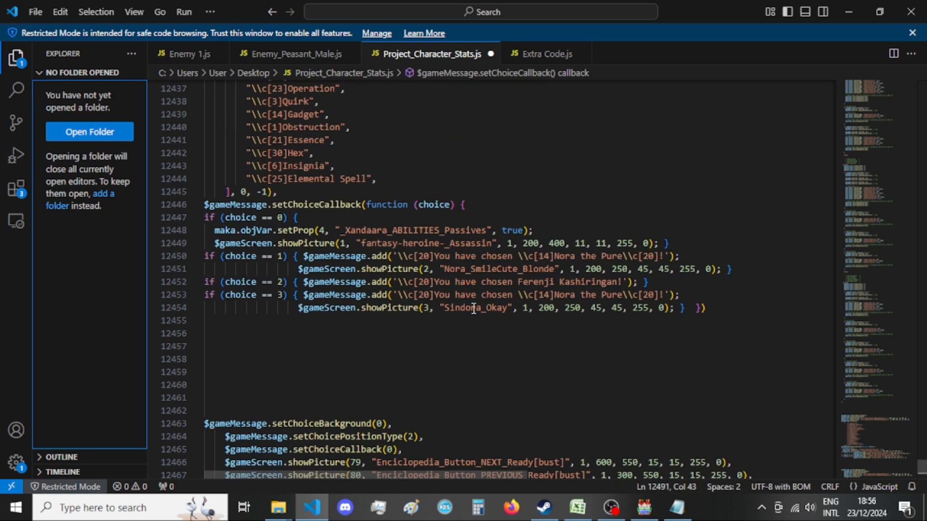
{"action": "scroll", "coordinate": [474, 308], "scroll_direction": "up", "scroll_amount": 2}
{"action": "left_click", "coordinate": [551, 297]}
{"action": "key", "text": "Return"}
{"action": "key", "text": "ctrl+v"}
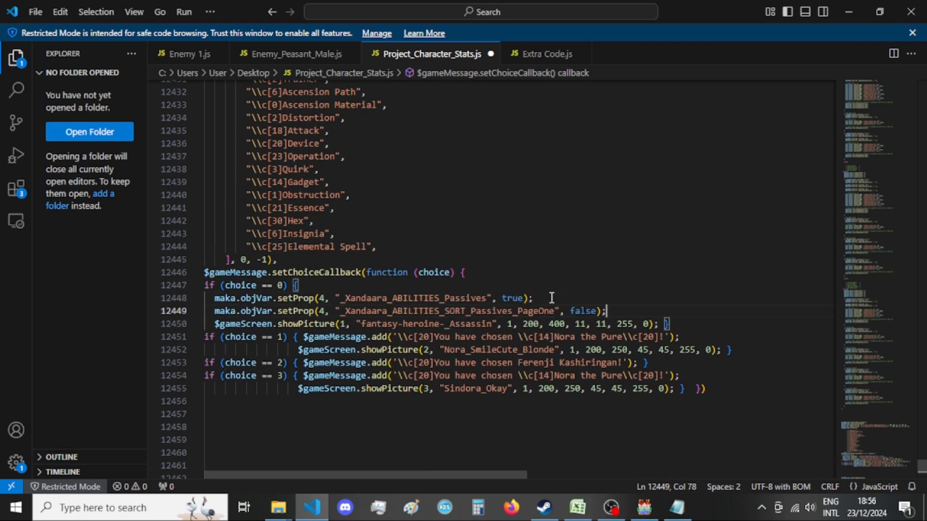
{"action": "double_click", "coordinate": [577, 310]}
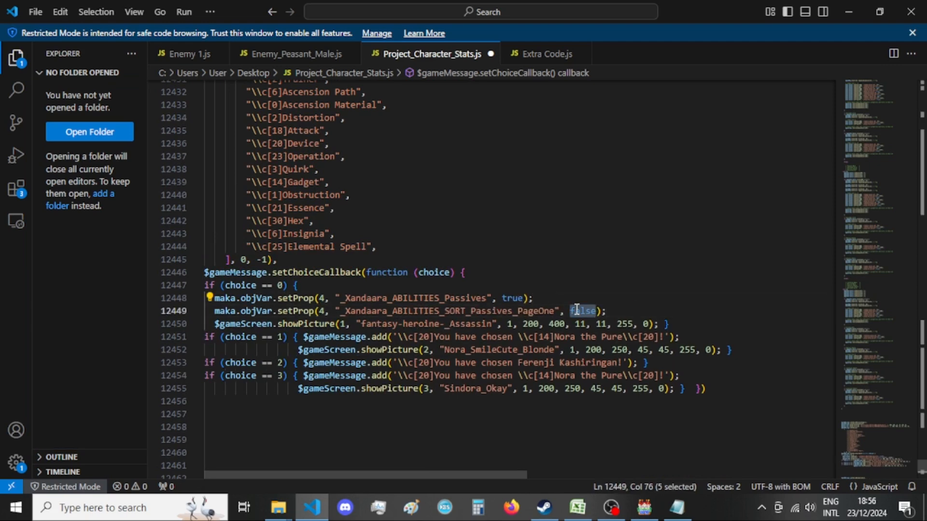
{"action": "type", "text": "true"}
{"action": "key", "text": "End"}
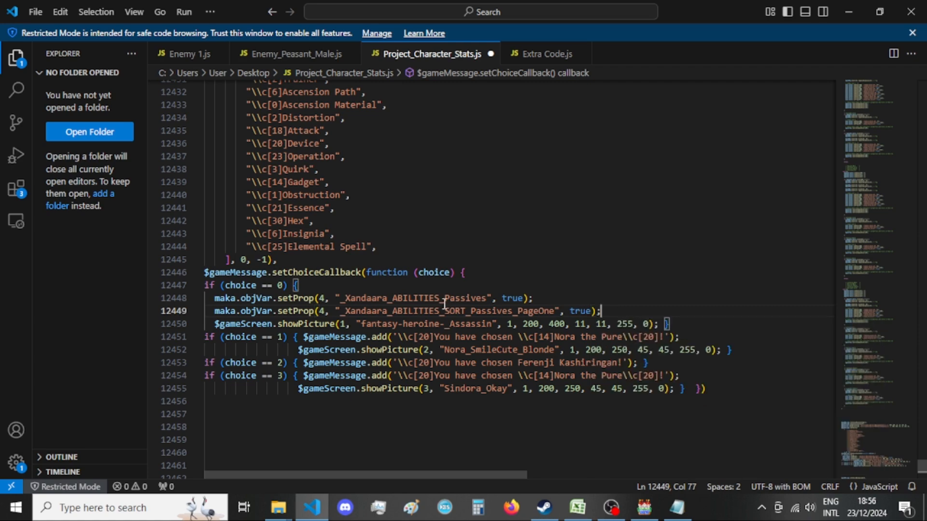
Review the showPicture lines 30 to 34 of the old callback's choice 0, check the Player skill sheet in Excel, and return to Visual Studio Code.
{"action": "scroll", "coordinate": [458, 312], "scroll_direction": "down", "scroll_amount": 8}
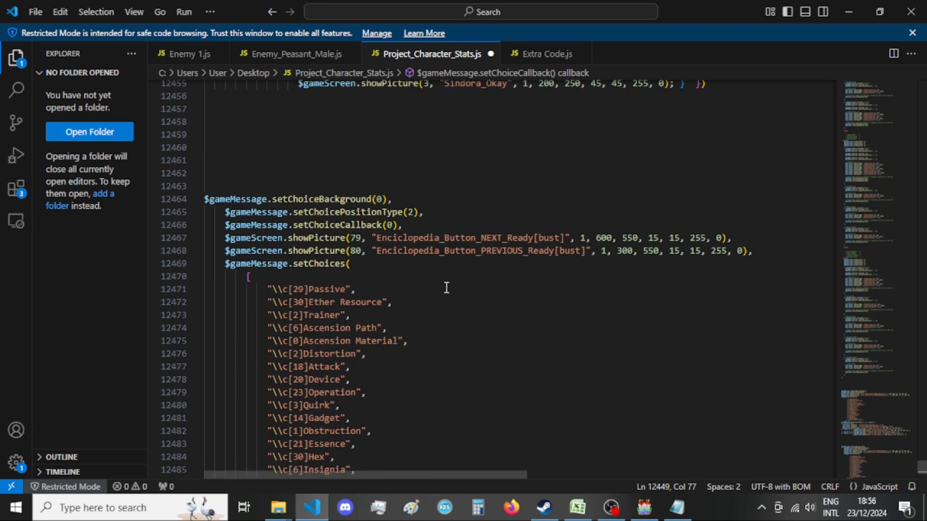
{"action": "scroll", "coordinate": [445, 288], "scroll_direction": "down", "scroll_amount": 9}
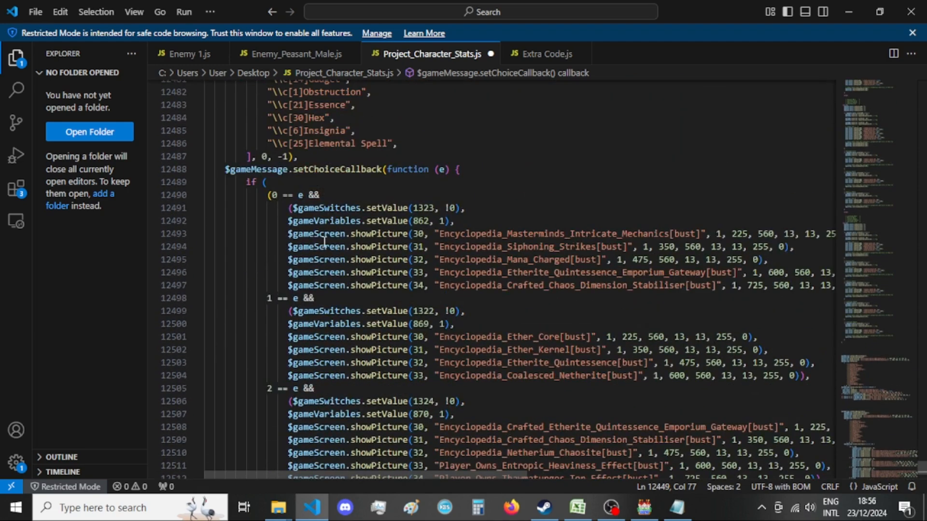
{"action": "left_click_drag", "start_coordinate": [288, 234], "coordinate": [794, 285]}
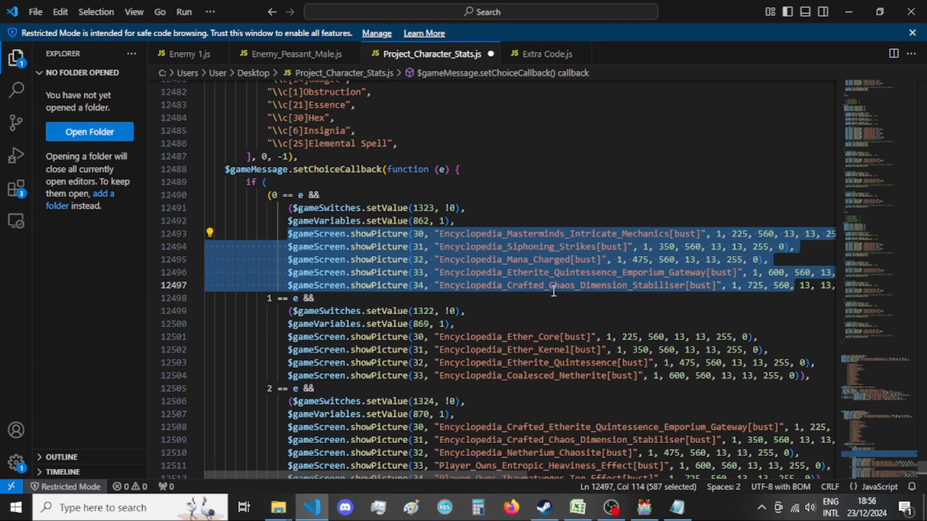
{"action": "left_click", "coordinate": [578, 514]}
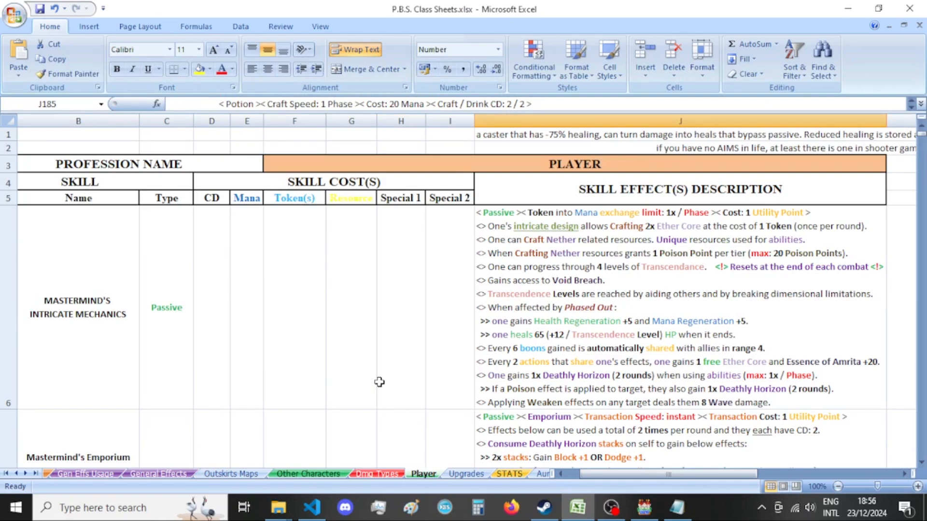
{"action": "left_click", "coordinate": [579, 510]}
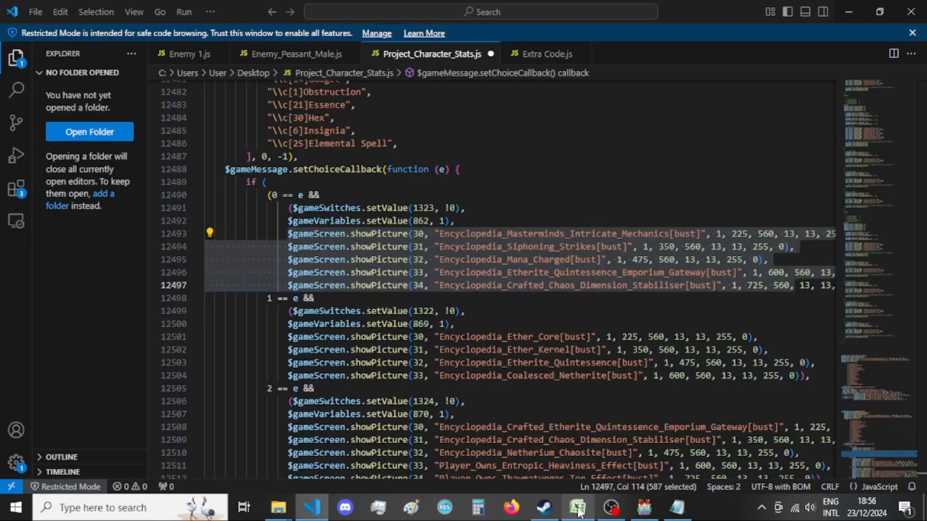
Copy the five complete showPicture lines, pictures 30 to 34, from choice 0 of the old encyclopedia callback.
{"action": "scroll", "coordinate": [836, 292], "scroll_direction": "right", "scroll_amount": 2}
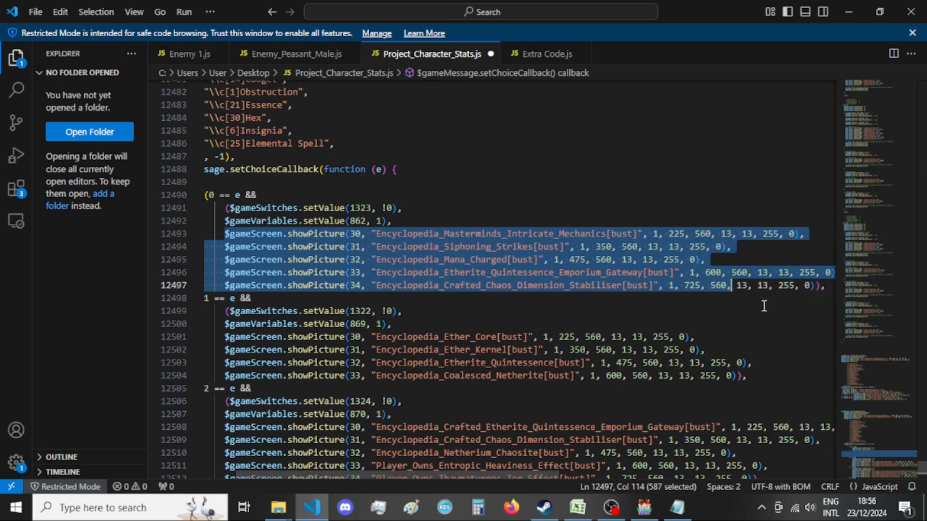
{"action": "left_click", "coordinate": [772, 319]}
{"action": "left_click_drag", "start_coordinate": [814, 287], "coordinate": [832, 288]}
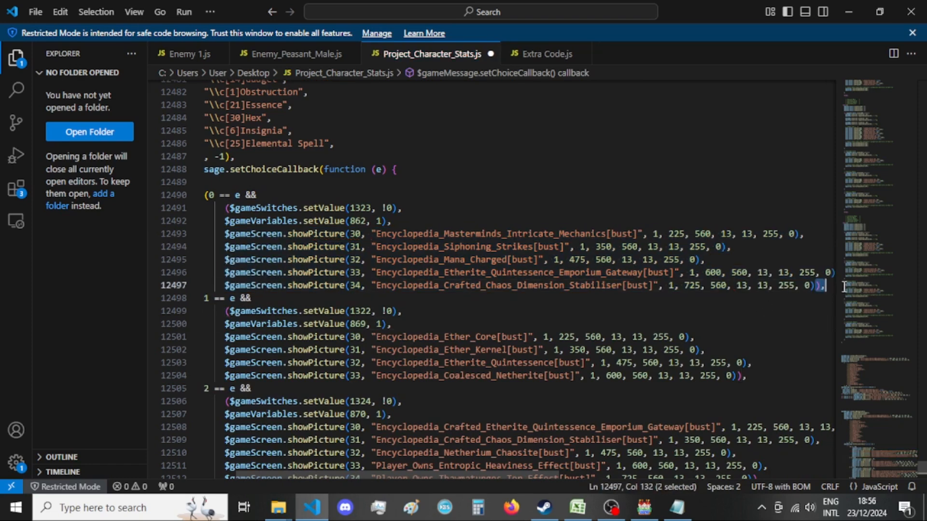
{"action": "left_click", "coordinate": [811, 287]}
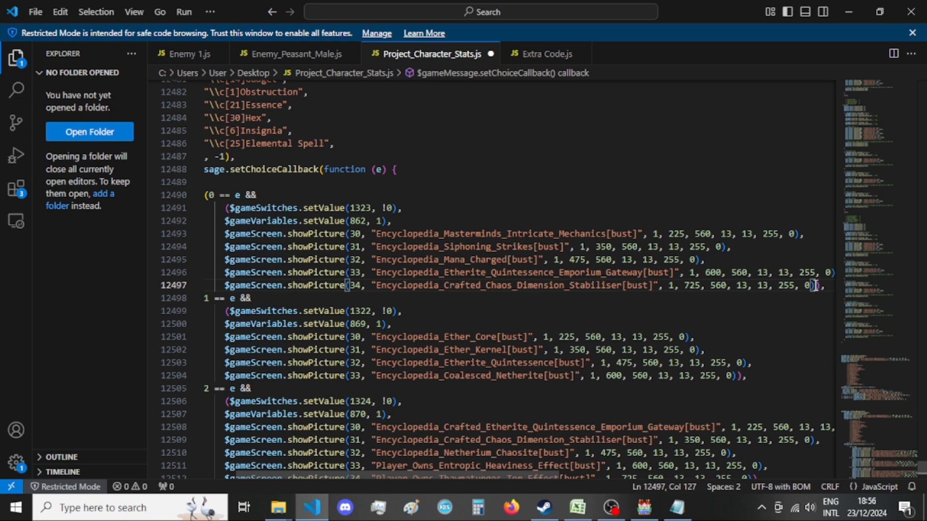
{"action": "left_click", "coordinate": [829, 286]}
{"action": "key", "text": "Right"}
{"action": "key", "text": "Left"}
{"action": "left_click_drag", "start_coordinate": [829, 285], "coordinate": [100, 238]}
{"action": "key", "text": "ctrl+c"}
{"action": "scroll", "coordinate": [427, 281], "scroll_direction": "up", "scroll_amount": 12}
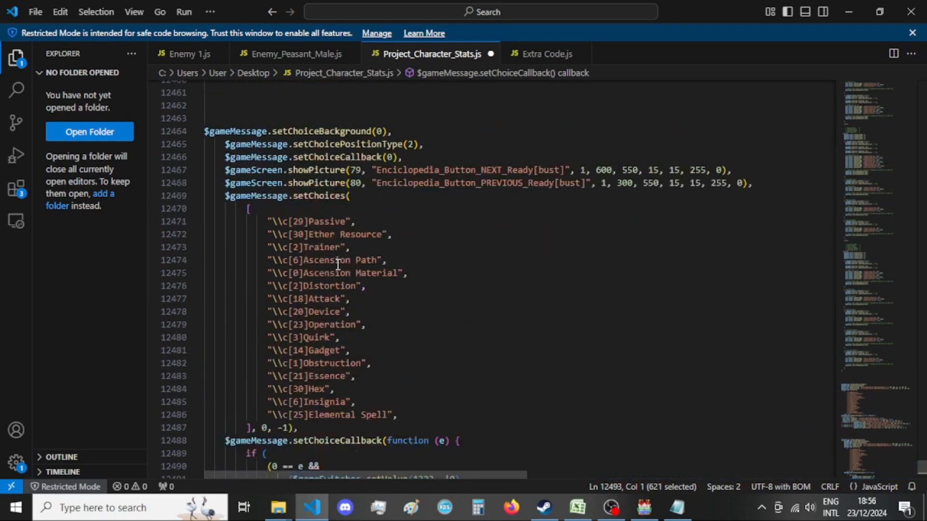
Try replacing the fantasy-heroine-_Assassin picture line and its closing brace with copied picture lines 30 to 34, separated from the setProp lines by a blank line.
{"action": "scroll", "coordinate": [426, 281], "scroll_direction": "up", "scroll_amount": 4}
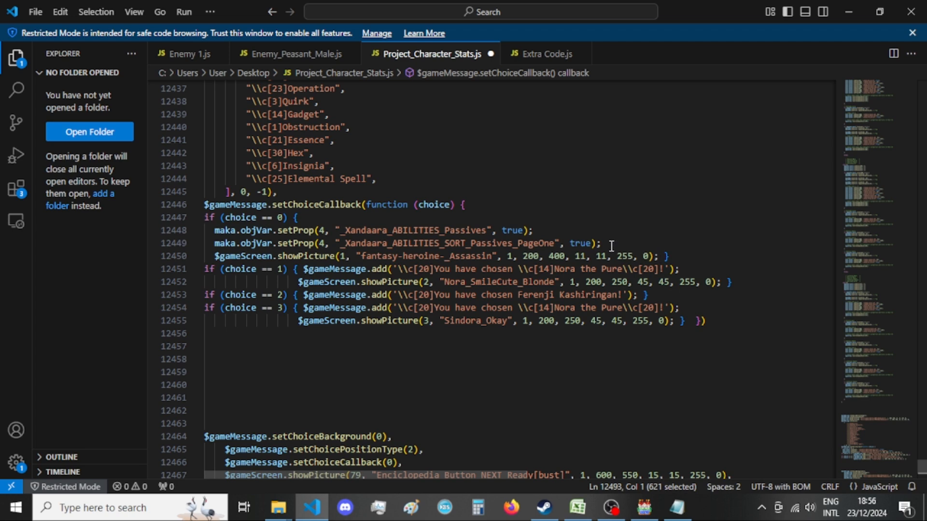
{"action": "left_click_drag", "start_coordinate": [614, 243], "coordinate": [669, 256]}
{"action": "key", "text": "ctrl+v"}
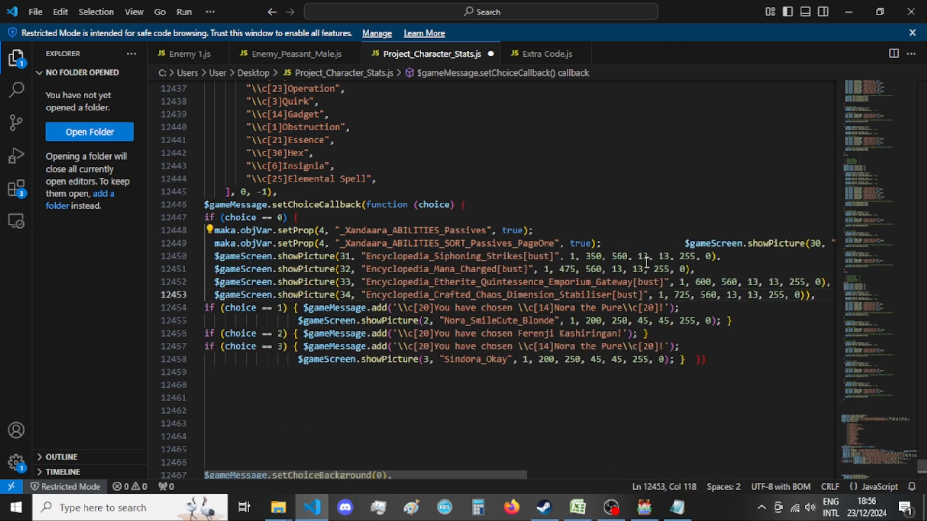
{"action": "left_click_drag", "start_coordinate": [684, 243], "coordinate": [606, 245]}
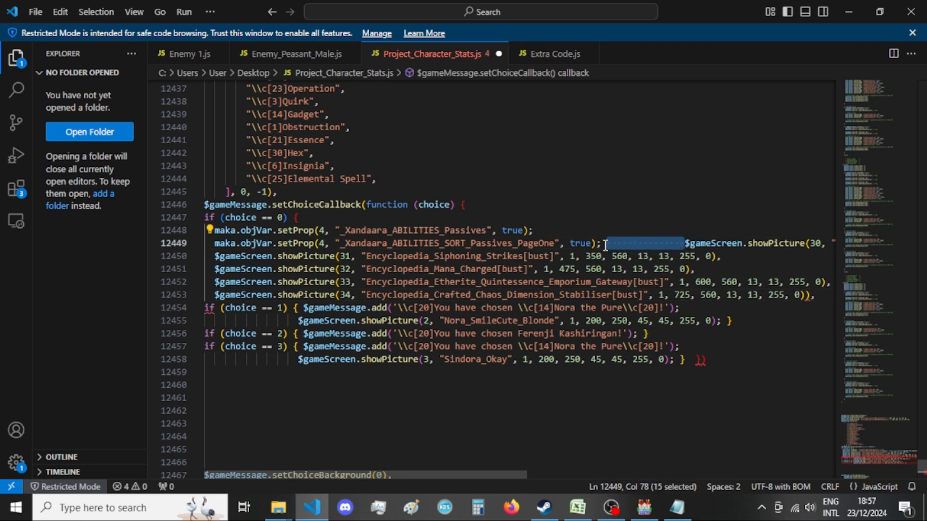
{"action": "key", "text": "BackSpace"}
{"action": "key", "text": "Return"}
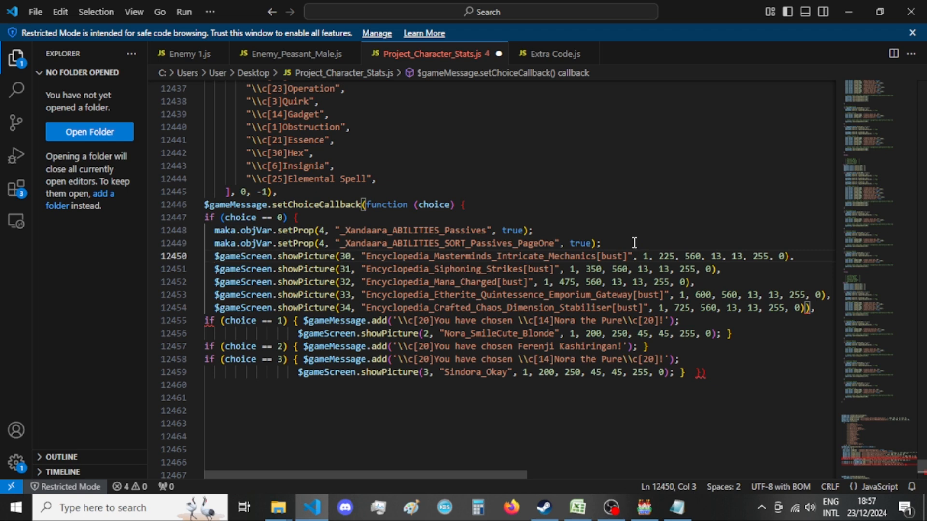
{"action": "left_click", "coordinate": [621, 240]}
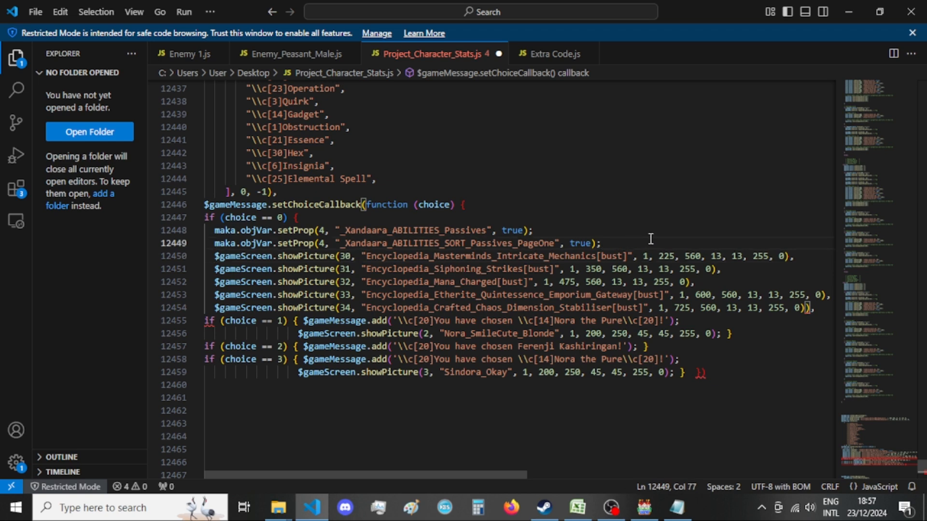
{"action": "key", "text": "Return"}
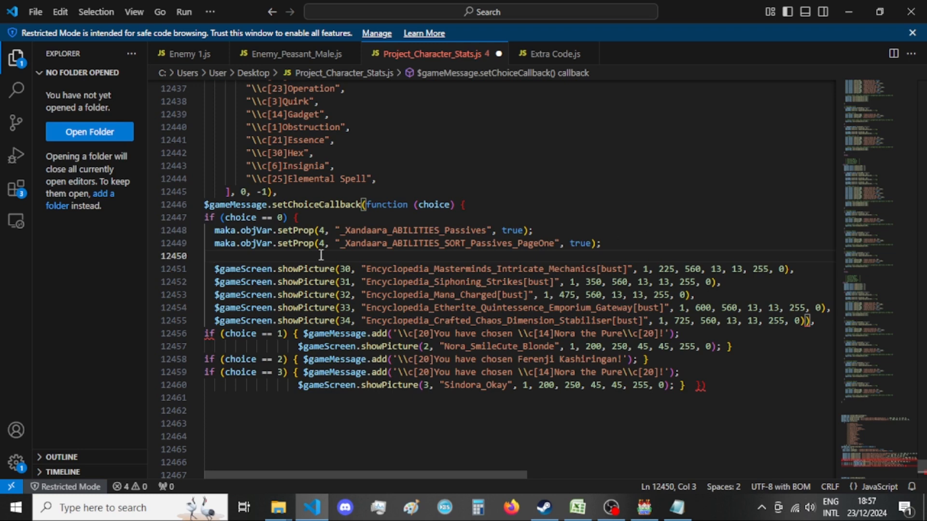
Try closing the choice == 0 branch with a brace after the picture 34 line and check the callback's closing brackets.
{"action": "left_click", "coordinate": [307, 218]}
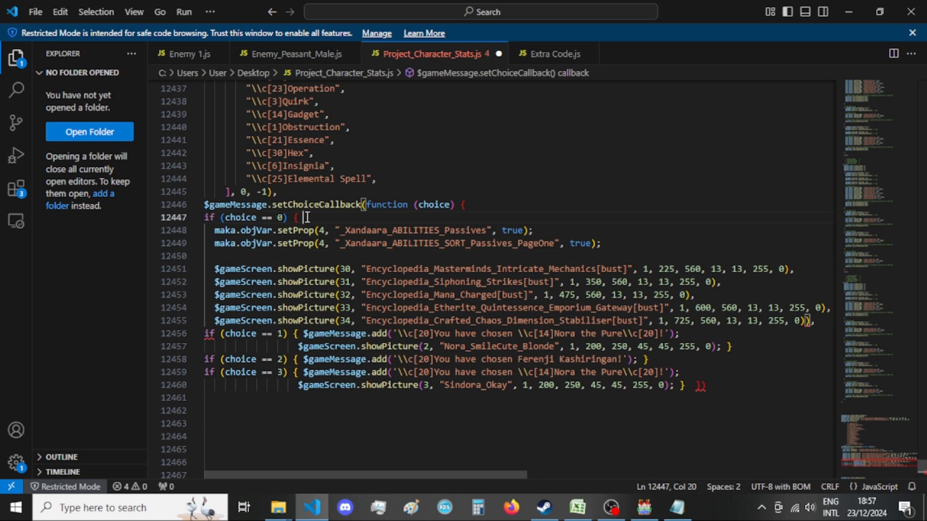
{"action": "left_click", "coordinate": [821, 322]}
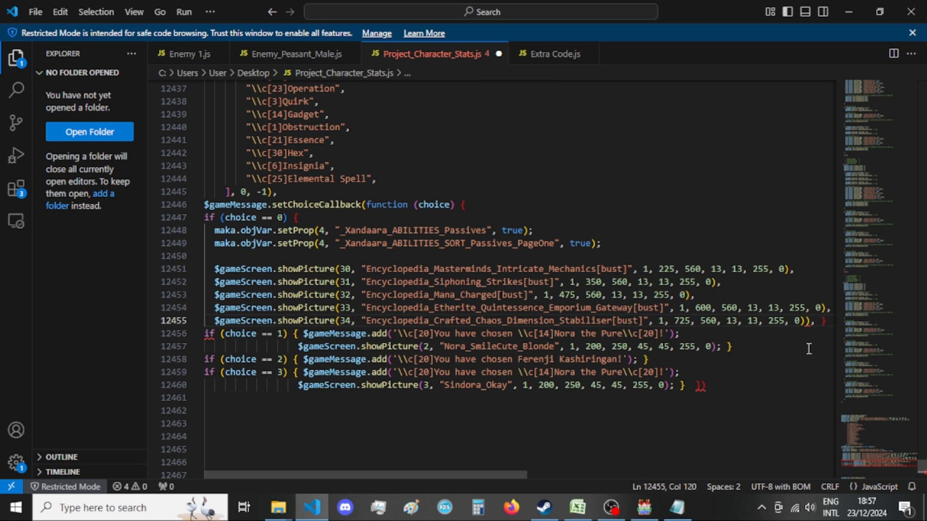
{"action": "left_click", "coordinate": [719, 385]}
{"action": "left_click", "coordinate": [700, 386]}
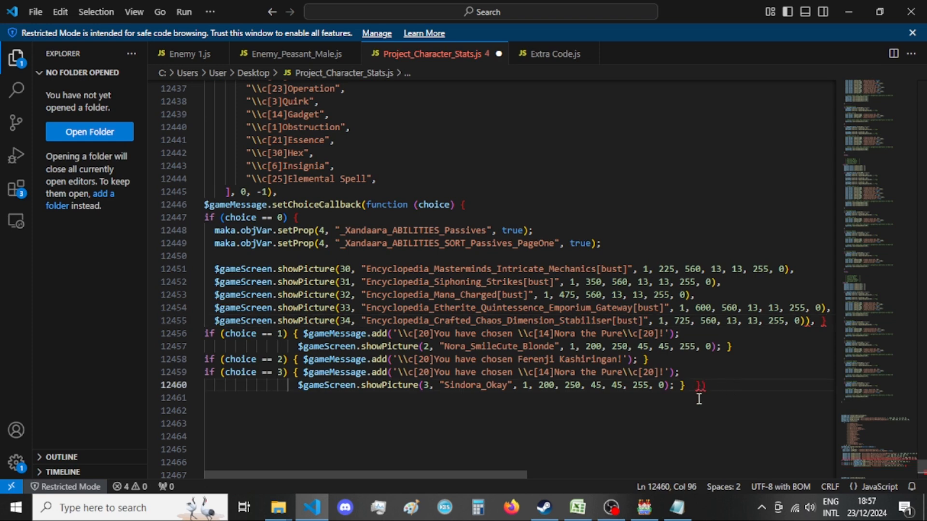
Undo the pasted picture lines and their spacing edits back to the original fantasy-heroine-_Assassin line in the choice == 0 branch.
{"action": "key", "text": "Up"}
{"action": "key", "text": "Up"}
{"action": "key", "text": "Up"}
{"action": "key", "text": "Up"}
{"action": "key", "text": "Up"}
{"action": "key", "text": "Up"}
{"action": "key", "text": "Up"}
{"action": "key", "text": "Up"}
{"action": "key", "text": "Up"}
{"action": "key", "text": "Up"}
{"action": "key", "text": "Up"}
{"action": "key", "text": "ctrl+Delete"}
{"action": "key", "text": "ctrl+Delete"}
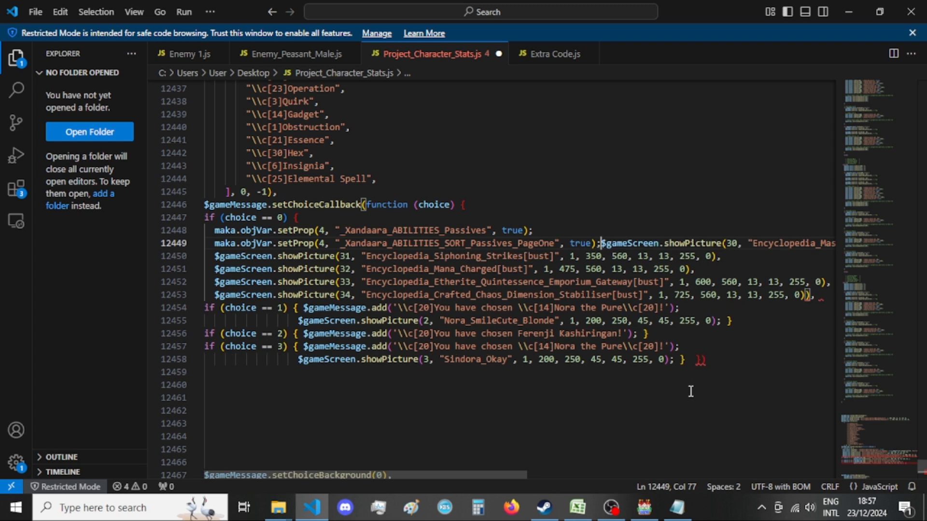
{"action": "key", "text": "ctrl+z"}
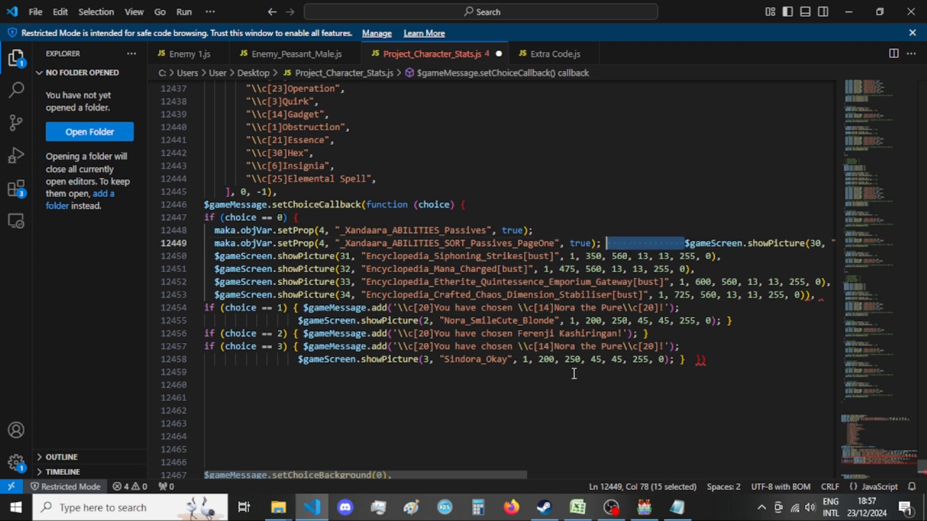
{"action": "key", "text": "ctrl+z"}
{"action": "key", "text": "ctrl+z"}
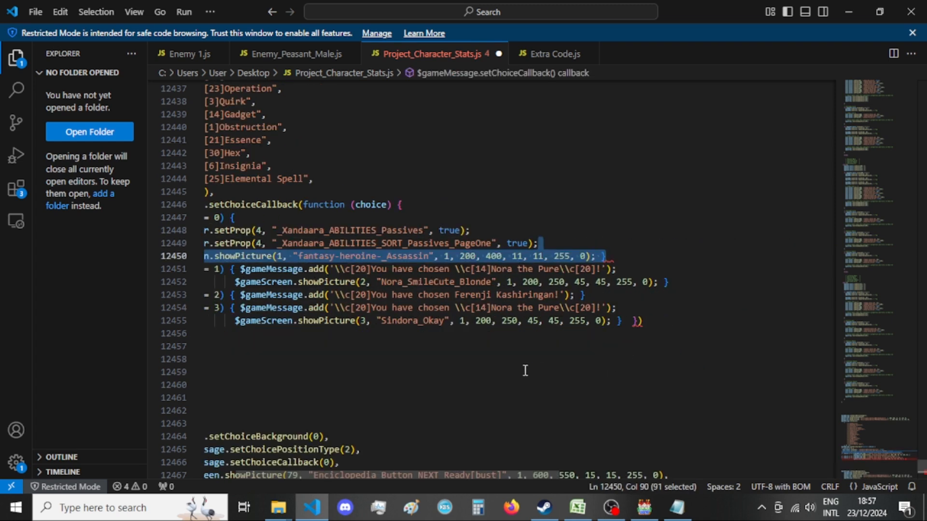
{"action": "left_click", "coordinate": [485, 352]}
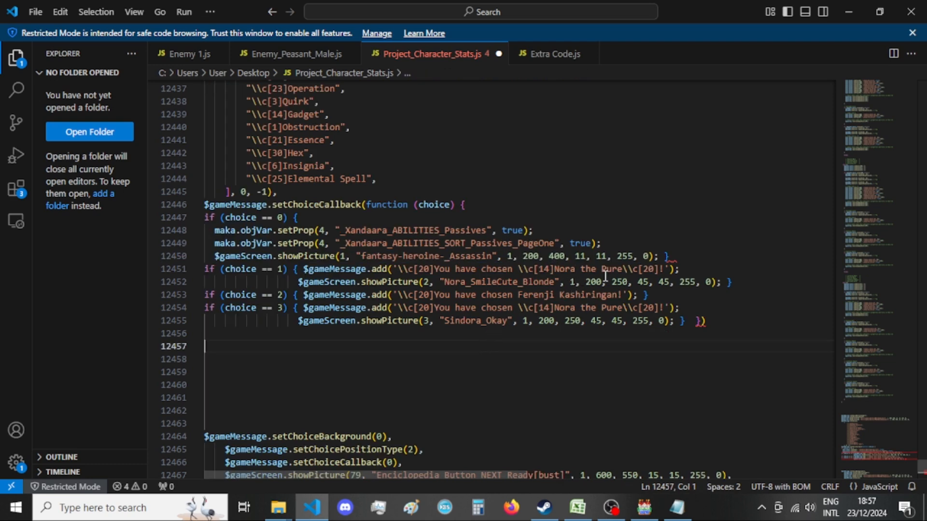
Try pasting the copied picture lines over only the fantasy-heroine-_Assassin statement, keeping the closing brace, and undo the paste.
{"action": "left_click_drag", "start_coordinate": [659, 256], "coordinate": [272, 252]}
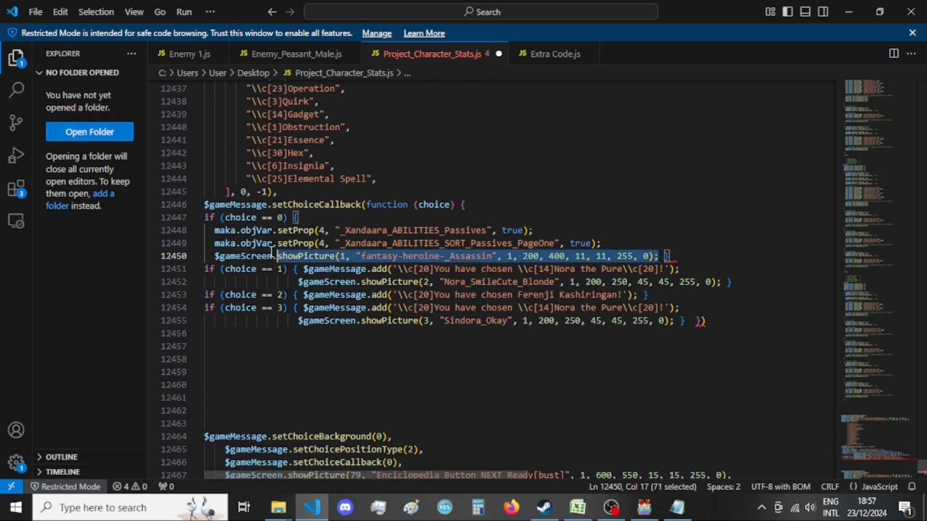
{"action": "key", "text": "shift+Home"}
{"action": "key", "text": "ctrl+v"}
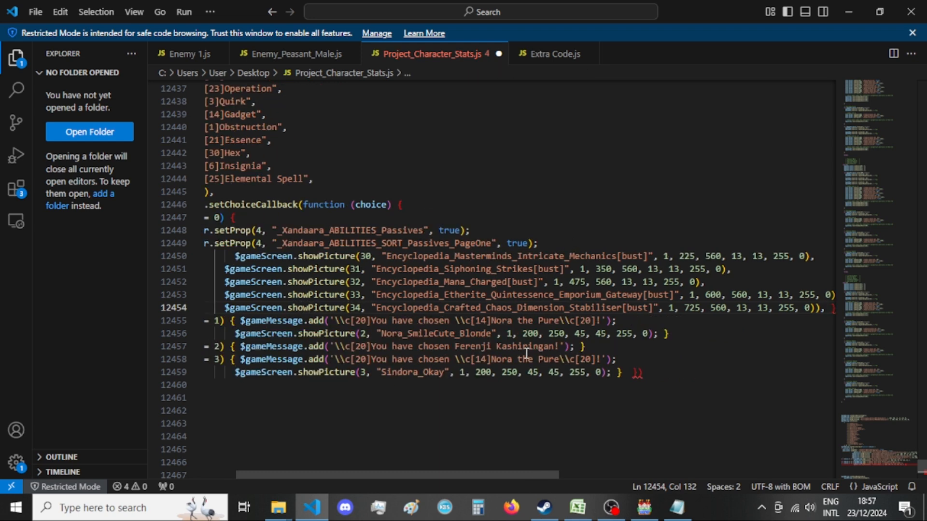
{"action": "key", "text": "ctrl+z"}
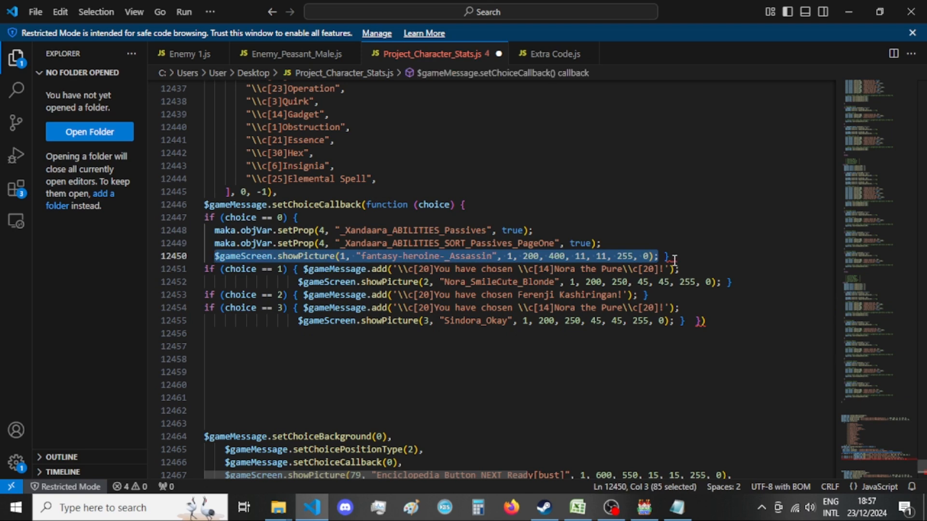
Check the error at the end of the fantasy-heroine-_Assassin line and the brace pairs of the choice == 0 and choice == 1 branches.
{"action": "mouse_move", "coordinate": [674, 258]}
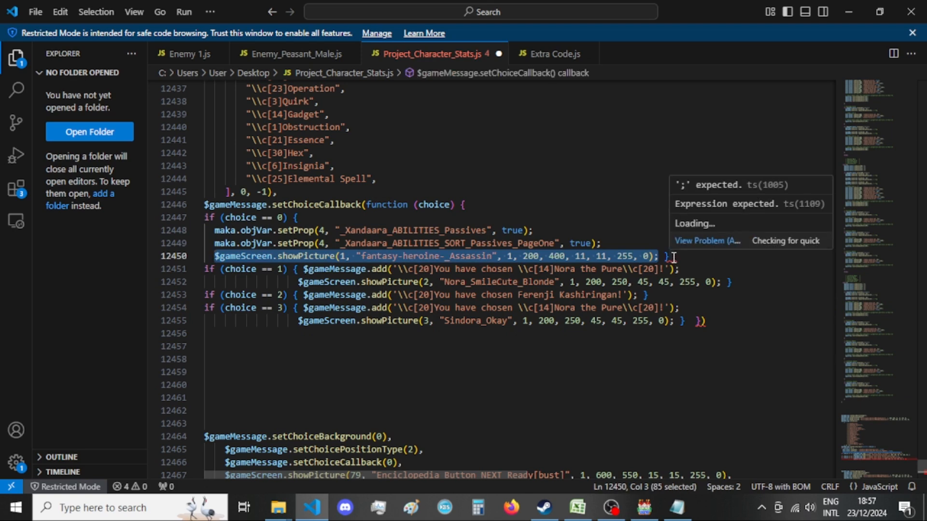
{"action": "left_click", "coordinate": [673, 257]}
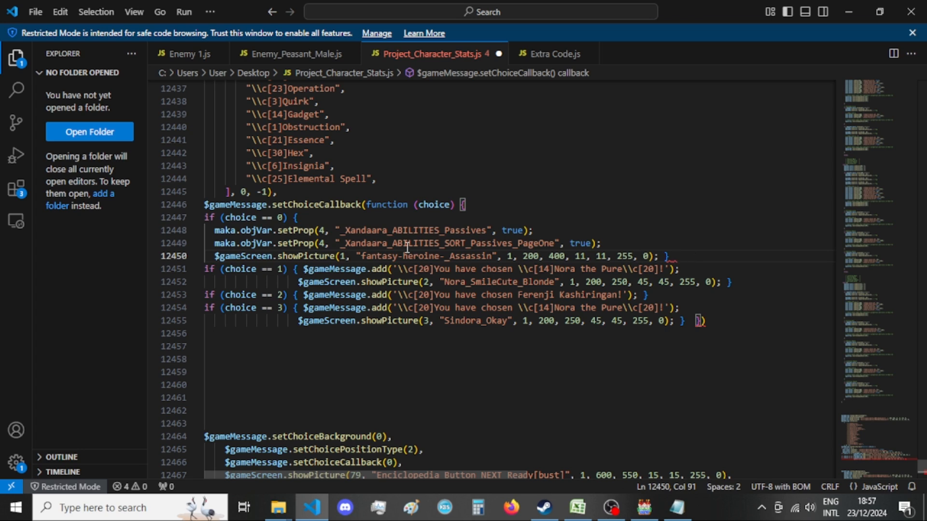
{"action": "left_click", "coordinate": [307, 214]}
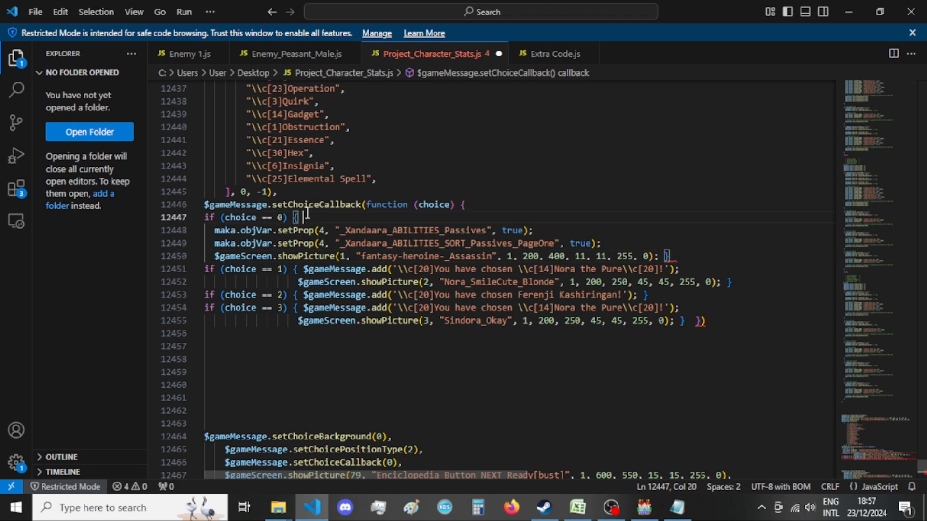
{"action": "left_click", "coordinate": [298, 269]}
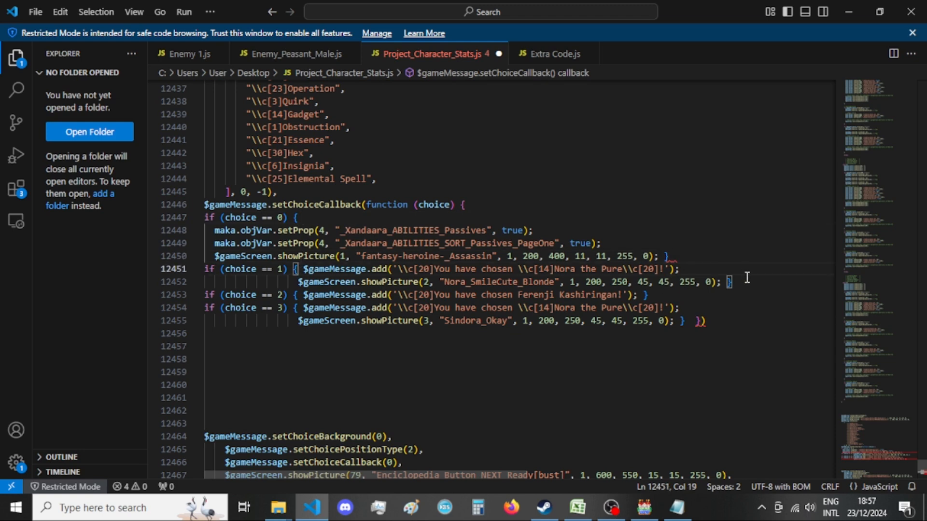
{"action": "scroll", "coordinate": [729, 308], "scroll_direction": "down", "scroll_amount": 4}
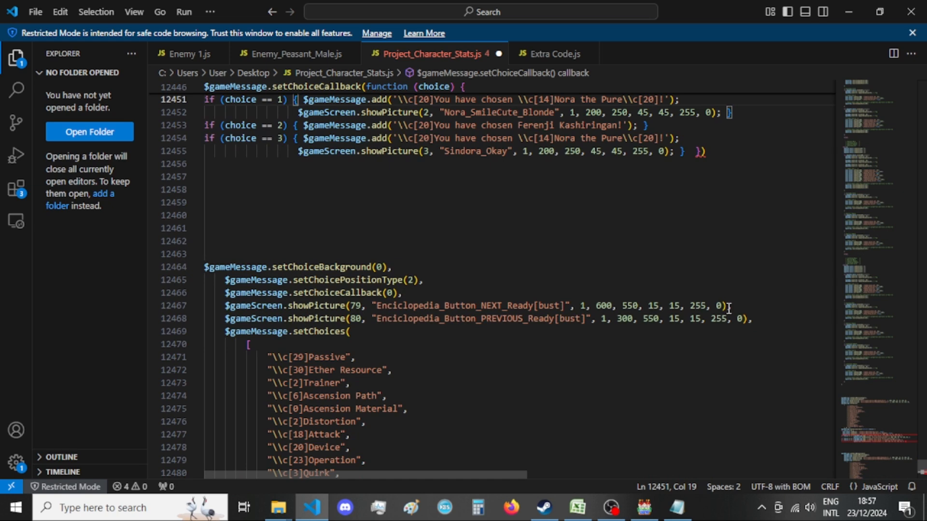
{"action": "scroll", "coordinate": [530, 340], "scroll_direction": "up", "scroll_amount": 3}
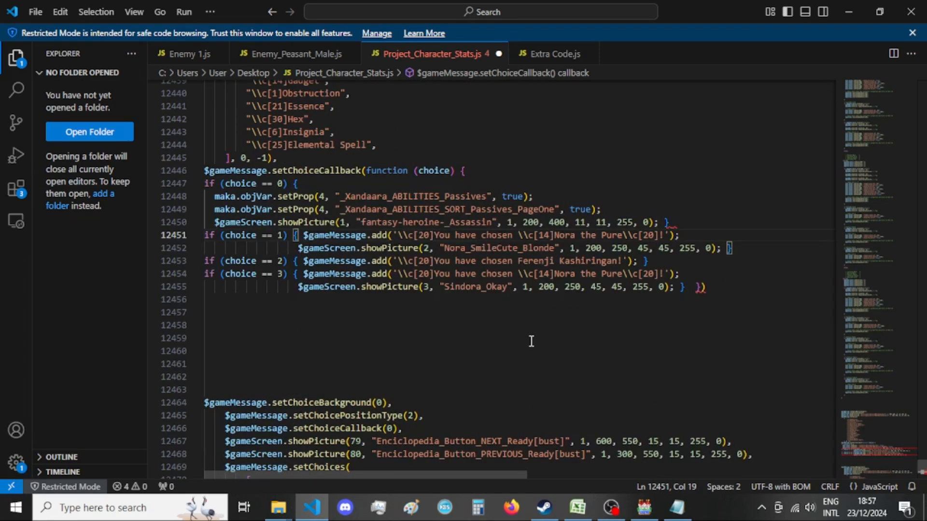
{"action": "left_click", "coordinate": [531, 341]}
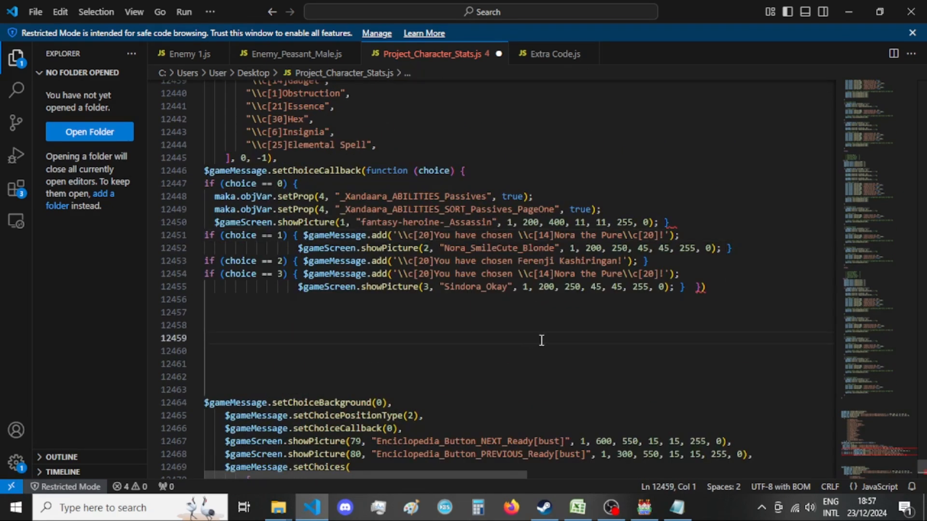
Examine the opening and closing brackets of the setChoices list, the setChoiceCallback function and its choice == 0 branch.
{"action": "scroll", "coordinate": [463, 199], "scroll_direction": "up", "scroll_amount": 8}
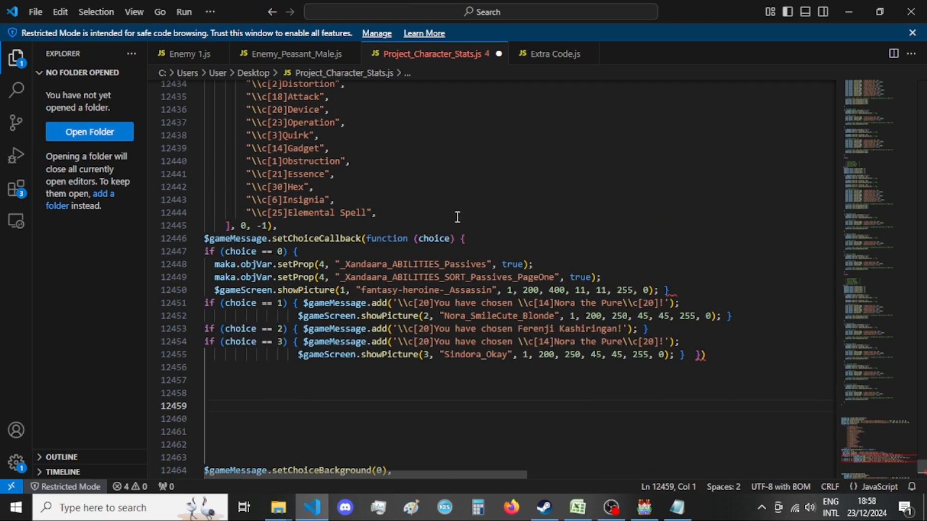
{"action": "scroll", "coordinate": [401, 222], "scroll_direction": "up", "scroll_amount": 3}
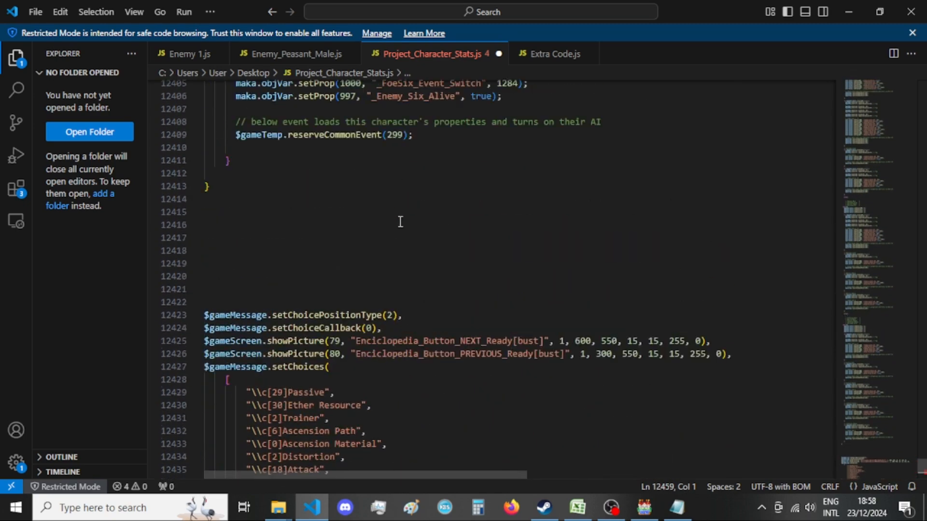
{"action": "scroll", "coordinate": [400, 222], "scroll_direction": "down", "scroll_amount": 5}
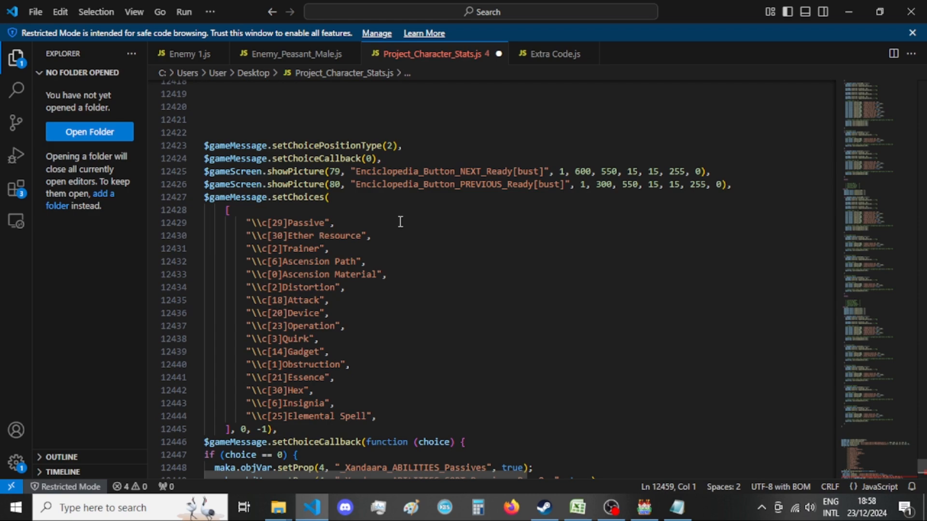
{"action": "left_click", "coordinate": [338, 197]}
{"action": "scroll", "coordinate": [400, 226], "scroll_direction": "down", "scroll_amount": 4}
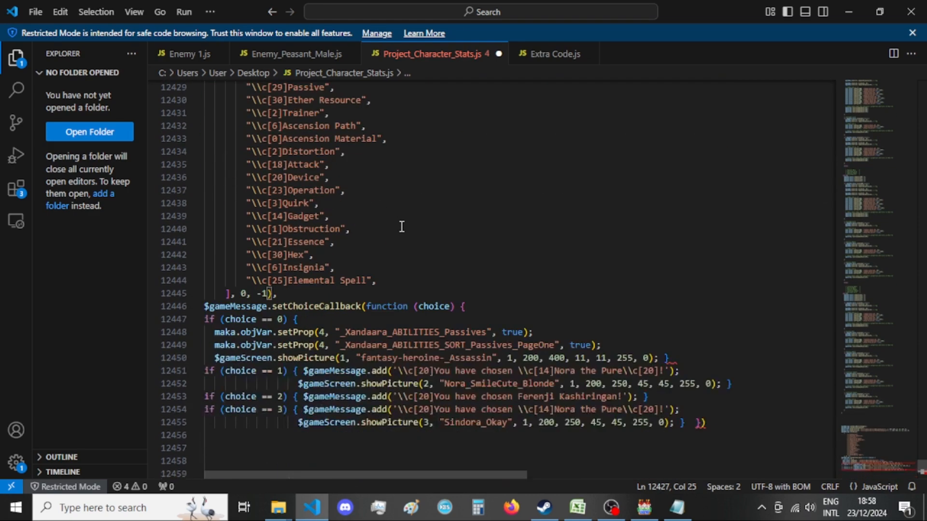
{"action": "scroll", "coordinate": [363, 237], "scroll_direction": "up", "scroll_amount": 4}
{"action": "scroll", "coordinate": [325, 215], "scroll_direction": "down", "scroll_amount": 5}
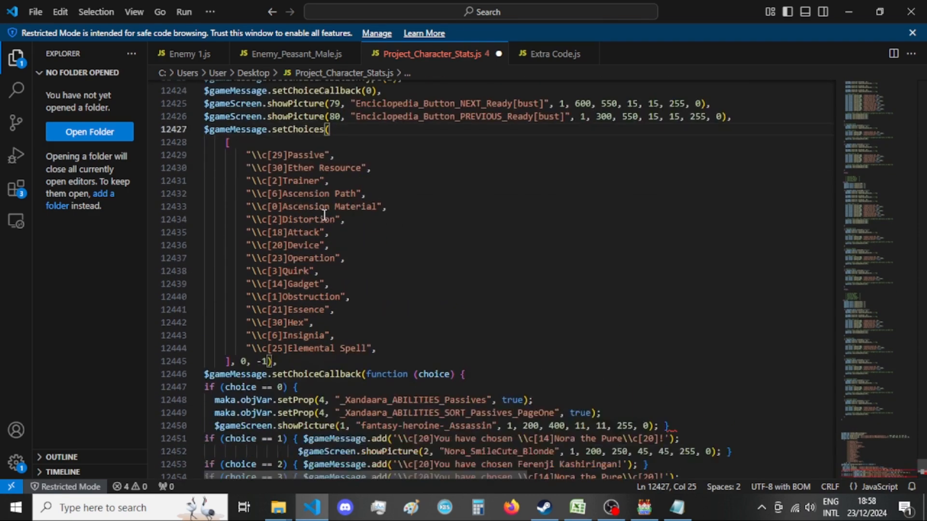
{"action": "left_click", "coordinate": [483, 236]}
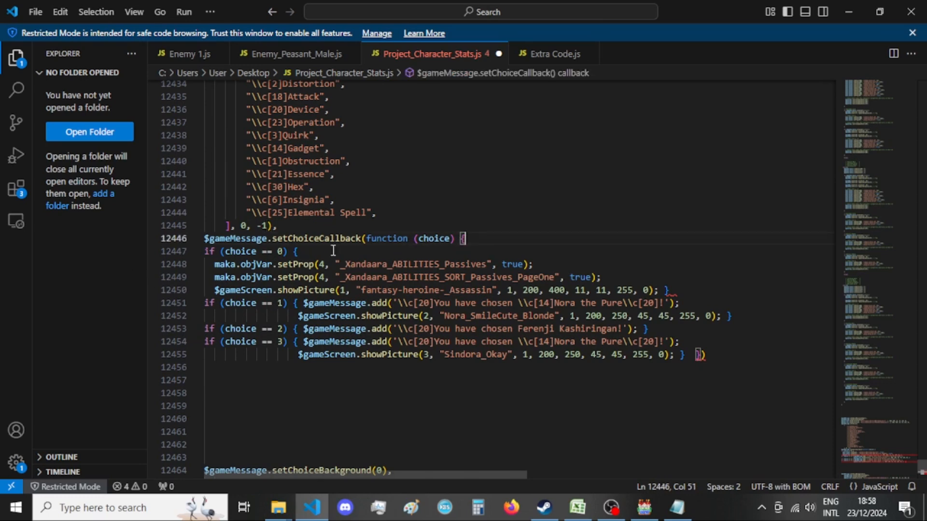
{"action": "left_click", "coordinate": [315, 251]}
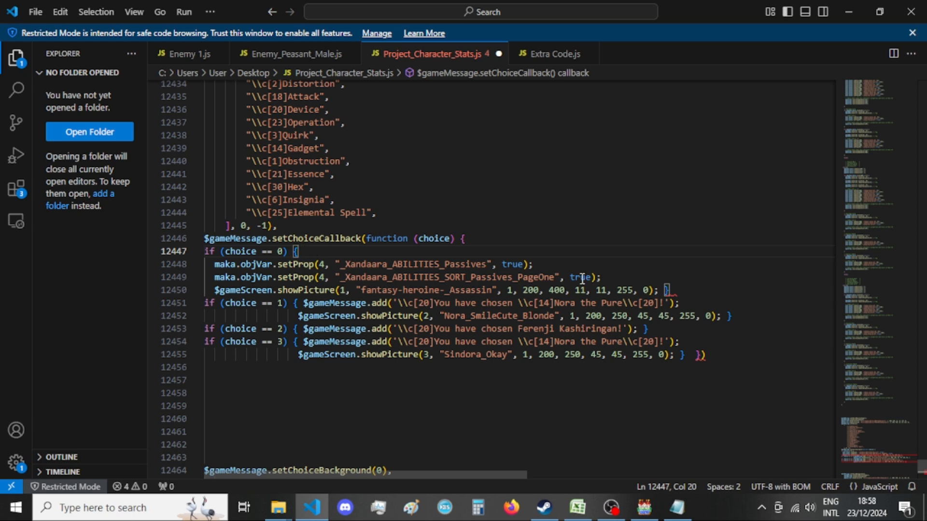
{"action": "left_click", "coordinate": [704, 355]}
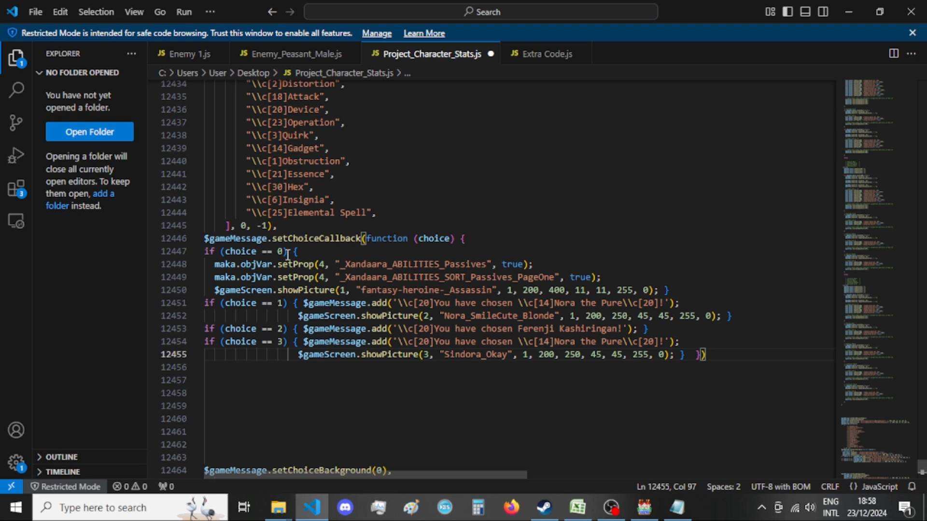
Replace the fantasy-heroine-_Assassin statement with copied picture lines 30 to 34, place the closing brace on its own line, and leave a blank line before choice == 1.
{"action": "left_click", "coordinate": [705, 288]}
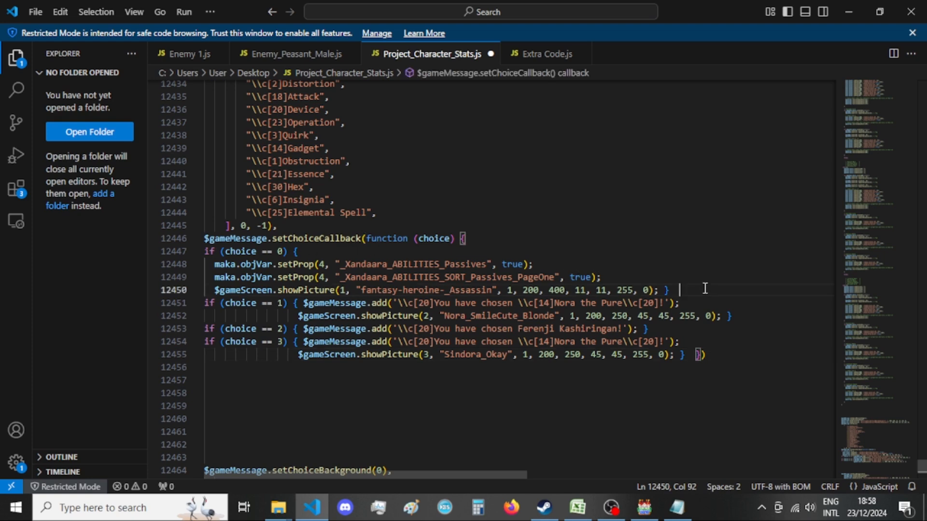
{"action": "key", "text": "BackSpace"}
{"action": "key", "text": "Return"}
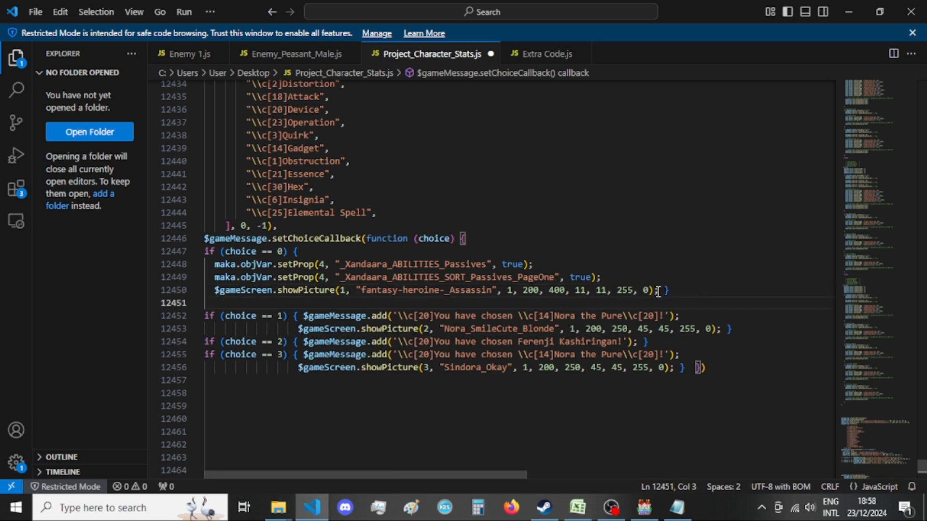
{"action": "left_click_drag", "start_coordinate": [658, 291], "coordinate": [215, 292]}
{"action": "type", "text": "$gameScreen.showPicture(30, \"Encyclopedia_Masterminds_Intricate_Mechanics[bust]\", 1, 225, 560, 13, 13, 255, 0),   $gameScreen.showPicture(31, \"Encyclopedia_Siphoning_Strikes[bust]\", 1, 350, 560, 13, 13, 255, 0),   $gameScreen.showPicture(32, \"Encyclopedia_Mana_Charged[bust]\", 1, 475, 560, 13, 13, 255, 0),   $gameScreen.showPicture(33, \"Encyclopedia_Etherite_Quintessence_Emporium_Gateway[bust]\", 1, 600, 560, 13, 13, 255, 0),   $gameScreen.showPicture(34, \"Encyclopedia_Crafted_Chaos_Dimension_Stabiliser[bust]\", 1, 725, 560, 13, 13, 255, 0);"}
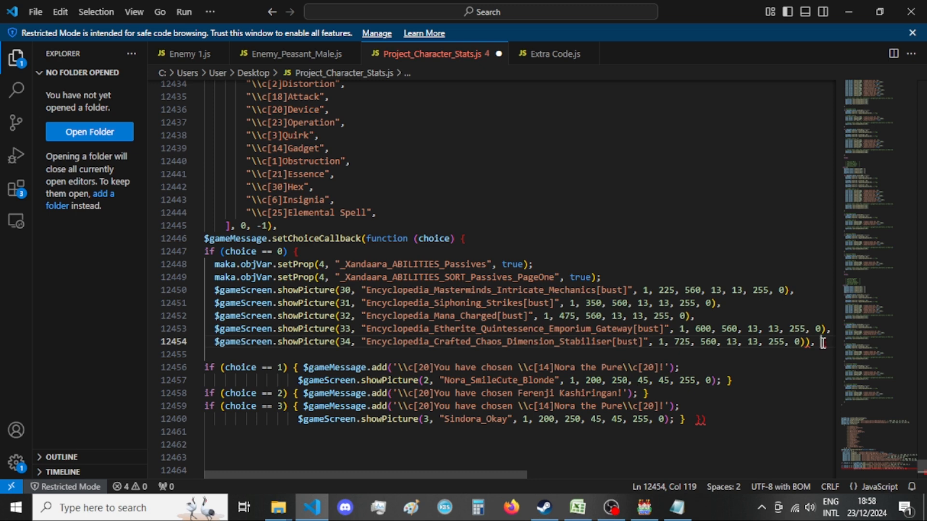
{"action": "key", "text": "Return"}
{"action": "mouse_move", "coordinate": [424, 473]}
{"action": "left_mouse_down"}
{"action": "mouse_move", "coordinate": [518, 482]}
{"action": "mouse_move", "coordinate": [421, 471]}
{"action": "mouse_move", "coordinate": [436, 473]}
{"action": "left_mouse_up"}
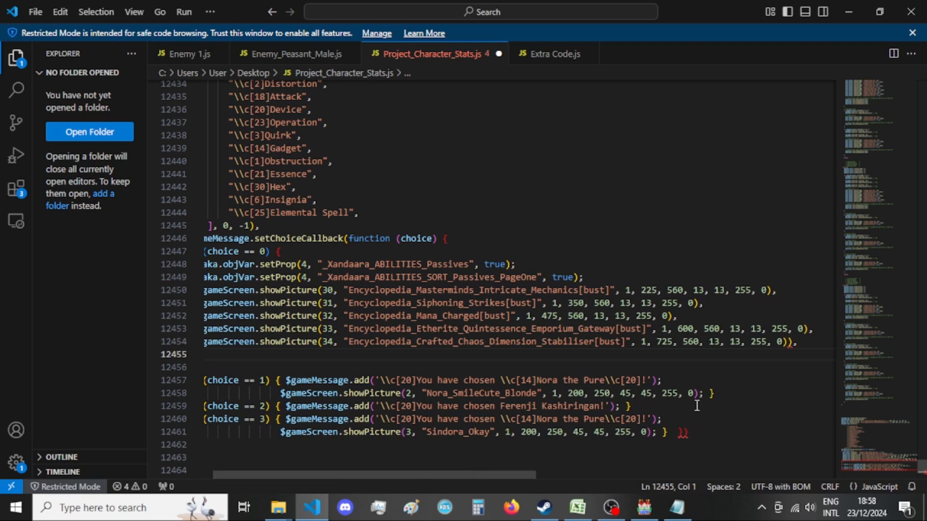
Remove the extra closing parenthesis from the picture 34 line and add a semicolon after the closing brace of the choice == 0 branch.
{"action": "left_click", "coordinate": [791, 346]}
{"action": "key", "text": "BackSpace"}
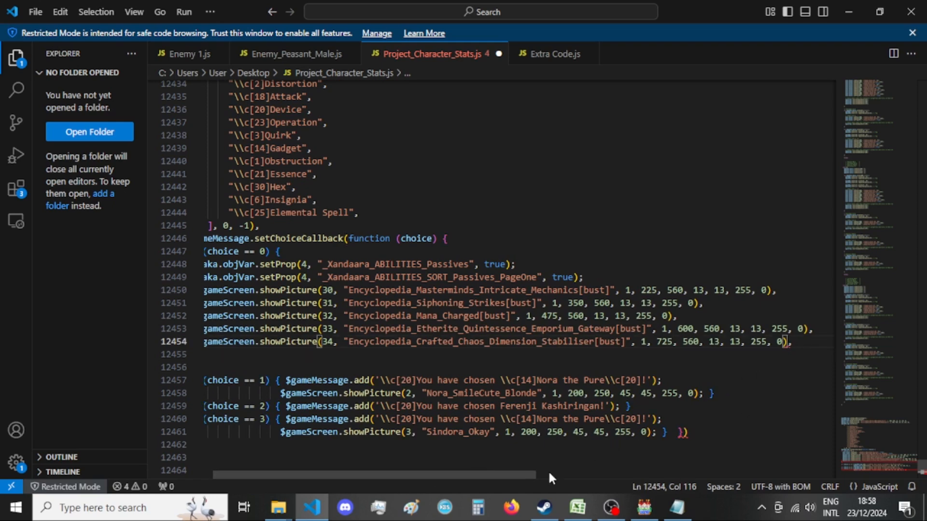
{"action": "left_click_drag", "start_coordinate": [534, 478], "coordinate": [526, 478]}
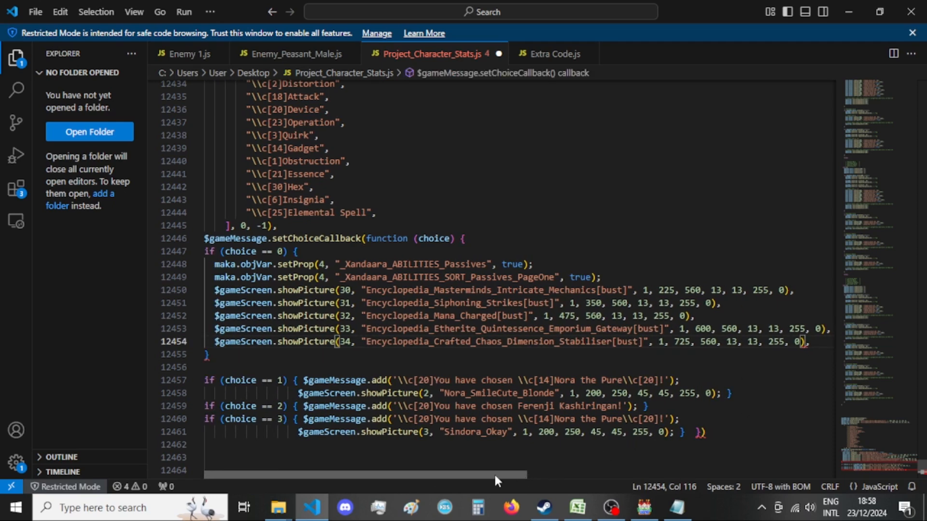
{"action": "left_click", "coordinate": [221, 357]}
{"action": "type", "text": "}"}
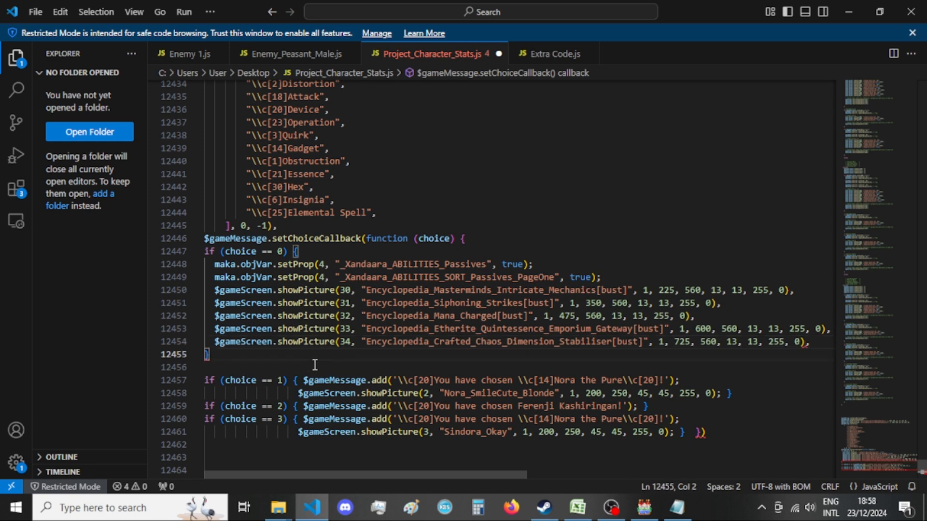
{"action": "type", "text": "'"}
{"action": "key", "text": "Insert"}
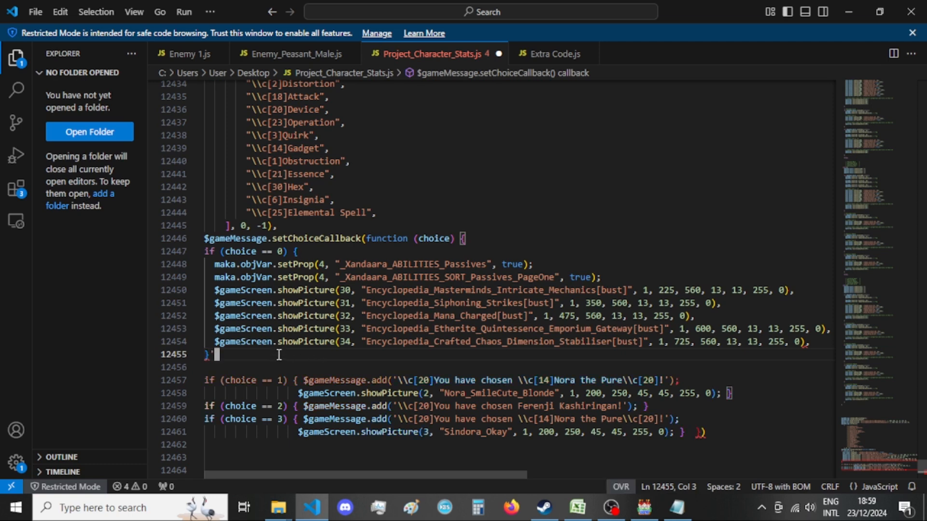
{"action": "key", "text": "BackSpace"}
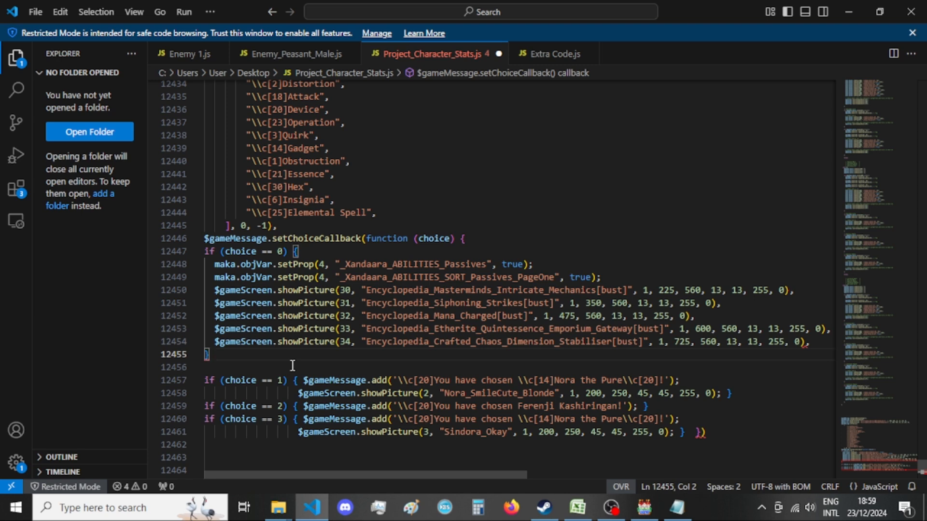
{"action": "key", "text": "Insert"}
{"action": "type", "text": ";"}
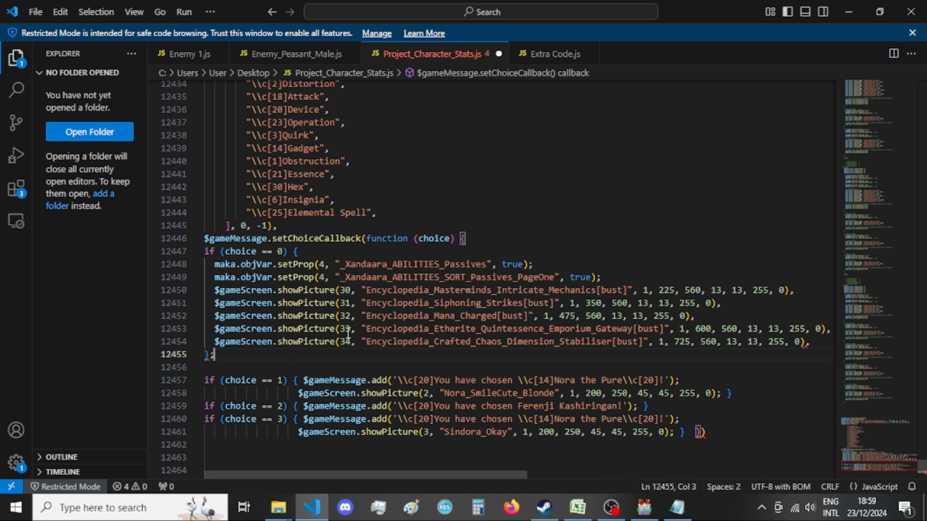
Check the bracket pairs of the choice == 0 and choice == 1 branches and the end of the setChoiceCallback function.
{"action": "scroll", "coordinate": [347, 333], "scroll_direction": "down", "scroll_amount": 1}
{"action": "left_click", "coordinate": [298, 217]}
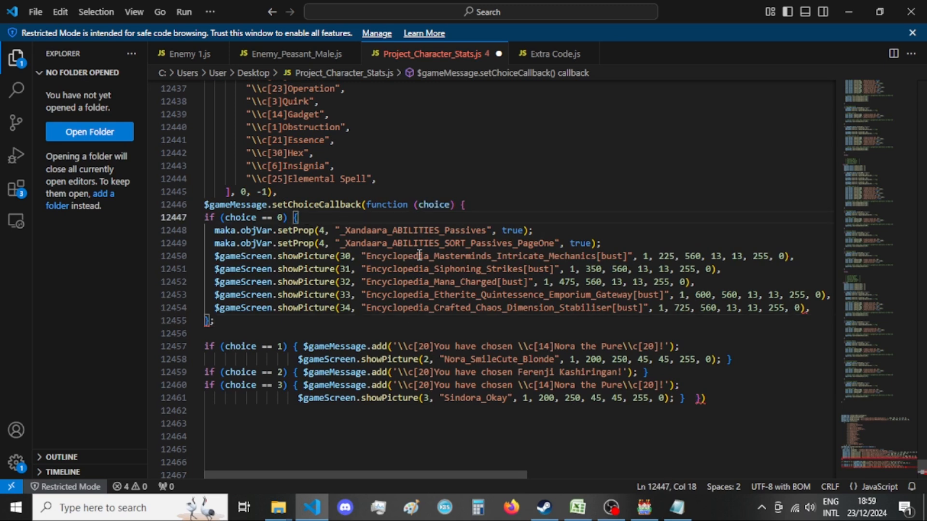
{"action": "left_click", "coordinate": [714, 396]}
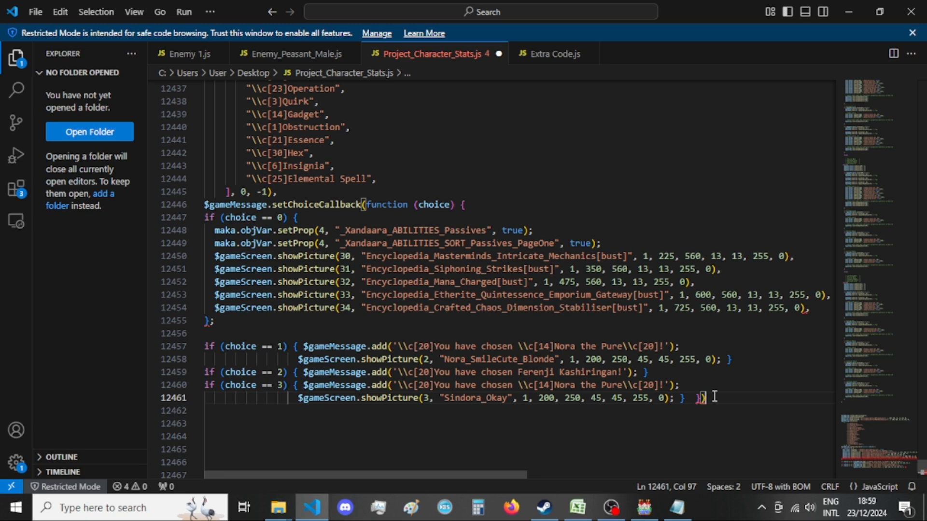
{"action": "scroll", "coordinate": [448, 345], "scroll_direction": "up", "scroll_amount": 7}
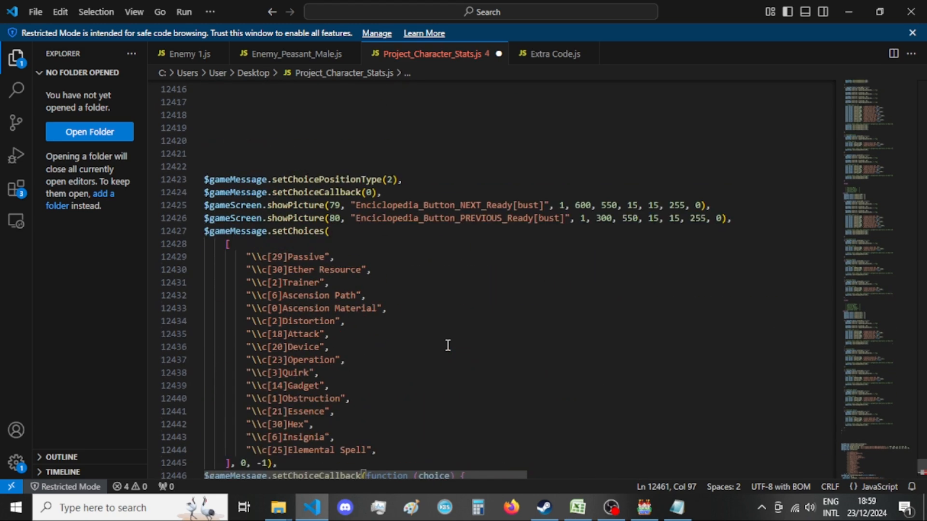
{"action": "scroll", "coordinate": [448, 346], "scroll_direction": "down", "scroll_amount": 7}
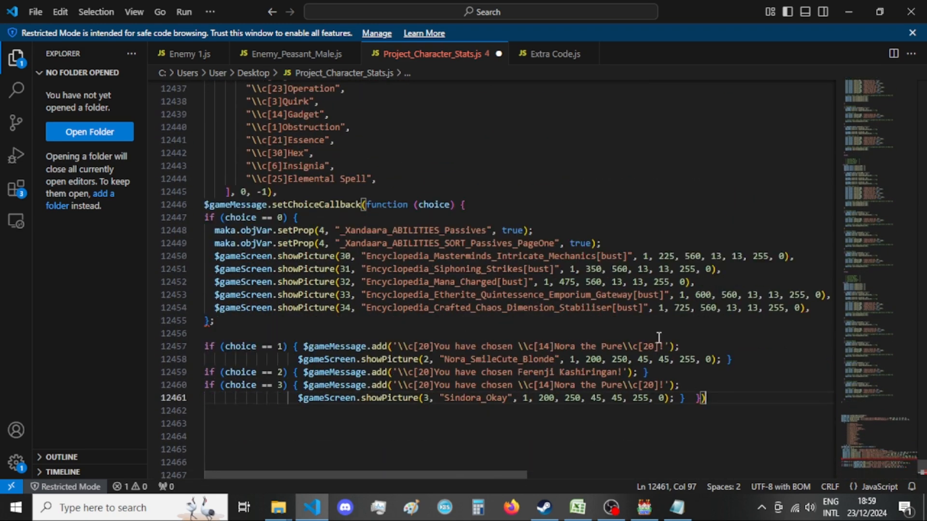
{"action": "left_click", "coordinate": [677, 448]}
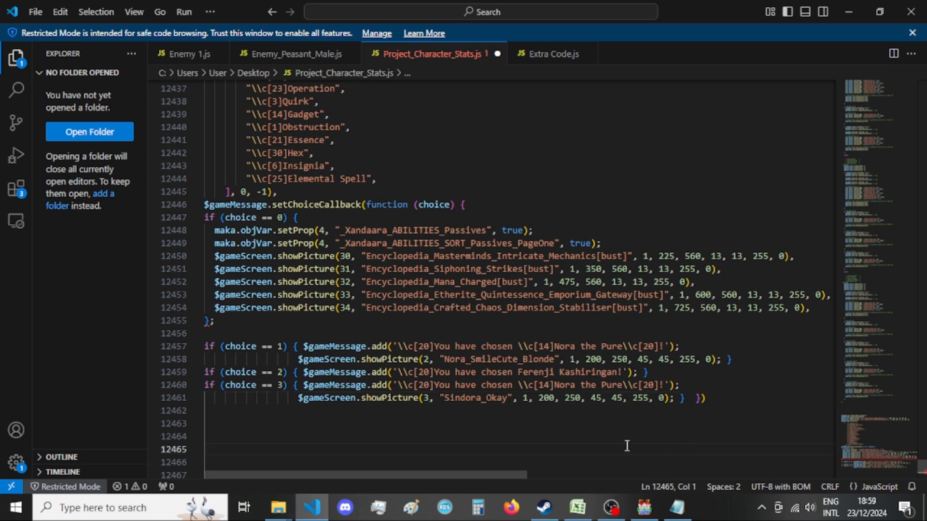
{"action": "left_click", "coordinate": [671, 347]}
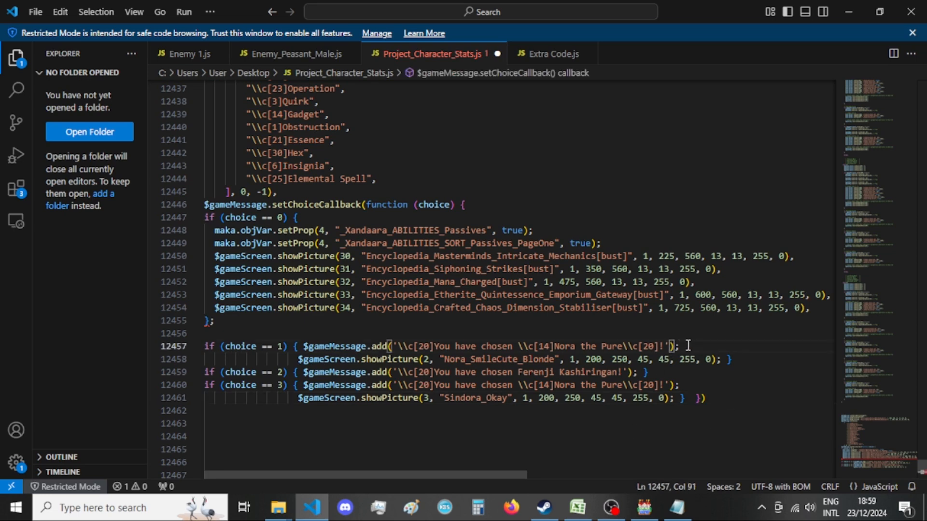
{"action": "left_click", "coordinate": [726, 360]}
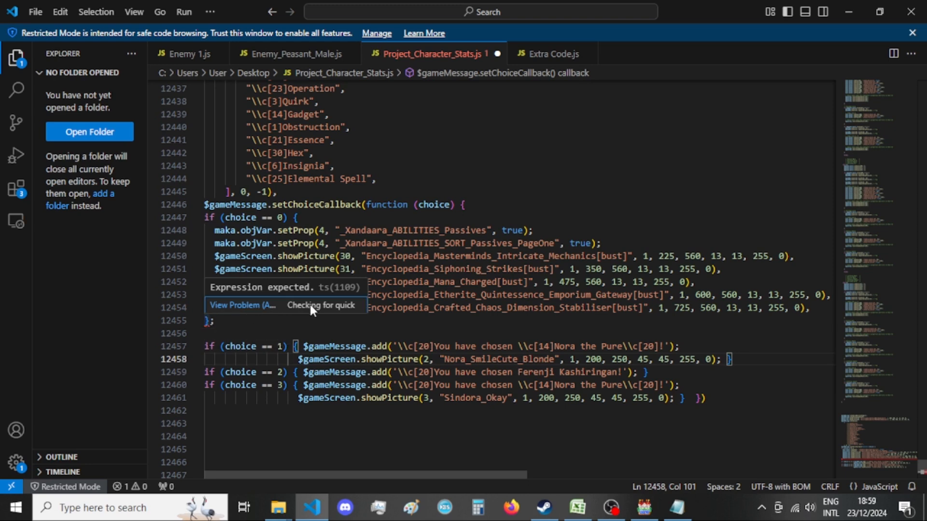
View the problem details for the closing brace of the choice == 0 branch and close them again.
{"action": "left_click", "coordinate": [239, 305]}
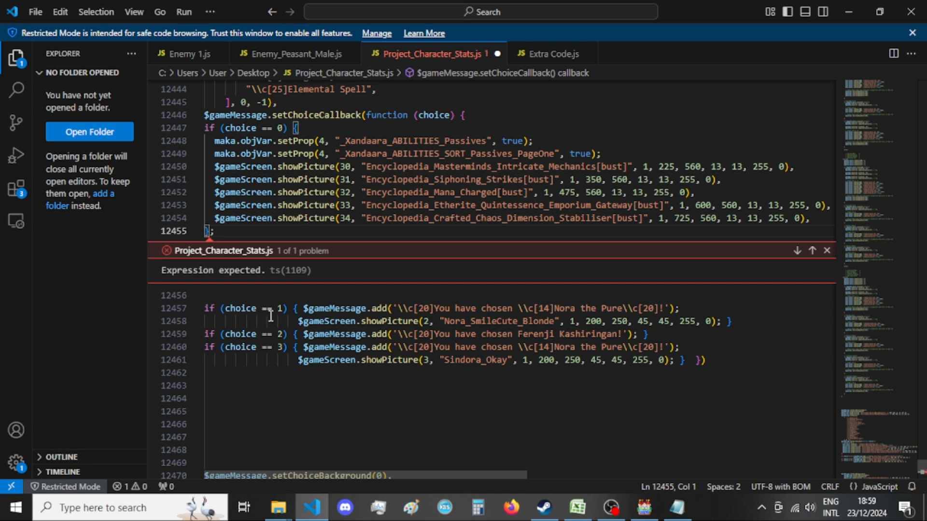
{"action": "scroll", "coordinate": [271, 321], "scroll_direction": "up", "scroll_amount": 1}
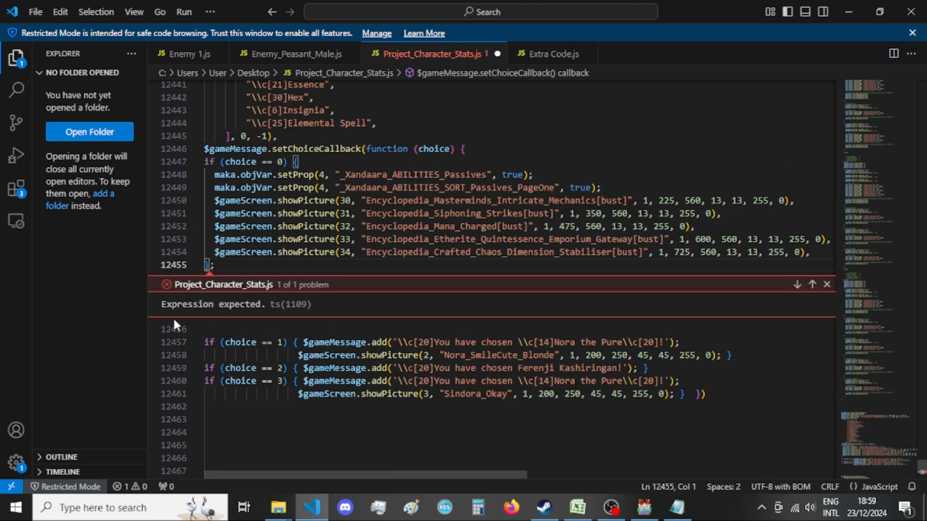
{"action": "left_click", "coordinate": [85, 306]}
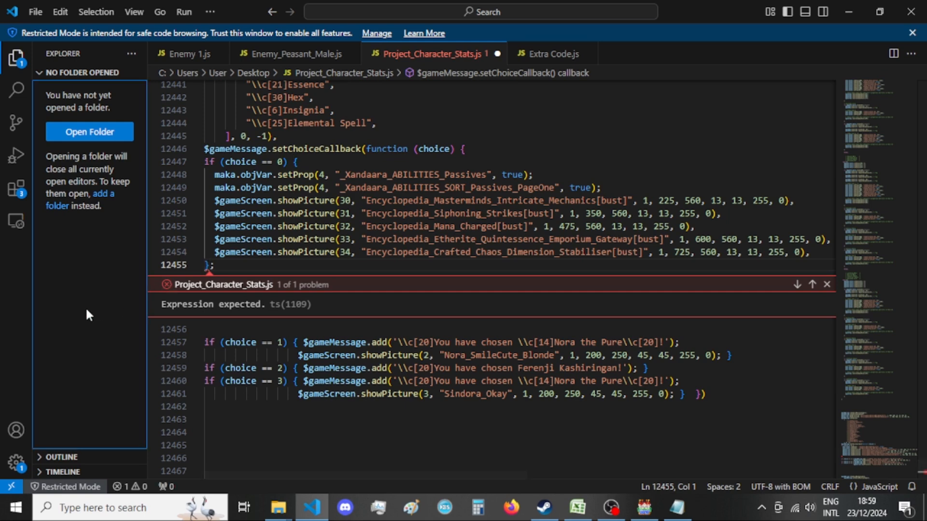
{"action": "left_click", "coordinate": [812, 284]}
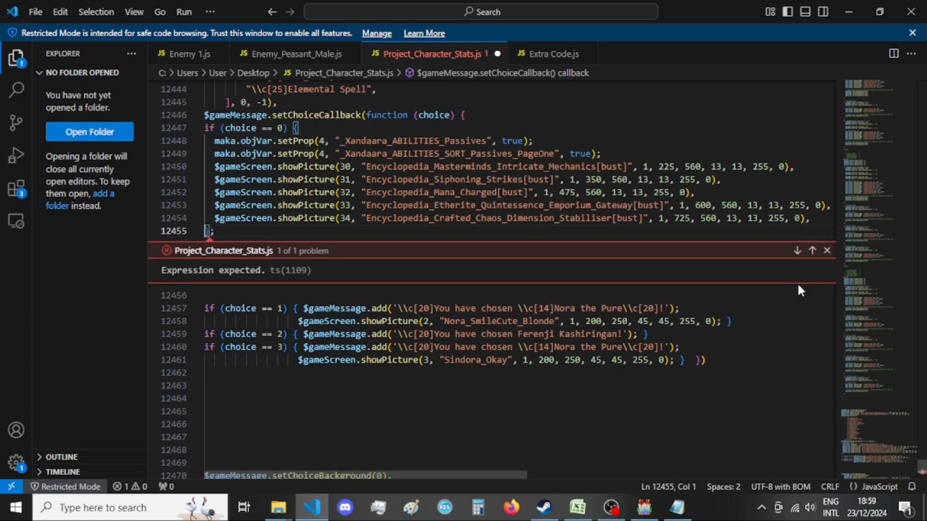
{"action": "left_click", "coordinate": [827, 251]}
{"action": "scroll", "coordinate": [715, 299], "scroll_direction": "up", "scroll_amount": 1}
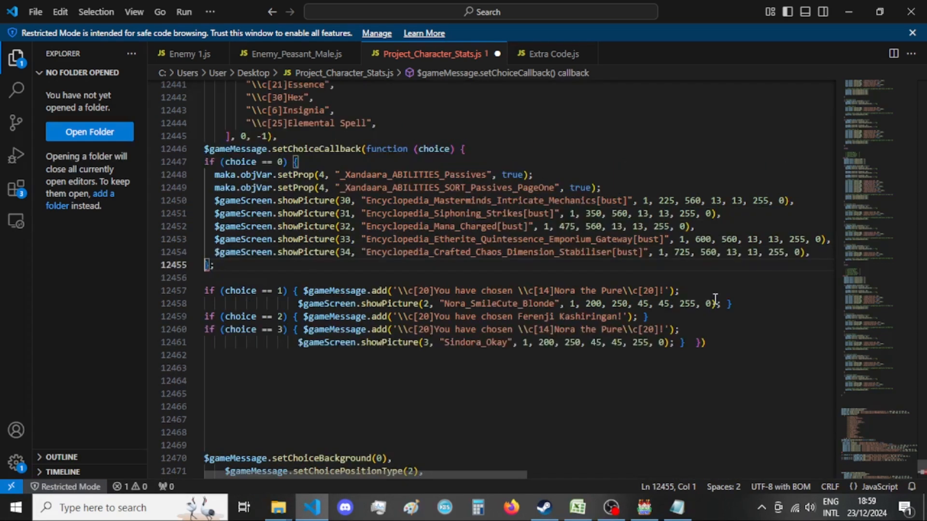
Replace the trailing commas of the showPicture lines for pictures 30 to 34 with semicolons.
{"action": "left_click_drag", "start_coordinate": [396, 474], "coordinate": [341, 459]}
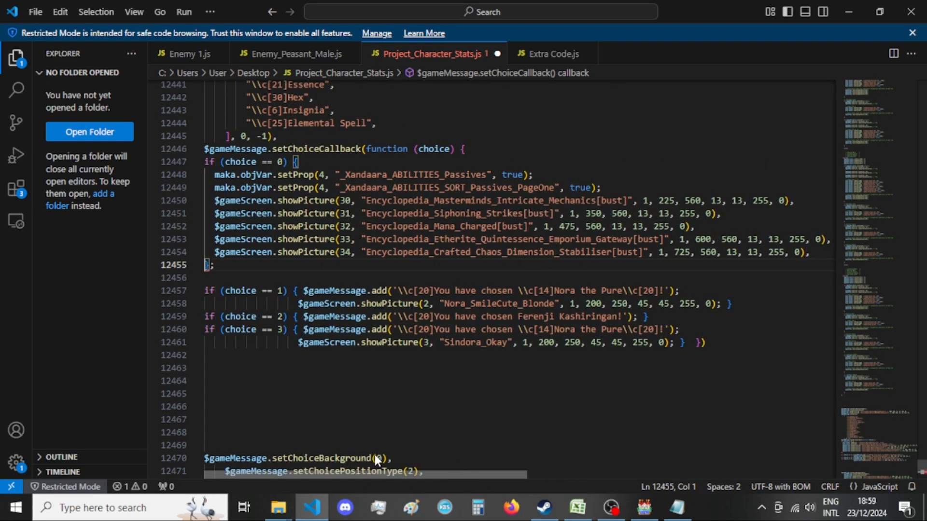
{"action": "scroll", "coordinate": [375, 455], "scroll_direction": "right", "scroll_amount": 3}
{"action": "left_click", "coordinate": [748, 252]}
{"action": "key", "text": "shift+Left"}
{"action": "key", "text": "BackSpace"}
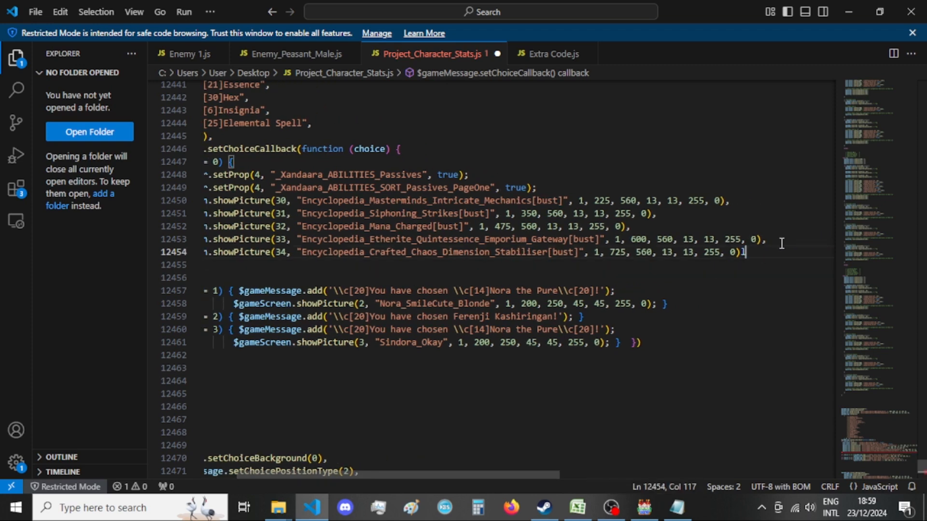
{"action": "key", "text": "Left"}
{"action": "key", "text": "End"}
{"action": "type", "text": ";"}
{"action": "left_click", "coordinate": [767, 240]}
{"action": "key", "text": "BackSpace"}
{"action": "type", "text": ";"}
{"action": "left_click_drag", "start_coordinate": [629, 227], "coordinate": [653, 213]}
{"action": "type", "text": ";;"}
{"action": "left_click_drag", "start_coordinate": [733, 201], "coordinate": [727, 200]}
{"action": "type", "text": ";"}
{"action": "left_click", "coordinate": [621, 289]}
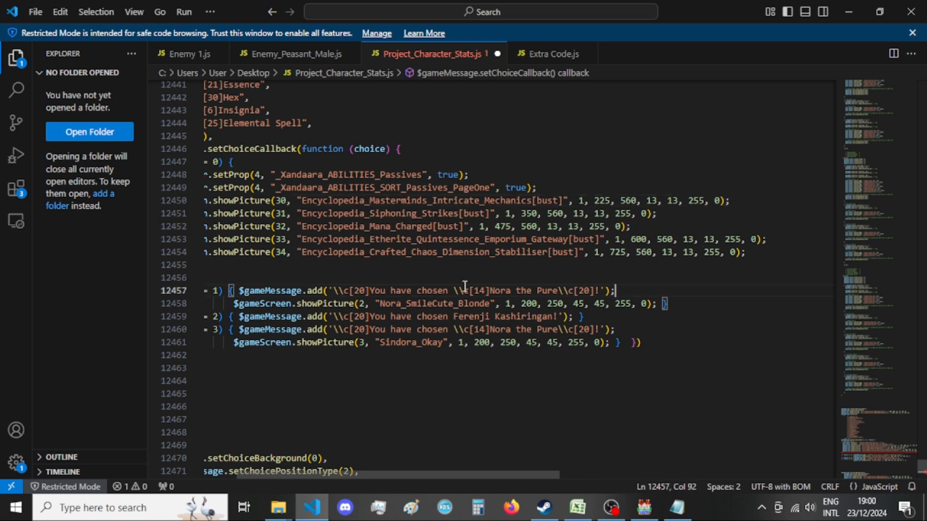
{"action": "key", "text": "Up"}
{"action": "left_click", "coordinate": [256, 268]}
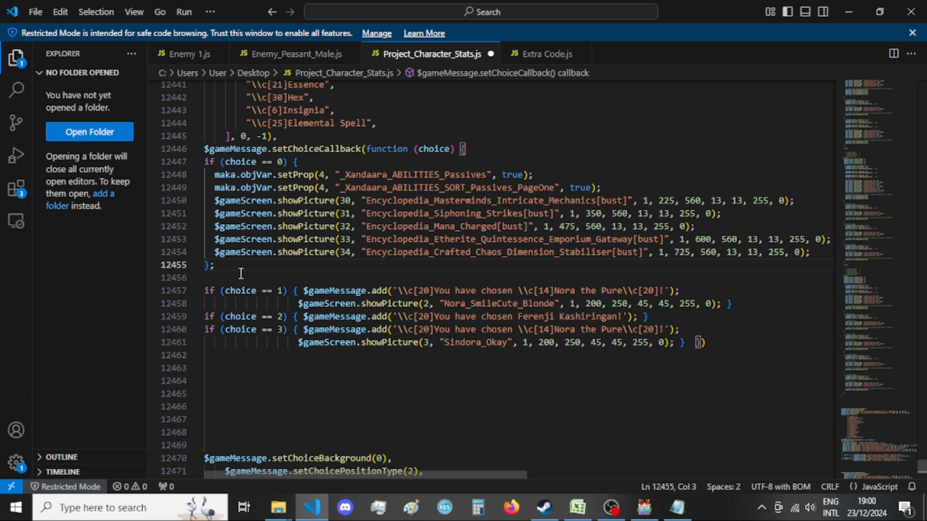
Check the x and y coordinates of pictures 30 to 34 in the choice == 0 branch.
{"action": "left_click", "coordinate": [87, 298]}
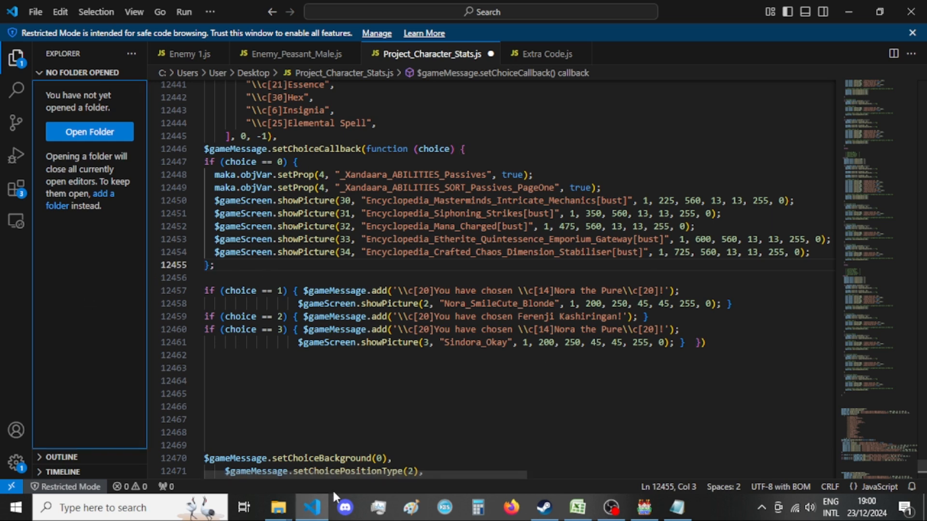
{"action": "left_click_drag", "start_coordinate": [358, 473], "coordinate": [266, 472]}
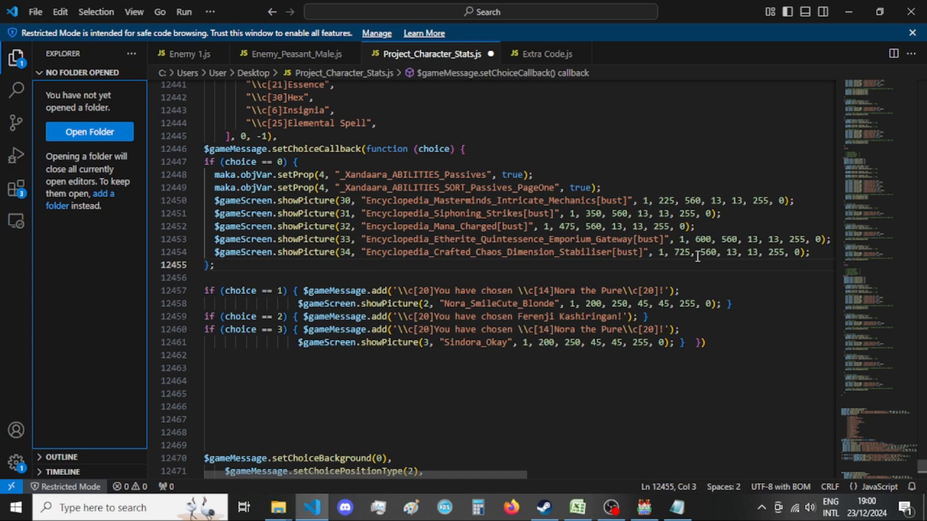
{"action": "double_click", "coordinate": [698, 200]}
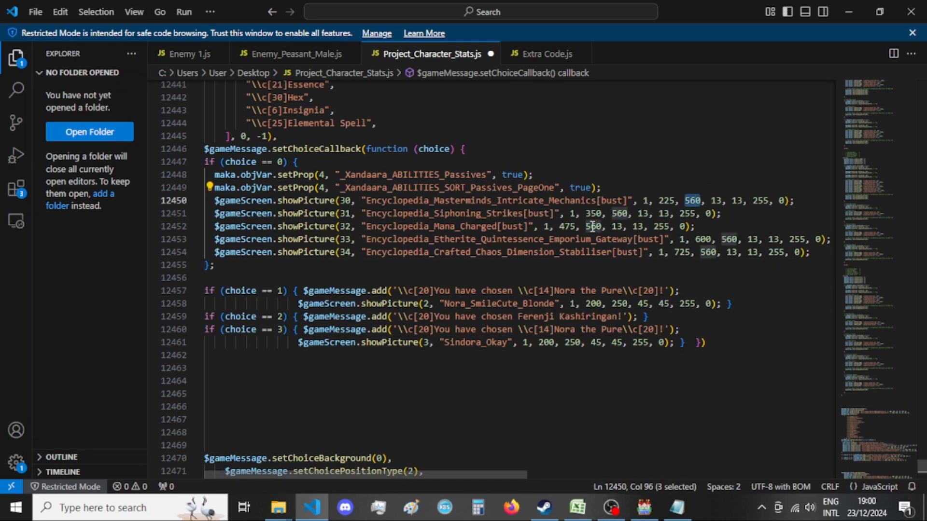
{"action": "double_click", "coordinate": [666, 200]}
{"action": "double_click", "coordinate": [594, 213]}
{"action": "double_click", "coordinate": [568, 226]}
{"action": "double_click", "coordinate": [704, 240]}
{"action": "double_click", "coordinate": [682, 252]}
{"action": "left_click", "coordinate": [678, 276]}
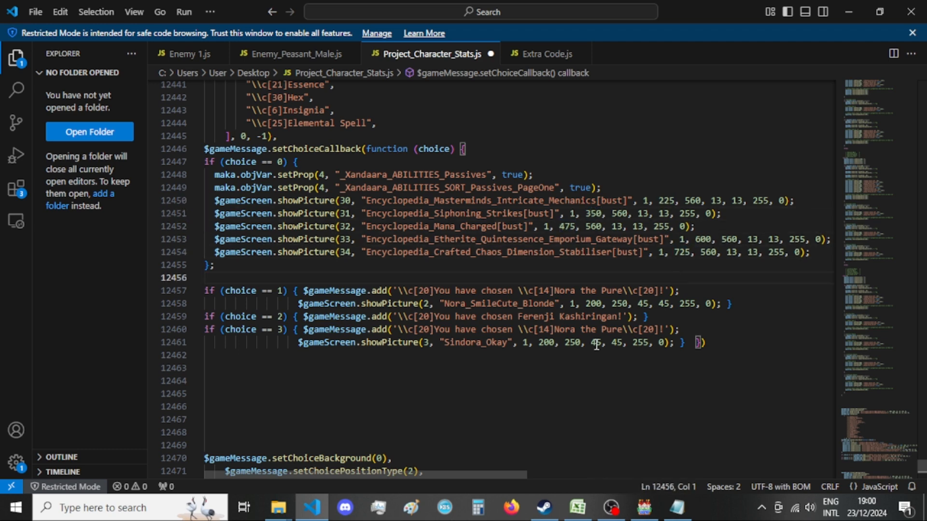
Switch to the P.B.S. Class Sheets workbook and review the Mastermind passives listed on the Player sheet.
{"action": "left_click", "coordinate": [577, 507]}
{"action": "left_click", "coordinate": [921, 462]}
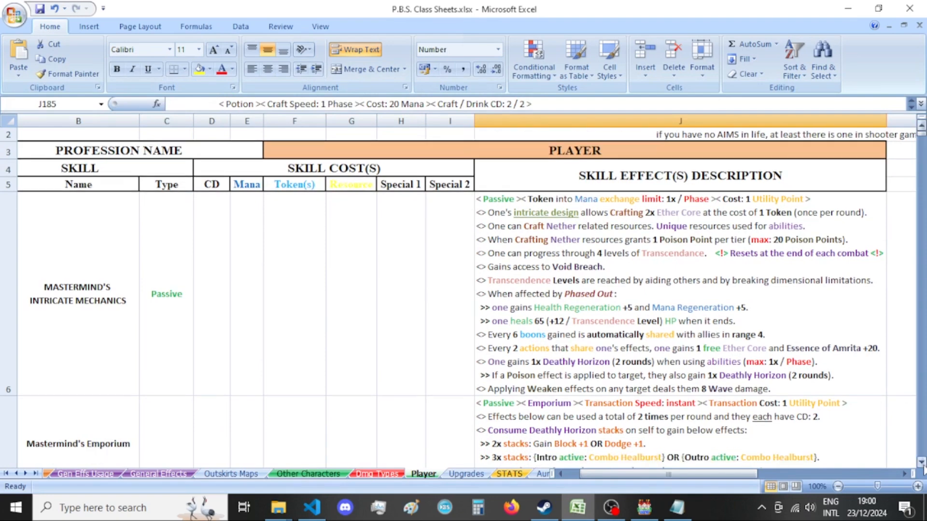
{"action": "left_click", "coordinate": [921, 462]}
{"action": "left_click", "coordinate": [921, 462]}
{"action": "left_click", "coordinate": [921, 463]}
{"action": "left_click", "coordinate": [921, 462]}
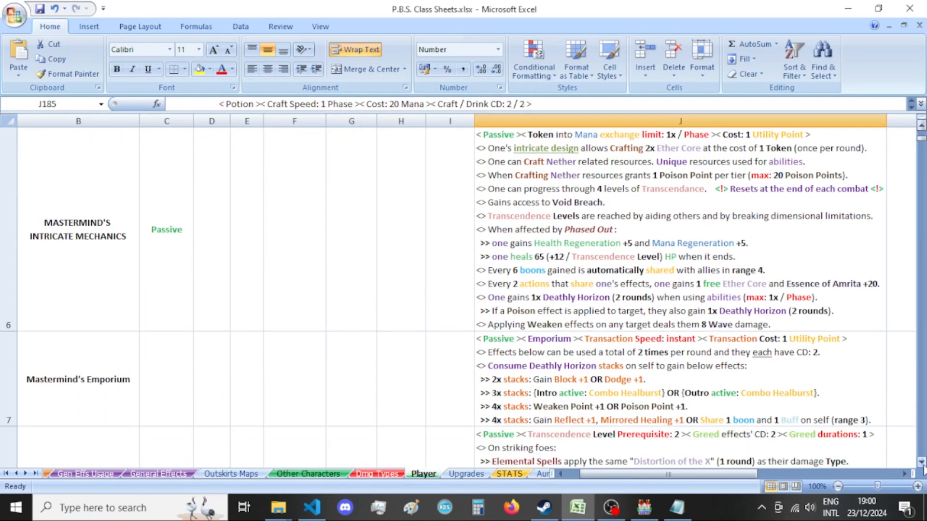
{"action": "left_click", "coordinate": [78, 261]}
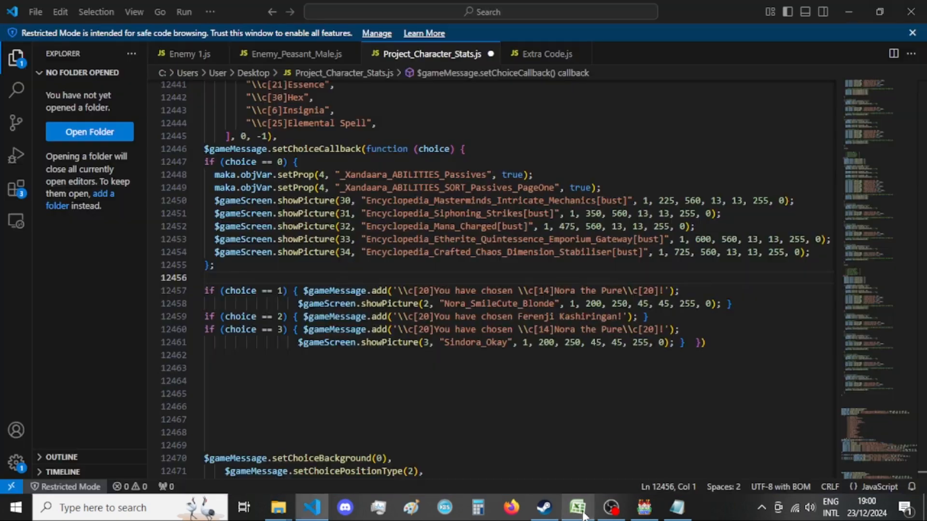
{"action": "left_click", "coordinate": [579, 509]}
{"action": "left_click", "coordinate": [579, 507]}
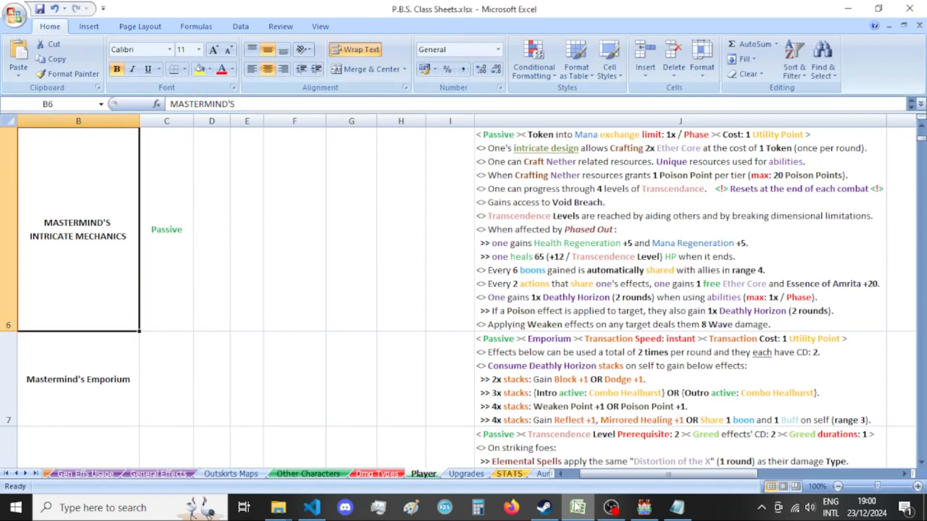
{"action": "left_click", "coordinate": [921, 463]}
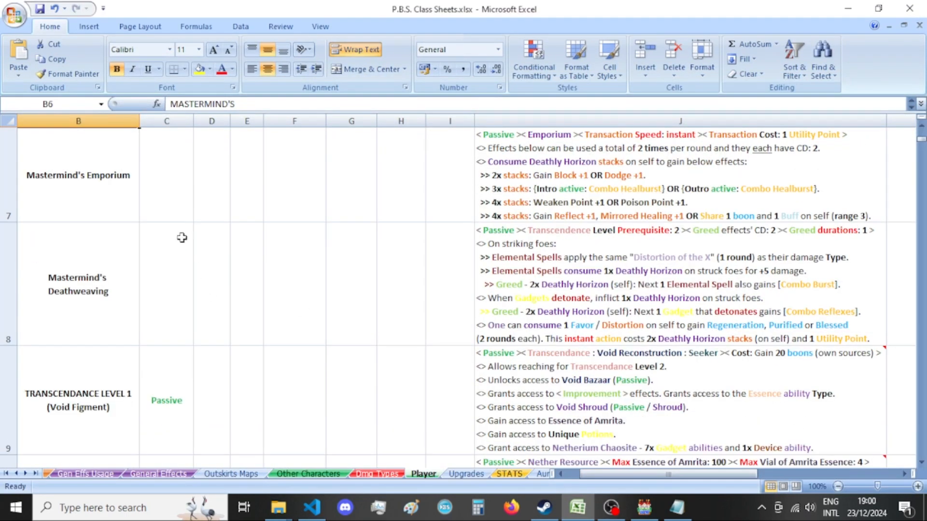
{"action": "left_click", "coordinate": [108, 153]}
Search the pictures folder in File Explorer for "emporium" and for "encyclopedia".
{"action": "mouse_move", "coordinate": [278, 508]}
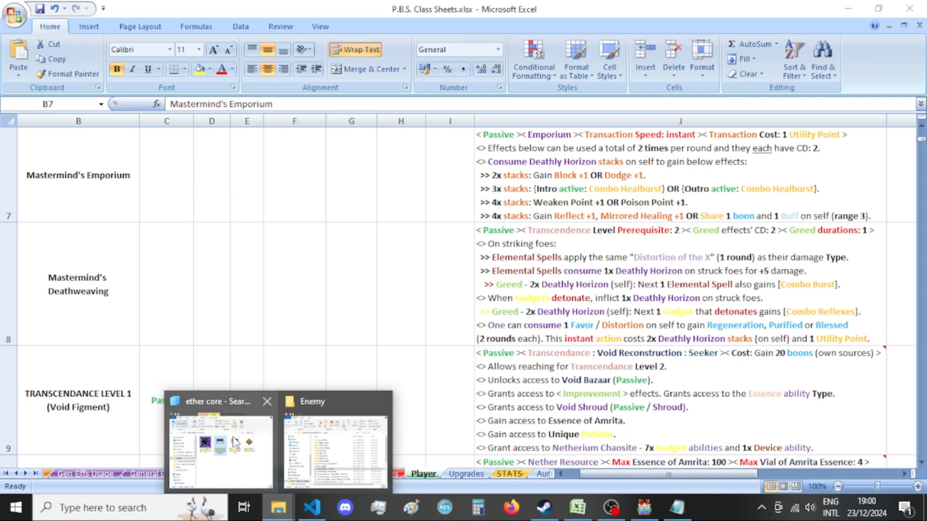
{"action": "left_click", "coordinate": [222, 435]}
{"action": "left_click", "coordinate": [582, 186]}
{"action": "type", "text": "emporium"}
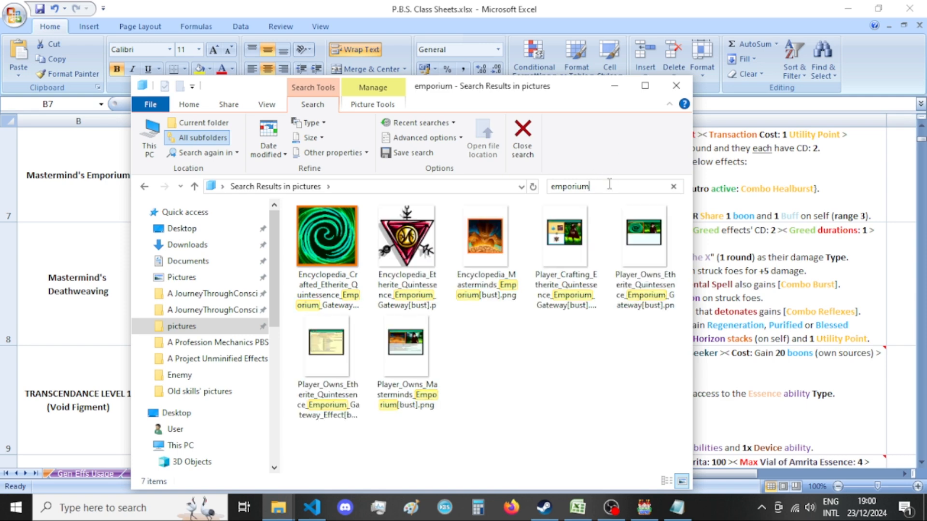
{"action": "left_click", "coordinate": [573, 186]}
{"action": "type", "text": "encyclopedia"}
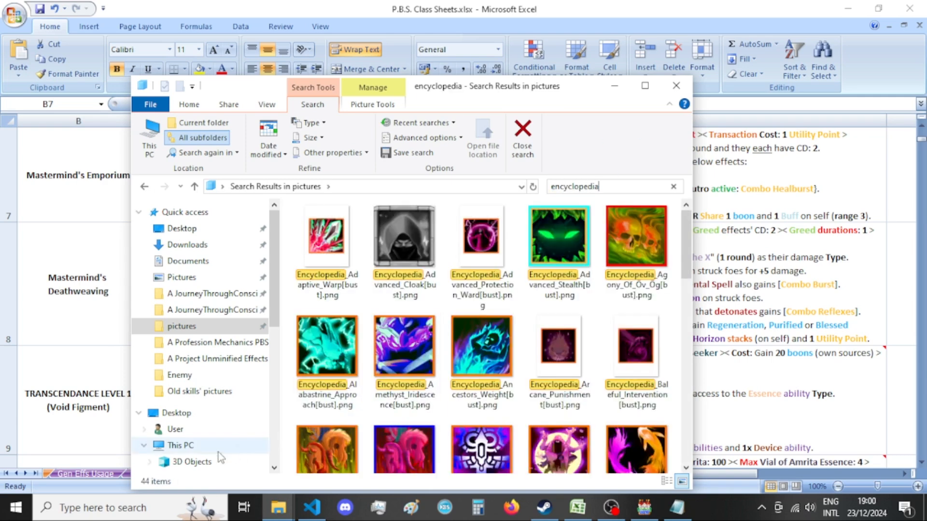
Find and launch GIMP 2.10.38 from the Windows search.
{"action": "left_click", "coordinate": [144, 508]}
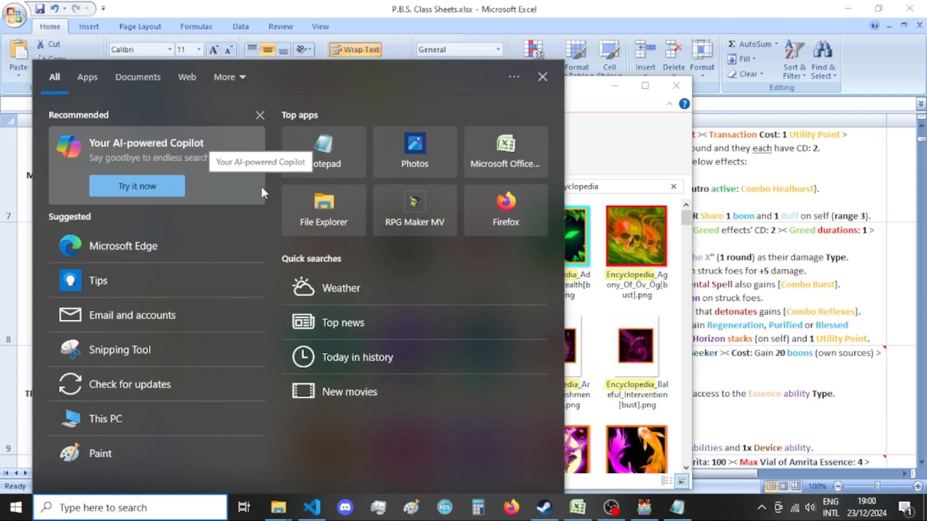
{"action": "type", "text": "gimp"}
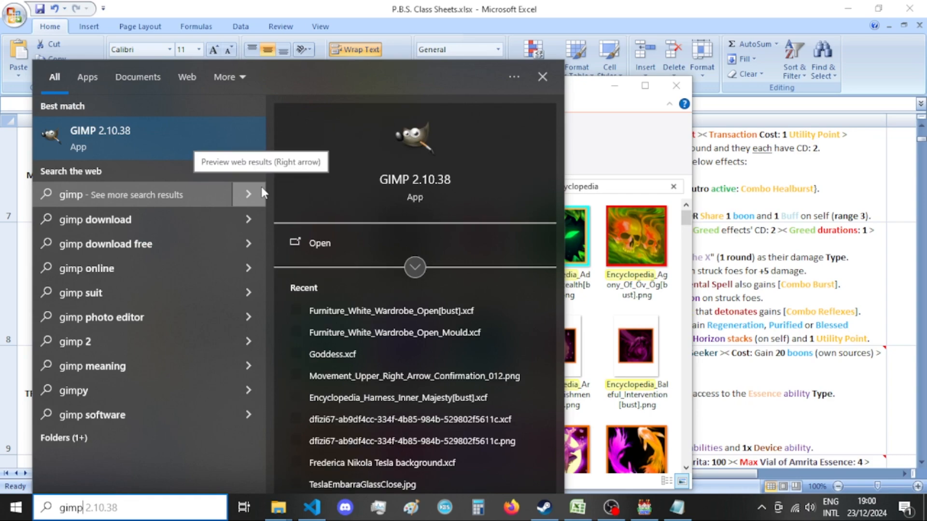
{"action": "key", "text": "Return"}
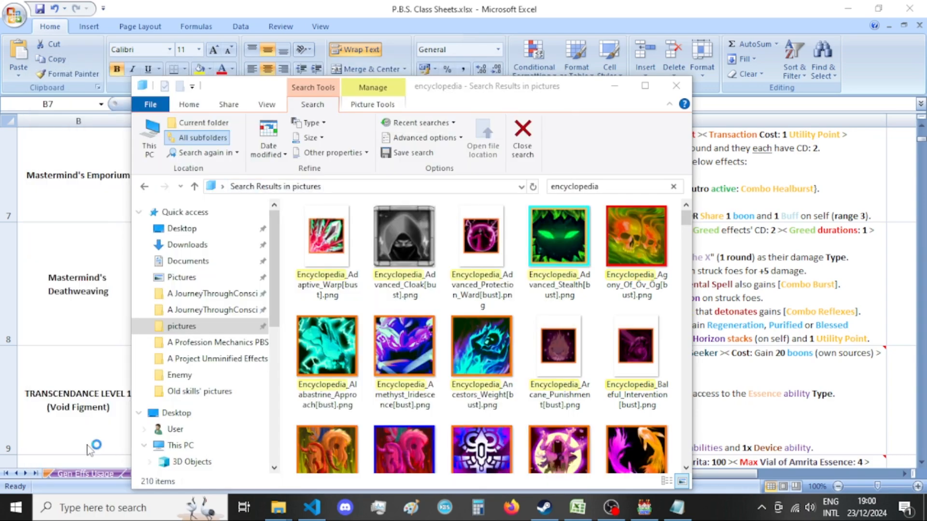
Minimize the windows in front of RPG Maker MV and close its Database window to return to the map.
{"action": "left_click", "coordinate": [848, 8]}
{"action": "left_click", "coordinate": [861, 6]}
{"action": "left_click", "coordinate": [846, 10]}
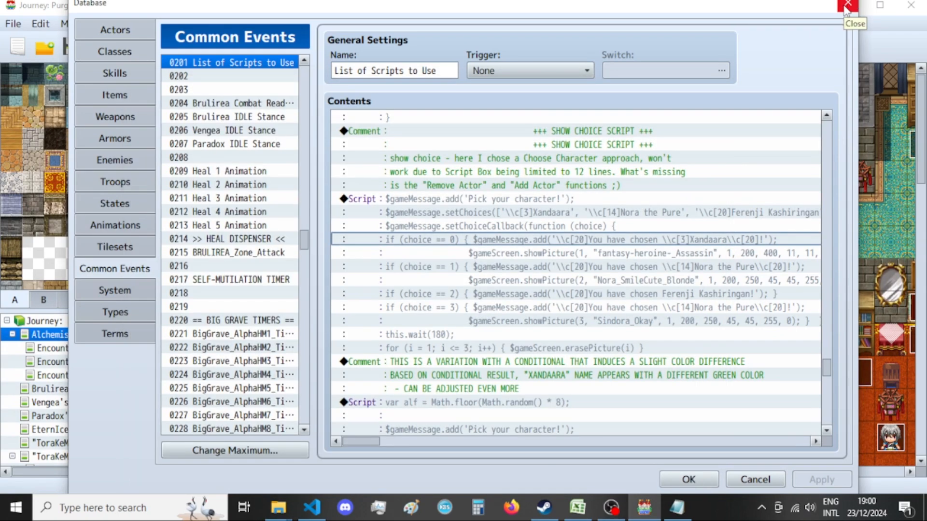
{"action": "left_click", "coordinate": [846, 6]}
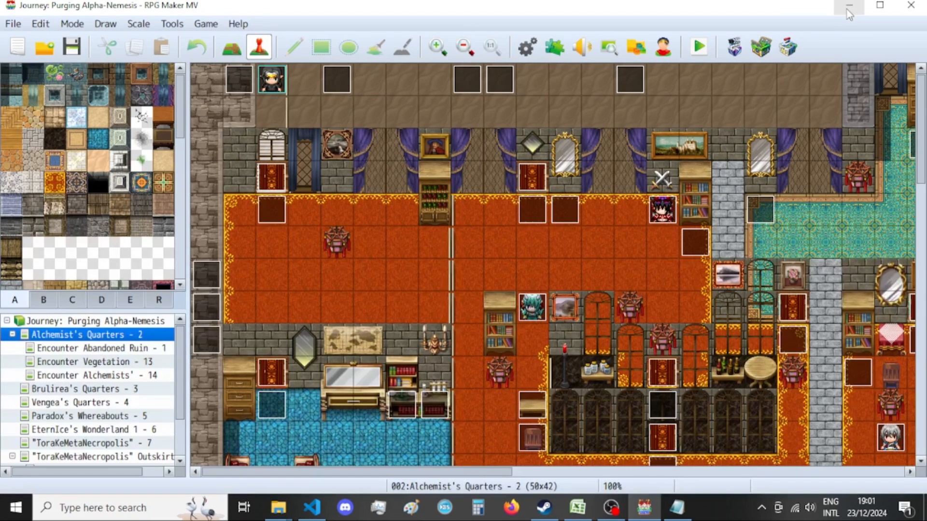
Minimize the map editor and open the "pics to convert" folder from the desktop.
{"action": "left_click", "coordinate": [847, 9]}
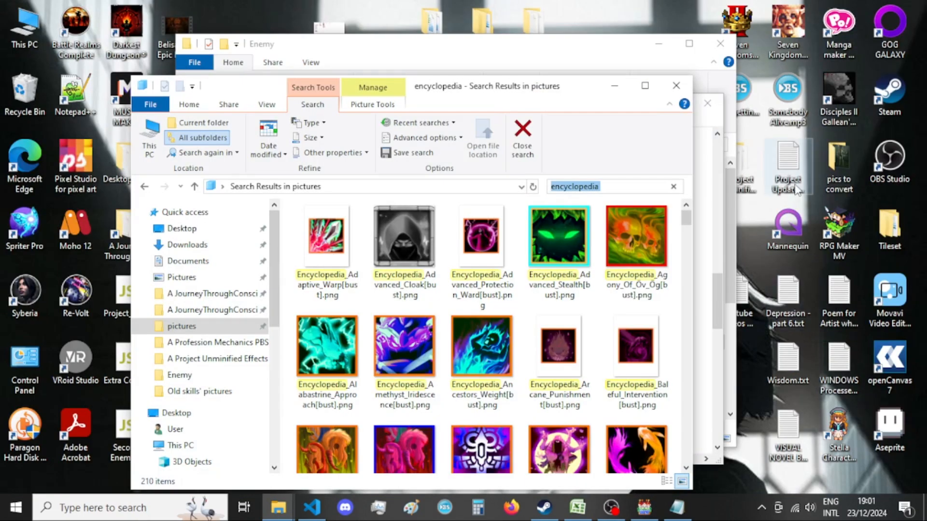
{"action": "left_click", "coordinate": [828, 175]}
{"action": "double_click", "coordinate": [839, 166]}
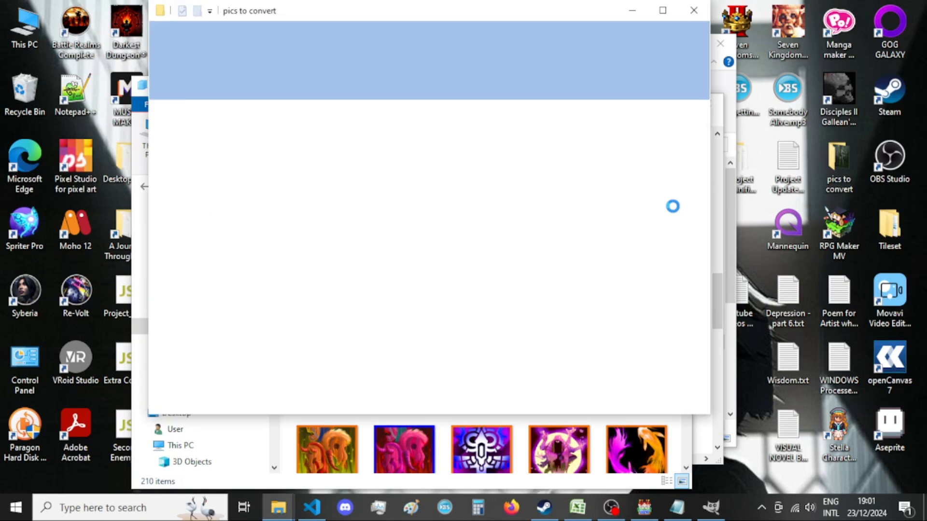
Create a new folder with the default name inside "pics to convert" and open it.
{"action": "scroll", "coordinate": [589, 226], "scroll_direction": "down", "scroll_amount": 1}
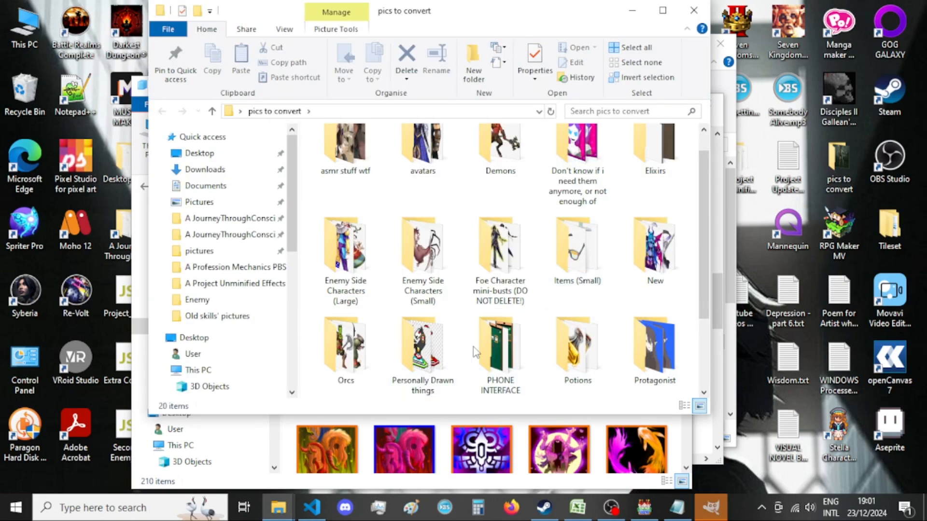
{"action": "scroll", "coordinate": [648, 296], "scroll_direction": "down", "scroll_amount": 3}
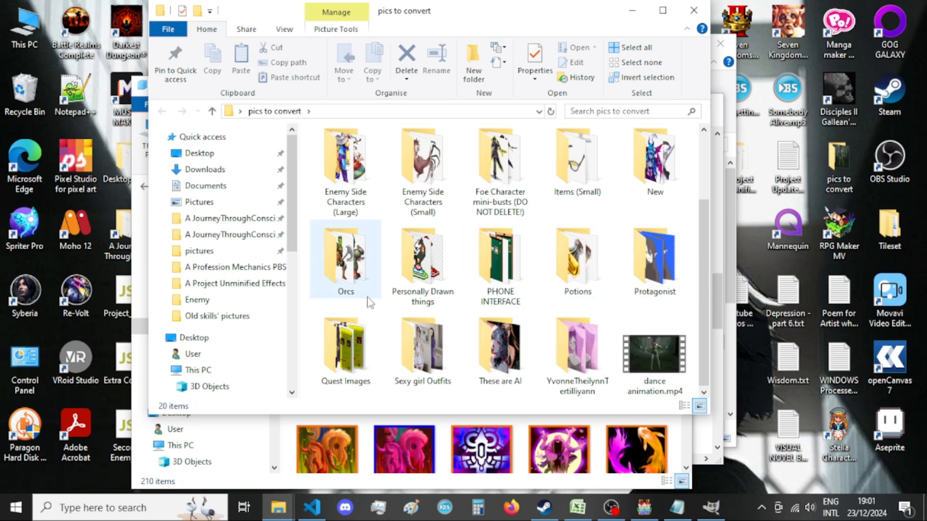
{"action": "right_click", "coordinate": [314, 306]}
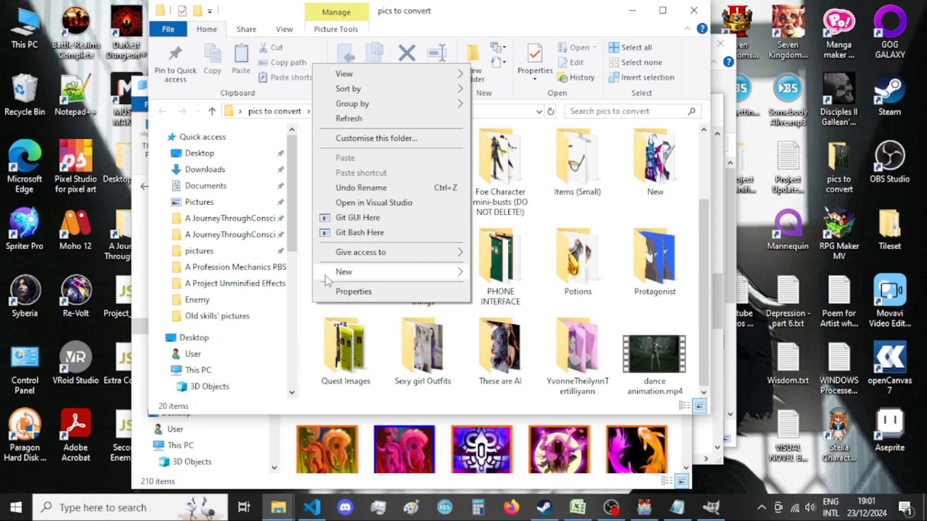
{"action": "mouse_move", "coordinate": [325, 276]}
{"action": "left_click", "coordinate": [533, 270]}
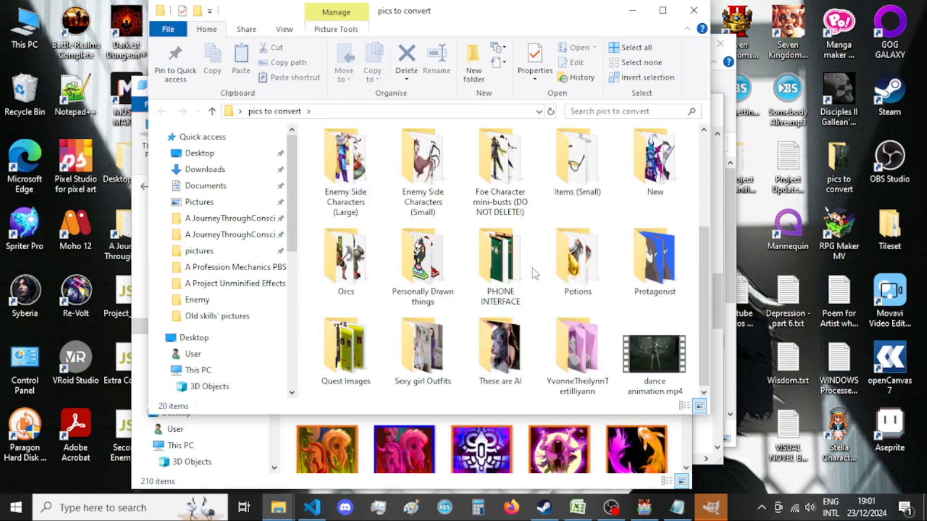
{"action": "key", "text": "Return"}
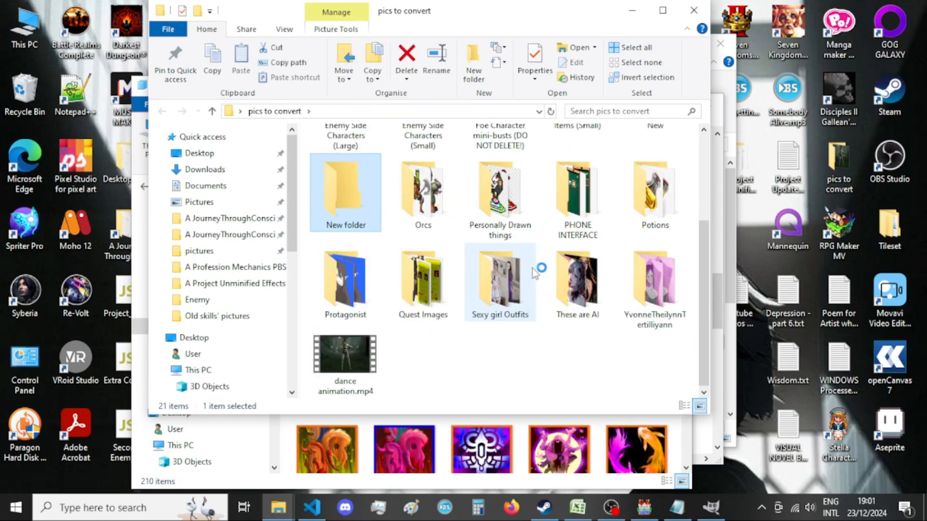
{"action": "key", "text": "Return"}
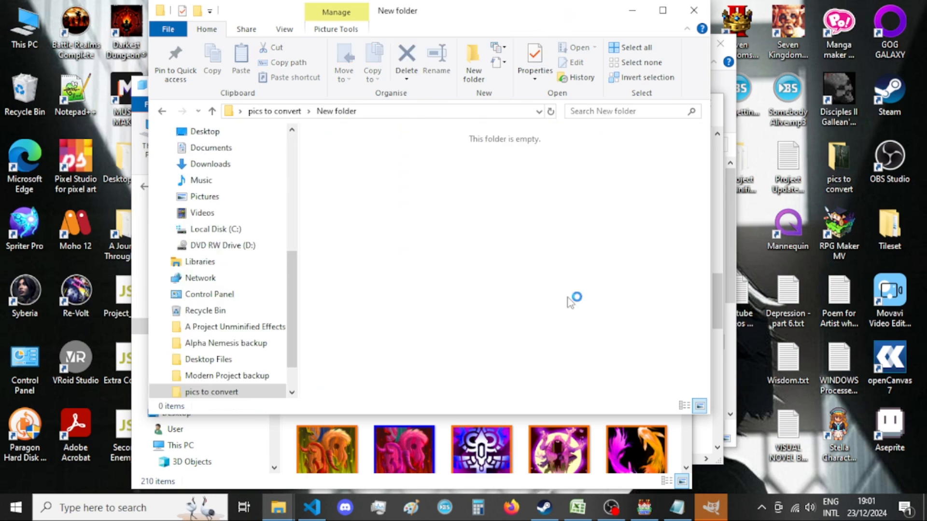
Switch to the File Explorer window with the "encyclopedia" search results and reposition it.
{"action": "left_click", "coordinate": [292, 512]}
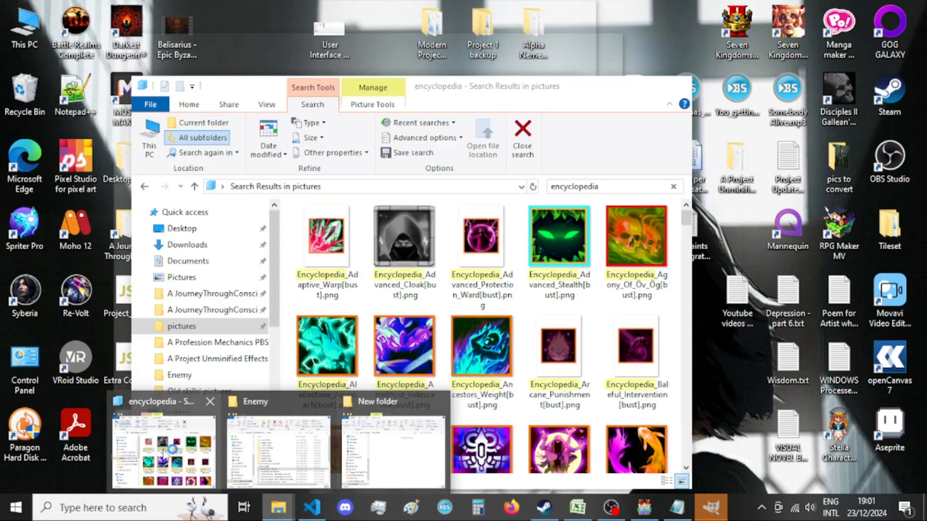
{"action": "left_click", "coordinate": [164, 429]}
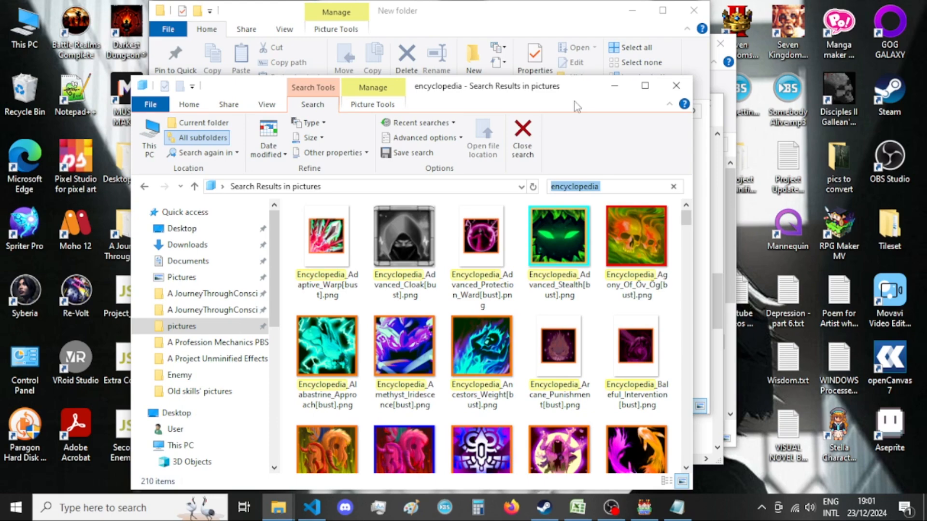
{"action": "left_click_drag", "start_coordinate": [548, 96], "coordinate": [608, 90]}
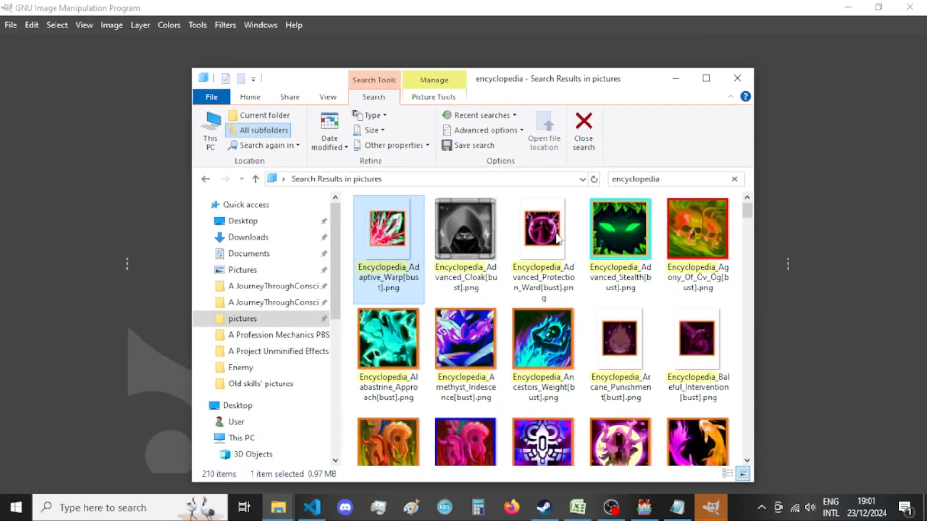
Select the Adaptive_Warp, Advanced_Protection_Ward, Arcane_Punishment, Baleful_Intervention, Bibantikochiledrón and Cerulean_Gateway_Device encyclopedia images together.
{"action": "left_click", "coordinate": [615, 370], "text": "ctrl"}
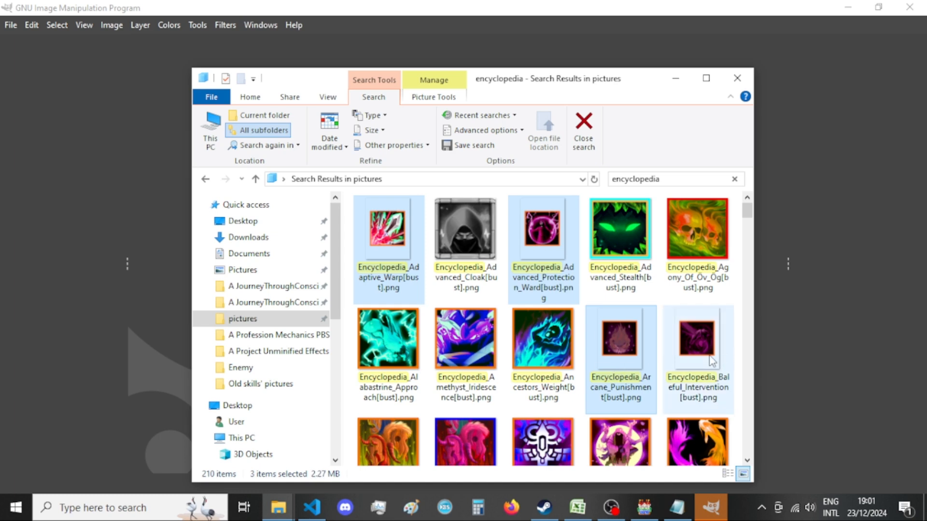
{"action": "left_click", "coordinate": [712, 361], "text": "ctrl"}
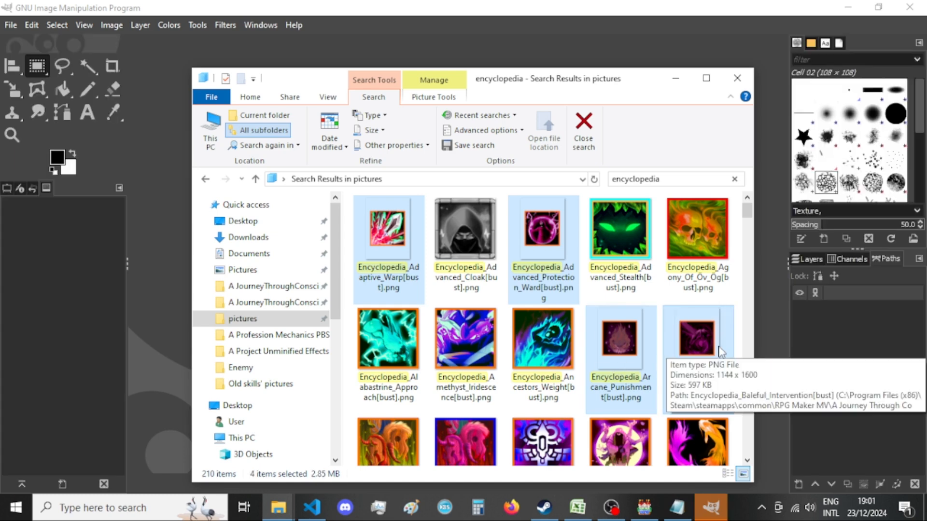
{"action": "scroll", "coordinate": [606, 279], "scroll_direction": "down", "scroll_amount": 3}
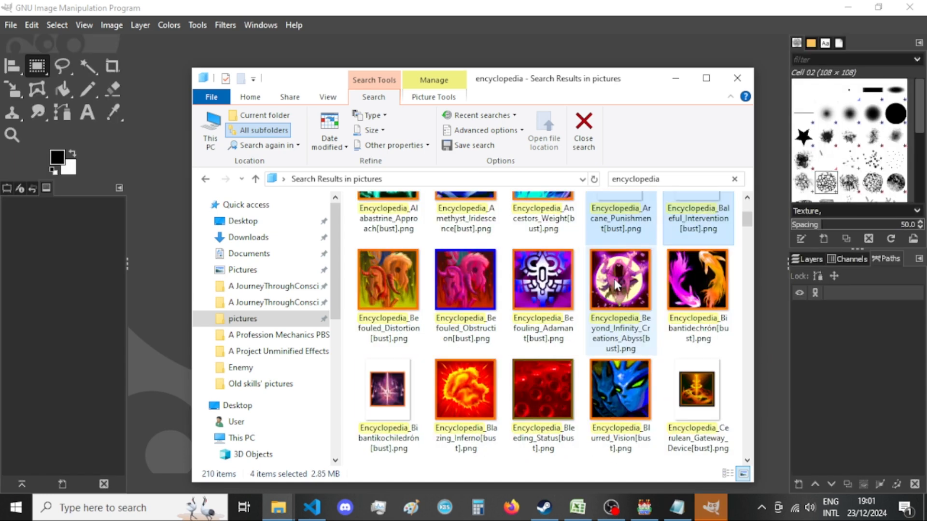
{"action": "left_click", "coordinate": [374, 412], "text": "ctrl"}
{"action": "left_click", "coordinate": [676, 392], "text": "ctrl"}
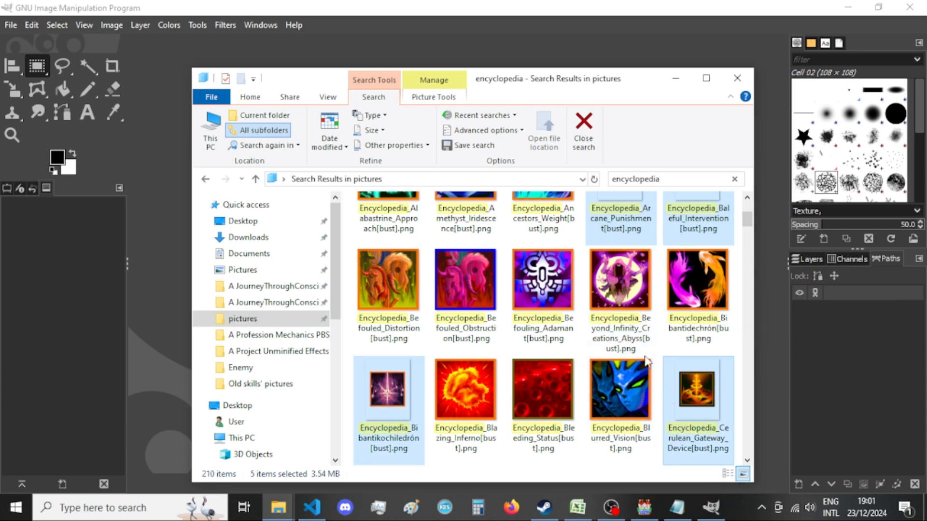
Add the Communion_Strive, Coral_Grief_Distortion and Craftcrazed encyclopedia images to the selection.
{"action": "scroll", "coordinate": [554, 290], "scroll_direction": "down", "scroll_amount": 2}
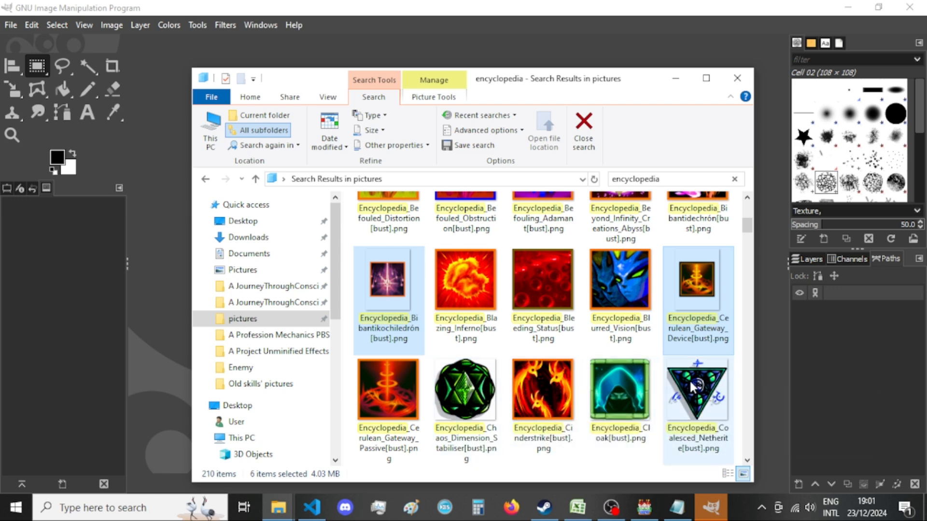
{"action": "mouse_move", "coordinate": [689, 379]}
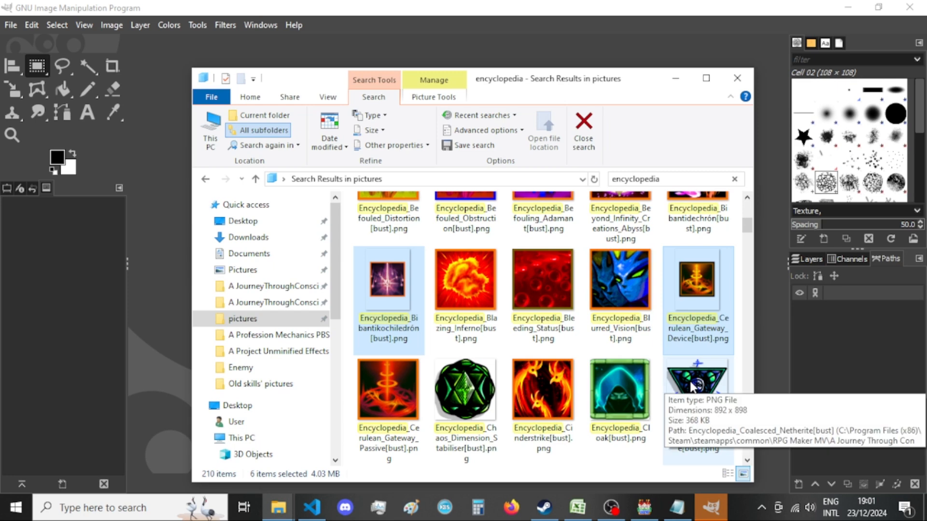
{"action": "scroll", "coordinate": [695, 362], "scroll_direction": "down", "scroll_amount": 2}
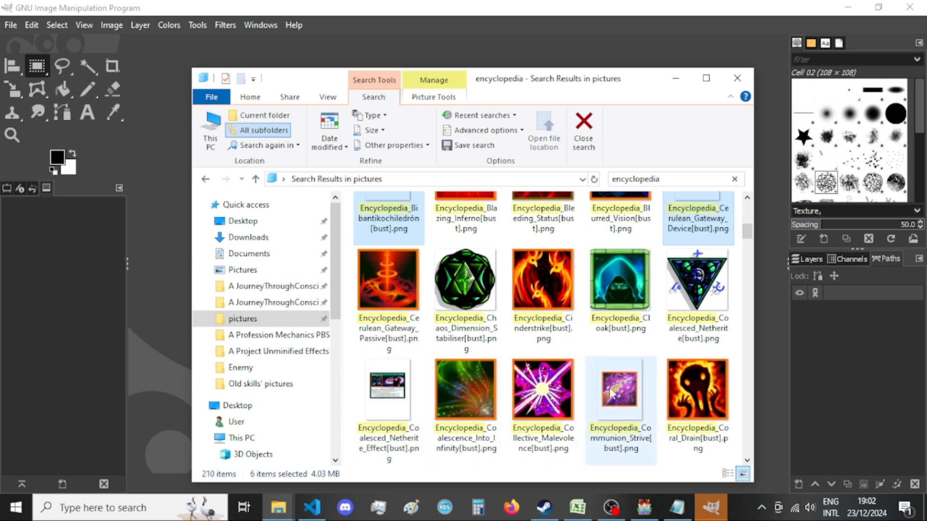
{"action": "scroll", "coordinate": [537, 330], "scroll_direction": "down", "scroll_amount": 2}
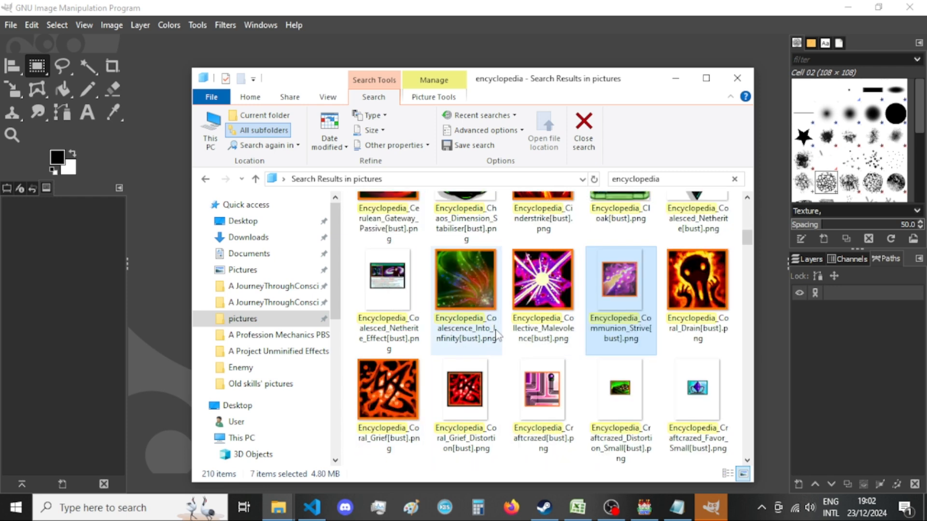
{"action": "left_click", "coordinate": [466, 389], "text": "ctrl"}
{"action": "left_click", "coordinate": [572, 384], "text": "ctrl"}
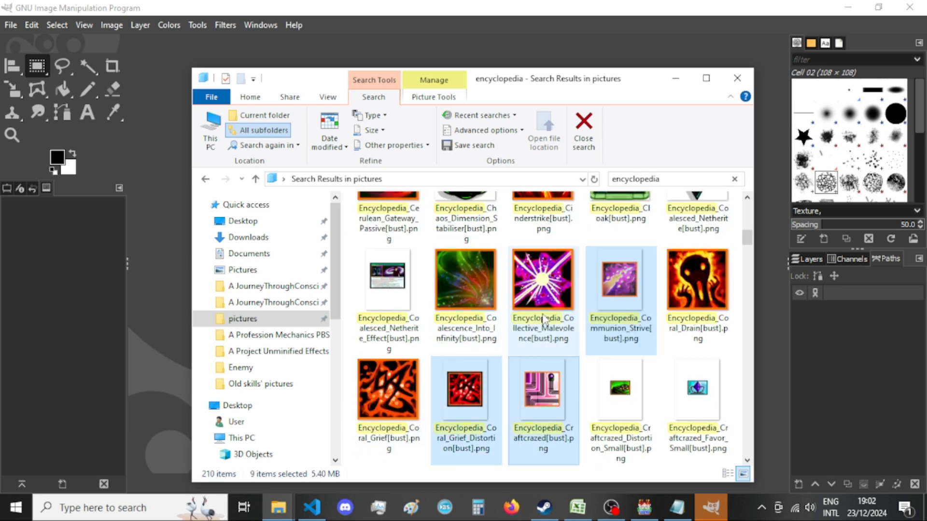
Add the Curator_Infusion, Deathly_Reminder, Discourage_Action, Distort_Defenses, Distort_Locomotion, Divine_Descant and Drain_Infusion encyclopedia images to the selection.
{"action": "scroll", "coordinate": [571, 383], "scroll_direction": "down", "scroll_amount": 2}
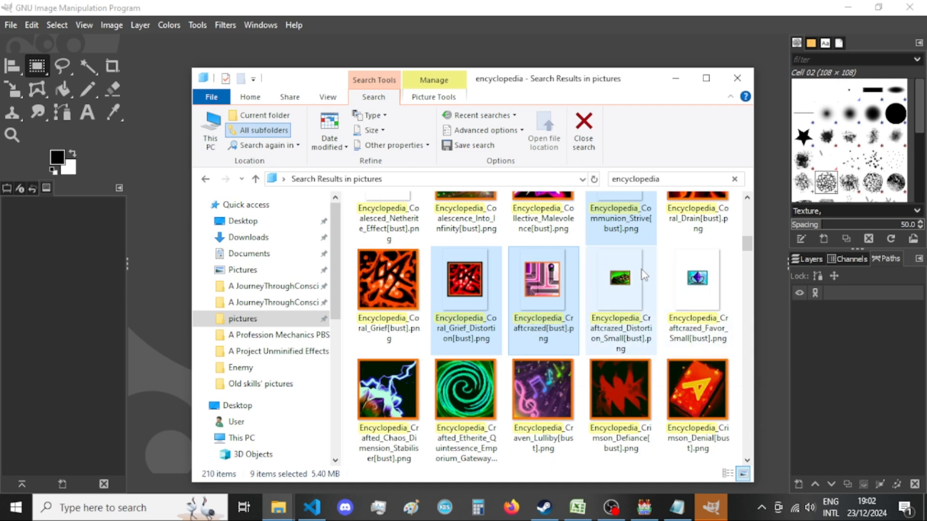
{"action": "scroll", "coordinate": [651, 299], "scroll_direction": "down", "scroll_amount": 2}
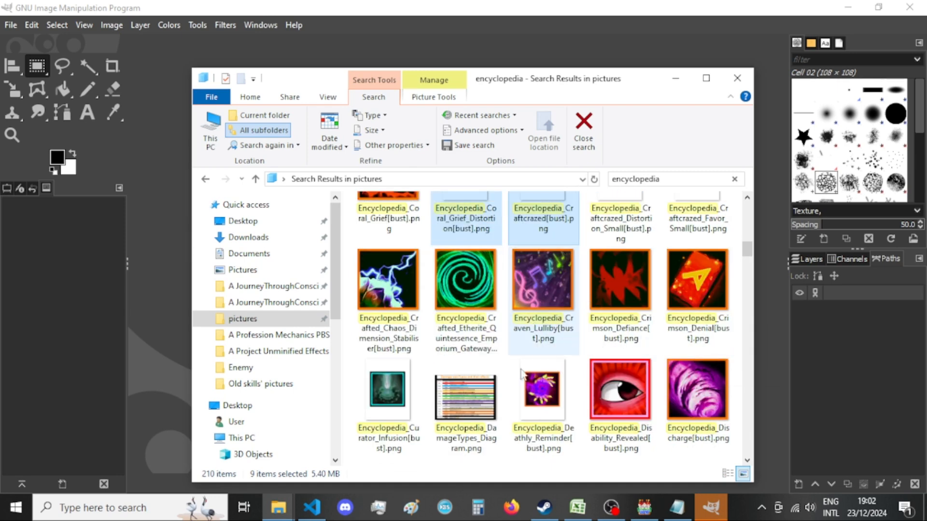
{"action": "left_click", "coordinate": [542, 393], "text": "ctrl"}
{"action": "scroll", "coordinate": [406, 386], "scroll_direction": "down", "scroll_amount": 2}
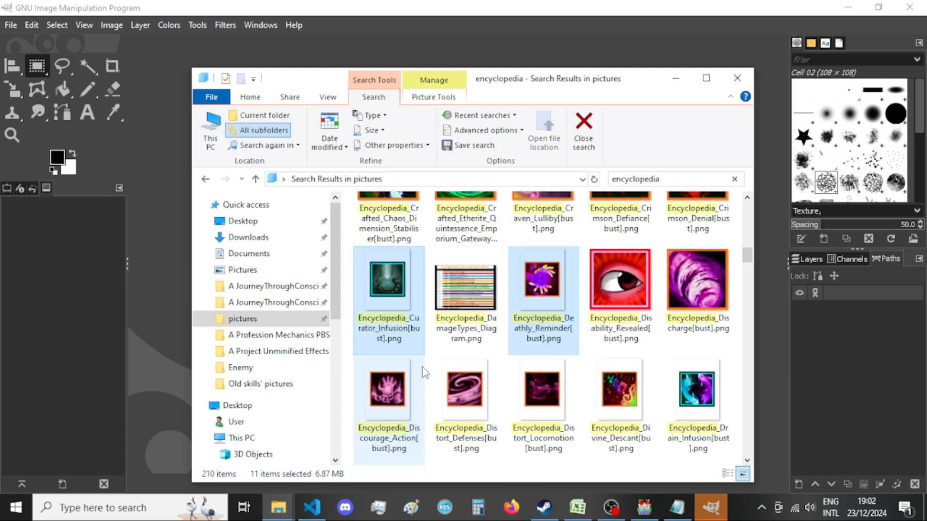
{"action": "left_click", "coordinate": [389, 408], "text": "ctrl"}
{"action": "left_click", "coordinate": [465, 400], "text": "ctrl"}
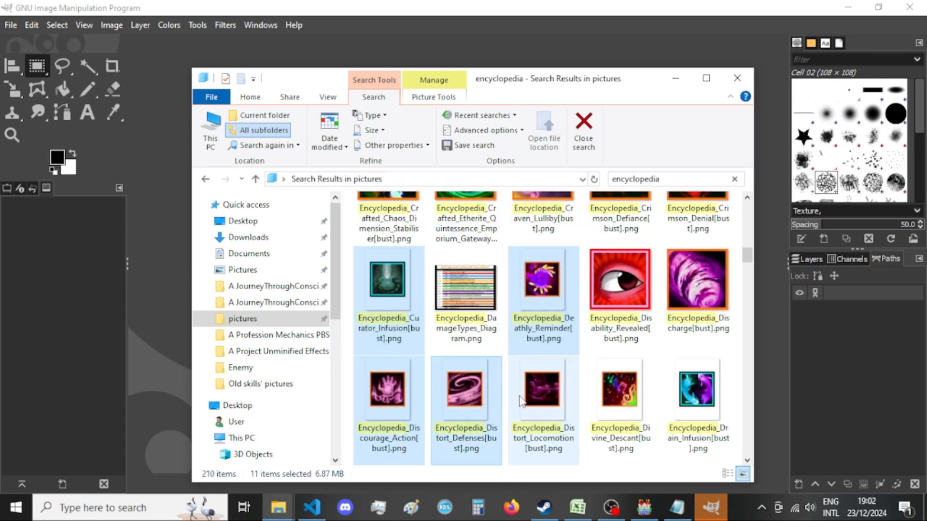
{"action": "left_click", "coordinate": [620, 394], "text": "ctrl"}
{"action": "left_click", "coordinate": [706, 389], "text": "ctrl"}
Add the Embrose, Essence_Of_Improvement and Essence_Of_Intimidation encyclopedia images to the selection.
{"action": "scroll", "coordinate": [627, 394], "scroll_direction": "down", "scroll_amount": 2}
{"action": "left_click", "coordinate": [561, 394], "text": "ctrl"}
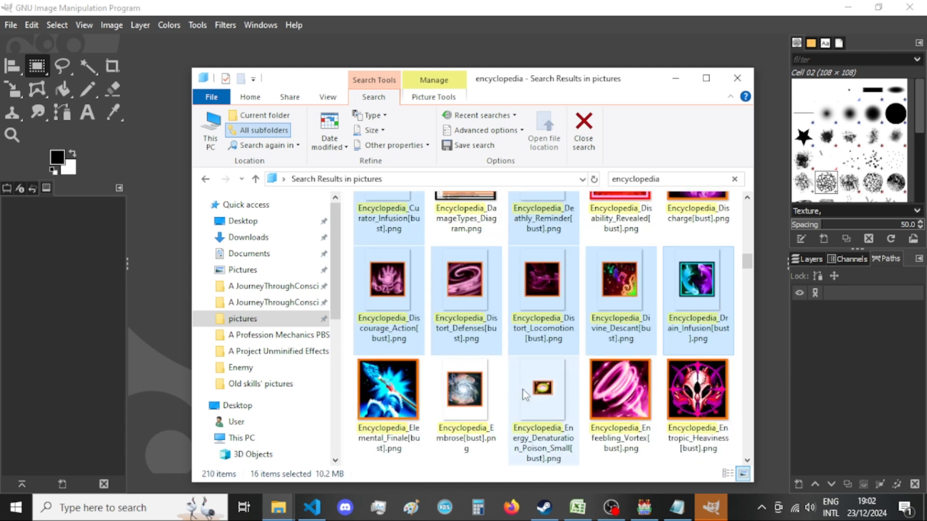
{"action": "scroll", "coordinate": [512, 327], "scroll_direction": "down", "scroll_amount": 1}
{"action": "left_click", "coordinate": [468, 397], "text": "ctrl"}
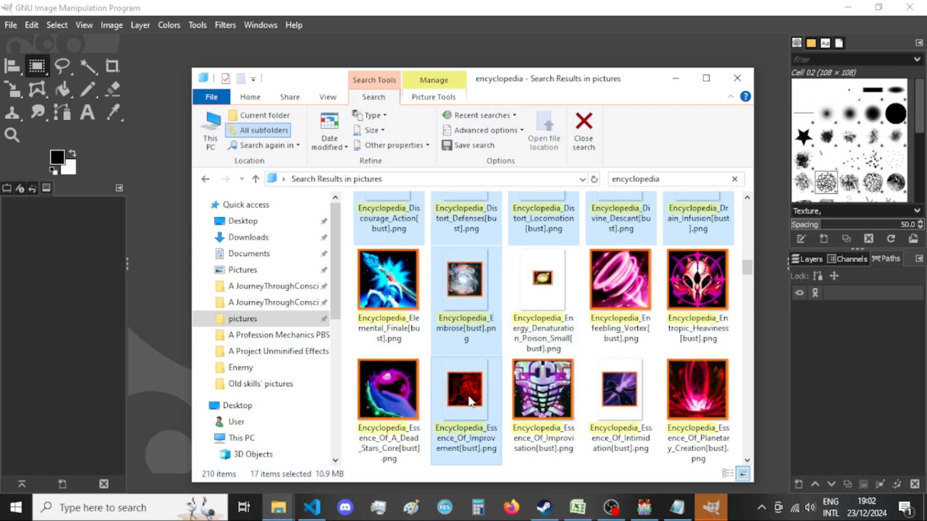
{"action": "left_click", "coordinate": [618, 396], "text": "ctrl"}
Add the Essence_Of_Sabotage, Ether_Bazaar and Ether_Breach_Bazaar encyclopedia images to the selection.
{"action": "scroll", "coordinate": [583, 331], "scroll_direction": "down", "scroll_amount": 1}
{"action": "left_click", "coordinate": [466, 396], "text": "ctrl"}
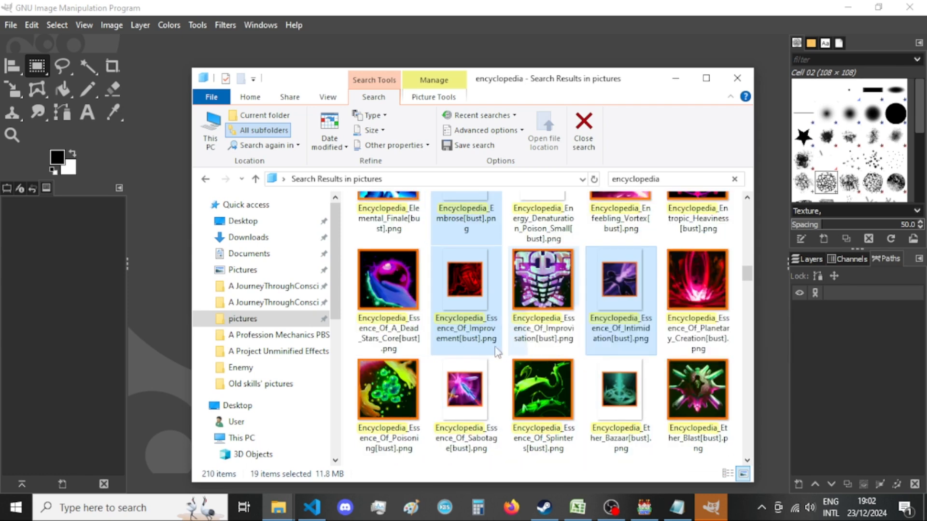
{"action": "left_click", "coordinate": [620, 396], "text": "ctrl"}
{"action": "scroll", "coordinate": [555, 304], "scroll_direction": "down", "scroll_amount": 1}
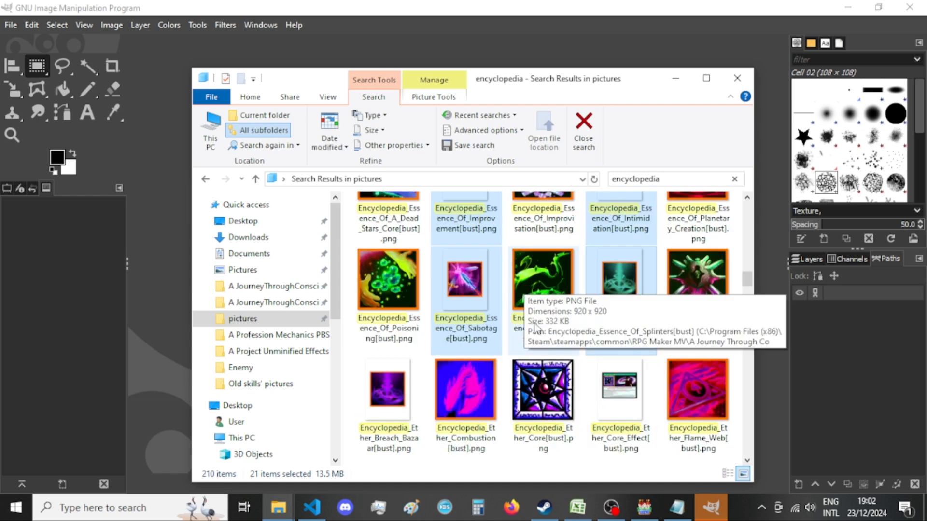
{"action": "left_click", "coordinate": [388, 400], "text": "ctrl"}
{"action": "scroll", "coordinate": [546, 309], "scroll_direction": "down", "scroll_amount": 1}
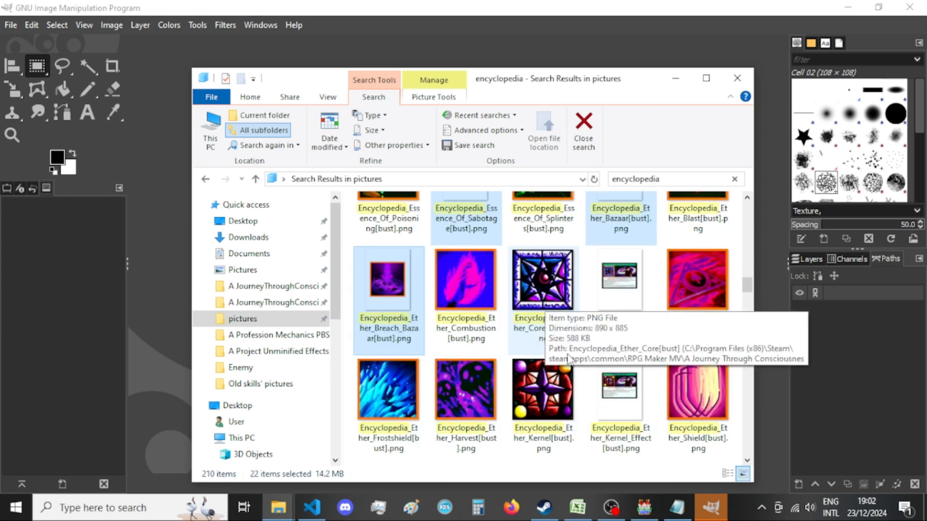
Add the Ether_Shift, Ether_Traversal, Fade_Spirits and Foulstrip encyclopedia images to the selection.
{"action": "left_click", "coordinate": [466, 401], "text": "ctrl"}
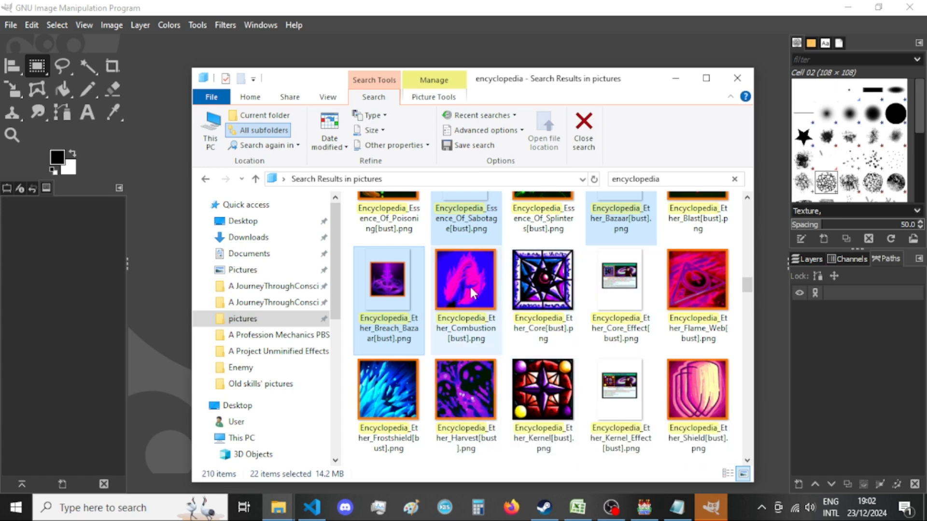
{"action": "scroll", "coordinate": [523, 300], "scroll_direction": "down", "scroll_amount": 1}
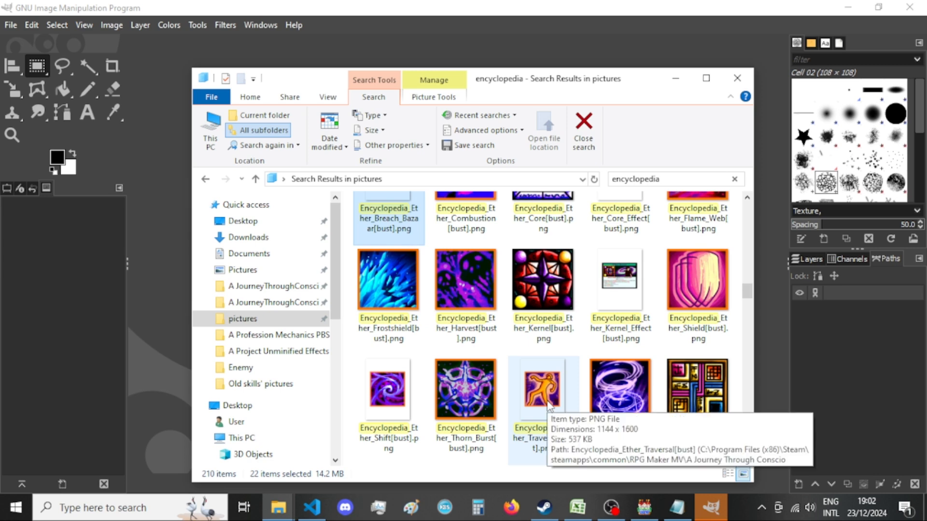
{"action": "left_click", "coordinate": [388, 388], "text": "ctrl"}
{"action": "left_click", "coordinate": [544, 389], "text": "ctrl"}
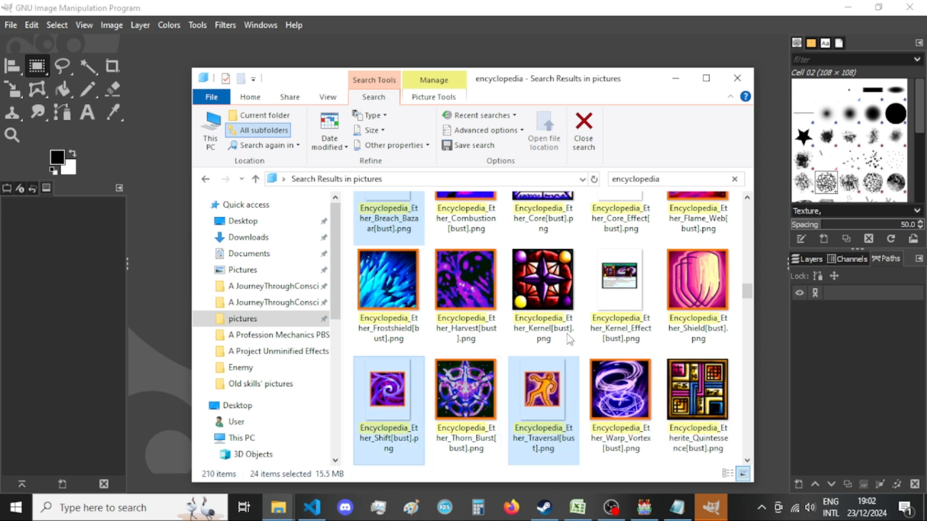
{"action": "scroll", "coordinate": [579, 322], "scroll_direction": "down", "scroll_amount": 1}
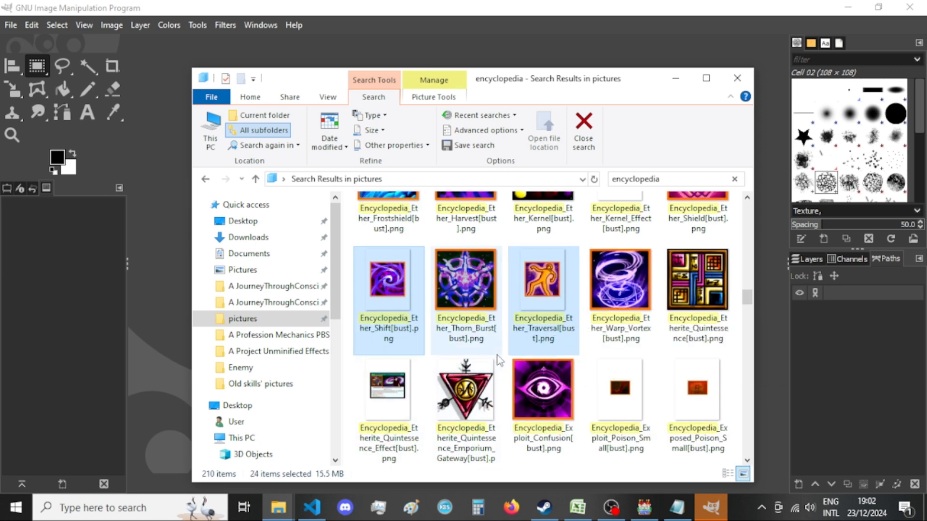
{"action": "scroll", "coordinate": [580, 323], "scroll_direction": "down", "scroll_amount": 1}
{"action": "left_click", "coordinate": [563, 393], "text": "ctrl"}
{"action": "left_click", "coordinate": [385, 389], "text": "ctrl"}
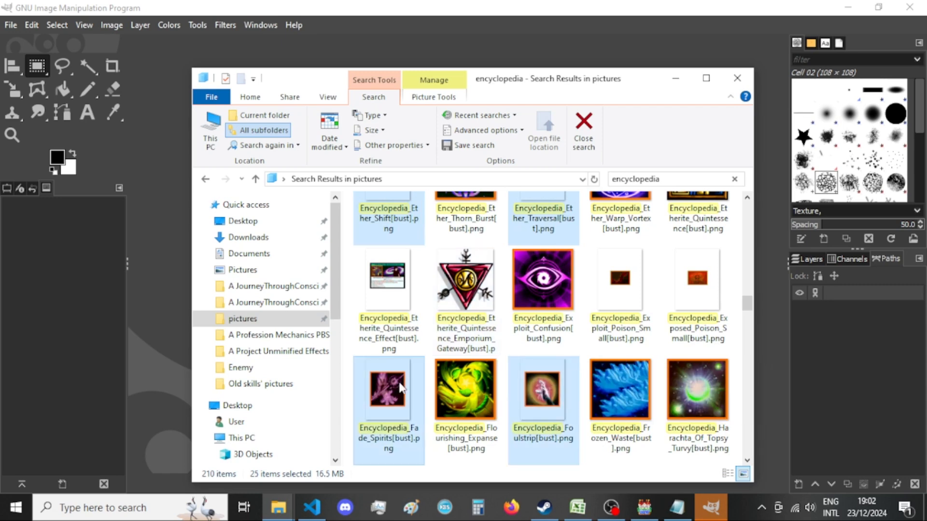
Add the Harness_Ether_Resonance, Harness_Inner_Majesty and Hex_Fluxfield_Progenitor encyclopedia images to the selection.
{"action": "scroll", "coordinate": [502, 335], "scroll_direction": "down", "scroll_amount": 1}
{"action": "left_click", "coordinate": [399, 391], "text": "ctrl"}
{"action": "left_click", "coordinate": [466, 391], "text": "ctrl"}
{"action": "left_click", "coordinate": [531, 390], "text": "ctrl"}
{"action": "scroll", "coordinate": [508, 349], "scroll_direction": "down", "scroll_amount": 1}
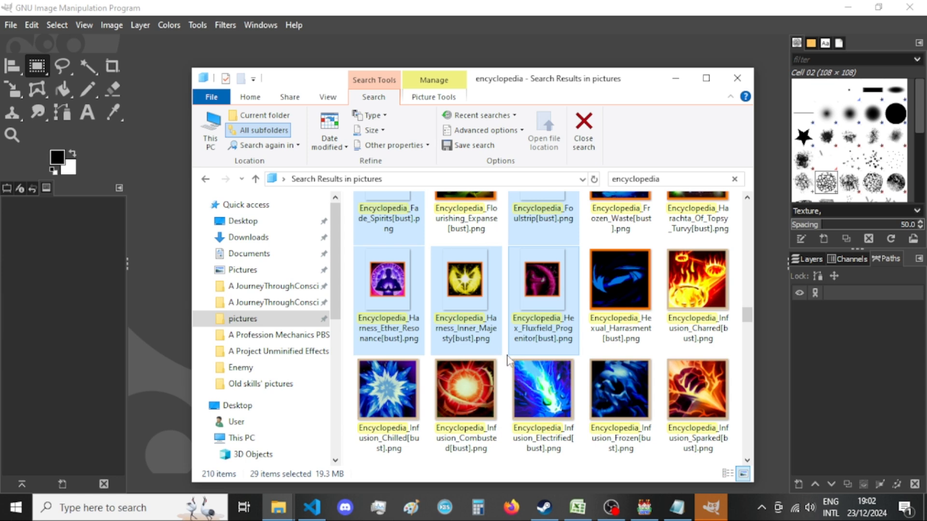
Add the Judgement, Kaara_Zabebarat, Karmic_Retribution and Lightning_Thrash encyclopedia images to the selection.
{"action": "scroll", "coordinate": [508, 362], "scroll_direction": "down", "scroll_amount": 1}
{"action": "scroll", "coordinate": [497, 401], "scroll_direction": "down", "scroll_amount": 1}
{"action": "left_click", "coordinate": [609, 300], "text": "ctrl"}
{"action": "left_click", "coordinate": [685, 385], "text": "ctrl"}
{"action": "left_click", "coordinate": [455, 396], "text": "ctrl"}
{"action": "left_click", "coordinate": [408, 399], "text": "ctrl"}
Add the Marked_By_The_Elements, Masterminds_Deathweaving, Masterminds_Emporium, Nemesis and Nether_Traversal encyclopedia images to the selection.
{"action": "scroll", "coordinate": [483, 309], "scroll_direction": "down", "scroll_amount": 1}
{"action": "left_click", "coordinate": [625, 400], "text": "ctrl"}
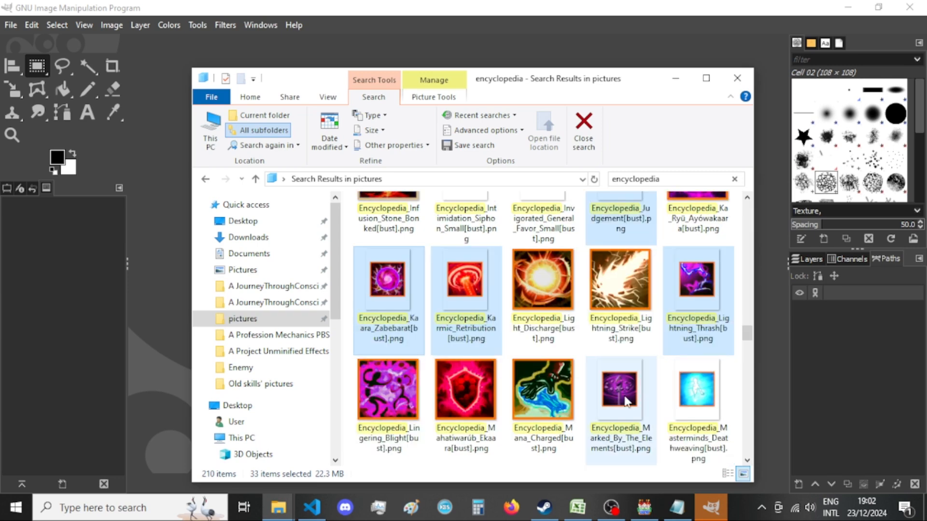
{"action": "scroll", "coordinate": [628, 401], "scroll_direction": "down", "scroll_amount": 1}
{"action": "left_click", "coordinate": [695, 299], "text": "ctrl"}
{"action": "left_click", "coordinate": [691, 393], "text": "ctrl"}
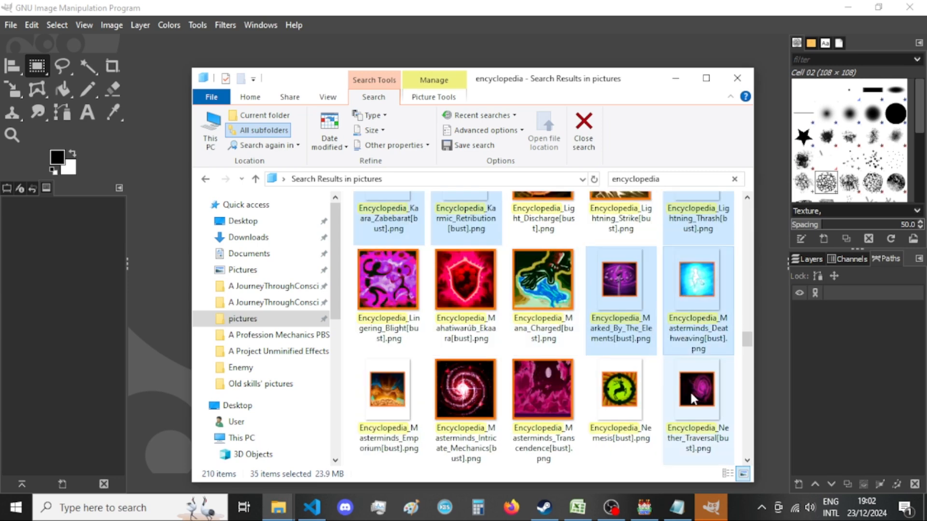
{"action": "left_click", "coordinate": [620, 391], "text": "ctrl"}
{"action": "left_click", "coordinate": [402, 400], "text": "ctrl"}
{"action": "left_click", "coordinate": [500, 331], "text": "ctrl"}
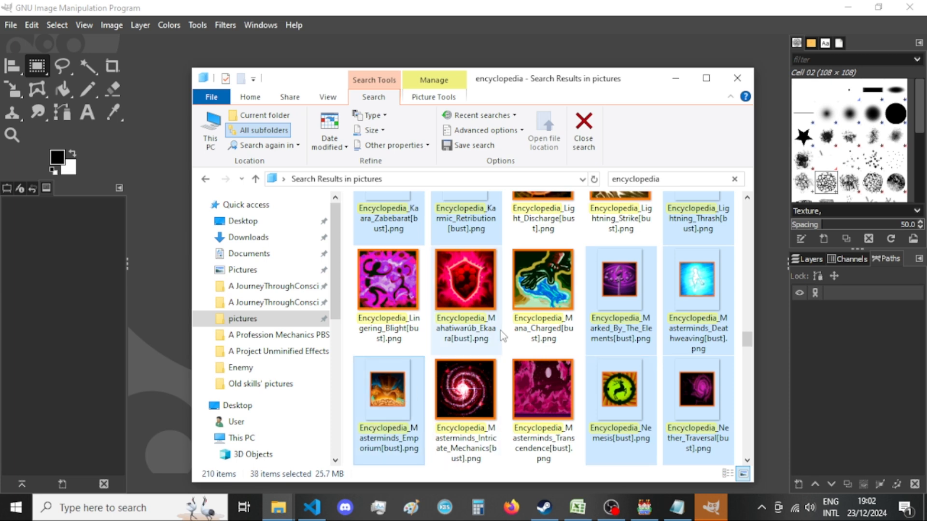
Add the Netherwarp, Noraines_Blessing and Pierce_Adversity encyclopedia images to the selection.
{"action": "scroll", "coordinate": [500, 331], "scroll_direction": "down", "scroll_amount": 1}
{"action": "left_click", "coordinate": [452, 386], "text": "ctrl"}
{"action": "left_click", "coordinate": [558, 404], "text": "ctrl"}
{"action": "left_click", "coordinate": [695, 391], "text": "ctrl"}
Add both Preventive images, Qinquandekirkochiledrón, both Racial_Breaching images and Racial_Chaotic_Grace to the selection.
{"action": "left_click", "coordinate": [564, 302], "text": "ctrl"}
{"action": "scroll", "coordinate": [564, 302], "scroll_direction": "down", "scroll_amount": 2}
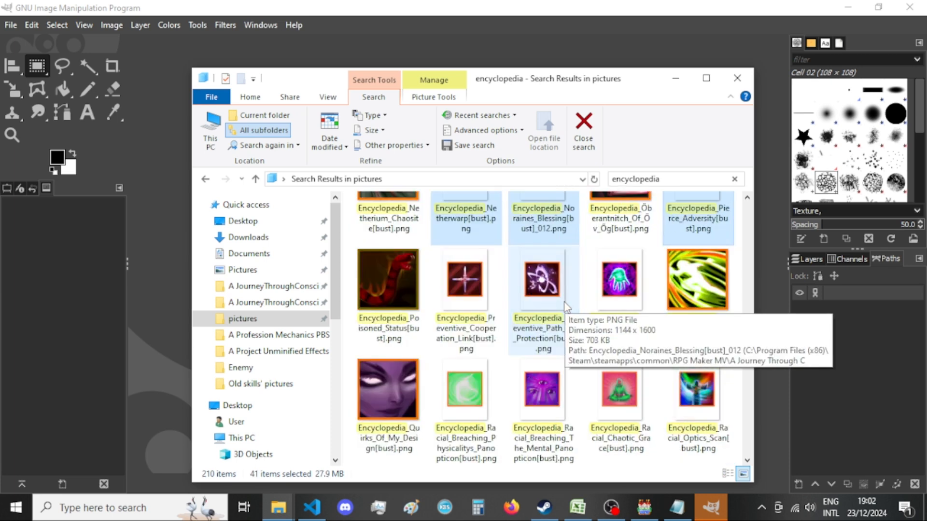
{"action": "left_click", "coordinate": [456, 282], "text": "ctrl"}
{"action": "left_click", "coordinate": [608, 294], "text": "ctrl"}
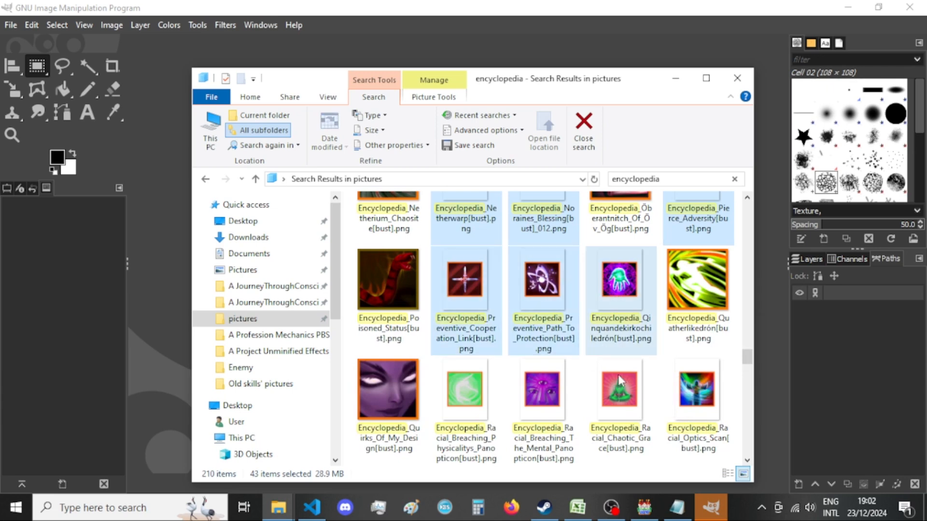
{"action": "left_click", "coordinate": [558, 391], "text": "ctrl"}
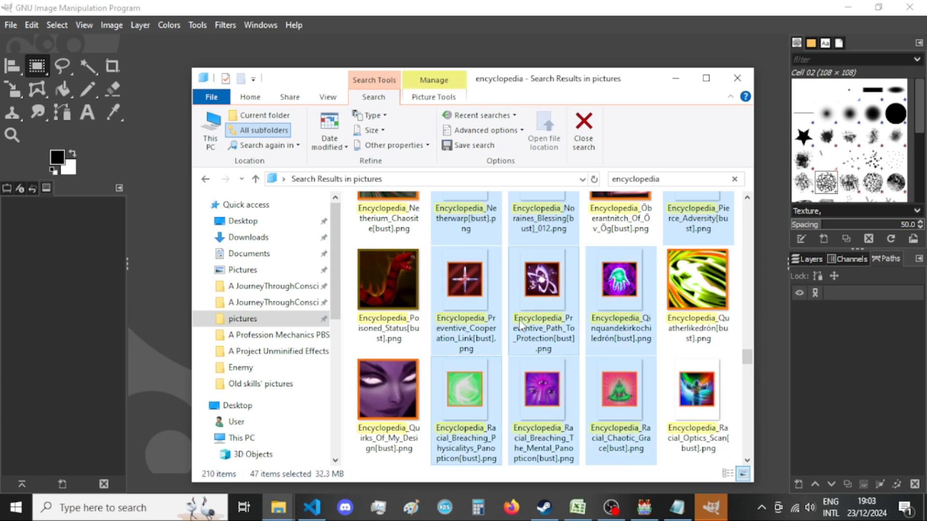
Add the Racial_Sweep, Racial_Vision_Scan and Rushing_Intervention encyclopedia images to the selection.
{"action": "scroll", "coordinate": [509, 354], "scroll_direction": "down", "scroll_amount": 1}
{"action": "left_click", "coordinate": [451, 410], "text": "ctrl"}
{"action": "left_click", "coordinate": [393, 405], "text": "ctrl"}
{"action": "left_click", "coordinate": [628, 394], "text": "ctrl"}
Add the Share_Fortitude, Shocking_Advance and Shocking_Descent PNG images to the selection, leaving out the XCF file.
{"action": "scroll", "coordinate": [556, 297], "scroll_direction": "down", "scroll_amount": 1}
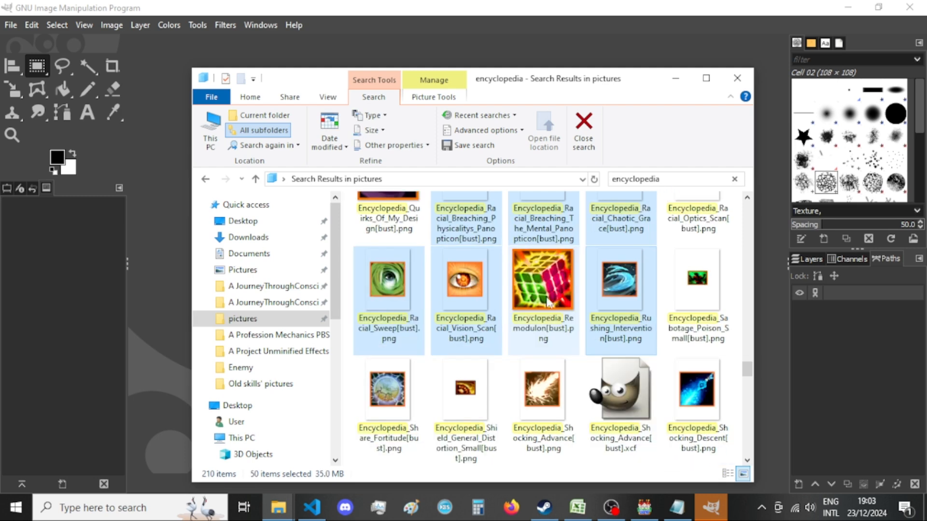
{"action": "left_click", "coordinate": [393, 403], "text": "ctrl"}
{"action": "left_click", "coordinate": [543, 396], "text": "ctrl"}
{"action": "left_click", "coordinate": [698, 395], "text": "ctrl"}
Add the Slide_Into_The_Void, Strategic_Pursuer and Tatarvunars_Embrace encyclopedia images to the selection.
{"action": "scroll", "coordinate": [560, 333], "scroll_direction": "down", "scroll_amount": 1}
{"action": "scroll", "coordinate": [544, 335], "scroll_direction": "down", "scroll_amount": 1}
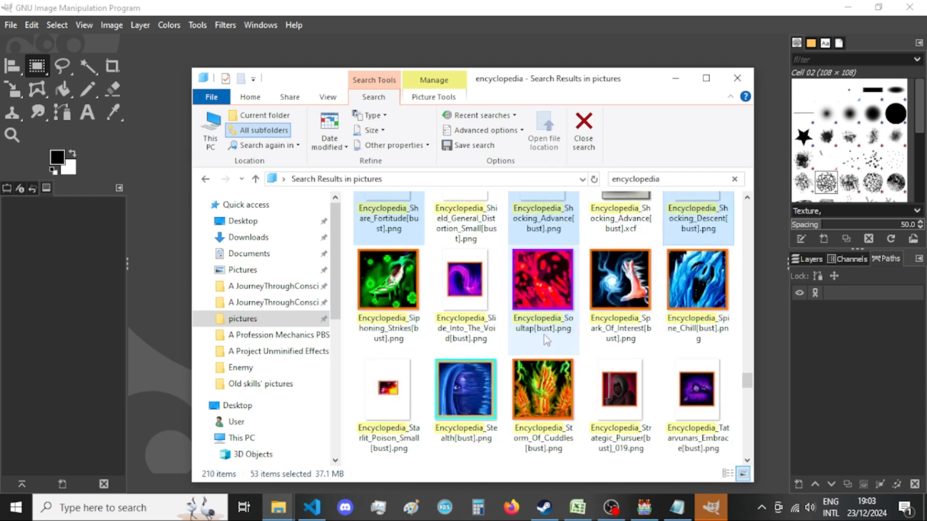
{"action": "left_click", "coordinate": [447, 309], "text": "ctrl"}
{"action": "left_click", "coordinate": [608, 399], "text": "ctrl"}
{"action": "left_click", "coordinate": [679, 391], "text": "ctrl"}
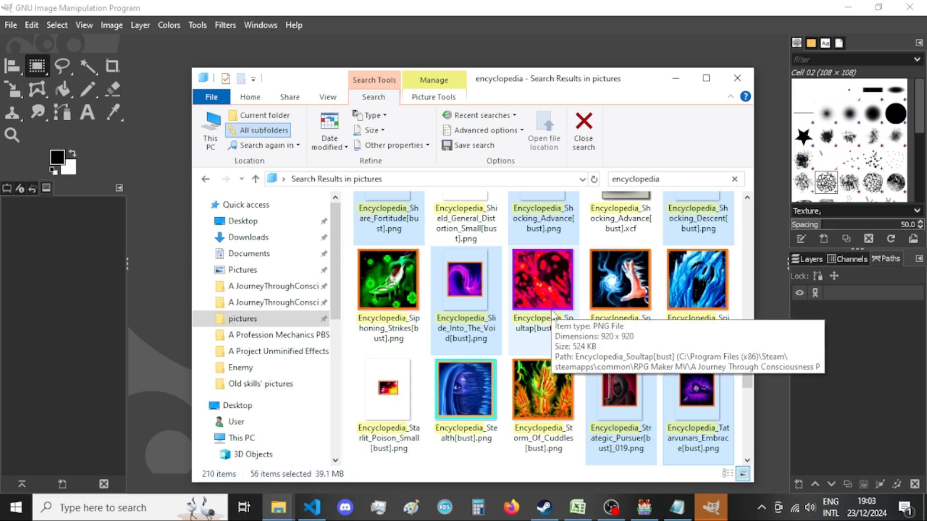
Add the Tedratridekrón_Glitter_Infusion and The_Hedron_Provides encyclopedia images to the selection, leaving Thaumaturges_Tor unselected.
{"action": "scroll", "coordinate": [575, 382], "scroll_direction": "down", "scroll_amount": 1}
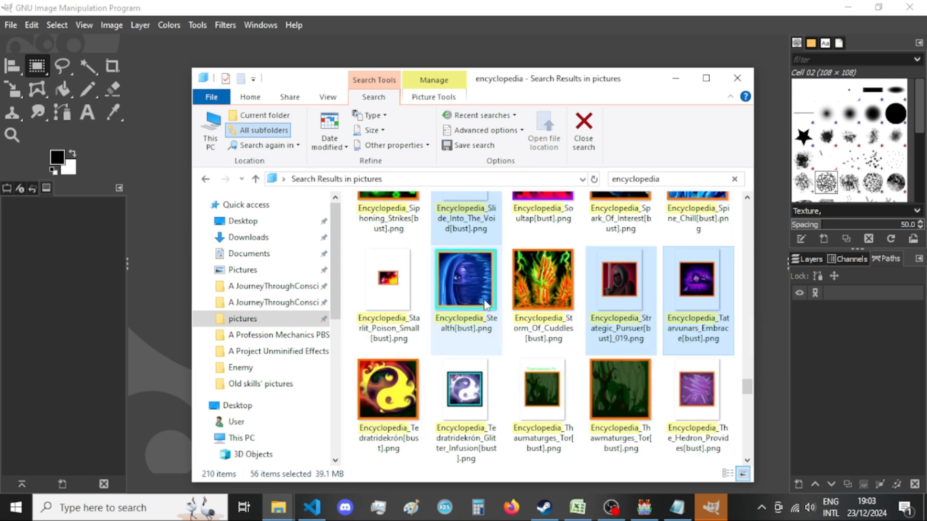
{"action": "left_click", "coordinate": [501, 384], "text": "ctrl"}
{"action": "left_click", "coordinate": [558, 390], "text": "ctrl"}
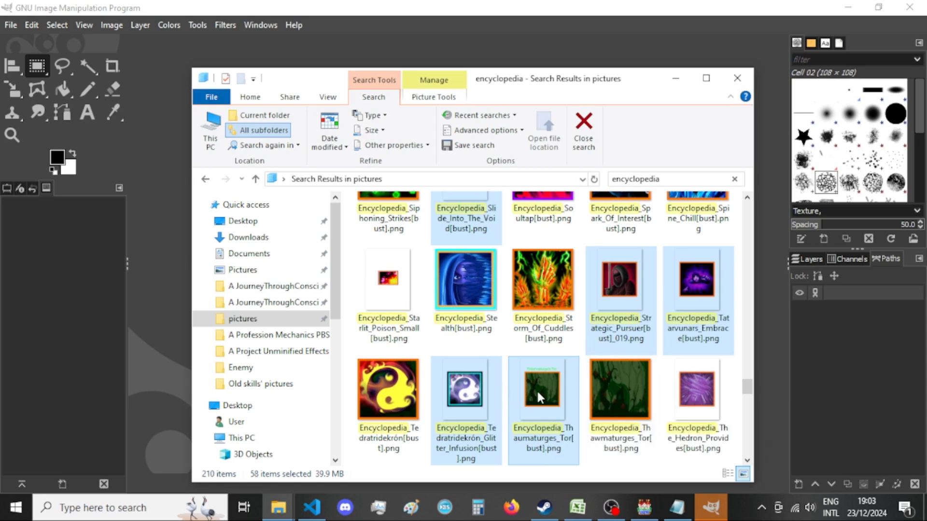
{"action": "left_click", "coordinate": [549, 377], "text": "ctrl"}
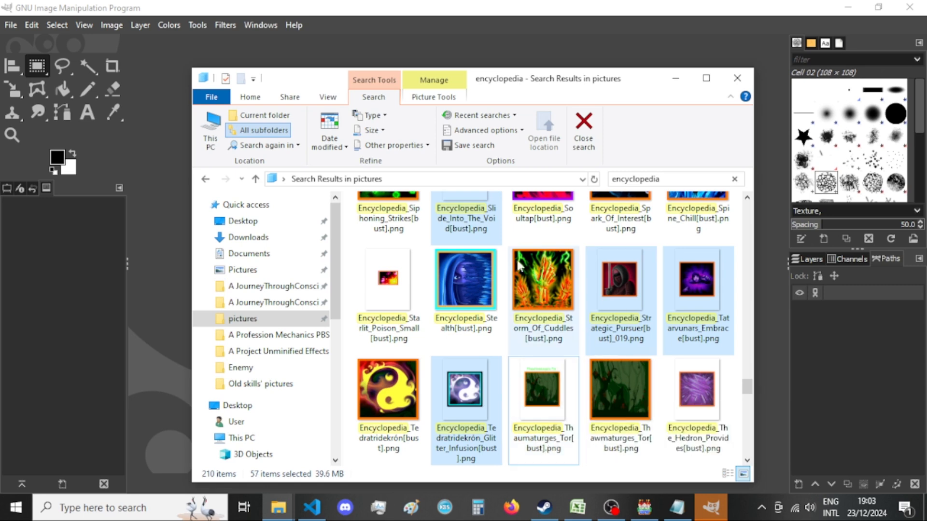
{"action": "left_click", "coordinate": [688, 380], "text": "ctrl"}
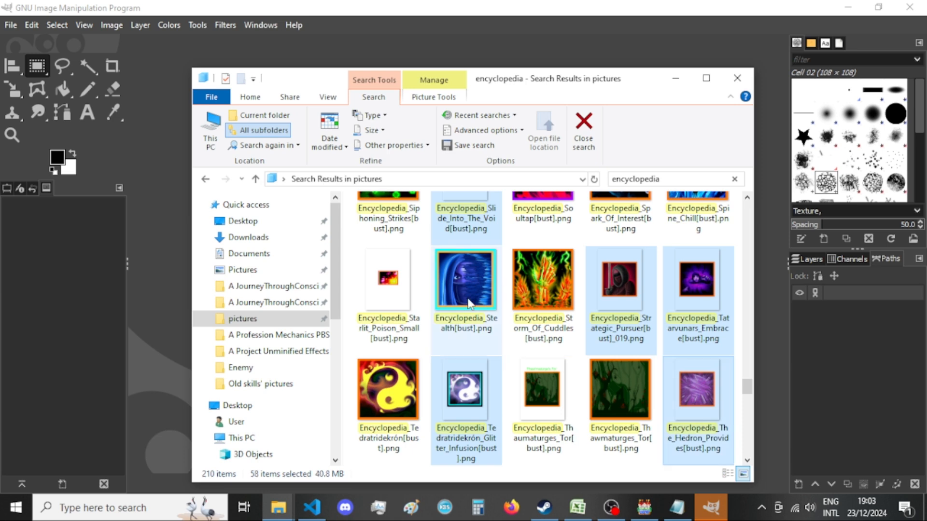
Add the Transcendence, Transcendence_Four and Transcendence_One encyclopedia images to the selection.
{"action": "scroll", "coordinate": [475, 305], "scroll_direction": "down", "scroll_amount": 1}
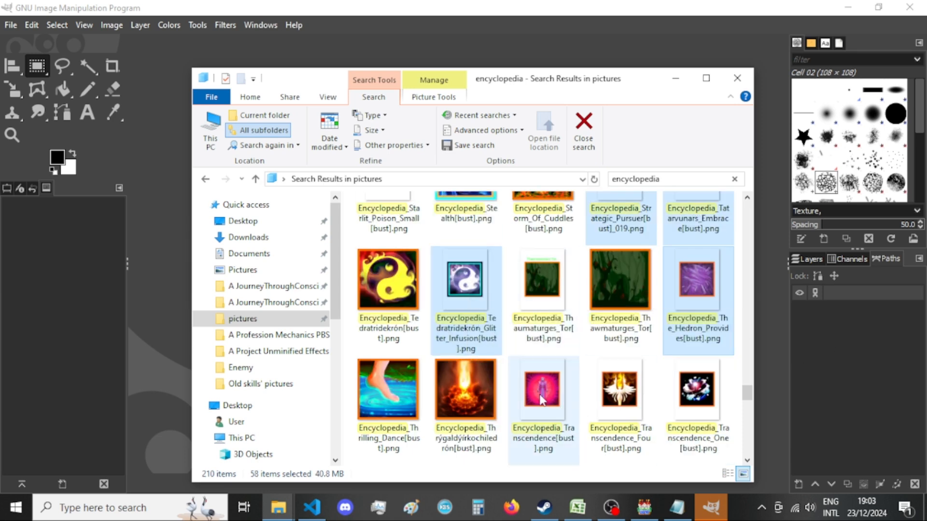
{"action": "left_click", "coordinate": [541, 400], "text": "ctrl"}
{"action": "left_click", "coordinate": [614, 391], "text": "ctrl"}
{"action": "left_click", "coordinate": [695, 388], "text": "ctrl"}
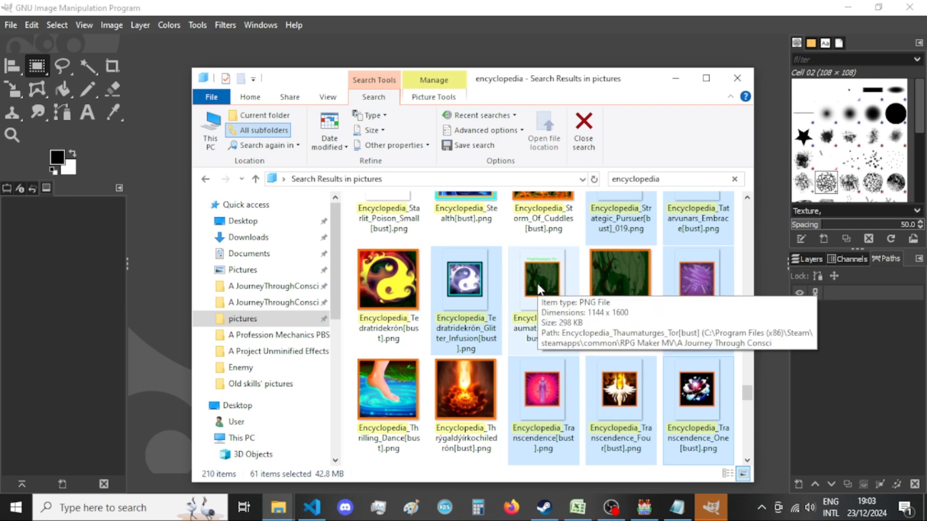
Add the Transcendence_Three, Transcendence_Two, Translucid_Distortion, Tratladgsman and Tratlainsman encyclopedia images to the selection.
{"action": "scroll", "coordinate": [676, 295], "scroll_direction": "down", "scroll_amount": 1}
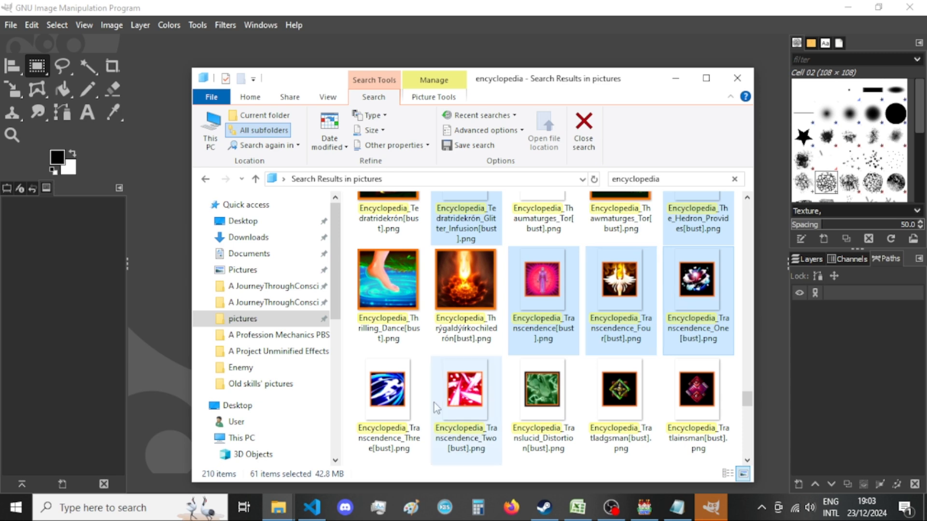
{"action": "left_click", "coordinate": [405, 401], "text": "ctrl"}
{"action": "left_click", "coordinate": [473, 400], "text": "ctrl"}
{"action": "left_click", "coordinate": [550, 401], "text": "ctrl"}
{"action": "left_click", "coordinate": [620, 401], "text": "ctrl"}
{"action": "left_click", "coordinate": [698, 400], "text": "ctrl"}
Add the three full rows of encyclopedia images from Tratlamrsman through Unhinge to the selection.
{"action": "scroll", "coordinate": [634, 319], "scroll_direction": "down", "scroll_amount": 2}
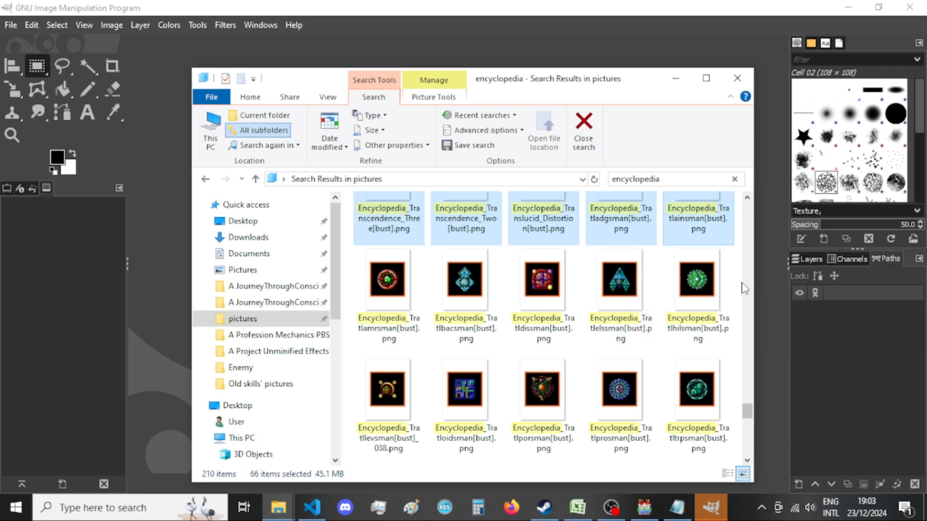
{"action": "left_click_drag", "start_coordinate": [739, 289], "coordinate": [378, 413]}
{"action": "scroll", "coordinate": [470, 364], "scroll_direction": "down", "scroll_amount": 4}
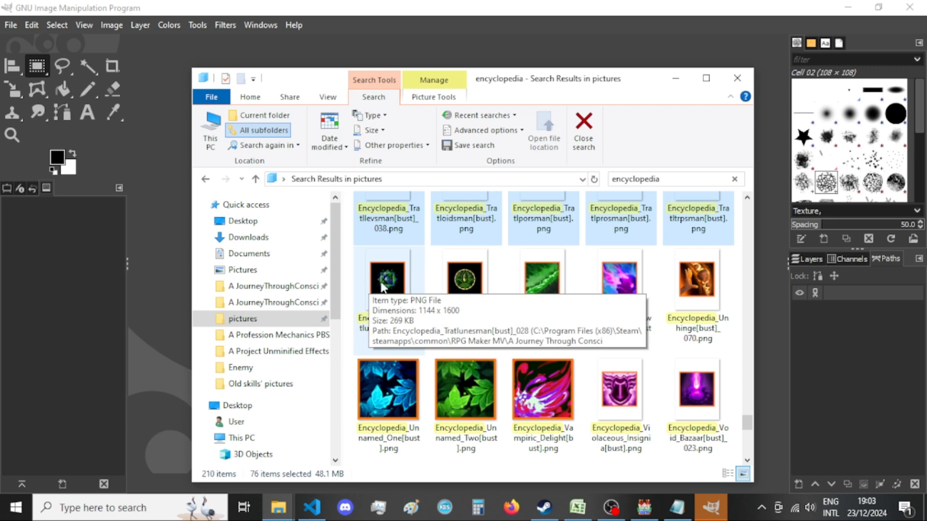
{"action": "left_click_drag", "start_coordinate": [351, 276], "coordinate": [720, 301]}
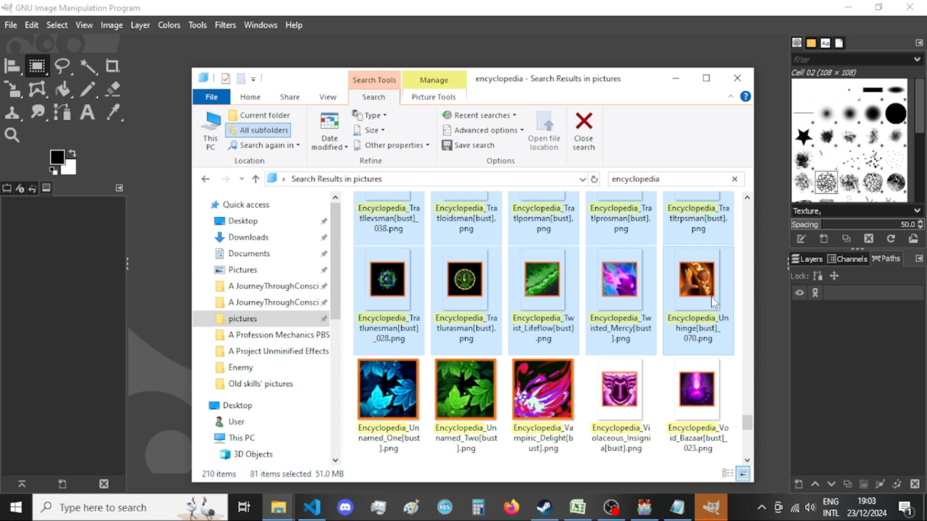
Add the Violaceous_Insignia, Void_Bazaar, Void_Shroud and Xandaara potion Ailment_Exploitation and Assimilation images to the selection.
{"action": "scroll", "coordinate": [711, 296], "scroll_direction": "down", "scroll_amount": 2}
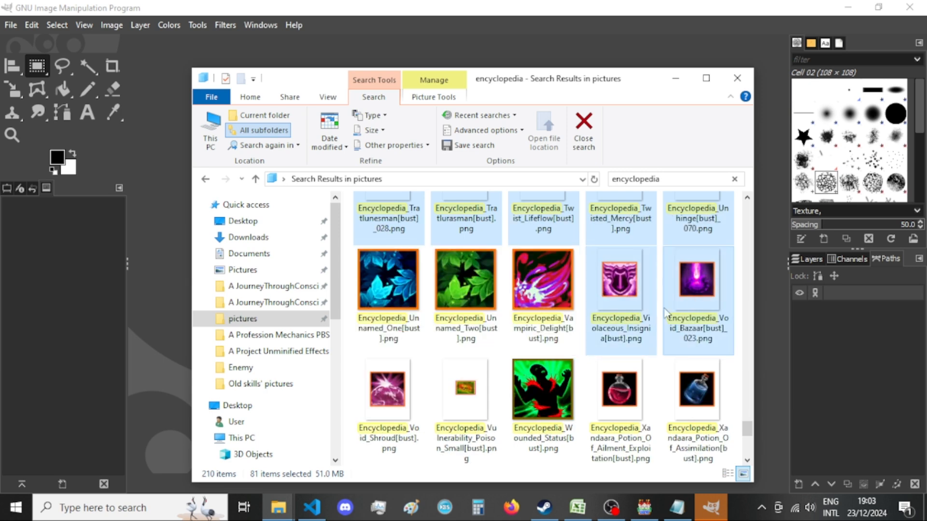
{"action": "left_click", "coordinate": [400, 397], "text": "ctrl"}
{"action": "left_click", "coordinate": [630, 393], "text": "ctrl"}
{"action": "left_click", "coordinate": [674, 387], "text": "ctrl"}
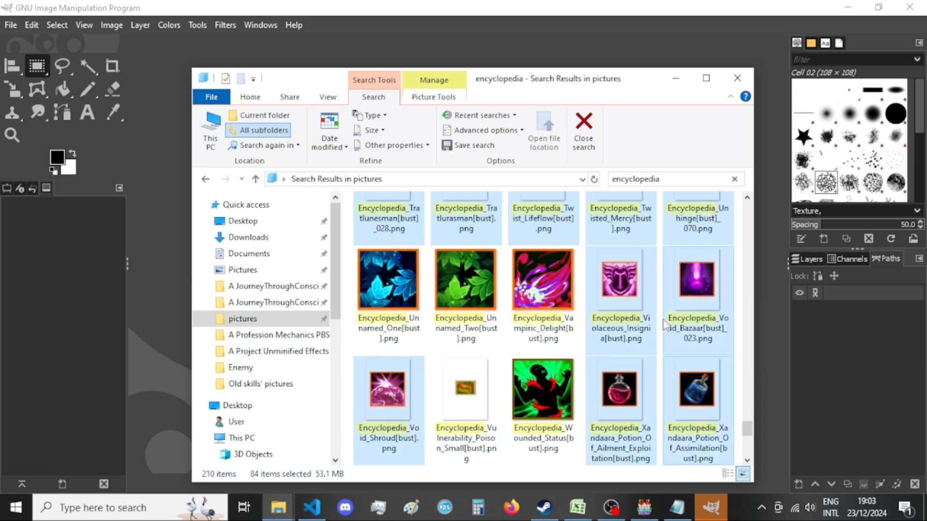
Add the two rows of Xandaara potion images from Challenge through Retribution to the selection.
{"action": "scroll", "coordinate": [661, 316], "scroll_direction": "down", "scroll_amount": 6}
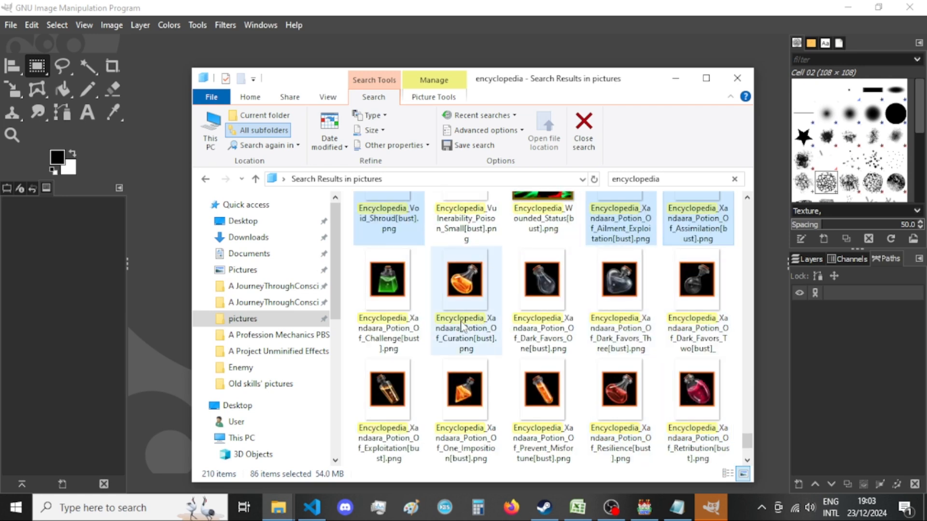
{"action": "scroll", "coordinate": [461, 327], "scroll_direction": "up", "scroll_amount": 3}
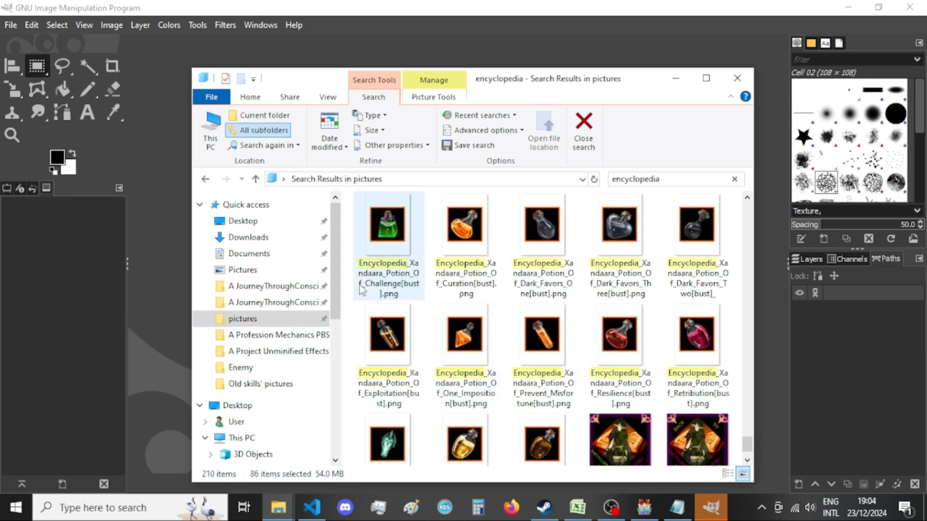
{"action": "left_click_drag", "start_coordinate": [347, 332], "coordinate": [444, 402]}
{"action": "left_click_drag", "start_coordinate": [705, 453], "coordinate": [695, 424]}
Add the Xandaara potion images of the Hunter, the Veilwalker and Warping to the selection.
{"action": "scroll", "coordinate": [687, 382], "scroll_direction": "down", "scroll_amount": 3}
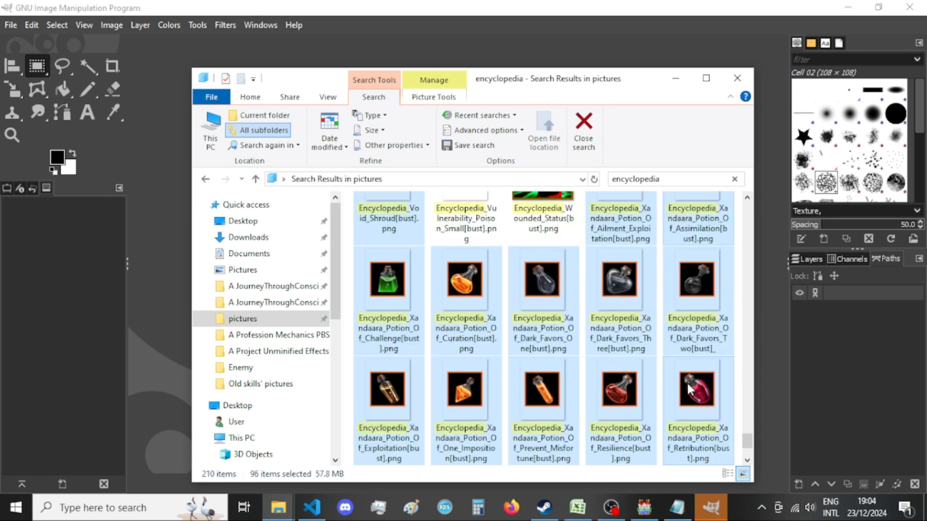
{"action": "left_click", "coordinate": [370, 405], "text": "ctrl"}
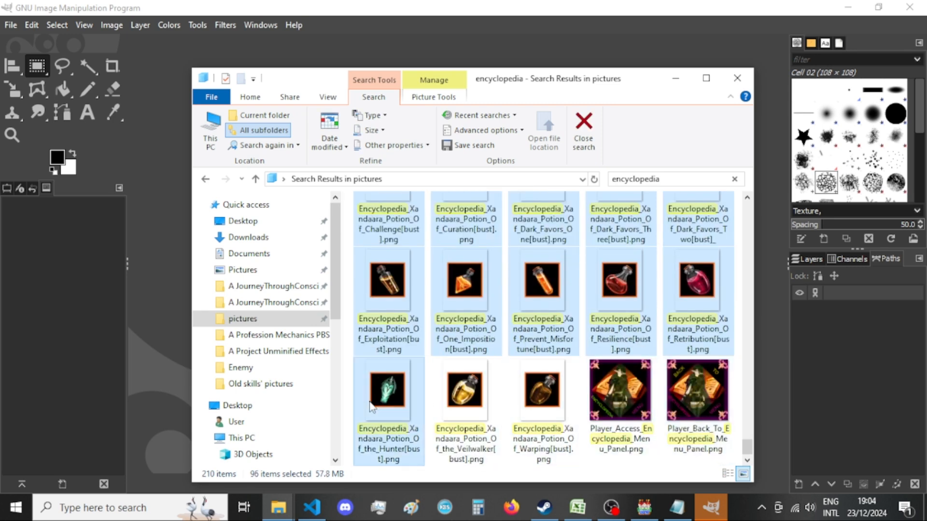
{"action": "left_click", "coordinate": [464, 410], "text": "ctrl"}
{"action": "left_click", "coordinate": [560, 402], "text": "ctrl"}
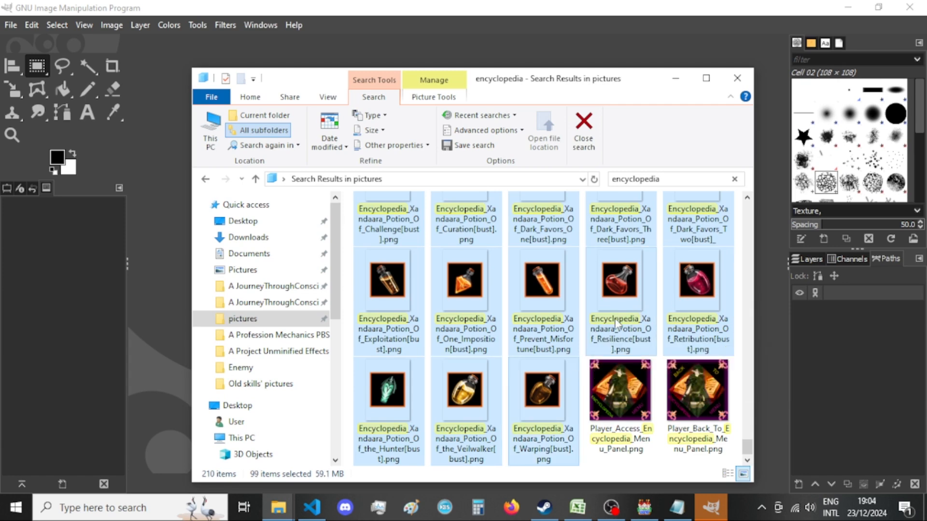
Cut the selected encyclopedia images and paste them into the New folder inside pics to convert.
{"action": "key", "text": "ctrl+x"}
{"action": "left_click", "coordinate": [278, 507]}
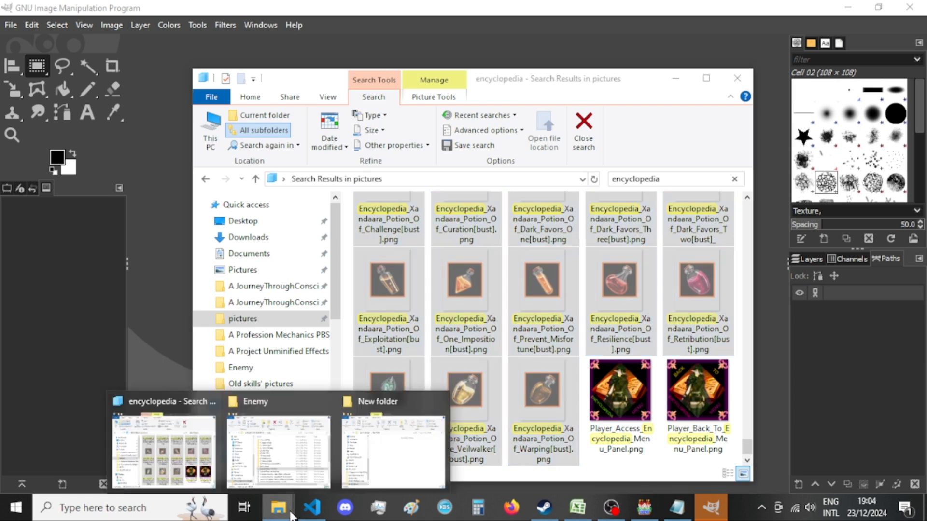
{"action": "left_click", "coordinate": [401, 474]}
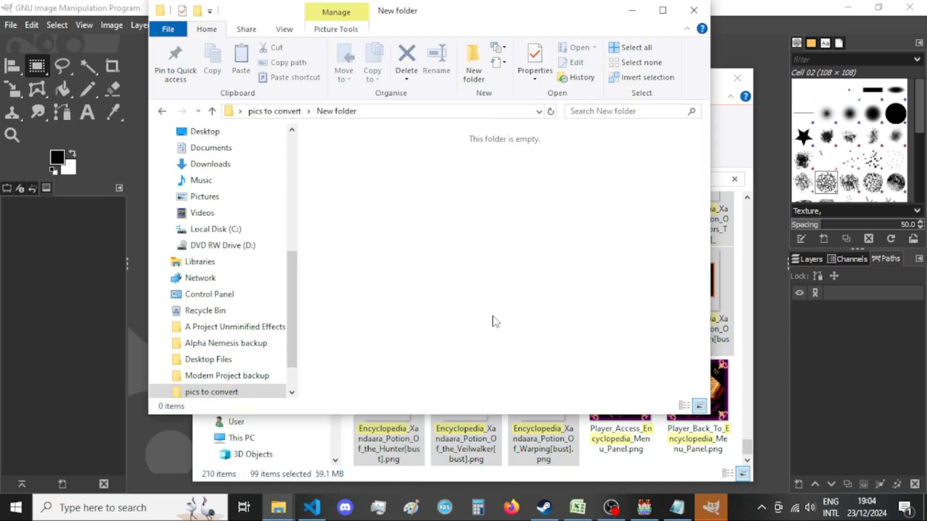
{"action": "key", "text": "ctrl+v"}
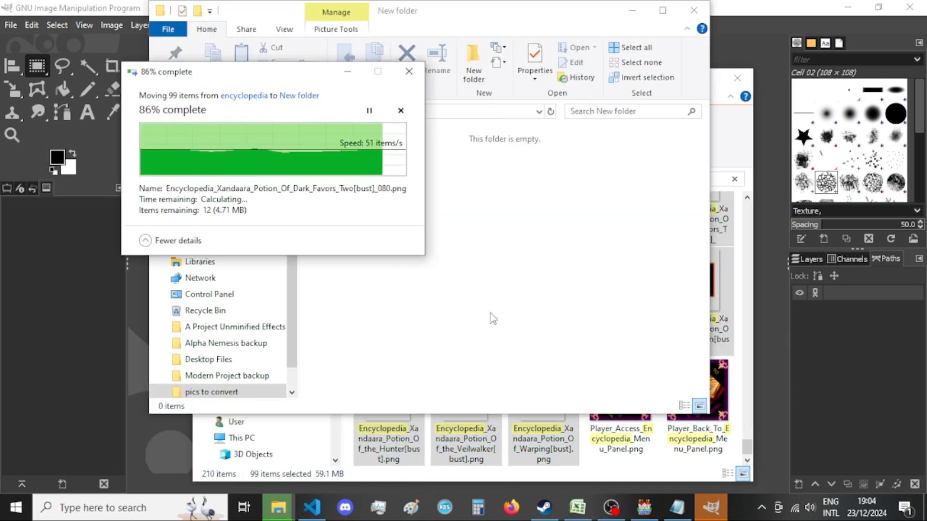
Minimise the encyclopedia search results window and reposition the New folder window on the screen.
{"action": "left_click", "coordinate": [738, 136]}
{"action": "left_click", "coordinate": [678, 60]}
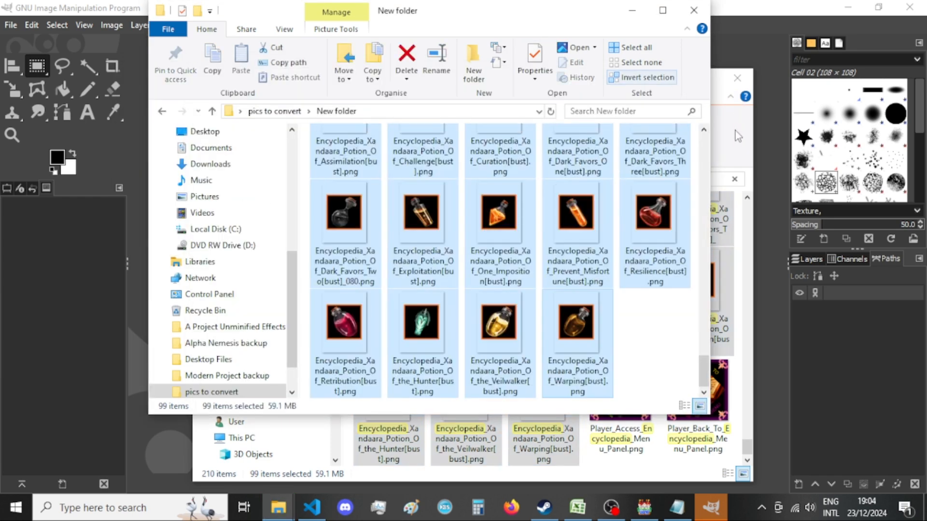
{"action": "left_click", "coordinate": [735, 131]}
{"action": "left_click", "coordinate": [674, 79]}
{"action": "left_click_drag", "start_coordinate": [484, 17], "coordinate": [555, 36]}
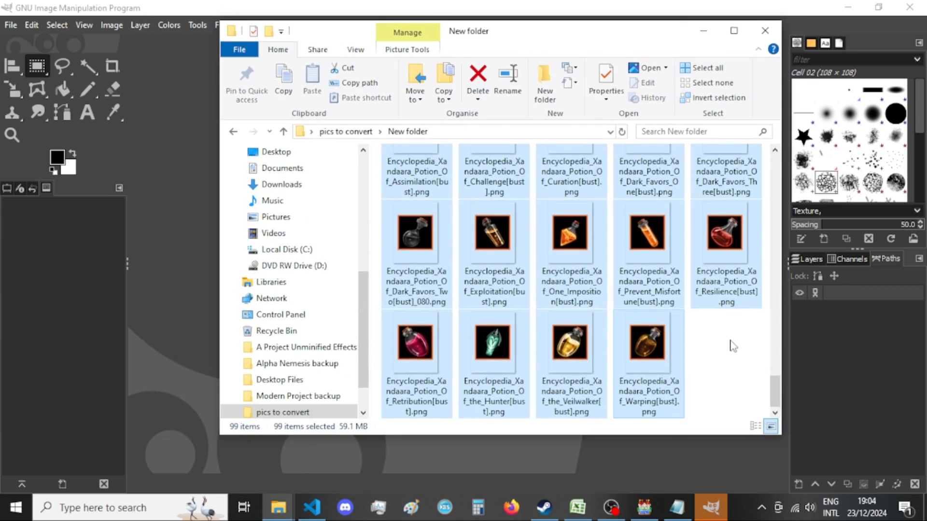
Look back through the encyclopedia search results up to the Thaumaturges Tor images, select Encyclopedia_Thaumaturges_Tor[bust].png, and minimise the window.
{"action": "left_click", "coordinate": [282, 511]}
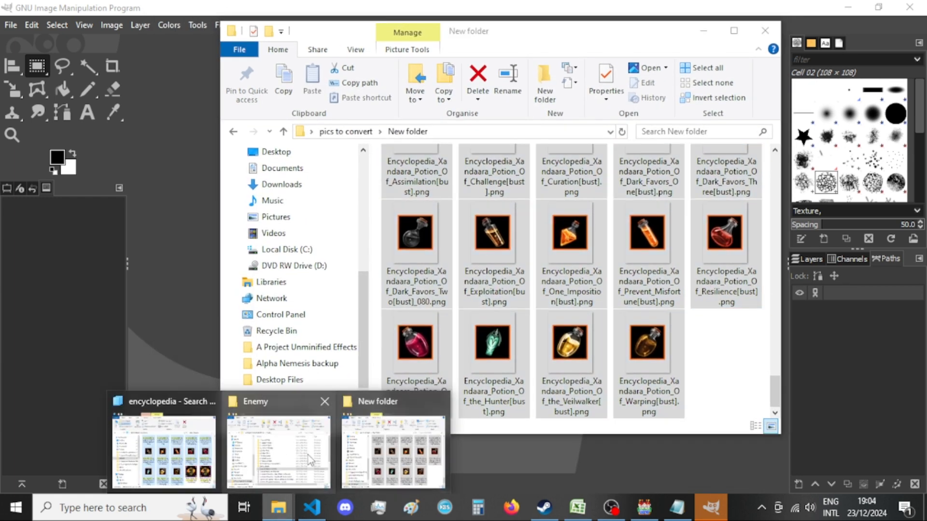
{"action": "left_click", "coordinate": [164, 449]}
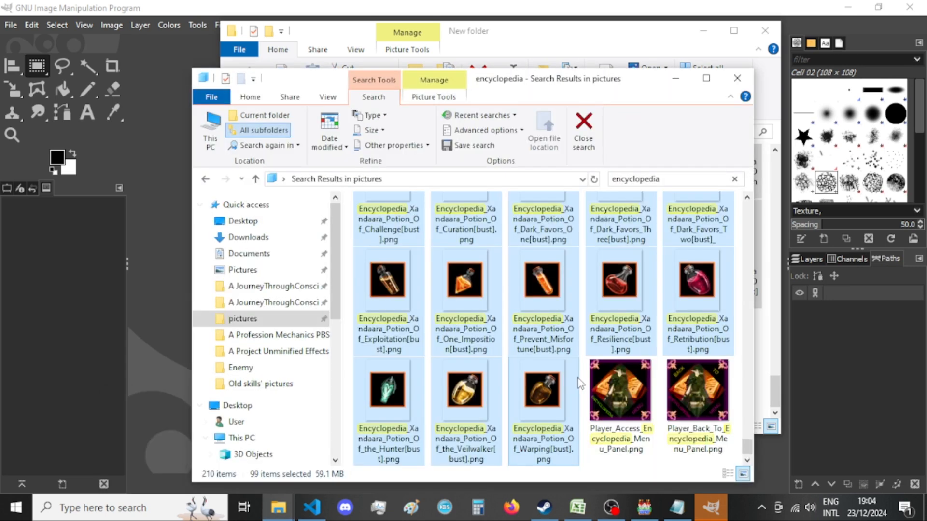
{"action": "left_click", "coordinate": [577, 378]}
{"action": "scroll", "coordinate": [544, 389], "scroll_direction": "up", "scroll_amount": 3}
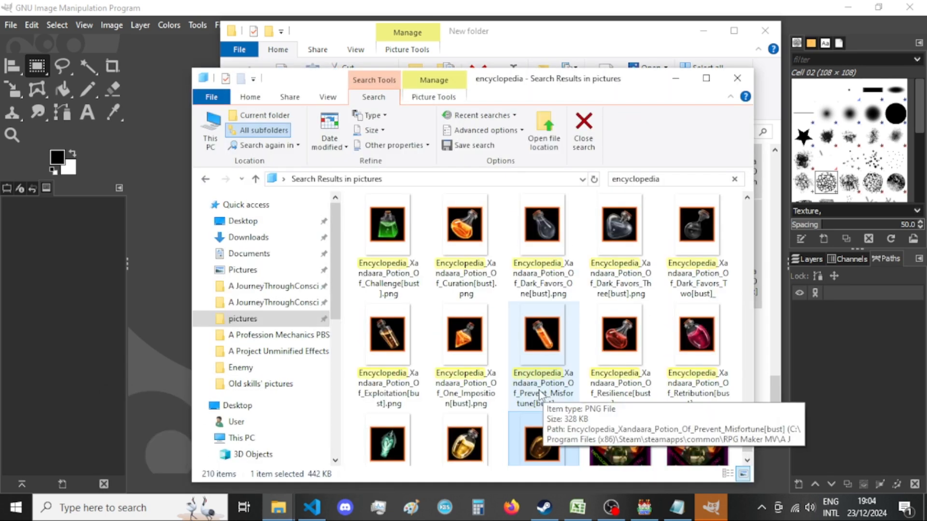
{"action": "scroll", "coordinate": [541, 391], "scroll_direction": "up", "scroll_amount": 5}
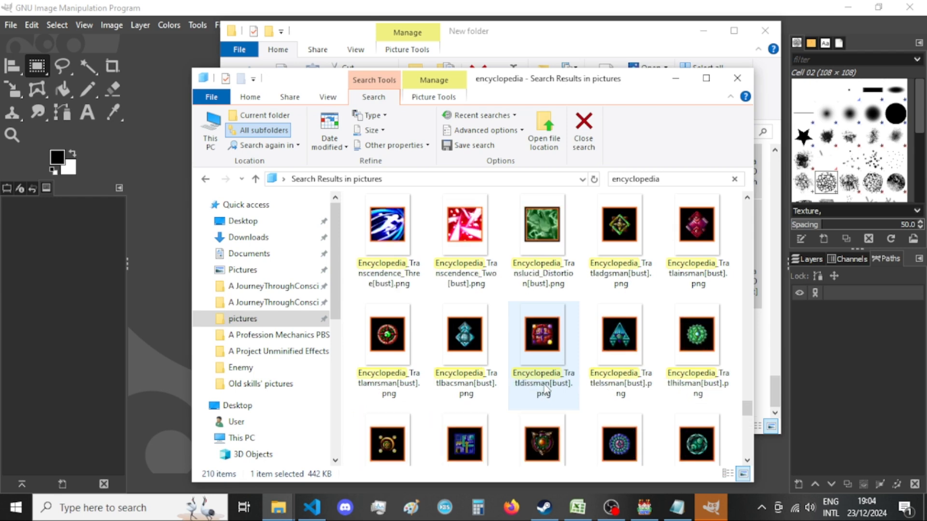
{"action": "scroll", "coordinate": [544, 389], "scroll_direction": "up", "scroll_amount": 3}
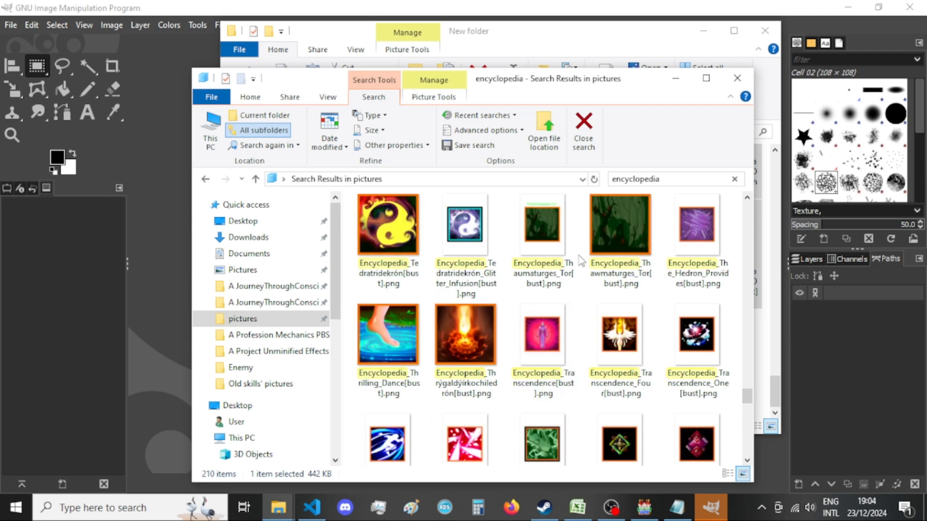
{"action": "left_click", "coordinate": [555, 274]}
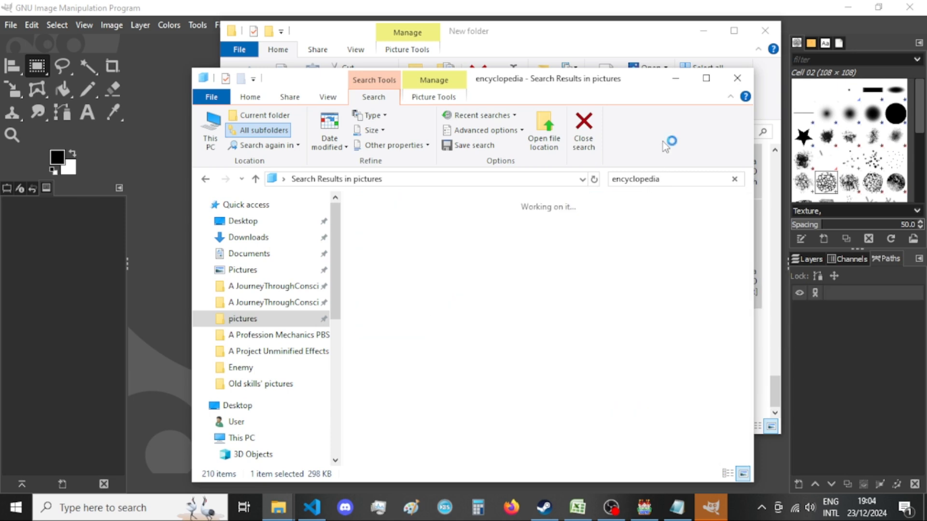
{"action": "left_click", "coordinate": [674, 83]}
Move the New folder window aside, load all its selected pictures into GIMP, and check on the import.
{"action": "left_click_drag", "start_coordinate": [584, 29], "coordinate": [703, 49]}
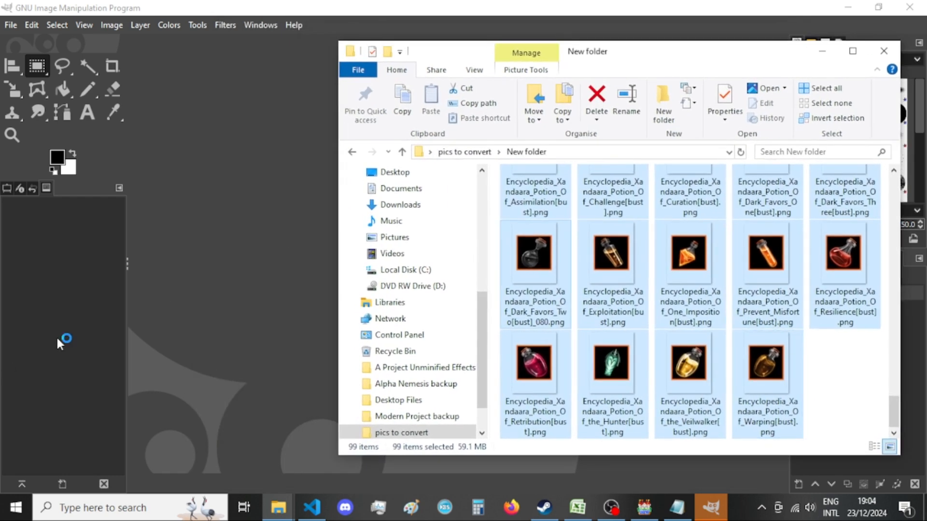
{"action": "left_click", "coordinate": [708, 508]}
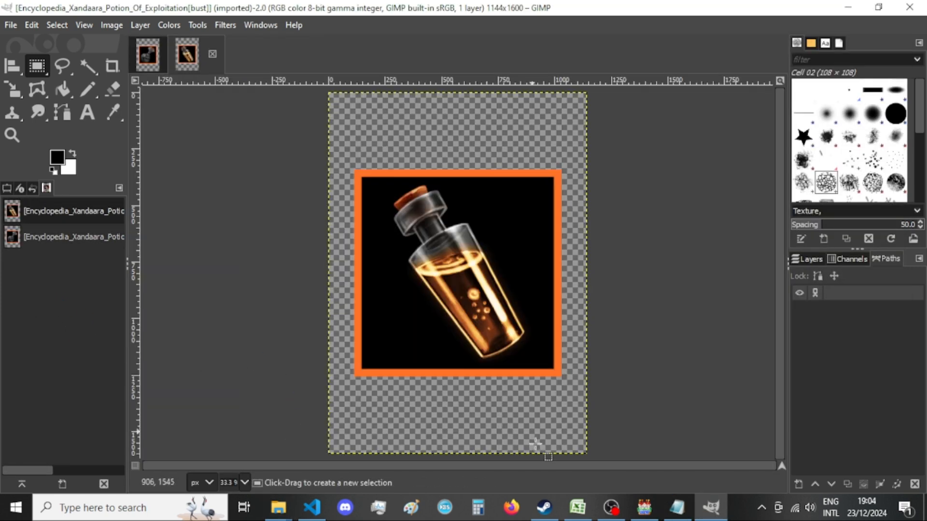
{"action": "mouse_move", "coordinate": [659, 504]}
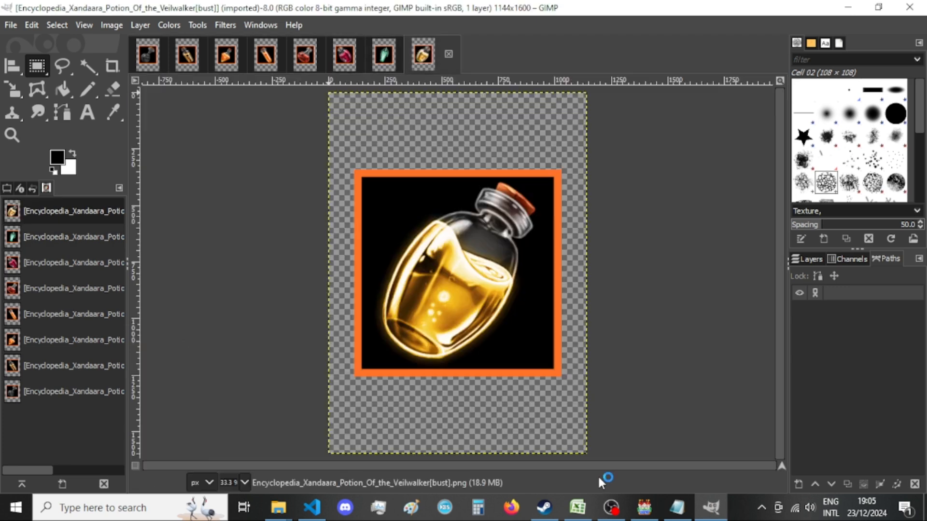
{"action": "left_click", "coordinate": [311, 507]}
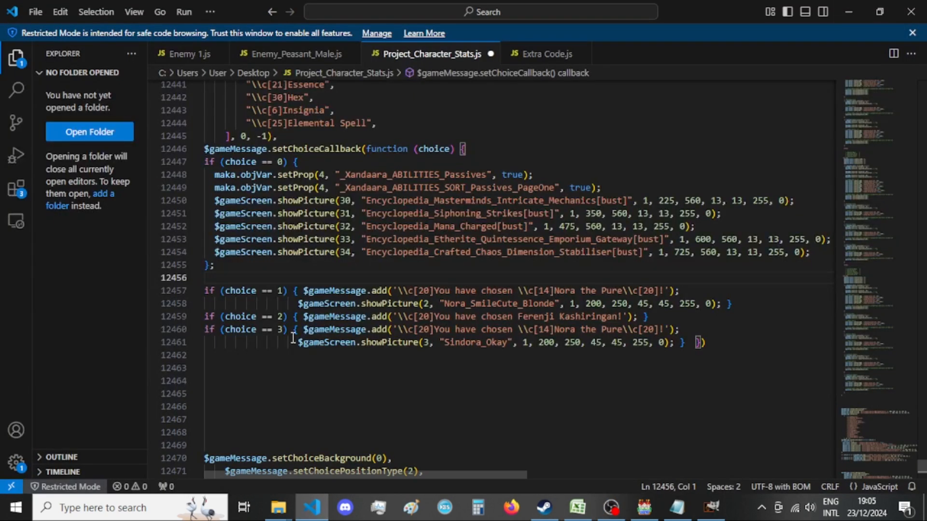
{"action": "left_click", "coordinate": [709, 510]}
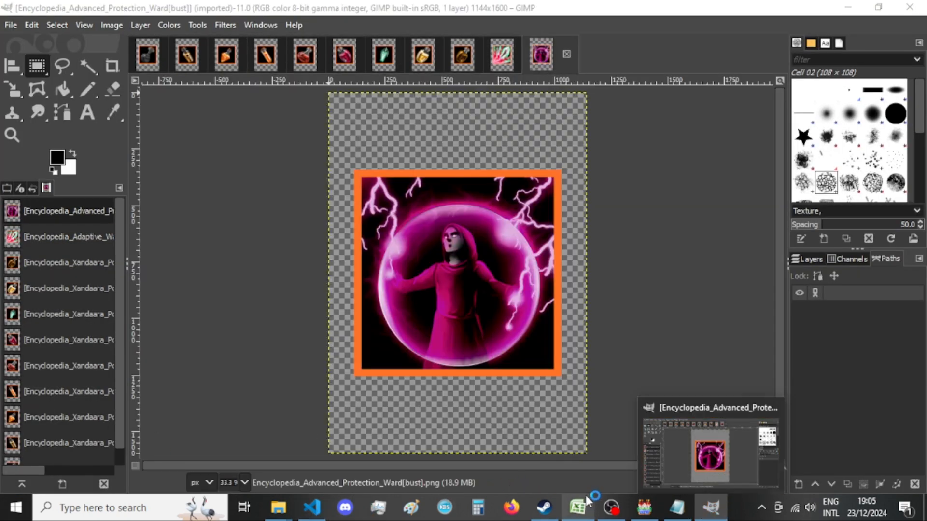
Switch to VS Code and duplicate the "\\c[25]Elemental Spell" entry at the end of the lower setChoices list in Project_Character_Stats.js.
{"action": "left_click", "coordinate": [311, 508]}
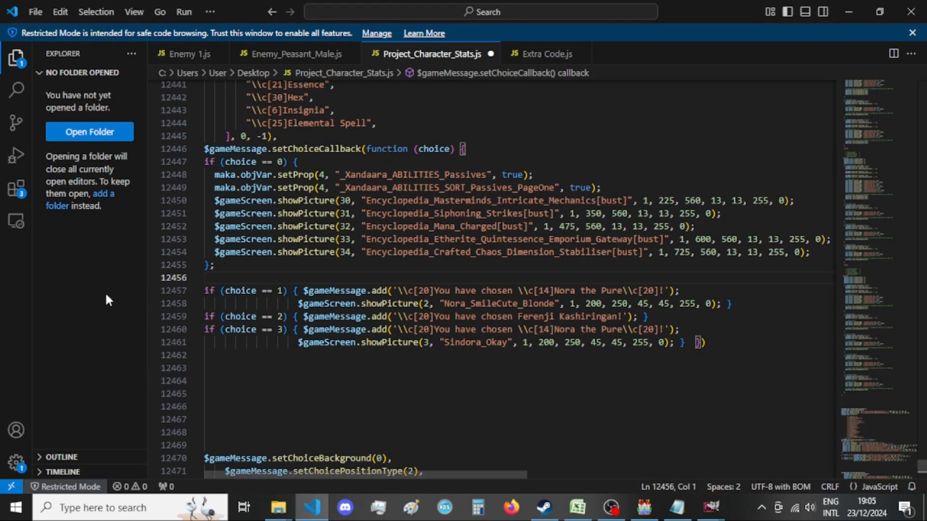
{"action": "scroll", "coordinate": [285, 265], "scroll_direction": "down", "scroll_amount": 8}
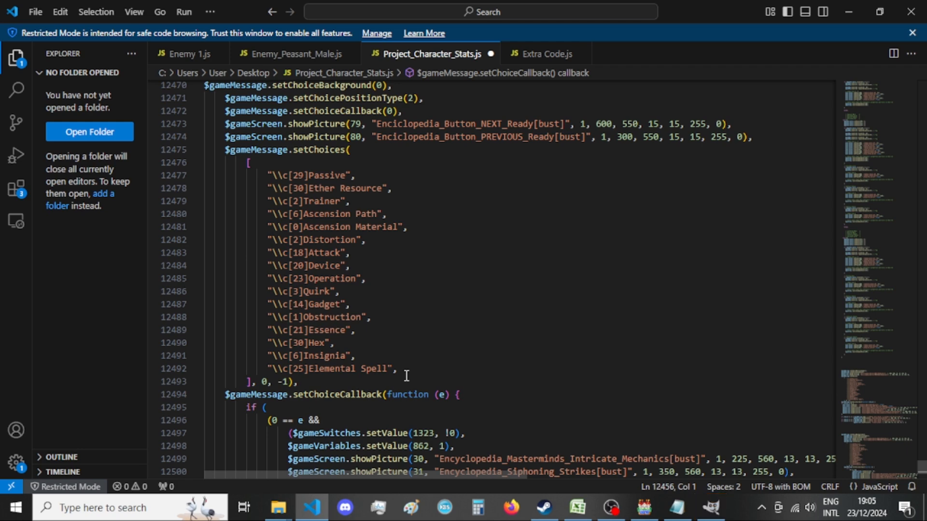
{"action": "left_click_drag", "start_coordinate": [408, 367], "coordinate": [185, 369]}
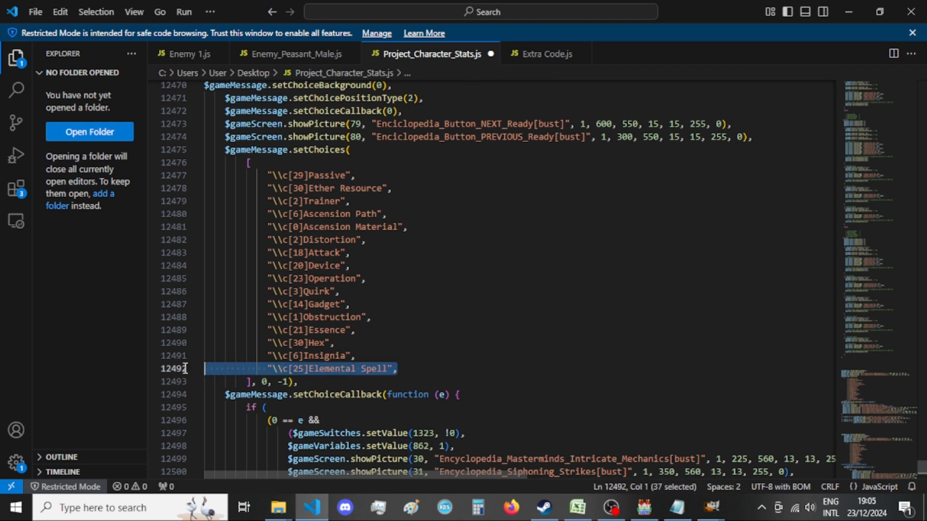
{"action": "left_click", "coordinate": [428, 368]}
{"action": "key", "text": "Return"}
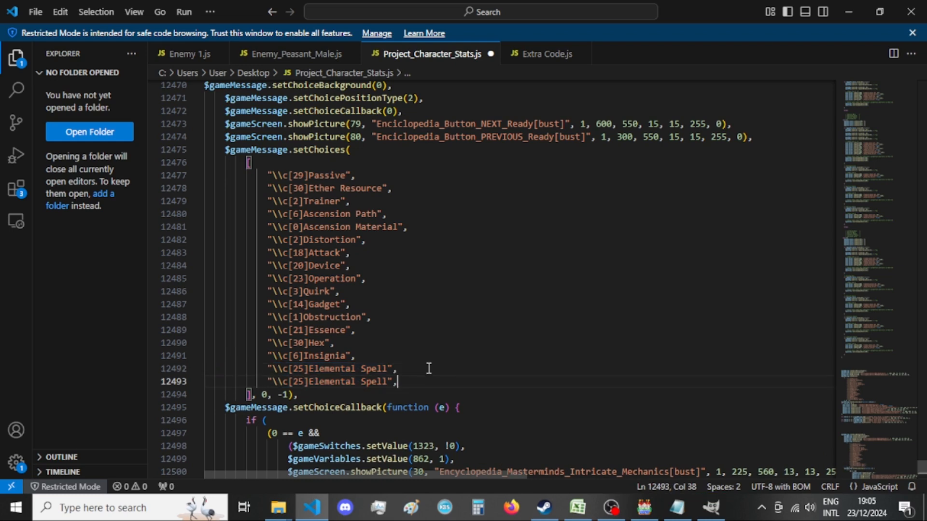
Change the duplicated Elemental Spell choice to "\\c[20]Racials".
{"action": "double_click", "coordinate": [298, 382]}
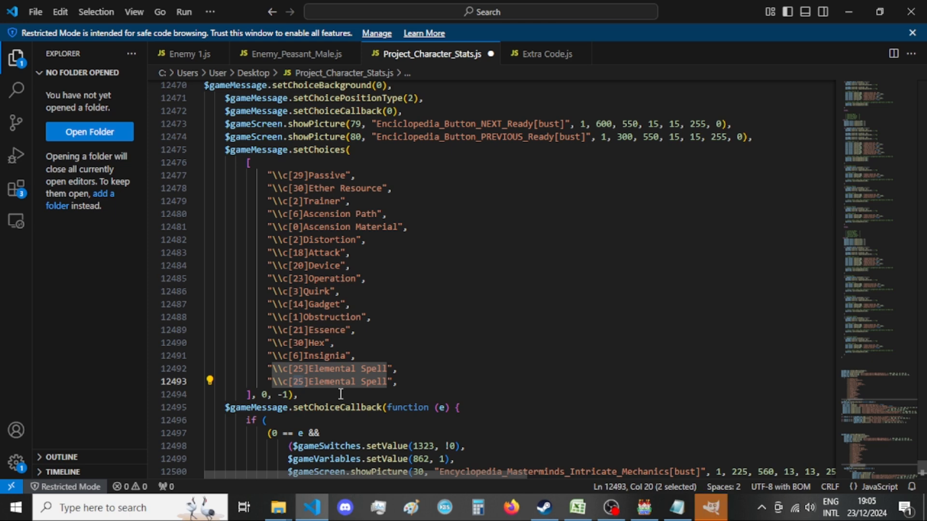
{"action": "type", "text": "20"}
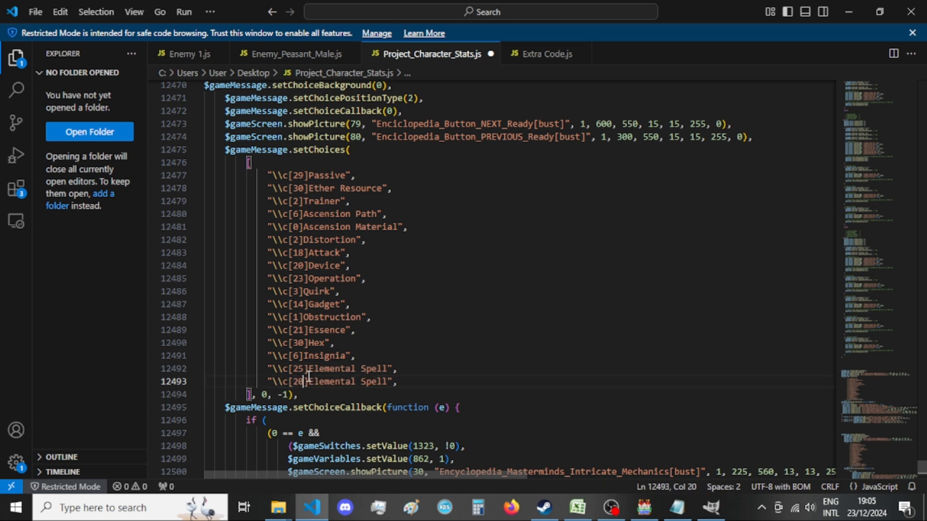
{"action": "left_click_drag", "start_coordinate": [310, 382], "coordinate": [389, 383]}
{"action": "type", "text": "Ra"}
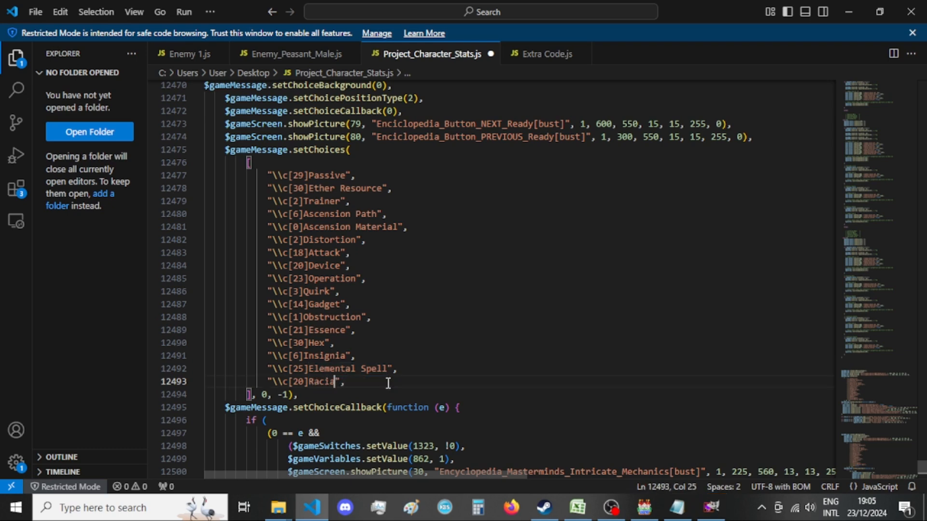
{"action": "type", "text": "cials"}
Switch to the P.B.S. Class Sheets workbook in Excel and examine the ability types listed on the Player sheet.
{"action": "left_click", "coordinate": [578, 506]}
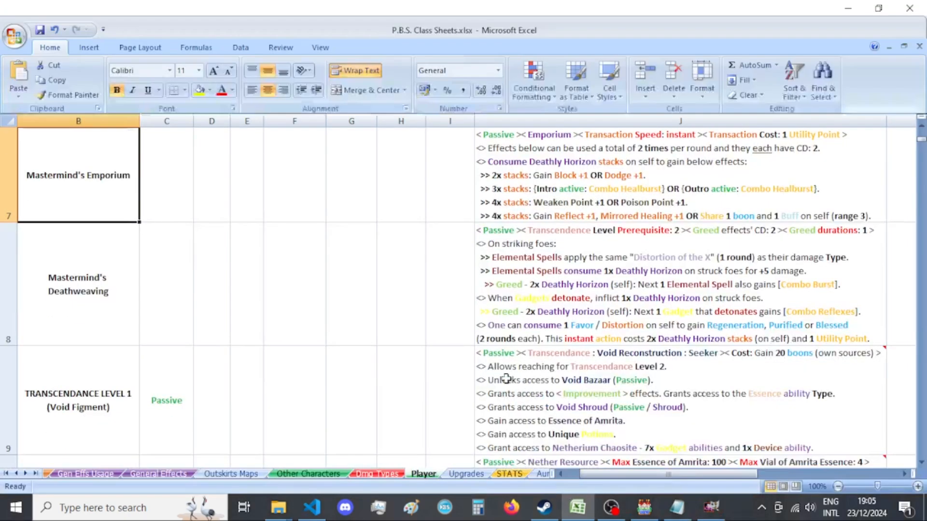
{"action": "scroll", "coordinate": [321, 303], "scroll_direction": "down", "scroll_amount": 10}
{"action": "scroll", "coordinate": [321, 304], "scroll_direction": "down", "scroll_amount": 20}
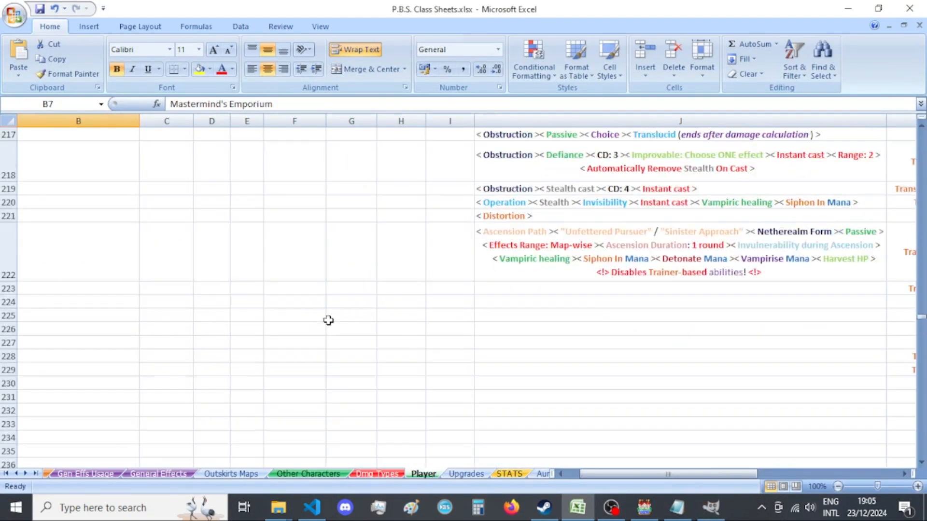
{"action": "scroll", "coordinate": [329, 318], "scroll_direction": "up", "scroll_amount": 12}
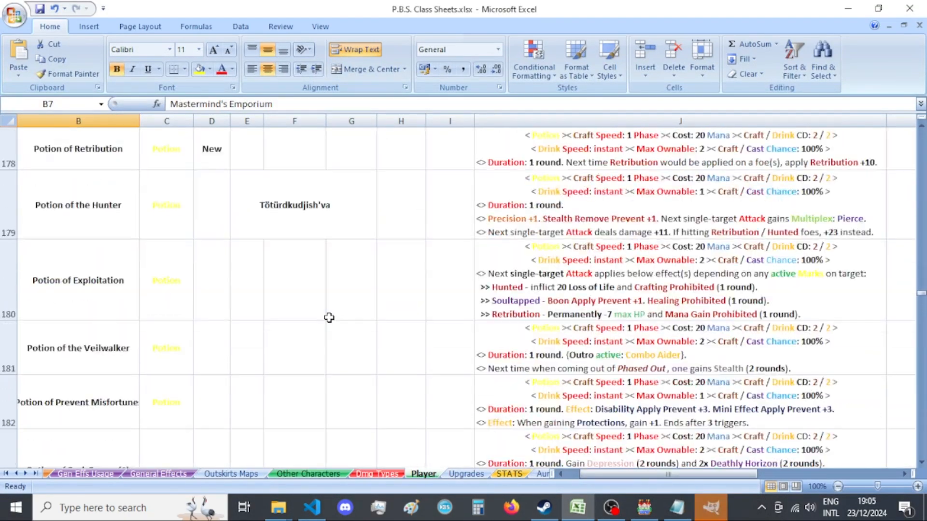
{"action": "scroll", "coordinate": [328, 318], "scroll_direction": "up", "scroll_amount": 6}
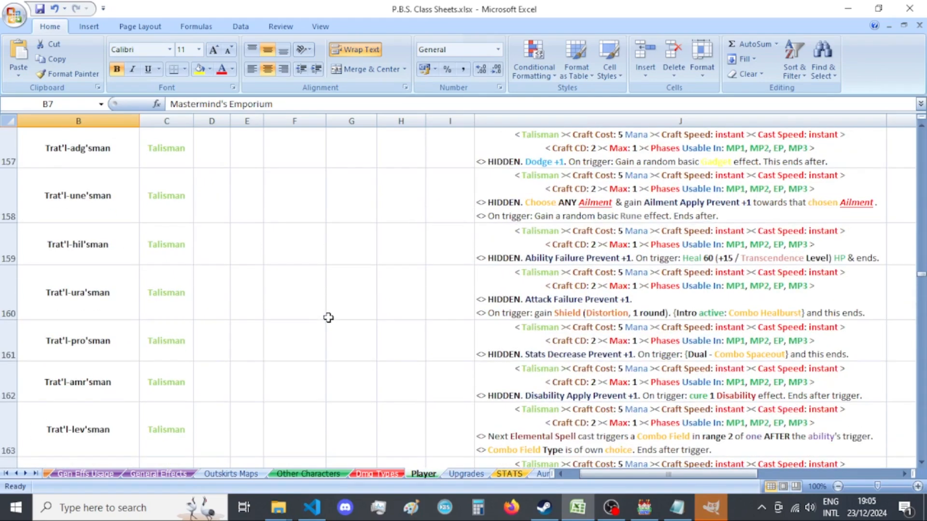
{"action": "scroll", "coordinate": [285, 295], "scroll_direction": "up", "scroll_amount": 2}
{"action": "scroll", "coordinate": [155, 267], "scroll_direction": "down", "scroll_amount": 2}
{"action": "left_click", "coordinate": [185, 285]}
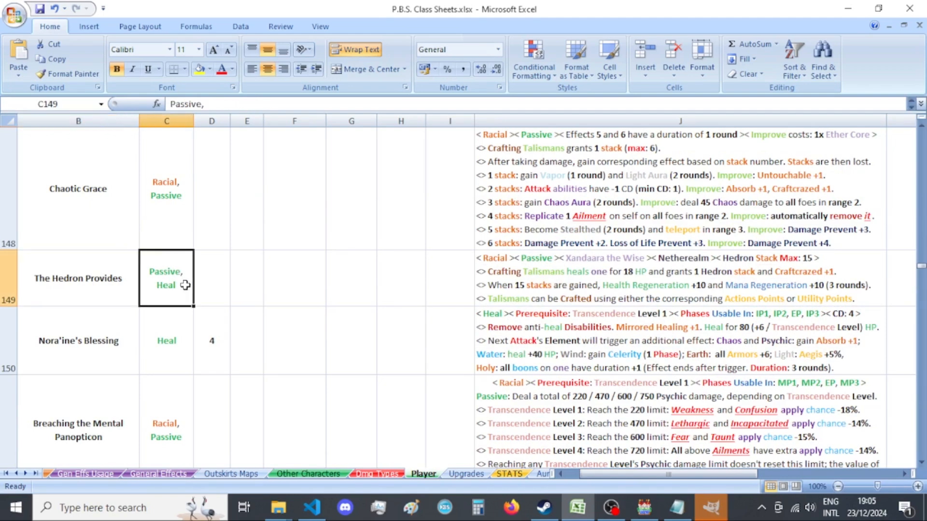
{"action": "left_click", "coordinate": [184, 345]}
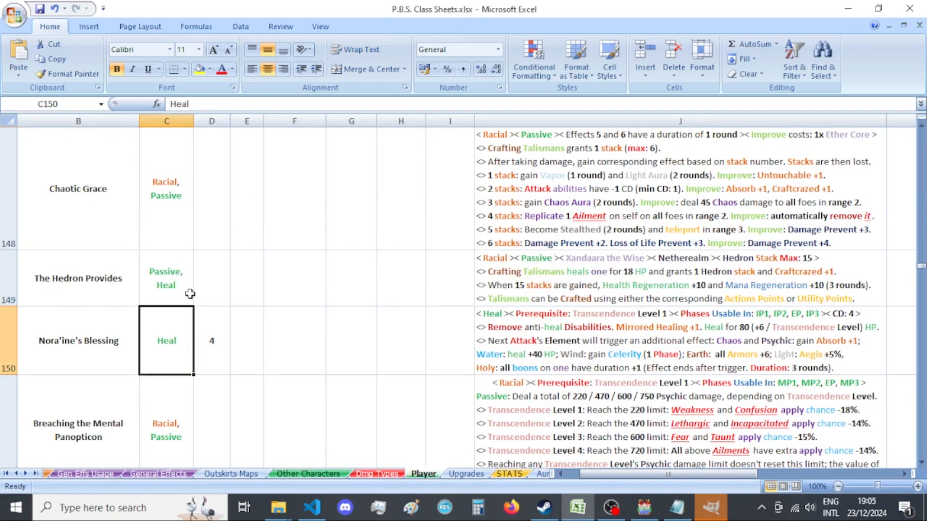
{"action": "scroll", "coordinate": [190, 294], "scroll_direction": "down", "scroll_amount": 1}
{"action": "scroll", "coordinate": [194, 293], "scroll_direction": "down", "scroll_amount": 1}
{"action": "scroll", "coordinate": [194, 292], "scroll_direction": "up", "scroll_amount": 1}
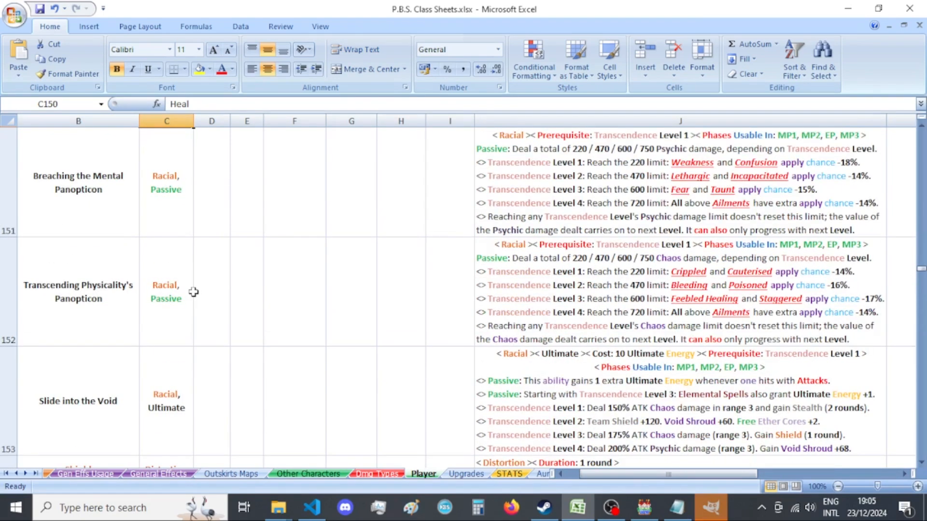
{"action": "scroll", "coordinate": [183, 292], "scroll_direction": "down", "scroll_amount": 6}
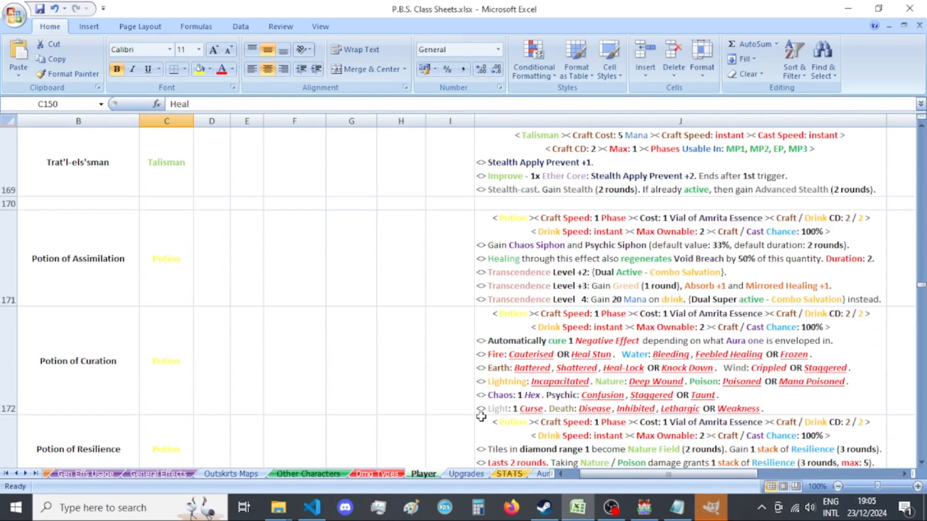
Return to Project_Character_Stats.js in VS Code and duplicate the "\\c[20]Racials" line directly below itself.
{"action": "left_click", "coordinate": [644, 506]}
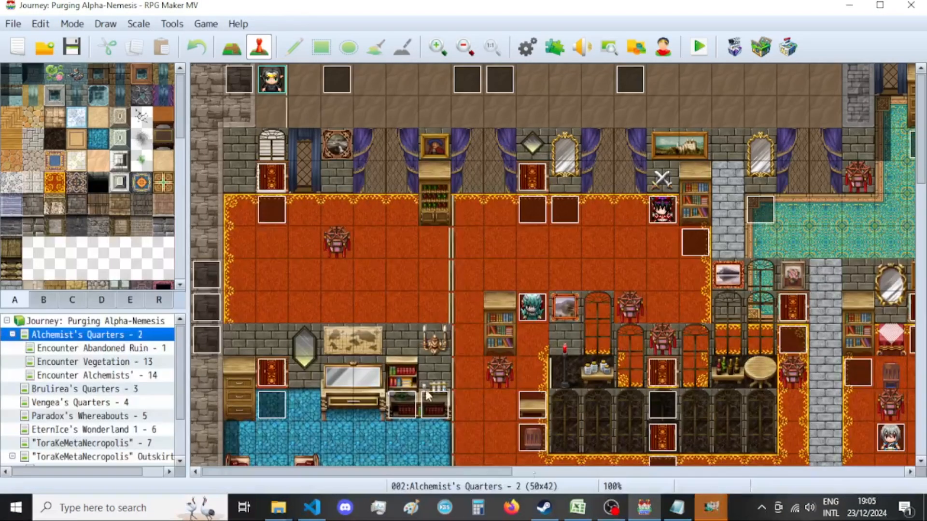
{"action": "left_click", "coordinate": [312, 506]}
{"action": "left_click_drag", "start_coordinate": [270, 382], "coordinate": [172, 386]}
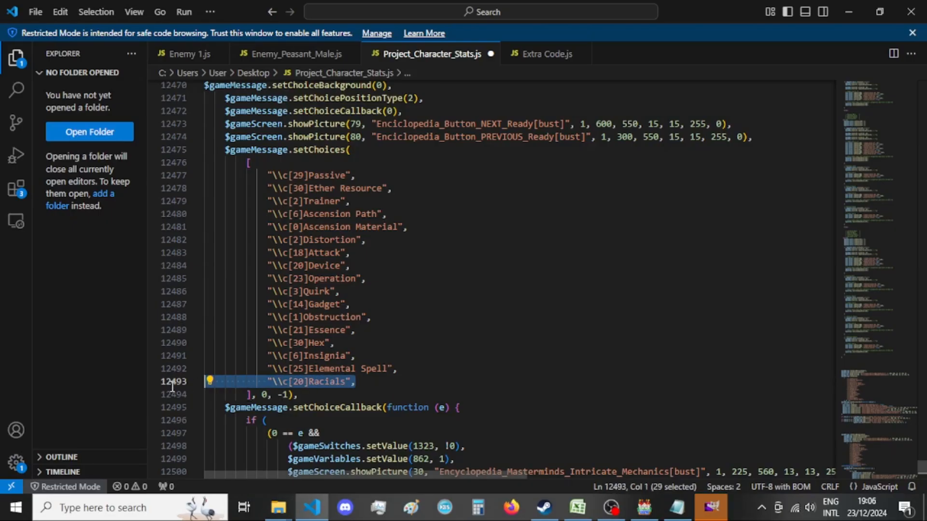
{"action": "key", "text": "ctrl+c"}
{"action": "left_click", "coordinate": [379, 381]}
{"action": "key", "text": "Return"}
{"action": "key", "text": "ctrl+v"}
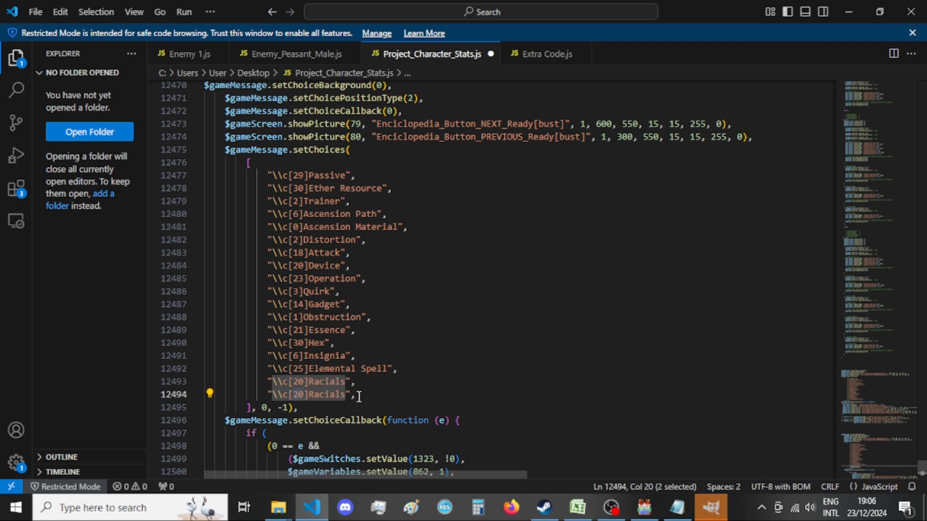
Change the duplicated Racials choice to "\\c[28]Heal".
{"action": "type", "text": "28"}
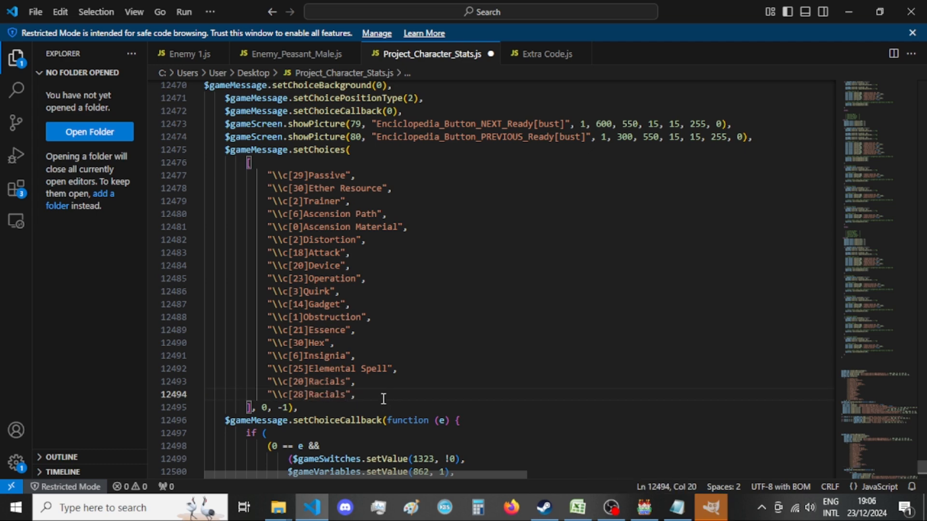
{"action": "double_click", "coordinate": [339, 392]}
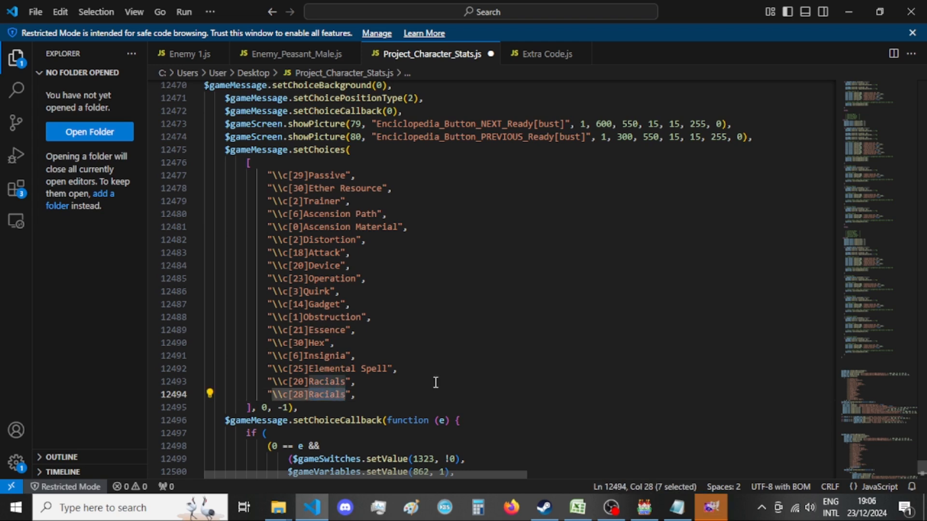
{"action": "type", "text": "Heal"}
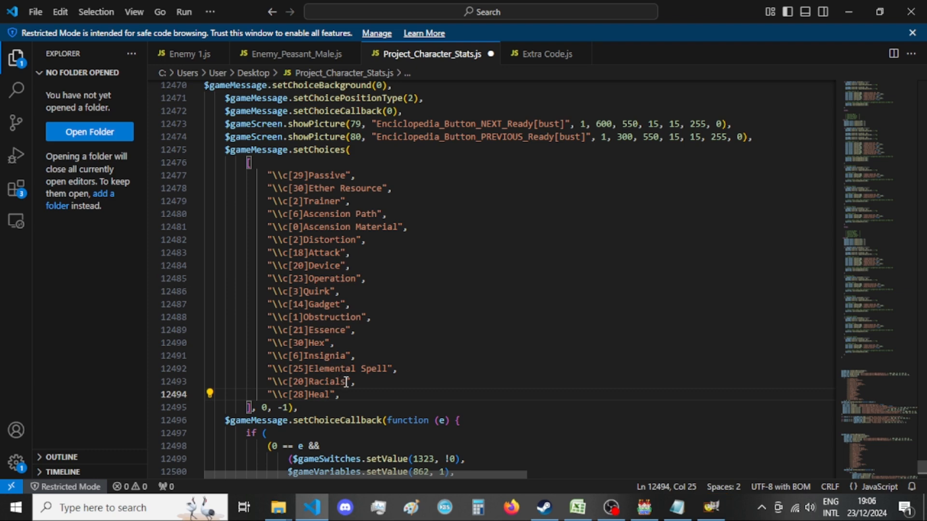
Shorten the Racials choice to Racial and paste another "\\c[20]Racials" entry below Heal.
{"action": "left_click", "coordinate": [346, 383]}
{"action": "key", "text": "BackSpace"}
{"action": "left_click", "coordinate": [373, 392]}
{"action": "key", "text": "Return"}
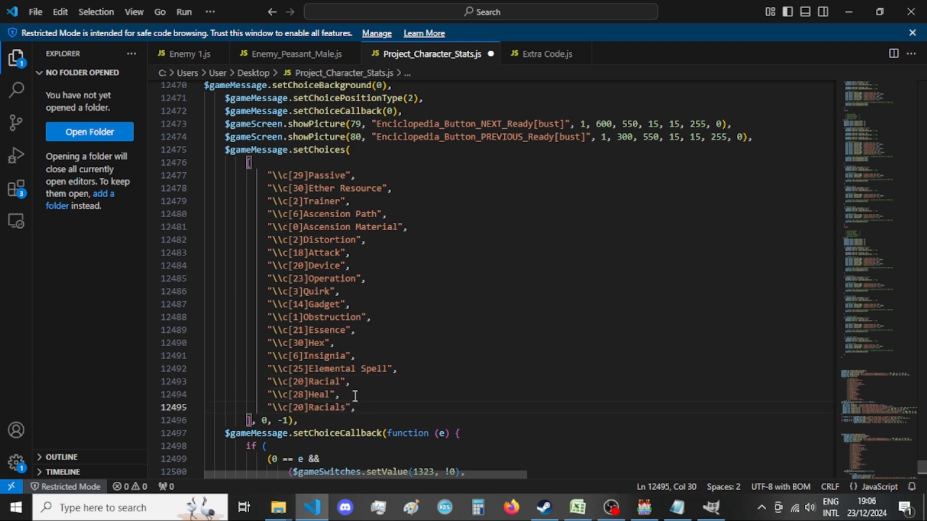
Check the Player sheet of the P.B.S. Class Sheets workbook in Excel for the remaining ability types, and return to VS Code.
{"action": "left_click", "coordinate": [577, 507]}
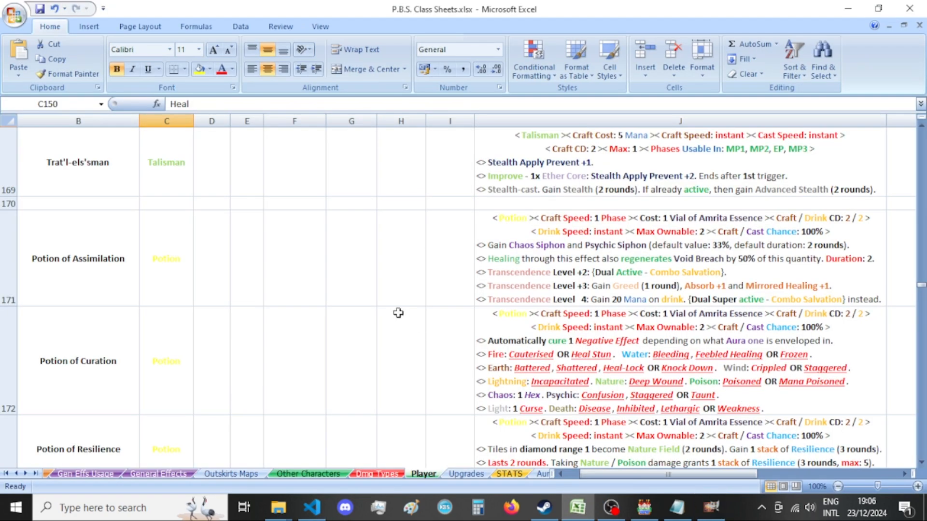
{"action": "scroll", "coordinate": [398, 312], "scroll_direction": "up", "scroll_amount": 5}
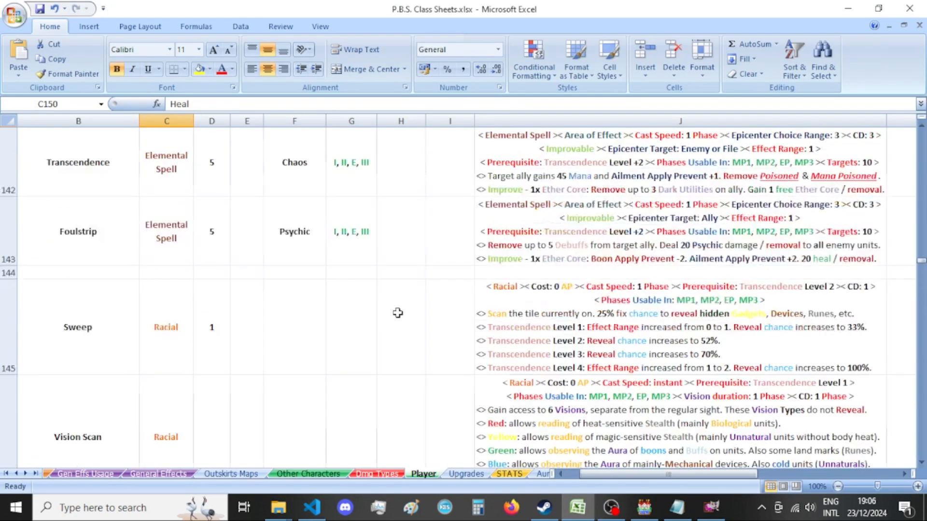
{"action": "scroll", "coordinate": [397, 312], "scroll_direction": "down", "scroll_amount": 3}
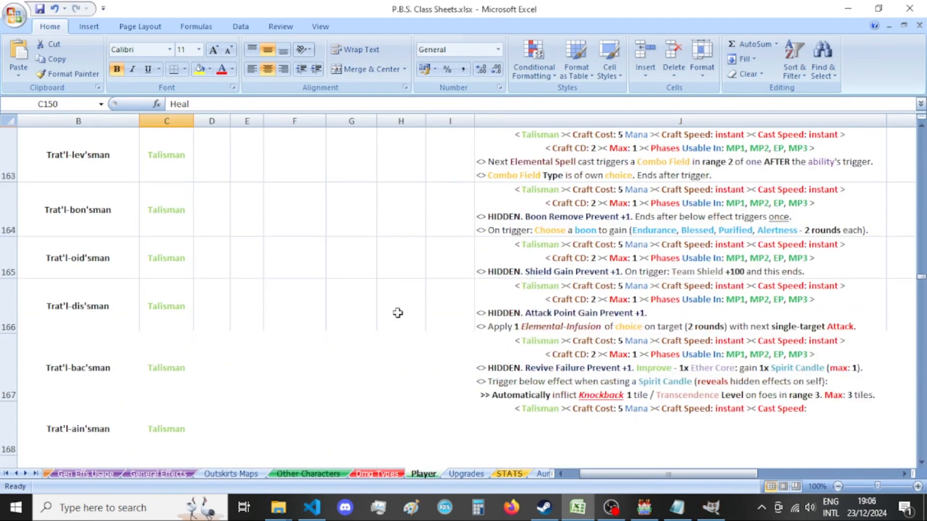
{"action": "key", "text": "alt+Tab"}
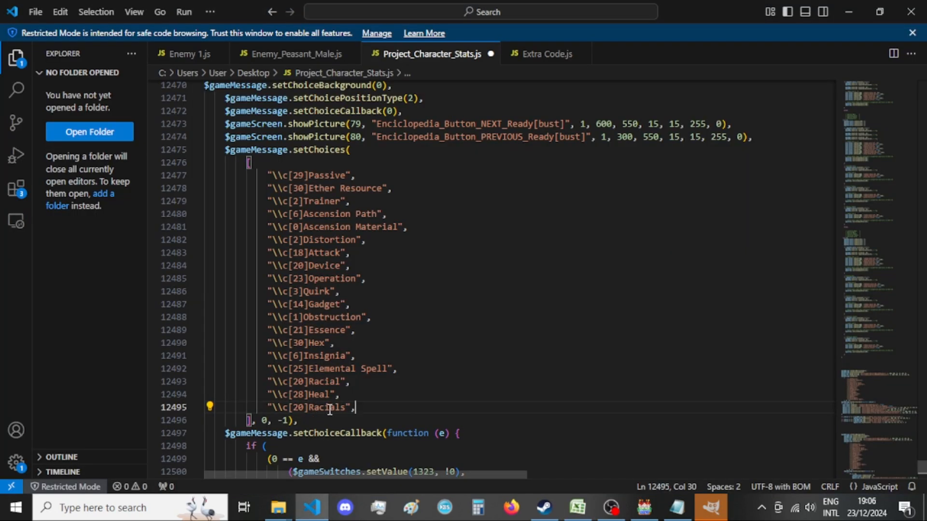
Change the last "\\c[20]Racials" choice, directly below Heal, to "\\c[3]Talismans".
{"action": "double_click", "coordinate": [330, 410]}
{"action": "type", "text": "Talismans"}
{"action": "double_click", "coordinate": [297, 408]}
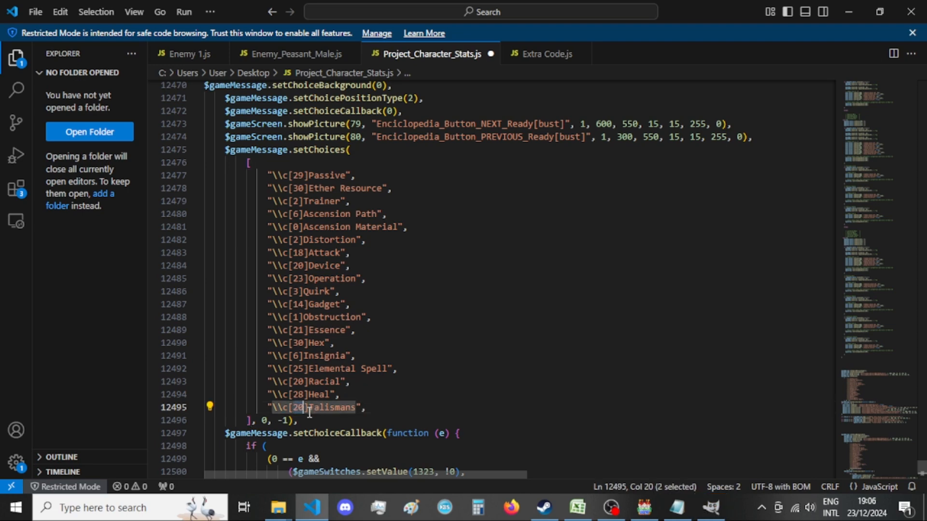
{"action": "type", "text": "3"}
Add a "\\c[14]Potions" choice below Talismans from the copied Racials entry, and save the file.
{"action": "left_click", "coordinate": [375, 408]}
{"action": "key", "text": "Return"}
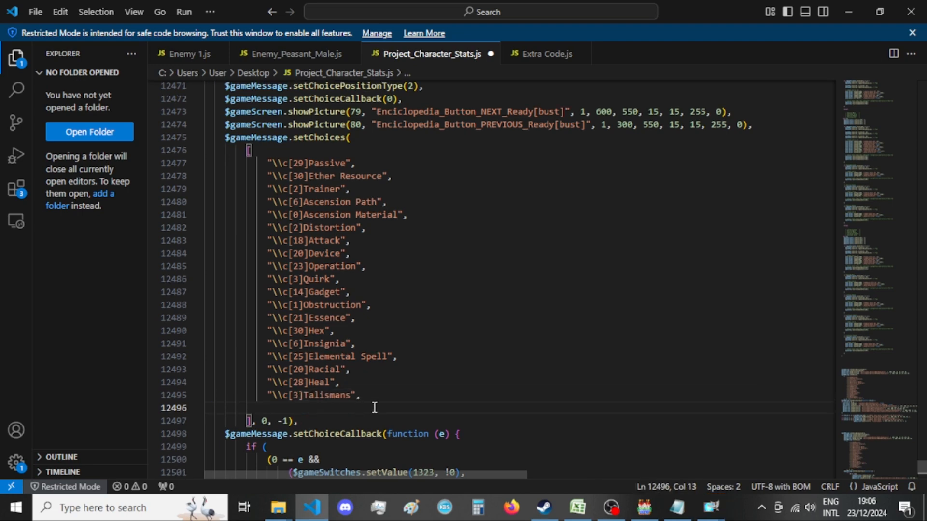
{"action": "key", "text": "ctrl+v"}
{"action": "double_click", "coordinate": [299, 408]}
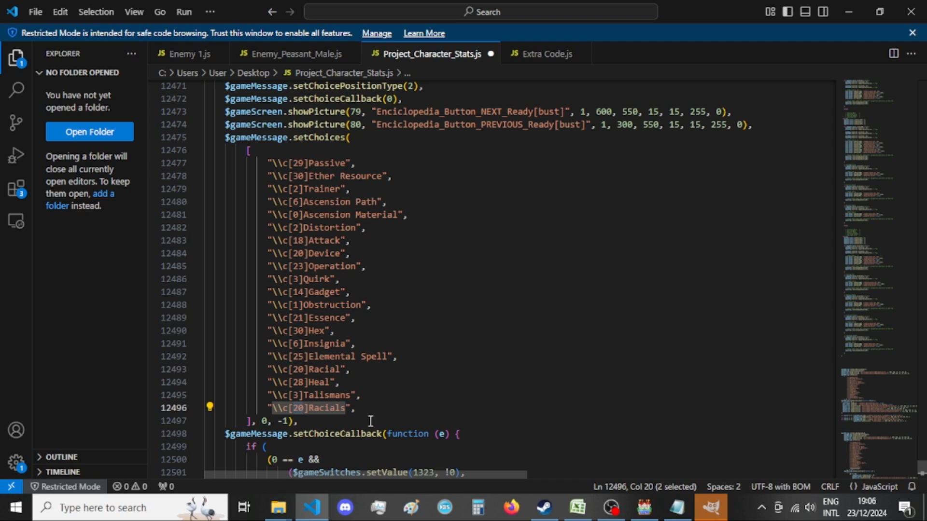
{"action": "type", "text": "7"}
{"action": "key", "text": "ctrl+z"}
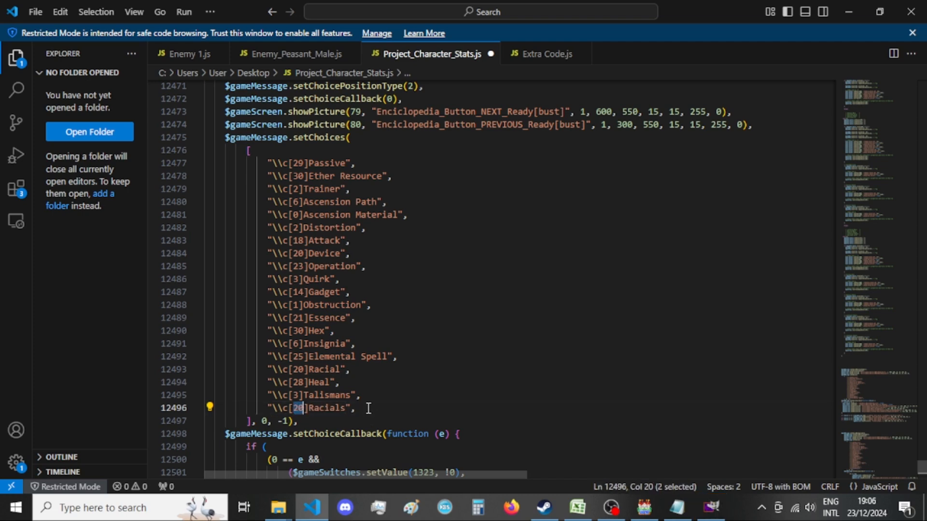
{"action": "type", "text": "14"}
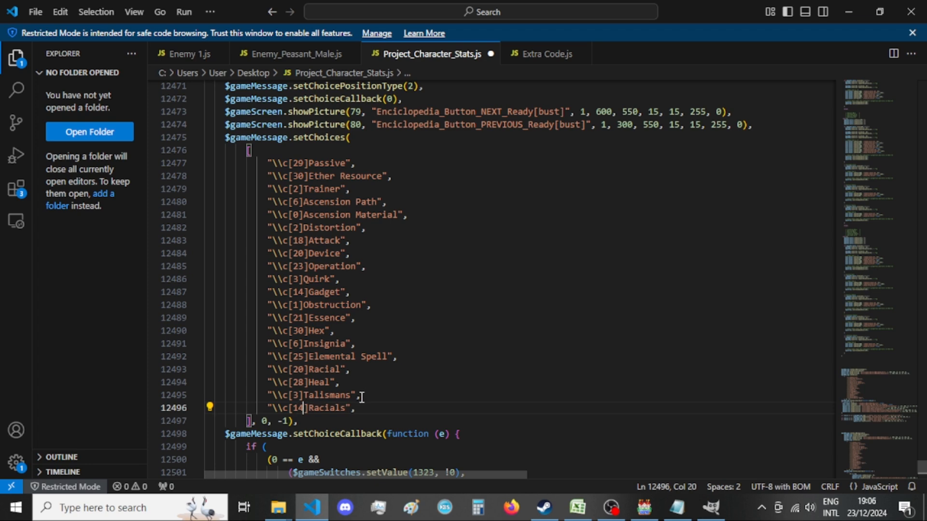
{"action": "double_click", "coordinate": [326, 407]}
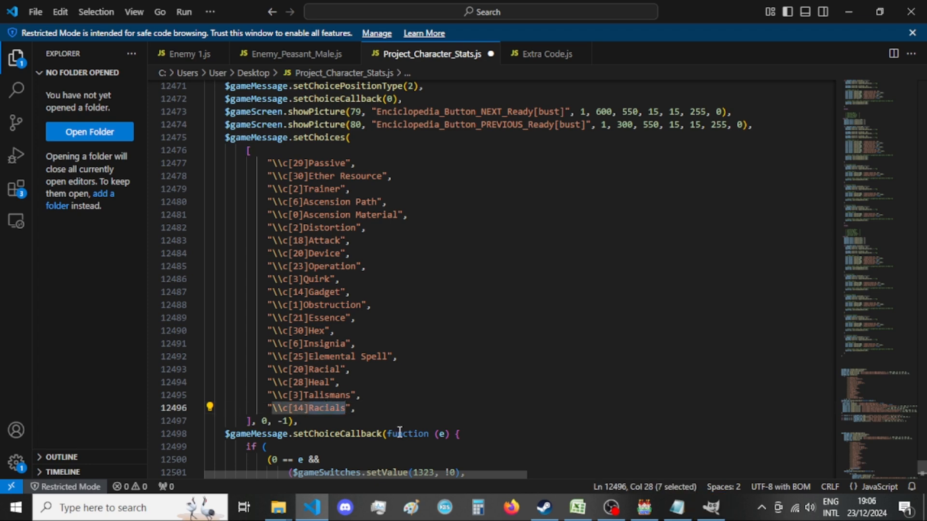
{"action": "type", "text": "Potions"}
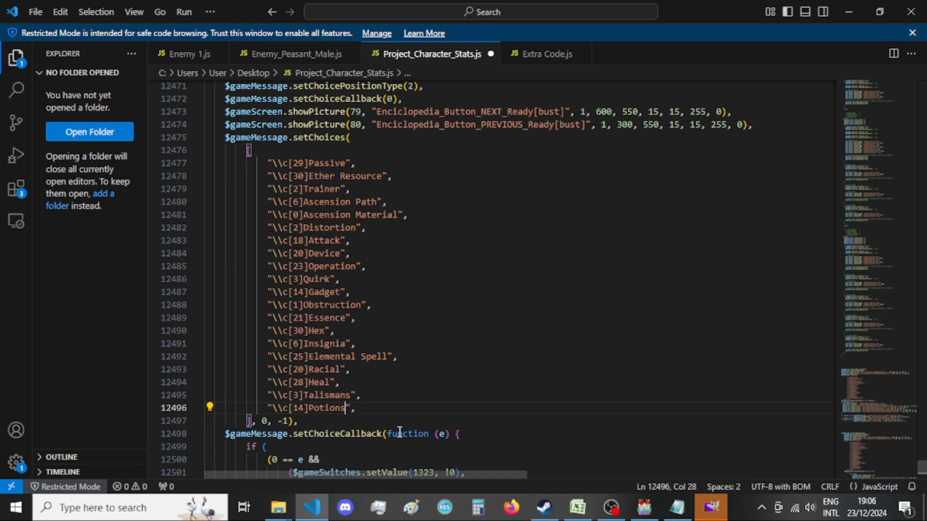
{"action": "key", "text": "ctrl+s"}
Switch to GIMP to check the loaded encyclopedia images, and return to Project_Character_Stats.js in VS Code.
{"action": "scroll", "coordinate": [447, 327], "scroll_direction": "up", "scroll_amount": 6}
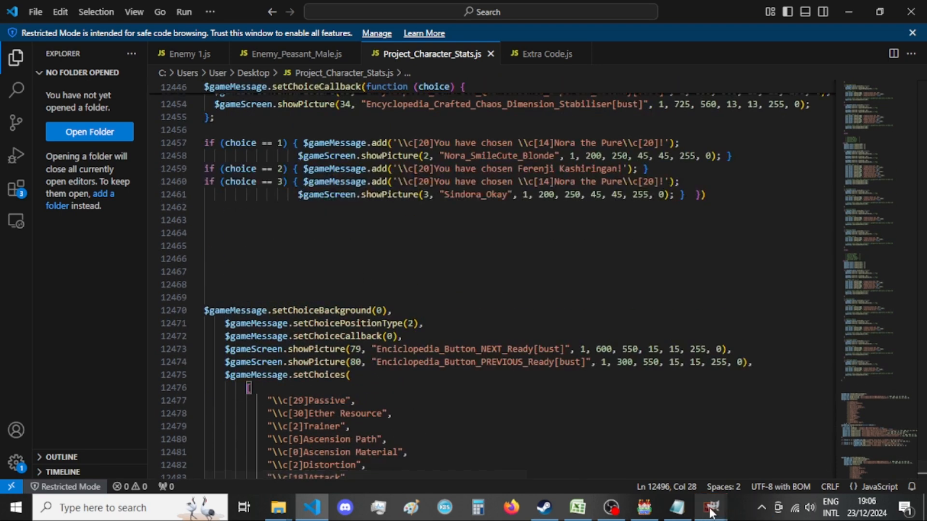
{"action": "mouse_move", "coordinate": [711, 507]}
{"action": "left_click", "coordinate": [702, 469]}
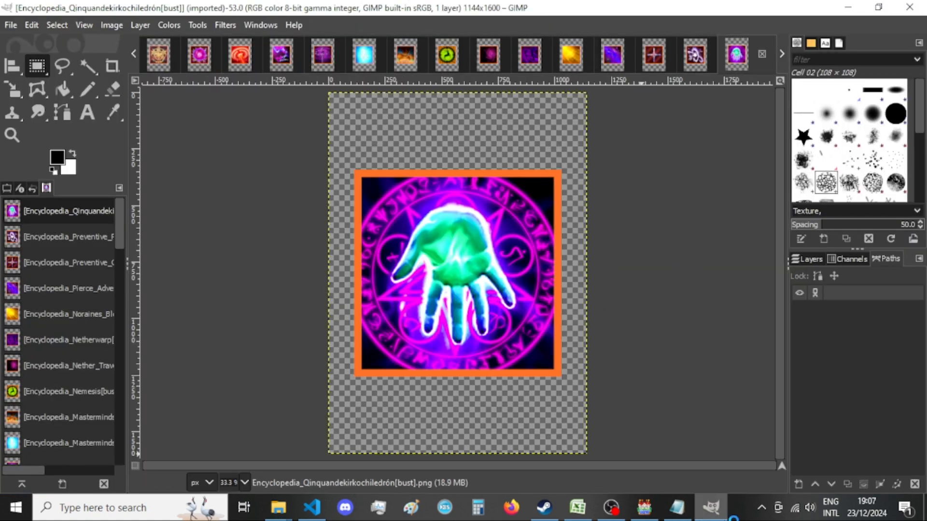
{"action": "key", "text": "alt+Tab"}
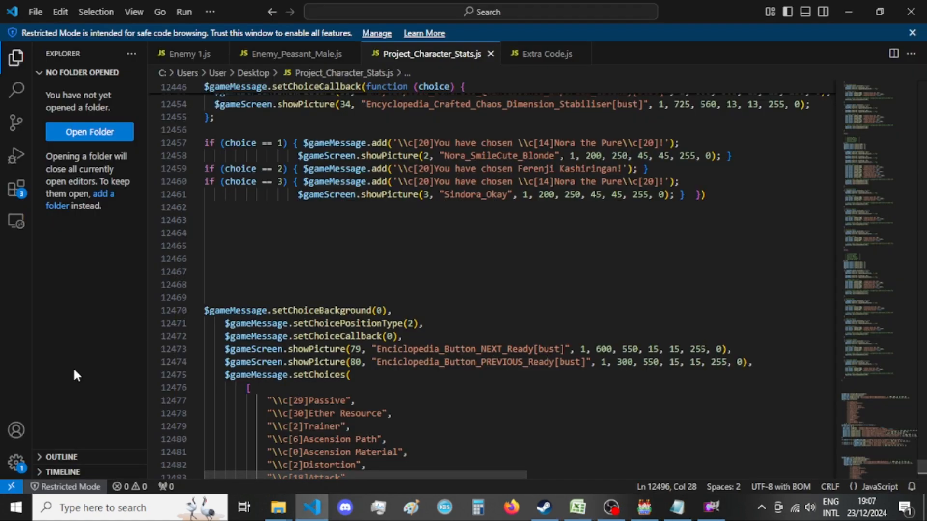
Cut the message and Nora_SmileCute_Blonde picture calls out of the choice == 1 block, leaving an empty line between its braces.
{"action": "left_click", "coordinate": [73, 371]}
{"action": "scroll", "coordinate": [433, 290], "scroll_direction": "up", "scroll_amount": 3}
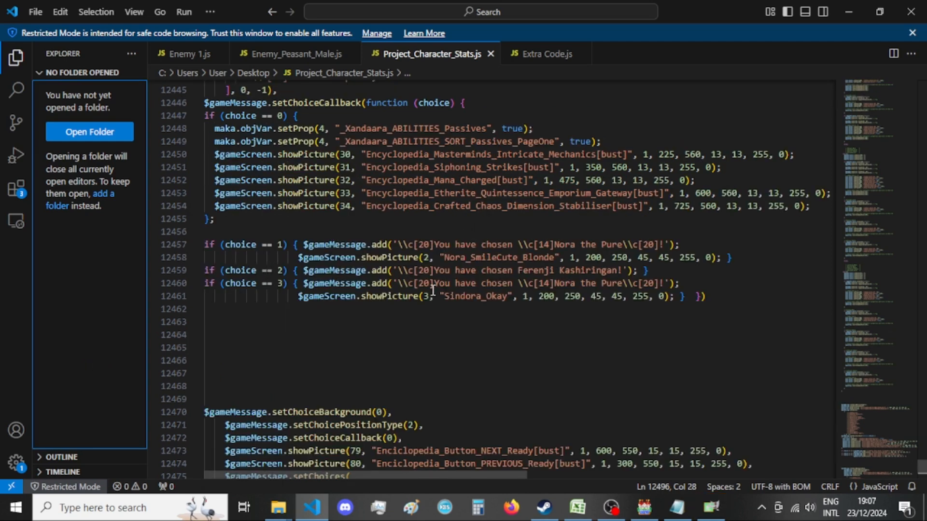
{"action": "left_click_drag", "start_coordinate": [696, 249], "coordinate": [553, 246]}
{"action": "left_click", "coordinate": [303, 244]}
{"action": "left_click_drag", "start_coordinate": [304, 244], "coordinate": [723, 257]}
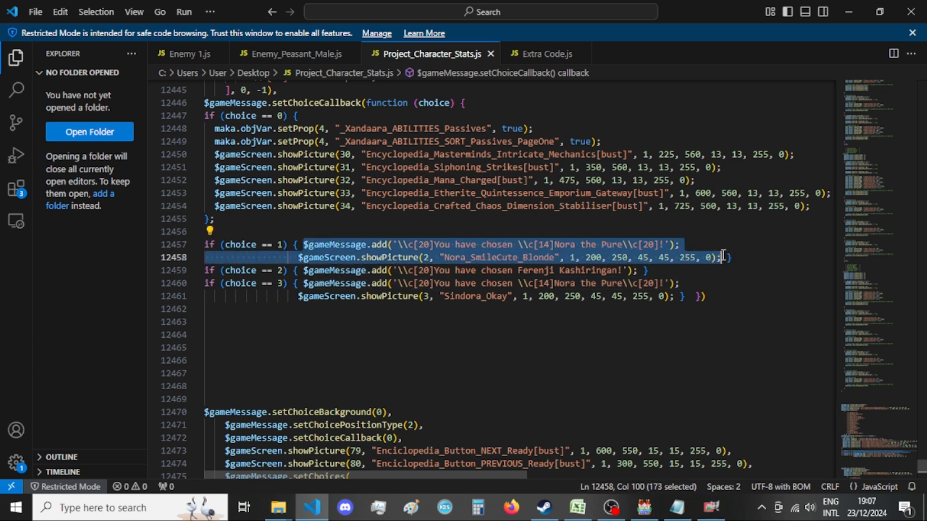
{"action": "key", "text": "ctrl+x"}
{"action": "key", "text": "Return"}
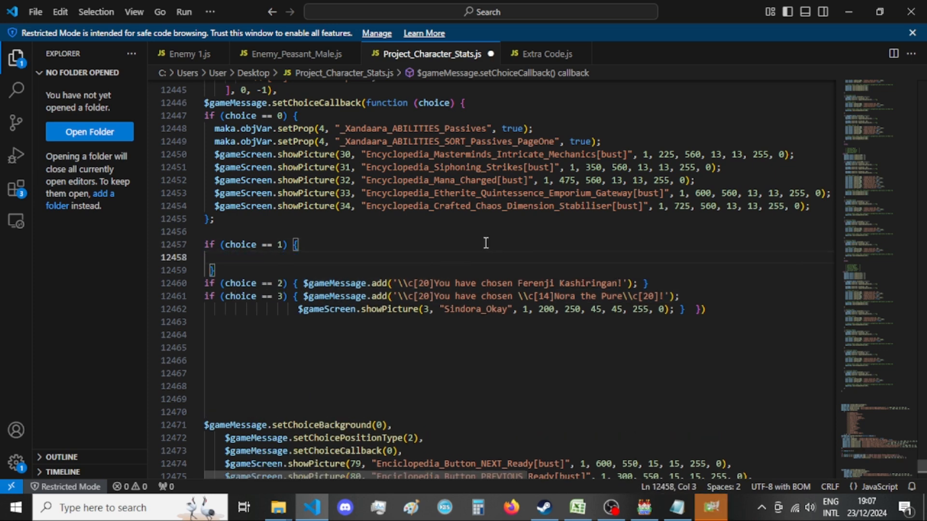
Delete the whole "0 == e" branch, including its switch, variable and showPicture calls, from the old function (e) choice callback.
{"action": "scroll", "coordinate": [486, 243], "scroll_direction": "down", "scroll_amount": 13}
{"action": "scroll", "coordinate": [485, 242], "scroll_direction": "down", "scroll_amount": 1}
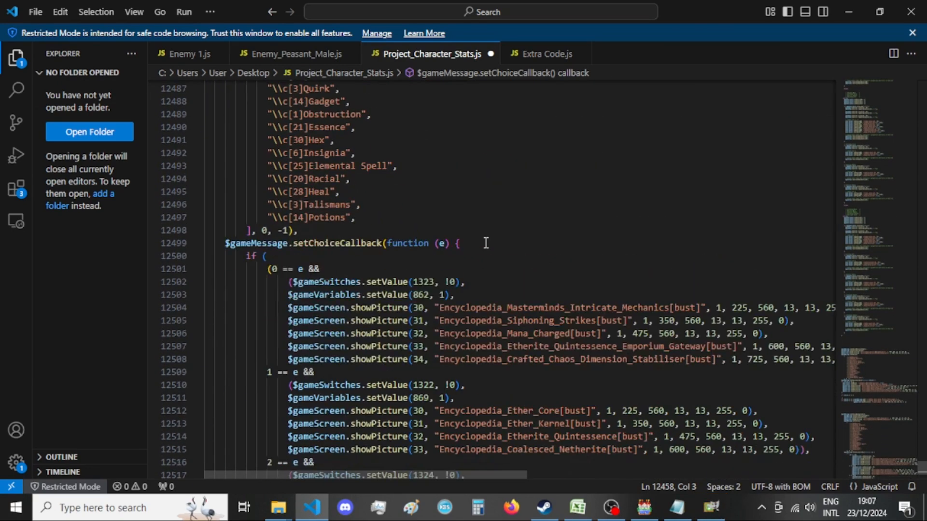
{"action": "scroll", "coordinate": [483, 242], "scroll_direction": "down", "scroll_amount": 1}
{"action": "left_click", "coordinate": [76, 311]}
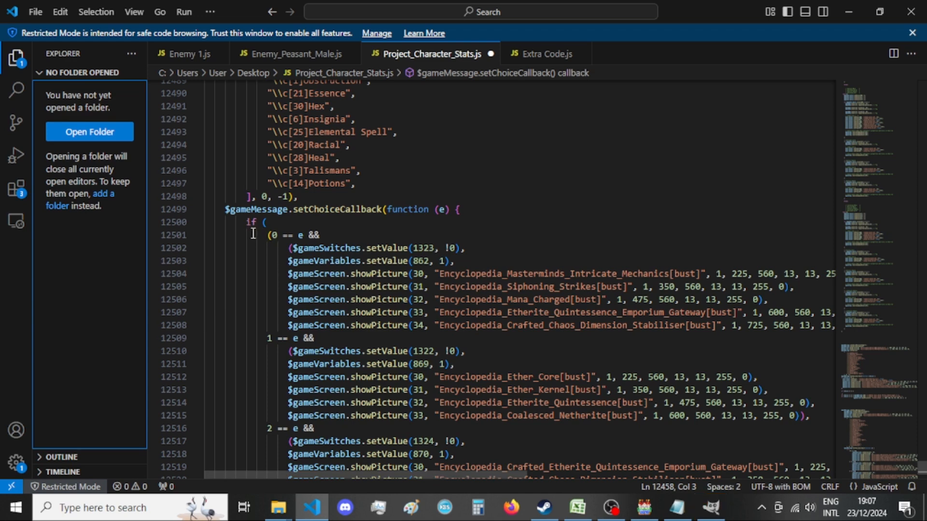
{"action": "left_click", "coordinate": [273, 235]}
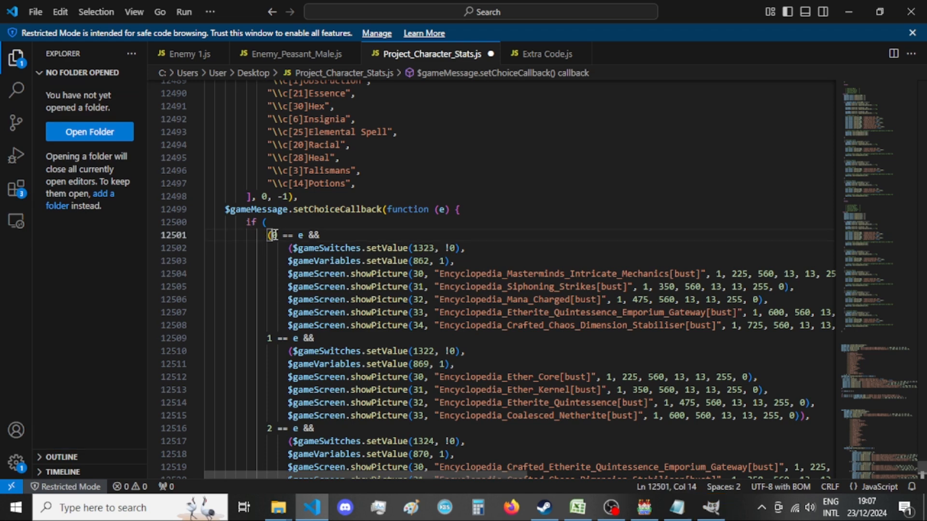
{"action": "left_click_drag", "start_coordinate": [447, 475], "coordinate": [486, 474]}
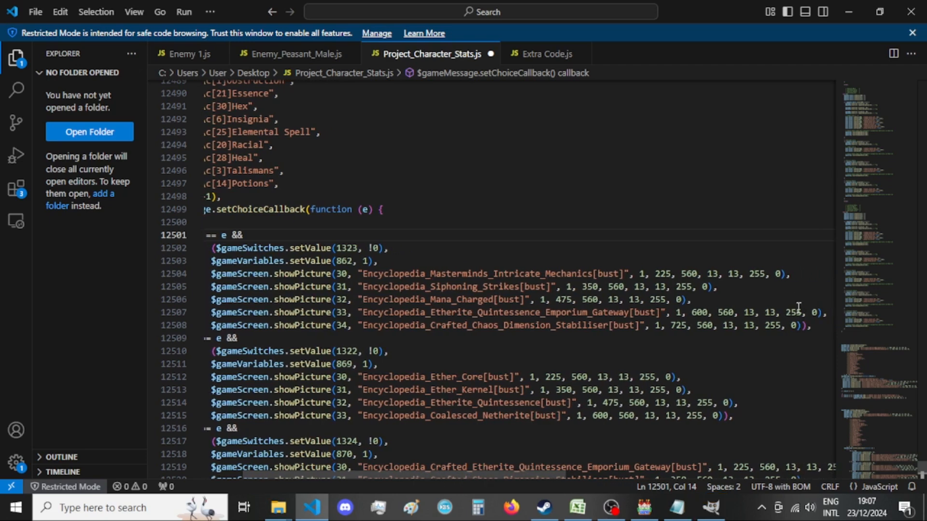
{"action": "left_click_drag", "start_coordinate": [822, 325], "coordinate": [274, 237]}
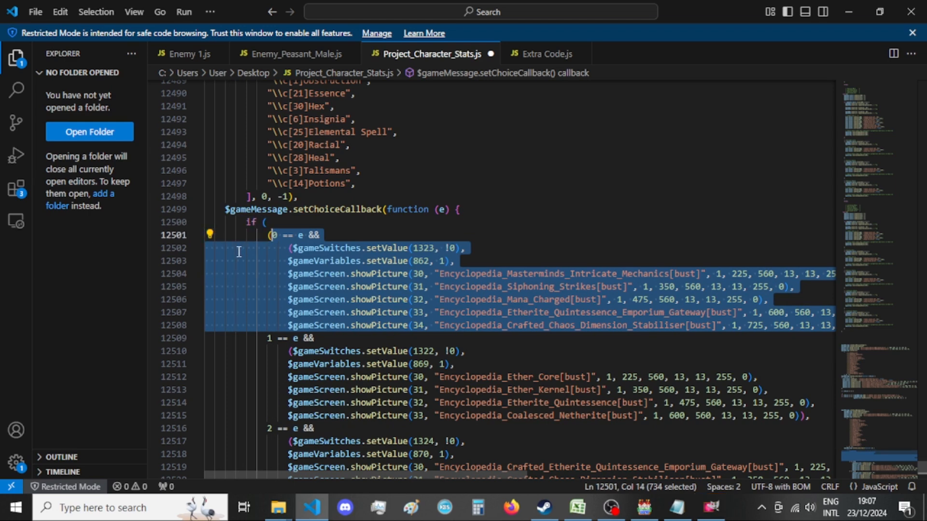
{"action": "key", "text": "BackSpace"}
{"action": "left_click", "coordinate": [88, 289]}
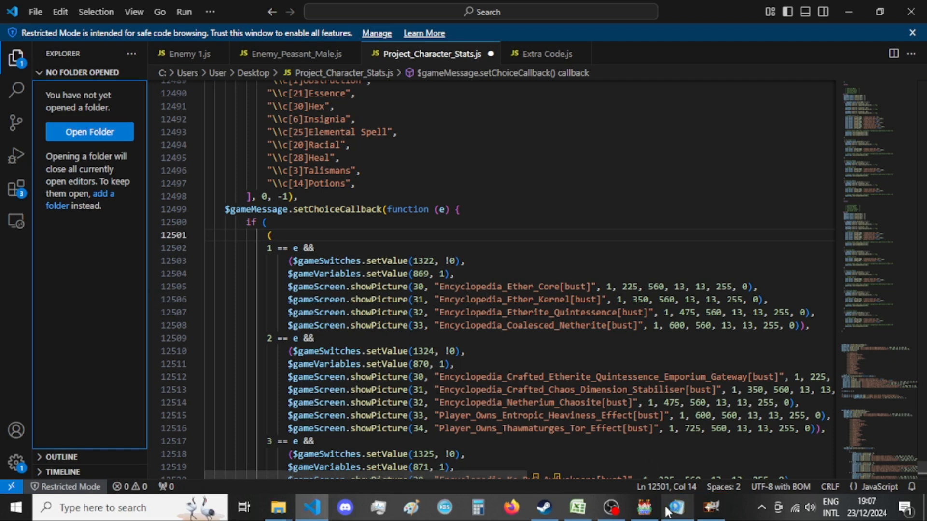
Switch to A List of Menus - var 4.txt in Notepad and copy the "_Xandaara_ABILITIES_EtherResources" setProp statement.
{"action": "mouse_move", "coordinate": [676, 515]}
{"action": "left_click", "coordinate": [675, 449]}
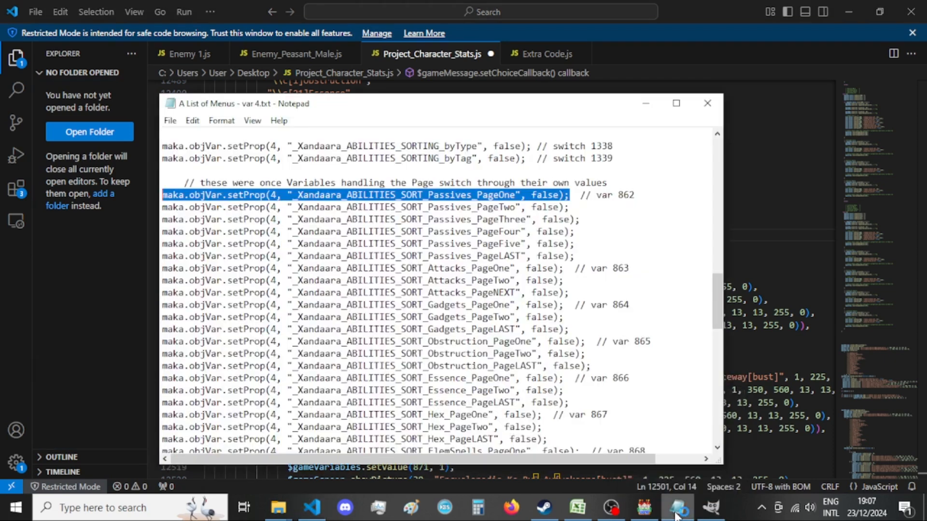
{"action": "scroll", "coordinate": [648, 286], "scroll_direction": "up", "scroll_amount": 7}
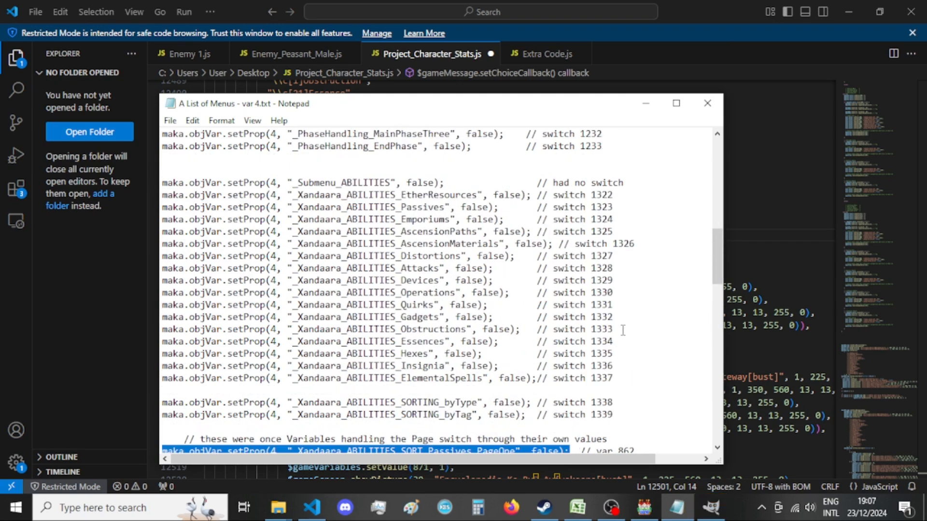
{"action": "left_click_drag", "start_coordinate": [531, 195], "coordinate": [131, 195]}
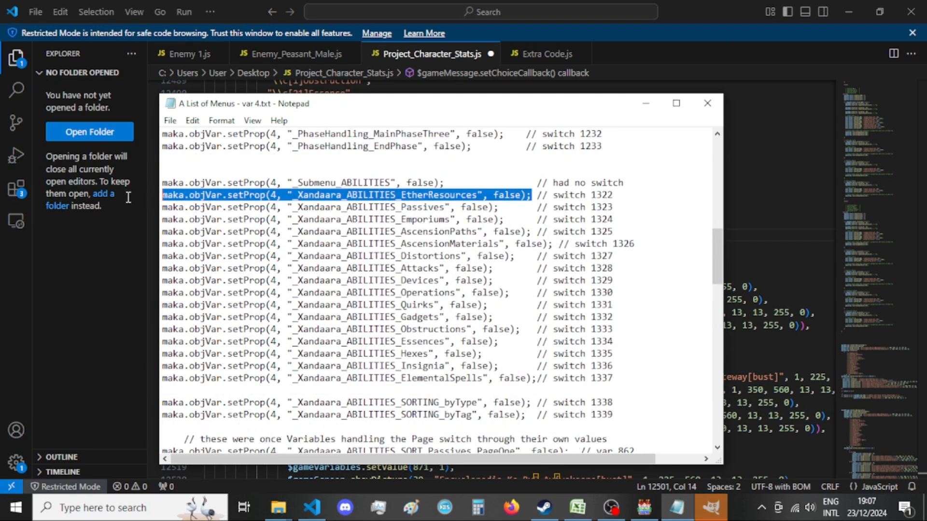
{"action": "left_click", "coordinate": [80, 284]}
Paste the EtherResources setProp statement into the choice == 1 block, set its value to true, and add a new line below.
{"action": "scroll", "coordinate": [354, 253], "scroll_direction": "up", "scroll_amount": 14}
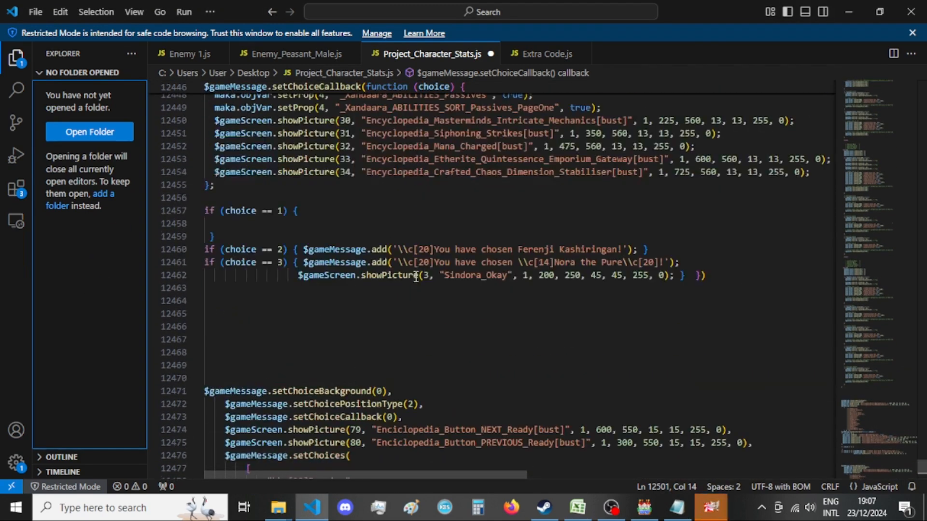
{"action": "left_click", "coordinate": [300, 224]}
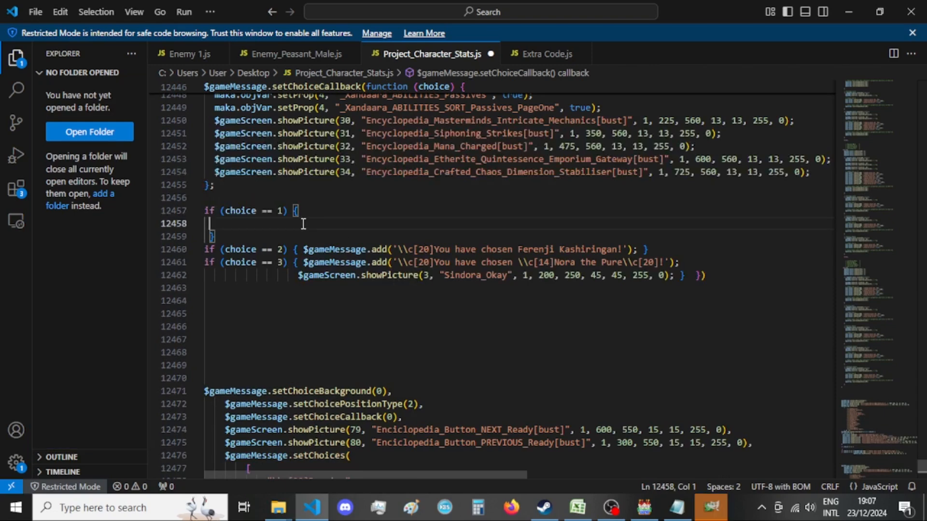
{"action": "key", "text": "ctrl+v"}
{"action": "double_click", "coordinate": [547, 226]}
{"action": "type", "text": "true"}
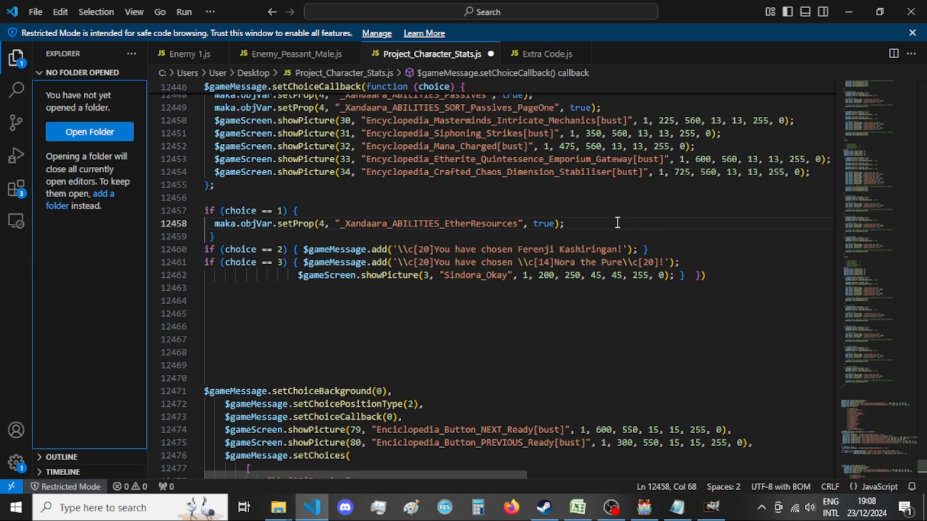
{"action": "key", "text": "Return"}
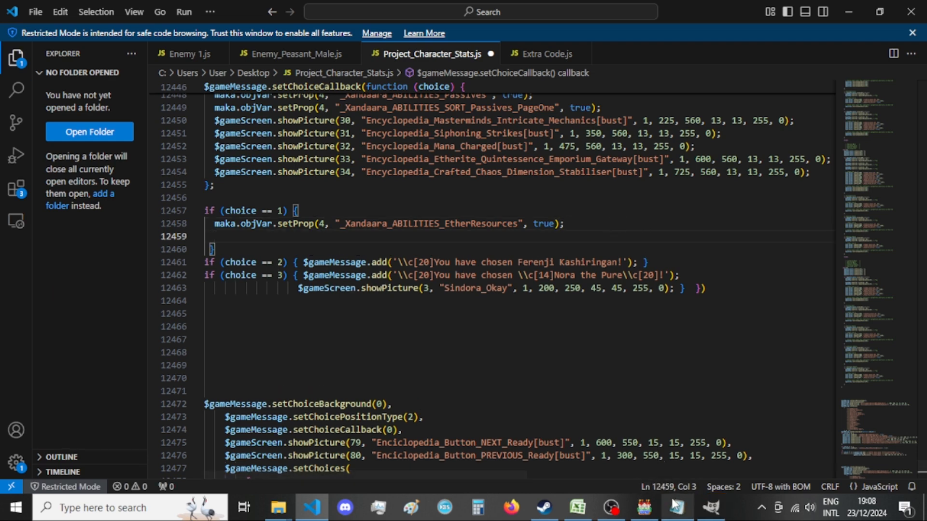
Copy the "_Xandaara_ABILITIES_SORT_EtherResources_View" setProp statement from the Notepad menu list and return to the code in VS Code.
{"action": "left_click", "coordinate": [677, 509]}
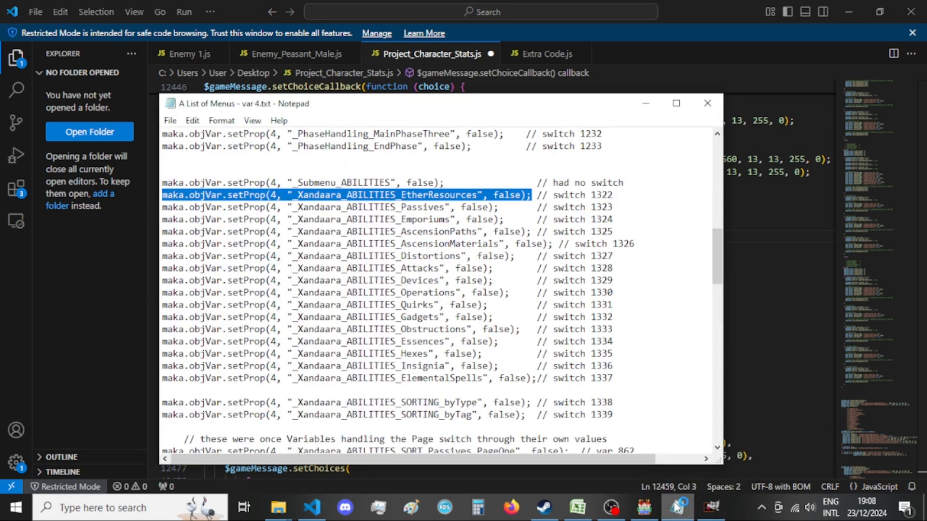
{"action": "left_click", "coordinate": [678, 507]}
{"action": "scroll", "coordinate": [468, 329], "scroll_direction": "down", "scroll_amount": 15}
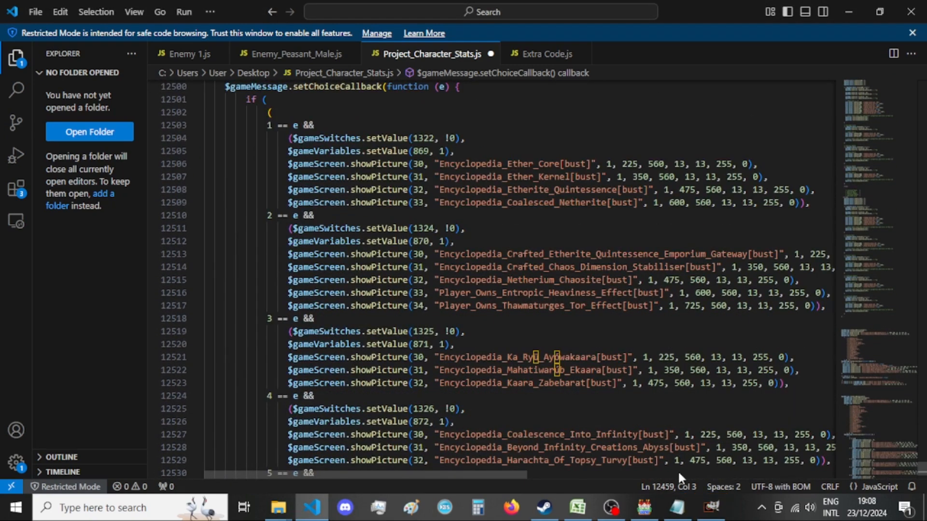
{"action": "left_click", "coordinate": [678, 507]}
{"action": "scroll", "coordinate": [653, 343], "scroll_direction": "down", "scroll_amount": 10}
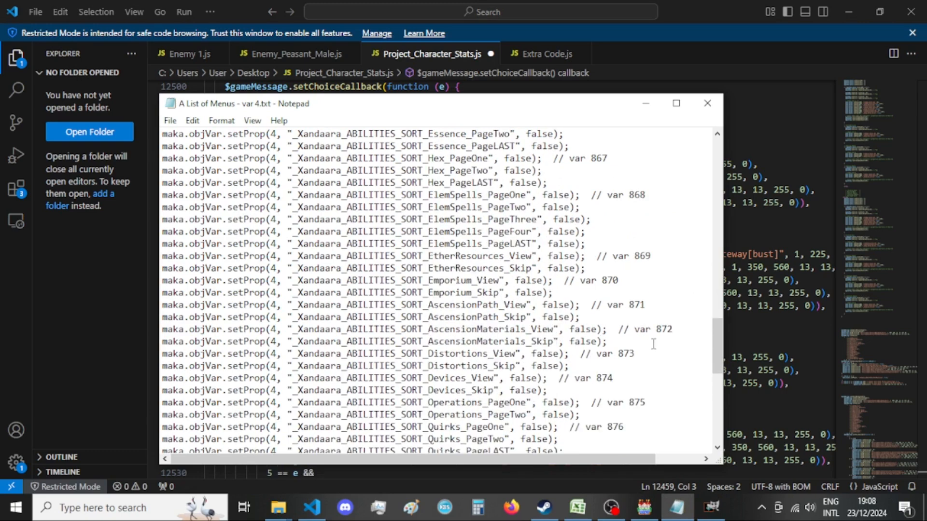
{"action": "left_click_drag", "start_coordinate": [585, 256], "coordinate": [126, 259]}
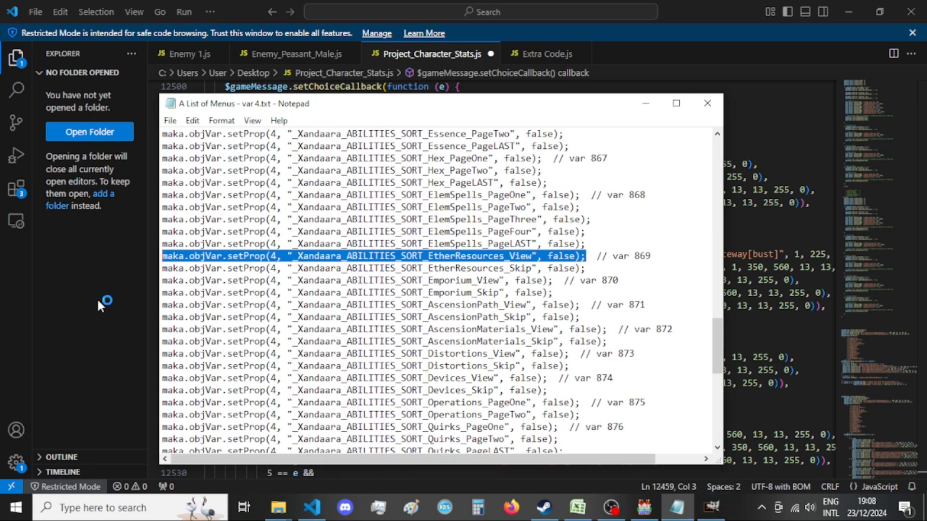
{"action": "scroll", "coordinate": [401, 308], "scroll_direction": "up", "scroll_amount": 18}
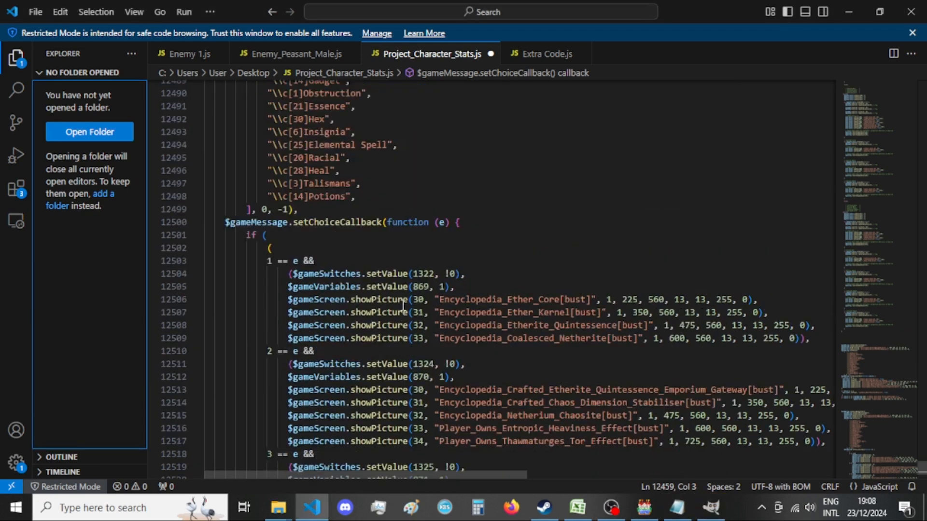
Paste the "_Xandaara_ABILITIES_SORT_EtherResources_View" setProp statement into the choice == 1 block, set its value to true, and add a new line below.
{"action": "scroll", "coordinate": [379, 276], "scroll_direction": "up", "scroll_amount": 1}
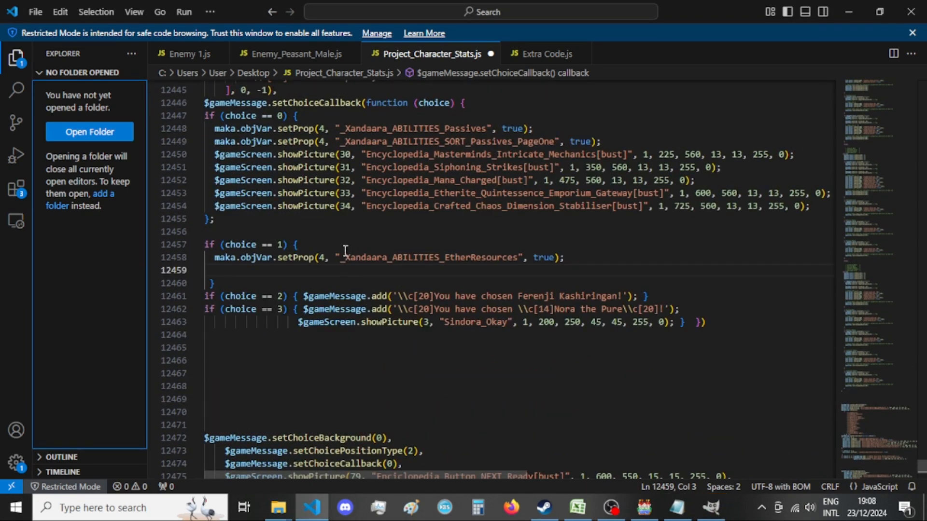
{"action": "key", "text": "ctrl+v"}
{"action": "double_click", "coordinate": [587, 268]}
{"action": "key", "text": "BackSpace"}
{"action": "type", "text": "true"}
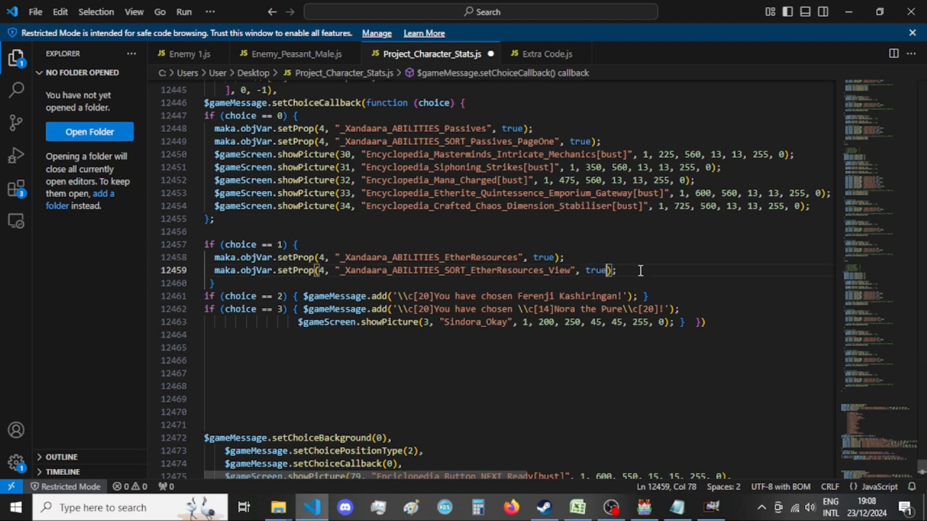
{"action": "key", "text": "Return"}
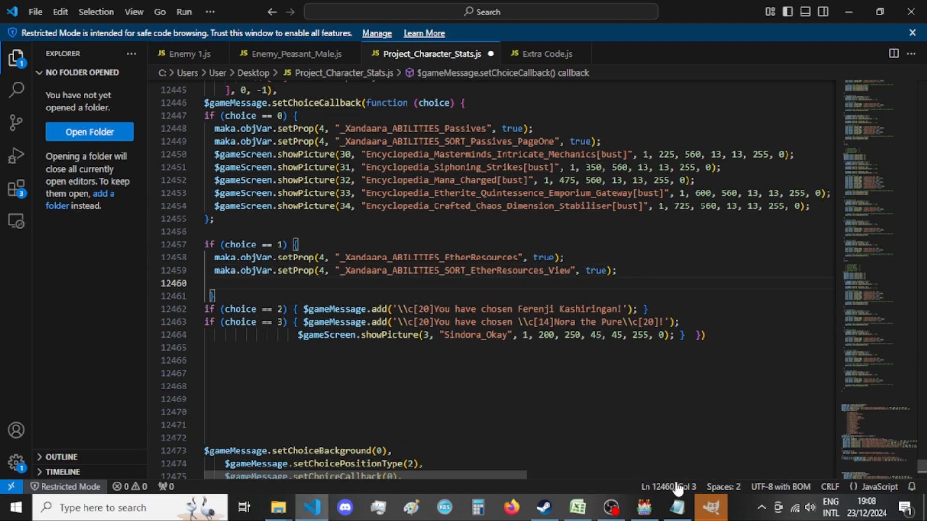
Switch to RPG Maker MV, open the database's common events, and search their names for "encyclopedia".
{"action": "left_click", "coordinate": [711, 507]}
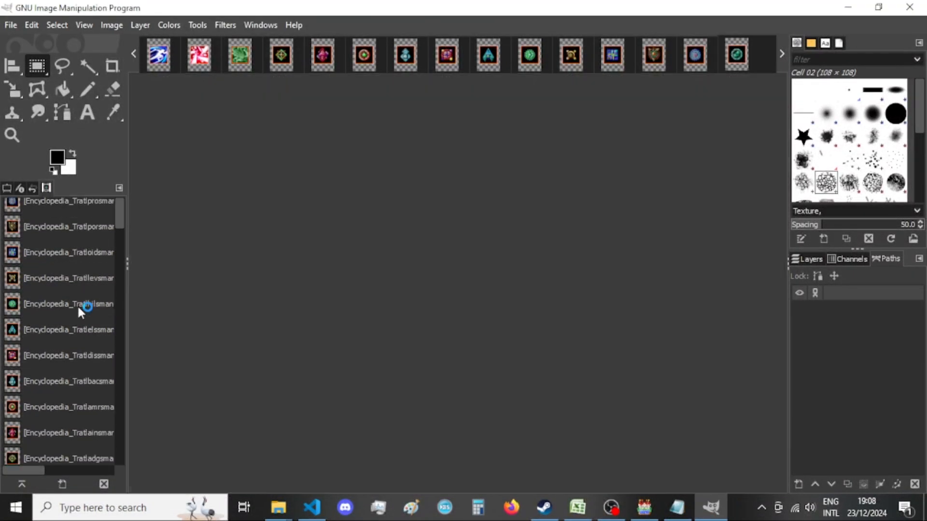
{"action": "left_click", "coordinate": [646, 507]}
{"action": "left_click", "coordinate": [699, 47]}
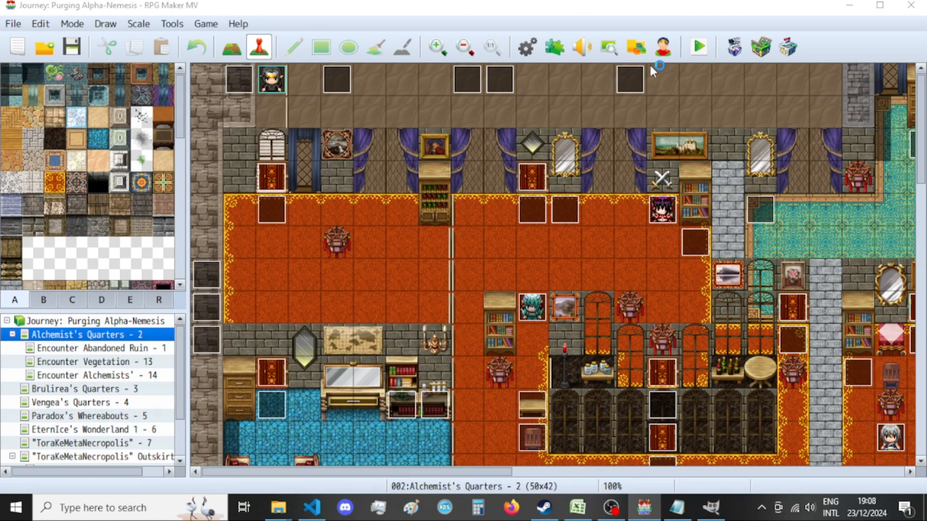
{"action": "key", "text": "F9"}
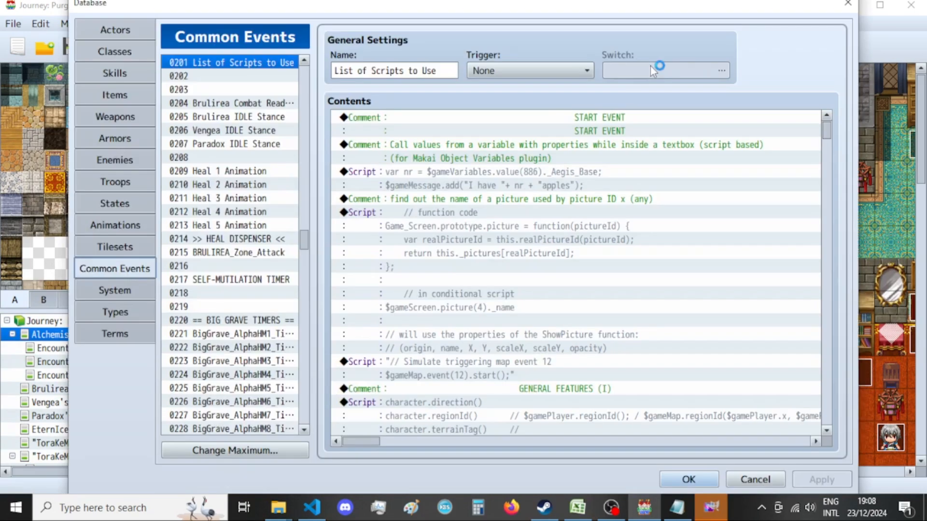
{"action": "left_click", "coordinate": [229, 280]}
{"action": "key", "text": "ctrl+f"}
{"action": "type", "text": "encyl"}
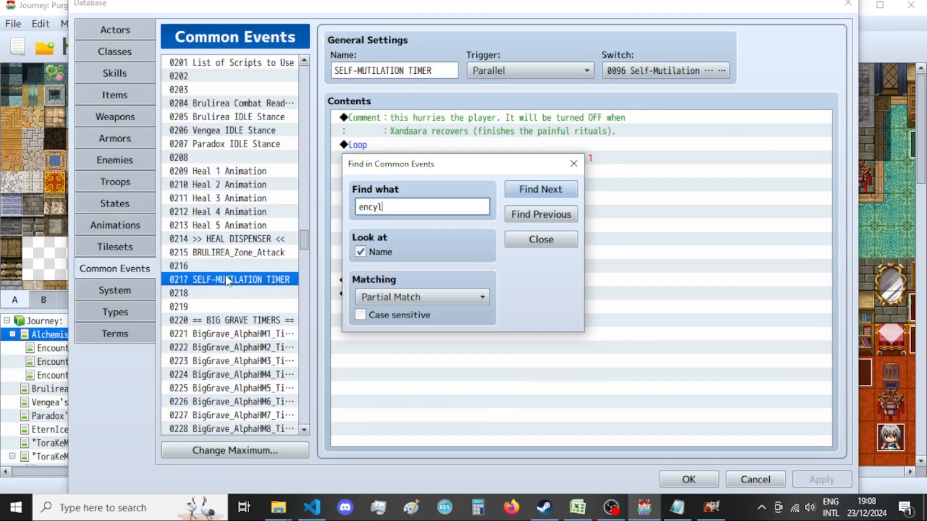
{"action": "key", "text": "BackSpace"}
{"action": "type", "text": "clopedia"}
{"action": "key", "text": "Return"}
{"action": "key", "text": "Escape"}
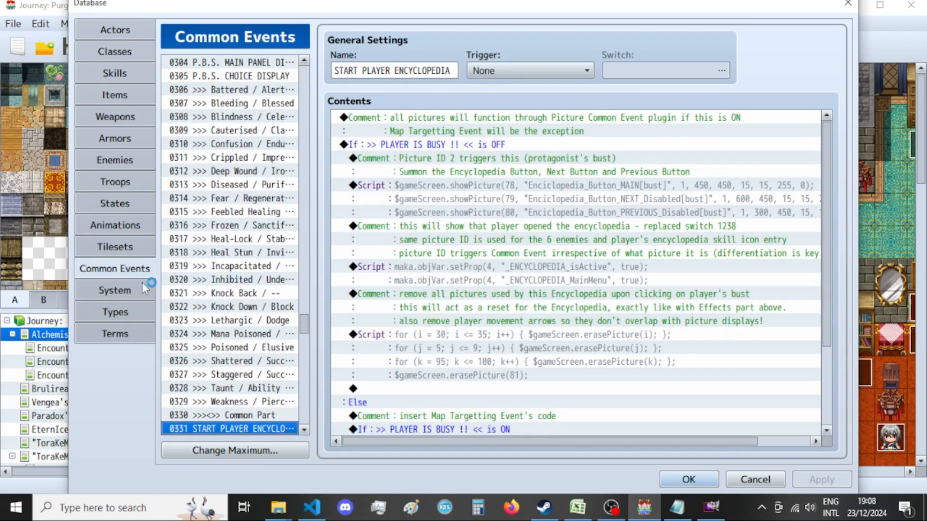
Open the ">> Button: NEXT" common event and review its Passives page conditionals through to the Ether Resource page branch.
{"action": "scroll", "coordinate": [338, 367], "scroll_direction": "down", "scroll_amount": 2}
{"action": "scroll", "coordinate": [284, 386], "scroll_direction": "down", "scroll_amount": 2}
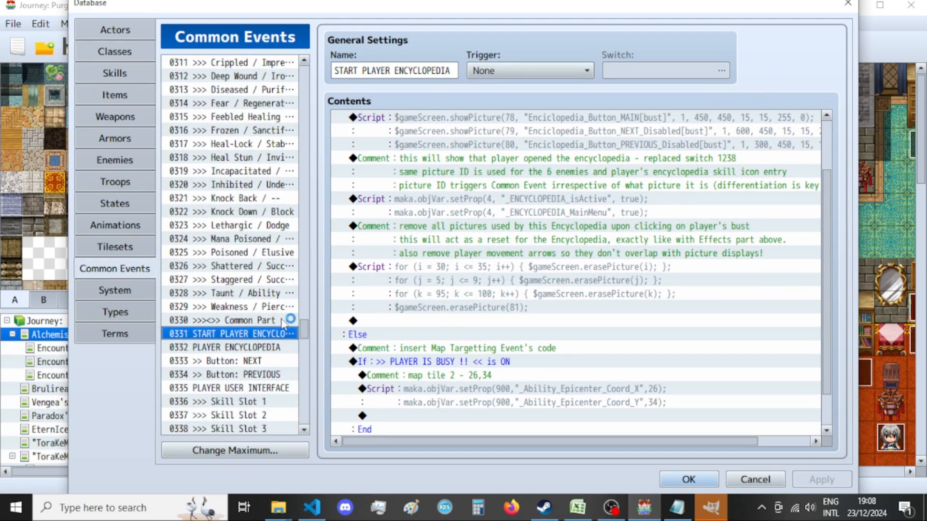
{"action": "left_click", "coordinate": [259, 359]}
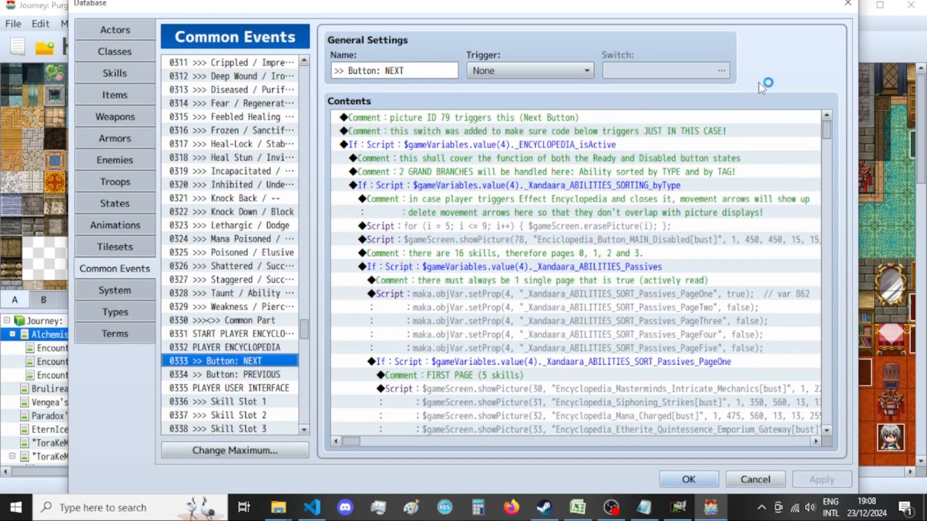
{"action": "scroll", "coordinate": [553, 232], "scroll_direction": "down", "scroll_amount": 1}
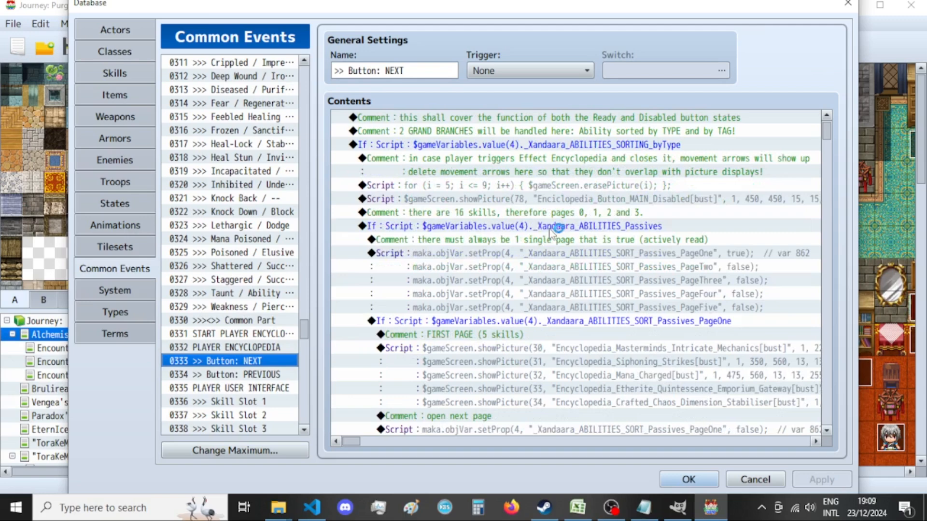
{"action": "scroll", "coordinate": [472, 256], "scroll_direction": "down", "scroll_amount": 10}
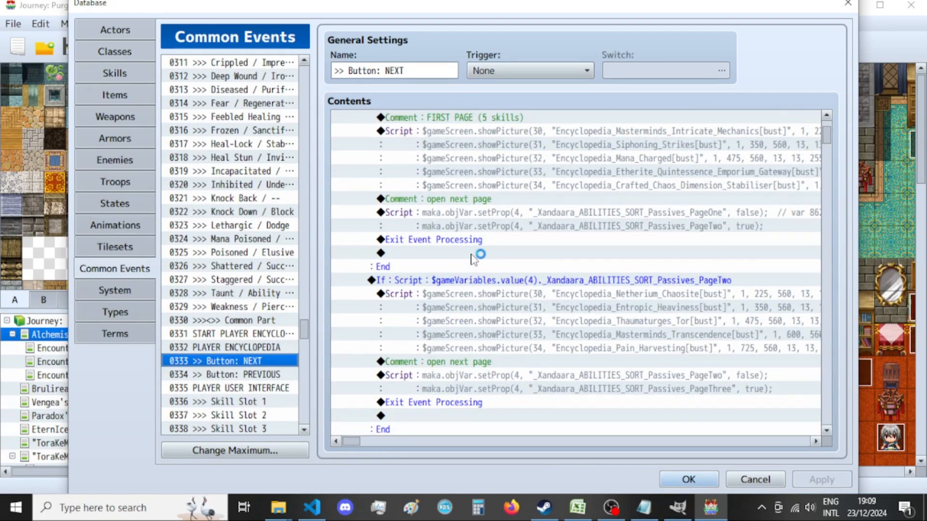
{"action": "scroll", "coordinate": [472, 257], "scroll_direction": "down", "scroll_amount": 3}
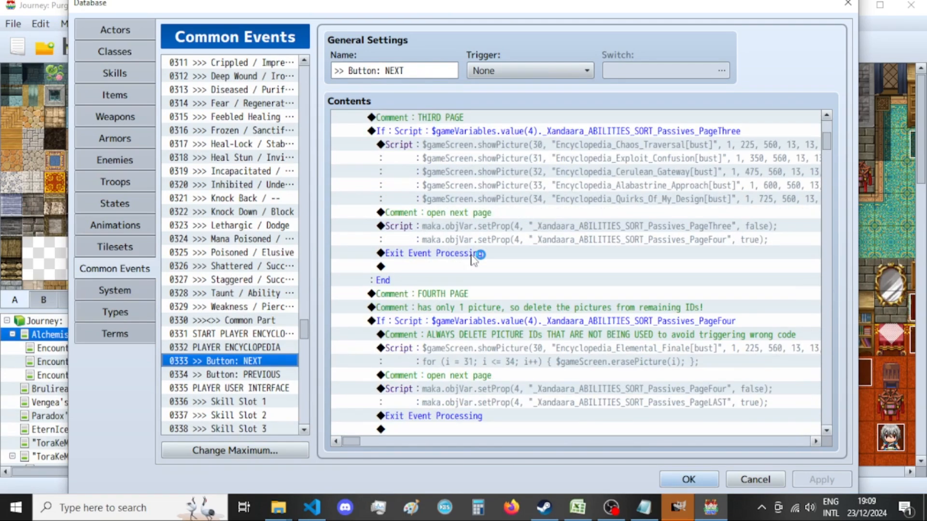
{"action": "scroll", "coordinate": [472, 259], "scroll_direction": "down", "scroll_amount": 2}
{"action": "scroll", "coordinate": [472, 261], "scroll_direction": "down", "scroll_amount": 10}
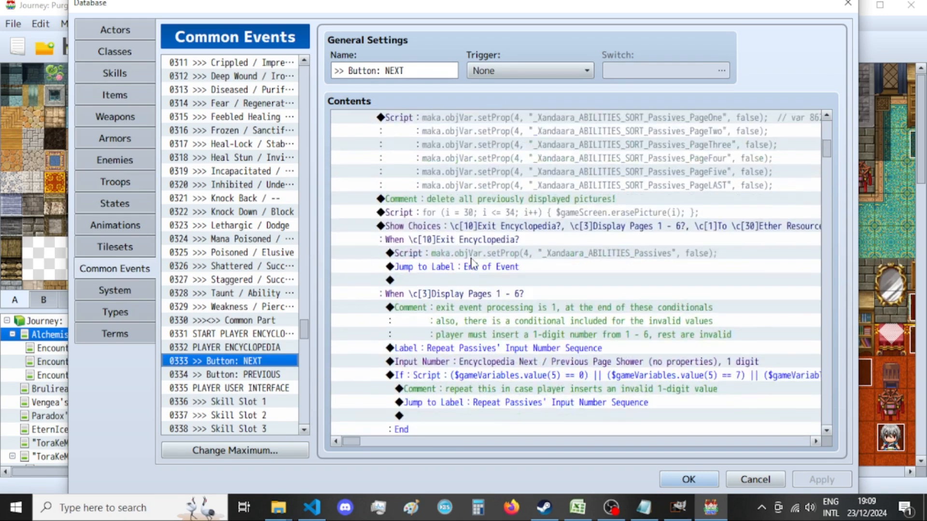
{"action": "scroll", "coordinate": [472, 262], "scroll_direction": "down", "scroll_amount": 6}
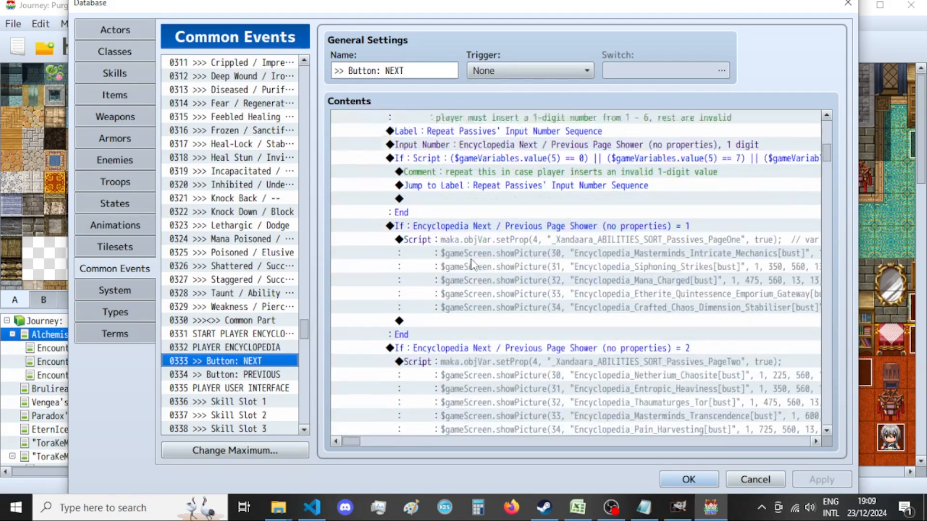
{"action": "scroll", "coordinate": [472, 264], "scroll_direction": "down", "scroll_amount": 10}
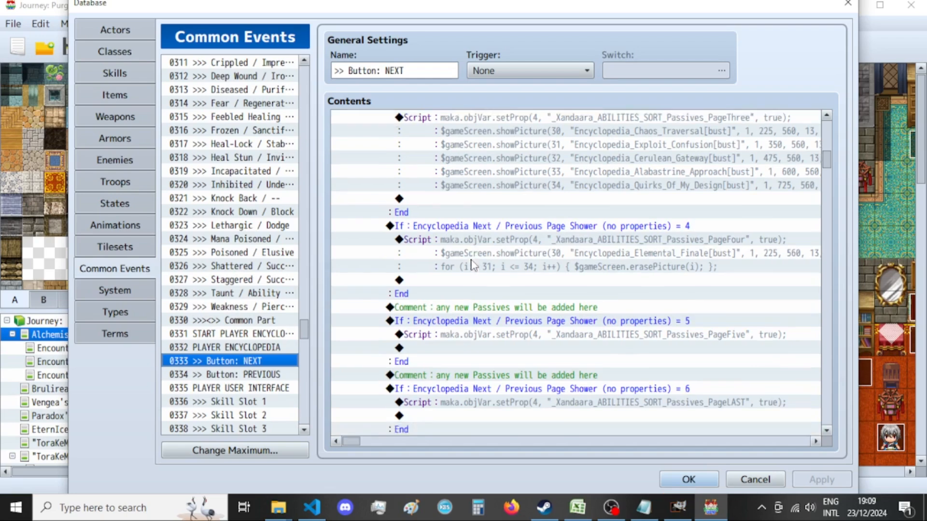
{"action": "scroll", "coordinate": [472, 264], "scroll_direction": "down", "scroll_amount": 2}
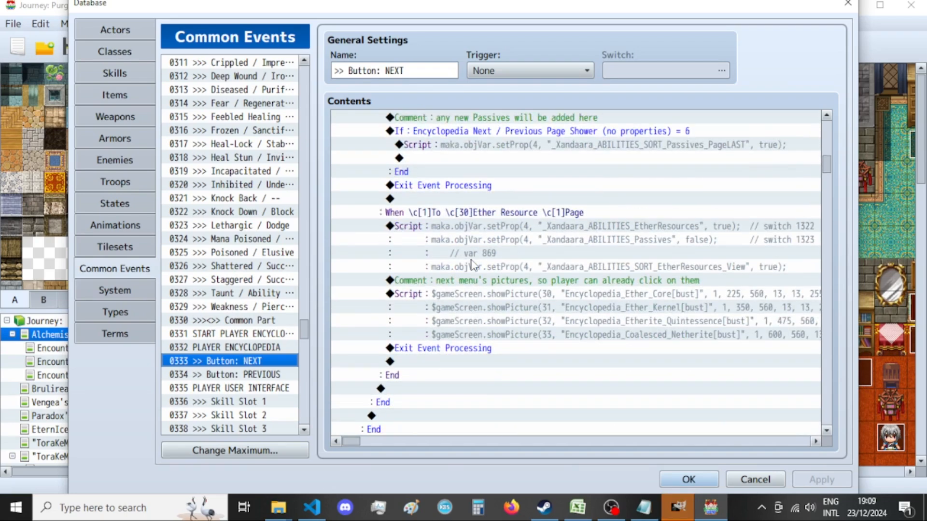
Inspect the setProp script in the Ether Resource page branch, close the database, and return to VS Code.
{"action": "left_click", "coordinate": [667, 241]}
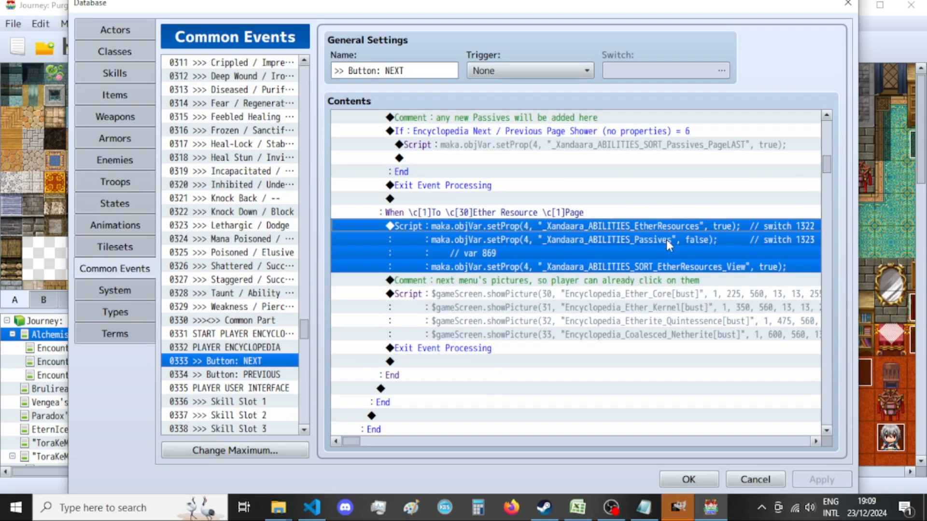
{"action": "double_click", "coordinate": [666, 240]}
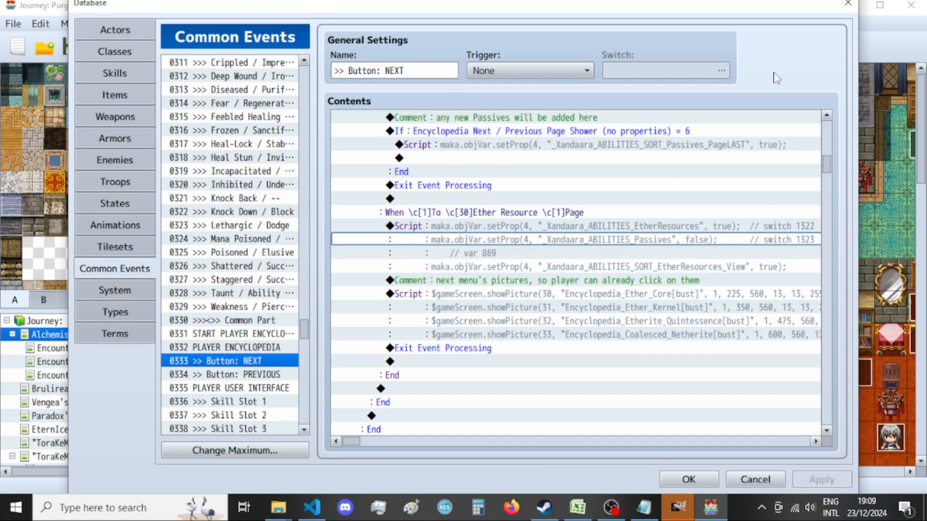
{"action": "left_click", "coordinate": [848, 4]}
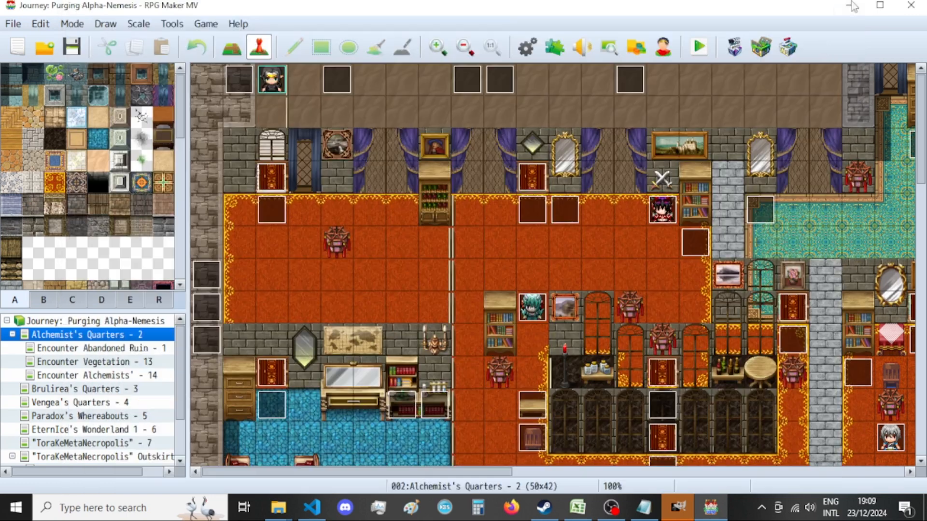
{"action": "left_click", "coordinate": [312, 508]}
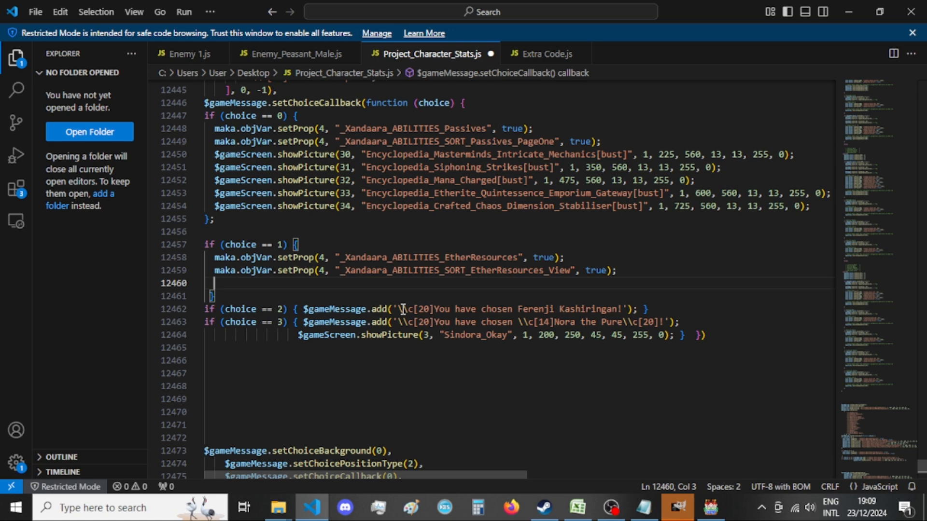
Copy the four Ether resource showPicture lines from the old "1 == e" branch into the choice == 1 block.
{"action": "scroll", "coordinate": [328, 278], "scroll_direction": "down", "scroll_amount": 15}
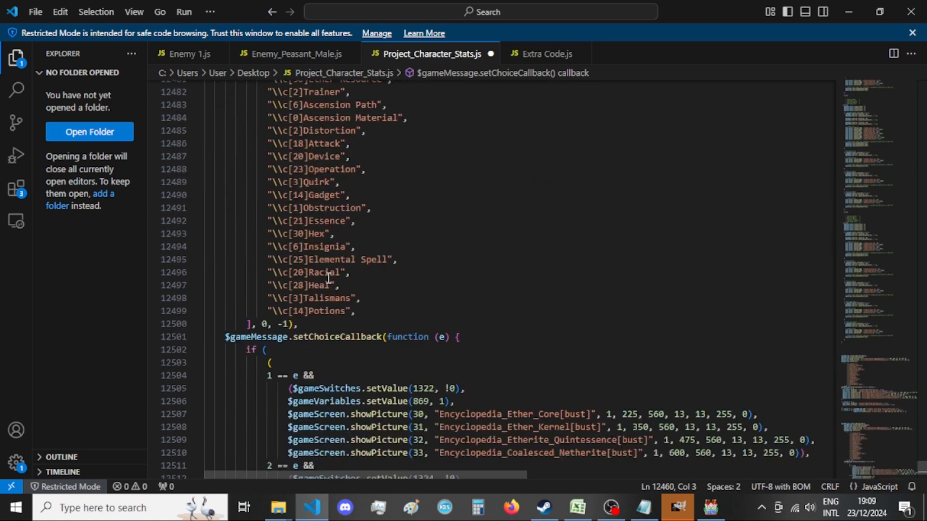
{"action": "scroll", "coordinate": [330, 268], "scroll_direction": "up", "scroll_amount": 1}
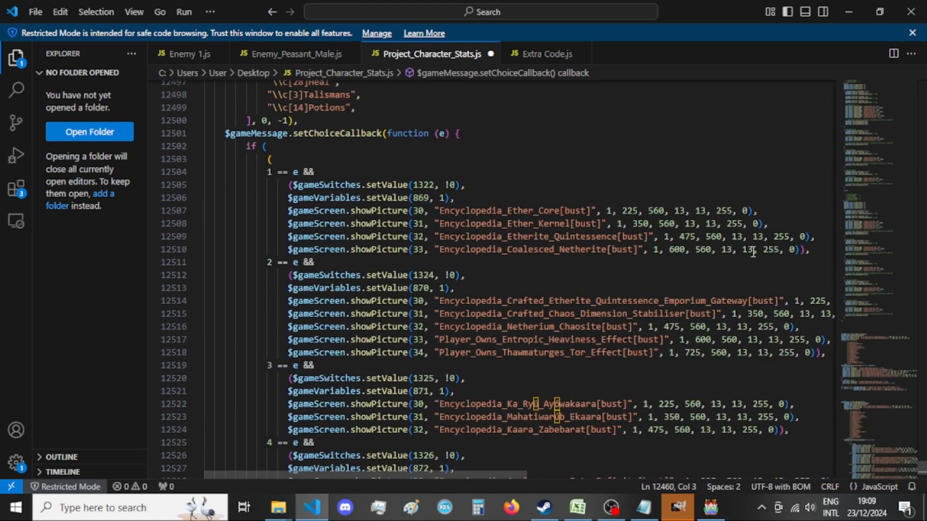
{"action": "left_click_drag", "start_coordinate": [814, 249], "coordinate": [286, 213]}
{"action": "key", "text": "ctrl+c"}
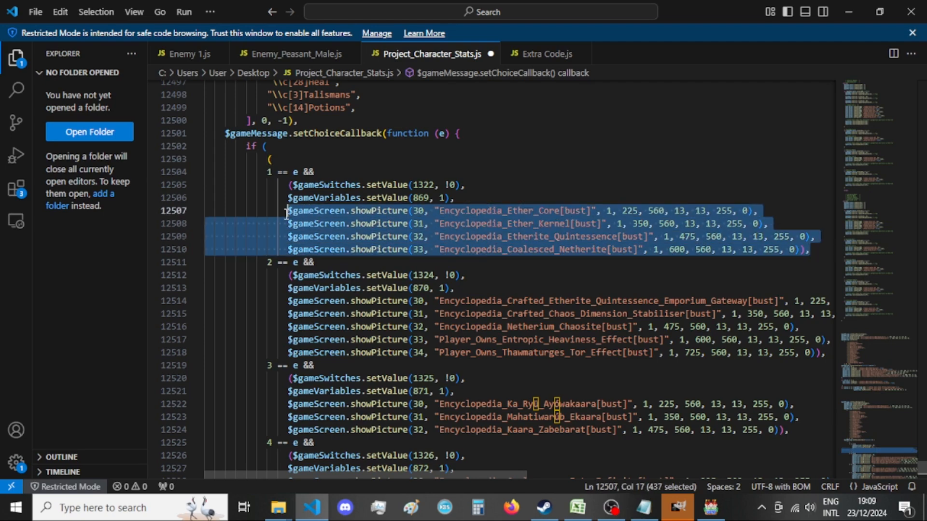
{"action": "scroll", "coordinate": [441, 254], "scroll_direction": "up", "scroll_amount": 14}
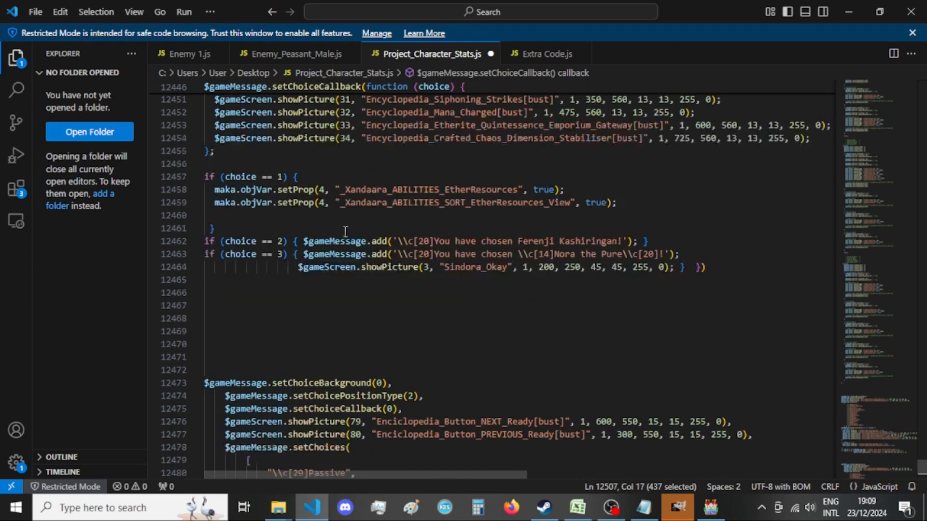
{"action": "left_click", "coordinate": [296, 223]}
{"action": "key", "text": "ctrl+v"}
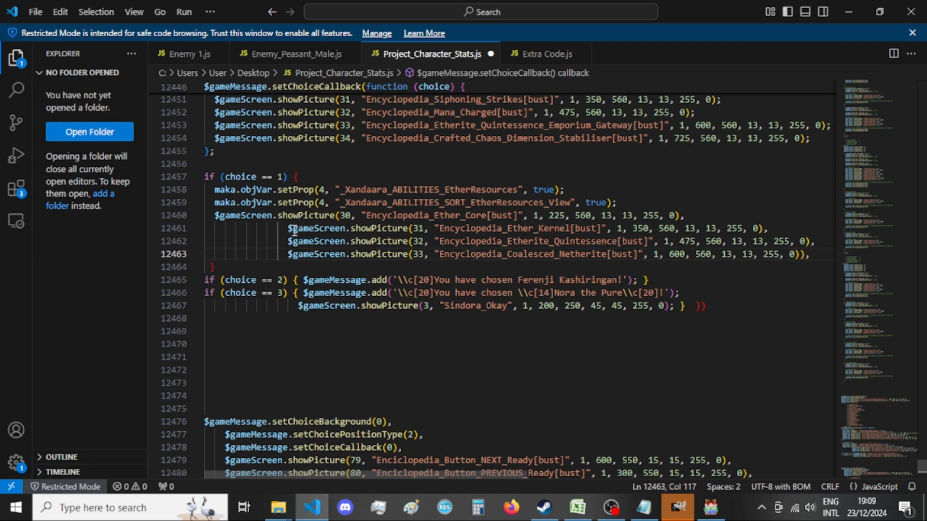
Apply Format Selection to the four pasted showPicture lines in the choice == 1 block.
{"action": "left_click_drag", "start_coordinate": [289, 228], "coordinate": [217, 228]}
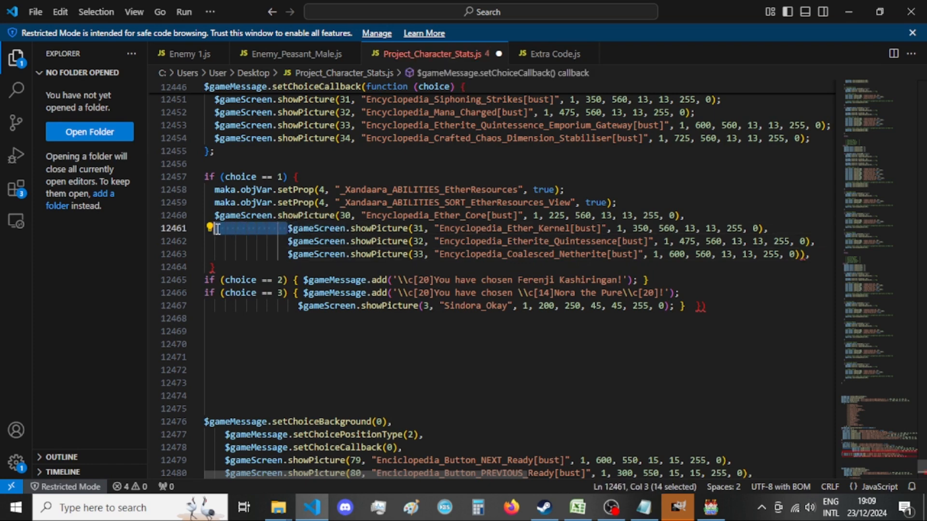
{"action": "left_click_drag", "start_coordinate": [813, 254], "coordinate": [217, 219]}
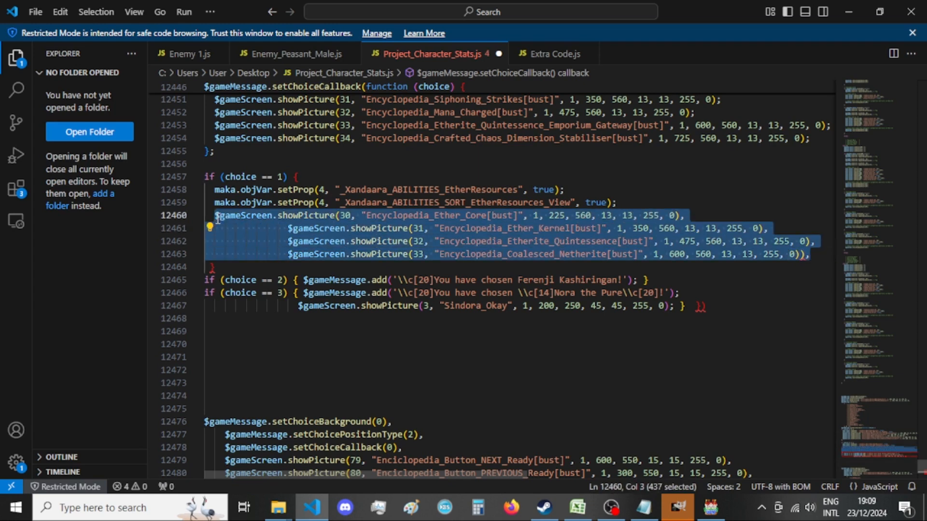
{"action": "type", "text": "r"}
{"action": "key", "text": "ctrl+z"}
{"action": "key", "text": "ctrl+k"}
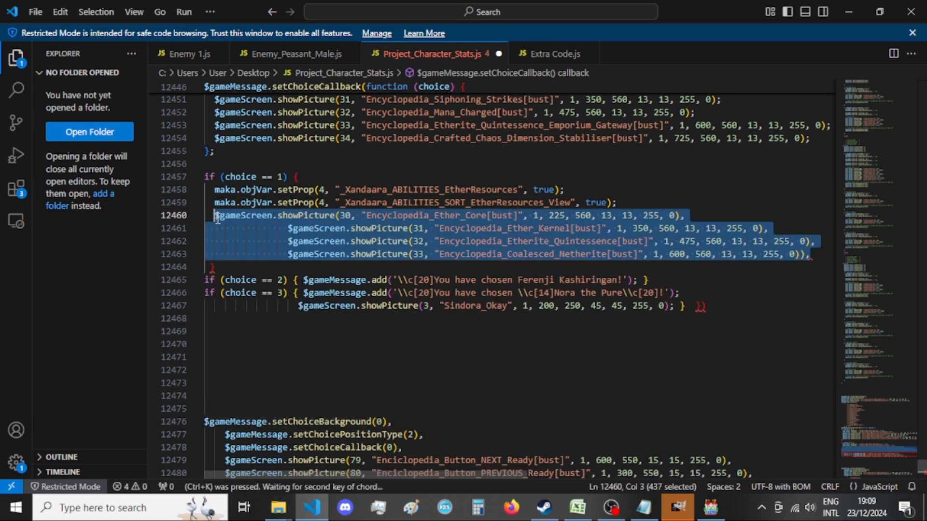
{"action": "key", "text": "Escape"}
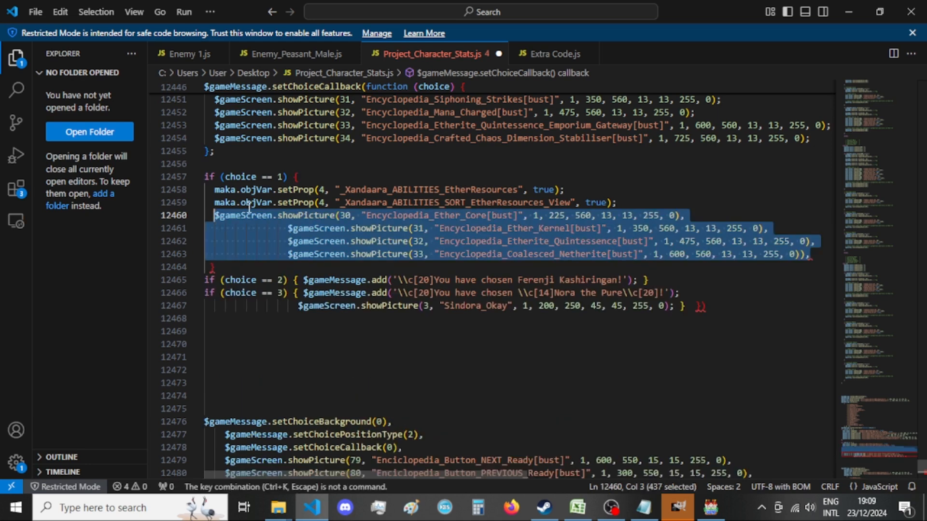
{"action": "right_click", "coordinate": [330, 223]}
{"action": "right_click", "coordinate": [303, 233]}
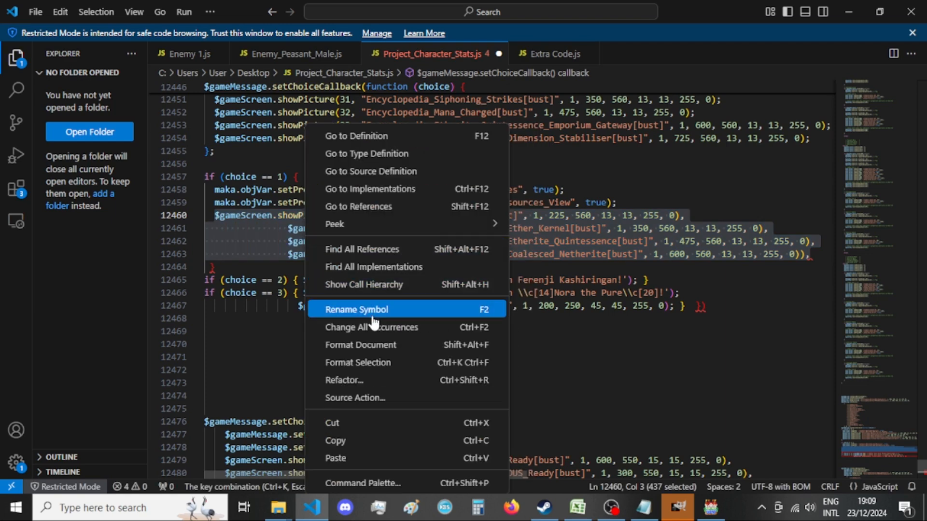
{"action": "left_click", "coordinate": [399, 363]}
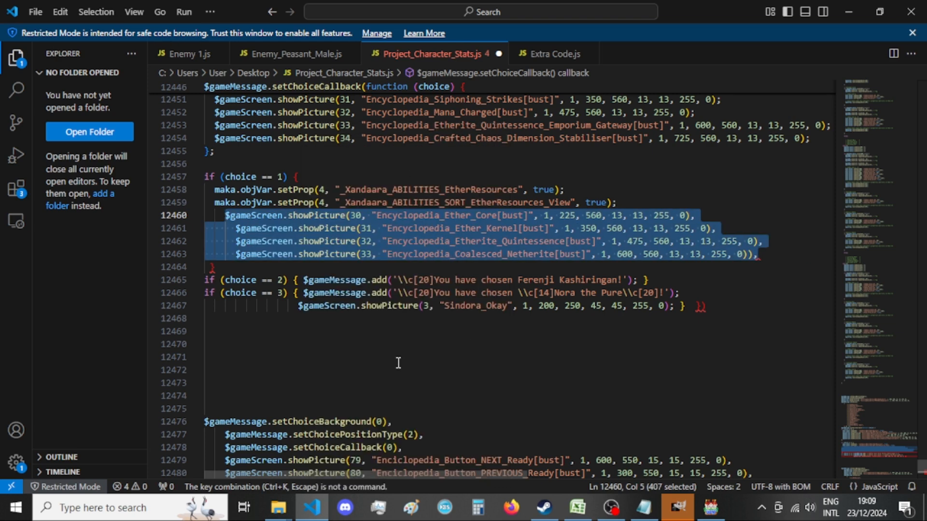
Reduce the indentation of the four Ether resource showPicture lines in the choice == 1 block to match the setProp lines.
{"action": "left_click", "coordinate": [222, 215]}
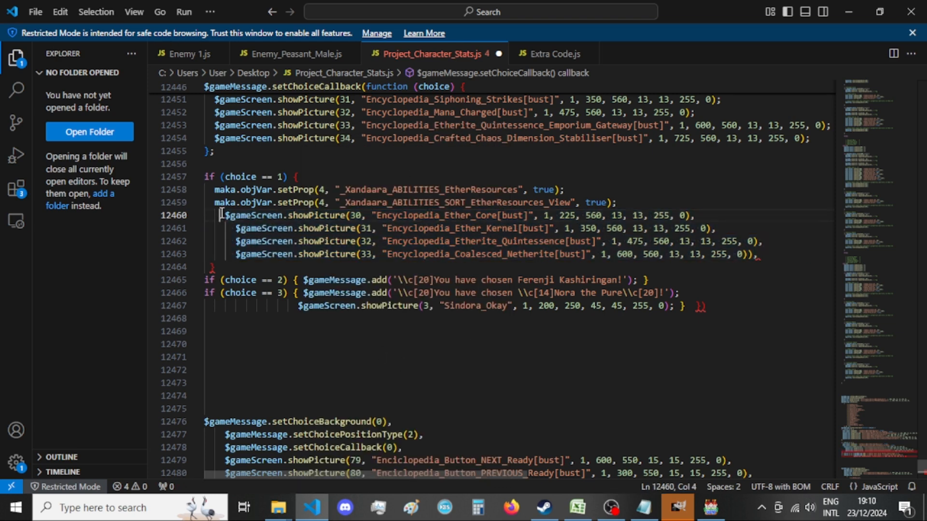
{"action": "key", "text": "BackSpace"}
{"action": "key", "text": "BackSpace"}
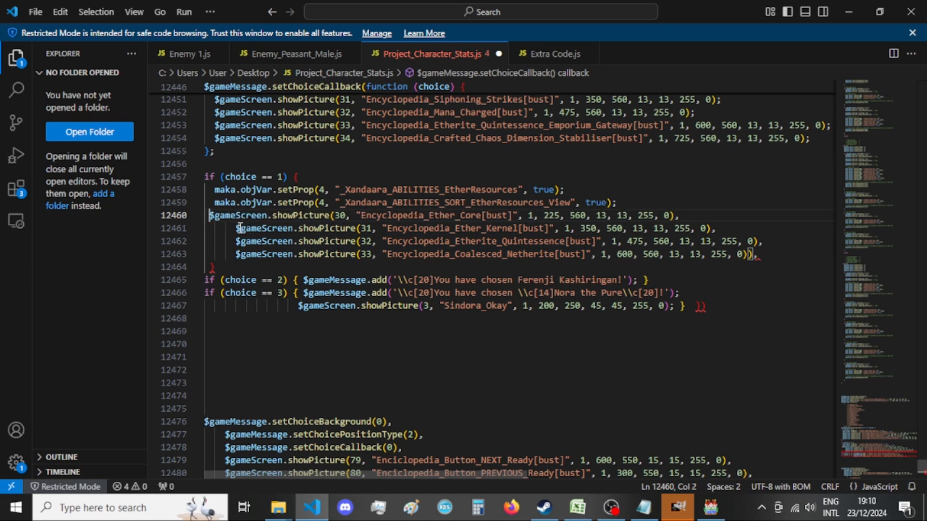
{"action": "left_click", "coordinate": [237, 228]}
{"action": "key", "text": "BackSpace"}
{"action": "key", "text": "BackSpace"}
{"action": "left_click", "coordinate": [237, 241]}
{"action": "key", "text": "BackSpace"}
{"action": "key", "text": "BackSpace"}
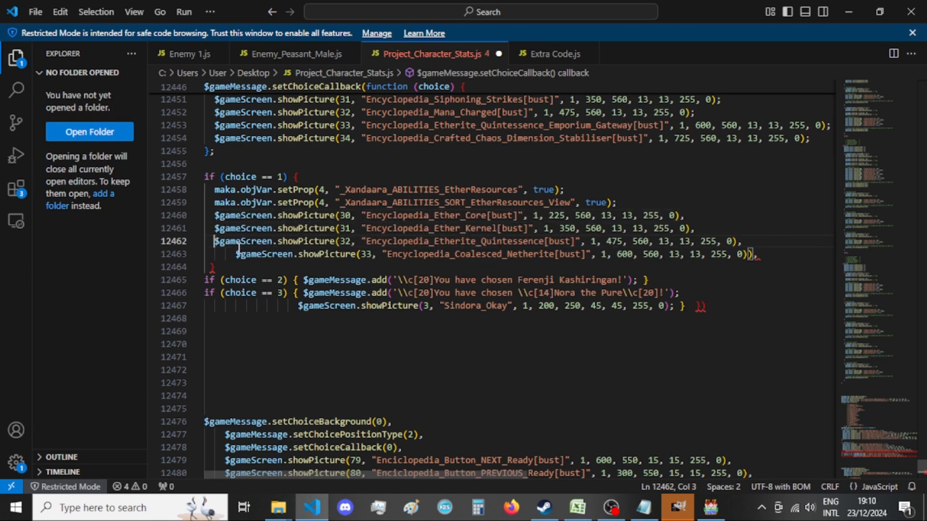
{"action": "left_click", "coordinate": [239, 255]}
{"action": "key", "text": "BackSpace"}
{"action": "key", "text": "BackSpace"}
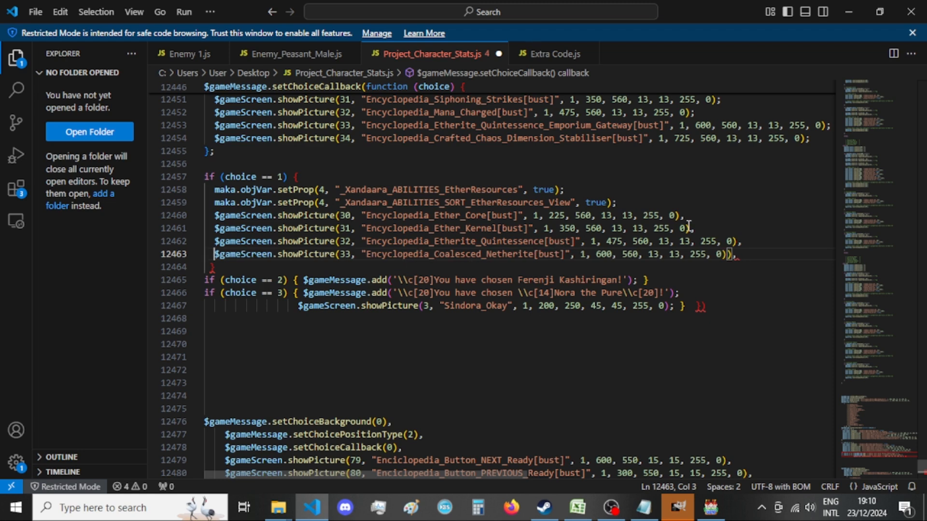
End the four Ether resource showPicture lines with semicolons instead of commas and remove the extra closing parenthesis after the Coalesced_Netherite call.
{"action": "double_click", "coordinate": [678, 215]}
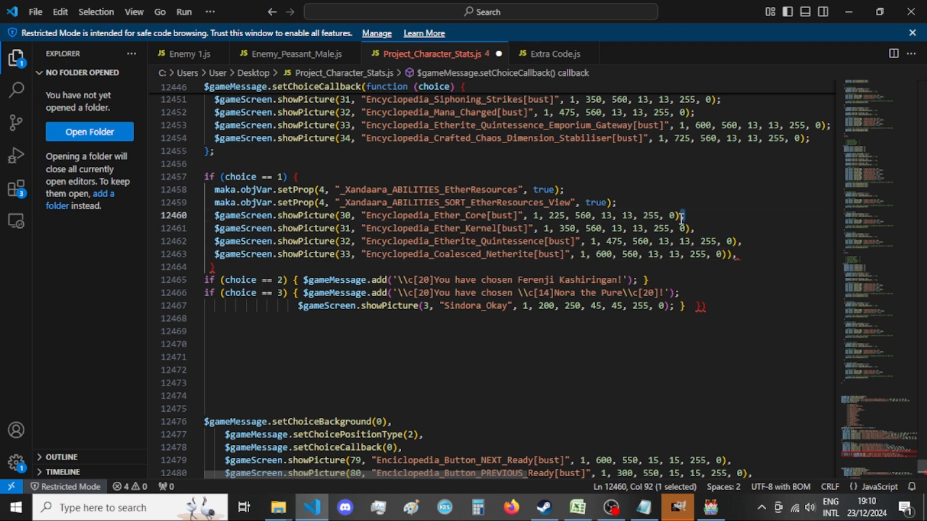
{"action": "type", "text": ";"}
{"action": "double_click", "coordinate": [692, 228]}
{"action": "type", "text": ";"}
{"action": "double_click", "coordinate": [746, 242]}
{"action": "type", "text": ";"}
{"action": "double_click", "coordinate": [735, 255]}
{"action": "type", "text": ";"}
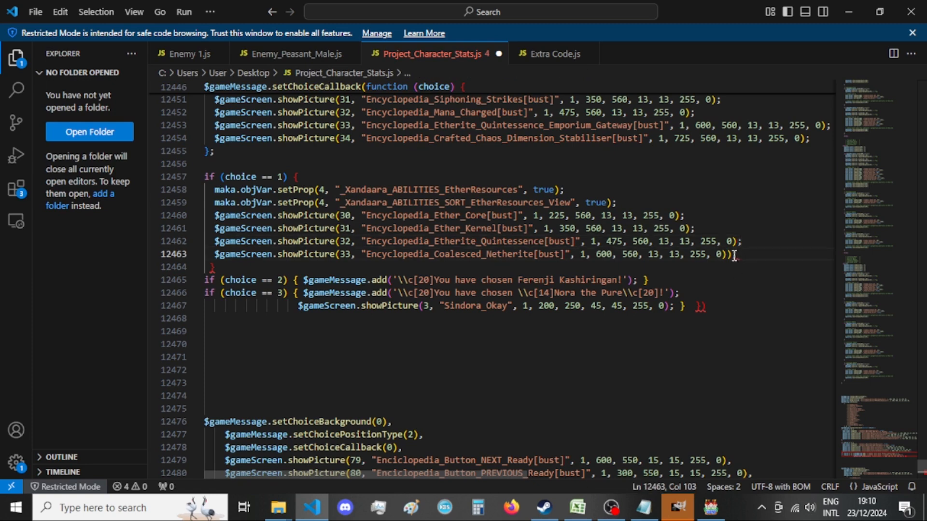
{"action": "key", "text": "Left"}
{"action": "key", "text": "Left"}
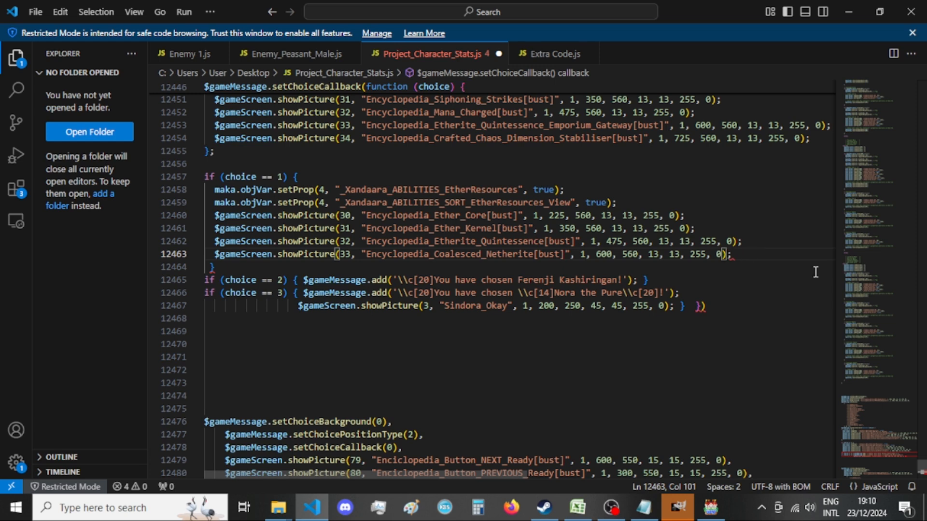
Switch to GIMP, browse the open encyclopedia images, and bring up Encyclopedia_Xandaara_Potion_Of_Dark_Favors_Two[bust]_080.
{"action": "left_click", "coordinate": [693, 507]}
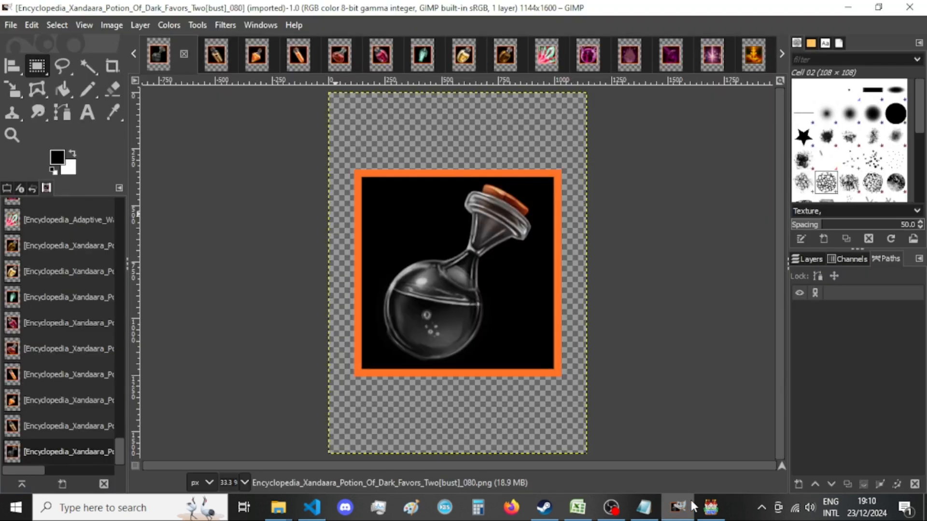
{"action": "scroll", "coordinate": [72, 357], "scroll_direction": "up", "scroll_amount": 15}
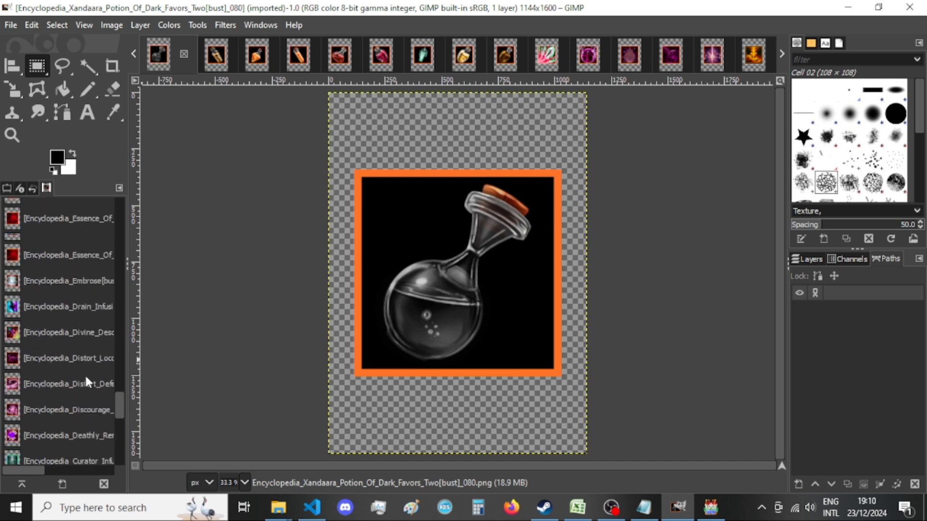
{"action": "scroll", "coordinate": [85, 390], "scroll_direction": "up", "scroll_amount": 15}
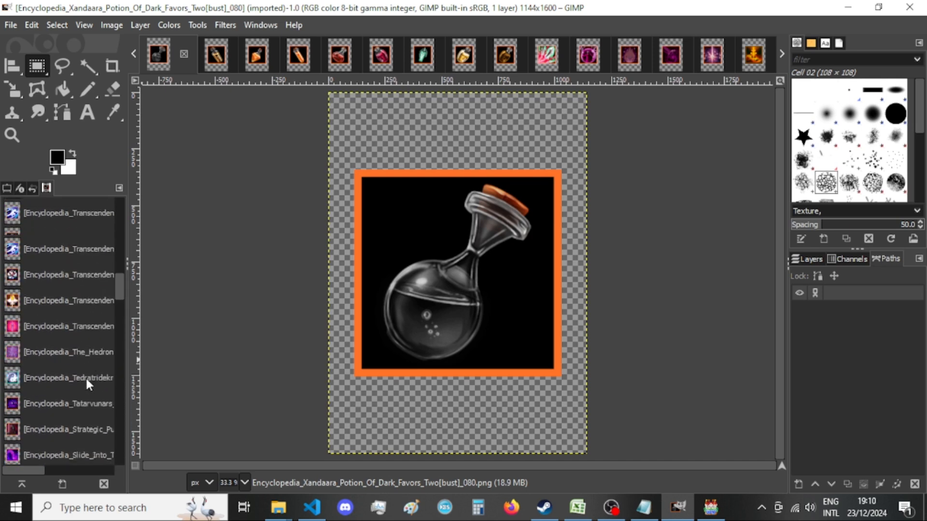
{"action": "scroll", "coordinate": [88, 384], "scroll_direction": "up", "scroll_amount": 5}
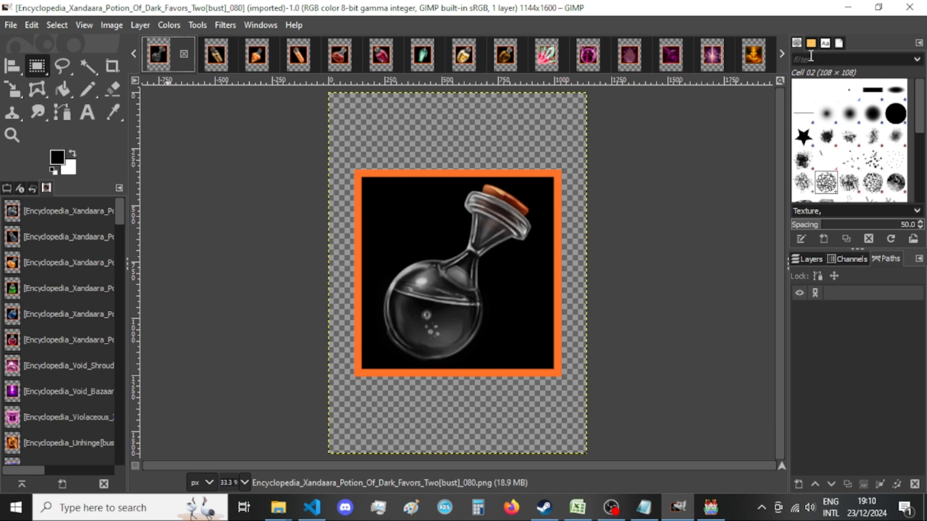
{"action": "left_click", "coordinate": [782, 55]}
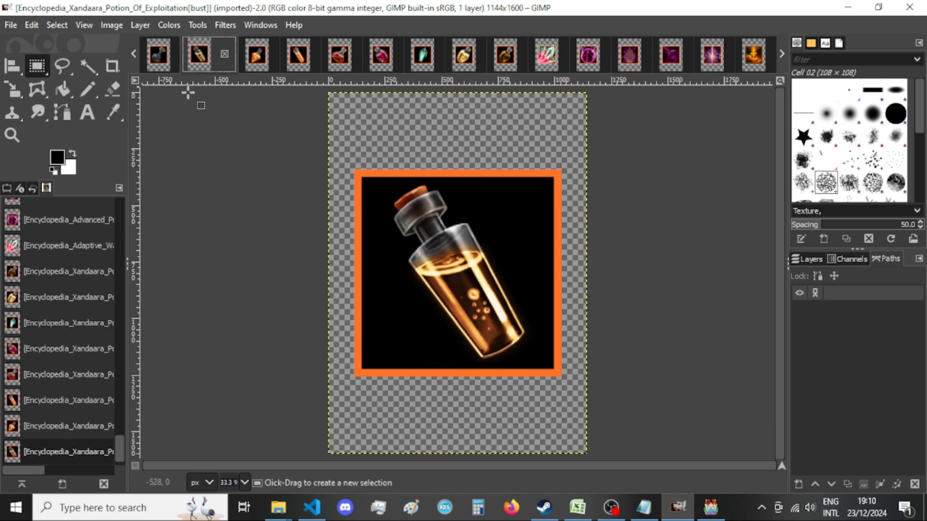
{"action": "left_click", "coordinate": [134, 54]}
{"action": "left_click", "coordinate": [218, 171]}
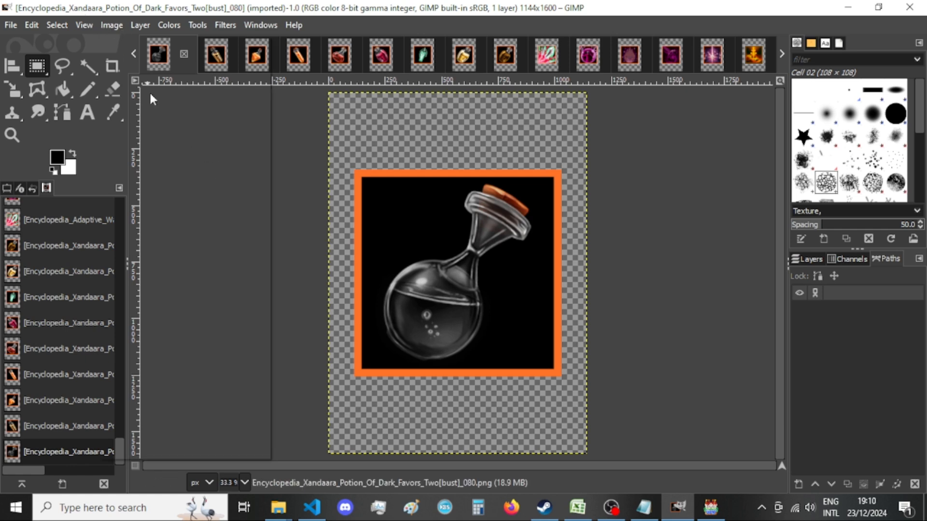
Resize the canvas of the Potion_Of_Dark_Favors_Two image to 920 × 920 px with its content centered.
{"action": "left_click", "coordinate": [111, 25]}
{"action": "left_click", "coordinate": [208, 152]}
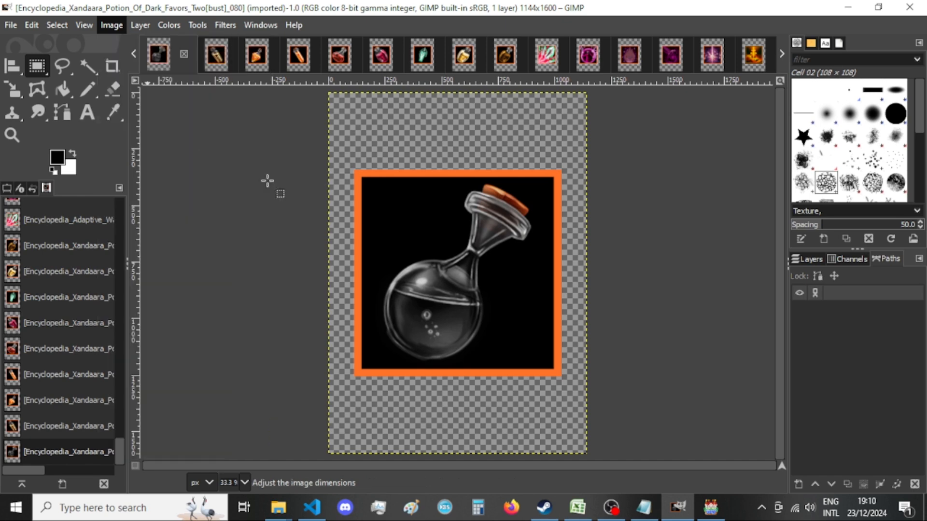
{"action": "double_click", "coordinate": [400, 186]}
{"action": "type", "text": "920"}
{"action": "key", "text": "Tab"}
{"action": "type", "text": "920"}
{"action": "left_click", "coordinate": [540, 310]}
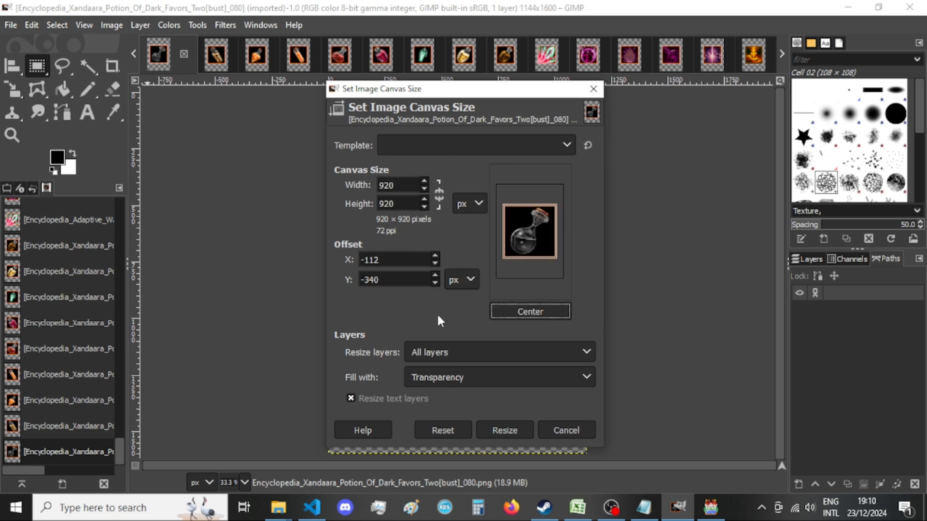
{"action": "left_click", "coordinate": [510, 431]}
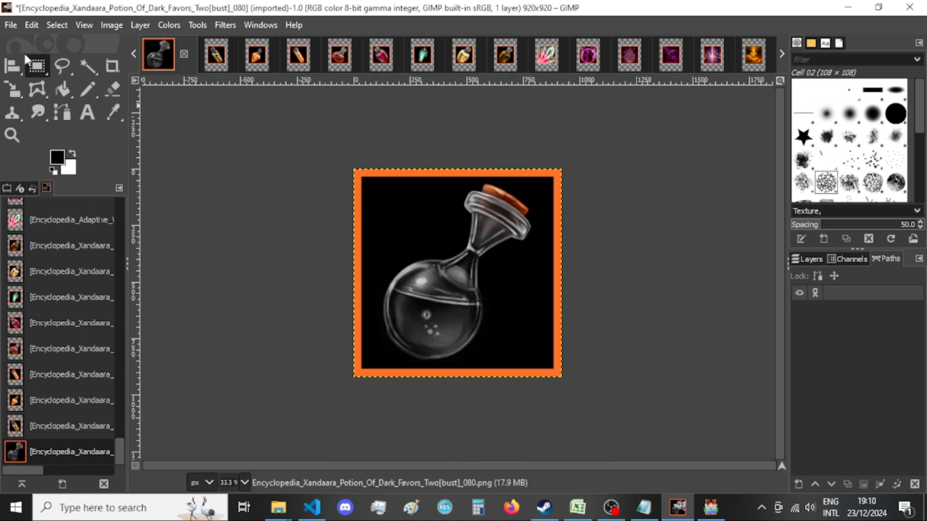
Save the resized image as Encyclopedia_Xandaara_Potion_Of_Dark_Favors_Two[bust]_080.xcf in the New folder directory under pics to convert.
{"action": "left_click", "coordinate": [10, 26]}
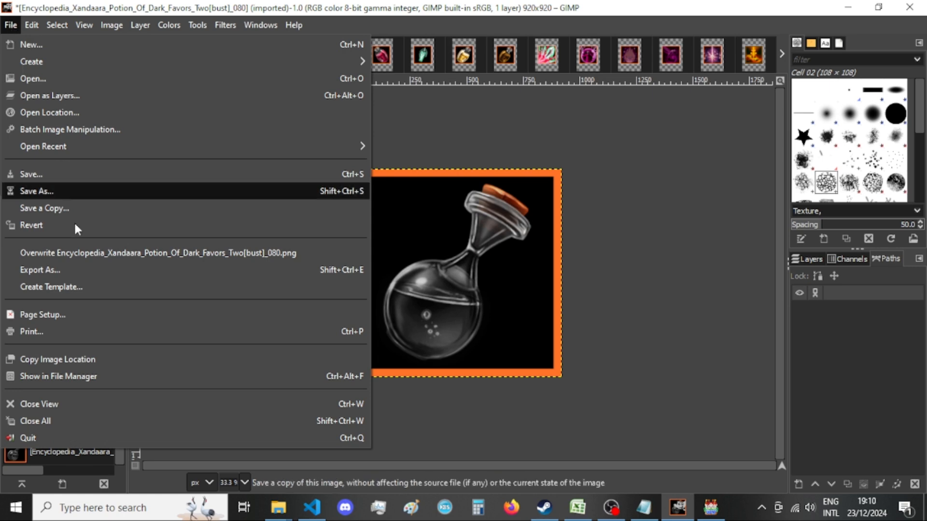
{"action": "left_click", "coordinate": [66, 192]}
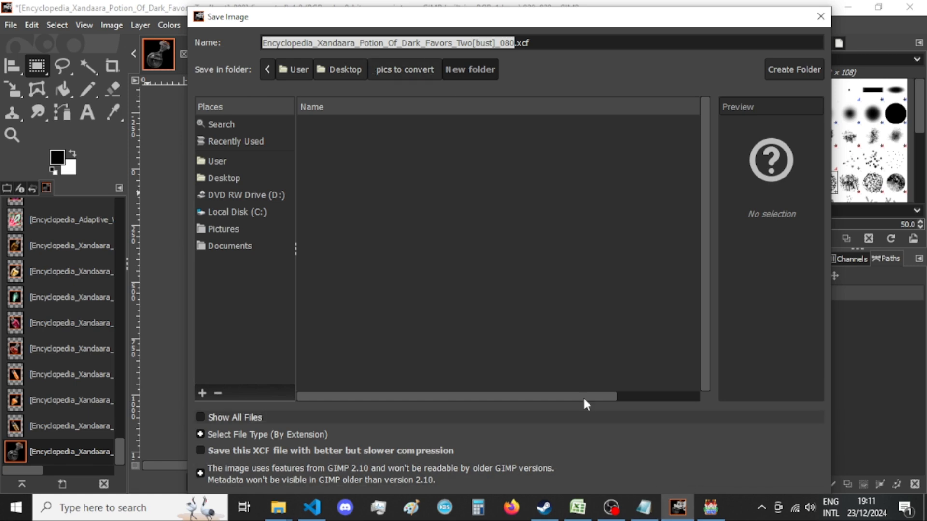
{"action": "key", "text": "Return"}
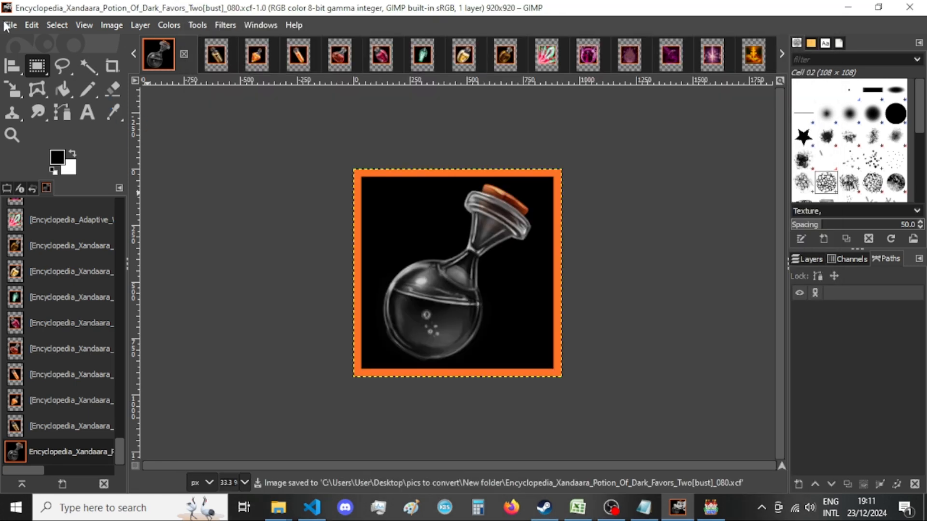
Start exporting the image as a PNG named Encyclopedia_Xandaara_Potion_Of_Dark_Favors_Two[bust].png, without the _080 suffix.
{"action": "left_click", "coordinate": [10, 24]}
{"action": "left_click", "coordinate": [73, 270]}
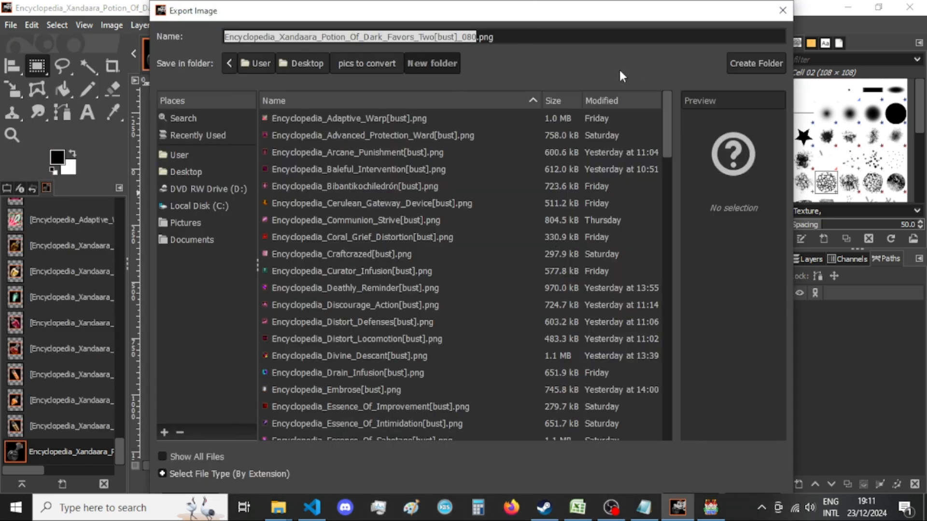
{"action": "left_click", "coordinate": [457, 37]}
{"action": "left_click_drag", "start_coordinate": [457, 37], "coordinate": [471, 37]}
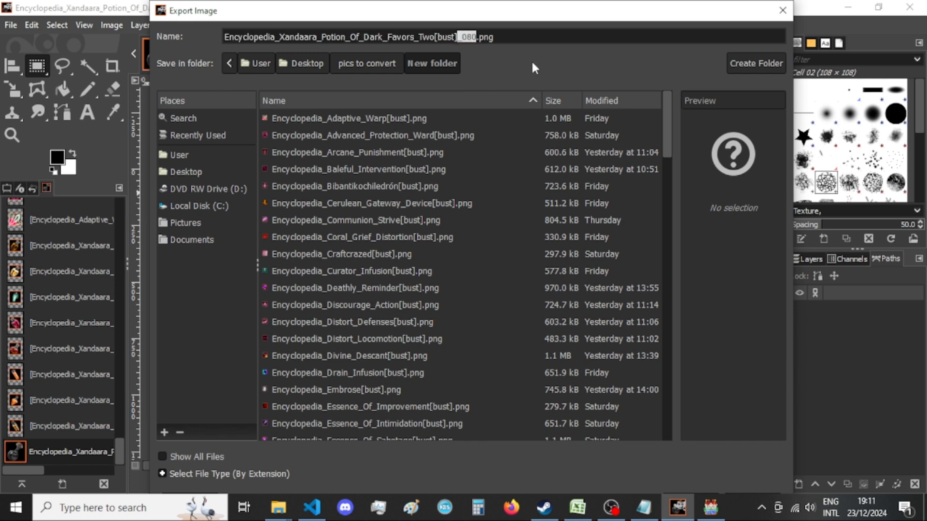
{"action": "key", "text": "BackSpace"}
{"action": "key", "text": "Return"}
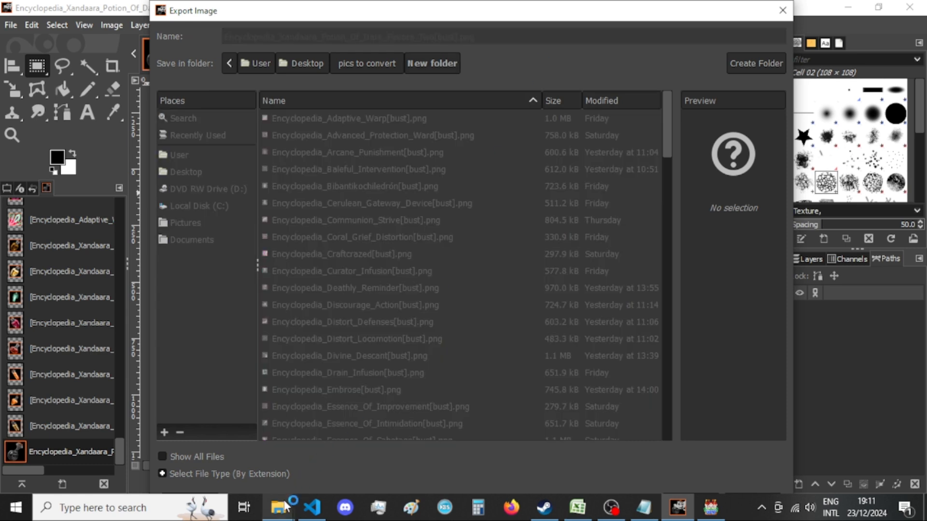
Delete the old Encyclopedia_Xandaara_Potion_Of_Dark_Favors_Two[bust]_080.png from the New folder directory in File Explorer.
{"action": "mouse_move", "coordinate": [290, 498]}
{"action": "left_click", "coordinate": [408, 444]}
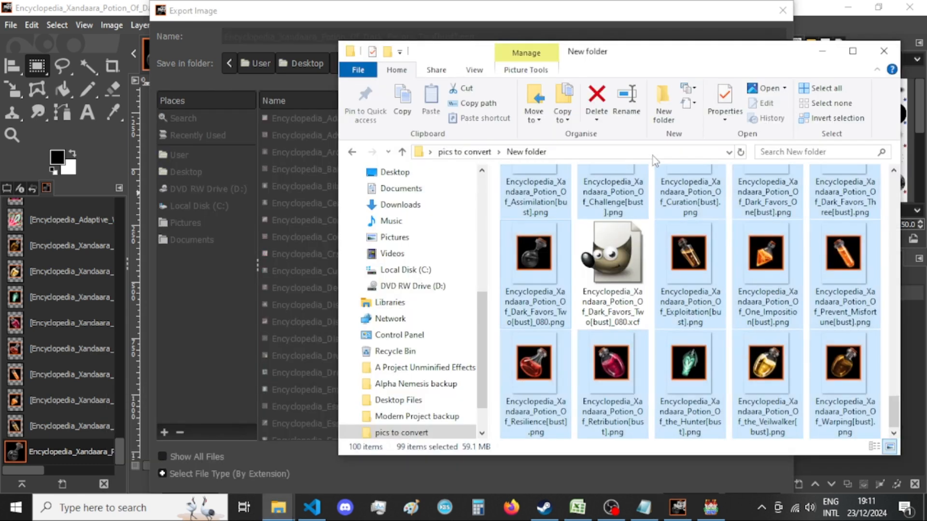
{"action": "left_click", "coordinate": [524, 263]}
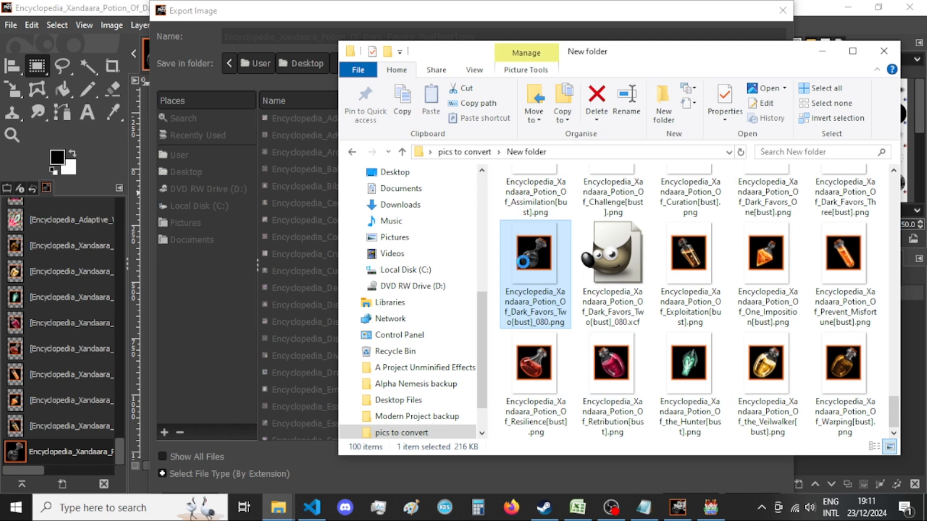
{"action": "right_click", "coordinate": [530, 280]}
{"action": "left_click", "coordinate": [503, 283]}
{"action": "left_click", "coordinate": [588, 272]}
{"action": "left_click", "coordinate": [540, 277]}
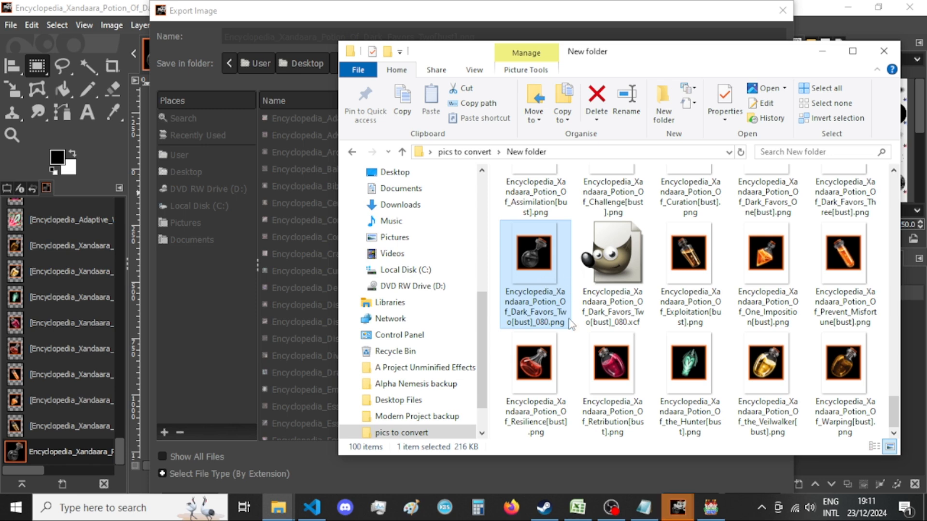
{"action": "key", "text": "Delete"}
Return to GIMP, bring the hidden PNG export options window forward, and complete the export.
{"action": "left_click", "coordinate": [501, 4]}
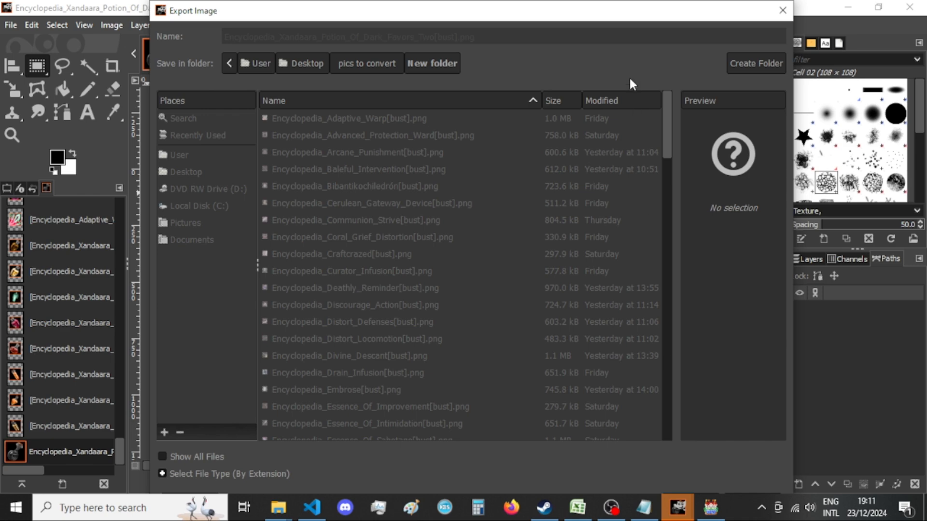
{"action": "left_click_drag", "start_coordinate": [636, 20], "coordinate": [622, 2]}
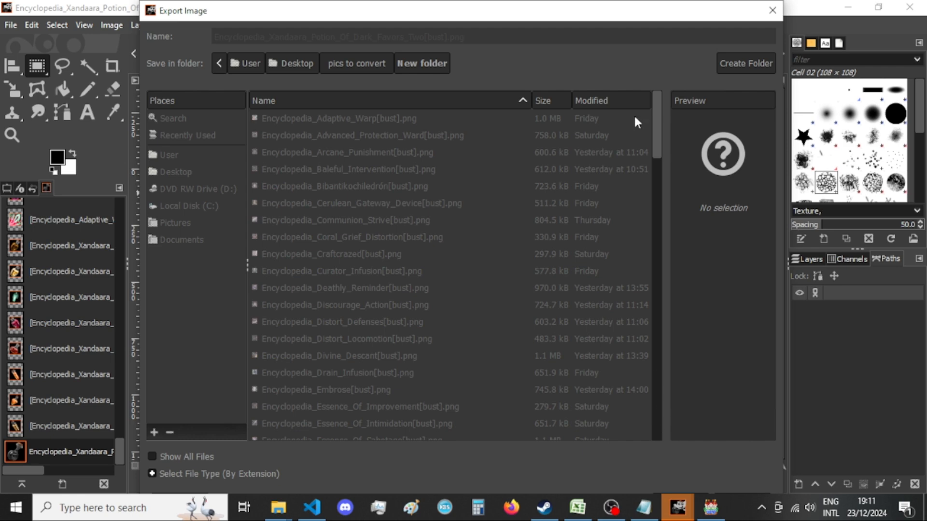
{"action": "mouse_move", "coordinate": [609, 19]}
{"action": "left_mouse_down"}
{"action": "mouse_move", "coordinate": [607, 5]}
{"action": "mouse_move", "coordinate": [609, 19]}
{"action": "left_mouse_up"}
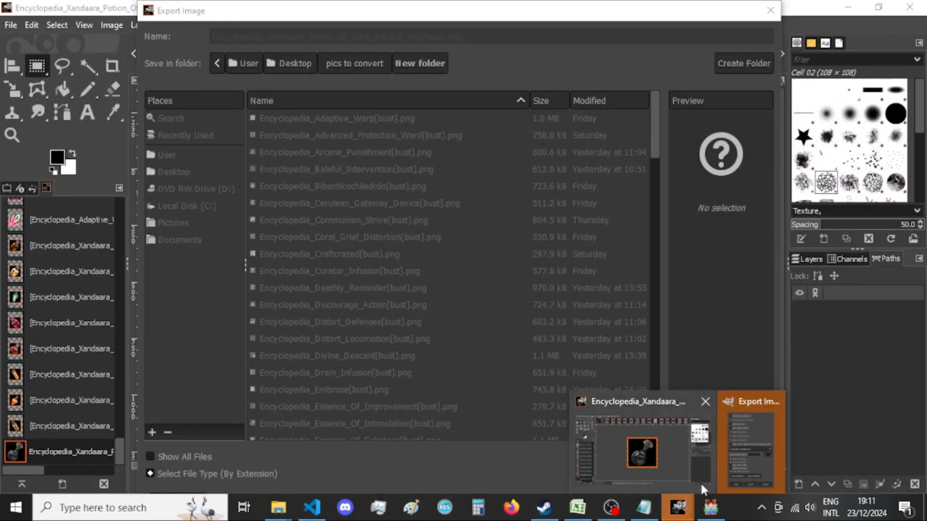
{"action": "left_click", "coordinate": [745, 441]}
{"action": "left_click", "coordinate": [468, 424]}
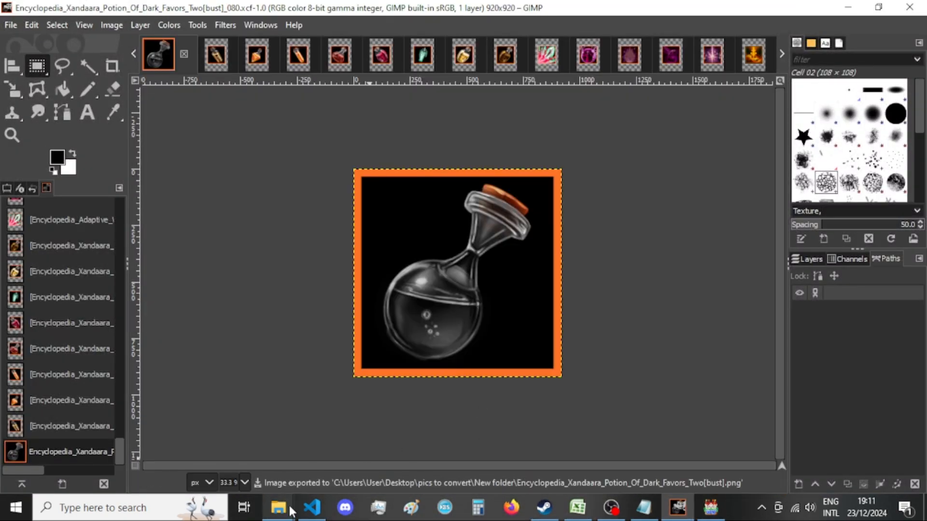
Check the exported Dark_Favors_Two PNG in File Explorer, return to GIMP, and close that image so Potion_Of_Exploitation is shown.
{"action": "mouse_move", "coordinate": [278, 507]}
{"action": "left_click", "coordinate": [393, 441]}
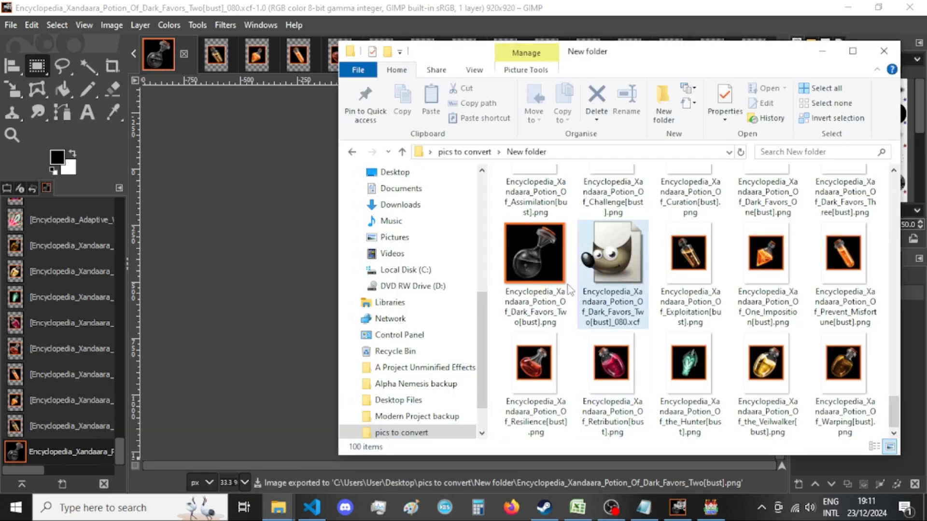
{"action": "mouse_move", "coordinate": [558, 263]}
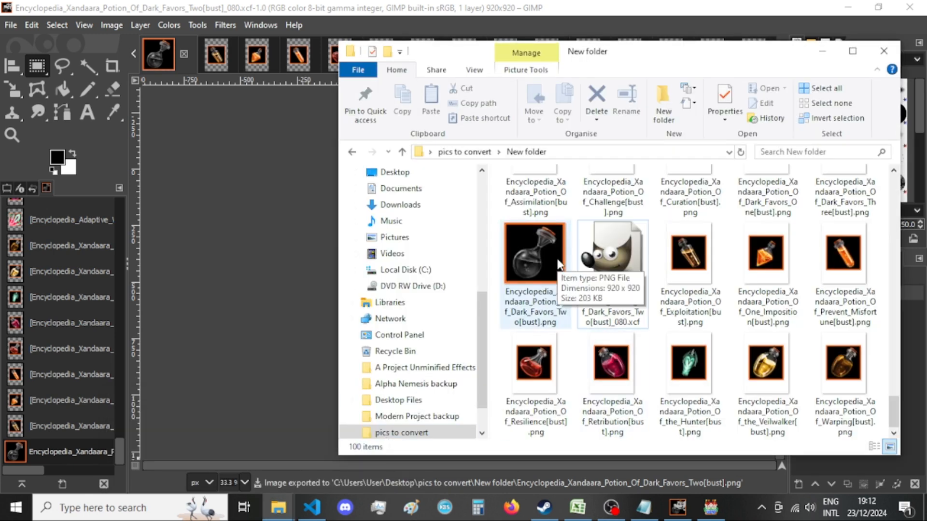
{"action": "mouse_move", "coordinate": [693, 251]}
{"action": "left_click_drag", "start_coordinate": [693, 251], "coordinate": [240, 258]}
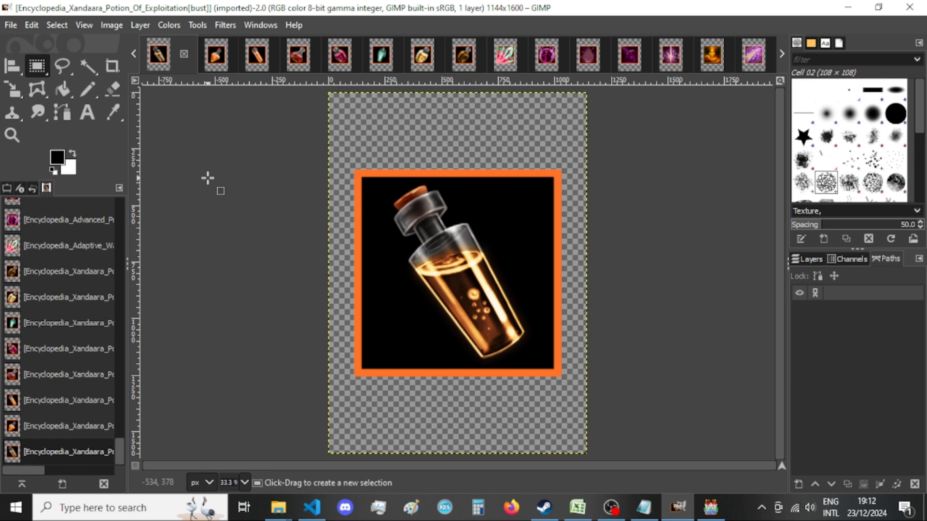
Resize the Potion_Of_Exploitation image's canvas to 920 × 920 px with the content centered.
{"action": "left_click", "coordinate": [140, 25]}
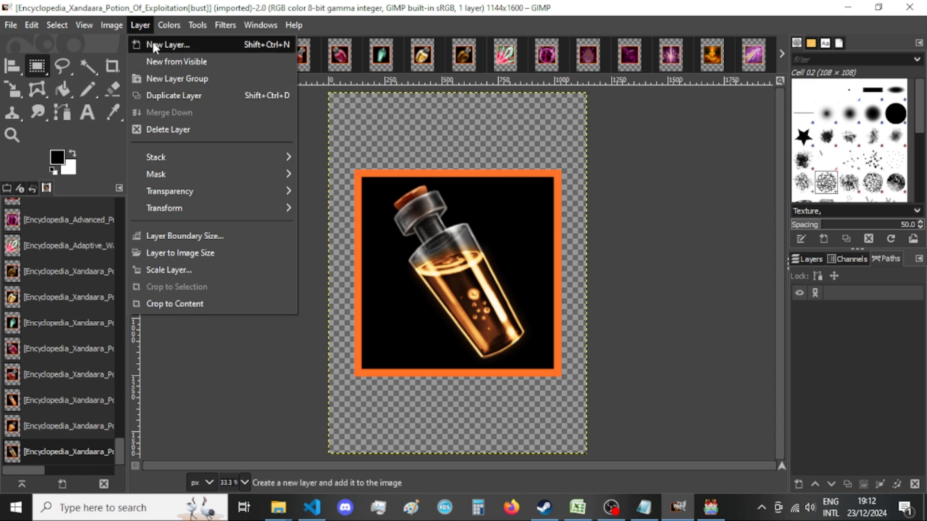
{"action": "mouse_move", "coordinate": [119, 25]}
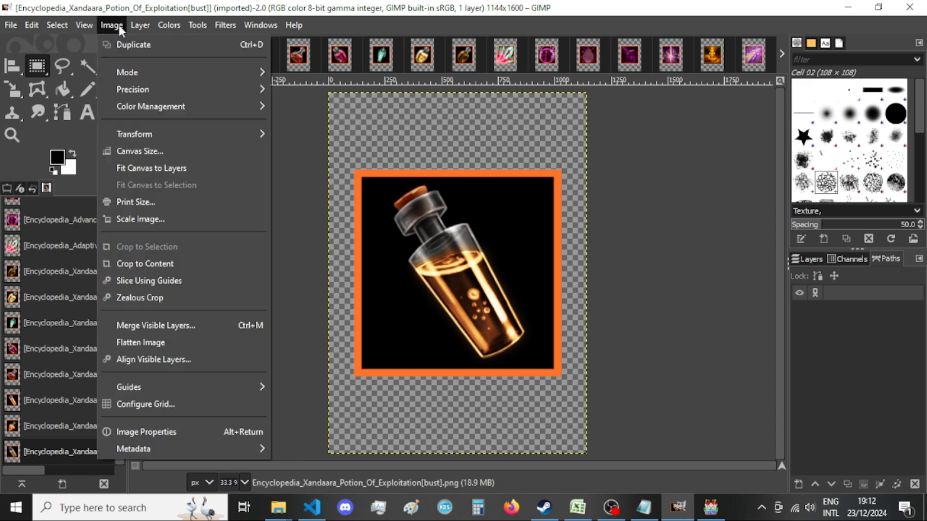
{"action": "left_click", "coordinate": [167, 145]}
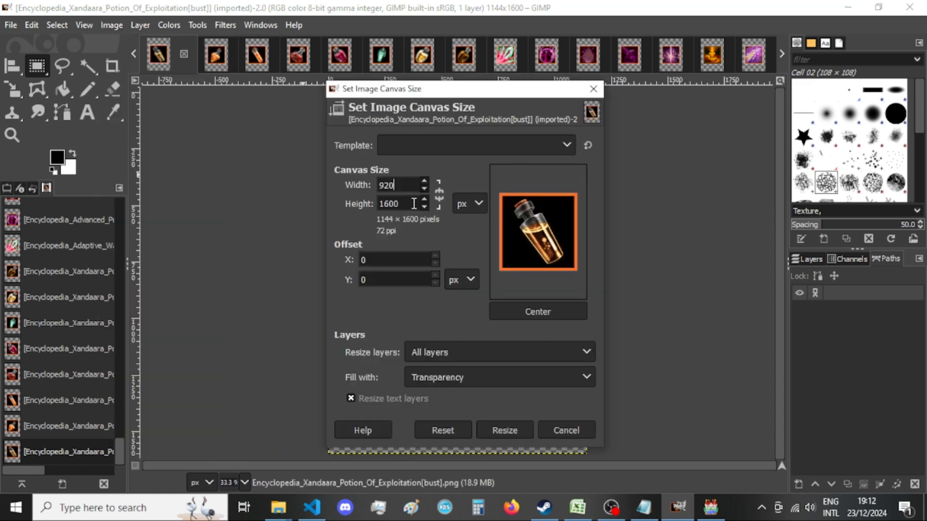
{"action": "double_click", "coordinate": [413, 203]}
{"action": "type", "text": "920"}
{"action": "left_click", "coordinate": [543, 309]}
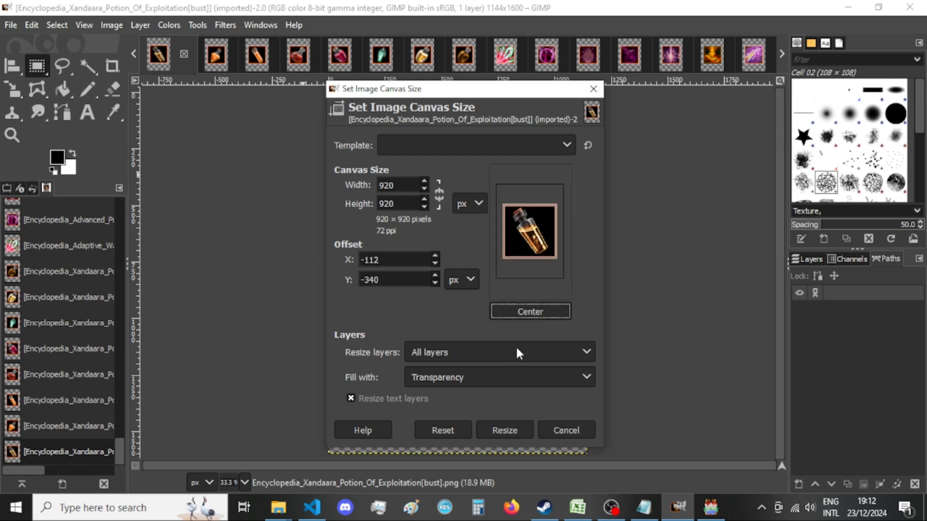
{"action": "left_click", "coordinate": [504, 430]}
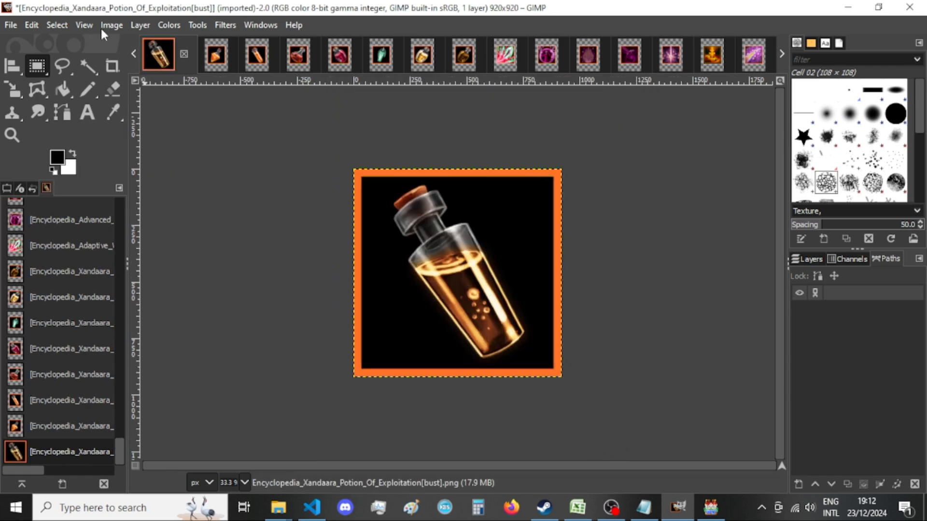
Export the image as Encyclopedia_Xandaara_Potion_Of_Exploitation[bust].png in New folder, replacing the existing file and keeping the offered PNG options.
{"action": "left_click", "coordinate": [11, 25]}
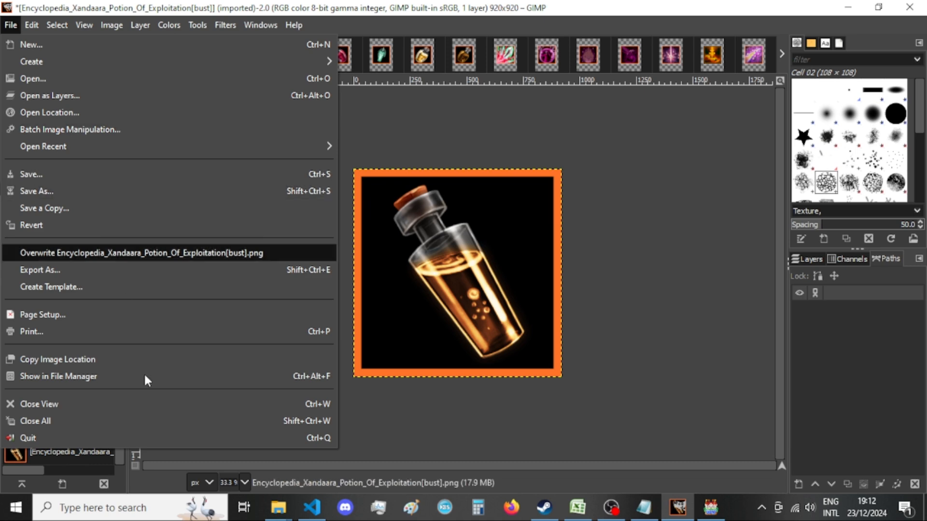
{"action": "left_click", "coordinate": [129, 275]}
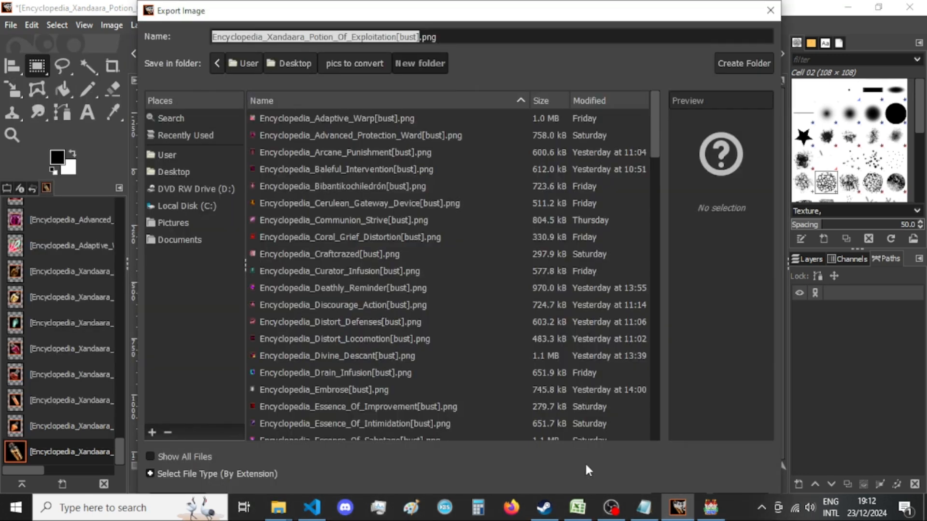
{"action": "key", "text": "Return"}
{"action": "left_click", "coordinate": [555, 334]}
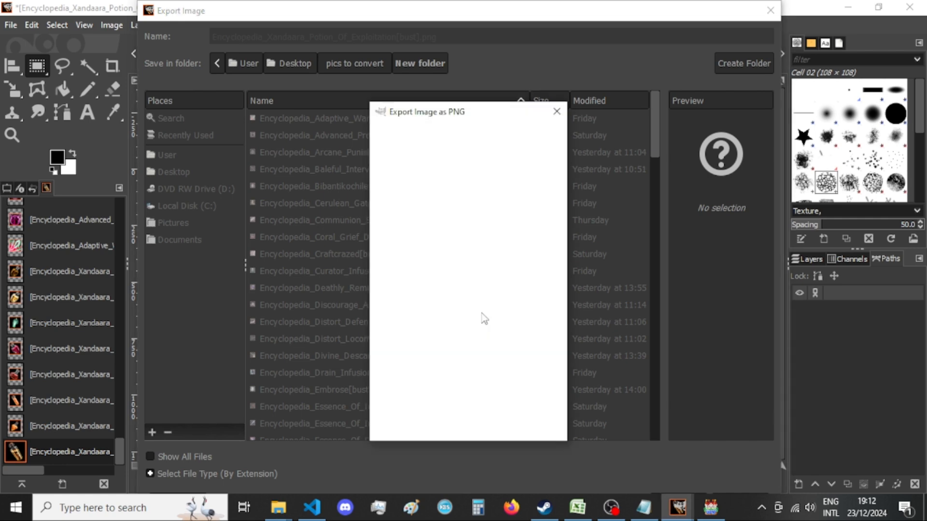
{"action": "key", "text": "Return"}
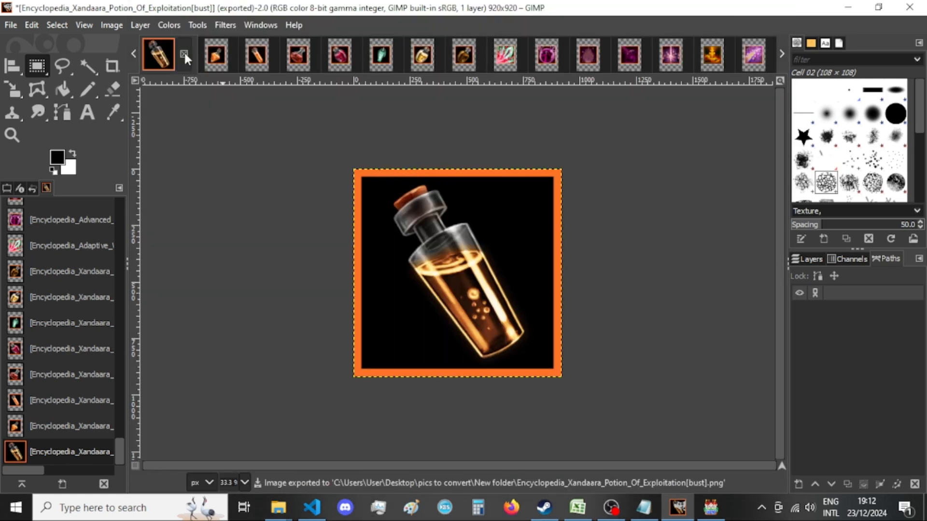
Check the exported Exploitation PNG in File Explorer's New folder, return to GIMP, and close that image, discarding its changes.
{"action": "mouse_move", "coordinate": [279, 507]}
{"action": "left_click", "coordinate": [362, 451]}
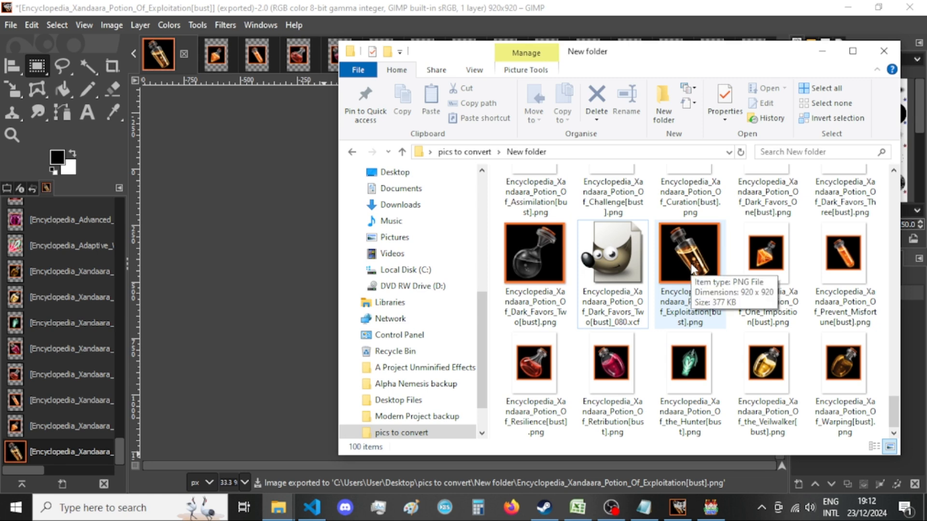
{"action": "left_click", "coordinate": [175, 51]}
{"action": "left_click", "coordinate": [184, 52]}
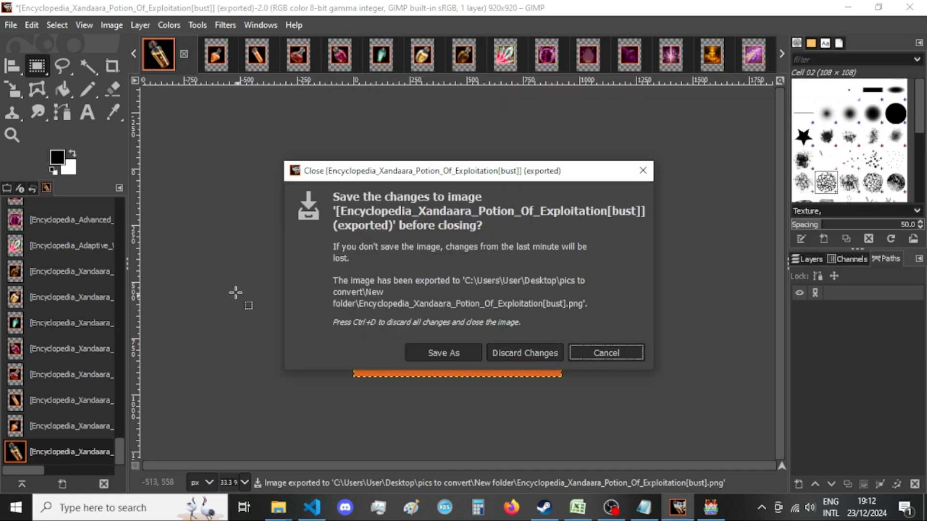
{"action": "left_click", "coordinate": [512, 352]}
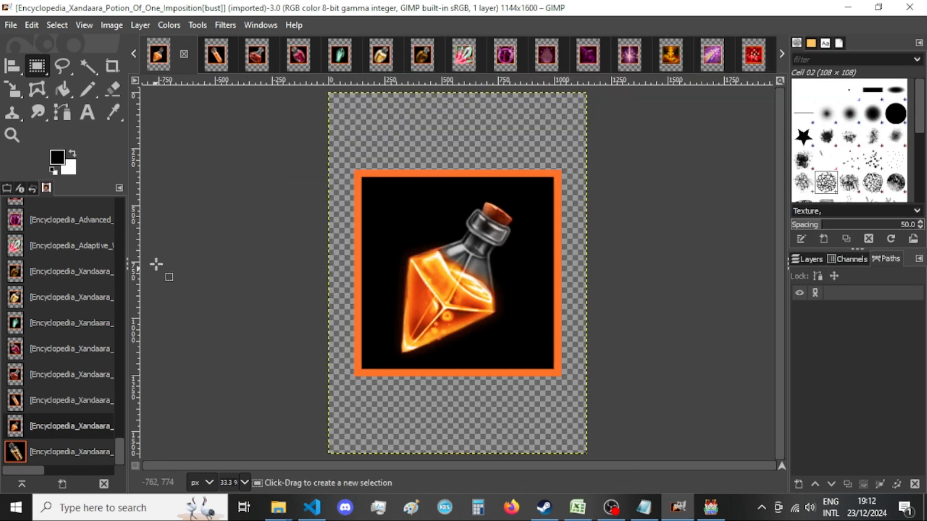
Resize the Potion_Of_One_Imposition image's canvas to 920 × 920 px with the content centered.
{"action": "left_click", "coordinate": [111, 25]}
{"action": "left_click", "coordinate": [160, 152]}
{"action": "double_click", "coordinate": [404, 185]}
{"action": "type", "text": "920"}
{"action": "key", "text": "Tab"}
{"action": "type", "text": "920"}
{"action": "left_click", "coordinate": [534, 311]}
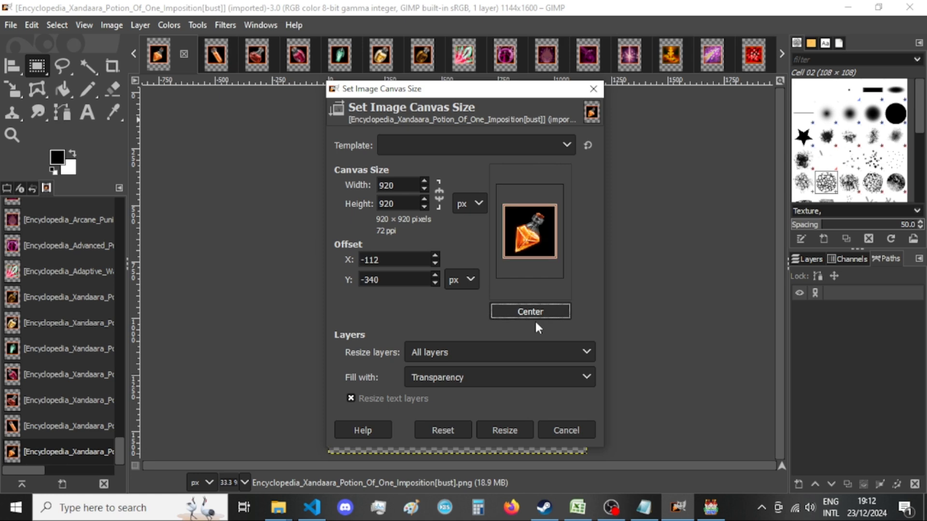
{"action": "left_click", "coordinate": [517, 428]}
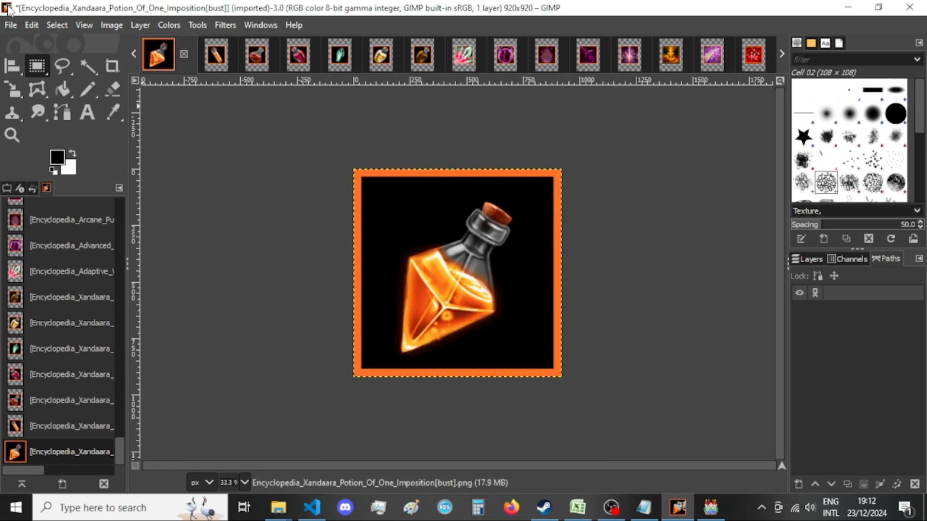
Export the image as Encyclopedia_Xandaara_Potion_Of_One_Imposition[bust].png in New folder, replacing the existing file and keeping the offered PNG options.
{"action": "left_click", "coordinate": [10, 26]}
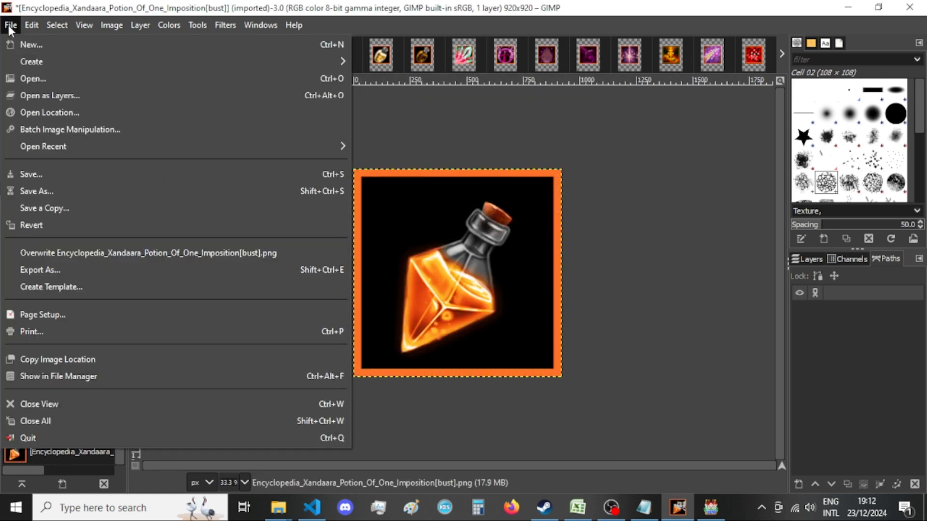
{"action": "left_click", "coordinate": [10, 28]}
{"action": "key", "text": "ctrl+shift+e"}
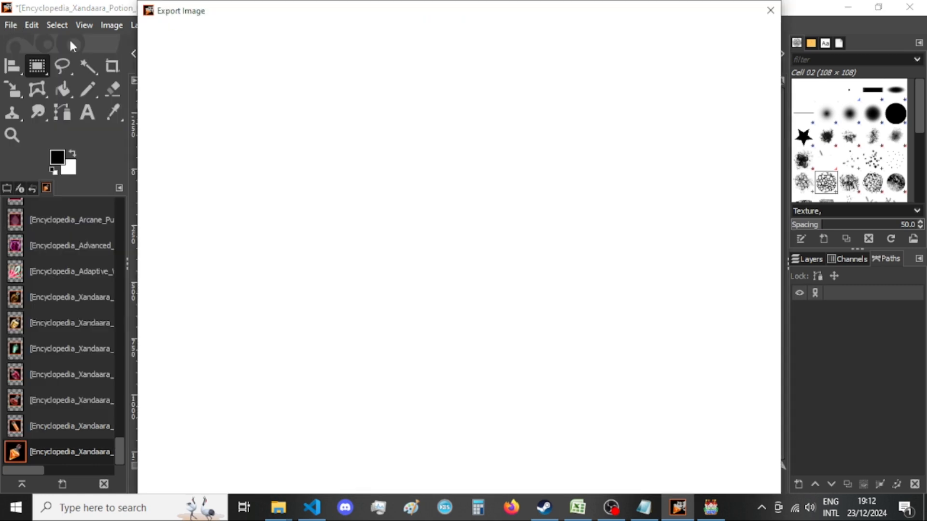
{"action": "key", "text": "Return"}
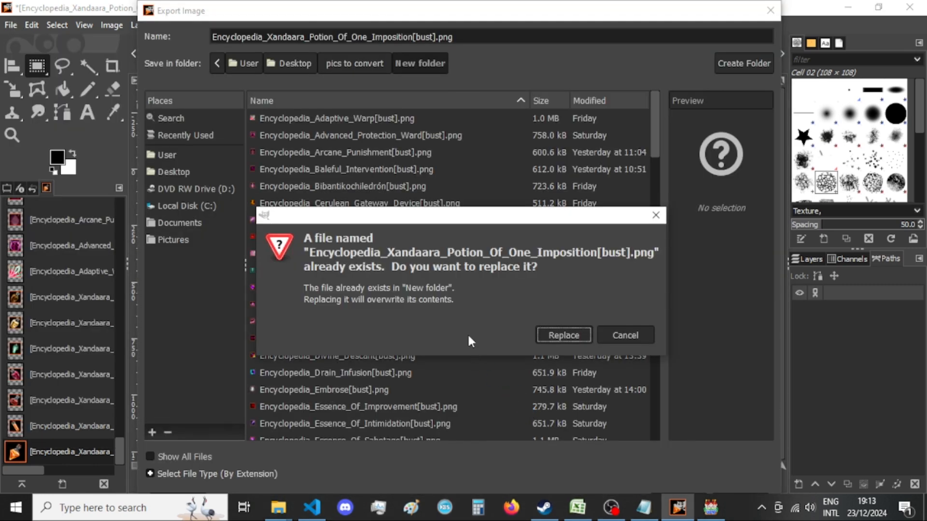
{"action": "left_click", "coordinate": [564, 335]}
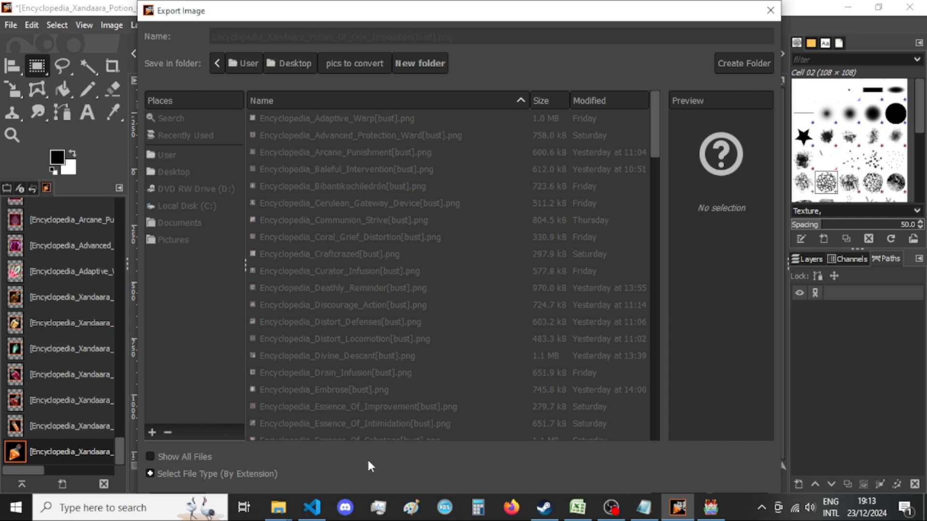
{"action": "left_click", "coordinate": [474, 425]}
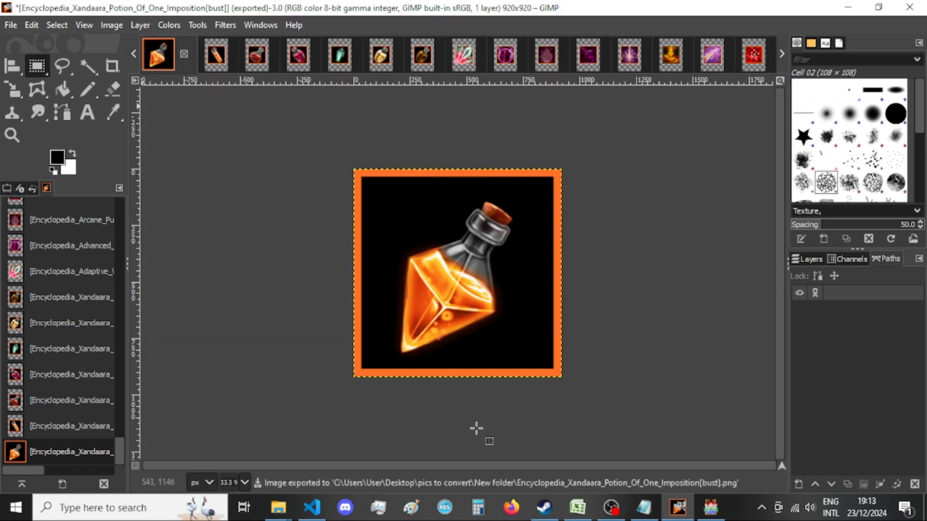
Close the One_Imposition image, discarding its changes, and check its exported PNG in File Explorer's New folder.
{"action": "left_click", "coordinate": [184, 53]}
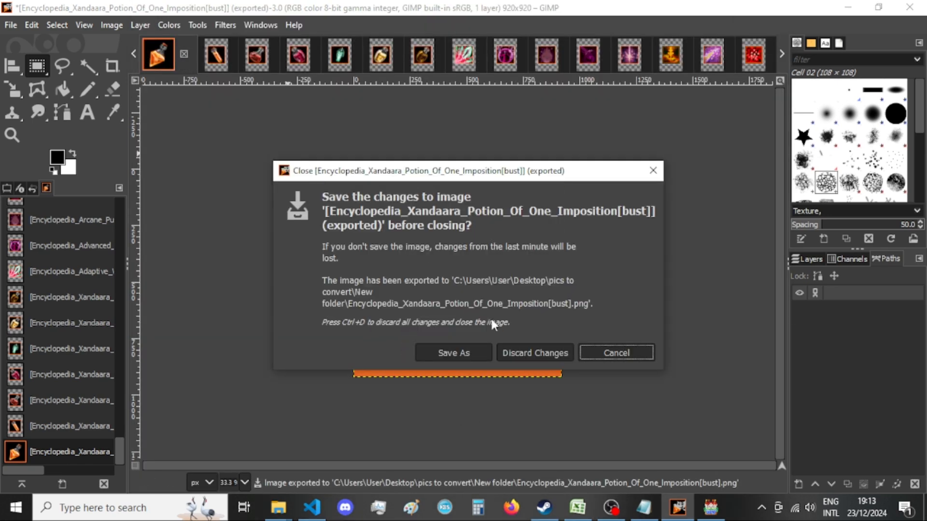
{"action": "left_click", "coordinate": [555, 352]}
{"action": "mouse_move", "coordinate": [278, 507]}
{"action": "left_click", "coordinate": [386, 444]}
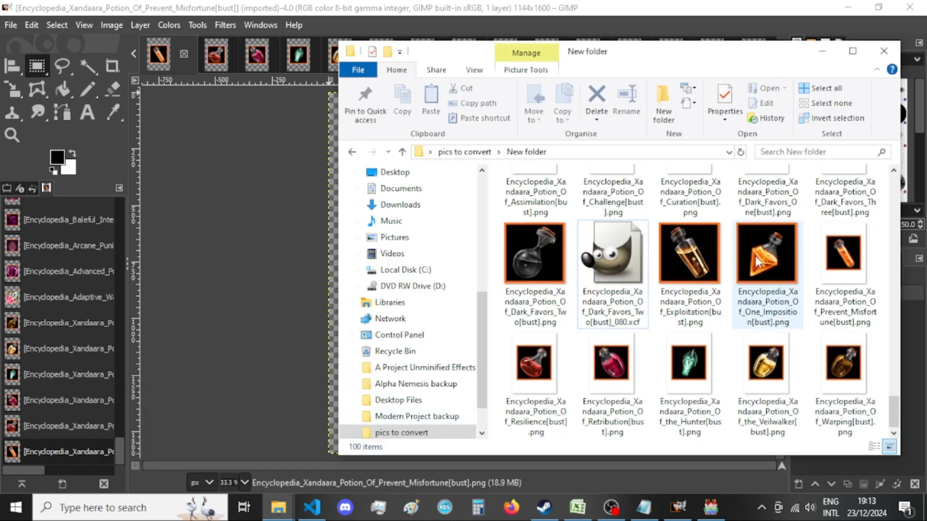
Return to GIMP and close the uncropped Potion_Of_Prevent_Misfortune image.
{"action": "left_click", "coordinate": [240, 266]}
{"action": "left_click", "coordinate": [181, 53]}
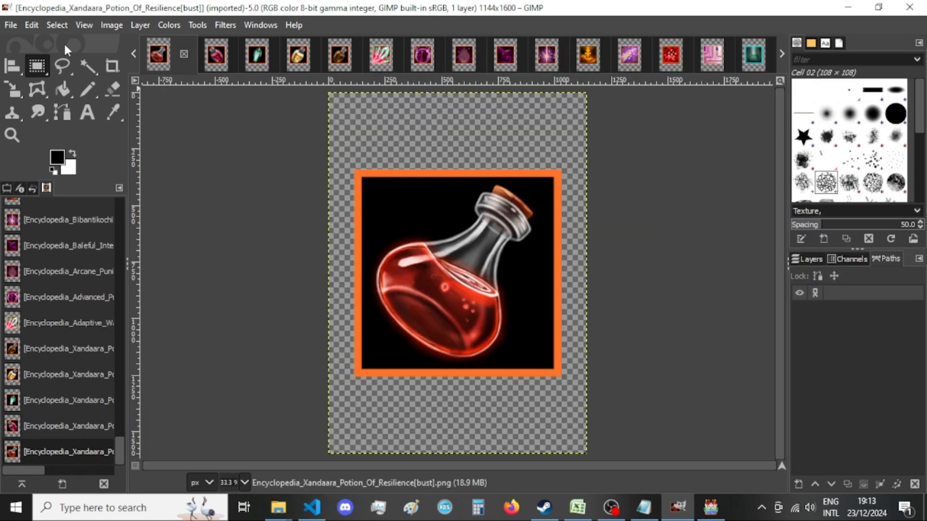
Resize the Potion_Of_Resilience image's canvas to 920 × 920 px with the content centered.
{"action": "left_click", "coordinate": [111, 25]}
{"action": "left_click", "coordinate": [190, 148]}
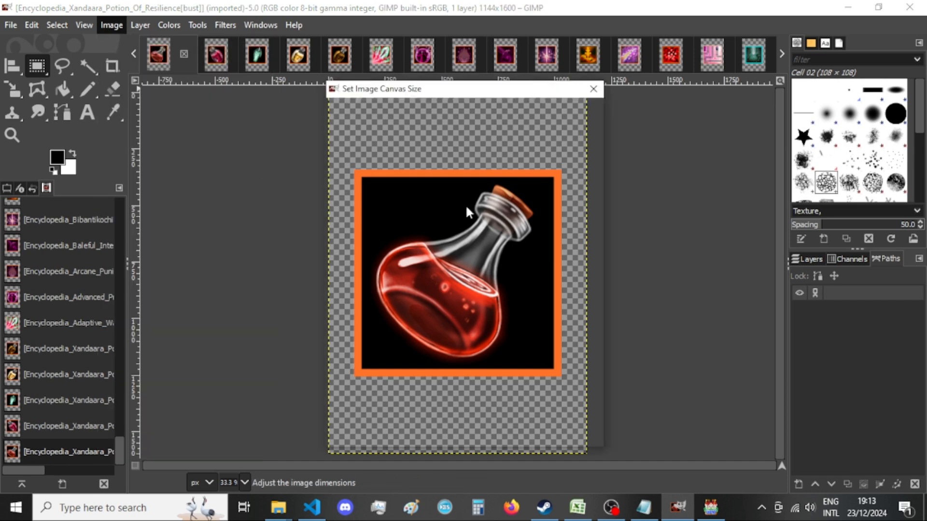
{"action": "type", "text": "920"}
{"action": "key", "text": "Tab"}
{"action": "type", "text": "920"}
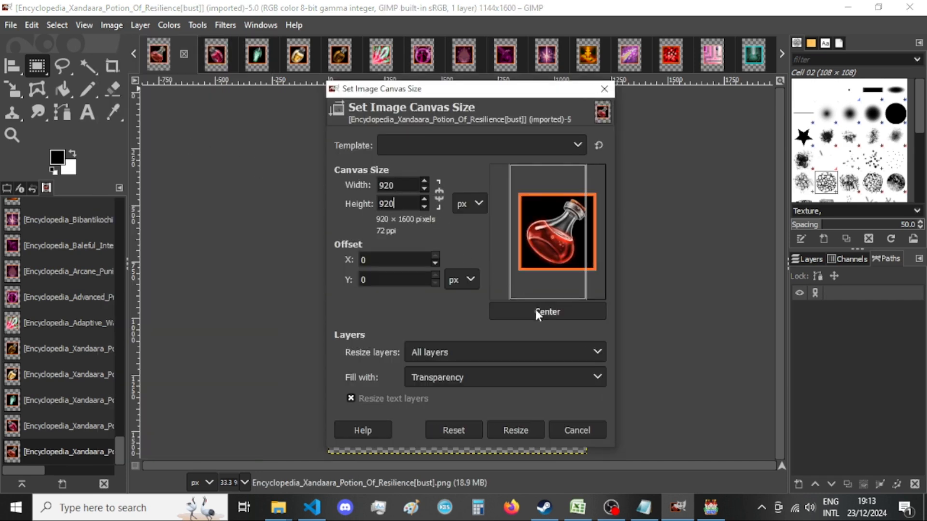
{"action": "left_click", "coordinate": [535, 312]}
{"action": "left_click", "coordinate": [511, 428]}
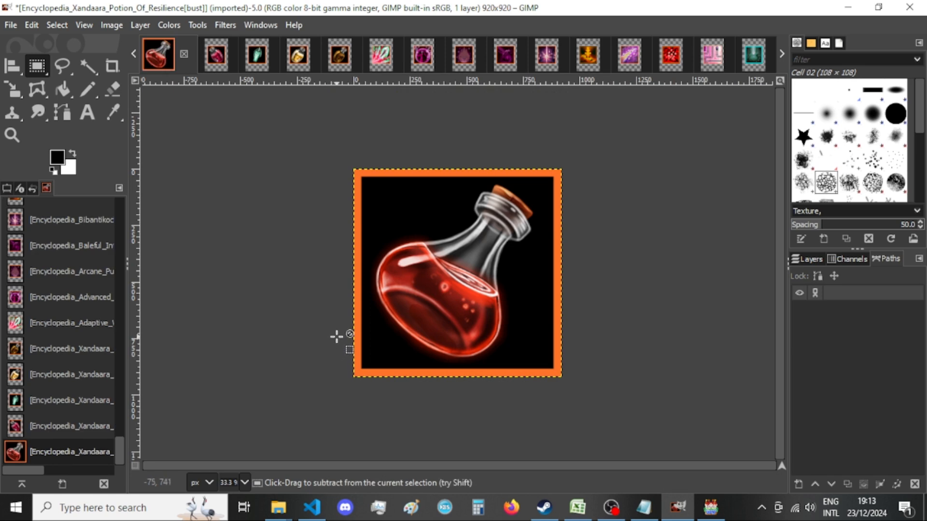
Export the image as Encyclopedia_Xandaara_Potion_Of_Resilience[bust].png in New folder, replacing the existing file and keeping the offered PNG options.
{"action": "key", "text": "ctrl+shift+e"}
{"action": "key", "text": "Return"}
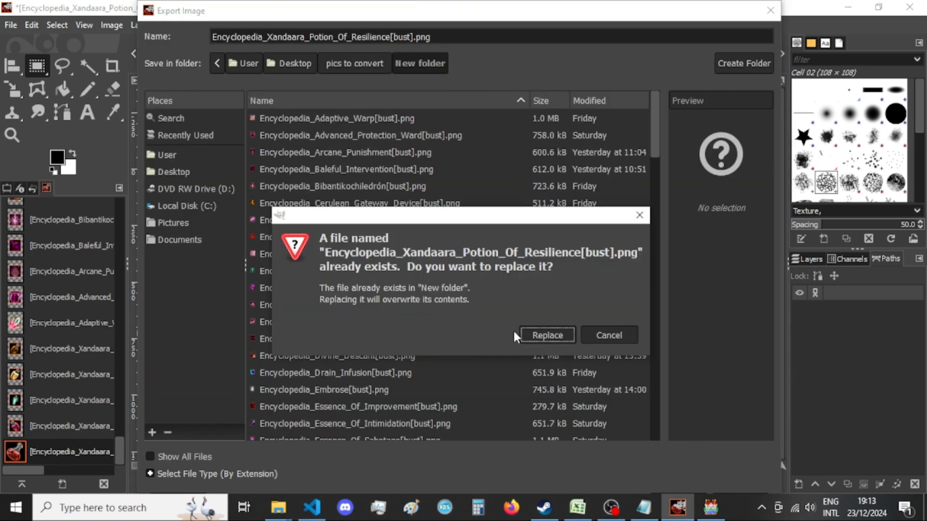
{"action": "left_click", "coordinate": [531, 334]}
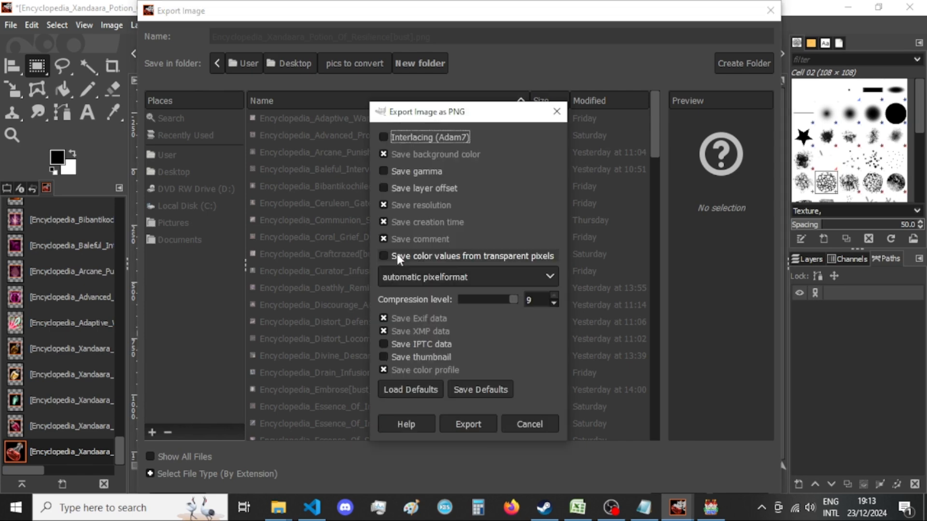
{"action": "key", "text": "Return"}
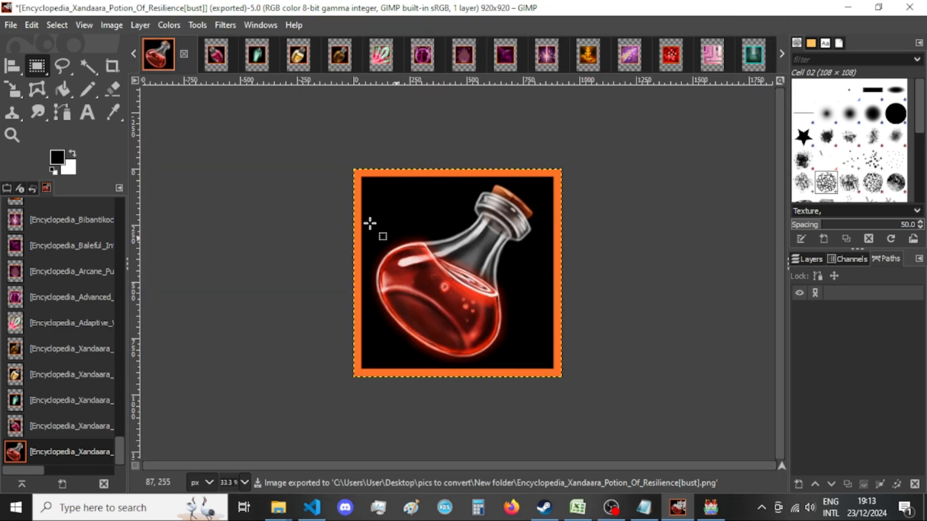
Close the Resilience image, discarding its changes, and check its exported PNG in File Explorer's New folder.
{"action": "left_click", "coordinate": [184, 53]}
{"action": "left_click", "coordinate": [539, 355]}
{"action": "mouse_move", "coordinate": [279, 507]}
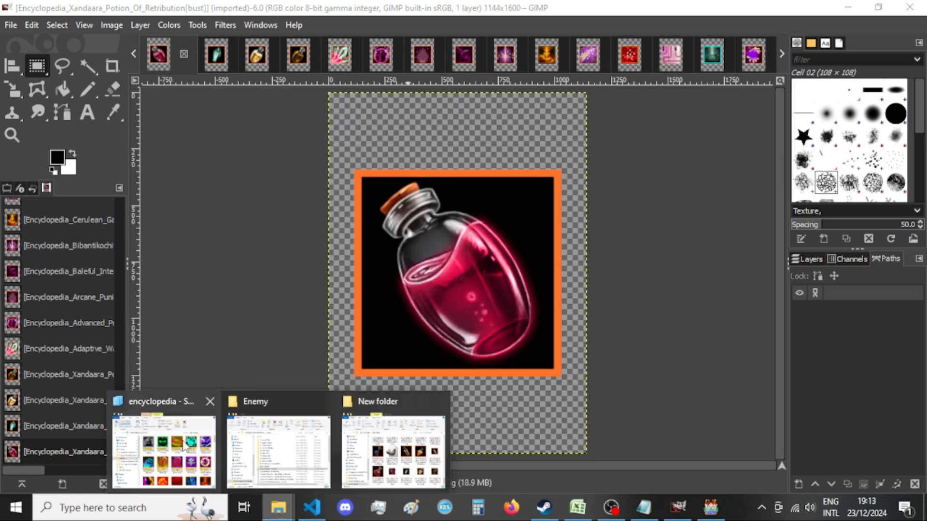
{"action": "left_click", "coordinate": [391, 449]}
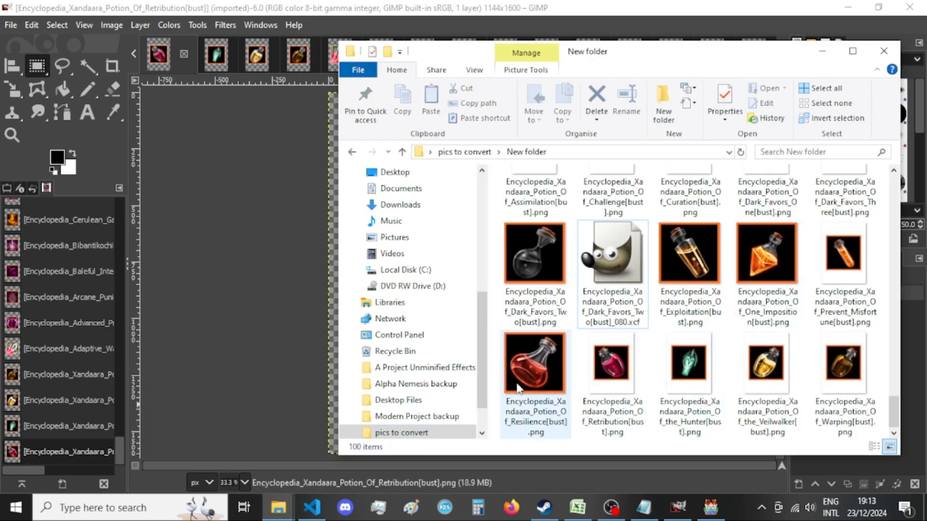
Return to GIMP and resize the Potion_Of_Retribution image's canvas to 920 × 920 px with the content centered.
{"action": "left_click", "coordinate": [176, 269]}
{"action": "left_click", "coordinate": [112, 25]}
{"action": "left_click", "coordinate": [163, 151]}
{"action": "double_click", "coordinate": [390, 192]}
{"action": "type", "text": "920"}
{"action": "key", "text": "Tab"}
{"action": "type", "text": "920"}
{"action": "left_click", "coordinate": [532, 310]}
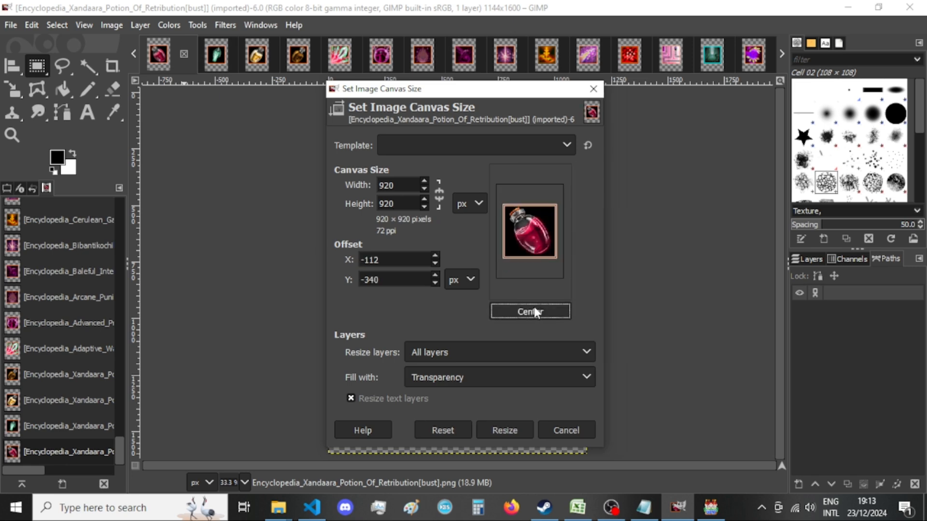
{"action": "left_click", "coordinate": [505, 430]}
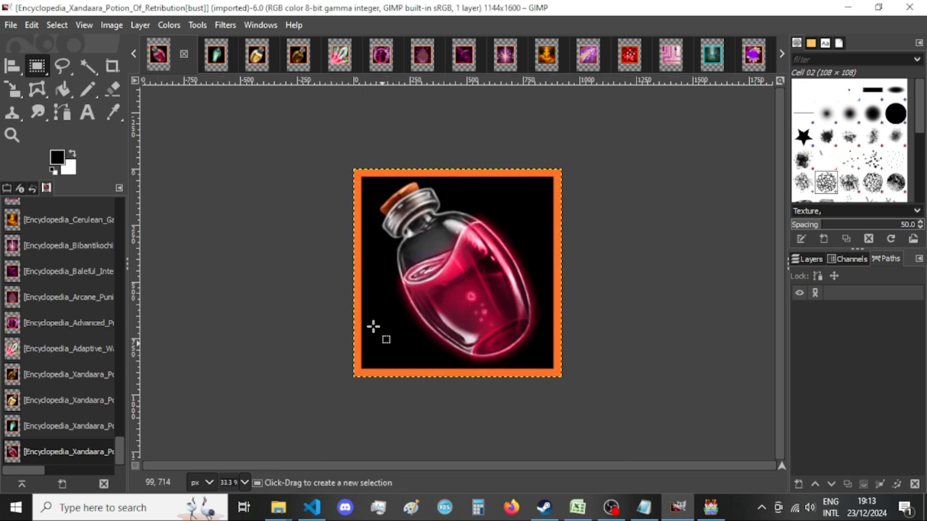
Export the image as Encyclopedia_Xandaara_Potion_Of_Retribution[bust].png in New folder, replacing the existing file with the offered PNG options, and close it without saving.
{"action": "left_click", "coordinate": [112, 27]}
{"action": "left_click", "coordinate": [112, 29]}
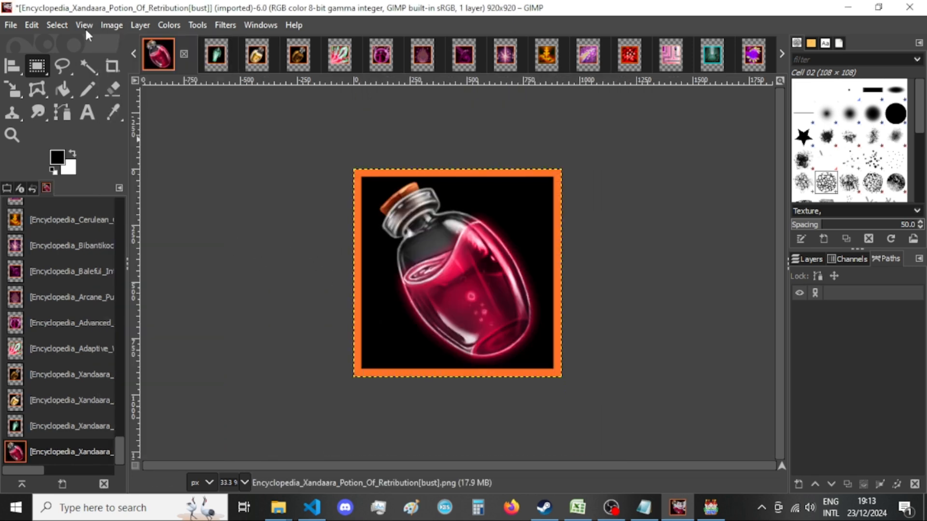
{"action": "key", "text": "ctrl+shift+e"}
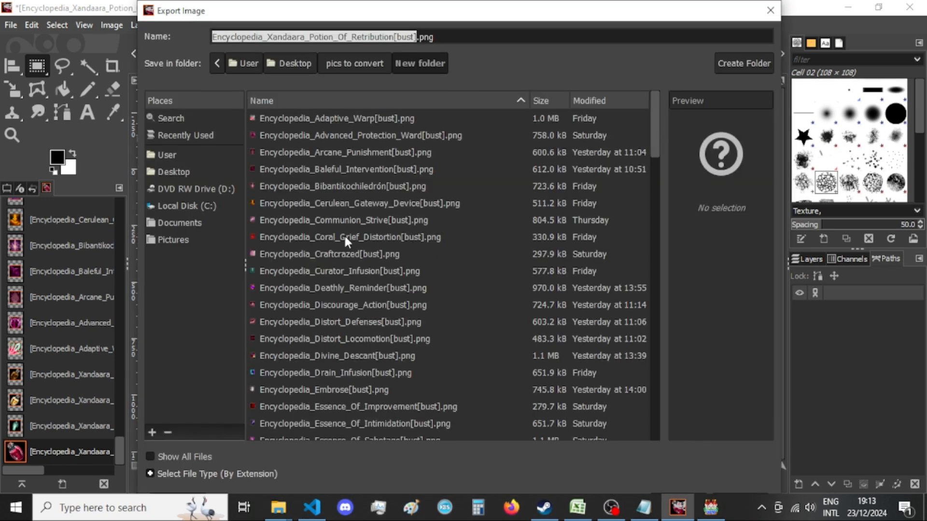
{"action": "key", "text": "Return"}
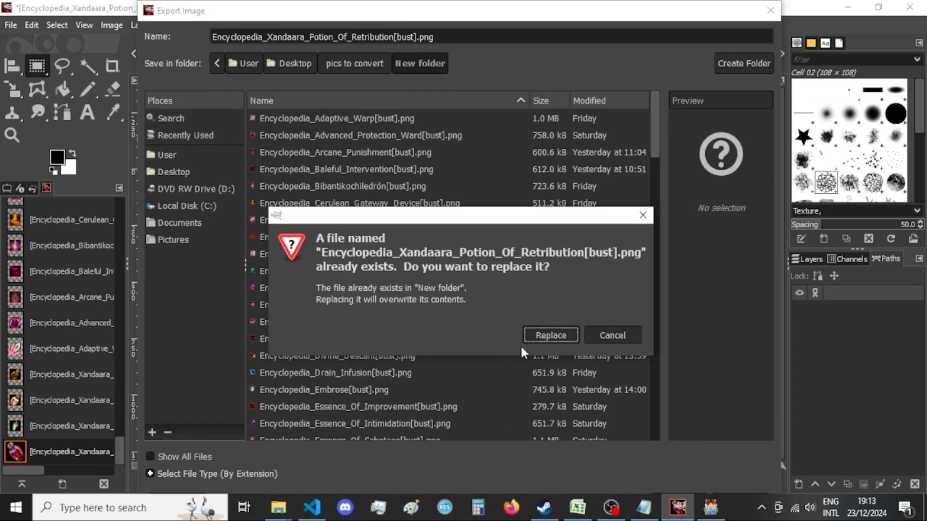
{"action": "left_click", "coordinate": [543, 334]}
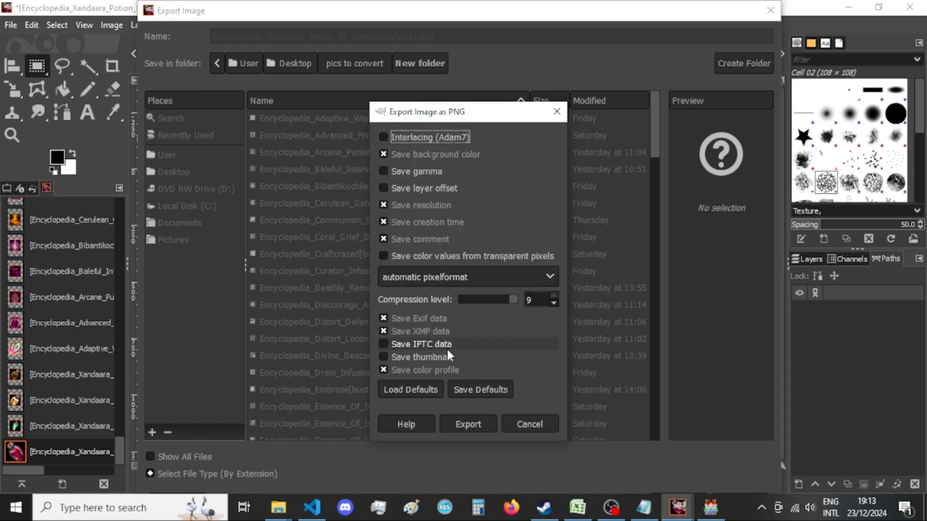
{"action": "key", "text": "Return"}
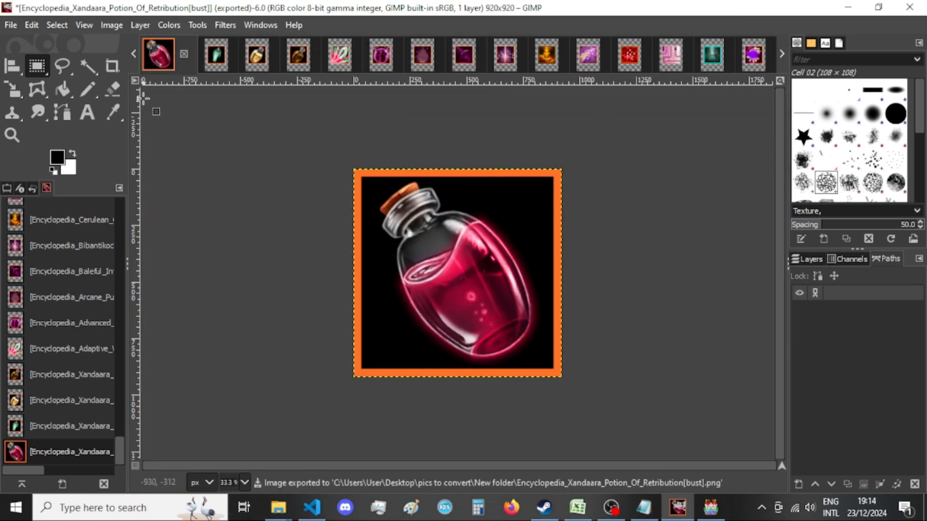
{"action": "left_click", "coordinate": [184, 54]}
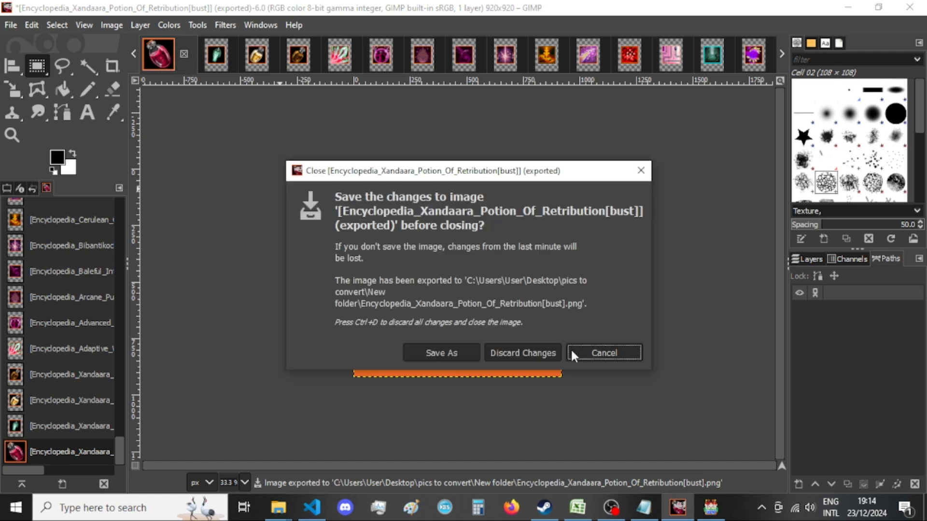
{"action": "left_click", "coordinate": [533, 352]}
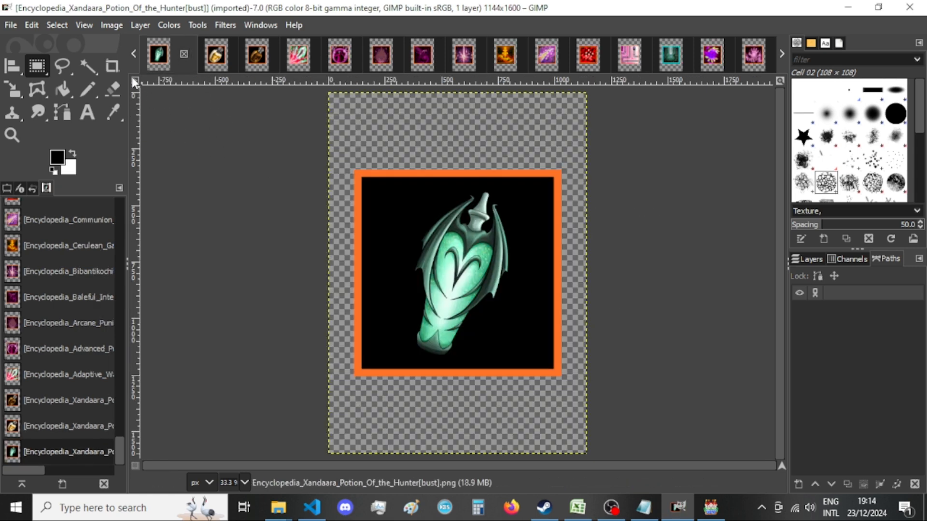
Resize the Potion_Of_the_Hunter image's canvas to 920 × 920 px with the content centered.
{"action": "left_click", "coordinate": [102, 26]}
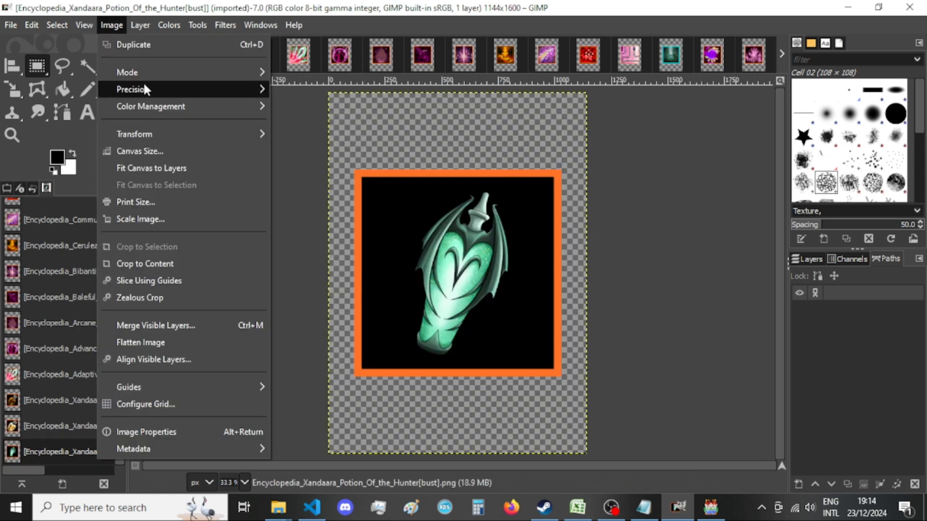
{"action": "left_click", "coordinate": [145, 148]}
{"action": "double_click", "coordinate": [406, 186]}
{"action": "type", "text": "508"}
{"action": "key", "text": "Tab"}
{"action": "type", "text": "508"}
{"action": "left_click", "coordinate": [545, 313]}
{"action": "left_click", "coordinate": [510, 430]}
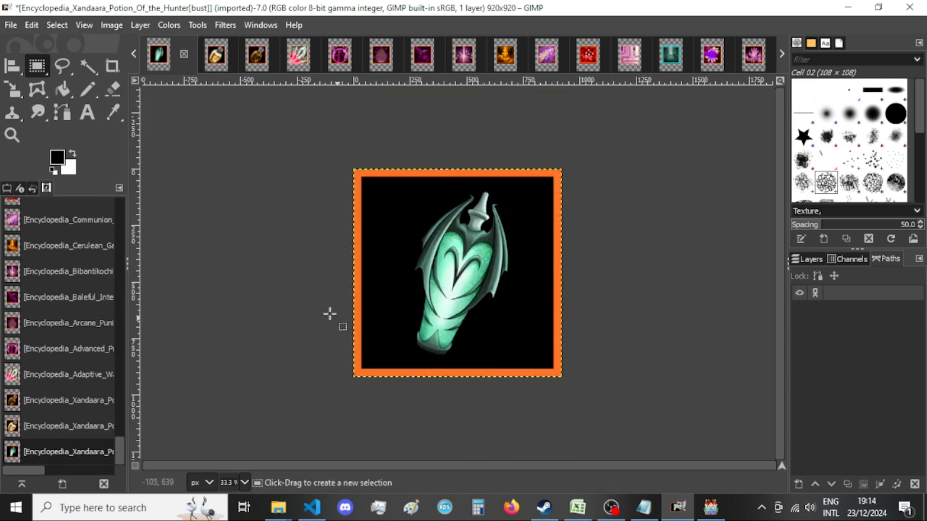
Export the image as Encyclopedia_Xandaara_Potion_Of_the_Hunter[bust].png in New folder, replacing the existing file, and close the image, discarding its changes.
{"action": "key", "text": "ctrl+shift+e"}
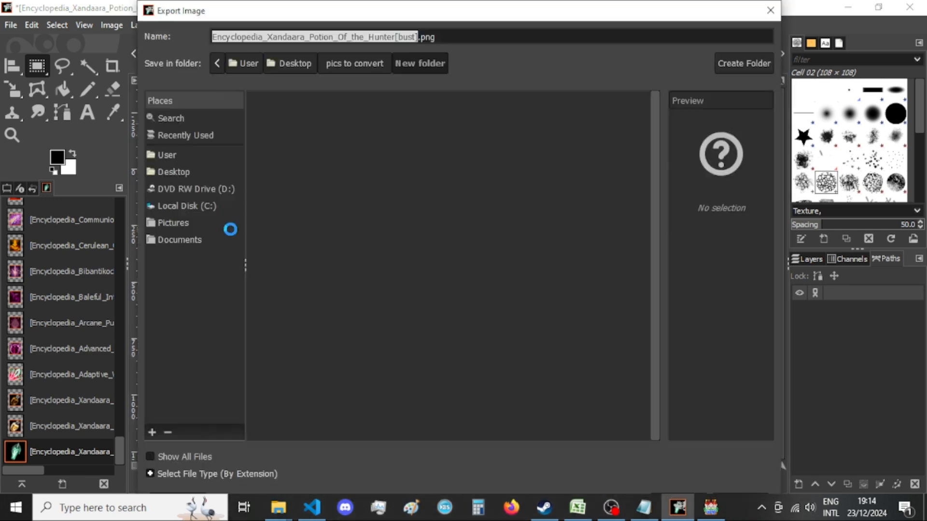
{"action": "key", "text": "Return"}
{"action": "key", "text": "Escape"}
{"action": "key", "text": "Return"}
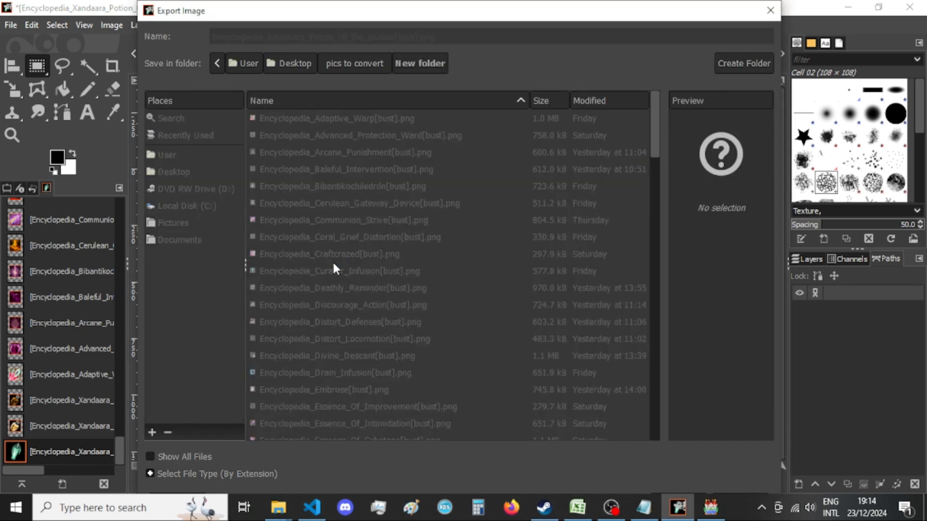
{"action": "key", "text": "Return"}
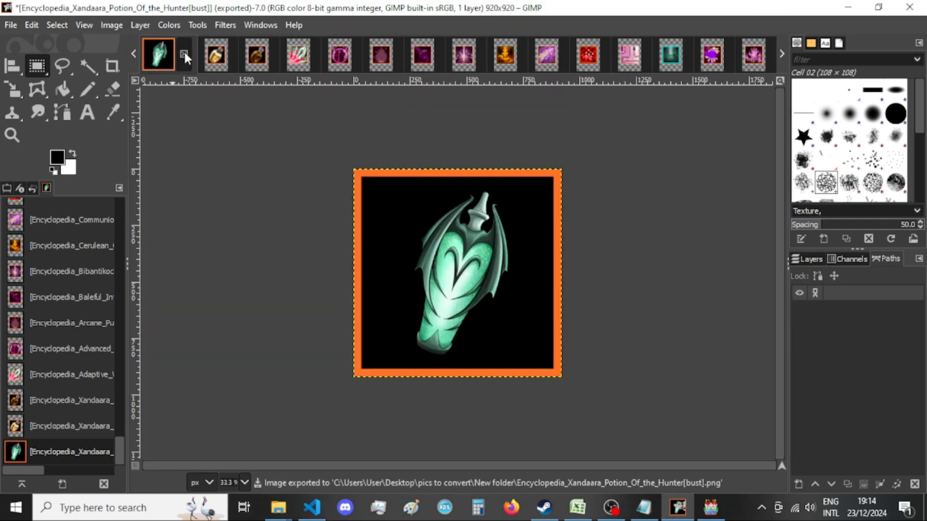
{"action": "left_click", "coordinate": [183, 53]}
{"action": "left_click", "coordinate": [505, 352]}
Resize the Potion_Of_the_Veilwalker image's canvas to 920 × 920 px with the content centered.
{"action": "left_click", "coordinate": [112, 25]}
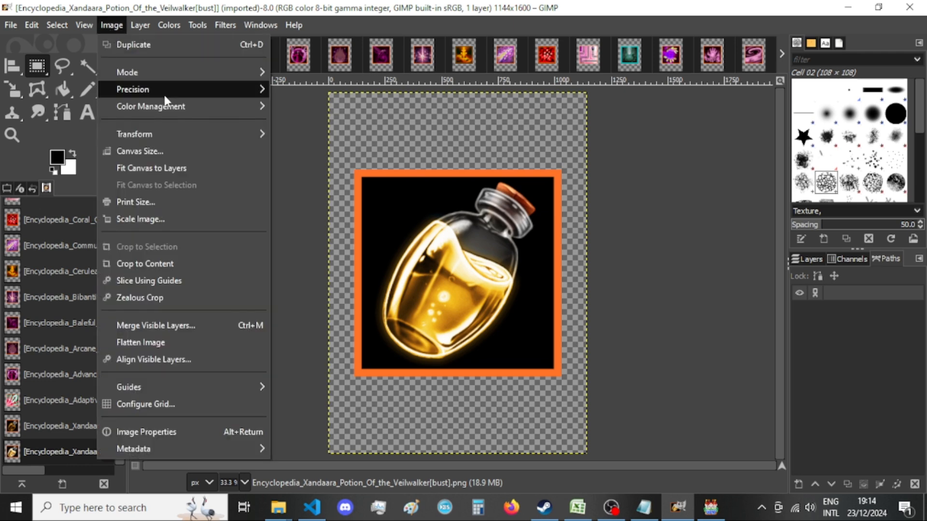
{"action": "left_click", "coordinate": [227, 151]}
{"action": "left_click", "coordinate": [403, 190]}
{"action": "double_click", "coordinate": [403, 191]}
{"action": "type", "text": "920"}
{"action": "key", "text": "Tab"}
{"action": "type", "text": "920"}
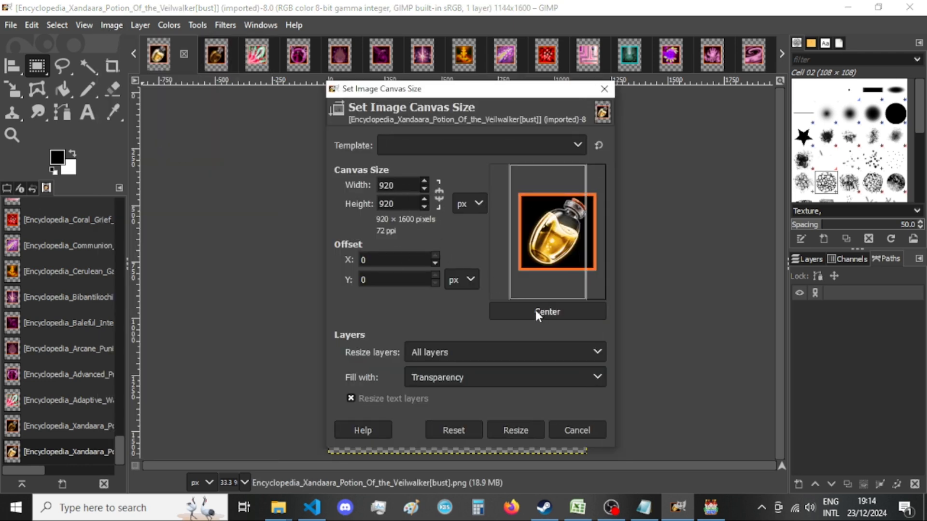
{"action": "left_click", "coordinate": [534, 312]}
{"action": "left_click", "coordinate": [514, 429]}
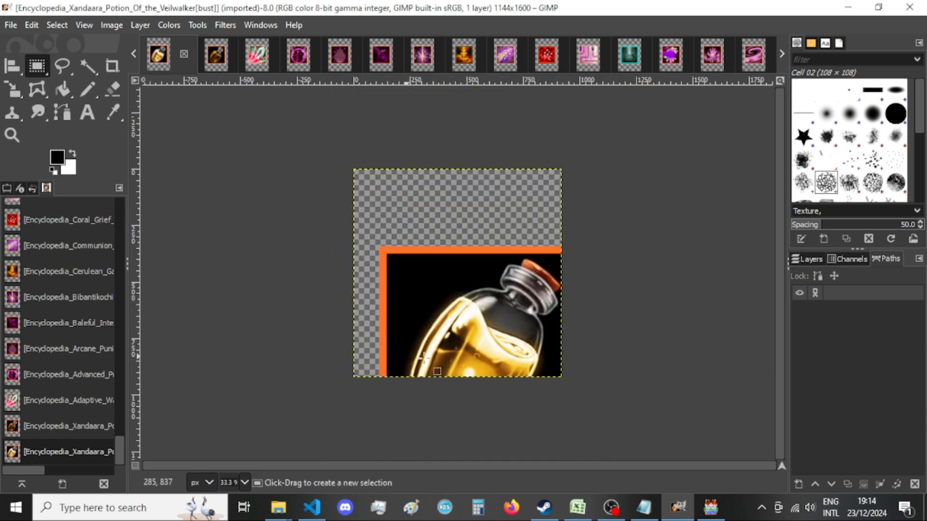
Export the image as Encyclopedia_Xandaara_Potion_Of_the_Veilwalker[bust].png in New folder, replacing the existing file, and close the image, discarding its changes.
{"action": "key", "text": "ctrl+shift+e"}
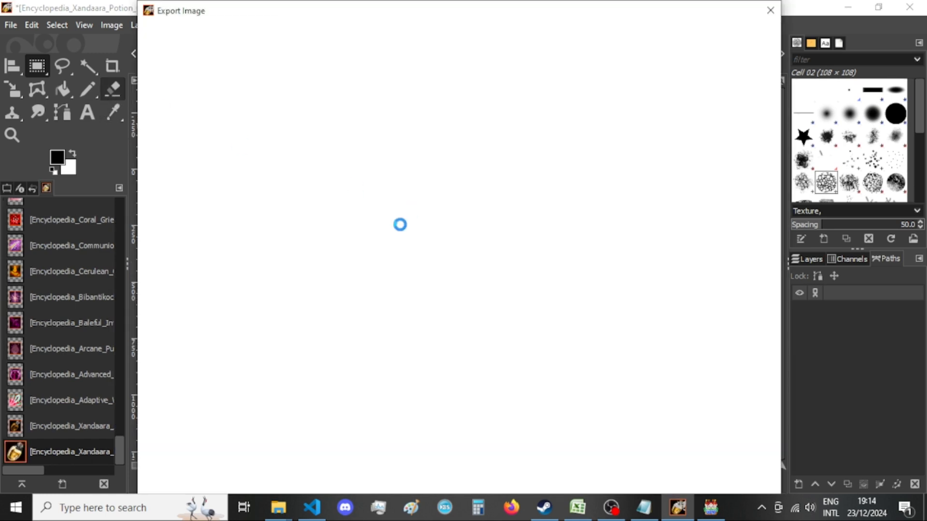
{"action": "key", "text": "Return"}
{"action": "key", "text": "Return"}
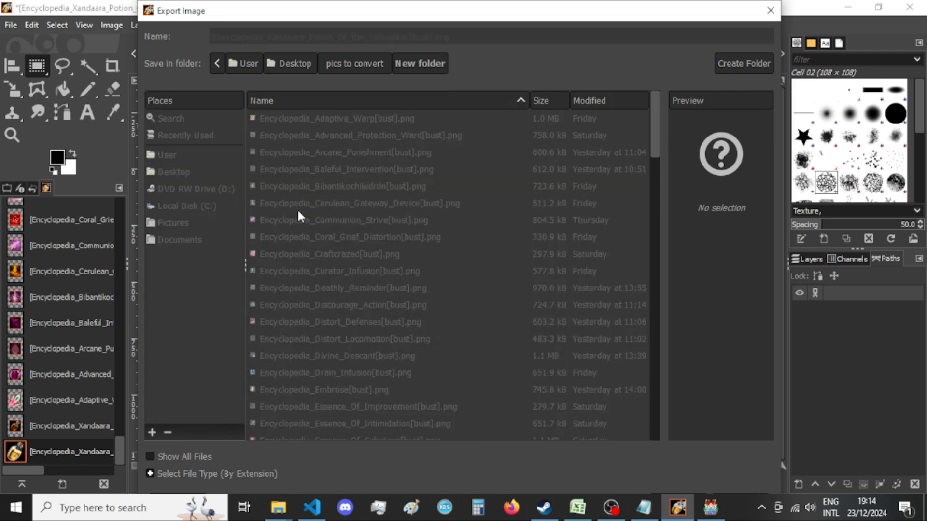
{"action": "key", "text": "Return"}
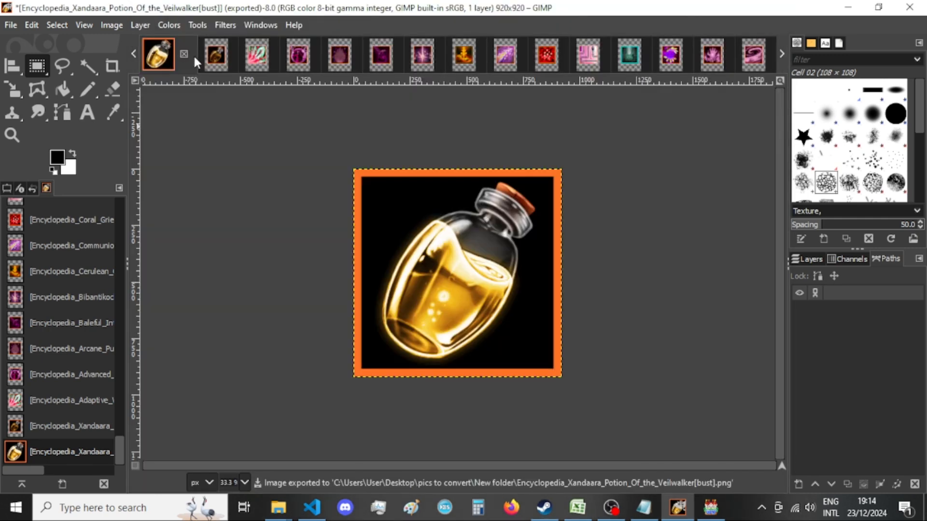
{"action": "left_click", "coordinate": [184, 54]}
{"action": "left_click", "coordinate": [538, 351]}
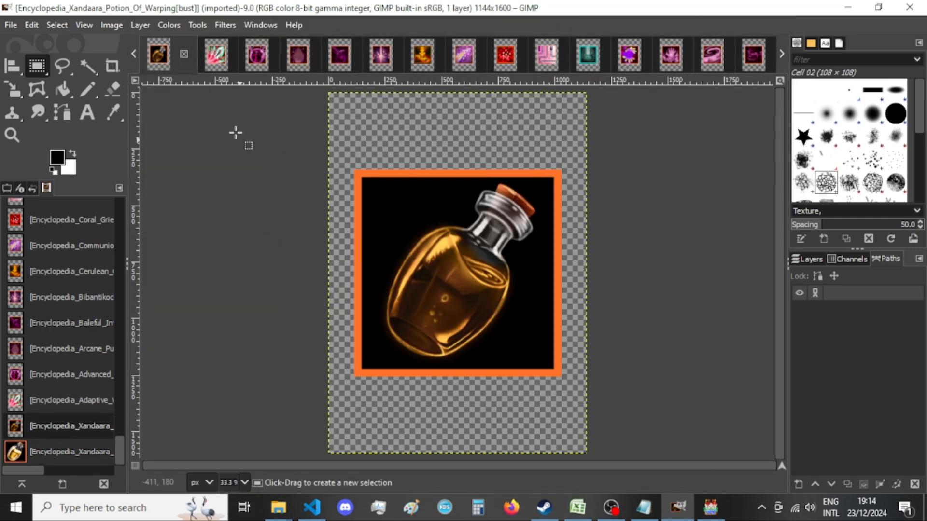
Resize the Potion_Of_Warping image's canvas to 920 × 920 px with the content centered.
{"action": "left_click", "coordinate": [112, 25]}
{"action": "left_click", "coordinate": [198, 150]}
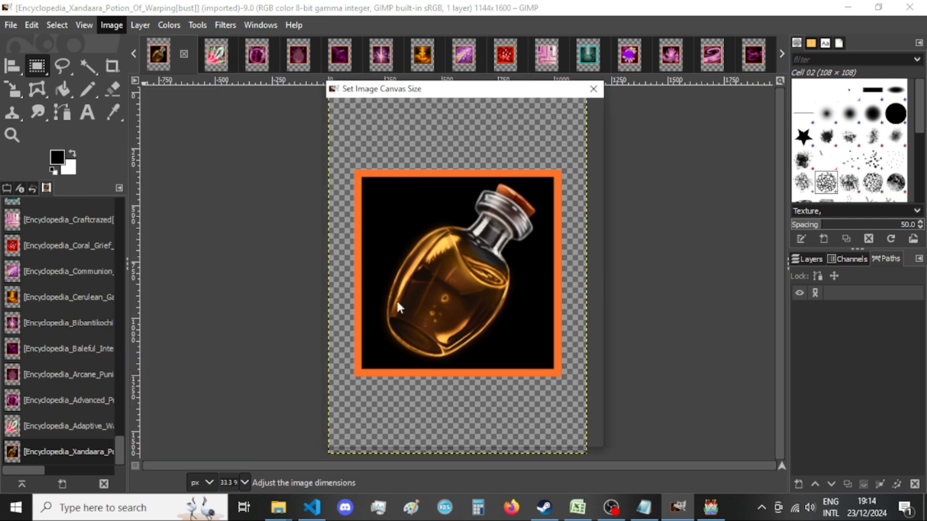
{"action": "double_click", "coordinate": [390, 185]}
{"action": "type", "text": "920"}
{"action": "left_click", "coordinate": [405, 204]}
{"action": "double_click", "coordinate": [405, 204]}
{"action": "type", "text": "1120"}
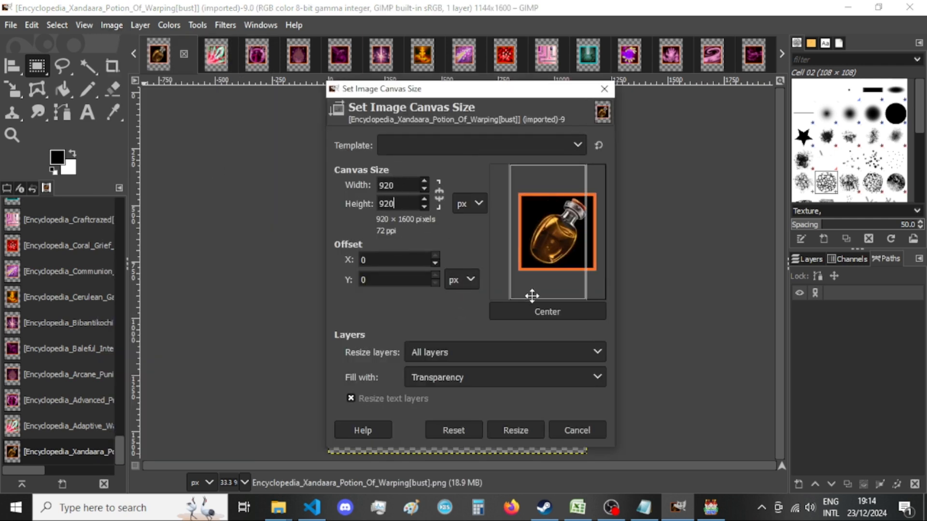
{"action": "left_click", "coordinate": [539, 313]}
{"action": "left_click", "coordinate": [519, 428]}
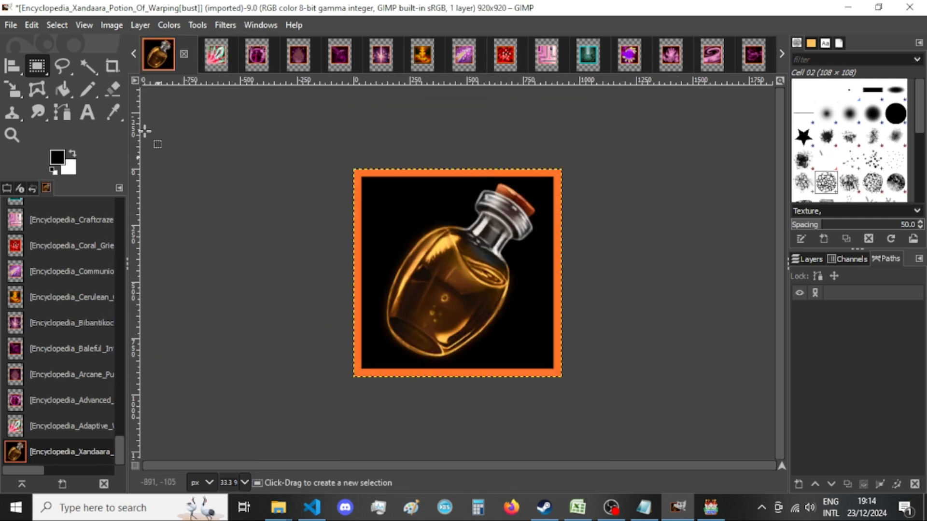
Export the image as Encyclopedia_Xandaara_Potion_Of_Warping[bust].png in New folder, replacing the existing file, and close the image, discarding its changes.
{"action": "key", "text": "shift+ctrl+e"}
{"action": "key", "text": "Return"}
{"action": "key", "text": "Return"}
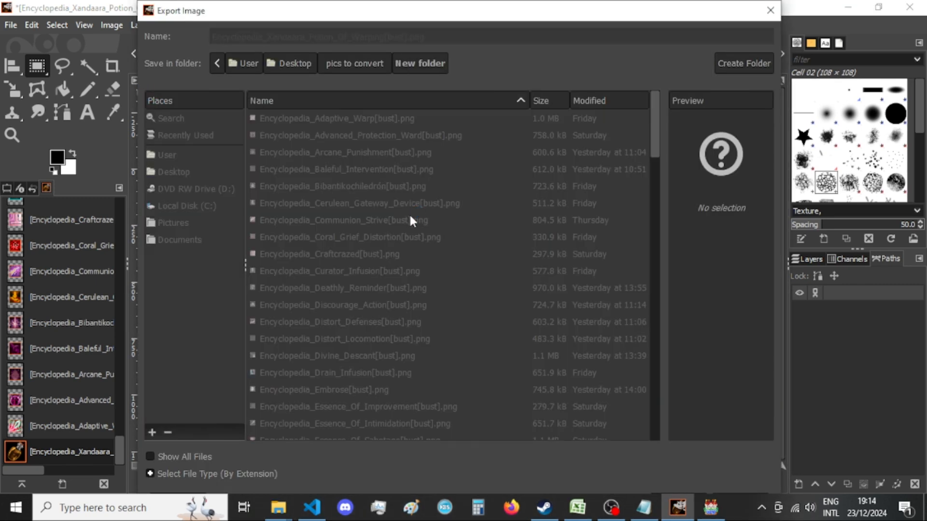
{"action": "key", "text": "Return"}
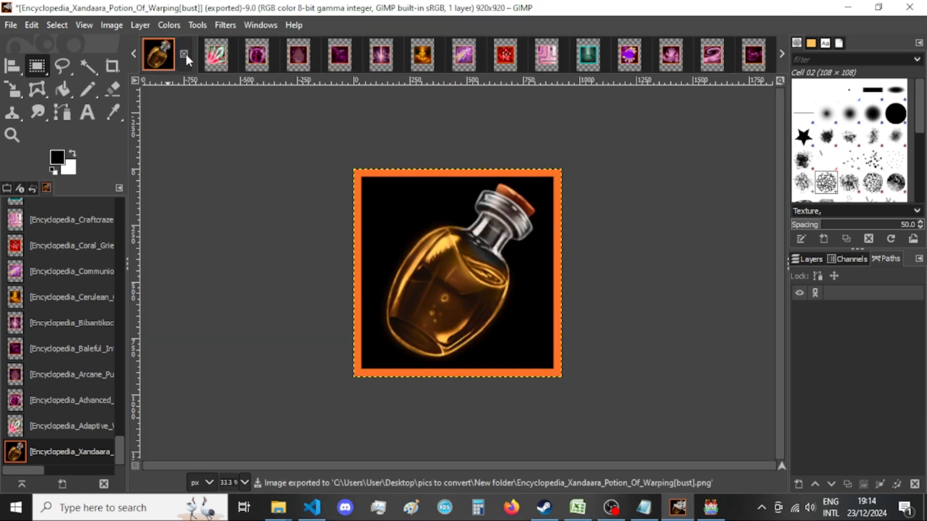
{"action": "left_click", "coordinate": [184, 54]}
{"action": "left_click", "coordinate": [502, 353]}
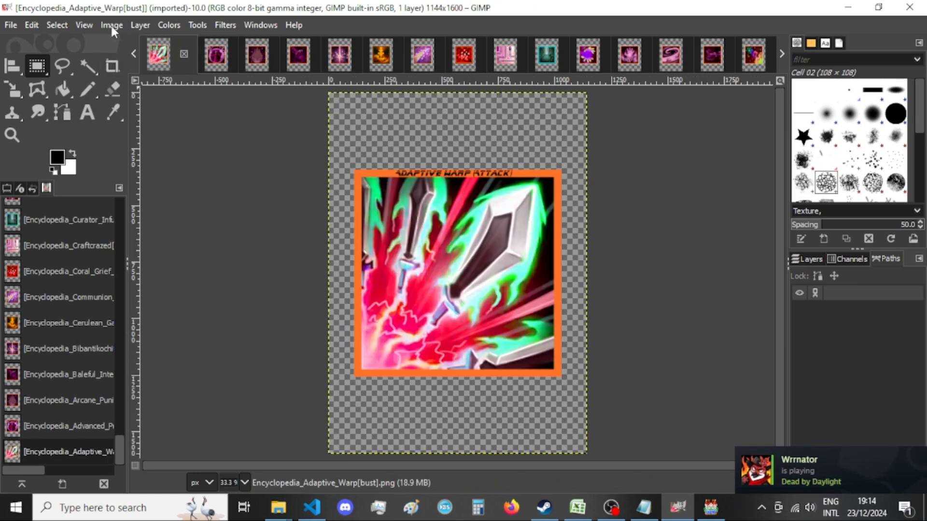
Resize the Encyclopedia_Adaptive_Warp[bust] image's canvas to 920 × 920 px with the content centered.
{"action": "left_click", "coordinate": [111, 26]}
{"action": "left_click", "coordinate": [172, 153]}
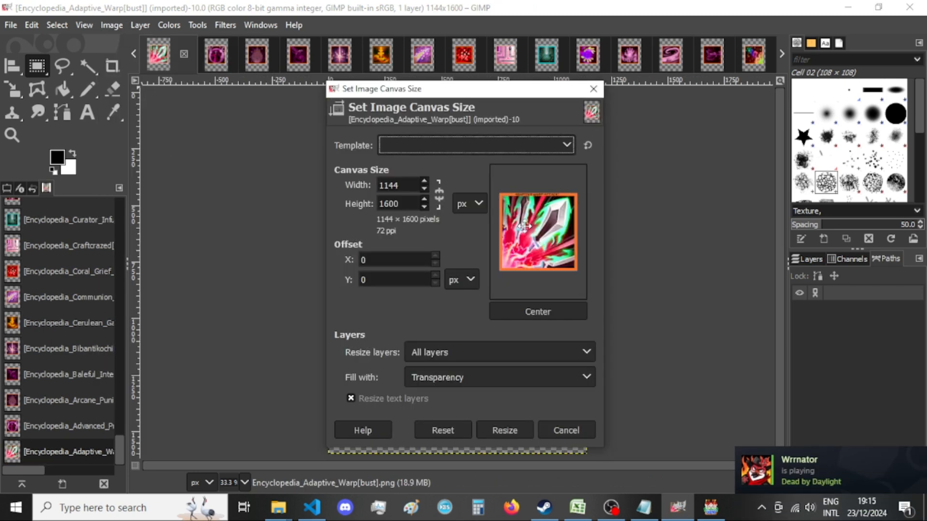
{"action": "double_click", "coordinate": [410, 185]}
{"action": "type", "text": "920"}
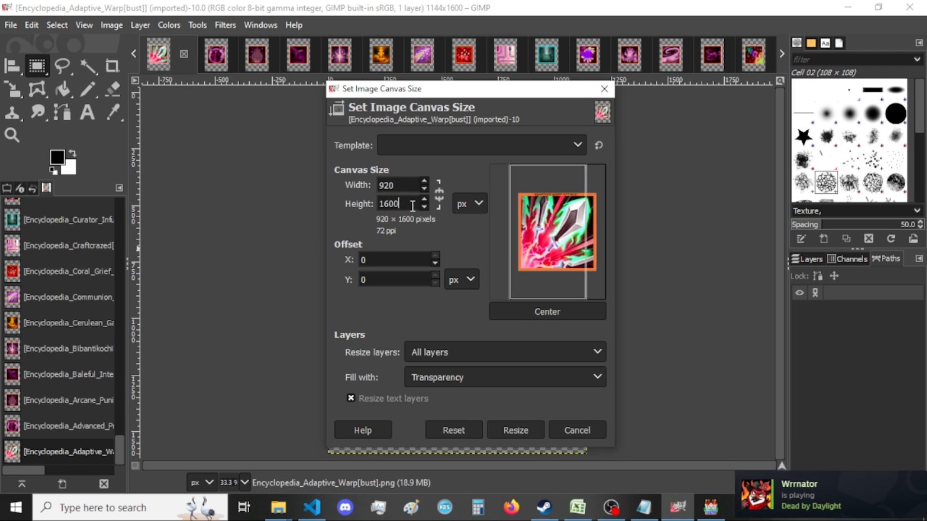
{"action": "double_click", "coordinate": [410, 203]}
{"action": "type", "text": "920"}
{"action": "left_click", "coordinate": [507, 314]}
{"action": "left_click", "coordinate": [509, 428]}
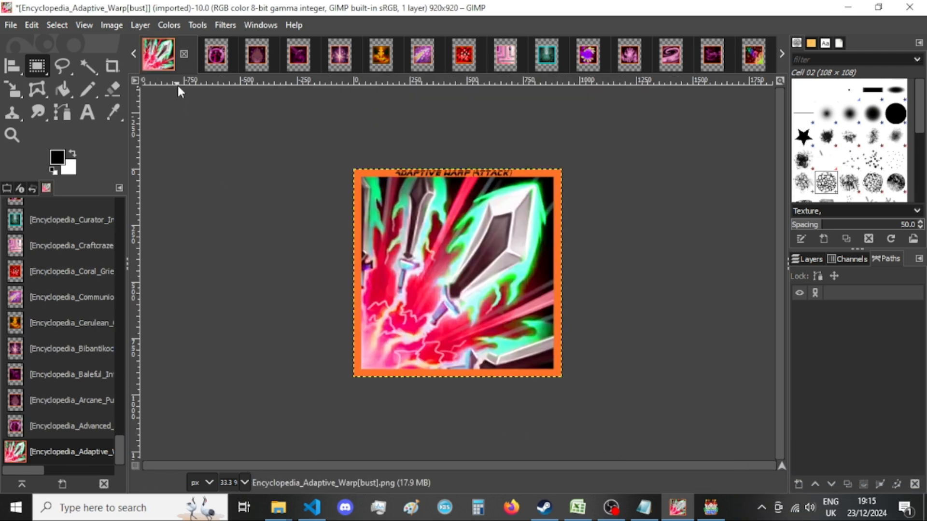
Minimize the open windows to reach the desktop and launch Manga maker ComiPo!
{"action": "mouse_move", "coordinate": [288, 517]}
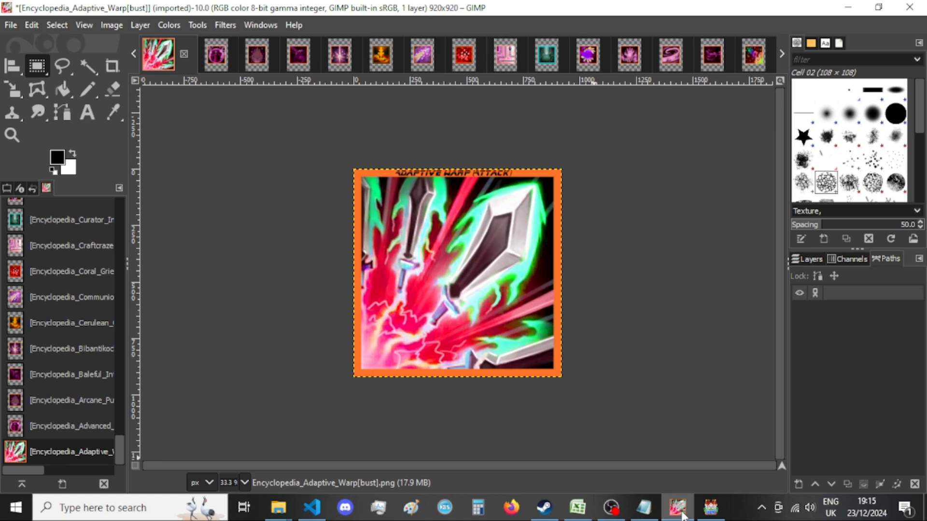
{"action": "left_click", "coordinate": [839, 9]}
{"action": "left_click", "coordinate": [843, 8]}
{"action": "left_click", "coordinate": [851, 48]}
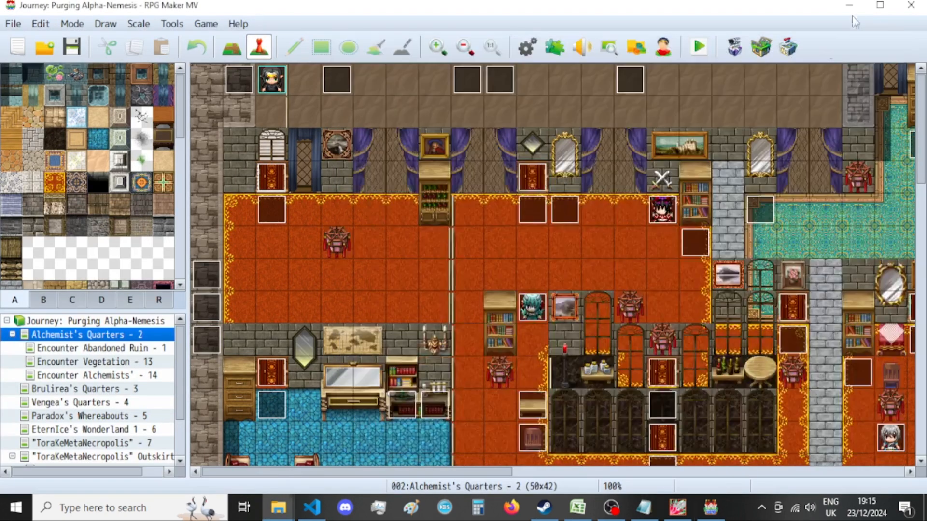
{"action": "left_click", "coordinate": [849, 5]}
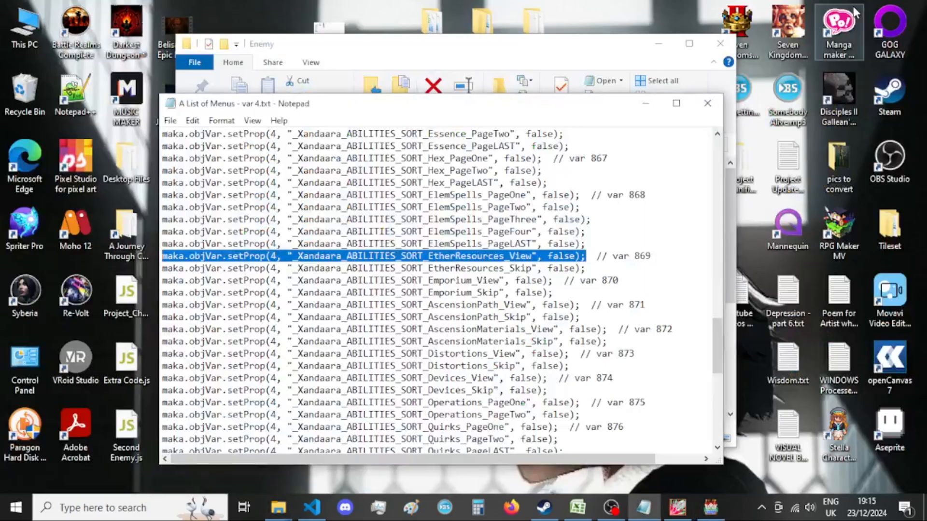
{"action": "double_click", "coordinate": [839, 36]}
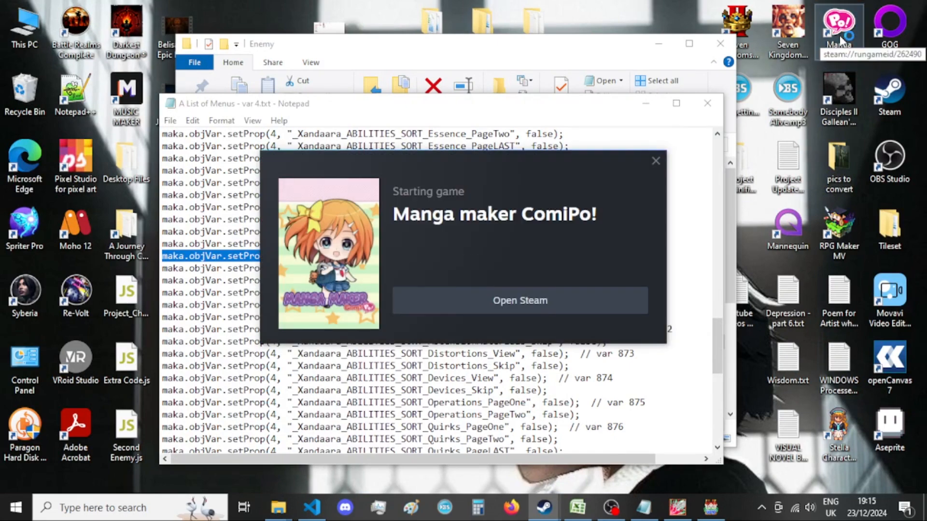
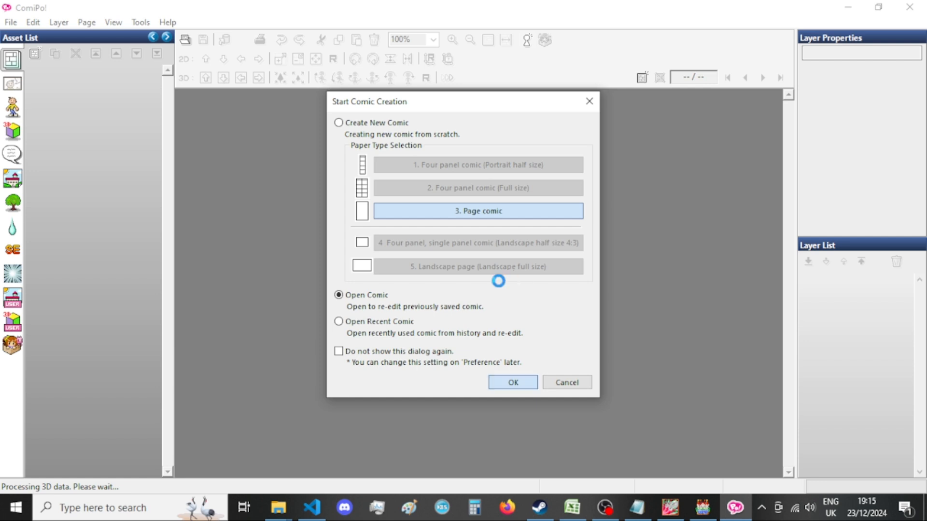
Open the comic PBS Player Skills 2.cpd and go to page 2 with the large Adaptive Warp picture.
{"action": "left_click", "coordinate": [521, 384]}
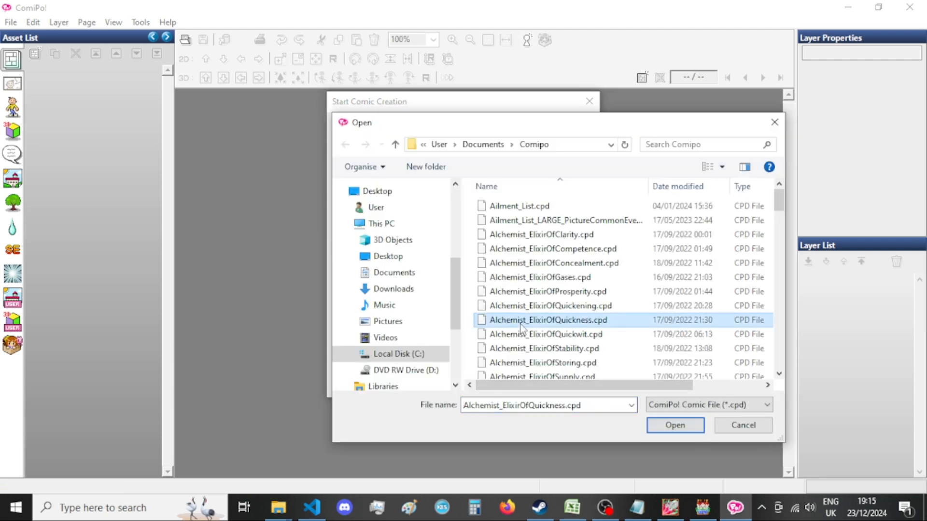
{"action": "key", "text": "p"}
{"action": "scroll", "coordinate": [547, 250], "scroll_direction": "down", "scroll_amount": 8}
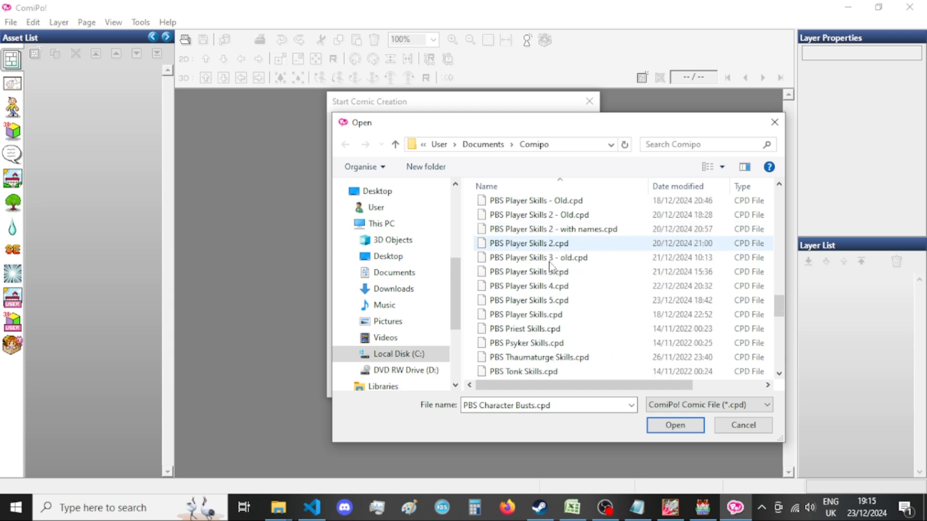
{"action": "double_click", "coordinate": [582, 248]}
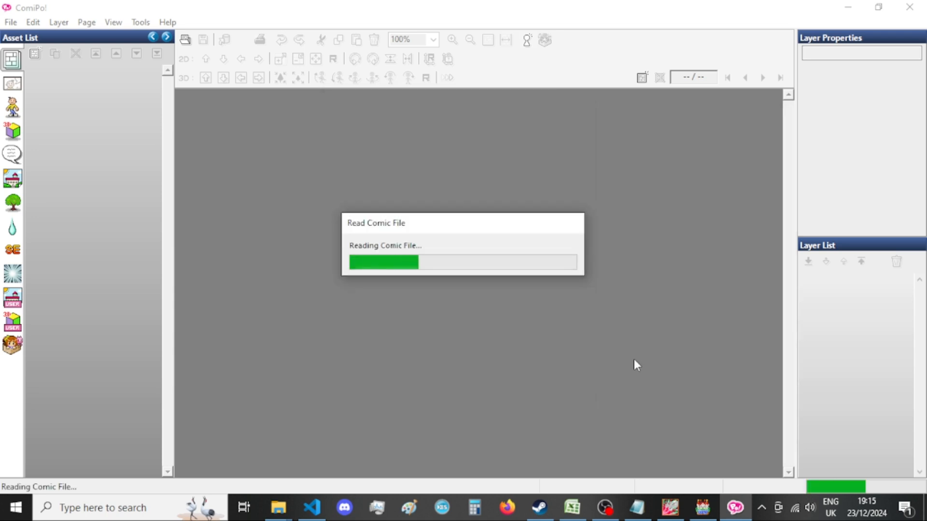
{"action": "mouse_move", "coordinate": [667, 509]}
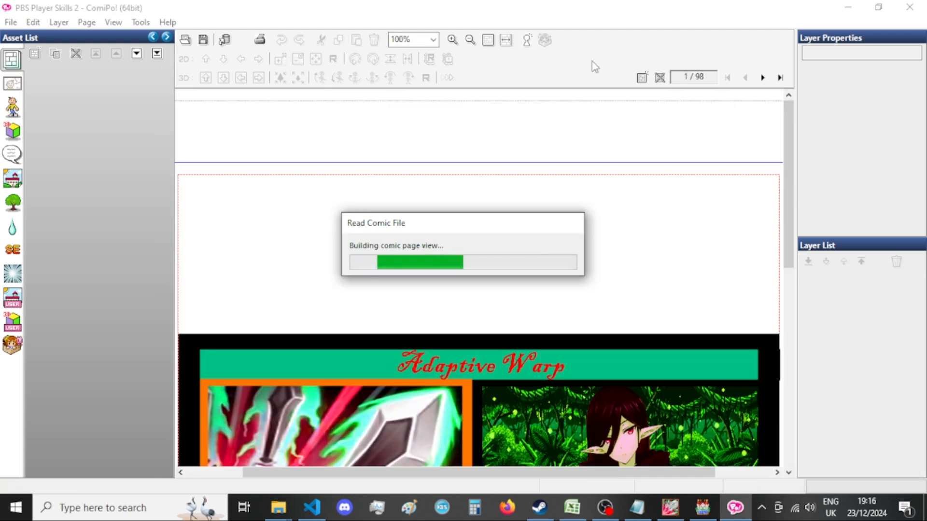
{"action": "scroll", "coordinate": [507, 162], "scroll_direction": "down", "scroll_amount": 2}
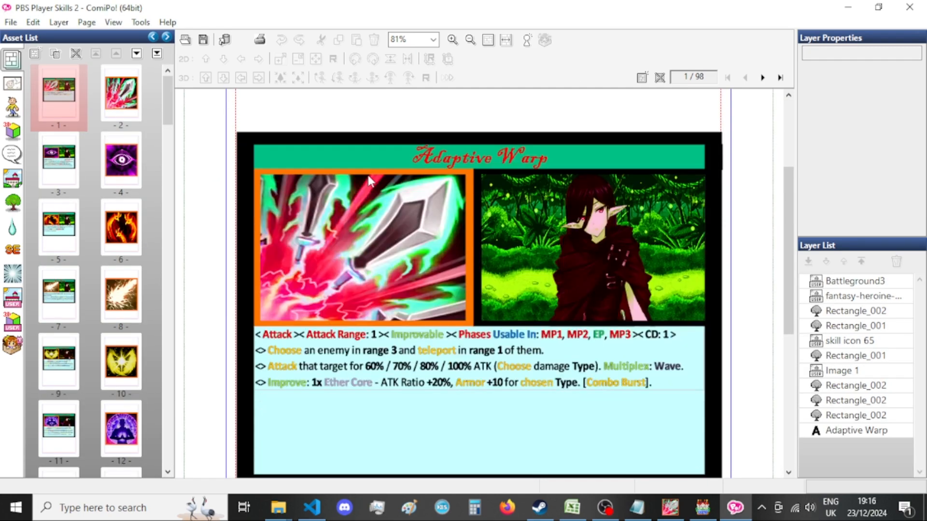
{"action": "left_click", "coordinate": [124, 93]}
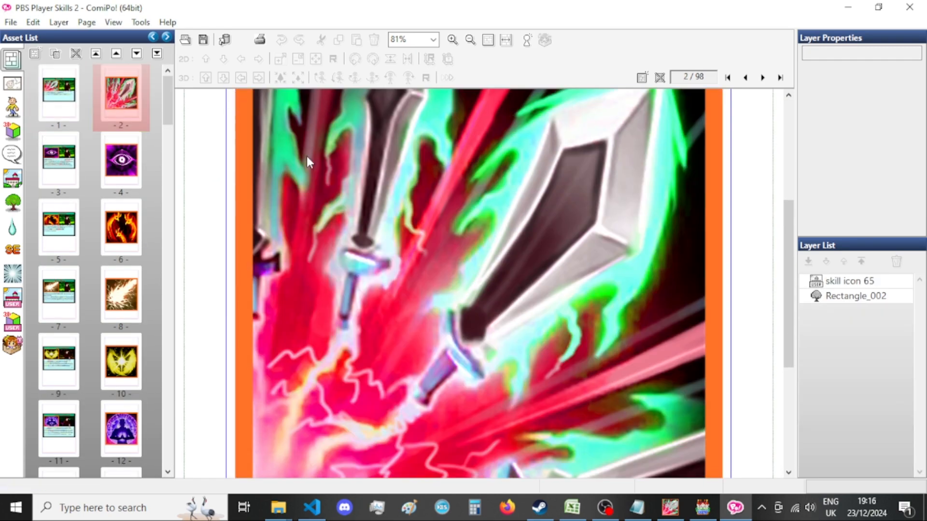
Search New folder for "adaptive" and copy the name of the file Encyclopedia_Adaptive_Warp[bust].png.
{"action": "left_click", "coordinate": [391, 440]}
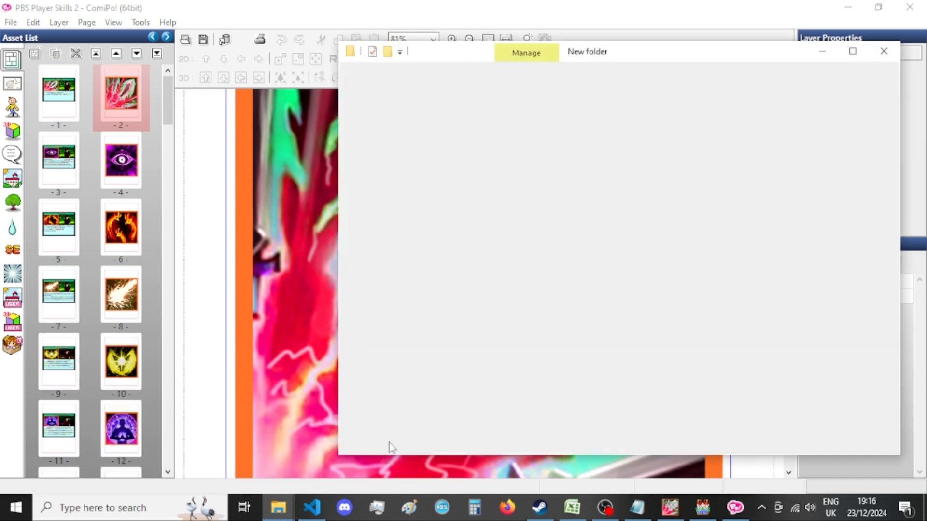
{"action": "scroll", "coordinate": [610, 282], "scroll_direction": "up", "scroll_amount": 5}
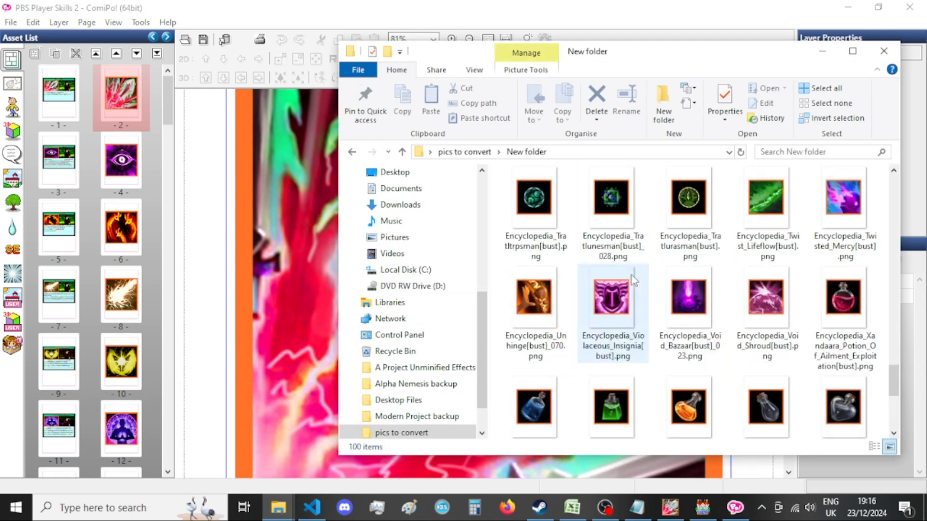
{"action": "left_click", "coordinate": [797, 153]}
{"action": "type", "text": "adapt"}
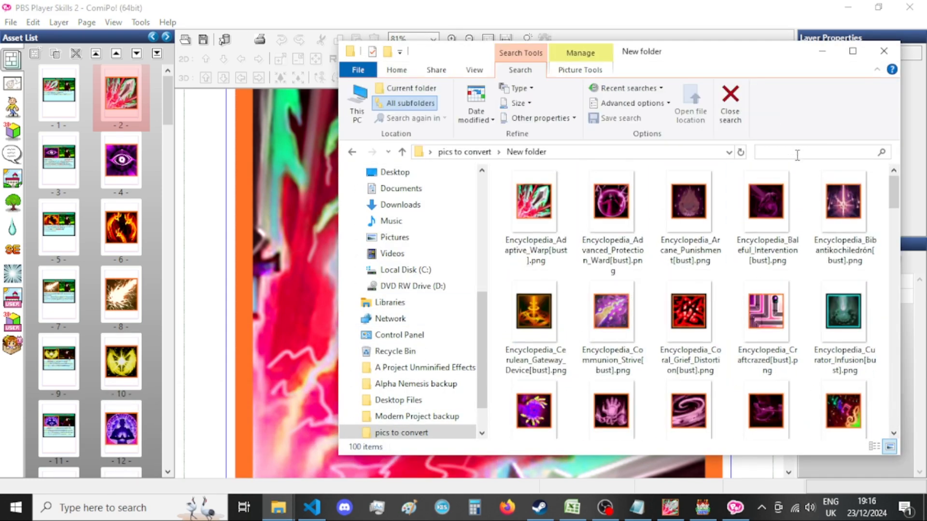
{"action": "type", "text": "ive"}
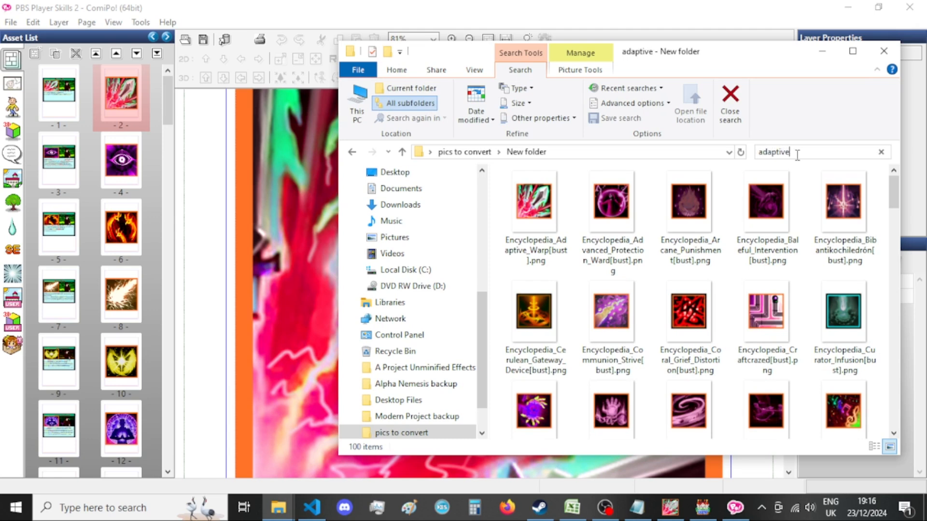
{"action": "left_click", "coordinate": [527, 221]}
{"action": "key", "text": "F2"}
{"action": "left_click", "coordinate": [809, 127]}
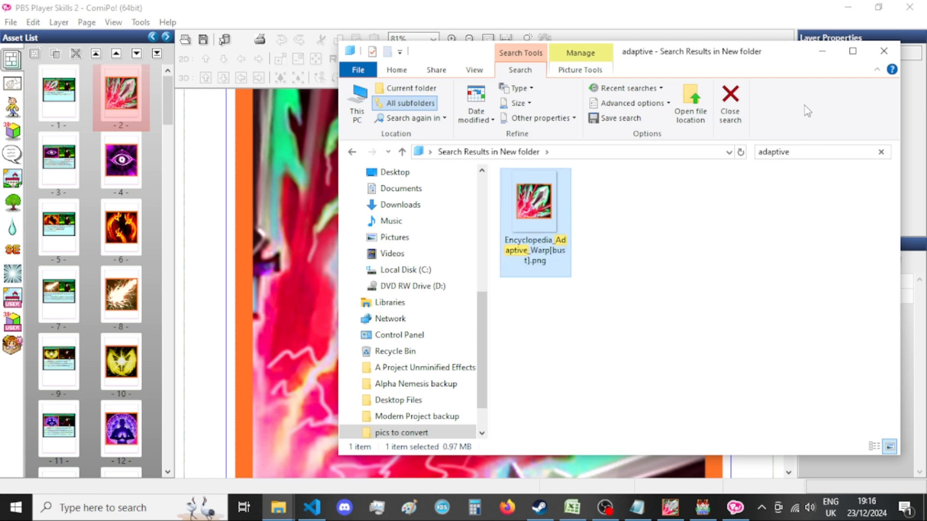
Export the current comic page as a PNG with the base file name Encyclopedia_Adaptive_Warp[bust].
{"action": "left_click", "coordinate": [669, 3]}
{"action": "left_click", "coordinate": [662, 74]}
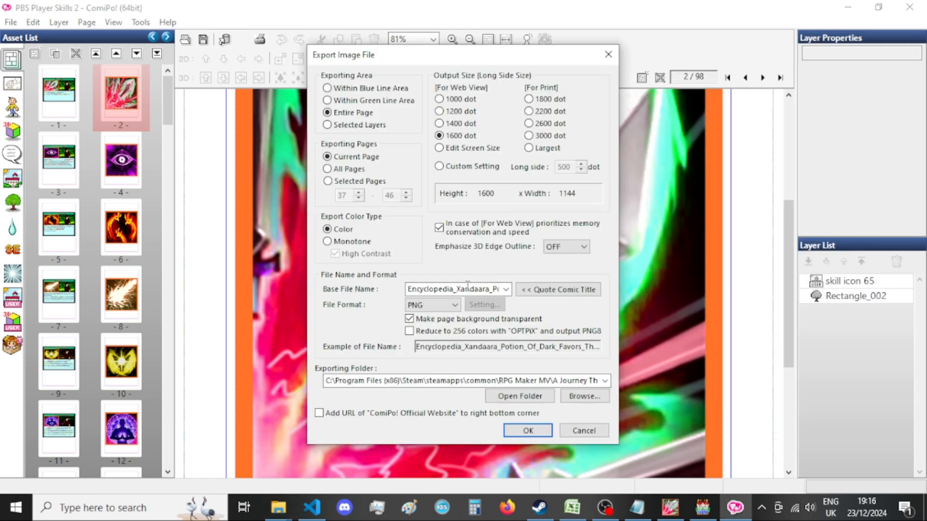
{"action": "left_click", "coordinate": [470, 286]}
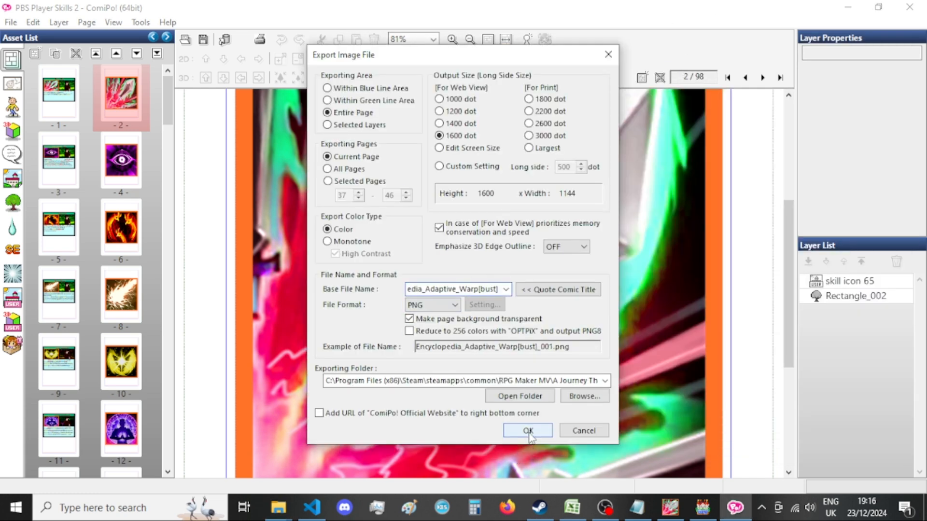
{"action": "left_click", "coordinate": [528, 431]}
Search the pictures folder for "adaptive" to locate the exported image.
{"action": "left_click", "coordinate": [279, 507]}
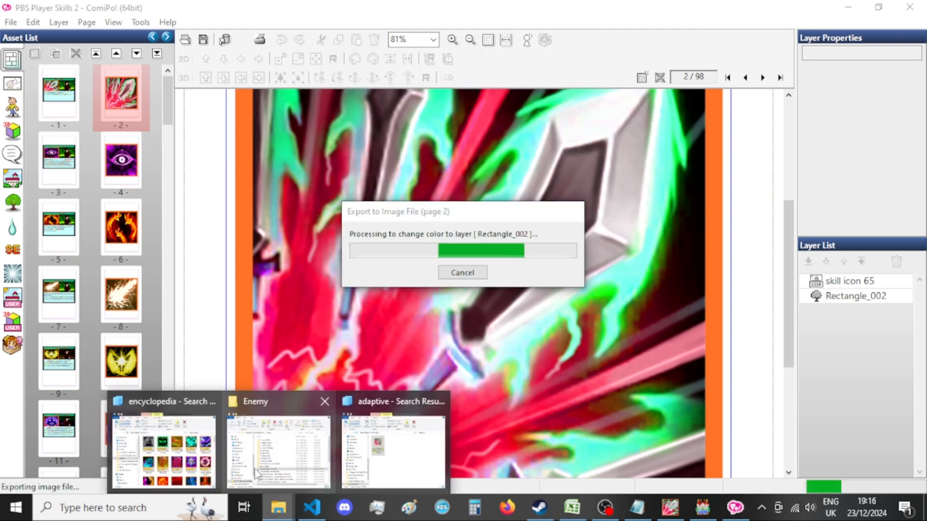
{"action": "left_click", "coordinate": [164, 435]}
{"action": "left_click", "coordinate": [651, 179]}
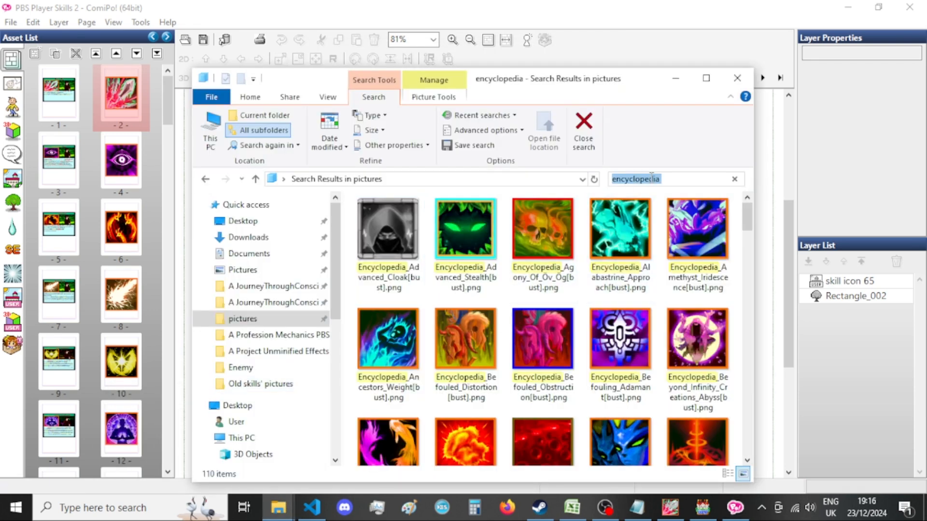
{"action": "type", "text": "adaptvie"}
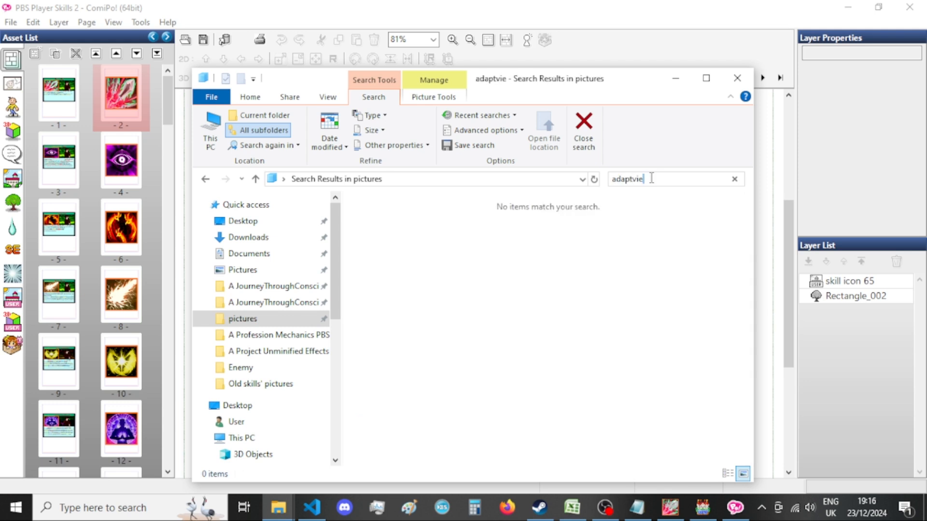
{"action": "key", "text": "BackSpace"}
{"action": "key", "text": "BackSpace"}
{"action": "key", "text": "BackSpace"}
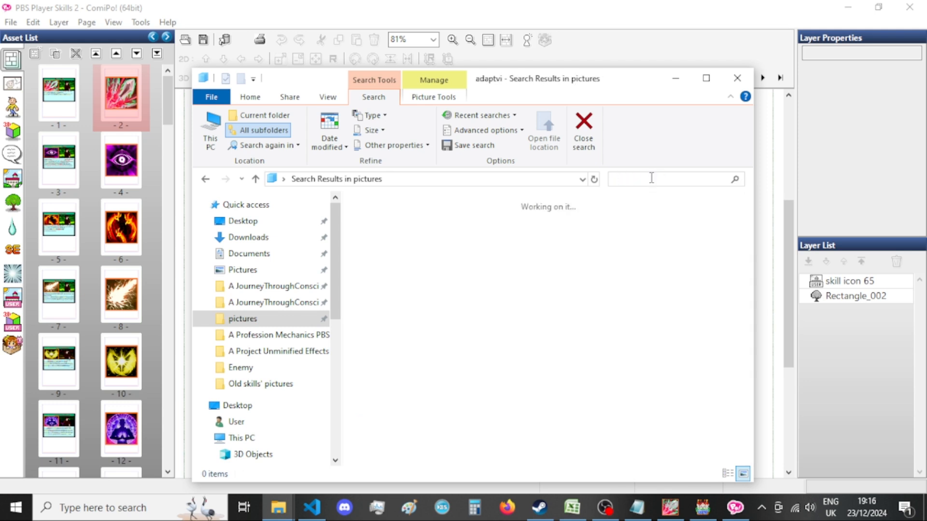
{"action": "type", "text": "ive"}
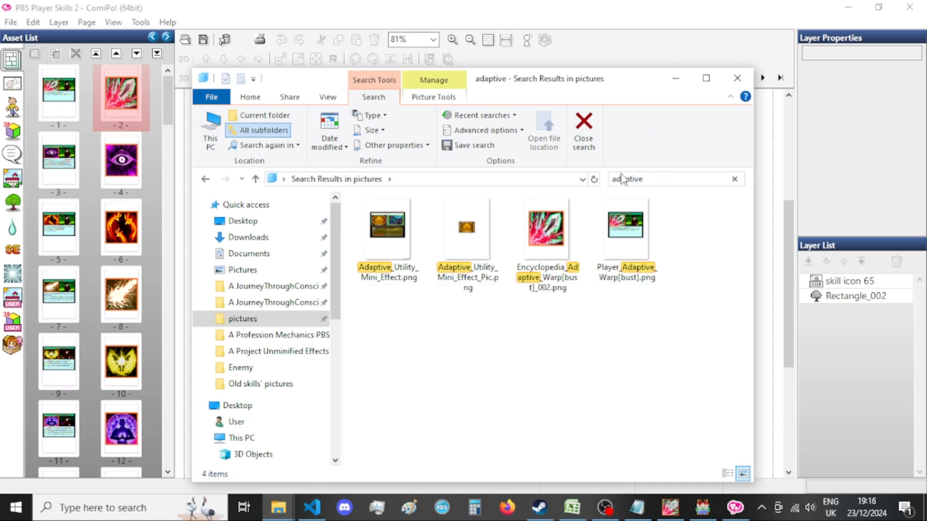
Rename the exported page image as Encyclopedia_Adaptive_Warp[bust].png.
{"action": "left_click", "coordinate": [526, 261]}
{"action": "left_click", "coordinate": [527, 261]}
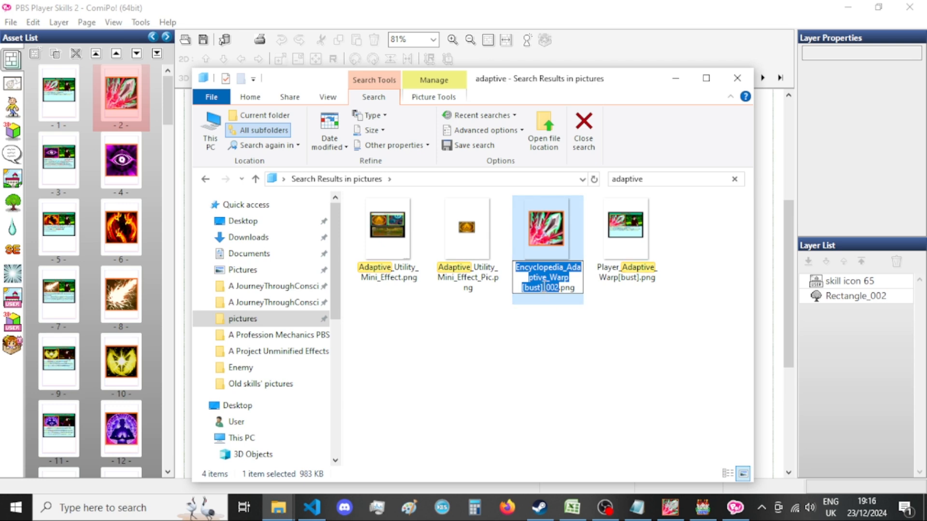
{"action": "left_click_drag", "start_coordinate": [545, 287], "coordinate": [553, 287]}
{"action": "key", "text": "BackSpace"}
{"action": "key", "text": "Return"}
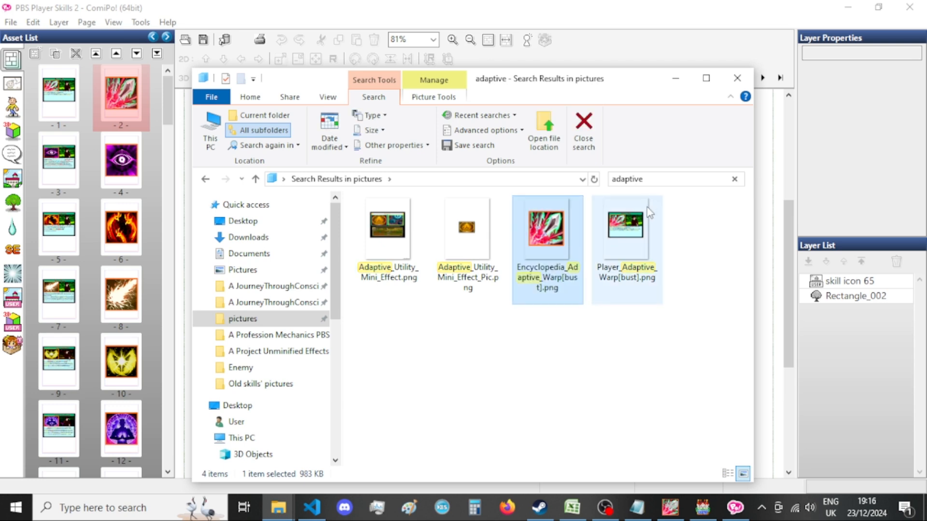
Move Encyclopedia_Adaptive_Warp[bust].png from the pictures folder into New folder, replacing the existing file, and minimize the folder window.
{"action": "key", "text": "ctrl+x"}
{"action": "left_click", "coordinate": [599, 22]}
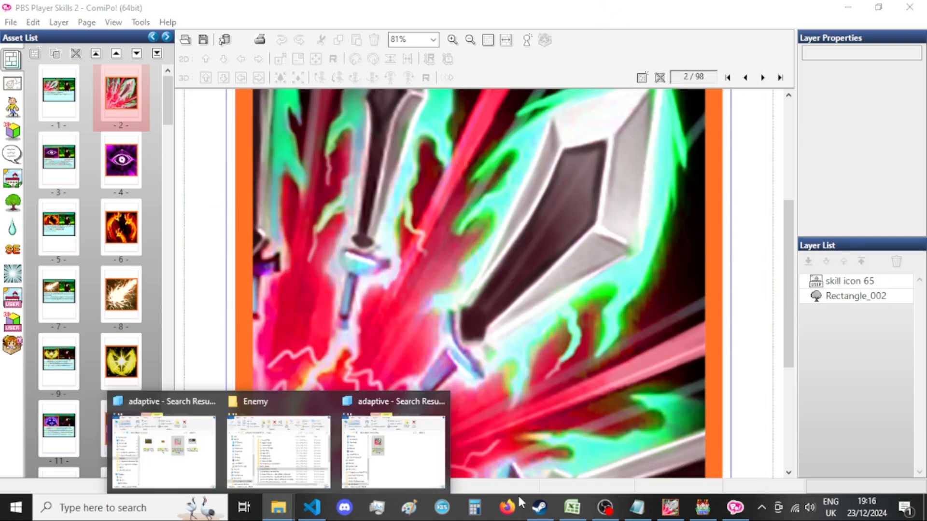
{"action": "left_click", "coordinate": [394, 469]}
{"action": "left_click", "coordinate": [881, 152]}
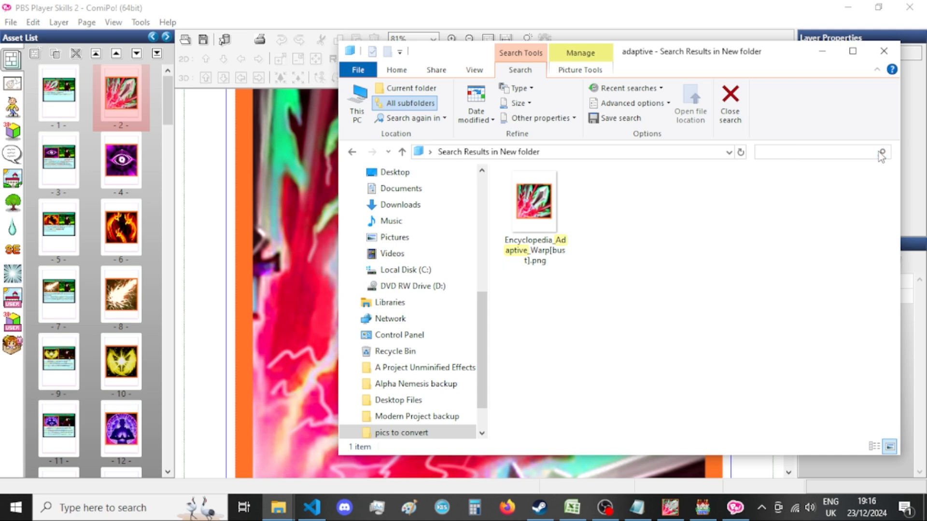
{"action": "left_click", "coordinate": [515, 223]}
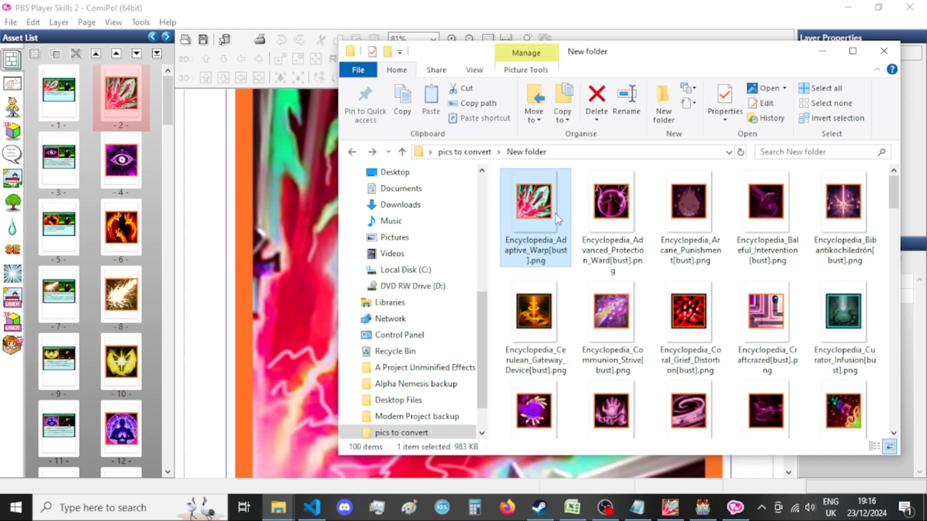
{"action": "left_click", "coordinate": [821, 50]}
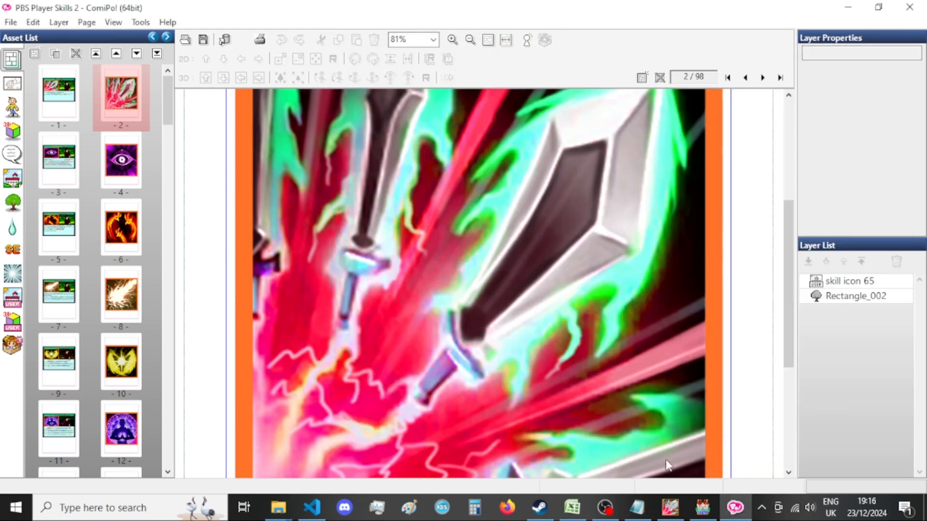
Switch to GIMP and show the Encyclopedia_Adaptive_Warp[bust] image.
{"action": "left_click", "coordinate": [679, 512]}
{"action": "left_click", "coordinate": [218, 66]}
{"action": "left_click", "coordinate": [154, 65]}
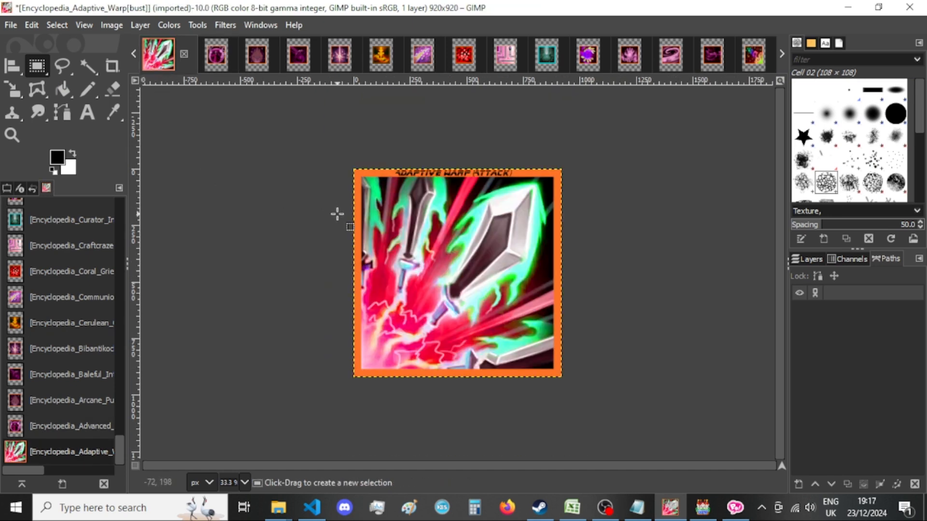
{"action": "left_click", "coordinate": [10, 26]}
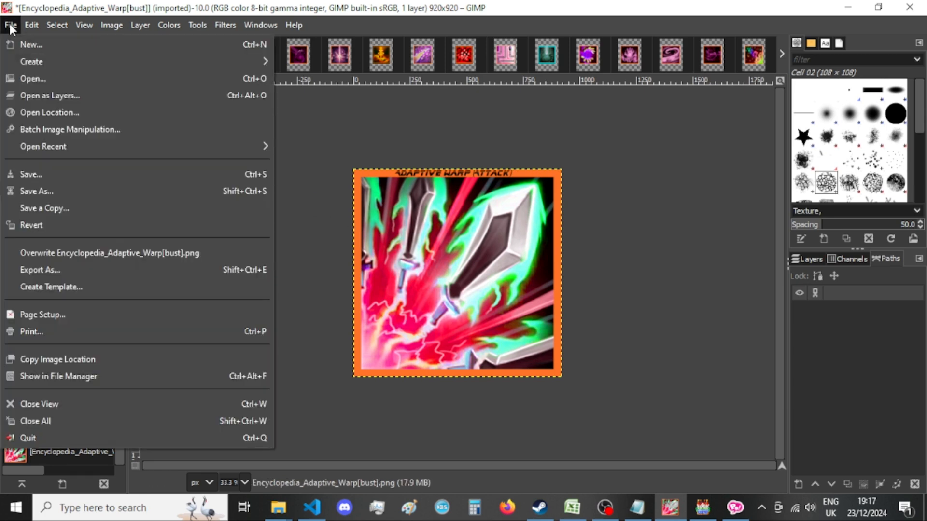
{"action": "left_click", "coordinate": [10, 26]}
{"action": "left_click", "coordinate": [111, 25]}
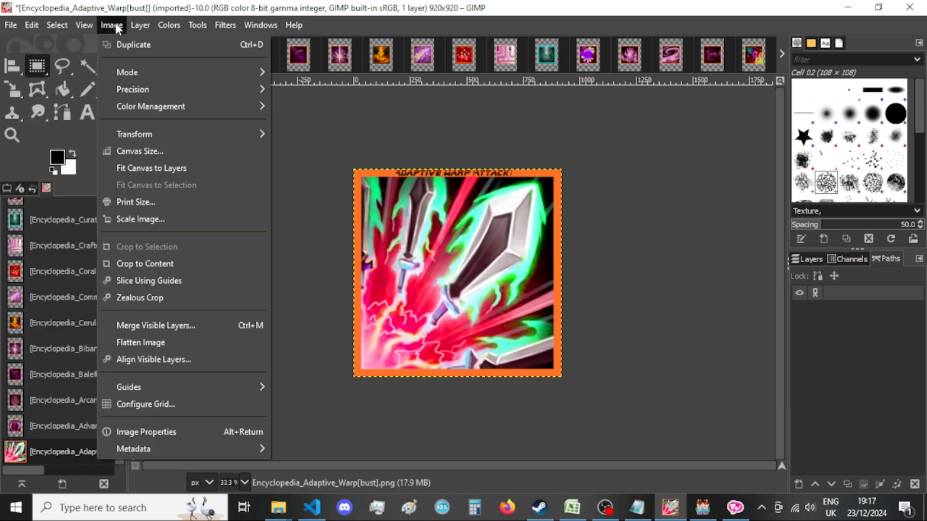
{"action": "left_click", "coordinate": [190, 151]}
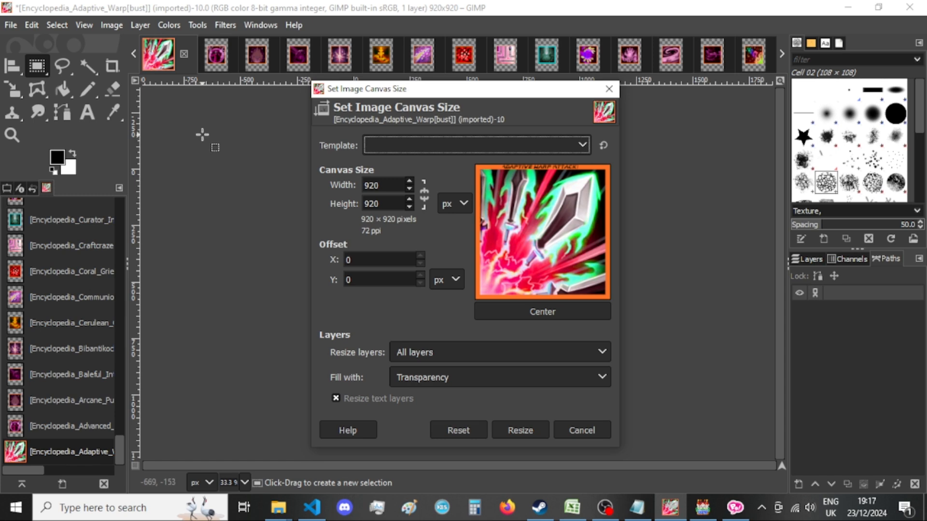
{"action": "left_click", "coordinate": [609, 90]}
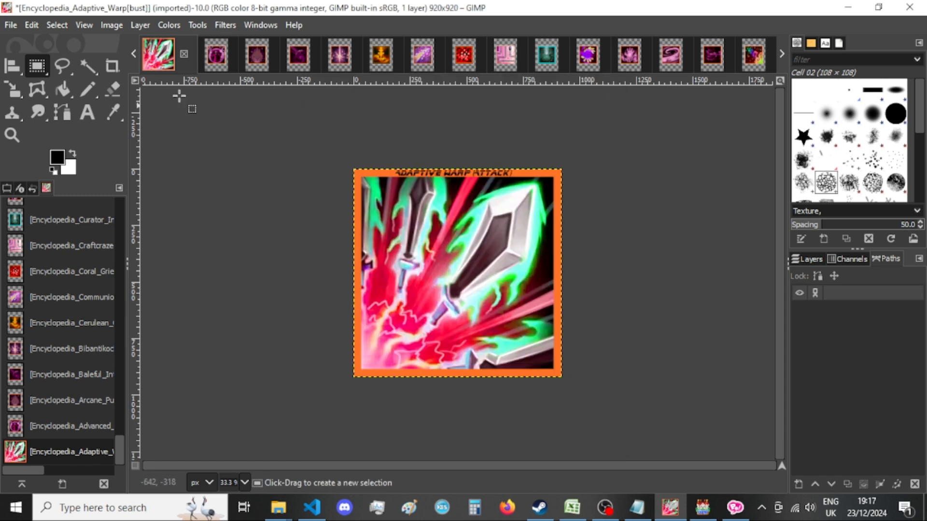
Close the Encyclopedia_Adaptive_Warp[bust] image, discarding its changes.
{"action": "left_click", "coordinate": [184, 54]}
{"action": "left_click", "coordinate": [471, 328]}
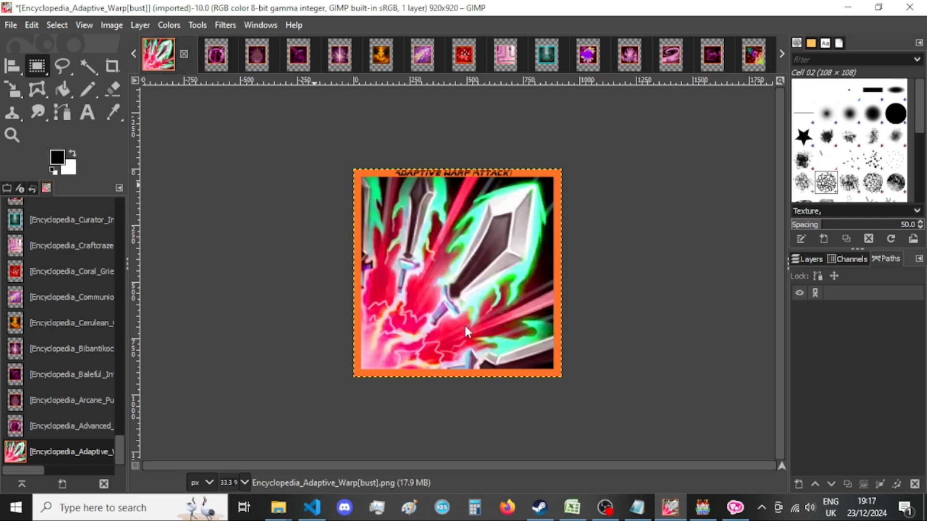
Resize the Encyclopedia_Advanced_Protection_Ward[bust] image's canvas to 920 × 920 px with the content centered.
{"action": "left_click", "coordinate": [116, 24]}
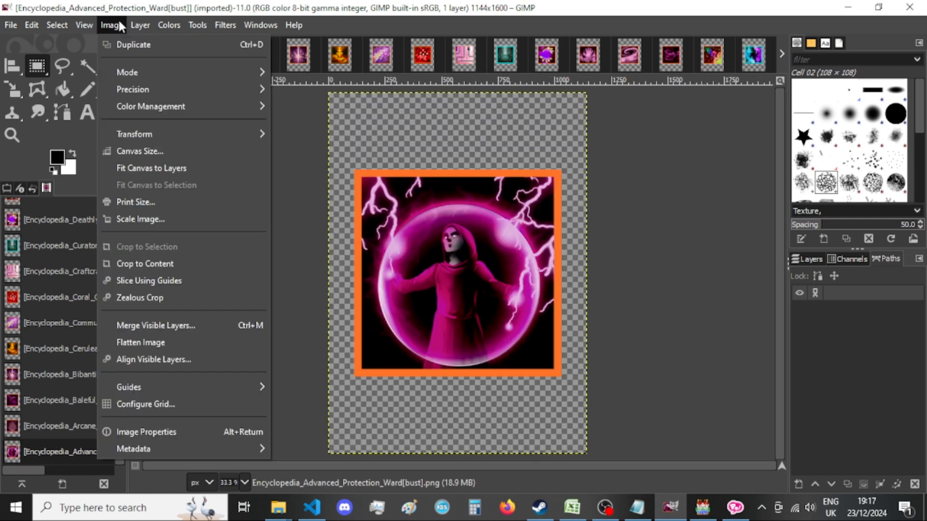
{"action": "left_click", "coordinate": [145, 151]}
{"action": "double_click", "coordinate": [406, 189]}
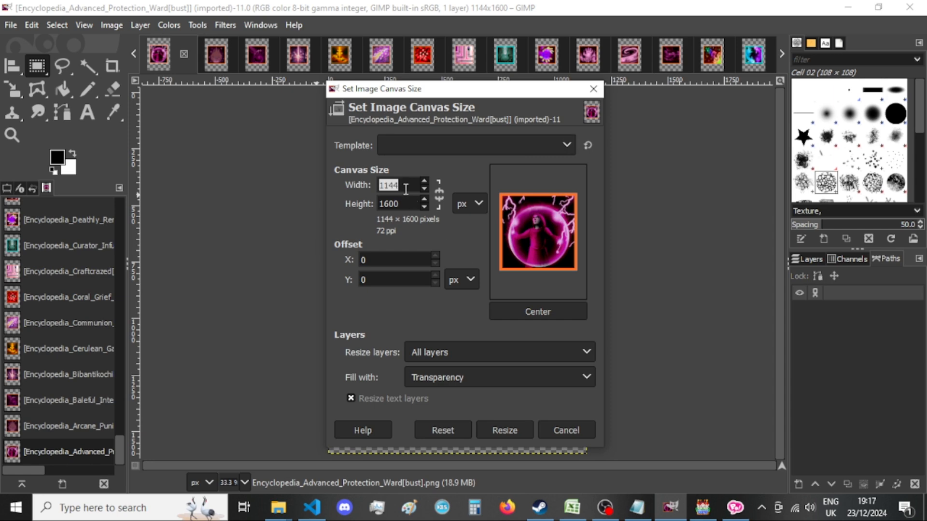
{"action": "type", "text": "920"}
{"action": "key", "text": "Tab"}
{"action": "type", "text": "920"}
{"action": "key", "text": "Tab"}
{"action": "left_click", "coordinate": [517, 312]}
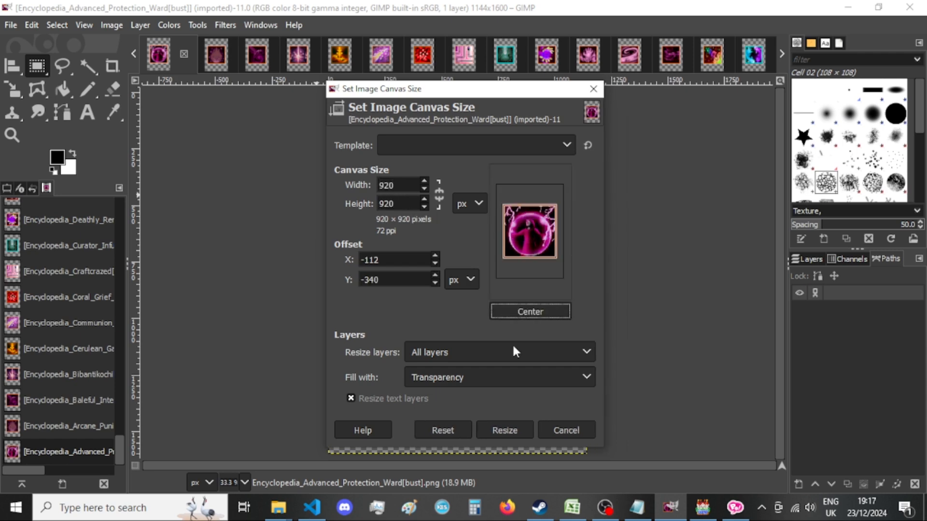
{"action": "left_click", "coordinate": [505, 429]}
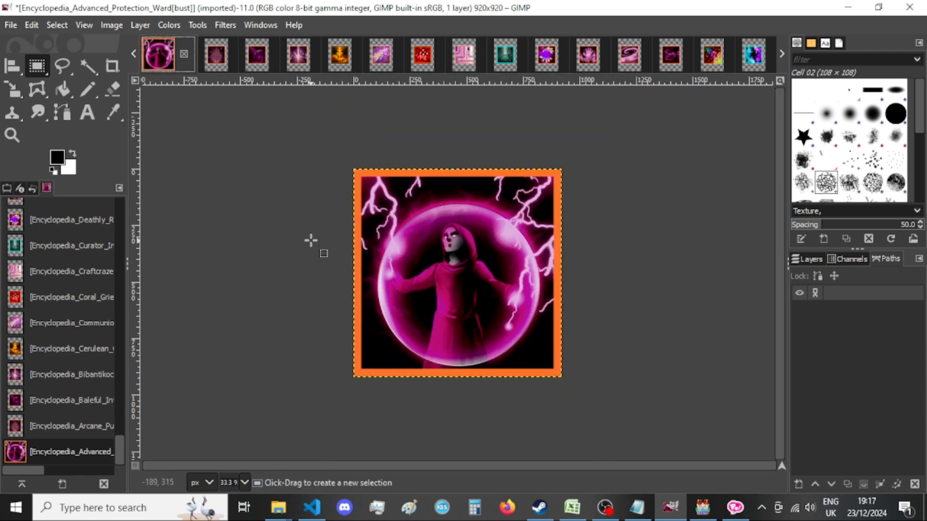
Export the image as Encyclopedia_Advanced_Protection_Ward[bust].png in New folder, replacing the existing file and keeping the PNG options.
{"action": "key", "text": "ctrl+shift+e"}
{"action": "key", "text": "Return"}
{"action": "key", "text": "Escape"}
{"action": "key", "text": "Return"}
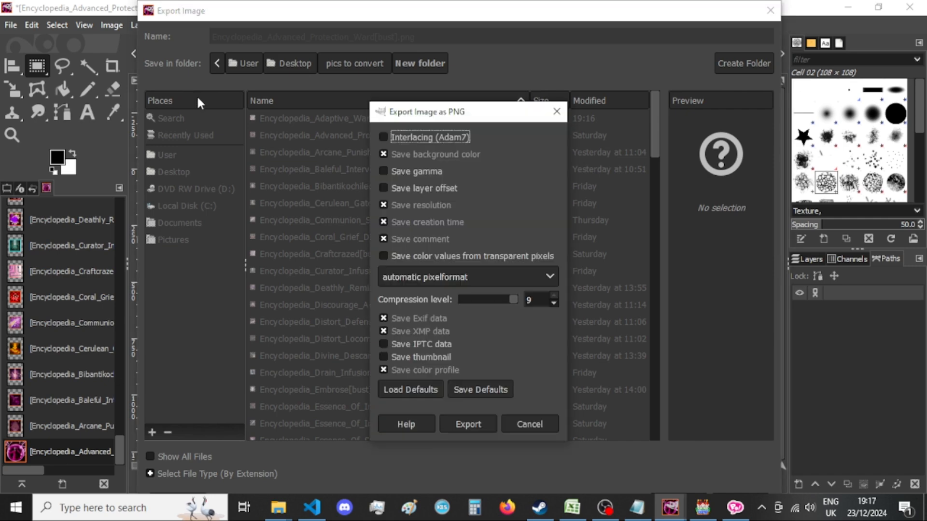
{"action": "key", "text": "Return"}
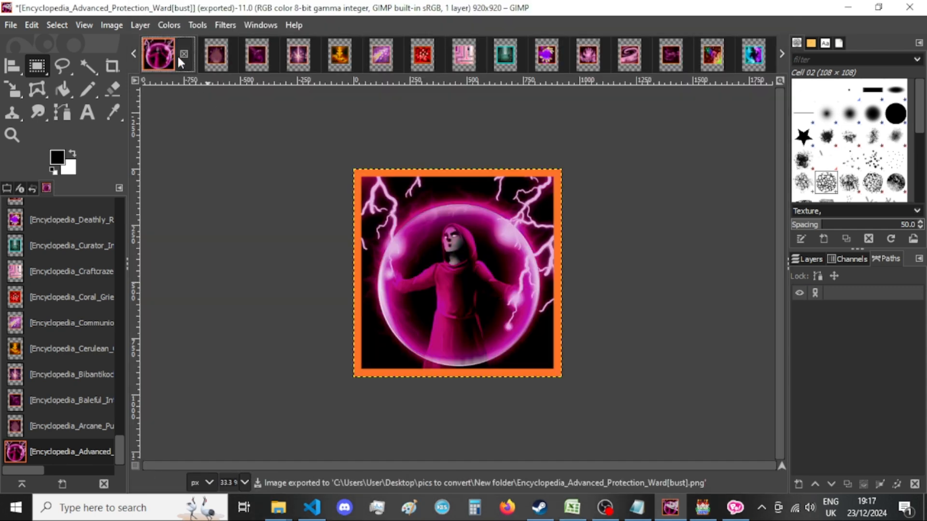
Close the Encyclopedia_Advanced_Protection_Ward[bust] image without saving, and resize the Encyclopedia_Arcane_Punishment[bust] canvas to 920 × 920 px with the content centered.
{"action": "left_click", "coordinate": [183, 54]}
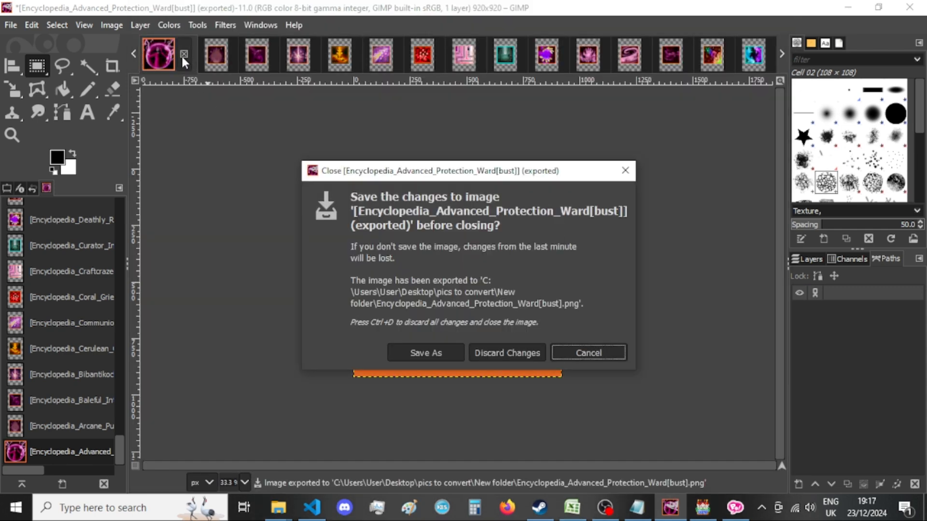
{"action": "left_click", "coordinate": [511, 353]}
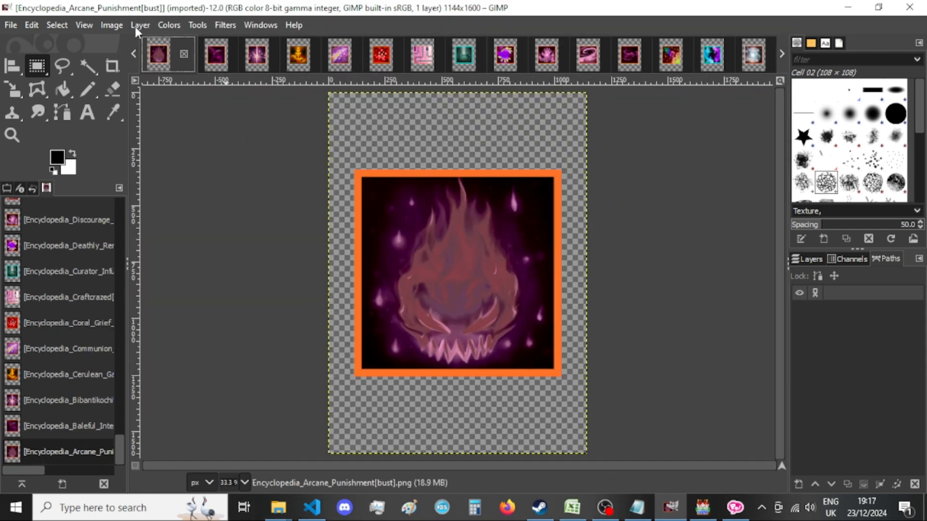
{"action": "left_click", "coordinate": [112, 25]}
{"action": "left_click", "coordinate": [195, 151]}
{"action": "double_click", "coordinate": [389, 186]}
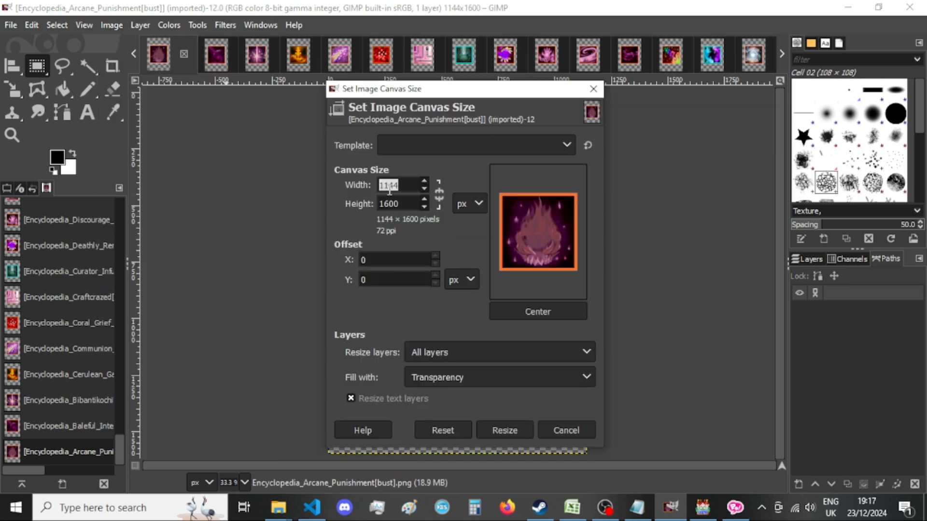
{"action": "type", "text": "920"}
{"action": "key", "text": "Tab"}
{"action": "type", "text": "920"}
{"action": "left_click", "coordinate": [538, 311]}
{"action": "left_click", "coordinate": [510, 432]}
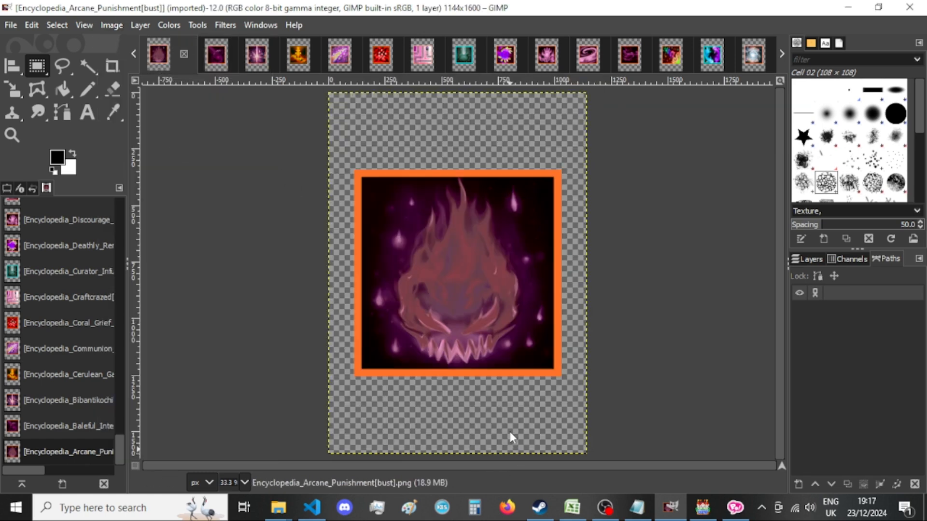
Start exporting the image as Encyclopedia_Arcane_Punishment[bust].png in New folder, replacing the existing file.
{"action": "key", "text": "ctrl+shift+e"}
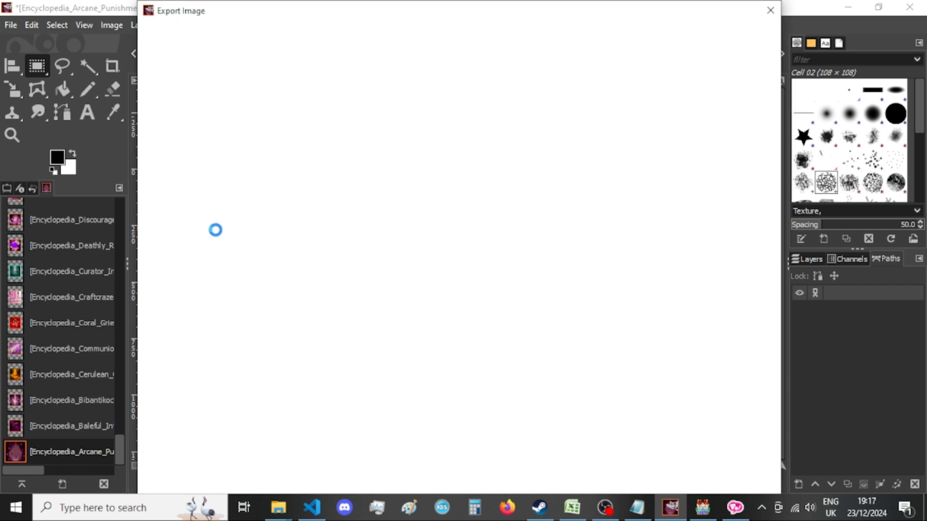
{"action": "key", "text": "Return"}
{"action": "key", "text": "Return"}
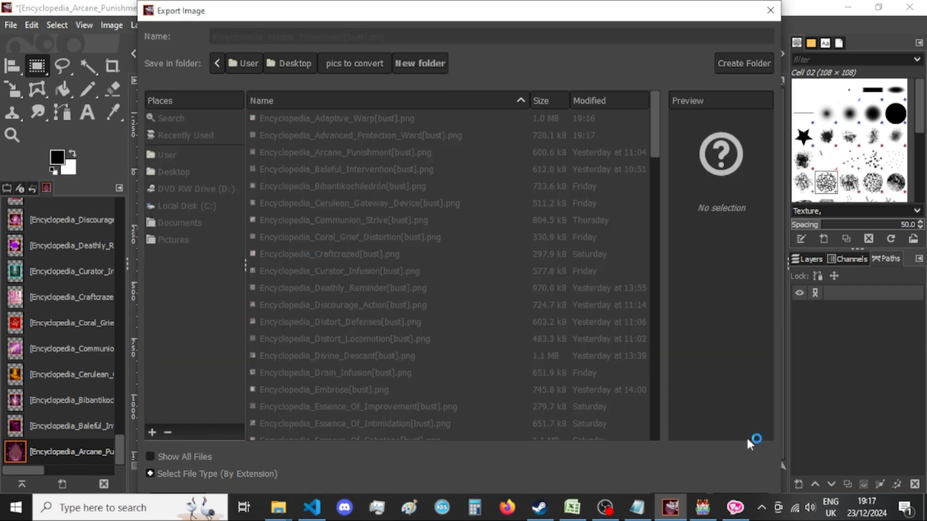
Switch to ComiPo! and save the PBS Player Skills 2 comic file.
{"action": "left_click", "coordinate": [734, 508]}
{"action": "scroll", "coordinate": [609, 254], "scroll_direction": "up", "scroll_amount": 3}
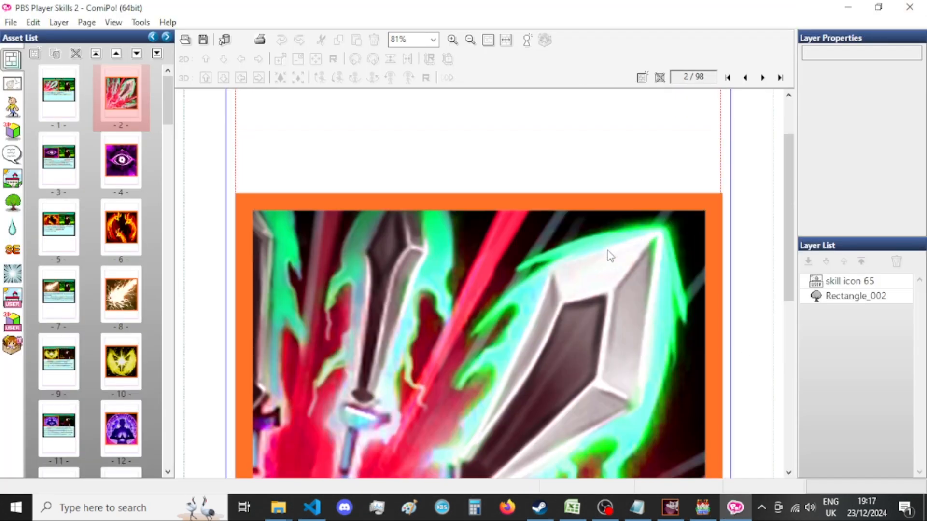
{"action": "scroll", "coordinate": [608, 251], "scroll_direction": "down", "scroll_amount": 2}
{"action": "key", "text": "ctrl+s"}
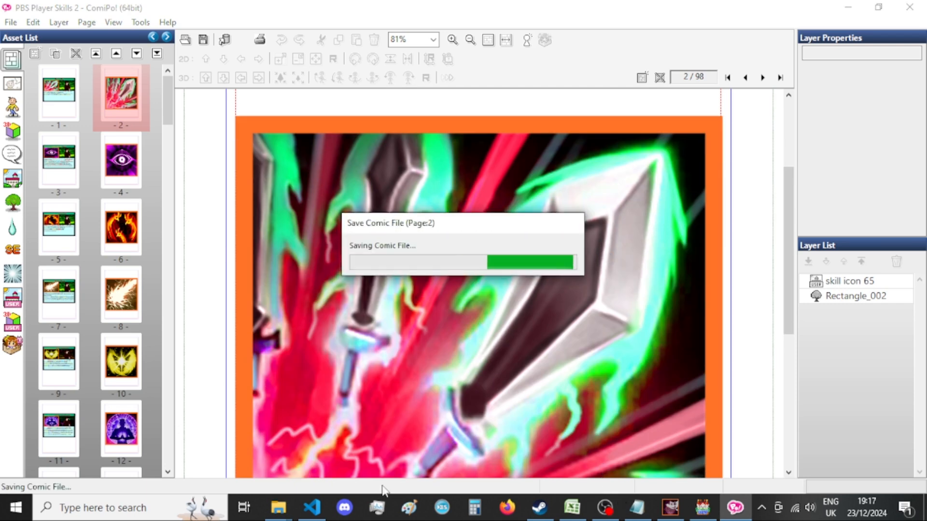
Switch back to GIMP and complete the Encyclopedia_Arcane_Punishment[bust] export, keeping the PNG options.
{"action": "mouse_move", "coordinate": [670, 507]}
{"action": "left_click", "coordinate": [658, 471]}
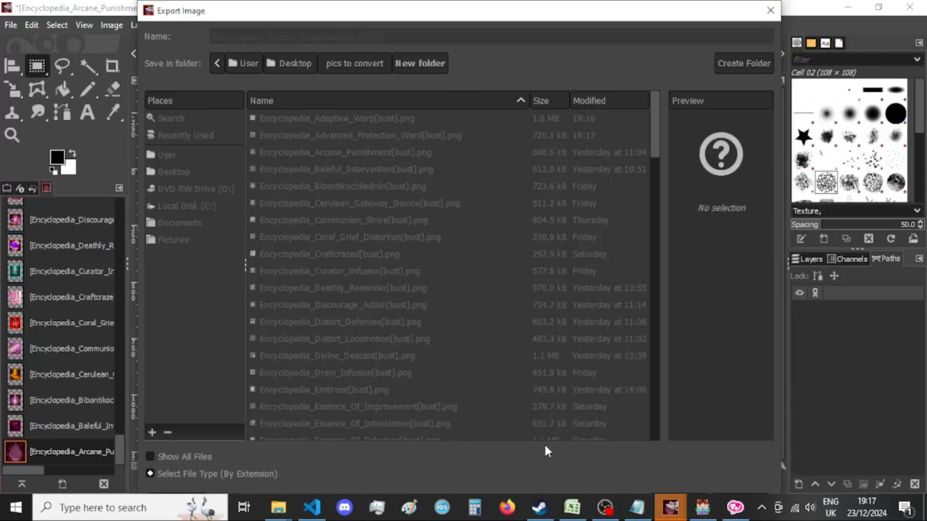
{"action": "mouse_move", "coordinate": [670, 507]}
{"action": "left_click", "coordinate": [729, 462]}
{"action": "left_click", "coordinate": [467, 422]}
Switch to ComiPo! and close the program.
{"action": "left_click", "coordinate": [735, 507]}
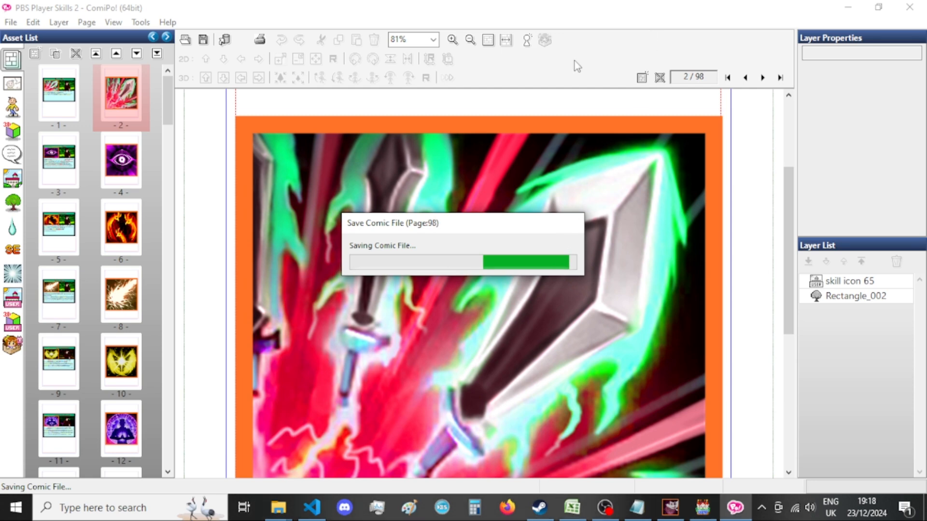
{"action": "left_click", "coordinate": [911, 7]}
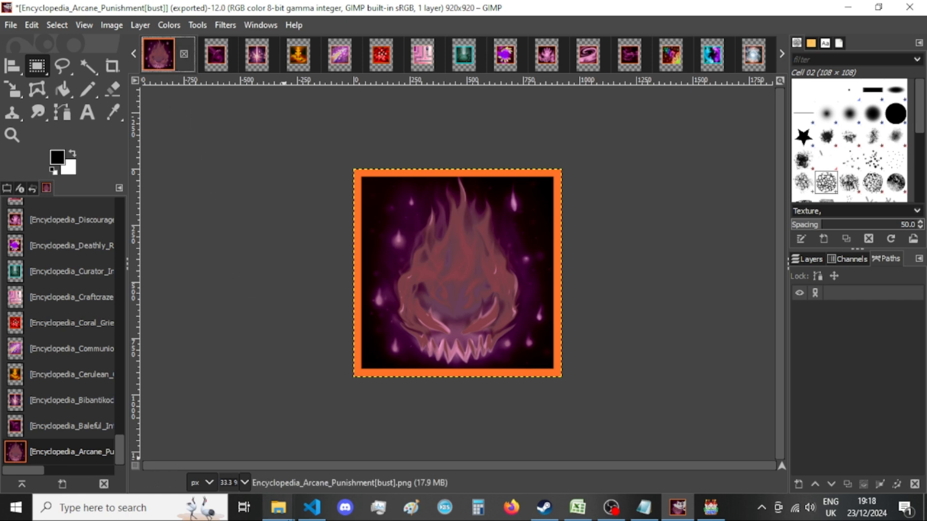
Check the exported image thumbnails in New folder in File Explorer, and return to GIMP.
{"action": "mouse_move", "coordinate": [279, 507]}
{"action": "left_click", "coordinate": [363, 428]}
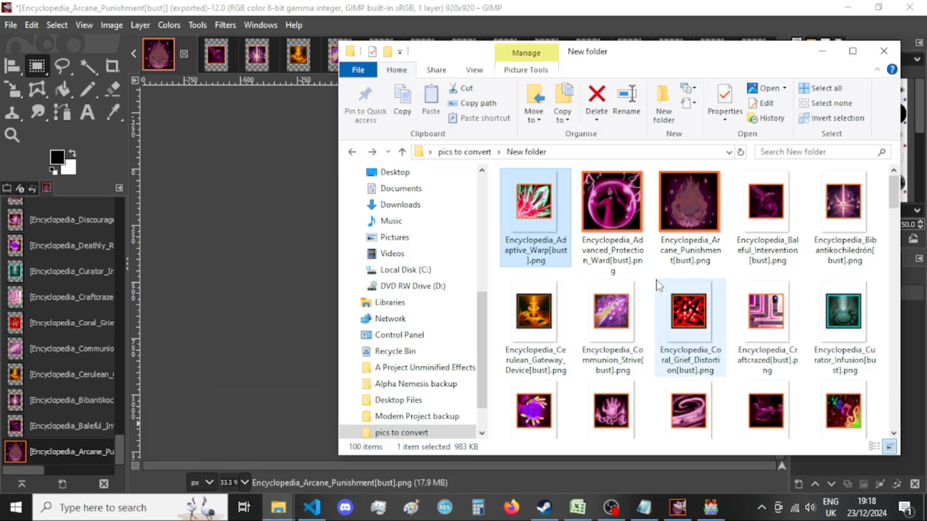
{"action": "left_click", "coordinate": [292, 276]}
Close the Encyclopedia_Arcane_Punishment[bust] image without saving, and resize the Encyclopedia_Baleful_Intervention[bust] canvas to 920 × 920 px with the content centered.
{"action": "left_click", "coordinate": [184, 54]}
{"action": "left_click", "coordinate": [516, 352]}
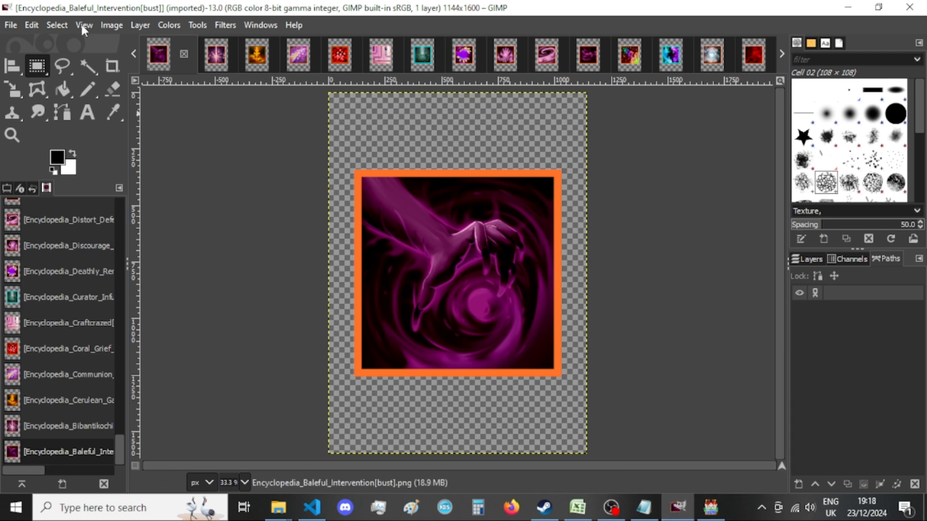
{"action": "left_click", "coordinate": [138, 26]}
{"action": "left_click", "coordinate": [170, 152]}
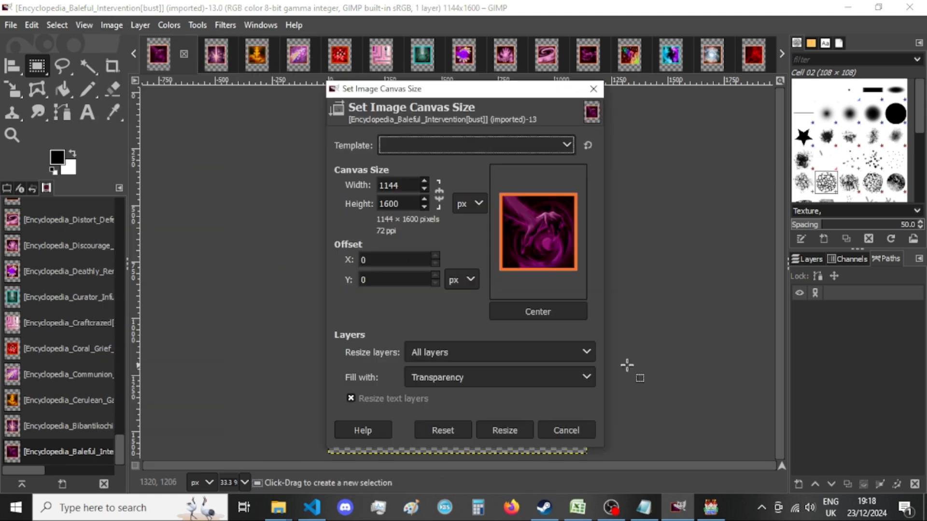
{"action": "double_click", "coordinate": [403, 189]}
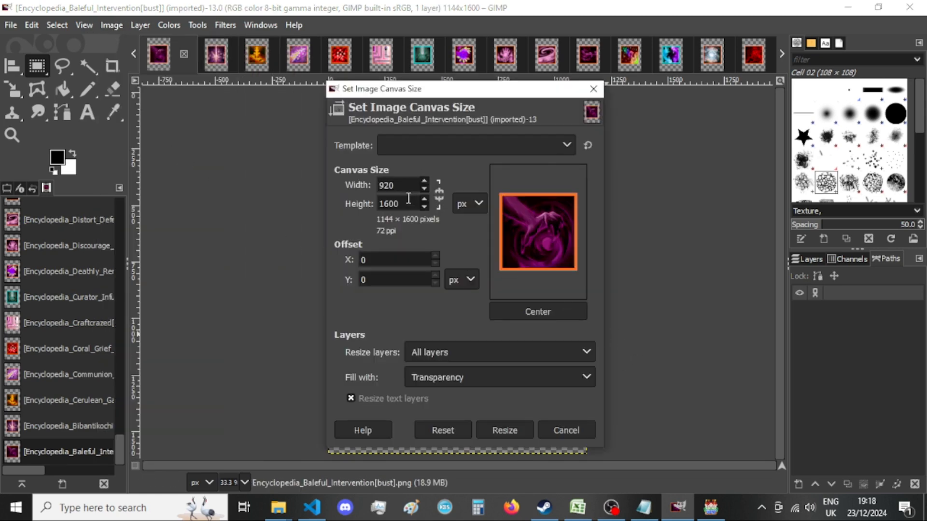
{"action": "key", "text": "Tab"}
{"action": "type", "text": "920"}
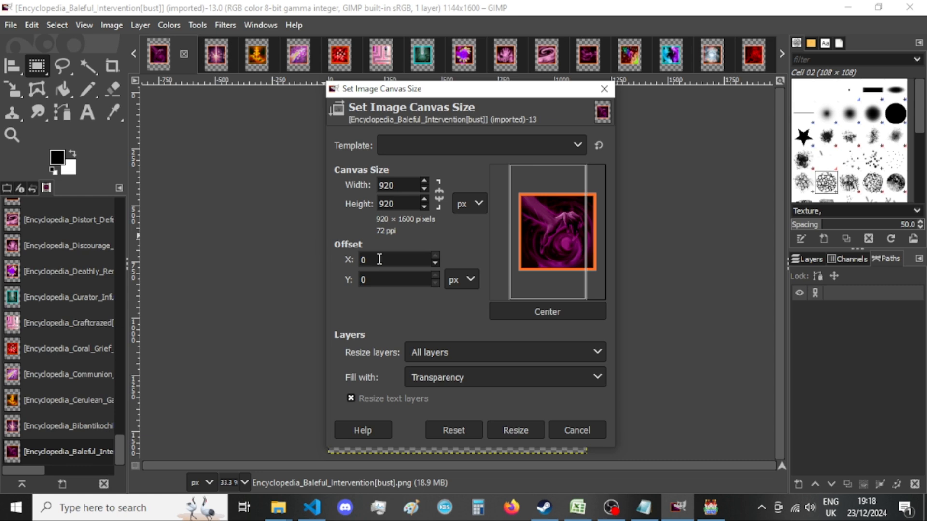
{"action": "left_click", "coordinate": [538, 311]}
{"action": "left_click", "coordinate": [508, 432]}
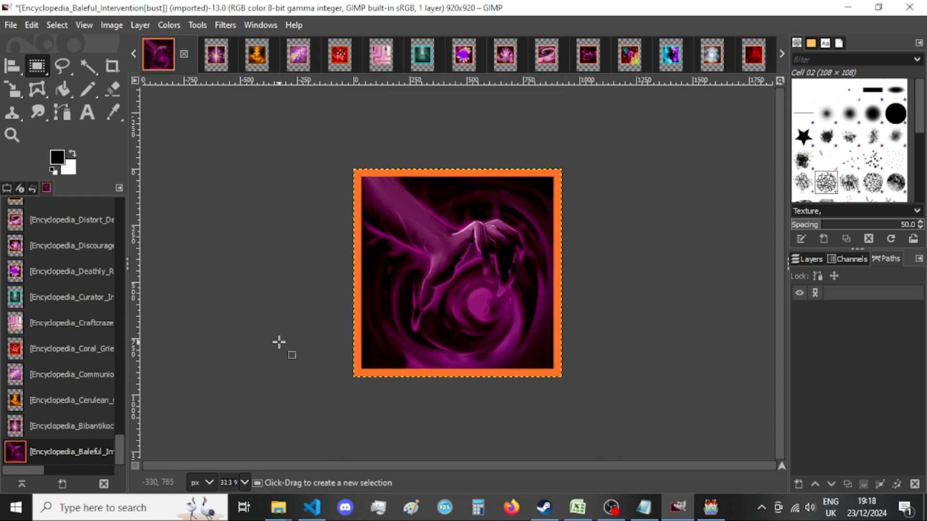
Export the image as Encyclopedia_Baleful_Intervention[bust].png in New folder, replacing the existing file and keeping the PNG options.
{"action": "key", "text": "ctrl+shift+e"}
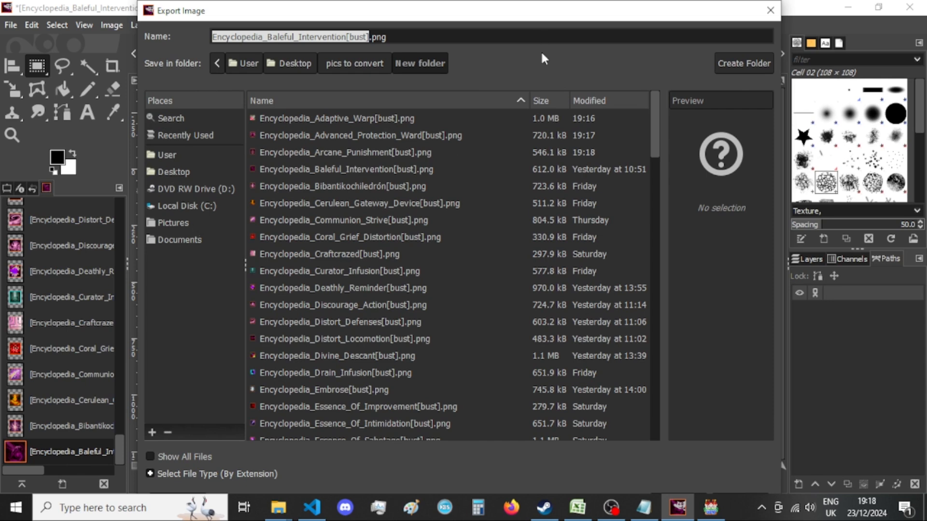
{"action": "key", "text": "Return"}
{"action": "key", "text": "Return"}
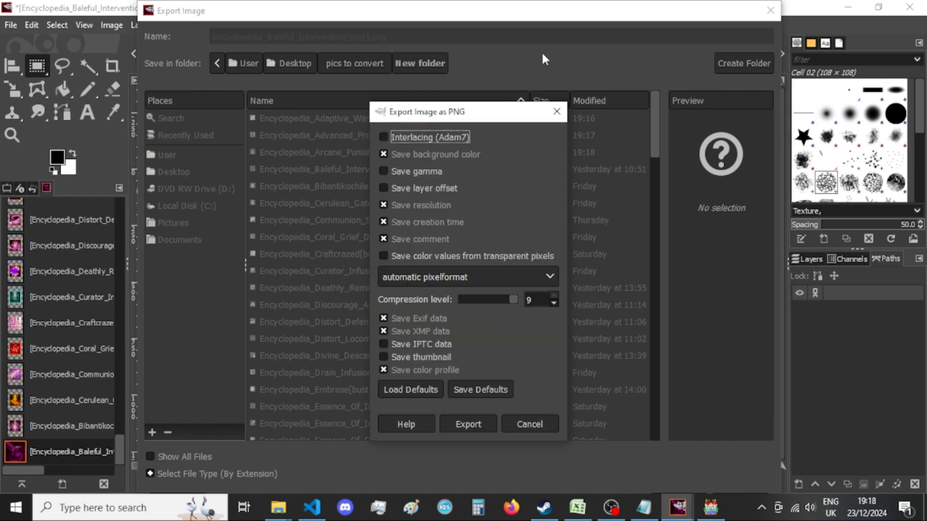
{"action": "key", "text": "Return"}
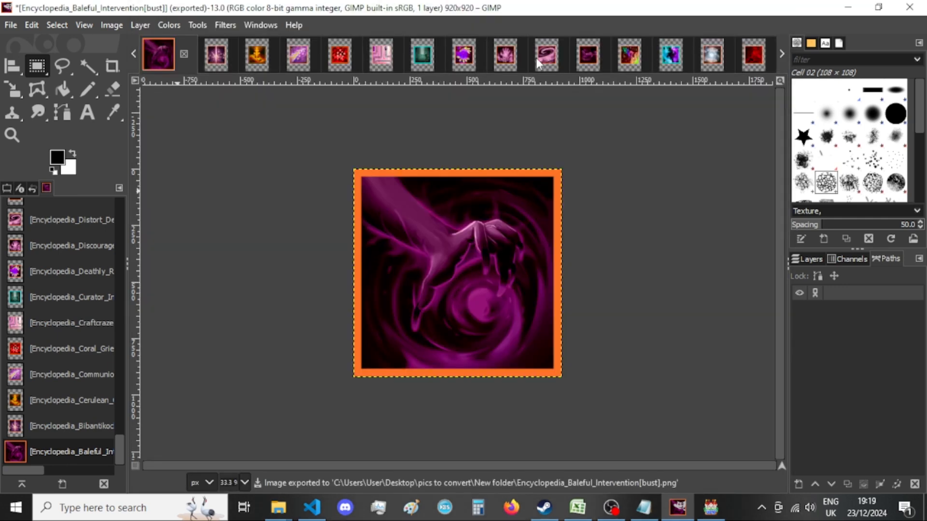
Close the Encyclopedia_Baleful_Intervention[bust] image without saving, and resize the Encyclopedia_Bibantikochiledrón[bust] canvas to 920 × 920 px with the content centered.
{"action": "left_click", "coordinate": [184, 53]}
{"action": "left_click", "coordinate": [491, 358]}
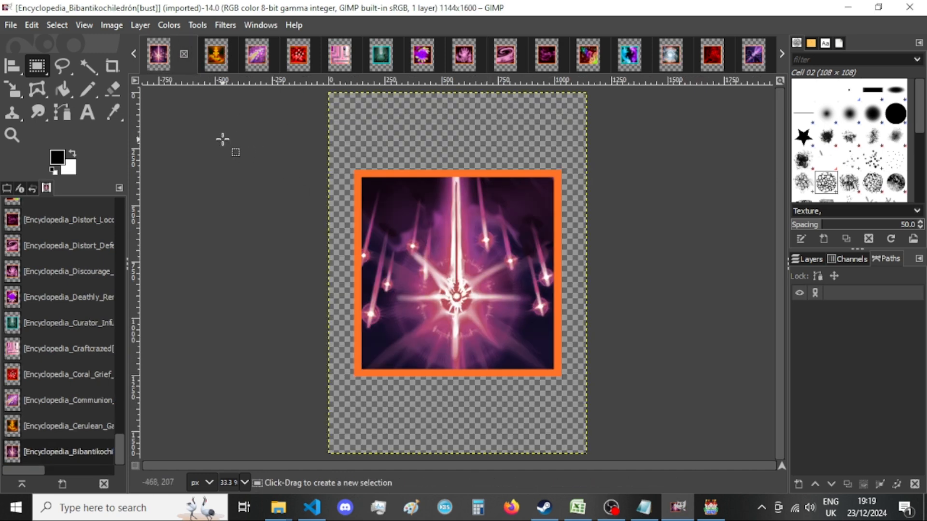
{"action": "left_click", "coordinate": [113, 27]}
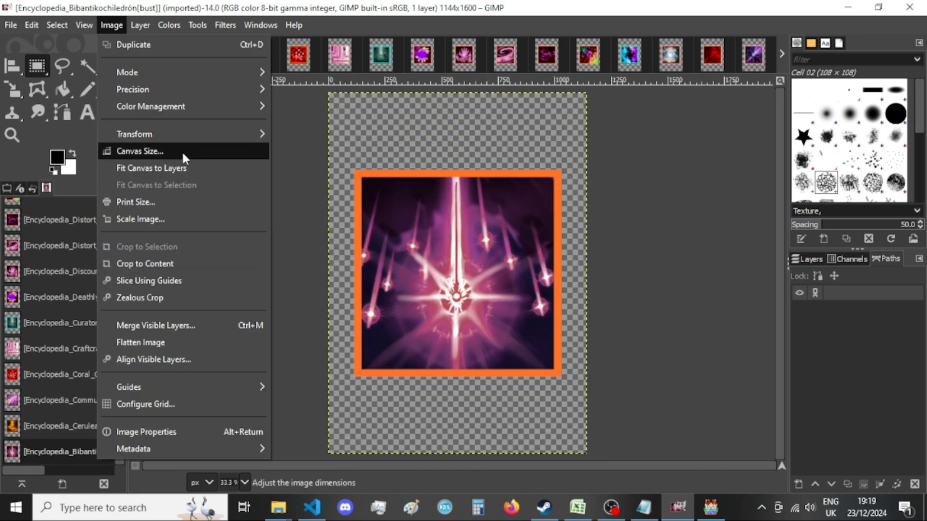
{"action": "left_click", "coordinate": [183, 150]}
{"action": "left_click", "coordinate": [425, 185]}
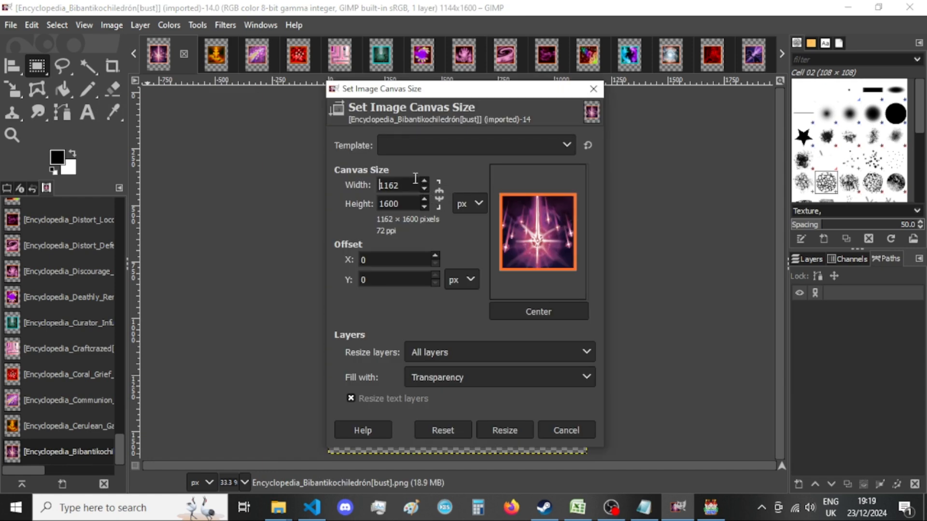
{"action": "double_click", "coordinate": [414, 182]}
{"action": "type", "text": "920"}
{"action": "double_click", "coordinate": [413, 208]}
{"action": "type", "text": "920"}
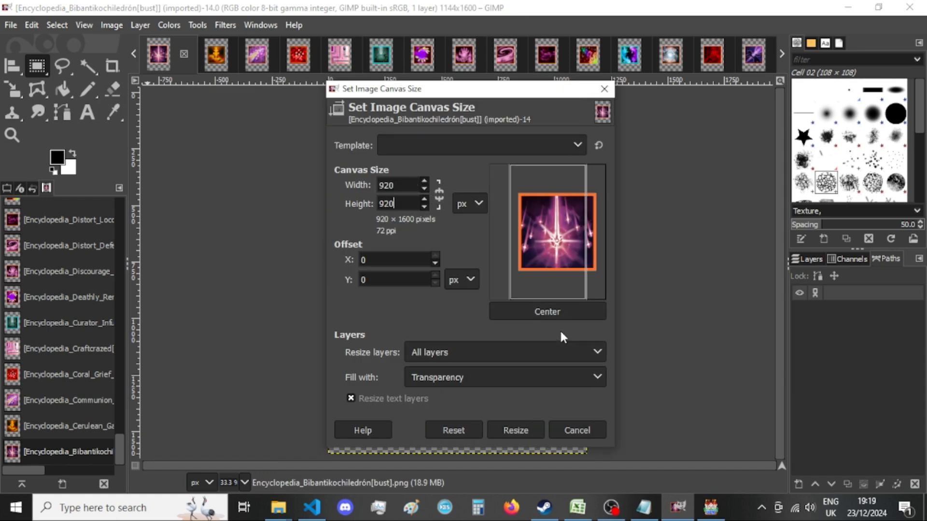
{"action": "left_click", "coordinate": [550, 315]}
{"action": "left_click", "coordinate": [497, 430]}
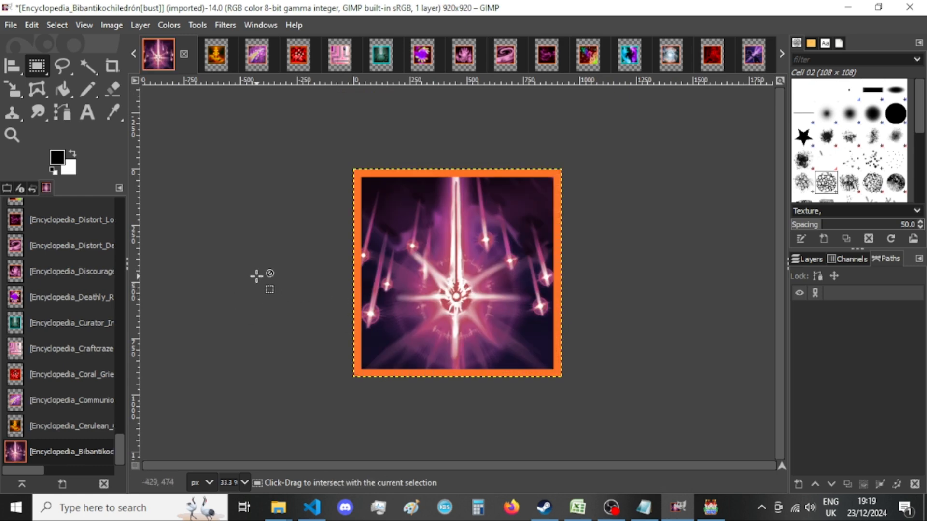
Export the image as Encyclopedia_Bibantikochiledrón[bust].png in New folder, replacing the existing file and keeping the PNG options.
{"action": "key", "text": "shift+ctrl+e"}
{"action": "key", "text": "Return"}
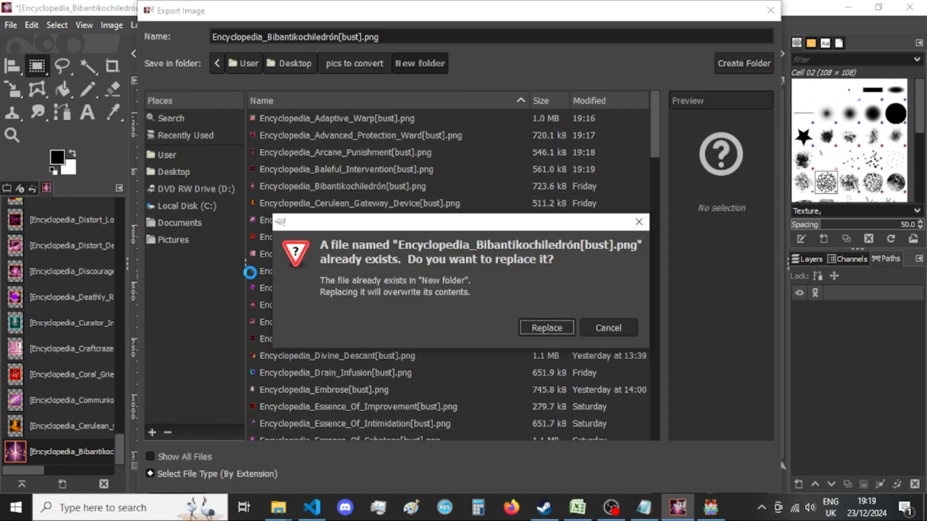
{"action": "left_click", "coordinate": [546, 326]}
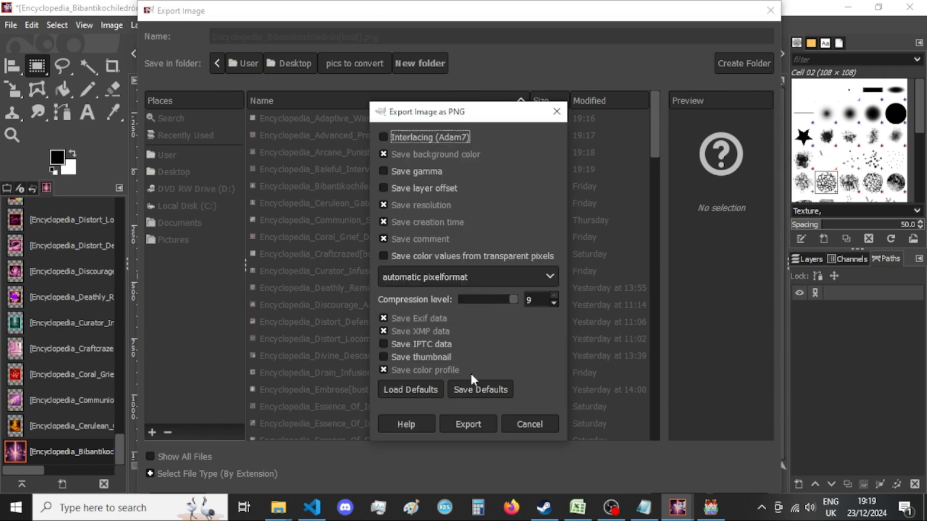
{"action": "left_click", "coordinate": [476, 424]}
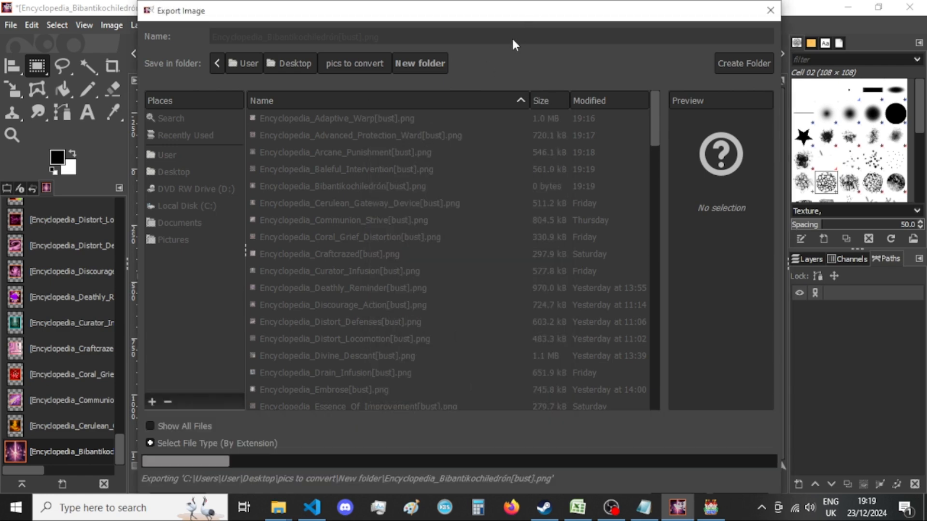
Look over the updated thumbnails of New folder in File Explorer, and go back to GIMP.
{"action": "left_click", "coordinate": [279, 510]}
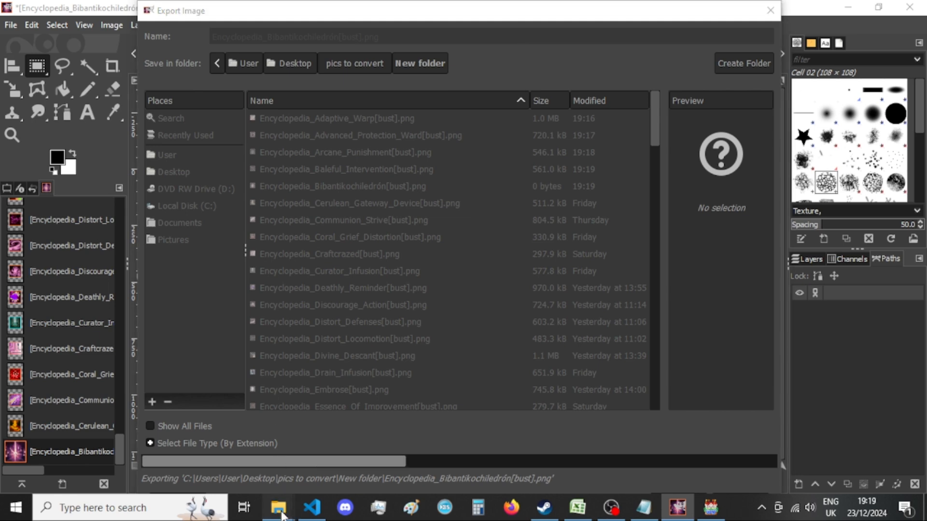
{"action": "left_click", "coordinate": [414, 446]}
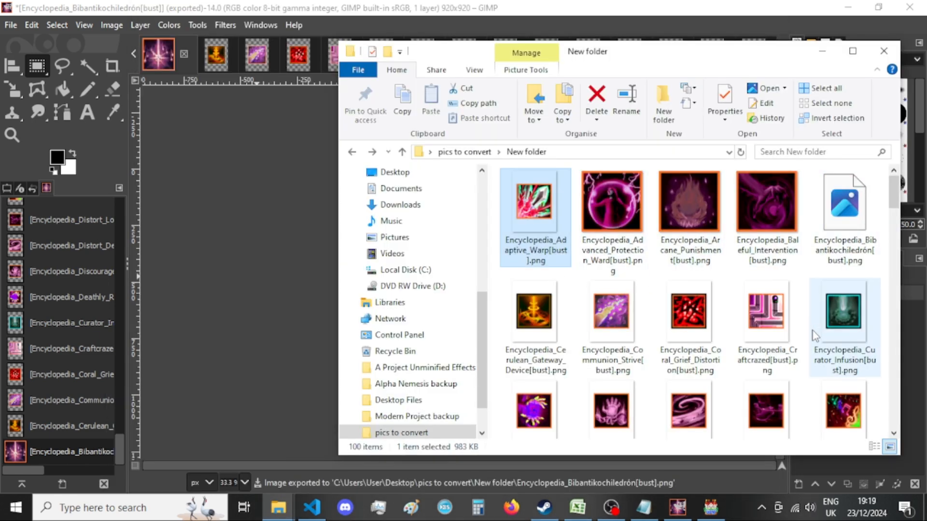
{"action": "left_click", "coordinate": [521, 2]}
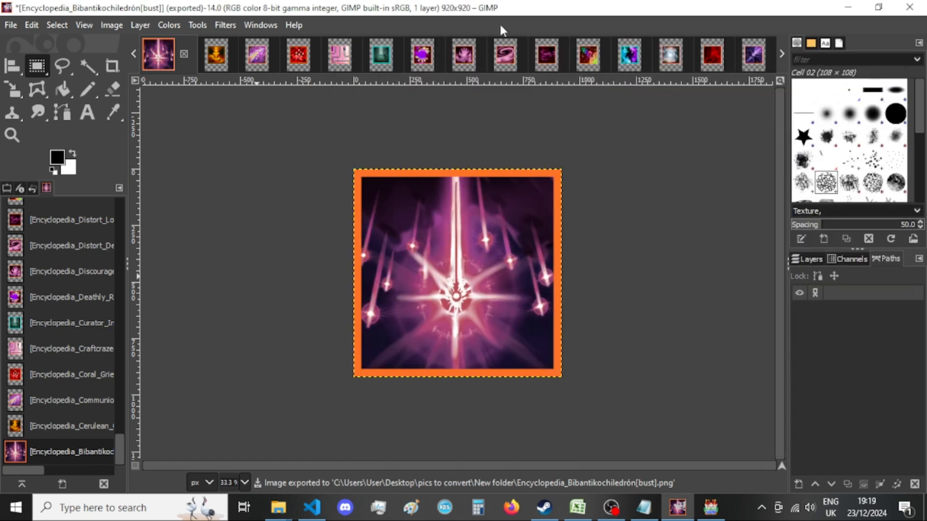
Close the Encyclopedia_Bibantikochiledrón[bust] image without saving, and resize the Encyclopedia_Cerulean_Gateway_Device[bust] canvas to 920 × 920 px with the content centered.
{"action": "left_click", "coordinate": [186, 55]}
{"action": "left_click", "coordinate": [470, 352]}
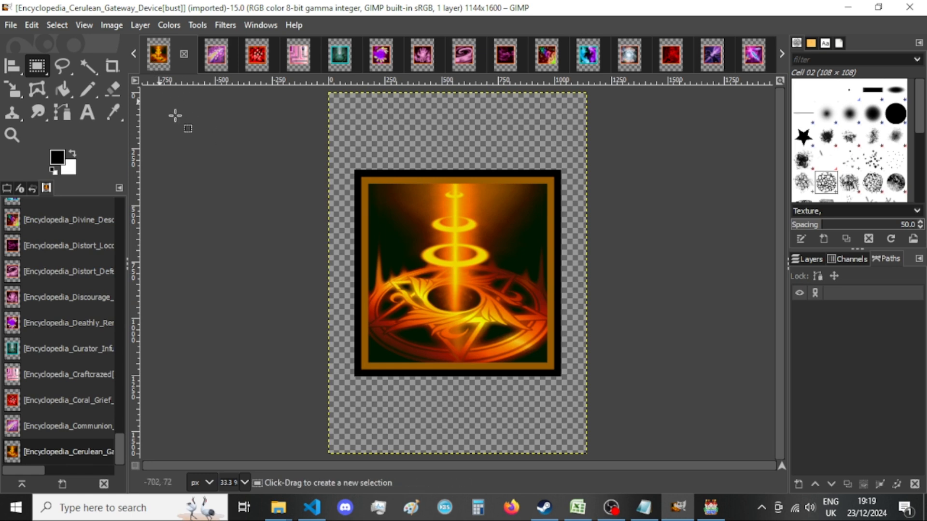
{"action": "left_click", "coordinate": [111, 25]}
{"action": "left_click", "coordinate": [174, 151]}
{"action": "double_click", "coordinate": [408, 186]}
{"action": "type", "text": "920"}
{"action": "key", "text": "Tab"}
{"action": "type", "text": "920"}
{"action": "left_click", "coordinate": [550, 313]}
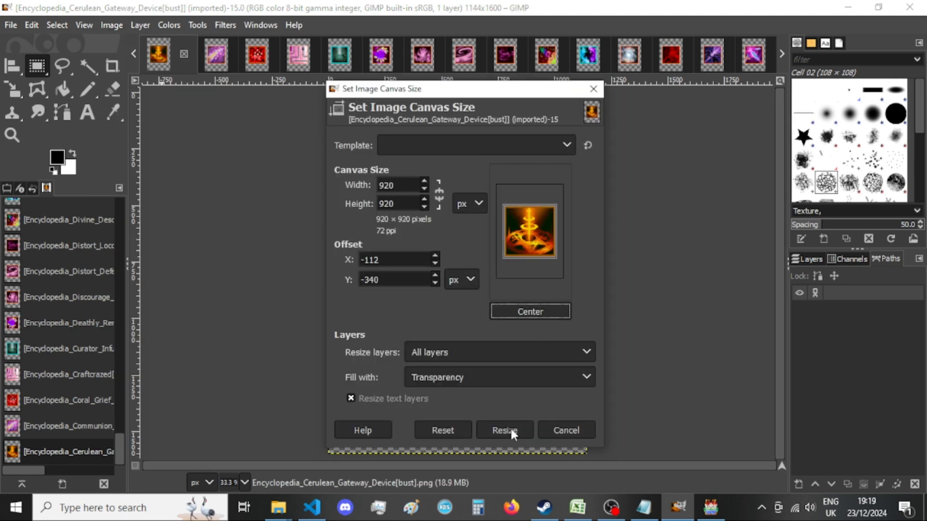
{"action": "left_click", "coordinate": [513, 429]}
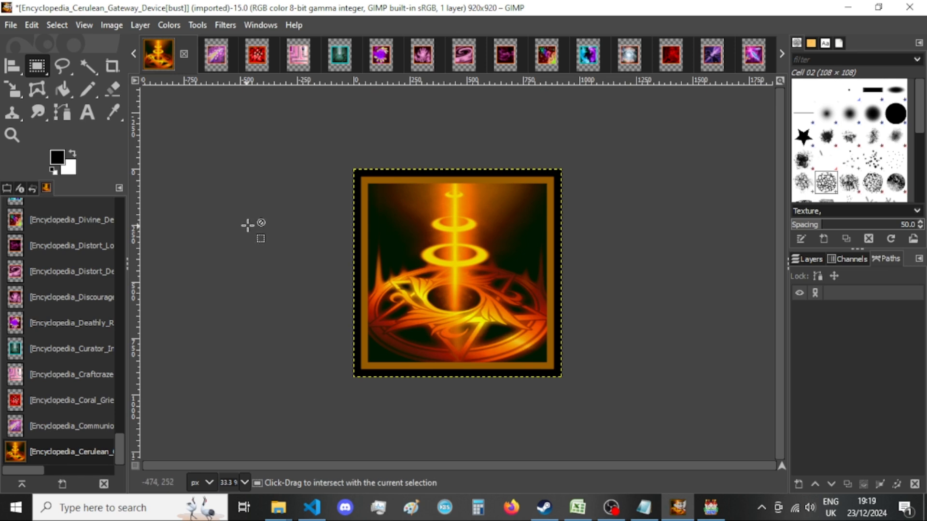
Export the image as Encyclopedia_Cerulean_Gateway_Device[bust].png in New folder over the existing file, keeping the PNG options, and close it without saving.
{"action": "key", "text": "shift+ctrl+e"}
{"action": "key", "text": "Return"}
{"action": "key", "text": "Return"}
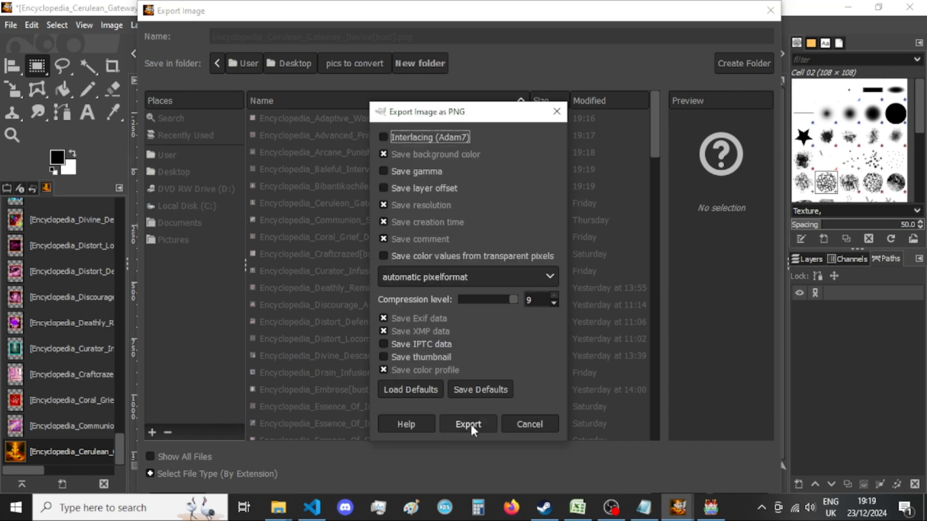
{"action": "left_click", "coordinate": [468, 424]}
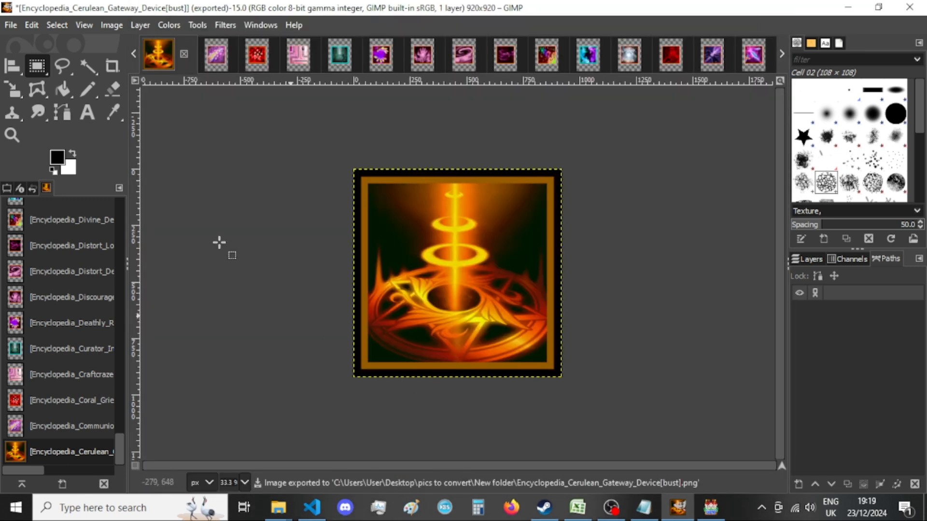
{"action": "left_click", "coordinate": [184, 53]}
{"action": "left_click", "coordinate": [488, 352]}
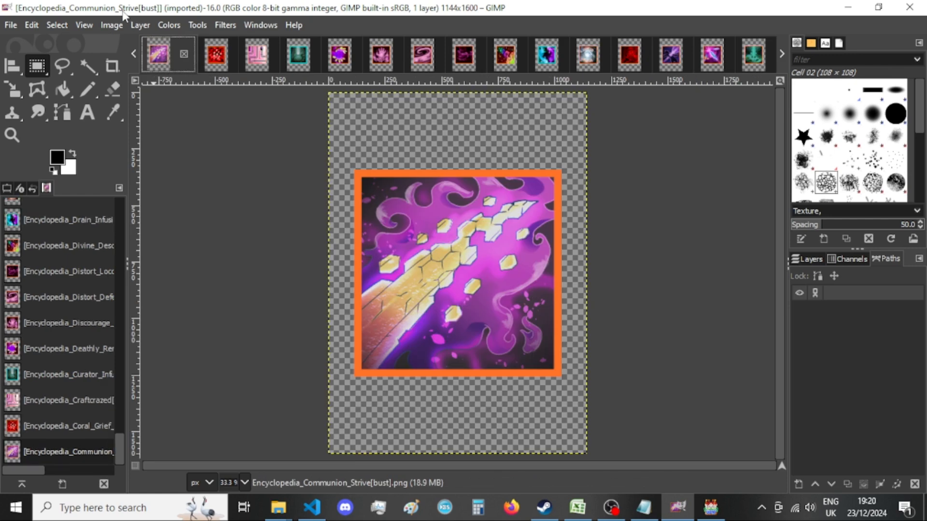
Resize the Encyclopedia_Communion_Strive[bust] canvas to 920 × 920 px with the content centered.
{"action": "left_click", "coordinate": [111, 24]}
{"action": "left_click", "coordinate": [161, 148]}
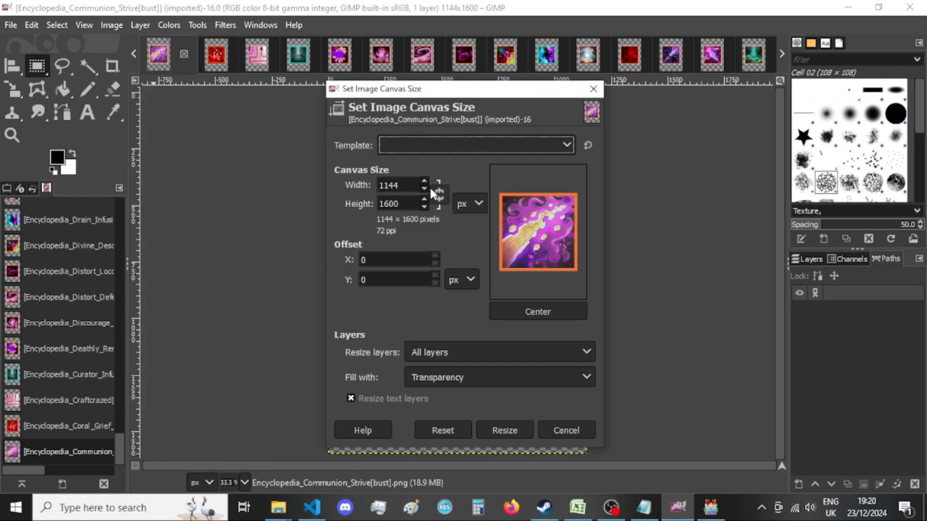
{"action": "double_click", "coordinate": [403, 189]}
{"action": "type", "text": "920"}
{"action": "double_click", "coordinate": [403, 207]}
{"action": "type", "text": "920"}
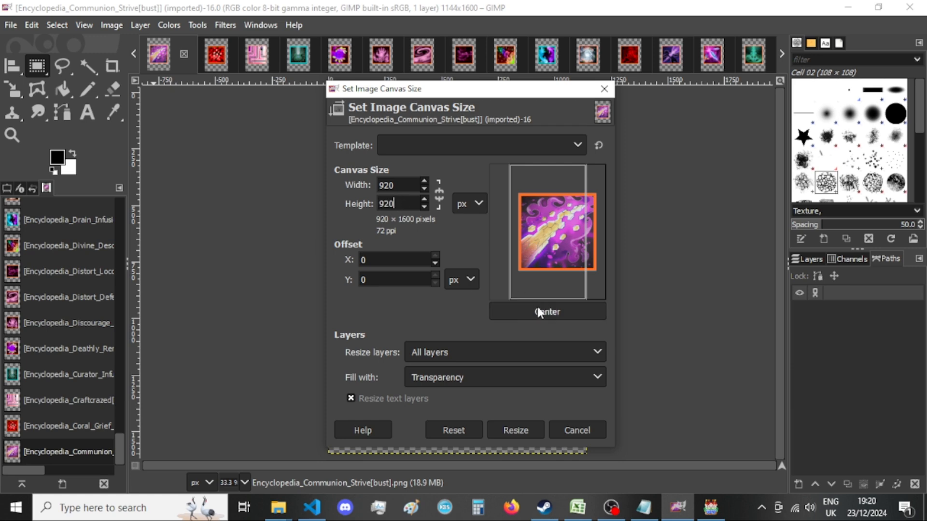
{"action": "left_click", "coordinate": [546, 311]}
{"action": "left_click", "coordinate": [506, 431]}
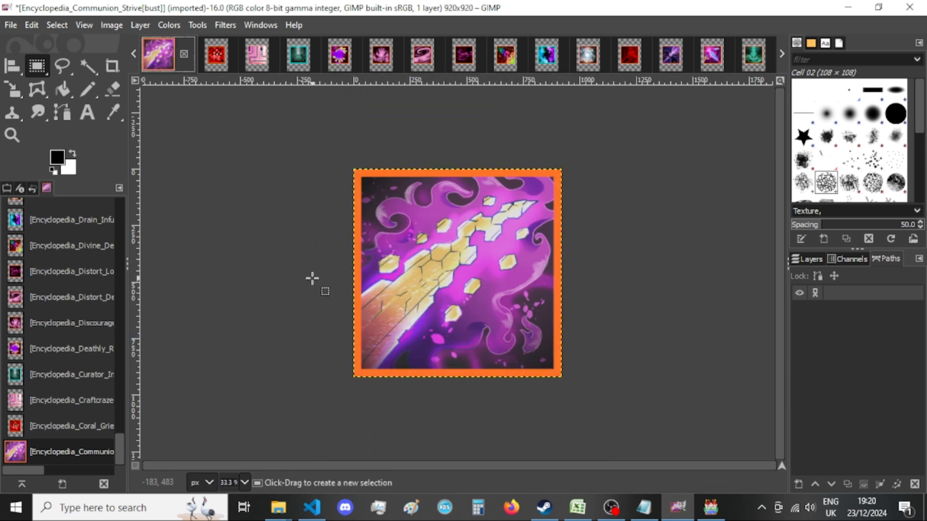
Export the image as Encyclopedia_Communion_Strive[bust].png in New folder over the existing file, keeping the PNG options, and close it without saving.
{"action": "key", "text": "ctrl+shift+e"}
{"action": "key", "text": "Return"}
{"action": "key", "text": "Return"}
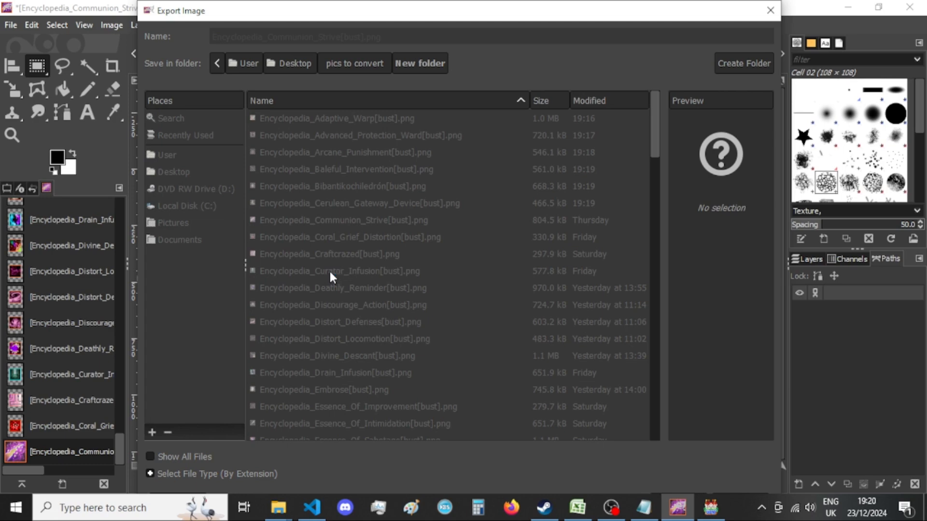
{"action": "left_click", "coordinate": [470, 421]}
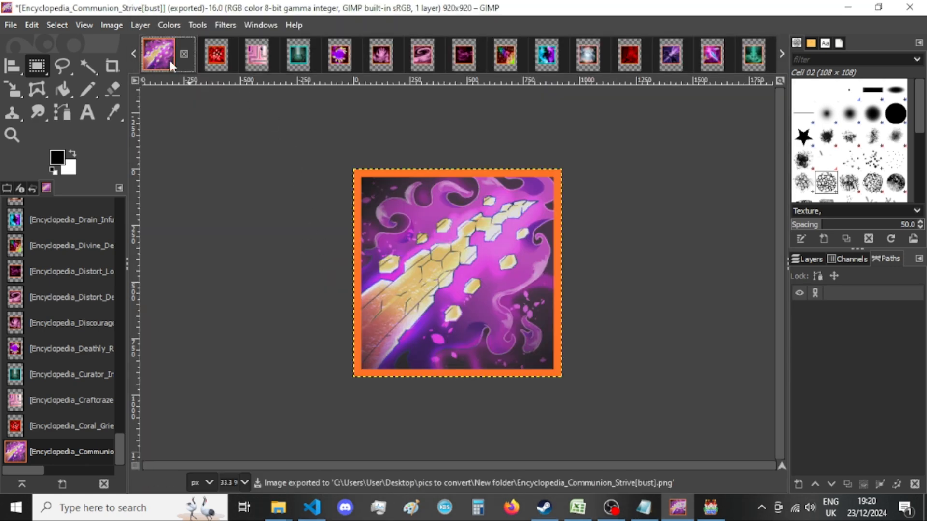
{"action": "left_click", "coordinate": [184, 54]}
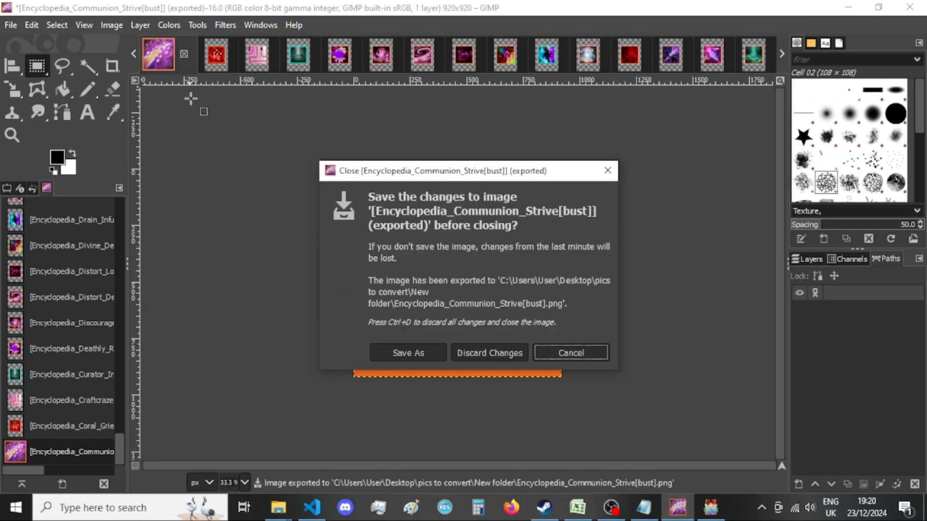
{"action": "left_click", "coordinate": [495, 353]}
Look over the updated thumbnails of New folder in File Explorer, and return to GIMP.
{"action": "left_click", "coordinate": [278, 508]}
{"action": "left_click", "coordinate": [393, 441]}
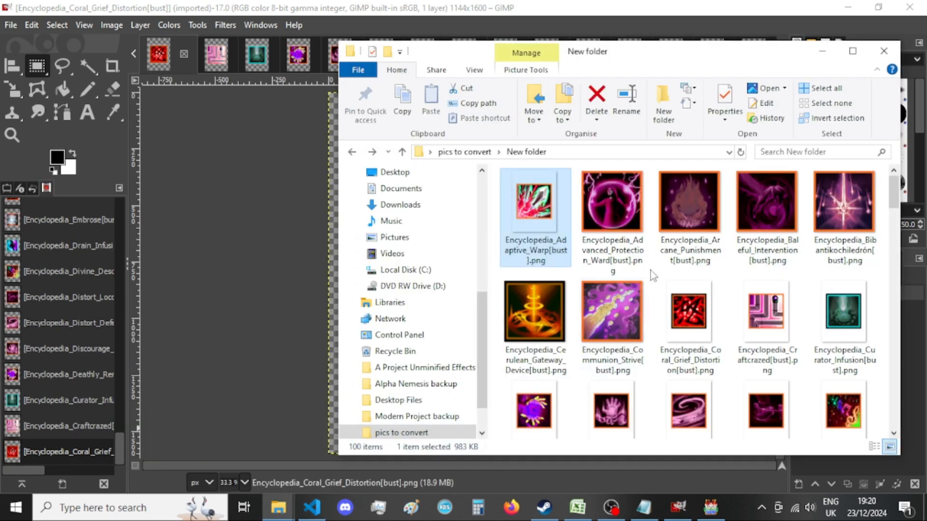
{"action": "scroll", "coordinate": [612, 249], "scroll_direction": "down", "scroll_amount": 1}
{"action": "scroll", "coordinate": [612, 250], "scroll_direction": "up", "scroll_amount": 1}
{"action": "left_click", "coordinate": [191, 284]}
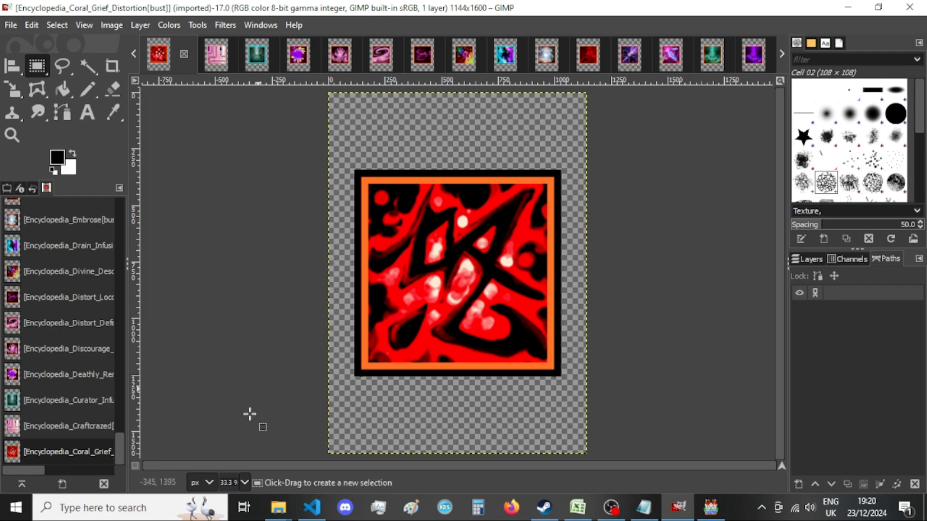
Switch to Visual Studio Code, end the choice == 1 block in Project_Character_Stats.js with a semicolon, and add a blank line below it.
{"action": "left_click", "coordinate": [312, 508]}
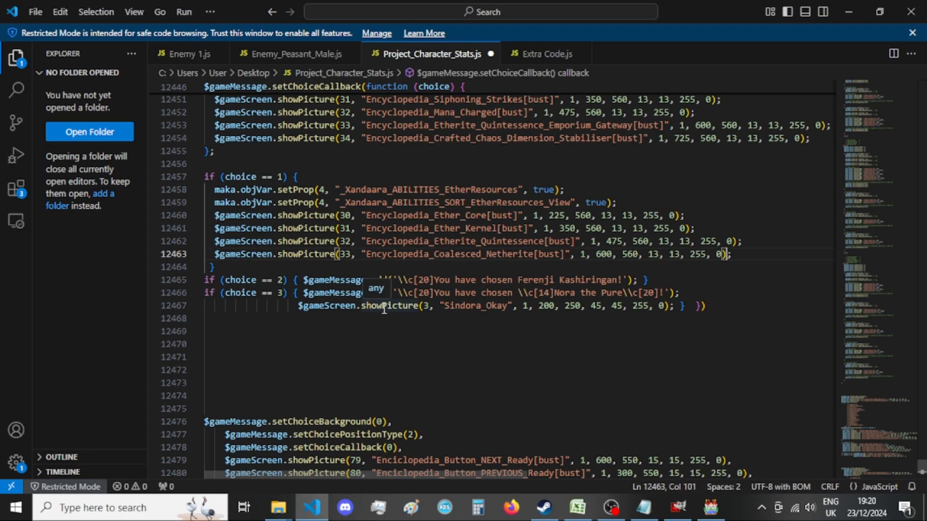
{"action": "left_click", "coordinate": [248, 269]}
{"action": "key", "text": "Left"}
{"action": "type", "text": ";"}
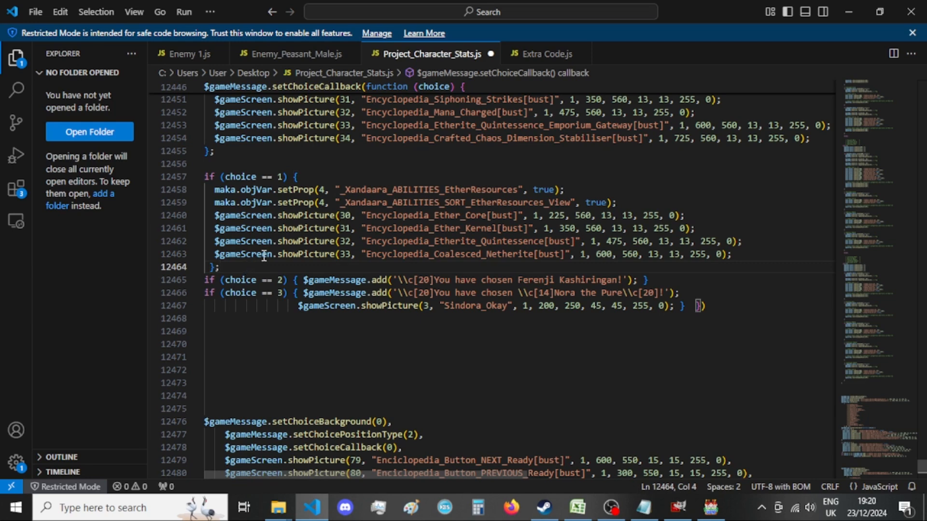
{"action": "key", "text": "Return"}
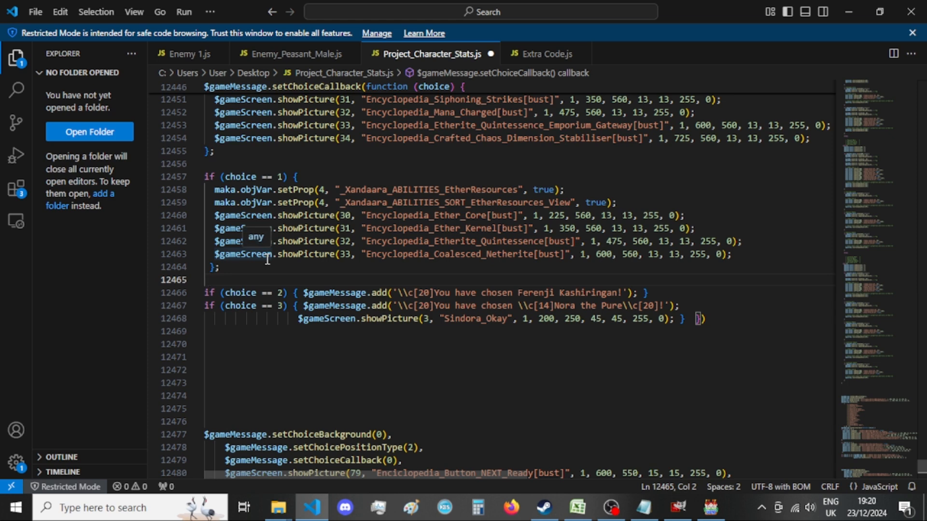
{"action": "left_click", "coordinate": [86, 294]}
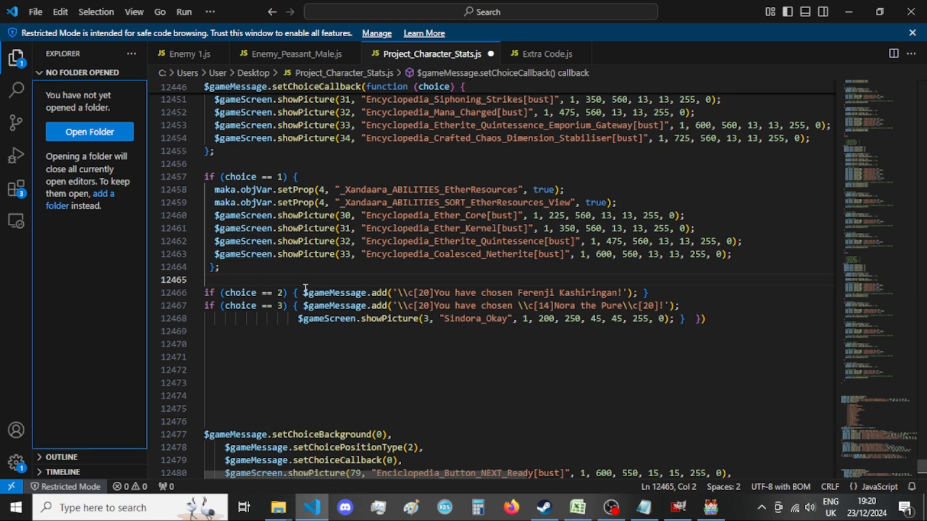
Remove the placeholder statements from the choice == 2 and choice == 3 blocks, and open an empty line inside each block.
{"action": "left_click_drag", "start_coordinate": [305, 293], "coordinate": [638, 293]}
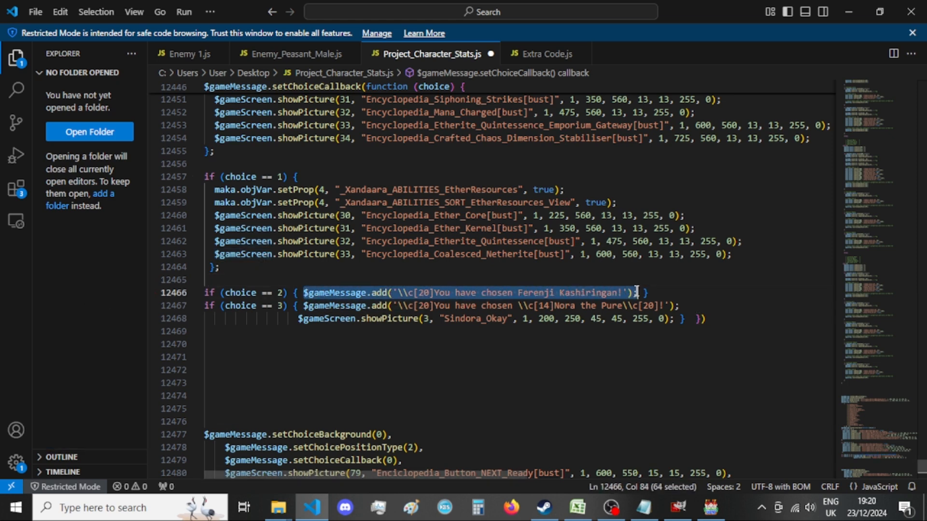
{"action": "key", "text": "BackSpace"}
{"action": "left_click_drag", "start_coordinate": [305, 306], "coordinate": [673, 318]}
{"action": "key", "text": "BackSpace"}
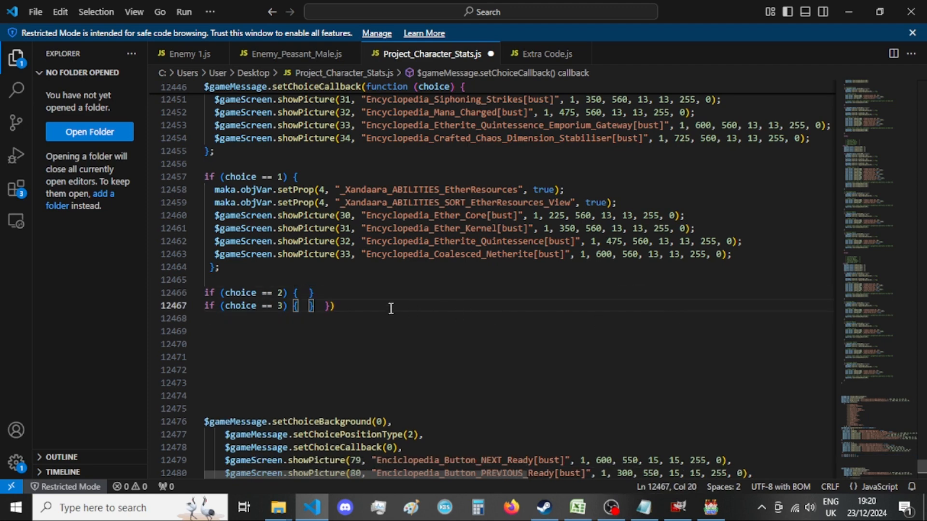
{"action": "key", "text": "Return"}
{"action": "left_click", "coordinate": [304, 293]}
{"action": "key", "text": "Return"}
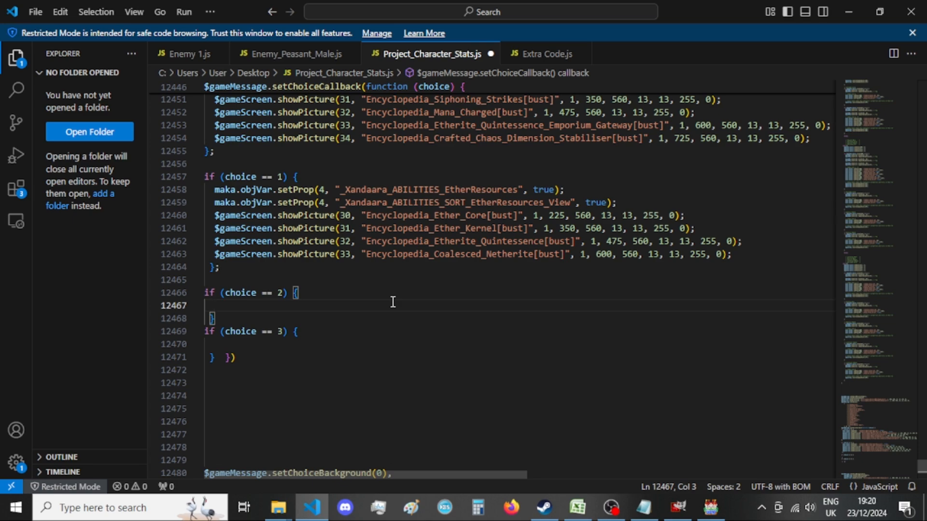
Delete the whole 1 == e branch with its Ether pictures from the old choice callback, leaving no blank line.
{"action": "scroll", "coordinate": [393, 302], "scroll_direction": "down", "scroll_amount": 14}
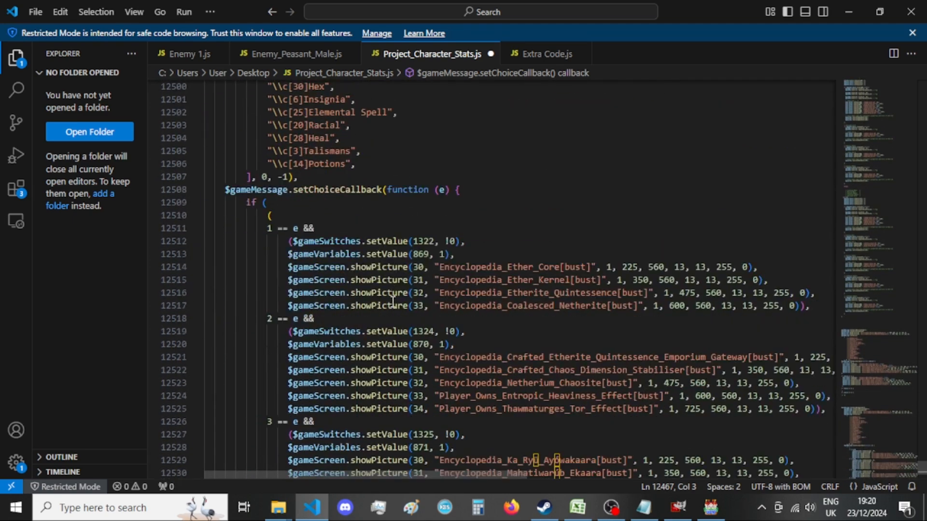
{"action": "left_click_drag", "start_coordinate": [820, 305], "coordinate": [129, 224]}
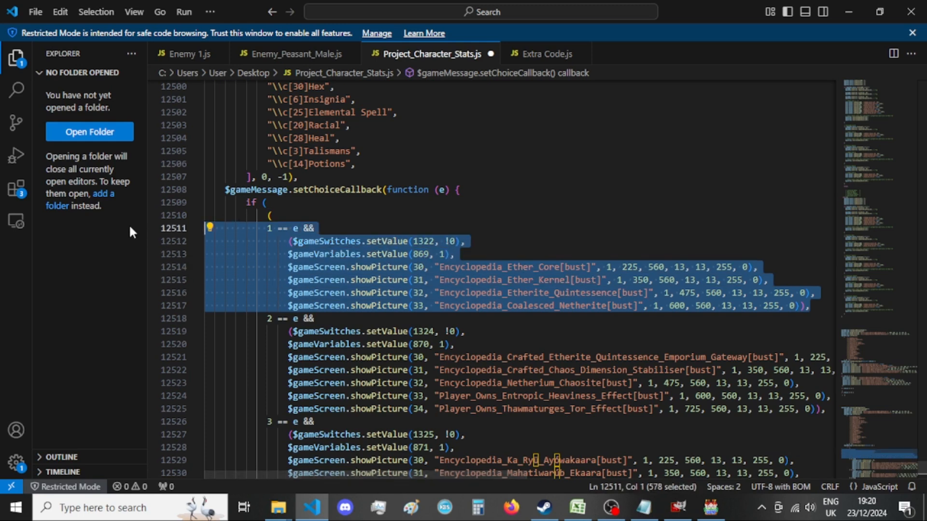
{"action": "key", "text": "BackSpace"}
{"action": "key", "text": "BackSpace"}
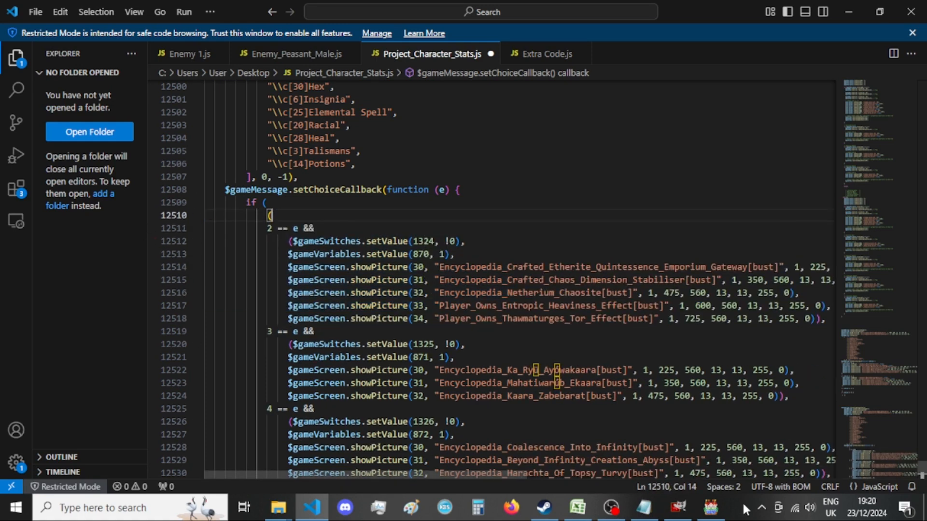
Copy the _Xandaara_ABILITIES_Emporiums setProp statement from A List of Menus - var 4.txt in Notepad, and return to Visual Studio Code.
{"action": "mouse_move", "coordinate": [643, 507]}
{"action": "left_click", "coordinate": [624, 467]}
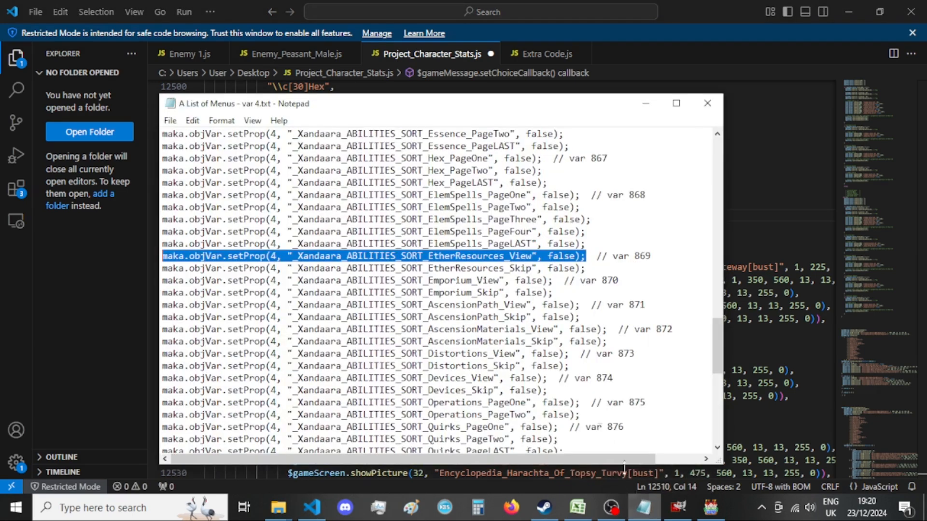
{"action": "scroll", "coordinate": [531, 333], "scroll_direction": "up", "scroll_amount": 13}
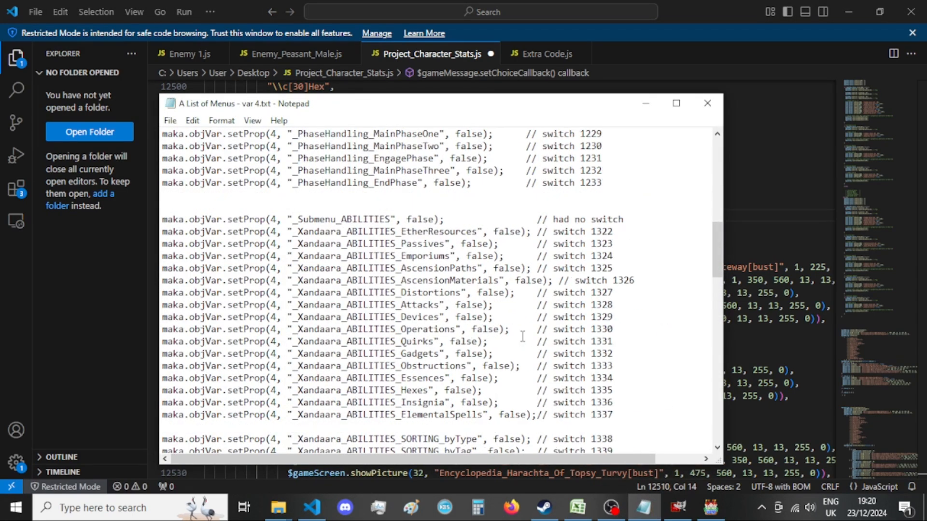
{"action": "left_click_drag", "start_coordinate": [503, 256], "coordinate": [129, 255]}
{"action": "key", "text": "ctrl+c"}
{"action": "left_click", "coordinate": [114, 282]}
Rename the Trainer entry in the old choices list as Emporium and set its color code to 30.
{"action": "scroll", "coordinate": [306, 269], "scroll_direction": "up", "scroll_amount": 8}
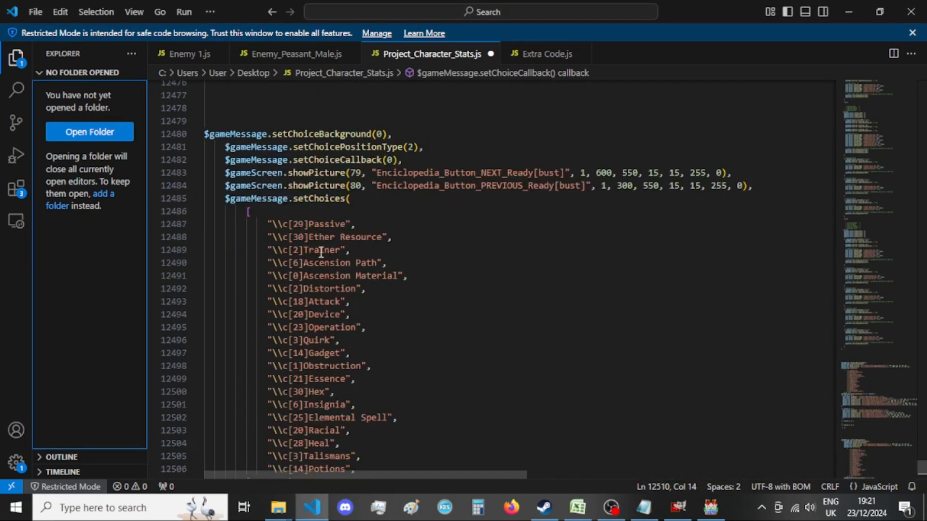
{"action": "double_click", "coordinate": [321, 250]}
{"action": "type", "text": "Emporium"}
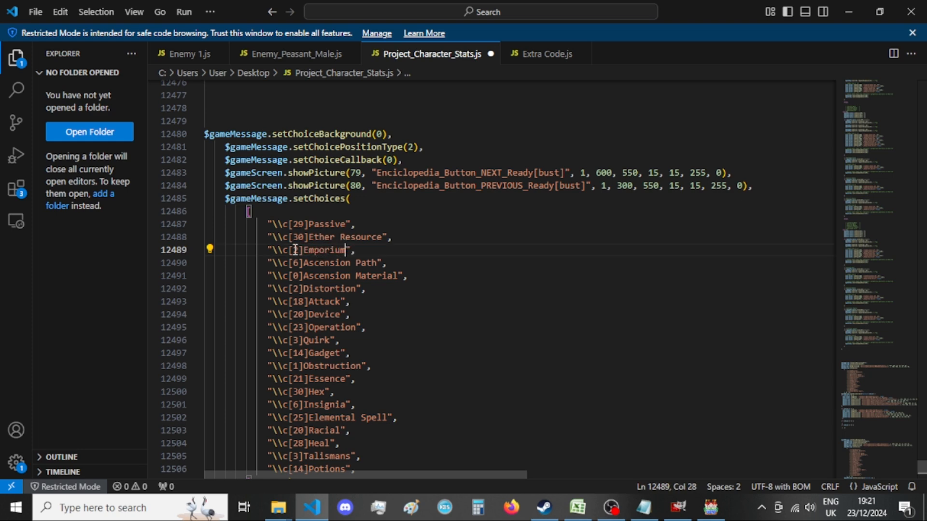
{"action": "double_click", "coordinate": [295, 250]}
{"action": "type", "text": "30"}
Paste the _Xandaara_ABILITIES_Emporiums statement into the choice == 2 block, set its value to true, and add a line below it.
{"action": "scroll", "coordinate": [431, 302], "scroll_direction": "up", "scroll_amount": 7}
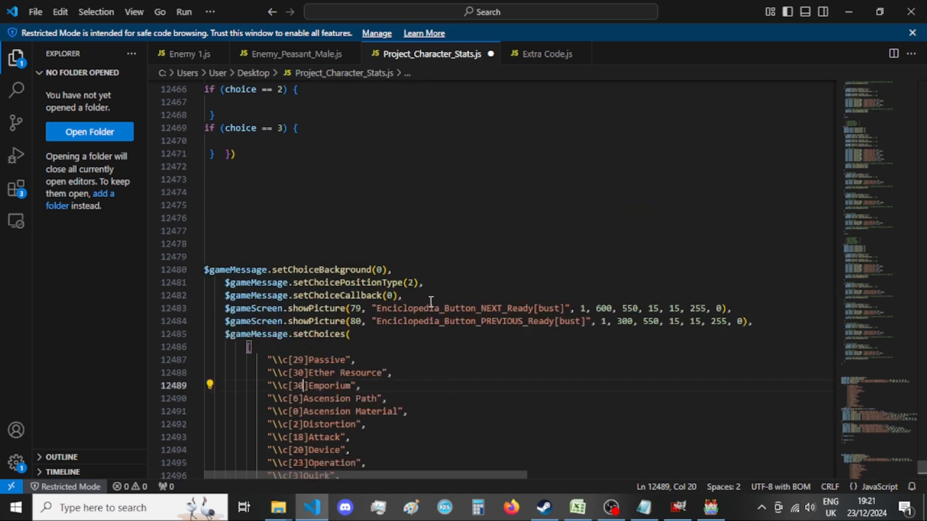
{"action": "left_click", "coordinate": [270, 237]}
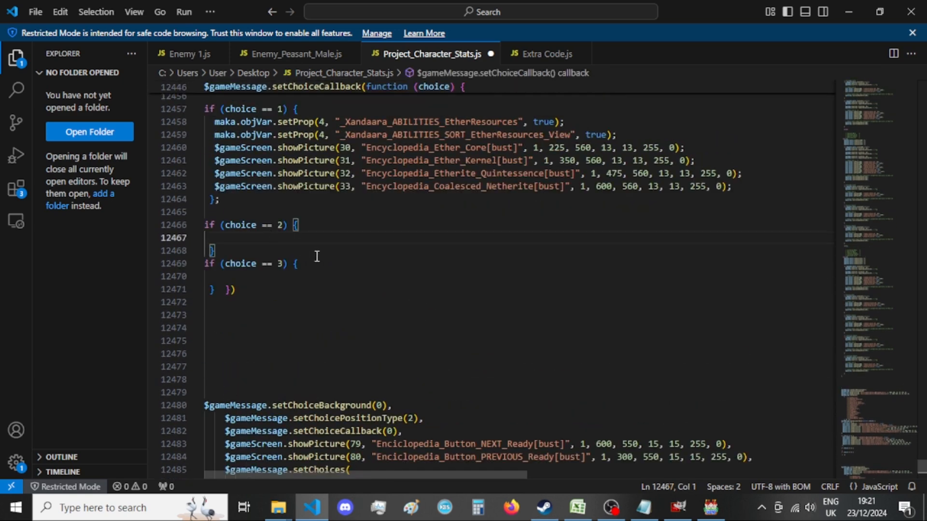
{"action": "key", "text": "ctrl+v"}
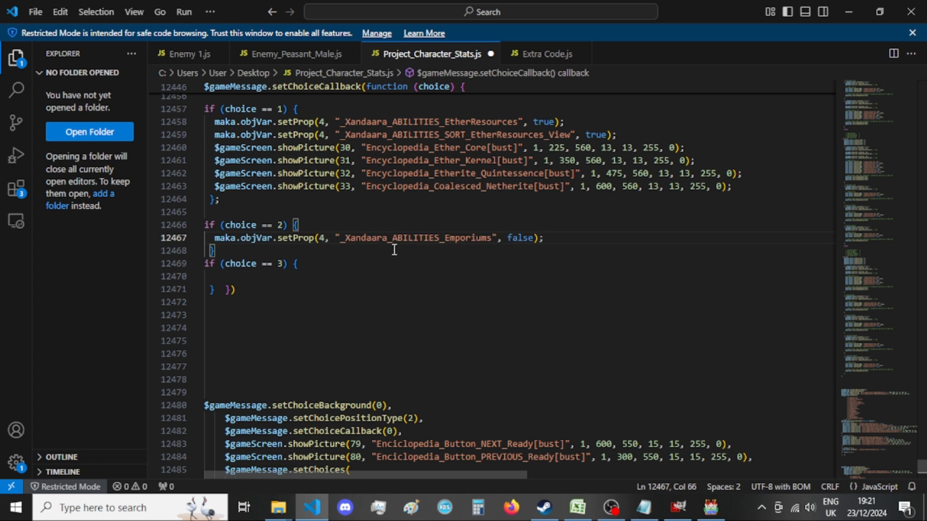
{"action": "left_click_drag", "start_coordinate": [508, 237], "coordinate": [533, 237]}
{"action": "type", "text": "true"}
{"action": "left_click", "coordinate": [542, 236]}
{"action": "key", "text": "Return"}
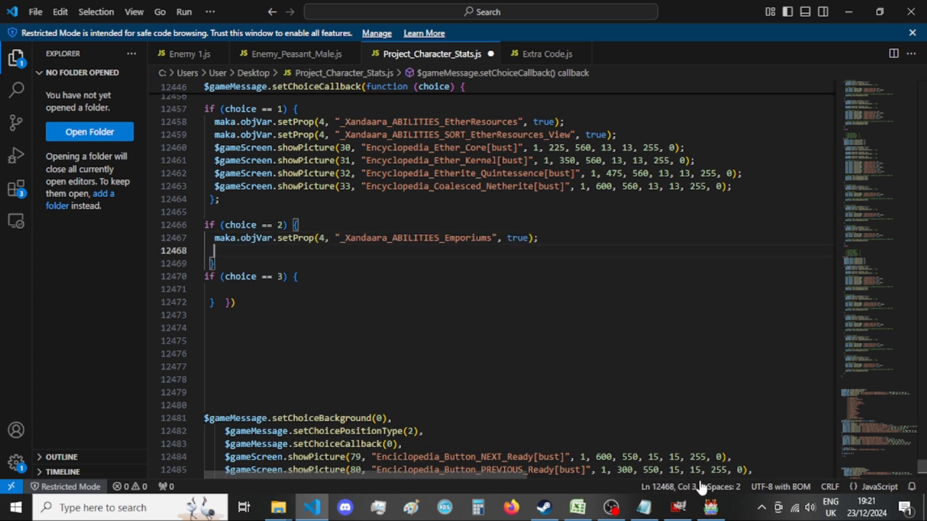
Check the variable number in the old 2 == e branch, and copy the matching _Xandaara_ABILITIES_SORT_Emporium_View statement from the Notepad list.
{"action": "left_click", "coordinate": [643, 507]}
{"action": "left_click", "coordinate": [450, 1]}
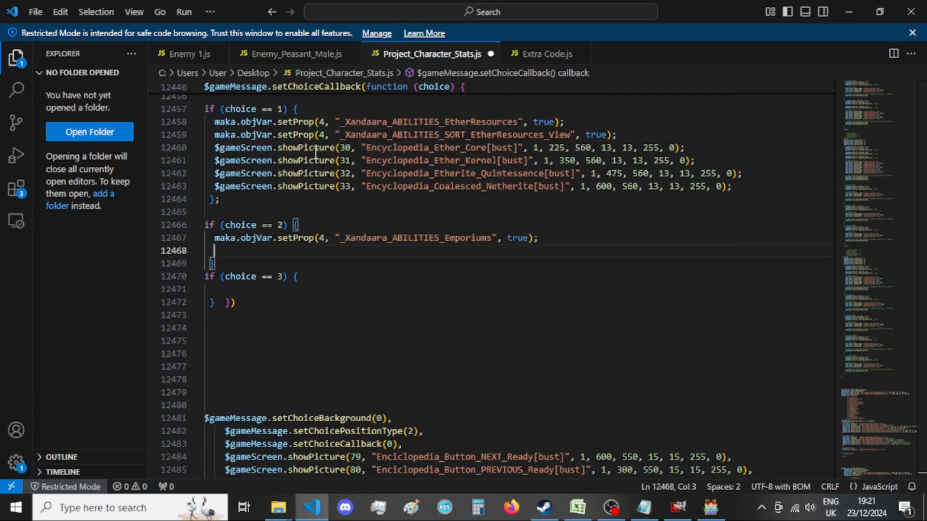
{"action": "scroll", "coordinate": [338, 280], "scroll_direction": "down", "scroll_amount": 4}
{"action": "scroll", "coordinate": [353, 278], "scroll_direction": "down", "scroll_amount": 15}
{"action": "scroll", "coordinate": [354, 287], "scroll_direction": "up", "scroll_amount": 7}
{"action": "double_click", "coordinate": [420, 267]}
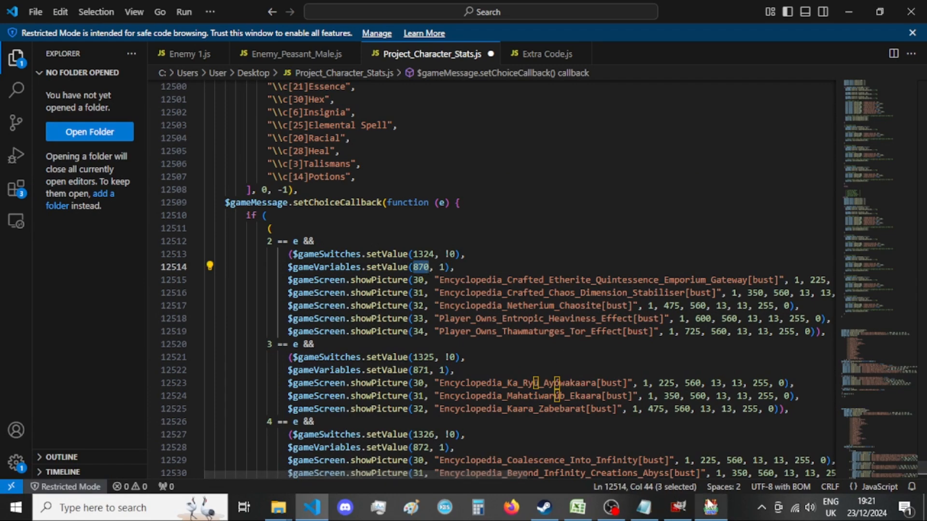
{"action": "left_click", "coordinate": [644, 507]}
{"action": "scroll", "coordinate": [572, 334], "scroll_direction": "down", "scroll_amount": 5}
{"action": "scroll", "coordinate": [572, 334], "scroll_direction": "down", "scroll_amount": 7}
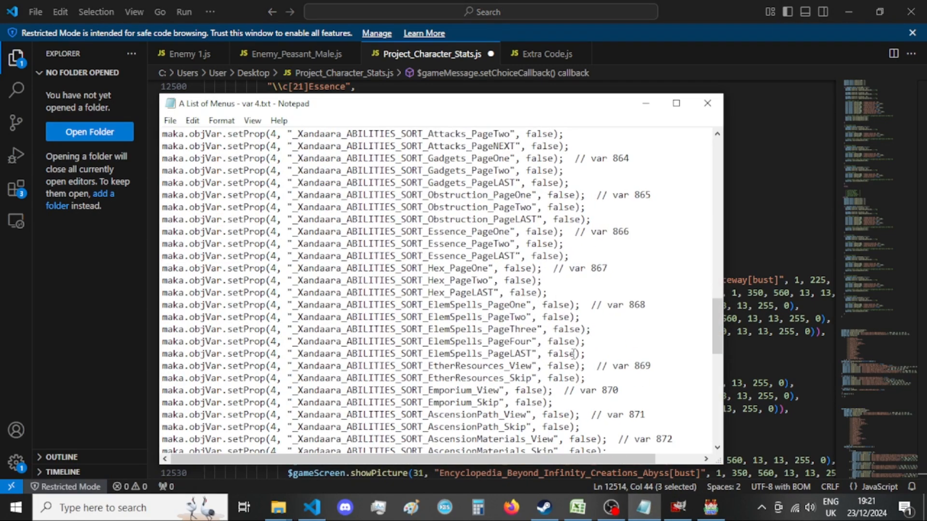
{"action": "left_click_drag", "start_coordinate": [553, 390], "coordinate": [143, 395]}
{"action": "key", "text": "ctrl+c"}
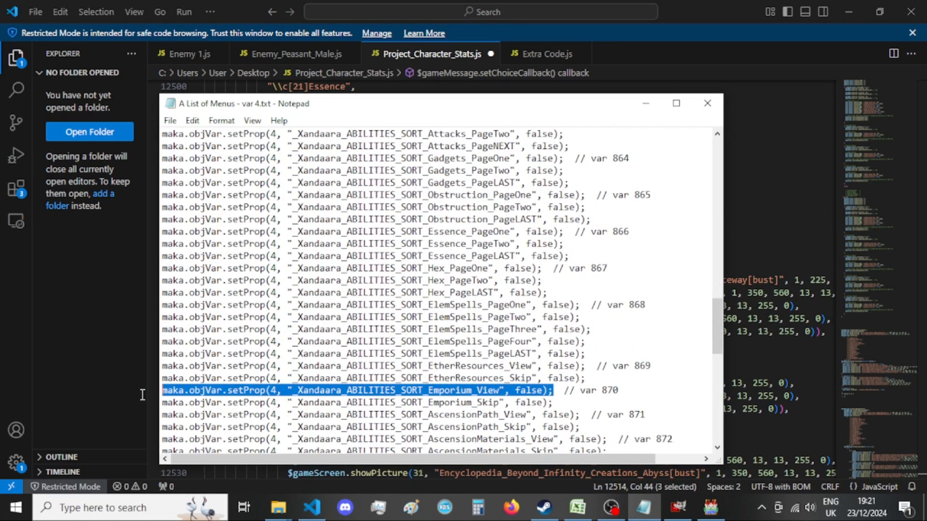
{"action": "left_click", "coordinate": [45, 375]}
Paste the _Xandaara_ABILITIES_SORT_Emporium_View setProp statement into the choice == 2 block and set its value to true.
{"action": "scroll", "coordinate": [380, 326], "scroll_direction": "up", "scroll_amount": 15}
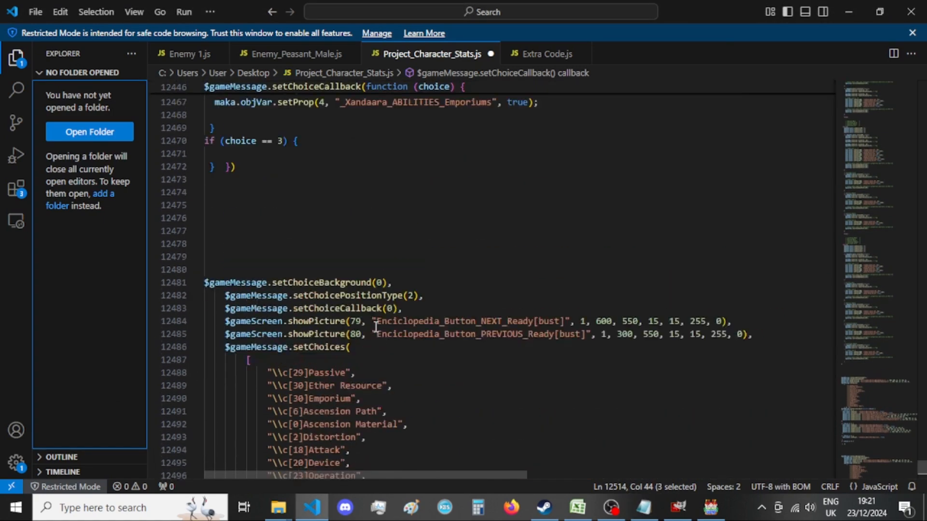
{"action": "left_click", "coordinate": [585, 274]}
{"action": "key", "text": "Return"}
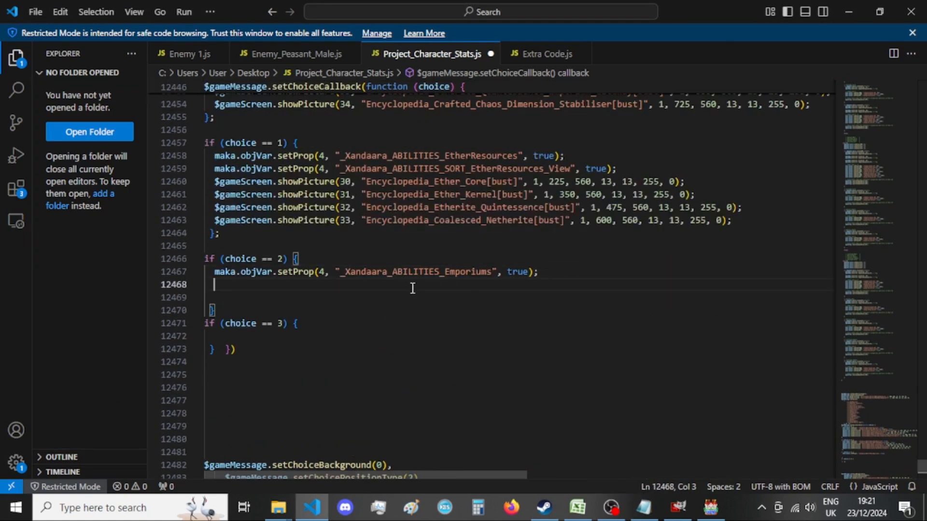
{"action": "key", "text": "ctrl+v"}
{"action": "left_click", "coordinate": [566, 284]}
{"action": "double_click", "coordinate": [565, 284]}
{"action": "type", "text": "true"}
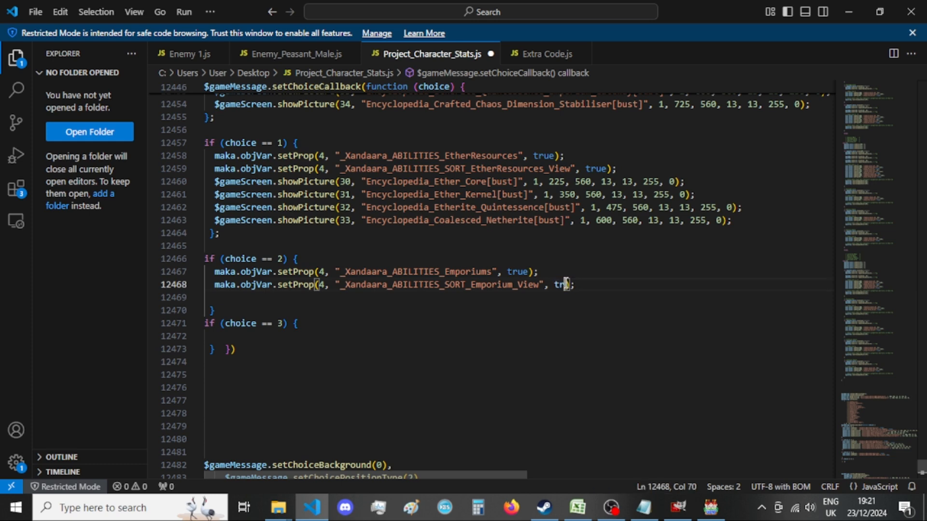
{"action": "left_click", "coordinate": [396, 339]}
Add an empty line to the choice == 2 block and copy the five showPicture statements from the old 2 == e branch.
{"action": "left_click", "coordinate": [399, 293]}
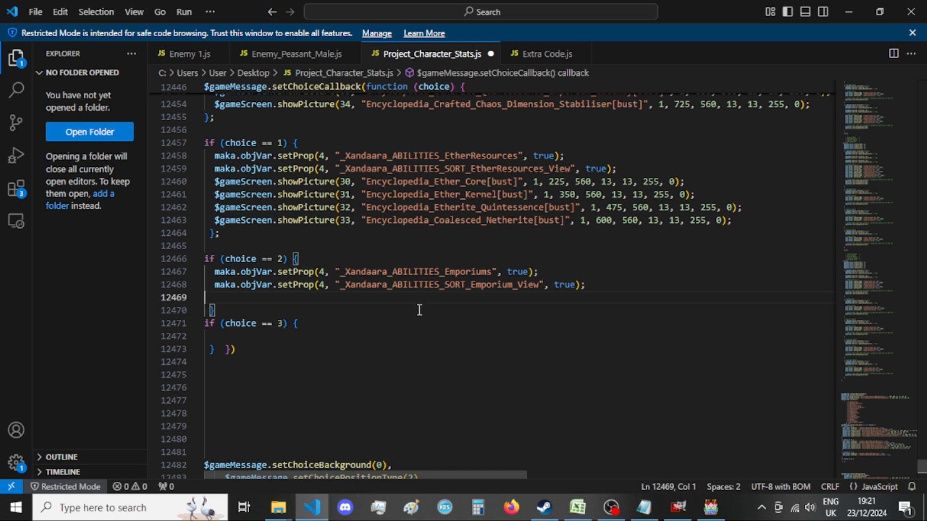
{"action": "key", "text": "Return"}
{"action": "scroll", "coordinate": [418, 318], "scroll_direction": "down", "scroll_amount": 17}
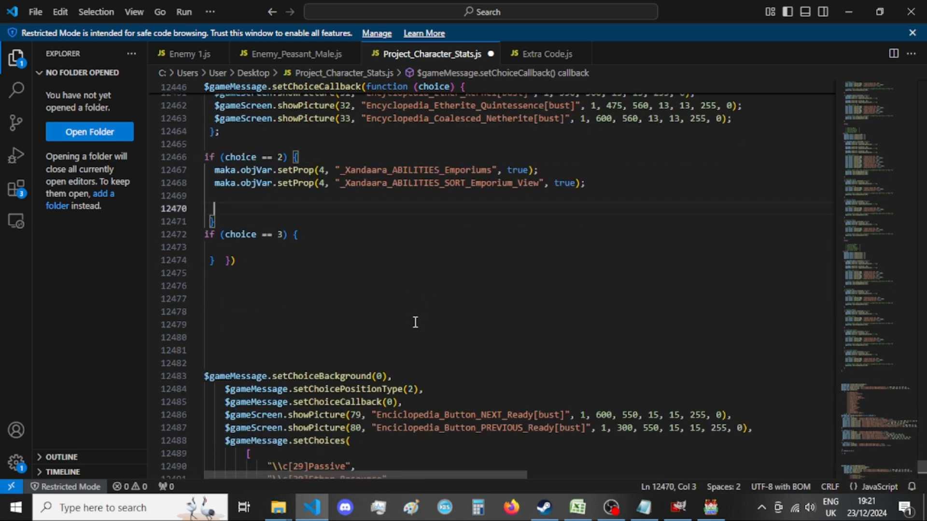
{"action": "scroll", "coordinate": [415, 336], "scroll_direction": "down", "scroll_amount": 1}
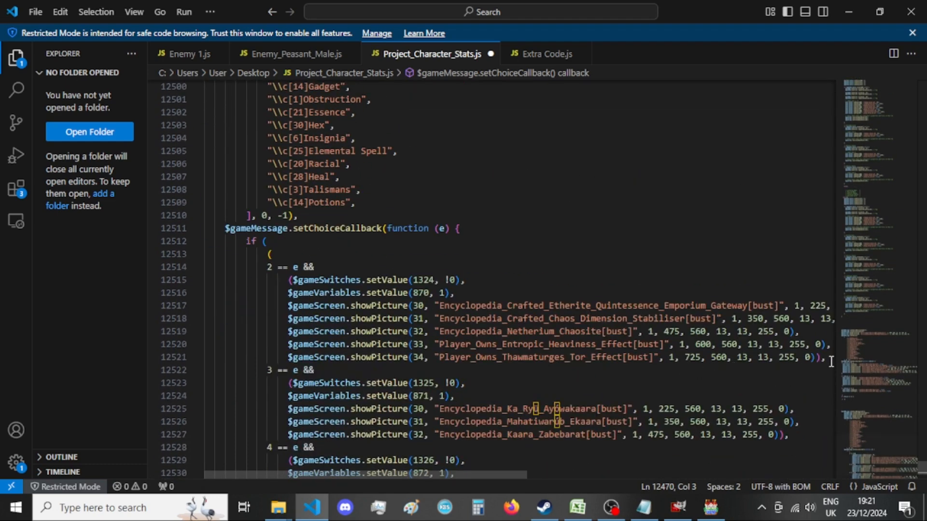
{"action": "left_click_drag", "start_coordinate": [826, 358], "coordinate": [288, 307]}
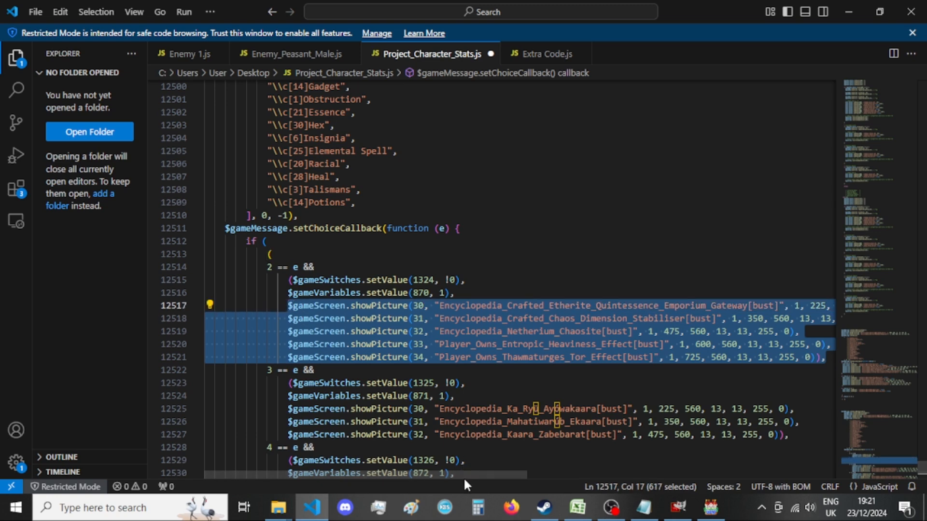
{"action": "left_click_drag", "start_coordinate": [464, 471], "coordinate": [386, 471]}
{"action": "scroll", "coordinate": [502, 340], "scroll_direction": "up", "scroll_amount": 15}
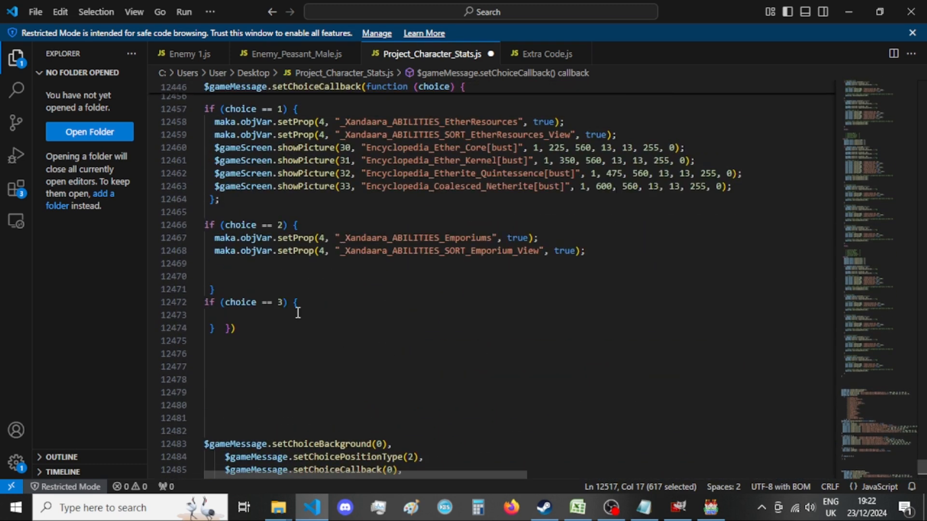
Paste the five showPicture statements into the choice == 2 block and remove the extra indentation so they line up.
{"action": "left_click", "coordinate": [299, 263]}
{"action": "left_click", "coordinate": [302, 273]}
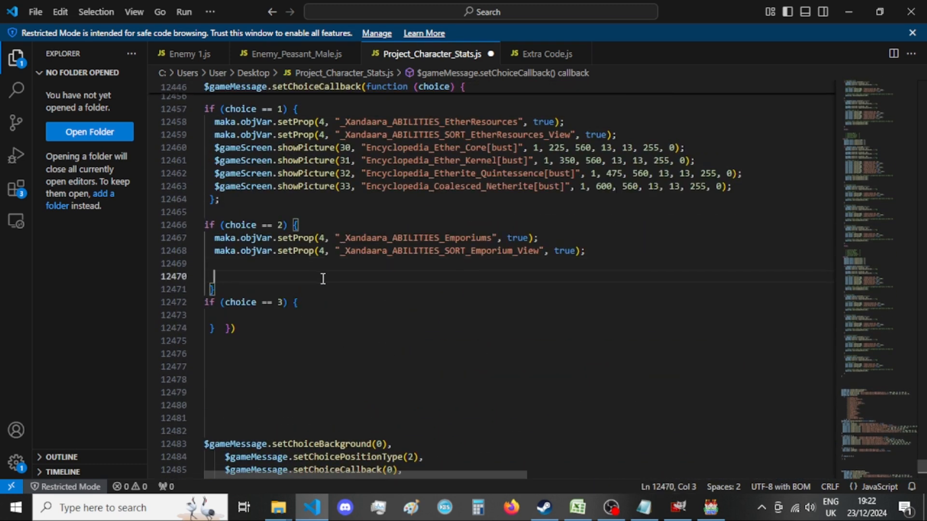
{"action": "key", "text": "ctrl+v"}
{"action": "left_click_drag", "start_coordinate": [288, 289], "coordinate": [216, 289]}
{"action": "key", "text": "BackSpace"}
{"action": "left_click_drag", "start_coordinate": [289, 304], "coordinate": [216, 304]}
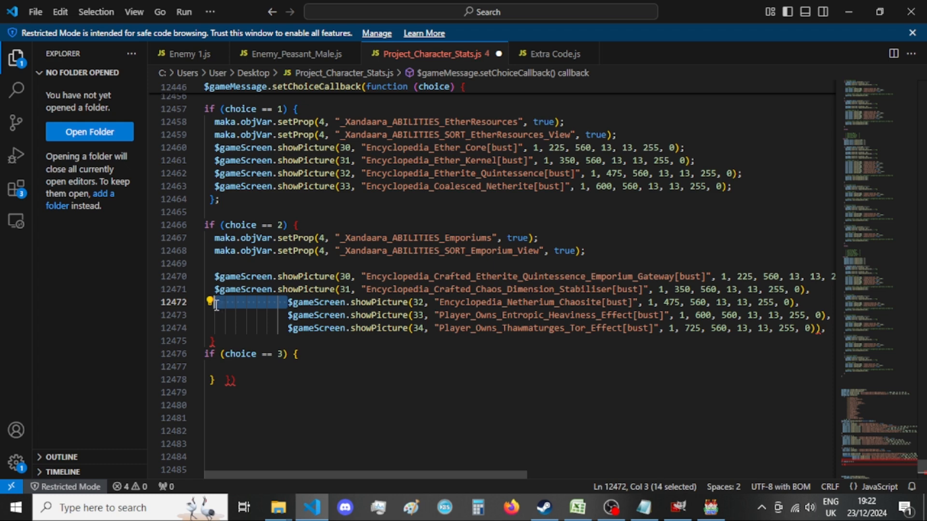
{"action": "key", "text": "BackSpace"}
{"action": "left_click_drag", "start_coordinate": [288, 316], "coordinate": [218, 315]}
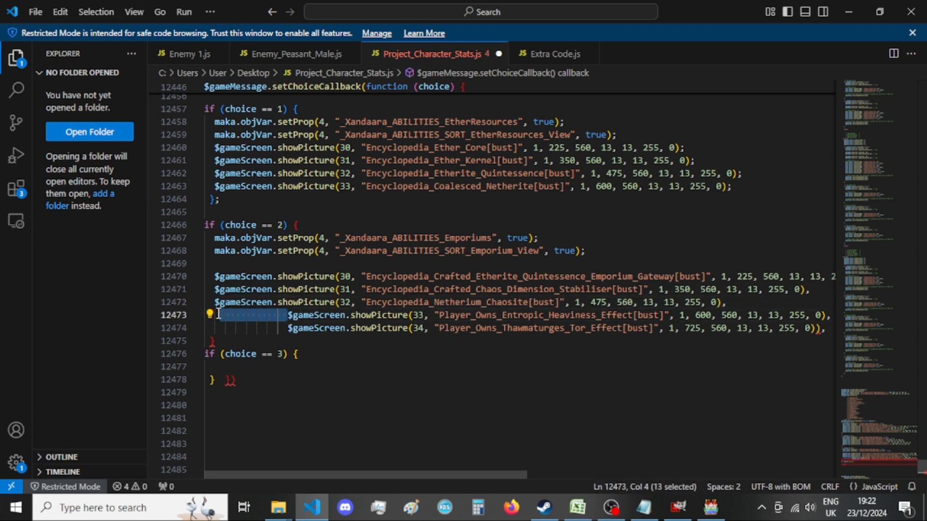
{"action": "key", "text": "BackSpace"}
{"action": "left_click_drag", "start_coordinate": [288, 329], "coordinate": [221, 328]}
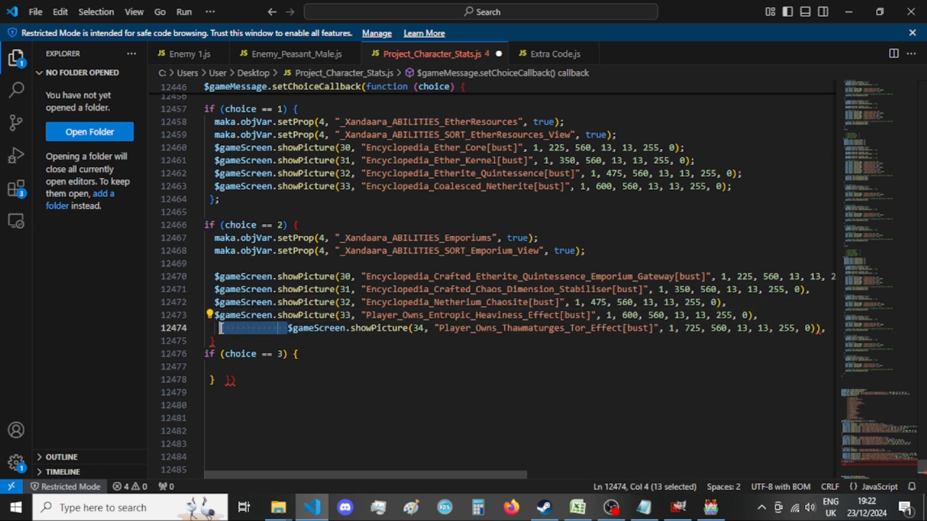
{"action": "key", "text": "BackSpace"}
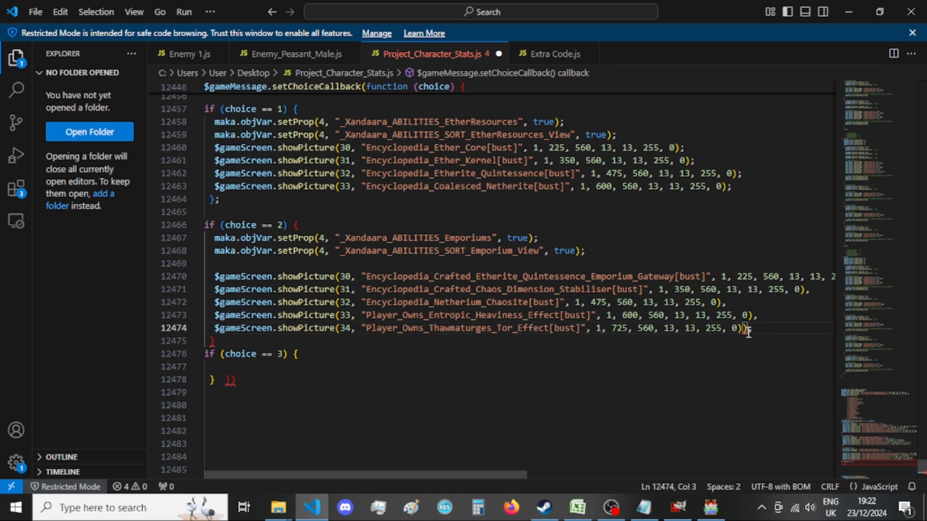
Replace the trailing commas of the five pasted showPicture statements with semicolons and delete the surplus closing parenthesis on the picture 34 line.
{"action": "left_click_drag", "start_coordinate": [748, 329], "coordinate": [722, 302]}
{"action": "type", "text": ";;"}
{"action": "left_click", "coordinate": [811, 290]}
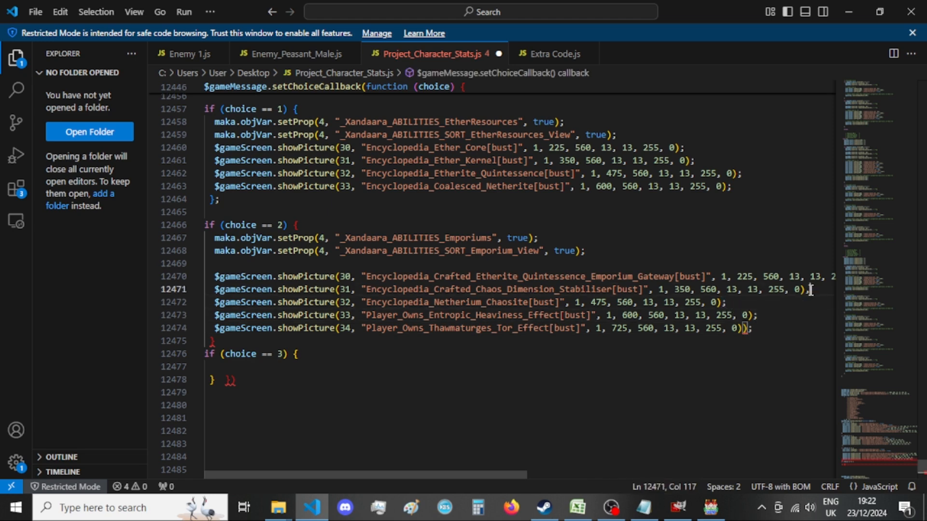
{"action": "left_click_drag", "start_coordinate": [803, 276], "coordinate": [830, 276]}
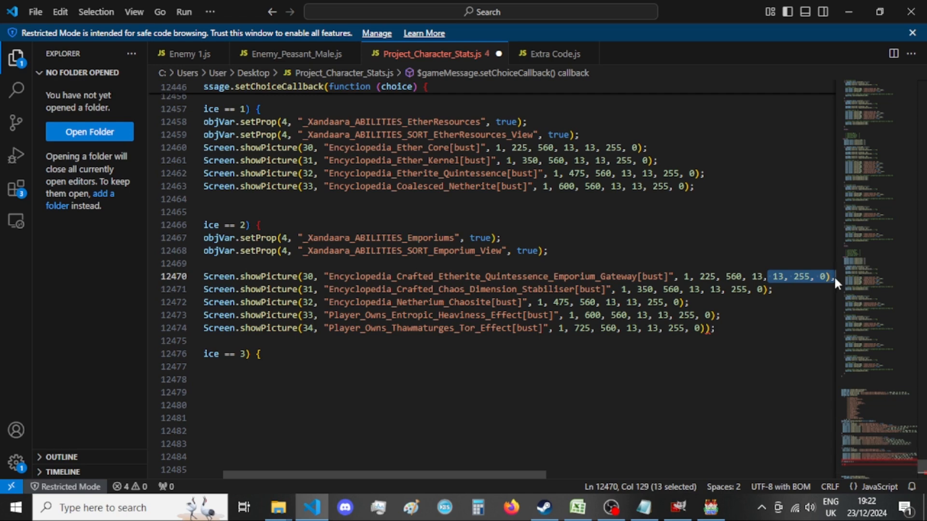
{"action": "left_click", "coordinate": [831, 277]}
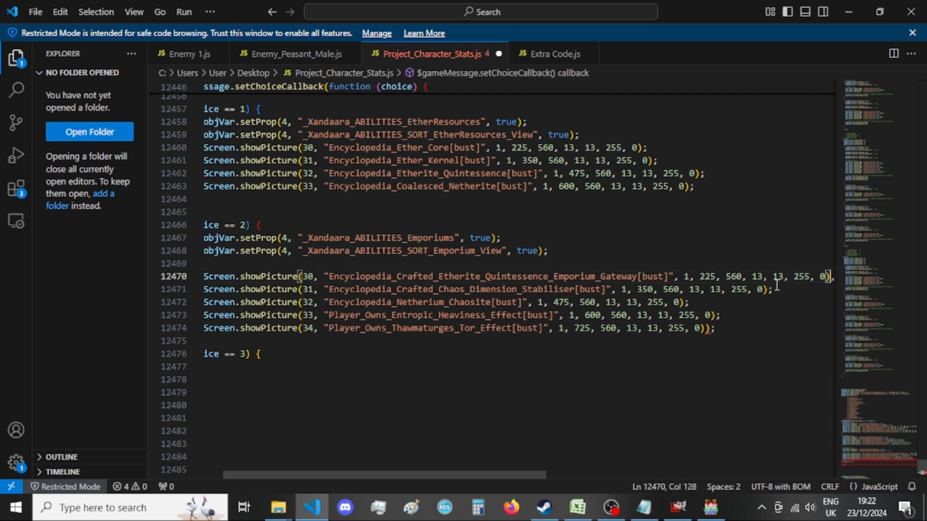
{"action": "key", "text": "shift+Right"}
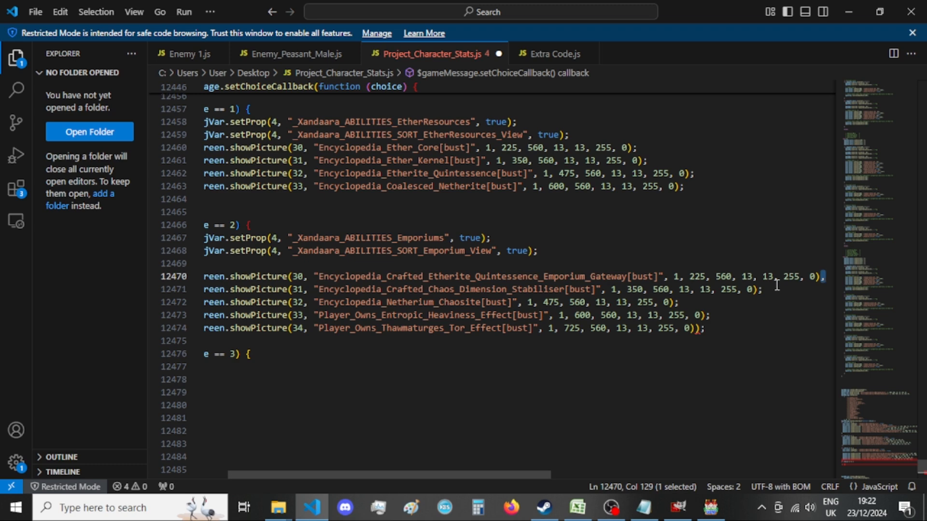
{"action": "type", "text": ";"}
{"action": "left_click", "coordinate": [694, 329]}
{"action": "key", "text": "shift+Right"}
{"action": "key", "text": "BackSpace"}
End the choice == 2 block with a semicolon after its closing brace and add a blank line before the choice == 3 block.
{"action": "left_click_drag", "start_coordinate": [502, 315], "coordinate": [103, 331]}
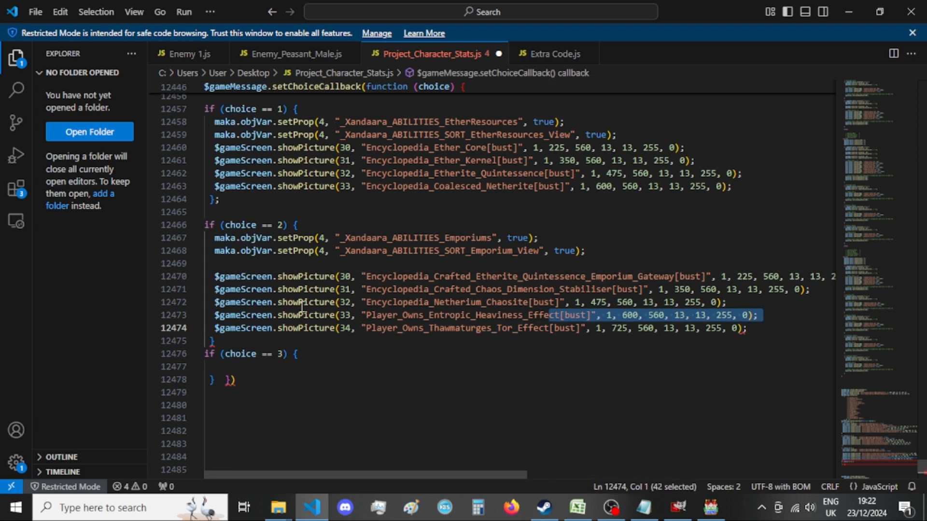
{"action": "left_click", "coordinate": [257, 341]}
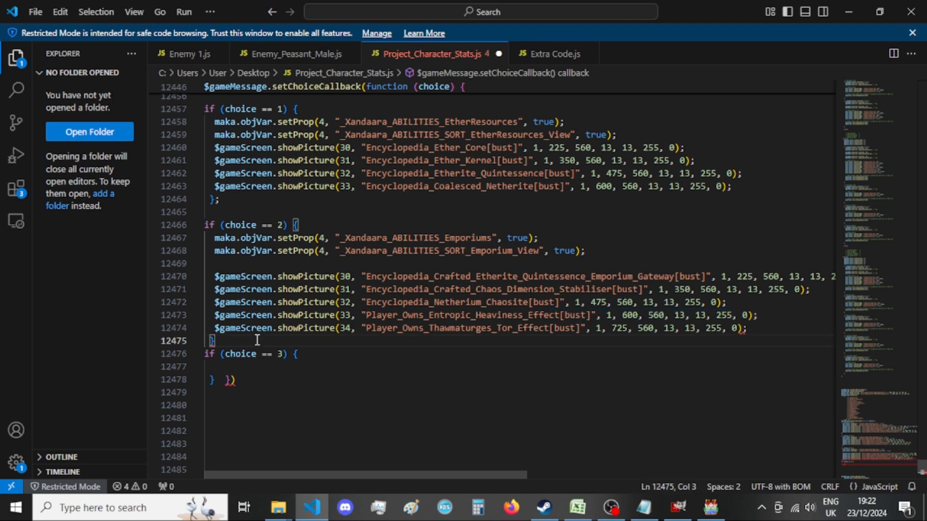
{"action": "type", "text": ";"}
{"action": "key", "text": "Return"}
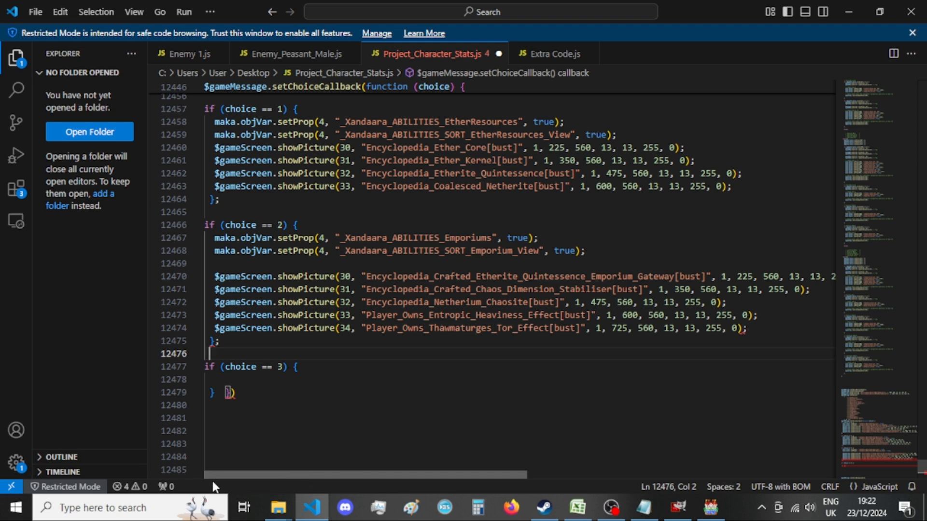
Move the choice callback's closing brackets onto their own line, a few blank lines below the choice == 3 block.
{"action": "left_click", "coordinate": [254, 394]}
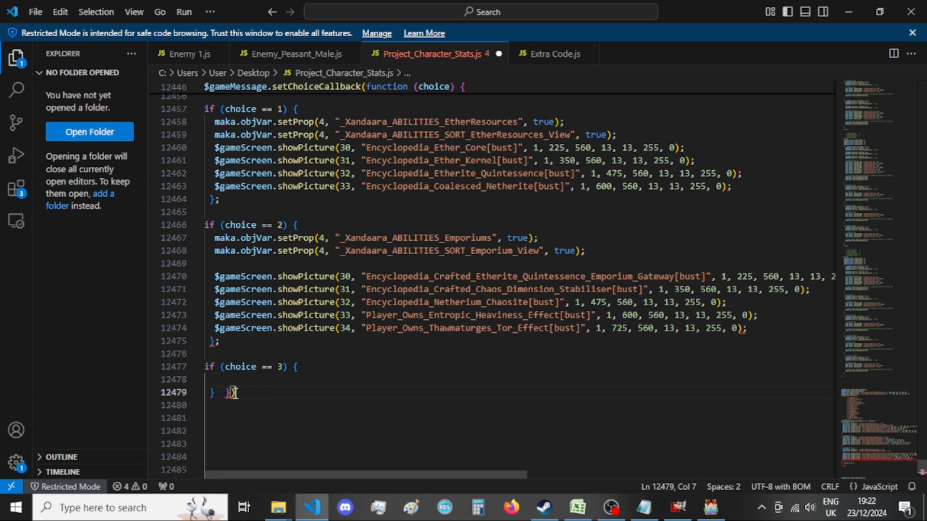
{"action": "key", "text": "Left"}
{"action": "key", "text": "Return"}
{"action": "key", "text": "BackSpace"}
{"action": "key", "text": "Left"}
{"action": "scroll", "coordinate": [293, 395], "scroll_direction": "up", "scroll_amount": 4}
{"action": "scroll", "coordinate": [293, 395], "scroll_direction": "up", "scroll_amount": 1}
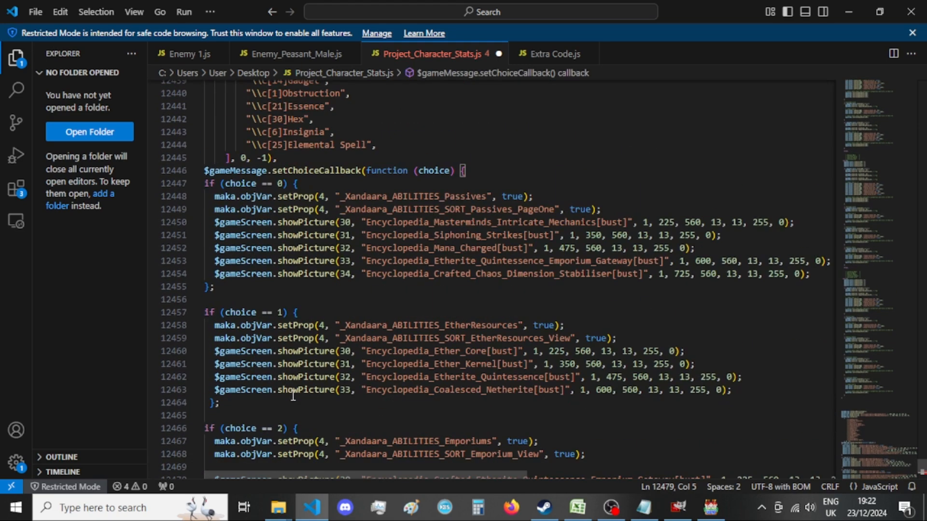
{"action": "scroll", "coordinate": [287, 393], "scroll_direction": "down", "scroll_amount": 7}
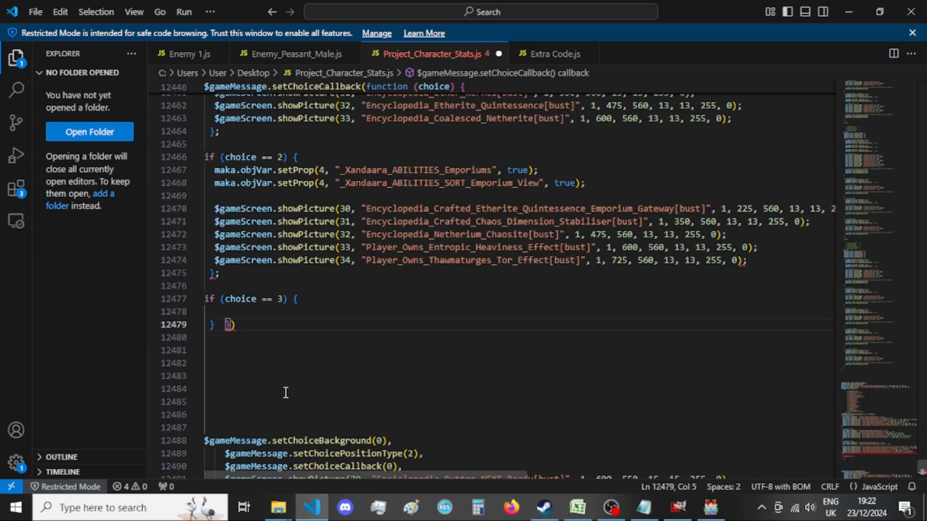
{"action": "key", "text": "Return"}
{"action": "key", "text": "Return"}
{"action": "key", "text": "Return"}
{"action": "key", "text": "Return"}
Duplicate the empty choice == 3 block below itself and remove the copy's leading indentation.
{"action": "left_click_drag", "start_coordinate": [232, 325], "coordinate": [145, 297]}
{"action": "key", "text": "ctrl+c"}
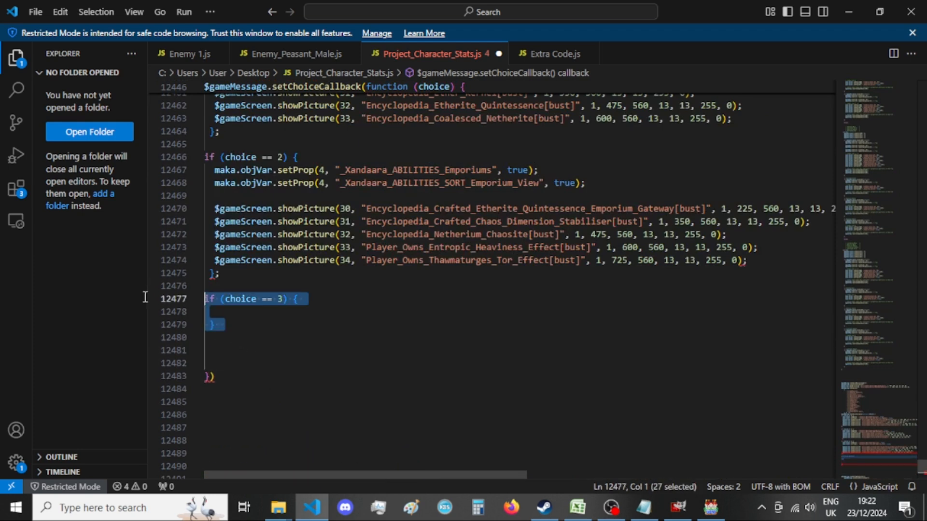
{"action": "left_click", "coordinate": [237, 325]}
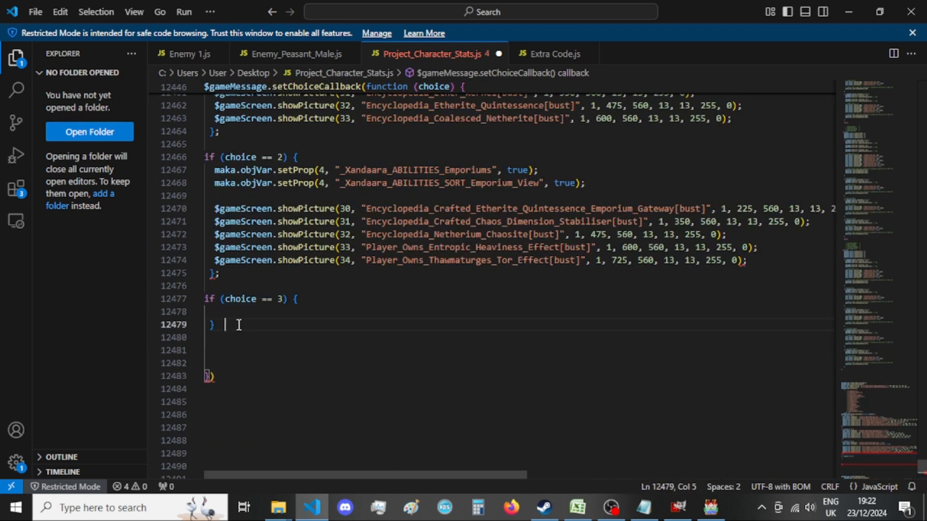
{"action": "key", "text": "Return"}
{"action": "key", "text": "Return"}
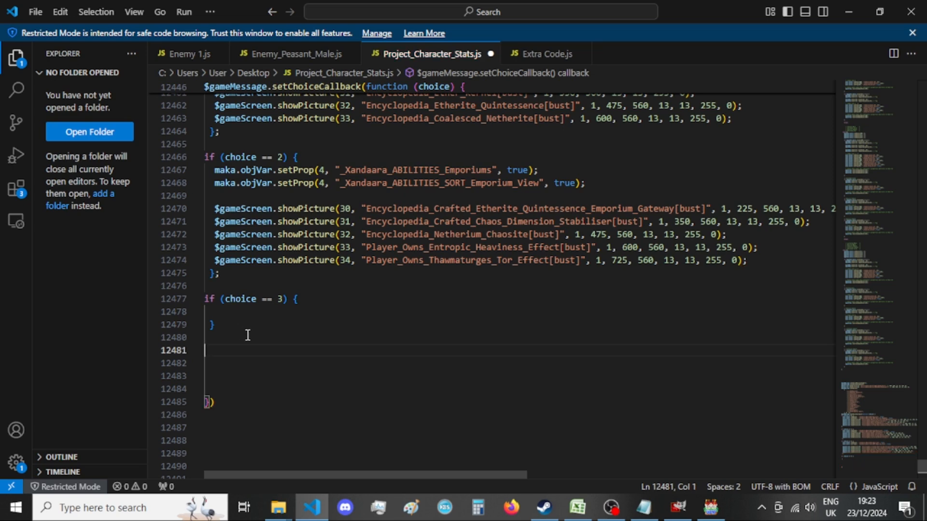
{"action": "key", "text": "ctrl+v"}
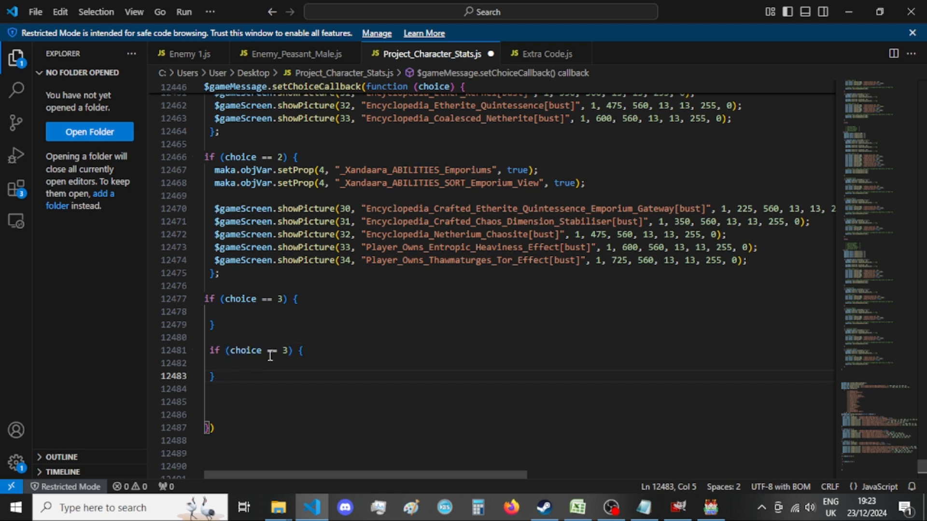
{"action": "left_click_drag", "start_coordinate": [211, 352], "coordinate": [195, 351]}
{"action": "key", "text": "BackSpace"}
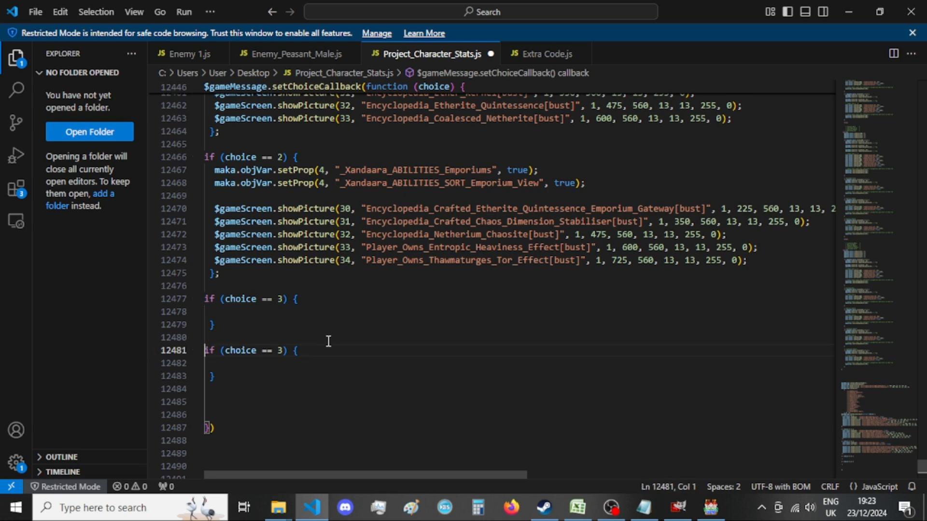
Delete the whole 2 == e branch from the old choice callback.
{"action": "scroll", "coordinate": [329, 342], "scroll_direction": "up", "scroll_amount": 1}
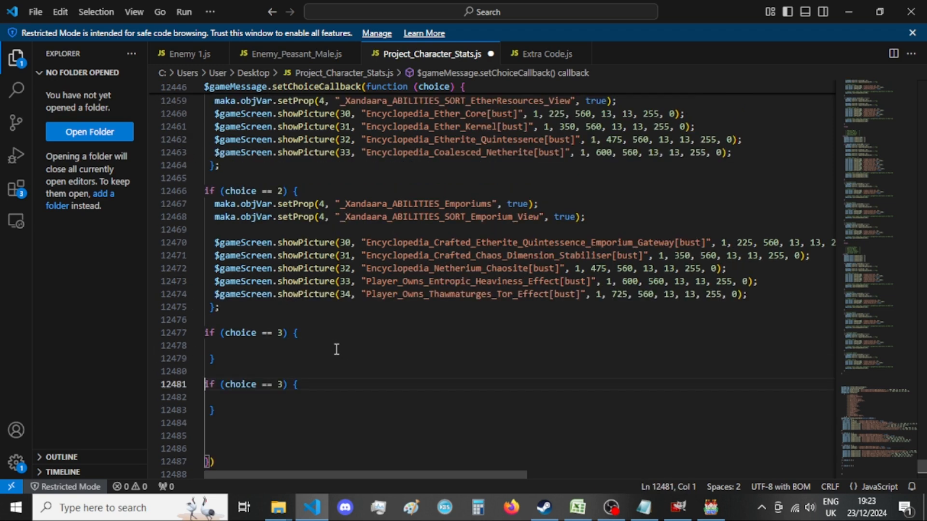
{"action": "left_click", "coordinate": [290, 347]}
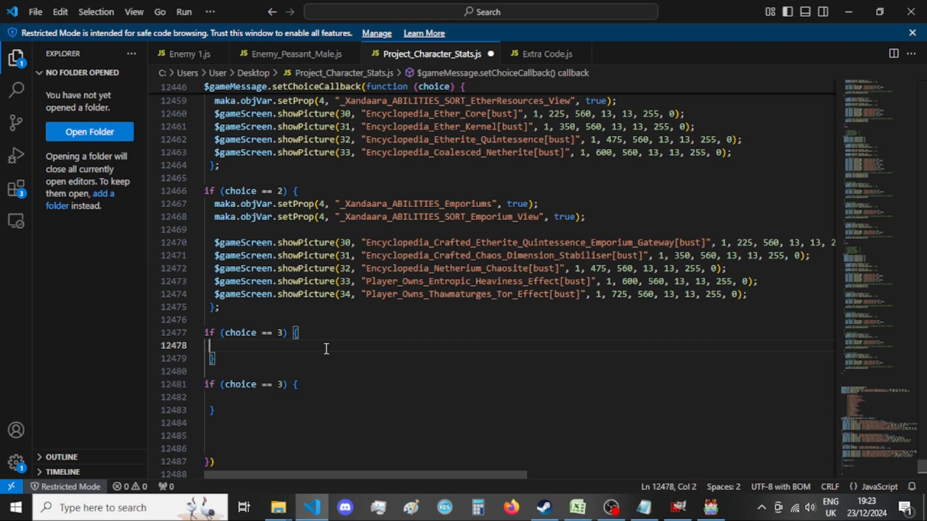
{"action": "scroll", "coordinate": [389, 355], "scroll_direction": "down", "scroll_amount": 20}
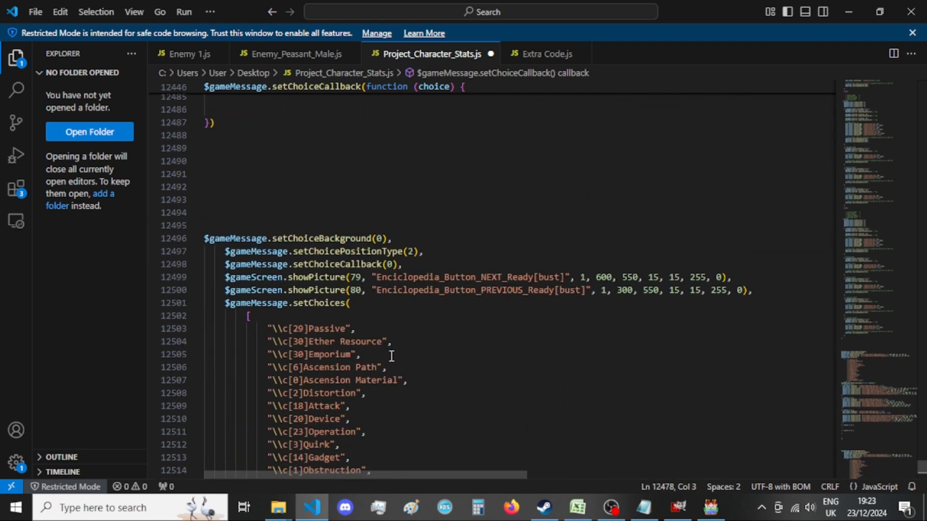
{"action": "scroll", "coordinate": [392, 356], "scroll_direction": "down", "scroll_amount": 2}
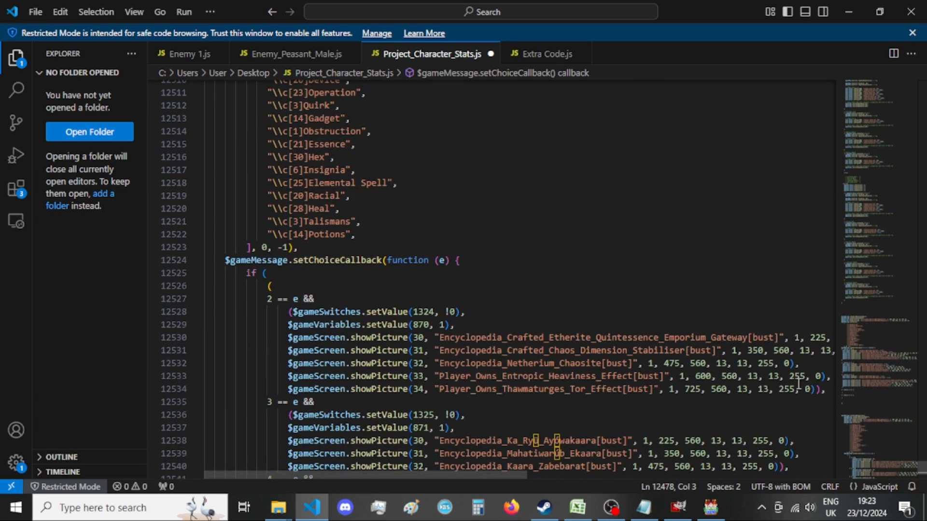
{"action": "left_click_drag", "start_coordinate": [826, 389], "coordinate": [172, 298]}
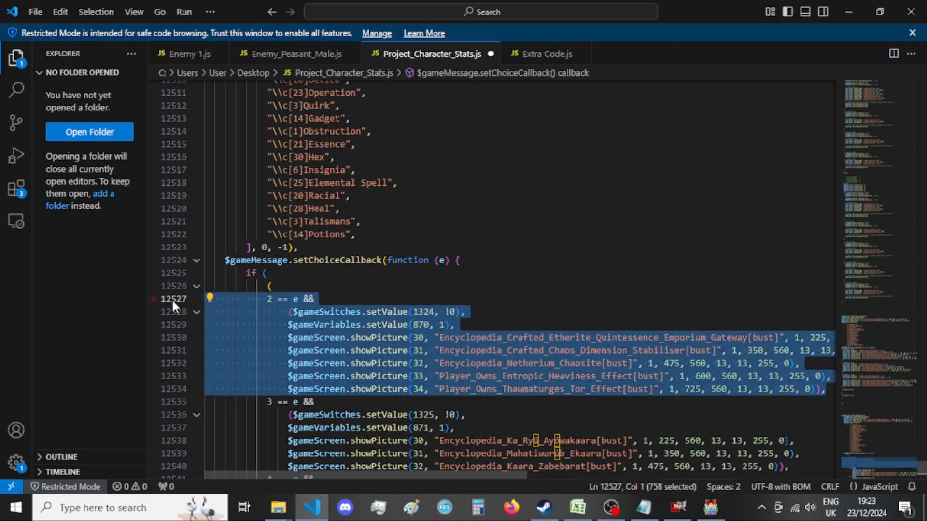
{"action": "key", "text": "BackSpace"}
{"action": "key", "text": "BackSpace"}
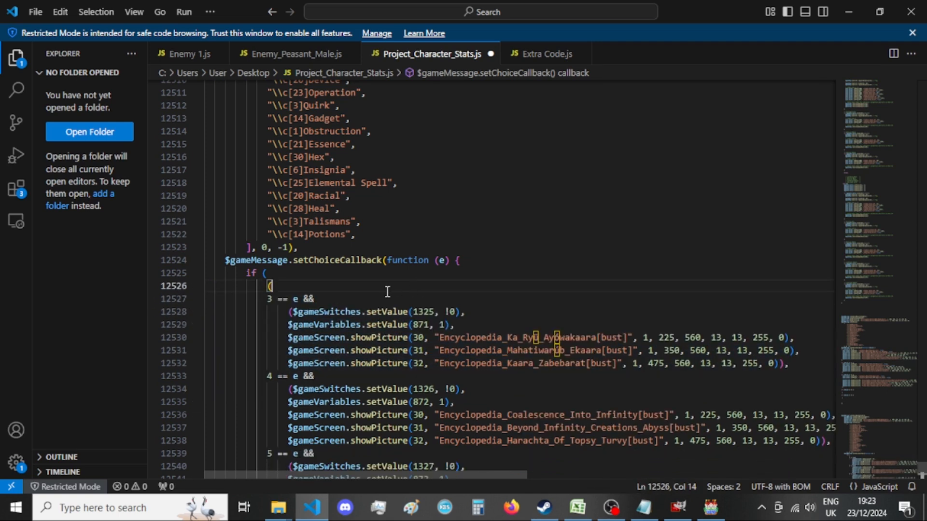
Copy the _Xandaara_ABILITIES_AscensionPaths setProp line for switch 1325 from A List of Menus - var 4.txt into the first choice == 3 block.
{"action": "double_click", "coordinate": [423, 311]}
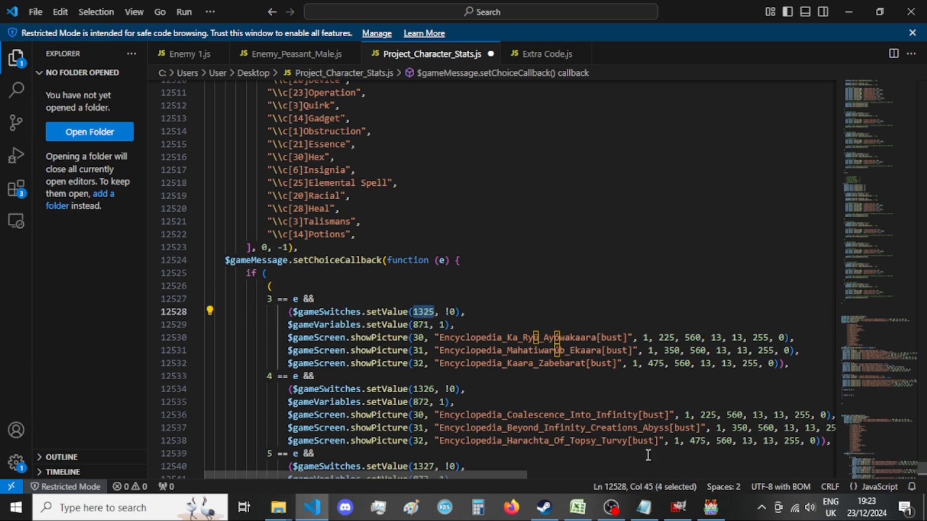
{"action": "left_click", "coordinate": [644, 507]}
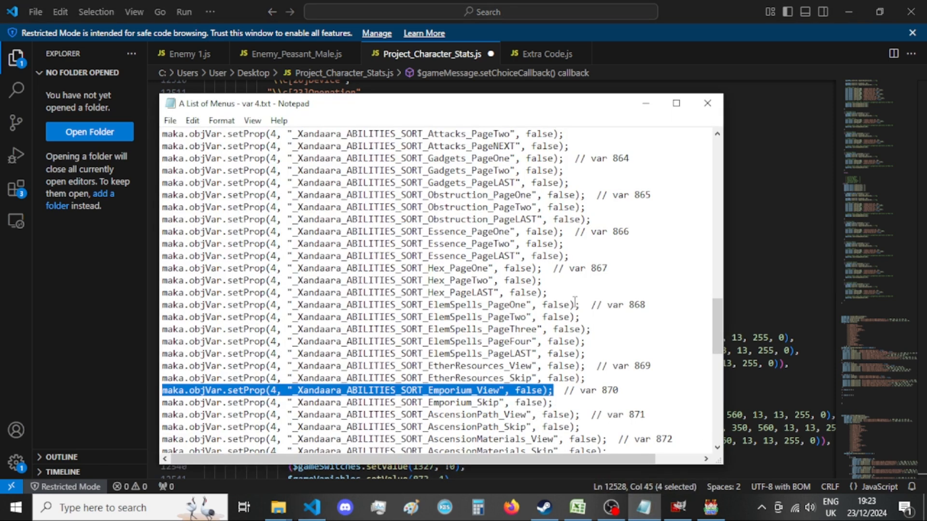
{"action": "scroll", "coordinate": [622, 332], "scroll_direction": "up", "scroll_amount": 10}
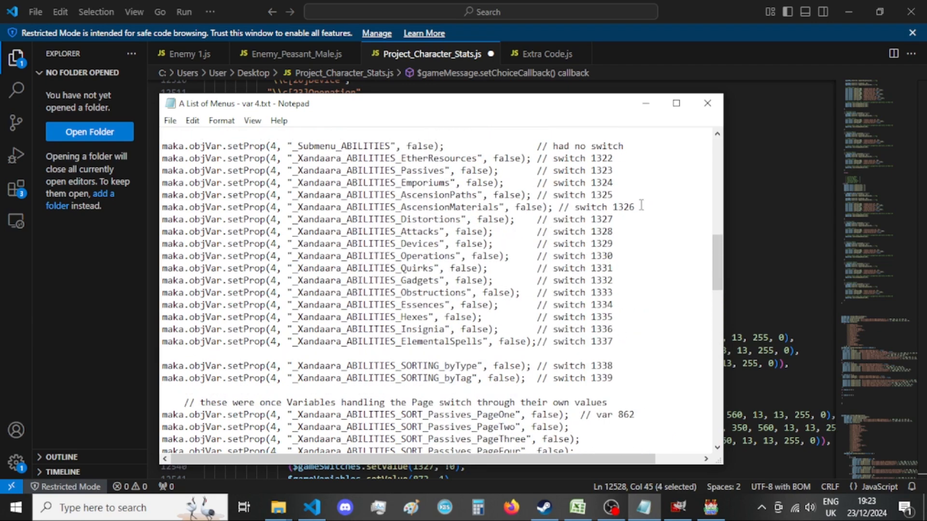
{"action": "double_click", "coordinate": [613, 196]}
{"action": "left_click_drag", "start_coordinate": [534, 196], "coordinate": [138, 193]}
{"action": "key", "text": "ctrl+c"}
{"action": "left_click", "coordinate": [114, 230]}
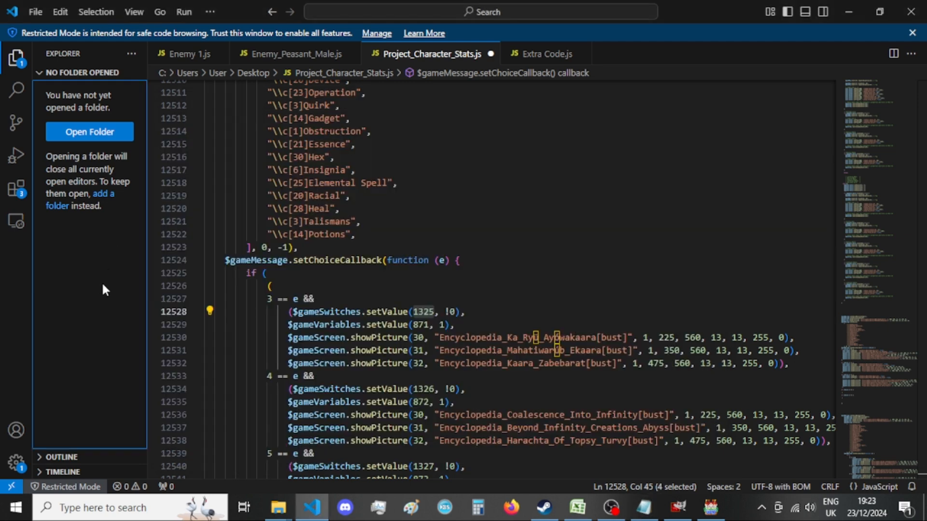
{"action": "scroll", "coordinate": [488, 304], "scroll_direction": "up", "scroll_amount": 13}
{"action": "scroll", "coordinate": [488, 304], "scroll_direction": "up", "scroll_amount": 5}
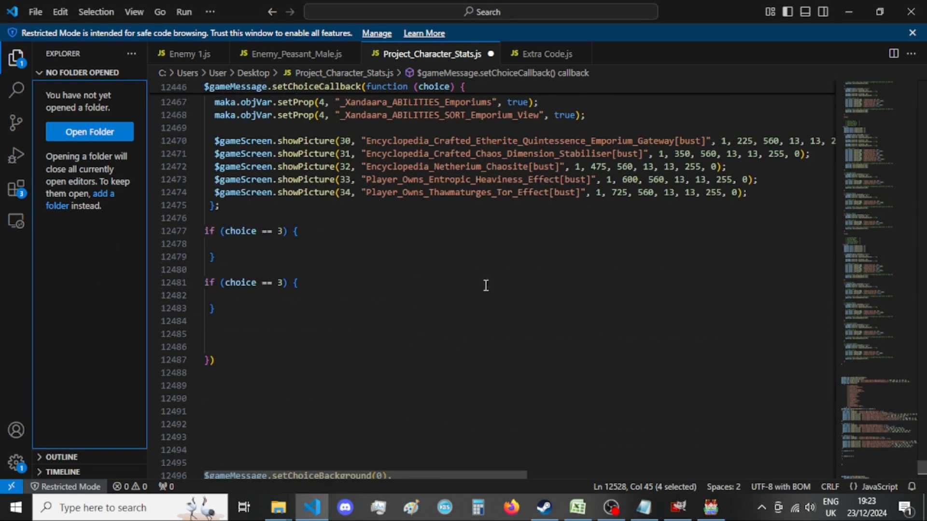
{"action": "left_click", "coordinate": [315, 309]}
{"action": "key", "text": "ctrl+v"}
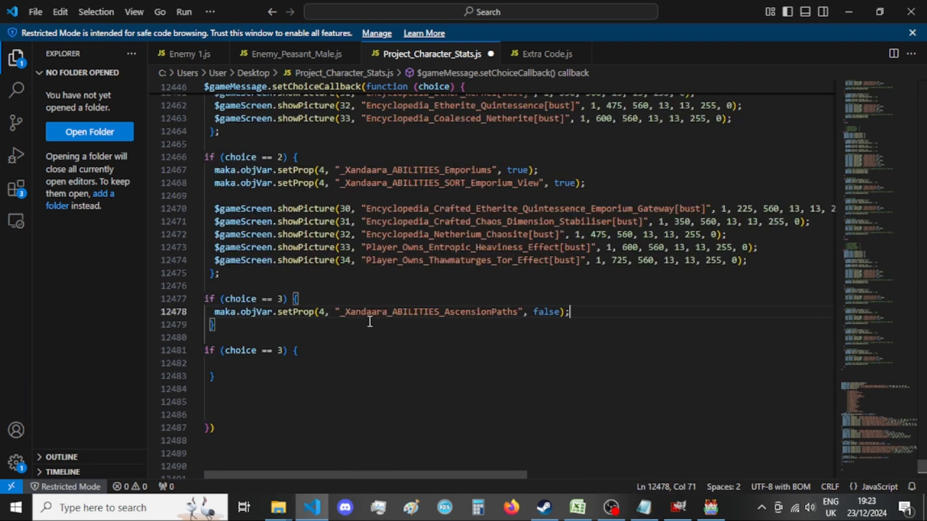
Set the pasted AscensionPaths property to true and add empty lines below it in the choice == 3 block.
{"action": "key", "text": "Return"}
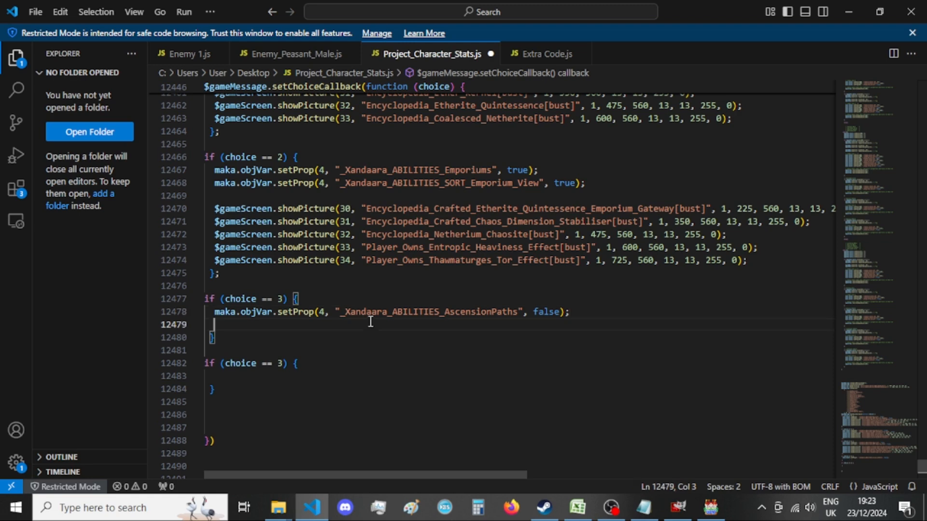
{"action": "double_click", "coordinate": [553, 312]}
{"action": "type", "text": "true"}
{"action": "left_click", "coordinate": [606, 312]}
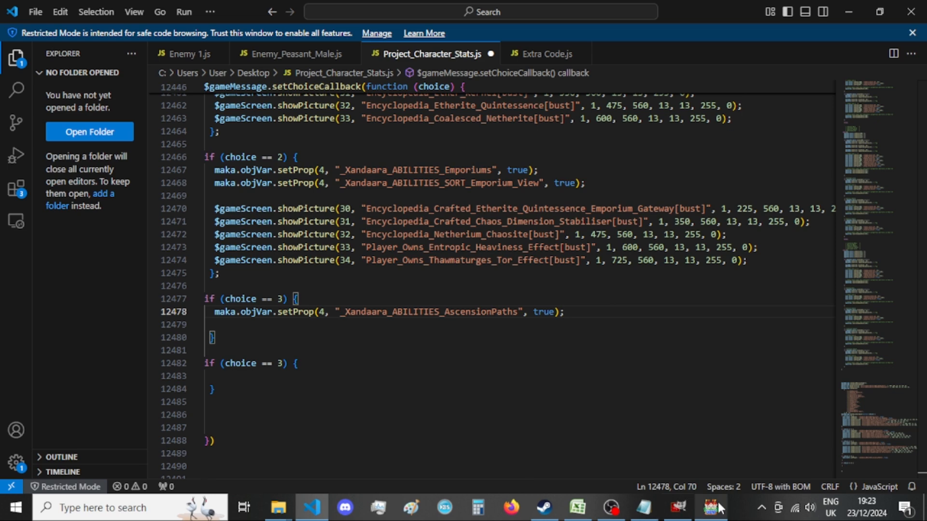
{"action": "key", "text": "Return"}
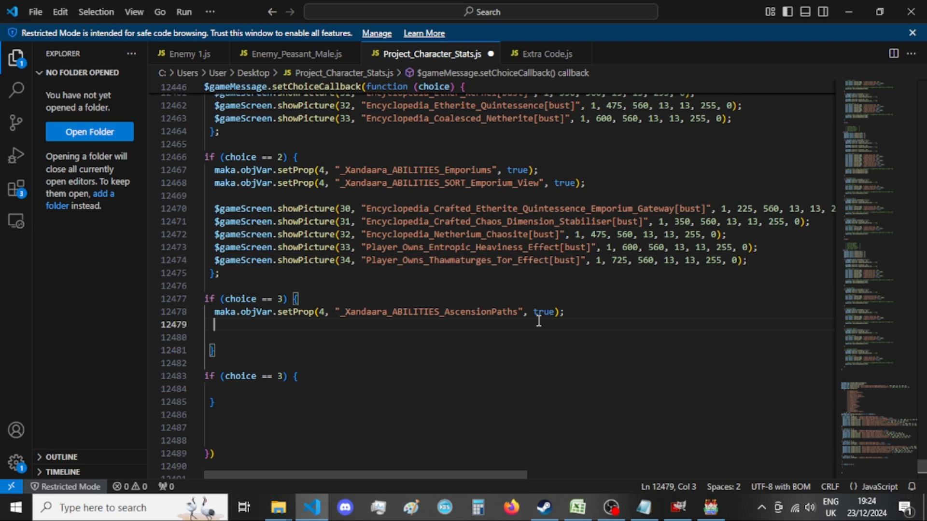
Check which game variable the 3 == e branch of the old choice callback sets.
{"action": "left_click", "coordinate": [643, 507]}
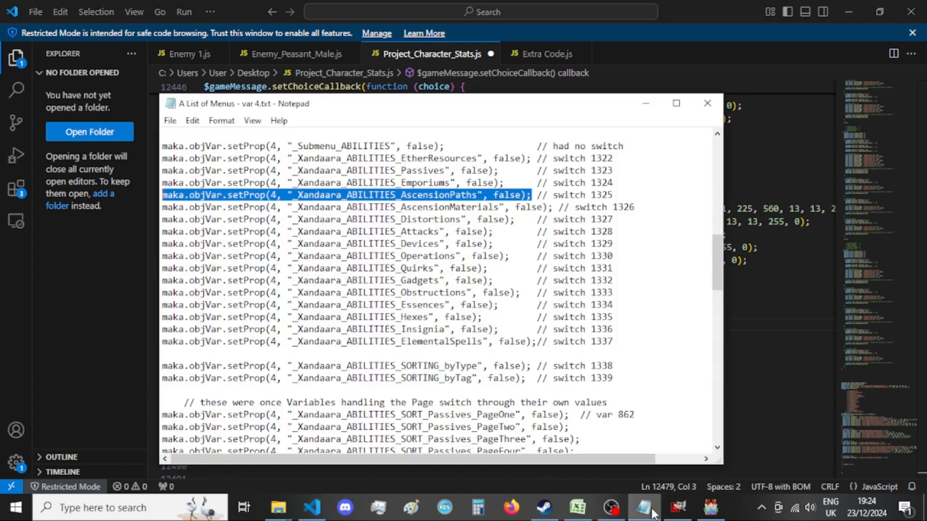
{"action": "left_click_drag", "start_coordinate": [582, 111], "coordinate": [671, 110]}
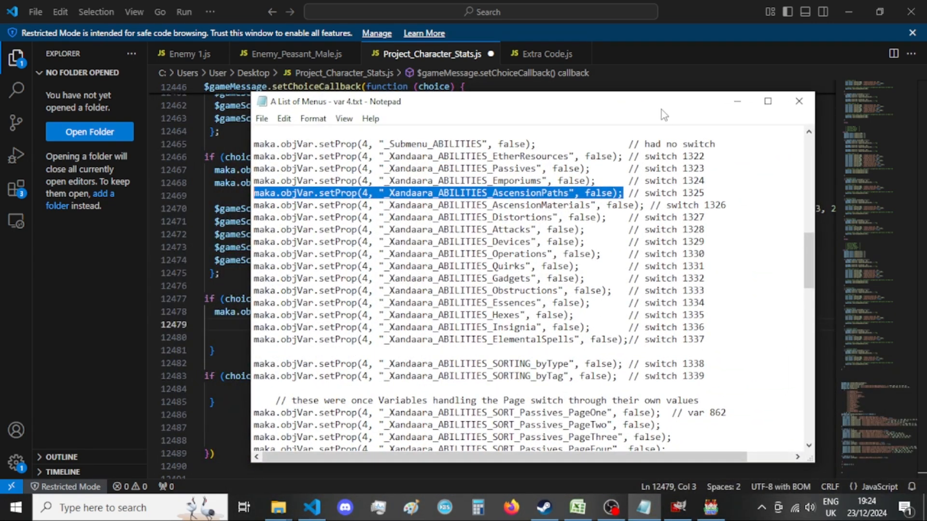
{"action": "mouse_move", "coordinate": [661, 110]}
{"action": "left_mouse_down"}
{"action": "mouse_move", "coordinate": [762, 457]}
{"action": "mouse_move", "coordinate": [612, 416]}
{"action": "mouse_move", "coordinate": [678, 102]}
{"action": "mouse_move", "coordinate": [644, 107]}
{"action": "left_mouse_up"}
{"action": "scroll", "coordinate": [603, 263], "scroll_direction": "down", "scroll_amount": 4}
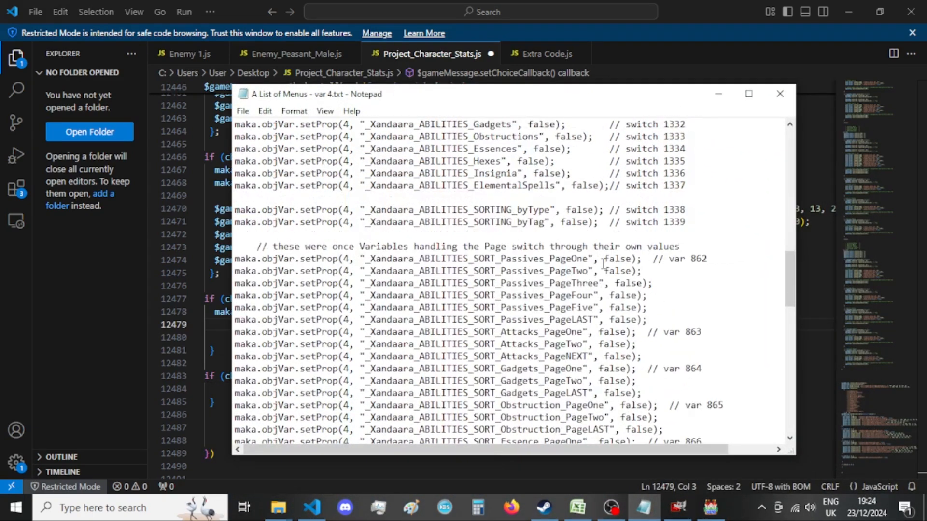
{"action": "left_click_drag", "start_coordinate": [663, 102], "coordinate": [529, 414]}
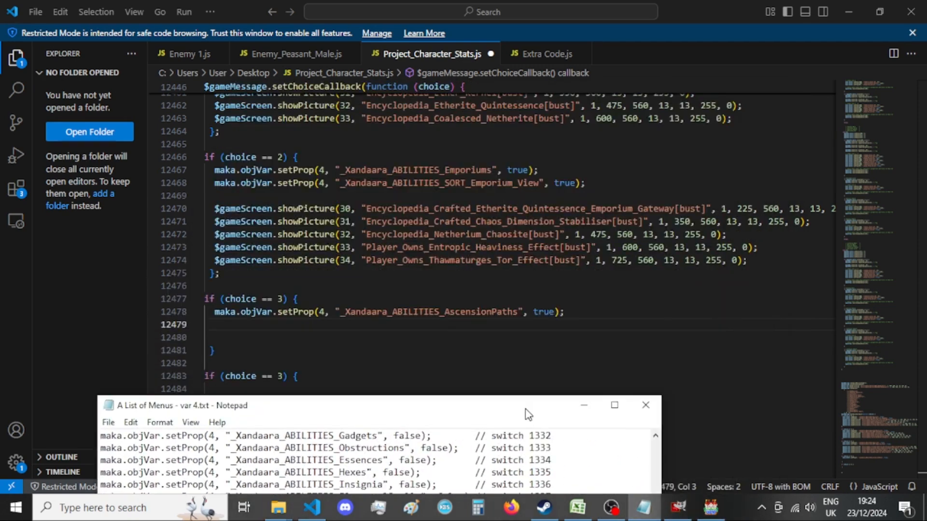
{"action": "left_click_drag", "start_coordinate": [528, 414], "coordinate": [667, 113]}
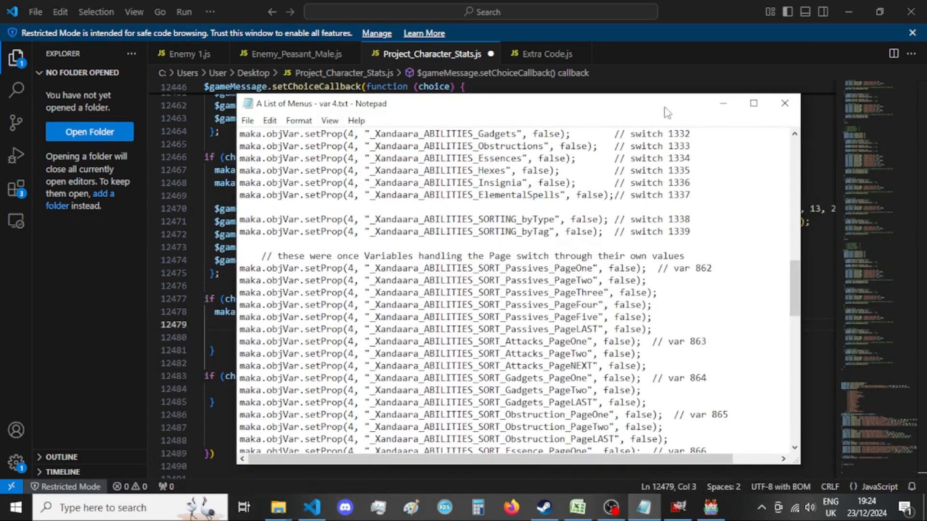
{"action": "left_click", "coordinate": [71, 376]}
{"action": "scroll", "coordinate": [348, 296], "scroll_direction": "down", "scroll_amount": 9}
{"action": "scroll", "coordinate": [349, 296], "scroll_direction": "down", "scroll_amount": 9}
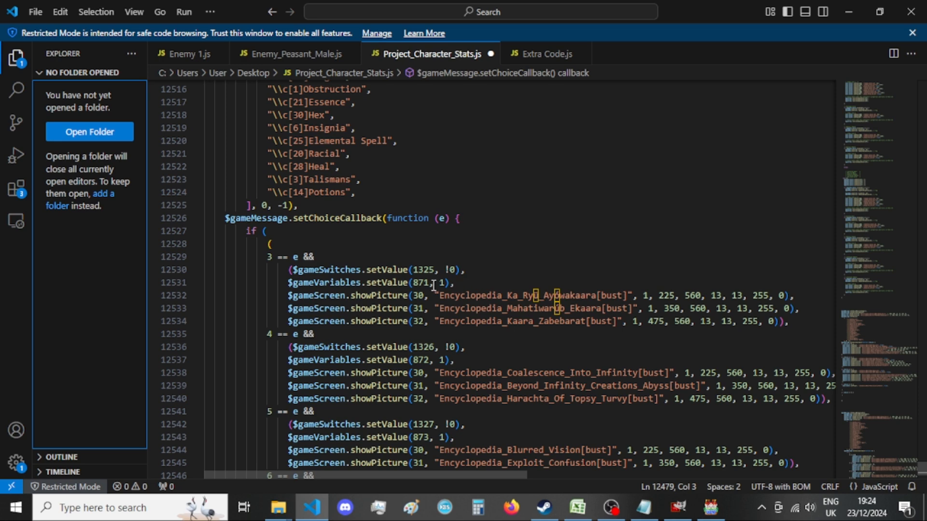
Copy the _Xandaara_ABILITIES_SORT_AscensionPath_View setProp line for var 871 from A List of Menus - var 4.txt.
{"action": "left_click", "coordinate": [644, 510]}
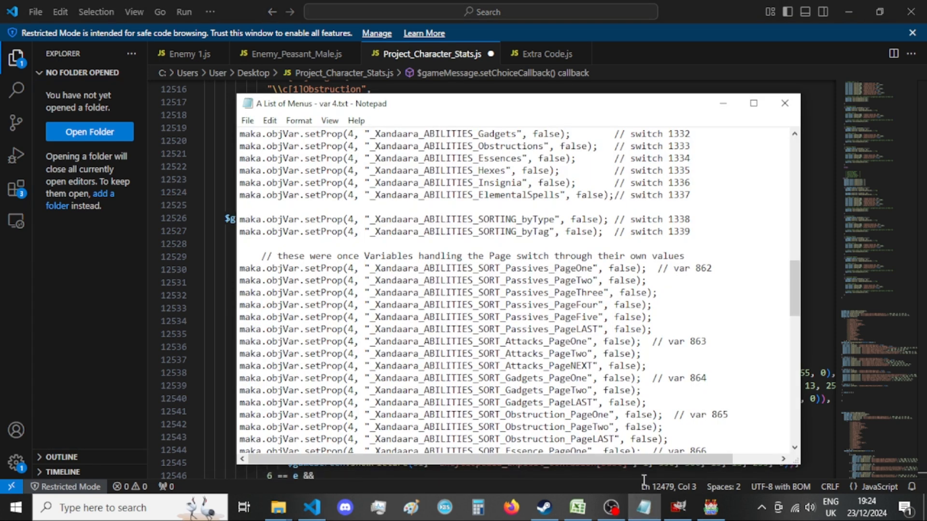
{"action": "left_click", "coordinate": [644, 511]}
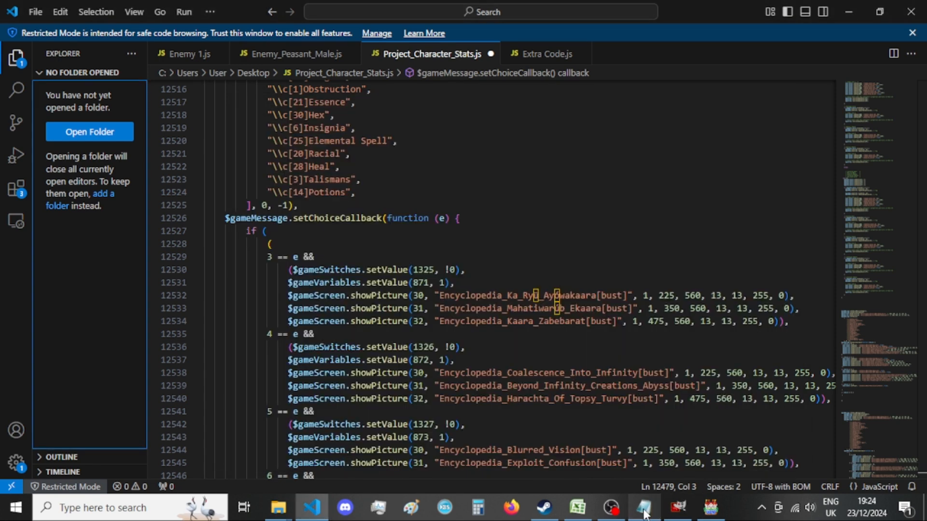
{"action": "left_click", "coordinate": [644, 511]}
{"action": "scroll", "coordinate": [593, 342], "scroll_direction": "down", "scroll_amount": 6}
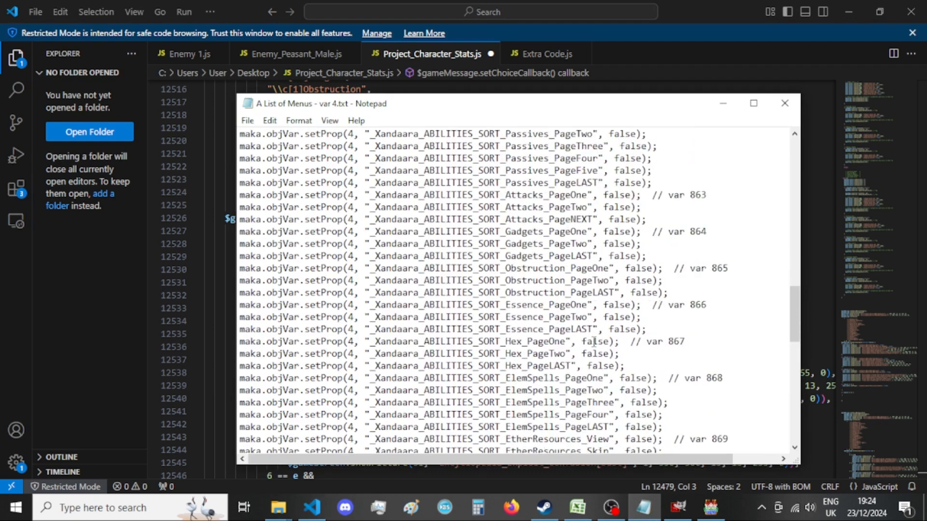
{"action": "scroll", "coordinate": [593, 341], "scroll_direction": "down", "scroll_amount": 2}
{"action": "left_click", "coordinate": [653, 378]}
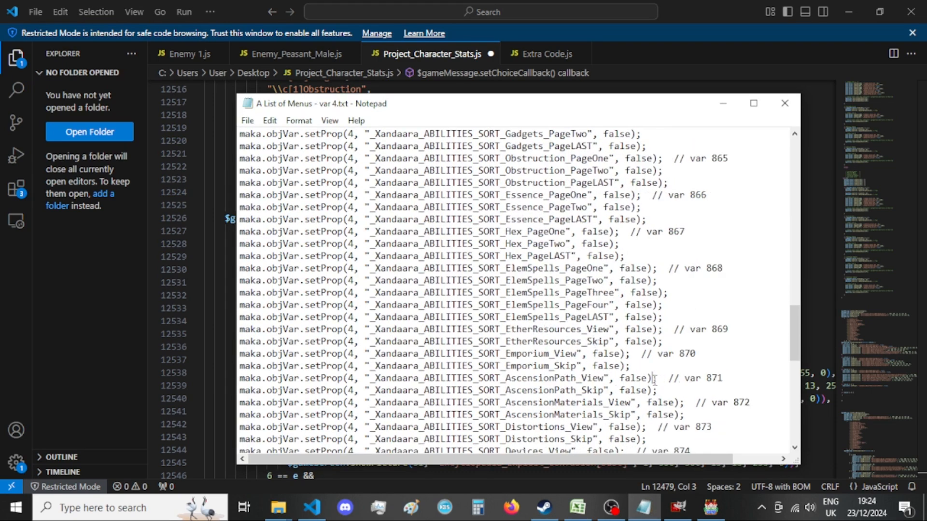
{"action": "left_click_drag", "start_coordinate": [655, 378], "coordinate": [220, 380]}
{"action": "key", "text": "ctrl+c"}
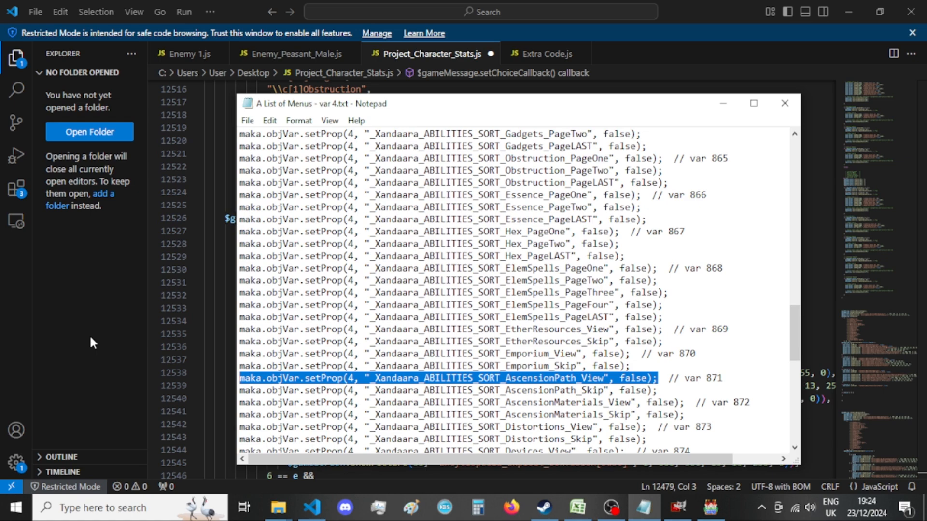
{"action": "left_click", "coordinate": [32, 315]}
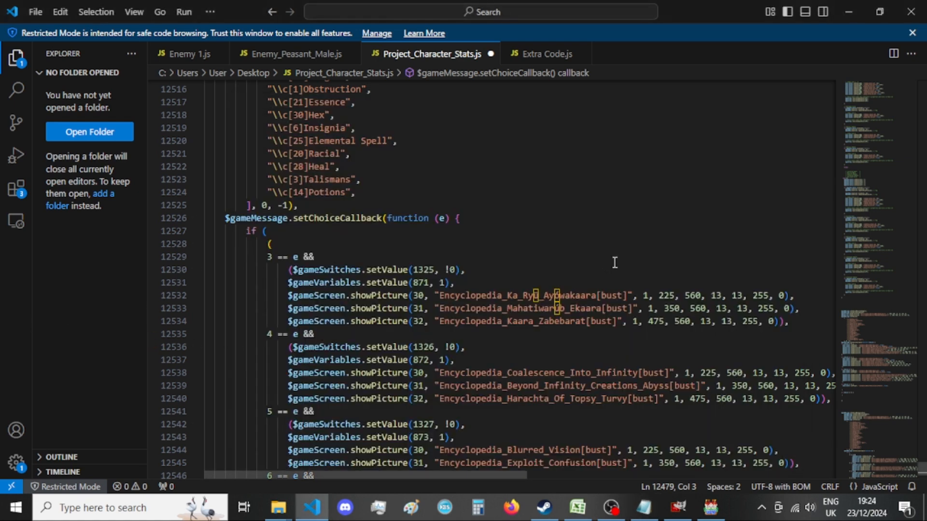
{"action": "scroll", "coordinate": [501, 274], "scroll_direction": "up", "scroll_amount": 15}
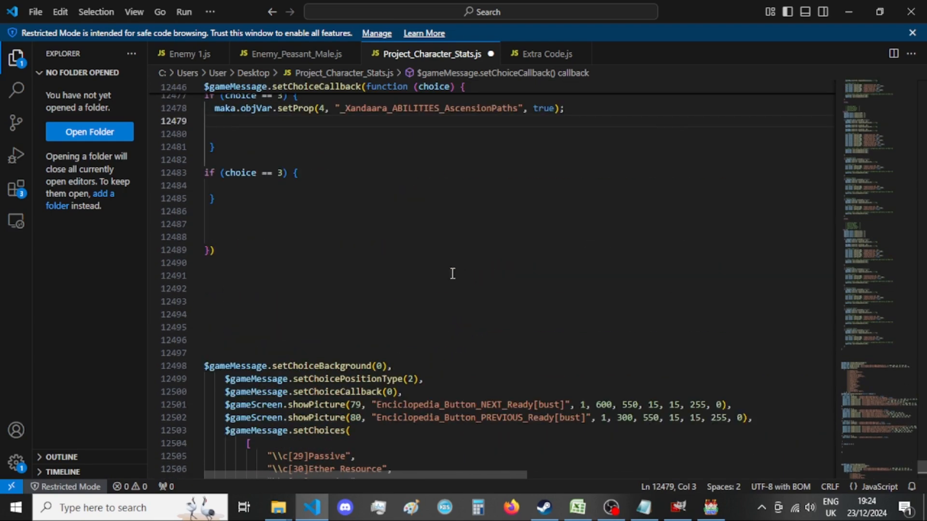
{"action": "left_click", "coordinate": [336, 286]}
{"action": "key", "text": "ctrl+v"}
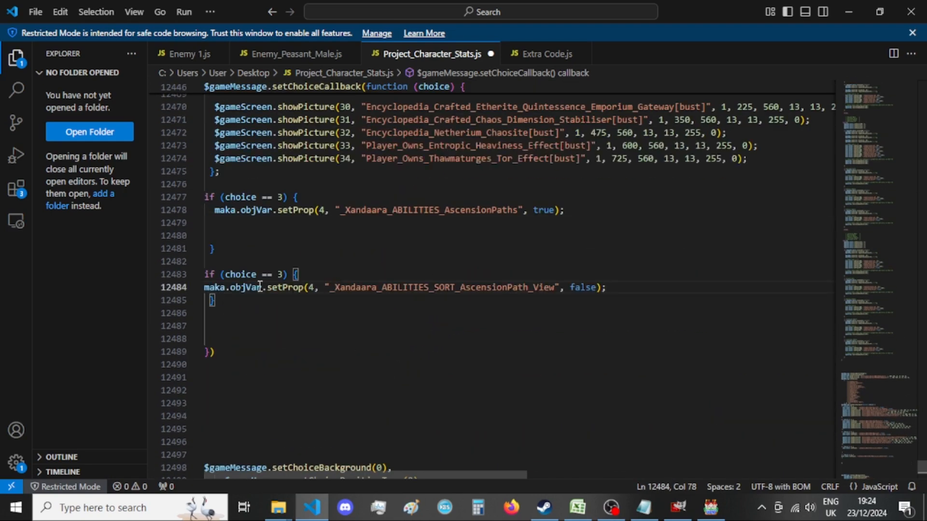
{"action": "left_click", "coordinate": [206, 288]}
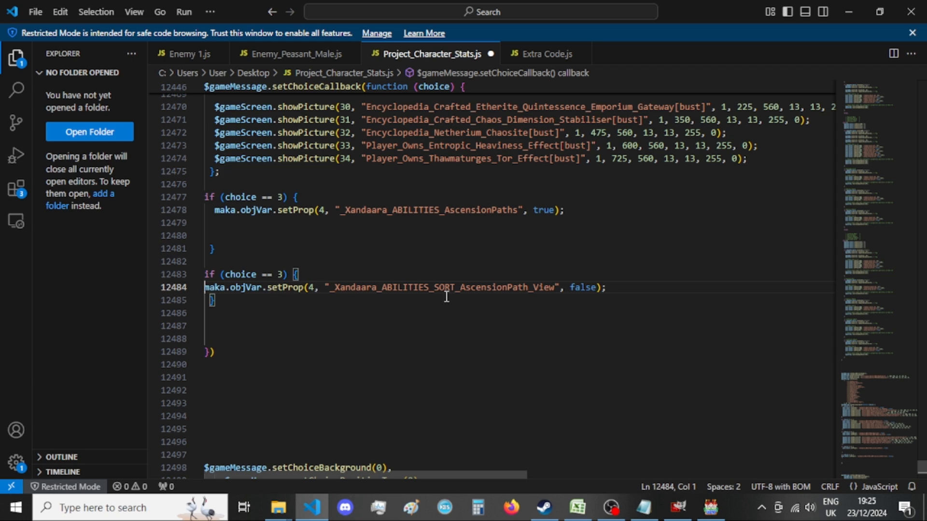
{"action": "key", "text": "ctrl+z"}
Change the condition of the second, empty choice == 3 block to choice == 4.
{"action": "left_click_drag", "start_coordinate": [283, 275], "coordinate": [279, 274]}
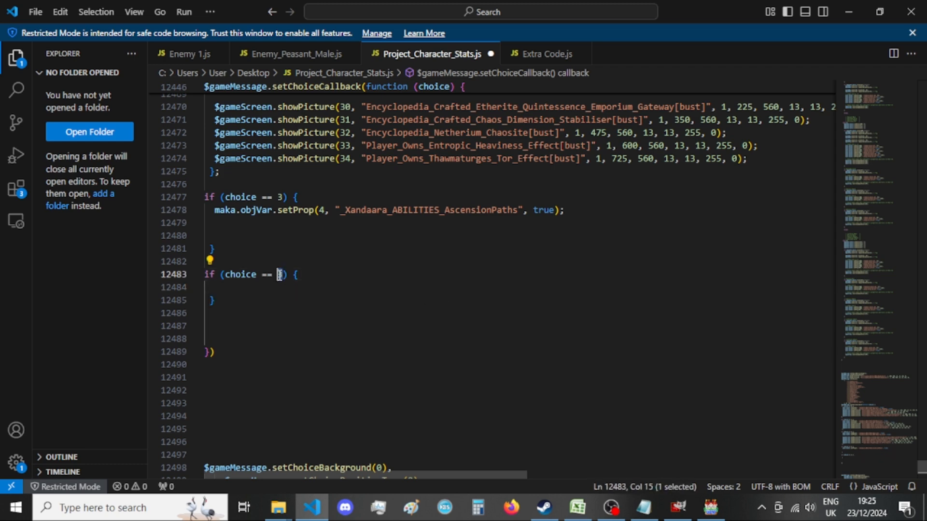
{"action": "type", "text": "4"}
{"action": "scroll", "coordinate": [394, 287], "scroll_direction": "up", "scroll_amount": 3}
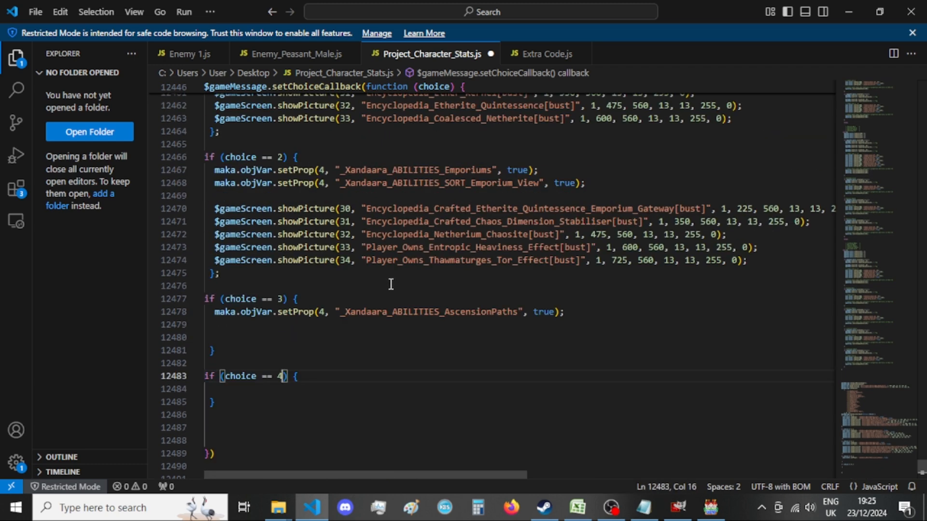
Copy the AscensionPath_View setProp line from the menu notes below the AscensionPaths line in the choice == 3 block and set it to true.
{"action": "scroll", "coordinate": [391, 285], "scroll_direction": "down", "scroll_amount": 3}
{"action": "left_click", "coordinate": [423, 221]}
{"action": "scroll", "coordinate": [582, 270], "scroll_direction": "down", "scroll_amount": 3}
{"action": "scroll", "coordinate": [582, 272], "scroll_direction": "up", "scroll_amount": 3}
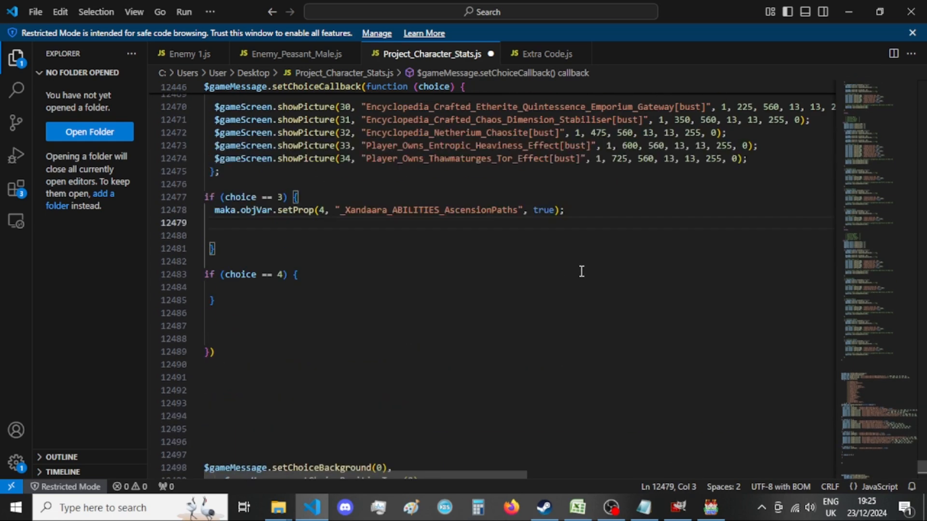
{"action": "left_click", "coordinate": [643, 508]}
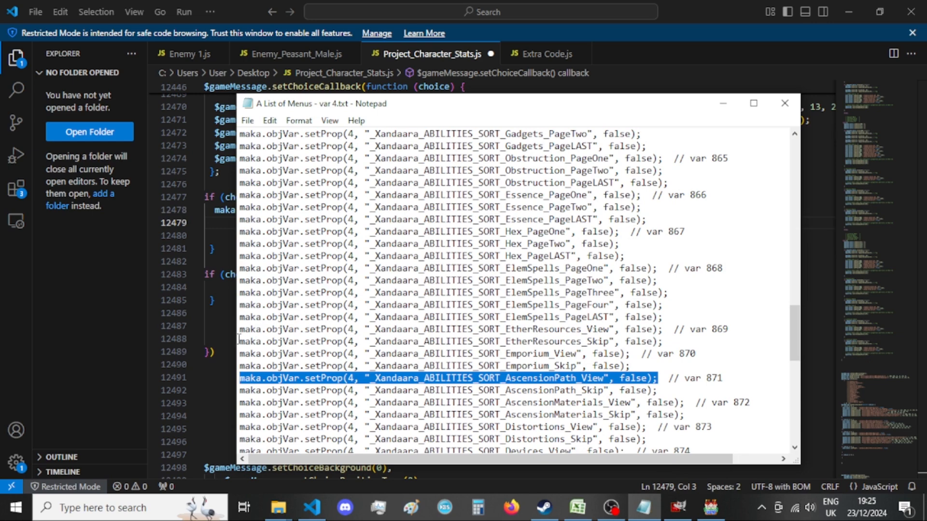
{"action": "key", "text": "ctrl+c"}
{"action": "key", "text": "alt+Tab"}
{"action": "key", "text": "ctrl+v"}
{"action": "left_click", "coordinate": [592, 223]}
{"action": "double_click", "coordinate": [592, 224]}
{"action": "type", "text": "true"}
{"action": "left_click", "coordinate": [628, 224]}
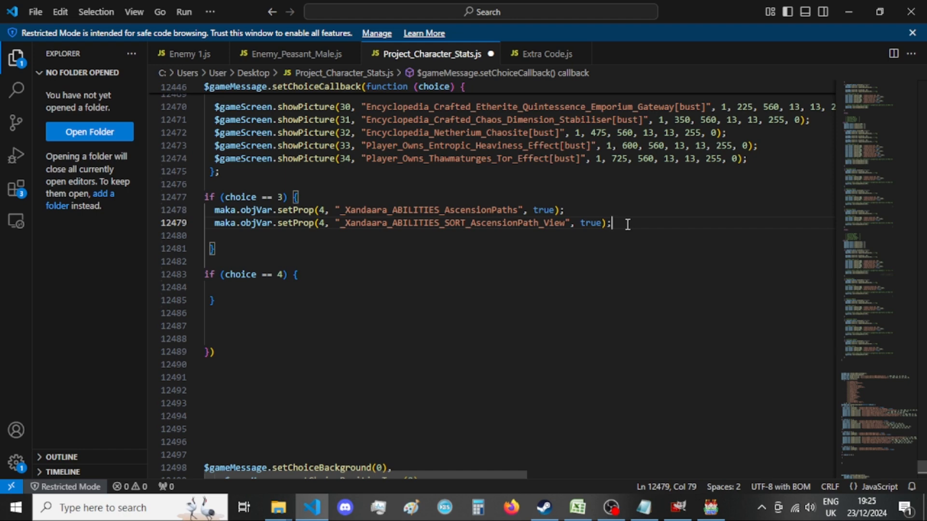
Add another blank line below the two setProp lines in the choice == 3 block.
{"action": "scroll", "coordinate": [628, 224], "scroll_direction": "up", "scroll_amount": 3}
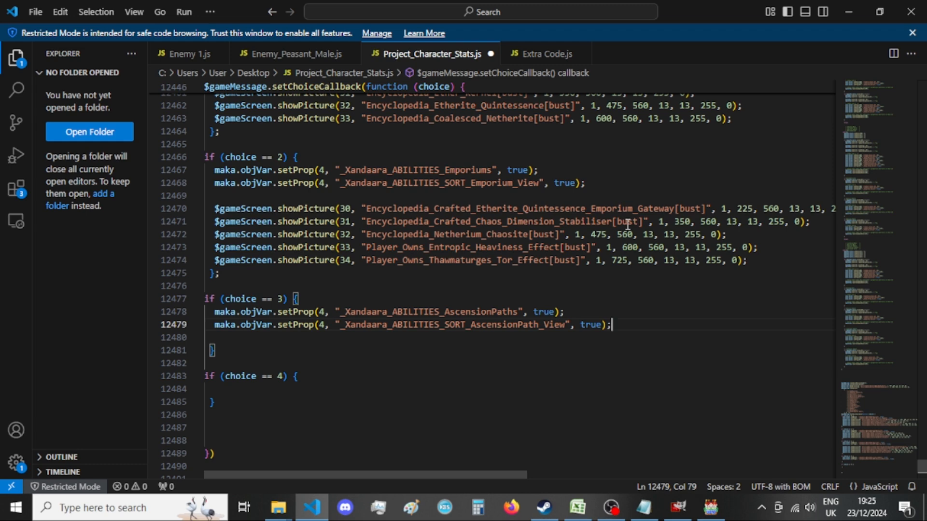
{"action": "scroll", "coordinate": [628, 224], "scroll_direction": "down", "scroll_amount": 2}
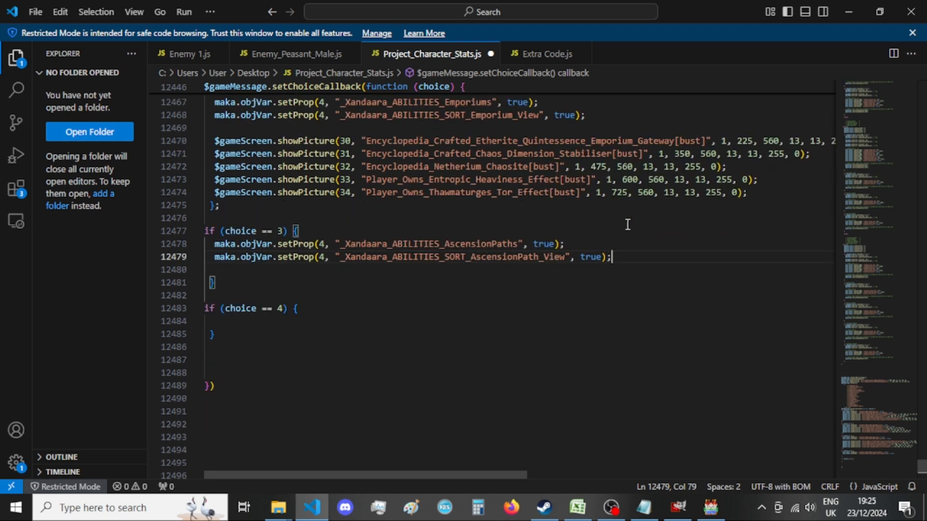
{"action": "left_click", "coordinate": [625, 269]}
{"action": "key", "text": "Return"}
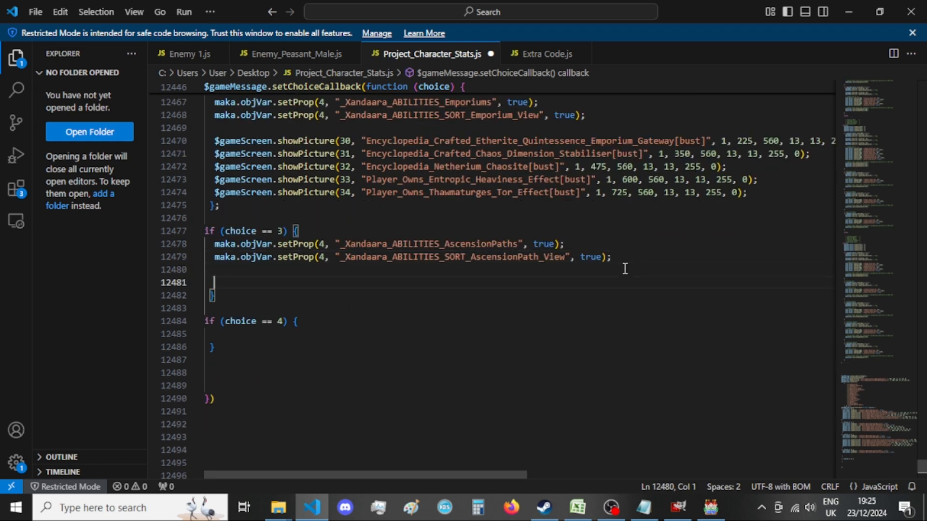
Copy the three showPicture lines of the old 3 == e branch into the choice == 3 block, below the setProp lines.
{"action": "scroll", "coordinate": [614, 296], "scroll_direction": "down", "scroll_amount": 4}
{"action": "scroll", "coordinate": [615, 297], "scroll_direction": "down", "scroll_amount": 15}
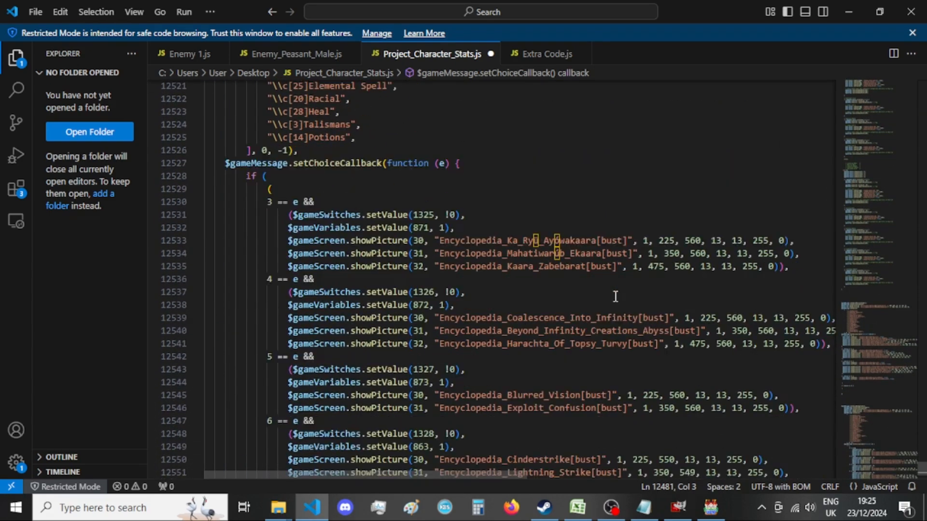
{"action": "left_click_drag", "start_coordinate": [792, 267], "coordinate": [288, 240]}
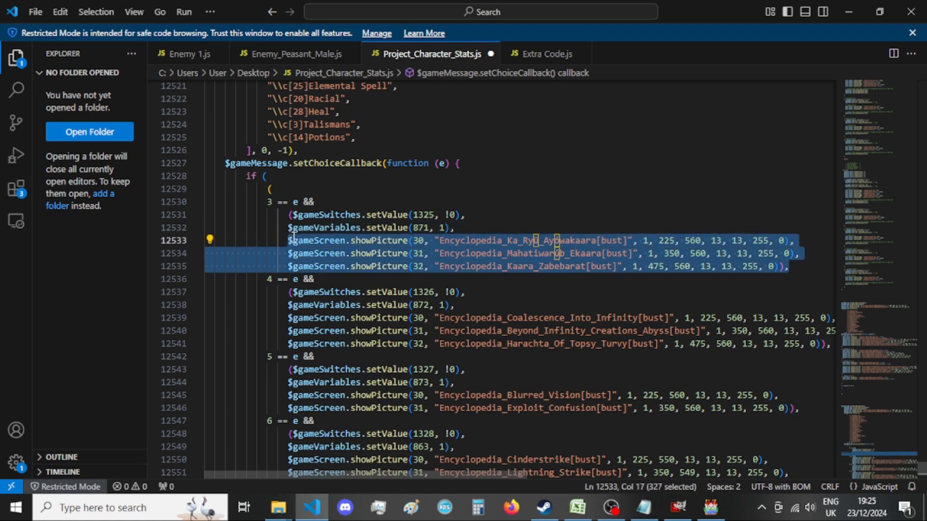
{"action": "scroll", "coordinate": [569, 251], "scroll_direction": "up", "scroll_amount": 7}
{"action": "scroll", "coordinate": [569, 251], "scroll_direction": "up", "scroll_amount": 9}
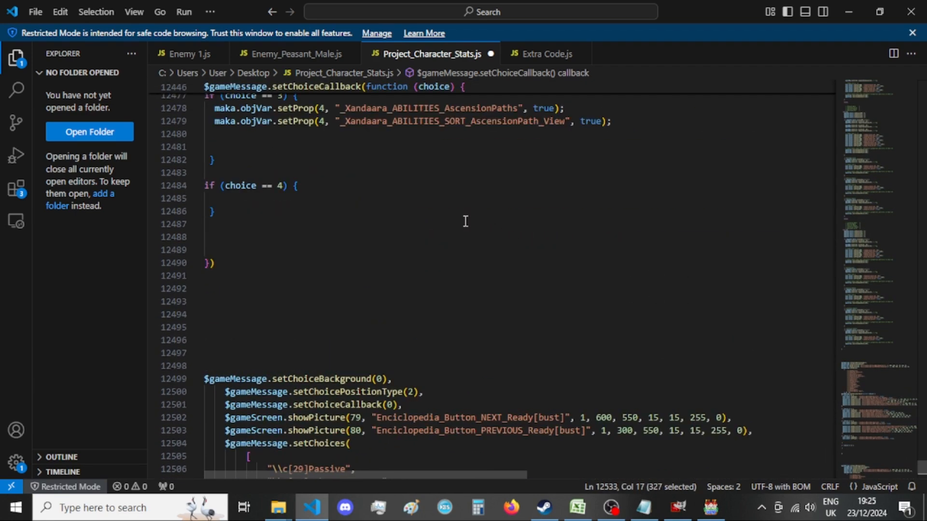
{"action": "left_click", "coordinate": [403, 225]}
{"action": "left_click", "coordinate": [414, 214]}
{"action": "key", "text": "ctrl+v"}
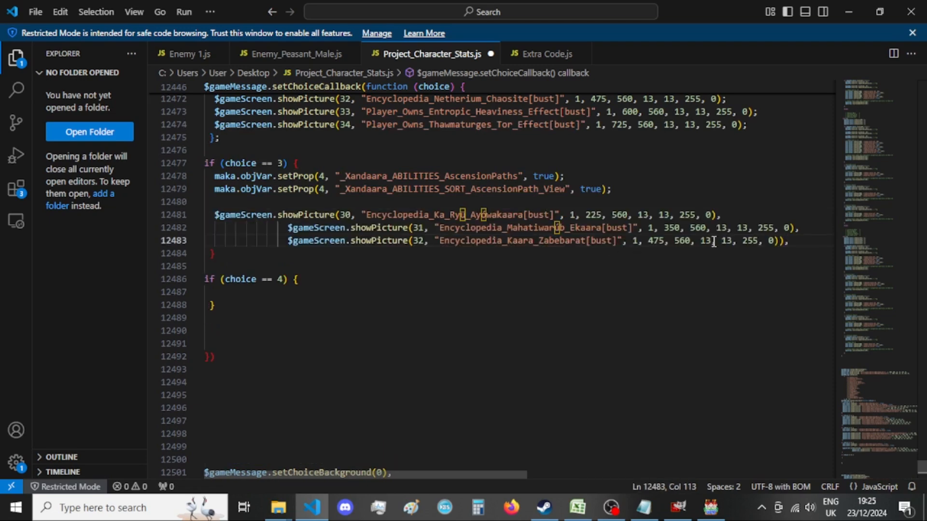
Align the Mahatiwarub_Ekaara and Kaara_Zabebarat showPicture lines with the first showPicture line in the choice == 3 block.
{"action": "left_click_drag", "start_coordinate": [289, 228], "coordinate": [215, 227]}
{"action": "key", "text": "BackSpace"}
{"action": "left_click_drag", "start_coordinate": [288, 241], "coordinate": [216, 241]}
{"action": "key", "text": "BackSpace"}
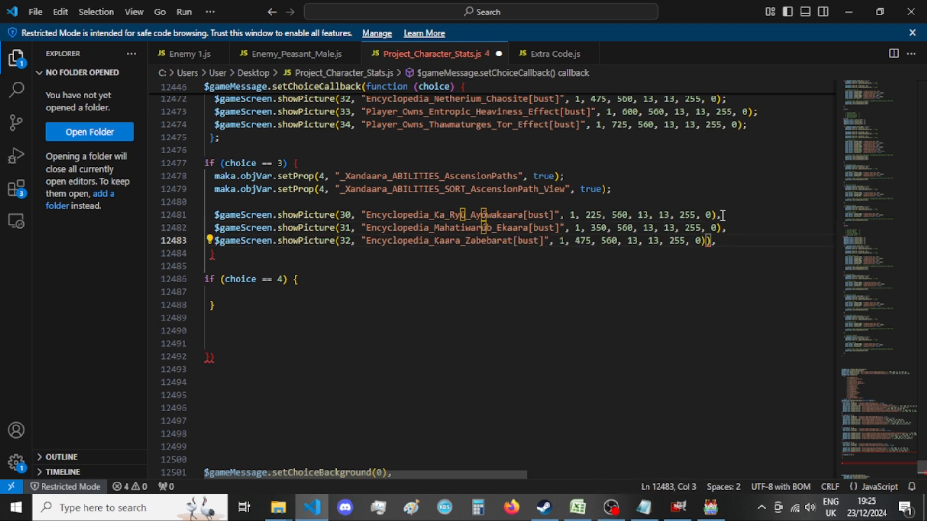
End the three showPicture lines in the choice == 3 block with semicolons and remove the extra closing parenthesis from the last one.
{"action": "left_click_drag", "start_coordinate": [723, 214], "coordinate": [718, 214]}
{"action": "type", "text": ";"}
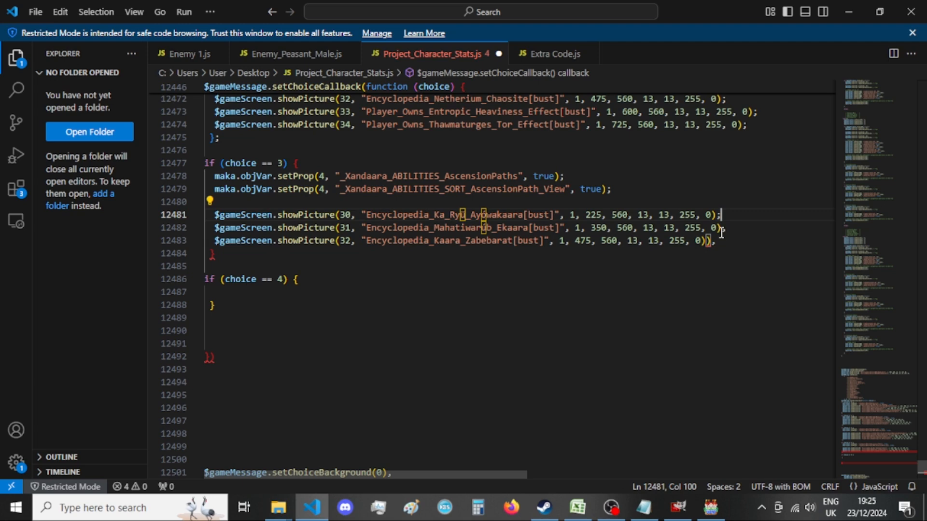
{"action": "mouse_move", "coordinate": [721, 228]}
{"action": "left_mouse_down"}
{"action": "mouse_move", "coordinate": [729, 231]}
{"action": "mouse_move", "coordinate": [717, 242]}
{"action": "left_mouse_up"}
{"action": "type", "text": ";;"}
{"action": "key", "text": "Left"}
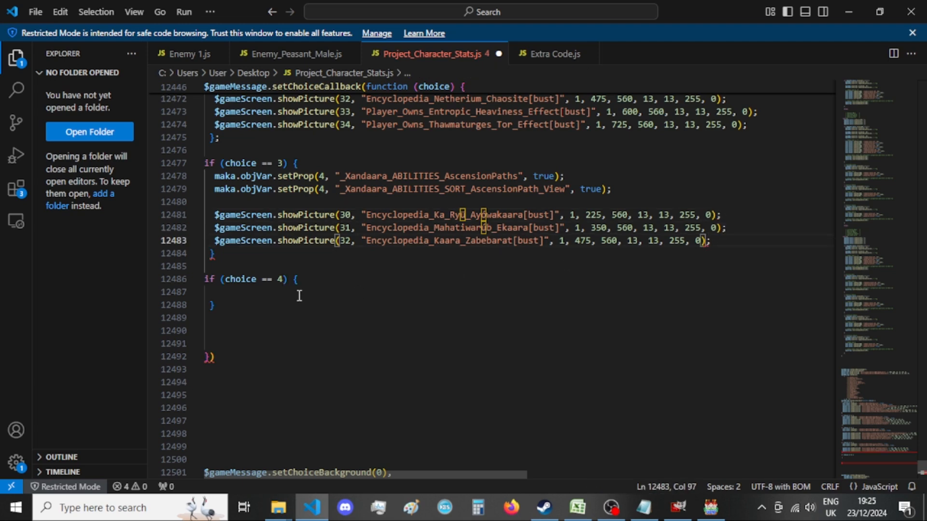
End the choice == 3 block with a semicolon and unindent the closing braces of the choice == 1, 2 and 3 blocks.
{"action": "left_click", "coordinate": [225, 258]}
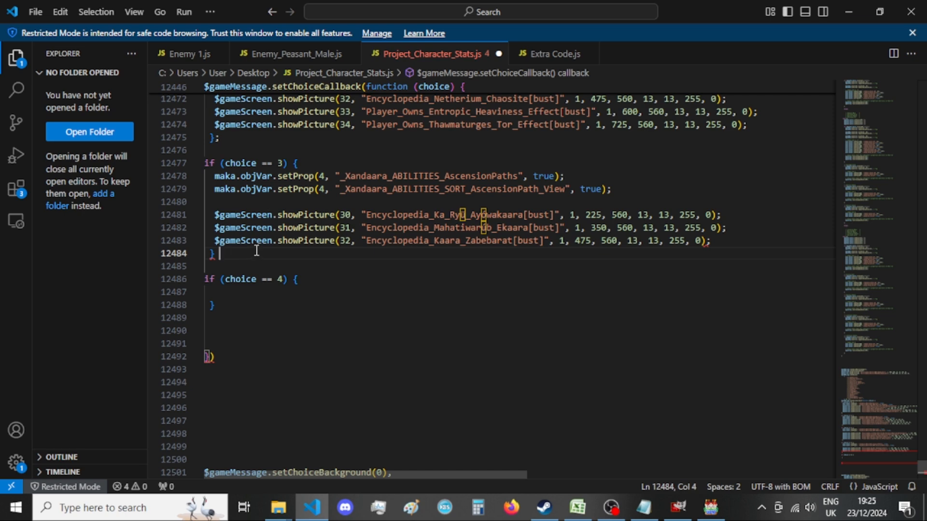
{"action": "type", "text": ";"}
{"action": "left_click", "coordinate": [219, 255]}
{"action": "key", "text": "BackSpace"}
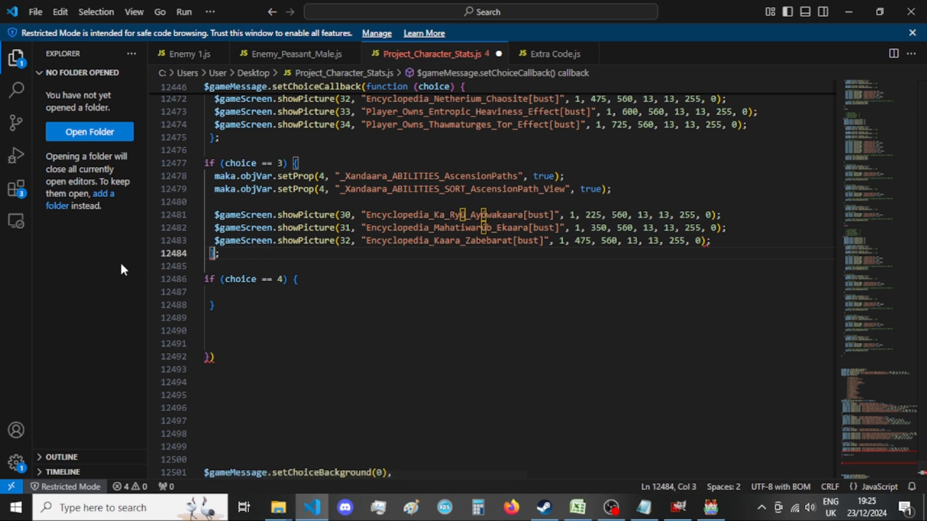
{"action": "left_click", "coordinate": [209, 139]}
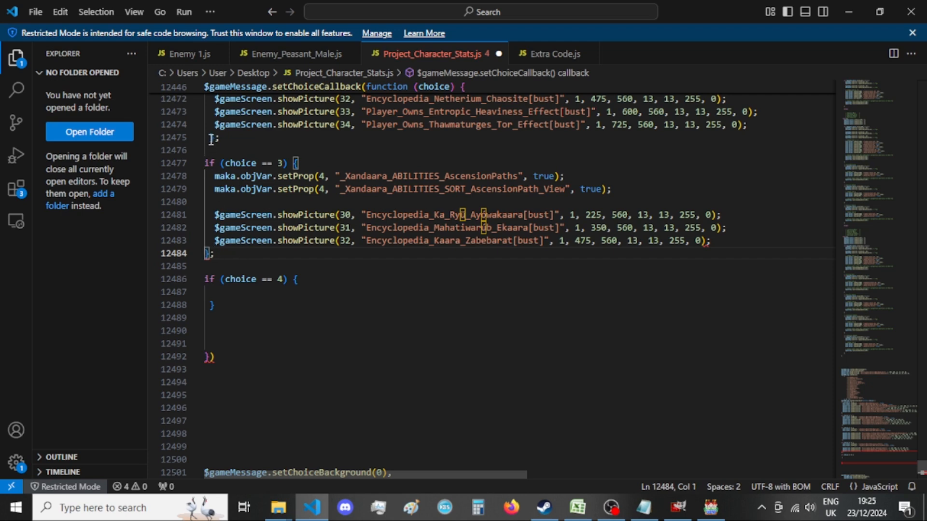
{"action": "scroll", "coordinate": [265, 172], "scroll_direction": "up", "scroll_amount": 2}
{"action": "scroll", "coordinate": [266, 174], "scroll_direction": "up", "scroll_amount": 3}
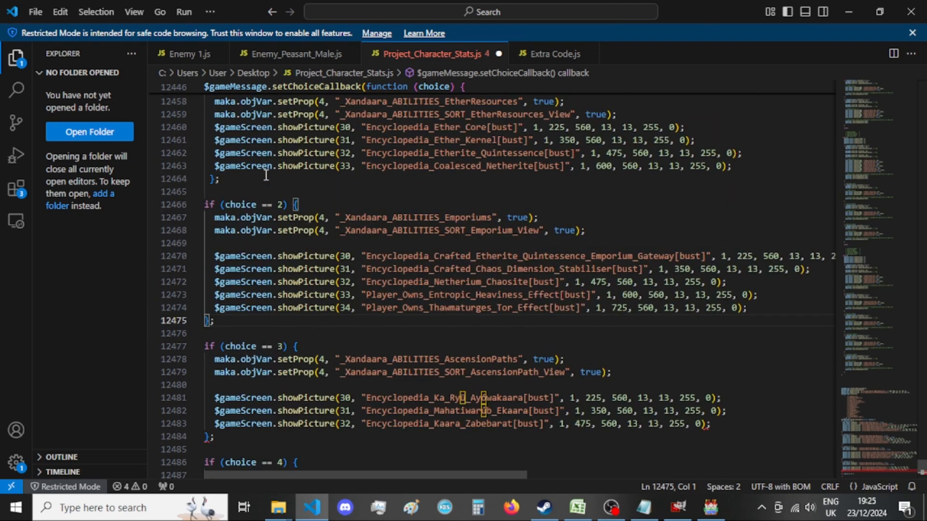
{"action": "scroll", "coordinate": [266, 176], "scroll_direction": "up", "scroll_amount": 1}
{"action": "left_click", "coordinate": [211, 216]}
{"action": "scroll", "coordinate": [273, 217], "scroll_direction": "down", "scroll_amount": 4}
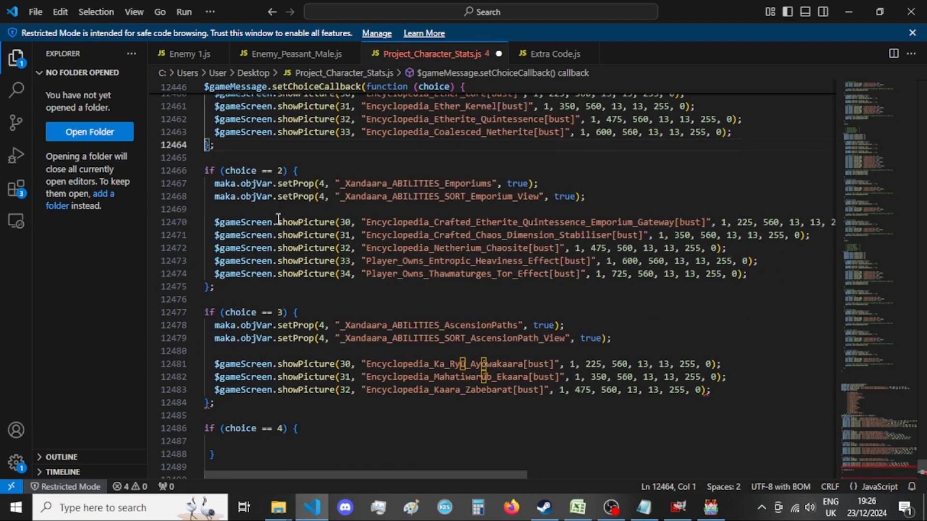
{"action": "left_click", "coordinate": [246, 312]}
{"action": "left_click", "coordinate": [274, 299]}
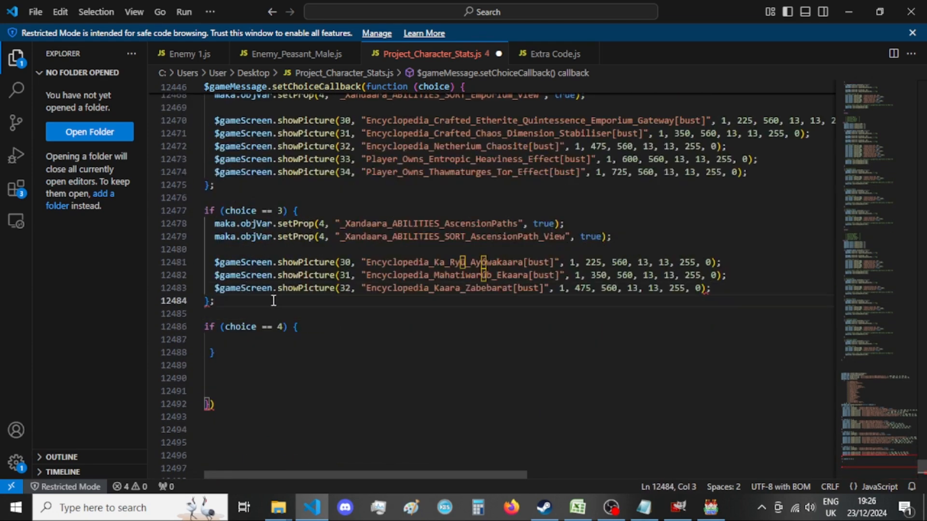
Delete the converted 3 == e branch from the old choice callback, including its now empty line.
{"action": "scroll", "coordinate": [285, 300], "scroll_direction": "down", "scroll_amount": 3}
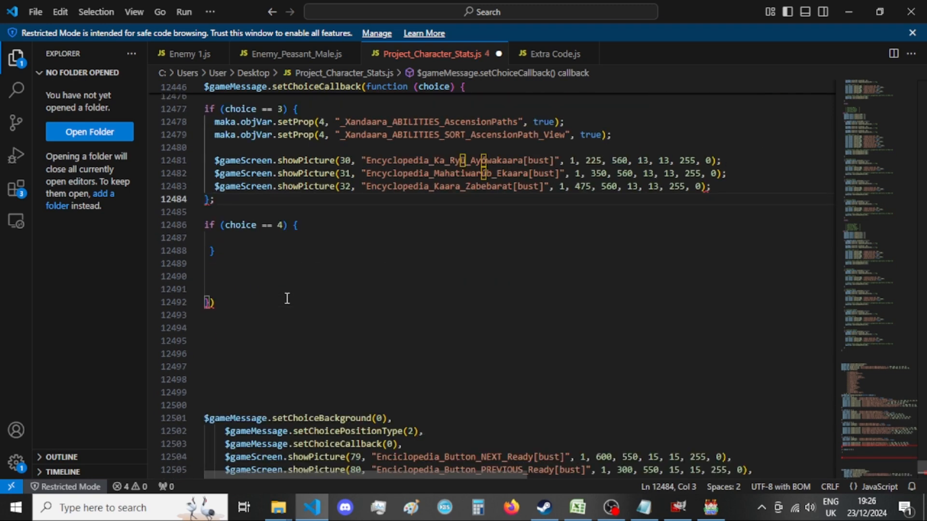
{"action": "scroll", "coordinate": [287, 299], "scroll_direction": "up", "scroll_amount": 1}
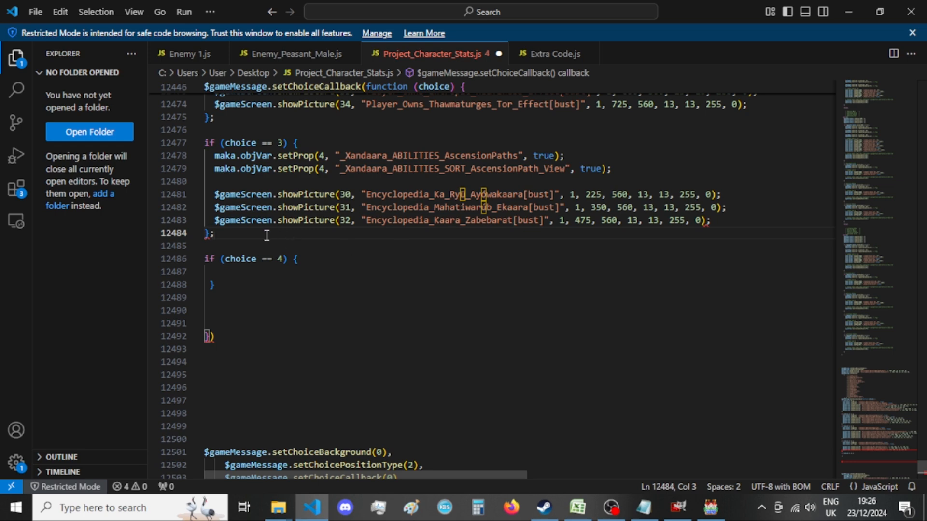
{"action": "scroll", "coordinate": [267, 235], "scroll_direction": "down", "scroll_amount": 15}
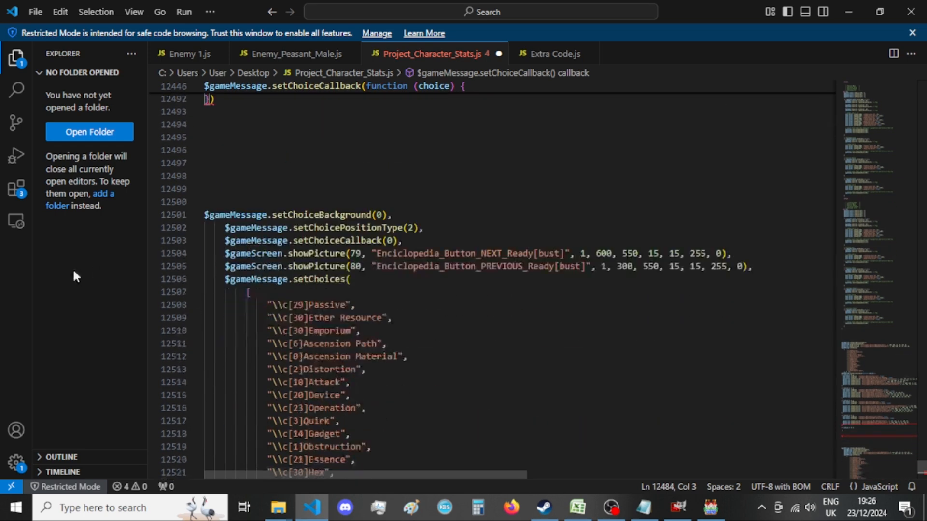
{"action": "scroll", "coordinate": [370, 257], "scroll_direction": "down", "scroll_amount": 1}
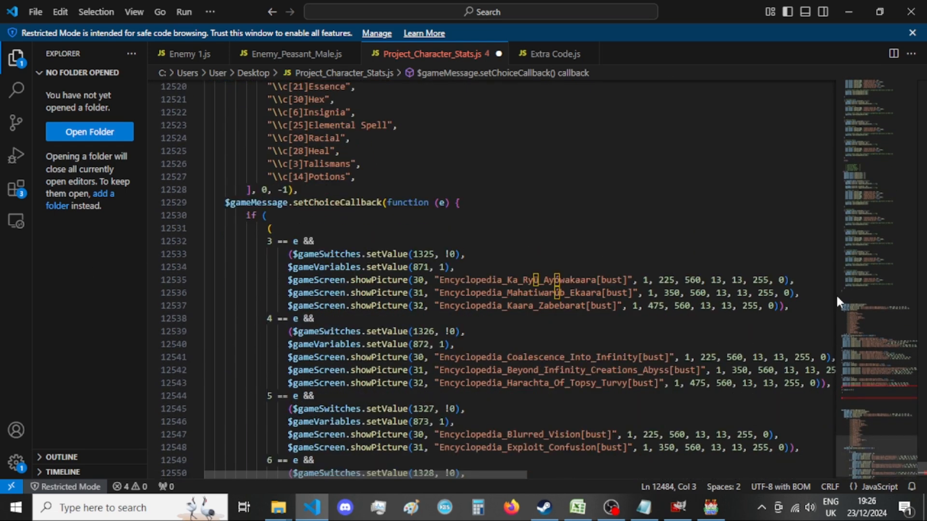
{"action": "left_click", "coordinate": [795, 303]}
{"action": "left_click_drag", "start_coordinate": [795, 303], "coordinate": [142, 240]}
{"action": "key", "text": "ctrl+x"}
{"action": "key", "text": "BackSpace"}
Duplicate the empty choice == 4 block below itself, separated by a blank line.
{"action": "scroll", "coordinate": [442, 238], "scroll_direction": "up", "scroll_amount": 12}
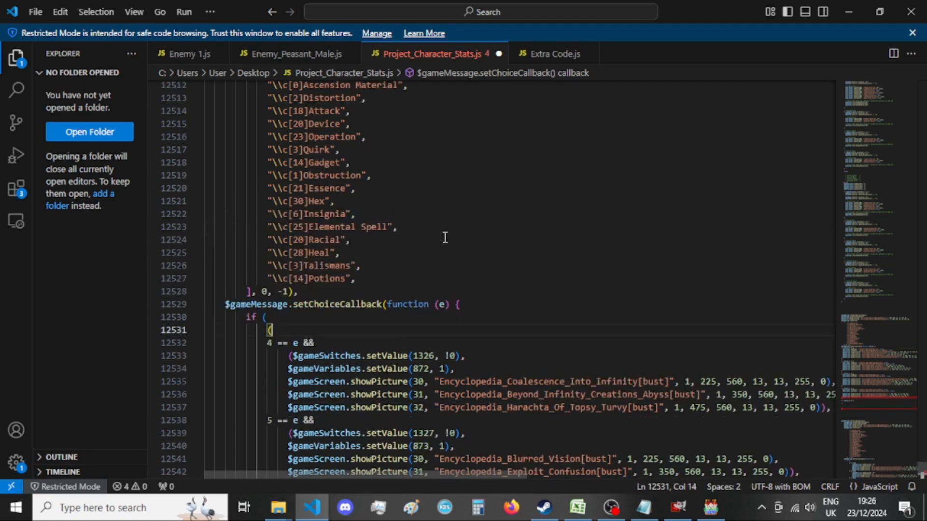
{"action": "scroll", "coordinate": [372, 230], "scroll_direction": "up", "scroll_amount": 5}
{"action": "left_click_drag", "start_coordinate": [226, 318], "coordinate": [149, 290]}
{"action": "left_click", "coordinate": [252, 314]}
{"action": "key", "text": "Return"}
{"action": "key", "text": "Return"}
{"action": "left_click_drag", "start_coordinate": [217, 344], "coordinate": [193, 344]}
{"action": "key", "text": "BackSpace"}
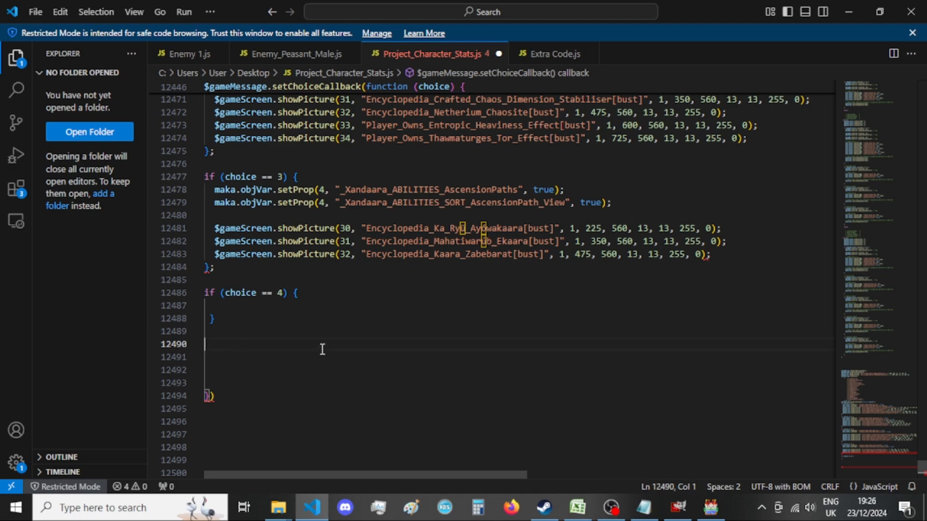
{"action": "key", "text": "ctrl+v"}
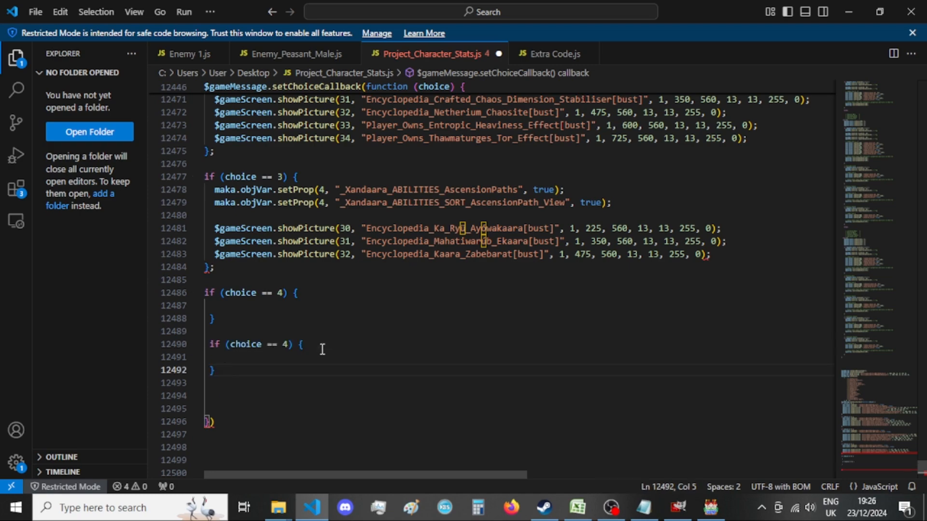
Change the duplicated block's condition to choice == 5 and unindent its if line and closing brace.
{"action": "scroll", "coordinate": [323, 349], "scroll_direction": "up", "scroll_amount": 10}
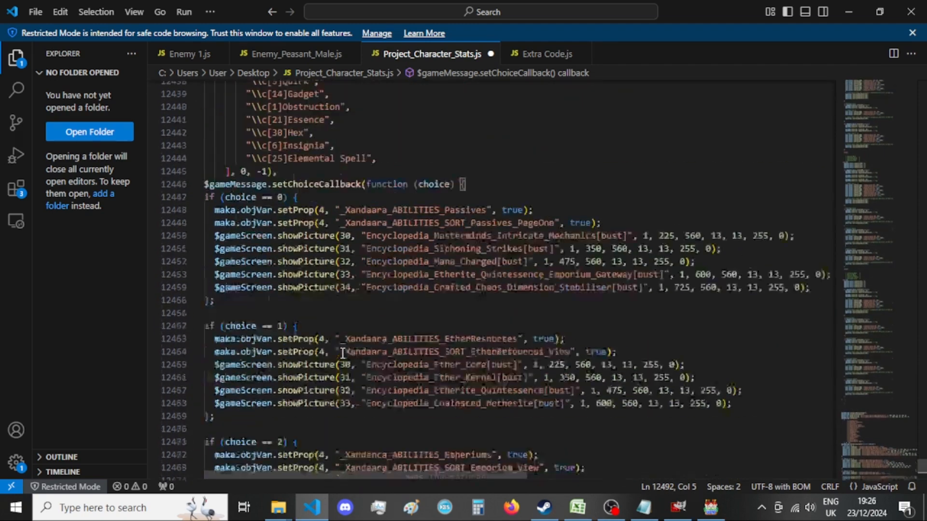
{"action": "scroll", "coordinate": [342, 353], "scroll_direction": "up", "scroll_amount": 6}
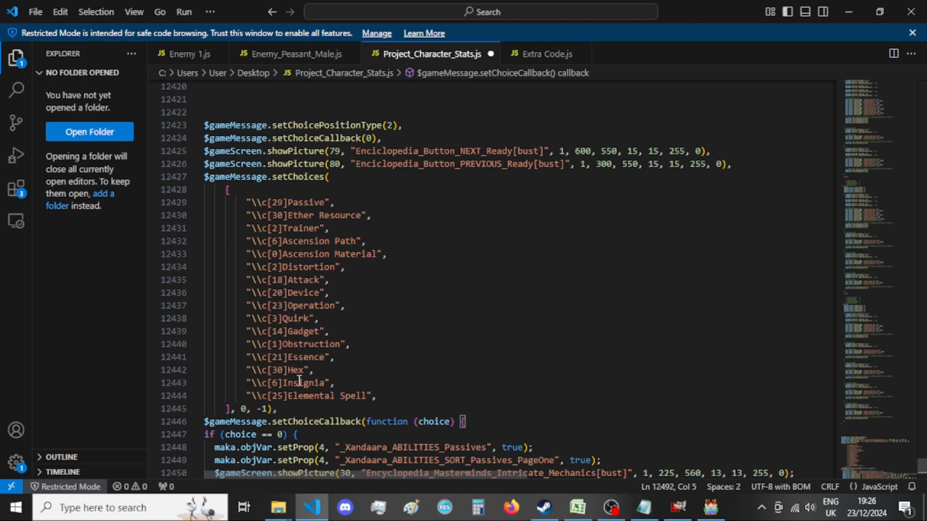
{"action": "scroll", "coordinate": [305, 396], "scroll_direction": "down", "scroll_amount": 18}
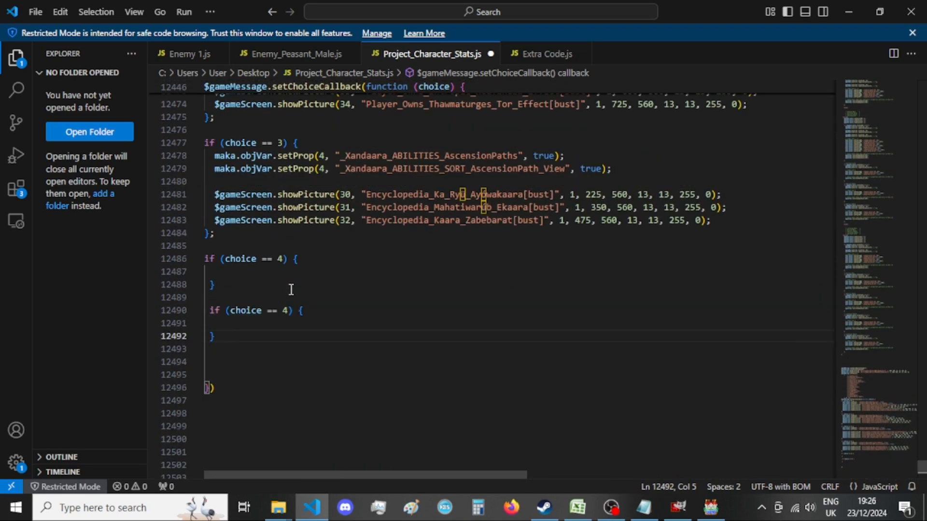
{"action": "double_click", "coordinate": [286, 311]}
{"action": "type", "text": "5"}
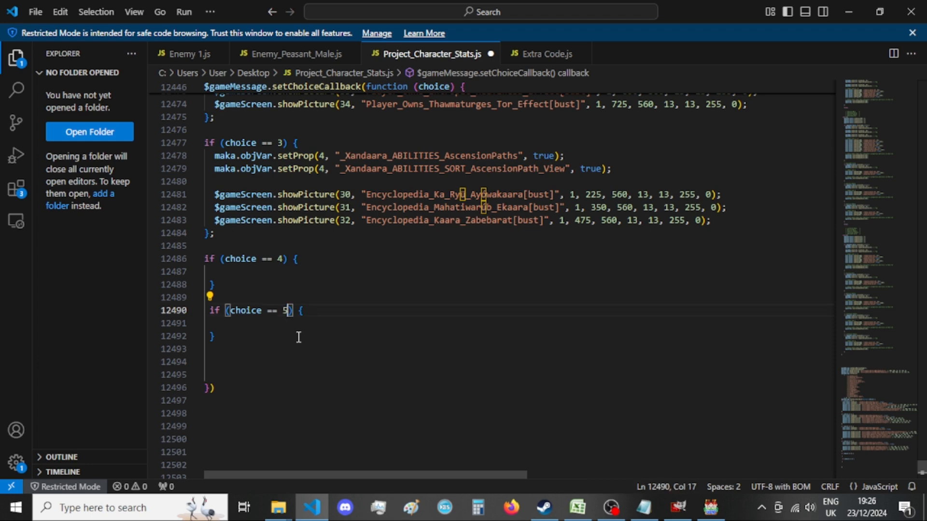
{"action": "left_click", "coordinate": [212, 313]}
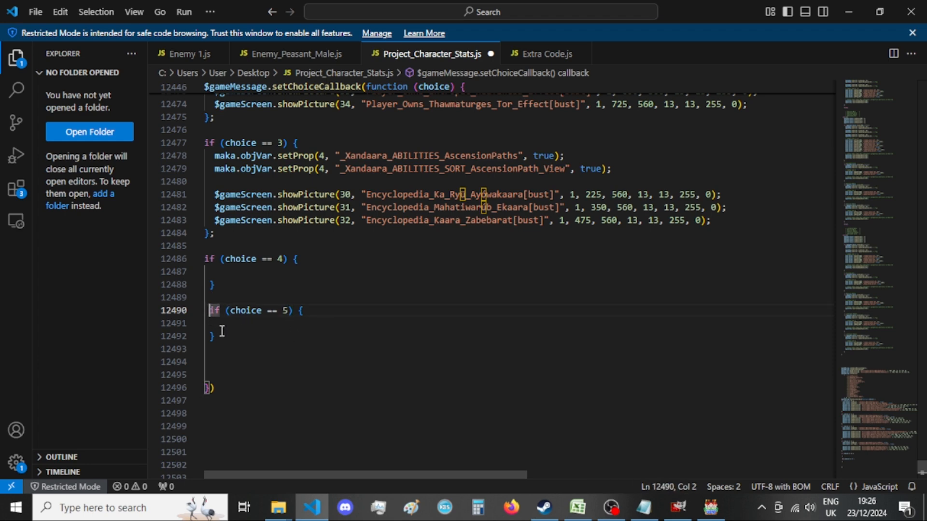
{"action": "key", "text": "BackSpace"}
{"action": "left_click", "coordinate": [211, 337]}
{"action": "type", "text": "}"}
Add an empty choice == 6 block below the choice == 5 block.
{"action": "key", "text": "Return"}
{"action": "key", "text": "Return"}
{"action": "key", "text": "ctrl+v"}
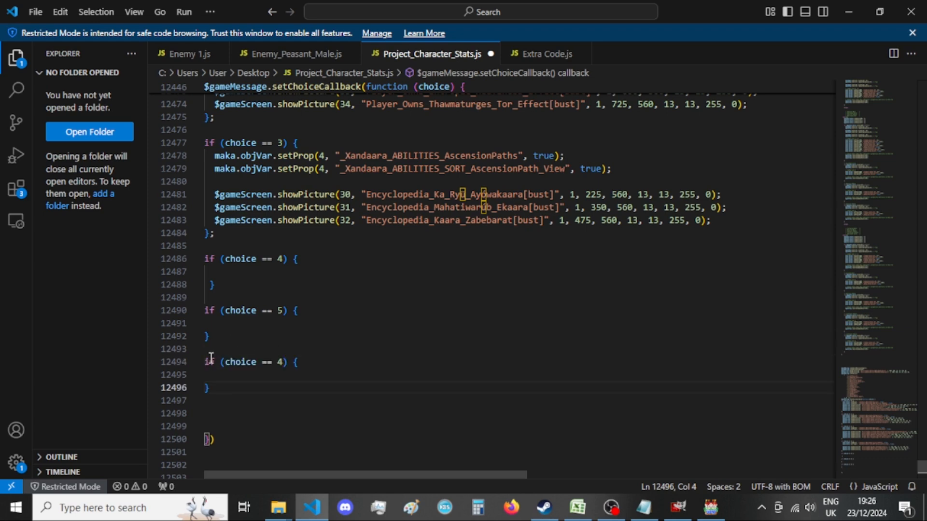
{"action": "double_click", "coordinate": [278, 362]}
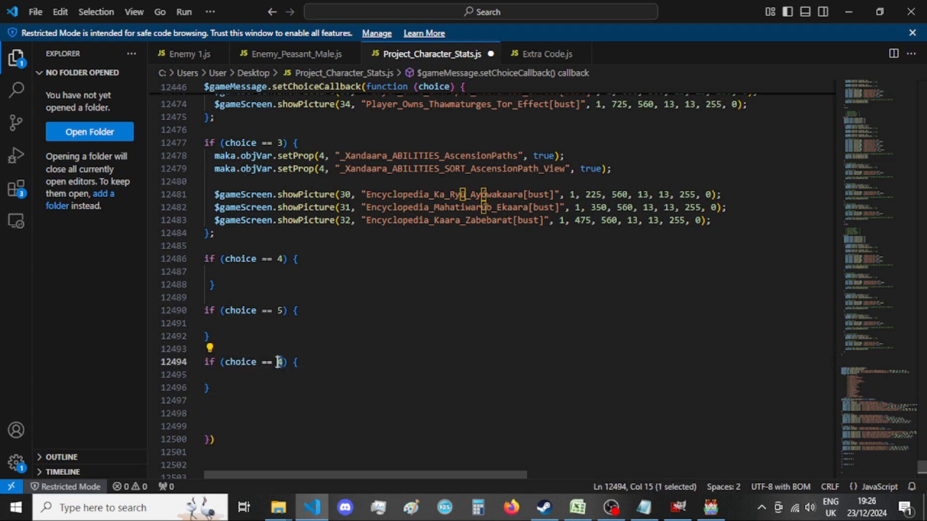
{"action": "type", "text": "6"}
Add an empty choice == 7 block below the choice == 6 block.
{"action": "left_click", "coordinate": [256, 385]}
{"action": "key", "text": "BackSpace"}
{"action": "key", "text": "BackSpace"}
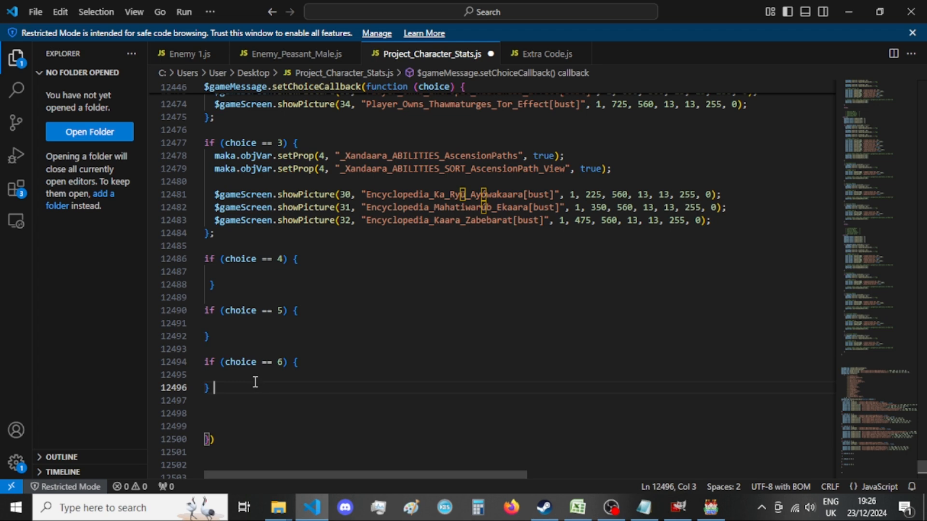
{"action": "key", "text": "Return"}
{"action": "key", "text": "Return"}
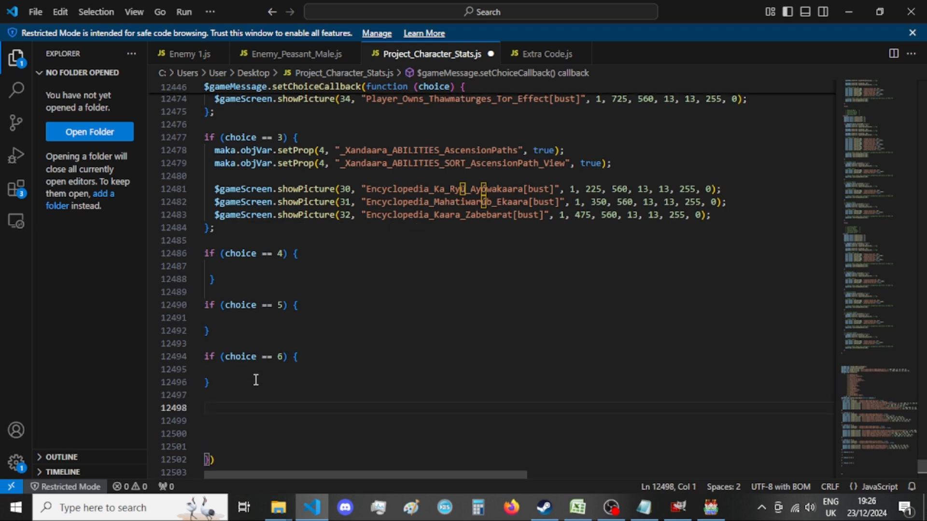
{"action": "key", "text": "ctrl+v"}
{"action": "left_click", "coordinate": [280, 383]}
{"action": "double_click", "coordinate": [279, 383]}
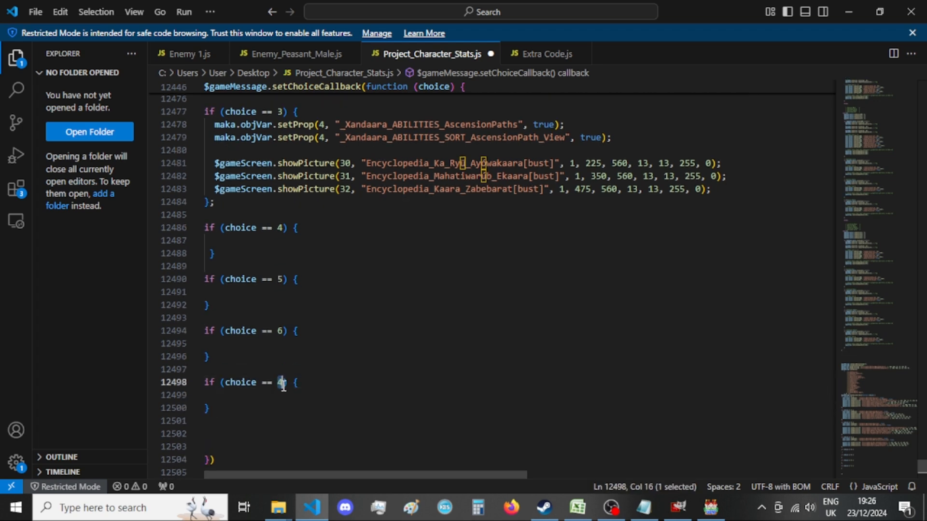
{"action": "type", "text": "7"}
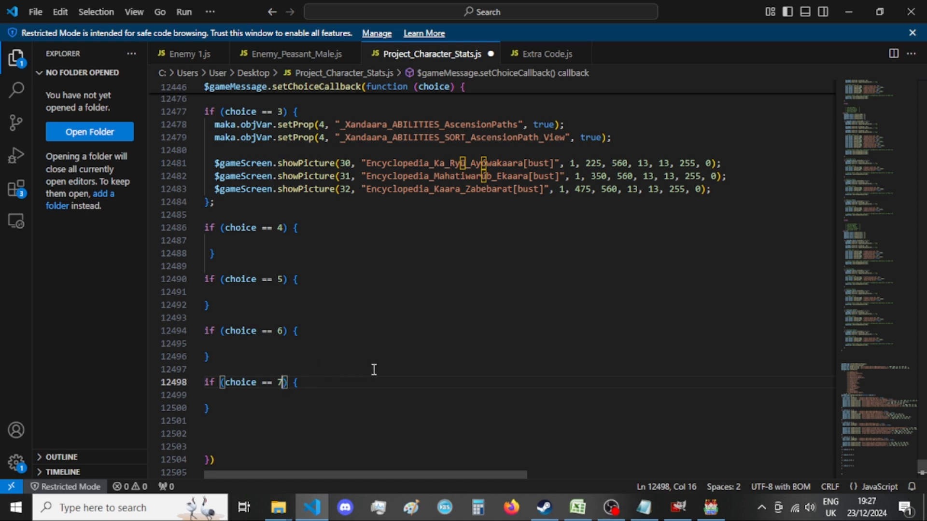
Add an empty choice == 8 block below the choice == 7 block.
{"action": "scroll", "coordinate": [374, 370], "scroll_direction": "down", "scroll_amount": 1}
{"action": "left_click", "coordinate": [318, 373]}
{"action": "key", "text": "BackSpace"}
{"action": "key", "text": "BackSpace"}
{"action": "key", "text": "Return"}
{"action": "key", "text": "Return"}
{"action": "scroll", "coordinate": [319, 372], "scroll_direction": "down", "scroll_amount": 1}
{"action": "key", "text": "ctrl+v"}
{"action": "left_click", "coordinate": [280, 367]}
{"action": "double_click", "coordinate": [281, 368]}
{"action": "type", "text": "8"}
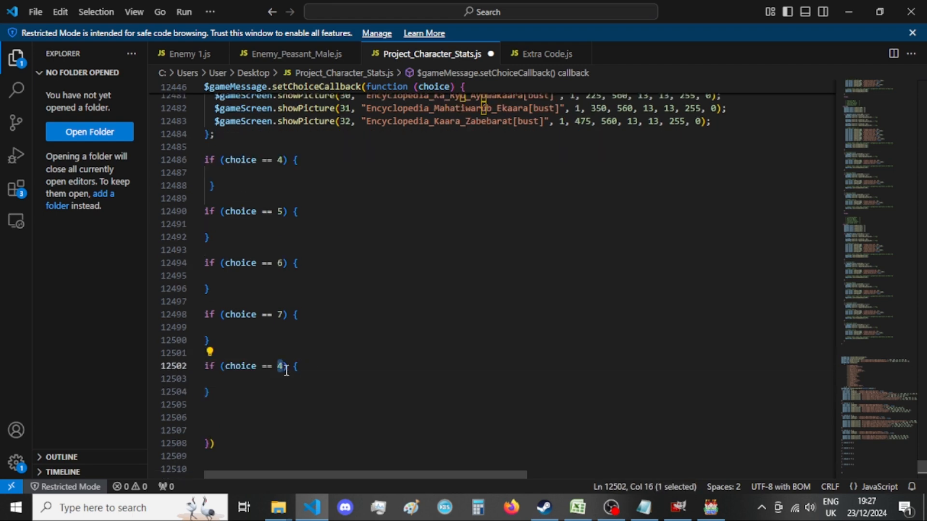
End the choice == 8 block with a semicolon and add an empty choice == 9 block below it.
{"action": "left_click", "coordinate": [308, 395]}
{"action": "key", "text": "BackSpace"}
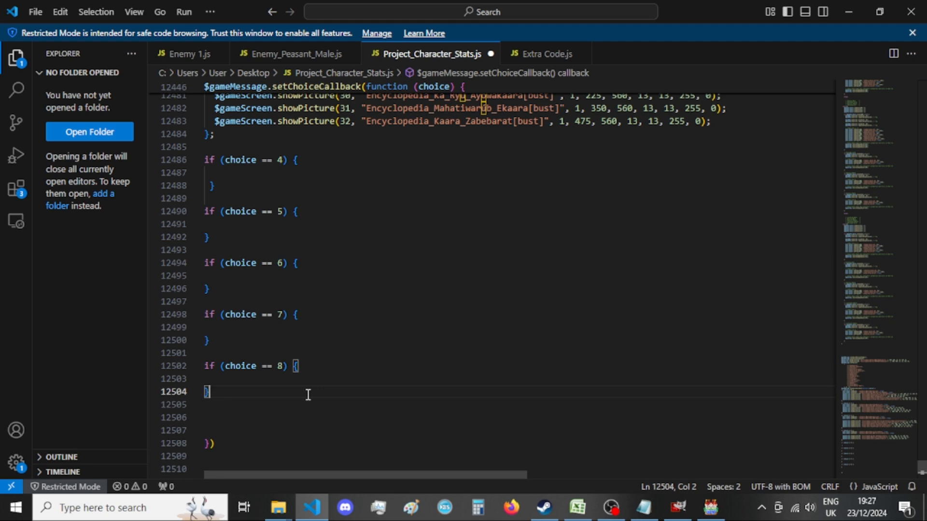
{"action": "type", "text": ";"}
{"action": "key", "text": "Return"}
{"action": "key", "text": "Return"}
{"action": "scroll", "coordinate": [314, 393], "scroll_direction": "down", "scroll_amount": 1}
{"action": "key", "text": "ctrl+v"}
{"action": "double_click", "coordinate": [281, 374]}
{"action": "type", "text": "9"}
End the choice == 9 block with a semicolon and add two new lines below it.
{"action": "left_click", "coordinate": [317, 400]}
{"action": "key", "text": "BackSpace"}
{"action": "key", "text": "BackSpace"}
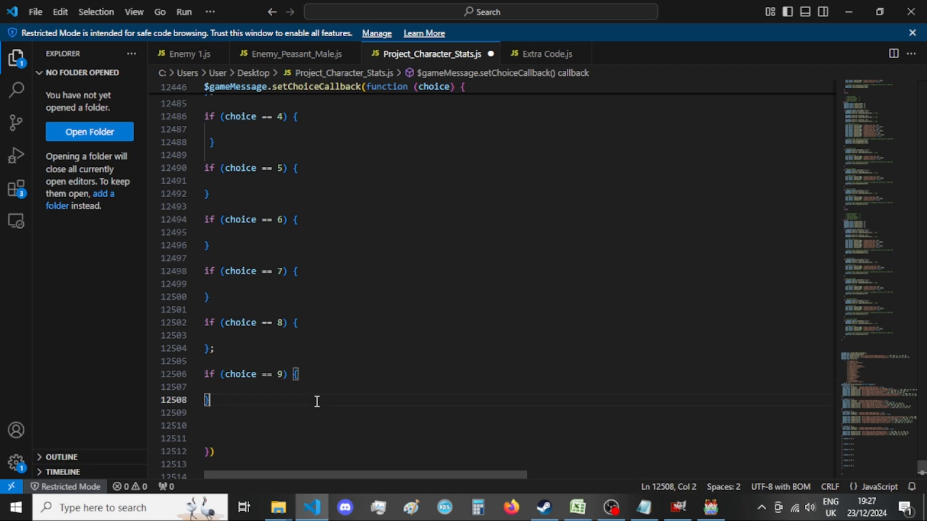
{"action": "type", "text": ";"}
{"action": "key", "text": "Return"}
{"action": "key", "text": "Return"}
{"action": "scroll", "coordinate": [313, 401], "scroll_direction": "down", "scroll_amount": 2}
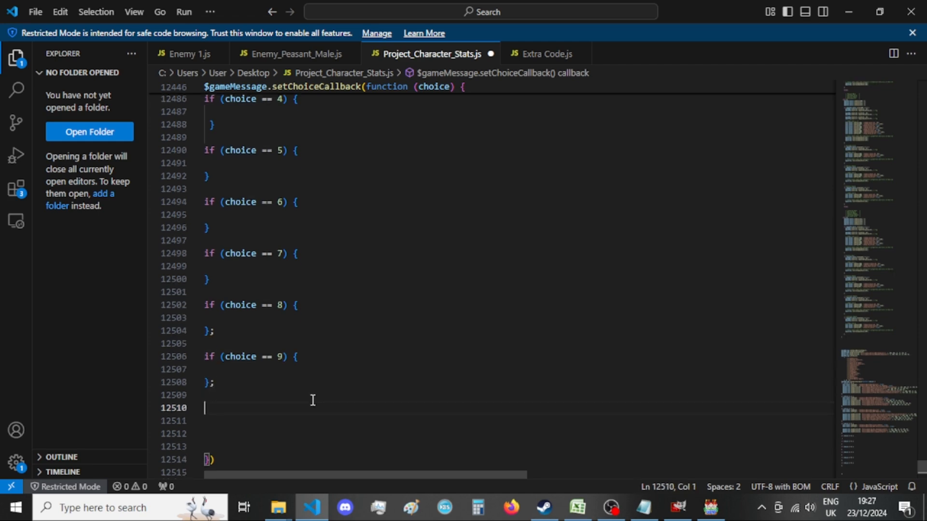
Add an empty choice == 10 block ending with a semicolon below the choice == 9 block, followed by two new lines.
{"action": "key", "text": "ctrl+v"}
{"action": "double_click", "coordinate": [281, 375]}
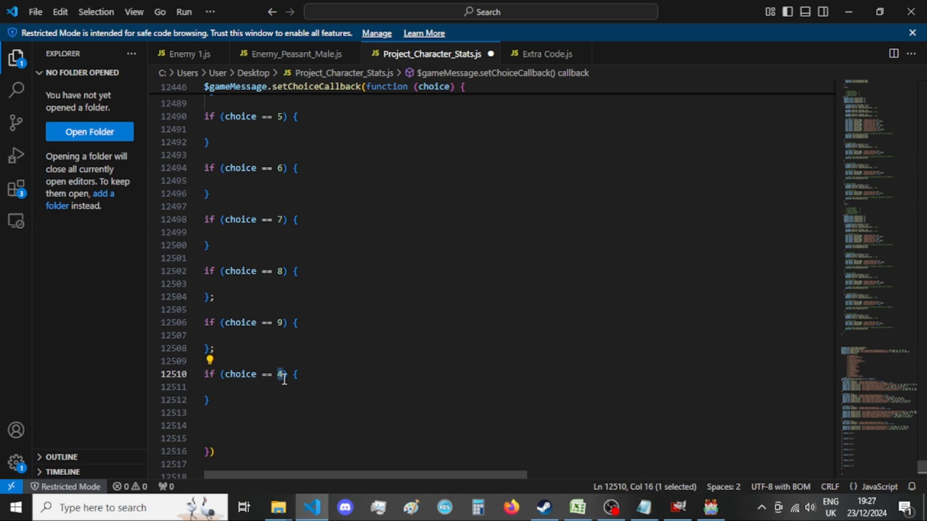
{"action": "type", "text": "10"}
{"action": "left_click", "coordinate": [295, 401]}
{"action": "key", "text": "BackSpace"}
{"action": "key", "text": "BackSpace"}
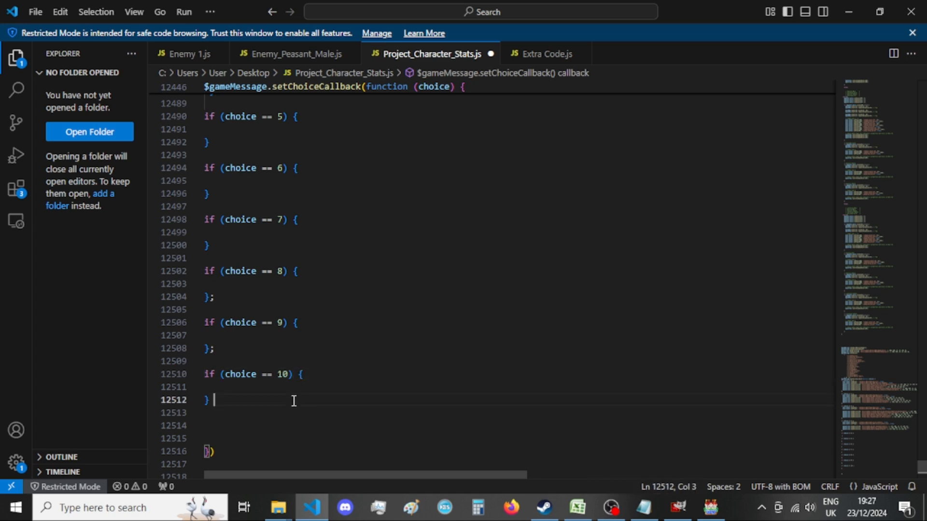
{"action": "type", "text": ";"}
{"action": "key", "text": "Return"}
{"action": "key", "text": "Return"}
Add an empty choice == 11 block ending with a semicolon below the choice == 10 block, followed by two new lines.
{"action": "key", "text": "ctrl+v"}
{"action": "double_click", "coordinate": [282, 383]}
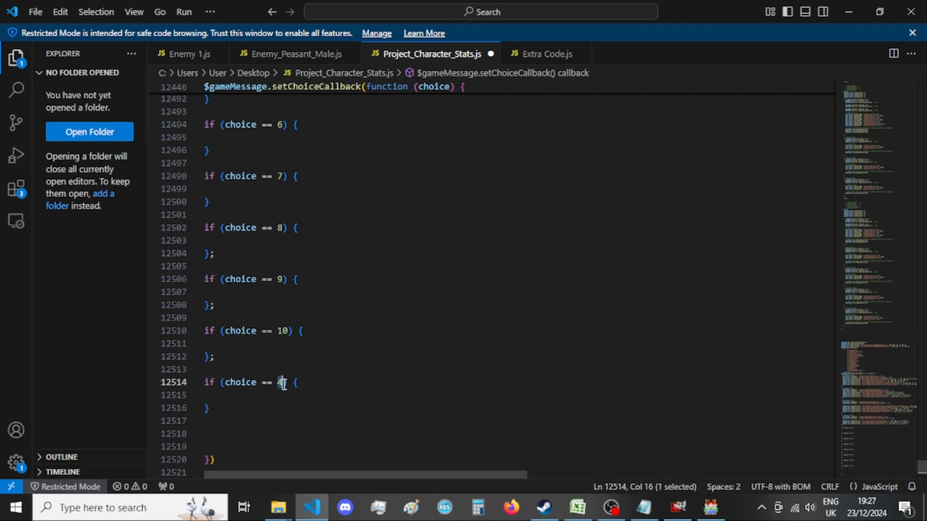
{"action": "type", "text": "11"}
{"action": "left_click", "coordinate": [277, 408]}
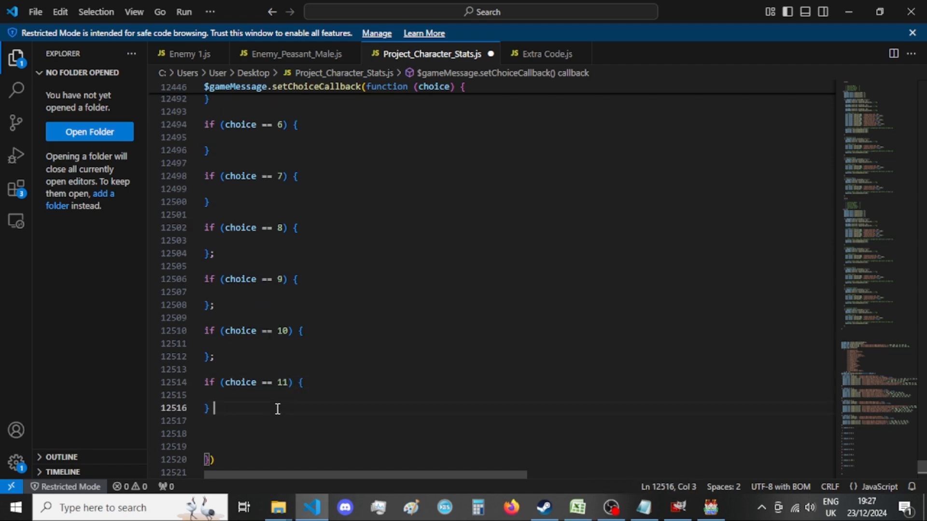
{"action": "type", "text": ";"}
{"action": "key", "text": "Return"}
{"action": "key", "text": "Return"}
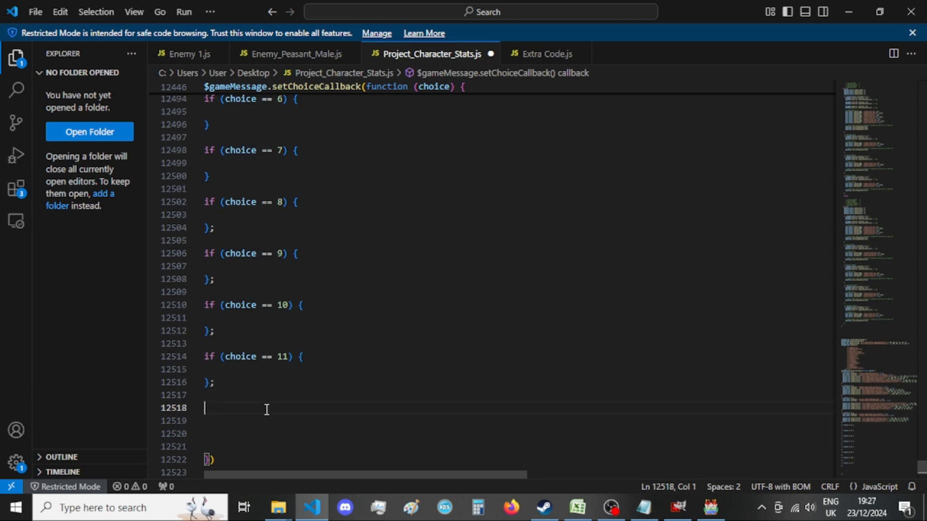
Add an empty choice == 12 block ending with a semicolon below the choice == 11 block, followed by two new lines.
{"action": "scroll", "coordinate": [265, 407], "scroll_direction": "down", "scroll_amount": 2}
{"action": "type", "text": "if (choice == 4) {  }"}
{"action": "left_click", "coordinate": [282, 374]}
{"action": "double_click", "coordinate": [281, 374]}
{"action": "type", "text": "12"}
{"action": "left_click", "coordinate": [278, 399]}
{"action": "key", "text": "BackSpace"}
{"action": "key", "text": "Return"}
{"action": "key", "text": "Return"}
{"action": "scroll", "coordinate": [248, 403], "scroll_direction": "down", "scroll_amount": 2}
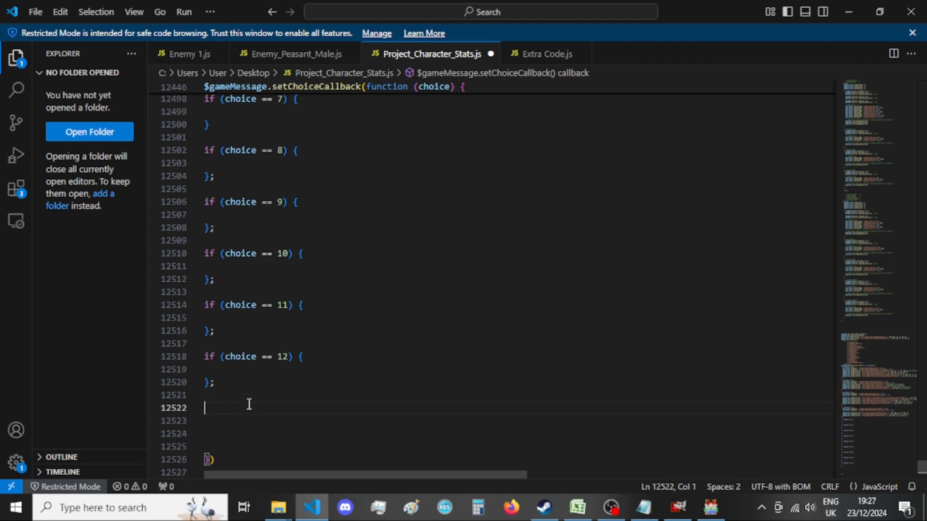
Add an empty choice == 13 block ending with a semicolon below the choice == 12 block, followed by two new lines.
{"action": "type", "text": "if (choice == 4) {  }"}
{"action": "double_click", "coordinate": [280, 383]}
{"action": "type", "text": "13"}
{"action": "left_click", "coordinate": [282, 407]}
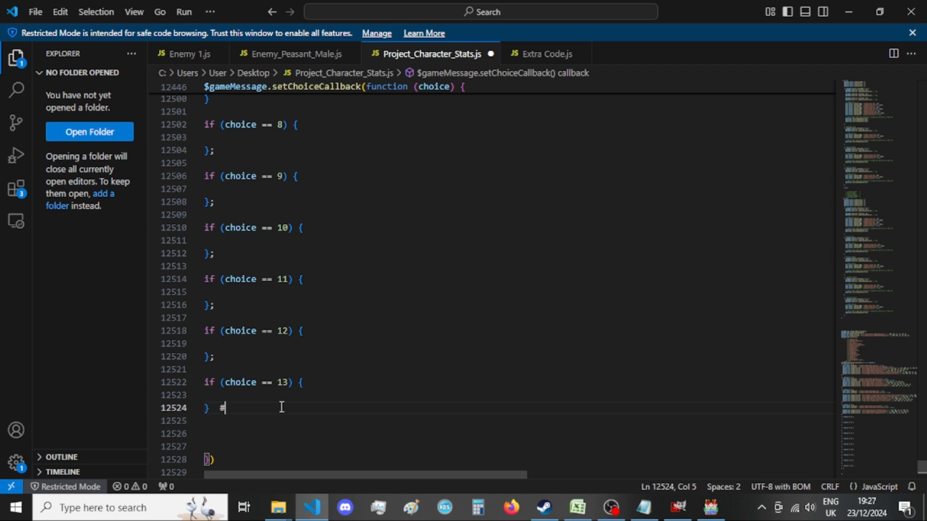
{"action": "type", "text": ";"}
{"action": "key", "text": "Return"}
{"action": "key", "text": "Return"}
Add an empty choice == 14 block ending with a semicolon below the choice == 13 block, followed by two new lines.
{"action": "type", "text": "if (choice == 4) {  }"}
{"action": "left_click", "coordinate": [278, 382]}
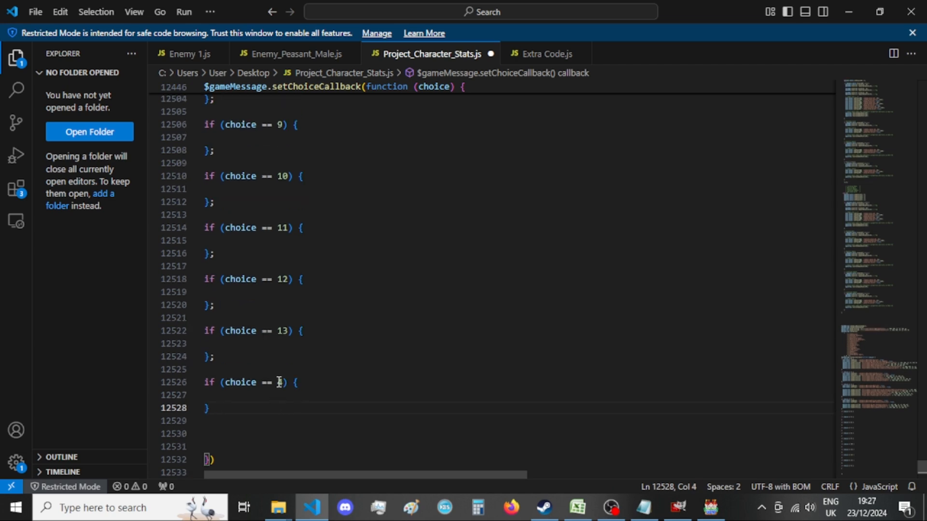
{"action": "type", "text": "1"}
{"action": "left_click", "coordinate": [272, 405]}
{"action": "type", "text": ";"}
{"action": "key", "text": "Return"}
{"action": "key", "text": "Return"}
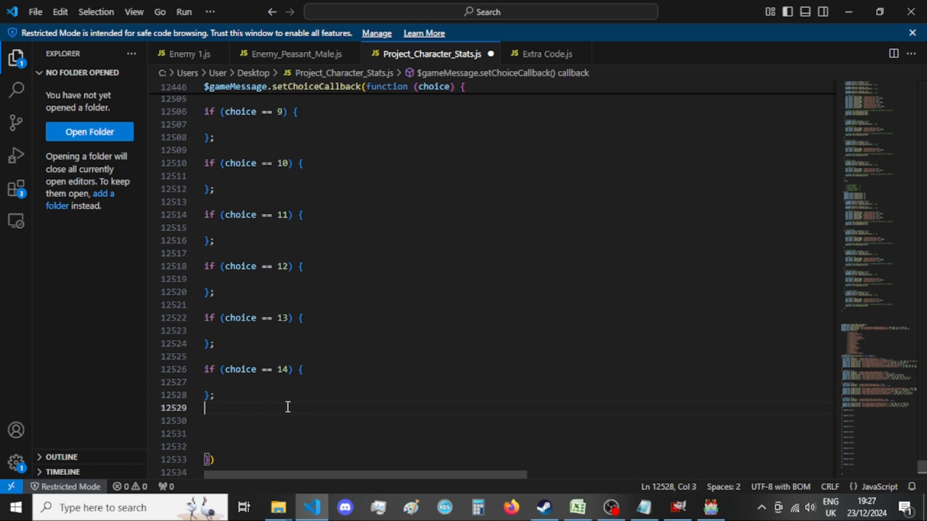
Add an empty choice == 15 block ending with a semicolon below the choice == 14 block and save the file.
{"action": "type", "text": "if (choice == 4) {  }"}
{"action": "left_click", "coordinate": [283, 383]}
{"action": "key", "text": "shift+Left"}
{"action": "type", "text": "15"}
{"action": "left_click", "coordinate": [300, 407]}
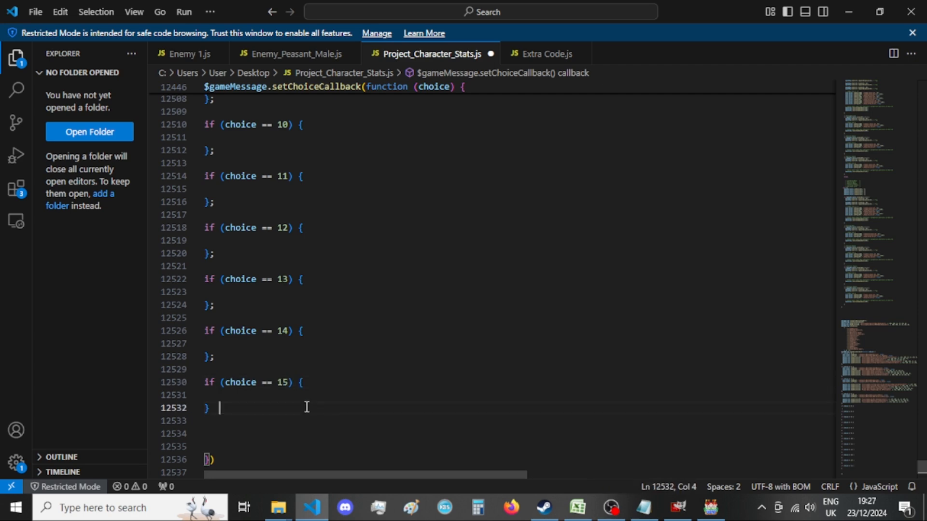
{"action": "type", "text": ";"}
{"action": "scroll", "coordinate": [299, 403], "scroll_direction": "up", "scroll_amount": 10}
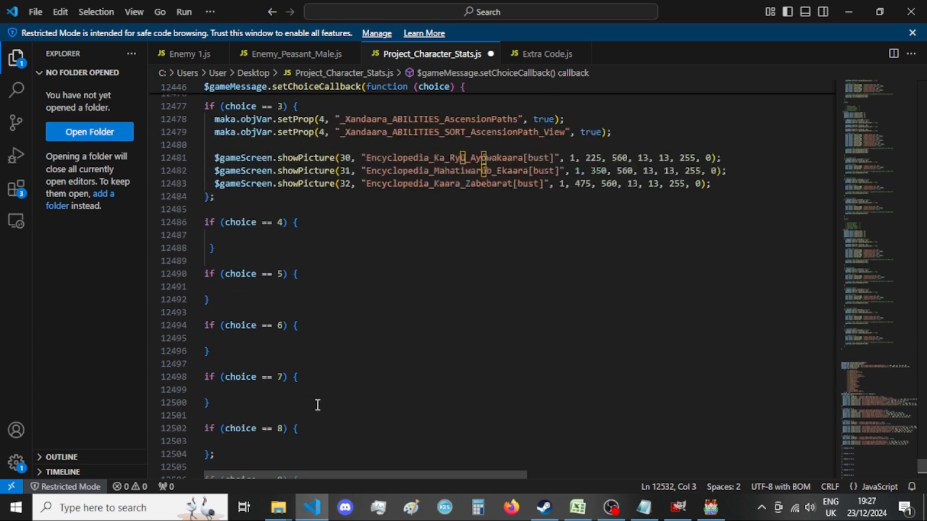
{"action": "key", "text": "ctrl+s"}
Compare the choice == 4 block with the old choices list and the old callback's entries for choices 4 and 5.
{"action": "scroll", "coordinate": [303, 401], "scroll_direction": "up", "scroll_amount": 2}
{"action": "left_click", "coordinate": [305, 343]}
{"action": "left_click", "coordinate": [320, 339]}
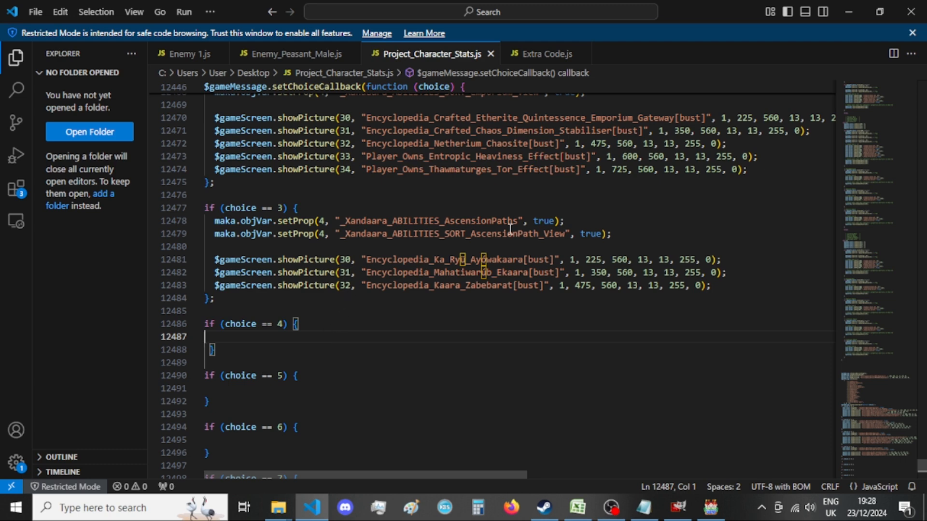
{"action": "scroll", "coordinate": [482, 268], "scroll_direction": "down", "scroll_amount": 18}
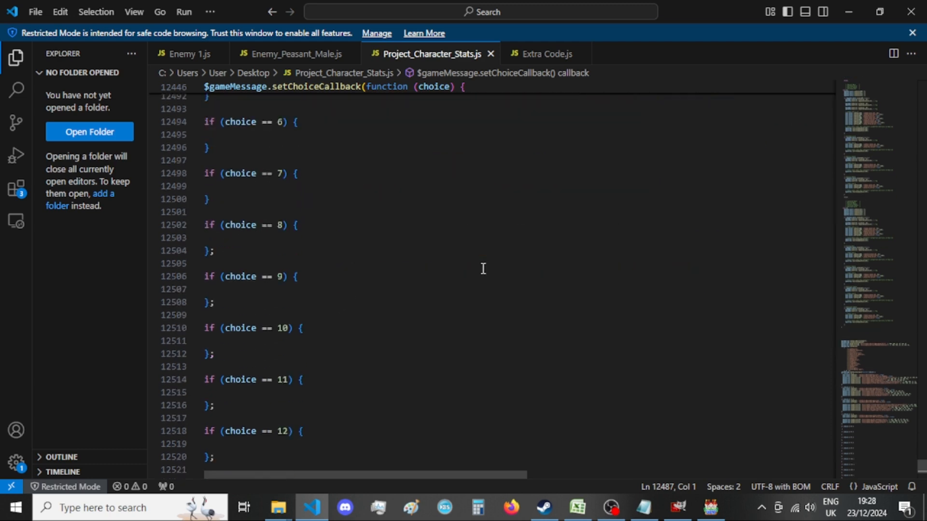
{"action": "scroll", "coordinate": [483, 268], "scroll_direction": "down", "scroll_amount": 8}
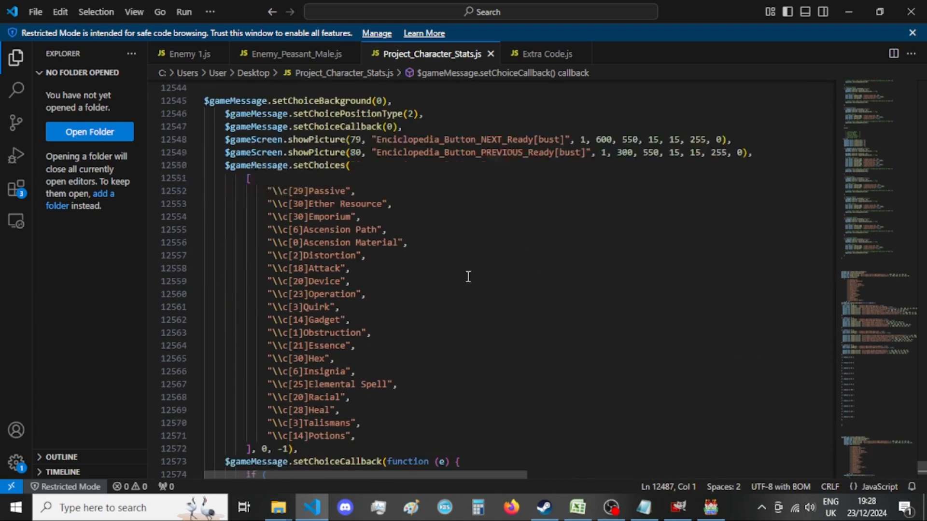
{"action": "left_click", "coordinate": [469, 276]}
{"action": "scroll", "coordinate": [459, 283], "scroll_direction": "down", "scroll_amount": 3}
{"action": "scroll", "coordinate": [451, 284], "scroll_direction": "up", "scroll_amount": 3}
{"action": "double_click", "coordinate": [366, 243]}
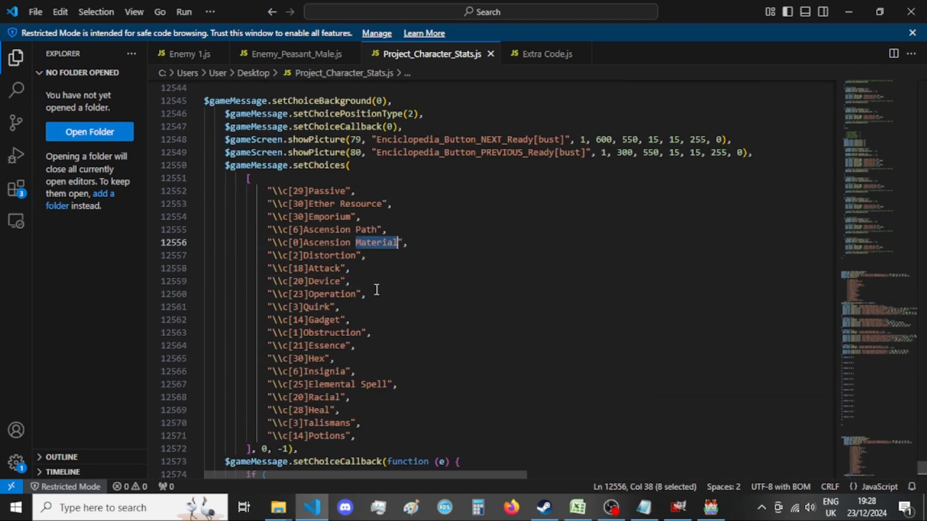
{"action": "scroll", "coordinate": [381, 299], "scroll_direction": "down", "scroll_amount": 4}
{"action": "scroll", "coordinate": [385, 306], "scroll_direction": "down", "scroll_amount": 1}
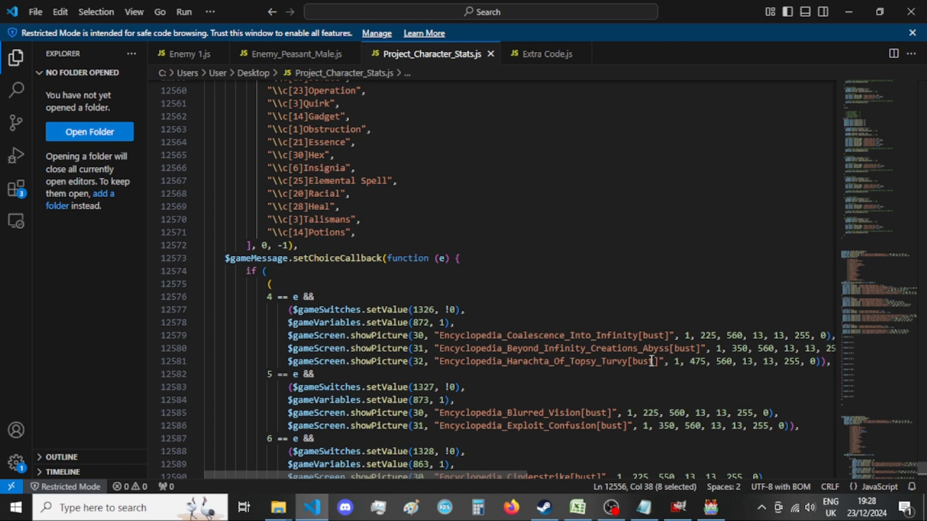
{"action": "left_click", "coordinate": [593, 336]}
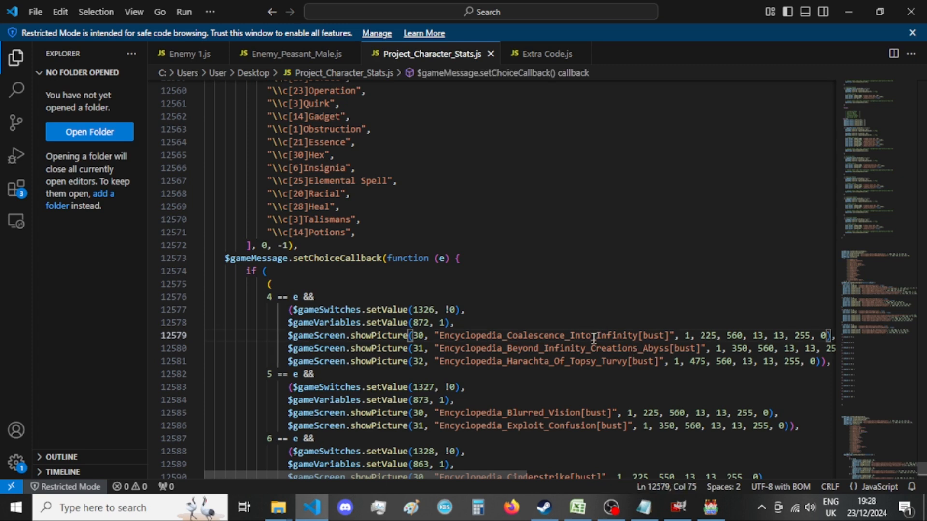
{"action": "scroll", "coordinate": [593, 336], "scroll_direction": "down", "scroll_amount": 1}
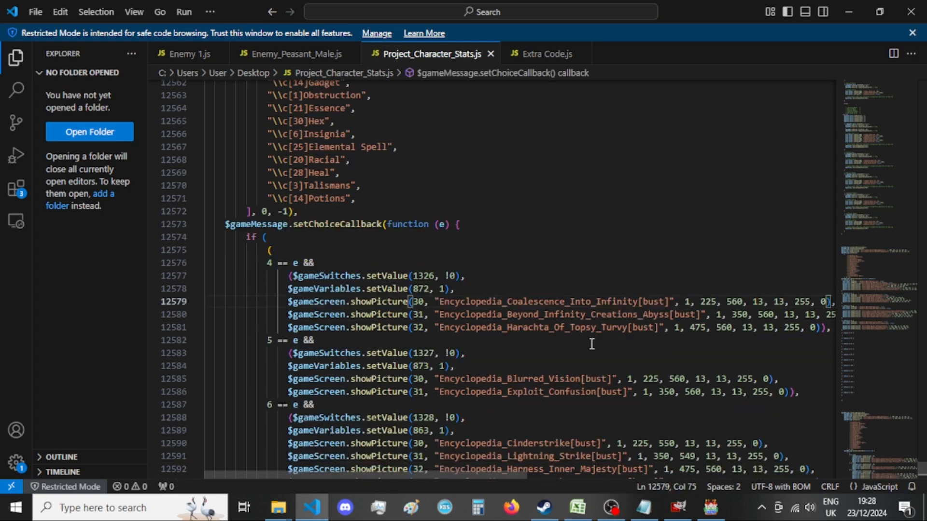
{"action": "double_click", "coordinate": [570, 389]}
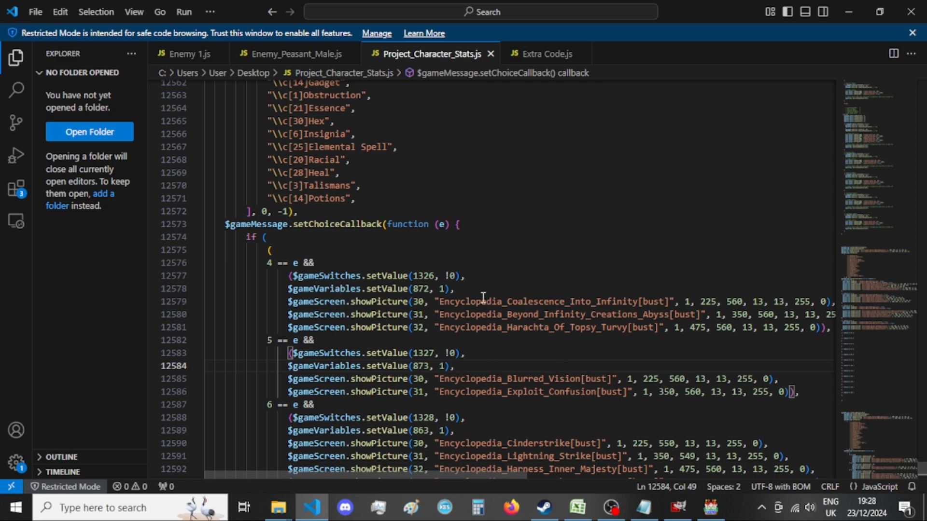
Switch to the Notepad file "A List of Menus - var 4.txt" and copy the _Xandaara_ABILITIES_AscensionMaterials setProp line.
{"action": "key", "text": "alt+Tab"}
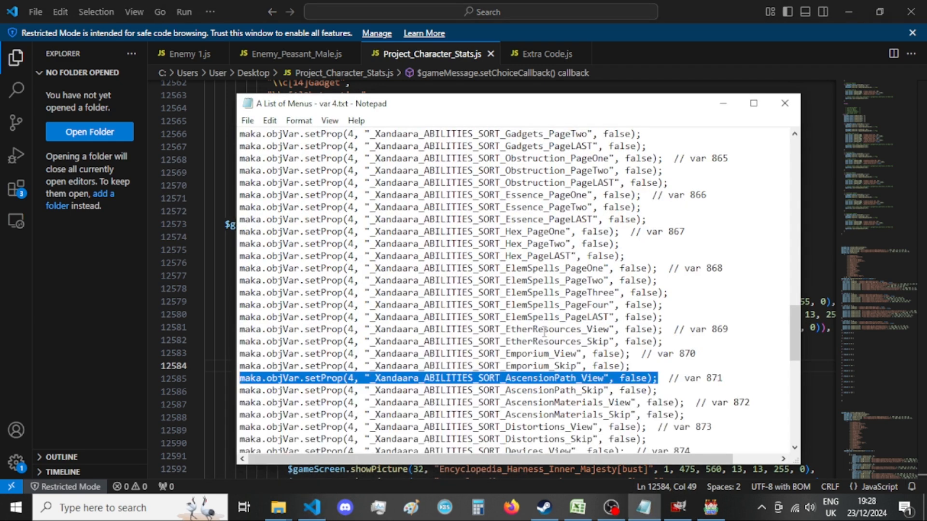
{"action": "scroll", "coordinate": [544, 331], "scroll_direction": "up", "scroll_amount": 12}
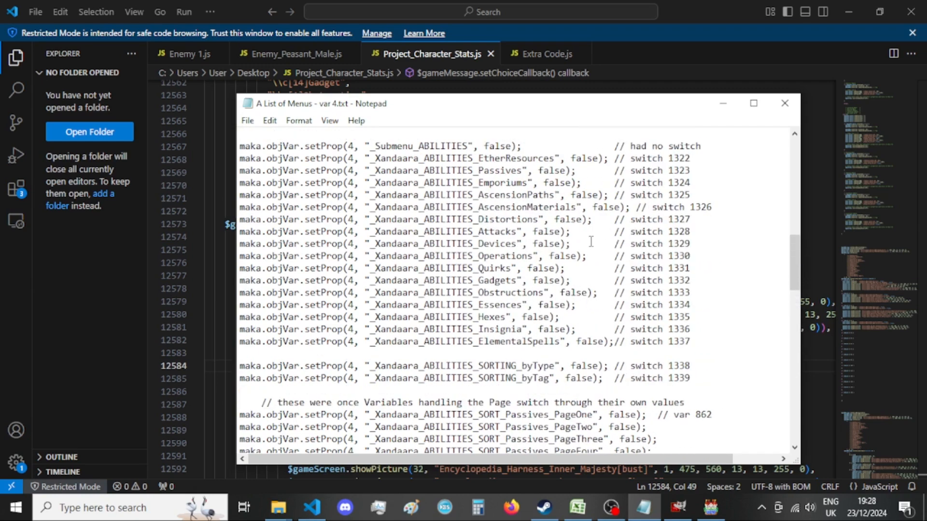
{"action": "left_click", "coordinate": [630, 208]}
{"action": "left_click_drag", "start_coordinate": [631, 208], "coordinate": [237, 207]}
{"action": "key", "text": "ctrl+c"}
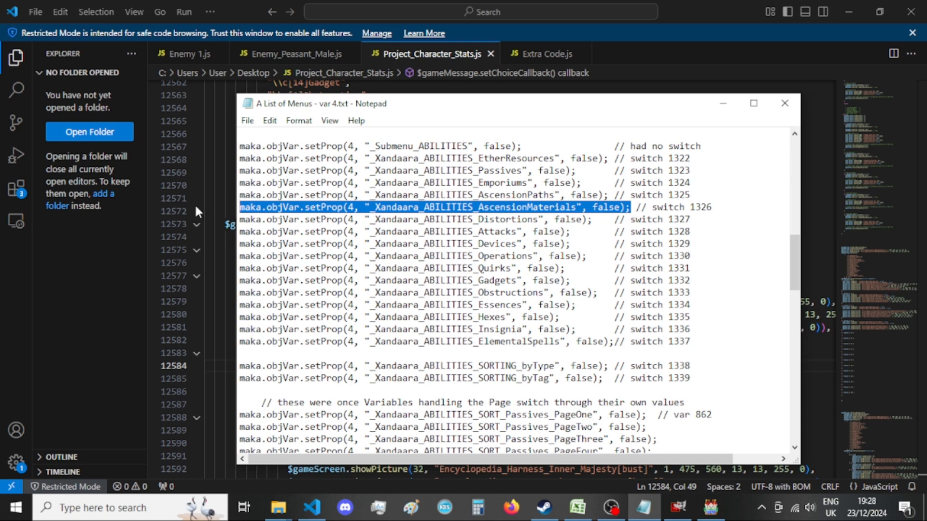
{"action": "left_click", "coordinate": [95, 275]}
Paste the AscensionMaterials setProp line into the choice == 4 block, set its value to true and start a new line below it.
{"action": "scroll", "coordinate": [346, 295], "scroll_direction": "up", "scroll_amount": 15}
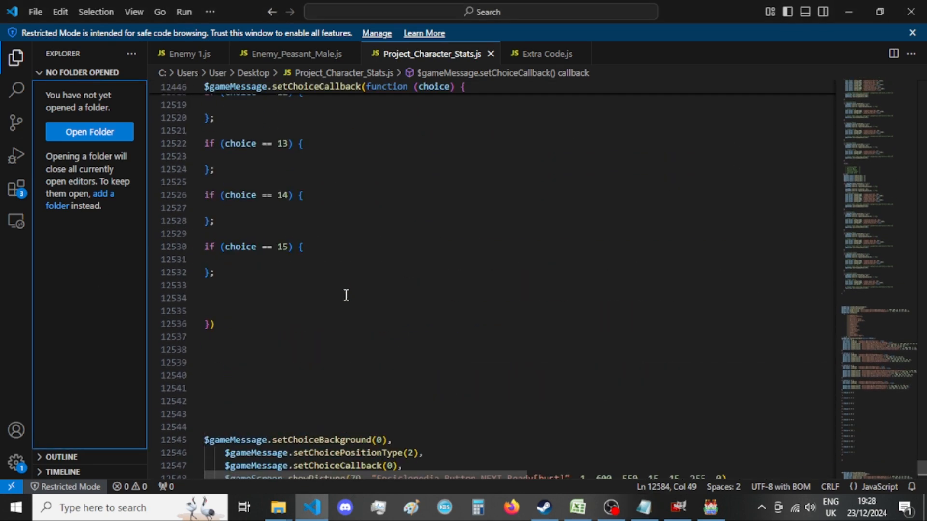
{"action": "scroll", "coordinate": [346, 295], "scroll_direction": "up", "scroll_amount": 15}
{"action": "left_click", "coordinate": [341, 269]}
{"action": "key", "text": "Tab"}
{"action": "key", "text": "ctrl+v"}
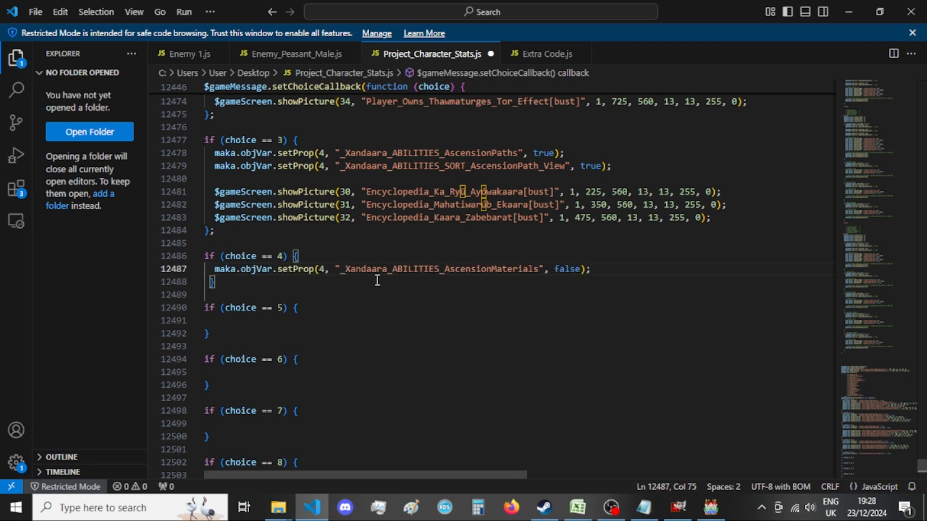
{"action": "key", "text": "Return"}
{"action": "left_click", "coordinate": [560, 269]}
{"action": "double_click", "coordinate": [559, 269]}
{"action": "type", "text": "true"}
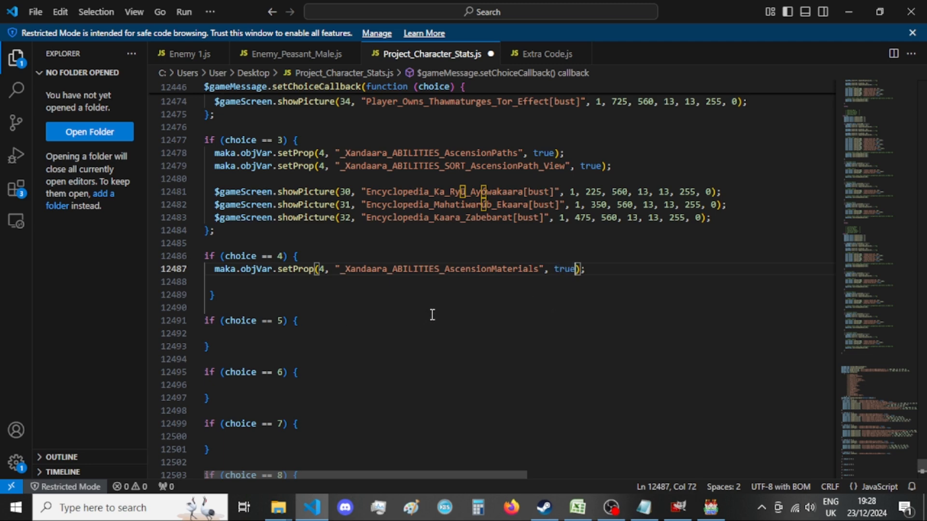
{"action": "left_click", "coordinate": [617, 273]}
{"action": "key", "text": "Return"}
Check the old choice 4 entry, then copy the _Xandaara_ABILITIES_SORT_AscensionMaterials_View setProp line from the Notepad menu list.
{"action": "scroll", "coordinate": [617, 273], "scroll_direction": "down", "scroll_amount": 20}
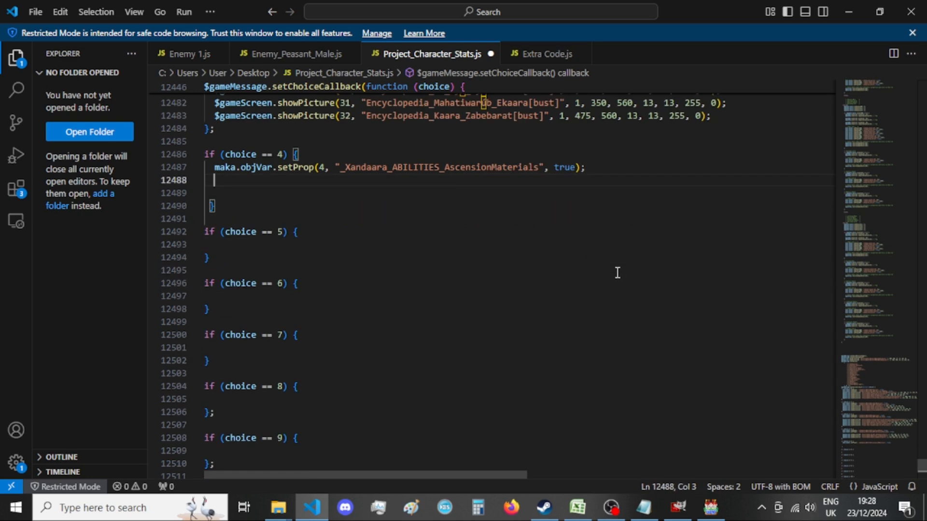
{"action": "scroll", "coordinate": [618, 272], "scroll_direction": "down", "scroll_amount": 1}
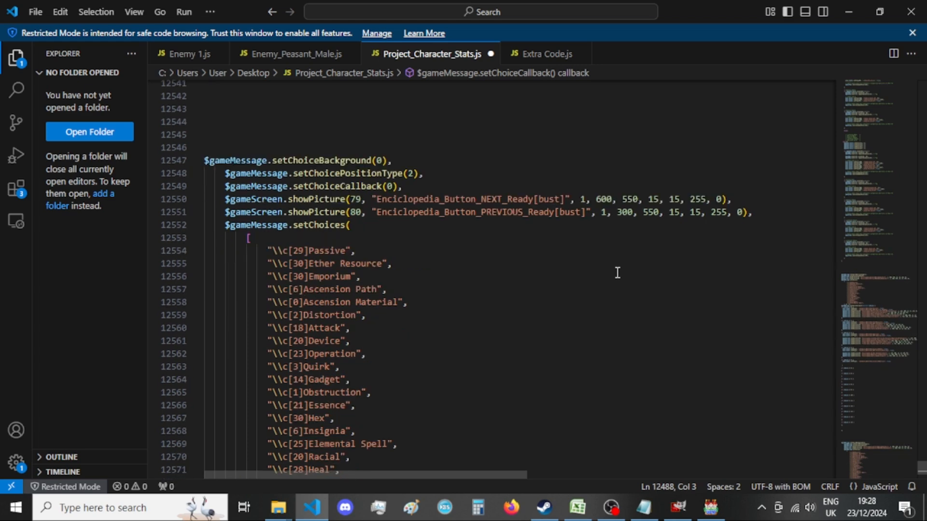
{"action": "scroll", "coordinate": [617, 273], "scroll_direction": "down", "scroll_amount": 10}
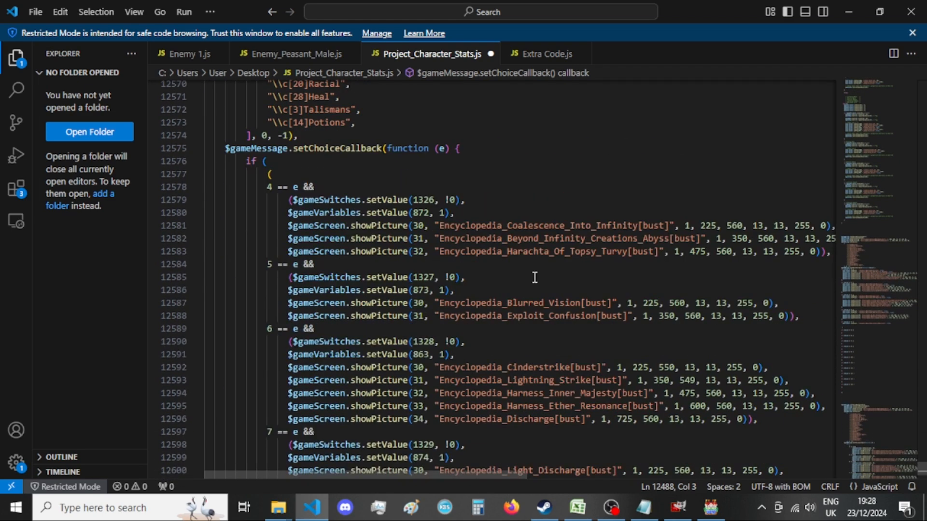
{"action": "left_click", "coordinate": [644, 506]}
{"action": "scroll", "coordinate": [523, 339], "scroll_direction": "down", "scroll_amount": 4}
{"action": "scroll", "coordinate": [523, 339], "scroll_direction": "down", "scroll_amount": 8}
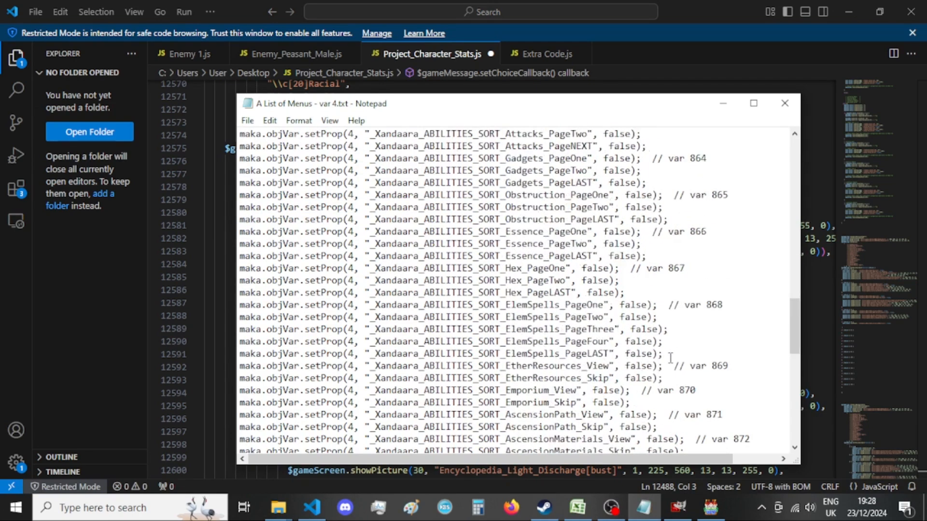
{"action": "left_click_drag", "start_coordinate": [685, 368], "coordinate": [237, 372]}
{"action": "key", "text": "ctrl+c"}
{"action": "left_click", "coordinate": [41, 350]}
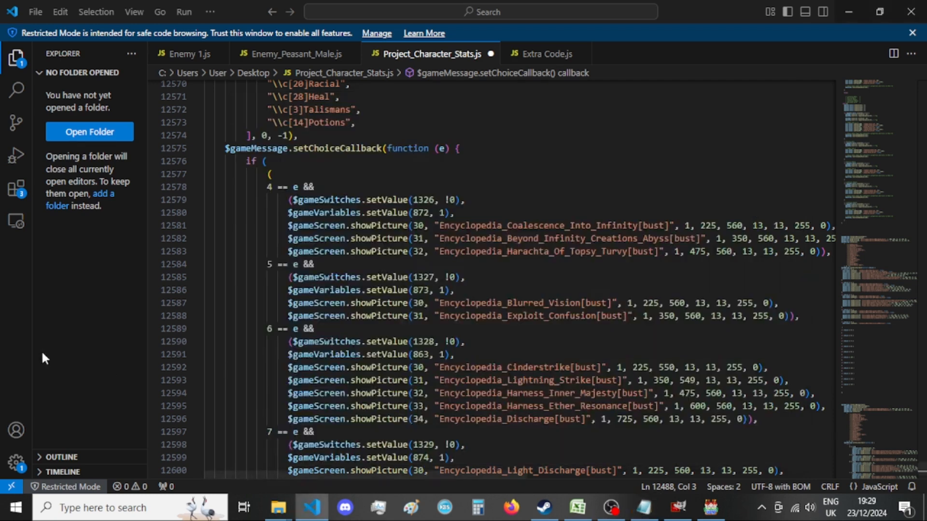
Paste the SORT_AscensionMaterials_View setProp line into the choice == 4 block, set it to true and add two new lines below.
{"action": "scroll", "coordinate": [421, 317], "scroll_direction": "up", "scroll_amount": 15}
{"action": "scroll", "coordinate": [421, 317], "scroll_direction": "up", "scroll_amount": 14}
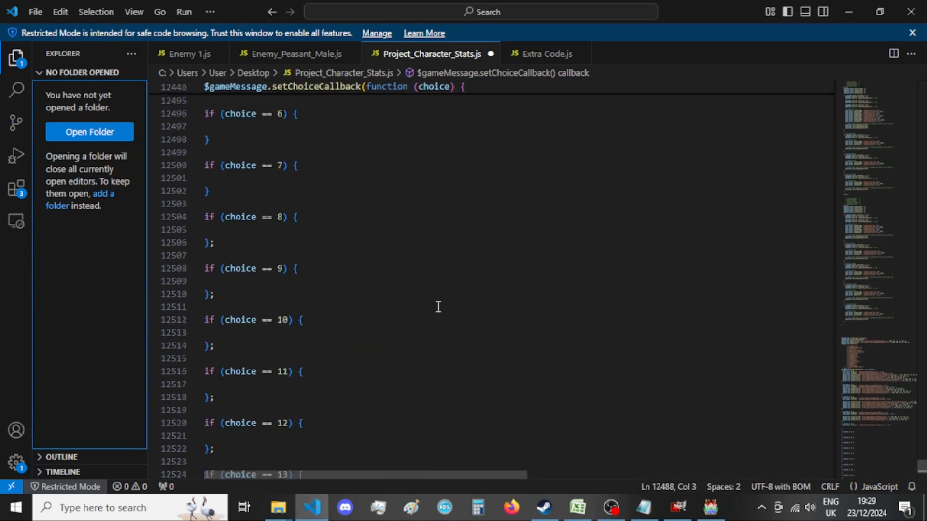
{"action": "key", "text": "ctrl+v"}
{"action": "double_click", "coordinate": [617, 249]}
{"action": "type", "text": "true"}
{"action": "left_click", "coordinate": [669, 249]}
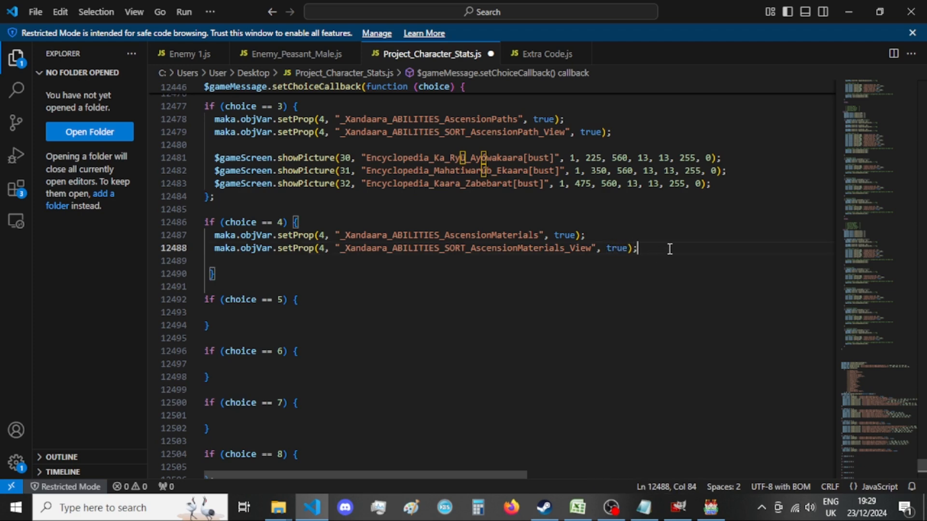
{"action": "key", "text": "Return"}
{"action": "key", "text": "Return"}
Copy the three showPicture lines of the old choice 4 entry, from Coalescence_Into_Infinity to Harachta_Of_Topsy_Turvy.
{"action": "scroll", "coordinate": [503, 317], "scroll_direction": "down", "scroll_amount": 20}
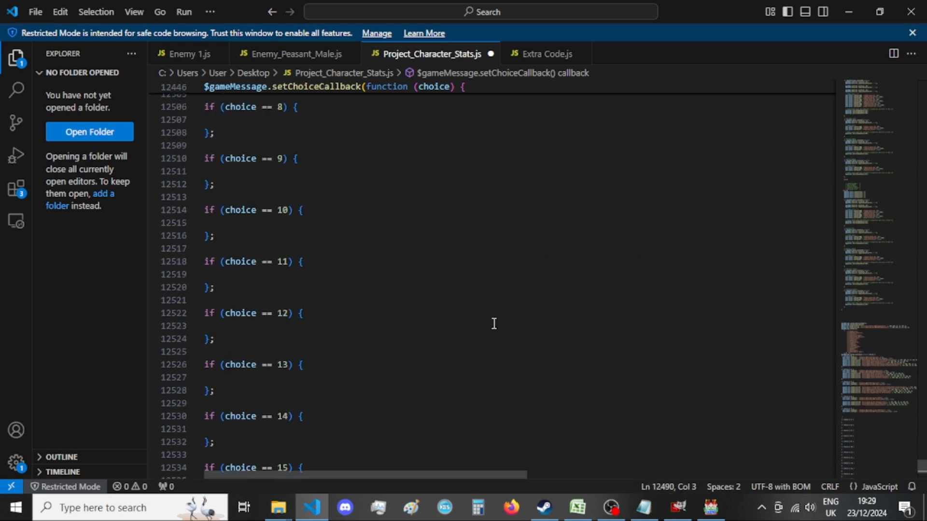
{"action": "scroll", "coordinate": [494, 323], "scroll_direction": "down", "scroll_amount": 9}
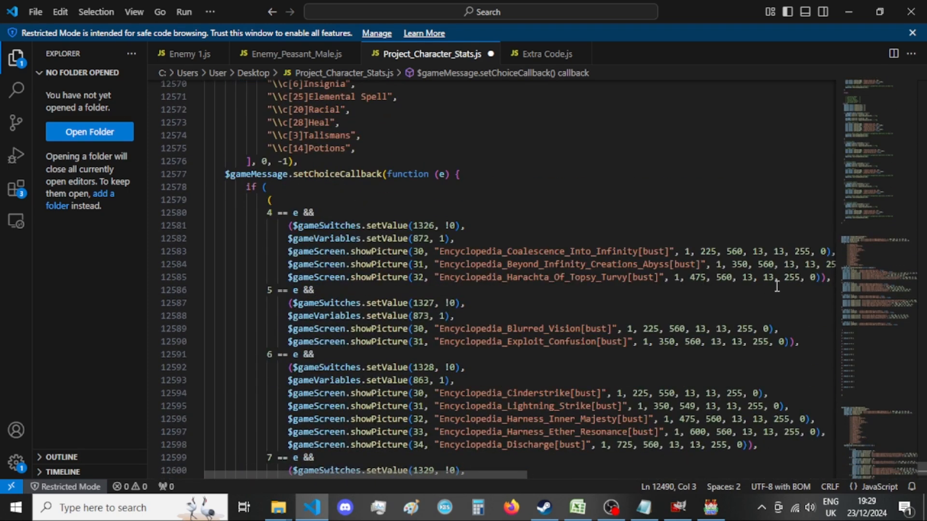
{"action": "left_click_drag", "start_coordinate": [777, 287], "coordinate": [837, 278]}
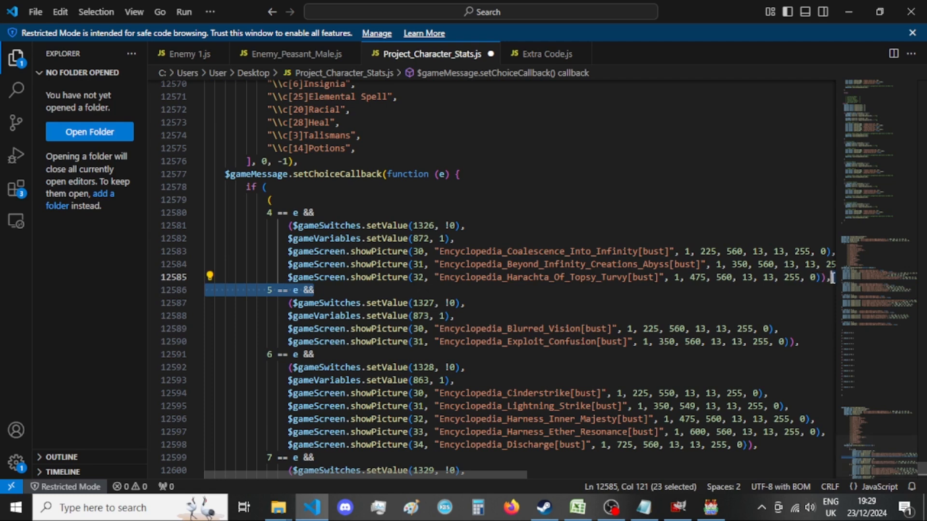
{"action": "left_click", "coordinate": [833, 275]}
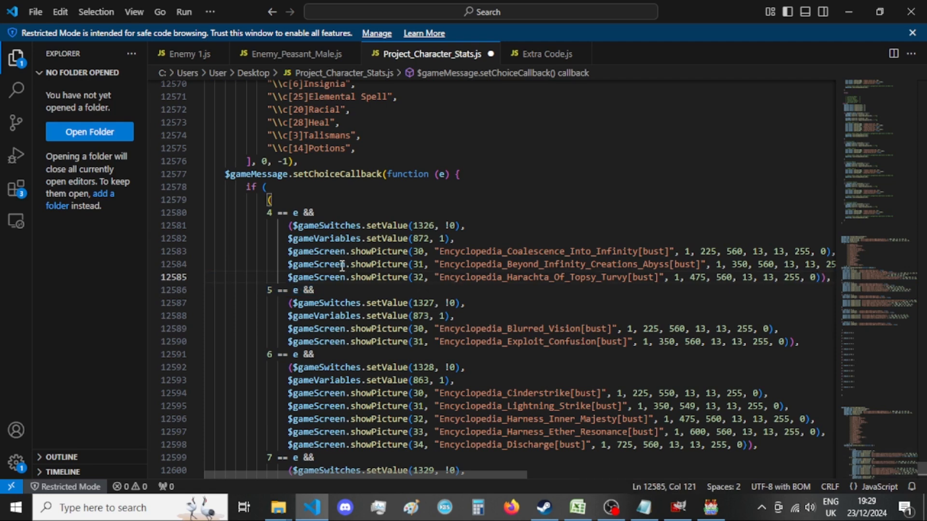
{"action": "left_click", "coordinate": [288, 252], "text": "shift"}
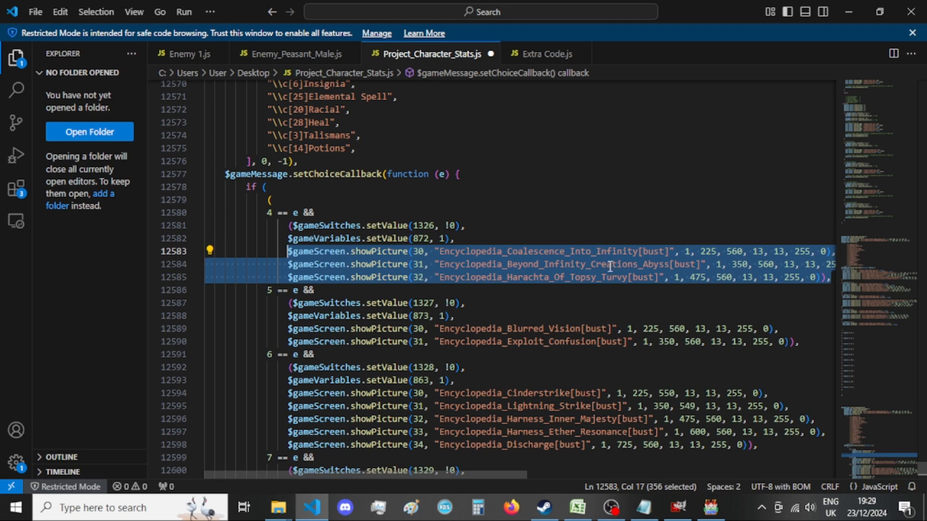
Paste the three Encyclopedia showPicture lines into the choice == 4 block below its setProp lines.
{"action": "scroll", "coordinate": [541, 289], "scroll_direction": "up", "scroll_amount": 20}
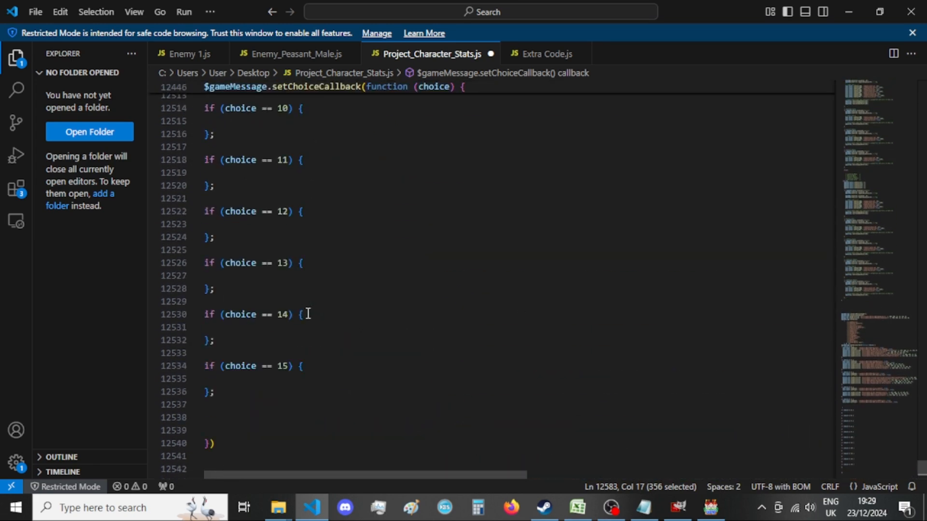
{"action": "scroll", "coordinate": [308, 313], "scroll_direction": "up", "scroll_amount": 3}
{"action": "left_click", "coordinate": [374, 205]}
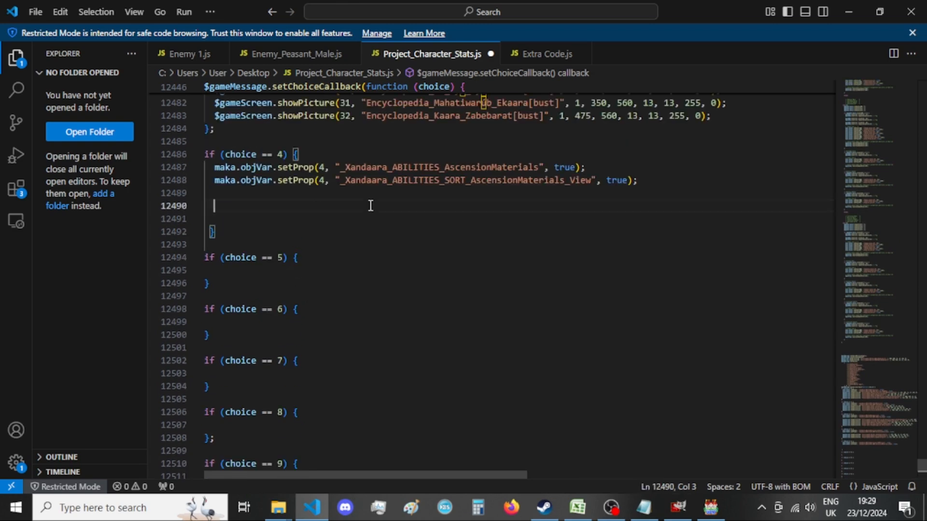
{"action": "type", "text": "$gameScreen.showPicture(30, \"Encyclopedia_Coalescence_Into_Infinity[bust]\", 1, 225, 560, 13, 13, 255, 0);                  $gameScreen.showPicture(31, \"Encyclopedia_Beyond_Infinity_Creations_Abyss[bust]\", 1, 350, 560, 13, 13, 255, 0);                  $gameScreen.showPicture(32, \"Encyclopedia_Harachta_Of_Topsy_Turvy[bust]\", 1, 475, 560, 13, 13, 255, 0);"}
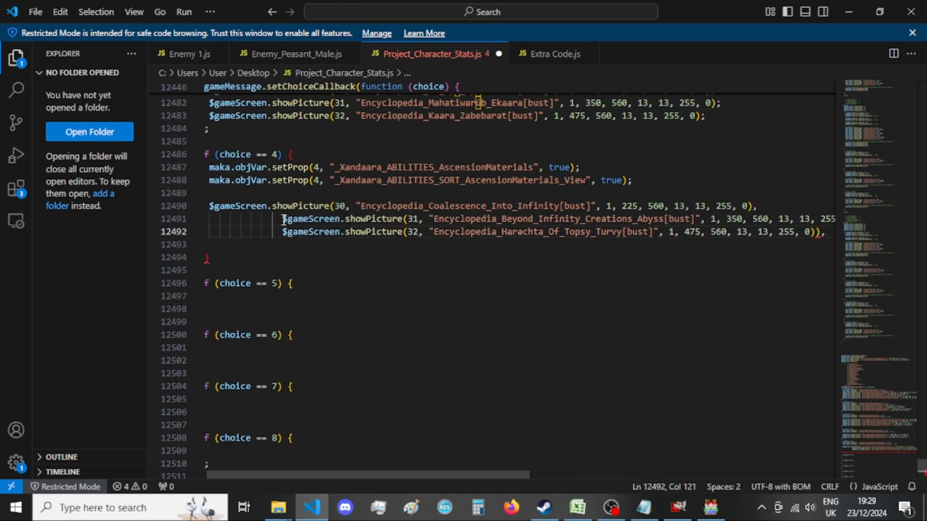
Align the second and third pasted showPicture lines with the first and remove the extra closing parenthesis from the Harachta_Of_Topsy_Turvy line.
{"action": "left_click_drag", "start_coordinate": [288, 219], "coordinate": [209, 219]}
{"action": "key", "text": "BackSpace"}
{"action": "left_click_drag", "start_coordinate": [289, 233], "coordinate": [215, 232]}
{"action": "key", "text": "BackSpace"}
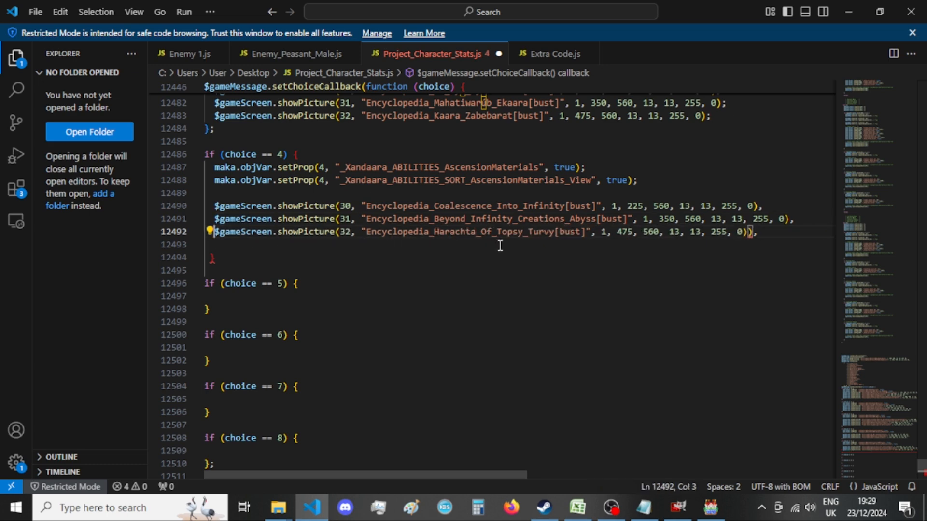
{"action": "left_click", "coordinate": [754, 232]}
{"action": "key", "text": "Left"}
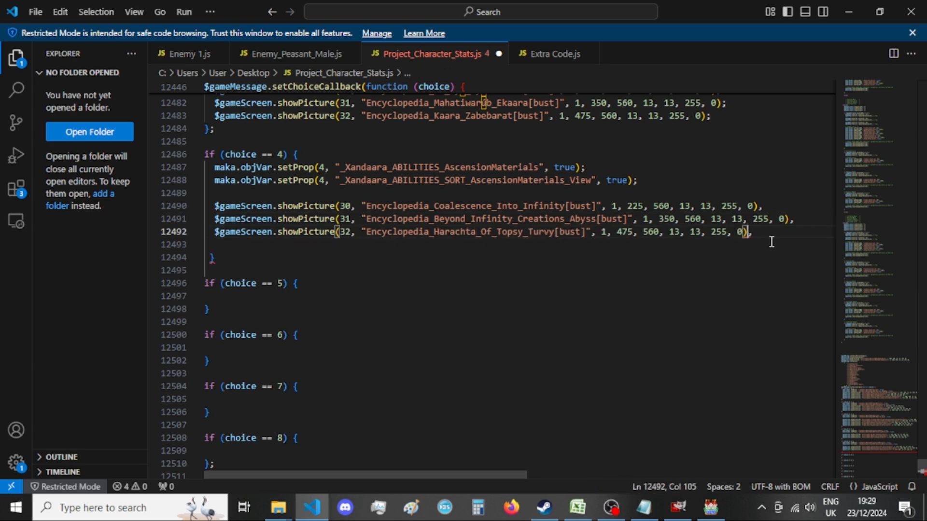
Switch to File Explorer, search the A Project Unminified Effects folder for "encyclopedia" and look through the bust images, returning to the code editor.
{"action": "mouse_move", "coordinate": [287, 518]}
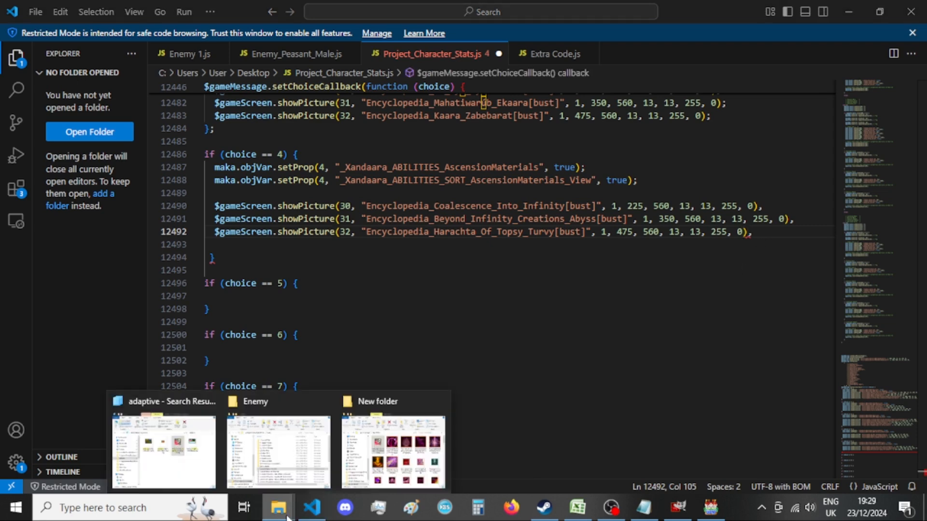
{"action": "left_click", "coordinate": [279, 451]}
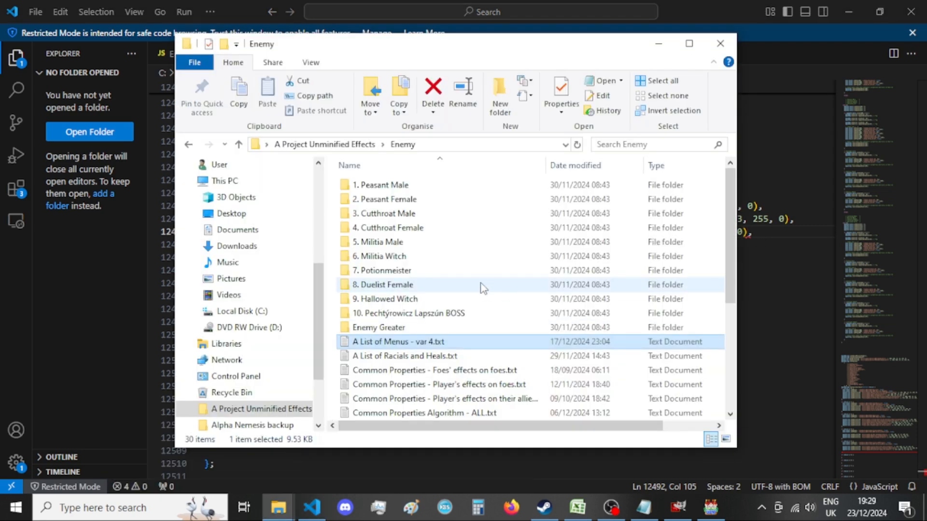
{"action": "left_click", "coordinate": [189, 144]}
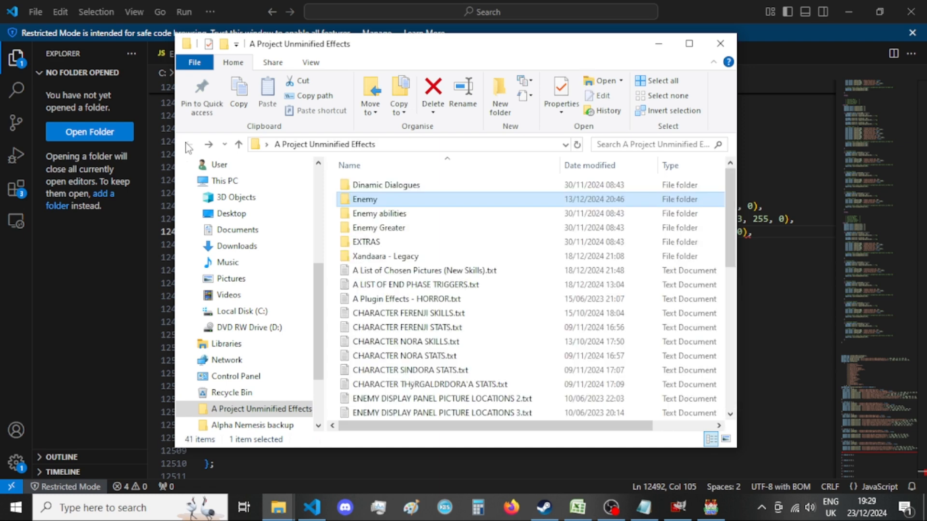
{"action": "scroll", "coordinate": [415, 212], "scroll_direction": "down", "scroll_amount": 3}
{"action": "scroll", "coordinate": [420, 221], "scroll_direction": "up", "scroll_amount": 3}
{"action": "left_click", "coordinate": [635, 144]}
{"action": "type", "text": "encyclopedia"}
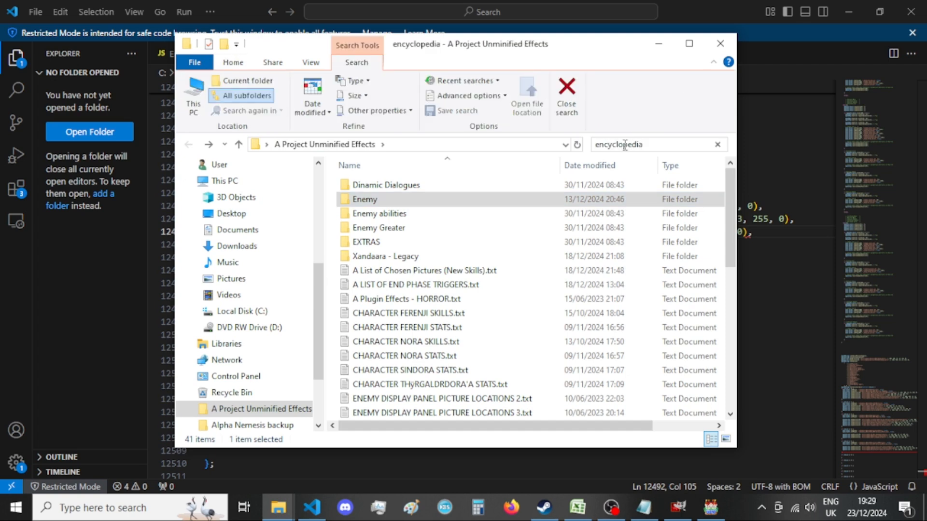
{"action": "scroll", "coordinate": [456, 215], "scroll_direction": "down", "scroll_amount": 4}
{"action": "scroll", "coordinate": [455, 214], "scroll_direction": "down", "scroll_amount": 6}
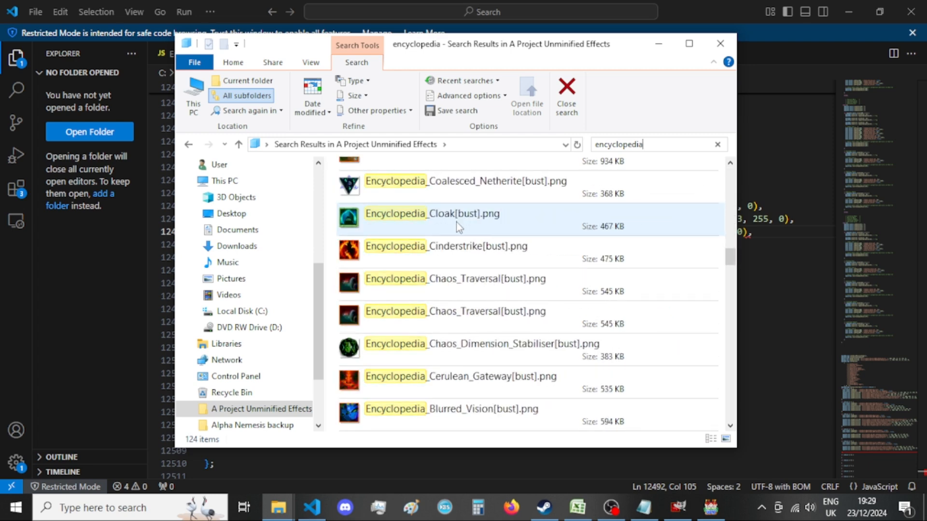
{"action": "scroll", "coordinate": [456, 222], "scroll_direction": "down", "scroll_amount": 12}
{"action": "scroll", "coordinate": [457, 222], "scroll_direction": "down", "scroll_amount": 7}
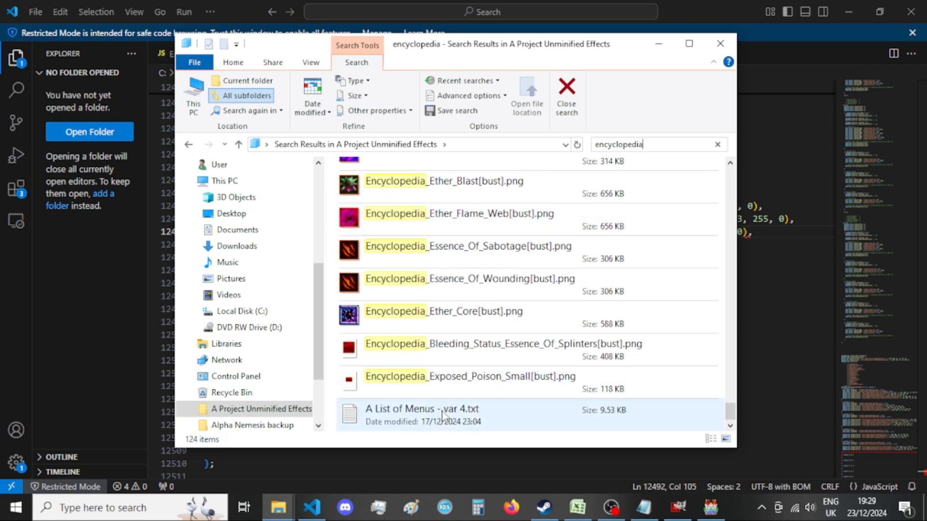
{"action": "scroll", "coordinate": [439, 423], "scroll_direction": "up", "scroll_amount": 15}
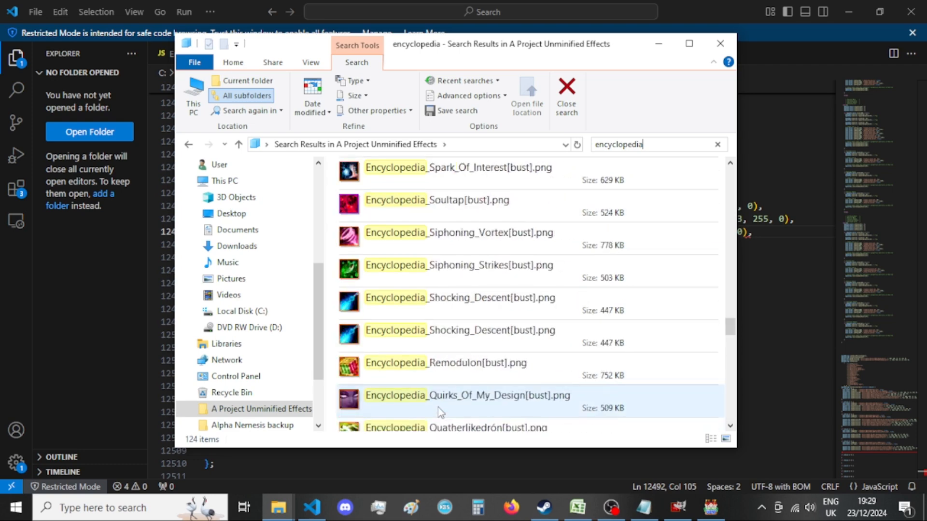
{"action": "scroll", "coordinate": [438, 401], "scroll_direction": "up", "scroll_amount": 5}
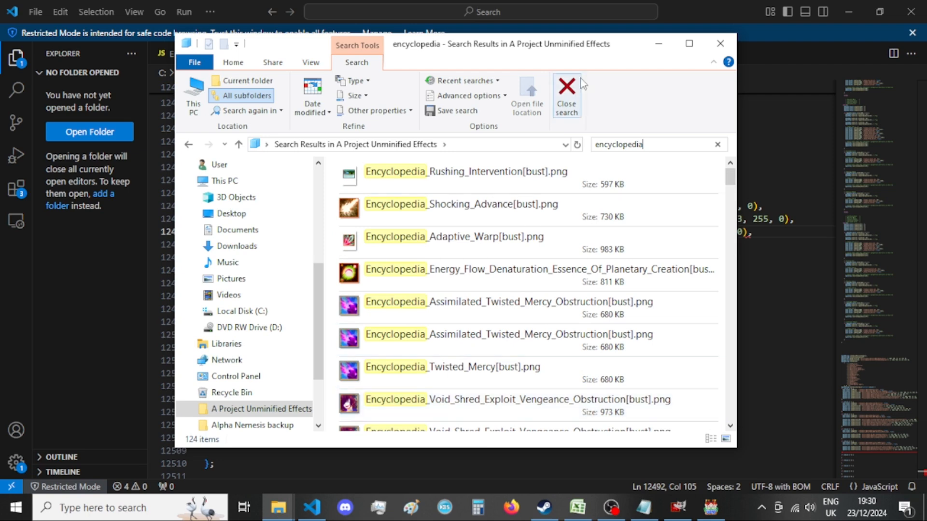
{"action": "left_click", "coordinate": [658, 43]}
{"action": "left_click", "coordinate": [55, 361]}
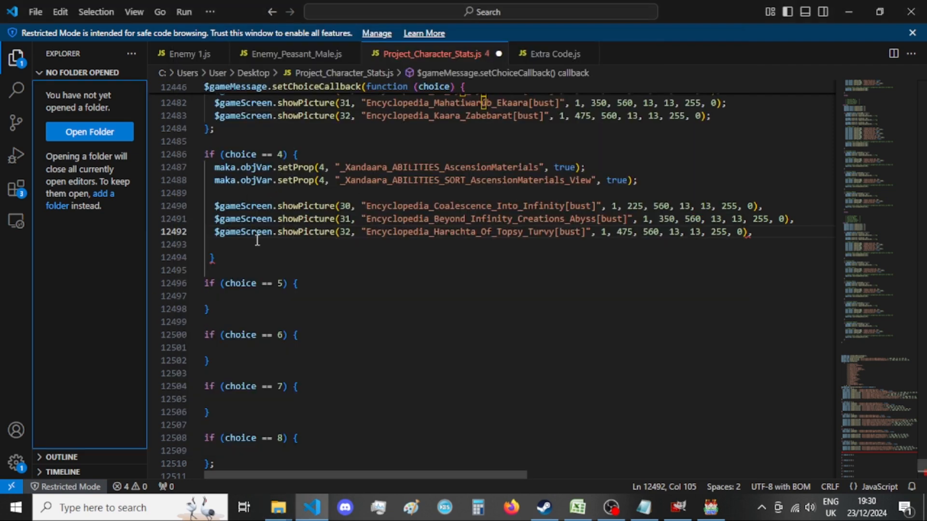
Remove the blank line before the choice == 4 closing brace and end its three showPicture lines with semicolons instead of commas.
{"action": "left_click", "coordinate": [239, 243]}
{"action": "key", "text": "BackSpace"}
{"action": "left_click_drag", "start_coordinate": [763, 205], "coordinate": [759, 206]}
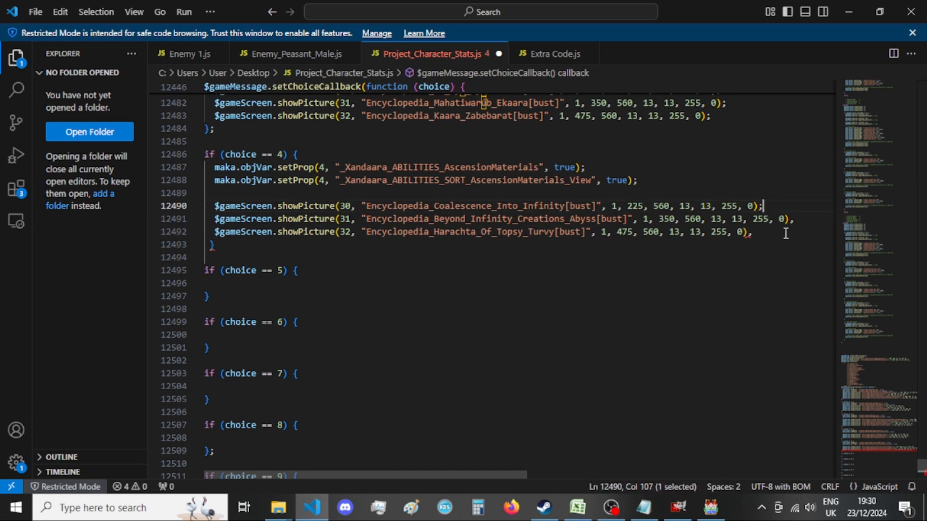
{"action": "type", "text": ";"}
{"action": "left_click", "coordinate": [798, 222]}
{"action": "left_click_drag", "start_coordinate": [794, 220], "coordinate": [755, 234]}
{"action": "type", "text": ";;"}
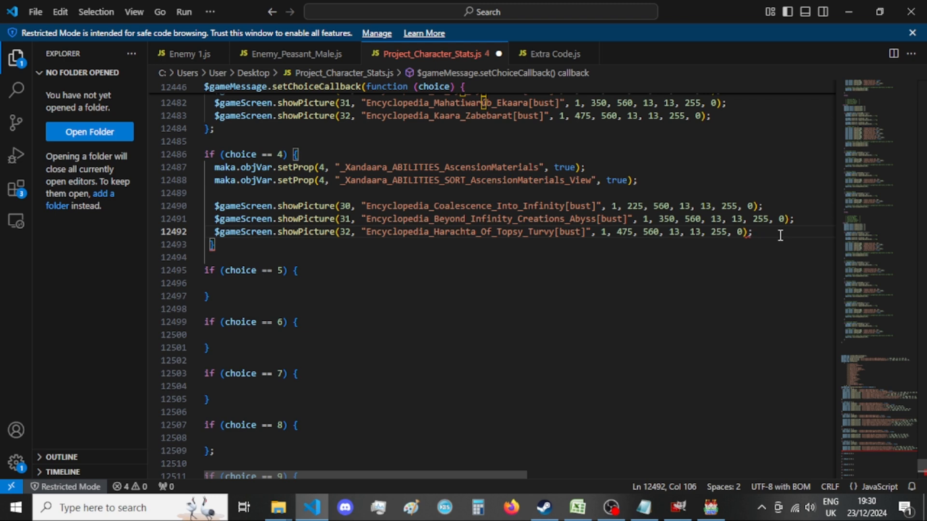
Add a semicolon after the closing brace of the choice == 4 block and save the file.
{"action": "left_click", "coordinate": [250, 246]}
{"action": "key", "text": "Left"}
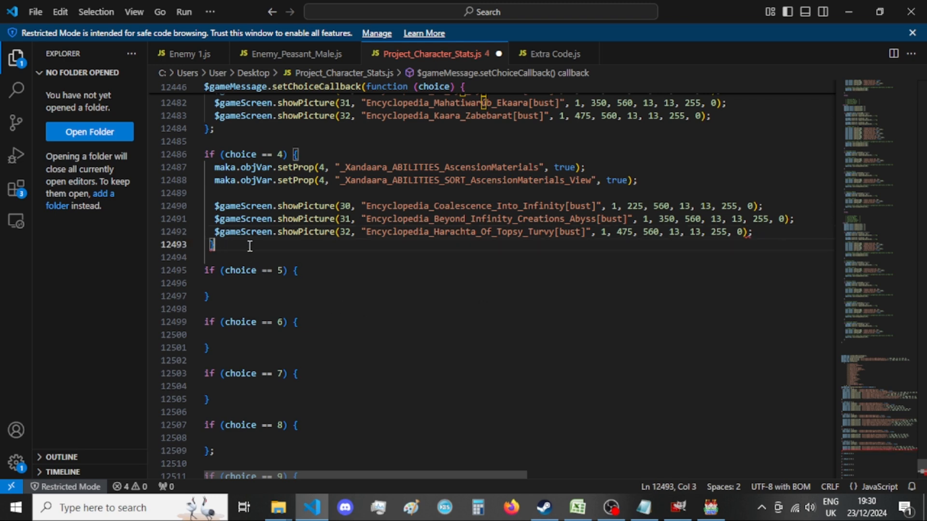
{"action": "type", "text": ";"}
{"action": "key", "text": "ctrl+s"}
{"action": "left_click", "coordinate": [234, 253]}
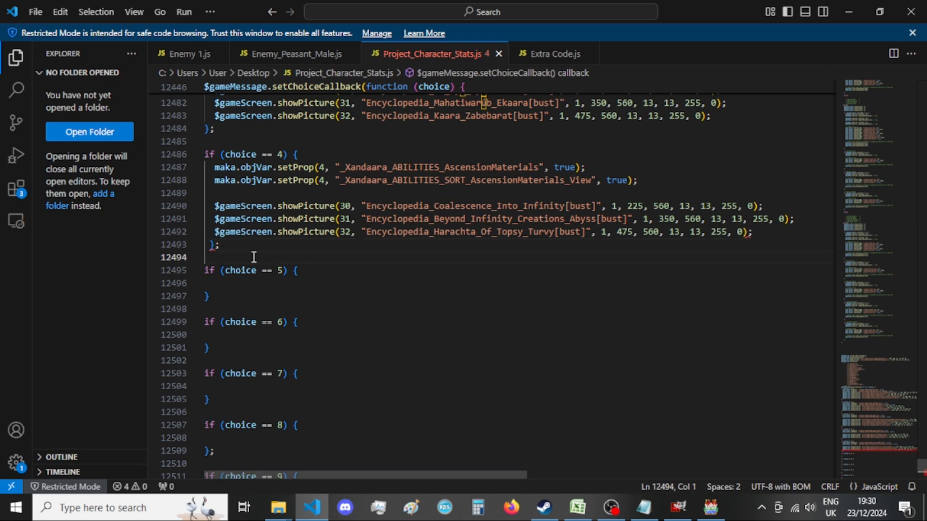
Delete the whole old "4 == e" entry from the old choice callback, including the empty line it leaves.
{"action": "left_click", "coordinate": [323, 282]}
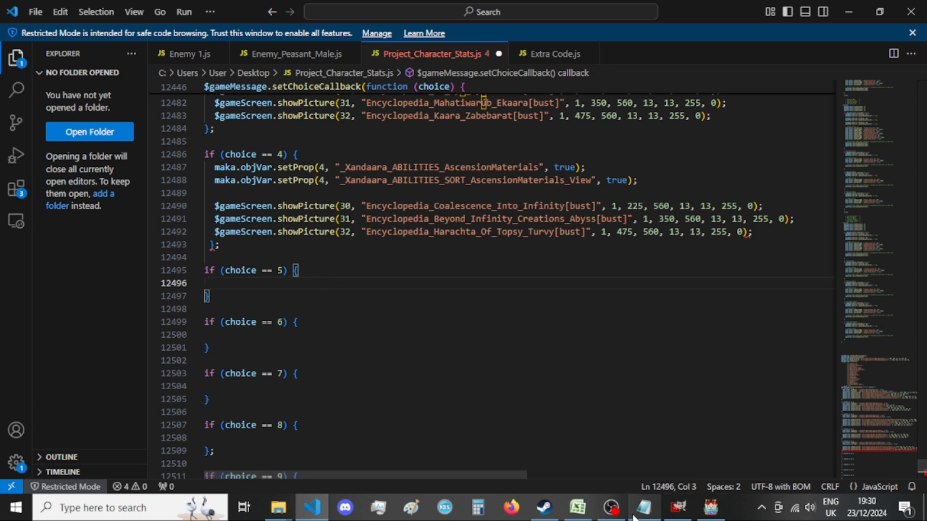
{"action": "scroll", "coordinate": [415, 345], "scroll_direction": "down", "scroll_amount": 10}
{"action": "scroll", "coordinate": [417, 350], "scroll_direction": "down", "scroll_amount": 12}
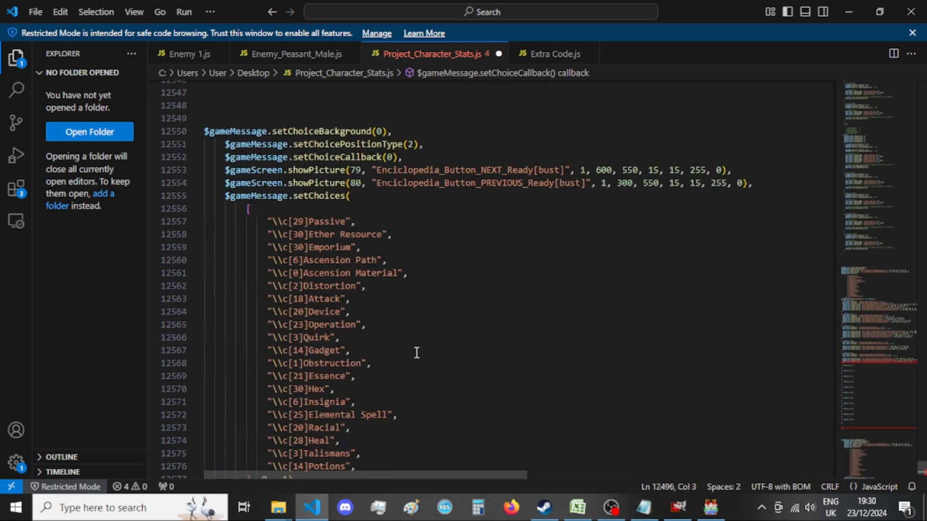
{"action": "scroll", "coordinate": [417, 353], "scroll_direction": "down", "scroll_amount": 8}
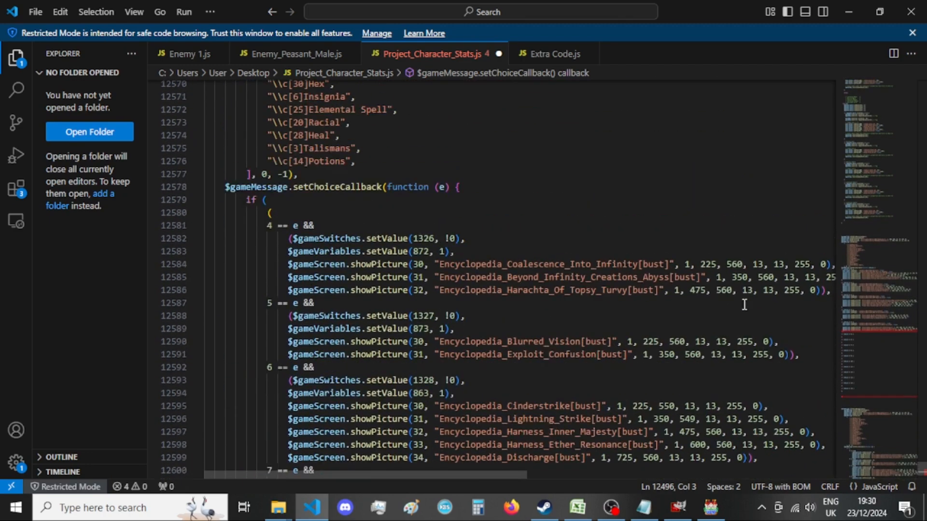
{"action": "left_click_drag", "start_coordinate": [831, 291], "coordinate": [154, 225]}
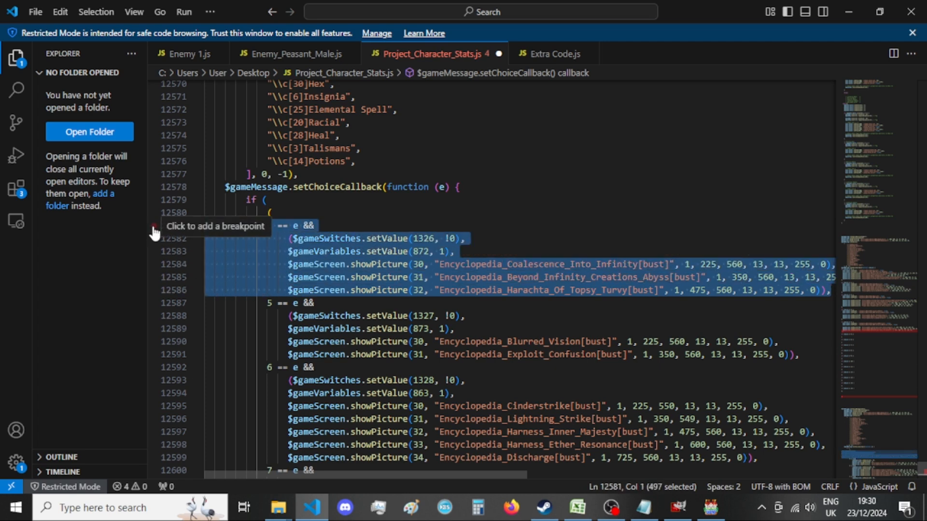
{"action": "key", "text": "BackSpace"}
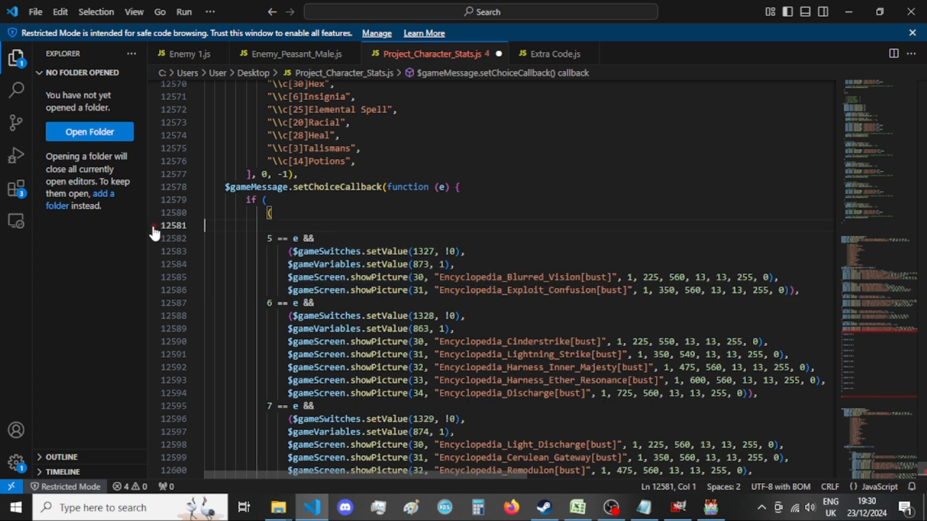
{"action": "key", "text": "BackSpace"}
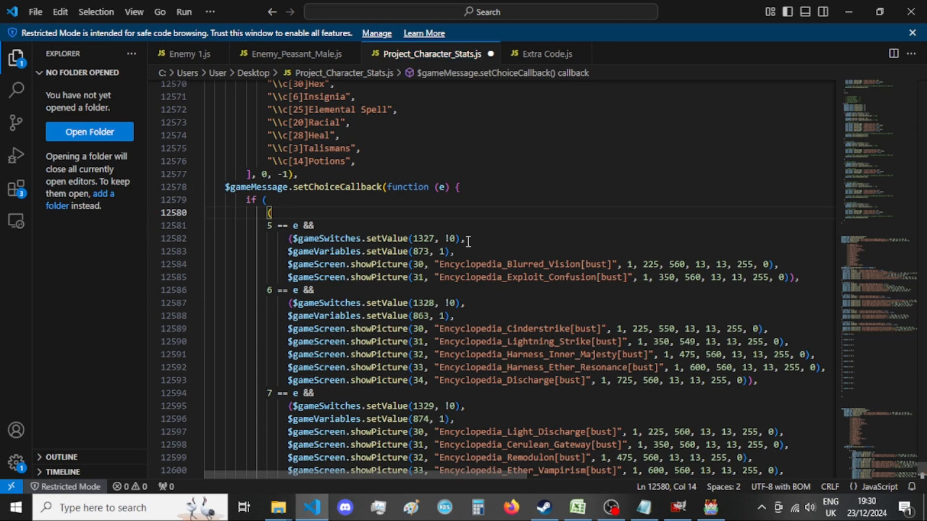
Copy the _Xandaara_ABILITIES_Distortions setProp line from the Notepad menu list into the empty choice == 5 block in the code editor.
{"action": "scroll", "coordinate": [470, 274], "scroll_direction": "up", "scroll_amount": 20}
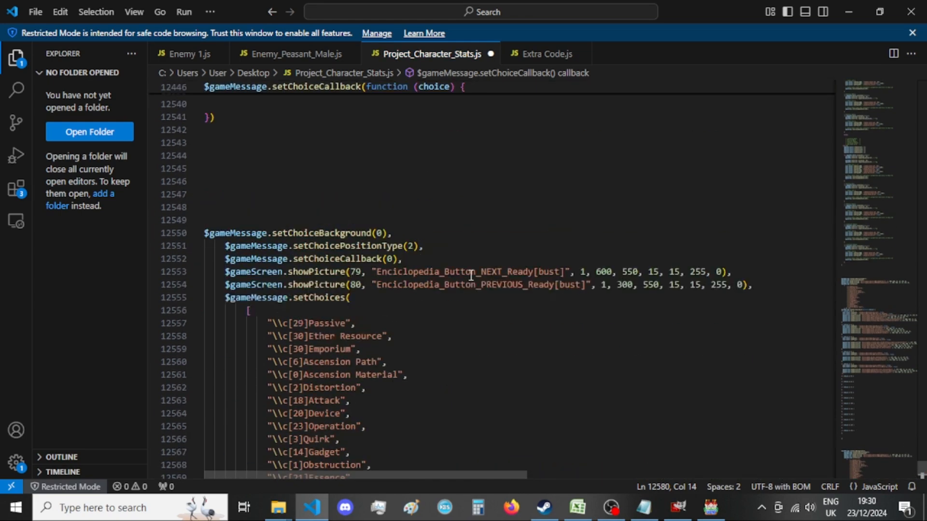
{"action": "scroll", "coordinate": [470, 273], "scroll_direction": "up", "scroll_amount": 4}
{"action": "scroll", "coordinate": [468, 272], "scroll_direction": "down", "scroll_amount": 16}
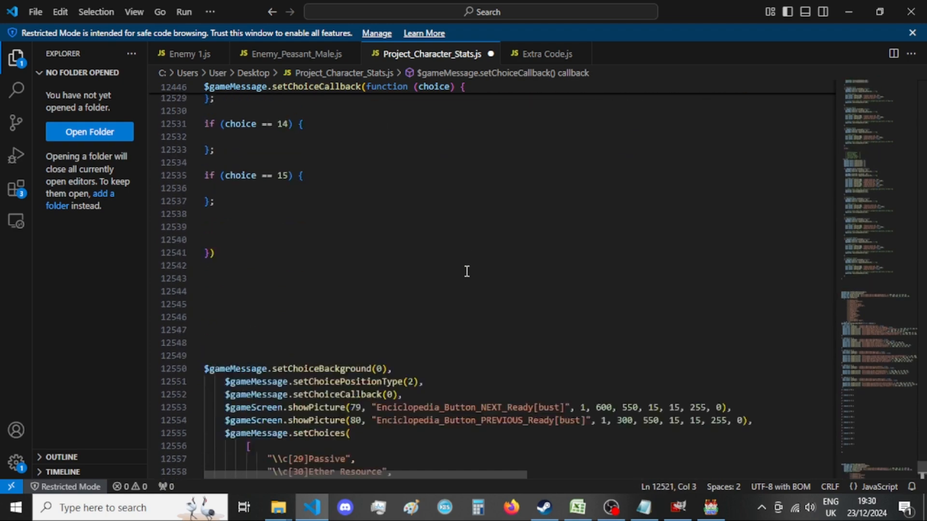
{"action": "left_click", "coordinate": [469, 269]}
{"action": "scroll", "coordinate": [478, 263], "scroll_direction": "down", "scroll_amount": 8}
{"action": "scroll", "coordinate": [482, 260], "scroll_direction": "up", "scroll_amount": 20}
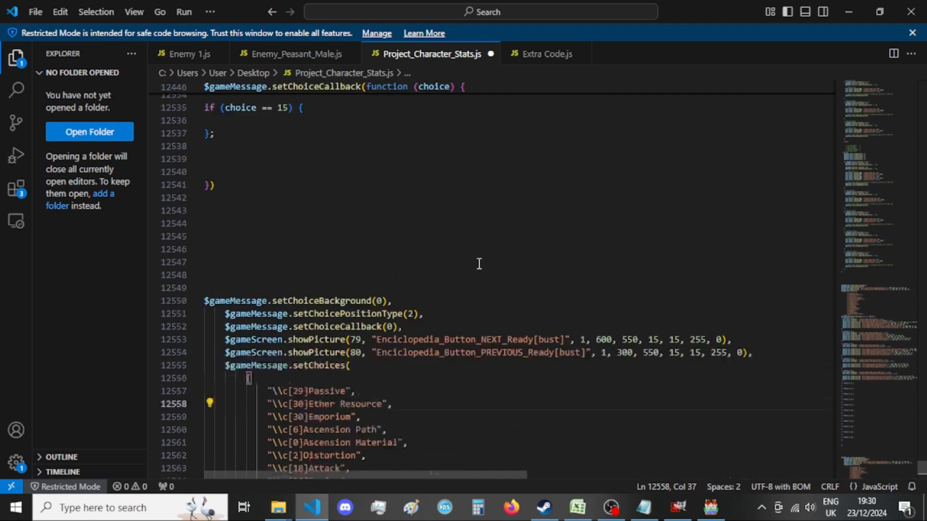
{"action": "scroll", "coordinate": [447, 259], "scroll_direction": "up", "scroll_amount": 1}
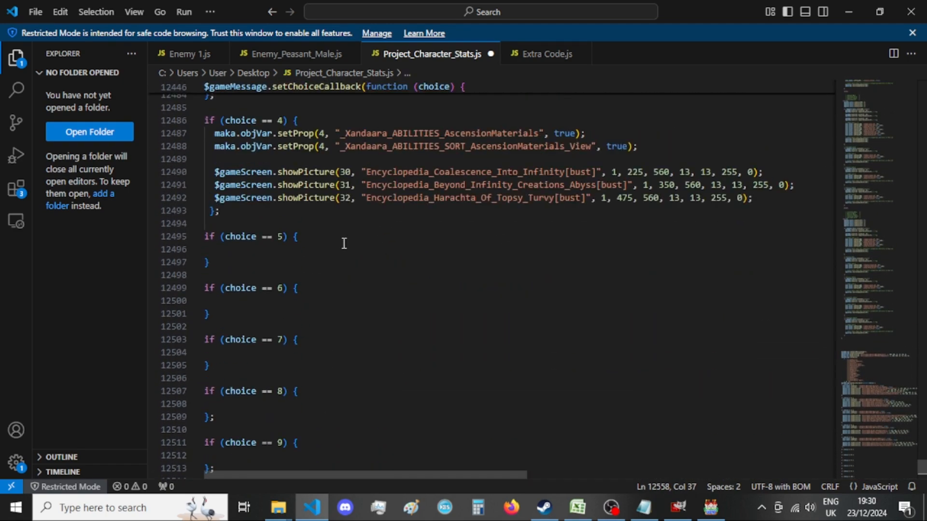
{"action": "left_click", "coordinate": [354, 250]}
{"action": "left_click", "coordinate": [644, 508]}
{"action": "scroll", "coordinate": [552, 316], "scroll_direction": "up", "scroll_amount": 8}
{"action": "scroll", "coordinate": [552, 316], "scroll_direction": "down", "scroll_amount": 4}
{"action": "scroll", "coordinate": [580, 289], "scroll_direction": "up", "scroll_amount": 9}
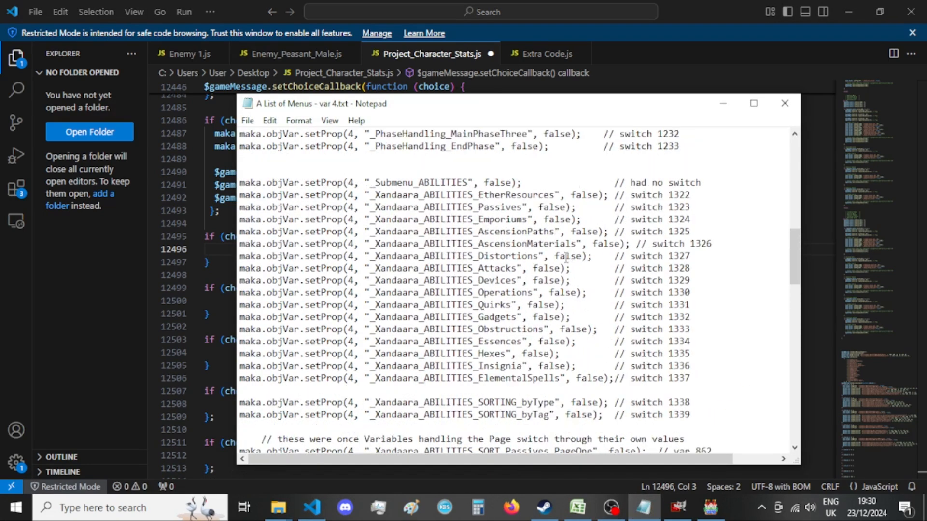
{"action": "left_click_drag", "start_coordinate": [594, 256], "coordinate": [239, 256]}
{"action": "key", "text": "ctrl+c"}
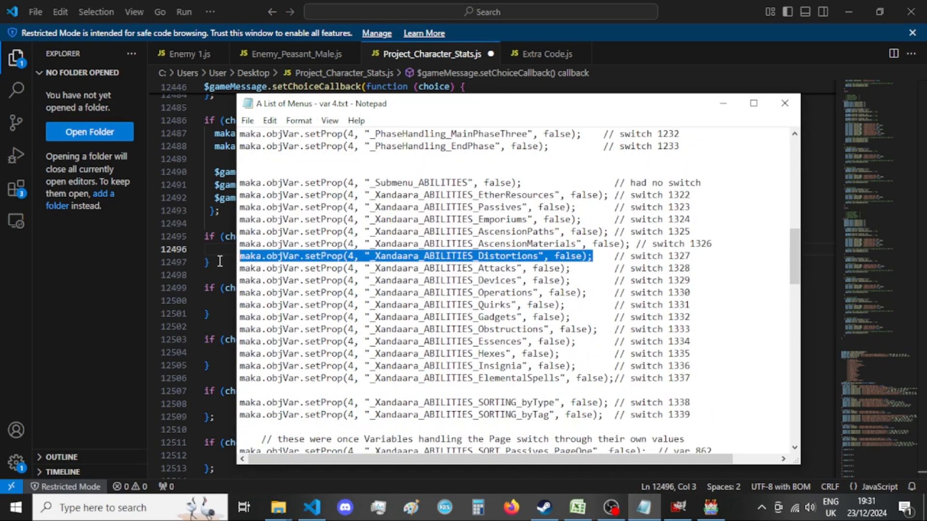
{"action": "key", "text": "alt+Tab"}
{"action": "key", "text": "ctrl+v"}
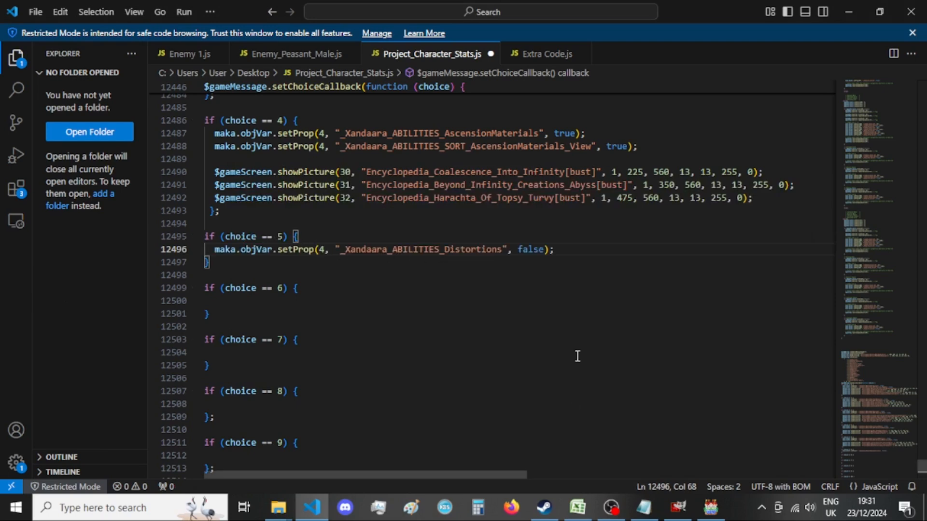
Set the _Xandaara_ABILITIES_Distortions property in the choice == 5 block to true.
{"action": "left_click", "coordinate": [529, 249]}
{"action": "double_click", "coordinate": [529, 249]}
{"action": "type", "text": "true"}
{"action": "left_click", "coordinate": [573, 258]}
{"action": "left_click", "coordinate": [573, 250]}
Add the _Xandaara_ABILITIES_SORT_Distortions_View setProp line from the Notepad list below the Distortions line and set it to true.
{"action": "key", "text": "Return"}
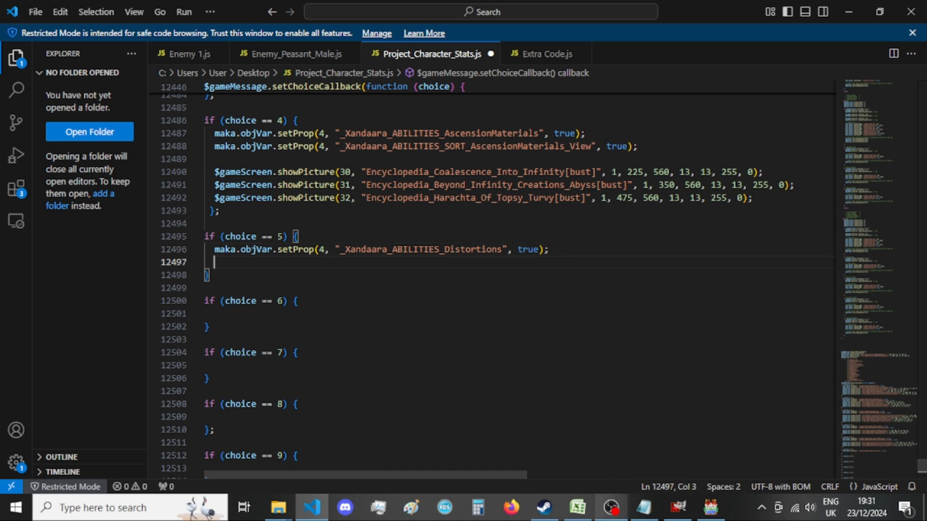
{"action": "left_click", "coordinate": [646, 507]}
{"action": "scroll", "coordinate": [588, 284], "scroll_direction": "down", "scroll_amount": 14}
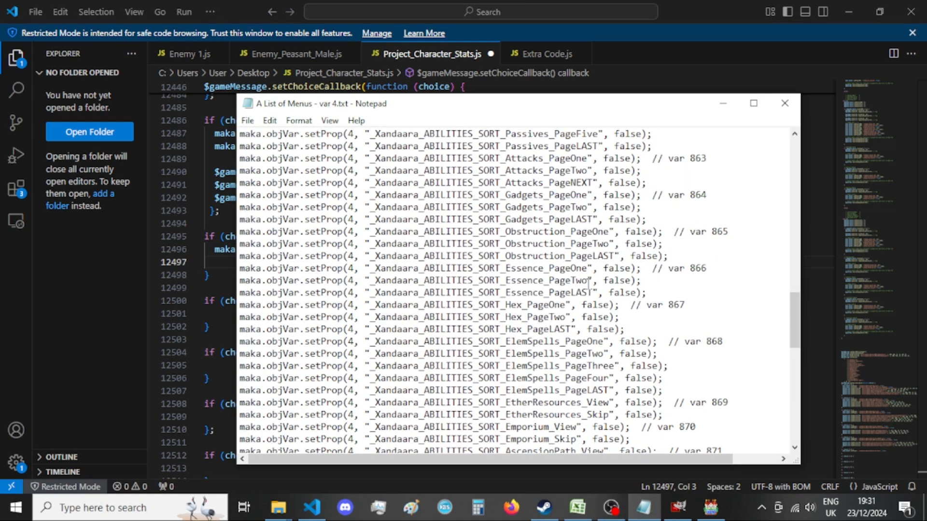
{"action": "left_click_drag", "start_coordinate": [656, 392], "coordinate": [527, 391]}
{"action": "left_click", "coordinate": [636, 390]}
{"action": "left_click_drag", "start_coordinate": [651, 391], "coordinate": [232, 392]}
{"action": "key", "text": "ctrl+c"}
{"action": "double_click", "coordinate": [650, 391]}
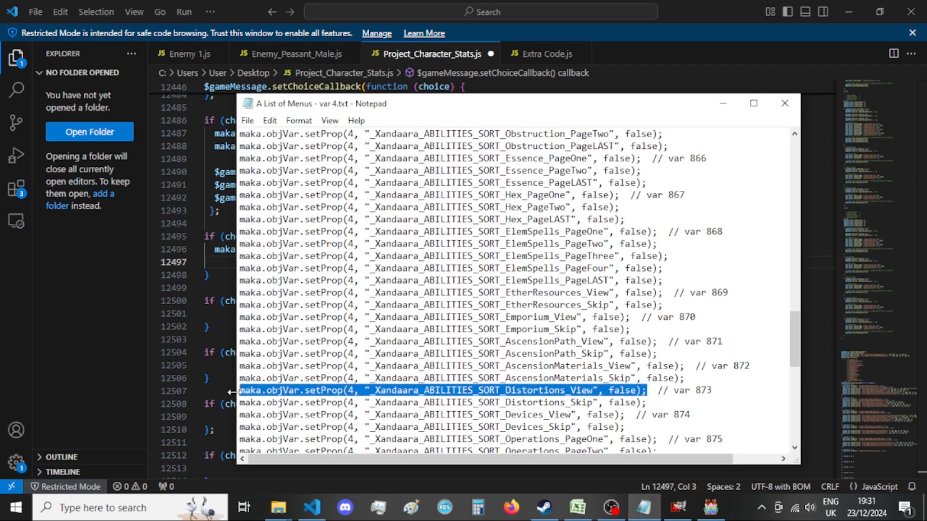
{"action": "left_click", "coordinate": [312, 506]}
{"action": "key", "text": "ctrl+v"}
{"action": "double_click", "coordinate": [583, 262]}
{"action": "type", "text": "true"}
{"action": "left_click", "coordinate": [639, 265]}
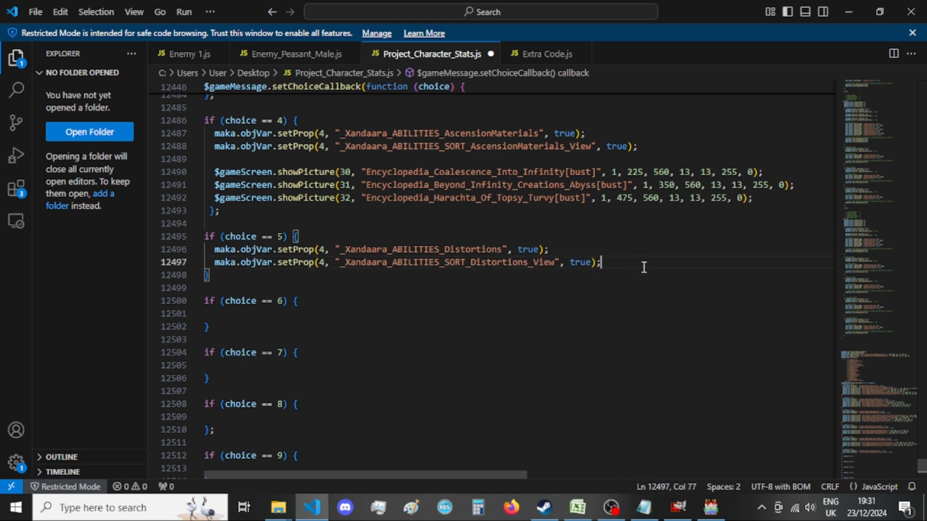
Copy the Blurred_Vision and Exploit_Confusion showPicture lines from the old "5 == e" entry into the choice == 5 block, below a blank line.
{"action": "key", "text": "Return"}
{"action": "key", "text": "Return"}
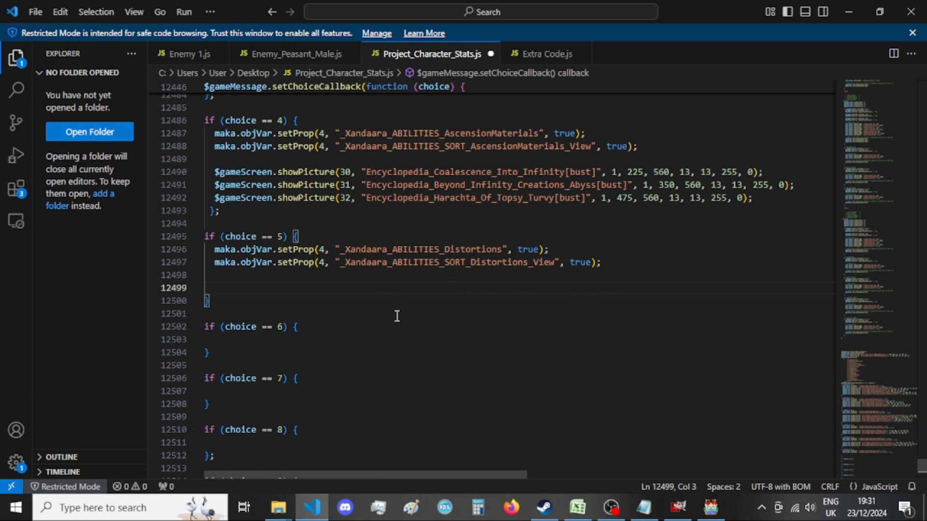
{"action": "scroll", "coordinate": [376, 356], "scroll_direction": "down", "scroll_amount": 15}
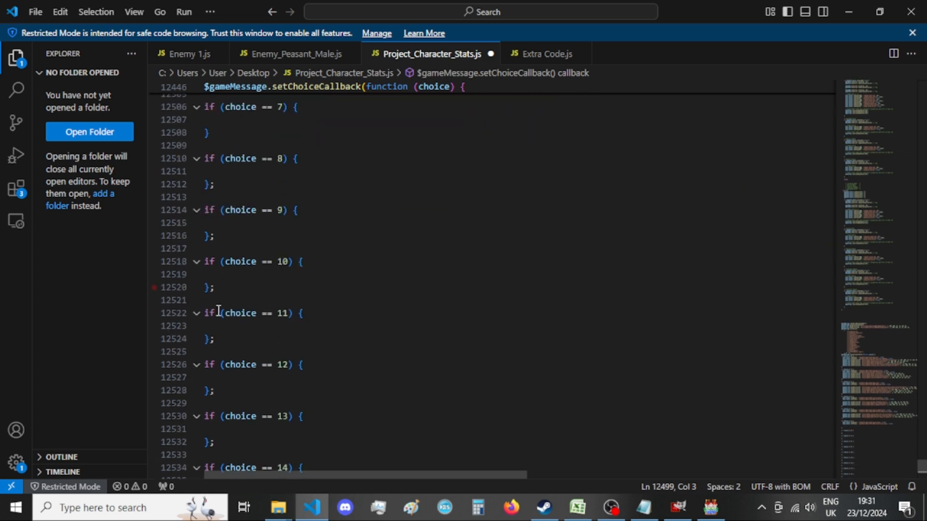
{"action": "scroll", "coordinate": [243, 307], "scroll_direction": "down", "scroll_amount": 14}
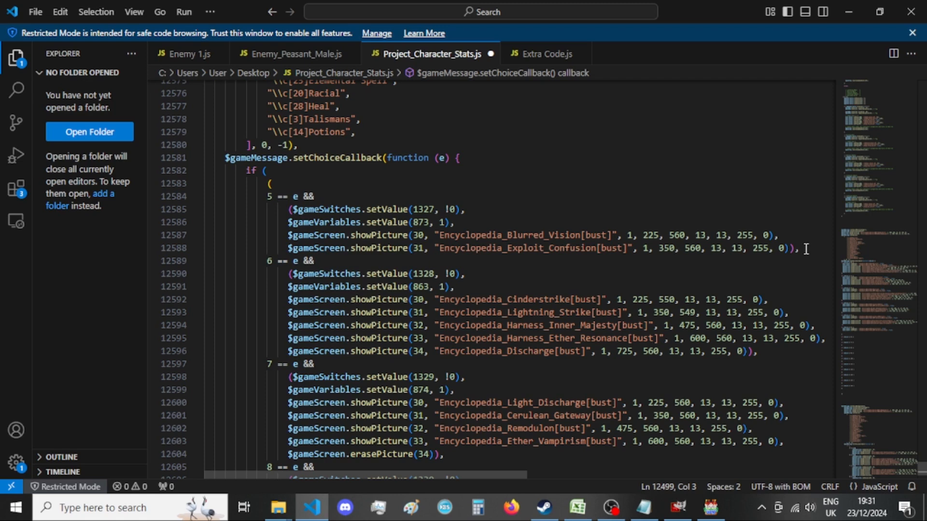
{"action": "left_click_drag", "start_coordinate": [806, 249], "coordinate": [288, 235]}
{"action": "key", "text": "ctrl+c"}
{"action": "scroll", "coordinate": [472, 248], "scroll_direction": "up", "scroll_amount": 20}
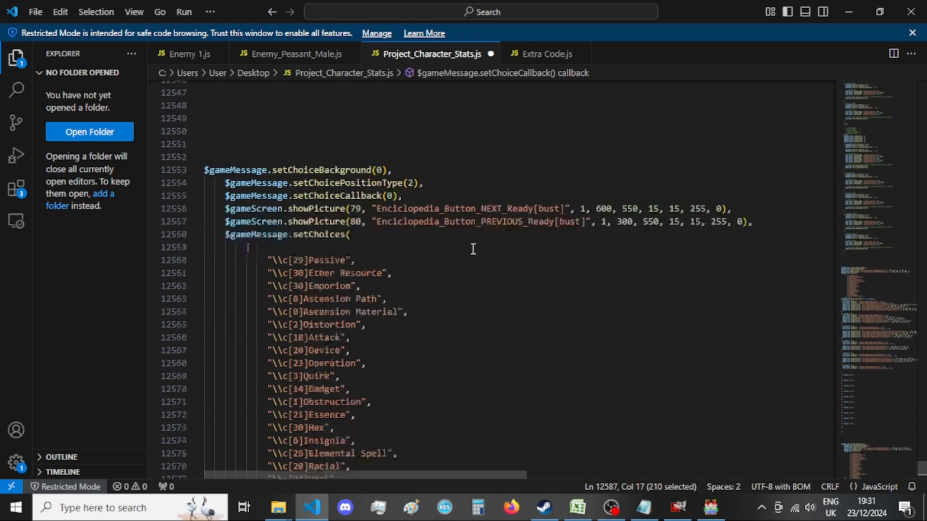
{"action": "scroll", "coordinate": [376, 251], "scroll_direction": "up", "scroll_amount": 7}
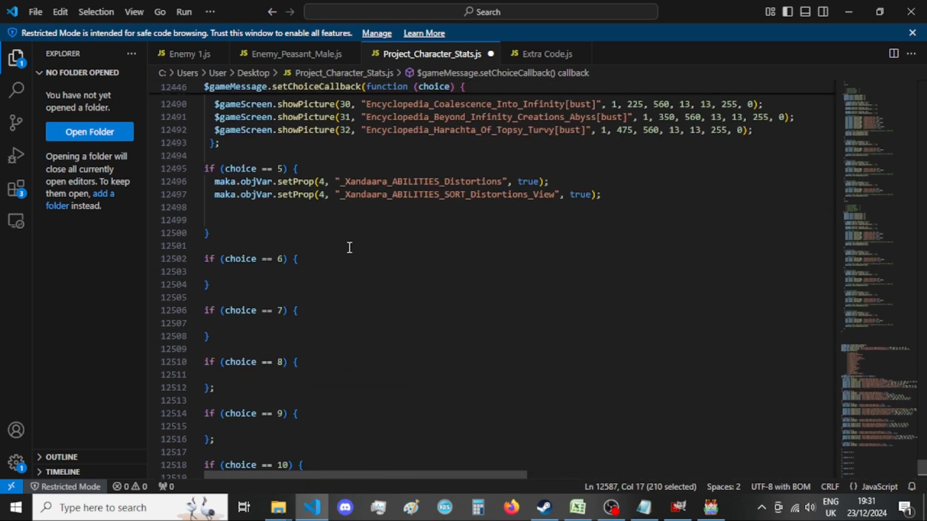
{"action": "left_click", "coordinate": [293, 214]}
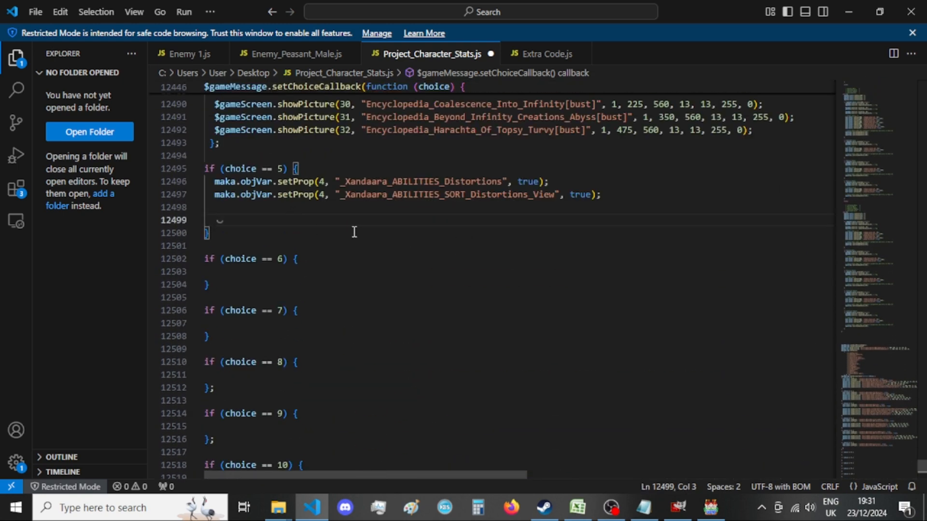
{"action": "key", "text": "ctrl+v"}
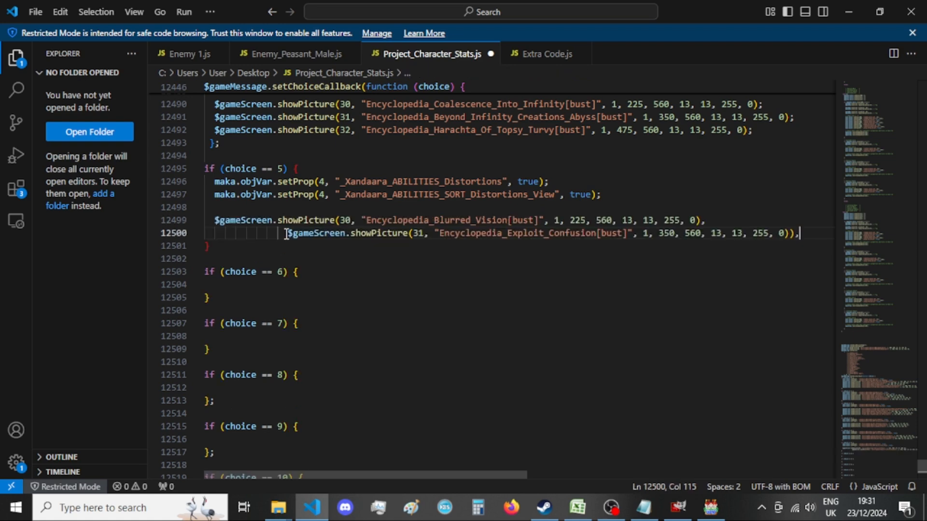
Align the pasted Exploit_Confusion showPicture line with the line above it and remove its surplus closing parenthesis.
{"action": "left_click_drag", "start_coordinate": [287, 234], "coordinate": [220, 234]}
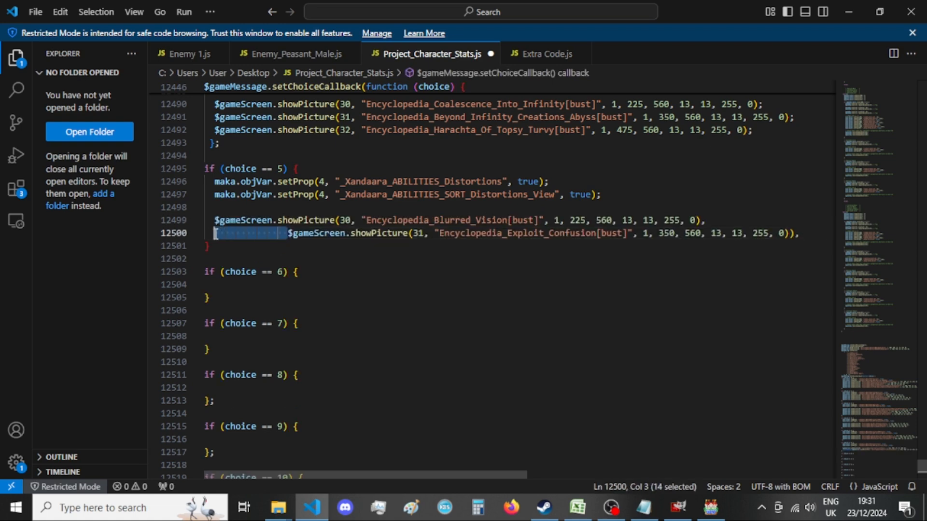
{"action": "key", "text": "BackSpace"}
{"action": "key", "text": "BackSpace"}
{"action": "left_click", "coordinate": [724, 231]}
{"action": "key", "text": "BackSpace"}
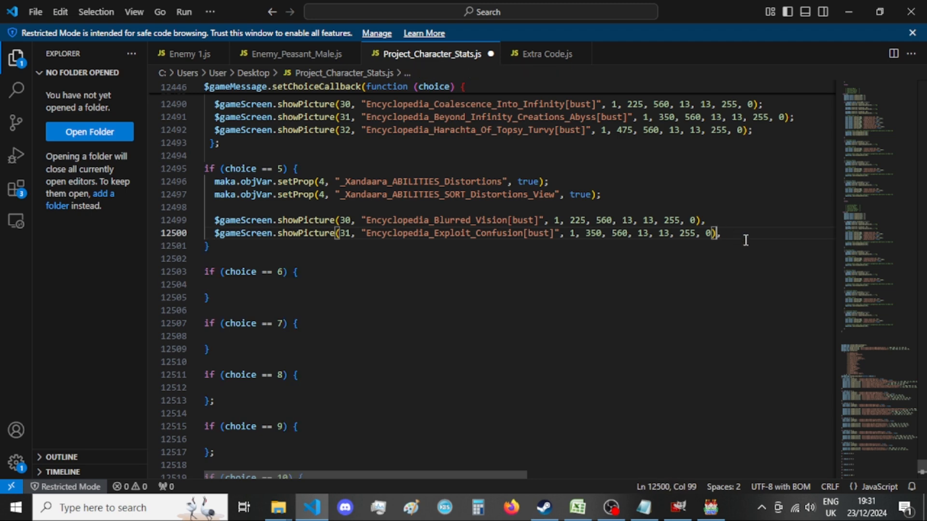
End both showPicture lines of the choice == 5 block with semicolons instead of commas.
{"action": "left_click_drag", "start_coordinate": [717, 234], "coordinate": [723, 236]}
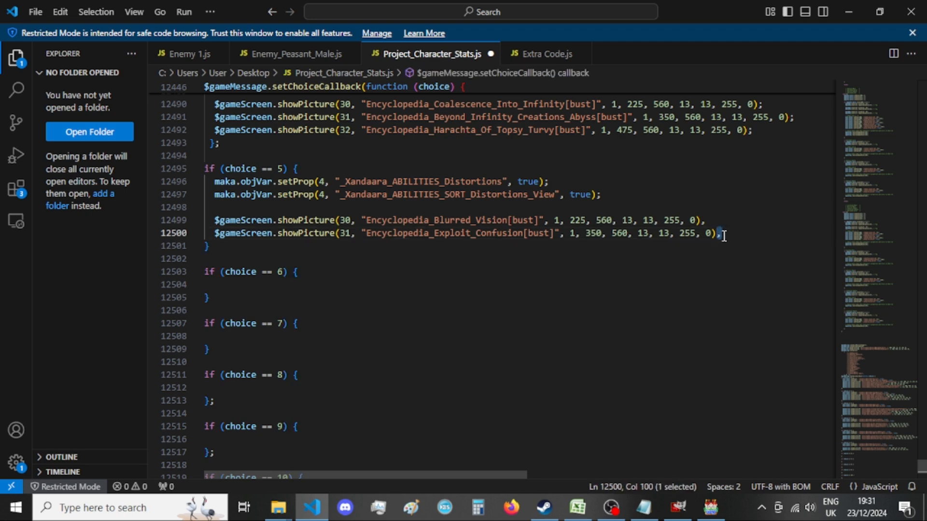
{"action": "type", "text": ";"}
{"action": "left_click_drag", "start_coordinate": [699, 221], "coordinate": [707, 222]}
{"action": "type", "text": ";"}
Delete the two trailing spaces after the closing brace of the choice == 5 block.
{"action": "left_click", "coordinate": [300, 256]}
{"action": "left_click", "coordinate": [314, 245]}
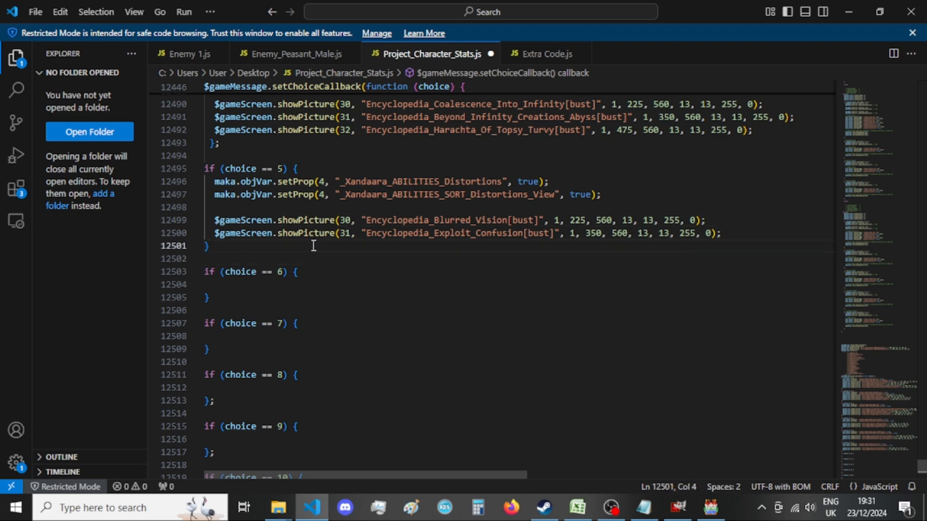
{"action": "key", "text": "BackSpace"}
{"action": "key", "text": "BackSpace"}
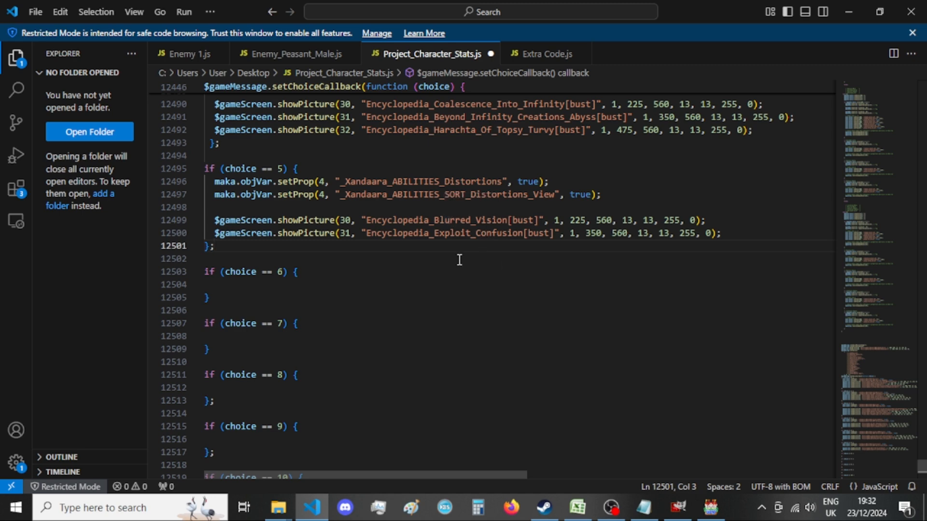
{"action": "scroll", "coordinate": [531, 314], "scroll_direction": "up", "scroll_amount": 2}
{"action": "scroll", "coordinate": [627, 406], "scroll_direction": "down", "scroll_amount": 1}
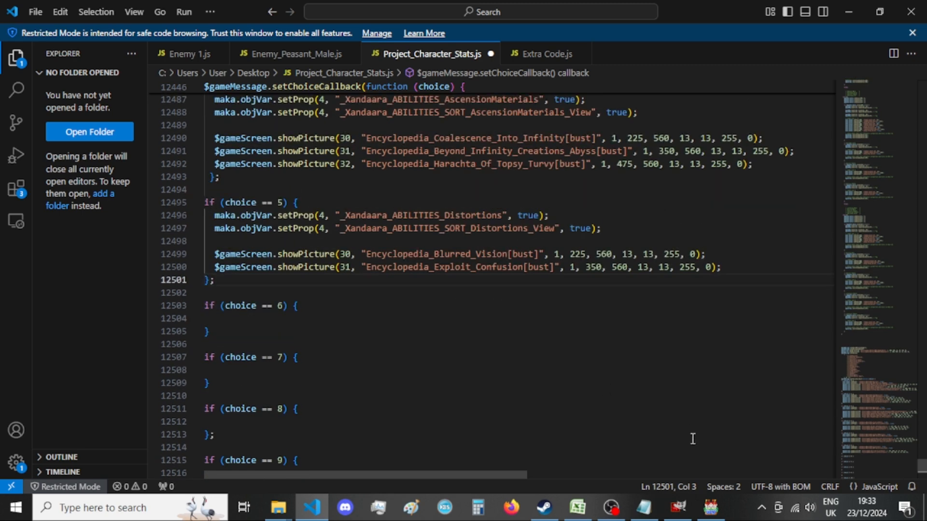
{"action": "left_click", "coordinate": [678, 507]}
{"action": "left_click", "coordinate": [679, 518]}
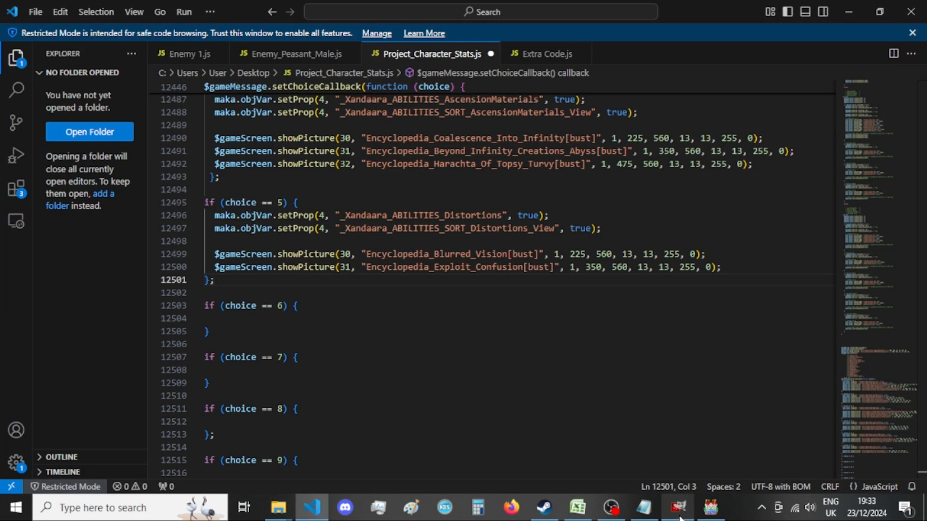
{"action": "left_click", "coordinate": [679, 518]}
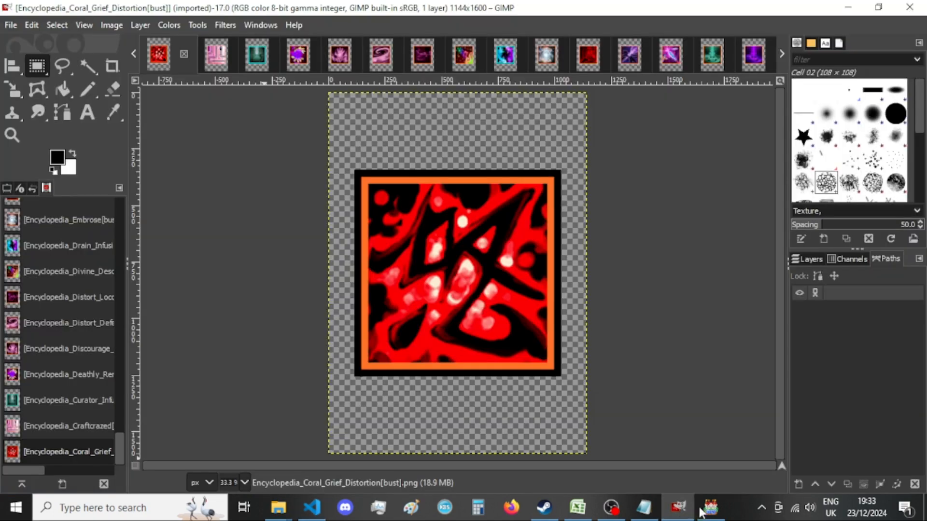
{"action": "left_click", "coordinate": [313, 508]}
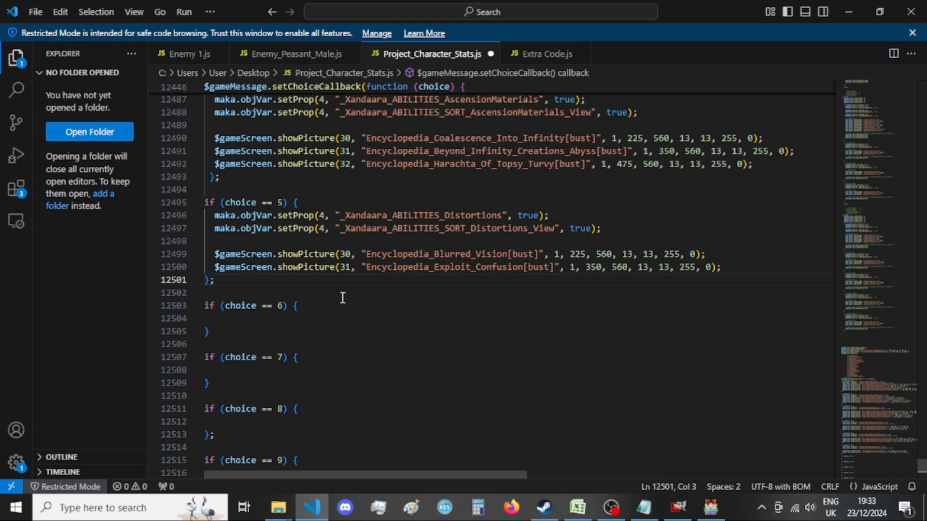
{"action": "left_click", "coordinate": [429, 218]}
{"action": "double_click", "coordinate": [429, 218]}
{"action": "left_click", "coordinate": [408, 229]}
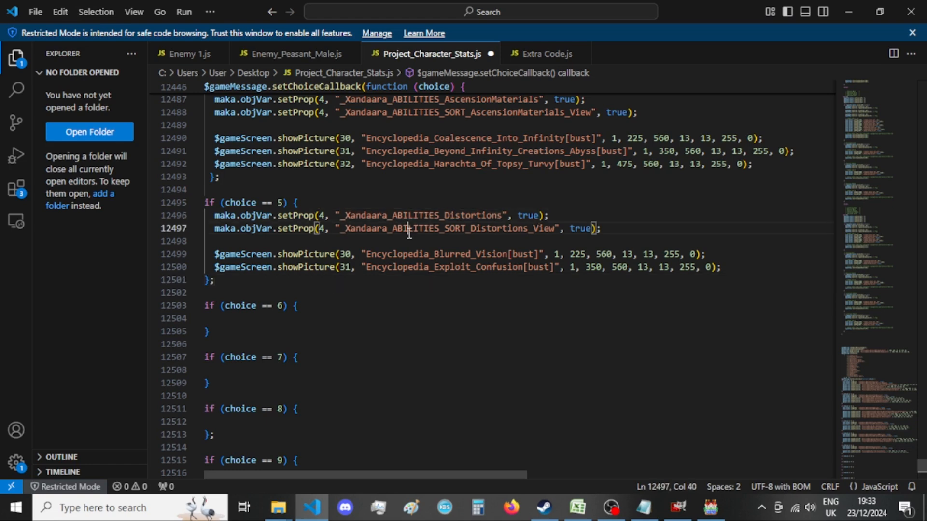
Delete the whole "5 == e" entry and its leftover blank line from the old setChoiceCallback function.
{"action": "scroll", "coordinate": [407, 236], "scroll_direction": "down", "scroll_amount": 10}
{"action": "scroll", "coordinate": [407, 236], "scroll_direction": "down", "scroll_amount": 15}
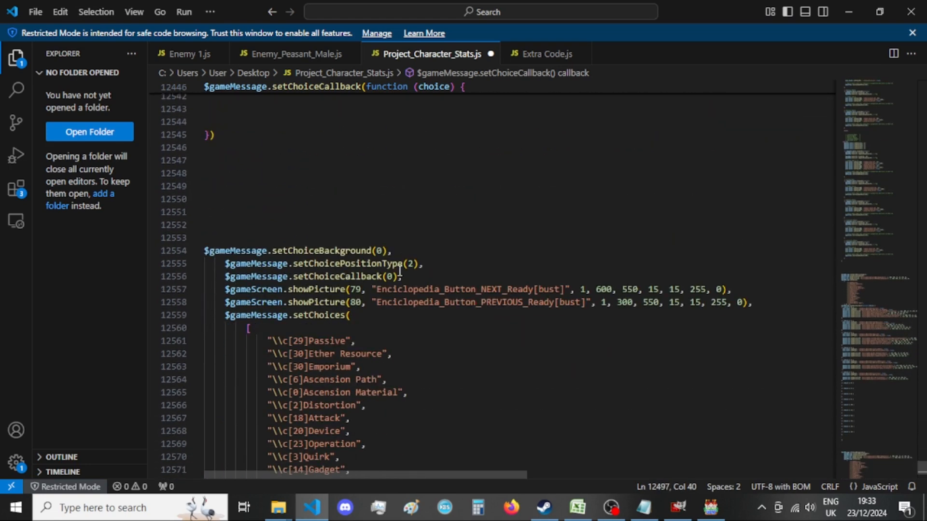
{"action": "scroll", "coordinate": [400, 272], "scroll_direction": "down", "scroll_amount": 2}
{"action": "left_click_drag", "start_coordinate": [811, 294], "coordinate": [204, 244]}
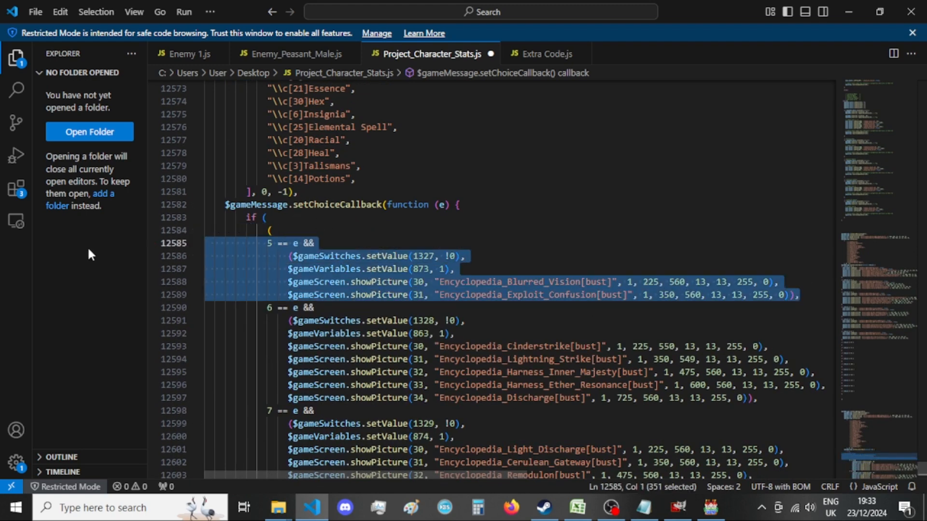
{"action": "key", "text": "BackSpace"}
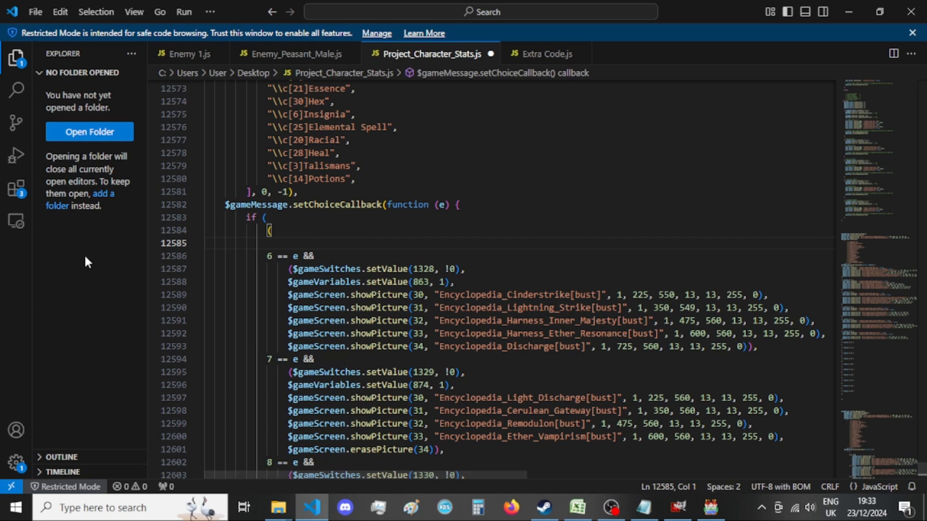
{"action": "key", "text": "BackSpace"}
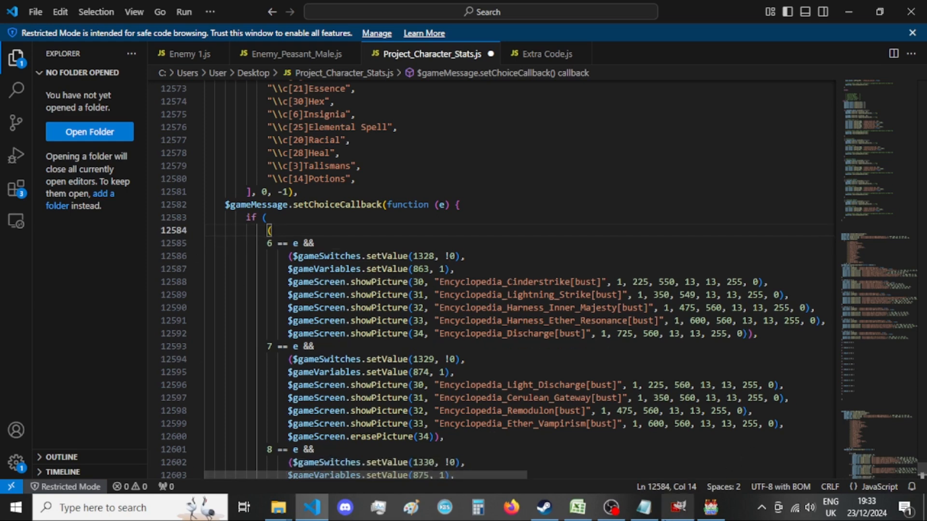
Copy the _Xandaara_ABILITIES_Attacks setProp line (switch 1328) from A List of Menus - var 4.txt in Notepad and return to the code.
{"action": "left_click", "coordinate": [645, 513]}
{"action": "left_click_drag", "start_coordinate": [592, 104], "coordinate": [520, 122]}
{"action": "scroll", "coordinate": [521, 123], "scroll_direction": "up", "scroll_amount": 1}
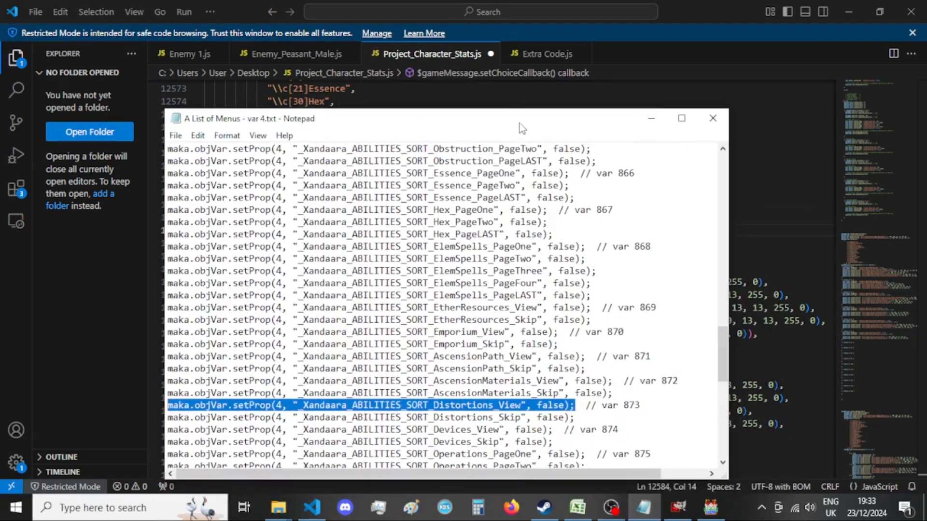
{"action": "scroll", "coordinate": [631, 328], "scroll_direction": "up", "scroll_amount": 9}
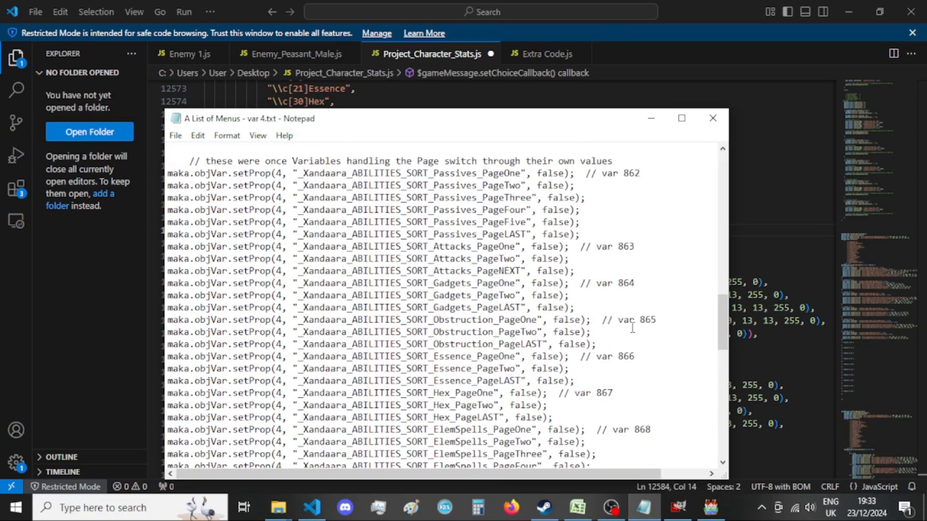
{"action": "left_click_drag", "start_coordinate": [548, 126], "coordinate": [532, 349]}
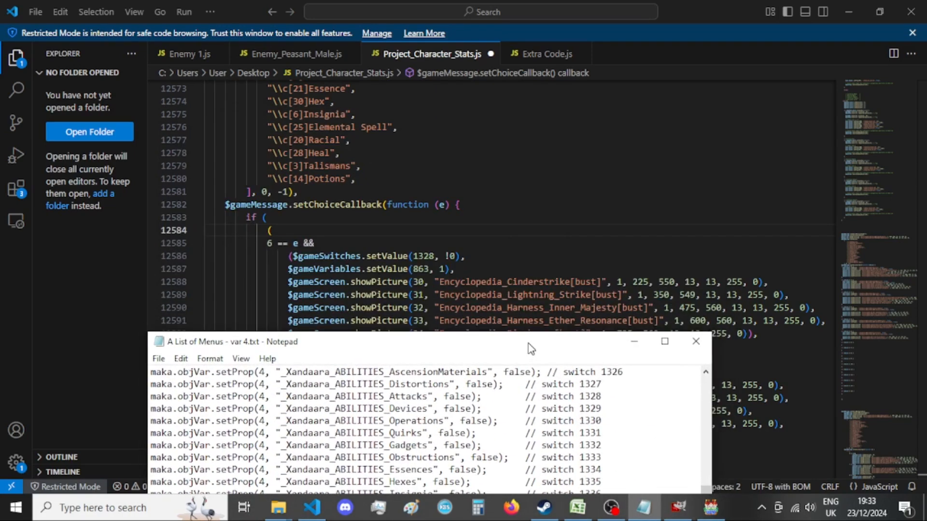
{"action": "left_click_drag", "start_coordinate": [531, 349], "coordinate": [531, 136]}
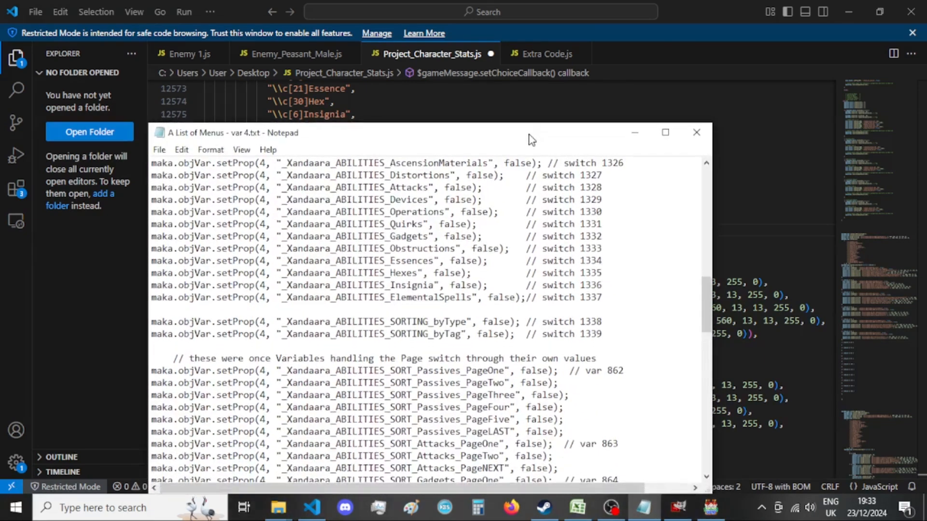
{"action": "left_click_drag", "start_coordinate": [481, 185], "coordinate": [127, 178]}
{"action": "key", "text": "ctrl+c"}
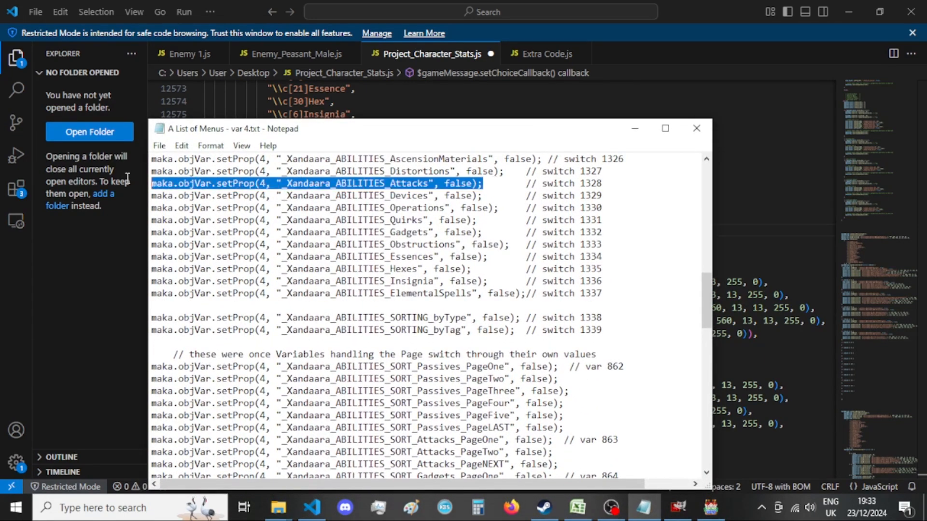
{"action": "left_click", "coordinate": [73, 320]}
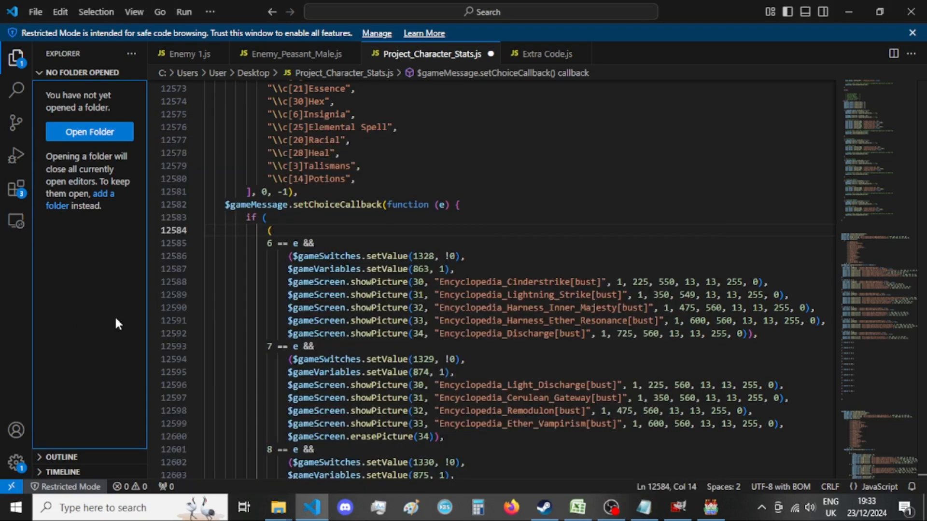
Paste the _Xandaara_ABILITIES_Attacks setProp line into the empty choice == 6 block and set its value to true.
{"action": "scroll", "coordinate": [512, 276], "scroll_direction": "up", "scroll_amount": 15}
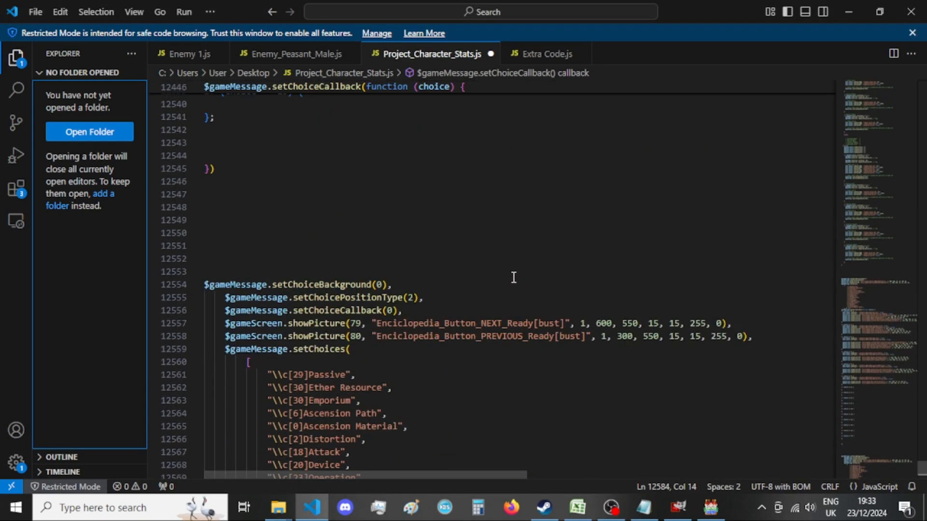
{"action": "scroll", "coordinate": [349, 271], "scroll_direction": "up", "scroll_amount": 10}
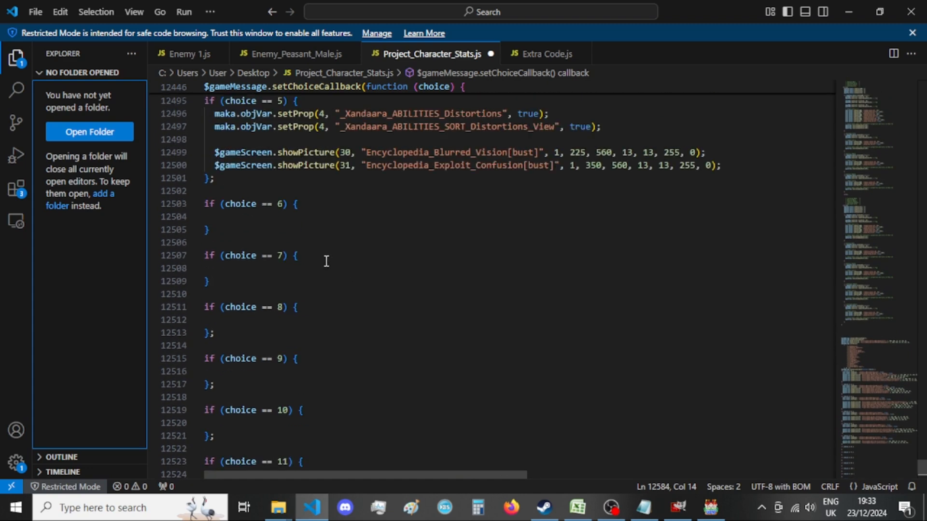
{"action": "left_click", "coordinate": [287, 220]}
{"action": "key", "text": "ctrl+v"}
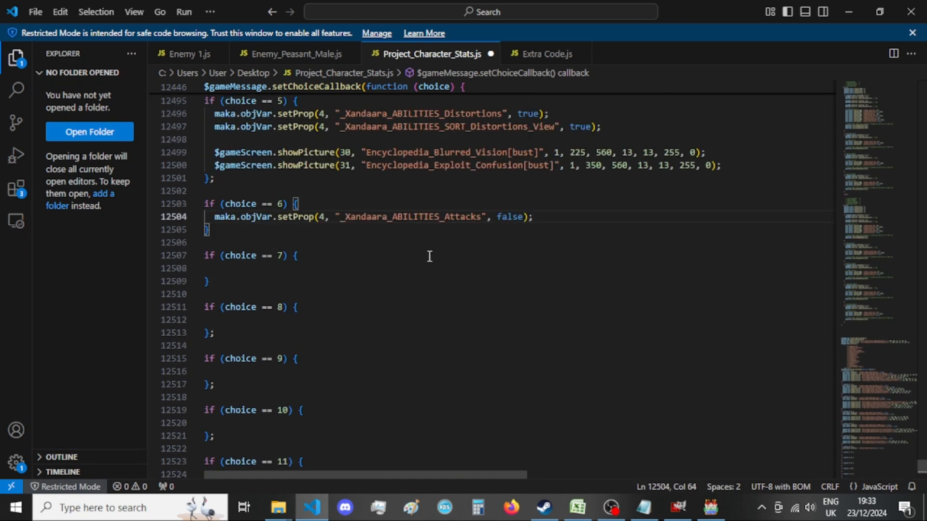
{"action": "scroll", "coordinate": [588, 261], "scroll_direction": "up", "scroll_amount": 2}
{"action": "double_click", "coordinate": [510, 284]}
{"action": "type", "text": "true"}
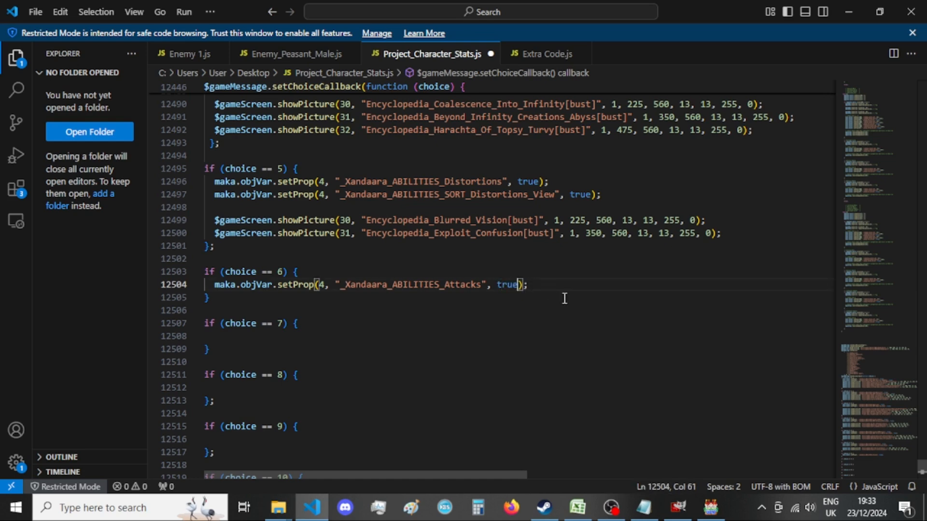
Compare the variable number set in the old "6 == e" entry with the page variables in the Notepad list.
{"action": "left_click", "coordinate": [644, 507]}
{"action": "scroll", "coordinate": [584, 260], "scroll_direction": "down", "scroll_amount": 3}
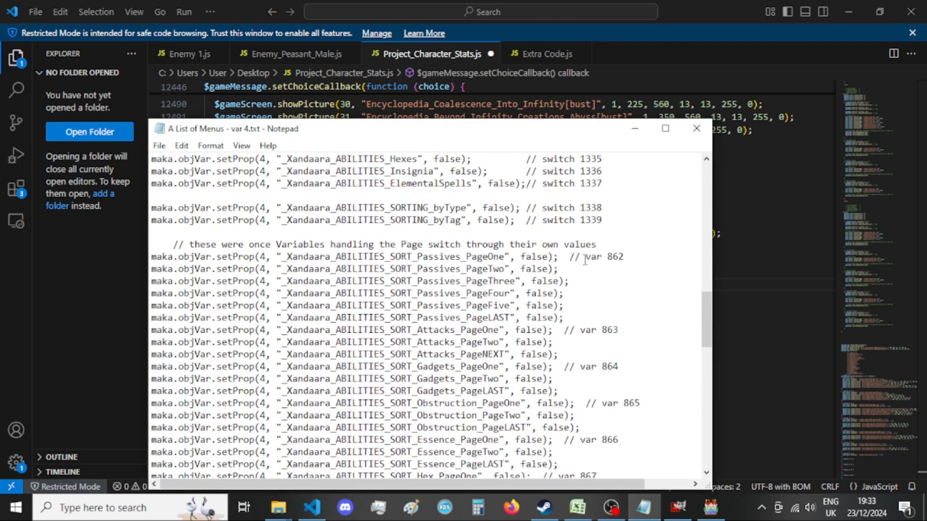
{"action": "scroll", "coordinate": [585, 260], "scroll_direction": "down", "scroll_amount": 3}
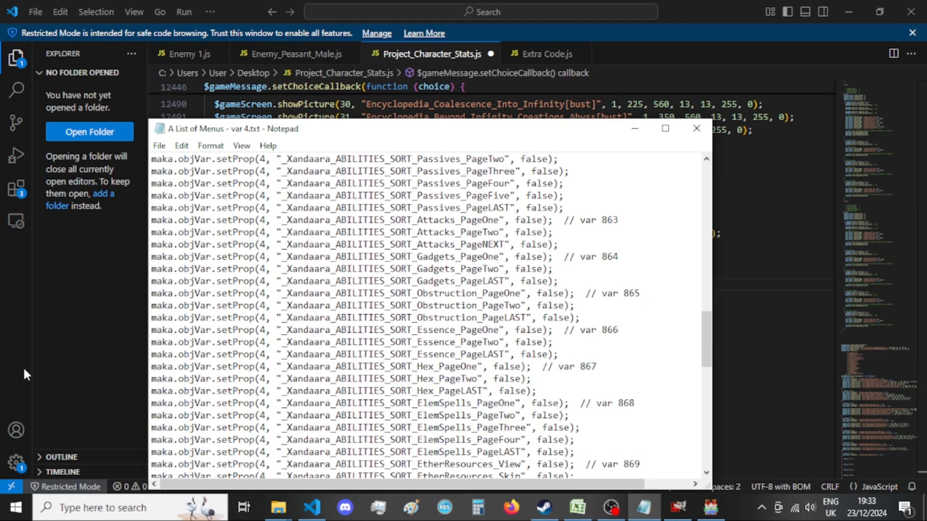
{"action": "left_click", "coordinate": [48, 372]}
{"action": "scroll", "coordinate": [329, 334], "scroll_direction": "down", "scroll_amount": 20}
{"action": "left_click", "coordinate": [330, 334]}
{"action": "scroll", "coordinate": [330, 334], "scroll_direction": "down", "scroll_amount": 10}
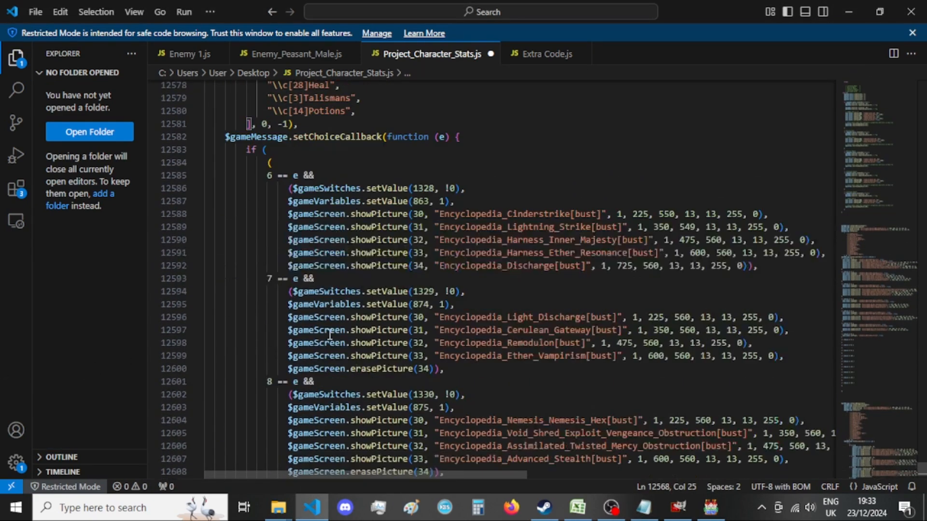
{"action": "scroll", "coordinate": [329, 334], "scroll_direction": "down", "scroll_amount": 1}
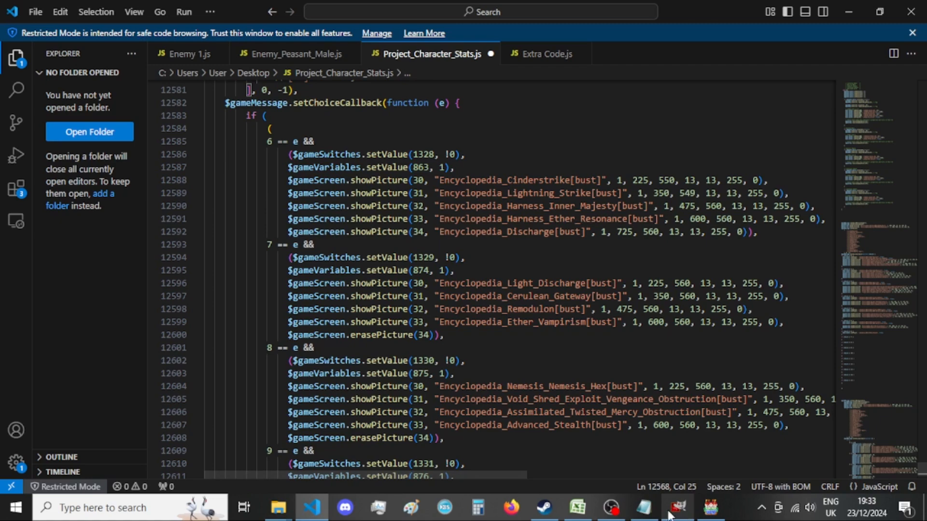
Copy the _Xandaara_ABILITIES_SORT_Attacks_PageOne setProp line (var 863) from the Notepad list and return to the code.
{"action": "left_click", "coordinate": [644, 508]}
{"action": "scroll", "coordinate": [513, 309], "scroll_direction": "down", "scroll_amount": 4}
{"action": "scroll", "coordinate": [514, 309], "scroll_direction": "up", "scroll_amount": 2}
{"action": "scroll", "coordinate": [513, 309], "scroll_direction": "up", "scroll_amount": 3}
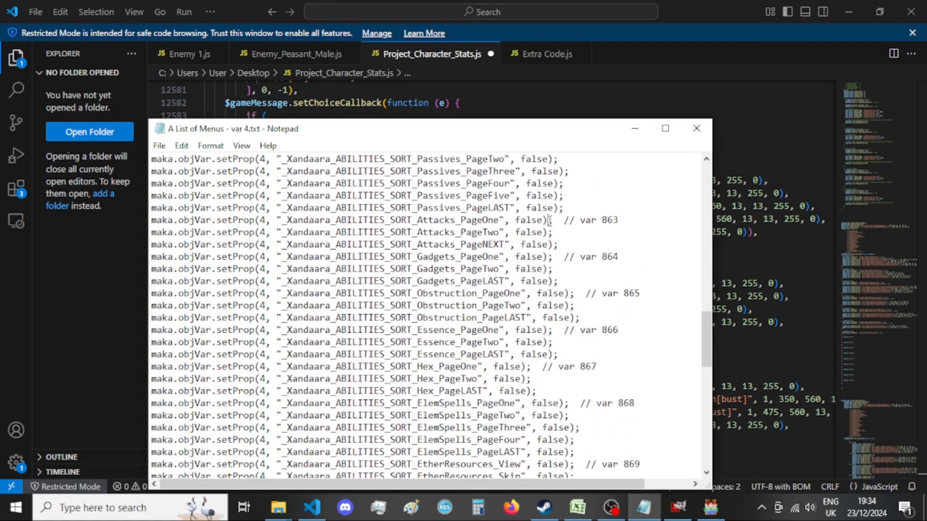
{"action": "left_click_drag", "start_coordinate": [553, 220], "coordinate": [124, 220]}
{"action": "key", "text": "ctrl+c"}
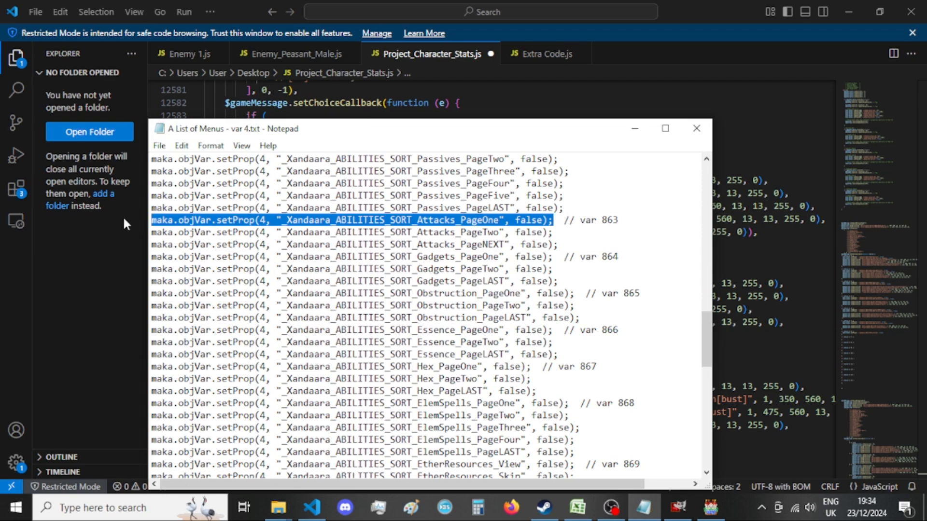
{"action": "left_click", "coordinate": [125, 223]}
Paste the SORT_Attacks_PageOne line below the Attacks line in the choice == 6 block and set its value to true.
{"action": "scroll", "coordinate": [383, 286], "scroll_direction": "up", "scroll_amount": 15}
{"action": "scroll", "coordinate": [383, 287], "scroll_direction": "up", "scroll_amount": 7}
{"action": "left_click", "coordinate": [560, 254]}
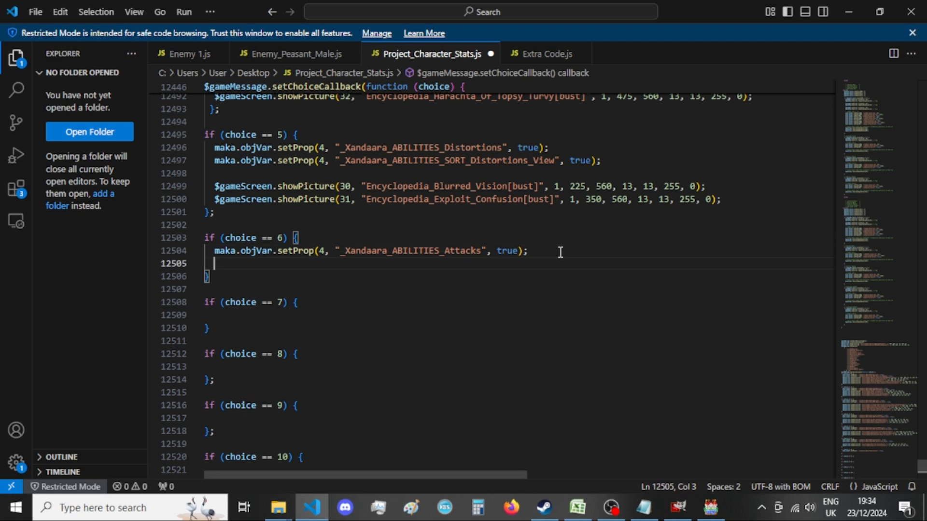
{"action": "key", "text": "ctrl+v"}
{"action": "double_click", "coordinate": [578, 263]}
{"action": "type", "text": "true"}
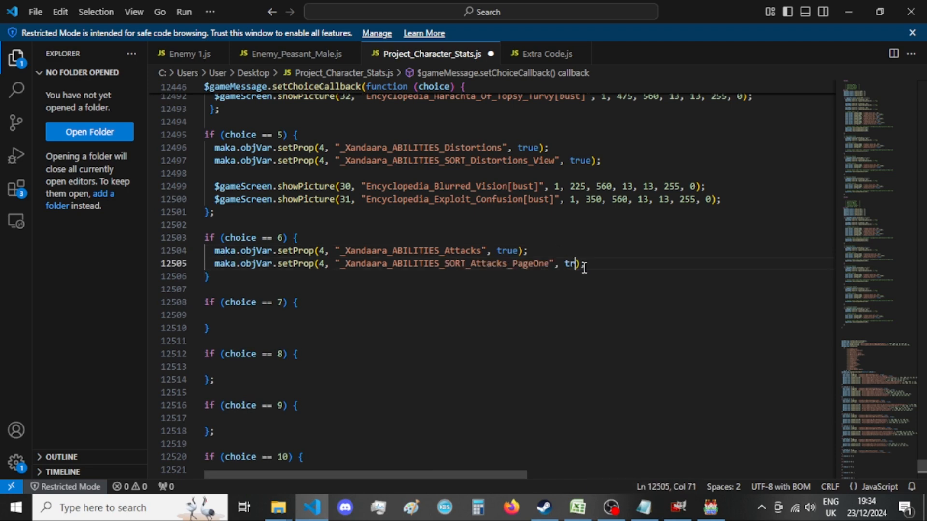
Copy the five showPicture lines, Cinderstrike to Discharge, from the old "6 == e" entry into the choice == 6 block, below a blank line.
{"action": "left_click", "coordinate": [613, 263]}
{"action": "key", "text": "Return"}
{"action": "key", "text": "Return"}
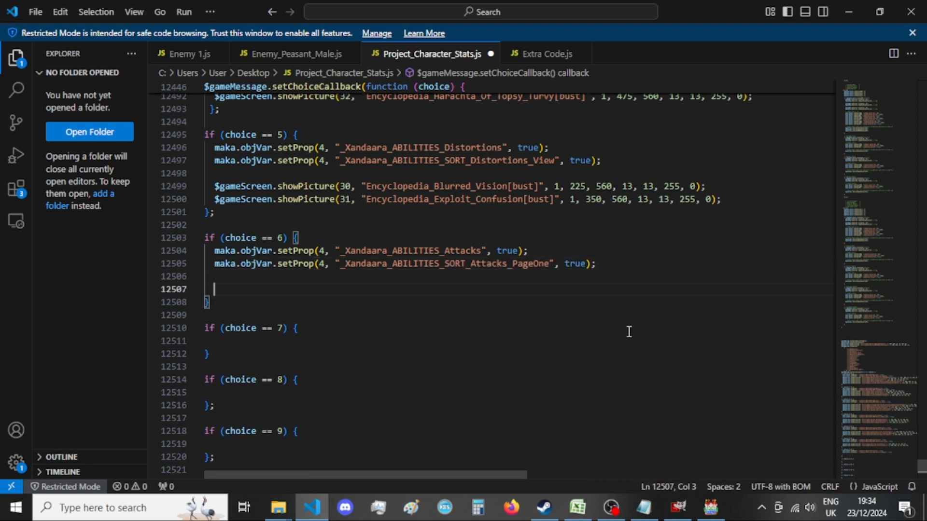
{"action": "scroll", "coordinate": [308, 317], "scroll_direction": "down", "scroll_amount": 10}
{"action": "scroll", "coordinate": [308, 317], "scroll_direction": "down", "scroll_amount": 15}
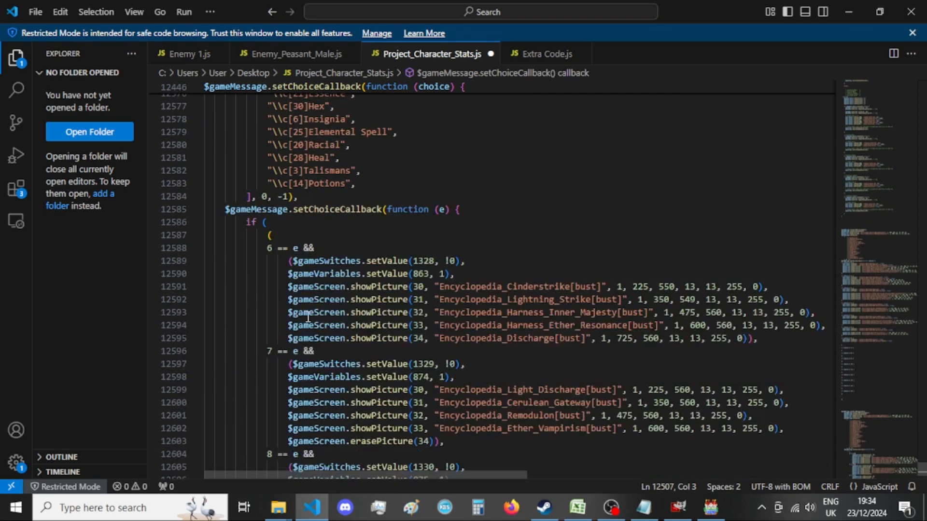
{"action": "left_click", "coordinate": [100, 337]}
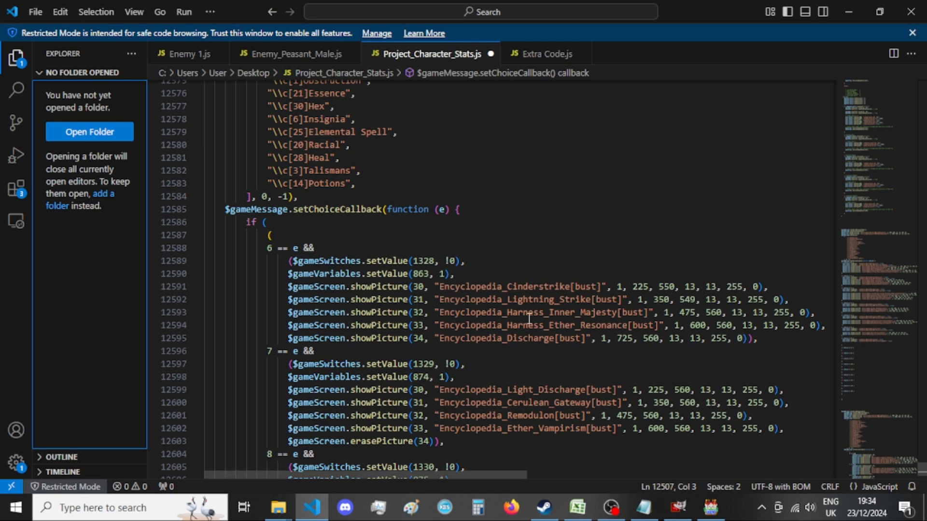
{"action": "left_click_drag", "start_coordinate": [767, 339], "coordinate": [288, 286]}
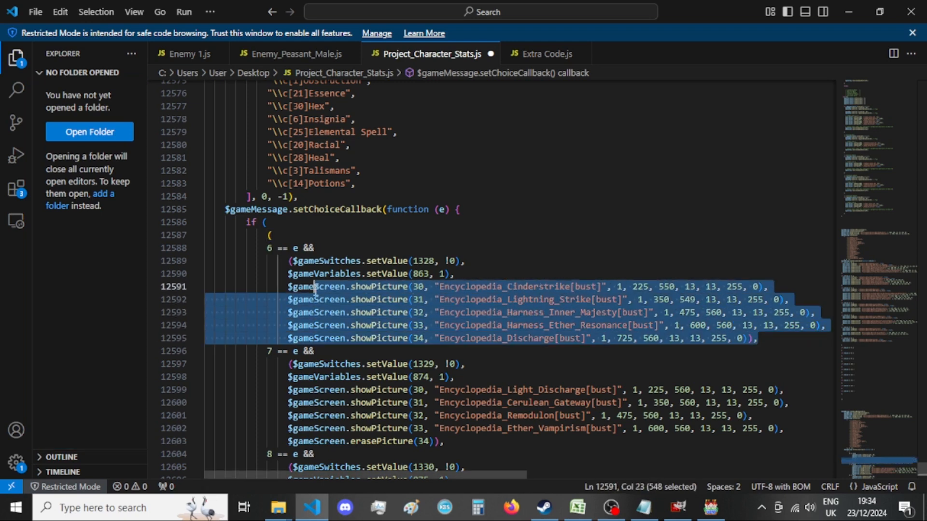
{"action": "left_click", "coordinate": [114, 294]}
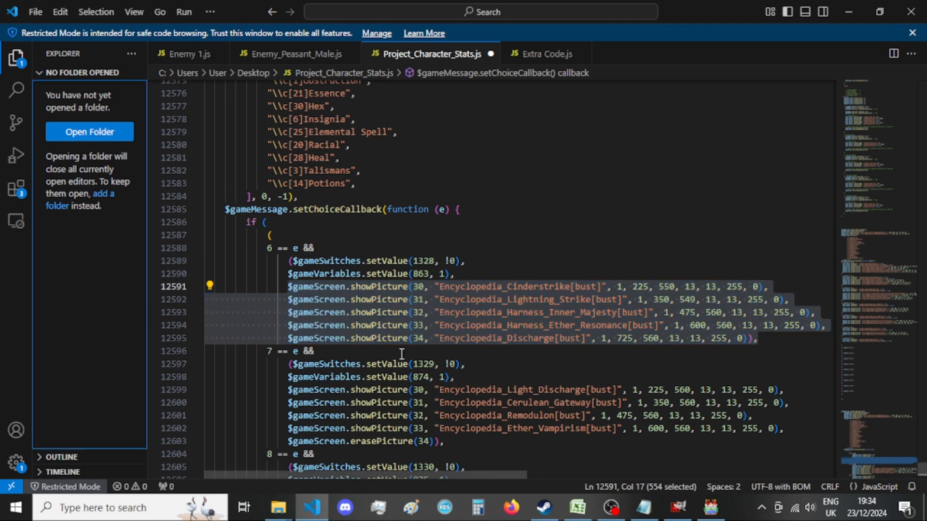
{"action": "scroll", "coordinate": [402, 354], "scroll_direction": "up", "scroll_amount": 15}
{"action": "scroll", "coordinate": [402, 354], "scroll_direction": "up", "scroll_amount": 6}
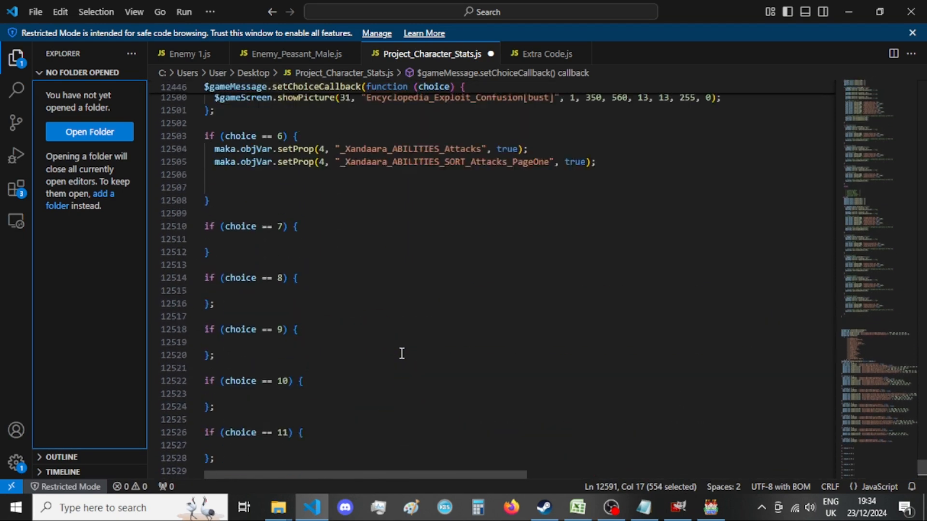
{"action": "left_click", "coordinate": [283, 259]}
{"action": "type", "text": "$gameScreen.showPicture(30, \"Encyclopedia_Cinderstrike[bust]\", 1, 225, 550, 13, 13, 255, 0),                 $gameScreen.showPicture(31, \"Encyclopedia_Lightning_Strike[bust]\", 1, 350, 549, 13, 13, 255, 0),                 $gameScreen.showPicture(32, \"Encyclopedia_Harness_Inner_Majesty[bust]\", 1, 475, 560, 13, 13, 255, 0),                 $gameScreen.showPicture(33, \"Encyclopedia_Harness_Ether_Resonance[bust]\", 1, 600, 560, 13, 13, 255, 0),                 $gameScreen.showPicture(34, \"Encyclopedia_Discharge[bust]\", 1, 725, 560, 13, 13, 255, 0),"}
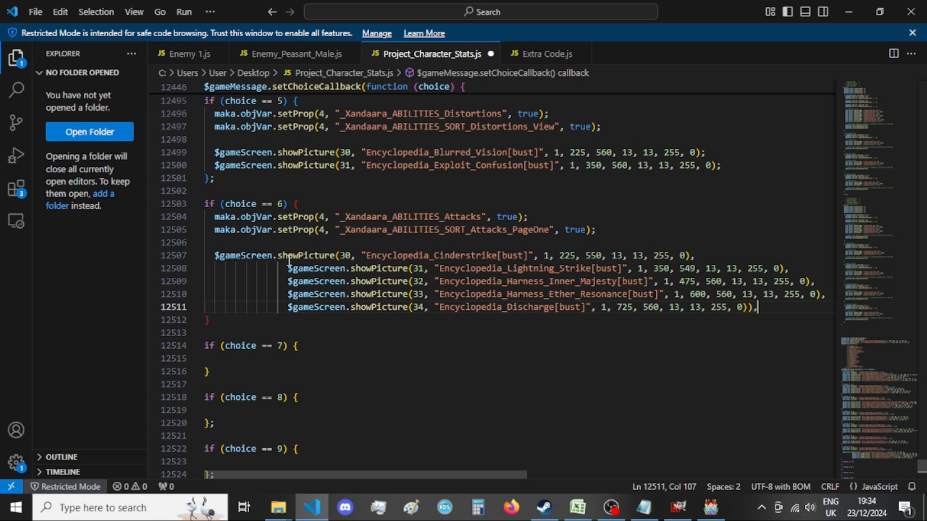
Remove the extra indentation from the pasted showPicture lines 31 to 34 so they align with the Cinderstrike line.
{"action": "left_click_drag", "start_coordinate": [288, 268], "coordinate": [214, 268]}
{"action": "key", "text": "BackSpace"}
{"action": "left_click_drag", "start_coordinate": [289, 282], "coordinate": [215, 281]}
{"action": "key", "text": "BackSpace"}
{"action": "left_click_drag", "start_coordinate": [287, 296], "coordinate": [215, 295]}
{"action": "key", "text": "BackSpace"}
{"action": "left_click_drag", "start_coordinate": [289, 308], "coordinate": [215, 307]}
{"action": "key", "text": "BackSpace"}
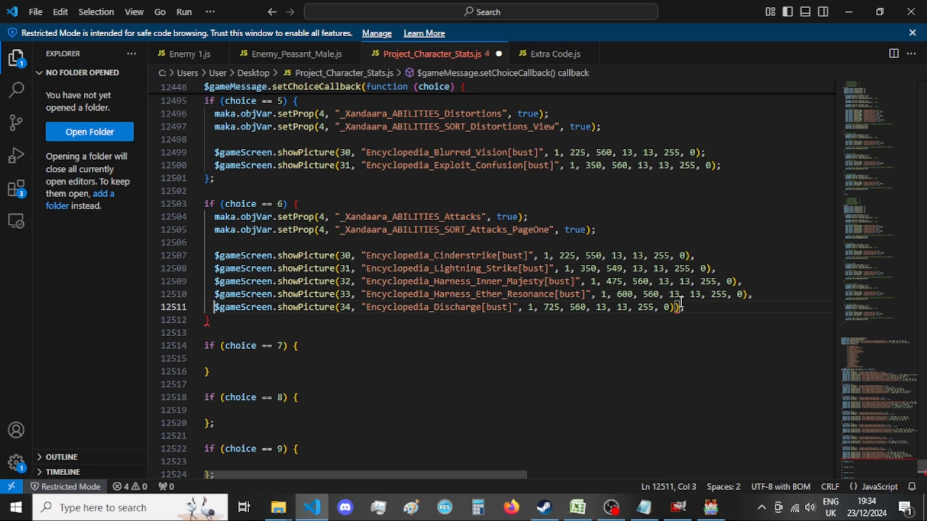
Undo the last indentation removal, then delete the extra closing parenthesis from the Discharge line and realign it with the lines above.
{"action": "key", "text": "ctrl+z"}
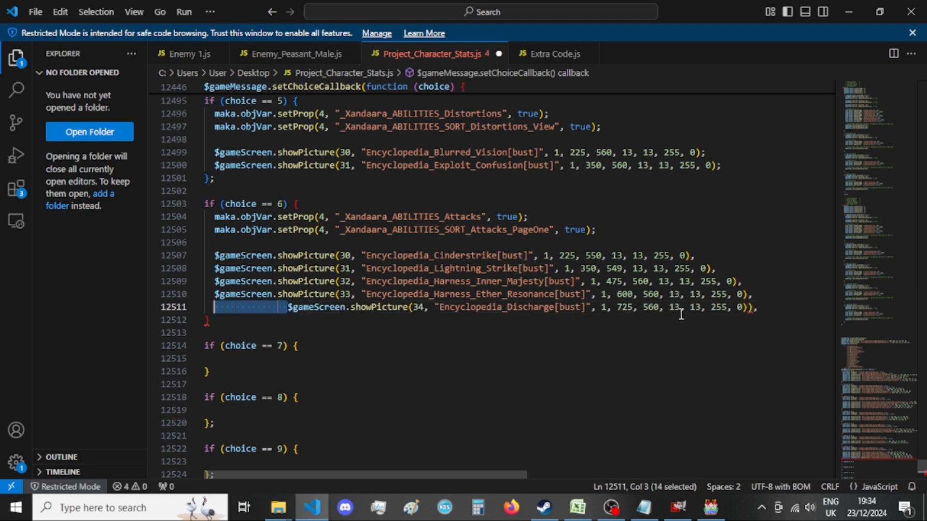
{"action": "left_click", "coordinate": [754, 308]}
{"action": "key", "text": "BackSpace"}
{"action": "left_click_drag", "start_coordinate": [288, 308], "coordinate": [216, 309]}
{"action": "key", "text": "BackSpace"}
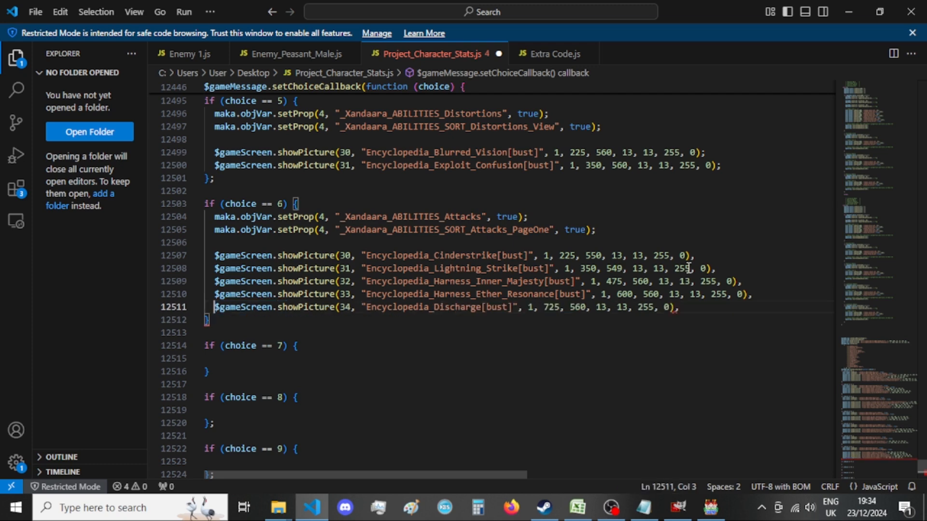
Replace the trailing commas of the five showPicture lines in the choice == 6 block with semicolons and add a semicolon after its closing brace.
{"action": "double_click", "coordinate": [691, 257]}
{"action": "type", "text": ";"}
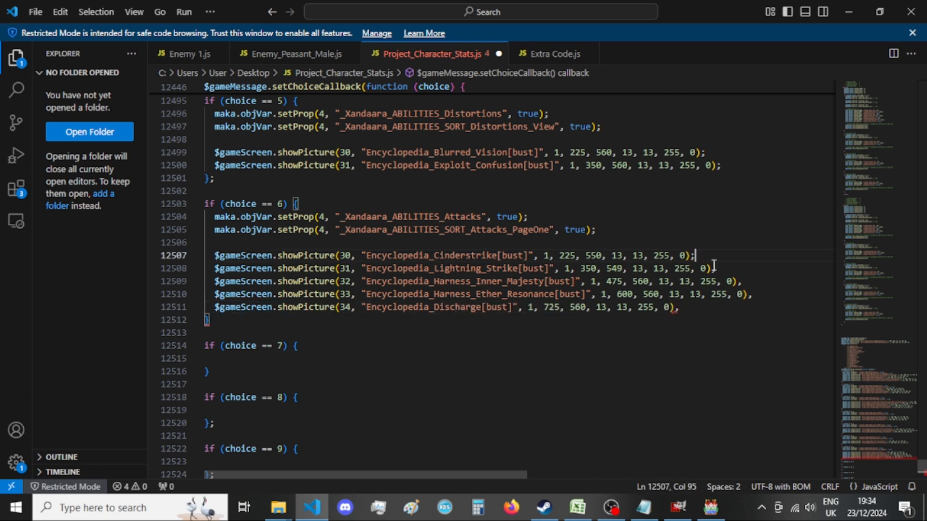
{"action": "left_click", "coordinate": [715, 269]}
{"action": "double_click", "coordinate": [714, 268]}
{"action": "type", "text": ";"}
{"action": "double_click", "coordinate": [734, 282]}
{"action": "type", "text": ";"}
{"action": "double_click", "coordinate": [749, 294]}
{"action": "type", "text": ";"}
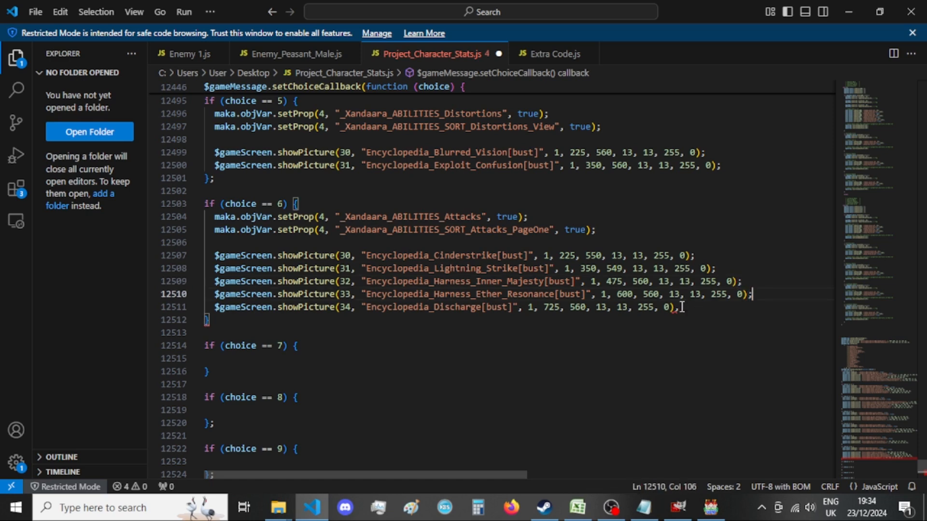
{"action": "double_click", "coordinate": [677, 308]}
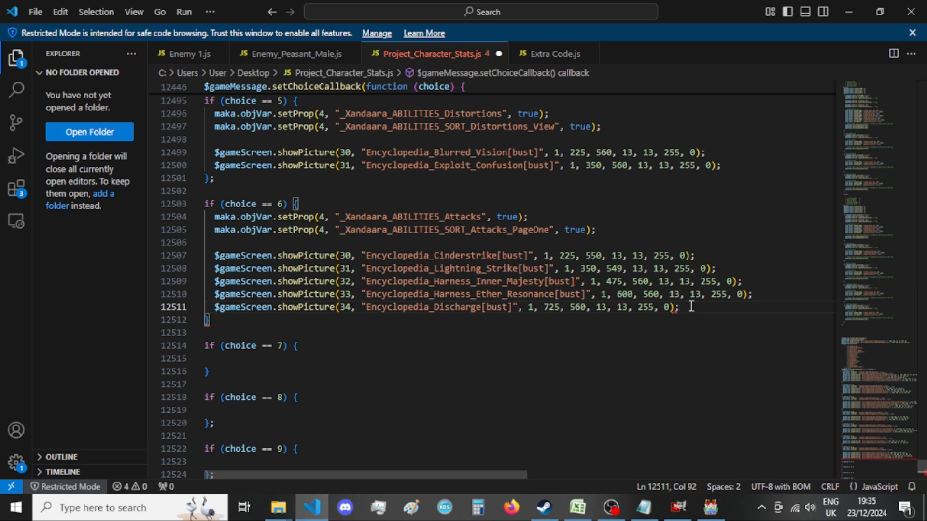
{"action": "left_click", "coordinate": [225, 316]}
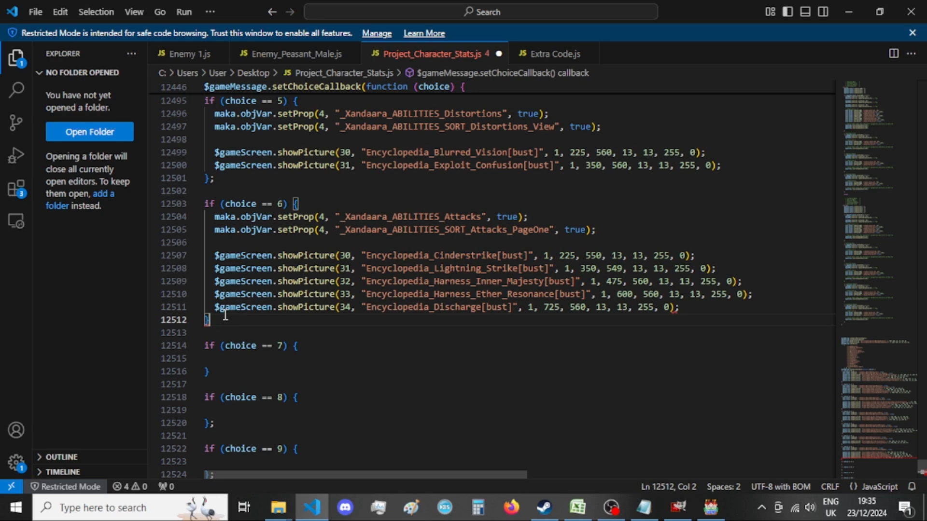
{"action": "type", "text": ";"}
{"action": "left_click", "coordinate": [79, 332]}
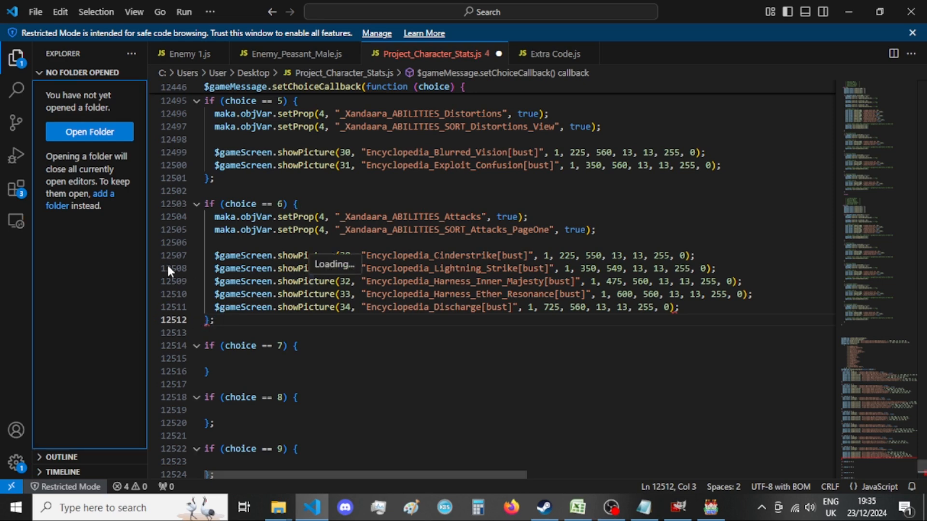
{"action": "left_click", "coordinate": [238, 317]}
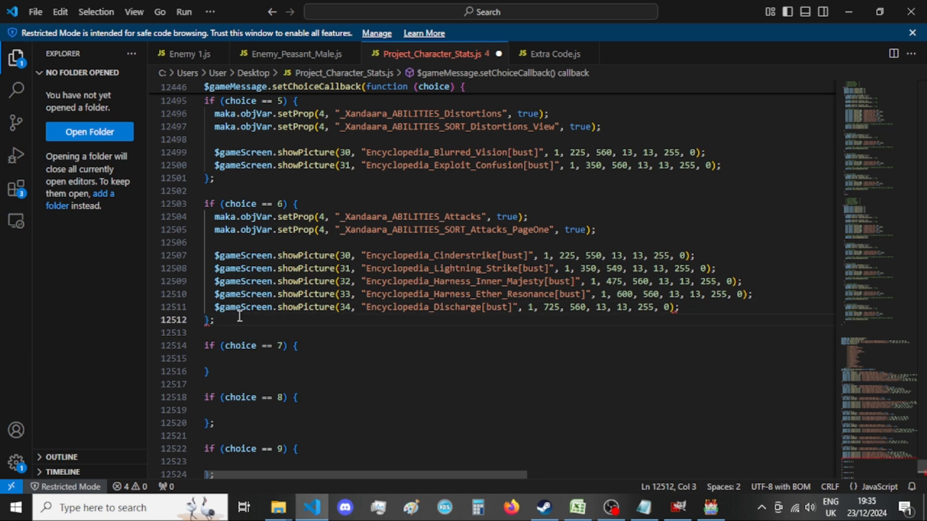
{"action": "left_click", "coordinate": [44, 308]}
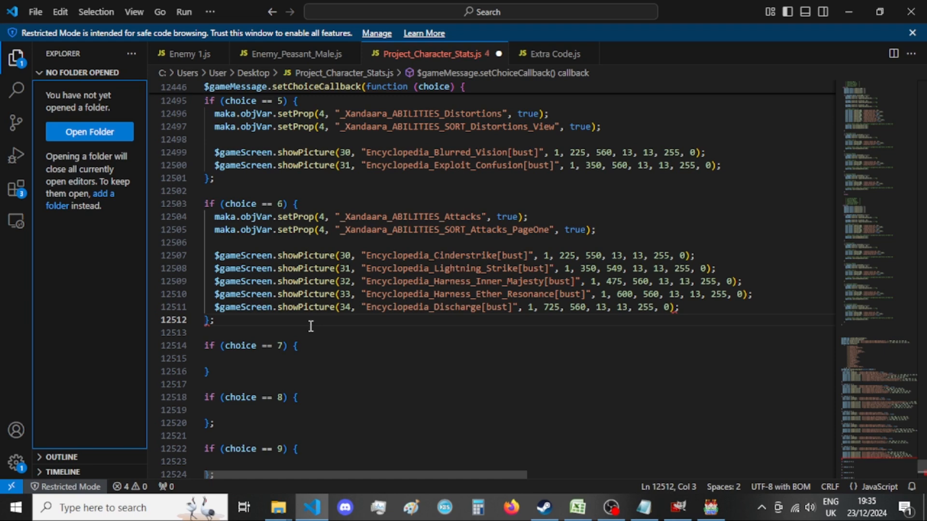
{"action": "left_click", "coordinate": [292, 357]}
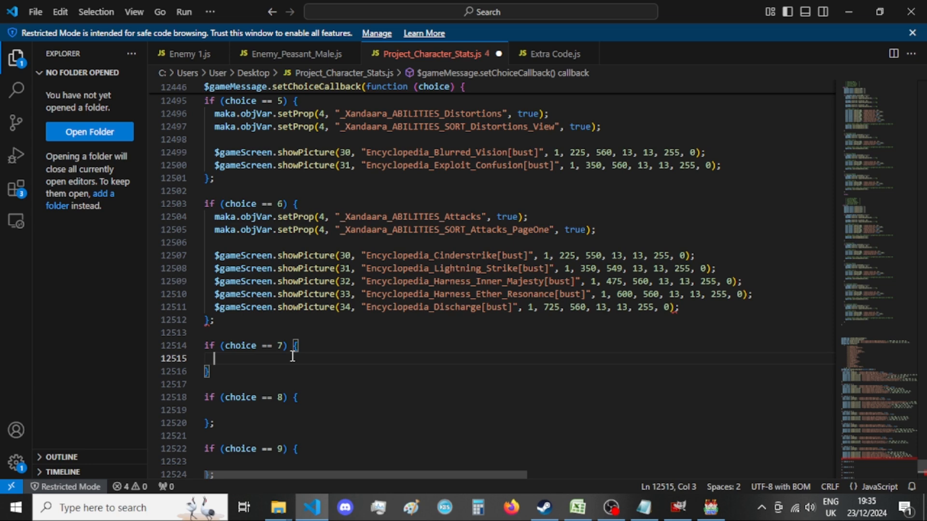
{"action": "left_click", "coordinate": [76, 325]}
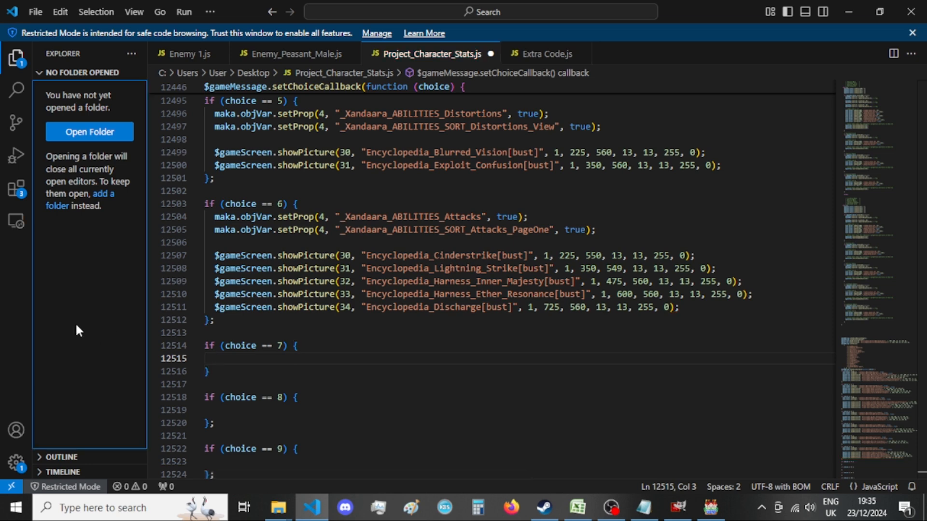
{"action": "left_click", "coordinate": [380, 355]}
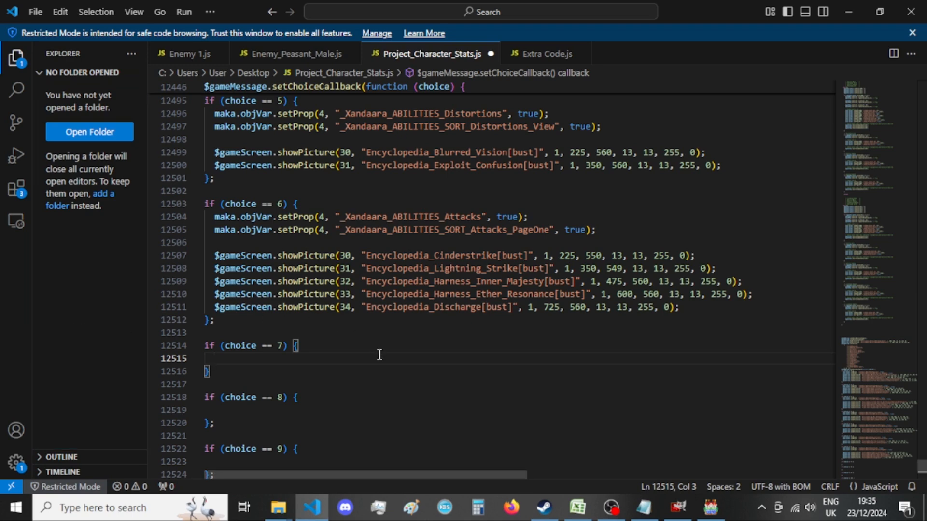
{"action": "left_click", "coordinate": [74, 329]}
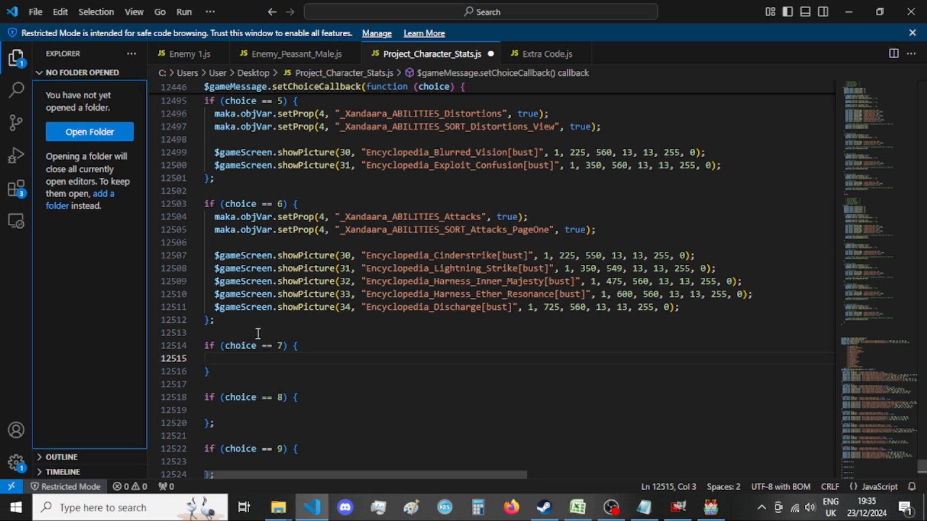
{"action": "left_click", "coordinate": [258, 357]}
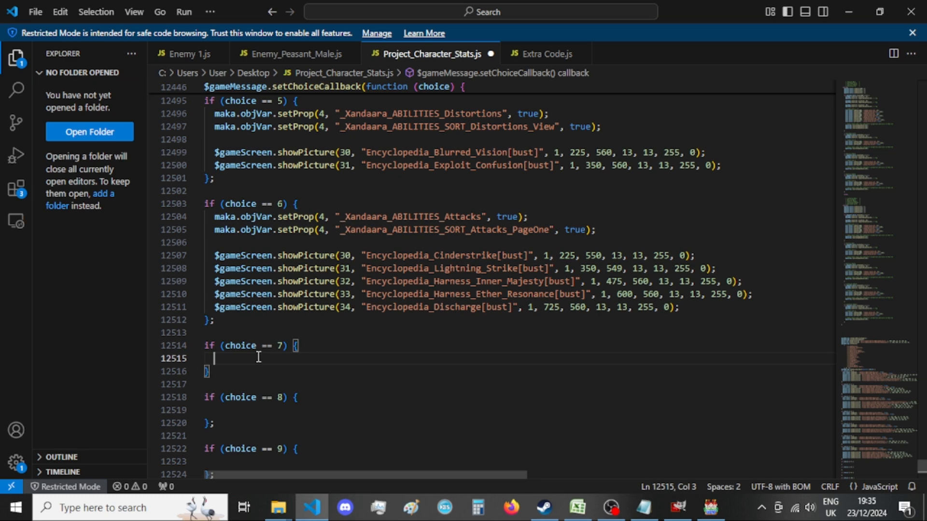
Delete the whole old "6 == e" entry, including its leftover empty line, from the old choice callback.
{"action": "scroll", "coordinate": [362, 348], "scroll_direction": "down", "scroll_amount": 10}
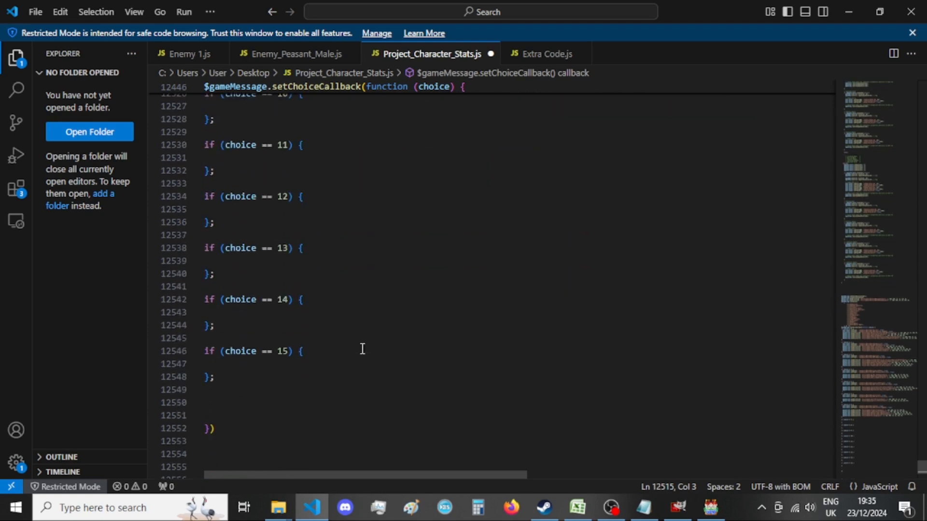
{"action": "scroll", "coordinate": [362, 348], "scroll_direction": "down", "scroll_amount": 10}
{"action": "scroll", "coordinate": [362, 348], "scroll_direction": "down", "scroll_amount": 10}
{"action": "left_click_drag", "start_coordinate": [795, 290], "coordinate": [118, 194]}
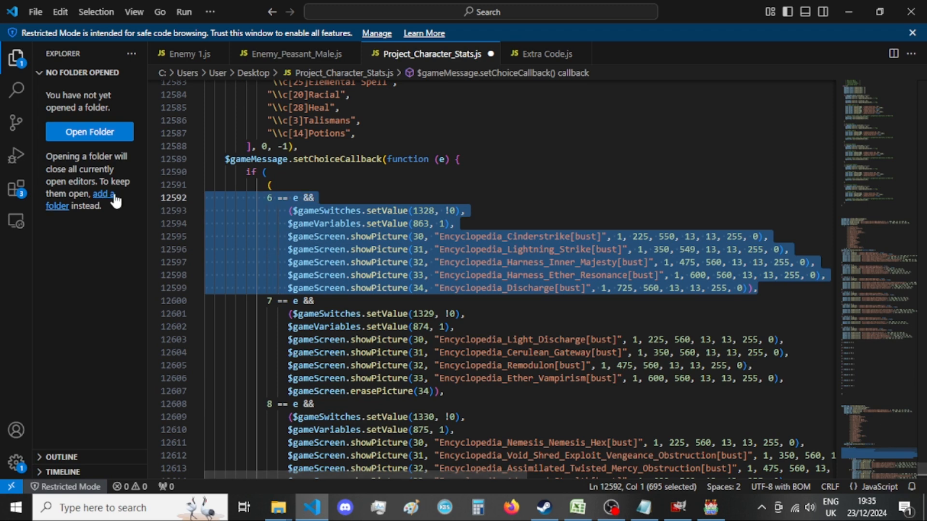
{"action": "key", "text": "BackSpace"}
{"action": "key", "text": "BackSpace"}
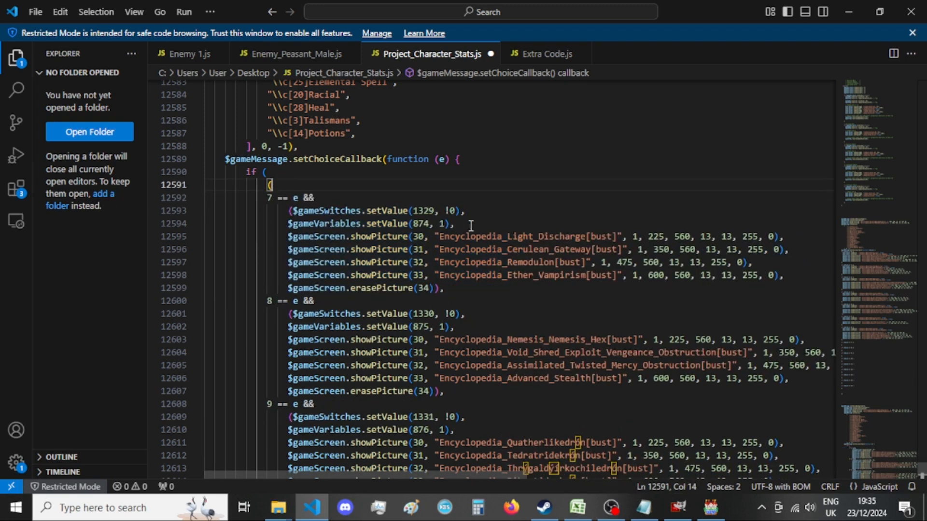
Copy the _Xandaara_ABILITIES_Devices setProp line (switch 1329) from the Notepad list and return to the code.
{"action": "double_click", "coordinate": [429, 210]}
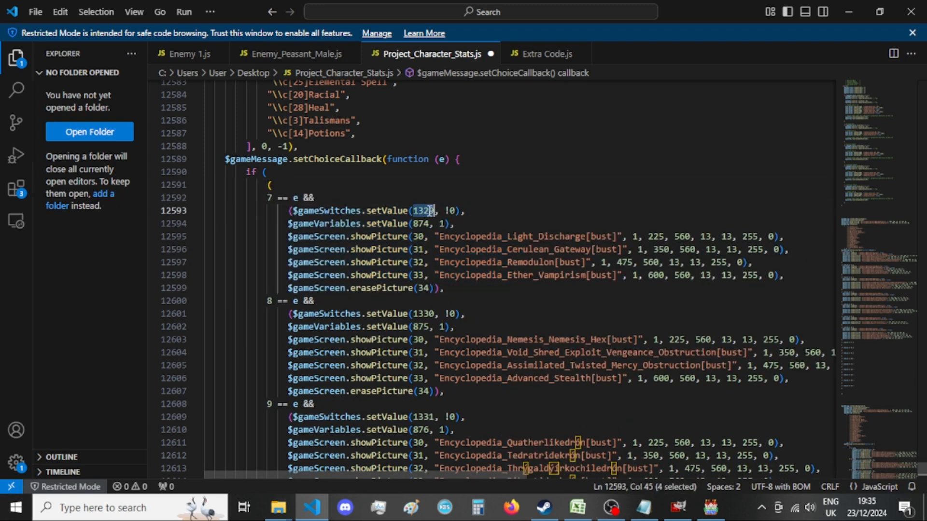
{"action": "left_click", "coordinate": [644, 507]}
{"action": "scroll", "coordinate": [550, 267], "scroll_direction": "up", "scroll_amount": 4}
{"action": "scroll", "coordinate": [550, 267], "scroll_direction": "up", "scroll_amount": 5}
{"action": "scroll", "coordinate": [550, 267], "scroll_direction": "down", "scroll_amount": 2}
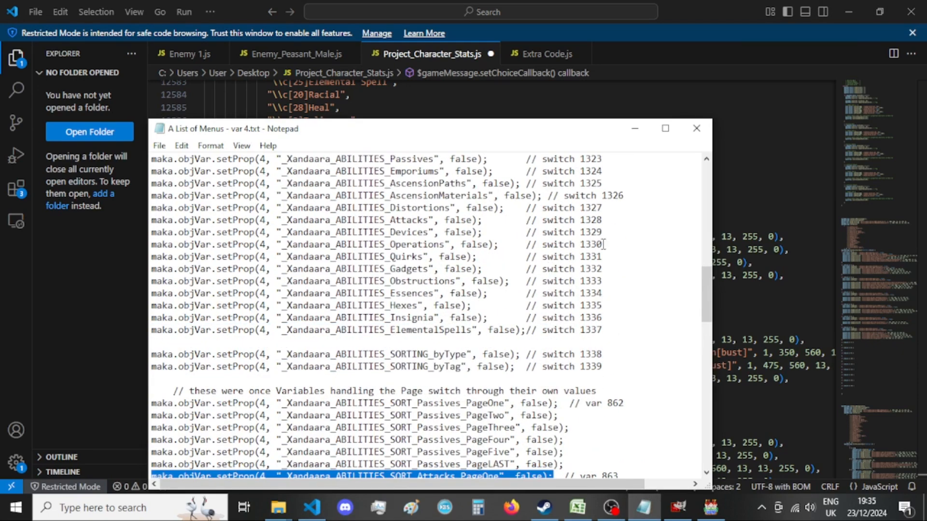
{"action": "left_click_drag", "start_coordinate": [487, 233], "coordinate": [134, 232]}
{"action": "key", "text": "ctrl+c"}
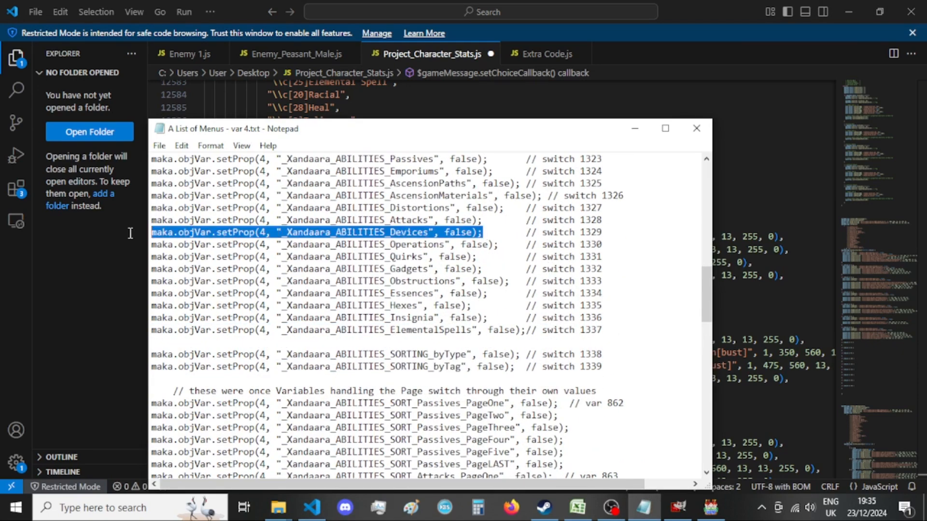
{"action": "left_click", "coordinate": [77, 286]}
Paste the Devices line into the choice == 7 block, set its value to true and start a new line below it.
{"action": "scroll", "coordinate": [259, 288], "scroll_direction": "up", "scroll_amount": 5}
{"action": "scroll", "coordinate": [258, 289], "scroll_direction": "up", "scroll_amount": 20}
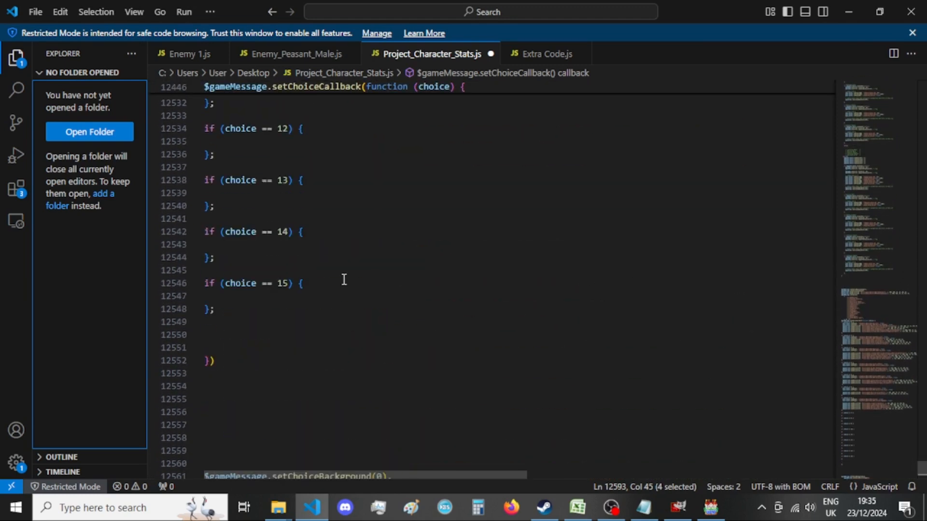
{"action": "left_click", "coordinate": [312, 257]}
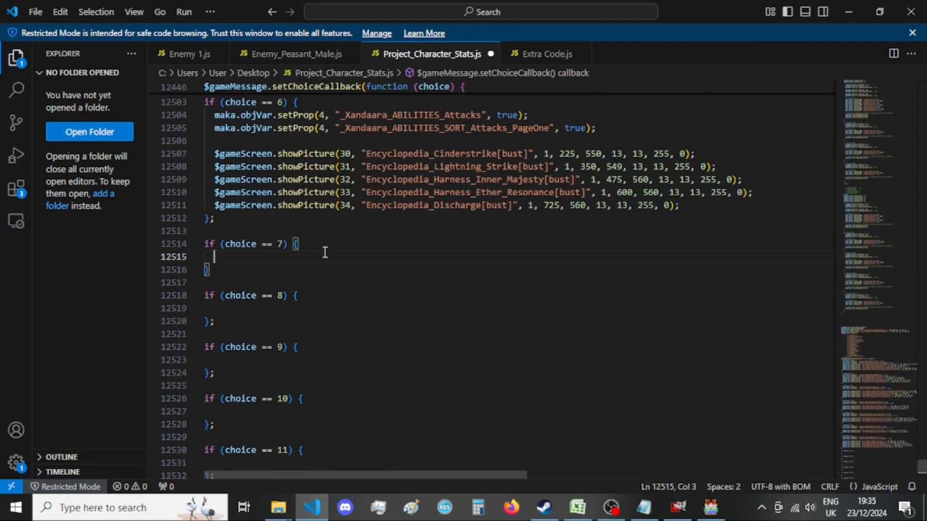
{"action": "key", "text": "ctrl+v"}
{"action": "double_click", "coordinate": [510, 256]}
{"action": "type", "text": "true"}
{"action": "left_click", "coordinate": [550, 257]}
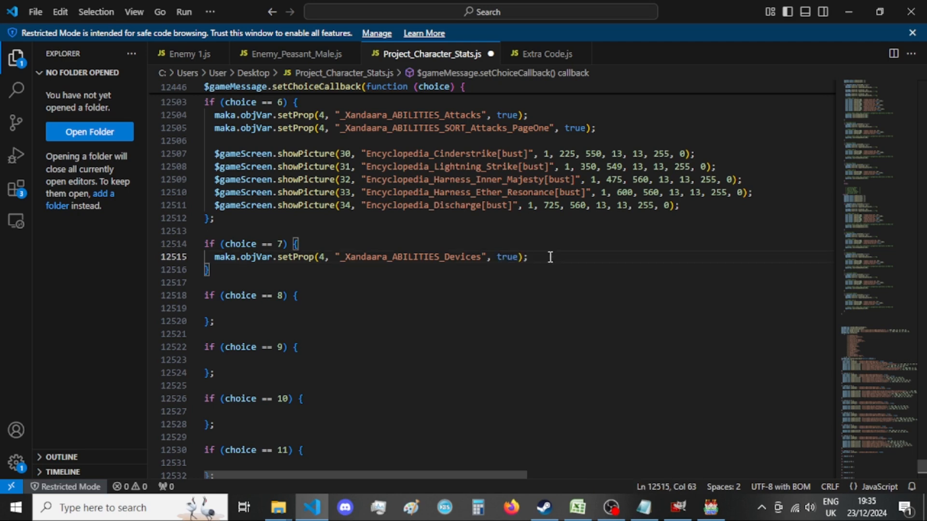
{"action": "key", "text": "Return"}
Copy the _Xandaara_ABILITIES_SORT_Devices_View setProp line from the Notepad list and return to the code.
{"action": "scroll", "coordinate": [299, 295], "scroll_direction": "down", "scroll_amount": 7}
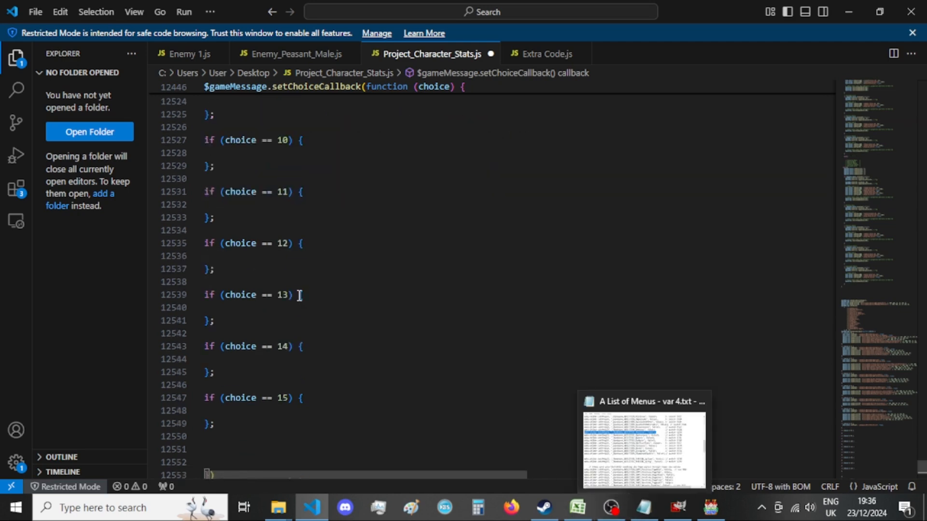
{"action": "scroll", "coordinate": [299, 295], "scroll_direction": "down", "scroll_amount": 18}
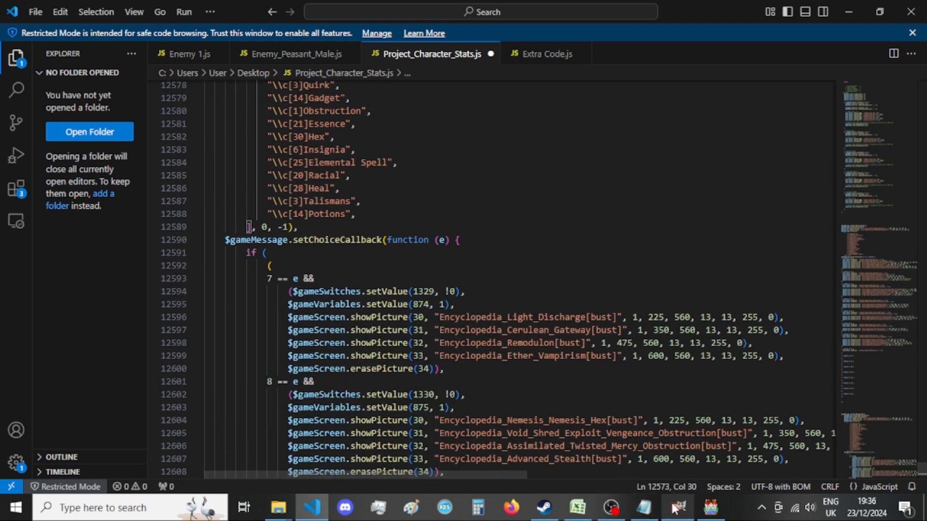
{"action": "left_click", "coordinate": [644, 507]}
{"action": "scroll", "coordinate": [544, 330], "scroll_direction": "down", "scroll_amount": 10}
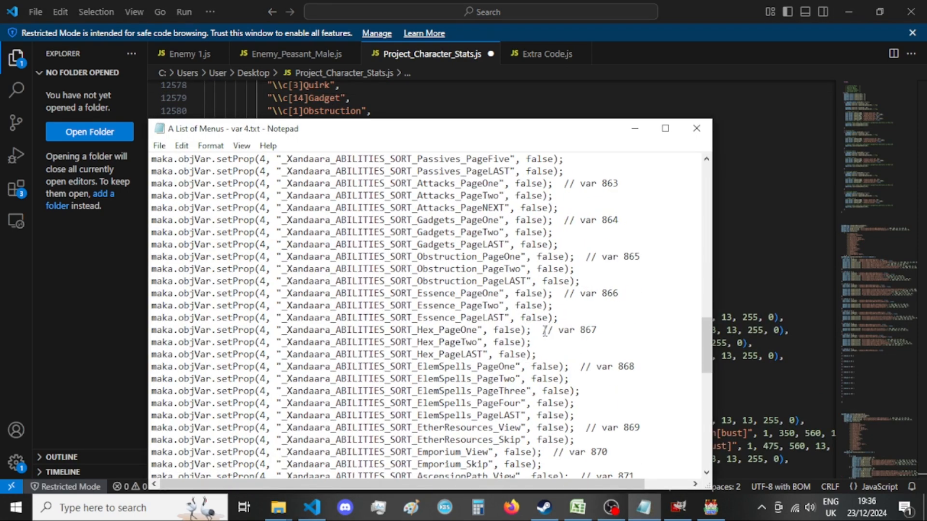
{"action": "scroll", "coordinate": [545, 330], "scroll_direction": "down", "scroll_amount": 4}
{"action": "left_click_drag", "start_coordinate": [537, 404], "coordinate": [138, 405]}
{"action": "left_click", "coordinate": [107, 397]}
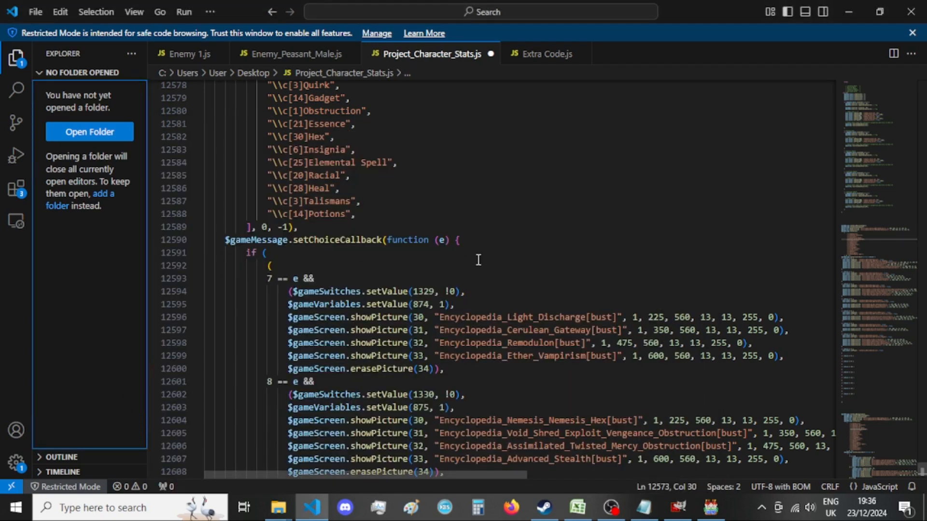
Paste the SORT_Devices_View line below the Devices line in the choice == 7 block, set its value to true and add empty lines beneath.
{"action": "scroll", "coordinate": [479, 241], "scroll_direction": "up", "scroll_amount": 20}
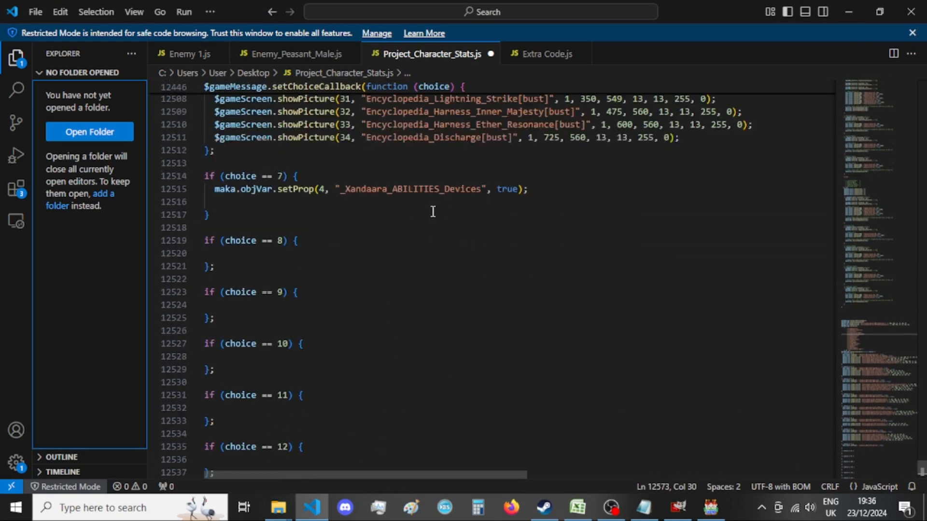
{"action": "left_click", "coordinate": [569, 193]}
{"action": "key", "text": "Return"}
{"action": "type", "text": "maka.objVar.setProp(4, \"_Xandaara_ABILITIES_SORT_Devices_View\", true);"}
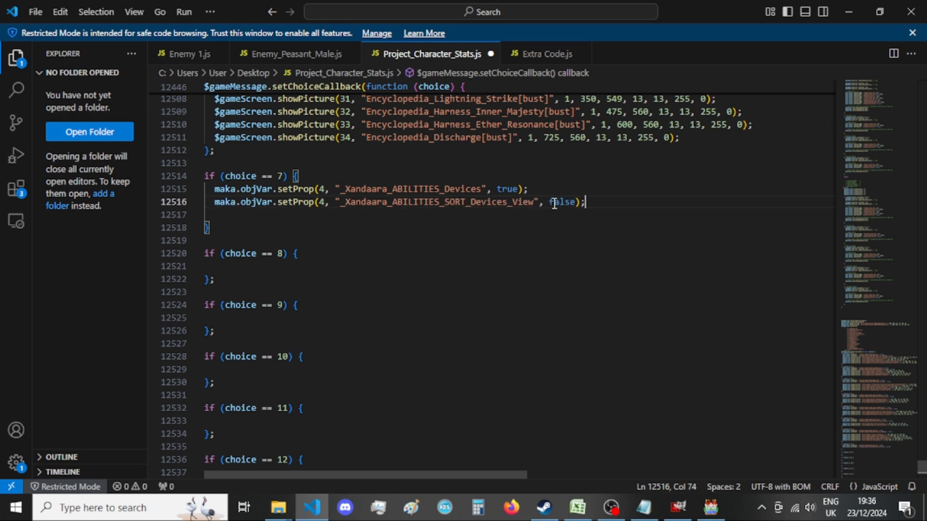
{"action": "double_click", "coordinate": [555, 202]}
{"action": "type", "text": "true"}
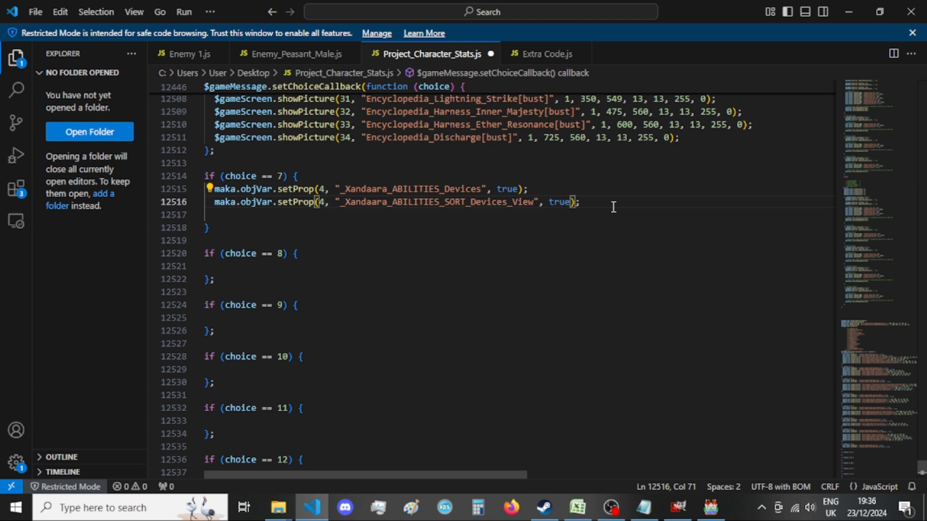
{"action": "left_click", "coordinate": [613, 207]}
{"action": "key", "text": "Return"}
{"action": "key", "text": "Return"}
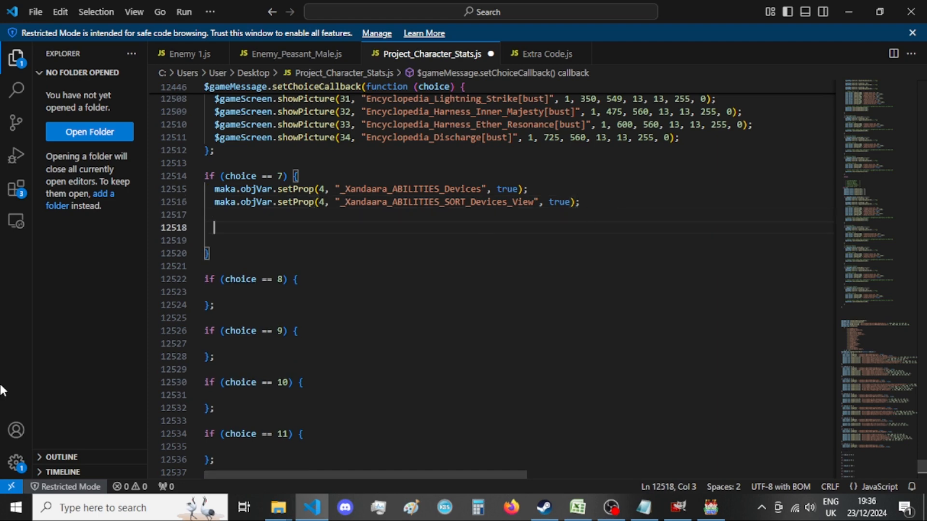
{"action": "left_click", "coordinate": [57, 370]}
{"action": "left_click", "coordinate": [233, 229]}
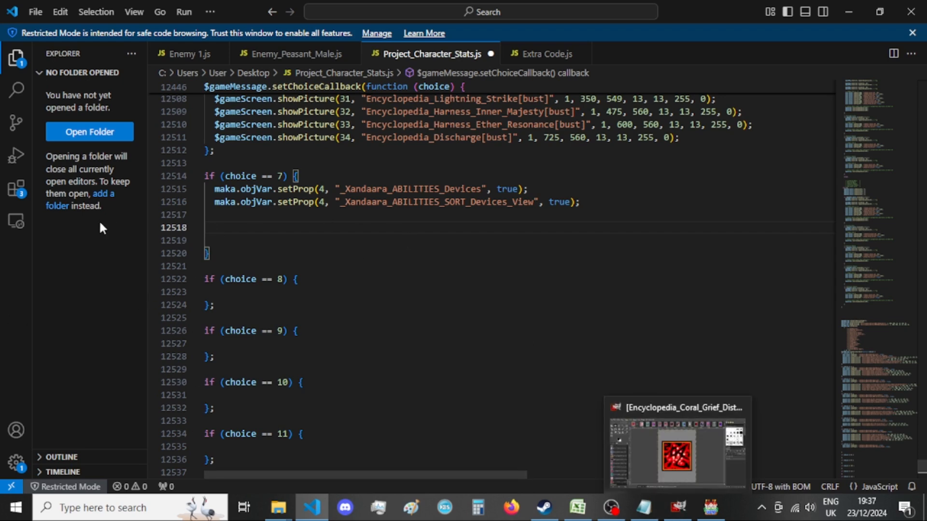
{"action": "left_click", "coordinate": [97, 253]}
{"action": "left_click", "coordinate": [276, 231]}
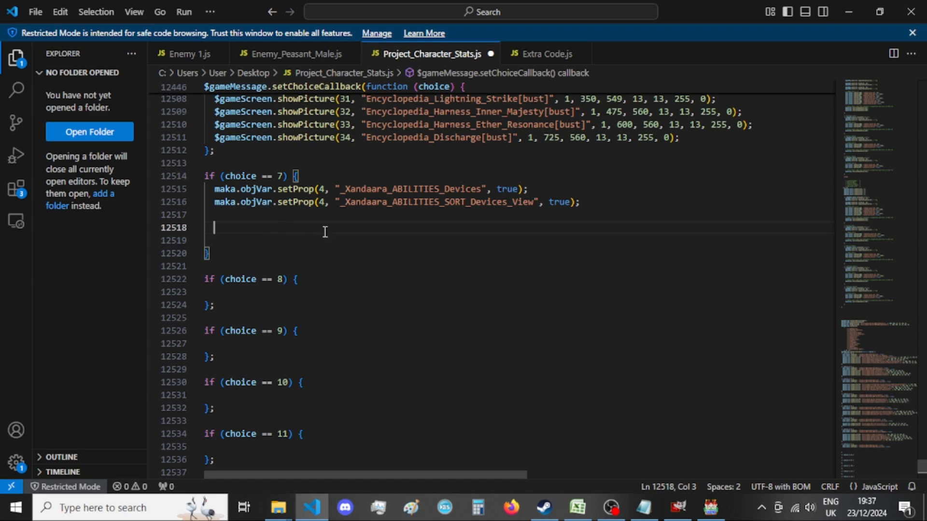
Copy the four showPicture lines (pictures 30 to 33) from the old 7 == e branch into the choice == 7 block.
{"action": "scroll", "coordinate": [418, 317], "scroll_direction": "down", "scroll_amount": 10}
{"action": "scroll", "coordinate": [419, 318], "scroll_direction": "down", "scroll_amount": 12}
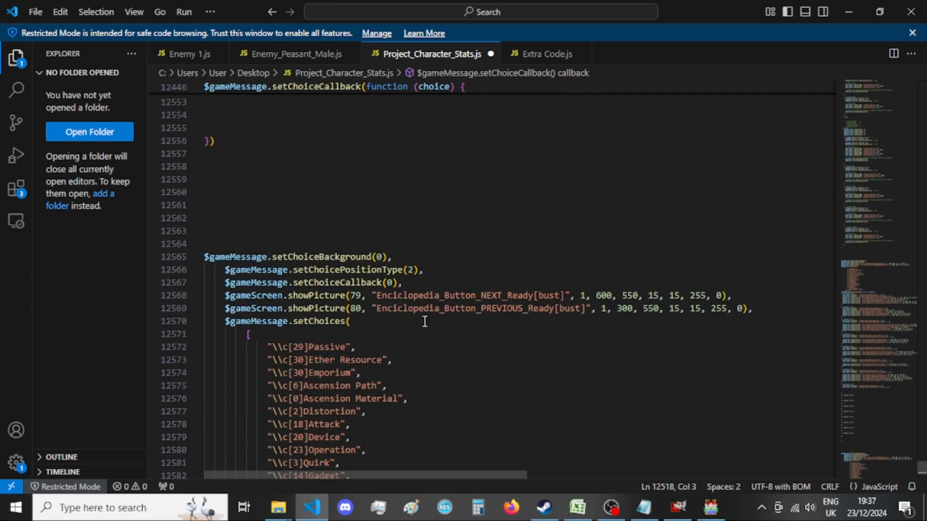
{"action": "left_click_drag", "start_coordinate": [794, 293], "coordinate": [289, 253]}
{"action": "key", "text": "ctrl+c"}
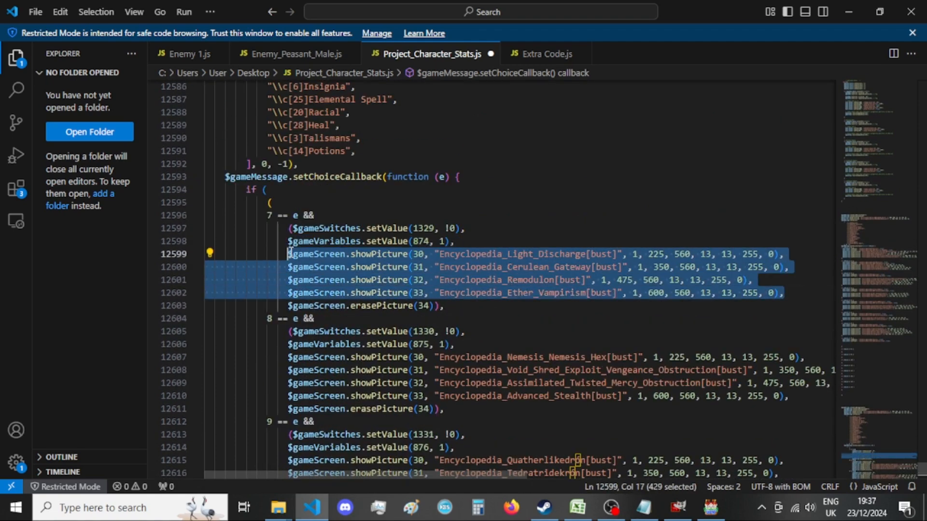
{"action": "scroll", "coordinate": [440, 283], "scroll_direction": "up", "scroll_amount": 10}
{"action": "scroll", "coordinate": [439, 283], "scroll_direction": "up", "scroll_amount": 15}
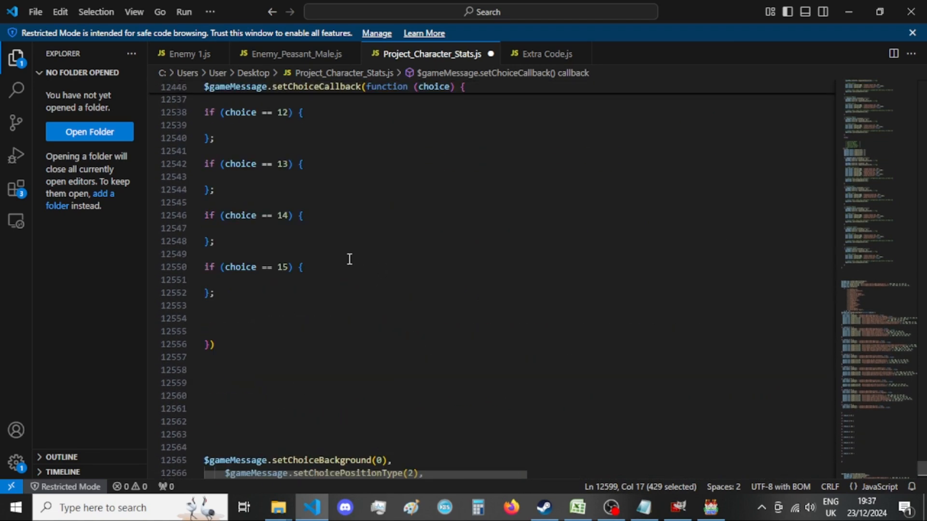
{"action": "left_click", "coordinate": [342, 253]}
{"action": "left_click", "coordinate": [339, 264]}
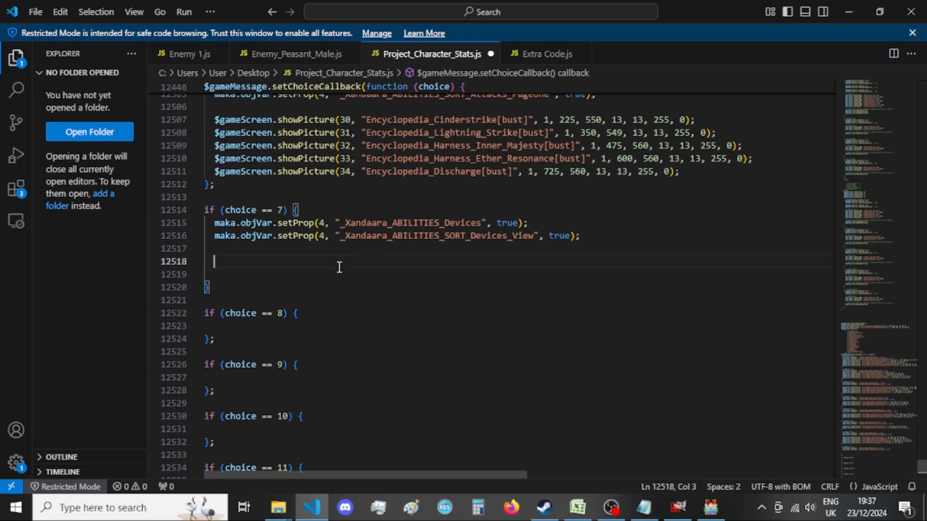
{"action": "key", "text": "ctrl+v"}
Remove the extra indentation before the pasted Cerulean_Gateway, Remodulon and Ether_Vampirism lines to align them with the Light_Discharge line.
{"action": "left_click_drag", "start_coordinate": [288, 275], "coordinate": [220, 275]}
{"action": "left_click", "coordinate": [288, 275]}
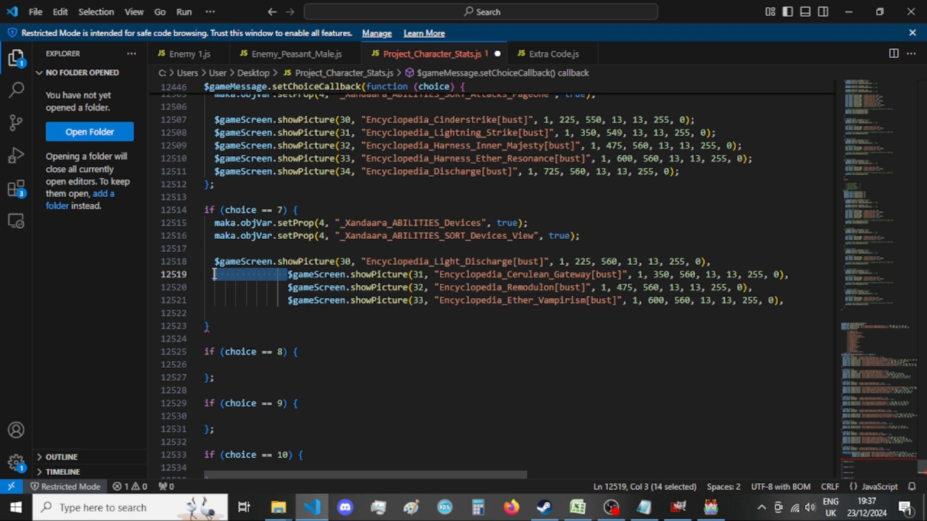
{"action": "key", "text": "BackSpace"}
{"action": "left_click", "coordinate": [288, 287]}
{"action": "left_click_drag", "start_coordinate": [288, 287], "coordinate": [217, 288]}
{"action": "key", "text": "BackSpace"}
{"action": "left_click", "coordinate": [289, 300]}
{"action": "left_click_drag", "start_coordinate": [289, 300], "coordinate": [215, 300]}
{"action": "key", "text": "BackSpace"}
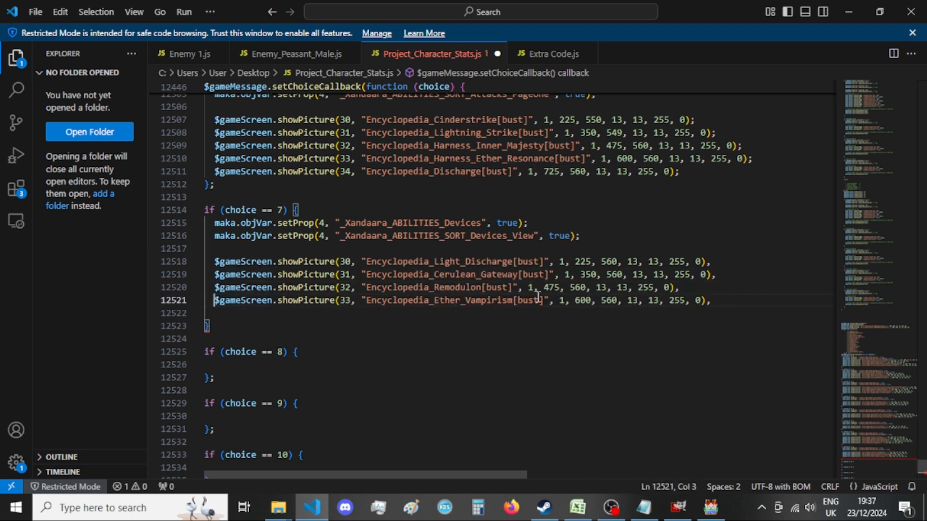
Replace the trailing comma with a semicolon on each of the four showPicture lines in the choice == 7 block.
{"action": "left_click_drag", "start_coordinate": [706, 261], "coordinate": [716, 263]}
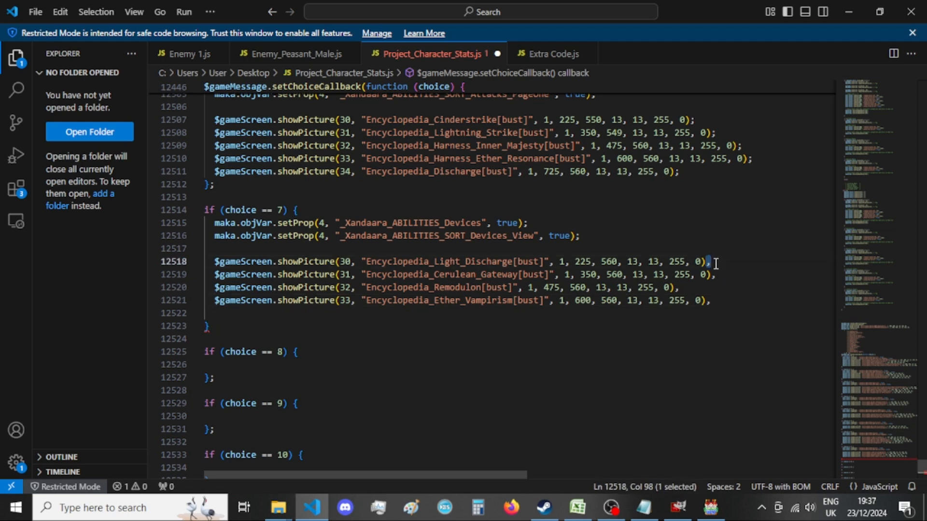
{"action": "type", "text": ";"}
{"action": "left_click_drag", "start_coordinate": [709, 275], "coordinate": [705, 301]}
{"action": "type", "text": ";;;"}
{"action": "left_click", "coordinate": [115, 292]}
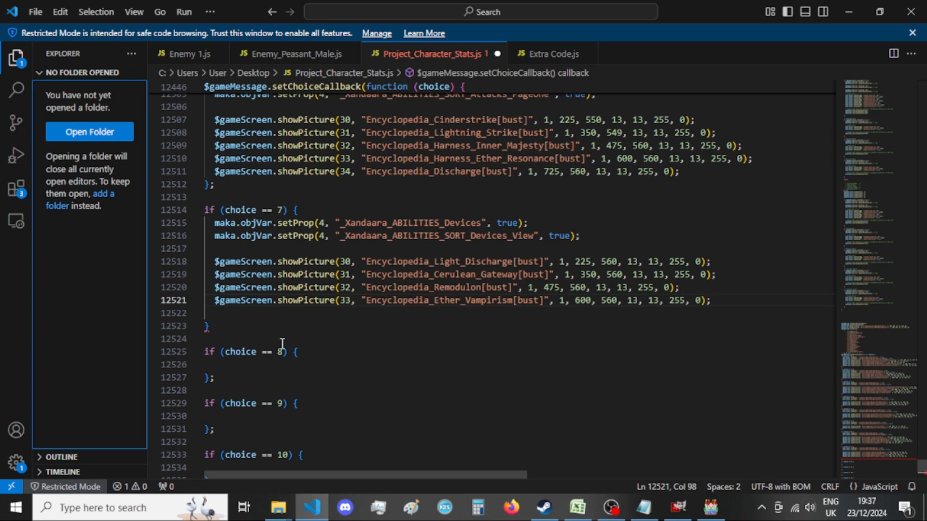
Delete the empty line before the choice == 7 block's closing brace and add a semicolon after the brace.
{"action": "left_click", "coordinate": [243, 314]}
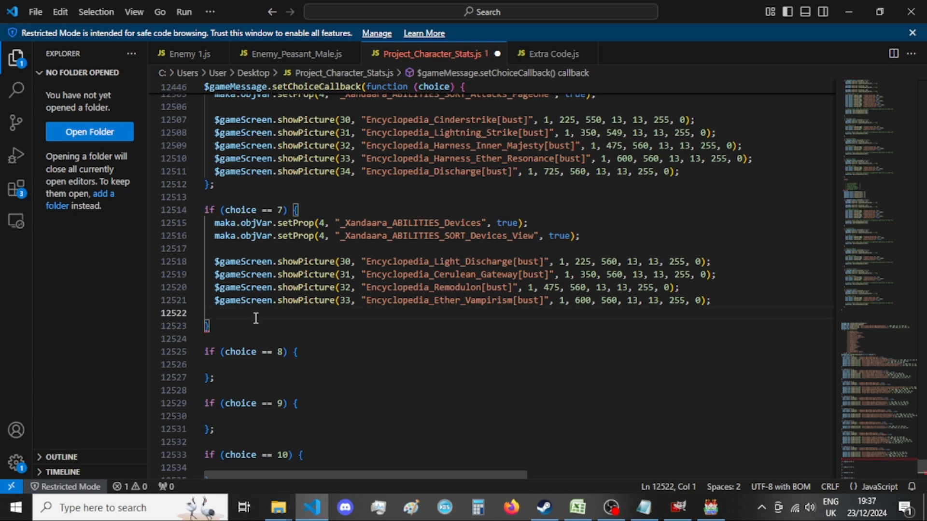
{"action": "key", "text": "Delete"}
{"action": "key", "text": "End"}
{"action": "type", "text": ";"}
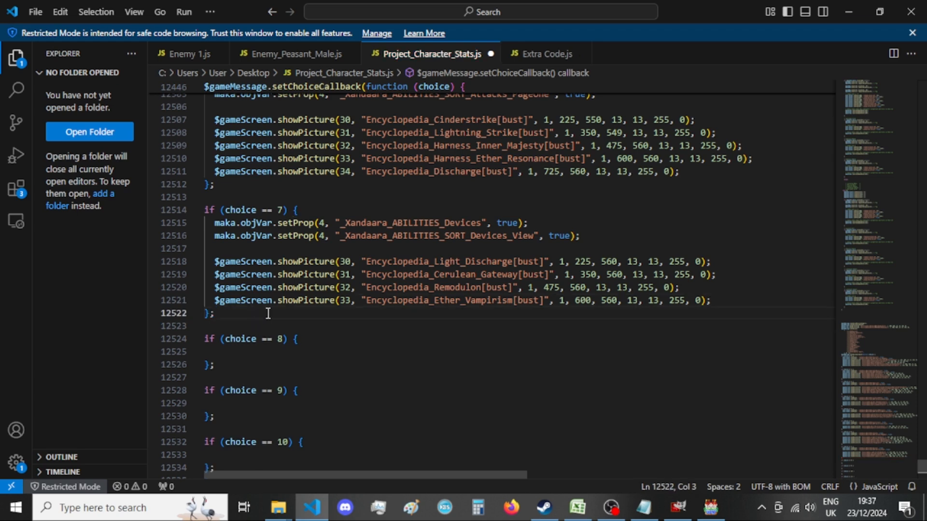
{"action": "scroll", "coordinate": [489, 258], "scroll_direction": "up", "scroll_amount": 10}
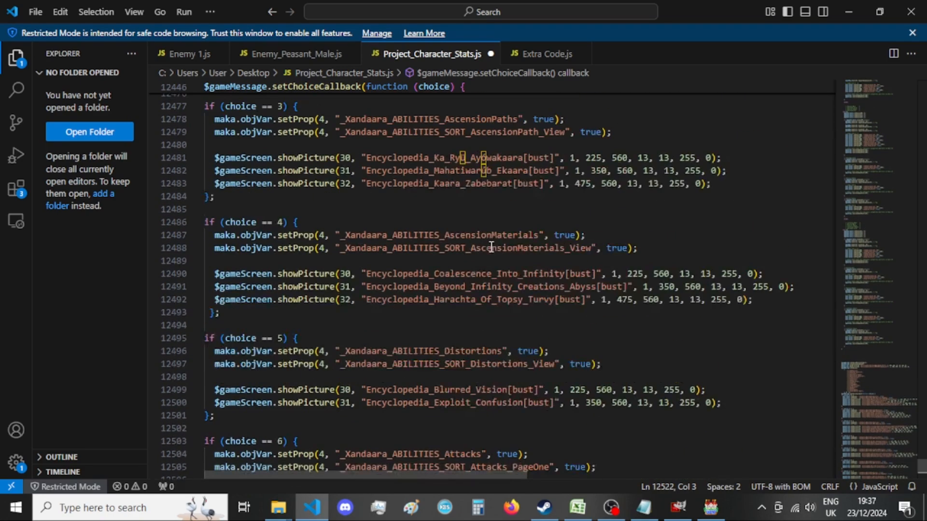
{"action": "scroll", "coordinate": [490, 248], "scroll_direction": "up", "scroll_amount": 4}
{"action": "scroll", "coordinate": [491, 246], "scroll_direction": "up", "scroll_amount": 1}
{"action": "scroll", "coordinate": [491, 247], "scroll_direction": "down", "scroll_amount": 16}
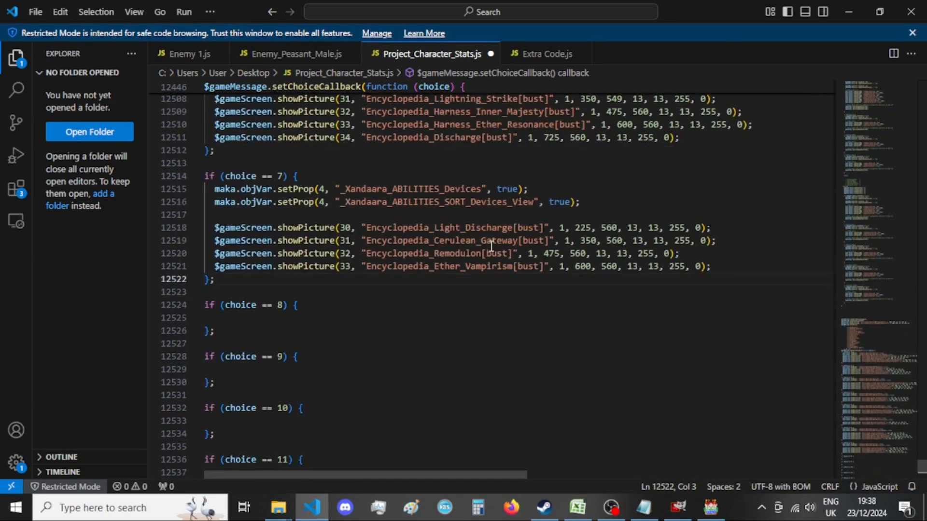
{"action": "left_click", "coordinate": [365, 305]}
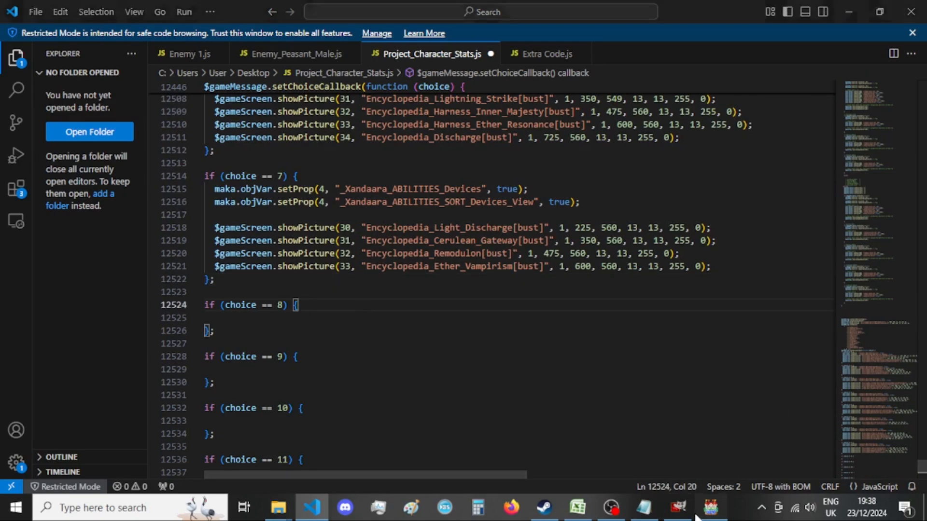
Switch to GIMP and resize the Encyclopedia_Coral_Grief_Distortion[bust] canvas to 920 × 920 px with the content centered.
{"action": "left_click", "coordinate": [678, 507]}
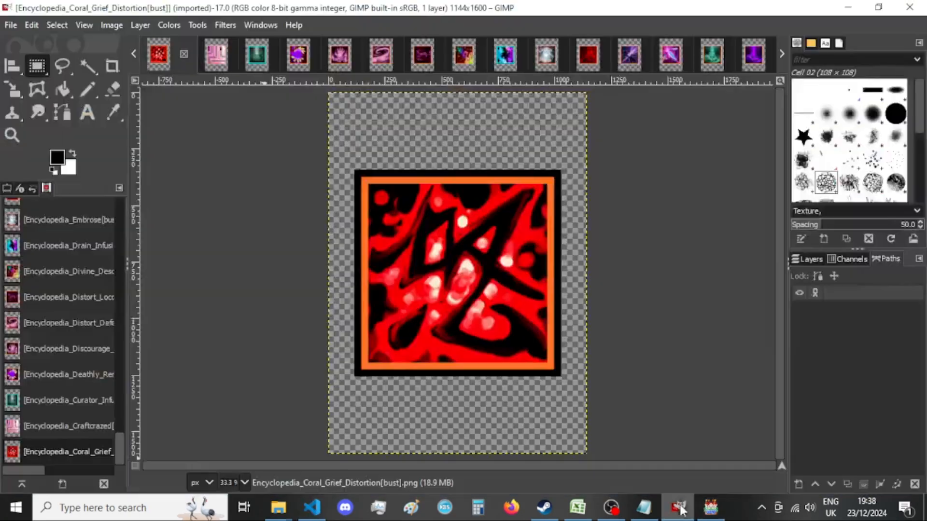
{"action": "left_click", "coordinate": [111, 25]}
{"action": "left_click", "coordinate": [134, 149]}
{"action": "double_click", "coordinate": [390, 185]}
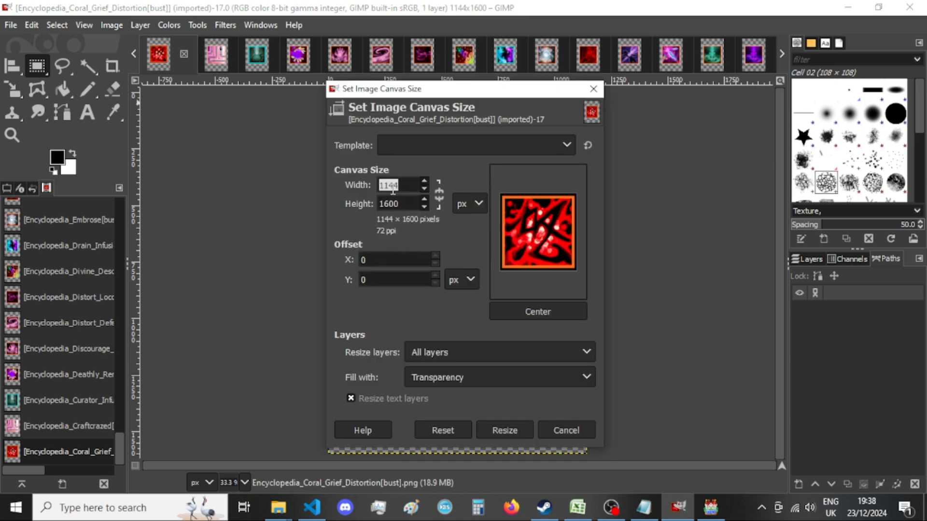
{"action": "key", "text": "ctrl+v"}
{"action": "double_click", "coordinate": [395, 185]}
{"action": "left_click", "coordinate": [396, 185]}
{"action": "type", "text": "920"}
{"action": "double_click", "coordinate": [408, 205]}
{"action": "type", "text": "920"}
{"action": "left_click", "coordinate": [531, 311]}
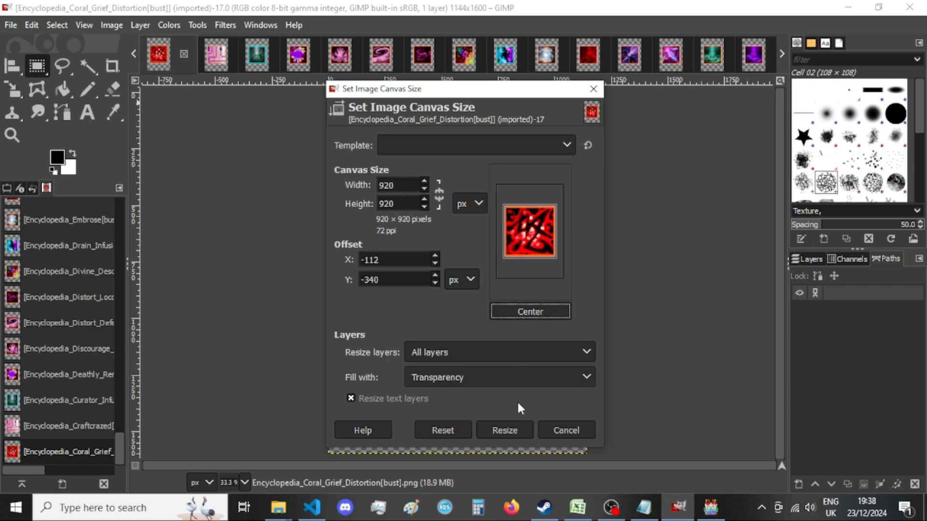
{"action": "left_click", "coordinate": [513, 429]}
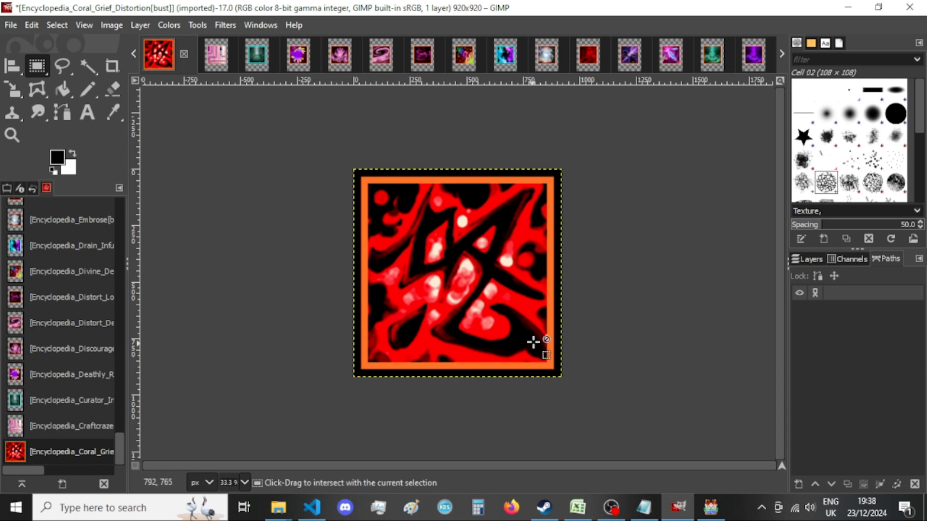
Export Encyclopedia_Coral_Grief_Distortion[bust].png over the existing file and close the image, discarding the unsaved changes.
{"action": "key", "text": "ctrl+shift+e"}
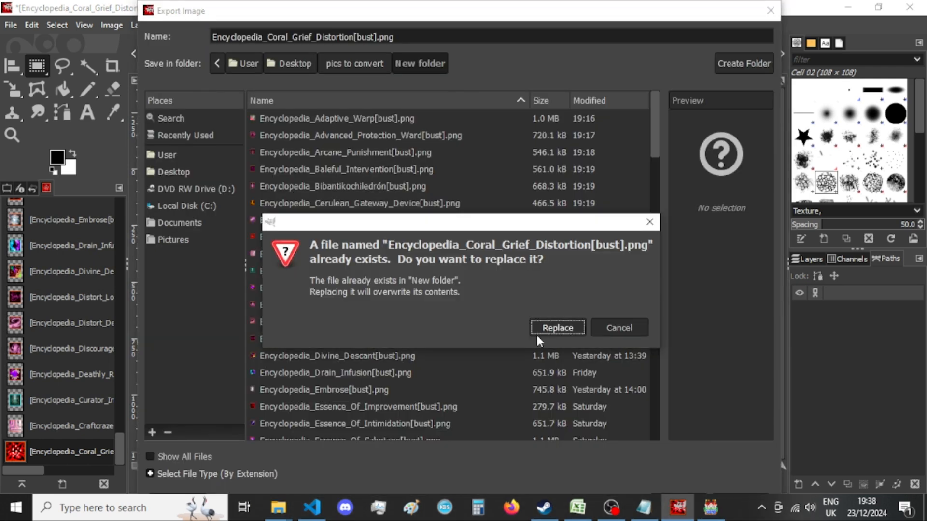
{"action": "left_click", "coordinate": [537, 334]}
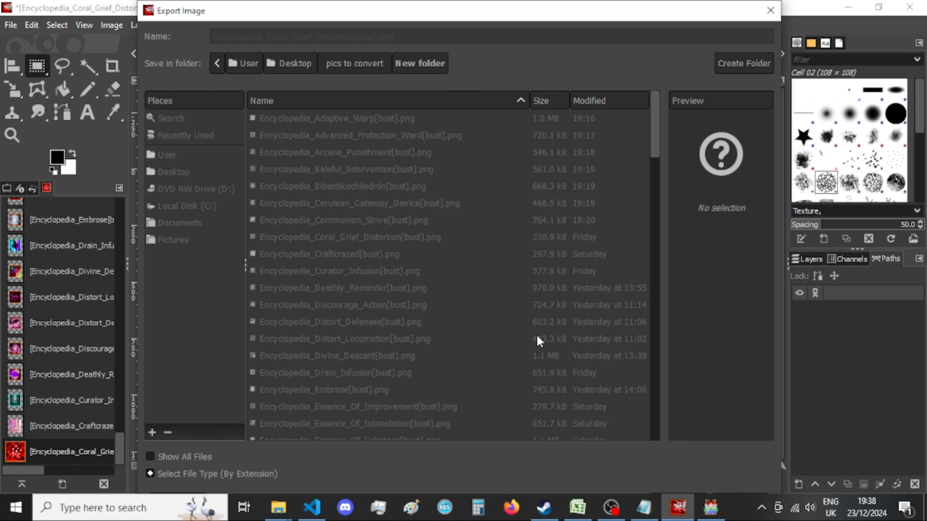
{"action": "key", "text": "Return"}
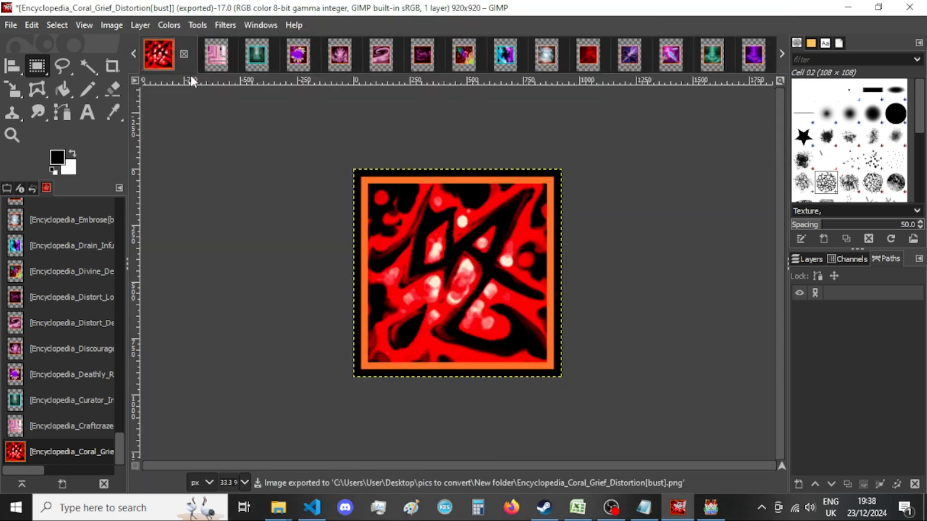
{"action": "left_click", "coordinate": [184, 55]}
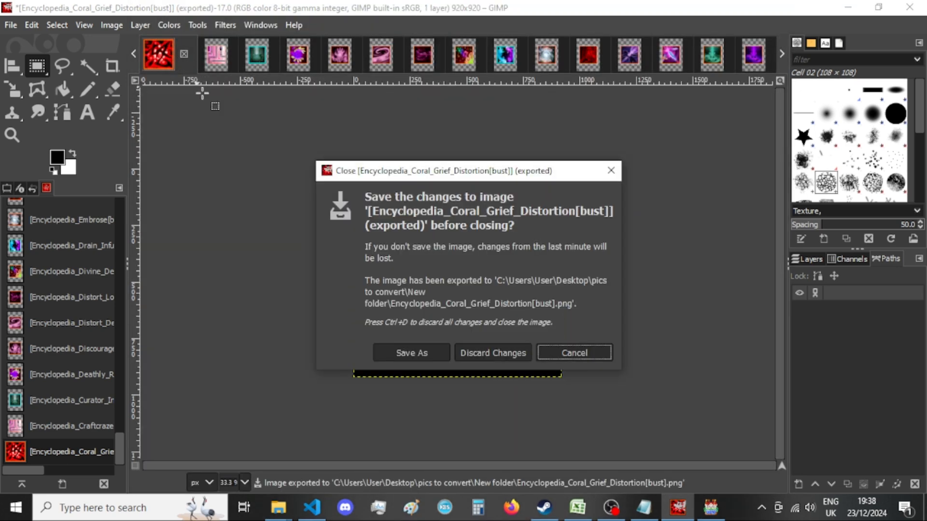
{"action": "left_click", "coordinate": [505, 354]}
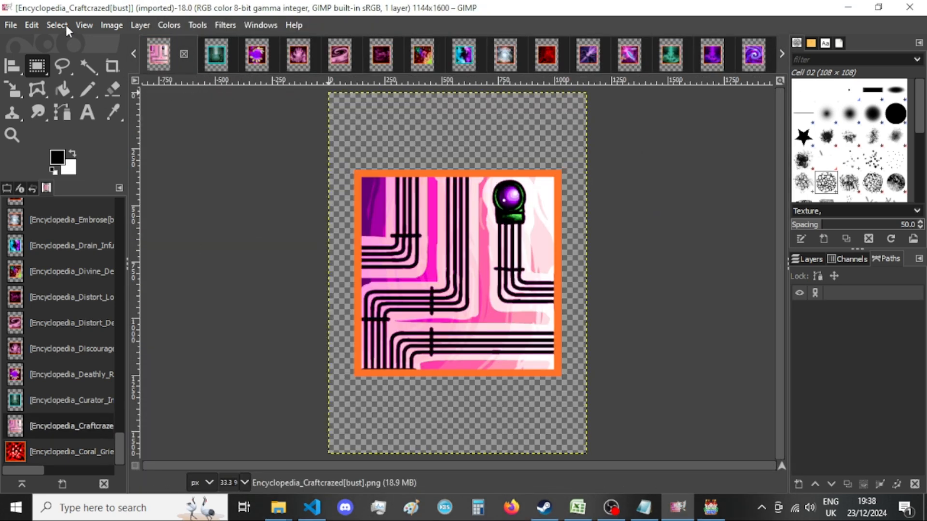
Resize the Encyclopedia_Craftcrazed[bust] canvas to 920 × 920 px with the content centered.
{"action": "left_click", "coordinate": [114, 23]}
{"action": "left_click", "coordinate": [171, 151]}
{"action": "double_click", "coordinate": [391, 189]}
{"action": "type", "text": "920"}
{"action": "double_click", "coordinate": [401, 205]}
{"action": "type", "text": "920"}
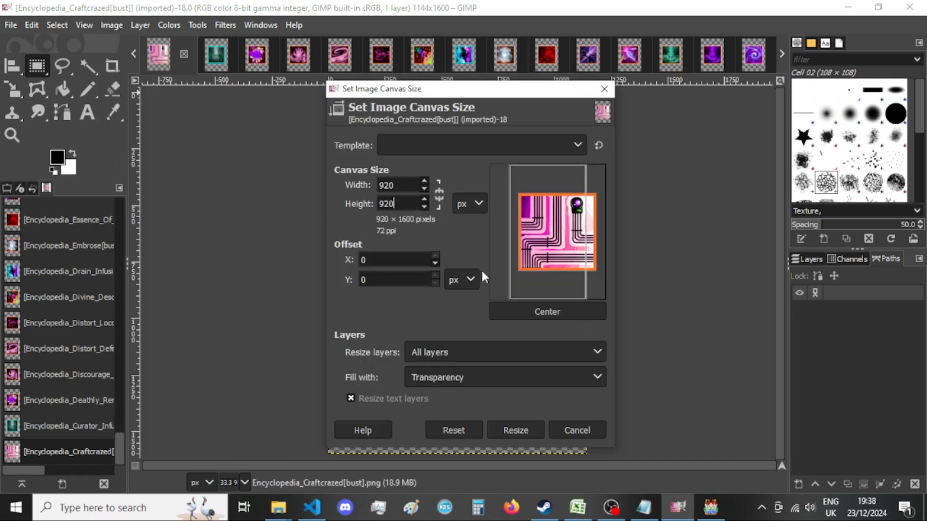
{"action": "left_click", "coordinate": [538, 311]}
{"action": "left_click", "coordinate": [513, 431]}
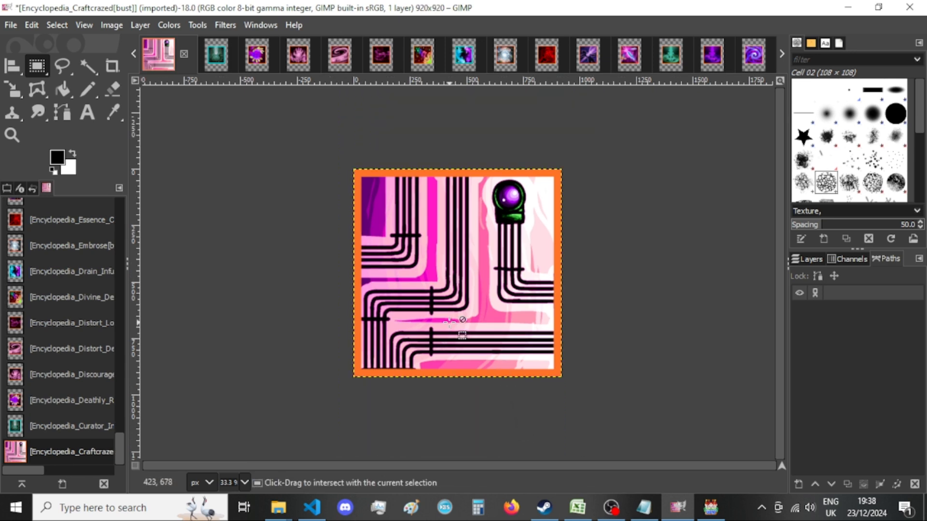
Export Encyclopedia_Craftcrazed[bust].png to the New folder, replacing the existing file.
{"action": "key", "text": "ctrl+shift+e"}
{"action": "key", "text": "Return"}
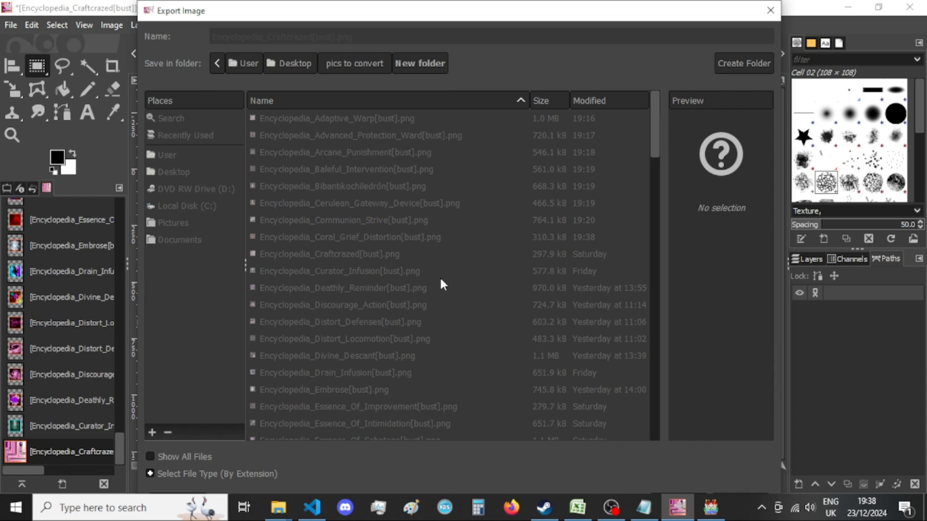
{"action": "key", "text": "Return"}
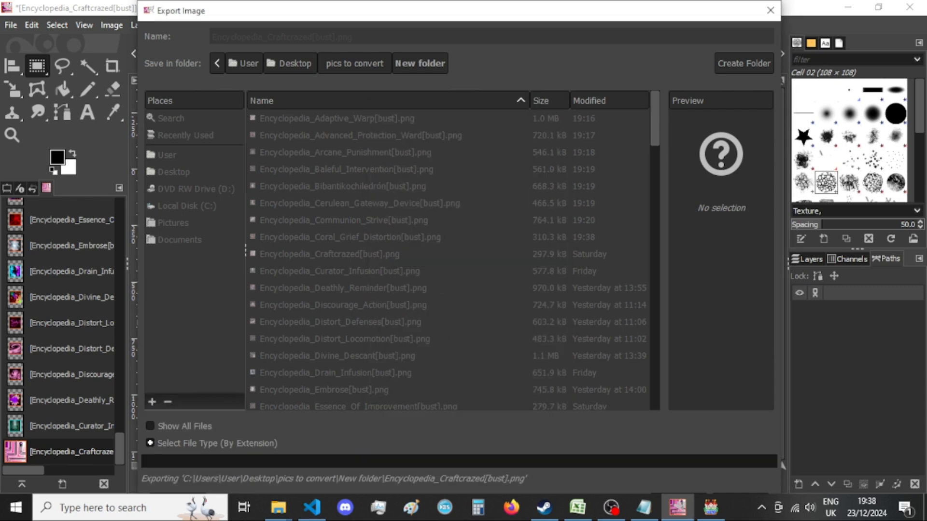
Switch back to Visual Studio Code and indent the empty line inside the choice == 8 block.
{"action": "left_click", "coordinate": [312, 508]}
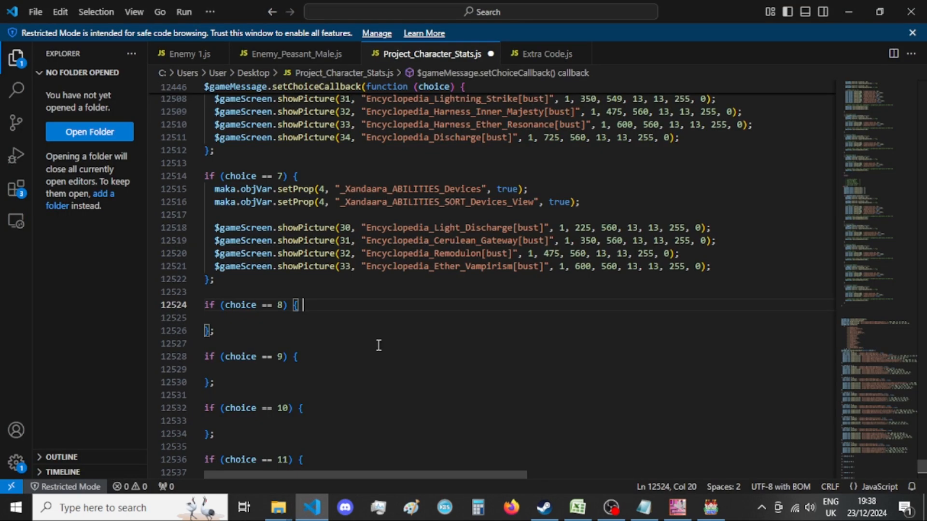
{"action": "left_click", "coordinate": [314, 318]}
{"action": "key", "text": "Tab"}
Delete the whole 7 == e branch from the old choice callback, including its leftover empty line.
{"action": "scroll", "coordinate": [315, 317], "scroll_direction": "down", "scroll_amount": 15}
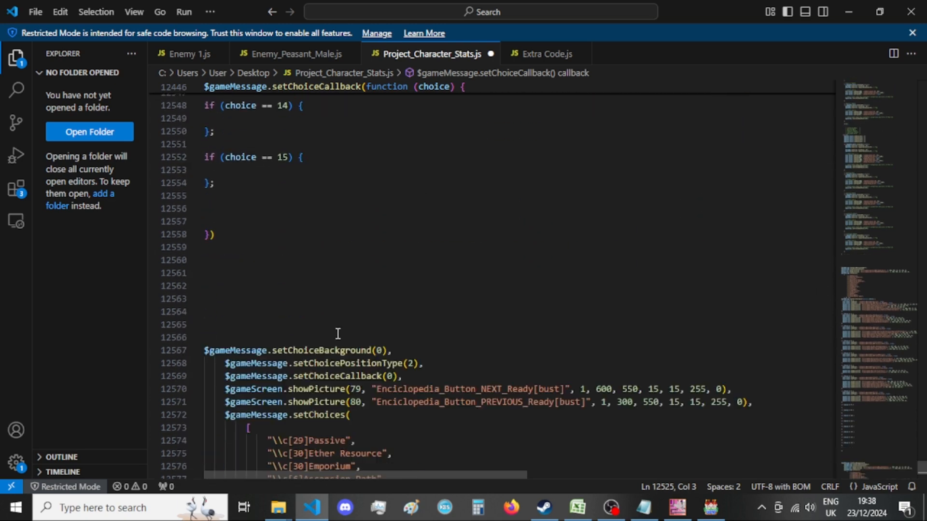
{"action": "scroll", "coordinate": [338, 333], "scroll_direction": "down", "scroll_amount": 4}
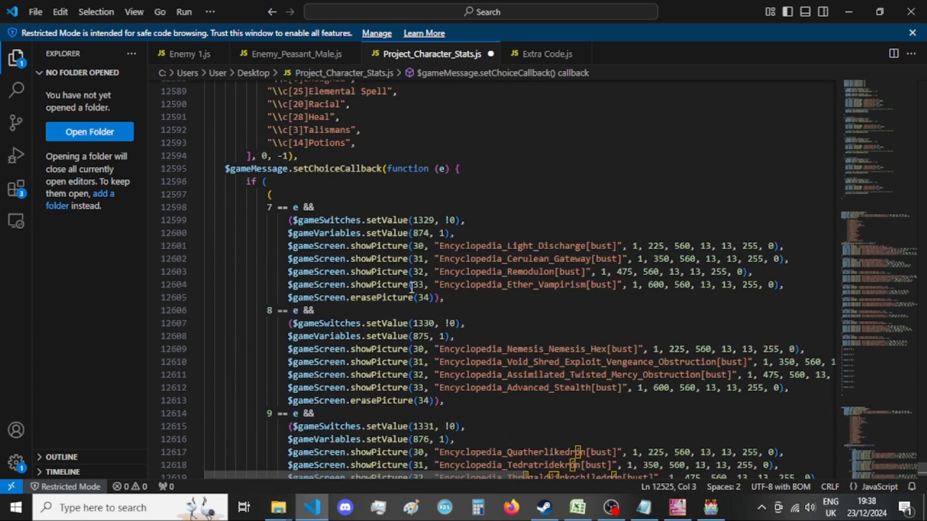
{"action": "left_click_drag", "start_coordinate": [464, 295], "coordinate": [114, 203]}
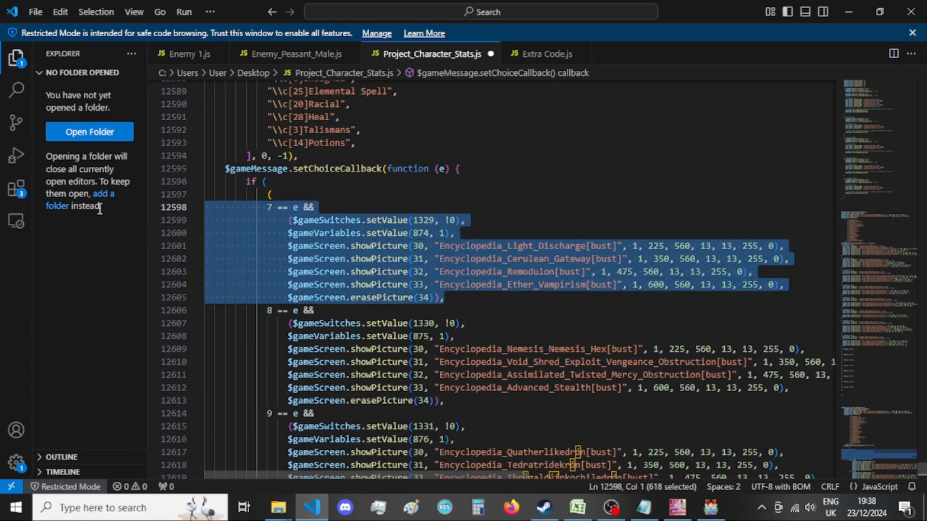
{"action": "key", "text": "BackSpace"}
{"action": "key", "text": "BackSpace"}
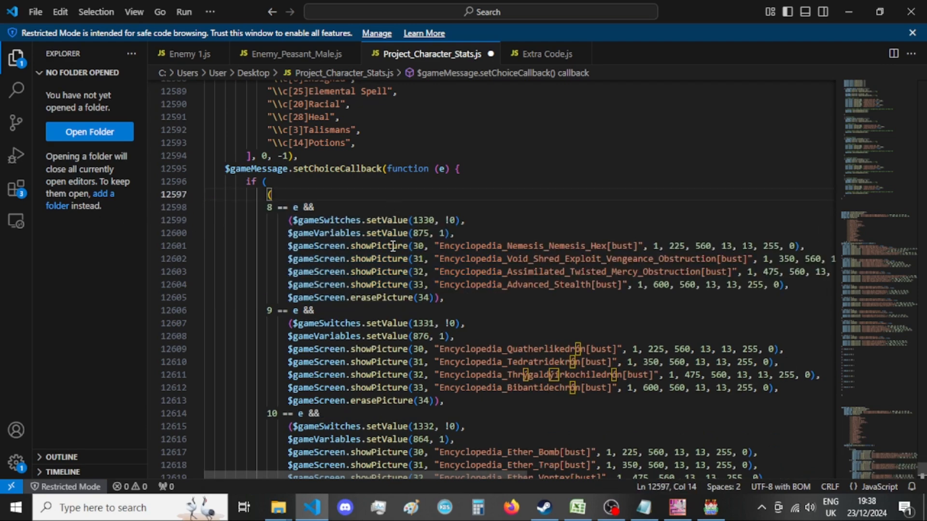
Copy the _Xandaara_ABILITIES_Operations setProp line (switch 1330) from the Notepad list and return to the code.
{"action": "left_click", "coordinate": [644, 507]}
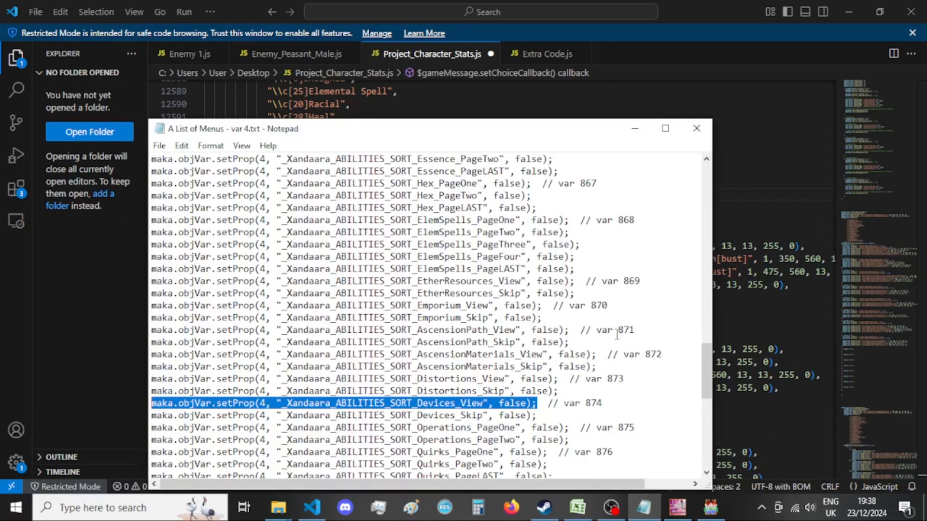
{"action": "scroll", "coordinate": [511, 356], "scroll_direction": "up", "scroll_amount": 8}
{"action": "scroll", "coordinate": [511, 357], "scroll_direction": "up", "scroll_amount": 4}
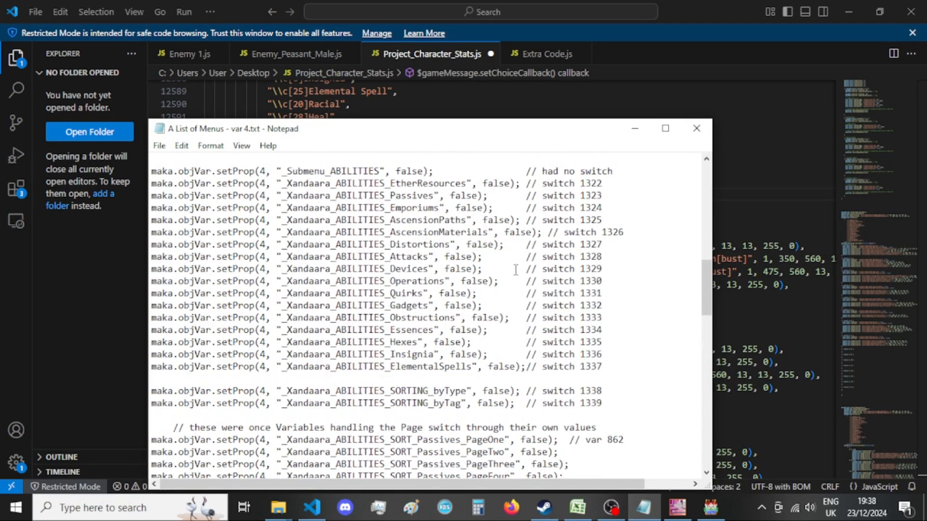
{"action": "left_click_drag", "start_coordinate": [499, 283], "coordinate": [140, 281]}
{"action": "key", "text": "ctrl+c"}
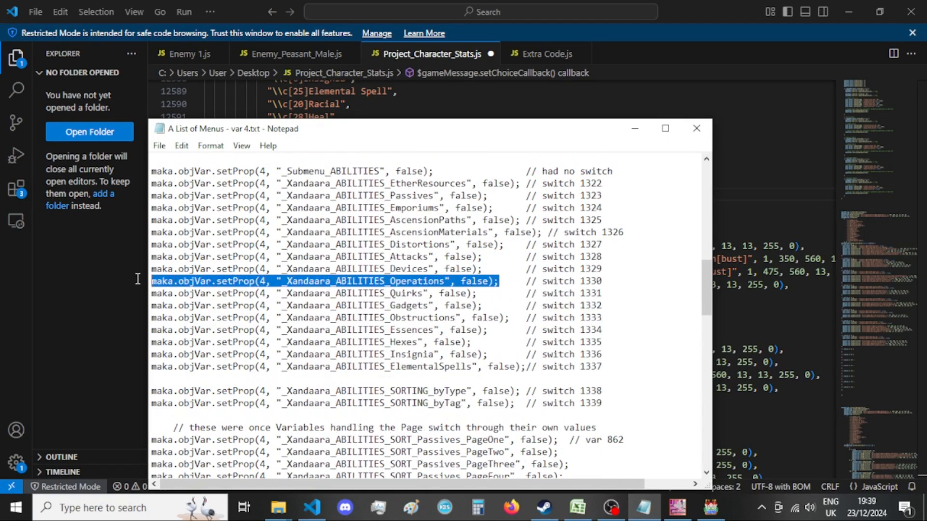
{"action": "left_click", "coordinate": [126, 313]}
{"action": "left_click", "coordinate": [370, 316]}
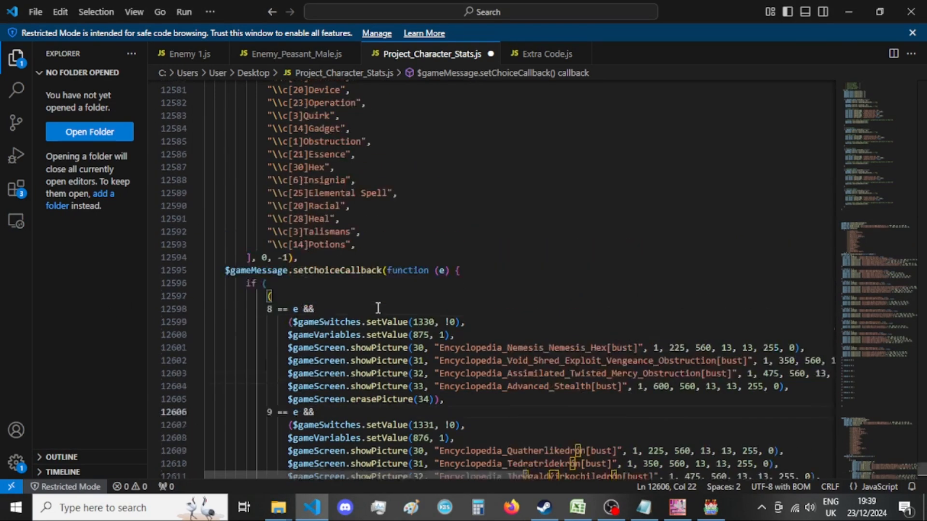
Paste the _Xandaara_ABILITIES_Operations setProp line into the choice == 8 block, set it to true, and add a line below.
{"action": "scroll", "coordinate": [377, 309], "scroll_direction": "up", "scroll_amount": 17}
{"action": "scroll", "coordinate": [378, 307], "scroll_direction": "up", "scroll_amount": 7}
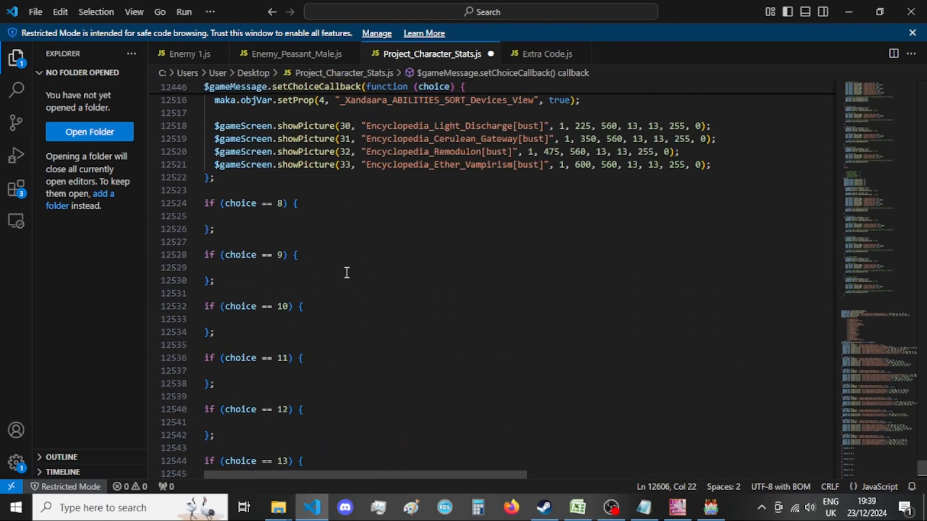
{"action": "left_click", "coordinate": [338, 215]}
{"action": "key", "text": "ctrl+v"}
{"action": "double_click", "coordinate": [535, 215]}
{"action": "type", "text": "true"}
{"action": "key", "text": "Return"}
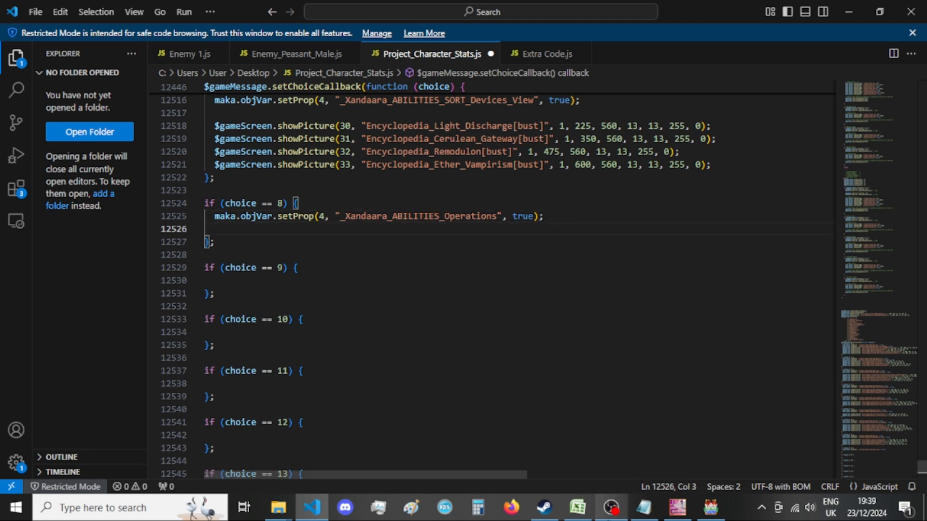
Copy the _Xandaara_ABILITIES_SORT_Operations_PageOne setProp line from the Notepad list and return to the code.
{"action": "left_click", "coordinate": [644, 508]}
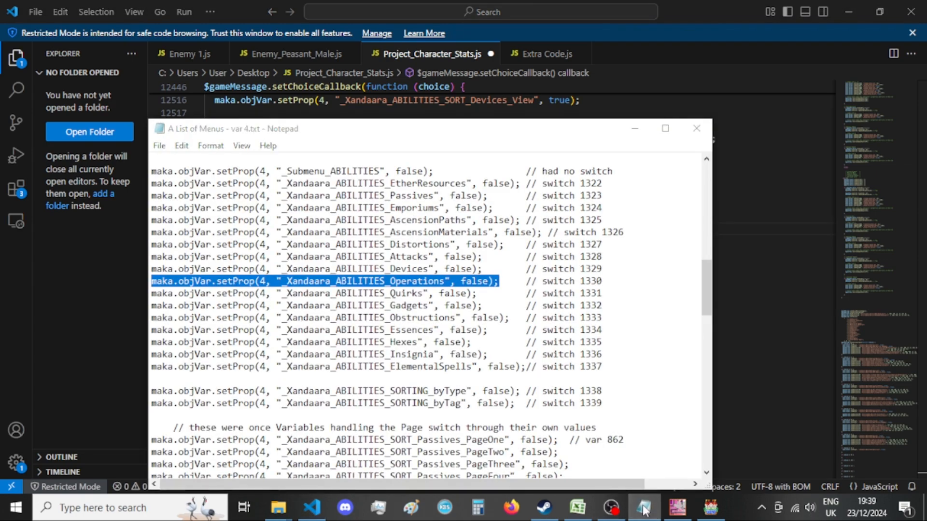
{"action": "left_click", "coordinate": [644, 507]}
{"action": "scroll", "coordinate": [565, 398], "scroll_direction": "down", "scroll_amount": 15}
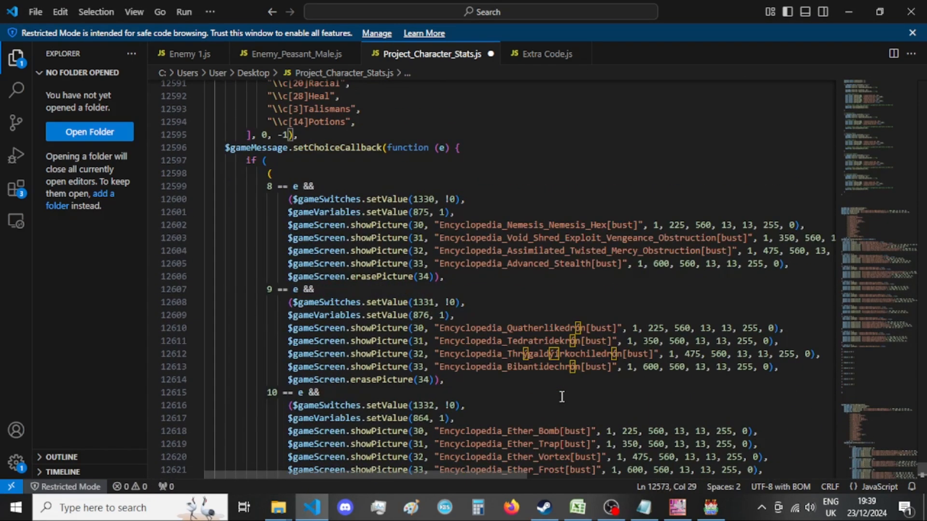
{"action": "left_click", "coordinate": [644, 508]}
{"action": "scroll", "coordinate": [598, 396], "scroll_direction": "down", "scroll_amount": 5}
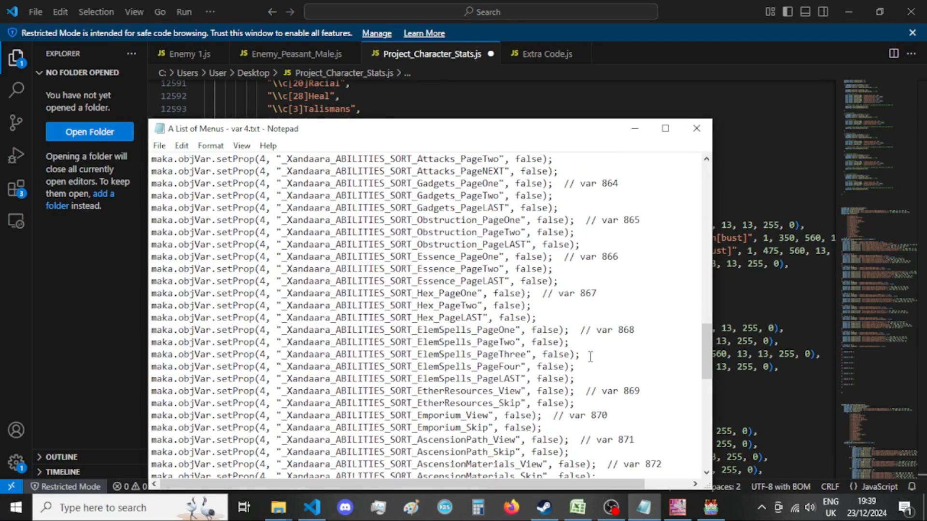
{"action": "scroll", "coordinate": [590, 356], "scroll_direction": "down", "scroll_amount": 4}
{"action": "left_click_drag", "start_coordinate": [570, 391], "coordinate": [109, 386]}
{"action": "key", "text": "ctrl+c"}
{"action": "left_click", "coordinate": [109, 392]}
Paste the SORT_Operations_PageOne line below the Operations line in the choice == 8 block, set it to true, and add two empty lines.
{"action": "scroll", "coordinate": [457, 313], "scroll_direction": "up", "scroll_amount": 10}
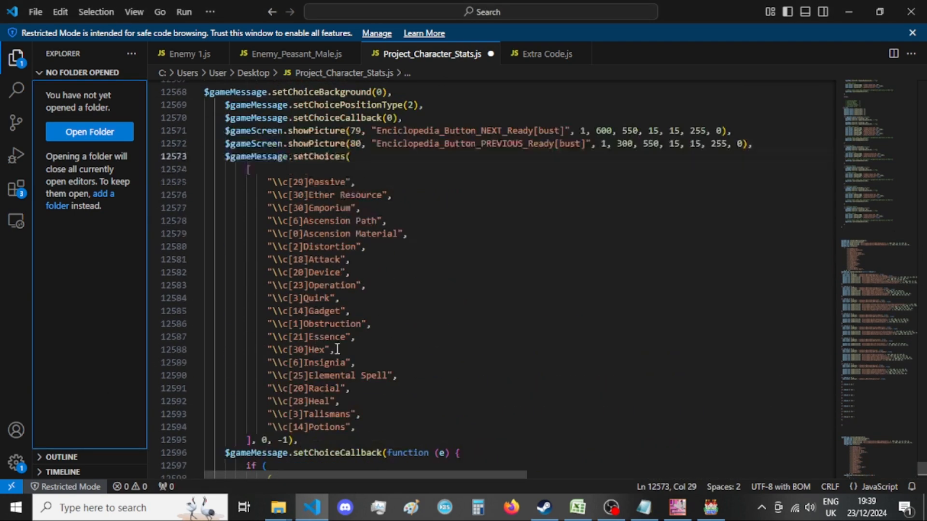
{"action": "scroll", "coordinate": [456, 313], "scroll_direction": "up", "scroll_amount": 3}
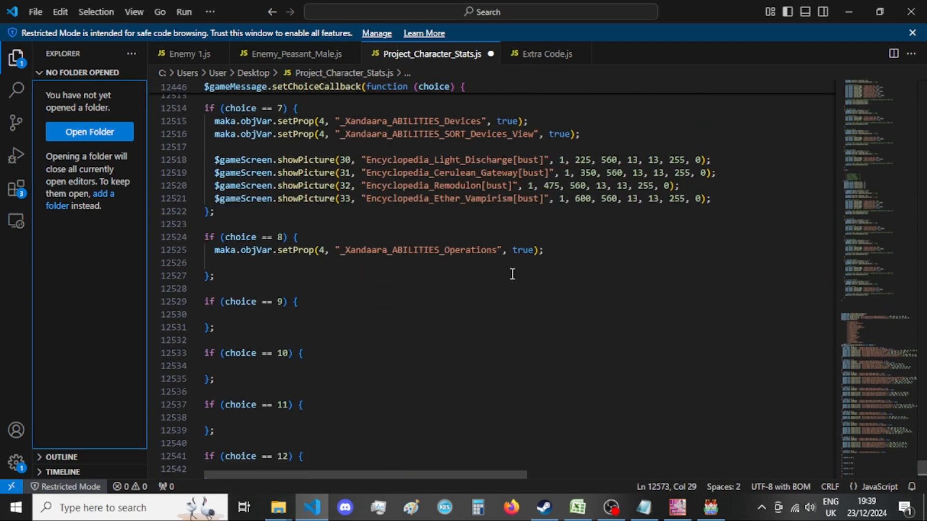
{"action": "left_click", "coordinate": [544, 261]}
{"action": "key", "text": "ctrl+v"}
{"action": "key", "text": "Return"}
{"action": "key", "text": "Return"}
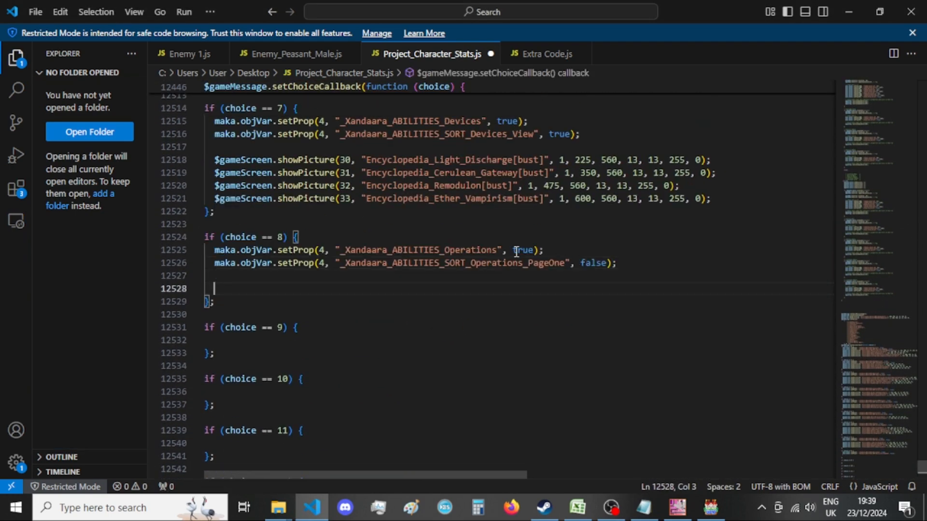
{"action": "double_click", "coordinate": [585, 264]}
{"action": "type", "text": "true"}
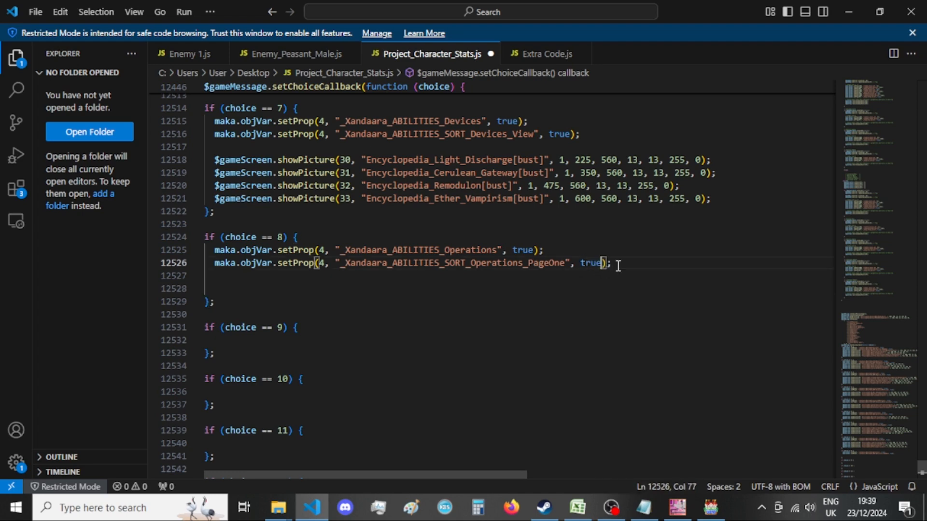
{"action": "key", "text": "Down"}
{"action": "key", "text": "Down"}
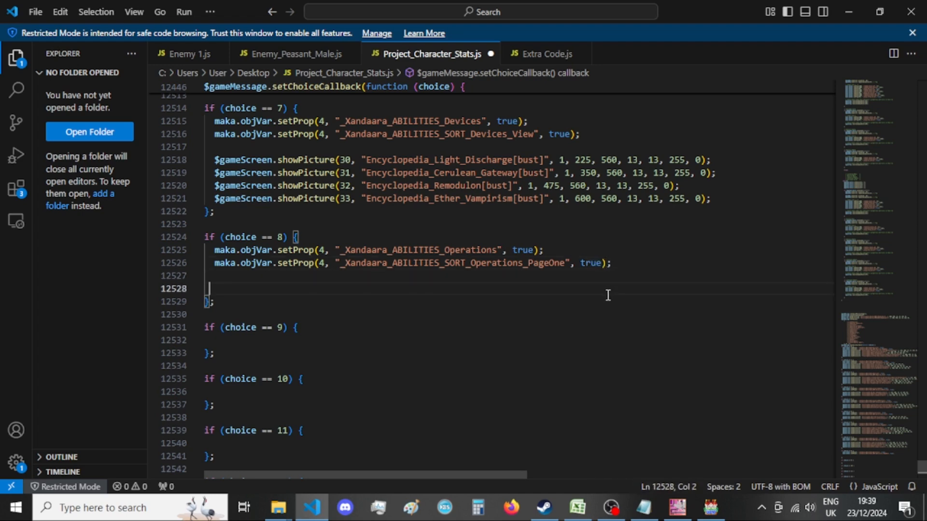
Copy the four showPicture lines and the erasePicture(34) line from the old 8 == e branch into the choice == 8 block.
{"action": "scroll", "coordinate": [597, 369], "scroll_direction": "down", "scroll_amount": 10}
{"action": "scroll", "coordinate": [597, 368], "scroll_direction": "down", "scroll_amount": 15}
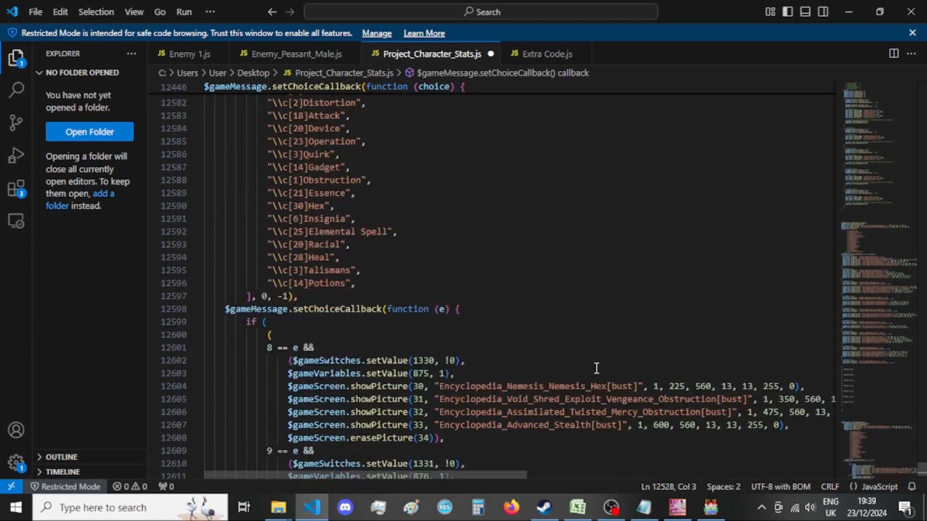
{"action": "left_click", "coordinate": [795, 357]}
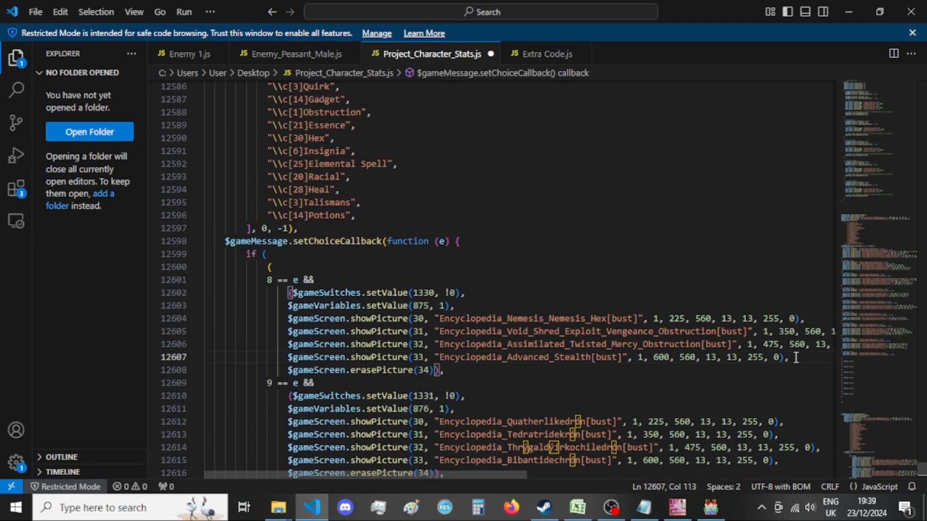
{"action": "left_click_drag", "start_coordinate": [443, 371], "coordinate": [288, 318]}
{"action": "key", "text": "ctrl+c"}
{"action": "scroll", "coordinate": [551, 306], "scroll_direction": "up", "scroll_amount": 12}
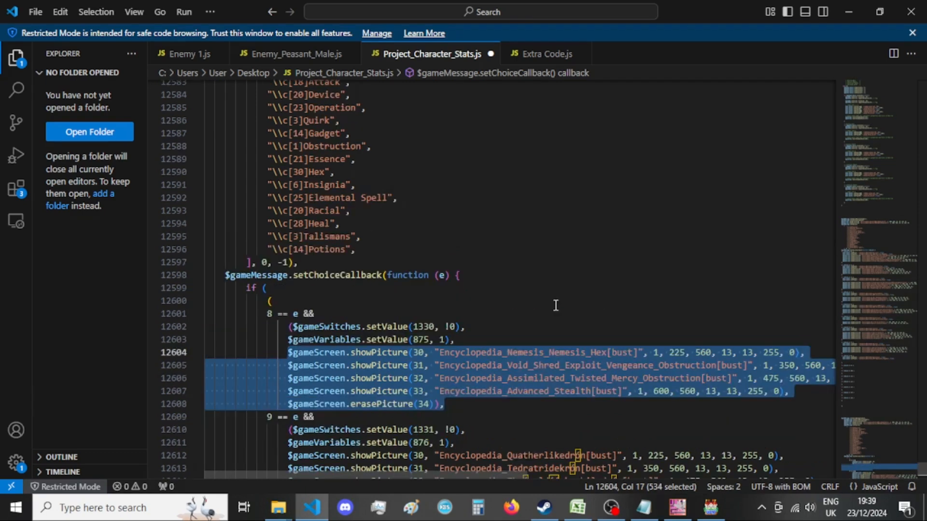
{"action": "scroll", "coordinate": [520, 295], "scroll_direction": "up", "scroll_amount": 12}
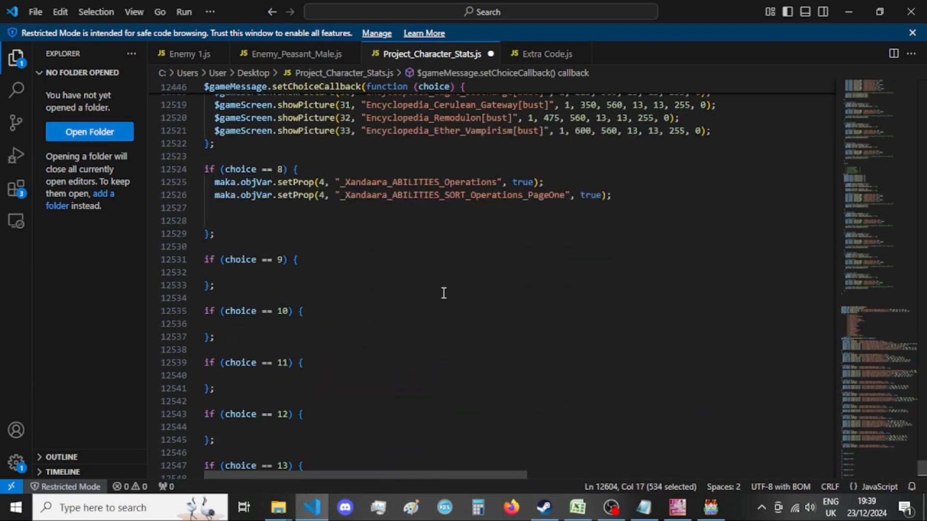
{"action": "left_click", "coordinate": [339, 284]}
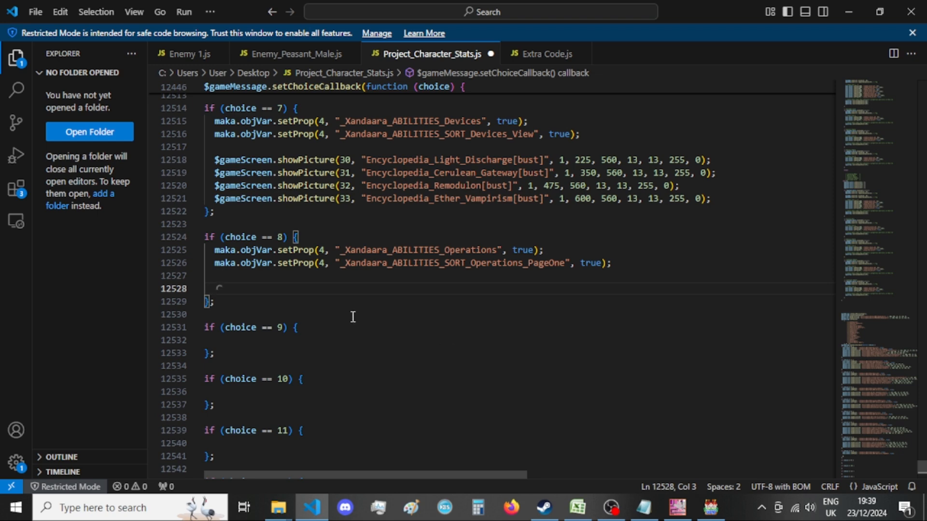
{"action": "key", "text": "ctrl+v"}
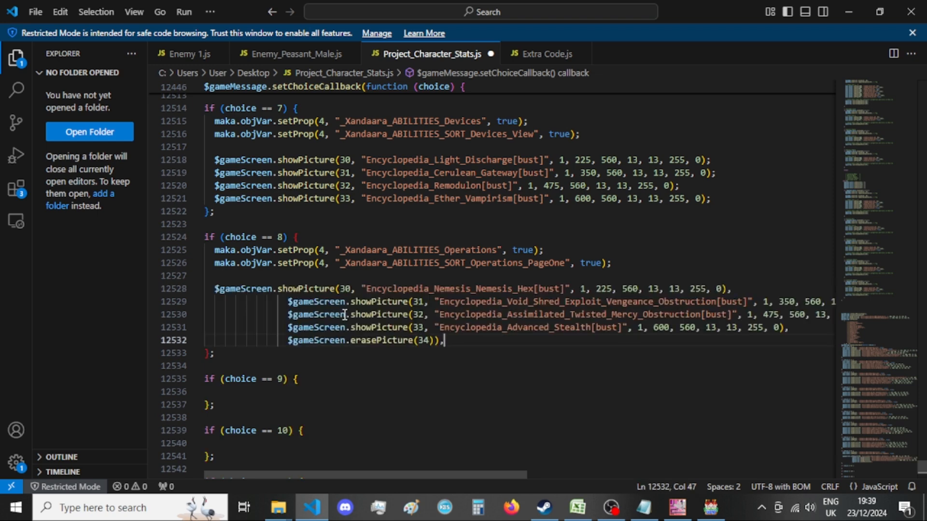
Remove the extra indentation from the pasted showPicture 31, 32, 33 and erasePicture lines in the choice == 8 block.
{"action": "left_click_drag", "start_coordinate": [288, 302], "coordinate": [215, 303]}
{"action": "key", "text": "BackSpace"}
{"action": "left_click_drag", "start_coordinate": [289, 314], "coordinate": [214, 314]}
{"action": "key", "text": "BackSpace"}
{"action": "left_click_drag", "start_coordinate": [293, 329], "coordinate": [214, 328]}
{"action": "key", "text": "BackSpace"}
{"action": "left_click_drag", "start_coordinate": [288, 340], "coordinate": [213, 341]}
{"action": "key", "text": "BackSpace"}
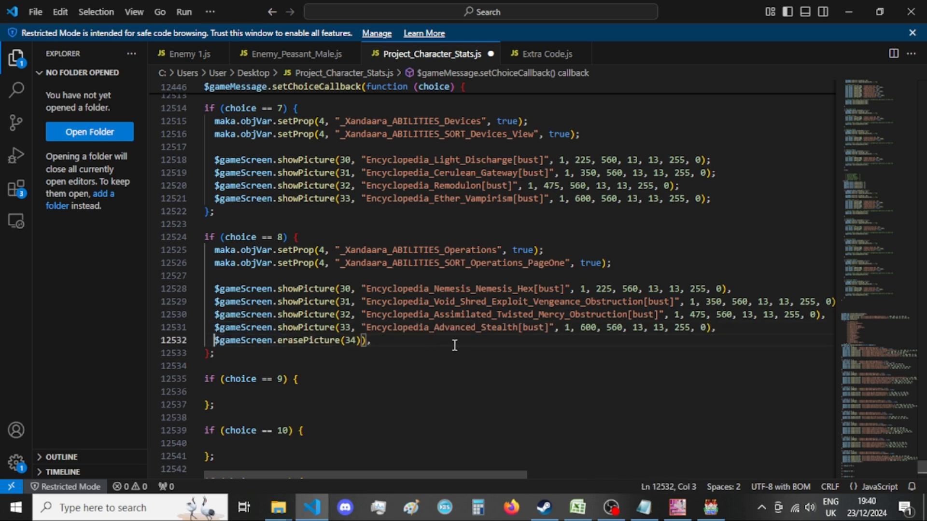
Delete the surplus closing parenthesis after erasePicture(34) in the choice == 8 block and end the line with a semicolon.
{"action": "left_click", "coordinate": [366, 341]}
{"action": "key", "text": "BackSpace"}
{"action": "left_click_drag", "start_coordinate": [373, 343], "coordinate": [364, 344]}
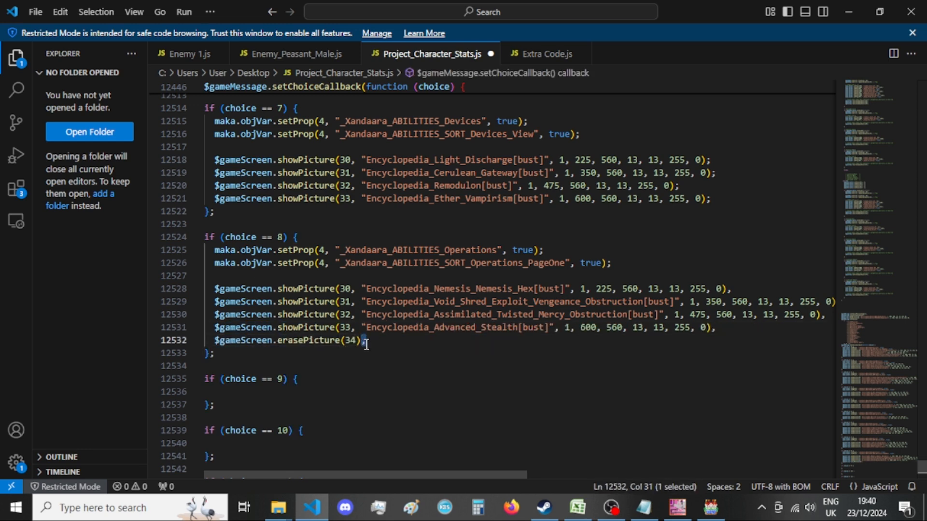
{"action": "type", "text": ";"}
Replace the trailing commas of the four showPicture lines in the choice == 8 block with semicolons.
{"action": "left_click_drag", "start_coordinate": [725, 331], "coordinate": [710, 329]}
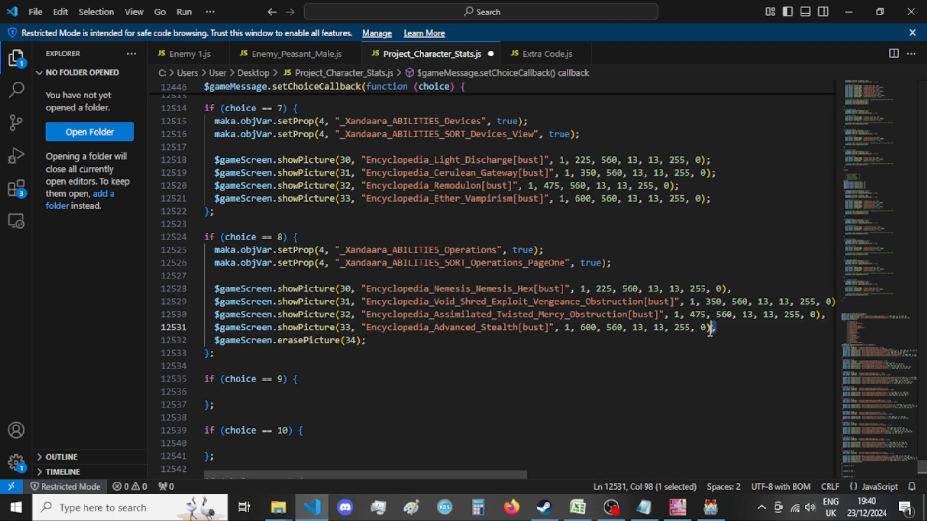
{"action": "type", "text": ";"}
{"action": "left_click", "coordinate": [825, 314]}
{"action": "left_click_drag", "start_coordinate": [826, 315], "coordinate": [821, 314]}
{"action": "type", "text": ";"}
{"action": "left_click_drag", "start_coordinate": [732, 289], "coordinate": [831, 301]}
{"action": "type", "text": ";"}
{"action": "left_click", "coordinate": [755, 300]}
{"action": "left_click", "coordinate": [827, 301]}
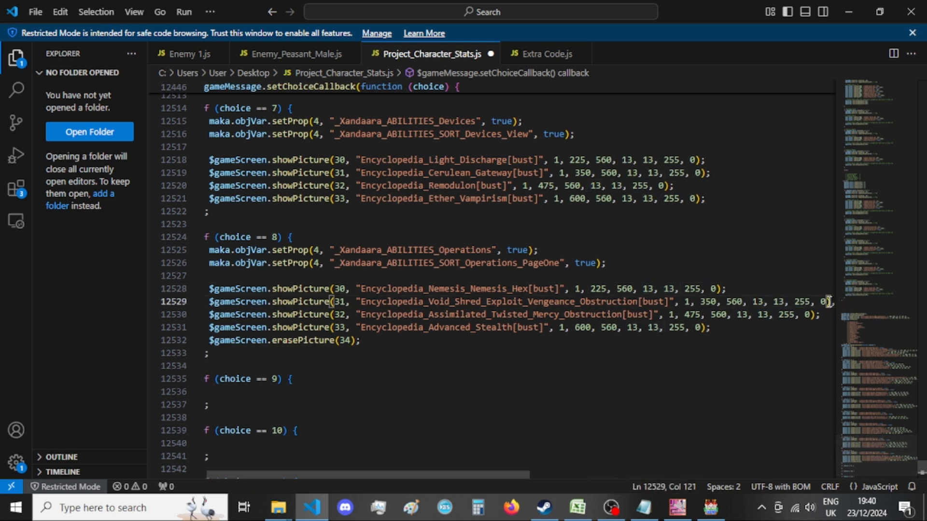
{"action": "key", "text": "Right"}
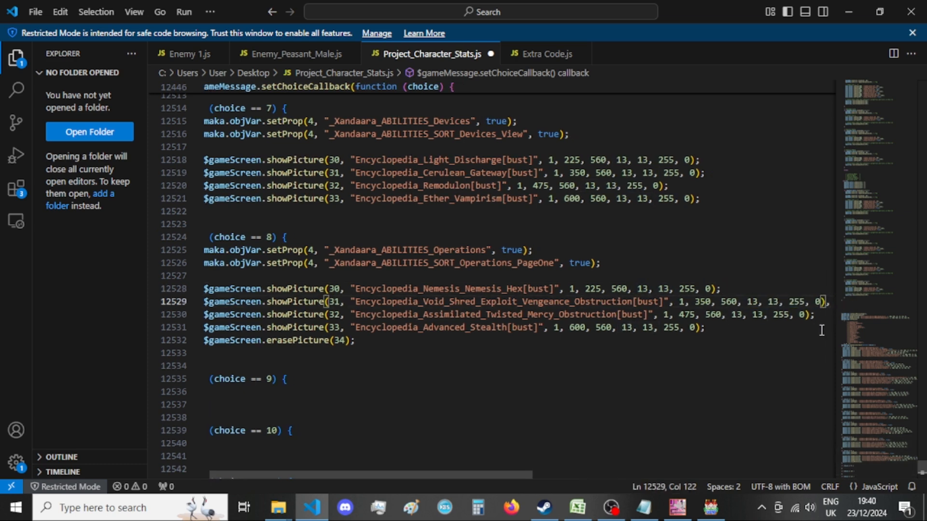
{"action": "key", "text": "shift+Right"}
{"action": "type", "text": ";"}
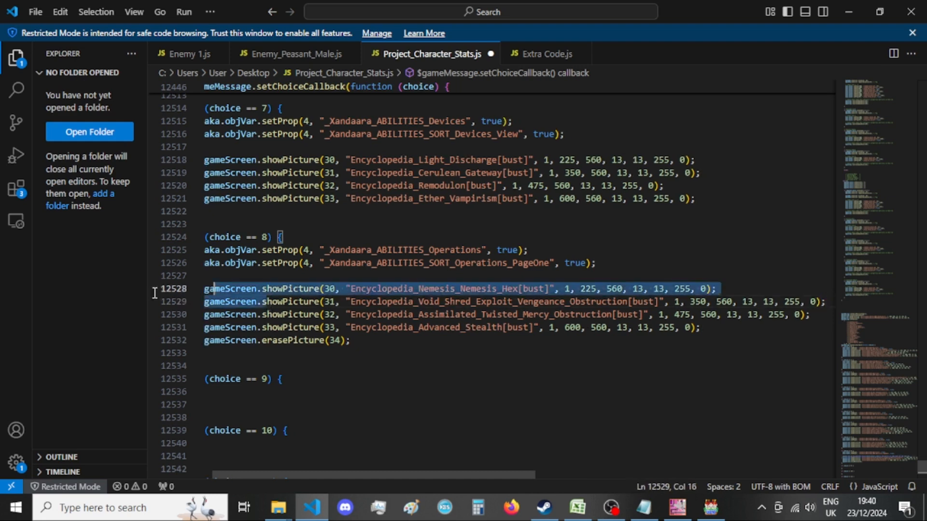
Copy the $gameScreen.erasePicture(34); line from the choice == 8 block to a new last line in the choice == 7 block.
{"action": "double_click", "coordinate": [269, 301]}
{"action": "left_click", "coordinate": [313, 249]}
{"action": "mouse_move", "coordinate": [367, 340]}
{"action": "left_mouse_down"}
{"action": "mouse_move", "coordinate": [205, 341]}
{"action": "mouse_move", "coordinate": [215, 345]}
{"action": "left_mouse_up"}
{"action": "key", "text": "ctrl+c"}
{"action": "left_click", "coordinate": [752, 199]}
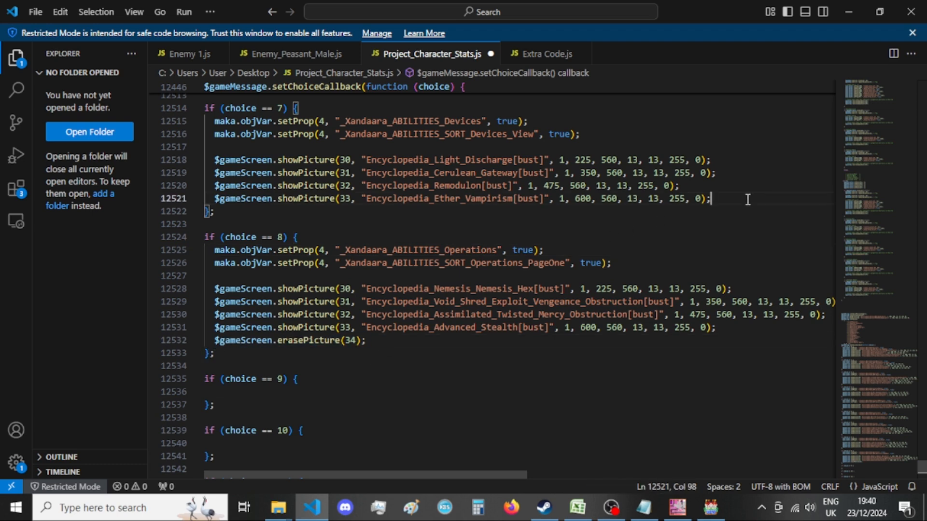
{"action": "key", "text": "Return"}
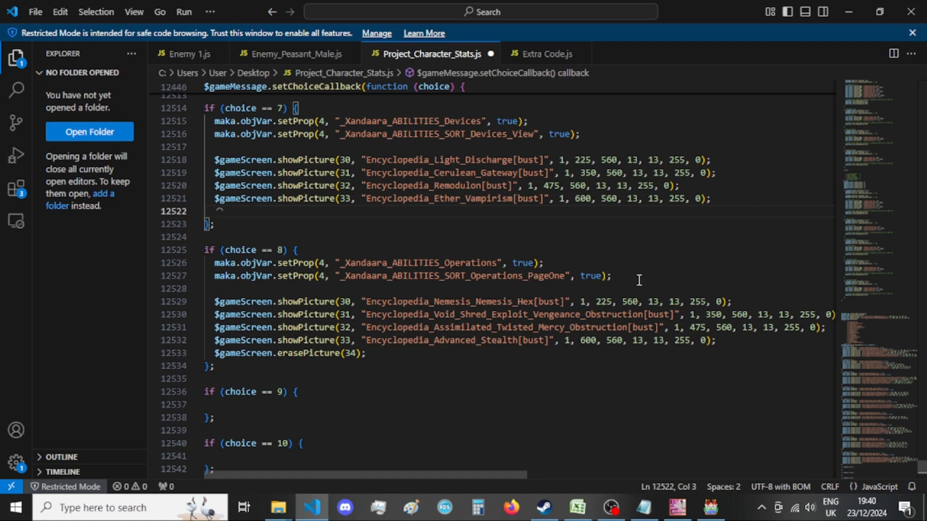
{"action": "scroll", "coordinate": [640, 280], "scroll_direction": "up", "scroll_amount": 3}
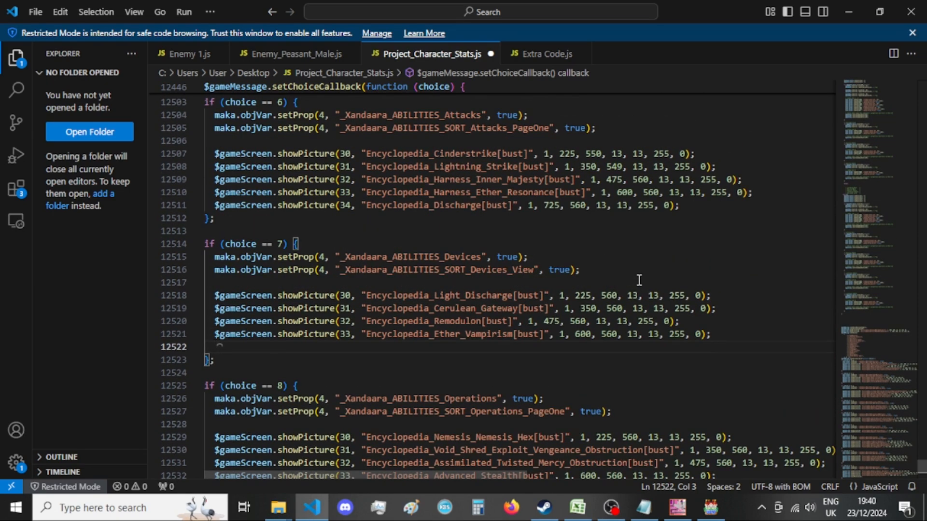
{"action": "scroll", "coordinate": [640, 280], "scroll_direction": "up", "scroll_amount": 3}
{"action": "scroll", "coordinate": [638, 279], "scroll_direction": "down", "scroll_amount": 2}
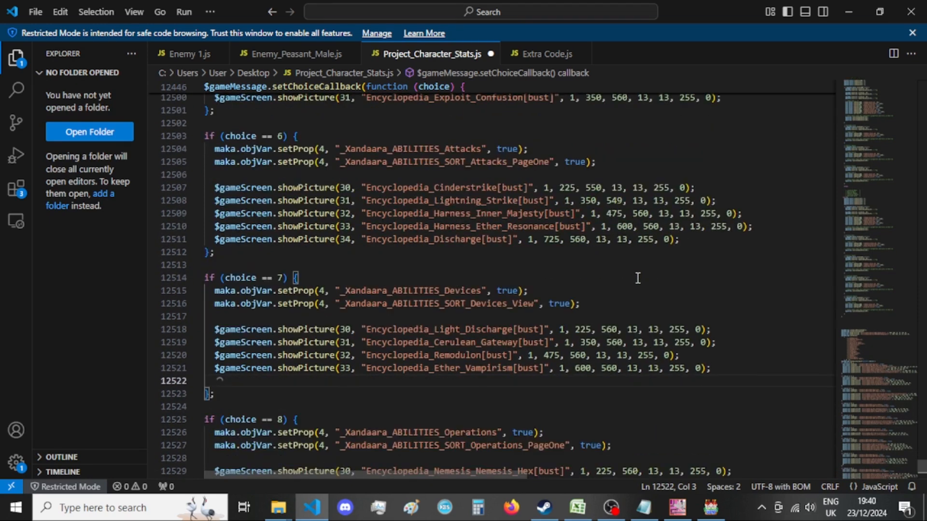
{"action": "key", "text": "ctrl+v"}
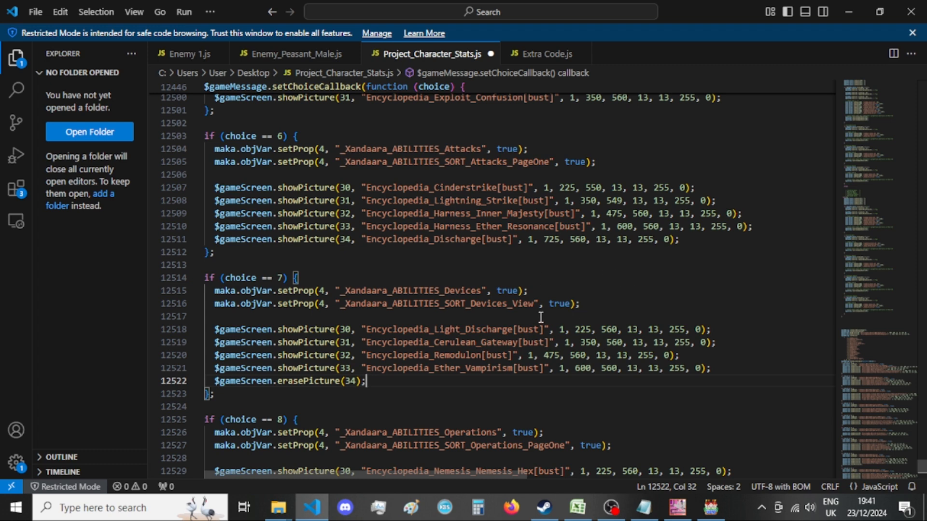
Insert three $gameScreen.erasePicture(34); calls on one new line at the end of the choice == 5 block.
{"action": "scroll", "coordinate": [704, 244], "scroll_direction": "up", "scroll_amount": 3}
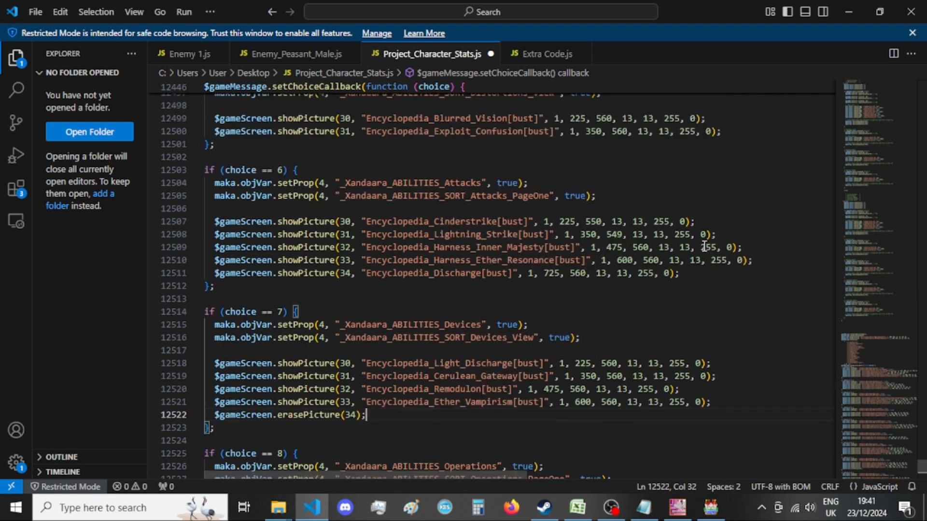
{"action": "left_click", "coordinate": [738, 199]}
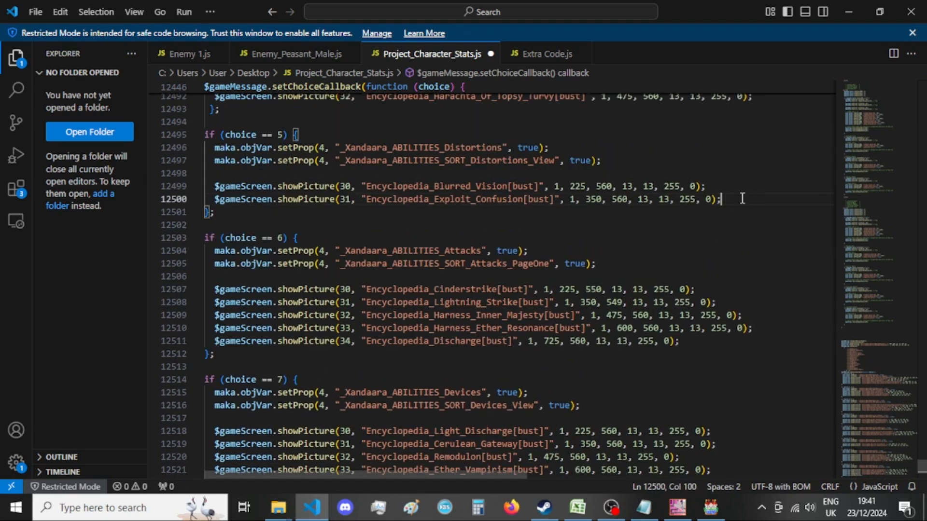
{"action": "key", "text": "Return"}
{"action": "key", "text": "ctrl+v"}
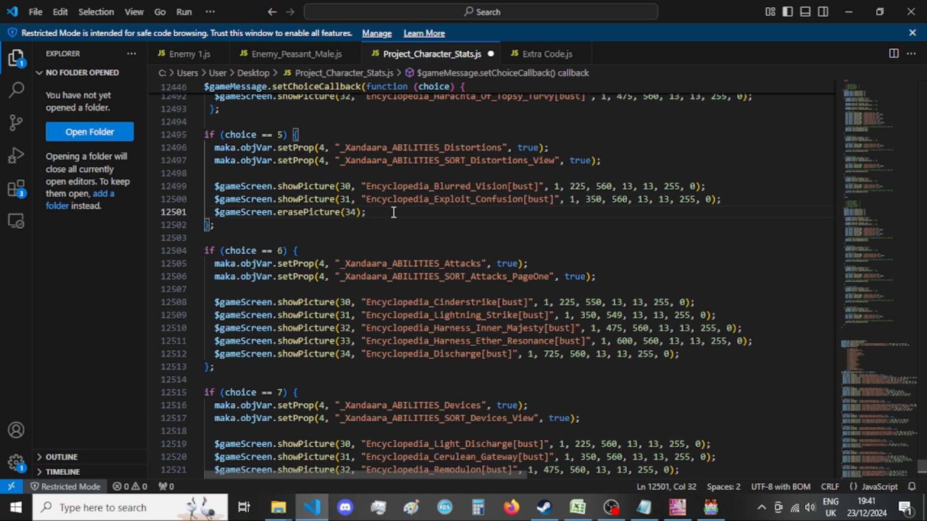
{"action": "key", "text": "ctrl+v"}
{"action": "key", "text": "ctrl+v"}
Change the first two erasePicture calls in the choice == 5 block to pictures 32 and 33.
{"action": "left_click", "coordinate": [358, 212]}
{"action": "key", "text": "BackSpace"}
{"action": "type", "text": "2"}
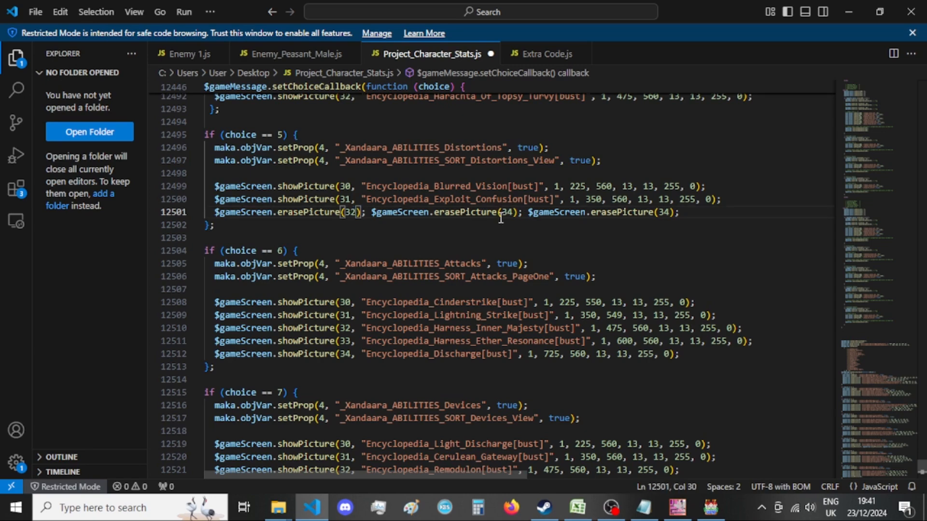
{"action": "left_click", "coordinate": [514, 212]}
{"action": "key", "text": "BackSpace"}
{"action": "type", "text": "3"}
{"action": "left_click", "coordinate": [571, 199]}
Copy the erasePicture(33) and erasePicture(34) calls from the choice == 5 block, and add an empty last line to the choice == 4 and choice == 3 blocks.
{"action": "scroll", "coordinate": [571, 199], "scroll_direction": "up", "scroll_amount": 3}
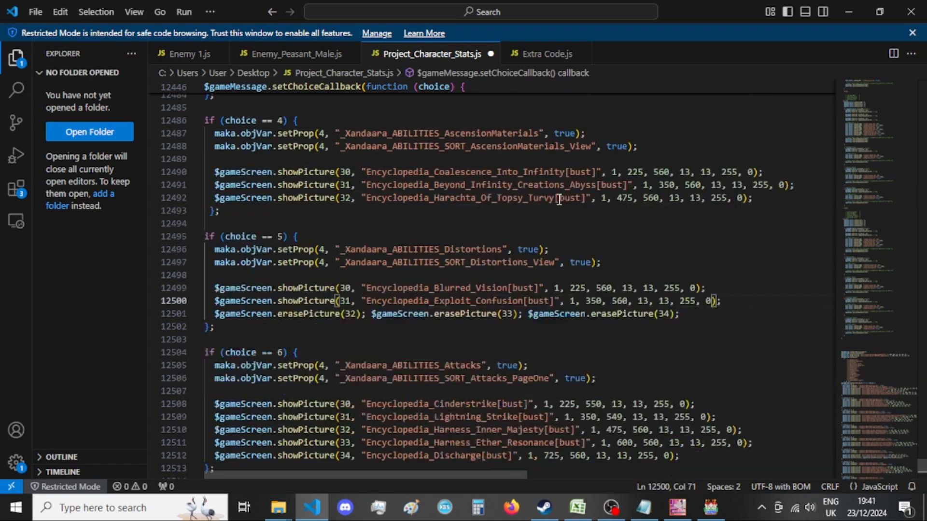
{"action": "scroll", "coordinate": [578, 217], "scroll_direction": "up", "scroll_amount": 1}
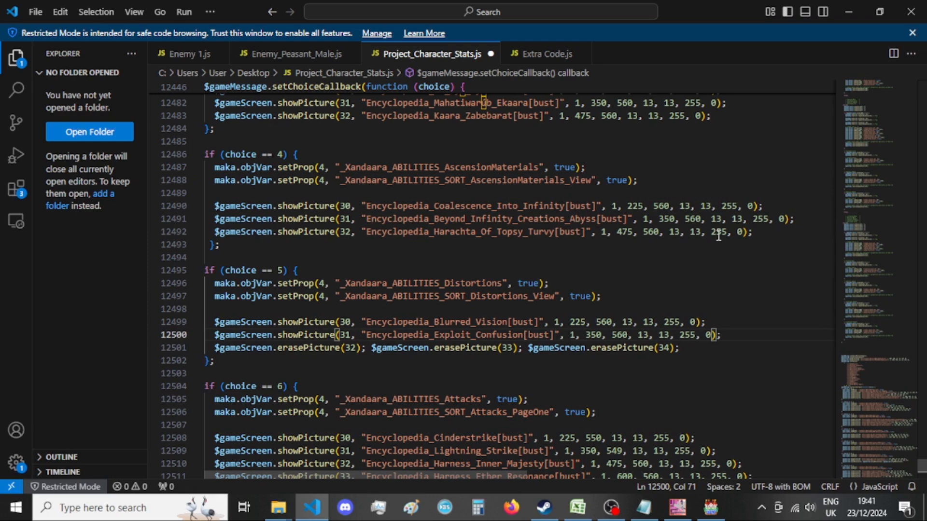
{"action": "left_click", "coordinate": [776, 235]}
{"action": "mouse_move", "coordinate": [691, 345]}
{"action": "left_mouse_down"}
{"action": "mouse_move", "coordinate": [357, 349]}
{"action": "mouse_move", "coordinate": [371, 349]}
{"action": "left_mouse_up"}
{"action": "key", "text": "ctrl+c"}
{"action": "left_click", "coordinate": [781, 235]}
{"action": "key", "text": "Return"}
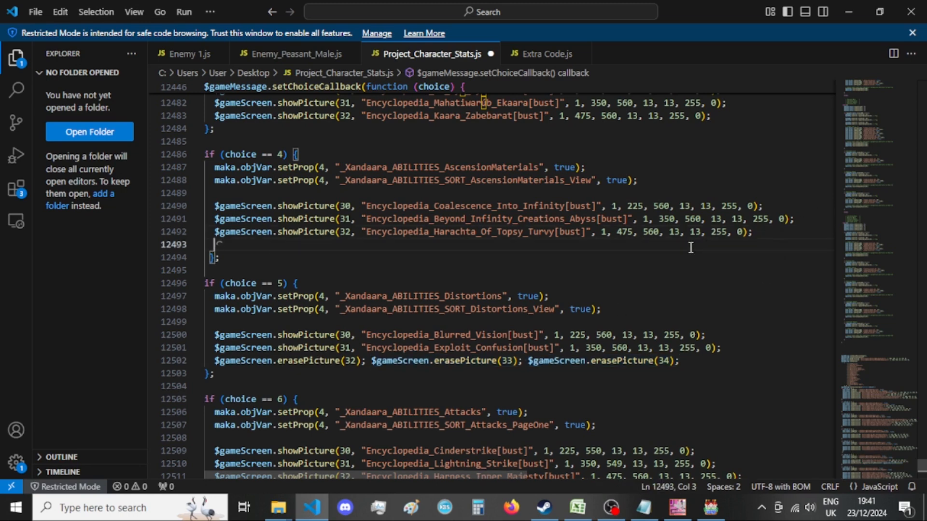
{"action": "scroll", "coordinate": [691, 247], "scroll_direction": "up", "scroll_amount": 4}
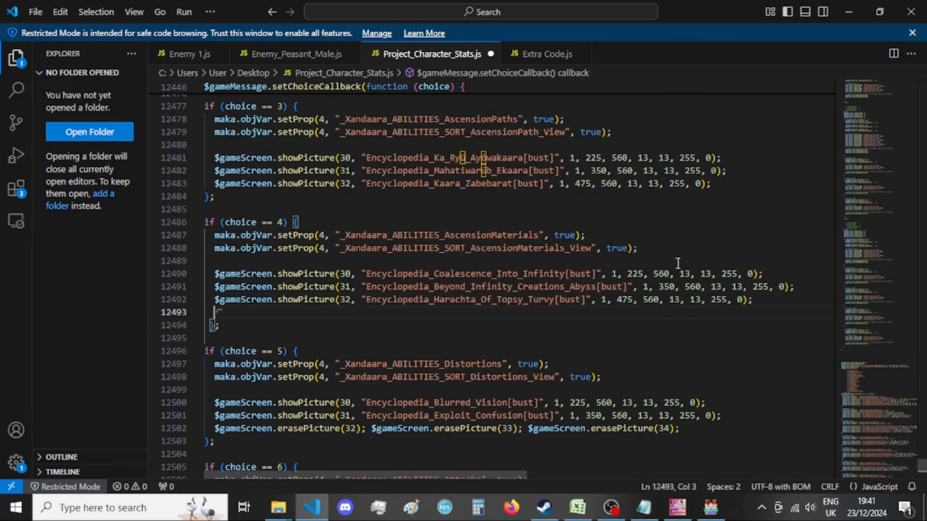
{"action": "scroll", "coordinate": [694, 264], "scroll_direction": "up", "scroll_amount": 1}
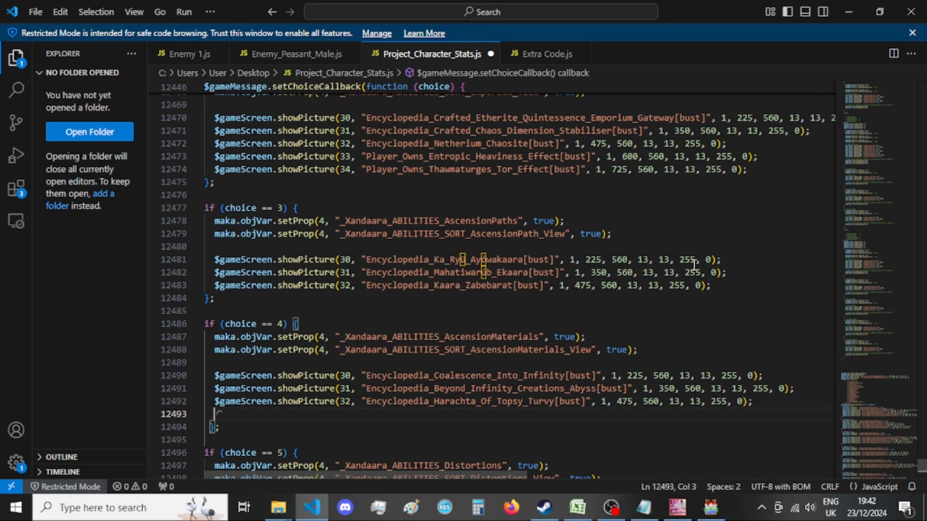
{"action": "left_click", "coordinate": [735, 281]}
{"action": "key", "text": "Return"}
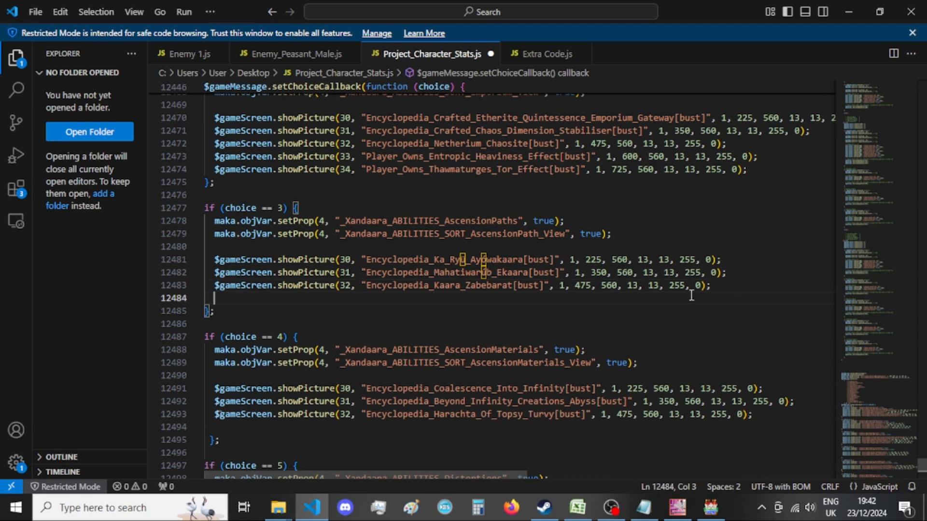
Paste the $gameScreen.erasePicture(33); $gameScreen.erasePicture(34); calls into the empty last lines of the choice == 4 and choice == 3 blocks, and hide the file explorer.
{"action": "scroll", "coordinate": [664, 309], "scroll_direction": "down", "scroll_amount": 2}
{"action": "left_click", "coordinate": [379, 363]}
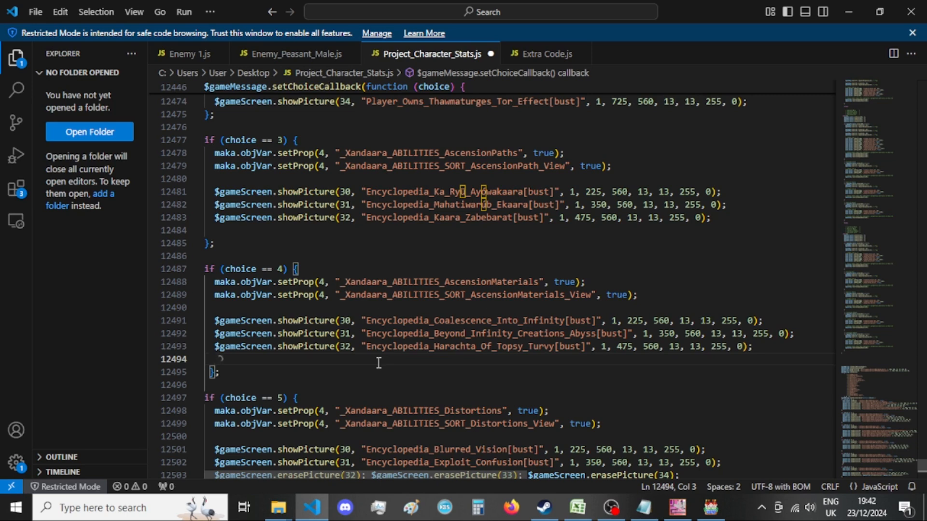
{"action": "key", "text": "ctrl+v"}
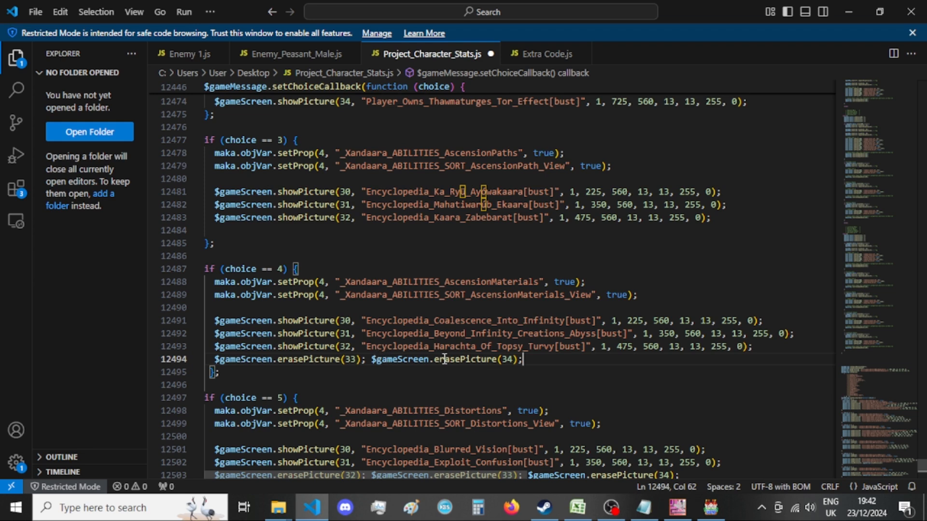
{"action": "left_click", "coordinate": [409, 230]}
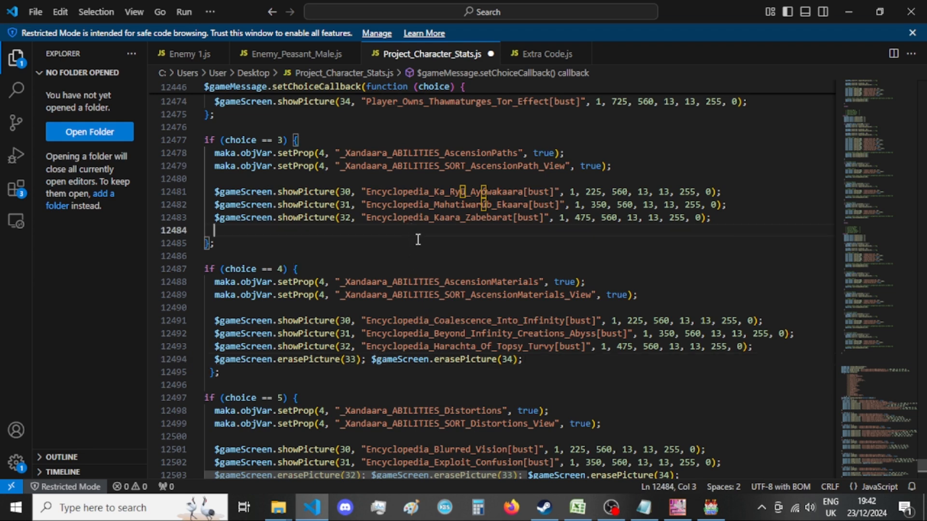
{"action": "key", "text": "ctrl+v"}
{"action": "key", "text": "ctrl+b"}
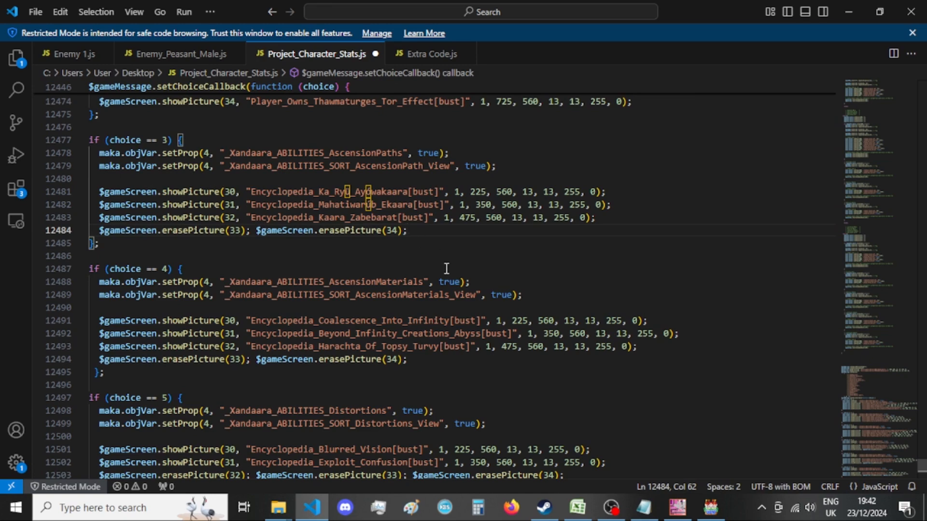
Add a last line to the choice == 1 block containing only $gameScreen.erasePicture(34);.
{"action": "scroll", "coordinate": [449, 289], "scroll_direction": "up", "scroll_amount": 1}
{"action": "scroll", "coordinate": [449, 292], "scroll_direction": "up", "scroll_amount": 1}
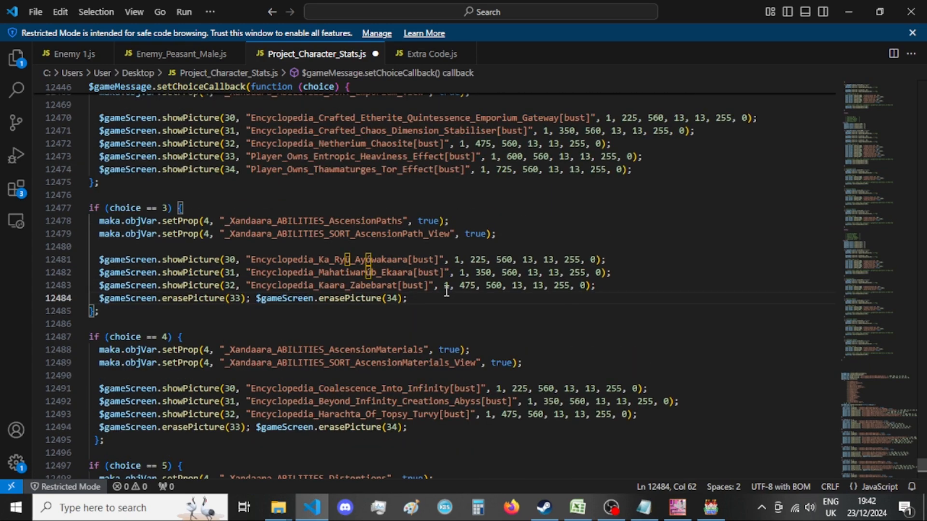
{"action": "scroll", "coordinate": [444, 291], "scroll_direction": "up", "scroll_amount": 6}
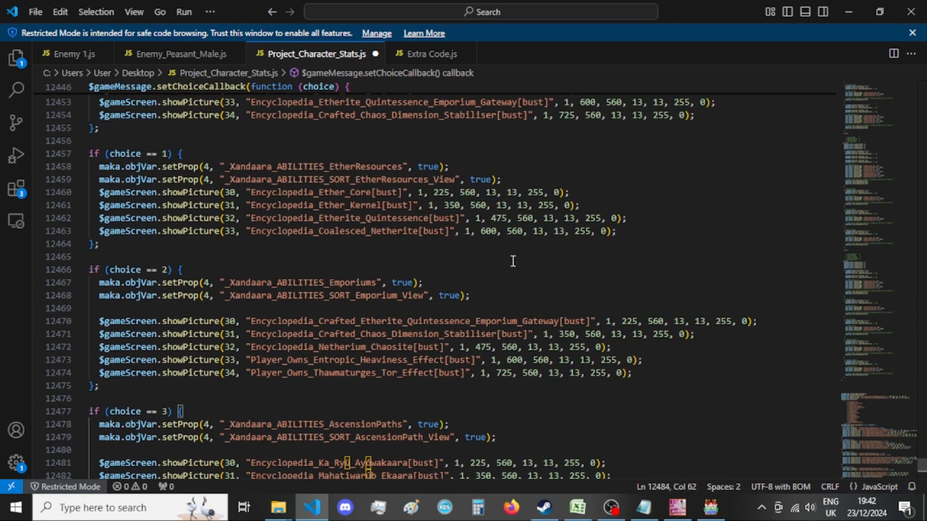
{"action": "left_click", "coordinate": [624, 237]}
{"action": "key", "text": "Return"}
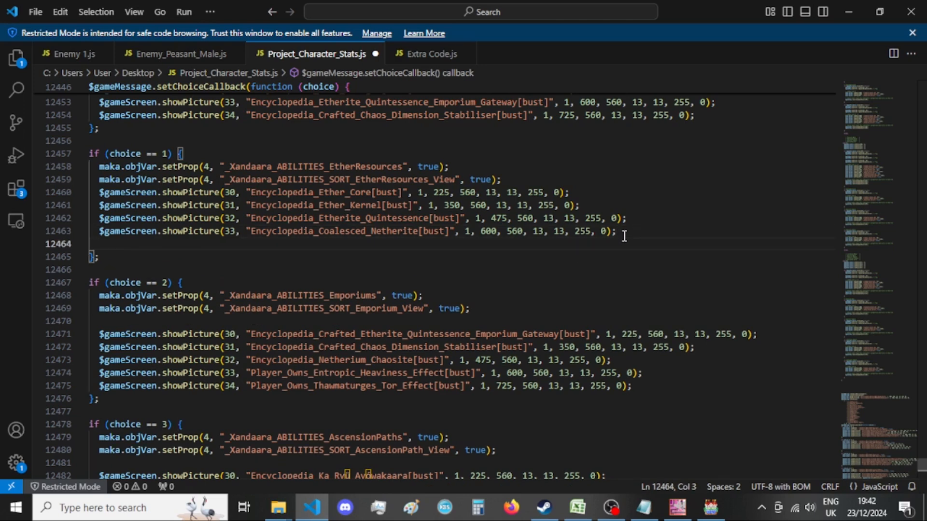
{"action": "key", "text": "ctrl+v"}
{"action": "left_click_drag", "start_coordinate": [258, 243], "coordinate": [97, 244]}
{"action": "key", "text": "BackSpace"}
Review the choice blocks down to the end of the choice == 8 block and save Project_Character_Stats.js.
{"action": "scroll", "coordinate": [386, 255], "scroll_direction": "up", "scroll_amount": 2}
{"action": "scroll", "coordinate": [387, 251], "scroll_direction": "up", "scroll_amount": 6}
{"action": "scroll", "coordinate": [386, 244], "scroll_direction": "down", "scroll_amount": 5}
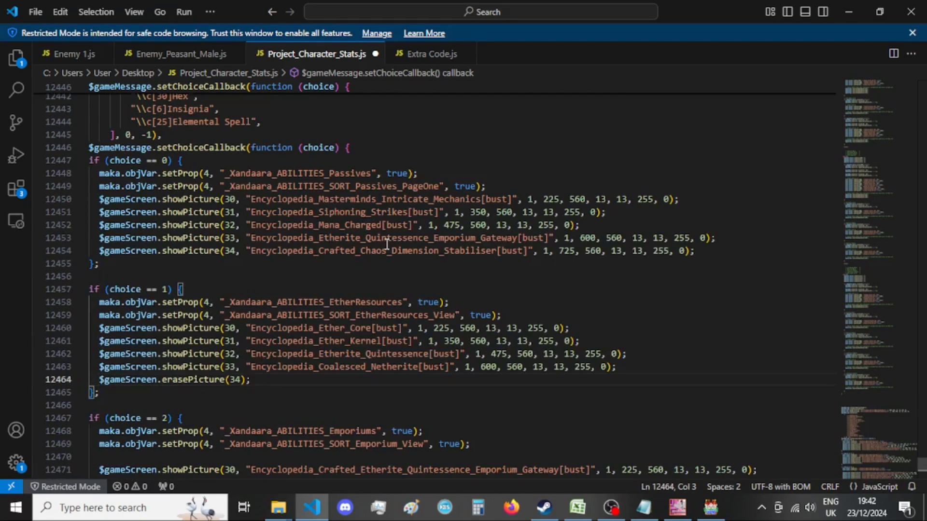
{"action": "scroll", "coordinate": [387, 244], "scroll_direction": "down", "scroll_amount": 13}
{"action": "left_click", "coordinate": [384, 244]}
{"action": "scroll", "coordinate": [384, 244], "scroll_direction": "down", "scroll_amount": 13}
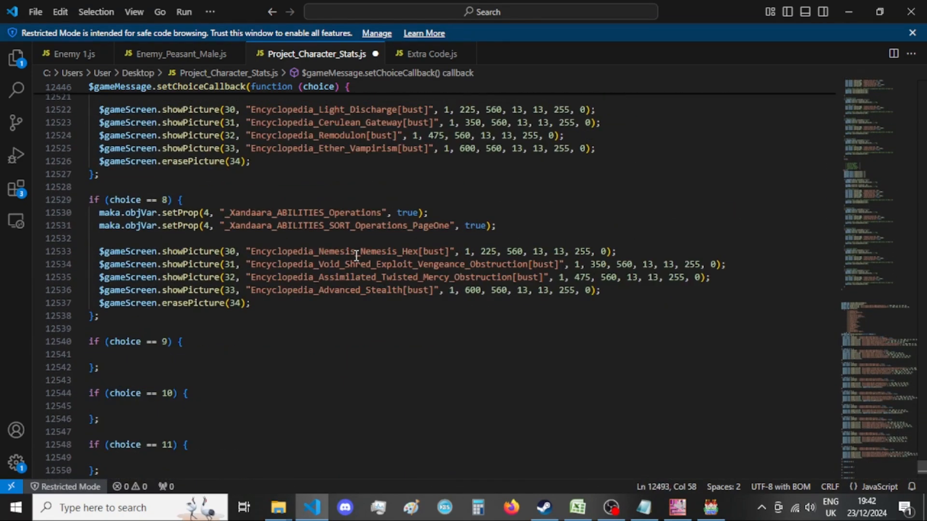
{"action": "scroll", "coordinate": [356, 256], "scroll_direction": "down", "scroll_amount": 1}
{"action": "left_click", "coordinate": [353, 282]}
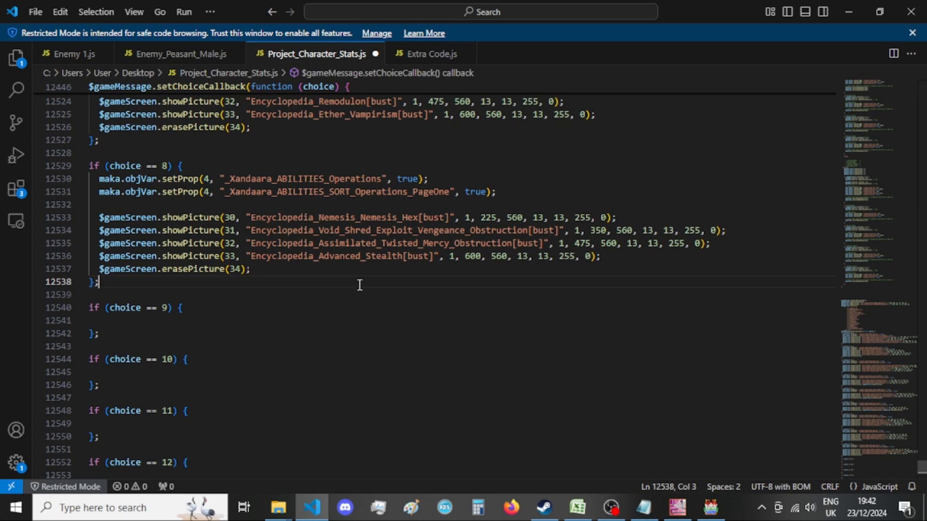
{"action": "key", "text": "ctrl+s"}
{"action": "scroll", "coordinate": [360, 285], "scroll_direction": "up", "scroll_amount": 3}
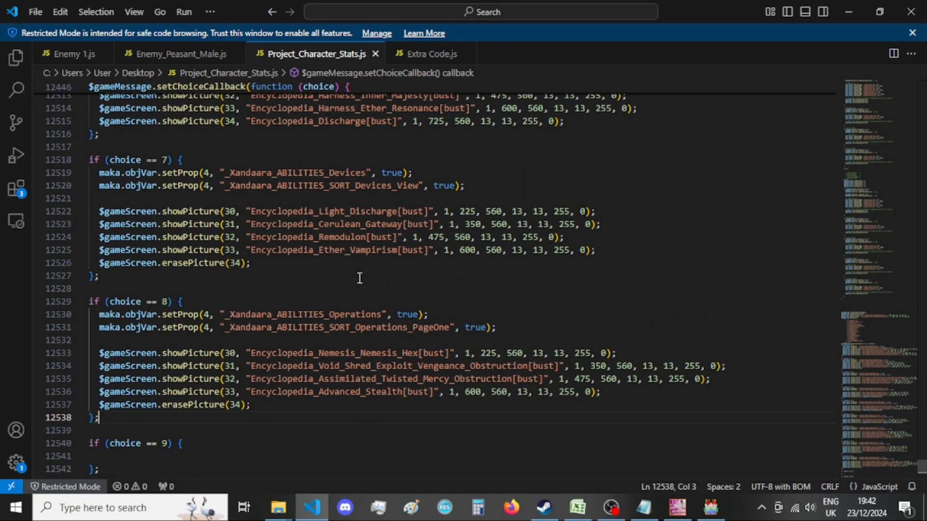
{"action": "double_click", "coordinate": [334, 250]}
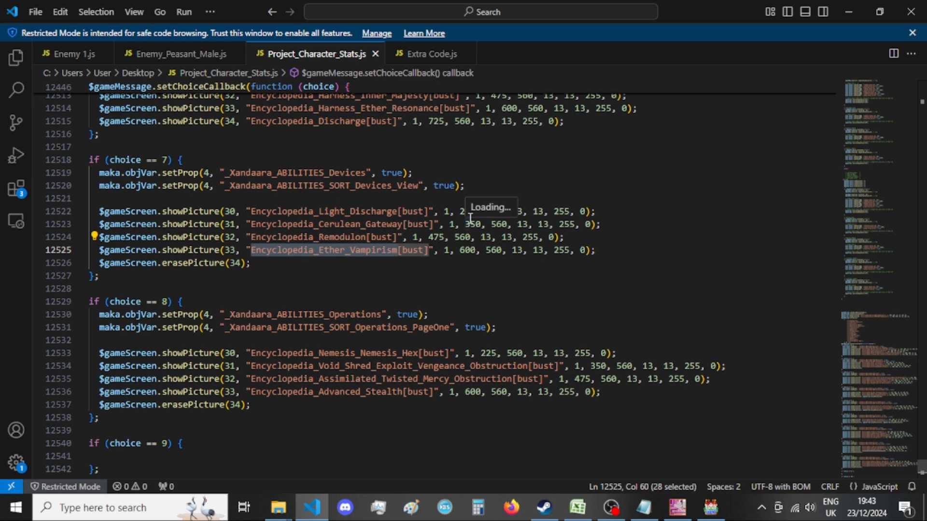
Indent the empty line inside the choice == 9 block.
{"action": "scroll", "coordinate": [492, 215], "scroll_direction": "down", "scroll_amount": 1}
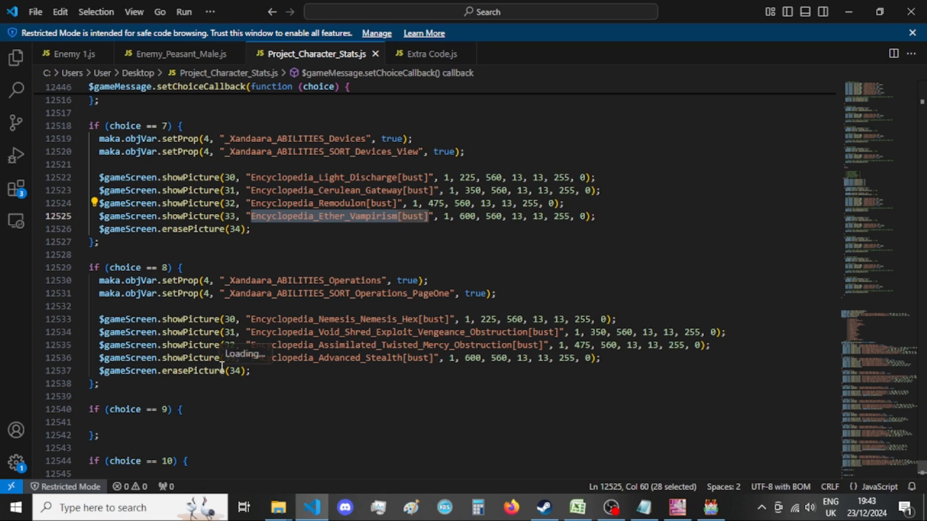
{"action": "scroll", "coordinate": [201, 281], "scroll_direction": "down", "scroll_amount": 3}
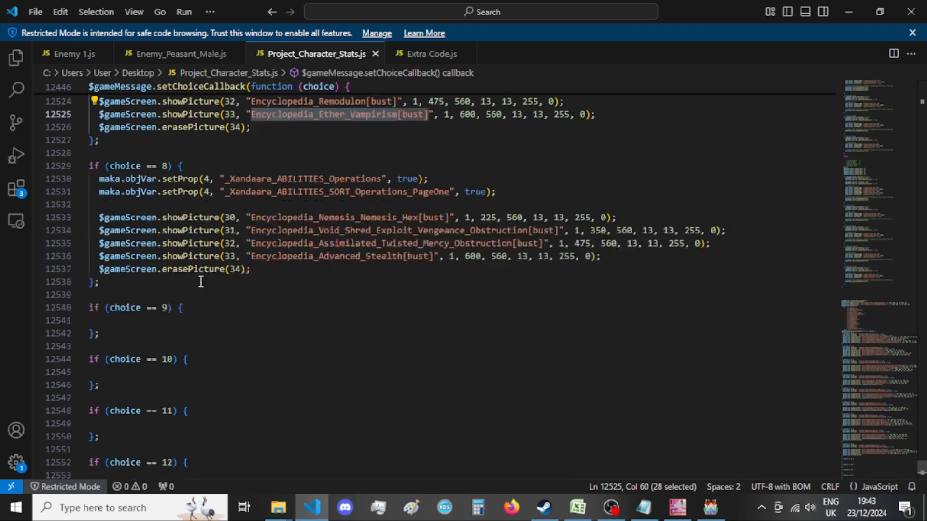
{"action": "left_click", "coordinate": [213, 321]}
{"action": "key", "text": "Tab"}
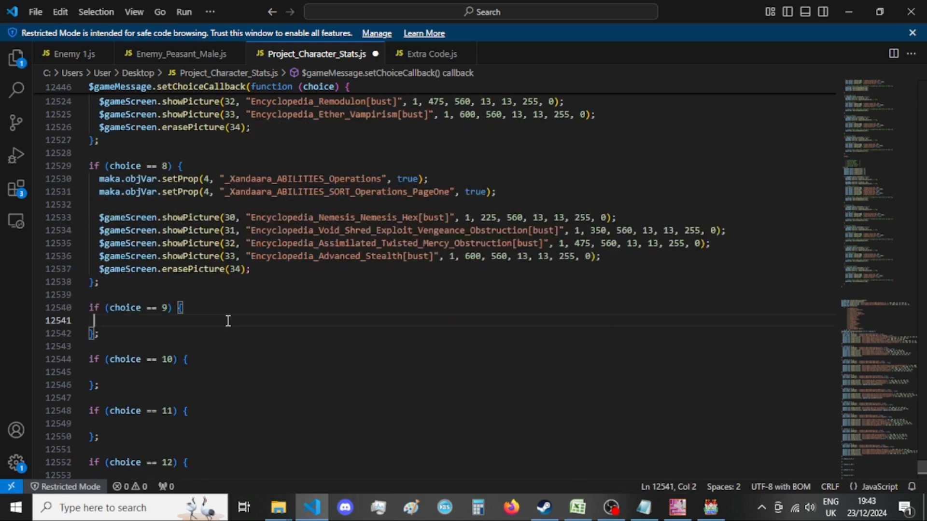
Delete the 8 == e && branch from the old choice callback, including its leftover empty line.
{"action": "scroll", "coordinate": [219, 320], "scroll_direction": "down", "scroll_amount": 7}
{"action": "scroll", "coordinate": [292, 395], "scroll_direction": "down", "scroll_amount": 20}
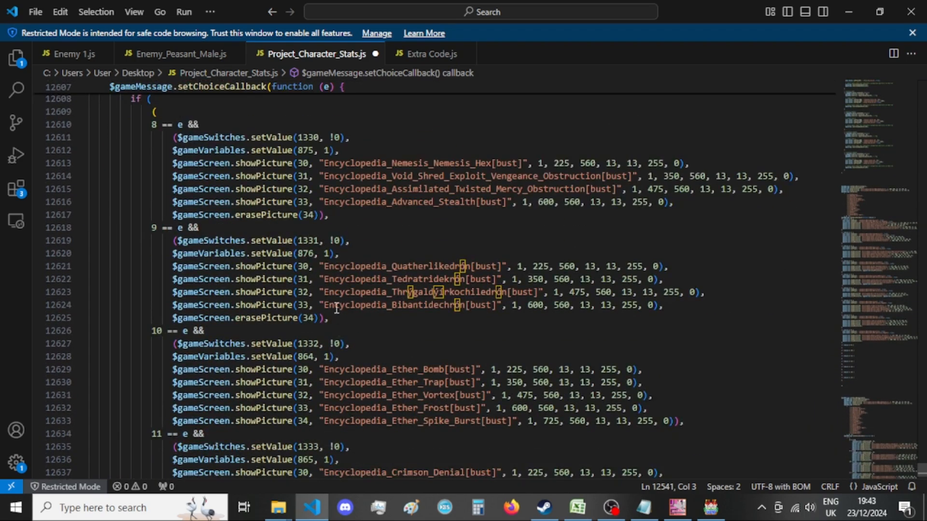
{"action": "scroll", "coordinate": [362, 292], "scroll_direction": "up", "scroll_amount": 2}
{"action": "left_click_drag", "start_coordinate": [362, 284], "coordinate": [2, 196]}
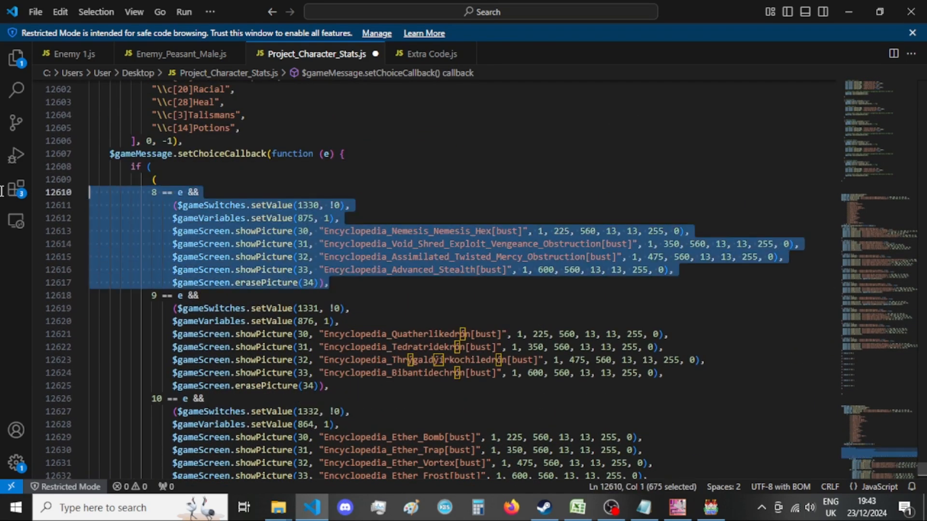
{"action": "key", "text": "BackSpace"}
{"action": "key", "text": "BackSpace"}
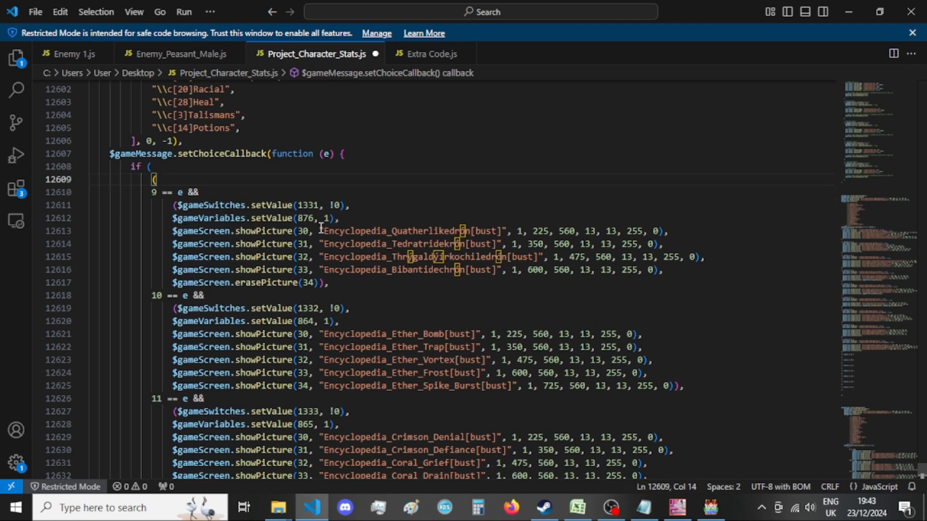
Copy the _Xandaara_ABILITIES_Quirks setProp line from A List of Menus - var 4.txt in Notepad into the choice == 9 block in VS Code.
{"action": "left_click", "coordinate": [644, 508]}
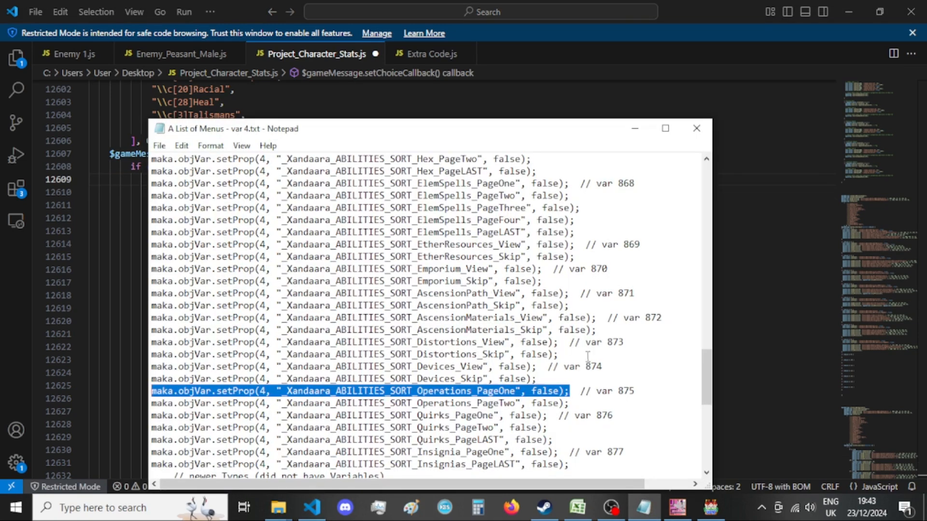
{"action": "scroll", "coordinate": [587, 357], "scroll_direction": "up", "scroll_amount": 20}
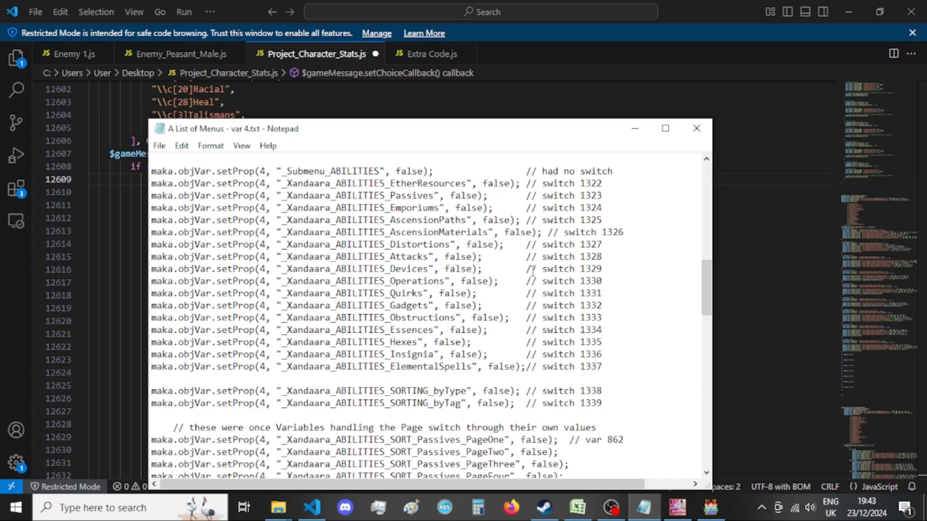
{"action": "left_click_drag", "start_coordinate": [477, 293], "coordinate": [123, 297]}
{"action": "key", "text": "ctrl+c"}
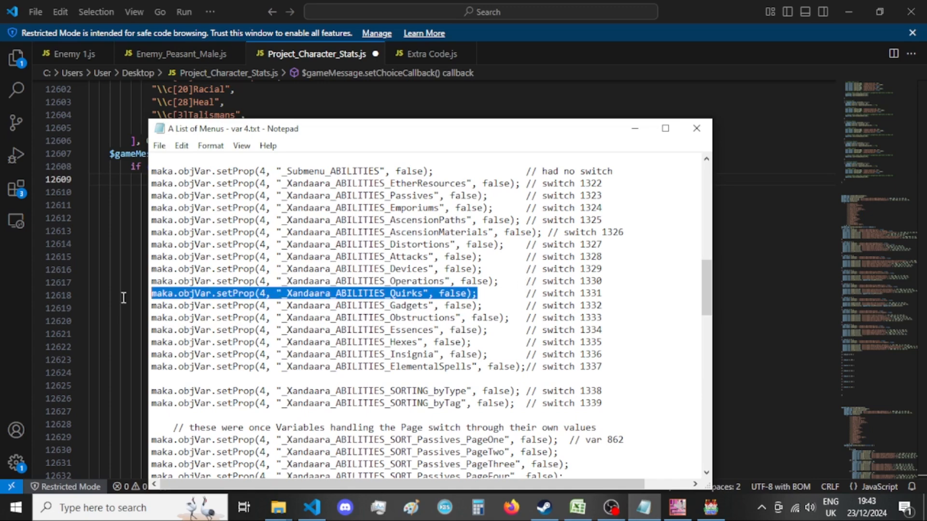
{"action": "left_click", "coordinate": [4, 344]}
{"action": "scroll", "coordinate": [278, 313], "scroll_direction": "up", "scroll_amount": 20}
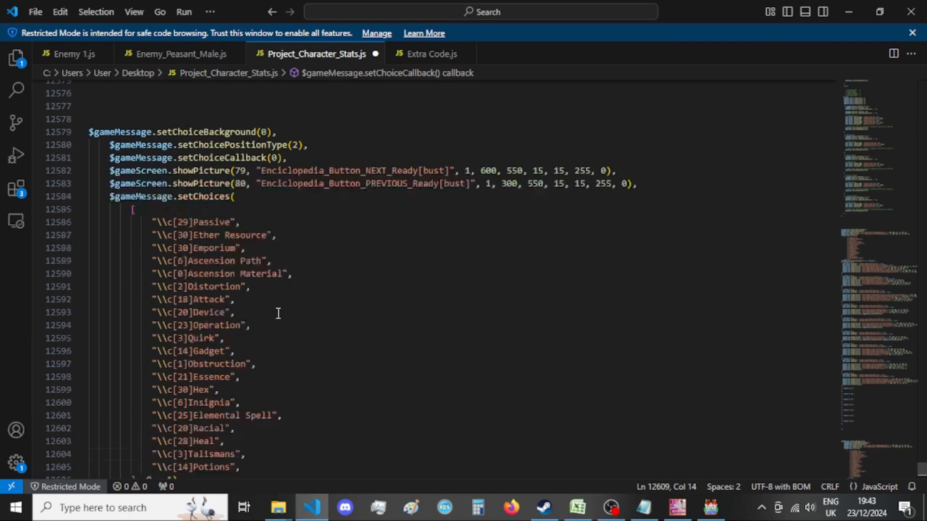
{"action": "left_click", "coordinate": [240, 219]}
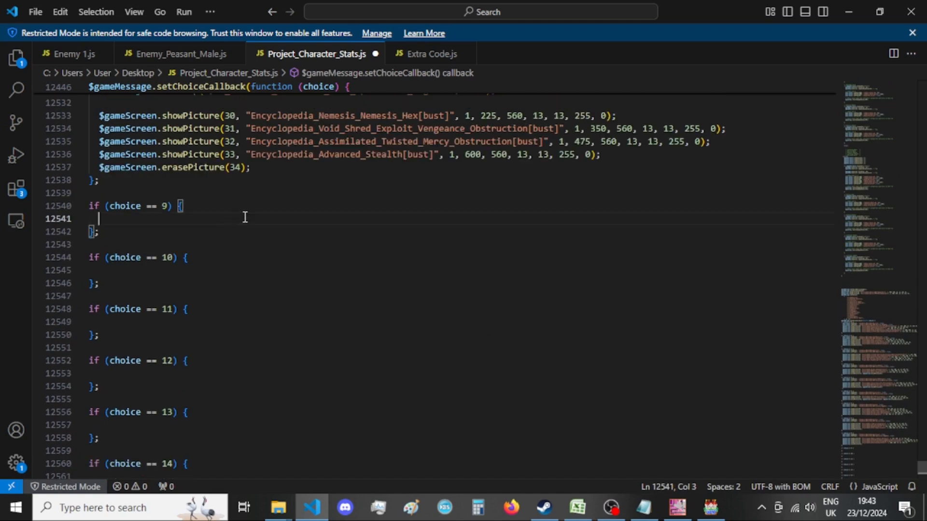
{"action": "key", "text": "ctrl+v"}
Set the _Xandaara_ABILITIES_Quirks value in the choice == 9 block to true and start a new line below it.
{"action": "left_click", "coordinate": [394, 220]}
{"action": "double_click", "coordinate": [394, 219]}
{"action": "type", "text": "true"}
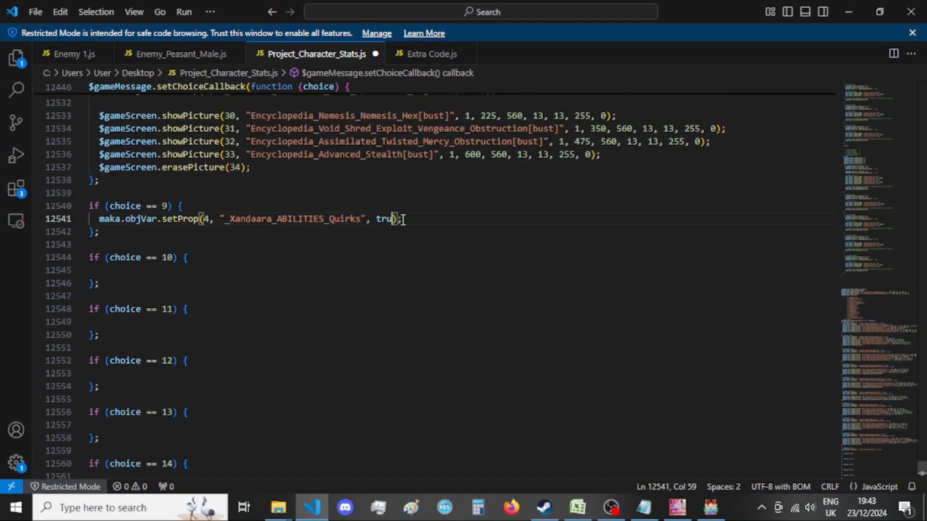
{"action": "left_click", "coordinate": [427, 217]}
{"action": "key", "text": "Return"}
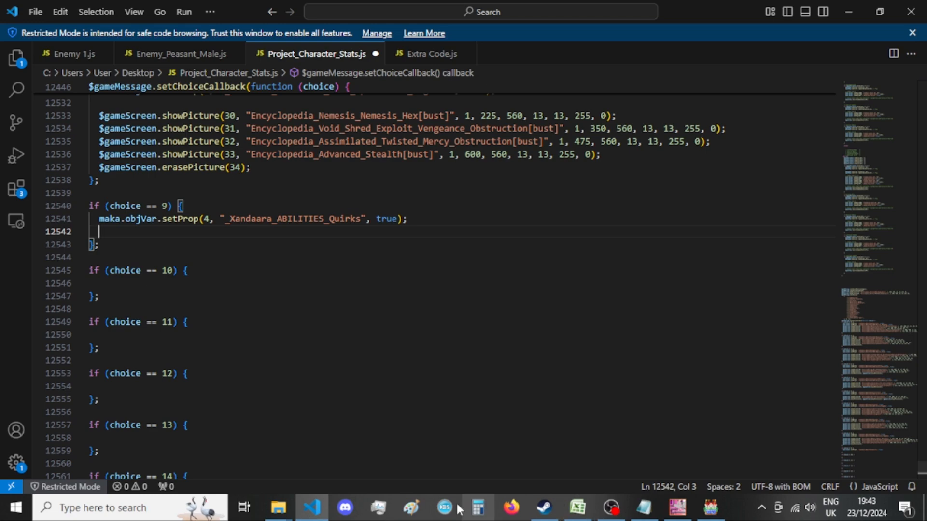
Copy the _Xandaara_ABILITIES_SORT_Quirks_PageOne setProp line from A List of Menus - var 4.txt in Notepad into the choice == 9 block in VS Code.
{"action": "left_click", "coordinate": [278, 507]}
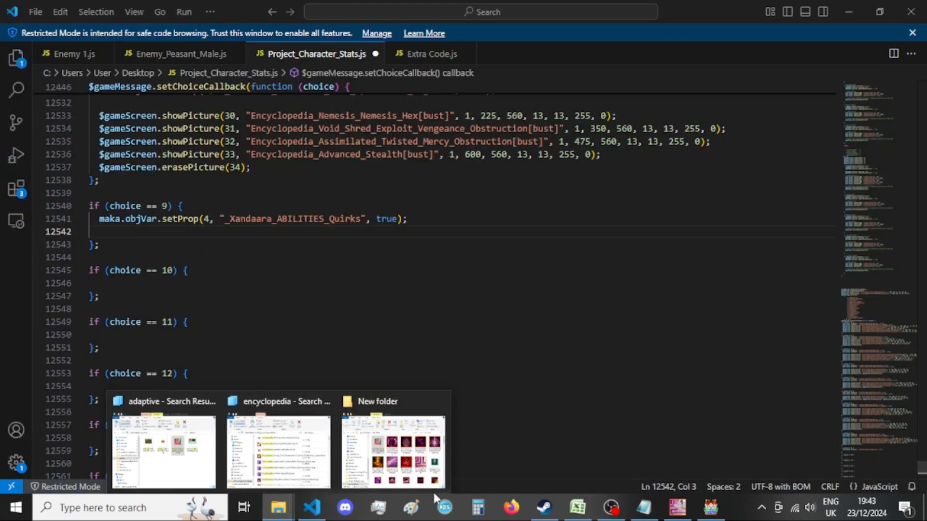
{"action": "left_click", "coordinate": [362, 322]}
{"action": "scroll", "coordinate": [366, 314], "scroll_direction": "down", "scroll_amount": 15}
{"action": "scroll", "coordinate": [366, 315], "scroll_direction": "down", "scroll_amount": 10}
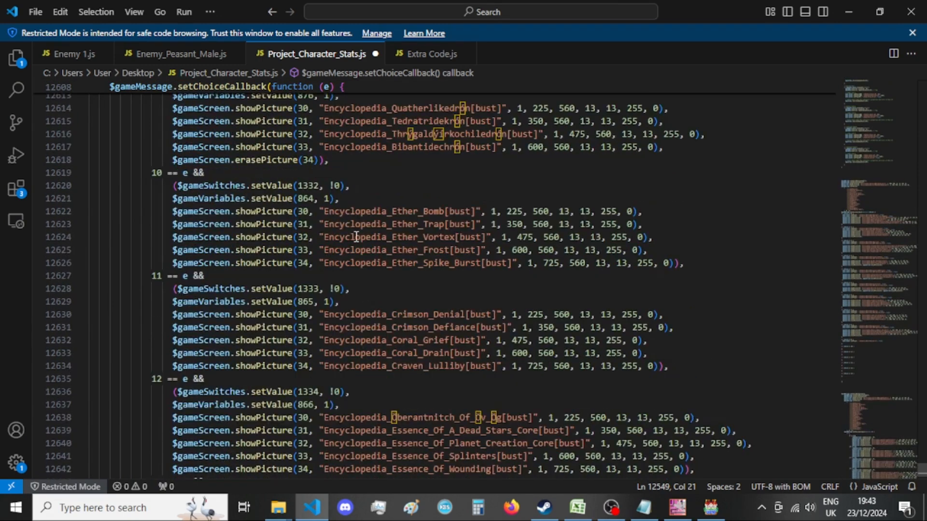
{"action": "scroll", "coordinate": [357, 249], "scroll_direction": "up", "scroll_amount": 3}
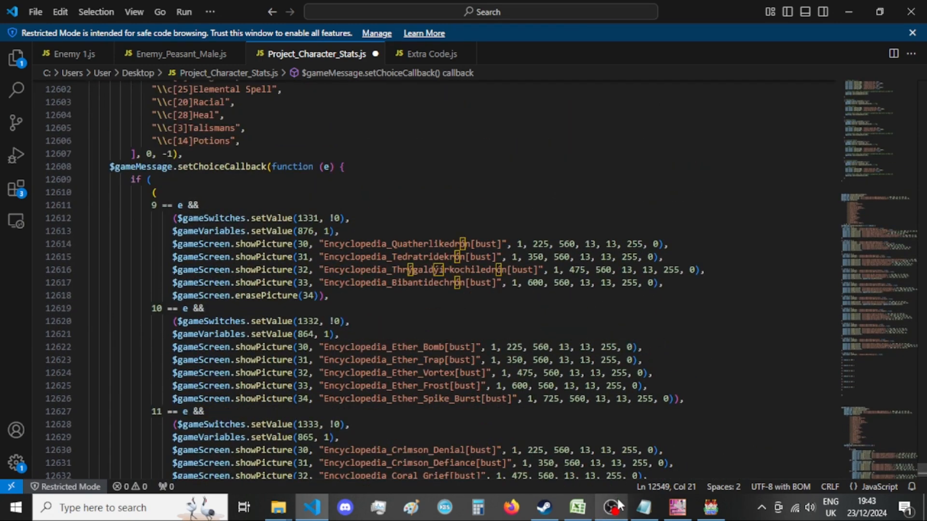
{"action": "left_click", "coordinate": [644, 507]}
{"action": "scroll", "coordinate": [530, 344], "scroll_direction": "down", "scroll_amount": 8}
{"action": "scroll", "coordinate": [530, 344], "scroll_direction": "down", "scroll_amount": 7}
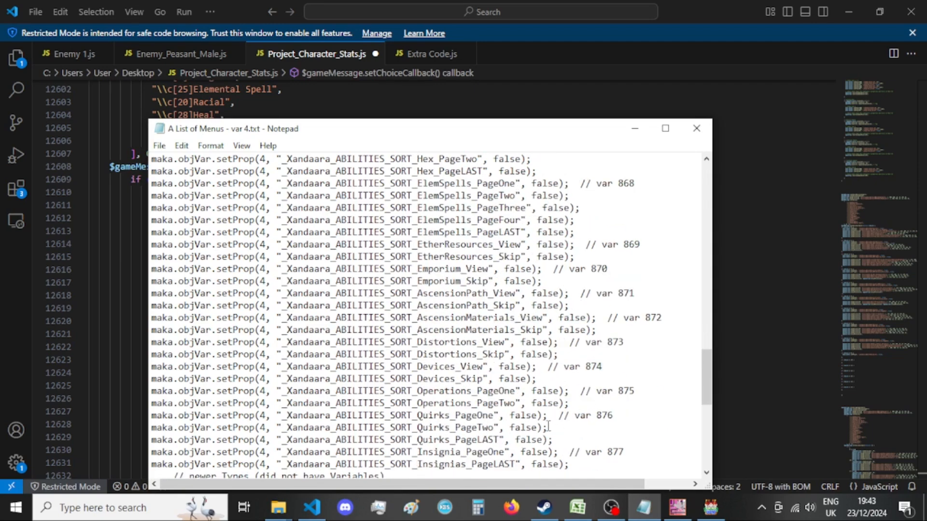
{"action": "left_click_drag", "start_coordinate": [548, 415], "coordinate": [126, 418]}
{"action": "key", "text": "ctrl+c"}
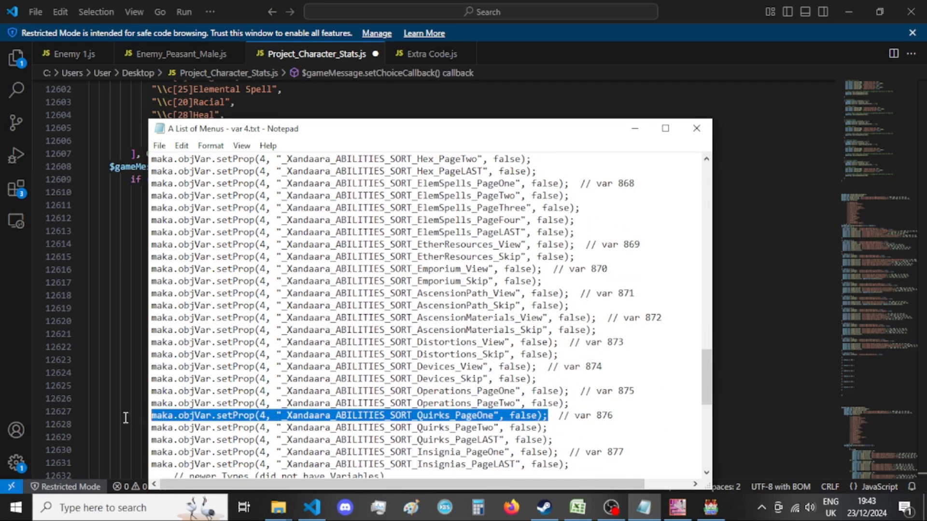
{"action": "left_click", "coordinate": [2, 390]}
{"action": "scroll", "coordinate": [314, 304], "scroll_direction": "up", "scroll_amount": 15}
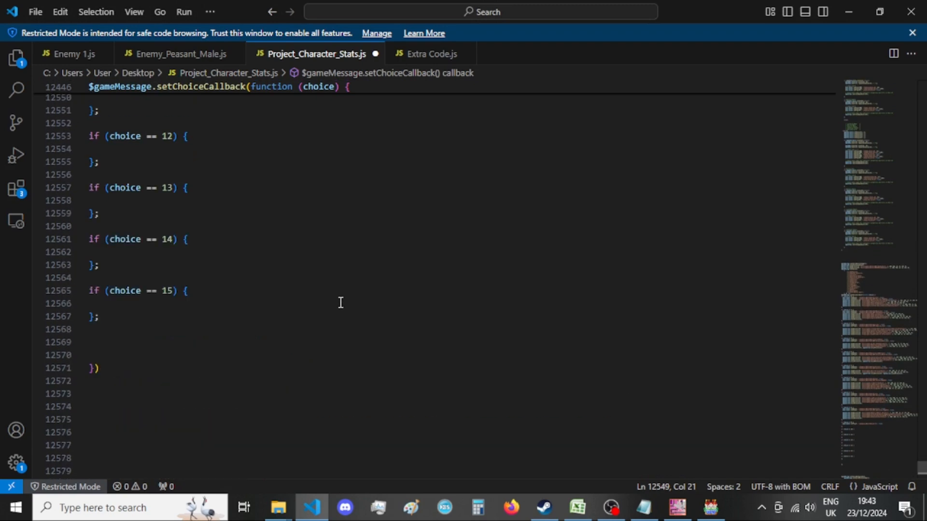
{"action": "scroll", "coordinate": [341, 302], "scroll_direction": "up", "scroll_amount": 7}
{"action": "left_click", "coordinate": [429, 253]}
{"action": "key", "text": "Return"}
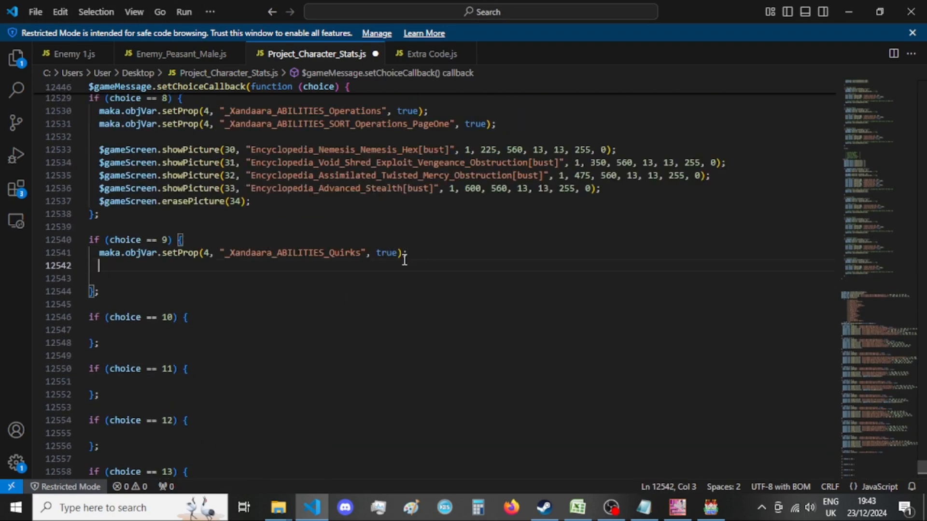
{"action": "key", "text": "ctrl+v"}
Set the _Xandaara_ABILITIES_SORT_Quirks_PageOne value in the choice == 9 block to true and add a blank line below it.
{"action": "double_click", "coordinate": [457, 266]}
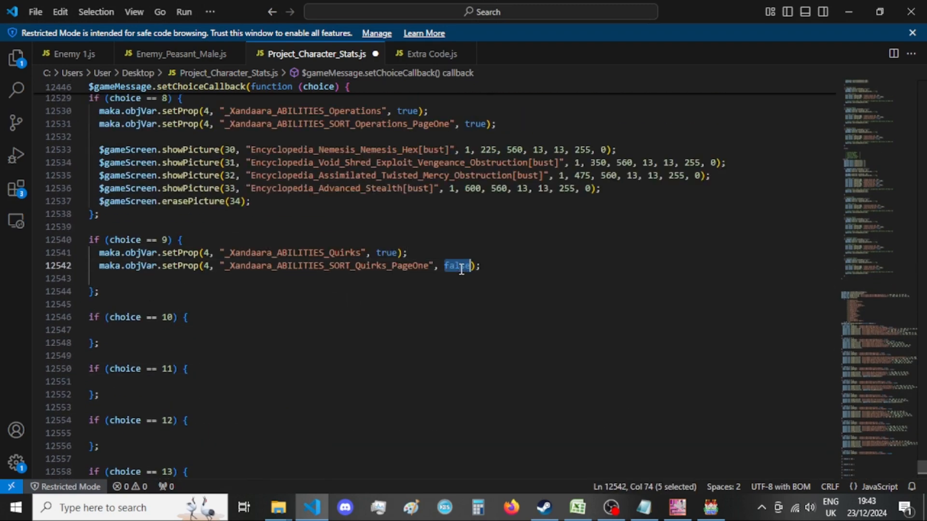
{"action": "type", "text": "true"}
{"action": "left_click", "coordinate": [512, 268]}
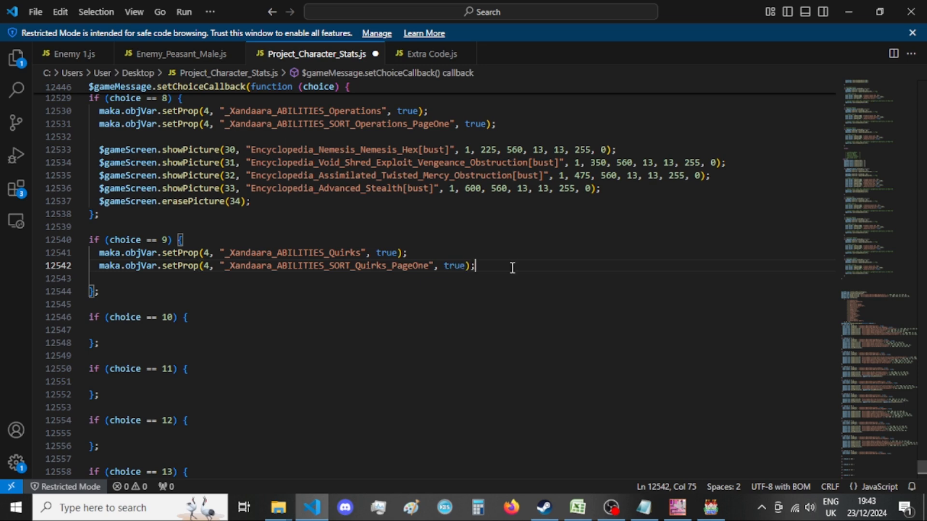
{"action": "key", "text": "Return"}
{"action": "key", "text": "Down"}
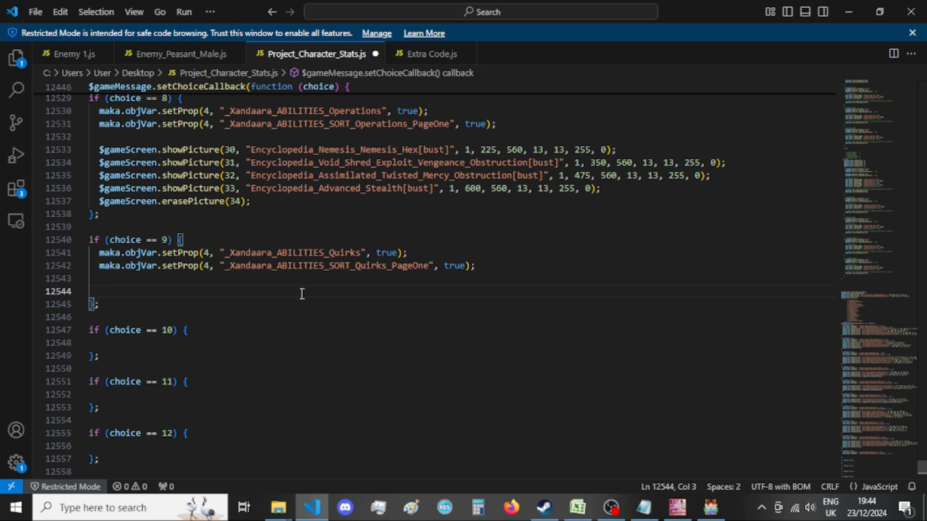
Copy the four showPicture calls and the erasePicture call from the old 9 == e && branch into the choice == 9 block.
{"action": "scroll", "coordinate": [303, 294], "scroll_direction": "down", "scroll_amount": 20}
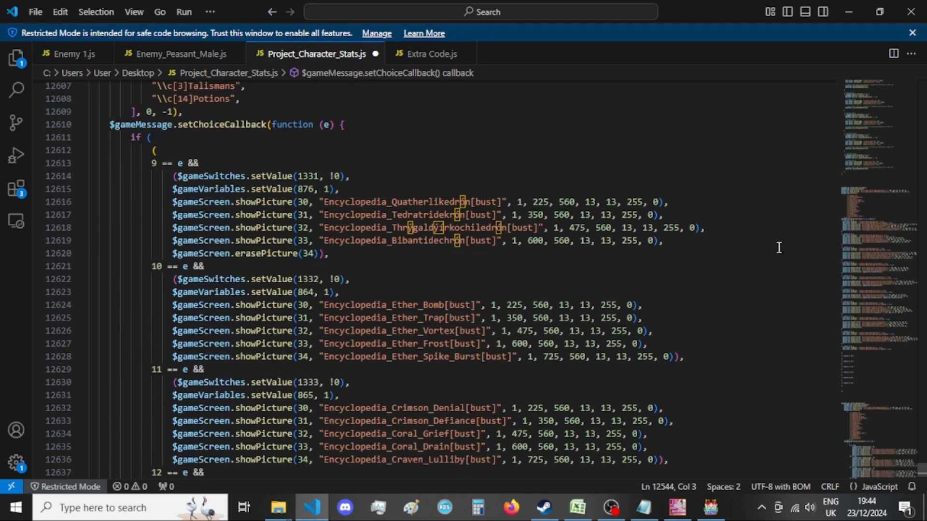
{"action": "left_click_drag", "start_coordinate": [689, 241], "coordinate": [440, 237]}
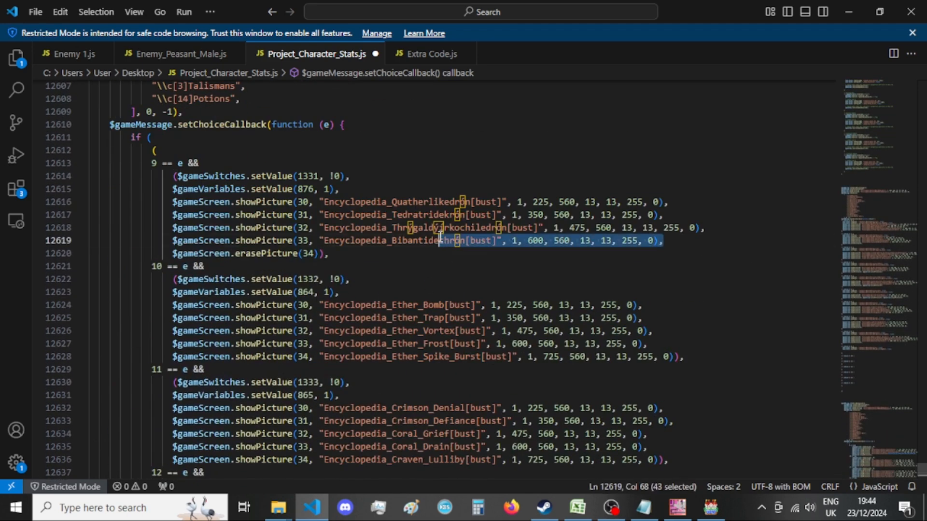
{"action": "left_click_drag", "start_coordinate": [329, 254], "coordinate": [172, 202]}
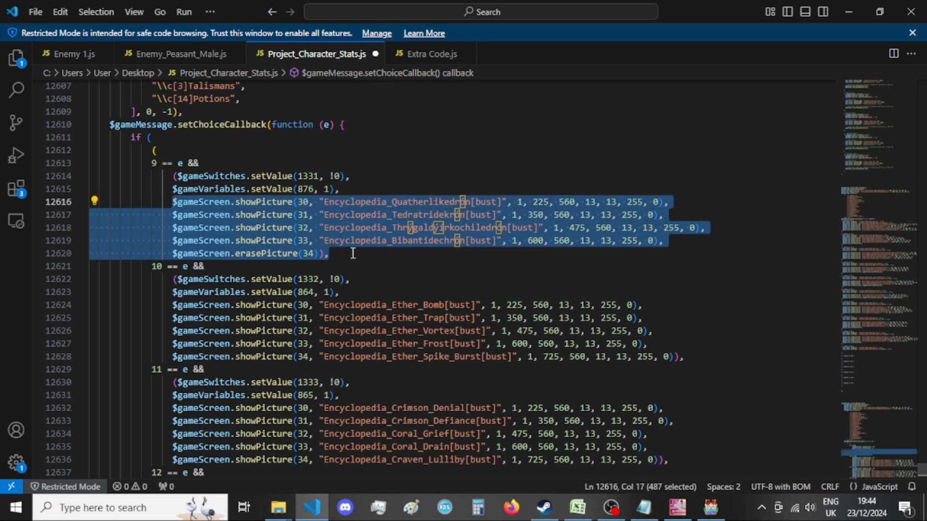
{"action": "scroll", "coordinate": [353, 254], "scroll_direction": "up", "scroll_amount": 20}
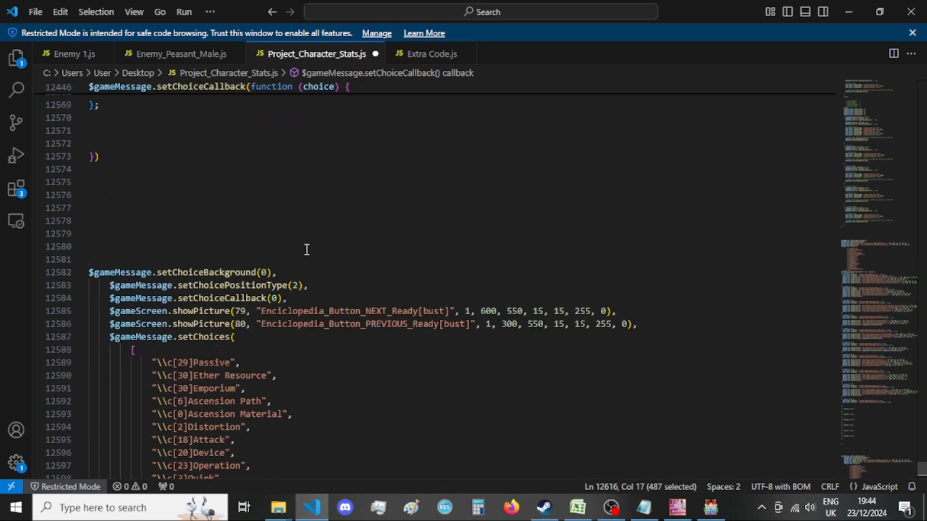
{"action": "left_click", "coordinate": [213, 253]}
{"action": "type", "text": "$gameScreen.showPicture(30, \"Encyclopedia_Quatherlikedrón[bust]\", 1, 225, 560, 13, 13, 255, 0),                 $gameScreen.showPicture(31, \"Encyclopedia_Tedratridekrón[bust]\", 1, 350, 560, 13, 13, 255, 0),                 $gameScreen.showPicture(32, \"Encyclopedia_Thrýgaldýirkochiledrón[bust]\", 1, 475, 560, 13, 13, 255, 0),                 $gameScreen.showPicture(33, \"Encyclopedia_Bibantidechrón[bust]\", 1, 600, 560, 13, 13, 255, 0),                 $gameScreen.erasePicture(34)),"}
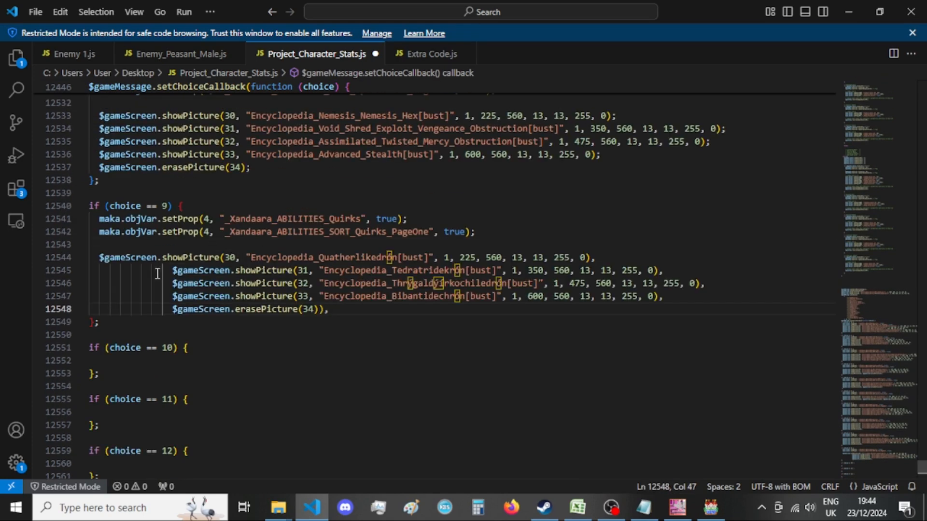
Remove the excess indentation from the showPicture 31 to 33 and erasePicture lines in the choice == 9 block.
{"action": "left_click_drag", "start_coordinate": [172, 270], "coordinate": [97, 270]}
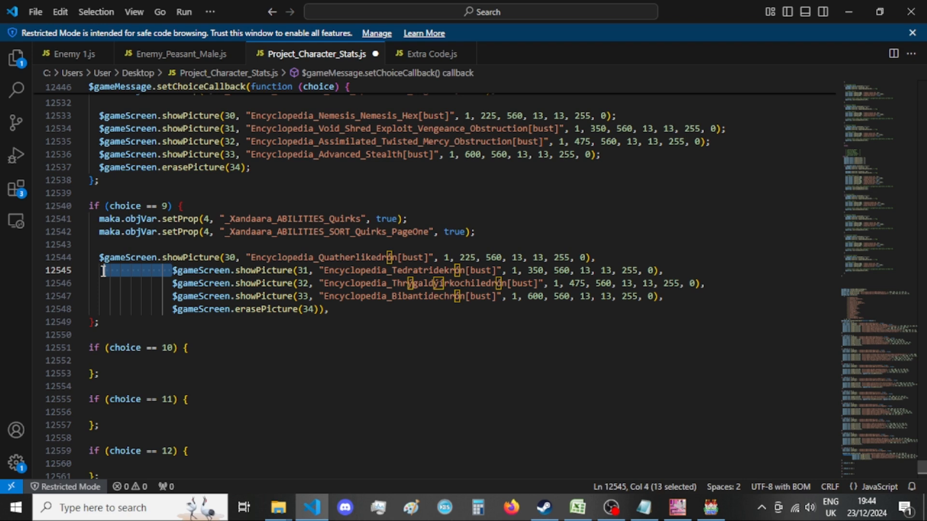
{"action": "left_click", "coordinate": [172, 283]}
{"action": "left_click_drag", "start_coordinate": [172, 282], "coordinate": [97, 283]}
{"action": "left_click", "coordinate": [172, 296]}
{"action": "left_click_drag", "start_coordinate": [173, 296], "coordinate": [97, 296]}
{"action": "left_click_drag", "start_coordinate": [172, 309], "coordinate": [97, 309]}
End the picture calls in the choice == 9 block with semicolons, without the extra parenthesis after erasePicture(34), and save the file.
{"action": "left_click", "coordinate": [251, 308]}
{"action": "left_click_drag", "start_coordinate": [252, 309], "coordinate": [247, 314]}
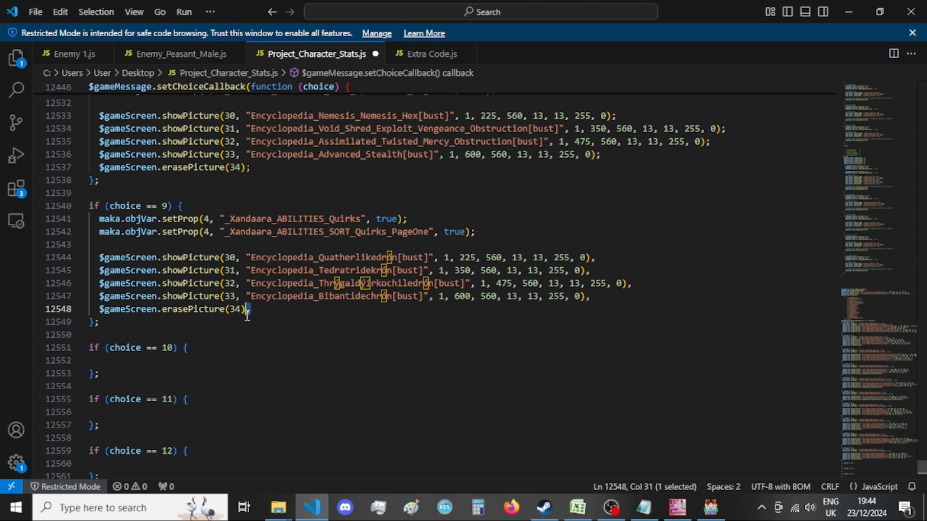
{"action": "type", "text": ";"}
{"action": "left_click_drag", "start_coordinate": [586, 296], "coordinate": [587, 258]}
{"action": "type", "text": ";"}
{"action": "left_click", "coordinate": [625, 284]}
{"action": "type", "text": ";;;"}
{"action": "left_click", "coordinate": [624, 297]}
{"action": "left_click", "coordinate": [407, 322]}
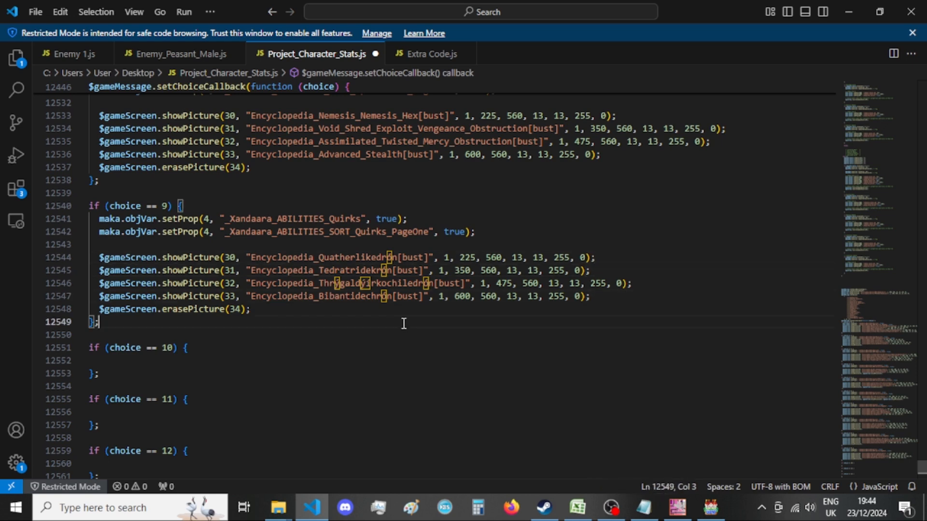
{"action": "left_click", "coordinate": [420, 310]}
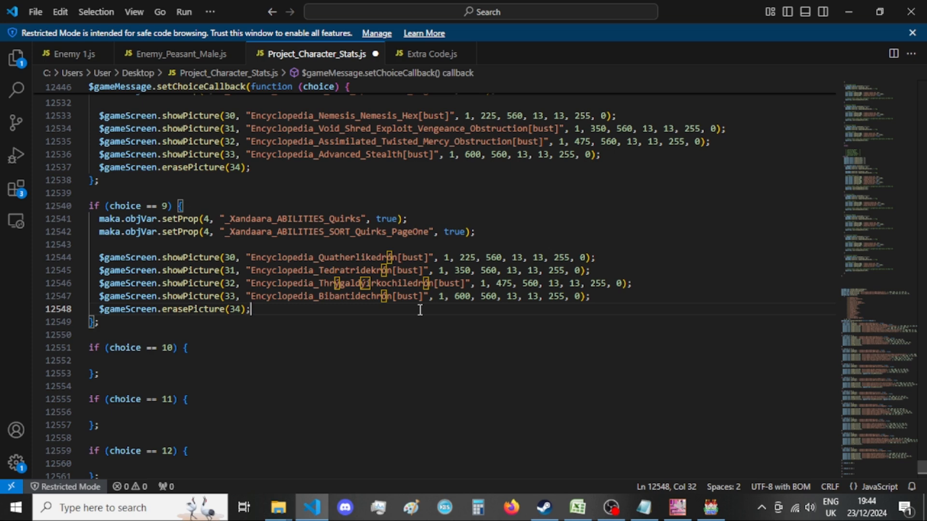
{"action": "key", "text": "ctrl+s"}
Delete the 9 == e && branch from the old choice callback, including its leftover empty line.
{"action": "scroll", "coordinate": [360, 340], "scroll_direction": "down", "scroll_amount": 6}
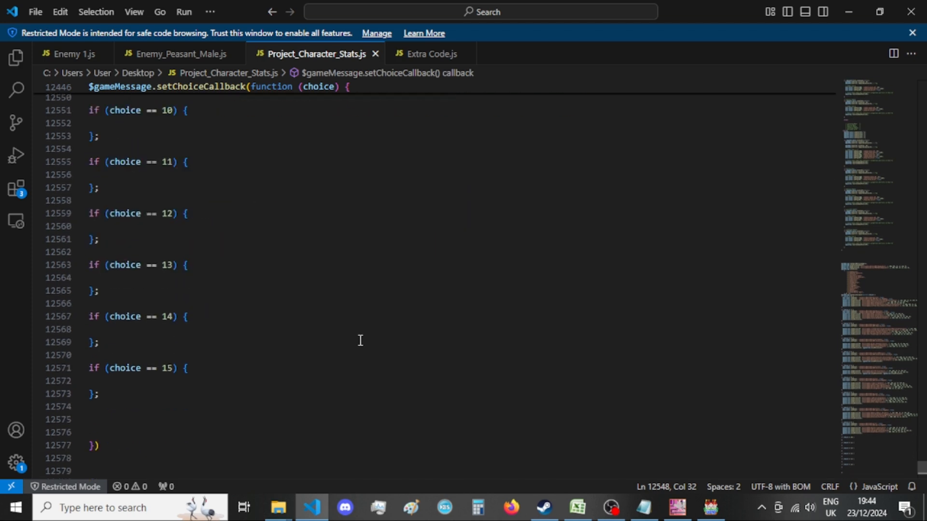
{"action": "scroll", "coordinate": [362, 335], "scroll_direction": "up", "scroll_amount": 3}
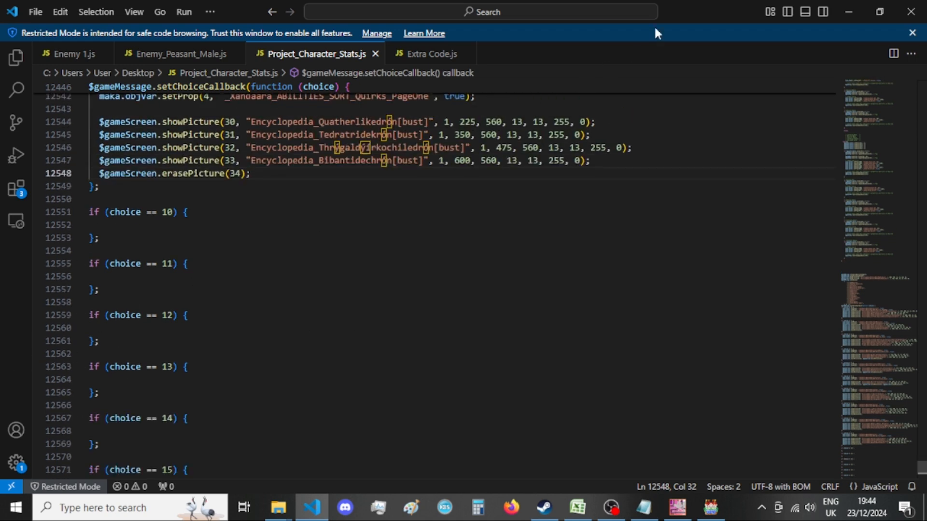
{"action": "scroll", "coordinate": [437, 221], "scroll_direction": "down", "scroll_amount": 8}
{"action": "left_click", "coordinate": [436, 222]}
{"action": "scroll", "coordinate": [436, 223], "scroll_direction": "down", "scroll_amount": 8}
{"action": "left_click", "coordinate": [436, 222]}
{"action": "scroll", "coordinate": [436, 223], "scroll_direction": "down", "scroll_amount": 10}
{"action": "scroll", "coordinate": [437, 223], "scroll_direction": "up", "scroll_amount": 4}
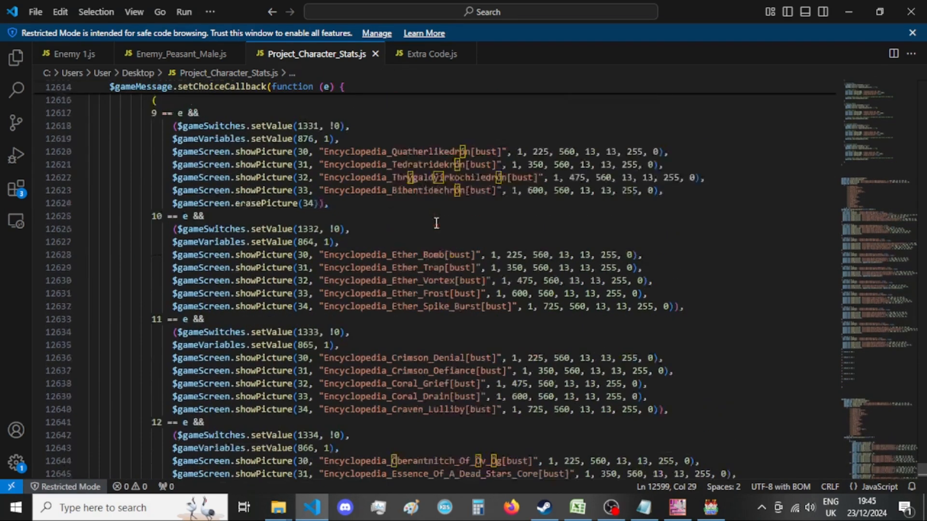
{"action": "left_click_drag", "start_coordinate": [330, 272], "coordinate": [94, 181]}
{"action": "key", "text": "BackSpace"}
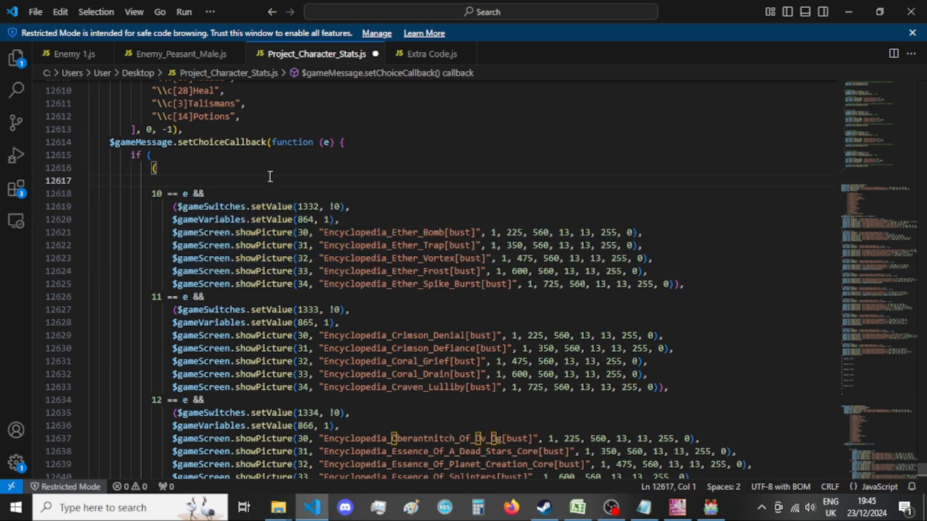
{"action": "key", "text": "BackSpace"}
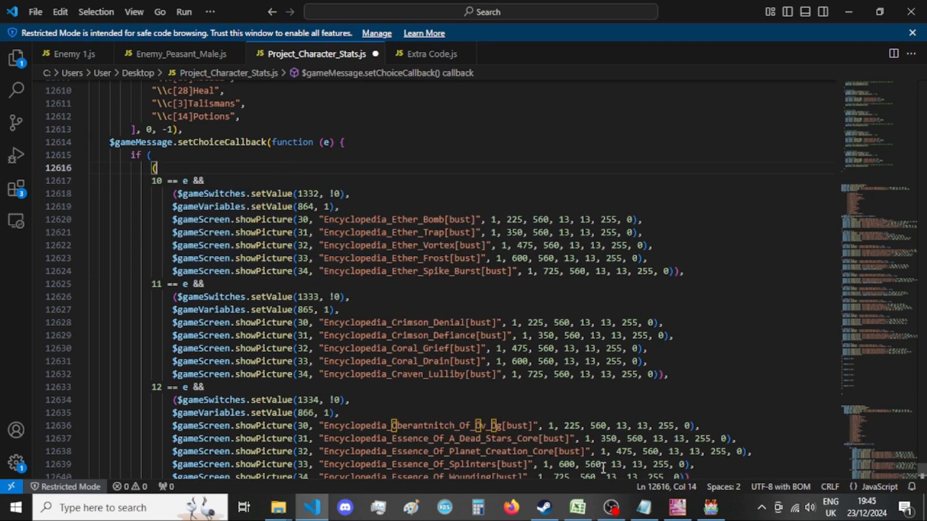
Copy the _Xandaara_ABILITIES_Gadgets setProp line from A List of Menus - var 4.txt in Notepad into the choice == 10 block in VS Code, indented.
{"action": "left_click", "coordinate": [643, 508]}
{"action": "scroll", "coordinate": [566, 368], "scroll_direction": "up", "scroll_amount": 12}
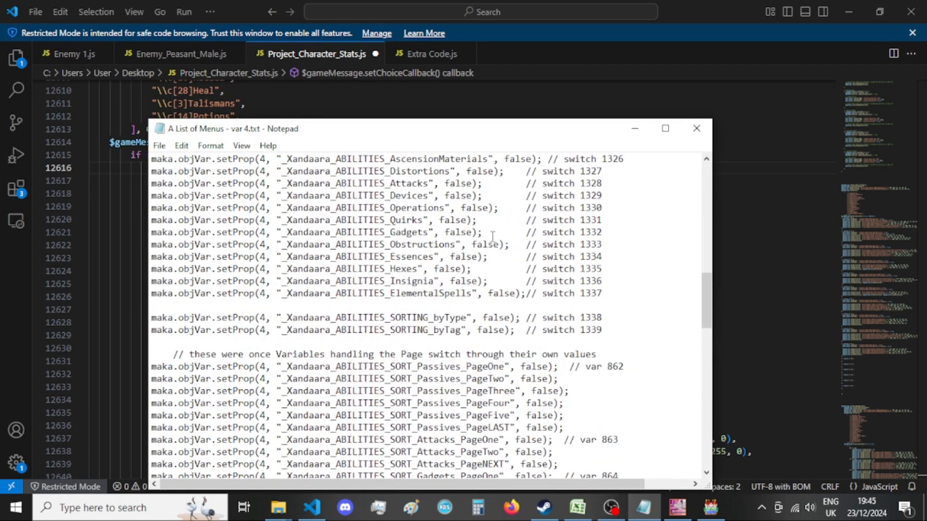
{"action": "left_click_drag", "start_coordinate": [483, 233], "coordinate": [110, 233]}
{"action": "key", "text": "ctrl+c"}
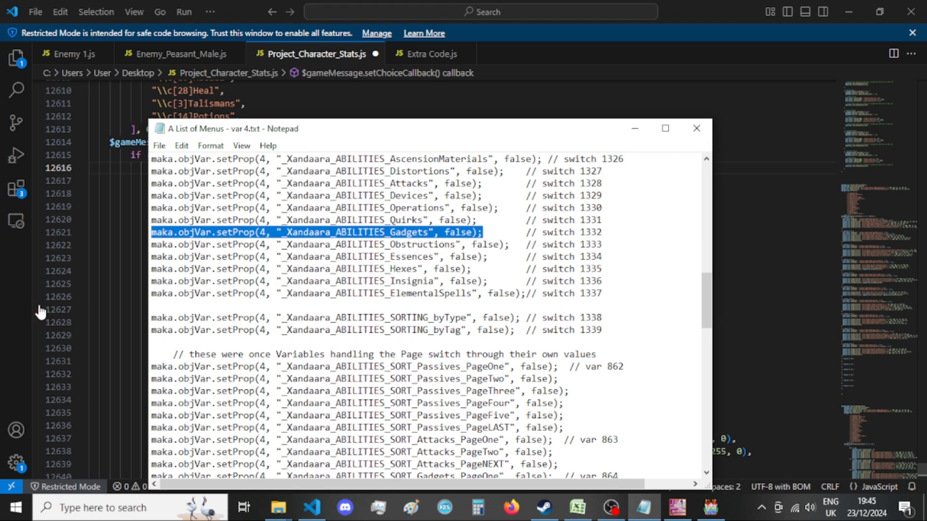
{"action": "left_click", "coordinate": [7, 308]}
{"action": "scroll", "coordinate": [314, 298], "scroll_direction": "up", "scroll_amount": 4}
{"action": "scroll", "coordinate": [338, 302], "scroll_direction": "up", "scroll_amount": 16}
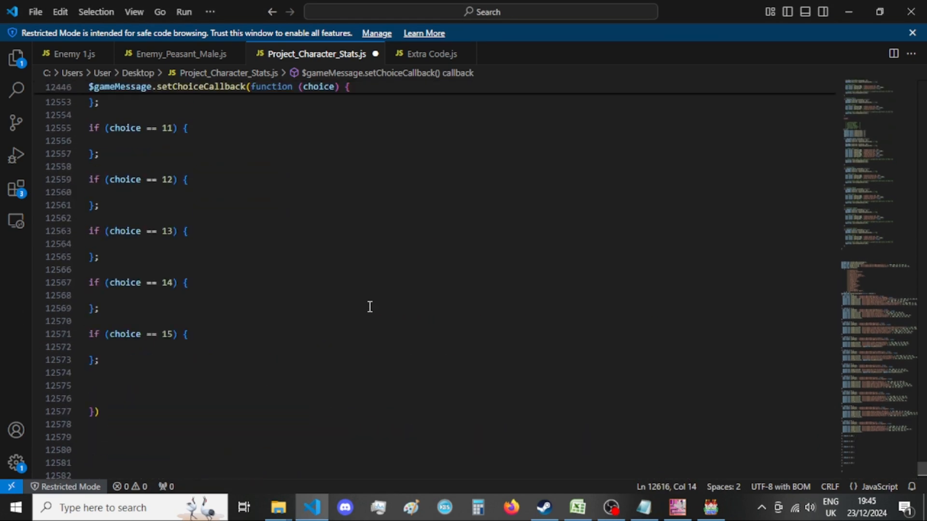
{"action": "left_click", "coordinate": [171, 191]}
{"action": "key", "text": "Tab"}
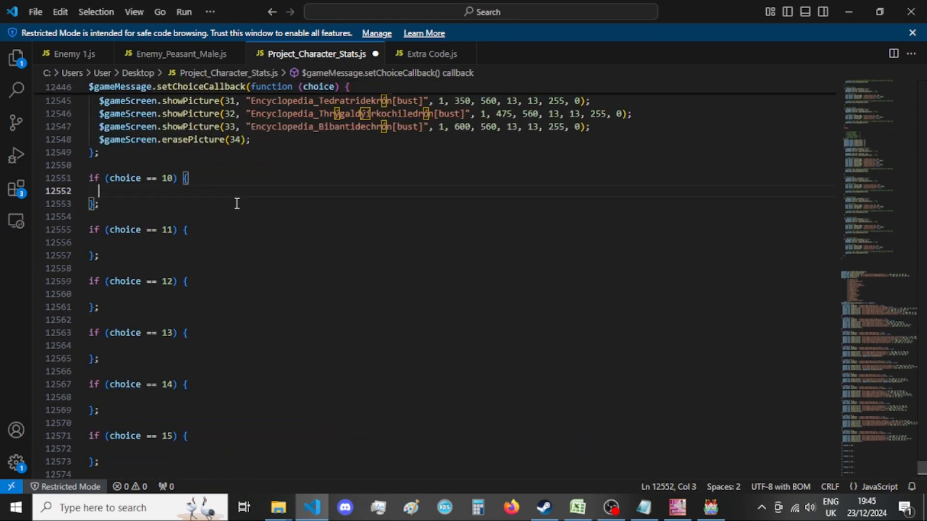
{"action": "key", "text": "ctrl+v"}
Set the _Xandaara_ABILITIES_Gadgets value in the choice == 10 block to true and start a new line below it.
{"action": "double_click", "coordinate": [391, 190]}
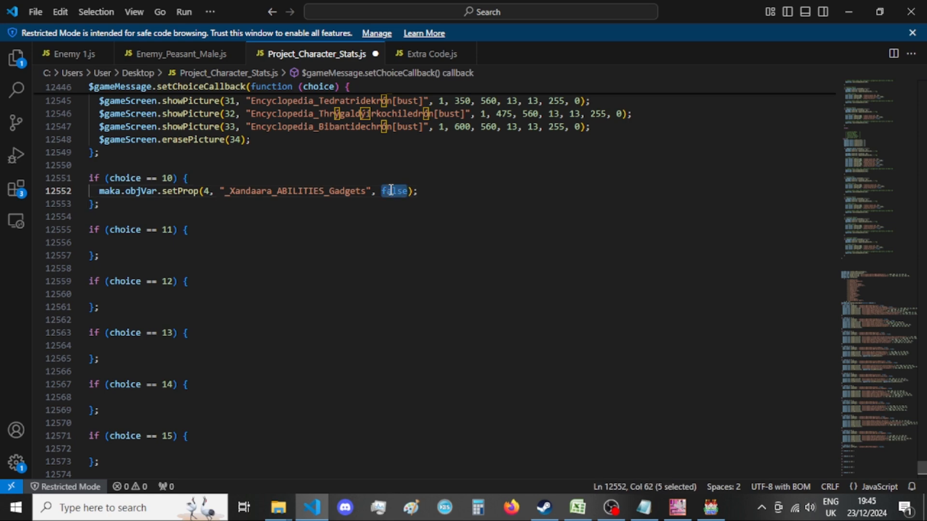
{"action": "type", "text": "n"}
{"action": "key", "text": "BackSpace"}
{"action": "type", "text": "true"}
{"action": "left_click", "coordinate": [434, 191]}
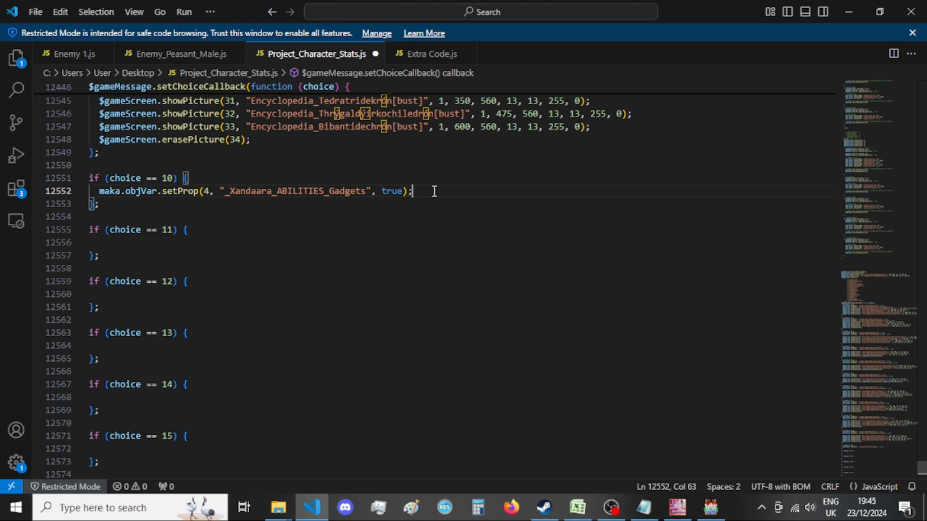
{"action": "key", "text": "Return"}
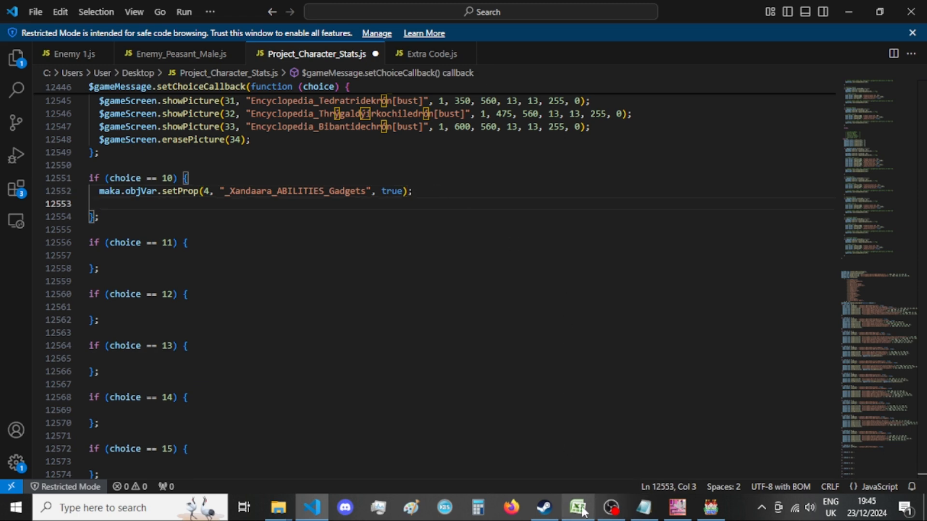
Compare the old 10 == e && branch in Project_Character_Stats.js with the switch and variable numbers listed in A List of Menus - var 4.txt.
{"action": "mouse_move", "coordinate": [579, 511]}
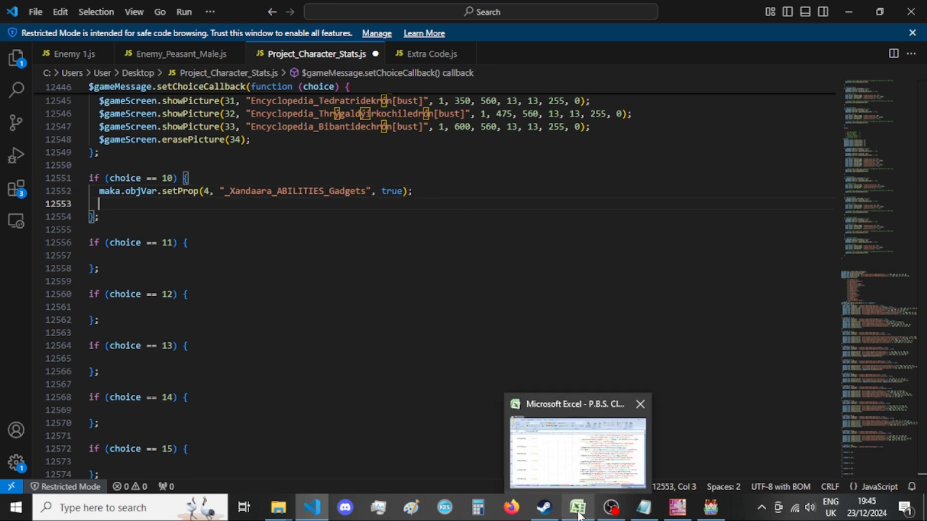
{"action": "left_click", "coordinate": [643, 506]}
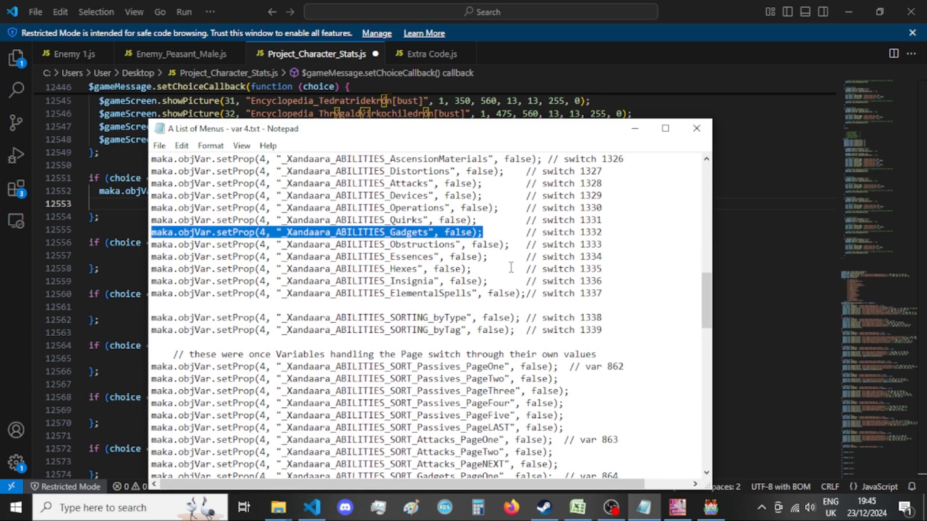
{"action": "left_click", "coordinate": [542, 4]}
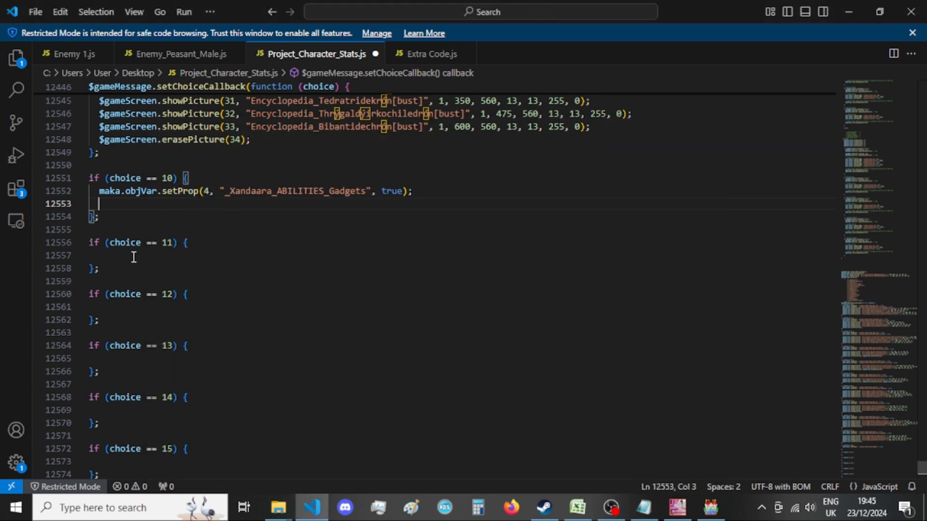
{"action": "scroll", "coordinate": [258, 272], "scroll_direction": "down", "scroll_amount": 20}
{"action": "scroll", "coordinate": [262, 274], "scroll_direction": "down", "scroll_amount": 3}
{"action": "scroll", "coordinate": [262, 273], "scroll_direction": "up", "scroll_amount": 4}
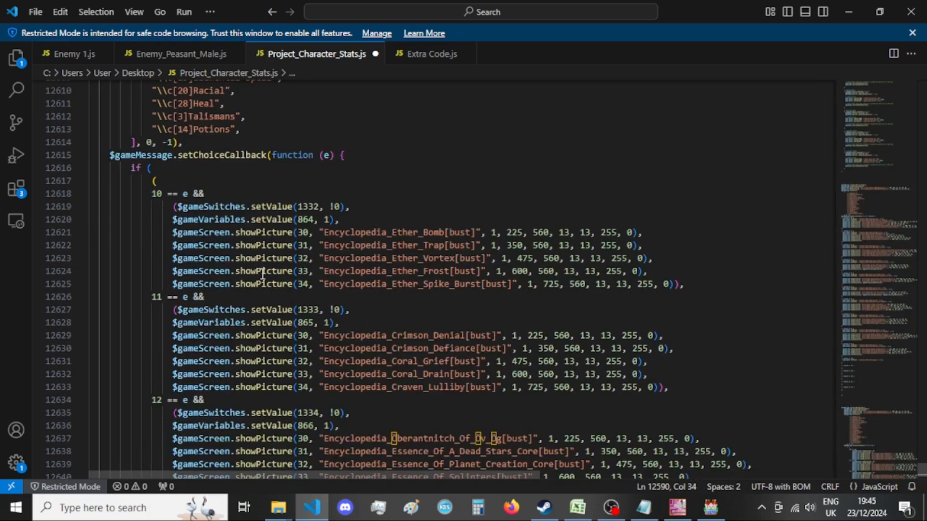
{"action": "left_click", "coordinate": [646, 506]}
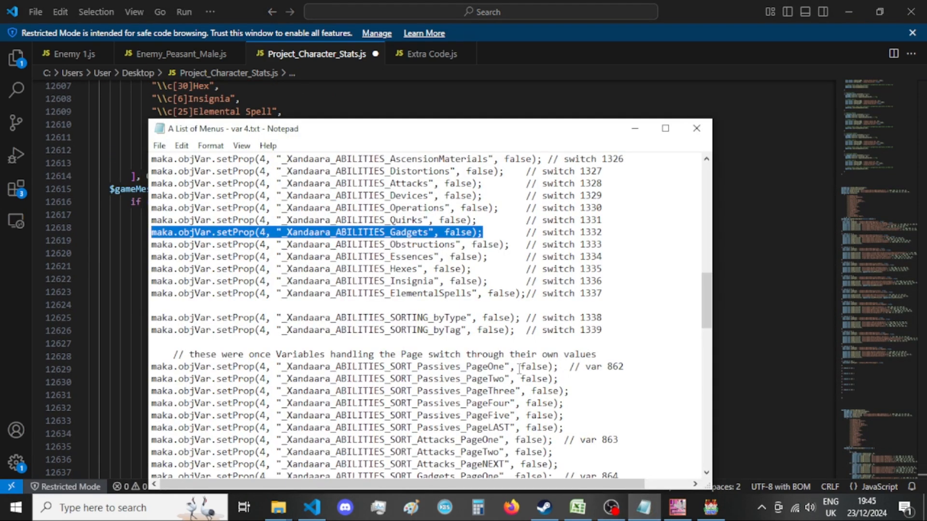
{"action": "left_click", "coordinate": [2, 331]}
{"action": "scroll", "coordinate": [424, 372], "scroll_direction": "down", "scroll_amount": 5}
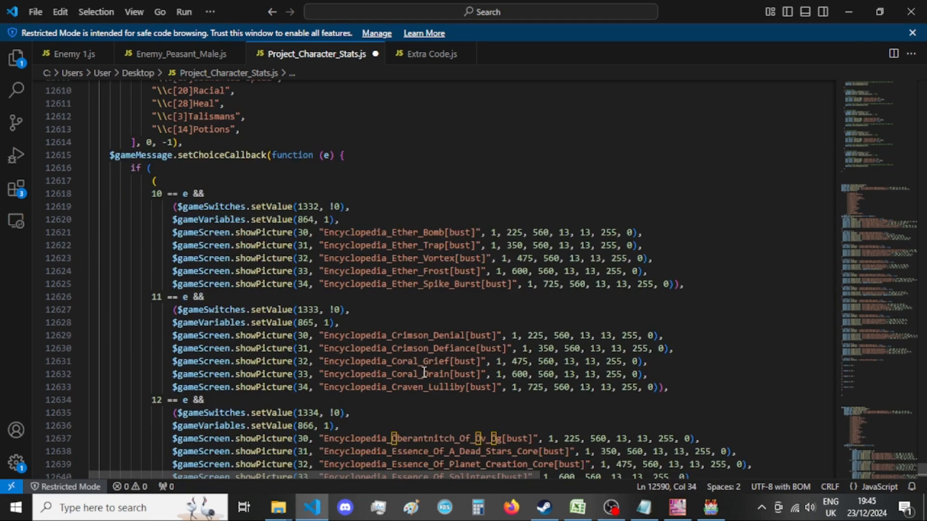
{"action": "scroll", "coordinate": [377, 375], "scroll_direction": "down", "scroll_amount": 3}
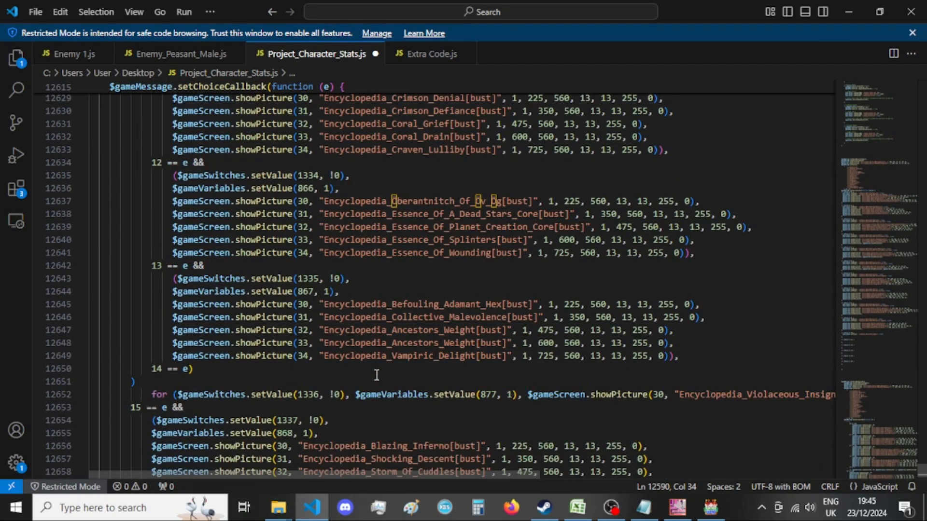
{"action": "scroll", "coordinate": [376, 376], "scroll_direction": "up", "scroll_amount": 8}
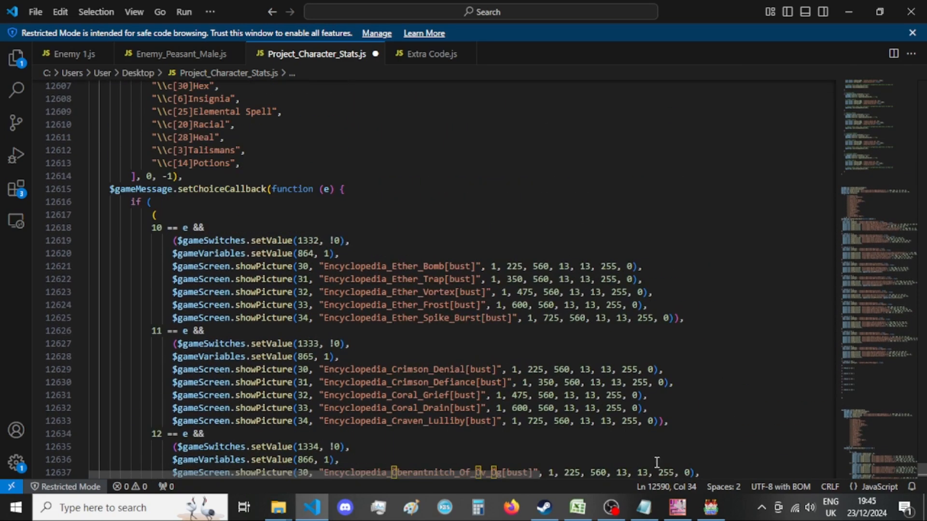
Copy the _Xandaara_ABILITIES_SORT_Gadgets_PageOne setProp line from A List of Menus - var 4.txt in Notepad into the choice == 10 block in VS Code.
{"action": "left_click", "coordinate": [653, 511]}
{"action": "scroll", "coordinate": [596, 348], "scroll_direction": "down", "scroll_amount": 5}
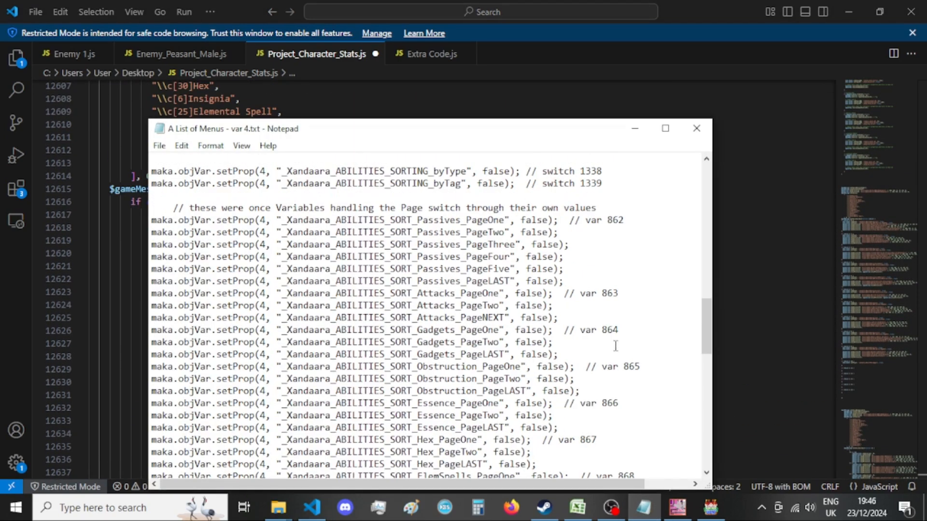
{"action": "scroll", "coordinate": [623, 346], "scroll_direction": "down", "scroll_amount": 2}
{"action": "left_click_drag", "start_coordinate": [456, 130], "coordinate": [438, 108]}
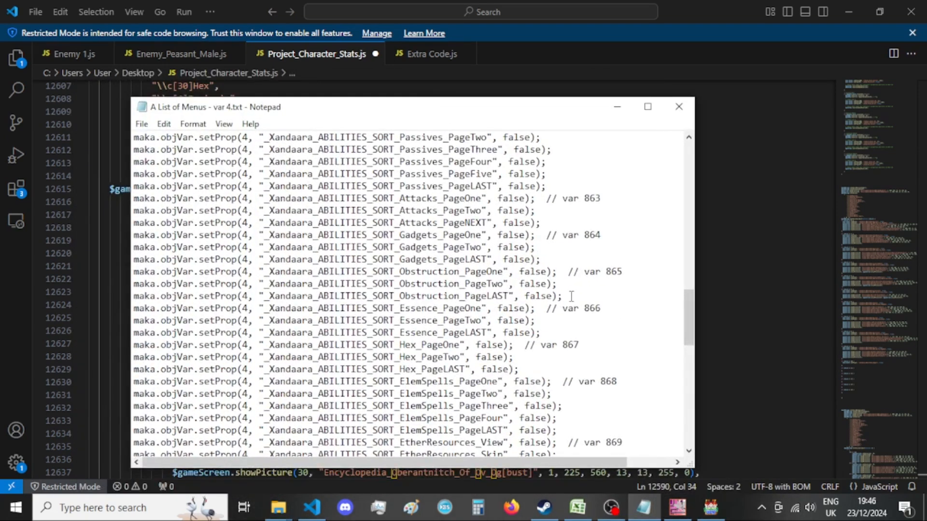
{"action": "left_click_drag", "start_coordinate": [535, 235], "coordinate": [114, 235]}
{"action": "key", "text": "ctrl+c"}
{"action": "key", "text": "alt+Tab"}
{"action": "scroll", "coordinate": [342, 283], "scroll_direction": "up", "scroll_amount": 15}
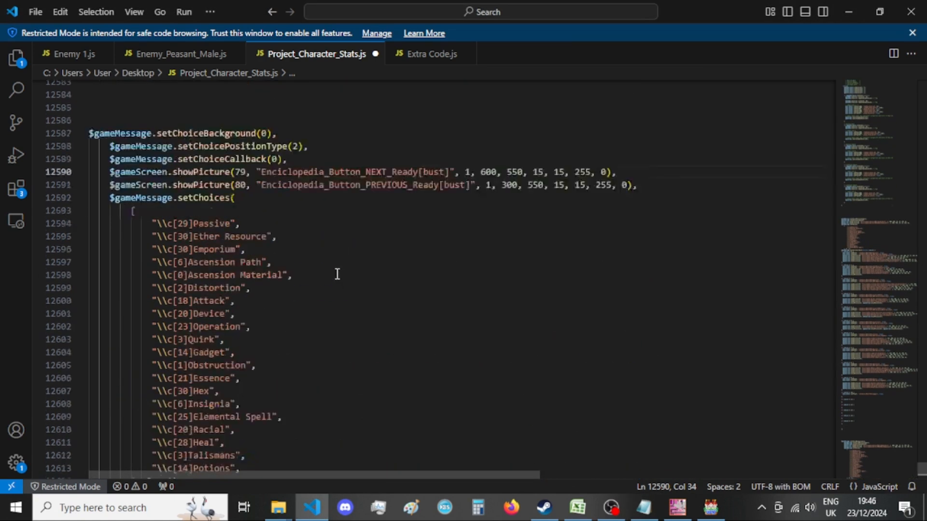
{"action": "left_click", "coordinate": [286, 307]}
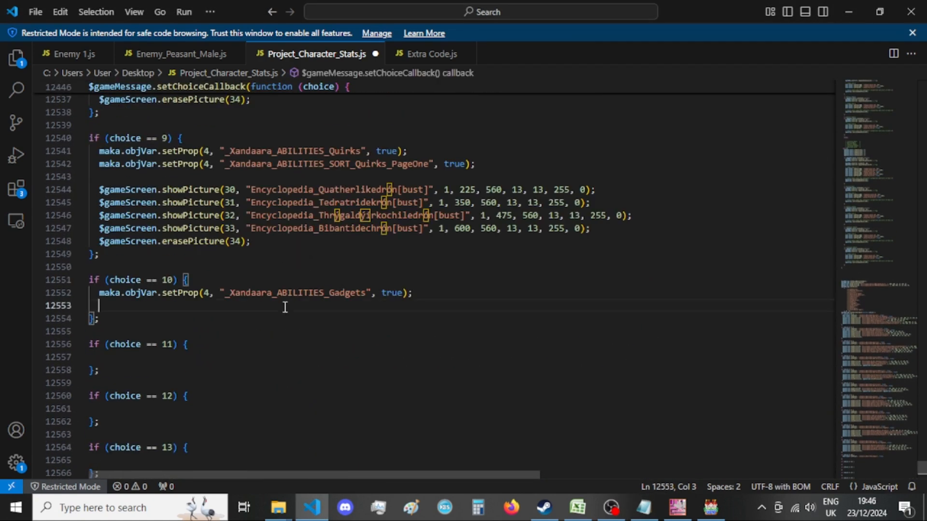
{"action": "key", "text": "ctrl+v"}
Set the _Xandaara_ABILITIES_SORT_Gadgets_PageOne value in the choice == 10 block to true and add two new lines below it.
{"action": "key", "text": "Return"}
{"action": "key", "text": "Return"}
{"action": "double_click", "coordinate": [466, 307]}
{"action": "type", "text": "true"}
{"action": "left_click", "coordinate": [490, 319]}
{"action": "left_click", "coordinate": [503, 330]}
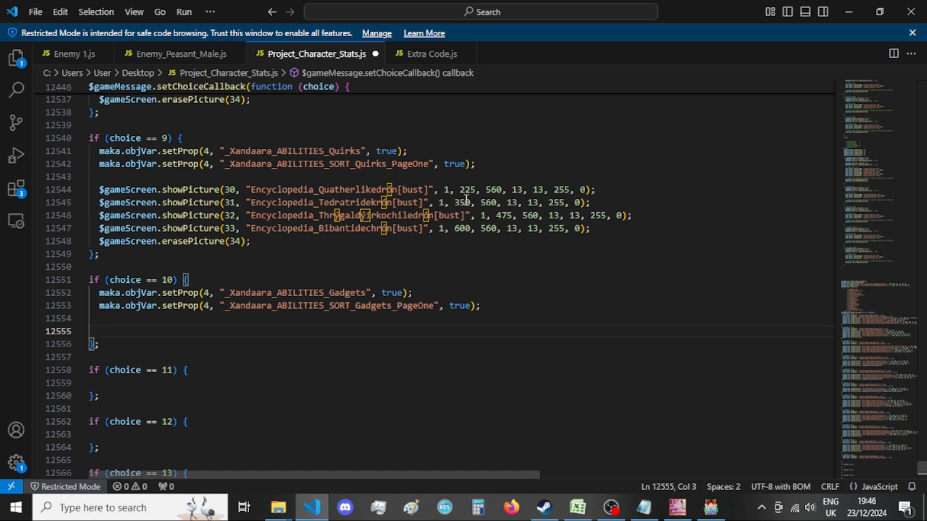
Copy the five Encyclopedia_Ether showPicture calls, pictures 30 to 34, from the old 10 == e && branch into the choice == 10 block.
{"action": "scroll", "coordinate": [440, 350], "scroll_direction": "down", "scroll_amount": 16}
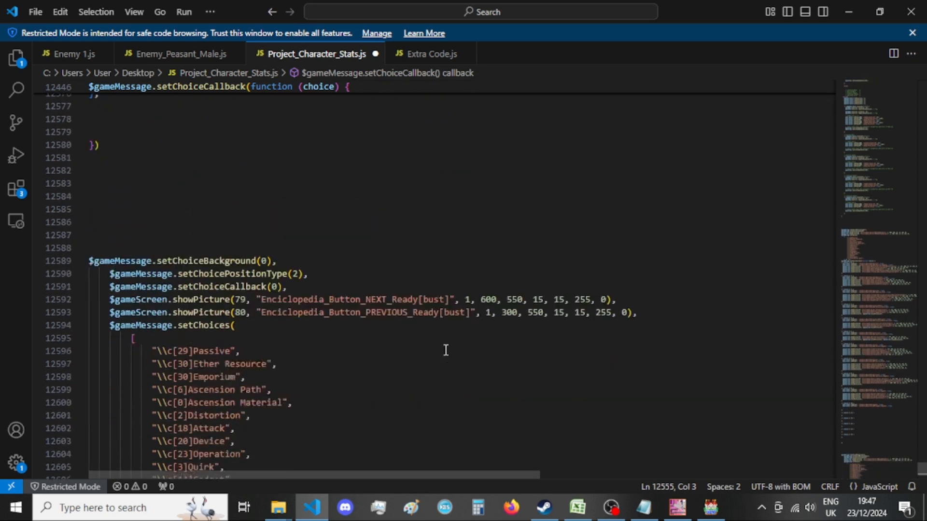
{"action": "scroll", "coordinate": [402, 341], "scroll_direction": "down", "scroll_amount": 9}
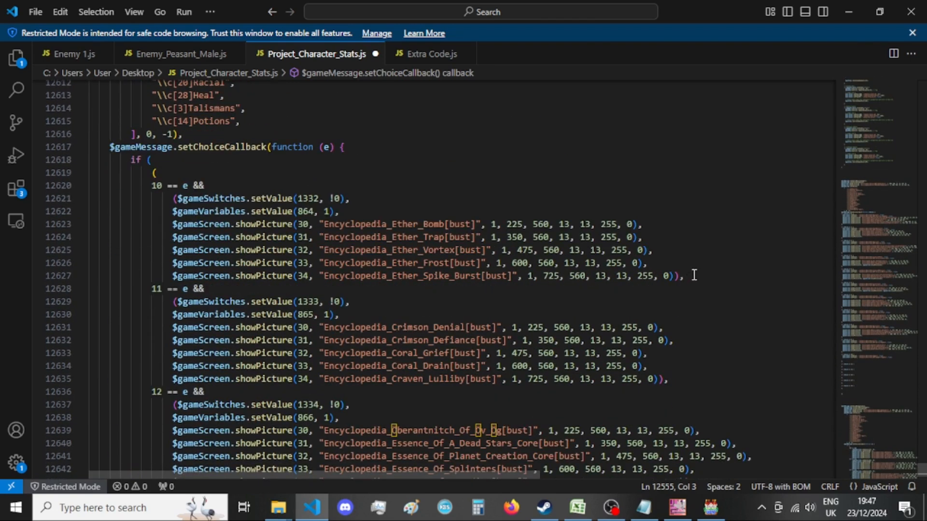
{"action": "left_click_drag", "start_coordinate": [694, 277], "coordinate": [174, 224]}
{"action": "key", "text": "ctrl+c"}
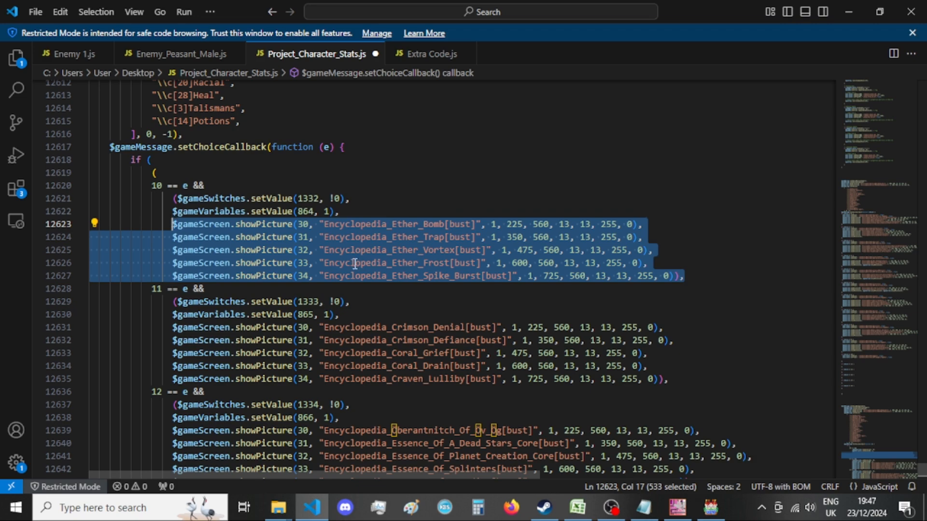
{"action": "scroll", "coordinate": [355, 264], "scroll_direction": "up", "scroll_amount": 20}
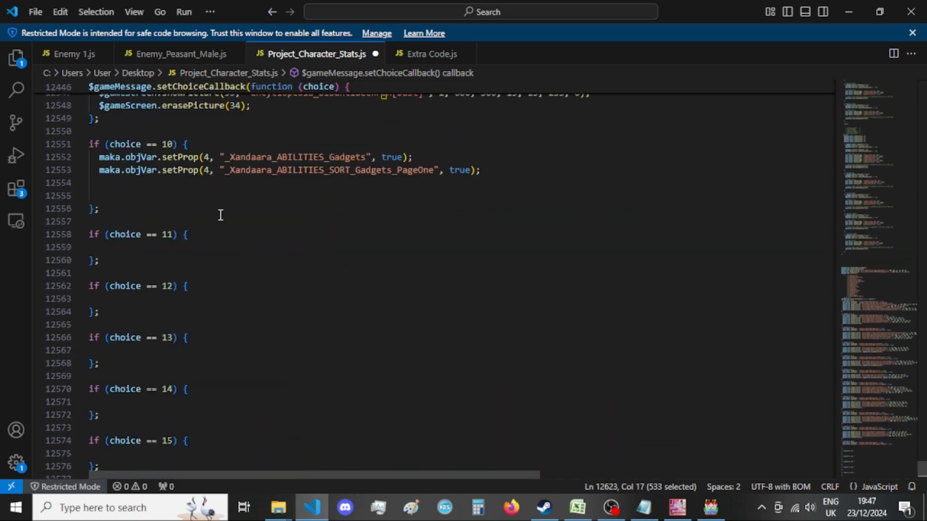
{"action": "left_click", "coordinate": [231, 195]}
{"action": "key", "text": "ctrl+v"}
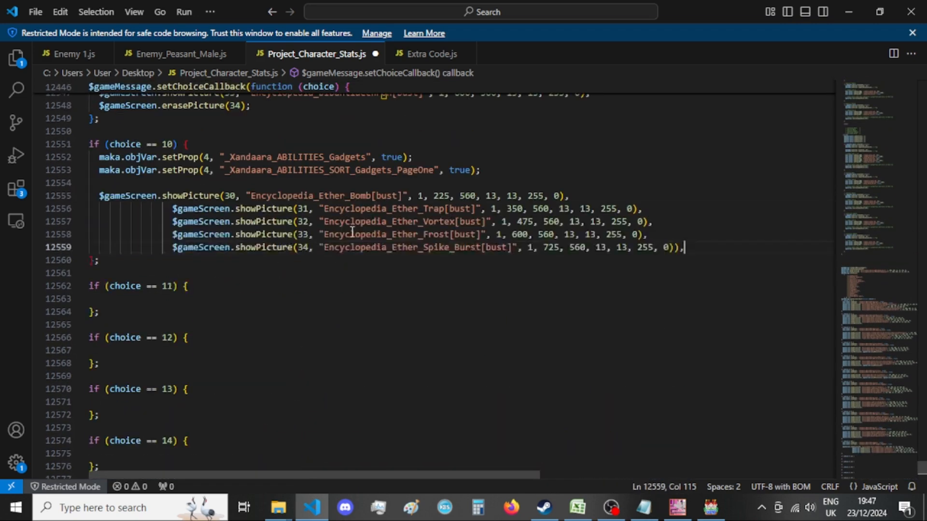
Remove the excess indentation from the showPicture calls for pictures 31 to 34 so they align with the first one.
{"action": "left_click_drag", "start_coordinate": [173, 208], "coordinate": [104, 209]}
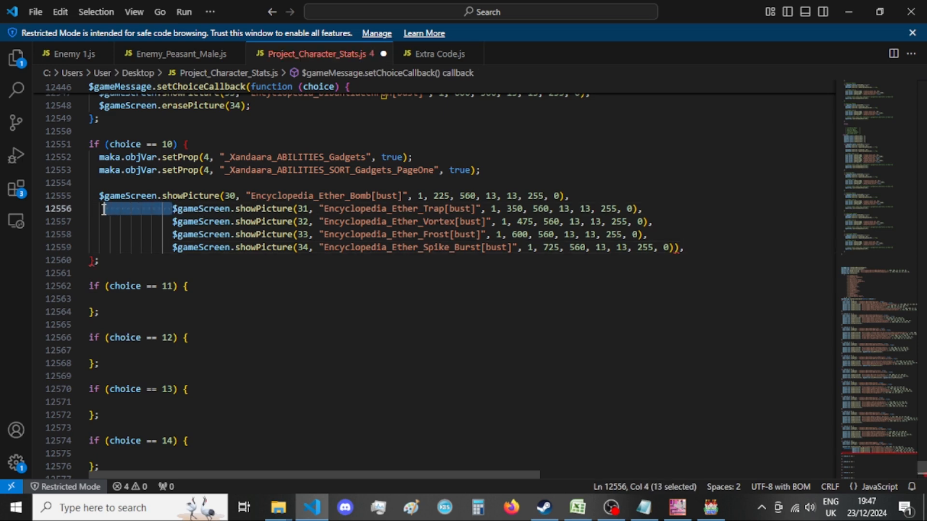
{"action": "key", "text": "BackSpace"}
{"action": "left_click_drag", "start_coordinate": [173, 221], "coordinate": [91, 225]}
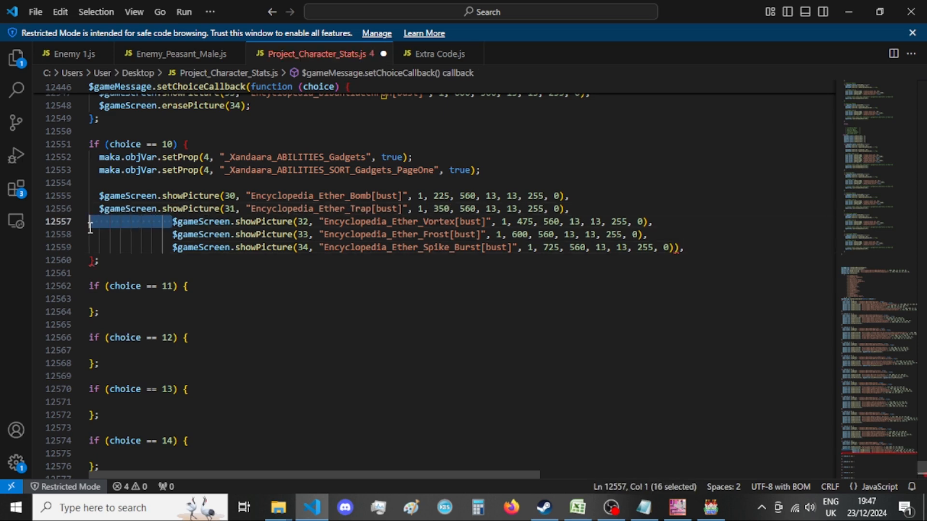
{"action": "key", "text": "BackSpace"}
{"action": "left_click_drag", "start_coordinate": [173, 233], "coordinate": [98, 234]}
{"action": "key", "text": "BackSpace"}
{"action": "left_click_drag", "start_coordinate": [173, 247], "coordinate": [100, 247]}
{"action": "key", "text": "BackSpace"}
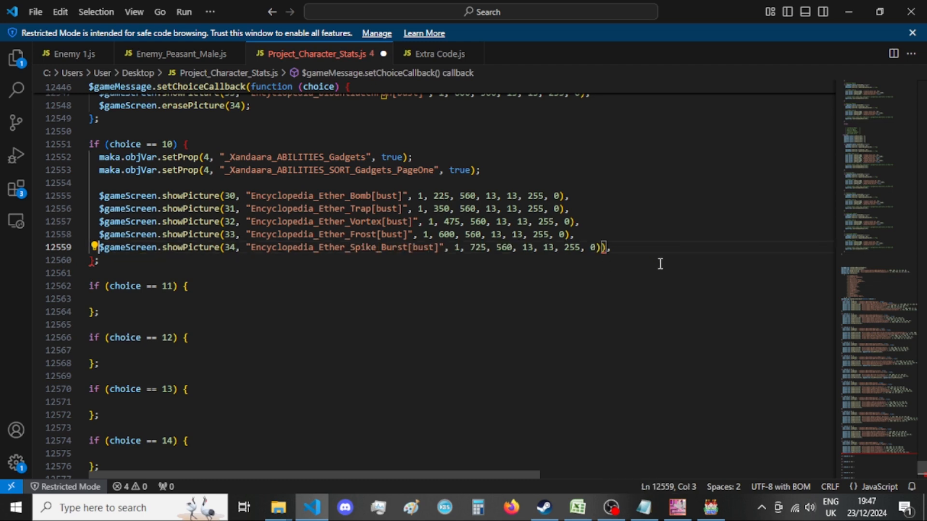
End the five showPicture calls in the choice == 10 block with semicolons, without the extra parenthesis after the Encyclopedia_Ether_Spike_Burst call.
{"action": "left_click", "coordinate": [603, 248]}
{"action": "key", "text": "BackSpace"}
{"action": "key", "text": "shift+Right"}
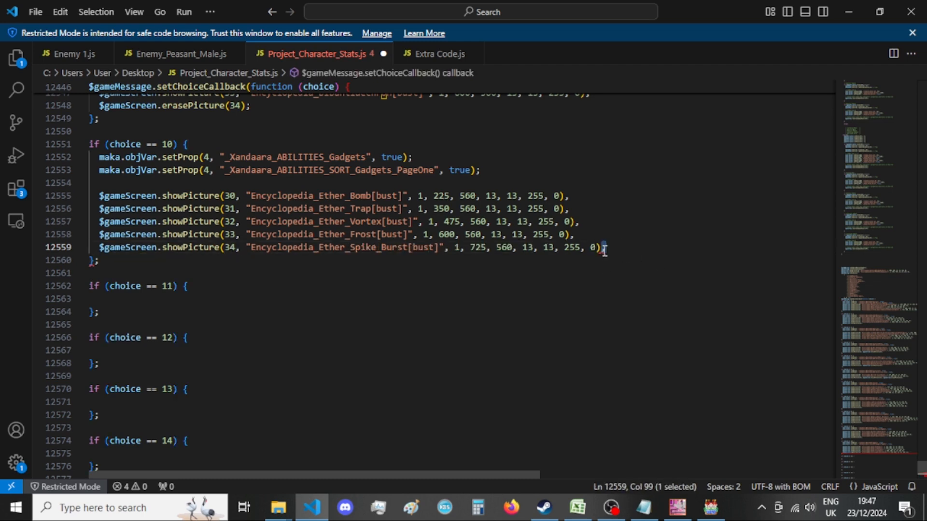
{"action": "type", "text": ";"}
{"action": "left_click_drag", "start_coordinate": [584, 234], "coordinate": [567, 196]}
{"action": "type", "text": ";;;;"}
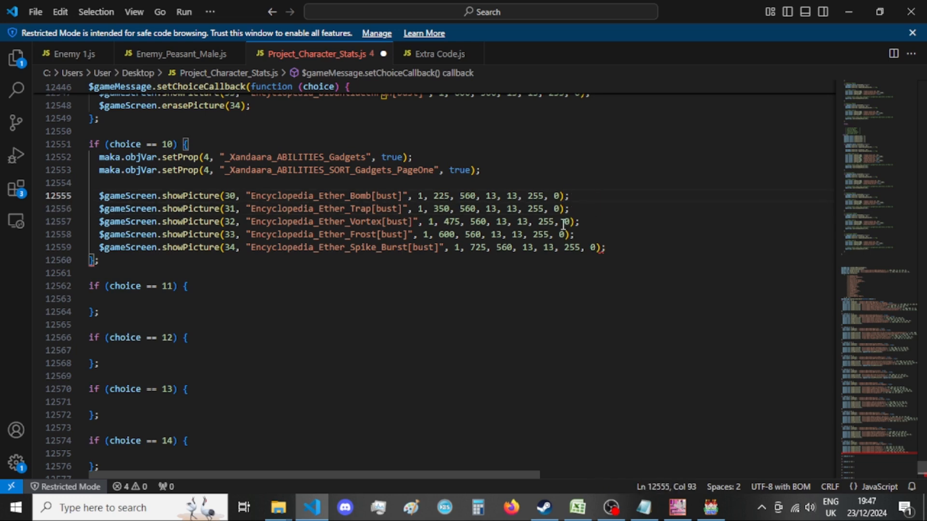
Delete the 10 == e && branch from the old choice callback, including its leftover empty line.
{"action": "scroll", "coordinate": [226, 291], "scroll_direction": "down", "scroll_amount": 15}
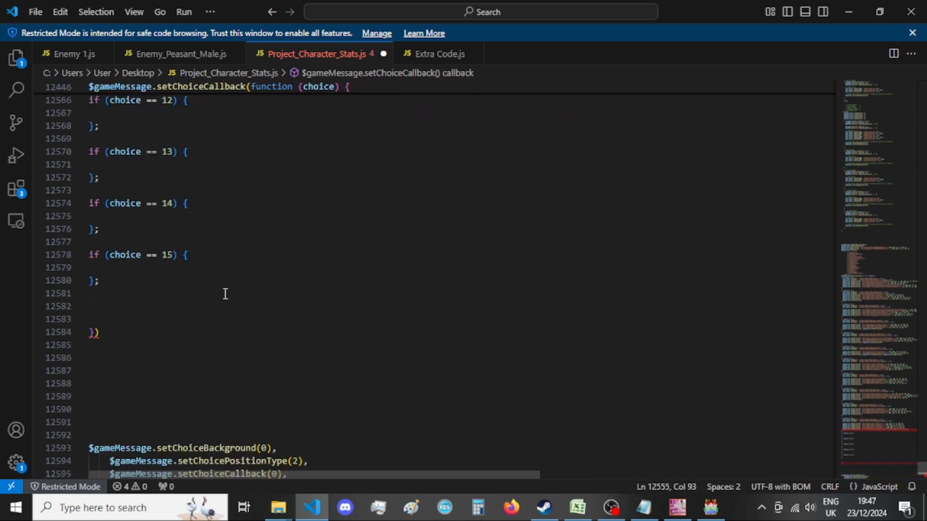
{"action": "scroll", "coordinate": [225, 293], "scroll_direction": "down", "scroll_amount": 3}
{"action": "left_click_drag", "start_coordinate": [719, 327], "coordinate": [45, 237]}
{"action": "key", "text": "BackSpace"}
{"action": "key", "text": "BackSpace"}
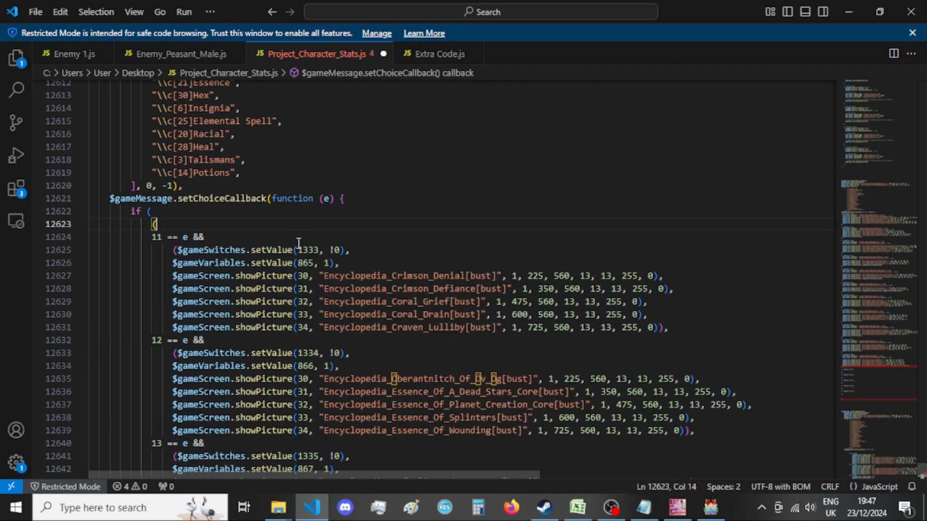
Copy the _Xandaara_ABILITIES_Obstructions setProp line from A List of Menus - var 4.txt in Notepad into the choice == 11 block in VS Code, indented.
{"action": "left_click", "coordinate": [644, 507]}
{"action": "scroll", "coordinate": [531, 345], "scroll_direction": "up", "scroll_amount": 6}
{"action": "scroll", "coordinate": [530, 345], "scroll_direction": "up", "scroll_amount": 2}
{"action": "left_click_drag", "start_coordinate": [492, 296], "coordinate": [92, 296]}
{"action": "key", "text": "ctrl+c"}
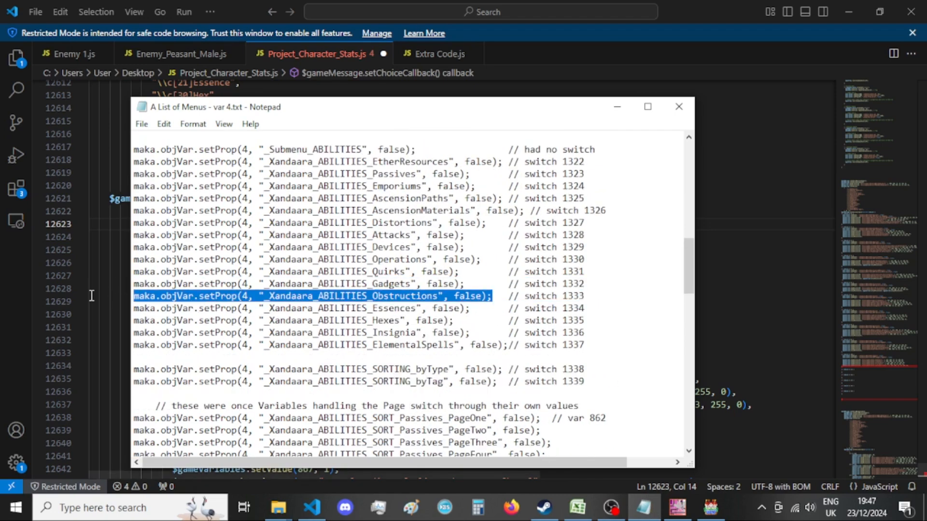
{"action": "key", "text": "alt+Tab"}
{"action": "scroll", "coordinate": [316, 332], "scroll_direction": "up", "scroll_amount": 3}
{"action": "scroll", "coordinate": [316, 333], "scroll_direction": "up", "scroll_amount": 15}
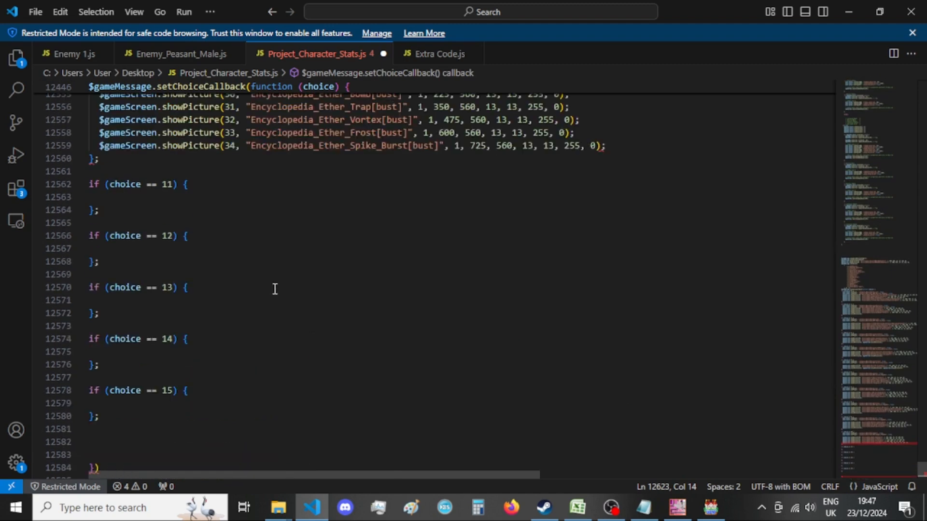
{"action": "left_click", "coordinate": [209, 198]}
{"action": "key", "text": "Tab"}
{"action": "key", "text": "ctrl+v"}
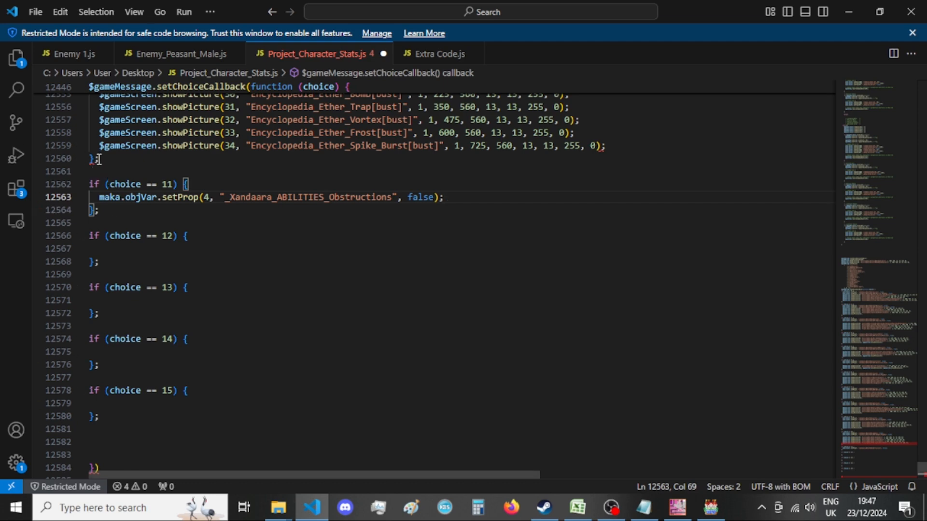
Set the _Xandaara_ABILITIES_Obstructions value in the choice == 11 block to true and start a new line below it.
{"action": "scroll", "coordinate": [322, 281], "scroll_direction": "up", "scroll_amount": 3}
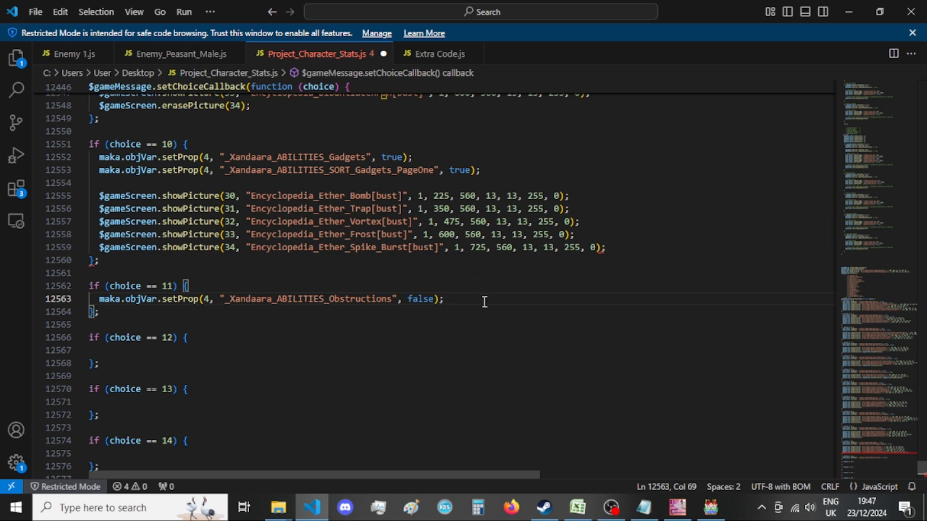
{"action": "double_click", "coordinate": [420, 300]}
{"action": "type", "text": "true"}
{"action": "key", "text": "Return"}
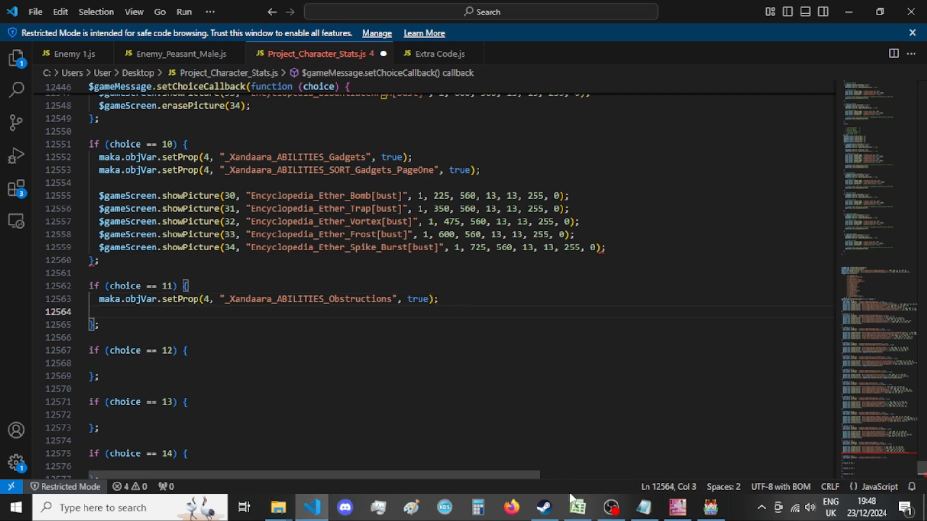
Look up the variable number in the old 11 == e branch and review the _Xandaara_ABILITIES_SORT properties in A List of Menus - var 4.txt in Notepad.
{"action": "scroll", "coordinate": [366, 311], "scroll_direction": "down", "scroll_amount": 15}
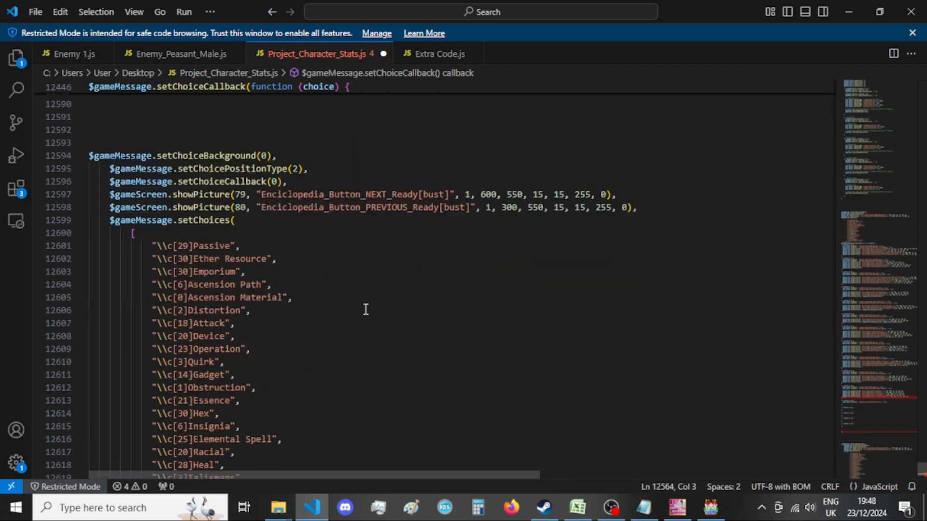
{"action": "scroll", "coordinate": [498, 382], "scroll_direction": "up", "scroll_amount": 5}
{"action": "scroll", "coordinate": [498, 382], "scroll_direction": "up", "scroll_amount": 8}
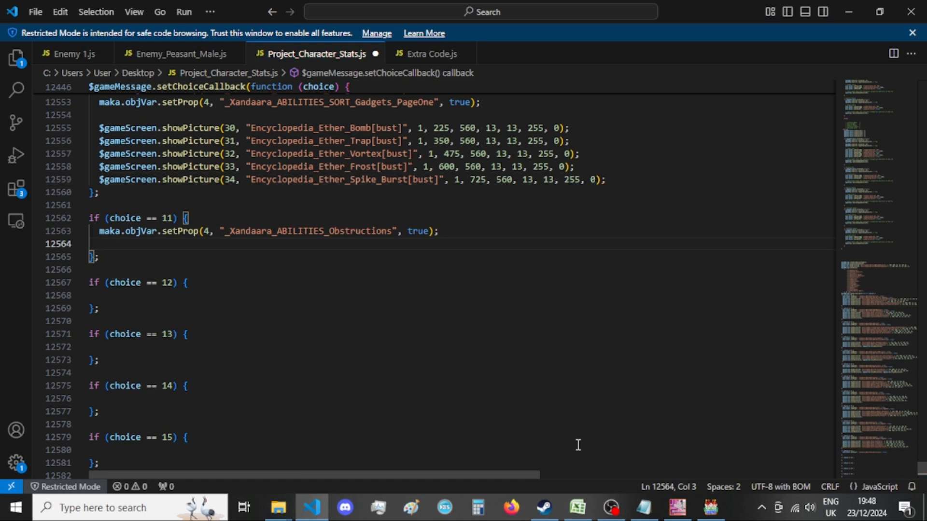
{"action": "left_click", "coordinate": [644, 507]}
{"action": "scroll", "coordinate": [568, 332], "scroll_direction": "down", "scroll_amount": 12}
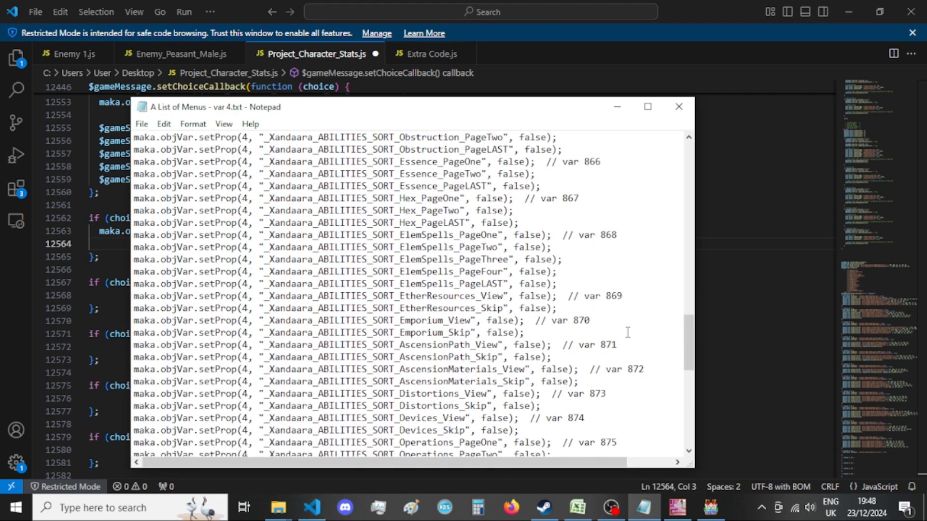
{"action": "scroll", "coordinate": [627, 332], "scroll_direction": "down", "scroll_amount": 2}
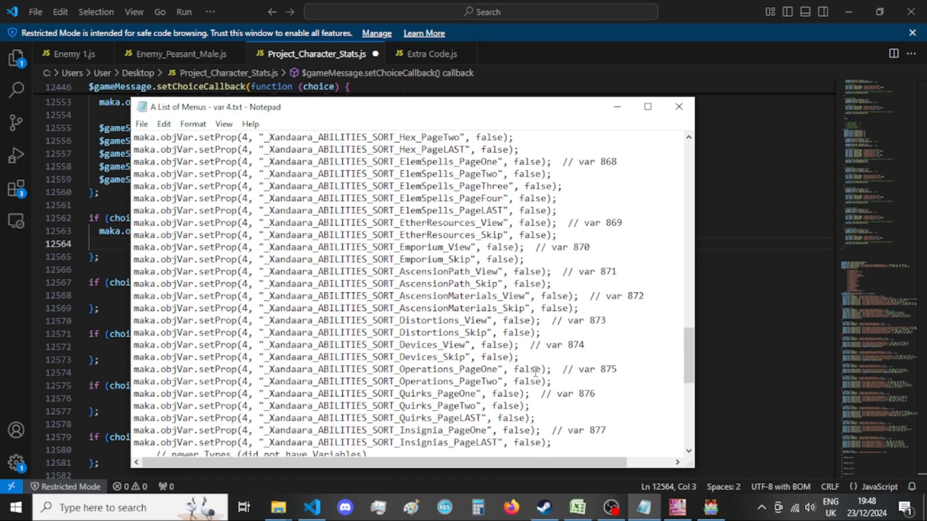
{"action": "scroll", "coordinate": [552, 381], "scroll_direction": "down", "scroll_amount": 1}
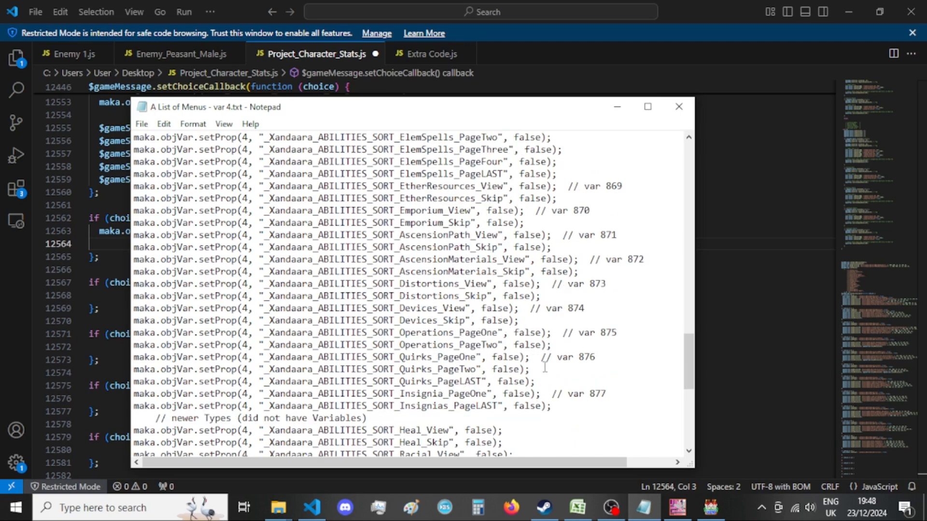
{"action": "scroll", "coordinate": [548, 359], "scroll_direction": "down", "scroll_amount": 1}
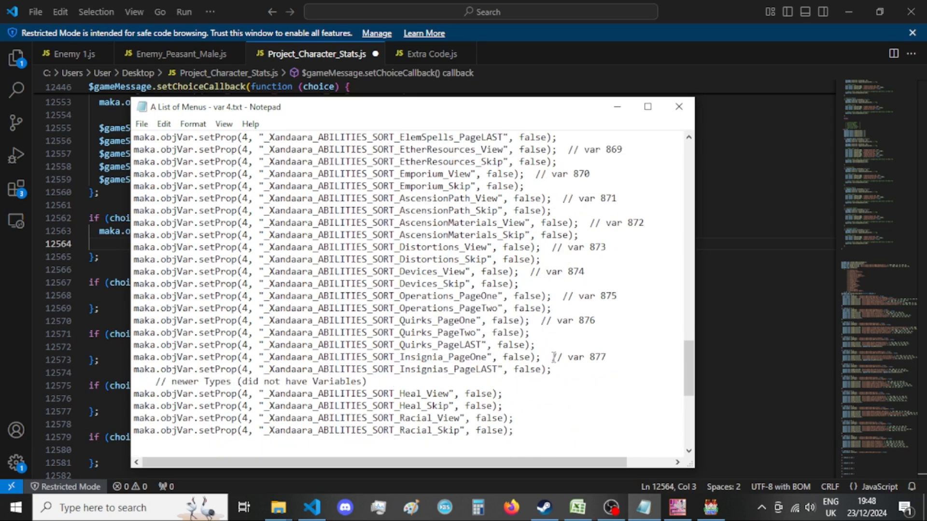
{"action": "key", "text": "alt+Tab"}
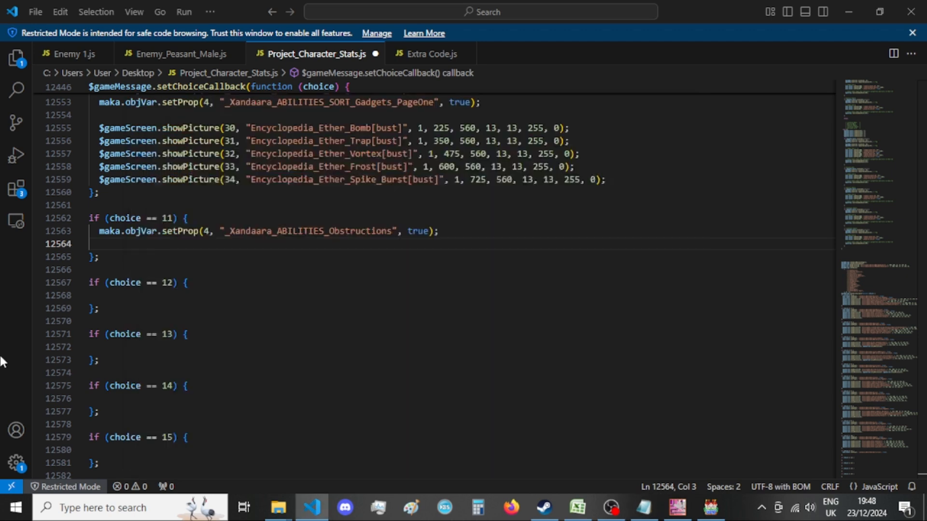
{"action": "scroll", "coordinate": [371, 277], "scroll_direction": "down", "scroll_amount": 20}
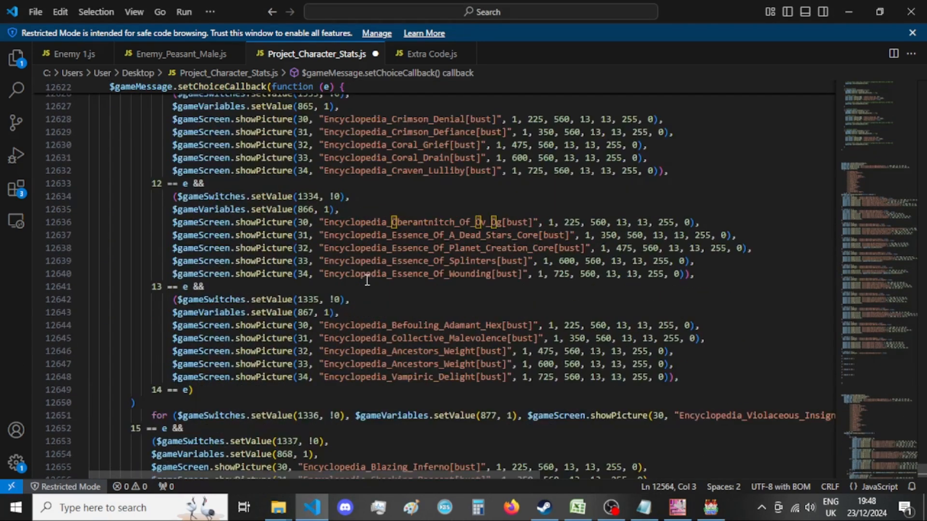
{"action": "scroll", "coordinate": [395, 244], "scroll_direction": "up", "scroll_amount": 2}
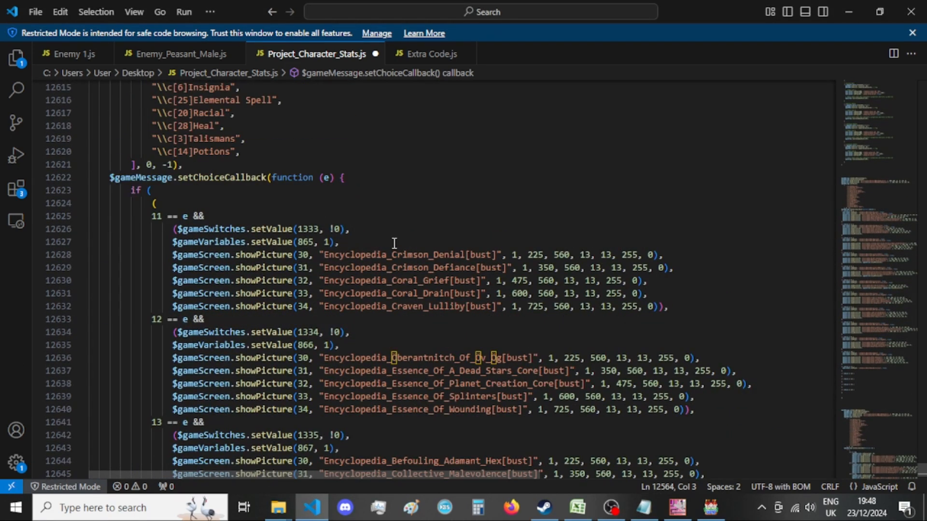
Copy the _Xandaara_ABILITIES_SORT_Obstruction_PageOne setProp line from A List of Menus - var 4.txt in Notepad into the choice == 11 block in VS Code.
{"action": "left_click", "coordinate": [644, 507]}
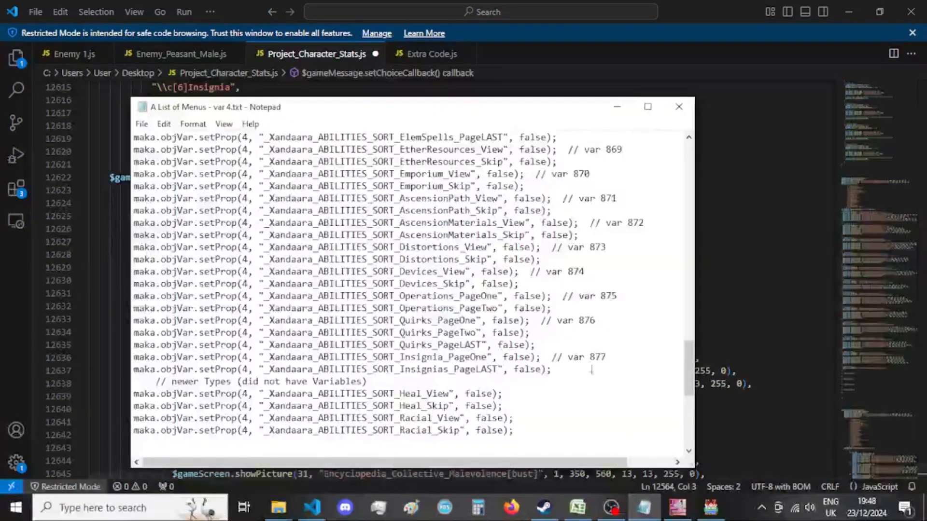
{"action": "mouse_move", "coordinate": [509, 105]}
{"action": "left_mouse_down"}
{"action": "mouse_move", "coordinate": [542, 447]}
{"action": "mouse_move", "coordinate": [520, 101]}
{"action": "left_mouse_up"}
{"action": "scroll", "coordinate": [533, 241], "scroll_direction": "up", "scroll_amount": 7}
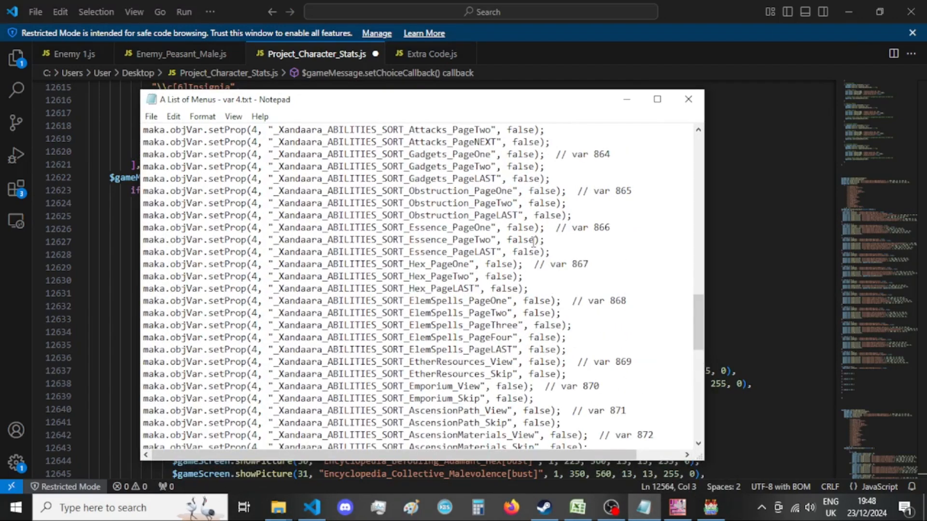
{"action": "left_click_drag", "start_coordinate": [546, 192], "coordinate": [260, 204]}
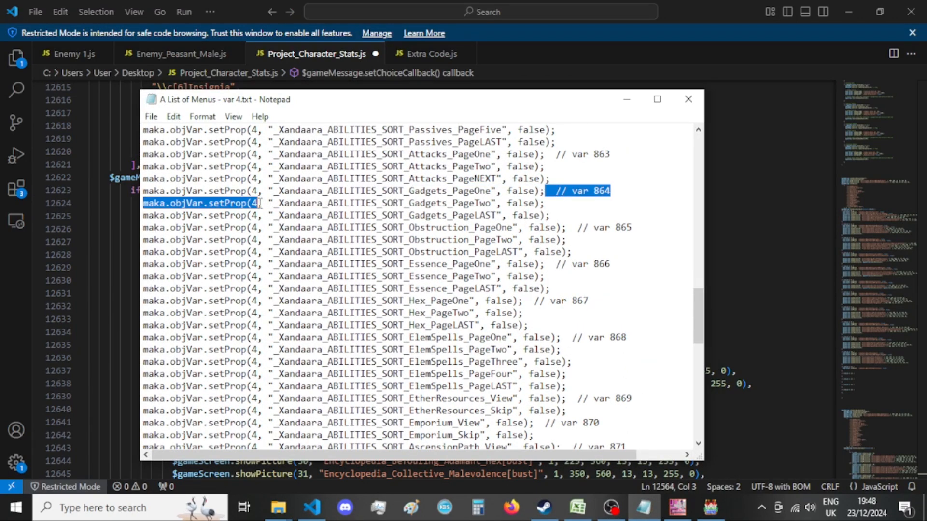
{"action": "left_click", "coordinate": [571, 219]}
{"action": "left_click_drag", "start_coordinate": [551, 226], "coordinate": [143, 227]}
{"action": "key", "text": "ctrl+c"}
{"action": "left_click", "coordinate": [13, 311]}
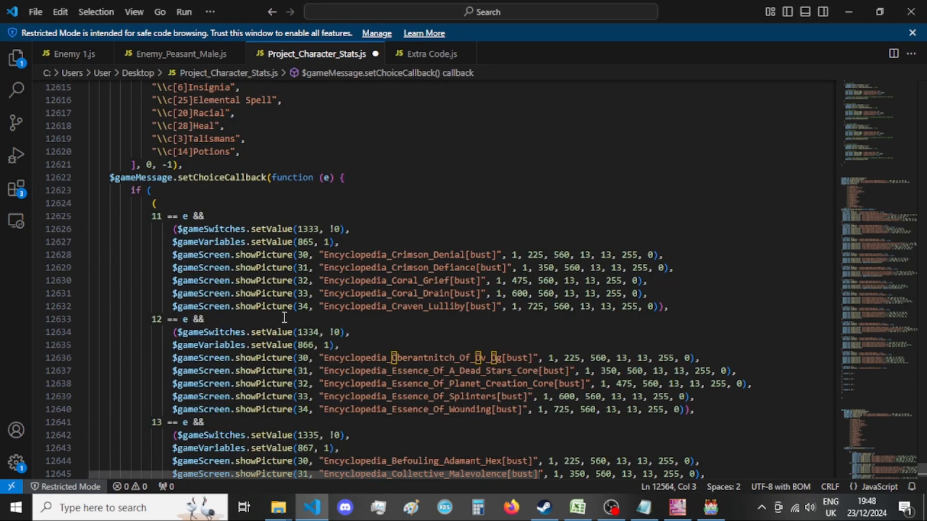
{"action": "scroll", "coordinate": [284, 317], "scroll_direction": "up", "scroll_amount": 20}
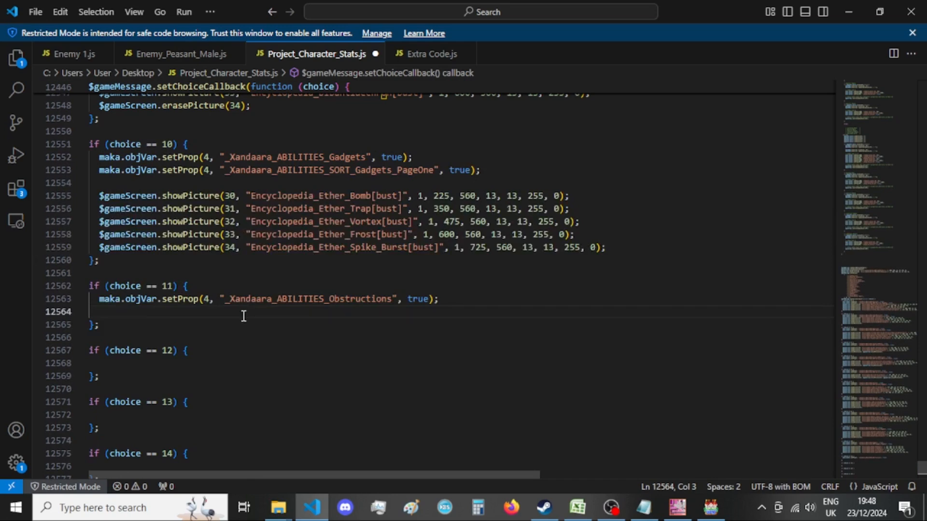
{"action": "scroll", "coordinate": [244, 316], "scroll_direction": "down", "scroll_amount": 1}
{"action": "key", "text": "ctrl+v"}
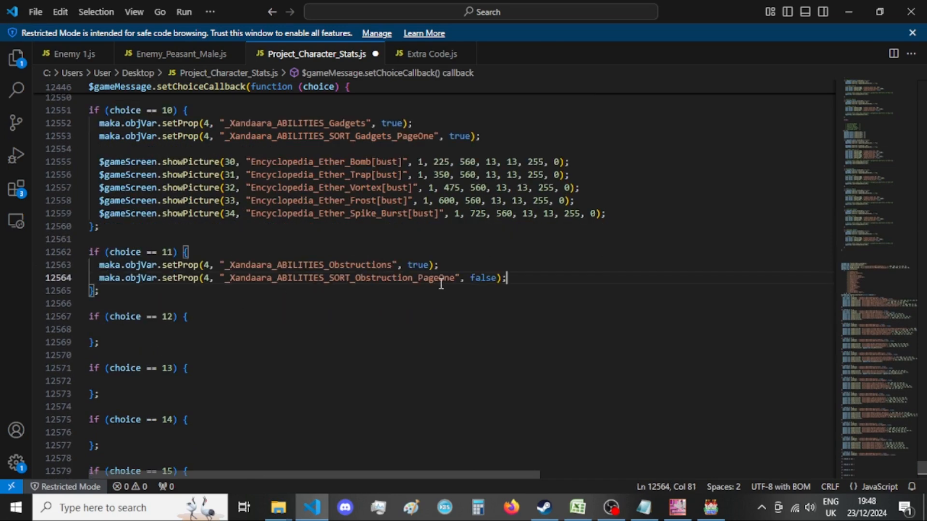
Set the _Xandaara_ABILITIES_SORT_Obstruction_PageOne value in the choice == 11 block to true and add two new lines below it.
{"action": "double_click", "coordinate": [484, 277]}
{"action": "type", "text": "true"}
{"action": "left_click", "coordinate": [534, 277]}
{"action": "key", "text": "Return"}
{"action": "key", "text": "Return"}
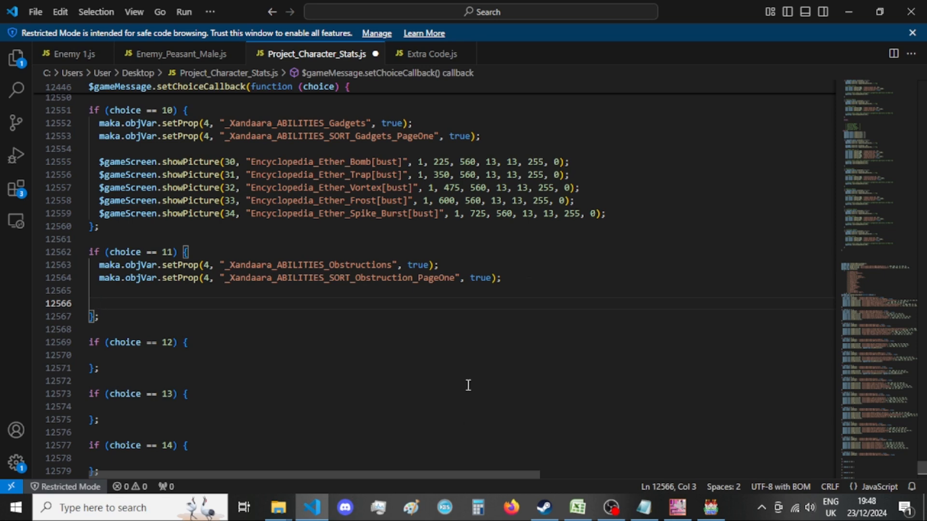
Copy the five showPicture calls, Encyclopedia_Crimson_Denial through Encyclopedia_Craven_Lulliby, from the old 11 == e branch into the choice == 11 block.
{"action": "scroll", "coordinate": [434, 400], "scroll_direction": "down", "scroll_amount": 20}
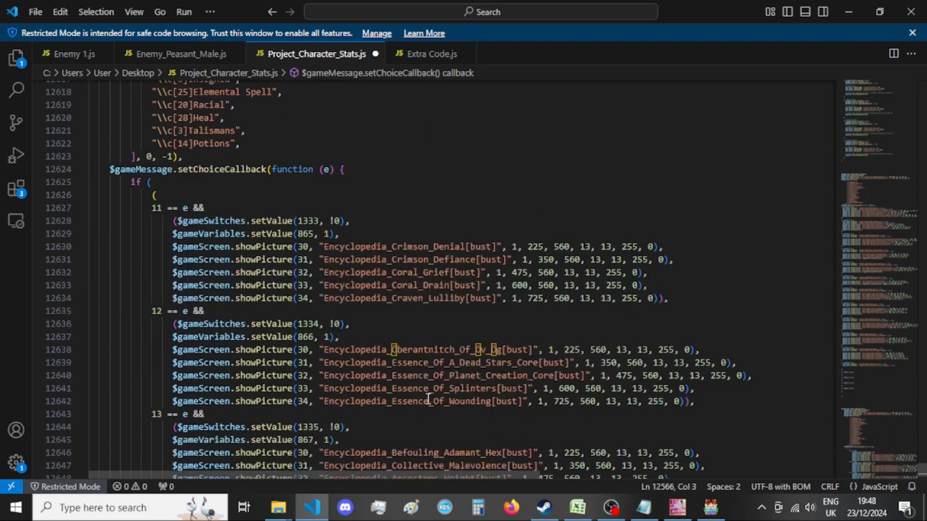
{"action": "left_click_drag", "start_coordinate": [673, 302], "coordinate": [174, 249]}
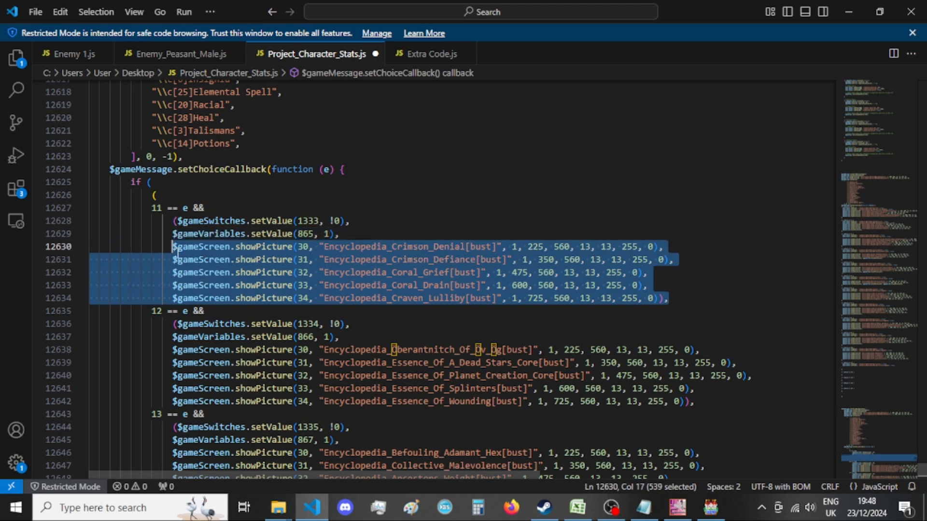
{"action": "scroll", "coordinate": [308, 277], "scroll_direction": "up", "scroll_amount": 20}
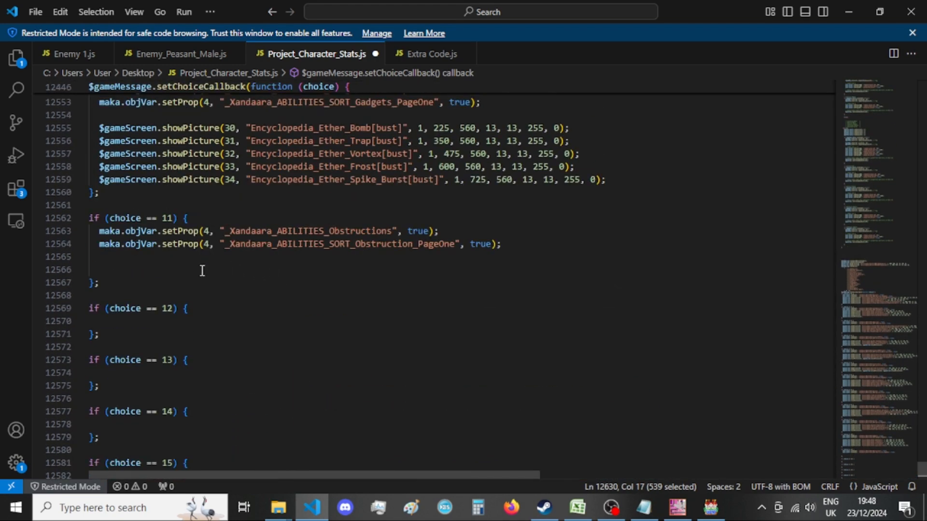
{"action": "left_click", "coordinate": [205, 261]}
{"action": "left_click", "coordinate": [231, 274]}
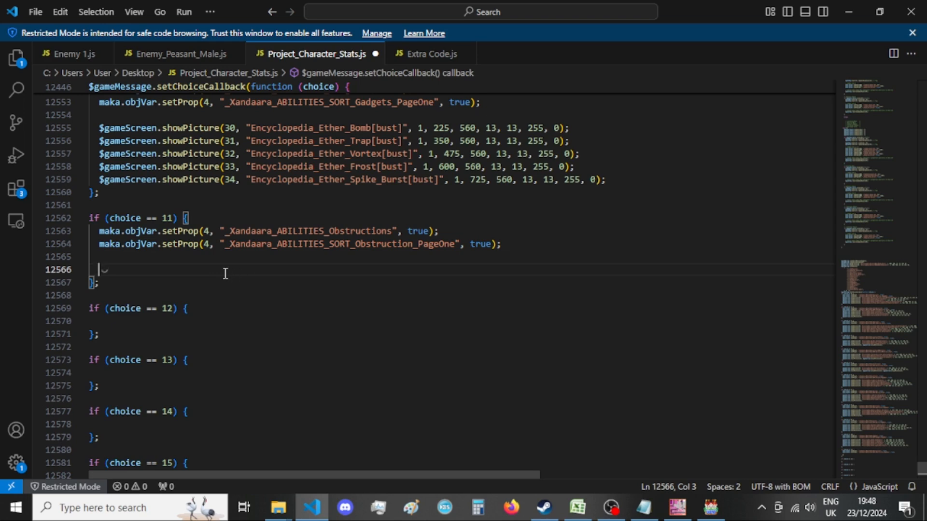
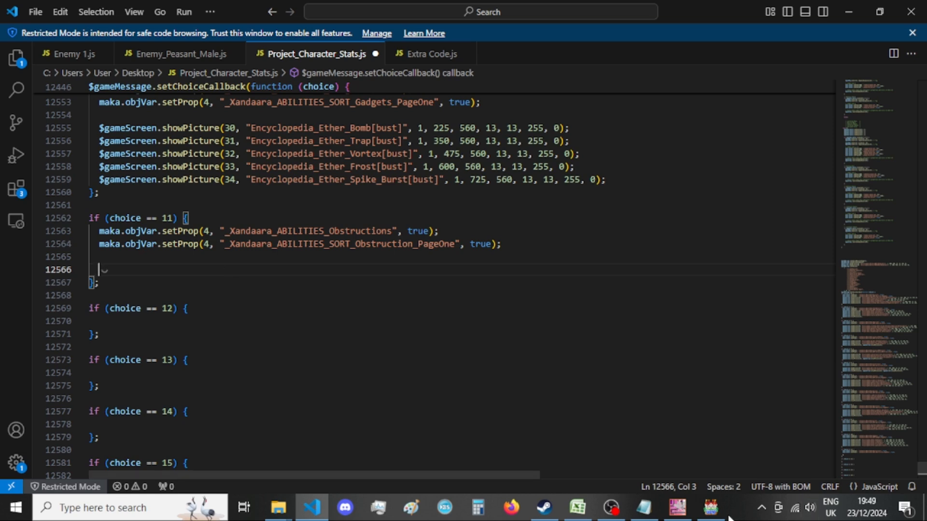
Switch to GIMP and close the Encyclopedia_Craftcrazed[bust] image, discarding its changes.
{"action": "left_click", "coordinate": [677, 507]}
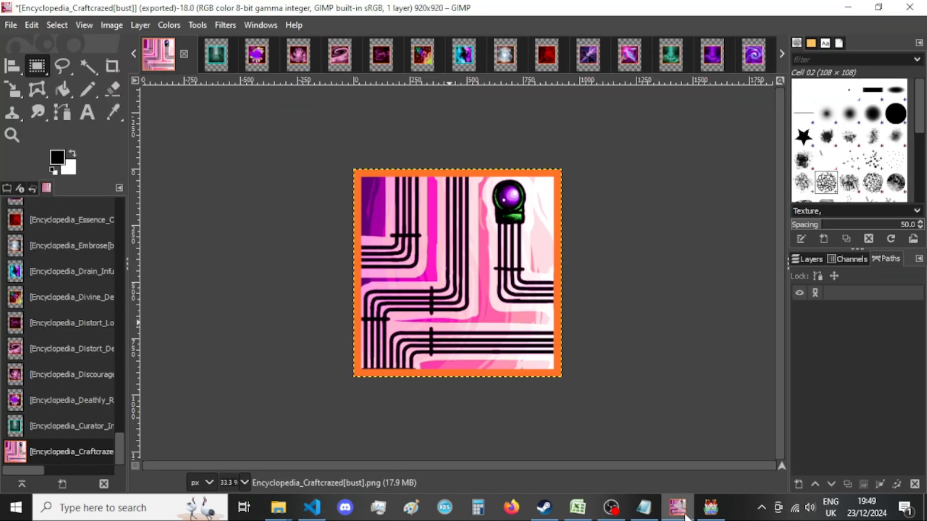
{"action": "left_click", "coordinate": [185, 53]}
{"action": "left_click", "coordinate": [495, 347]}
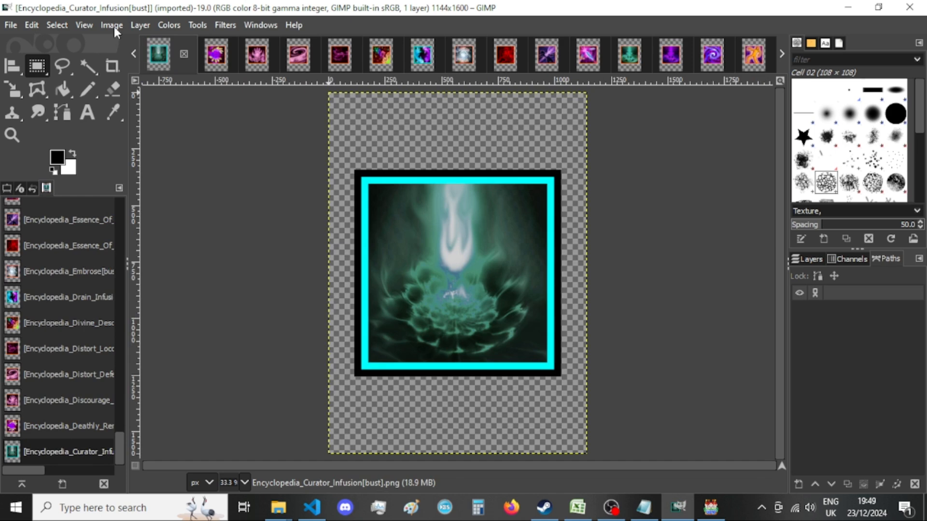
Resize the canvas of the Encyclopedia_Curator_Infusion[bust] image to 920 × 920 px, centred, with all layers resized.
{"action": "left_click", "coordinate": [112, 25]}
{"action": "left_click", "coordinate": [192, 152]}
{"action": "left_click", "coordinate": [396, 186]}
{"action": "double_click", "coordinate": [397, 185]}
{"action": "type", "text": "9"}
{"action": "key", "text": "ctrl+a"}
{"action": "key", "text": "ctrl+c"}
{"action": "double_click", "coordinate": [412, 204]}
{"action": "key", "text": "ctrl+v"}
{"action": "left_click", "coordinate": [539, 314]}
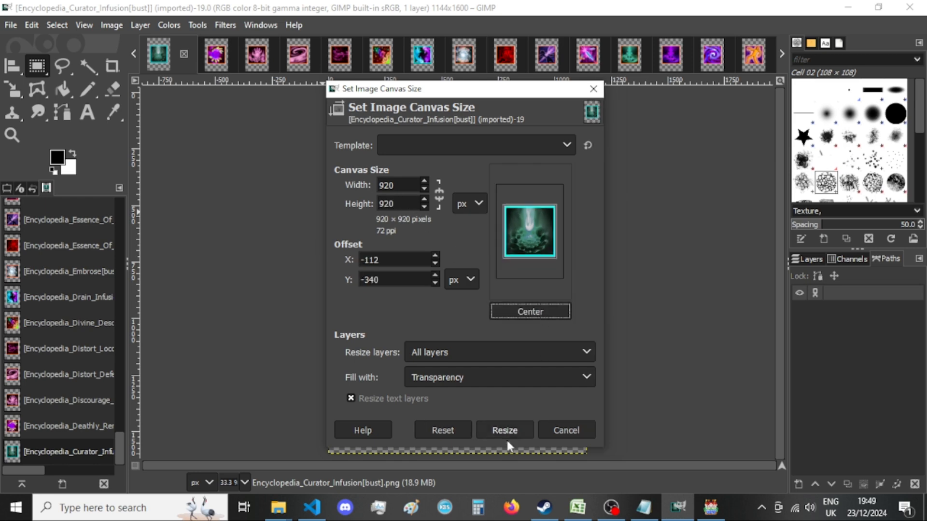
{"action": "left_click", "coordinate": [504, 430]}
Start exporting the resized image as Encyclopedia_Curator_Infusion[bust].png to New folder inside pics to convert, replacing the existing file.
{"action": "key", "text": "ctrl+shift+e"}
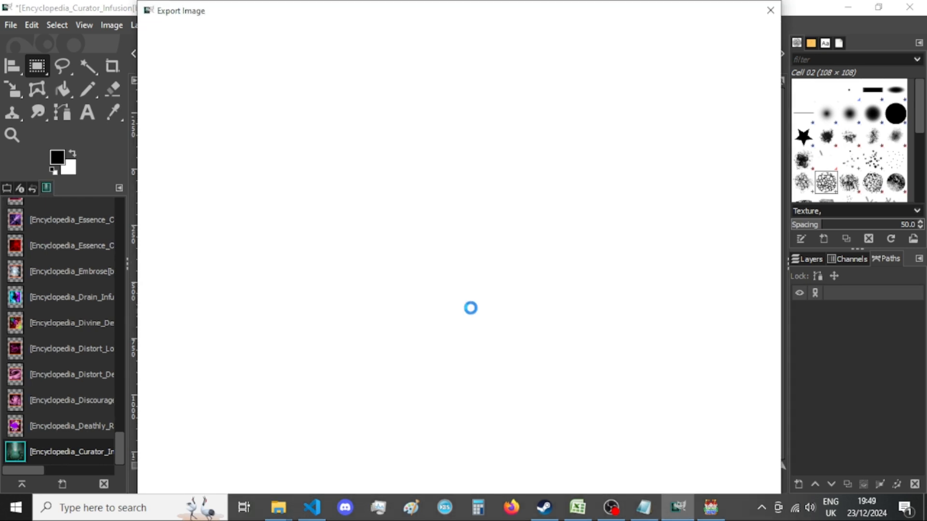
{"action": "key", "text": "Return"}
{"action": "key", "text": "Return"}
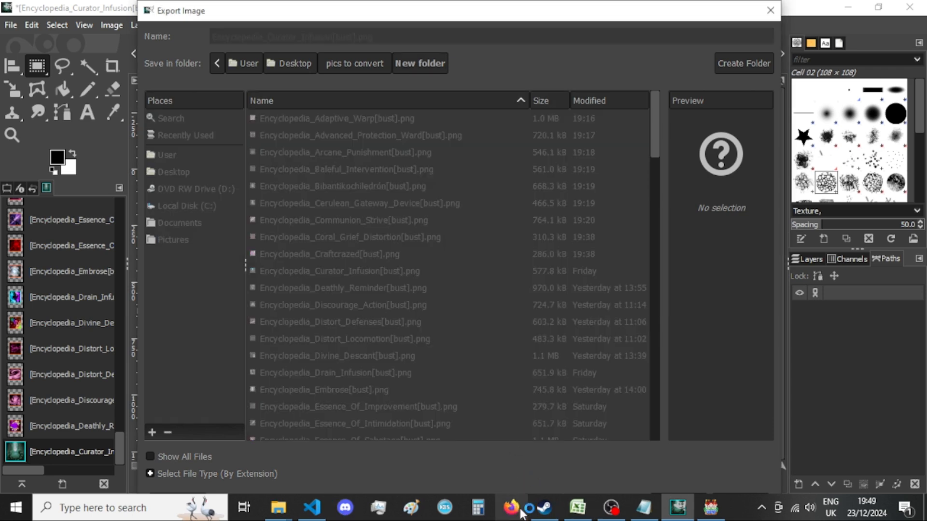
Switch to VS Code and remove the extra indentation from the showPicture lines 31 to 34 in the choice == 11 block.
{"action": "left_click", "coordinate": [311, 506]}
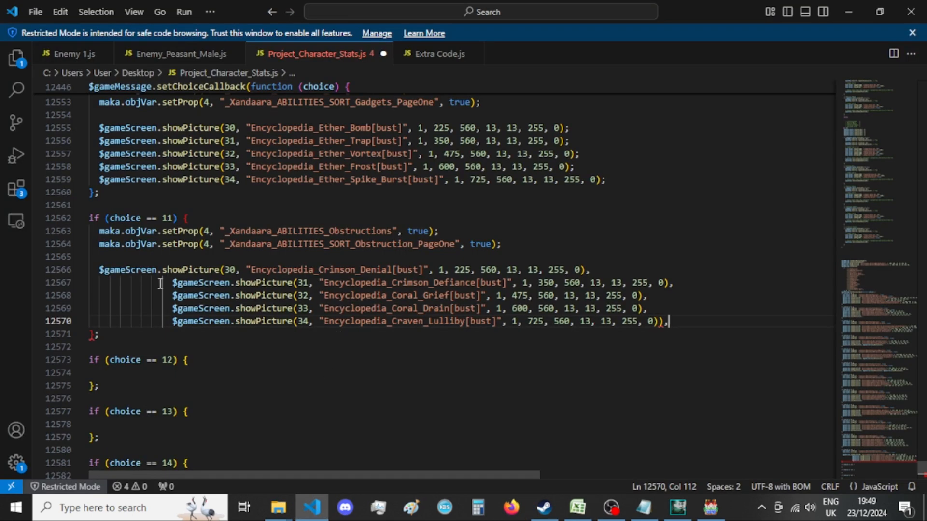
{"action": "left_click_drag", "start_coordinate": [174, 282], "coordinate": [103, 284]}
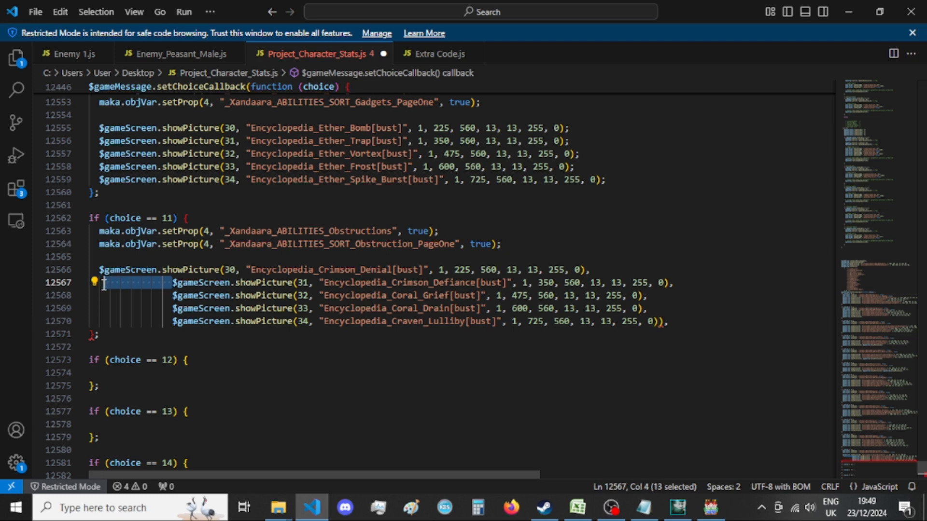
{"action": "key", "text": "BackSpace"}
{"action": "left_click_drag", "start_coordinate": [174, 295], "coordinate": [101, 296]}
{"action": "key", "text": "BackSpace"}
{"action": "left_click_drag", "start_coordinate": [172, 308], "coordinate": [101, 308]}
{"action": "key", "text": "BackSpace"}
{"action": "left_click_drag", "start_coordinate": [173, 321], "coordinate": [103, 321]}
{"action": "key", "text": "BackSpace"}
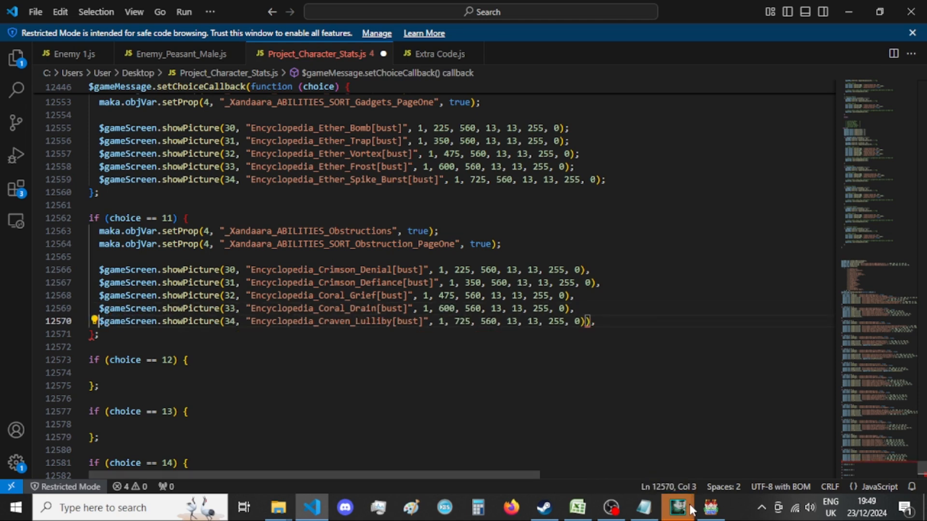
Confirm the pending PNG export of the Curator Infusion image in GIMP.
{"action": "mouse_move", "coordinate": [678, 507]}
{"action": "left_click", "coordinate": [735, 451]}
{"action": "left_click", "coordinate": [501, 426]}
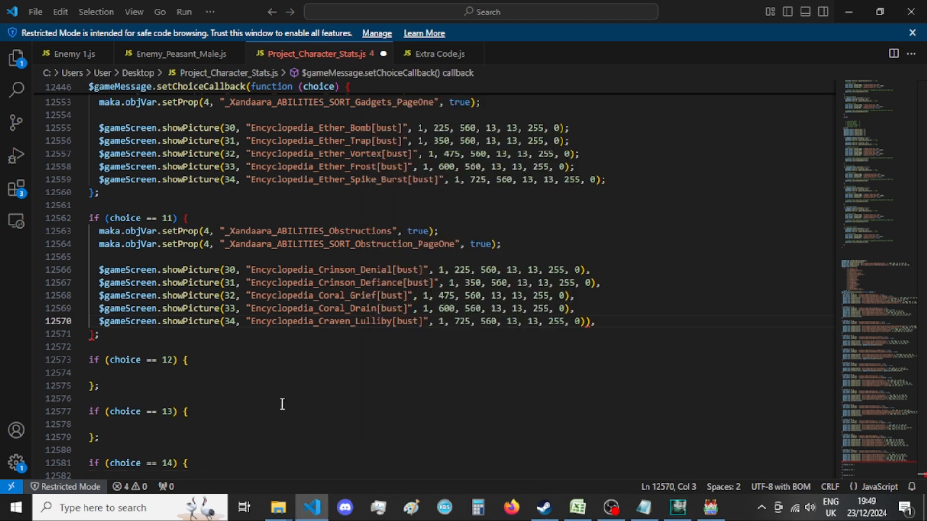
End the five showPicture lines in the choice == 11 block with semicolons and remove the surplus closing parenthesis.
{"action": "left_click", "coordinate": [202, 338]}
{"action": "left_click", "coordinate": [592, 322]}
{"action": "key", "text": "BackSpace"}
{"action": "left_click_drag", "start_coordinate": [592, 322], "coordinate": [586, 270]}
{"action": "type", "text": ";;;;;"}
{"action": "left_click", "coordinate": [612, 324]}
{"action": "left_click", "coordinate": [90, 334]}
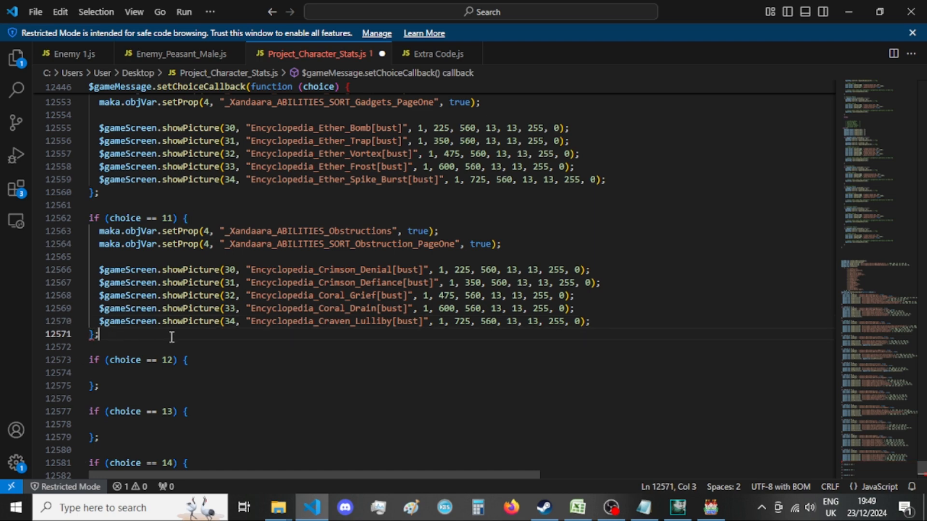
Delete the old 11 == e branch from the old choice callback.
{"action": "scroll", "coordinate": [201, 337], "scroll_direction": "down", "scroll_amount": 20}
{"action": "scroll", "coordinate": [222, 313], "scroll_direction": "down", "scroll_amount": 5}
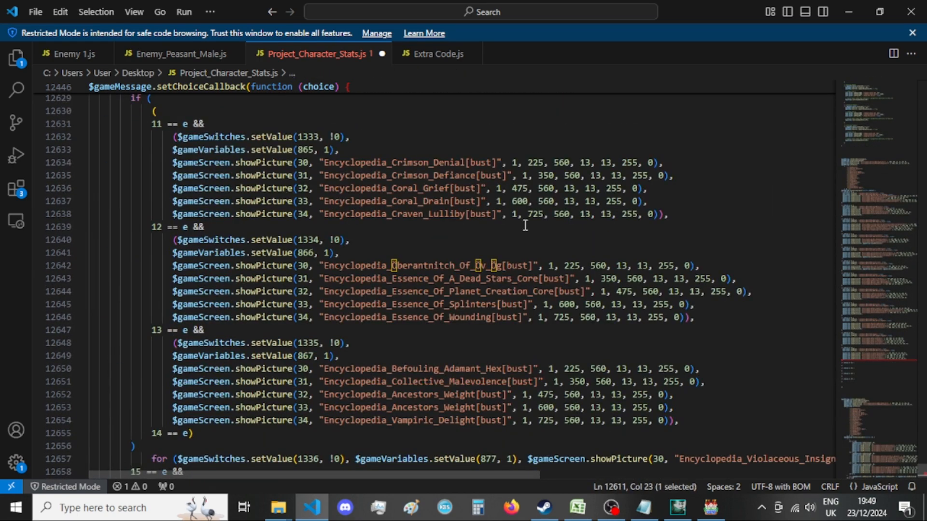
{"action": "left_click_drag", "start_coordinate": [689, 214], "coordinate": [34, 122]}
{"action": "key", "text": "BackSpace"}
{"action": "key", "text": "BackSpace"}
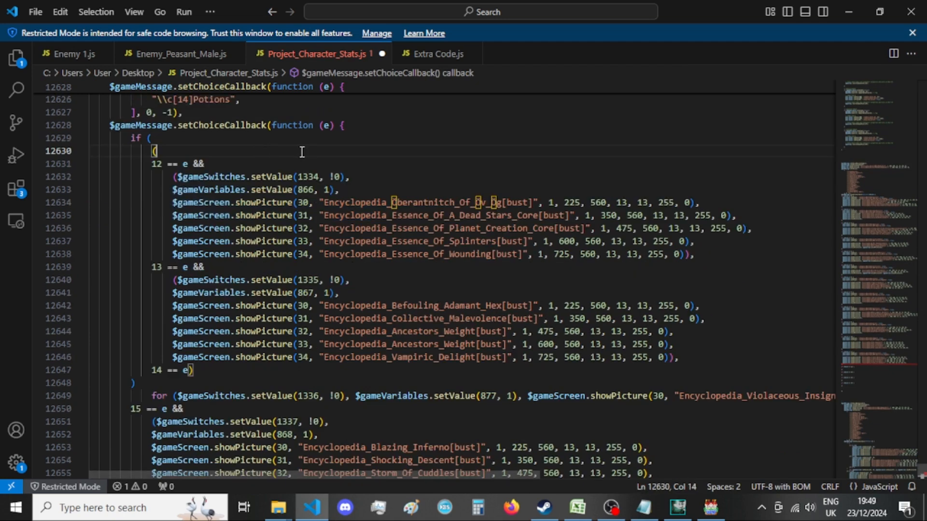
Copy the _Xandaara_ABILITIES_Essences setProp line from A List of Menus - var 4.txt in Notepad into the choice == 12 block in VS Code.
{"action": "left_click", "coordinate": [644, 507]}
{"action": "scroll", "coordinate": [571, 292], "scroll_direction": "up", "scroll_amount": 8}
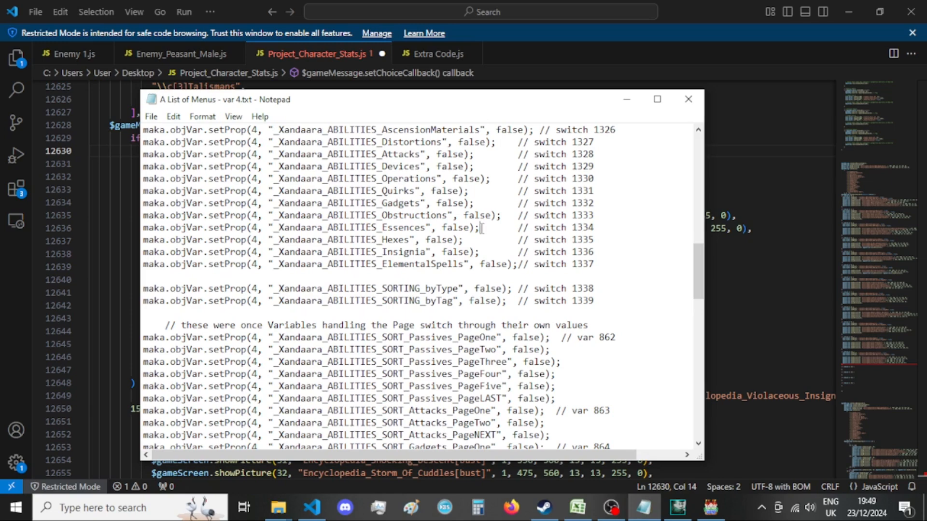
{"action": "left_click_drag", "start_coordinate": [481, 228], "coordinate": [143, 228]}
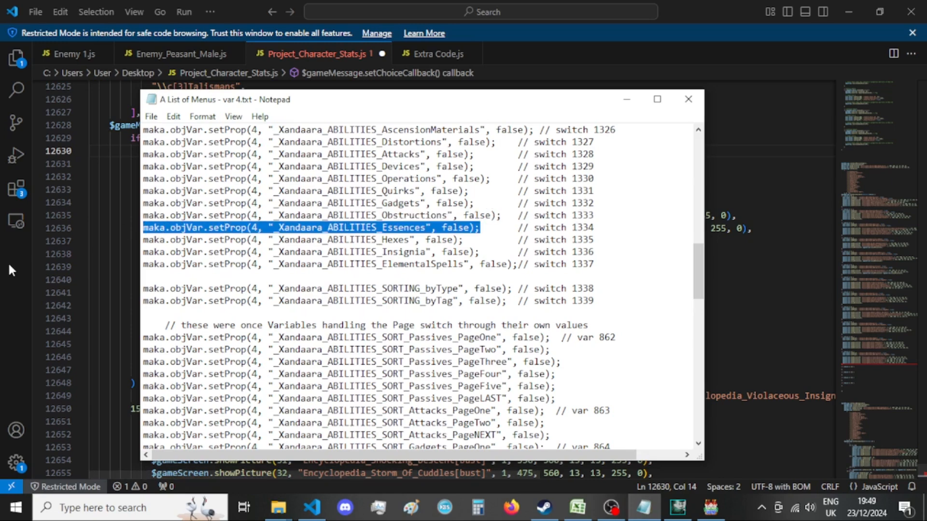
{"action": "left_click", "coordinate": [8, 262]}
{"action": "scroll", "coordinate": [381, 259], "scroll_direction": "up", "scroll_amount": 10}
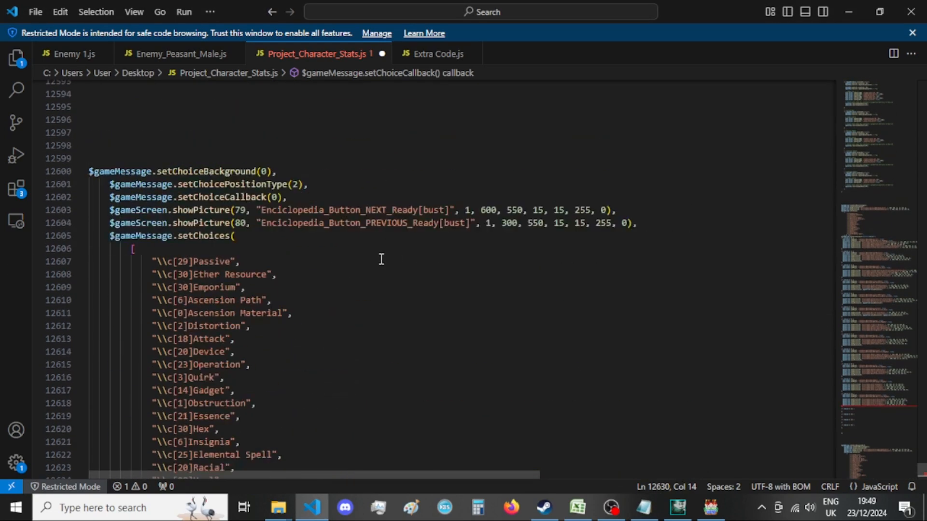
{"action": "scroll", "coordinate": [381, 260], "scroll_direction": "up", "scroll_amount": 7}
{"action": "scroll", "coordinate": [204, 251], "scroll_direction": "up", "scroll_amount": 3}
{"action": "left_click", "coordinate": [196, 219]}
{"action": "left_click", "coordinate": [241, 212]}
{"action": "key", "text": "ctrl+v"}
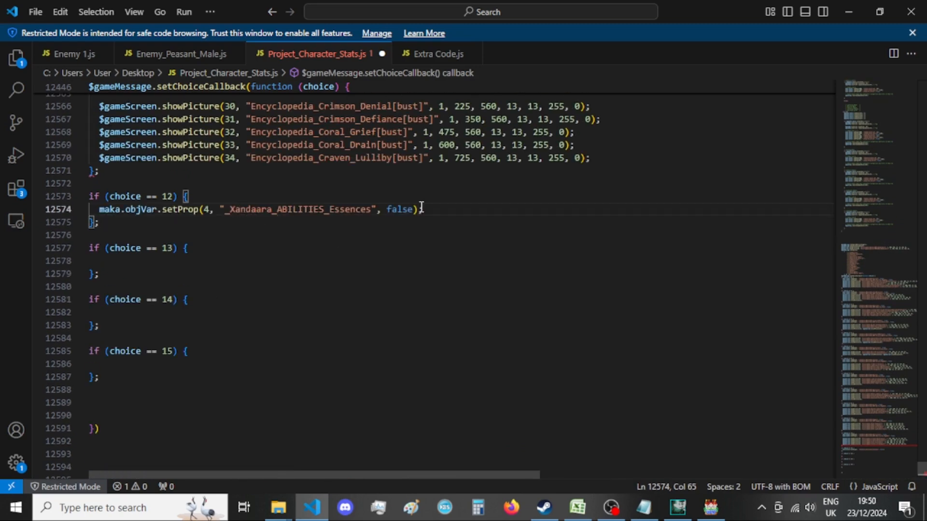
Set the _Xandaara_ABILITIES_Essences value in the choice == 12 block to true and add a new line below it.
{"action": "double_click", "coordinate": [402, 210]}
{"action": "type", "text": "true"}
{"action": "left_click", "coordinate": [446, 211]}
{"action": "key", "text": "Return"}
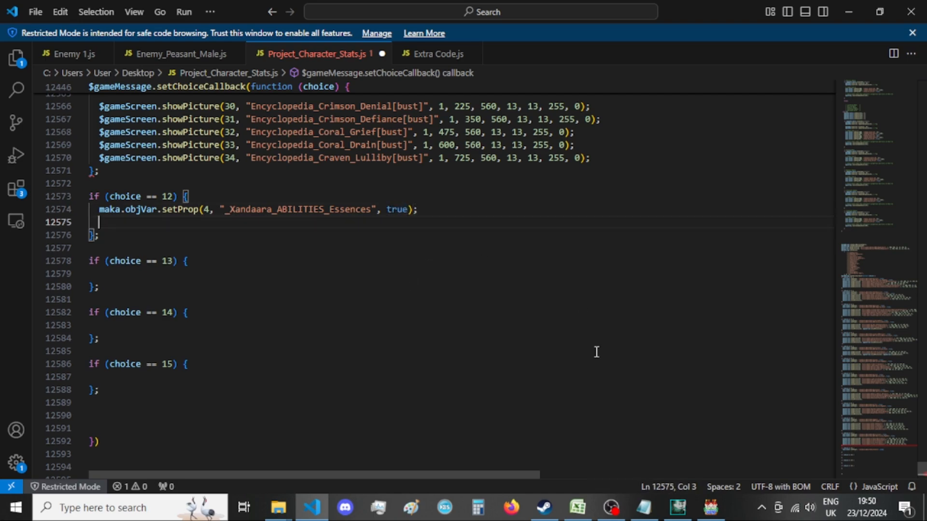
Check the old 12 == e branch's variable number and copy the matching _Xandaara_ABILITIES_SORT_Essence_PageOne setProp line from Notepad into the choice == 12 block.
{"action": "scroll", "coordinate": [442, 332], "scroll_direction": "down", "scroll_amount": 20}
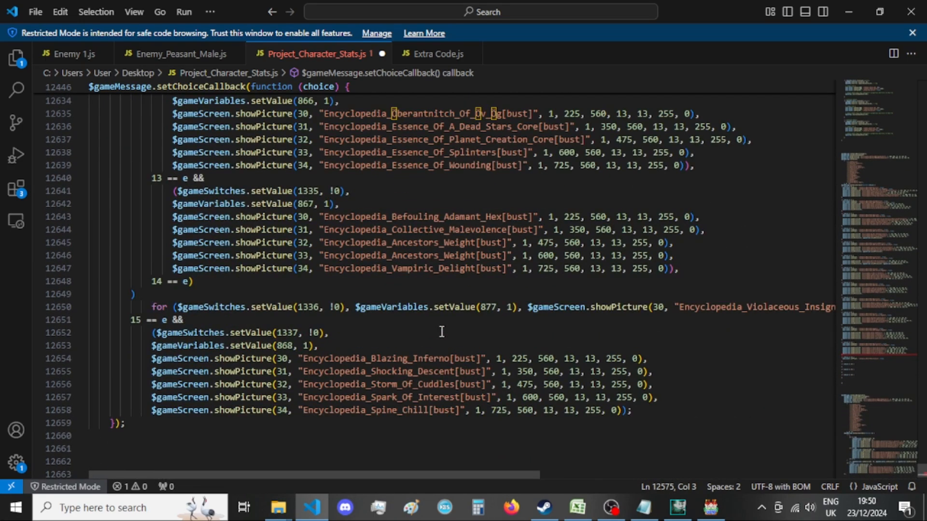
{"action": "scroll", "coordinate": [441, 331], "scroll_direction": "up", "scroll_amount": 3}
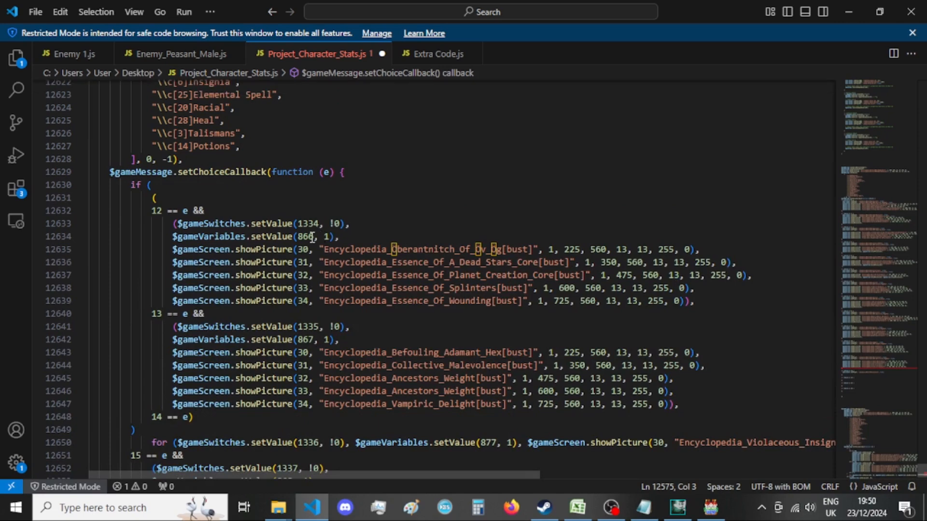
{"action": "scroll", "coordinate": [313, 237], "scroll_direction": "down", "scroll_amount": 5}
{"action": "scroll", "coordinate": [377, 249], "scroll_direction": "up", "scroll_amount": 4}
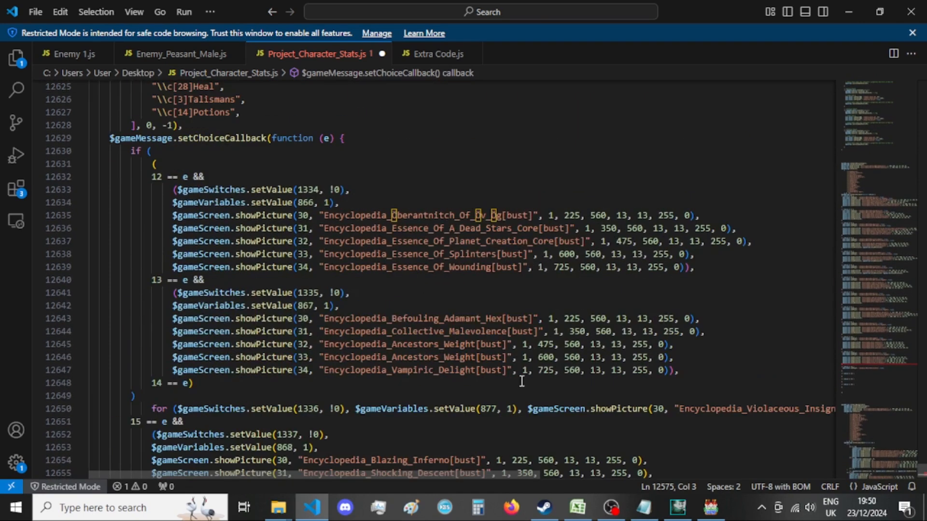
{"action": "left_click", "coordinate": [644, 507]}
{"action": "scroll", "coordinate": [498, 315], "scroll_direction": "down", "scroll_amount": 4}
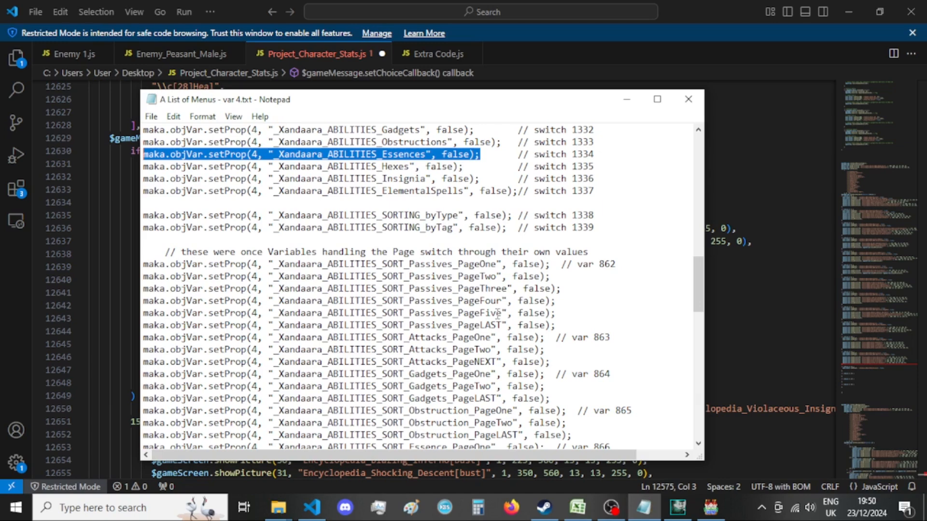
{"action": "left_click_drag", "start_coordinate": [546, 373], "coordinate": [107, 380]}
{"action": "left_click", "coordinate": [2, 348]}
{"action": "scroll", "coordinate": [273, 206], "scroll_direction": "up", "scroll_amount": 2}
{"action": "scroll", "coordinate": [273, 205], "scroll_direction": "up", "scroll_amount": 15}
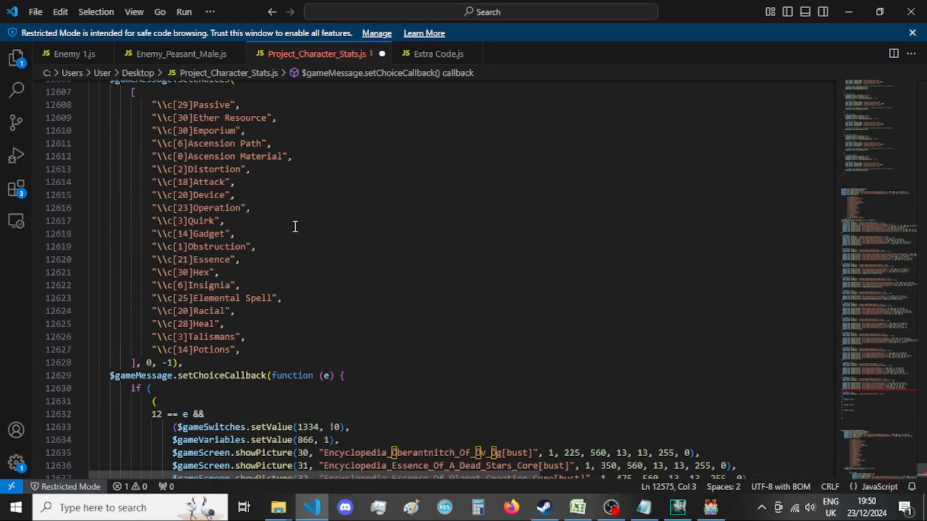
{"action": "left_click", "coordinate": [429, 225]}
{"action": "key", "text": "ctrl+v"}
Add two new lines below the _Xandaara_ABILITIES_SORT_Essence_PageOne line in the choice == 12 block and set its value to true.
{"action": "key", "text": "Return"}
{"action": "key", "text": "Return"}
{"action": "double_click", "coordinate": [461, 222]}
{"action": "type", "text": "true"}
{"action": "left_click", "coordinate": [502, 220]}
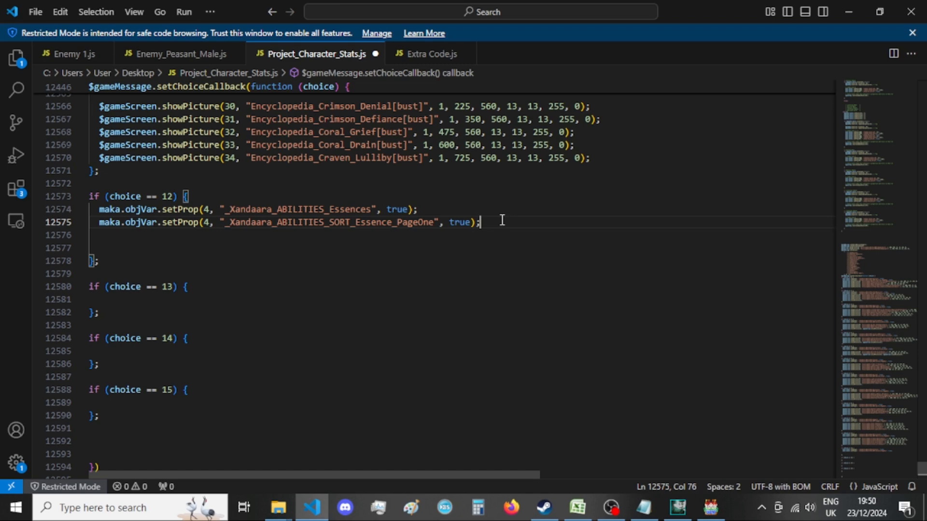
{"action": "left_click", "coordinate": [225, 258]}
{"action": "left_click", "coordinate": [285, 244]}
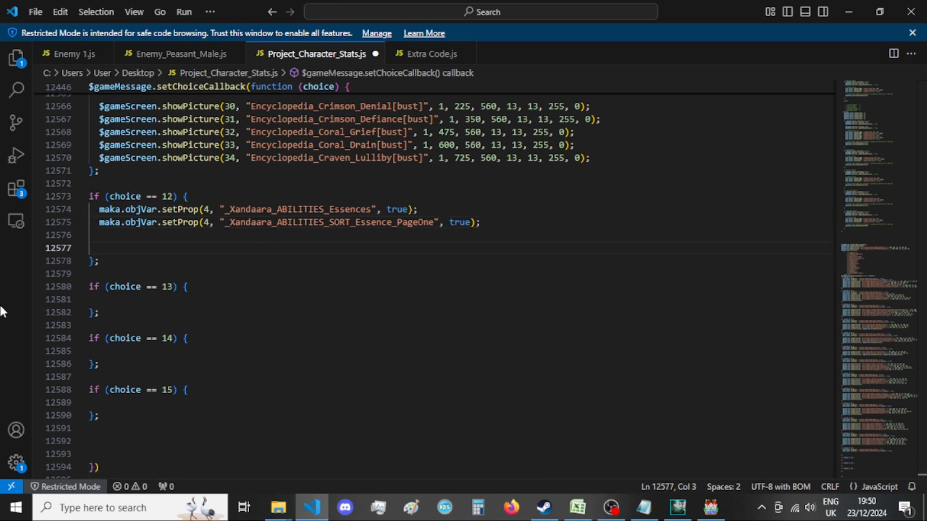
{"action": "left_click", "coordinate": [217, 248]}
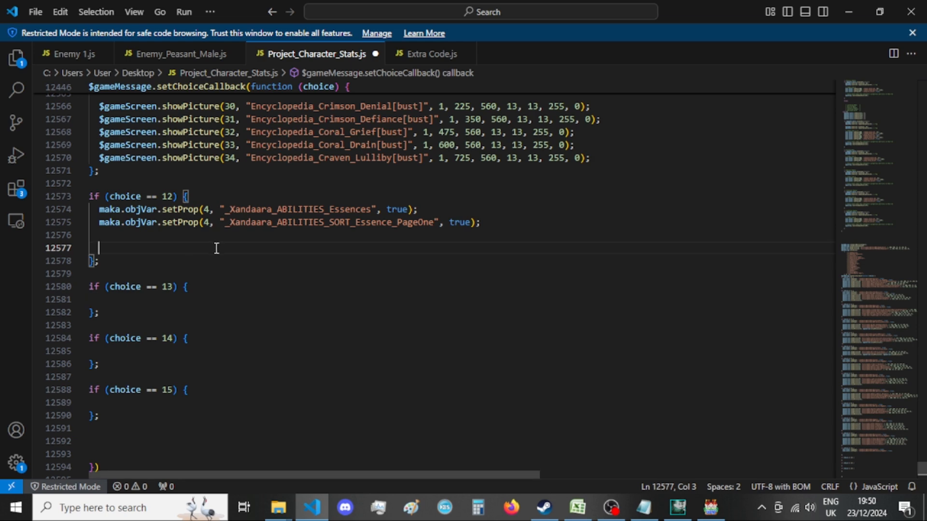
Copy the five showPicture calls for pictures 30 to 34 from the old 12 == e branch into the choice == 12 block.
{"action": "scroll", "coordinate": [197, 246], "scroll_direction": "up", "scroll_amount": 3}
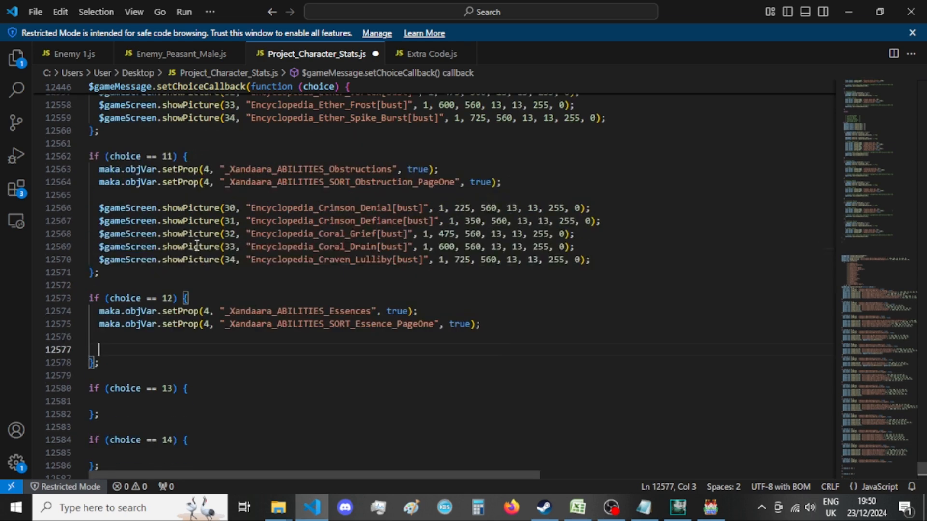
{"action": "scroll", "coordinate": [197, 246], "scroll_direction": "up", "scroll_amount": 7}
{"action": "scroll", "coordinate": [197, 245], "scroll_direction": "down", "scroll_amount": 6}
{"action": "scroll", "coordinate": [197, 245], "scroll_direction": "down", "scroll_amount": 4}
{"action": "scroll", "coordinate": [491, 310], "scroll_direction": "down", "scroll_amount": 20}
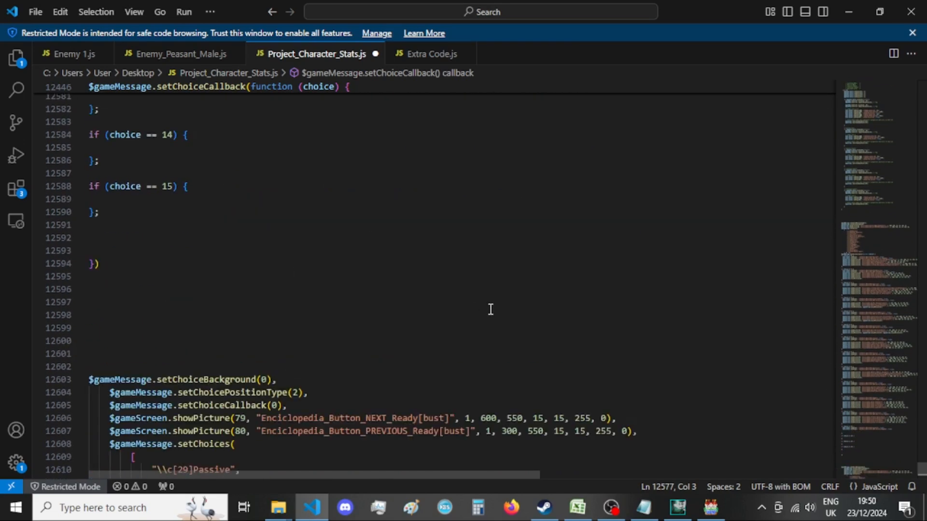
{"action": "left_click_drag", "start_coordinate": [724, 262], "coordinate": [172, 209]}
{"action": "key", "text": "ctrl+c"}
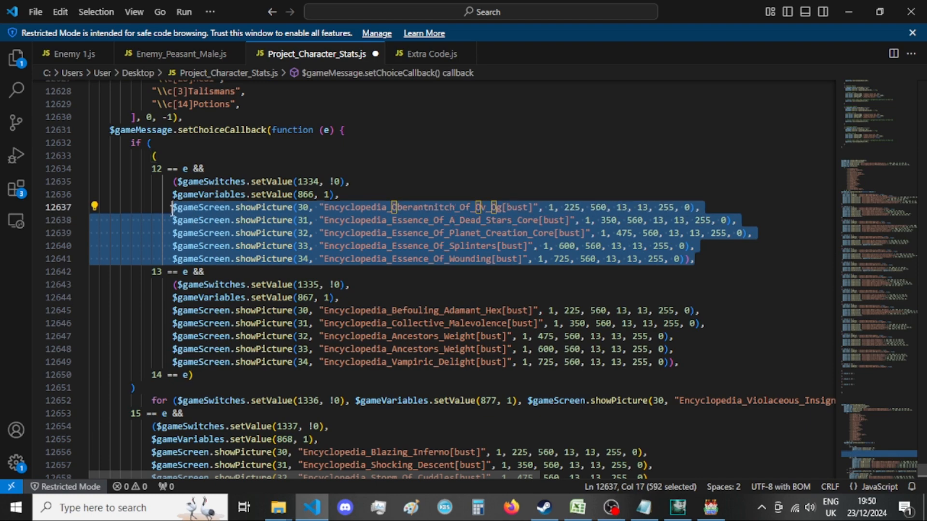
{"action": "scroll", "coordinate": [372, 249], "scroll_direction": "up", "scroll_amount": 20}
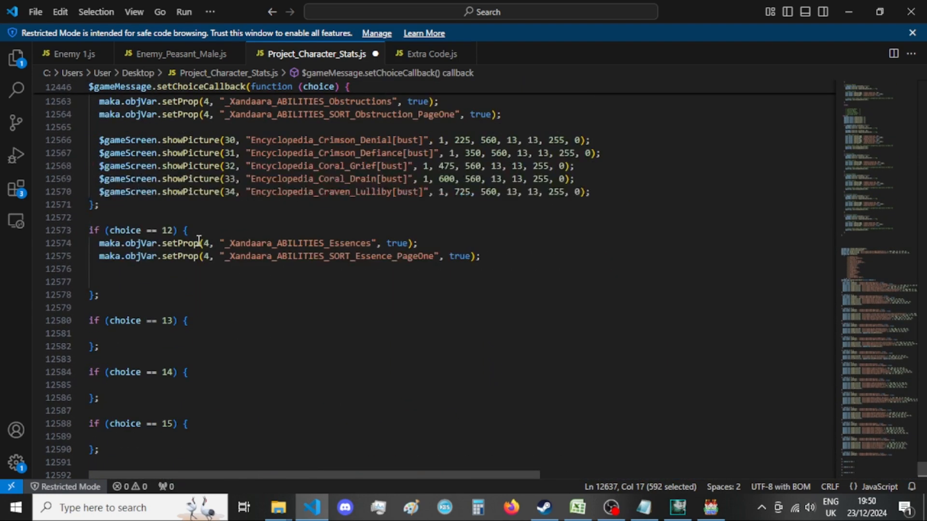
{"action": "left_click", "coordinate": [204, 282]}
{"action": "key", "text": "ctrl+v"}
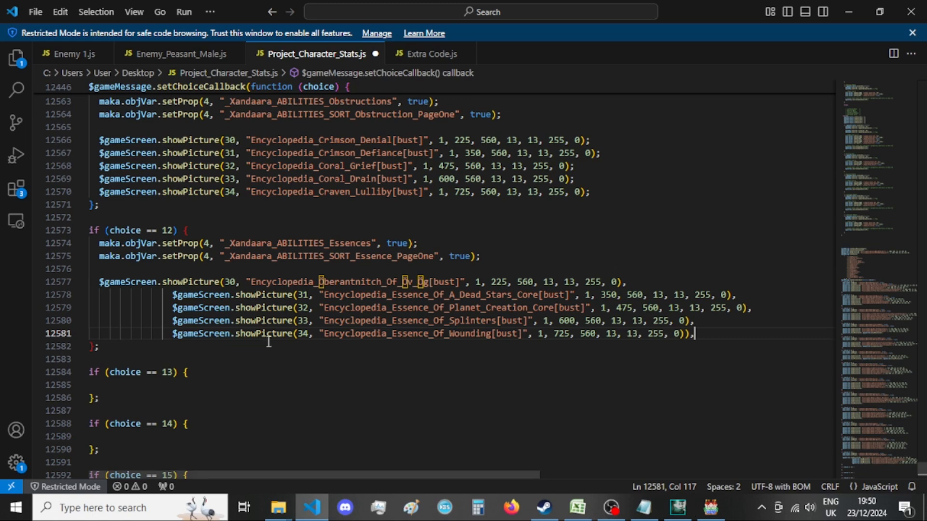
Remove the extra indentation from the showPicture lines 31 to 34 in the choice == 12 block.
{"action": "left_click_drag", "start_coordinate": [176, 295], "coordinate": [99, 297]}
{"action": "key", "text": "BackSpace"}
{"action": "left_click_drag", "start_coordinate": [173, 309], "coordinate": [101, 309]}
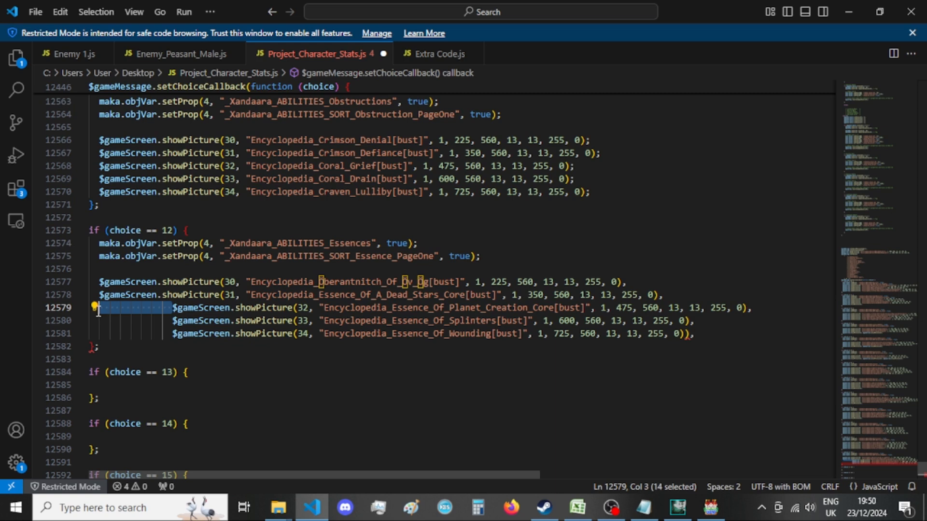
{"action": "key", "text": "BackSpace"}
{"action": "left_click_drag", "start_coordinate": [173, 334], "coordinate": [94, 336]}
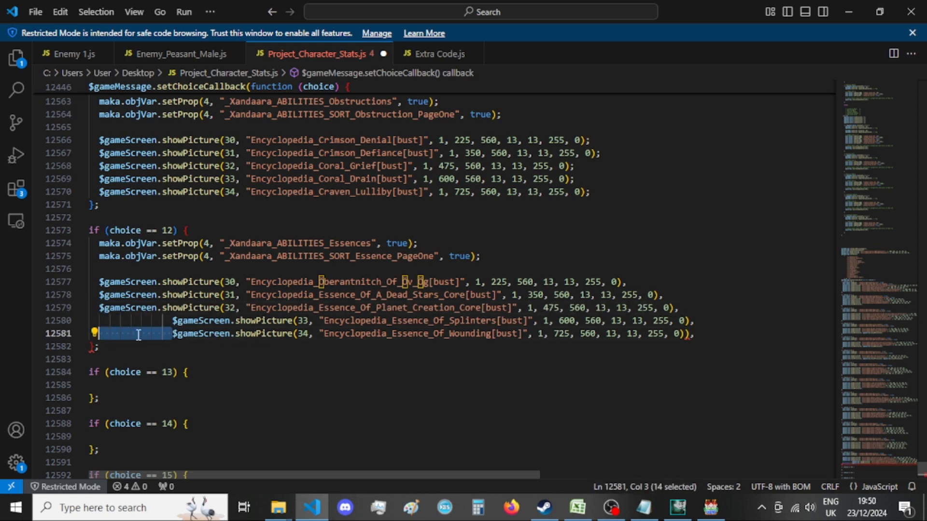
{"action": "key", "text": "BackSpace"}
{"action": "left_click_drag", "start_coordinate": [173, 320], "coordinate": [100, 322]}
{"action": "key", "text": "BackSpace"}
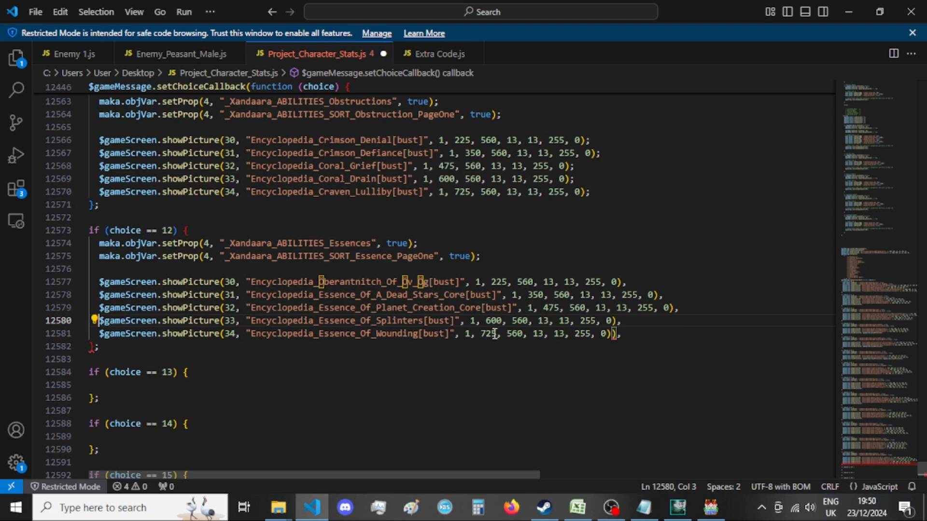
End the five showPicture lines in the choice == 12 block with semicolons, removing the surplus closing parenthesis, and go to the empty choice == 13 block.
{"action": "left_click_drag", "start_coordinate": [628, 283], "coordinate": [622, 285]}
{"action": "type", "text": ";"}
{"action": "left_click_drag", "start_coordinate": [694, 296], "coordinate": [674, 308]}
{"action": "type", "text": ";;"}
{"action": "left_click", "coordinate": [637, 325]}
{"action": "mouse_move", "coordinate": [626, 325]}
{"action": "left_mouse_down"}
{"action": "mouse_move", "coordinate": [618, 321]}
{"action": "mouse_move", "coordinate": [617, 334]}
{"action": "left_mouse_up"}
{"action": "type", "text": ";;"}
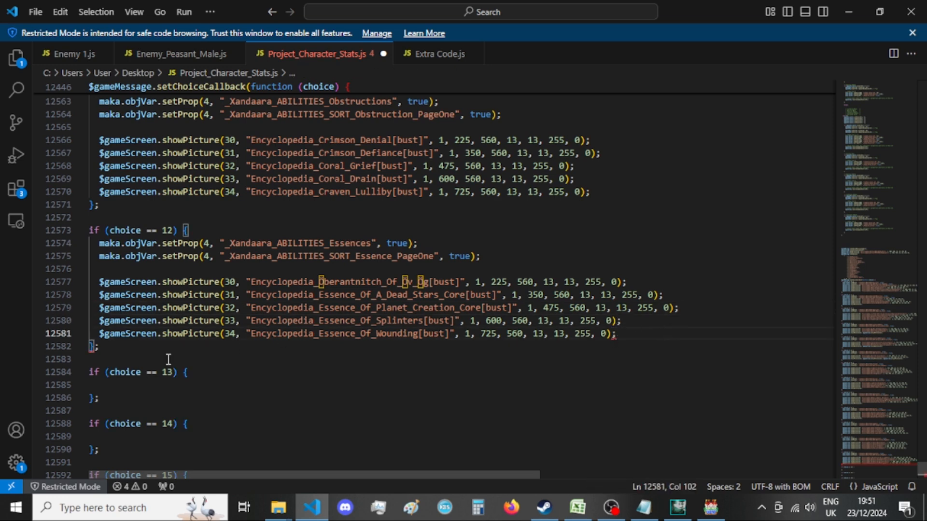
{"action": "left_click", "coordinate": [139, 349]}
{"action": "left_click", "coordinate": [171, 384]}
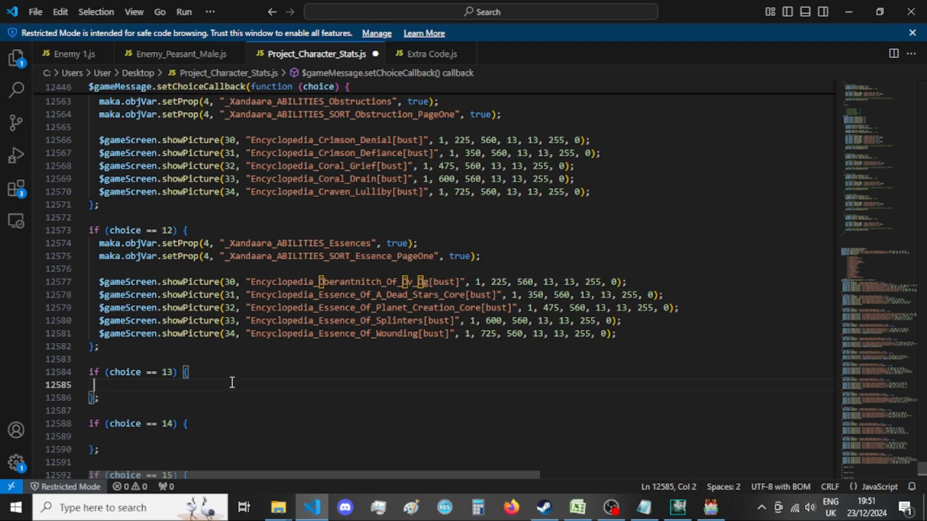
Delete the old 12 == e branch with its switch, variable and showPicture calls from the callback function (e).
{"action": "scroll", "coordinate": [352, 372], "scroll_direction": "down", "scroll_amount": 15}
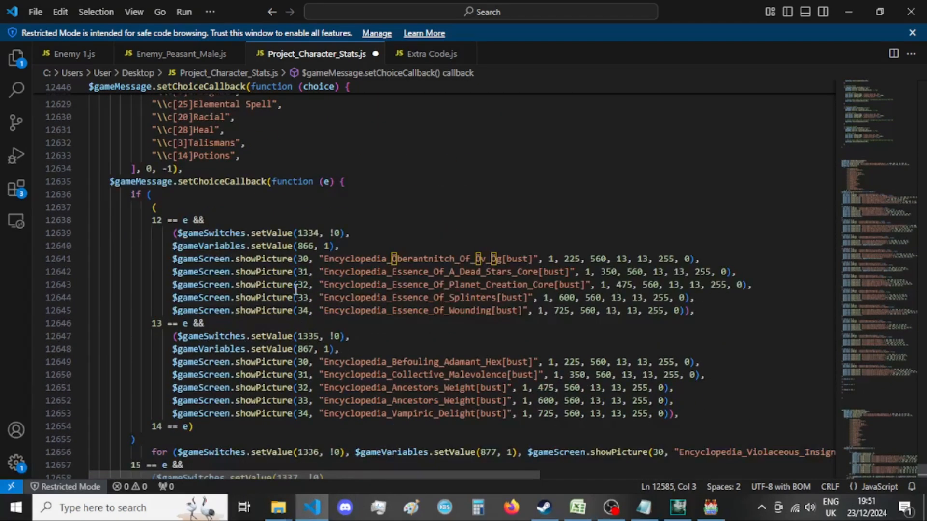
{"action": "left_click_drag", "start_coordinate": [729, 310], "coordinate": [14, 221]}
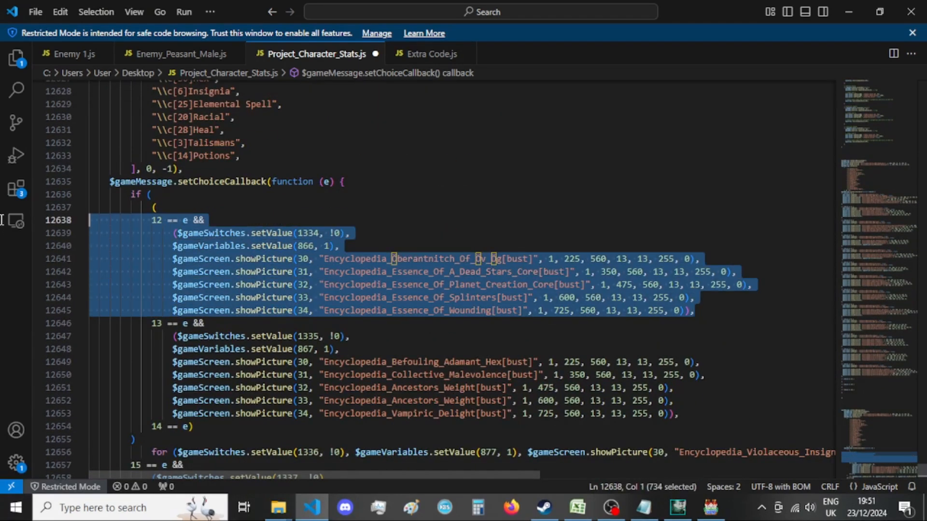
{"action": "key", "text": "BackSpace"}
{"action": "key", "text": "BackSpace"}
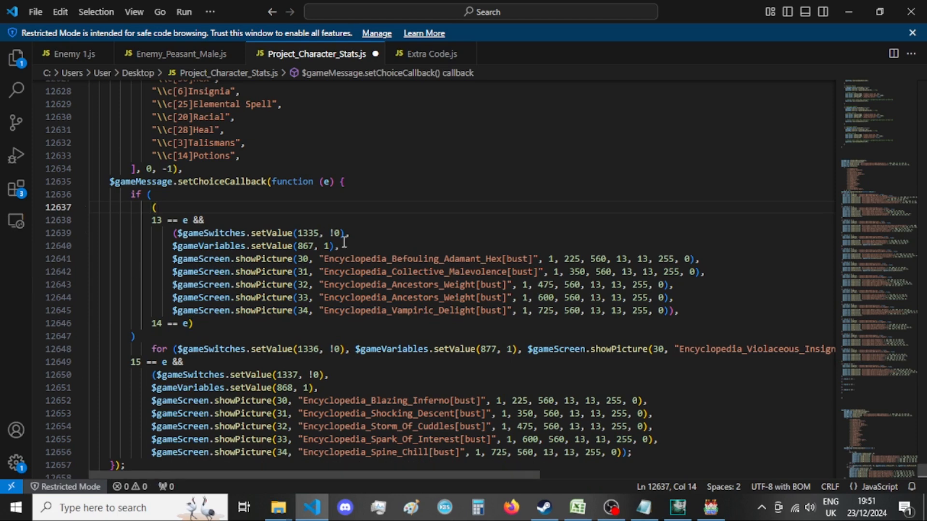
Copy the _Xandaara_ABILITIES_Hexes setProp line from the Notepad menu list into the choice == 13 block and set its value to true.
{"action": "left_click", "coordinate": [643, 507]}
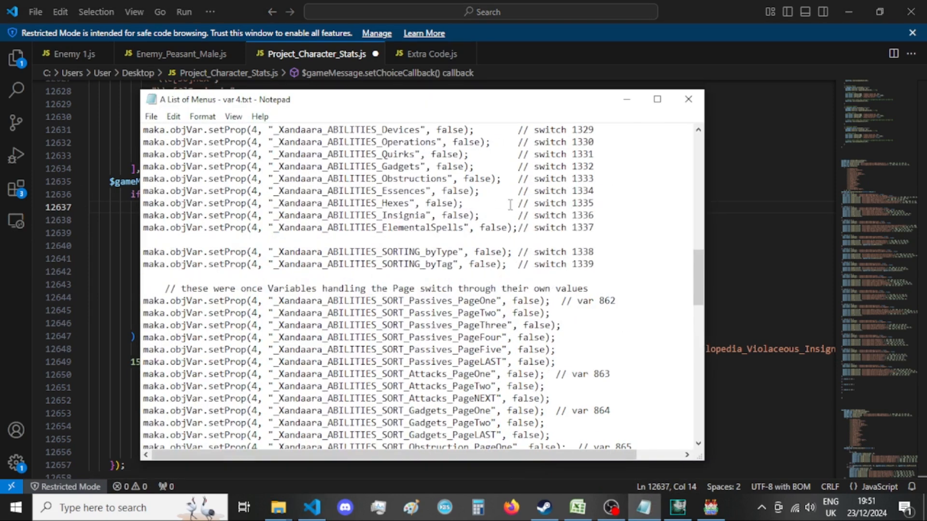
{"action": "left_click_drag", "start_coordinate": [466, 203], "coordinate": [91, 207]}
{"action": "key", "text": "ctrl+c"}
{"action": "key", "text": "alt+Tab"}
{"action": "scroll", "coordinate": [274, 243], "scroll_direction": "up", "scroll_amount": 10}
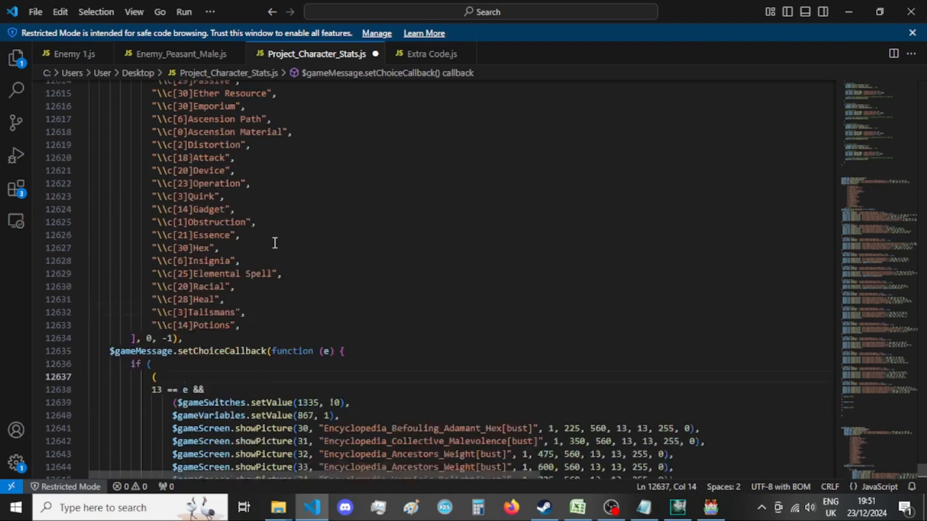
{"action": "scroll", "coordinate": [274, 243], "scroll_direction": "up", "scroll_amount": 6}
{"action": "left_click", "coordinate": [193, 221]}
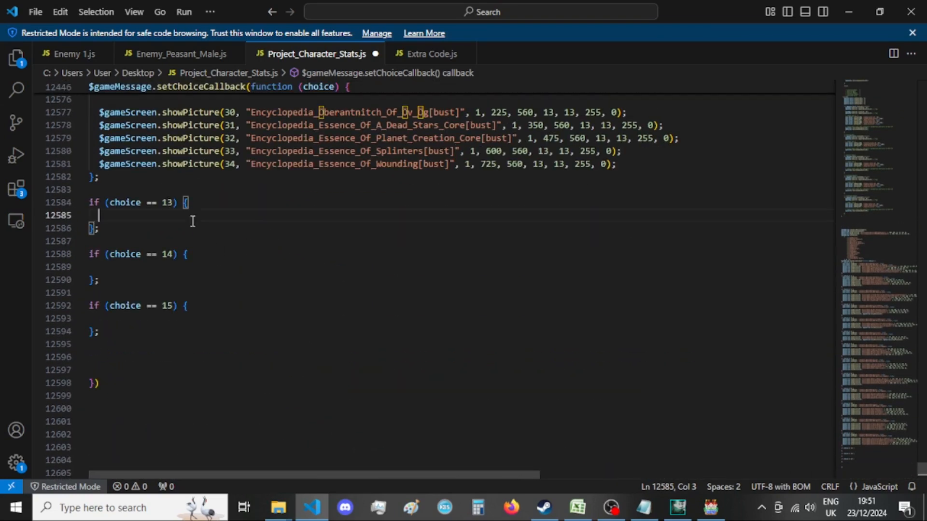
{"action": "key", "text": "ctrl+v"}
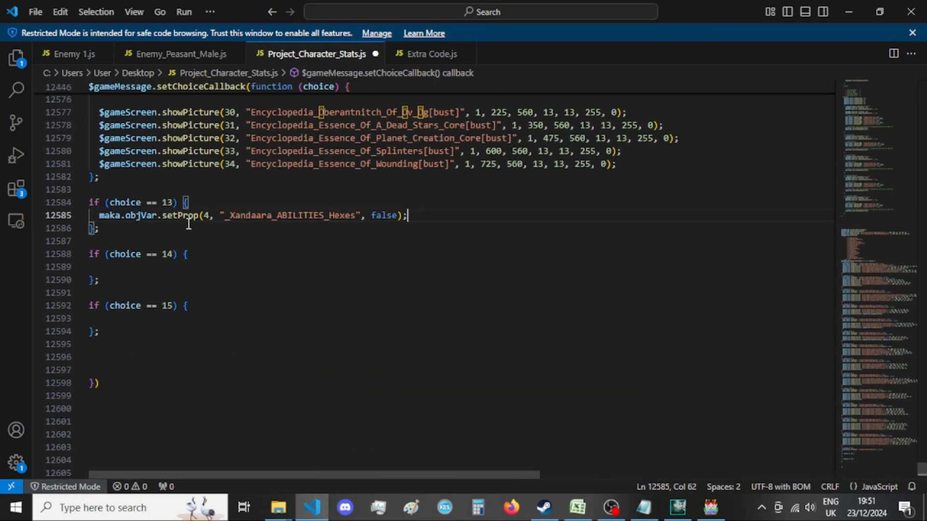
{"action": "double_click", "coordinate": [393, 223]}
{"action": "type", "text": "true"}
Copy the _Xandaara_ABILITIES_SORT_Hex_PageOne setProp line from the Notepad menu list to below the Hexes line in the choice == 13 block.
{"action": "scroll", "coordinate": [441, 215], "scroll_direction": "up", "scroll_amount": 2}
{"action": "left_click", "coordinate": [424, 284]}
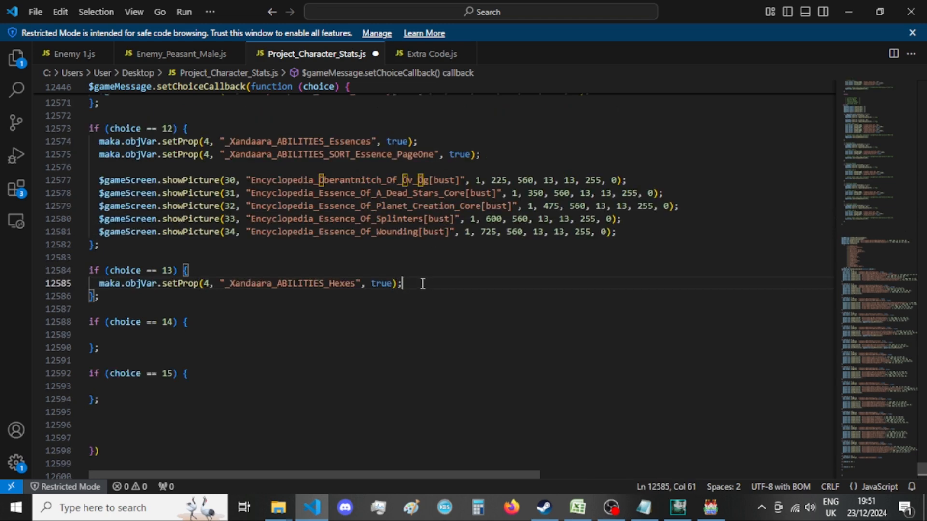
{"action": "key", "text": "Return"}
{"action": "scroll", "coordinate": [470, 311], "scroll_direction": "down", "scroll_amount": 11}
{"action": "scroll", "coordinate": [470, 311], "scroll_direction": "down", "scroll_amount": 6}
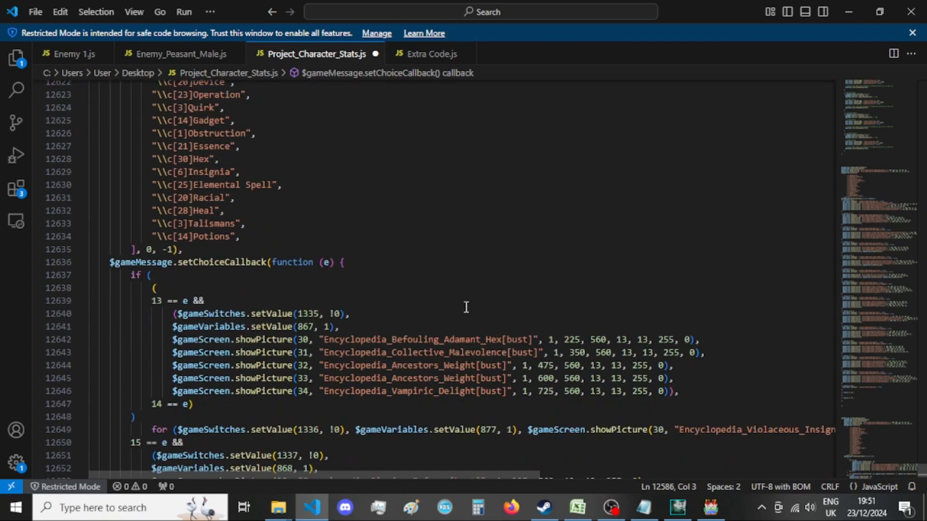
{"action": "left_click", "coordinate": [648, 515]}
{"action": "scroll", "coordinate": [530, 351], "scroll_direction": "down", "scroll_amount": 4}
{"action": "left_click_drag", "start_coordinate": [527, 374], "coordinate": [118, 379]}
{"action": "key", "text": "ctrl+c"}
{"action": "left_click", "coordinate": [5, 362]}
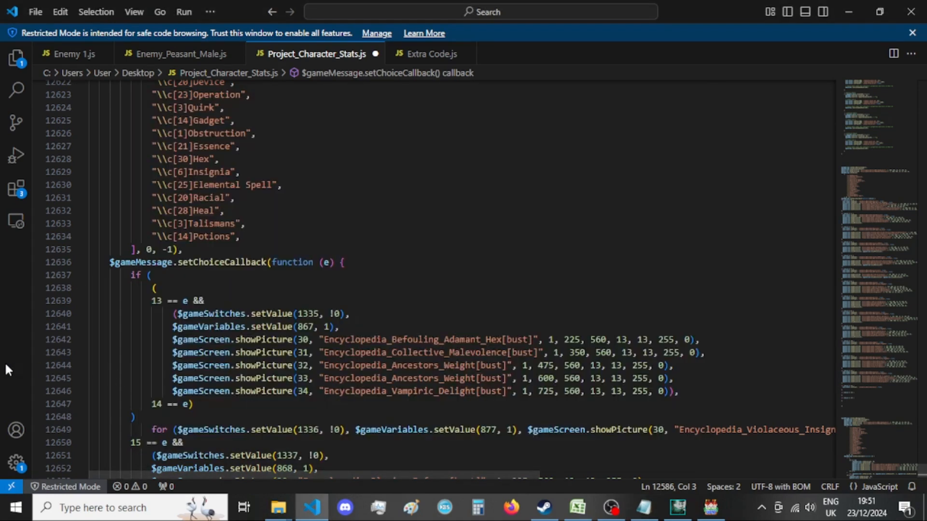
{"action": "scroll", "coordinate": [311, 364], "scroll_direction": "up", "scroll_amount": 18}
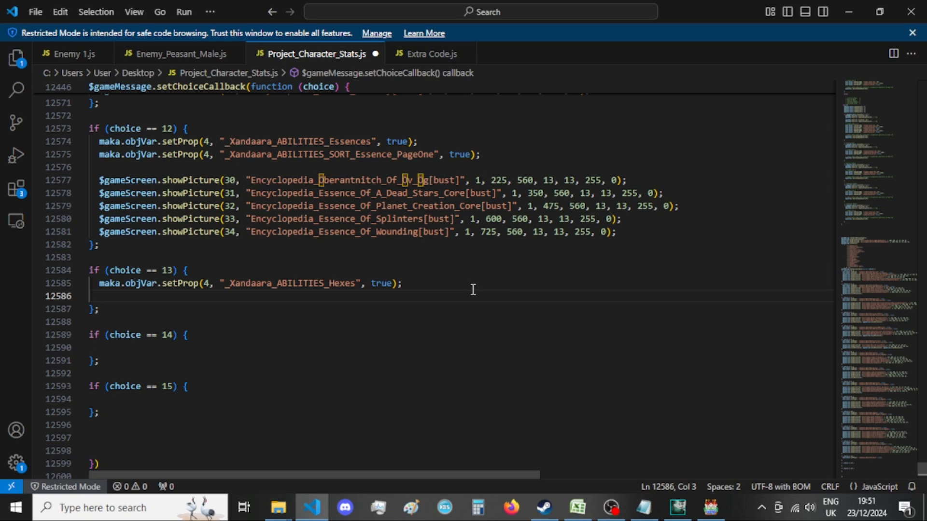
{"action": "left_click", "coordinate": [471, 286]}
{"action": "key", "text": "Return"}
{"action": "key", "text": "ctrl+v"}
Set the _Xandaara_ABILITIES_SORT_Hex_PageOne value to true and add two new lines below it in the choice == 13 block.
{"action": "double_click", "coordinate": [436, 295]}
{"action": "type", "text": "true"}
{"action": "left_click", "coordinate": [496, 294]}
{"action": "key", "text": "Return"}
{"action": "left_click", "coordinate": [463, 322]}
{"action": "left_click", "coordinate": [394, 301]}
{"action": "left_click", "coordinate": [375, 310]}
{"action": "left_click", "coordinate": [375, 323]}
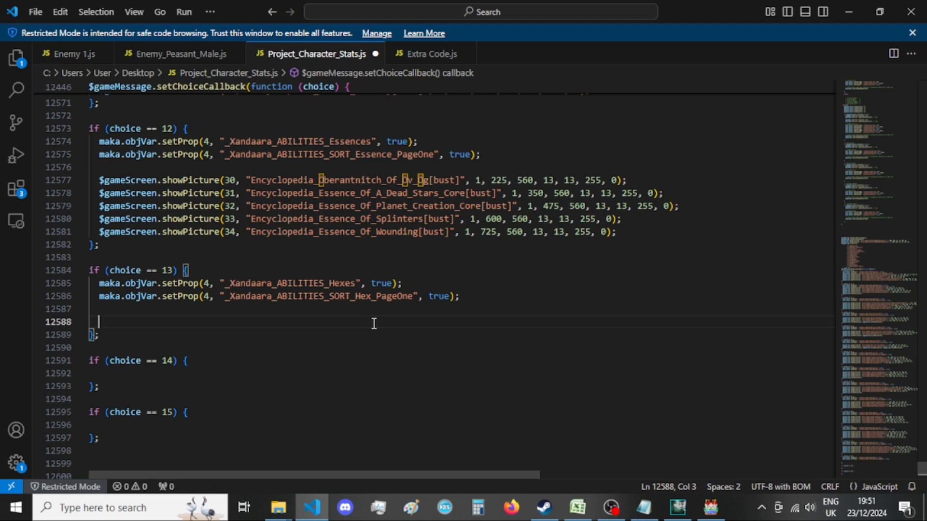
Copy the five showPicture calls for pictures 30 to 34 from the old 13 == e branch into the choice == 13 block.
{"action": "scroll", "coordinate": [381, 334], "scroll_direction": "down", "scroll_amount": 15}
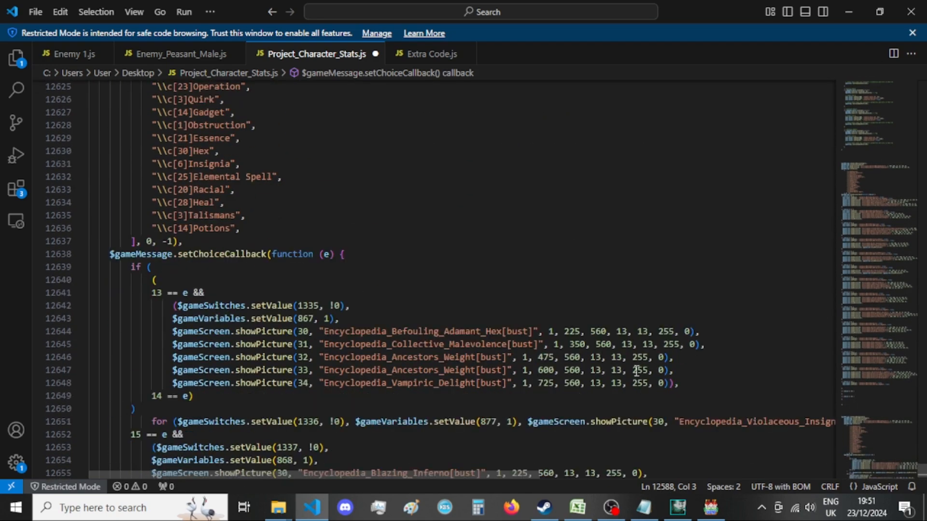
{"action": "left_click_drag", "start_coordinate": [707, 384], "coordinate": [175, 331]}
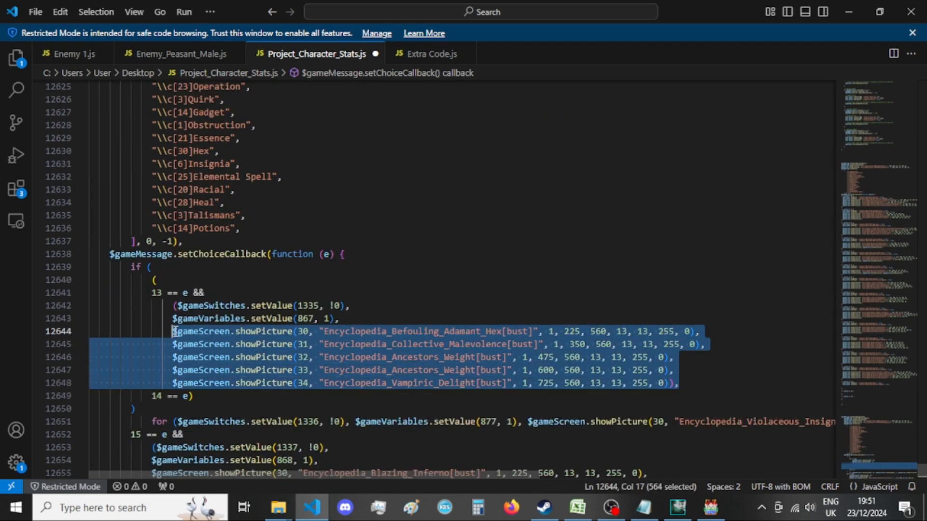
{"action": "scroll", "coordinate": [481, 314], "scroll_direction": "up", "scroll_amount": 15}
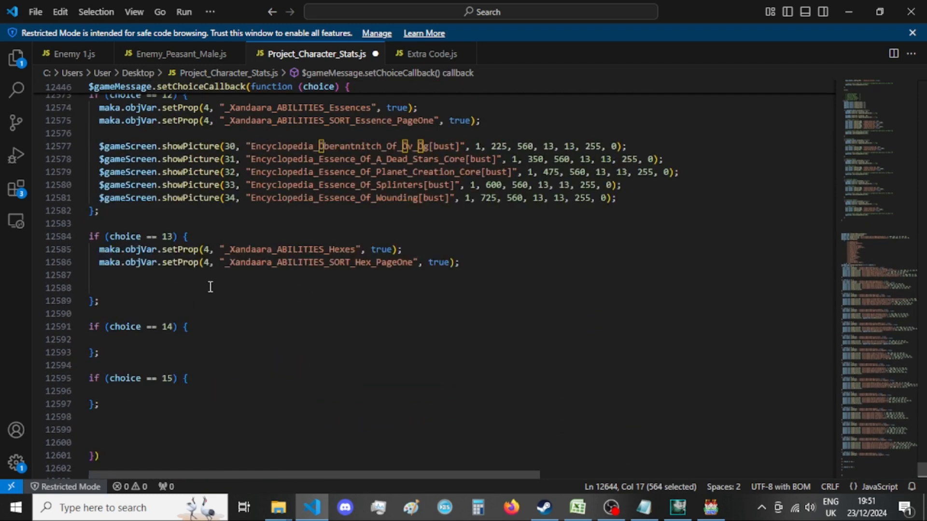
{"action": "left_click", "coordinate": [210, 288]}
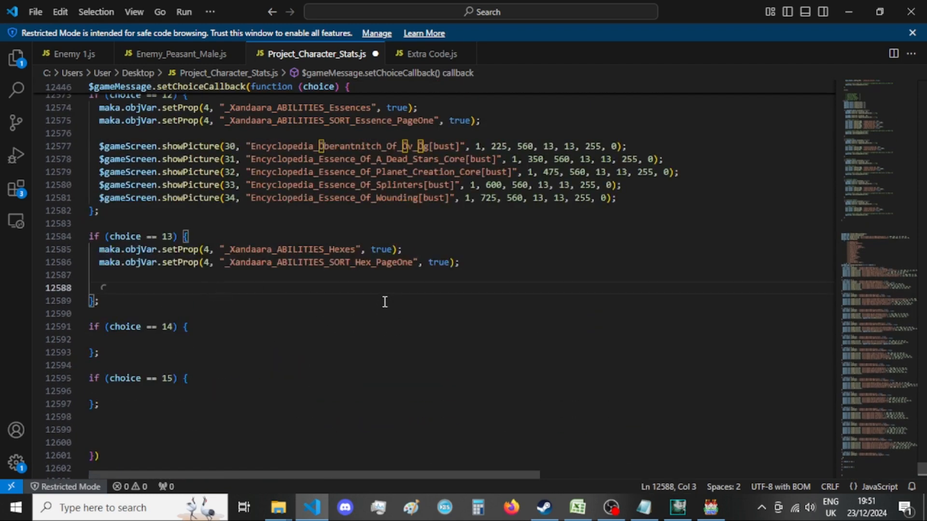
Switch to GIMP and close the exported Encyclopedia_Curator_Infusion[bust] image, discarding its changes.
{"action": "left_click", "coordinate": [678, 508]}
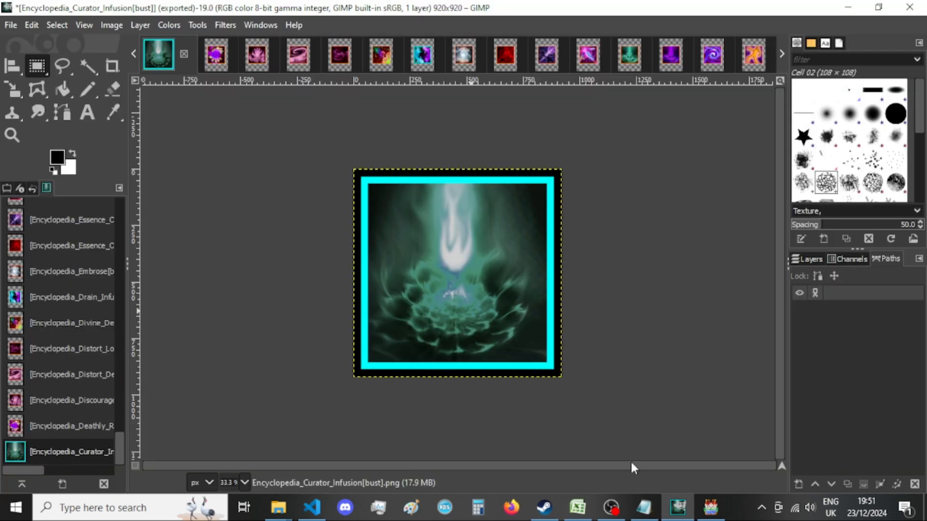
{"action": "left_click", "coordinate": [186, 53]}
{"action": "left_click", "coordinate": [496, 349]}
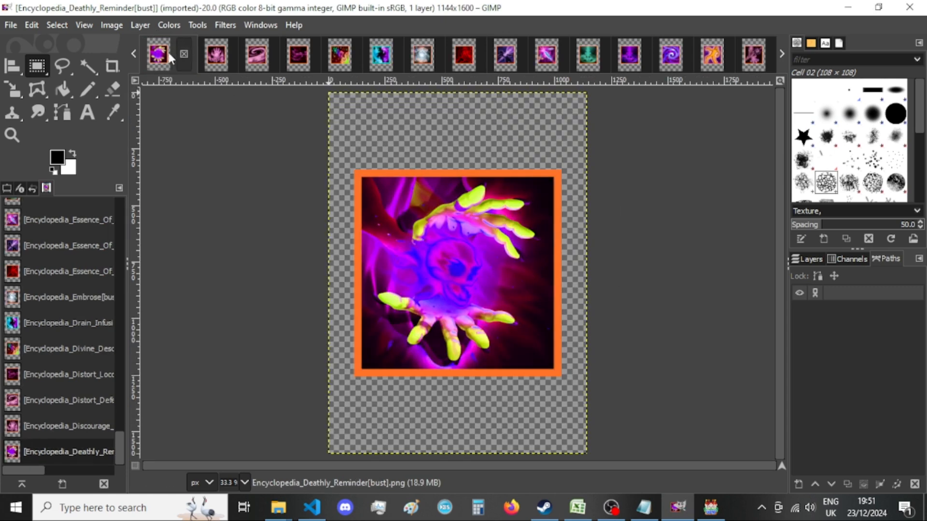
Resize the canvas of the Encyclopedia_Deathly_Reminder[bust] image to 920 × 920 px with the picture centred.
{"action": "left_click", "coordinate": [111, 26]}
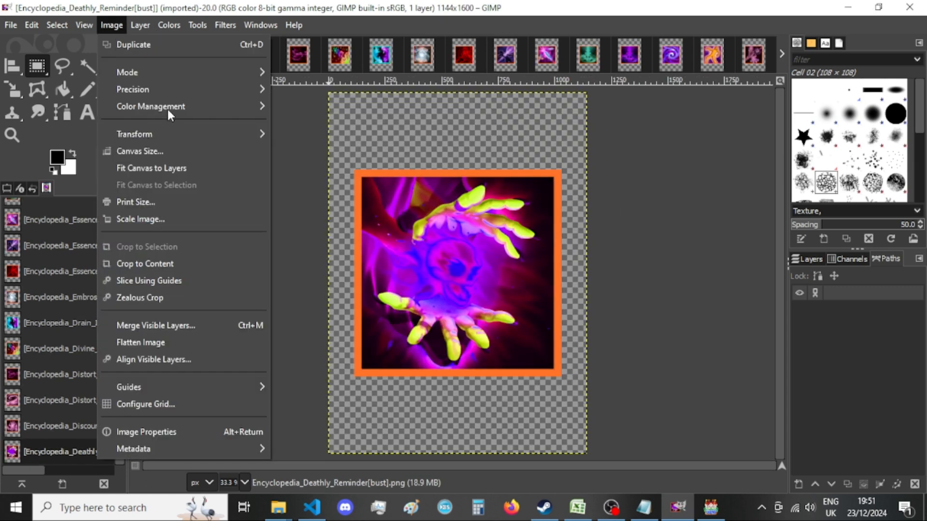
{"action": "left_click", "coordinate": [169, 149]}
{"action": "double_click", "coordinate": [392, 186]}
{"action": "type", "text": "9"}
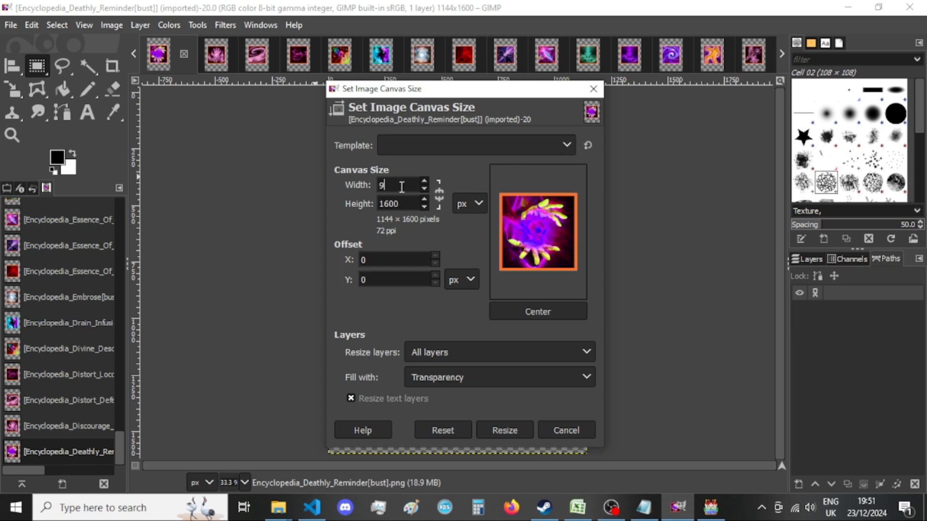
{"action": "type", "text": "20"}
{"action": "key", "text": "Tab"}
{"action": "type", "text": "920"}
{"action": "left_click", "coordinate": [531, 312]}
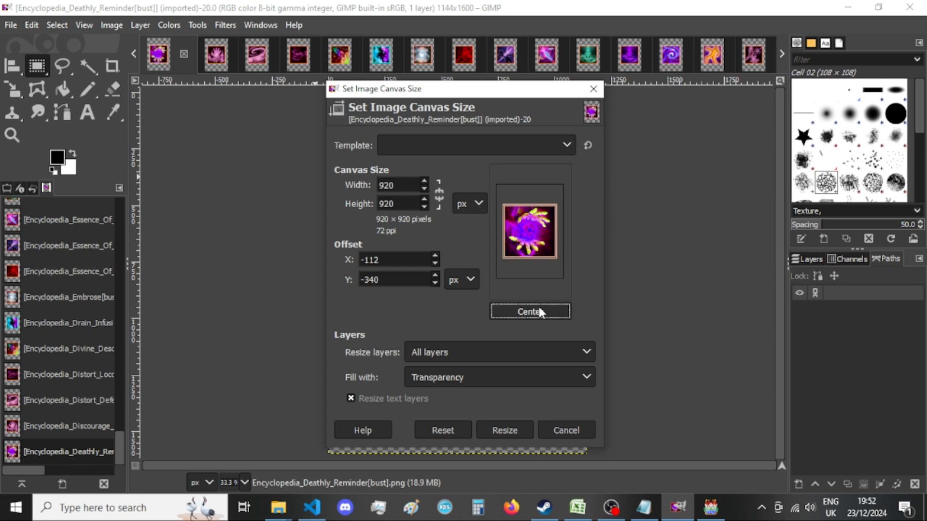
{"action": "left_click", "coordinate": [517, 429]}
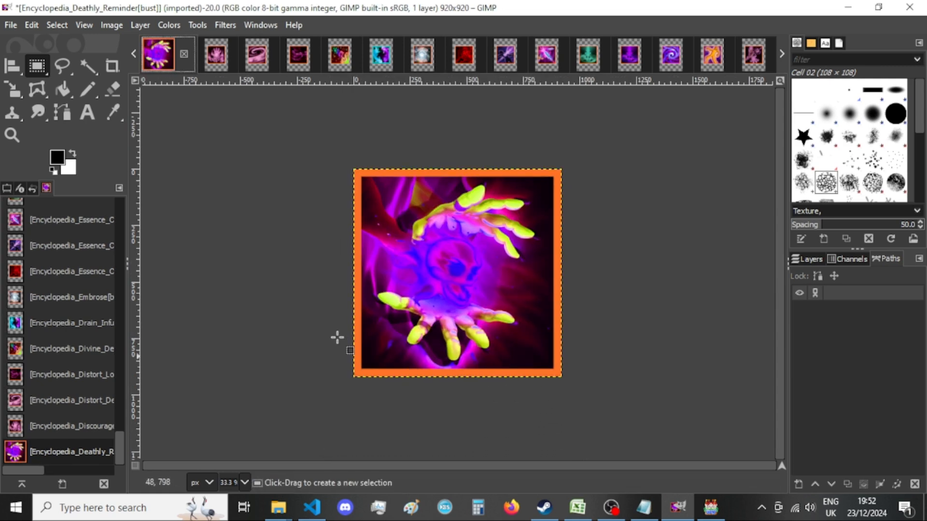
Export Encyclopedia_Deathly_Reminder[bust].png over the existing file in New folder, and close the image, discarding its changes.
{"action": "key", "text": "ctrl+shift+e"}
{"action": "key", "text": "Return"}
{"action": "key", "text": "Return"}
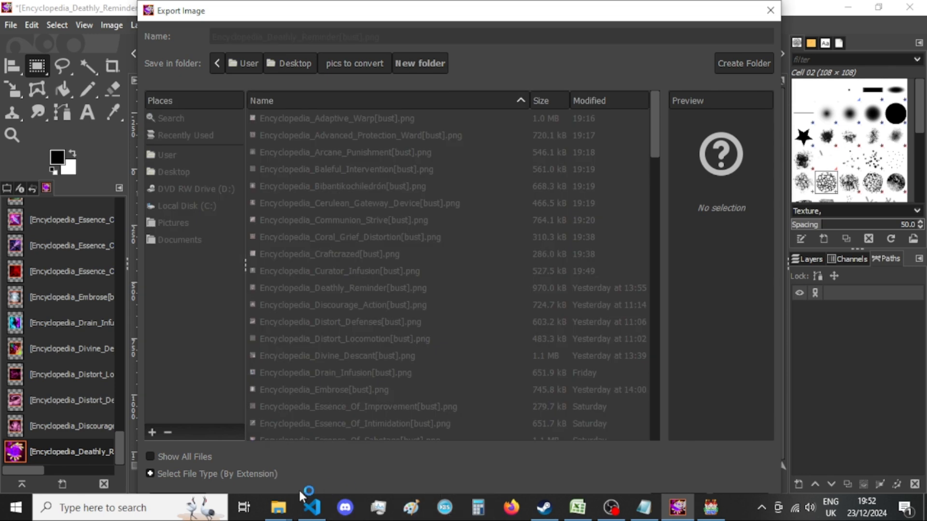
{"action": "left_click", "coordinate": [305, 505]}
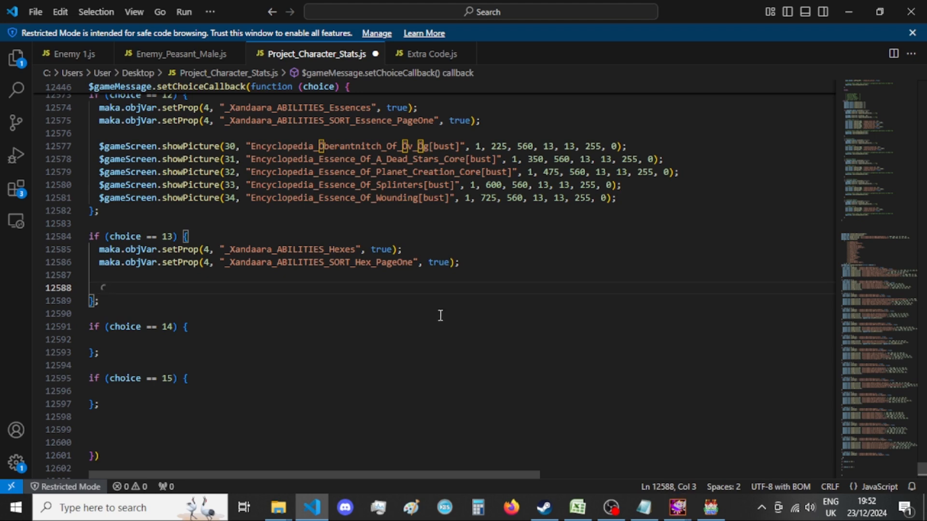
{"action": "left_click", "coordinate": [678, 507]}
{"action": "left_click", "coordinate": [663, 448]}
{"action": "key", "text": "Return"}
{"action": "left_click", "coordinate": [677, 507]}
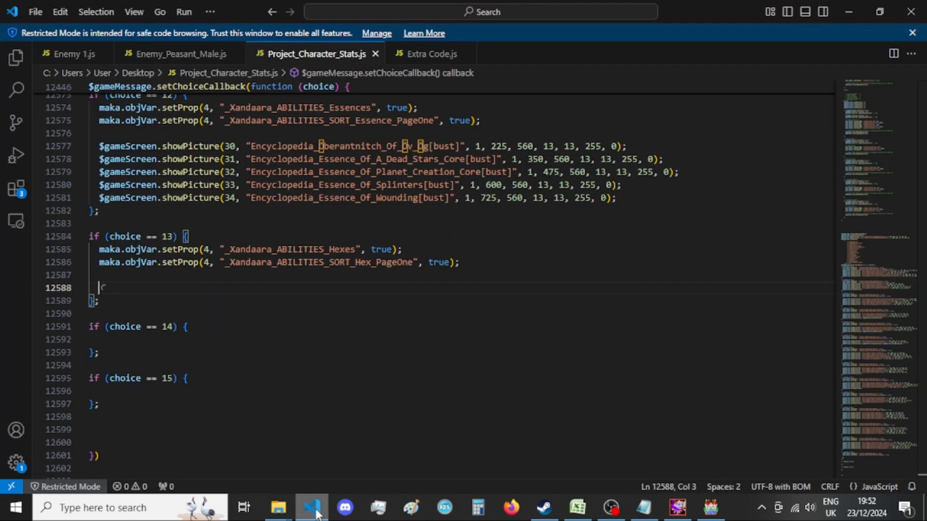
{"action": "left_click", "coordinate": [670, 507]}
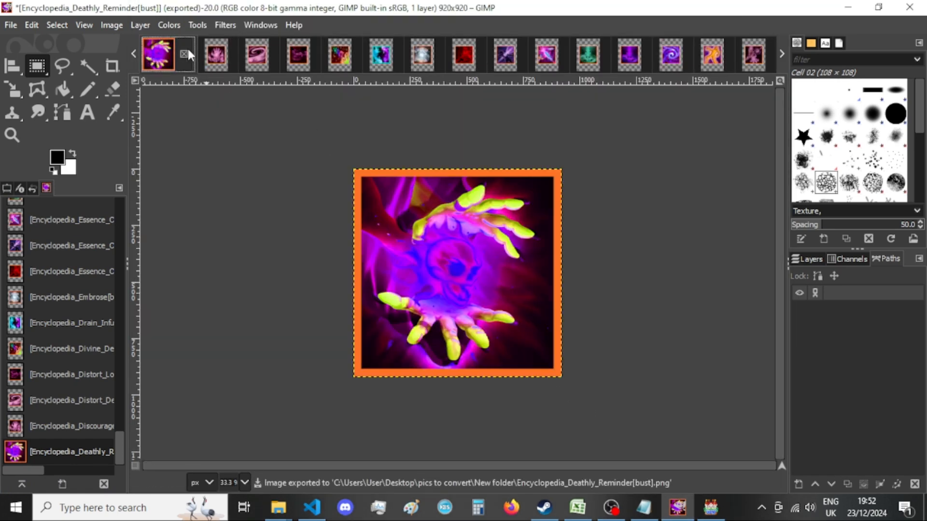
{"action": "left_click", "coordinate": [184, 54]}
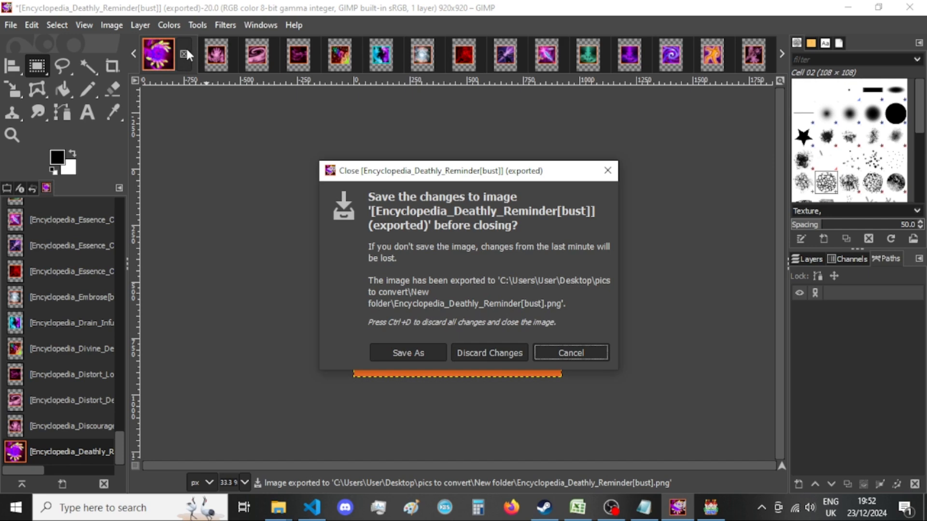
{"action": "left_click", "coordinate": [490, 352]}
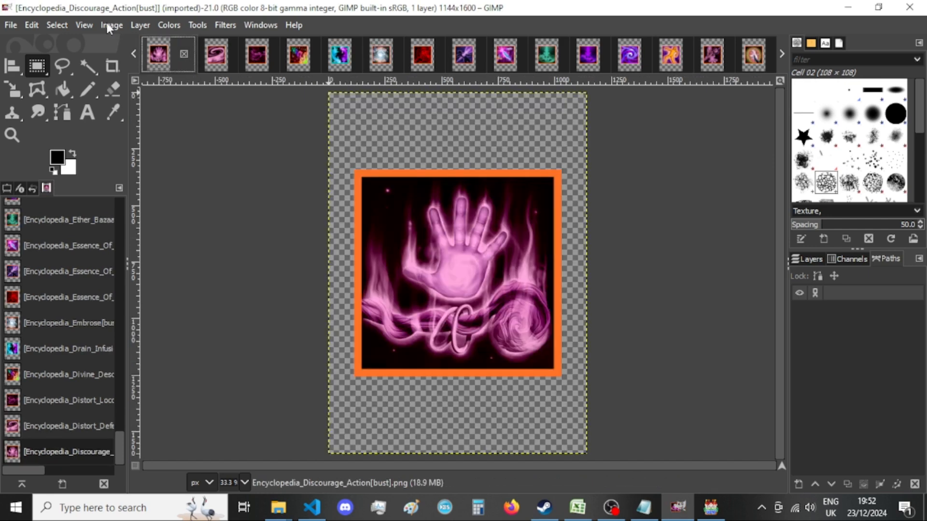
Resize the canvas of the Encyclopedia_Discourage_Action[bust] image to 920 × 920 px with the picture centred.
{"action": "left_click", "coordinate": [112, 24]}
{"action": "left_click", "coordinate": [166, 149]}
{"action": "type", "text": "920"}
{"action": "key", "text": "Tab"}
{"action": "type", "text": "920"}
{"action": "left_click", "coordinate": [547, 312]}
{"action": "left_click", "coordinate": [515, 430]}
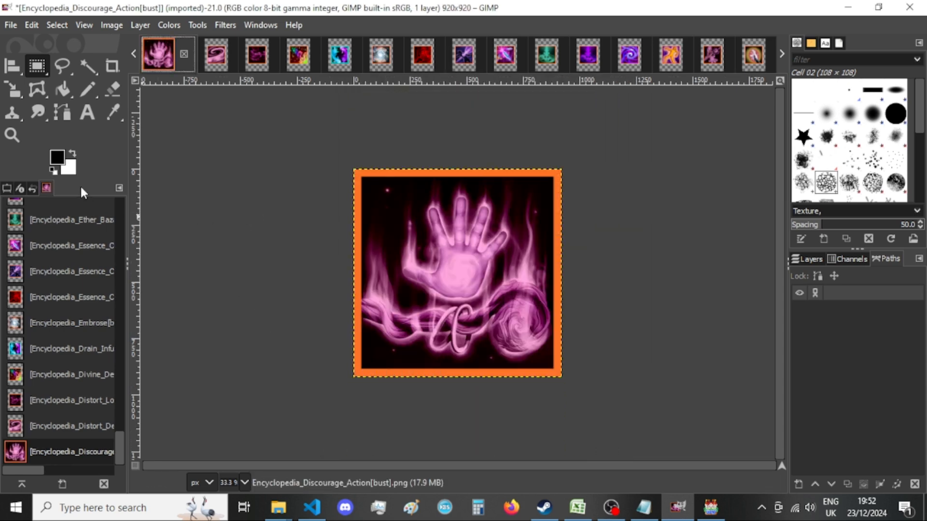
Export the resized image as Encyclopedia_Discourage_Action[bust].png to New folder.
{"action": "key", "text": "ctrl+shift+e"}
{"action": "key", "text": "Return"}
{"action": "key", "text": "Return"}
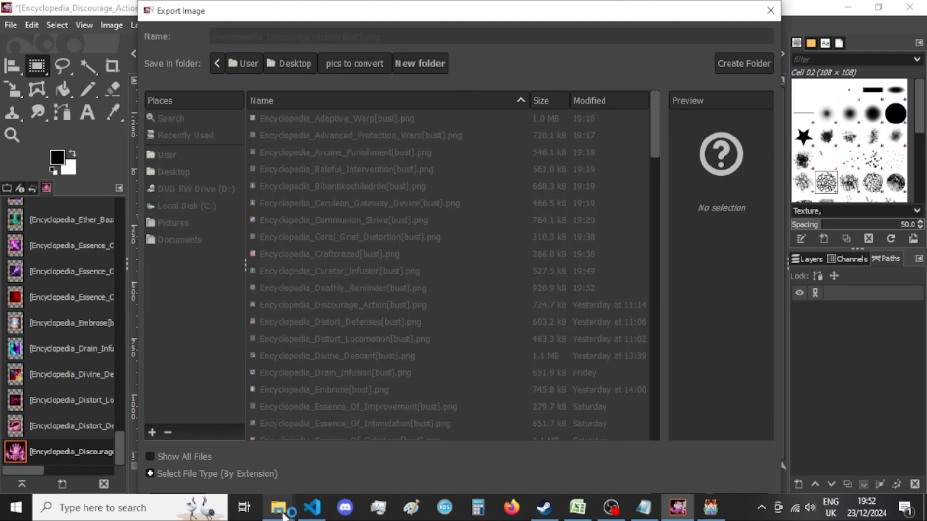
Switch to Visual Studio Code and remove the extra indentation from the showPicture lines 31 to 34 in the choice == 13 block.
{"action": "left_click", "coordinate": [313, 509]}
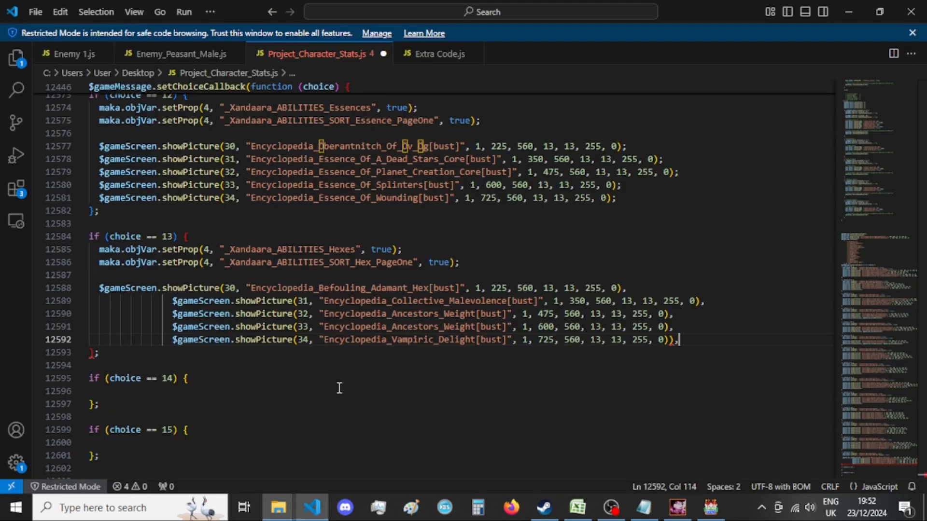
{"action": "left_click_drag", "start_coordinate": [173, 301], "coordinate": [99, 302]}
{"action": "key", "text": "BackSpace"}
{"action": "left_click_drag", "start_coordinate": [173, 314], "coordinate": [99, 314]}
{"action": "key", "text": "BackSpace"}
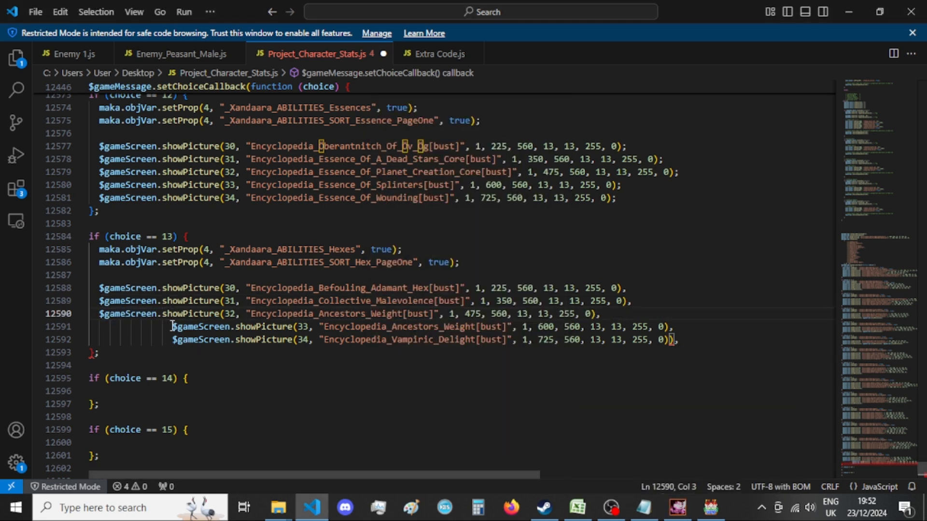
{"action": "left_click_drag", "start_coordinate": [173, 327], "coordinate": [100, 327]}
{"action": "key", "text": "BackSpace"}
{"action": "left_click_drag", "start_coordinate": [173, 339], "coordinate": [100, 340]}
{"action": "key", "text": "BackSpace"}
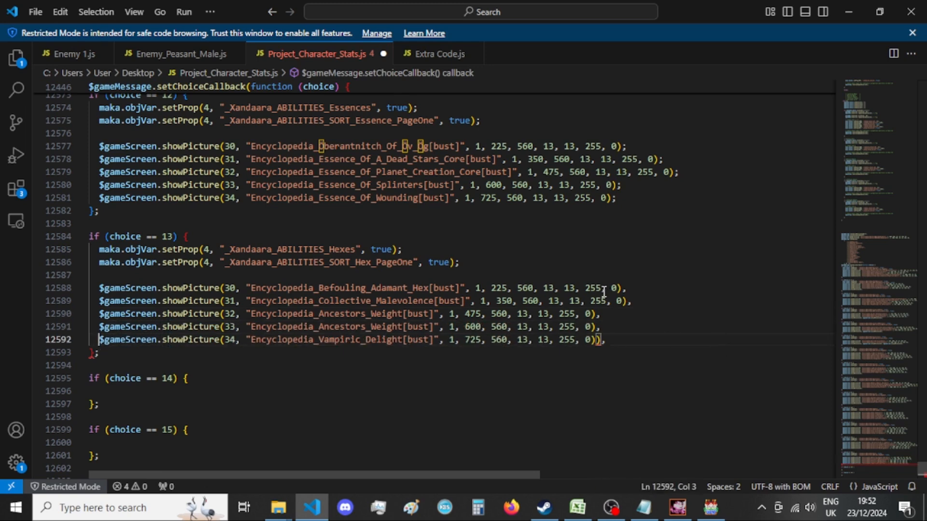
End the five showPicture lines in the choice == 13 block with semicolons, removing the surplus closing parenthesis.
{"action": "left_click", "coordinate": [620, 287]}
{"action": "left_click_drag", "start_coordinate": [619, 287], "coordinate": [598, 339]}
{"action": "type", "text": ";"}
{"action": "left_click", "coordinate": [627, 300]}
{"action": "type", "text": ";"}
{"action": "left_click", "coordinate": [603, 314]}
{"action": "type", "text": ";;"}
{"action": "left_click", "coordinate": [599, 340]}
{"action": "type", "text": ";"}
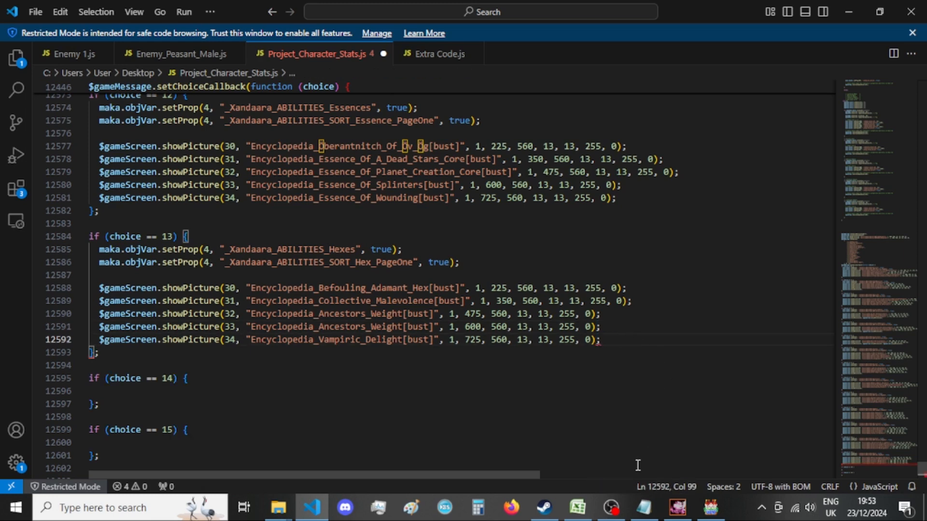
Switch to GIMP and close the exported Encyclopedia_Discourage_Action[bust] image, discarding its unsaved changes.
{"action": "left_click", "coordinate": [678, 507]}
{"action": "left_click", "coordinate": [184, 52]}
{"action": "left_click", "coordinate": [491, 354]}
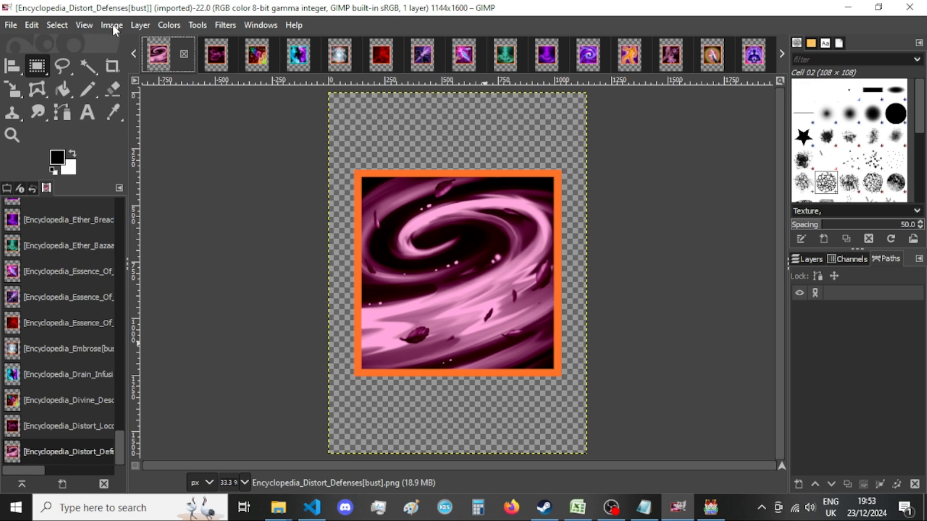
Resize the canvas of the Encyclopedia_Distort_Defenses[bust] image to 920 × 920 px with the picture centred.
{"action": "left_click", "coordinate": [112, 25]}
{"action": "left_click", "coordinate": [198, 149]}
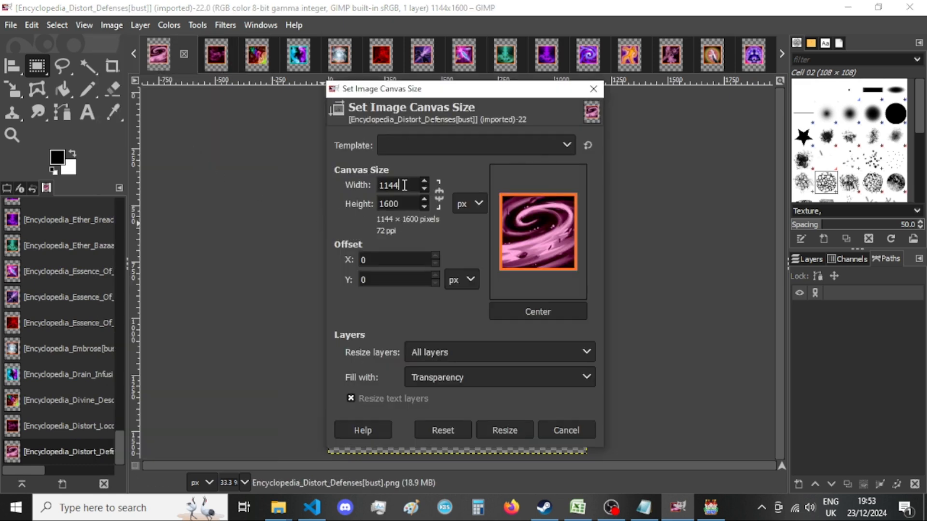
{"action": "key", "text": "Tab"}
{"action": "type", "text": "920"}
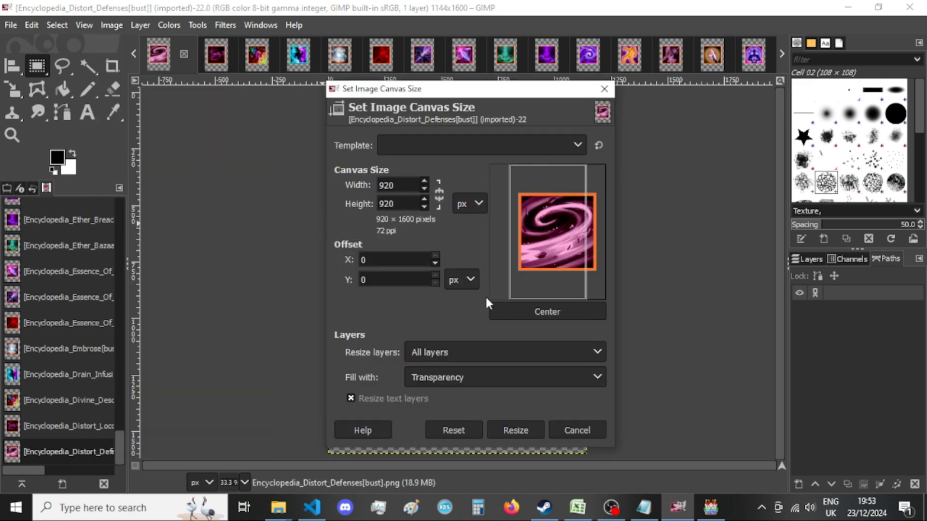
{"action": "left_click", "coordinate": [547, 312]}
{"action": "left_click", "coordinate": [515, 430]}
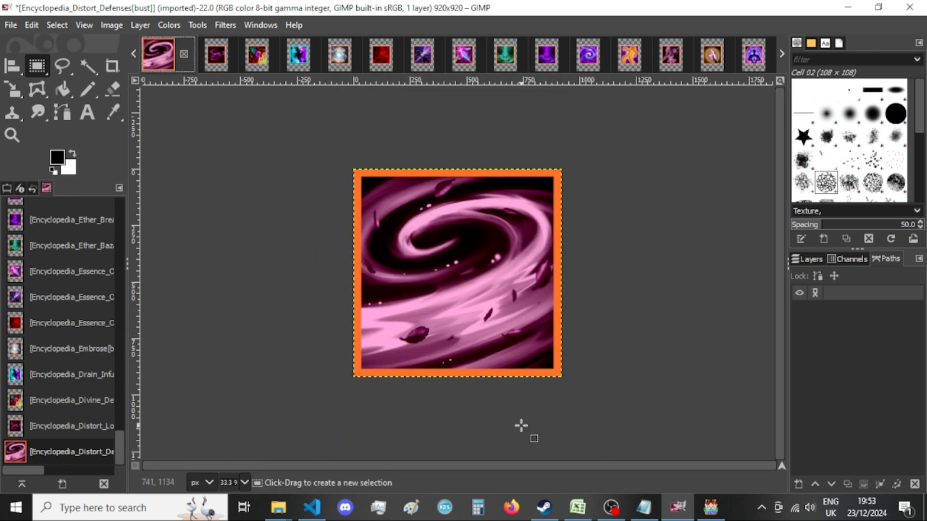
Start exporting the resized image as Encyclopedia_Distort_Defenses[bust].png to New folder, replacing the existing file.
{"action": "key", "text": "ctrl+shift+e"}
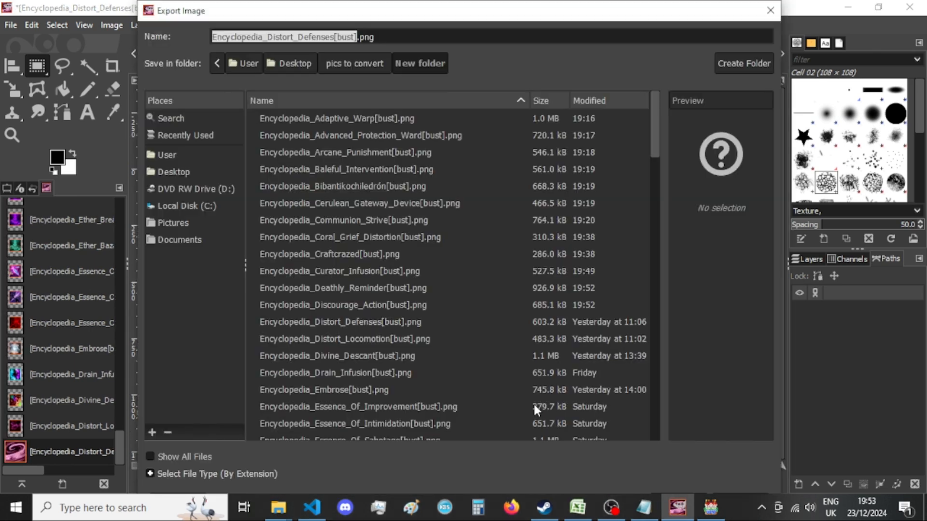
{"action": "key", "text": "Return"}
{"action": "key", "text": "Return"}
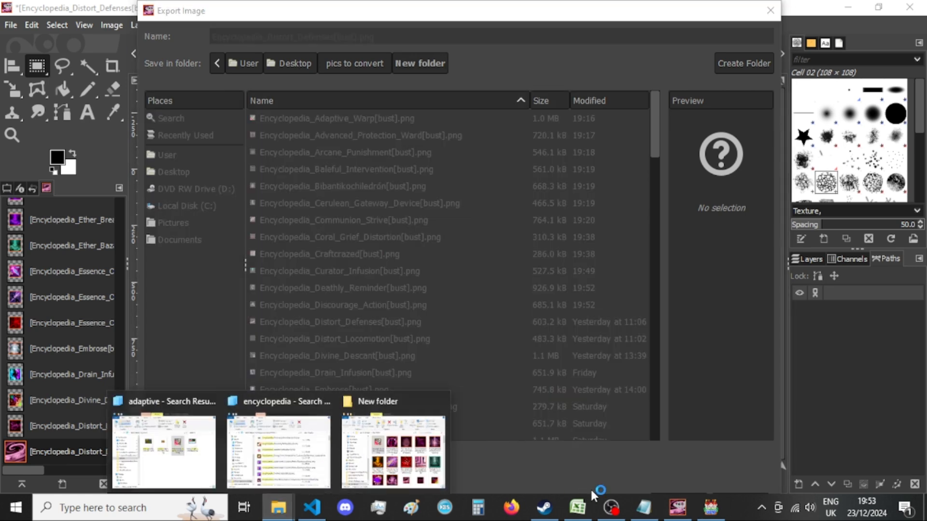
{"action": "left_click", "coordinate": [582, 512]}
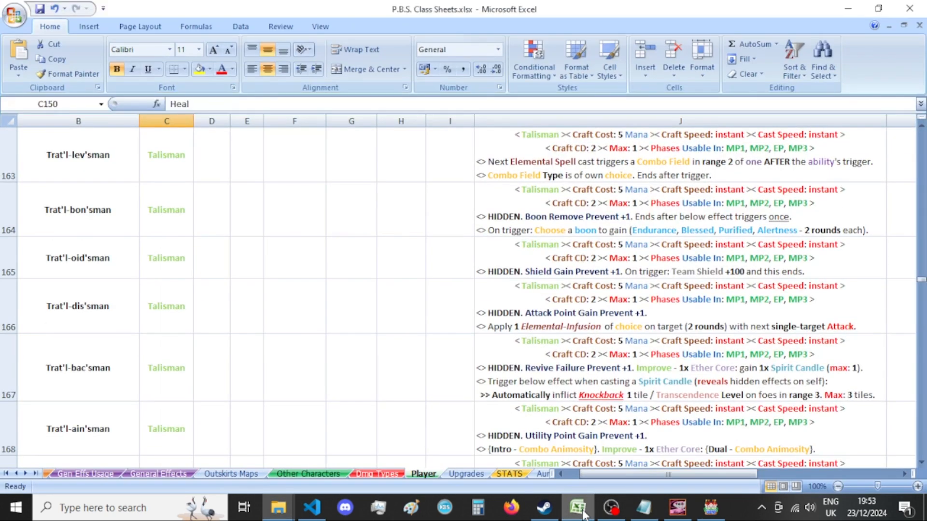
{"action": "left_click", "coordinate": [582, 511]}
Switch to Visual Studio Code and delete the whole 13 == e branch from the old function (e) choice callback.
{"action": "left_click", "coordinate": [313, 512]}
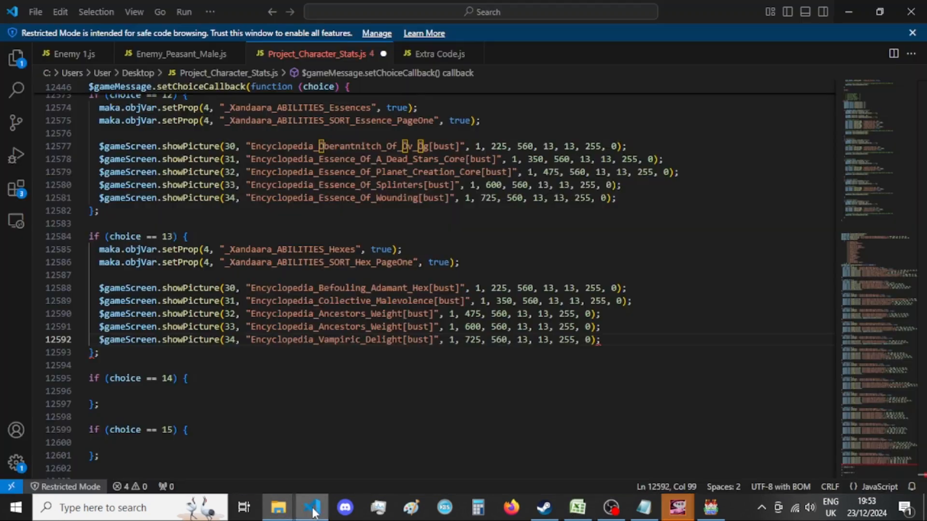
{"action": "left_click", "coordinate": [355, 400]}
{"action": "left_click", "coordinate": [219, 381]}
{"action": "key", "text": "Down"}
{"action": "type", "text": "c"}
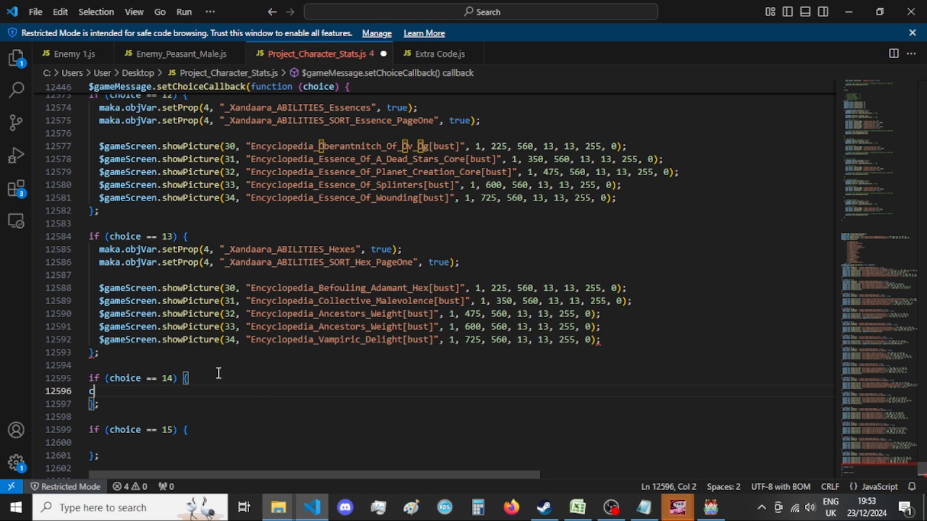
{"action": "key", "text": "BackSpace"}
{"action": "scroll", "coordinate": [254, 375], "scroll_direction": "down", "scroll_amount": 5}
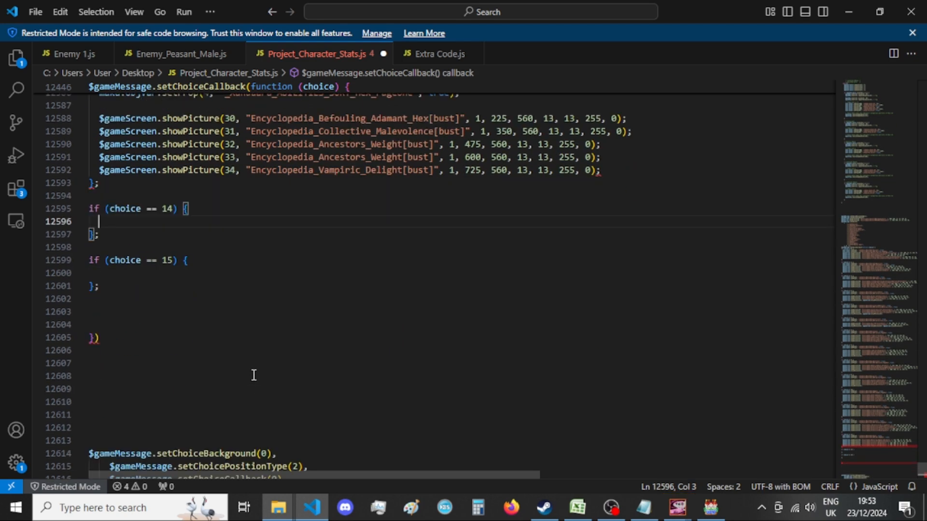
{"action": "scroll", "coordinate": [253, 375], "scroll_direction": "down", "scroll_amount": 14}
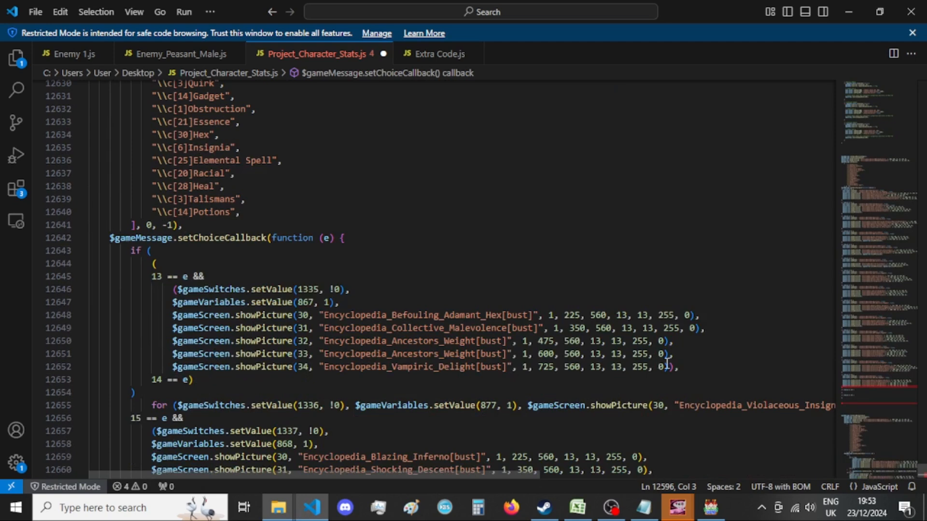
{"action": "left_click_drag", "start_coordinate": [636, 363], "coordinate": [61, 279]}
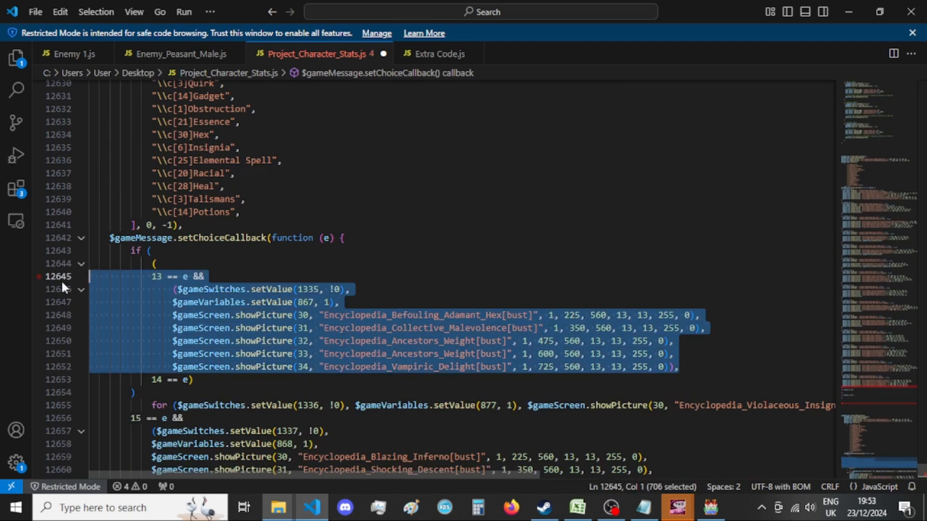
{"action": "key", "text": "BackSpace"}
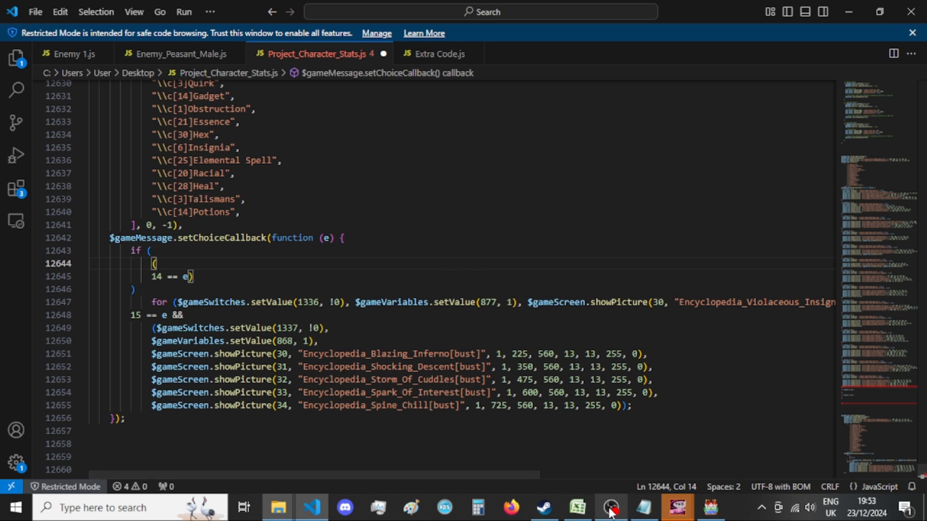
Switch to the A List of Menus - var 4.txt notes and copy the _Xandaara_ABILITIES_Insignia setProp line.
{"action": "left_click", "coordinate": [647, 509]}
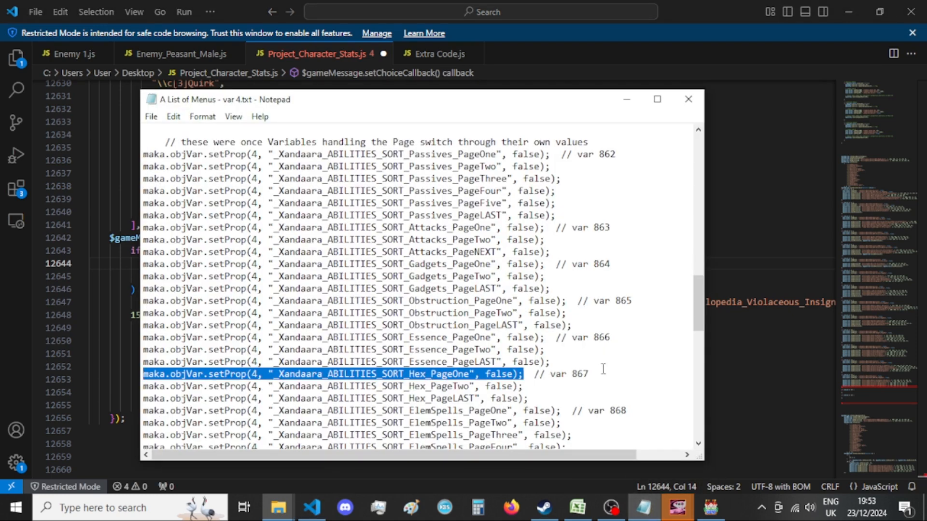
{"action": "scroll", "coordinate": [556, 368], "scroll_direction": "down", "scroll_amount": 3}
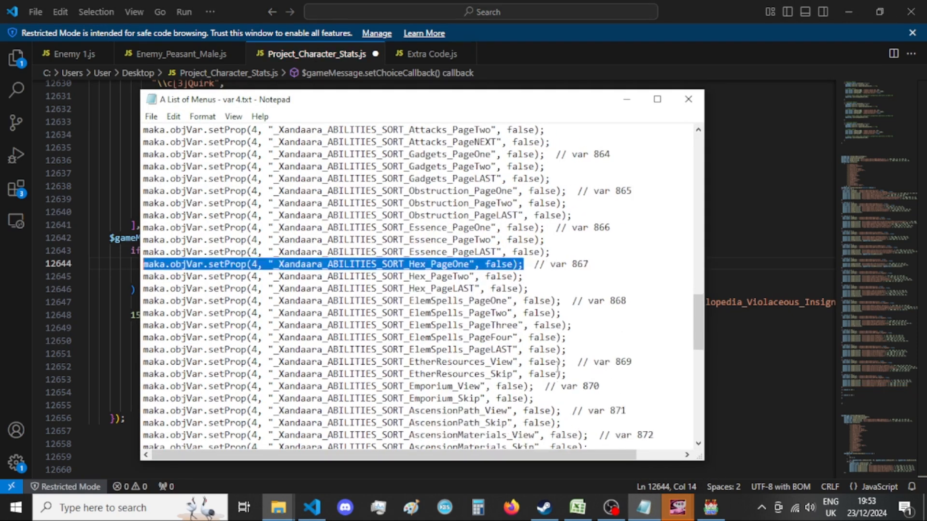
{"action": "scroll", "coordinate": [556, 366], "scroll_direction": "up", "scroll_amount": 7}
{"action": "left_click_drag", "start_coordinate": [483, 213], "coordinate": [114, 211]}
{"action": "key", "text": "ctrl+c"}
Back in Visual Studio Code, paste the Insignia setProp line into the choice == 14 block, set it to true and add a new line.
{"action": "left_click", "coordinate": [2, 316]}
{"action": "scroll", "coordinate": [287, 292], "scroll_direction": "up", "scroll_amount": 10}
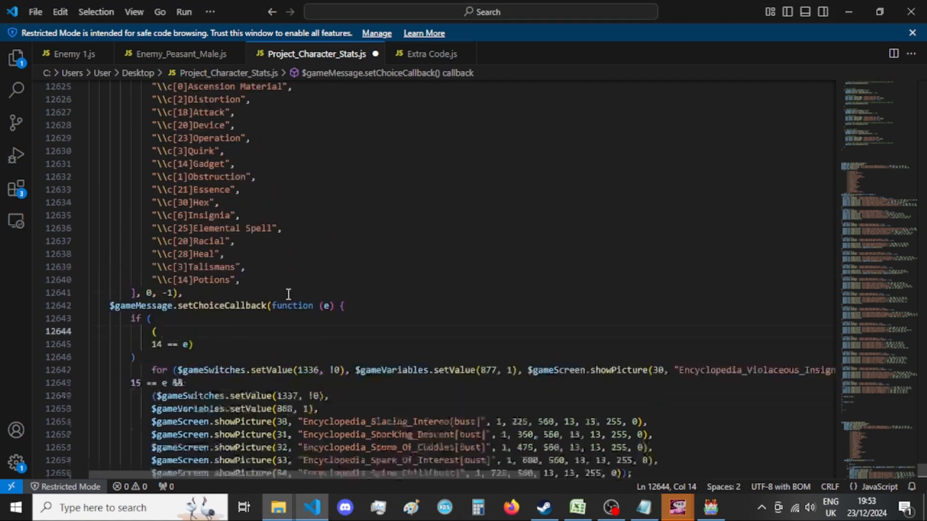
{"action": "scroll", "coordinate": [295, 300], "scroll_direction": "up", "scroll_amount": 5}
{"action": "left_click", "coordinate": [269, 256]}
{"action": "key", "text": "ctrl+v"}
{"action": "double_click", "coordinate": [395, 253]}
{"action": "type", "text": "true"}
{"action": "left_click", "coordinate": [474, 257]}
{"action": "key", "text": "Return"}
{"action": "key", "text": "Return"}
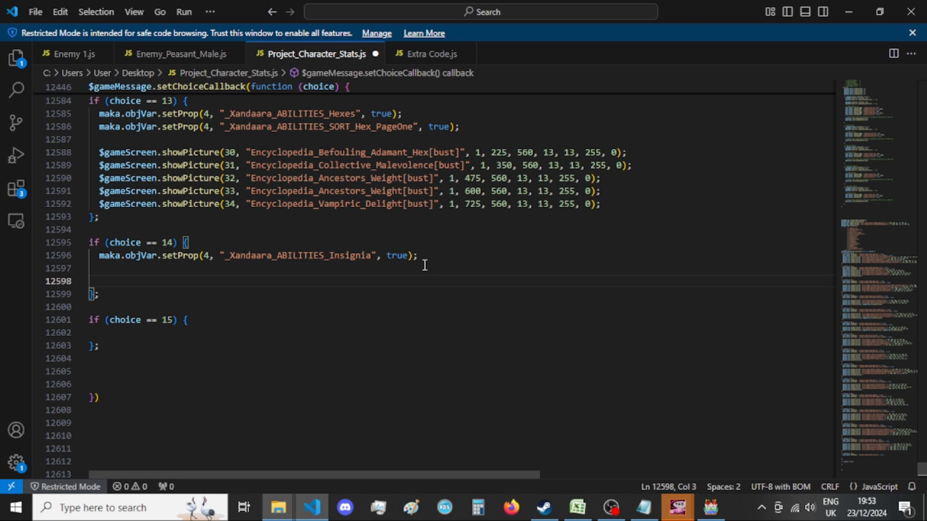
{"action": "key", "text": "BackSpace"}
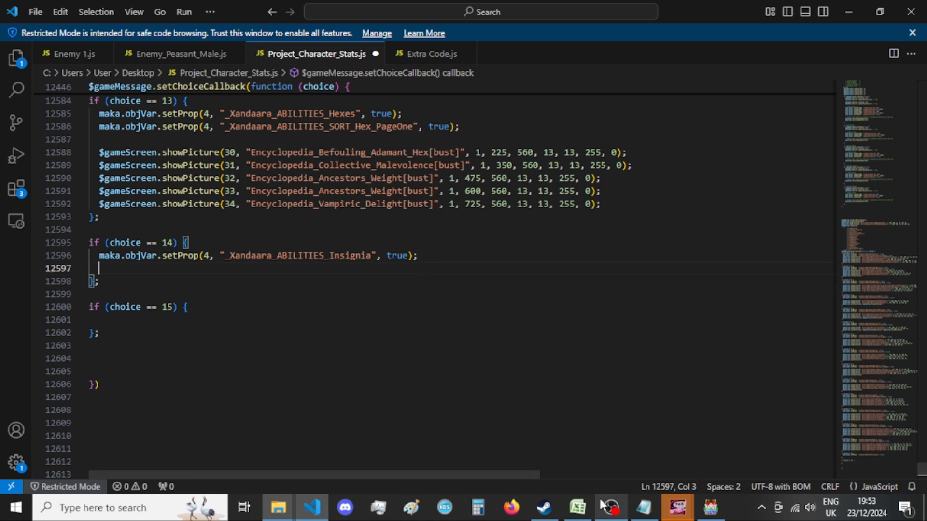
Switch to the Notepad menu list and copy the _Xandaara_ABILITIES_SORT_Insignia_PageOne setProp line.
{"action": "scroll", "coordinate": [552, 332], "scroll_direction": "down", "scroll_amount": 18}
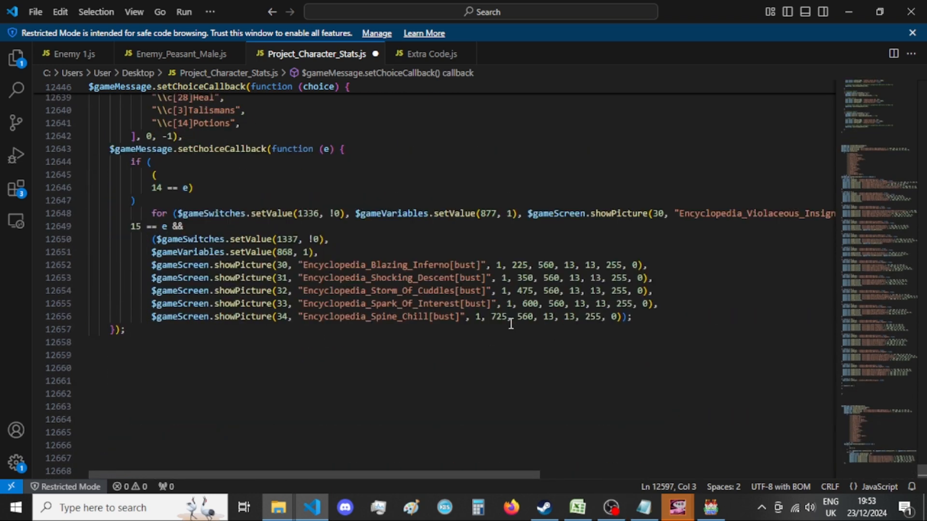
{"action": "left_click", "coordinate": [644, 507]}
{"action": "scroll", "coordinate": [609, 378], "scroll_direction": "down", "scroll_amount": 6}
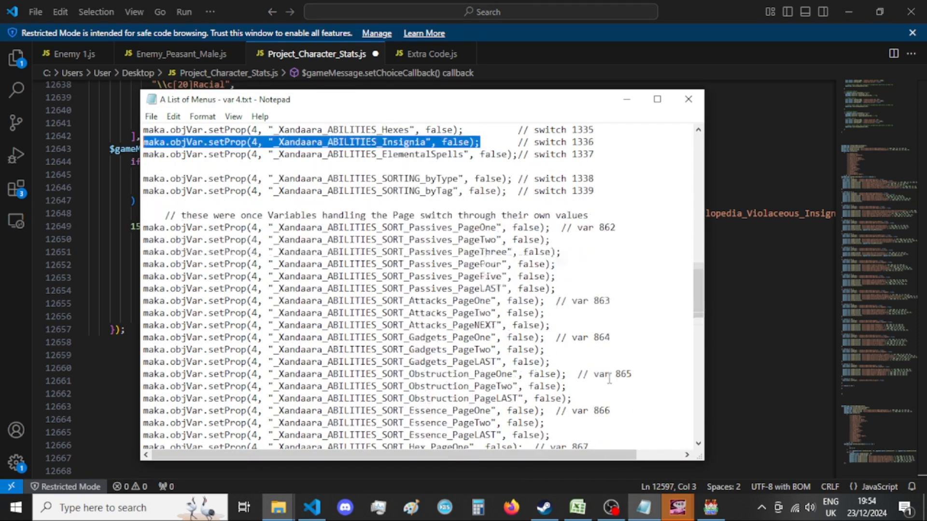
{"action": "scroll", "coordinate": [610, 378], "scroll_direction": "down", "scroll_amount": 9}
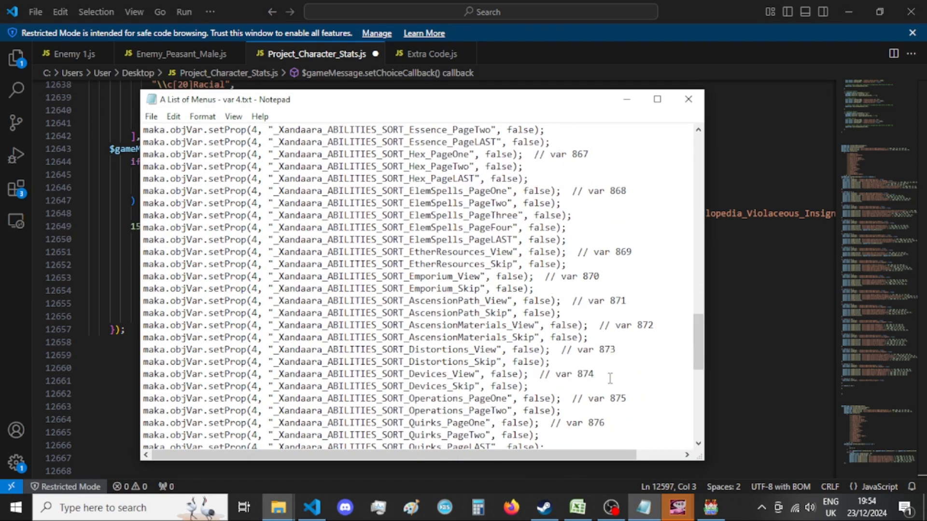
{"action": "left_click_drag", "start_coordinate": [554, 350], "coordinate": [87, 351]}
{"action": "key", "text": "ctrl+c"}
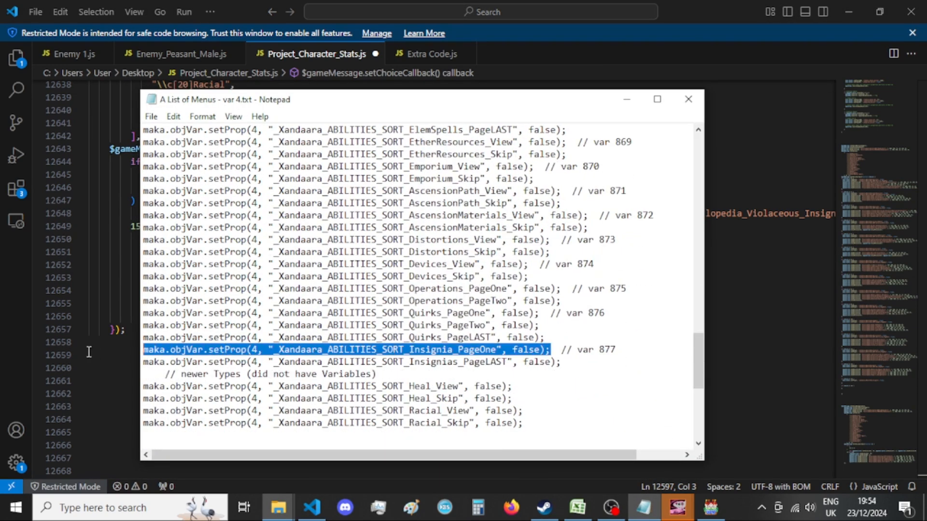
In Visual Studio Code, paste the SORT_Insignia_PageOne line into the choice == 14 block, set it to true and add two lines below.
{"action": "key", "text": "alt+Tab"}
{"action": "scroll", "coordinate": [226, 339], "scroll_direction": "up", "scroll_amount": 15}
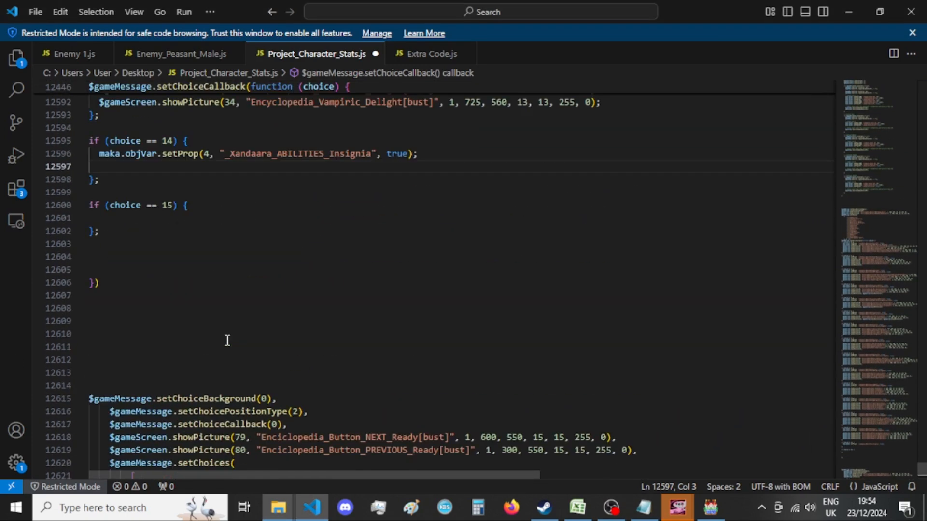
{"action": "key", "text": "ctrl+v"}
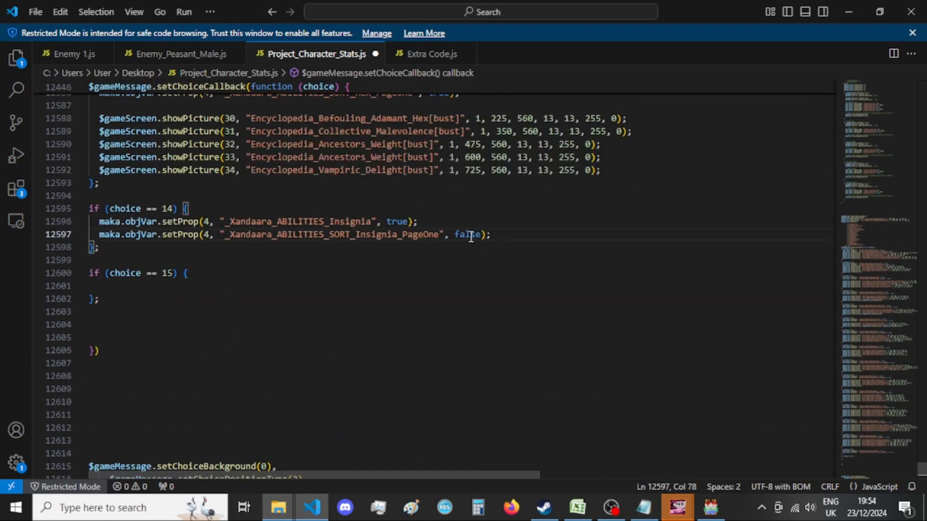
{"action": "key", "text": "Return"}
{"action": "key", "text": "Return"}
{"action": "double_click", "coordinate": [466, 234]}
{"action": "type", "text": "true"}
{"action": "left_click", "coordinate": [550, 238]}
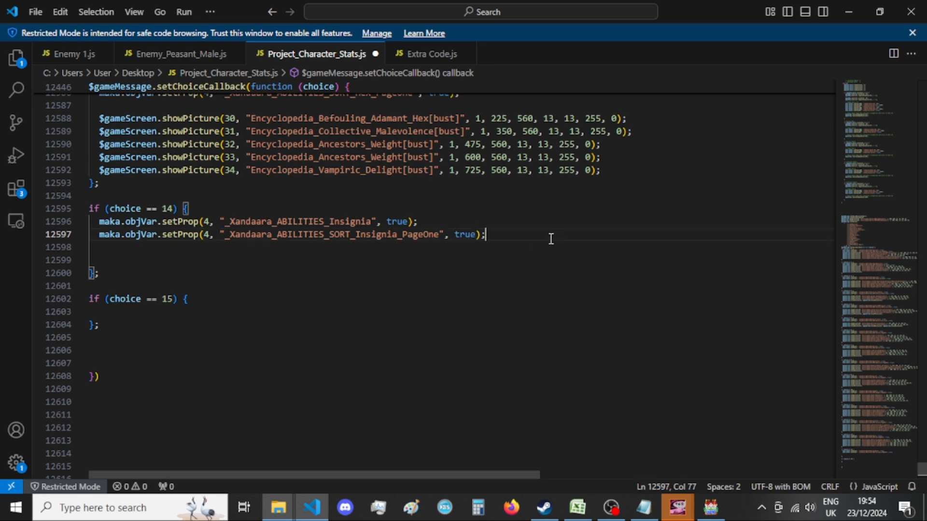
{"action": "left_click", "coordinate": [544, 260]}
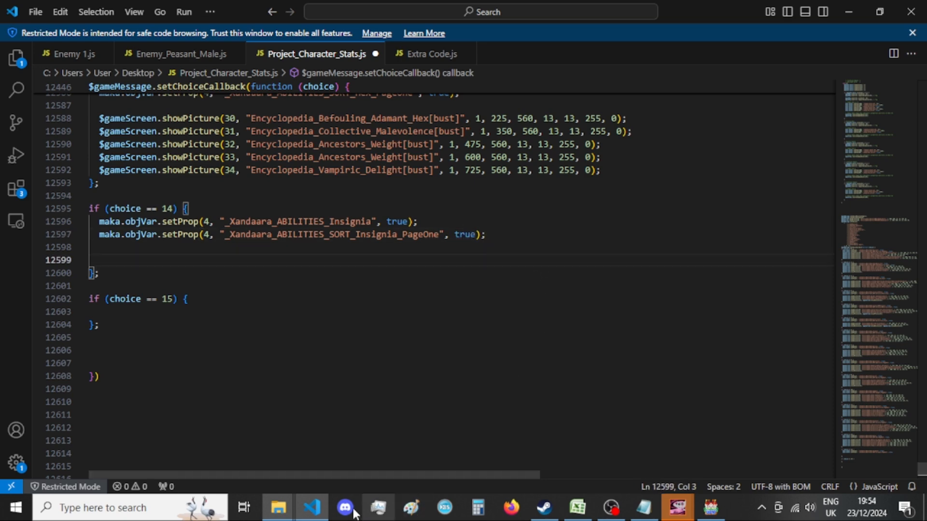
Bring up GIMP's pending PNG export options for Encyclopedia_Distort_Defenses[bust] and complete the export.
{"action": "mouse_move", "coordinate": [278, 507]}
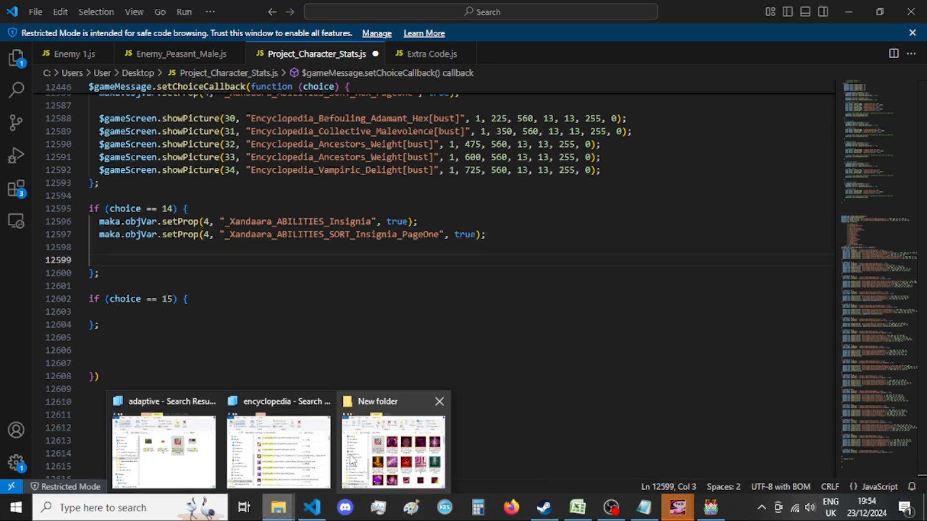
{"action": "left_click", "coordinate": [340, 261]}
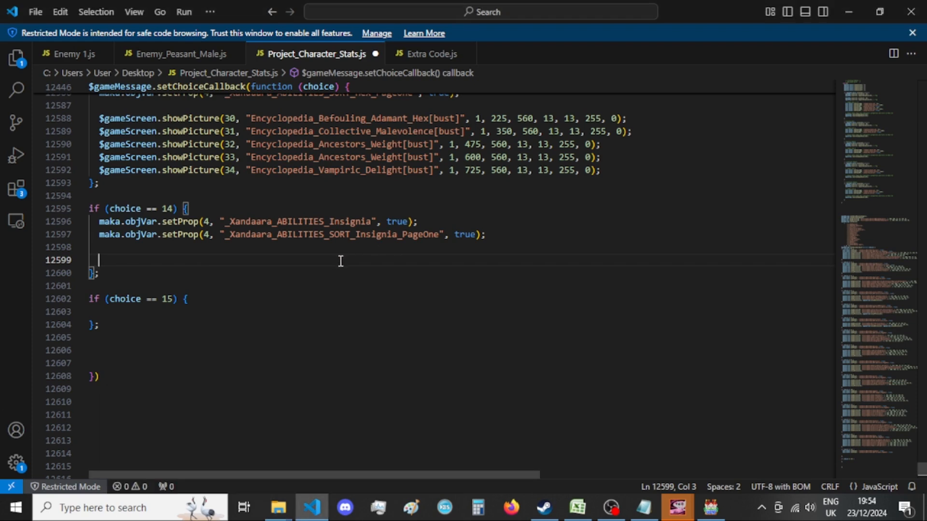
{"action": "mouse_move", "coordinate": [676, 505]}
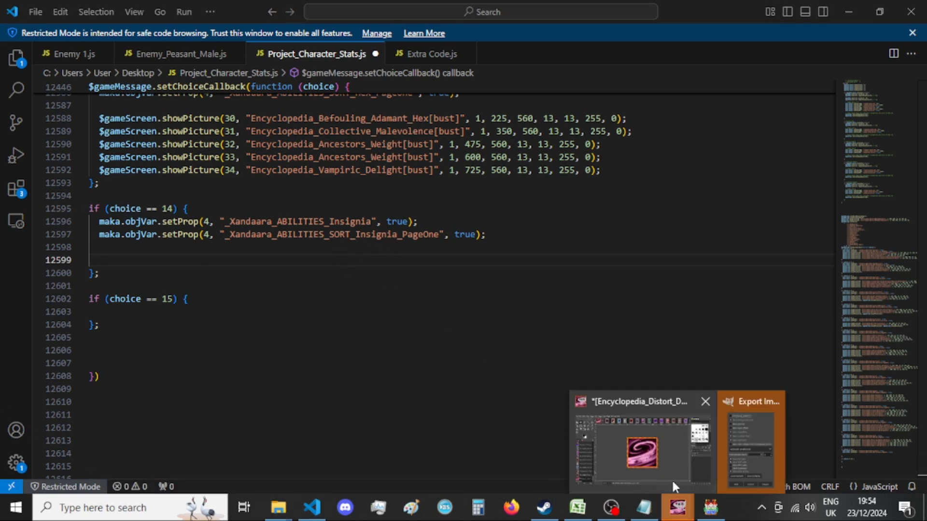
{"action": "left_click", "coordinate": [777, 452]}
{"action": "key", "text": "Return"}
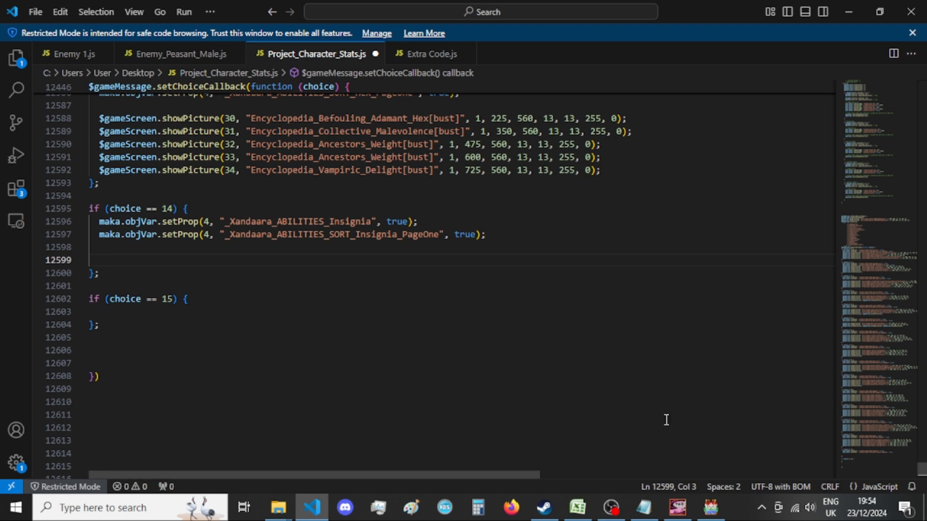
{"action": "left_click", "coordinate": [647, 509]}
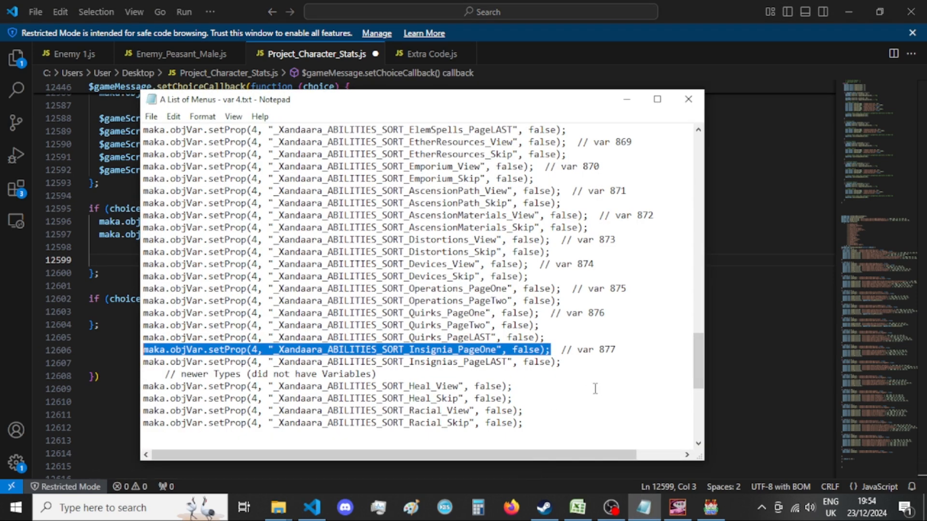
{"action": "left_click", "coordinate": [573, 388]}
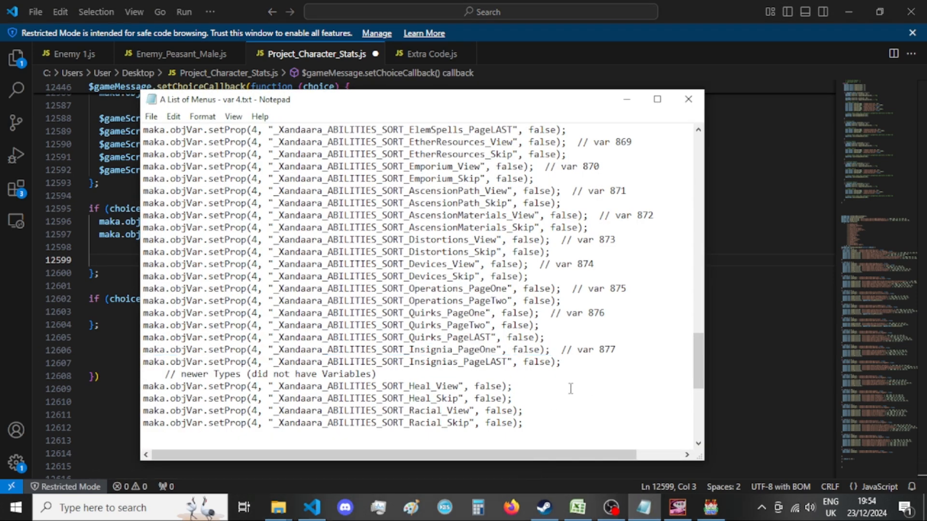
{"action": "left_click", "coordinate": [3, 370]}
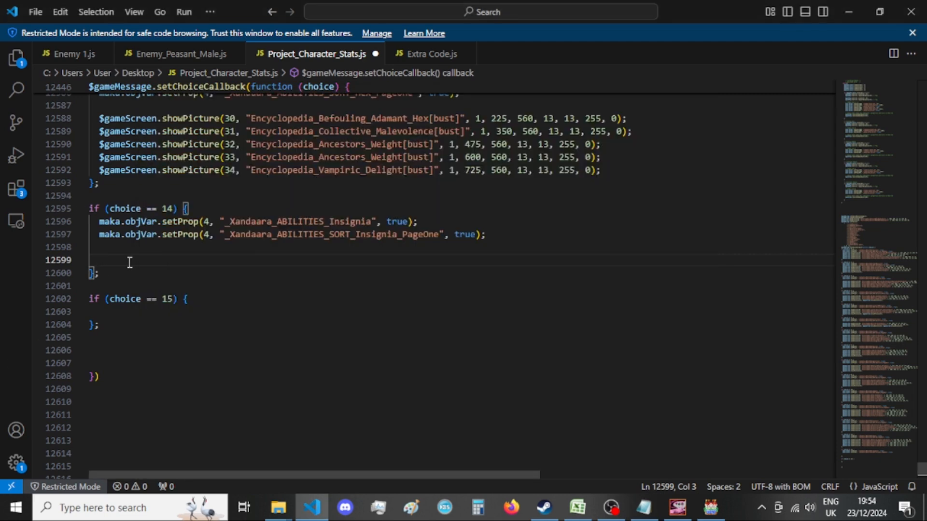
Copy the Encyclopedia_Violaceous_Insignia[bust] showPicture code through erasePicture(i) from the old callback and paste it into the choice == 14 block.
{"action": "scroll", "coordinate": [410, 384], "scroll_direction": "down", "scroll_amount": 9}
{"action": "left_click", "coordinate": [388, 370]}
{"action": "scroll", "coordinate": [387, 369], "scroll_direction": "down", "scroll_amount": 8}
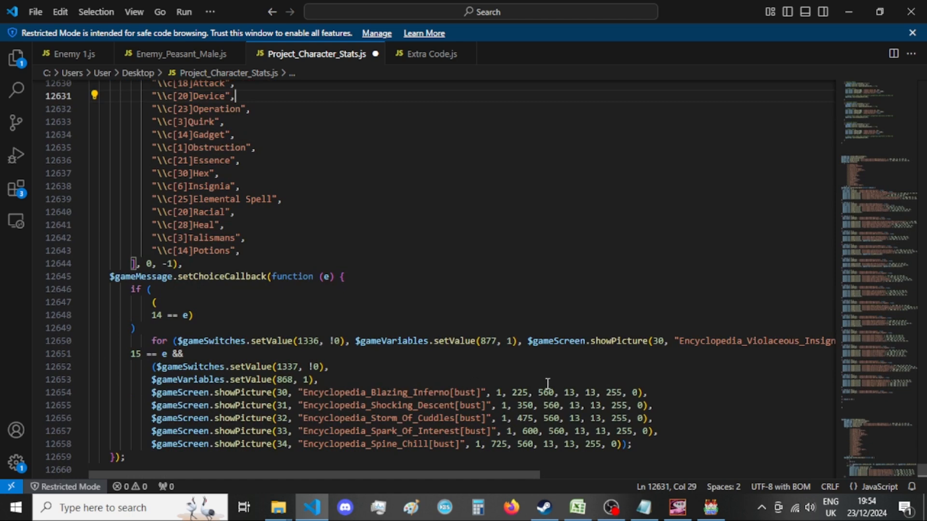
{"action": "left_click_drag", "start_coordinate": [532, 342], "coordinate": [851, 342]}
{"action": "key", "text": "ctrl+c"}
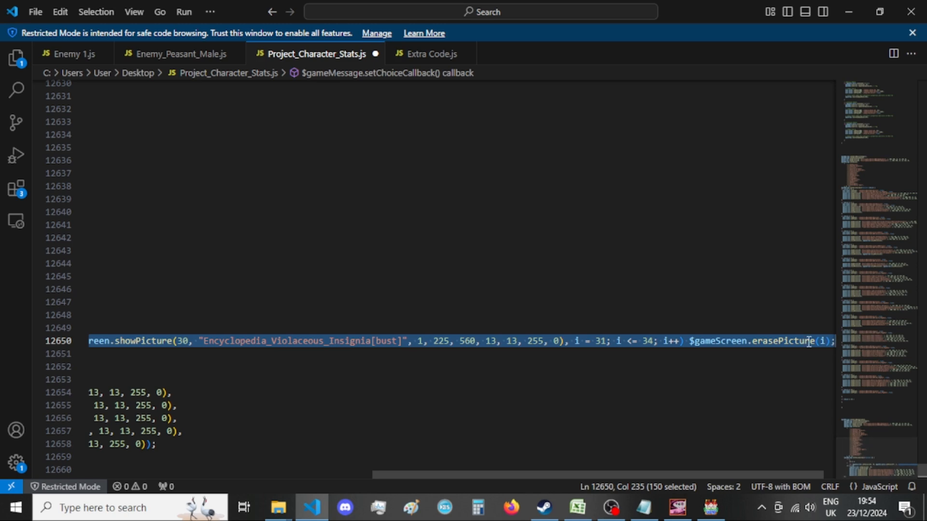
{"action": "left_click", "coordinate": [504, 470]}
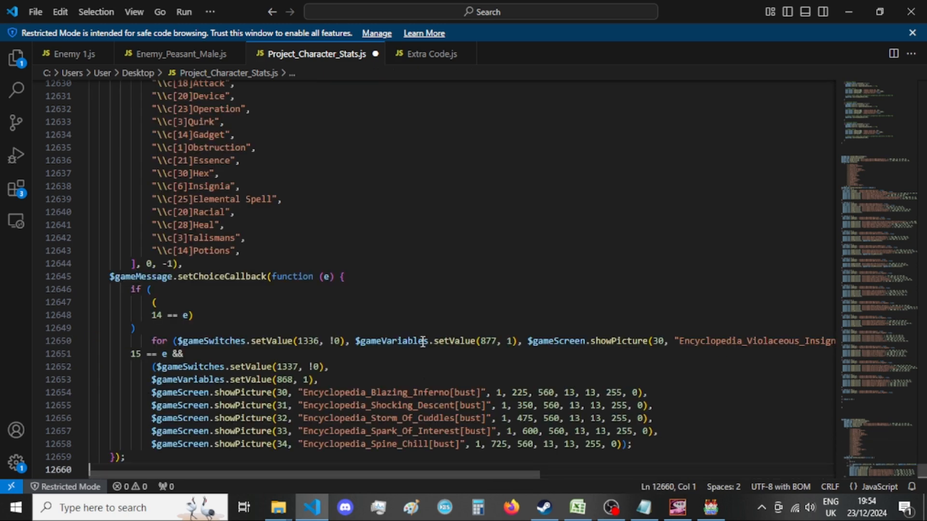
{"action": "scroll", "coordinate": [423, 342], "scroll_direction": "up", "scroll_amount": 12}
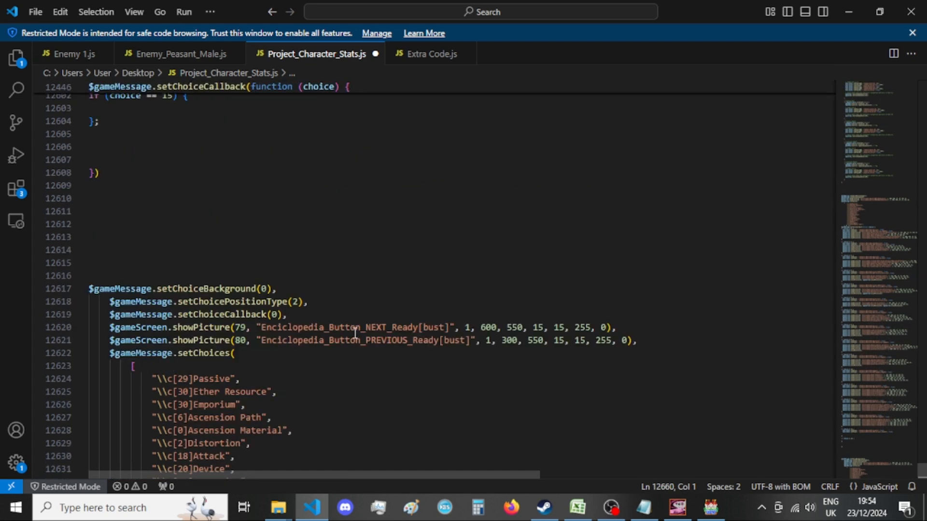
{"action": "left_click", "coordinate": [236, 191]}
{"action": "key", "text": "ctrl+v"}
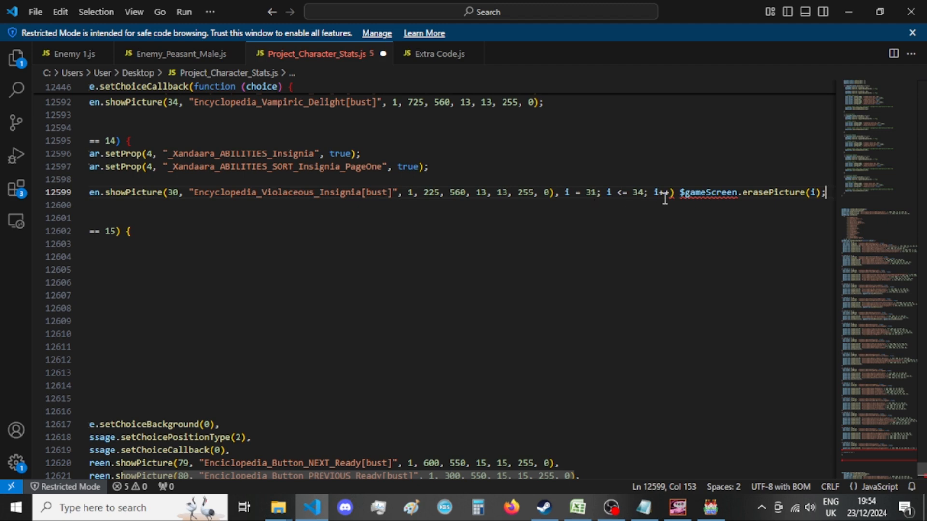
End the pasted Violaceous_Insignia showPicture call with a semicolon and move the leftover loop code to its own line.
{"action": "left_click_drag", "start_coordinate": [299, 193], "coordinate": [56, 196]}
{"action": "left_click_drag", "start_coordinate": [619, 192], "coordinate": [613, 192]}
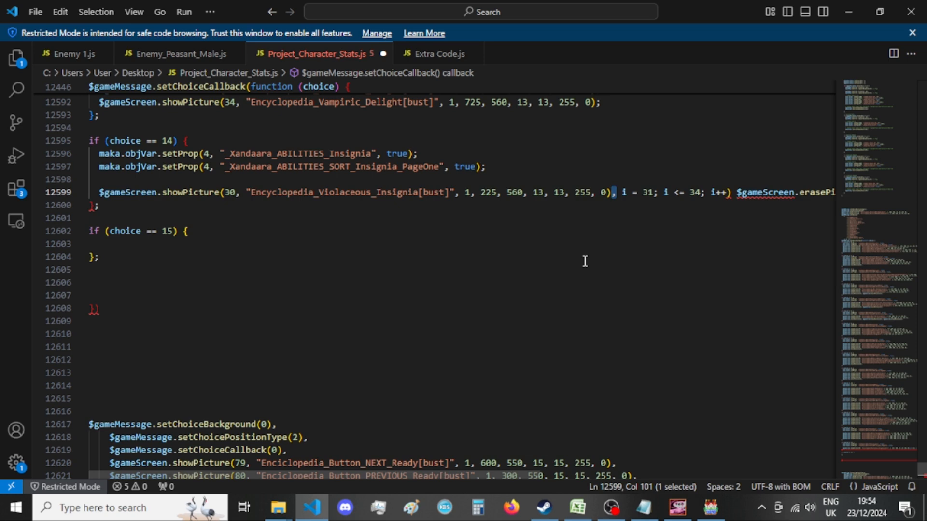
{"action": "type", "text": ";"}
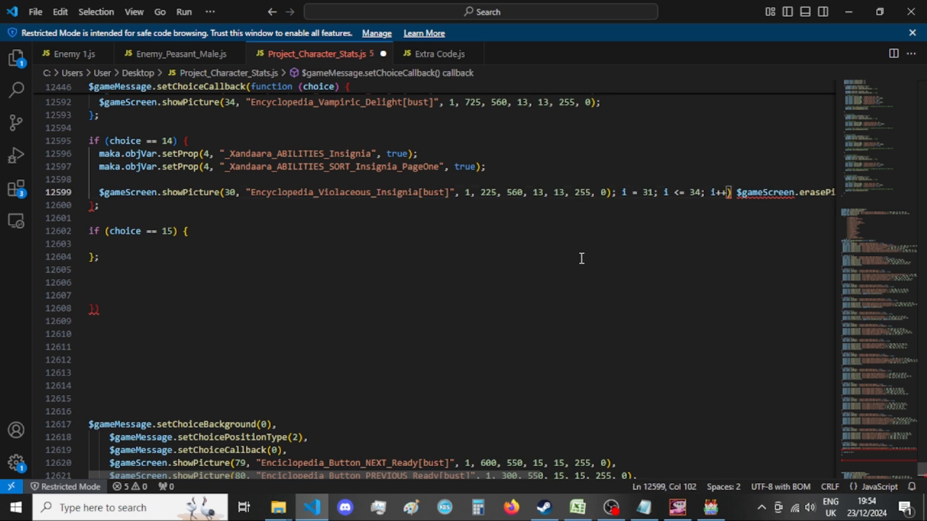
{"action": "key", "text": "Return"}
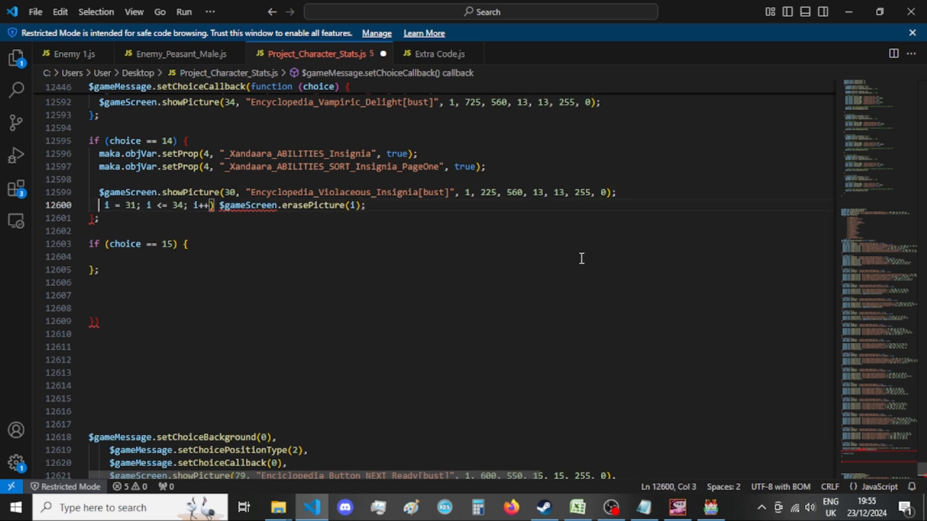
Strip the loop conditions from the leftover line, make it $gameScreen.erasePicture(31); and duplicate that call once on the same line.
{"action": "left_click", "coordinate": [379, 207], "text": "shift"}
{"action": "scroll", "coordinate": [401, 233], "scroll_direction": "up", "scroll_amount": 6}
{"action": "scroll", "coordinate": [253, 300], "scroll_direction": "down", "scroll_amount": 4}
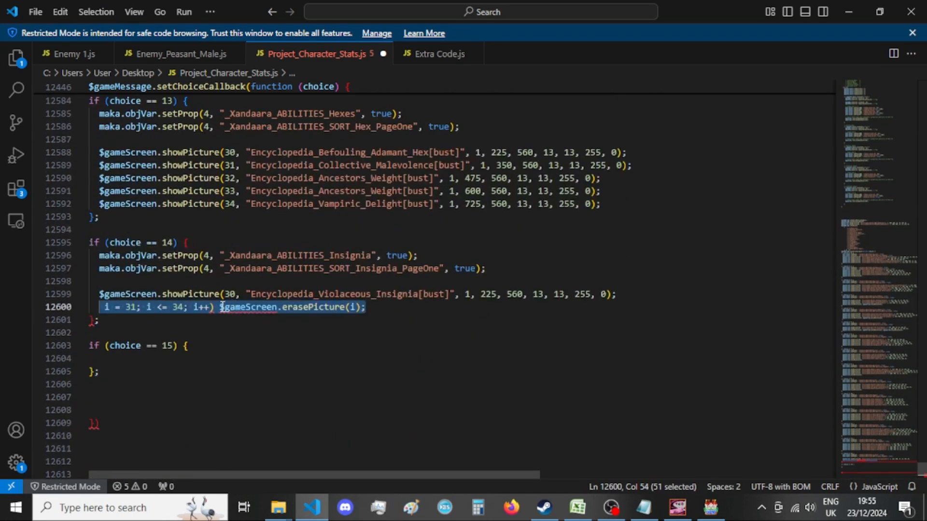
{"action": "left_click", "coordinate": [222, 307]}
{"action": "left_click_drag", "start_coordinate": [222, 307], "coordinate": [114, 307]}
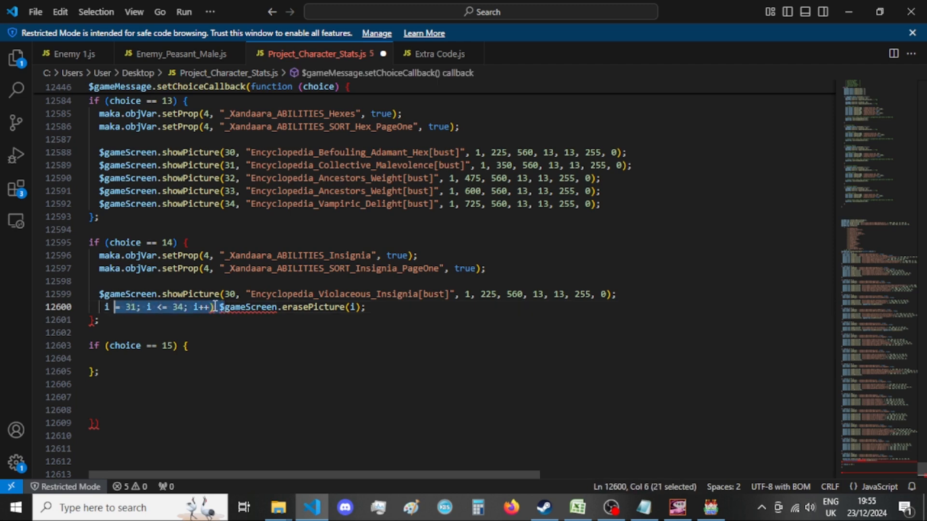
{"action": "left_click", "coordinate": [217, 308]}
{"action": "left_click_drag", "start_coordinate": [217, 308], "coordinate": [99, 307]}
{"action": "key", "text": "BackSpace"}
{"action": "left_click", "coordinate": [230, 307]}
{"action": "mouse_move", "coordinate": [230, 307]}
{"action": "left_mouse_down"}
{"action": "mouse_move", "coordinate": [100, 316]}
{"action": "mouse_move", "coordinate": [99, 307]}
{"action": "left_mouse_up"}
{"action": "type", "text": "31"}
{"action": "left_click", "coordinate": [297, 303]}
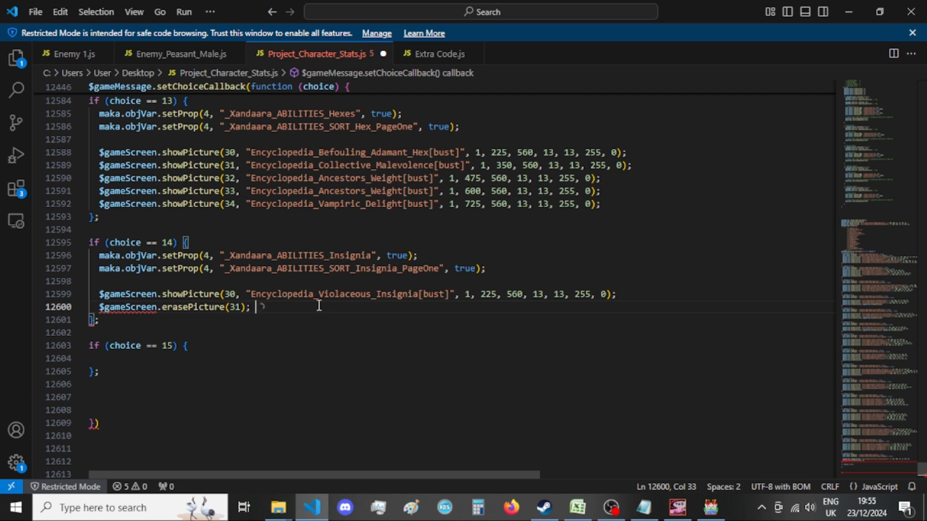
Switch to GIMP and close the exported Encyclopedia_Distort_Defenses[bust] image, discarding its changes.
{"action": "left_click", "coordinate": [678, 506]}
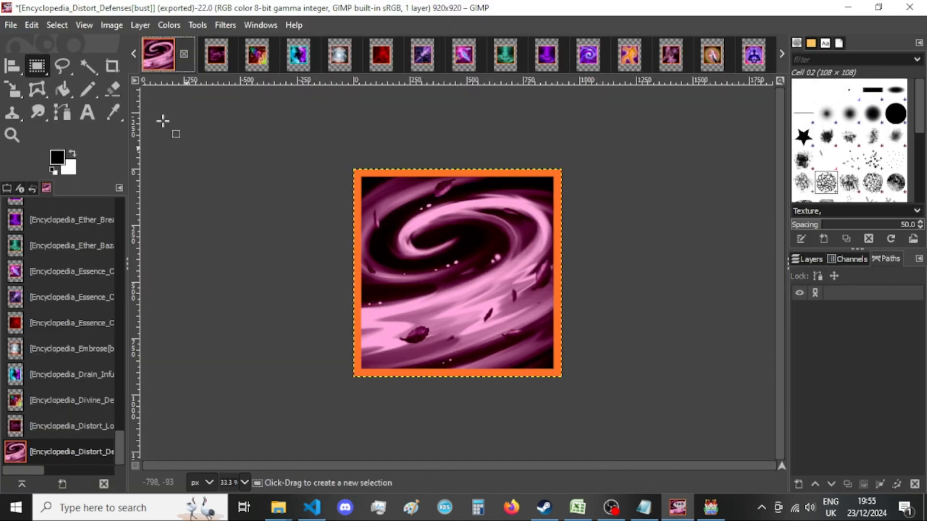
{"action": "left_click", "coordinate": [185, 54]}
{"action": "left_click", "coordinate": [496, 352]}
Resize the canvas of Encyclopedia_Distort_Locomotion[bust] to 920 × 920 px with the image centered.
{"action": "left_click", "coordinate": [111, 25]}
{"action": "left_click", "coordinate": [161, 151]}
{"action": "double_click", "coordinate": [396, 185]}
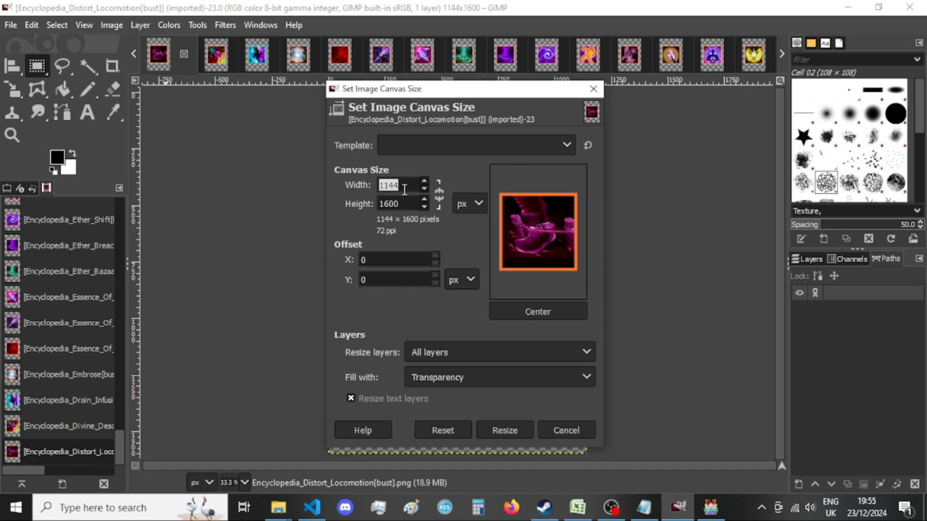
{"action": "type", "text": "8"}
{"action": "type", "text": "20"}
{"action": "key", "text": "Tab"}
{"action": "type", "text": "920"}
{"action": "left_click", "coordinate": [540, 307]}
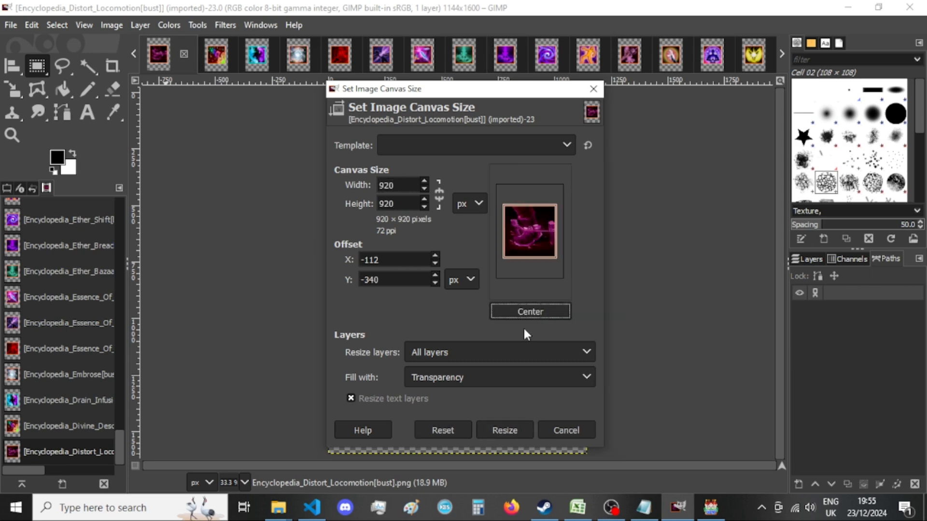
{"action": "left_click", "coordinate": [497, 429]}
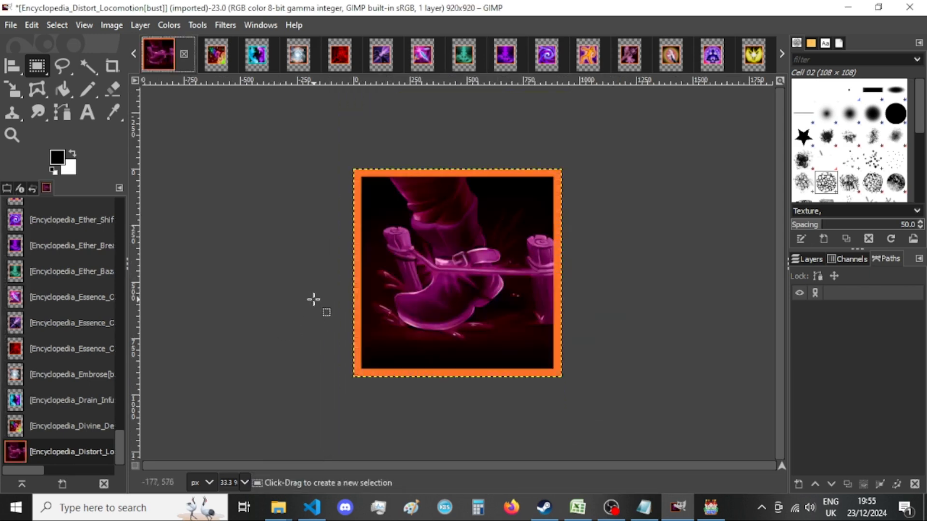
Export Encyclopedia_Distort_Locomotion[bust].png over the existing file, and close the image discarding its changes.
{"action": "key", "text": "ctrl+shift+e"}
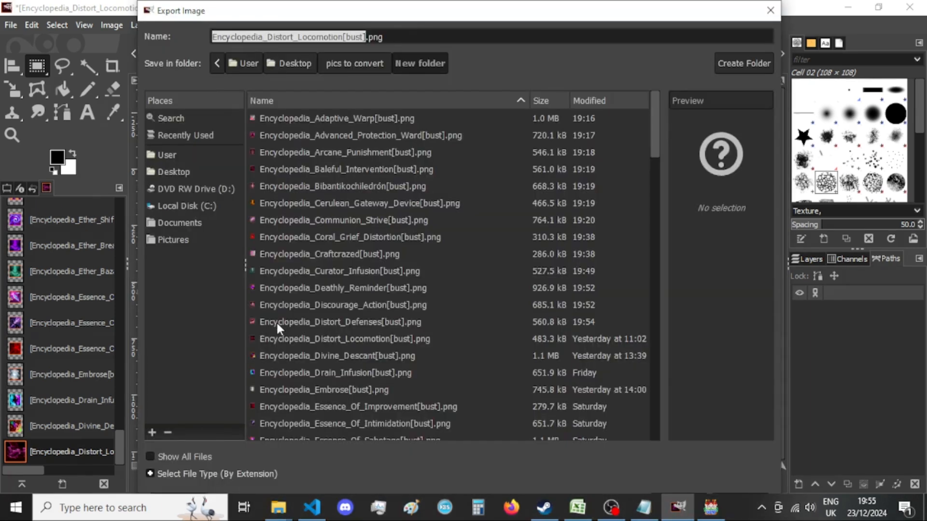
{"action": "key", "text": "Return"}
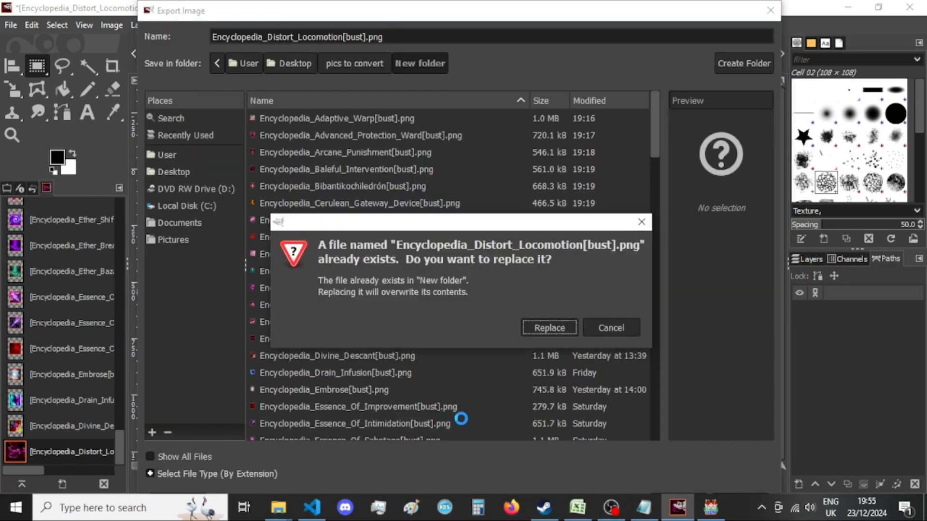
{"action": "key", "text": "Return"}
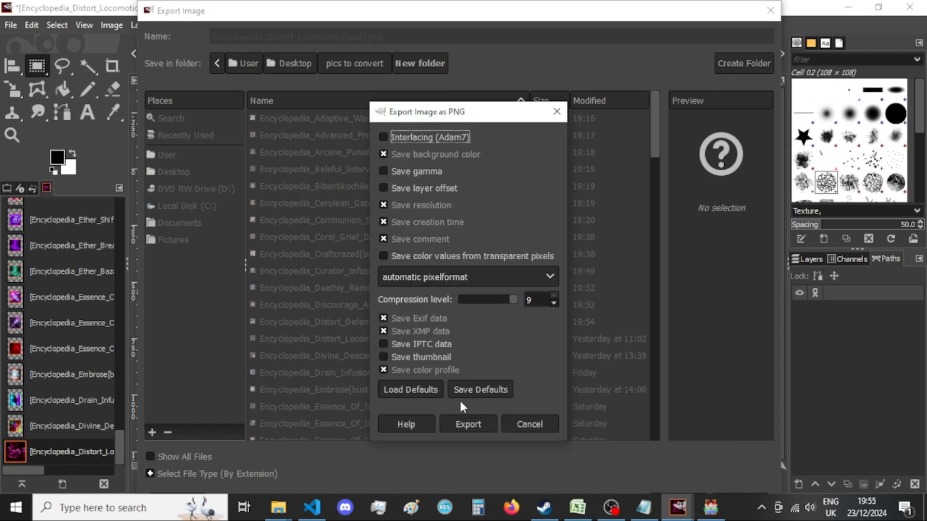
{"action": "left_click", "coordinate": [472, 429]}
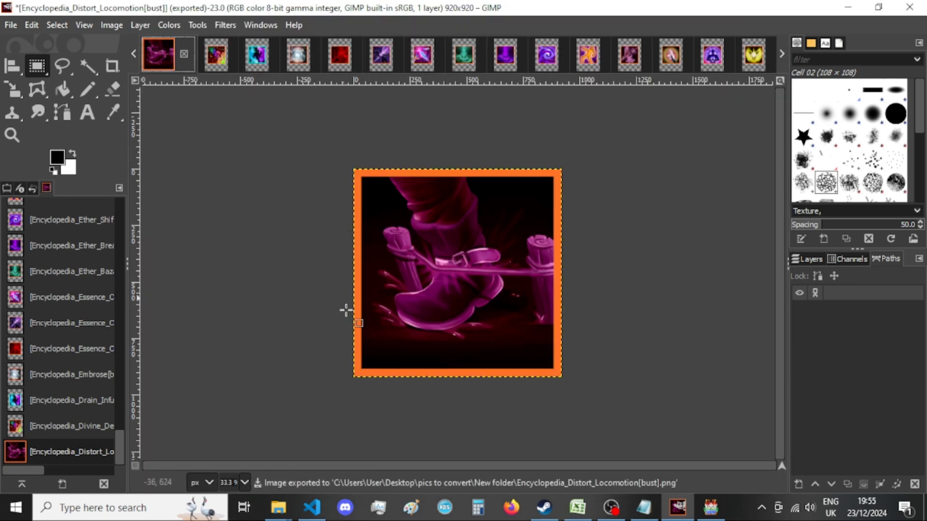
{"action": "left_click", "coordinate": [183, 55]}
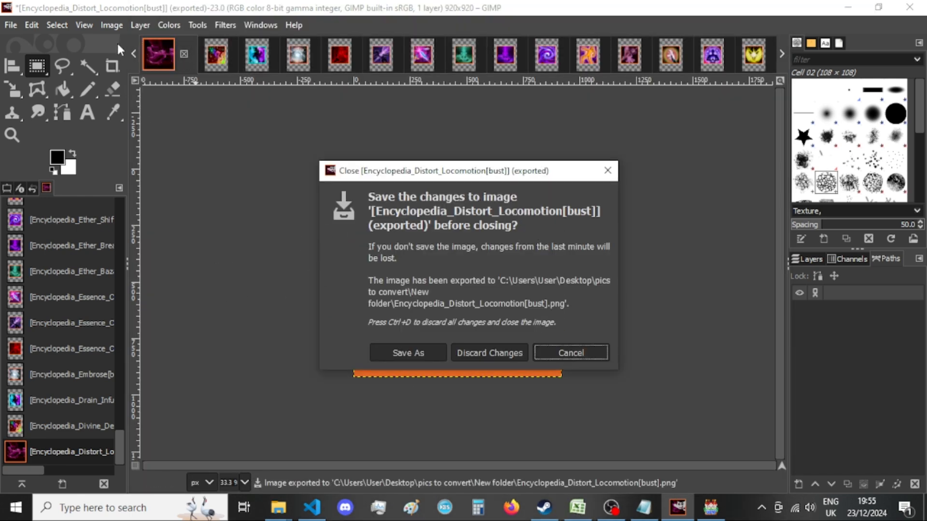
{"action": "left_click", "coordinate": [490, 352]}
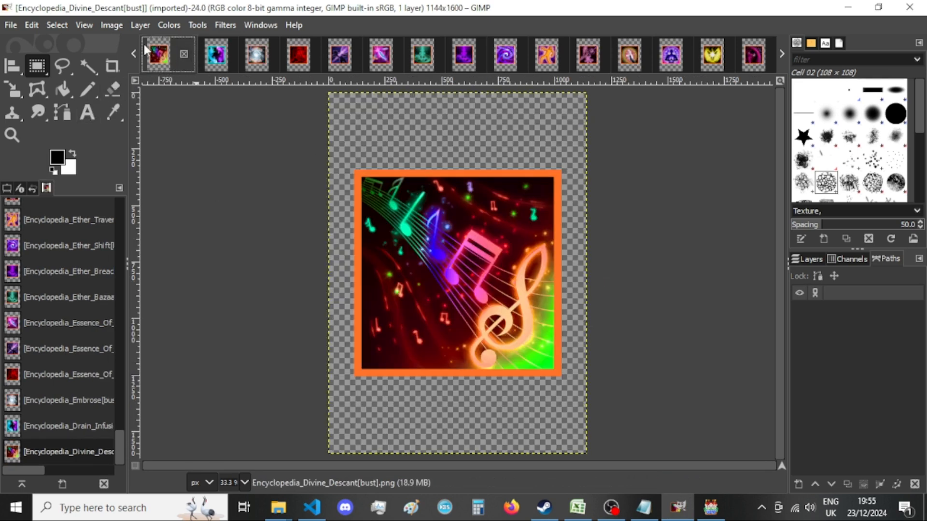
Resize the canvas of Encyclopedia_Divine_Descant[bust] to 920 × 920 px with the image centered.
{"action": "left_click", "coordinate": [115, 30]}
{"action": "left_click", "coordinate": [170, 150]}
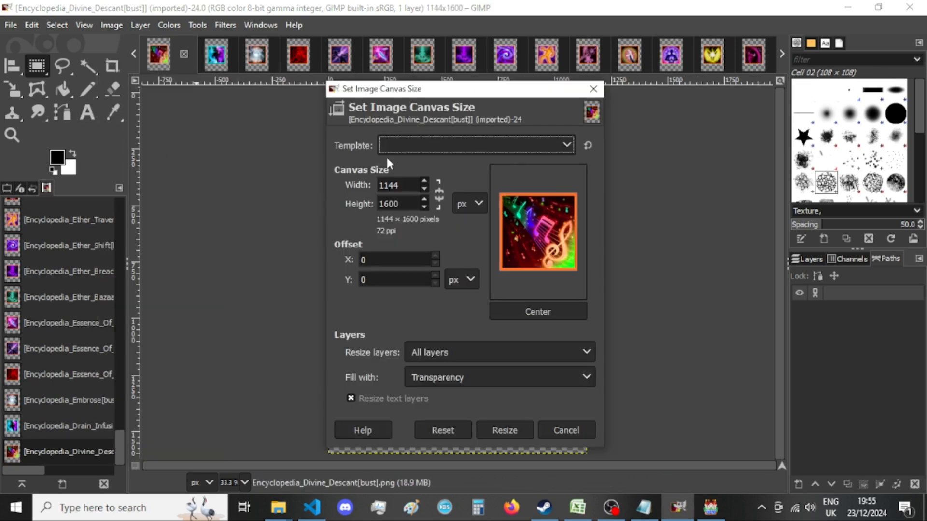
{"action": "double_click", "coordinate": [400, 186]}
{"action": "type", "text": "920"}
{"action": "key", "text": "Tab"}
{"action": "type", "text": "920"}
{"action": "key", "text": "Tab"}
{"action": "left_click", "coordinate": [531, 311]}
{"action": "left_click", "coordinate": [504, 430]}
Start exporting Encyclopedia_Divine_Descant[bust] as PNG and agree to replace the existing file.
{"action": "key", "text": "ctrl+shift+e"}
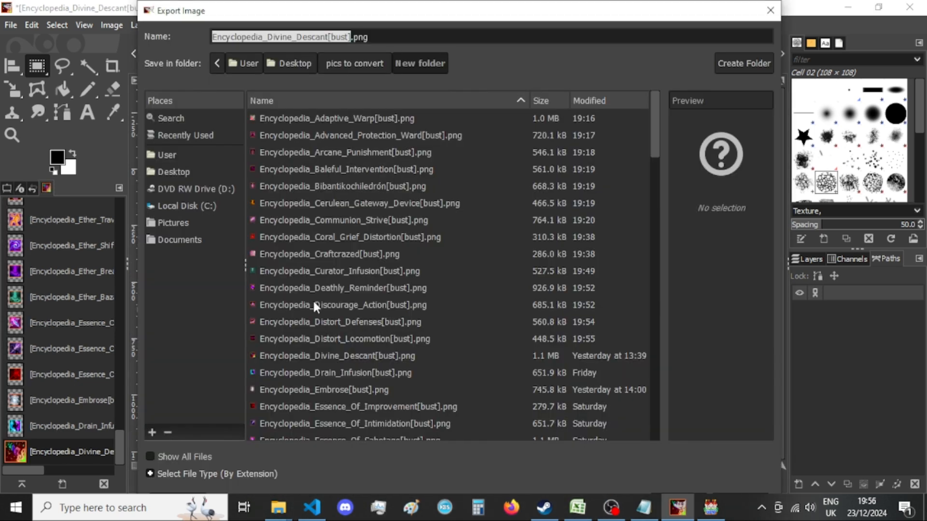
{"action": "key", "text": "Return"}
{"action": "key", "text": "Return"}
Back in Visual Studio Code, copy the second erasePicture(31) call and paste it twice more at the end of that line.
{"action": "left_click", "coordinate": [312, 507]}
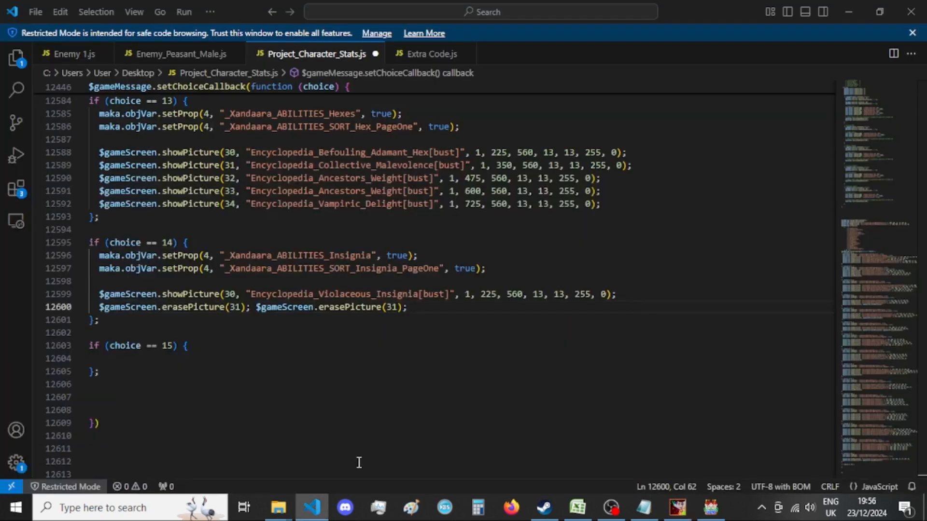
{"action": "left_click_drag", "start_coordinate": [417, 307], "coordinate": [255, 307]}
{"action": "key", "text": "ctrl+c"}
{"action": "left_click", "coordinate": [445, 311]}
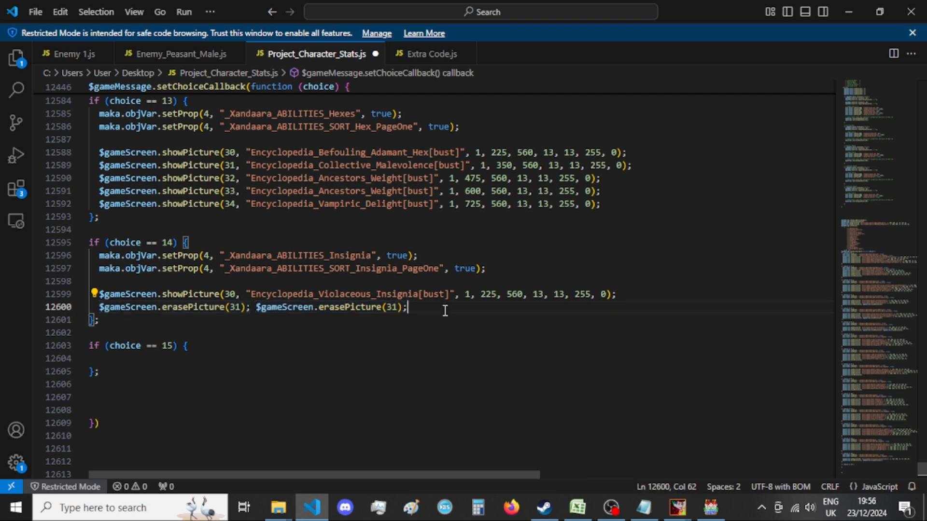
{"action": "key", "text": "ctrl+v"}
{"action": "key", "text": "ctrl+v"}
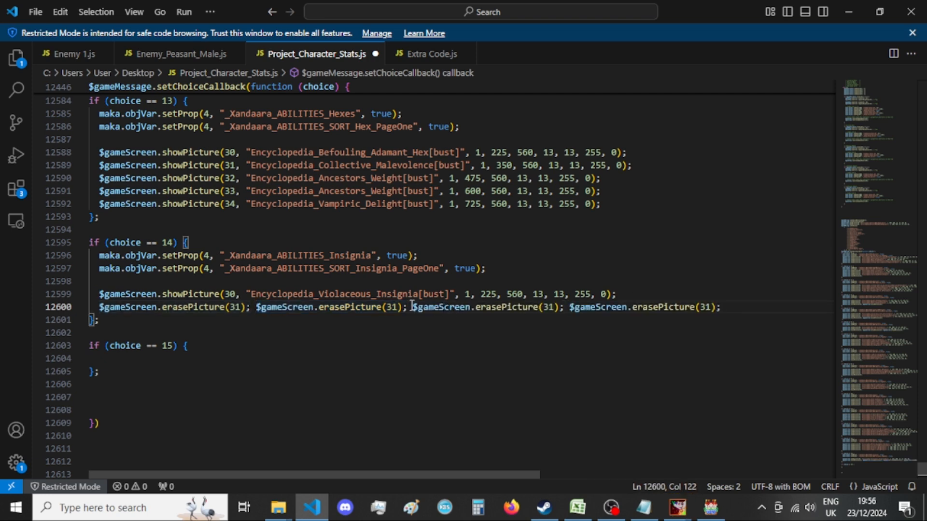
Renumber the second, third and fourth erasePicture calls to 32, 33 and 34, and save the file.
{"action": "left_click", "coordinate": [392, 306]}
{"action": "key", "text": "Delete"}
{"action": "type", "text": "2"}
{"action": "left_click", "coordinate": [549, 307]}
{"action": "key", "text": "Delete"}
{"action": "type", "text": "3"}
{"action": "left_click", "coordinate": [705, 307]}
{"action": "key", "text": "Delete"}
{"action": "type", "text": "4"}
{"action": "left_click", "coordinate": [740, 309]}
{"action": "key", "text": "ctrl+s"}
Try deleting the 14 == e condition and its for line from the old callback, and undo the deletion.
{"action": "scroll", "coordinate": [275, 350], "scroll_direction": "down", "scroll_amount": 15}
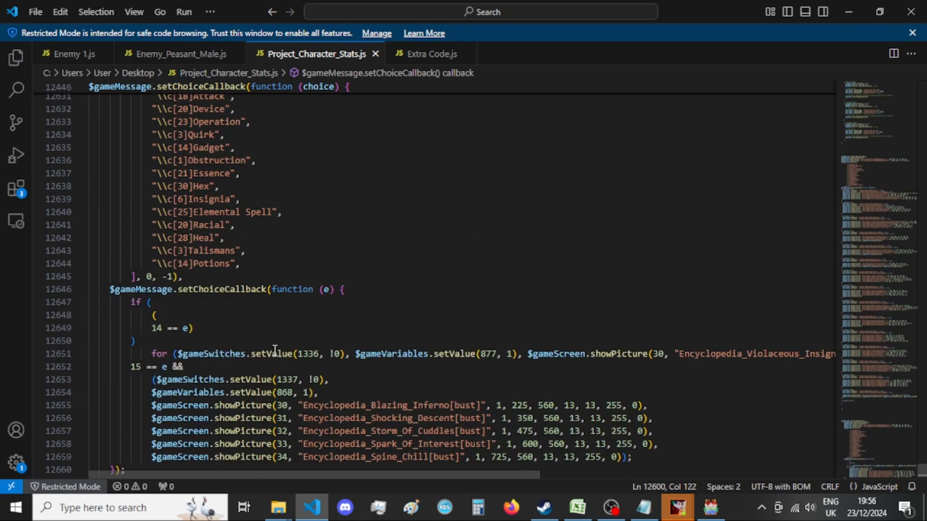
{"action": "scroll", "coordinate": [280, 348], "scroll_direction": "down", "scroll_amount": 3}
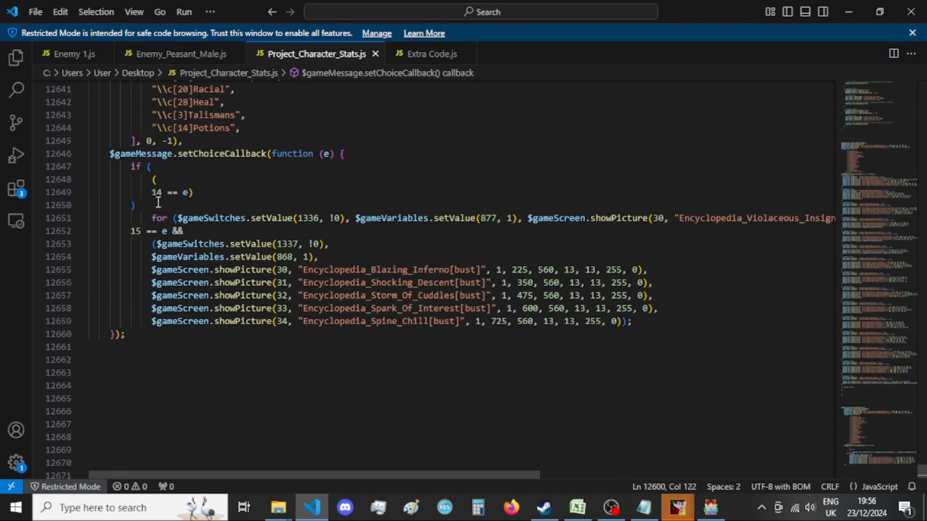
{"action": "left_click_drag", "start_coordinate": [152, 192], "coordinate": [911, 223]}
{"action": "key", "text": "BackSpace"}
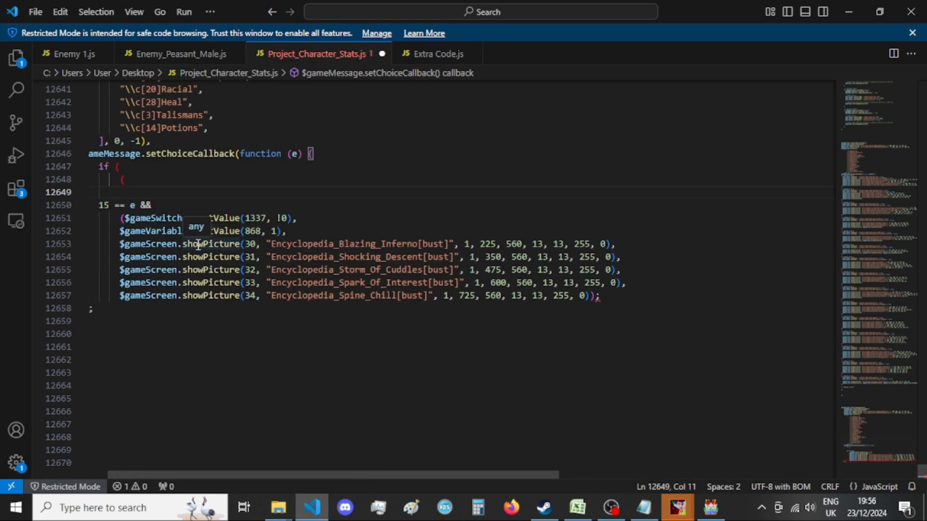
{"action": "key", "text": "ctrl+z"}
Check the bracket pairs around the if condition, the callback function and the 15 == e branch of the old callback.
{"action": "left_click", "coordinate": [820, 217]}
{"action": "left_click", "coordinate": [829, 220]}
{"action": "left_click_drag", "start_coordinate": [826, 218], "coordinate": [153, 195]}
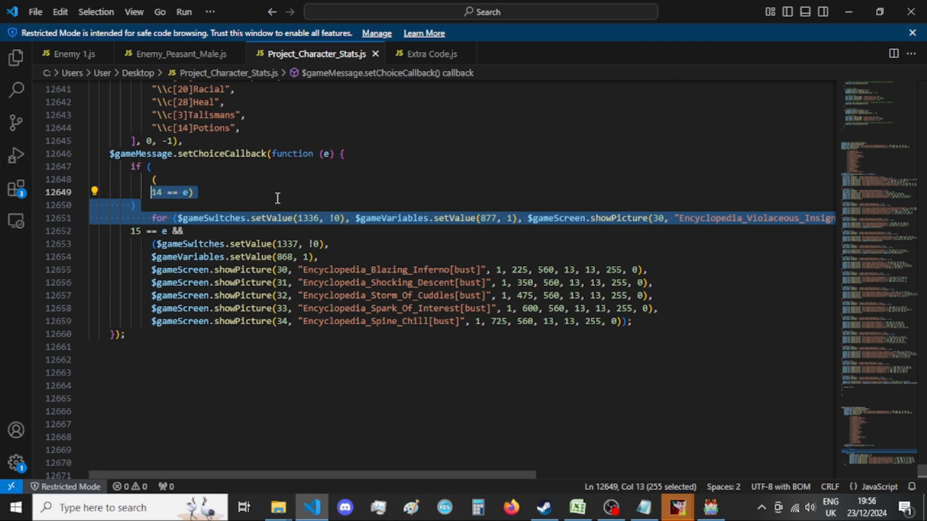
{"action": "left_click", "coordinate": [158, 205]}
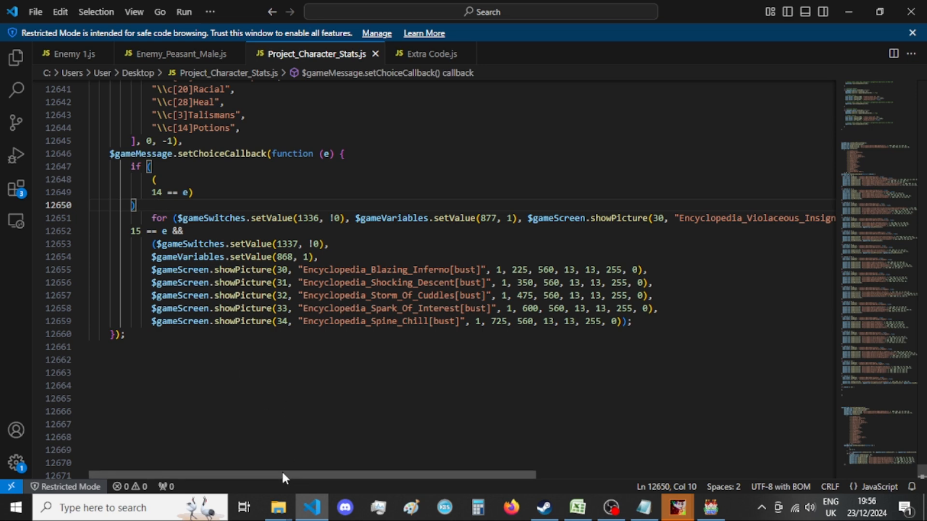
{"action": "left_click", "coordinate": [621, 321]}
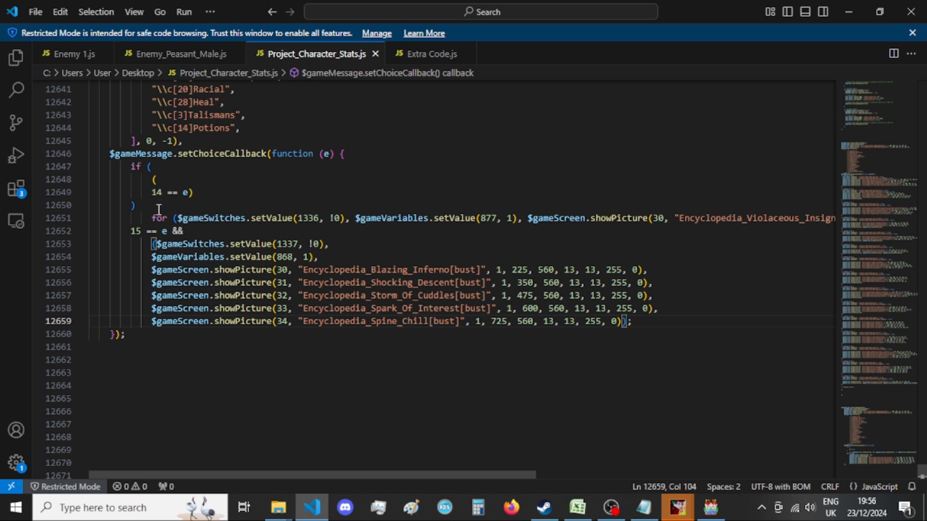
{"action": "left_click", "coordinate": [153, 167]}
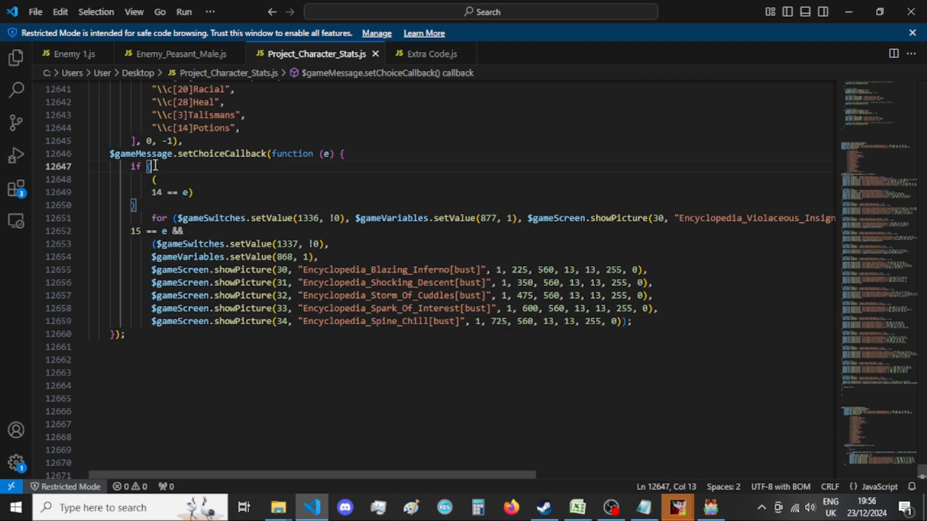
{"action": "left_click", "coordinate": [344, 159]}
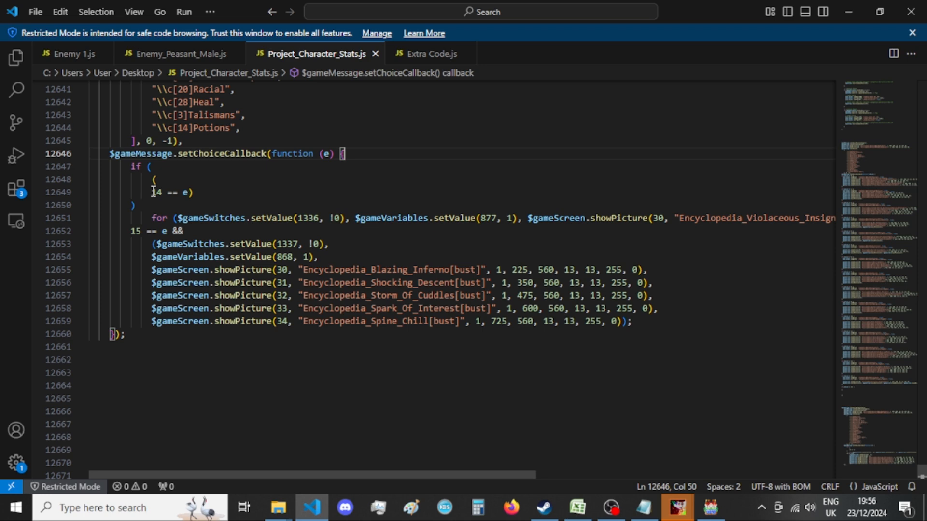
Delete the 14 == e condition, its closing bracket and the for line from the old callback, including the leftover blank line.
{"action": "left_click_drag", "start_coordinate": [153, 192], "coordinate": [203, 204]}
{"action": "left_click_drag", "start_coordinate": [309, 211], "coordinate": [904, 218]}
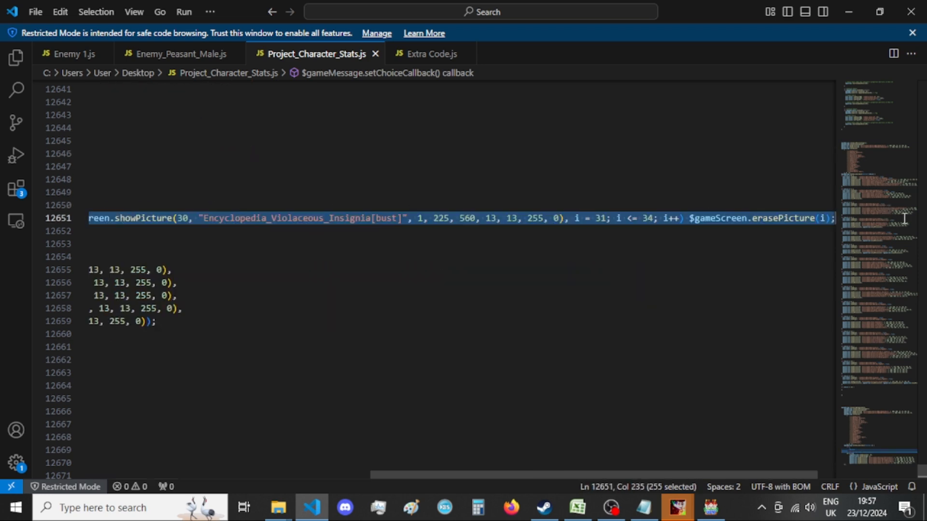
{"action": "key", "text": "BackSpace"}
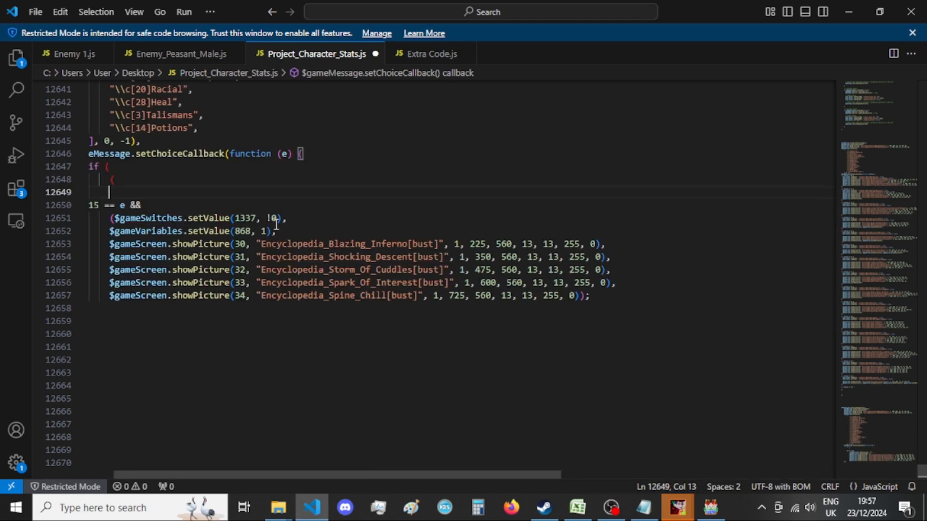
{"action": "key", "text": "BackSpace"}
{"action": "key", "text": "BackSpace"}
{"action": "key", "text": "BackSpace"}
{"action": "key", "text": "BackSpace"}
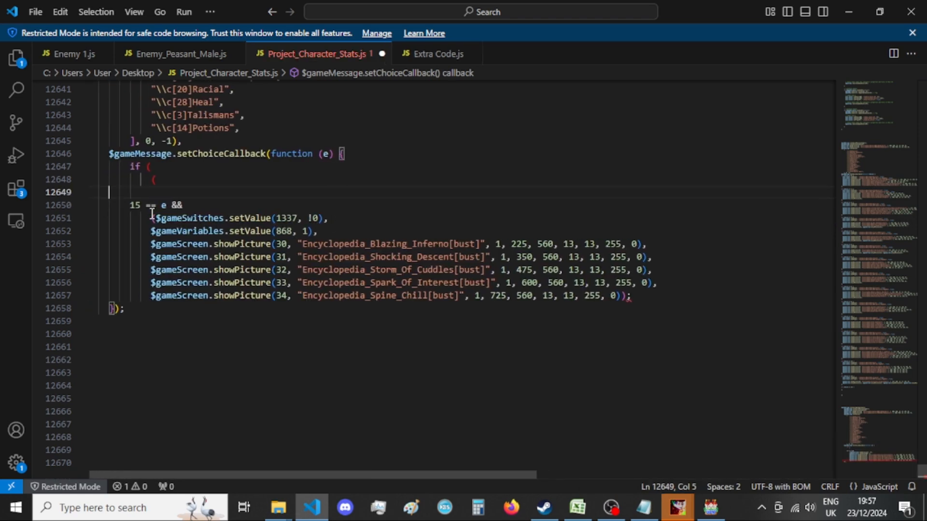
{"action": "key", "text": "BackSpace"}
{"action": "key", "text": "BackSpace"}
{"action": "key", "text": "BackSpace"}
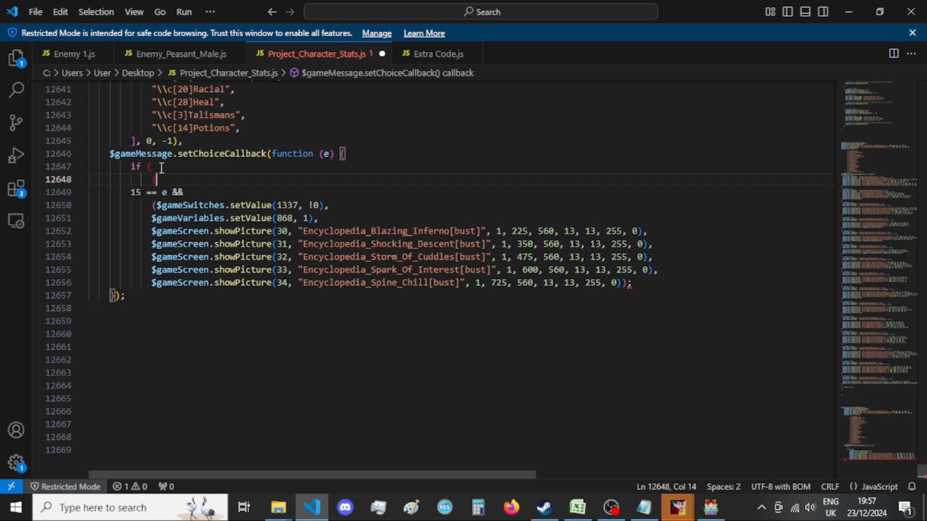
Delete the leftover if line and its two opening brackets above the 15 == e branch in the old callback.
{"action": "left_click", "coordinate": [651, 278]}
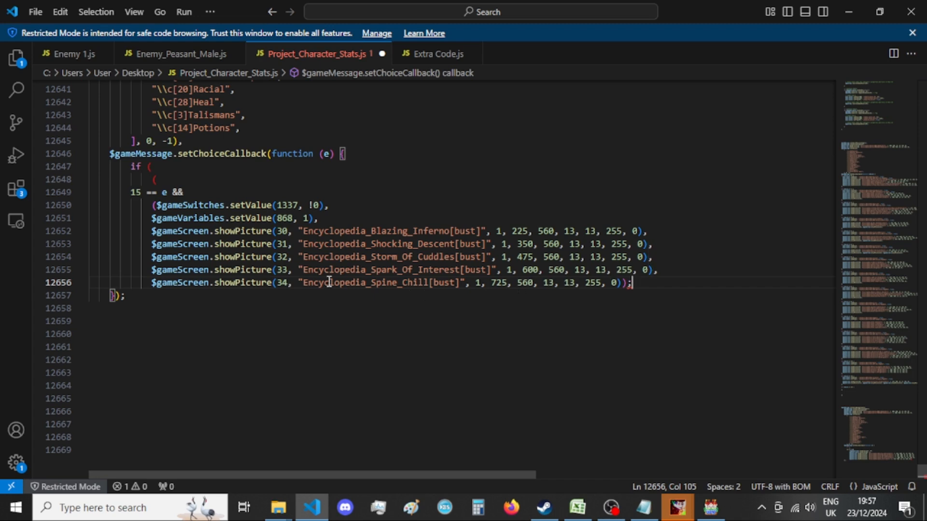
{"action": "left_click_drag", "start_coordinate": [181, 181], "coordinate": [56, 165]}
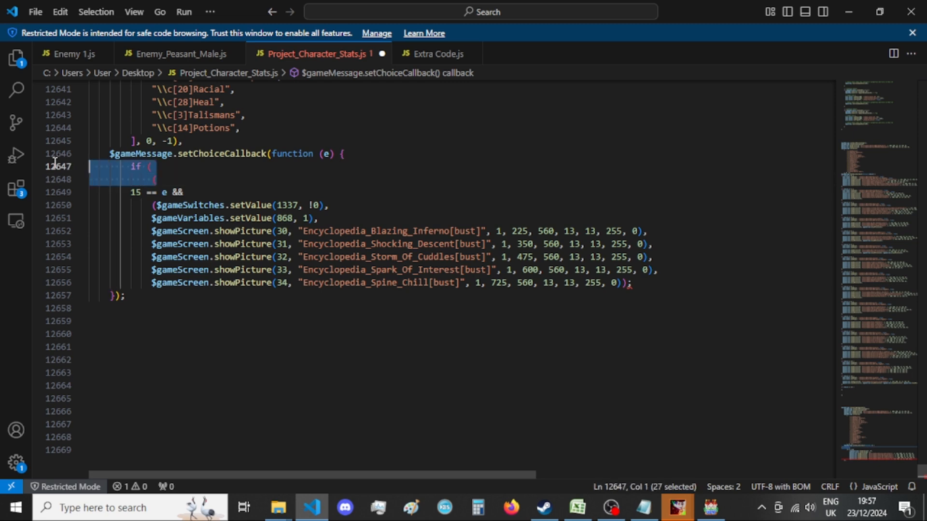
{"action": "key", "text": "BackSpace"}
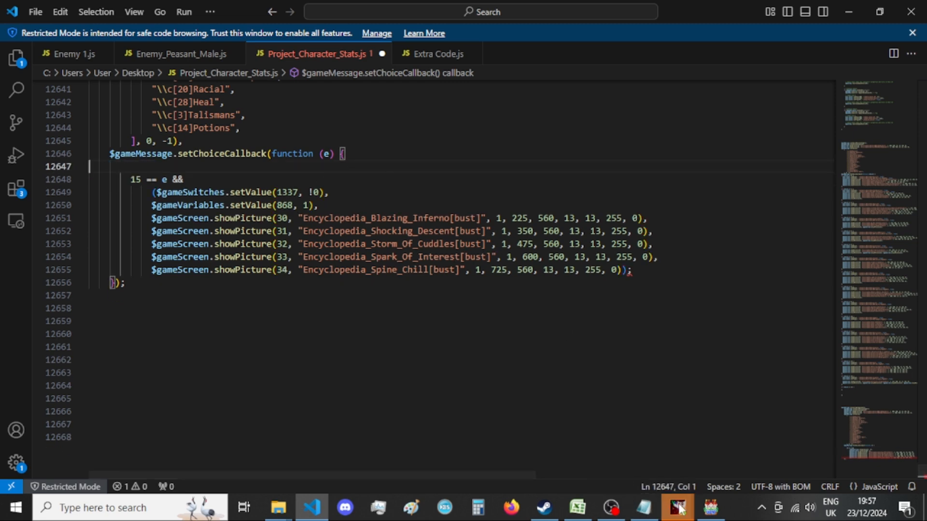
Switch to the Notepad list of menus and copy the setProp line for _Xandaara_ABILITIES_ElementalSpells.
{"action": "mouse_move", "coordinate": [678, 507]}
{"action": "left_click", "coordinate": [759, 453]}
{"action": "left_click", "coordinate": [448, 426]}
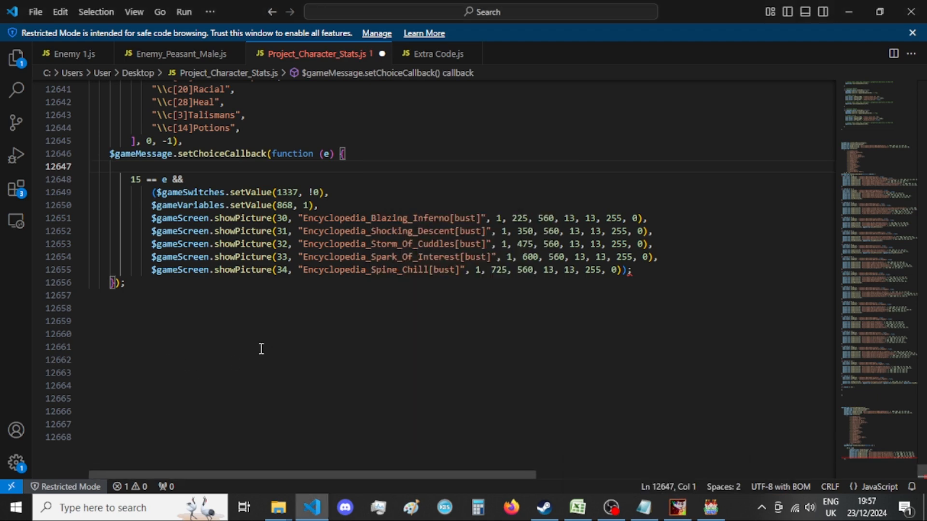
{"action": "left_click", "coordinate": [643, 507]}
{"action": "scroll", "coordinate": [565, 352], "scroll_direction": "up", "scroll_amount": 8}
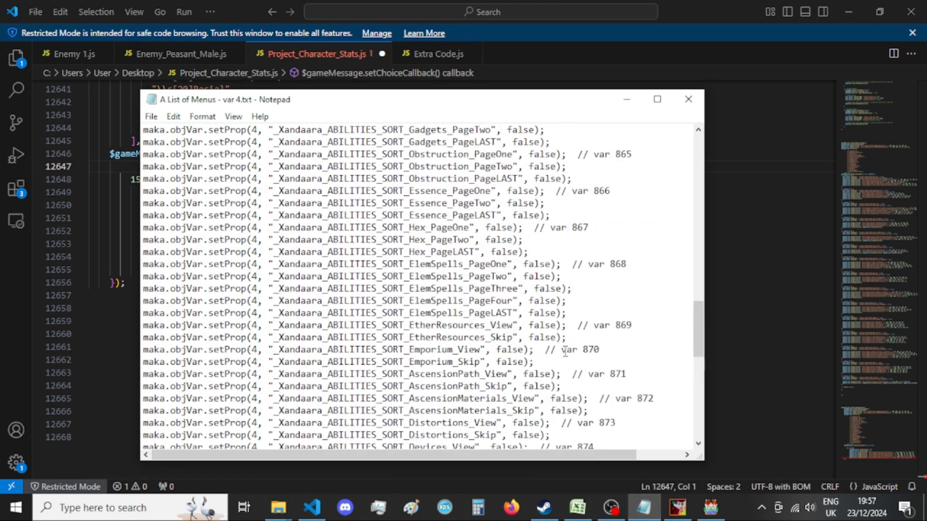
{"action": "scroll", "coordinate": [565, 352], "scroll_direction": "up", "scroll_amount": 4}
{"action": "left_click_drag", "start_coordinate": [517, 227], "coordinate": [110, 229]}
{"action": "key", "text": "ctrl+c"}
{"action": "left_click", "coordinate": [1, 274]}
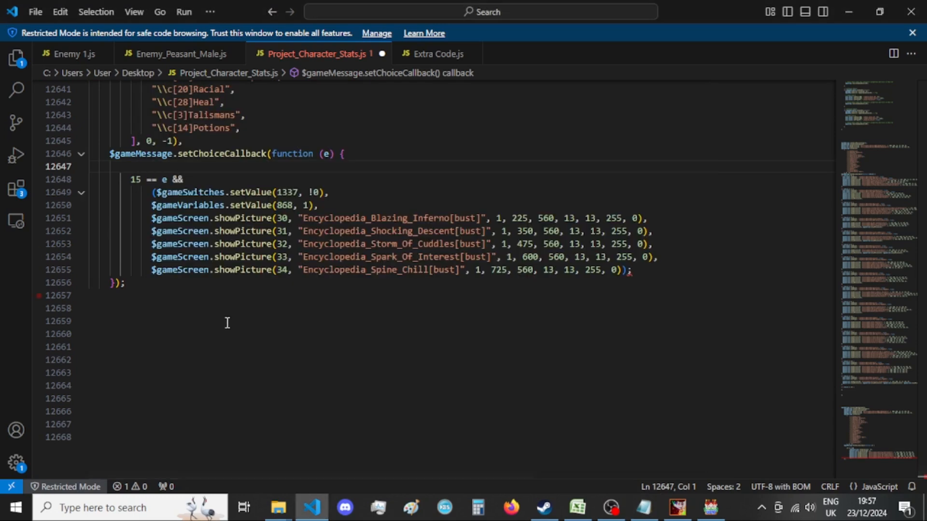
Back in Visual Studio Code, paste the ElementalSpells setProp line into the choice == 15 block and set its value to true.
{"action": "scroll", "coordinate": [363, 308], "scroll_direction": "up", "scroll_amount": 1}
{"action": "scroll", "coordinate": [379, 351], "scroll_direction": "up", "scroll_amount": 16}
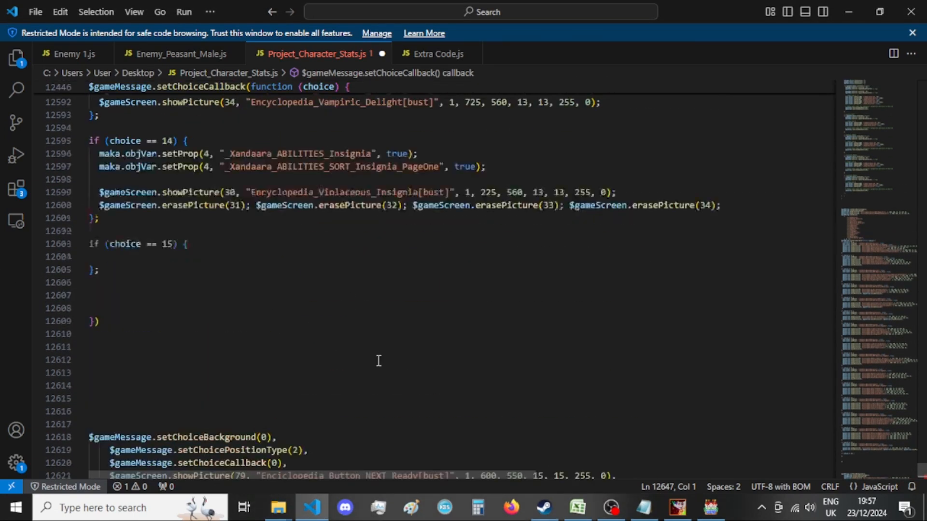
{"action": "left_click", "coordinate": [202, 292]}
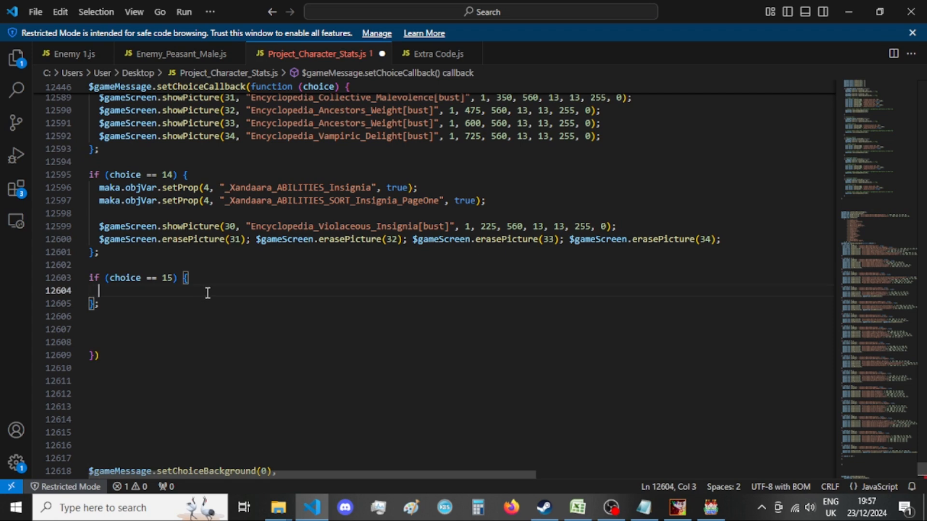
{"action": "key", "text": "ctrl+v"}
{"action": "double_click", "coordinate": [440, 291]}
{"action": "type", "text": "true"}
{"action": "key", "text": "Down"}
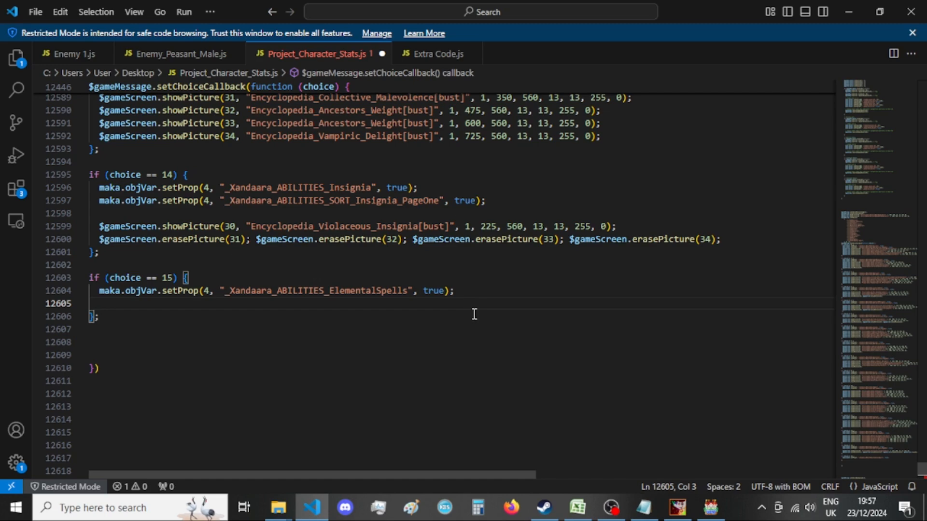
Check the variable number in the old 15 == e branch and copy the matching _Xandaara_ABILITIES_SORT_ElemSpells_PageOne line from the Notepad list.
{"action": "scroll", "coordinate": [475, 314], "scroll_direction": "down", "scroll_amount": 12}
{"action": "scroll", "coordinate": [475, 315], "scroll_direction": "down", "scroll_amount": 4}
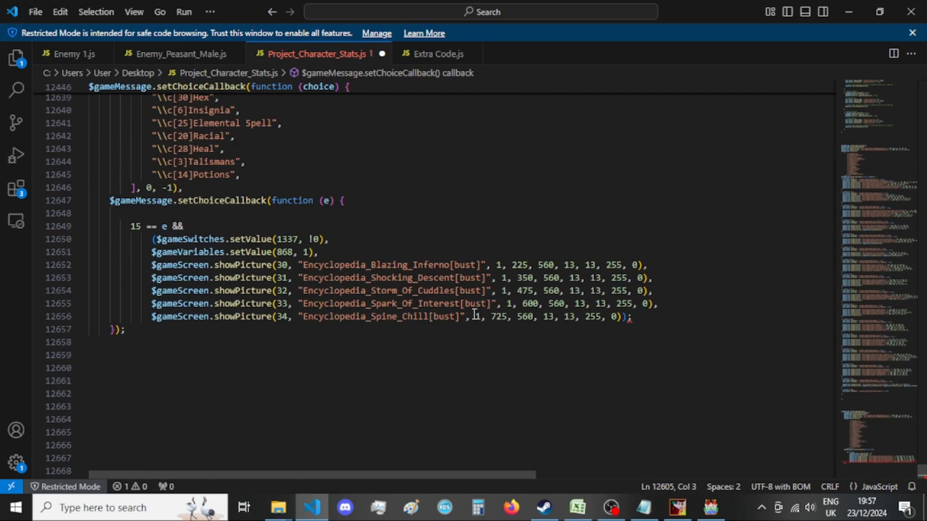
{"action": "scroll", "coordinate": [474, 315], "scroll_direction": "down", "scroll_amount": 7}
{"action": "scroll", "coordinate": [474, 314], "scroll_direction": "up", "scroll_amount": 8}
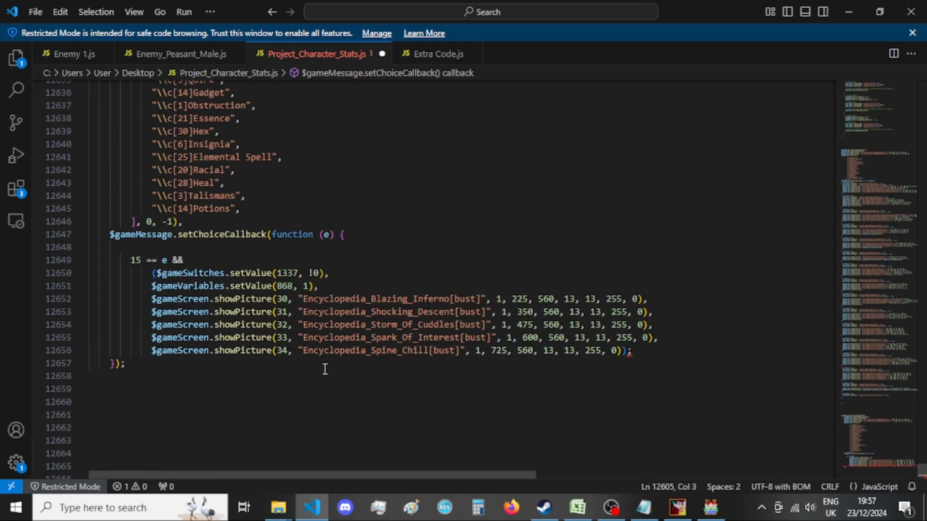
{"action": "left_click", "coordinate": [644, 507]}
{"action": "scroll", "coordinate": [522, 313], "scroll_direction": "down", "scroll_amount": 7}
{"action": "scroll", "coordinate": [522, 313], "scroll_direction": "down", "scroll_amount": 1}
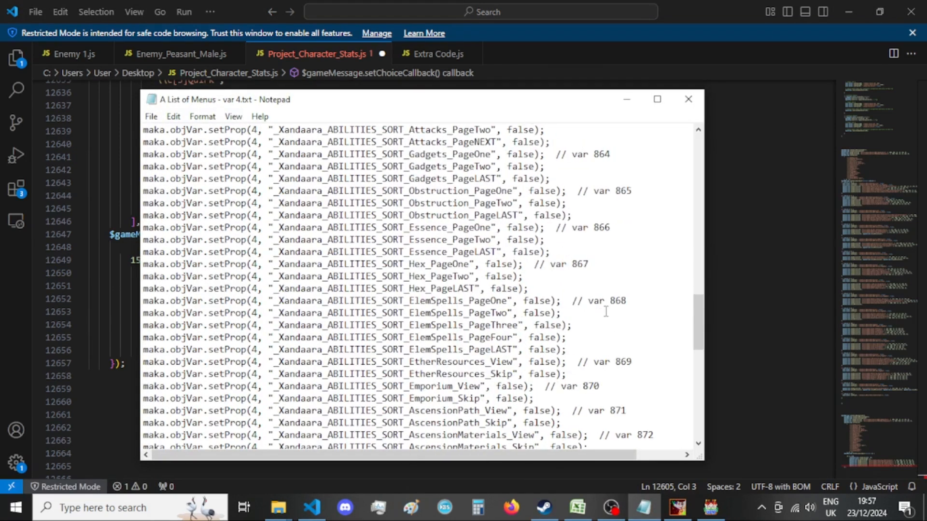
{"action": "left_click_drag", "start_coordinate": [563, 299], "coordinate": [133, 307]}
{"action": "key", "text": "ctrl+c"}
{"action": "left_click", "coordinate": [102, 305]}
Paste the ElemSpells_PageOne setProp line into the choice == 15 block, set it to true, save, and add a blank line below.
{"action": "scroll", "coordinate": [290, 262], "scroll_direction": "up", "scroll_amount": 15}
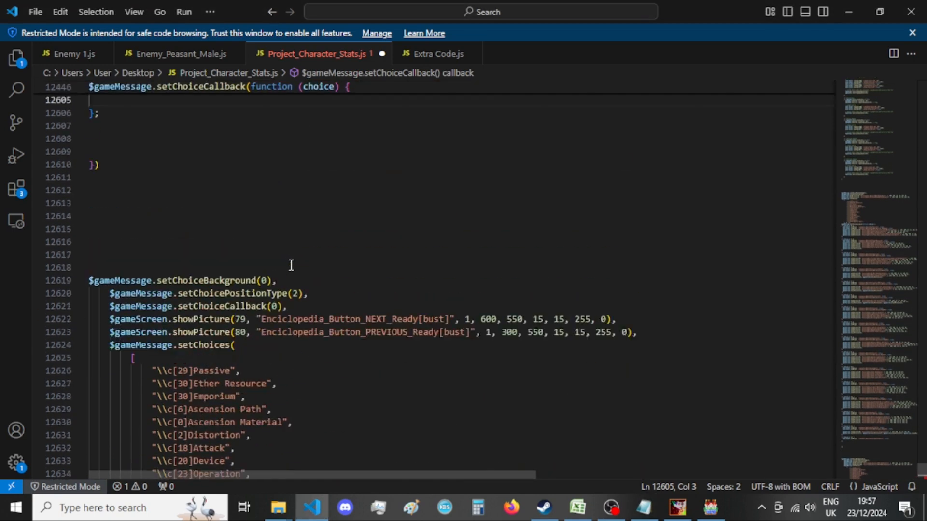
{"action": "key", "text": "ctrl+v"}
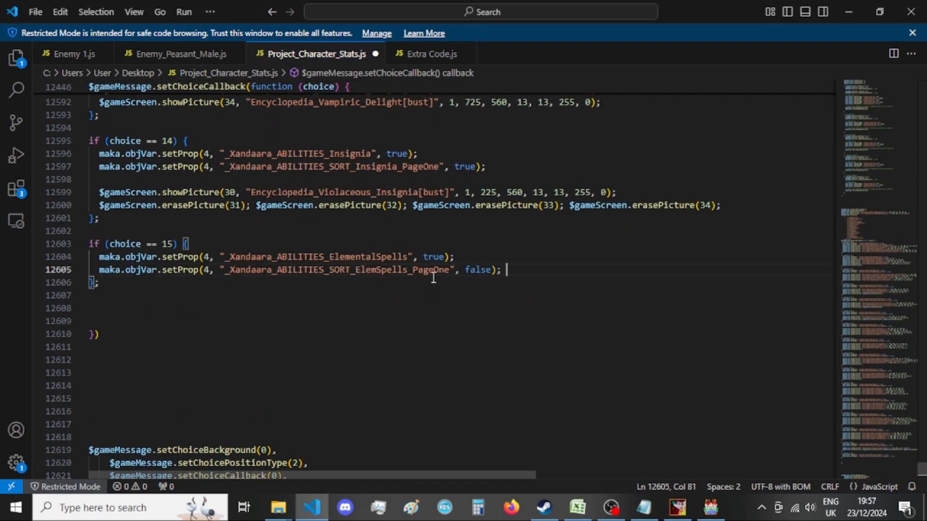
{"action": "left_click", "coordinate": [485, 269]}
{"action": "type", "text": "true"}
{"action": "left_click", "coordinate": [552, 270]}
{"action": "double_click", "coordinate": [513, 269]}
{"action": "type", "text": "true"}
{"action": "key", "text": "Right"}
{"action": "key", "text": "Right"}
{"action": "key", "text": "ctrl+s"}
{"action": "key", "text": "Return"}
{"action": "key", "text": "Return"}
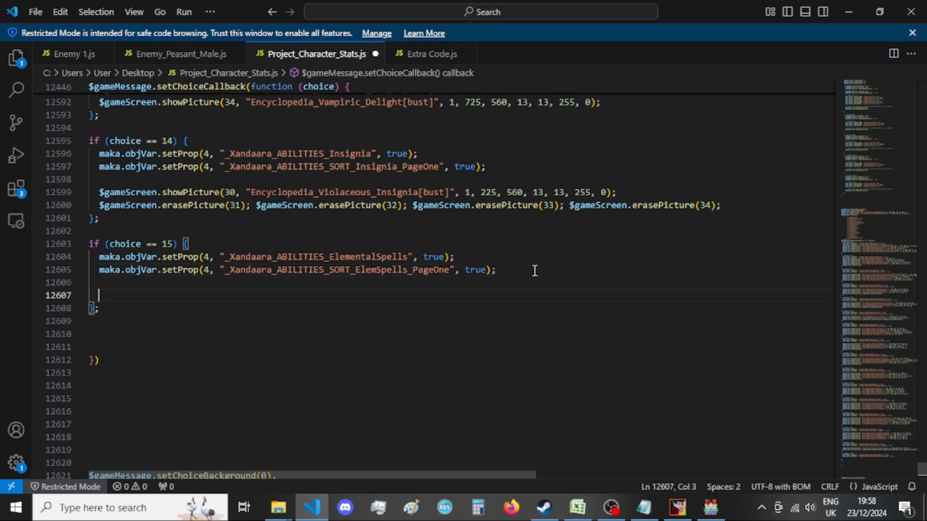
Copy the five showPicture calls, 30 to 34, from the old 15 == e branch into the choice == 15 block.
{"action": "scroll", "coordinate": [534, 272], "scroll_direction": "down", "scroll_amount": 18}
{"action": "scroll", "coordinate": [532, 273], "scroll_direction": "up", "scroll_amount": 2}
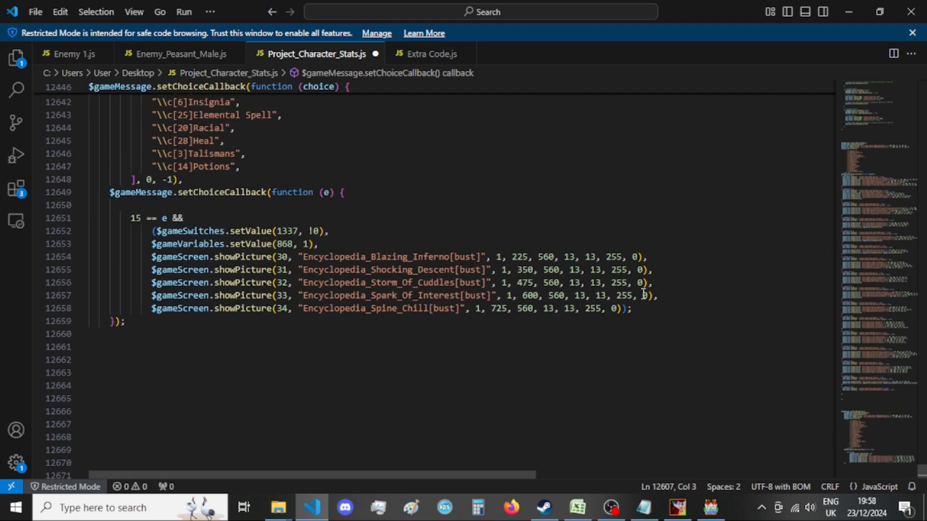
{"action": "left_click_drag", "start_coordinate": [635, 309], "coordinate": [152, 259]}
{"action": "key", "text": "ctrl+c"}
{"action": "scroll", "coordinate": [311, 253], "scroll_direction": "up", "scroll_amount": 15}
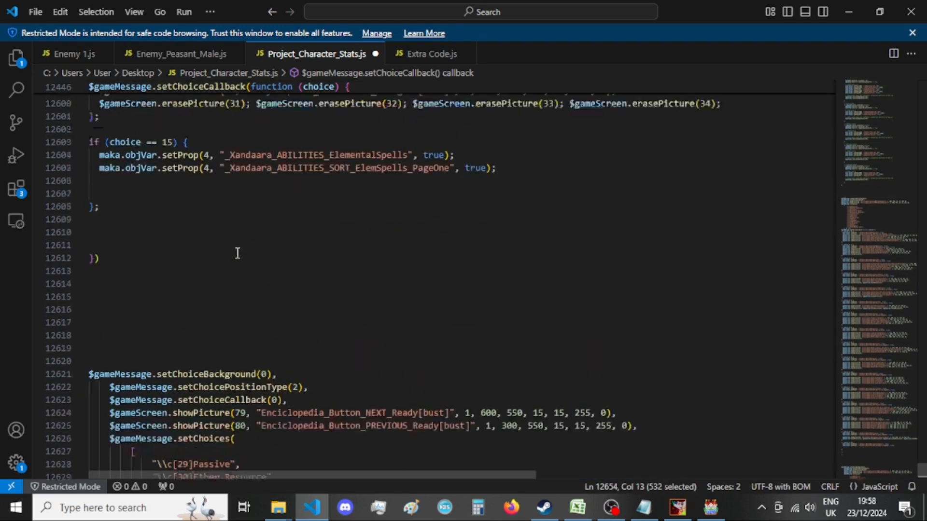
{"action": "left_click", "coordinate": [229, 230]}
{"action": "key", "text": "ctrl+v"}
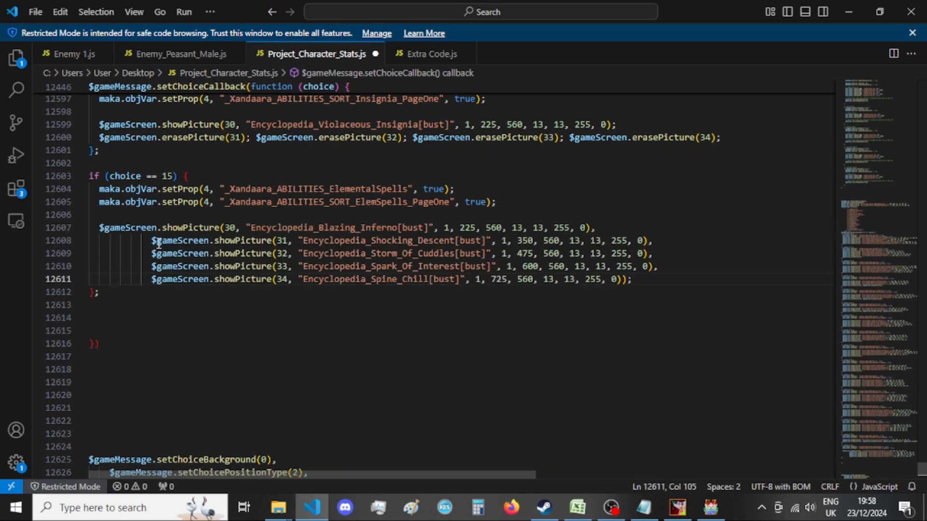
Remove the extra indentation from showPicture calls 31 to 34 in the choice == 15 block to align them with the first call.
{"action": "left_click_drag", "start_coordinate": [150, 240], "coordinate": [99, 240]}
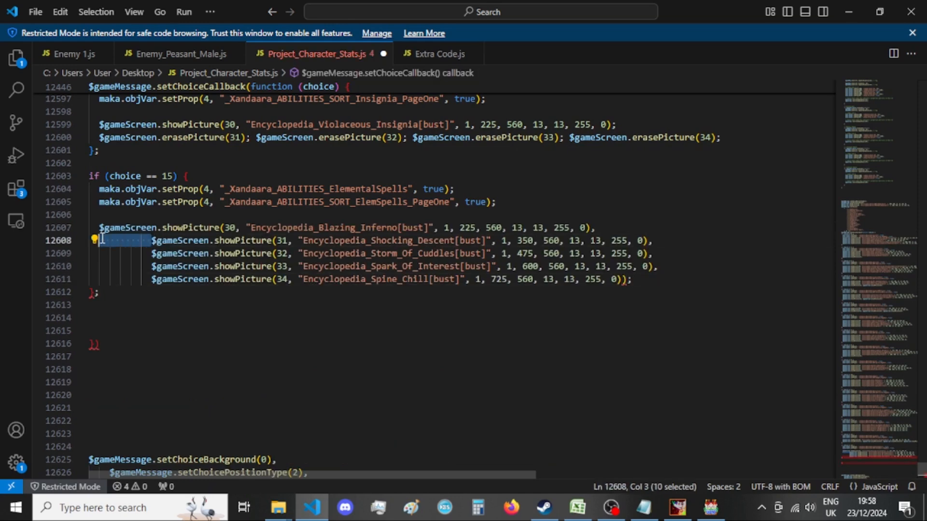
{"action": "key", "text": "BackSpace"}
{"action": "left_click_drag", "start_coordinate": [153, 253], "coordinate": [99, 266]}
{"action": "key", "text": "BackSpace"}
{"action": "key", "text": "BackSpace"}
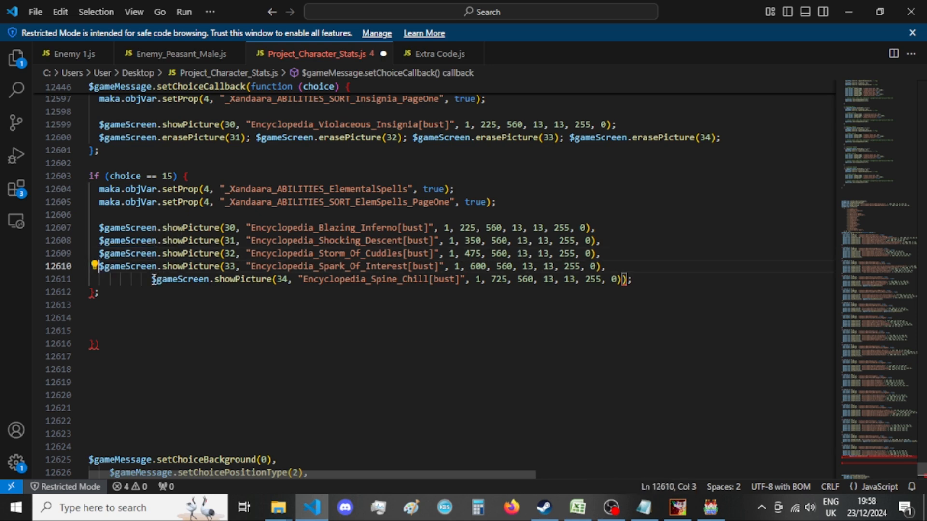
{"action": "left_click_drag", "start_coordinate": [154, 280], "coordinate": [99, 280]}
{"action": "key", "text": "BackSpace"}
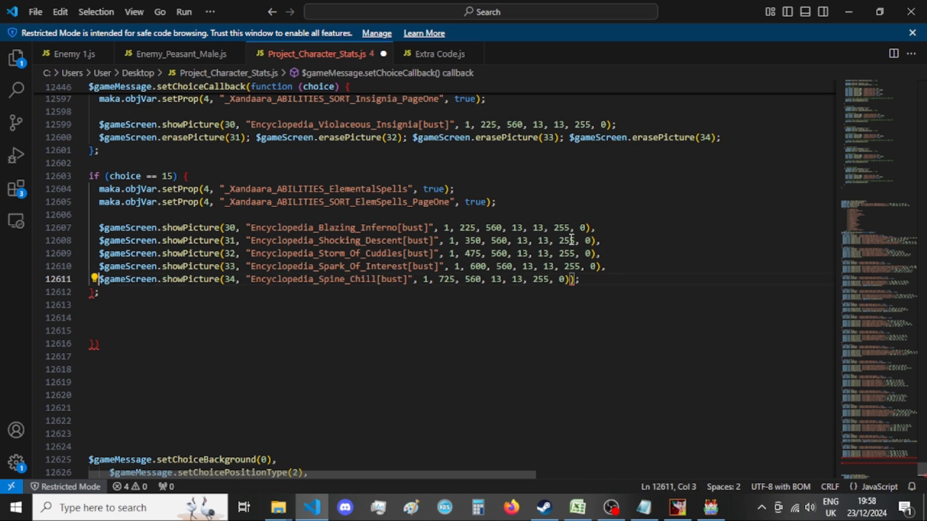
End showPicture calls 30 to 33 with semicolons instead of commas and remove the extra closing bracket from call 34.
{"action": "left_click", "coordinate": [587, 227]}
{"action": "left_click_drag", "start_coordinate": [592, 229], "coordinate": [609, 268]}
{"action": "type", "text": ";;;;"}
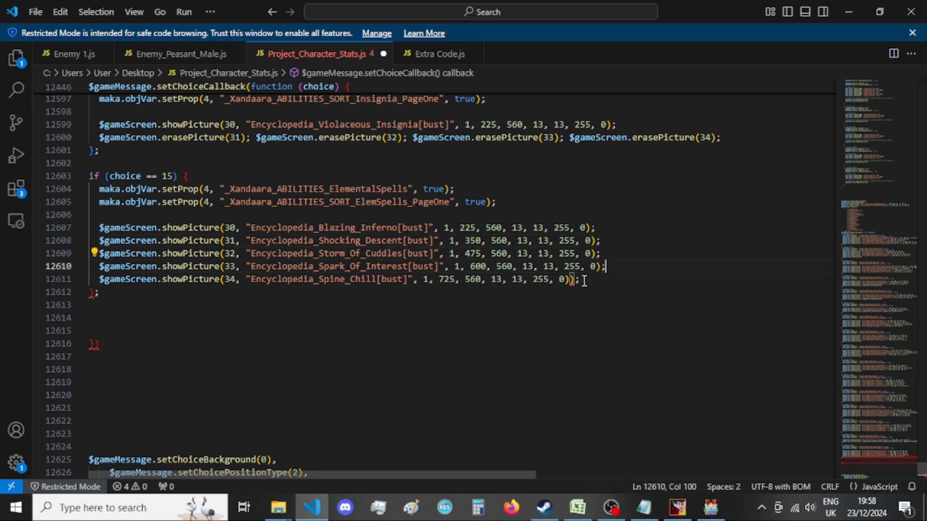
{"action": "left_click", "coordinate": [572, 279]}
{"action": "key", "text": "Delete"}
{"action": "left_click", "coordinate": [605, 276]}
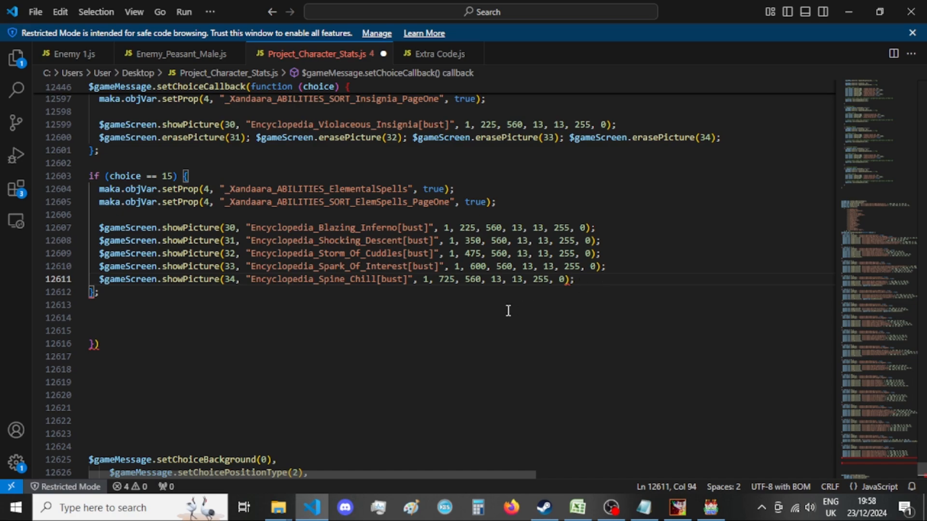
Review the new callback from the choice list down through the choice blocks to choice == 15.
{"action": "scroll", "coordinate": [497, 312], "scroll_direction": "up", "scroll_amount": 10}
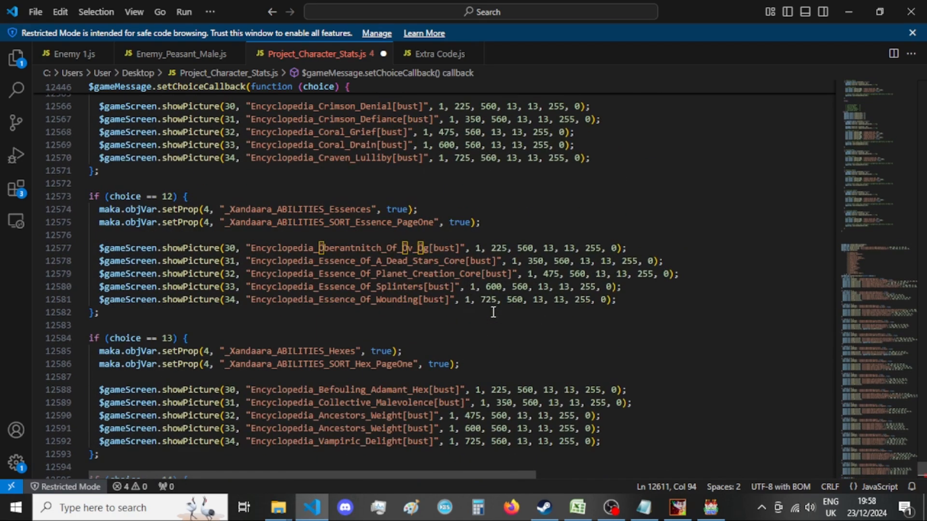
{"action": "scroll", "coordinate": [494, 312], "scroll_direction": "up", "scroll_amount": 20}
{"action": "scroll", "coordinate": [496, 321], "scroll_direction": "up", "scroll_amount": 20}
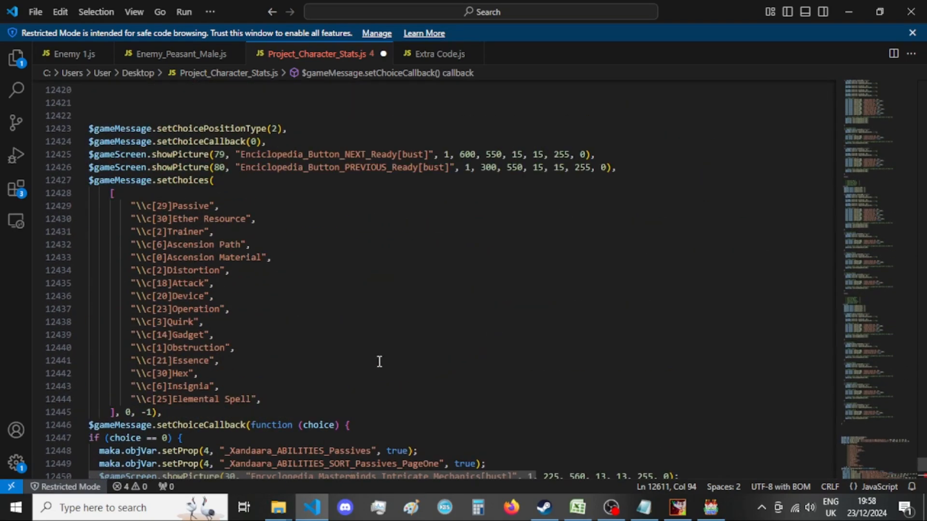
{"action": "scroll", "coordinate": [386, 362], "scroll_direction": "down", "scroll_amount": 9}
{"action": "left_click", "coordinate": [404, 361]}
{"action": "scroll", "coordinate": [440, 360], "scroll_direction": "down", "scroll_amount": 20}
Copy the Racial, Heal, Talismans and Potions entries from the old setChoices list into the new list below Elemental Spell.
{"action": "scroll", "coordinate": [444, 359], "scroll_direction": "down", "scroll_amount": 20}
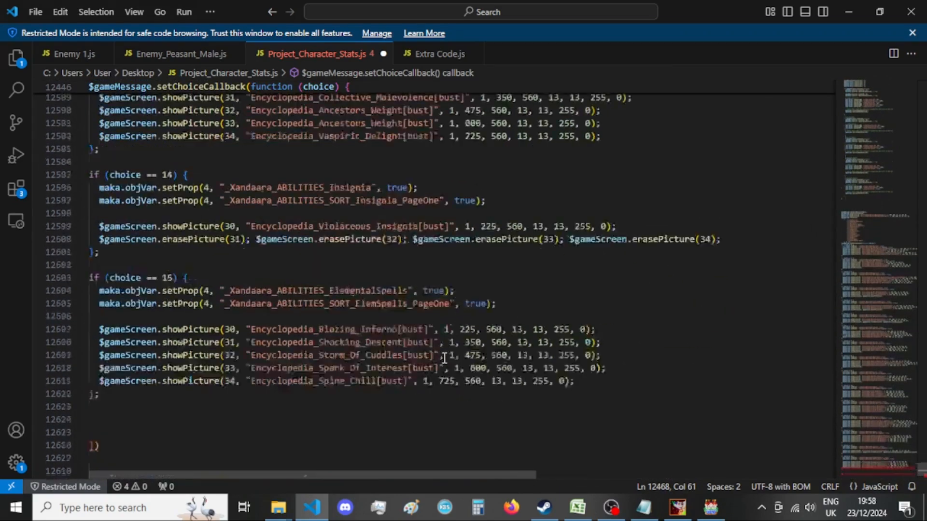
{"action": "scroll", "coordinate": [444, 358], "scroll_direction": "down", "scroll_amount": 4}
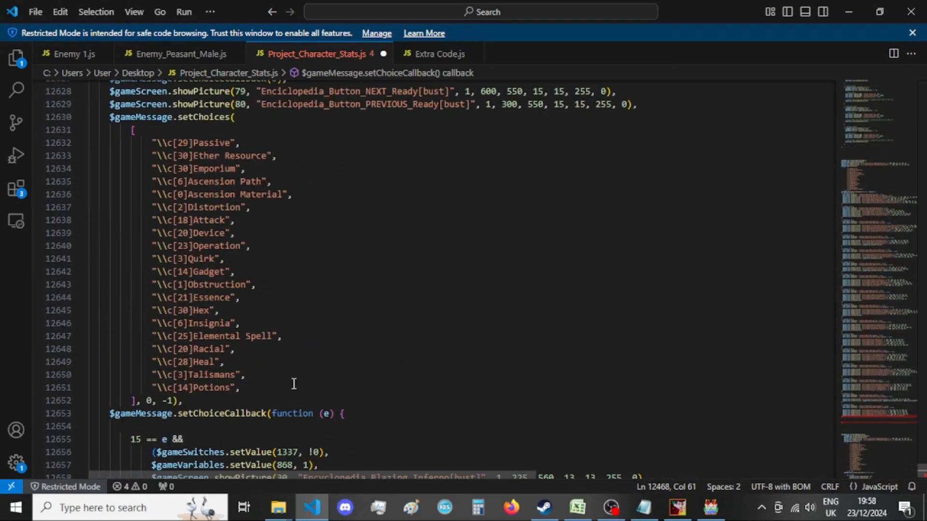
{"action": "left_click", "coordinate": [247, 349]}
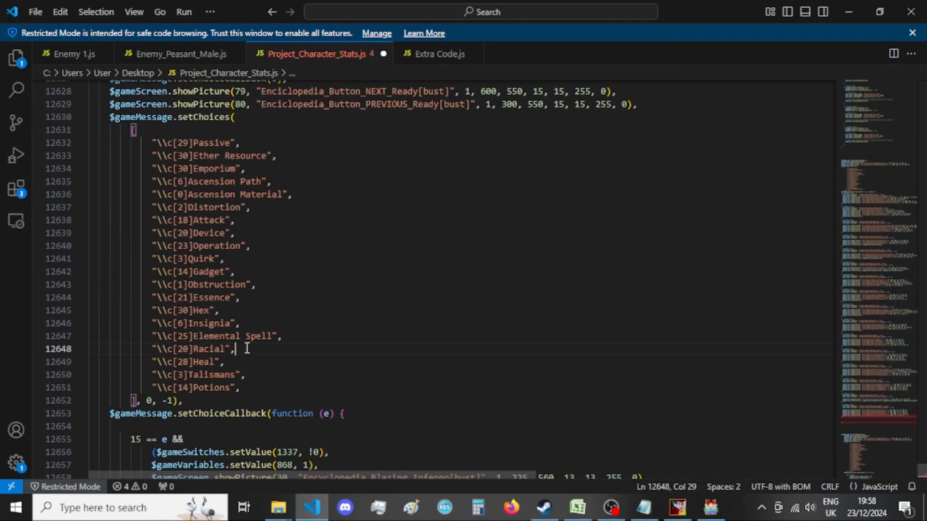
{"action": "left_click_drag", "start_coordinate": [256, 389], "coordinate": [42, 351]}
{"action": "scroll", "coordinate": [320, 316], "scroll_direction": "up", "scroll_amount": 20}
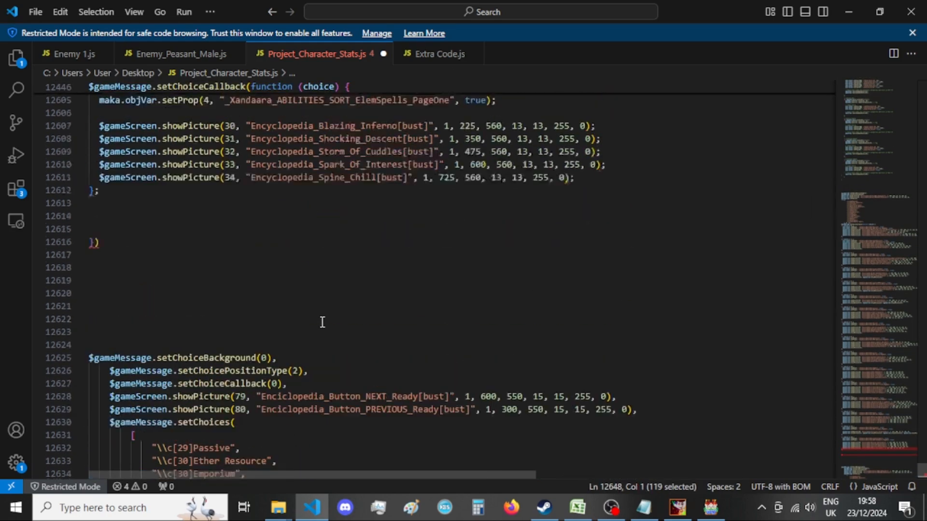
{"action": "scroll", "coordinate": [321, 316], "scroll_direction": "up", "scroll_amount": 20}
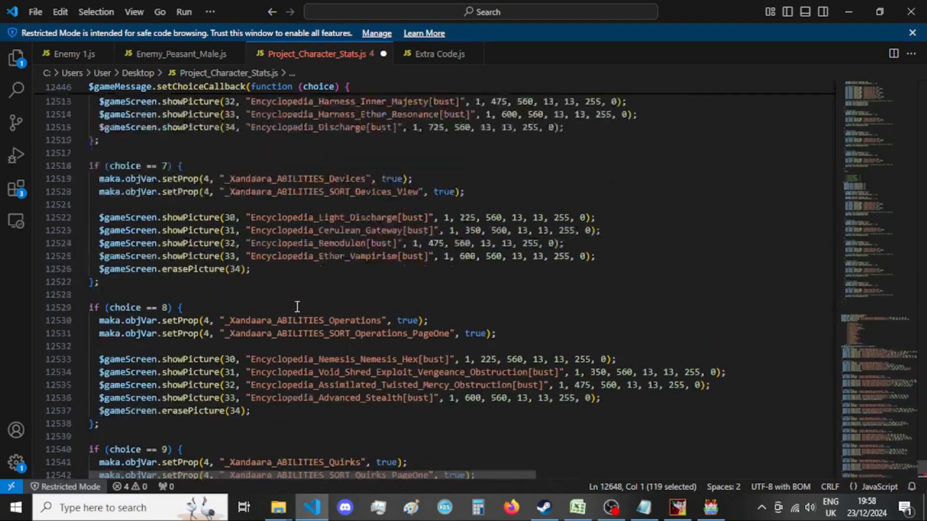
{"action": "scroll", "coordinate": [296, 306], "scroll_direction": "up", "scroll_amount": 14}
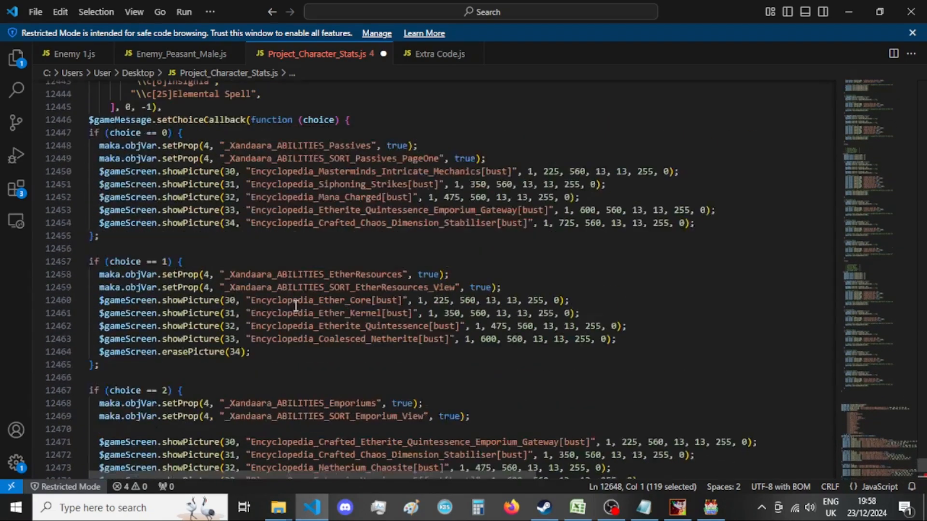
{"action": "left_click", "coordinate": [289, 227]}
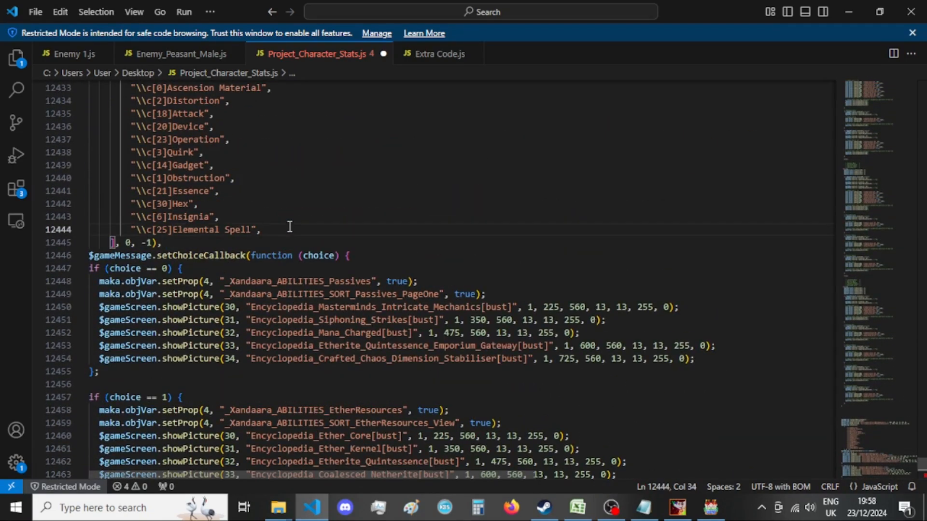
{"action": "key", "text": "Return"}
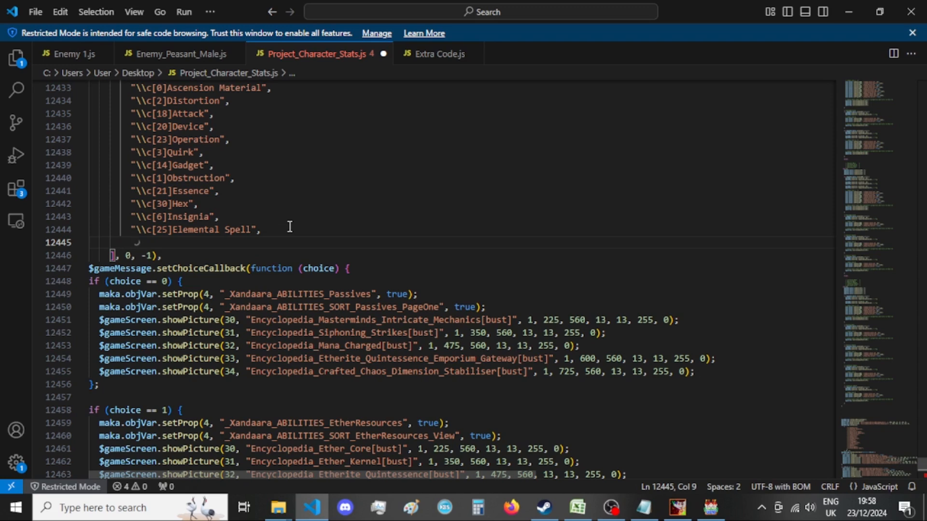
Switch to GIMP and close the Encyclopedia_Divine_Descant[bust] image, discarding its unsaved changes.
{"action": "left_click", "coordinate": [677, 507]}
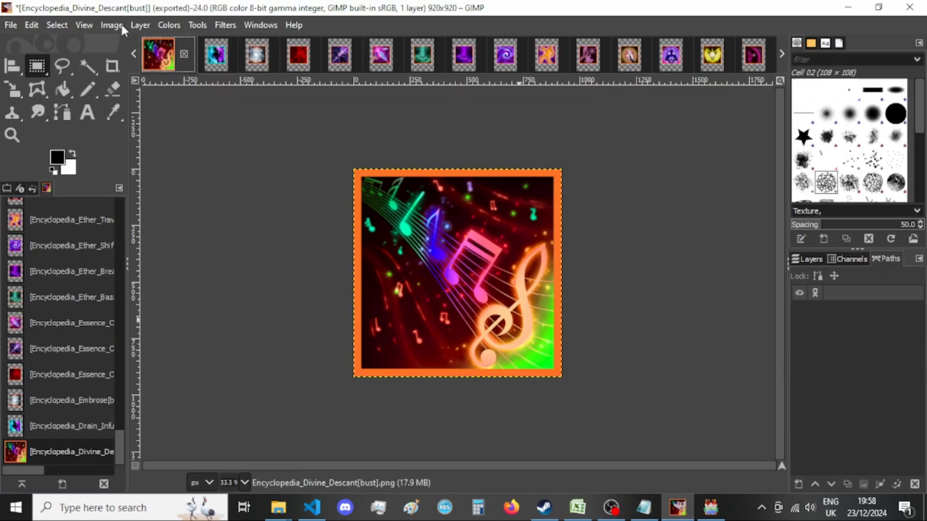
{"action": "left_click", "coordinate": [184, 54]}
{"action": "left_click", "coordinate": [477, 349]}
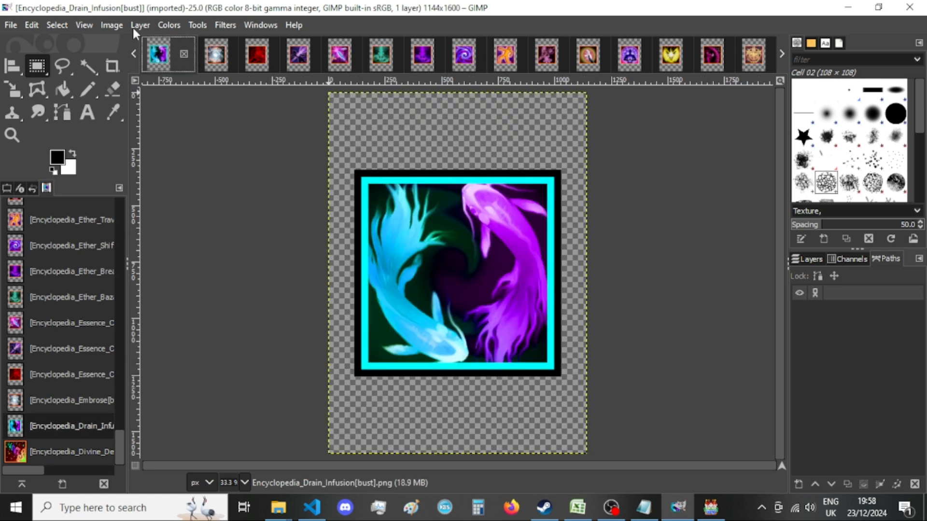
Resize the canvas of the Encyclopedia_Drain_Infusion[bust] image to 920 × 920 px with the artwork centred.
{"action": "left_click", "coordinate": [112, 25]}
{"action": "left_click", "coordinate": [139, 151]}
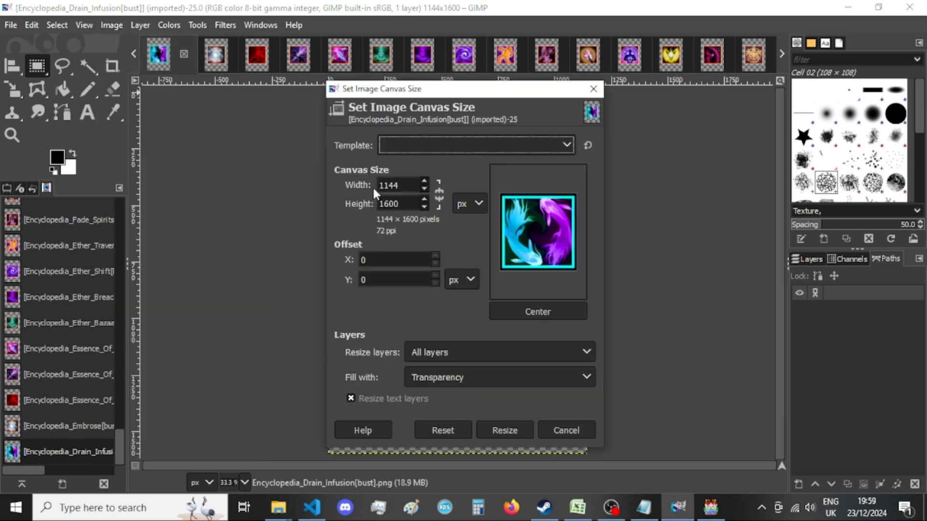
{"action": "double_click", "coordinate": [397, 185]}
{"action": "type", "text": "920"}
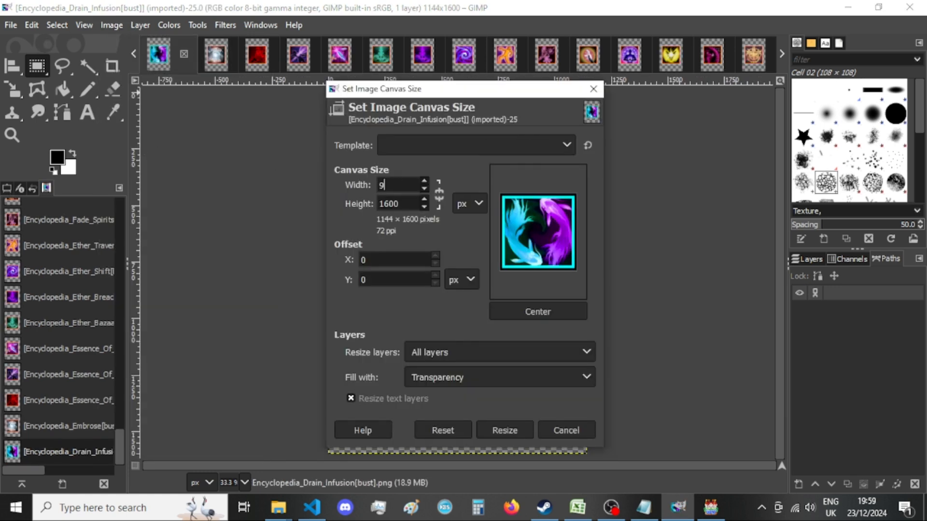
{"action": "double_click", "coordinate": [403, 203]}
{"action": "type", "text": "920"}
{"action": "left_click", "coordinate": [551, 313]}
{"action": "left_click", "coordinate": [504, 431]}
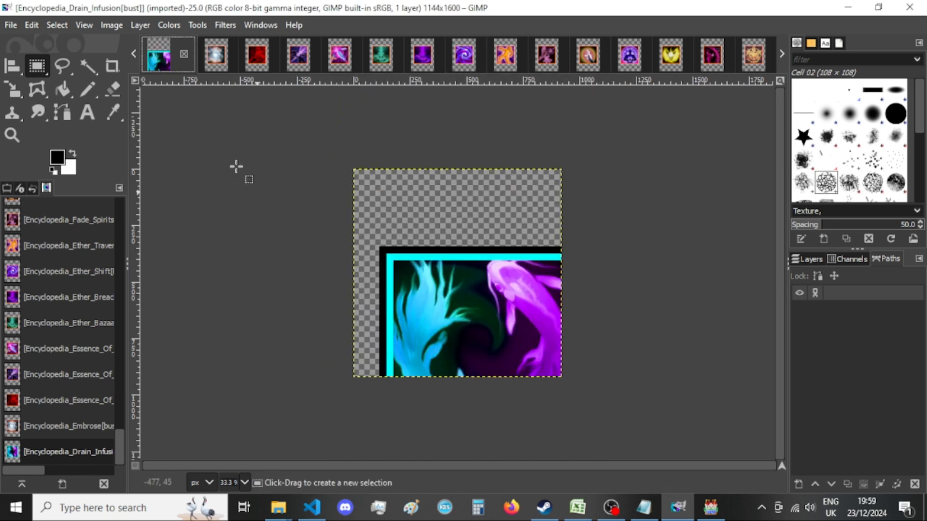
Export the resized image as Encyclopedia_Drain_Infusion[bust].png into New folder, replacing the existing file and keeping the default PNG options.
{"action": "key", "text": "ctrl+shift+e"}
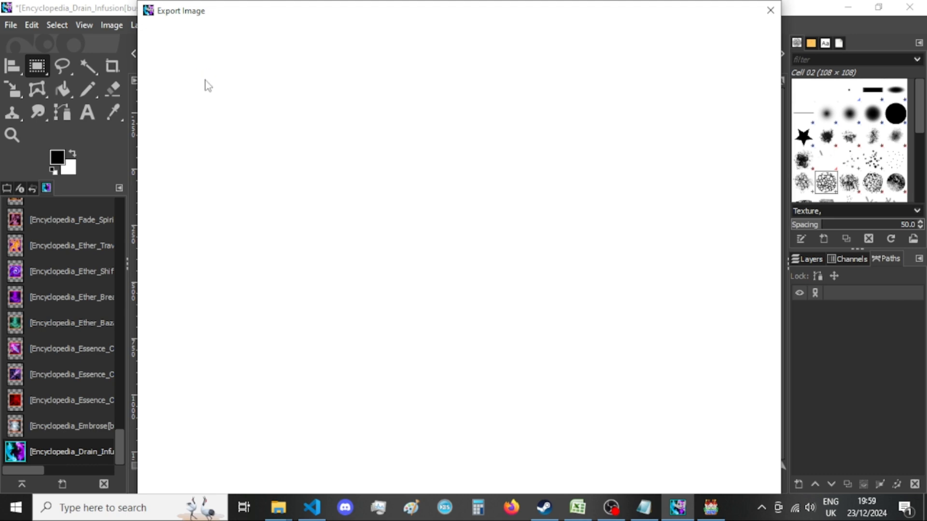
{"action": "key", "text": "Return"}
{"action": "key", "text": "Return"}
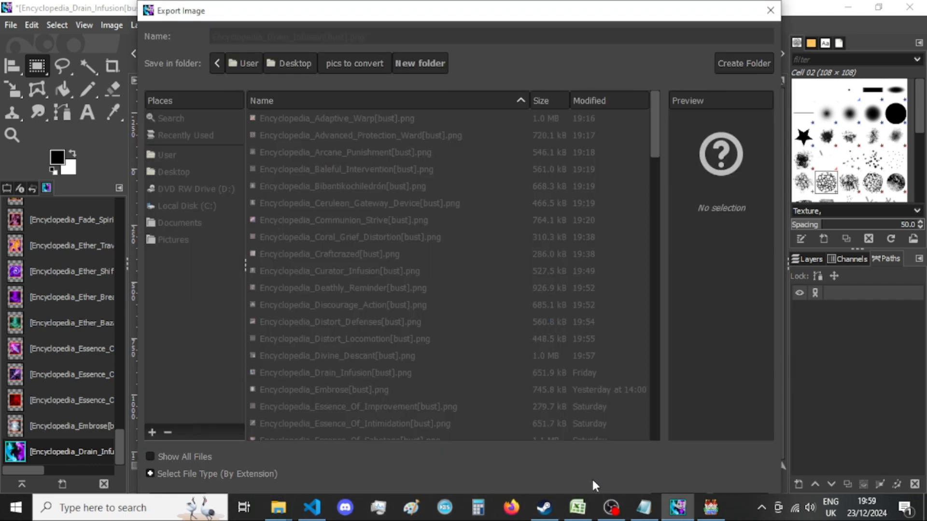
{"action": "key", "text": "Return"}
Switch to the Notepad menu list and copy the _Xandaara_ABILITIES_ElementalSpells setProp statement without its switch comment.
{"action": "left_click", "coordinate": [318, 504]}
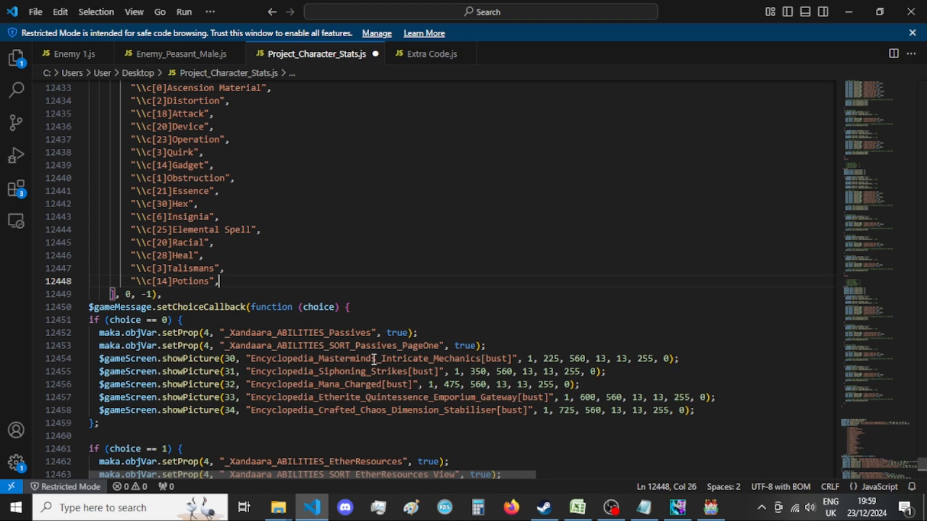
{"action": "left_click", "coordinate": [645, 507]}
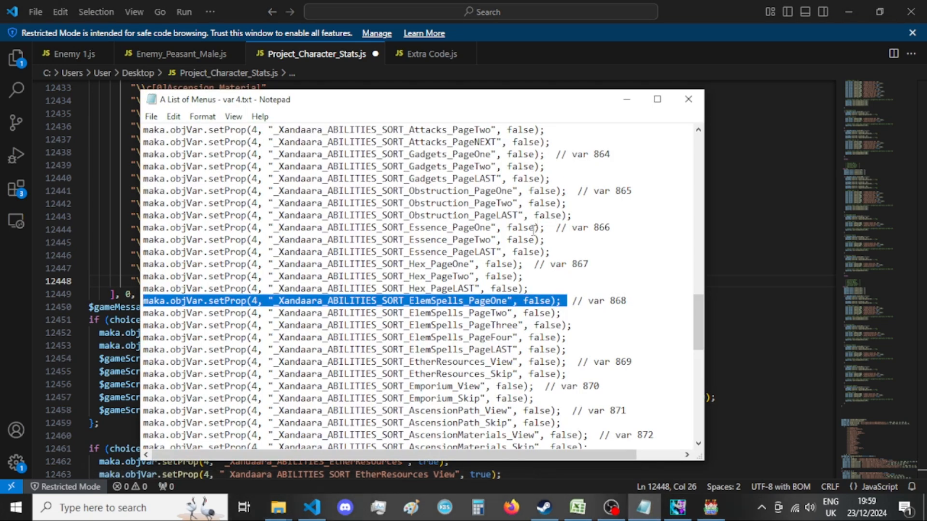
{"action": "scroll", "coordinate": [533, 230], "scroll_direction": "up", "scroll_amount": 8}
{"action": "left_click", "coordinate": [608, 254]}
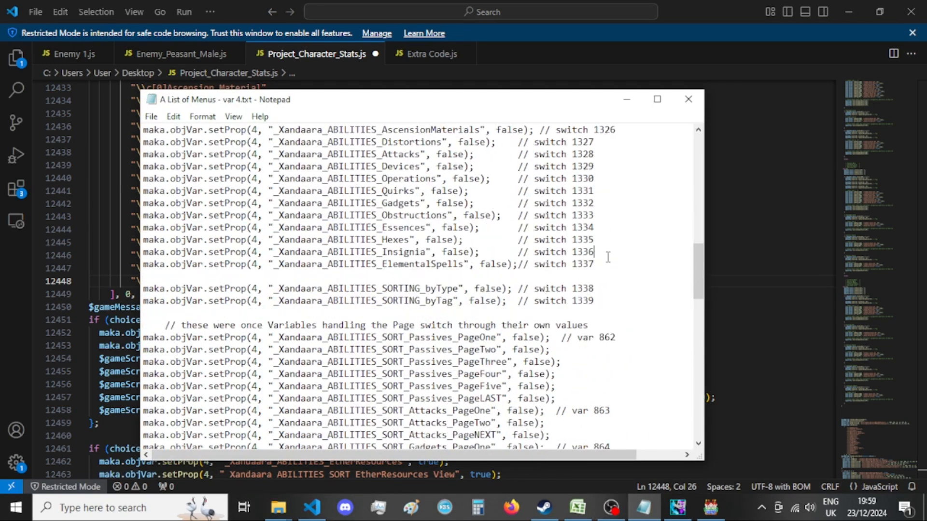
{"action": "left_click", "coordinate": [515, 265]}
{"action": "left_click_drag", "start_coordinate": [514, 264], "coordinate": [143, 265]}
{"action": "key", "text": "ctrl+c"}
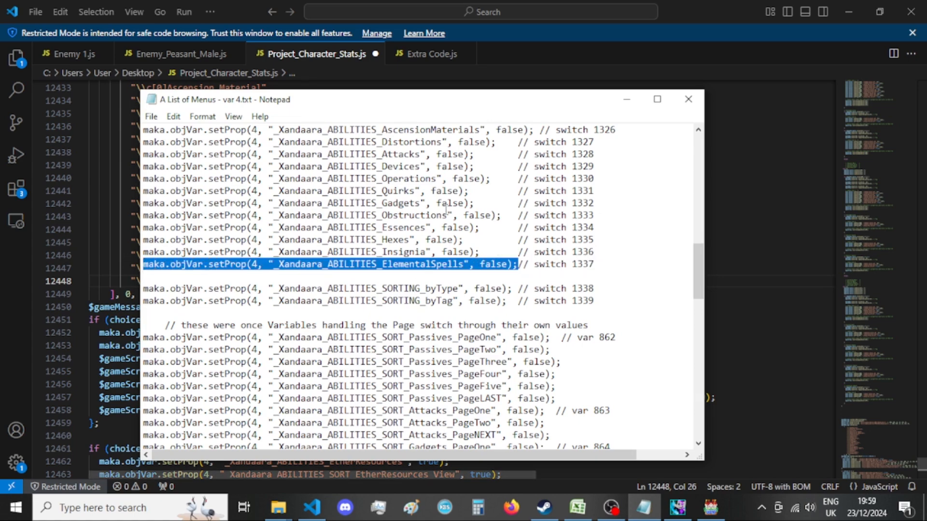
Paste the copied statement below the ElementalSpells line and rename its property to _Xandaara_ABILITIES_Racial.
{"action": "left_click_drag", "start_coordinate": [493, 92], "coordinate": [513, 294]}
{"action": "scroll", "coordinate": [614, 447], "scroll_direction": "down", "scroll_amount": 4}
{"action": "scroll", "coordinate": [617, 425], "scroll_direction": "up", "scroll_amount": 2}
{"action": "left_click", "coordinate": [627, 394]}
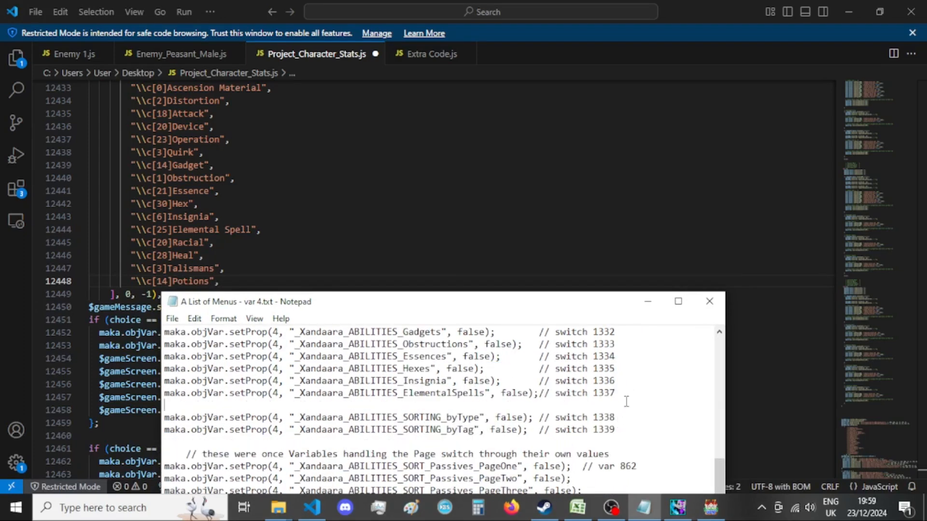
{"action": "key", "text": "Return"}
{"action": "key", "text": "ctrl+v"}
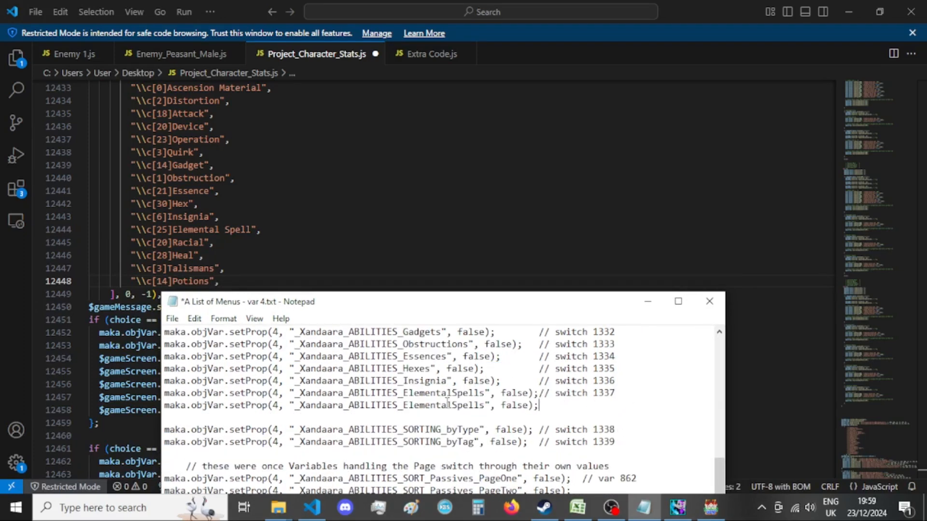
{"action": "left_click_drag", "start_coordinate": [403, 405], "coordinate": [485, 408]}
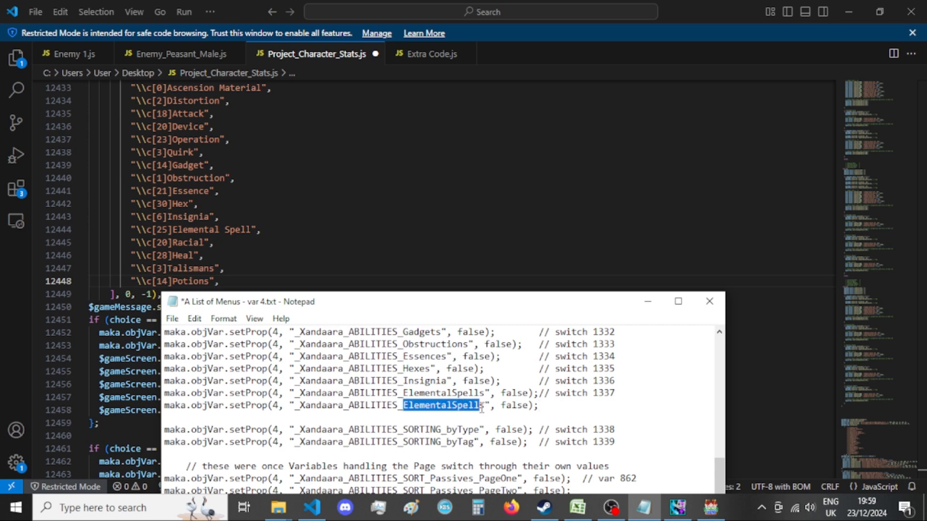
{"action": "type", "text": "Racials"}
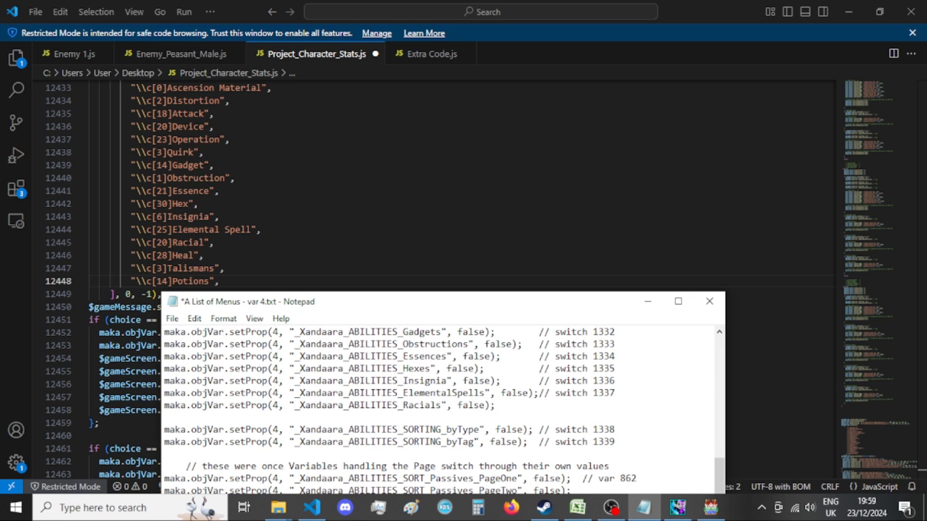
{"action": "key", "text": "BackSpace"}
Add another copy of the statement below the Racial line and rename its property to _Xandaara_ABILITIES_Heal.
{"action": "left_click", "coordinate": [494, 407]}
{"action": "key", "text": "Return"}
{"action": "key", "text": "ctrl+v"}
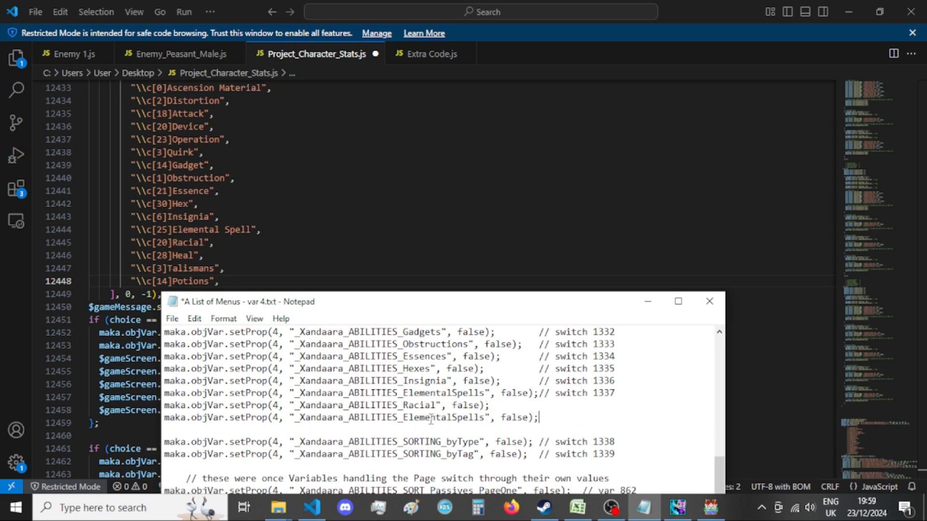
{"action": "left_click_drag", "start_coordinate": [403, 417], "coordinate": [488, 418]}
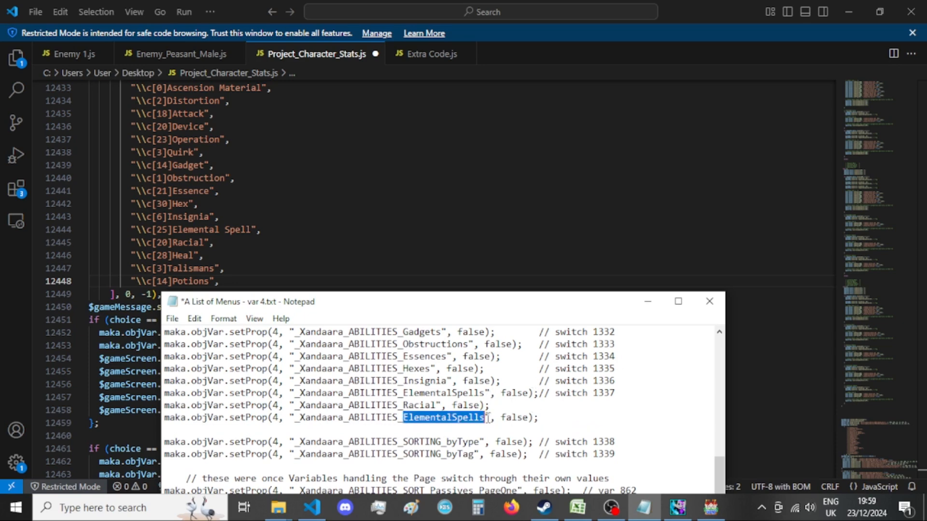
{"action": "type", "text": "Heal"}
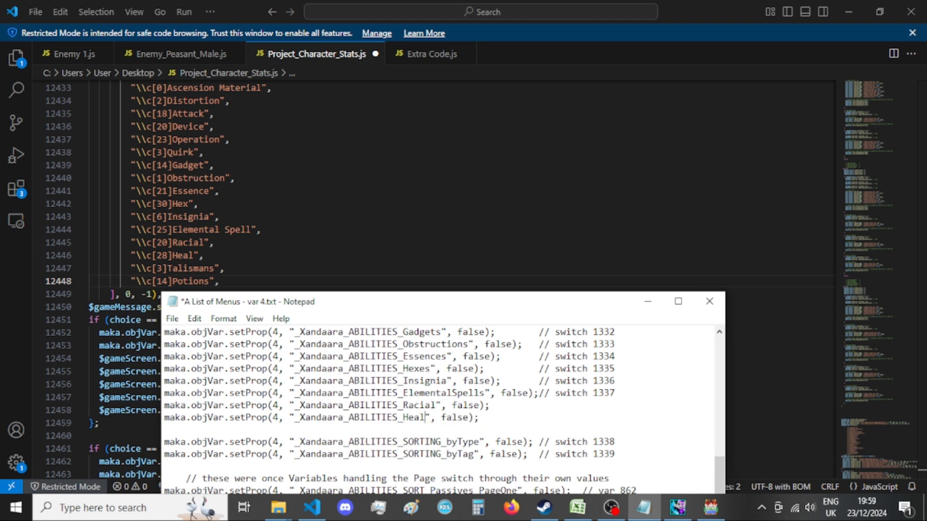
Add a further setProp statement below the Heal line with the property _Xandaara_ABILITIES_Talismans.
{"action": "key", "text": "End"}
{"action": "key", "text": "Return"}
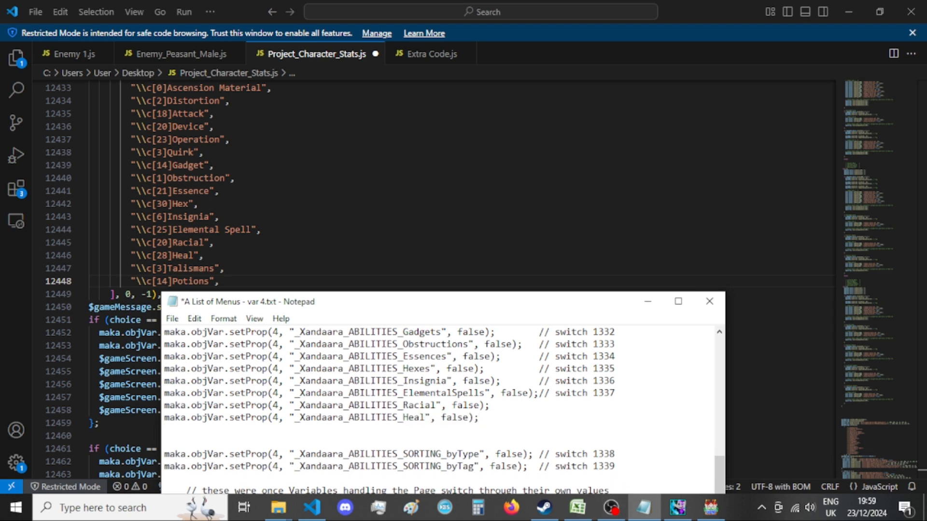
{"action": "key", "text": "ctrl+v"}
{"action": "left_click_drag", "start_coordinate": [403, 430], "coordinate": [484, 430]}
{"action": "type", "text": "Talismans"}
Add a setProp statement below the Talismans line with the property _Xandaara_ABILITIES_PersonalPotions.
{"action": "key", "text": "End"}
{"action": "key", "text": "Return"}
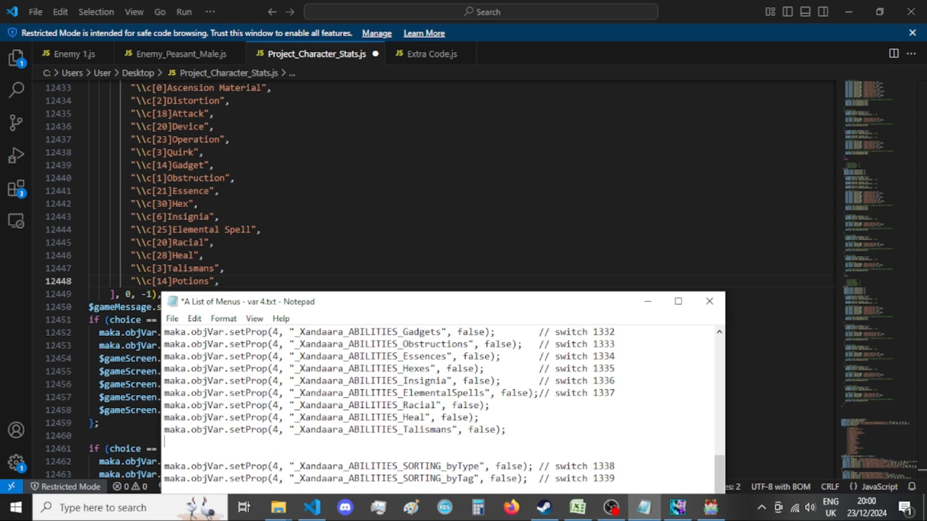
{"action": "key", "text": "ctrl+v"}
{"action": "left_click_drag", "start_coordinate": [403, 442], "coordinate": [486, 441]}
{"action": "type", "text": "Persona"}
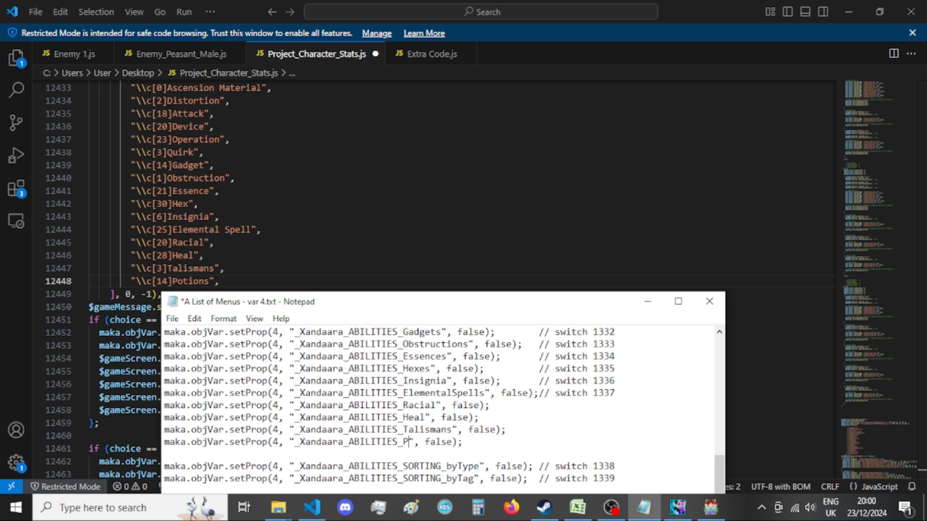
{"action": "type", "text": "lPotions"}
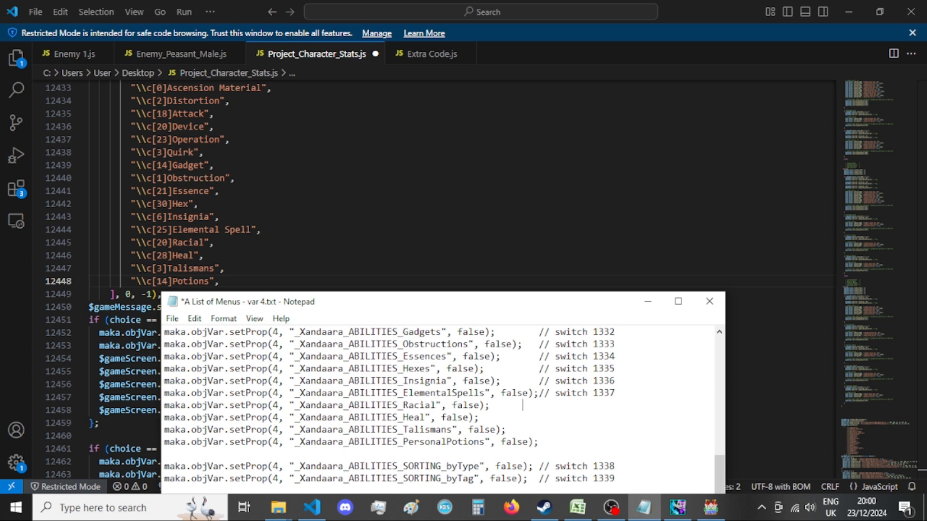
{"action": "type", "text": " // no switch (newer e"}
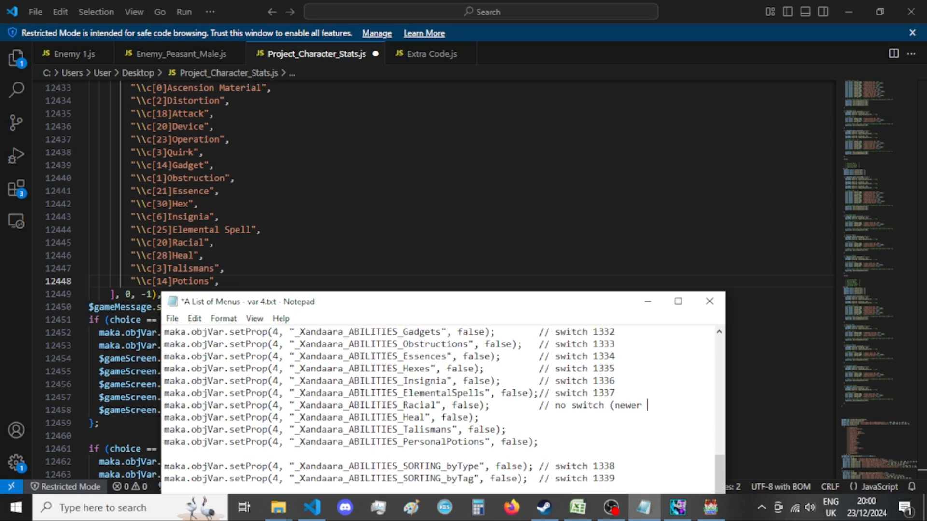
Add the comment "// no switch (newer subType)" after the Racial statement, aligned with the switch comments above.
{"action": "key", "text": "BackSpace"}
{"action": "type", "text": "subType)"}
Copy the Racial line's comment to the ends of the Heal, Talismans and PersonalPotions lines.
{"action": "left_click", "coordinate": [489, 406], "text": "shift"}
{"action": "key", "text": "ctrl+c"}
{"action": "left_click", "coordinate": [491, 418]}
{"action": "key", "text": "ctrl+v"}
{"action": "key", "text": "ctrl+v"}
{"action": "left_click", "coordinate": [550, 442]}
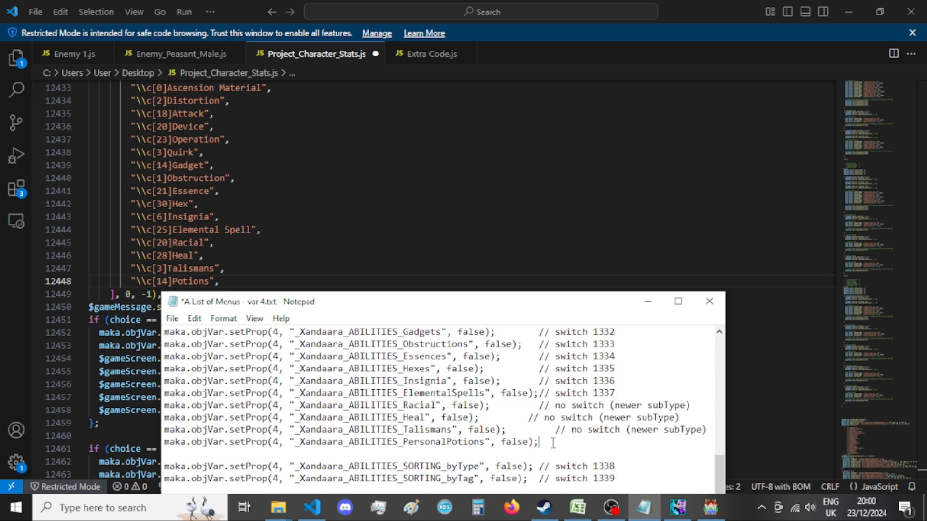
{"action": "key", "text": "ctrl+v"}
Align the comments on the PersonalPotions, Talismans and Heal lines with the switch comments above and save the list.
{"action": "left_click_drag", "start_coordinate": [537, 441], "coordinate": [488, 441]}
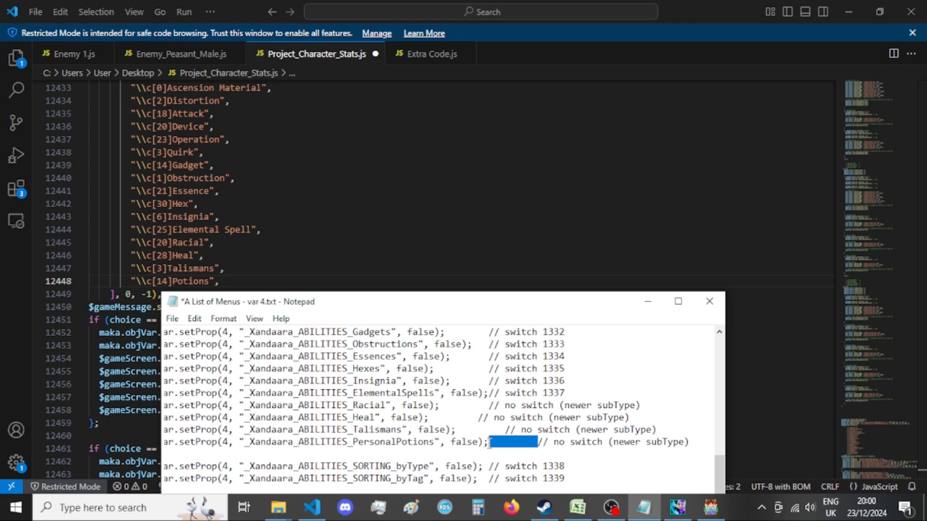
{"action": "key", "text": "BackSpace"}
{"action": "left_click", "coordinate": [505, 429]}
{"action": "key", "text": "BackSpace"}
{"action": "key", "text": "BackSpace"}
{"action": "key", "text": "BackSpace"}
{"action": "left_click", "coordinate": [477, 418]}
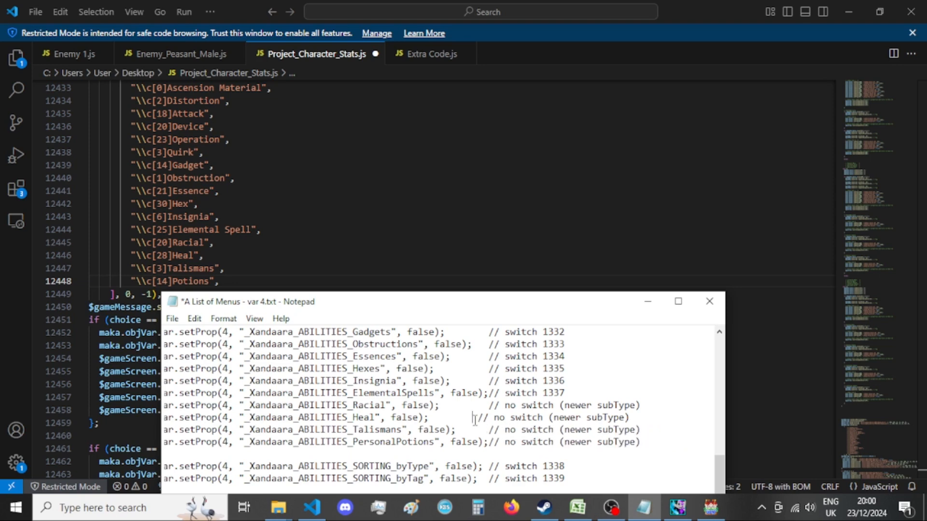
{"action": "key", "text": "ctrl+s"}
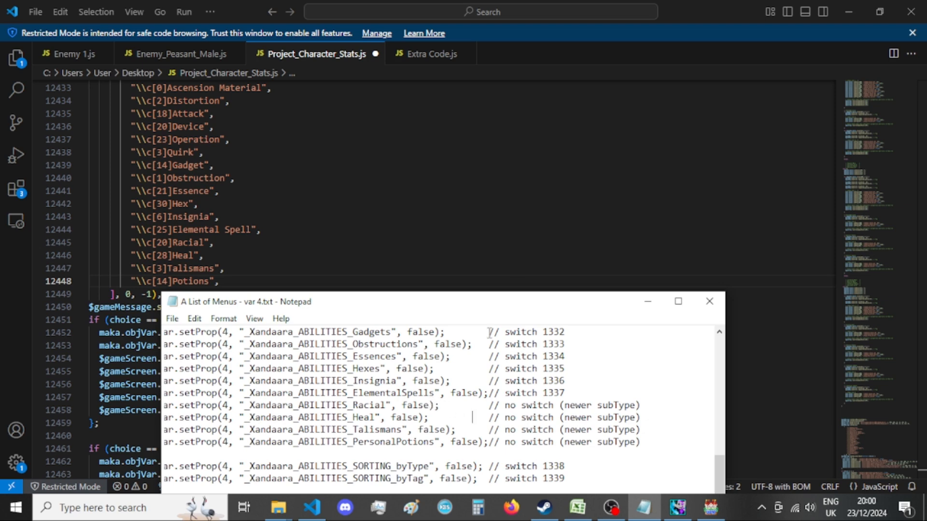
{"action": "left_click_drag", "start_coordinate": [517, 308], "coordinate": [528, 182]}
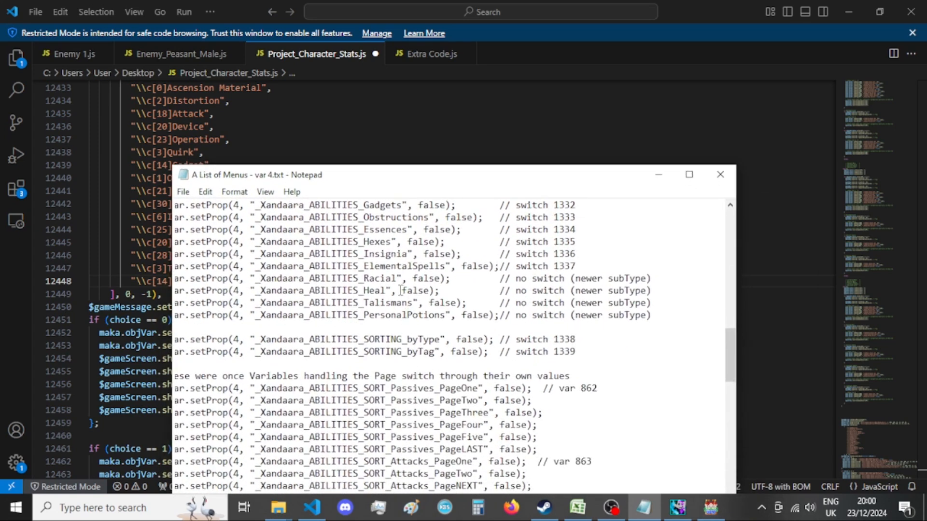
In the menu list, duplicate the _Xandaara_ABILITIES_SORT_Racial_View statement onto a new line below the Racial_Skip statement.
{"action": "left_click_drag", "start_coordinate": [416, 168], "coordinate": [441, 290]}
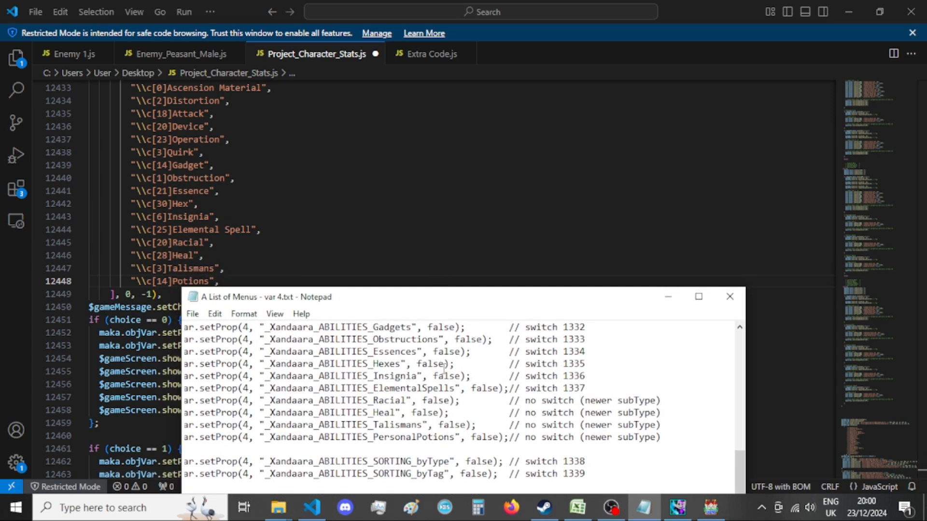
{"action": "scroll", "coordinate": [443, 368], "scroll_direction": "down", "scroll_amount": 15}
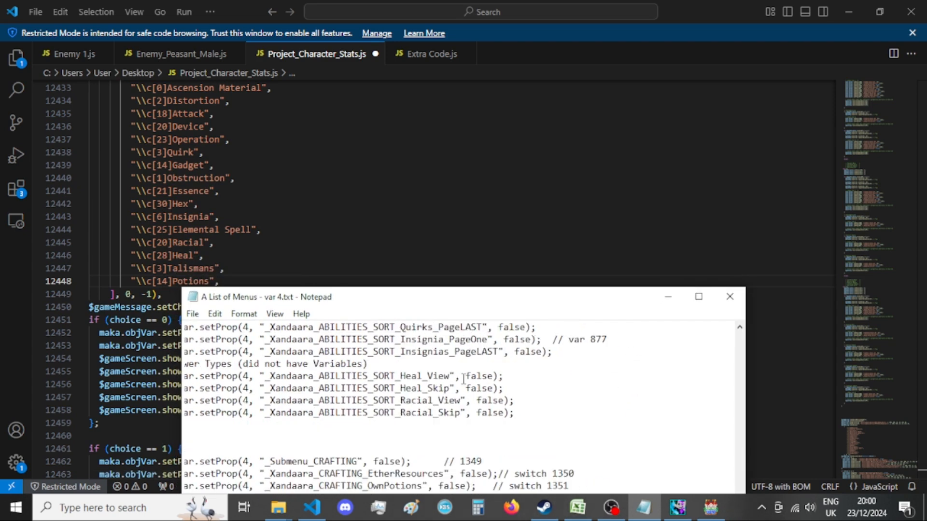
{"action": "scroll", "coordinate": [304, 444], "scroll_direction": "left", "scroll_amount": 3}
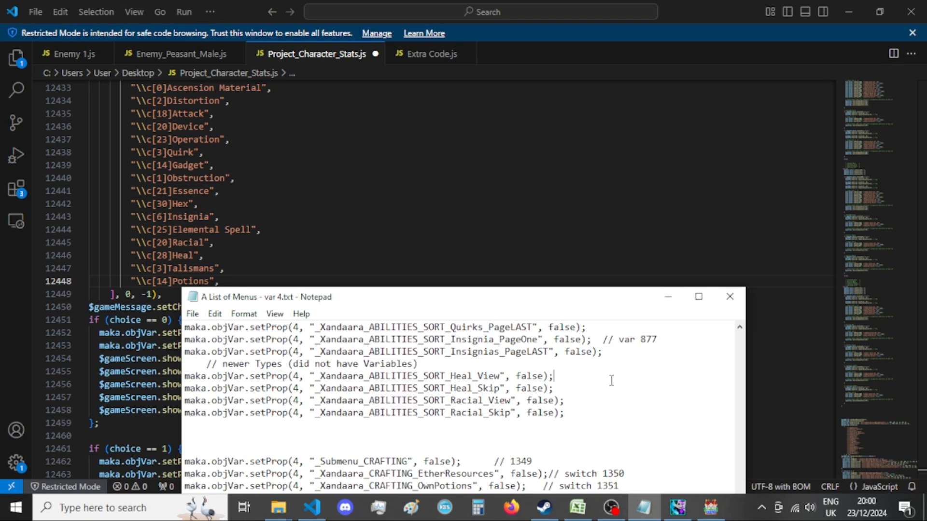
{"action": "scroll", "coordinate": [515, 386], "scroll_direction": "up", "scroll_amount": 1}
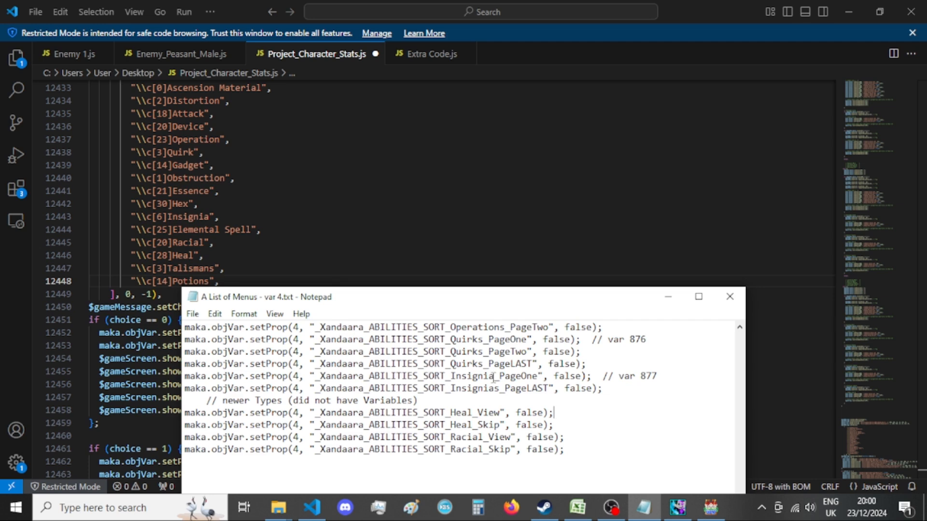
{"action": "scroll", "coordinate": [553, 416], "scroll_direction": "down", "scroll_amount": 1}
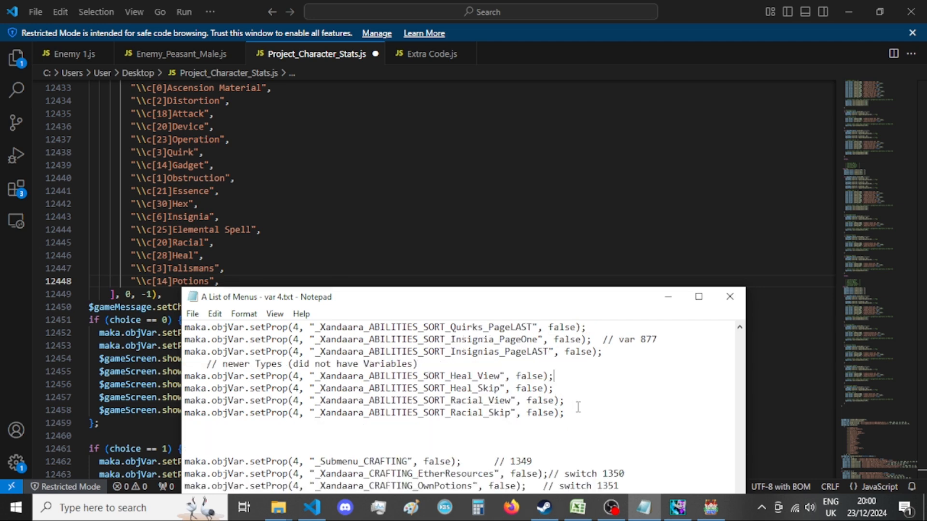
{"action": "left_click", "coordinate": [587, 401]}
{"action": "left_click_drag", "start_coordinate": [564, 401], "coordinate": [172, 402]}
{"action": "key", "text": "ctrl+c"}
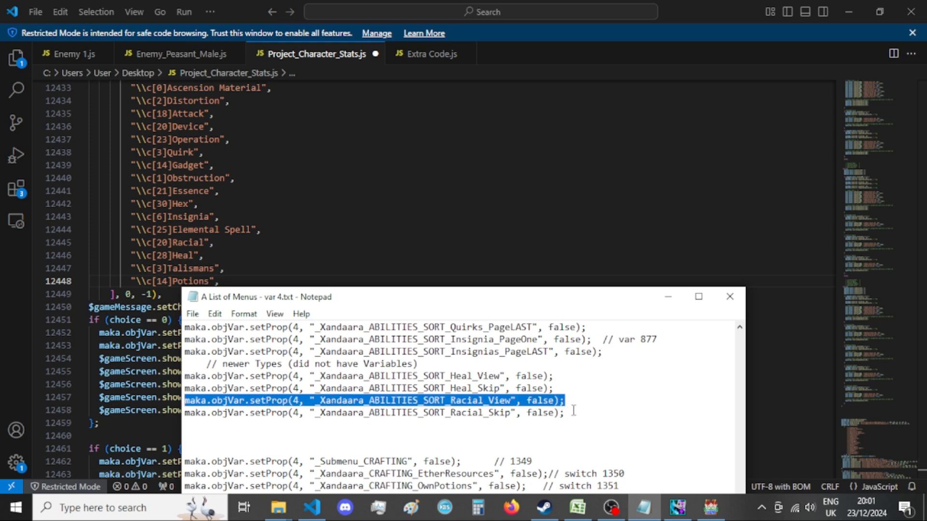
{"action": "left_click", "coordinate": [570, 413]}
{"action": "key", "text": "Return"}
{"action": "key", "text": "ctrl+v"}
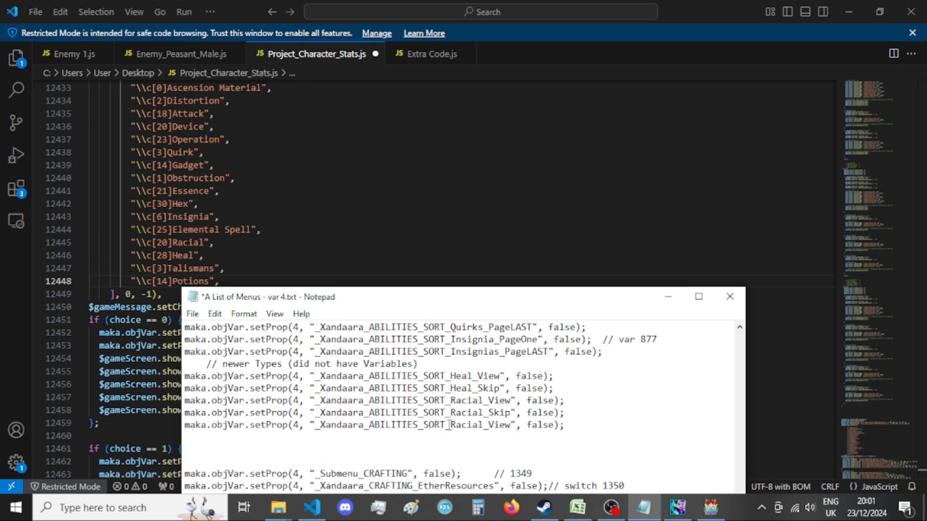
Rename the property in the duplicated line to _Xandaara_ABILITIES_SORT_Talismans_PageOne.
{"action": "left_click_drag", "start_coordinate": [450, 425], "coordinate": [513, 426]}
{"action": "type", "text": "Talismans_"}
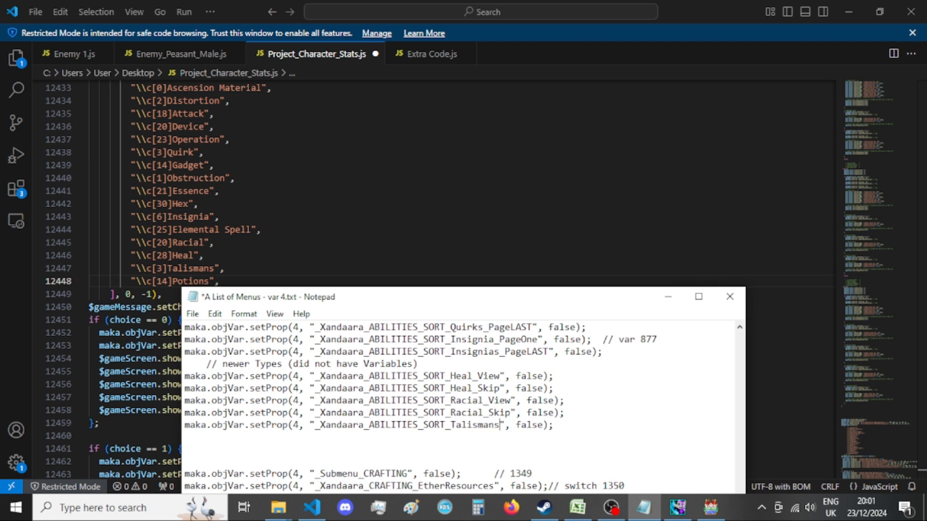
{"action": "type", "text": "PageOne"}
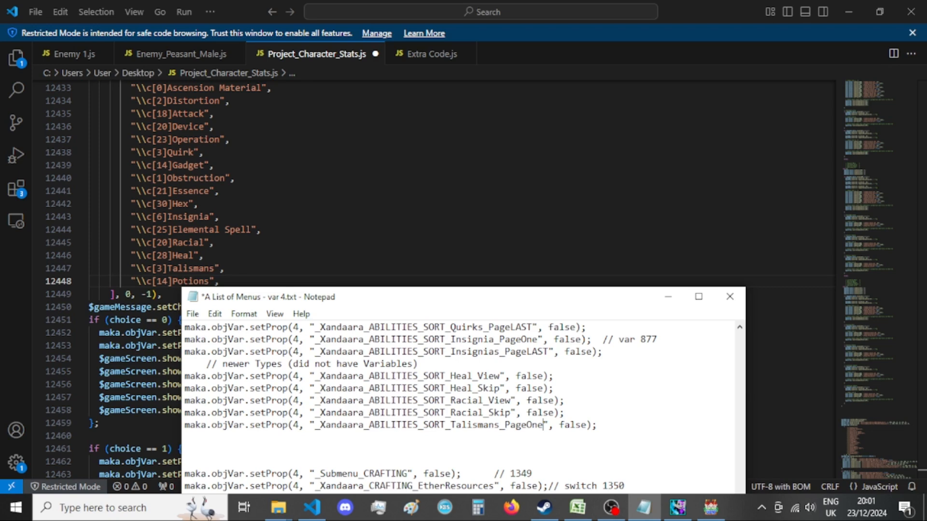
Duplicate the Talismans_PageOne statement on the line below and change its property ending to PageTwo.
{"action": "left_click_drag", "start_coordinate": [602, 424], "coordinate": [170, 427]}
{"action": "left_click", "coordinate": [655, 422]}
{"action": "key", "text": "Return"}
{"action": "key", "text": "ctrl+v"}
{"action": "left_click_drag", "start_coordinate": [527, 439], "coordinate": [543, 441]}
{"action": "type", "text": "Two"}
{"action": "key", "text": "End"}
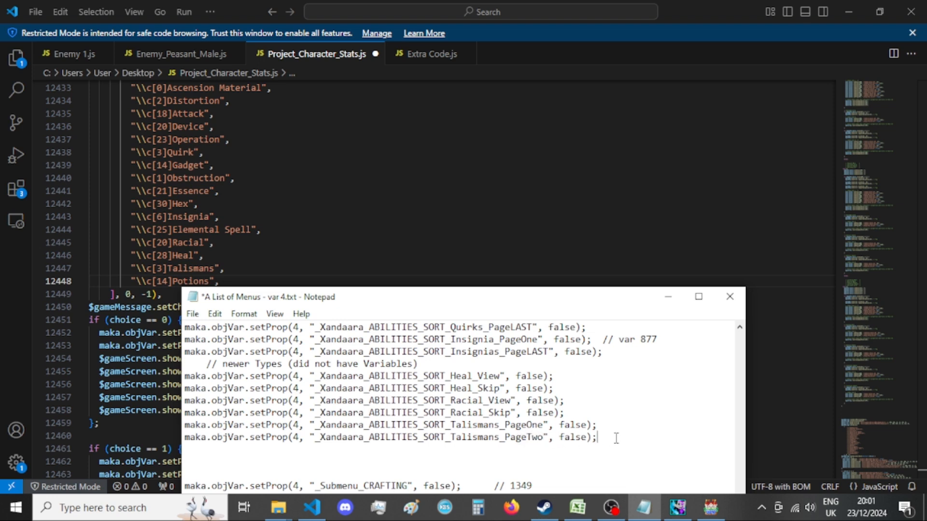
Add a third Talismans sort statement below with the property ending PageLAST and save the list.
{"action": "key", "text": "Return"}
{"action": "key", "text": "ctrl+v"}
{"action": "left_click_drag", "start_coordinate": [527, 449], "coordinate": [543, 451]}
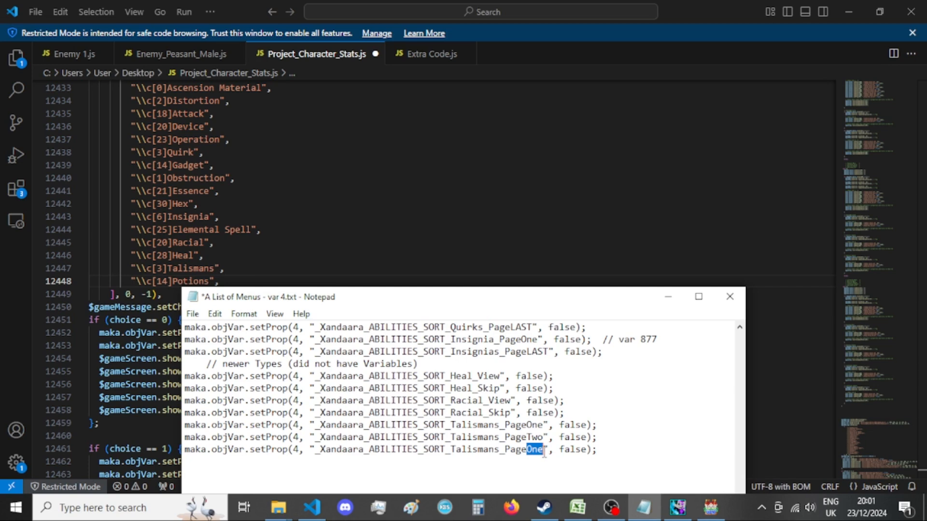
{"action": "type", "text": "LAST"}
{"action": "key", "text": "ctrl+s"}
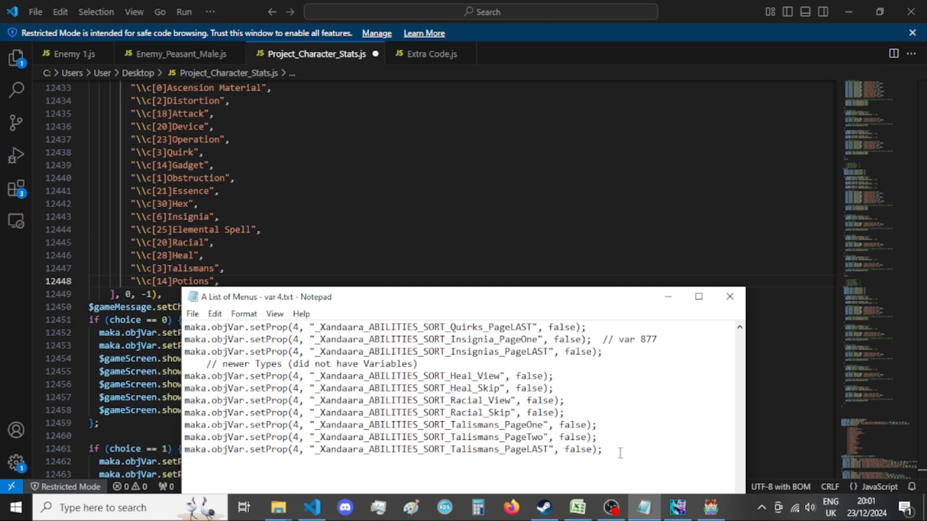
Add a setProp statement below the Talismans lines with the property _Xandaara_ABILITIES_SORT_Potions_PageOne.
{"action": "key", "text": "Return"}
{"action": "scroll", "coordinate": [618, 452], "scroll_direction": "down", "scroll_amount": 1}
{"action": "key", "text": "ctrl+v"}
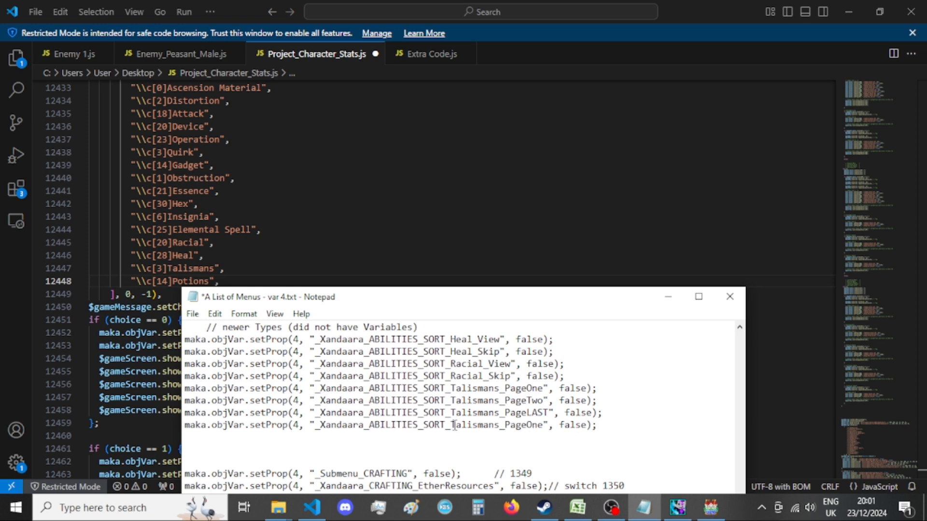
{"action": "left_click_drag", "start_coordinate": [453, 426], "coordinate": [501, 428]}
{"action": "type", "text": "Potions"}
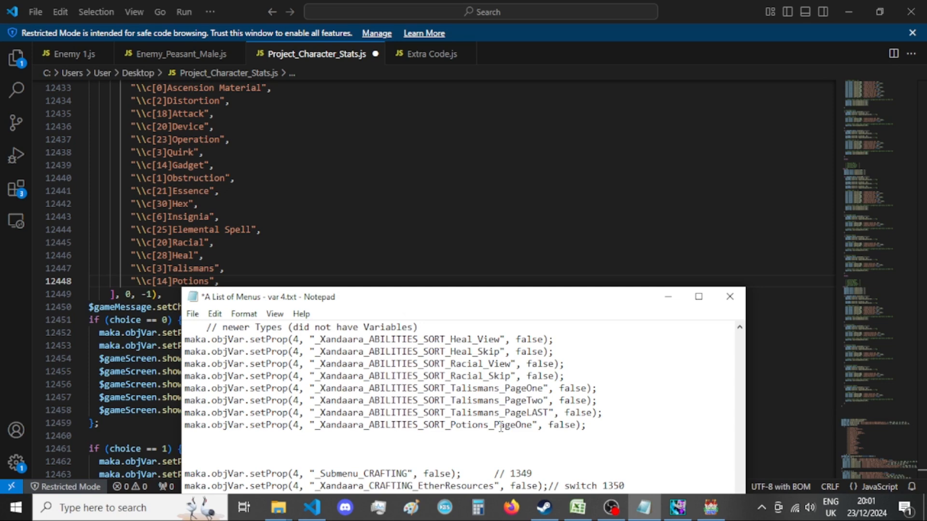
Duplicate the Potions_PageOne statement on the line below and change its property ending to PageTwo.
{"action": "key", "text": "shift+Up"}
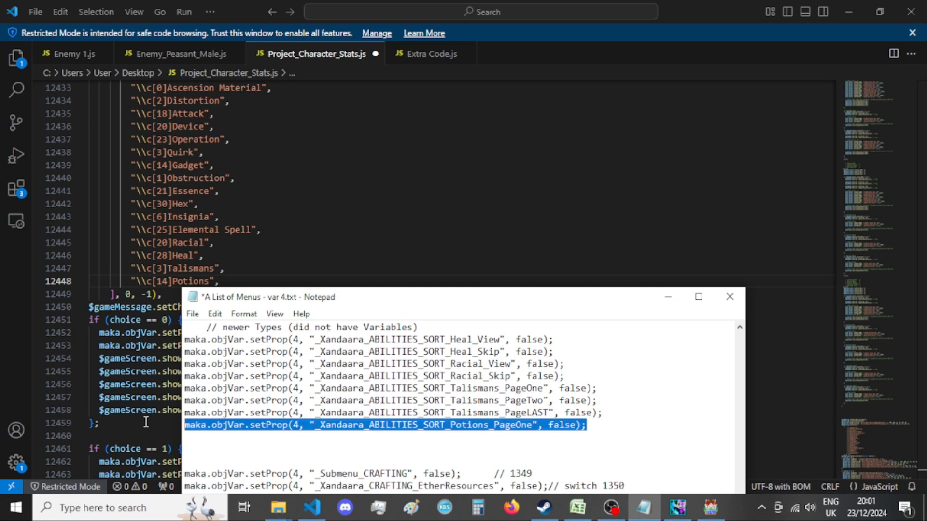
{"action": "left_click", "coordinate": [631, 420]}
{"action": "key", "text": "Return"}
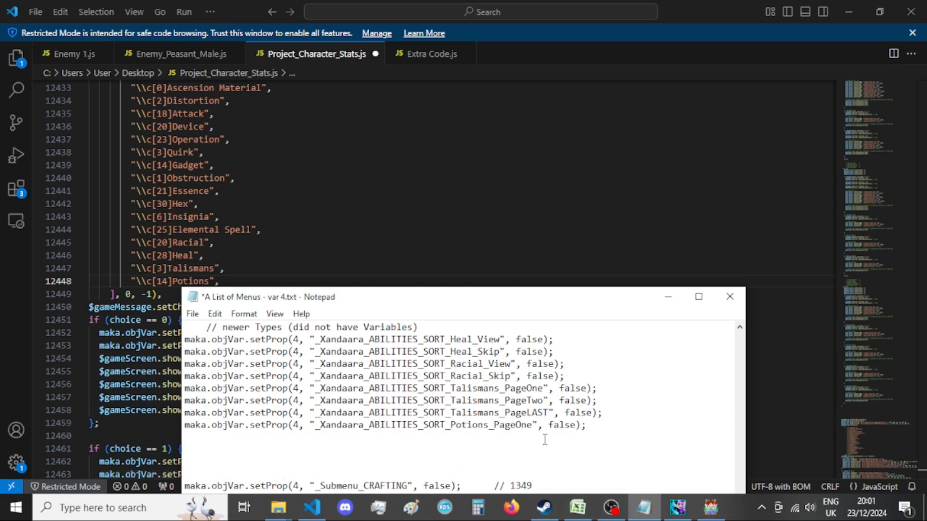
{"action": "key", "text": "ctrl+v"}
{"action": "left_click_drag", "start_coordinate": [515, 437], "coordinate": [528, 438]}
{"action": "type", "text": "Two"}
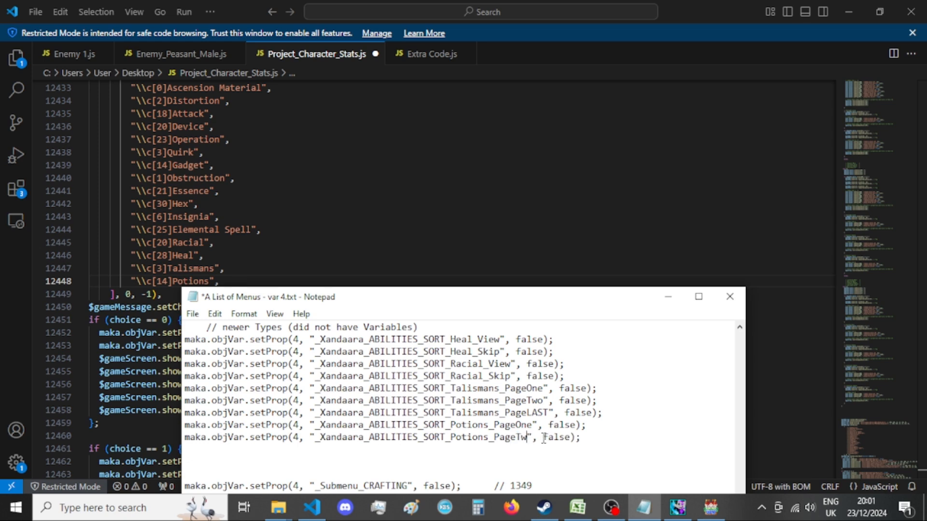
Add a third Potions sort statement below with the property ending PageLAST and save the list.
{"action": "left_click", "coordinate": [608, 435]}
{"action": "key", "text": "Return"}
{"action": "key", "text": "ctrl+v"}
{"action": "left_click_drag", "start_coordinate": [516, 449], "coordinate": [536, 450]}
{"action": "type", "text": "LAST"}
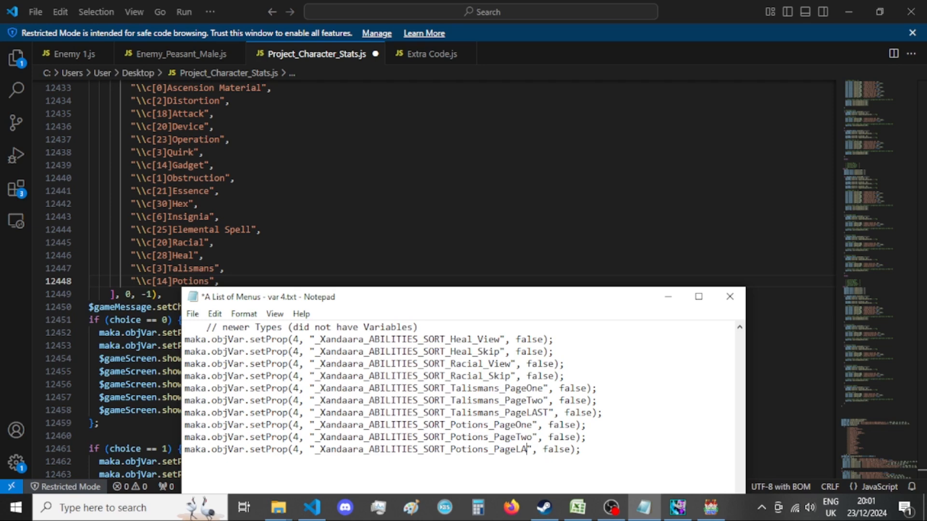
{"action": "key", "text": "ctrl+s"}
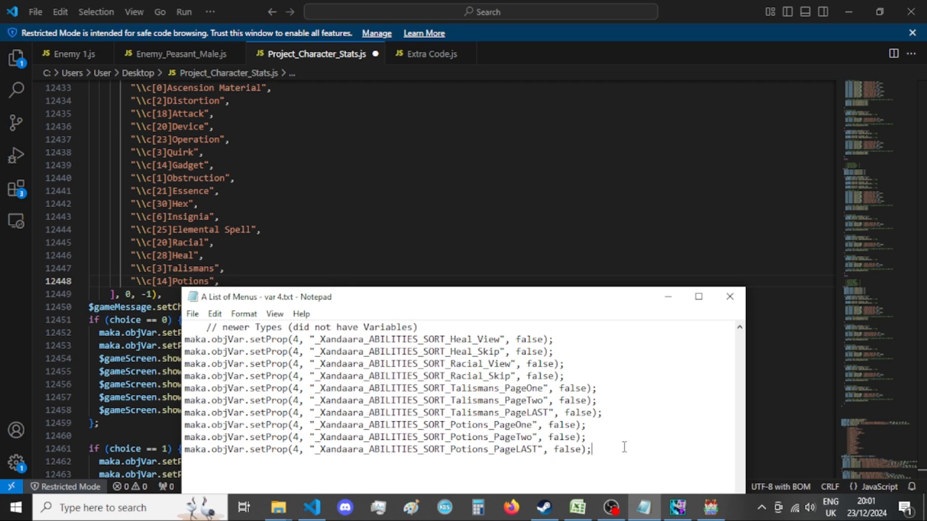
Switch to GIMP and close the Encyclopedia_Drain_Infusion[bust] image.
{"action": "left_click", "coordinate": [678, 507]}
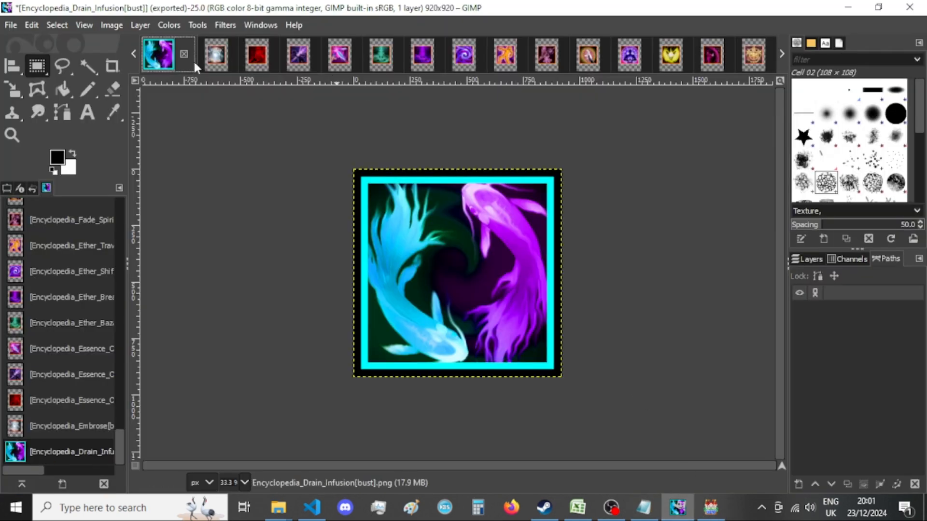
{"action": "left_click", "coordinate": [184, 54]}
{"action": "left_click", "coordinate": [492, 348]}
Switch to RPG Maker MV, open the Intro event on the Alchemist's Quarters map and look for its encyclopedia properties script.
{"action": "left_click", "coordinate": [713, 510]}
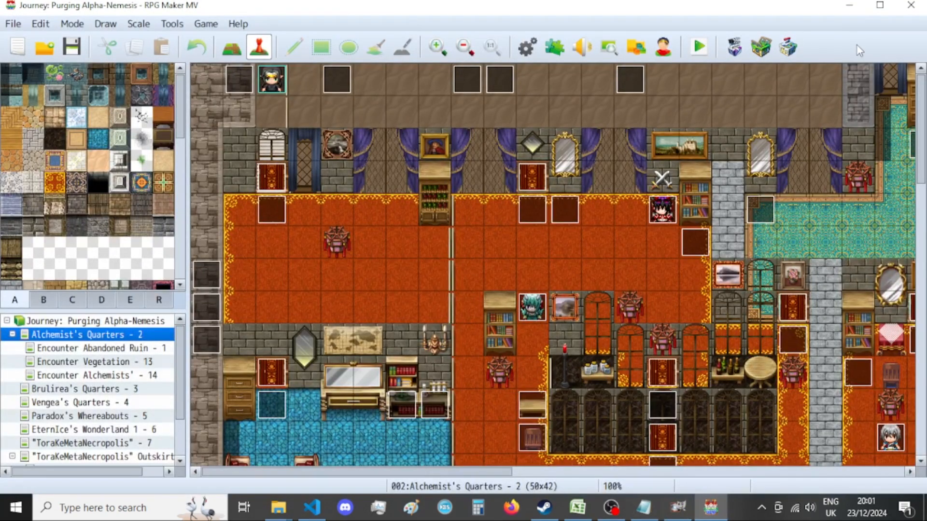
{"action": "double_click", "coordinate": [244, 90]}
{"action": "scroll", "coordinate": [792, 355], "scroll_direction": "down", "scroll_amount": 1}
{"action": "scroll", "coordinate": [801, 362], "scroll_direction": "down", "scroll_amount": 10}
{"action": "scroll", "coordinate": [577, 338], "scroll_direction": "down", "scroll_amount": 10}
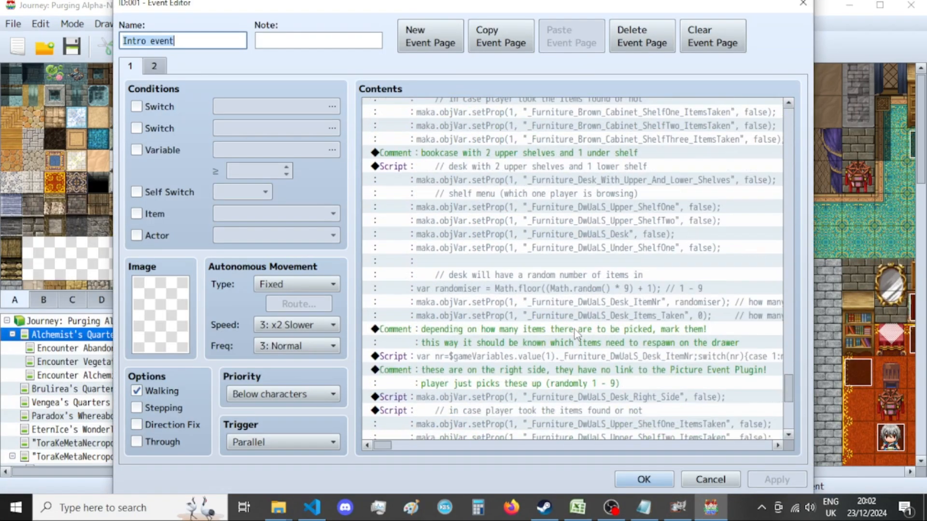
{"action": "scroll", "coordinate": [577, 338], "scroll_direction": "up", "scroll_amount": 15}
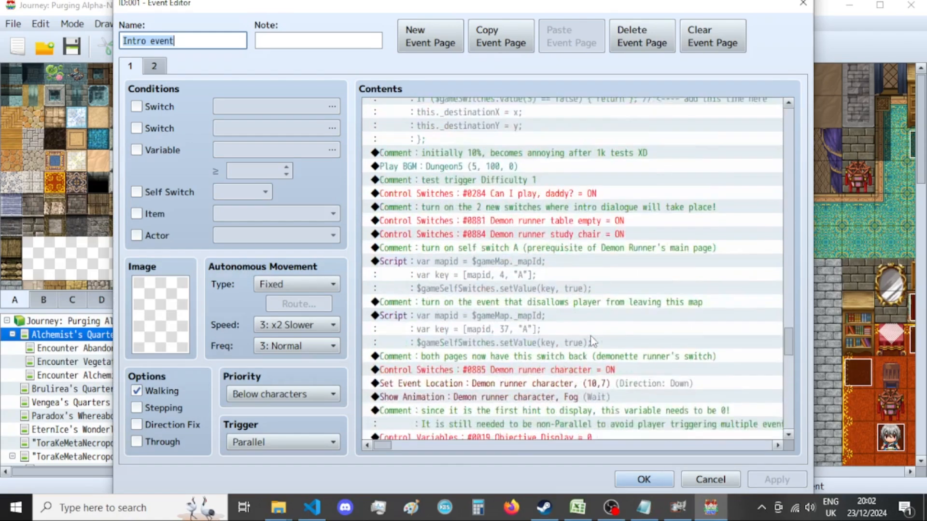
{"action": "scroll", "coordinate": [593, 335], "scroll_direction": "up", "scroll_amount": 2}
{"action": "scroll", "coordinate": [599, 299], "scroll_direction": "up", "scroll_amount": 4}
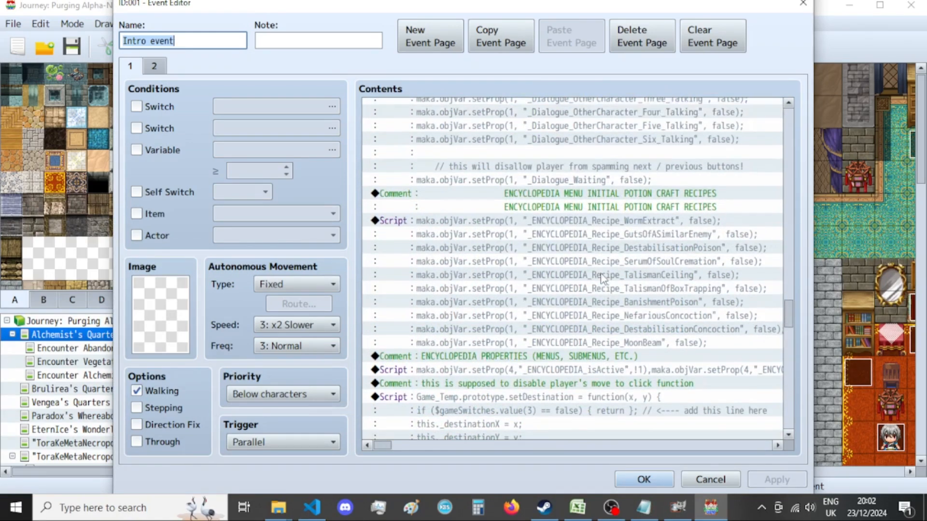
Examine the event's earlier script commands, covering the skill slots, inventory slots and inventory item properties.
{"action": "left_click", "coordinate": [609, 279]}
{"action": "scroll", "coordinate": [610, 282], "scroll_direction": "up", "scroll_amount": 2}
{"action": "scroll", "coordinate": [609, 283], "scroll_direction": "up", "scroll_amount": 15}
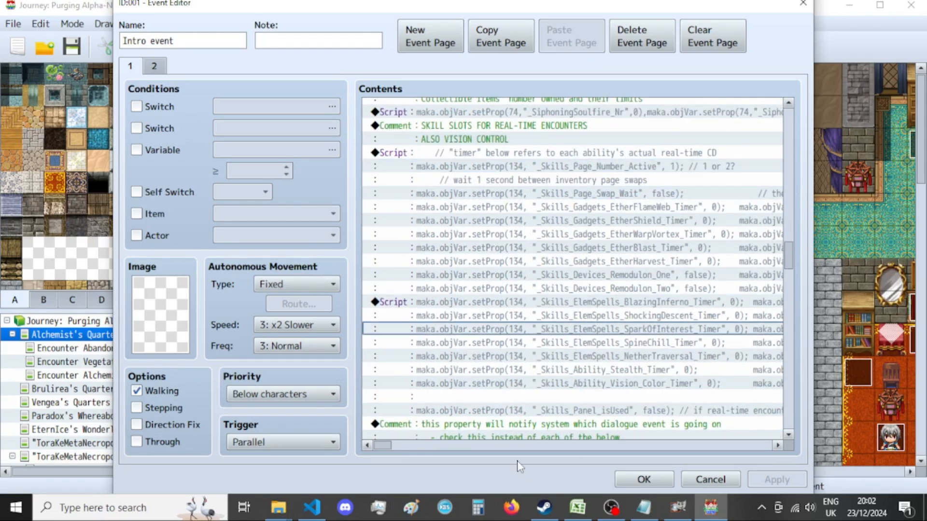
{"action": "scroll", "coordinate": [538, 381], "scroll_direction": "up", "scroll_amount": 8}
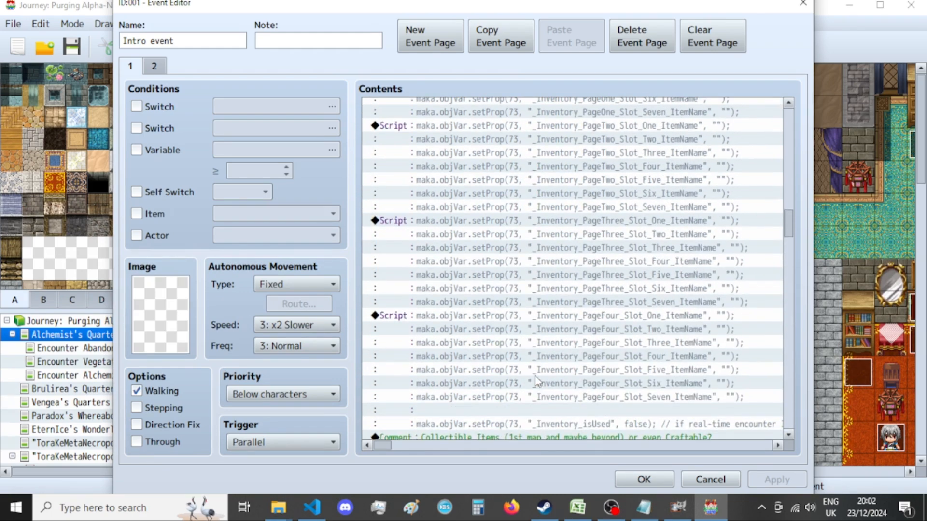
{"action": "scroll", "coordinate": [538, 381], "scroll_direction": "up", "scroll_amount": 15}
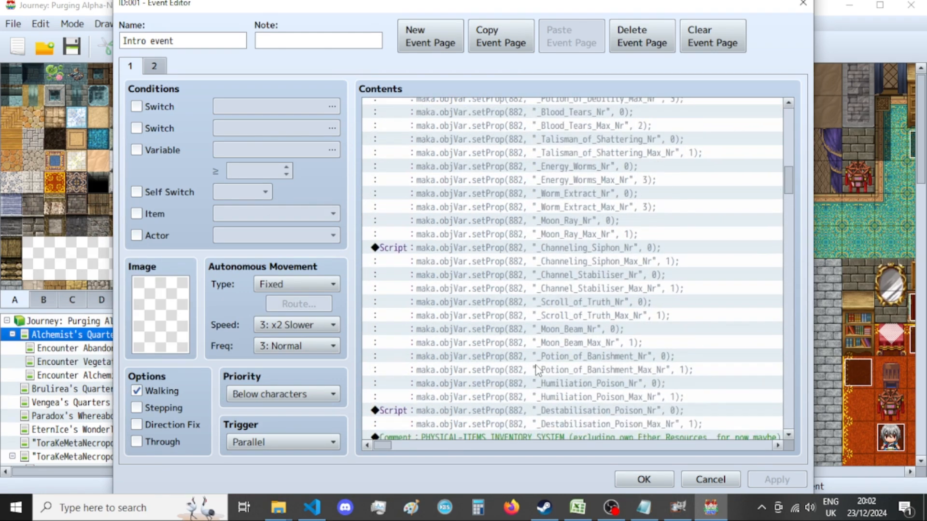
{"action": "scroll", "coordinate": [537, 370], "scroll_direction": "up", "scroll_amount": 12}
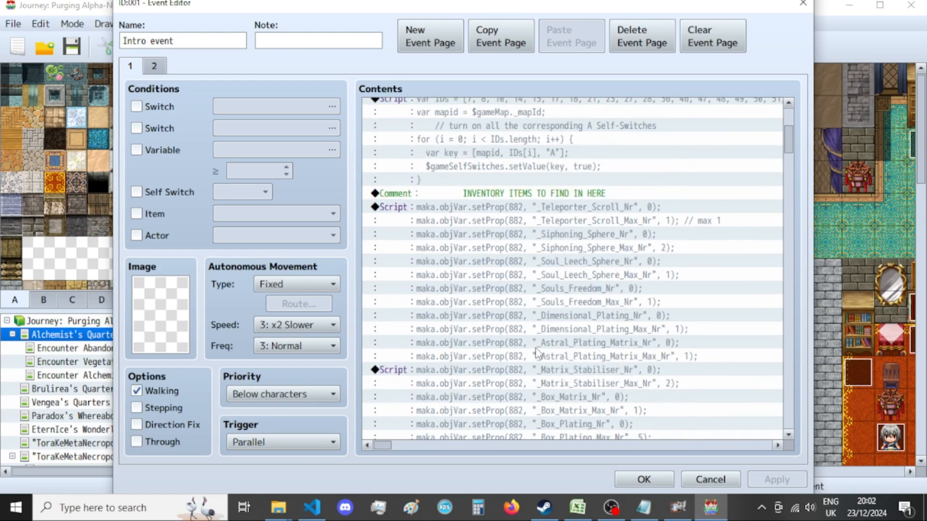
{"action": "scroll", "coordinate": [537, 354], "scroll_direction": "down", "scroll_amount": 20}
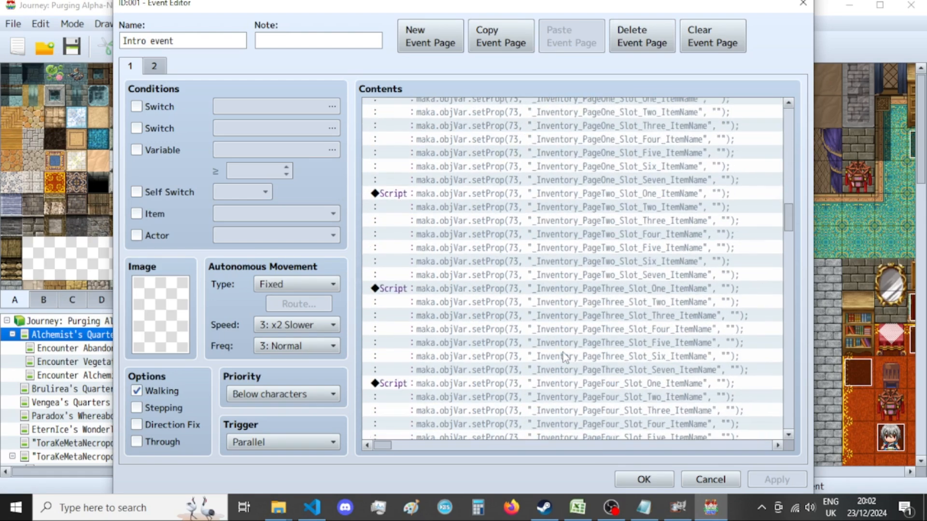
{"action": "scroll", "coordinate": [565, 358], "scroll_direction": "down", "scroll_amount": 6}
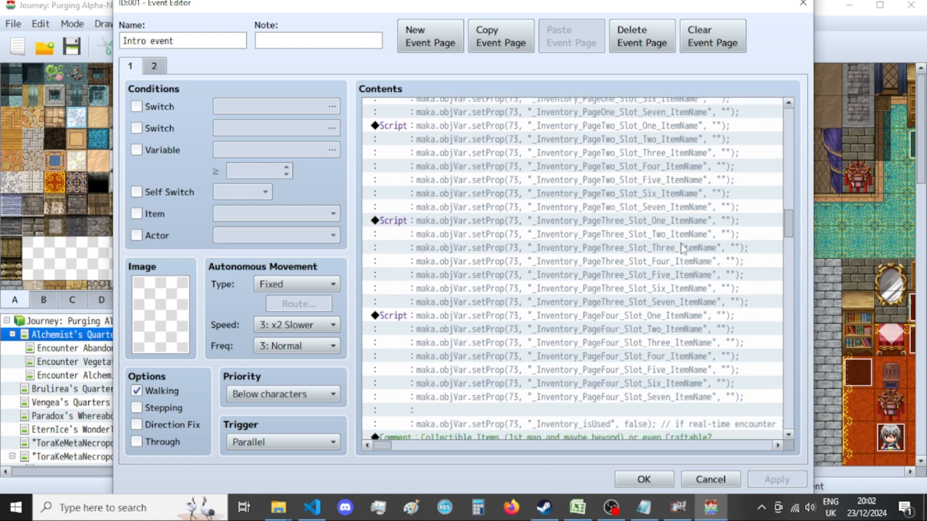
Examine the event's commands from the skill slot timers through the dialogue and encyclopedia properties to the furniture scripts.
{"action": "scroll", "coordinate": [678, 249], "scroll_direction": "down", "scroll_amount": 3}
{"action": "scroll", "coordinate": [679, 252], "scroll_direction": "down", "scroll_amount": 1}
{"action": "left_click", "coordinate": [678, 263]}
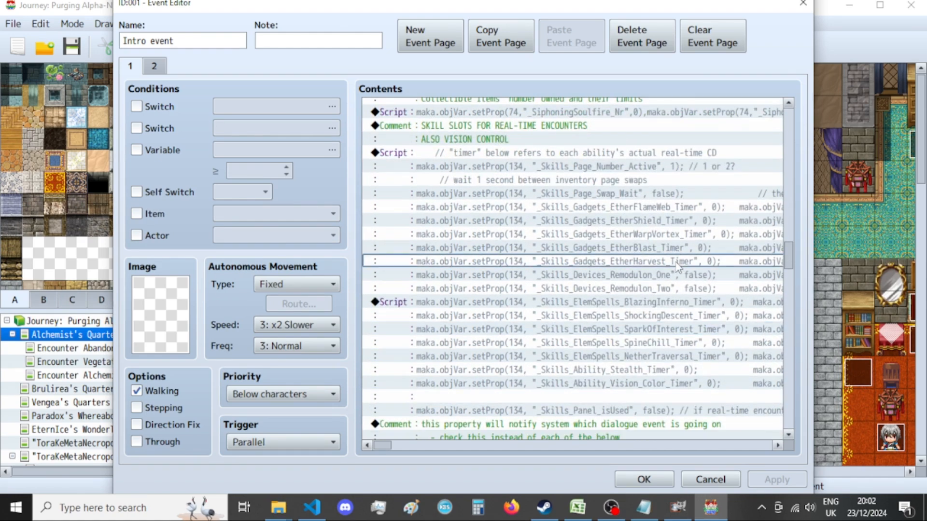
{"action": "right_click", "coordinate": [676, 263]}
{"action": "scroll", "coordinate": [580, 277], "scroll_direction": "down", "scroll_amount": 3}
{"action": "left_click", "coordinate": [579, 212]}
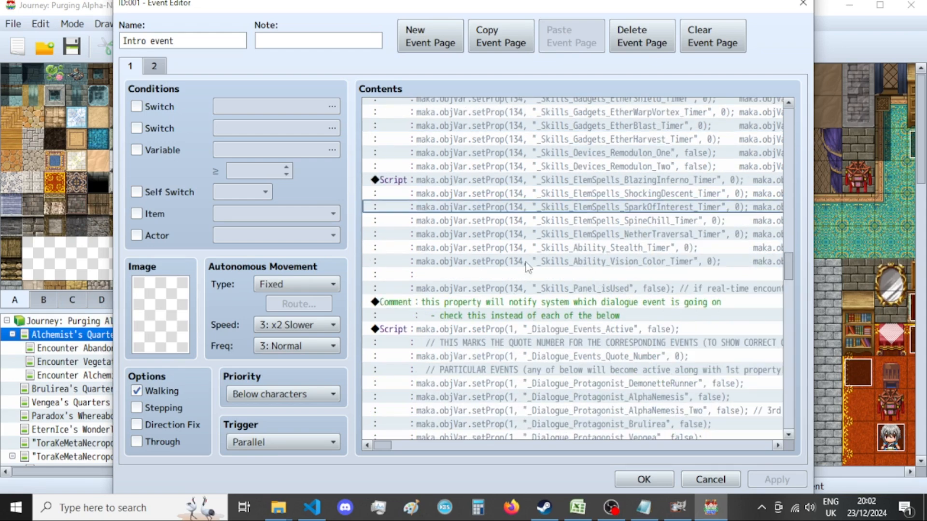
{"action": "scroll", "coordinate": [533, 261], "scroll_direction": "down", "scroll_amount": 15}
{"action": "scroll", "coordinate": [525, 268], "scroll_direction": "down", "scroll_amount": 1}
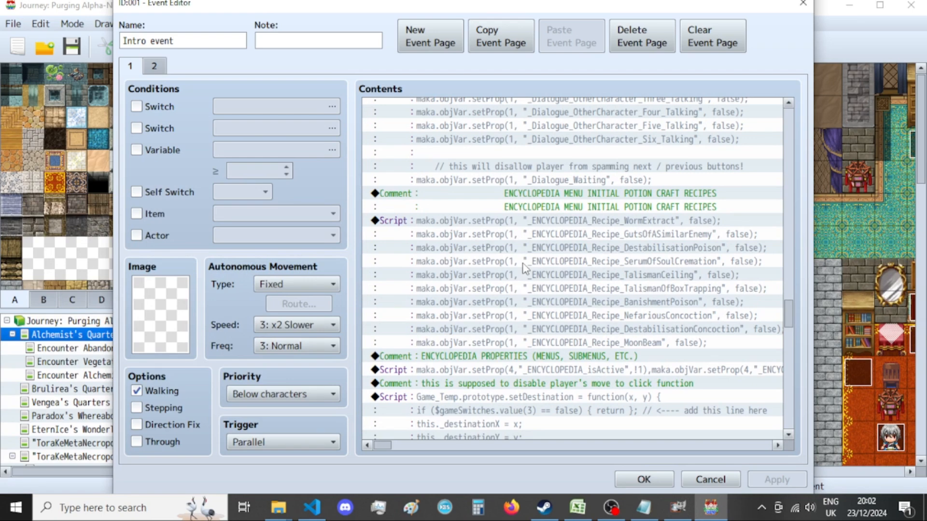
{"action": "scroll", "coordinate": [525, 269], "scroll_direction": "down", "scroll_amount": 15}
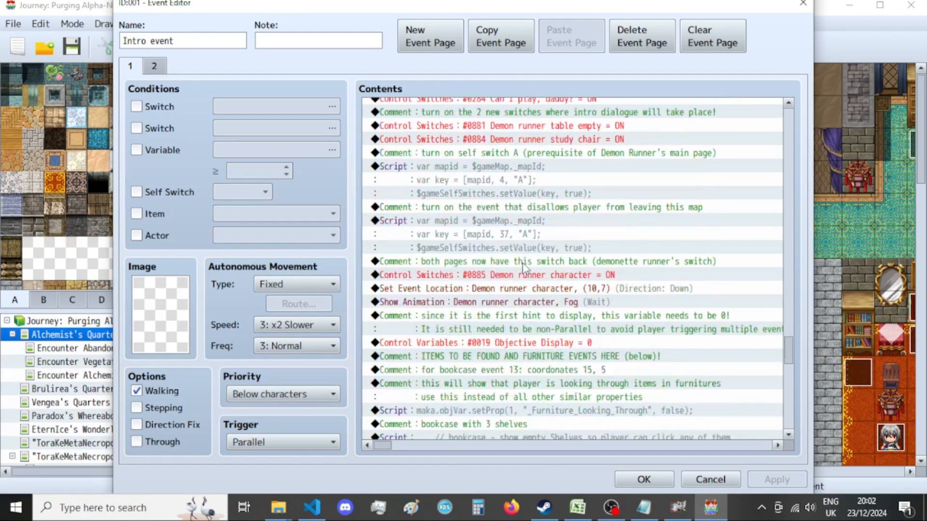
{"action": "scroll", "coordinate": [525, 268], "scroll_direction": "down", "scroll_amount": 4}
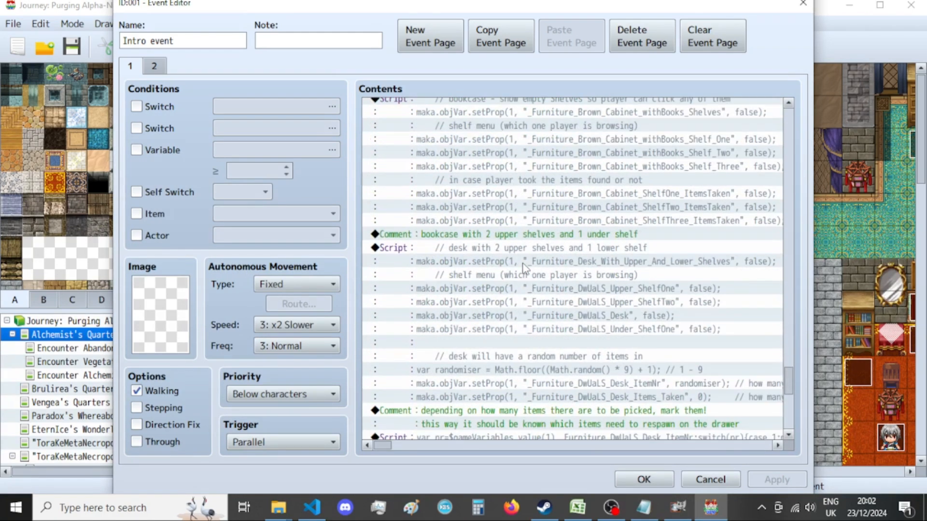
Examine the Intro event's remaining furniture commands on page 1 and the picture and difficulty choice commands on page 2.
{"action": "scroll", "coordinate": [525, 268], "scroll_direction": "down", "scroll_amount": 10}
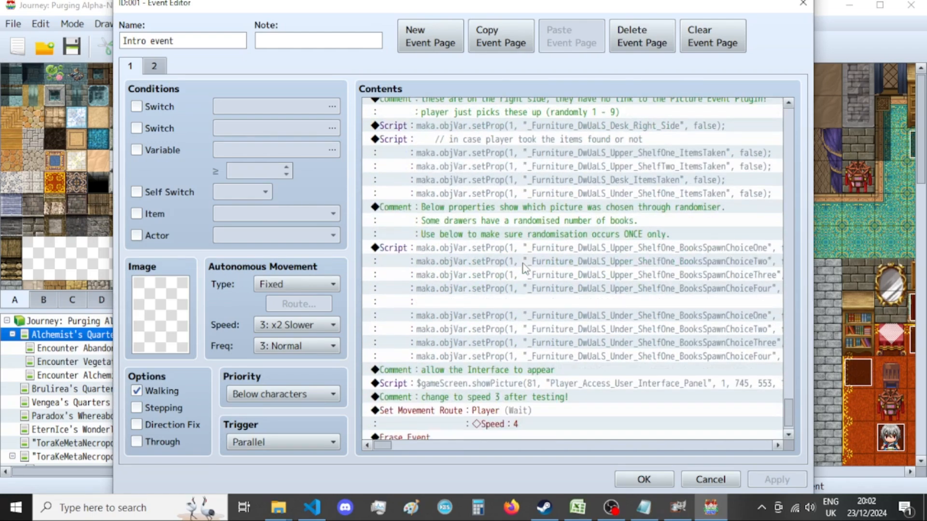
{"action": "scroll", "coordinate": [525, 269], "scroll_direction": "down", "scroll_amount": 1}
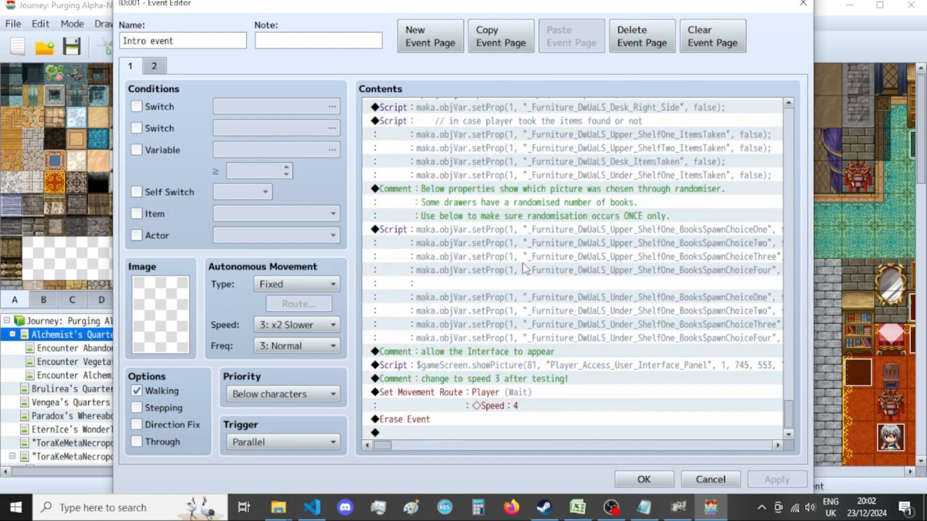
{"action": "left_click", "coordinate": [154, 66]}
{"action": "scroll", "coordinate": [675, 279], "scroll_direction": "down", "scroll_amount": 5}
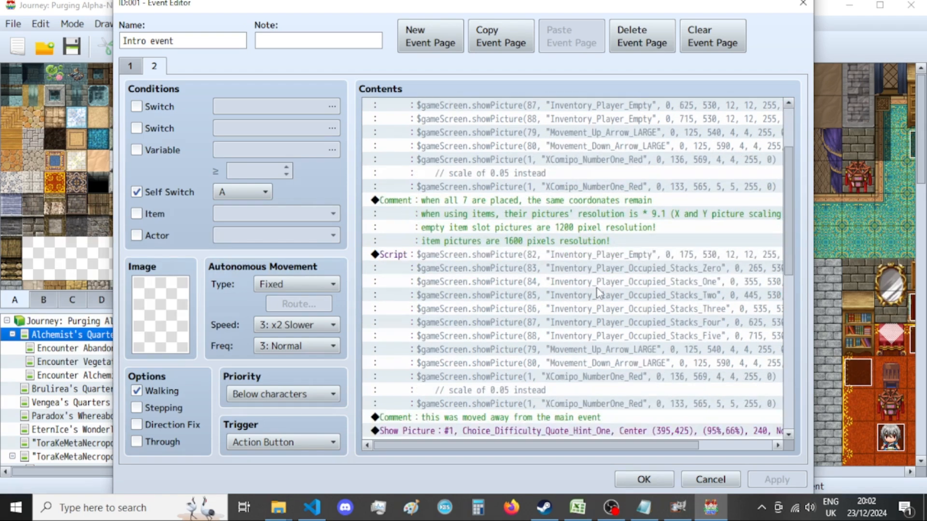
{"action": "scroll", "coordinate": [459, 256], "scroll_direction": "down", "scroll_amount": 7}
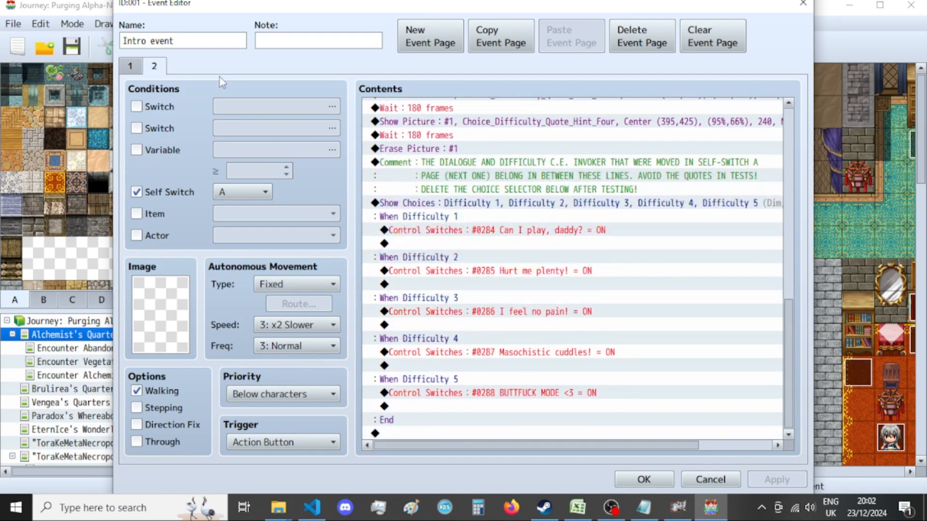
Recheck the Intro event's page 1 commands from the end back to the physical-items inventory scripts, and close the event.
{"action": "left_click", "coordinate": [130, 66]}
{"action": "scroll", "coordinate": [553, 239], "scroll_direction": "down", "scroll_amount": 5}
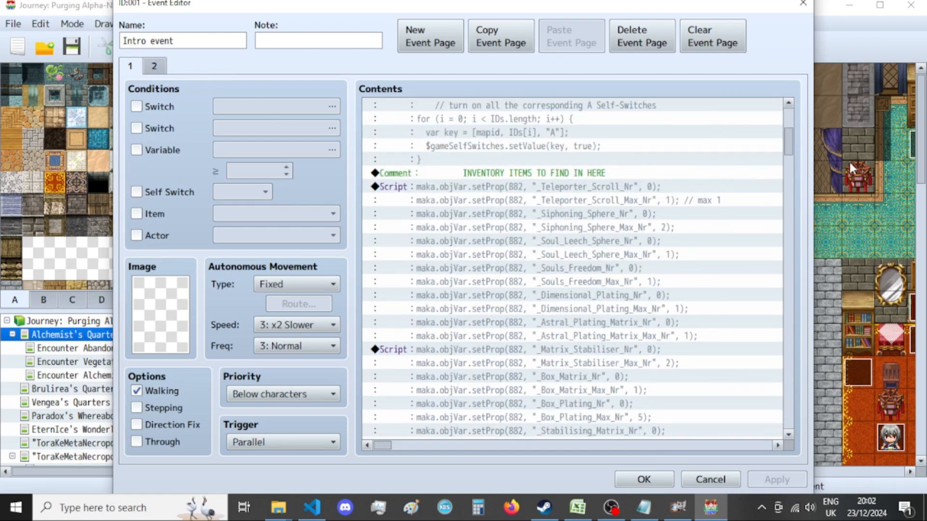
{"action": "left_click_drag", "start_coordinate": [785, 137], "coordinate": [789, 419]}
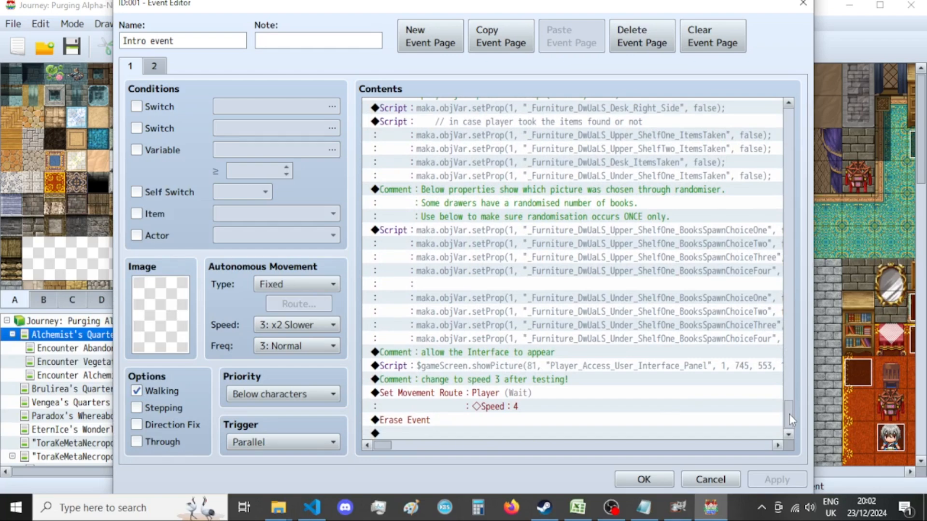
{"action": "scroll", "coordinate": [603, 339], "scroll_direction": "up", "scroll_amount": 5}
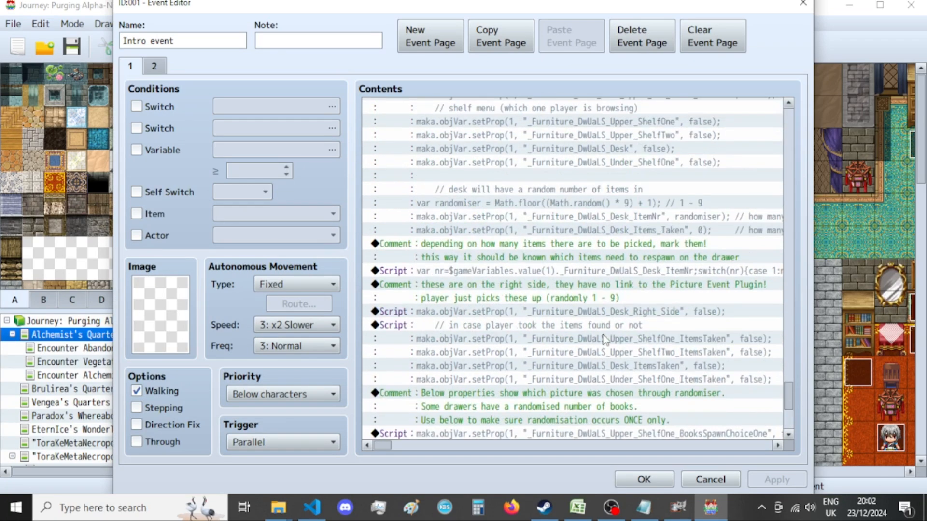
{"action": "scroll", "coordinate": [604, 339], "scroll_direction": "up", "scroll_amount": 15}
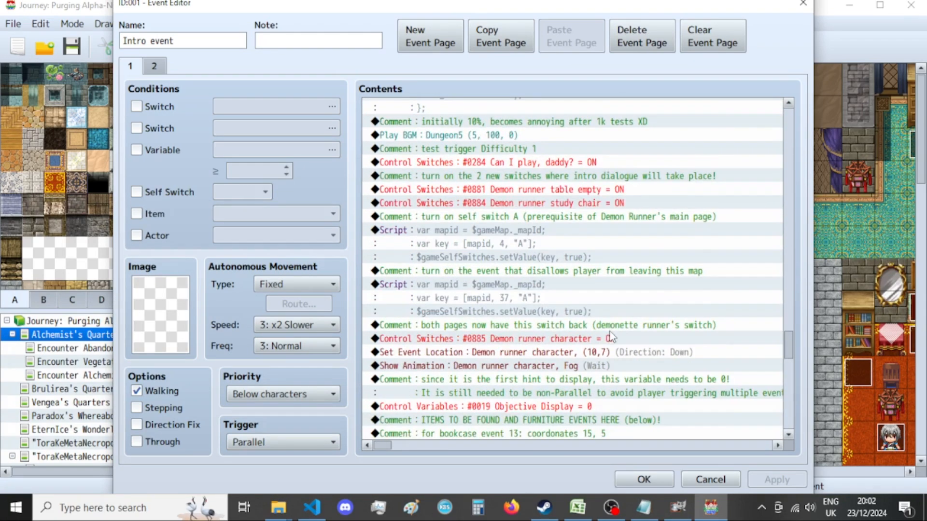
{"action": "scroll", "coordinate": [611, 338], "scroll_direction": "up", "scroll_amount": 9}
{"action": "scroll", "coordinate": [618, 323], "scroll_direction": "up", "scroll_amount": 10}
{"action": "scroll", "coordinate": [614, 304], "scroll_direction": "up", "scroll_amount": 13}
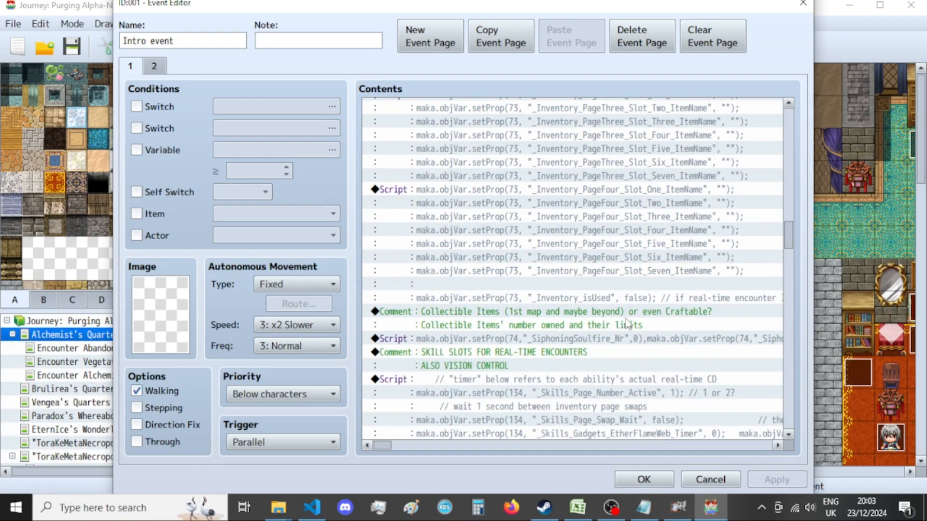
{"action": "scroll", "coordinate": [626, 326], "scroll_direction": "up", "scroll_amount": 9}
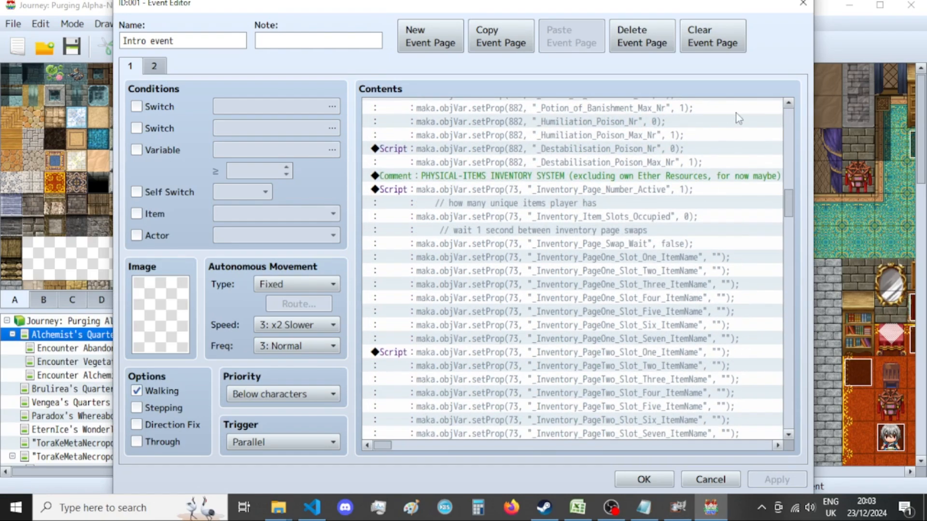
{"action": "left_click", "coordinate": [803, 4]}
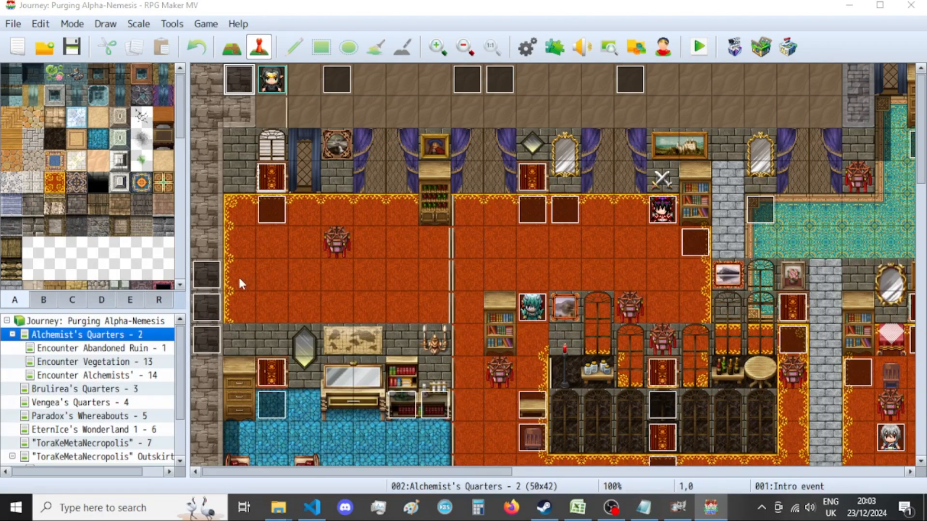
Open the PLAYER ENCYCLOPEDIA common event in the database and examine its choices and the scripts that reset the Xandaara ability properties.
{"action": "key", "text": "F9"}
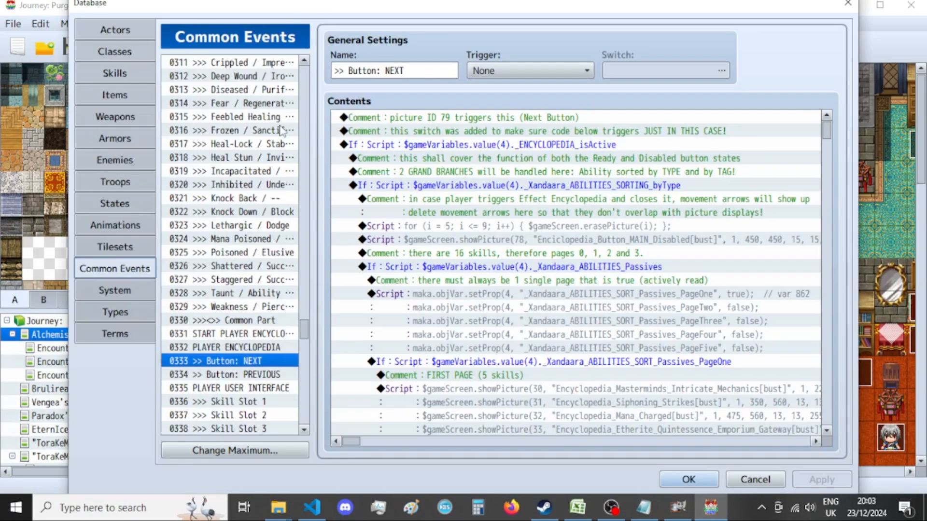
{"action": "left_click", "coordinate": [249, 345]}
{"action": "scroll", "coordinate": [541, 271], "scroll_direction": "down", "scroll_amount": 6}
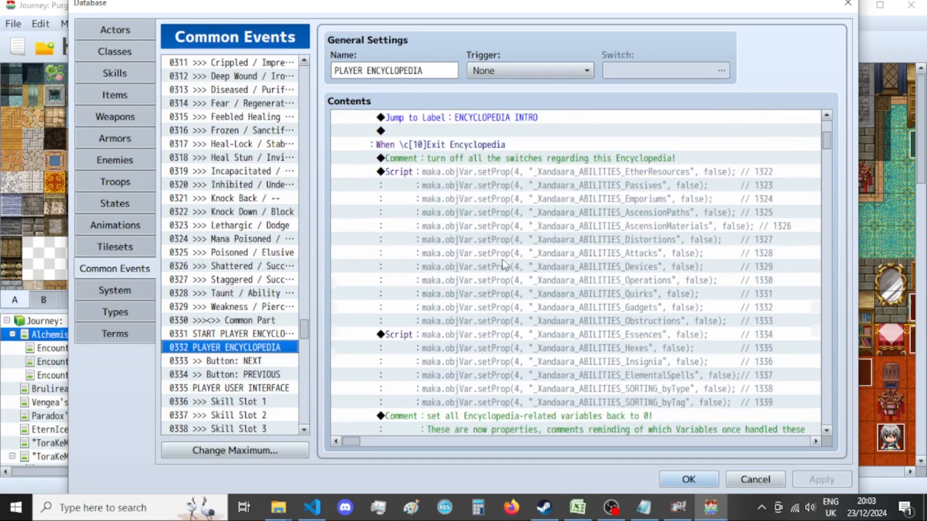
{"action": "scroll", "coordinate": [491, 260], "scroll_direction": "down", "scroll_amount": 4}
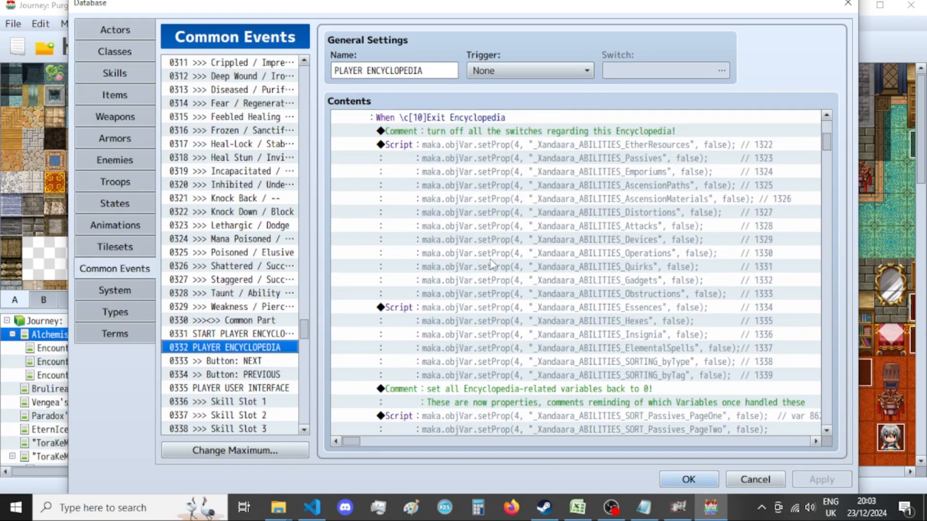
{"action": "scroll", "coordinate": [518, 240], "scroll_direction": "down", "scroll_amount": 3}
{"action": "scroll", "coordinate": [511, 239], "scroll_direction": "up", "scroll_amount": 5}
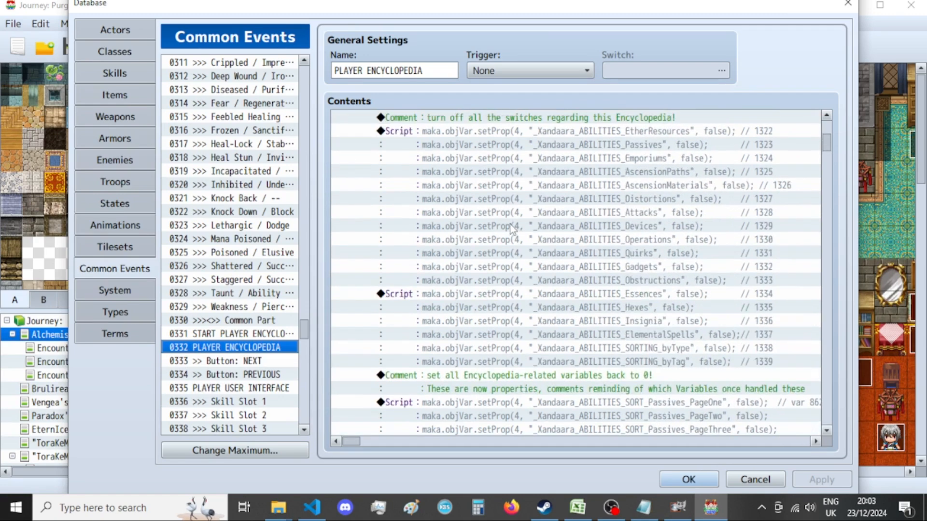
{"action": "scroll", "coordinate": [506, 236], "scroll_direction": "up", "scroll_amount": 2}
{"action": "scroll", "coordinate": [507, 236], "scroll_direction": "up", "scroll_amount": 2}
{"action": "scroll", "coordinate": [506, 232], "scroll_direction": "down", "scroll_amount": 3}
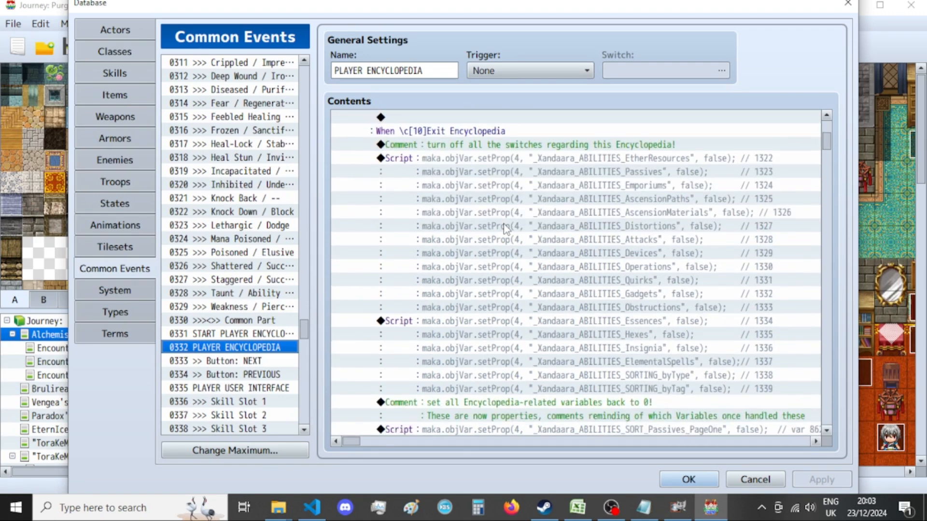
{"action": "scroll", "coordinate": [506, 230], "scroll_direction": "up", "scroll_amount": 2}
{"action": "scroll", "coordinate": [504, 227], "scroll_direction": "up", "scroll_amount": 4}
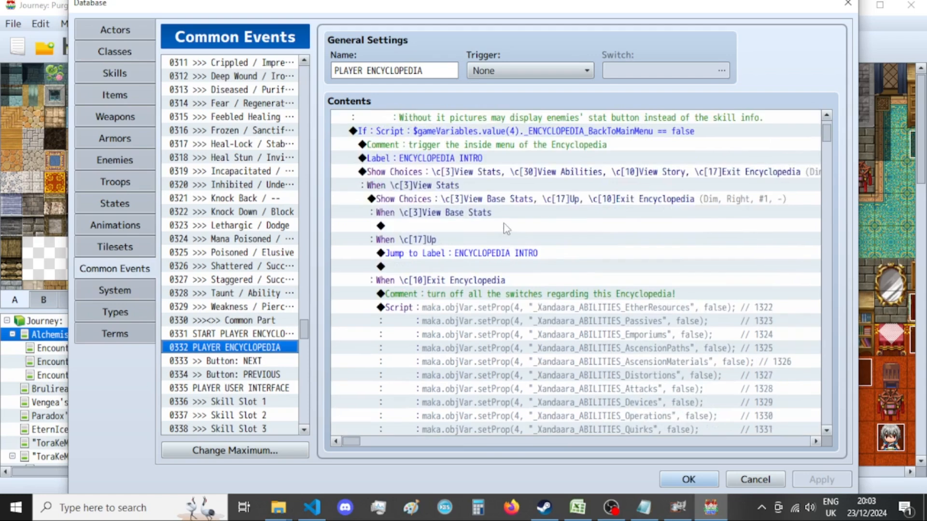
{"action": "scroll", "coordinate": [505, 227], "scroll_direction": "down", "scroll_amount": 10}
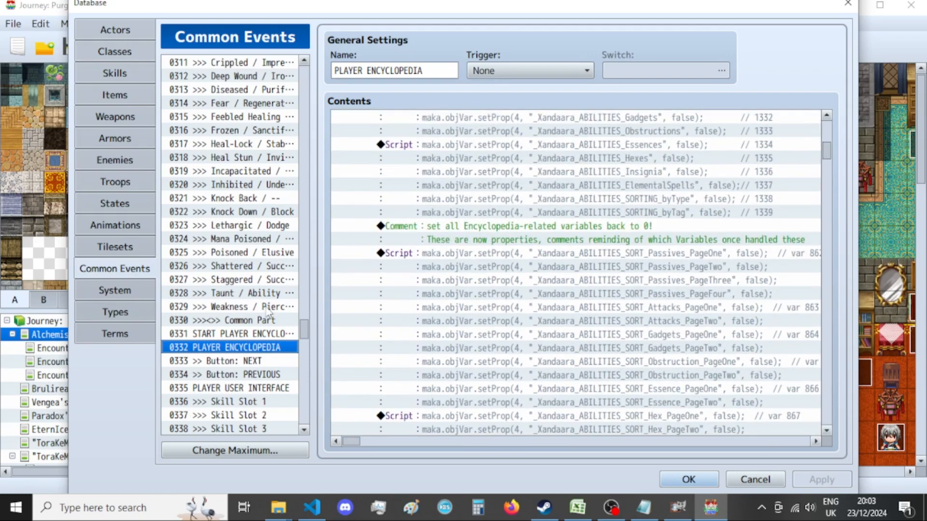
Open the START PLAYER ENCYCLOPEDIA common event and examine its picture and encyclopedia property scripts.
{"action": "left_click", "coordinate": [255, 334]}
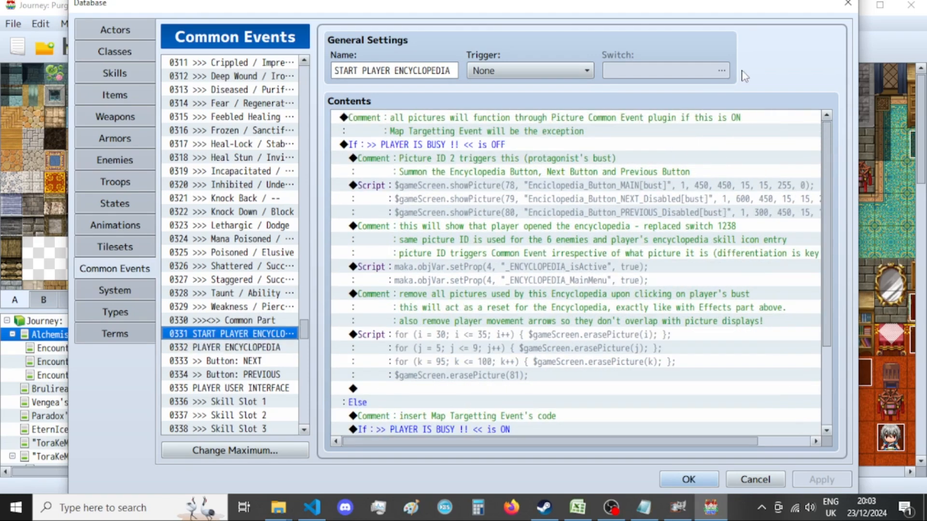
{"action": "scroll", "coordinate": [485, 284], "scroll_direction": "down", "scroll_amount": 3}
{"action": "scroll", "coordinate": [483, 277], "scroll_direction": "up", "scroll_amount": 3}
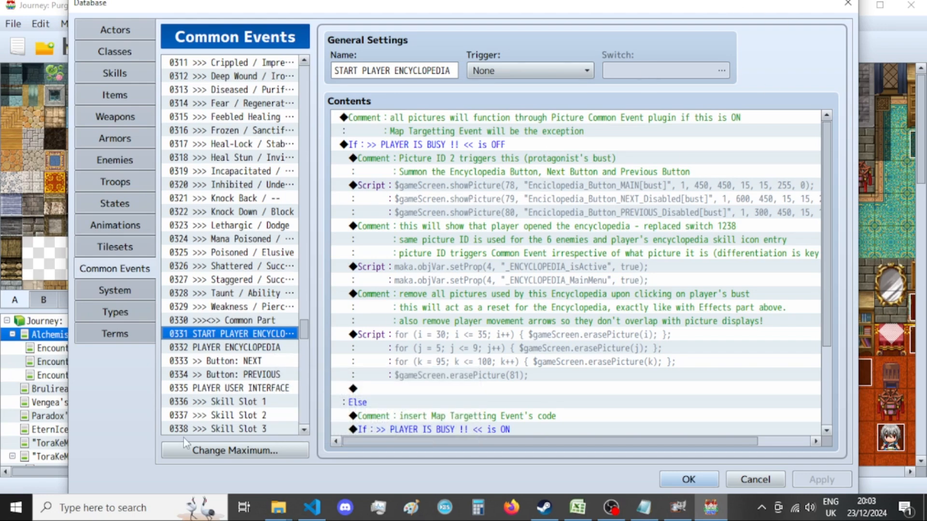
Open the PLAYER ENCYCLOPEDIA common event and examine the property reset scripts under Exit Encyclopedia, down to the newer Types block.
{"action": "left_click", "coordinate": [249, 351]}
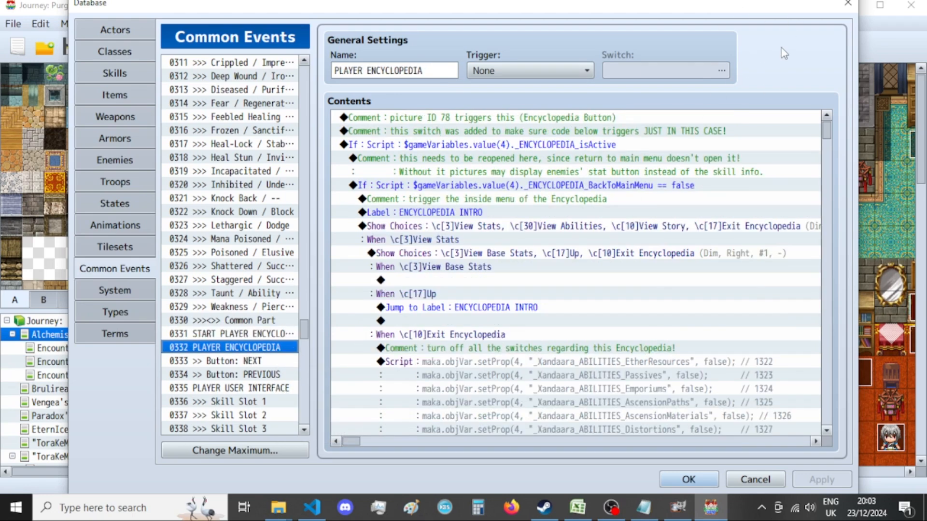
{"action": "scroll", "coordinate": [525, 313], "scroll_direction": "down", "scroll_amount": 1}
{"action": "scroll", "coordinate": [525, 312], "scroll_direction": "down", "scroll_amount": 1}
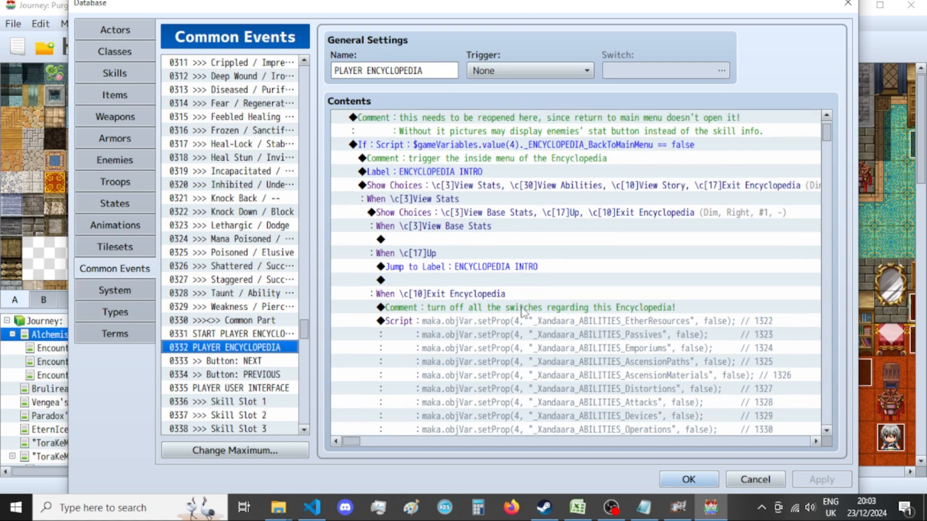
{"action": "scroll", "coordinate": [526, 313], "scroll_direction": "down", "scroll_amount": 2}
{"action": "scroll", "coordinate": [521, 314], "scroll_direction": "down", "scroll_amount": 2}
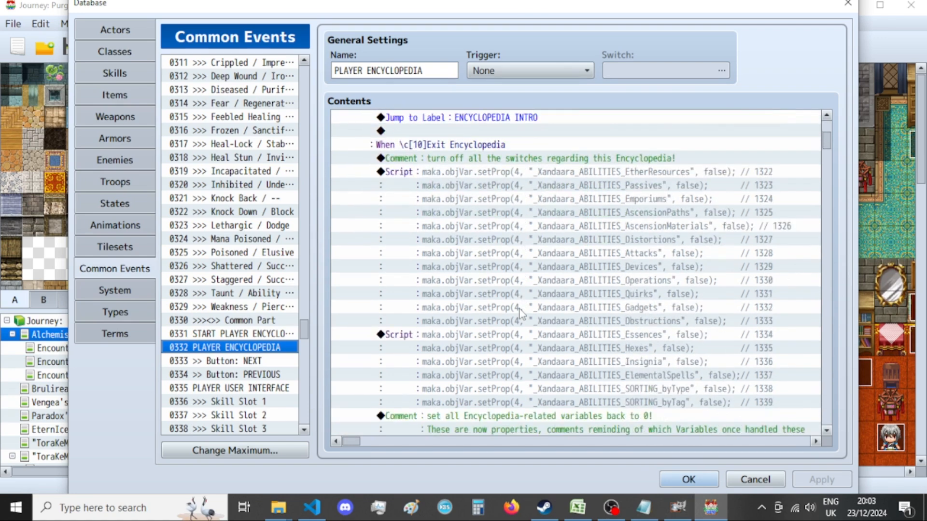
{"action": "scroll", "coordinate": [520, 313], "scroll_direction": "down", "scroll_amount": 2}
{"action": "scroll", "coordinate": [519, 311], "scroll_direction": "down", "scroll_amount": 12}
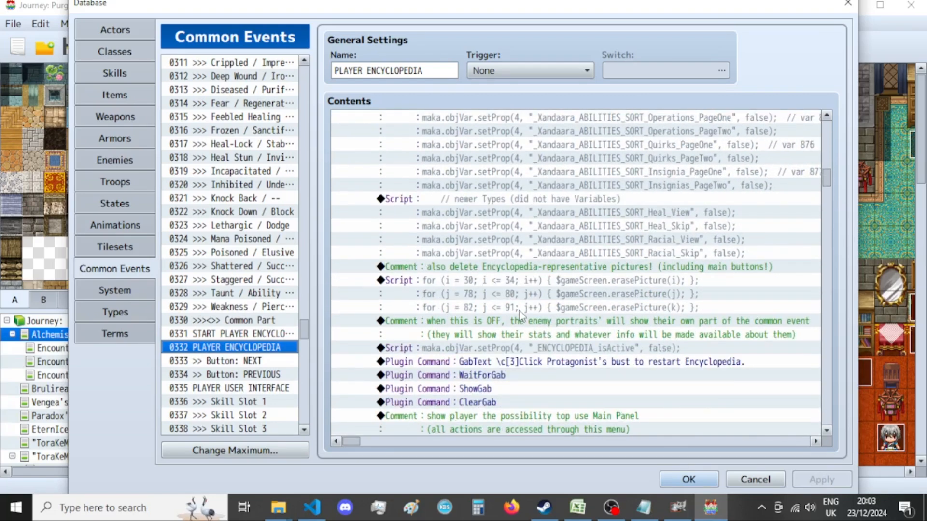
{"action": "left_click", "coordinate": [573, 213]}
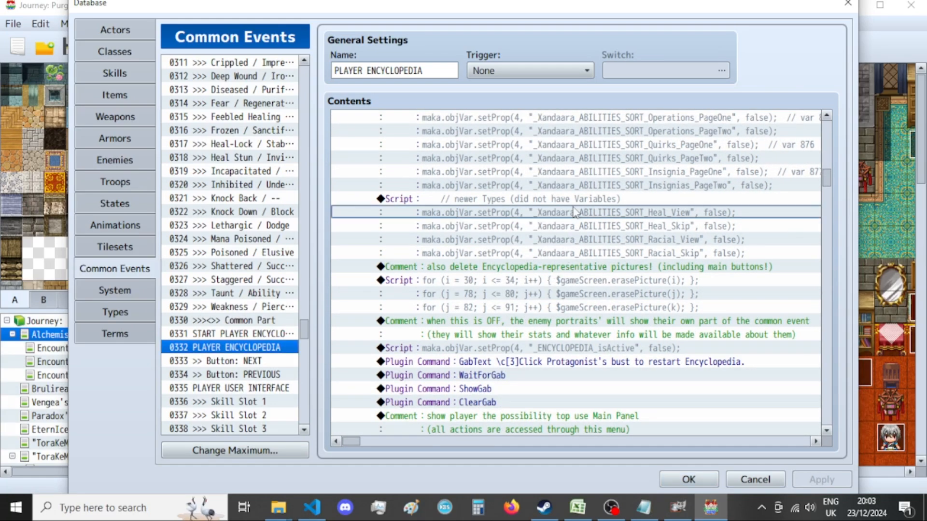
{"action": "scroll", "coordinate": [573, 212], "scroll_direction": "up", "scroll_amount": 1}
{"action": "scroll", "coordinate": [573, 212], "scroll_direction": "up", "scroll_amount": 5}
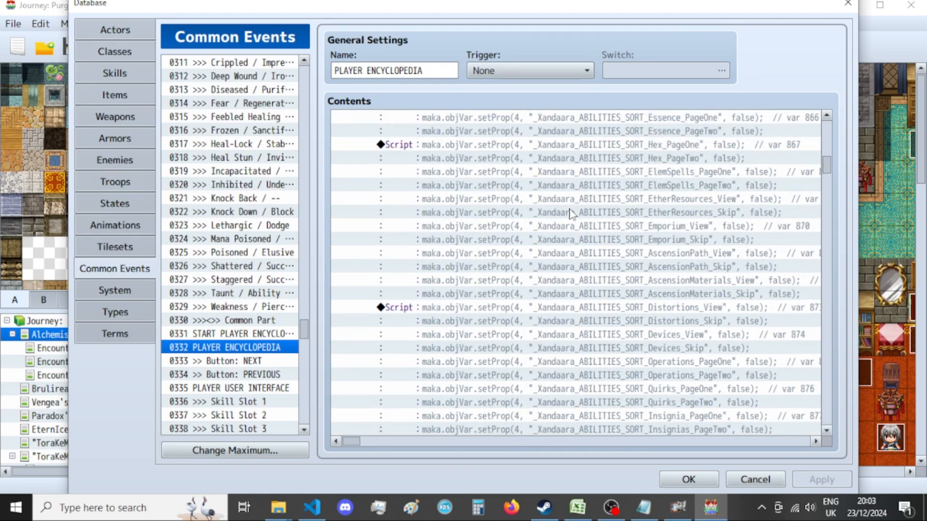
{"action": "scroll", "coordinate": [571, 208], "scroll_direction": "down", "scroll_amount": 3}
{"action": "left_click", "coordinate": [548, 211]}
{"action": "scroll", "coordinate": [550, 234], "scroll_direction": "down", "scroll_amount": 2}
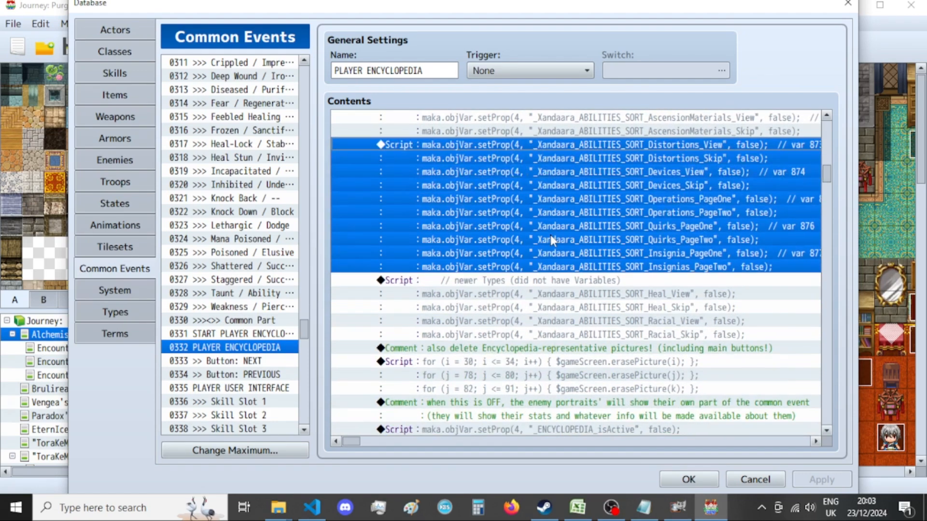
{"action": "left_click", "coordinate": [557, 280]}
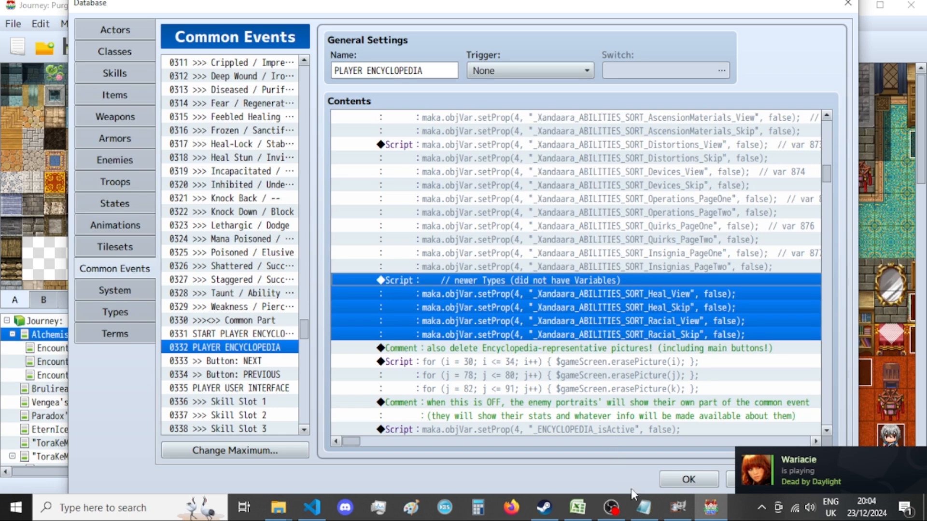
Switch to A List of Menus - var 4.txt in Notepad and copy the newer Types block, from its comment through Potions_PageLAST.
{"action": "left_click", "coordinate": [643, 507]}
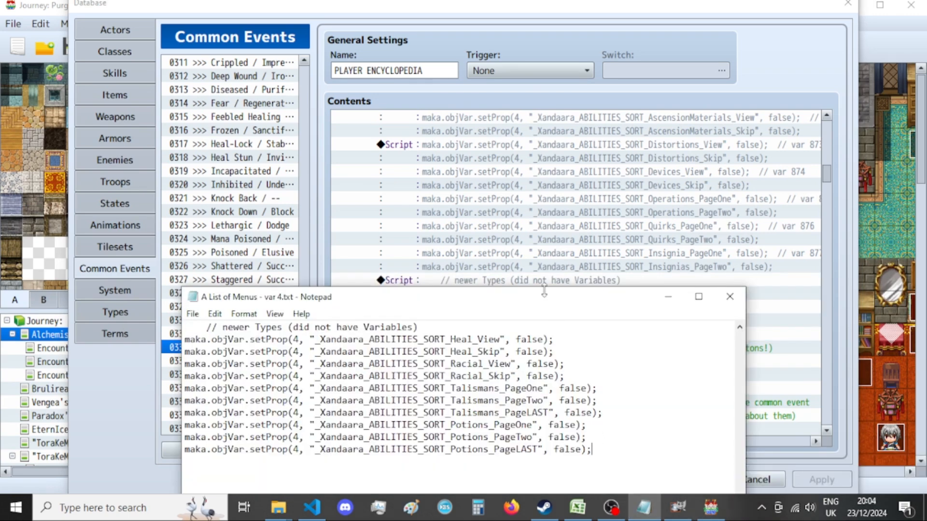
{"action": "left_click_drag", "start_coordinate": [545, 308], "coordinate": [580, 243]}
{"action": "left_click_drag", "start_coordinate": [628, 392], "coordinate": [191, 271]}
{"action": "left_click", "coordinate": [776, 77]}
{"action": "left_click", "coordinate": [603, 303]}
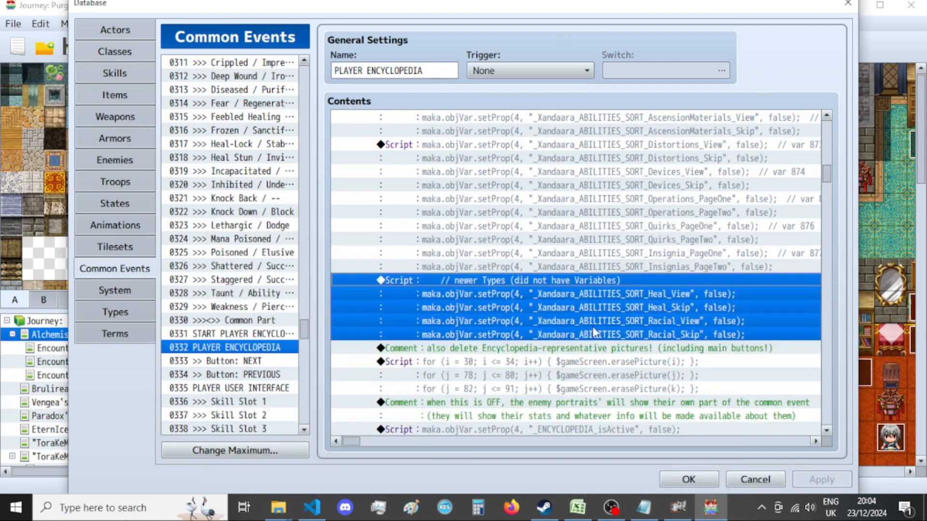
{"action": "left_click", "coordinate": [644, 508]}
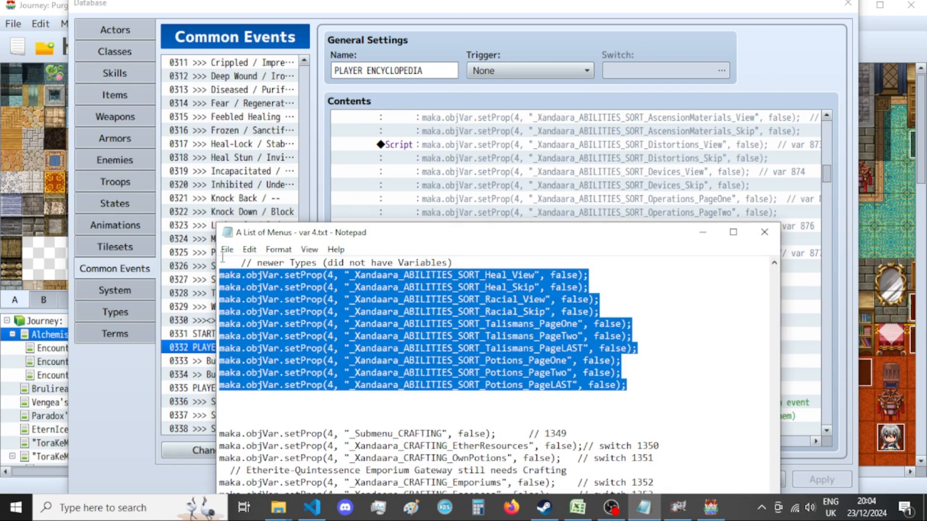
{"action": "scroll", "coordinate": [224, 275], "scroll_direction": "up", "scroll_amount": 1}
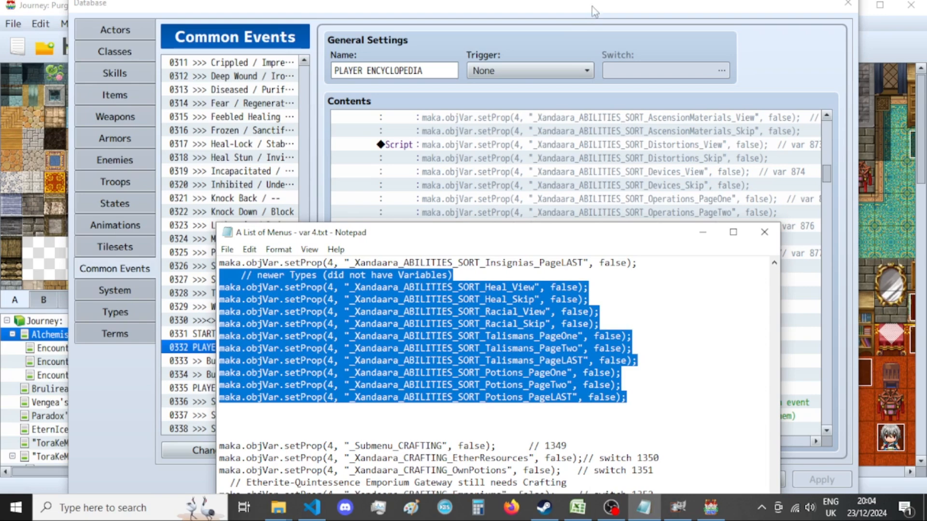
Replace the newer Types script in the common event with the copied block that includes the Talismans and Potions page properties.
{"action": "key", "text": "alt+Tab"}
{"action": "double_click", "coordinate": [591, 316]}
{"action": "key", "text": "ctrl+a"}
{"action": "key", "text": "ctrl+v"}
{"action": "left_click", "coordinate": [618, 370]}
Correct the last Insignia property name in the Notepad list to _Xandaara_ABILITIES_SORT_Insignia_PageLAST.
{"action": "scroll", "coordinate": [606, 361], "scroll_direction": "up", "scroll_amount": 1}
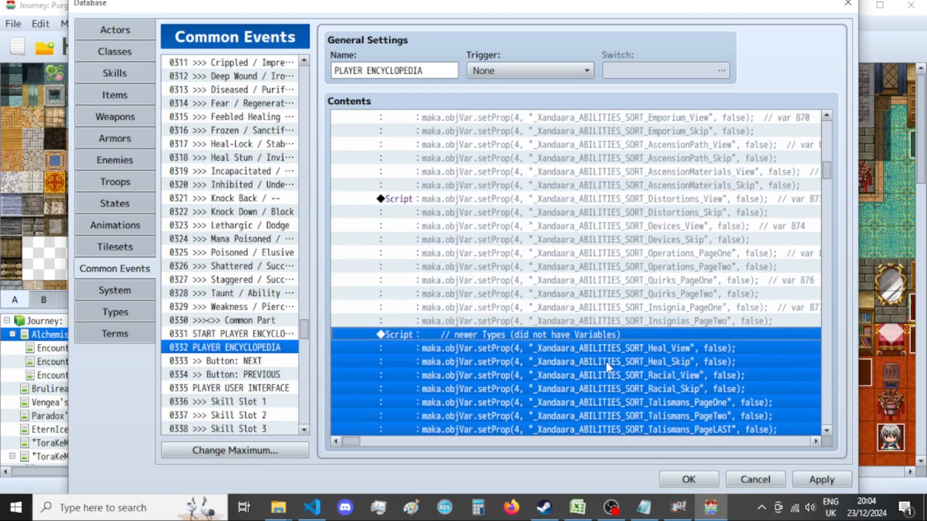
{"action": "left_click", "coordinate": [504, 202]}
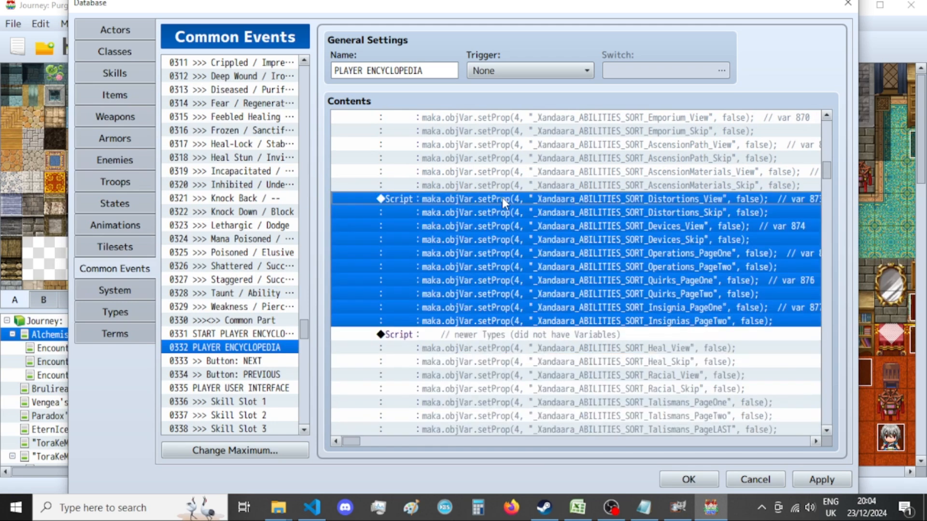
{"action": "left_click", "coordinate": [647, 514]}
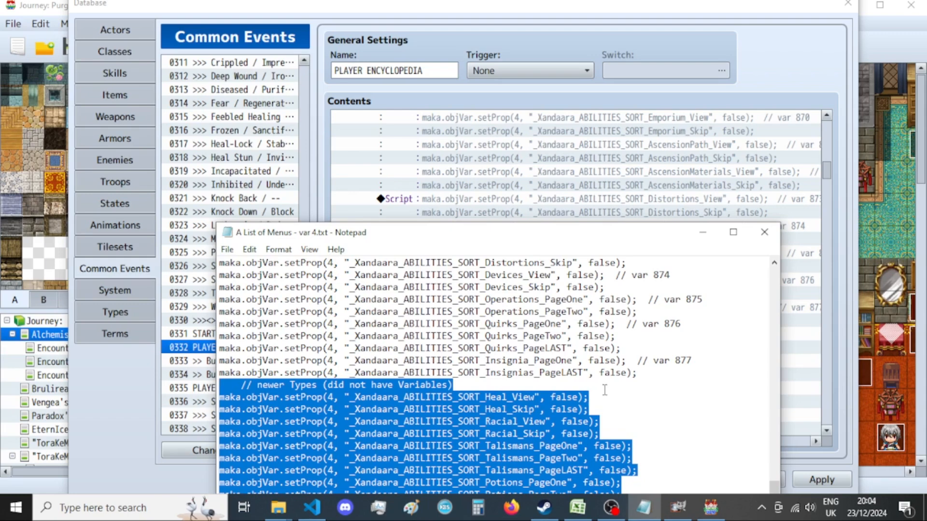
{"action": "left_click_drag", "start_coordinate": [606, 238], "coordinate": [563, 190]}
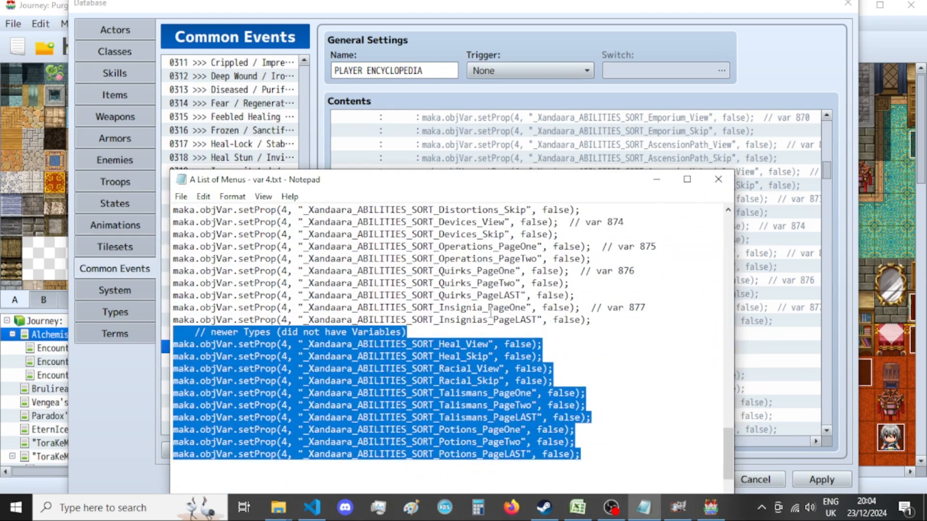
{"action": "left_click", "coordinate": [488, 319]}
{"action": "key", "text": "BackSpace"}
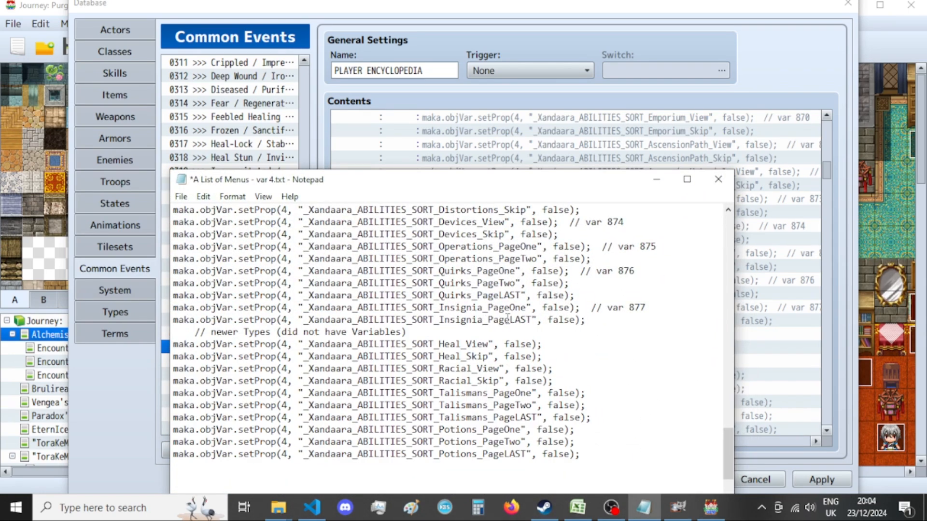
Compare the Notepad list with the Distortions-to-Insignia script and copy the Insignia_PageLAST line from the list.
{"action": "left_click_drag", "start_coordinate": [594, 182], "coordinate": [571, 129]}
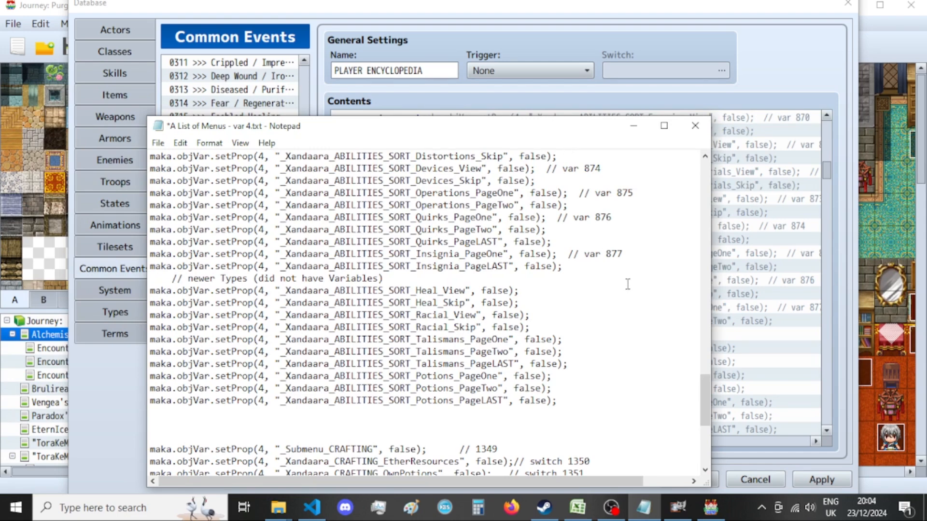
{"action": "scroll", "coordinate": [627, 285], "scroll_direction": "down", "scroll_amount": 1}
{"action": "key", "text": "alt+Tab"}
{"action": "scroll", "coordinate": [597, 248], "scroll_direction": "down", "scroll_amount": 2}
{"action": "scroll", "coordinate": [599, 253], "scroll_direction": "up", "scroll_amount": 2}
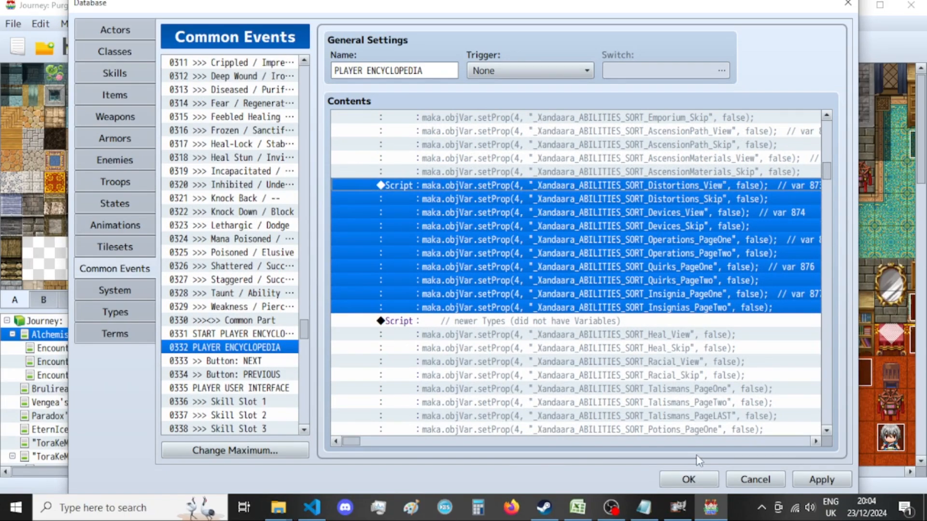
{"action": "left_click", "coordinate": [644, 507]}
{"action": "left_click_drag", "start_coordinate": [575, 231], "coordinate": [114, 225]}
{"action": "key", "text": "ctrl+c"}
Replace the last line of the Distortions-to-Insignia script with the copied Insignia_PageLAST line.
{"action": "left_click", "coordinate": [811, 97]}
{"action": "double_click", "coordinate": [651, 251]}
{"action": "key", "text": "shift+Home"}
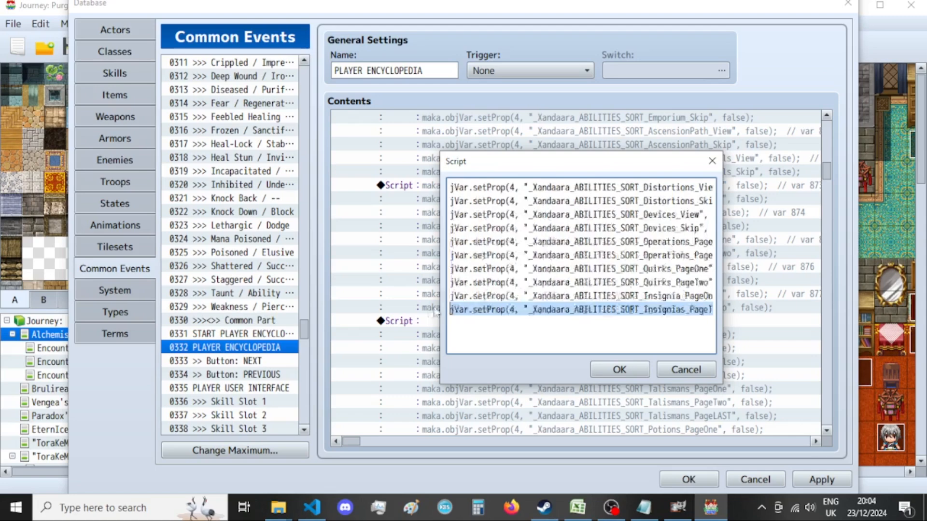
{"action": "key", "text": "ctrl+v"}
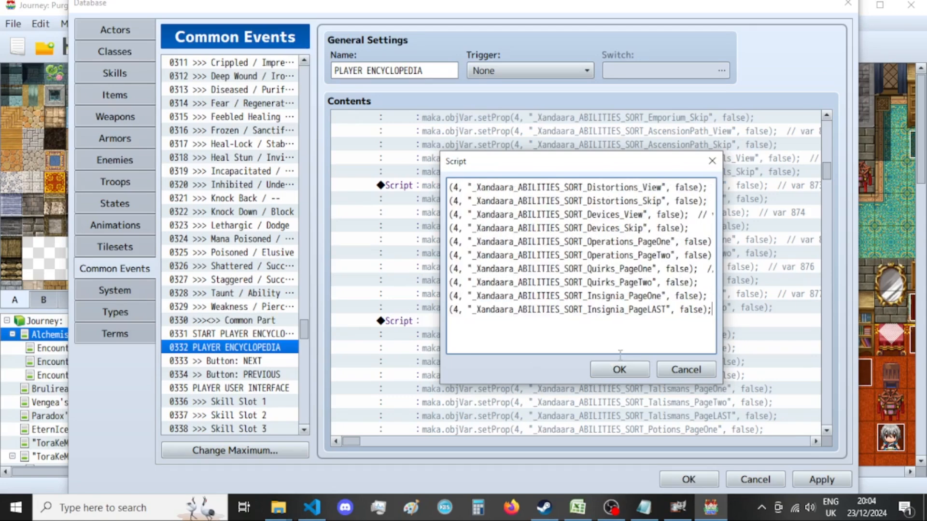
{"action": "left_click", "coordinate": [619, 370]}
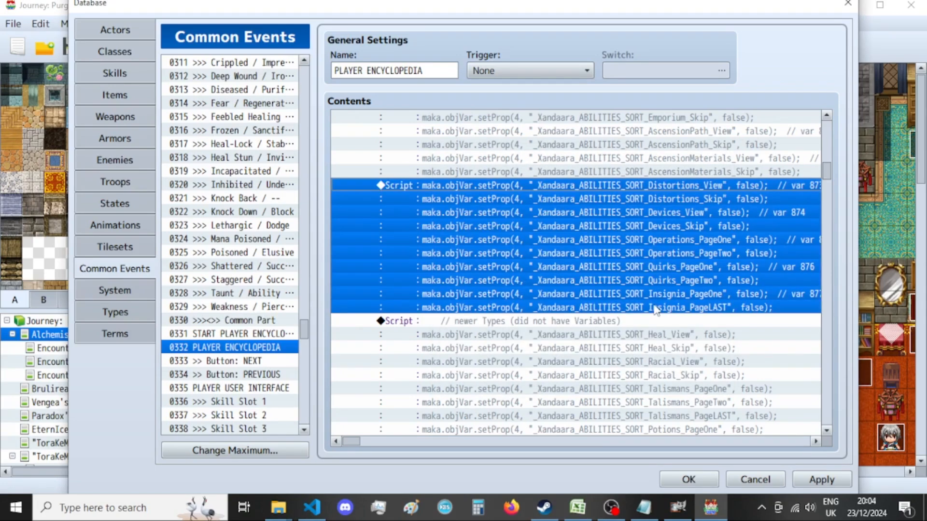
Examine the remaining Exit Encyclopedia reset scripts, including the ability switches from EtherResources through SORTING_byTag.
{"action": "scroll", "coordinate": [649, 307], "scroll_direction": "up", "scroll_amount": 2}
{"action": "scroll", "coordinate": [642, 291], "scroll_direction": "up", "scroll_amount": 6}
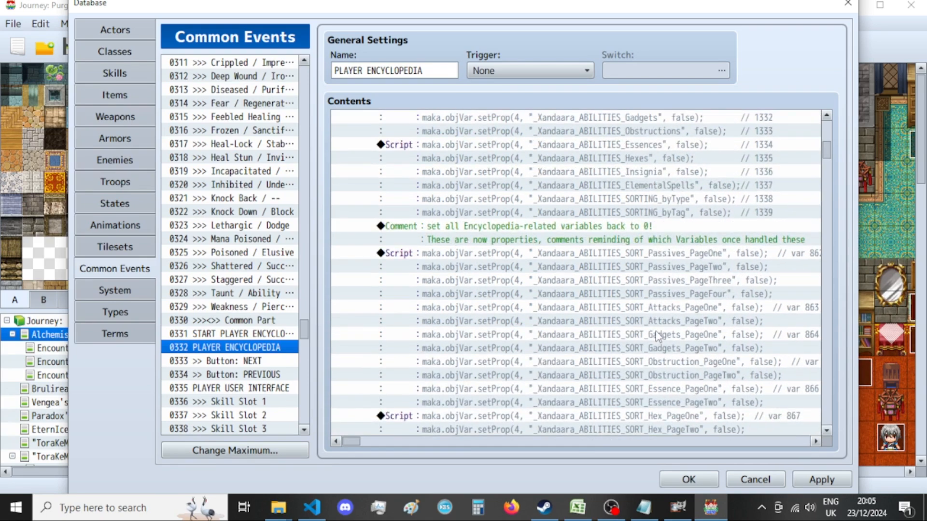
{"action": "scroll", "coordinate": [658, 337], "scroll_direction": "up", "scroll_amount": 6}
{"action": "scroll", "coordinate": [658, 336], "scroll_direction": "down", "scroll_amount": 4}
{"action": "scroll", "coordinate": [658, 336], "scroll_direction": "down", "scroll_amount": 3}
{"action": "scroll", "coordinate": [603, 251], "scroll_direction": "up", "scroll_amount": 5}
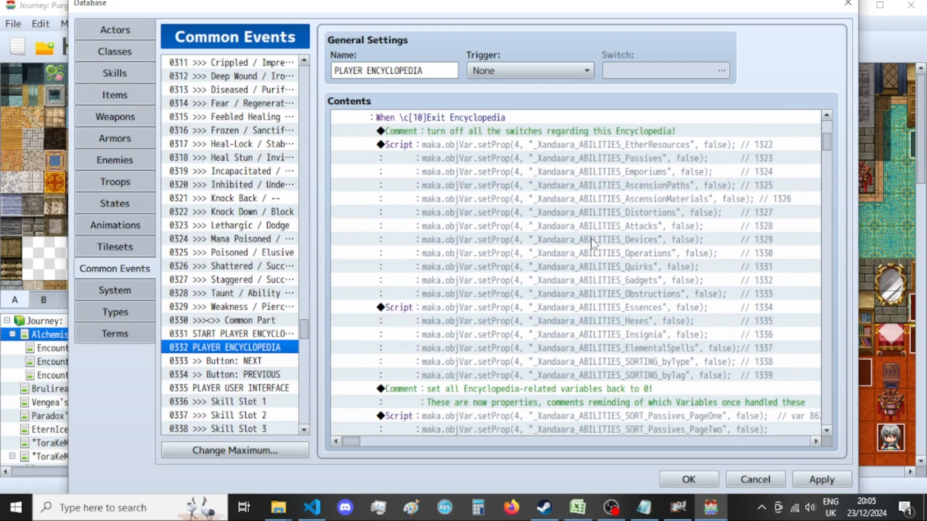
{"action": "left_click", "coordinate": [612, 160]}
{"action": "left_click", "coordinate": [609, 308]}
Select the Racial, Heal, Talismans and PersonalPotions property lines in the Notepad list.
{"action": "scroll", "coordinate": [633, 343], "scroll_direction": "down", "scroll_amount": 1}
{"action": "left_click", "coordinate": [645, 507]}
{"action": "scroll", "coordinate": [509, 327], "scroll_direction": "up", "scroll_amount": 9}
{"action": "scroll", "coordinate": [510, 327], "scroll_direction": "up", "scroll_amount": 13}
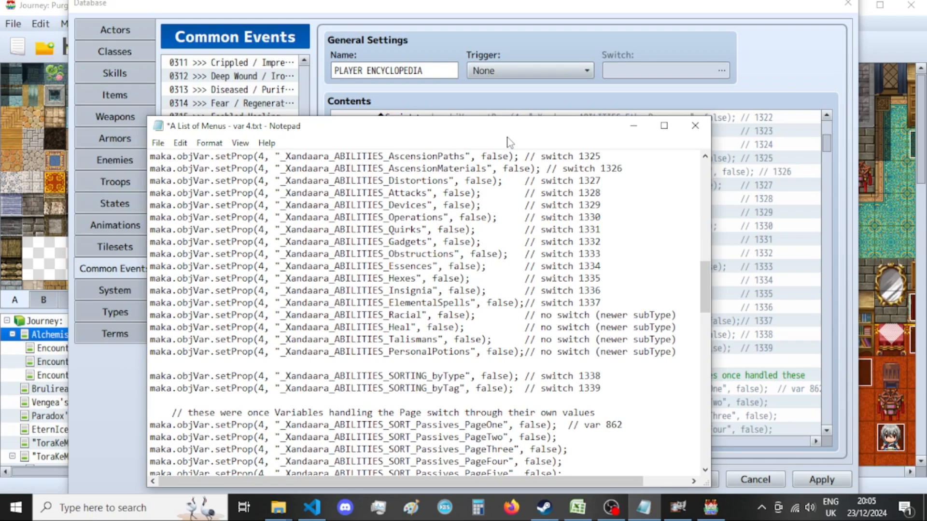
{"action": "left_click_drag", "start_coordinate": [548, 138], "coordinate": [535, 89]}
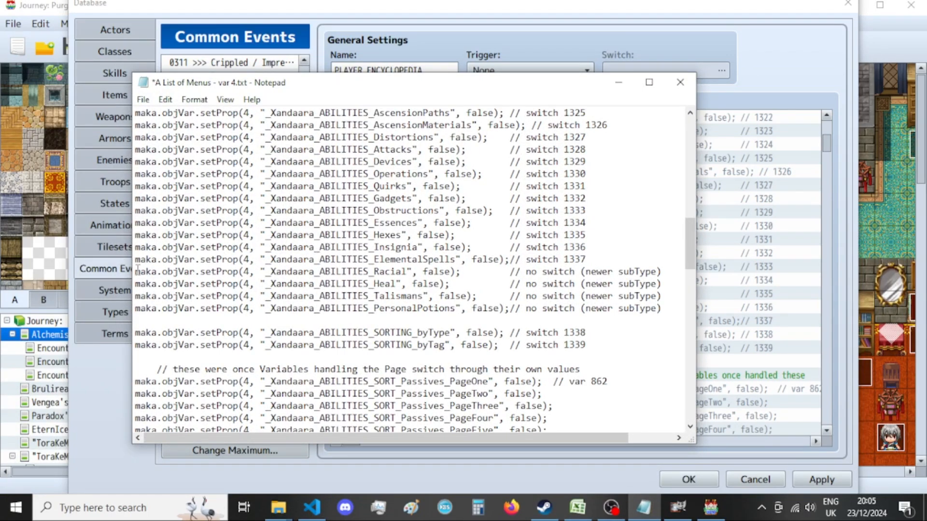
{"action": "left_click_drag", "start_coordinate": [138, 269], "coordinate": [665, 311]}
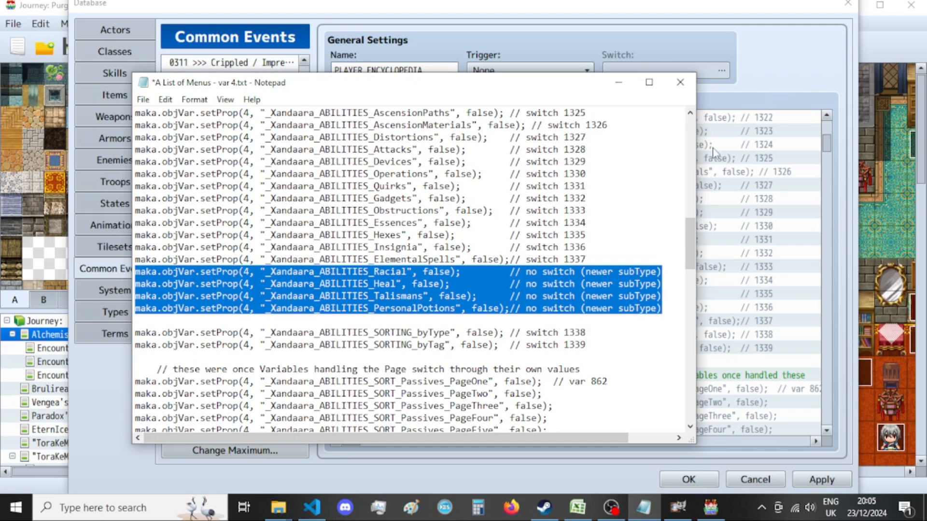
Rename the PersonalPotions property to Potions in the Notepad list and realign its trailing comment with the lines above.
{"action": "left_click_drag", "start_coordinate": [418, 310], "coordinate": [374, 312]}
{"action": "key", "text": "BackSpace"}
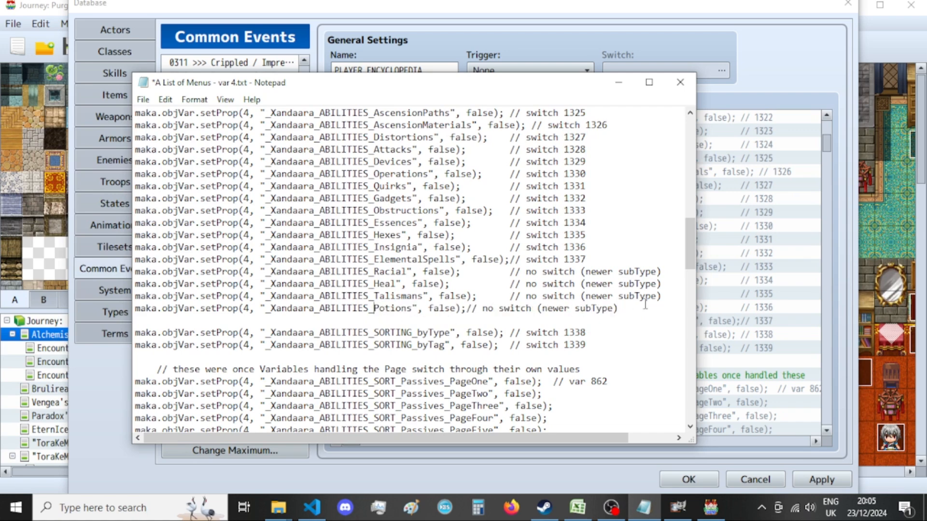
{"action": "left_click", "coordinate": [466, 309]}
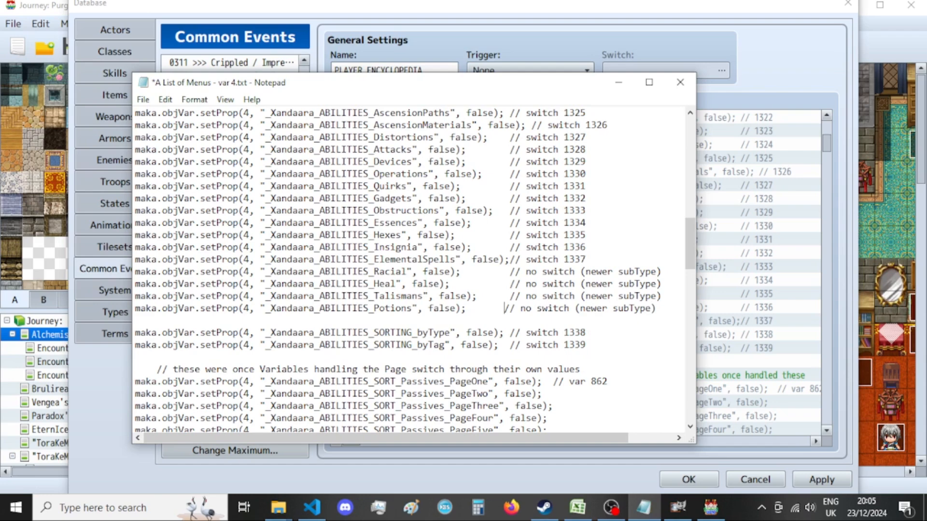
{"action": "left_click_drag", "start_coordinate": [667, 309], "coordinate": [116, 270]}
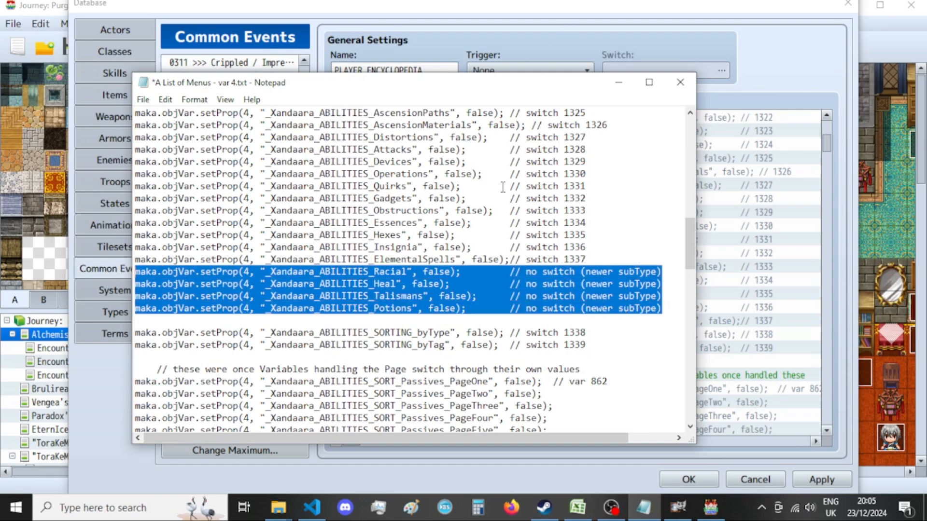
{"action": "left_click", "coordinate": [466, 309]}
{"action": "key", "text": "Delete"}
{"action": "key", "text": "Delete"}
{"action": "key", "text": "Delete"}
{"action": "key", "text": "Delete"}
{"action": "key", "text": "Delete"}
{"action": "key", "text": "Delete"}
{"action": "key", "text": "Delete"}
{"action": "key", "text": "Delete"}
{"action": "key", "text": "ctrl+z"}
{"action": "key", "text": "ctrl+z"}
{"action": "key", "text": "ctrl+z"}
Copy the Racial, Heal, Talismans and Potions lines from the list and open the script starting with Essences for editing.
{"action": "left_click_drag", "start_coordinate": [669, 309], "coordinate": [89, 275]}
{"action": "left_click", "coordinate": [567, 6]}
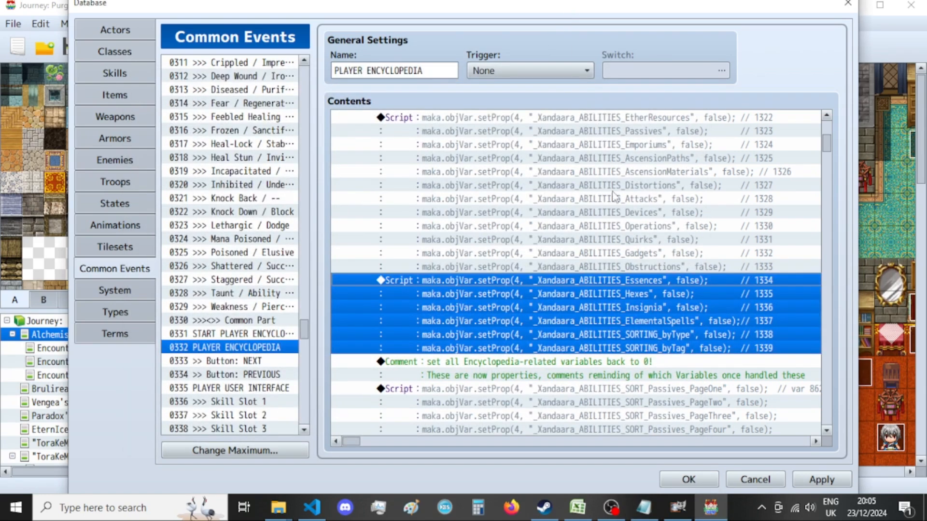
{"action": "double_click", "coordinate": [619, 289]}
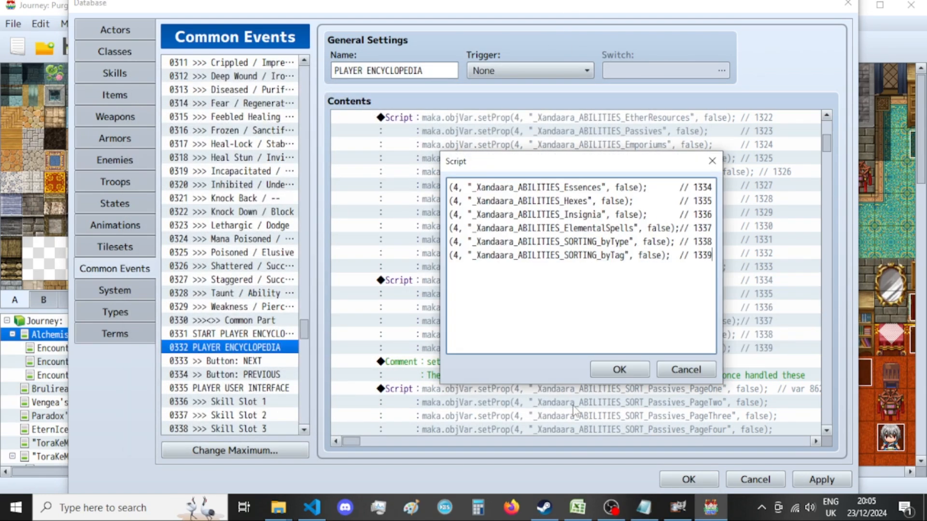
Rename the Potions property back to _Xandaara_ABILITIES_PersonalPotions in the Notepad list.
{"action": "left_click", "coordinate": [643, 507]}
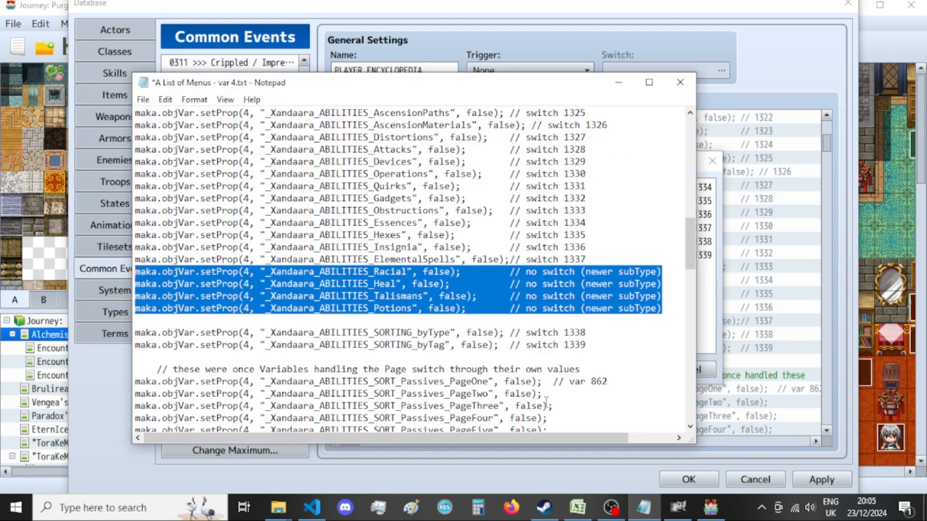
{"action": "left_click", "coordinate": [375, 308]}
{"action": "type", "text": "Persona"}
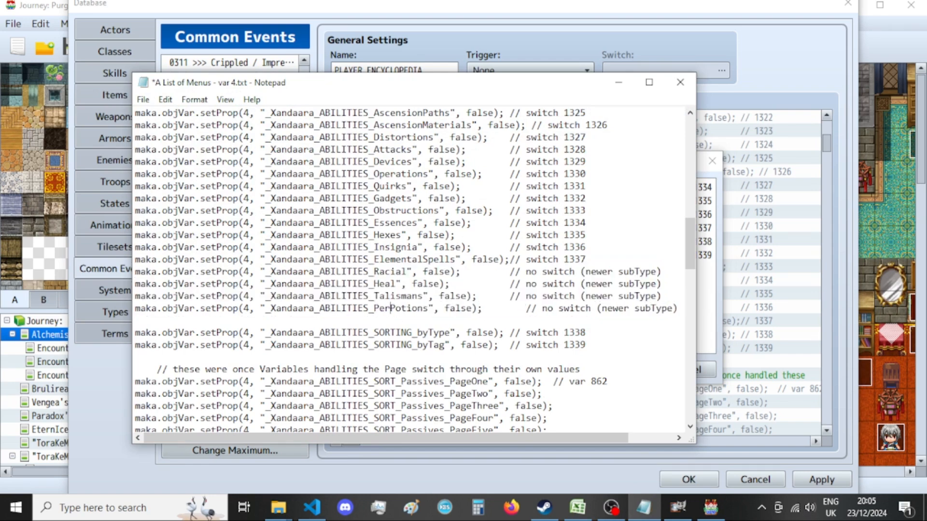
{"action": "type", "text": "l"}
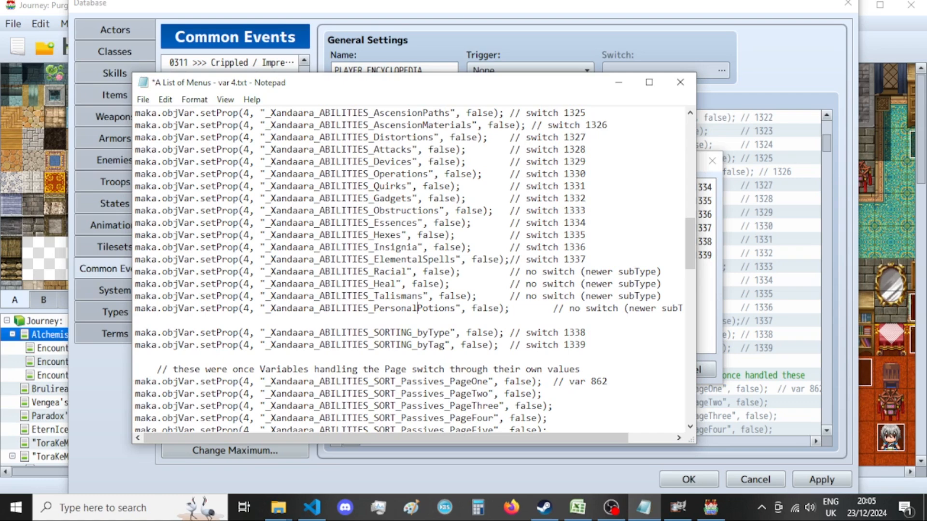
Remove the extra spacing before the PersonalPotions comment in the Notepad list and copy the Racial, Heal, Talismans and PersonalPotions lines.
{"action": "left_click_drag", "start_coordinate": [553, 309], "coordinate": [515, 308]}
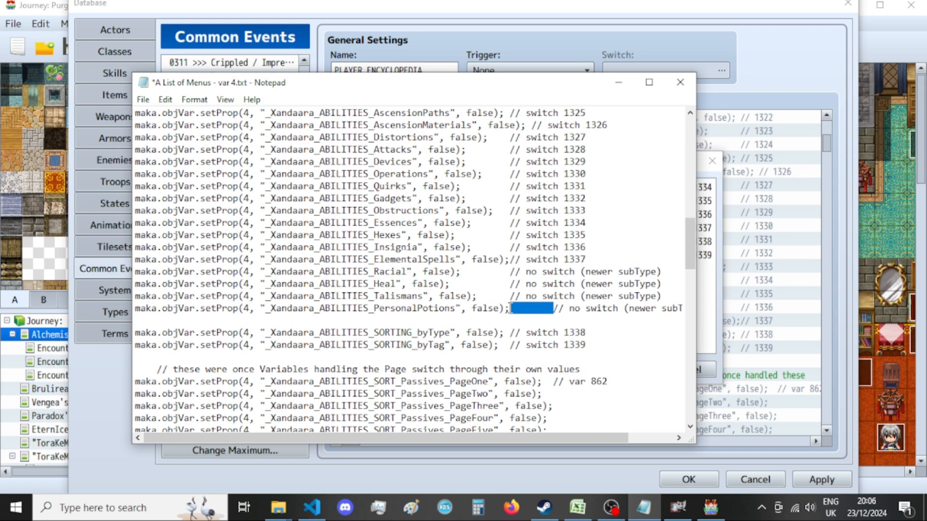
{"action": "key", "text": "BackSpace"}
{"action": "left_click_drag", "start_coordinate": [671, 309], "coordinate": [82, 264]}
{"action": "key", "text": "ctrl+c"}
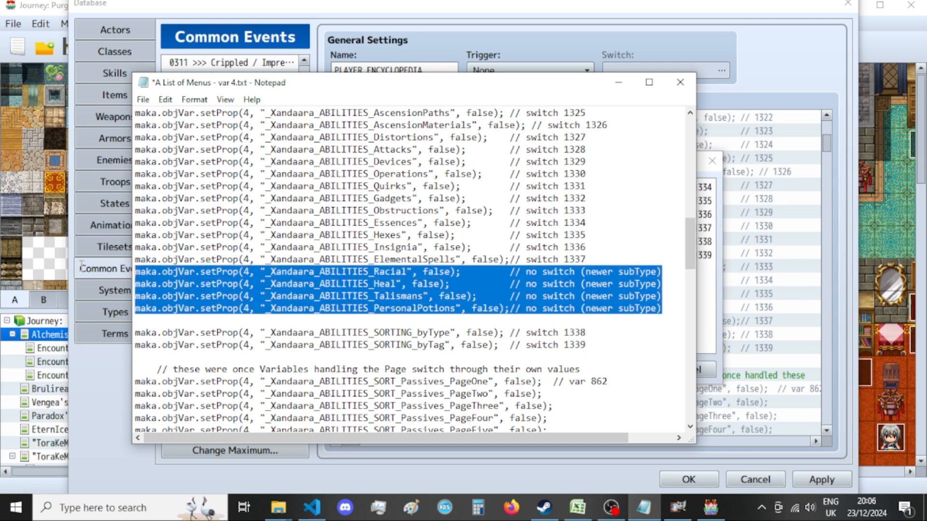
{"action": "left_click", "coordinate": [649, 21]}
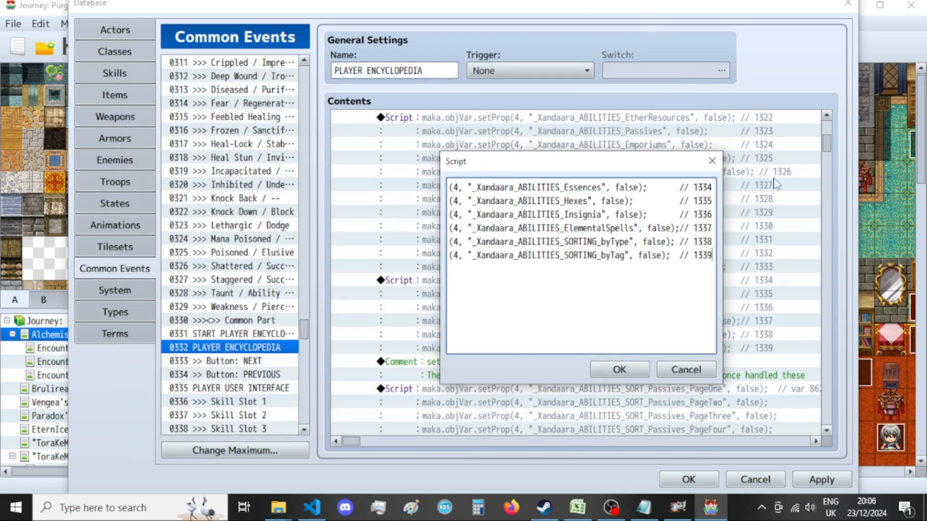
Insert the copied Racial, Heal, Talismans and PersonalPotions lines between ElementalSpells and SORTING_byType in the Essences script and confirm the script.
{"action": "left_click_drag", "start_coordinate": [626, 252], "coordinate": [370, 259]}
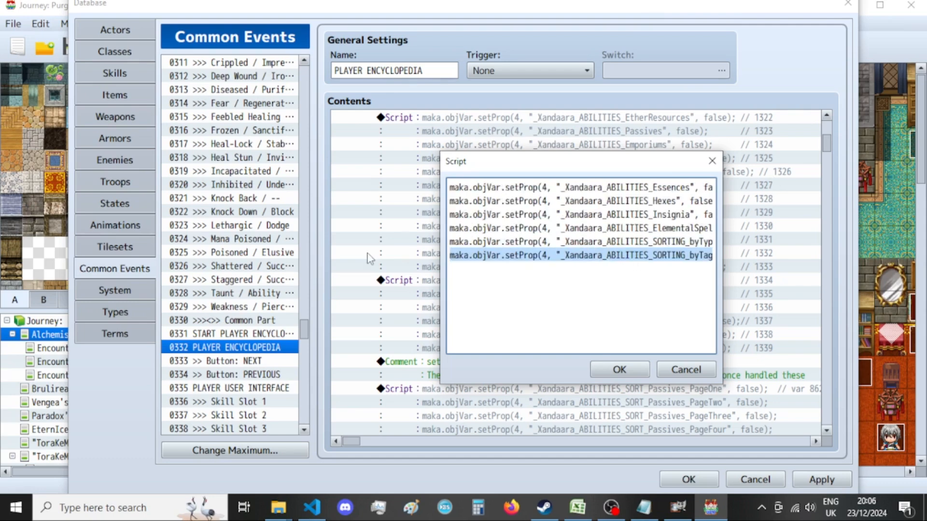
{"action": "left_click_drag", "start_coordinate": [581, 256], "coordinate": [753, 263]}
{"action": "left_click_drag", "start_coordinate": [560, 255], "coordinate": [408, 261]}
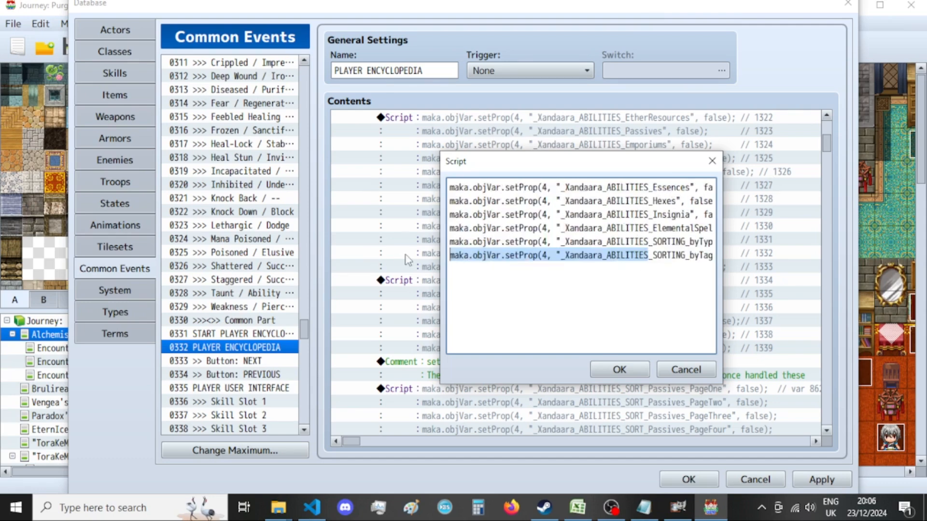
{"action": "left_click", "coordinate": [451, 242]}
{"action": "key", "text": "Return"}
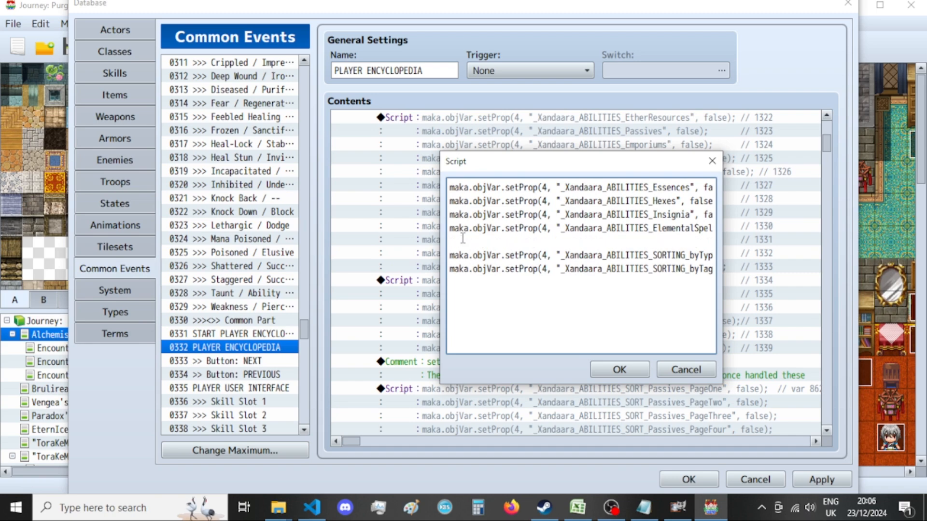
{"action": "key", "text": "ctrl+v"}
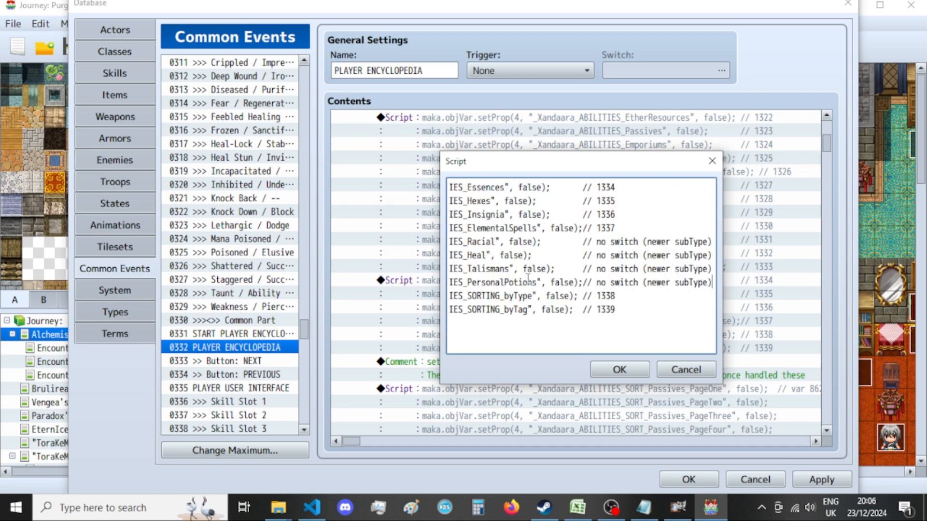
{"action": "key", "text": "Return"}
{"action": "left_click", "coordinate": [619, 370]}
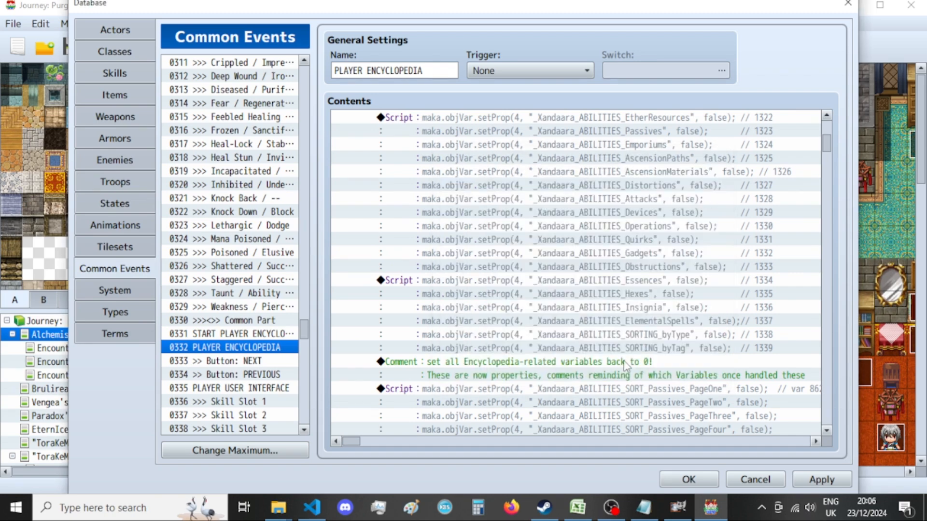
Check the property lines of the updated Essences script in PLAYER ENCYCLOPEDIA and accept the database changes.
{"action": "left_click", "coordinate": [631, 320]}
{"action": "left_click", "coordinate": [633, 297]}
{"action": "scroll", "coordinate": [631, 284], "scroll_direction": "down", "scroll_amount": 4}
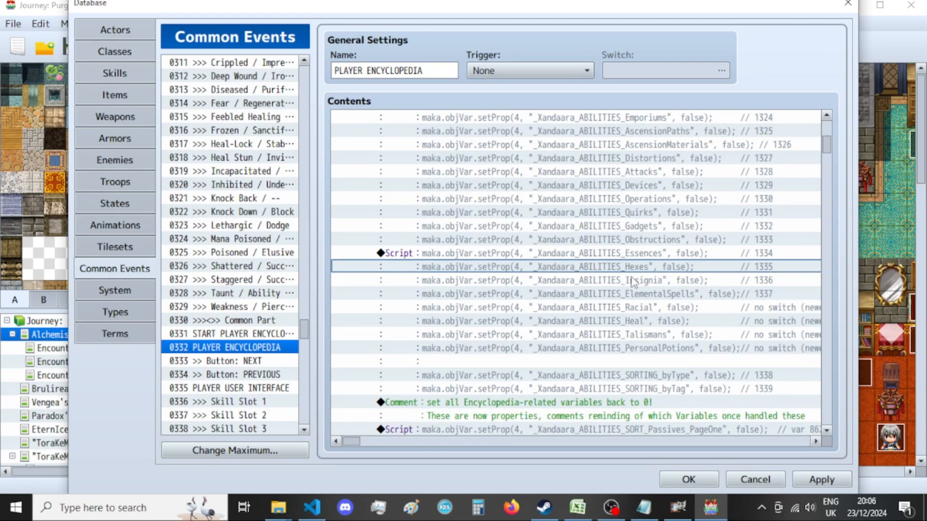
{"action": "left_click", "coordinate": [636, 284]}
{"action": "left_click", "coordinate": [634, 312]}
{"action": "scroll", "coordinate": [634, 314], "scroll_direction": "down", "scroll_amount": 2}
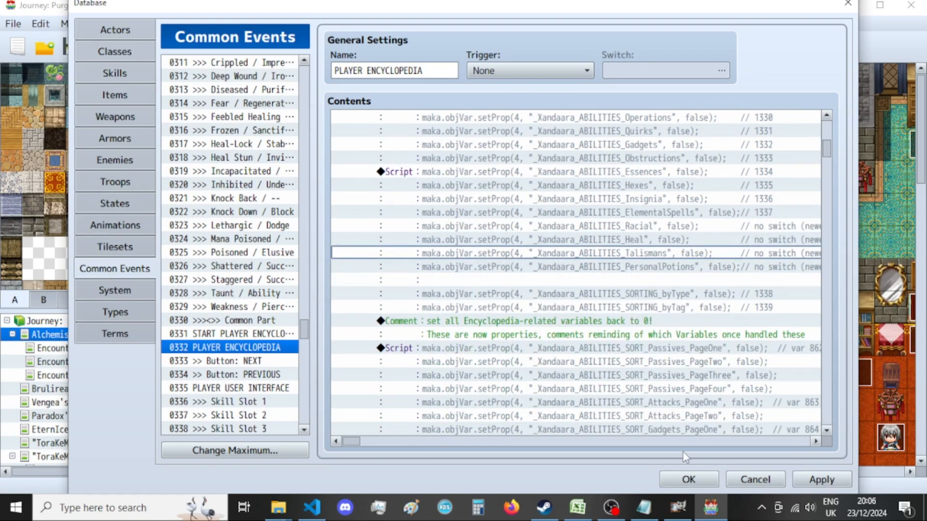
{"action": "left_click", "coordinate": [689, 480]}
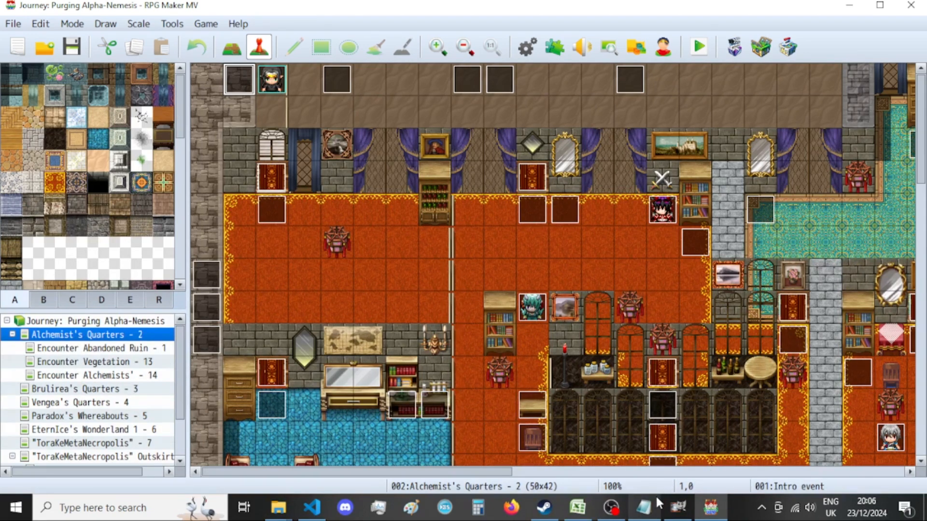
Switch to Visual Studio Code and go to the empty lines after the choice 15 block in Project_Character_Stats.js.
{"action": "left_click", "coordinate": [587, 513]}
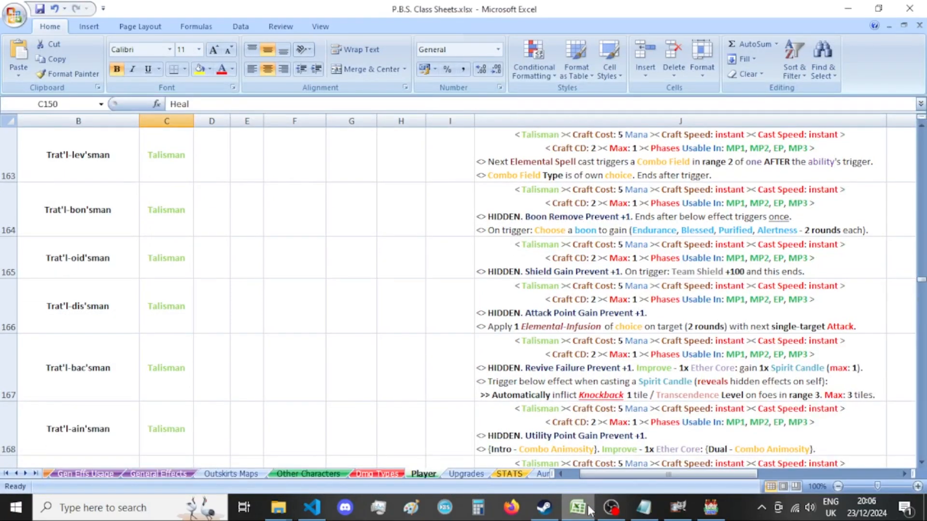
{"action": "left_click", "coordinate": [589, 507]}
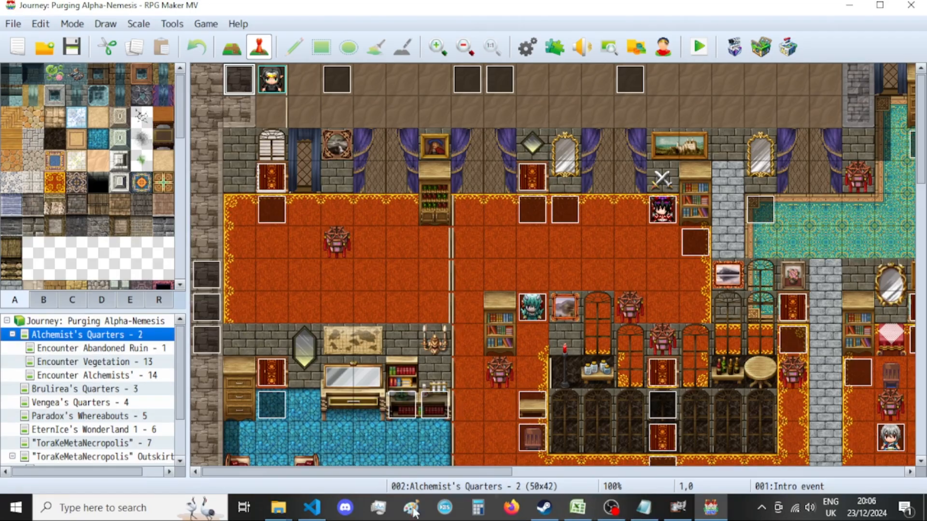
{"action": "left_click", "coordinate": [313, 507]}
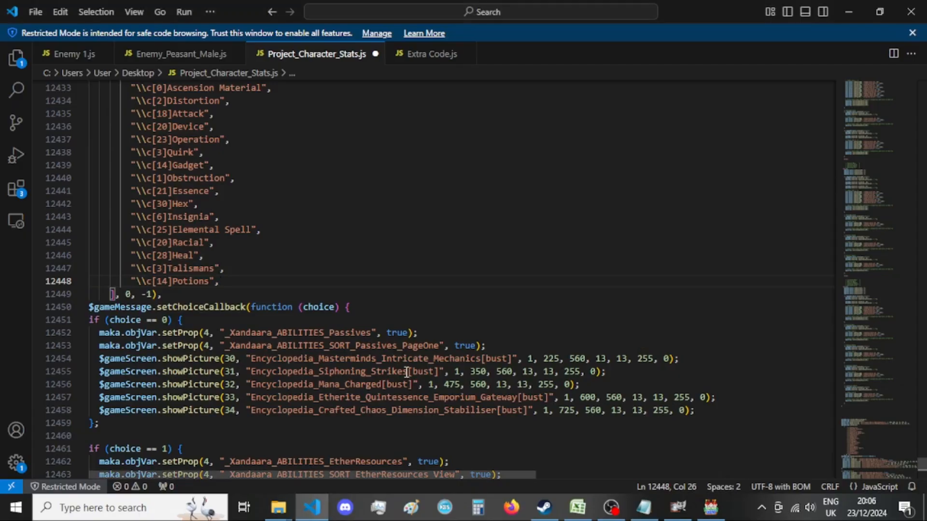
{"action": "scroll", "coordinate": [367, 294], "scroll_direction": "down", "scroll_amount": 20}
{"action": "left_click", "coordinate": [367, 295]}
{"action": "scroll", "coordinate": [367, 295], "scroll_direction": "down", "scroll_amount": 20}
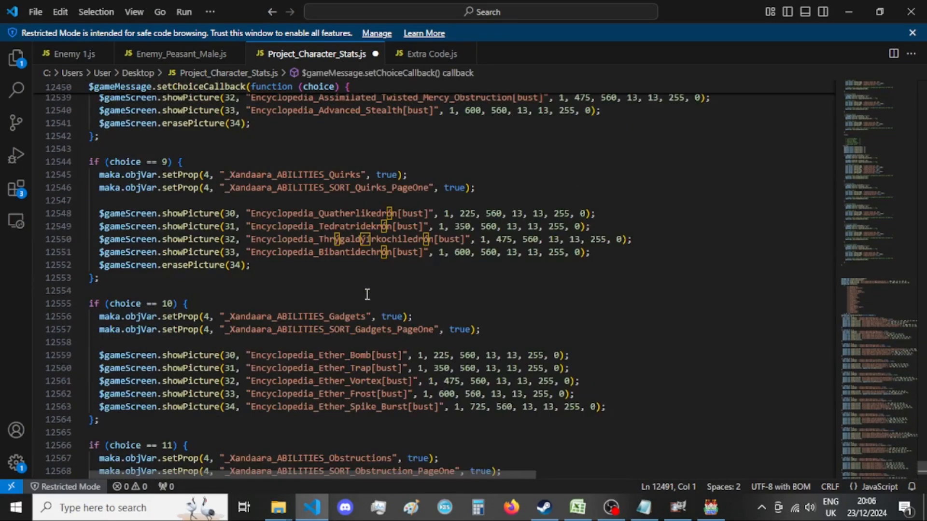
{"action": "scroll", "coordinate": [367, 295], "scroll_direction": "down", "scroll_amount": 4}
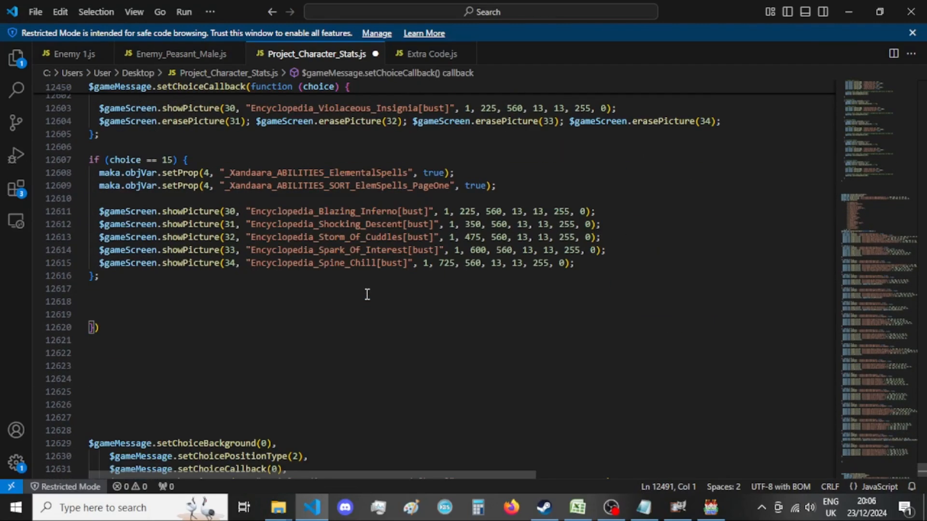
{"action": "left_click", "coordinate": [370, 301]}
{"action": "scroll", "coordinate": [372, 297], "scroll_direction": "up", "scroll_amount": 2}
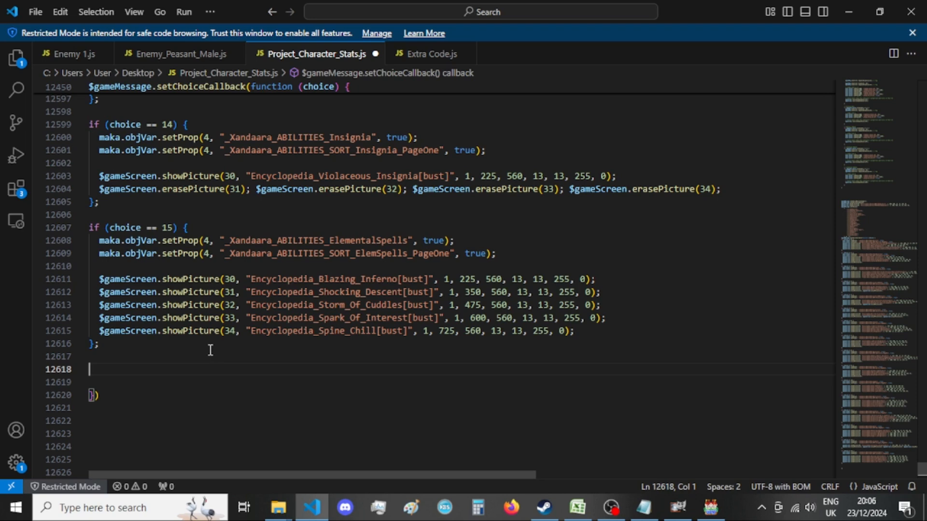
Duplicate the choice 15 block below itself and change the copy's condition to choice == 16.
{"action": "left_click_drag", "start_coordinate": [120, 344], "coordinate": [44, 231]}
{"action": "key", "text": "ctrl+c"}
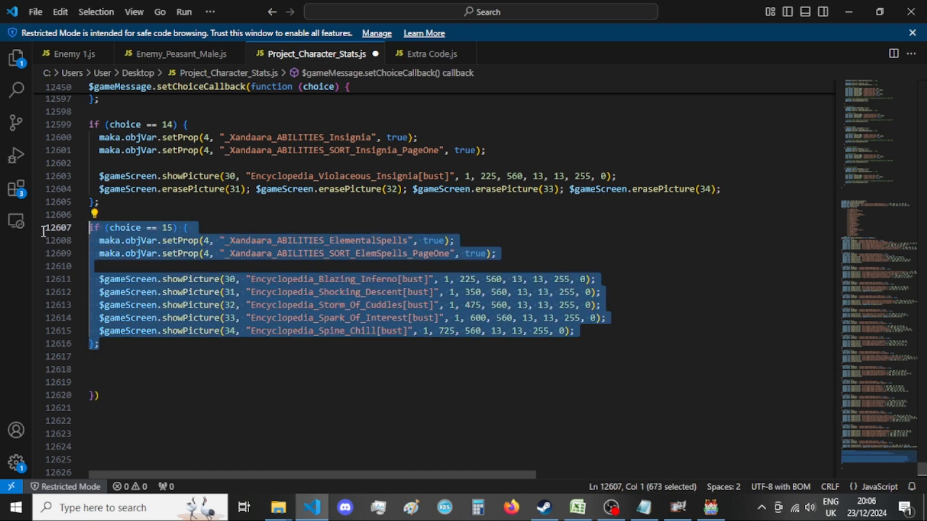
{"action": "left_click", "coordinate": [122, 342]}
{"action": "key", "text": "Return"}
{"action": "key", "text": "Return"}
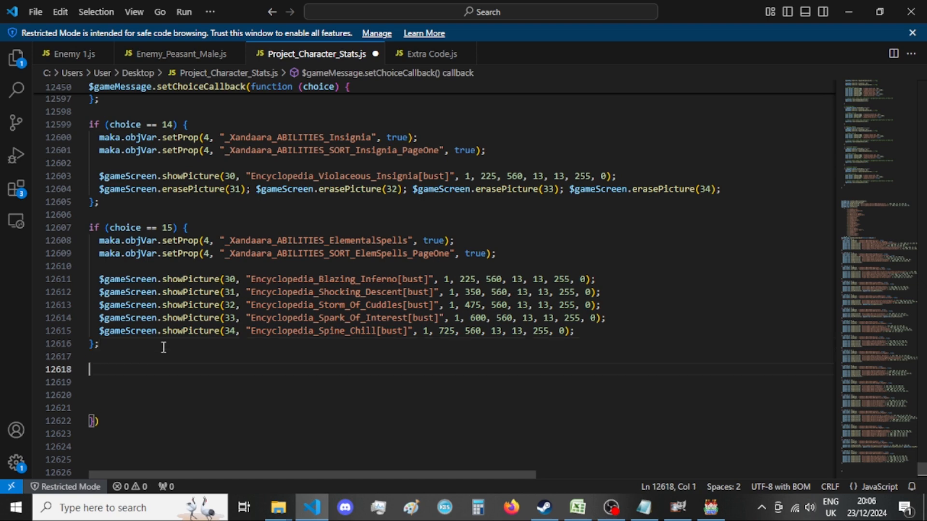
{"action": "key", "text": "ctrl+v"}
{"action": "left_click_drag", "start_coordinate": [172, 291], "coordinate": [167, 292]}
{"action": "type", "text": "6"}
Switch to the Notepad list and copy the _Xandaara_ABILITIES_Racial property statement without its comment.
{"action": "left_click", "coordinate": [643, 507]}
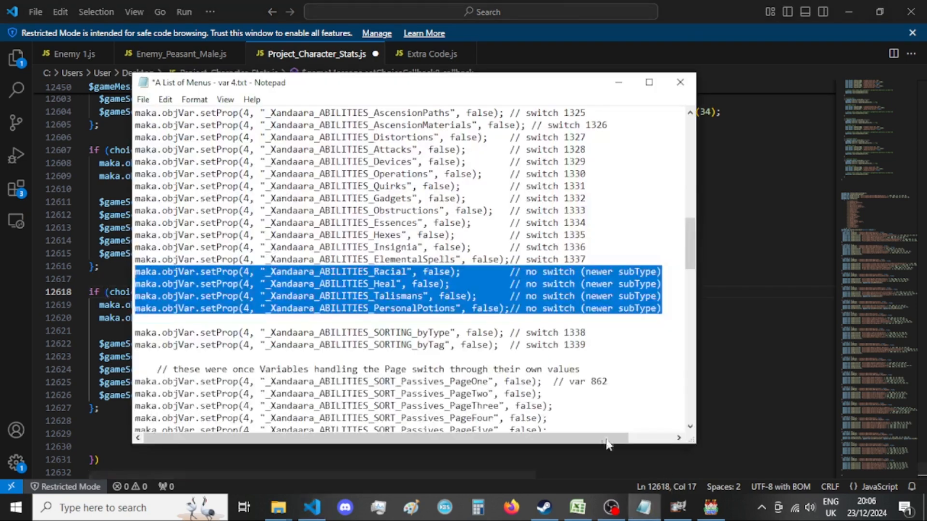
{"action": "left_click", "coordinate": [420, 261]}
{"action": "left_click_drag", "start_coordinate": [462, 273], "coordinate": [67, 276]}
{"action": "key", "text": "ctrl+c"}
{"action": "left_click", "coordinate": [2, 317]}
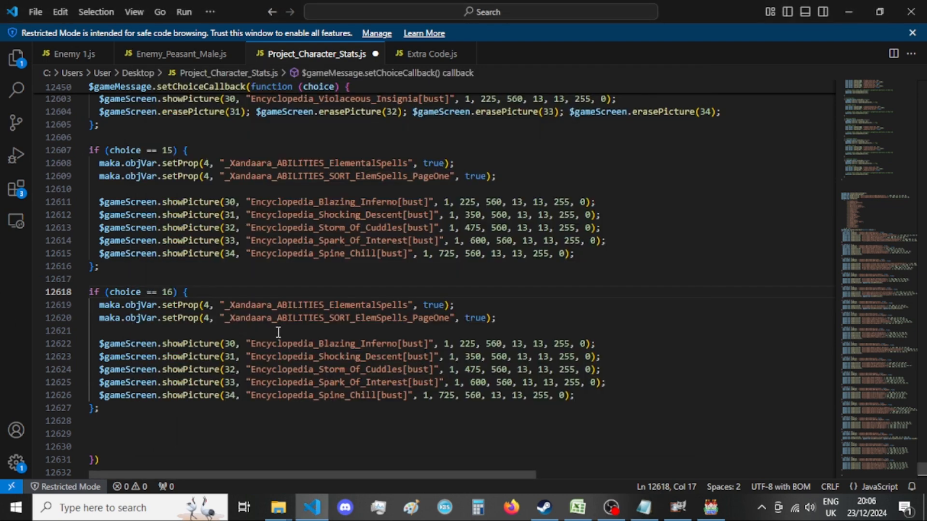
{"action": "double_click", "coordinate": [375, 304]}
{"action": "key", "text": "ctrl+v"}
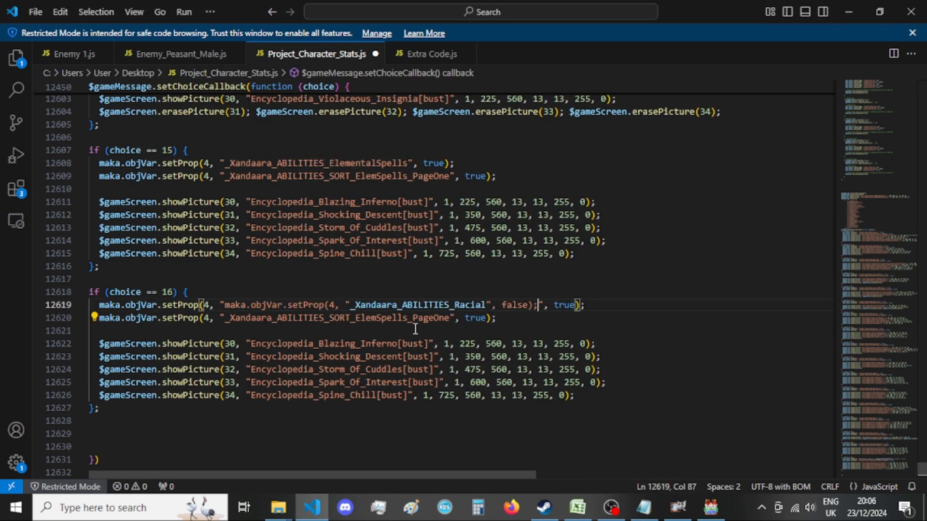
{"action": "key", "text": "ctrl+z"}
Replace the whole ElementalSpells property line in the choice 16 block with the copied Racial statement and set its value to true.
{"action": "left_click_drag", "start_coordinate": [528, 305], "coordinate": [101, 305]}
{"action": "key", "text": "ctrl+v"}
{"action": "double_click", "coordinate": [389, 304]}
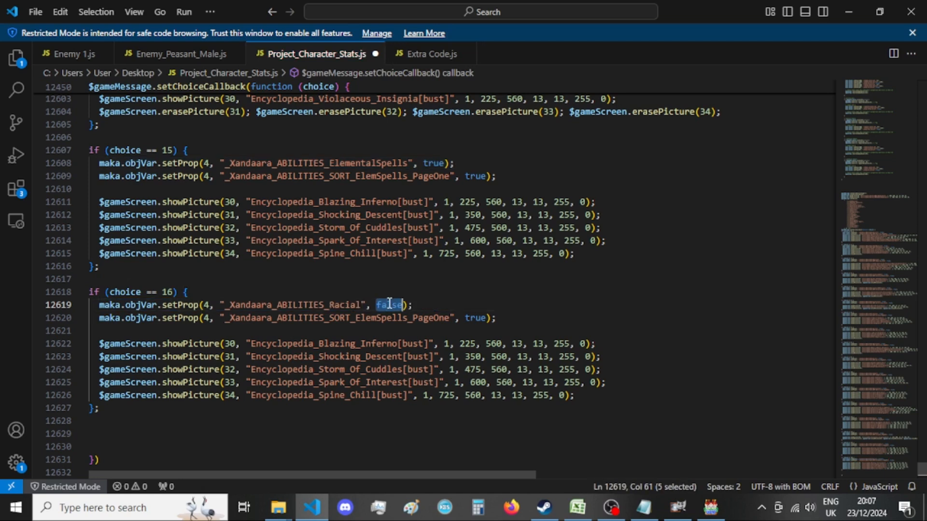
{"action": "type", "text": "true"}
{"action": "left_click", "coordinate": [461, 305]}
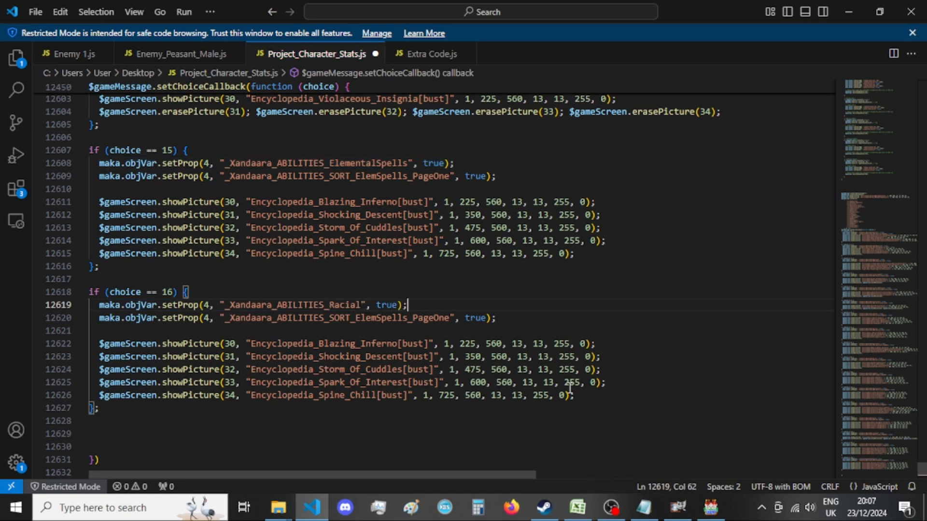
Replace choice 16's ElemSpells_PageOne line with the _Xandaara_ABILITIES_SORT_Racial_View line from the Notepad list and set its value to true.
{"action": "left_click", "coordinate": [644, 507]}
{"action": "scroll", "coordinate": [541, 379], "scroll_direction": "down", "scroll_amount": 20}
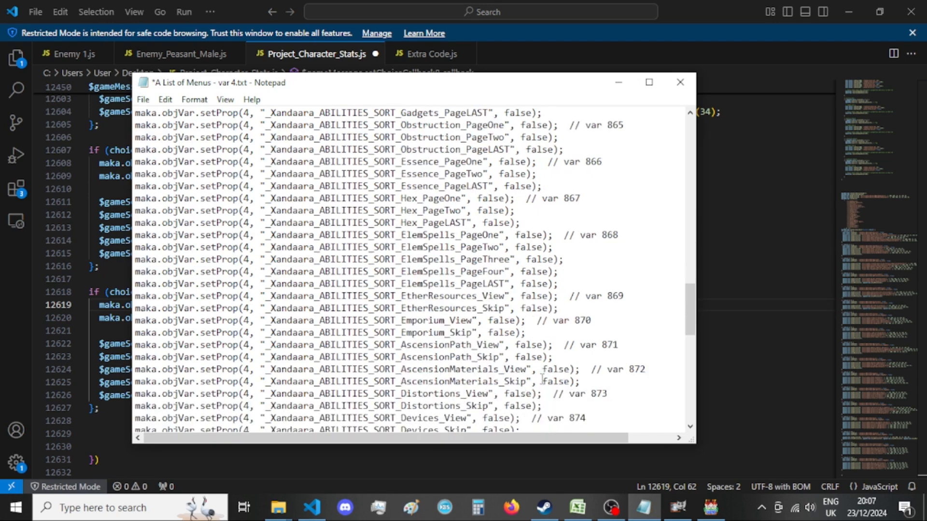
{"action": "scroll", "coordinate": [542, 379], "scroll_direction": "down", "scroll_amount": 4}
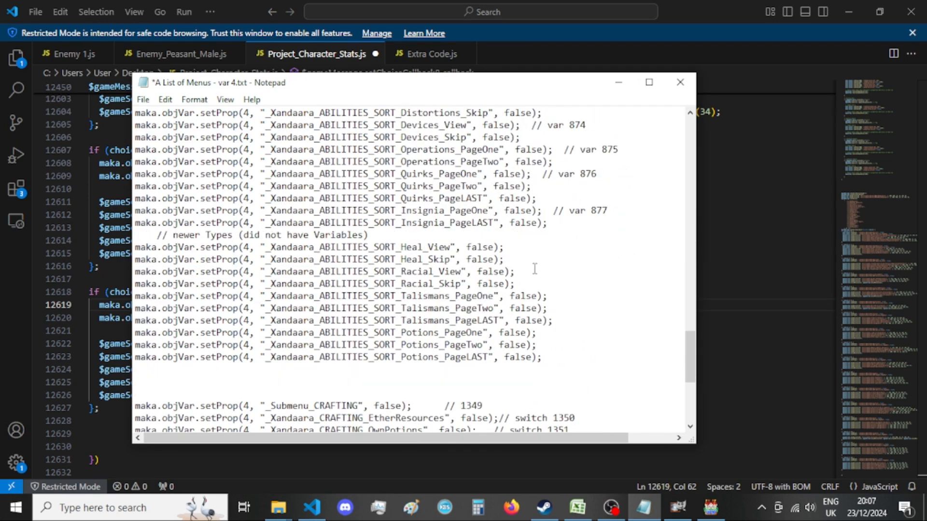
{"action": "left_click_drag", "start_coordinate": [518, 271], "coordinate": [112, 271]}
{"action": "key", "text": "ctrl+c"}
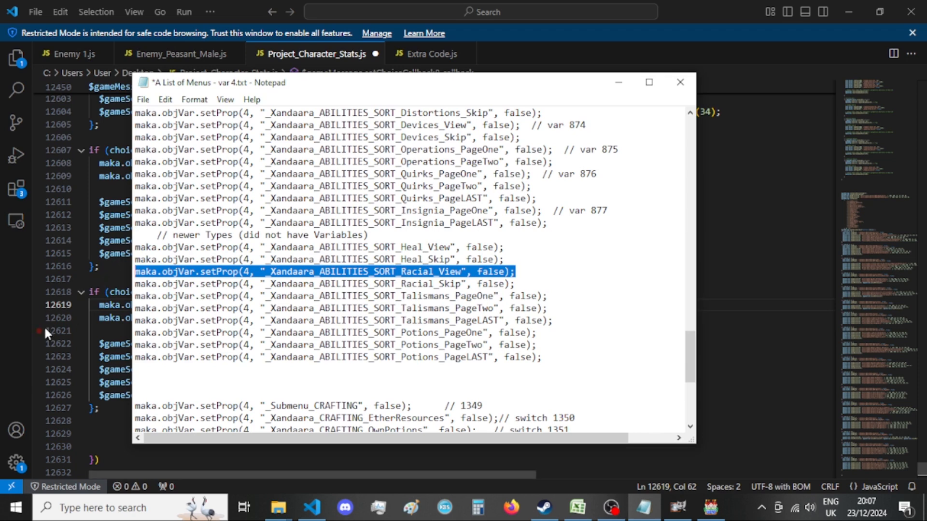
{"action": "key", "text": "alt+Tab"}
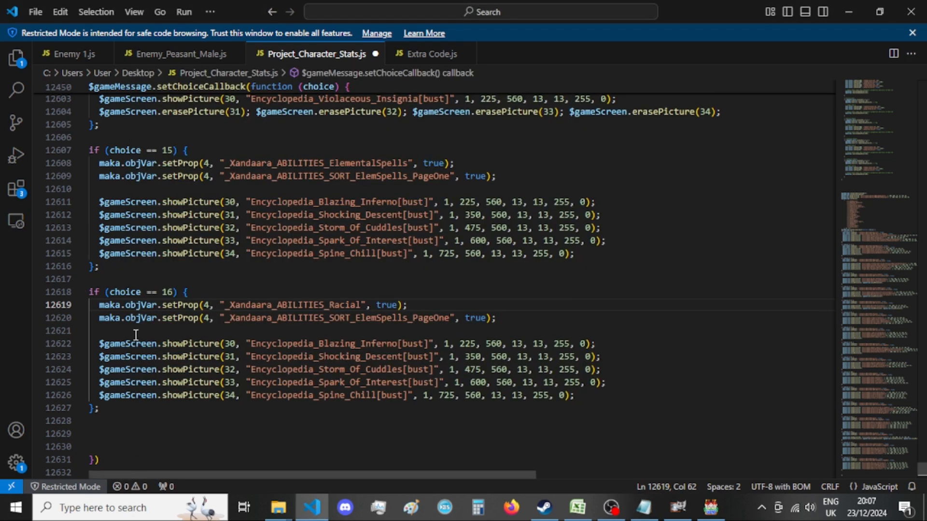
{"action": "left_click_drag", "start_coordinate": [496, 316], "coordinate": [99, 318]}
{"action": "key", "text": "ctrl+v"}
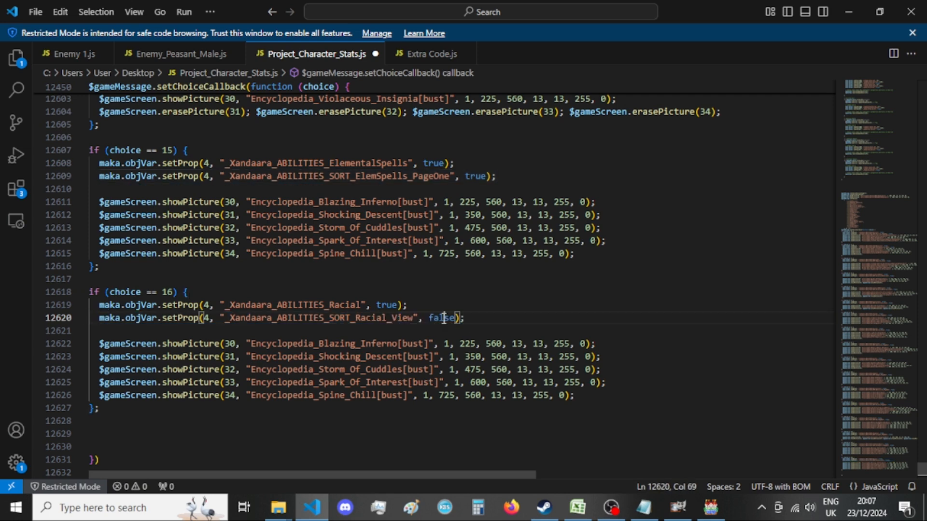
{"action": "double_click", "coordinate": [444, 319]}
{"action": "type", "text": "true"}
Move the SORT_Racial_View and SORT_Racial_Skip lines above the Heal lines under the newer Types comment in the Notepad list and save the file.
{"action": "left_click", "coordinate": [644, 507]}
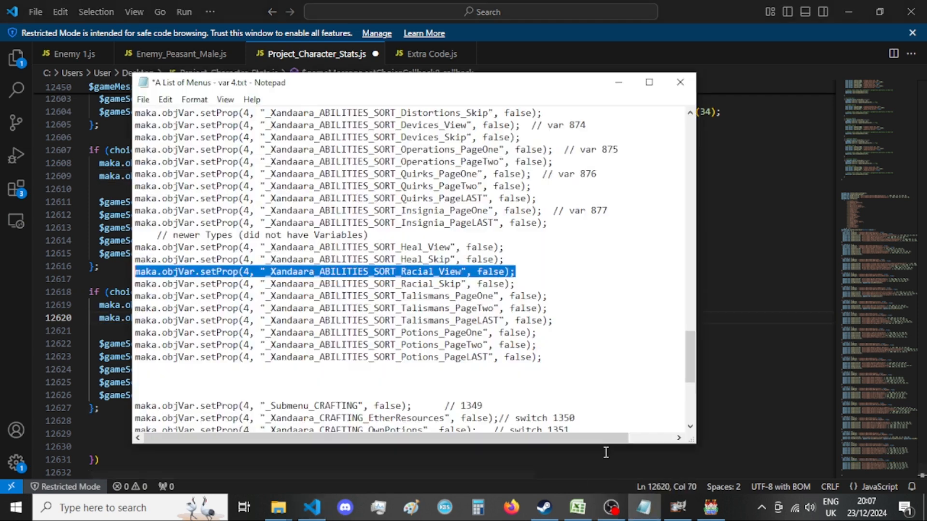
{"action": "left_click_drag", "start_coordinate": [514, 284], "coordinate": [86, 266]}
{"action": "key", "text": "ctrl+c"}
{"action": "key", "text": "Delete"}
{"action": "key", "text": "BackSpace"}
{"action": "left_click", "coordinate": [381, 237]}
{"action": "key", "text": "Return"}
{"action": "key", "text": "ctrl+v"}
{"action": "key", "text": "ctrl+s"}
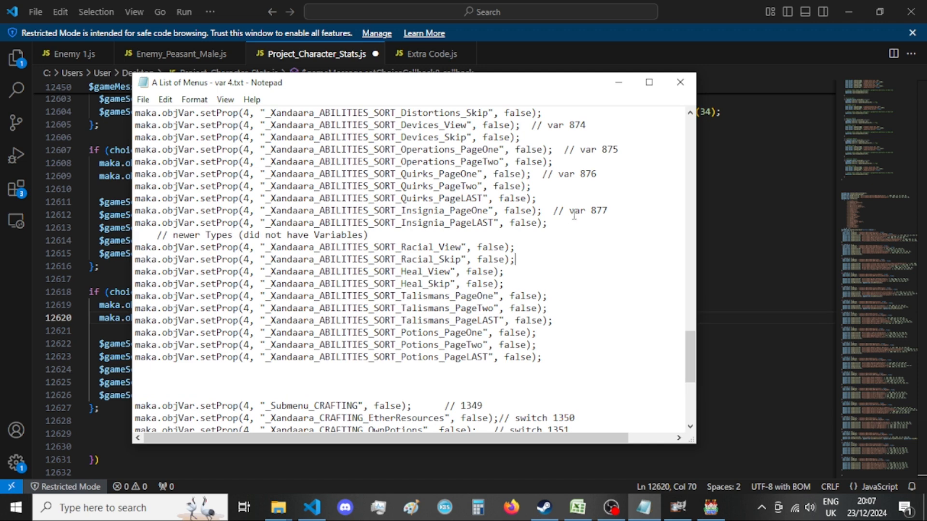
{"action": "left_click", "coordinate": [618, 82]}
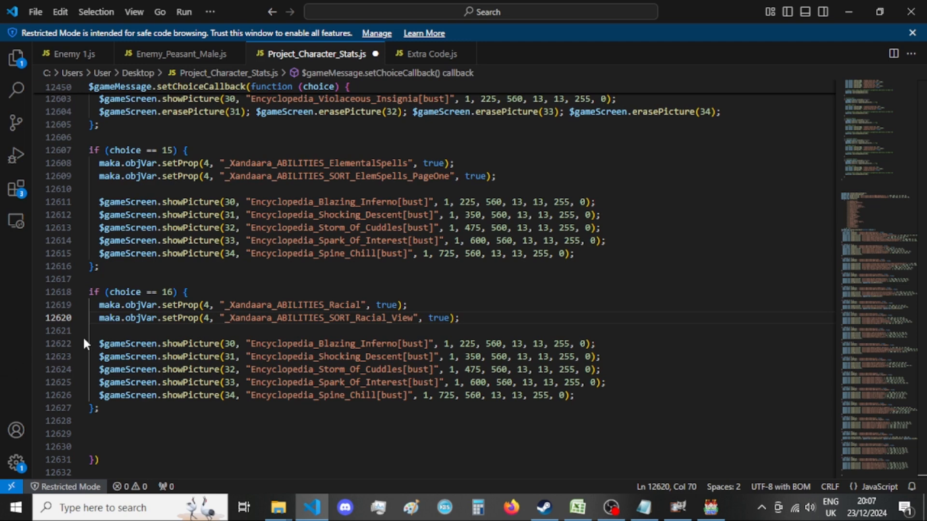
Duplicate the choice 16 block beneath itself and change the copy's condition to choice 17.
{"action": "left_click_drag", "start_coordinate": [195, 343], "coordinate": [586, 399]}
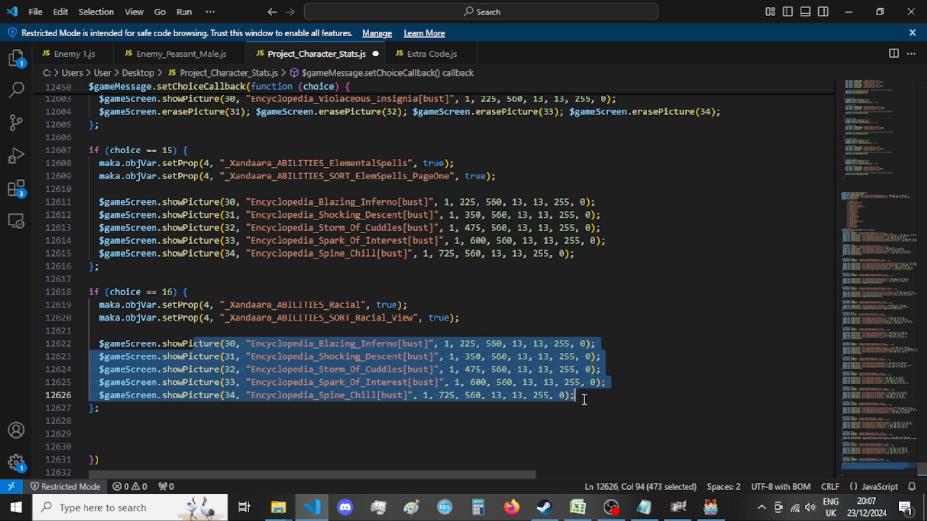
{"action": "left_click", "coordinate": [600, 394]}
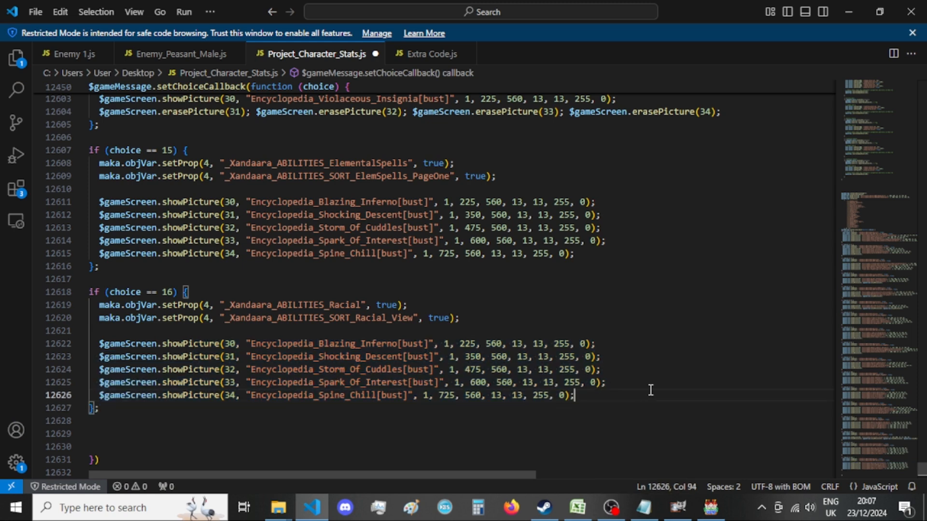
{"action": "left_click_drag", "start_coordinate": [118, 406], "coordinate": [47, 295]}
{"action": "key", "text": "ctrl+c"}
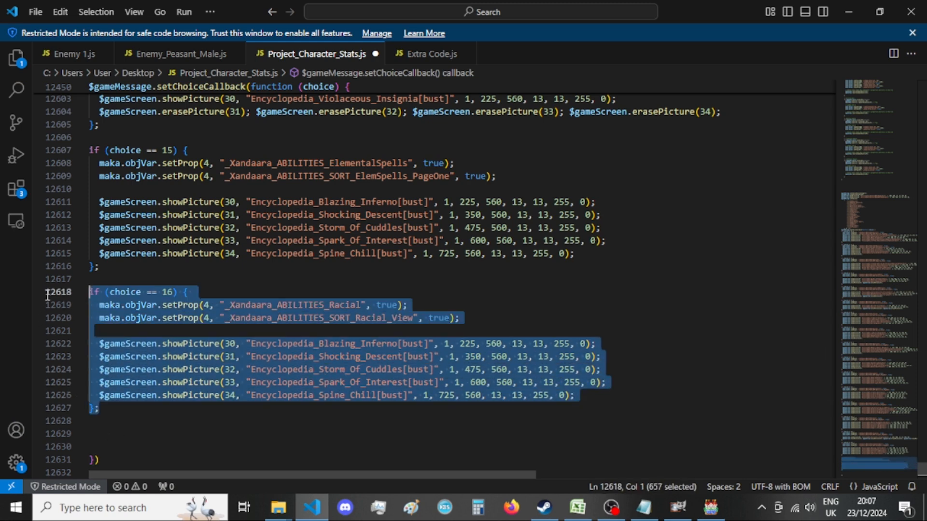
{"action": "left_click", "coordinate": [127, 405]}
{"action": "key", "text": "Return"}
{"action": "key", "text": "Return"}
{"action": "scroll", "coordinate": [221, 405], "scroll_direction": "down", "scroll_amount": 2}
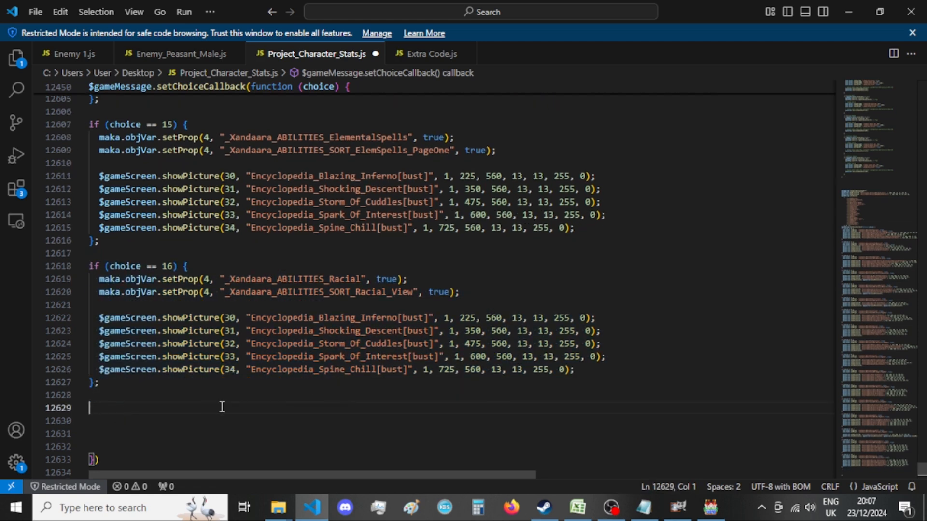
{"action": "key", "text": "ctrl+v"}
{"action": "left_click_drag", "start_coordinate": [175, 292], "coordinate": [168, 292]}
{"action": "type", "text": "7"}
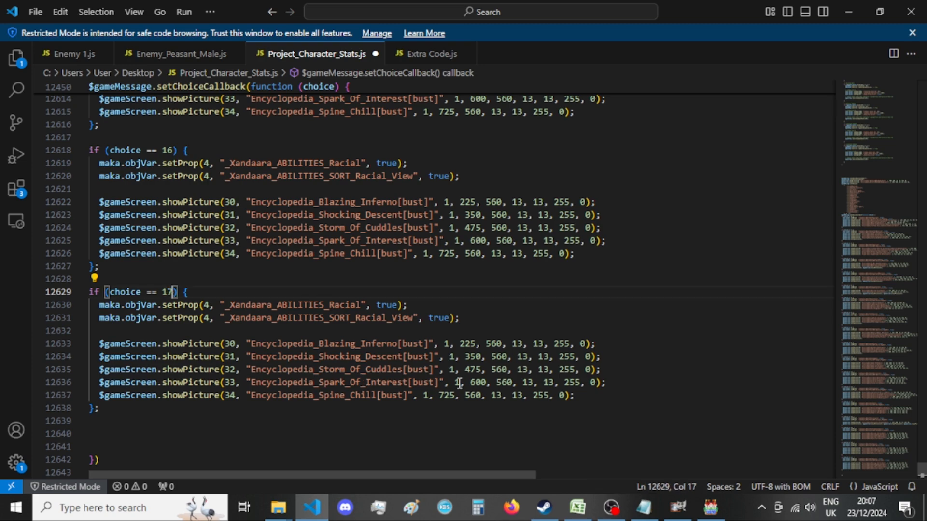
Replace choice 17's Racial property line with the _Xandaara_ABILITIES_Heal statement from the Notepad list and set its value to true.
{"action": "mouse_move", "coordinate": [643, 512]}
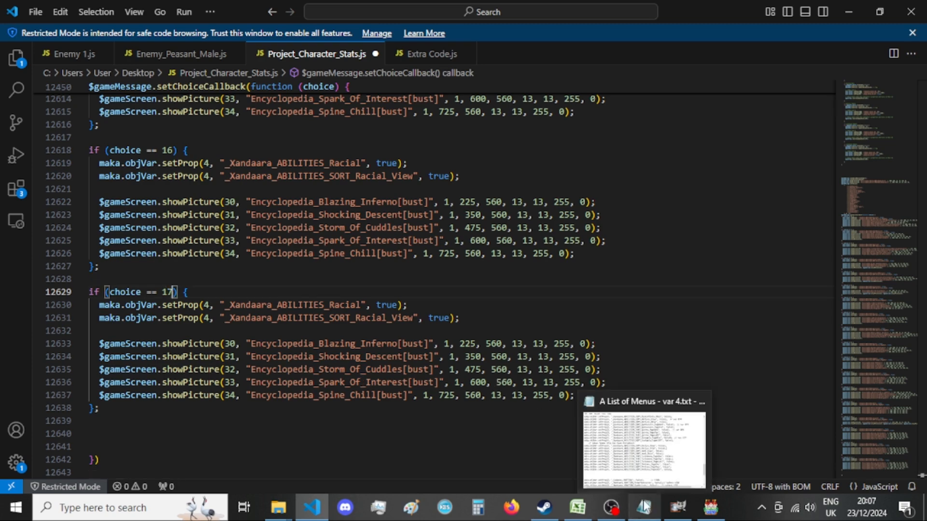
{"action": "left_click", "coordinate": [637, 446]}
{"action": "scroll", "coordinate": [535, 303], "scroll_direction": "up", "scroll_amount": 20}
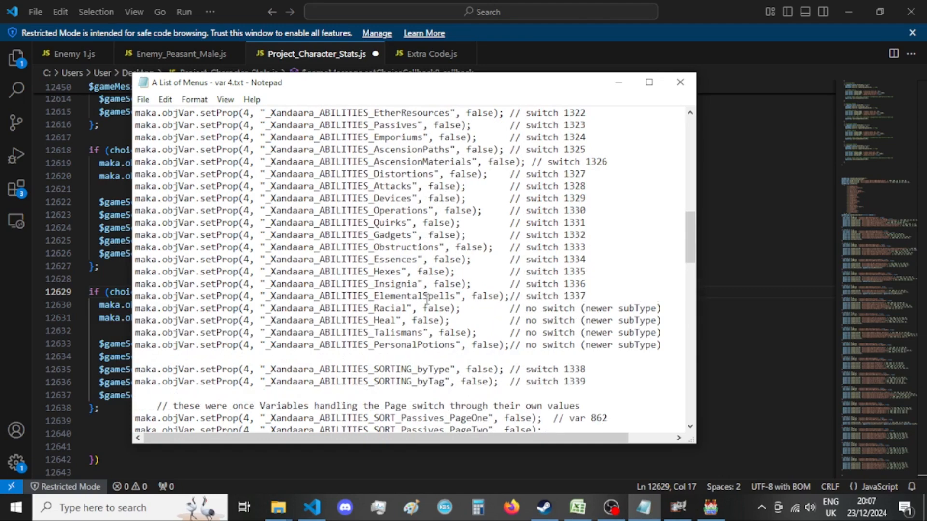
{"action": "left_click_drag", "start_coordinate": [449, 321], "coordinate": [134, 321]}
{"action": "key", "text": "ctrl+c"}
{"action": "key", "text": "alt+Tab"}
{"action": "left_click_drag", "start_coordinate": [407, 304], "coordinate": [99, 305]}
{"action": "key", "text": "ctrl+v"}
{"action": "double_click", "coordinate": [381, 305]}
{"action": "type", "text": "true"}
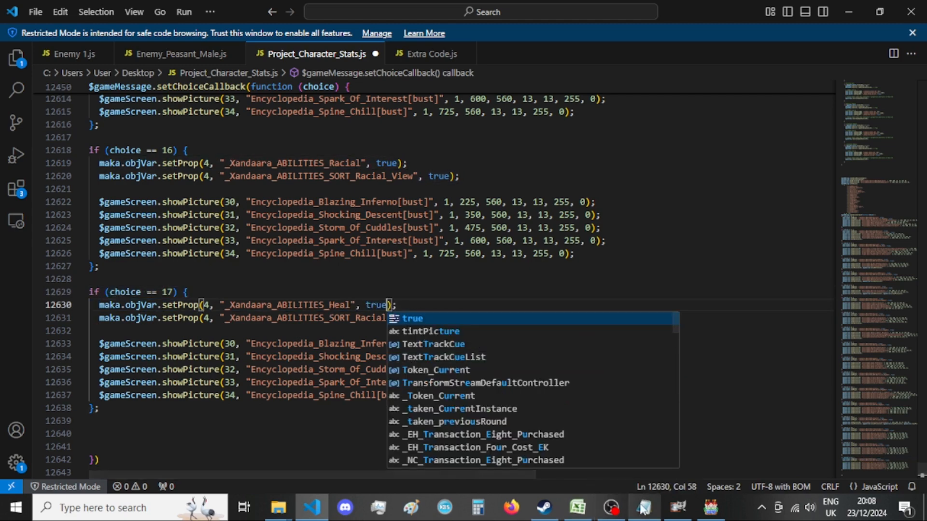
Replace choice 17's sort property name with _Xandaara_ABILITIES_SORT_Heal_View copied from the Notepad list.
{"action": "key", "text": "alt+Tab"}
{"action": "scroll", "coordinate": [463, 309], "scroll_direction": "down", "scroll_amount": 7}
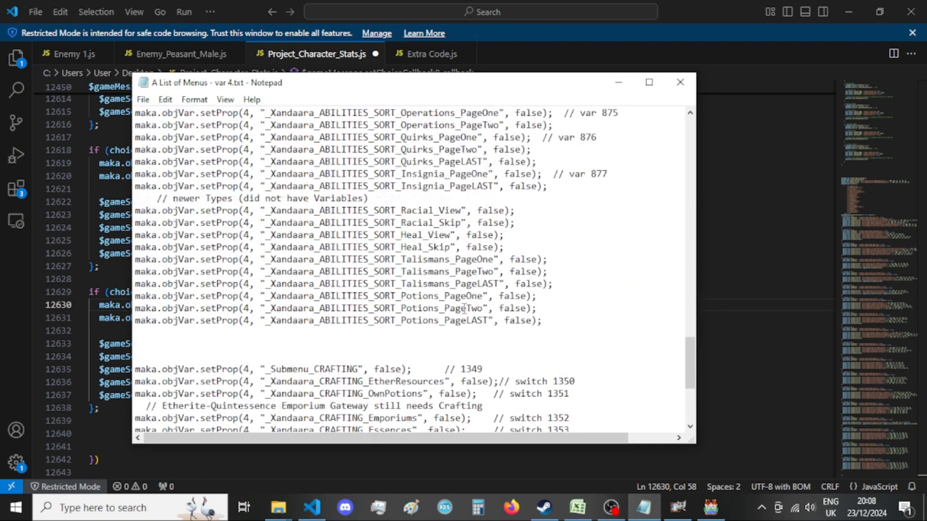
{"action": "scroll", "coordinate": [483, 319], "scroll_direction": "up", "scroll_amount": 1}
{"action": "left_click_drag", "start_coordinate": [453, 272], "coordinate": [269, 274]}
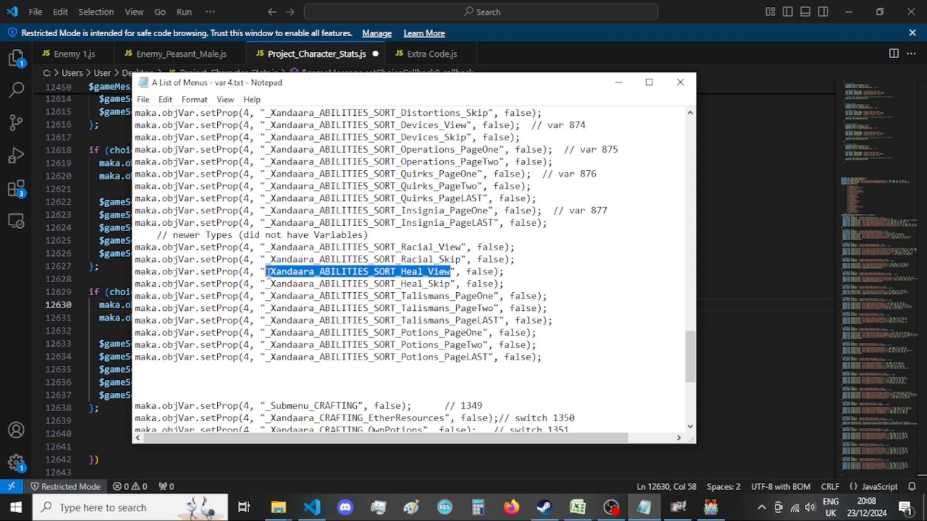
{"action": "key", "text": "ctrl+c"}
{"action": "key", "text": "alt+Tab"}
{"action": "double_click", "coordinate": [306, 318]}
{"action": "key", "text": "ctrl+v"}
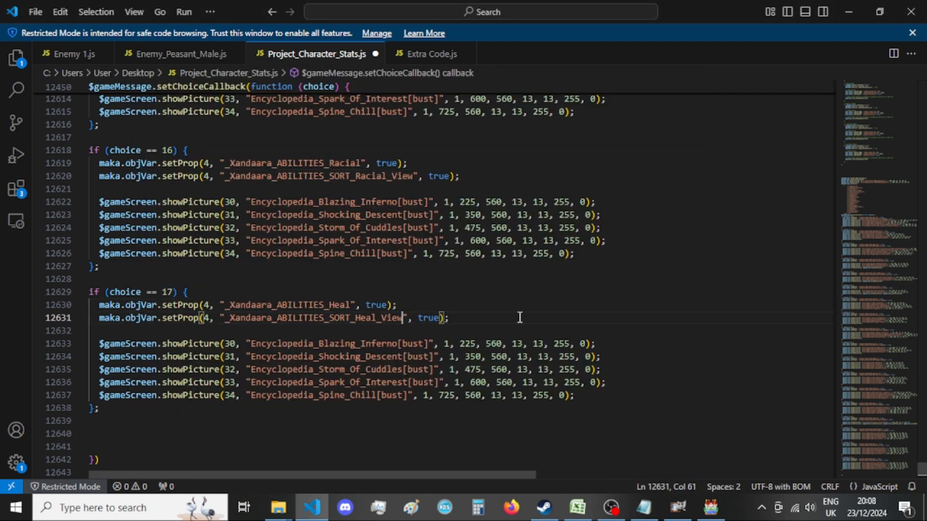
Duplicate the choice 17 block beneath itself and change the copy's condition to choice 18.
{"action": "scroll", "coordinate": [466, 312], "scroll_direction": "down", "scroll_amount": 2}
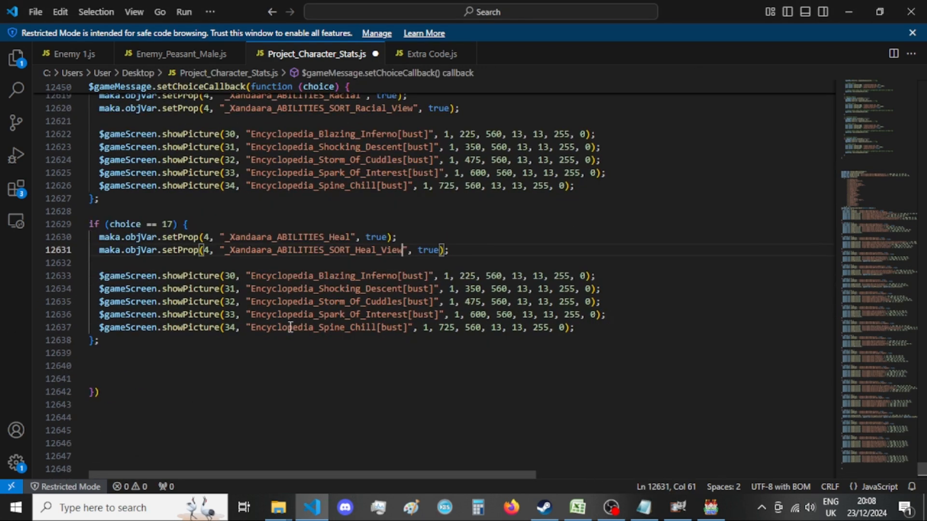
{"action": "left_click_drag", "start_coordinate": [145, 341], "coordinate": [59, 222]}
{"action": "key", "text": "ctrl+c"}
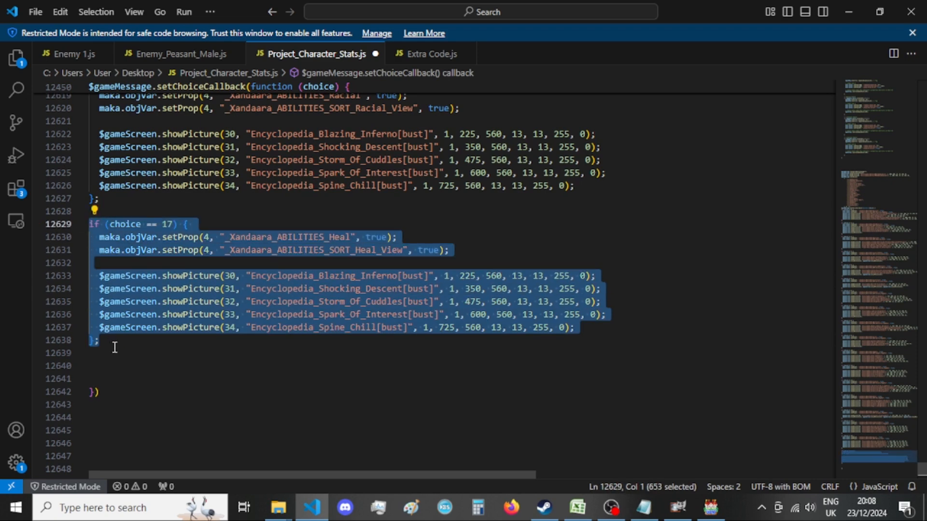
{"action": "left_click", "coordinate": [112, 342]}
{"action": "key", "text": "Return"}
{"action": "key", "text": "Return"}
{"action": "key", "text": "ctrl+v"}
{"action": "left_click_drag", "start_coordinate": [174, 292], "coordinate": [167, 291]}
{"action": "type", "text": "8"}
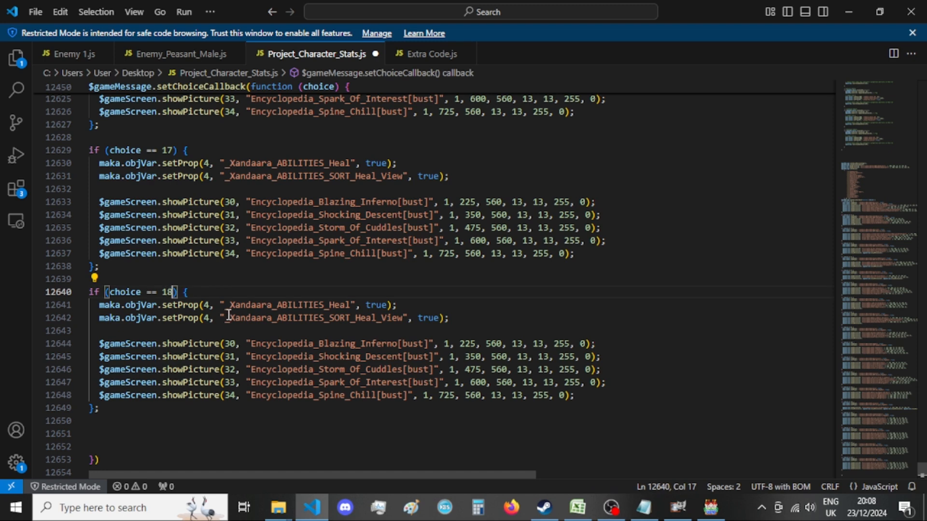
Replace choice 18's sort property name with _Xandaara_ABILITIES_SORT_Talismans_PageOne copied from the Notepad list.
{"action": "left_click", "coordinate": [642, 506]}
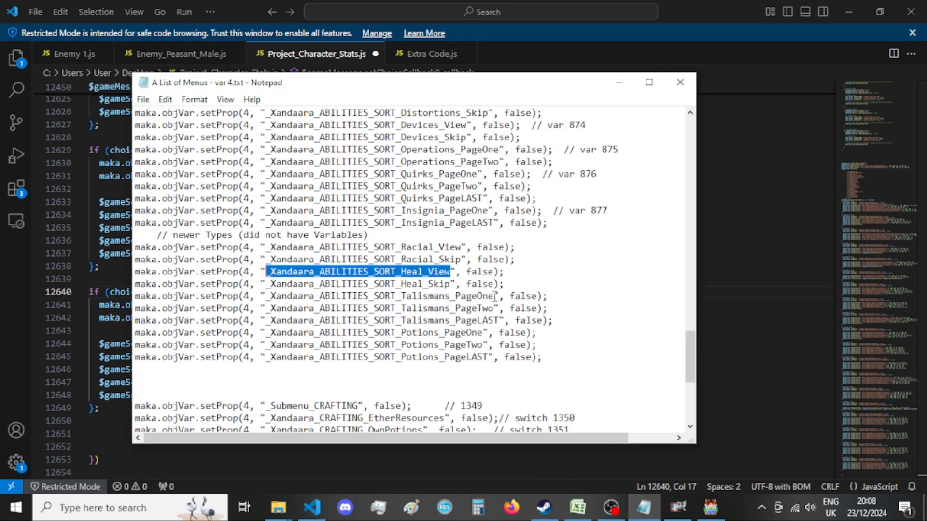
{"action": "left_click_drag", "start_coordinate": [495, 296], "coordinate": [266, 300]}
{"action": "left_click", "coordinate": [2, 317]}
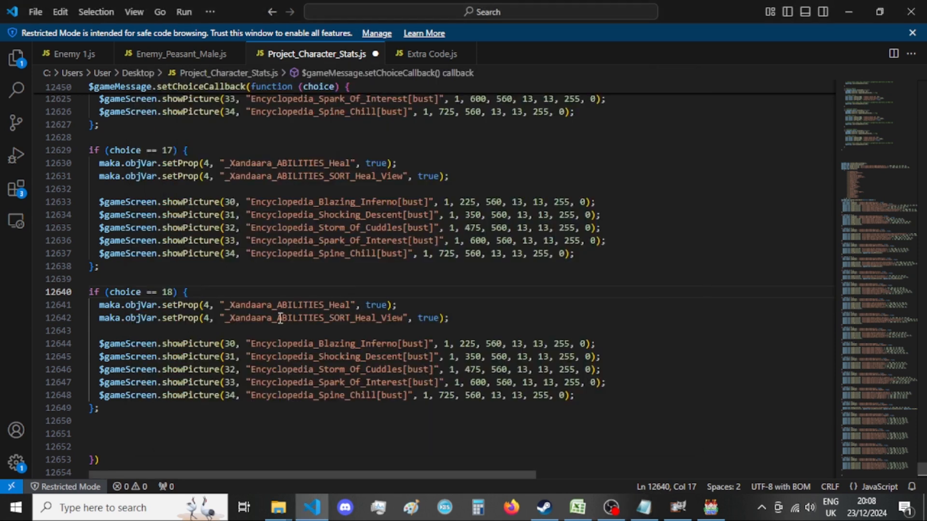
{"action": "double_click", "coordinate": [319, 317]}
{"action": "key", "text": "ctrl+v"}
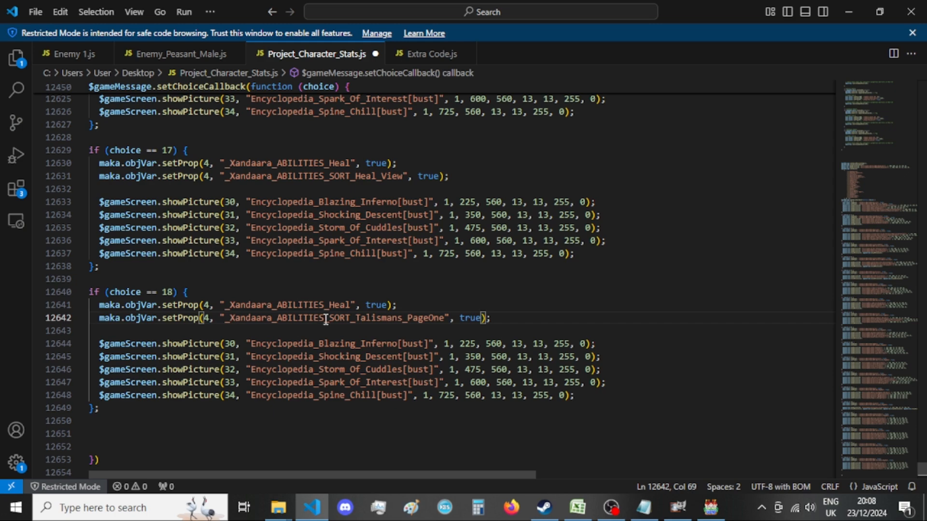
Replace choice 18's Heal property name with _Xandaara_ABILITIES_Talismans copied from the Notepad list.
{"action": "left_click", "coordinate": [644, 507]}
{"action": "scroll", "coordinate": [518, 356], "scroll_direction": "up", "scroll_amount": 10}
{"action": "scroll", "coordinate": [518, 356], "scroll_direction": "up", "scroll_amount": 4}
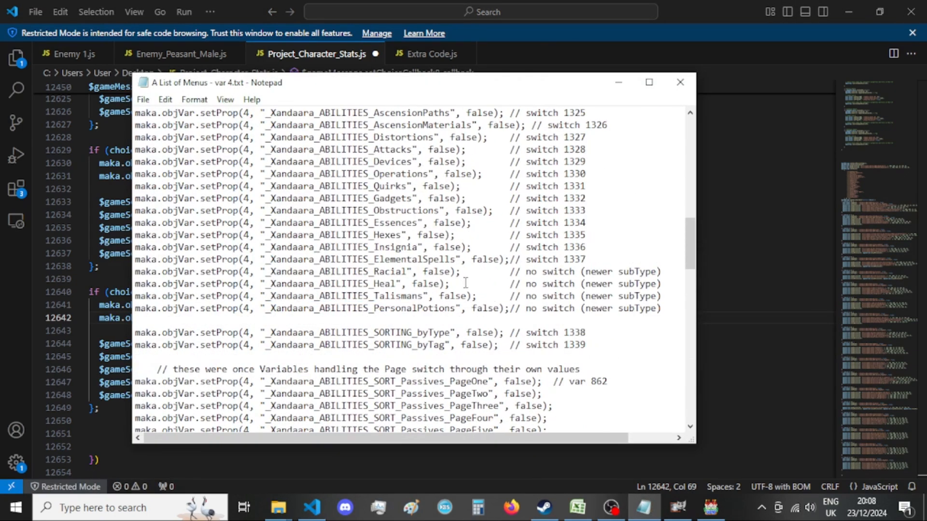
{"action": "left_click_drag", "start_coordinate": [423, 296], "coordinate": [266, 299]}
{"action": "key", "text": "ctrl+c"}
{"action": "left_click", "coordinate": [1, 361]}
{"action": "double_click", "coordinate": [330, 305]}
{"action": "key", "text": "ctrl+v"}
Duplicate the choice 18 block beneath itself and change the copy's condition to choice 19.
{"action": "left_click_drag", "start_coordinate": [116, 409], "coordinate": [65, 297]}
{"action": "key", "text": "ctrl+c"}
{"action": "left_click", "coordinate": [122, 409]}
{"action": "key", "text": "Return"}
{"action": "key", "text": "Return"}
{"action": "key", "text": "ctrl+v"}
{"action": "left_click_drag", "start_coordinate": [167, 292], "coordinate": [173, 295]}
{"action": "type", "text": "9"}
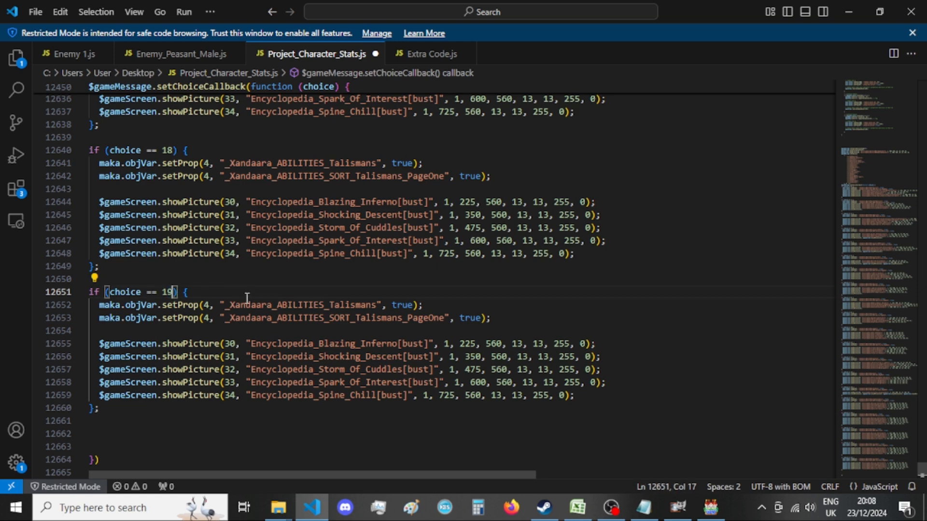
Replace choice 19's Talismans property name with _Xandaara_ABILITIES_PersonalPotions copied from the Notepad list.
{"action": "left_click", "coordinate": [644, 508]}
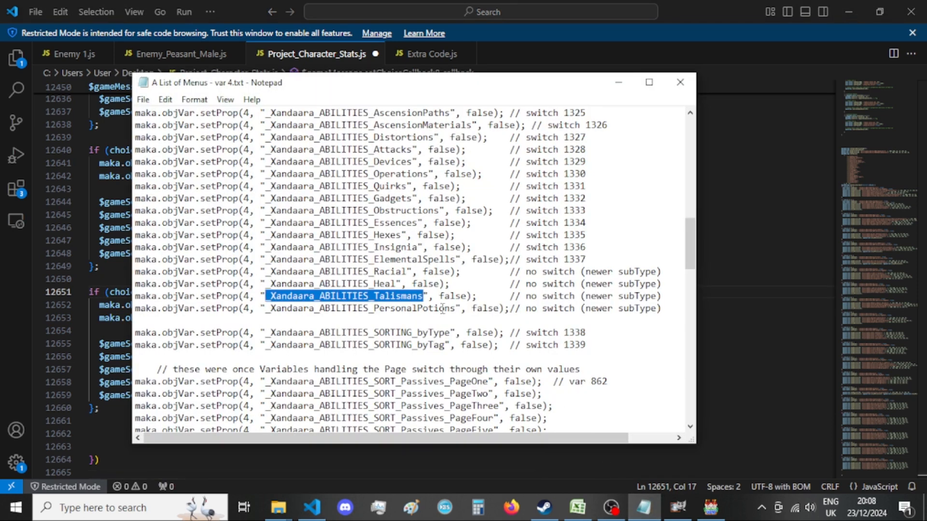
{"action": "left_click_drag", "start_coordinate": [454, 308], "coordinate": [261, 308]}
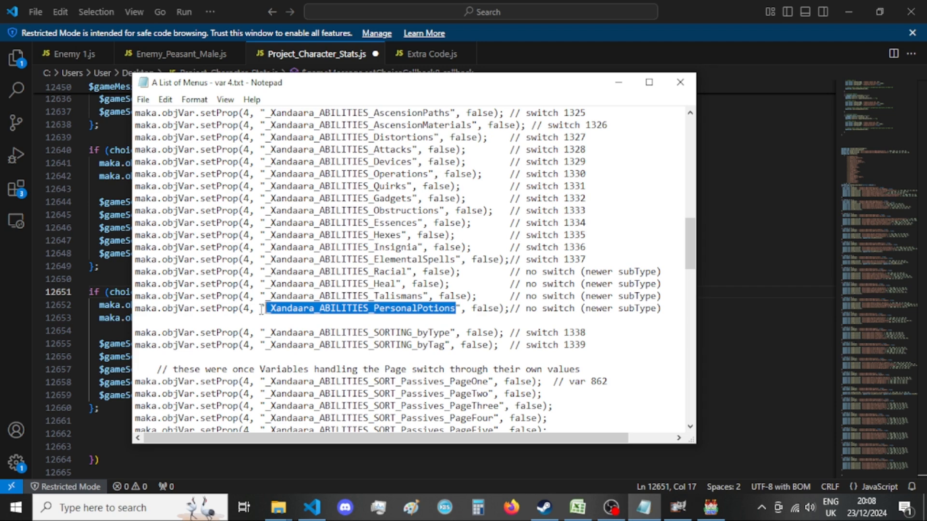
{"action": "key", "text": "ctrl+c"}
{"action": "key", "text": "alt+Tab"}
{"action": "double_click", "coordinate": [300, 305]}
{"action": "key", "text": "ctrl+v"}
{"action": "left_click", "coordinate": [511, 297]}
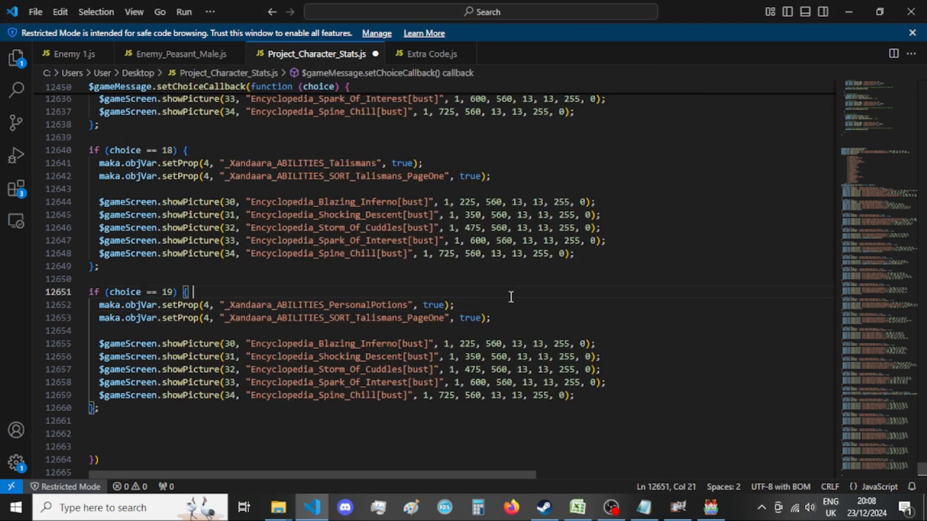
{"action": "left_click", "coordinate": [518, 309]}
Replace choice 19's sort property name with _Xandaara_ABILITIES_SORT_Potions_PageOne from the Notepad list and save Project_Character_Stats.js.
{"action": "key", "text": "alt+Tab"}
{"action": "scroll", "coordinate": [523, 333], "scroll_direction": "down", "scroll_amount": 15}
{"action": "scroll", "coordinate": [523, 336], "scroll_direction": "down", "scroll_amount": 13}
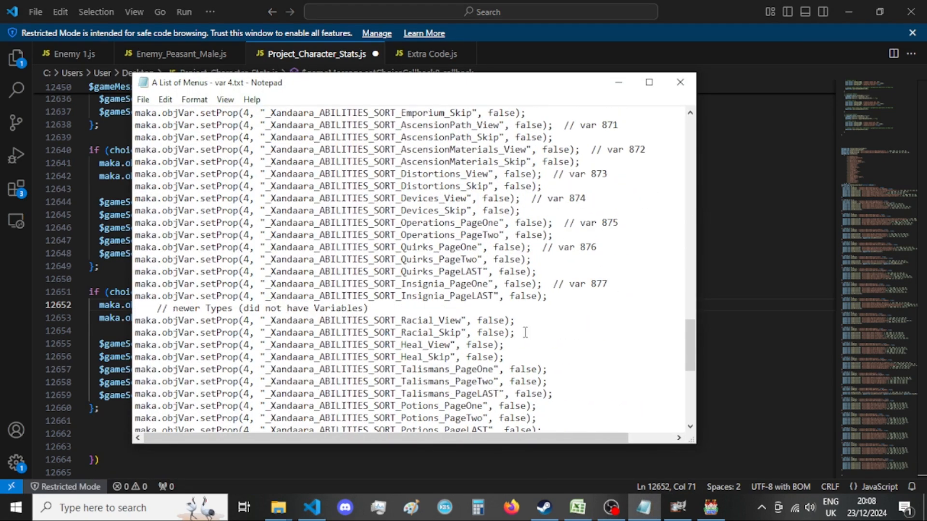
{"action": "scroll", "coordinate": [525, 331], "scroll_direction": "down", "scroll_amount": 1}
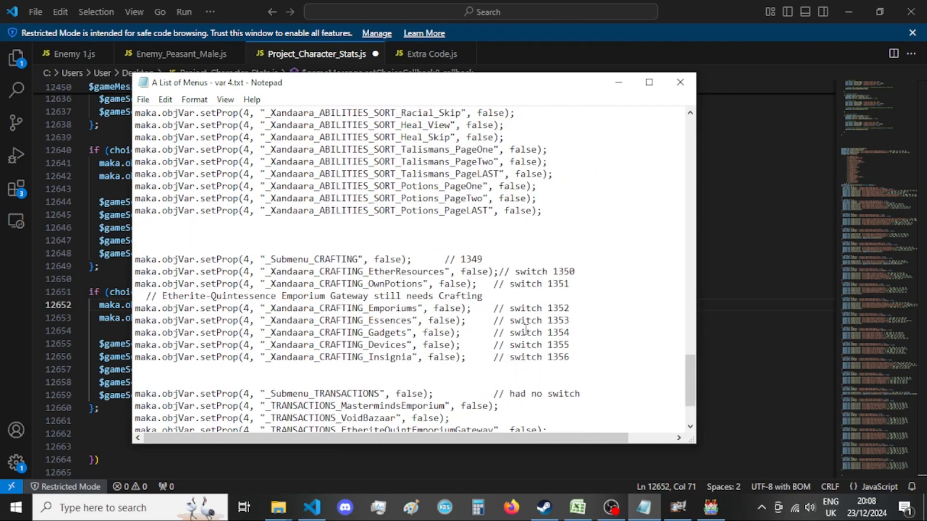
{"action": "scroll", "coordinate": [525, 331], "scroll_direction": "up", "scroll_amount": 3}
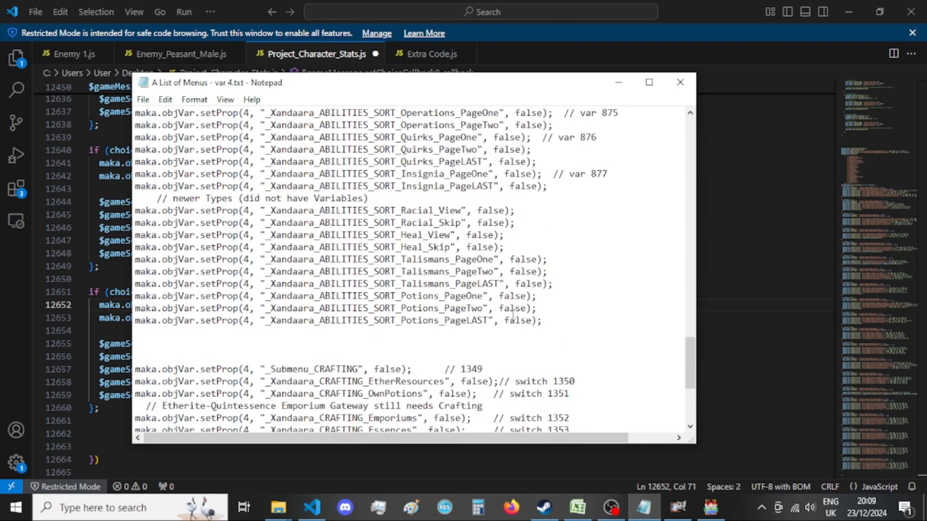
{"action": "left_click_drag", "start_coordinate": [485, 296], "coordinate": [266, 295]}
{"action": "key", "text": "alt+Tab"}
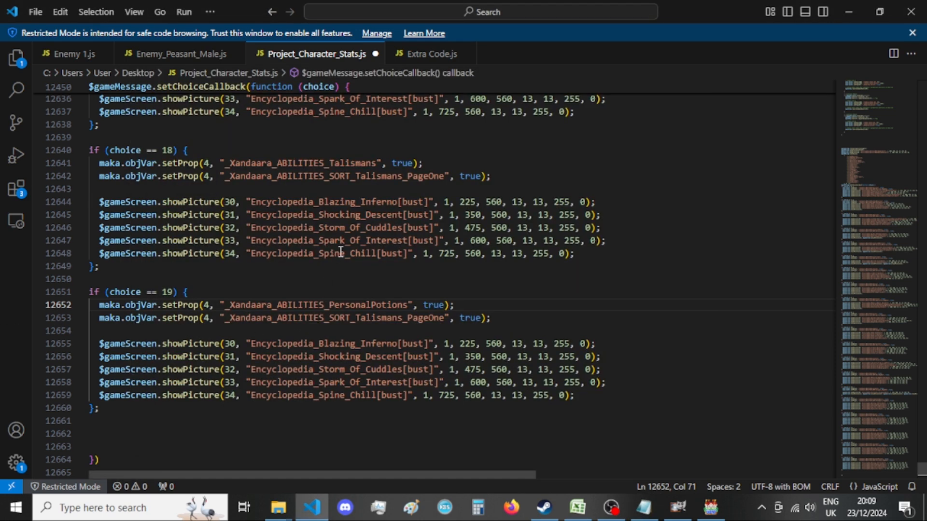
{"action": "double_click", "coordinate": [339, 318]}
{"action": "key", "text": "ctrl+v"}
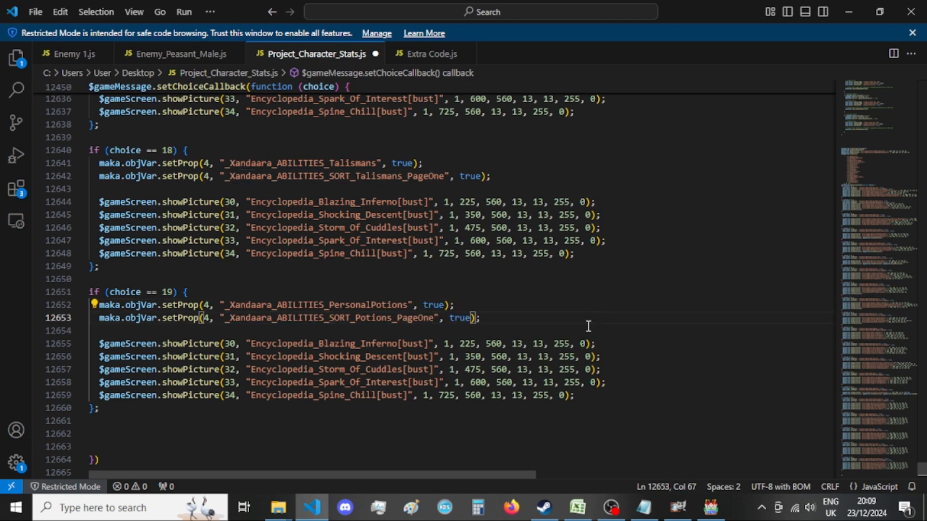
{"action": "left_click", "coordinate": [588, 326]}
{"action": "key", "text": "ctrl+s"}
Rename the Trainer entry in the setChoices list to Emporium, set its colour code to 30, and save the file.
{"action": "scroll", "coordinate": [343, 350], "scroll_direction": "up", "scroll_amount": 10}
{"action": "scroll", "coordinate": [343, 350], "scroll_direction": "up", "scroll_amount": 20}
{"action": "scroll", "coordinate": [342, 354], "scroll_direction": "up", "scroll_amount": 20}
{"action": "scroll", "coordinate": [345, 362], "scroll_direction": "up", "scroll_amount": 7}
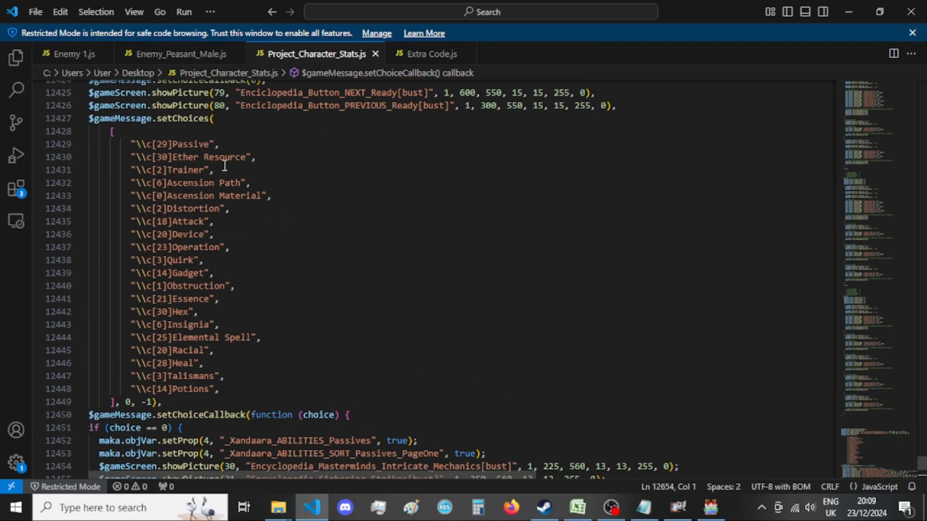
{"action": "left_click", "coordinate": [217, 142]}
{"action": "left_click", "coordinate": [202, 157]}
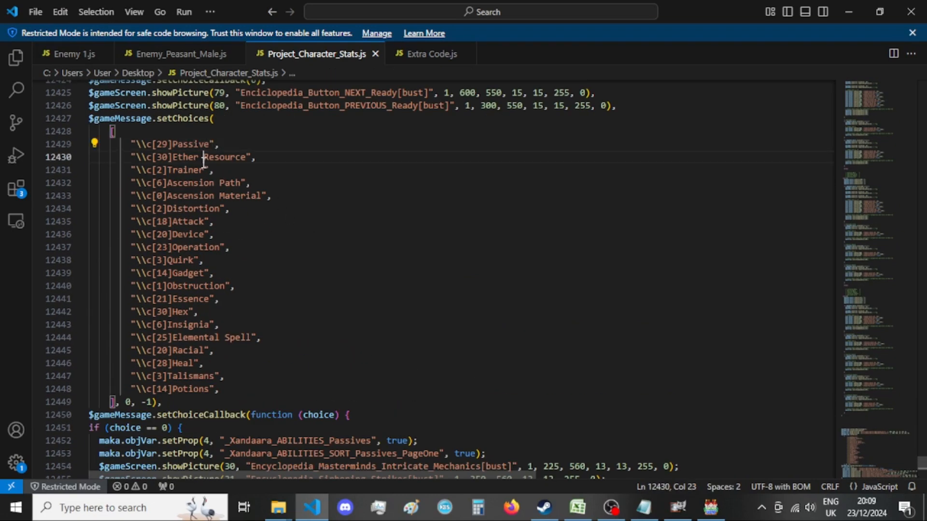
{"action": "double_click", "coordinate": [195, 172]}
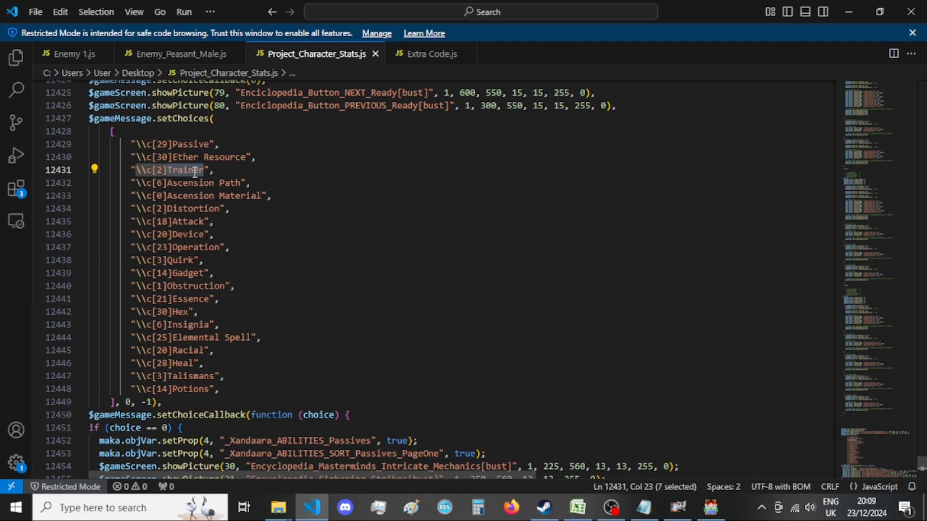
{"action": "type", "text": "Emporium"}
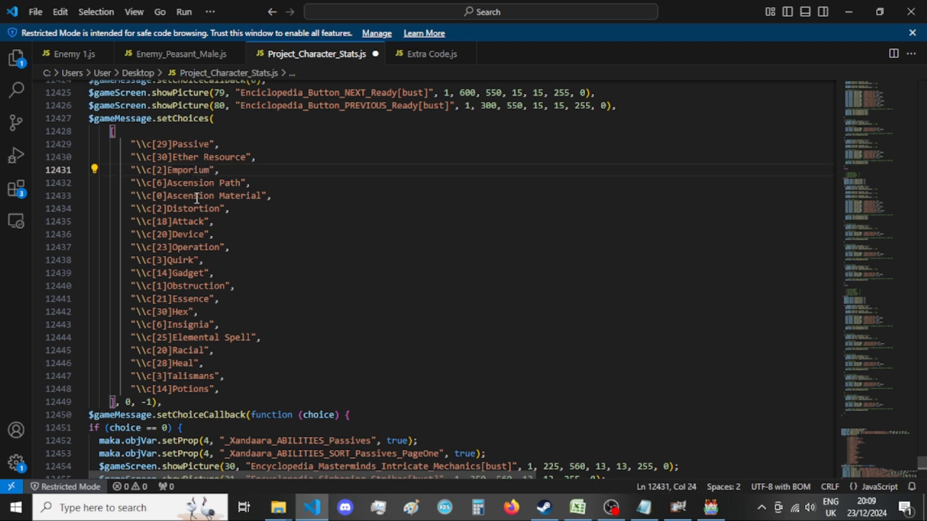
{"action": "double_click", "coordinate": [160, 170]}
{"action": "type", "text": "30"}
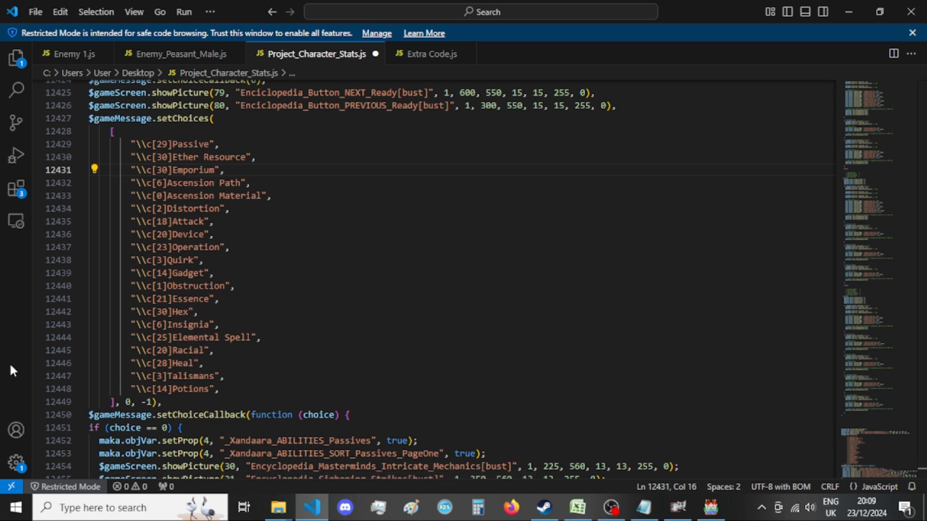
{"action": "key", "text": "ctrl+s"}
Delete two blank lines between the end of the choice 19 block and the callback's closing brackets.
{"action": "scroll", "coordinate": [285, 255], "scroll_direction": "down", "scroll_amount": 20}
{"action": "left_click", "coordinate": [296, 254]}
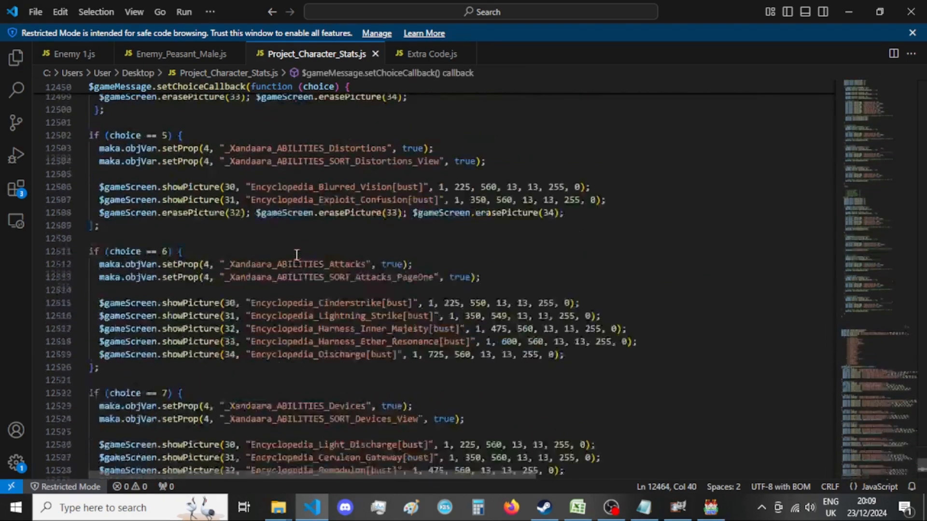
{"action": "scroll", "coordinate": [304, 256], "scroll_direction": "down", "scroll_amount": 20}
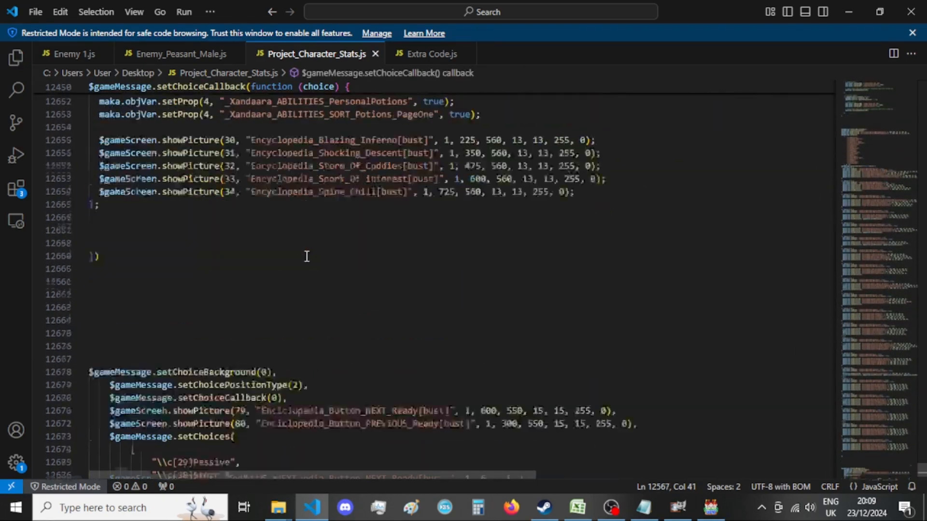
{"action": "left_click", "coordinate": [114, 263]}
{"action": "left_click", "coordinate": [114, 276]}
{"action": "key", "text": "BackSpace"}
{"action": "key", "text": "BackSpace"}
Delete the extra blank lines after the choice 19 block, leaving one before the callback's closing brackets.
{"action": "left_click_drag", "start_coordinate": [114, 264], "coordinate": [97, 238]}
{"action": "scroll", "coordinate": [96, 239], "scroll_direction": "up", "scroll_amount": 5}
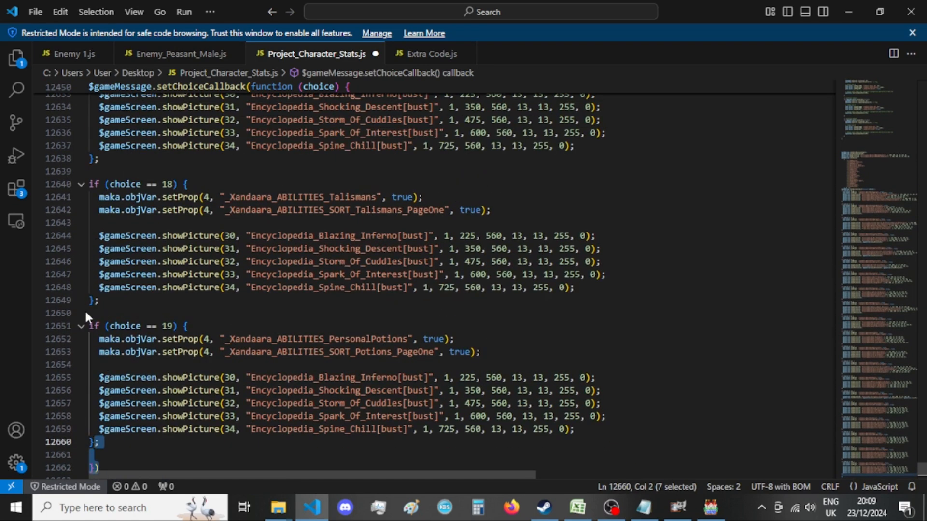
{"action": "scroll", "coordinate": [137, 362], "scroll_direction": "down", "scroll_amount": 3}
Copy the whole choice code, from $gameMessage.setChoicePositionType(2) through the callback's closing brackets.
{"action": "left_click", "coordinate": [140, 363]}
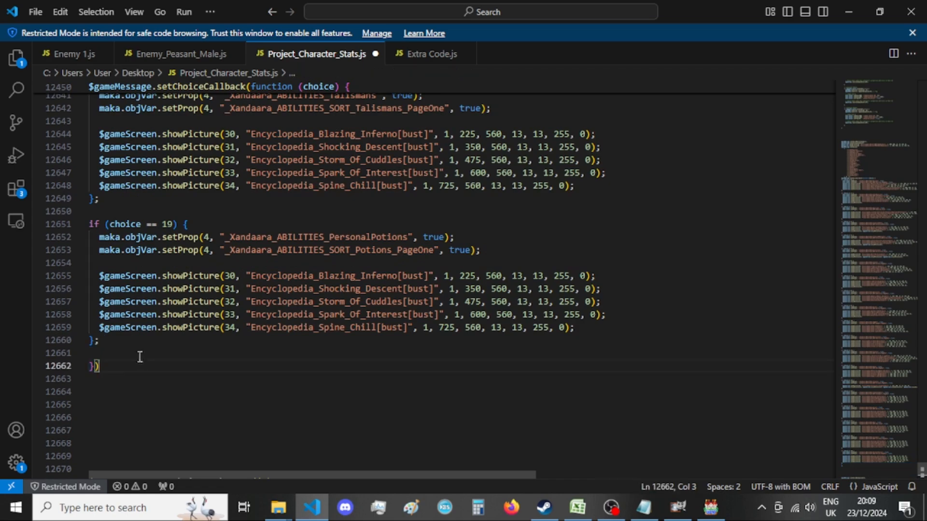
{"action": "scroll", "coordinate": [139, 363], "scroll_direction": "up", "scroll_amount": 20}
{"action": "scroll", "coordinate": [142, 308], "scroll_direction": "up", "scroll_amount": 20}
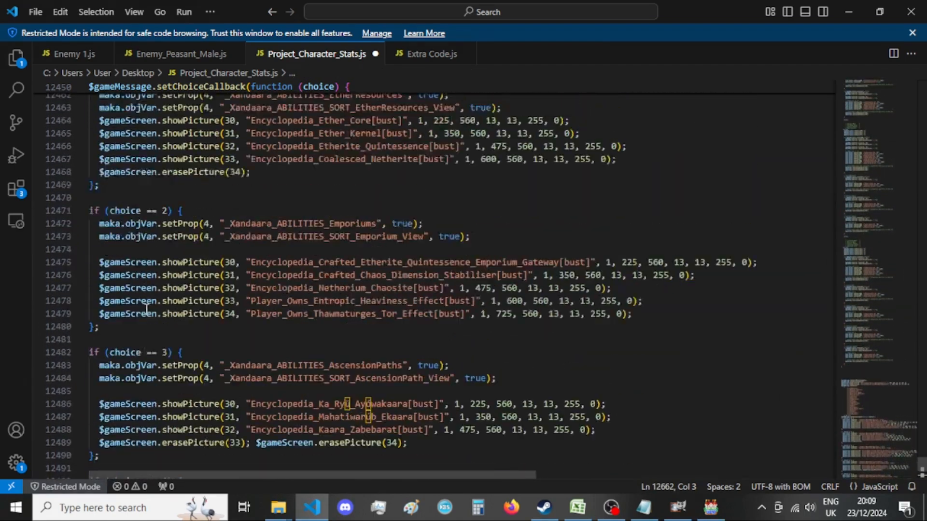
{"action": "scroll", "coordinate": [147, 308], "scroll_direction": "up", "scroll_amount": 17}
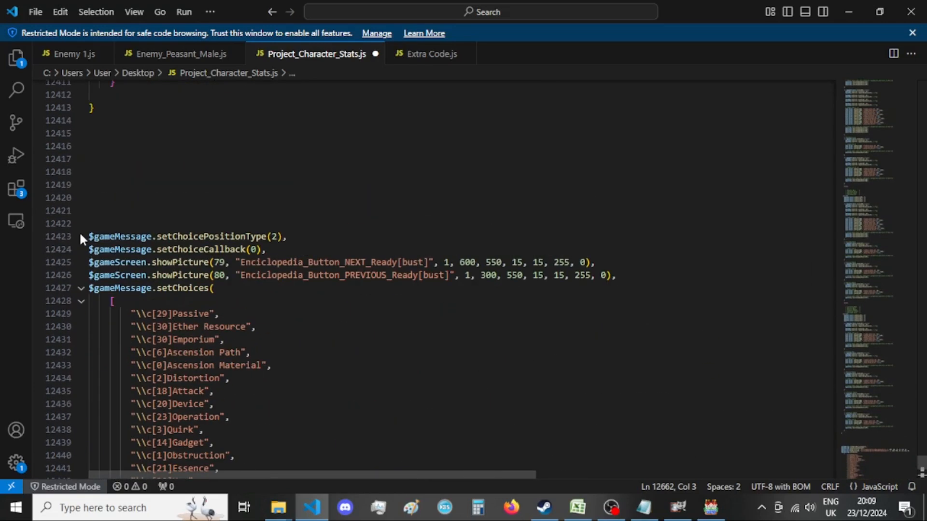
{"action": "left_click", "coordinate": [82, 236], "text": "shift"}
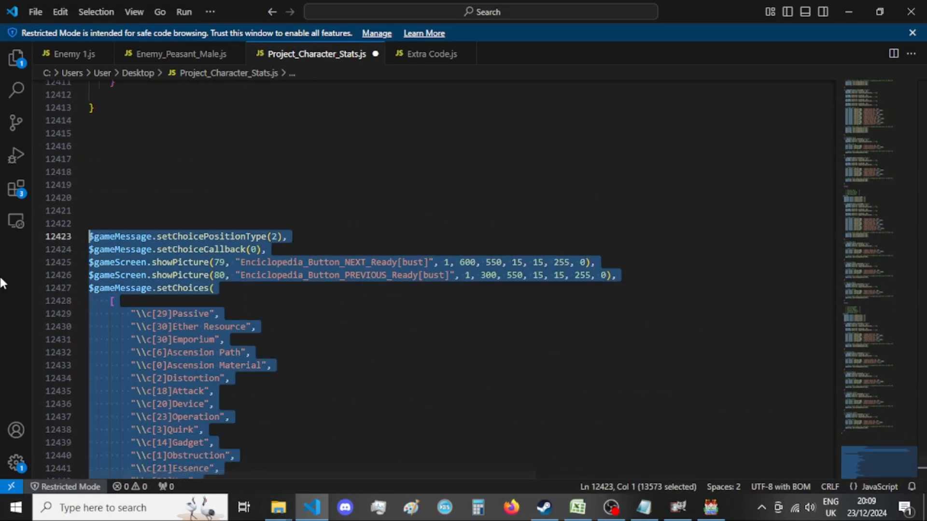
Switch to the File Explorer window with the encyclopedia search and go to the Enemy folder inside A Project Unminified Effects.
{"action": "left_click", "coordinate": [279, 506]}
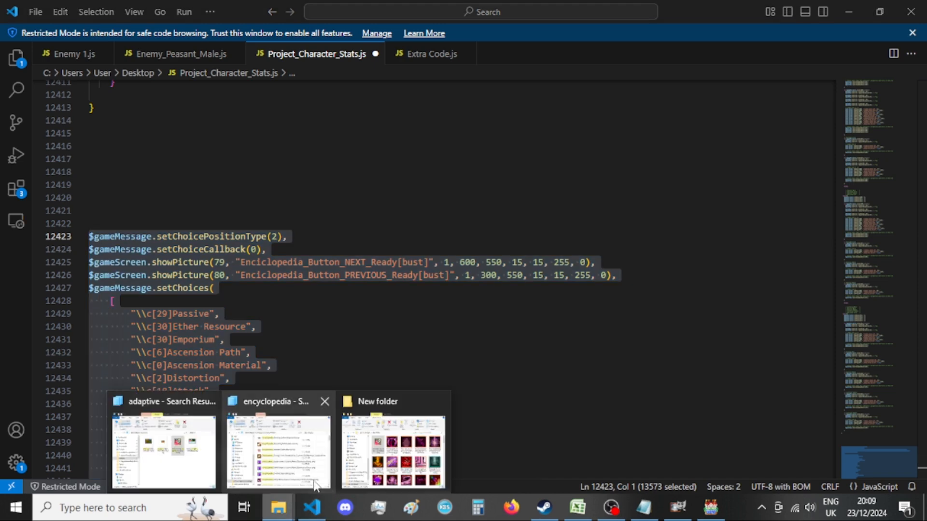
{"action": "mouse_move", "coordinate": [301, 456]}
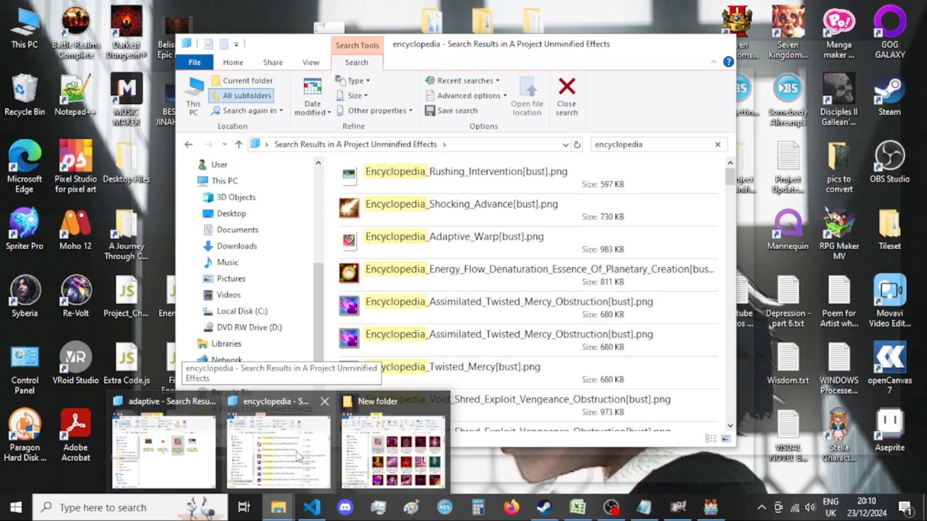
{"action": "left_click", "coordinate": [296, 450]}
{"action": "left_click", "coordinate": [188, 144]}
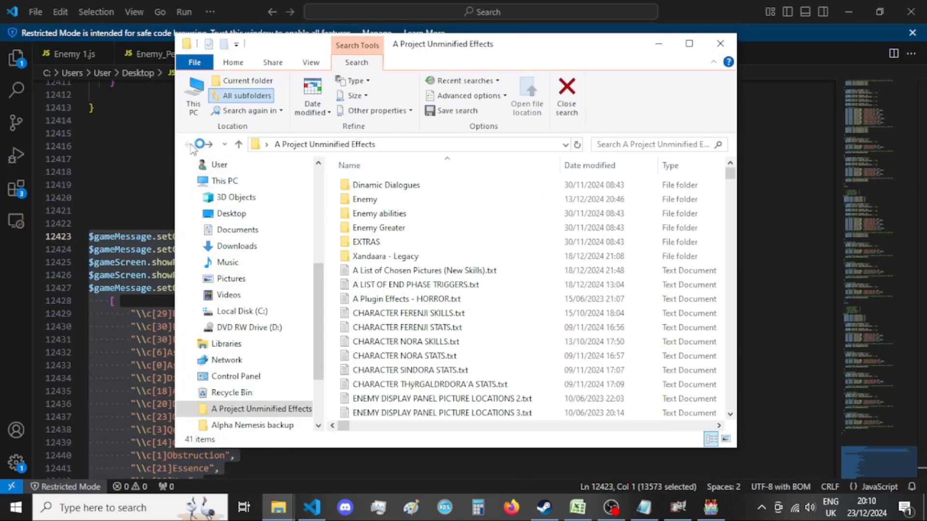
{"action": "left_click", "coordinate": [333, 294]}
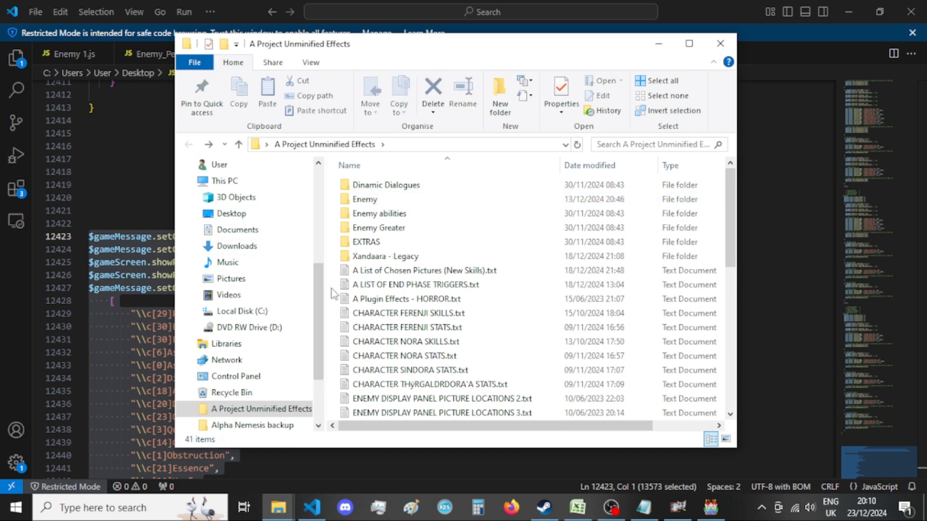
{"action": "double_click", "coordinate": [364, 200]}
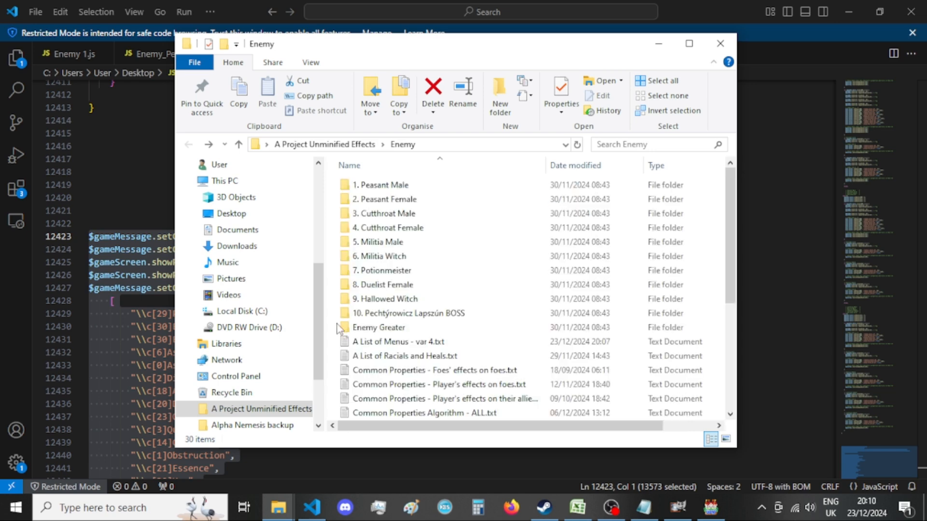
Create a text document named Encyclopedia_Code_Show_First_Pages.txt in the Enemy folder.
{"action": "right_click", "coordinate": [332, 333]}
{"action": "mouse_move", "coordinate": [374, 296]}
{"action": "left_click", "coordinate": [536, 421]}
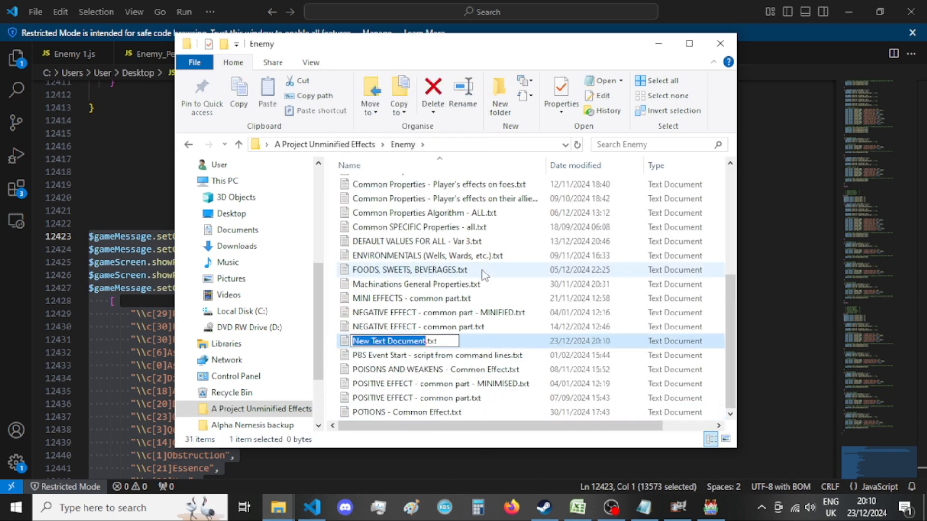
{"action": "type", "text": "Encyclope"}
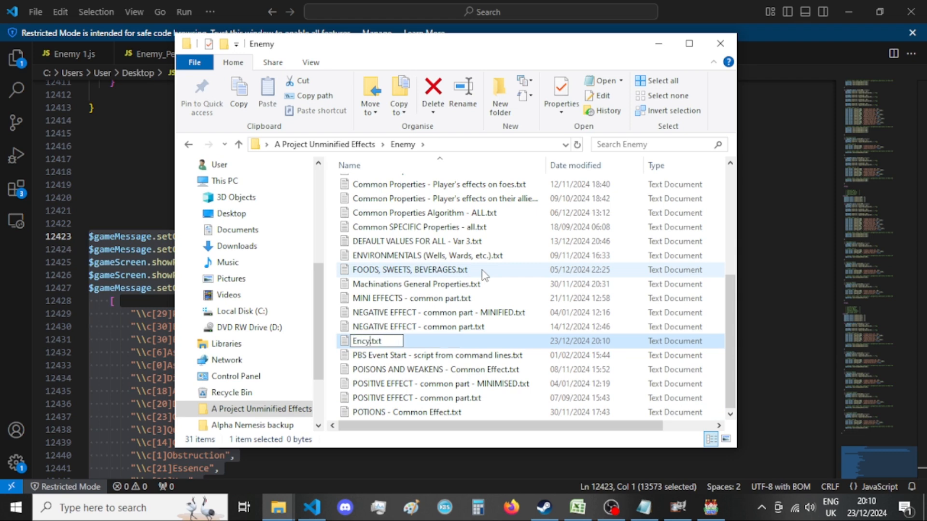
{"action": "type", "text": "dia_Code_"}
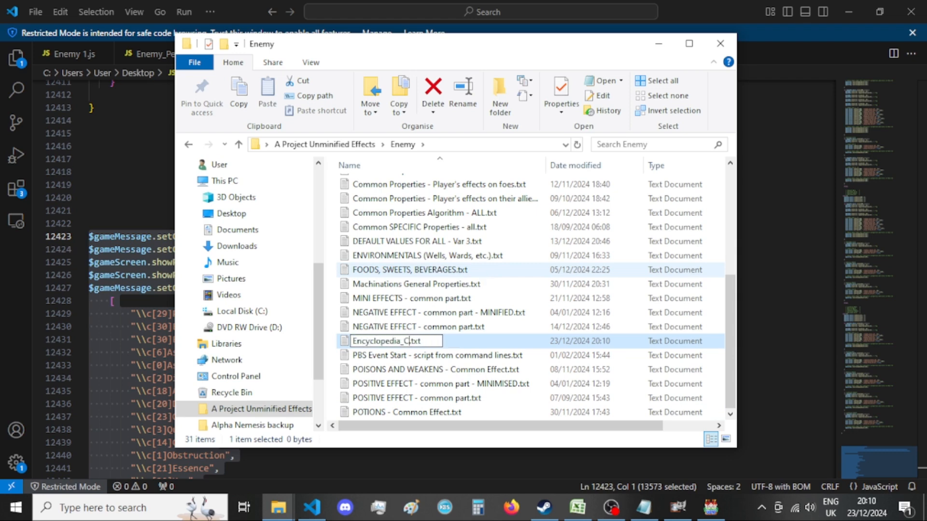
{"action": "type", "text": "Show First"}
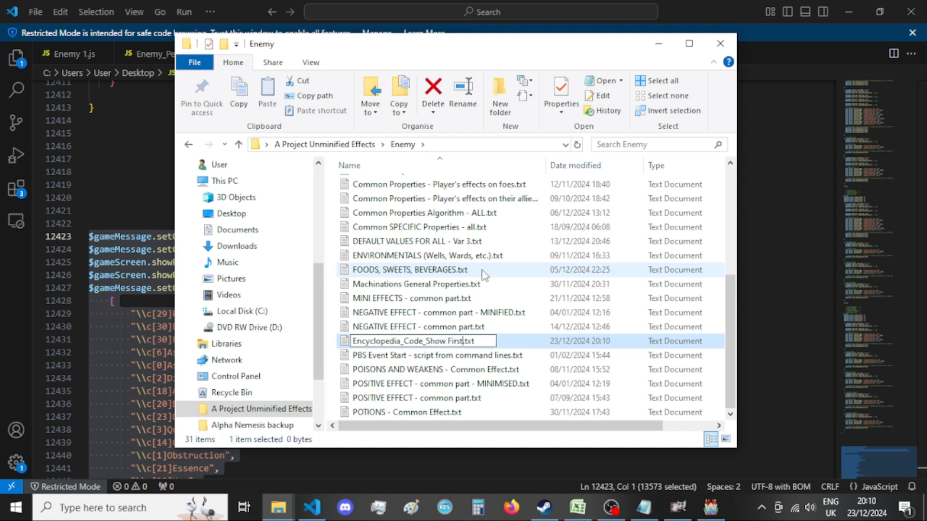
{"action": "type", "text": "_Pages"}
{"action": "key", "text": "ctrl+Left"}
{"action": "key", "text": "BackSpace"}
{"action": "type", "text": "_"}
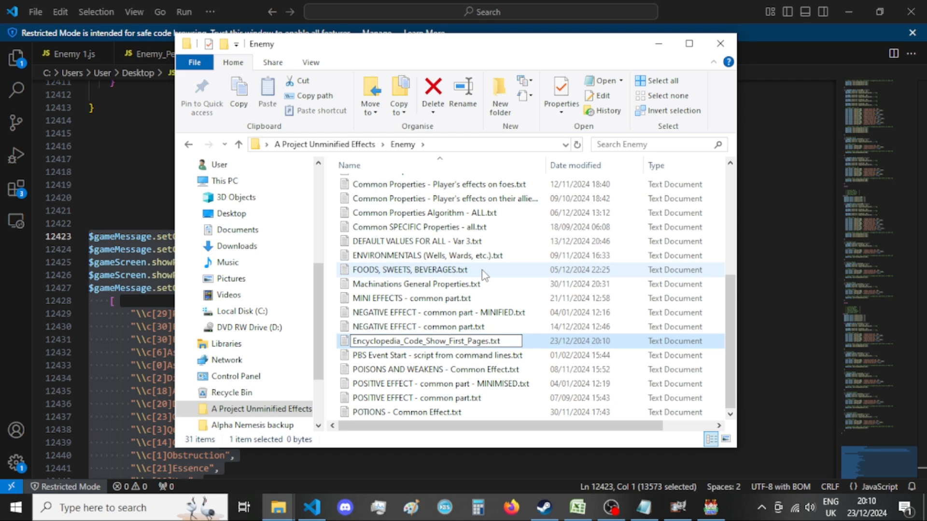
{"action": "key", "text": "Return"}
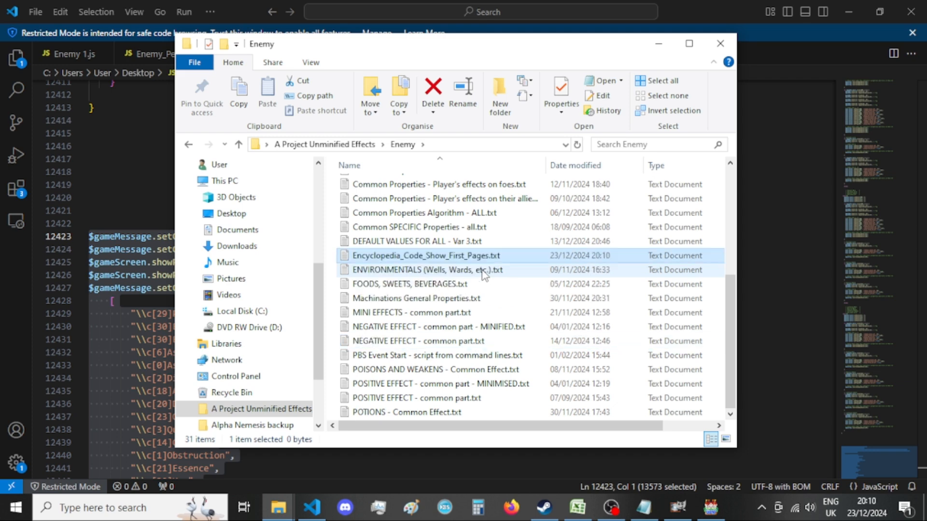
Paste the copied choice code into Encyclopedia_Code_Show_First_Pages.txt in Notepad, save it, and close the document.
{"action": "key", "text": "Return"}
{"action": "key", "text": "ctrl+v"}
{"action": "key", "text": "ctrl+s"}
{"action": "left_click", "coordinate": [571, 68]}
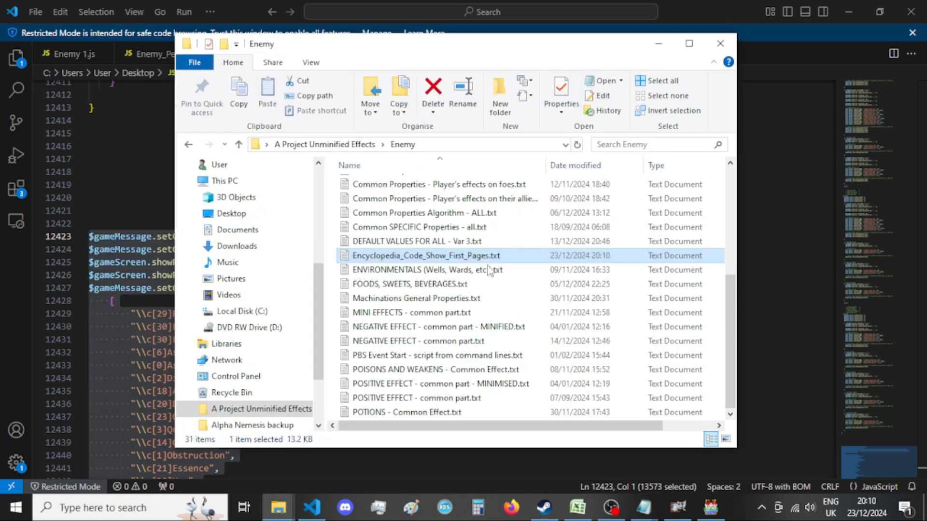
{"action": "right_click", "coordinate": [482, 256]}
{"action": "mouse_move", "coordinate": [483, 290]}
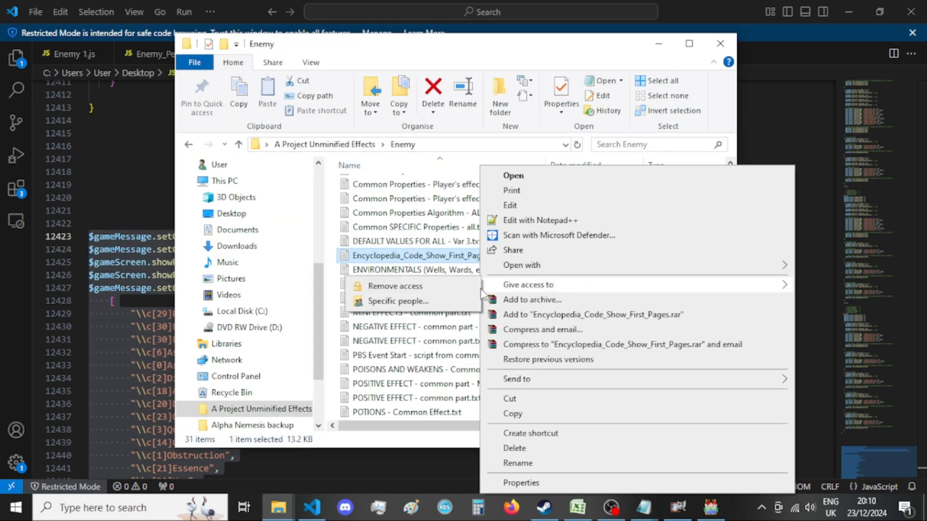
{"action": "left_click", "coordinate": [420, 341]}
{"action": "left_click", "coordinate": [644, 507]}
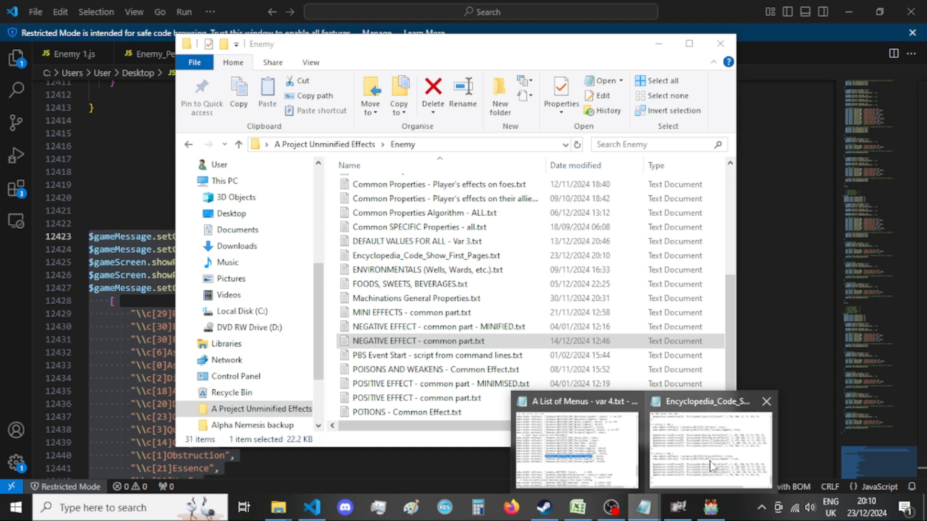
{"action": "left_click", "coordinate": [766, 402]}
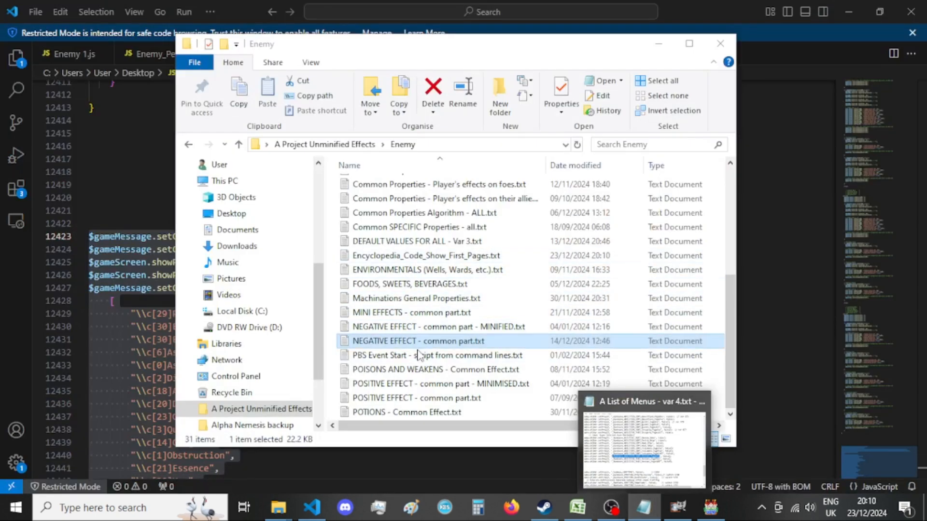
Rename Encyclopedia_Code_Show_First_Pages.txt as Encyclopedia_Code_Sort_By_Type.txt.
{"action": "left_click", "coordinate": [411, 258]}
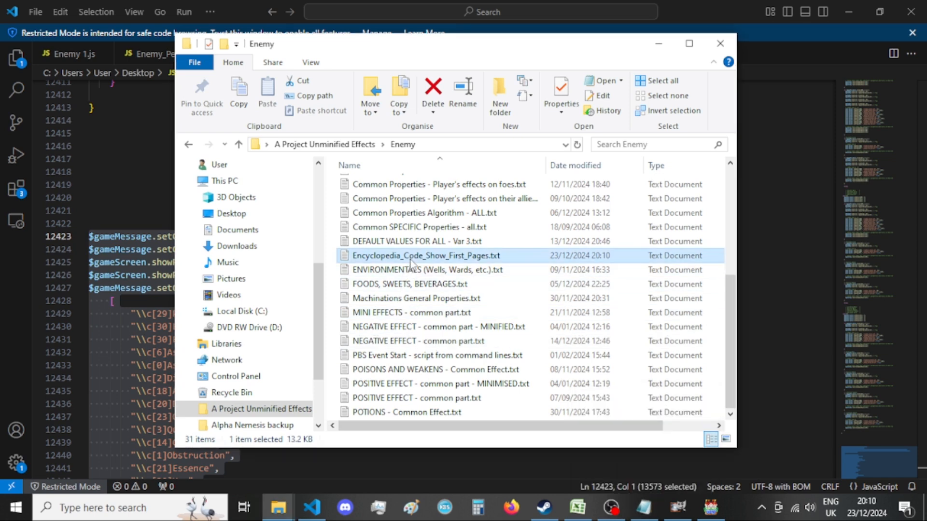
{"action": "right_click", "coordinate": [411, 259]}
{"action": "left_click", "coordinate": [473, 463]}
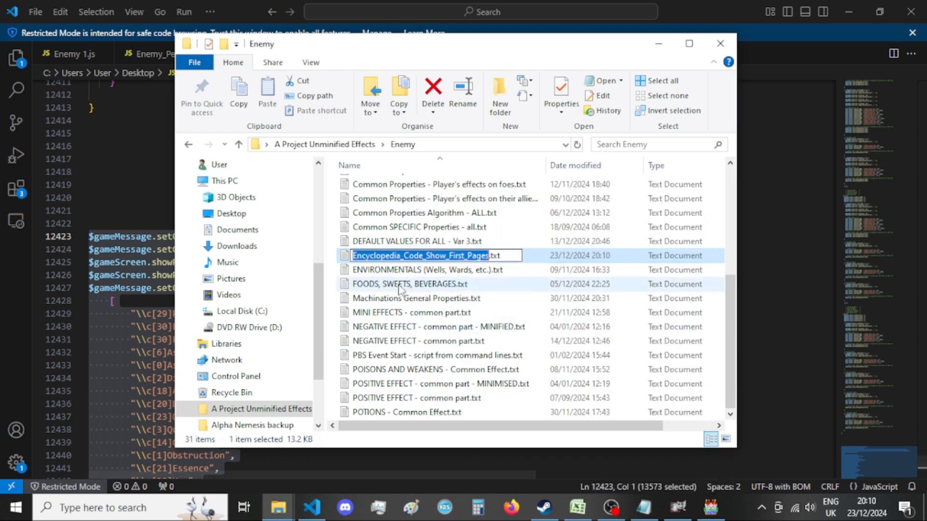
{"action": "left_click", "coordinate": [408, 255]}
{"action": "left_click_drag", "start_coordinate": [408, 256], "coordinate": [486, 256]}
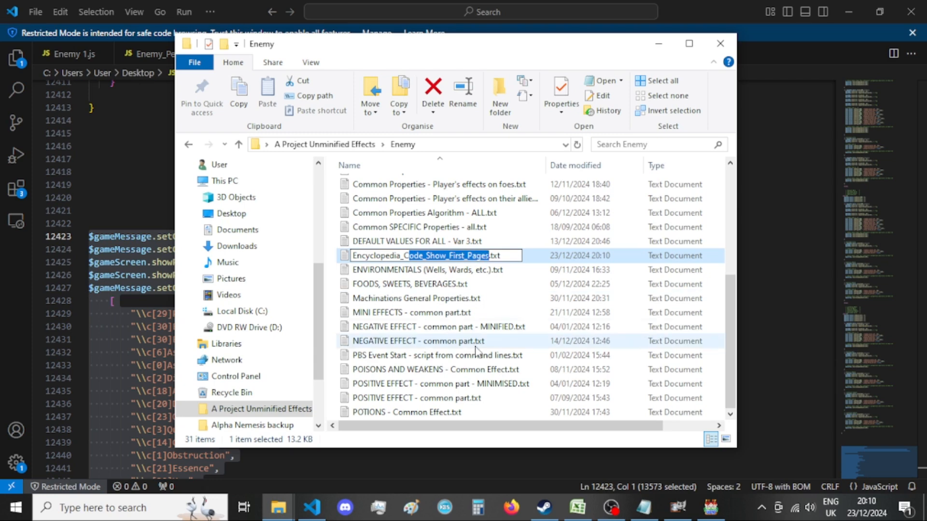
{"action": "type", "text": "ode"}
{"action": "type", "text": "_"}
{"action": "type", "text": "Sort"}
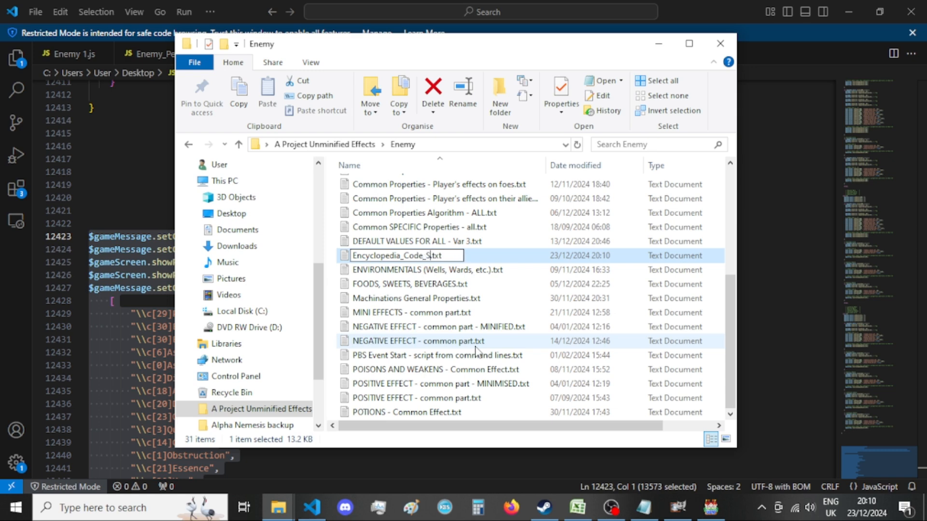
{"action": "type", "text": "_By_Type"}
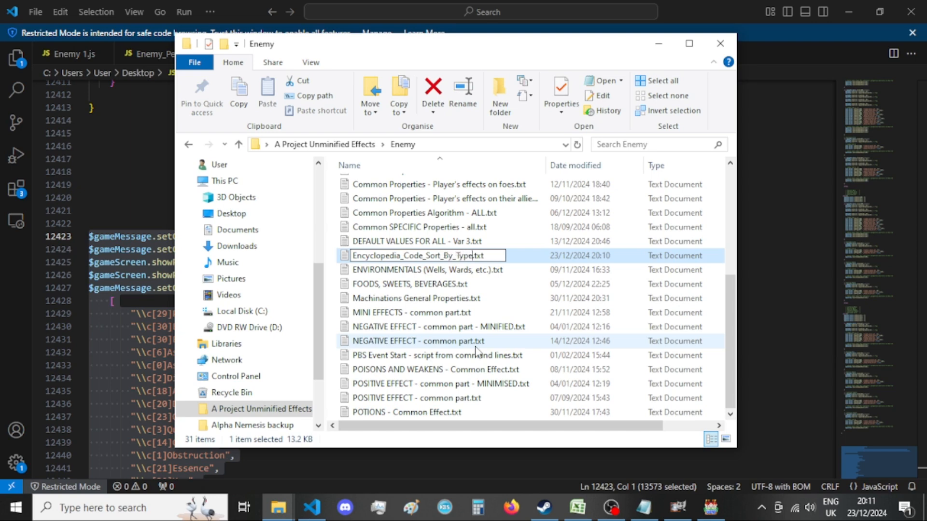
{"action": "key", "text": "Return"}
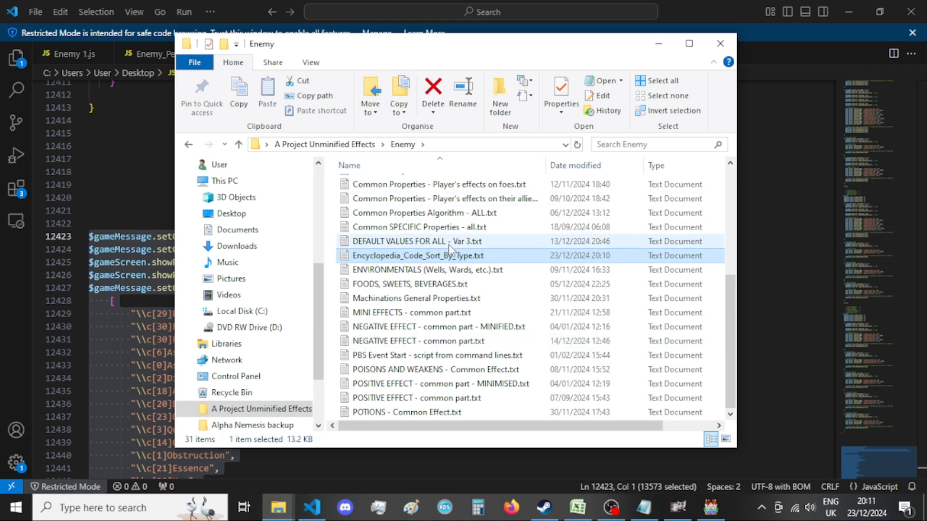
Rename the encyclopedia code text file as Encyclopedia_Code_sortByType_ShowChoice.txt.
{"action": "right_click", "coordinate": [453, 261]}
{"action": "left_click", "coordinate": [505, 464]}
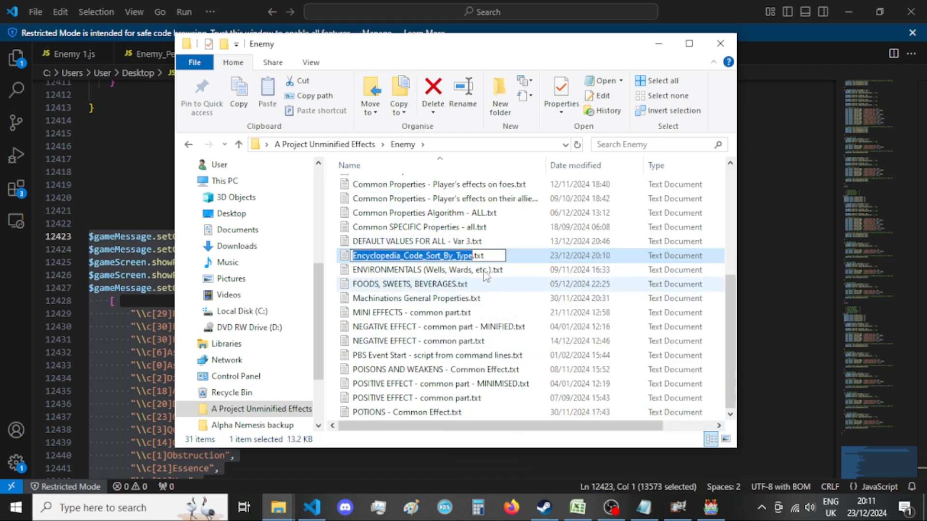
{"action": "left_click", "coordinate": [472, 255]}
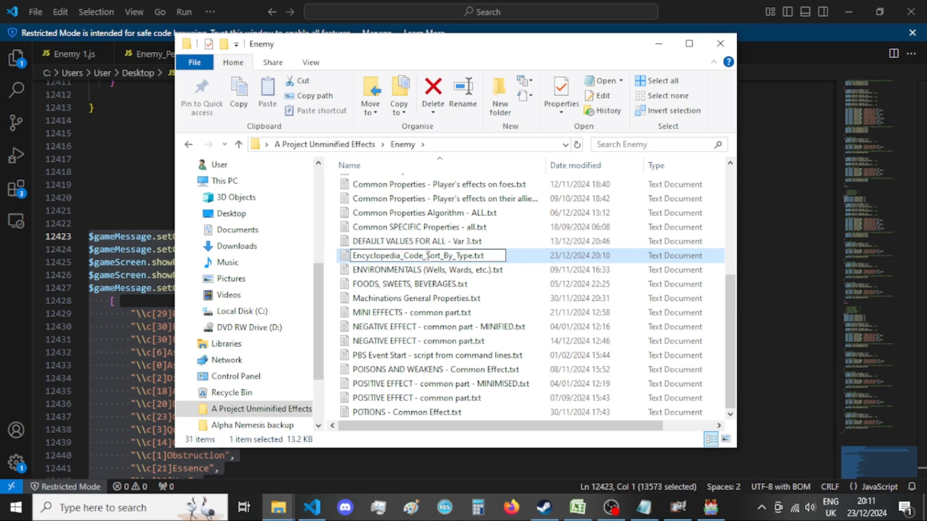
{"action": "left_click_drag", "start_coordinate": [427, 255], "coordinate": [472, 256]}
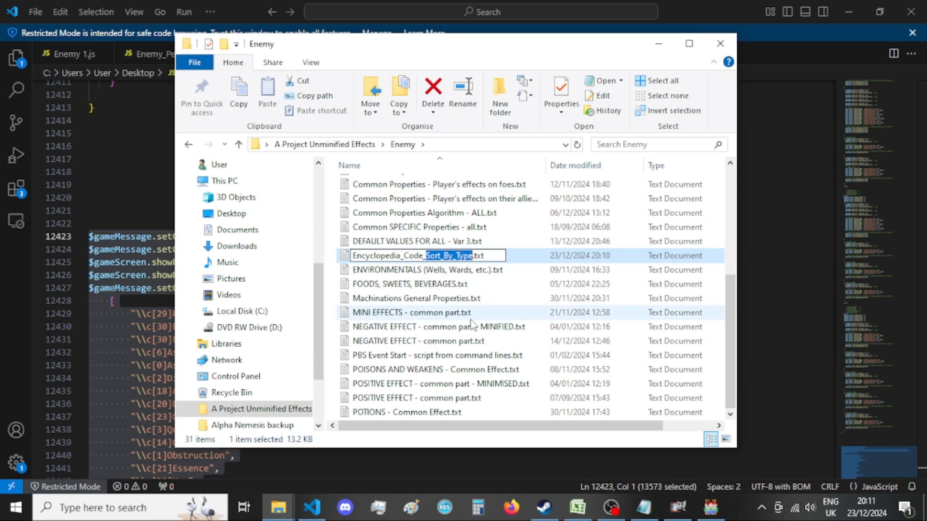
{"action": "type", "text": "sortByTy"}
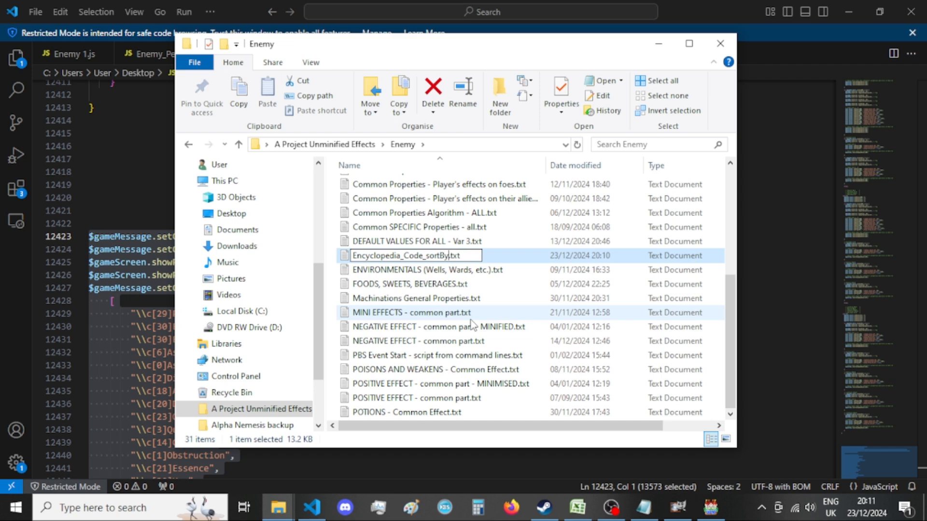
{"action": "type", "text": "pe_ShowChoice"}
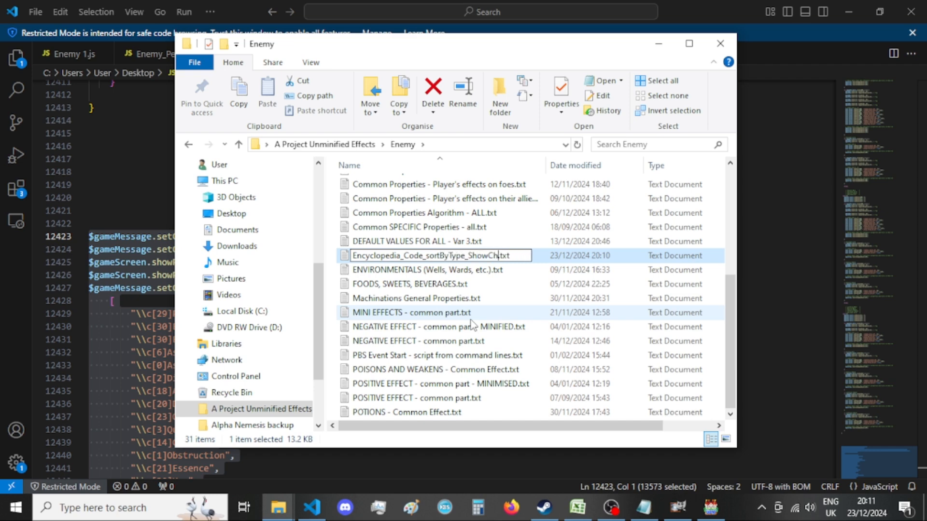
{"action": "key", "text": "Return"}
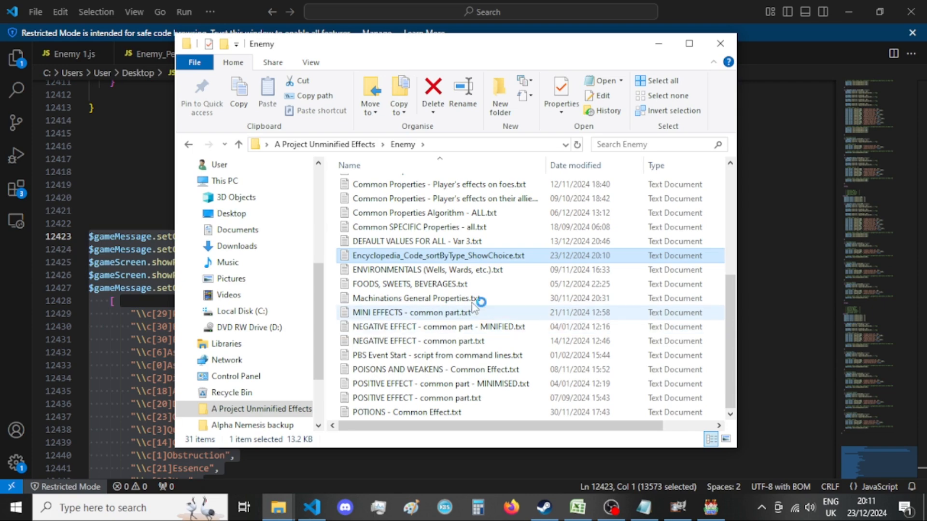
Open Encyclopedia_Code_sortByType_ShowChoice.txt, review the pasted choice list and callback code, and close the document.
{"action": "key", "text": "Return"}
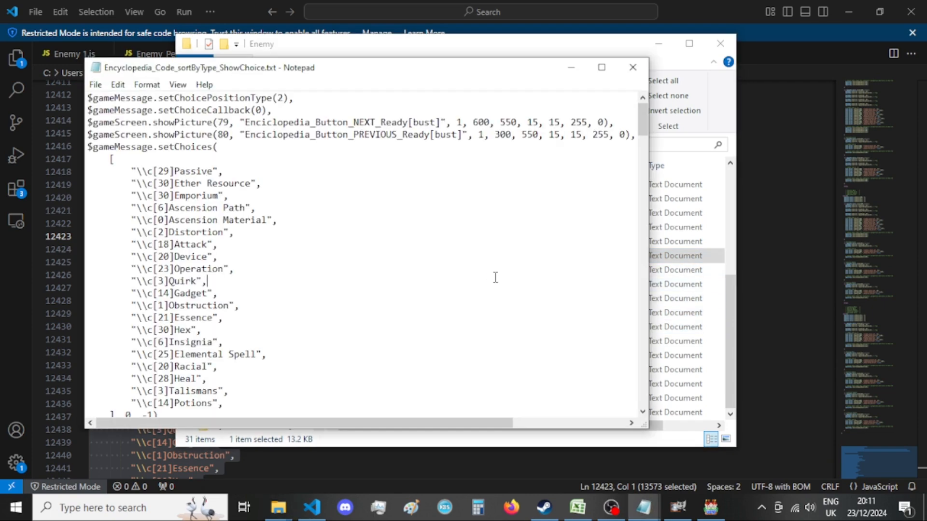
{"action": "scroll", "coordinate": [495, 277], "scroll_direction": "down", "scroll_amount": 20}
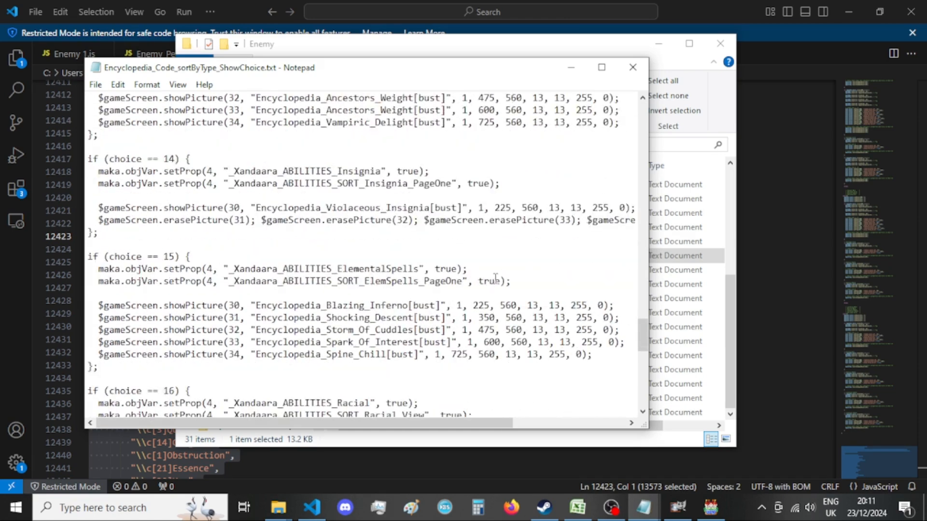
{"action": "scroll", "coordinate": [495, 278], "scroll_direction": "down", "scroll_amount": 14}
{"action": "left_click", "coordinate": [632, 67]}
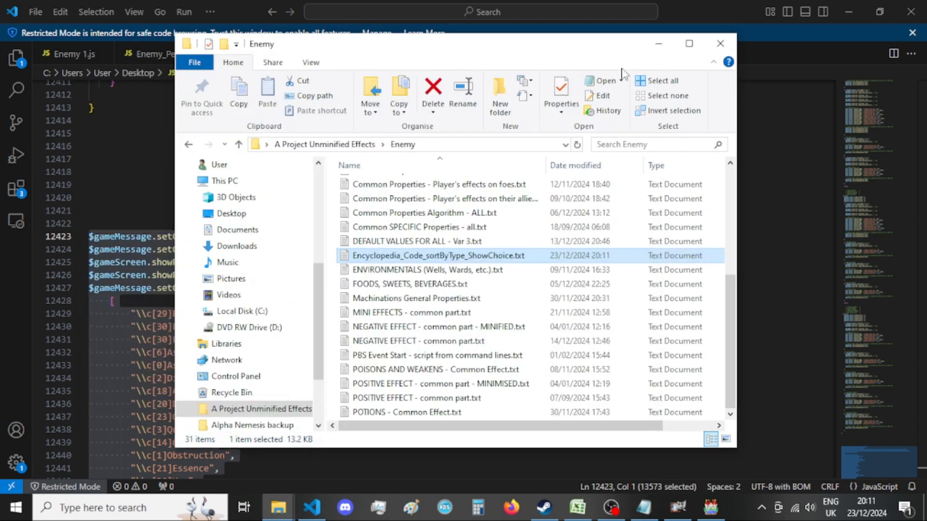
Return to Project_Character_Stats.js in Visual Studio Code and review the ability-type choice list passed to setChoices.
{"action": "left_click", "coordinate": [657, 44]}
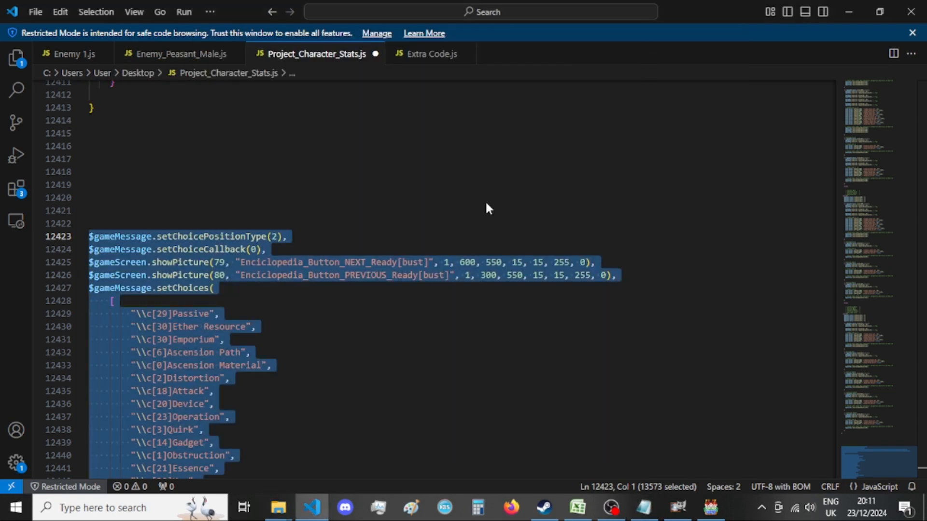
{"action": "left_click", "coordinate": [548, 347]}
{"action": "scroll", "coordinate": [547, 346], "scroll_direction": "down", "scroll_amount": 1}
{"action": "left_click", "coordinate": [548, 347]}
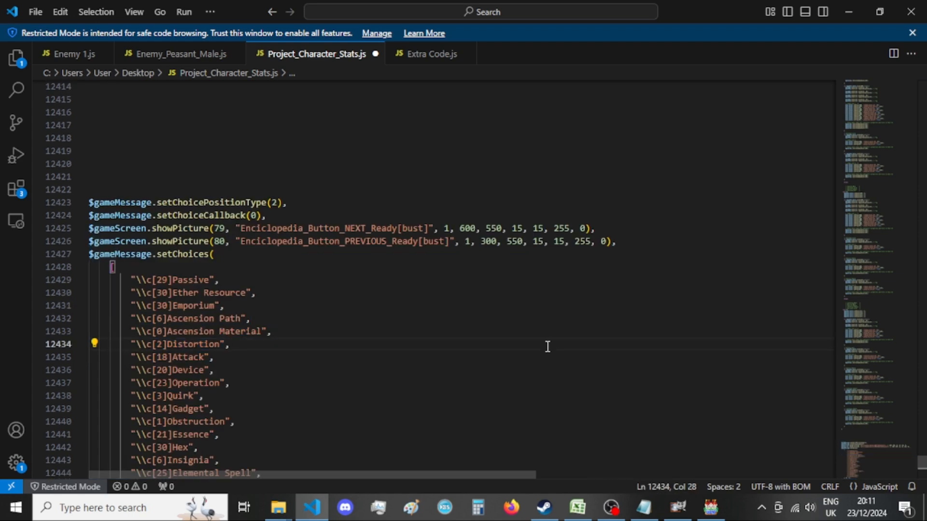
{"action": "scroll", "coordinate": [547, 346], "scroll_direction": "down", "scroll_amount": 9}
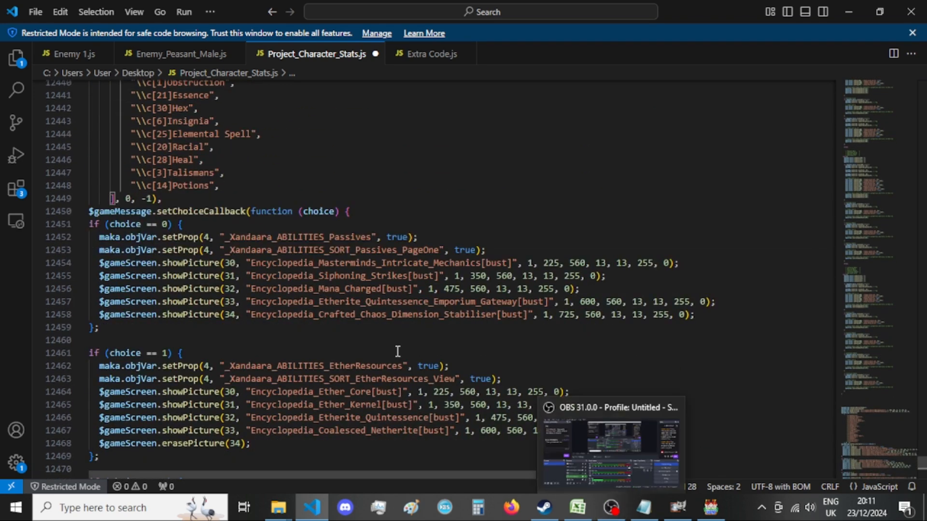
{"action": "scroll", "coordinate": [399, 350], "scroll_direction": "up", "scroll_amount": 8}
{"action": "scroll", "coordinate": [400, 351], "scroll_direction": "up", "scroll_amount": 1}
{"action": "left_click", "coordinate": [400, 352]}
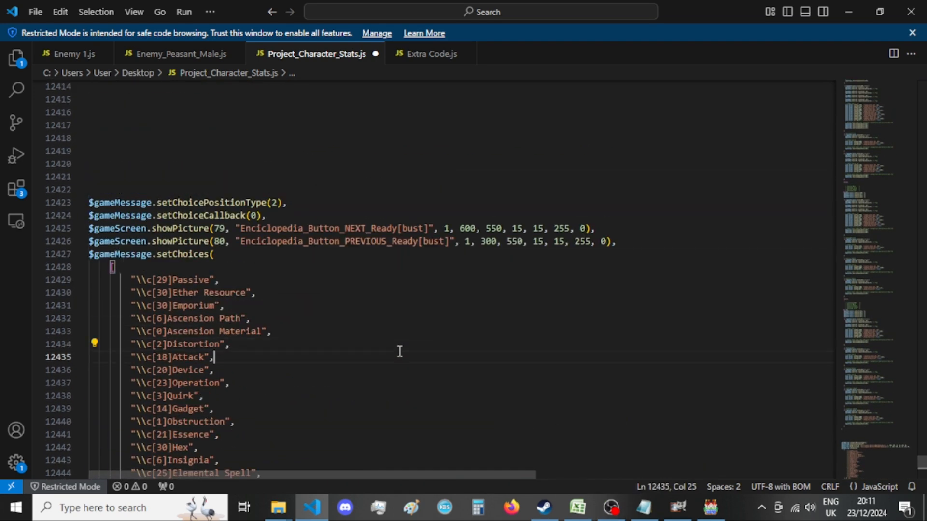
{"action": "left_click", "coordinate": [406, 337]}
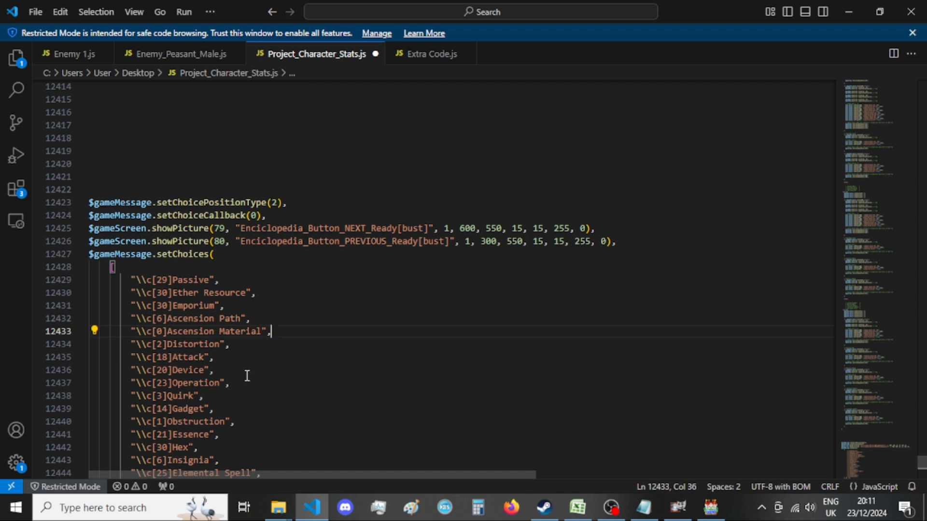
Examine the choice callback branches and their encyclopedia picture names, comparing them with the choice list.
{"action": "scroll", "coordinate": [251, 383], "scroll_direction": "down", "scroll_amount": 10}
{"action": "left_click", "coordinate": [279, 246]}
{"action": "double_click", "coordinate": [279, 244]}
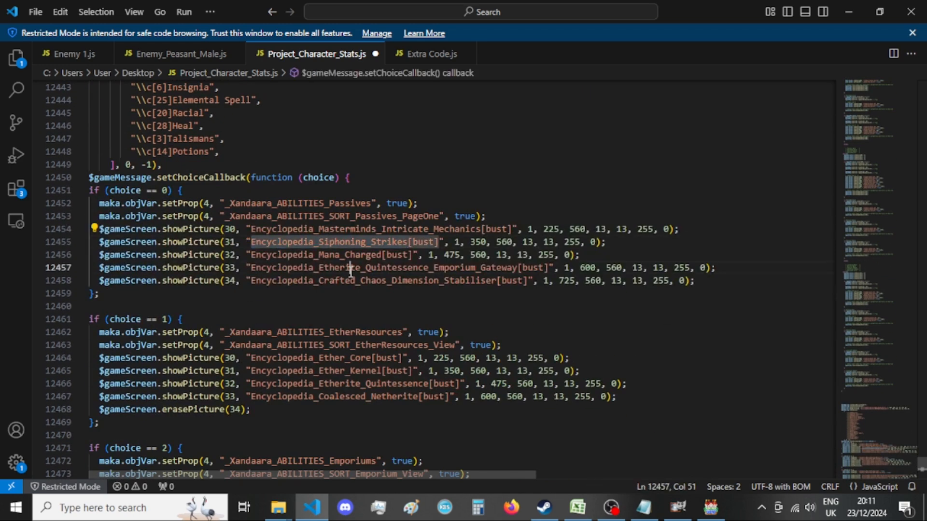
{"action": "double_click", "coordinate": [338, 268]}
{"action": "double_click", "coordinate": [338, 281]}
{"action": "double_click", "coordinate": [337, 255]}
{"action": "double_click", "coordinate": [338, 271]}
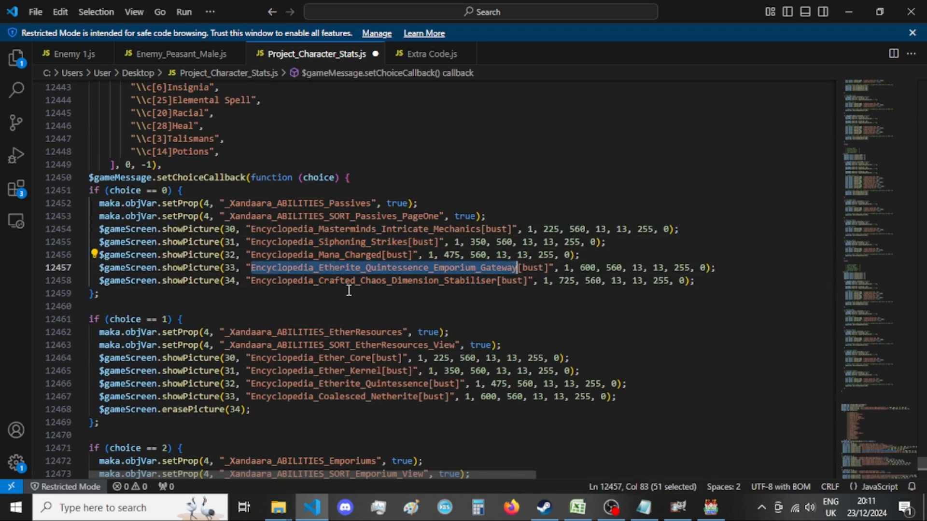
{"action": "left_click", "coordinate": [349, 290]}
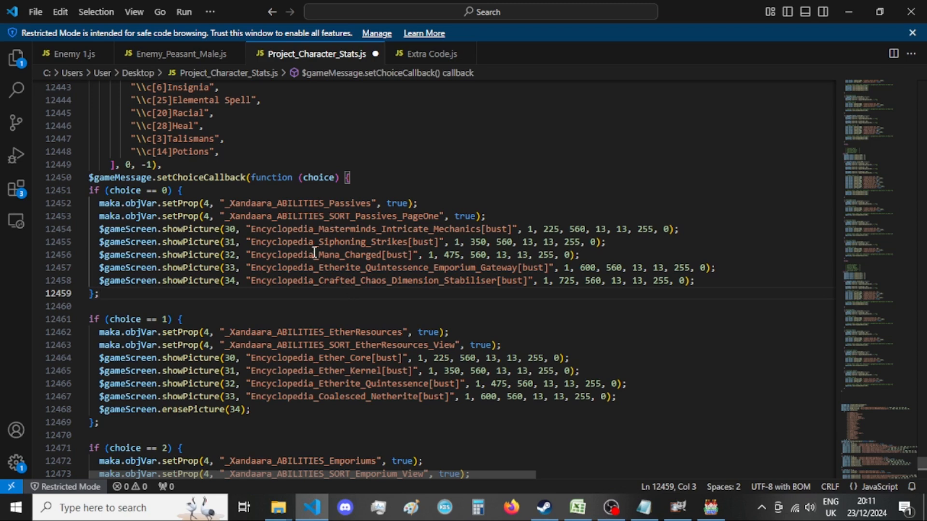
{"action": "scroll", "coordinate": [314, 252], "scroll_direction": "down", "scroll_amount": 2}
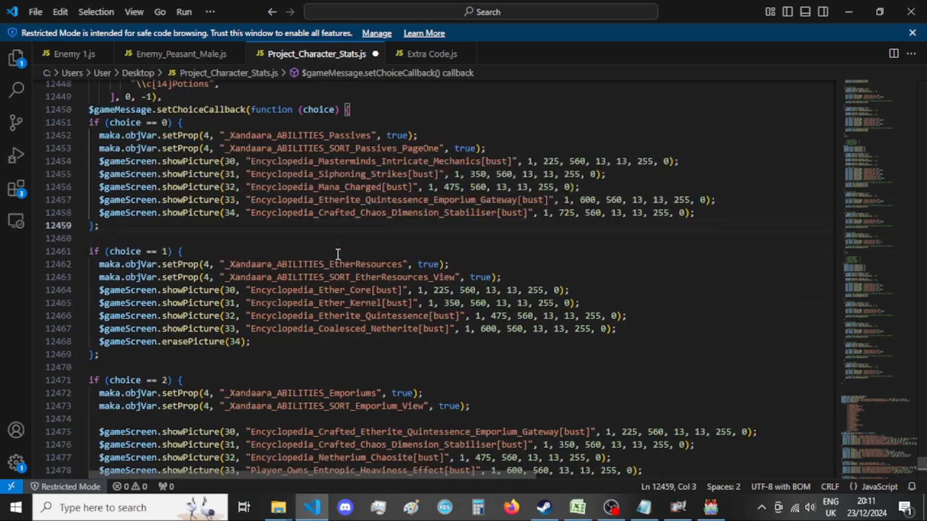
{"action": "scroll", "coordinate": [347, 362], "scroll_direction": "down", "scroll_amount": 4}
{"action": "scroll", "coordinate": [358, 330], "scroll_direction": "down", "scroll_amount": 4}
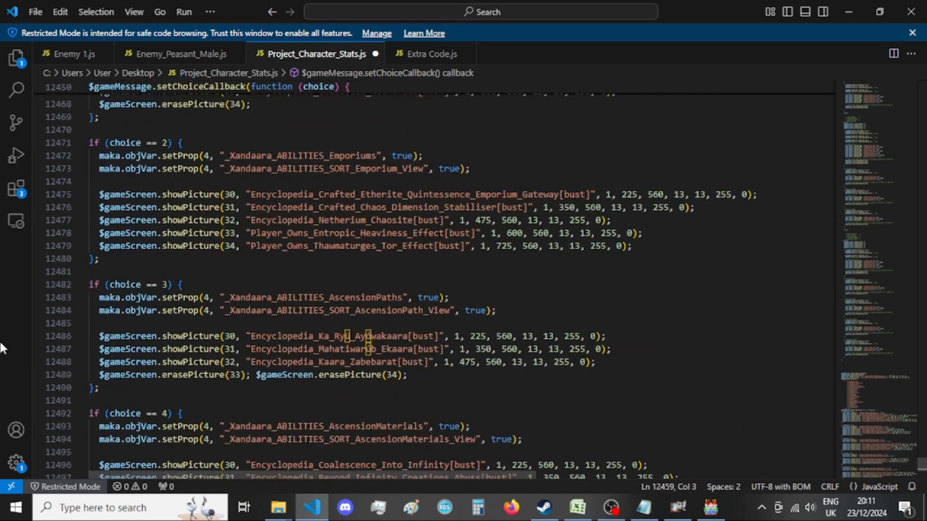
{"action": "scroll", "coordinate": [479, 274], "scroll_direction": "up", "scroll_amount": 8}
{"action": "scroll", "coordinate": [479, 274], "scroll_direction": "up", "scroll_amount": 6}
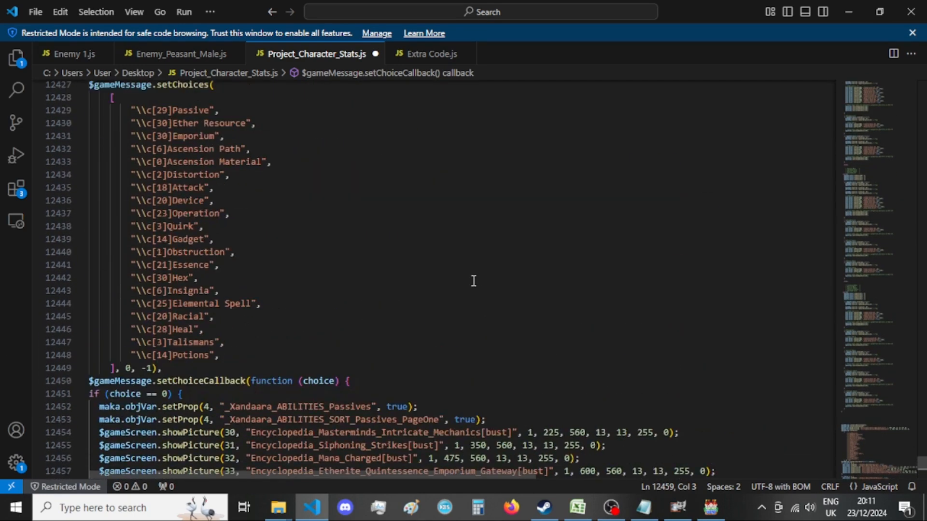
{"action": "left_click", "coordinate": [473, 278]}
{"action": "scroll", "coordinate": [483, 276], "scroll_direction": "up", "scroll_amount": 3}
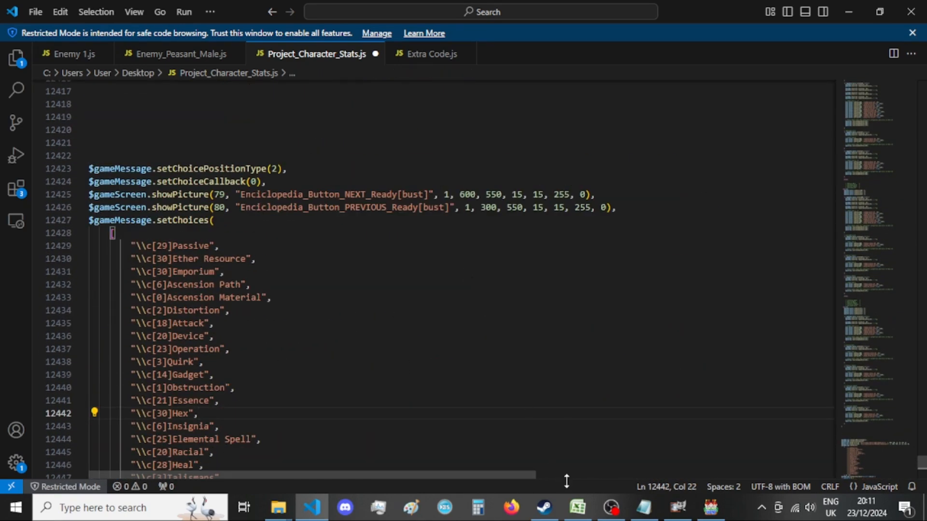
{"action": "left_click", "coordinate": [610, 508]}
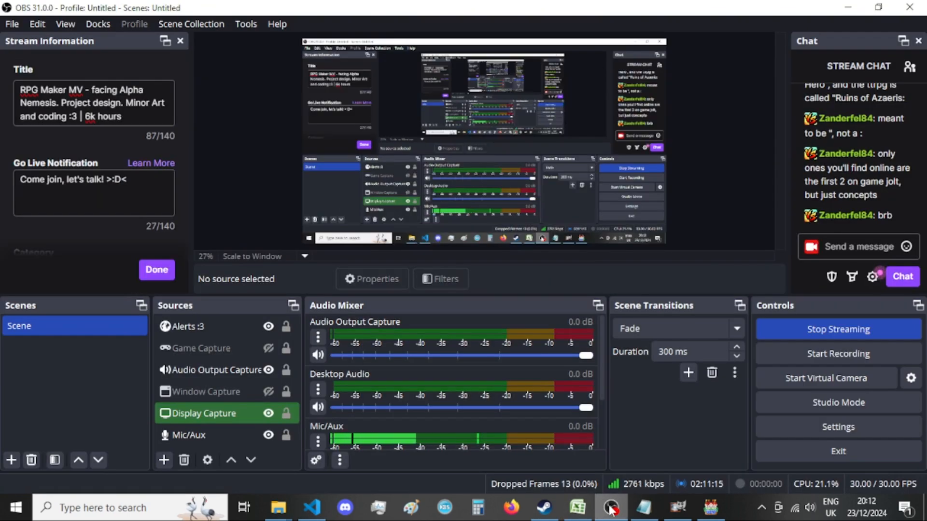
{"action": "left_click", "coordinate": [610, 508]}
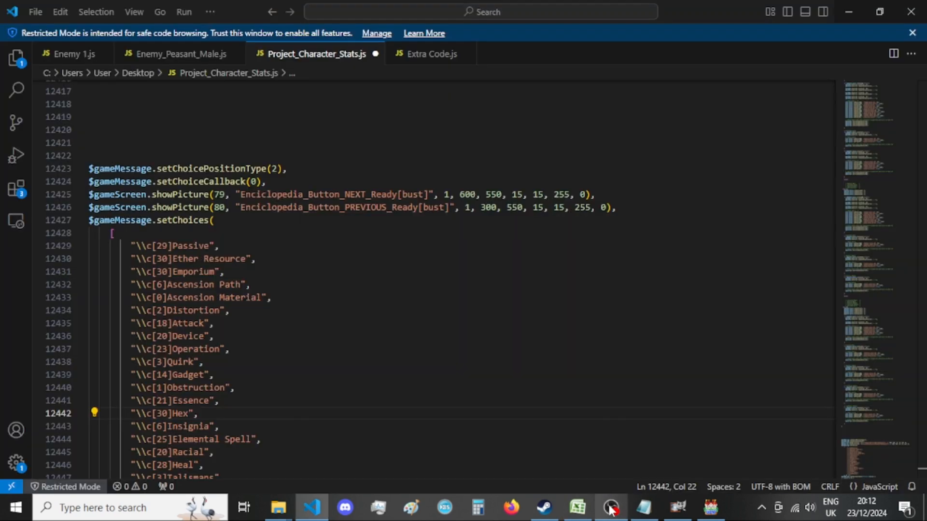
In GIMP, resize the Encyclopedia_Embrose[bust] image's canvas to 920 × 920 px with the artwork centred.
{"action": "left_click", "coordinate": [678, 510]}
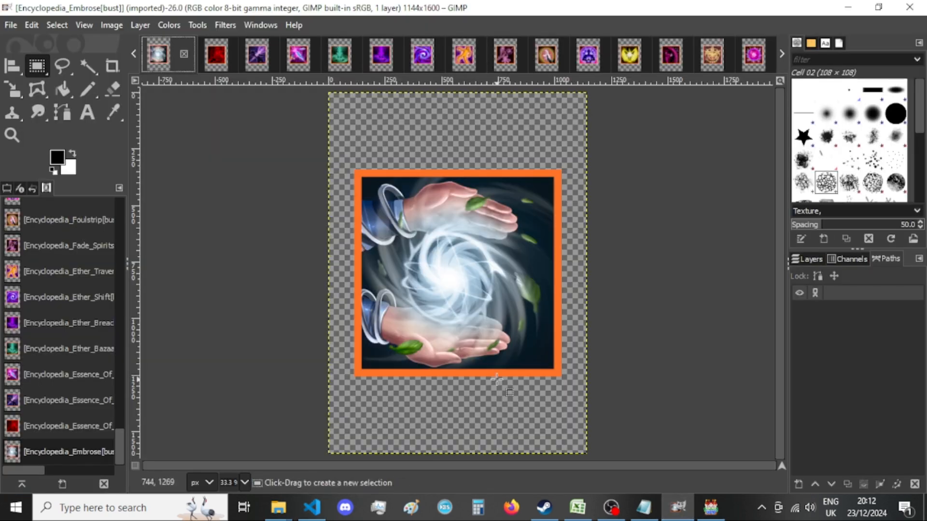
{"action": "left_click", "coordinate": [108, 27]}
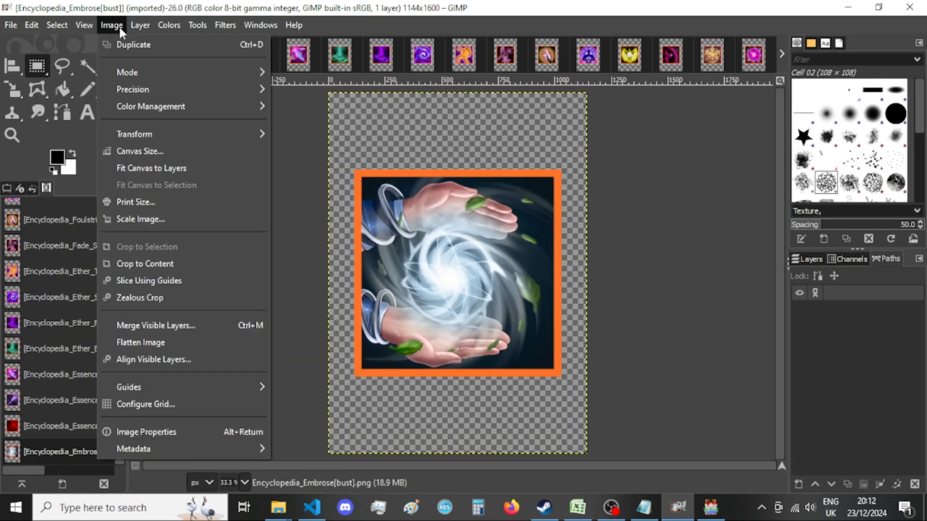
{"action": "left_click", "coordinate": [140, 150]}
{"action": "type", "text": "920"}
{"action": "double_click", "coordinate": [409, 191]}
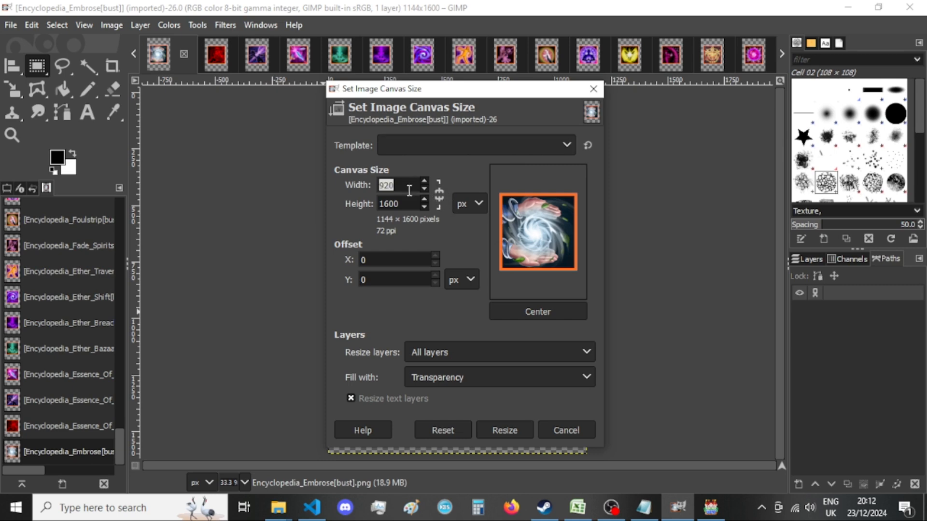
{"action": "double_click", "coordinate": [413, 205]}
{"action": "type", "text": "920"}
{"action": "left_click", "coordinate": [532, 312]}
{"action": "left_click", "coordinate": [511, 428]}
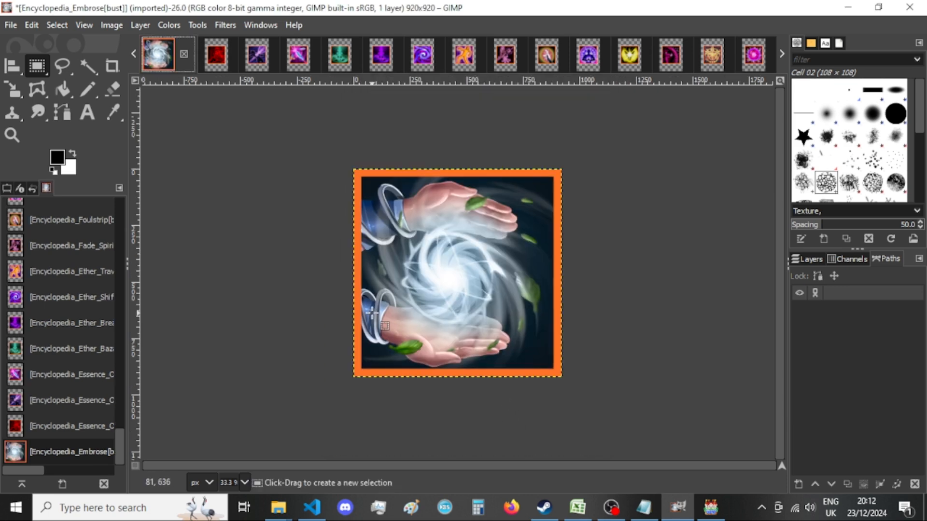
Export the resized image as Encyclopedia_Embrose[bust].png in New folder with the existing PNG options, closing Visual Studio Code meanwhile.
{"action": "key", "text": "ctrl+shift+e"}
{"action": "key", "text": "Return"}
{"action": "key", "text": "Escape"}
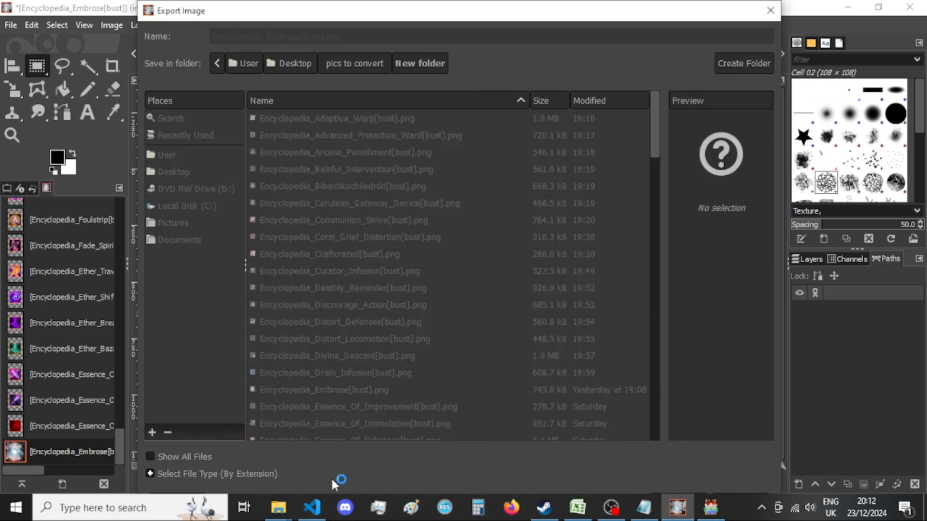
{"action": "left_click", "coordinate": [312, 507]}
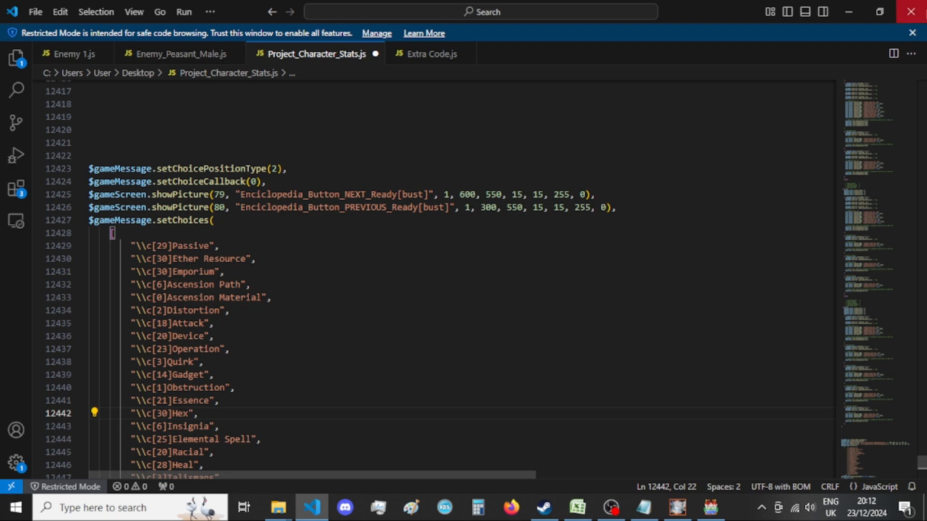
{"action": "left_click", "coordinate": [910, 14]}
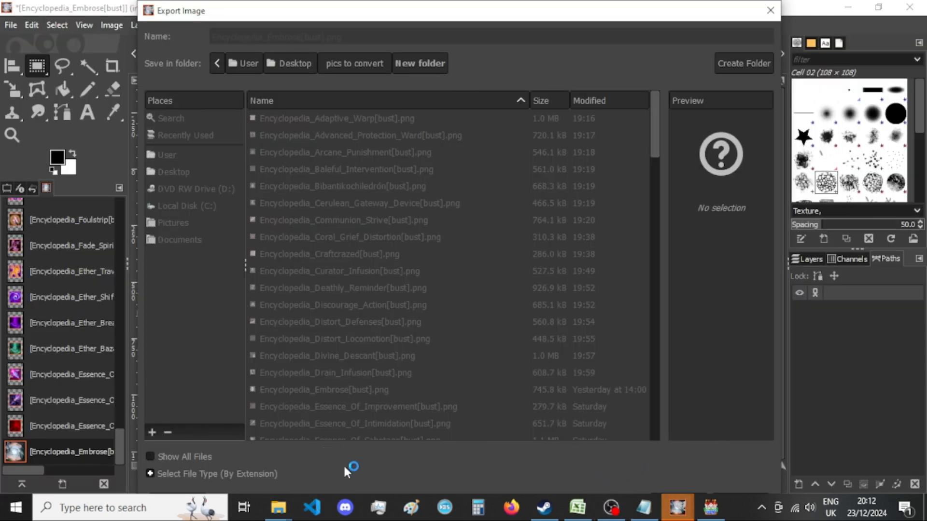
{"action": "left_click", "coordinate": [677, 512]}
{"action": "left_click", "coordinate": [655, 449]}
{"action": "left_click", "coordinate": [677, 509]}
{"action": "left_click", "coordinate": [728, 442]}
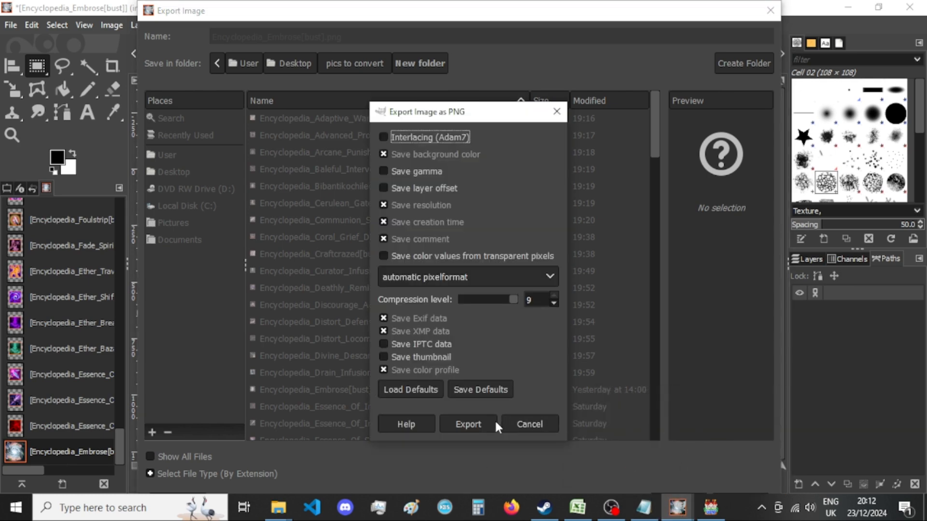
{"action": "left_click", "coordinate": [496, 421]}
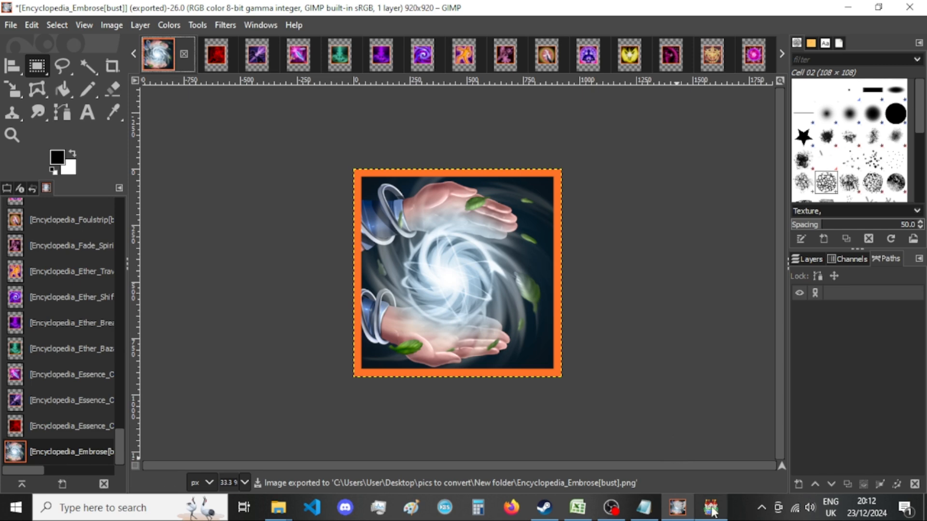
Switch to RPG Maker MV, open the database, and examine the PLAYER ENCYCLOPEDIA common event's choices, scripts and exit branches.
{"action": "left_click", "coordinate": [710, 507]}
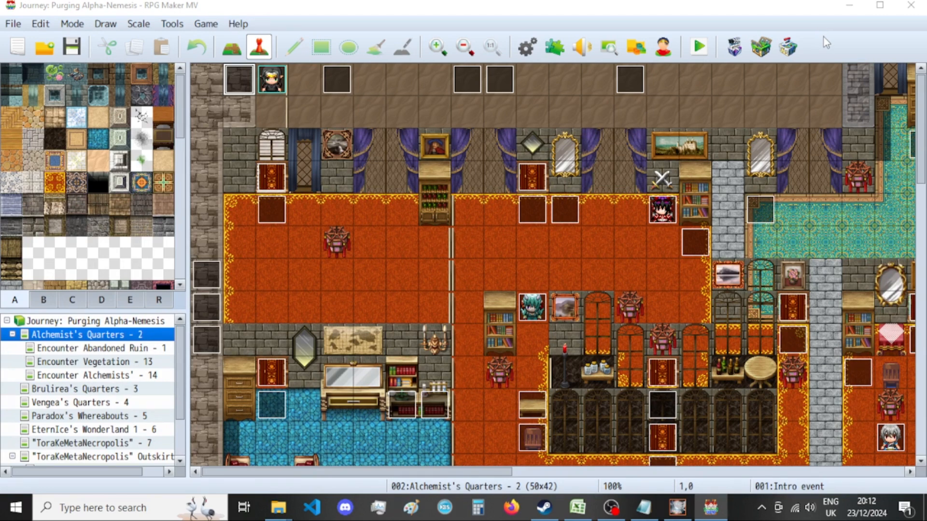
{"action": "key", "text": "F9"}
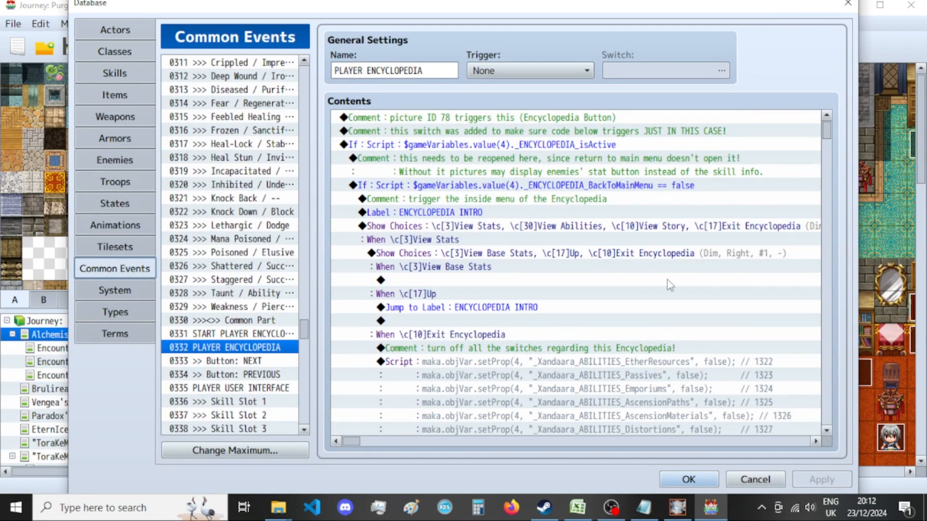
{"action": "scroll", "coordinate": [670, 285], "scroll_direction": "down", "scroll_amount": 7}
{"action": "scroll", "coordinate": [670, 285], "scroll_direction": "down", "scroll_amount": 18}
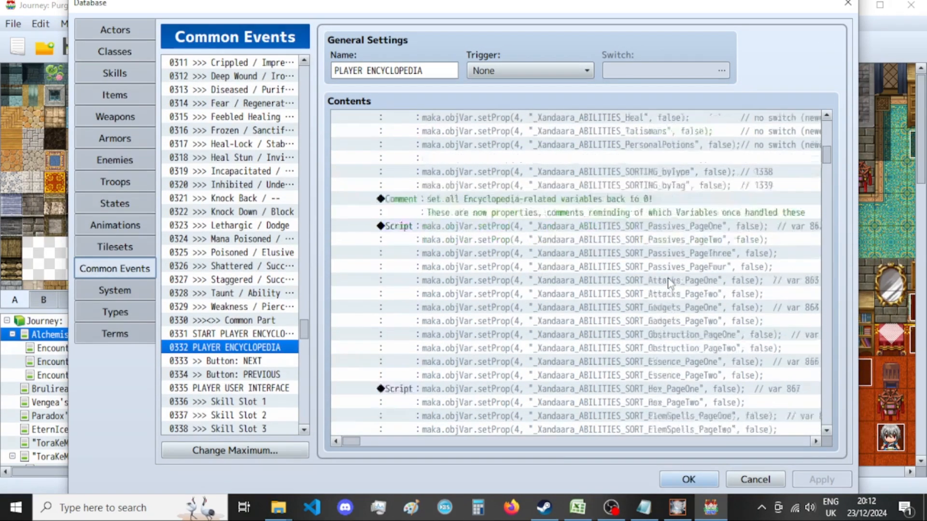
{"action": "scroll", "coordinate": [670, 285], "scroll_direction": "down", "scroll_amount": 5}
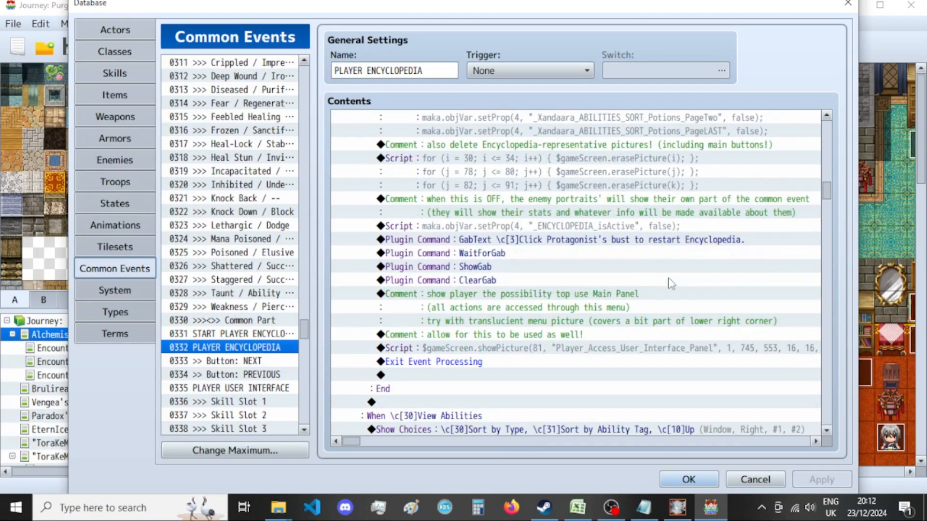
{"action": "scroll", "coordinate": [671, 284], "scroll_direction": "down", "scroll_amount": 12}
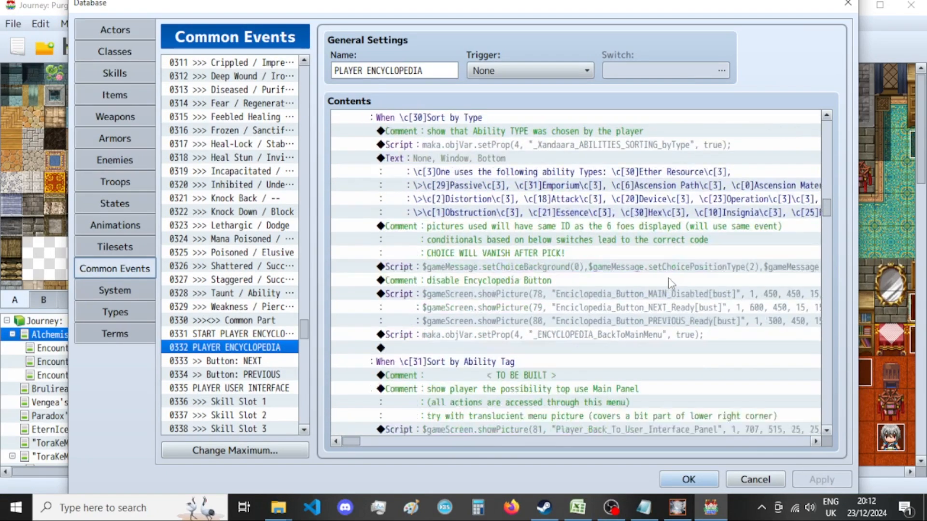
{"action": "scroll", "coordinate": [671, 284], "scroll_direction": "down", "scroll_amount": 12}
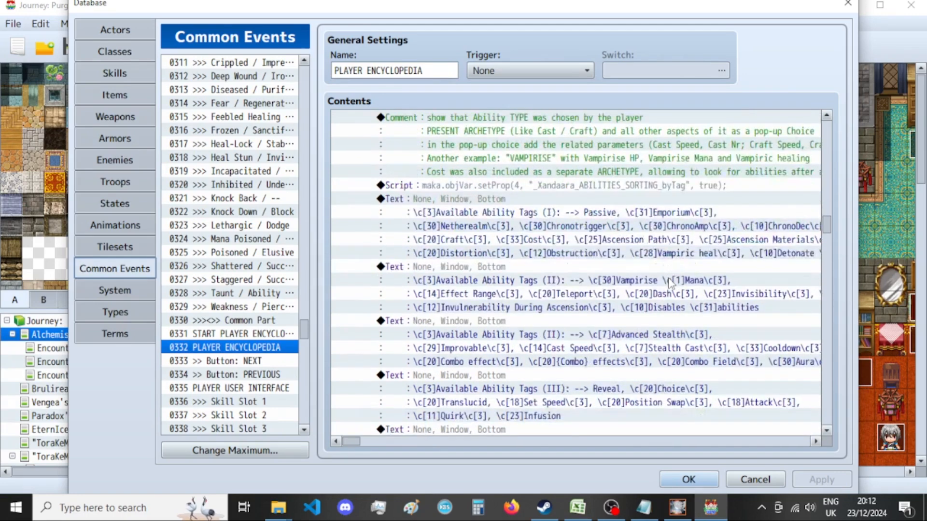
{"action": "scroll", "coordinate": [672, 284], "scroll_direction": "down", "scroll_amount": 3}
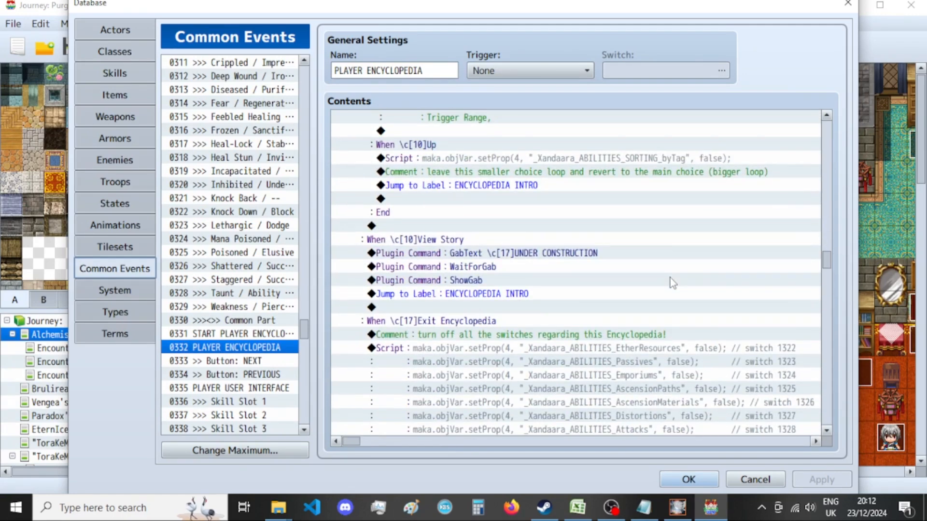
{"action": "scroll", "coordinate": [673, 283], "scroll_direction": "down", "scroll_amount": 11}
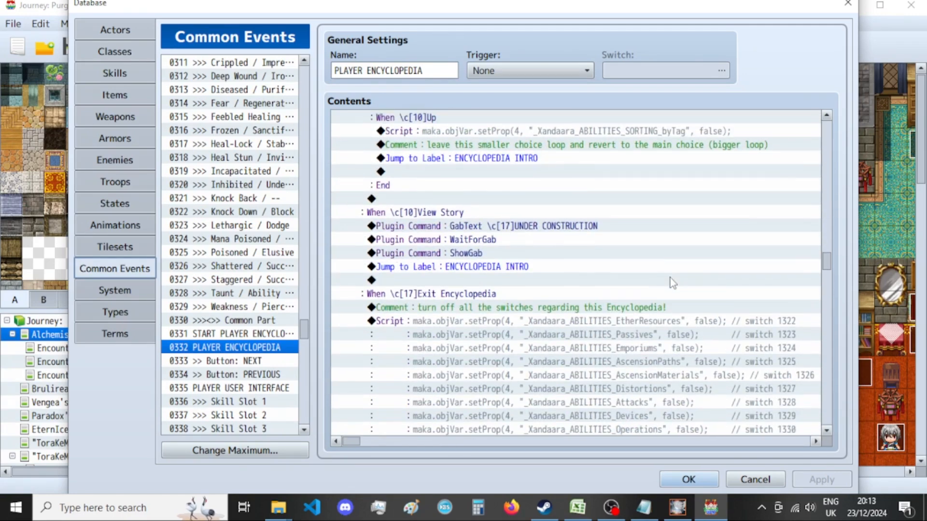
{"action": "scroll", "coordinate": [672, 284], "scroll_direction": "down", "scroll_amount": 14}
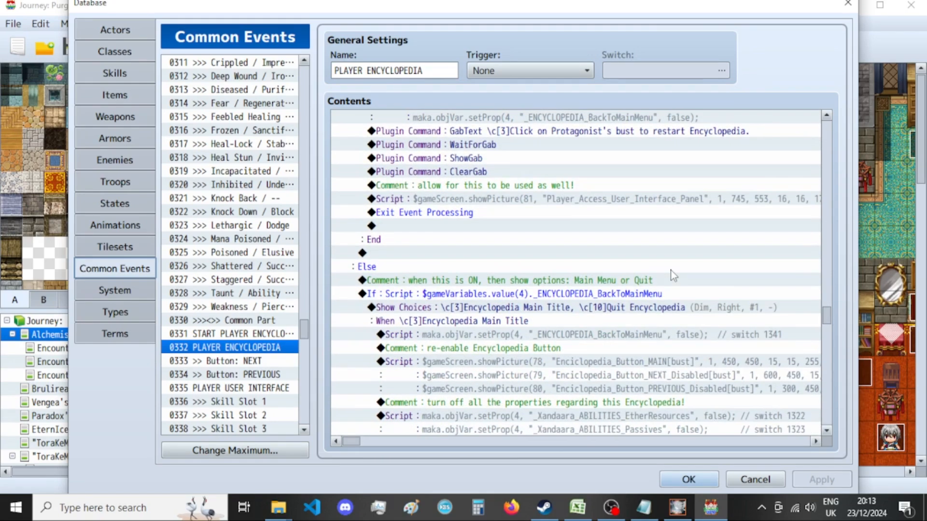
{"action": "scroll", "coordinate": [671, 273], "scroll_direction": "down", "scroll_amount": 10}
{"action": "scroll", "coordinate": [671, 273], "scroll_direction": "down", "scroll_amount": 8}
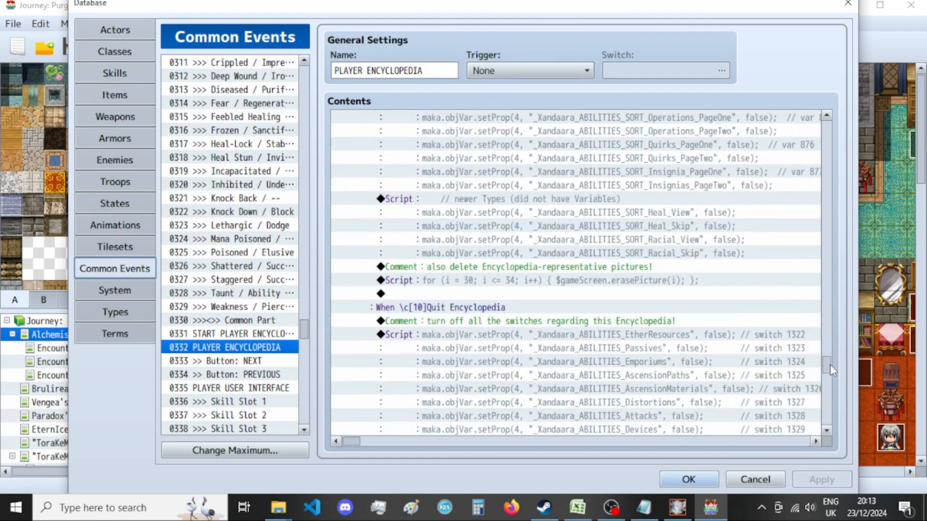
{"action": "scroll", "coordinate": [830, 364], "scroll_direction": "up", "scroll_amount": 1}
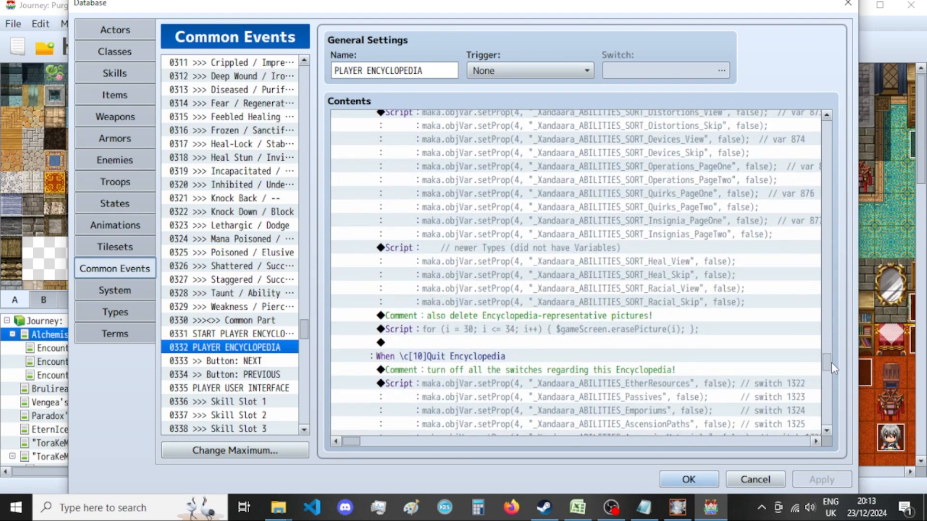
{"action": "scroll", "coordinate": [831, 363], "scroll_direction": "up", "scroll_amount": 1}
{"action": "left_click_drag", "start_coordinate": [833, 361], "coordinate": [853, 136]}
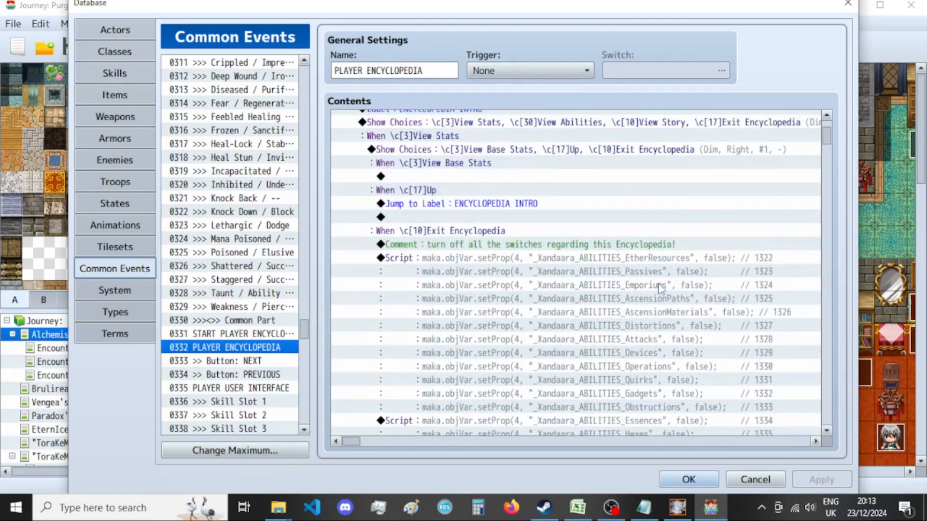
Copy the encyclopedia reset comments and scripts, through Potions_PageLAST, from the View Stats menu's Exit Encyclopedia branch.
{"action": "left_click", "coordinate": [609, 244]}
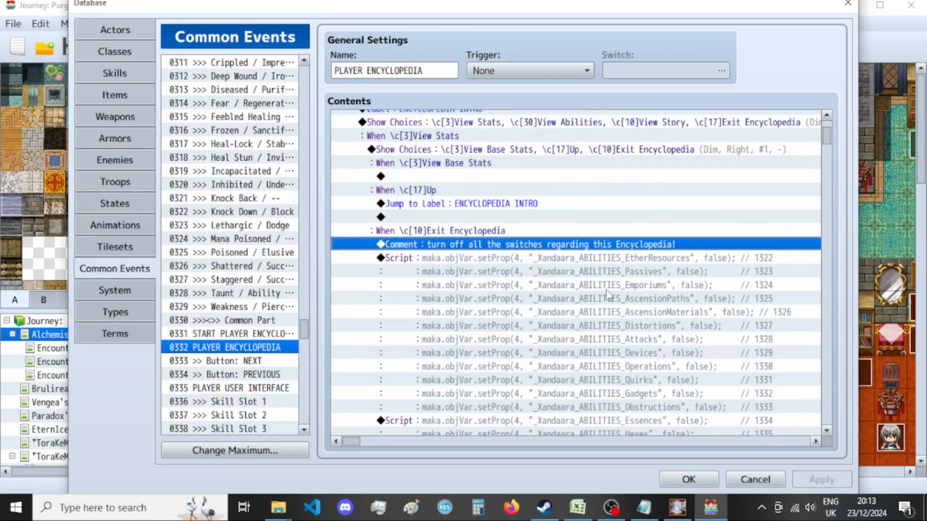
{"action": "scroll", "coordinate": [606, 290], "scroll_direction": "up", "scroll_amount": 1}
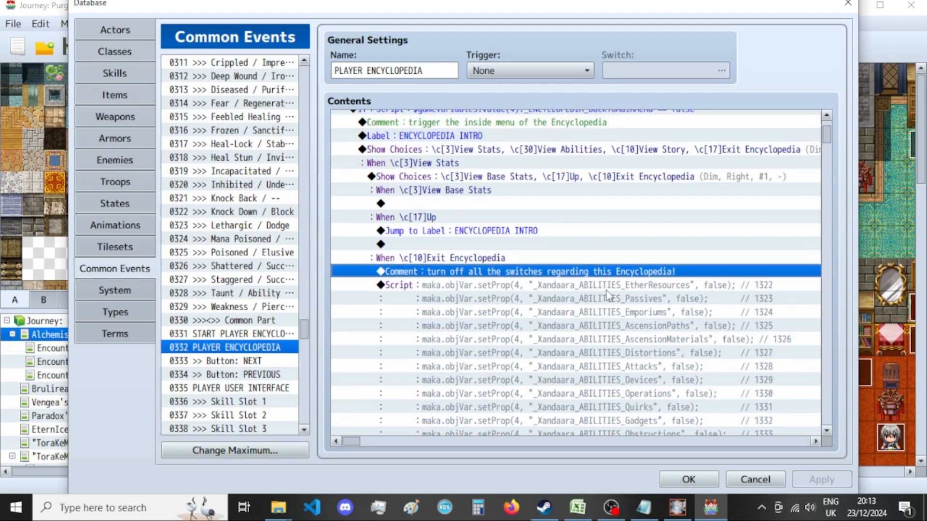
{"action": "scroll", "coordinate": [606, 291], "scroll_direction": "down", "scroll_amount": 15}
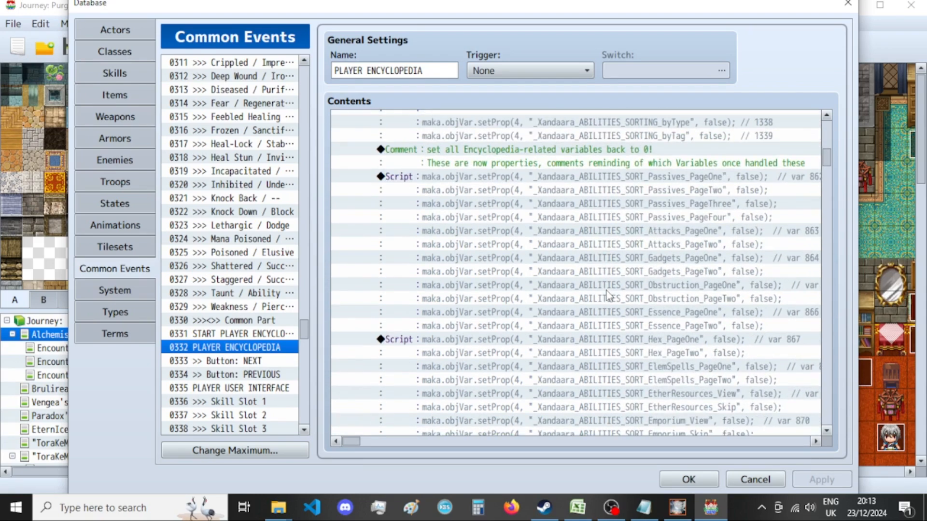
{"action": "scroll", "coordinate": [606, 291], "scroll_direction": "down", "scroll_amount": 10}
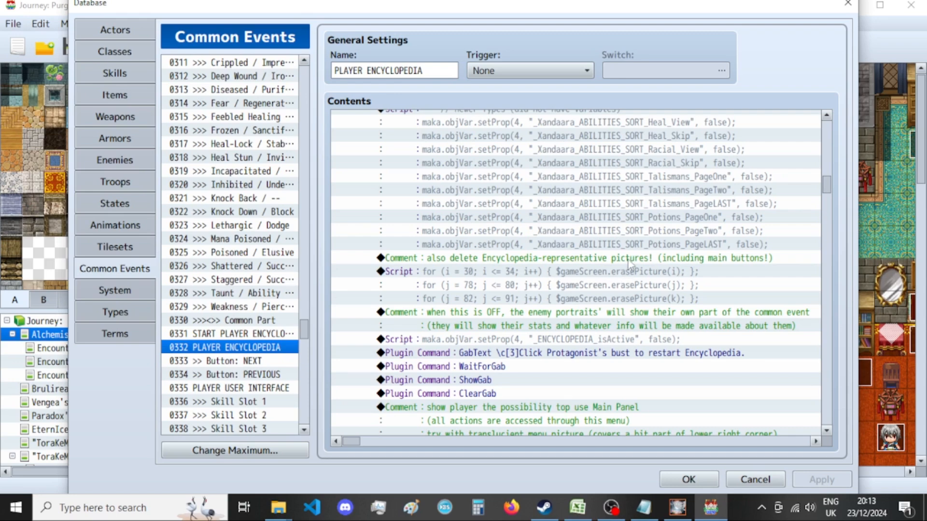
{"action": "left_click", "coordinate": [646, 245]}
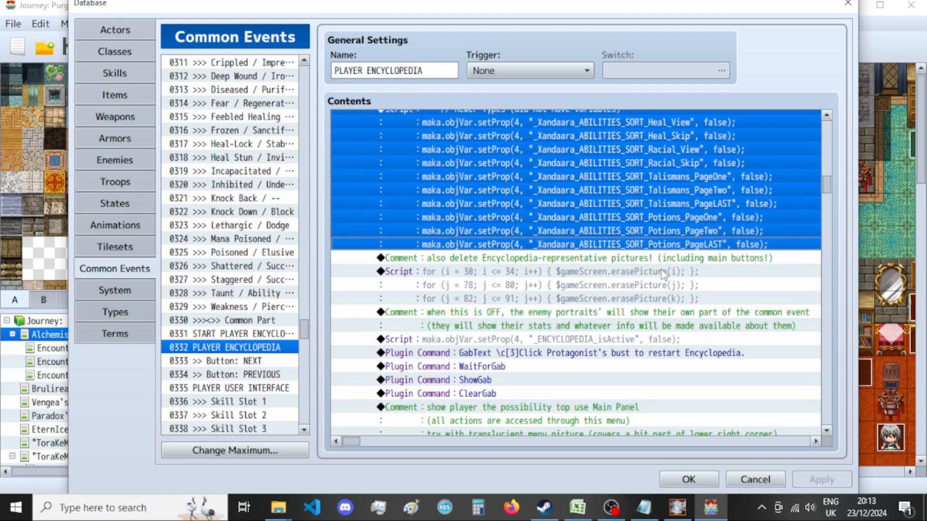
Replace the reset comments and scripts in the main menu's Exit Encyclopedia branch, up to the picture-deletion comment, with the copied block.
{"action": "scroll", "coordinate": [661, 271], "scroll_direction": "down", "scroll_amount": 8}
{"action": "scroll", "coordinate": [662, 272], "scroll_direction": "down", "scroll_amount": 15}
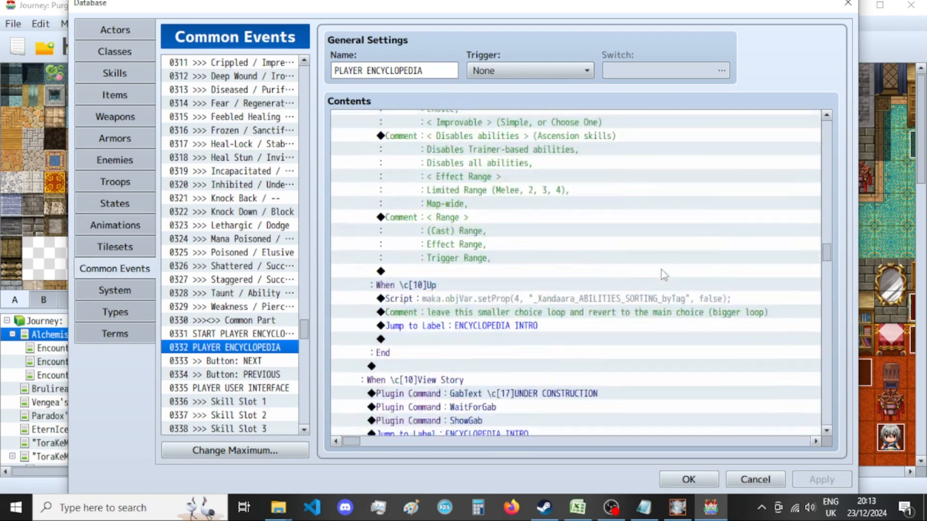
{"action": "scroll", "coordinate": [662, 270], "scroll_direction": "down", "scroll_amount": 6}
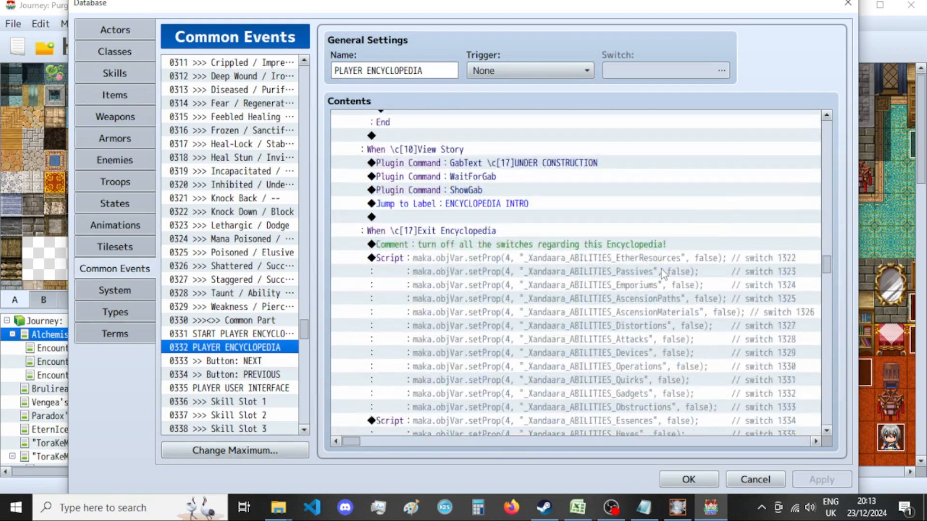
{"action": "left_click", "coordinate": [641, 249]}
{"action": "scroll", "coordinate": [641, 250], "scroll_direction": "down", "scroll_amount": 15}
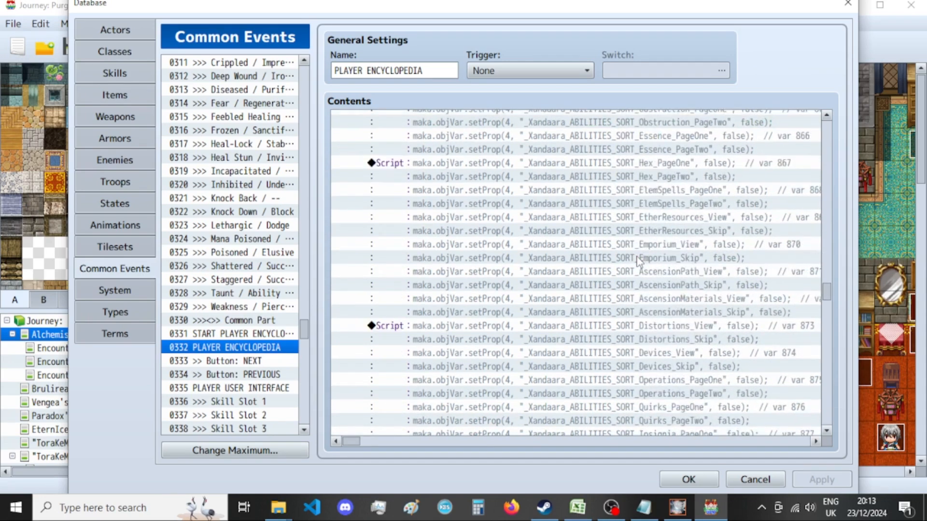
{"action": "scroll", "coordinate": [640, 261], "scroll_direction": "down", "scroll_amount": 5}
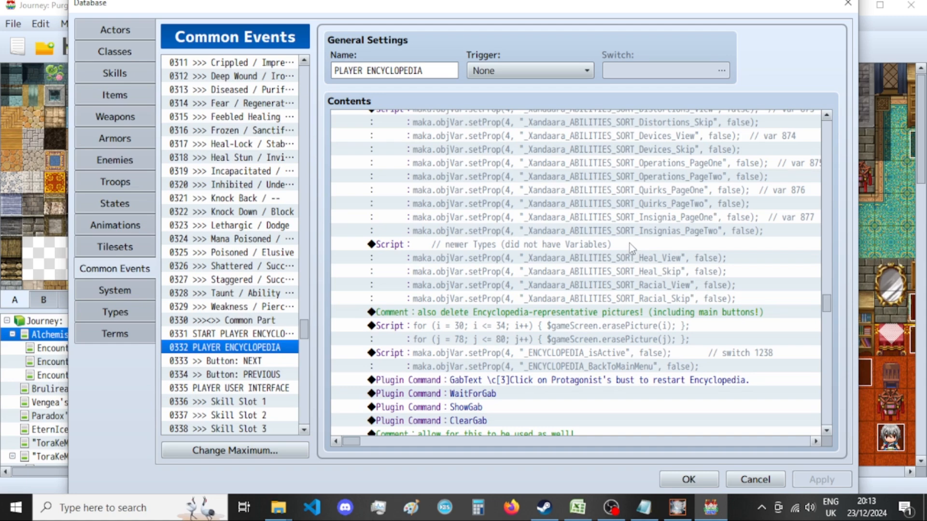
{"action": "left_click", "coordinate": [629, 243], "text": "shift"}
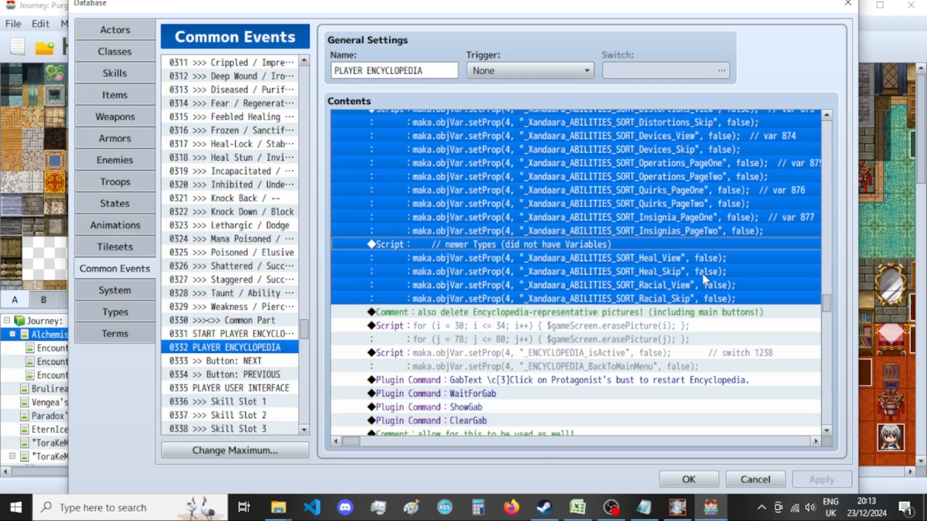
{"action": "scroll", "coordinate": [702, 274], "scroll_direction": "up", "scroll_amount": 15}
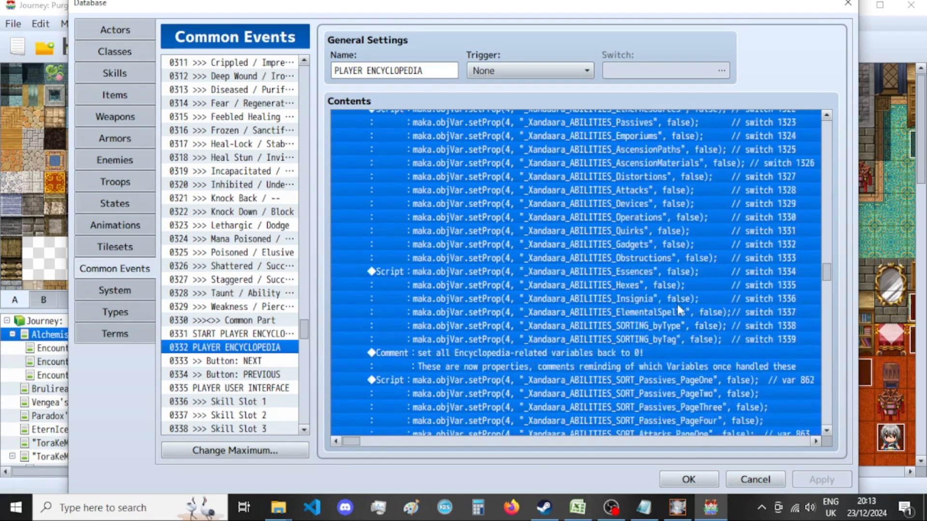
{"action": "scroll", "coordinate": [680, 307], "scroll_direction": "up", "scroll_amount": 4}
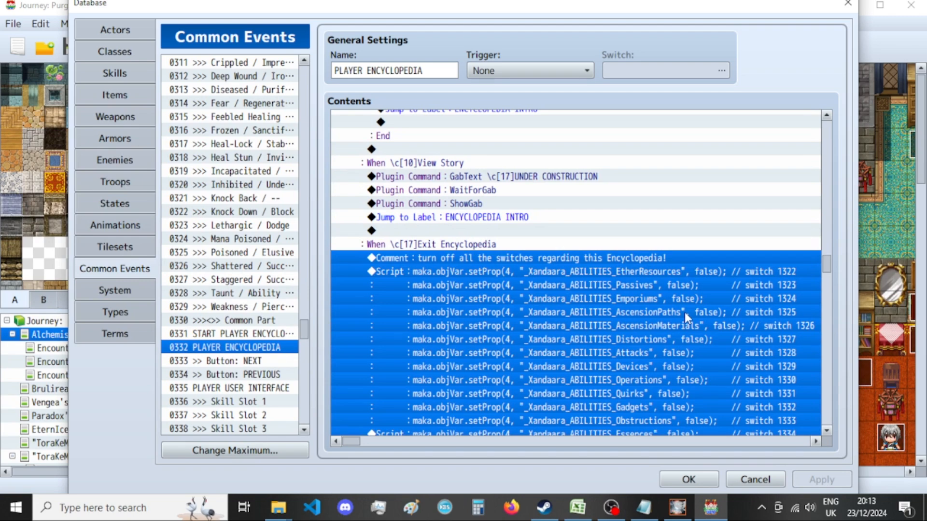
{"action": "key", "text": "Delete"}
{"action": "scroll", "coordinate": [686, 316], "scroll_direction": "up", "scroll_amount": 10}
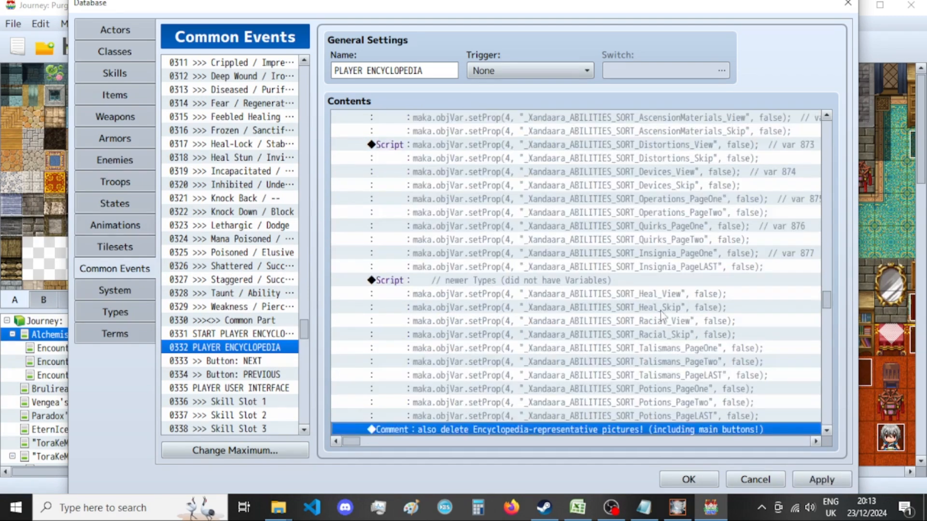
{"action": "scroll", "coordinate": [652, 284], "scroll_direction": "up", "scroll_amount": 10}
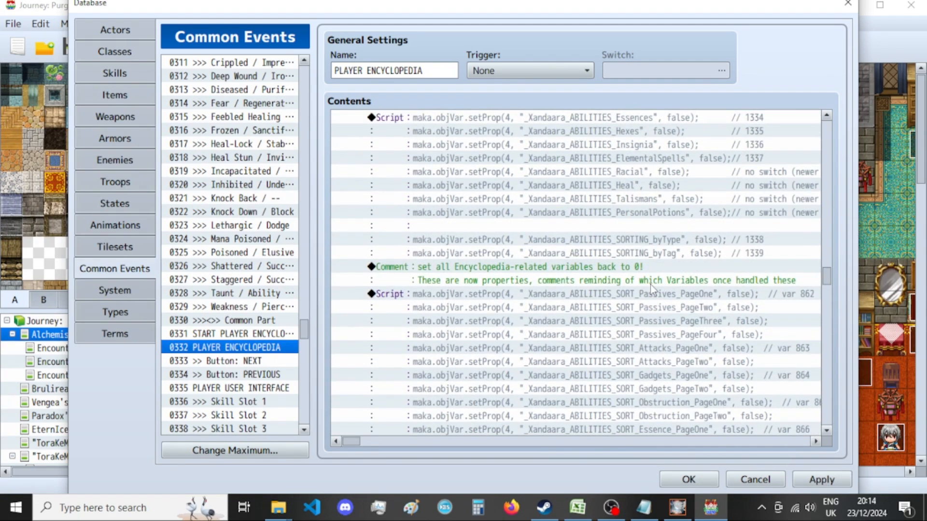
{"action": "scroll", "coordinate": [650, 282], "scroll_direction": "down", "scroll_amount": 15}
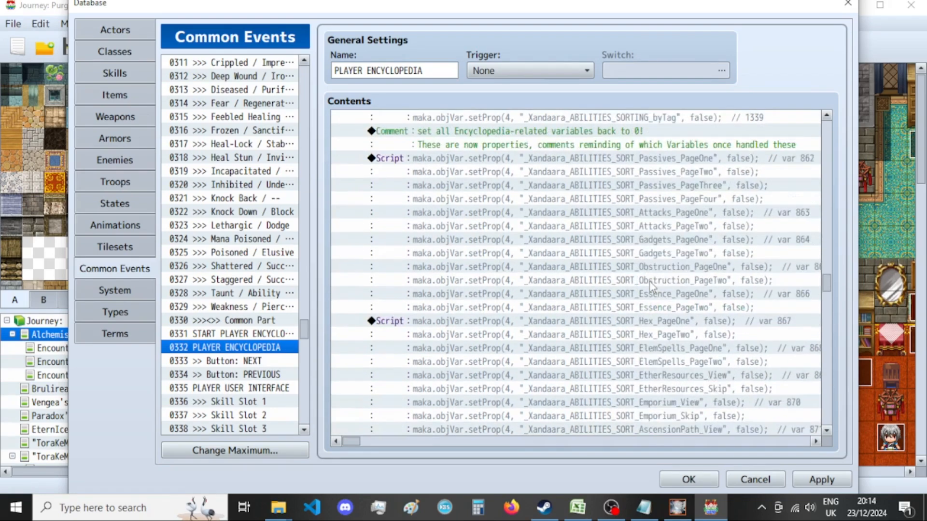
Replace the property-reset comments and scripts under the Encyclopedia Main Title choice, up to the picture-deletion comment, with the copied block.
{"action": "scroll", "coordinate": [650, 283], "scroll_direction": "down", "scroll_amount": 5}
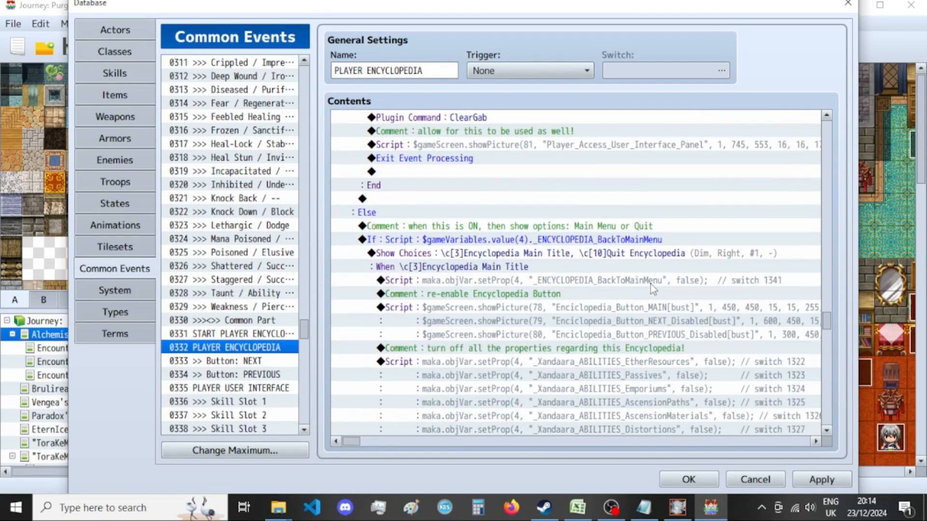
{"action": "scroll", "coordinate": [642, 303], "scroll_direction": "down", "scroll_amount": 2}
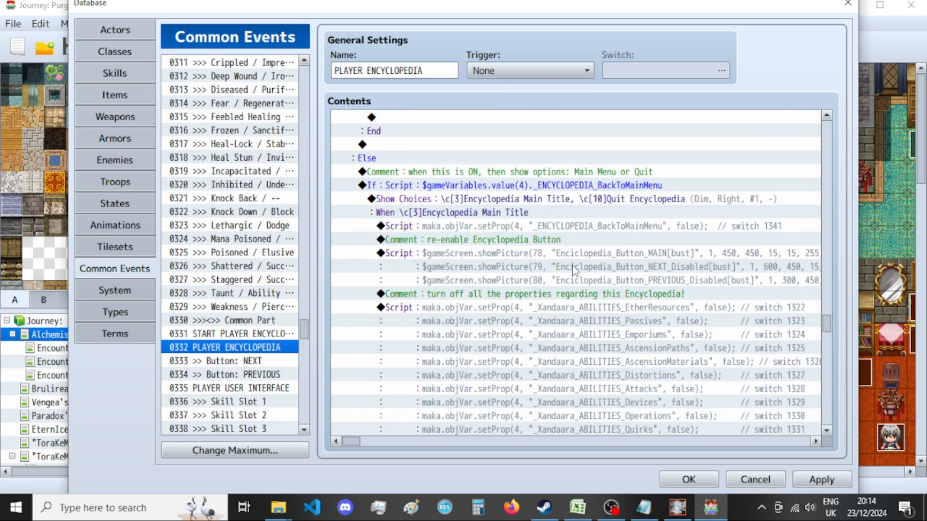
{"action": "scroll", "coordinate": [582, 256], "scroll_direction": "down", "scroll_amount": 1}
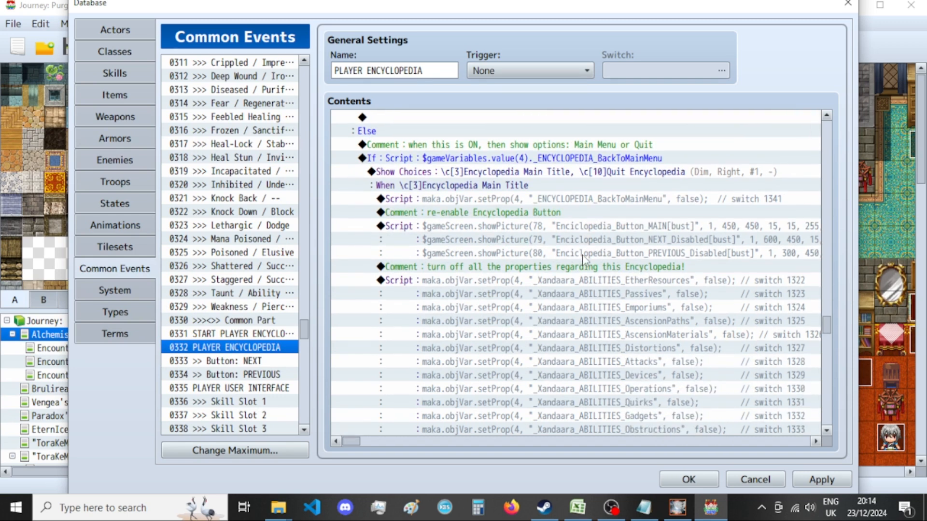
{"action": "left_click", "coordinate": [578, 269]}
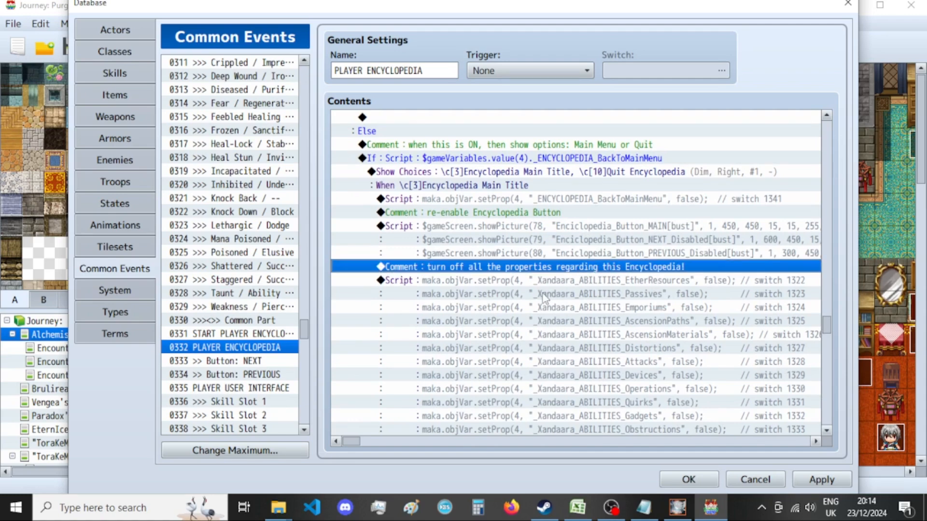
{"action": "scroll", "coordinate": [525, 300], "scroll_direction": "down", "scroll_amount": 12}
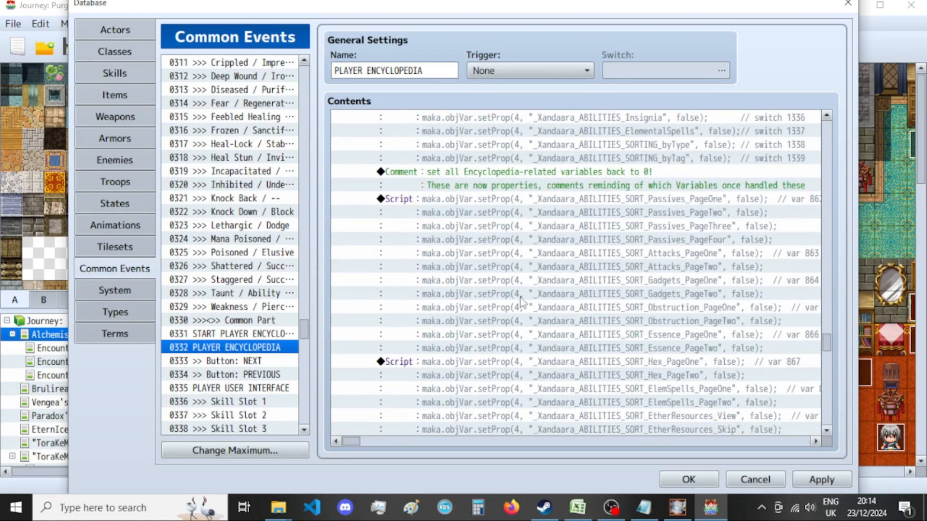
{"action": "scroll", "coordinate": [522, 302], "scroll_direction": "down", "scroll_amount": 4}
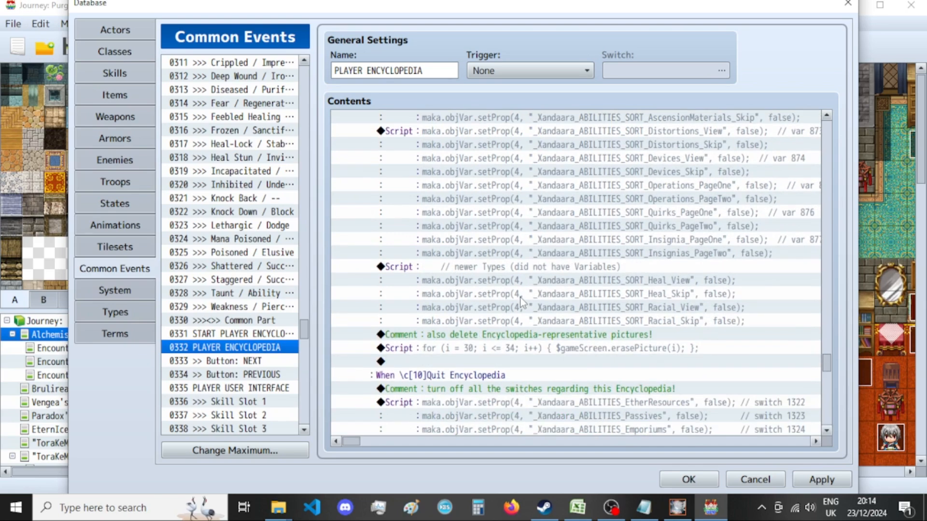
{"action": "left_click", "coordinate": [558, 279], "text": "shift"}
{"action": "scroll", "coordinate": [557, 290], "scroll_direction": "up", "scroll_amount": 15}
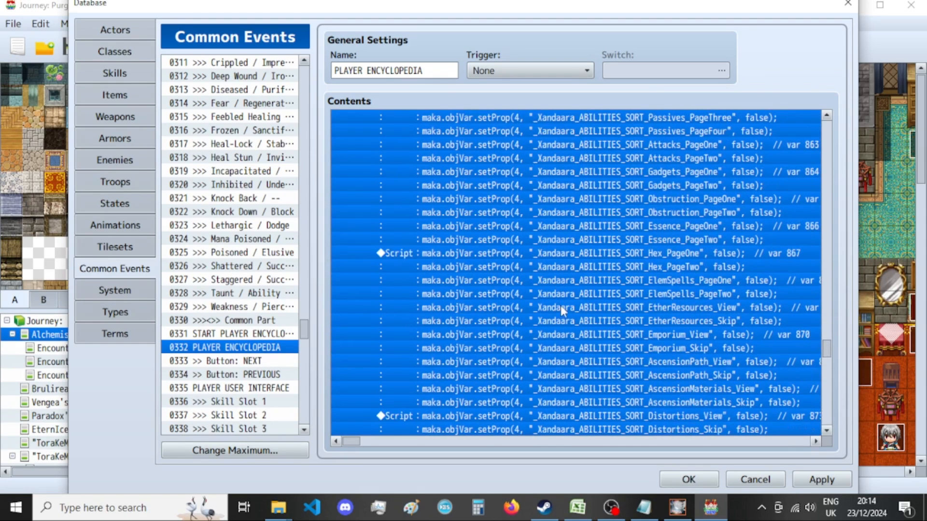
{"action": "scroll", "coordinate": [588, 351], "scroll_direction": "up", "scroll_amount": 3}
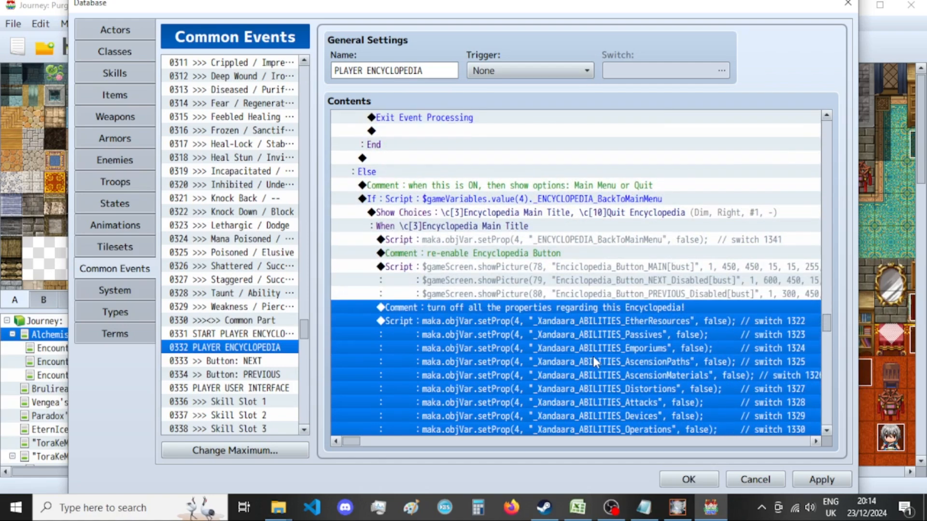
{"action": "key", "text": "Delete"}
{"action": "key", "text": "ctrl+v"}
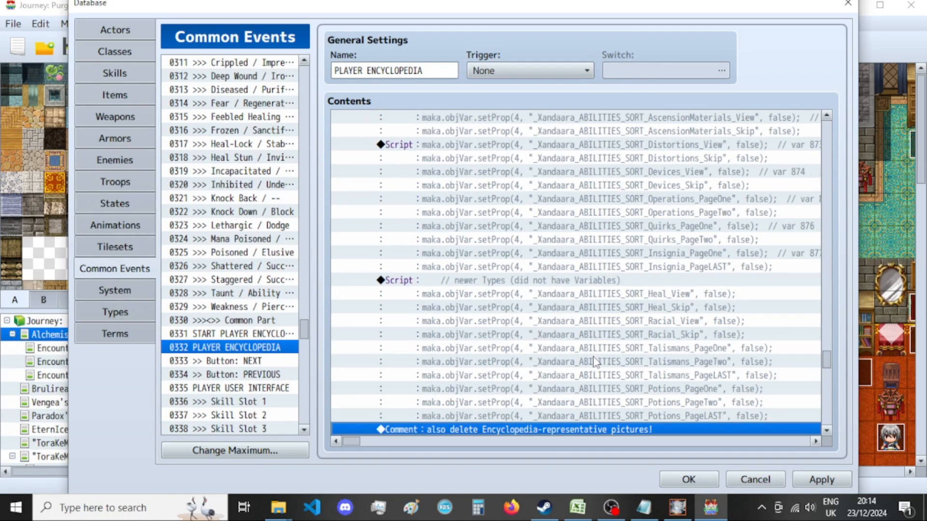
Replace the reset comments and scripts under the Quit Encyclopedia choice with the copied block, and accept the database changes.
{"action": "scroll", "coordinate": [595, 361], "scroll_direction": "down", "scroll_amount": 8}
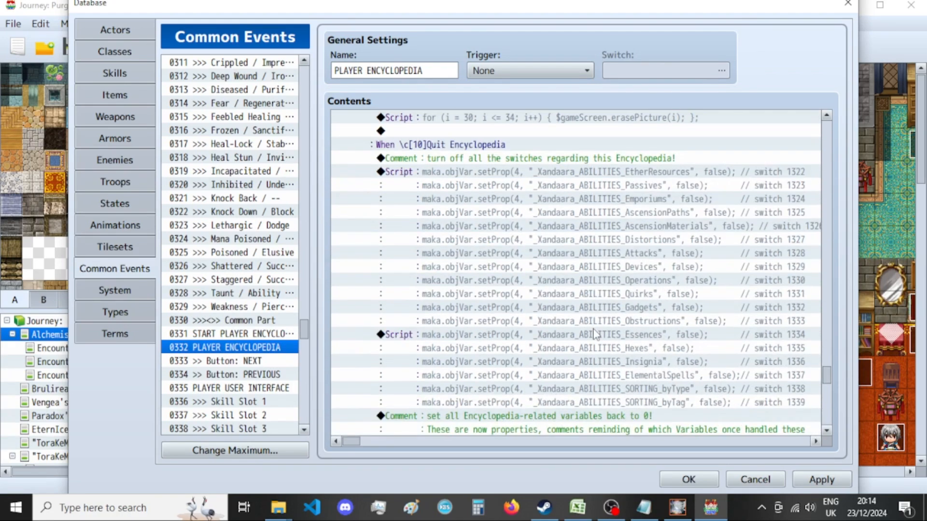
{"action": "left_click", "coordinate": [606, 159]}
{"action": "scroll", "coordinate": [610, 202], "scroll_direction": "down", "scroll_amount": 4}
{"action": "scroll", "coordinate": [615, 231], "scroll_direction": "down", "scroll_amount": 15}
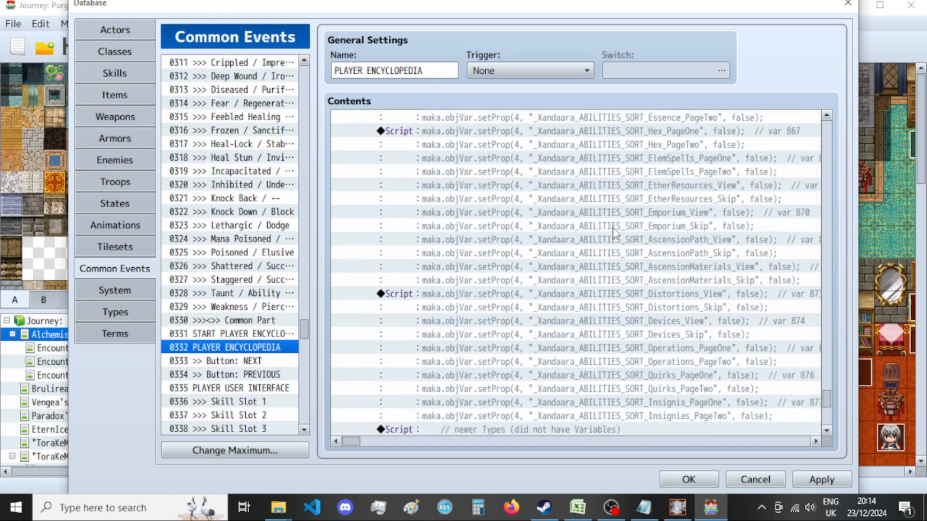
{"action": "scroll", "coordinate": [602, 250], "scroll_direction": "down", "scroll_amount": 1}
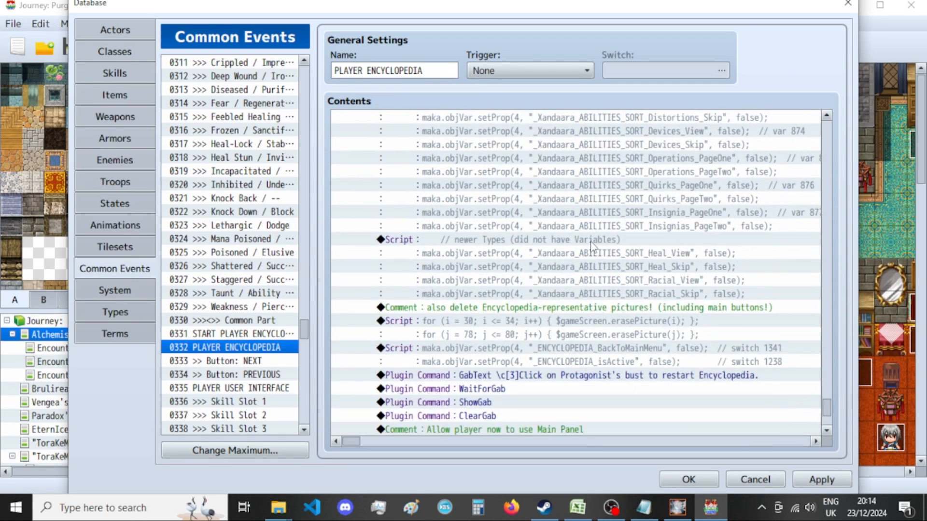
{"action": "left_click", "coordinate": [592, 249], "text": "shift"}
{"action": "scroll", "coordinate": [596, 271], "scroll_direction": "up", "scroll_amount": 13}
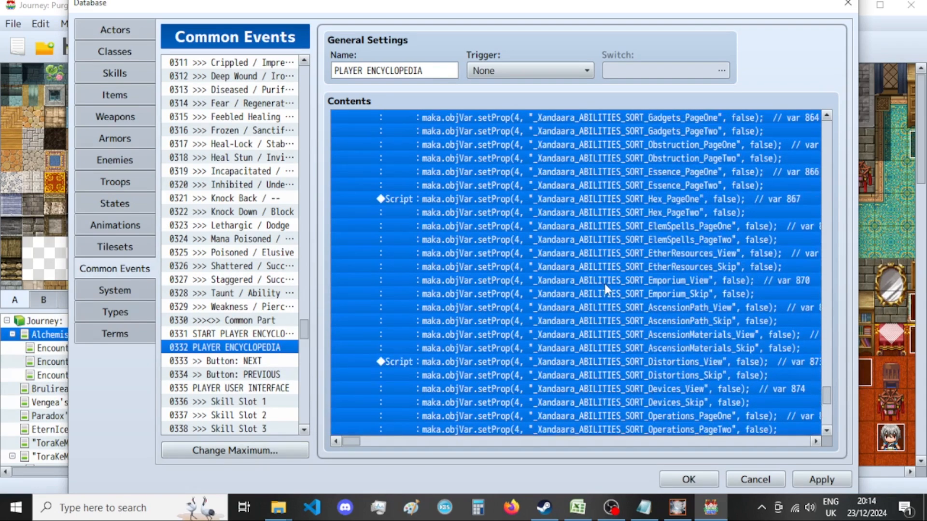
{"action": "scroll", "coordinate": [606, 290], "scroll_direction": "up", "scroll_amount": 8}
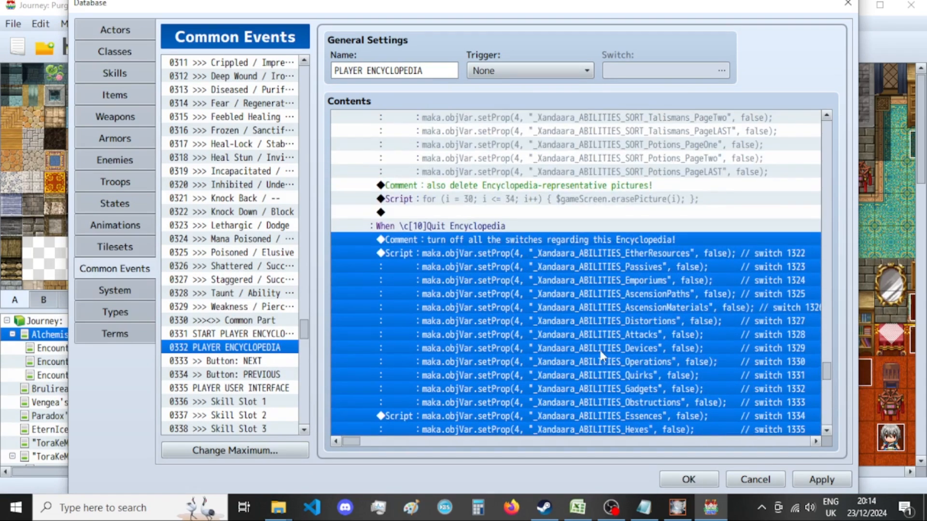
{"action": "key", "text": "Delete"}
{"action": "key", "text": "ctrl+v"}
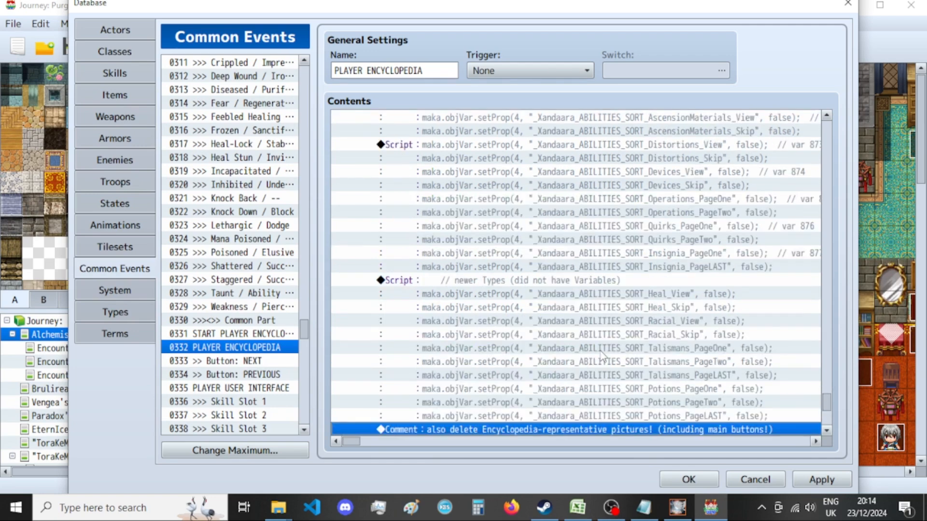
{"action": "scroll", "coordinate": [591, 307], "scroll_direction": "down", "scroll_amount": 7}
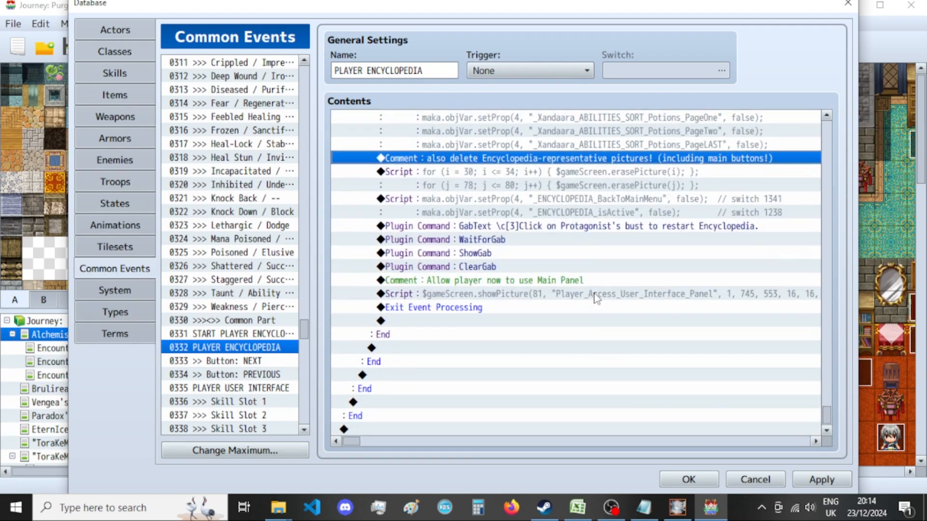
{"action": "scroll", "coordinate": [597, 299], "scroll_direction": "up", "scroll_amount": 1}
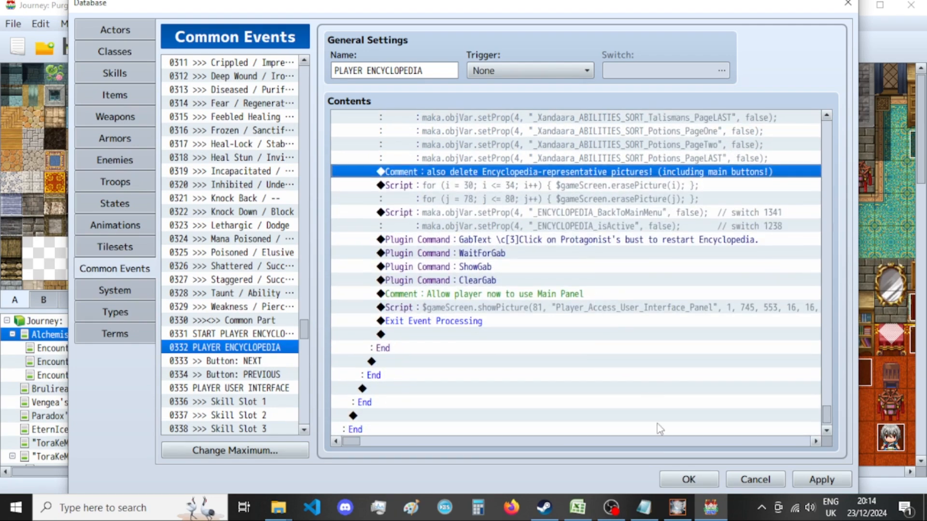
{"action": "left_click", "coordinate": [688, 479]}
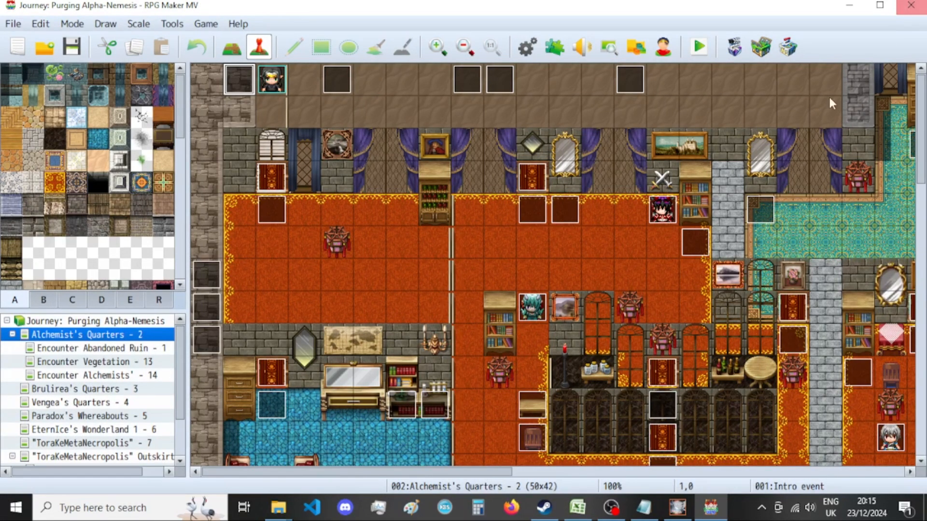
Close RPG Maker MV, minimise GIMP, and reposition the New folder window holding the encyclopedia pictures on the desktop.
{"action": "left_click", "coordinate": [920, 9]}
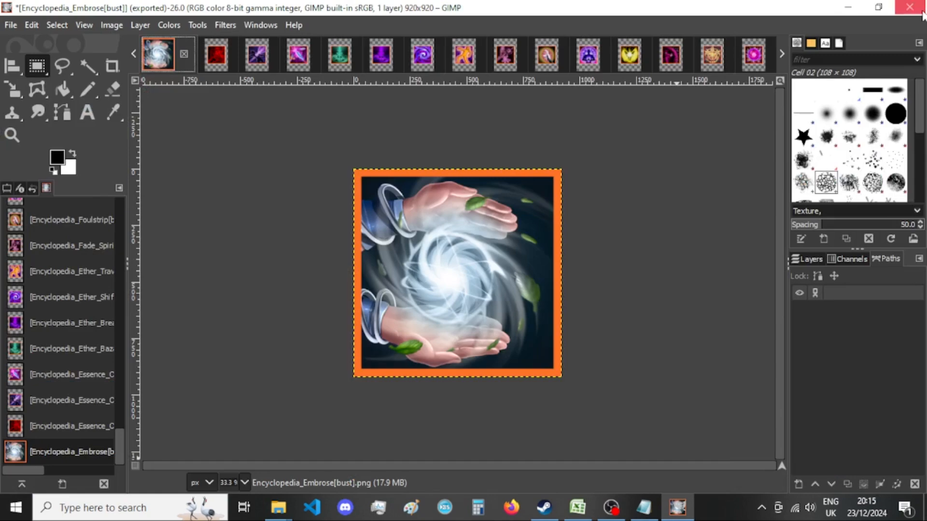
{"action": "left_click", "coordinate": [848, 9]}
{"action": "left_click_drag", "start_coordinate": [775, 56], "coordinate": [600, 41]}
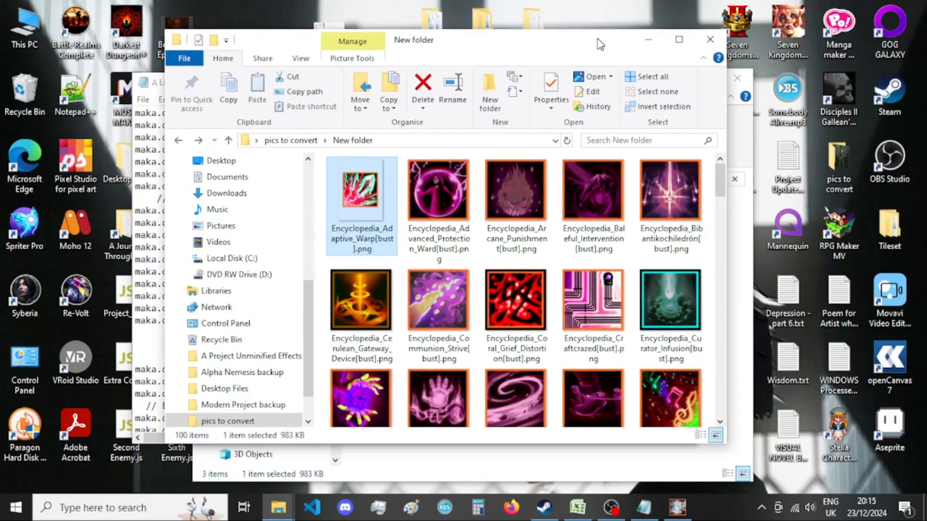
Minimise the New folder window, launch RPG Maker MV from the desktop, and switch to GIMP.
{"action": "left_click", "coordinate": [642, 35]}
{"action": "double_click", "coordinate": [847, 221]}
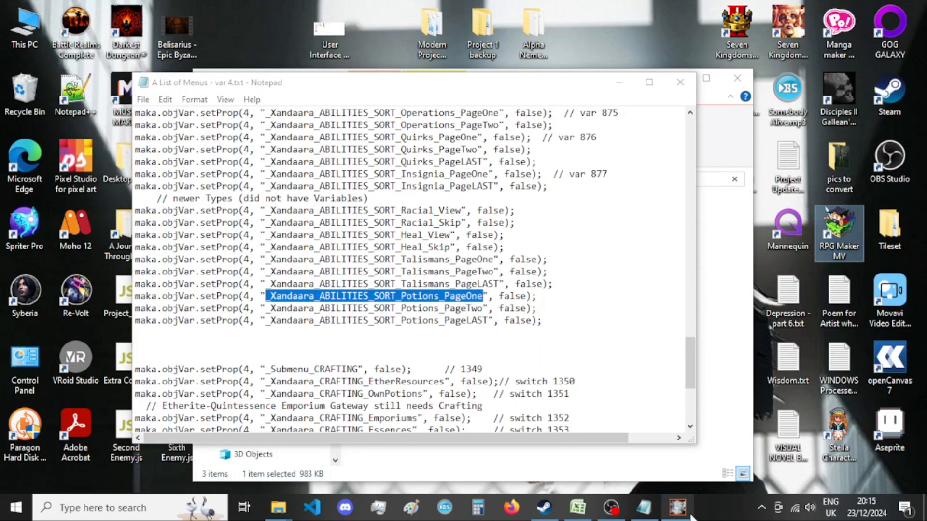
{"action": "left_click", "coordinate": [677, 507]}
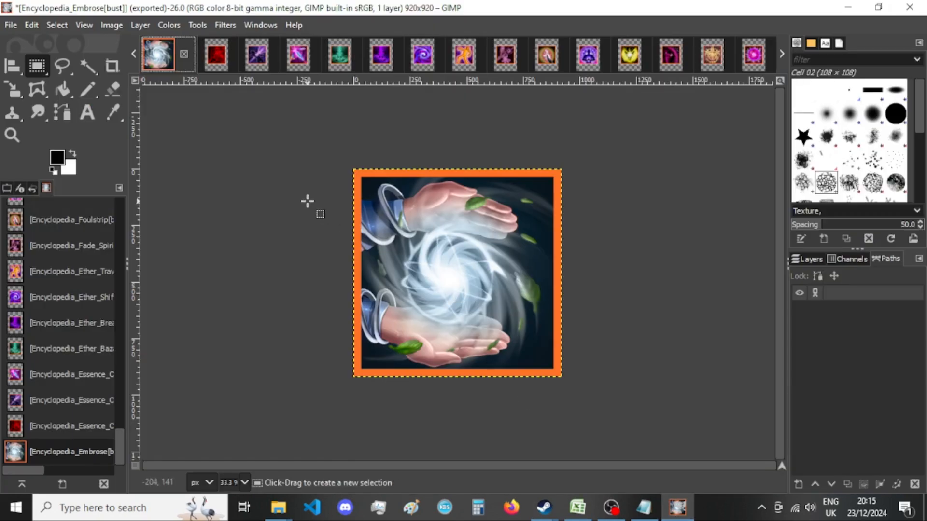
Bring the New folder window over GIMP and check the thumbnail of Encyclopedia_Embrose[bust].png.
{"action": "left_click", "coordinate": [279, 506]}
{"action": "left_click", "coordinate": [355, 462]}
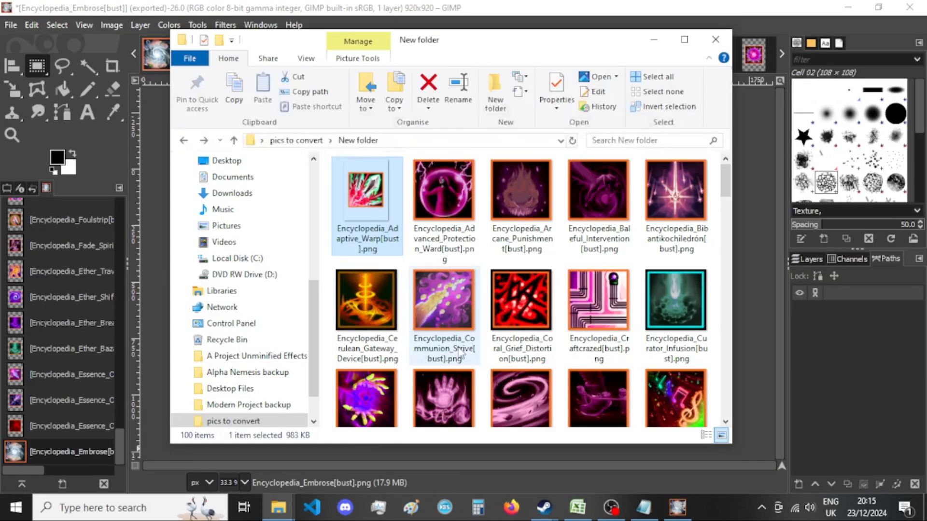
{"action": "left_click_drag", "start_coordinate": [496, 30], "coordinate": [403, 26]}
{"action": "scroll", "coordinate": [447, 208], "scroll_direction": "down", "scroll_amount": 5}
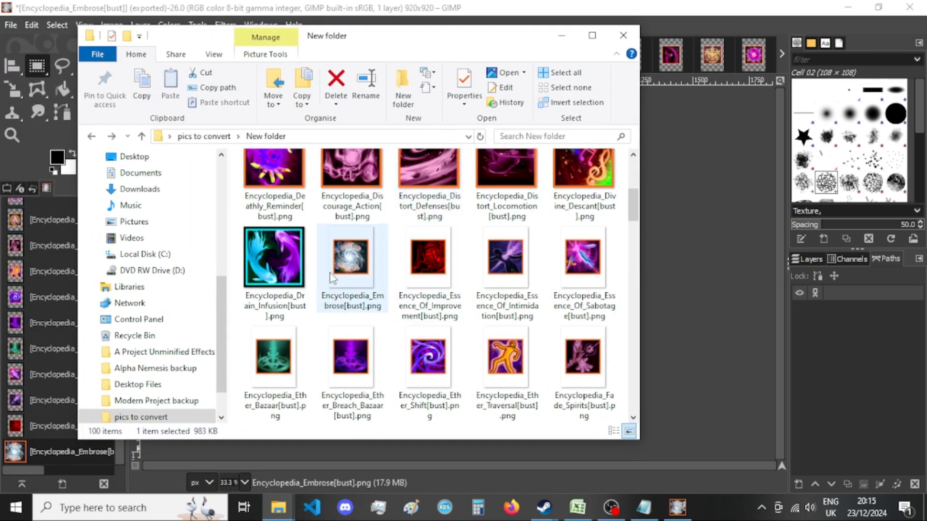
{"action": "left_click_drag", "start_coordinate": [420, 34], "coordinate": [489, 57]}
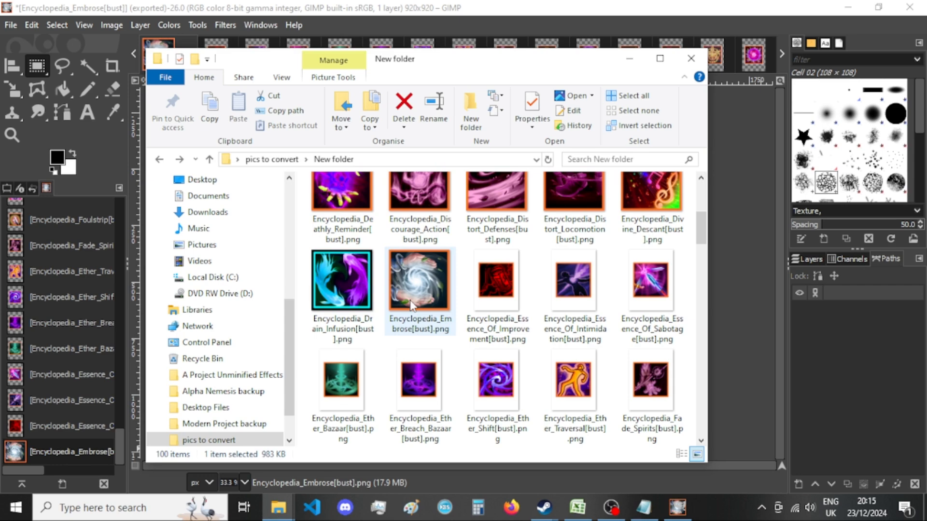
Close the exported Encyclopedia_Embrose[bust] image in GIMP, discarding its unsaved changes.
{"action": "key", "text": "alt+Tab"}
{"action": "left_click", "coordinate": [185, 55]}
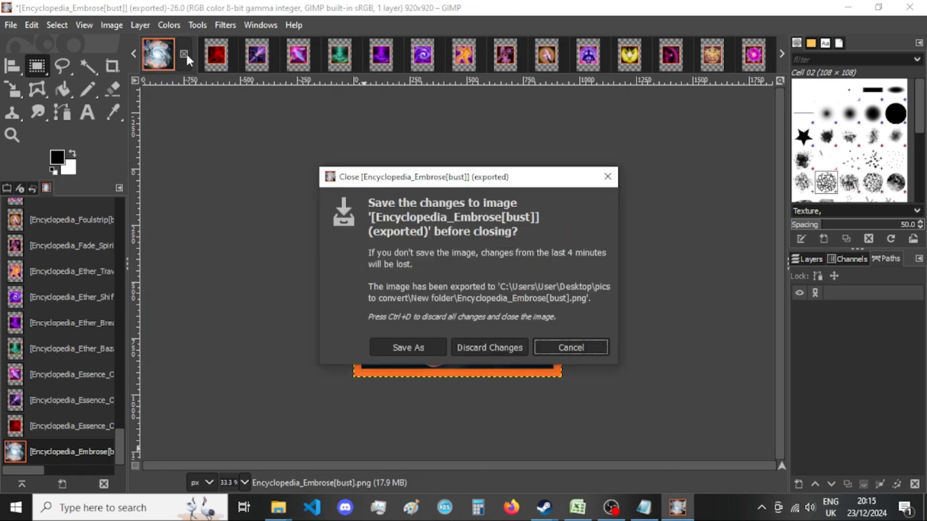
{"action": "left_click", "coordinate": [489, 347]}
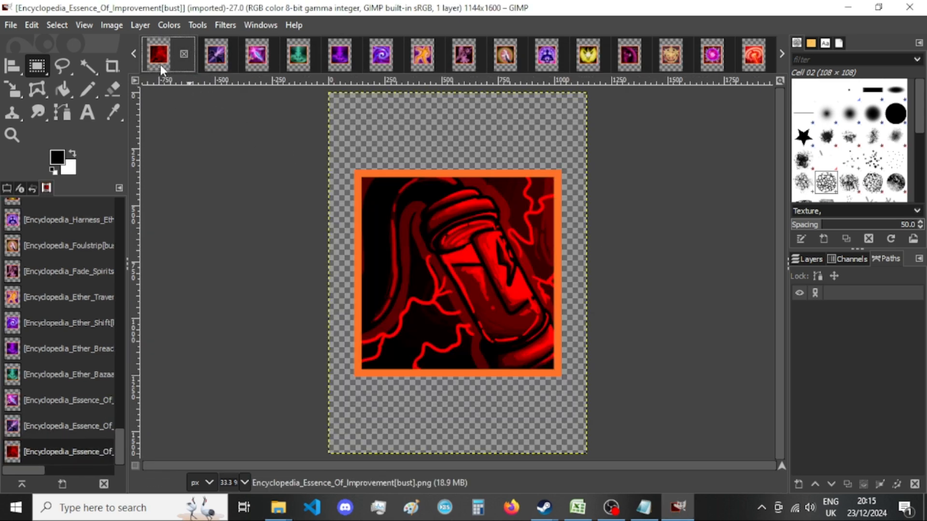
Resize the canvas of Encyclopedia_Essence_Of_Improvement[bust] to 920 × 920 px, centring the picture and resizing all layers.
{"action": "left_click", "coordinate": [111, 24]}
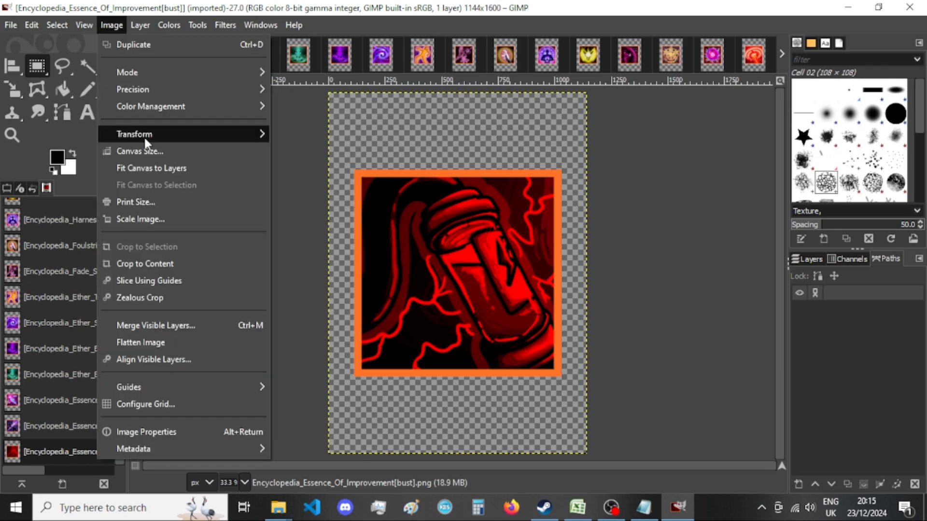
{"action": "left_click", "coordinate": [139, 151]}
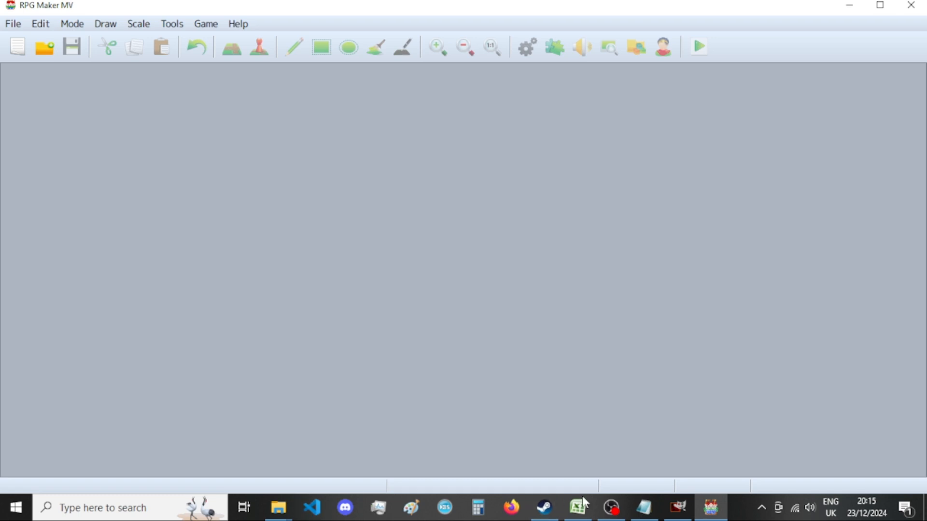
{"action": "left_click", "coordinate": [678, 507]}
{"action": "type", "text": "920"}
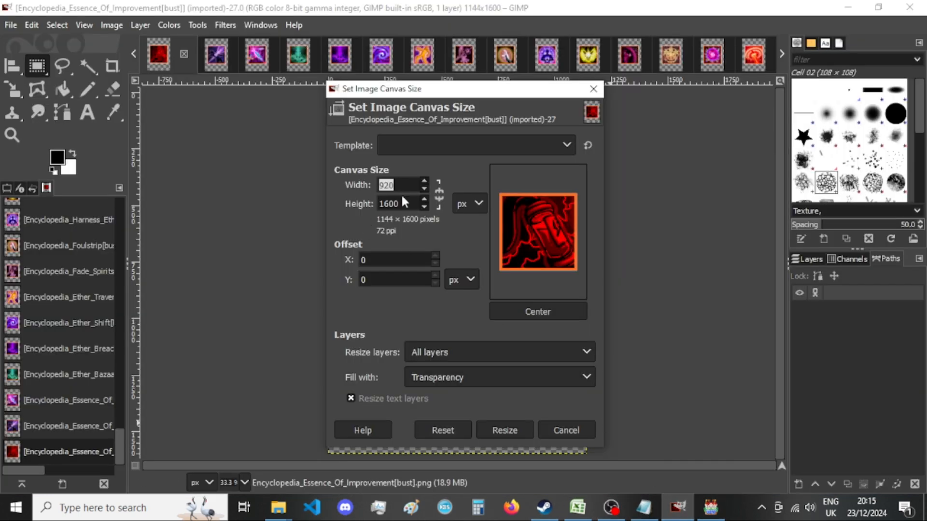
{"action": "key", "text": "Tab"}
{"action": "left_click", "coordinate": [537, 311]}
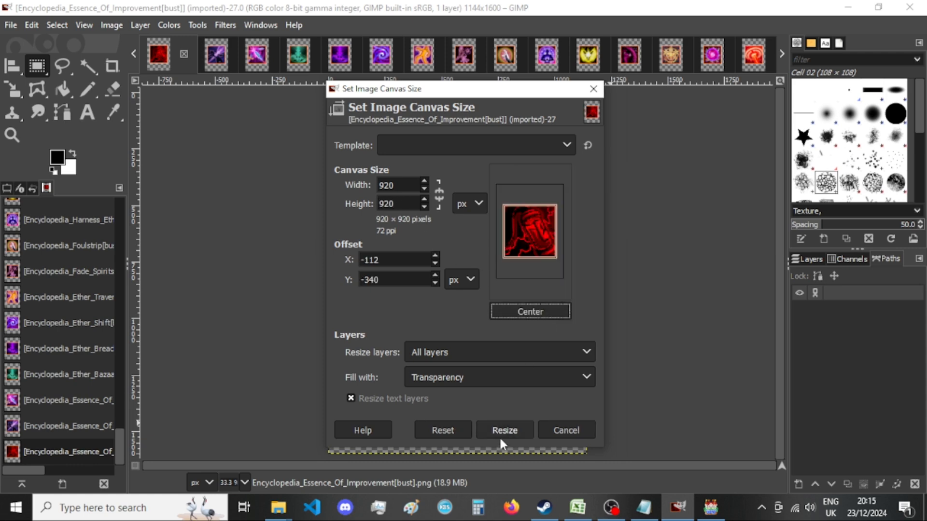
{"action": "left_click", "coordinate": [505, 430]}
Export the resized image as Encyclopedia_Essence_Of_Improvement[bust].png to New folder, replacing the existing file.
{"action": "key", "text": "ctrl+shift+e"}
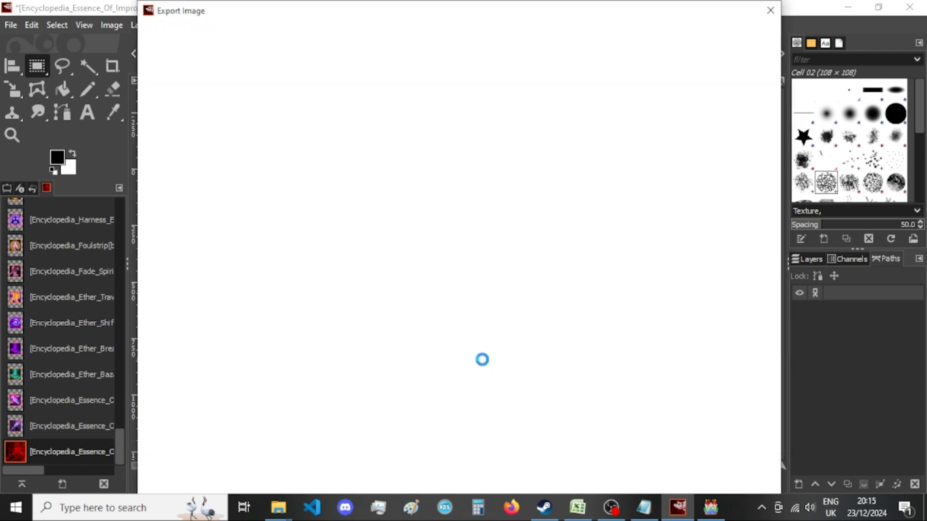
{"action": "key", "text": "Return"}
{"action": "key", "text": "Return"}
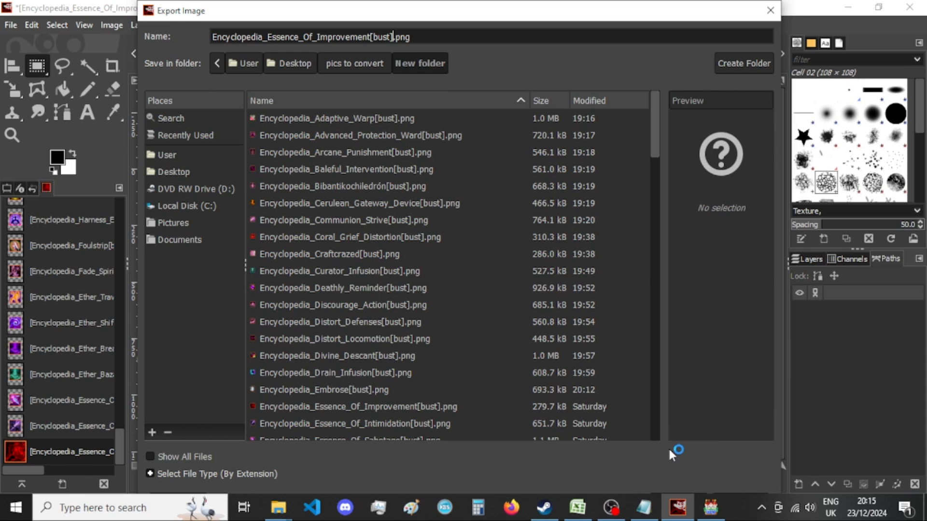
Switch to RPG Maker MV, open the database, and search the common events' names for "encyclopedia".
{"action": "left_click", "coordinate": [700, 511]}
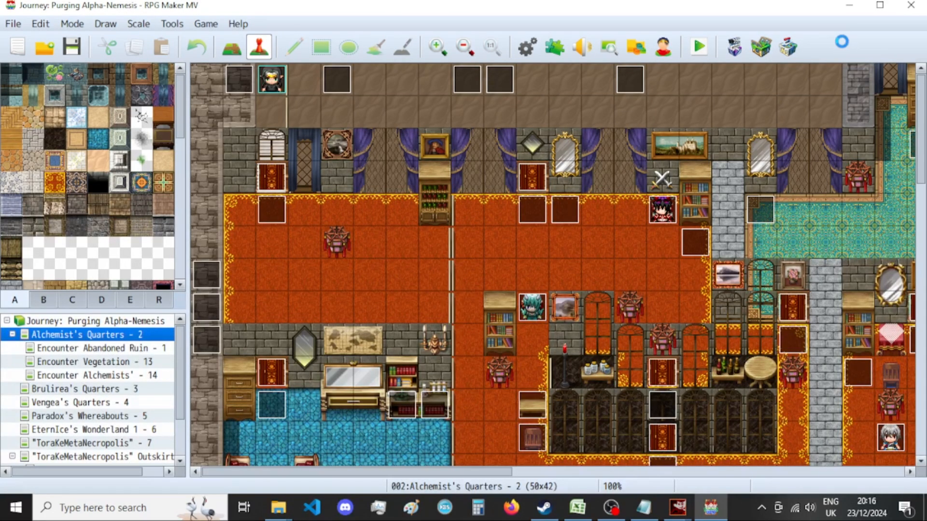
{"action": "key", "text": "F9"}
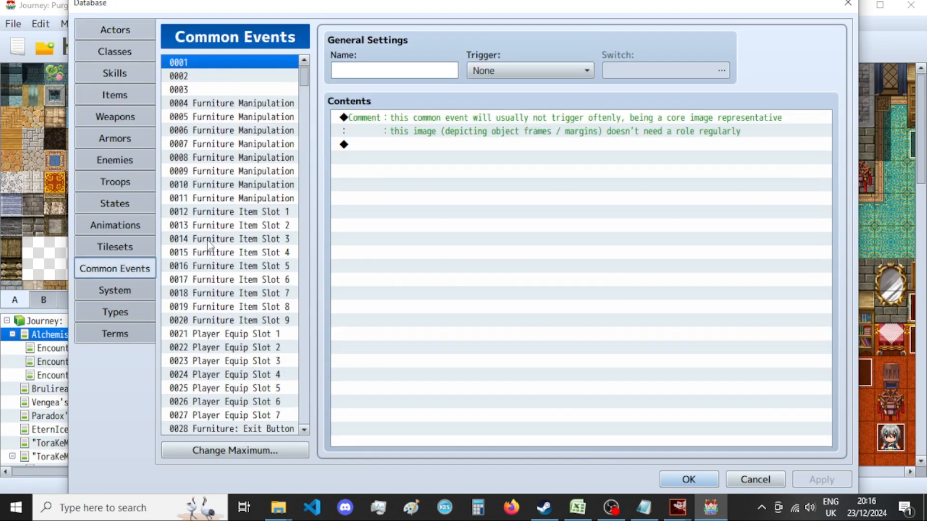
{"action": "left_click", "coordinate": [203, 239]}
{"action": "key", "text": "ctrl+f"}
{"action": "type", "text": "encycloped"}
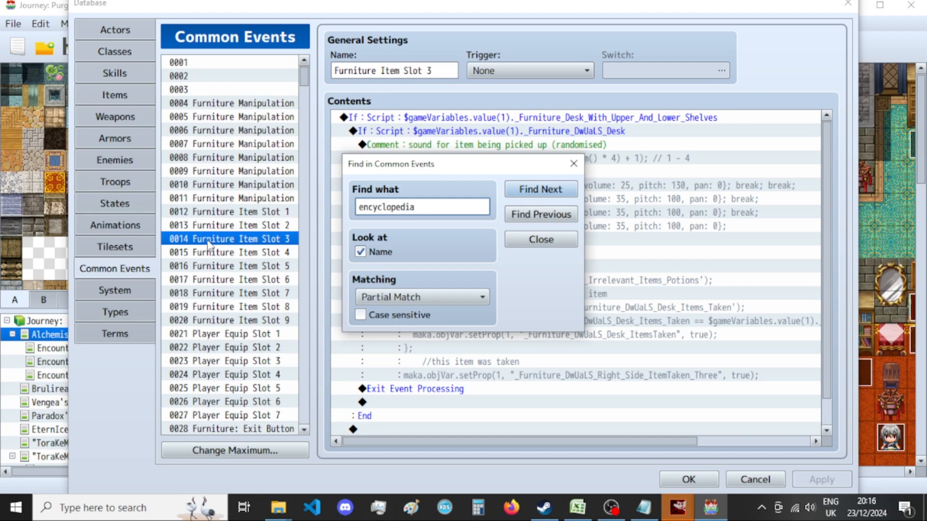
{"action": "type", "text": "ia"}
{"action": "key", "text": "Return"}
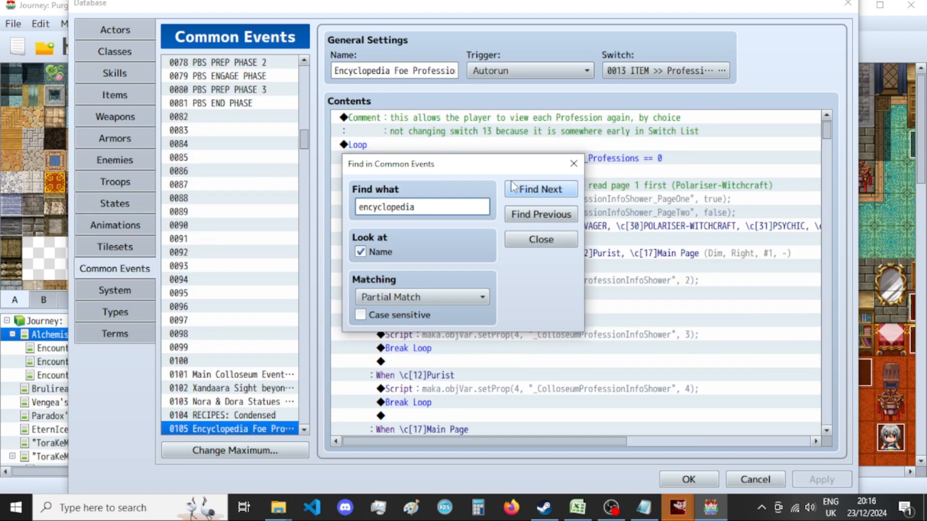
{"action": "key", "text": "Return"}
Close the search and open the PLAYER ENCYCLOPEDIA common event at the View Stats choice's Exit Encyclopedia branch.
{"action": "scroll", "coordinate": [261, 254], "scroll_direction": "down", "scroll_amount": 1}
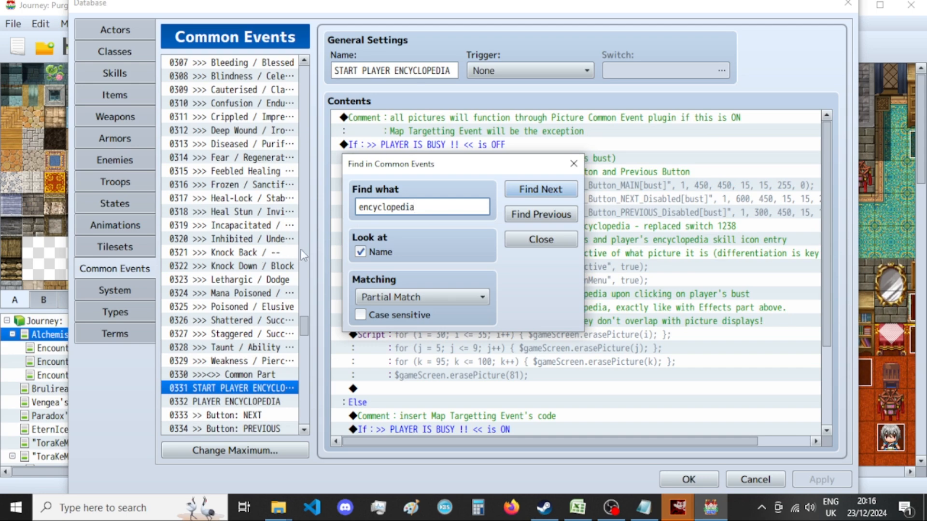
{"action": "scroll", "coordinate": [254, 244], "scroll_direction": "down", "scroll_amount": 1}
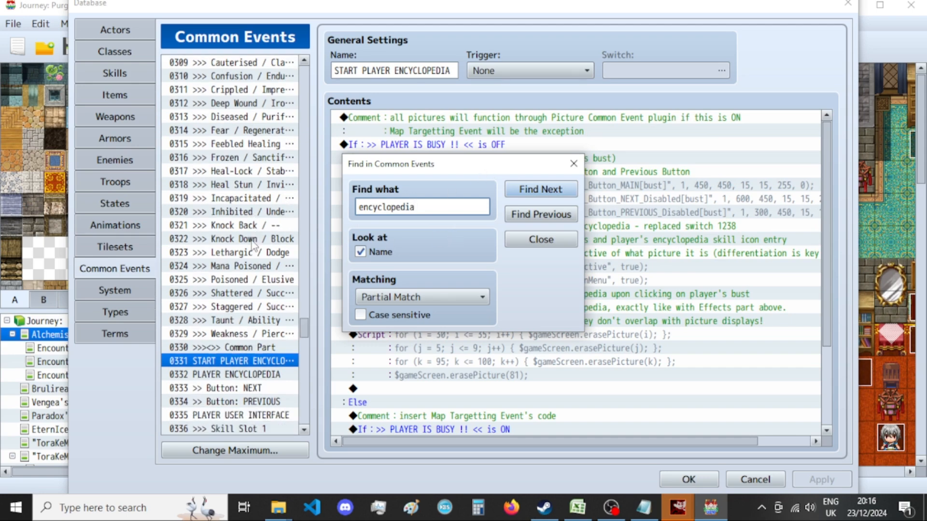
{"action": "left_click", "coordinate": [573, 164]}
{"action": "scroll", "coordinate": [435, 271], "scroll_direction": "down", "scroll_amount": 2}
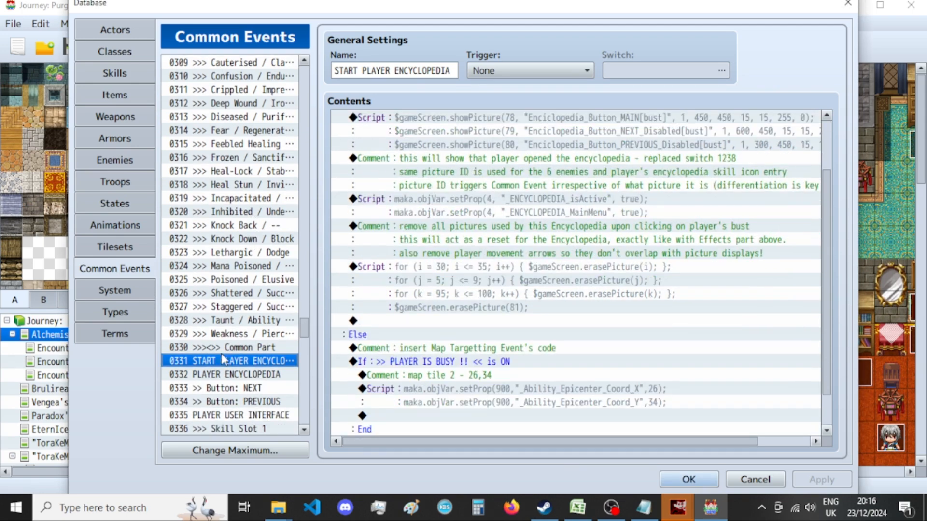
{"action": "right_click", "coordinate": [230, 373]}
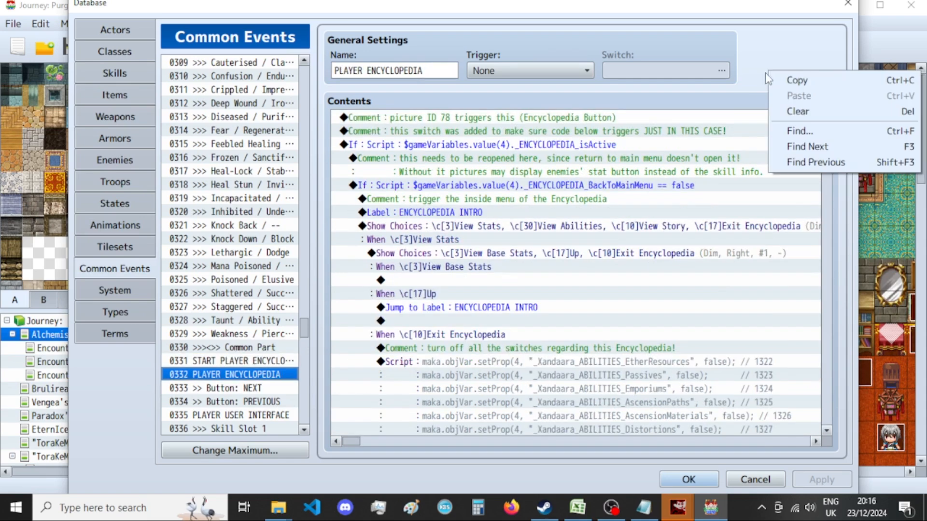
{"action": "left_click", "coordinate": [584, 307]}
{"action": "scroll", "coordinate": [586, 299], "scroll_direction": "down", "scroll_amount": 3}
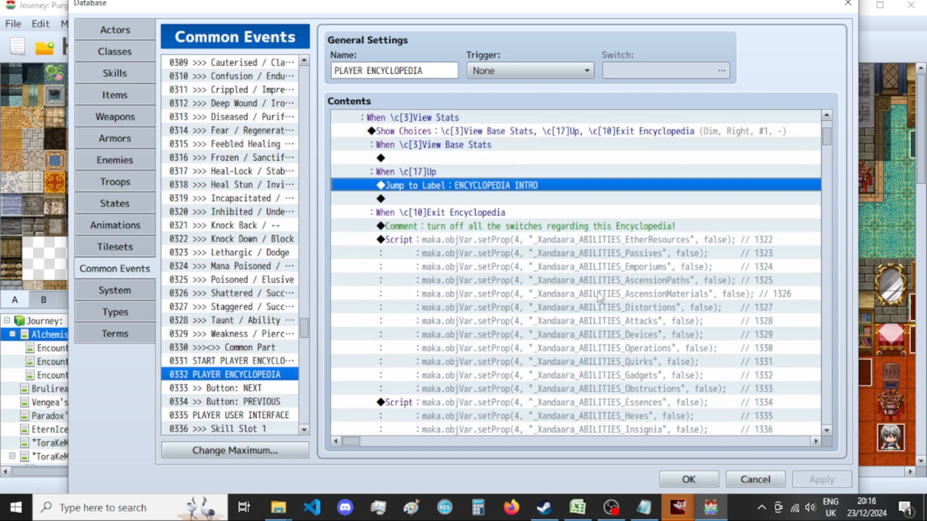
Select the reset scripts under View Stats' Exit Encyclopedia, from ABILITIES_EtherResources through ABILITIES_SORT_Potions_PageLAST, and close the database.
{"action": "left_click", "coordinate": [613, 227]}
{"action": "left_click", "coordinate": [610, 241]}
{"action": "scroll", "coordinate": [610, 249], "scroll_direction": "down", "scroll_amount": 6}
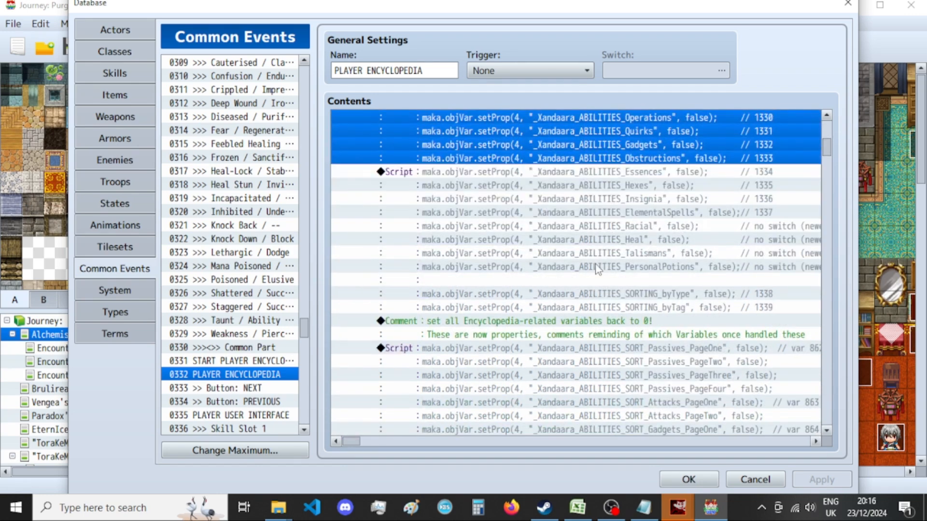
{"action": "scroll", "coordinate": [597, 268], "scroll_direction": "down", "scroll_amount": 1}
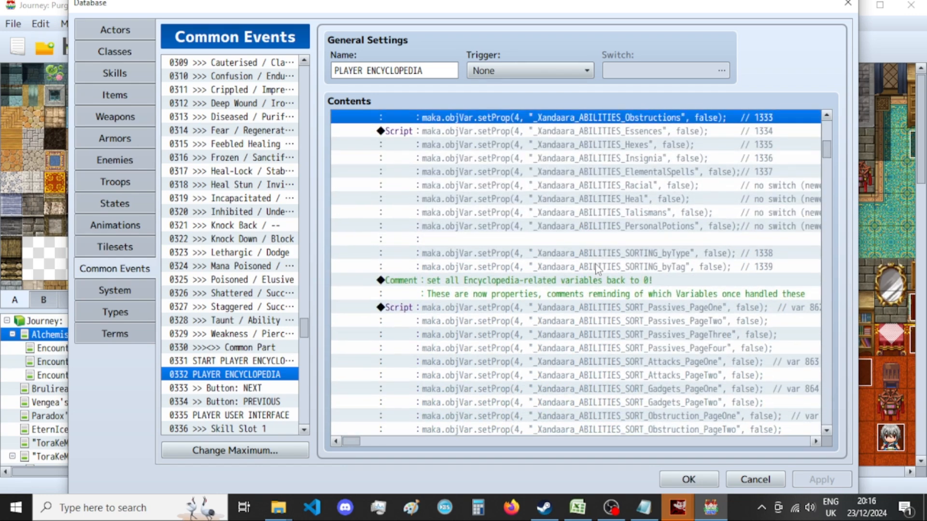
{"action": "scroll", "coordinate": [596, 266], "scroll_direction": "down", "scroll_amount": 1}
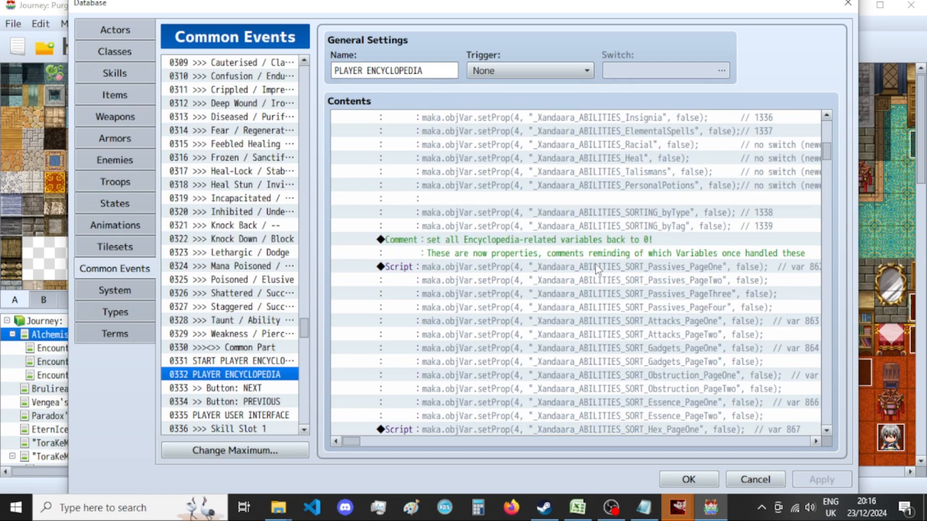
{"action": "scroll", "coordinate": [597, 268], "scroll_direction": "down", "scroll_amount": 15}
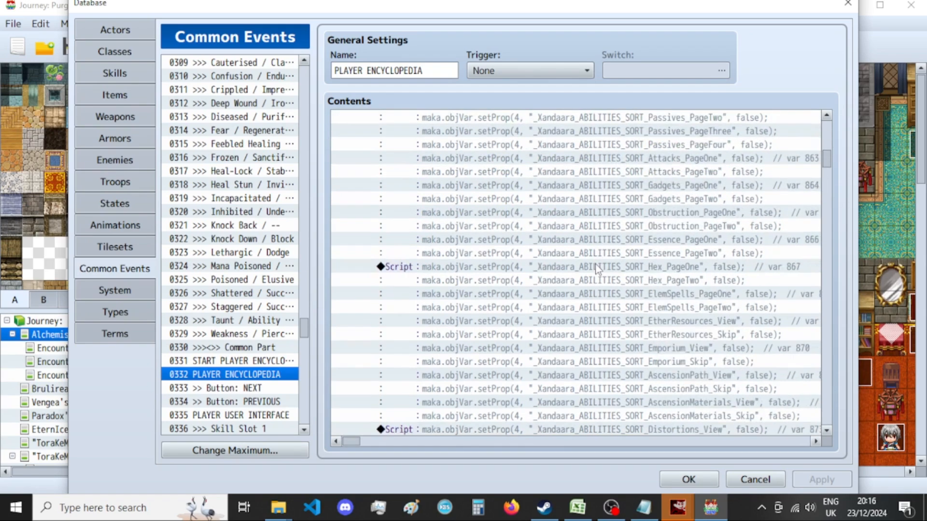
{"action": "scroll", "coordinate": [600, 268], "scroll_direction": "down", "scroll_amount": 1}
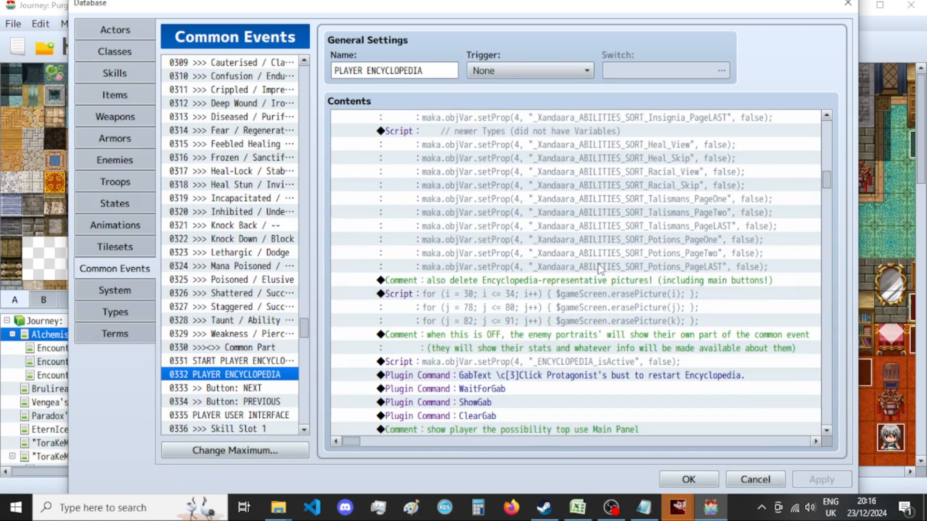
{"action": "left_click", "coordinate": [600, 267], "text": "shift"}
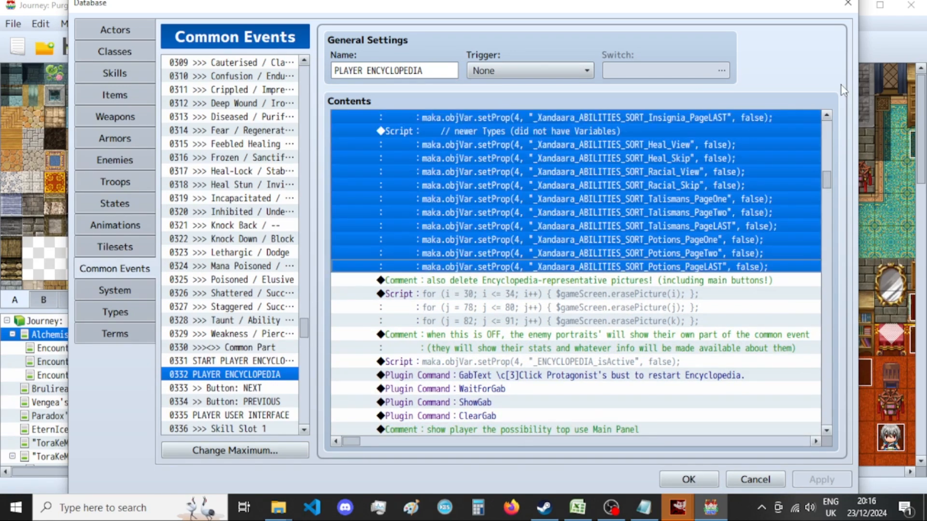
{"action": "scroll", "coordinate": [585, 256], "scroll_direction": "up", "scroll_amount": 15}
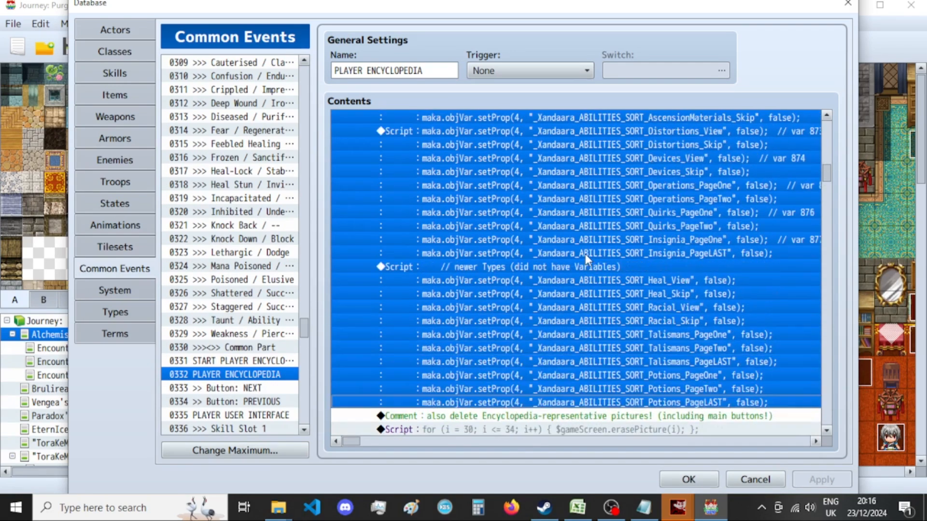
{"action": "scroll", "coordinate": [603, 301], "scroll_direction": "up", "scroll_amount": 9}
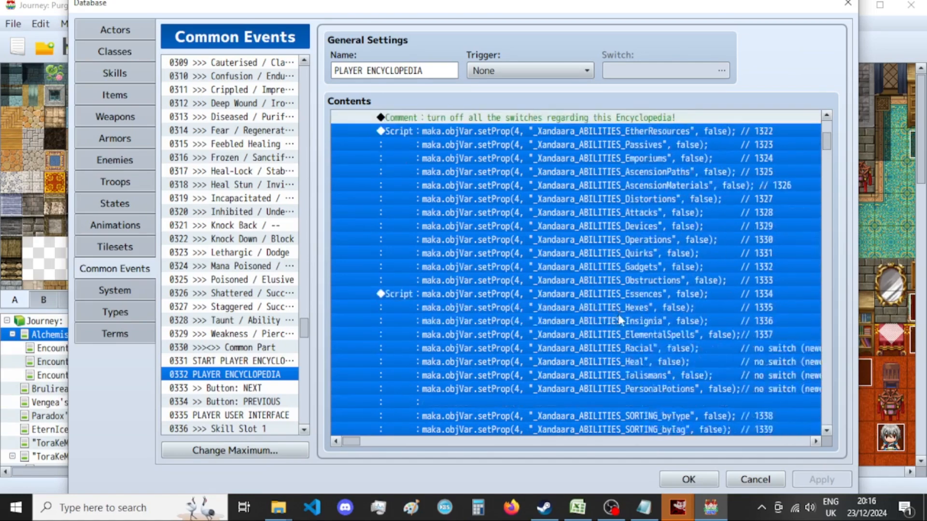
{"action": "left_click", "coordinate": [847, 3]}
Return to GIMP's pending PNG export options and complete the export of the Essence_Of_Improvement picture.
{"action": "mouse_move", "coordinate": [678, 507]}
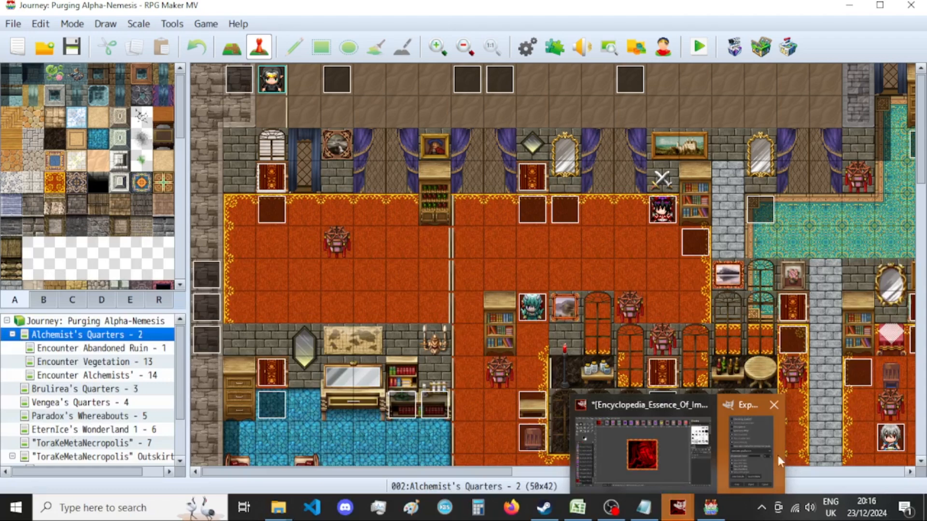
{"action": "left_click", "coordinate": [751, 442]}
{"action": "left_click", "coordinate": [473, 424]}
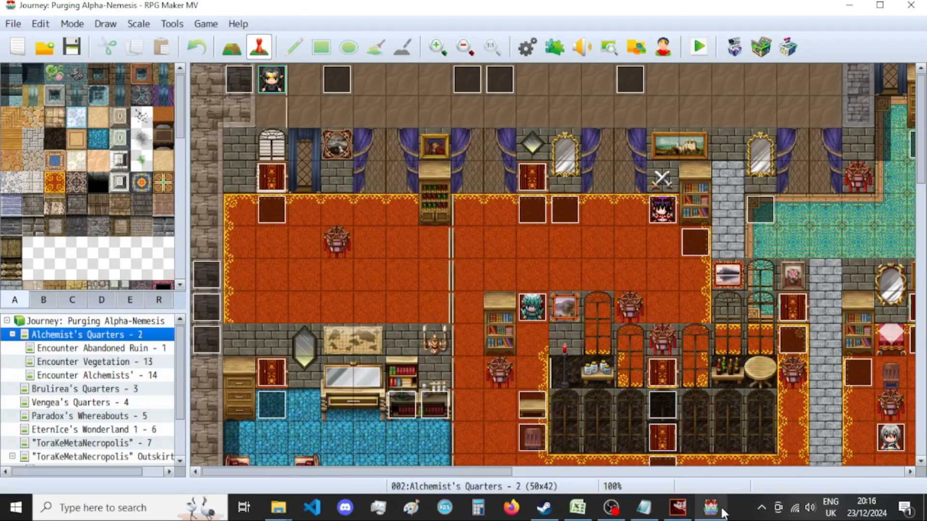
Open the Intro event on the Alchemist's Quarters map at the last commands of its first page.
{"action": "double_click", "coordinate": [243, 82]}
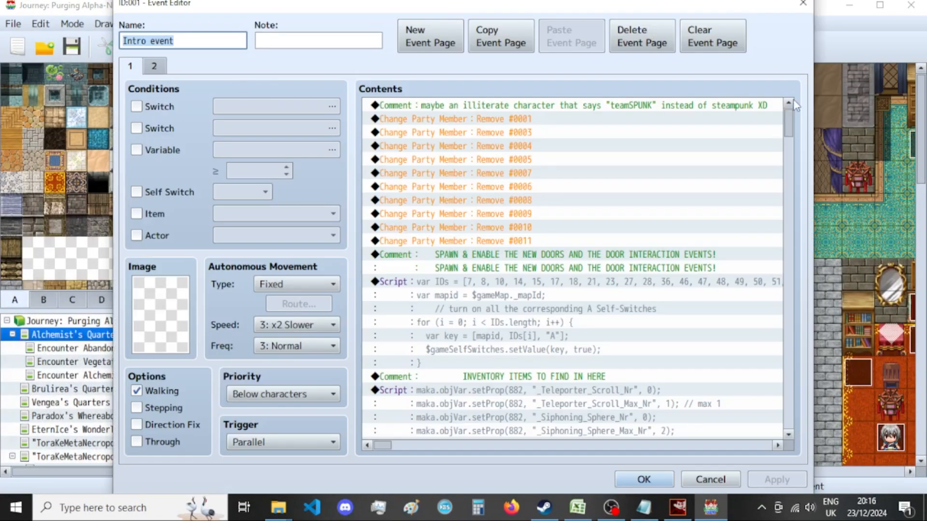
{"action": "left_click_drag", "start_coordinate": [790, 117], "coordinate": [791, 476]}
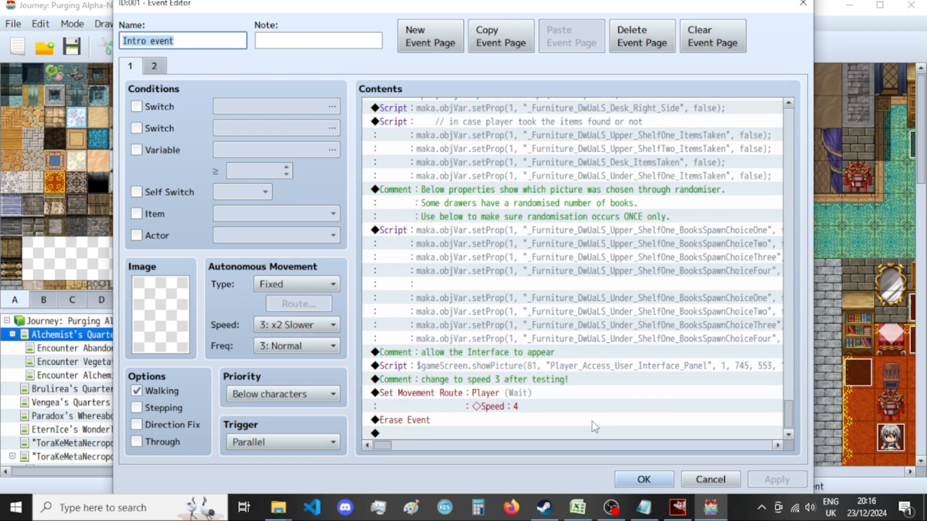
{"action": "scroll", "coordinate": [594, 425], "scroll_direction": "up", "scroll_amount": 7}
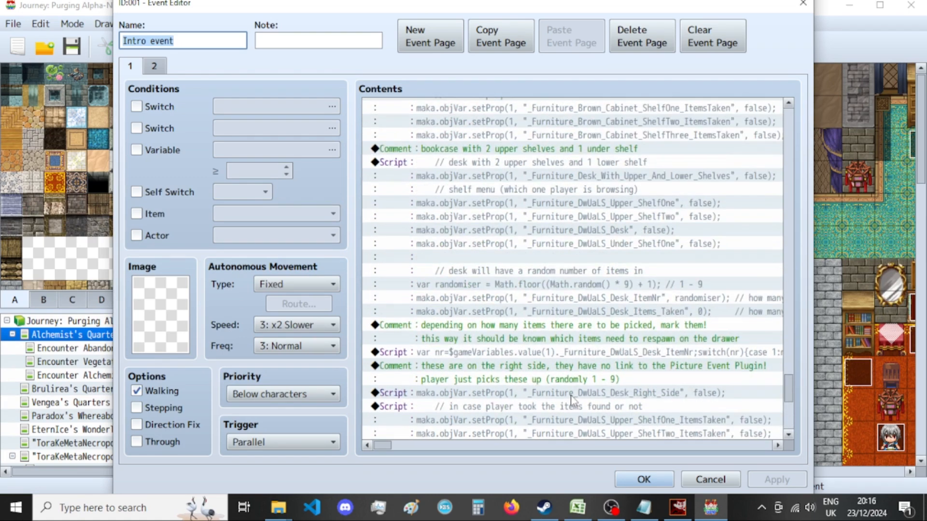
{"action": "scroll", "coordinate": [572, 400], "scroll_direction": "down", "scroll_amount": 7}
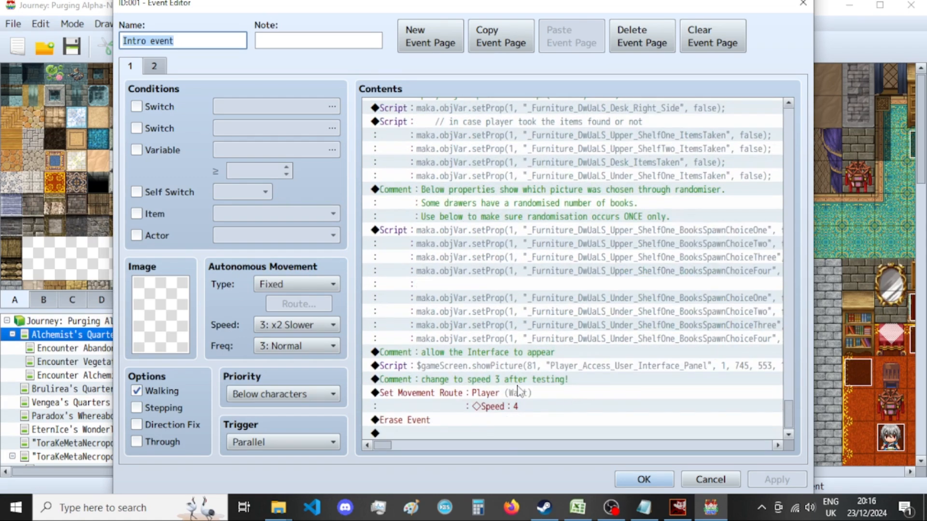
Insert the comment ENCYCLOPEDIA MENUS AND SUBMENUS above the player's movement route and paste the copied ability reset scripts beneath it.
{"action": "double_click", "coordinate": [517, 388]}
{"action": "left_click", "coordinate": [513, 441]}
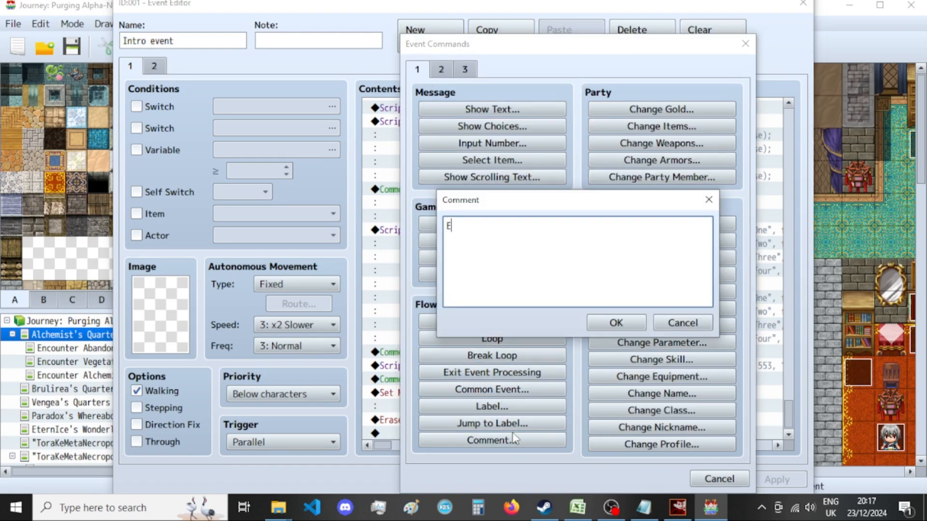
{"action": "type", "text": "ENCYCLOPEDIA M"}
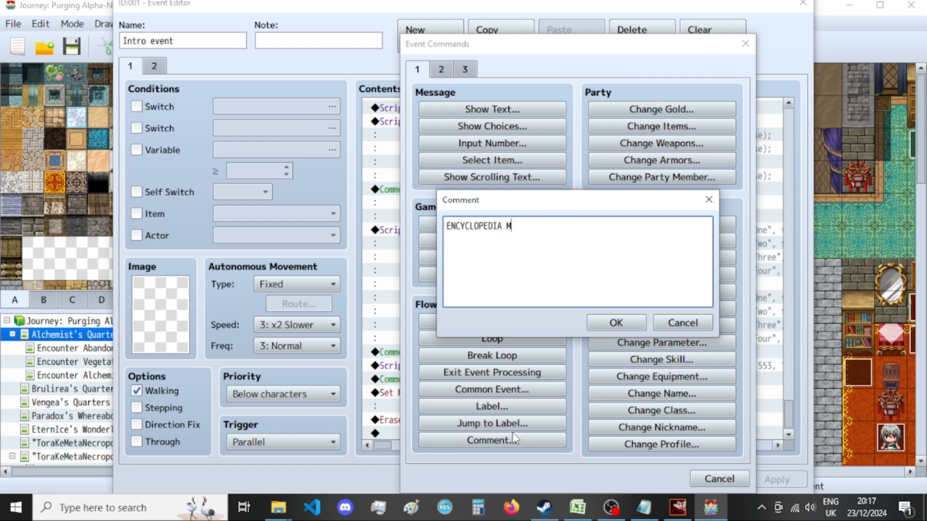
{"action": "type", "text": "ENUS AND SUBMENUS"}
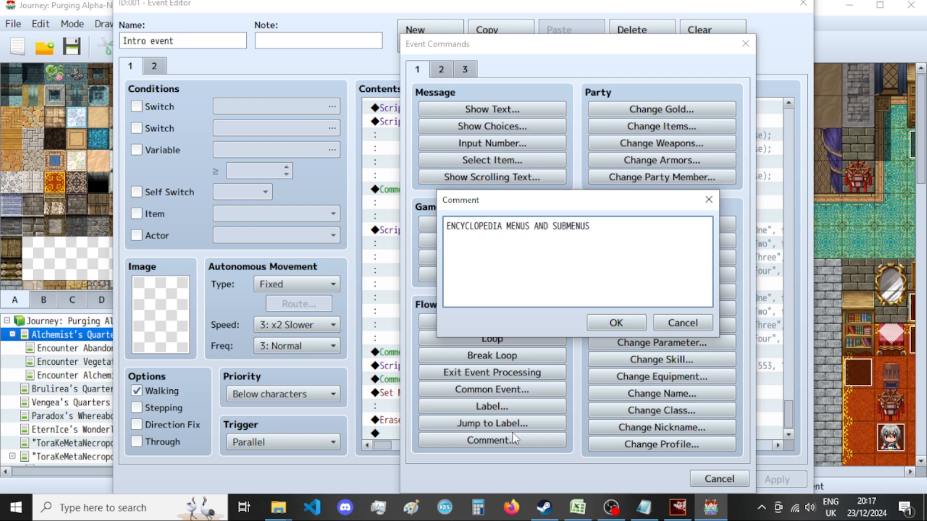
{"action": "left_click", "coordinate": [595, 323]}
{"action": "scroll", "coordinate": [564, 333], "scroll_direction": "up", "scroll_amount": 10}
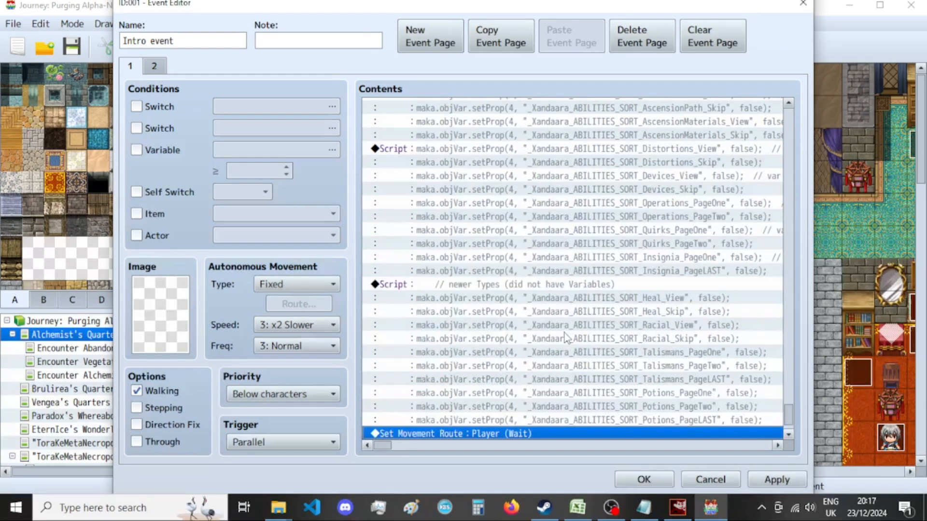
{"action": "scroll", "coordinate": [563, 363], "scroll_direction": "up", "scroll_amount": 12}
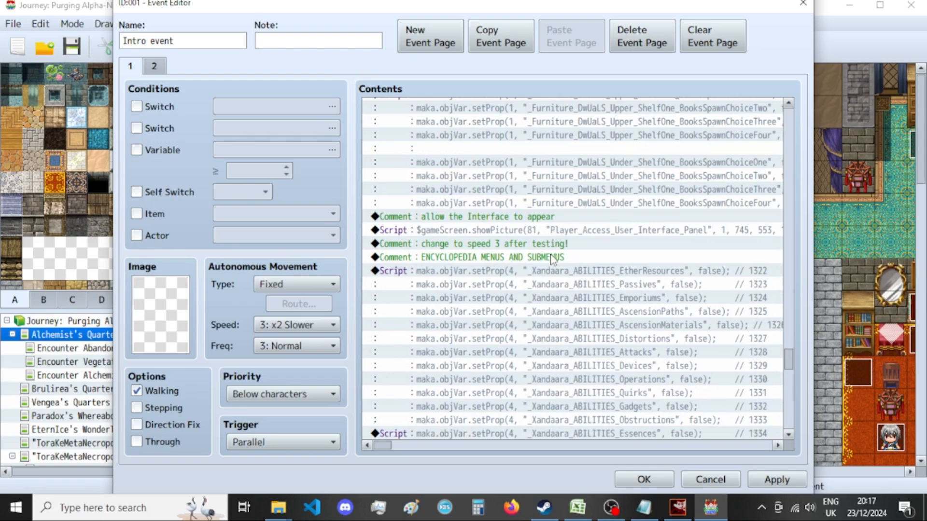
Move the comment "change to speed 3 after testing!" below the pasted scripts, directly above the player's movement route.
{"action": "left_click", "coordinate": [564, 244]}
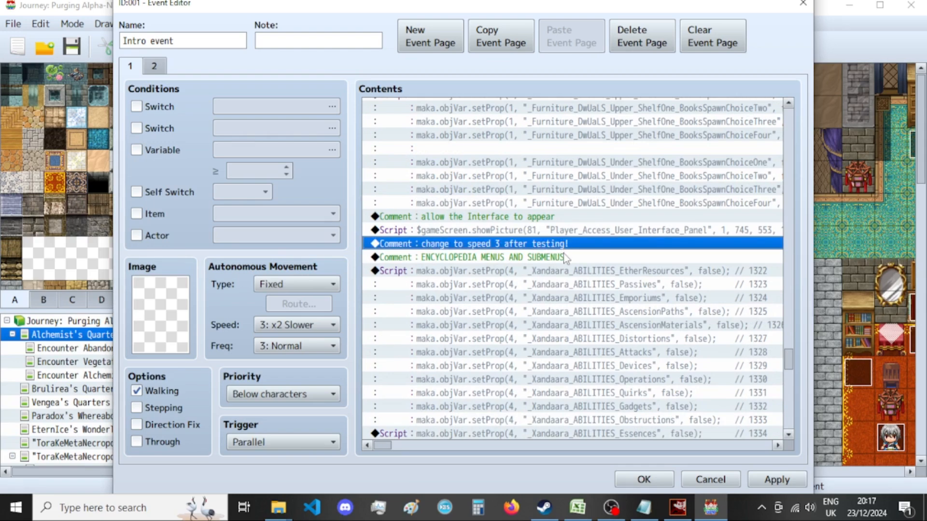
{"action": "left_click", "coordinate": [563, 257]}
{"action": "scroll", "coordinate": [579, 290], "scroll_direction": "down", "scroll_amount": 10}
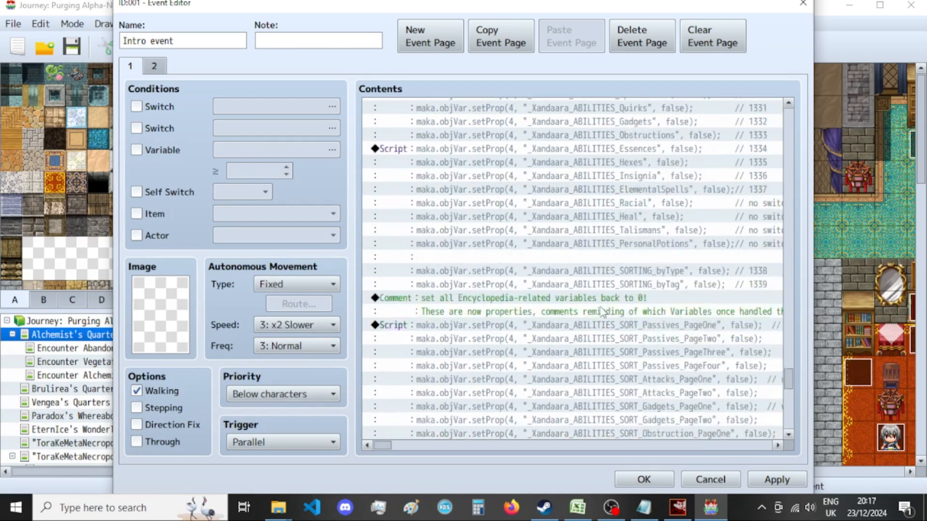
{"action": "scroll", "coordinate": [600, 318], "scroll_direction": "down", "scroll_amount": 2}
{"action": "left_click", "coordinate": [518, 393]}
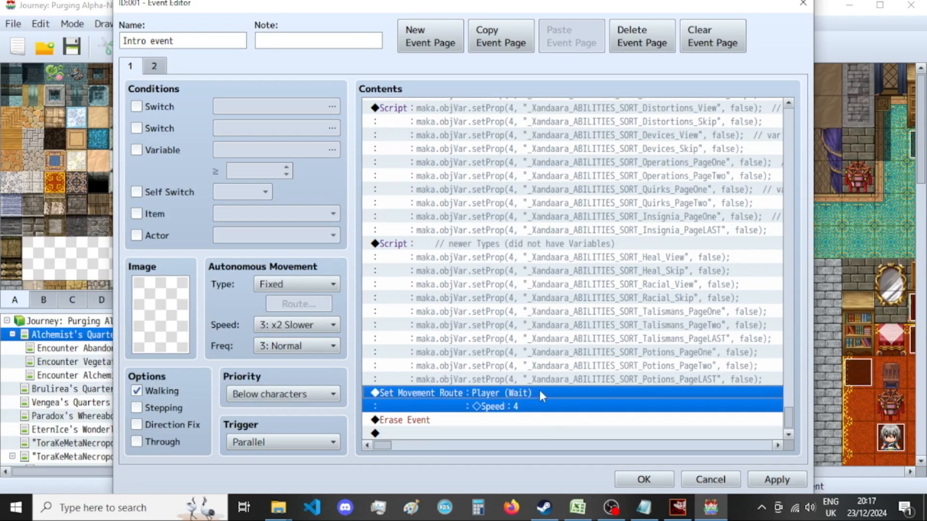
{"action": "left_click", "coordinate": [584, 363]}
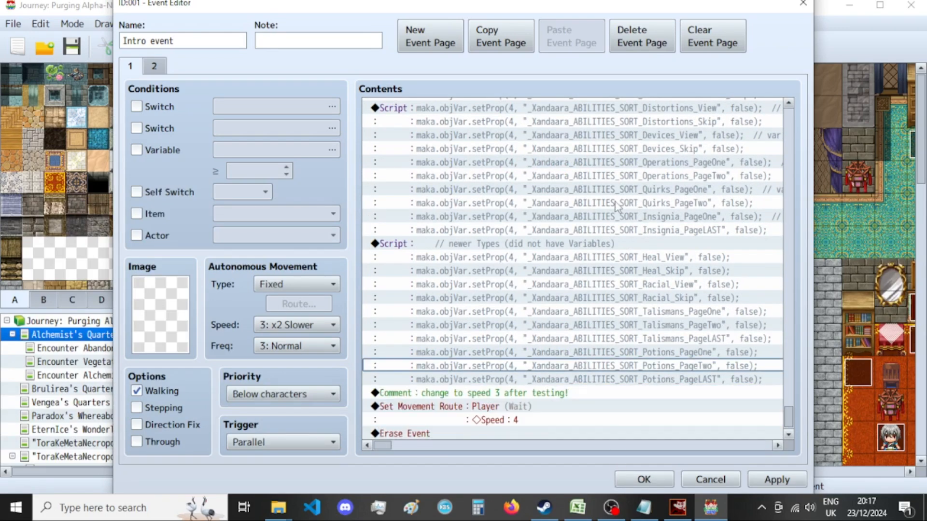
{"action": "left_click", "coordinate": [606, 410]}
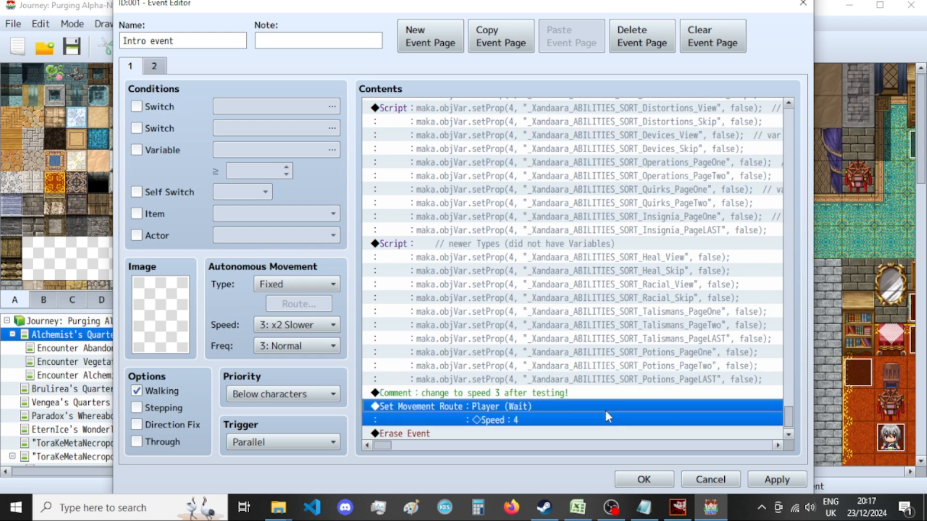
Cut the commands from the "allow the Interface to appear" comment through the player's movement route, and save the Intro event.
{"action": "scroll", "coordinate": [608, 396], "scroll_direction": "up", "scroll_amount": 6}
{"action": "scroll", "coordinate": [612, 387], "scroll_direction": "up", "scroll_amount": 6}
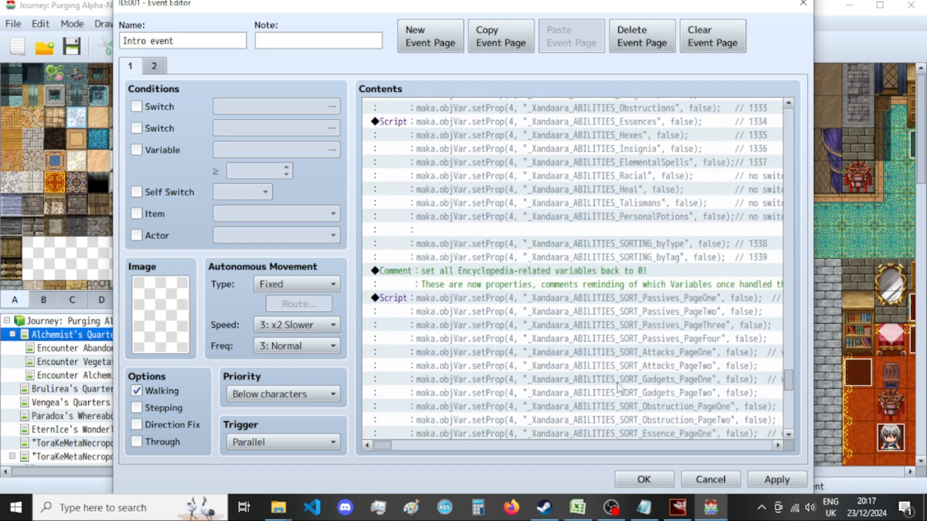
{"action": "scroll", "coordinate": [617, 384], "scroll_direction": "up", "scroll_amount": 6}
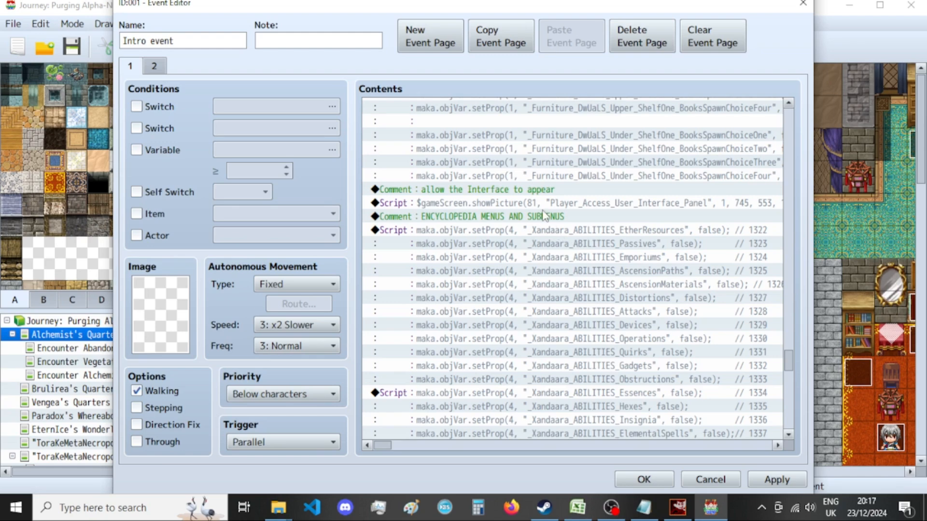
{"action": "left_click", "coordinate": [555, 189], "text": "shift"}
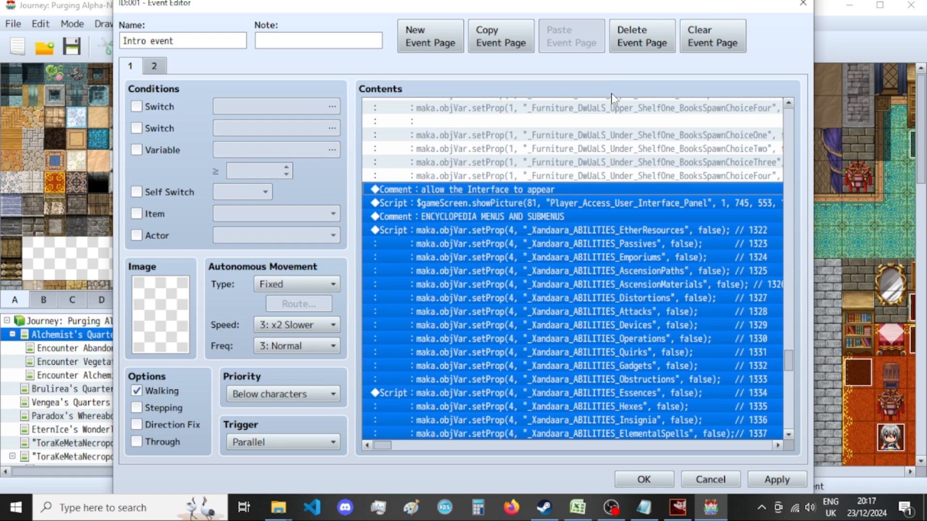
{"action": "key", "text": "Delete"}
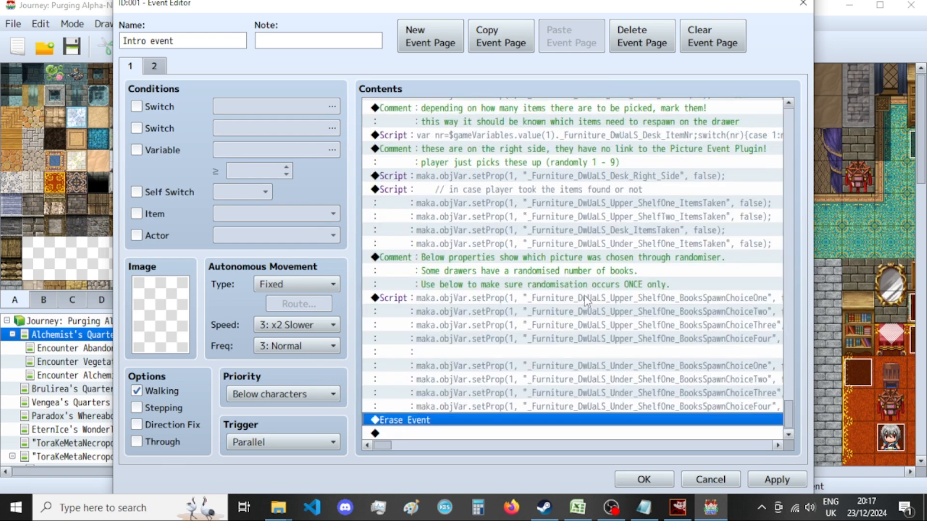
{"action": "left_click", "coordinate": [647, 478]}
Examine the first and fourth pages of the Demon runner character event, and close it without changes.
{"action": "double_click", "coordinate": [535, 309]}
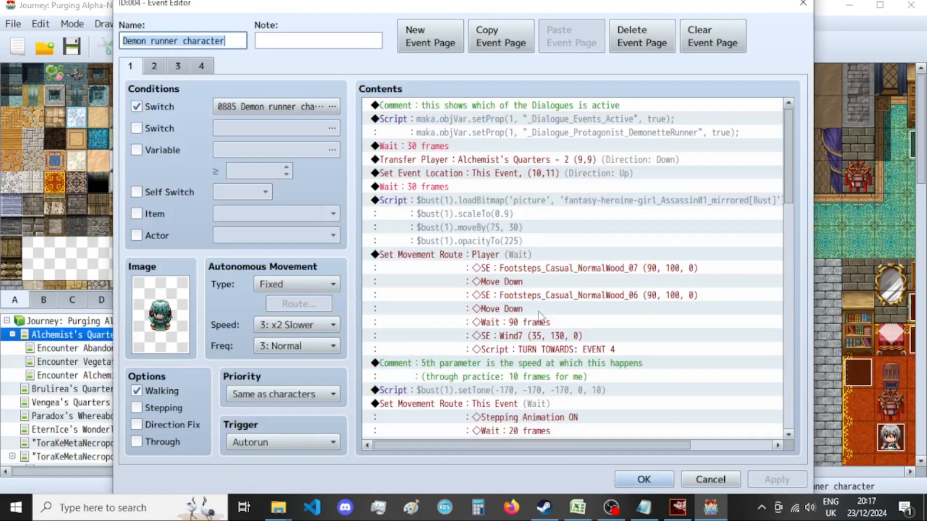
{"action": "scroll", "coordinate": [461, 290], "scroll_direction": "down", "scroll_amount": 8}
{"action": "scroll", "coordinate": [461, 289], "scroll_direction": "down", "scroll_amount": 1}
{"action": "left_click", "coordinate": [201, 65]}
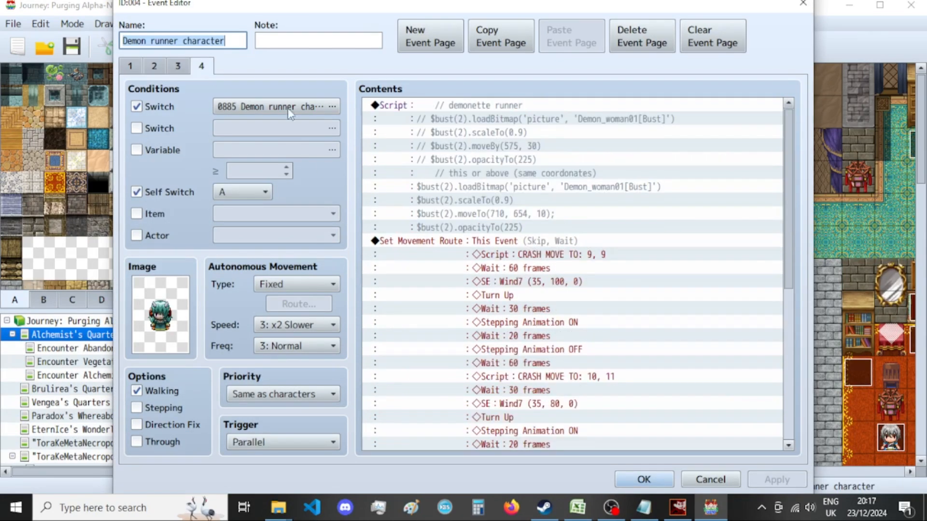
{"action": "scroll", "coordinate": [589, 285], "scroll_direction": "down", "scroll_amount": 2}
{"action": "scroll", "coordinate": [590, 285], "scroll_direction": "down", "scroll_amount": 5}
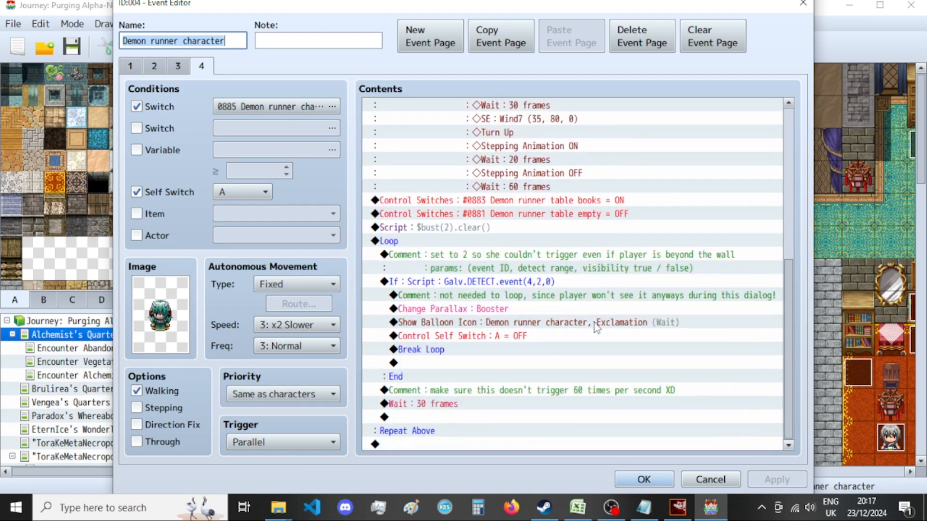
{"action": "left_click", "coordinate": [803, 4]}
Open the Alpha-Nemesis event near the dining table, check its first two pages, and show its third page.
{"action": "scroll", "coordinate": [826, 407], "scroll_direction": "down", "scroll_amount": 6}
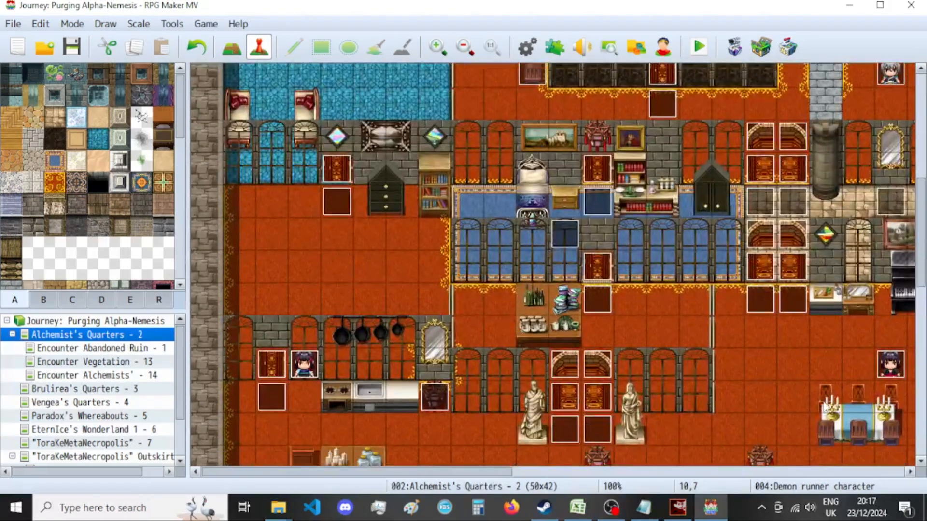
{"action": "scroll", "coordinate": [867, 357], "scroll_direction": "down", "scroll_amount": 1}
{"action": "double_click", "coordinate": [888, 338]}
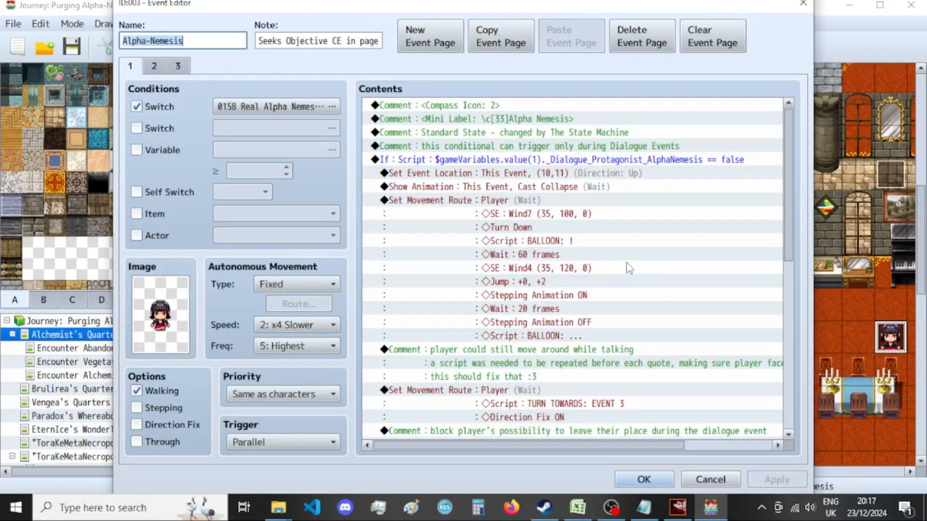
{"action": "scroll", "coordinate": [627, 241], "scroll_direction": "down", "scroll_amount": 13}
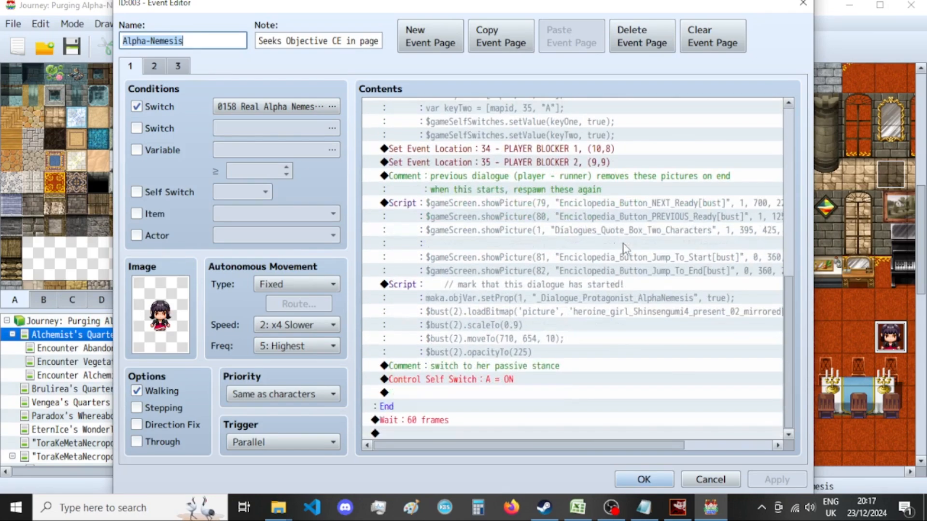
{"action": "left_click", "coordinate": [153, 68]}
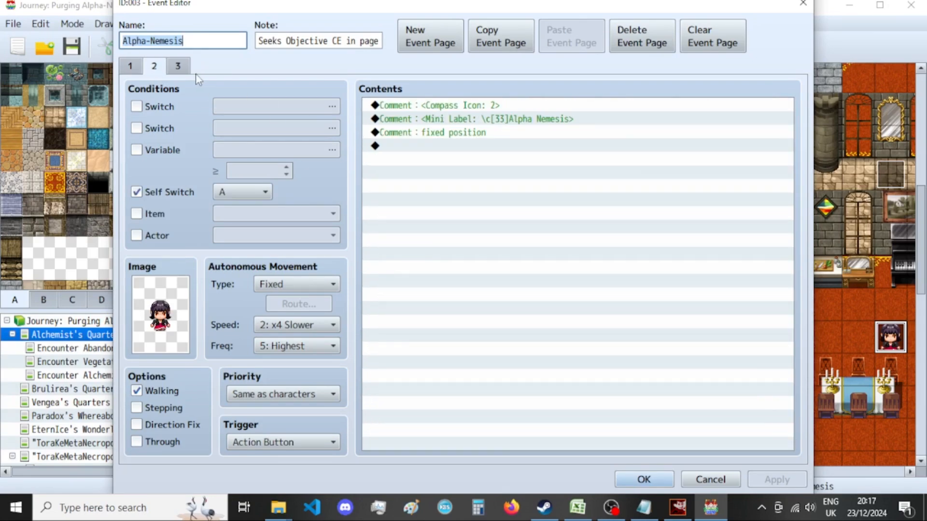
{"action": "left_click", "coordinate": [181, 68]}
Paste the cut interface, encyclopedia reset and player speed commands above the Objective Display variable command on Alpha-Nemesis's third page.
{"action": "scroll", "coordinate": [509, 205], "scroll_direction": "down", "scroll_amount": 8}
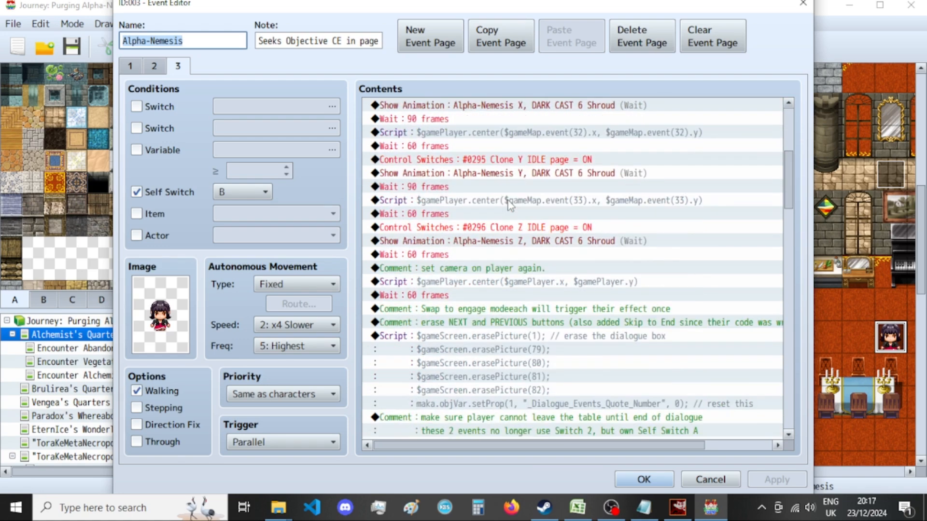
{"action": "scroll", "coordinate": [502, 206], "scroll_direction": "down", "scroll_amount": 2}
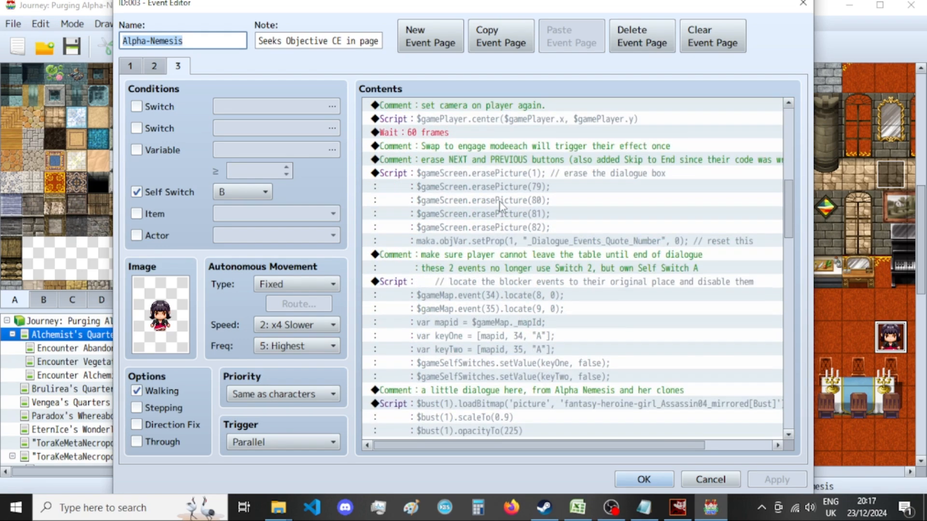
{"action": "scroll", "coordinate": [499, 205], "scroll_direction": "down", "scroll_amount": 10}
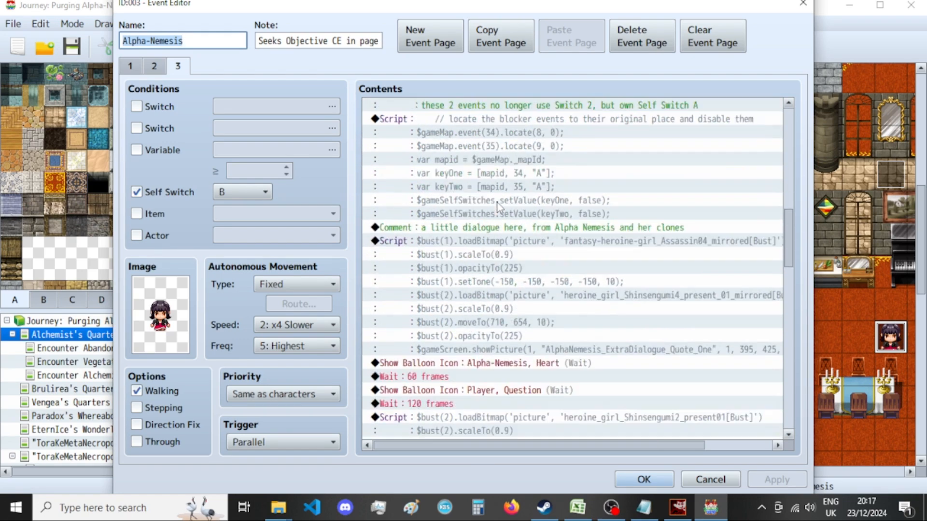
{"action": "scroll", "coordinate": [498, 205], "scroll_direction": "down", "scroll_amount": 8}
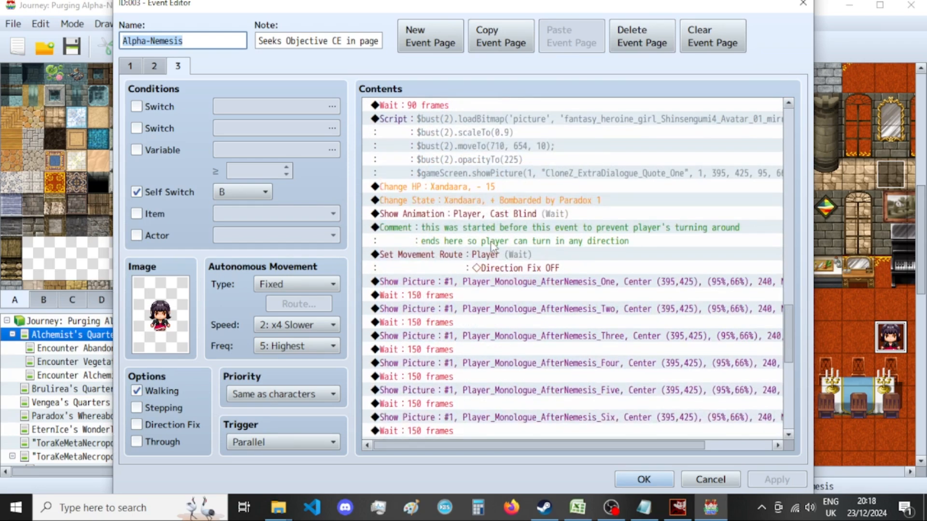
{"action": "scroll", "coordinate": [502, 255], "scroll_direction": "down", "scroll_amount": 4}
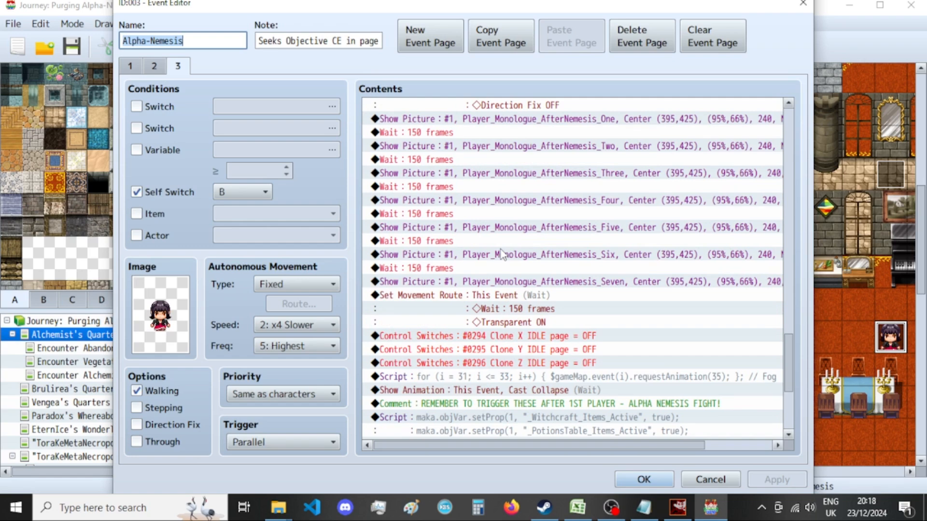
{"action": "scroll", "coordinate": [502, 254], "scroll_direction": "down", "scroll_amount": 3}
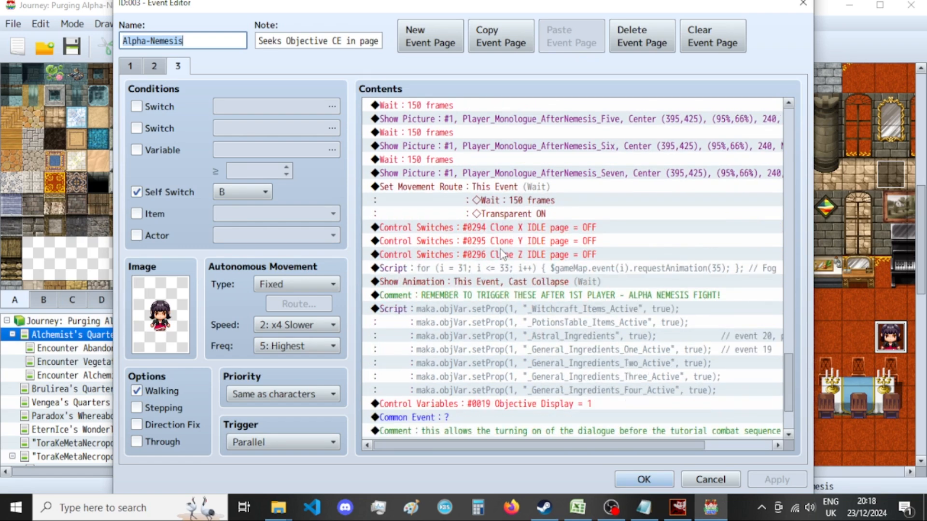
{"action": "scroll", "coordinate": [500, 250], "scroll_direction": "down", "scroll_amount": 3}
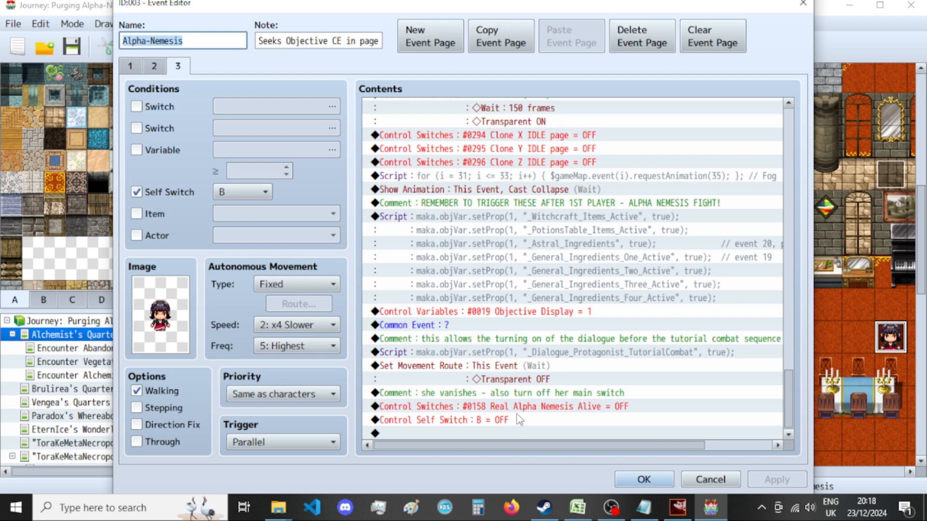
{"action": "left_click", "coordinate": [528, 384]}
{"action": "left_click", "coordinate": [531, 394]}
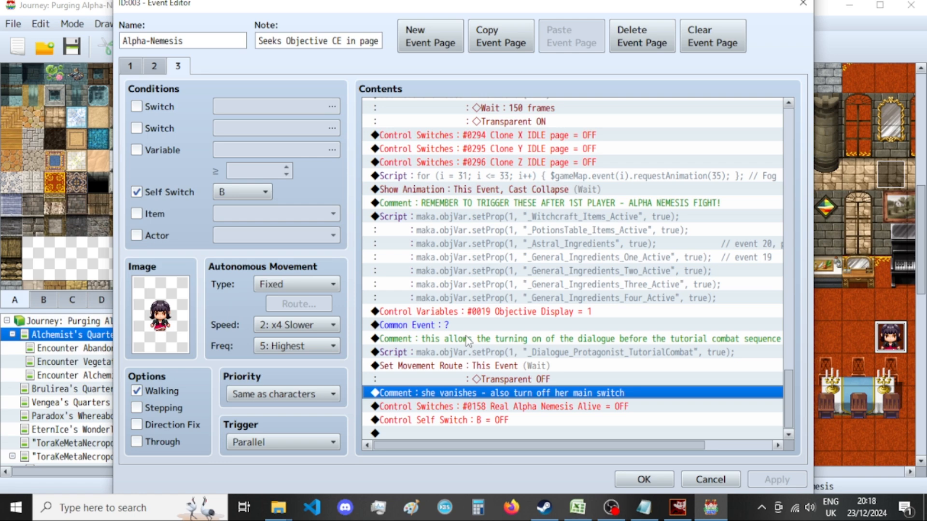
{"action": "left_click", "coordinate": [497, 314]}
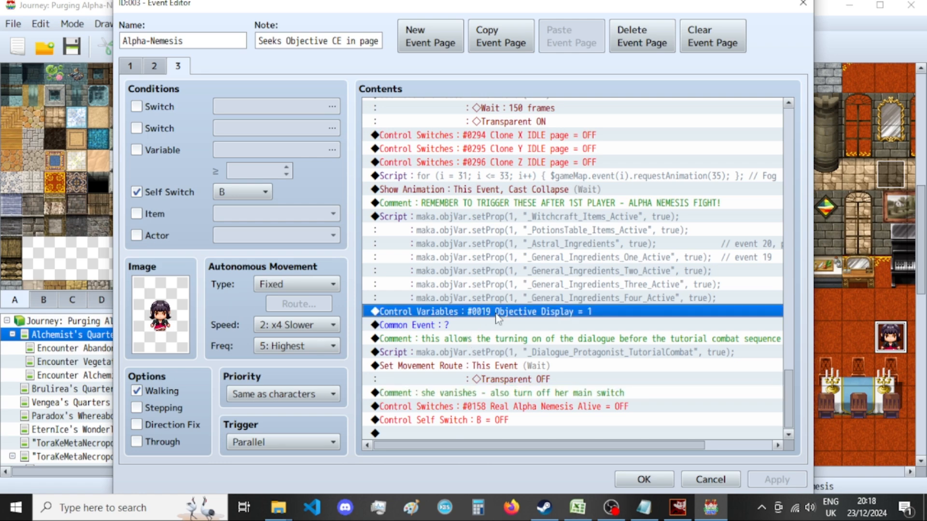
{"action": "key", "text": "ctrl+v"}
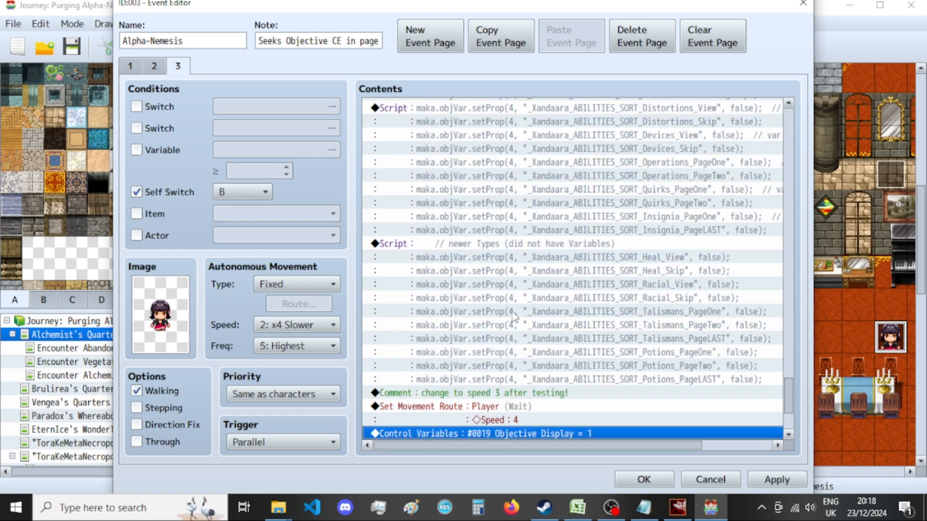
Accept the pasted commands in the Alpha-Nemesis event and close RPG Maker MV.
{"action": "scroll", "coordinate": [500, 321], "scroll_direction": "up", "scroll_amount": 3}
{"action": "left_click", "coordinate": [645, 480]}
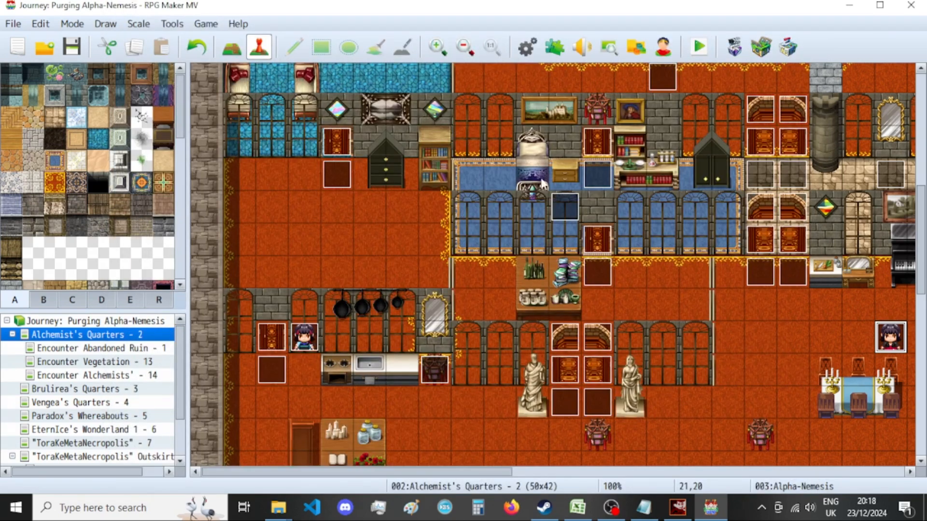
{"action": "scroll", "coordinate": [762, 172], "scroll_direction": "up", "scroll_amount": 5}
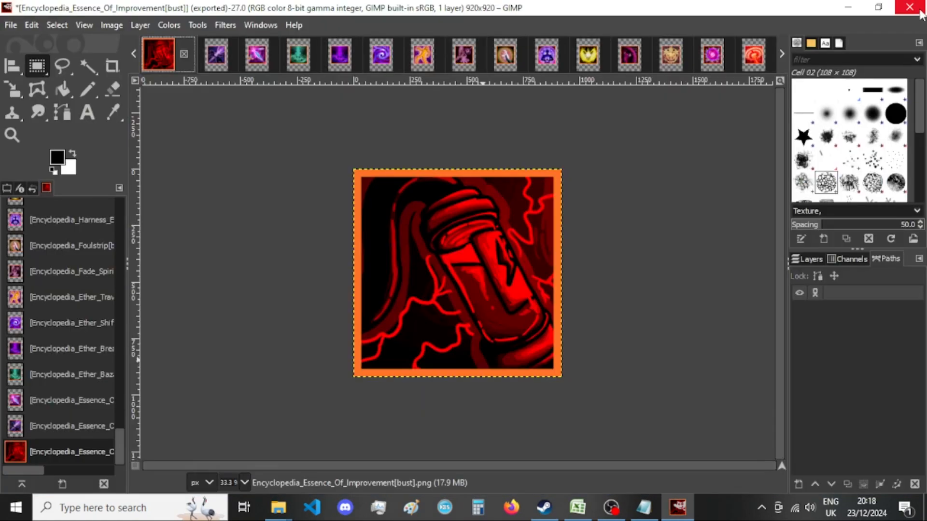
Copy the data folder from the A JourneyThroughConsciousnessDemo - AlphaNemesis project folder in File Explorer.
{"action": "left_click", "coordinate": [848, 7]}
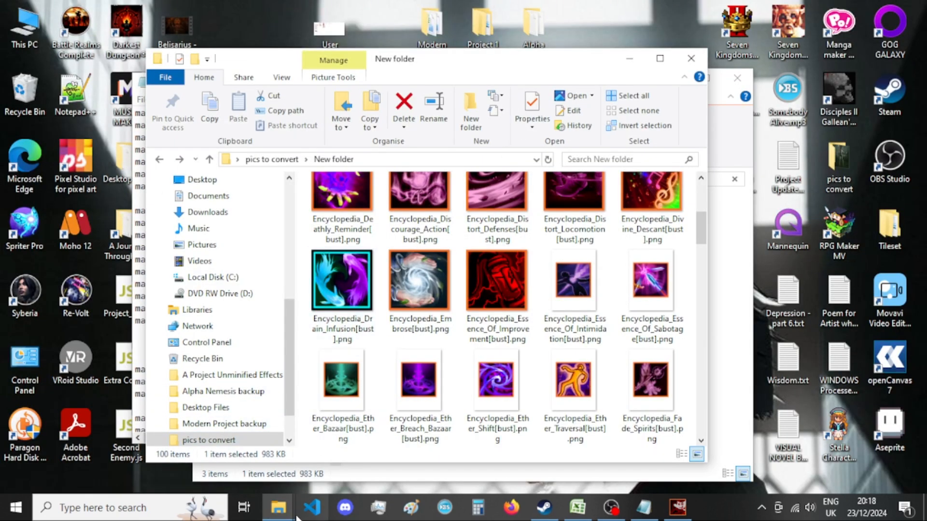
{"action": "mouse_move", "coordinate": [291, 511]}
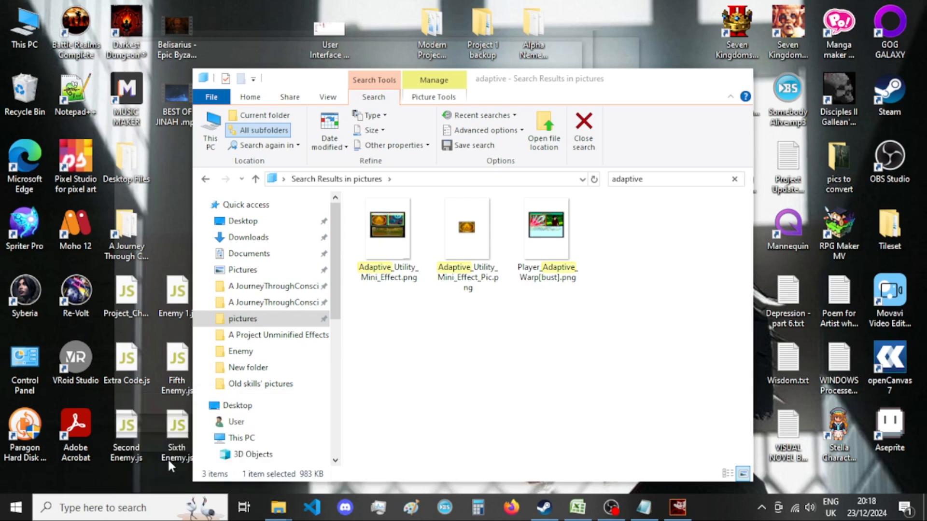
{"action": "left_click", "coordinate": [167, 456]}
{"action": "left_click", "coordinate": [273, 287]}
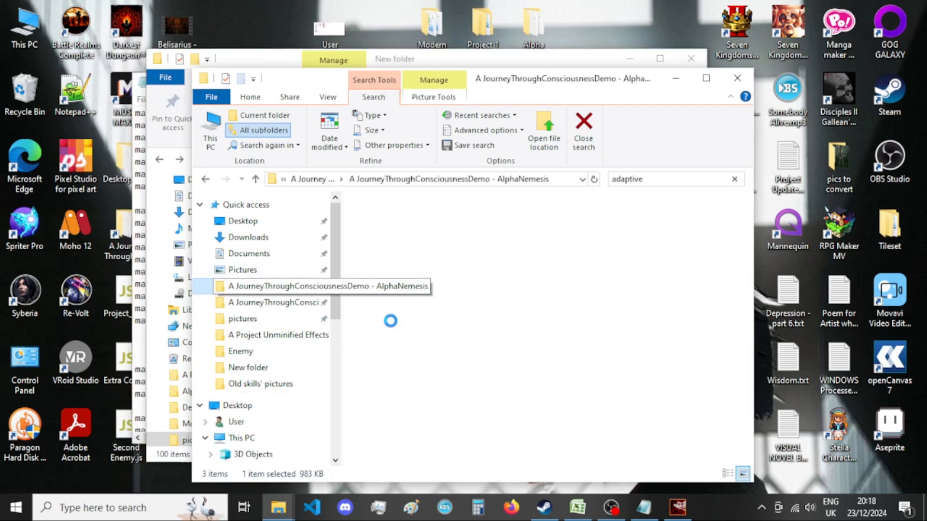
{"action": "left_click", "coordinate": [412, 248]}
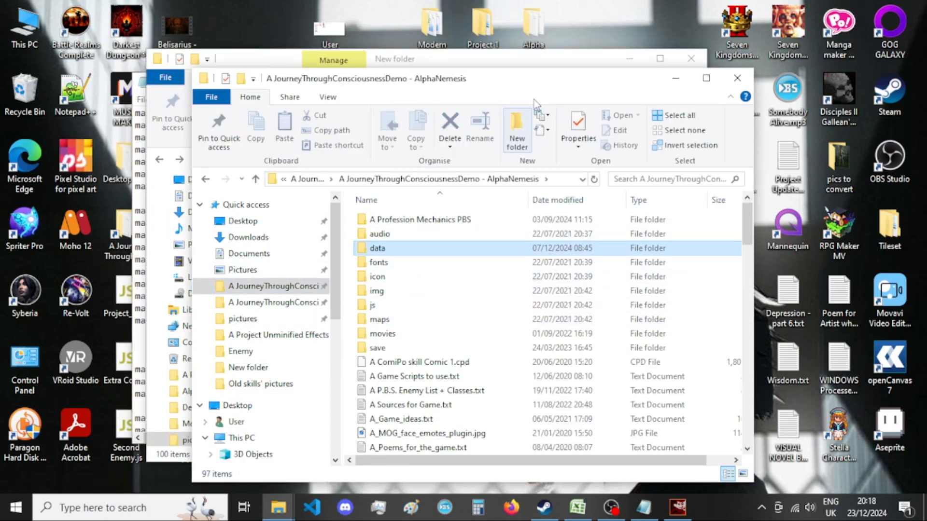
Replace the data folder in the Alpha Nemesis backup folder with the copied project data, and close the backup window.
{"action": "left_click", "coordinate": [538, 30]}
{"action": "double_click", "coordinate": [537, 30]}
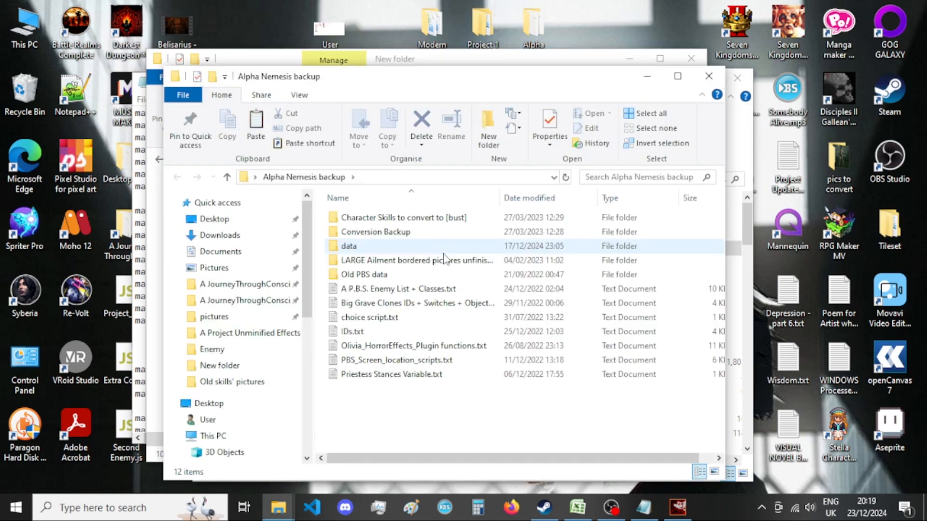
{"action": "left_click", "coordinate": [381, 248]}
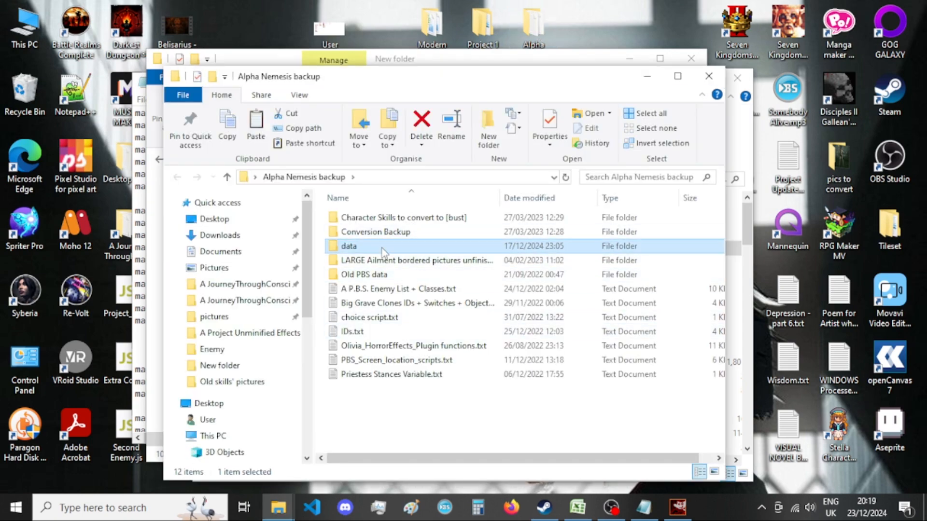
{"action": "key", "text": "Delete"}
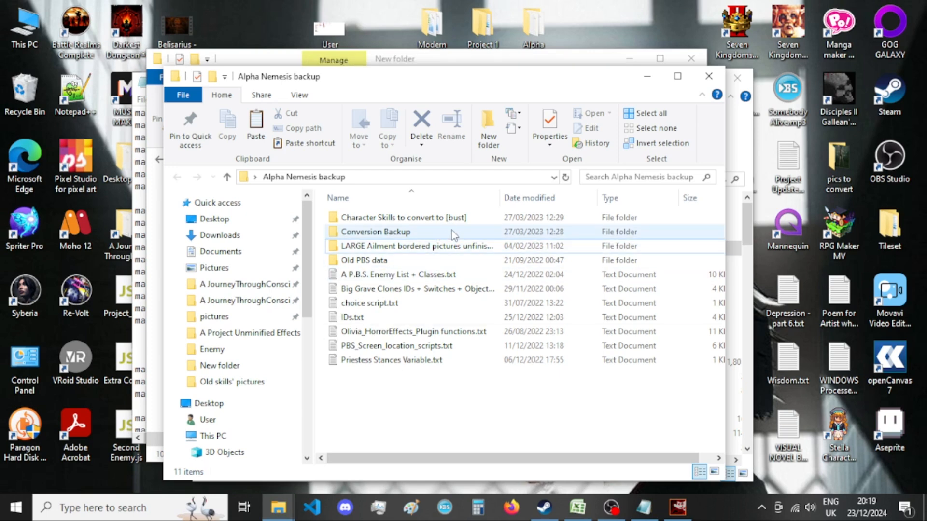
{"action": "key", "text": "ctrl+z"}
{"action": "left_click", "coordinate": [708, 76]}
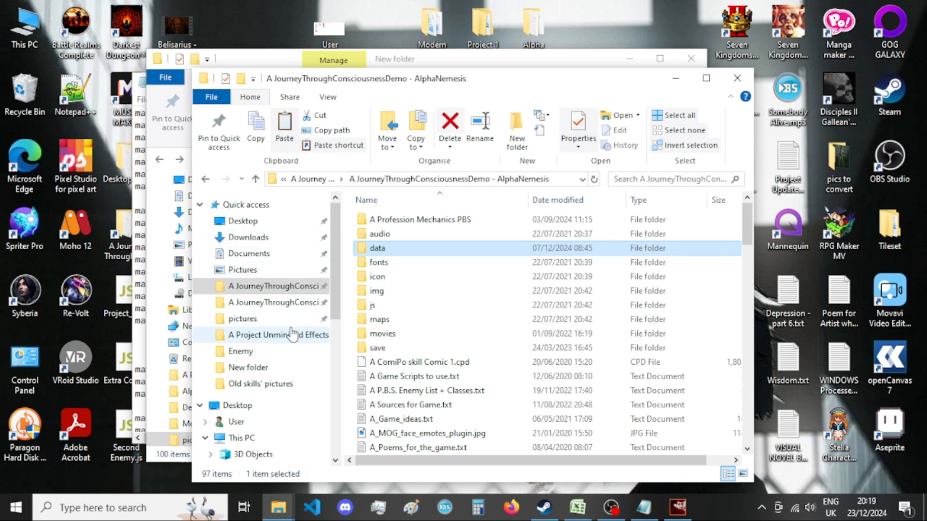
Return the project file window to the pictures folder, minimise it, and relaunch RPG Maker MV from the desktop.
{"action": "left_click", "coordinate": [259, 320]}
{"action": "left_click", "coordinate": [676, 79]}
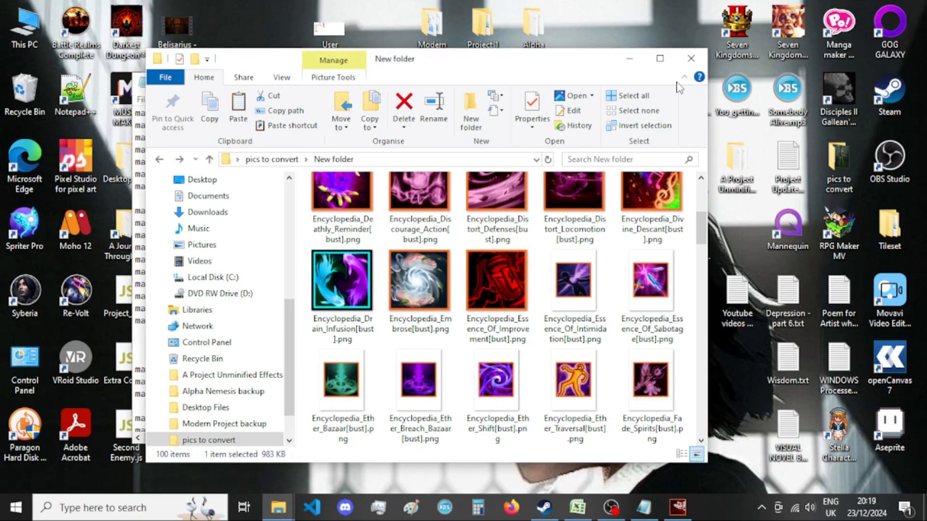
{"action": "double_click", "coordinate": [832, 239]}
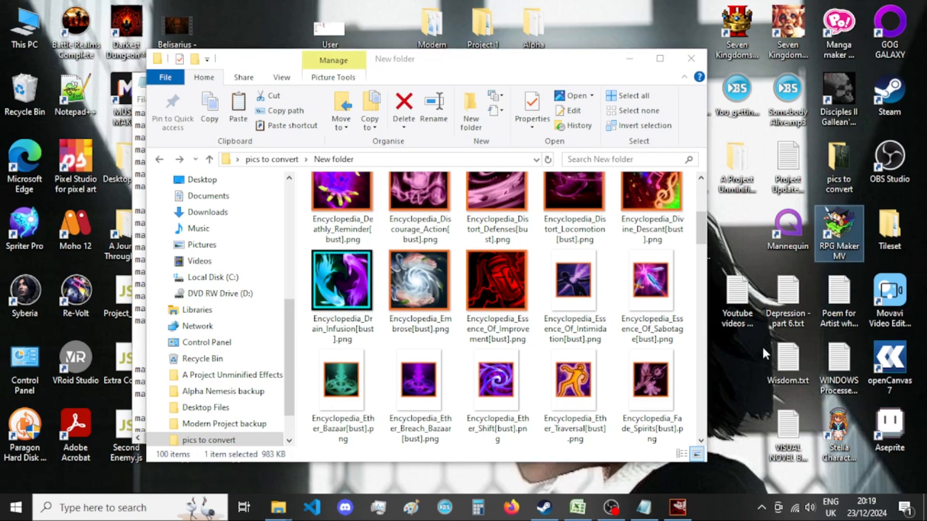
Switch to P.B.S. Class Sheets.xlsx in Excel, go to the start of the Player sheet, save the workbook, and minimise it.
{"action": "left_click", "coordinate": [590, 508]}
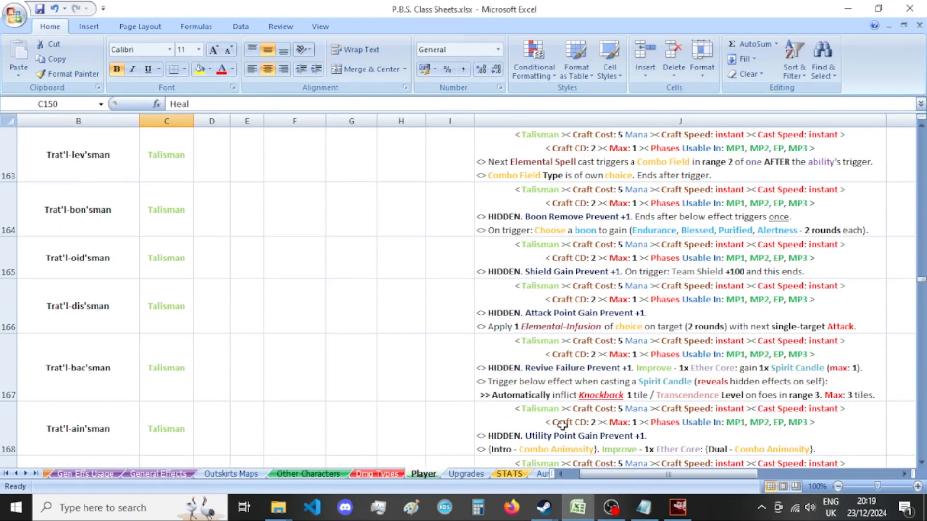
{"action": "scroll", "coordinate": [573, 418], "scroll_direction": "up", "scroll_amount": 20}
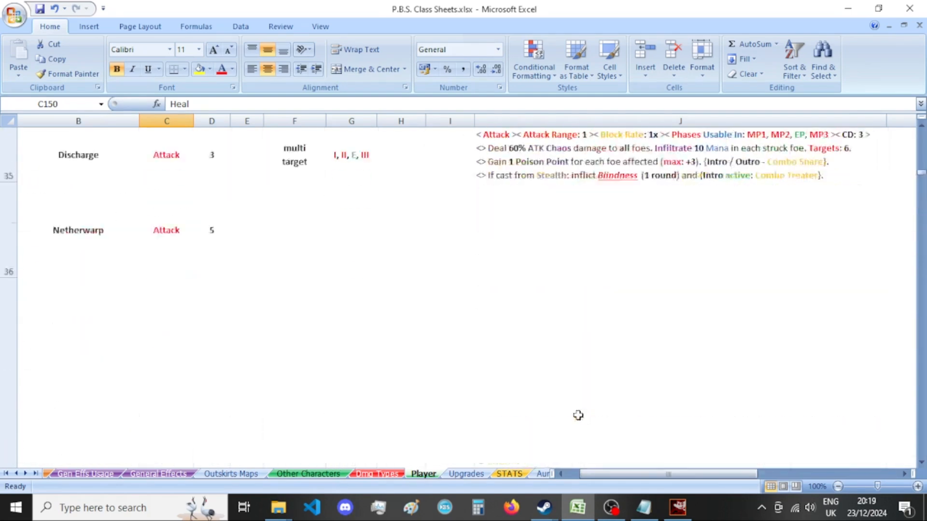
{"action": "scroll", "coordinate": [574, 416], "scroll_direction": "up", "scroll_amount": 5}
{"action": "key", "text": "ctrl+s"}
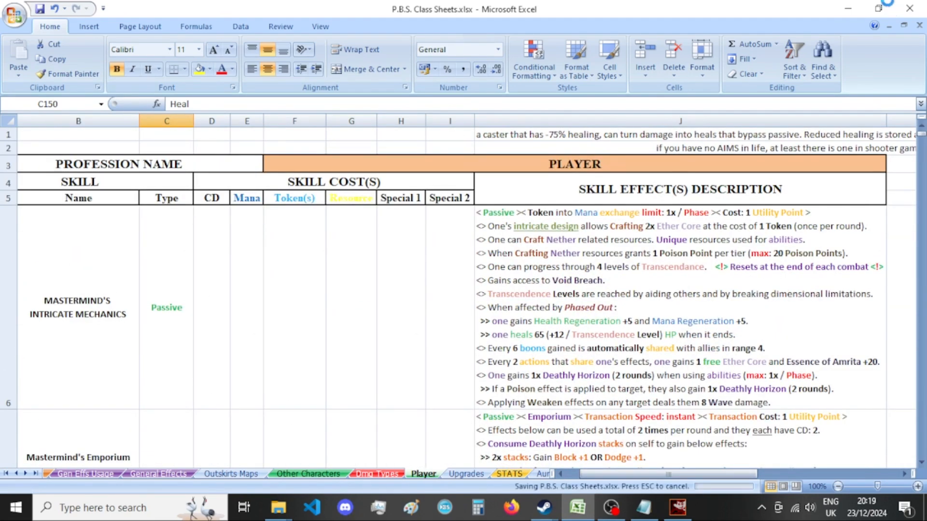
{"action": "left_click", "coordinate": [852, 14]}
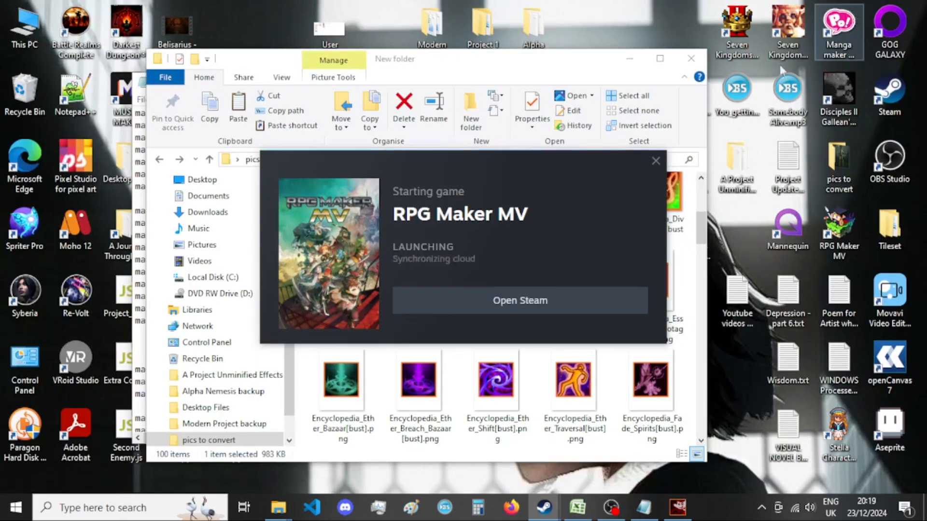
Switch to GIMP, look through the encyclopedia pictures in pics to convert's New folder, and return to the Essence of Improvement image.
{"action": "left_click", "coordinate": [676, 510]}
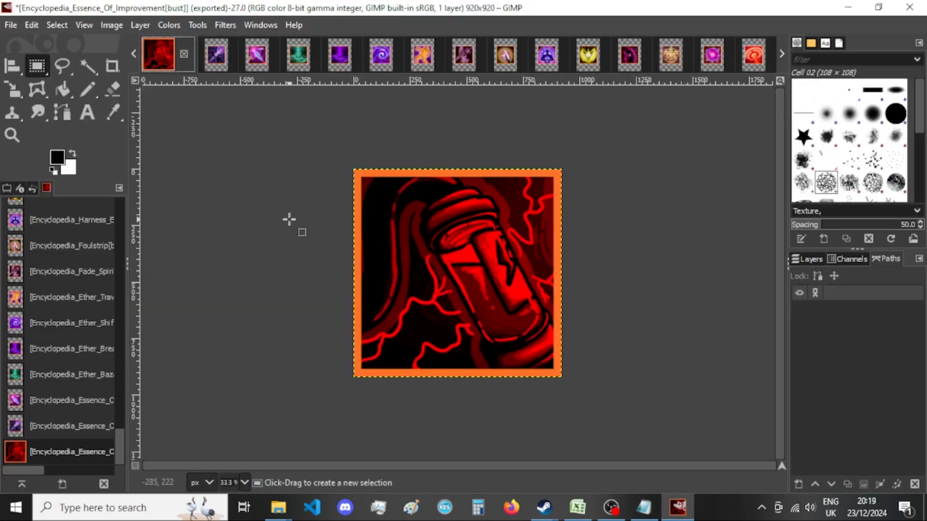
{"action": "mouse_move", "coordinate": [279, 507]}
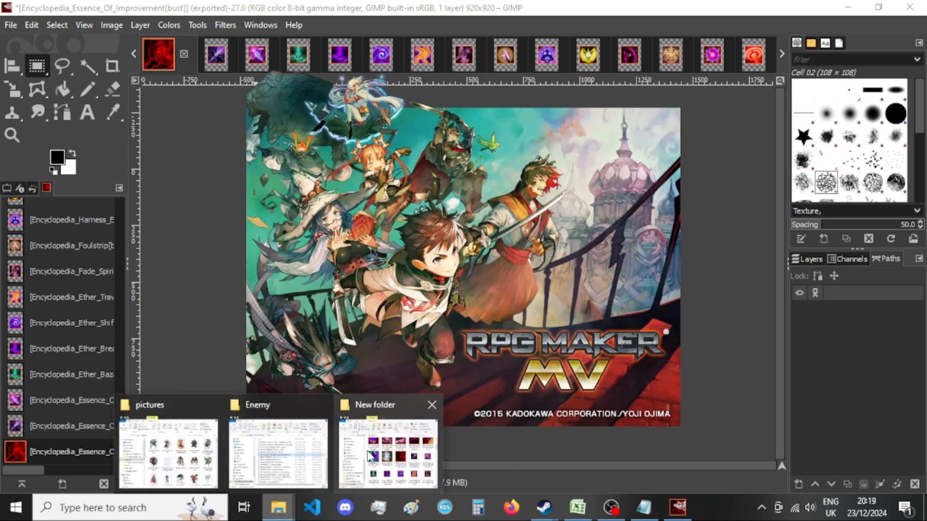
{"action": "left_click", "coordinate": [392, 449]}
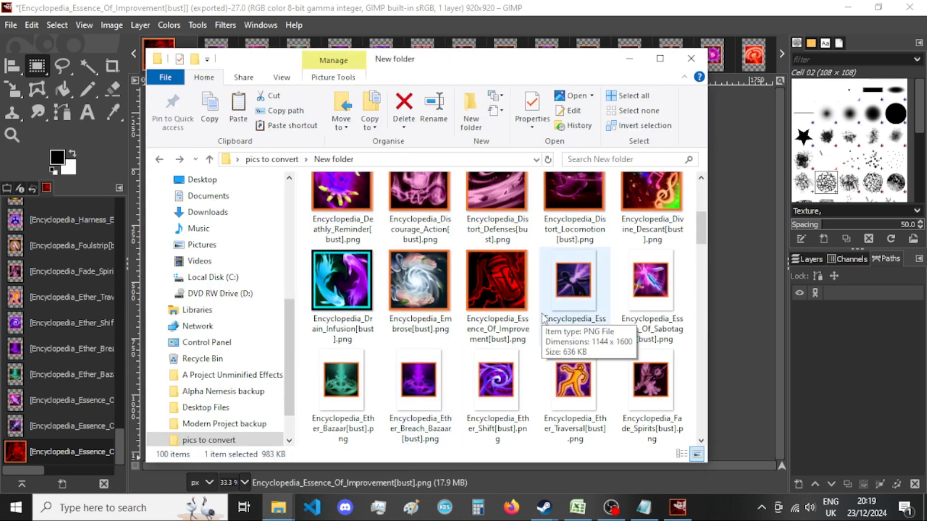
{"action": "scroll", "coordinate": [542, 318], "scroll_direction": "up", "scroll_amount": 5}
{"action": "scroll", "coordinate": [560, 317], "scroll_direction": "down", "scroll_amount": 5}
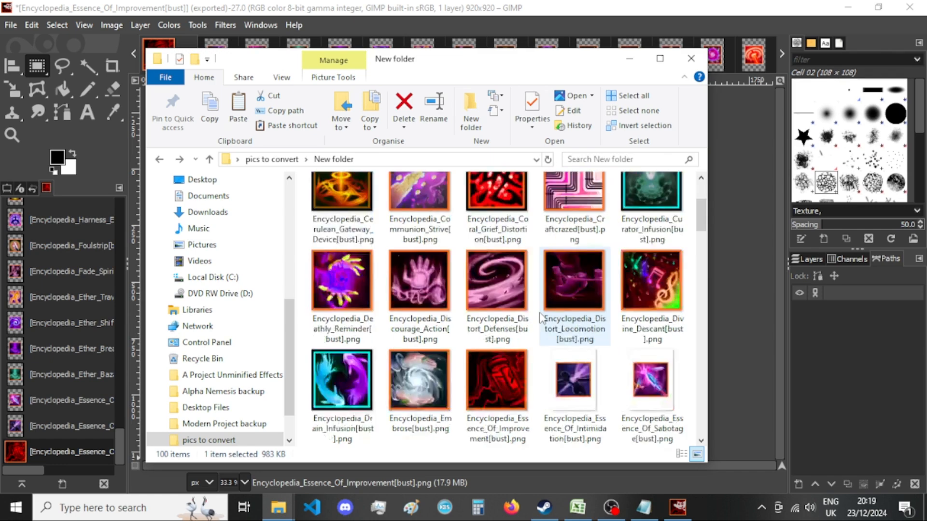
{"action": "left_click", "coordinate": [839, 373]}
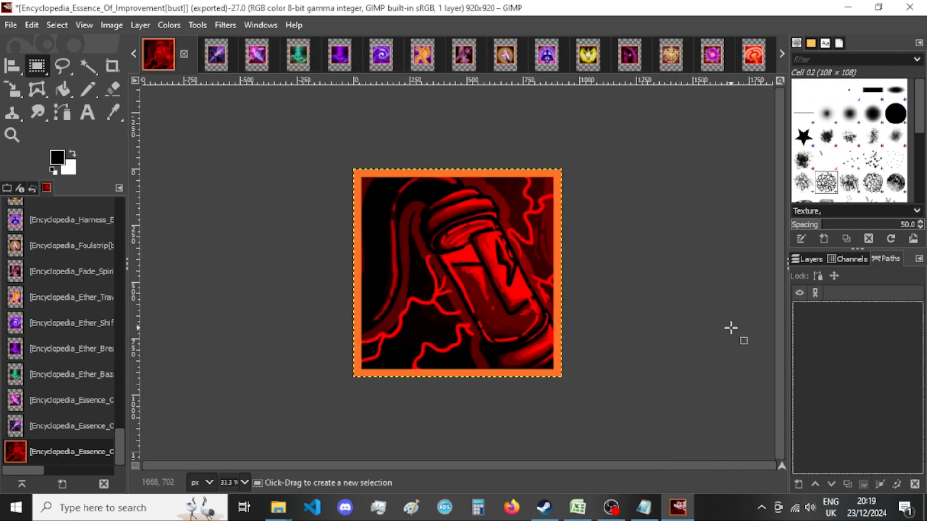
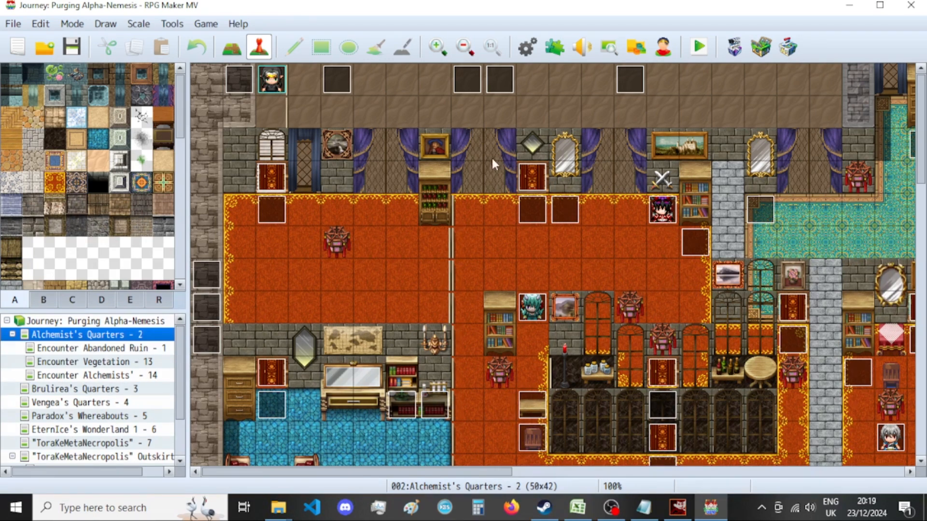
Switch to GIMP and close the exported Essence of Improvement image, discarding its unsaved changes.
{"action": "mouse_move", "coordinate": [278, 507]}
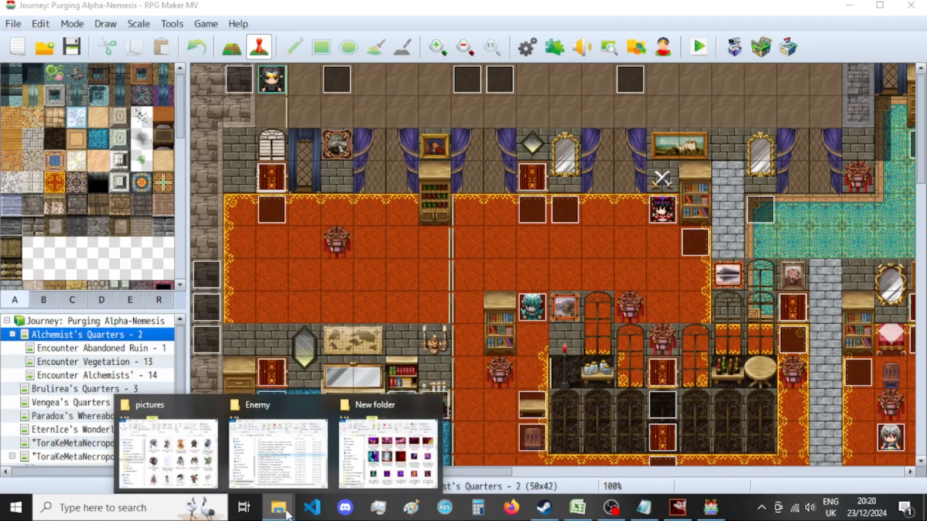
{"action": "mouse_move", "coordinate": [384, 454]}
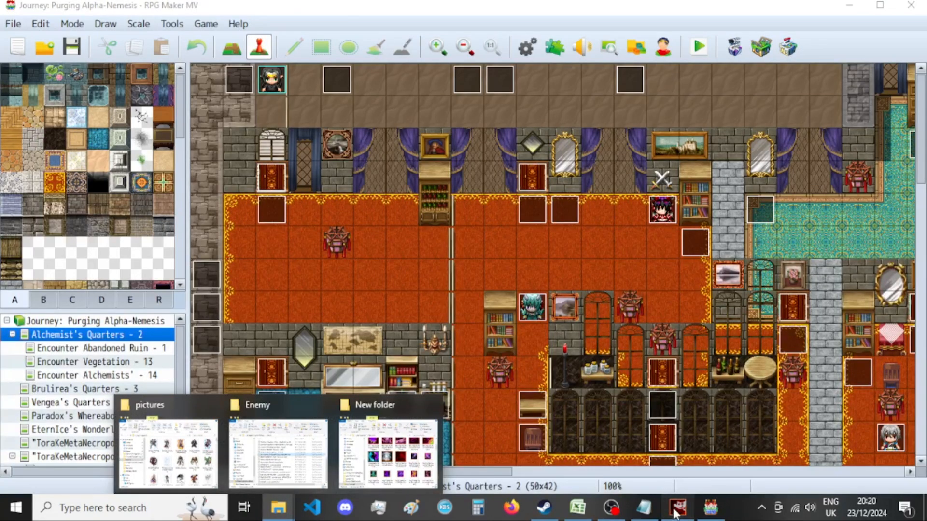
{"action": "left_click", "coordinate": [678, 508]}
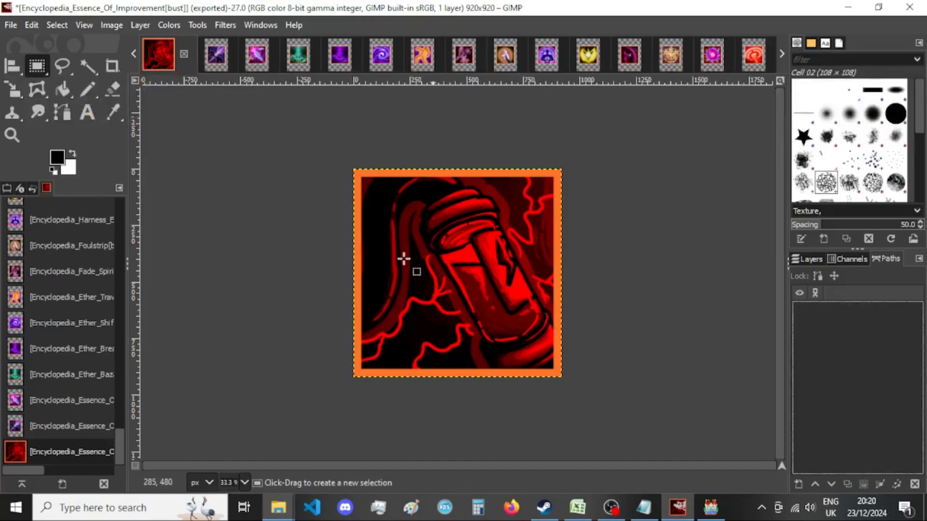
{"action": "left_click", "coordinate": [184, 54]}
{"action": "left_click", "coordinate": [507, 351]}
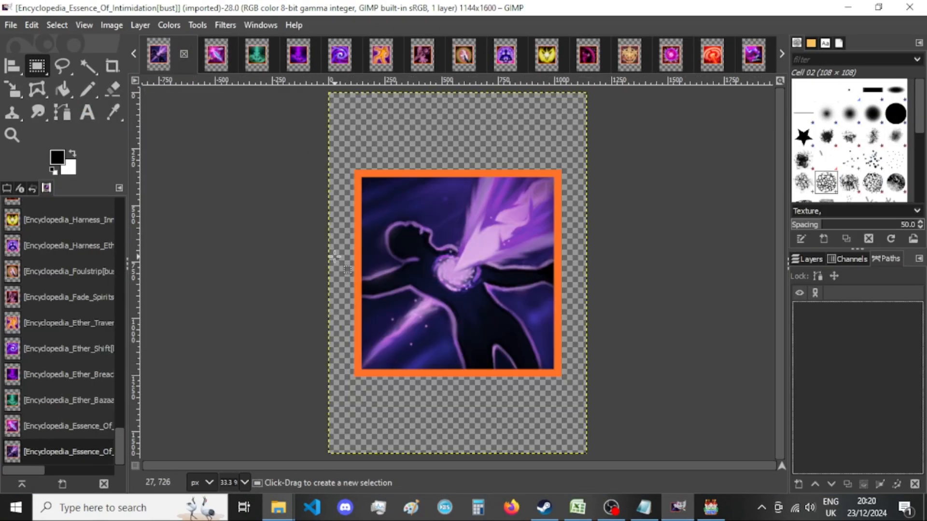
Resize the Essence of Intimidation canvas to 920 × 920 px with the picture centred.
{"action": "left_click", "coordinate": [112, 25]}
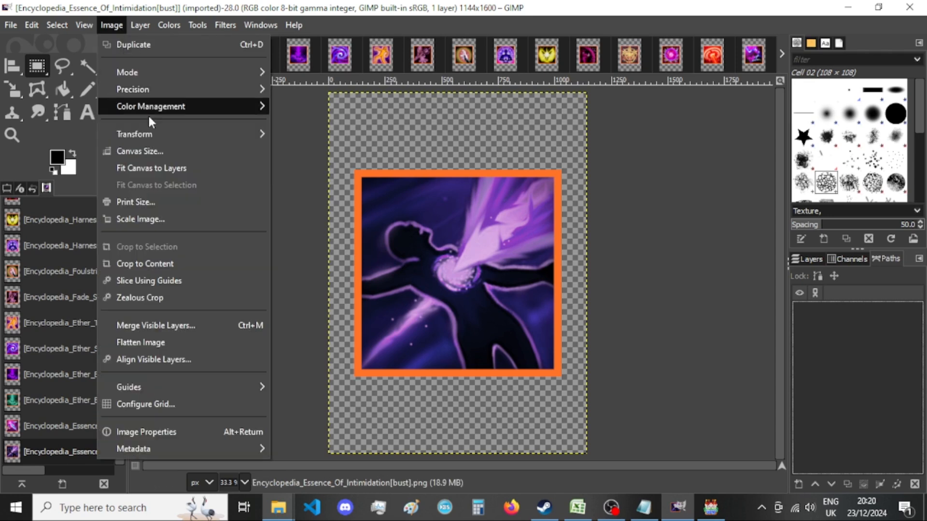
{"action": "left_click", "coordinate": [158, 151]}
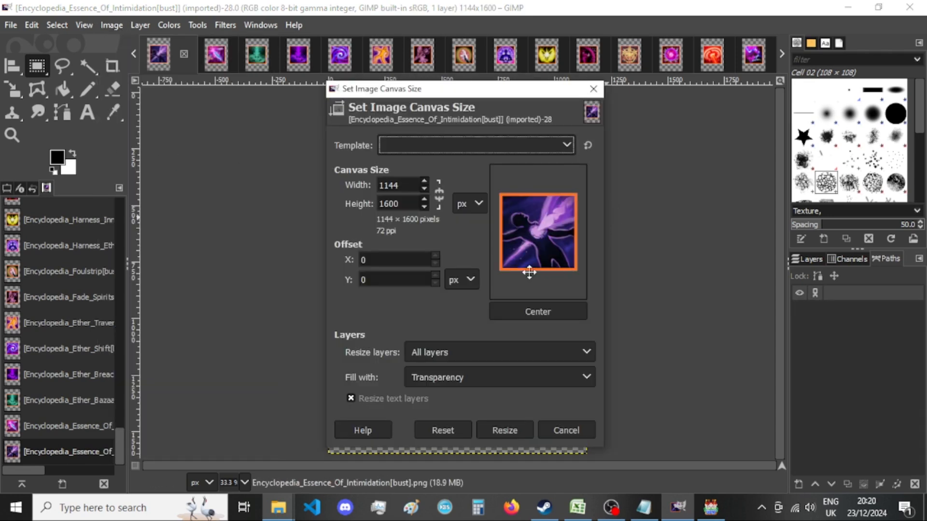
{"action": "double_click", "coordinate": [403, 187]}
{"action": "type", "text": "9"}
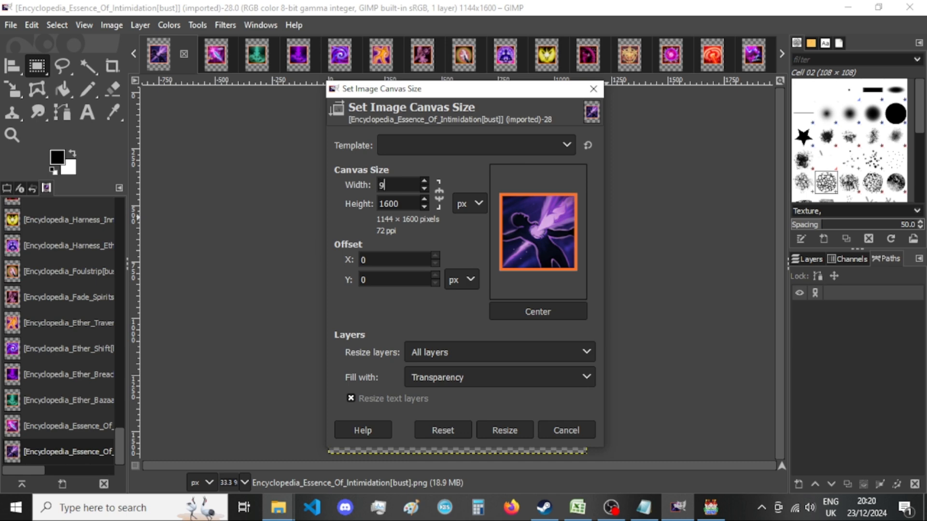
{"action": "type", "text": "20"}
{"action": "double_click", "coordinate": [410, 204]}
{"action": "type", "text": "920"}
{"action": "left_click", "coordinate": [541, 309]}
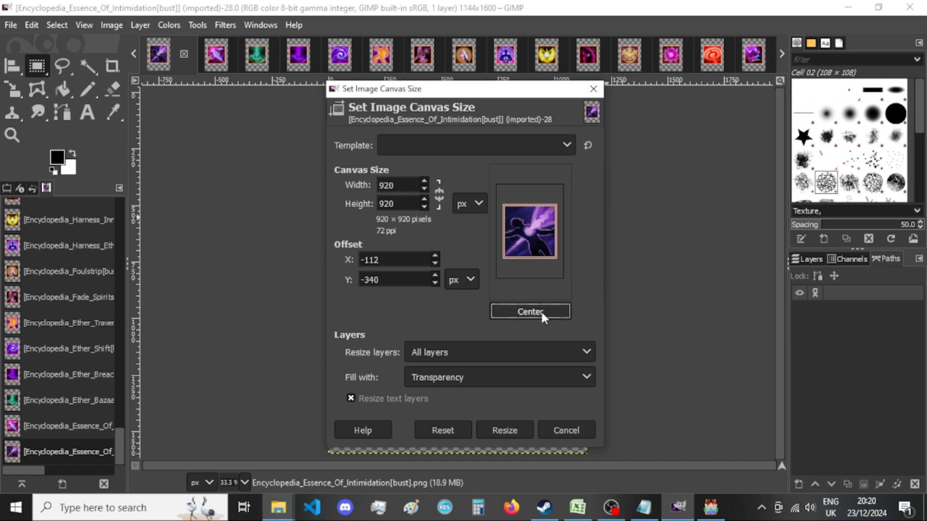
{"action": "left_click", "coordinate": [504, 430]}
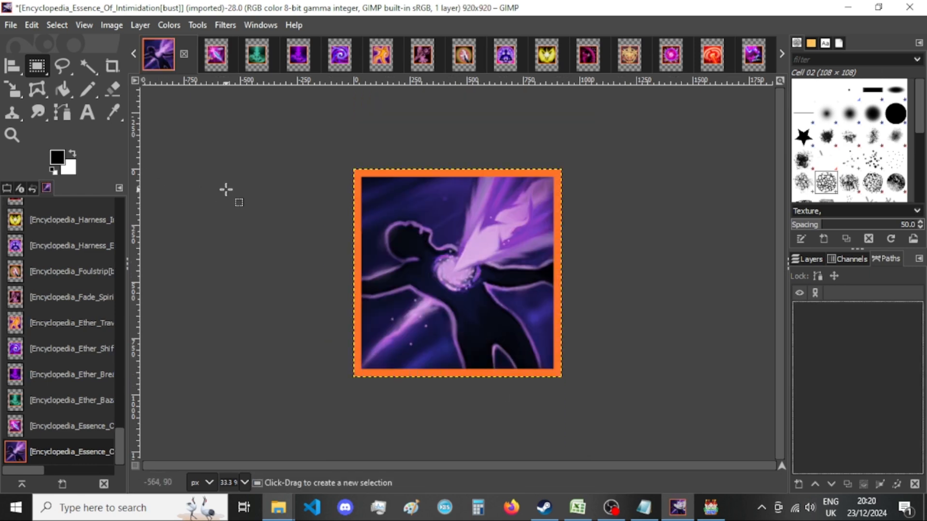
Export the Essence of Intimidation picture as a PNG to New folder, replacing the existing file and keeping the default PNG options.
{"action": "key", "text": "ctrl+shift+e"}
{"action": "key", "text": "Return"}
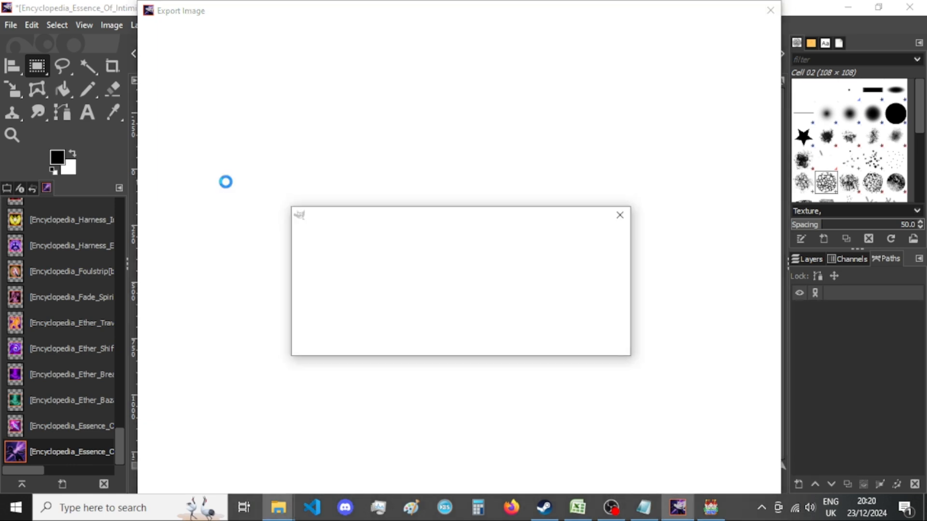
{"action": "key", "text": "Return"}
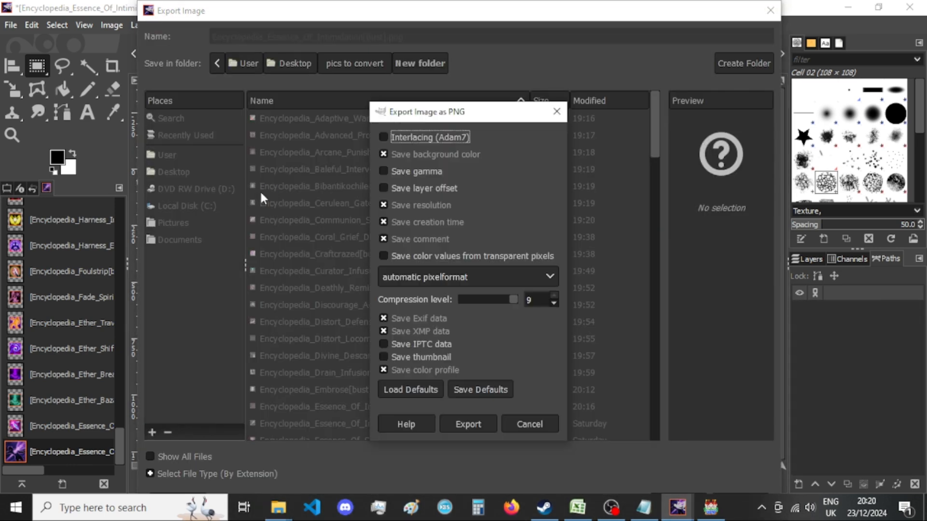
{"action": "key", "text": "Return"}
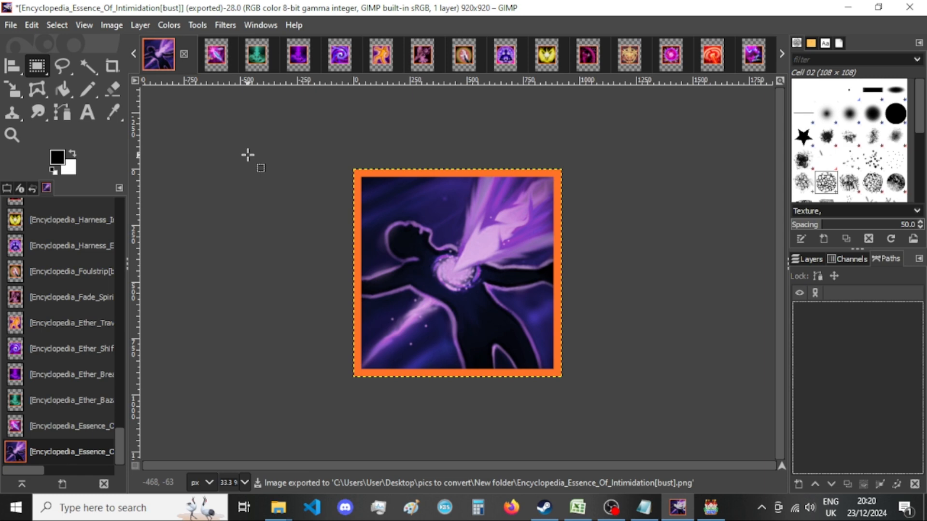
Check the exported picture in pics to convert's New folder, and close the Essence of Intimidation image in GIMP, discarding its changes.
{"action": "mouse_move", "coordinate": [279, 507]}
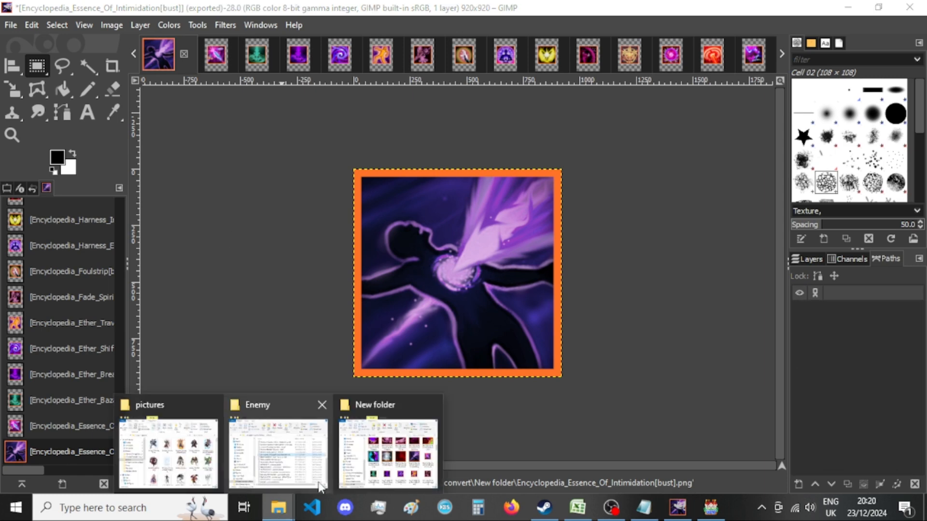
{"action": "left_click", "coordinate": [362, 456]}
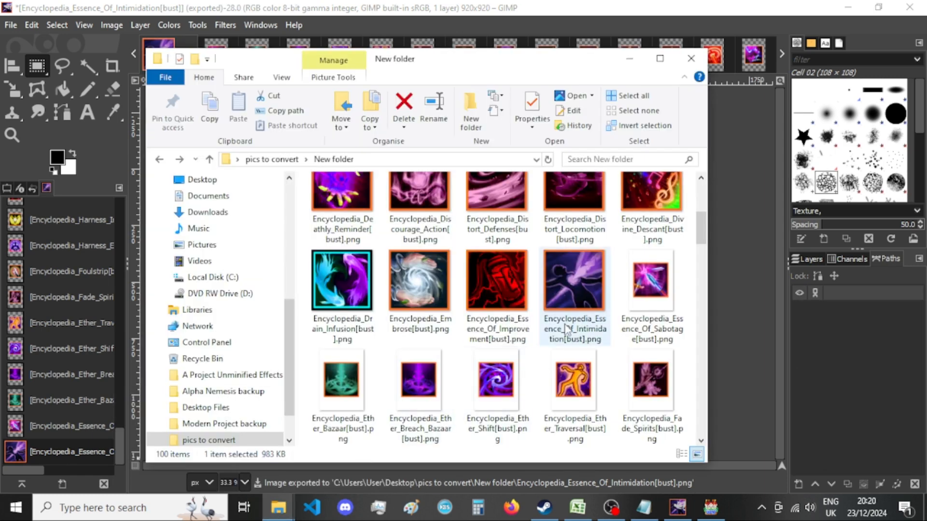
{"action": "left_click", "coordinate": [502, 6]}
{"action": "left_click", "coordinate": [182, 54]}
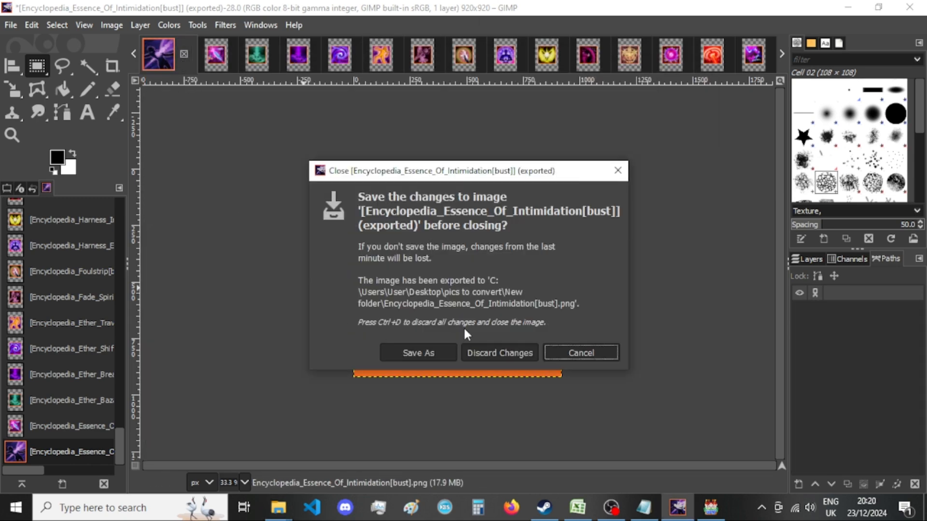
{"action": "left_click", "coordinate": [497, 358]}
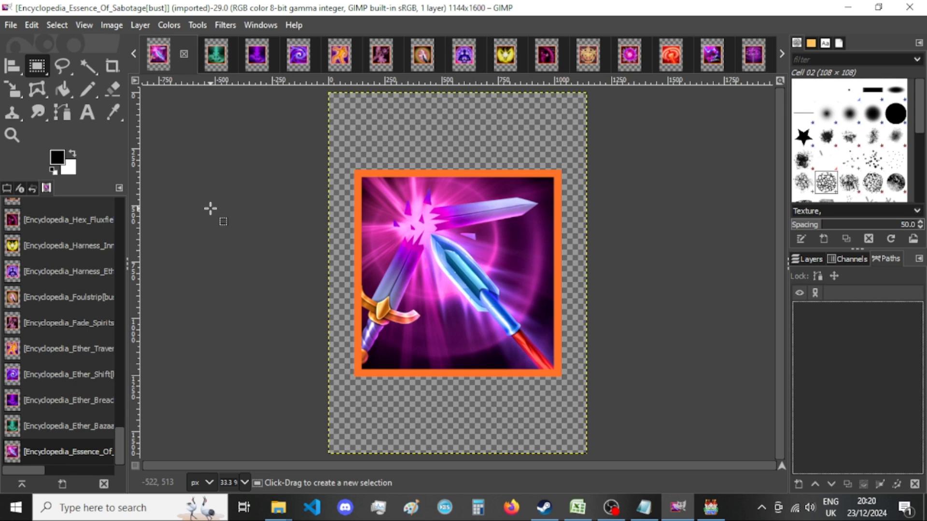
Resize the Essence of Sabotage canvas to 920 × 920 px with the picture centred.
{"action": "left_click", "coordinate": [112, 24]}
{"action": "left_click", "coordinate": [195, 151]}
{"action": "key", "text": "Tab"}
{"action": "key", "text": "Tab"}
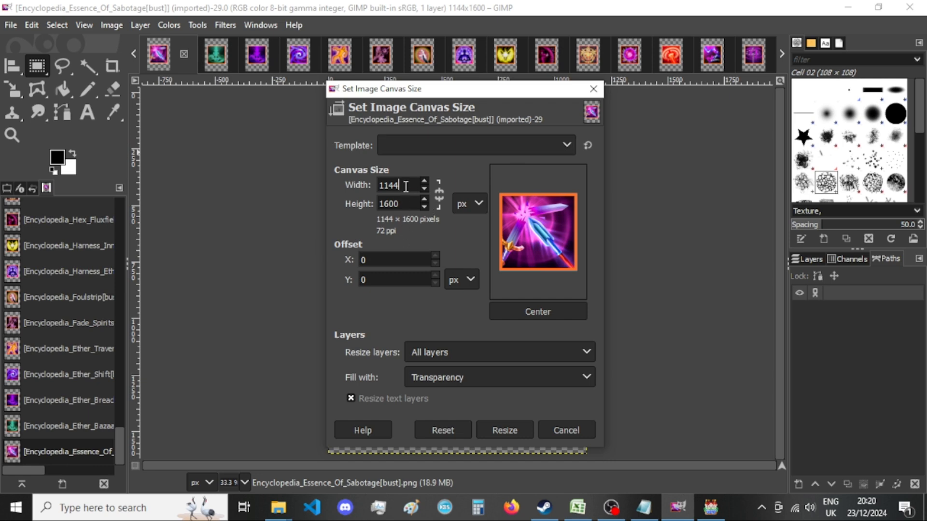
{"action": "type", "text": "920"}
{"action": "key", "text": "Tab"}
{"action": "type", "text": "920"}
{"action": "key", "text": "Tab"}
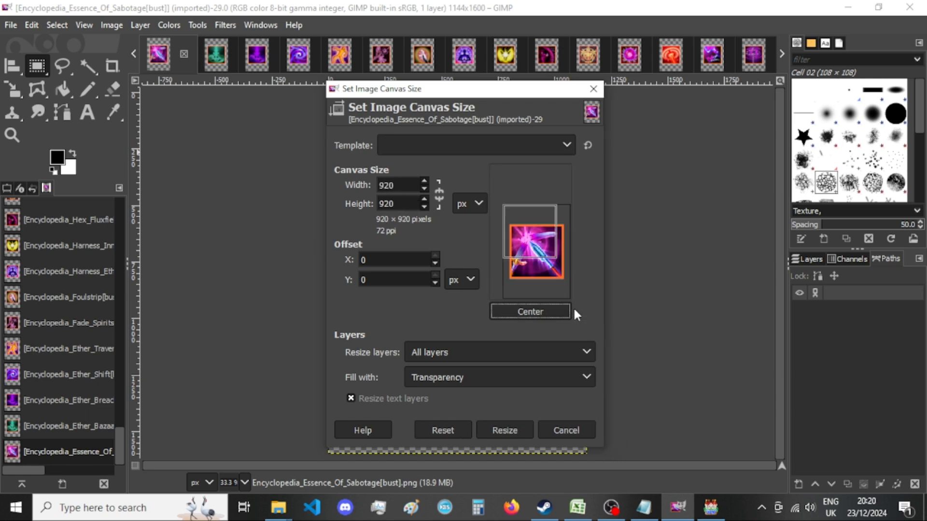
{"action": "left_click", "coordinate": [537, 315]}
{"action": "left_click", "coordinate": [505, 430]}
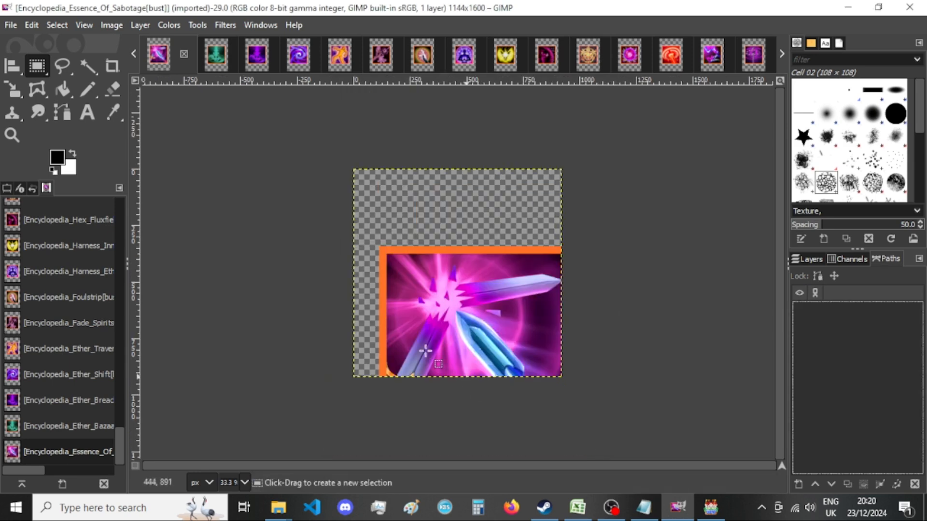
Export the Essence of Sabotage picture over its existing PNG in New folder, and close the image, discarding its changes.
{"action": "key", "text": "ctrl+shift+e"}
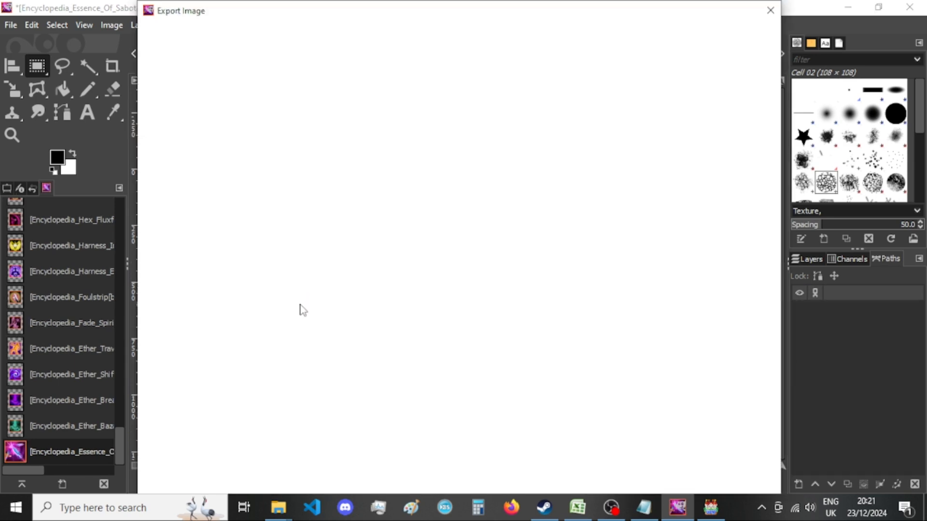
{"action": "key", "text": "Return"}
{"action": "key", "text": "Return"}
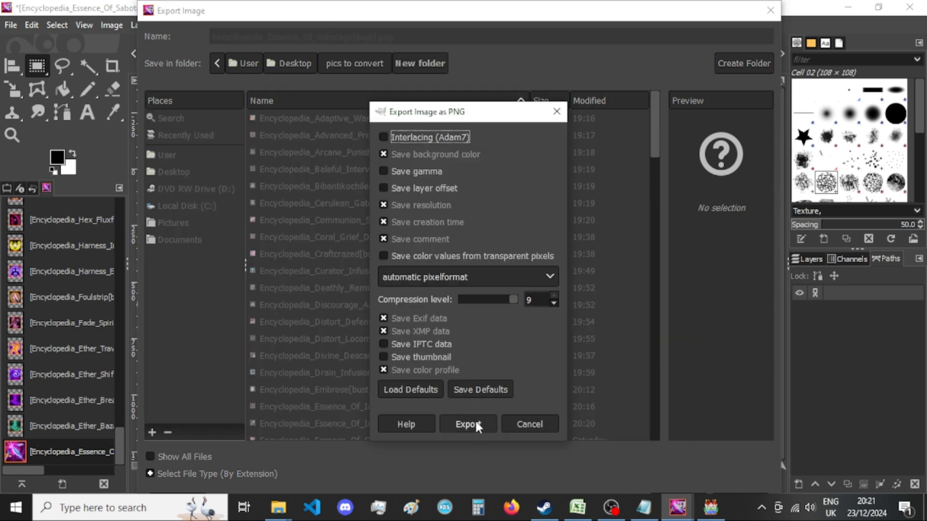
{"action": "left_click", "coordinate": [468, 424]}
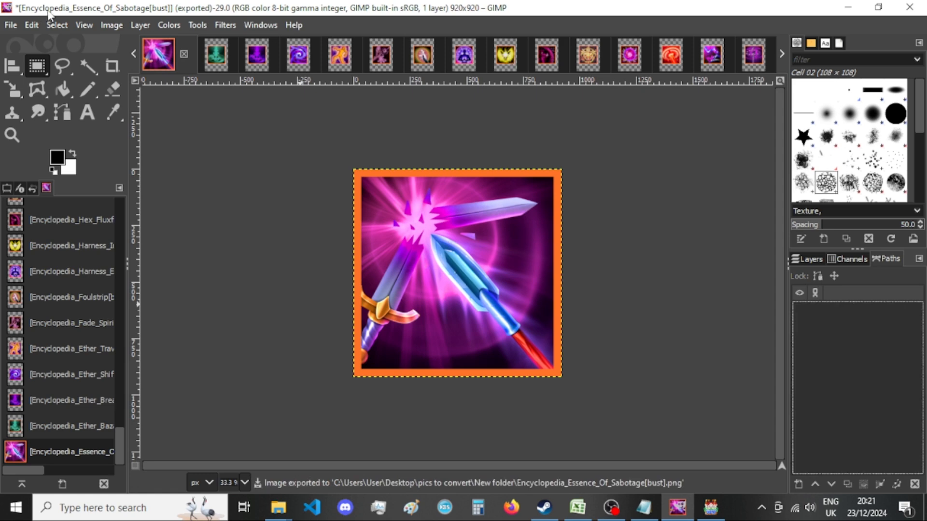
{"action": "left_click", "coordinate": [184, 55]}
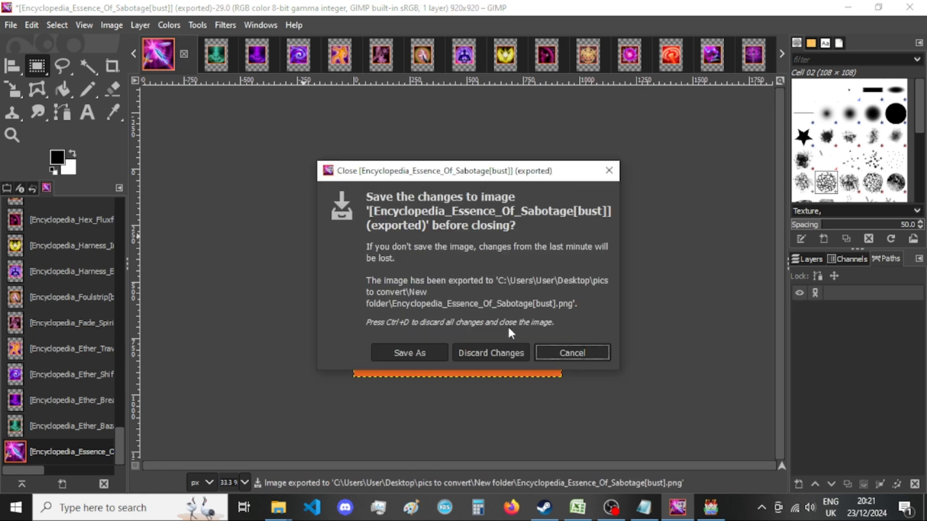
{"action": "left_click", "coordinate": [503, 350]}
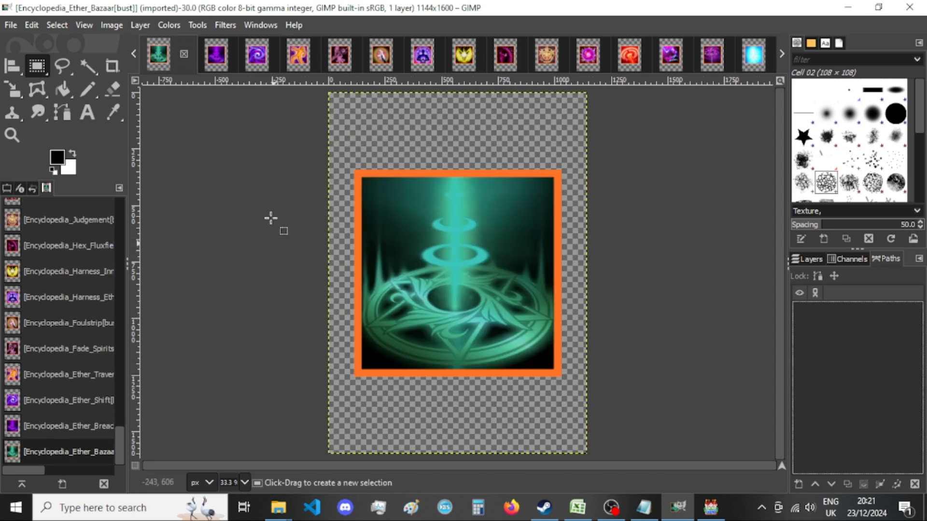
Resize the Ether Bazaar canvas to 920 × 920 px with the picture centred.
{"action": "left_click", "coordinate": [107, 25]}
{"action": "left_click", "coordinate": [143, 151]}
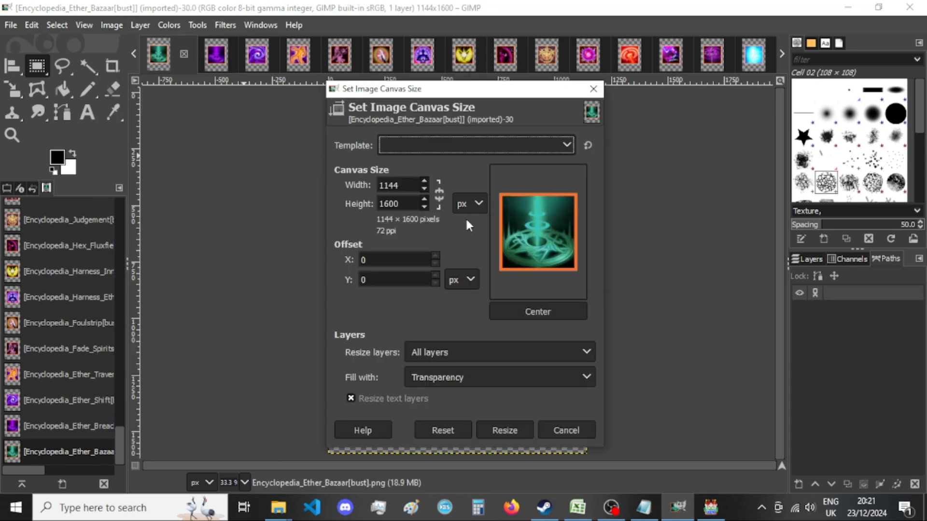
{"action": "double_click", "coordinate": [408, 188]}
{"action": "type", "text": "920"}
{"action": "left_click", "coordinate": [413, 205]}
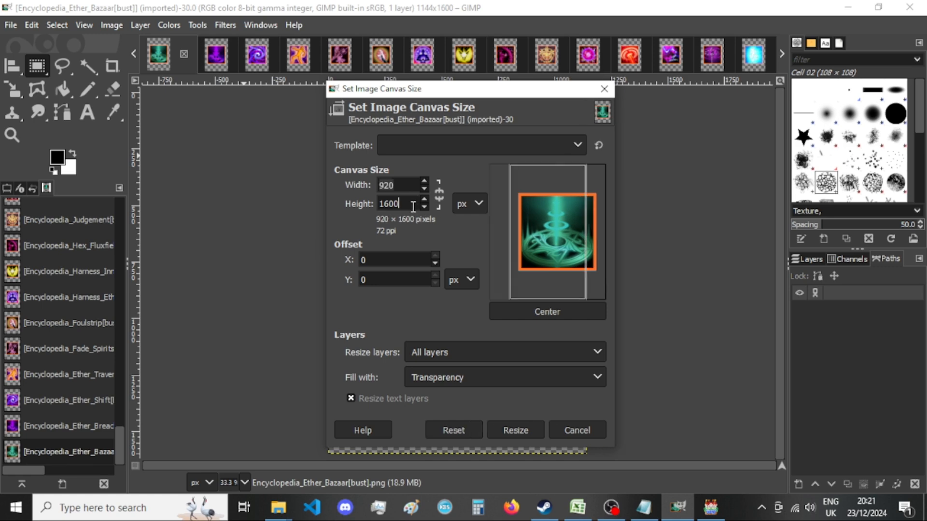
{"action": "left_click", "coordinate": [546, 312]}
{"action": "left_click", "coordinate": [520, 430]}
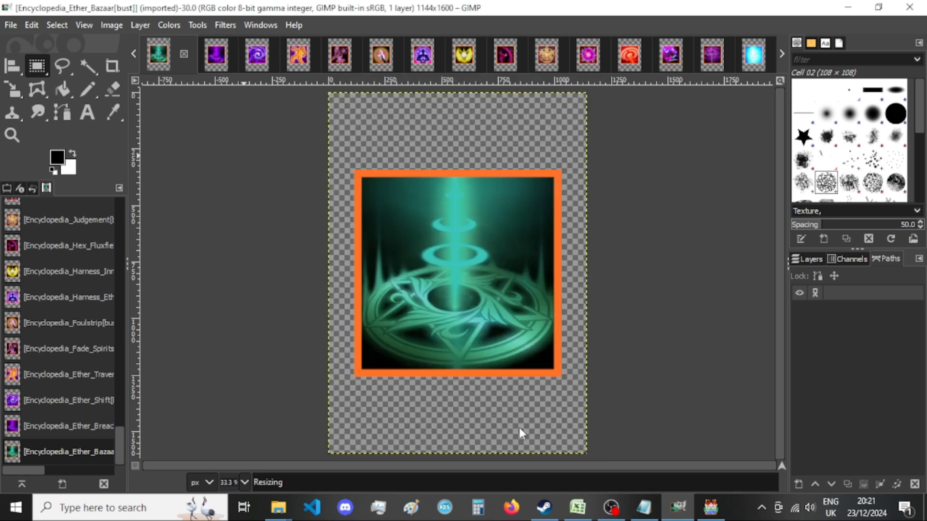
Export the Ether Bazaar picture as a PNG to New folder, replacing the existing file and keeping the default PNG options.
{"action": "key", "text": "shift+ctrl+e"}
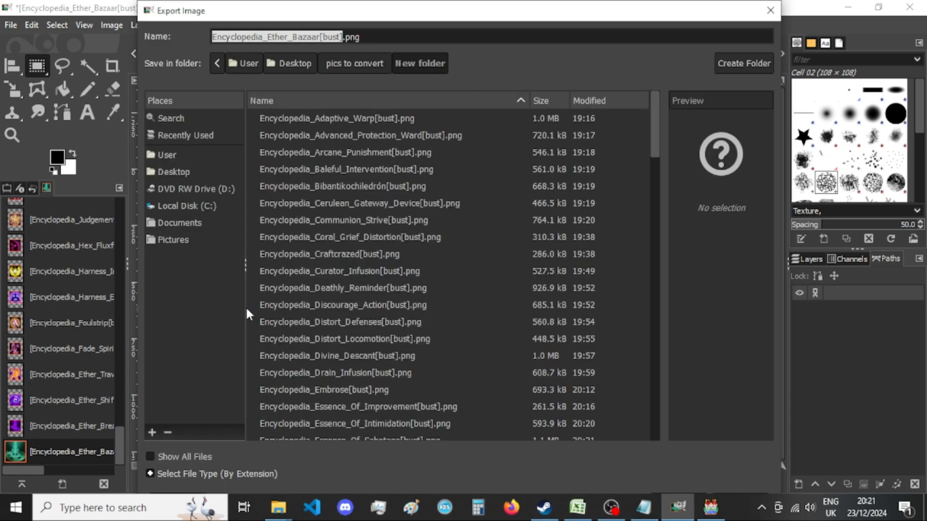
{"action": "key", "text": "Return"}
{"action": "key", "text": "Return"}
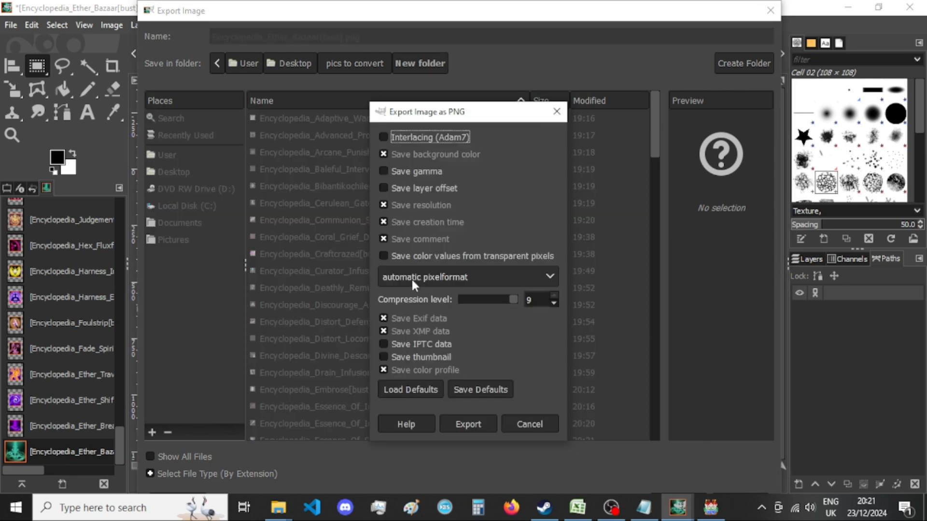
{"action": "left_click", "coordinate": [446, 418]}
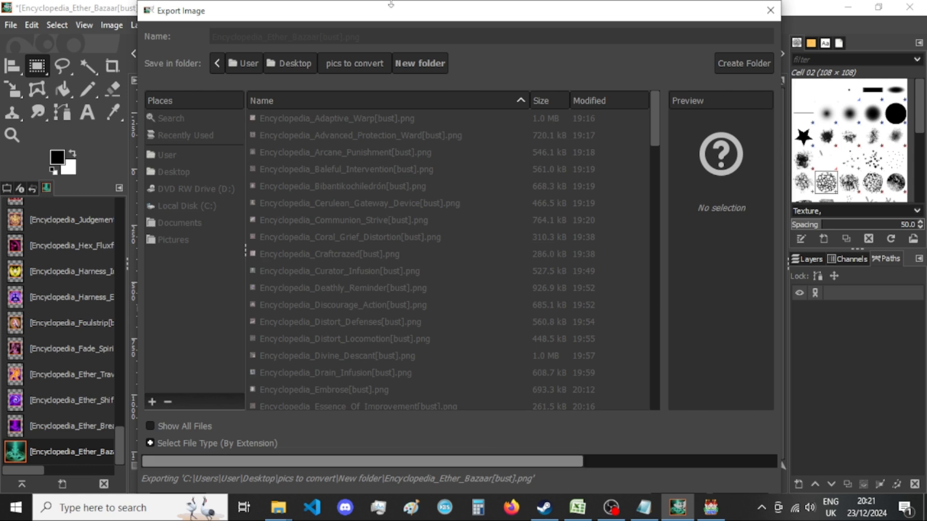
Switch to RPG Maker MV, open the Sound Test, and set the BGM volume to 5 %.
{"action": "left_click", "coordinate": [710, 508]}
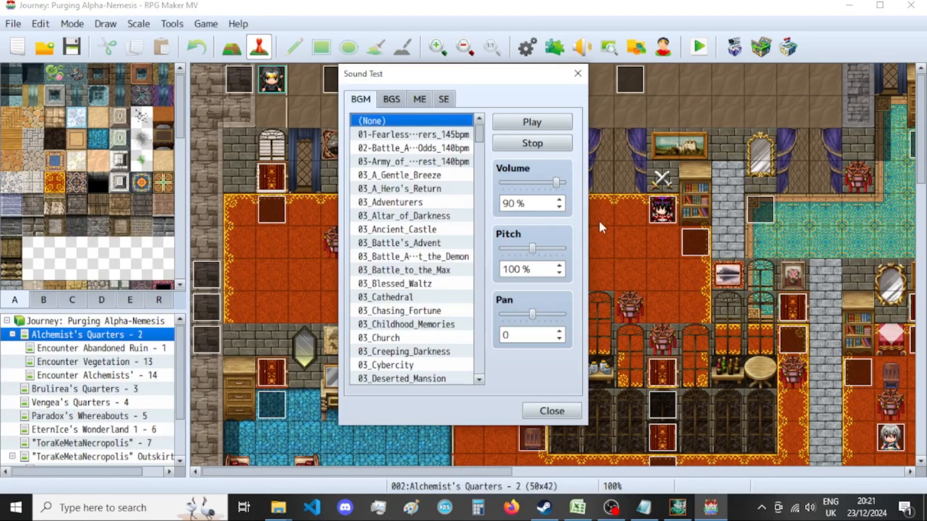
{"action": "left_click_drag", "start_coordinate": [556, 182], "coordinate": [505, 182]}
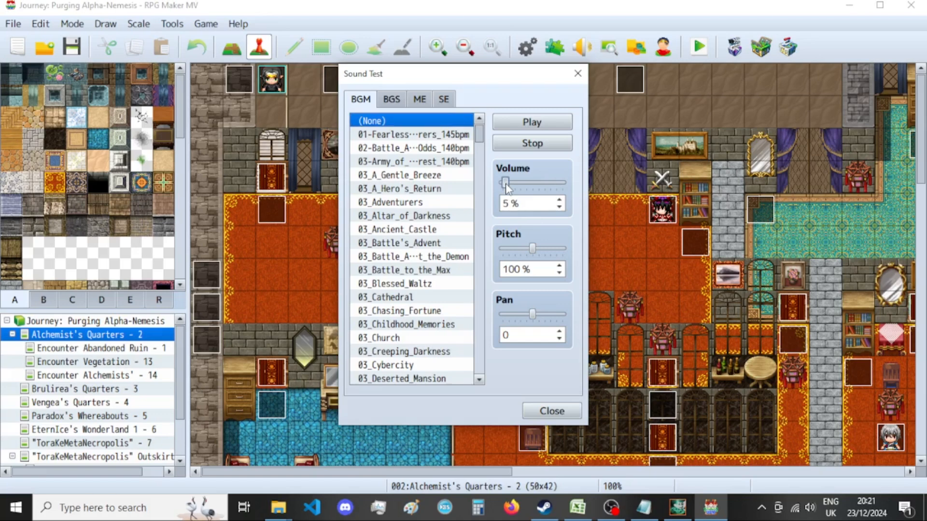
Search the BGM file list for "MURDER" with a partial filename match.
{"action": "scroll", "coordinate": [423, 251], "scroll_direction": "down", "scroll_amount": 9}
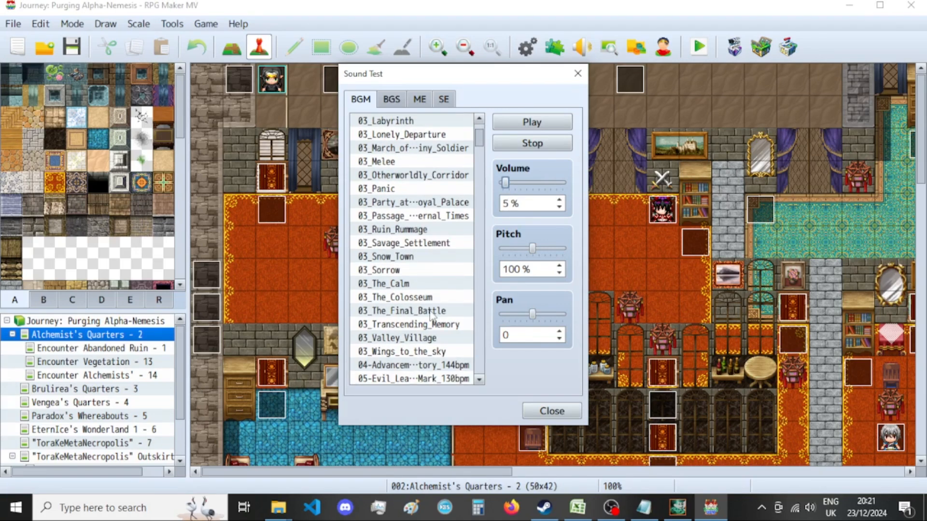
{"action": "left_click", "coordinate": [436, 327]}
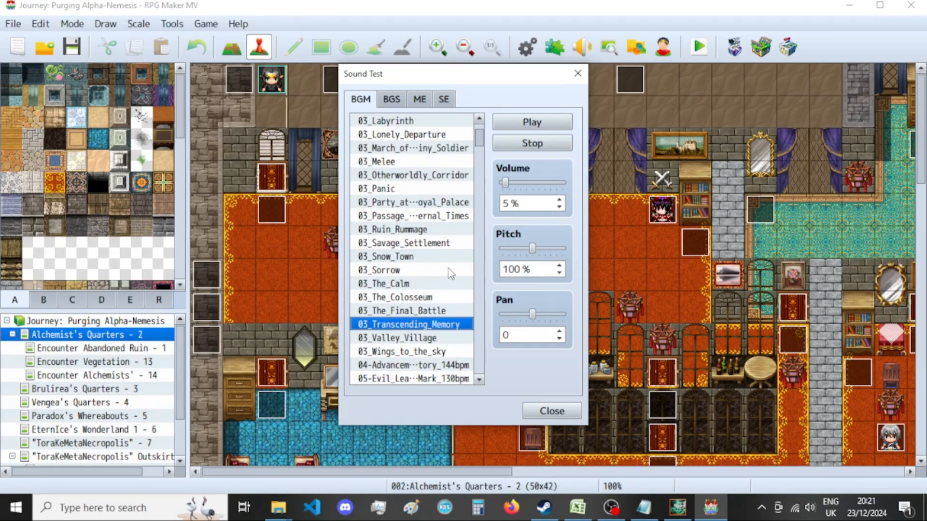
{"action": "key", "text": "ctrl+f"}
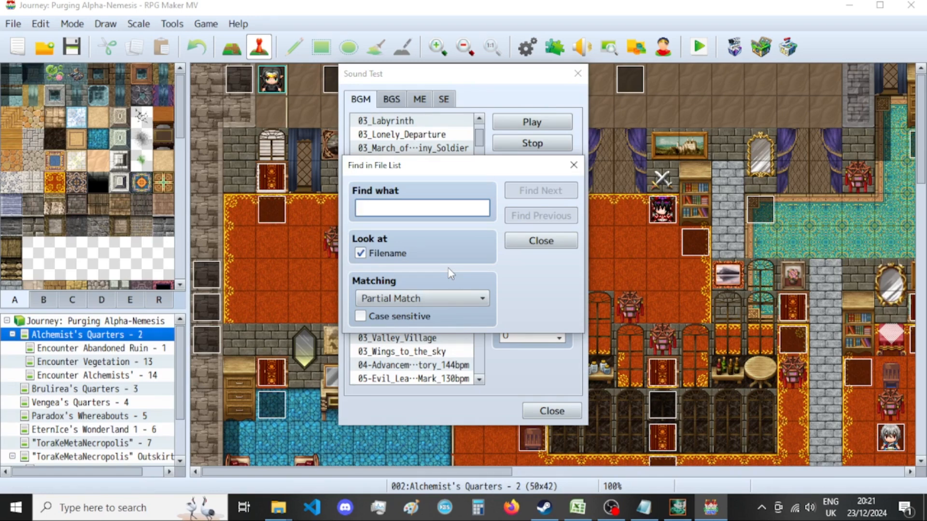
{"action": "type", "text": "MURDER"}
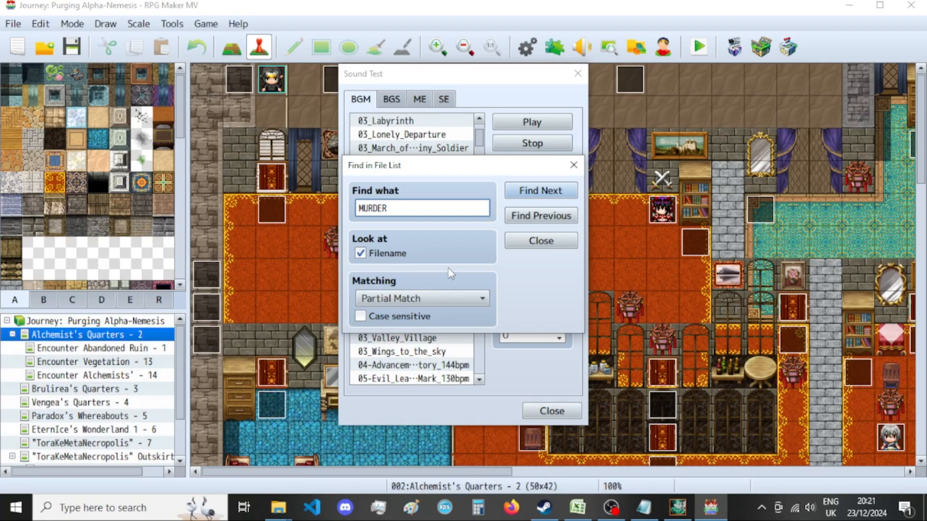
{"action": "key", "text": "Return"}
Search the BGM list for "bloodshed" to select Jp_sctd_Signofbloodshed, and set the volume to 2 %.
{"action": "key", "text": "Return"}
{"action": "left_click_drag", "start_coordinate": [391, 205], "coordinate": [364, 206]}
{"action": "key", "text": "BackSpace"}
{"action": "type", "text": "bloodshed"}
{"action": "key", "text": "Return"}
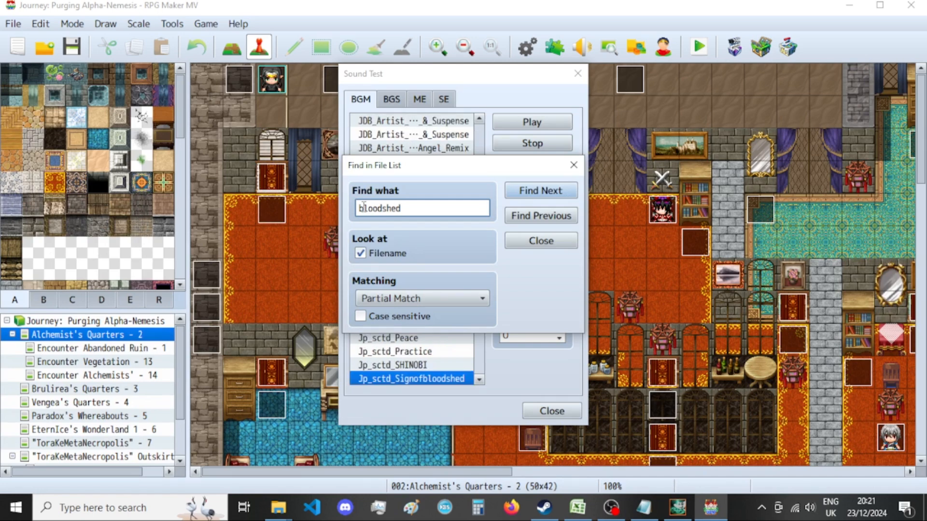
{"action": "key", "text": "Escape"}
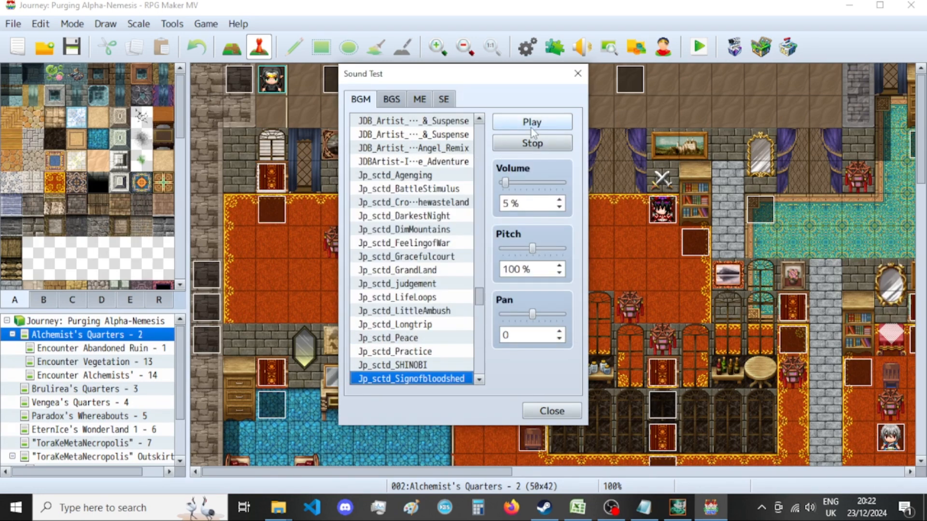
{"action": "double_click", "coordinate": [505, 205]}
{"action": "type", "text": "2"}
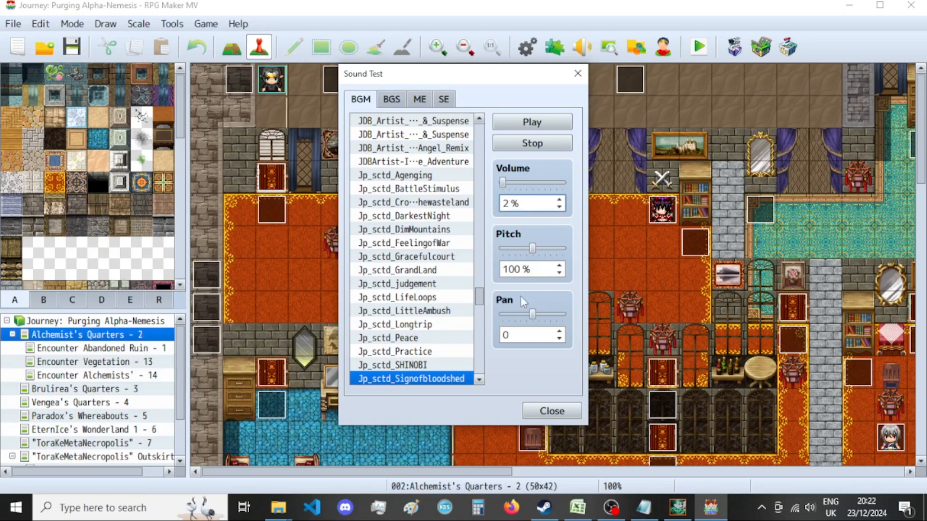
Check the exported Ether Bazaar picture in New folder, and close its image in GIMP, discarding the changes.
{"action": "left_click", "coordinate": [677, 506]}
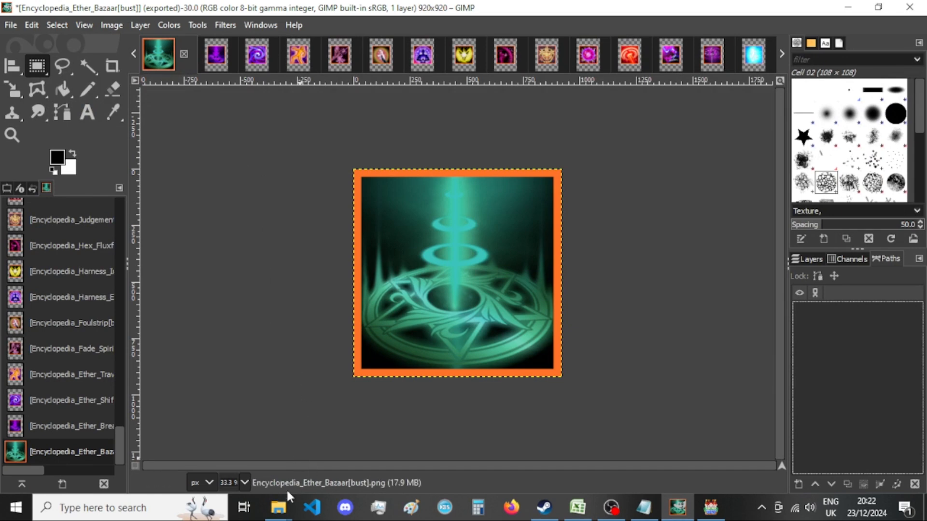
{"action": "mouse_move", "coordinate": [279, 506]}
{"action": "left_click", "coordinate": [410, 432]}
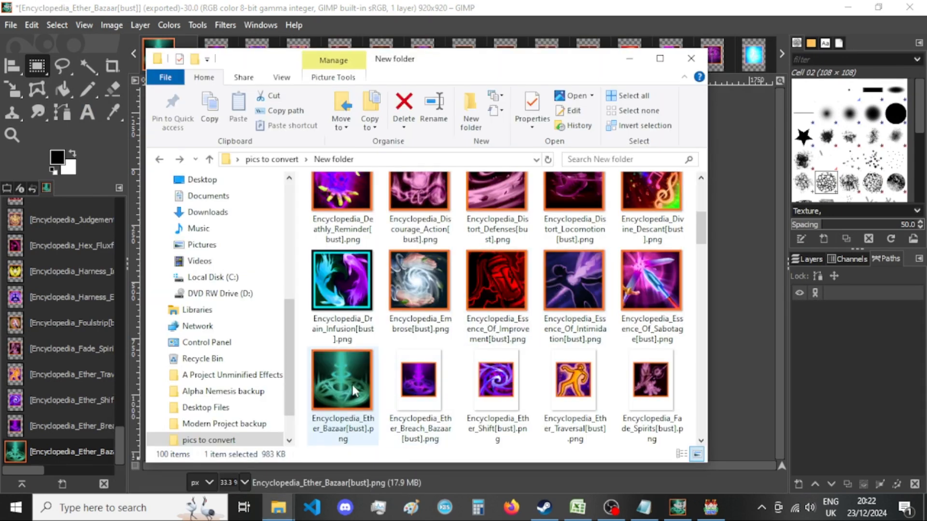
{"action": "scroll", "coordinate": [387, 377], "scroll_direction": "up", "scroll_amount": 5}
{"action": "scroll", "coordinate": [466, 309], "scroll_direction": "down", "scroll_amount": 5}
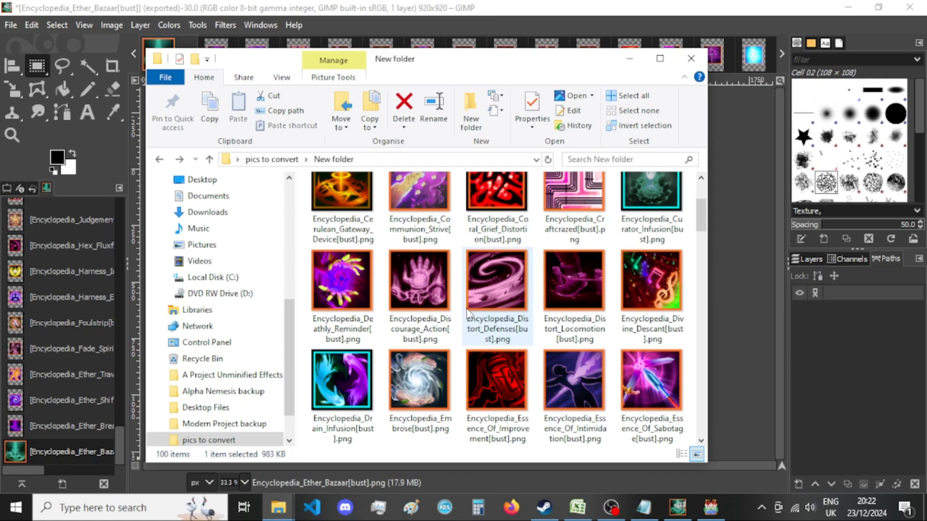
{"action": "key", "text": "alt+Tab"}
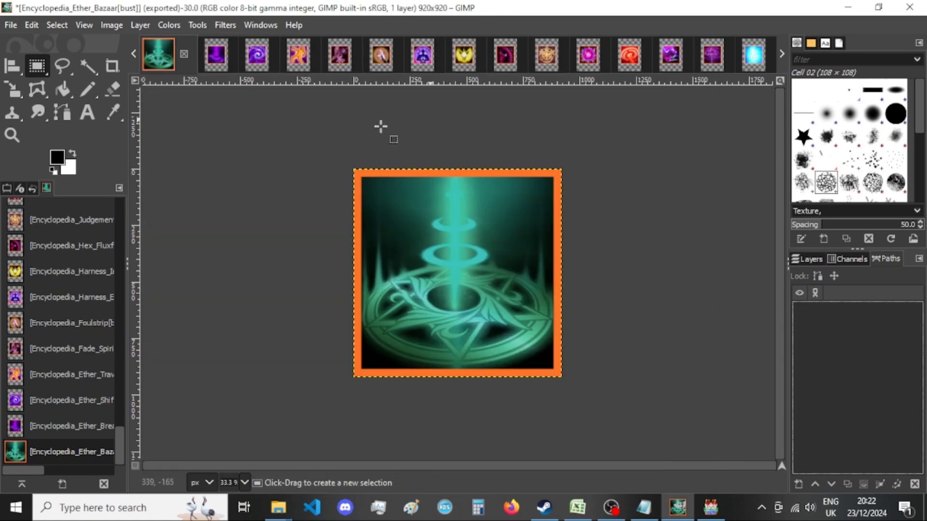
{"action": "left_click", "coordinate": [184, 54]}
{"action": "left_click", "coordinate": [504, 349]}
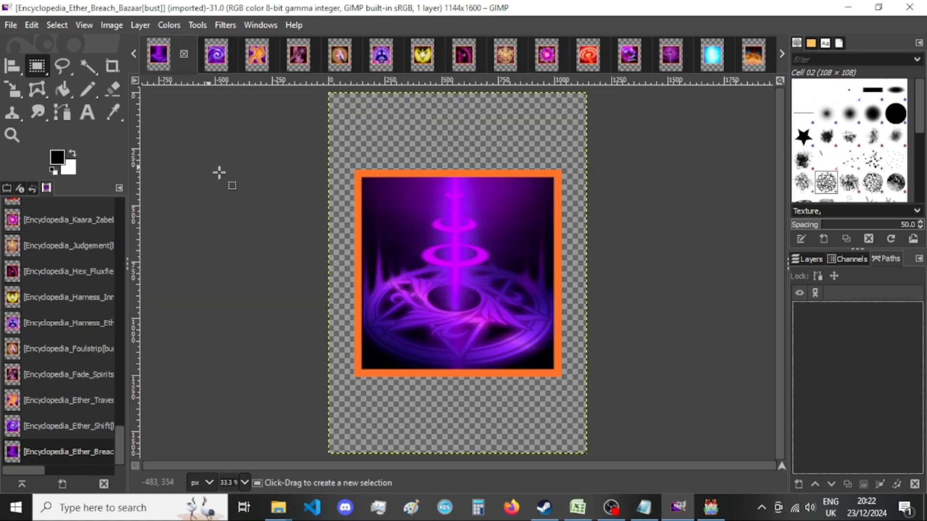
Resize the Ether Breach Bazaar canvas to 920 × 920 px with the picture centred.
{"action": "left_click", "coordinate": [112, 25]}
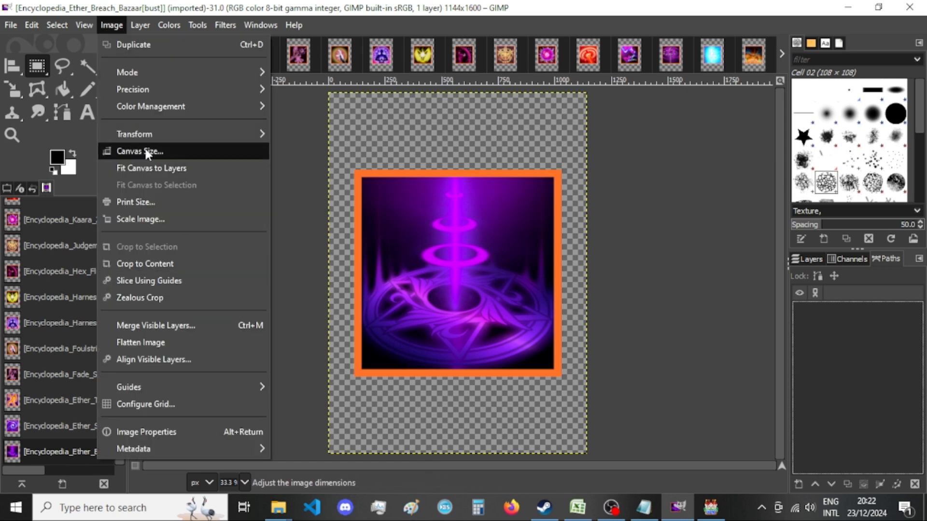
{"action": "left_click", "coordinate": [145, 148]}
{"action": "double_click", "coordinate": [403, 188]}
{"action": "type", "text": "920"}
{"action": "key", "text": "Tab"}
{"action": "type", "text": "920"}
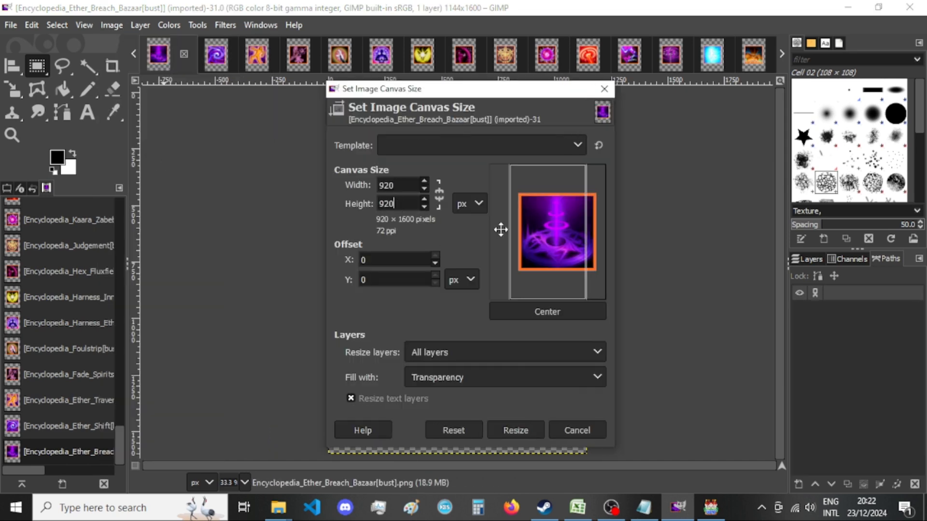
{"action": "left_click", "coordinate": [544, 313]}
{"action": "left_click", "coordinate": [507, 430]}
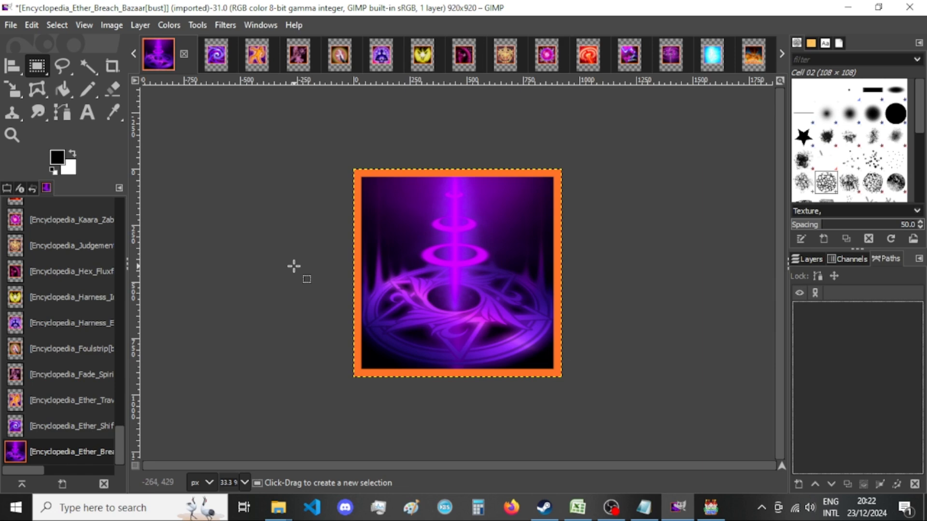
Export the Ether Breach Bazaar picture as a PNG to New folder, replacing the existing file and keeping the default PNG options.
{"action": "key", "text": "ctrl+shift+e"}
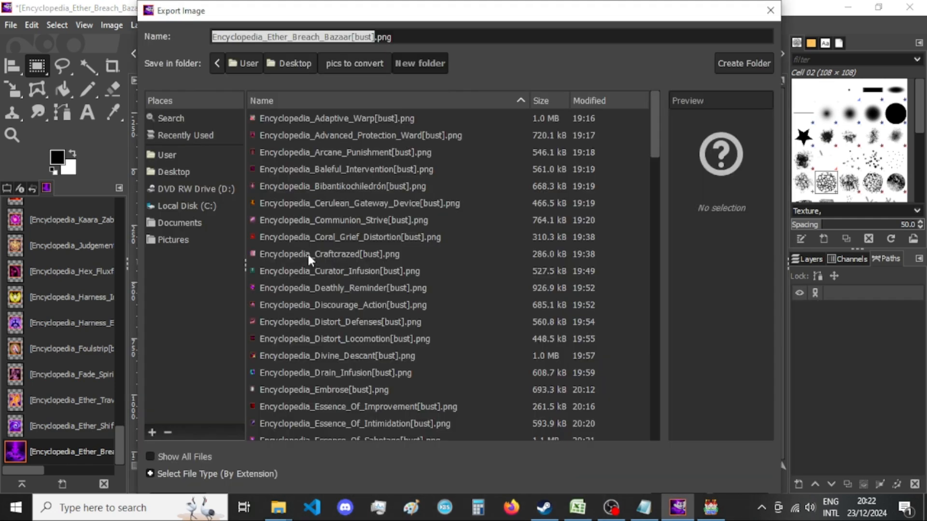
{"action": "key", "text": "Return"}
{"action": "key", "text": "Return"}
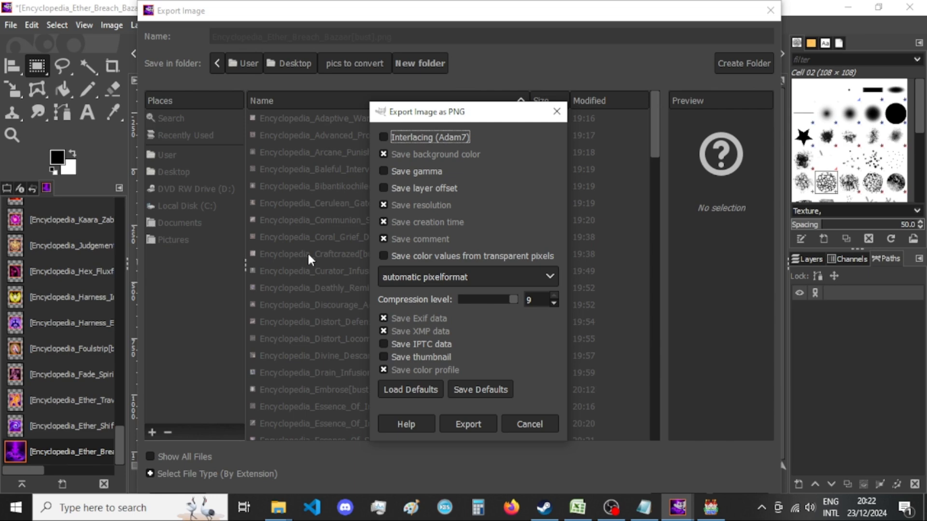
{"action": "left_click", "coordinate": [474, 423]}
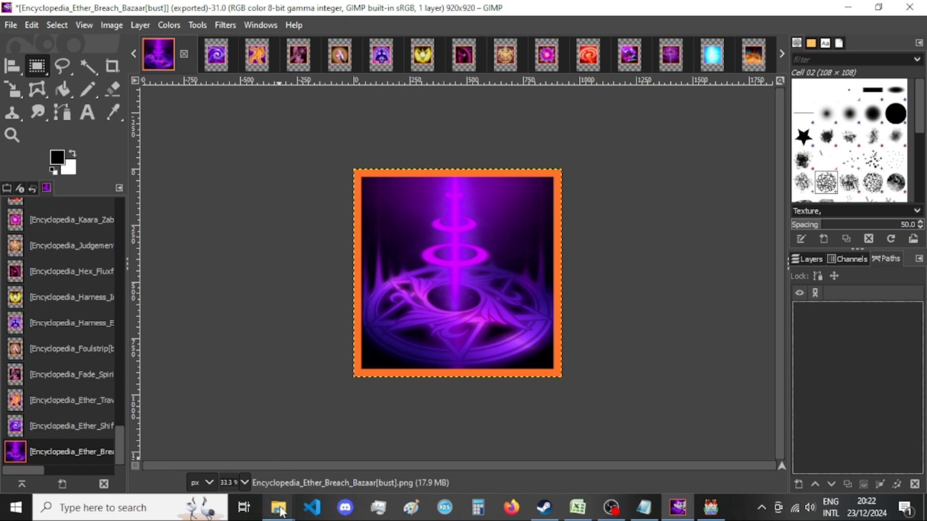
Check the exported files in New folder, and close the Ether Breach Bazaar image, discarding its changes.
{"action": "mouse_move", "coordinate": [279, 506]}
{"action": "left_click", "coordinate": [389, 454]}
{"action": "left_click", "coordinate": [157, 8]}
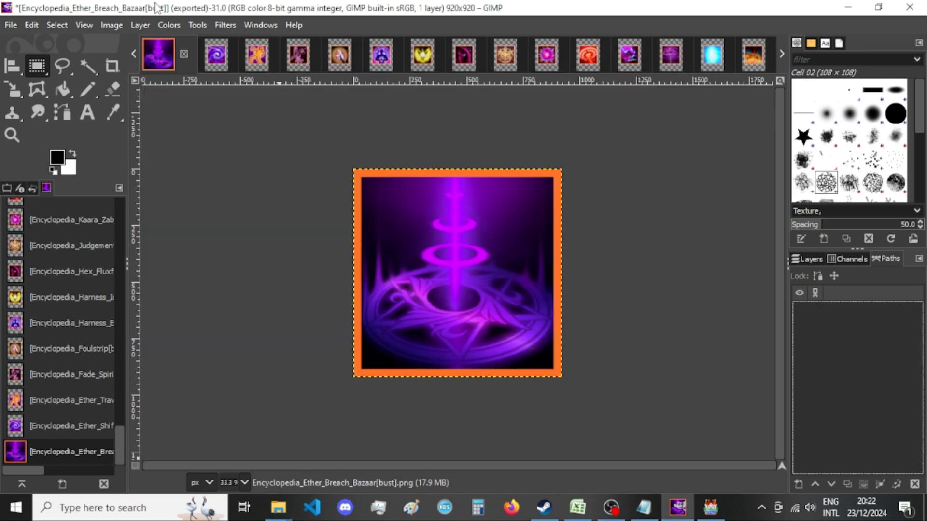
{"action": "left_click", "coordinate": [184, 54]}
{"action": "left_click", "coordinate": [458, 352]}
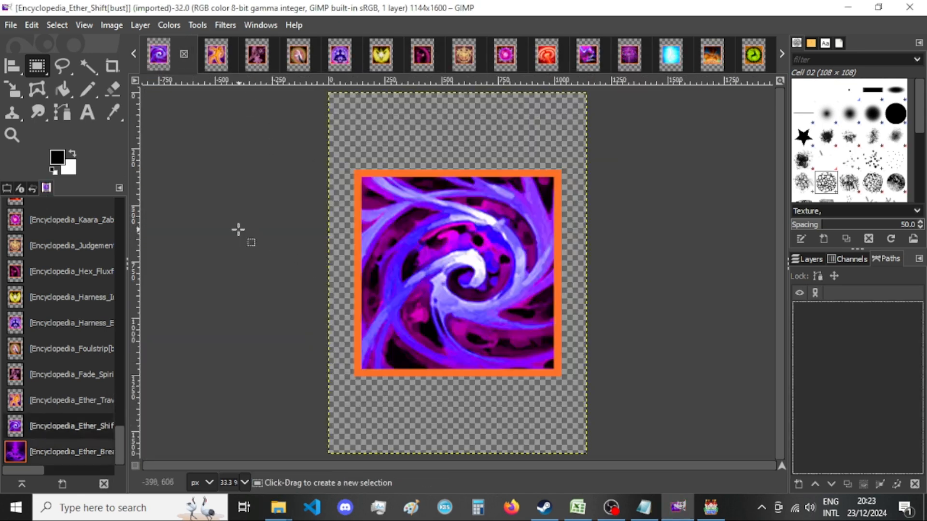
Resize the Ether Shift canvas to 920 × 920 px with the picture centred.
{"action": "left_click", "coordinate": [112, 25]}
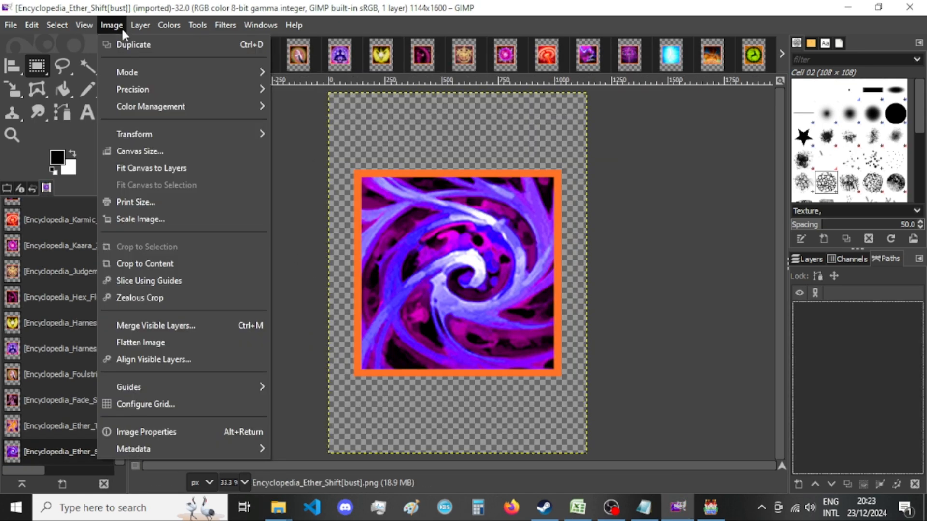
{"action": "left_click", "coordinate": [138, 151]}
{"action": "key", "text": "Tab"}
{"action": "type", "text": "920"}
{"action": "key", "text": "Tab"}
{"action": "type", "text": "920"}
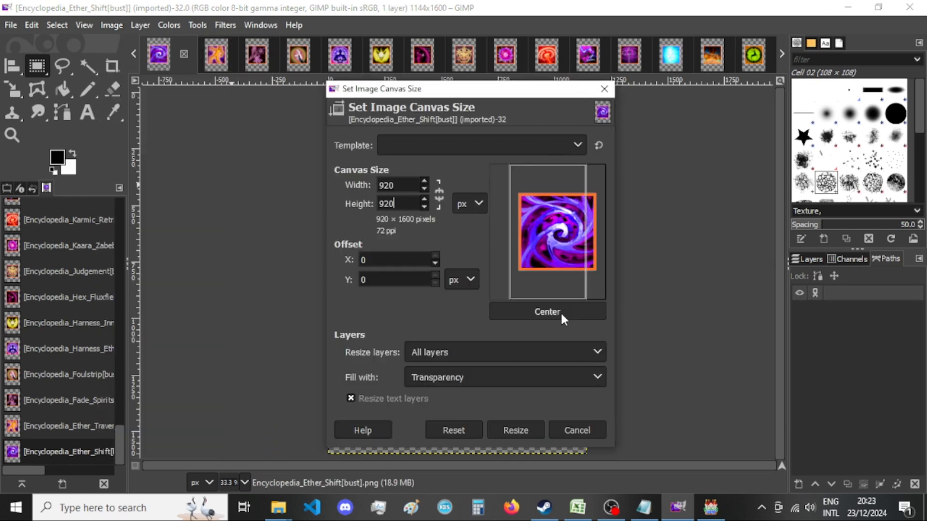
{"action": "left_click", "coordinate": [560, 312]}
{"action": "left_click", "coordinate": [517, 430]}
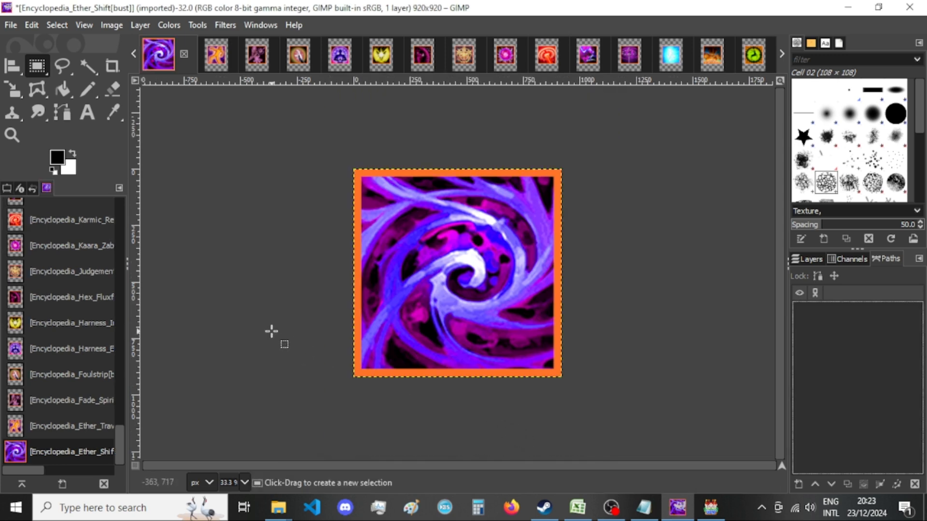
Export the Ether Shift picture over its existing PNG in New folder with the default PNG options.
{"action": "key", "text": "ctrl+shift+e"}
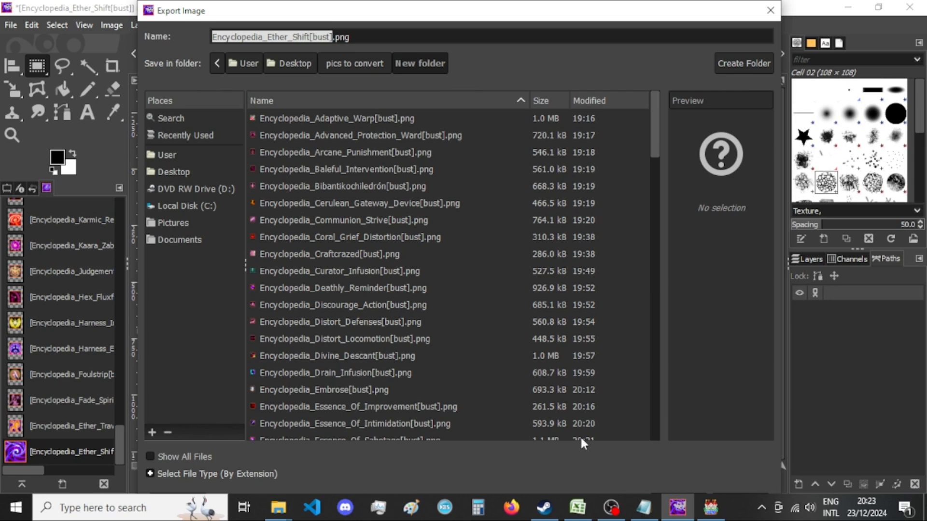
{"action": "key", "text": "Return"}
{"action": "key", "text": "Return"}
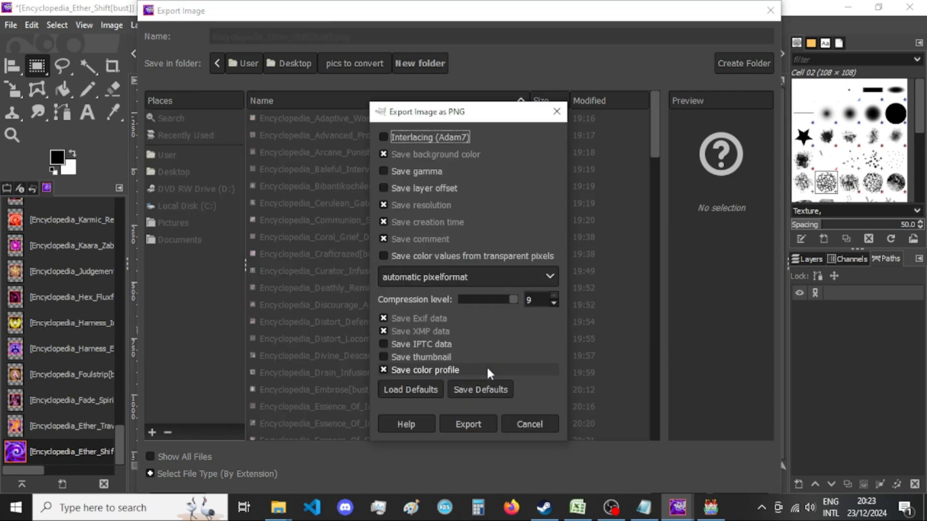
{"action": "key", "text": "Return"}
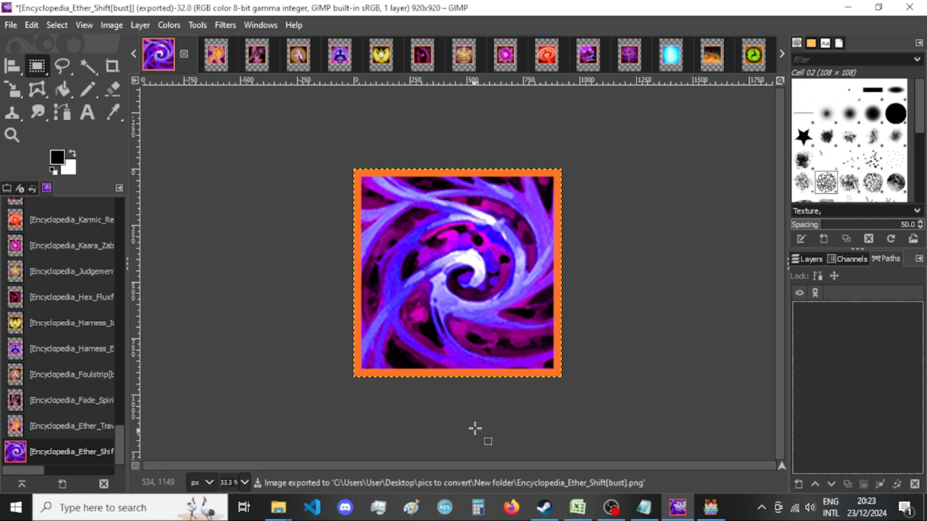
Switch to RPG Maker MV, close the Sound Test, and open a new event on the empty floor tile at 6,6.
{"action": "left_click", "coordinate": [710, 507]}
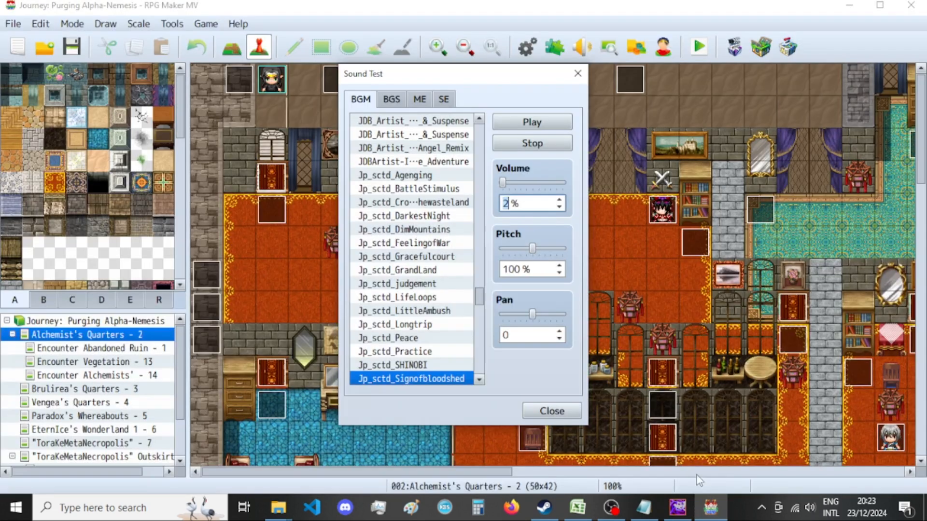
{"action": "left_click", "coordinate": [551, 410]}
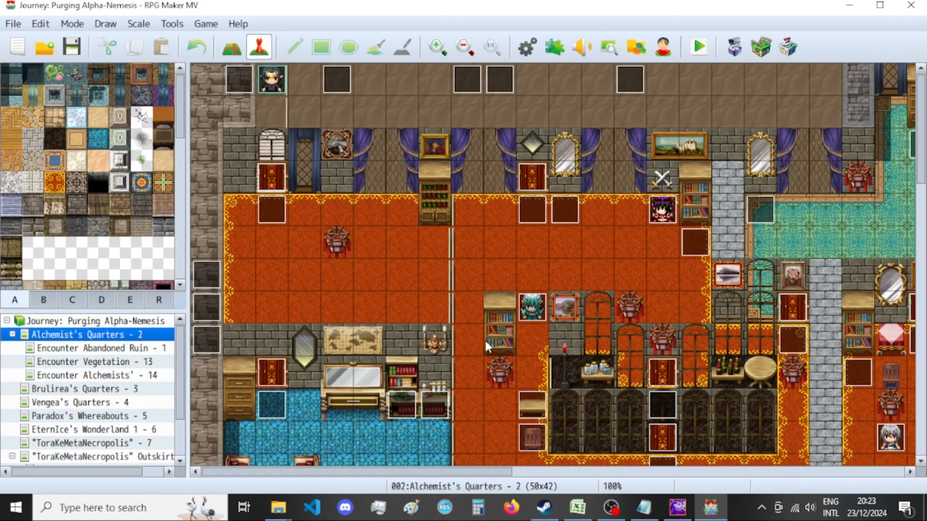
{"action": "double_click", "coordinate": [395, 282]}
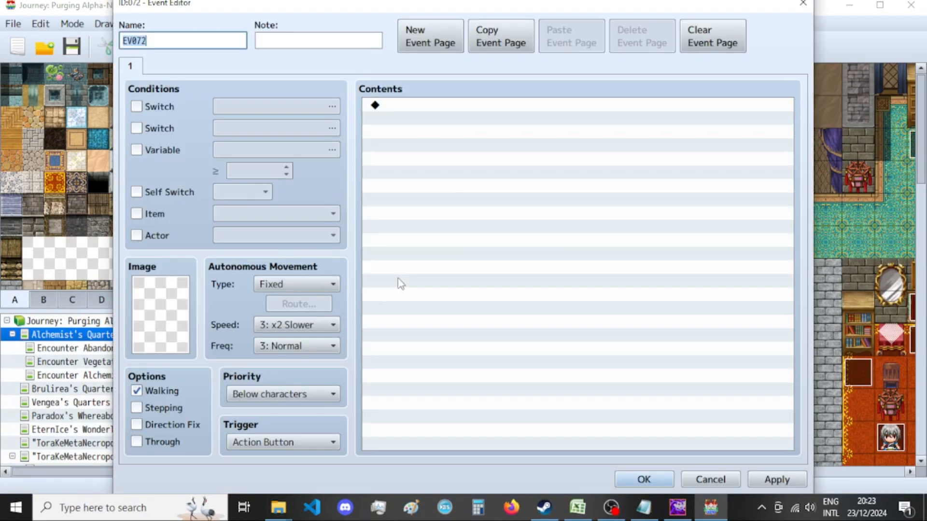
Start a Control Variables command in the new event and open its variable selector.
{"action": "double_click", "coordinate": [423, 134]}
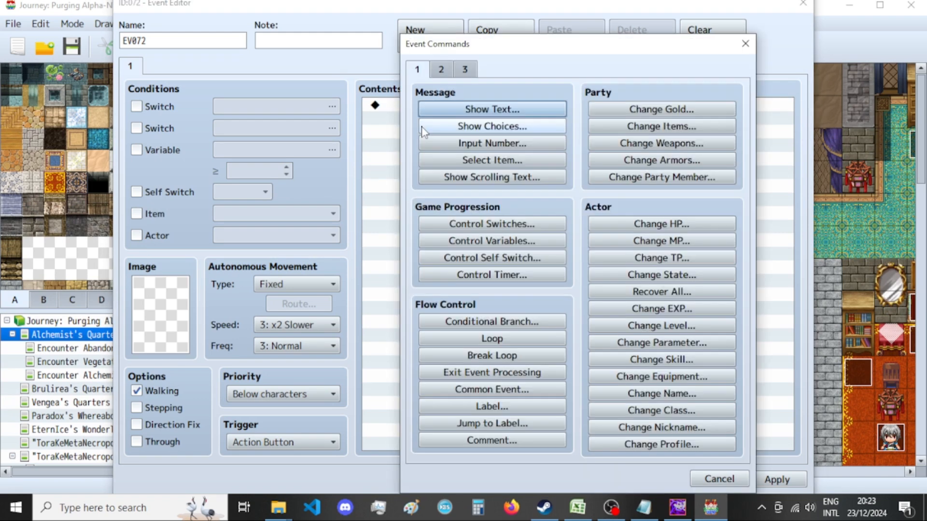
{"action": "left_click", "coordinate": [544, 247]}
{"action": "left_click", "coordinate": [560, 167]}
Look through the variable list from the 1481–1500 range back to the lowest ranges, inspecting 1381–1400 and 1321–1340.
{"action": "left_click_drag", "start_coordinate": [543, 164], "coordinate": [542, 443]}
{"action": "left_click", "coordinate": [485, 388]}
{"action": "left_click_drag", "start_coordinate": [485, 391], "coordinate": [486, 198]}
{"action": "scroll", "coordinate": [476, 270], "scroll_direction": "up", "scroll_amount": 3}
{"action": "left_click_drag", "start_coordinate": [476, 318], "coordinate": [484, 143]}
{"action": "scroll", "coordinate": [470, 270], "scroll_direction": "up", "scroll_amount": 2}
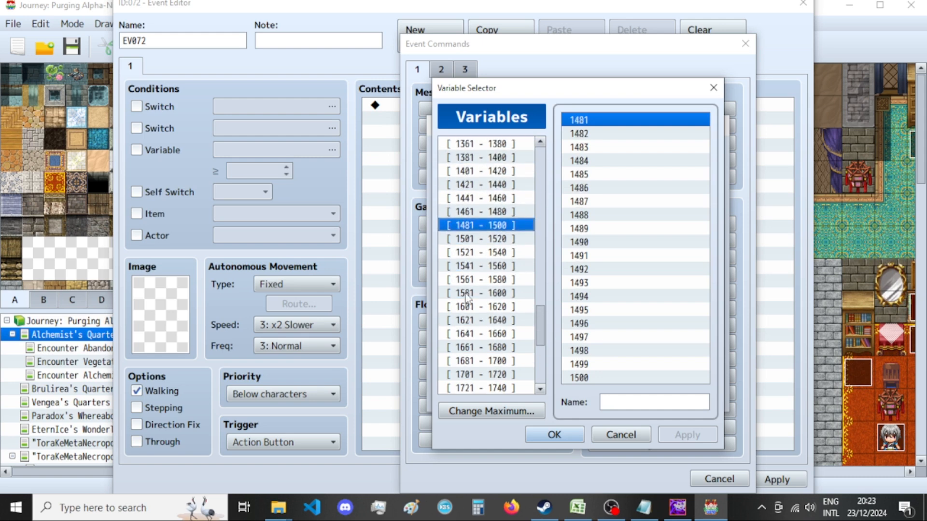
{"action": "scroll", "coordinate": [468, 296], "scroll_direction": "up", "scroll_amount": 4}
{"action": "left_click_drag", "start_coordinate": [491, 333], "coordinate": [498, 312]}
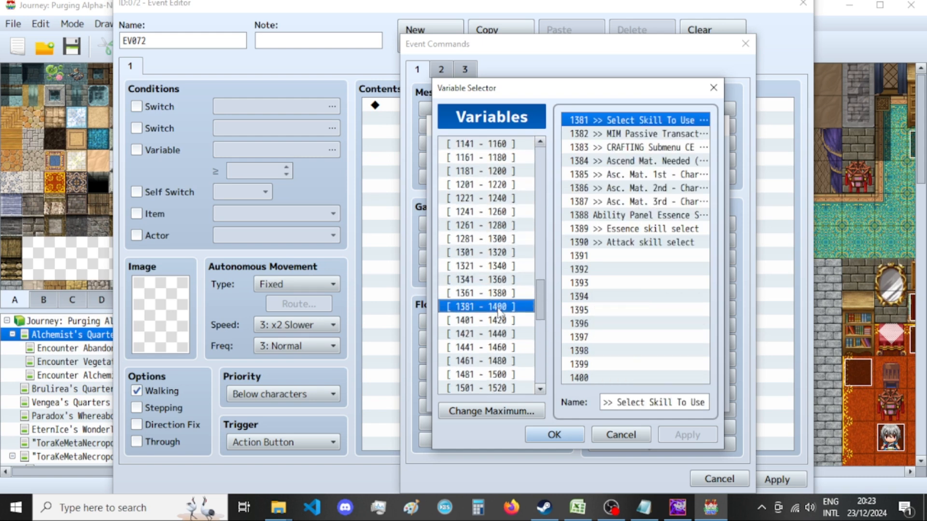
{"action": "scroll", "coordinate": [519, 299], "scroll_direction": "up", "scroll_amount": 4}
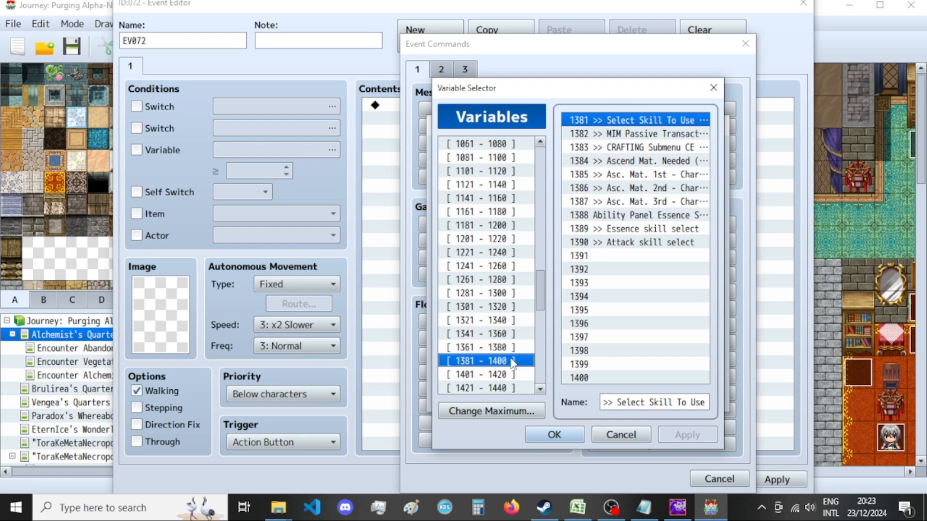
{"action": "left_click", "coordinate": [508, 335]}
{"action": "left_click", "coordinate": [507, 321]}
{"action": "scroll", "coordinate": [509, 329], "scroll_direction": "up", "scroll_amount": 13}
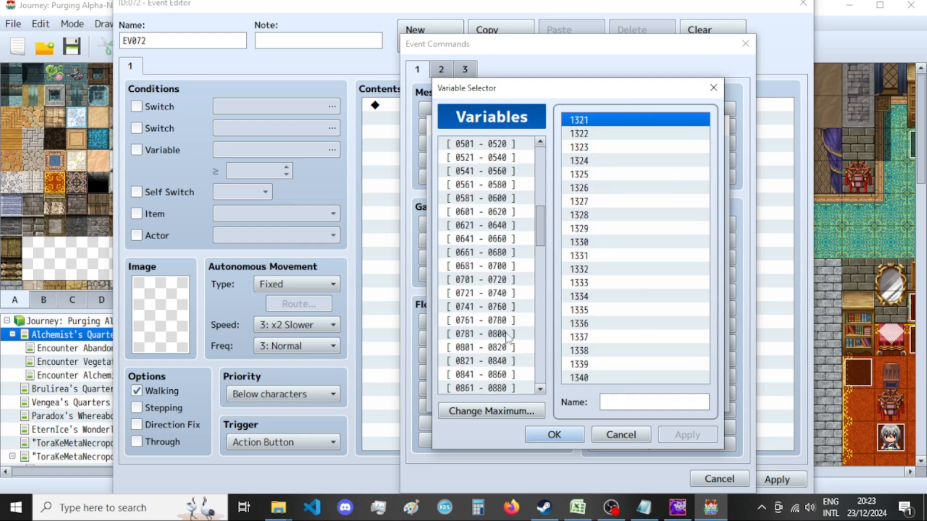
{"action": "scroll", "coordinate": [515, 332], "scroll_direction": "up", "scroll_amount": 5}
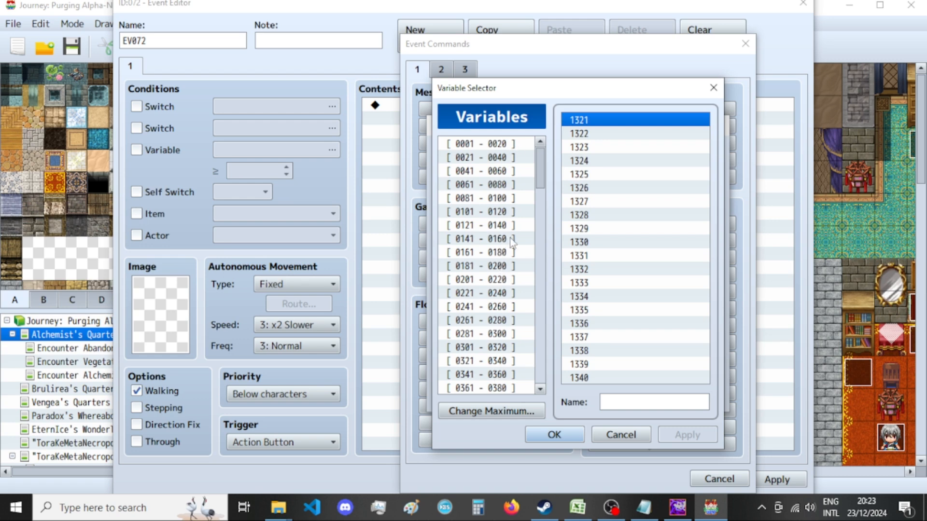
Cancel the Control Variables command and close the new event without keeping it.
{"action": "left_click", "coordinate": [713, 88]}
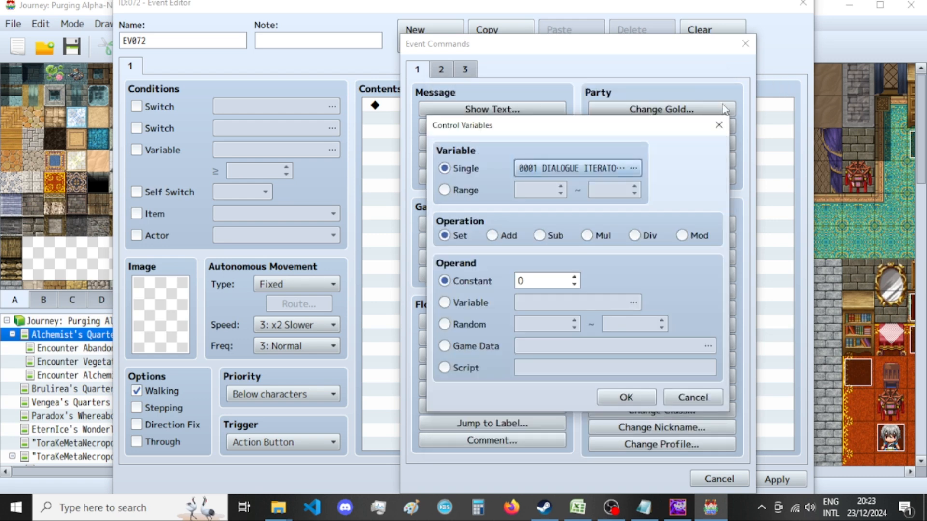
{"action": "left_click", "coordinate": [718, 125]}
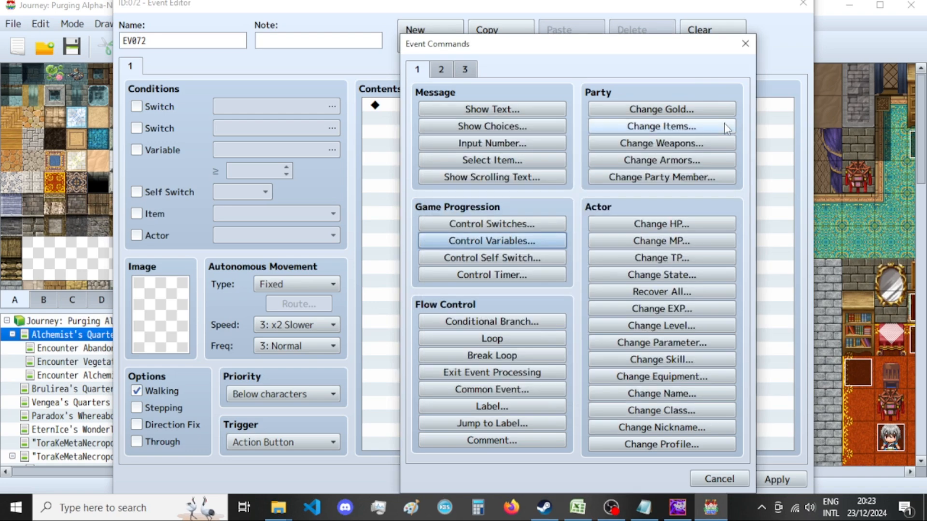
{"action": "left_click", "coordinate": [752, 48]}
{"action": "left_click", "coordinate": [803, 4]}
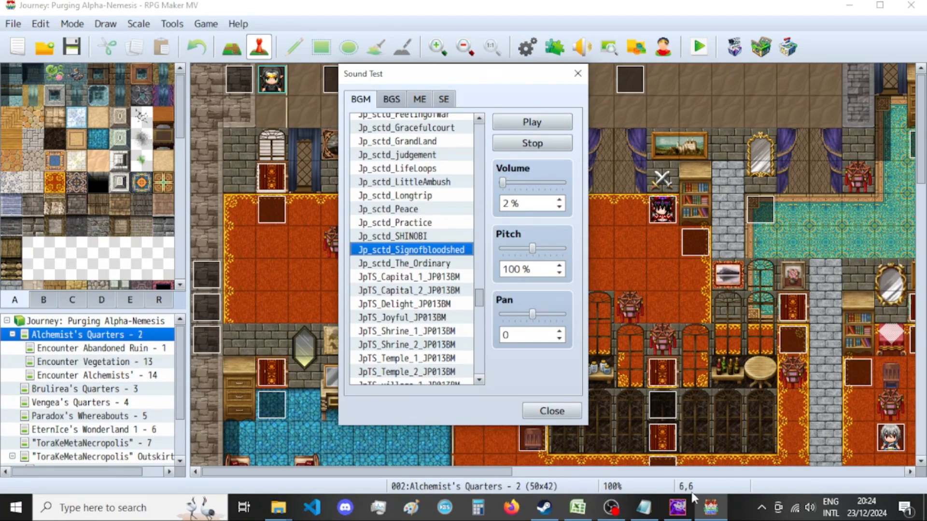
Switch to GIMP, check the exported Ether Shift picture in New folder, and close its image without saving.
{"action": "left_click", "coordinate": [677, 507]}
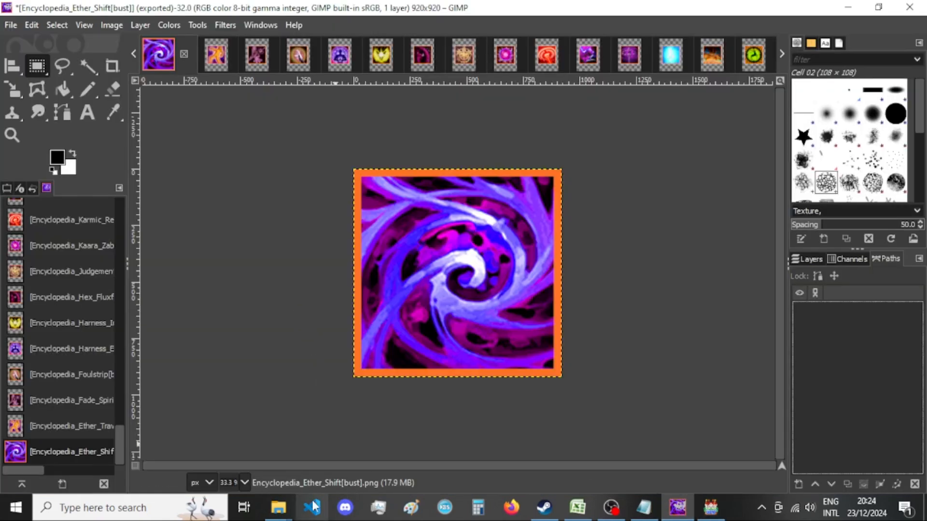
{"action": "mouse_move", "coordinate": [280, 506]}
{"action": "left_click", "coordinate": [389, 447]}
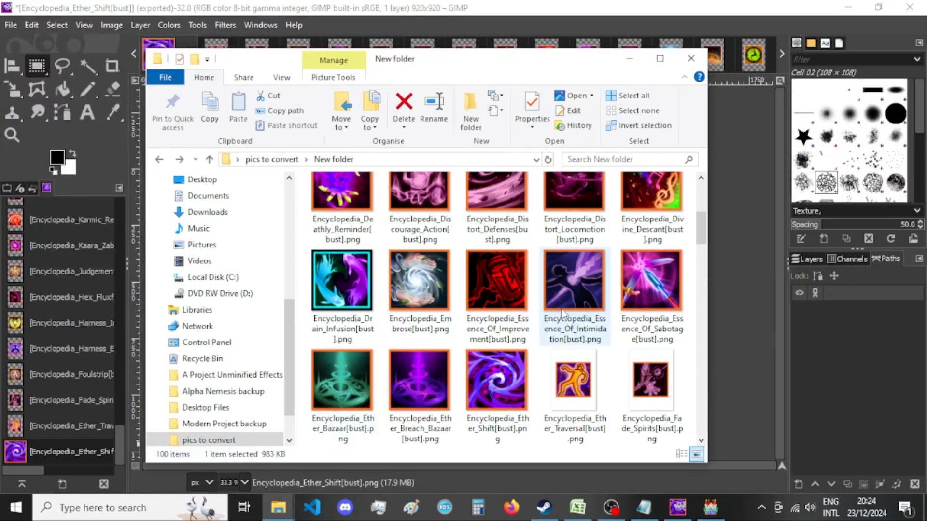
{"action": "left_click", "coordinate": [502, 27]}
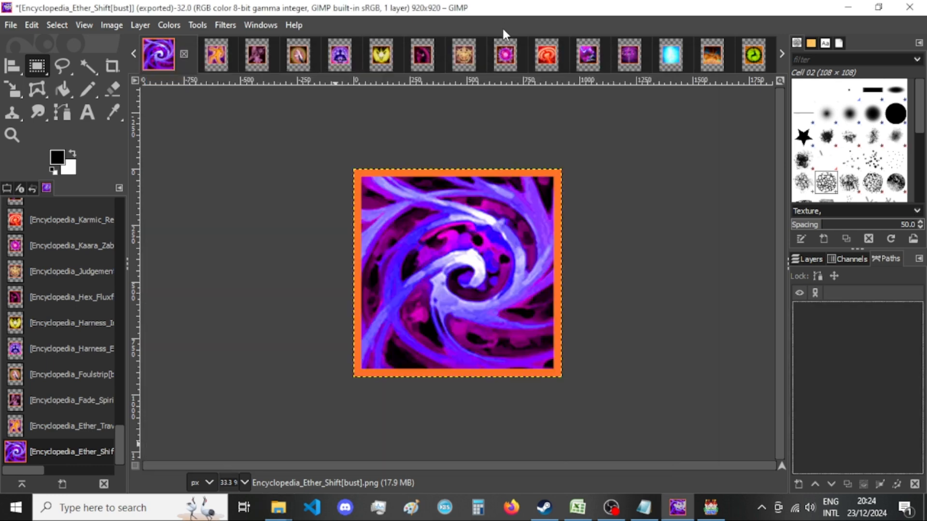
{"action": "left_click", "coordinate": [184, 54]}
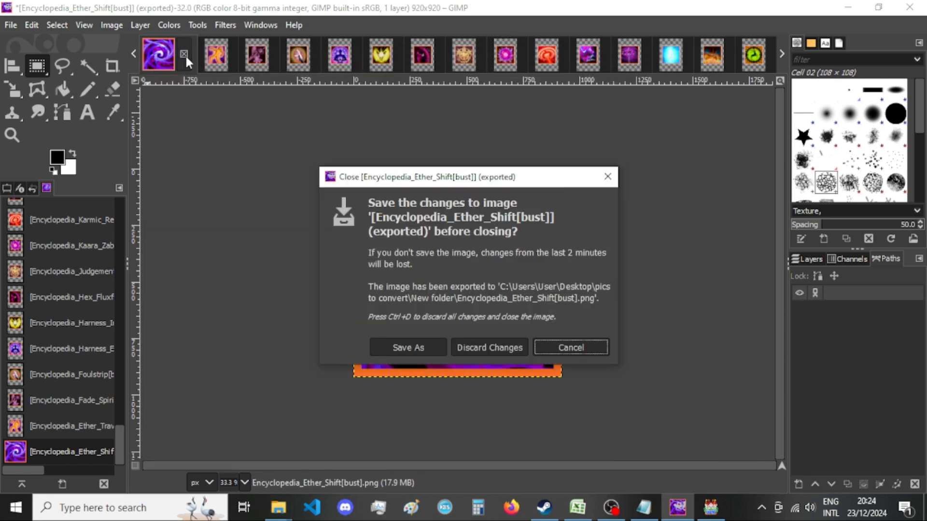
{"action": "left_click", "coordinate": [478, 347]}
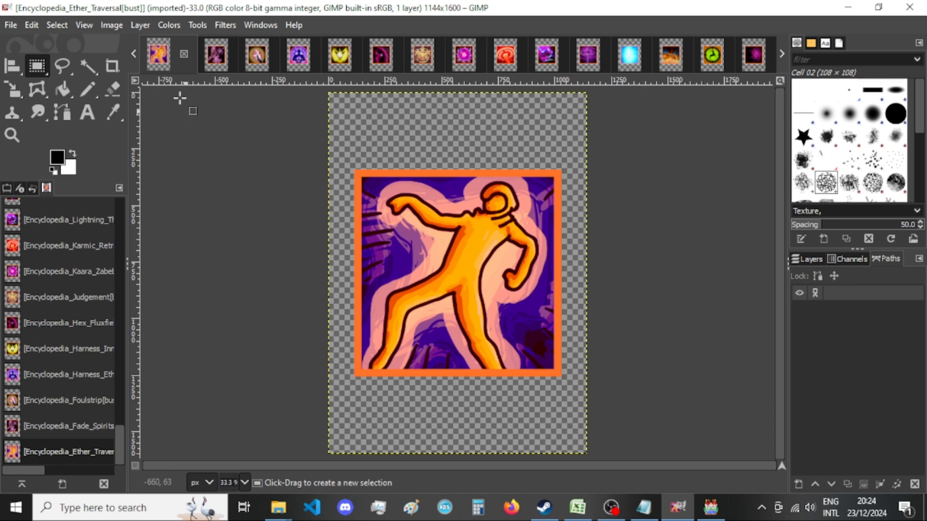
Resize the Ether Traversal canvas to 920 × 920 px with the picture centred.
{"action": "left_click", "coordinate": [117, 25]}
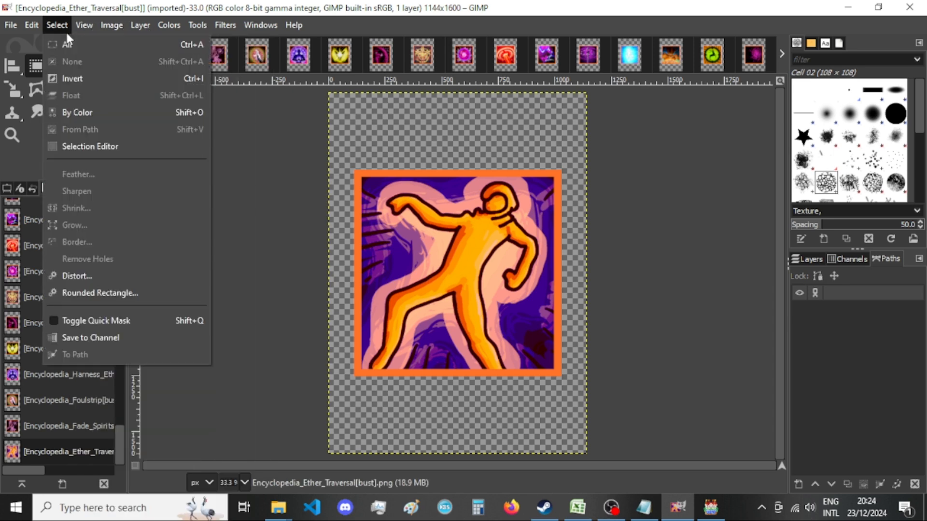
{"action": "mouse_move", "coordinate": [103, 22]}
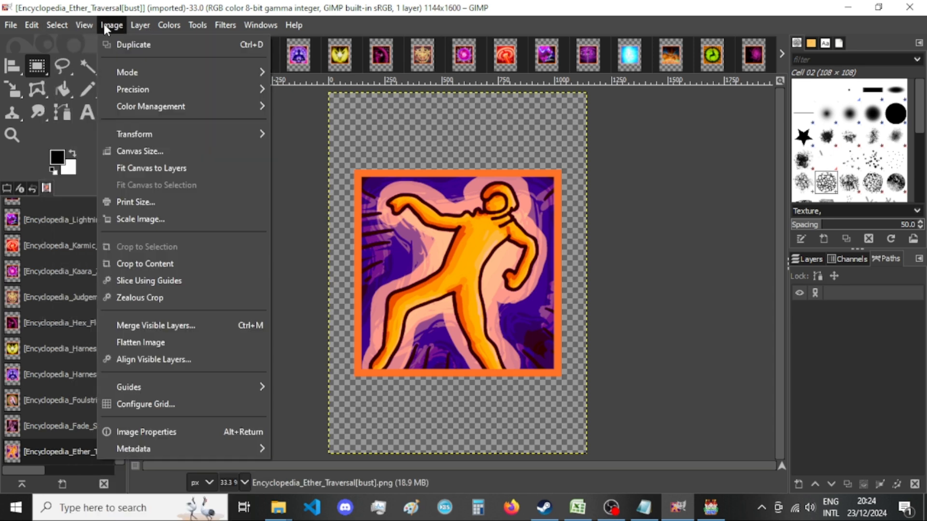
{"action": "left_click", "coordinate": [115, 152]}
{"action": "type", "text": "920"}
{"action": "double_click", "coordinate": [389, 203]}
{"action": "type", "text": "920"}
{"action": "left_click", "coordinate": [552, 311]}
{"action": "left_click", "coordinate": [504, 430]}
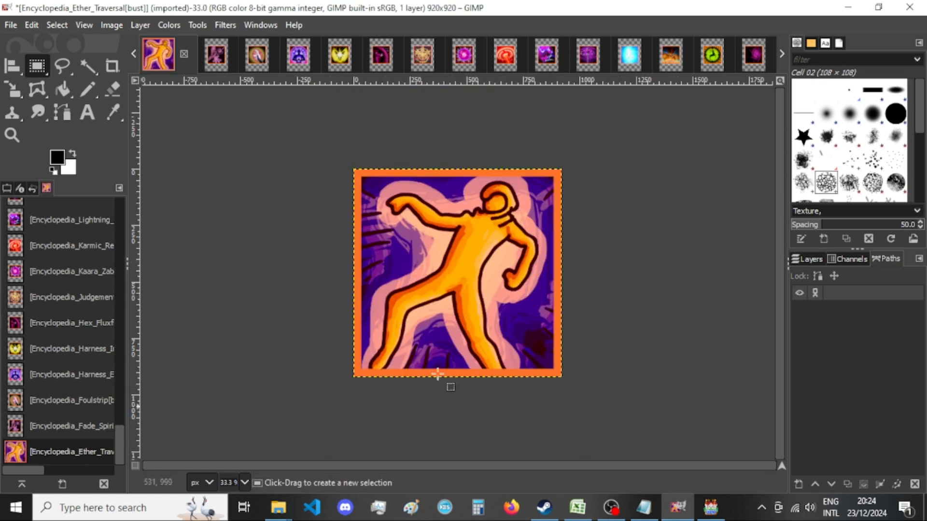
Export the Ether Traversal picture over its existing PNG in New folder with the default options and close the image without saving.
{"action": "key", "text": "ctrl+shift+e"}
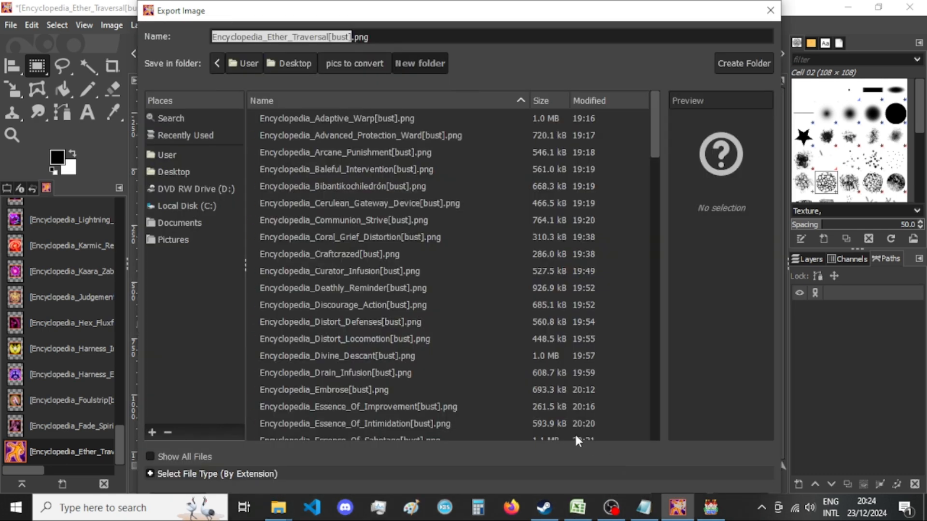
{"action": "key", "text": "Return"}
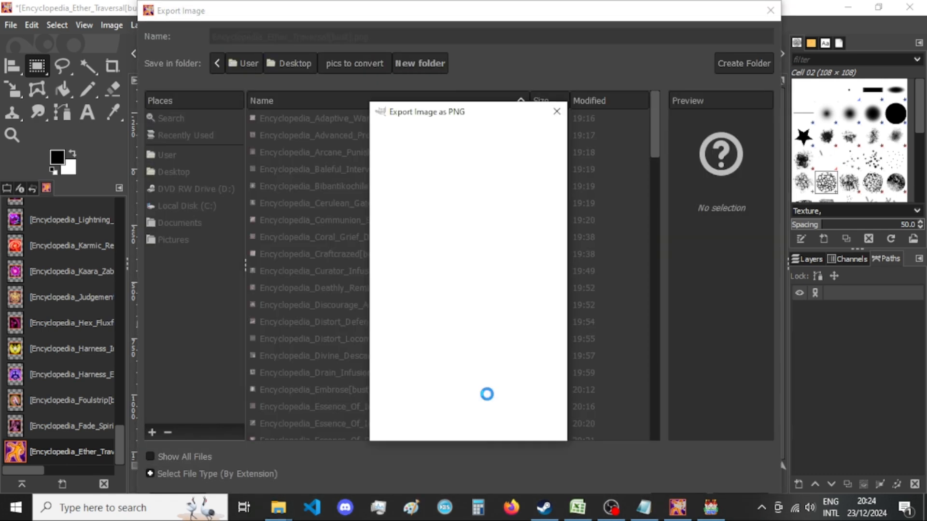
{"action": "key", "text": "Return"}
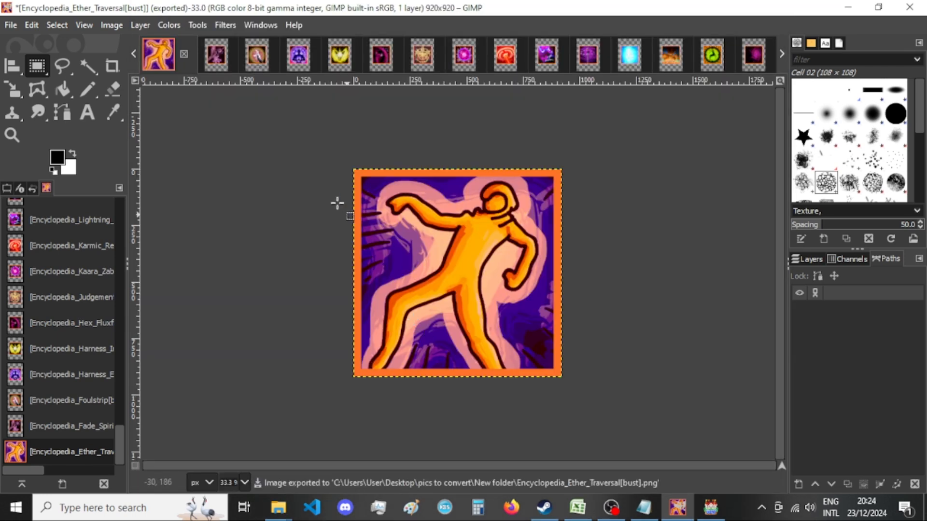
{"action": "left_click", "coordinate": [184, 53]}
{"action": "left_click", "coordinate": [499, 345]}
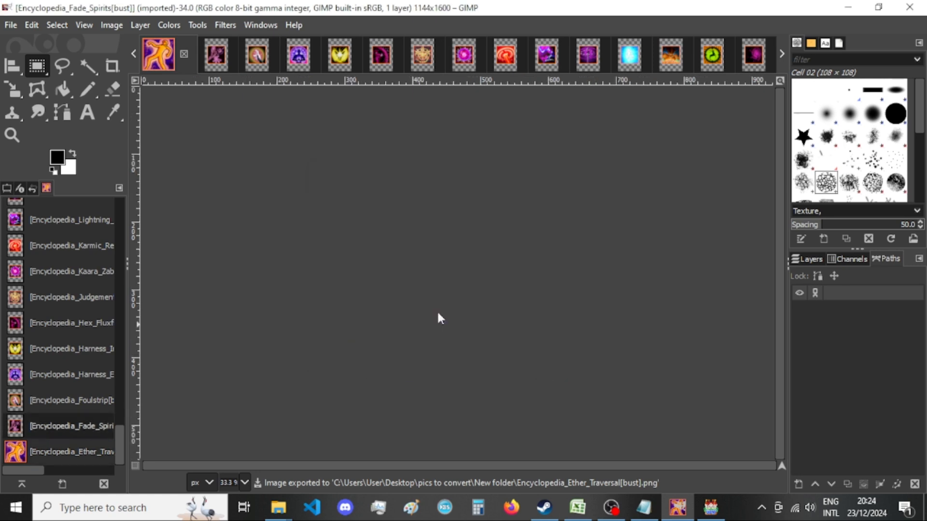
Resize the Fade Spirits canvas to 920 × 920 px with the picture centred.
{"action": "left_click", "coordinate": [110, 26]}
{"action": "left_click", "coordinate": [134, 147]}
{"action": "double_click", "coordinate": [390, 187]}
{"action": "type", "text": "920"}
{"action": "double_click", "coordinate": [403, 208]}
{"action": "type", "text": "920"}
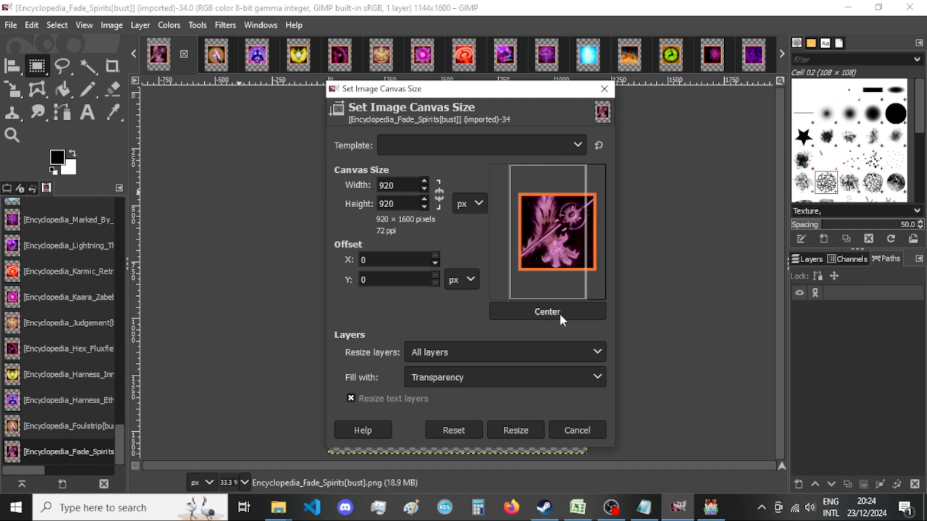
{"action": "left_click", "coordinate": [559, 312]}
{"action": "left_click", "coordinate": [515, 430]}
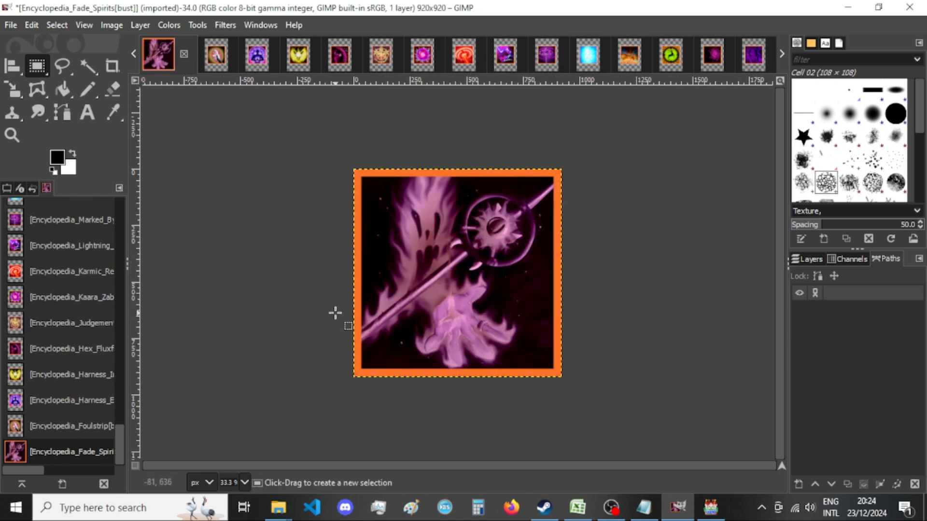
Export the Fade Spirits picture over its existing PNG in New folder with the default PNG options.
{"action": "key", "text": "ctrl+shift+e"}
{"action": "key", "text": "Return"}
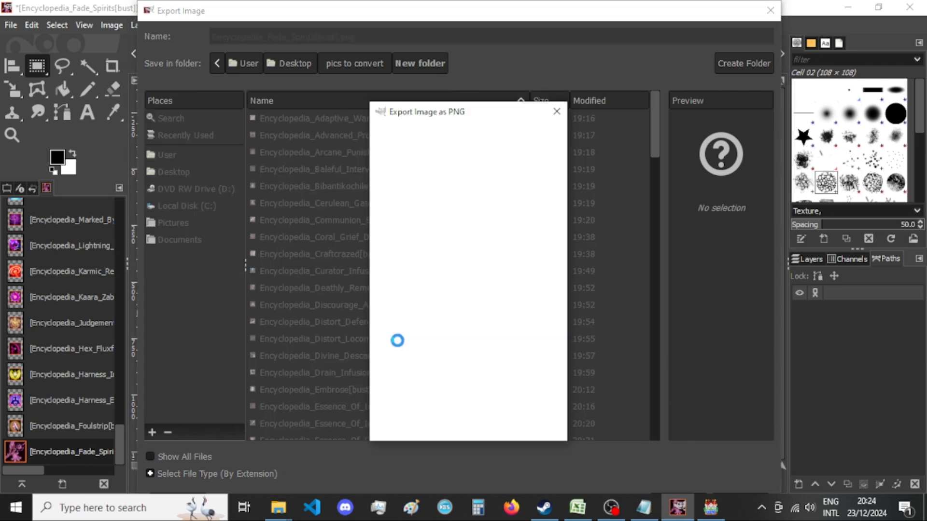
{"action": "key", "text": "Return"}
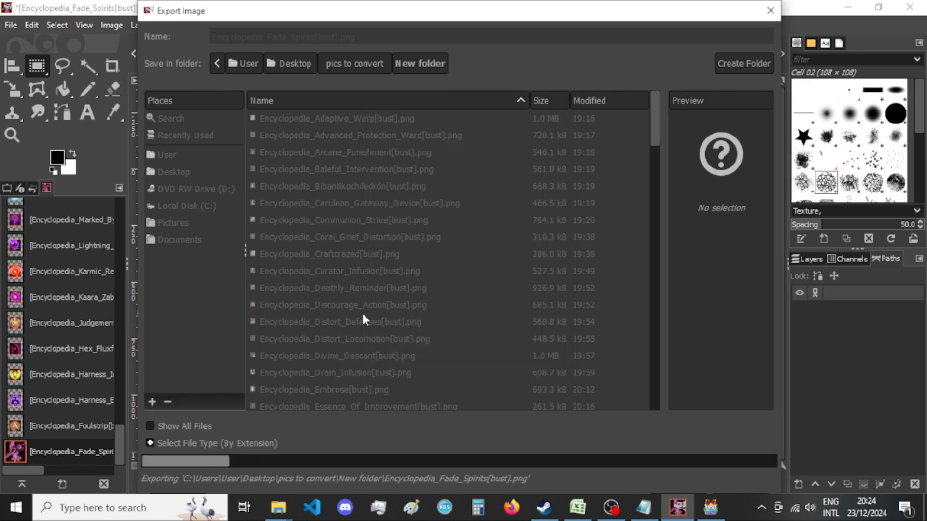
Switch to RPG Maker MV and select the tracks Jp_sctd_The_Ordinary and JpTS_Shrine_1_JP013BM in the Sound Test.
{"action": "left_click", "coordinate": [710, 507]}
{"action": "left_click", "coordinate": [441, 264]}
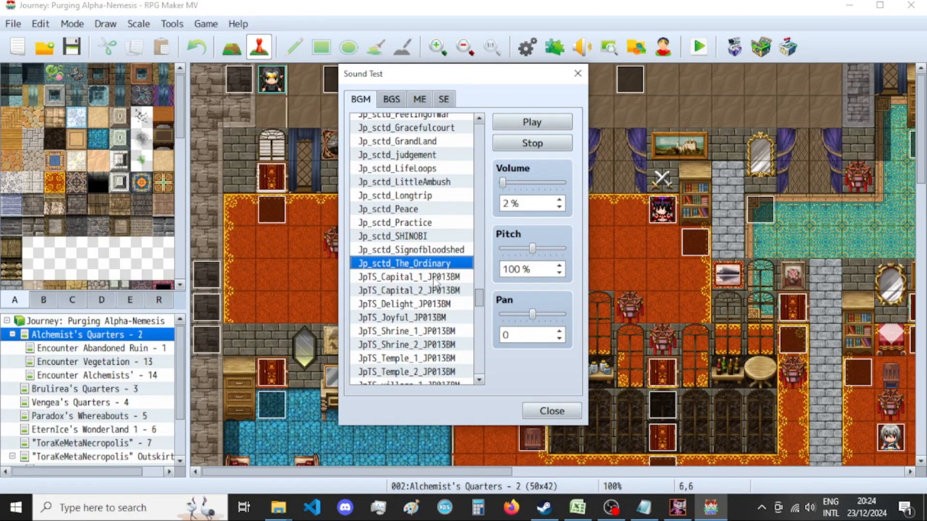
{"action": "left_click", "coordinate": [439, 336]}
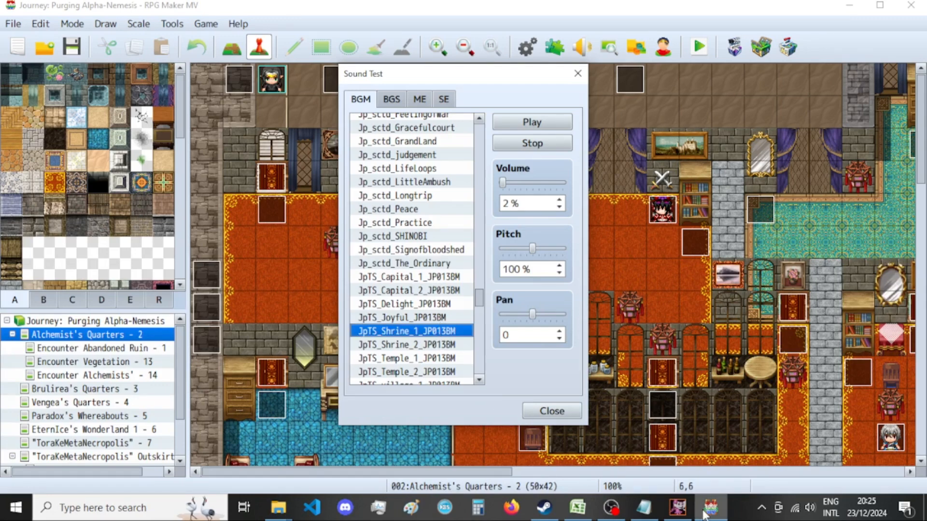
Switch to GIMP, check the exported Fade Spirits picture in New folder, and close its image without saving.
{"action": "left_click", "coordinate": [678, 508]}
{"action": "mouse_move", "coordinate": [279, 508]}
{"action": "left_click", "coordinate": [389, 441]}
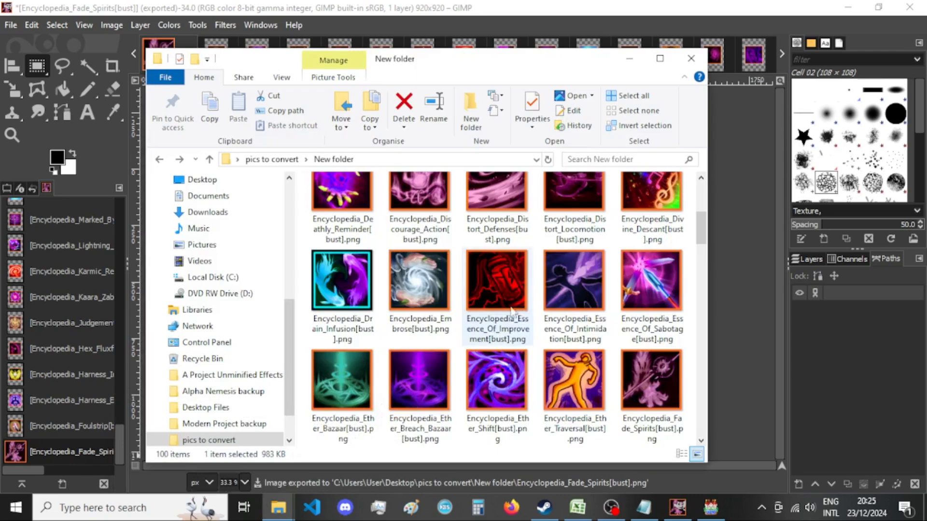
{"action": "left_click", "coordinate": [629, 58]}
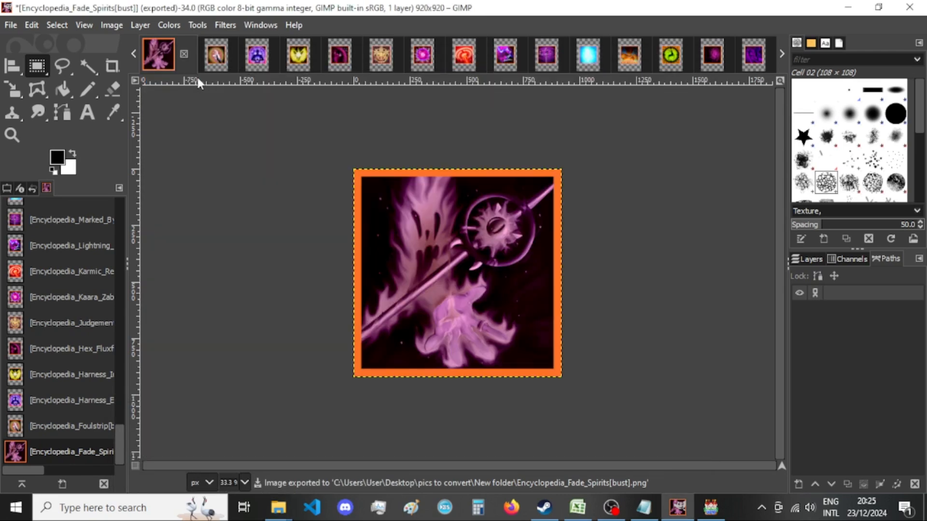
{"action": "left_click", "coordinate": [184, 54]}
{"action": "left_click", "coordinate": [481, 346]}
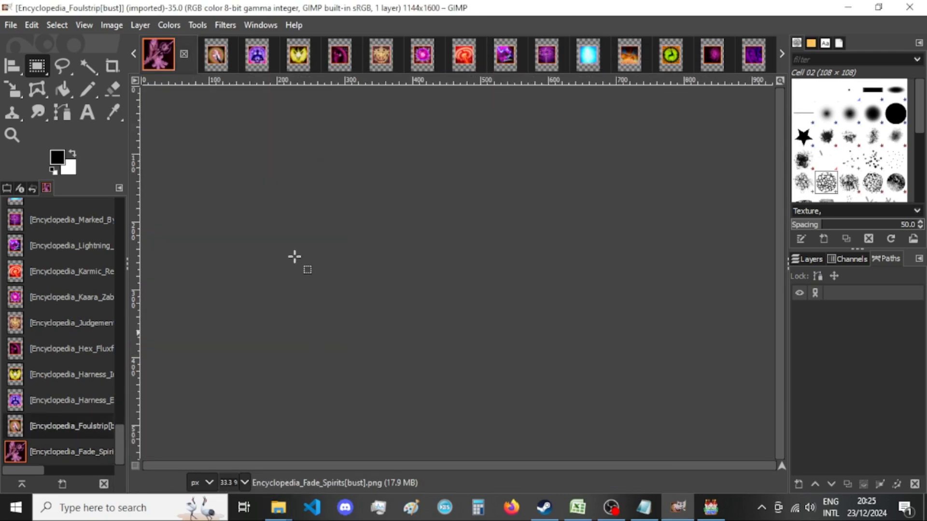
Try to resize the Foulstrip canvas to 920 × 920 px without centring the picture.
{"action": "left_click", "coordinate": [112, 25]}
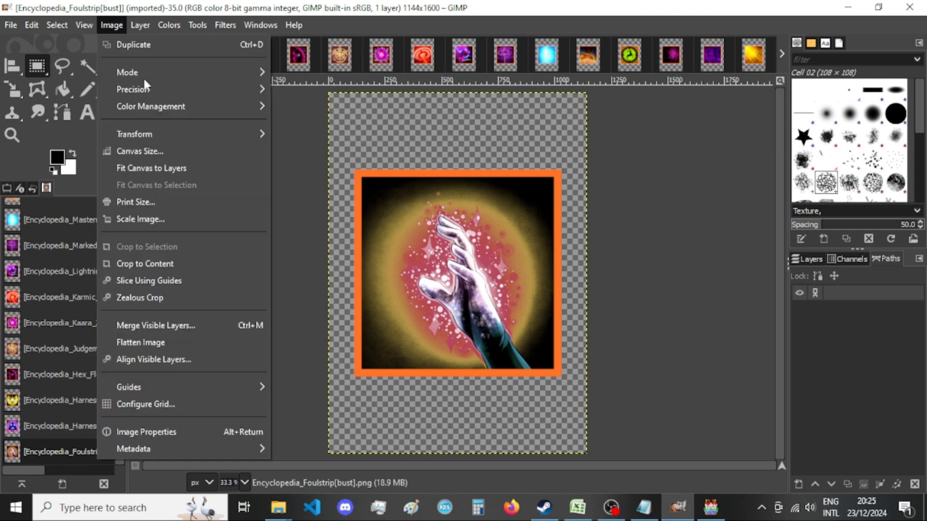
{"action": "left_click", "coordinate": [180, 151]}
{"action": "double_click", "coordinate": [413, 179]}
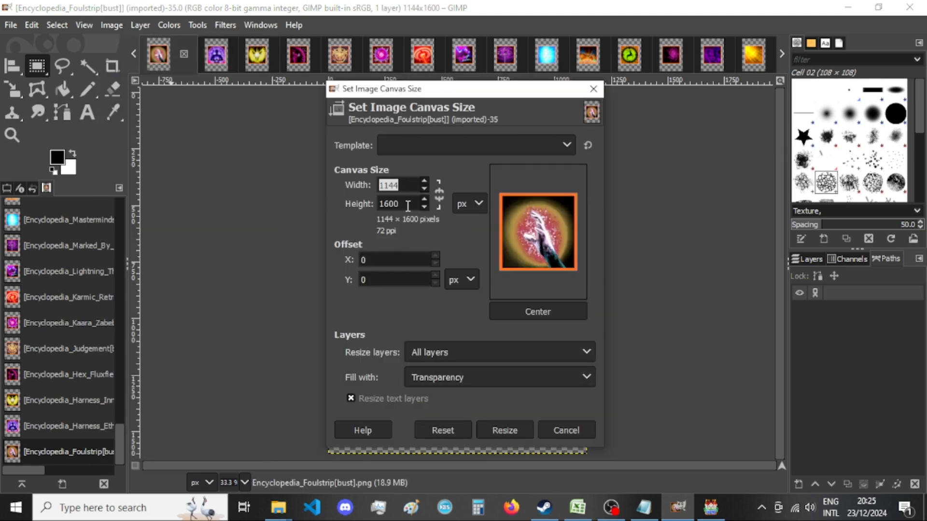
{"action": "type", "text": "920"}
{"action": "key", "text": "Tab"}
{"action": "type", "text": "920"}
{"action": "left_click", "coordinate": [516, 429]}
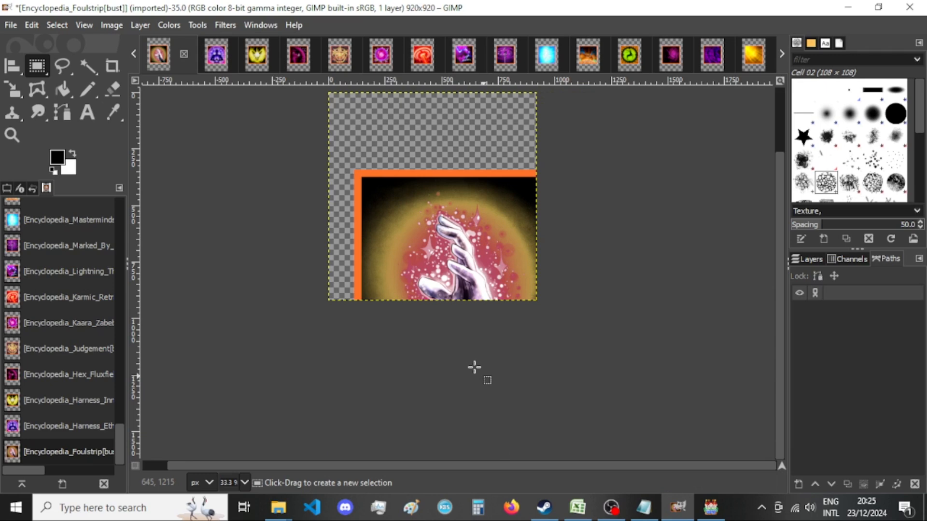
Cancel a second canvas resize and undo the off-centre resize of the Foulstrip picture.
{"action": "left_click", "coordinate": [114, 26]}
{"action": "left_click", "coordinate": [181, 151]}
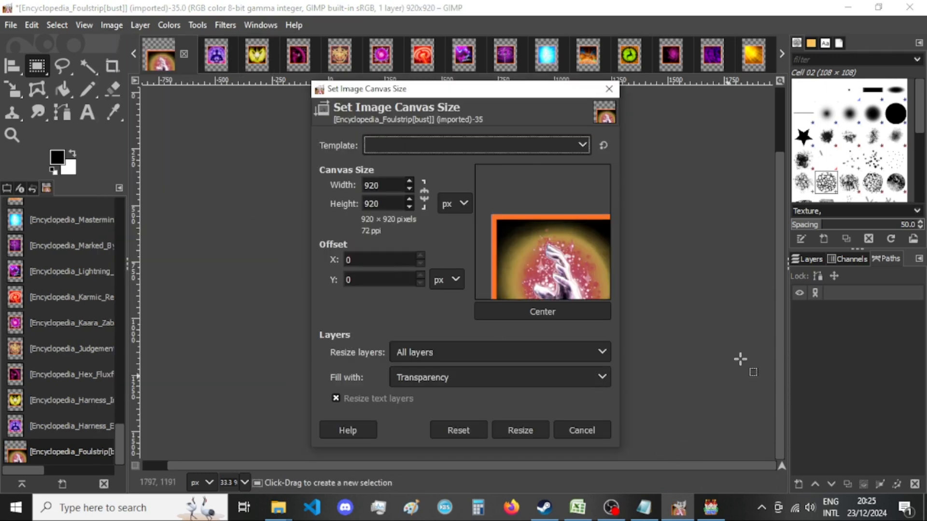
{"action": "left_click", "coordinate": [581, 431]}
{"action": "key", "text": "ctrl+z"}
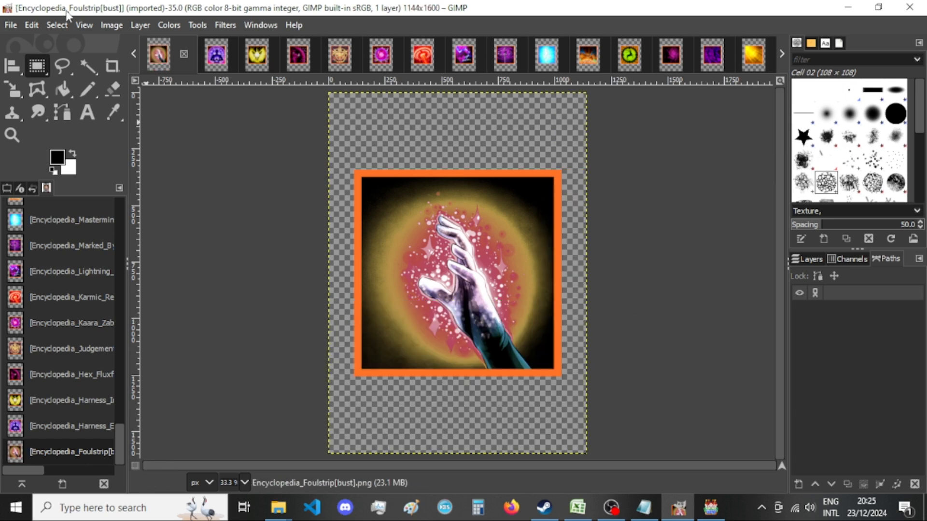
Resize the Foulstrip canvas to 920 × 920 px with the picture centred and all layers resized.
{"action": "left_click", "coordinate": [111, 25]}
{"action": "left_click", "coordinate": [180, 150]}
{"action": "key", "text": "Tab"}
{"action": "type", "text": "920"}
{"action": "key", "text": "Tab"}
{"action": "type", "text": "920"}
{"action": "left_click", "coordinate": [542, 312]}
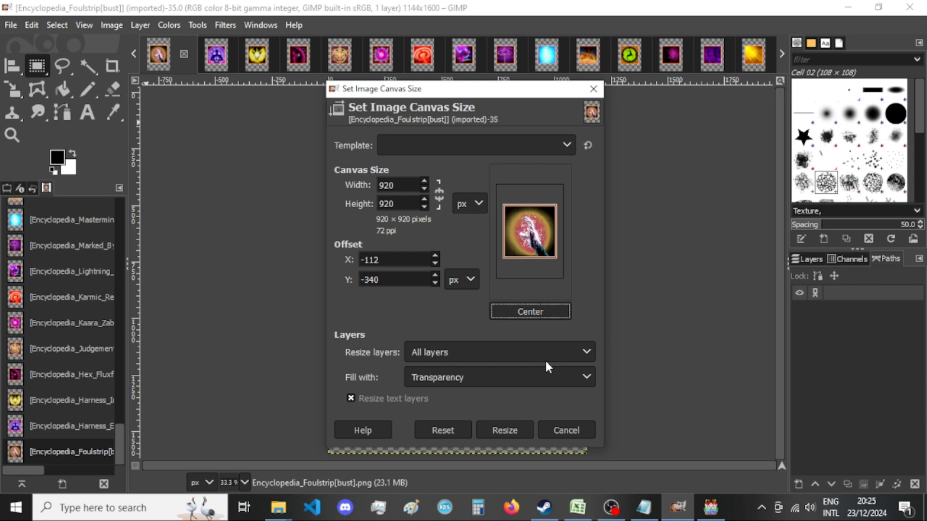
{"action": "left_click", "coordinate": [519, 427]}
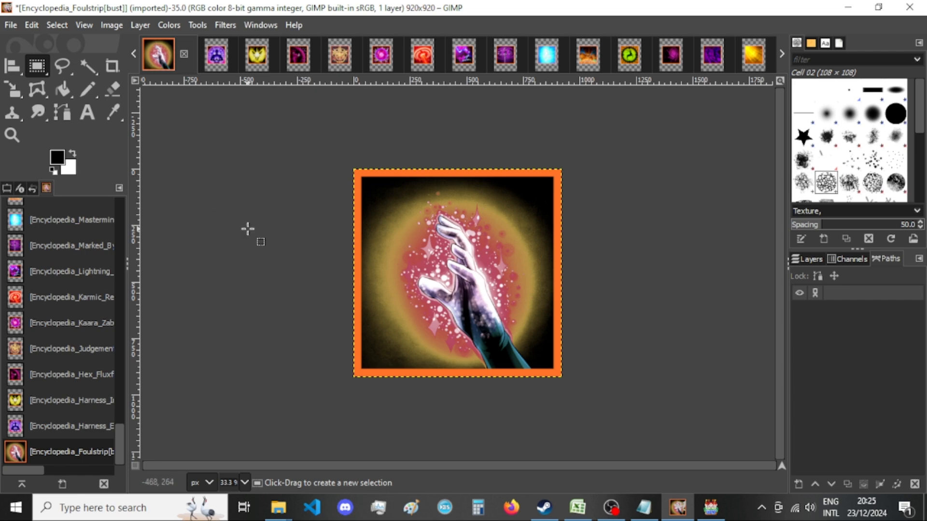
Export the Foulstrip picture as Encyclopedia_Foulstrip[bust].png to New folder and close its image without saving.
{"action": "key", "text": "shift+ctrl+e"}
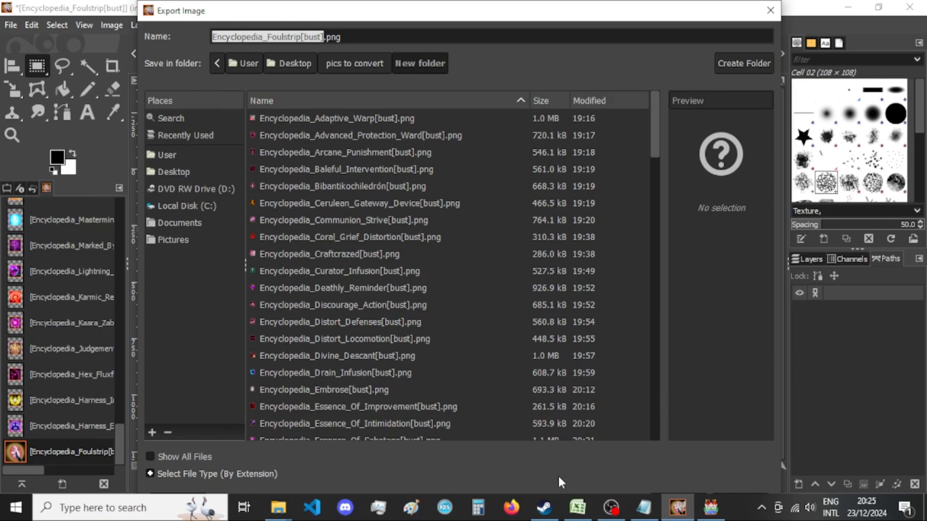
{"action": "key", "text": "Return"}
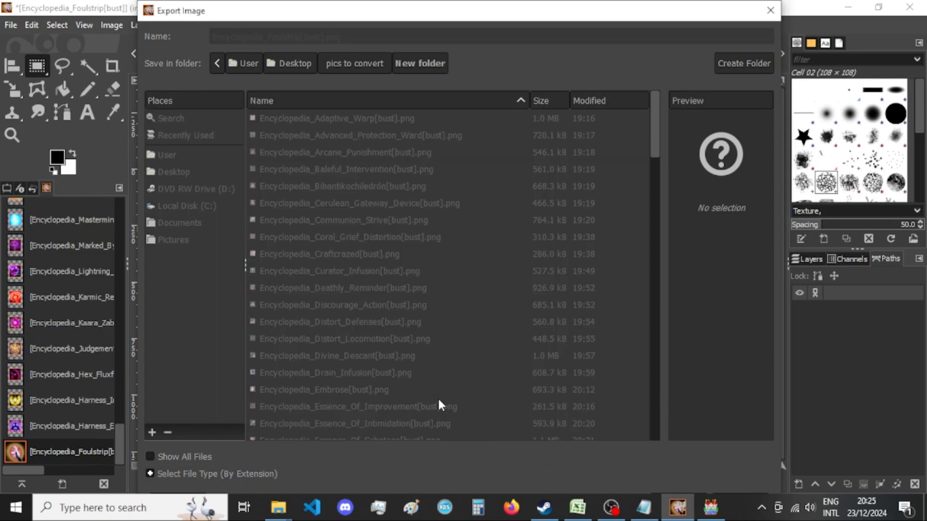
{"action": "left_click", "coordinate": [469, 424]}
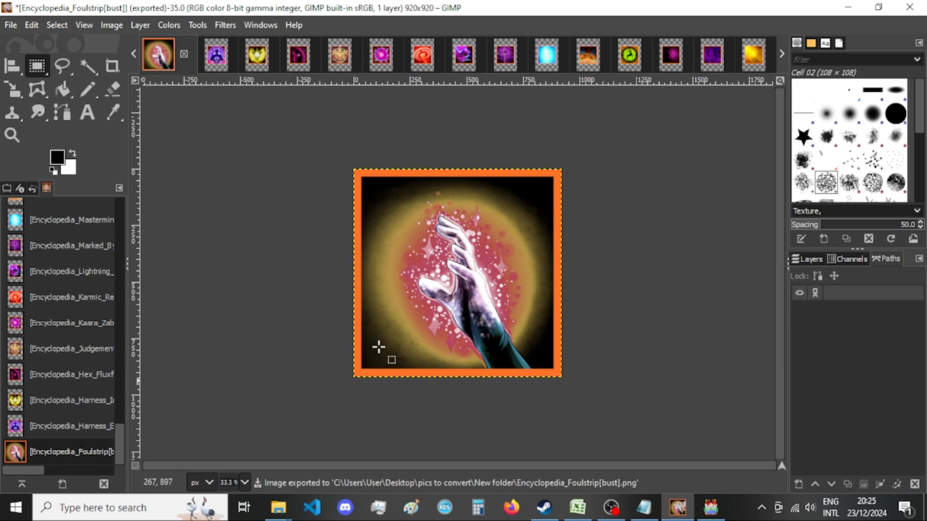
{"action": "left_click", "coordinate": [185, 53]}
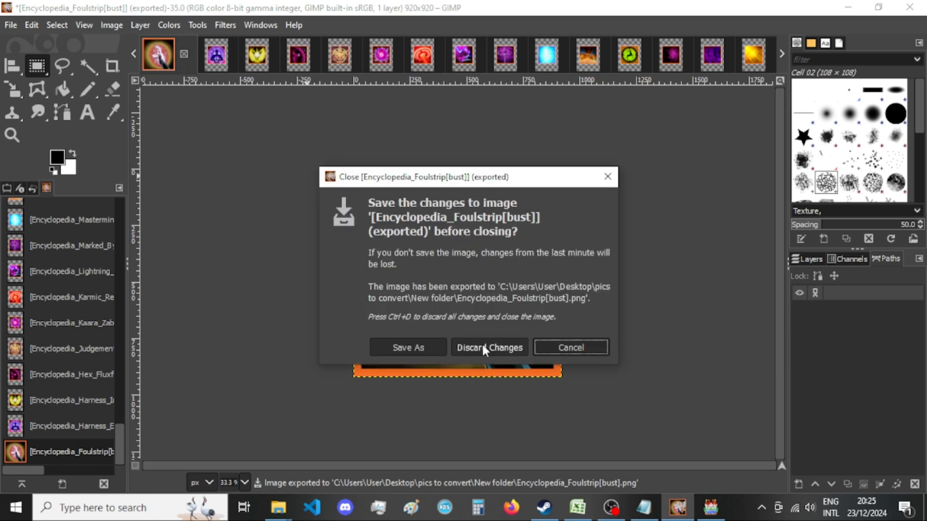
{"action": "left_click", "coordinate": [476, 343]}
Resize the Harness Ether Resonance canvas to 920 × 920 px with the picture centred.
{"action": "left_click", "coordinate": [111, 24]}
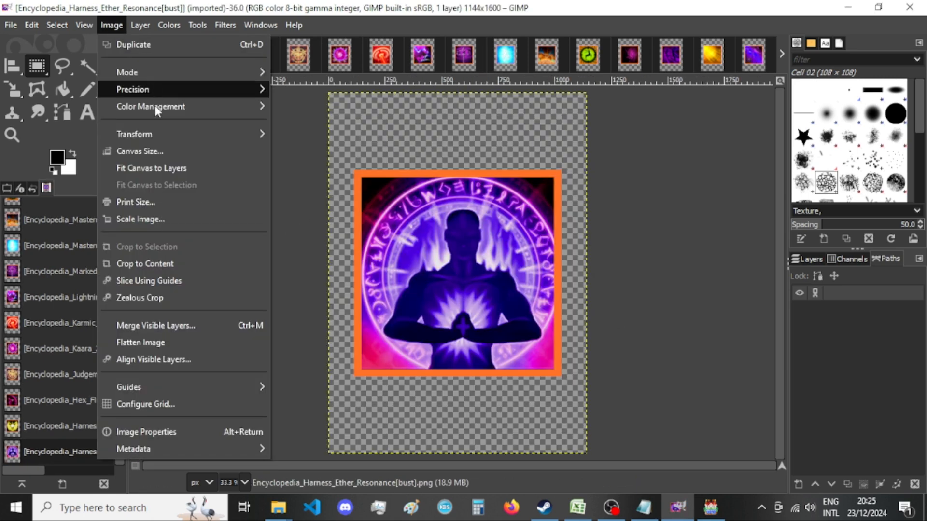
{"action": "left_click", "coordinate": [118, 149]}
{"action": "double_click", "coordinate": [401, 184]}
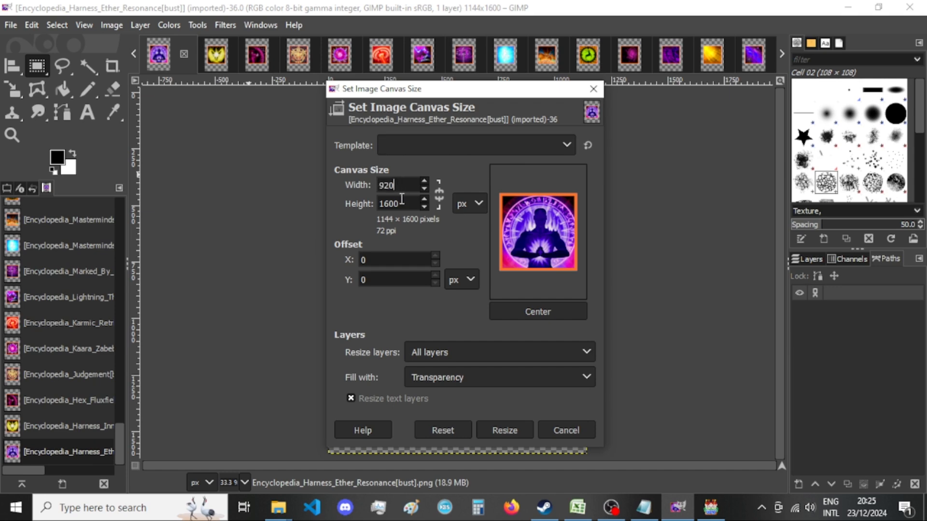
{"action": "type", "text": "920"}
{"action": "double_click", "coordinate": [402, 200]}
{"action": "type", "text": "920"}
{"action": "left_click", "coordinate": [558, 316]}
{"action": "left_click", "coordinate": [516, 429]}
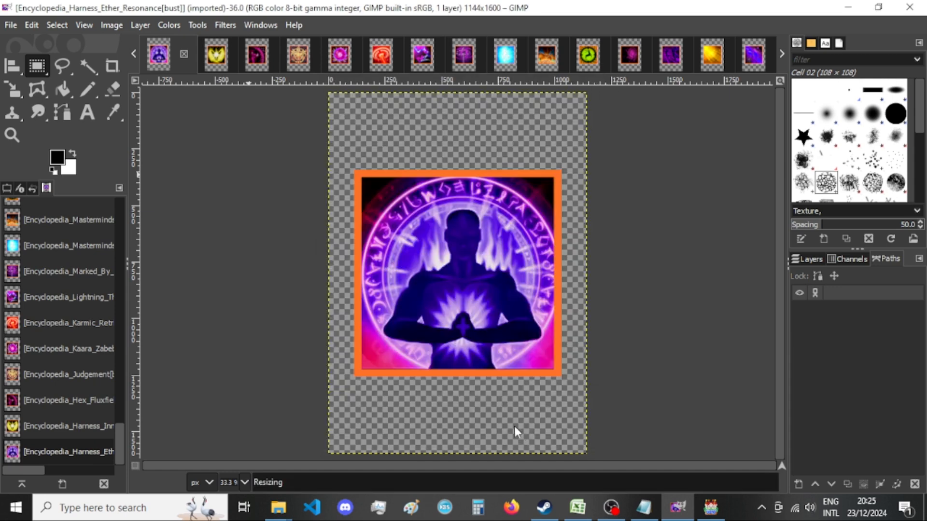
Export the Harness Ether Resonance picture as Encyclopedia_Harness_Ether_Resonance[bust].png to New folder.
{"action": "left_click", "coordinate": [111, 25]}
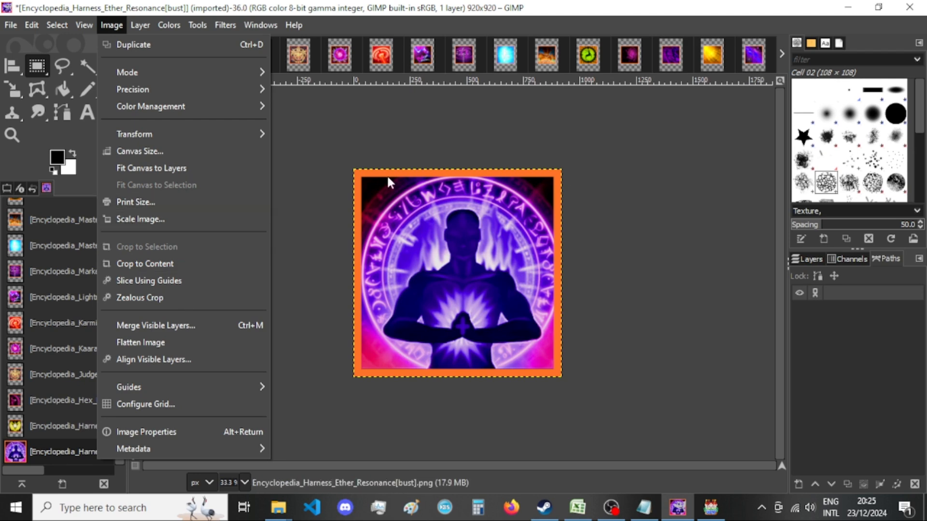
{"action": "left_click", "coordinate": [331, 137]}
{"action": "key", "text": "ctrl+shift+e"}
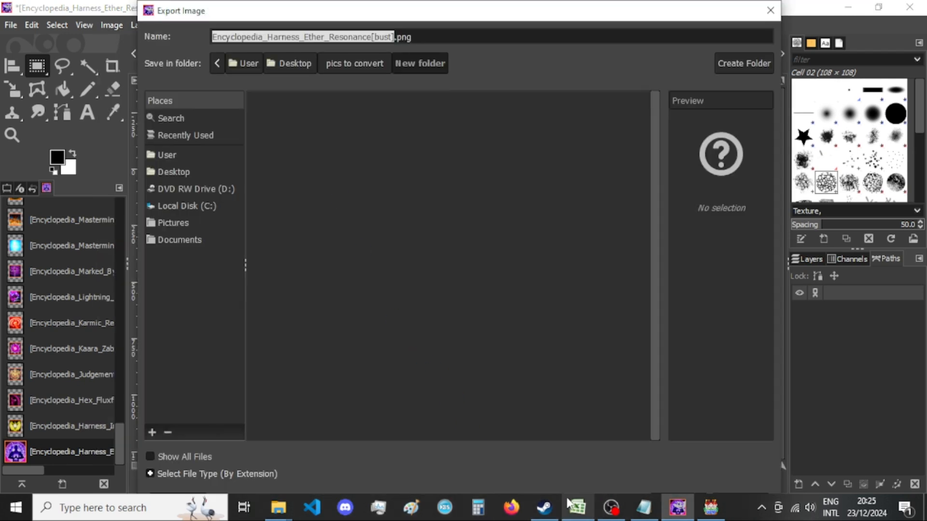
{"action": "key", "text": "Return"}
{"action": "key", "text": "Return"}
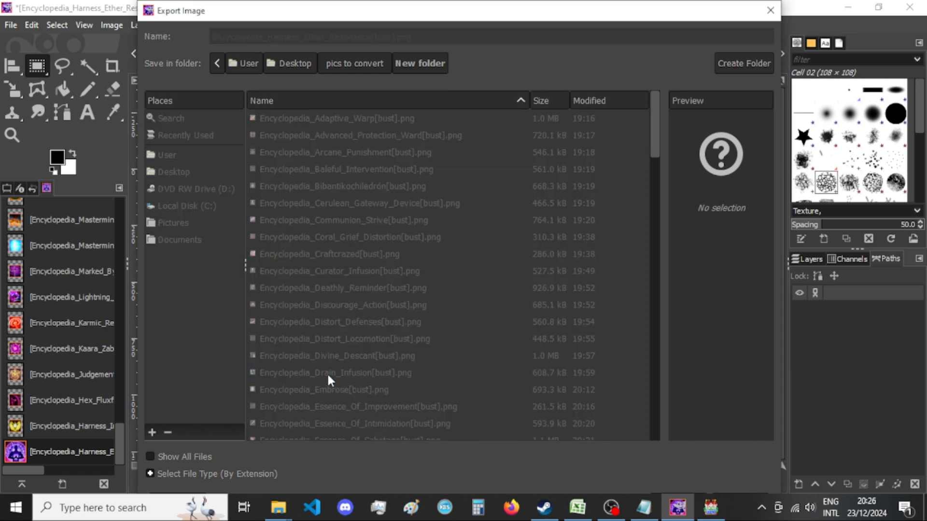
{"action": "key", "text": "Return"}
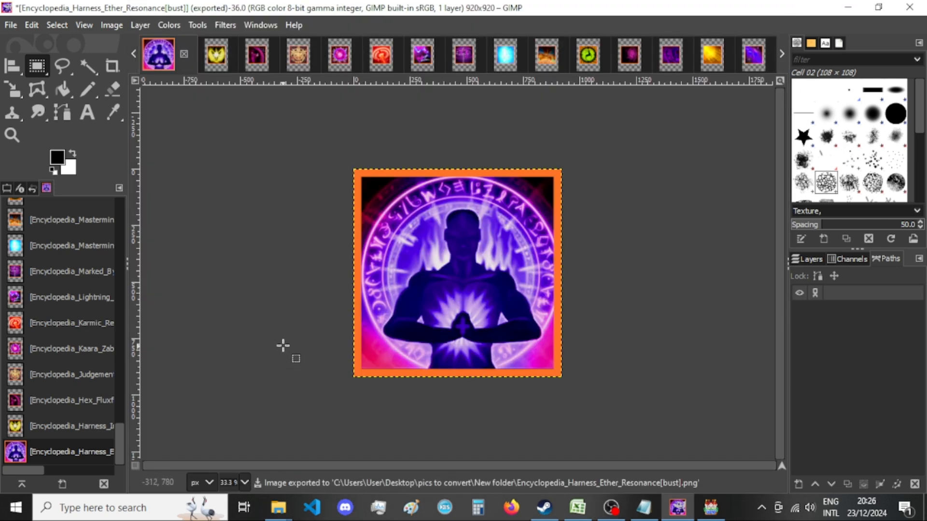
Switch to RPG Maker MV, select the track Jp_sctd_Longtrip in the Sound Test, and search for "ch".
{"action": "left_click", "coordinate": [711, 507]}
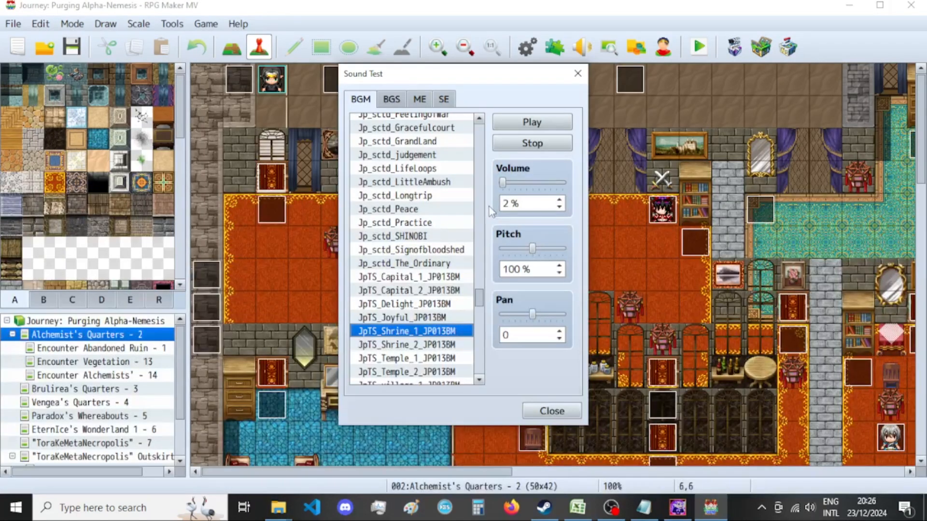
{"action": "left_click", "coordinate": [433, 196]}
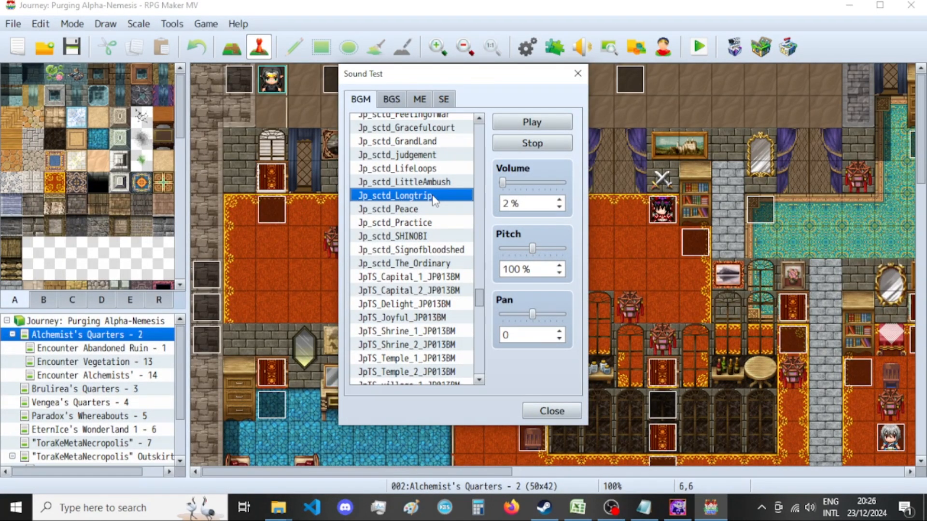
{"action": "key", "text": "ctrl+f"}
{"action": "type", "text": "chained"}
{"action": "key", "text": "Return"}
{"action": "key", "text": "Return"}
{"action": "key", "text": "Escape"}
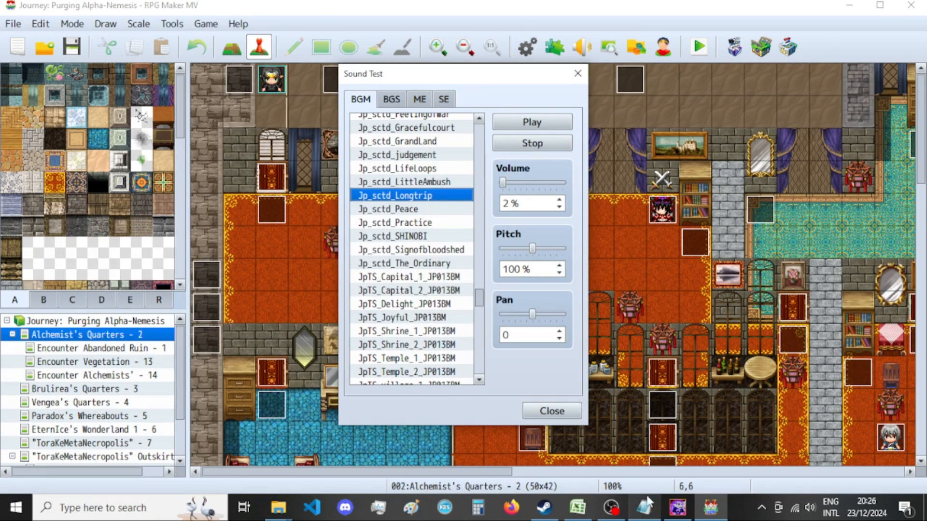
Glance at the class sheet in Excel, then return to GIMP and look through the exported pictures in New folder.
{"action": "left_click", "coordinate": [582, 510]}
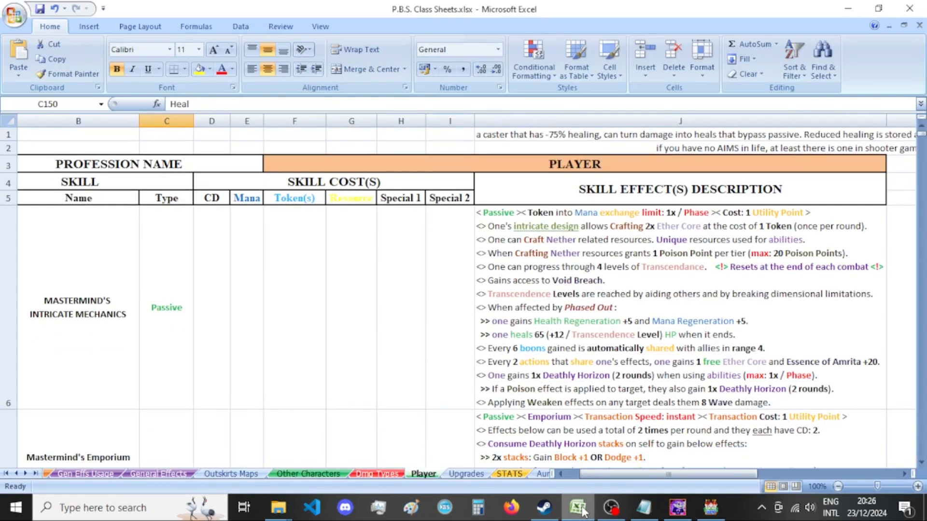
{"action": "left_click", "coordinate": [718, 512]}
{"action": "left_click", "coordinate": [678, 508]}
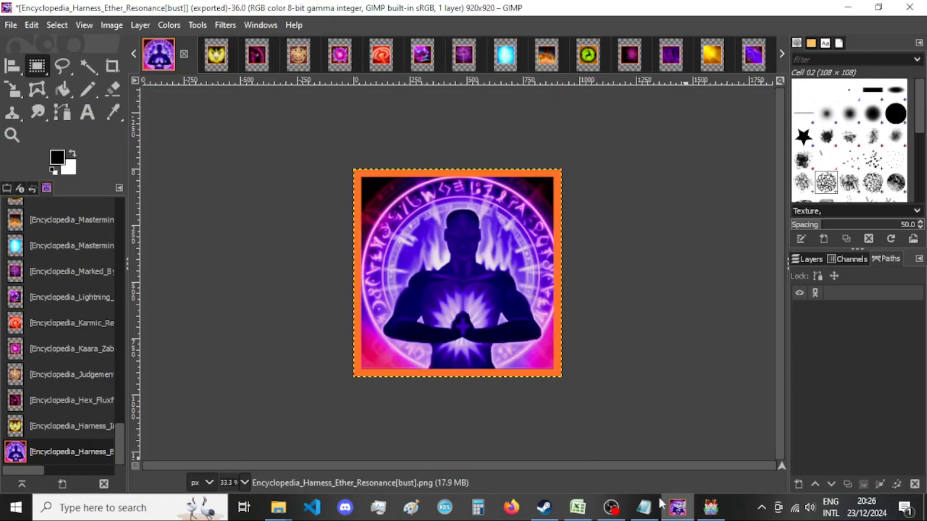
{"action": "mouse_move", "coordinate": [284, 509]}
{"action": "left_click", "coordinate": [396, 454]}
{"action": "scroll", "coordinate": [514, 337], "scroll_direction": "down", "scroll_amount": 1}
{"action": "left_click", "coordinate": [573, 6]}
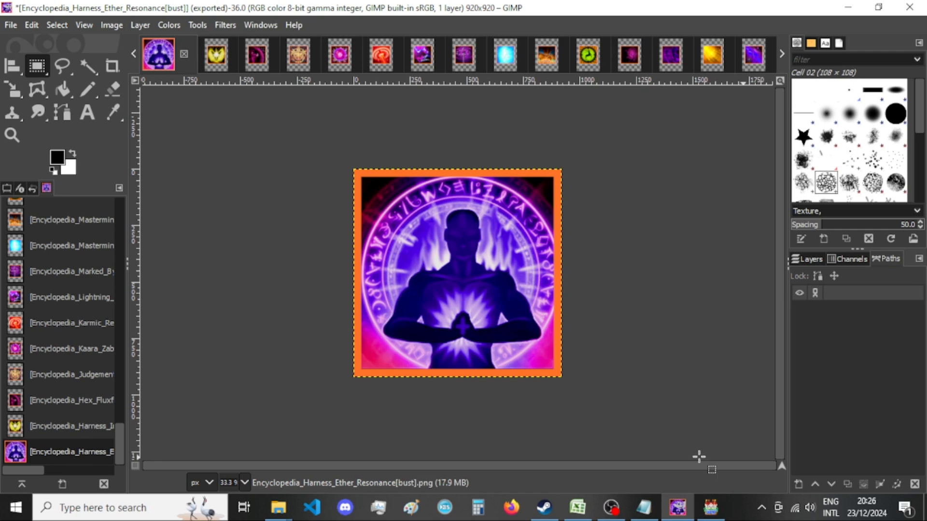
Switch to RPG Maker MV and browse the BGM tracks in the Sound Test from the JDB_Artist entries to the Locations and LS entries.
{"action": "left_click", "coordinate": [716, 507]}
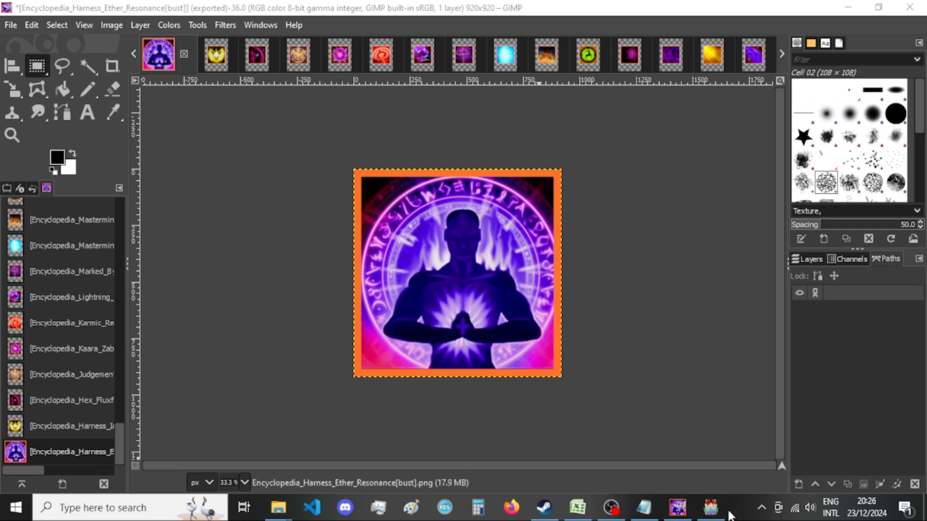
{"action": "scroll", "coordinate": [384, 256], "scroll_direction": "down", "scroll_amount": 1}
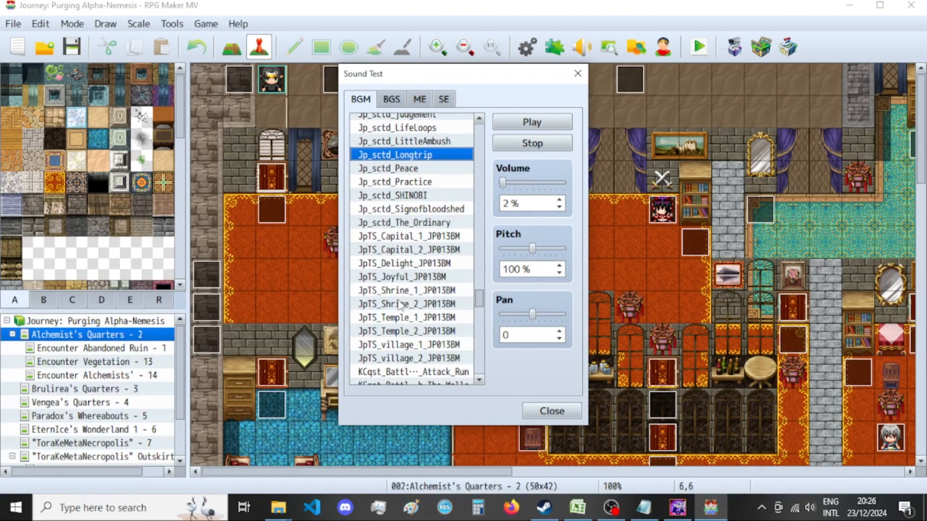
{"action": "scroll", "coordinate": [399, 303], "scroll_direction": "up", "scroll_amount": 1}
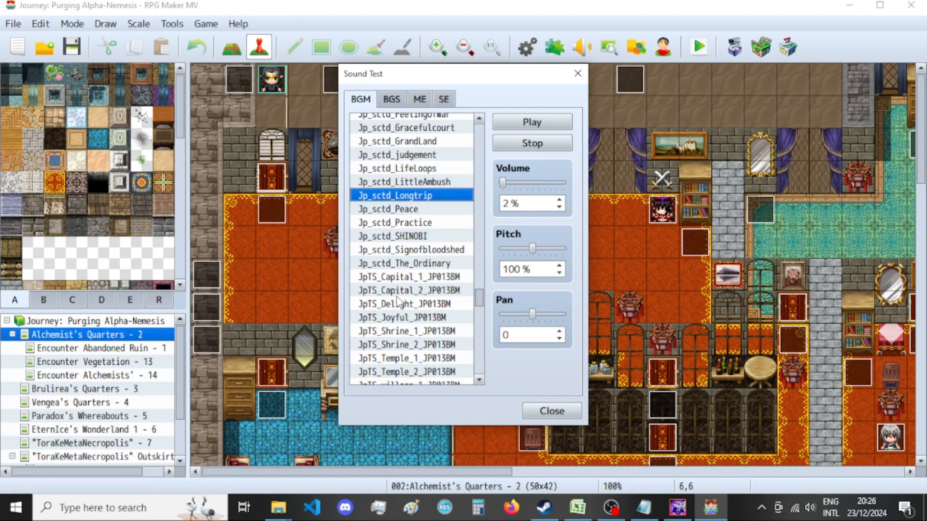
{"action": "scroll", "coordinate": [398, 303], "scroll_direction": "up", "scroll_amount": 6}
{"action": "scroll", "coordinate": [393, 303], "scroll_direction": "up", "scroll_amount": 5}
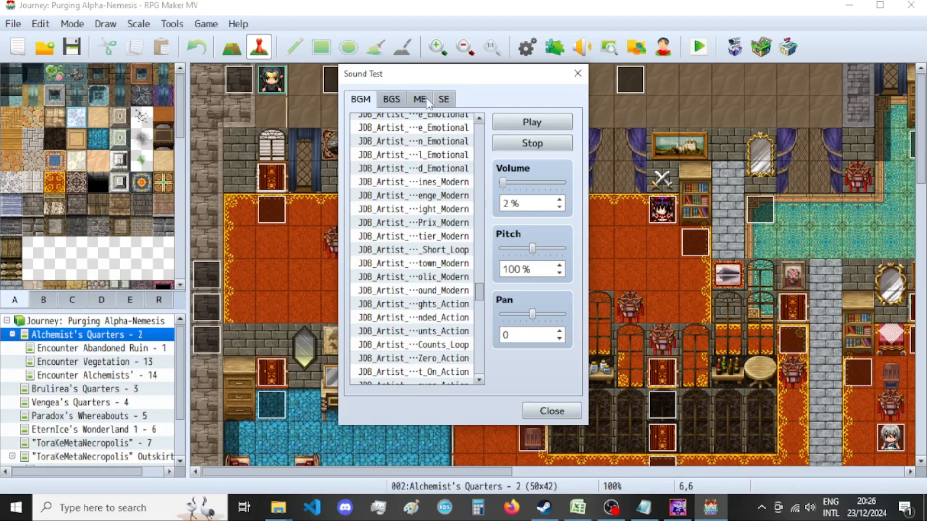
{"action": "scroll", "coordinate": [421, 305], "scroll_direction": "up", "scroll_amount": 7}
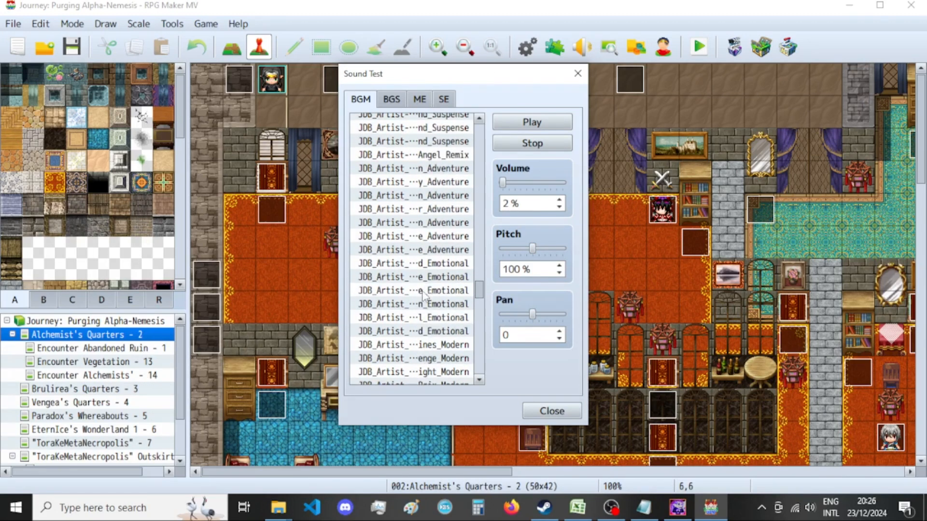
{"action": "scroll", "coordinate": [420, 305], "scroll_direction": "up", "scroll_amount": 3}
{"action": "left_click_drag", "start_coordinate": [478, 290], "coordinate": [478, 323]}
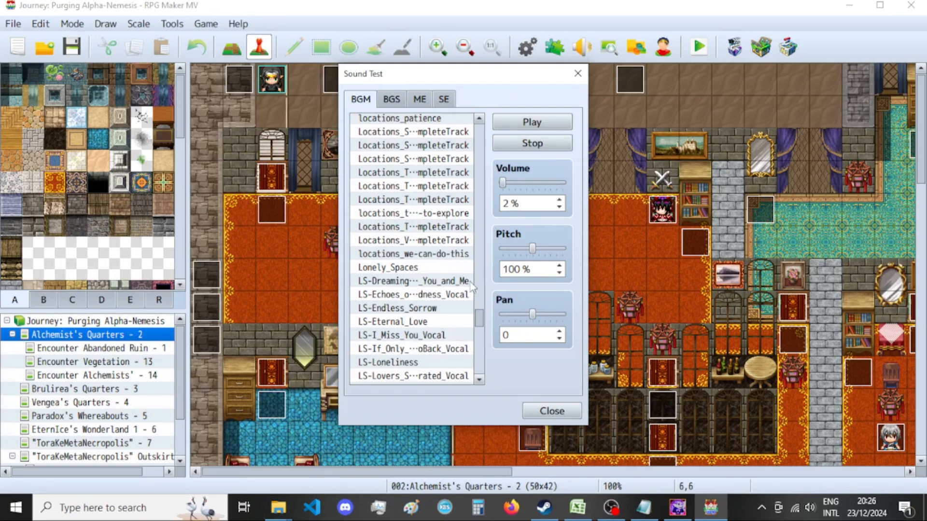
Switch to GIMP and check the exported Foulstrip and Harness Ether Resonance pictures in New folder.
{"action": "left_click", "coordinate": [678, 508]}
{"action": "mouse_move", "coordinate": [288, 502]}
{"action": "left_click", "coordinate": [391, 449]}
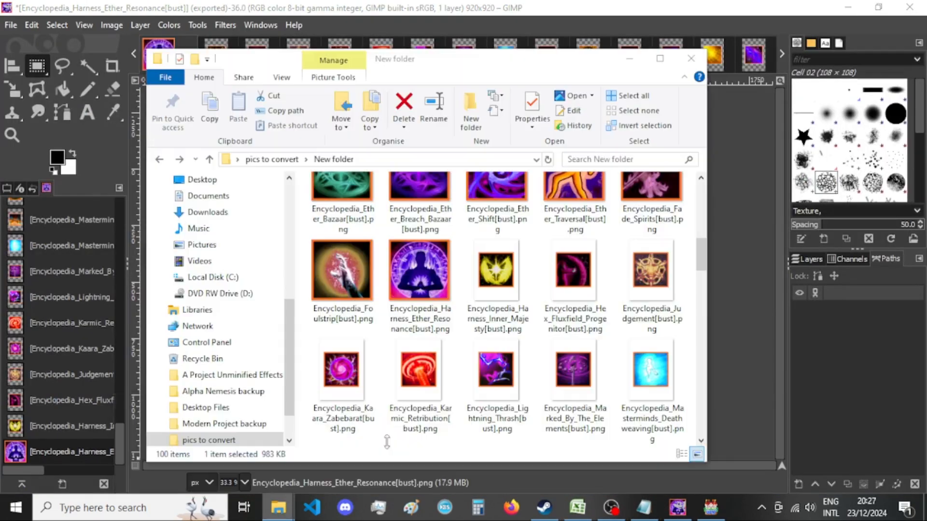
{"action": "left_click", "coordinate": [505, 25]}
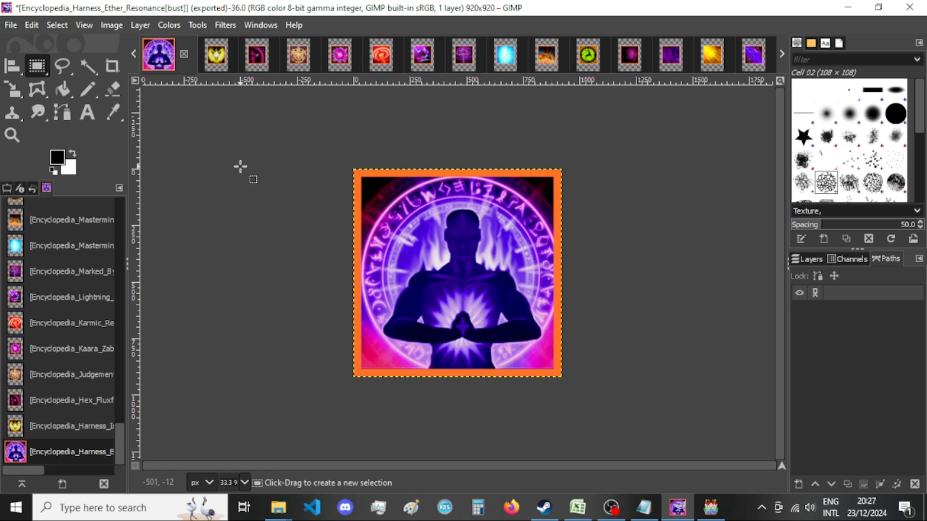
{"action": "mouse_move", "coordinate": [279, 507]}
{"action": "left_click", "coordinate": [576, 509]}
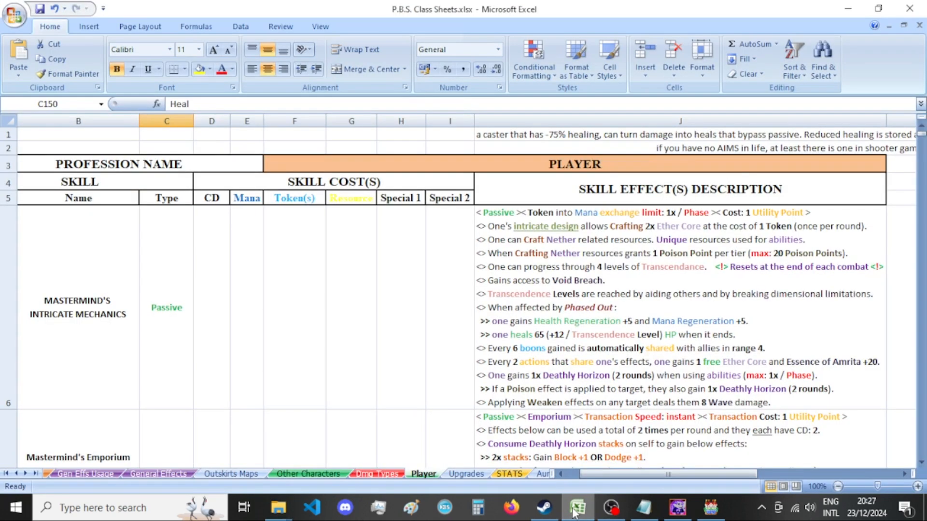
{"action": "left_click", "coordinate": [575, 511]}
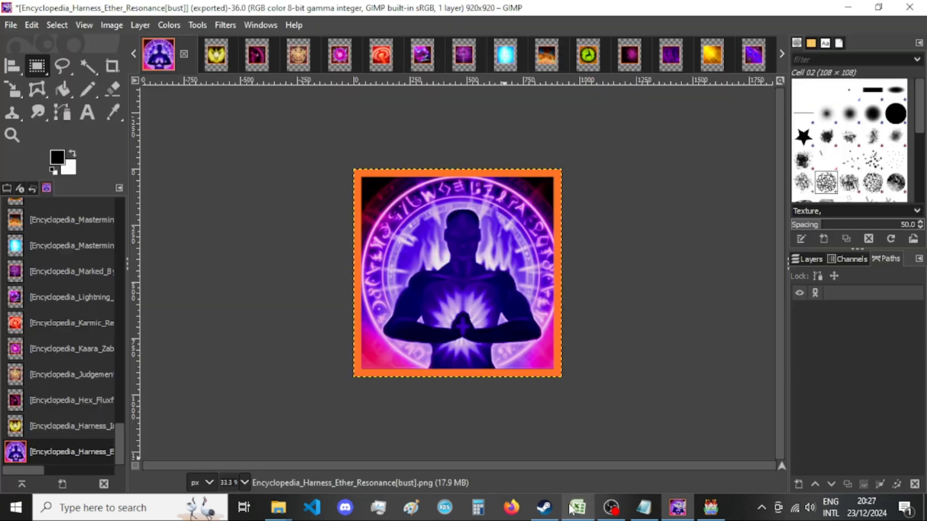
{"action": "left_click", "coordinate": [708, 509]}
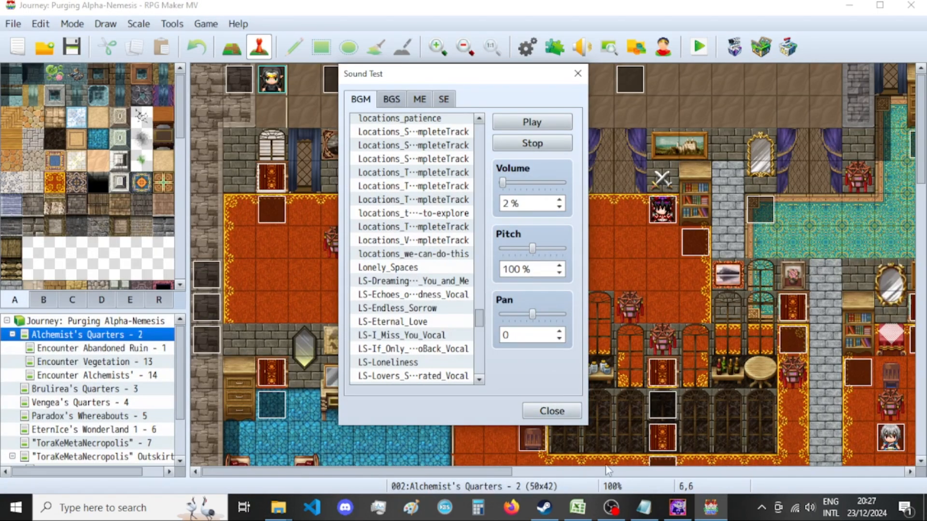
{"action": "left_click", "coordinate": [671, 508]}
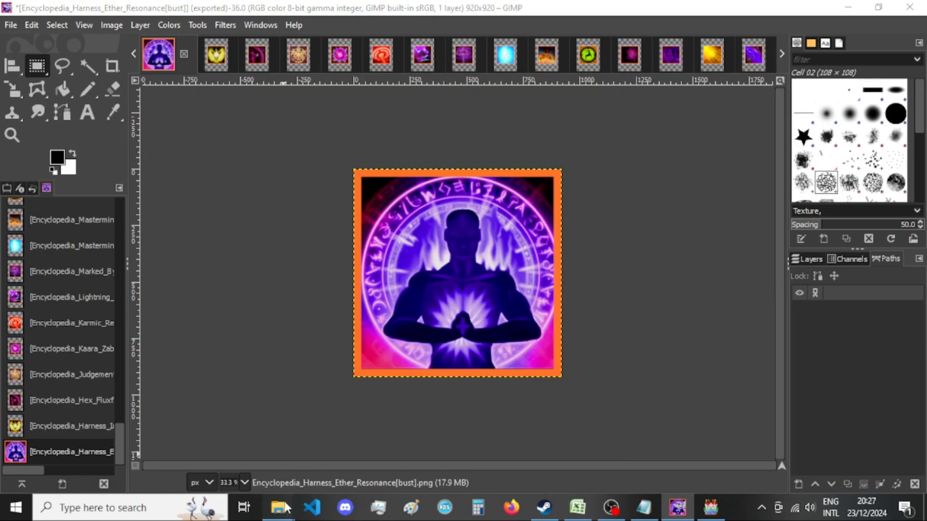
Check New folder once more and close the Harness Ether Resonance image without saving.
{"action": "mouse_move", "coordinate": [278, 508]}
{"action": "left_click", "coordinate": [399, 439]}
{"action": "left_click", "coordinate": [542, 3]}
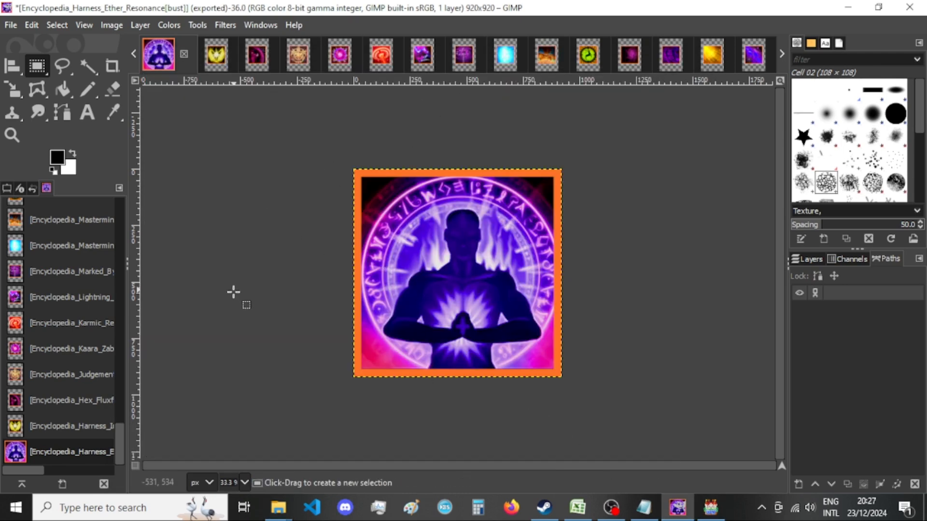
{"action": "left_click", "coordinate": [184, 53]}
{"action": "left_click", "coordinate": [500, 353]}
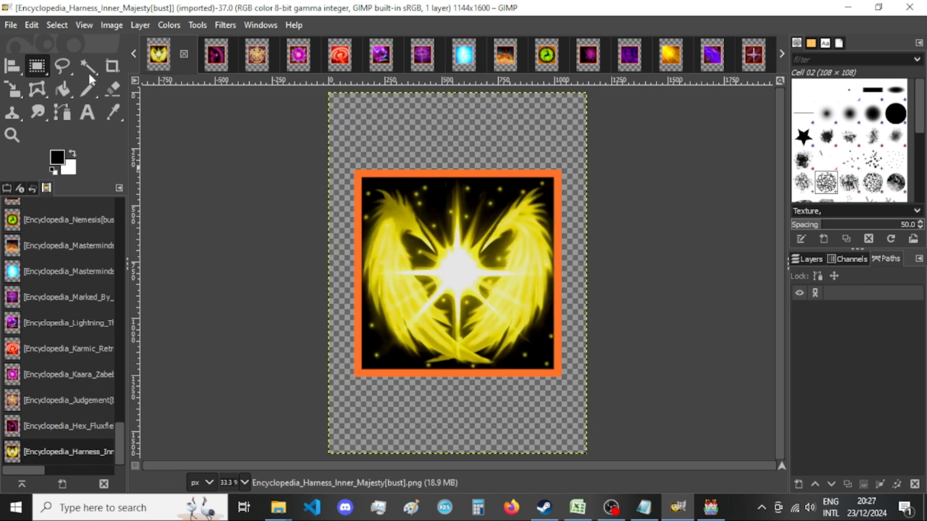
Resize the Harness Inner Majesty image's canvas to 920 × 920 px with the picture centred and all layers resized.
{"action": "left_click", "coordinate": [135, 29]}
{"action": "left_click", "coordinate": [114, 26]}
{"action": "left_click", "coordinate": [114, 26]}
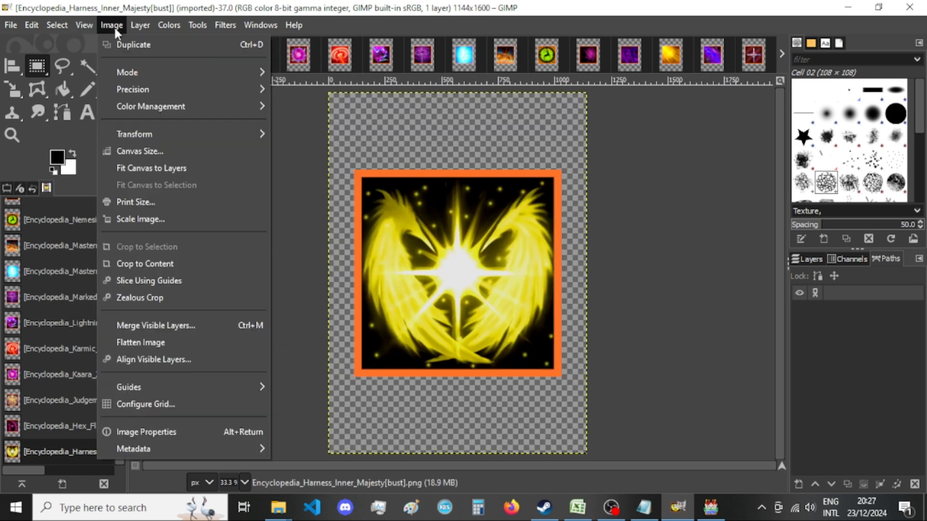
{"action": "left_click", "coordinate": [159, 151]}
{"action": "type", "text": "920"}
{"action": "key", "text": "Tab"}
{"action": "type", "text": "920"}
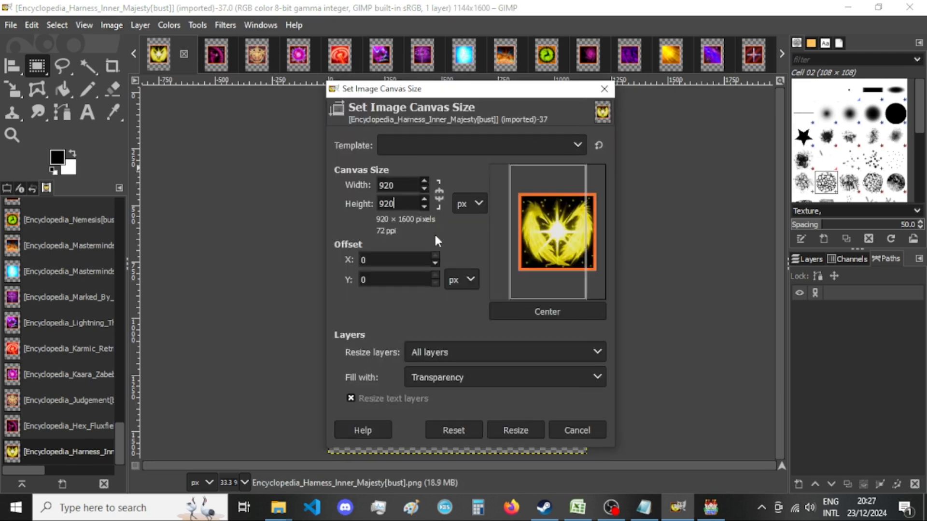
{"action": "left_click", "coordinate": [536, 312]}
{"action": "left_click", "coordinate": [508, 429]}
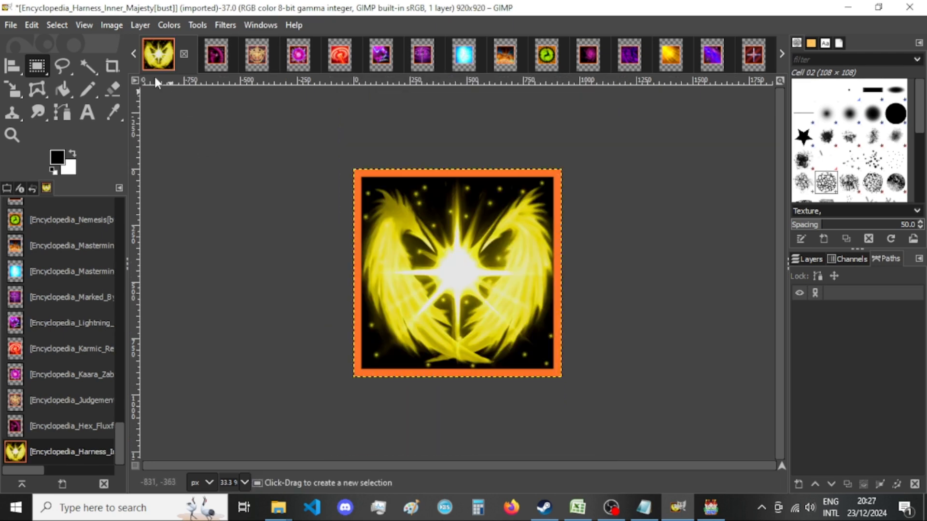
Export the image as Encyclopedia_Harness_Inner_Majesty[bust].png to New folder, replacing the existing file and keeping the current PNG options.
{"action": "key", "text": "ctrl+shift+e"}
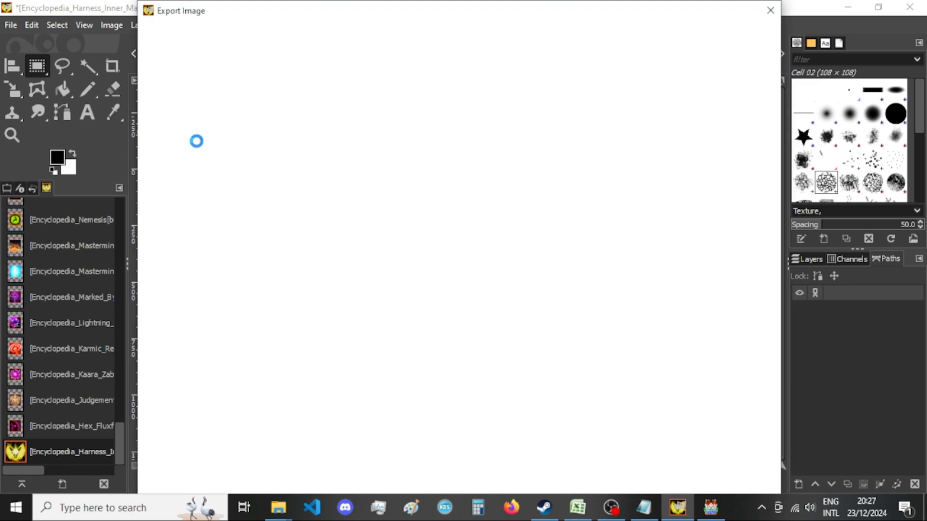
{"action": "key", "text": "Return"}
{"action": "key", "text": "Return"}
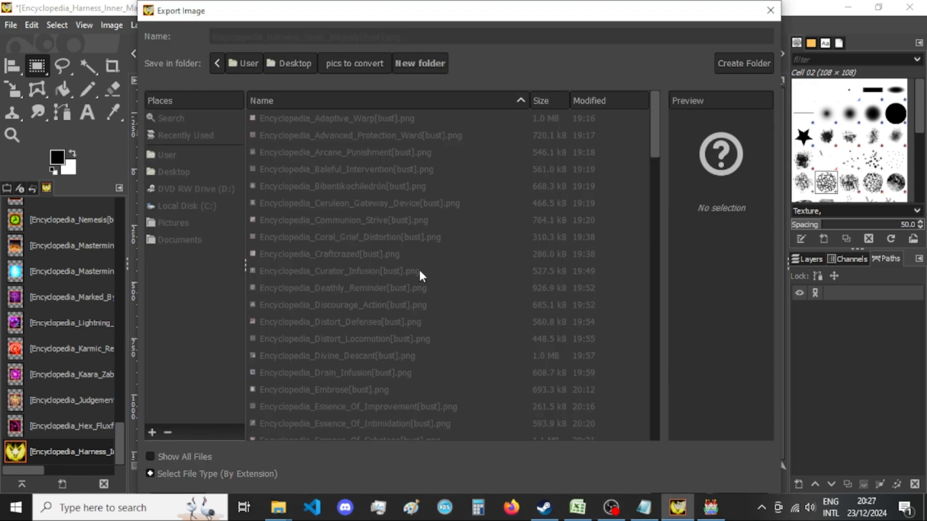
{"action": "left_click", "coordinate": [470, 422]}
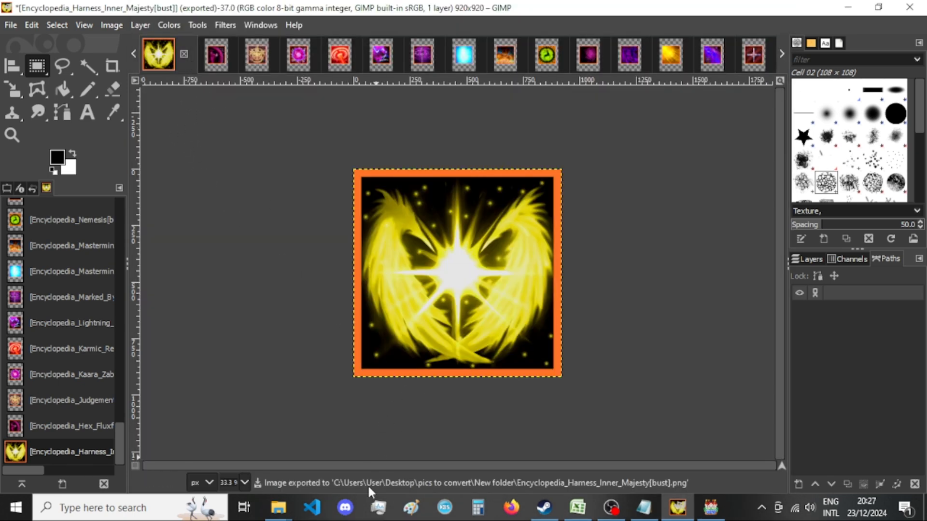
Check the exported Harness Inner Majesty picture in New folder and close its image without saving.
{"action": "mouse_move", "coordinate": [278, 507]}
{"action": "left_click", "coordinate": [389, 461]}
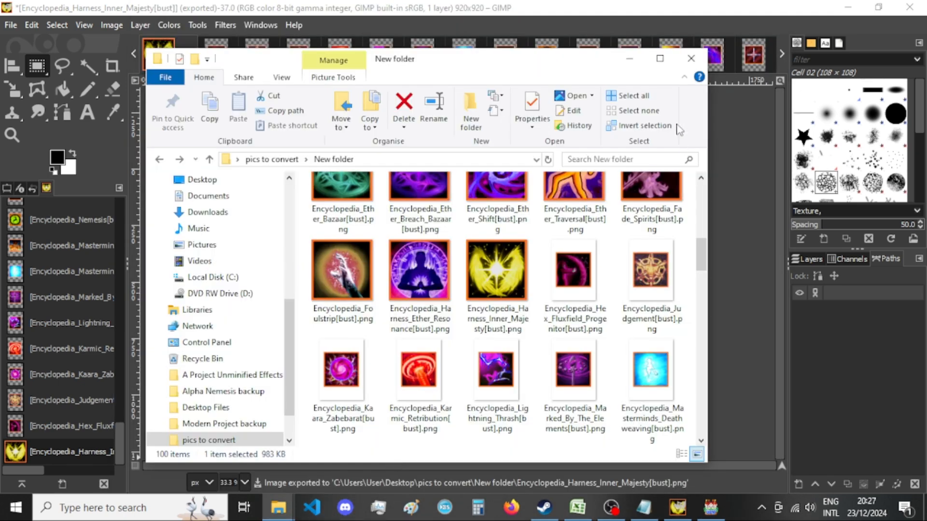
{"action": "left_click", "coordinate": [587, 7]}
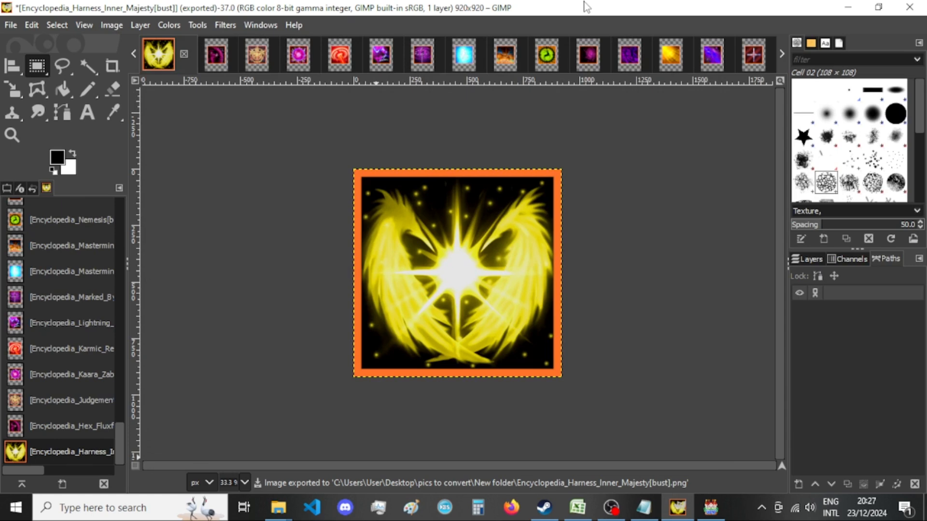
{"action": "left_click", "coordinate": [184, 54]}
{"action": "left_click", "coordinate": [485, 347]}
Switch to RPG Maker MV and select Lonely_Spaces and the LS-Dreaming track in the Sound Test's BGM list.
{"action": "left_click", "coordinate": [707, 506]}
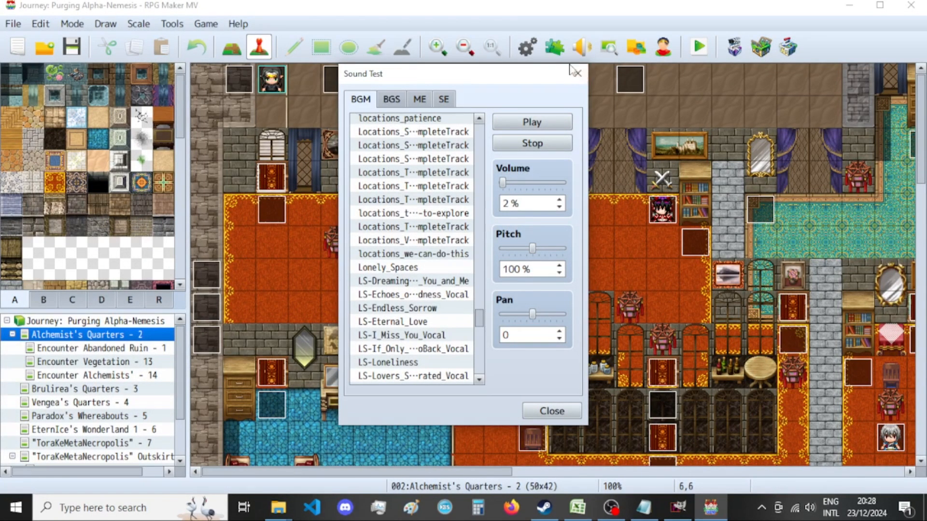
{"action": "left_click", "coordinate": [426, 268]}
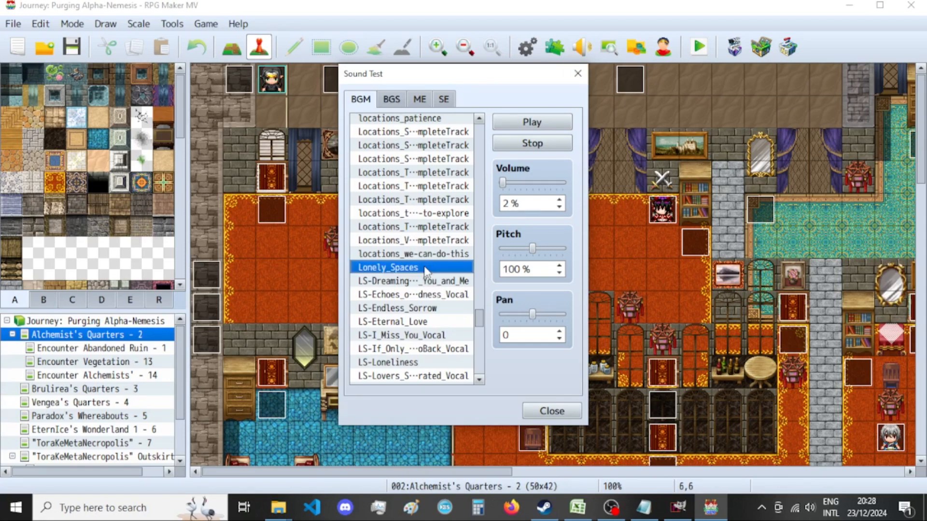
{"action": "left_click", "coordinate": [436, 281]}
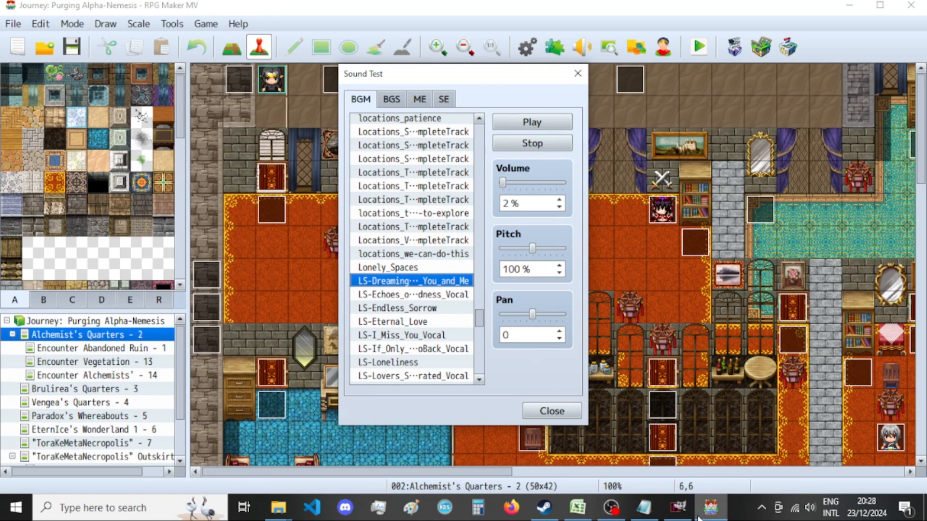
Switch to GIMP and resize the Hex Fluxfield Progenitor image's canvas to 920 × 920 px with the picture centred.
{"action": "left_click", "coordinate": [678, 507]}
{"action": "left_click", "coordinate": [112, 25]}
{"action": "left_click", "coordinate": [196, 149]}
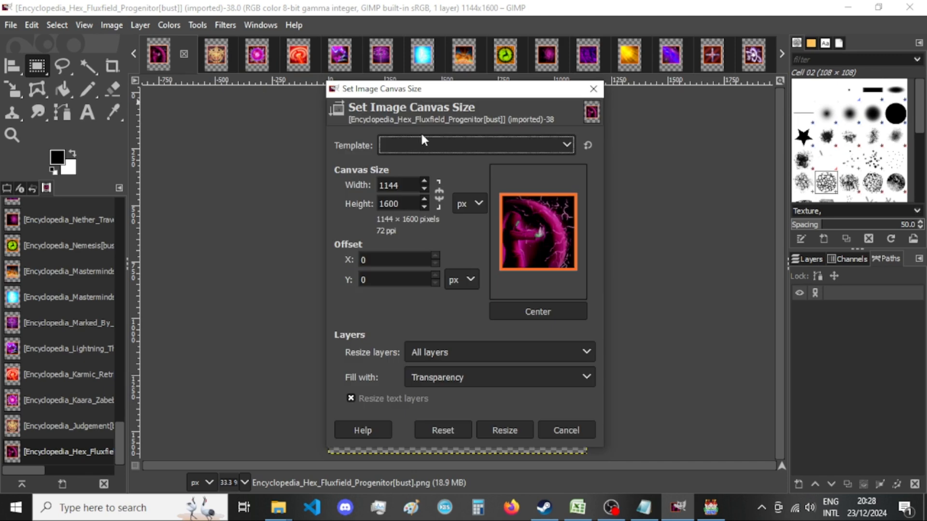
{"action": "double_click", "coordinate": [393, 185]}
{"action": "type", "text": "920"}
{"action": "key", "text": "Tab"}
{"action": "type", "text": "920"}
{"action": "left_click", "coordinate": [538, 311]}
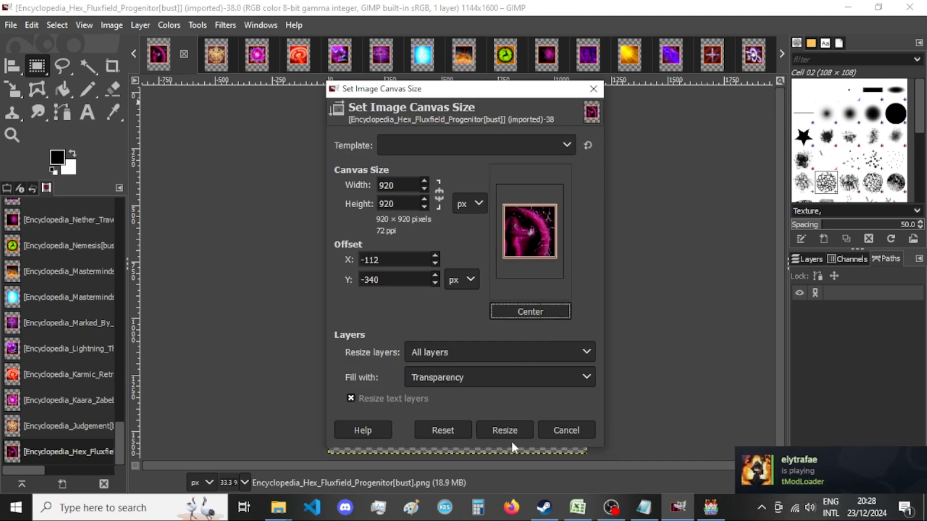
{"action": "left_click", "coordinate": [514, 430]}
{"action": "key", "text": "shift+e"}
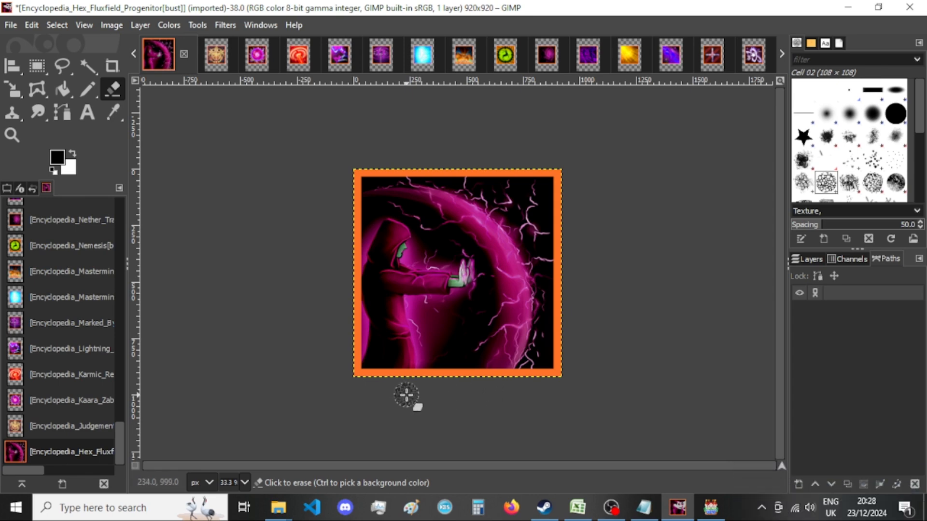
{"action": "key", "text": "ctrl+shift+e"}
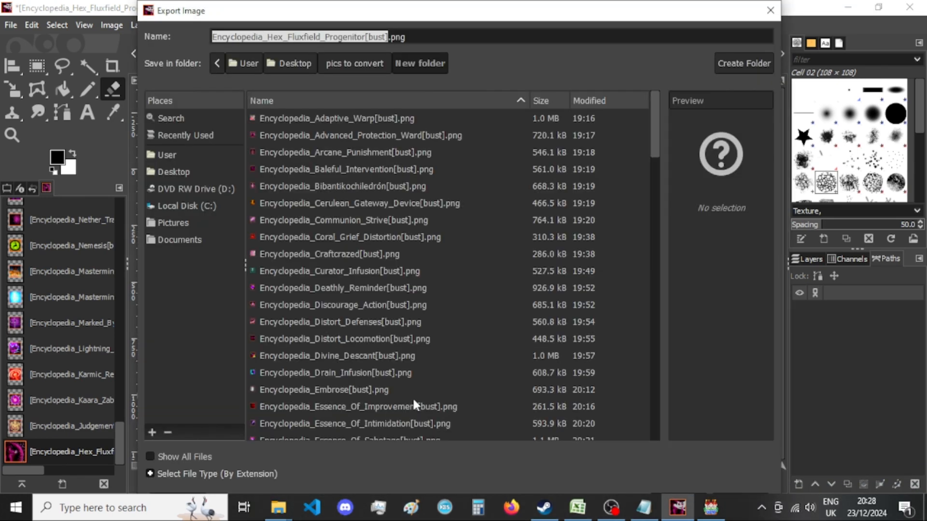
{"action": "left_click", "coordinate": [770, 10]}
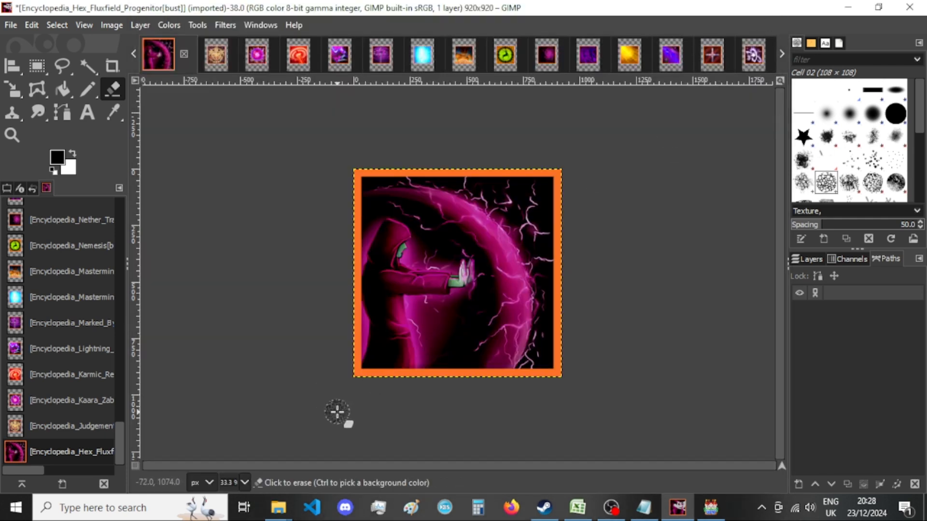
{"action": "key", "text": "ctrl"}
{"action": "key", "text": "ctrl+shift+e"}
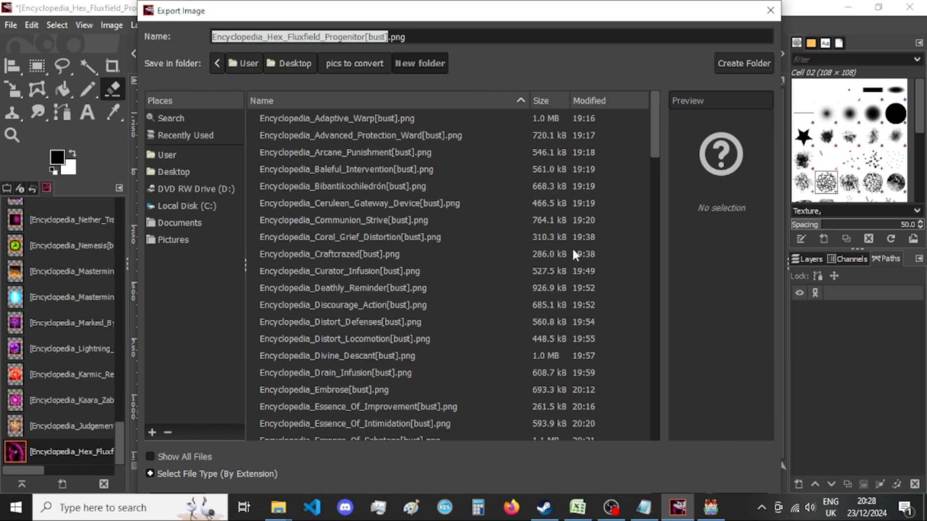
{"action": "left_click", "coordinate": [771, 12]}
Export the image as Encyclopedia_Hex_Fluxfield_Progenitor[bust].png to New folder, replacing the existing file and keeping the current PNG options.
{"action": "key", "text": "ctrl+shift+e"}
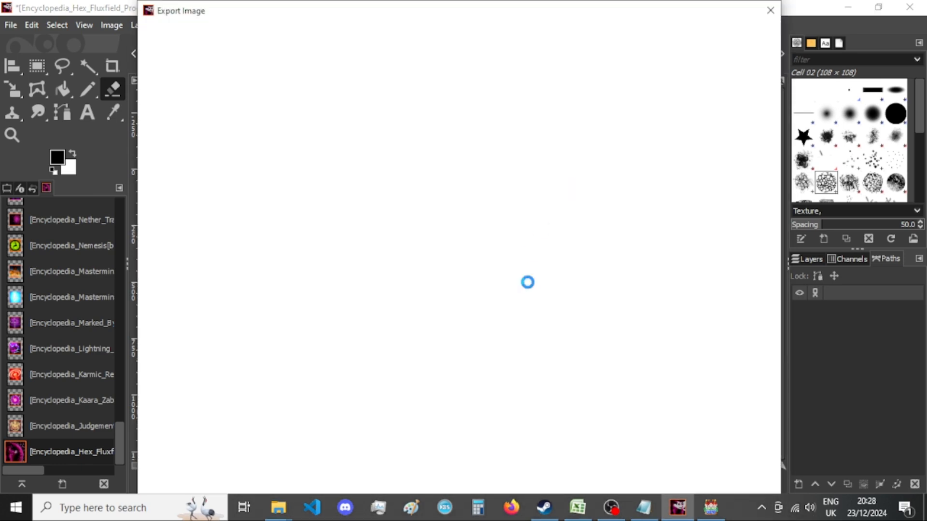
{"action": "key", "text": "Return"}
{"action": "key", "text": "Return"}
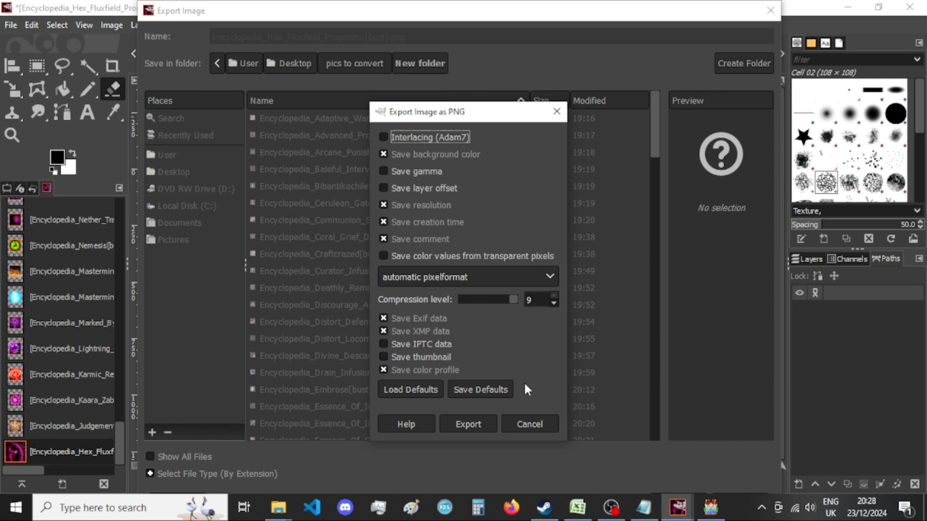
{"action": "key", "text": "Return"}
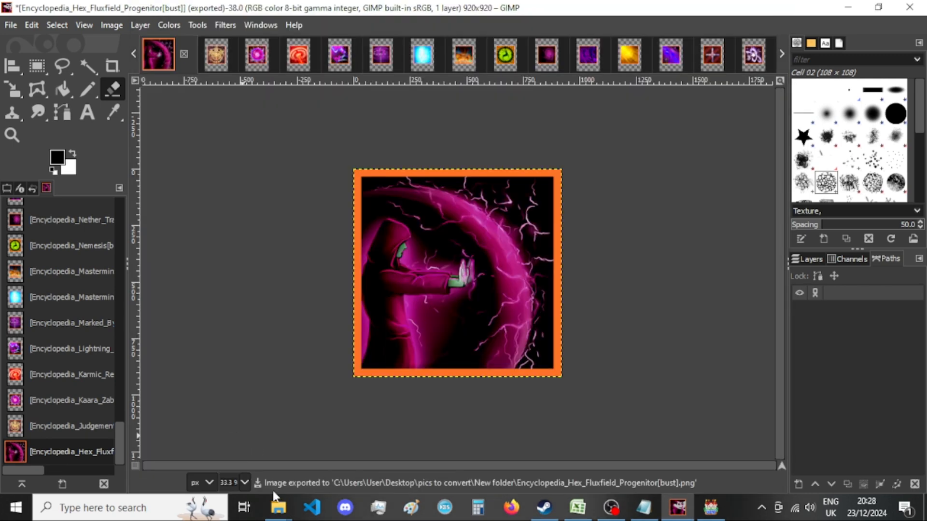
Check the exported Hex Fluxfield Progenitor picture in New folder and close its image without saving.
{"action": "mouse_move", "coordinate": [278, 505]}
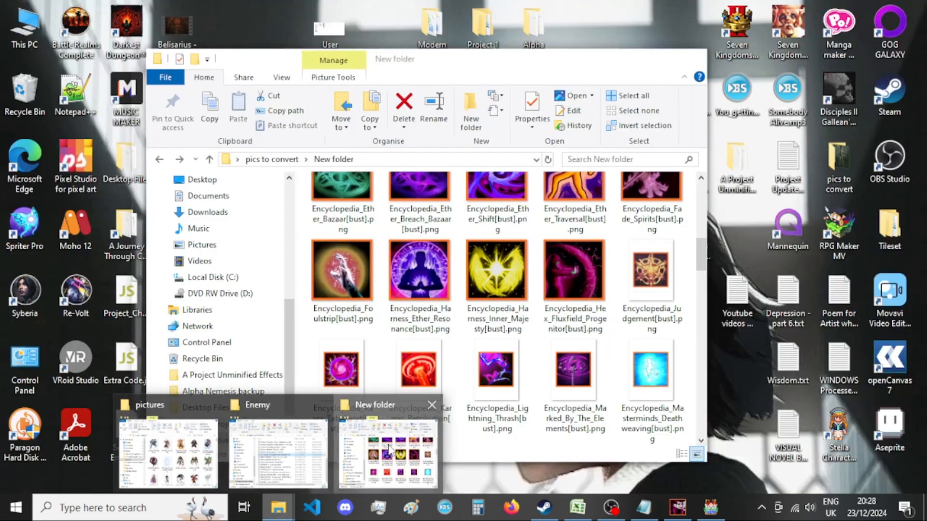
{"action": "left_click", "coordinate": [388, 449]}
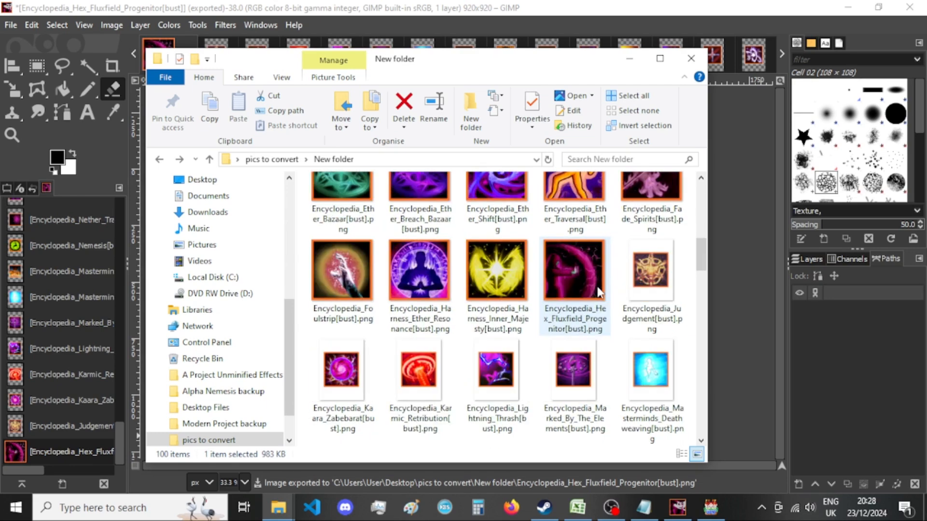
{"action": "left_click", "coordinate": [629, 58]}
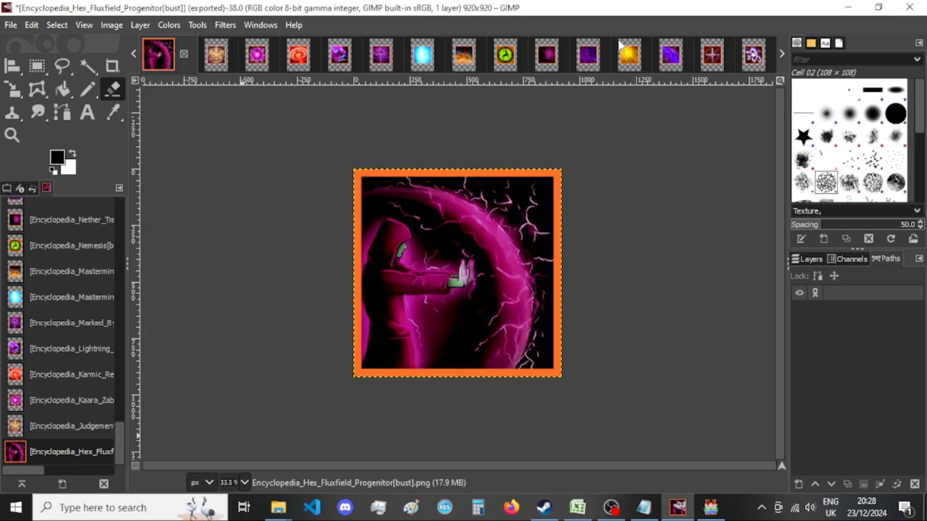
{"action": "left_click", "coordinate": [184, 54]}
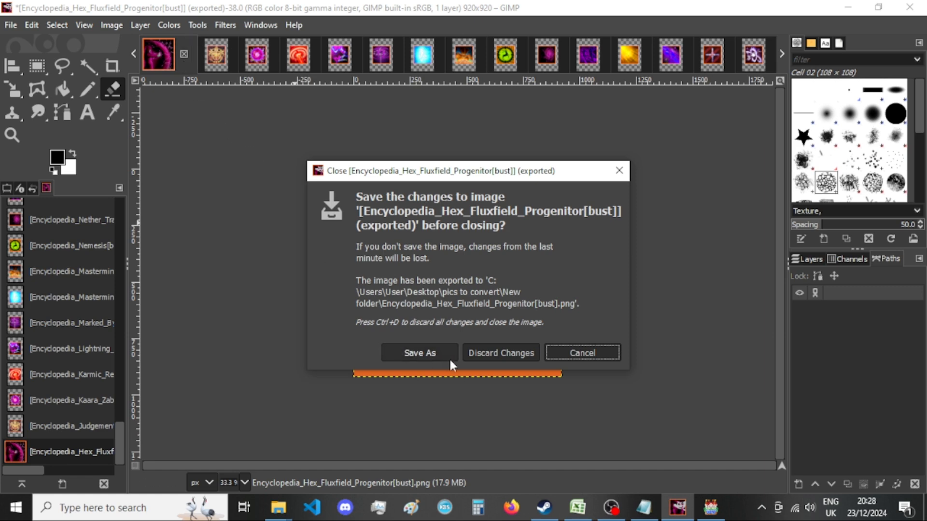
{"action": "left_click", "coordinate": [476, 357]}
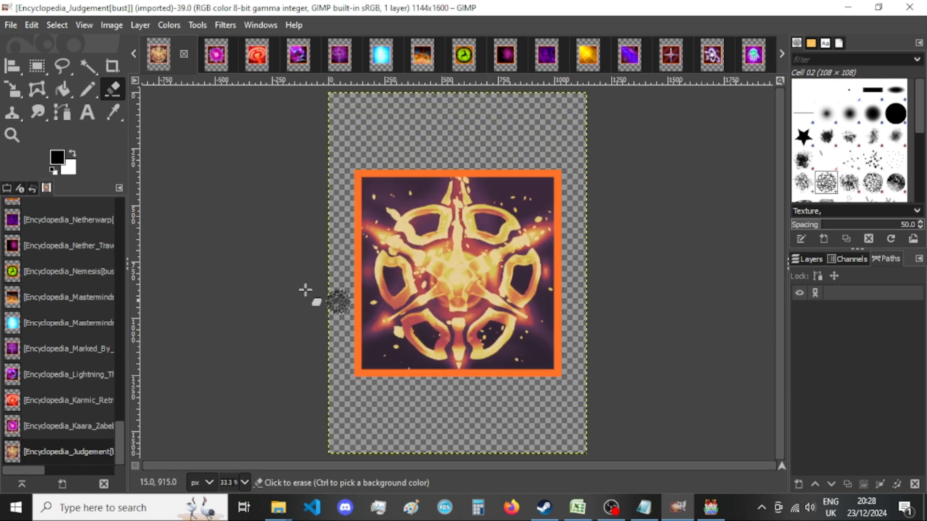
Resize the Judgement image's canvas to 920 × 920 px with the picture centred and all layers resized.
{"action": "left_click", "coordinate": [112, 25]}
{"action": "left_click", "coordinate": [212, 152]}
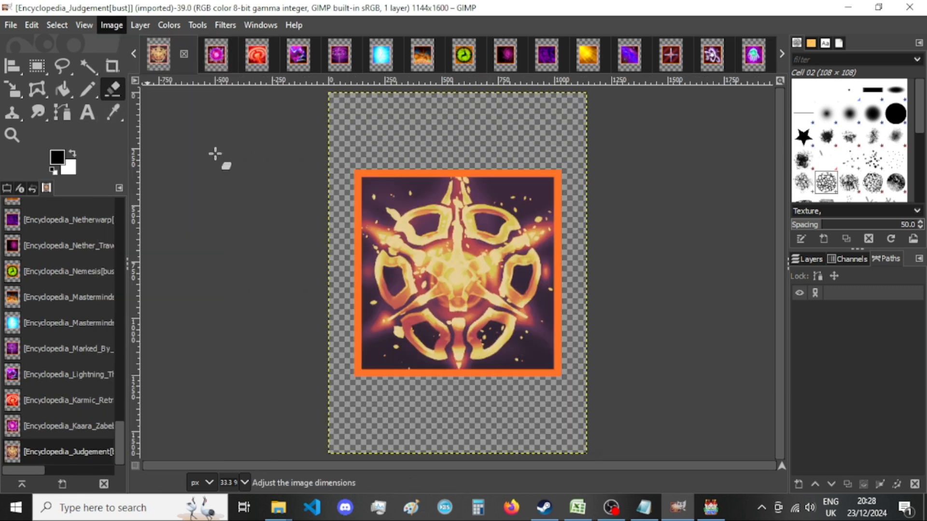
{"action": "key", "text": "Tab"}
{"action": "type", "text": "920"}
{"action": "key", "text": "Tab"}
{"action": "type", "text": "920"}
{"action": "left_click", "coordinate": [552, 313]}
{"action": "left_click", "coordinate": [511, 428]}
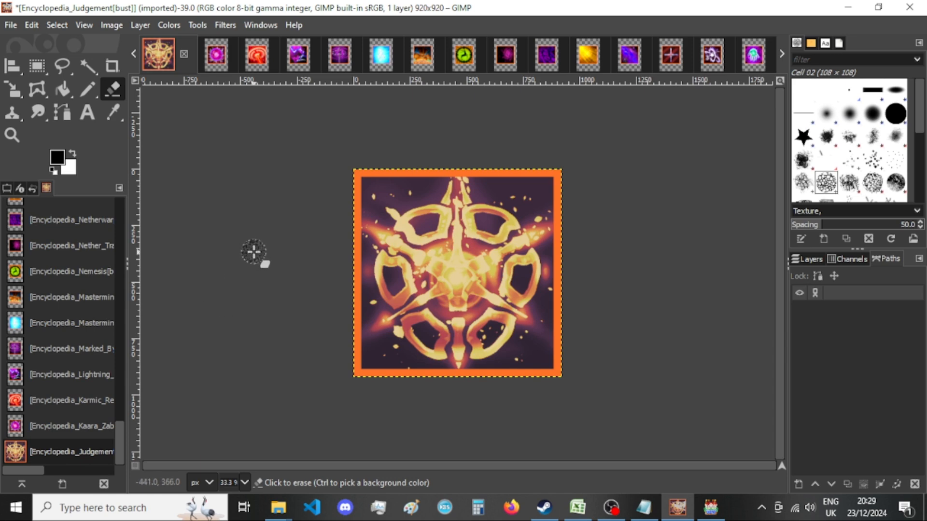
Check the Judgement picture in New folder and export the resized image over it as Encyclopedia_Judgement[bust].png with the current PNG options.
{"action": "key", "text": "ctrl+shift+e"}
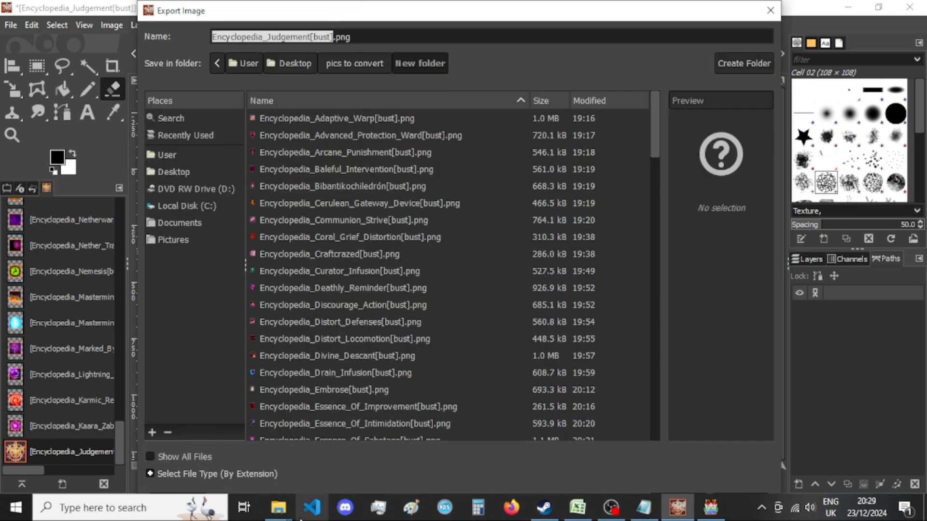
{"action": "mouse_move", "coordinate": [285, 490]}
{"action": "left_click", "coordinate": [386, 449]}
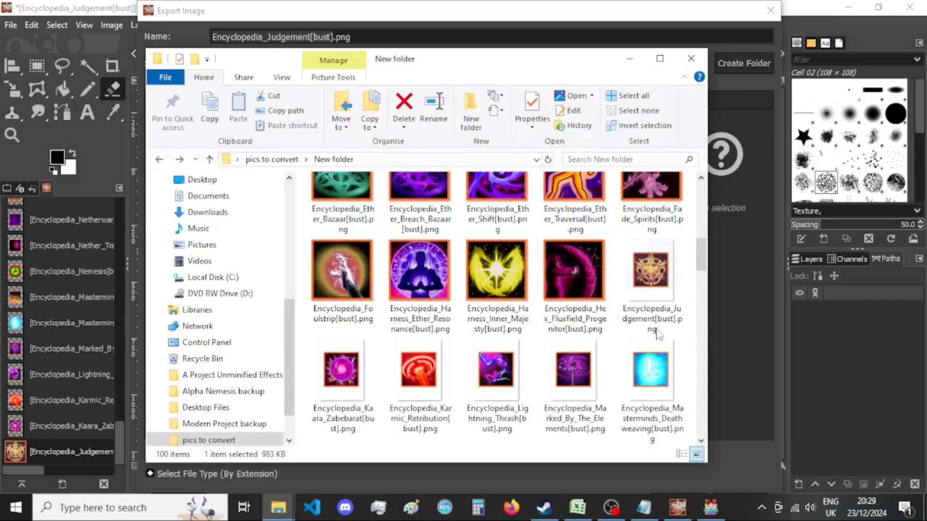
{"action": "left_click", "coordinate": [597, 14]}
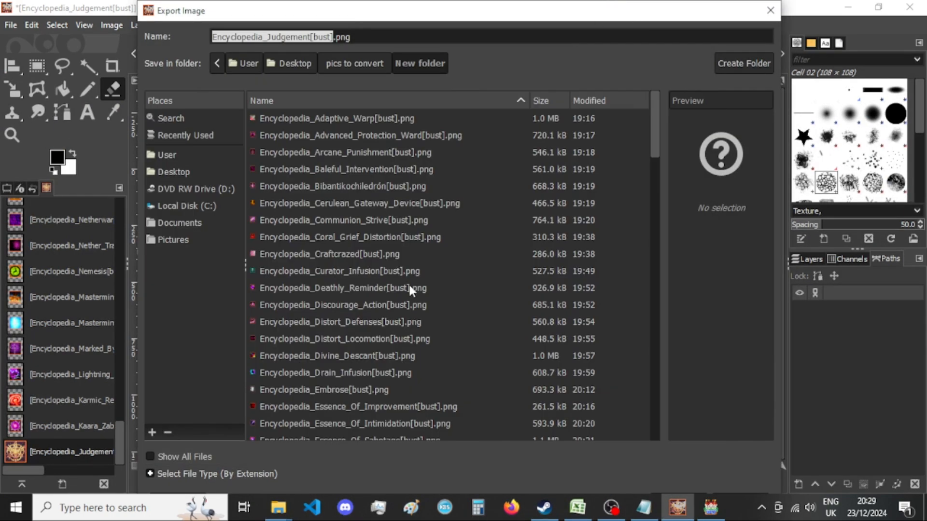
{"action": "key", "text": "Return"}
{"action": "key", "text": "Return"}
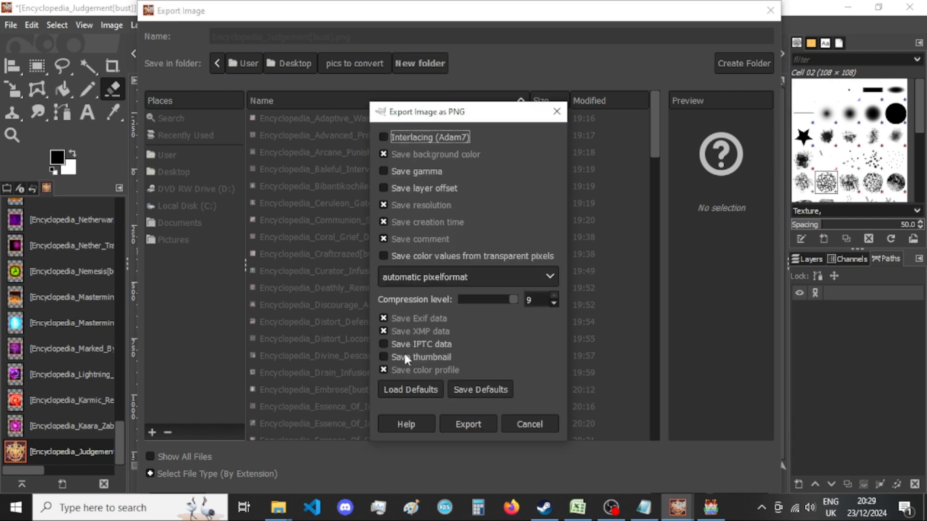
{"action": "left_click", "coordinate": [485, 422]}
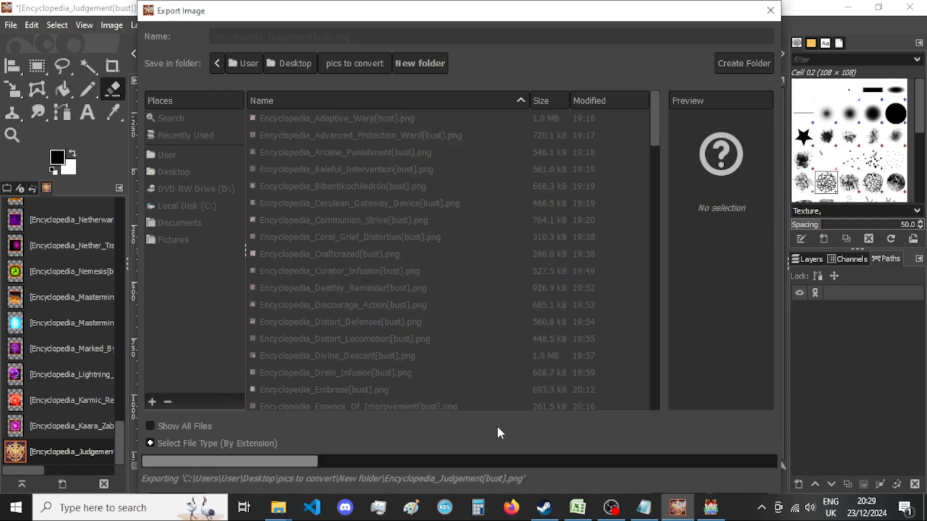
Switch to RPG Maker MV, select the LS-I_Miss_You_Vocal track in the Sound Test's BGM list, and return to GIMP.
{"action": "left_click", "coordinate": [713, 512]}
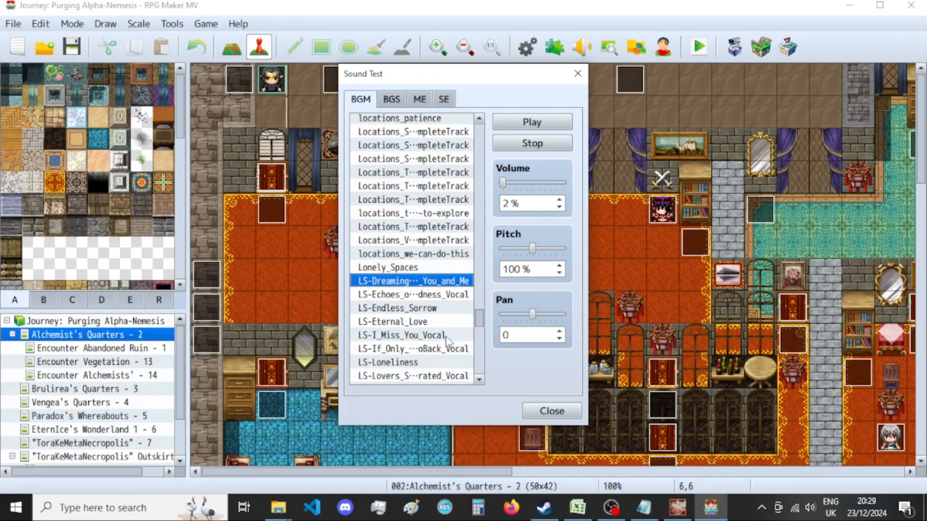
{"action": "left_click", "coordinate": [446, 338]}
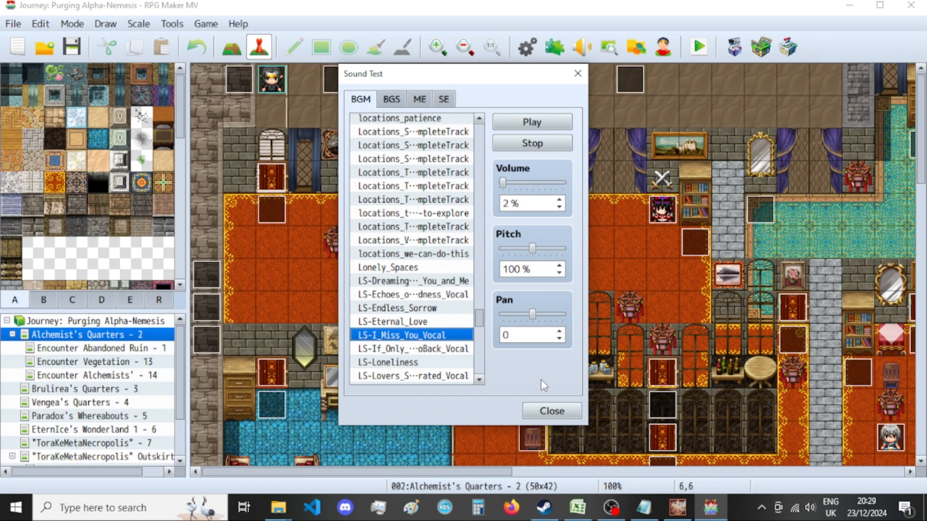
{"action": "left_click", "coordinate": [678, 508]}
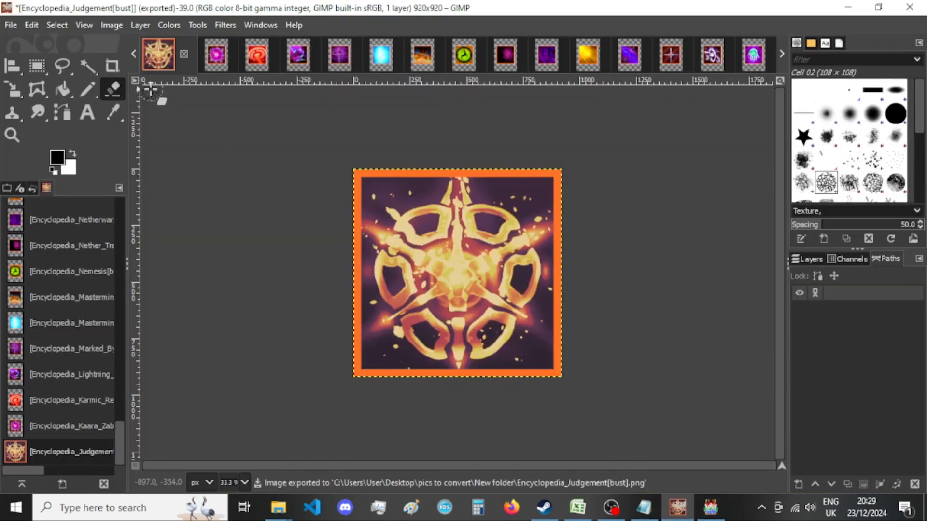
Close the Judgement image without saving and resize the Kaara Zabebarat image's canvas to 920 × 920 px, centred with all layers resized.
{"action": "left_click", "coordinate": [184, 53]}
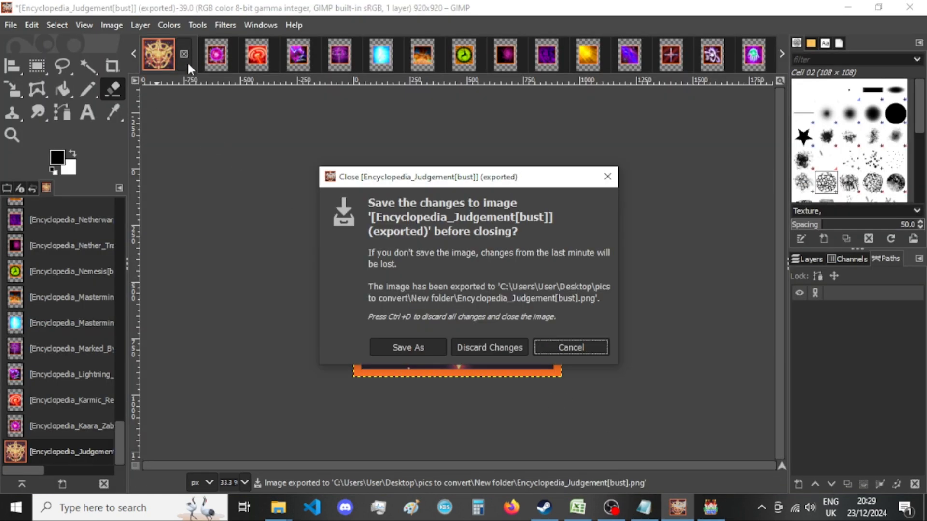
{"action": "left_click", "coordinate": [478, 343]}
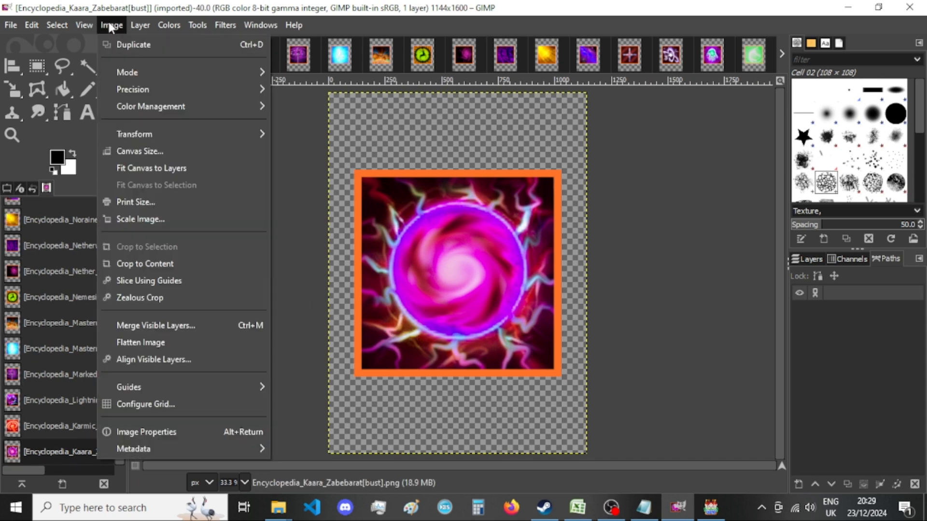
{"action": "left_click", "coordinate": [111, 25]}
{"action": "left_click", "coordinate": [146, 151]}
{"action": "double_click", "coordinate": [397, 185]}
{"action": "type", "text": "920"}
{"action": "double_click", "coordinate": [409, 203]}
{"action": "type", "text": "920"}
{"action": "left_click", "coordinate": [548, 311]}
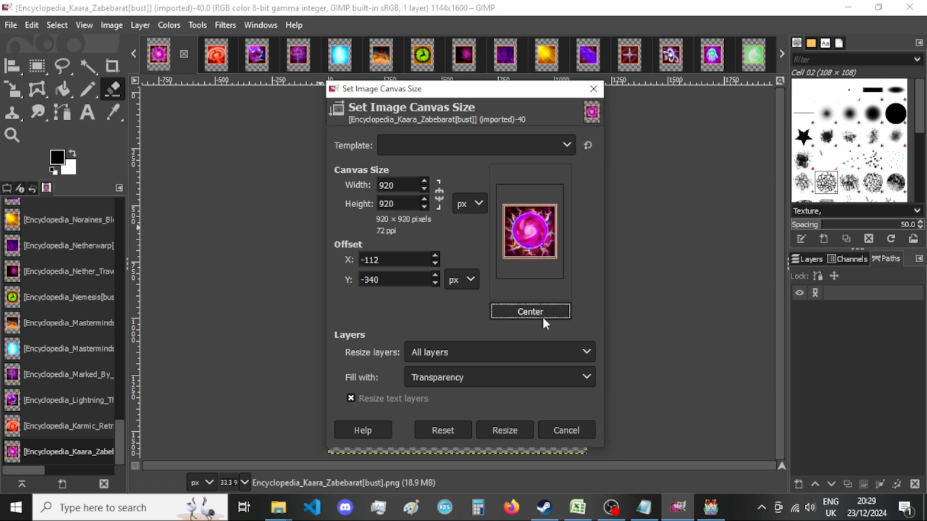
{"action": "left_click", "coordinate": [510, 430]}
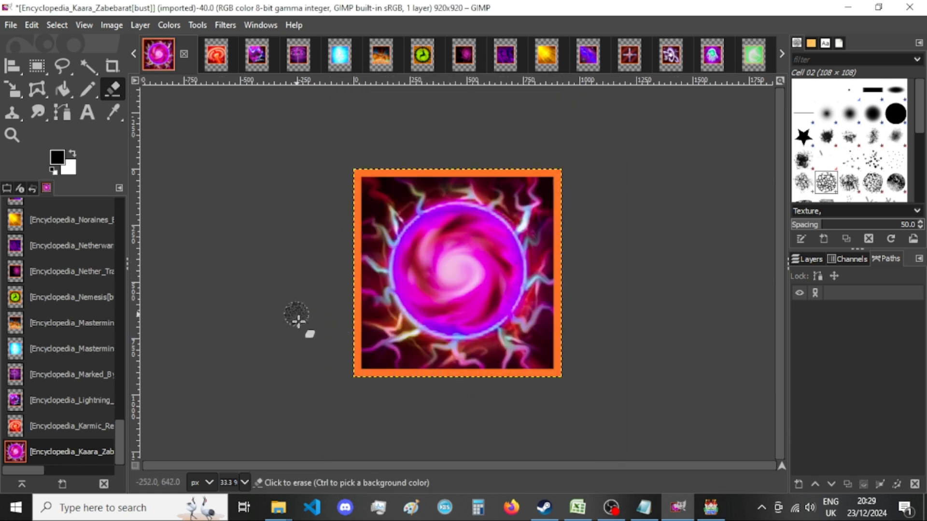
Switch to RPG Maker MV, close and reopen the Sound Test, and return to GIMP.
{"action": "left_click", "coordinate": [716, 512]}
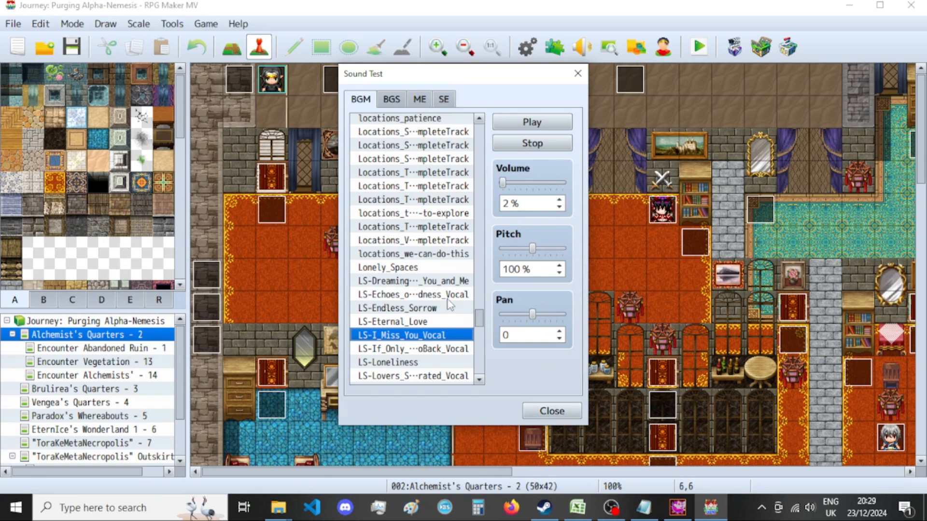
{"action": "left_click", "coordinate": [577, 74]}
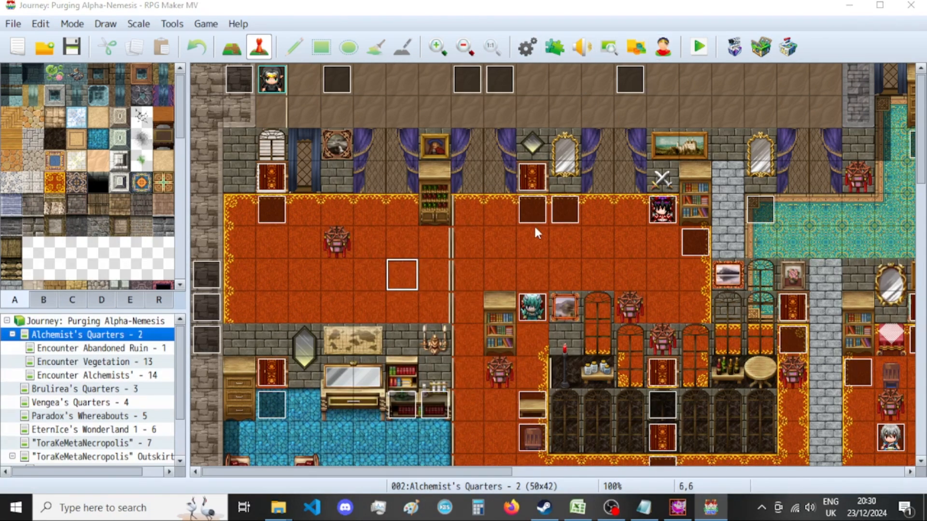
{"action": "key", "text": "F11"}
{"action": "left_click", "coordinate": [678, 508]}
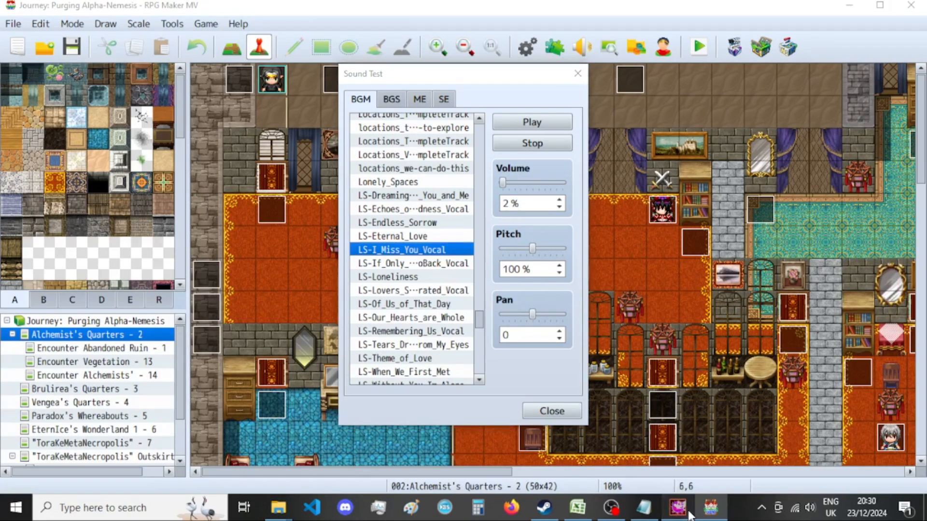
Export the resized image over Encyclopedia_Kaara_Zabebarat[bust].png in New folder with the current PNG options and close the image without saving.
{"action": "mouse_move", "coordinate": [278, 508]}
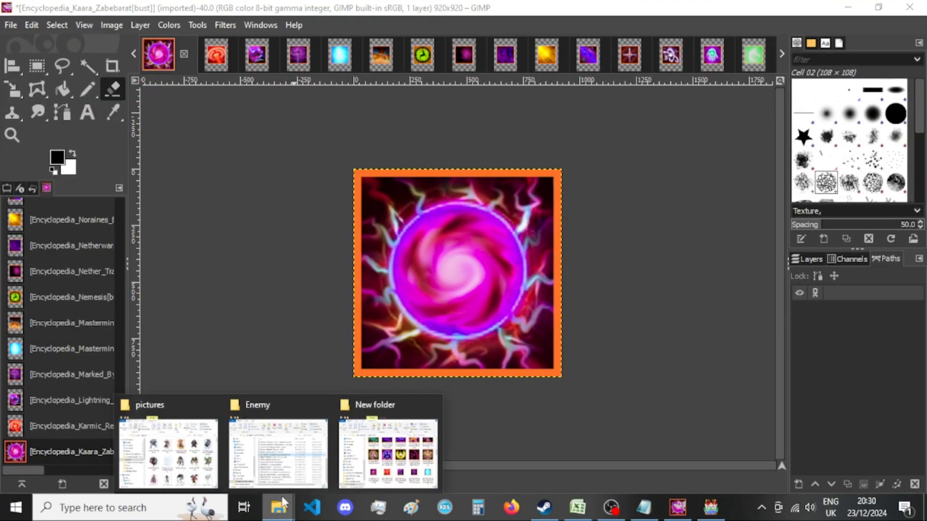
{"action": "left_click", "coordinate": [405, 451]}
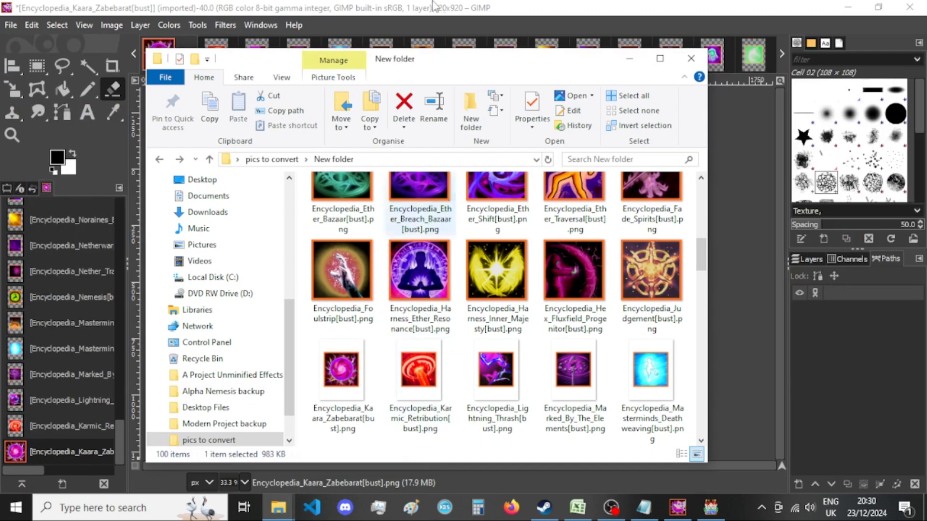
{"action": "left_click", "coordinate": [439, 7]}
{"action": "key", "text": "ctrl+shift+e"}
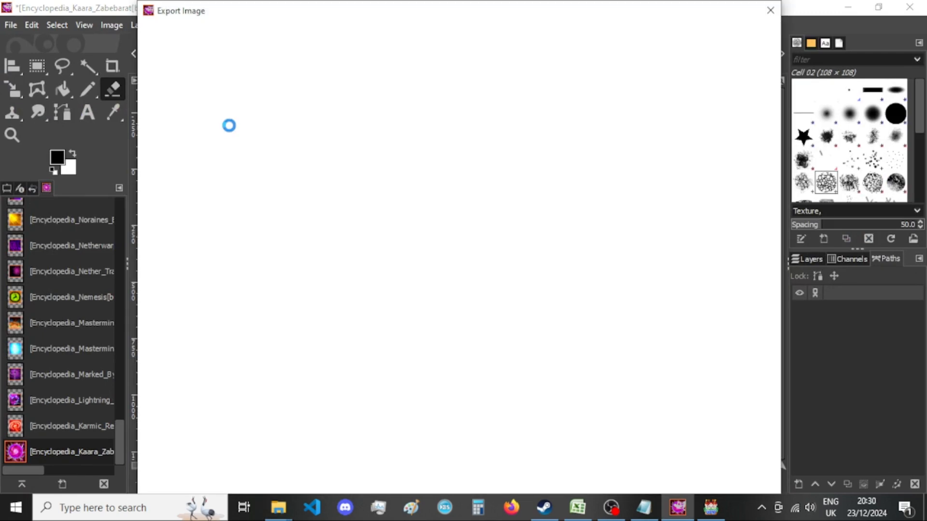
{"action": "key", "text": "Return"}
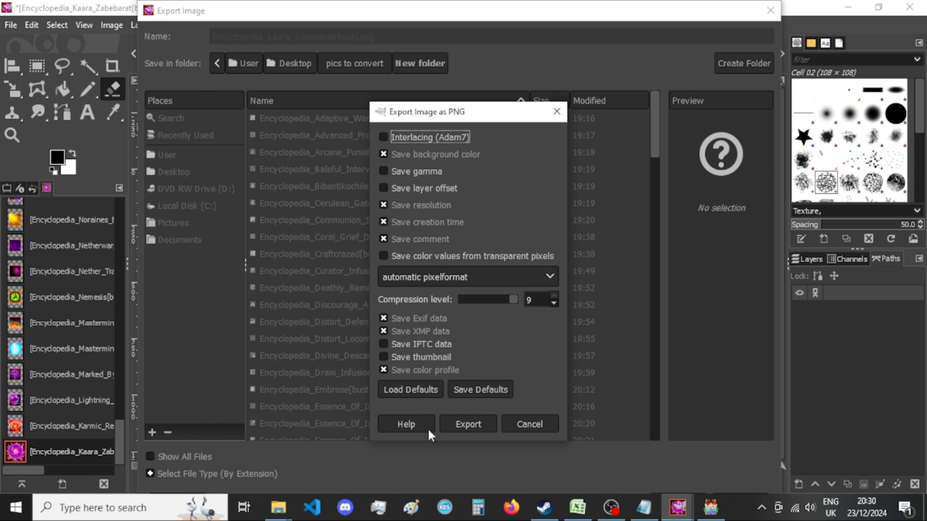
{"action": "left_click", "coordinate": [466, 424]}
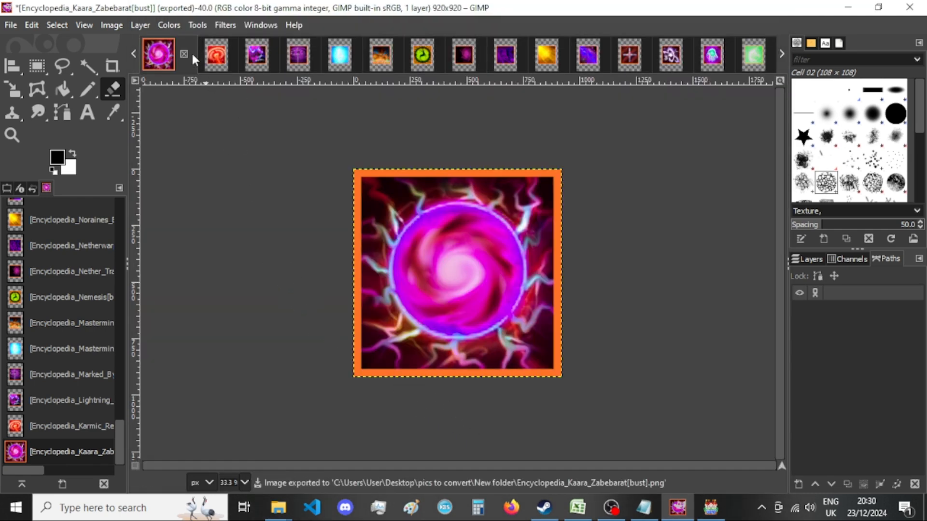
{"action": "left_click", "coordinate": [184, 54]}
{"action": "left_click", "coordinate": [506, 356]}
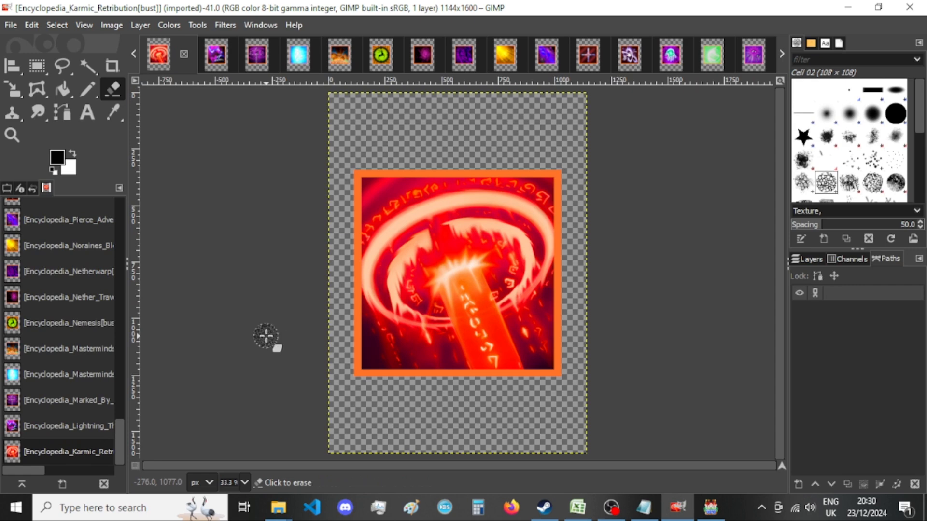
Resize the Karmic Retribution image's canvas to 920 × 920 px with the picture centred and all layers resized.
{"action": "key", "text": "ctrl+shift+e"}
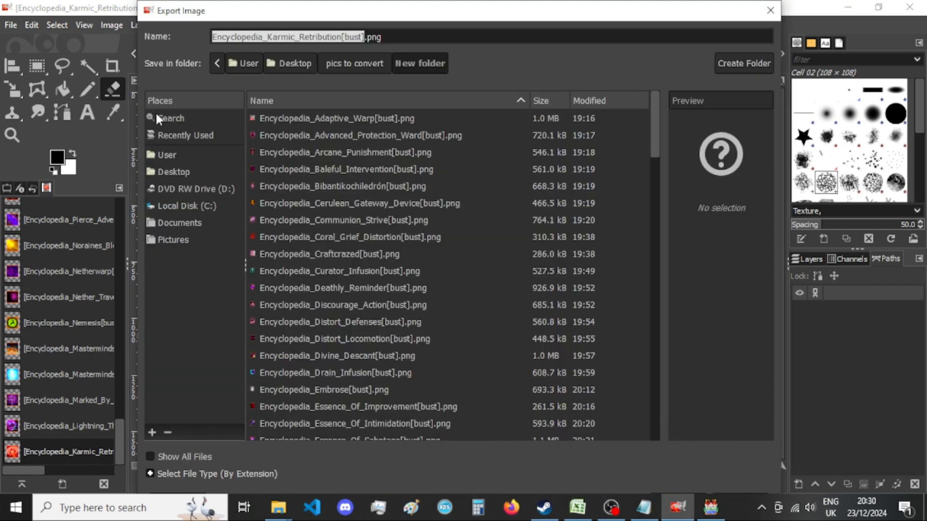
{"action": "key", "text": "Escape"}
{"action": "left_click", "coordinate": [106, 25]}
{"action": "left_click", "coordinate": [140, 151]}
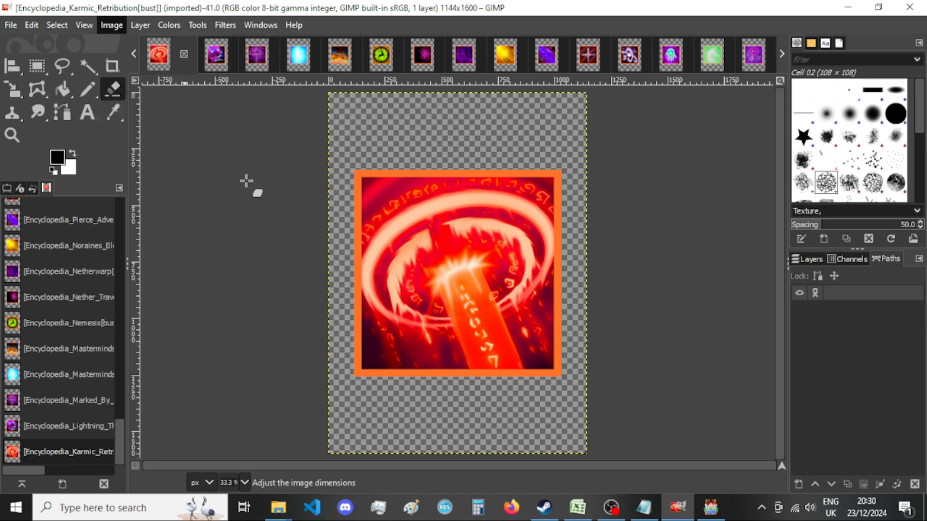
{"action": "double_click", "coordinate": [394, 185]}
{"action": "type", "text": "920"}
{"action": "left_click", "coordinate": [399, 203]}
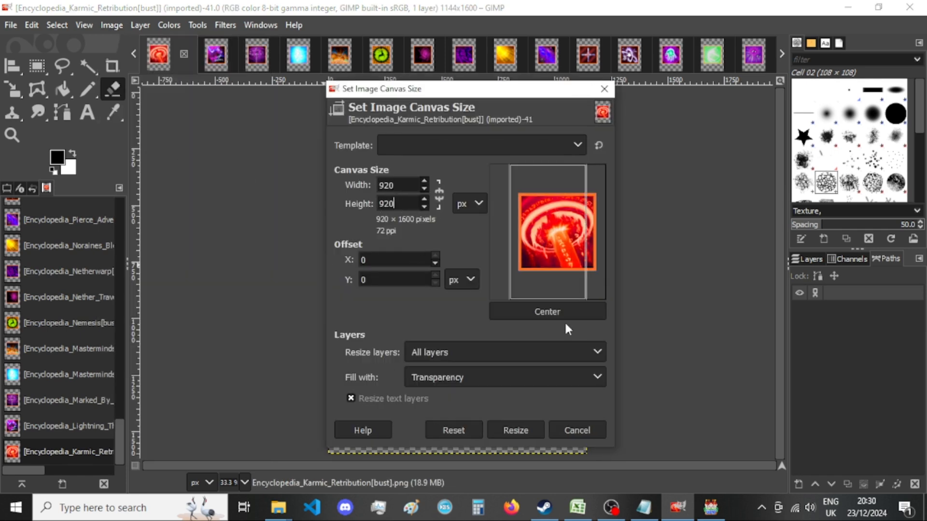
{"action": "type", "text": "920"}
{"action": "left_click", "coordinate": [554, 312]}
{"action": "left_click", "coordinate": [509, 430]}
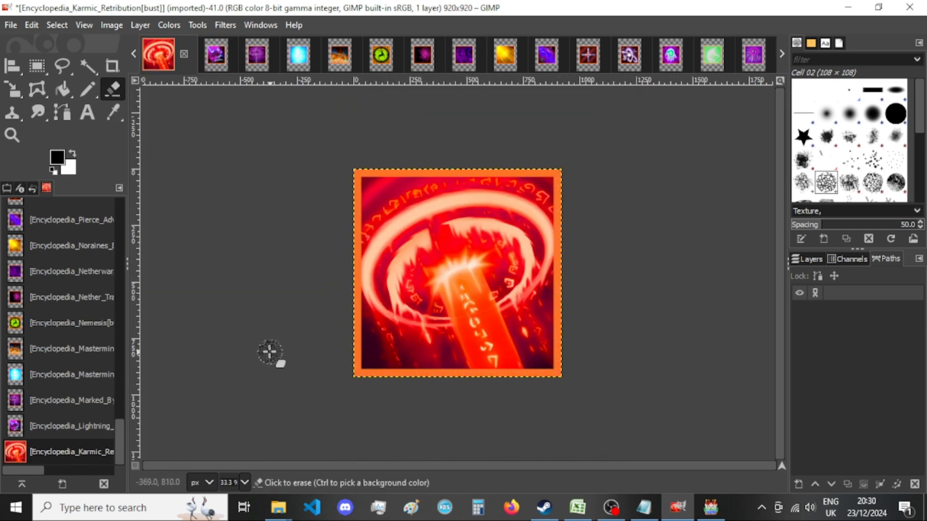
Export the resized image over Encyclopedia_Karmic_Retribution[bust].png in New folder with the current PNG options.
{"action": "key", "text": "ctrl+shift+e"}
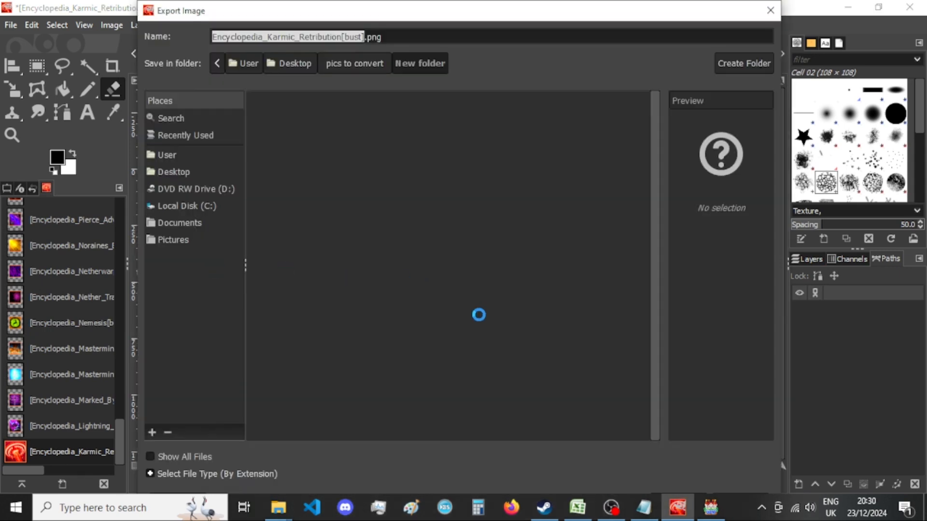
{"action": "key", "text": "Return"}
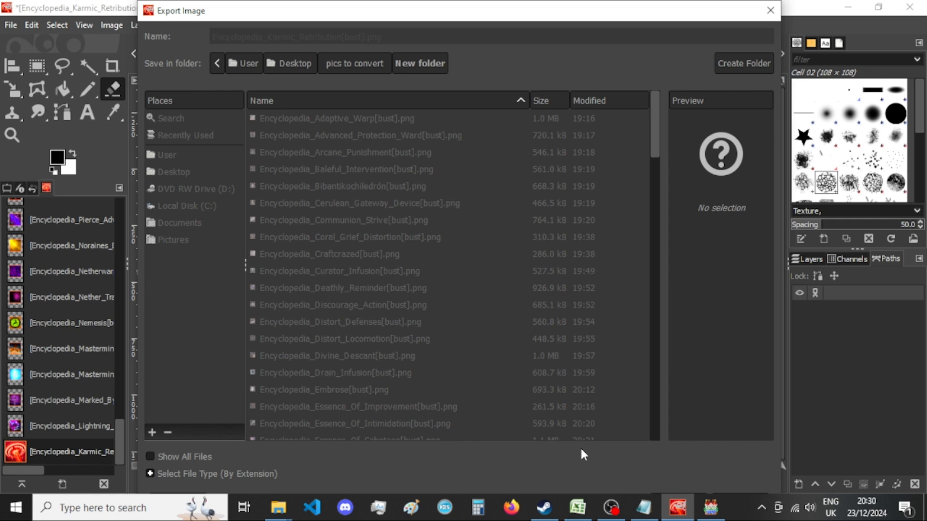
{"action": "left_click", "coordinate": [471, 425]}
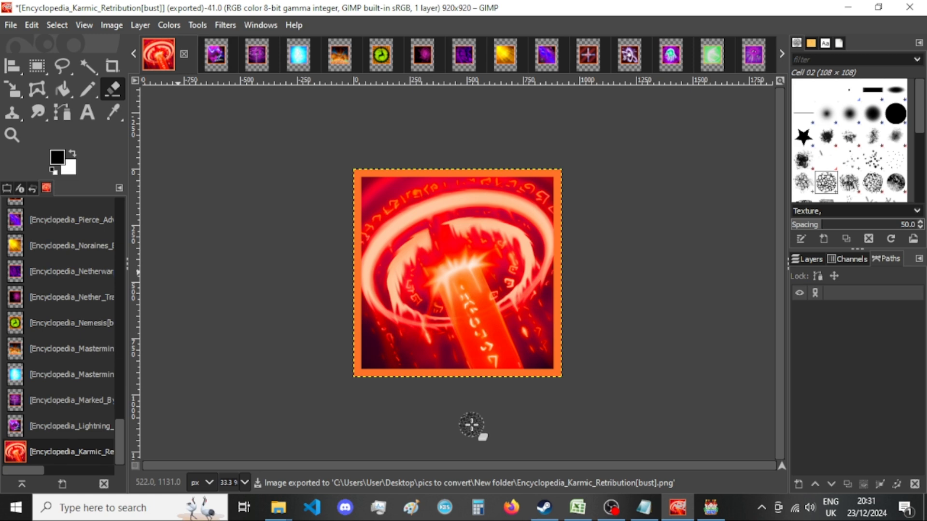
Check the exported Karmic Retribution picture among the thumbnails in New folder and close its image without saving.
{"action": "mouse_move", "coordinate": [270, 498]}
{"action": "left_click", "coordinate": [351, 452]}
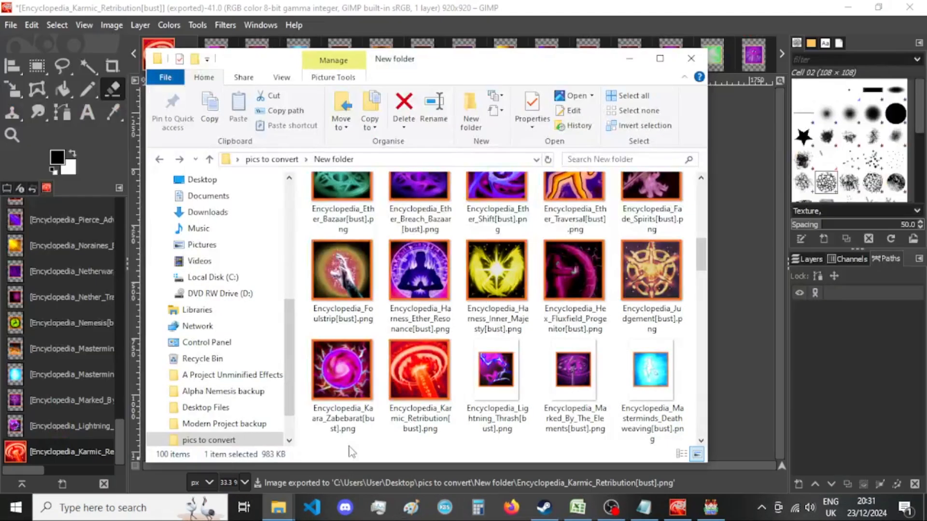
{"action": "scroll", "coordinate": [559, 337], "scroll_direction": "down", "scroll_amount": 2}
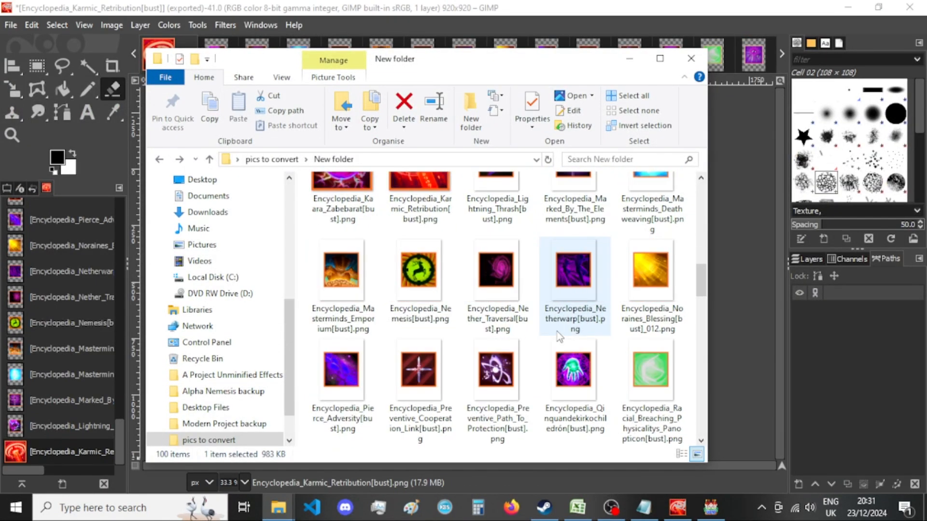
{"action": "scroll", "coordinate": [559, 336], "scroll_direction": "up", "scroll_amount": 1}
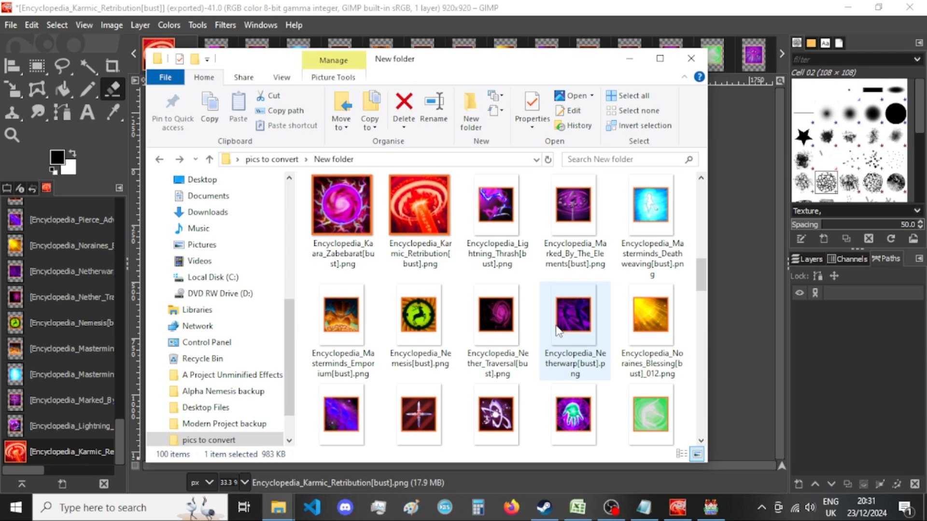
{"action": "left_click_drag", "start_coordinate": [516, 55], "coordinate": [517, 56]}
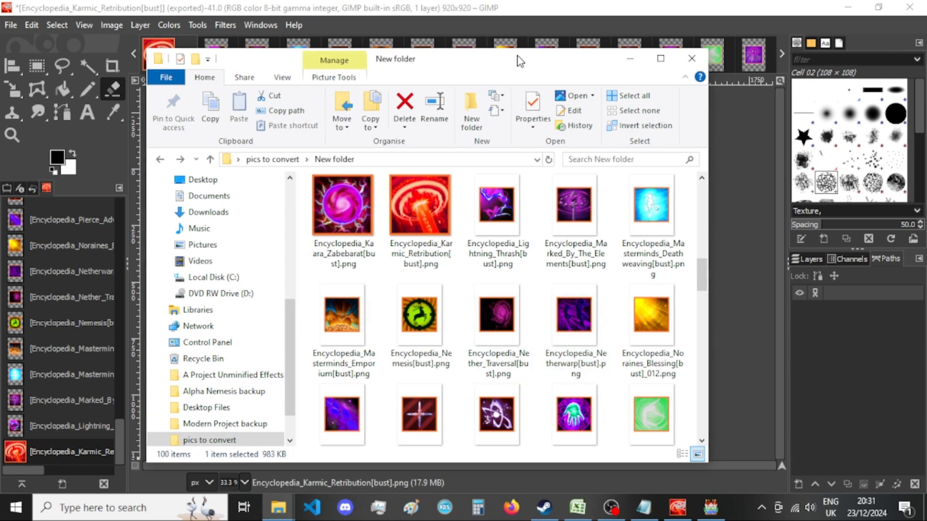
{"action": "scroll", "coordinate": [507, 202], "scroll_direction": "up", "scroll_amount": 2}
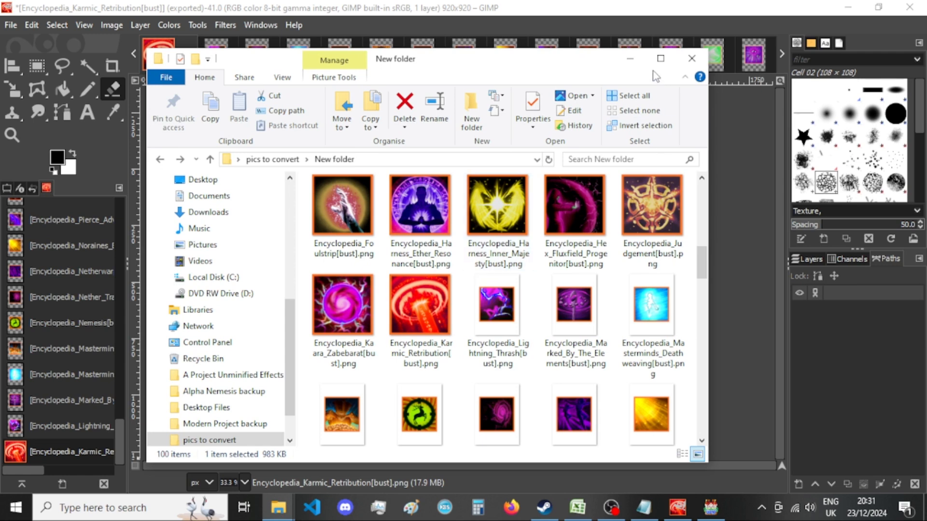
{"action": "left_click", "coordinate": [628, 65]}
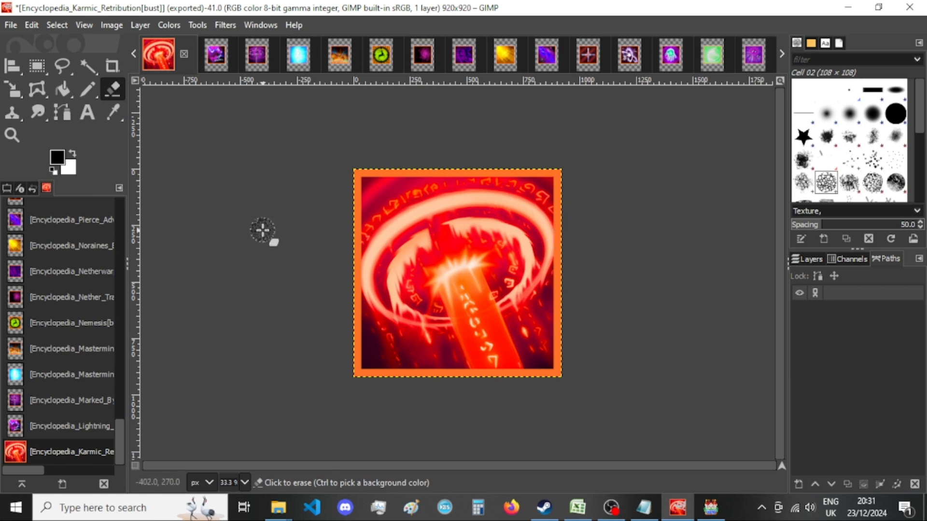
{"action": "mouse_move", "coordinate": [278, 506]}
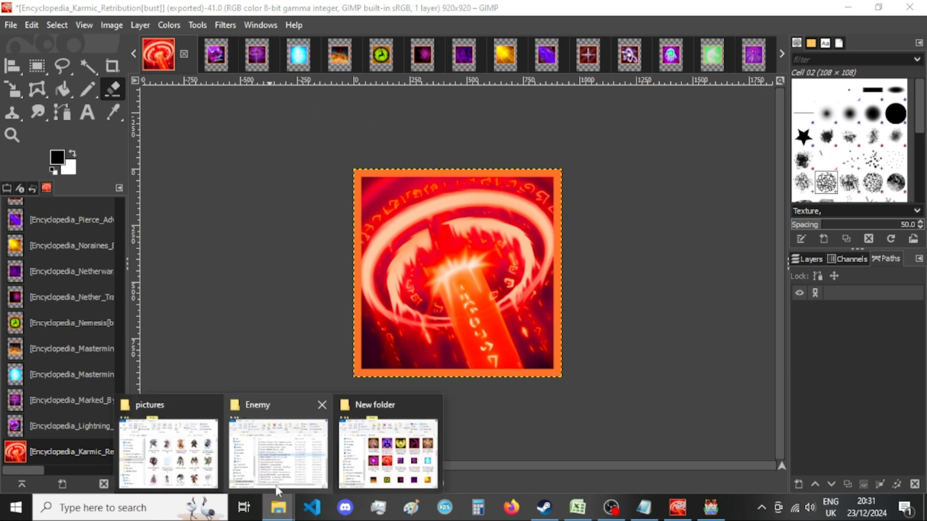
{"action": "left_click", "coordinate": [343, 441]}
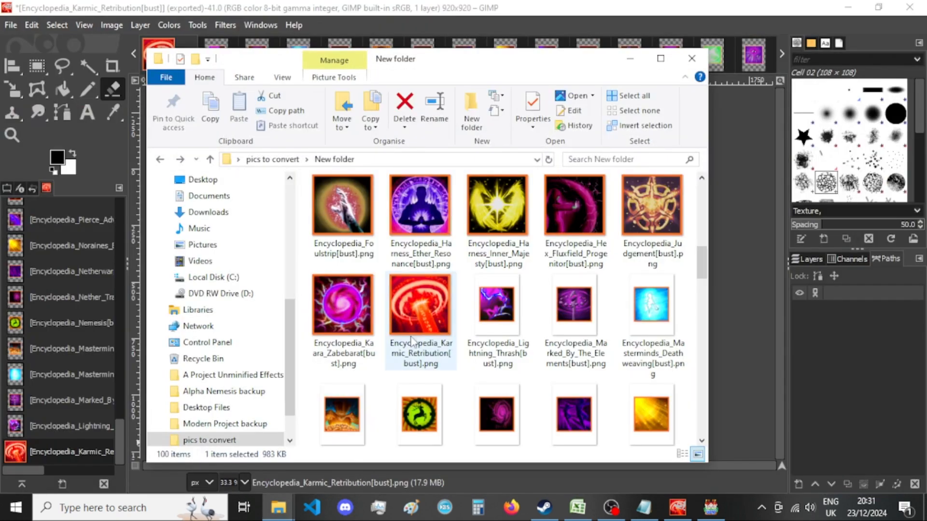
{"action": "left_click", "coordinate": [509, 30]}
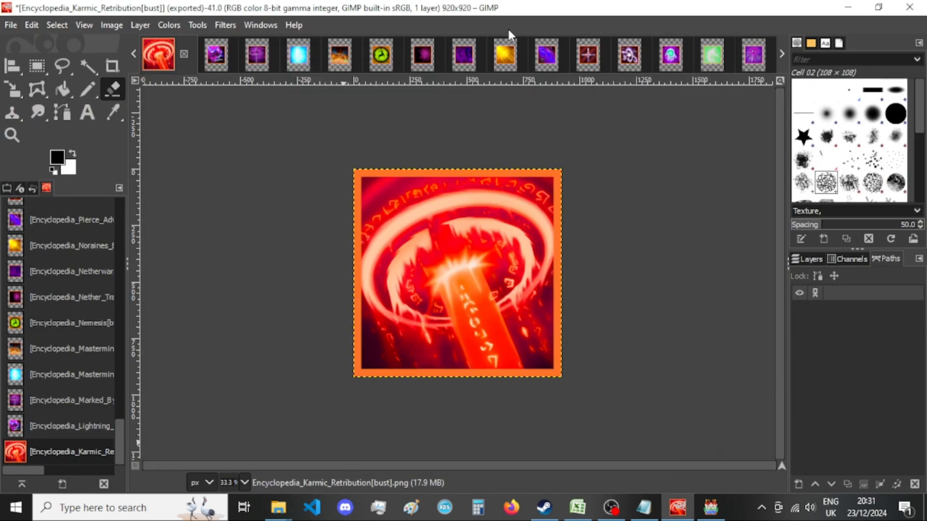
{"action": "left_click", "coordinate": [184, 53]}
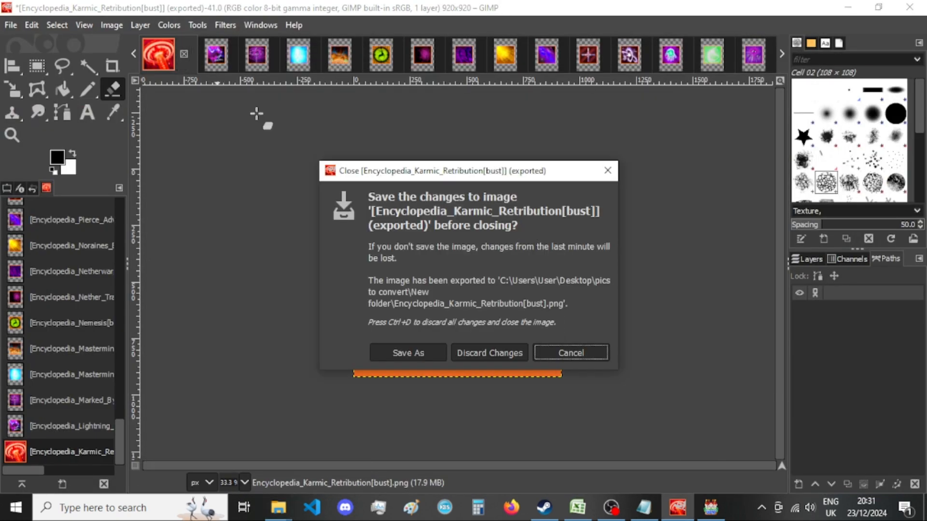
{"action": "left_click", "coordinate": [502, 358]}
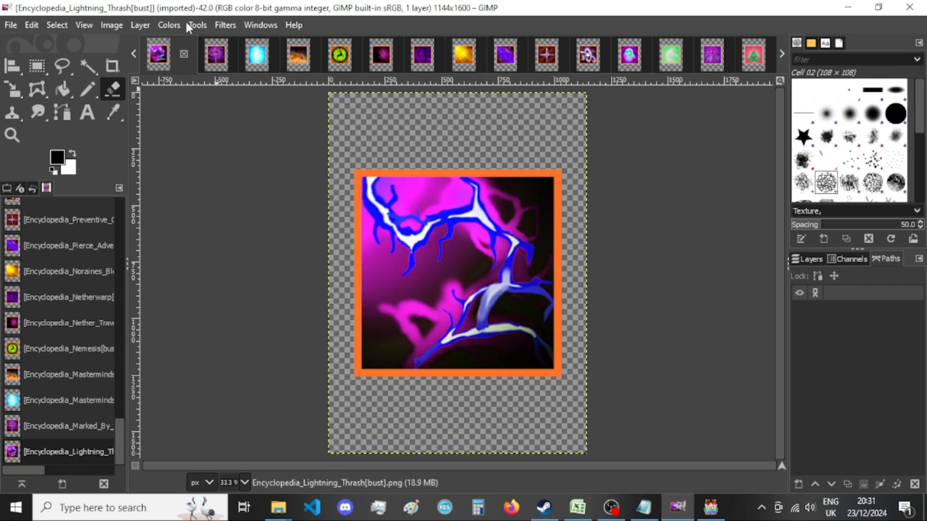
Resize the Lightning Thrash image's canvas to 920 × 920 px with the picture centred and all layers resized.
{"action": "left_click", "coordinate": [112, 24]}
{"action": "left_click", "coordinate": [187, 157]}
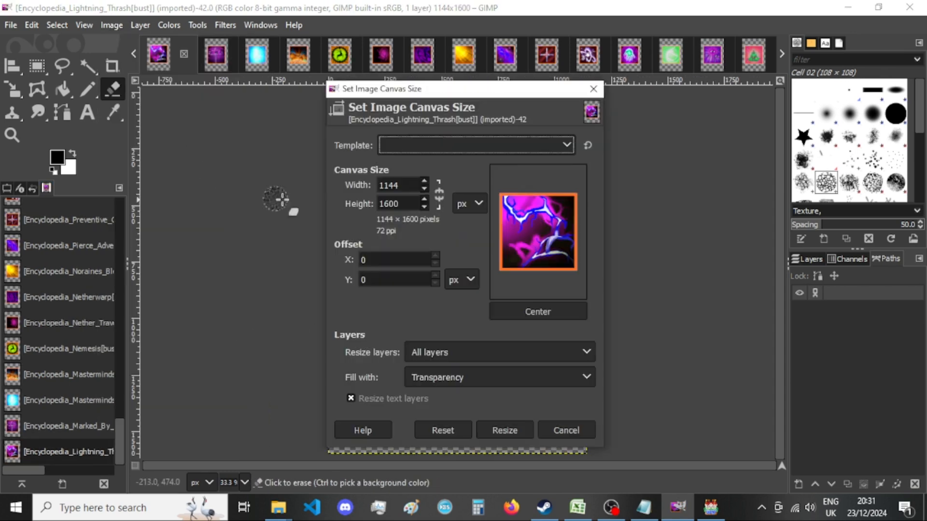
{"action": "double_click", "coordinate": [412, 188]}
{"action": "type", "text": "920"}
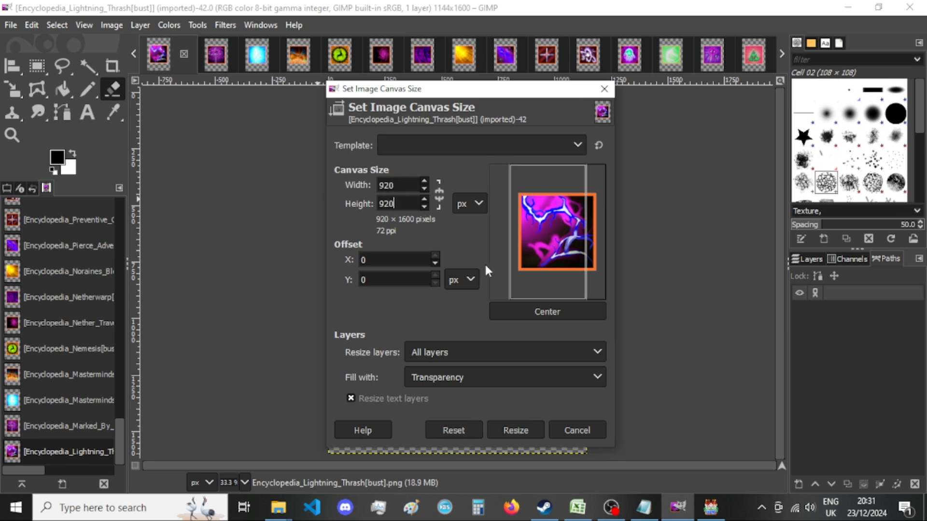
{"action": "left_click", "coordinate": [558, 312]}
{"action": "left_click", "coordinate": [517, 431]}
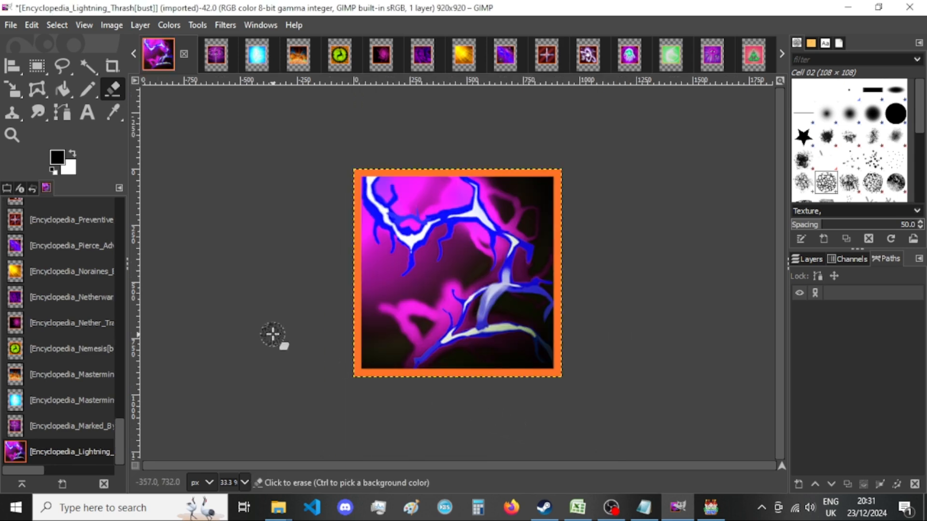
Export the resized image over Encyclopedia_Lightning_Thrash[bust].png in New folder with the current PNG options and close the image without saving.
{"action": "key", "text": "ctrl+shift+e"}
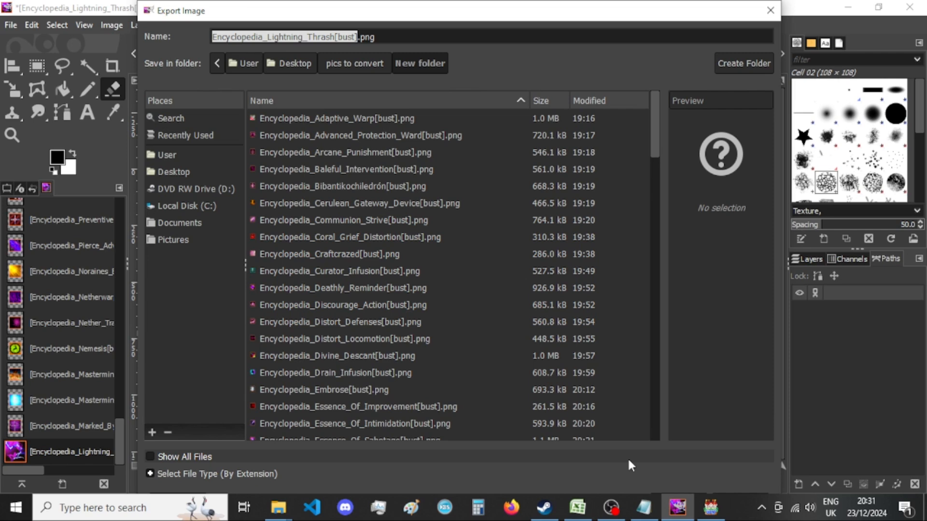
{"action": "key", "text": "Return"}
{"action": "key", "text": "Return"}
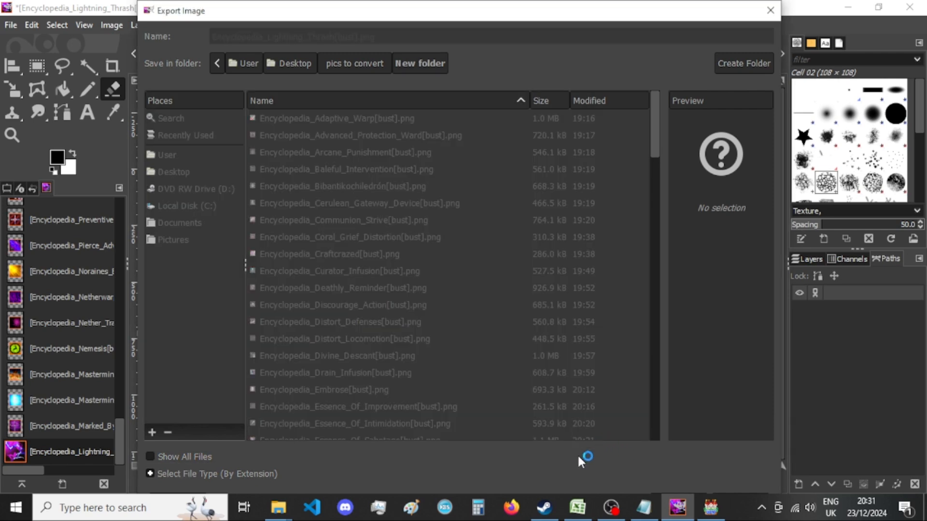
{"action": "key", "text": "Return"}
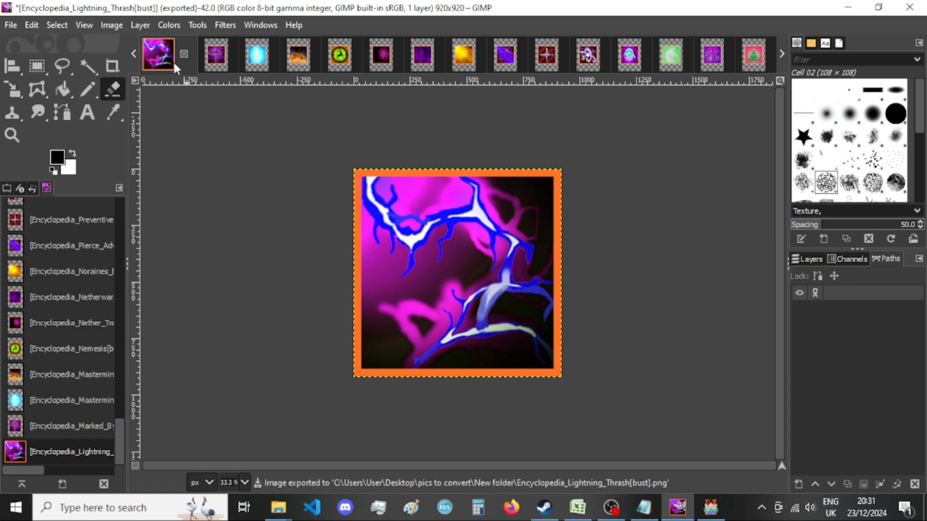
{"action": "left_click", "coordinate": [184, 54]}
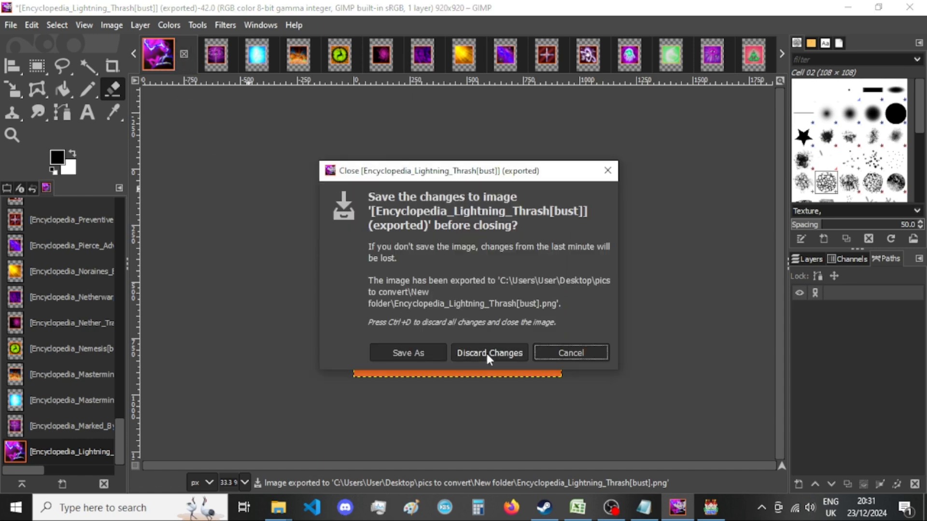
{"action": "left_click", "coordinate": [486, 354]}
Resize the Marked By The Elements image's canvas to 920 × 920 px with the picture centred and all layers resized.
{"action": "left_click", "coordinate": [111, 24]}
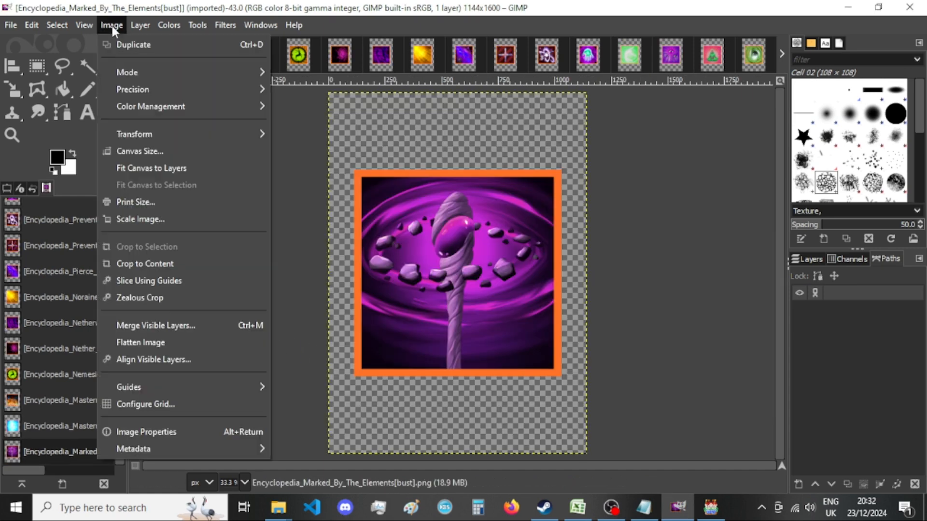
{"action": "left_click", "coordinate": [148, 151]}
{"action": "double_click", "coordinate": [402, 184]}
{"action": "type", "text": "920"}
{"action": "key", "text": "Tab"}
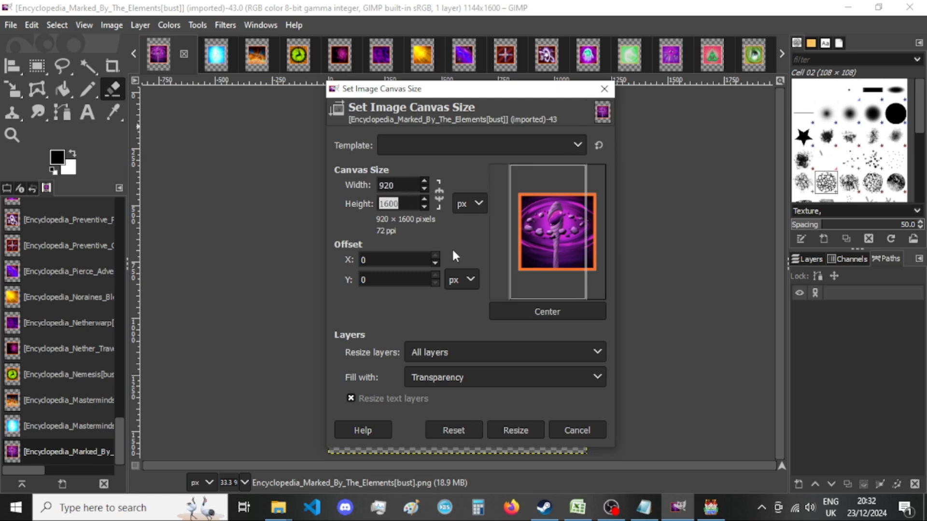
{"action": "type", "text": "920"}
{"action": "left_click", "coordinate": [560, 313]}
{"action": "left_click", "coordinate": [506, 429]}
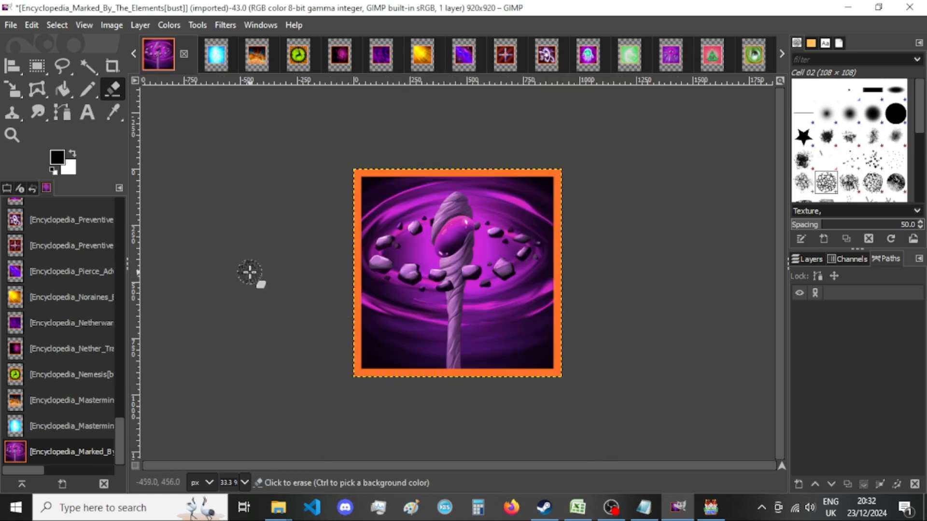
Export the resized image over Encyclopedia_Marked_By_The_Elements[bust].png in New folder with the current PNG options.
{"action": "key", "text": "shift+ctrl+e"}
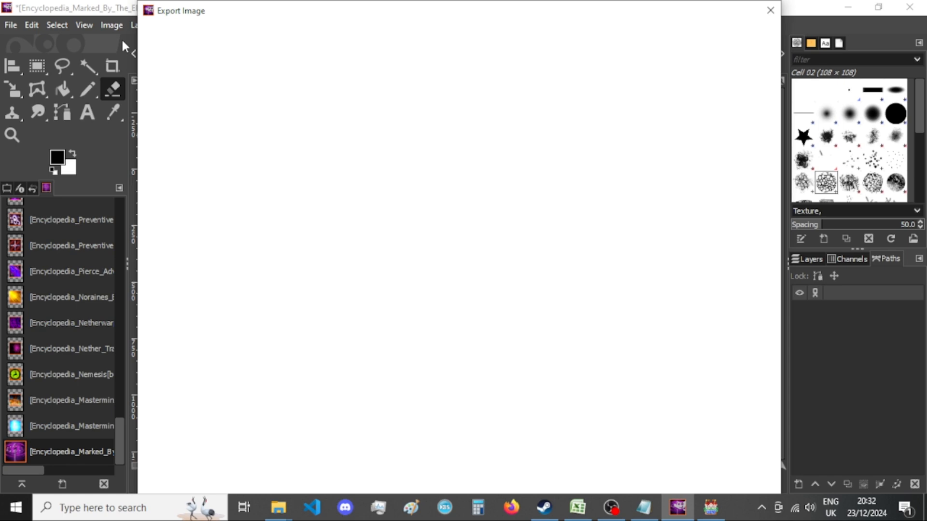
{"action": "key", "text": "Return"}
{"action": "key", "text": "Return"}
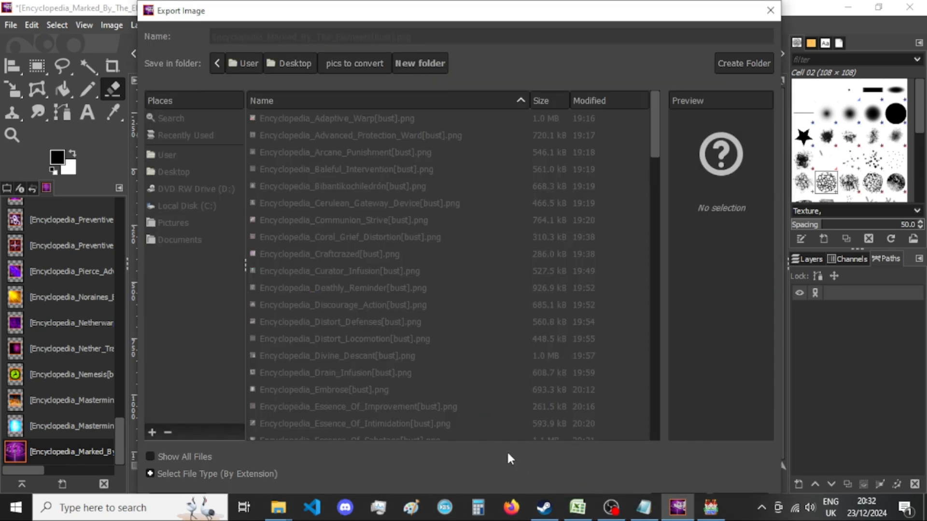
{"action": "key", "text": "Return"}
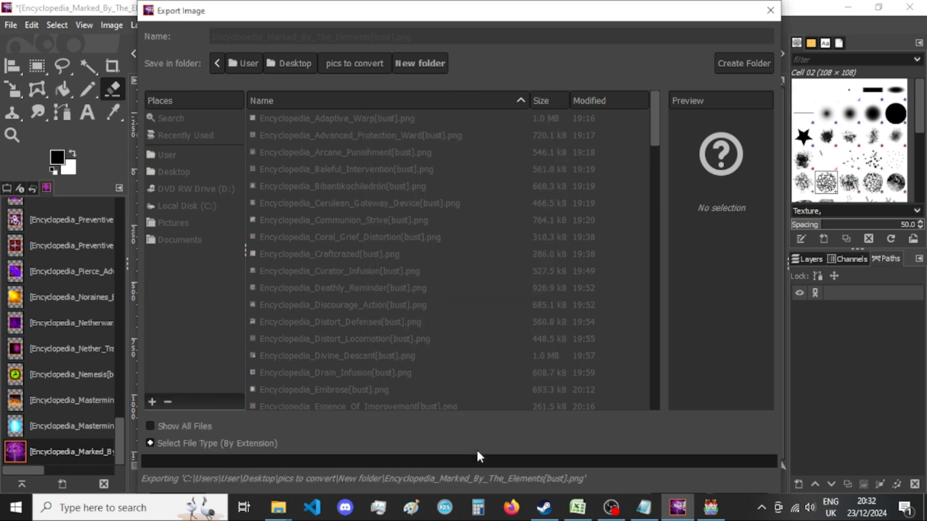
Switch to RPG Maker MV and select the LS-Lovers_S…rated_Vocal track in the background music list.
{"action": "key", "text": "alt+Tab"}
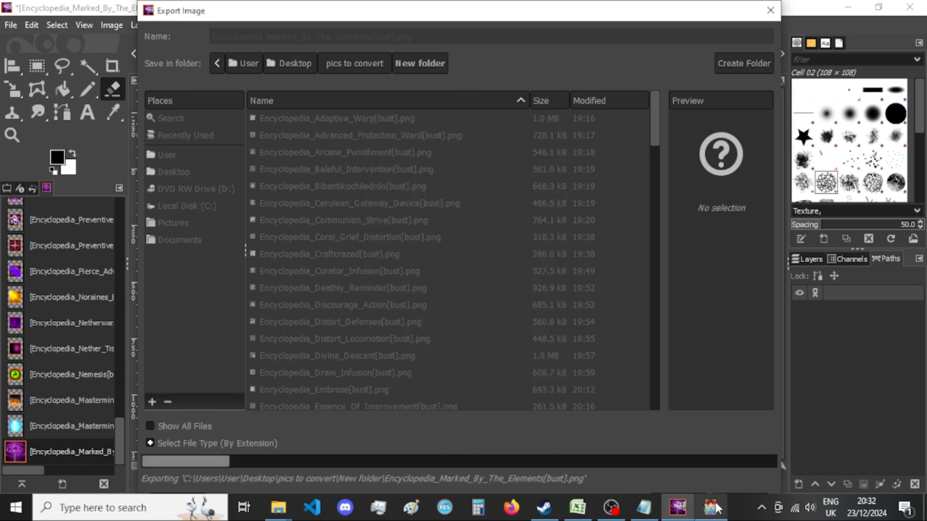
{"action": "left_click", "coordinate": [399, 290]}
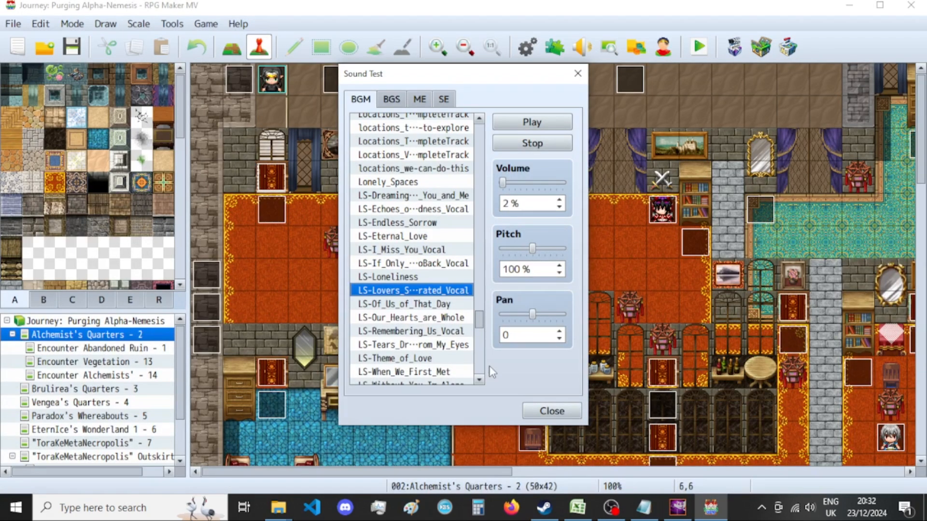
Switch back to GIMP and close the exported Marked By The Elements image without saving.
{"action": "left_click", "coordinate": [677, 507]}
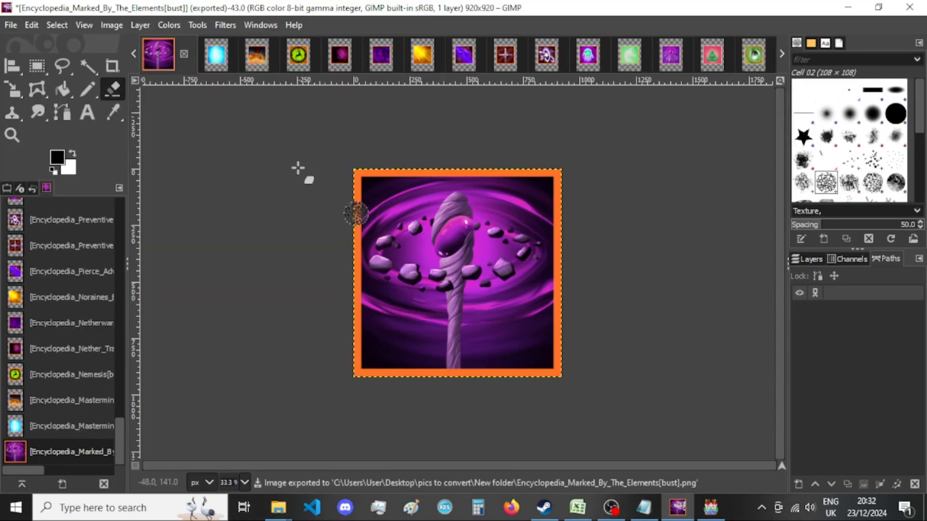
{"action": "left_click", "coordinate": [185, 52]}
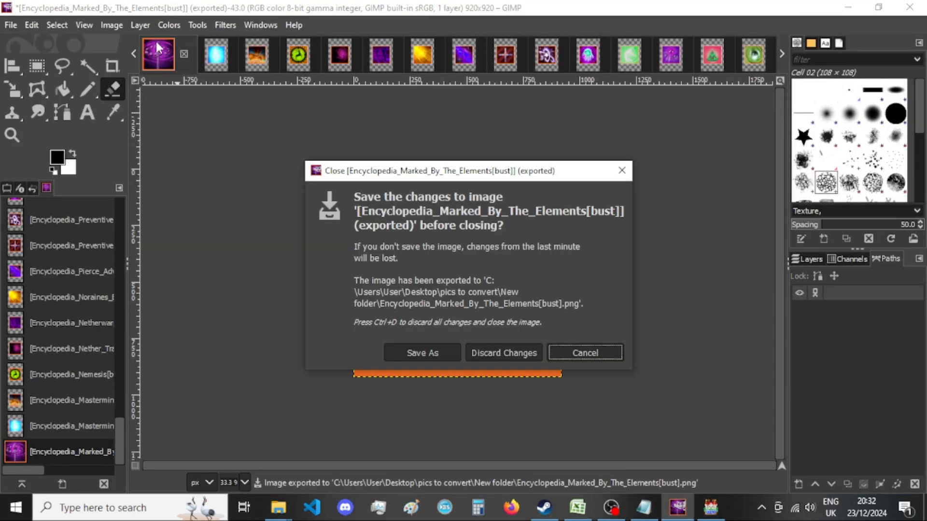
{"action": "left_click", "coordinate": [478, 350]}
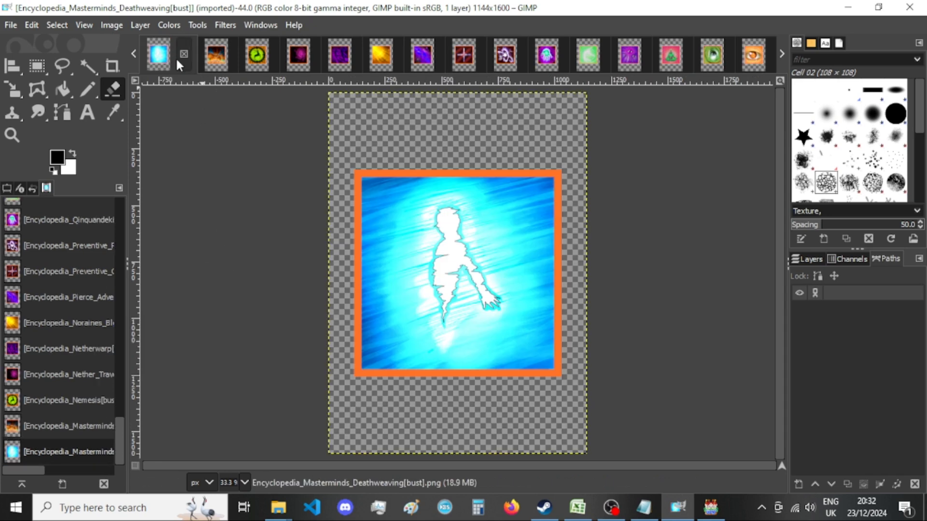
Resize the Masterminds Deathweaving image's canvas to 920 × 920 px with the picture centred and all layers resized.
{"action": "left_click", "coordinate": [110, 24]}
{"action": "left_click", "coordinate": [164, 151]}
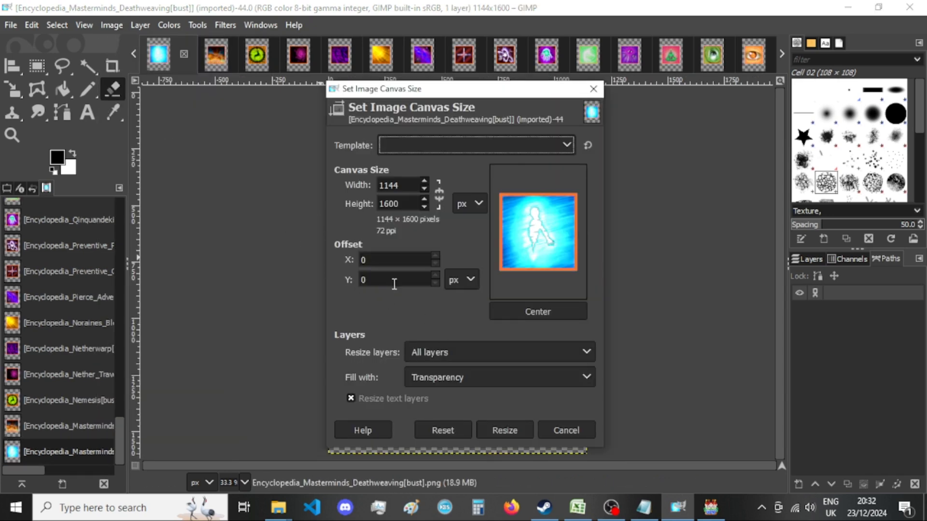
{"action": "double_click", "coordinate": [393, 186]}
{"action": "type", "text": "920"}
{"action": "double_click", "coordinate": [404, 199]}
{"action": "type", "text": "920"}
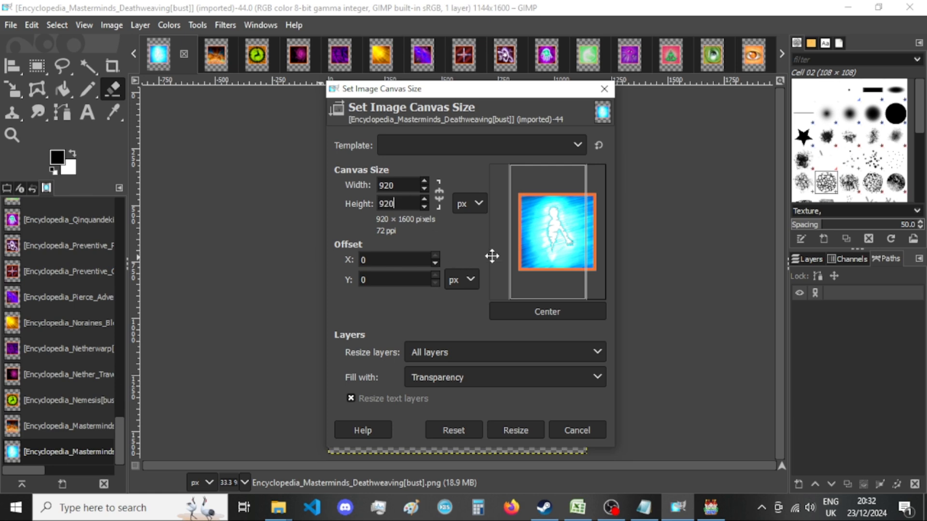
{"action": "left_click", "coordinate": [538, 312]}
{"action": "left_click", "coordinate": [518, 430]}
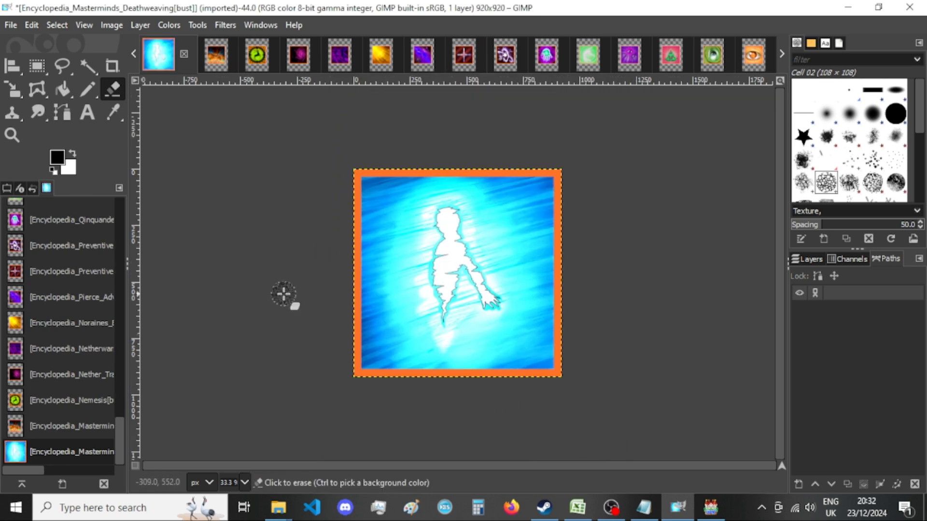
Export the resized image over Encyclopedia_Masterminds_Deathweaving[bust].png in New folder with the current PNG options and close the image without saving.
{"action": "key", "text": "ctrl+shift+e"}
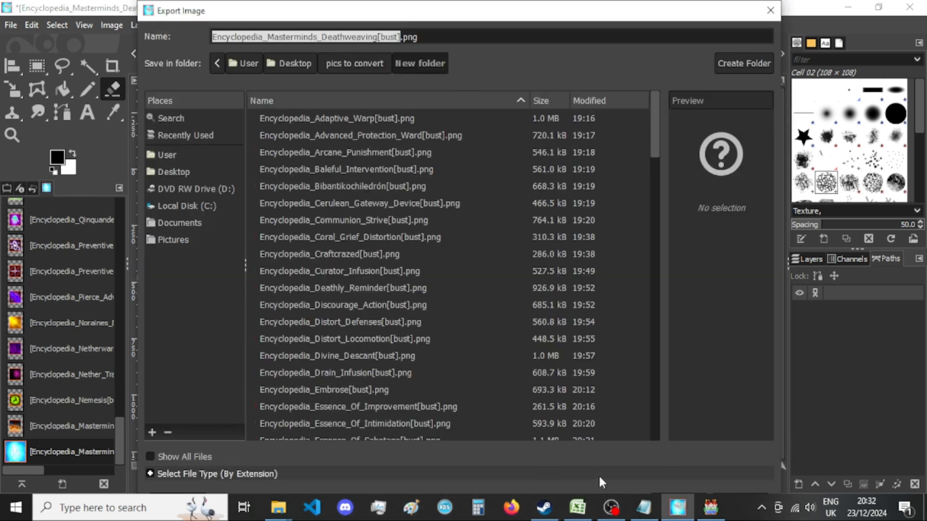
{"action": "key", "text": "Return"}
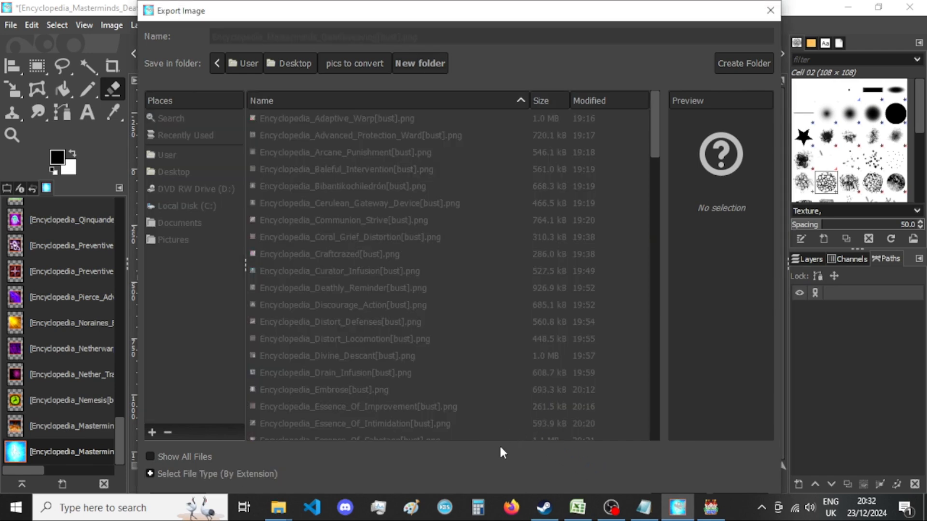
{"action": "left_click", "coordinate": [478, 423]}
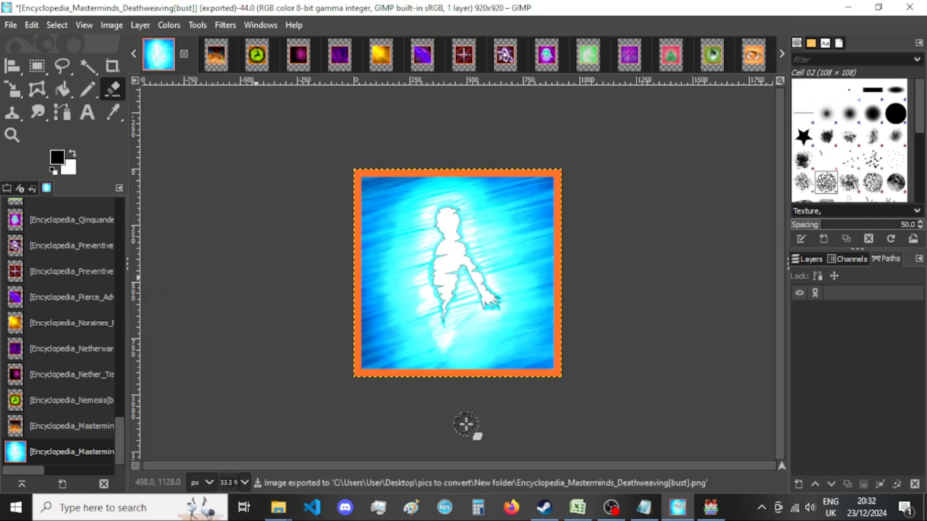
{"action": "left_click", "coordinate": [184, 53]}
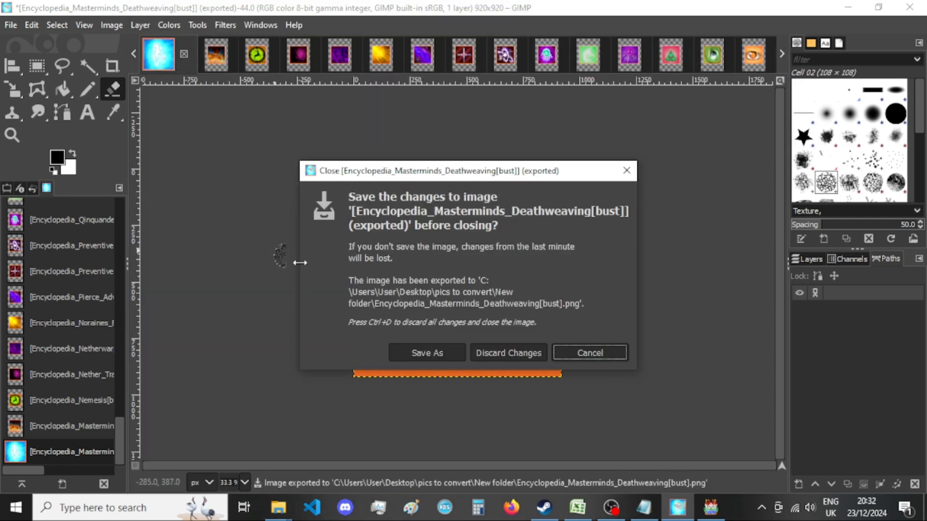
{"action": "left_click", "coordinate": [502, 353]}
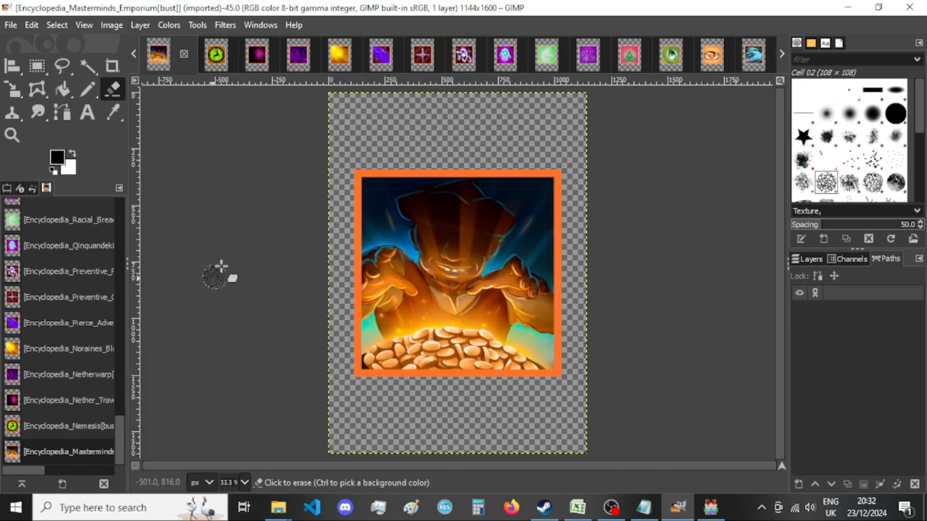
Resize the Masterminds Emporium image's canvas to 920 × 920 px with the picture centred and all layers resized.
{"action": "left_click", "coordinate": [112, 25]}
{"action": "left_click", "coordinate": [227, 151]}
{"action": "double_click", "coordinate": [400, 185]}
{"action": "type", "text": "920"}
{"action": "key", "text": "Tab"}
{"action": "type", "text": "920"}
{"action": "left_click", "coordinate": [569, 312]}
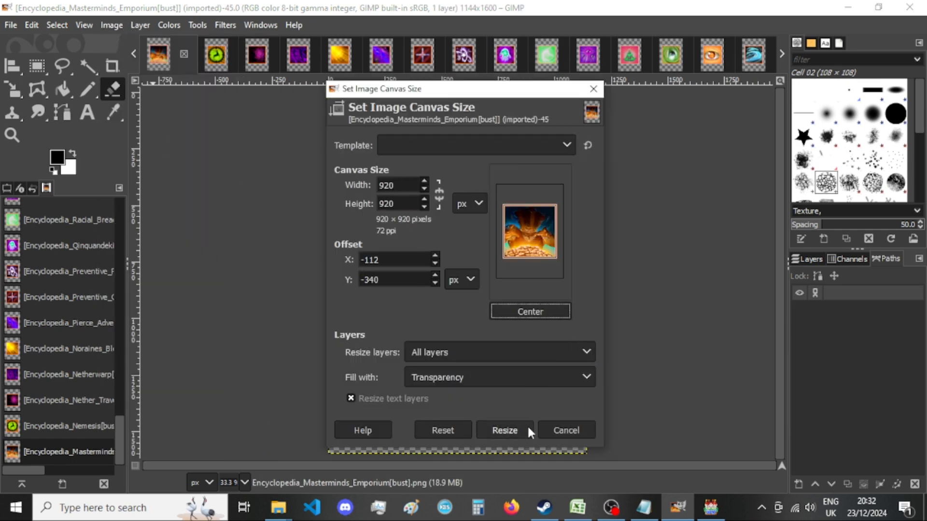
{"action": "left_click", "coordinate": [527, 428]}
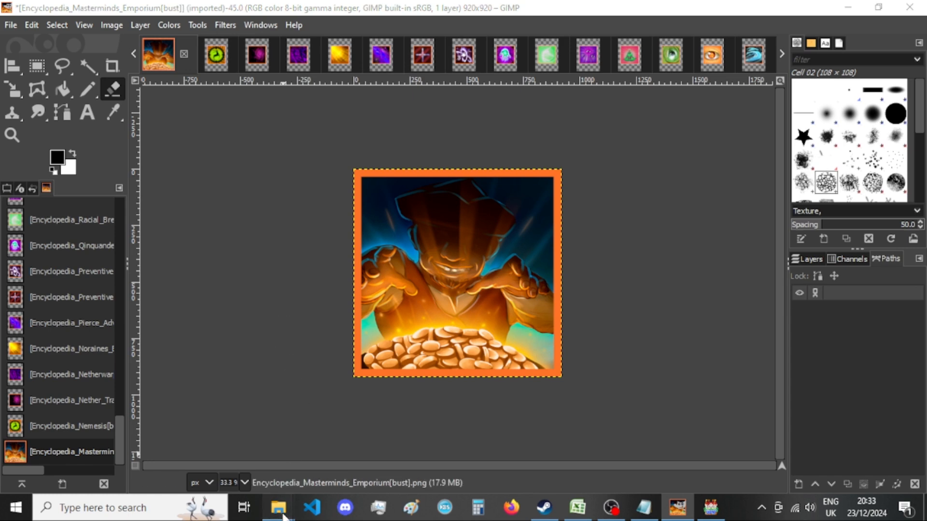
Examine the exported ability pictures among the thumbnails in New folder in File Explorer and return to GIMP.
{"action": "mouse_move", "coordinate": [279, 506]}
{"action": "left_click", "coordinate": [374, 443]}
{"action": "scroll", "coordinate": [503, 341], "scroll_direction": "down", "scroll_amount": 1}
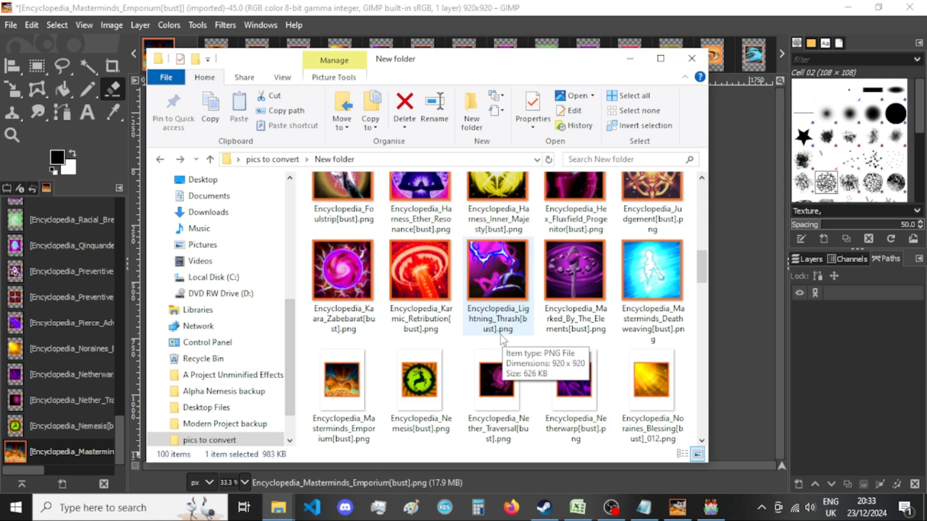
{"action": "scroll", "coordinate": [499, 333], "scroll_direction": "up", "scroll_amount": 8}
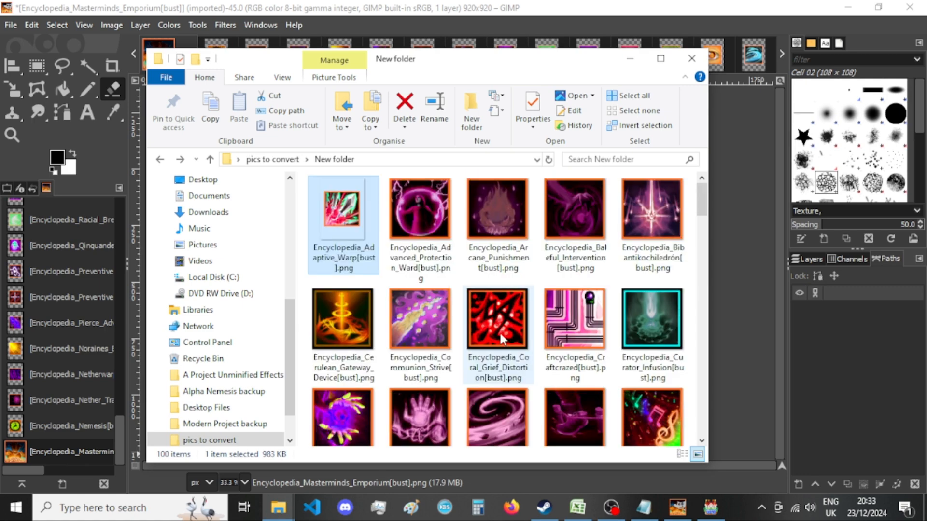
{"action": "scroll", "coordinate": [499, 332], "scroll_direction": "down", "scroll_amount": 5}
{"action": "scroll", "coordinate": [500, 334], "scroll_direction": "down", "scroll_amount": 3}
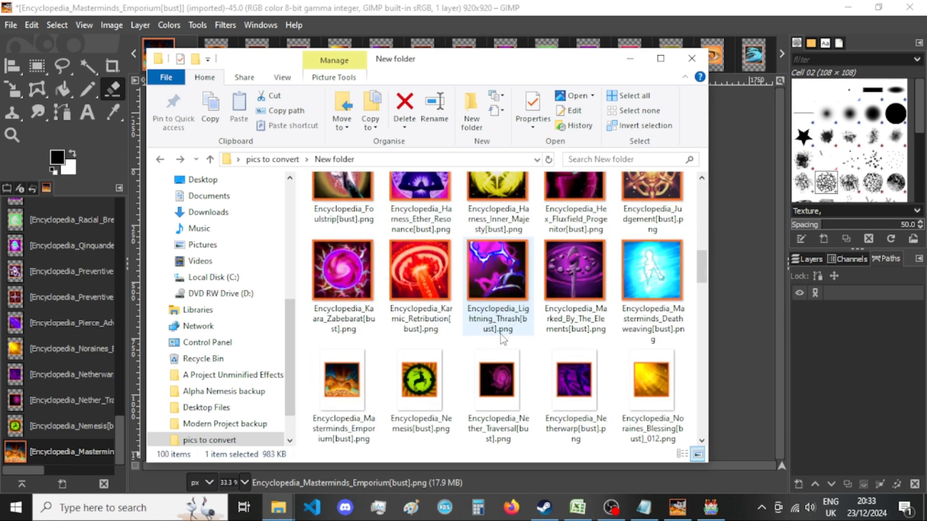
{"action": "left_click", "coordinate": [482, 6]}
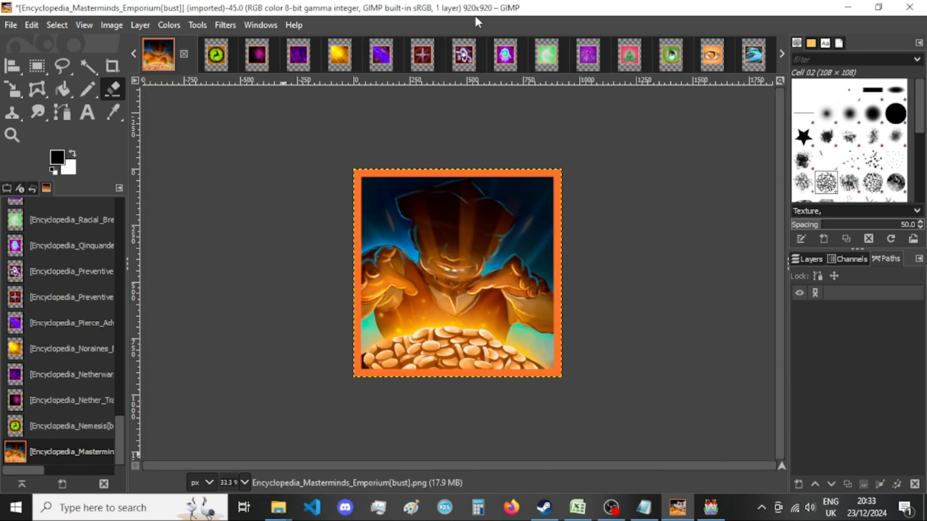
Export the resized image over Encyclopedia_Masterminds_Emporium[bust].png in New folder with the current PNG options.
{"action": "key", "text": "ctrl+shift+e"}
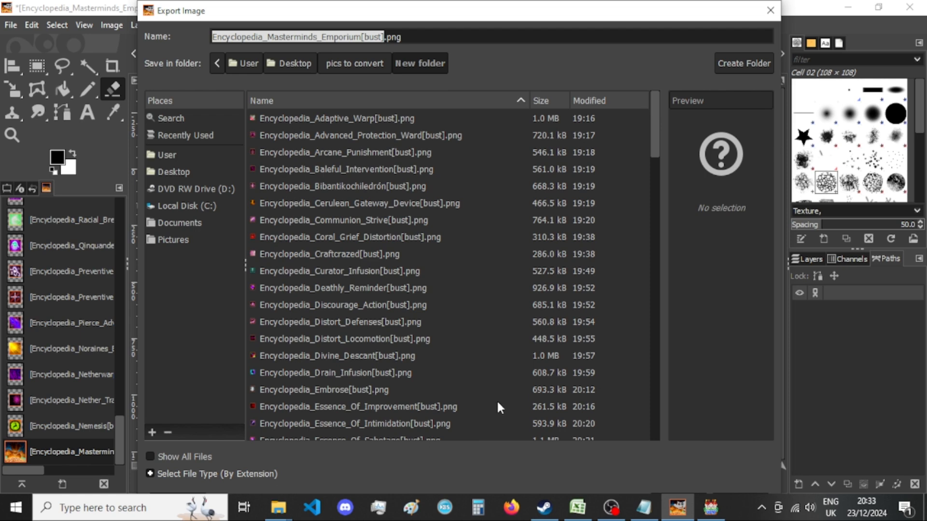
{"action": "key", "text": "Return"}
{"action": "key", "text": "Return"}
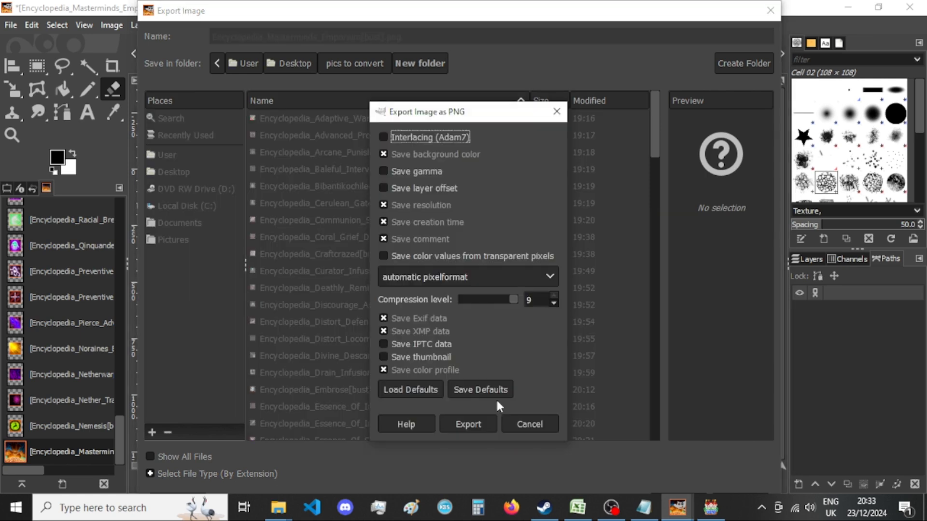
{"action": "key", "text": "Return"}
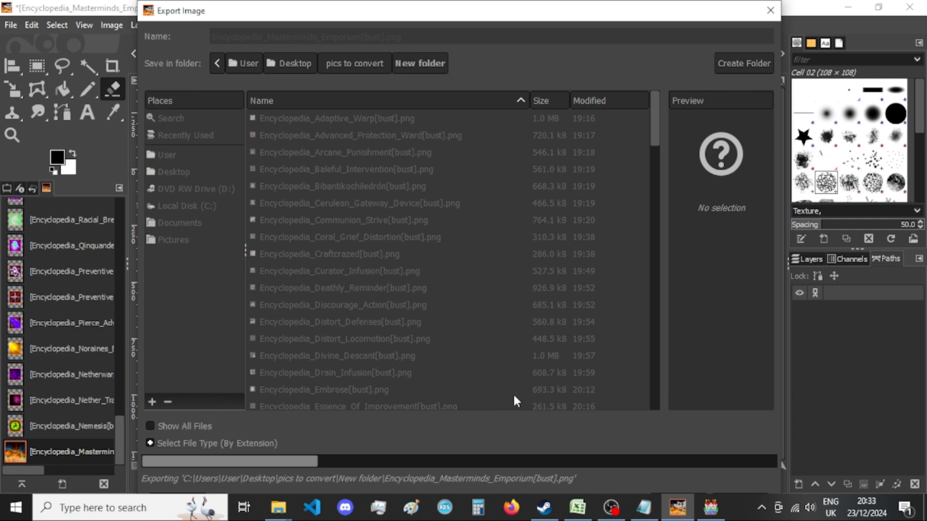
Switch to RPG Maker MV and search the Sound Test's background music list for "light", going back through the previous matches to DST-RealmsOfLight.
{"action": "left_click", "coordinate": [711, 507]}
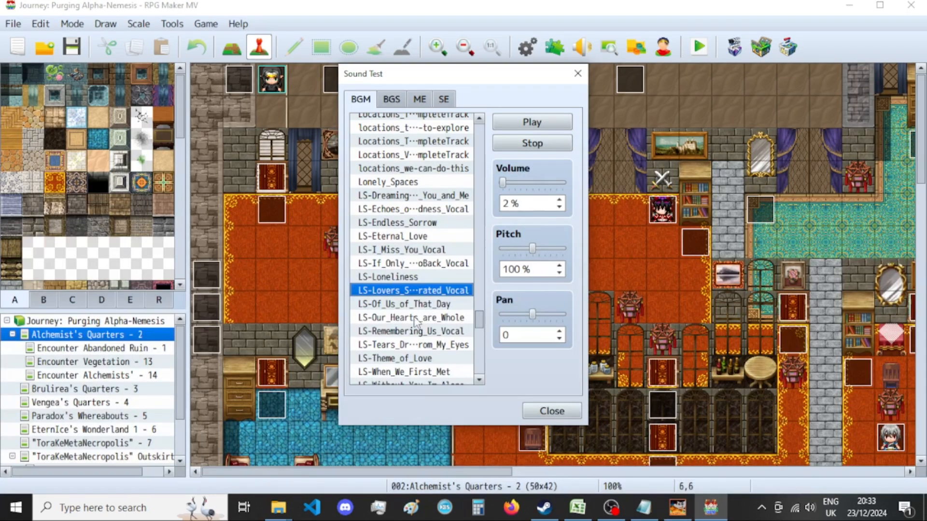
{"action": "scroll", "coordinate": [417, 309], "scroll_direction": "up", "scroll_amount": 5}
{"action": "scroll", "coordinate": [419, 285], "scroll_direction": "up", "scroll_amount": 6}
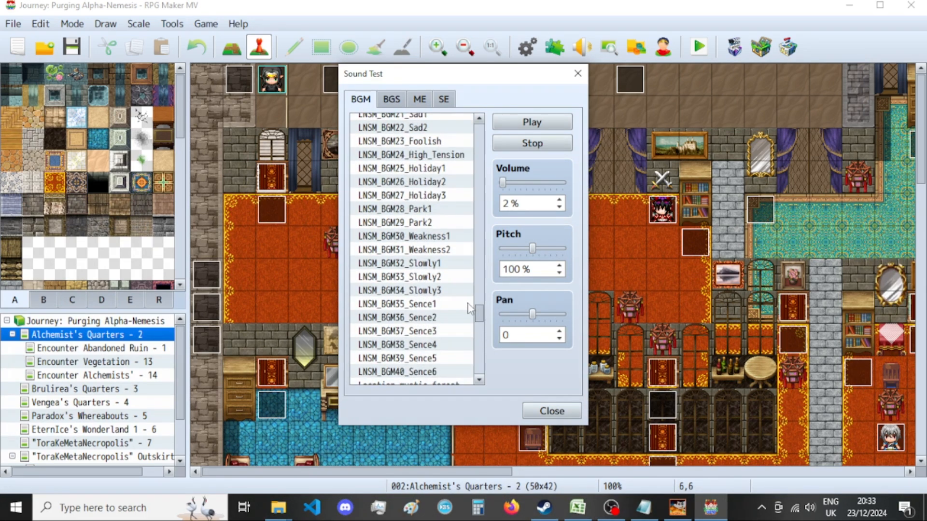
{"action": "key", "text": "ctrl+f"}
{"action": "type", "text": "light"}
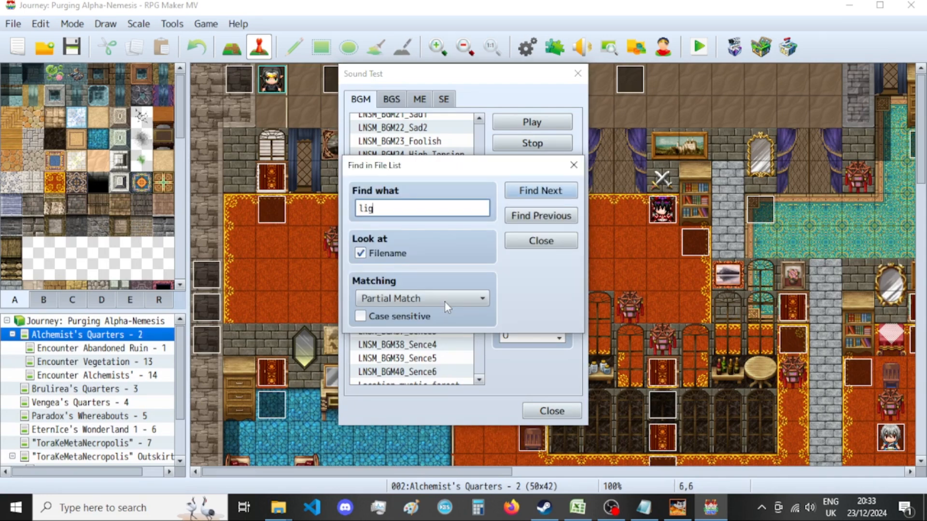
{"action": "key", "text": "Return"}
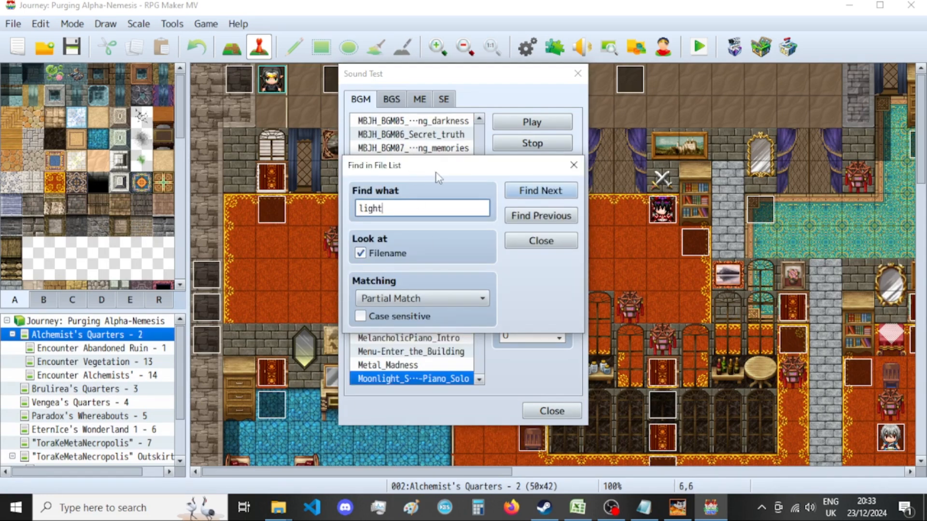
{"action": "left_click_drag", "start_coordinate": [441, 177], "coordinate": [596, 184]}
{"action": "left_click", "coordinate": [713, 224]}
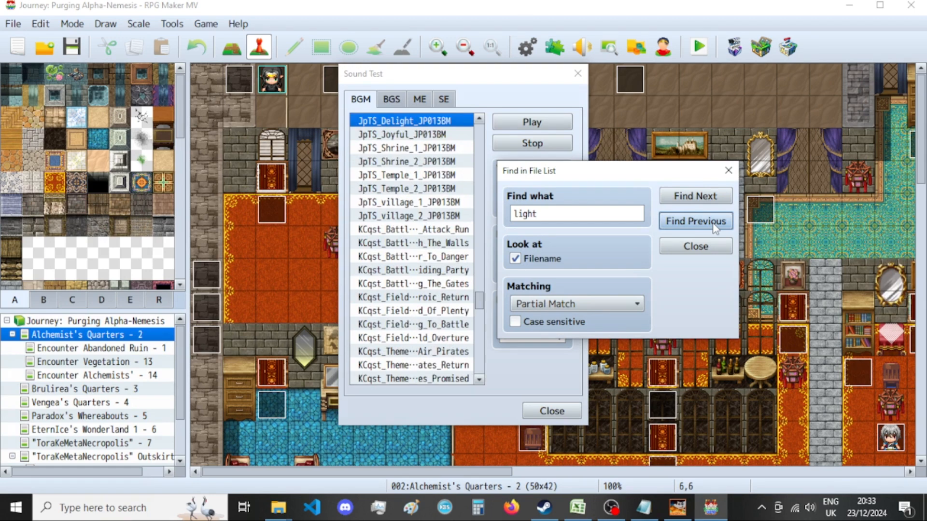
{"action": "left_click", "coordinate": [713, 224]}
{"action": "left_click", "coordinate": [714, 225]}
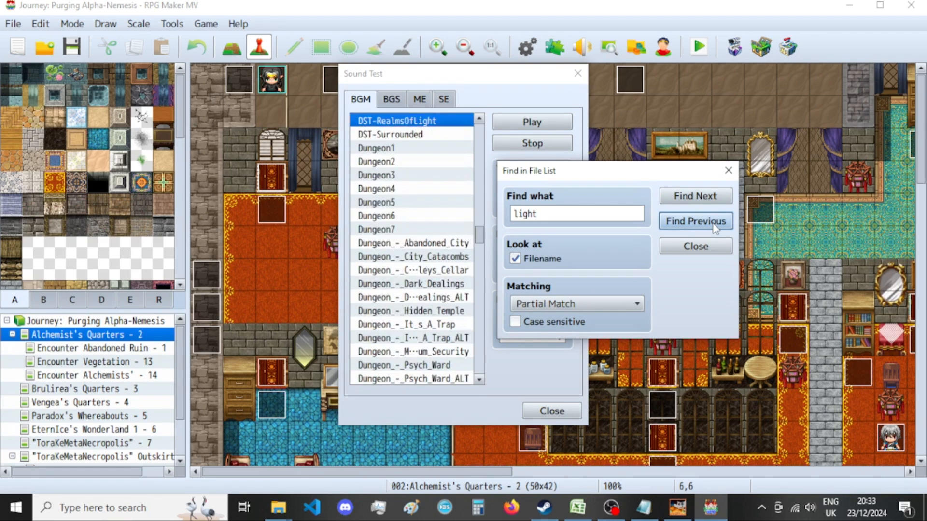
Play the DST-RealmsOfLight track with the file search closed, and return to the Masterminds Emporium image in GIMP.
{"action": "double_click", "coordinate": [439, 122]}
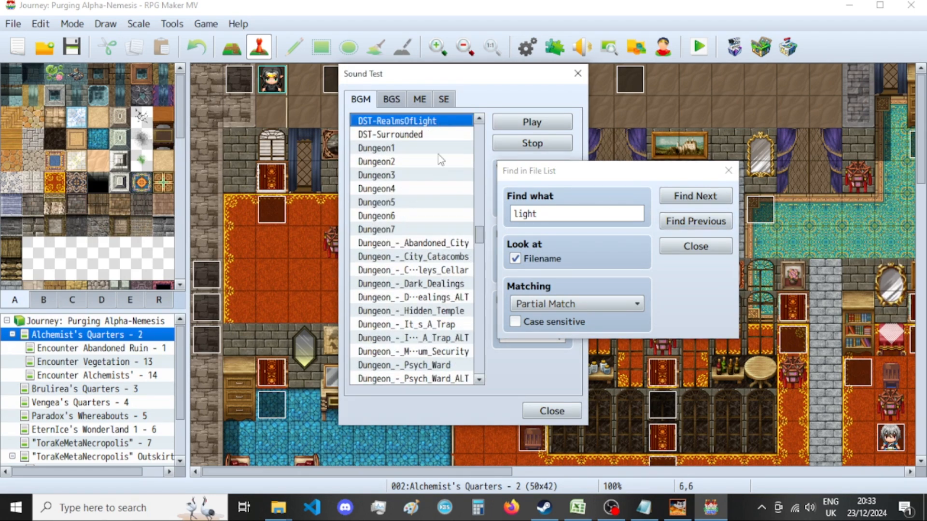
{"action": "left_click", "coordinate": [592, 170]}
{"action": "left_click", "coordinate": [727, 170]}
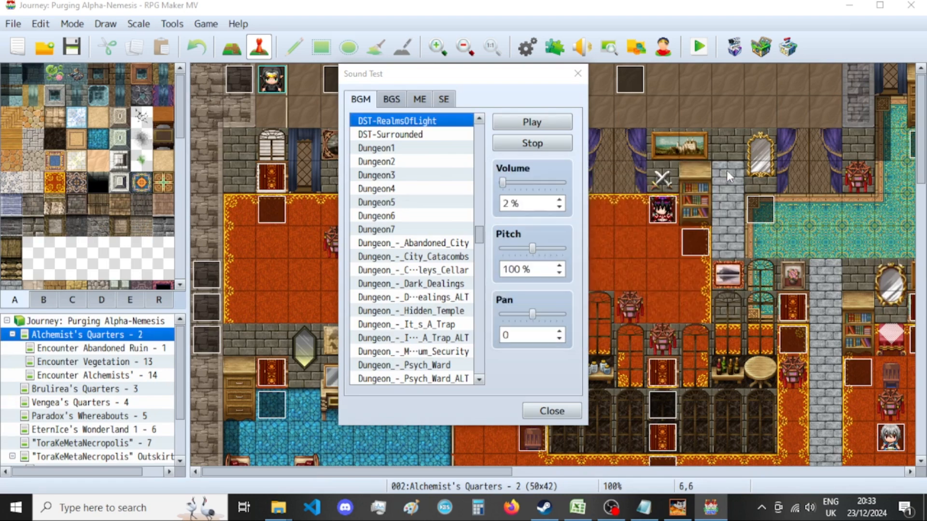
{"action": "scroll", "coordinate": [379, 216], "scroll_direction": "up", "scroll_amount": 1}
{"action": "scroll", "coordinate": [379, 216], "scroll_direction": "up", "scroll_amount": 2}
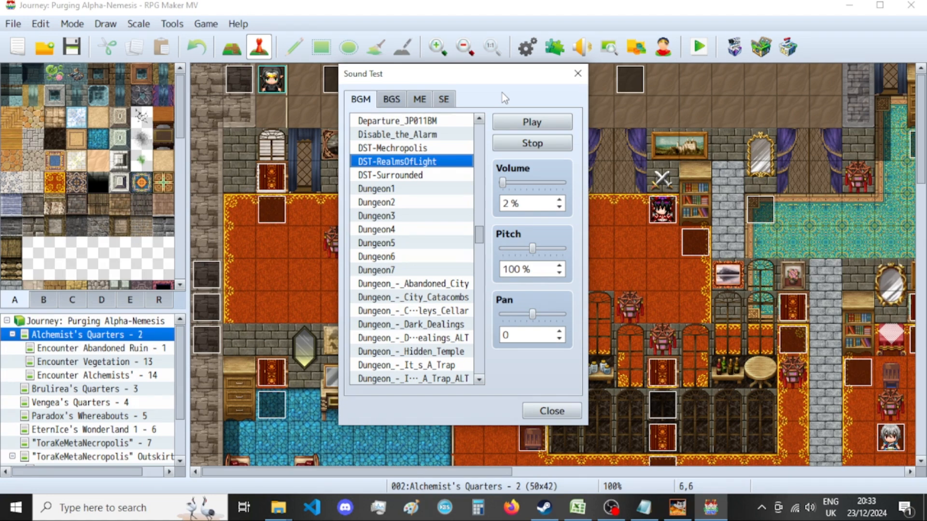
{"action": "left_click", "coordinate": [677, 507]}
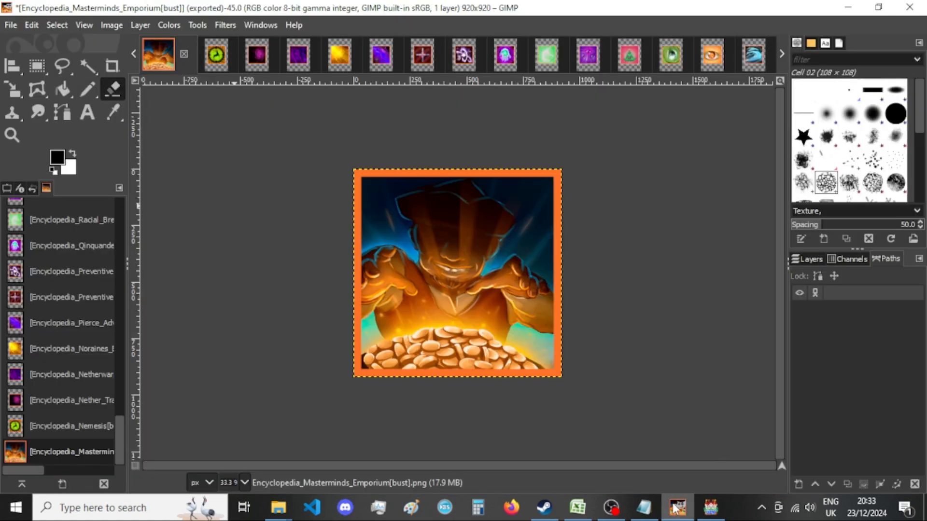
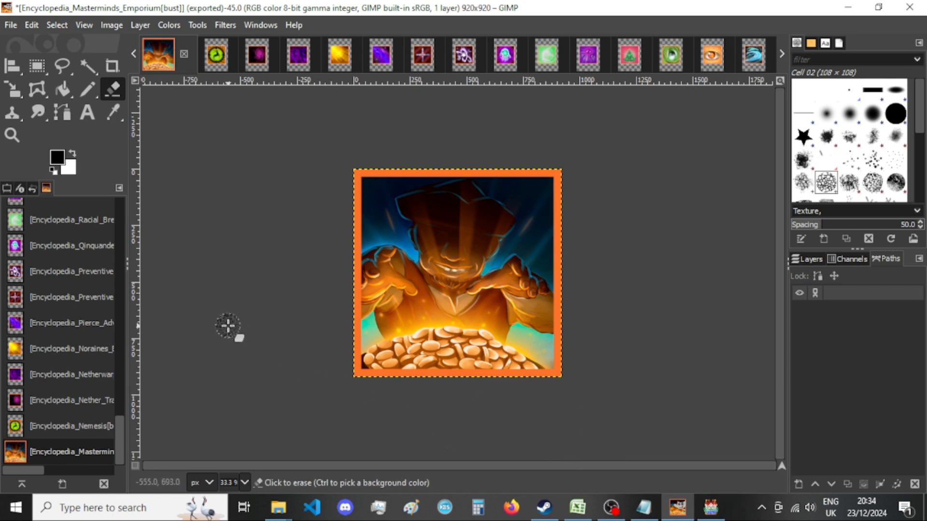
Switch to RPG Maker MV, set the Sound Test volume to 4 %, and return to GIMP.
{"action": "left_click", "coordinate": [710, 507]}
{"action": "double_click", "coordinate": [506, 203]}
{"action": "type", "text": "7"}
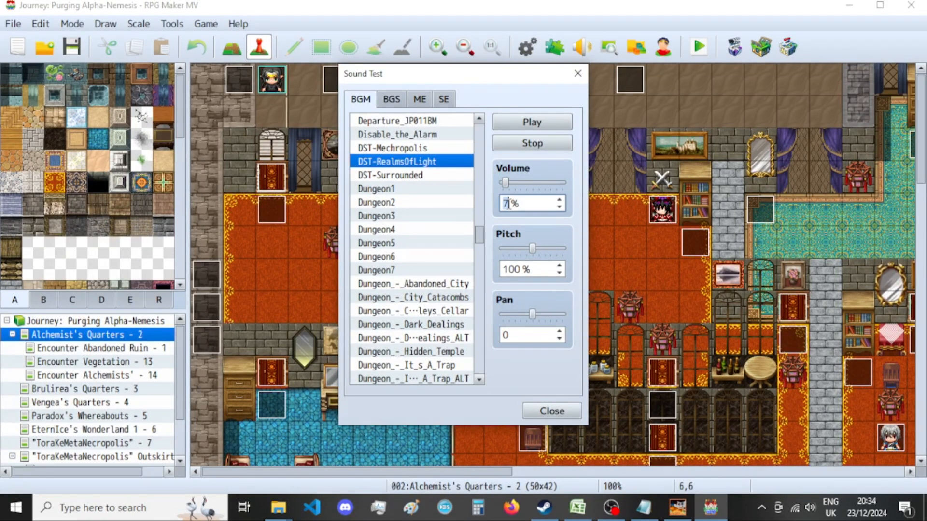
{"action": "type", "text": "3"}
{"action": "left_click_drag", "start_coordinate": [509, 206], "coordinate": [499, 207]}
{"action": "type", "text": "4"}
{"action": "left_click", "coordinate": [678, 507]}
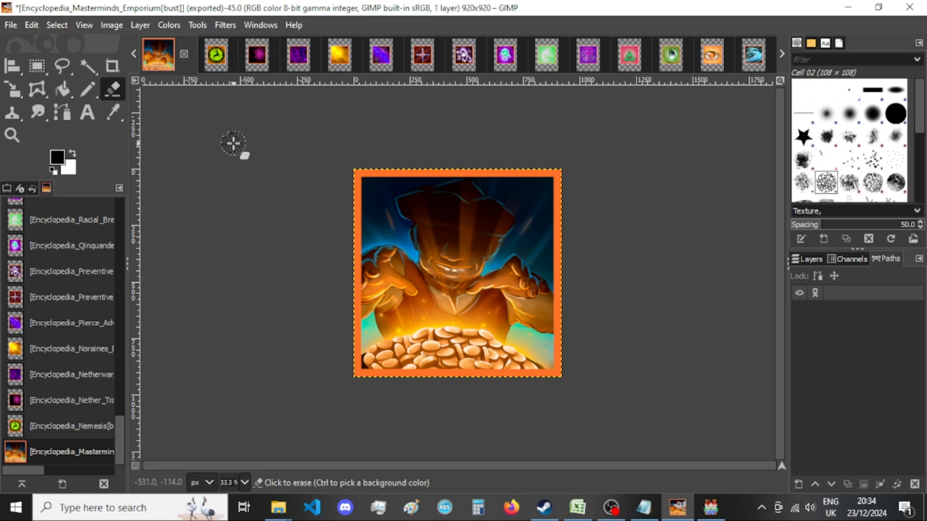
Check the exported picture in New folder in File Explorer, and close the Masterminds Emporium image in GIMP, discarding its changes.
{"action": "mouse_move", "coordinate": [278, 506]}
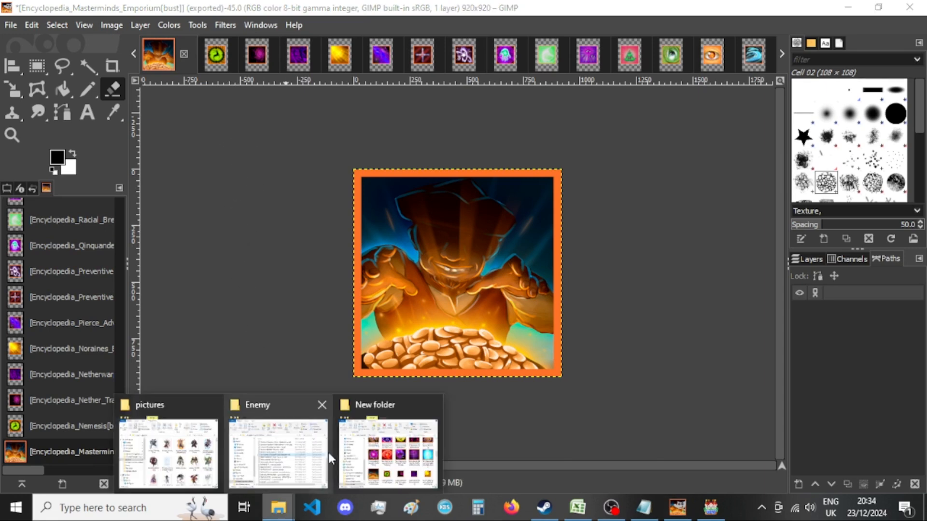
{"action": "left_click", "coordinate": [411, 456]}
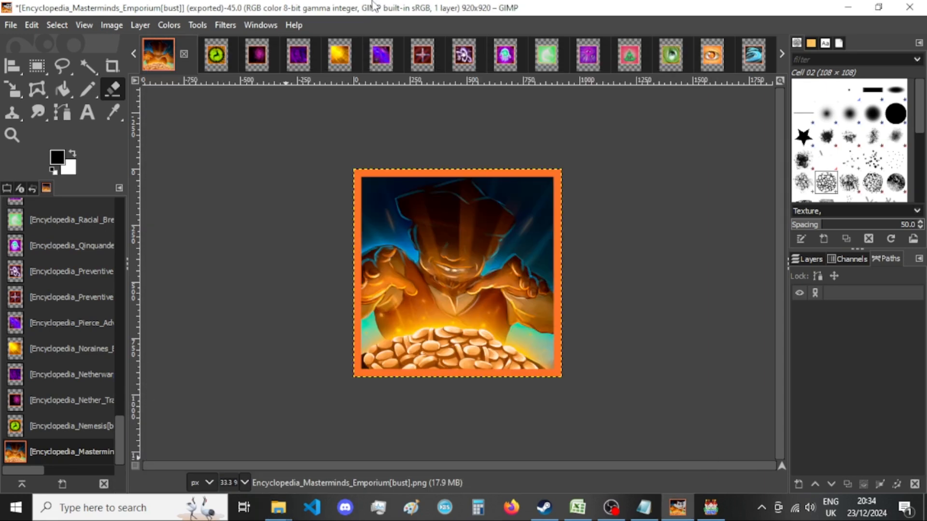
{"action": "left_click", "coordinate": [184, 45]}
{"action": "left_click", "coordinate": [184, 53]}
{"action": "left_click", "coordinate": [524, 360]}
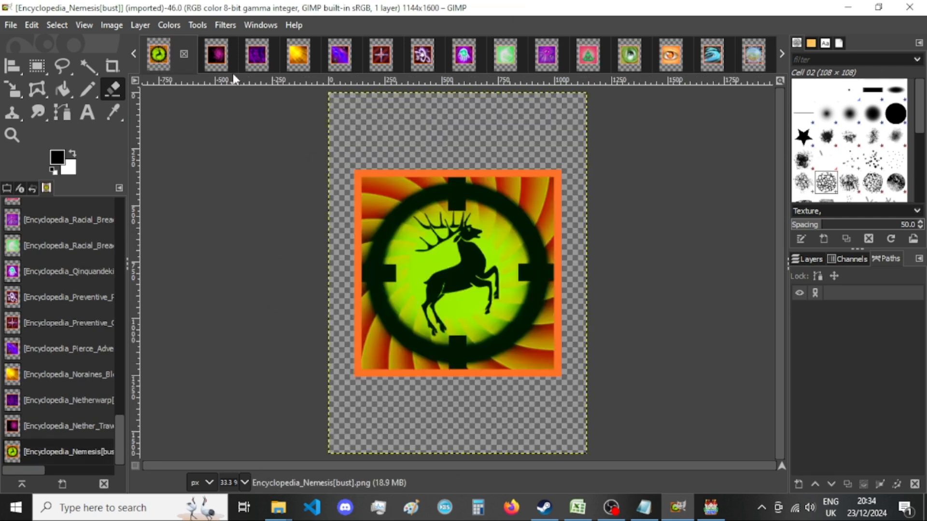
Resize the Nemesis image's canvas to 920 × 920 px with the picture centered.
{"action": "left_click", "coordinate": [110, 26]}
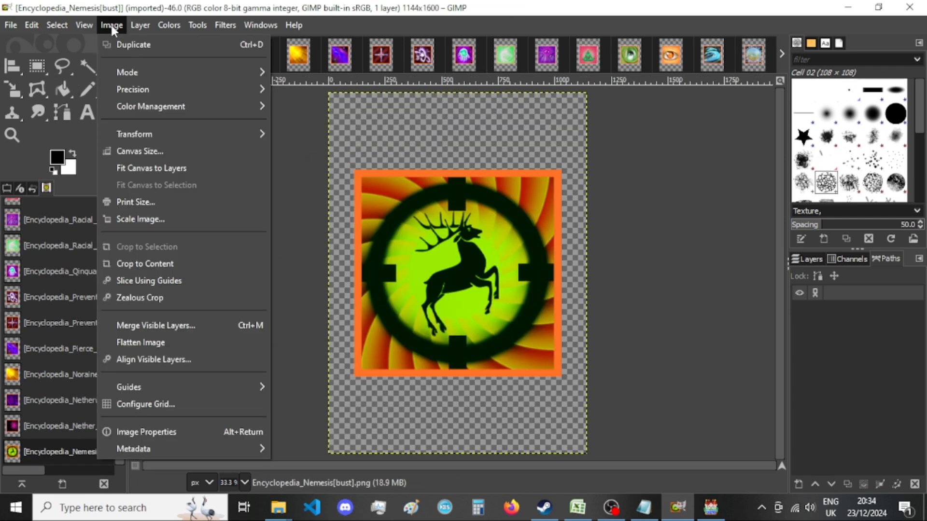
{"action": "left_click", "coordinate": [169, 152]}
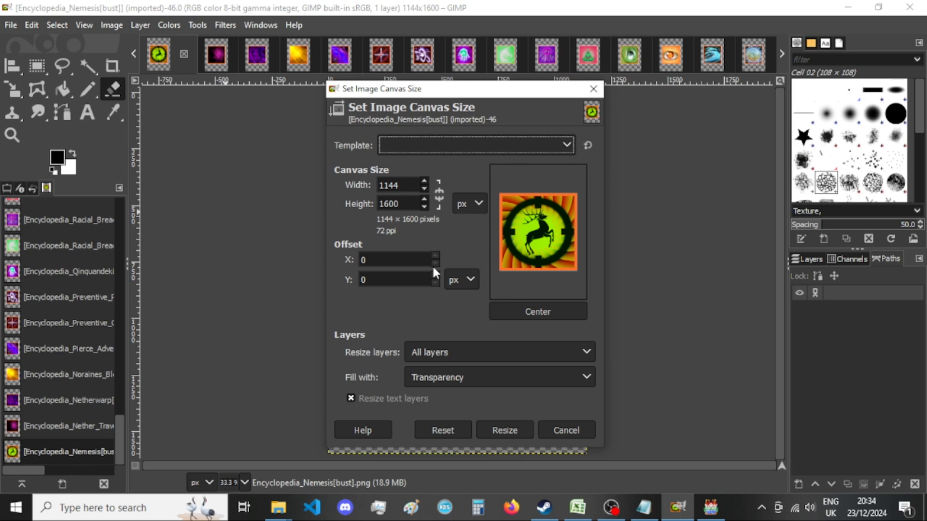
{"action": "double_click", "coordinate": [400, 184]}
{"action": "type", "text": "920"}
{"action": "double_click", "coordinate": [401, 205]}
{"action": "type", "text": "920"}
{"action": "left_click", "coordinate": [559, 311]}
{"action": "left_click", "coordinate": [512, 429]}
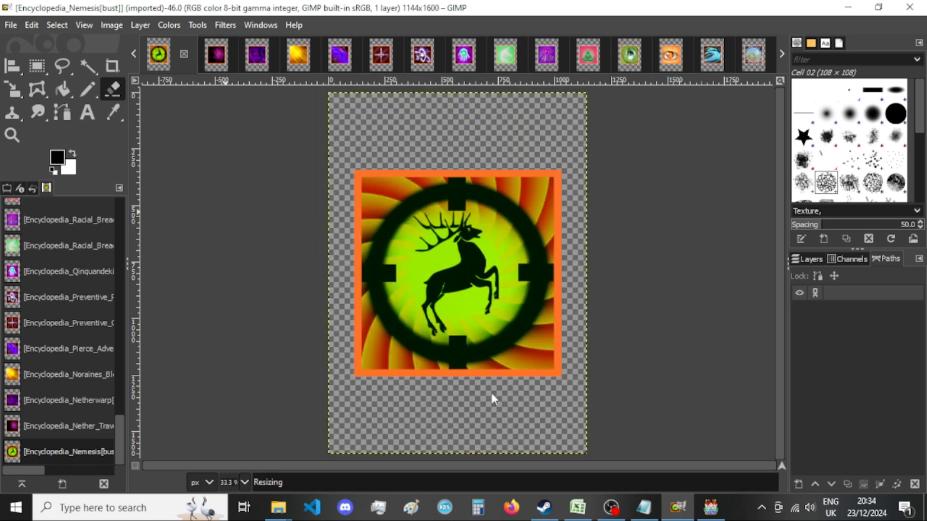
Start exporting the Nemesis image to New folder, replacing the existing Encyclopedia_Nemesis[bust].png.
{"action": "key", "text": "ctrl+shift+e"}
{"action": "key", "text": "Return"}
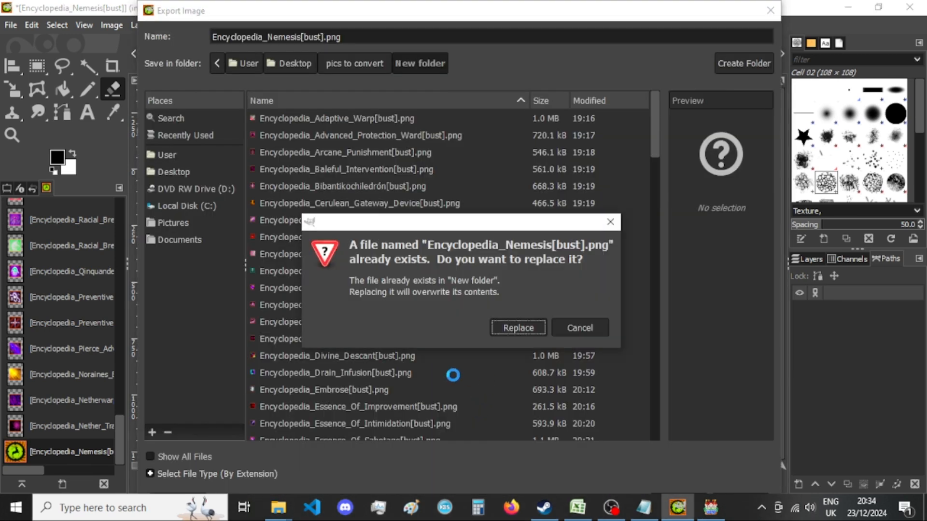
{"action": "left_click", "coordinate": [512, 333]}
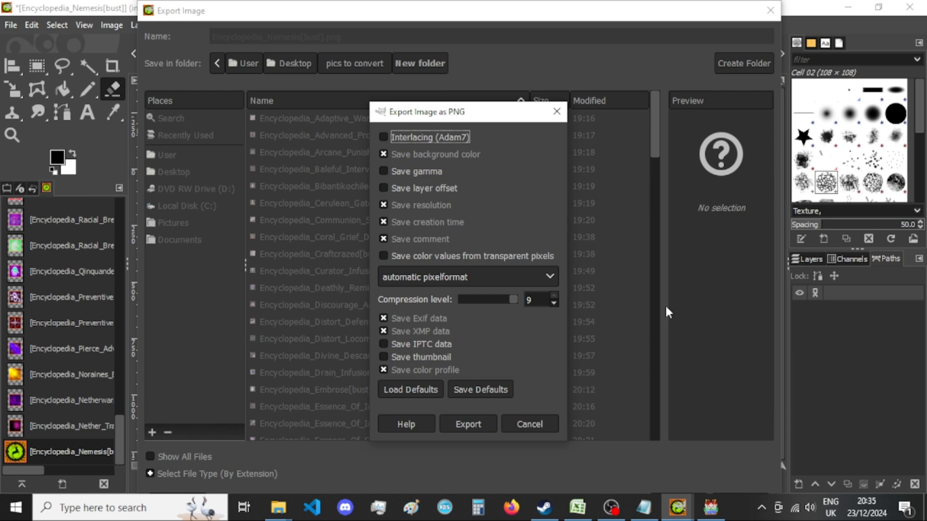
Switch to RPG Maker MV, set the Sound Test volume to 2 %, and select the DST-Mechropolis track.
{"action": "left_click", "coordinate": [705, 506]}
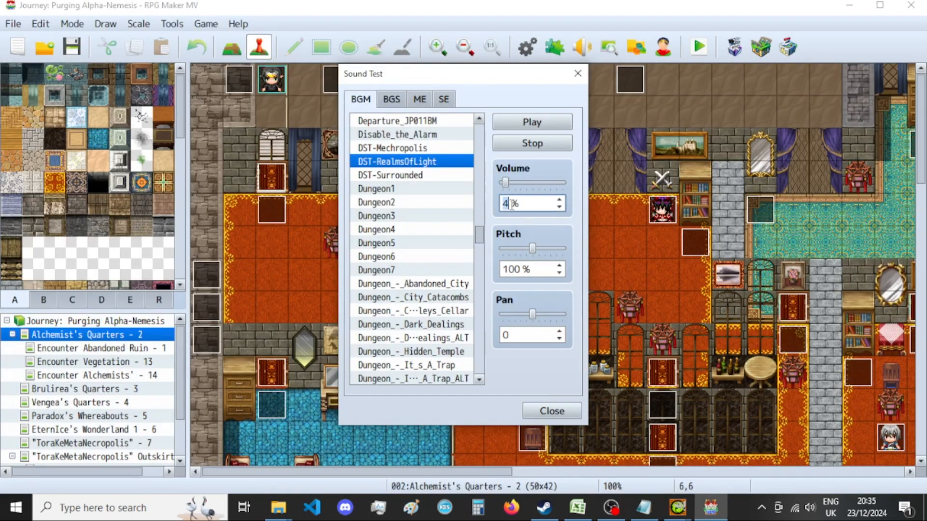
{"action": "scroll", "coordinate": [509, 204], "scroll_direction": "down", "scroll_amount": 4}
{"action": "left_click", "coordinate": [584, 513]}
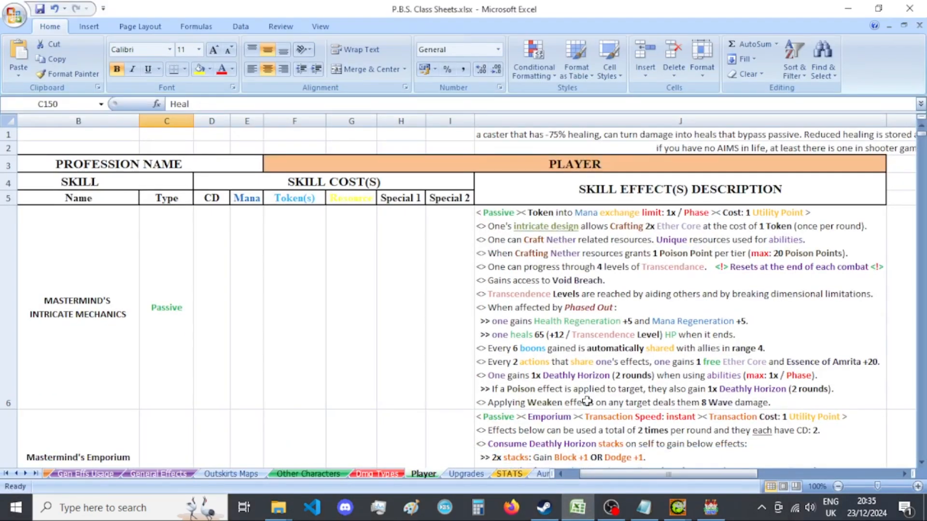
{"action": "left_click", "coordinate": [579, 510]}
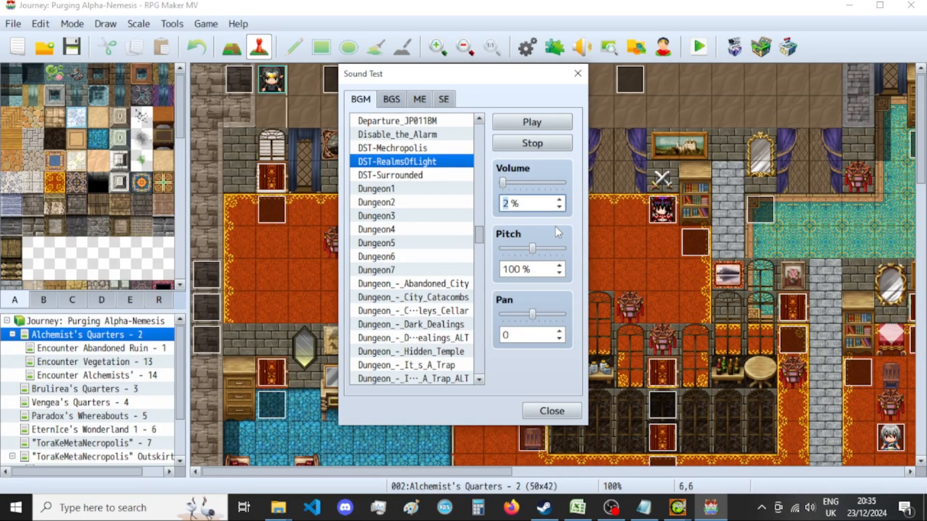
{"action": "left_click", "coordinate": [419, 150]}
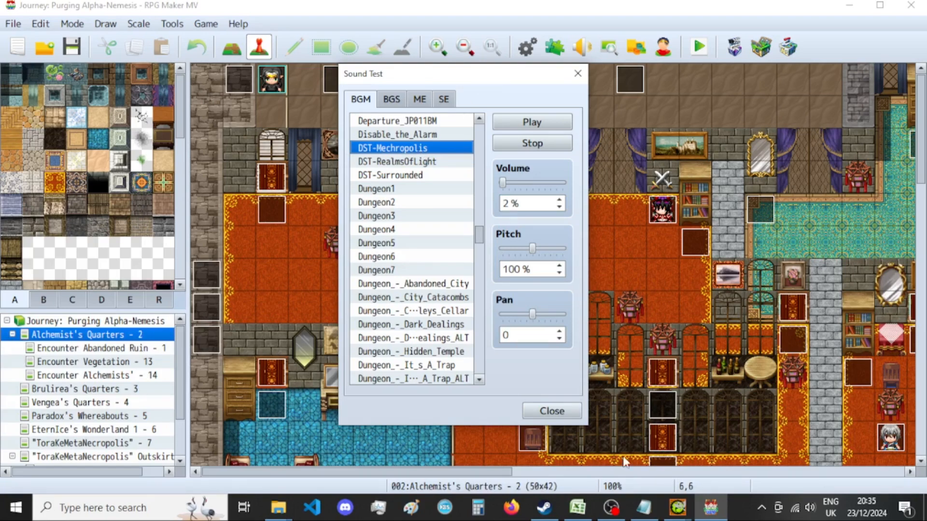
Return to the pending export in GIMP and finish exporting Encyclopedia_Nemesis[bust].png with the current PNG options.
{"action": "left_click", "coordinate": [678, 508]}
{"action": "left_click", "coordinate": [646, 470]}
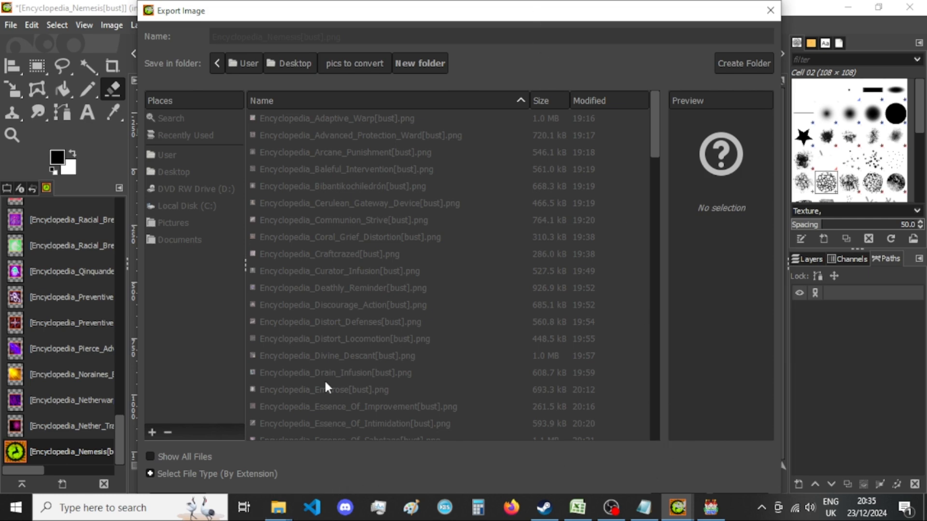
{"action": "left_click", "coordinate": [770, 10]}
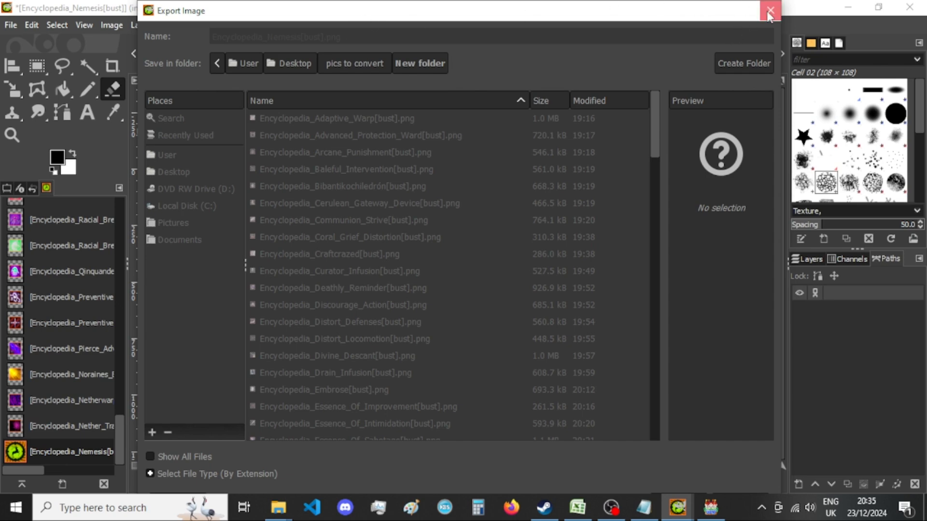
{"action": "mouse_move", "coordinate": [282, 507]}
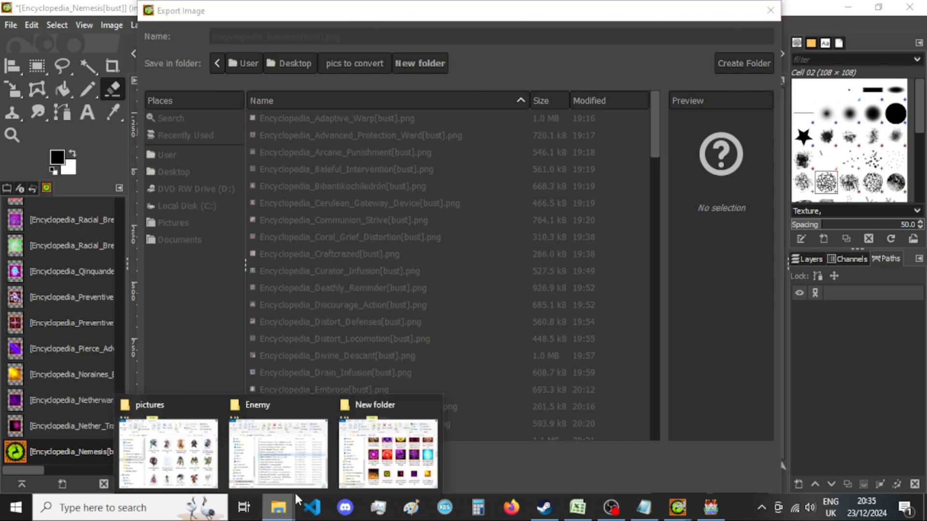
{"action": "left_click", "coordinate": [377, 456]}
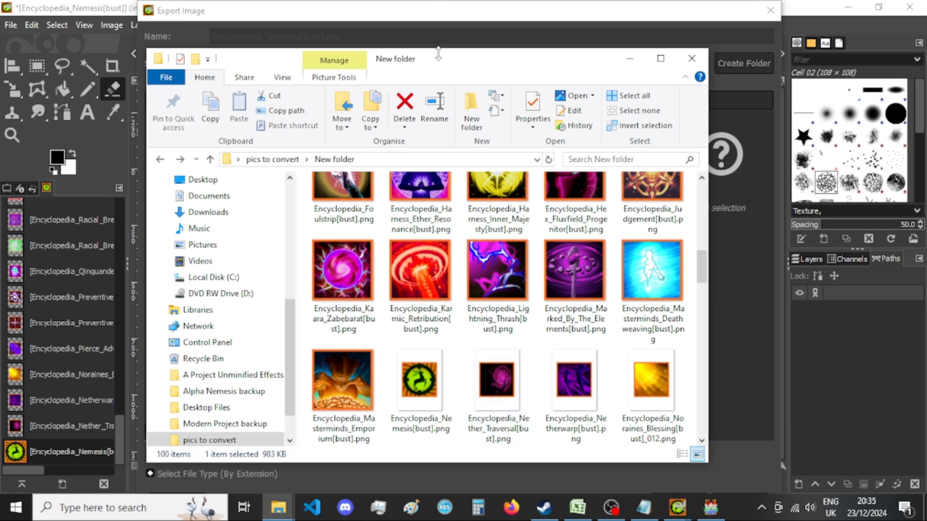
{"action": "left_click", "coordinate": [449, 28]}
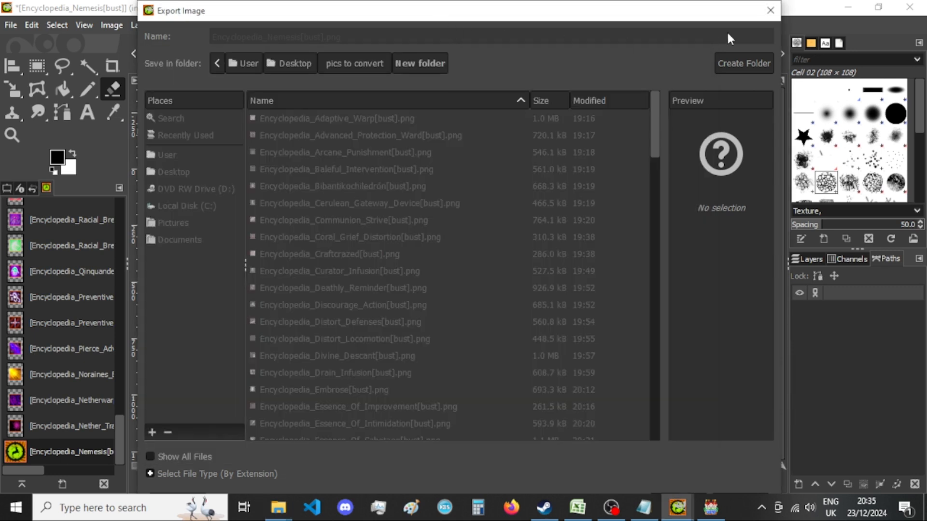
{"action": "left_click", "coordinate": [771, 15]}
{"action": "left_click", "coordinate": [681, 506]}
{"action": "left_click", "coordinate": [725, 449]}
{"action": "left_click", "coordinate": [477, 425]}
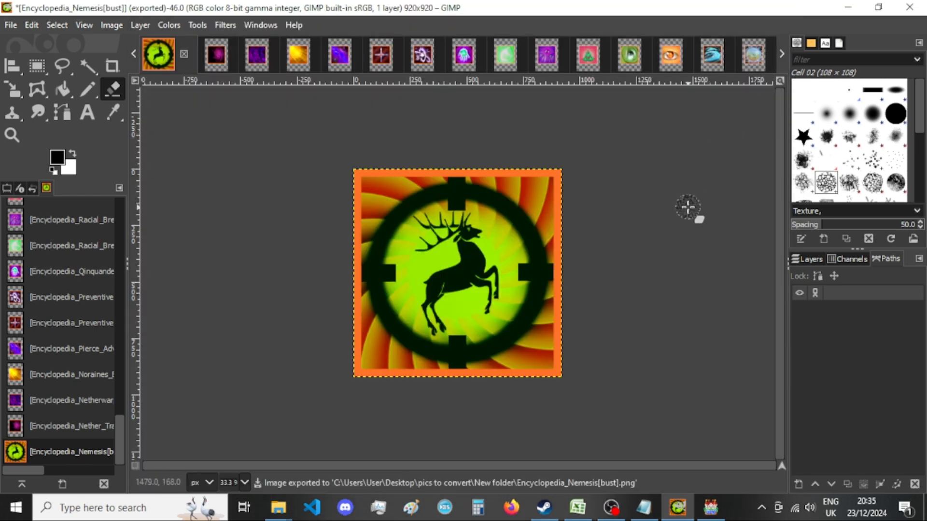
Check the Nemesis thumbnail in New folder in File Explorer, and close the Nemesis image in GIMP, discarding its changes.
{"action": "mouse_move", "coordinate": [278, 506]}
{"action": "left_click", "coordinate": [420, 446]}
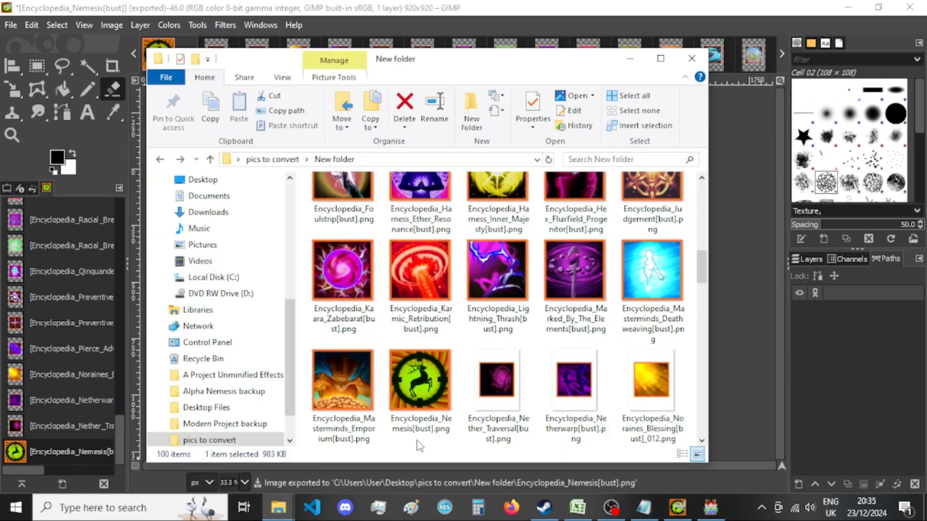
{"action": "left_click", "coordinate": [489, 3]}
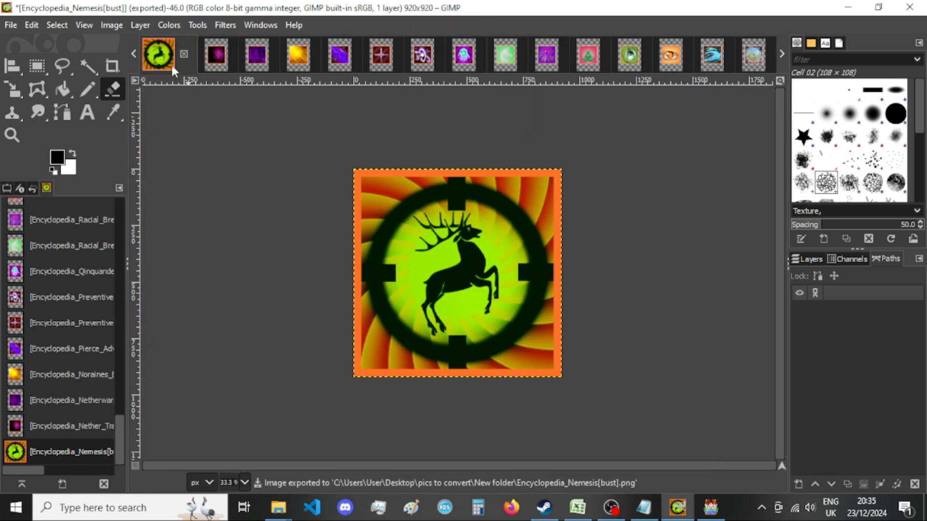
{"action": "left_click", "coordinate": [183, 54]}
{"action": "left_click", "coordinate": [485, 349]}
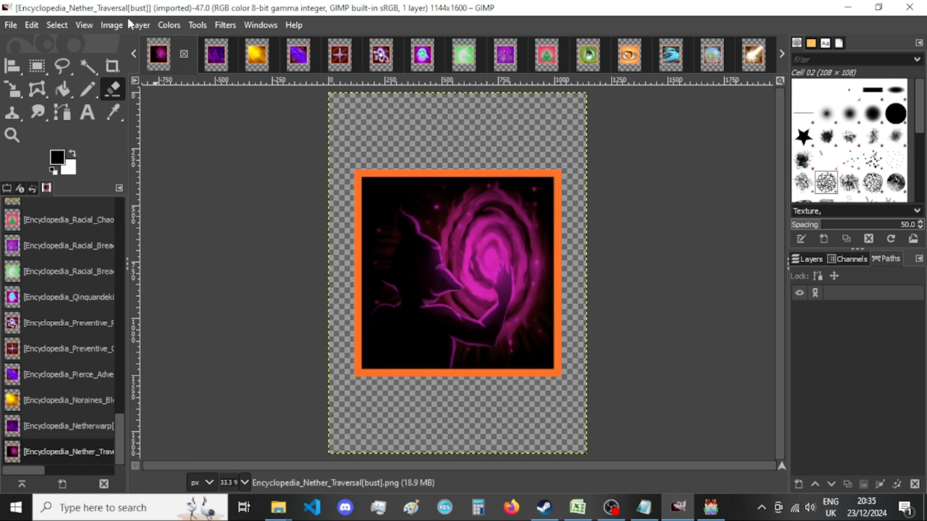
Resize the Nether Traversal image's canvas to 920 × 920 px with the picture centered.
{"action": "left_click", "coordinate": [111, 24]}
{"action": "left_click", "coordinate": [166, 151]}
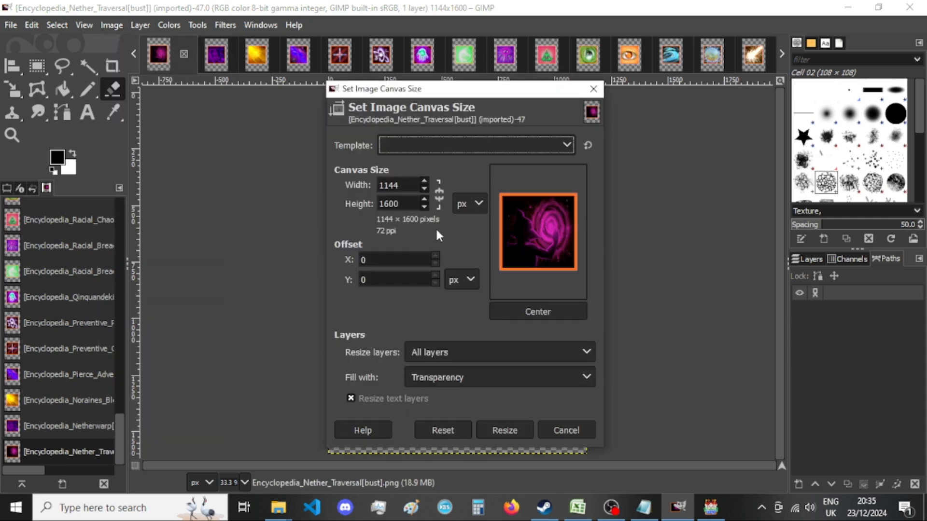
{"action": "double_click", "coordinate": [399, 190]}
{"action": "type", "text": "920"}
{"action": "key", "text": "Tab"}
{"action": "type", "text": "920"}
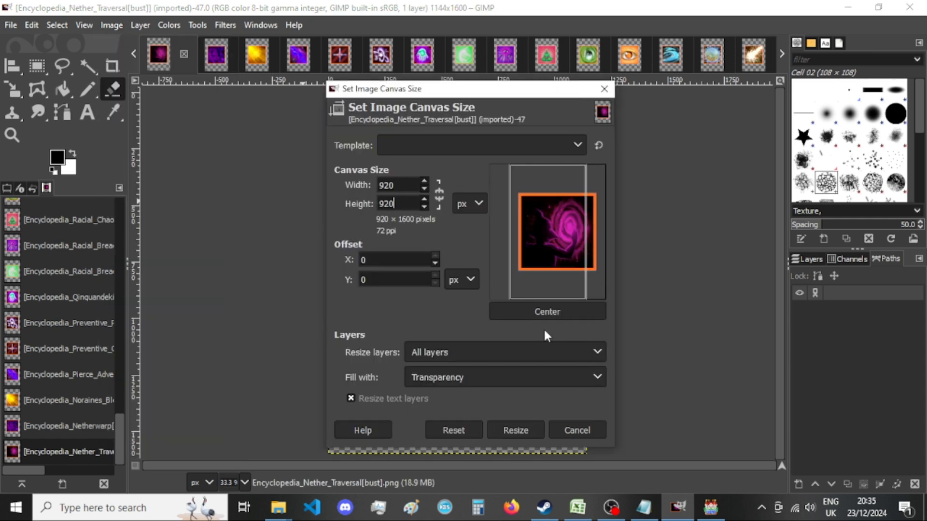
{"action": "left_click", "coordinate": [558, 312]}
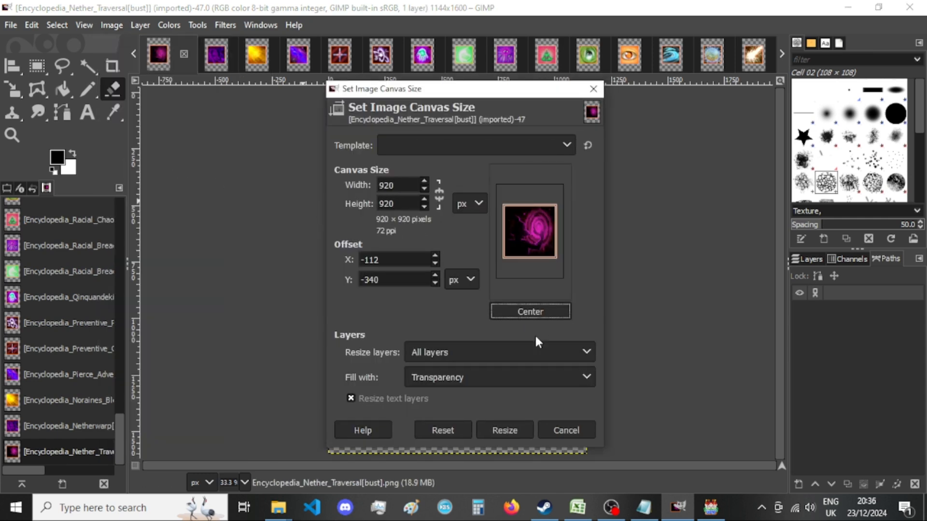
{"action": "left_click", "coordinate": [519, 429]}
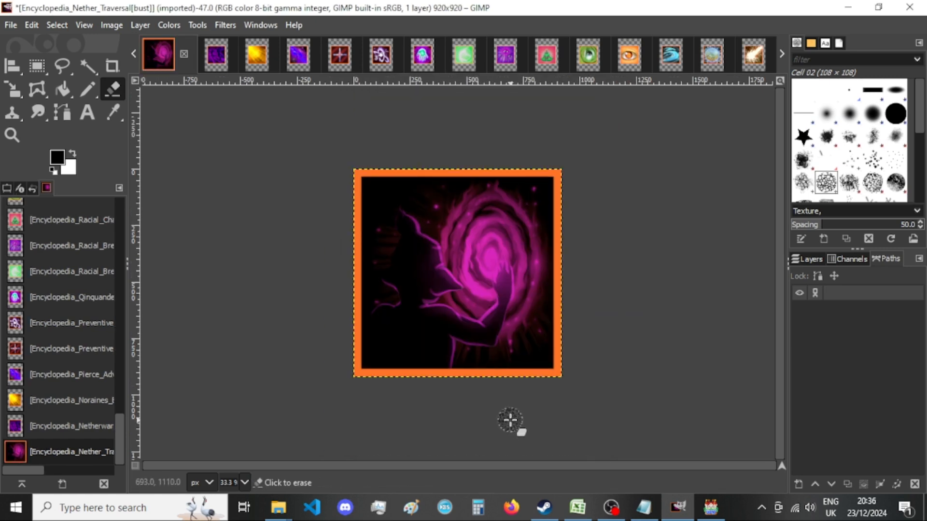
Export the image over Encyclopedia_Nether_Traversal[bust].png with the current PNG options and close it, discarding its changes.
{"action": "key", "text": "ctrl+shift+e"}
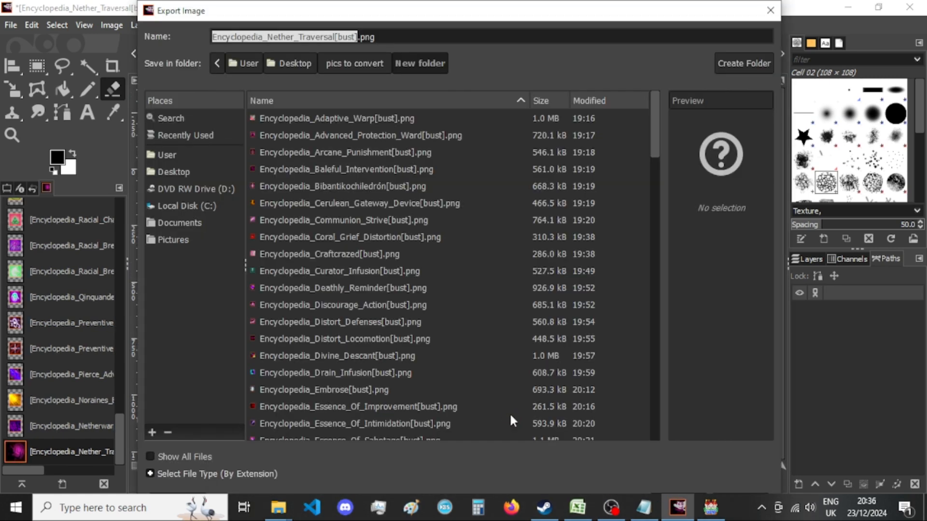
{"action": "key", "text": "Return"}
{"action": "key", "text": "Return"}
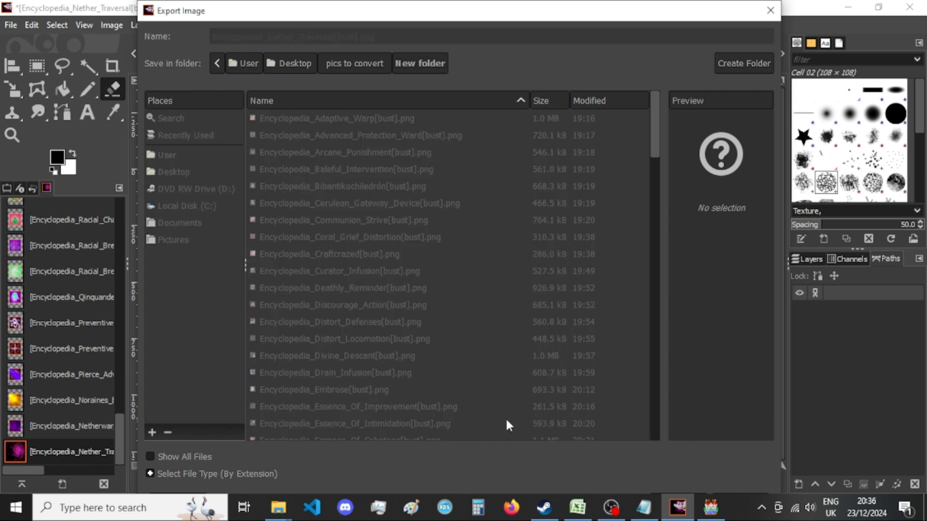
{"action": "left_click", "coordinate": [493, 428]}
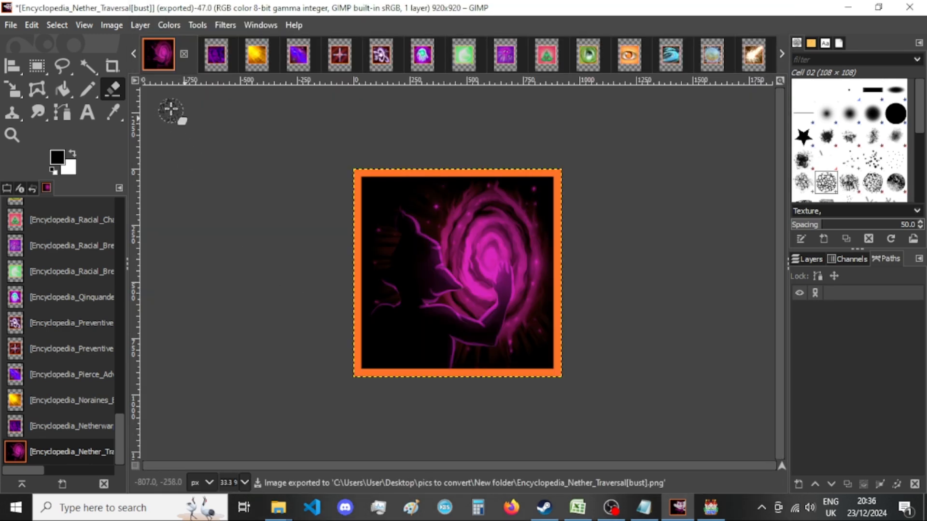
{"action": "left_click", "coordinate": [184, 54]}
{"action": "left_click", "coordinate": [523, 357]}
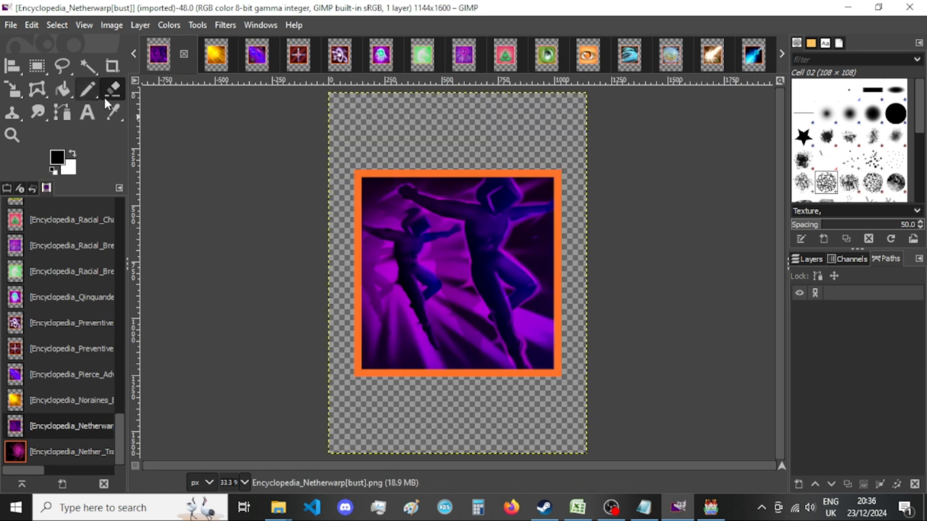
Try resizing the Netherwarp image's canvas to 920 × 920 px without centering the picture, and undo the resize.
{"action": "left_click", "coordinate": [111, 24]}
{"action": "left_click", "coordinate": [159, 150]}
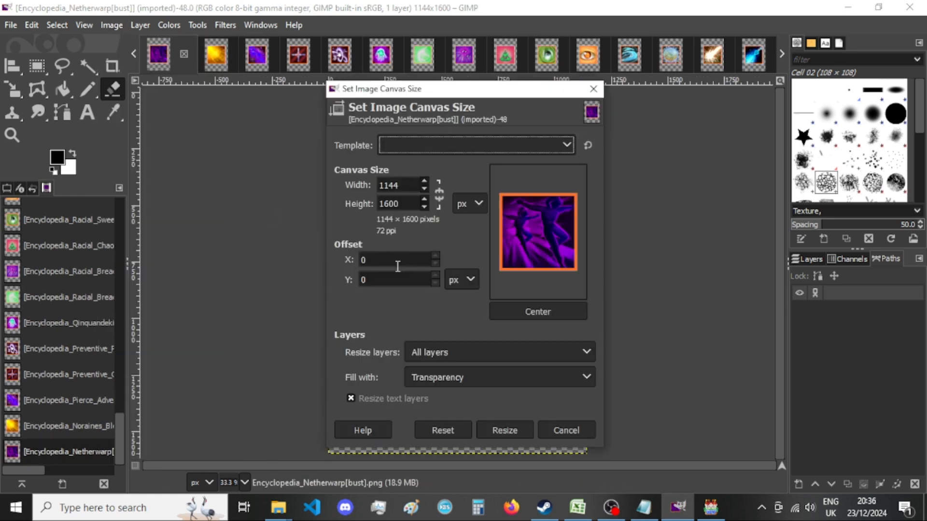
{"action": "double_click", "coordinate": [408, 189]}
{"action": "type", "text": "920"}
{"action": "left_click", "coordinate": [410, 203]}
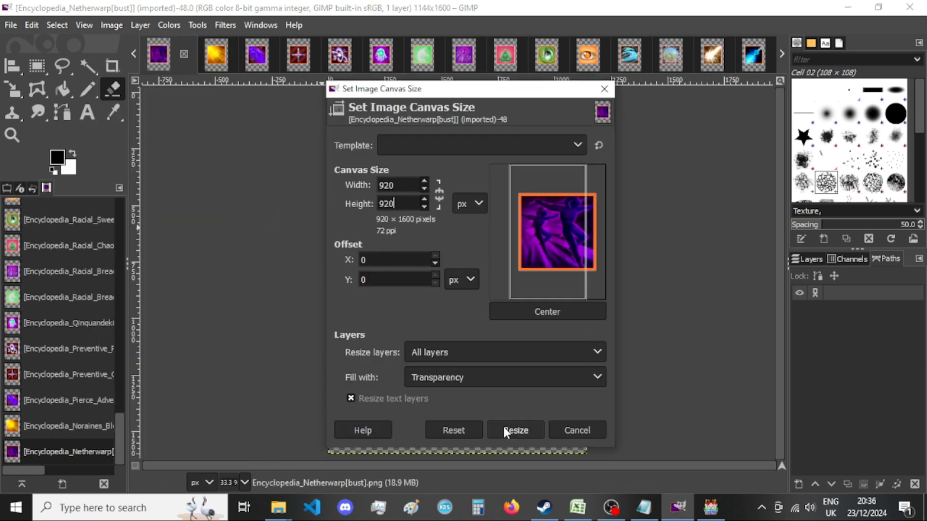
{"action": "left_click", "coordinate": [502, 429]}
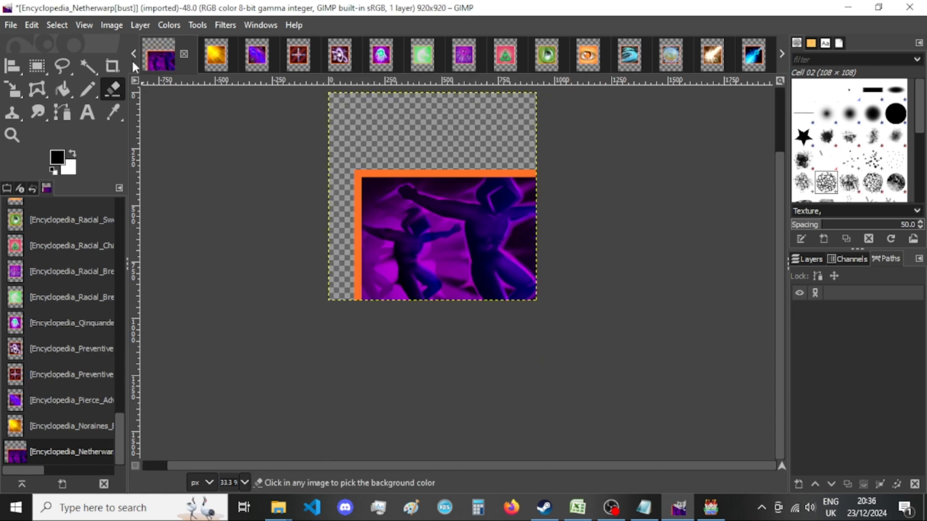
{"action": "key", "text": "ctrl+z"}
Resize the Netherwarp image's canvas to 920 × 920 px with the picture centered.
{"action": "left_click", "coordinate": [116, 25]}
{"action": "left_click", "coordinate": [152, 149]}
{"action": "double_click", "coordinate": [401, 186]}
{"action": "type", "text": "920"}
{"action": "double_click", "coordinate": [405, 205]}
{"action": "type", "text": "920"}
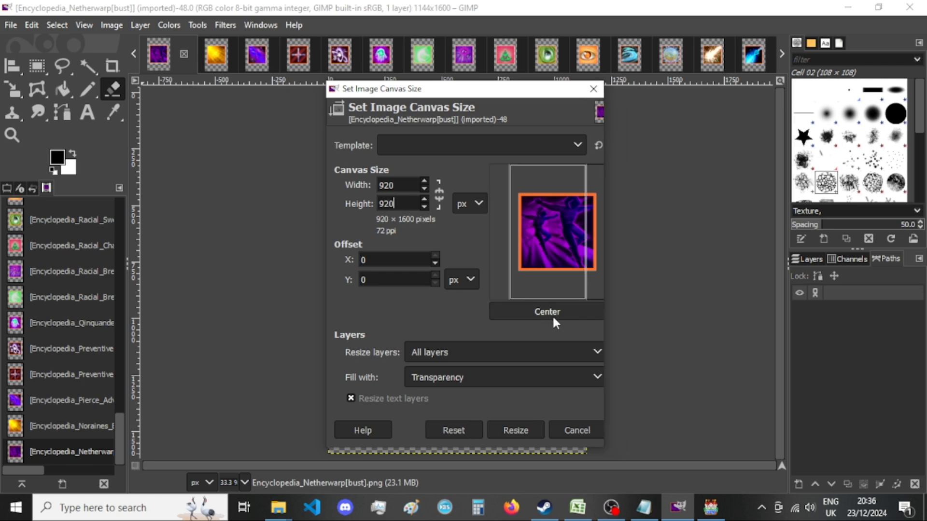
{"action": "left_click", "coordinate": [554, 316]}
{"action": "left_click", "coordinate": [524, 430]}
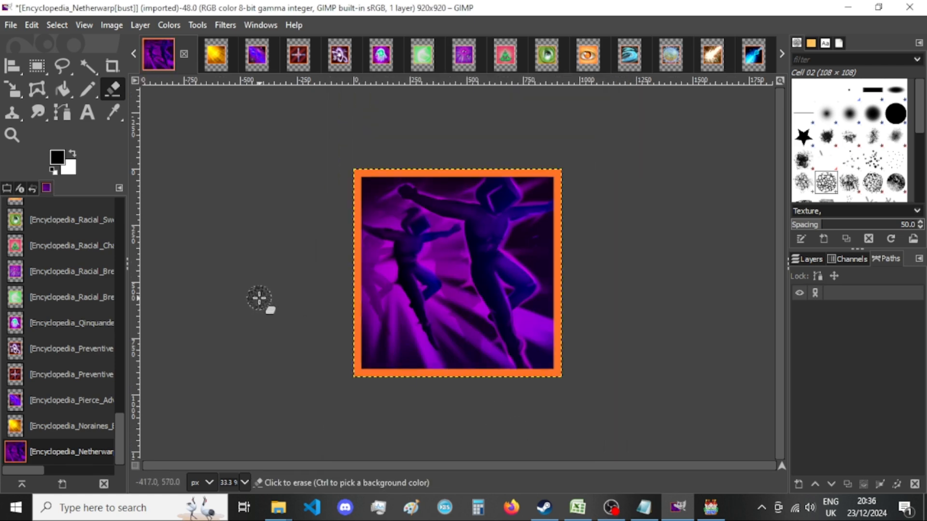
Export the image over Encyclopedia_Netherwarp[bust].png with the current PNG options and close it, discarding its changes.
{"action": "key", "text": "ctrl+shift+e"}
{"action": "key", "text": "Return"}
{"action": "key", "text": "Return"}
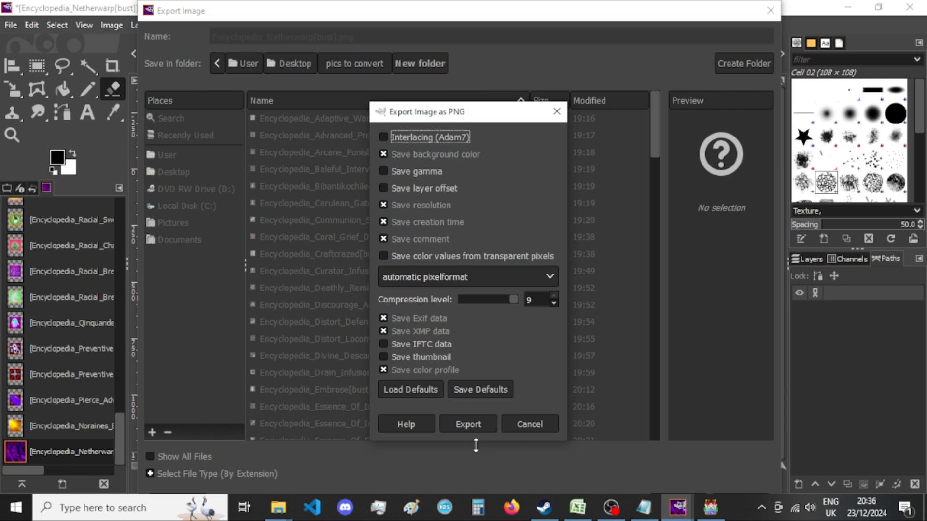
{"action": "left_click", "coordinate": [484, 424]}
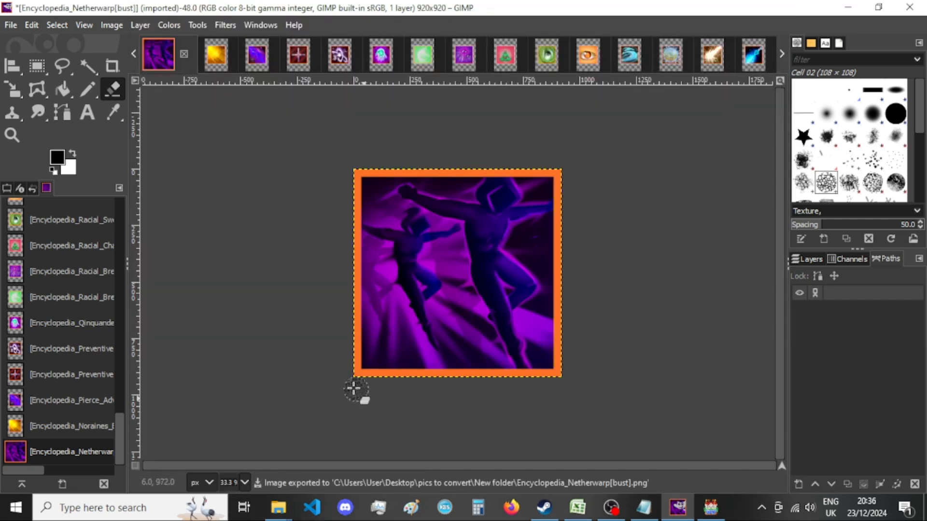
{"action": "left_click", "coordinate": [184, 53]}
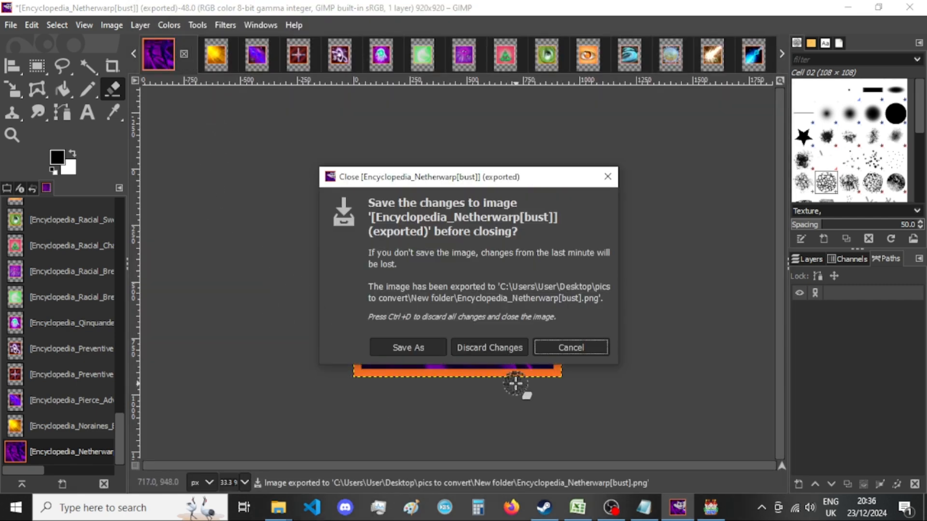
{"action": "left_click", "coordinate": [495, 346]}
Resize the Noraines Blessing image's canvas to 920 × 920 px with the picture centered.
{"action": "key", "text": "shift+ctrl+e"}
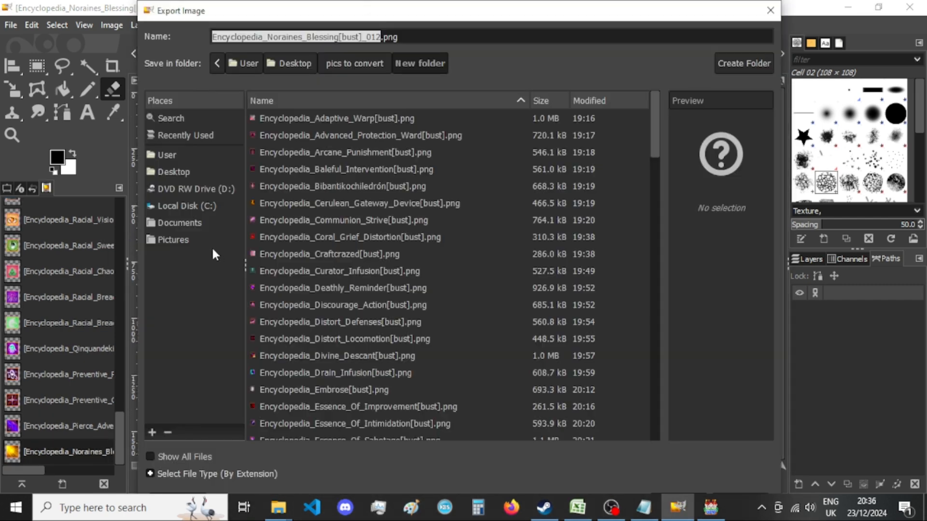
{"action": "left_click", "coordinate": [771, 10]}
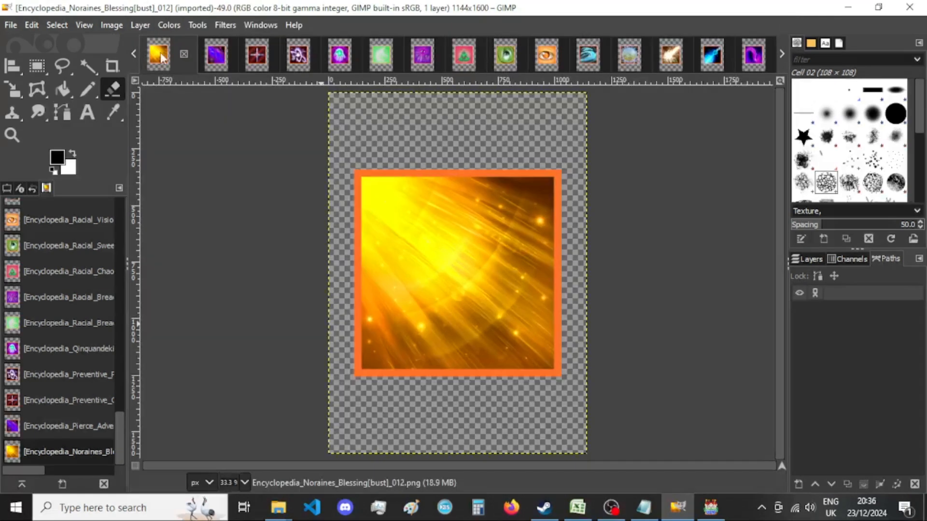
{"action": "left_click", "coordinate": [107, 24]}
{"action": "left_click", "coordinate": [150, 150]}
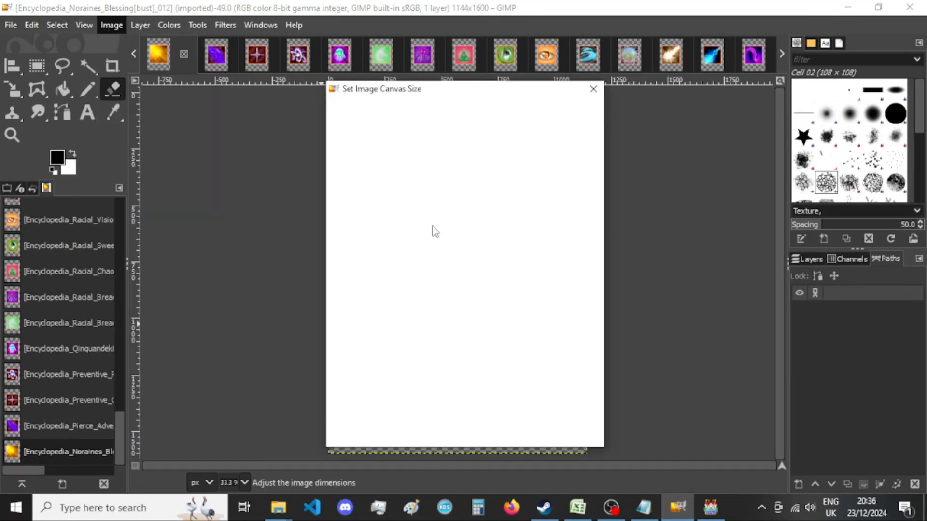
{"action": "double_click", "coordinate": [403, 185]}
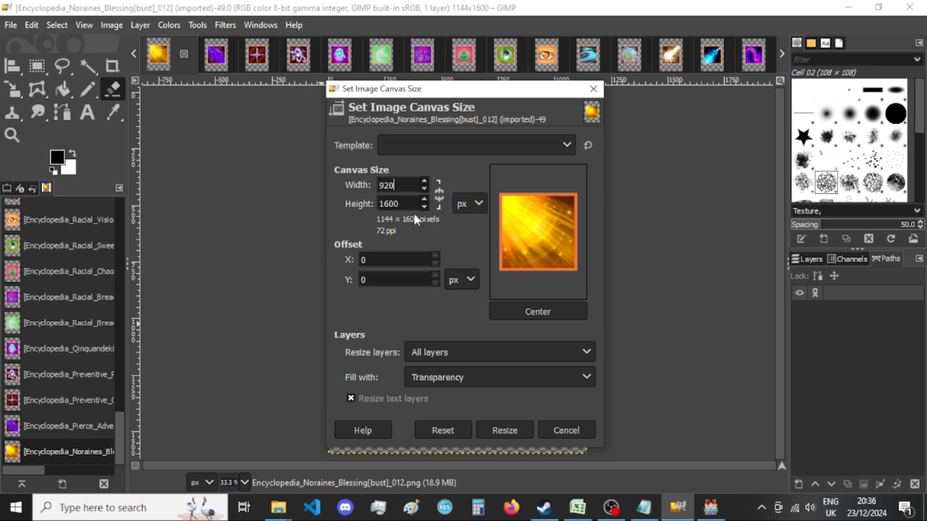
{"action": "type", "text": "920"}
{"action": "key", "text": "Tab"}
{"action": "type", "text": "920"}
{"action": "left_click", "coordinate": [540, 311]}
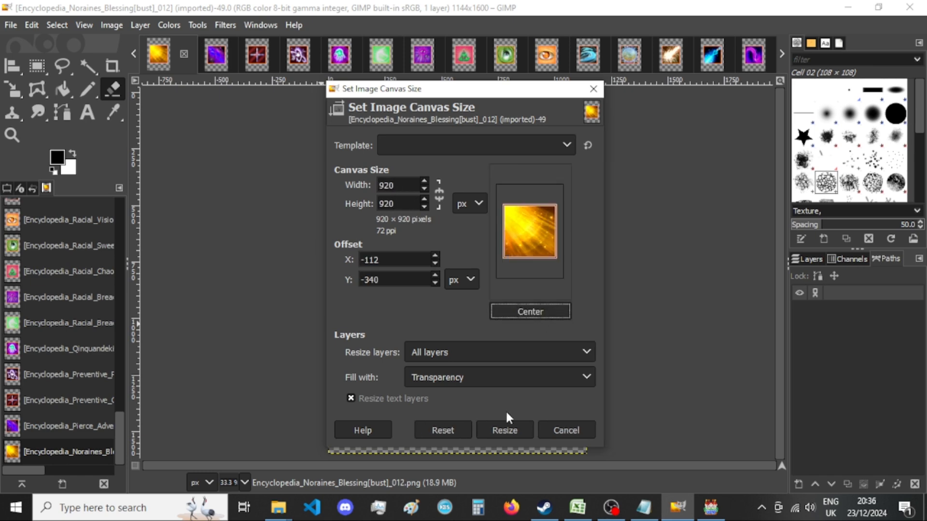
{"action": "left_click", "coordinate": [502, 430]}
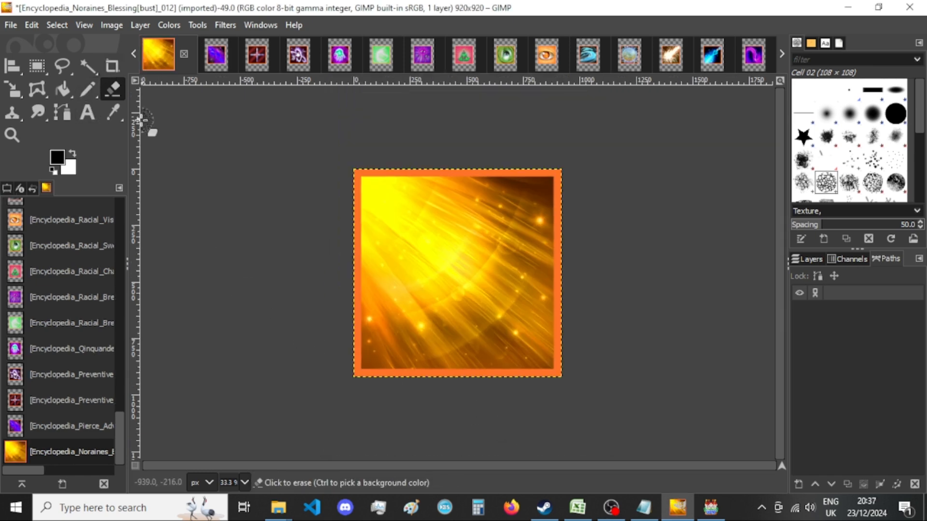
Export the image over Encyclopedia_Noraines_Blessing[bust]_012.png with the current PNG options and close it, discarding its changes.
{"action": "key", "text": "ctrl+shift+e"}
{"action": "key", "text": "Return"}
{"action": "key", "text": "Return"}
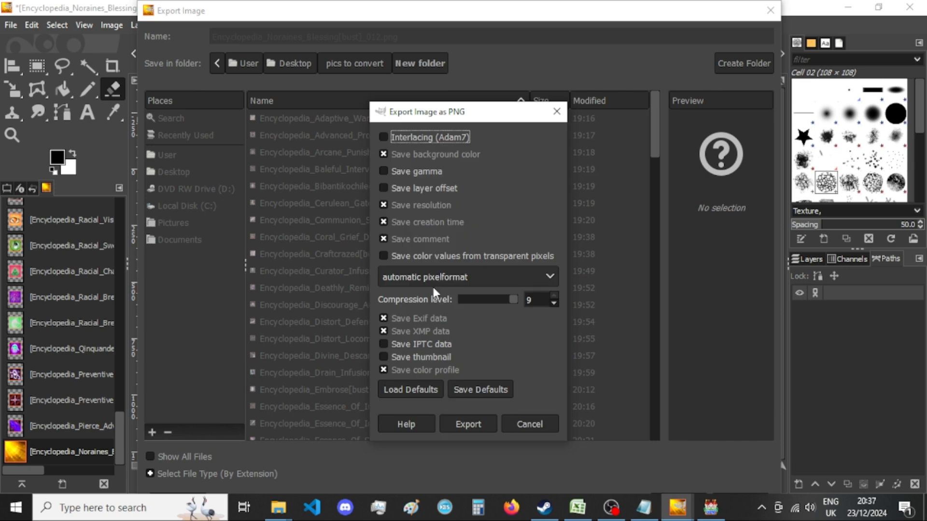
{"action": "left_click", "coordinate": [468, 424]}
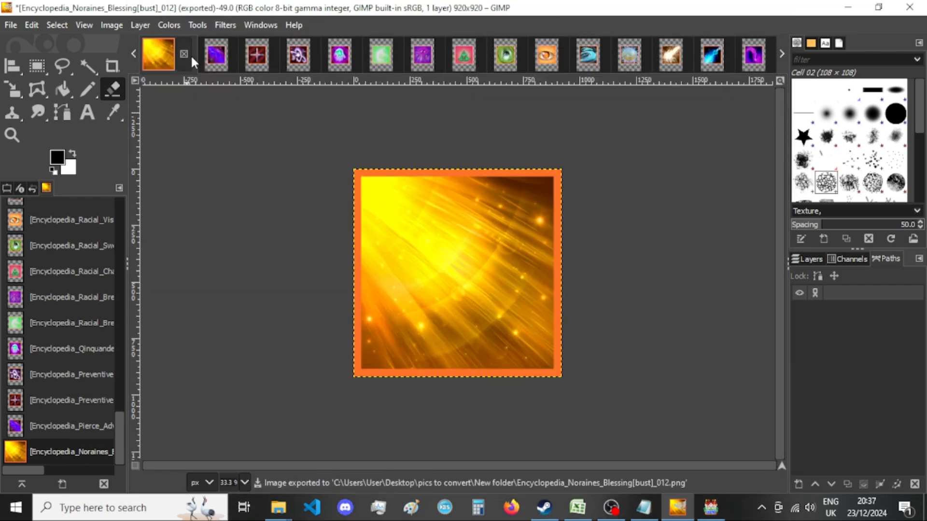
{"action": "left_click", "coordinate": [184, 54]}
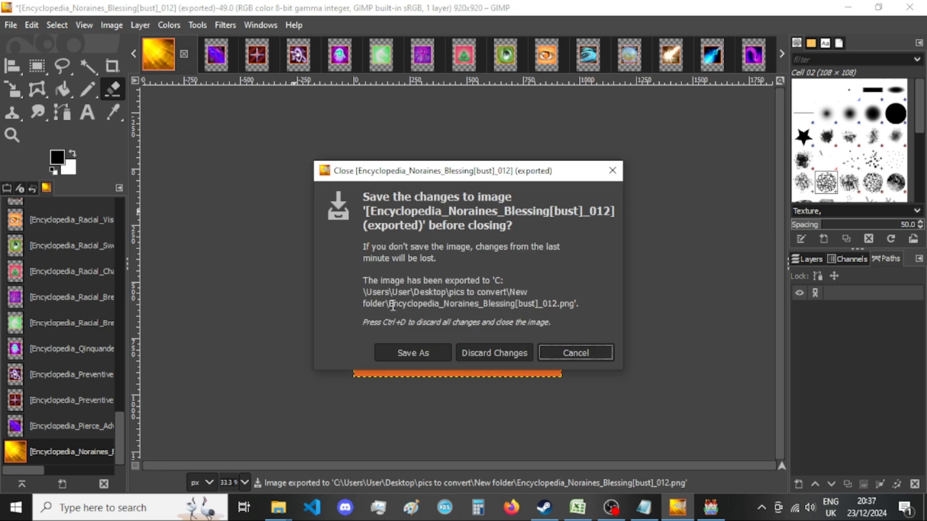
{"action": "left_click", "coordinate": [488, 352]}
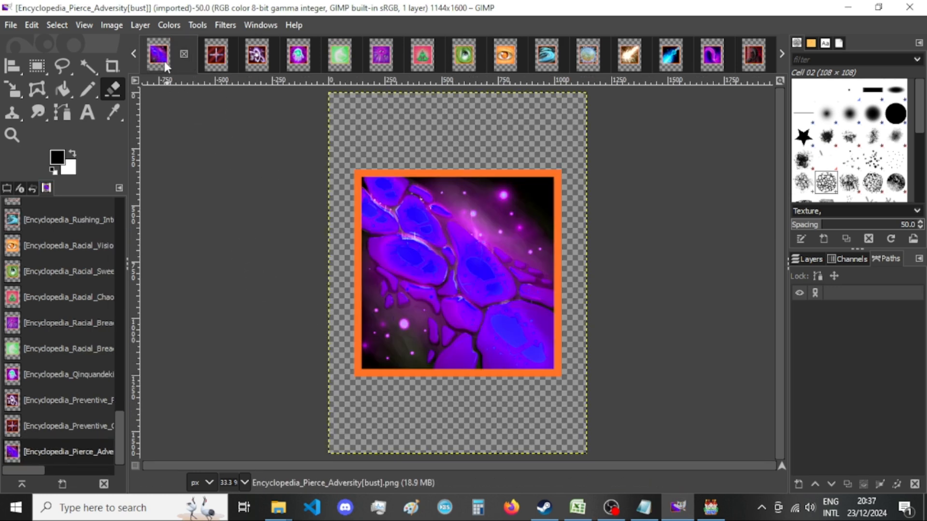
Resize the Pierce Adversity image's canvas to 920 × 920 px with the picture centered, and start its export over Encyclopedia_Pierce_Adversity[bust].png.
{"action": "left_click", "coordinate": [112, 25]}
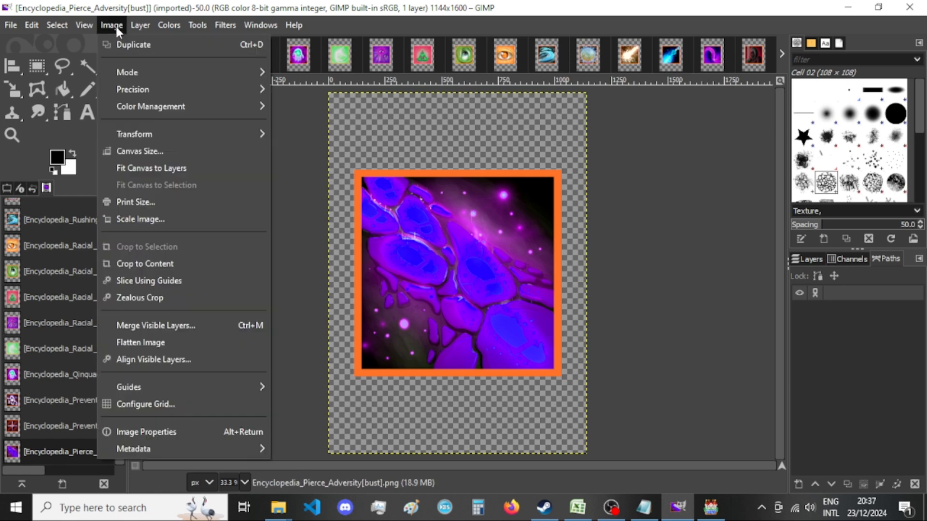
{"action": "left_click", "coordinate": [145, 151]}
{"action": "double_click", "coordinate": [409, 192]}
{"action": "type", "text": "920"}
{"action": "key", "text": "Tab"}
{"action": "type", "text": "920"}
{"action": "left_click", "coordinate": [536, 311]}
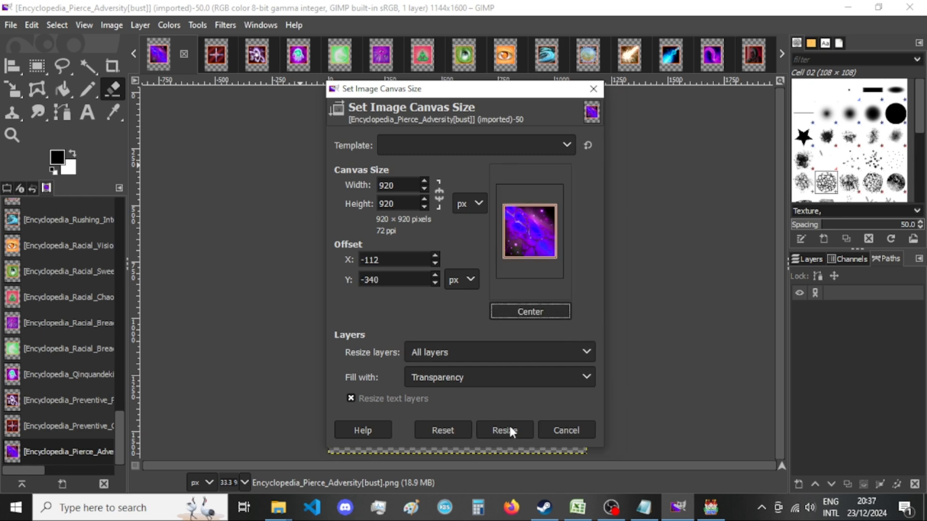
{"action": "left_click", "coordinate": [509, 426]}
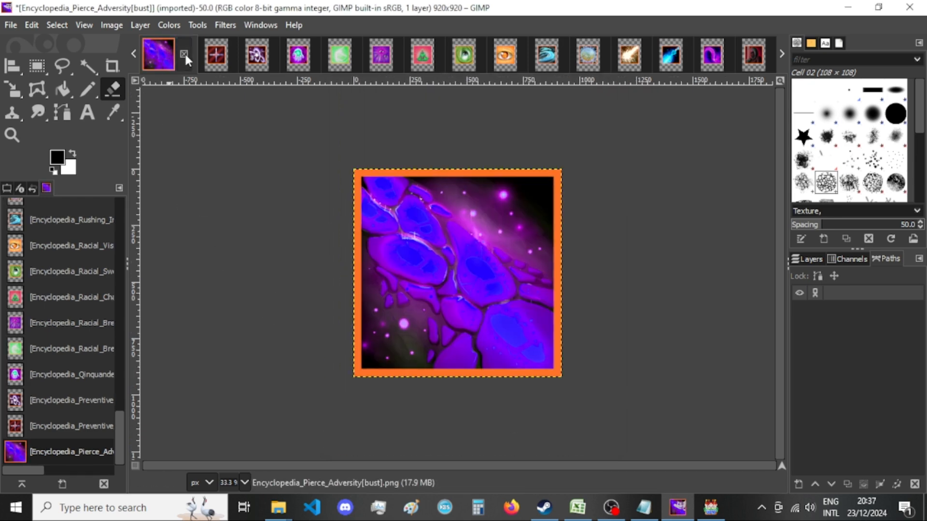
{"action": "key", "text": "ctrl+shift+e"}
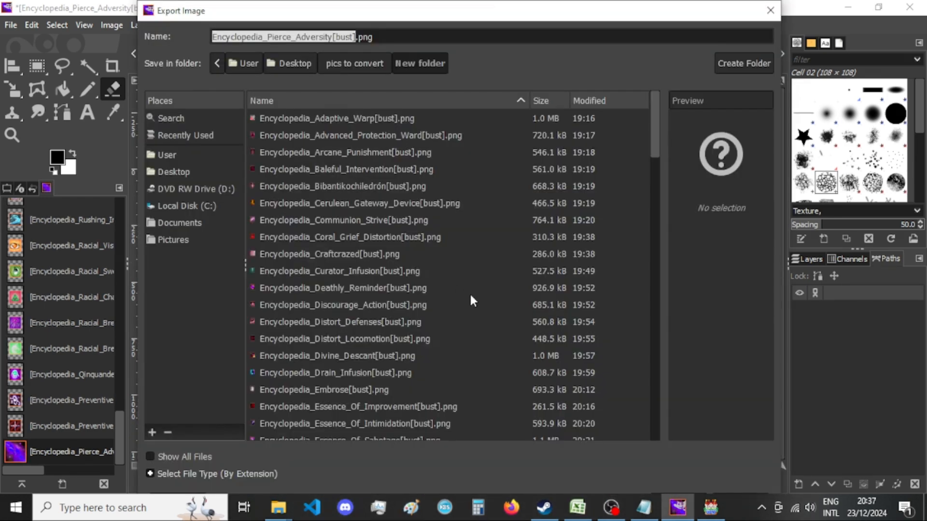
{"action": "key", "text": "Return"}
Switch to RPG Maker MV and search the sound test's BGM list for "synth" in both directions.
{"action": "left_click", "coordinate": [710, 508]}
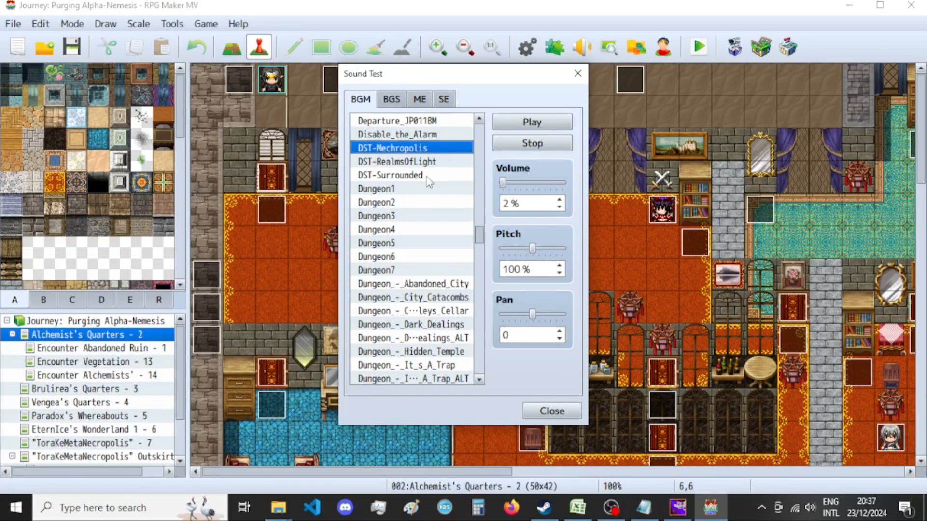
{"action": "scroll", "coordinate": [440, 266], "scroll_direction": "down", "scroll_amount": 3}
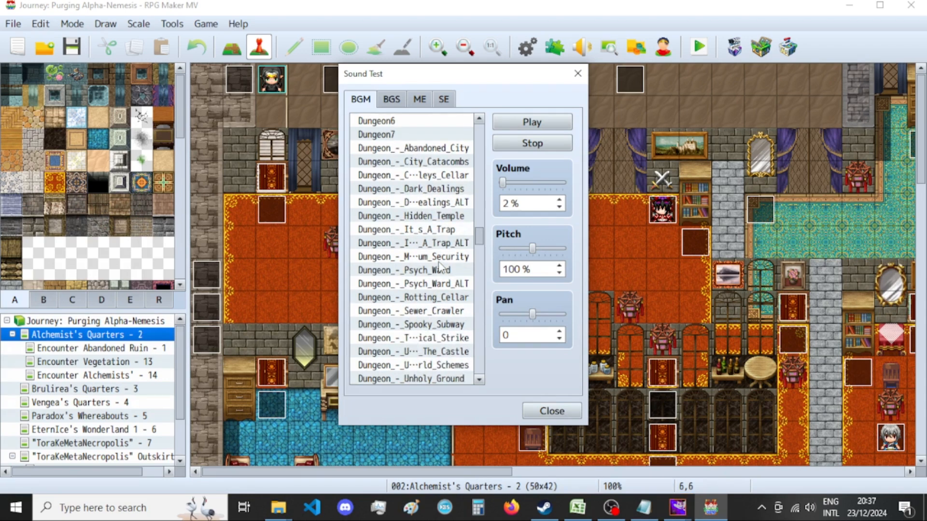
{"action": "scroll", "coordinate": [439, 263], "scroll_direction": "down", "scroll_amount": 2}
{"action": "left_click", "coordinate": [440, 260]}
{"action": "key", "text": "ctrl+f"}
{"action": "type", "text": "synth"}
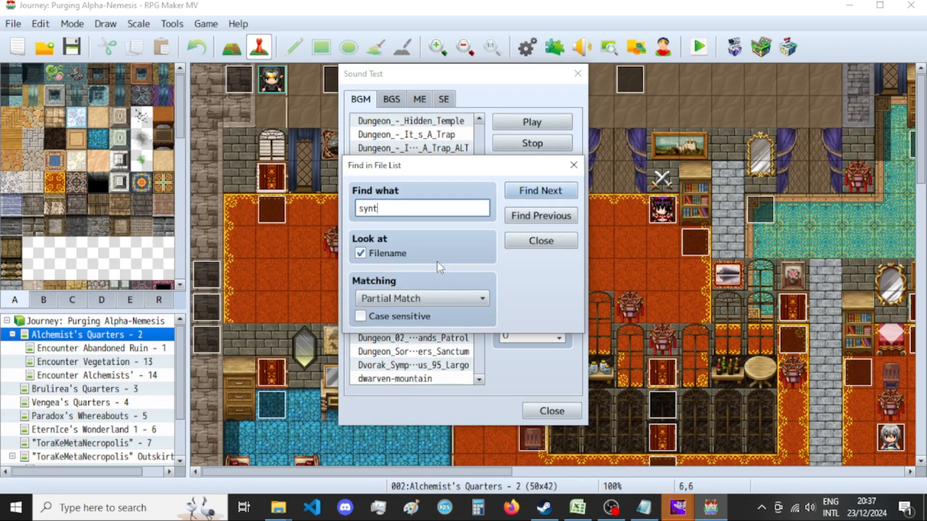
{"action": "key", "text": "Return"}
{"action": "key", "text": "Return"}
{"action": "left_click", "coordinate": [540, 216]}
{"action": "key", "text": "Return"}
Uncover the BGM list, select the Eine_Kleine…Rock-Mozart track, and close the file search.
{"action": "left_click_drag", "start_coordinate": [519, 169], "coordinate": [716, 166]}
{"action": "scroll", "coordinate": [456, 285], "scroll_direction": "down", "scroll_amount": 3}
{"action": "scroll", "coordinate": [457, 284], "scroll_direction": "down", "scroll_amount": 1}
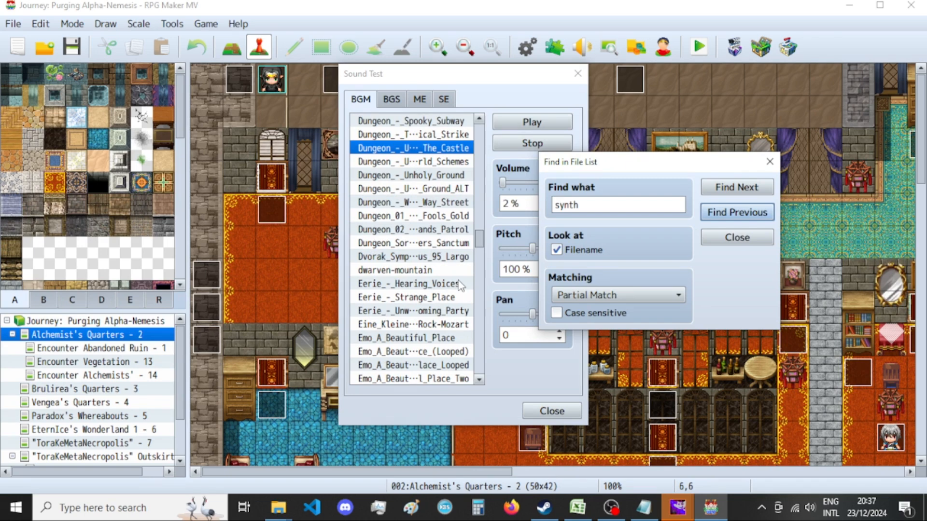
{"action": "left_click", "coordinate": [457, 326]}
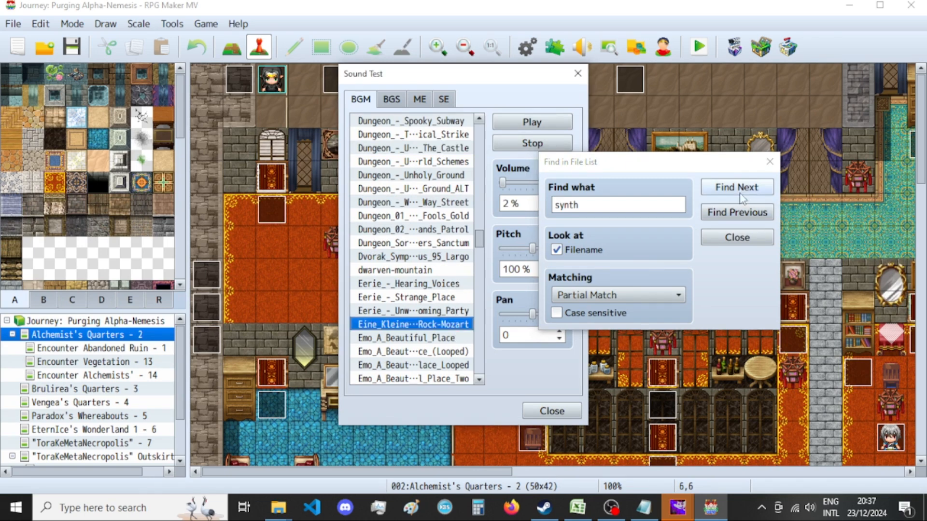
{"action": "left_click", "coordinate": [769, 162]}
Switch back to GIMP, finish the Pierce Adversity export with the current PNG options, and close the image, discarding its changes.
{"action": "left_click", "coordinate": [677, 505]}
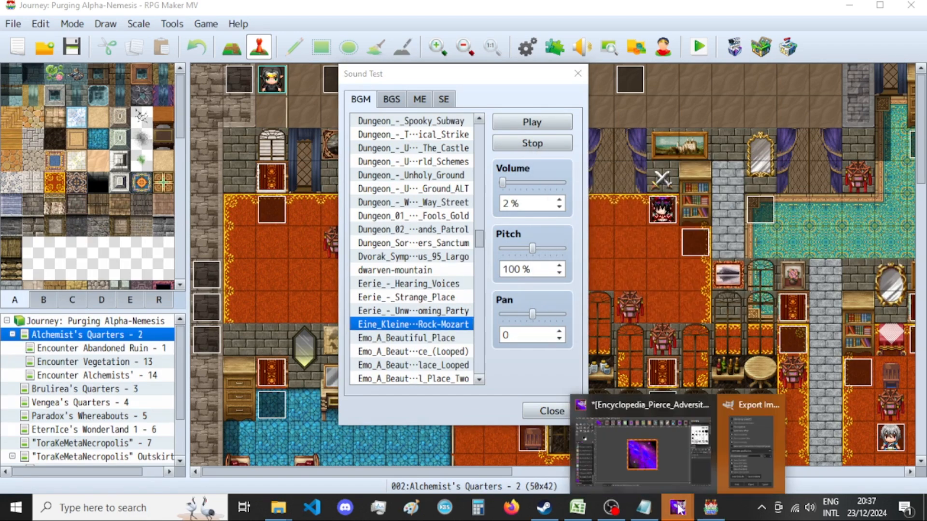
{"action": "left_click", "coordinate": [741, 457]}
{"action": "left_click", "coordinate": [466, 423]}
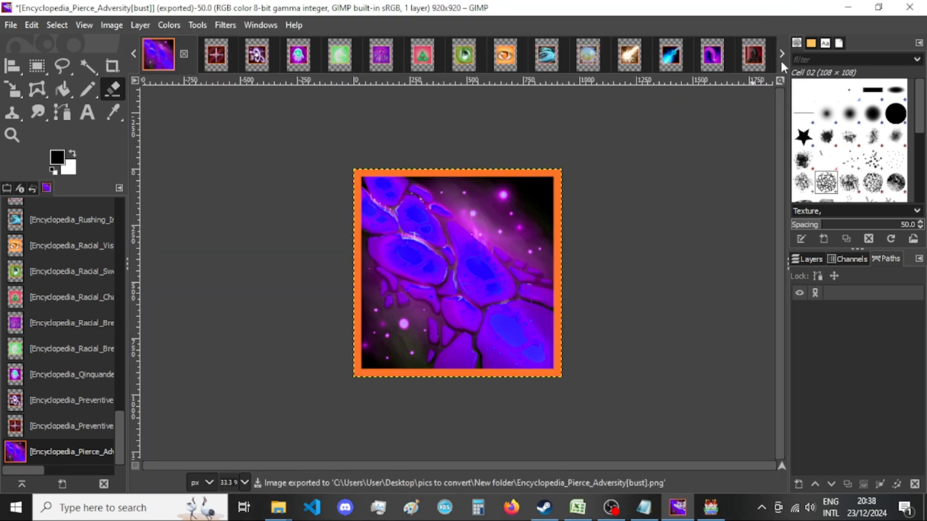
{"action": "left_click", "coordinate": [184, 54]}
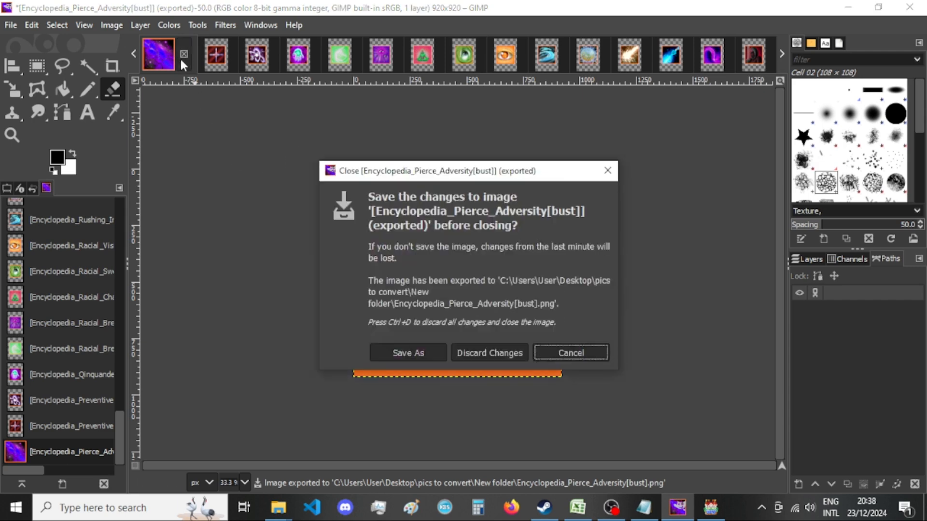
{"action": "left_click", "coordinate": [454, 348]}
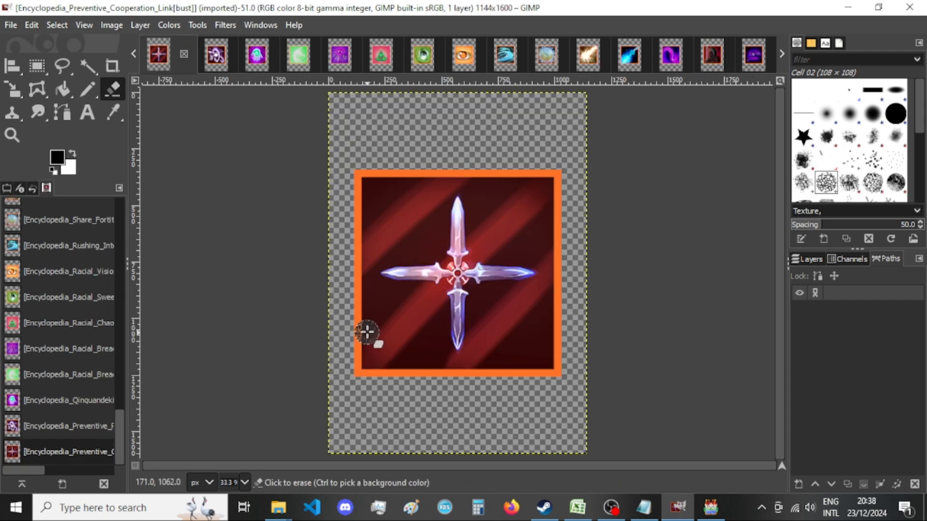
Resize the Preventive Cooperation Link image's canvas to 920 × 920 px with the picture centered.
{"action": "left_click", "coordinate": [112, 25]}
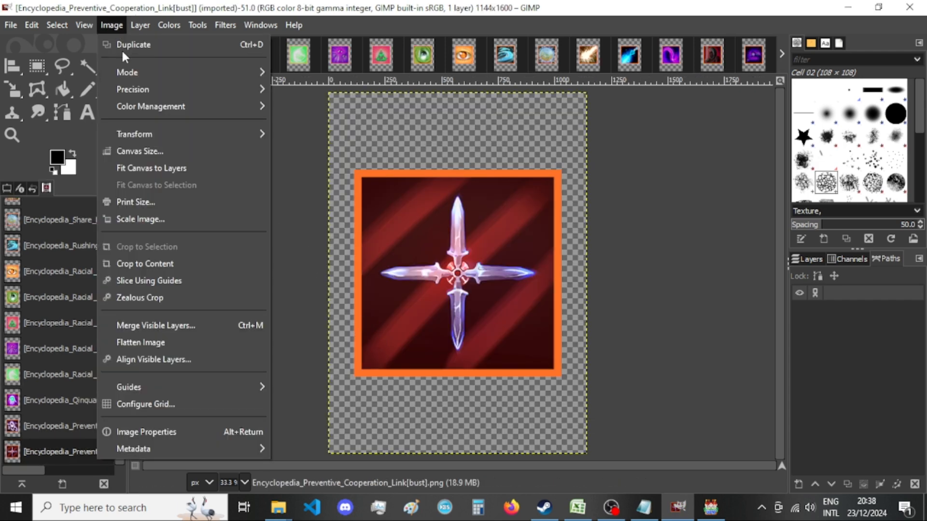
{"action": "left_click", "coordinate": [169, 151]}
{"action": "double_click", "coordinate": [406, 185]}
{"action": "type", "text": "920"}
{"action": "key", "text": "Tab"}
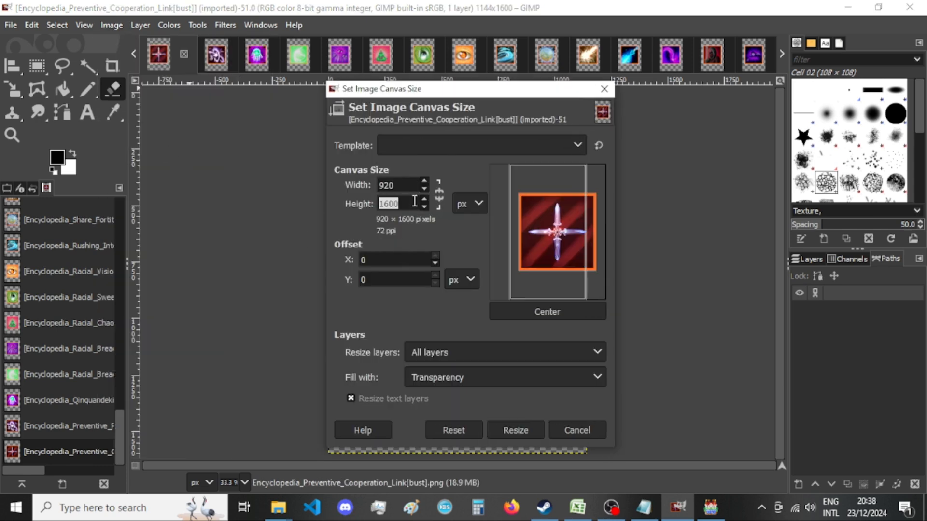
{"action": "left_click", "coordinate": [548, 311]}
{"action": "left_click", "coordinate": [514, 430]}
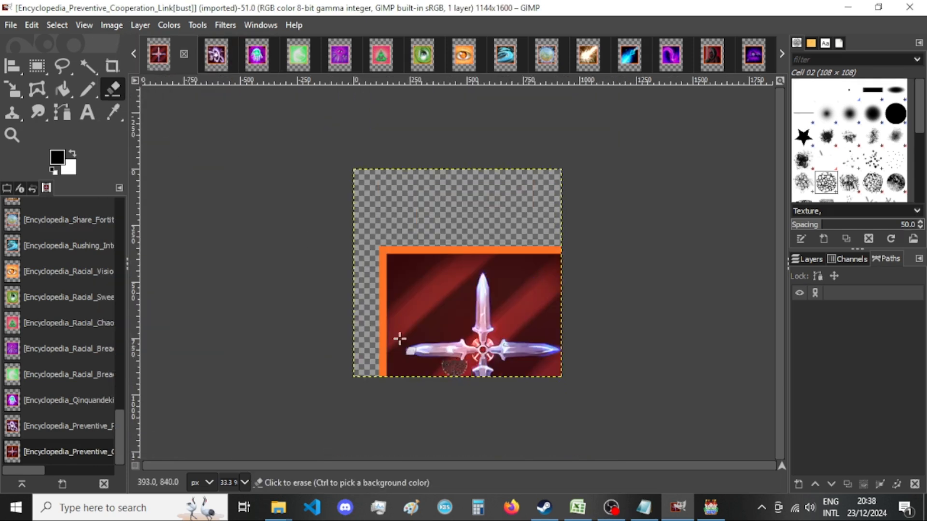
{"action": "left_click", "coordinate": [111, 25]}
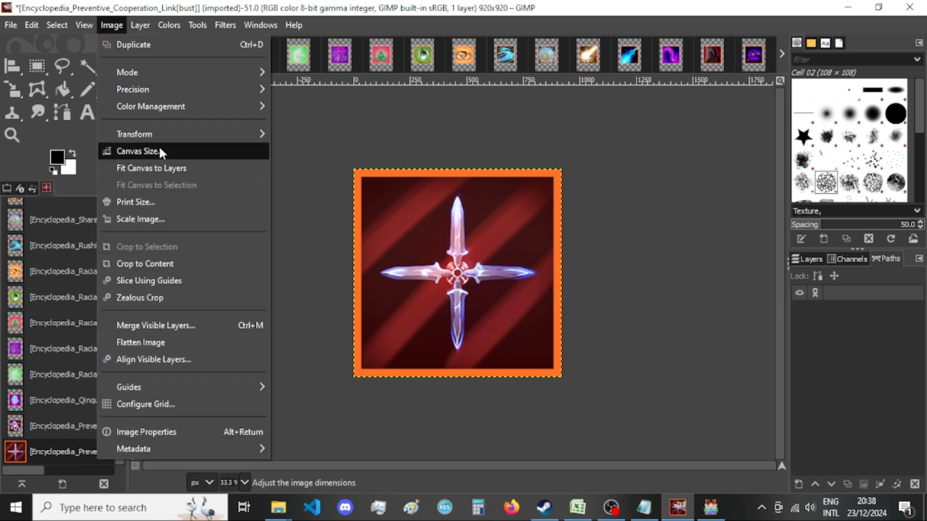
{"action": "key", "text": "Escape"}
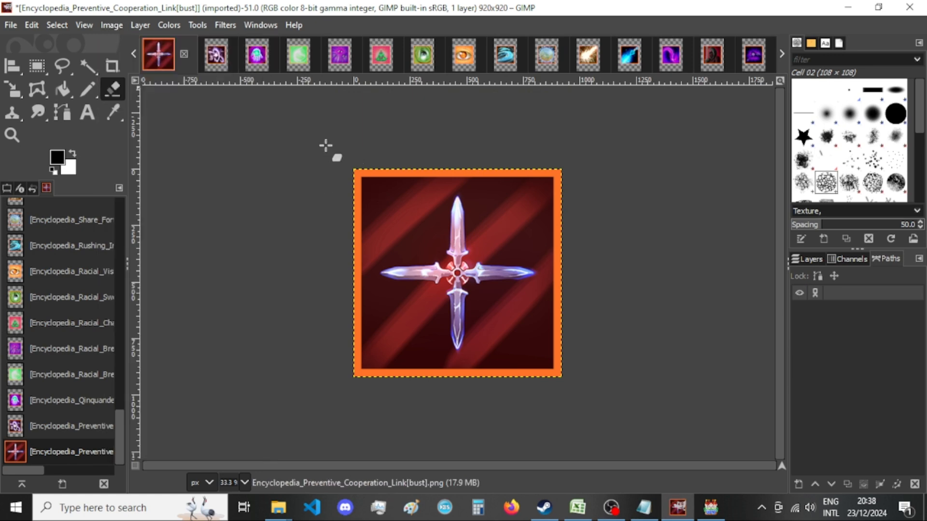
Export the image over Encyclopedia_Preventive_Cooperation_Link[bust].png with the current PNG options.
{"action": "key", "text": "ctrl+shift+e"}
{"action": "key", "text": "Return"}
{"action": "key", "text": "Return"}
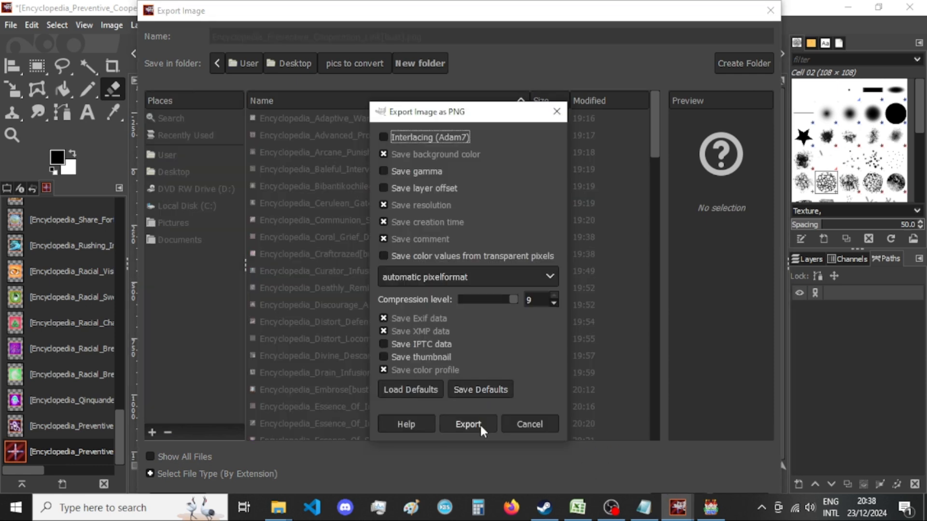
{"action": "left_click", "coordinate": [477, 425]}
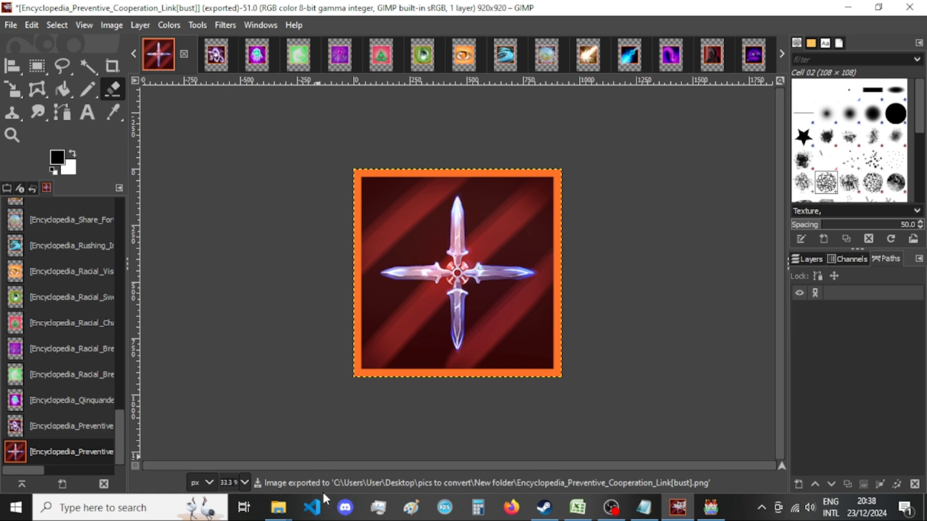
Check the re-exported Preventive Cooperation Link picture in New folder, then close its image in GIMP, discarding the changes.
{"action": "mouse_move", "coordinate": [289, 516]}
{"action": "left_click", "coordinate": [420, 452]}
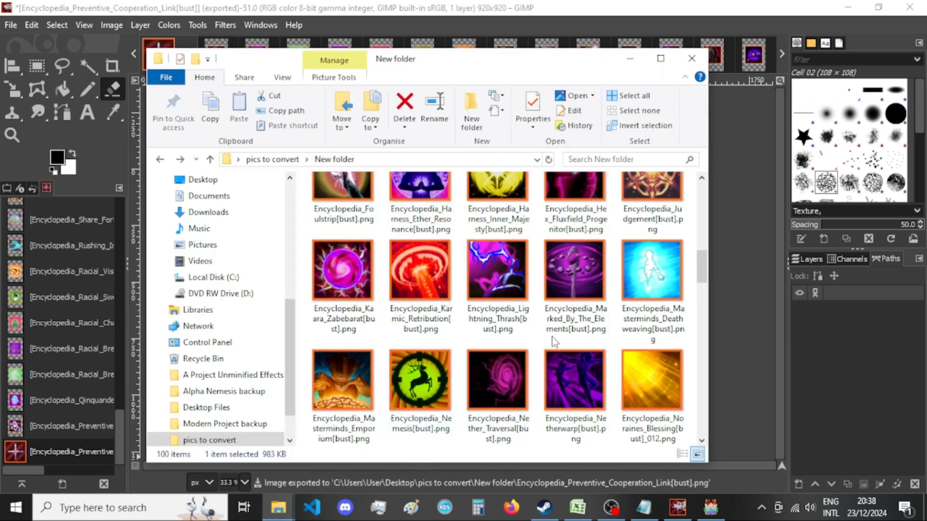
{"action": "scroll", "coordinate": [554, 337], "scroll_direction": "down", "scroll_amount": 2}
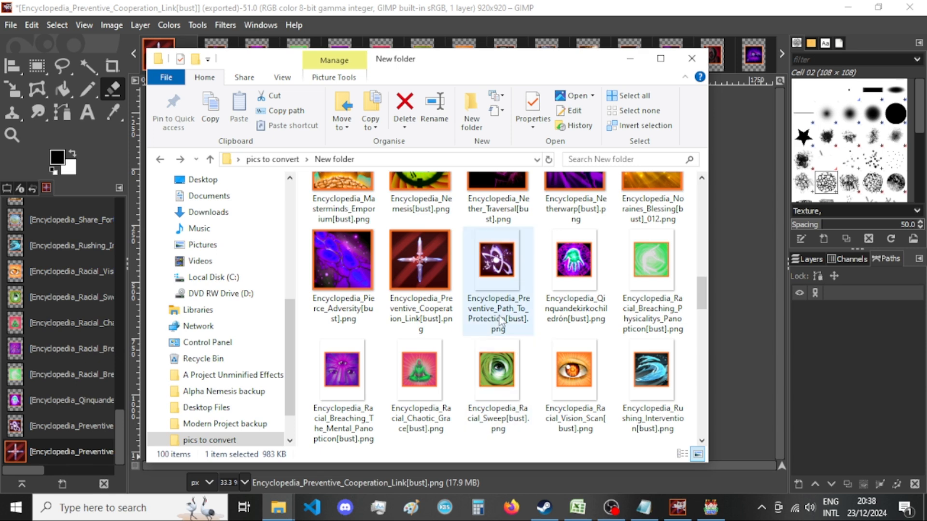
{"action": "mouse_move", "coordinate": [500, 321]}
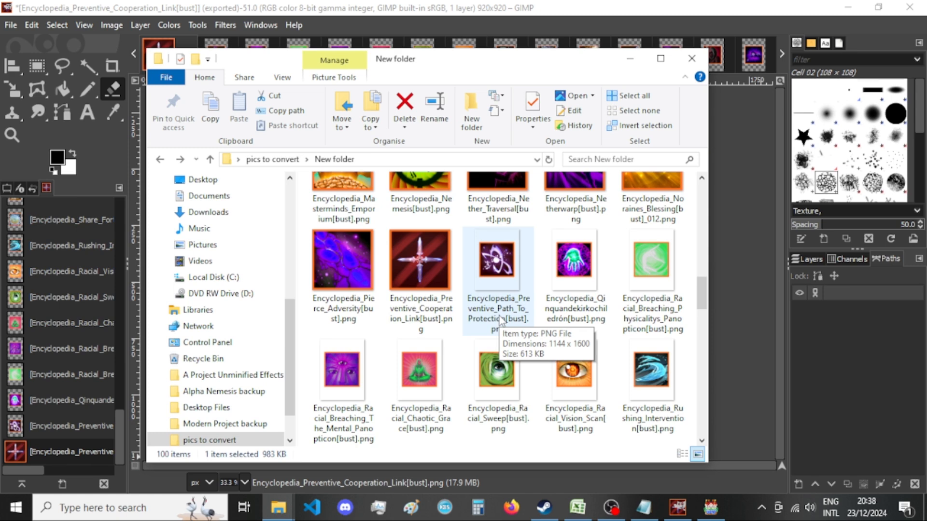
{"action": "left_click", "coordinate": [630, 59]}
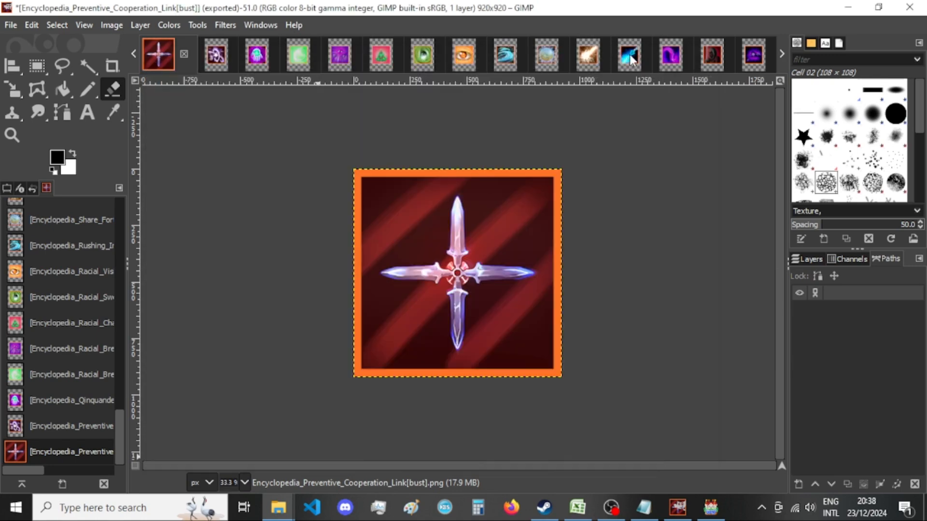
{"action": "mouse_move", "coordinate": [278, 507]}
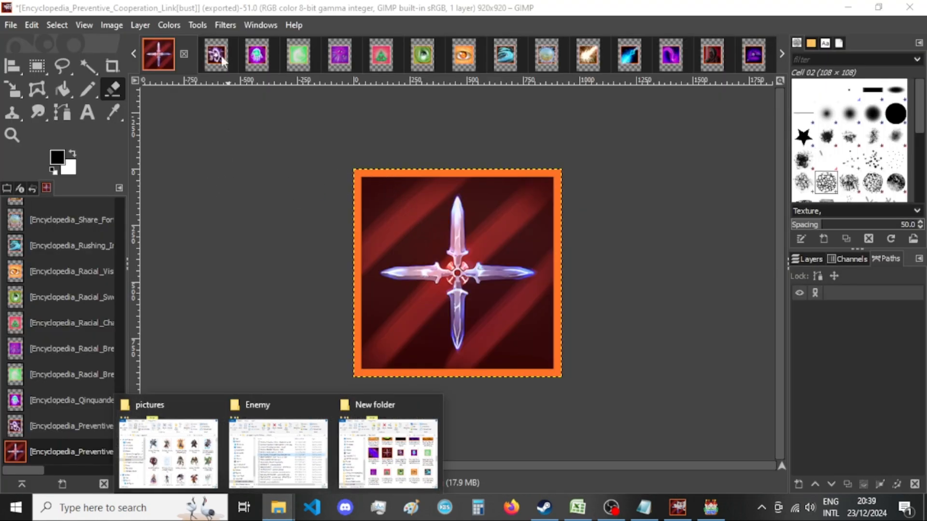
{"action": "left_click", "coordinate": [184, 53]}
{"action": "left_click", "coordinate": [541, 352]}
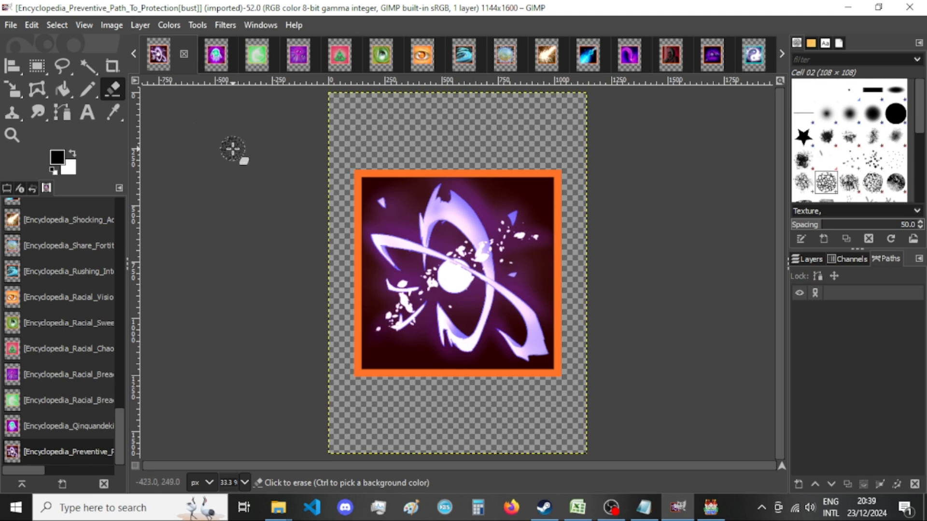
Resize the Preventive Path To Protection image's canvas to 920 × 920 px with the picture centered.
{"action": "left_click", "coordinate": [113, 25]}
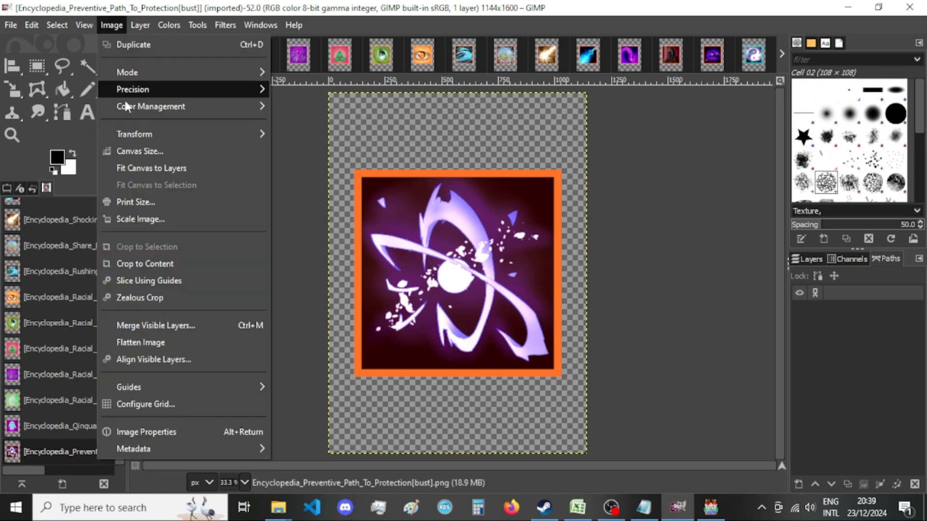
{"action": "left_click", "coordinate": [142, 151]}
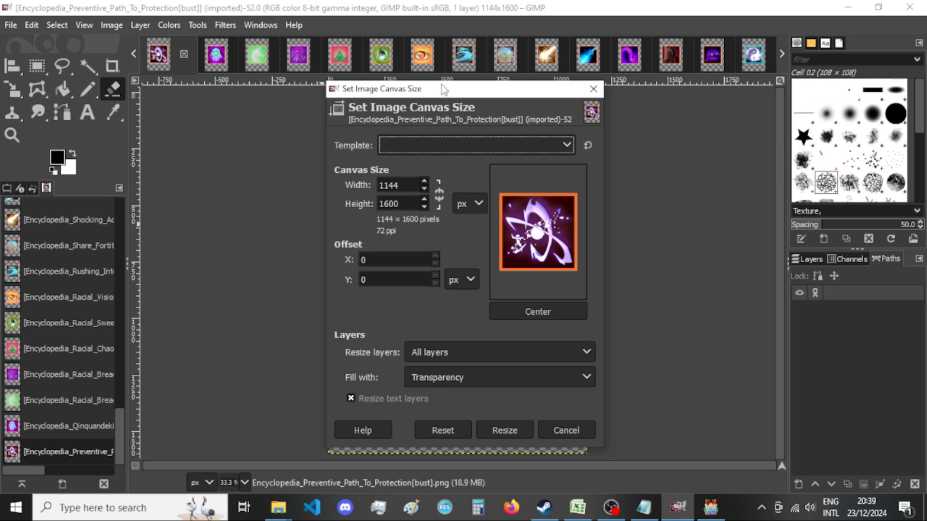
{"action": "left_click_drag", "start_coordinate": [444, 90], "coordinate": [252, 64]}
{"action": "double_click", "coordinate": [215, 161]}
{"action": "type", "text": "920"}
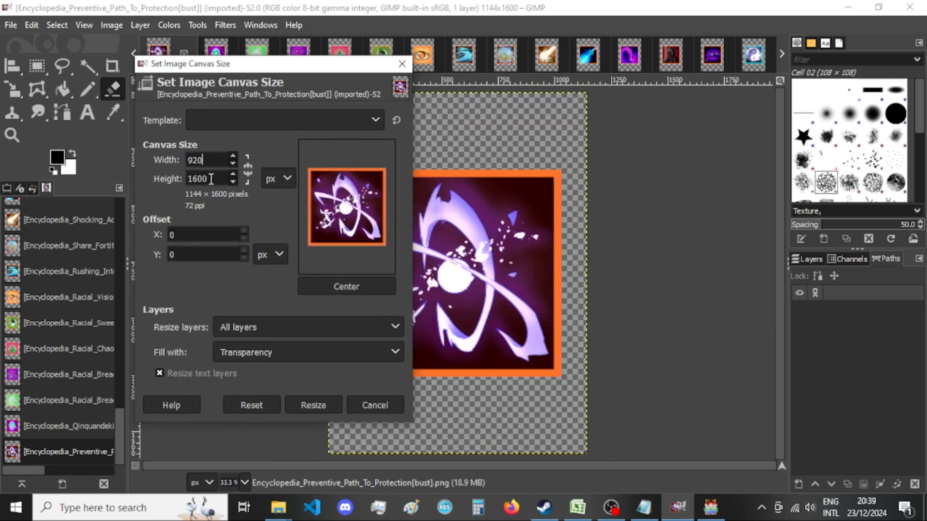
{"action": "double_click", "coordinate": [211, 179]}
{"action": "type", "text": "920"}
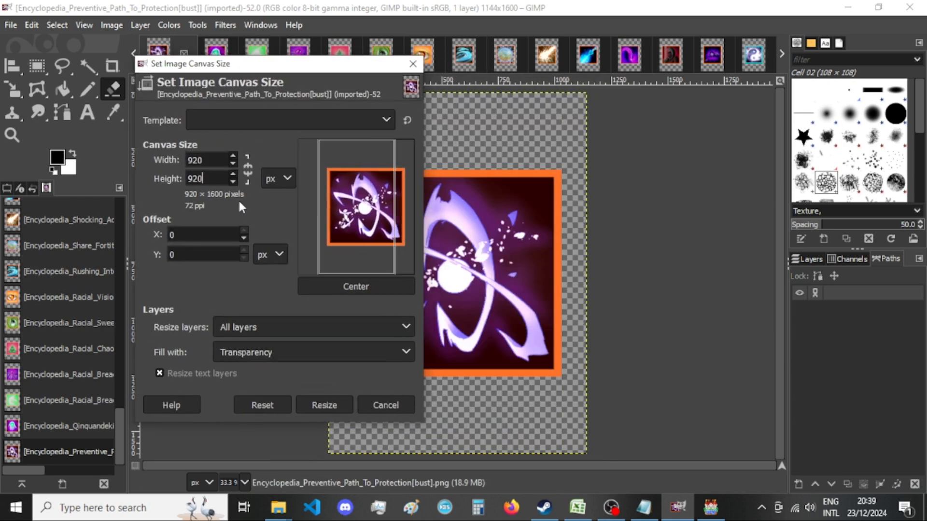
{"action": "left_click", "coordinate": [341, 289]}
{"action": "left_click", "coordinate": [315, 405]}
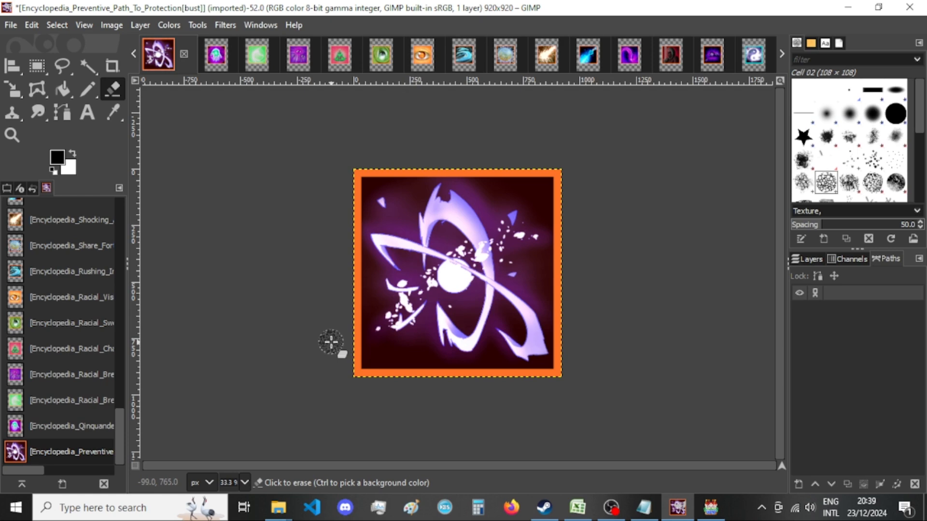
{"action": "left_click", "coordinate": [711, 507]}
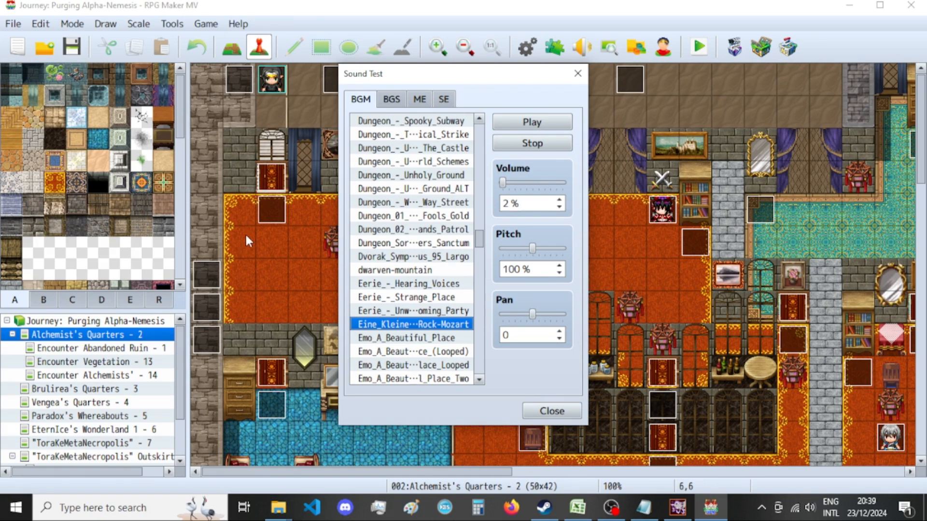
{"action": "left_click", "coordinate": [691, 516]}
{"action": "mouse_move", "coordinate": [279, 506]}
{"action": "left_click", "coordinate": [415, 437]}
{"action": "left_click", "coordinate": [425, 6]}
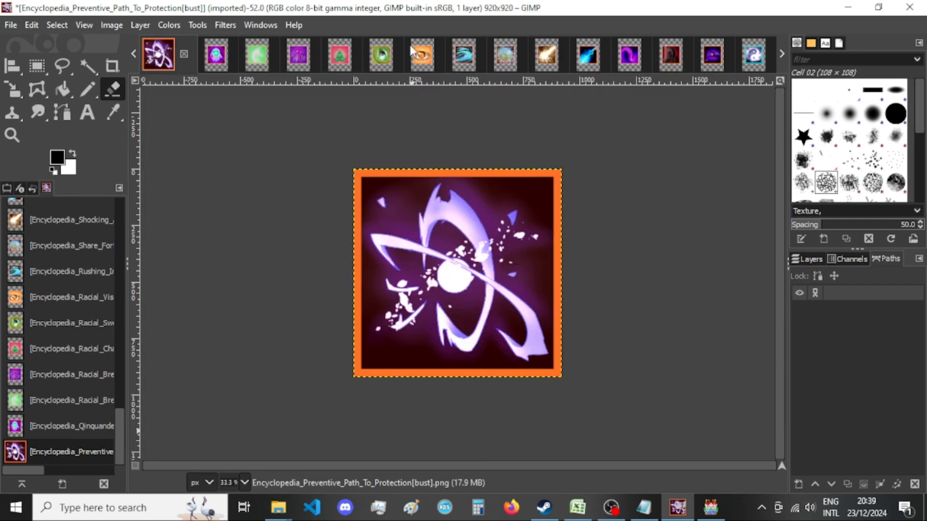
Export the image over Encyclopedia_Preventive_Path_To_Protection[bust].png with the current PNG options.
{"action": "key", "text": "ctrl+shift+e"}
{"action": "key", "text": "Return"}
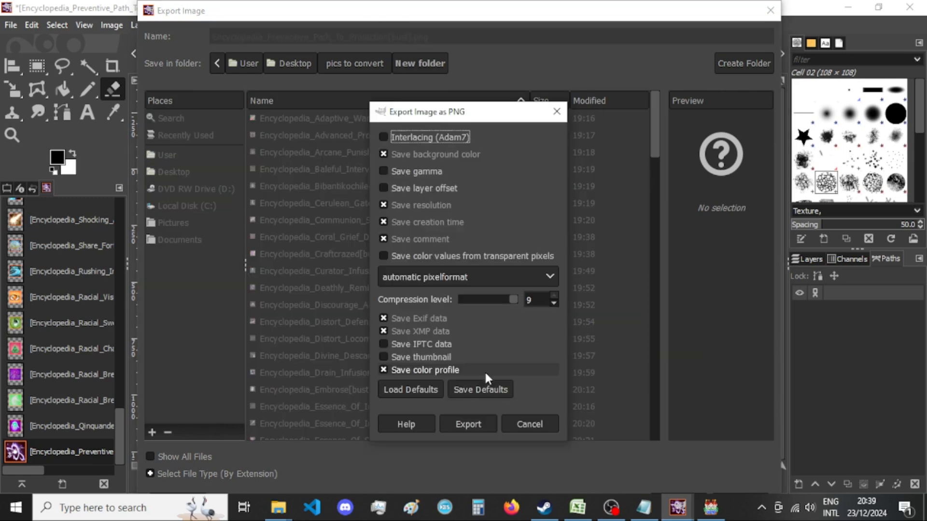
{"action": "left_click", "coordinate": [478, 419]}
Switch to RPG Maker MV and select the first ForestBGM_F…mpleteTrack entry, just below Field_3_JP011BM, in the sound test's BGM list.
{"action": "left_click", "coordinate": [704, 515]}
{"action": "scroll", "coordinate": [420, 313], "scroll_direction": "down", "scroll_amount": 3}
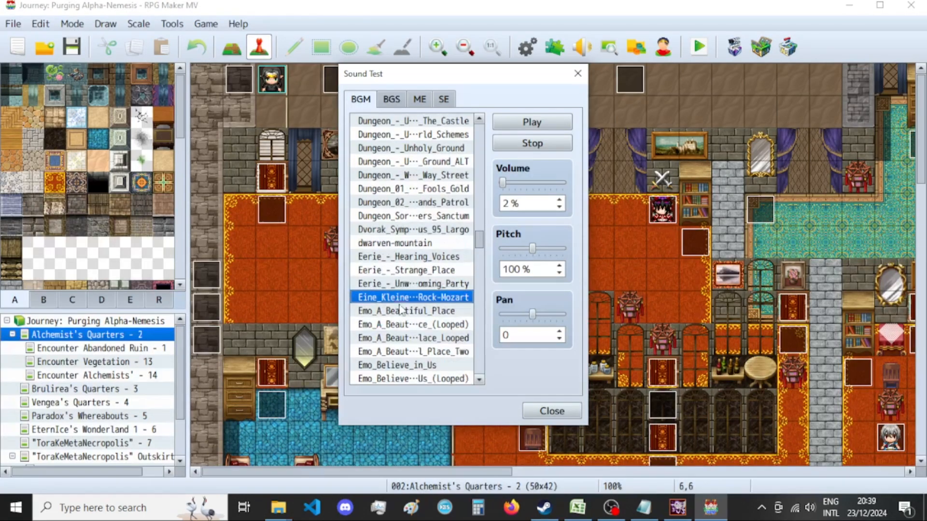
{"action": "scroll", "coordinate": [419, 314], "scroll_direction": "down", "scroll_amount": 13}
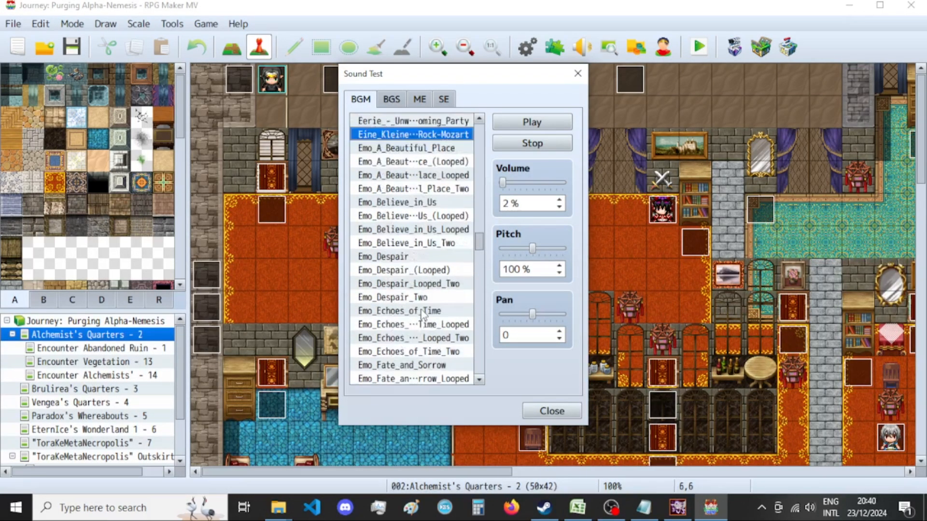
{"action": "scroll", "coordinate": [421, 319], "scroll_direction": "down", "scroll_amount": 11}
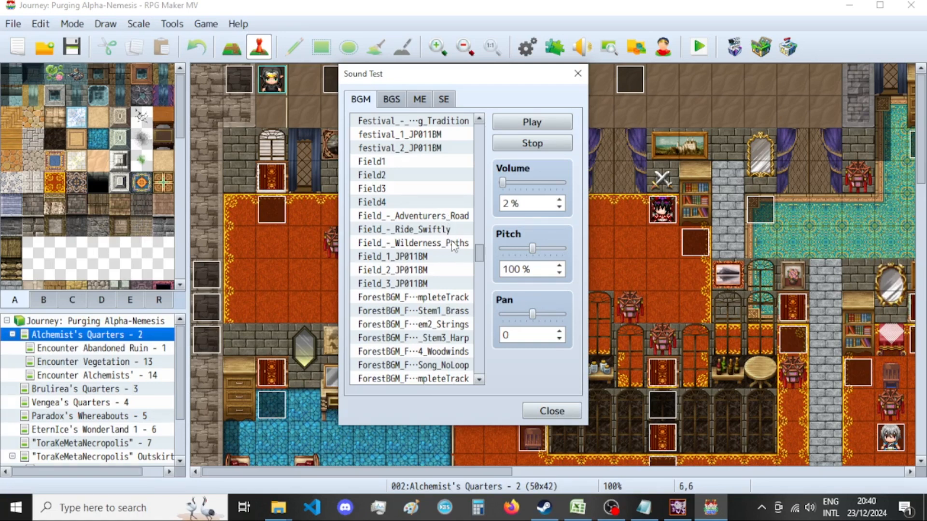
{"action": "left_click", "coordinate": [441, 300]}
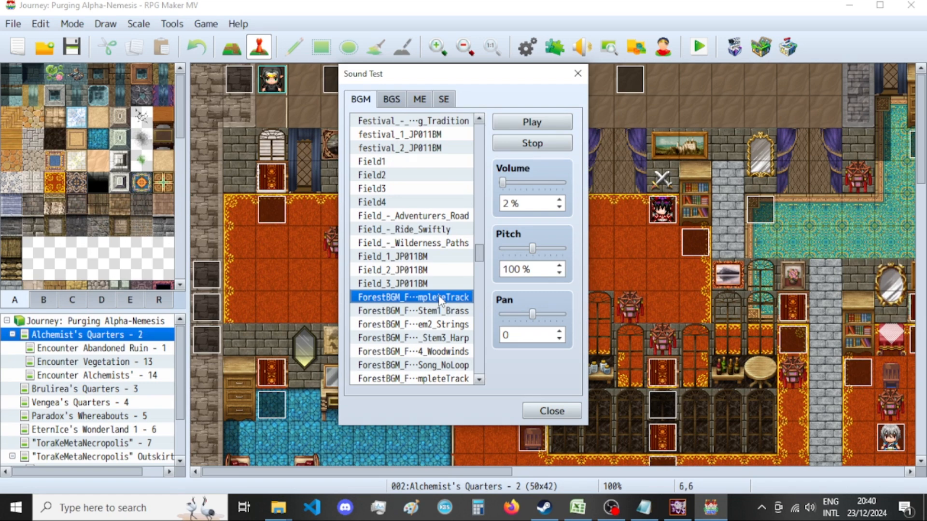
{"action": "scroll", "coordinate": [441, 300], "scroll_direction": "down", "scroll_amount": 1}
Switch back to GIMP, check the Preventive Path To Protection export in New folder, and close its image, discarding the changes.
{"action": "left_click", "coordinate": [677, 508]}
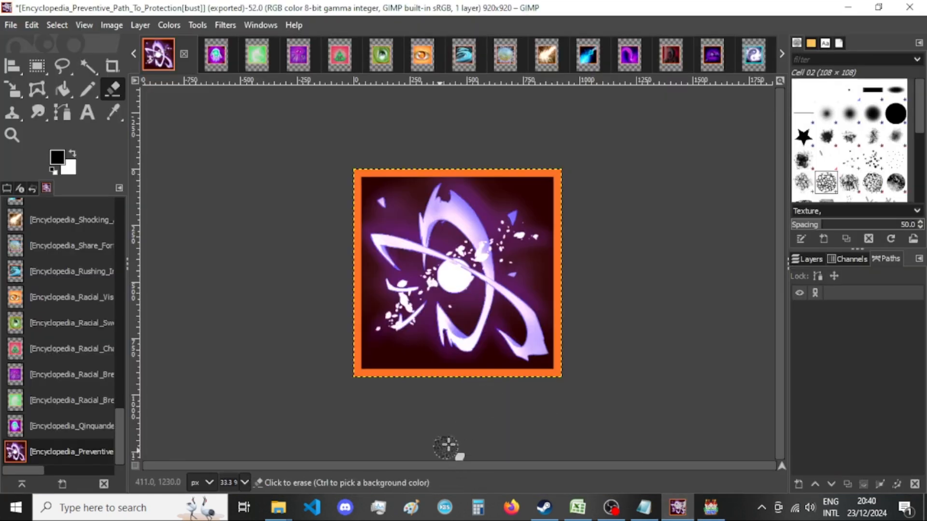
{"action": "left_click", "coordinate": [279, 508]}
{"action": "left_click", "coordinate": [389, 458]}
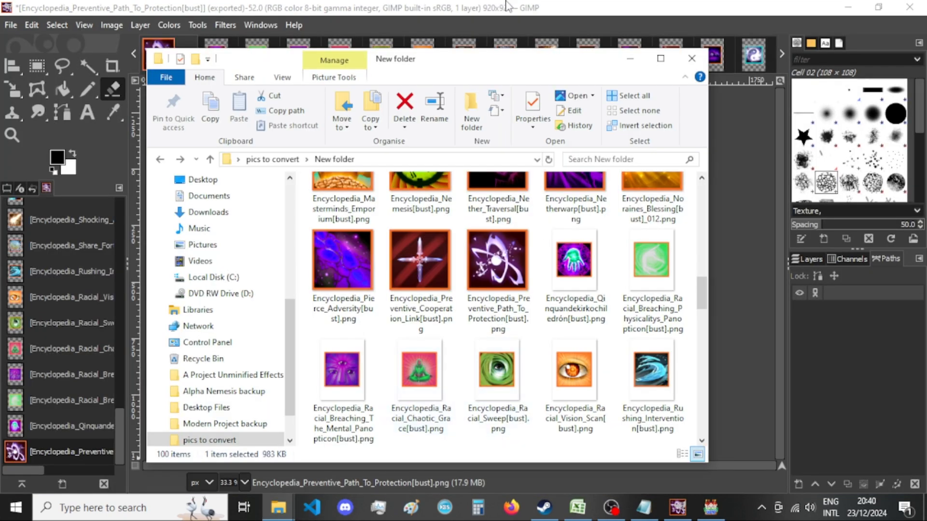
{"action": "left_click", "coordinate": [520, 6]}
{"action": "left_click", "coordinate": [183, 53]}
{"action": "left_click", "coordinate": [533, 358]}
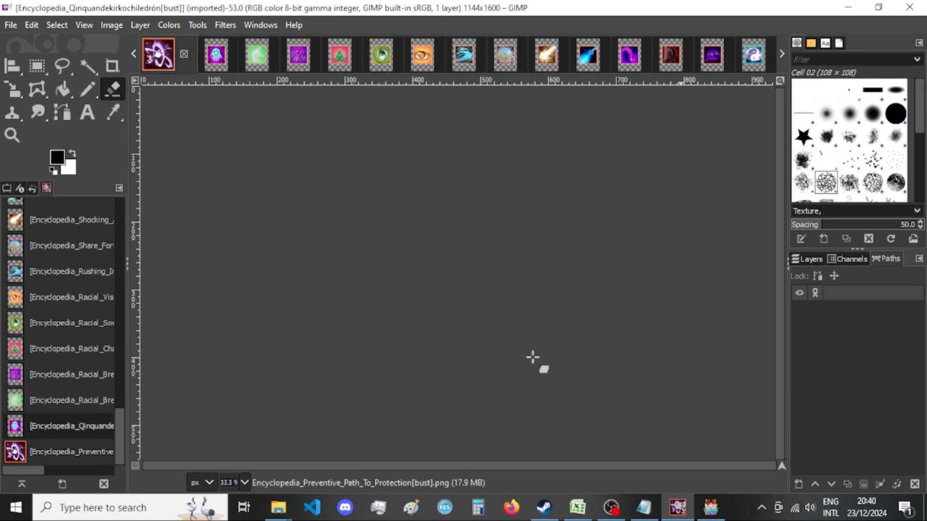
Resize the Qinquandekirkochiledrón image's canvas to 920 × 920 px with the picture centered.
{"action": "left_click", "coordinate": [112, 26]}
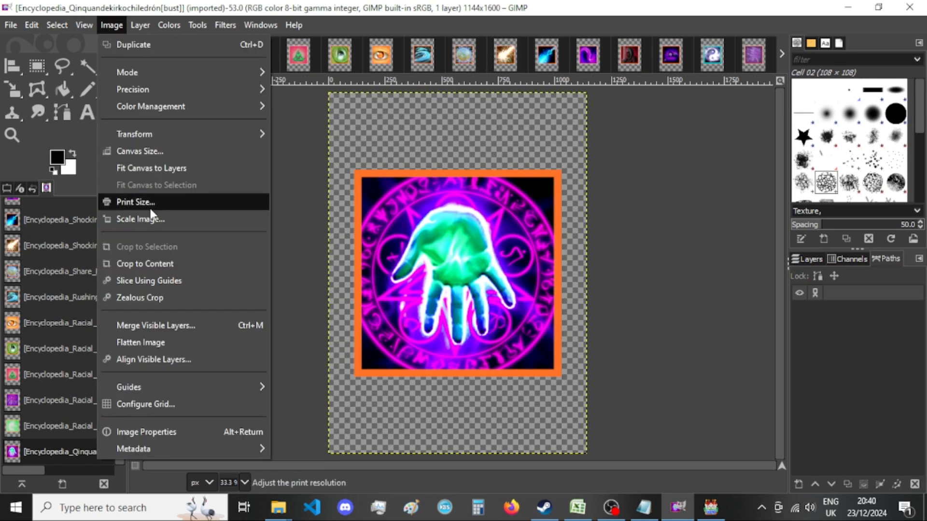
{"action": "left_click", "coordinate": [160, 151]}
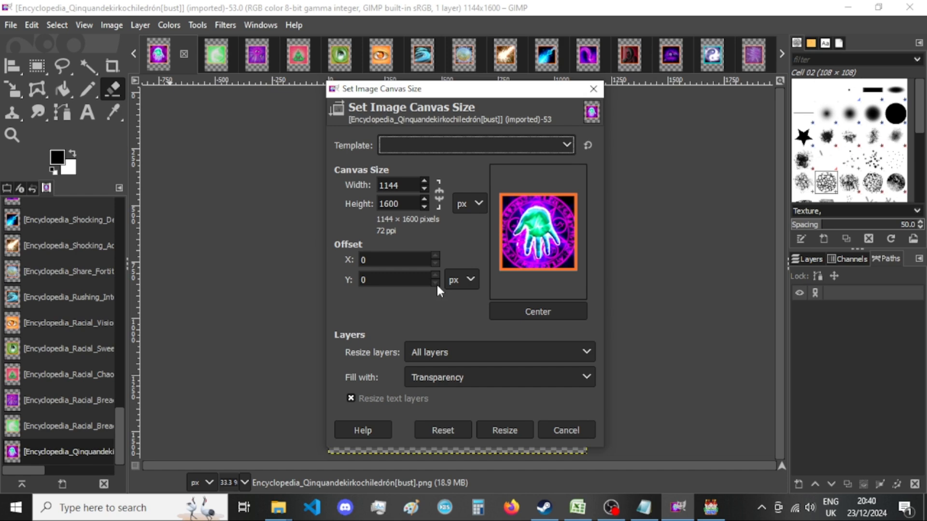
{"action": "double_click", "coordinate": [396, 185]}
{"action": "type", "text": "920"}
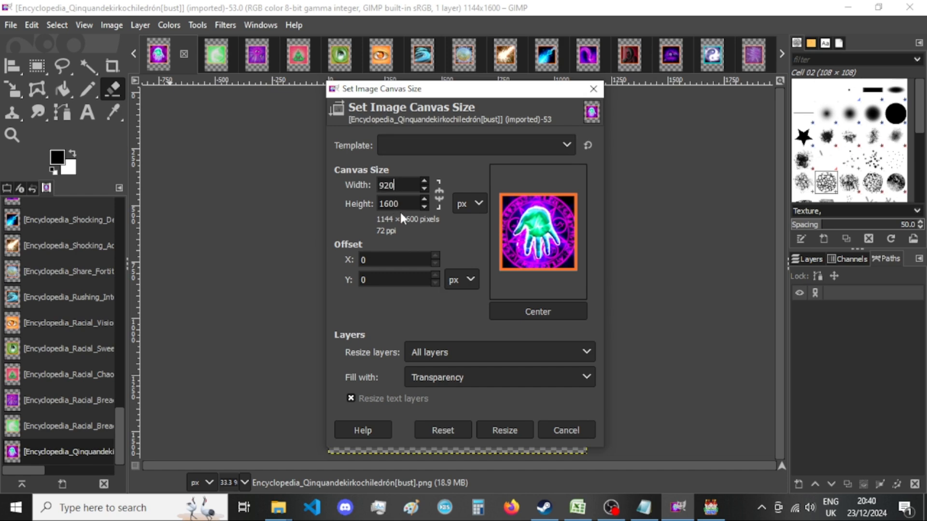
{"action": "double_click", "coordinate": [400, 206]}
{"action": "type", "text": "920"}
{"action": "left_click", "coordinate": [539, 314]}
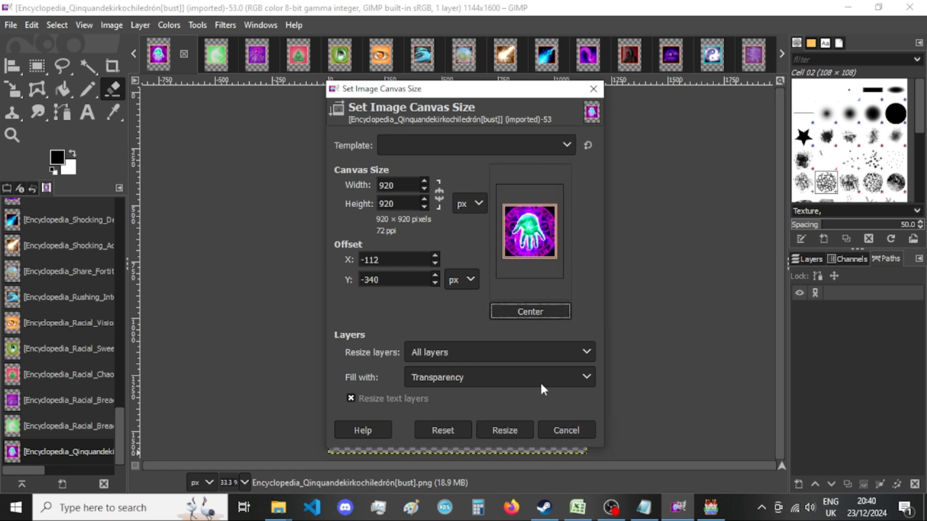
{"action": "left_click", "coordinate": [516, 427]}
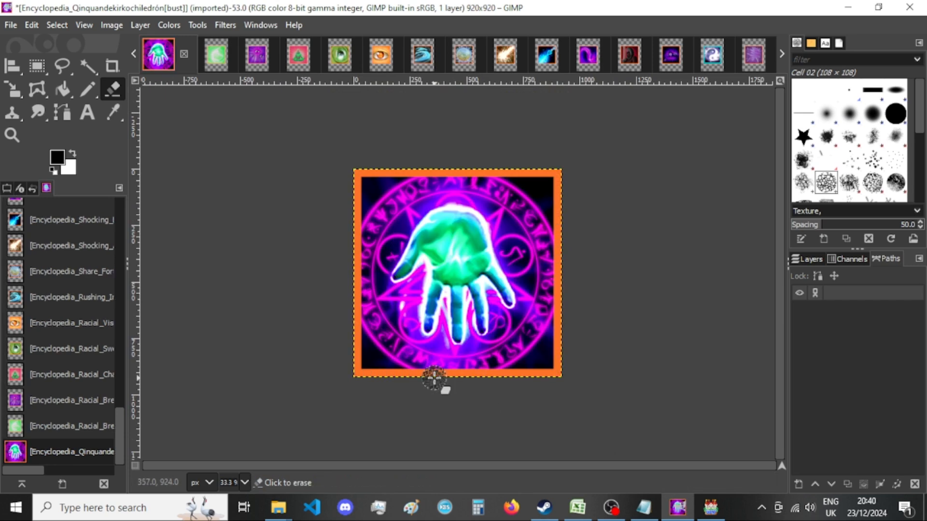
Export the image over Encyclopedia_Qinquandekirkochiledrón[bust].png with the current PNG options.
{"action": "key", "text": "ctrl+shift+e"}
{"action": "key", "text": "Return"}
{"action": "key", "text": "Escape"}
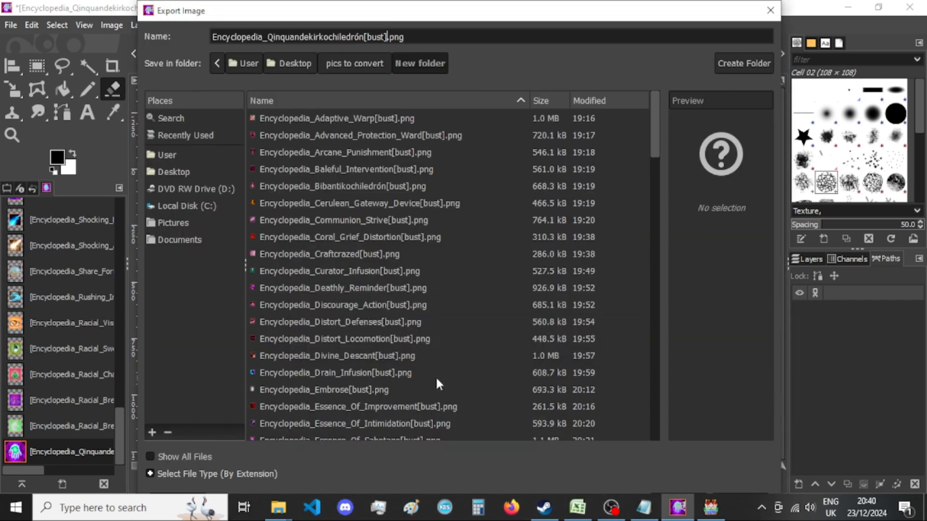
{"action": "key", "text": "Return"}
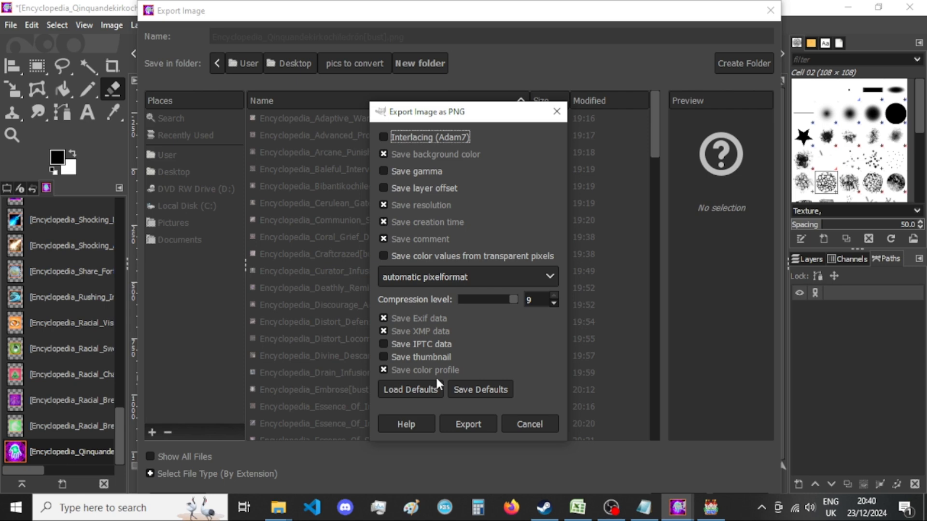
{"action": "key", "text": "Return"}
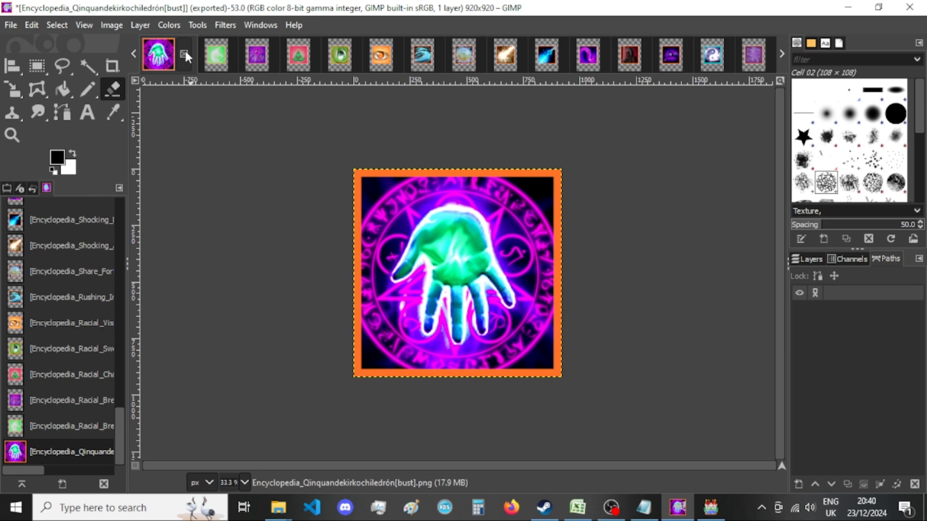
Check the Qinquandekirkochiledrón export in New folder and close its image in GIMP, discarding the changes.
{"action": "mouse_move", "coordinate": [278, 507]}
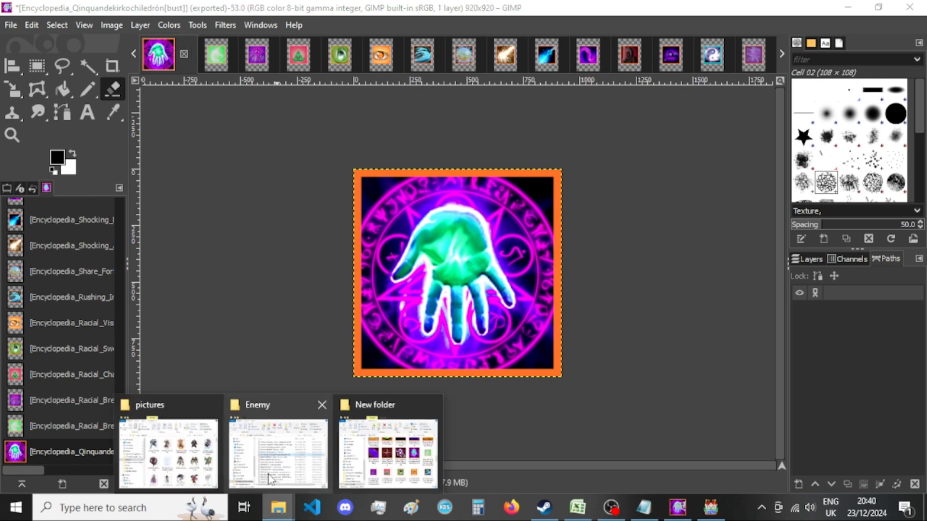
{"action": "left_click", "coordinate": [378, 449]}
{"action": "left_click", "coordinate": [502, 4]}
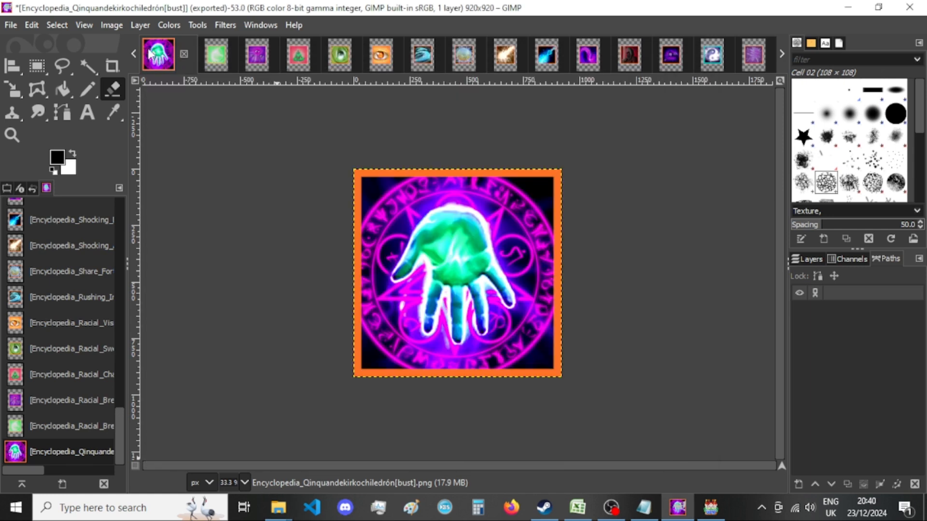
{"action": "left_click", "coordinate": [184, 54]}
{"action": "left_click", "coordinate": [507, 355]}
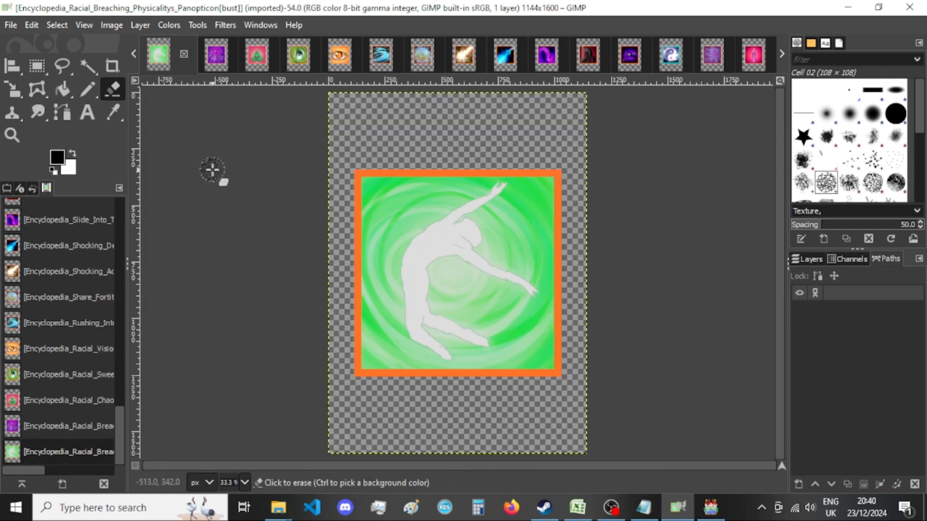
Resize the Racial Breaching Physicalitys Panopticon image's canvas to 920 × 920 px with the picture centered.
{"action": "left_click", "coordinate": [111, 25]}
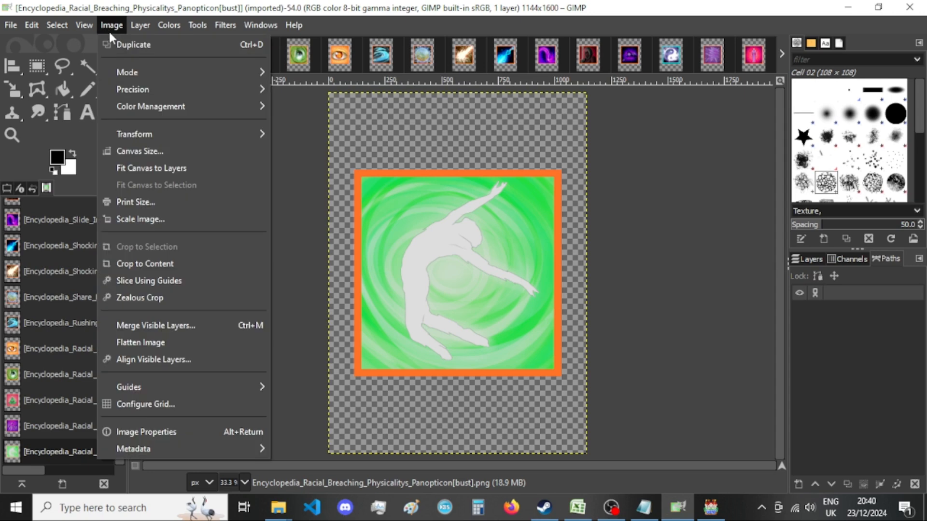
{"action": "left_click", "coordinate": [212, 150]}
{"action": "double_click", "coordinate": [391, 185]}
{"action": "type", "text": "920"}
{"action": "key", "text": "Tab"}
{"action": "type", "text": "920"}
{"action": "left_click", "coordinate": [544, 311]}
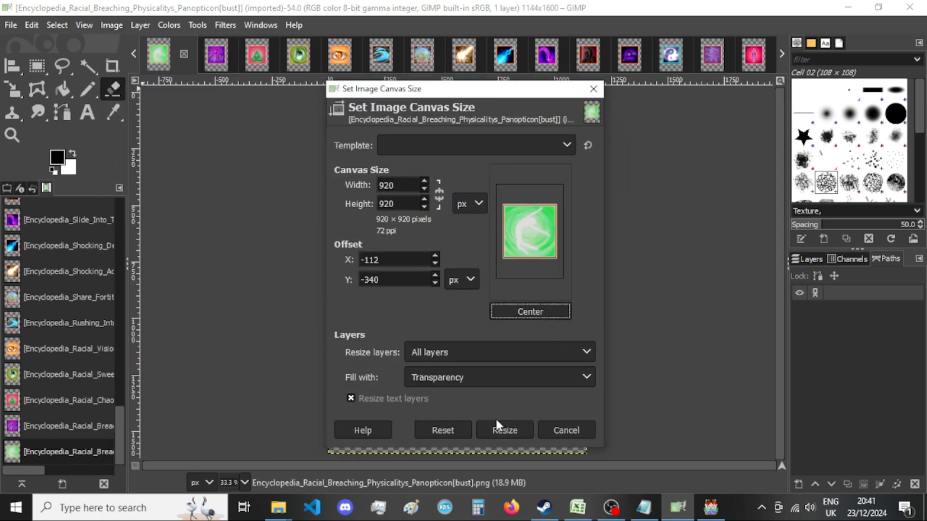
{"action": "left_click", "coordinate": [515, 430]}
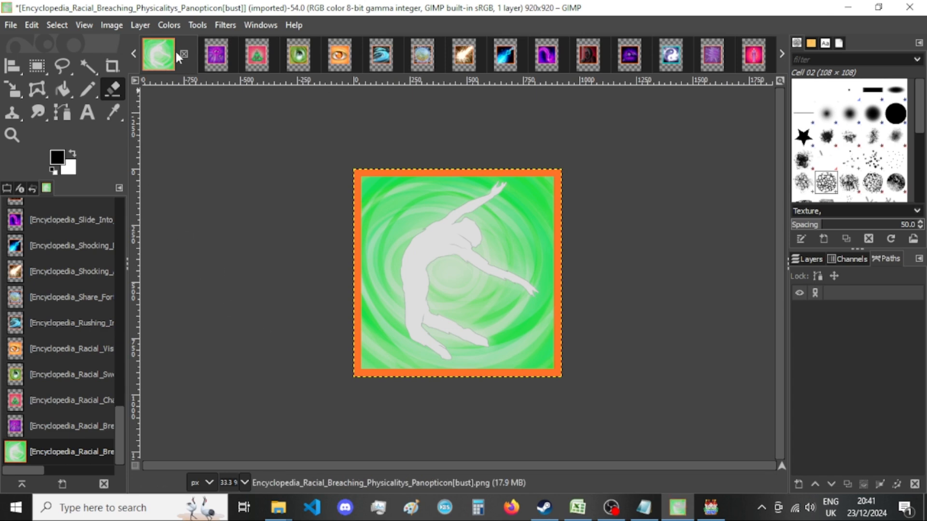
Export the image as Encyclopedia_Racial_Breaching_Physicalitys_Panopticon[bust].png into New folder with the current PNG options.
{"action": "key", "text": "ctrl+shift+e"}
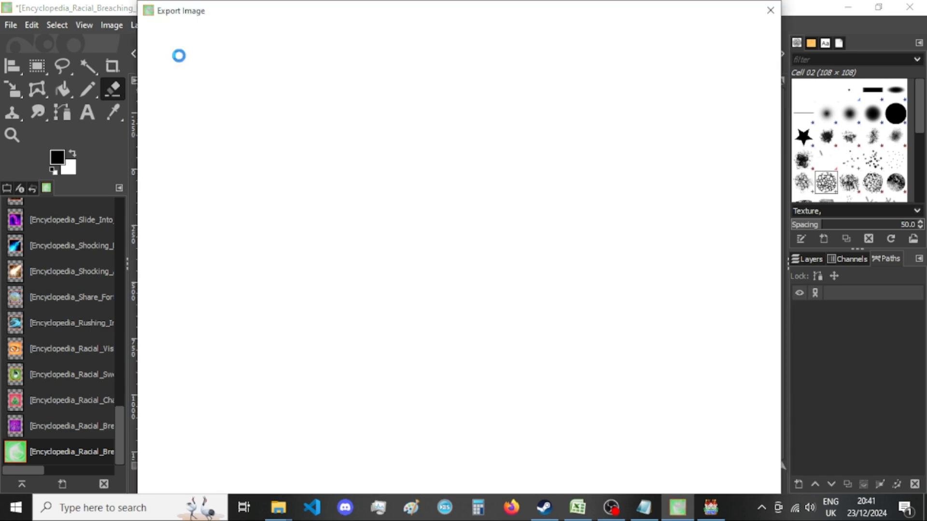
{"action": "key", "text": "Return"}
{"action": "key", "text": "Return"}
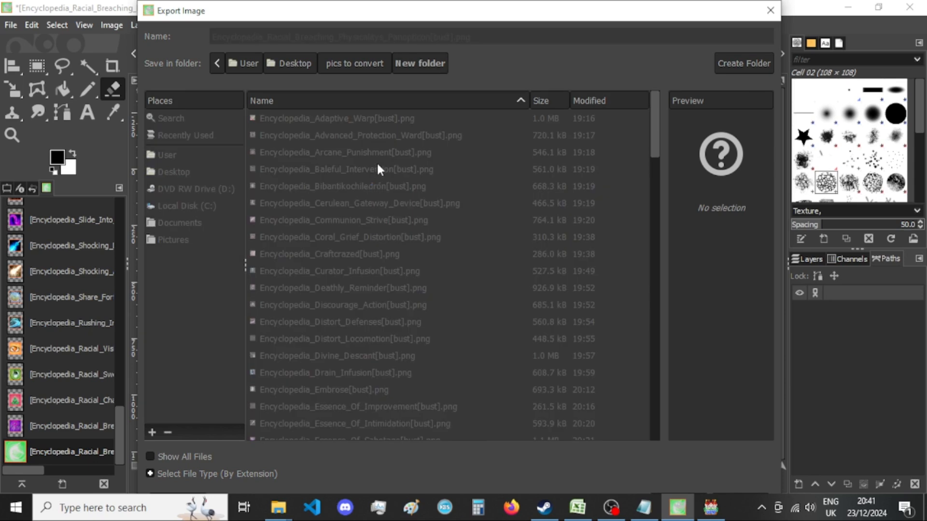
{"action": "left_click", "coordinate": [480, 423]}
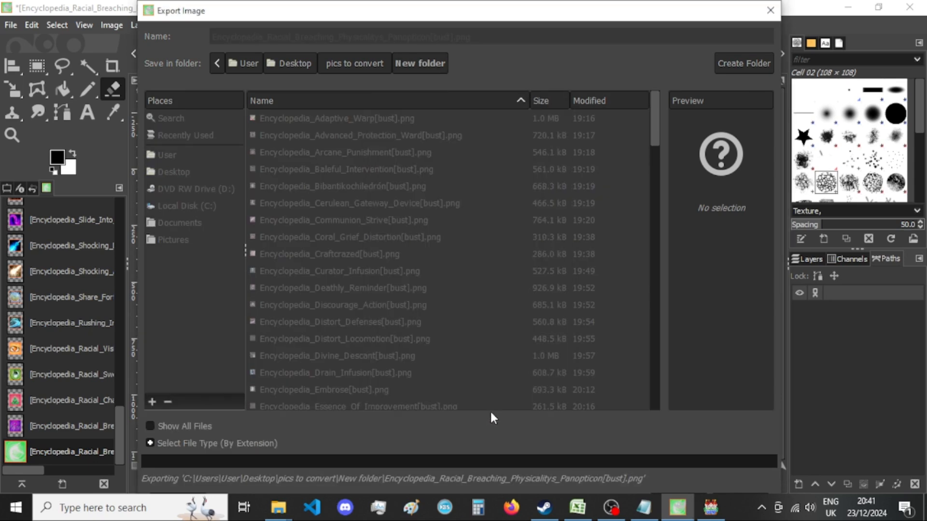
Switch to RPG Maker MV and browse the BGM tracks, selecting HoHM_BGM08_Insanity, HoHM_BGM11_Memories and HoHM_BGM14_Disaster.
{"action": "left_click", "coordinate": [710, 507]}
{"action": "scroll", "coordinate": [444, 300], "scroll_direction": "down", "scroll_amount": 10}
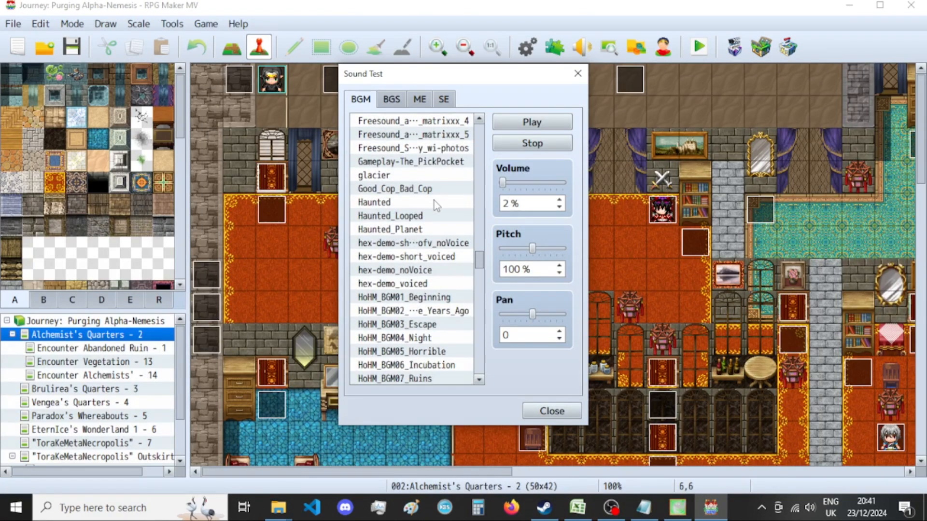
{"action": "scroll", "coordinate": [434, 200], "scroll_direction": "down", "scroll_amount": 3}
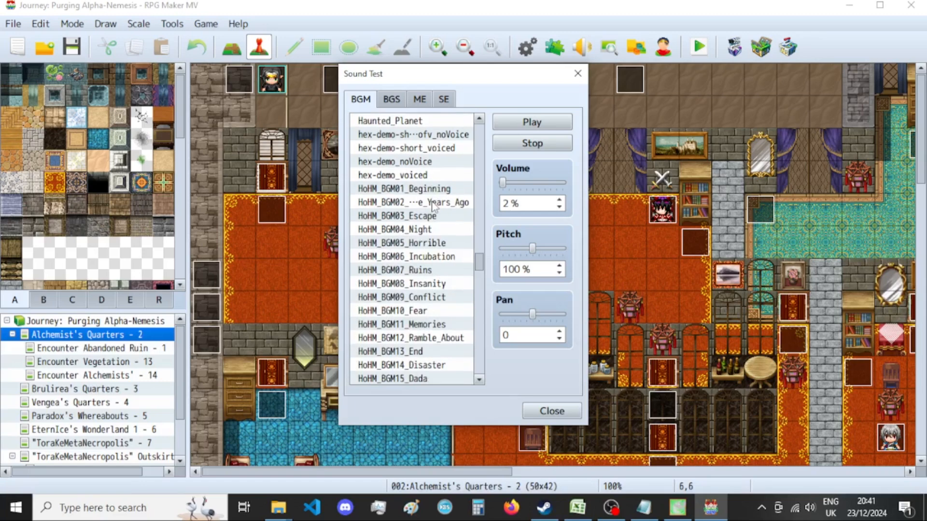
{"action": "left_click", "coordinate": [430, 285]}
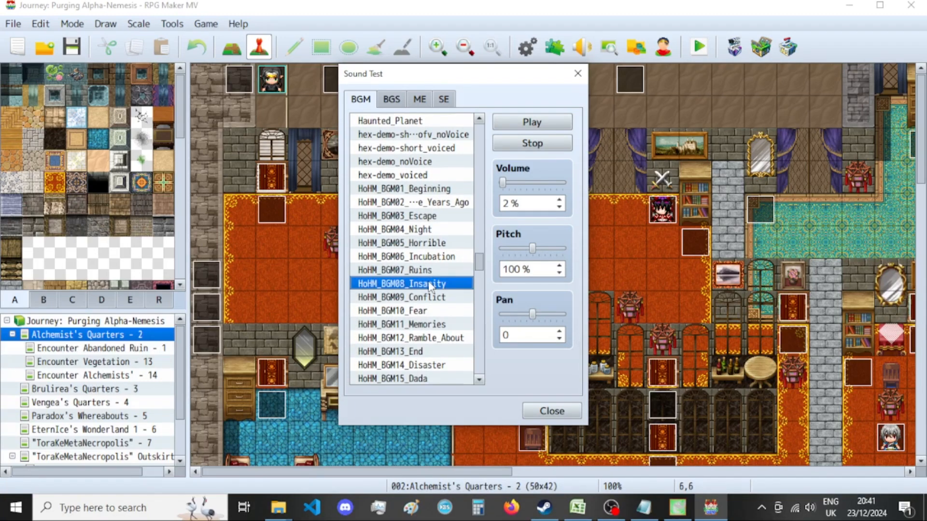
{"action": "scroll", "coordinate": [430, 286], "scroll_direction": "down", "scroll_amount": 1}
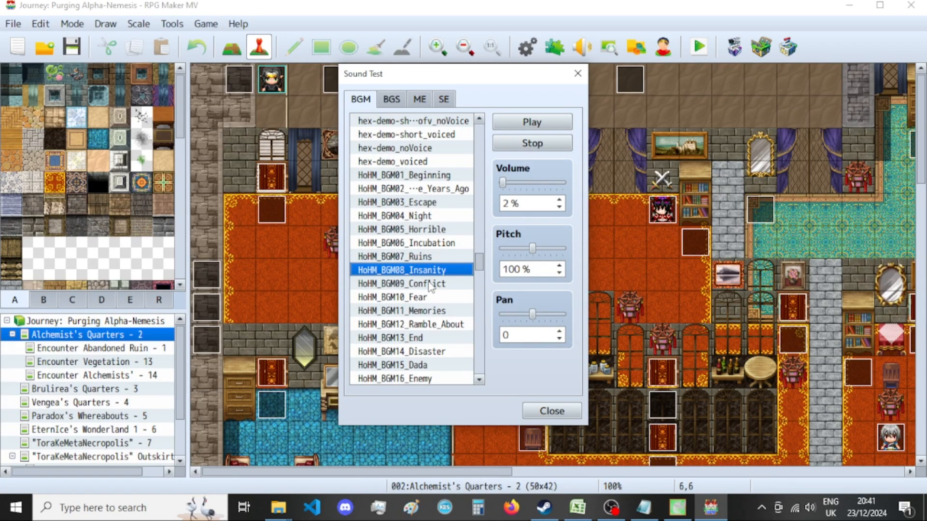
{"action": "left_click", "coordinate": [433, 311]}
{"action": "scroll", "coordinate": [434, 304], "scroll_direction": "down", "scroll_amount": 3}
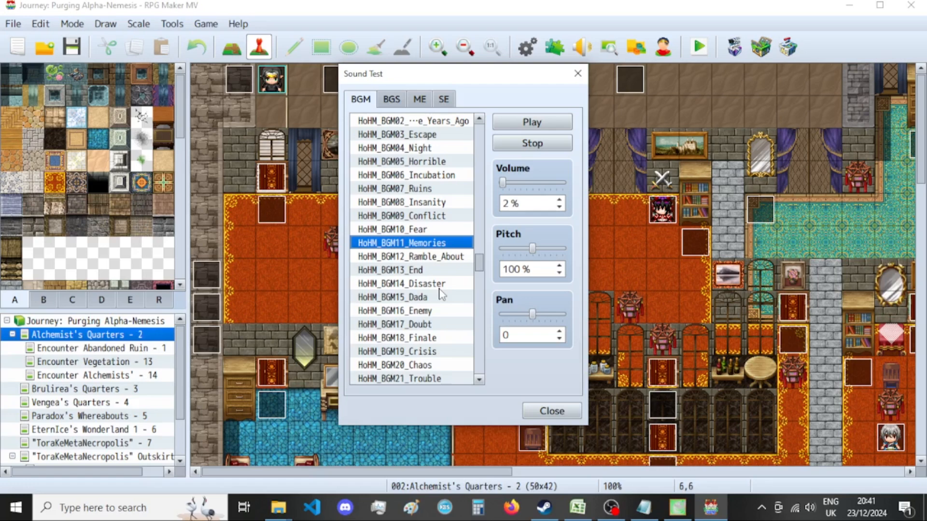
{"action": "left_click", "coordinate": [442, 285]}
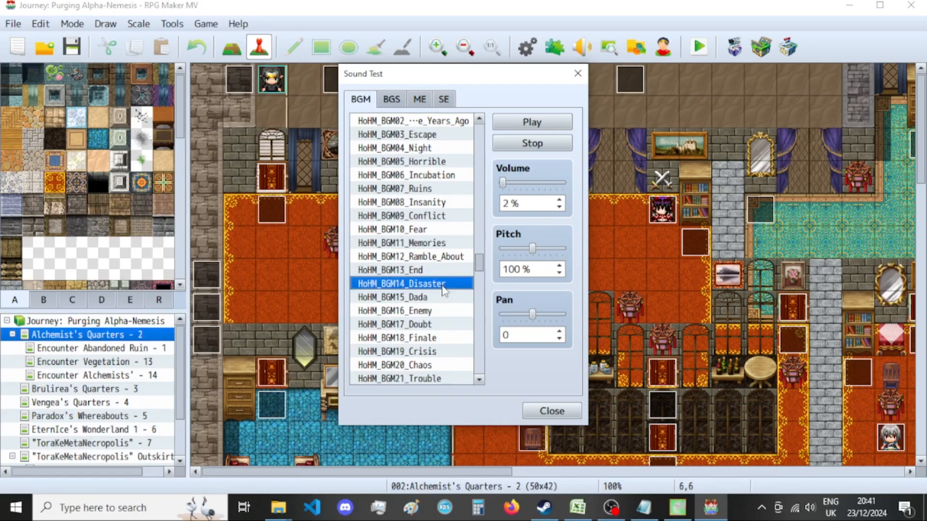
{"action": "scroll", "coordinate": [443, 290], "scroll_direction": "down", "scroll_amount": 1}
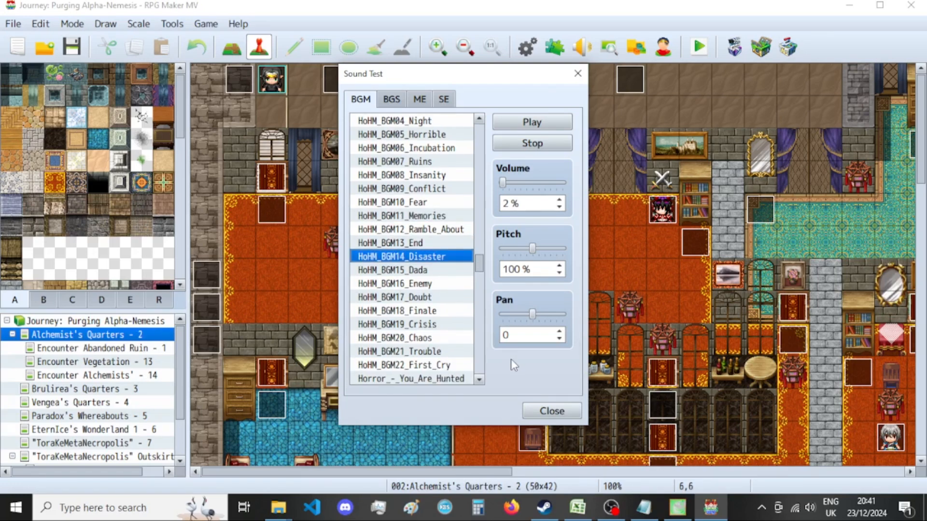
Glance at the exported image in GIMP, return to RPG Maker MV, search the BGM list for "fear" and select HoHM_BGM10_Fear.
{"action": "left_click", "coordinate": [678, 507]}
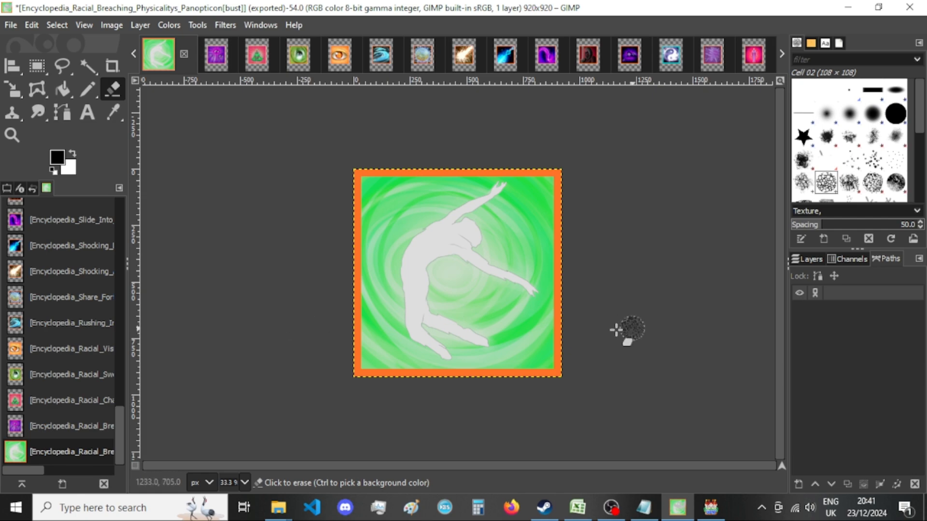
{"action": "left_click", "coordinate": [708, 506]}
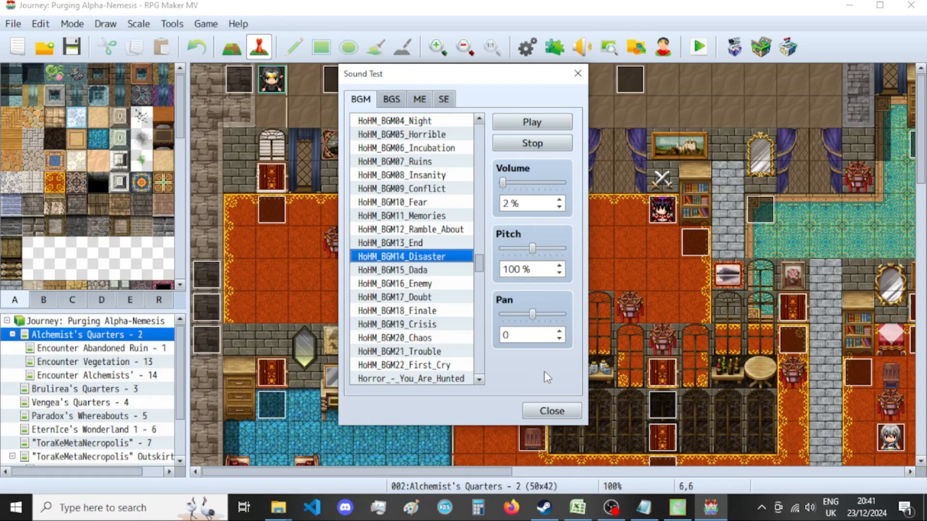
{"action": "key", "text": "ctrl+f"}
{"action": "type", "text": "fear"}
{"action": "key", "text": "Return"}
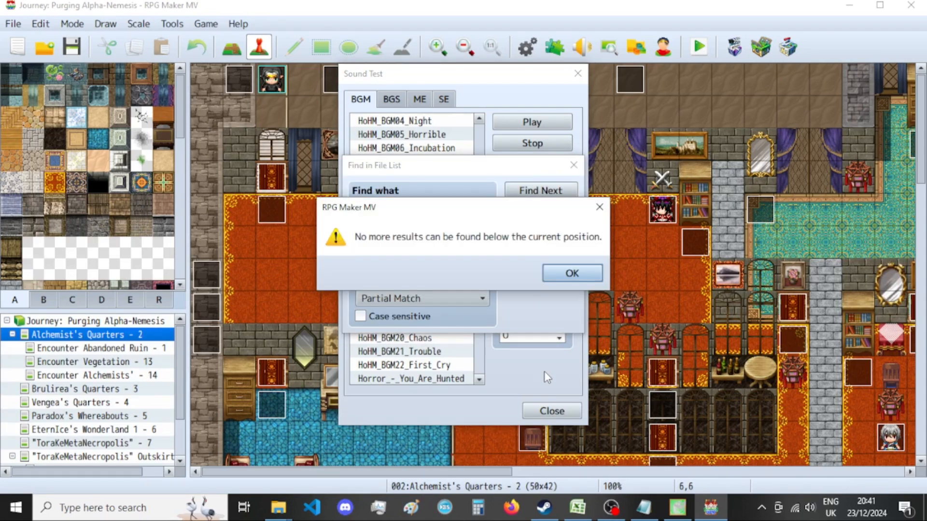
{"action": "key", "text": "Return"}
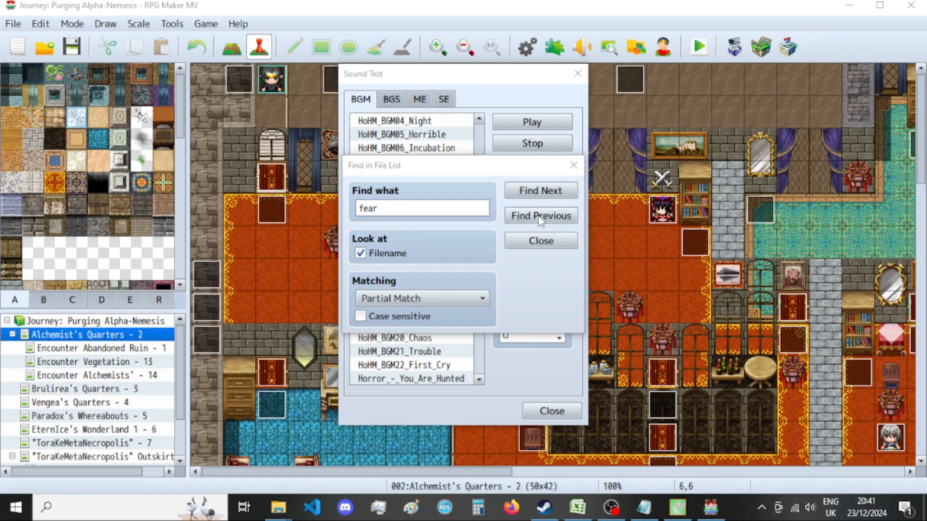
{"action": "key", "text": "super"}
{"action": "left_click", "coordinate": [677, 6]}
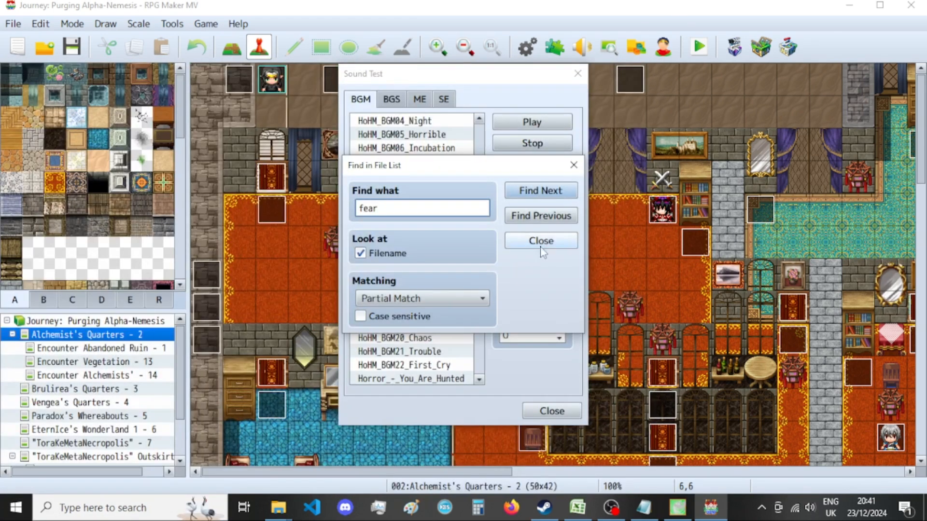
{"action": "left_click", "coordinate": [532, 195]}
{"action": "left_click_drag", "start_coordinate": [465, 166], "coordinate": [711, 178]}
{"action": "left_click", "coordinate": [439, 207]}
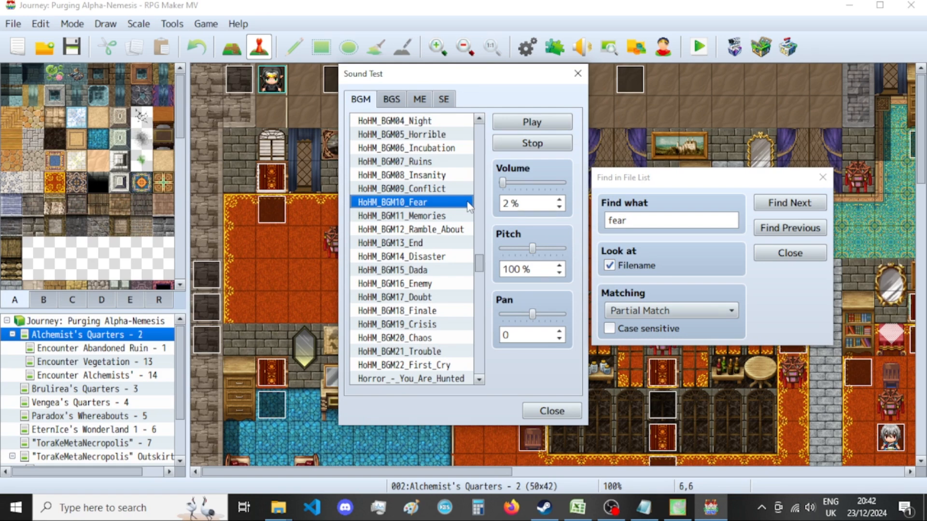
Sample the BGM tracks HoHM_BGM15_Dada, HoHM_BGM17_Doubt, Horror_-_You_Are_Hunted and HoHM_BGM22_First_Cry in RPG Maker MV's sound test.
{"action": "left_click", "coordinate": [666, 515]}
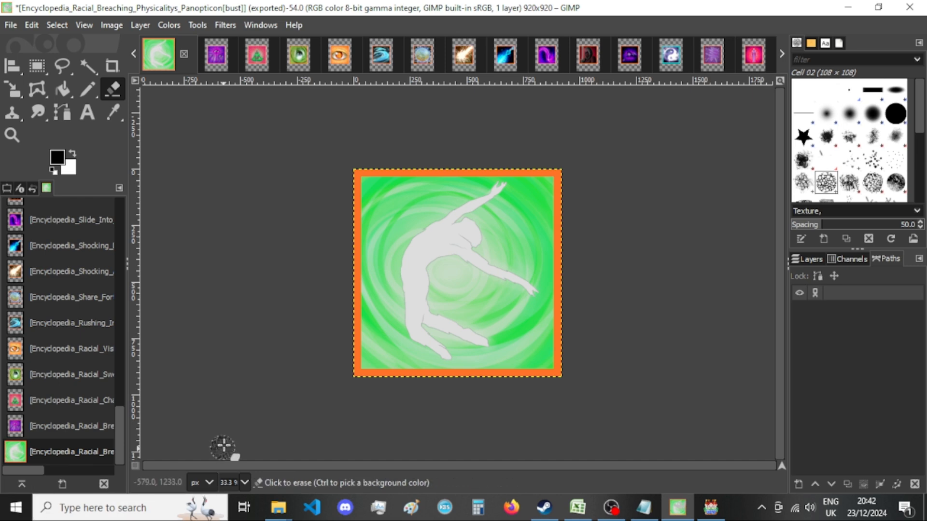
{"action": "left_click", "coordinate": [711, 508]}
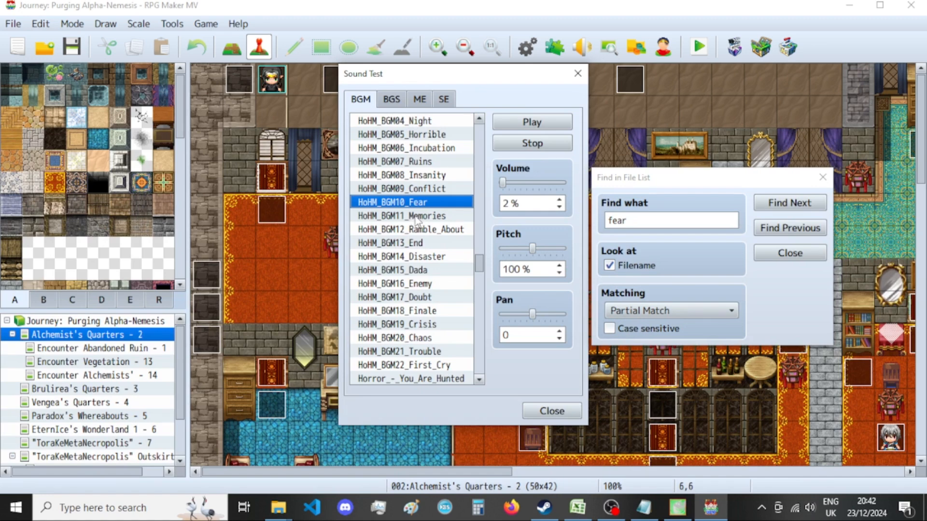
{"action": "left_click", "coordinate": [434, 273]}
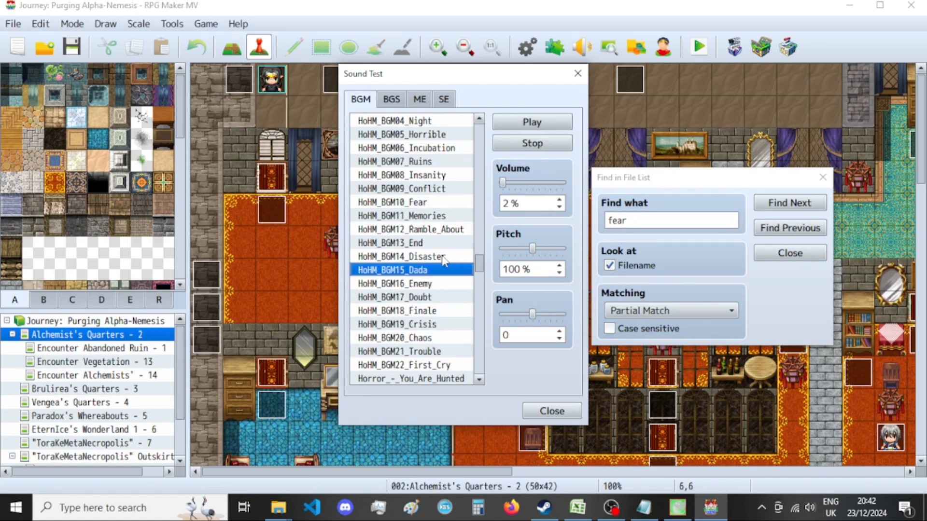
{"action": "left_click", "coordinate": [434, 300]}
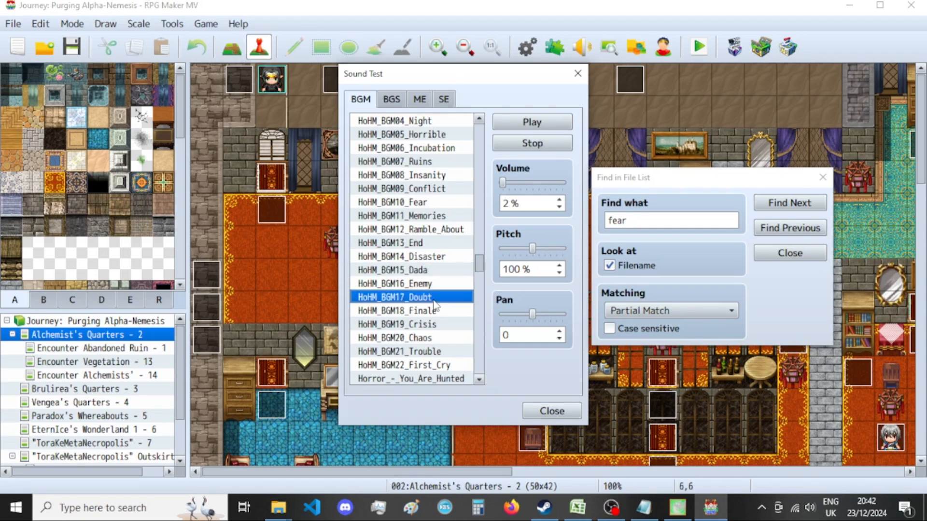
{"action": "scroll", "coordinate": [433, 301], "scroll_direction": "down", "scroll_amount": 4}
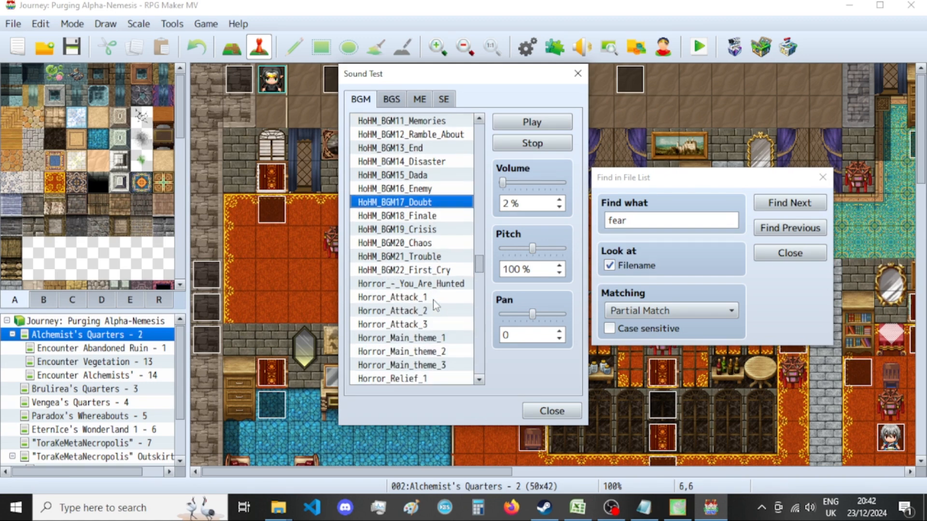
{"action": "left_click", "coordinate": [449, 290]}
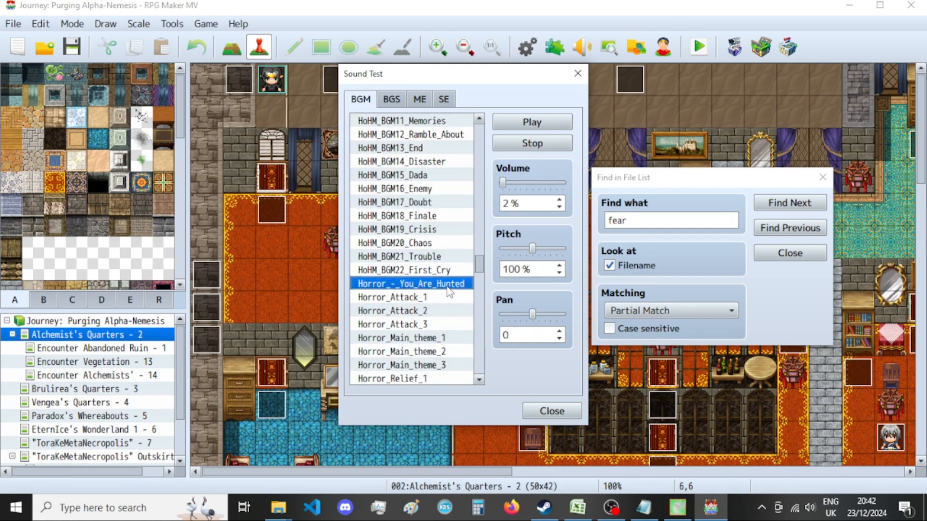
{"action": "left_click", "coordinate": [454, 271]}
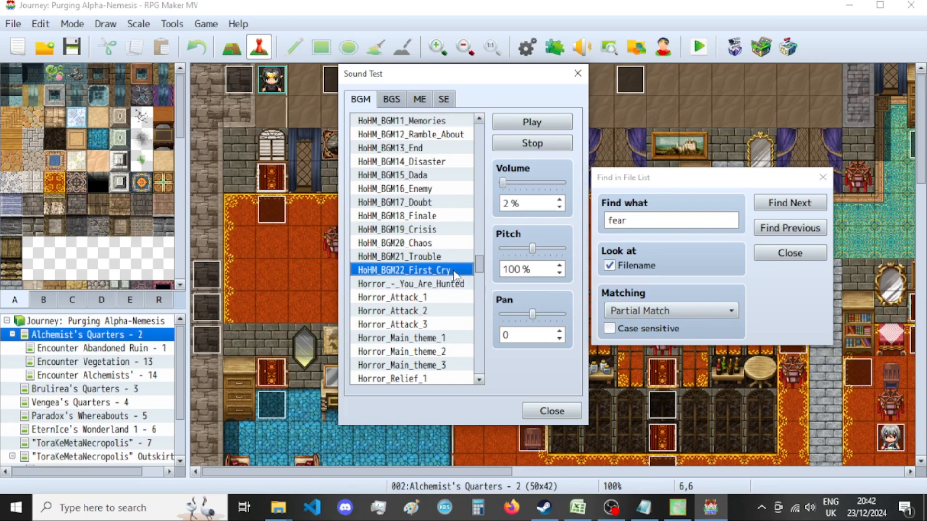
Browse further down the BGM list and select the track I3-Emotional-Arcana.
{"action": "scroll", "coordinate": [451, 256], "scroll_direction": "down", "scroll_amount": 2}
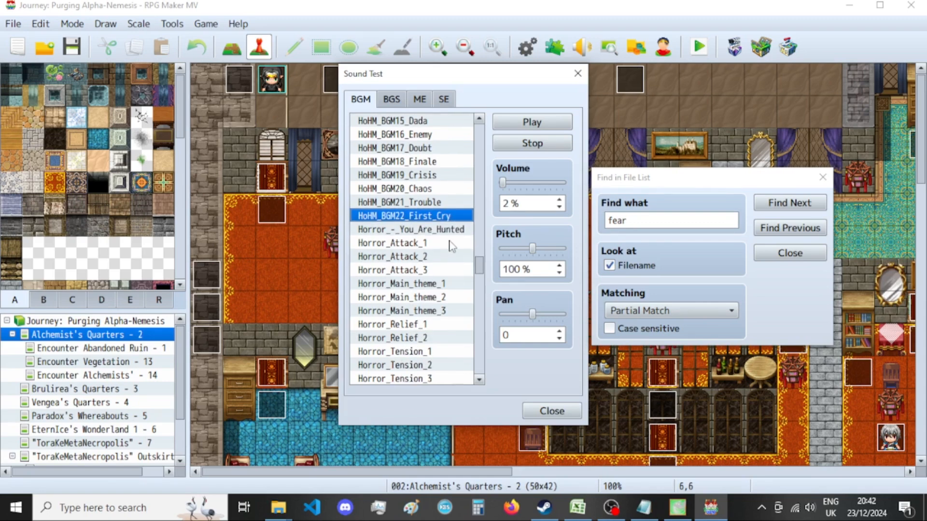
{"action": "scroll", "coordinate": [450, 246], "scroll_direction": "down", "scroll_amount": 2}
{"action": "scroll", "coordinate": [452, 246], "scroll_direction": "down", "scroll_amount": 2}
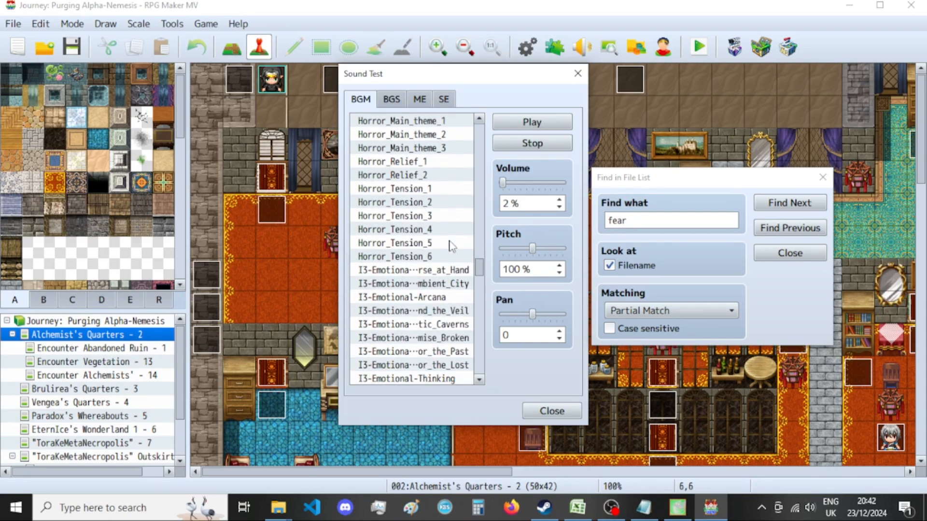
{"action": "left_click", "coordinate": [439, 297]}
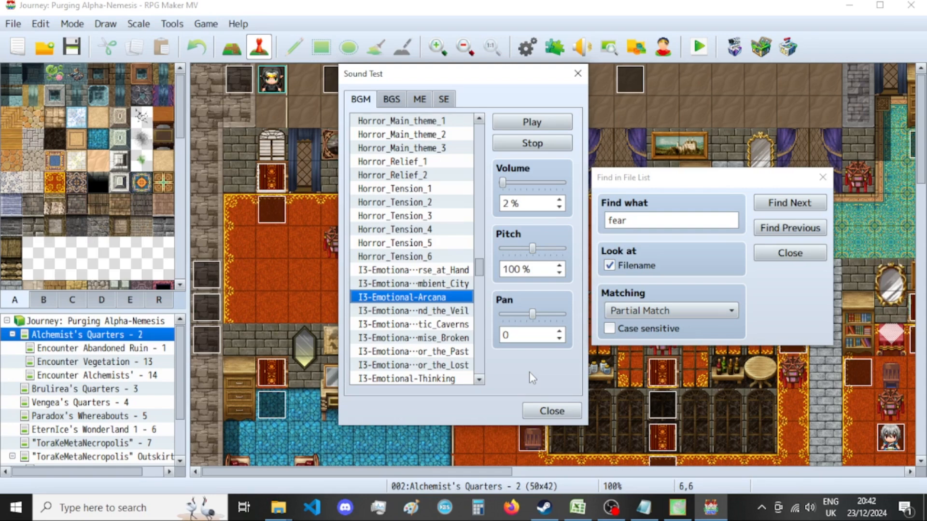
{"action": "scroll", "coordinate": [447, 298], "scroll_direction": "down", "scroll_amount": 2}
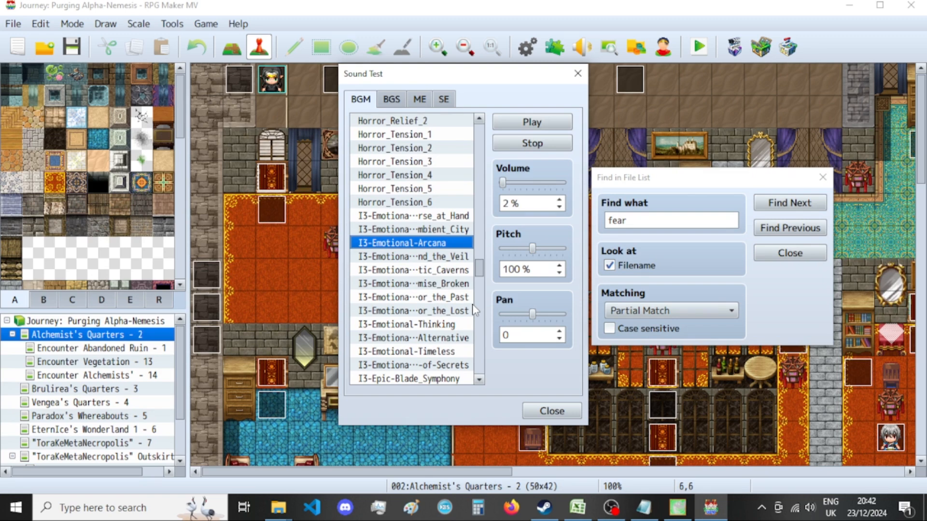
Check the Physicalitys Panopticon export in New folder and close its image in GIMP, discarding the changes.
{"action": "left_click", "coordinate": [677, 508]}
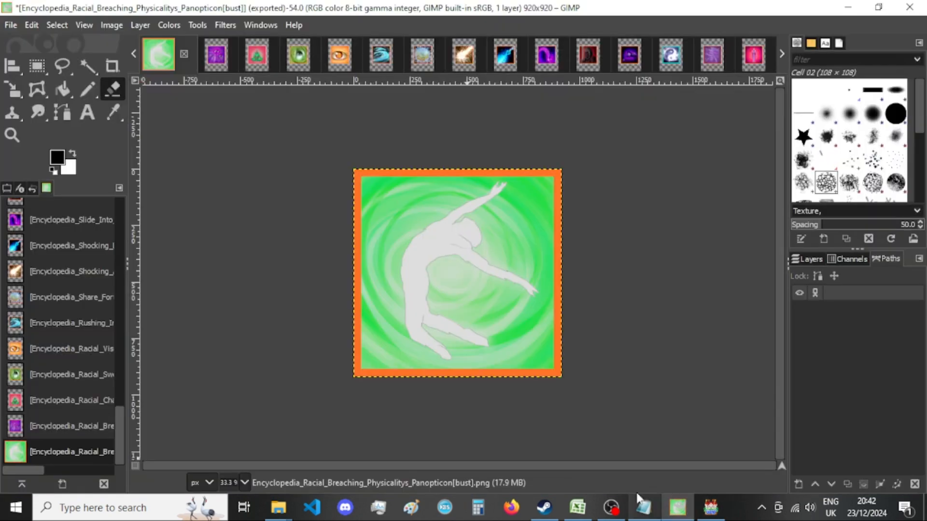
{"action": "mouse_move", "coordinate": [278, 507]}
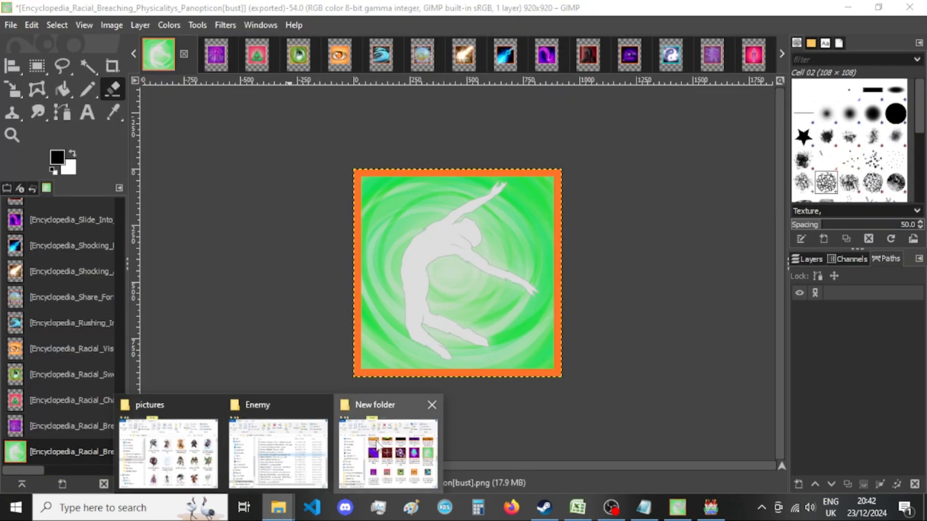
{"action": "left_click", "coordinate": [367, 449]}
{"action": "left_click", "coordinate": [507, 7]}
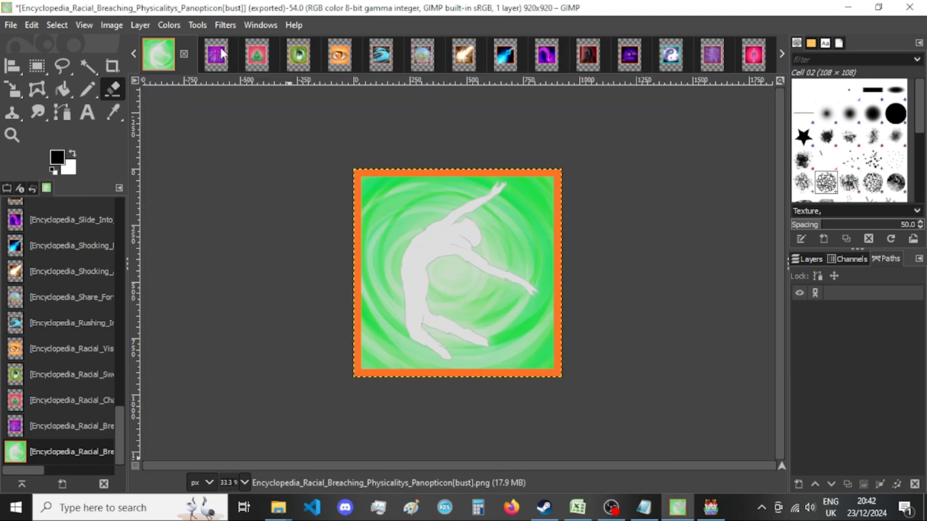
{"action": "left_click", "coordinate": [186, 53]}
{"action": "left_click", "coordinate": [552, 353]}
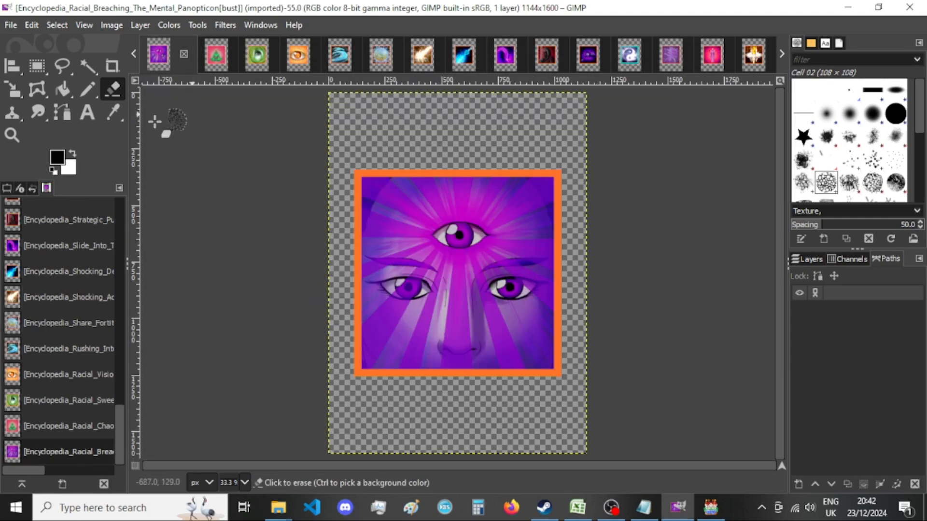
Resize the Racial Breaching The Mental Panopticon image's canvas to 920 × 920 px with the picture centered.
{"action": "left_click", "coordinate": [110, 26]}
{"action": "left_click", "coordinate": [145, 152]}
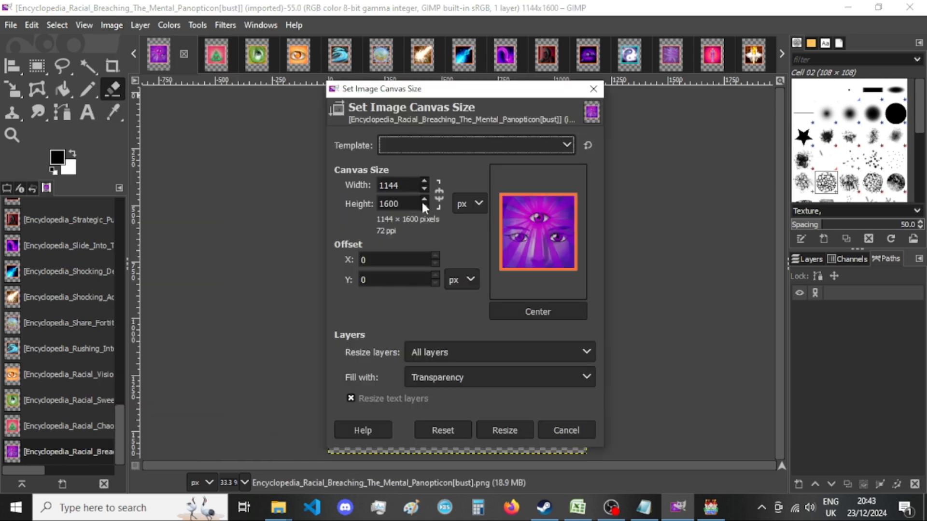
{"action": "type", "text": "920"}
{"action": "key", "text": "Tab"}
{"action": "type", "text": "920"}
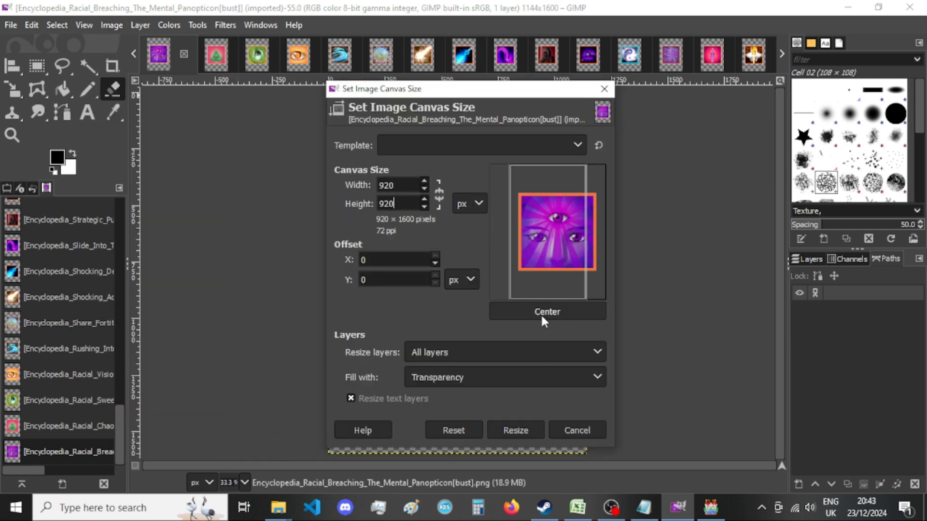
{"action": "left_click", "coordinate": [540, 313]}
{"action": "left_click", "coordinate": [507, 441]}
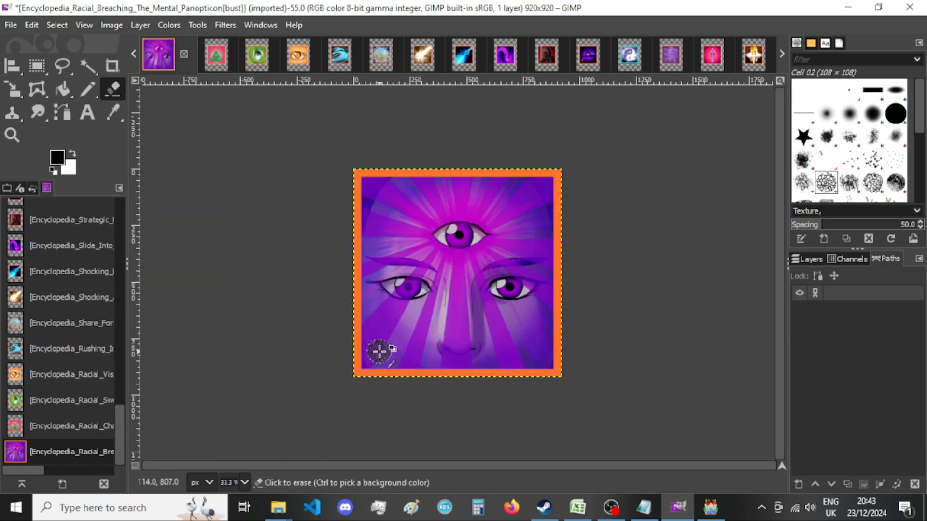
Export the Mental Panopticon image to New folder as Encyclopedia_Racial_Breaching_The_Mental_Panopticon[bust].png, keeping the current PNG options.
{"action": "key", "text": "ctrl+shift+e"}
{"action": "key", "text": "Return"}
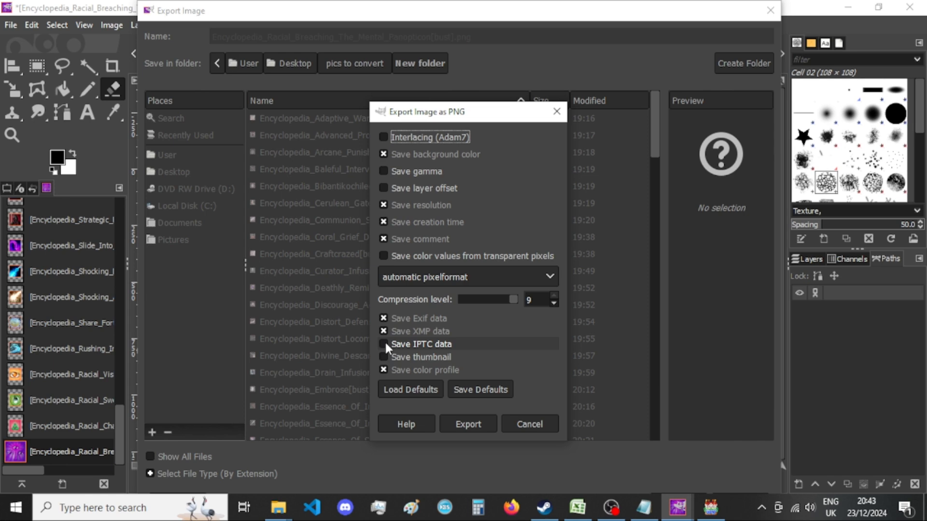
{"action": "left_click", "coordinate": [471, 425]}
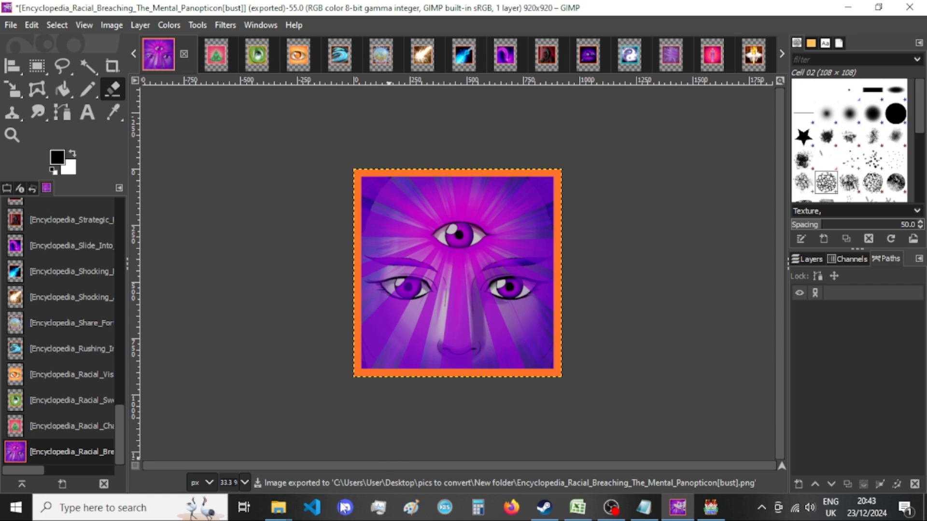
Check the Mental Panopticon export in New folder and close its image in GIMP, discarding the changes.
{"action": "mouse_move", "coordinate": [278, 506]}
{"action": "left_click", "coordinate": [395, 459]}
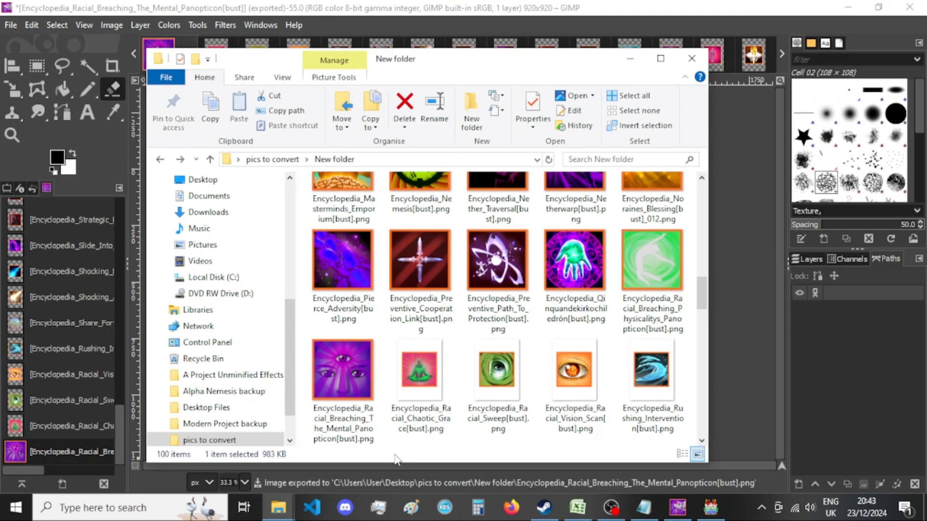
{"action": "scroll", "coordinate": [583, 218], "scroll_direction": "down", "scroll_amount": 2}
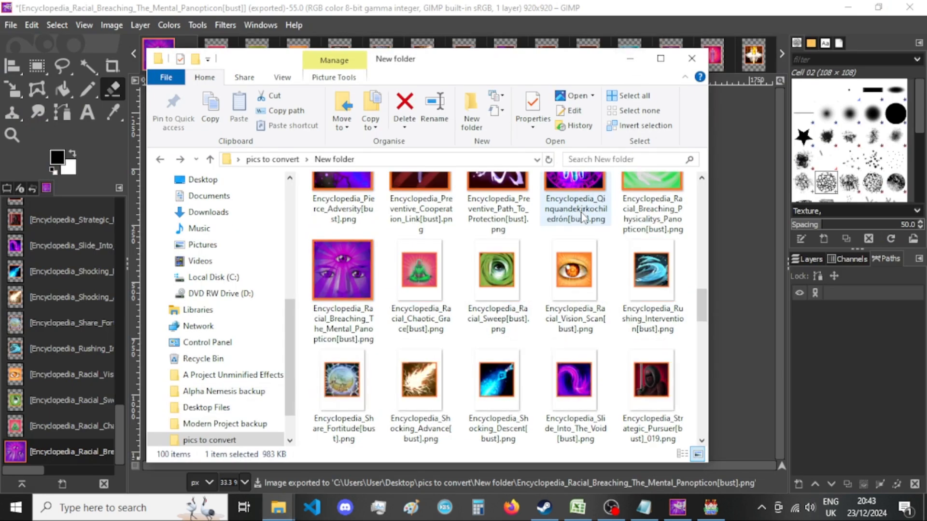
{"action": "left_click", "coordinate": [630, 58]}
{"action": "left_click", "coordinate": [185, 54]}
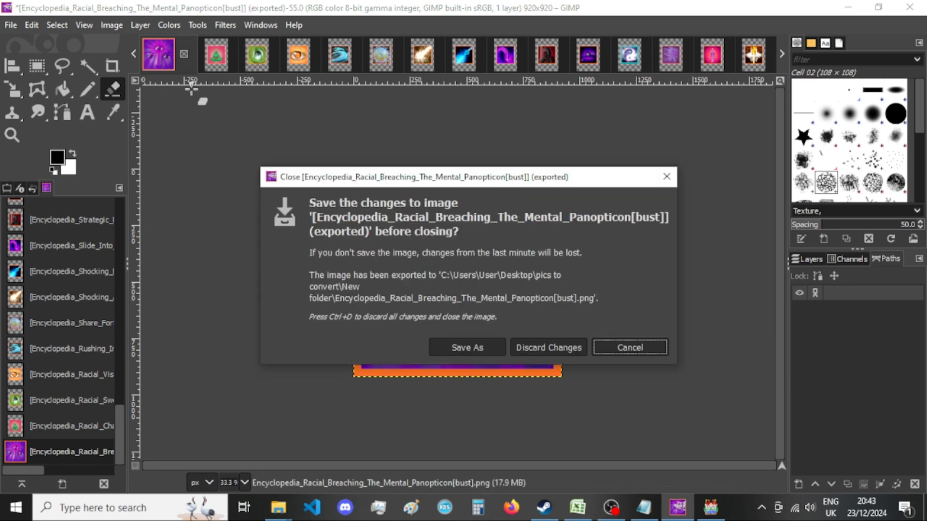
{"action": "left_click", "coordinate": [515, 349]}
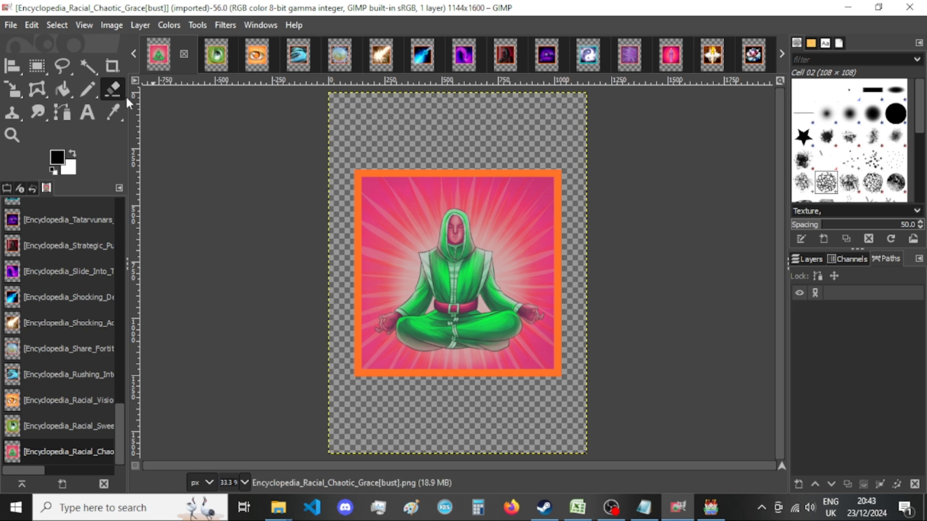
Resize the Racial Chaotic Grace image's canvas to 920 × 920 px with the picture centered.
{"action": "left_click", "coordinate": [108, 24]}
{"action": "left_click", "coordinate": [141, 152]}
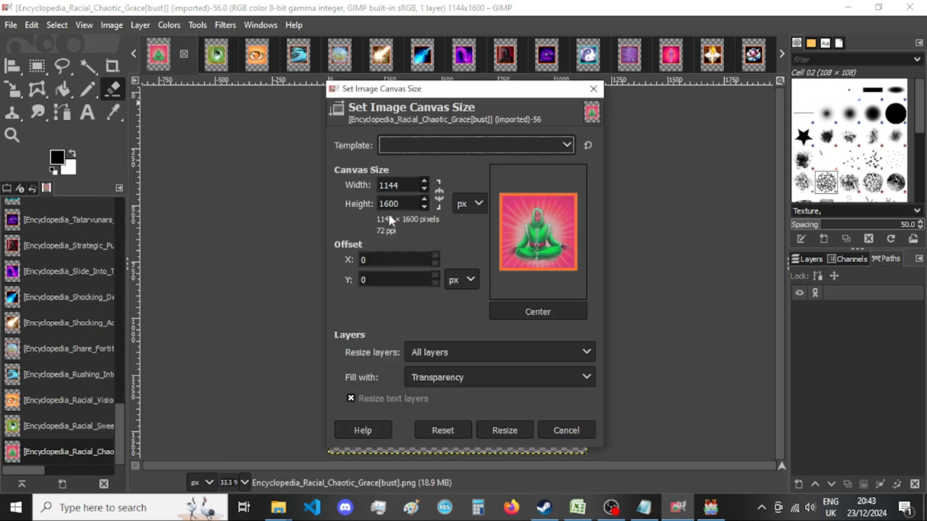
{"action": "type", "text": "920"}
{"action": "key", "text": "Tab"}
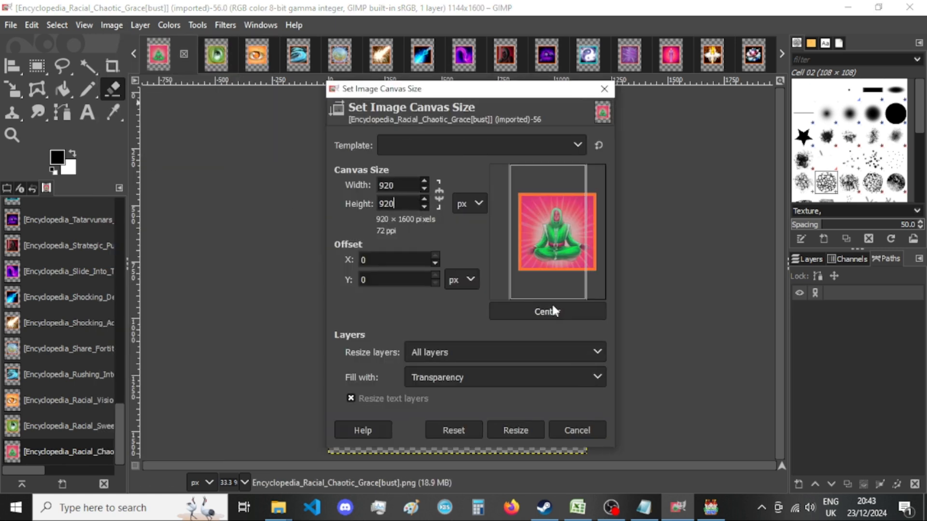
{"action": "type", "text": "920"}
{"action": "left_click", "coordinate": [544, 309]}
{"action": "left_click", "coordinate": [511, 429]}
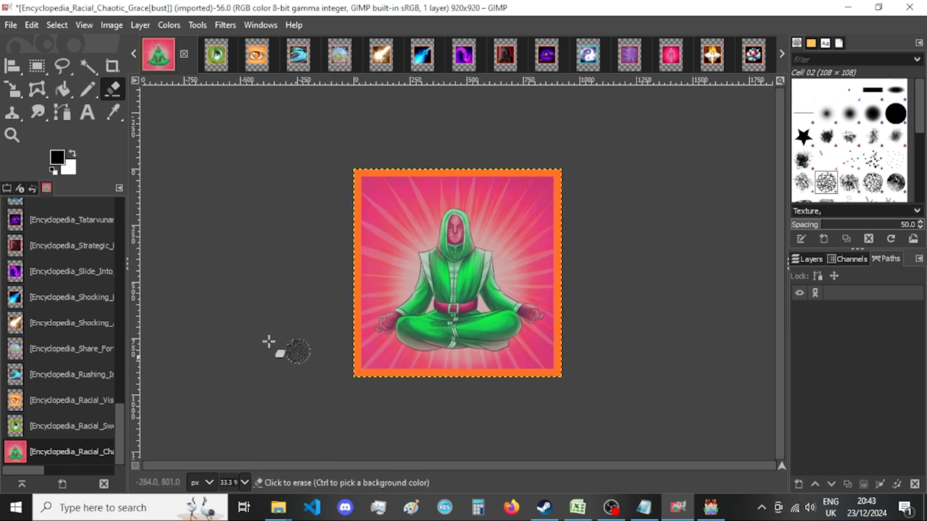
Export the image as Encyclopedia_Racial_Chaotic_Grace[bust].png over the existing file in New folder and close it, discarding the changes.
{"action": "key", "text": "ctrl+shift+e"}
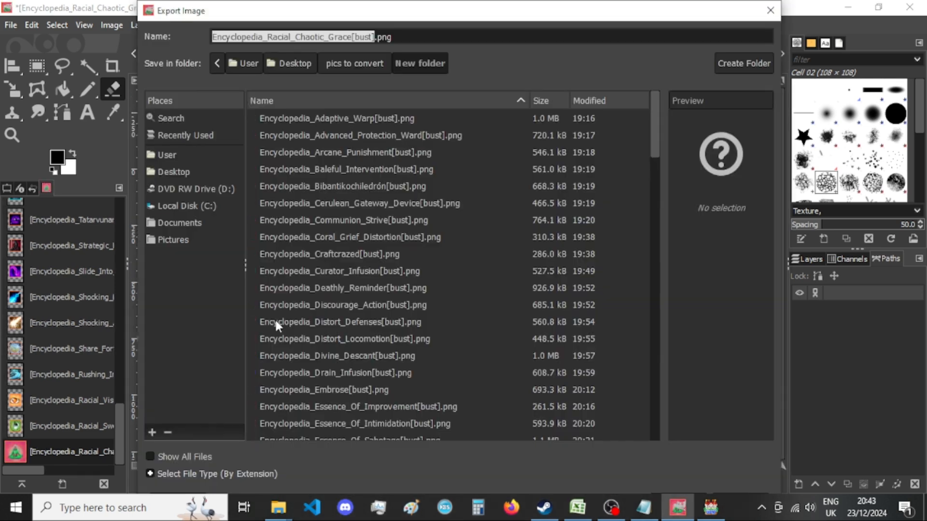
{"action": "key", "text": "Return"}
{"action": "key", "text": "Return"}
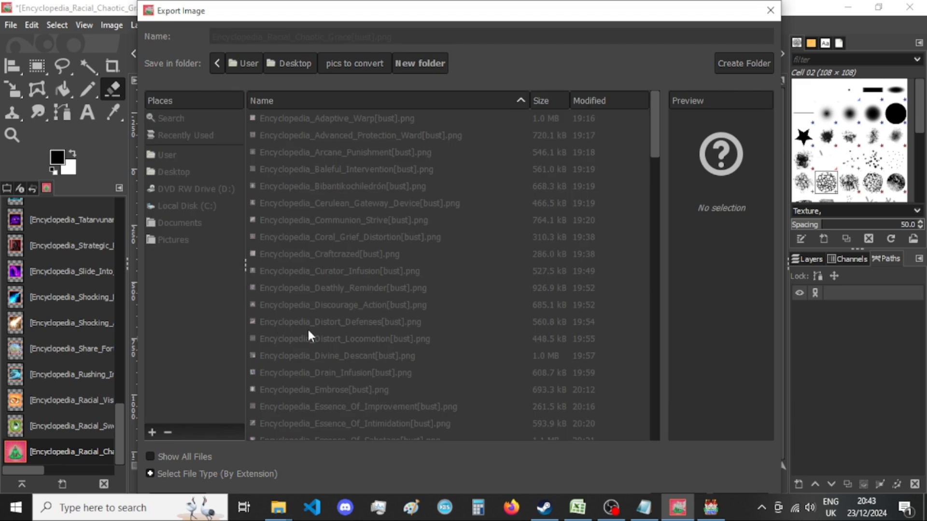
{"action": "key", "text": "Return"}
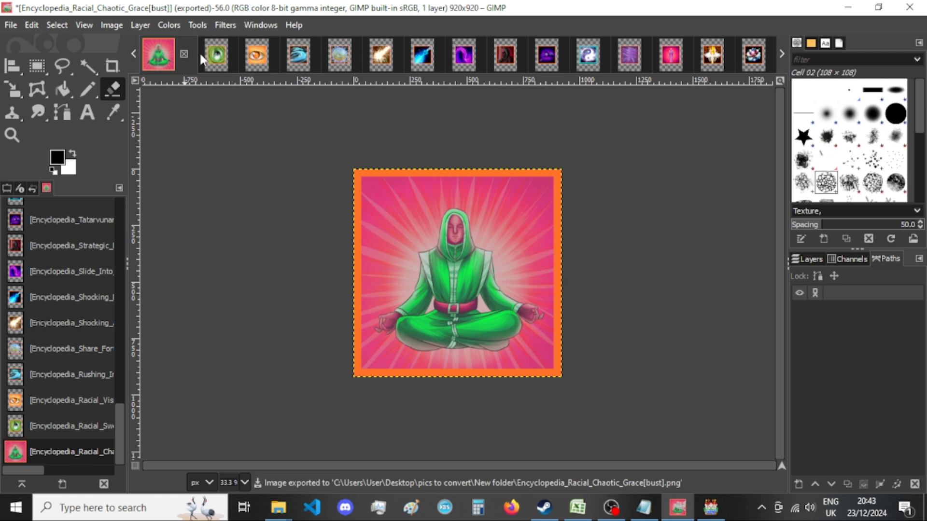
{"action": "left_click", "coordinate": [183, 53]}
{"action": "left_click", "coordinate": [520, 357]}
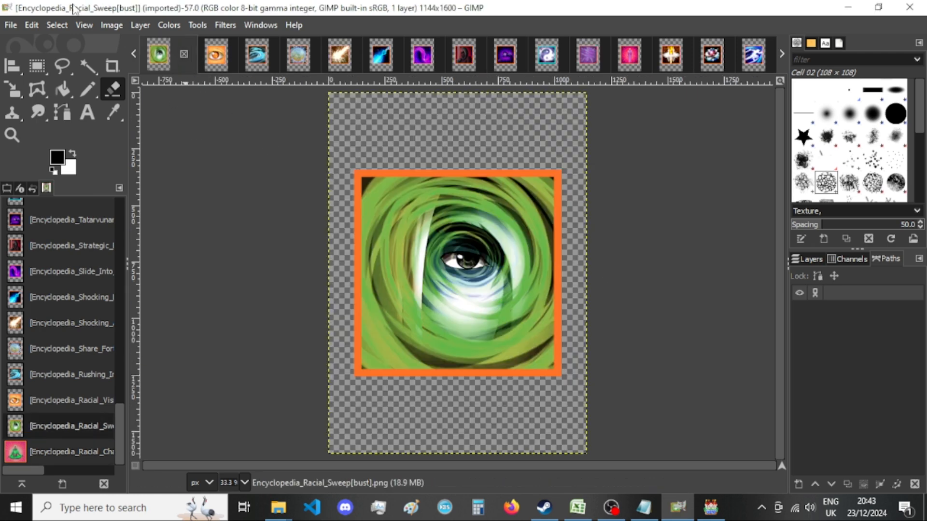
Resize the Racial Sweep image's canvas to 920 × 920 px with the picture centered.
{"action": "left_click", "coordinate": [110, 26]}
{"action": "left_click", "coordinate": [136, 149]}
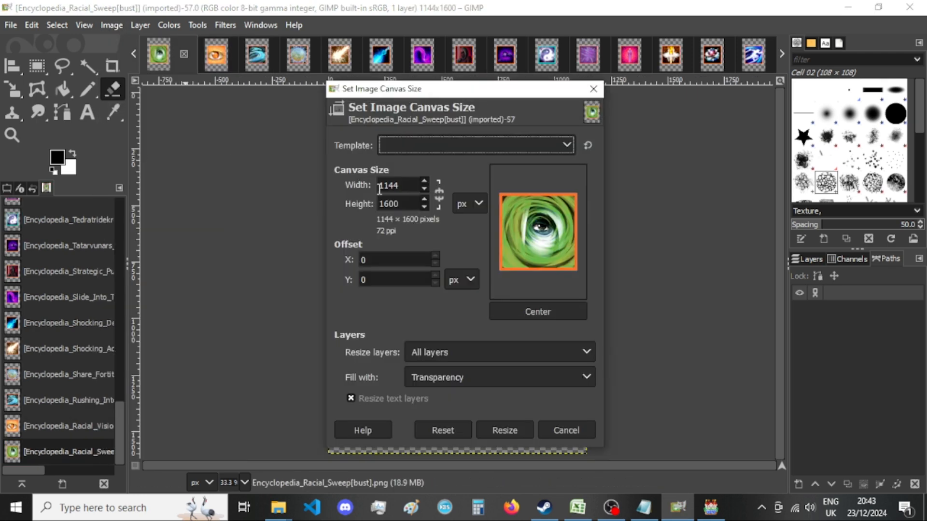
{"action": "double_click", "coordinate": [397, 184]}
{"action": "type", "text": "920"}
{"action": "key", "text": "Tab"}
{"action": "type", "text": "920"}
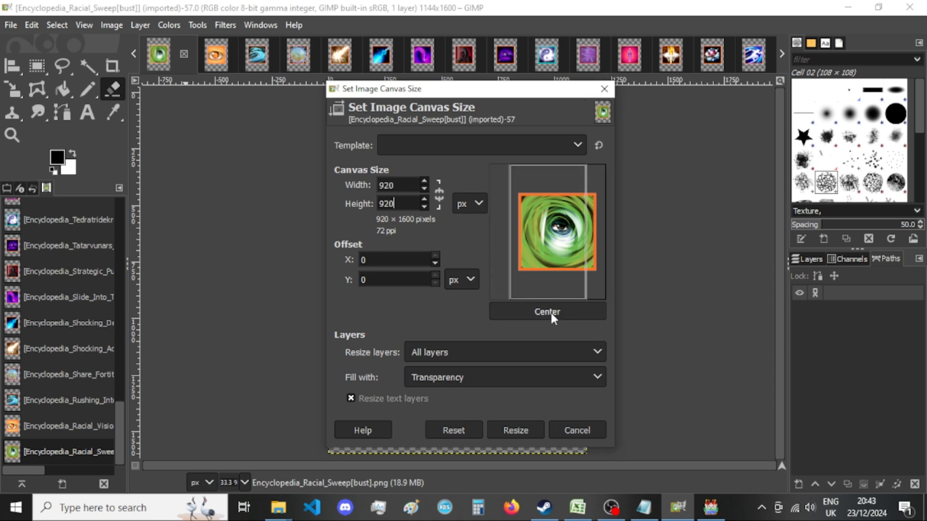
{"action": "left_click", "coordinate": [551, 313]}
{"action": "left_click", "coordinate": [523, 430]}
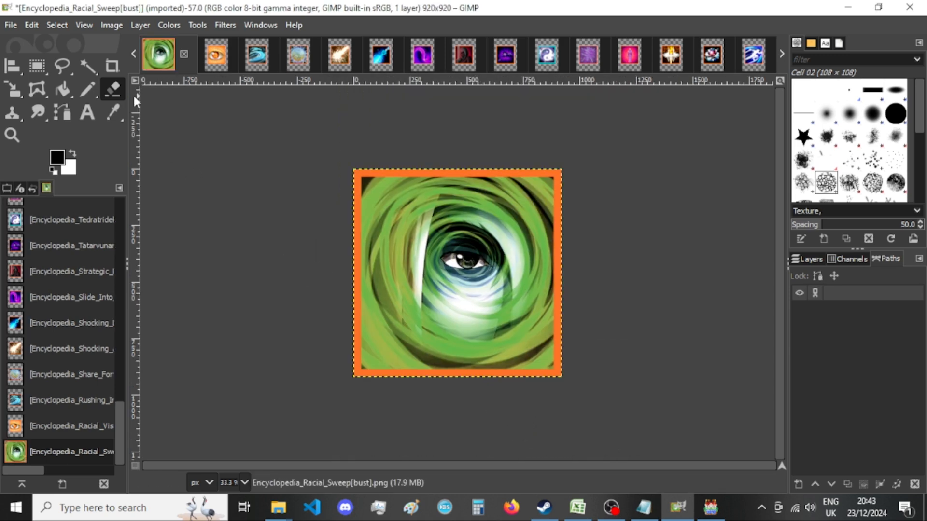
Export the image as Encyclopedia_Racial_Sweep[bust].png over the existing file in New folder.
{"action": "key", "text": "ctrl+shift+e"}
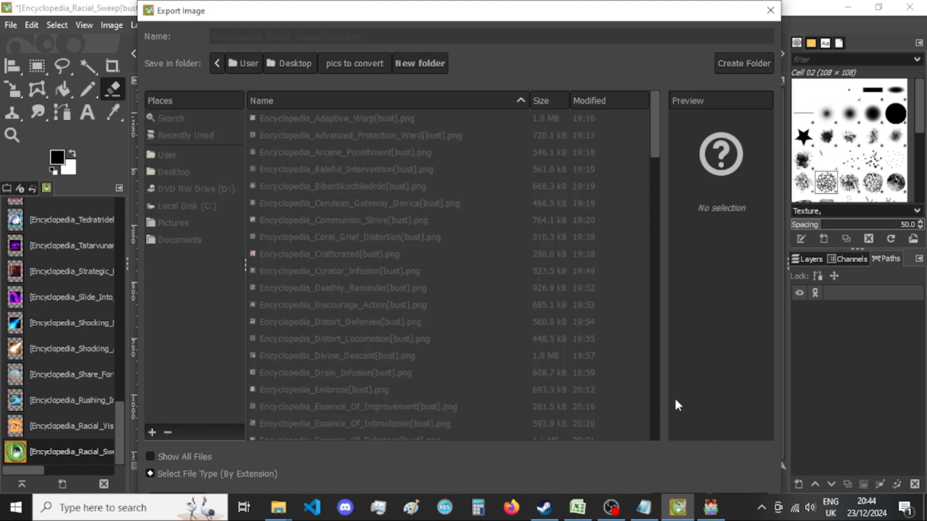
{"action": "key", "text": "Return"}
{"action": "key", "text": "Return"}
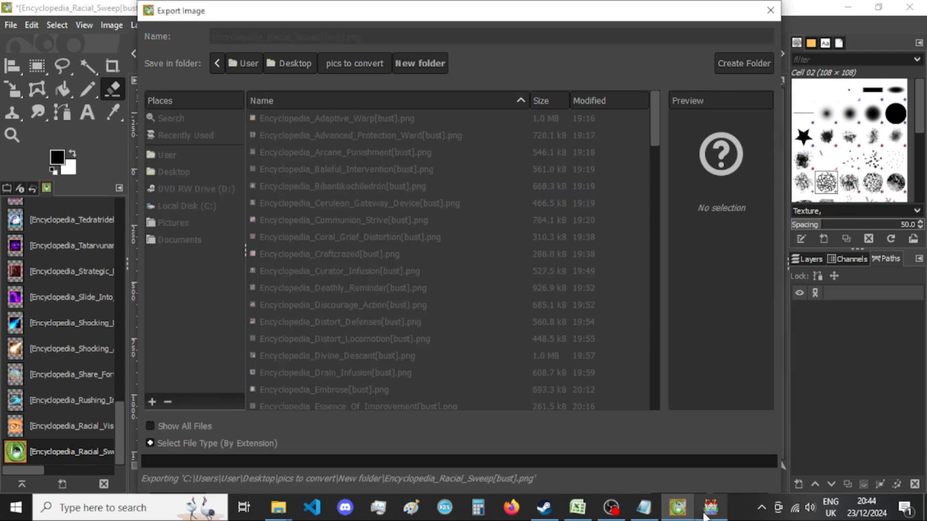
Switch to RPG Maker MV's sound test and browse the I3-Emotional BGM tracks, selecting Thinking, its Alternative version and Timeless.
{"action": "left_click", "coordinate": [703, 516]}
{"action": "scroll", "coordinate": [437, 312], "scroll_direction": "down", "scroll_amount": 1}
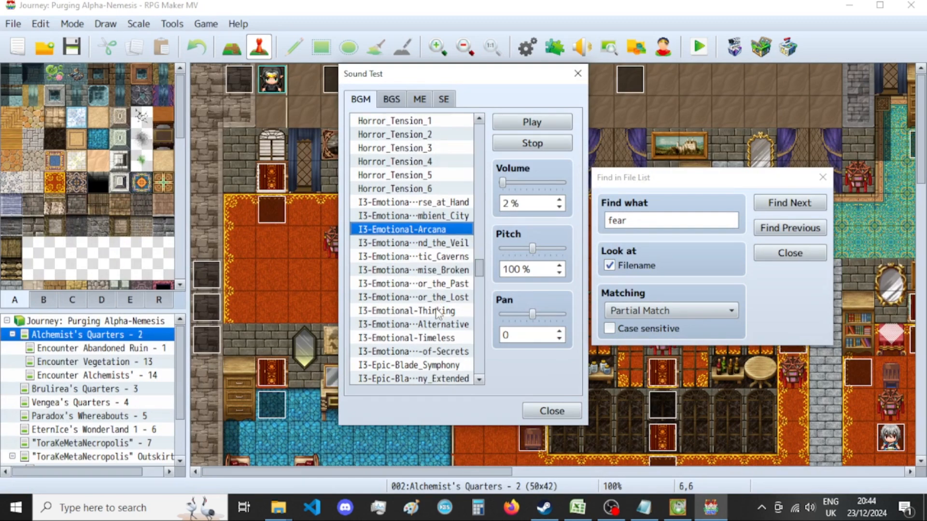
{"action": "left_click", "coordinate": [437, 312]}
{"action": "scroll", "coordinate": [441, 307], "scroll_direction": "down", "scroll_amount": 3}
{"action": "scroll", "coordinate": [450, 295], "scroll_direction": "down", "scroll_amount": 2}
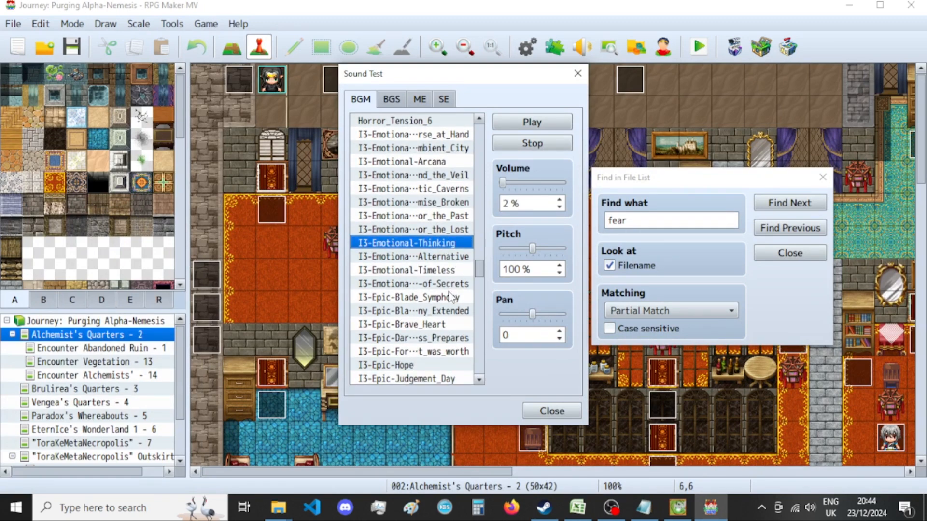
{"action": "left_click", "coordinate": [451, 259]}
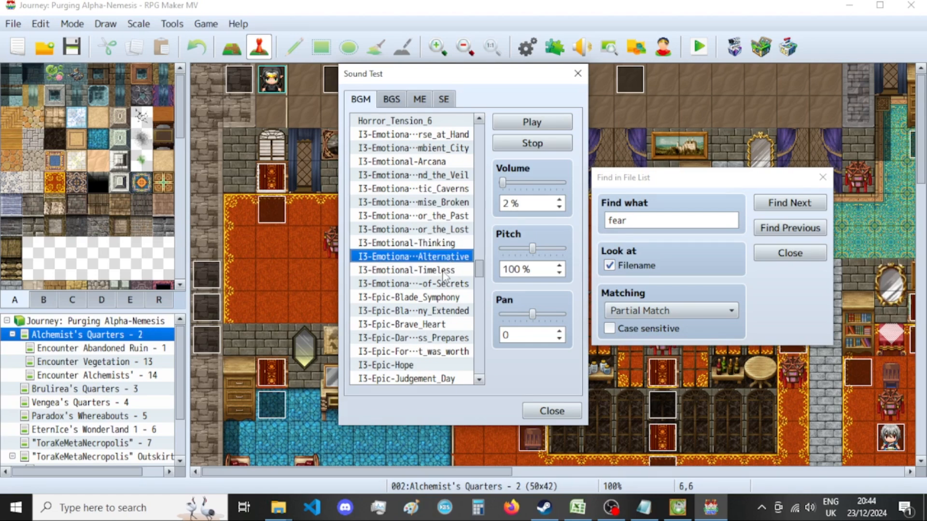
{"action": "left_click", "coordinate": [444, 272]}
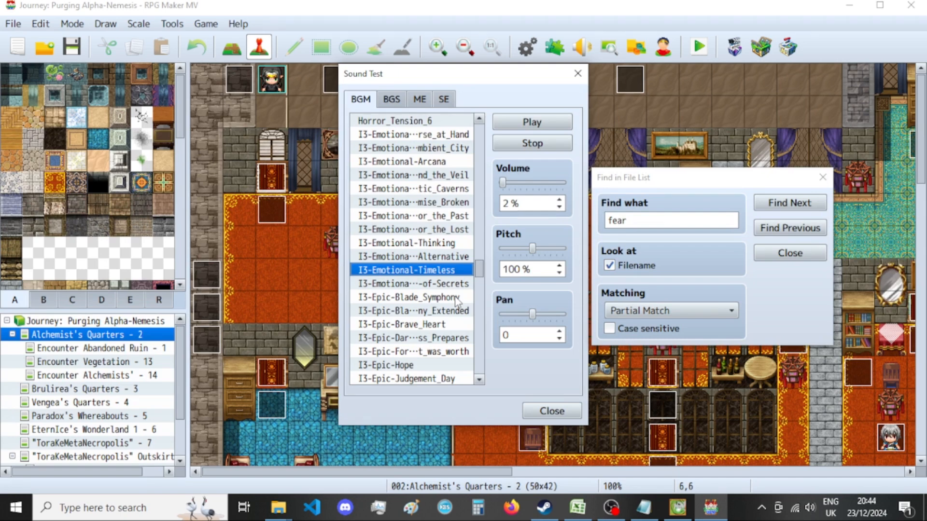
Browse the I3-Epic BGM tracks, selecting I3-Epic-Blade_Symphony, I3-Epic-Hope and I3-Epic-Judgement_Day in turn.
{"action": "left_click", "coordinate": [456, 298]}
{"action": "scroll", "coordinate": [456, 299], "scroll_direction": "down", "scroll_amount": 2}
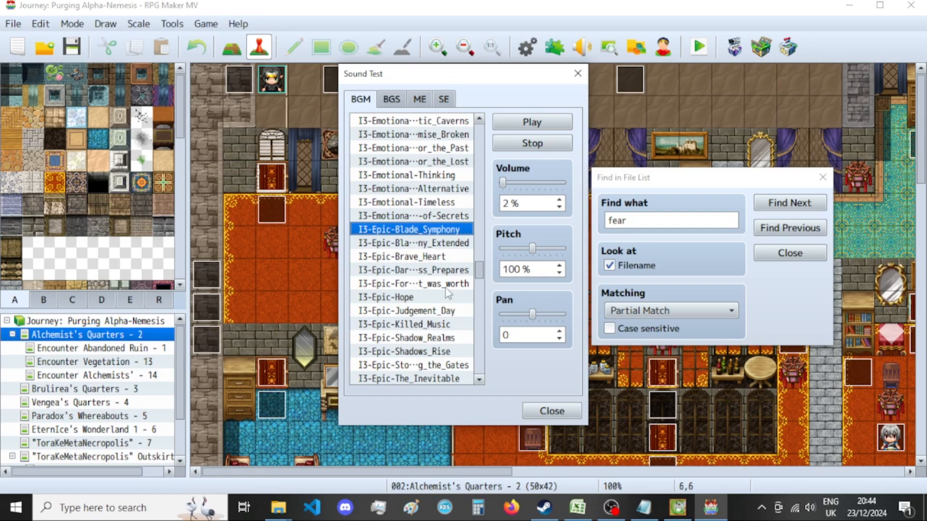
{"action": "left_click", "coordinate": [441, 298]}
{"action": "scroll", "coordinate": [442, 299], "scroll_direction": "down", "scroll_amount": 1}
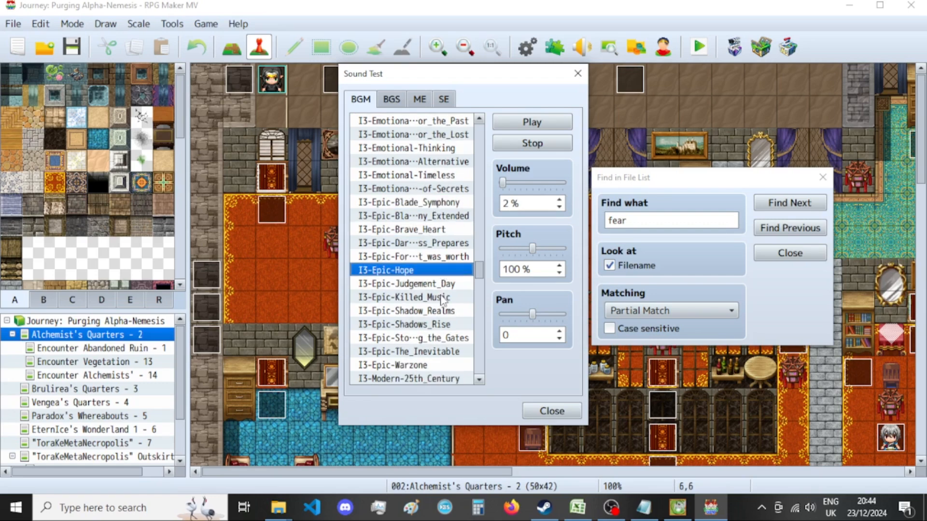
{"action": "left_click", "coordinate": [449, 285]}
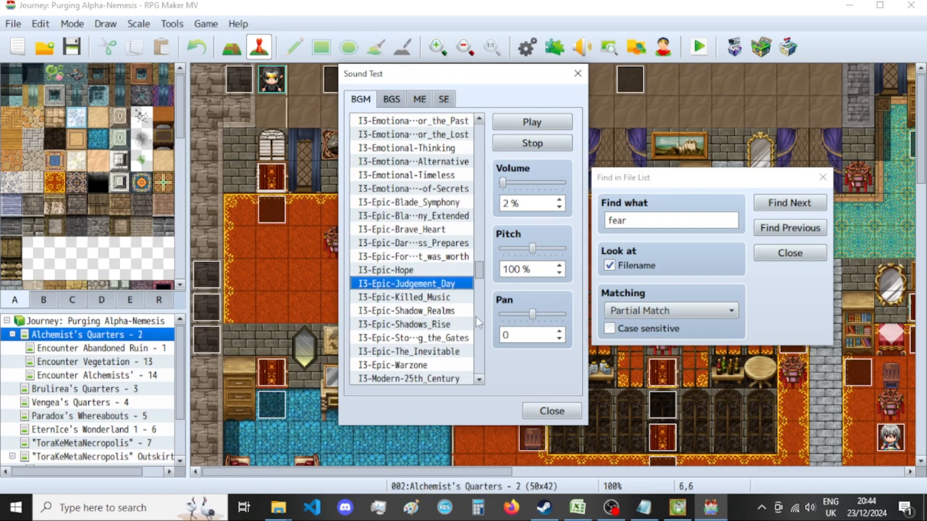
Return to GIMP, check the Racial Sweep export in New folder, and close its image, discarding the changes.
{"action": "left_click", "coordinate": [676, 504]}
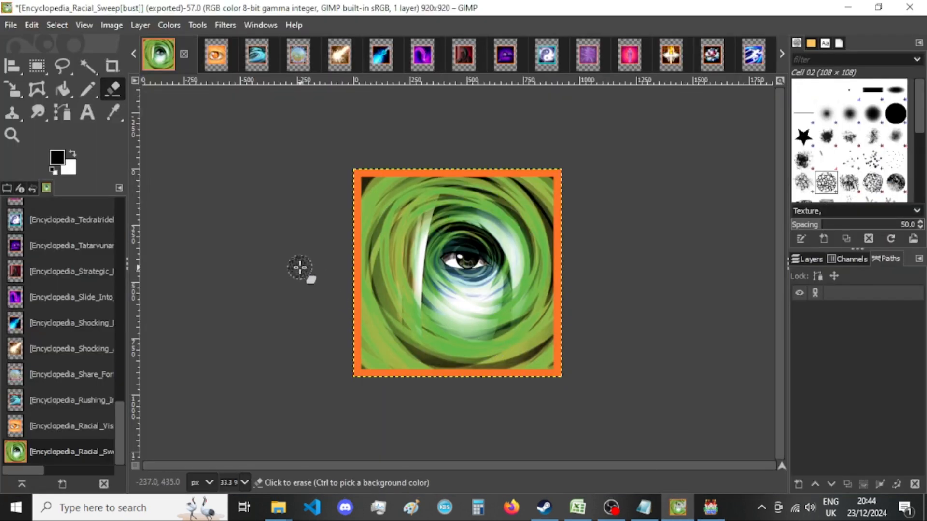
{"action": "left_click", "coordinate": [880, 332]}
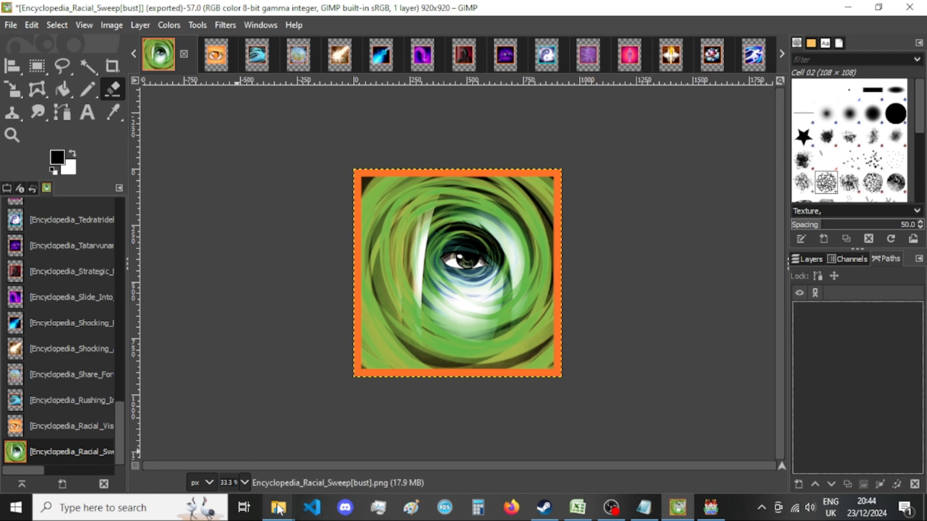
{"action": "mouse_move", "coordinate": [278, 507]}
{"action": "left_click", "coordinate": [389, 444]}
{"action": "left_click", "coordinate": [432, 3]}
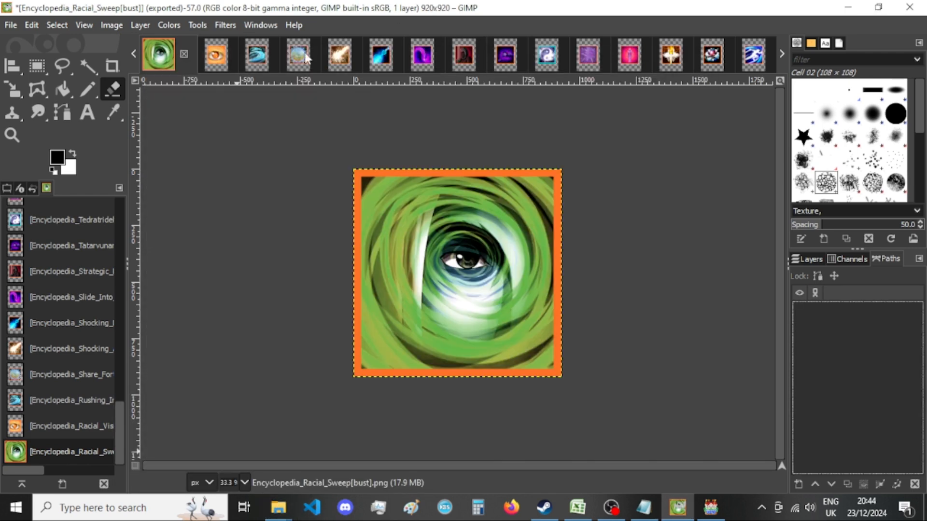
{"action": "left_click", "coordinate": [186, 55]}
{"action": "left_click", "coordinate": [522, 349]}
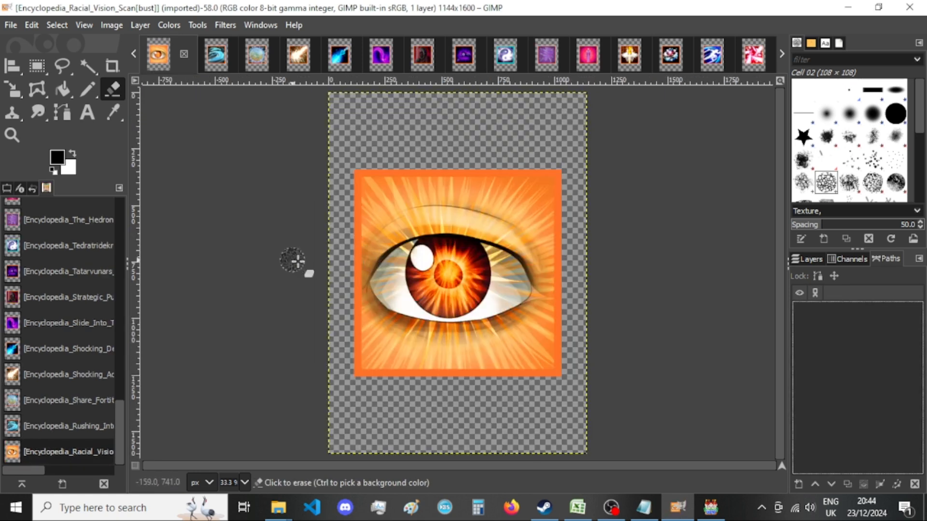
Resize the Racial Vision Scan image's canvas to 920 × 920 px with the picture centered.
{"action": "left_click", "coordinate": [111, 24]}
{"action": "left_click", "coordinate": [145, 151]}
{"action": "double_click", "coordinate": [414, 187]}
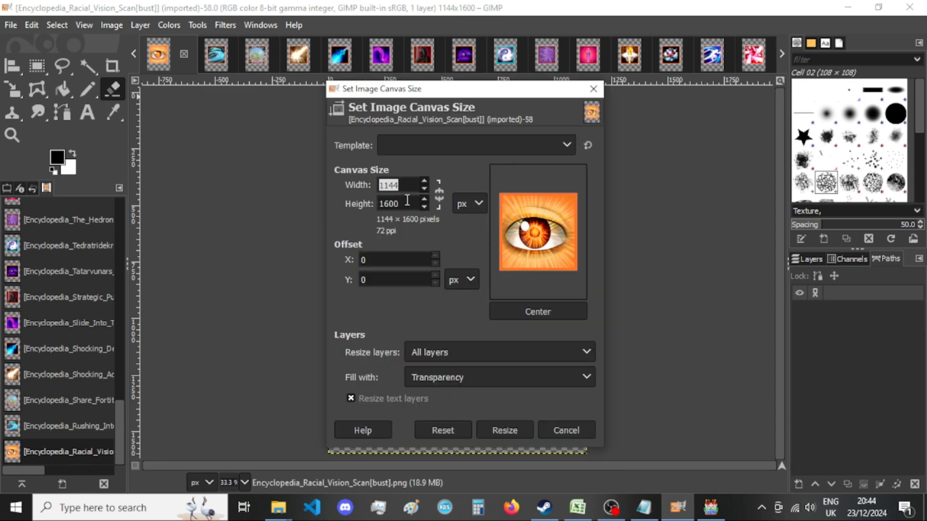
{"action": "type", "text": "920"}
{"action": "key", "text": "Tab"}
{"action": "type", "text": "920"}
{"action": "left_click", "coordinate": [546, 313]}
{"action": "left_click", "coordinate": [507, 428]}
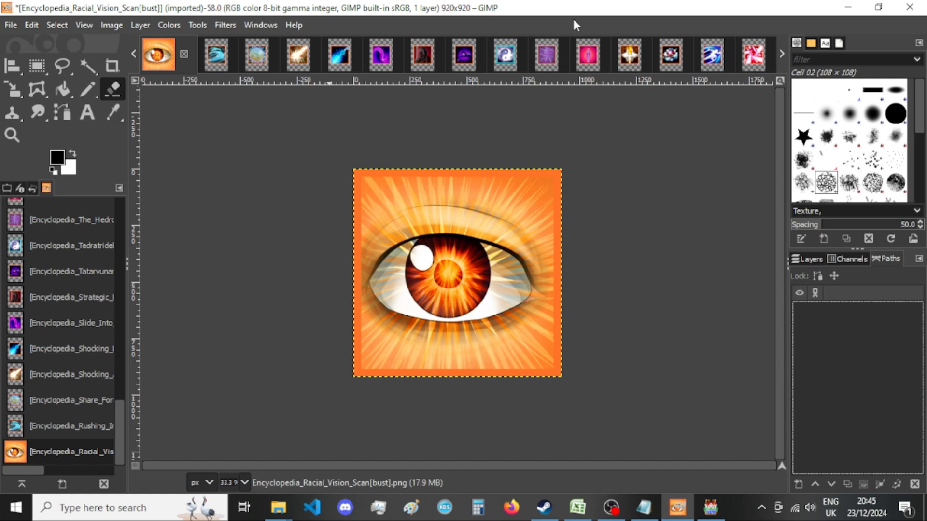
Export the Racial Vision Scan image as a PNG into New folder, replacing the existing file and keeping the default export options.
{"action": "mouse_move", "coordinate": [278, 507]}
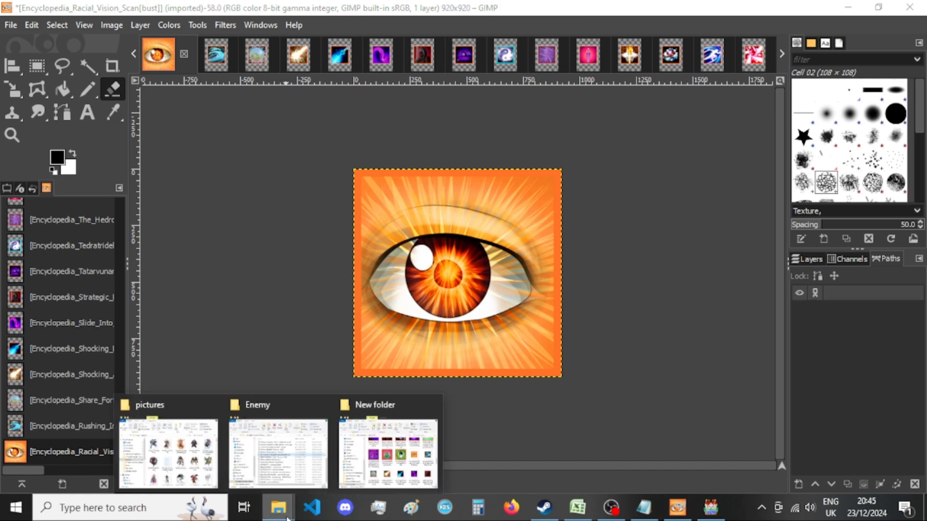
{"action": "mouse_move", "coordinate": [372, 456]}
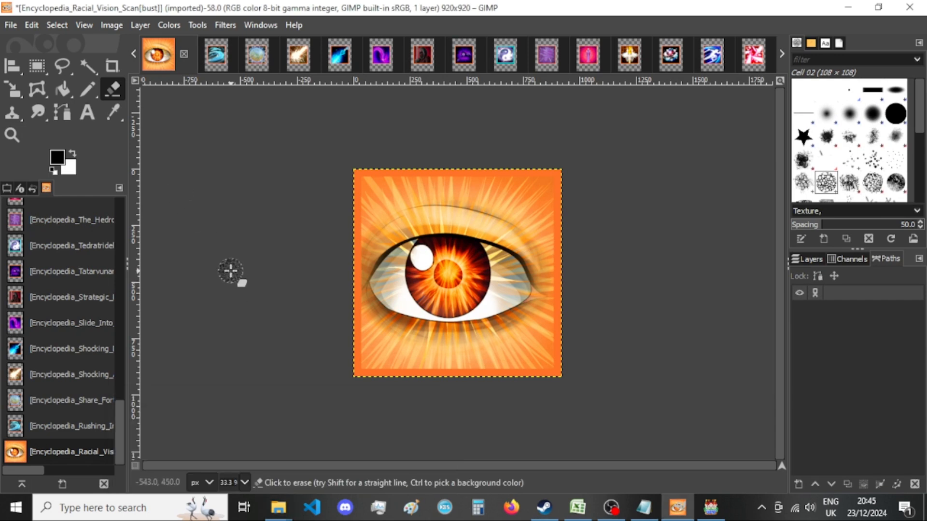
{"action": "key", "text": "ctrl+shift+e"}
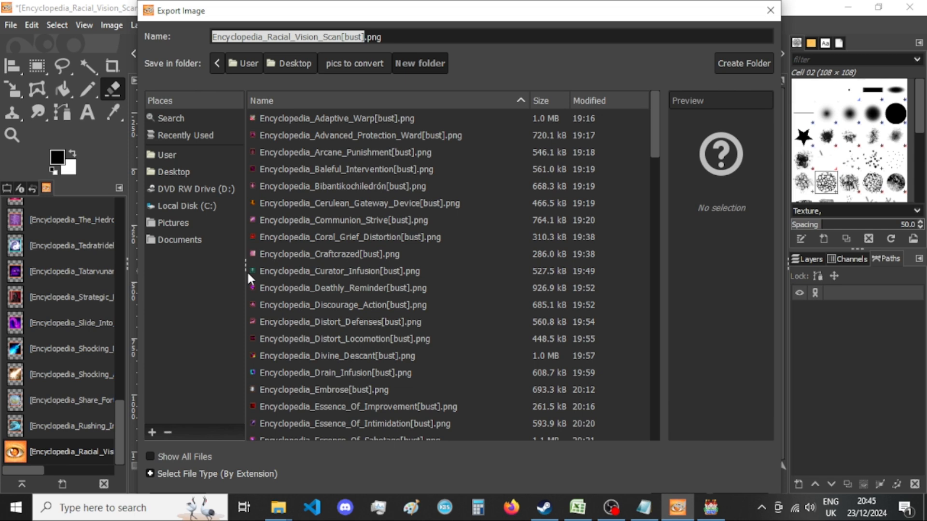
{"action": "key", "text": "Return"}
{"action": "key", "text": "Return"}
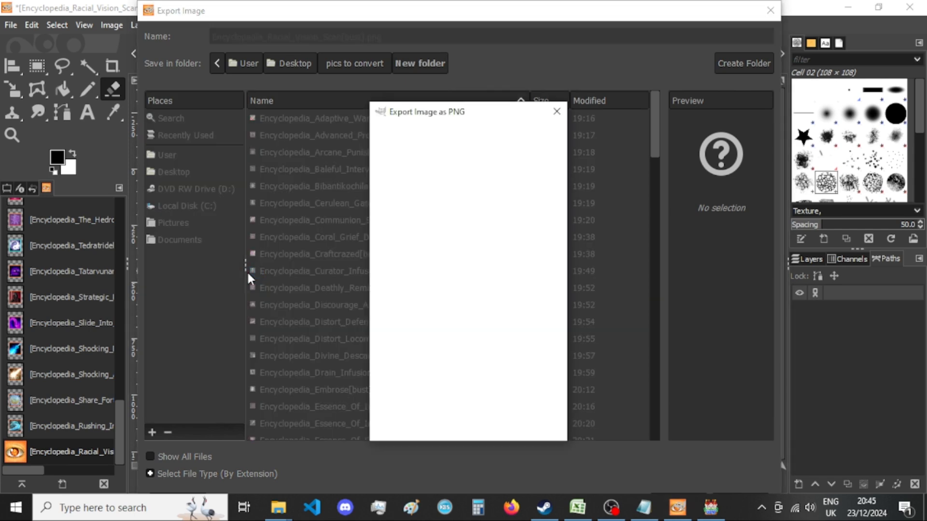
{"action": "key", "text": "Return"}
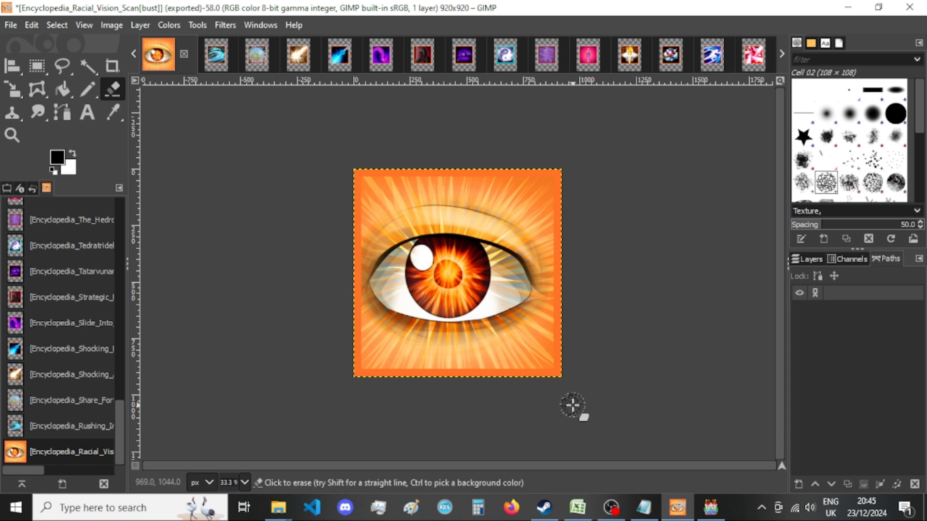
Close the Racial Vision Scan image, discarding its changes, and check its exported picture in New folder.
{"action": "left_click", "coordinate": [184, 54]}
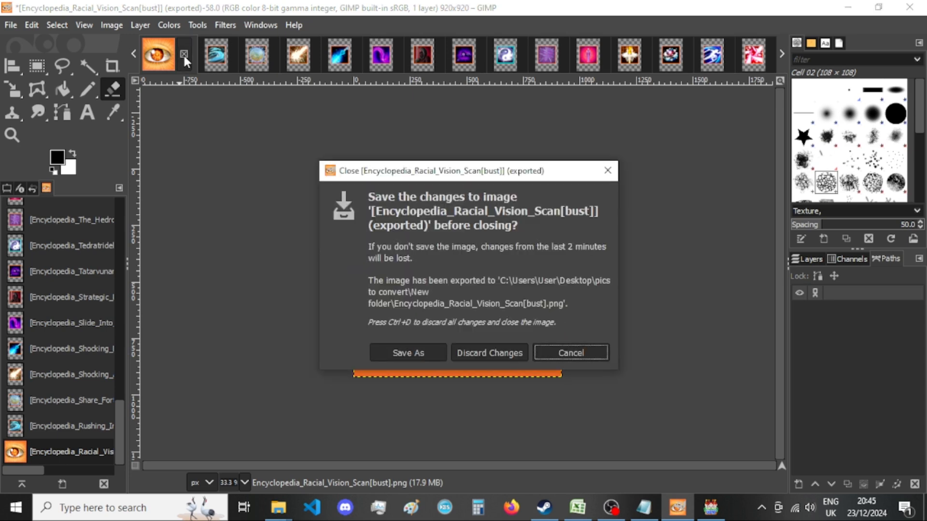
{"action": "left_click", "coordinate": [488, 354]}
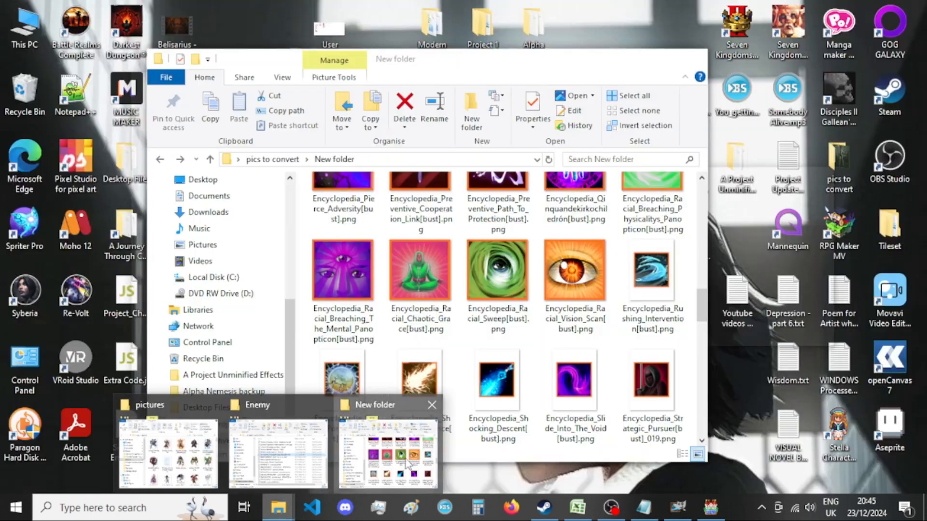
{"action": "left_click", "coordinate": [408, 462]}
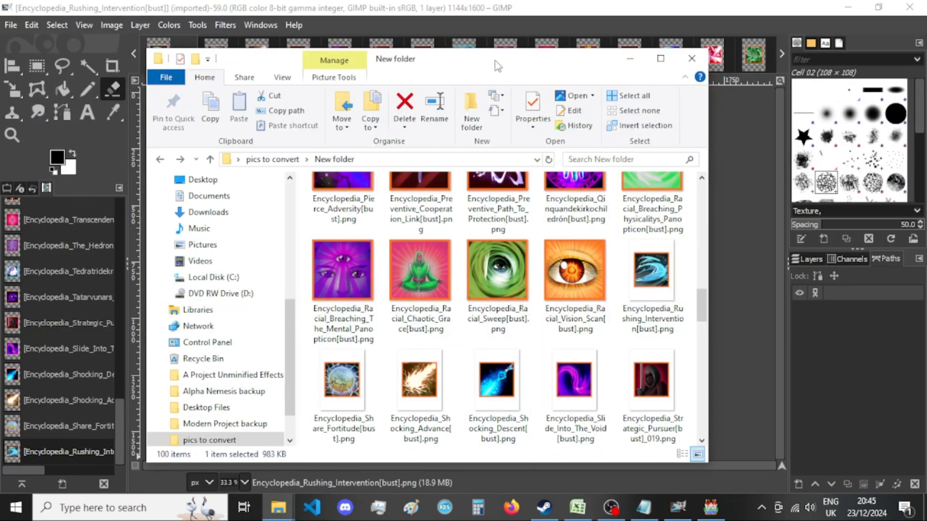
{"action": "left_click", "coordinate": [510, 8]}
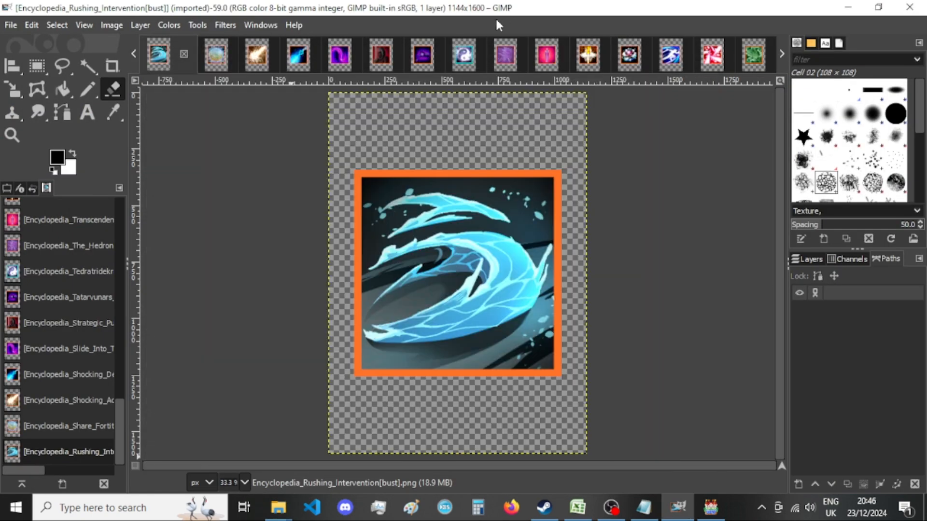
Resize the Rushing Intervention image's canvas to 920 × 920 px with the picture centered.
{"action": "left_click", "coordinate": [112, 25]}
{"action": "left_click", "coordinate": [152, 150]}
{"action": "double_click", "coordinate": [394, 185]}
{"action": "type", "text": "920"}
{"action": "key", "text": "Tab"}
{"action": "type", "text": "920"}
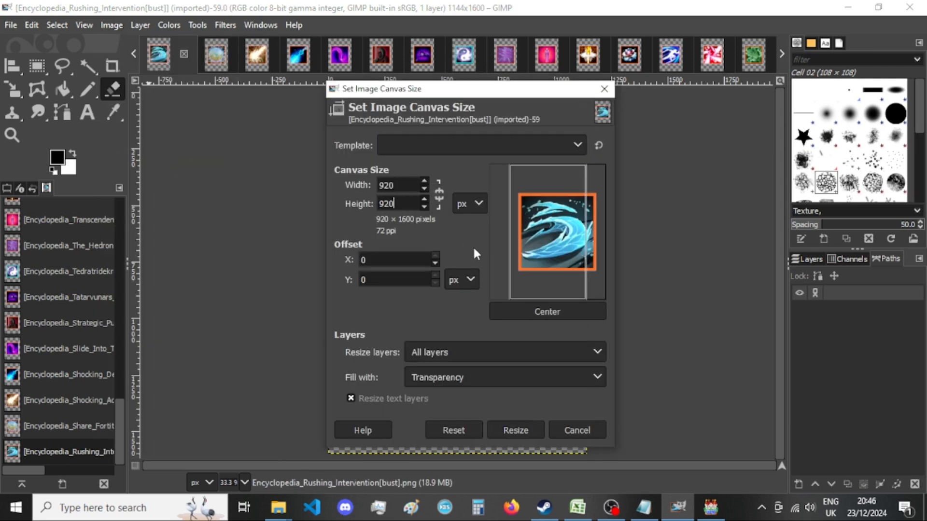
{"action": "left_click", "coordinate": [527, 314]}
{"action": "left_click", "coordinate": [504, 430]}
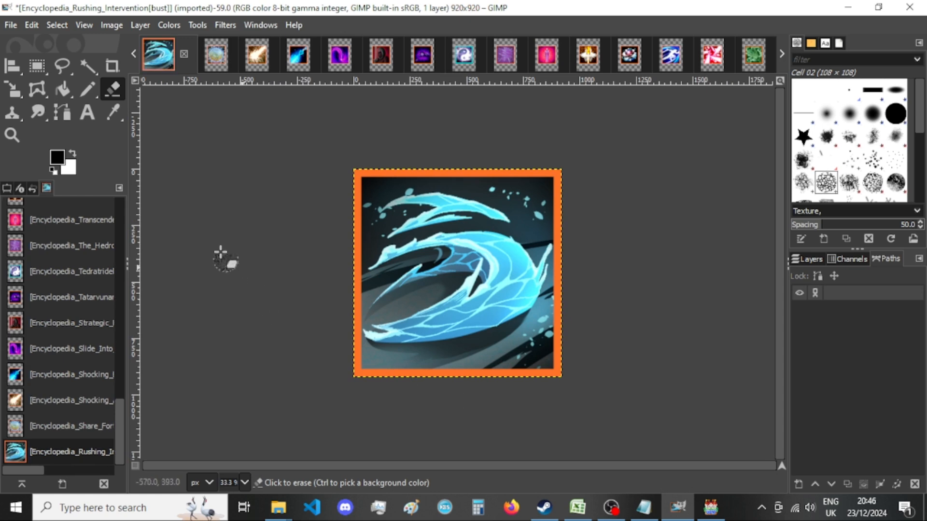
Export the Rushing Intervention image over its existing PNG in New folder and close it, discarding the changes.
{"action": "key", "text": "ctrl+shift+e"}
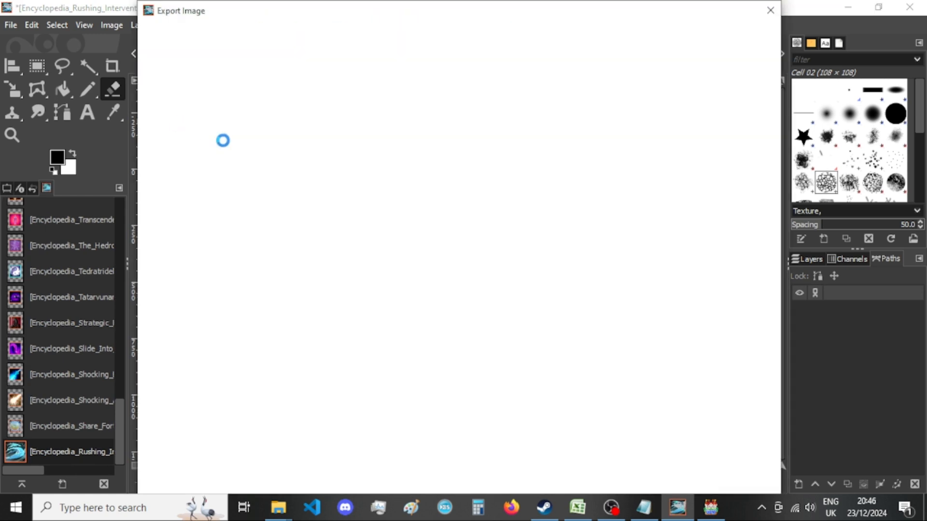
{"action": "key", "text": "Return"}
{"action": "key", "text": "Return"}
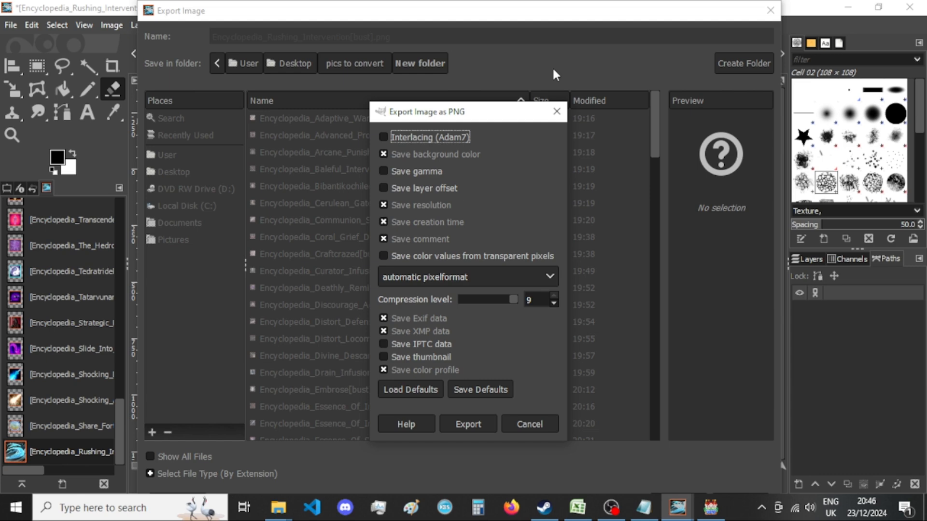
{"action": "key", "text": "Return"}
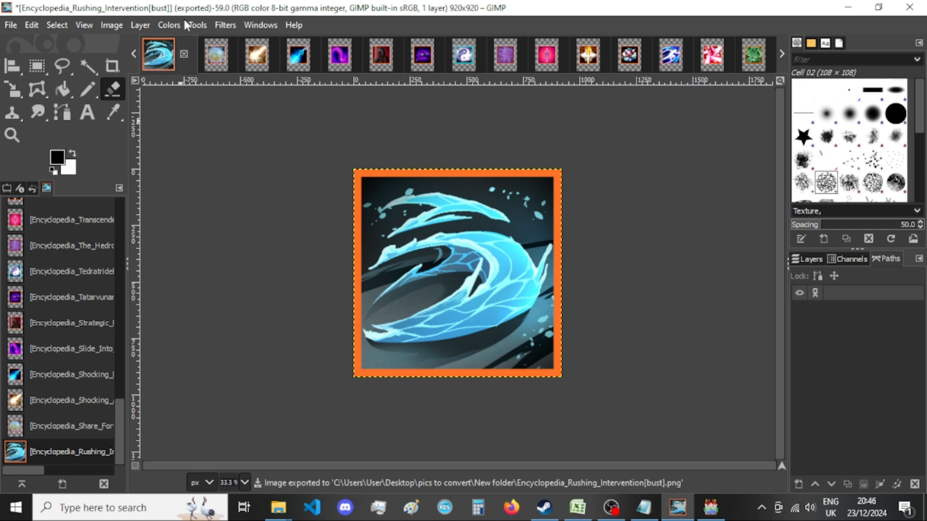
{"action": "left_click", "coordinate": [184, 54]}
{"action": "left_click", "coordinate": [483, 353]}
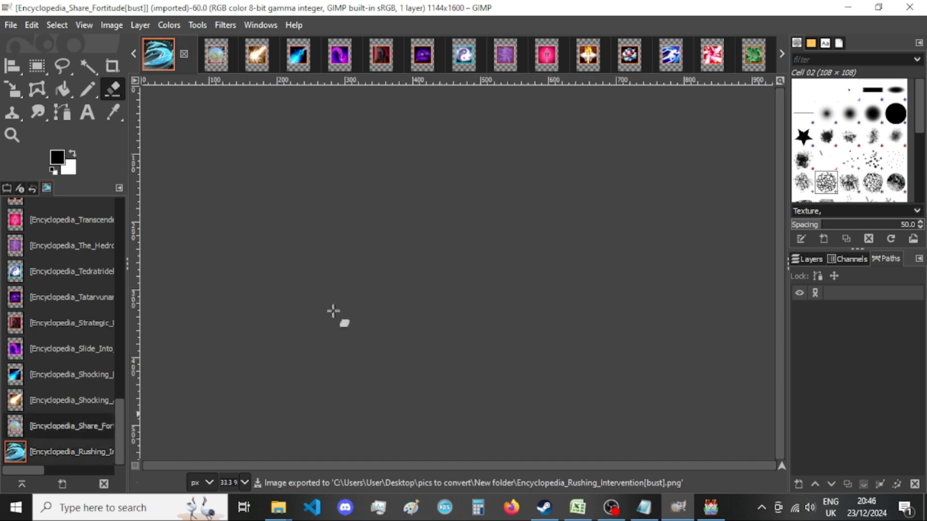
Resize the Share Fortitude image's canvas to 920 × 920 px with the picture centered.
{"action": "left_click", "coordinate": [111, 25]}
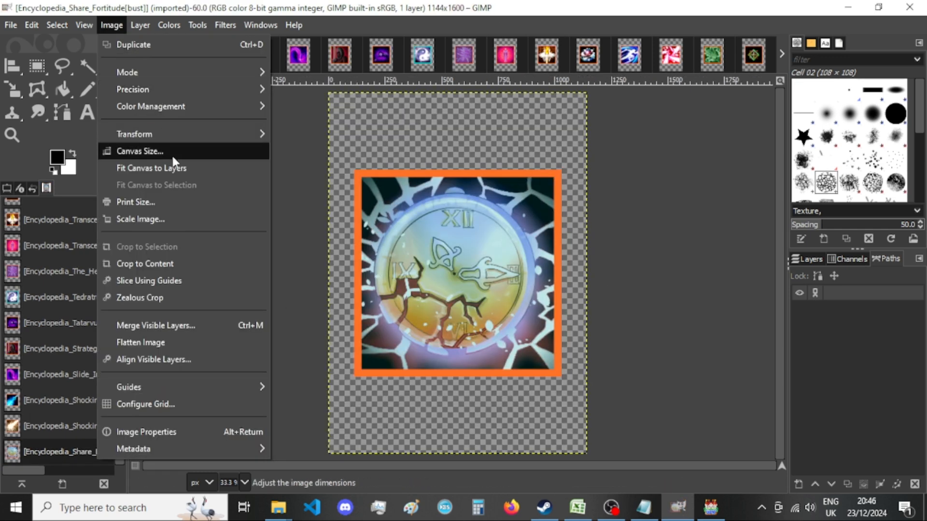
{"action": "left_click", "coordinate": [177, 149]}
{"action": "key", "text": "Tab"}
{"action": "type", "text": "920"}
{"action": "key", "text": "Tab"}
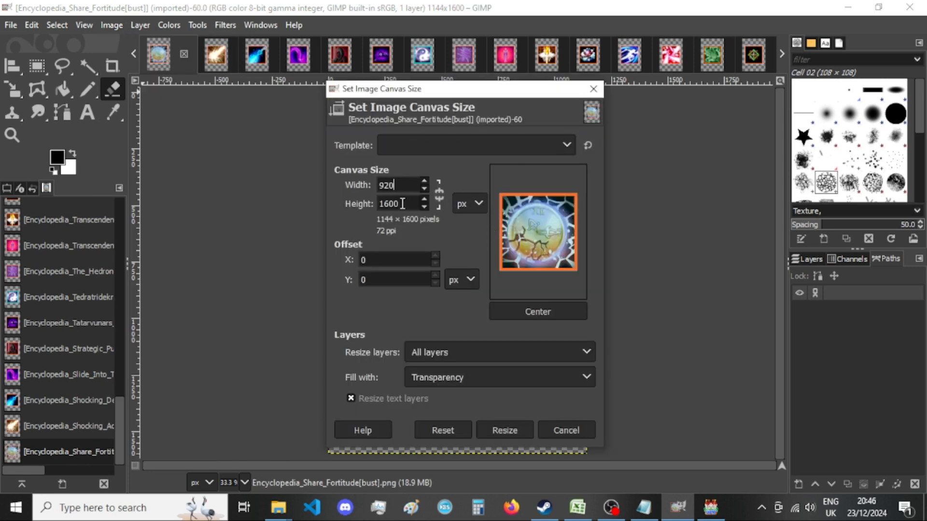
{"action": "type", "text": "920"}
{"action": "left_click", "coordinate": [534, 306]}
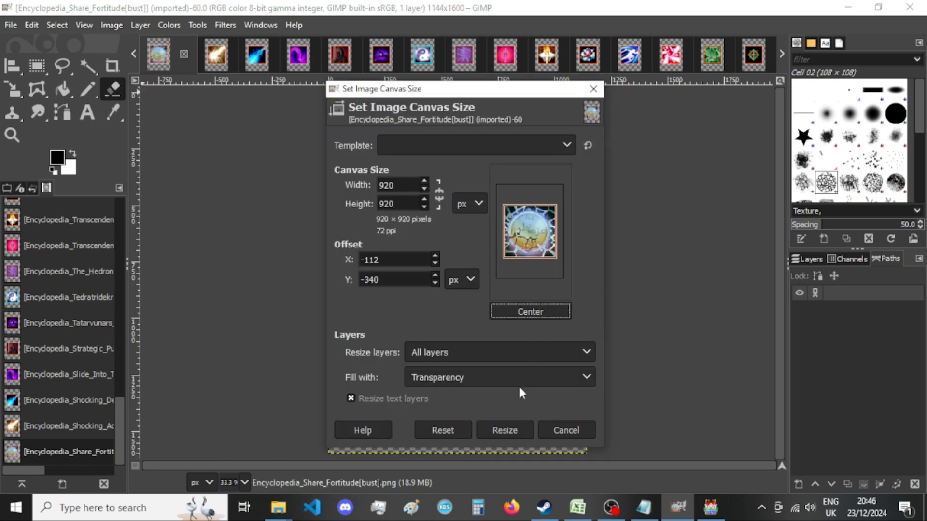
{"action": "left_click", "coordinate": [511, 428]}
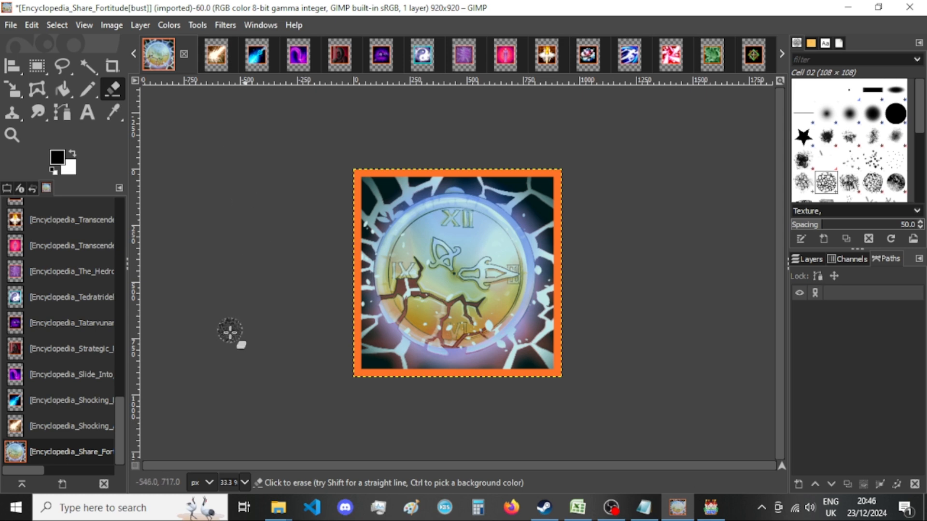
Export the Share Fortitude image as a PNG into New folder, replacing the existing file.
{"action": "key", "text": "ctrl+shift+e"}
{"action": "key", "text": "Return"}
{"action": "key", "text": "Return"}
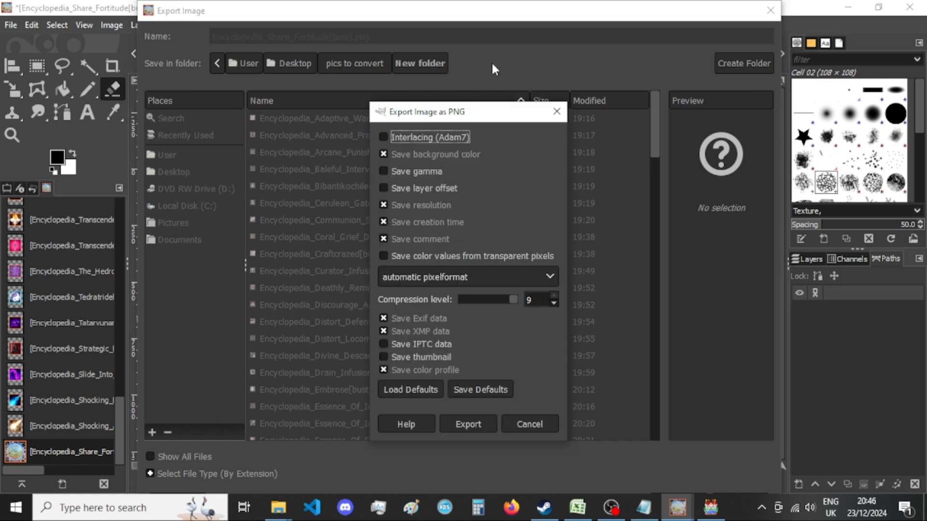
{"action": "key", "text": "Return"}
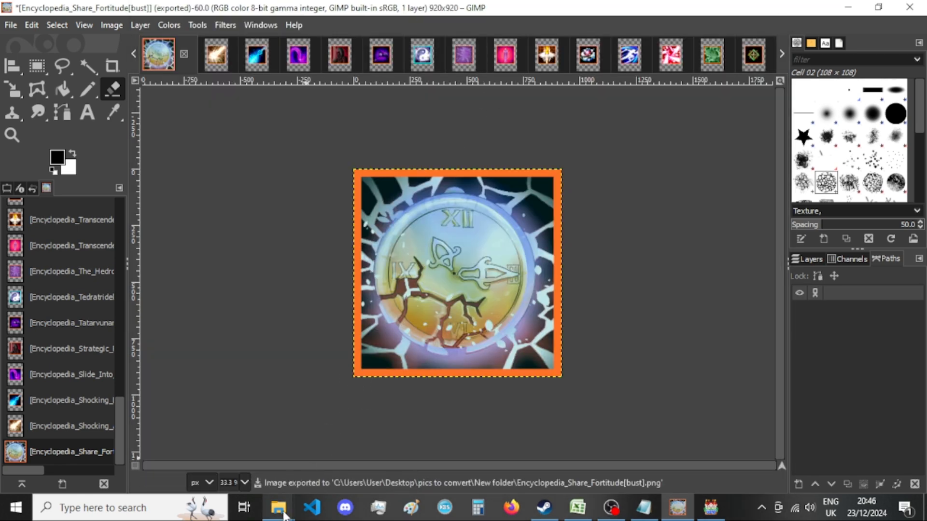
Check the Share Fortitude export in New folder and close its image, discarding the changes.
{"action": "mouse_move", "coordinate": [279, 507]}
{"action": "left_click", "coordinate": [418, 477]}
{"action": "left_click", "coordinate": [589, 3]}
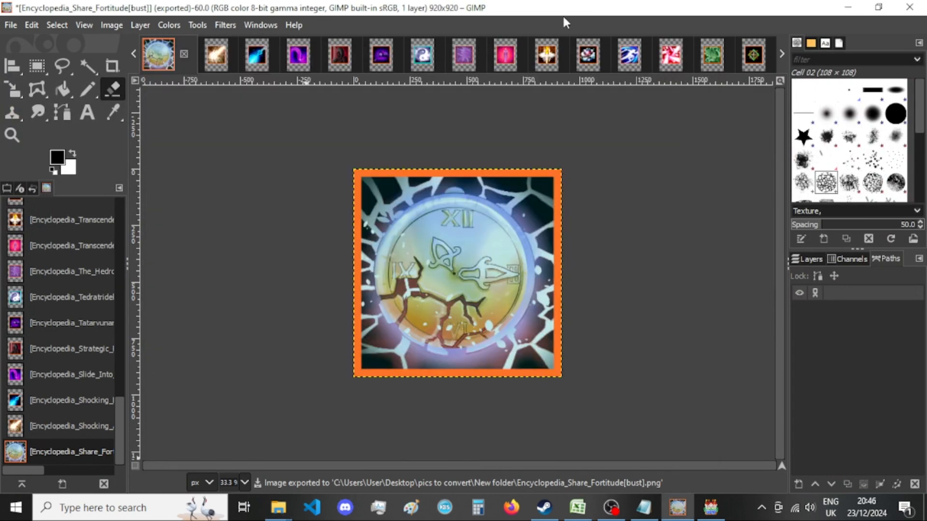
{"action": "left_click", "coordinate": [184, 54]}
{"action": "left_click", "coordinate": [494, 348]}
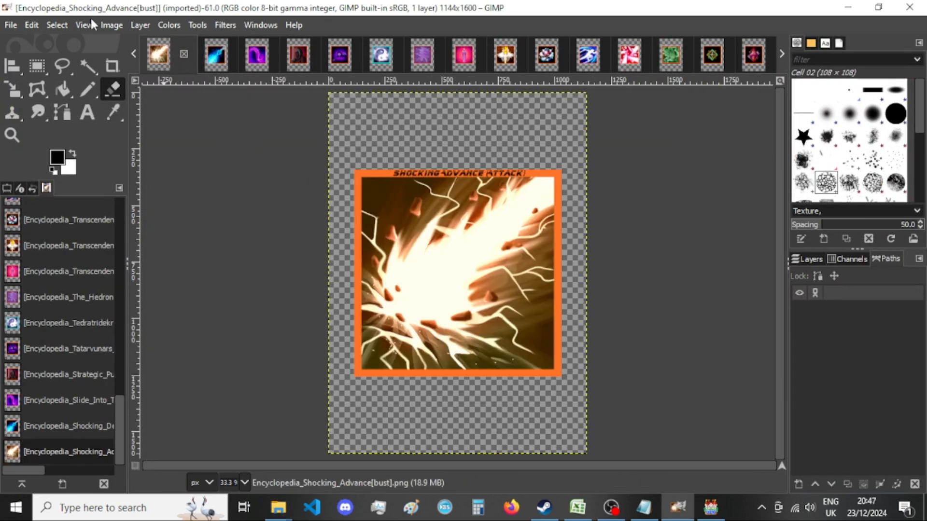
{"action": "left_click", "coordinate": [111, 25]}
{"action": "left_click", "coordinate": [167, 151]}
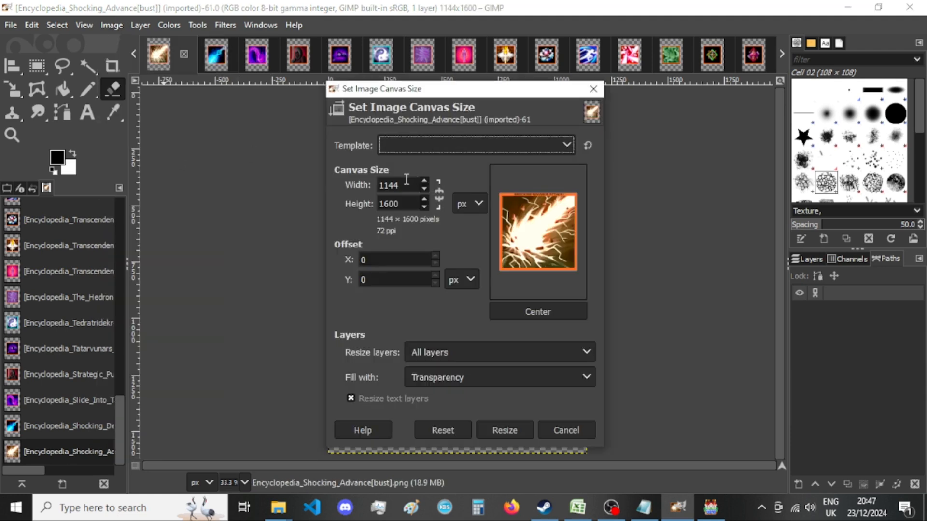
{"action": "key", "text": "Escape"}
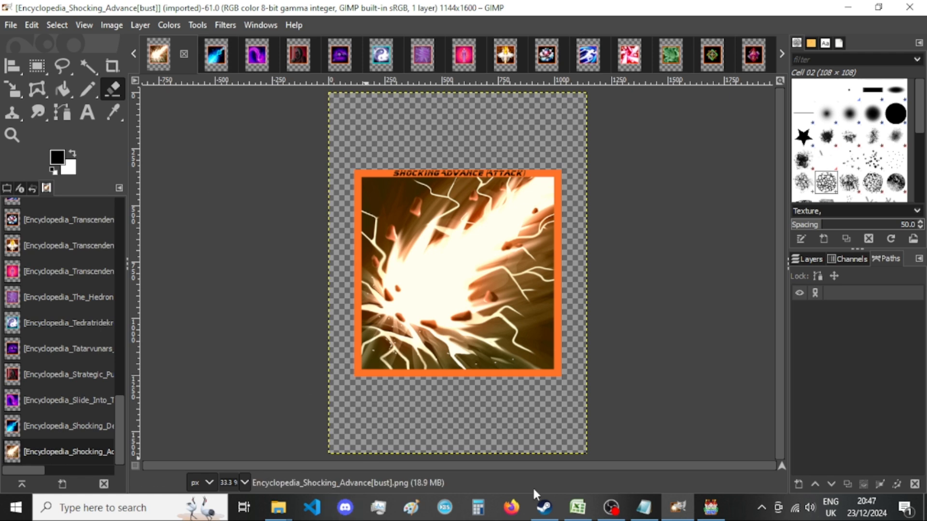
Switch to RPG Maker MV and close both the file list search and the sound test.
{"action": "left_click", "coordinate": [712, 507]}
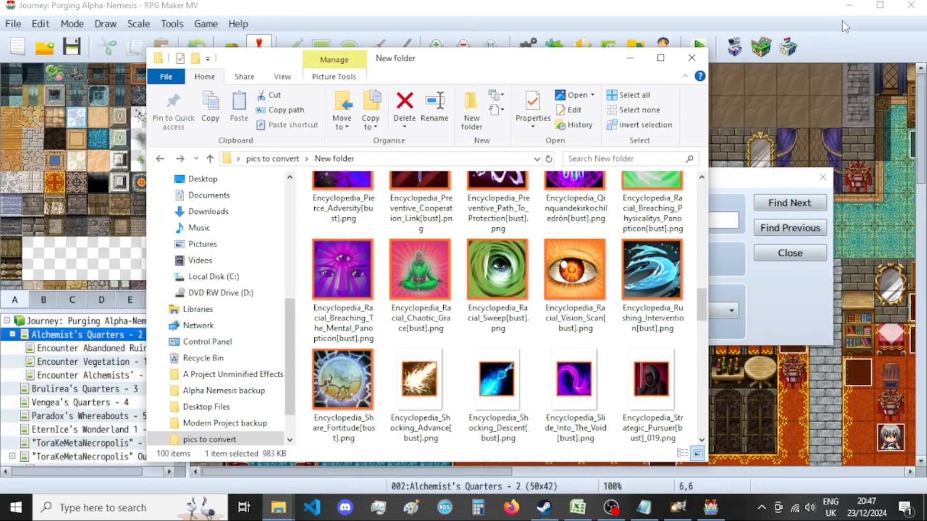
{"action": "left_click", "coordinate": [798, 179]}
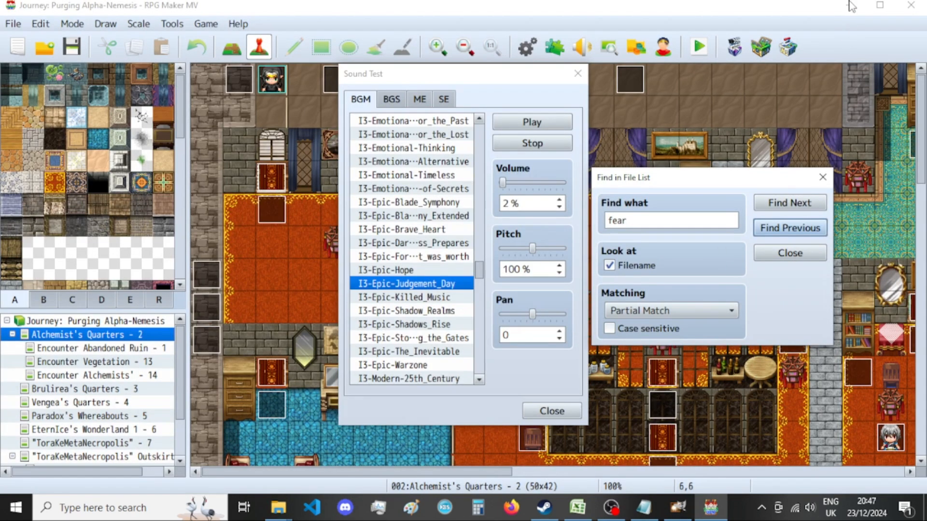
{"action": "left_click", "coordinate": [823, 177]}
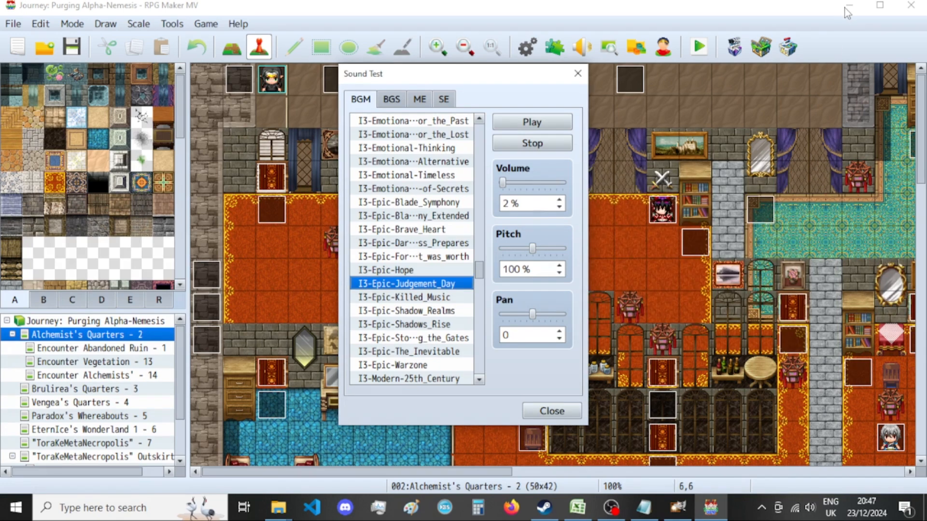
{"action": "key", "text": "Escape"}
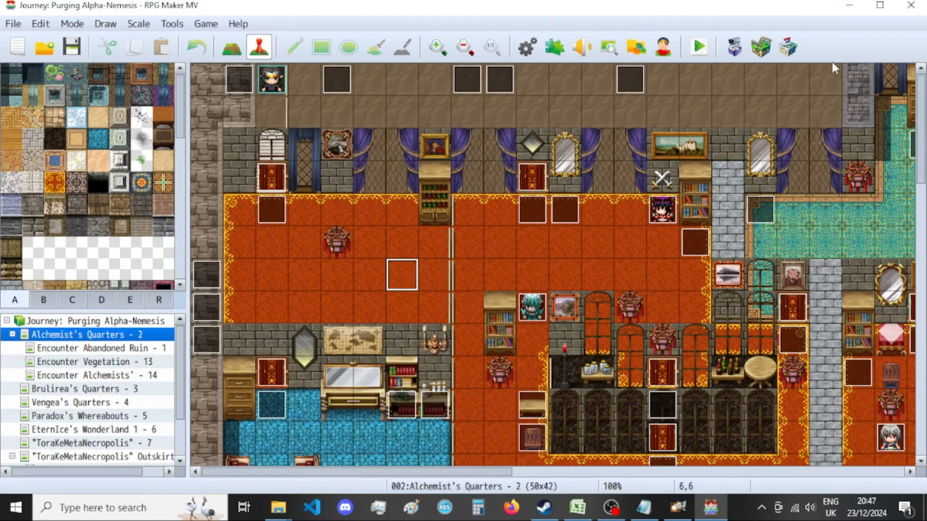
{"action": "left_click", "coordinate": [678, 512]}
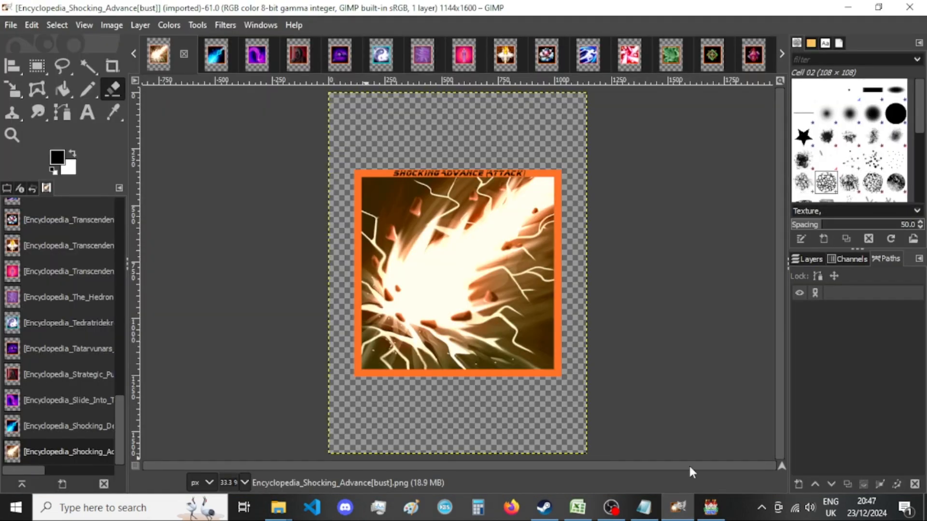
{"action": "left_click", "coordinate": [712, 508]}
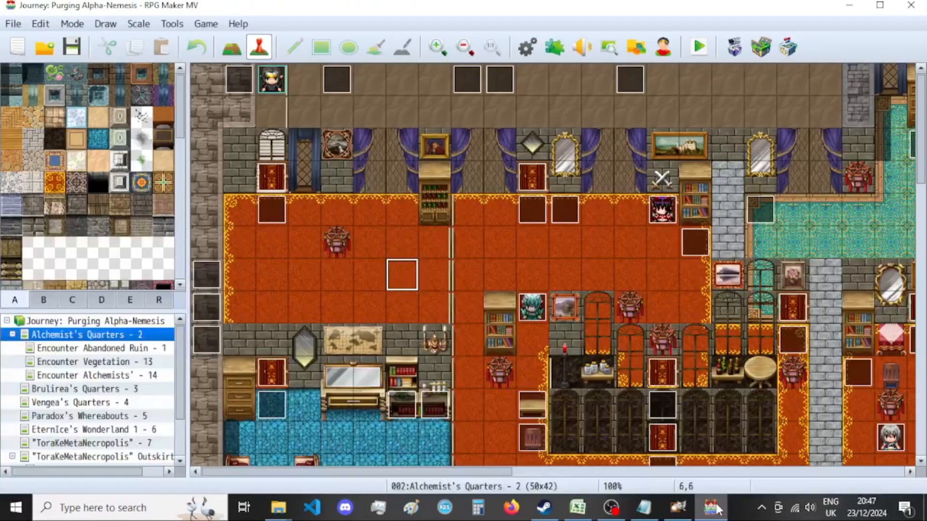
Switch to GIMP and resize the Shocking Advance image's canvas to 920 × 920 px with the picture centered.
{"action": "left_click", "coordinate": [679, 508]}
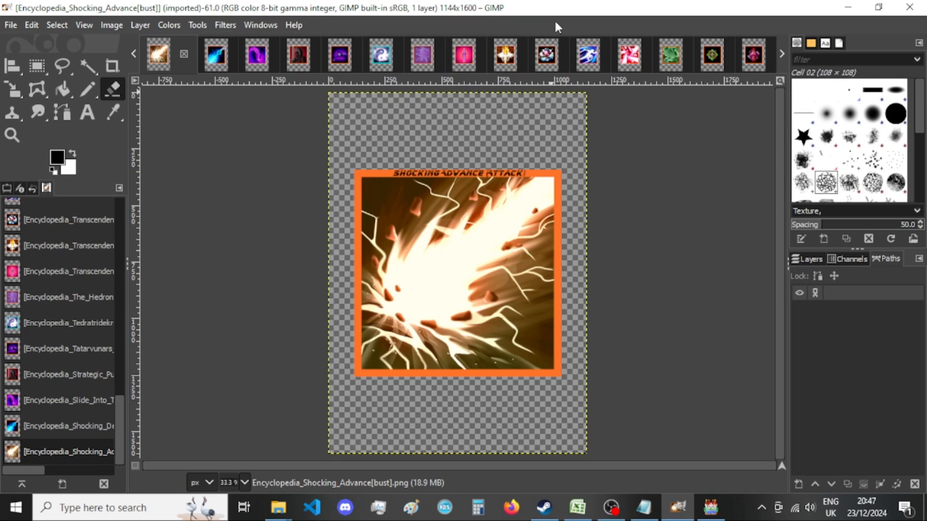
{"action": "left_click", "coordinate": [104, 25]}
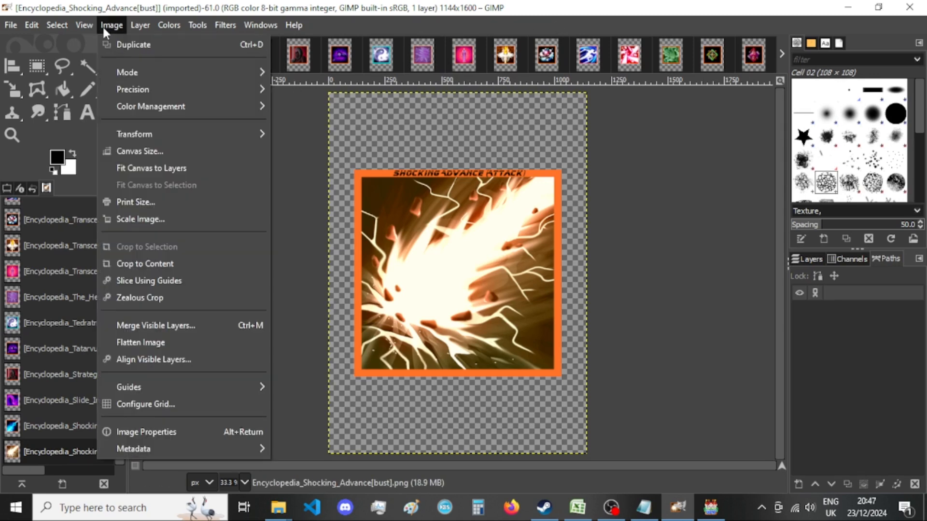
{"action": "left_click", "coordinate": [145, 149]}
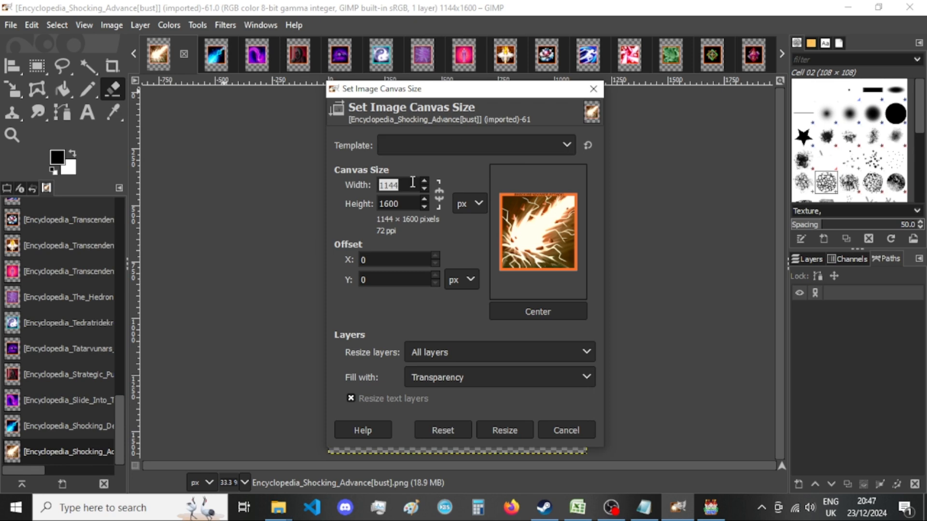
{"action": "type", "text": "920"}
{"action": "key", "text": "Tab"}
{"action": "type", "text": "920"}
{"action": "left_click", "coordinate": [537, 312]}
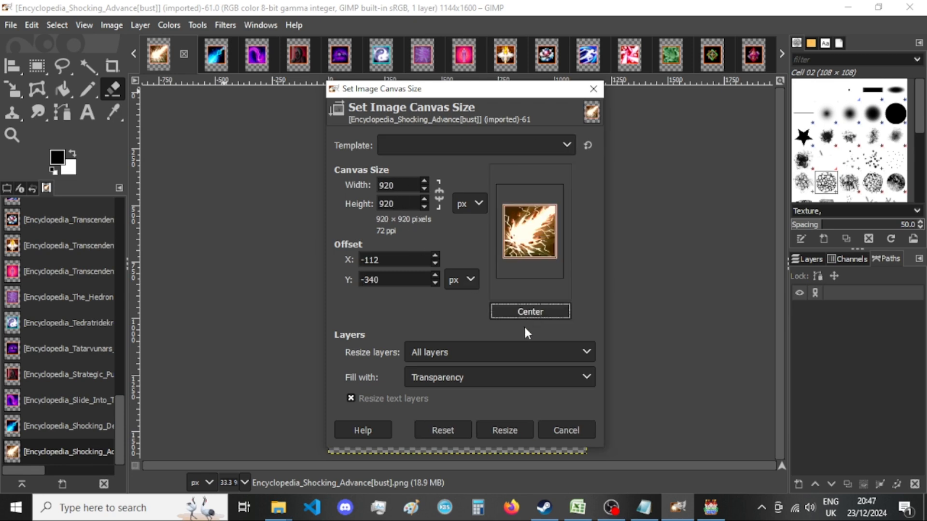
{"action": "left_click", "coordinate": [502, 431]}
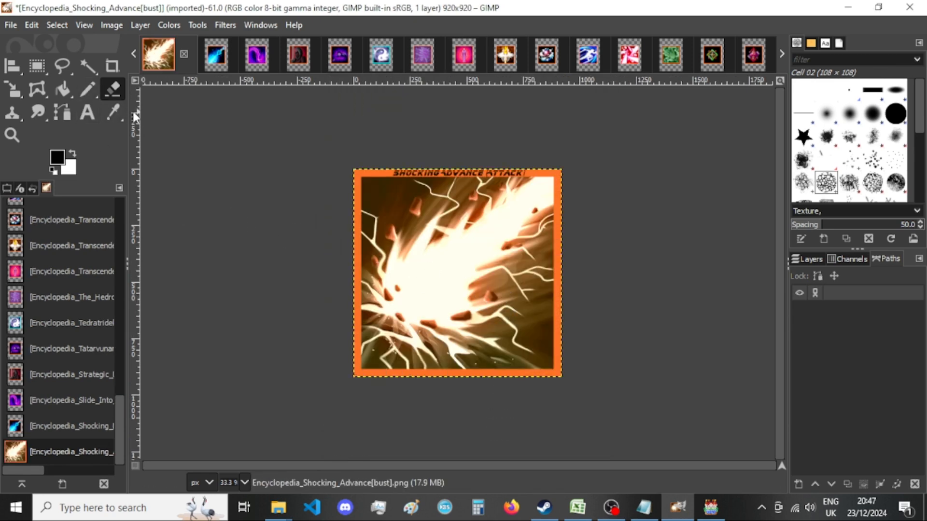
Export the Shocking Advance image as a PNG into New folder, replacing the existing file, and activate the Rectangle Select tool.
{"action": "key", "text": "ctrl+shift+e"}
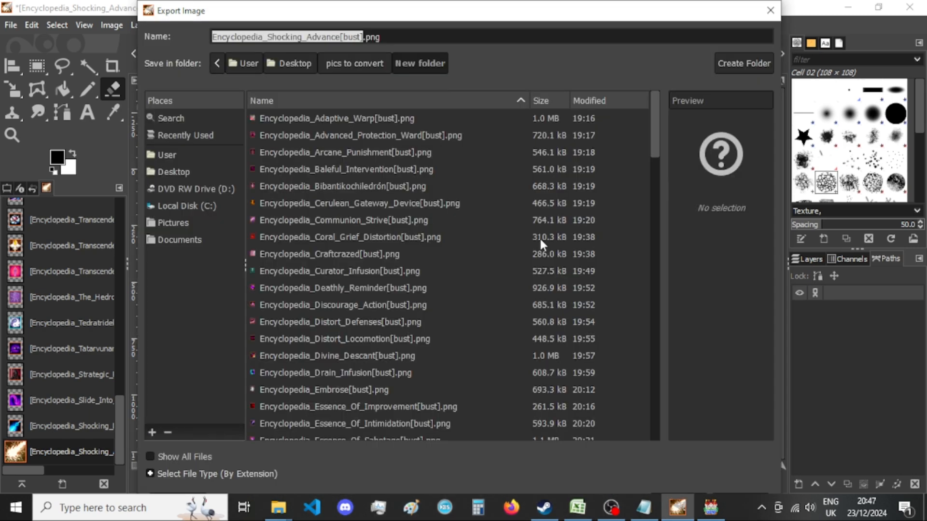
{"action": "key", "text": "Return"}
{"action": "key", "text": "Escape"}
{"action": "key", "text": "Return"}
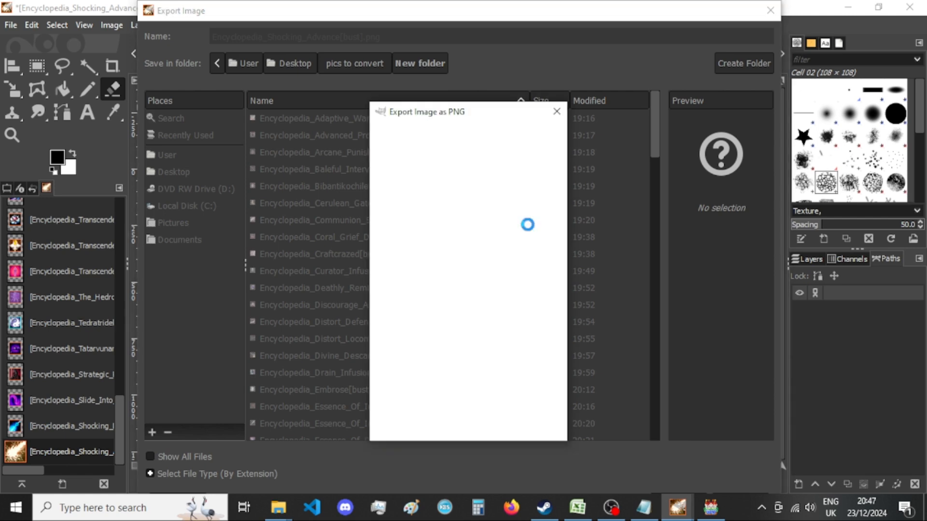
{"action": "key", "text": "Return"}
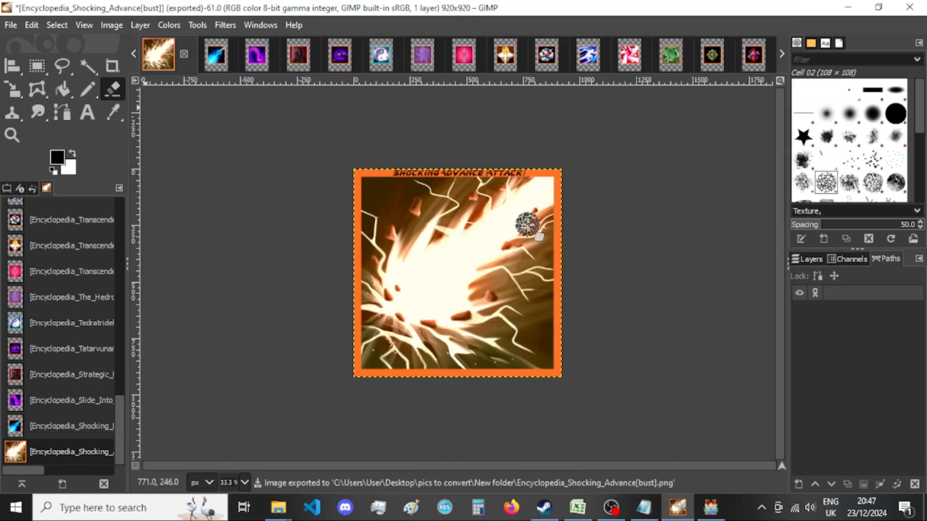
{"action": "left_click", "coordinate": [30, 69]}
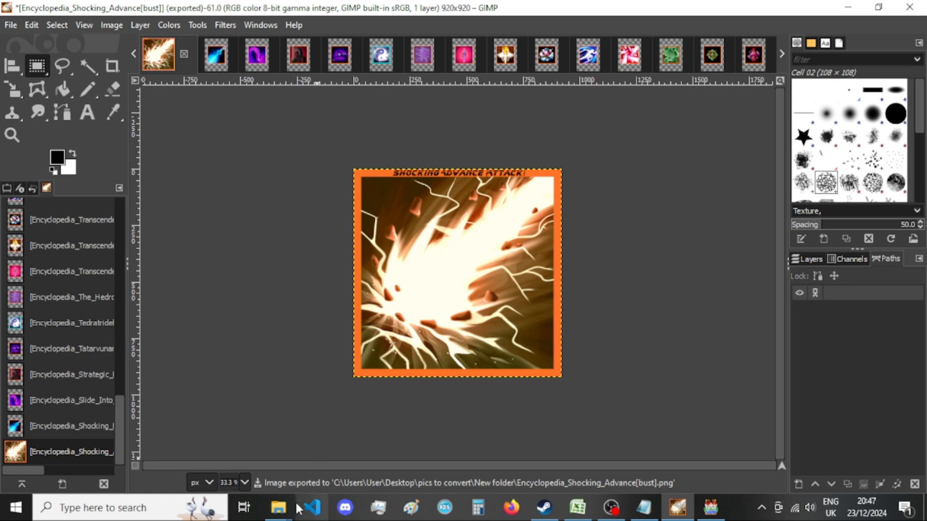
Check the Shocking Advance export in New folder and close its image, discarding the changes.
{"action": "mouse_move", "coordinate": [278, 507]}
{"action": "left_click", "coordinate": [386, 449]}
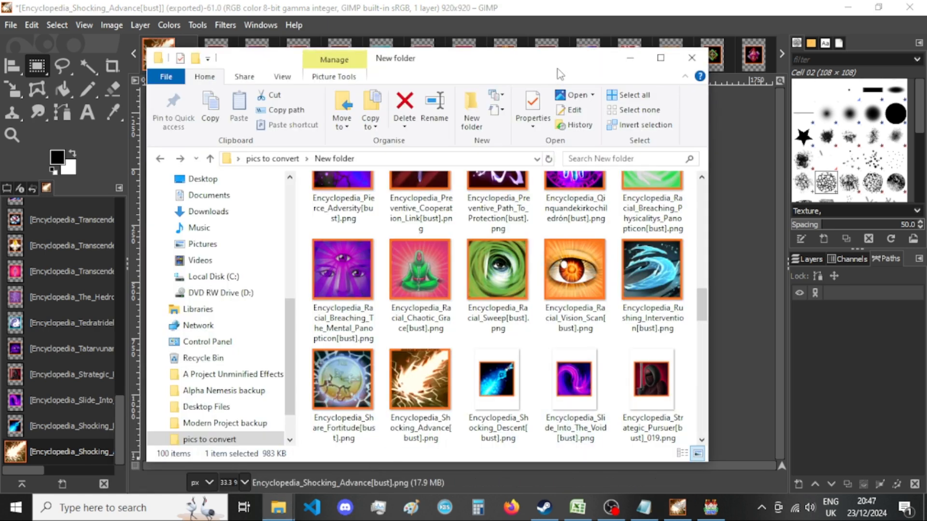
{"action": "left_click", "coordinate": [525, 4]}
{"action": "left_click", "coordinate": [183, 55]}
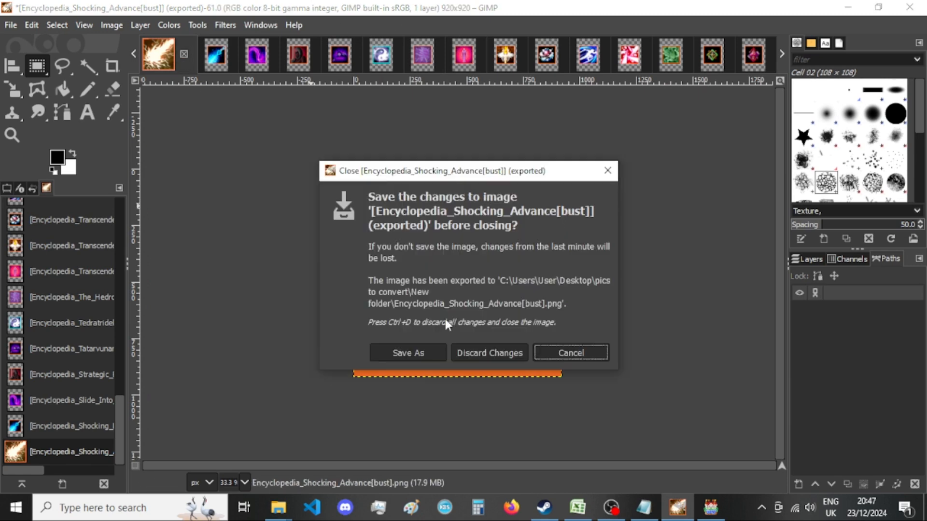
{"action": "left_click", "coordinate": [508, 354]}
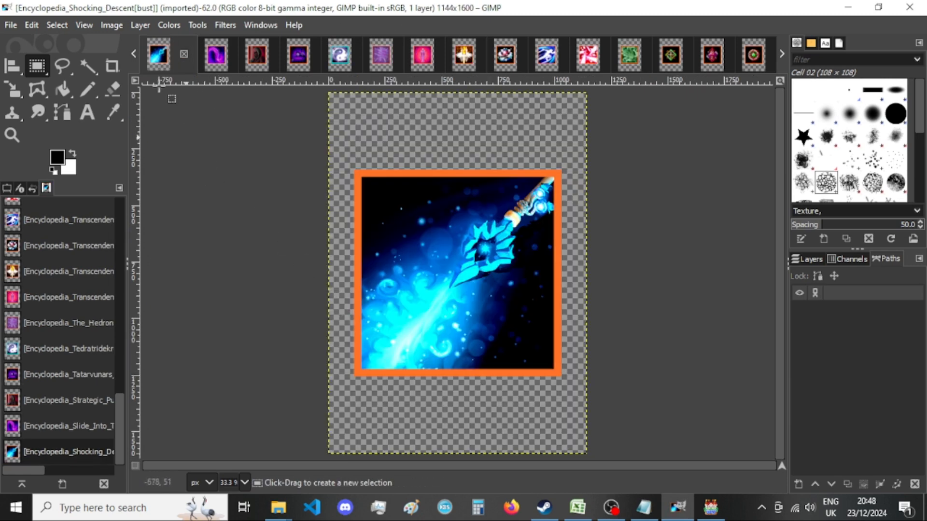
Resize the Shocking Descent image's canvas to 920 × 920 px with the picture centered.
{"action": "left_click", "coordinate": [107, 25]}
{"action": "left_click", "coordinate": [137, 150]}
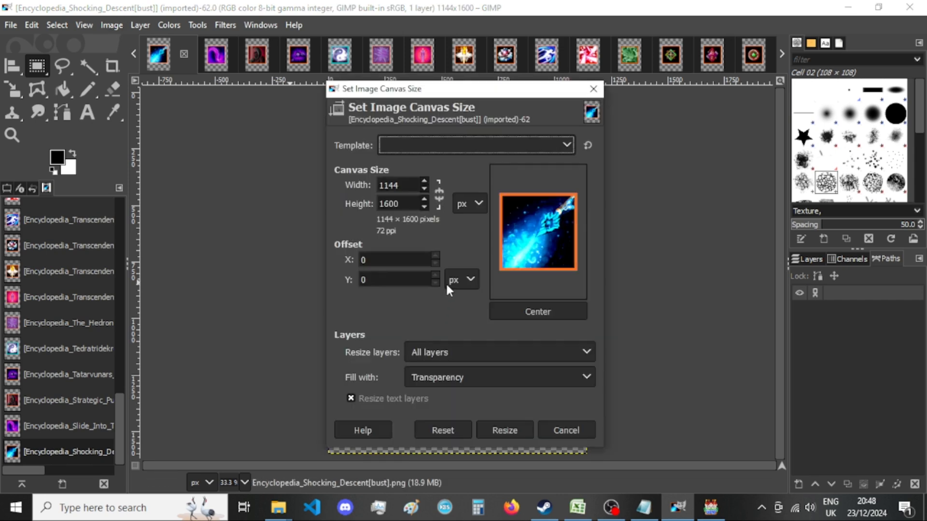
{"action": "double_click", "coordinate": [407, 189]}
{"action": "type", "text": "920"}
{"action": "key", "text": "Tab"}
{"action": "type", "text": "920"}
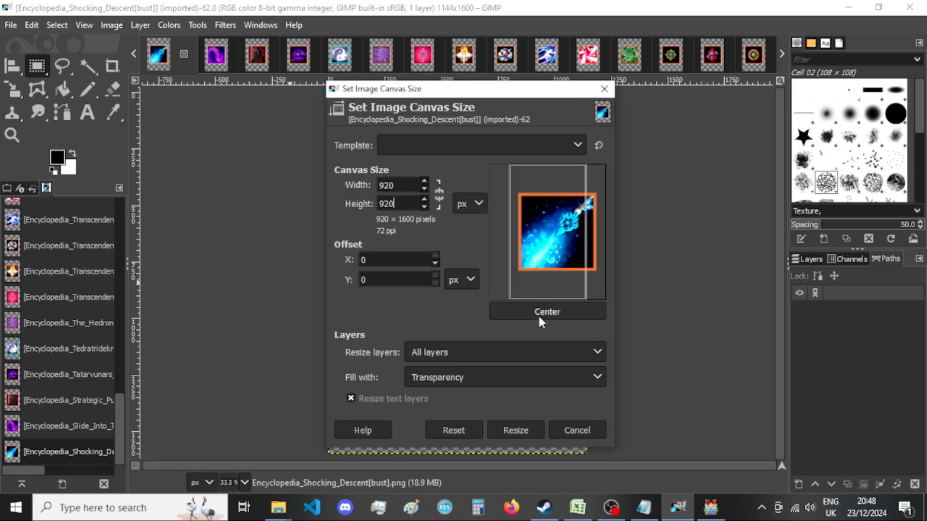
{"action": "left_click", "coordinate": [536, 311]}
{"action": "left_click", "coordinate": [515, 431]}
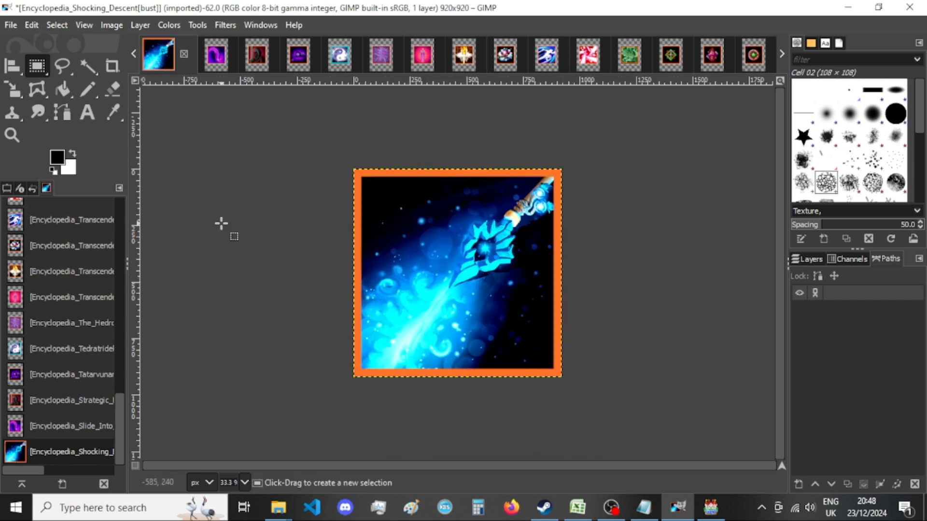
Export the Shocking Descent image as a PNG into New folder, replacing the existing file.
{"action": "key", "text": "ctrl+shift+e"}
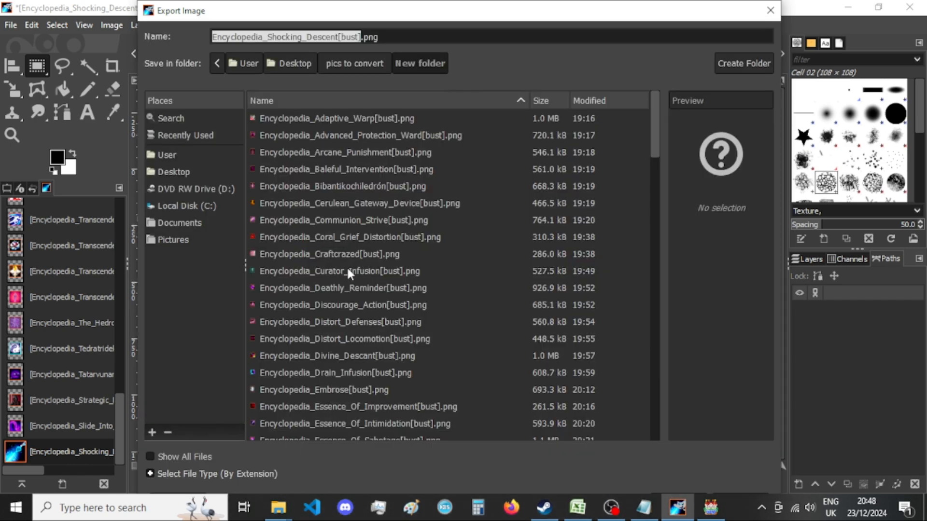
{"action": "key", "text": "Return"}
{"action": "key", "text": "Return"}
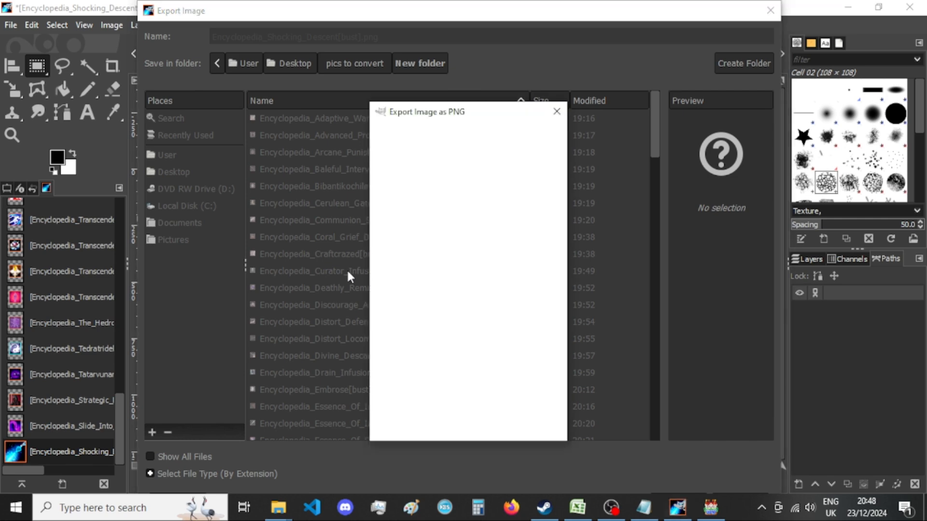
{"action": "key", "text": "Return"}
{"action": "left_click", "coordinate": [710, 507]}
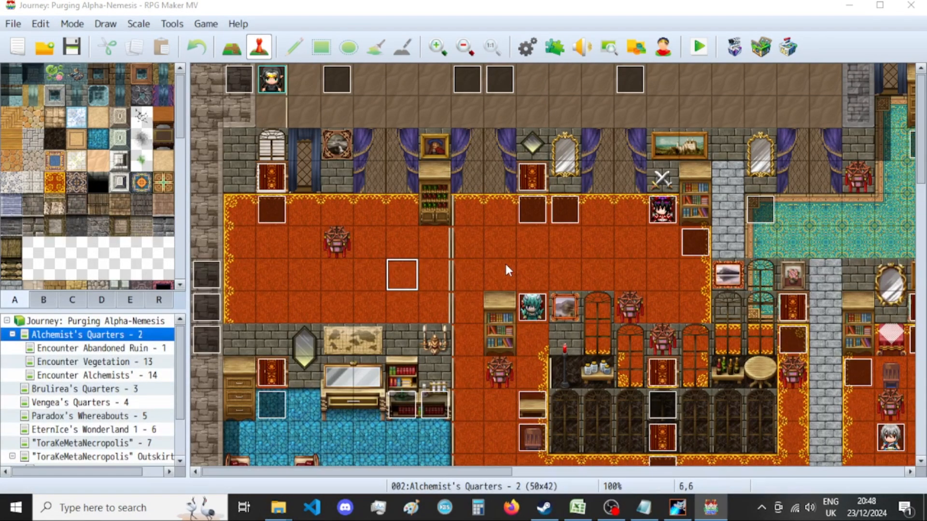
{"action": "key", "text": "F11"}
{"action": "left_click", "coordinate": [430, 263]}
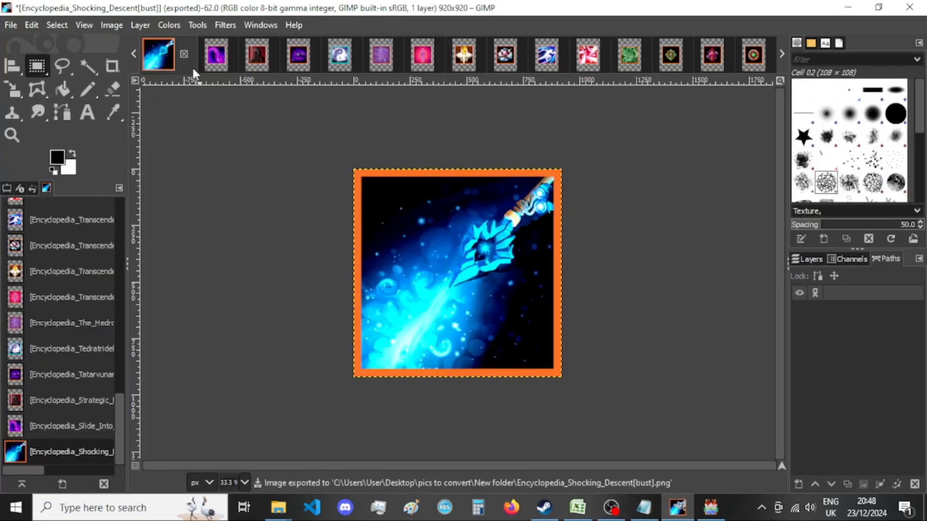
Check the Shocking Descent export and the remaining pictures in New folder, and close the Shocking Descent image, discarding the changes.
{"action": "mouse_move", "coordinate": [278, 508]}
{"action": "left_click", "coordinate": [392, 447]}
{"action": "scroll", "coordinate": [460, 324], "scroll_direction": "down", "scroll_amount": 2}
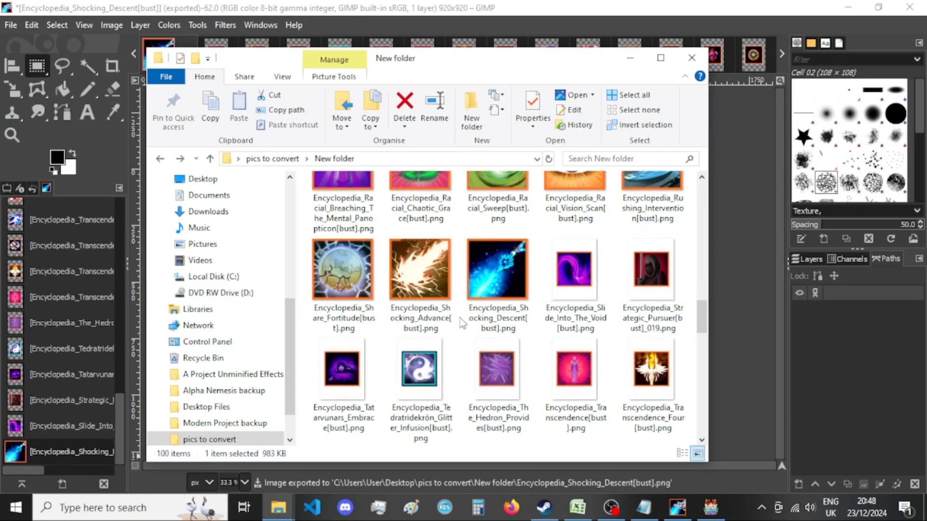
{"action": "scroll", "coordinate": [462, 324], "scroll_direction": "down", "scroll_amount": 15}
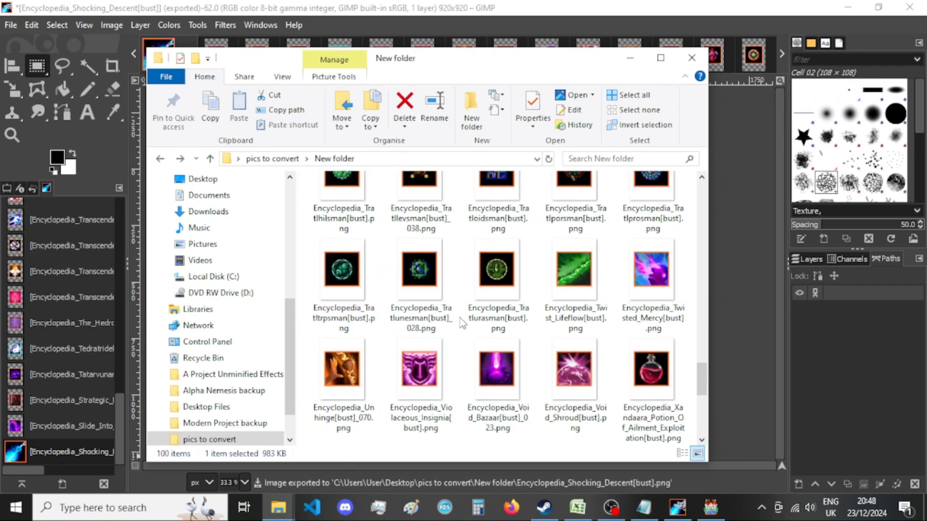
{"action": "scroll", "coordinate": [522, 371], "scroll_direction": "up", "scroll_amount": 12}
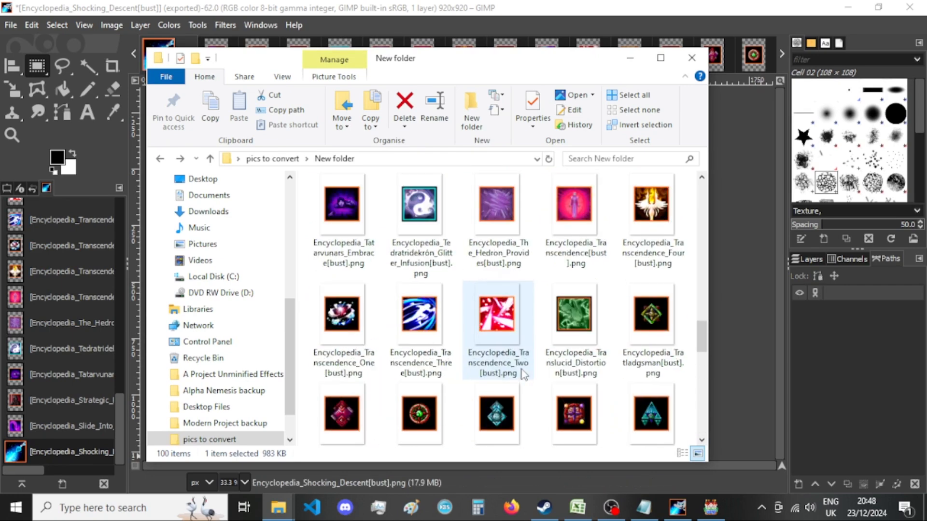
{"action": "scroll", "coordinate": [521, 370], "scroll_direction": "up", "scroll_amount": 1}
{"action": "left_click", "coordinate": [477, 9]}
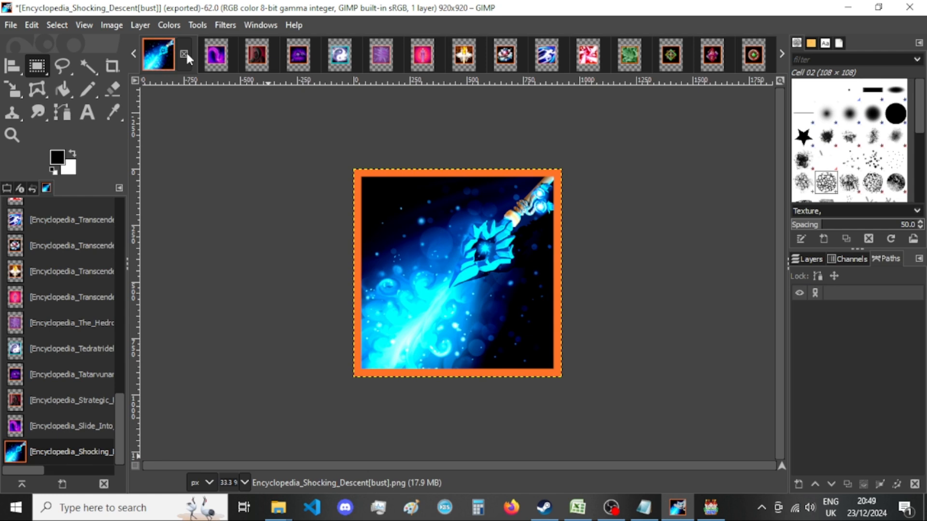
{"action": "mouse_move", "coordinate": [278, 507]}
{"action": "left_click", "coordinate": [185, 54]}
{"action": "left_click", "coordinate": [497, 353]}
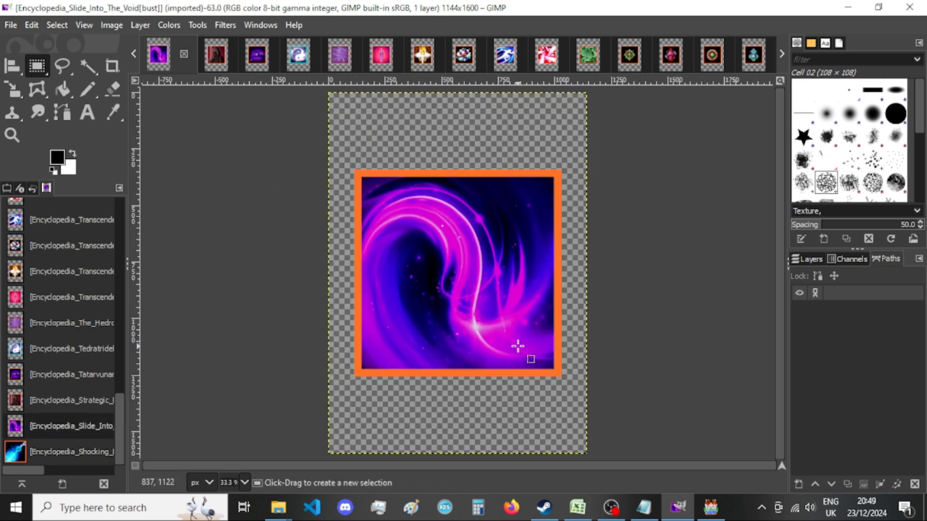
Resize the Slide Into The Void image's canvas to 920 × 920 px with the picture centered.
{"action": "left_click", "coordinate": [115, 25]}
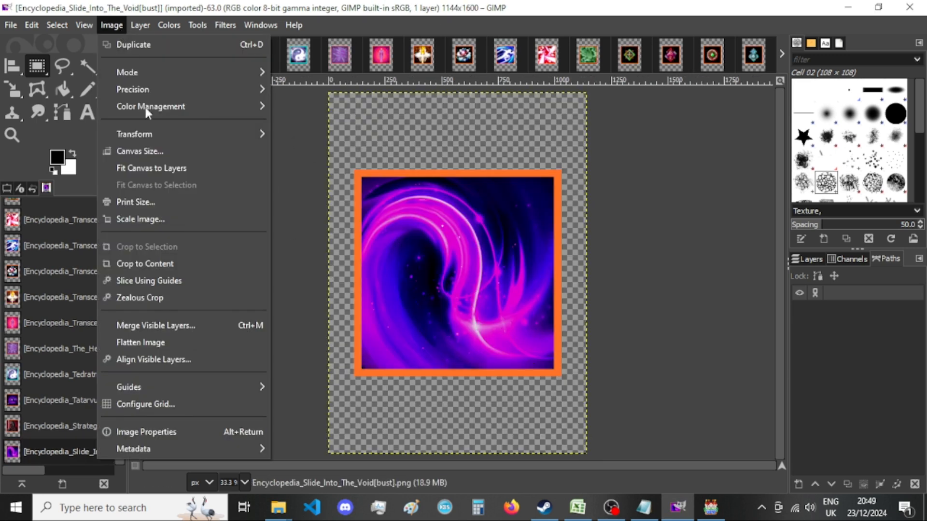
{"action": "left_click", "coordinate": [206, 151]}
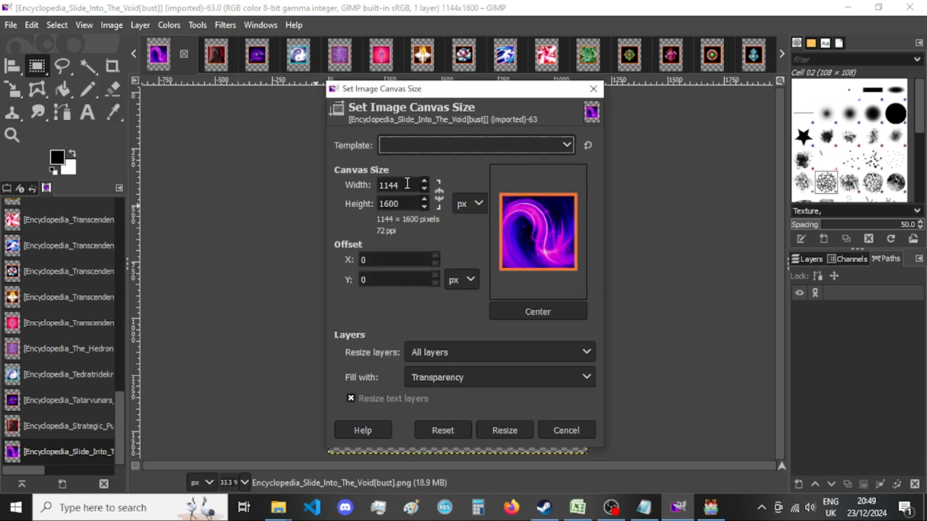
{"action": "double_click", "coordinate": [412, 186]}
{"action": "type", "text": "920"}
{"action": "key", "text": "Tab"}
{"action": "type", "text": "920"}
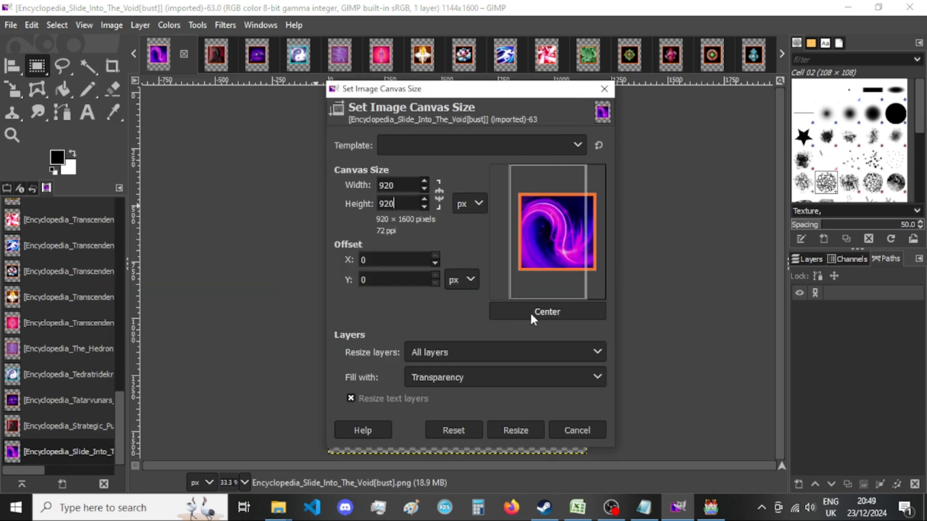
{"action": "left_click", "coordinate": [528, 311]}
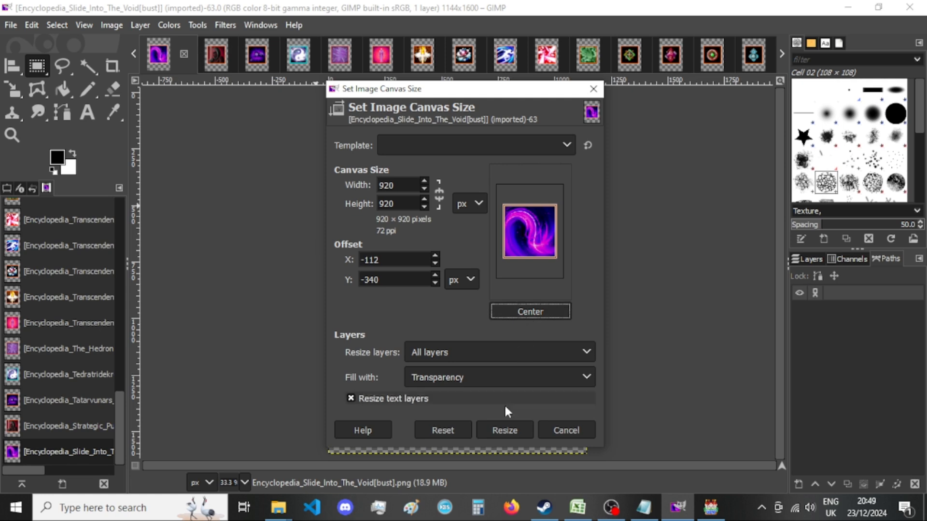
{"action": "left_click", "coordinate": [505, 431]}
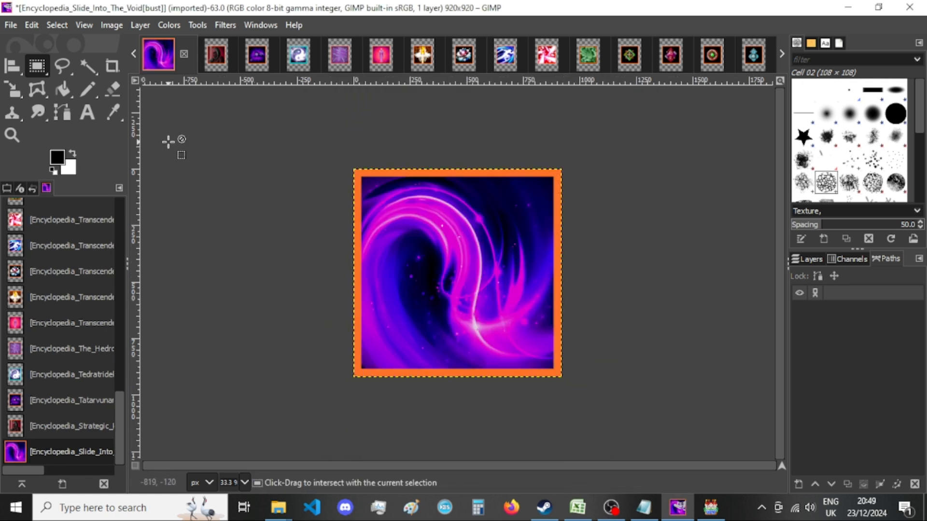
Export the Slide Into The Void image as a PNG into New folder, replacing the existing file.
{"action": "key", "text": "ctrl+shift+e"}
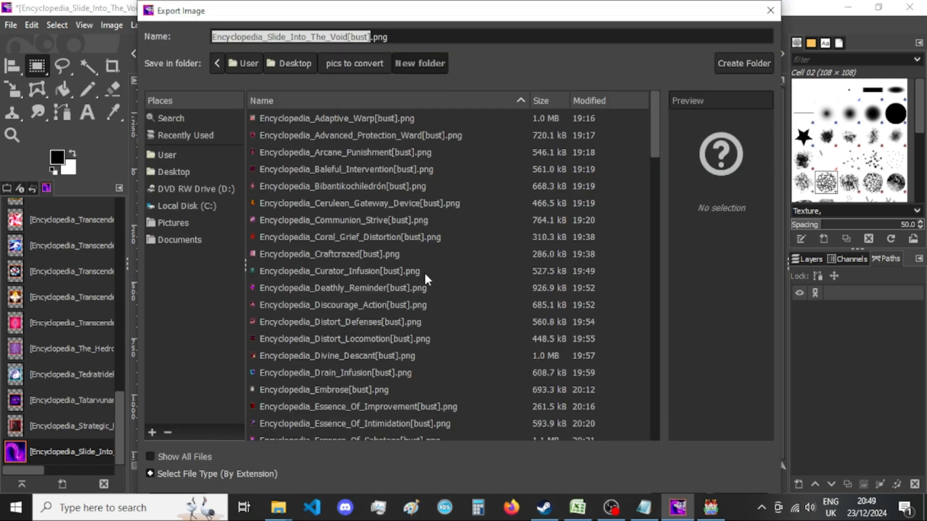
{"action": "key", "text": "Return"}
{"action": "key", "text": "Return"}
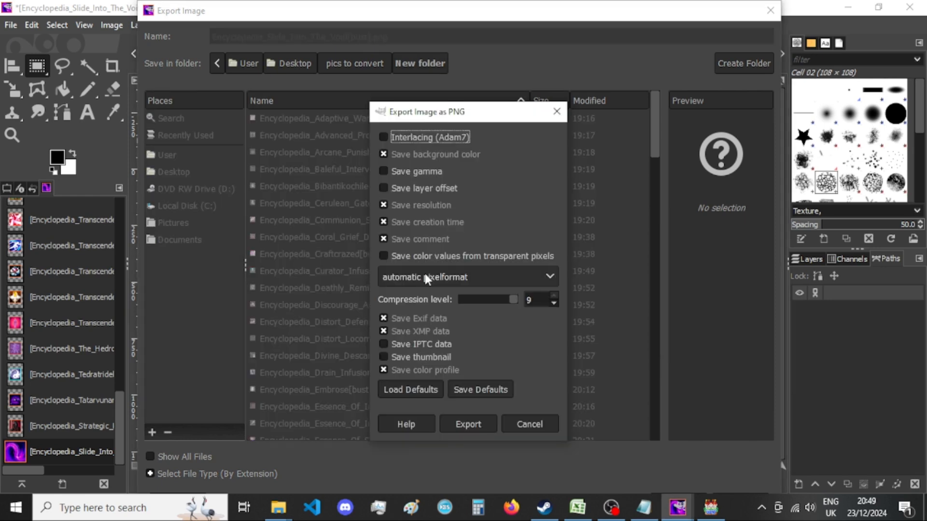
{"action": "left_click", "coordinate": [471, 419]}
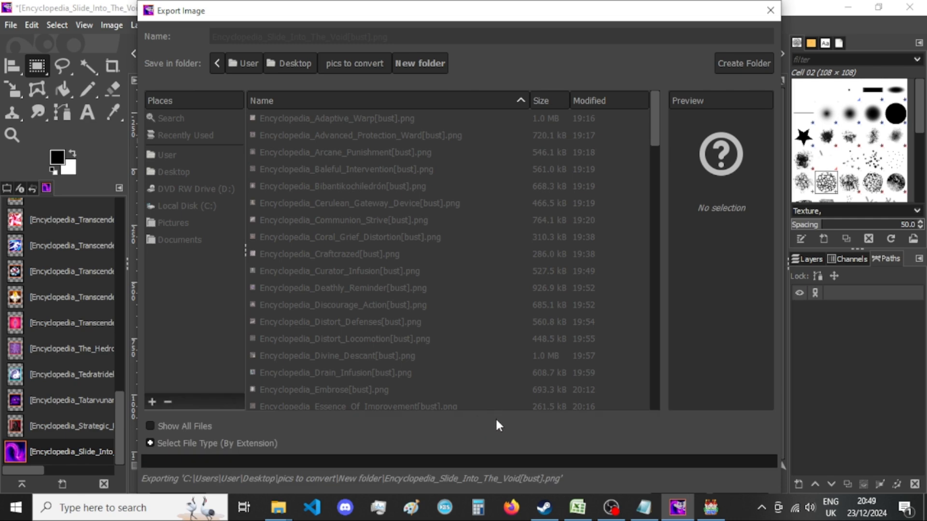
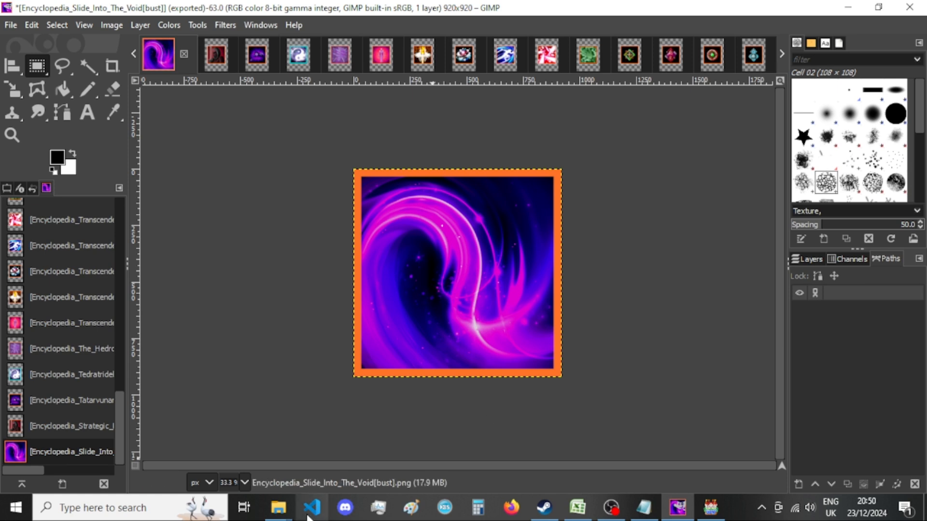
Check the Slide Into The Void export in New folder and close the Slide Into The Void image, discarding the changes.
{"action": "mouse_move", "coordinate": [278, 507]}
{"action": "left_click", "coordinate": [391, 449]}
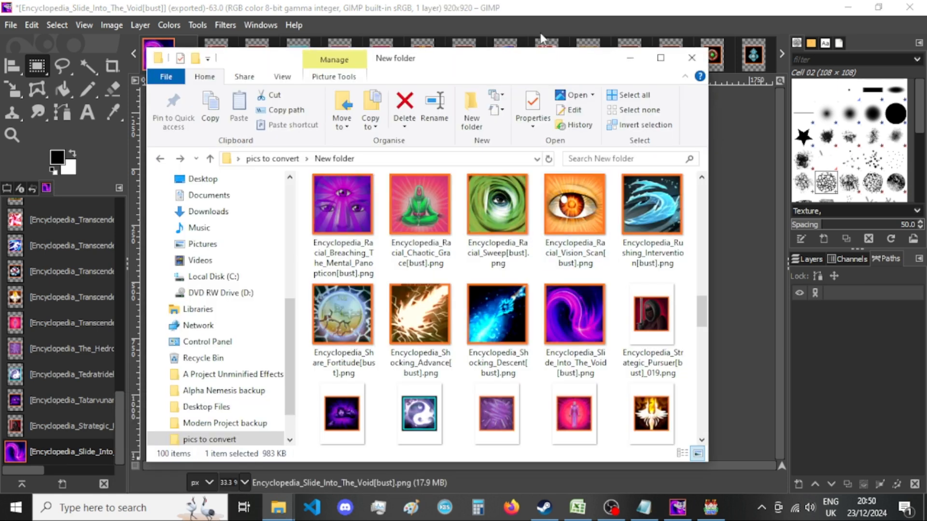
{"action": "left_click", "coordinate": [560, 17]}
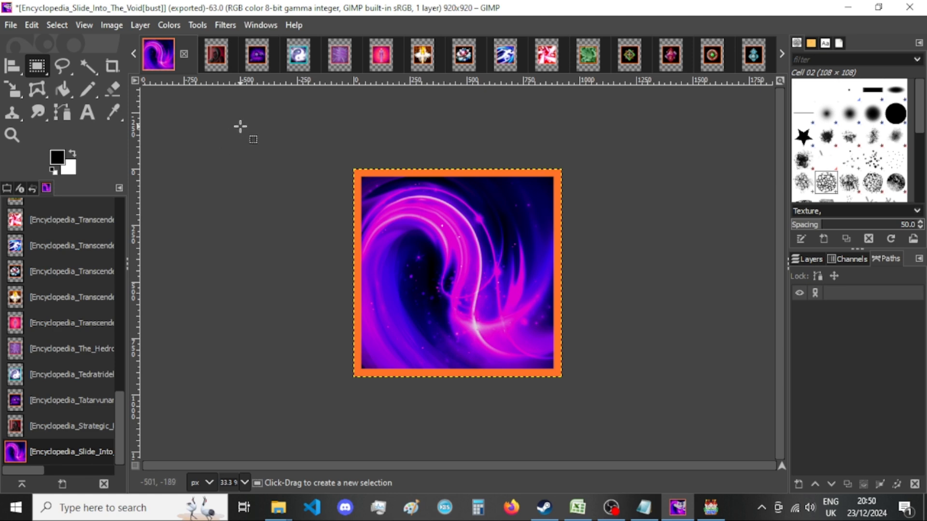
{"action": "mouse_move", "coordinate": [278, 507]}
{"action": "left_click", "coordinate": [393, 442]}
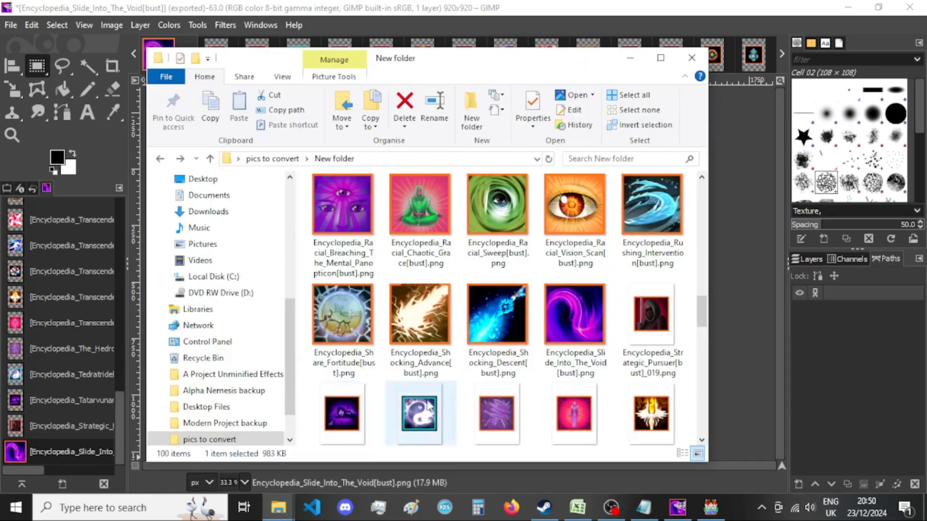
{"action": "left_click", "coordinate": [563, 4]}
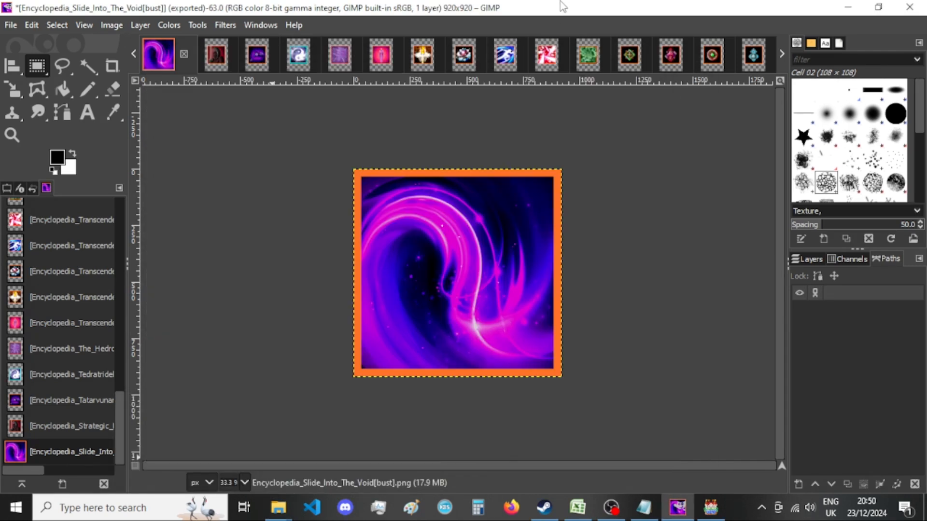
{"action": "left_click", "coordinate": [184, 54]}
{"action": "left_click", "coordinate": [492, 352]}
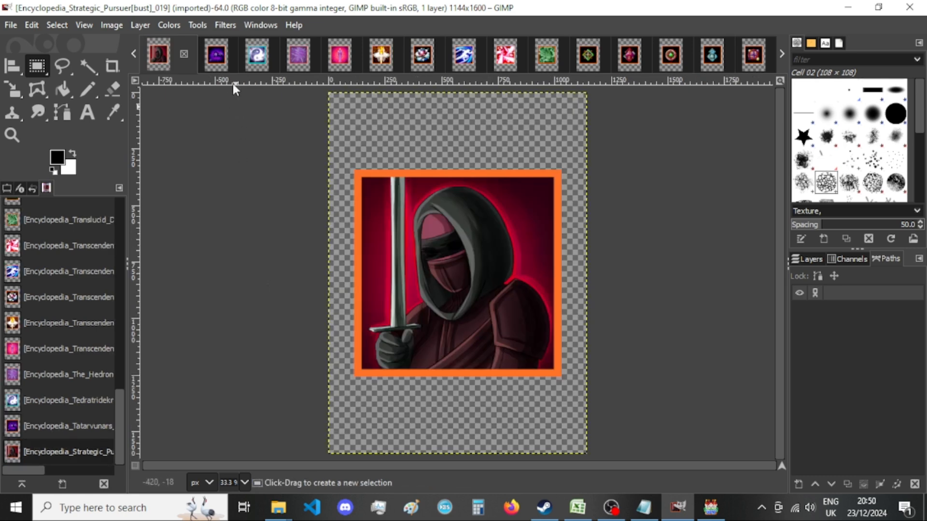
Resize the Strategic Pursuer image's canvas to 920 × 920 px with the picture centered.
{"action": "left_click", "coordinate": [106, 25]}
{"action": "left_click", "coordinate": [145, 148]}
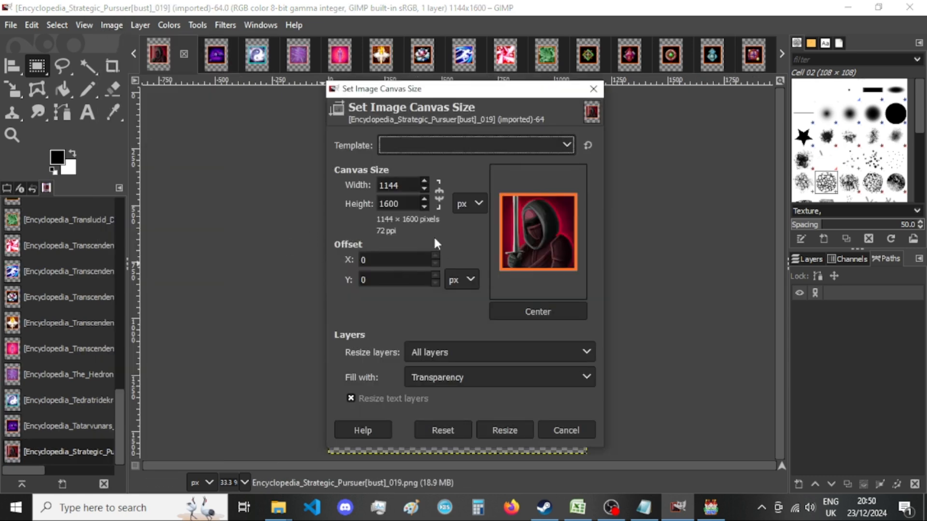
{"action": "double_click", "coordinate": [400, 186]}
{"action": "type", "text": "920"}
{"action": "double_click", "coordinate": [406, 204]}
{"action": "type", "text": "920"}
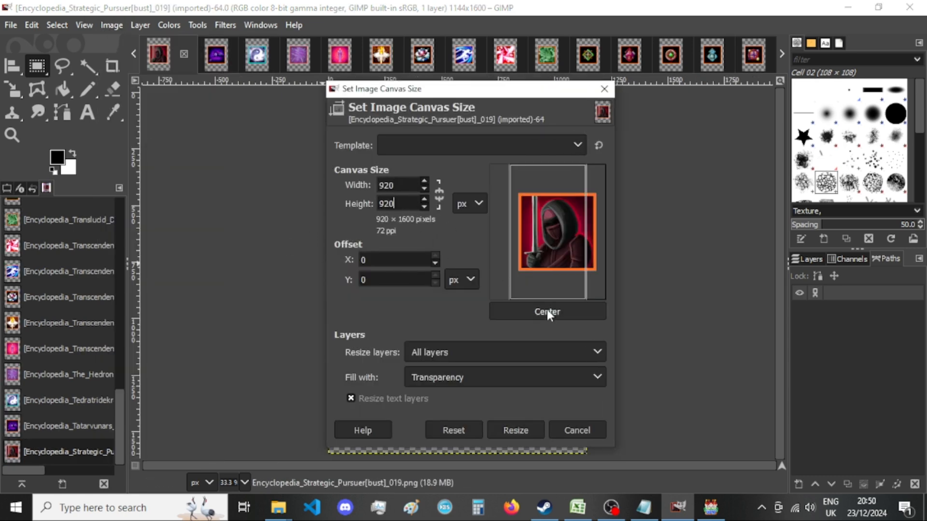
{"action": "left_click", "coordinate": [546, 311]}
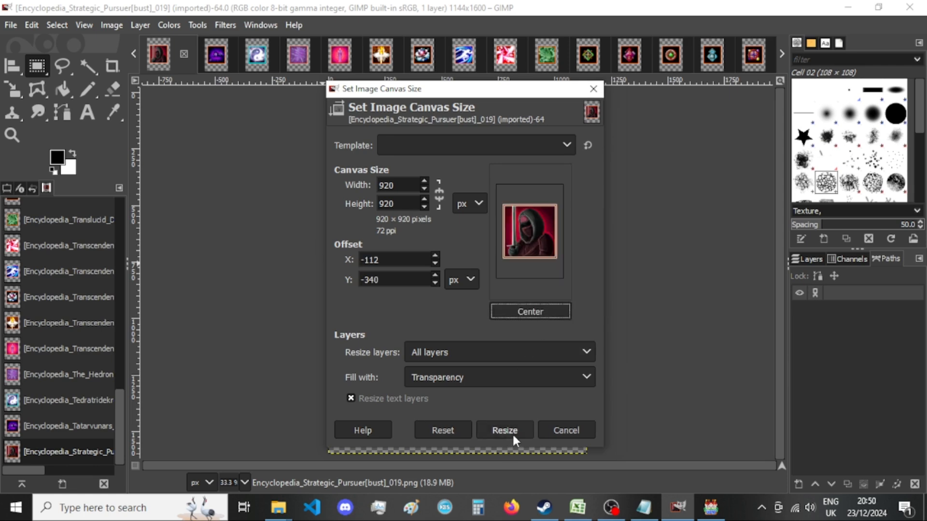
{"action": "left_click", "coordinate": [504, 430]}
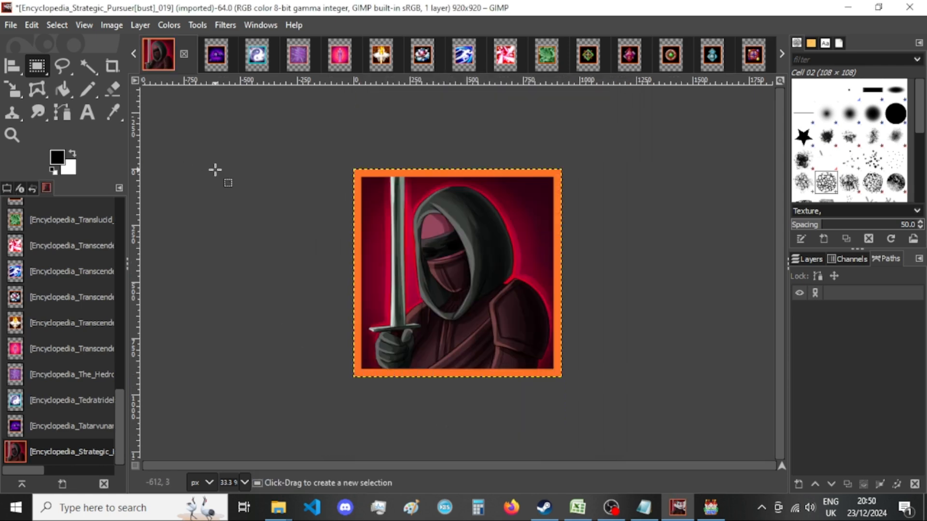
Export the Strategic Pursuer image as a PNG into New folder, replacing the existing file, and close the image, discarding the changes.
{"action": "key", "text": "ctrl+shift+e"}
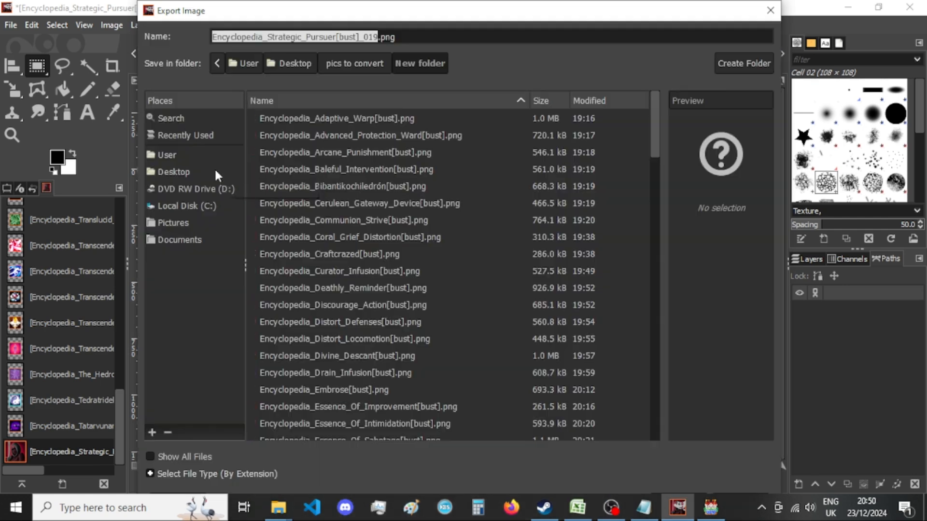
{"action": "key", "text": "Return"}
{"action": "key", "text": "Return"}
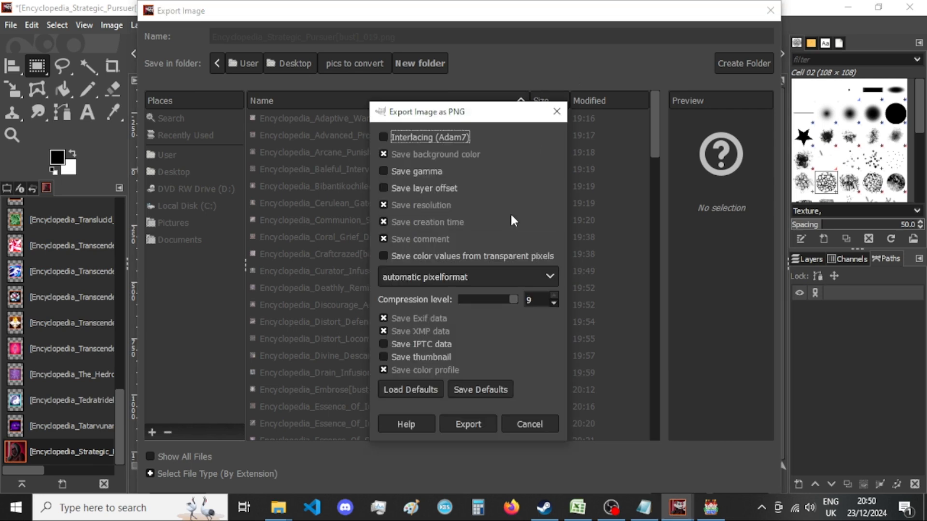
{"action": "key", "text": "Return"}
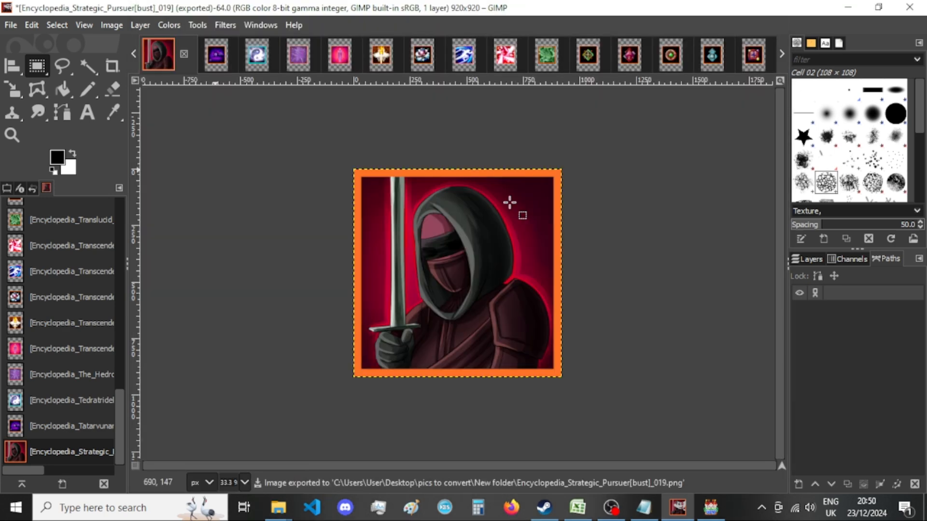
{"action": "left_click", "coordinate": [184, 53]}
{"action": "left_click", "coordinate": [505, 352]}
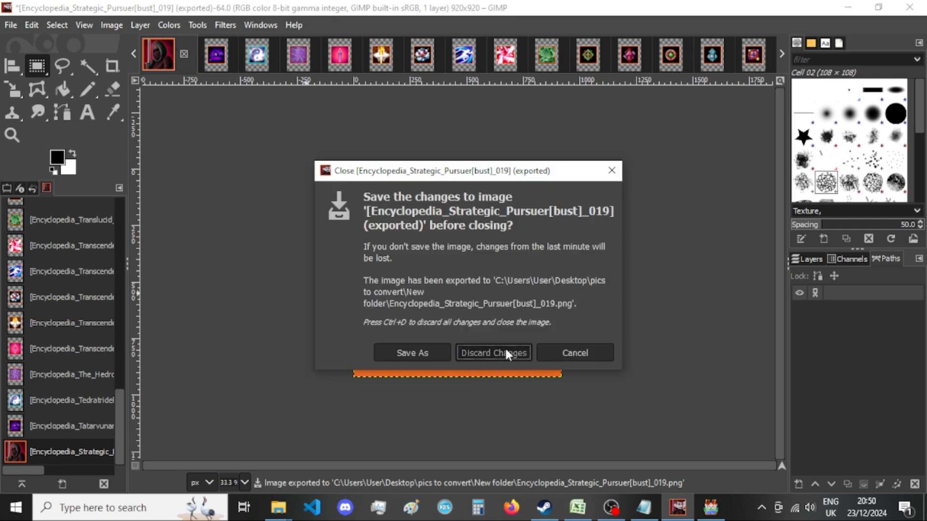
Resize the Tatarvunars Embrace image's canvas to 920 × 920 px with the picture centered.
{"action": "left_click", "coordinate": [115, 25]}
{"action": "left_click", "coordinate": [149, 153]}
{"action": "double_click", "coordinate": [404, 186]}
{"action": "type", "text": "920"}
{"action": "left_click", "coordinate": [405, 204]}
{"action": "double_click", "coordinate": [405, 203]}
{"action": "type", "text": "920"}
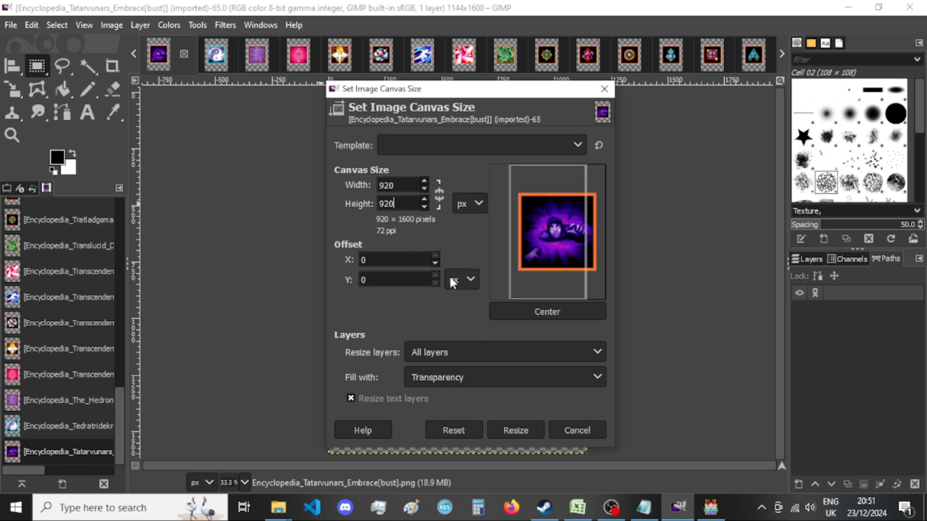
{"action": "left_click", "coordinate": [537, 312]}
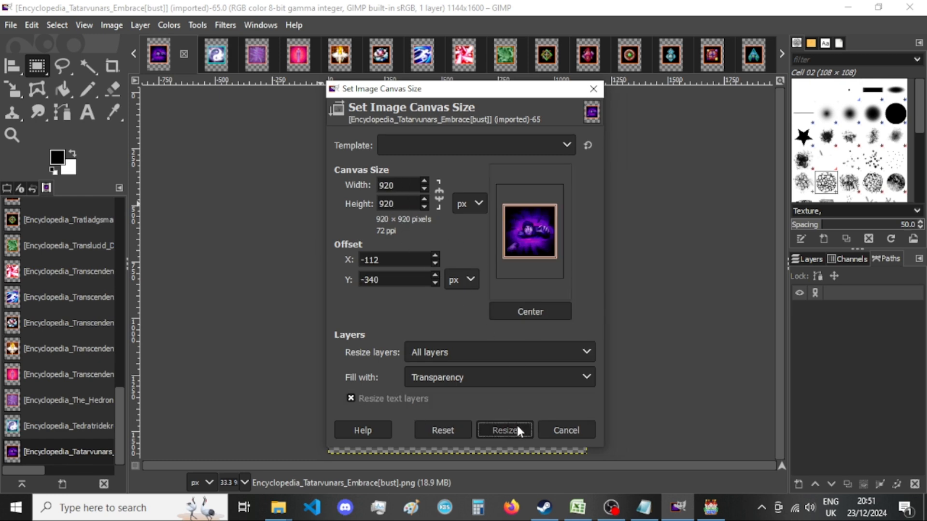
{"action": "left_click", "coordinate": [516, 430]}
Export the Tatarvunars Embrace image as a PNG into New folder, replacing the existing file.
{"action": "key", "text": "ctrl+shift+e"}
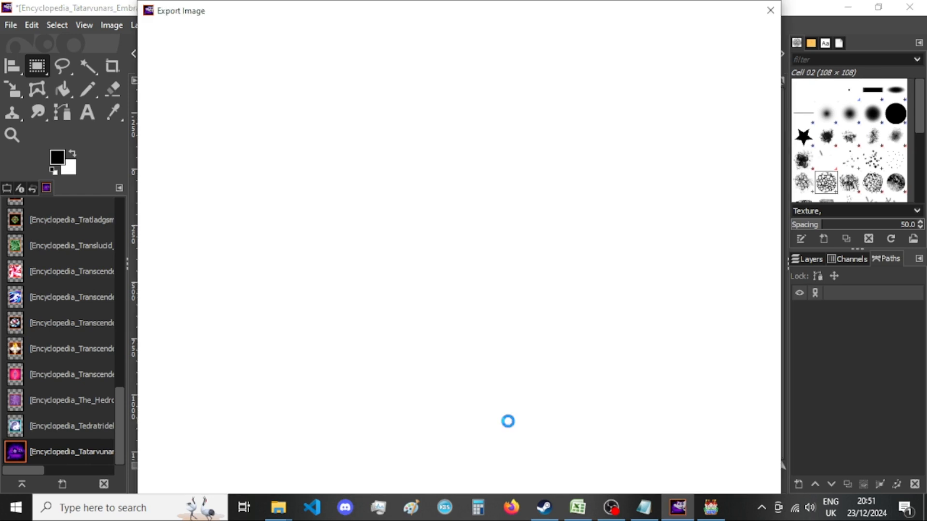
{"action": "key", "text": "Return"}
{"action": "key", "text": "Return"}
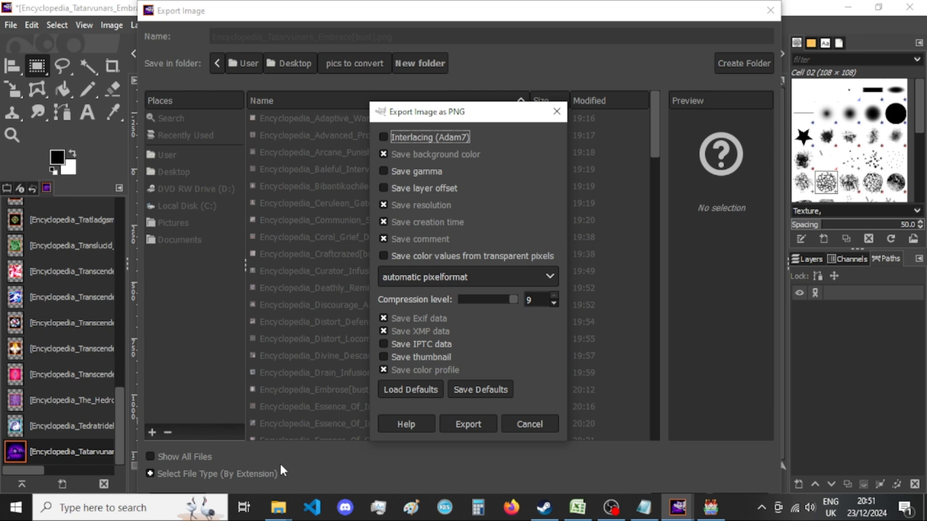
{"action": "left_click", "coordinate": [470, 416]}
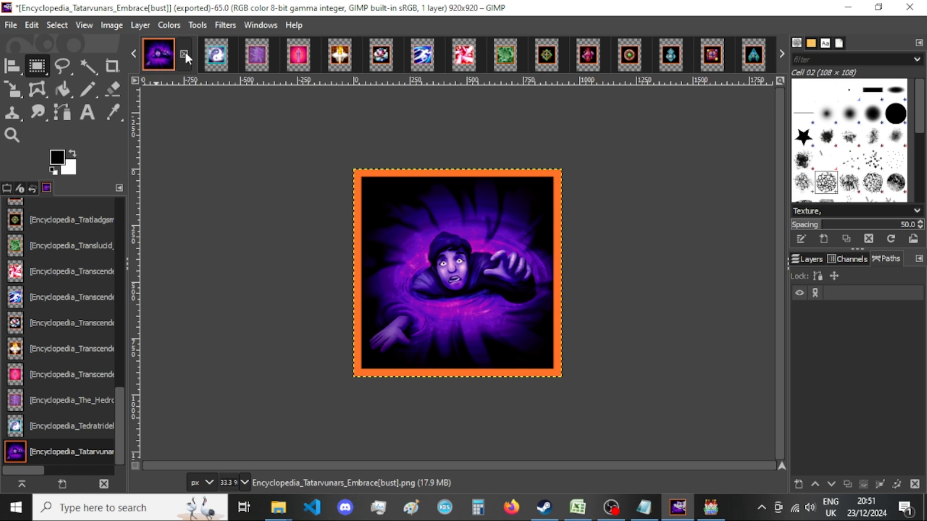
Check the Tatarvunars Embrace export in New folder and close the Tatarvunars Embrace image, discarding the changes.
{"action": "mouse_move", "coordinate": [278, 506]}
{"action": "left_click", "coordinate": [410, 443]}
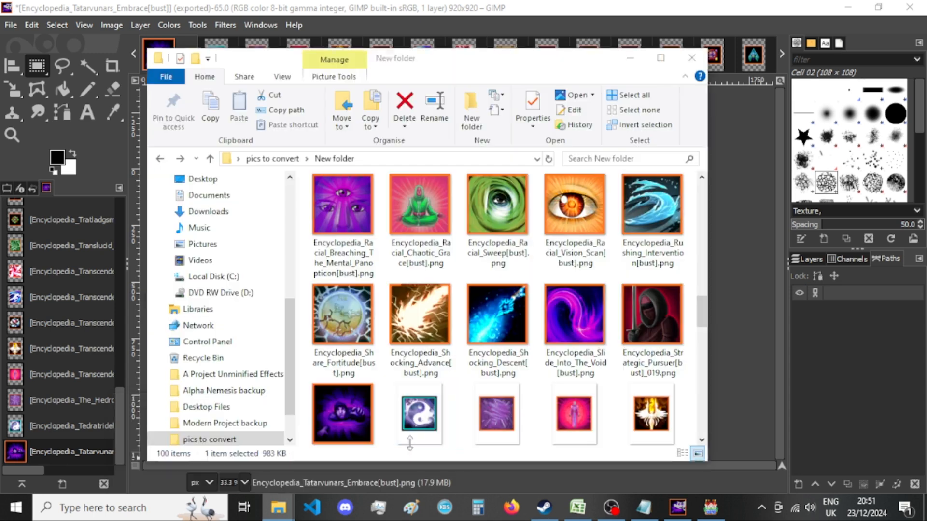
{"action": "left_click", "coordinate": [477, 6]}
{"action": "left_click", "coordinate": [184, 54]}
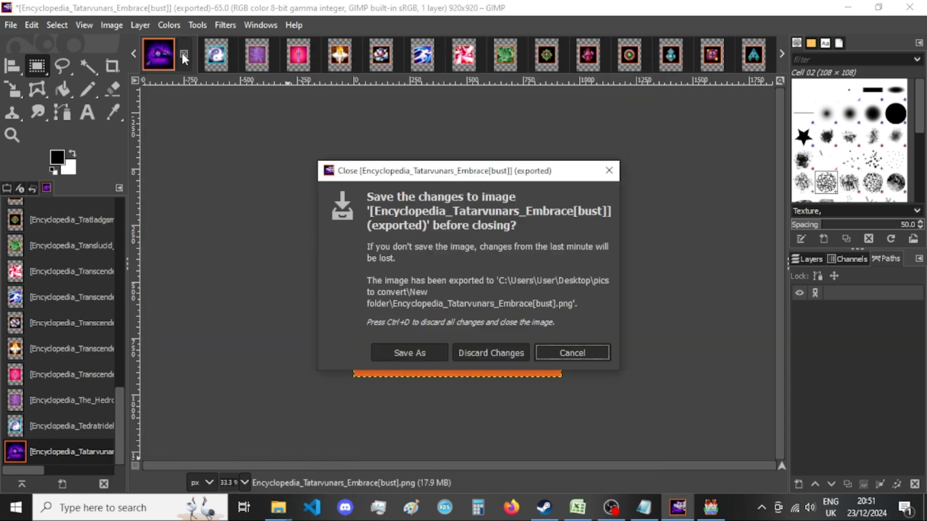
{"action": "left_click", "coordinate": [495, 351]}
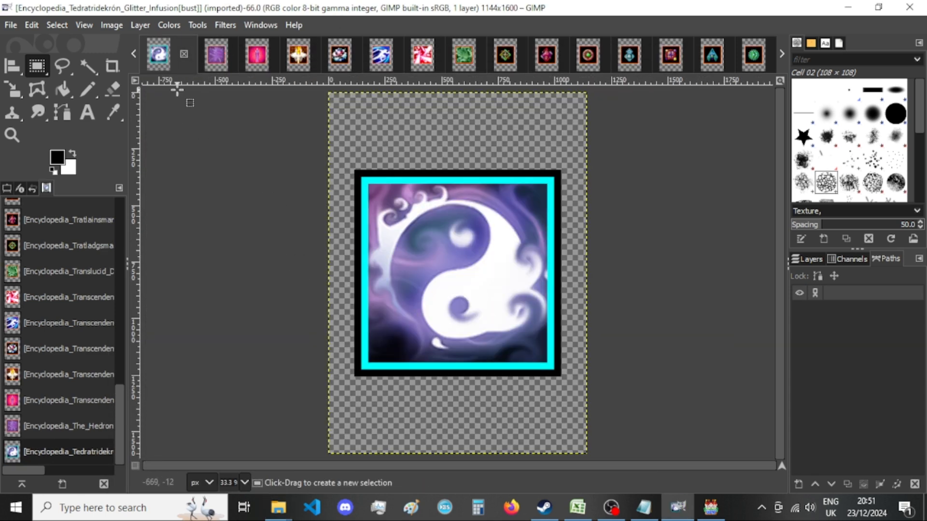
Resize the Tedratridekrón Glitter Infusion image's canvas to 920 × 920 px with the picture centered.
{"action": "left_click", "coordinate": [118, 24]}
{"action": "left_click", "coordinate": [140, 151]}
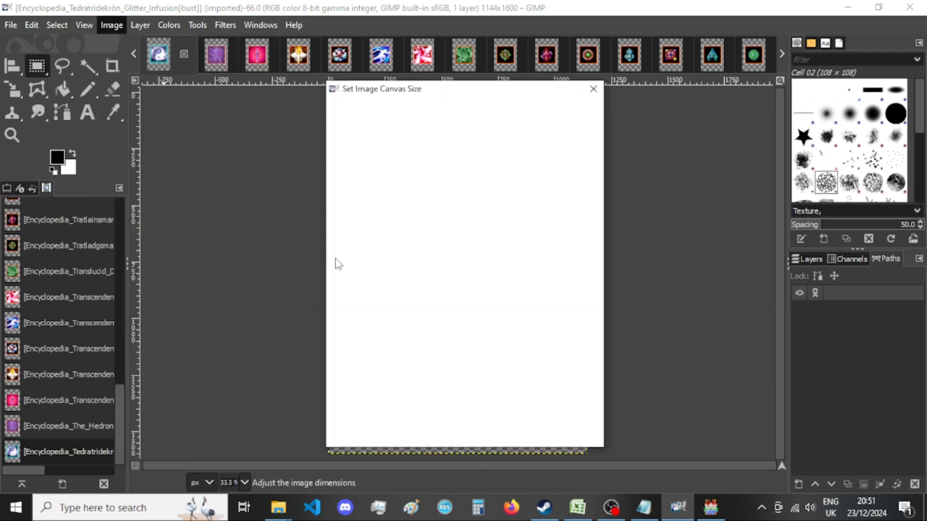
{"action": "double_click", "coordinate": [384, 186]}
{"action": "type", "text": "920"}
{"action": "key", "text": "Tab"}
{"action": "type", "text": "920"}
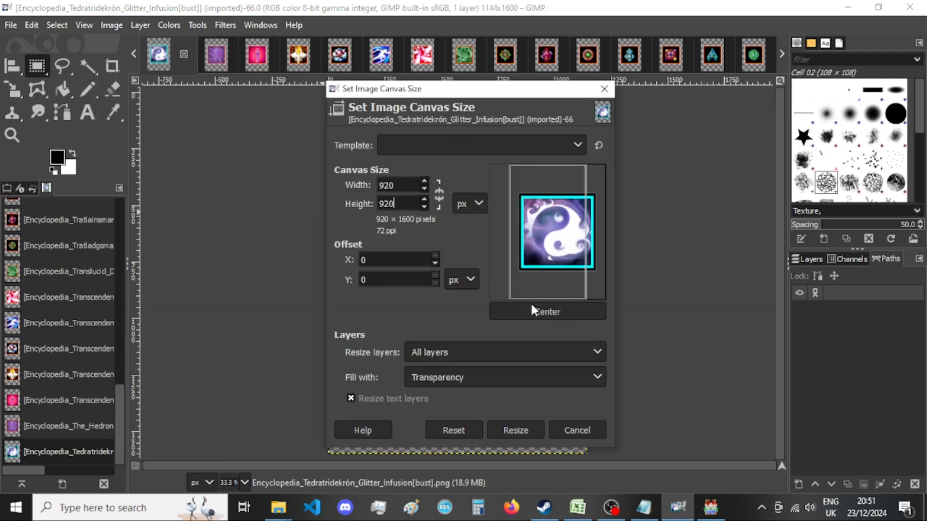
{"action": "left_click", "coordinate": [538, 311]}
{"action": "left_click", "coordinate": [516, 430]}
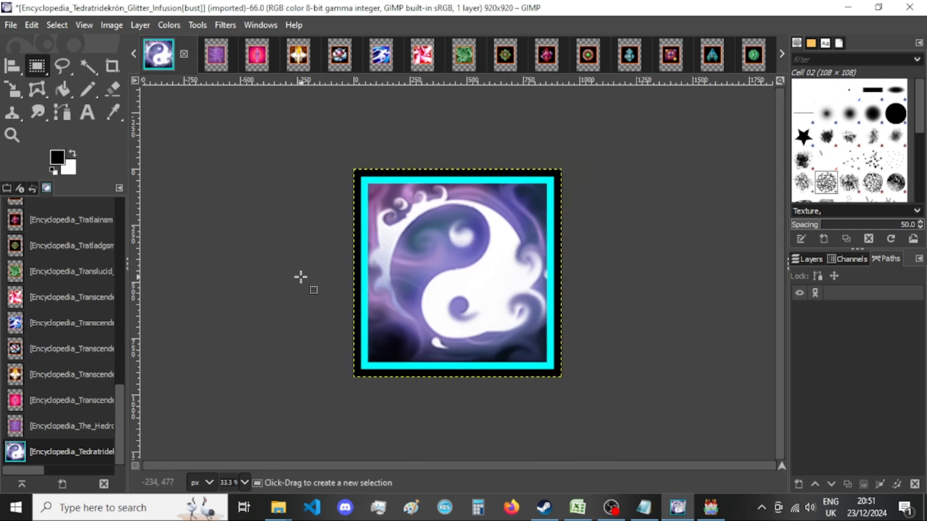
Export the Tedratridekrón Glitter Infusion image as a PNG into New folder, replacing the existing file.
{"action": "key", "text": "ctrl+shift+e"}
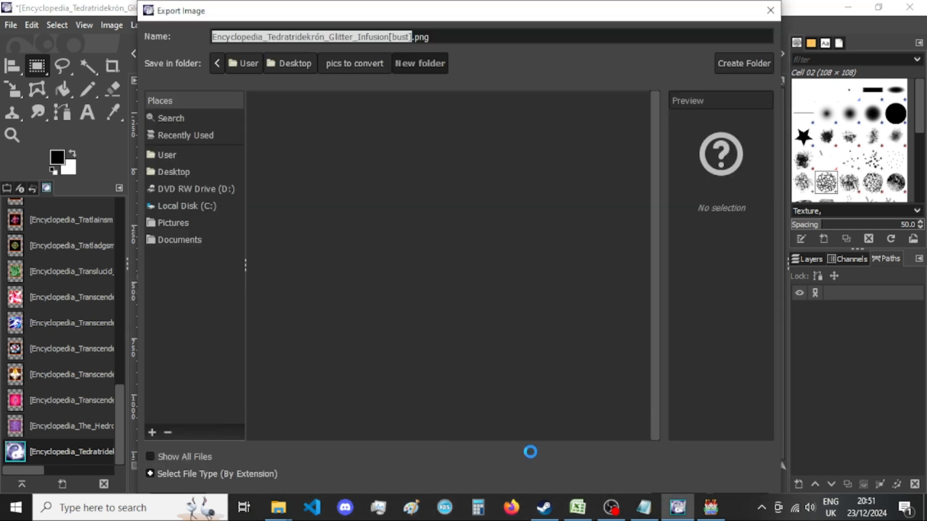
{"action": "key", "text": "Return"}
{"action": "key", "text": "Return"}
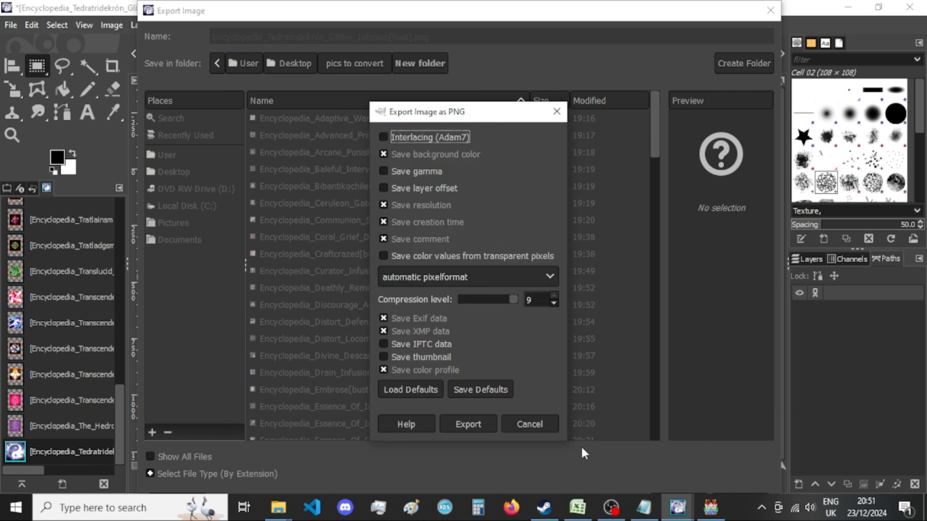
{"action": "left_click", "coordinate": [458, 426]}
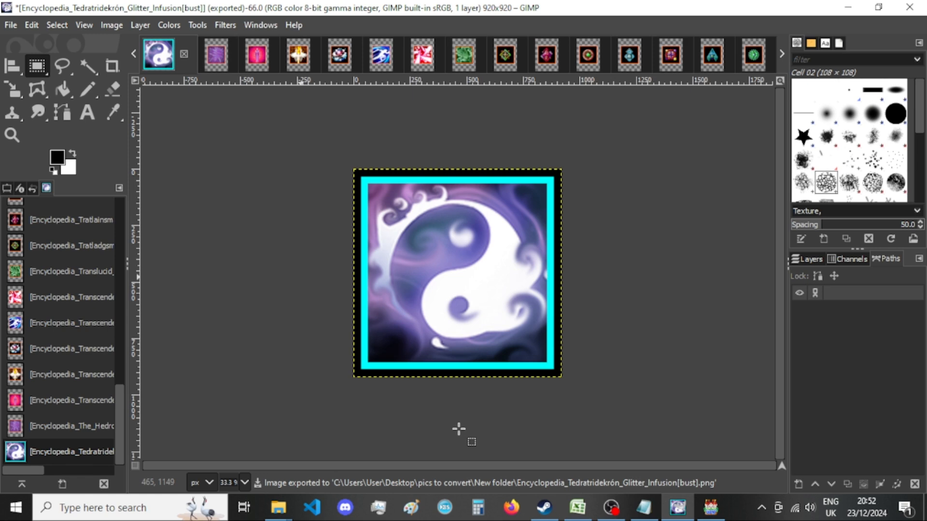
Check the Tedratridekrón Glitter Infusion export in New folder and close that image, discarding the changes.
{"action": "left_click", "coordinate": [278, 507]}
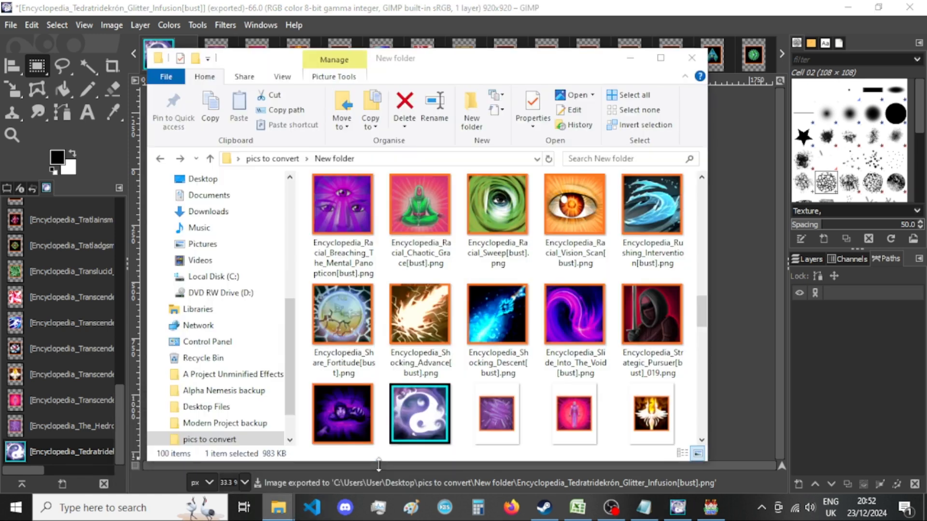
{"action": "scroll", "coordinate": [483, 309], "scroll_direction": "down", "scroll_amount": 3}
{"action": "left_click", "coordinate": [162, 47]}
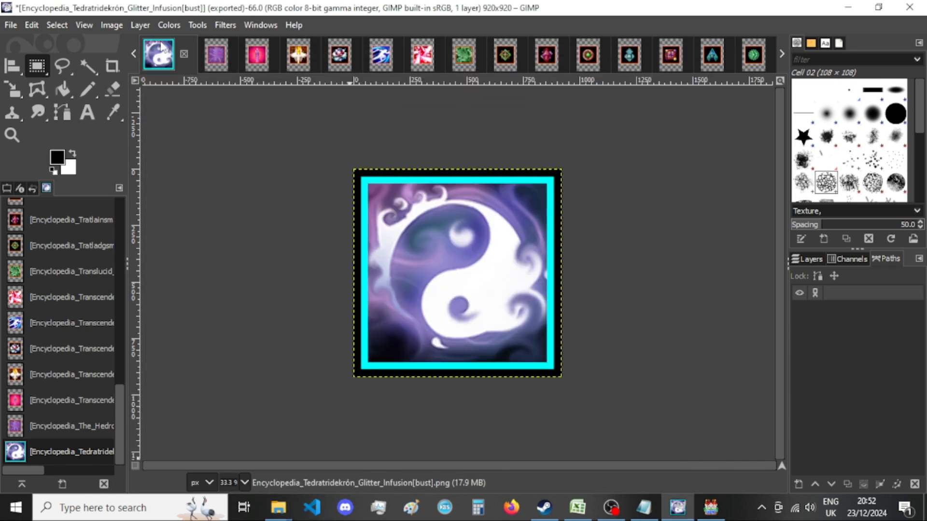
{"action": "left_click", "coordinate": [184, 55]}
{"action": "left_click", "coordinate": [517, 353]}
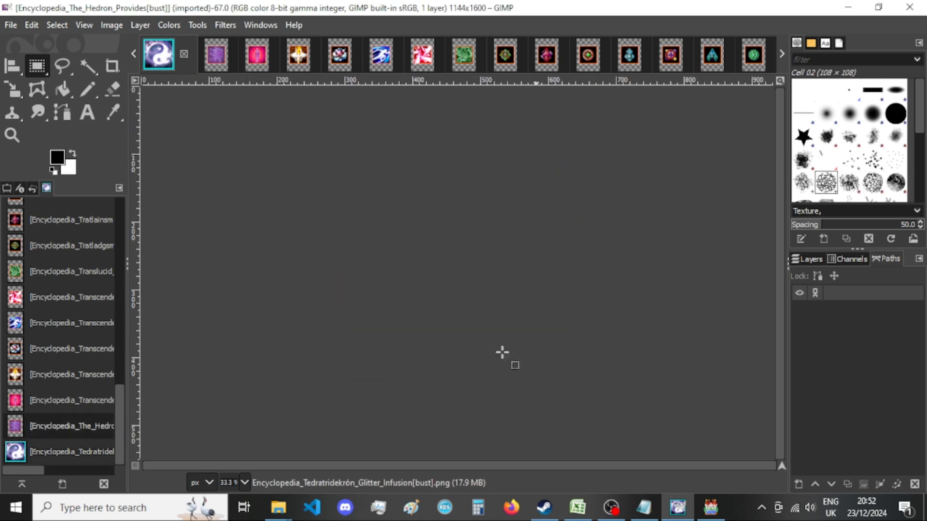
Resize The Hedron Provides image's canvas to 920 × 920 px with the picture centered.
{"action": "left_click", "coordinate": [110, 24]}
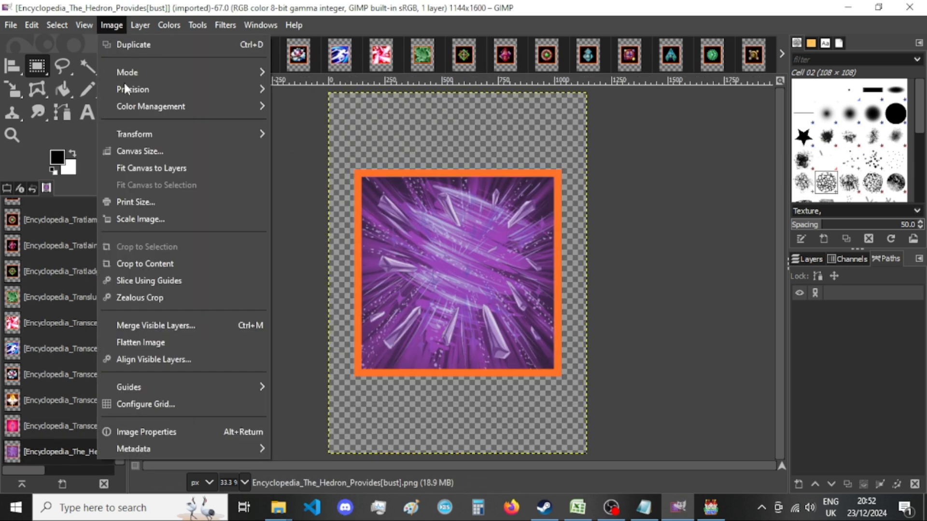
{"action": "left_click", "coordinate": [151, 152]}
{"action": "double_click", "coordinate": [404, 187]}
{"action": "type", "text": "920"}
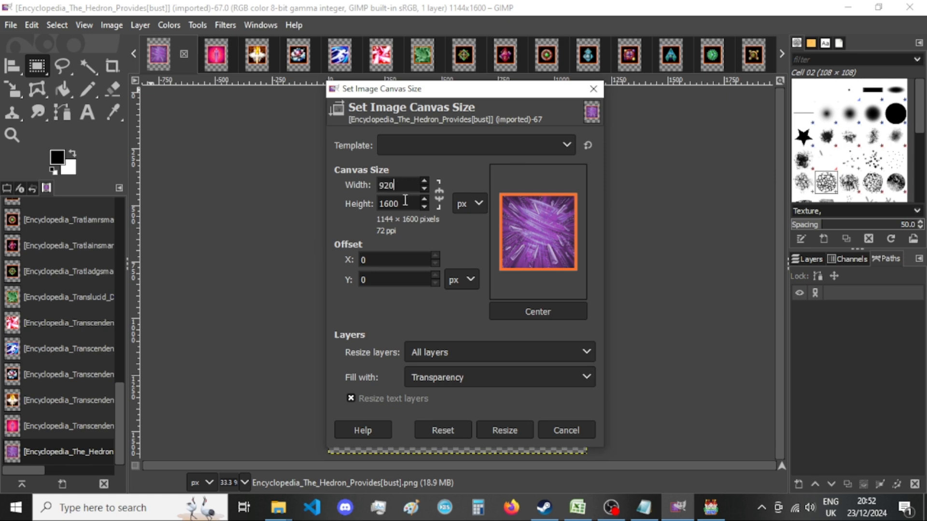
{"action": "key", "text": "Tab"}
{"action": "type", "text": "920"}
{"action": "left_click", "coordinate": [544, 312]}
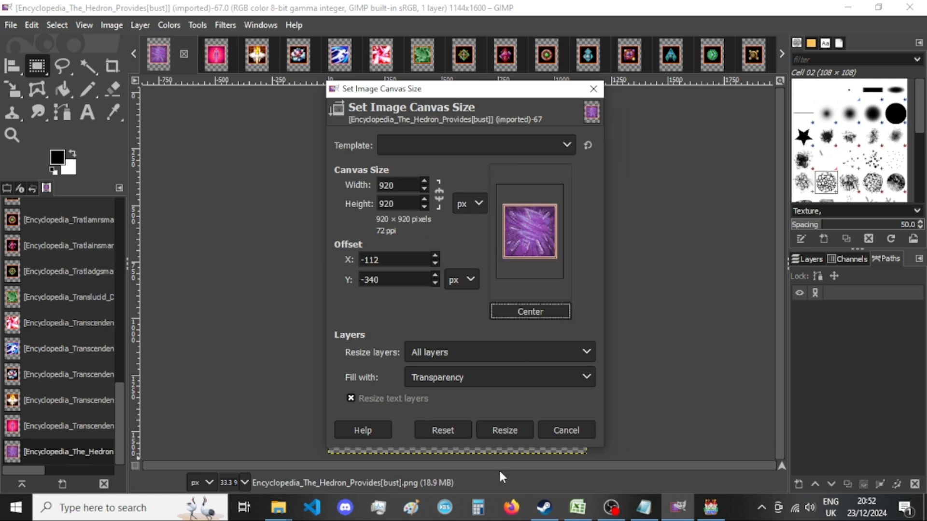
{"action": "left_click", "coordinate": [514, 435]}
Export The Hedron Provides image as a PNG into New folder, replacing the existing file.
{"action": "key", "text": "shift+ctrl+e"}
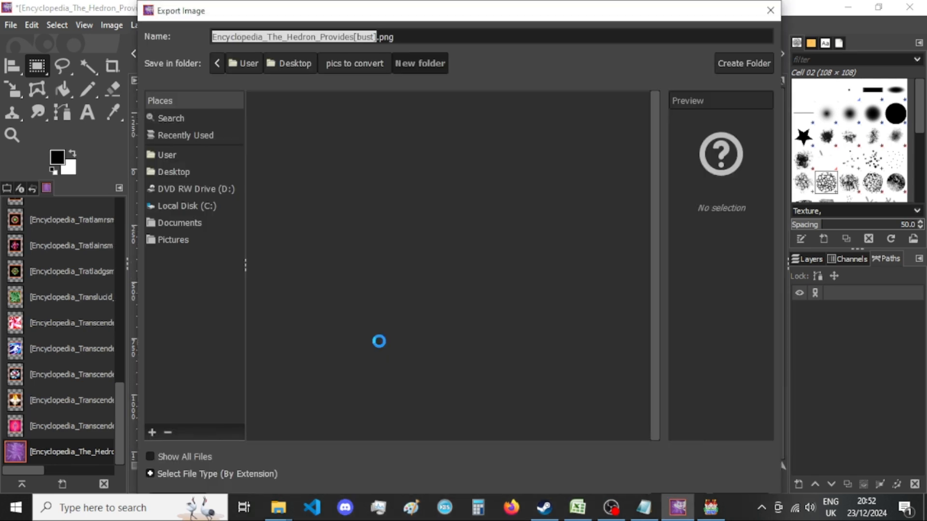
{"action": "key", "text": "Return"}
{"action": "key", "text": "Return"}
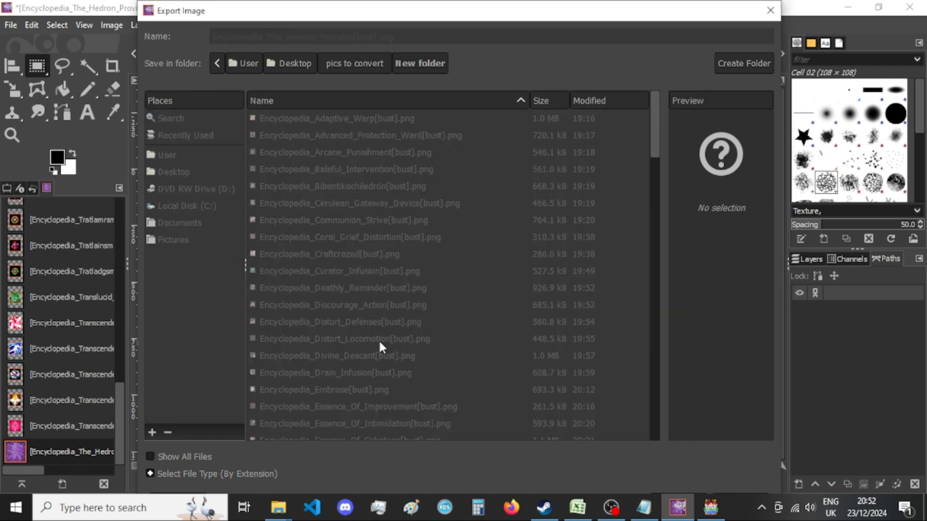
{"action": "left_click", "coordinate": [486, 421]}
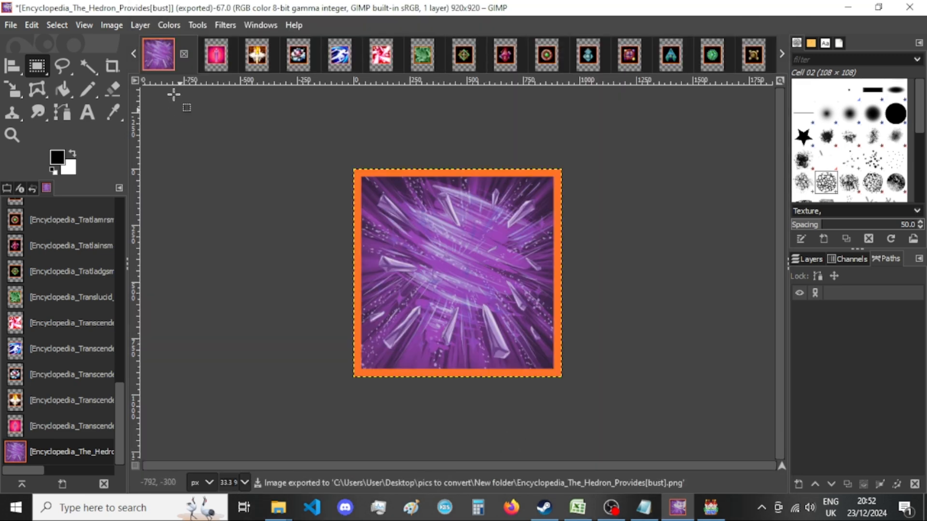
Close The Hedron Provides image, discarding the changes.
{"action": "left_click", "coordinate": [111, 26]}
{"action": "left_click", "coordinate": [111, 26]}
{"action": "left_click", "coordinate": [184, 54]}
{"action": "left_click", "coordinate": [465, 354]}
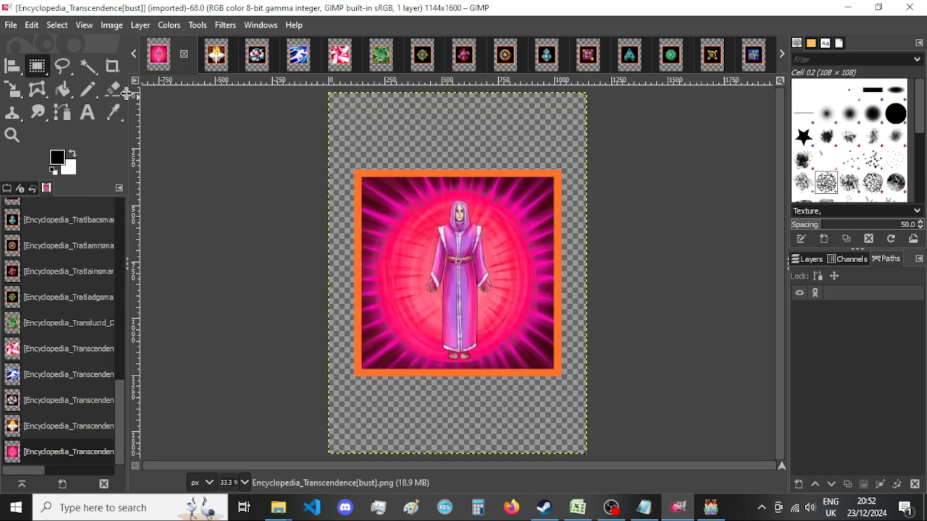
Resize the Transcendence image's canvas to 920 × 920 px with the picture centered.
{"action": "left_click", "coordinate": [111, 25]}
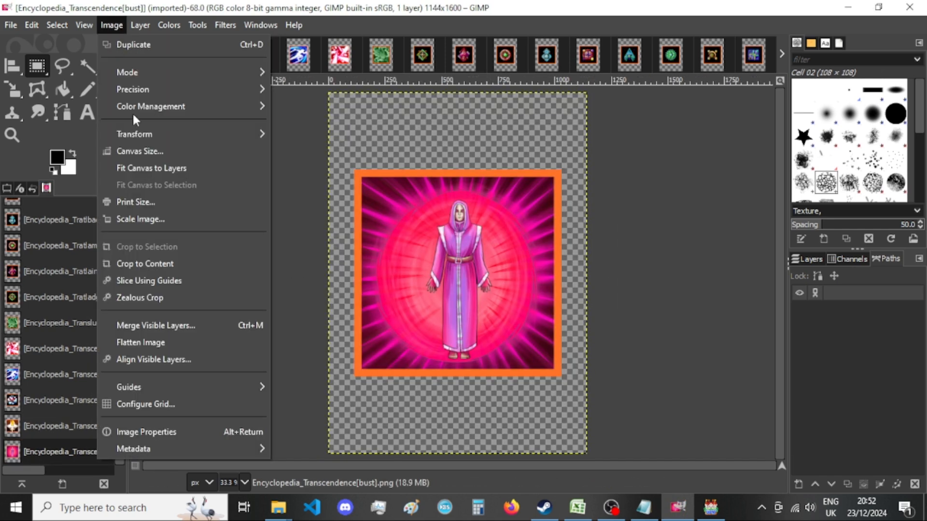
{"action": "left_click", "coordinate": [145, 150]}
{"action": "left_click", "coordinate": [406, 187]}
{"action": "key", "text": "BackSpace"}
{"action": "key", "text": "BackSpace"}
{"action": "key", "text": "BackSpace"}
{"action": "key", "text": "BackSpace"}
{"action": "type", "text": "920"}
{"action": "key", "text": "Tab"}
{"action": "type", "text": "920"}
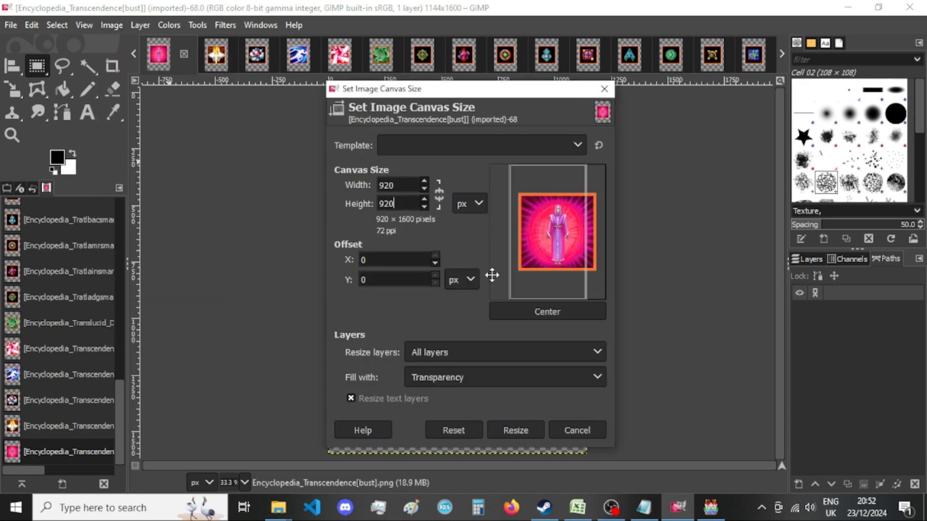
{"action": "key", "text": "Tab"}
{"action": "left_click", "coordinate": [551, 315]}
{"action": "left_click", "coordinate": [509, 431]}
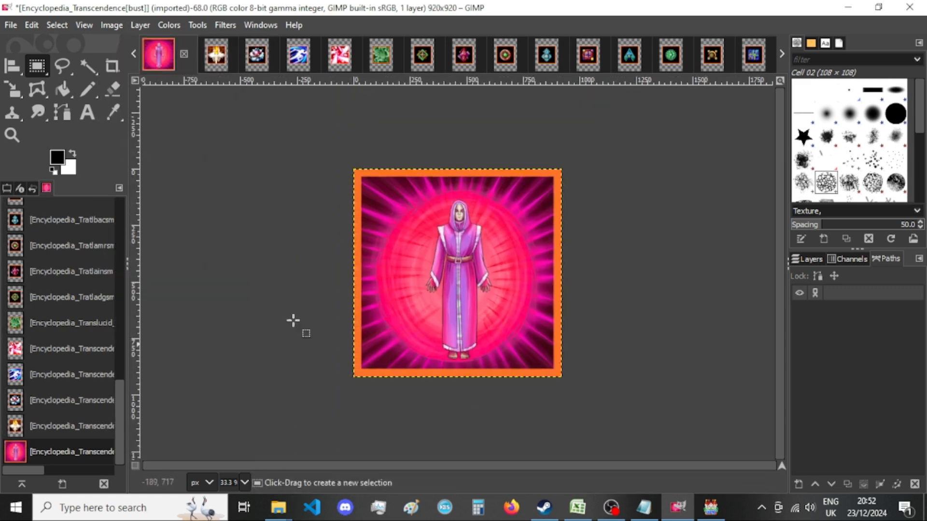
Start exporting the Transcendence image as a PNG into New folder, replacing the existing file.
{"action": "key", "text": "ctrl+shift+e"}
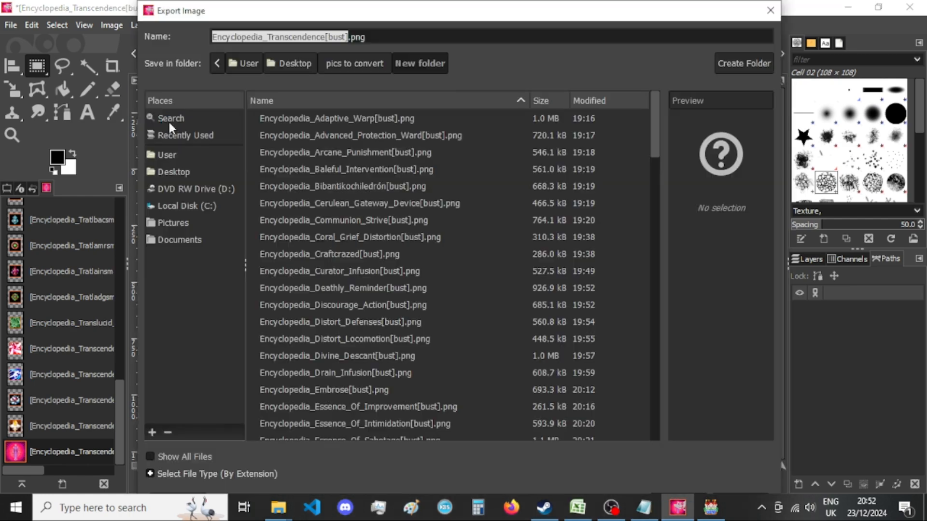
{"action": "key", "text": "Return"}
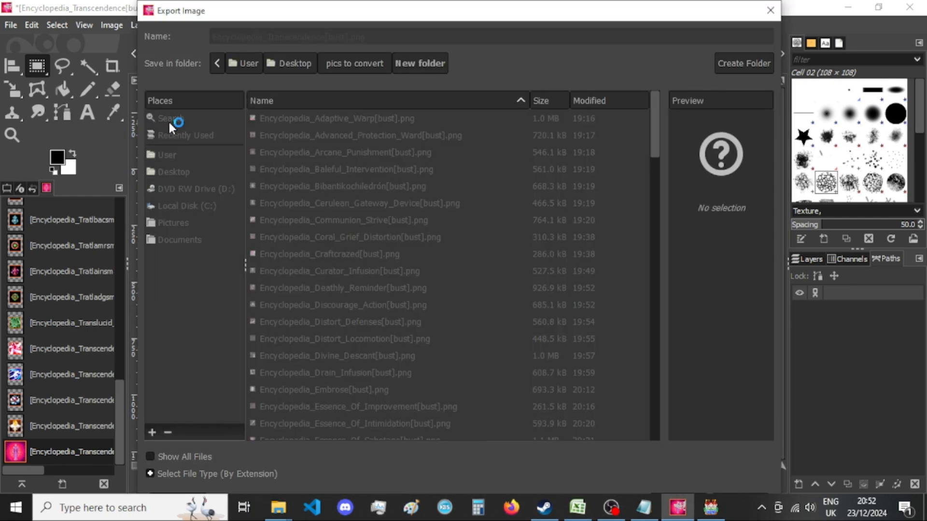
Switch to RPG Maker MV and sample the I3-Epic and I3-Modern background music in Sound Test, ending on I3-Modern-Anticipation.
{"action": "left_click", "coordinate": [711, 506]}
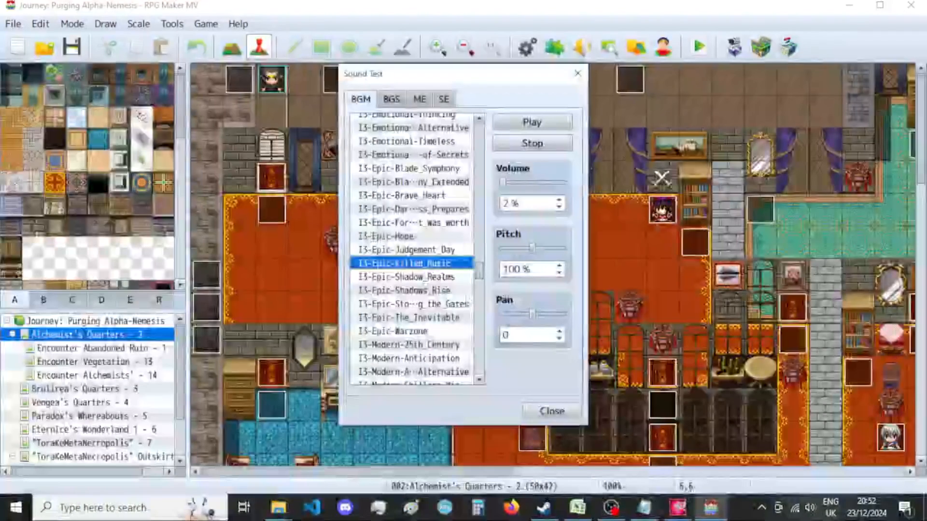
{"action": "left_click", "coordinate": [449, 277]}
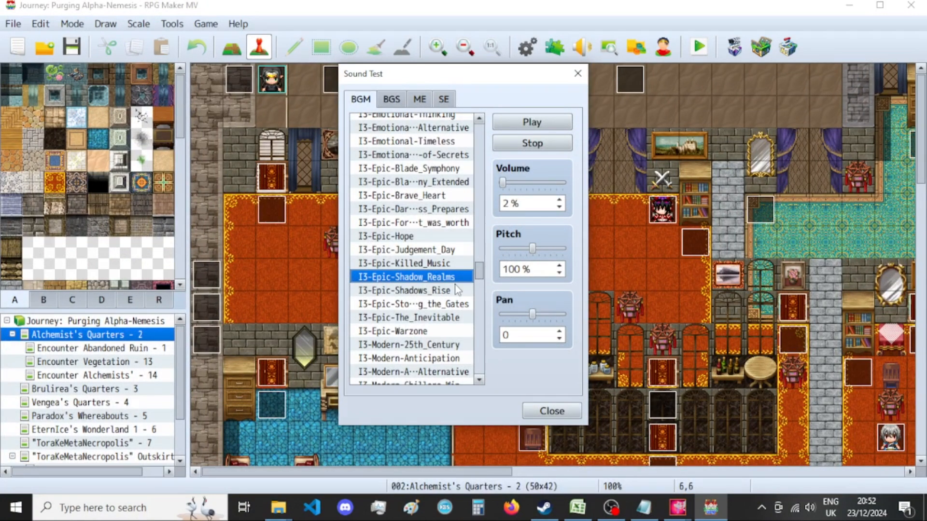
{"action": "scroll", "coordinate": [454, 285], "scroll_direction": "down", "scroll_amount": 1}
{"action": "scroll", "coordinate": [456, 289], "scroll_direction": "down", "scroll_amount": 2}
{"action": "scroll", "coordinate": [456, 289], "scroll_direction": "down", "scroll_amount": 1}
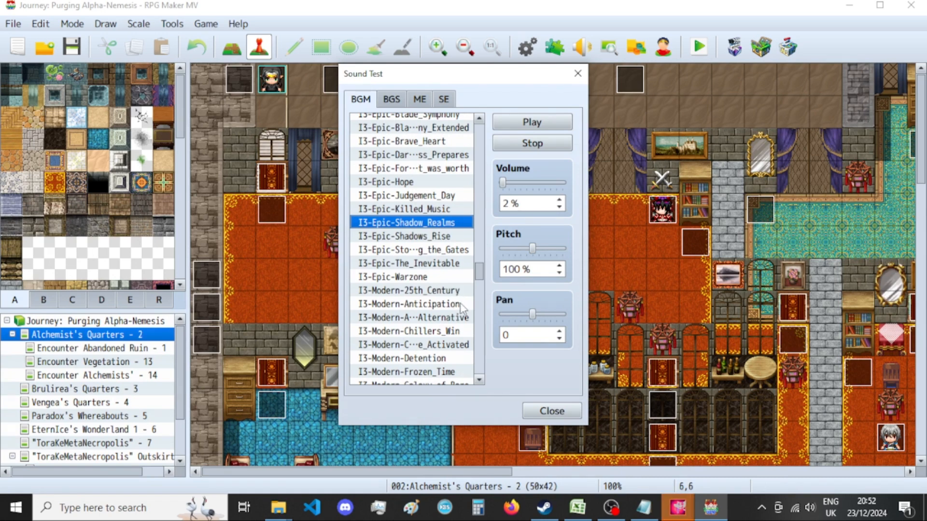
{"action": "left_click", "coordinate": [456, 374]}
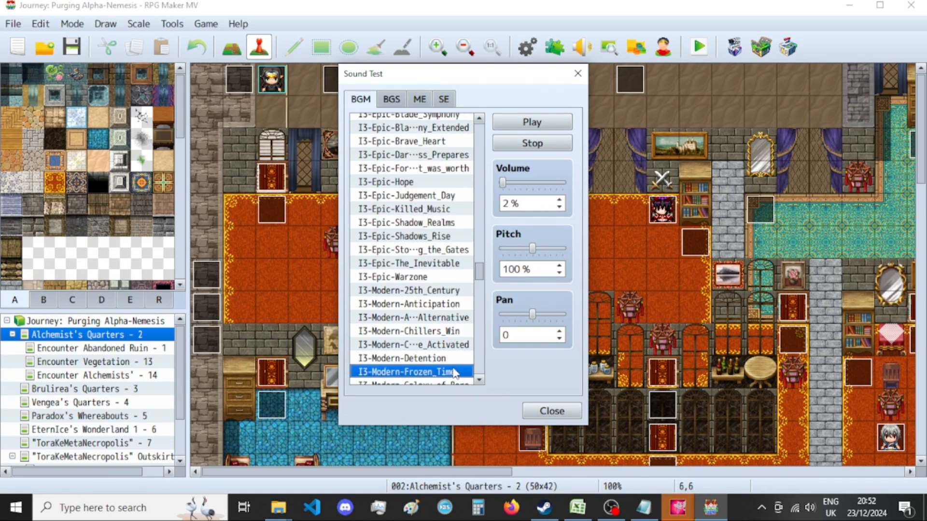
{"action": "scroll", "coordinate": [456, 362], "scroll_direction": "down", "scroll_amount": 1}
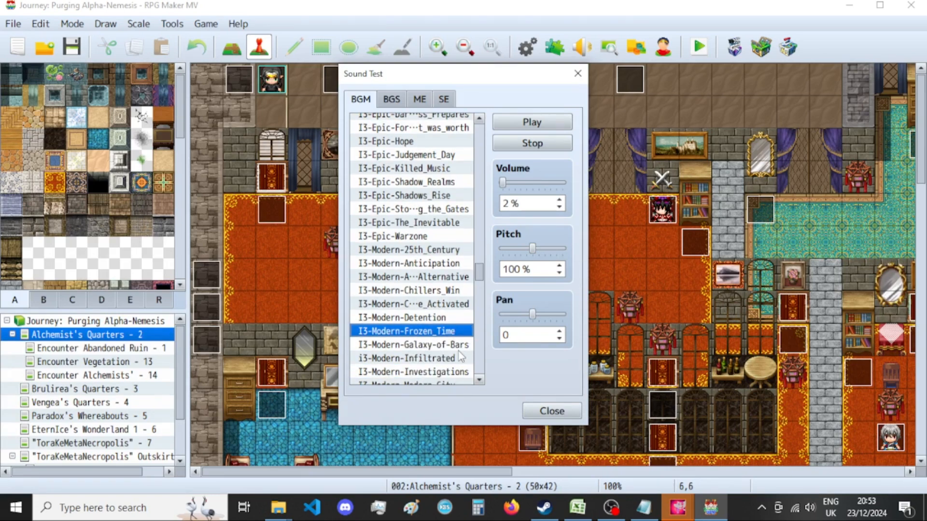
{"action": "left_click", "coordinate": [455, 358]}
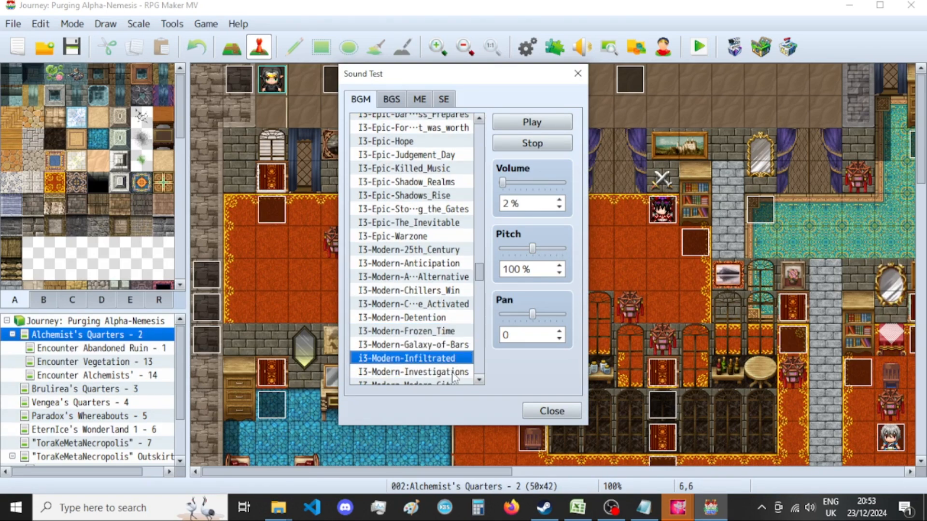
{"action": "left_click", "coordinate": [454, 372]}
{"action": "scroll", "coordinate": [449, 344], "scroll_direction": "down", "scroll_amount": 2}
{"action": "left_click", "coordinate": [453, 332]}
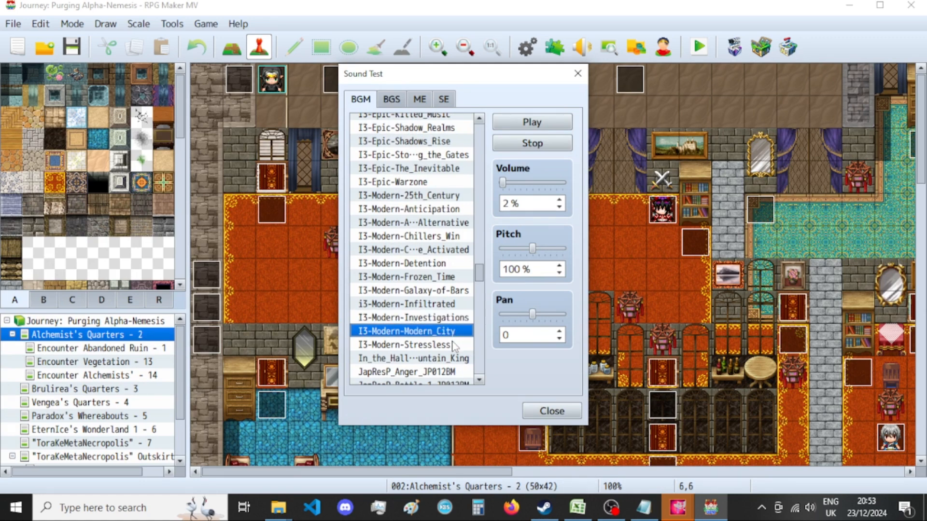
{"action": "left_click", "coordinate": [455, 346]}
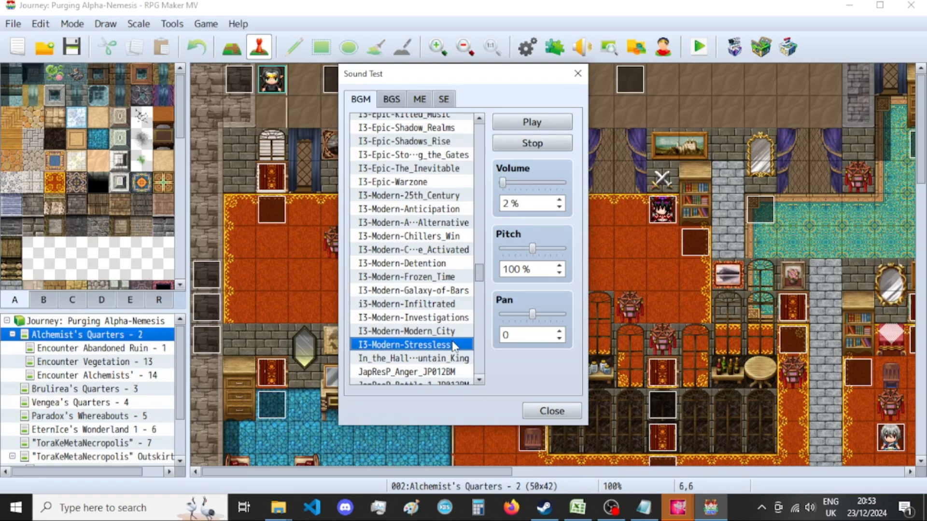
{"action": "left_click", "coordinate": [465, 209]}
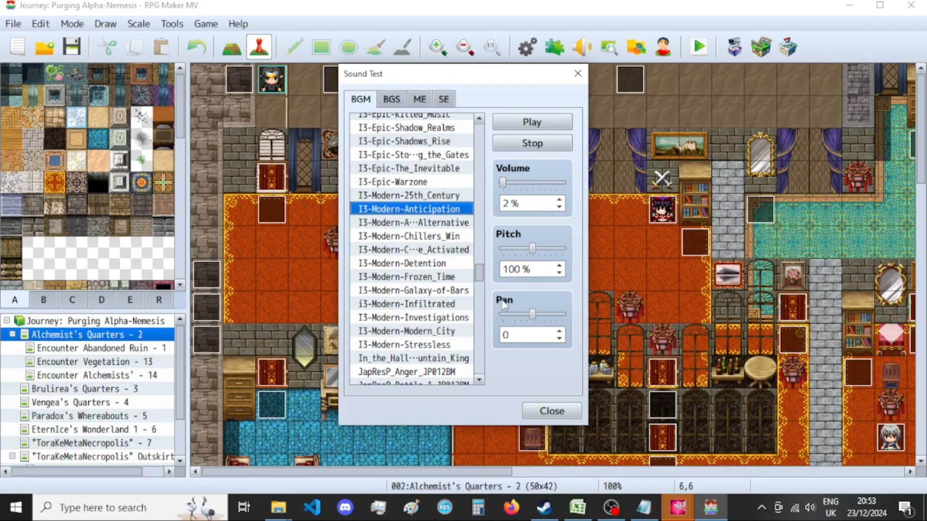
Return to GIMP's pending PNG export options and complete the Transcendence image's export.
{"action": "mouse_move", "coordinate": [678, 508]}
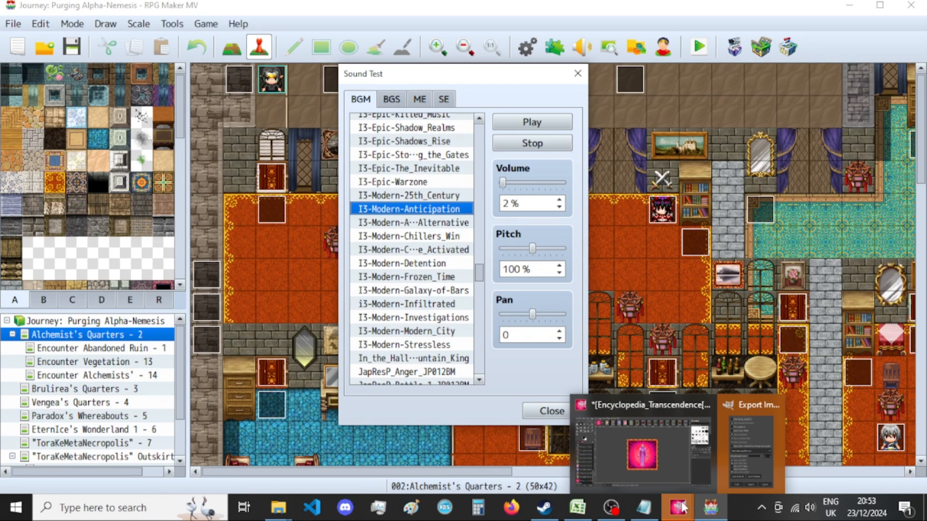
{"action": "left_click", "coordinate": [749, 444]}
{"action": "left_click", "coordinate": [483, 424]}
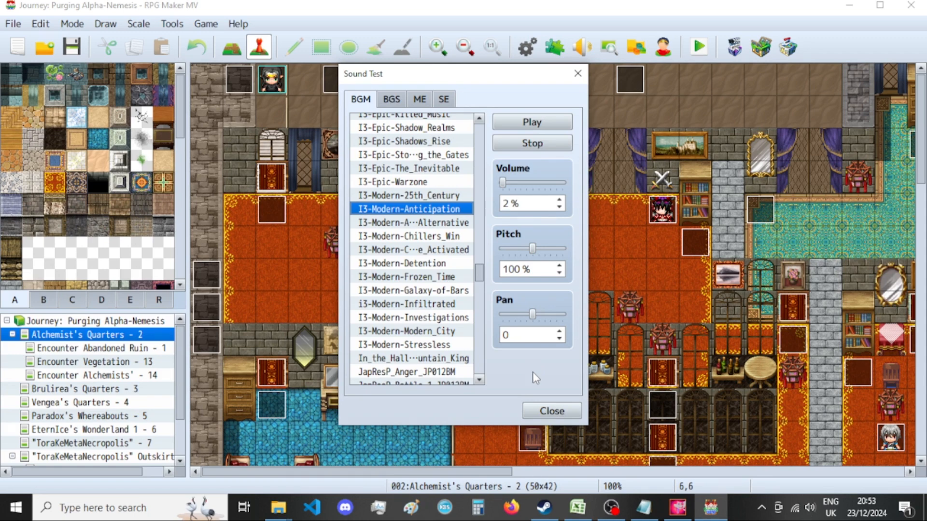
Check the Transcendence export in New folder and close that image in GIMP, discarding the changes.
{"action": "left_click", "coordinate": [679, 507]}
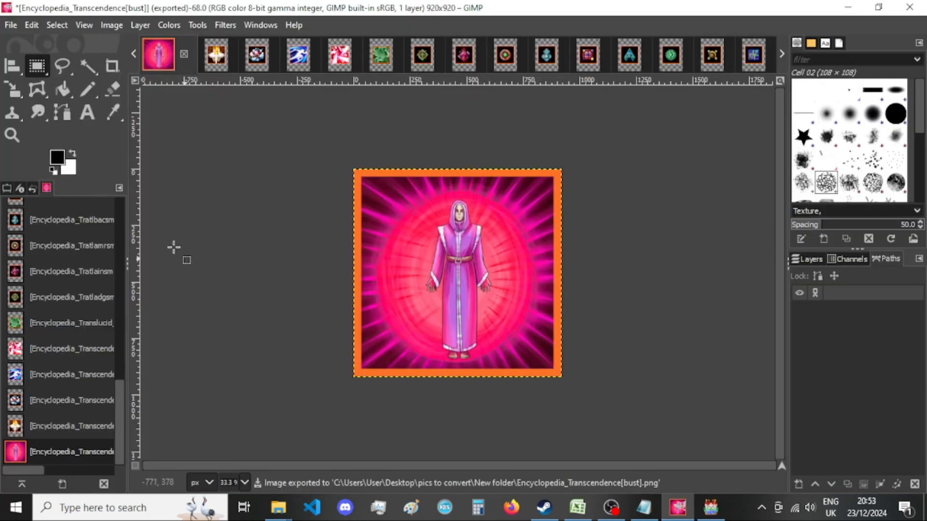
{"action": "mouse_move", "coordinate": [279, 507]}
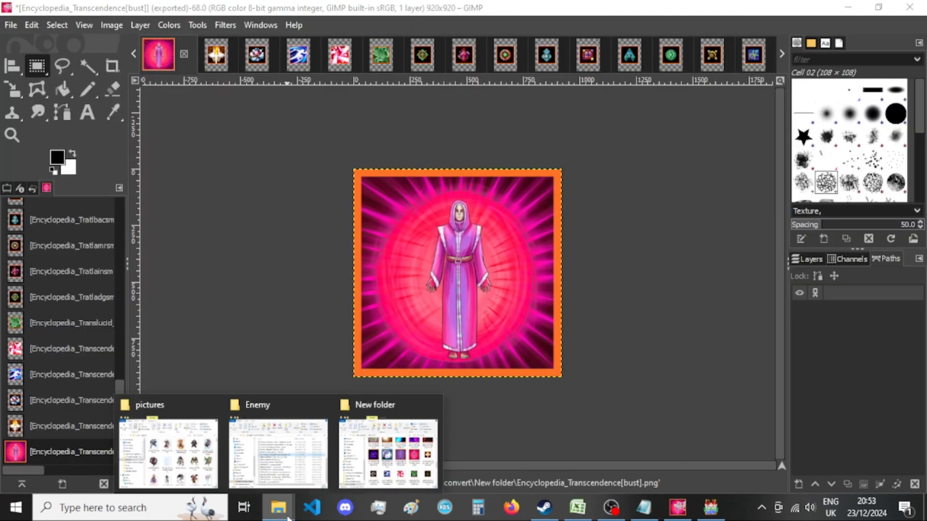
{"action": "left_click", "coordinate": [404, 451]}
{"action": "left_click", "coordinate": [629, 58]}
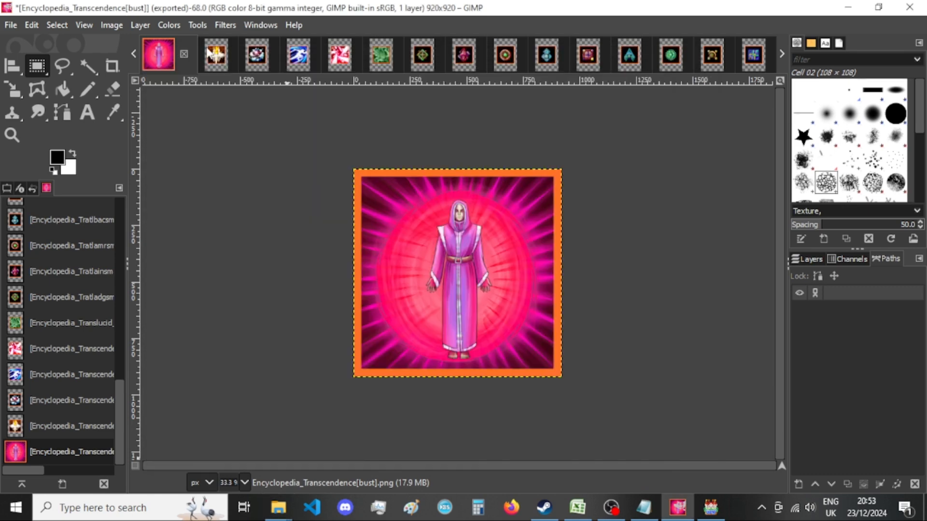
{"action": "left_click", "coordinate": [184, 54]}
{"action": "left_click", "coordinate": [502, 352]}
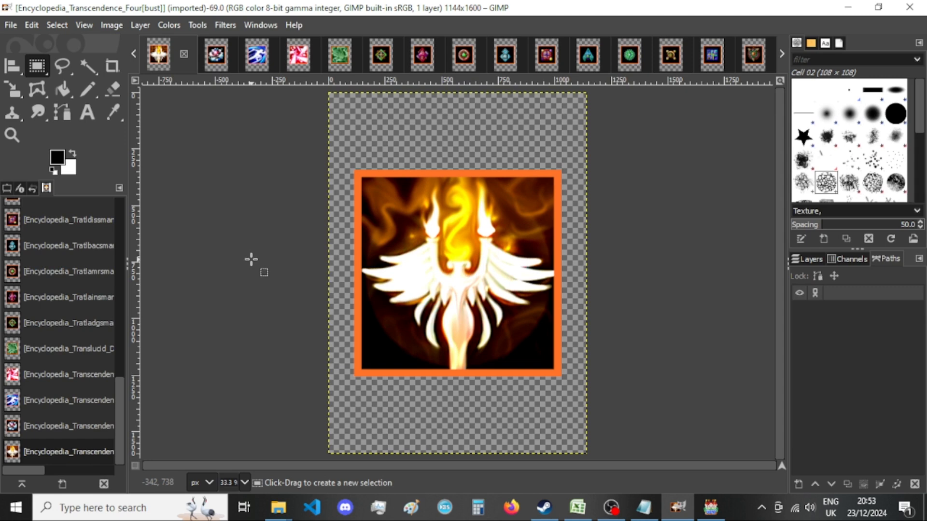
Resize the Transcendence Four image's canvas to 920 × 920 px with the picture centered.
{"action": "left_click", "coordinate": [110, 27]}
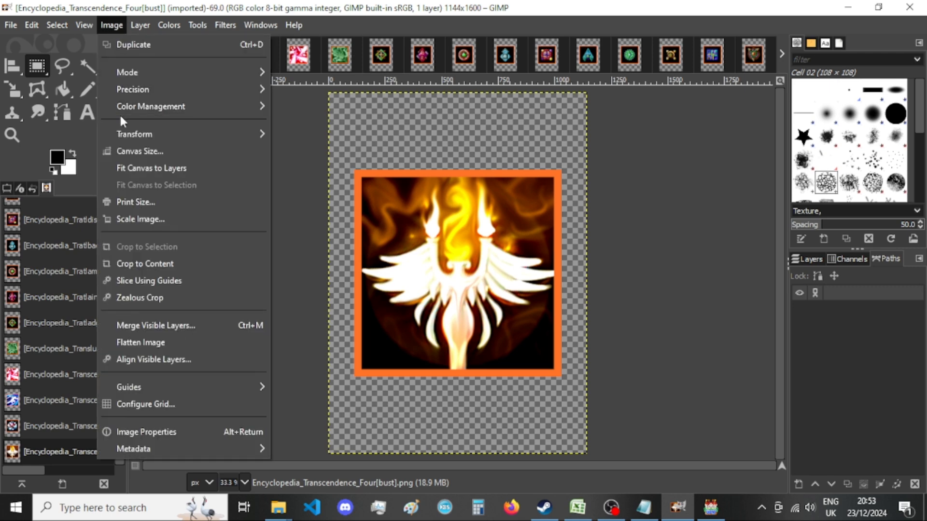
{"action": "left_click", "coordinate": [126, 150]}
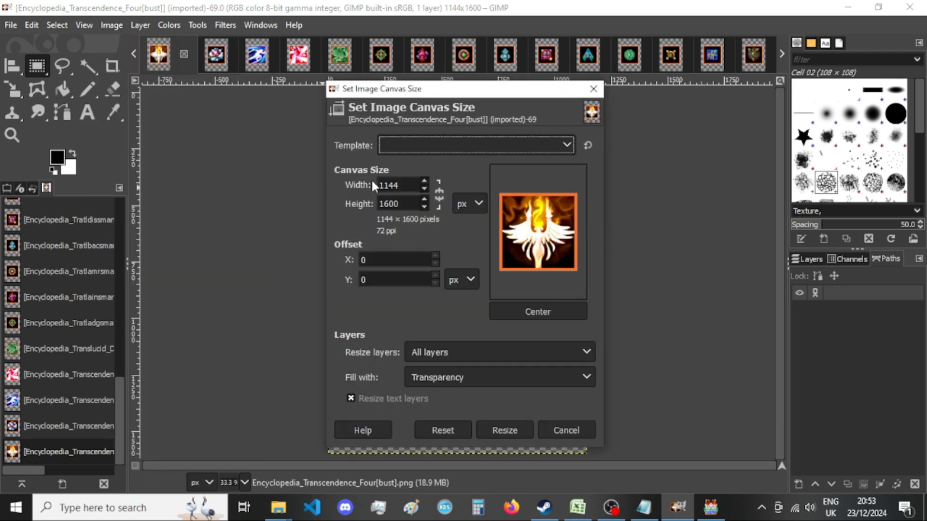
{"action": "double_click", "coordinate": [397, 187]}
{"action": "type", "text": "920"}
{"action": "key", "text": "Tab"}
{"action": "type", "text": "920"}
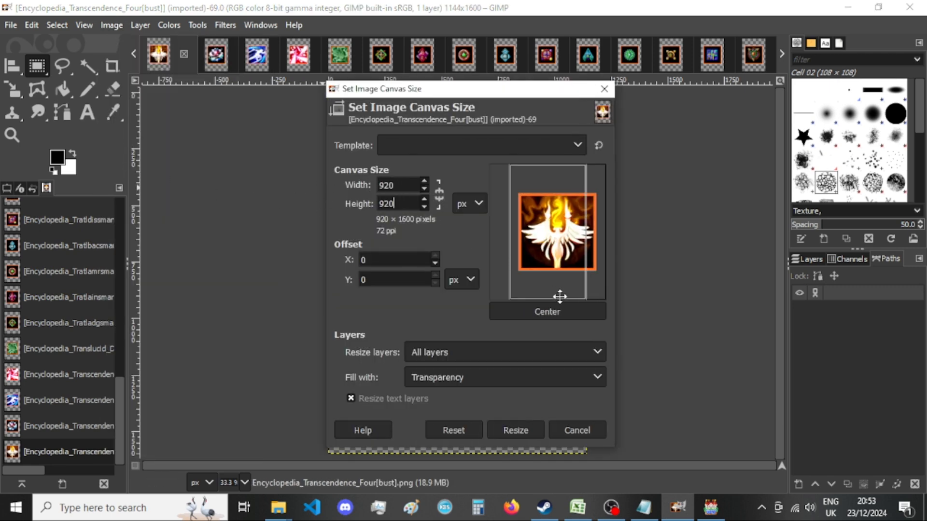
{"action": "left_click", "coordinate": [570, 311]}
{"action": "left_click", "coordinate": [527, 430]}
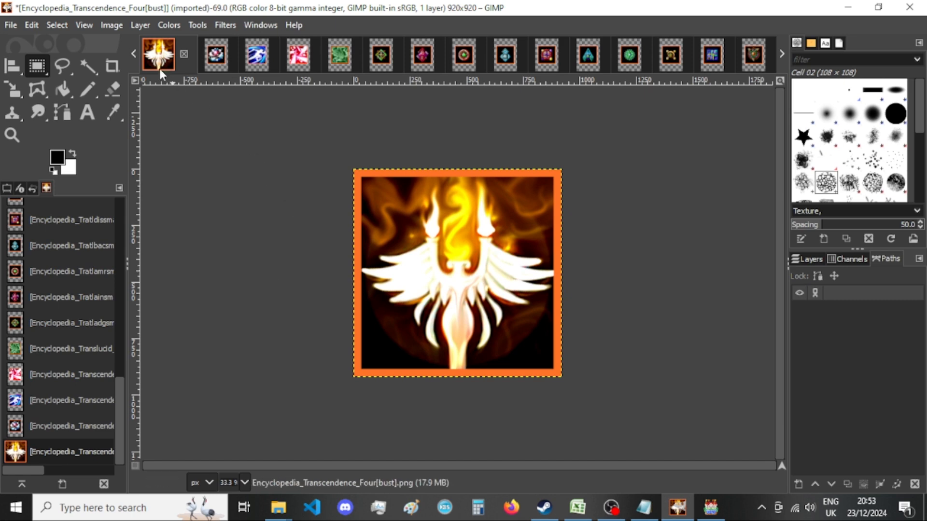
Check the Transcendence Four image's canvas size settings and reapply them.
{"action": "left_click", "coordinate": [111, 26]}
{"action": "left_click", "coordinate": [147, 151]}
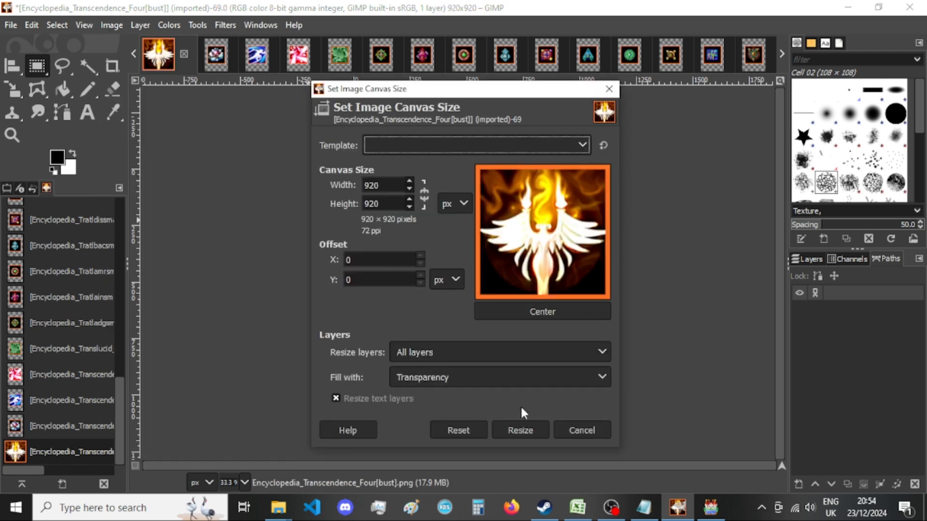
{"action": "mouse_move", "coordinate": [279, 507]}
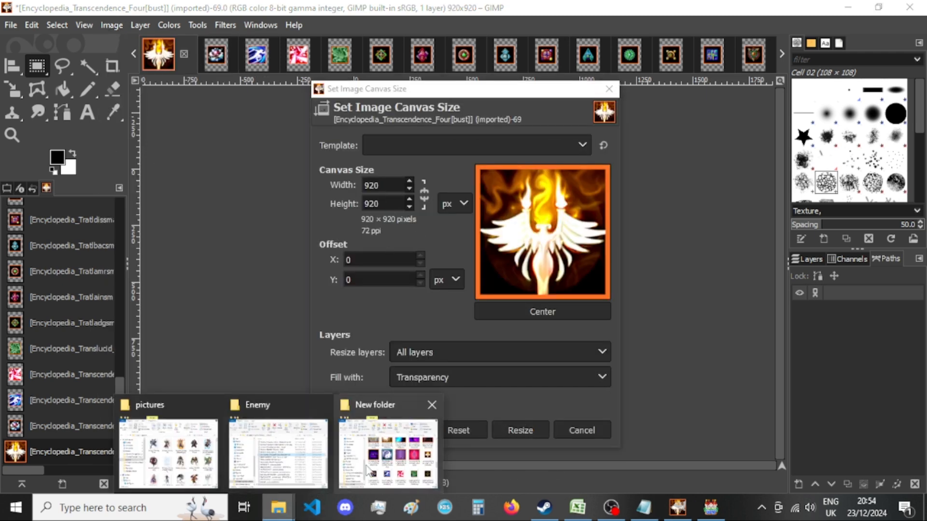
{"action": "mouse_move", "coordinate": [370, 469]}
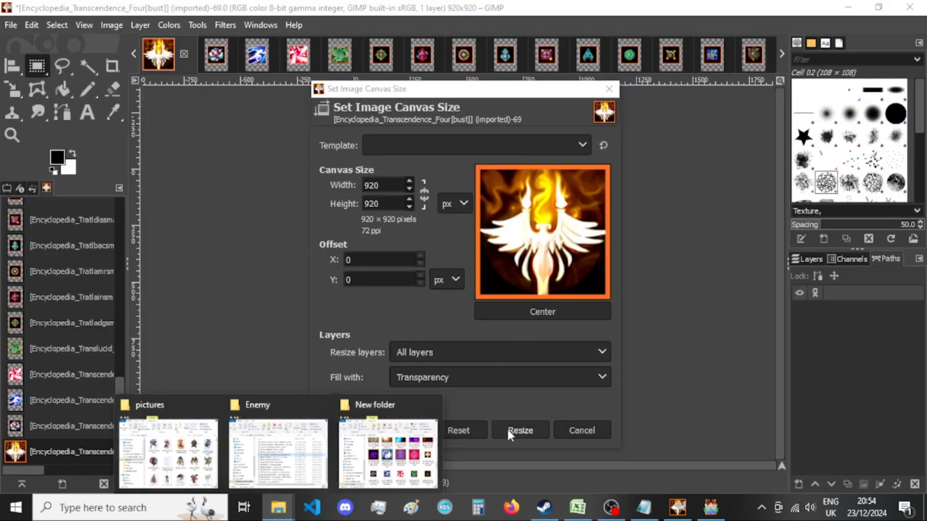
{"action": "left_click", "coordinate": [518, 430]}
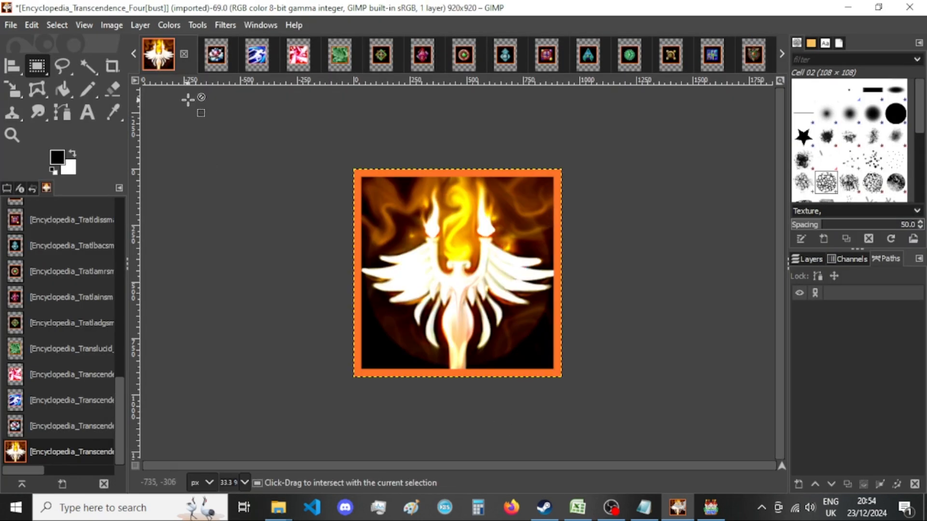
Export the Transcendence Four image as a PNG into New folder, replacing the existing file.
{"action": "key", "text": "ctrl+shift+e"}
{"action": "key", "text": "Return"}
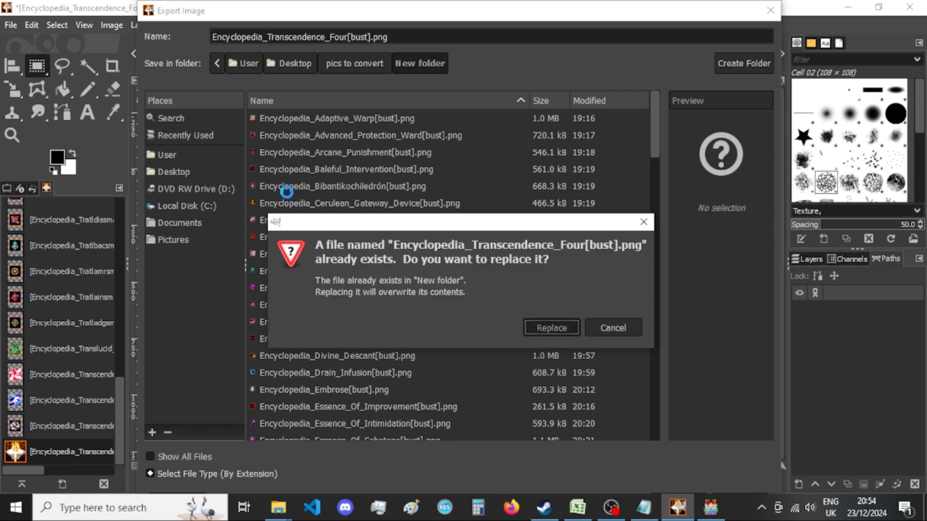
{"action": "key", "text": "Return"}
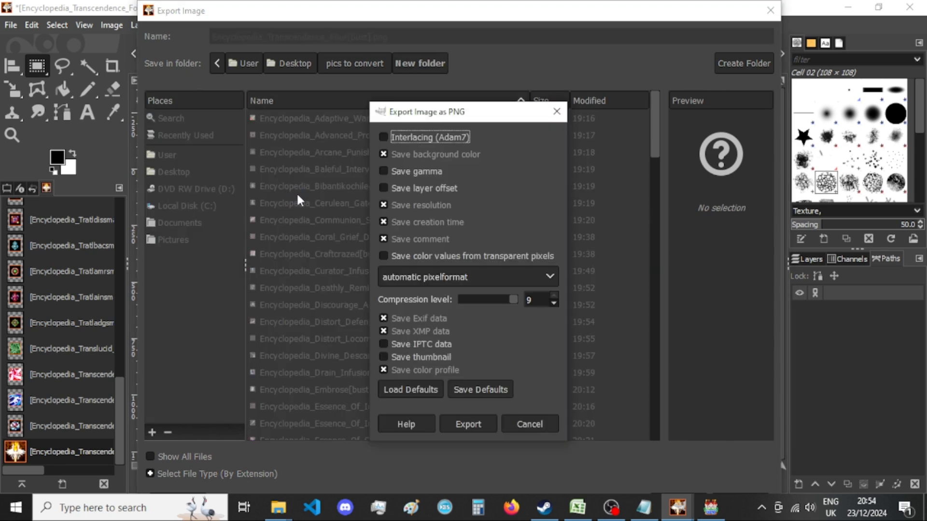
{"action": "key", "text": "Return"}
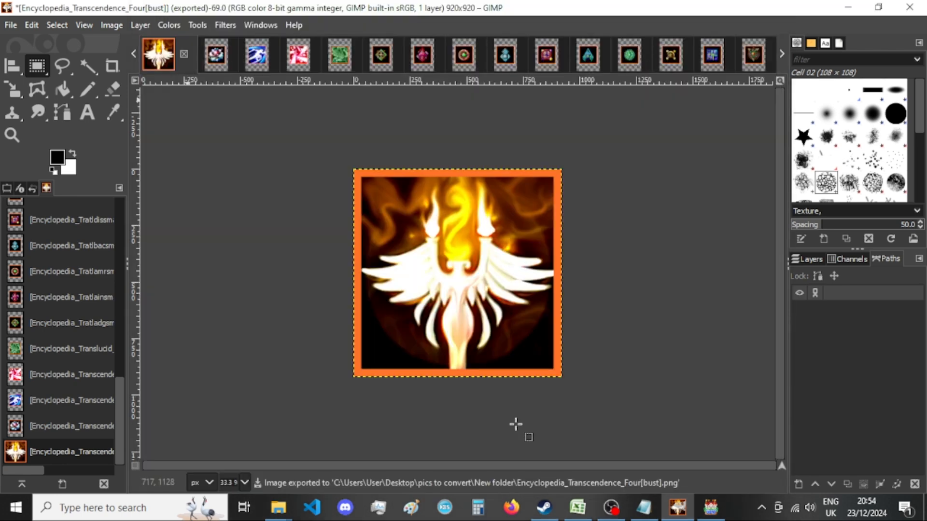
Close the Transcendence Four image, discarding its changes, and resize the Transcendence One image's canvas to 920 × 920 px with the picture centered.
{"action": "left_click", "coordinate": [184, 51]}
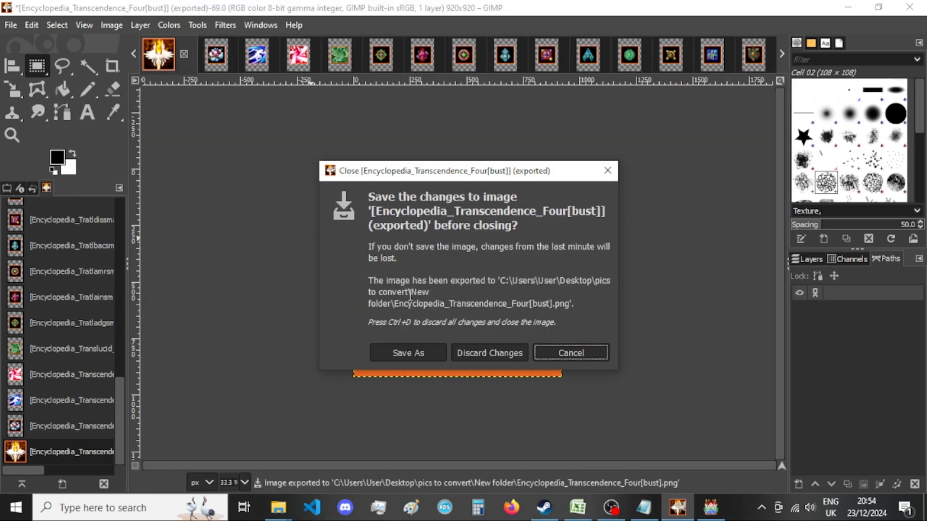
{"action": "left_click", "coordinate": [493, 345]}
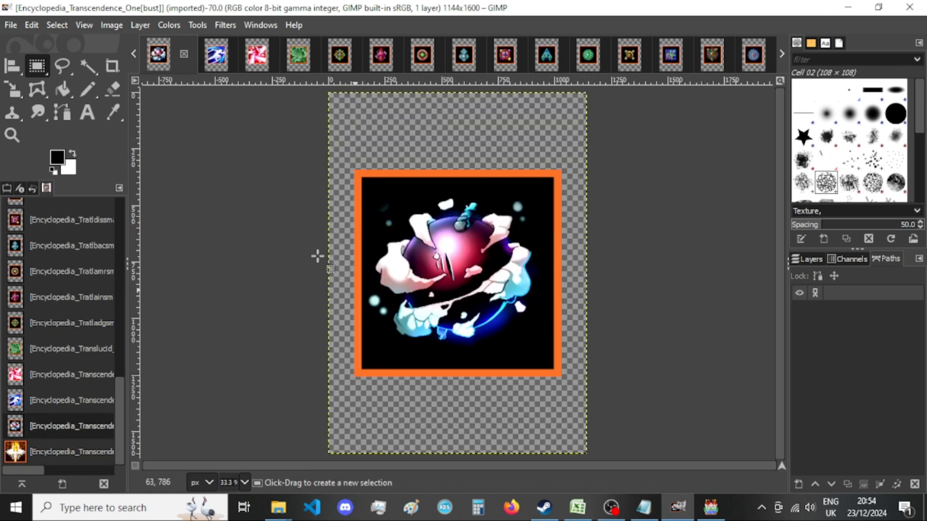
{"action": "left_click", "coordinate": [114, 25]}
{"action": "left_click", "coordinate": [167, 149]}
{"action": "left_click", "coordinate": [401, 184]}
{"action": "key", "text": "Tab"}
{"action": "type", "text": "920"}
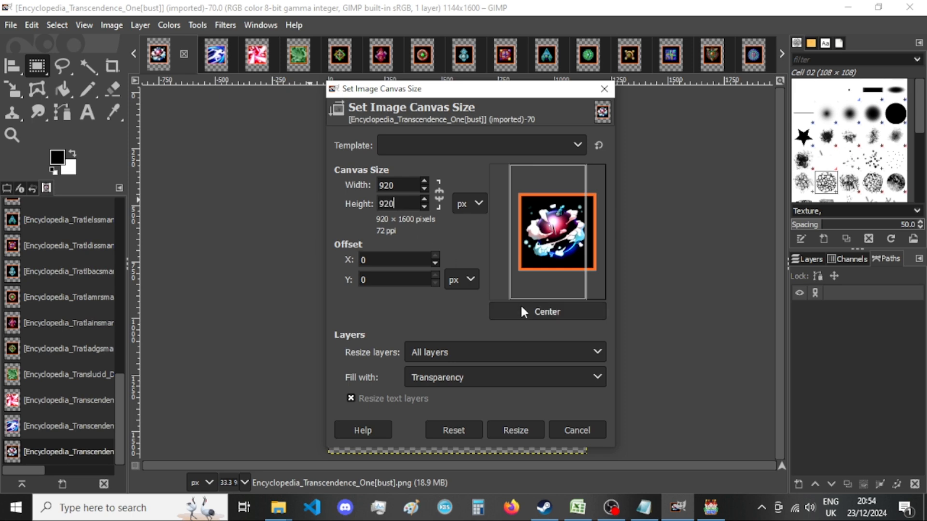
{"action": "left_click", "coordinate": [532, 311]}
{"action": "left_click", "coordinate": [514, 427]}
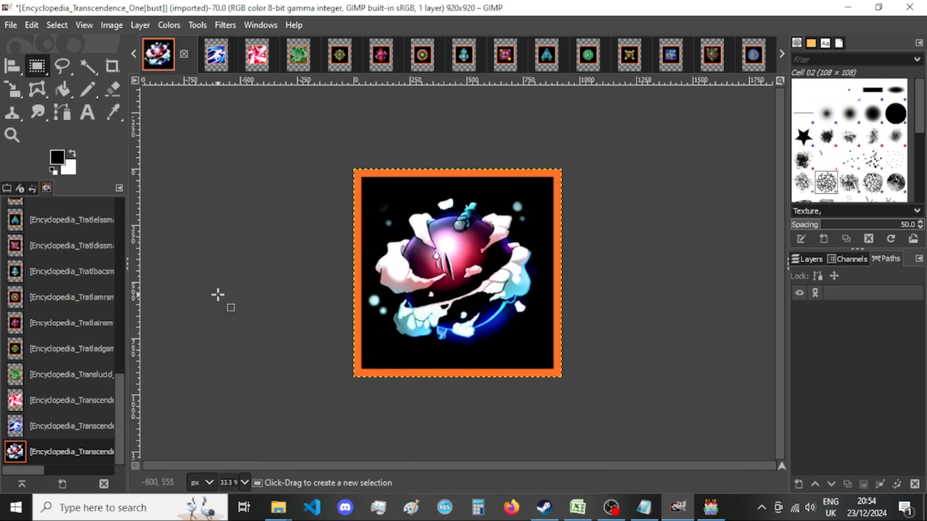
Export the Transcendence One image as a PNG into New folder, replacing the existing file.
{"action": "key", "text": "ctrl+shift+e"}
{"action": "key", "text": "Return"}
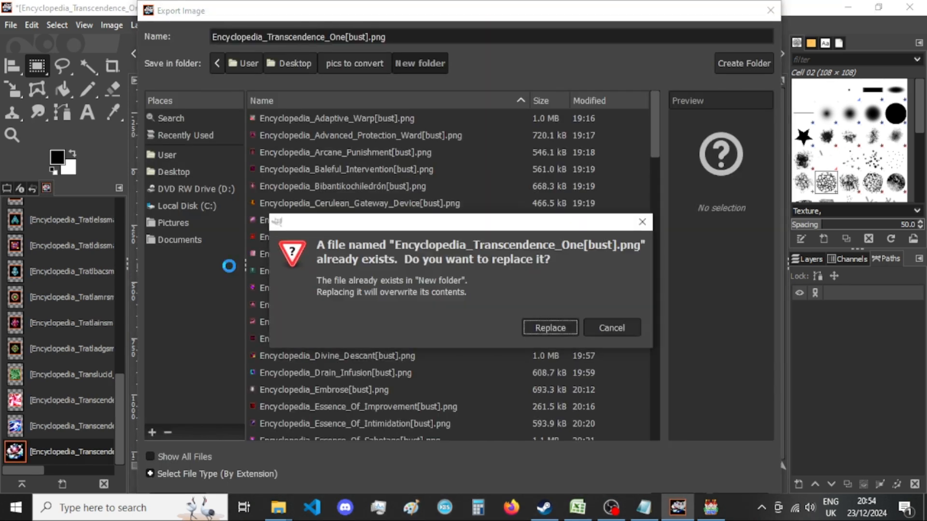
{"action": "key", "text": "Escape"}
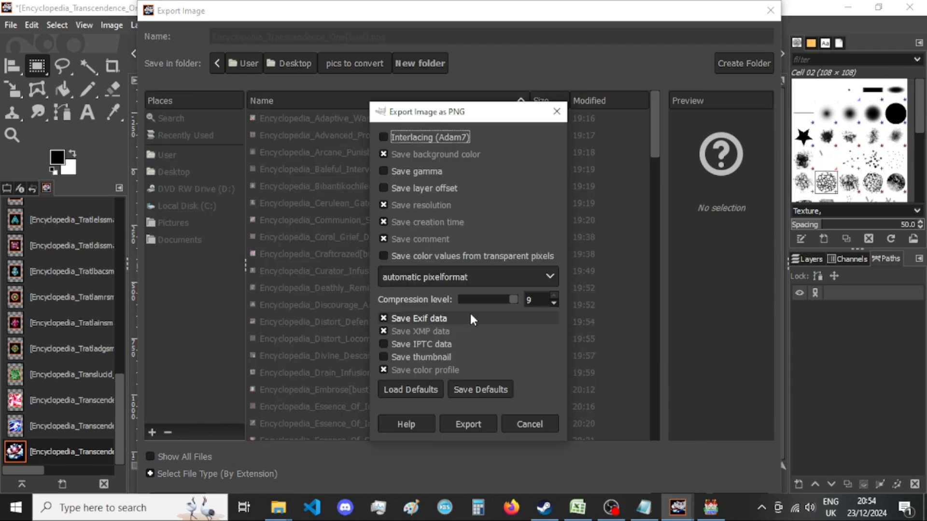
{"action": "left_click", "coordinate": [481, 424]}
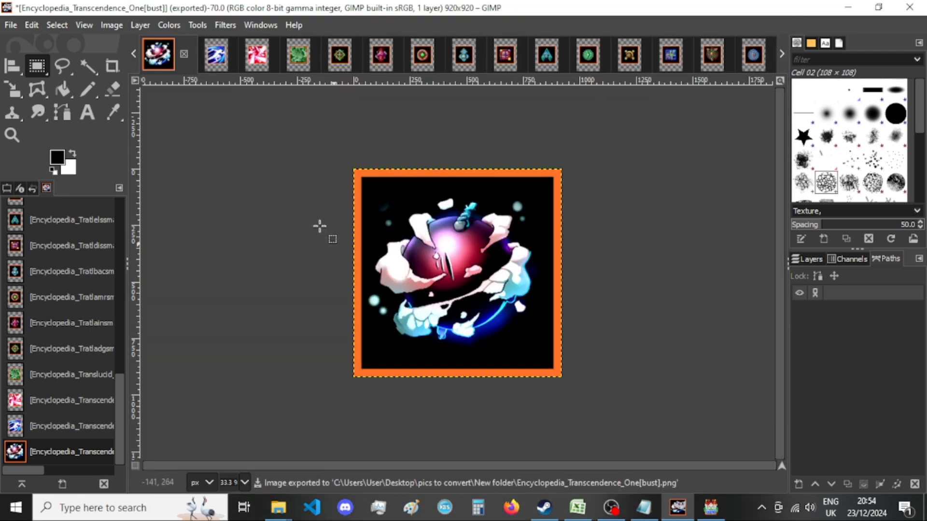
Check the Transcendence One export in New folder and close that image in GIMP, discarding the changes.
{"action": "mouse_move", "coordinate": [278, 507]}
{"action": "left_click", "coordinate": [393, 449]}
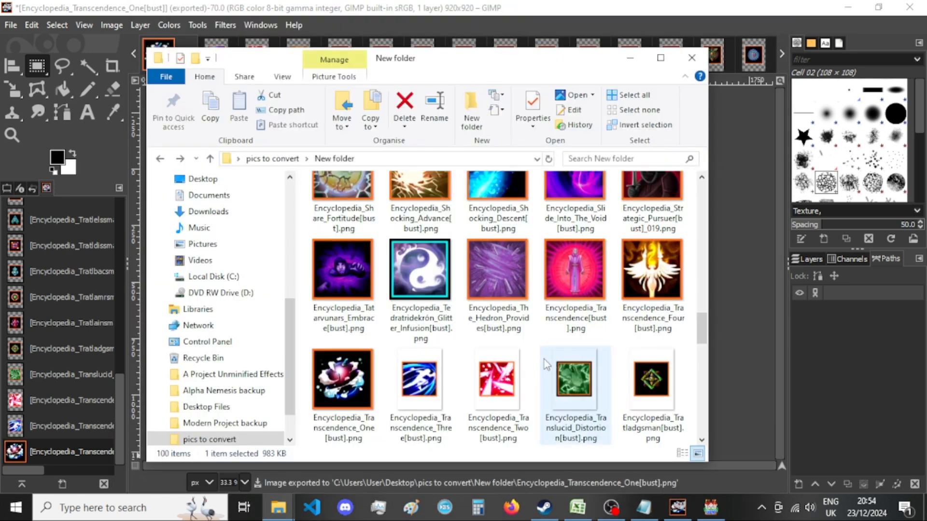
{"action": "left_click", "coordinate": [491, 16]}
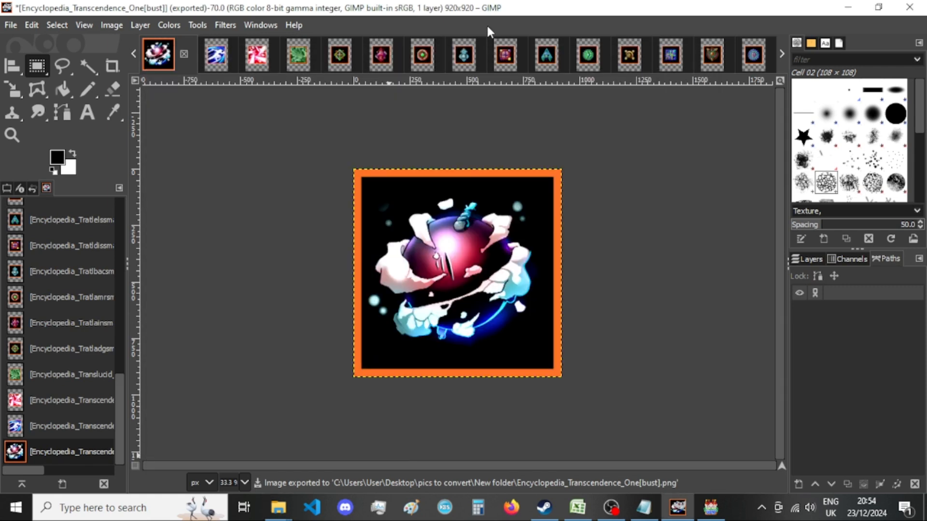
{"action": "left_click", "coordinate": [183, 53]}
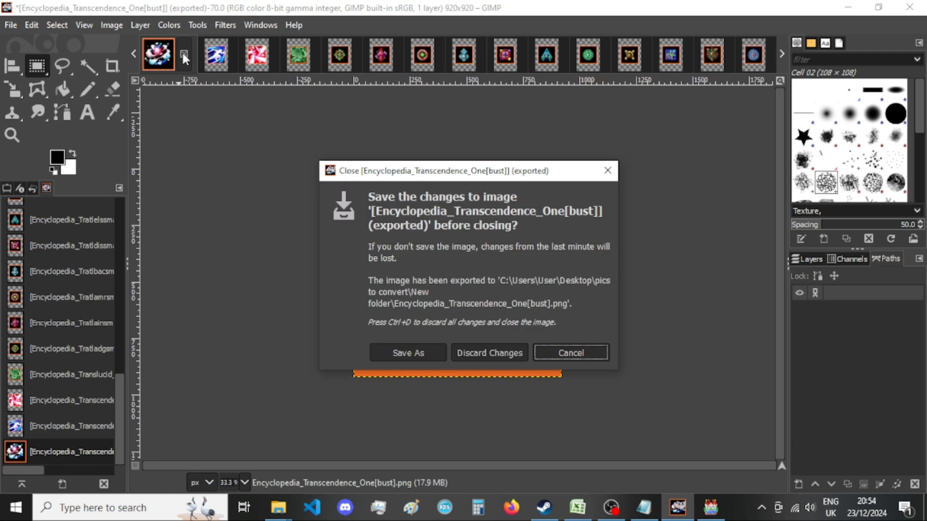
{"action": "left_click", "coordinate": [505, 343]}
Resize the Transcendence Three image's canvas to 920 × 920 px with the picture centered.
{"action": "left_click", "coordinate": [115, 28]}
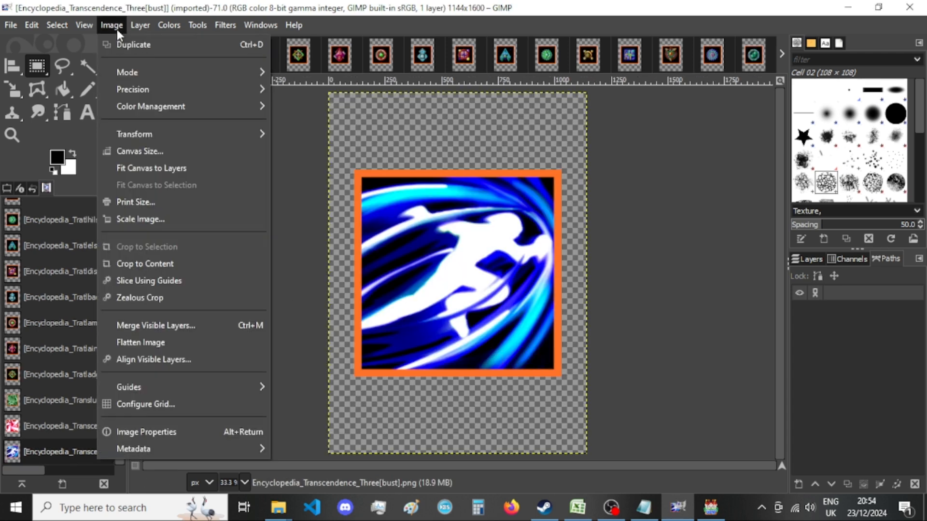
{"action": "left_click", "coordinate": [195, 151]}
{"action": "double_click", "coordinate": [394, 185]}
{"action": "type", "text": "920"}
{"action": "key", "text": "Tab"}
{"action": "type", "text": "920"}
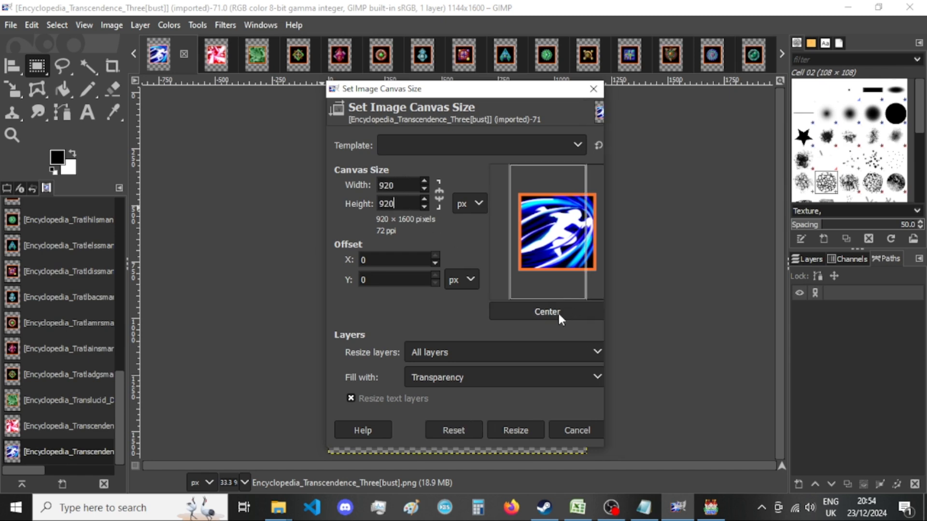
{"action": "left_click", "coordinate": [558, 311]}
{"action": "left_click", "coordinate": [513, 428]}
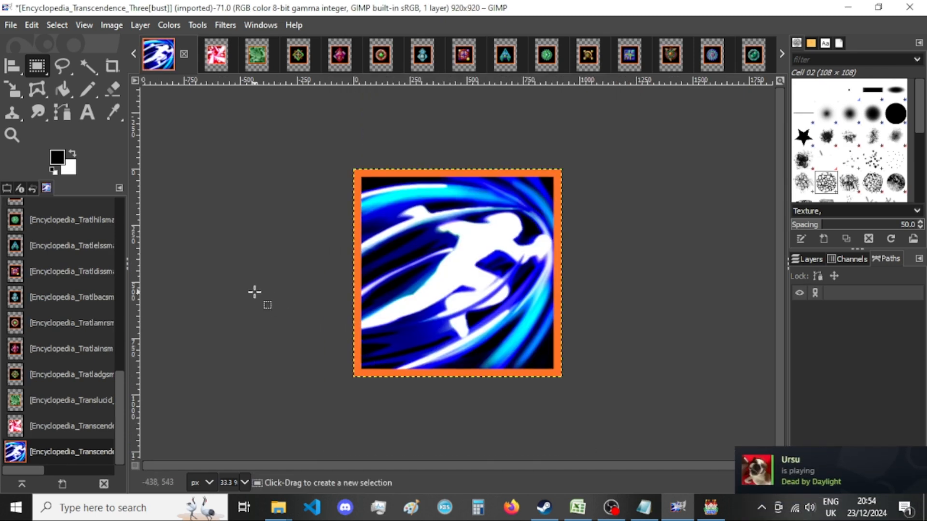
Export the Transcendence Three image as a PNG into New folder, replacing the existing file, and close the image without saving its changes.
{"action": "key", "text": "ctrl+shift+e"}
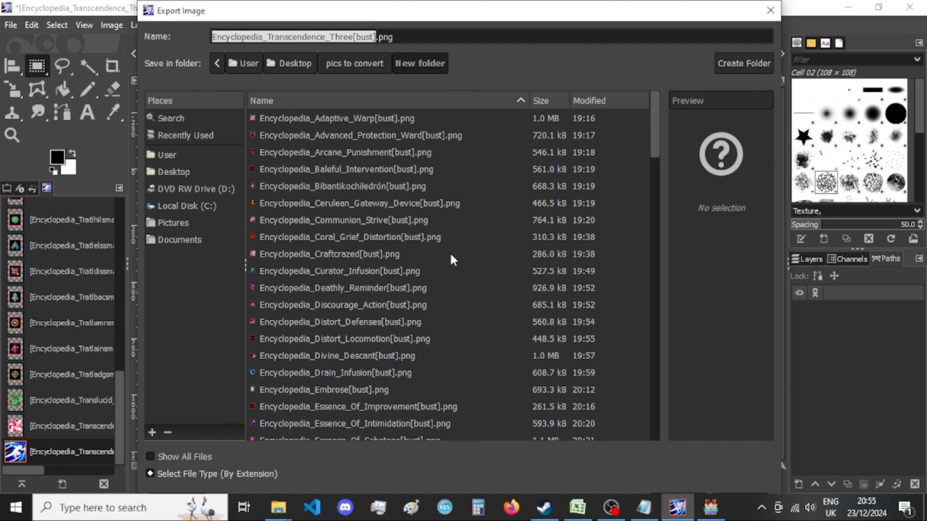
{"action": "key", "text": "Return"}
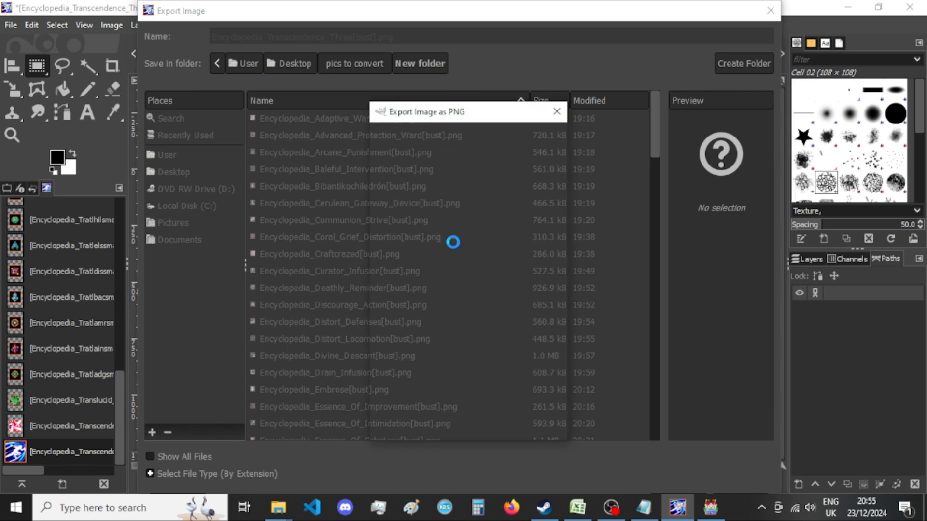
{"action": "key", "text": "Return"}
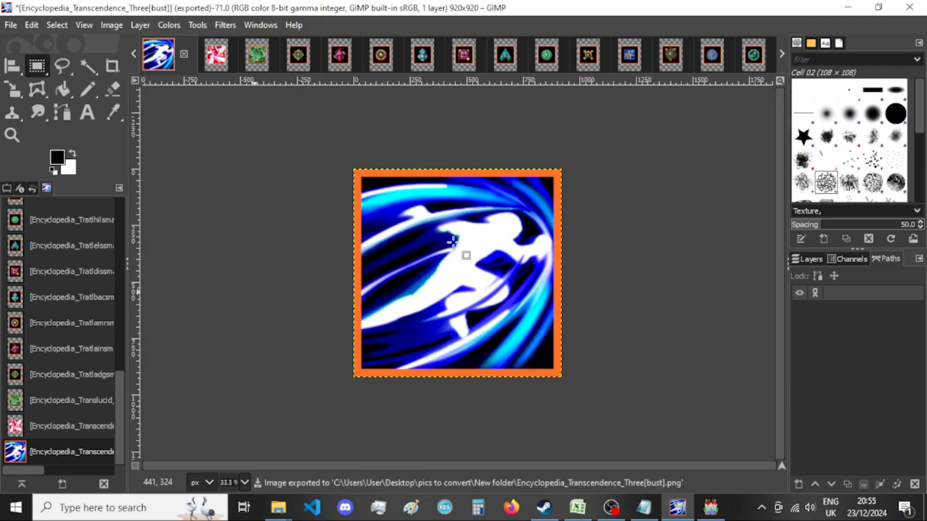
{"action": "left_click", "coordinate": [184, 54]}
{"action": "left_click", "coordinate": [481, 350]}
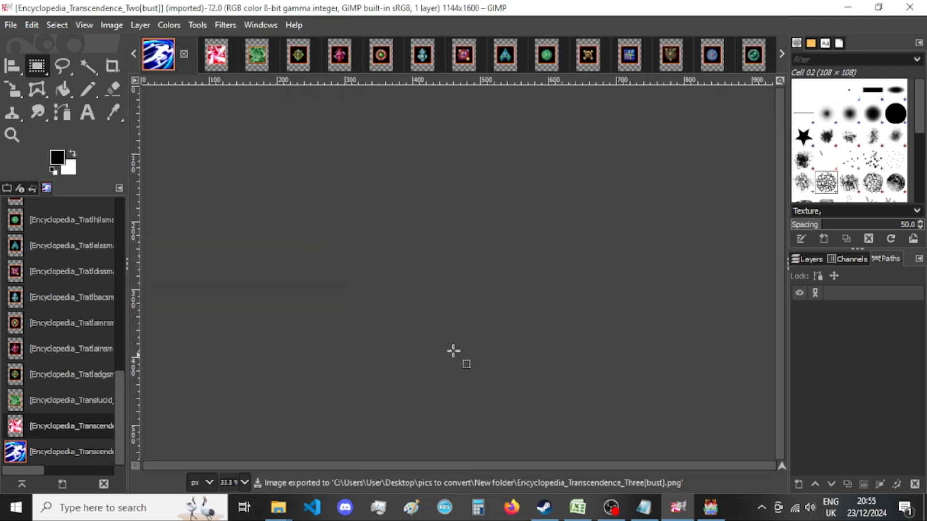
Resize the Transcendence Two image's canvas to 920 × 920 px with the picture centered.
{"action": "left_click", "coordinate": [111, 27]}
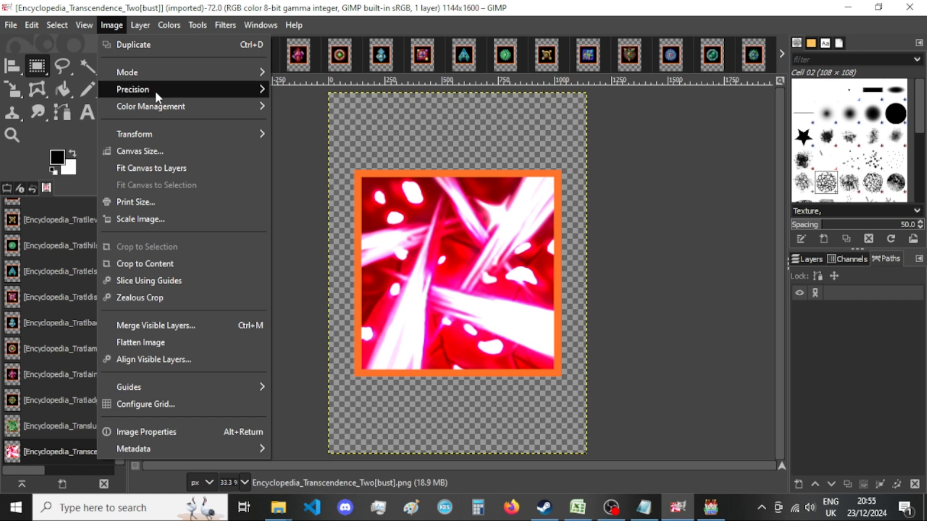
{"action": "left_click", "coordinate": [165, 147]}
{"action": "double_click", "coordinate": [397, 187]}
{"action": "type", "text": "920"}
{"action": "key", "text": "Tab"}
{"action": "type", "text": "920"}
{"action": "left_click", "coordinate": [549, 315]}
{"action": "left_click", "coordinate": [504, 429]}
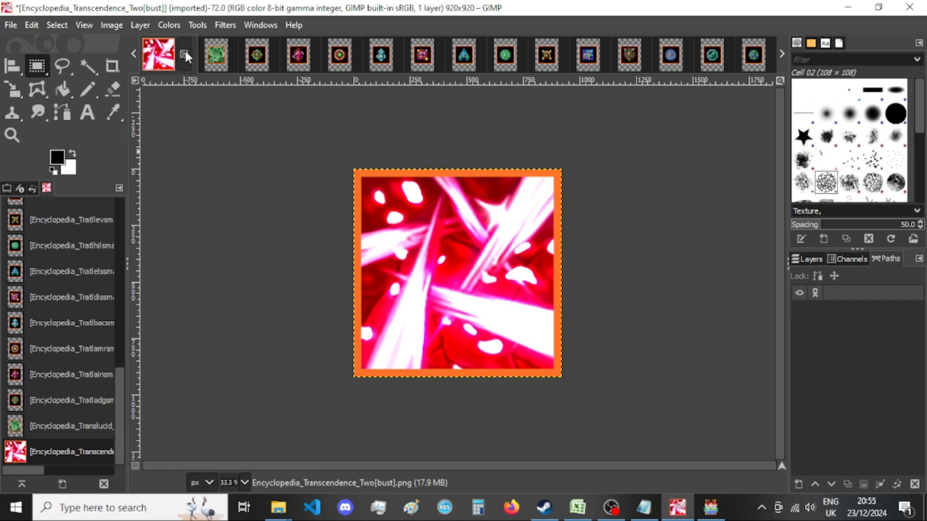
Export the Transcendence Two image as a PNG into New folder, replacing the existing file.
{"action": "key", "text": "ctrl+shift+e"}
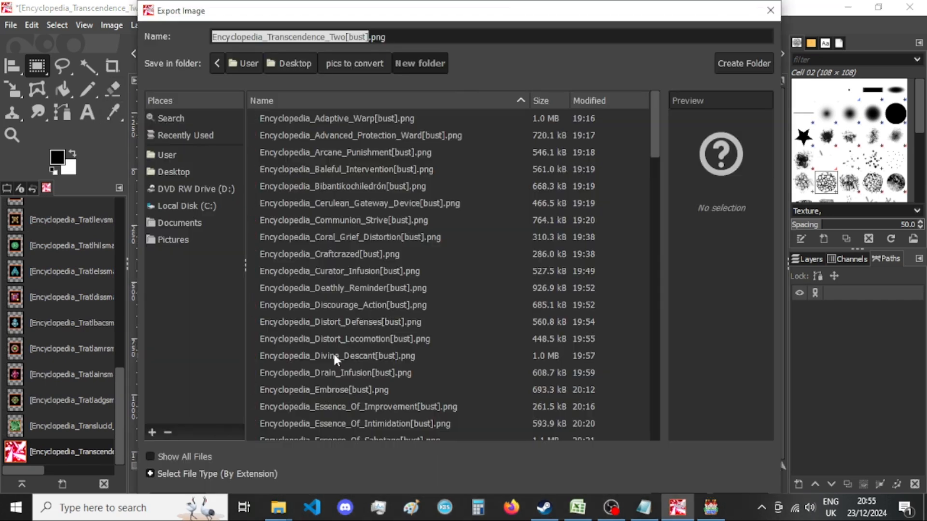
{"action": "key", "text": "Return"}
{"action": "key", "text": "Return"}
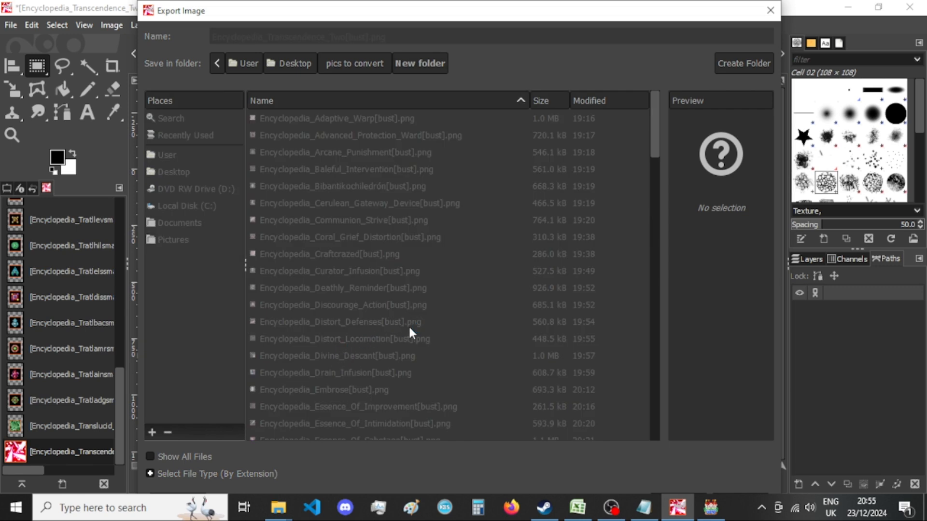
{"action": "key", "text": "Return"}
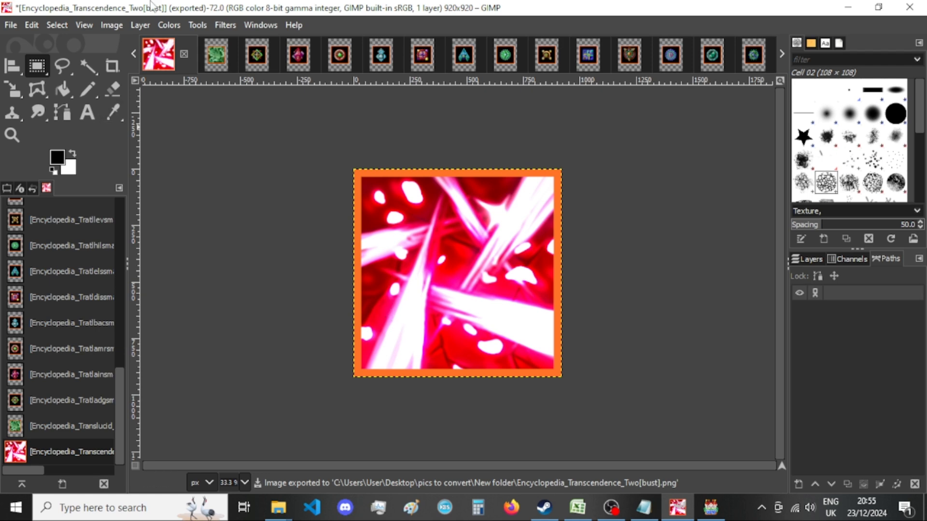
Check the Transcendence Two export in New folder and close that image in GIMP, discarding the changes.
{"action": "mouse_move", "coordinate": [274, 511]}
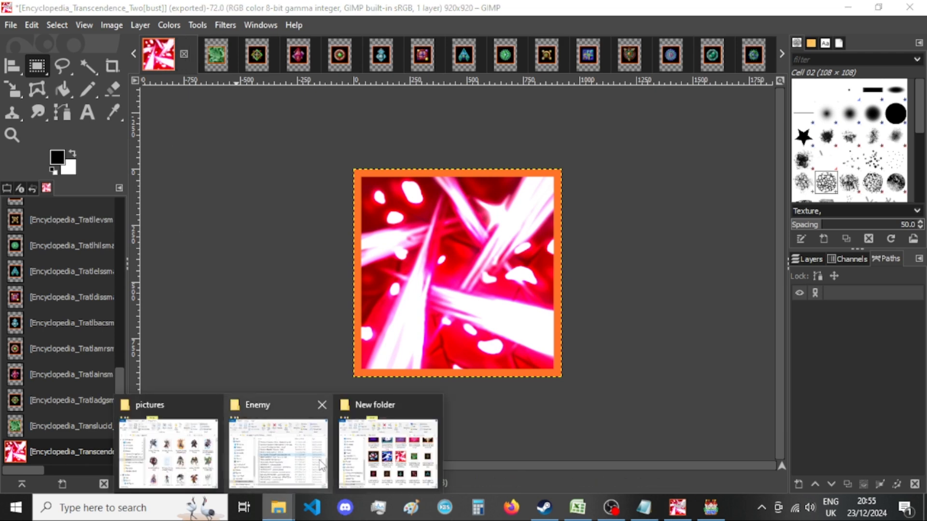
{"action": "left_click", "coordinate": [394, 441]}
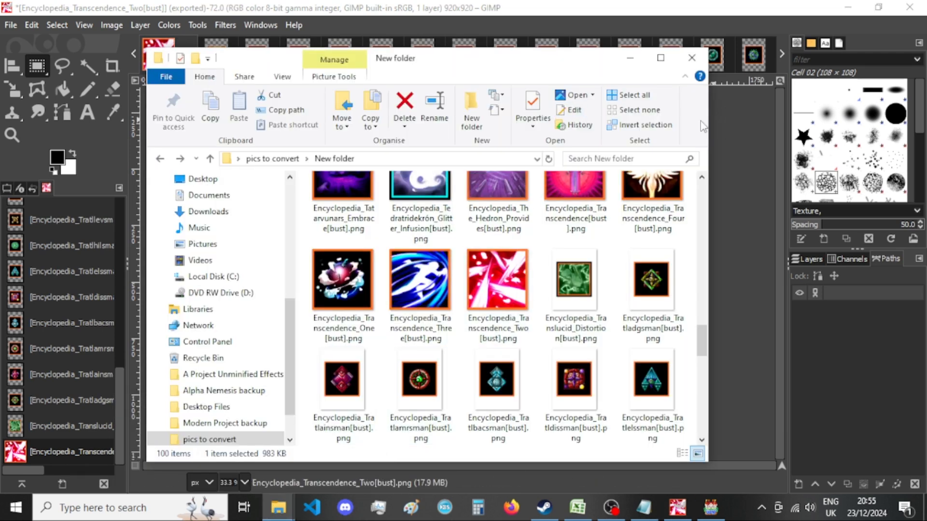
{"action": "left_click", "coordinate": [630, 58]}
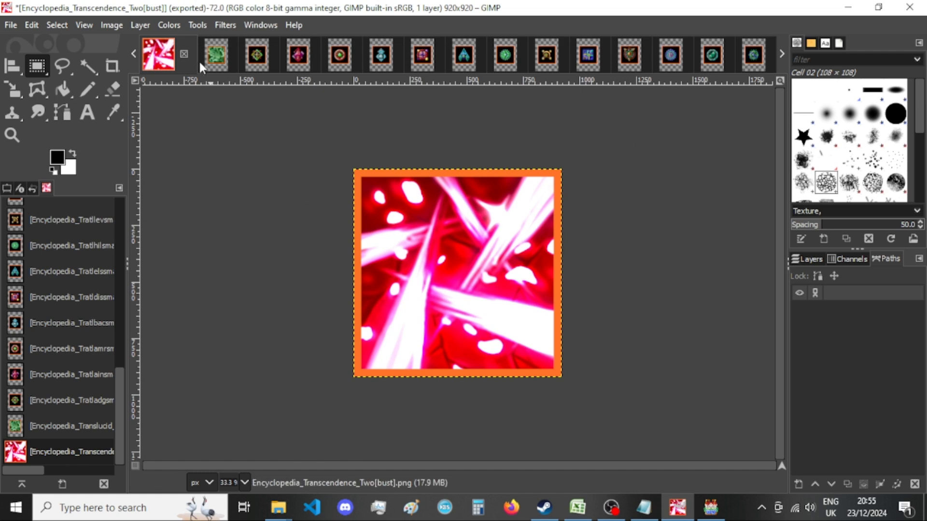
{"action": "left_click", "coordinate": [186, 51]}
{"action": "left_click", "coordinate": [493, 350]}
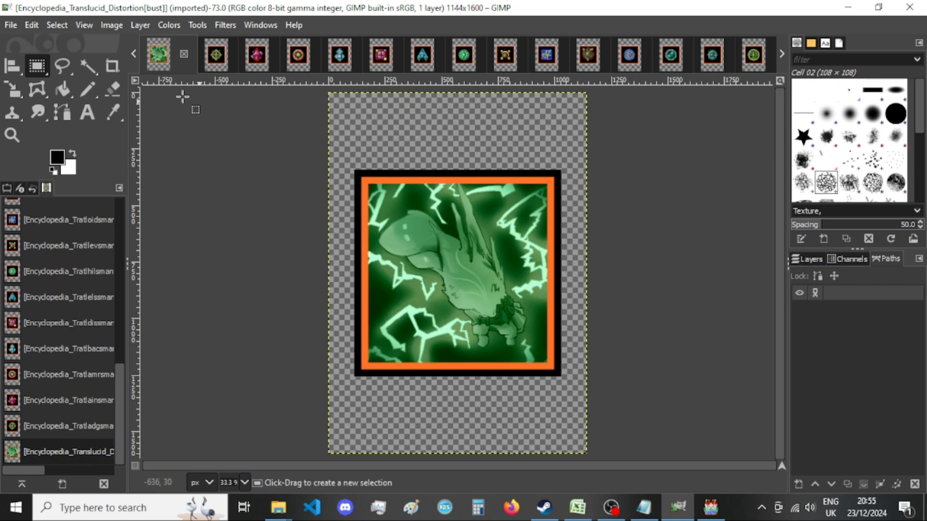
Resize the Translucid Distortion image's canvas to 920 × 920 px with the picture centered.
{"action": "left_click", "coordinate": [118, 24]}
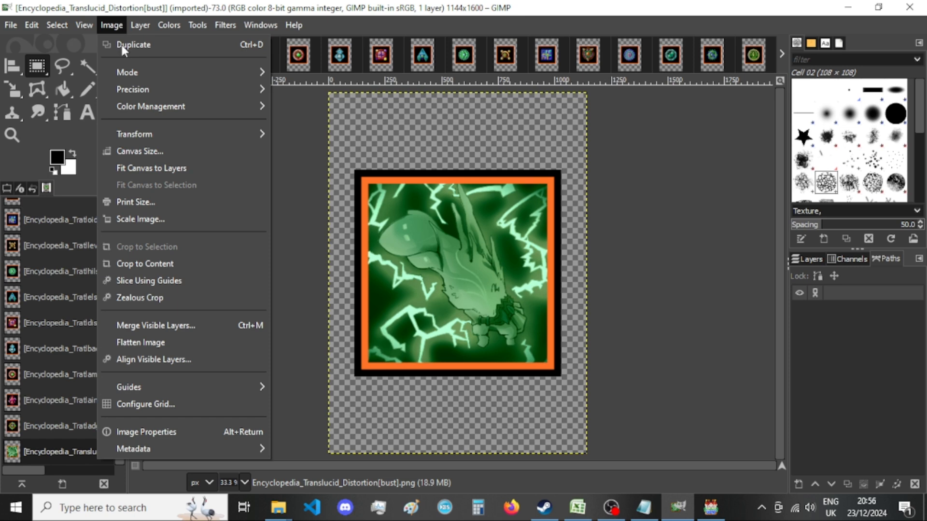
{"action": "left_click", "coordinate": [161, 148]}
{"action": "double_click", "coordinate": [405, 183]}
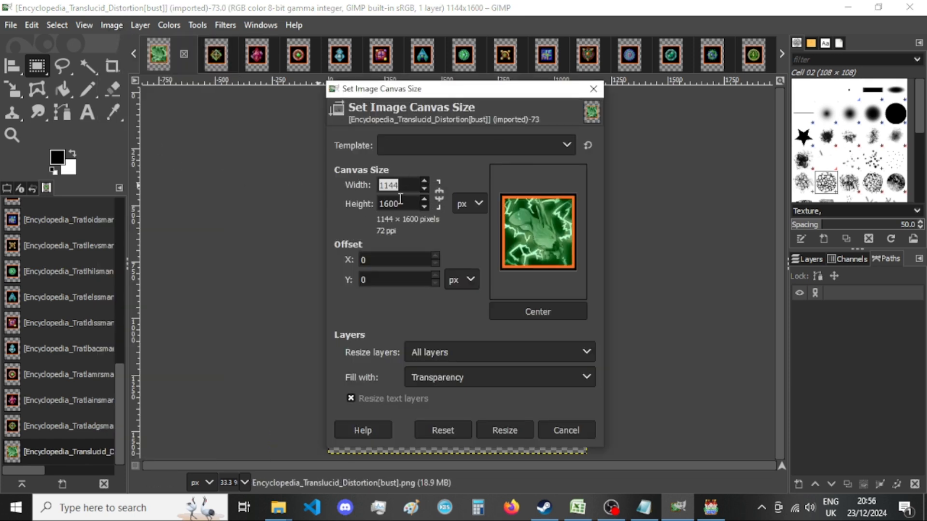
{"action": "type", "text": "920"}
{"action": "key", "text": "Tab"}
{"action": "type", "text": "920"}
{"action": "left_click", "coordinate": [536, 312]}
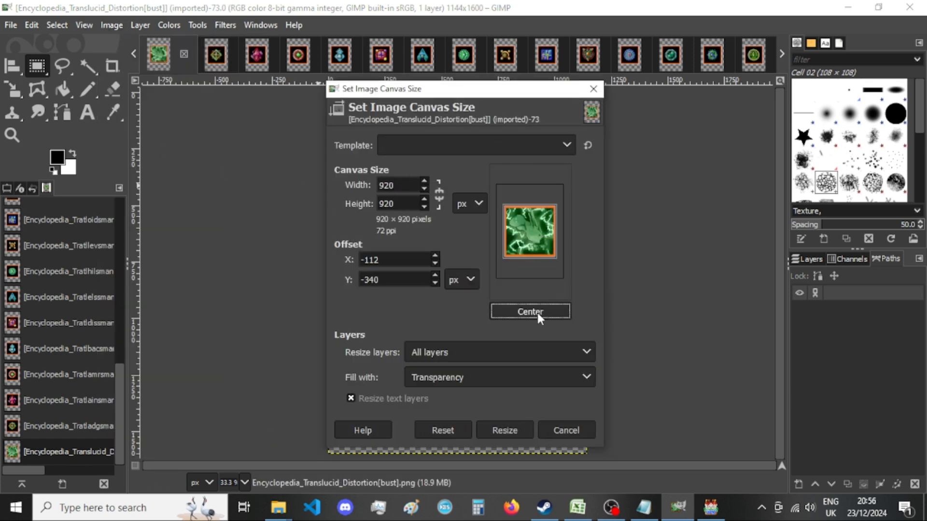
{"action": "left_click", "coordinate": [500, 431]}
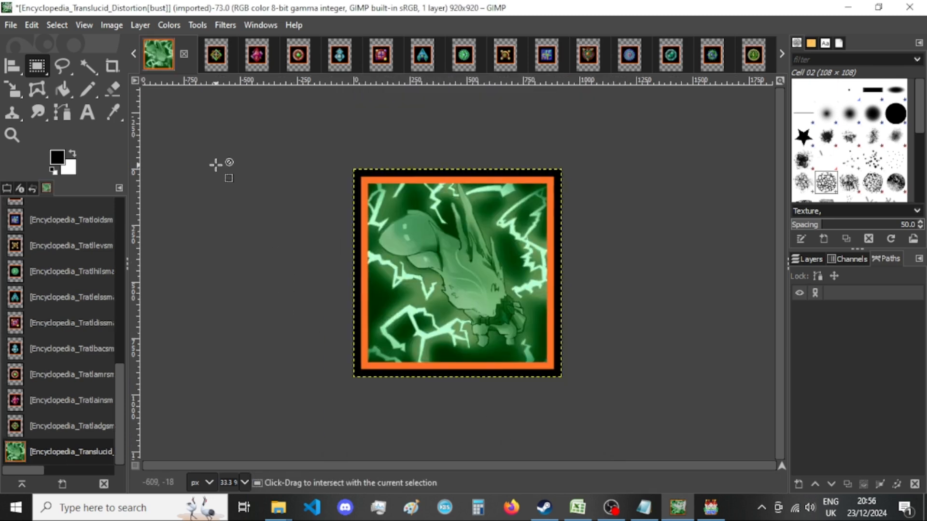
Export the Translucid Distortion image as a PNG into New folder, replacing the existing file.
{"action": "key", "text": "ctrl+shift+e"}
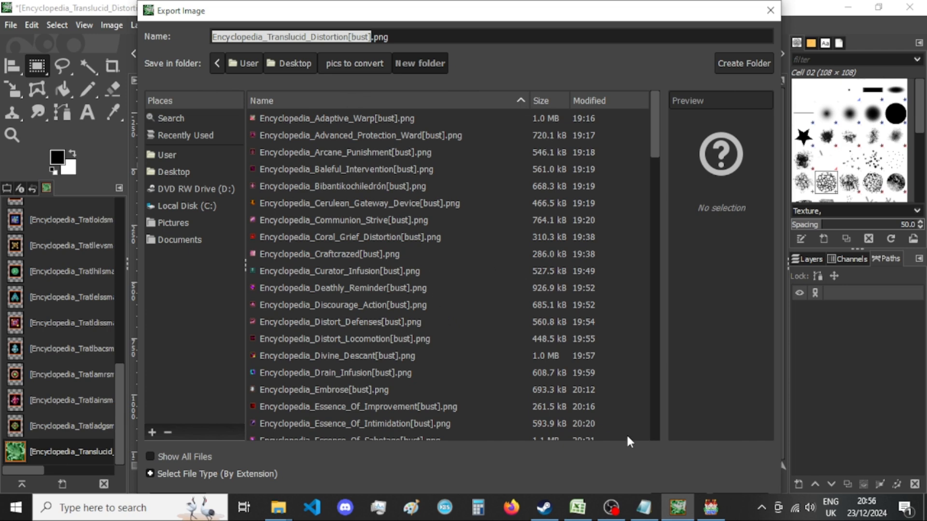
{"action": "key", "text": "Return"}
{"action": "key", "text": "Return"}
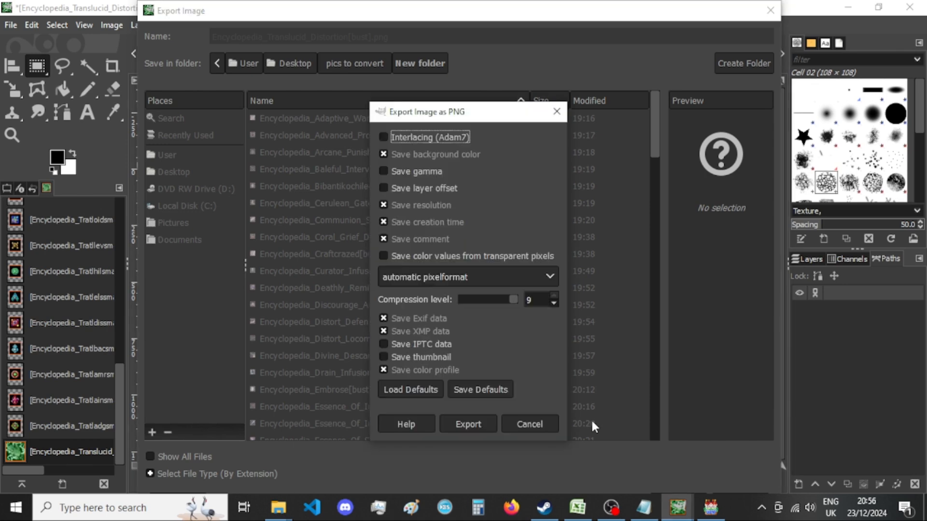
{"action": "key", "text": "Return"}
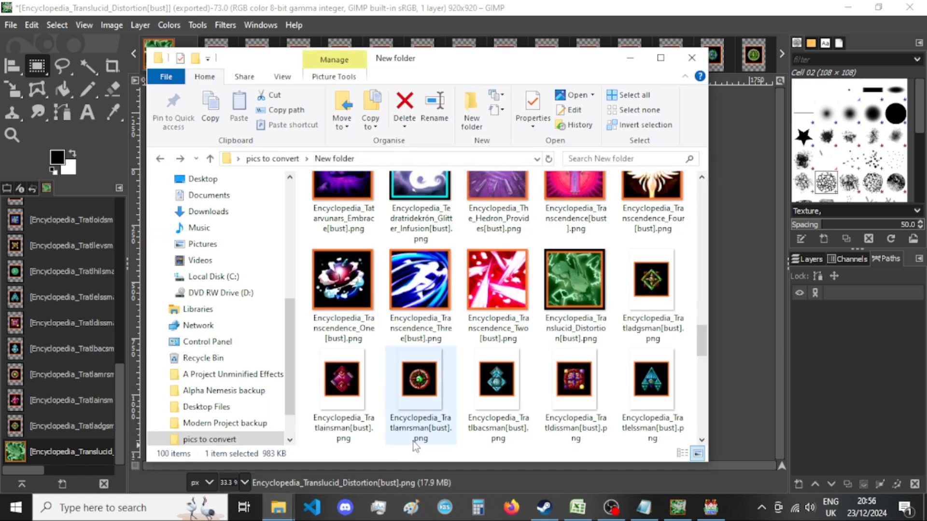
Close the exported Translucid Distortion image, discarding its changes.
{"action": "left_click", "coordinate": [500, 10]}
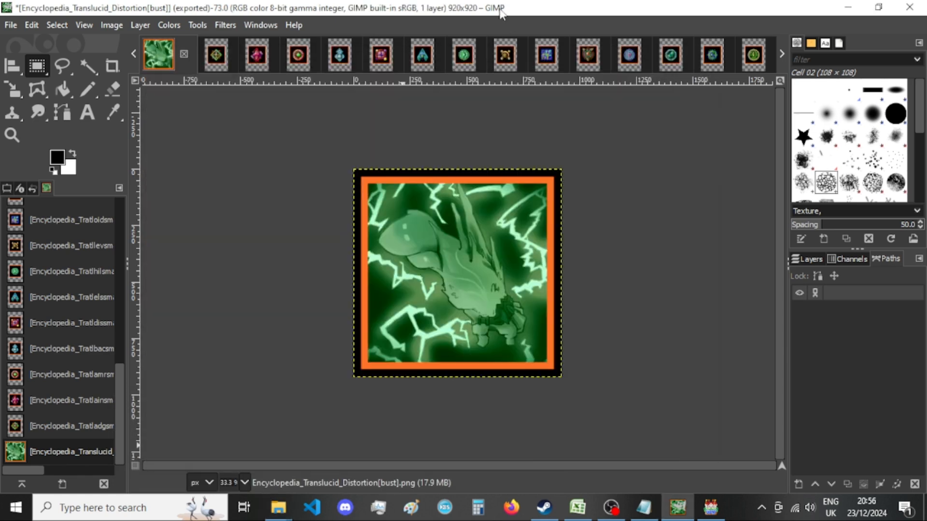
{"action": "left_click", "coordinate": [184, 54]}
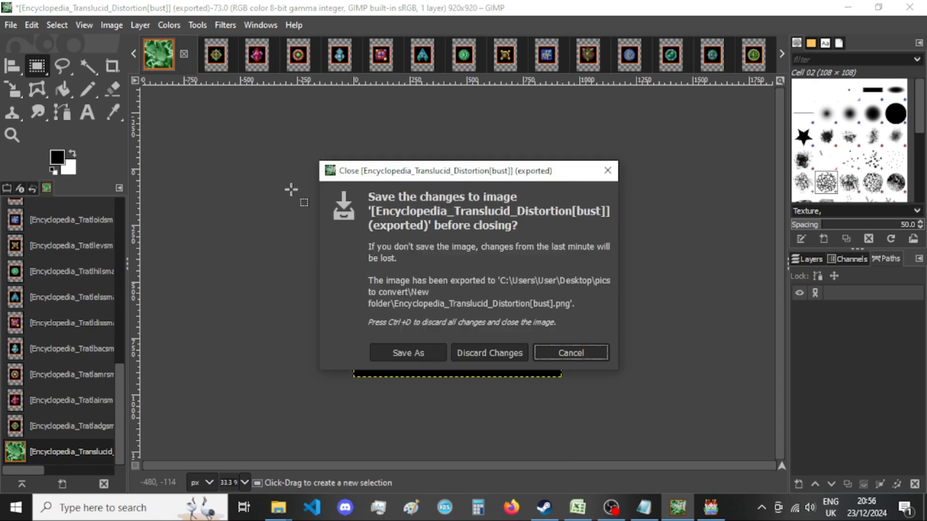
{"action": "left_click", "coordinate": [509, 349]}
Resize the Tratladgsman image's canvas to 920 × 920 px with the picture centered.
{"action": "left_click", "coordinate": [116, 24]}
{"action": "left_click", "coordinate": [145, 151]}
{"action": "type", "text": "920"}
{"action": "key", "text": "Tab"}
{"action": "type", "text": "920"}
{"action": "left_click", "coordinate": [548, 311]}
{"action": "left_click", "coordinate": [505, 430]}
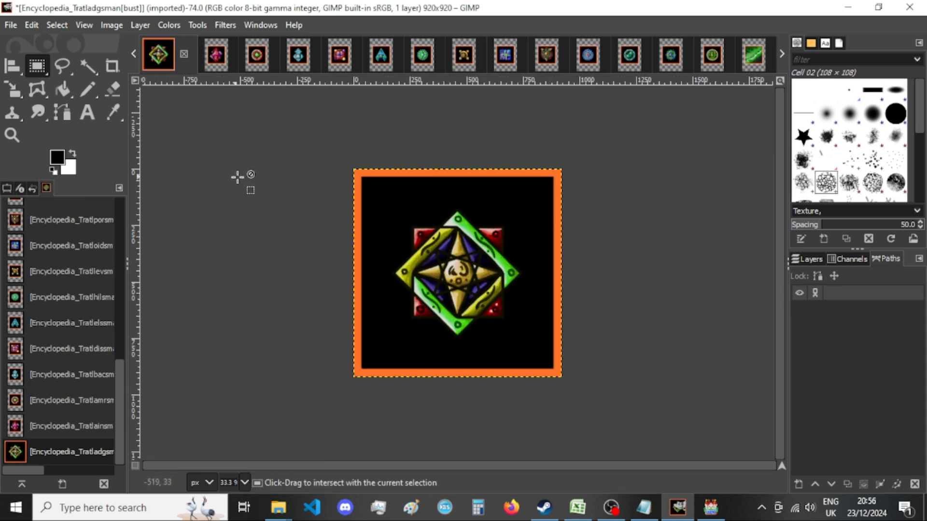
Export the Tratladgsman image as a PNG into New folder, replacing the existing file, and close it, discarding its changes.
{"action": "key", "text": "ctrl+shift+e"}
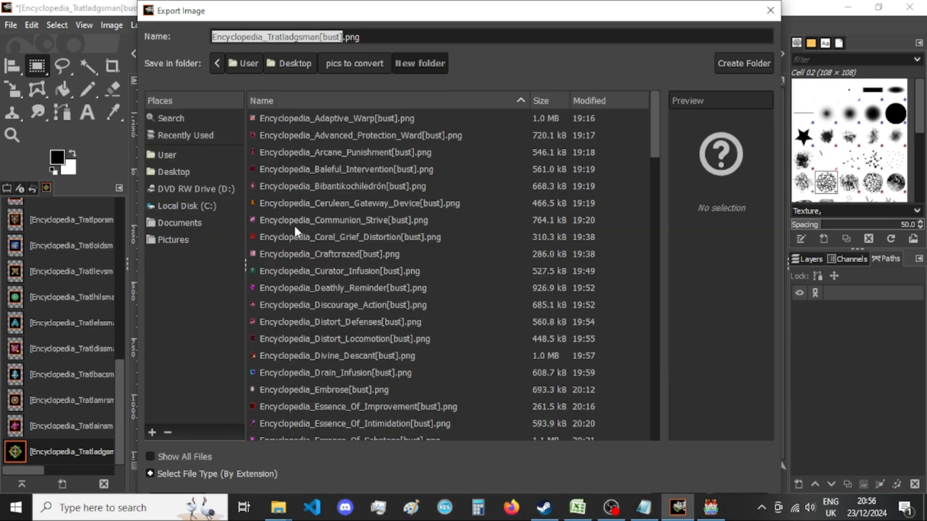
{"action": "key", "text": "Return"}
{"action": "left_click", "coordinate": [542, 329]}
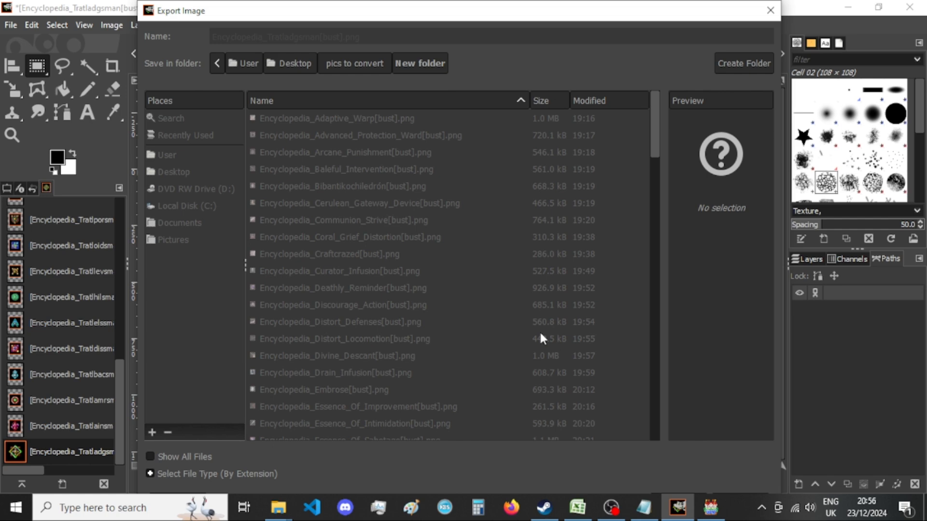
{"action": "key", "text": "Return"}
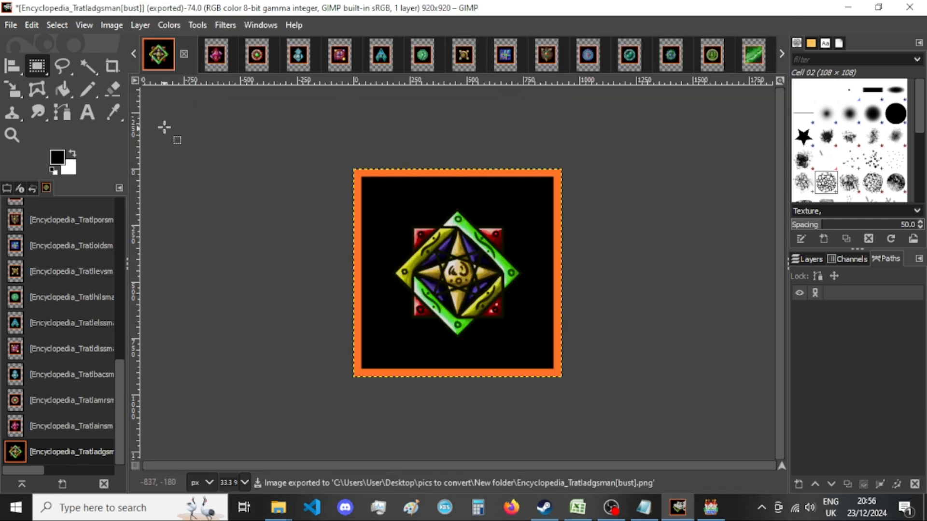
{"action": "left_click", "coordinate": [184, 54]}
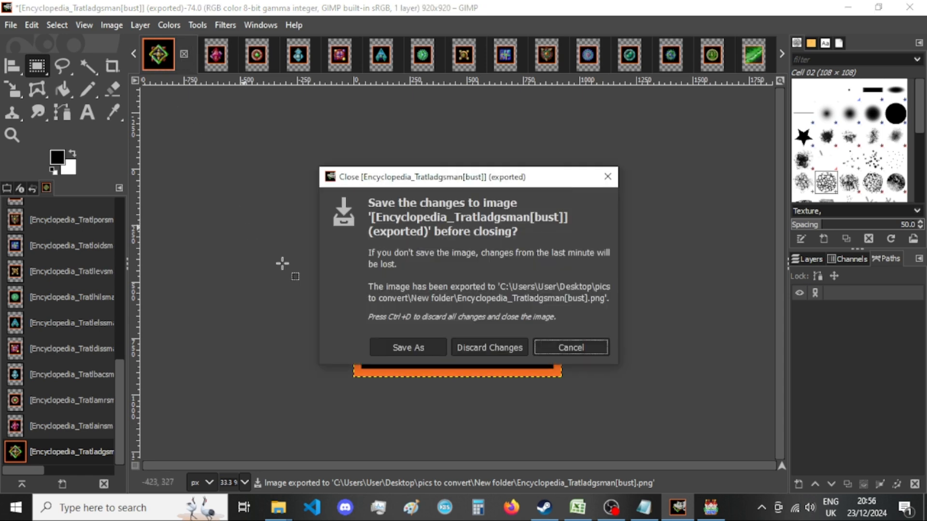
{"action": "left_click", "coordinate": [472, 350]}
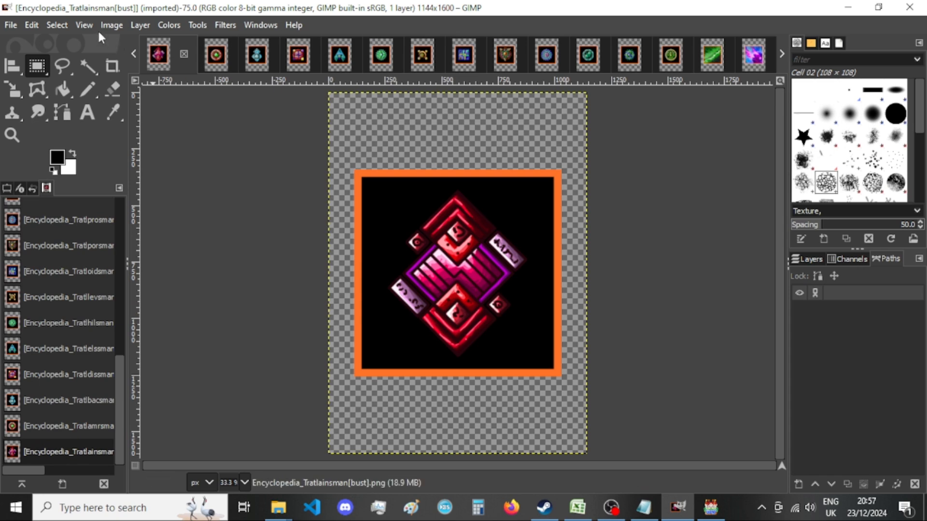
Resize the Tratlainsman image's canvas to 920 × 920 px with the picture centered.
{"action": "left_click", "coordinate": [111, 25]}
{"action": "left_click", "coordinate": [168, 153]}
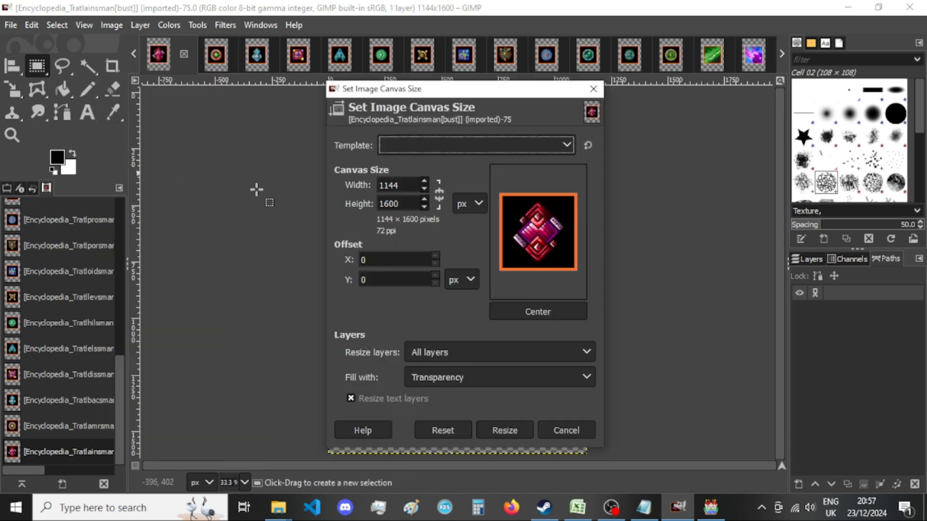
{"action": "double_click", "coordinate": [408, 189]}
{"action": "type", "text": "920"}
{"action": "key", "text": "Tab"}
{"action": "type", "text": "920"}
{"action": "left_click", "coordinate": [531, 312]}
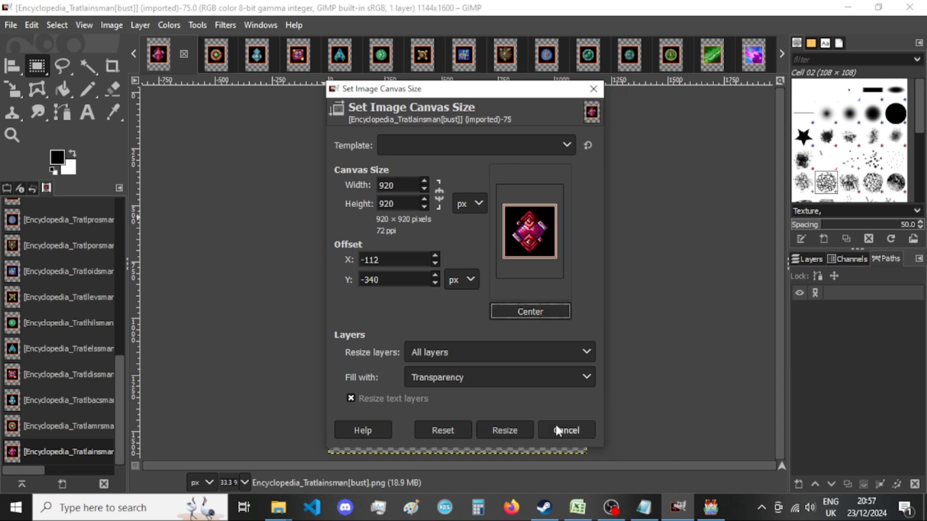
{"action": "left_click", "coordinate": [519, 430]}
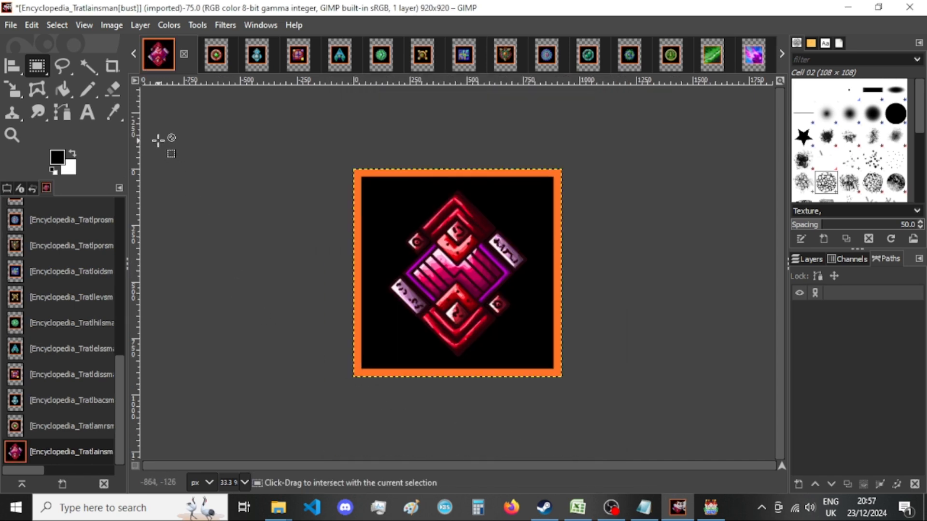
Export the Tratlainsman image as a PNG into New folder, replacing the existing file, and close it, discarding its changes.
{"action": "key", "text": "ctrl+shift+e"}
{"action": "key", "text": "Return"}
{"action": "key", "text": "Return"}
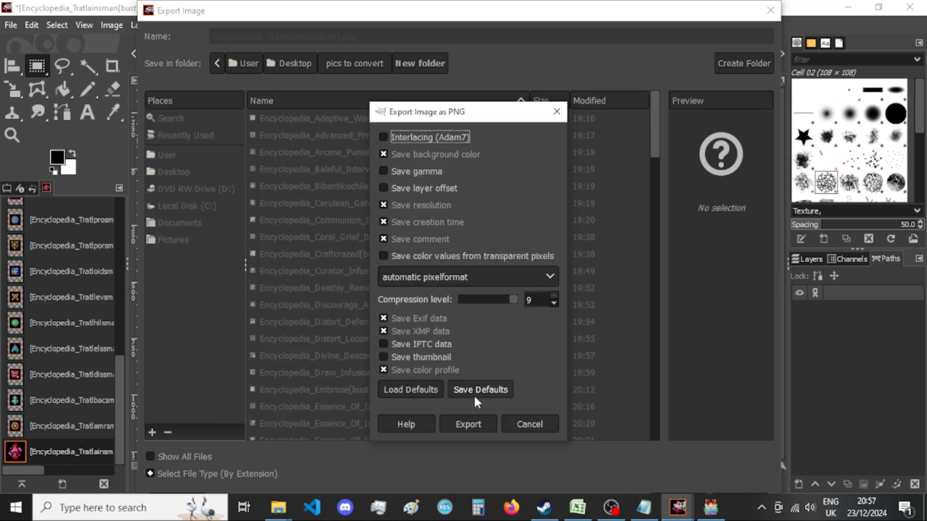
{"action": "key", "text": "Return"}
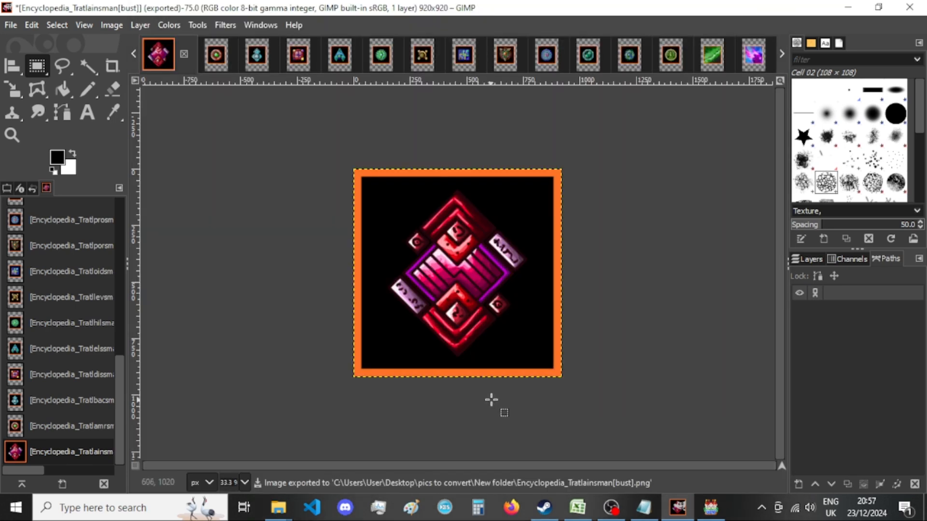
{"action": "left_click", "coordinate": [184, 54]}
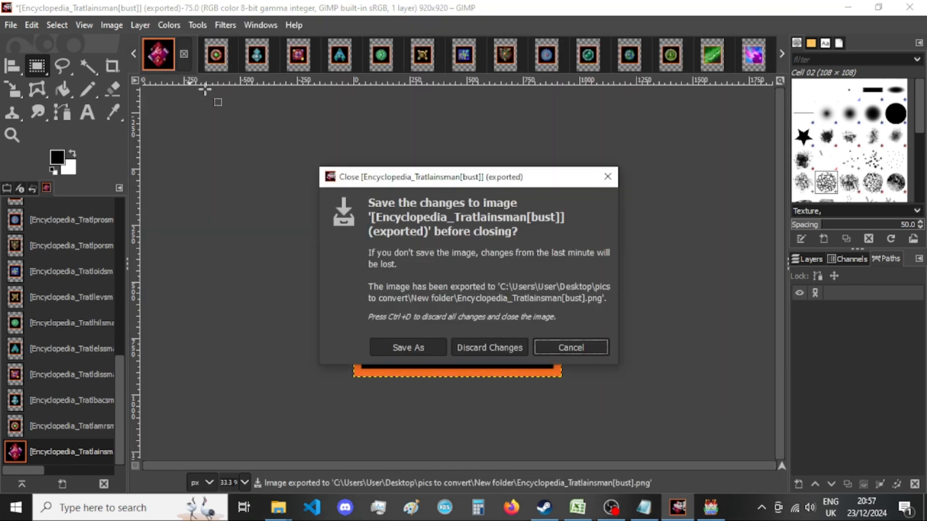
{"action": "left_click", "coordinate": [467, 347]}
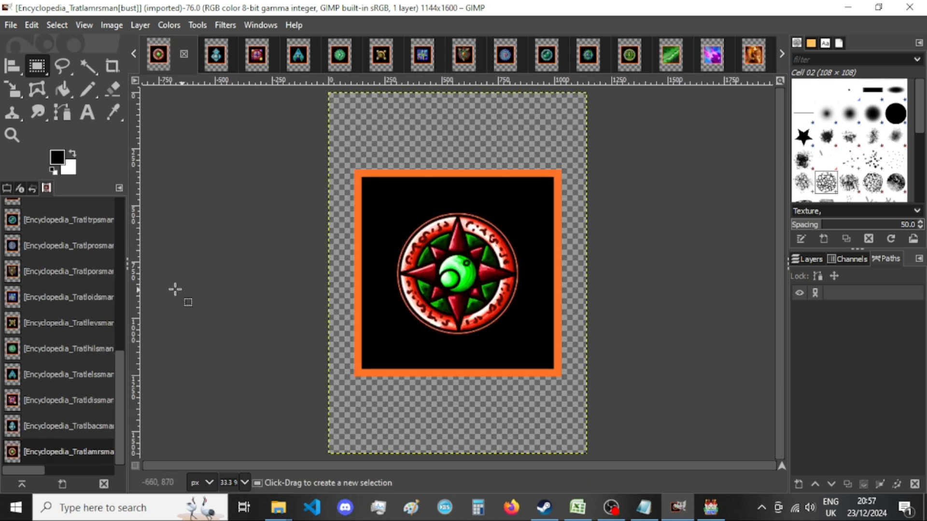
Resize the Tratlamrsman image's canvas to 920 × 920 px with the picture centered.
{"action": "left_click", "coordinate": [109, 26]}
{"action": "left_click", "coordinate": [169, 151]}
{"action": "left_click", "coordinate": [408, 186]}
{"action": "key", "text": "Tab"}
{"action": "type", "text": "920"}
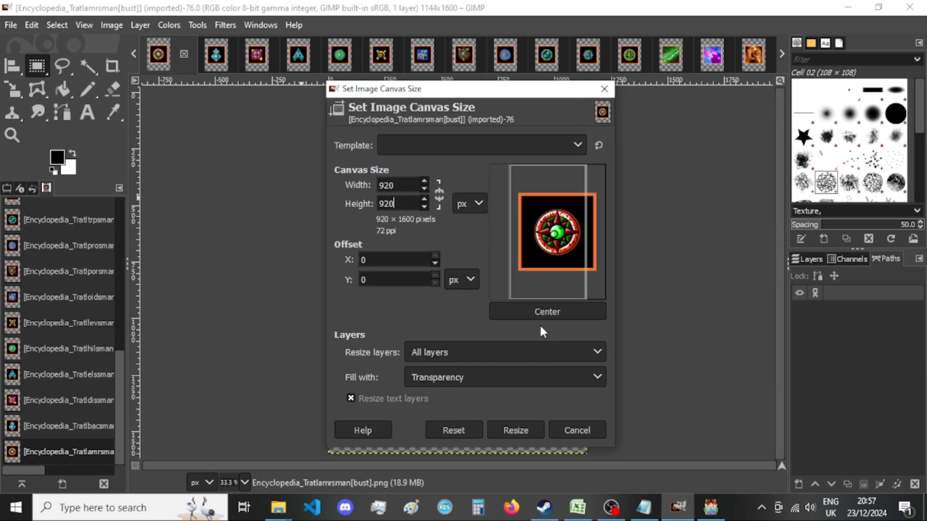
{"action": "left_click", "coordinate": [539, 314]}
{"action": "left_click", "coordinate": [504, 430]}
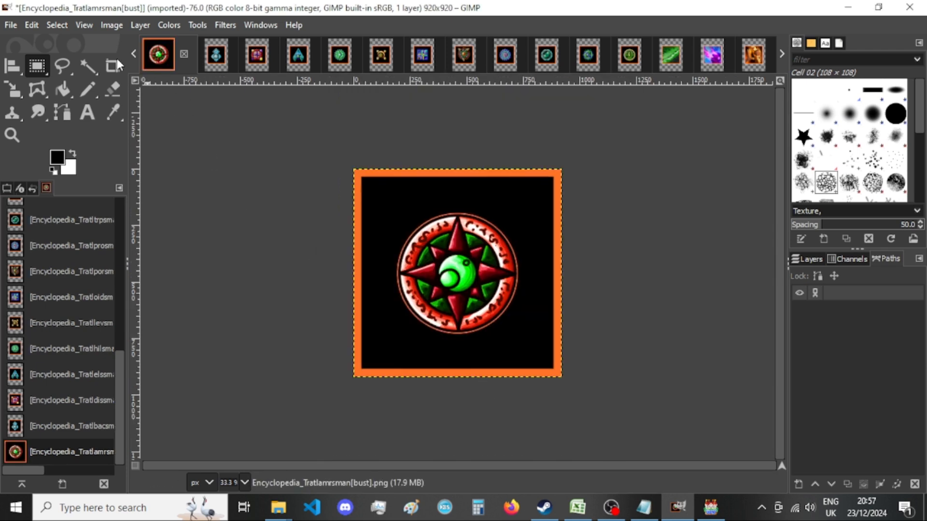
Export the Tratlamrsman image as a PNG into New folder, replacing the existing file.
{"action": "key", "text": "shift+ctrl+e"}
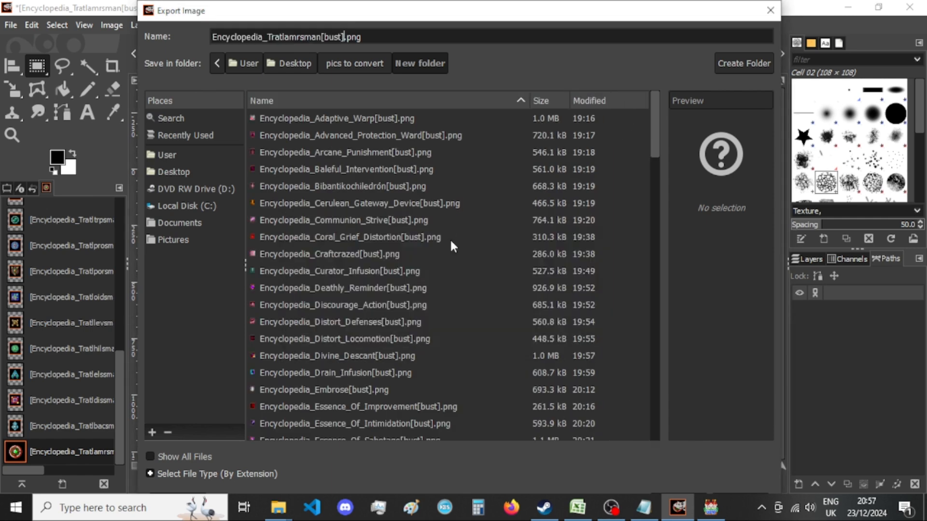
{"action": "key", "text": "Return"}
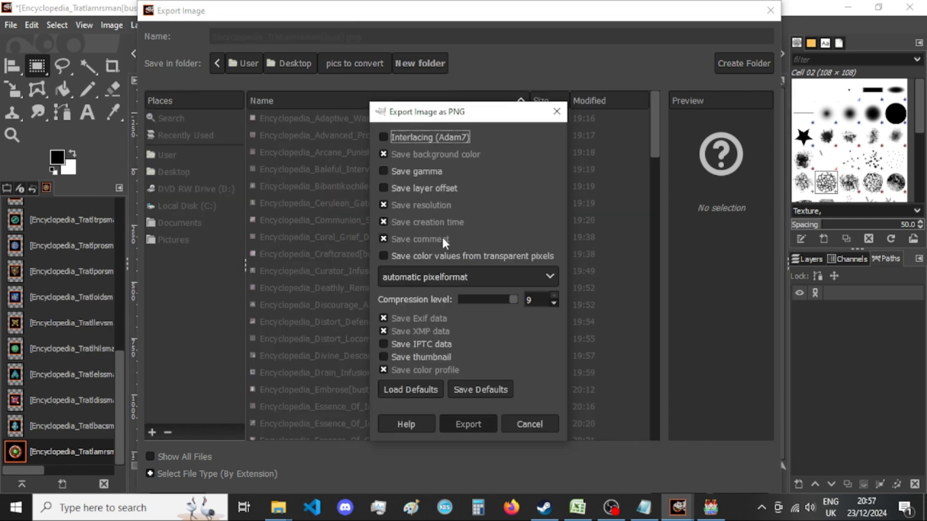
{"action": "key", "text": "Return"}
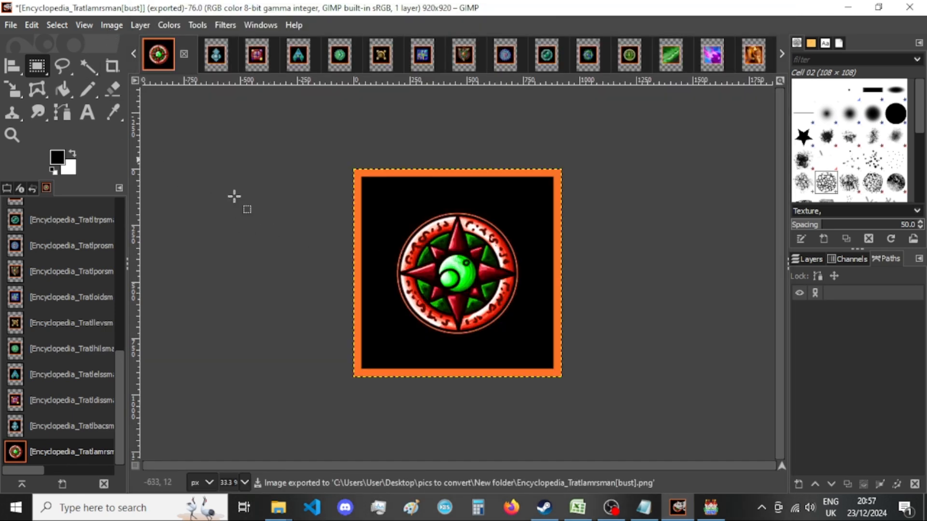
Check the exported Tratlamrsman picture in File Explorer's New folder, and close its image in GIMP, discarding the changes.
{"action": "left_click", "coordinate": [278, 509]}
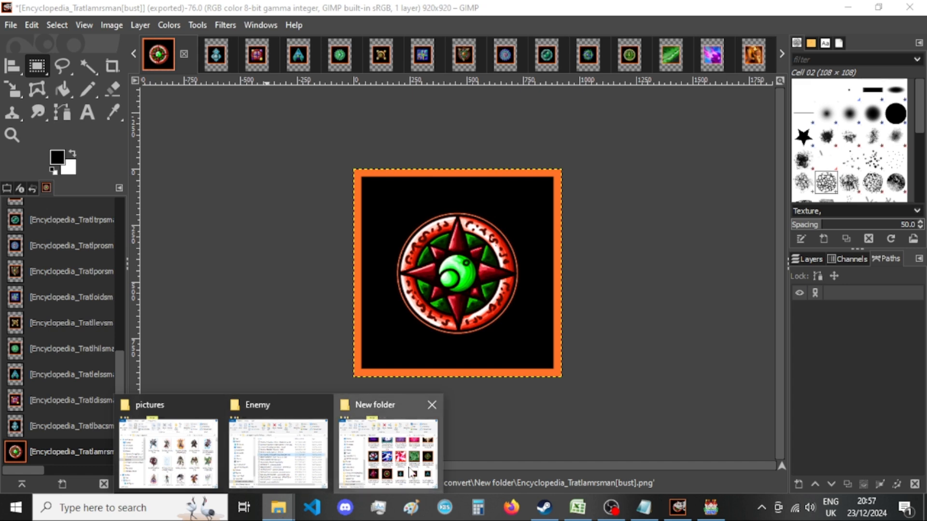
{"action": "left_click", "coordinate": [386, 453]}
{"action": "scroll", "coordinate": [628, 377], "scroll_direction": "down", "scroll_amount": 2}
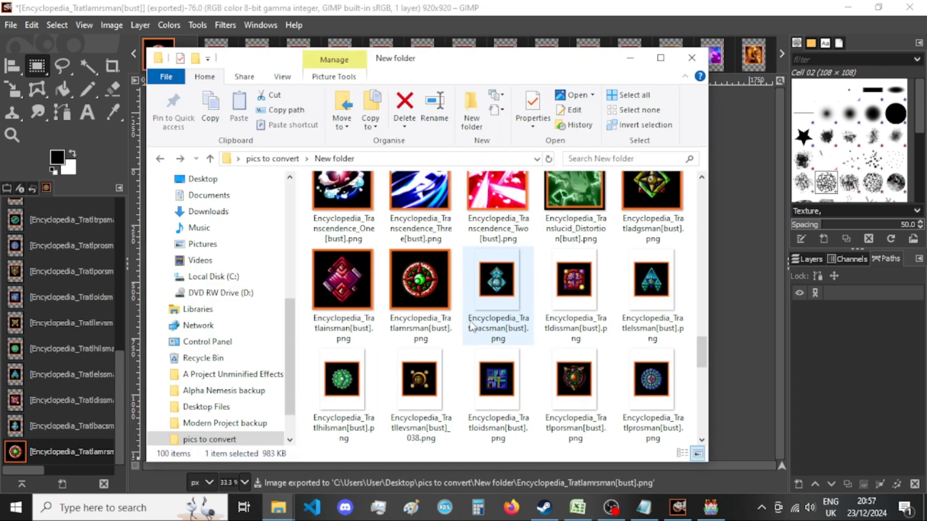
{"action": "left_click", "coordinate": [741, 366]}
{"action": "left_click", "coordinate": [184, 54]}
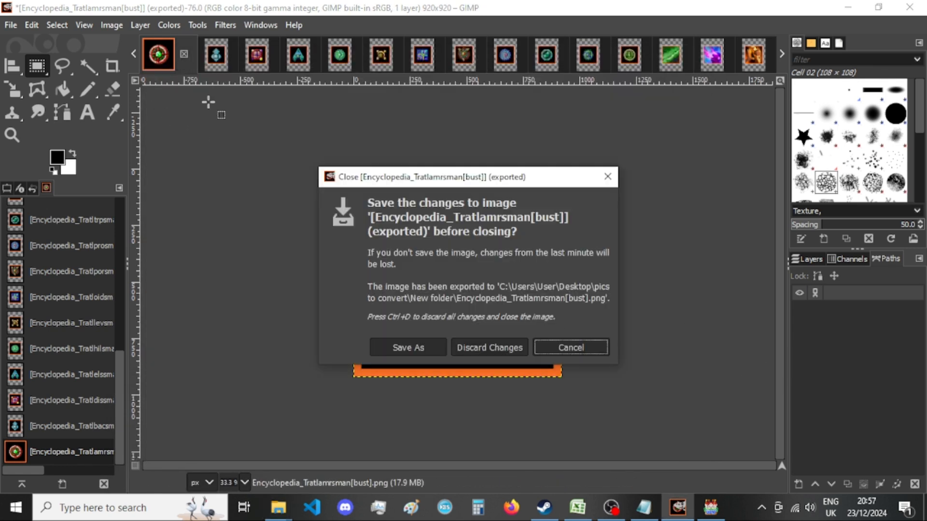
{"action": "left_click", "coordinate": [505, 347]}
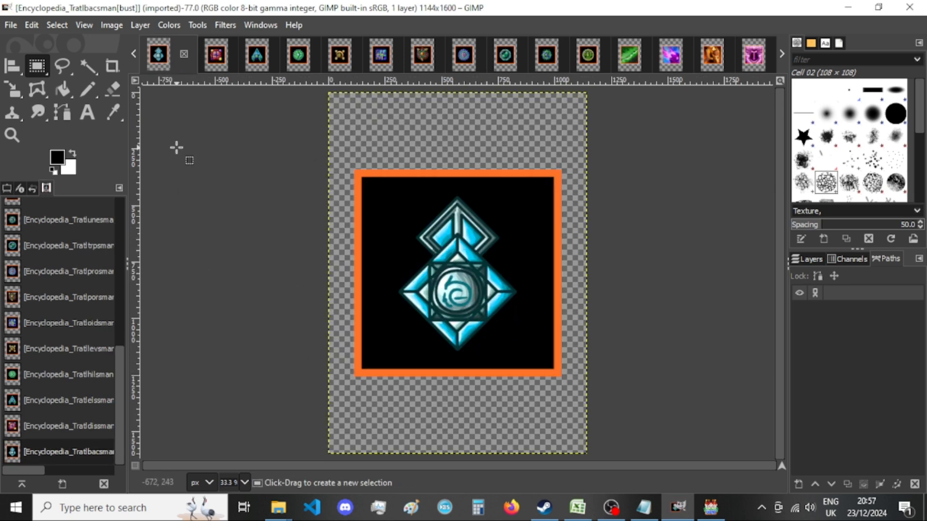
Resize the Tratlbacsman image's canvas to 920 × 920 px with the picture centered.
{"action": "left_click", "coordinate": [110, 24]}
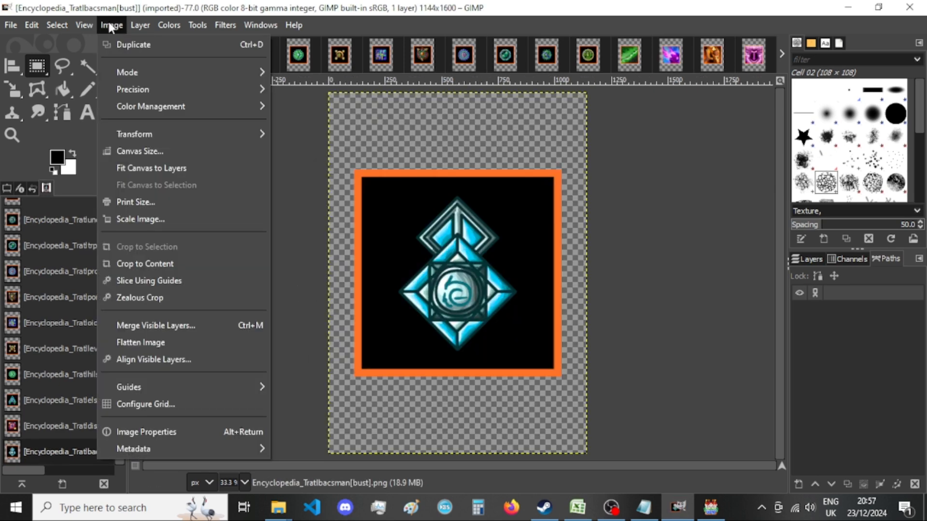
{"action": "left_click", "coordinate": [175, 151]}
{"action": "double_click", "coordinate": [386, 186]}
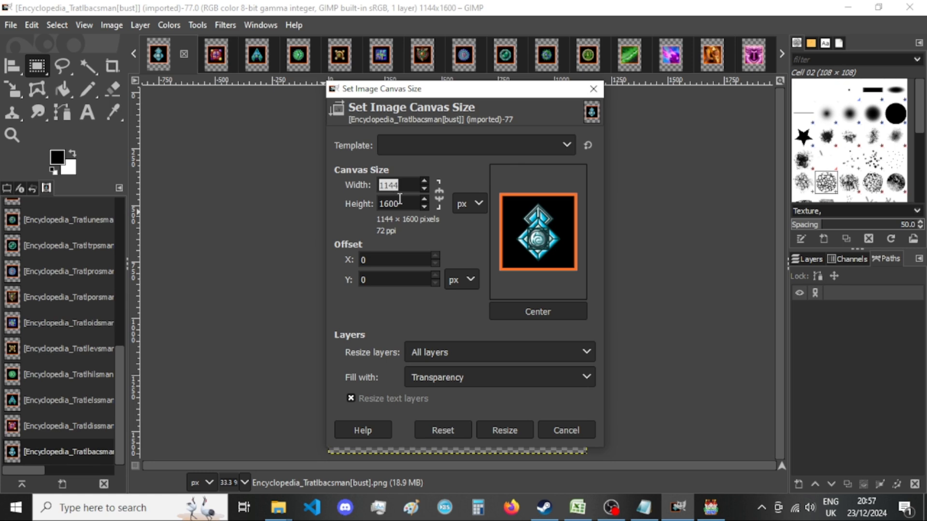
{"action": "type", "text": "920"}
{"action": "key", "text": "Tab"}
{"action": "type", "text": "920"}
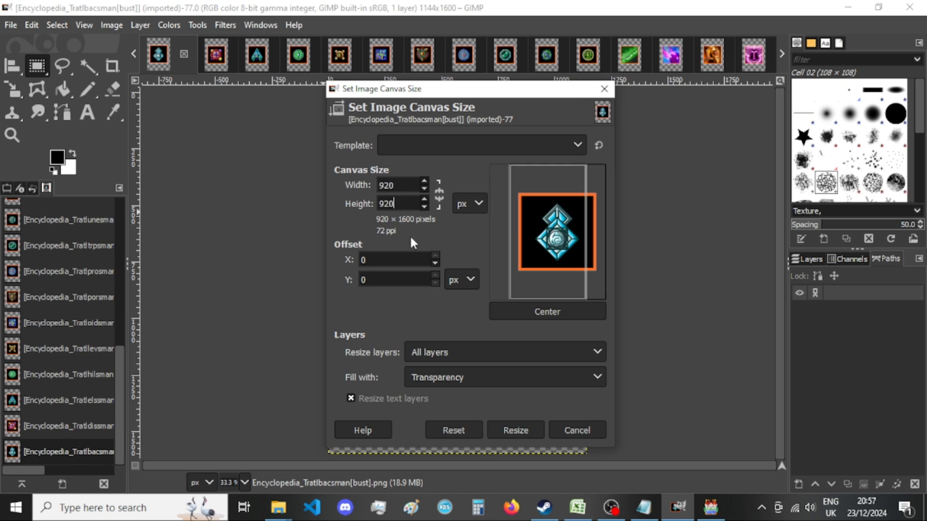
{"action": "left_click", "coordinate": [529, 312]}
{"action": "left_click", "coordinate": [504, 430]}
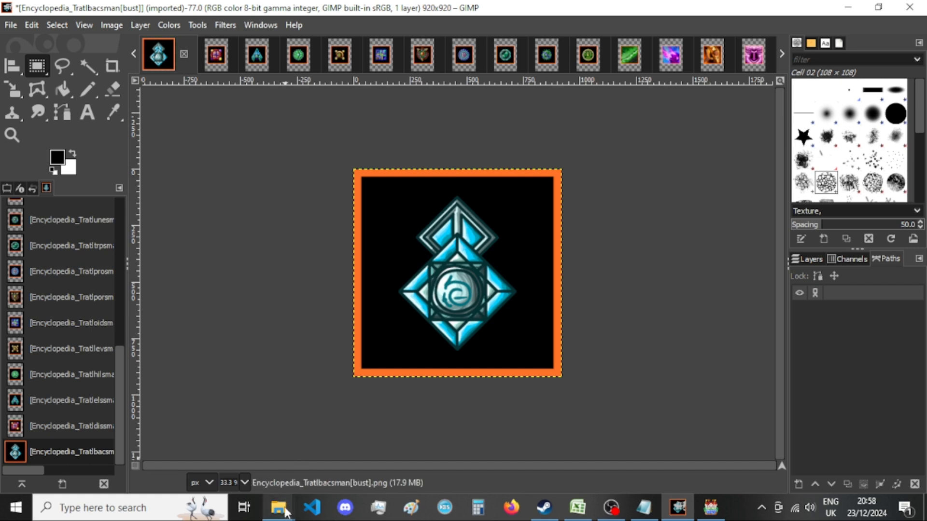
Examine the encyclopedia picture thumbnails of New folder in File Explorer and return to GIMP.
{"action": "mouse_move", "coordinate": [278, 507]}
{"action": "left_click", "coordinate": [396, 475]}
{"action": "left_click", "coordinate": [469, 7]}
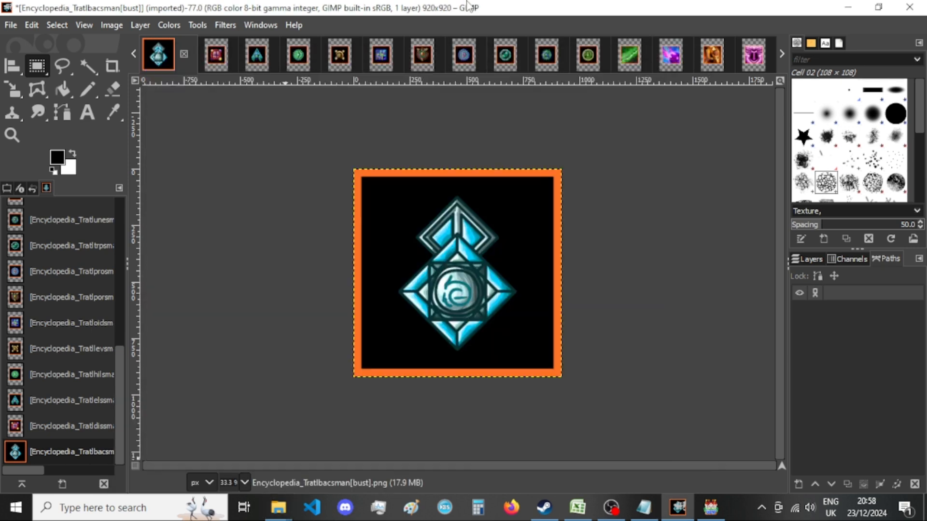
{"action": "mouse_move", "coordinate": [277, 509]}
{"action": "left_click", "coordinate": [406, 449]}
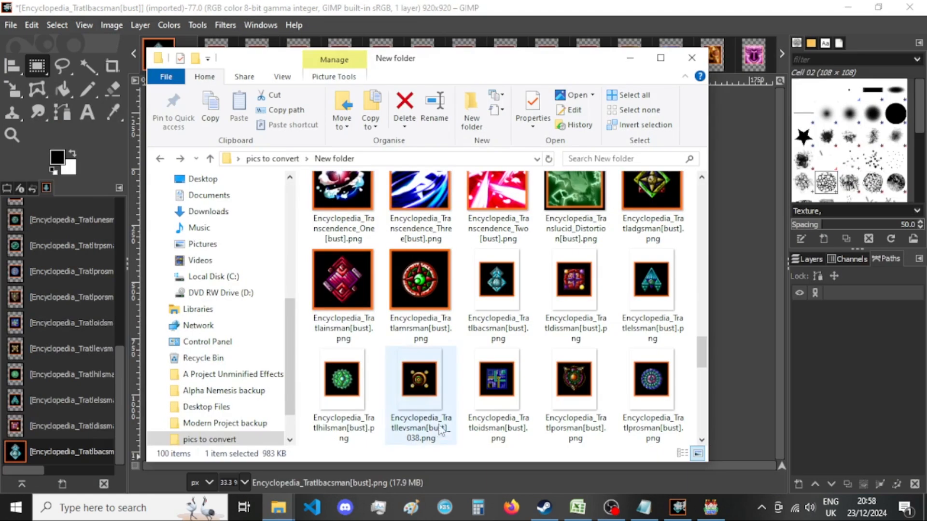
{"action": "key", "text": "Home"}
{"action": "scroll", "coordinate": [478, 333], "scroll_direction": "down", "scroll_amount": 9}
{"action": "scroll", "coordinate": [478, 333], "scroll_direction": "down", "scroll_amount": 10}
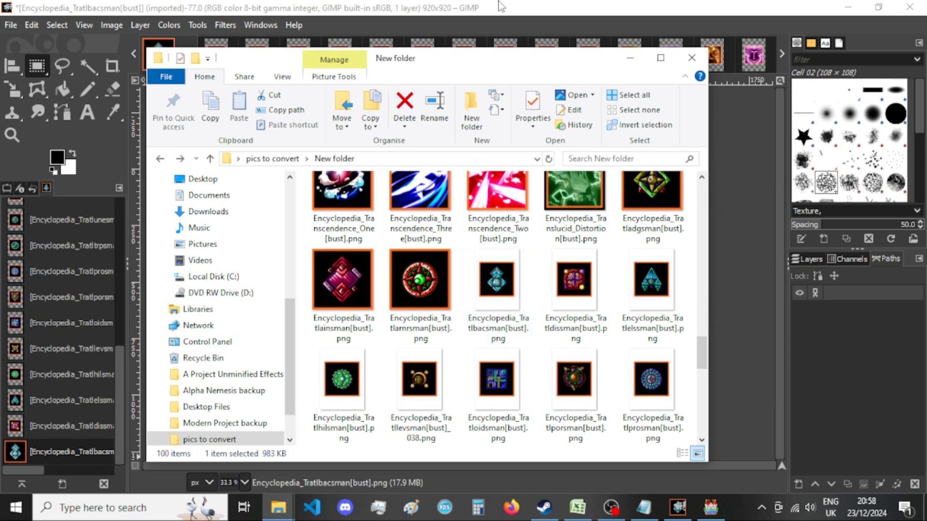
{"action": "left_click", "coordinate": [500, 30]}
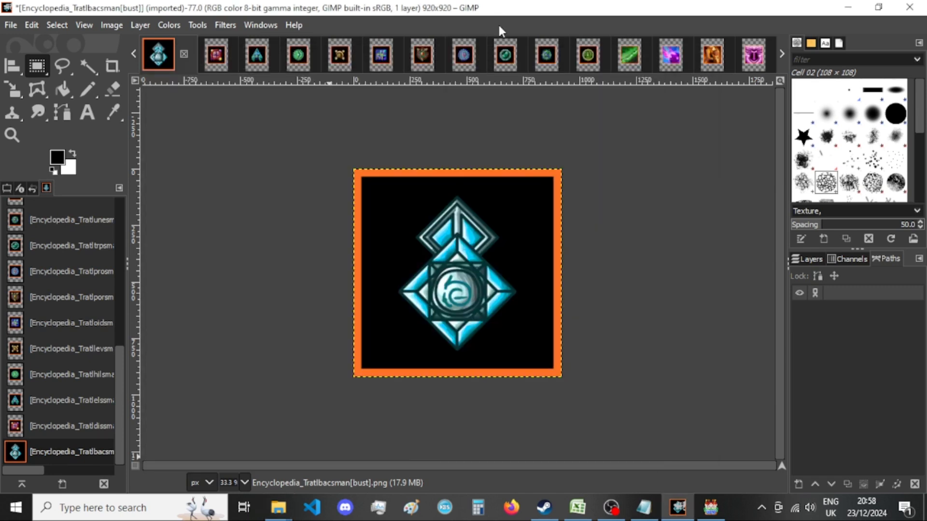
Export the Tratlbacsman image as a PNG into New folder, replacing the existing file.
{"action": "left_click", "coordinate": [111, 26]}
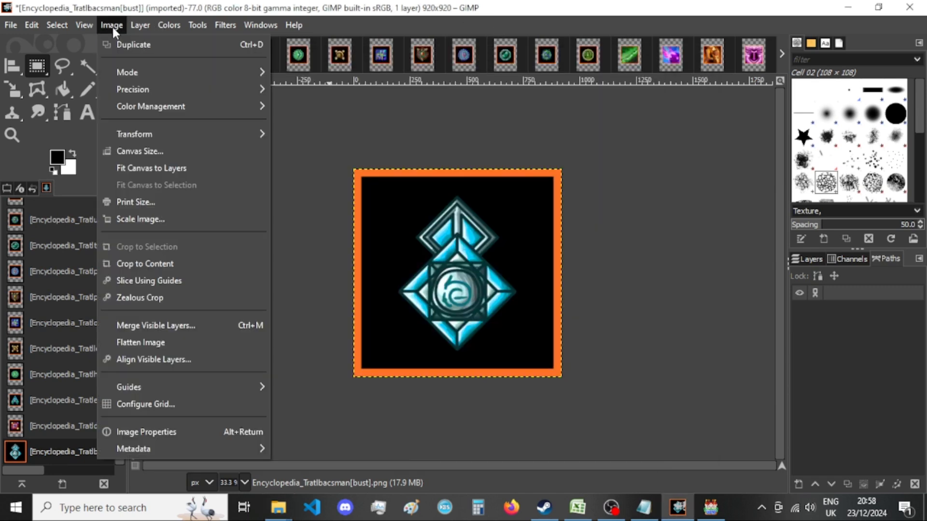
{"action": "key", "text": "Escape"}
{"action": "key", "text": "ctrl+shift+e"}
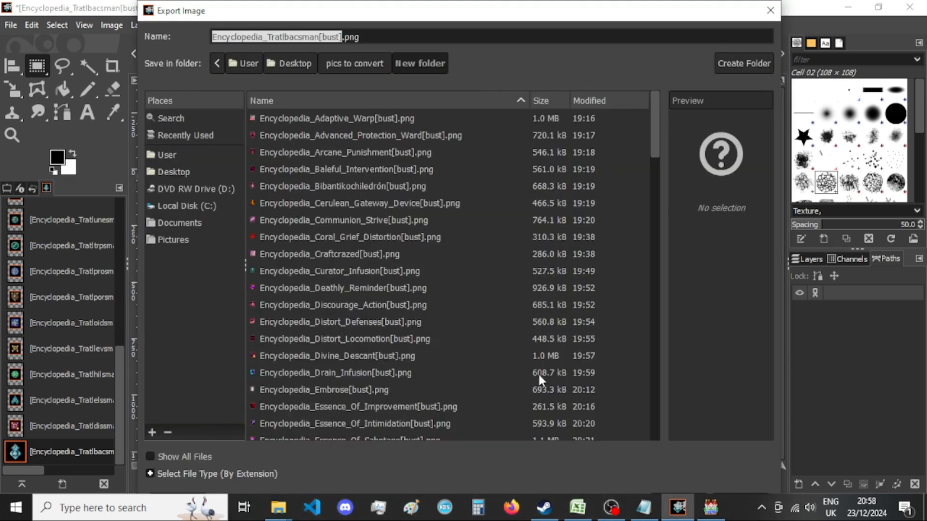
{"action": "key", "text": "Return"}
{"action": "key", "text": "Return"}
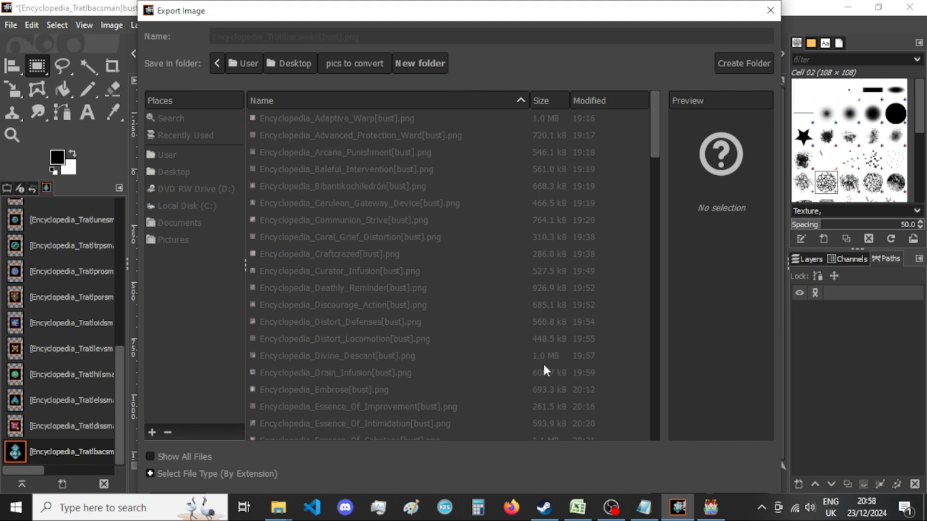
{"action": "key", "text": "Return"}
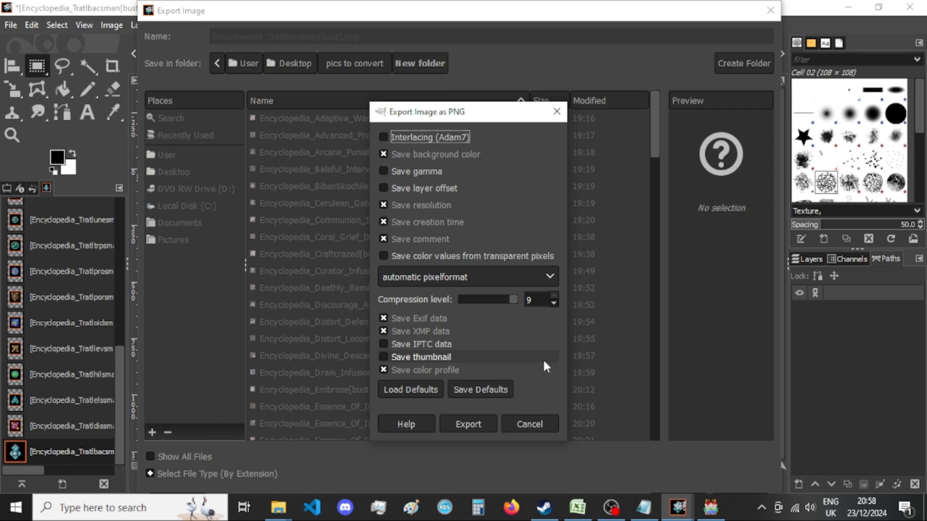
{"action": "left_click", "coordinate": [477, 424]}
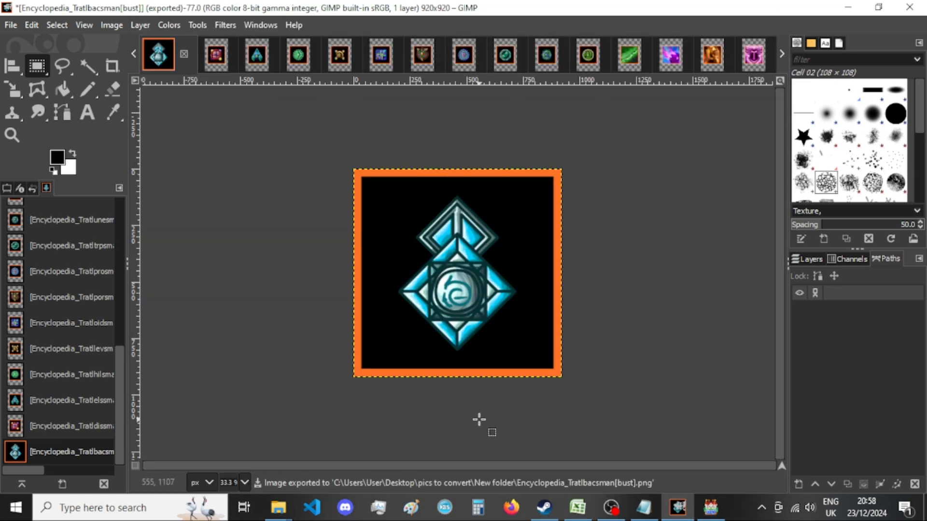
Check the exported Tratlbacsman picture in File Explorer's New folder, and close its image in GIMP, discarding the changes.
{"action": "mouse_move", "coordinate": [278, 507]}
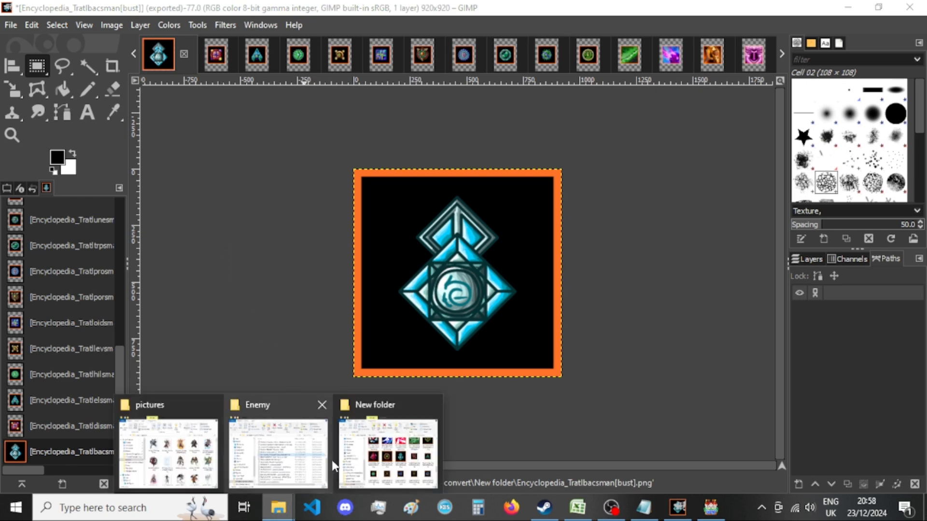
{"action": "left_click", "coordinate": [379, 449]}
{"action": "left_click", "coordinate": [492, 8]}
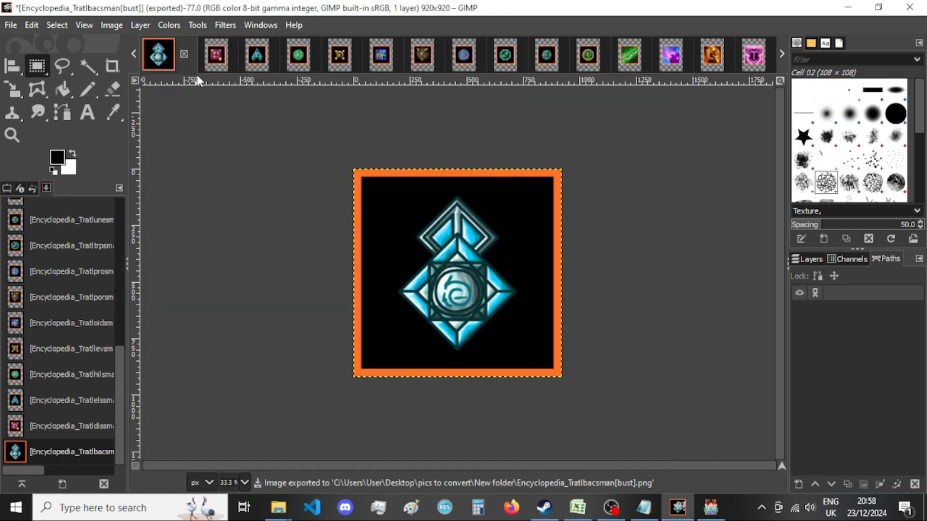
{"action": "left_click", "coordinate": [184, 54]}
{"action": "key", "text": "ctrl+d"}
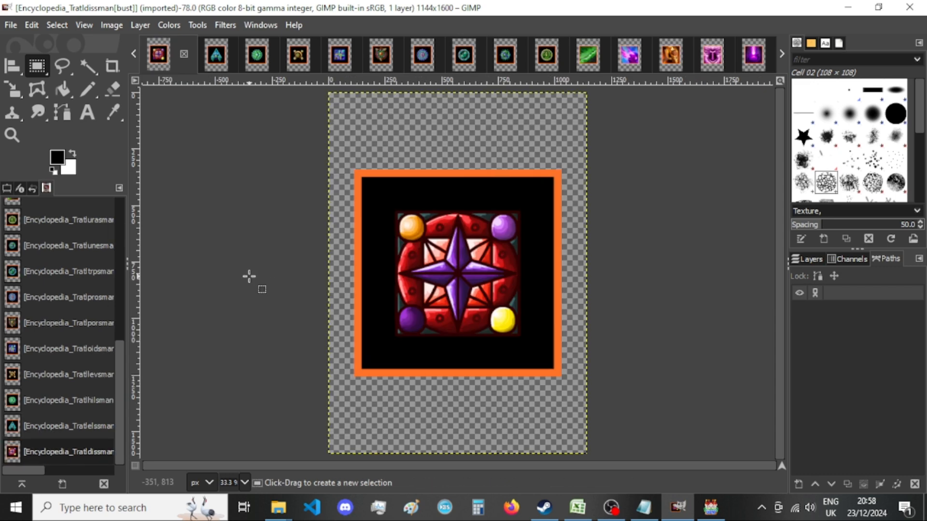
Resize the Tratldissman image's canvas to 920 × 920 px with the picture centered.
{"action": "left_click", "coordinate": [110, 26]}
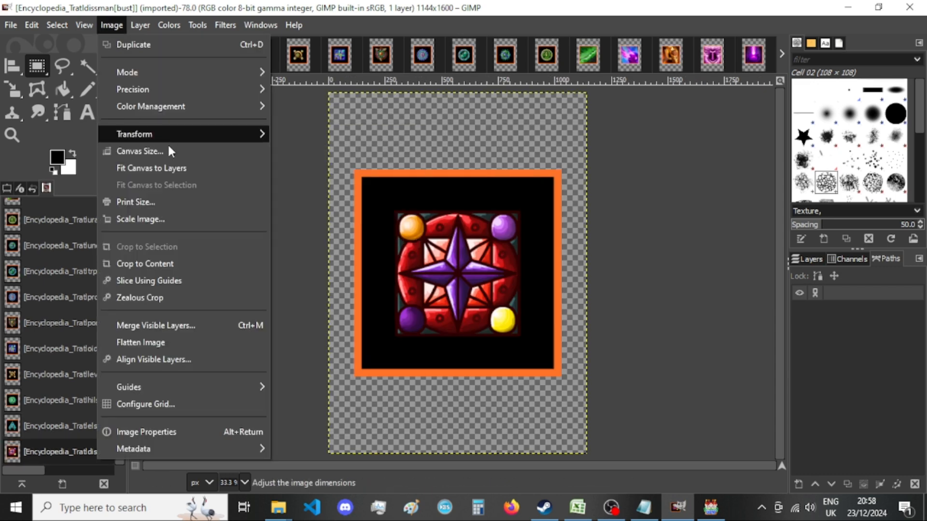
{"action": "left_click", "coordinate": [168, 145]}
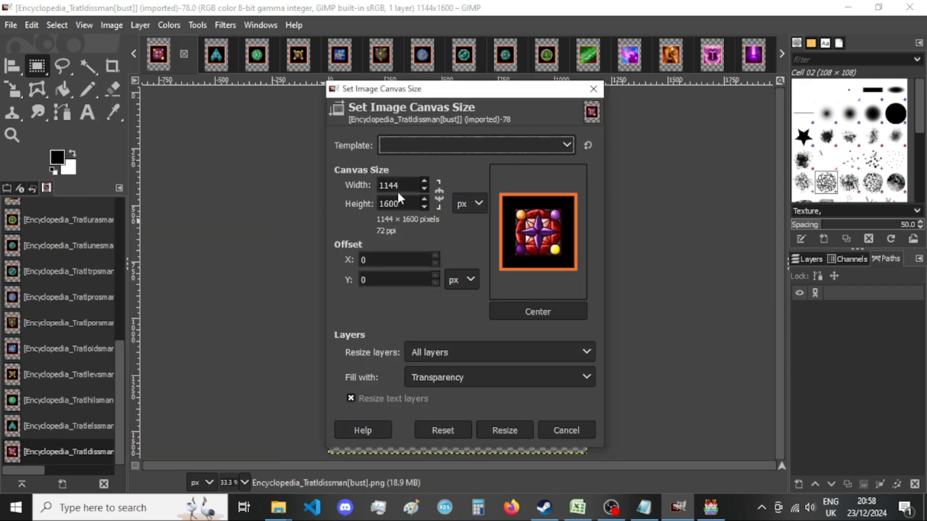
{"action": "double_click", "coordinate": [397, 190]}
{"action": "type", "text": "920"}
{"action": "key", "text": "Tab"}
{"action": "type", "text": "920"}
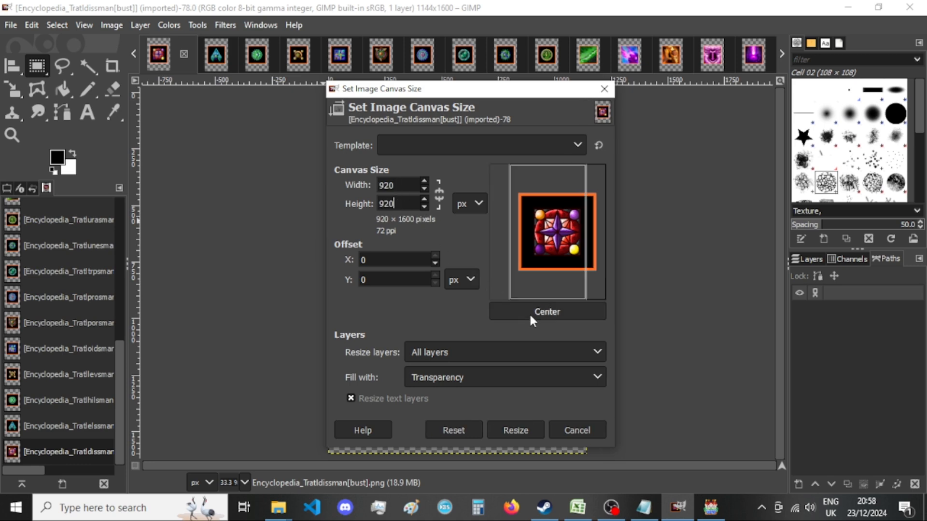
{"action": "left_click", "coordinate": [530, 314]}
{"action": "left_click", "coordinate": [512, 430]}
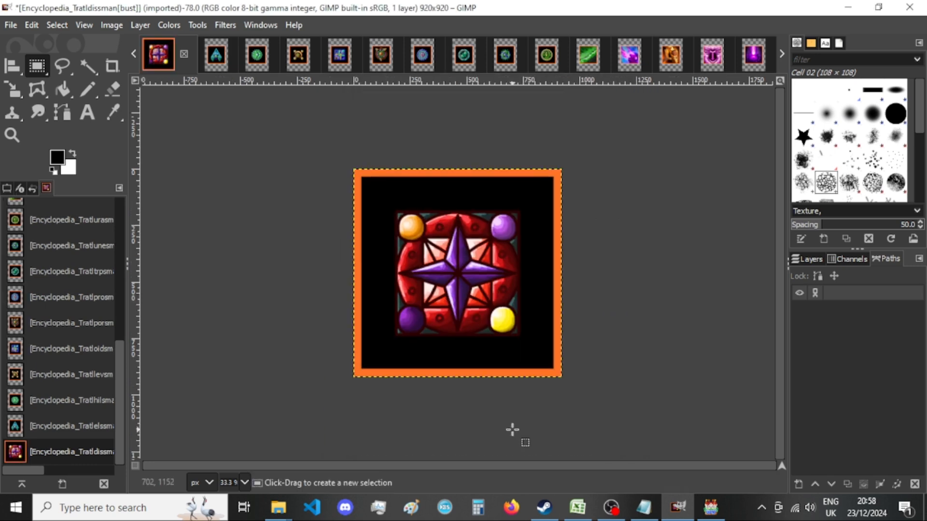
{"action": "left_click", "coordinate": [250, 209]}
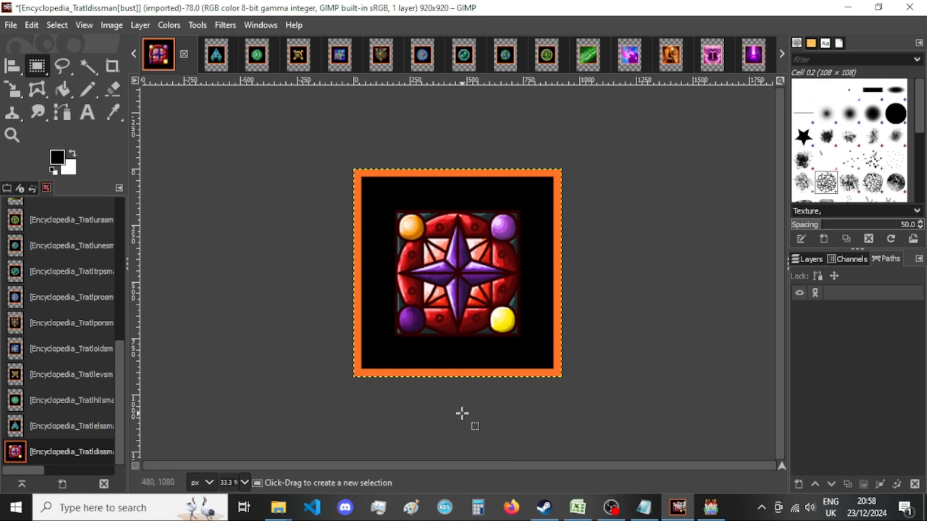
Check the Tratldissman image's canvas size and the picture thumbnails in File Explorer's New folder, and return to GIMP.
{"action": "left_click", "coordinate": [112, 24]}
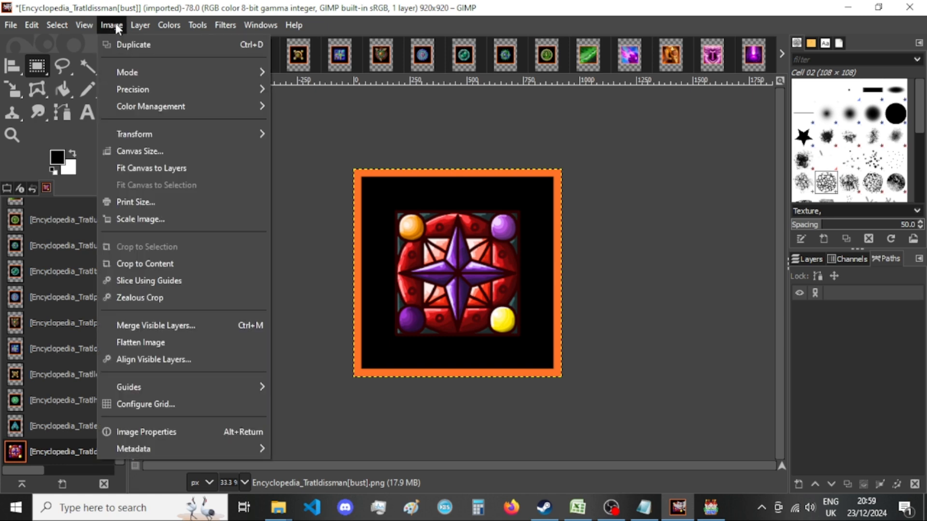
{"action": "left_click", "coordinate": [158, 152]}
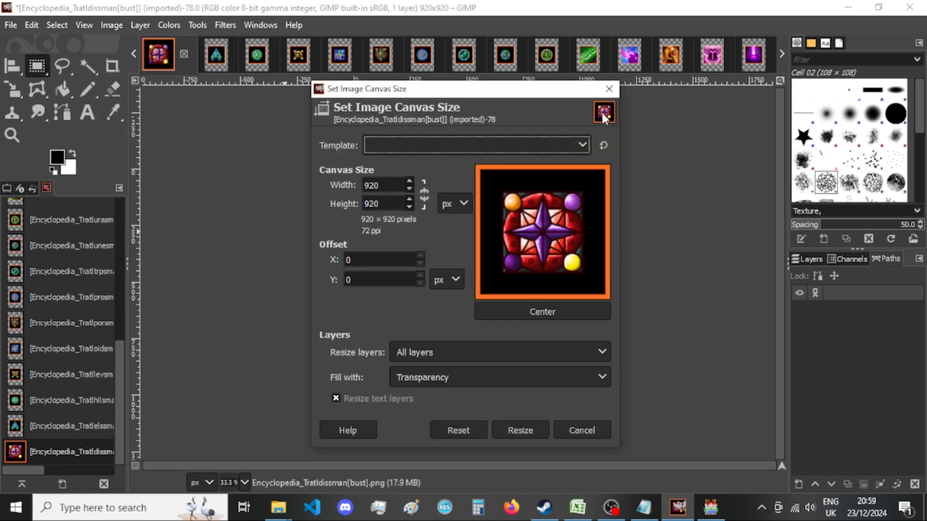
{"action": "left_click", "coordinate": [608, 89]}
{"action": "left_click", "coordinate": [294, 508]}
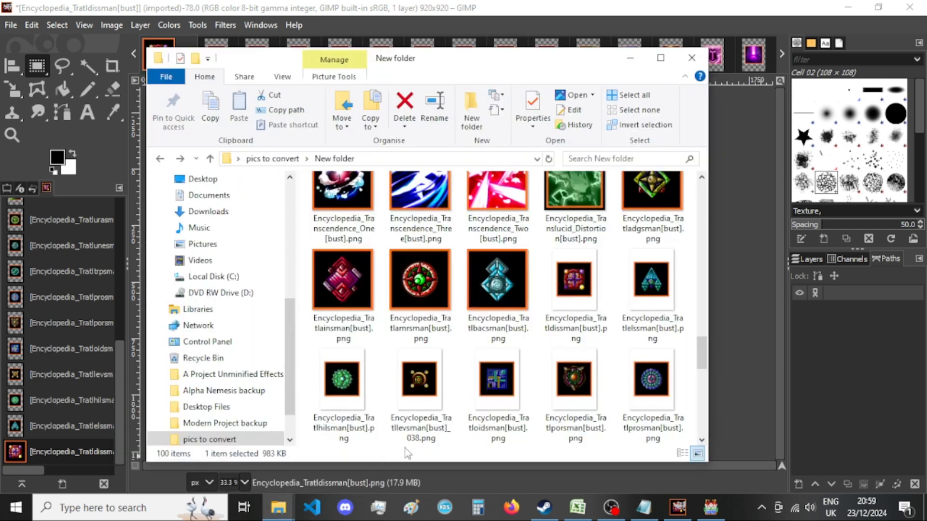
{"action": "left_click", "coordinate": [363, 8]}
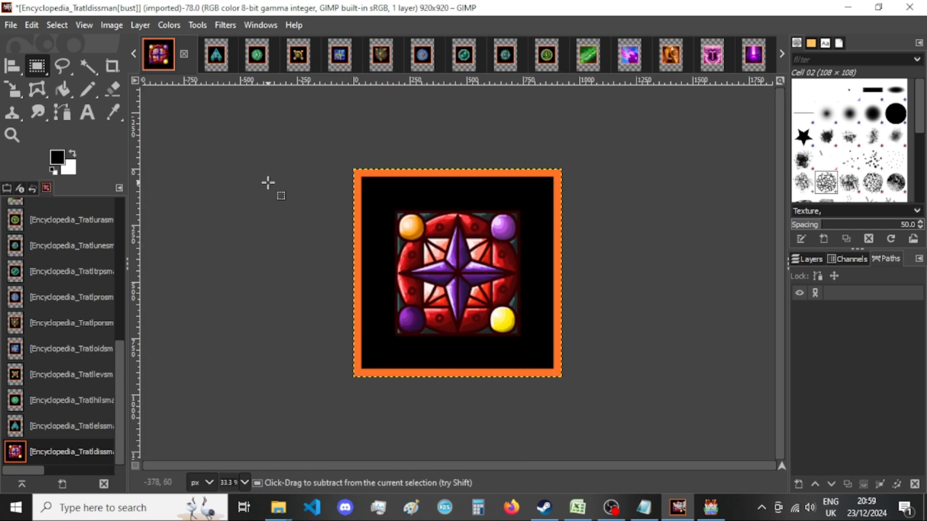
Export the Tratldissman image as a PNG into New folder, replacing the existing file, and close the image, discarding the changes.
{"action": "key", "text": "ctrl+shift+e"}
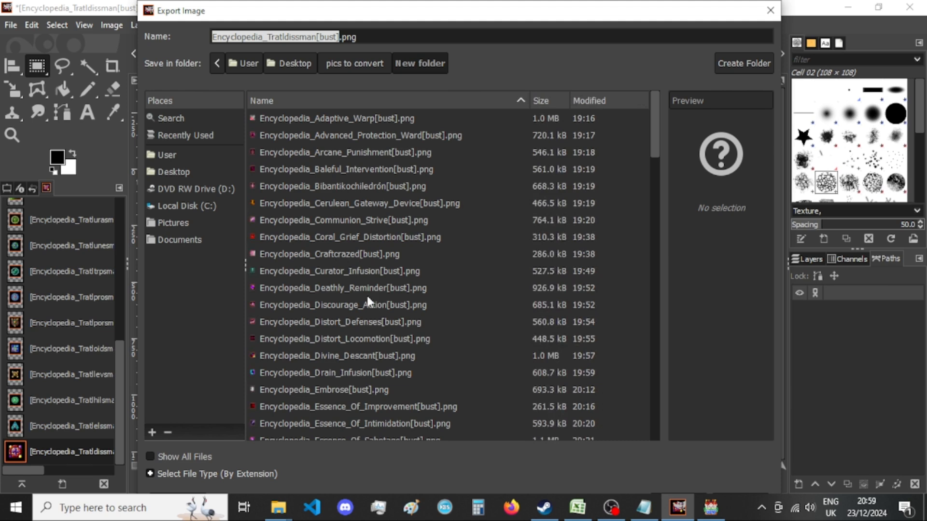
{"action": "key", "text": "Return"}
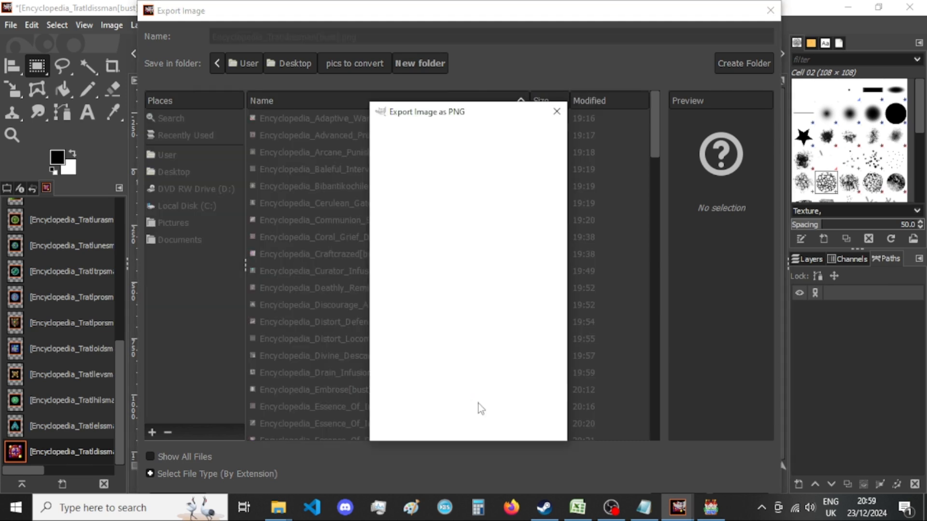
{"action": "key", "text": "Return"}
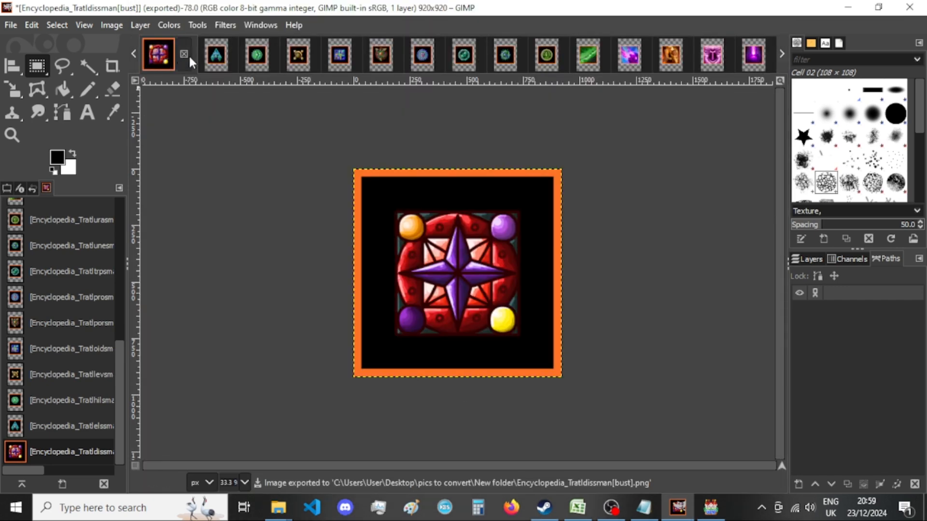
{"action": "left_click", "coordinate": [187, 54]}
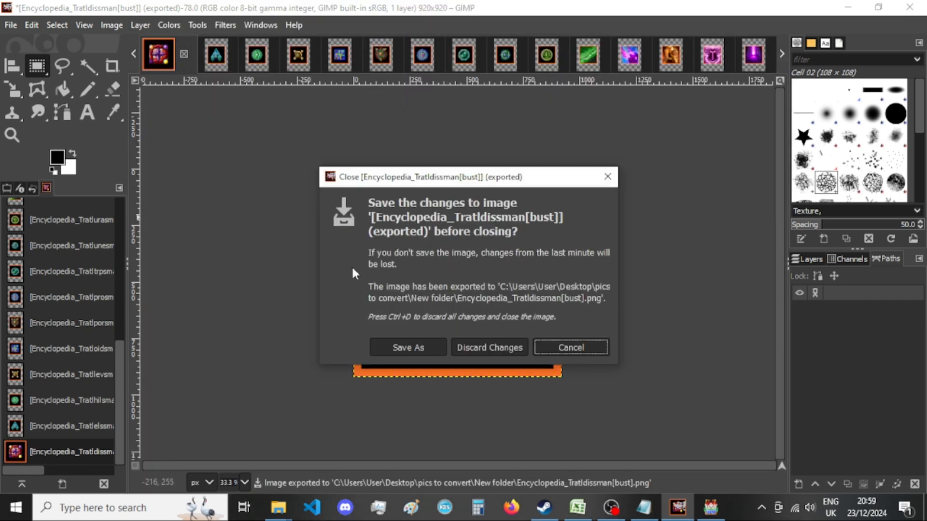
{"action": "left_click", "coordinate": [497, 343]}
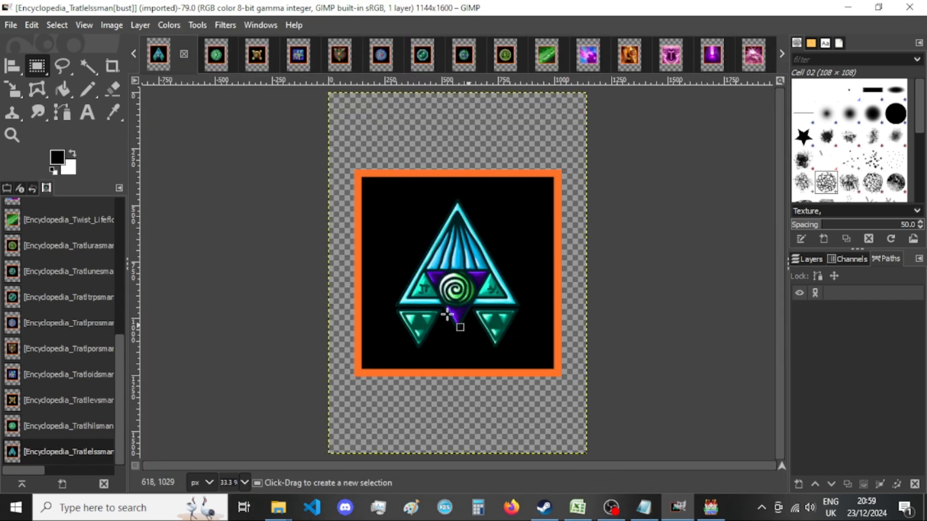
Resize the Tratlelssman image's canvas to 920 × 920 px with the picture centered.
{"action": "left_click", "coordinate": [112, 24]}
{"action": "left_click", "coordinate": [143, 149]}
{"action": "key", "text": "Tab"}
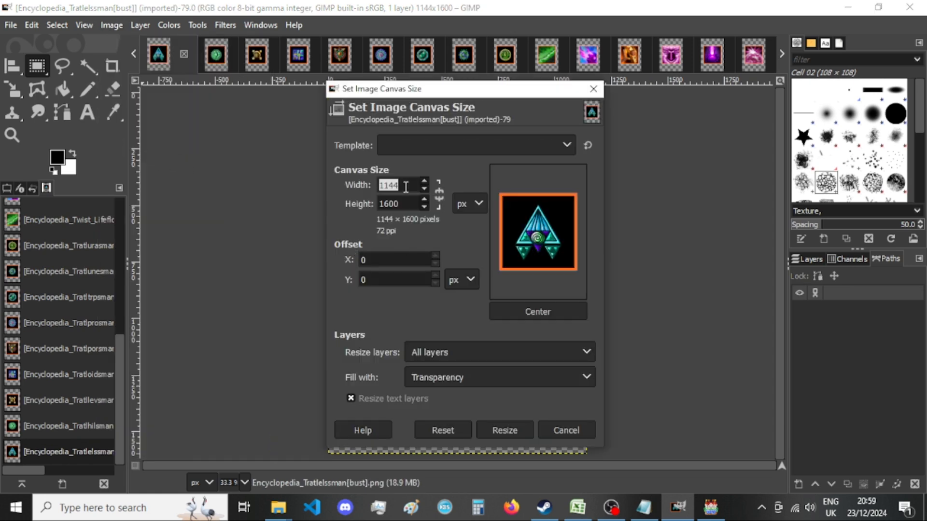
{"action": "type", "text": "920"}
{"action": "key", "text": "Tab"}
{"action": "type", "text": "920"}
{"action": "left_click", "coordinate": [566, 314]}
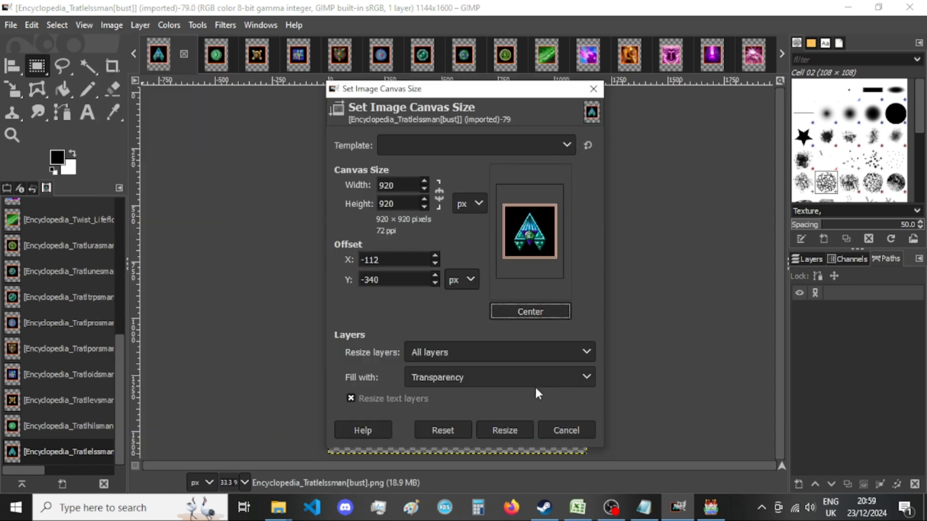
{"action": "left_click", "coordinate": [517, 429]}
Export the Tratlelssman image as a PNG into New folder, replacing the existing file.
{"action": "key", "text": "ctrl+shift+e"}
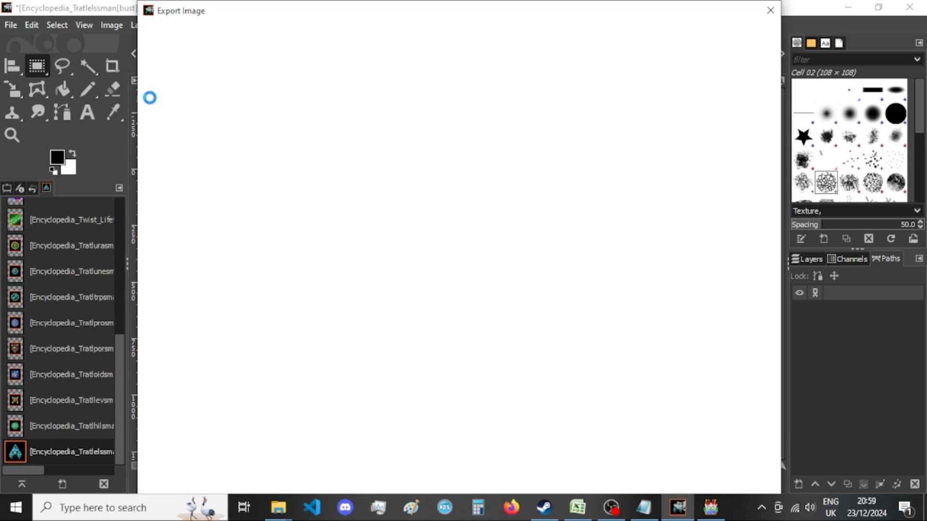
{"action": "key", "text": "Return"}
{"action": "key", "text": "Return"}
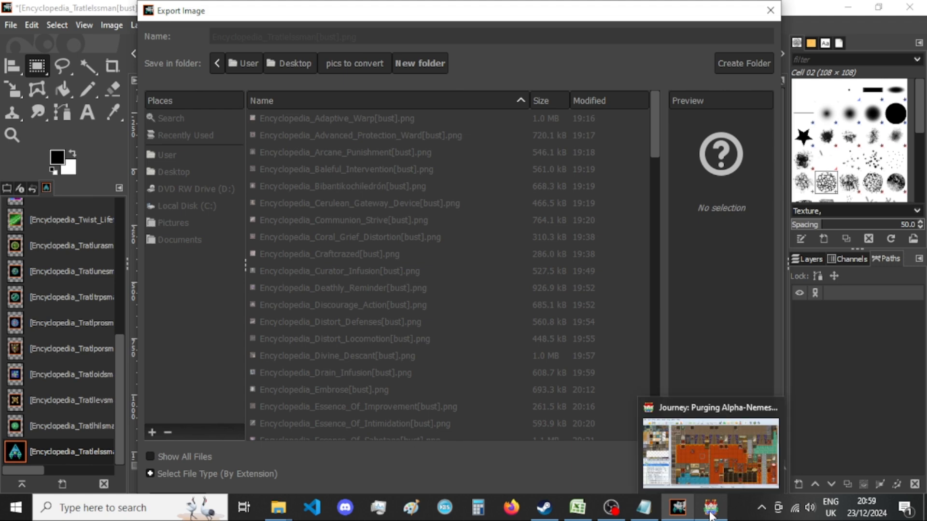
{"action": "key", "text": "Return"}
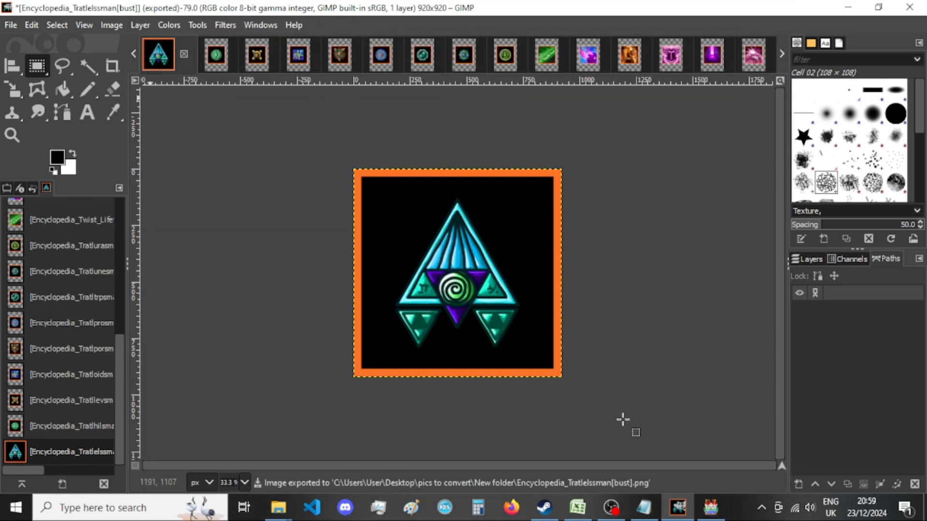
Browse the BGM tracks in RPG Maker MV's Sound Test, selecting I3-Modern-Stressless, JDB-Deserted_Cities and JDB-Graveyard, and return to GIMP.
{"action": "left_click", "coordinate": [711, 508]}
{"action": "scroll", "coordinate": [410, 234], "scroll_direction": "down", "scroll_amount": 2}
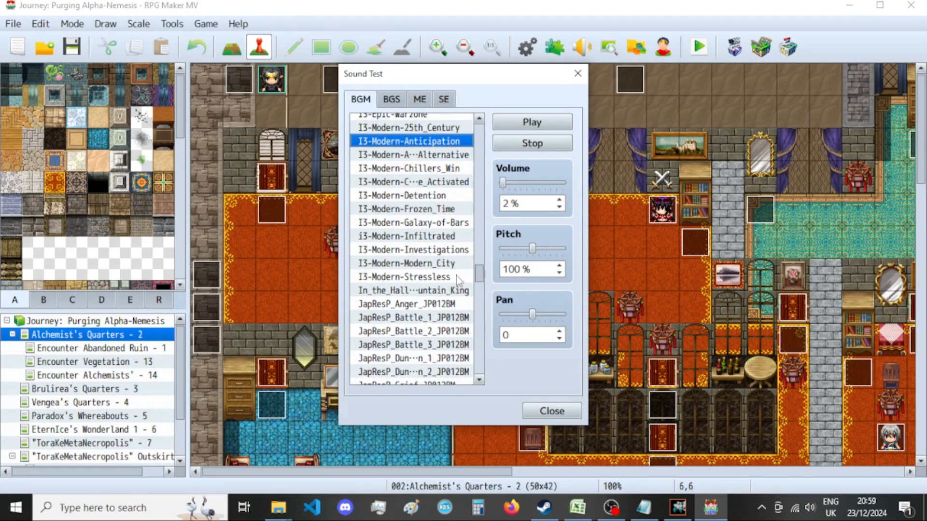
{"action": "left_click", "coordinate": [457, 278]}
{"action": "scroll", "coordinate": [434, 281], "scroll_direction": "down", "scroll_amount": 3}
{"action": "scroll", "coordinate": [434, 282], "scroll_direction": "down", "scroll_amount": 1}
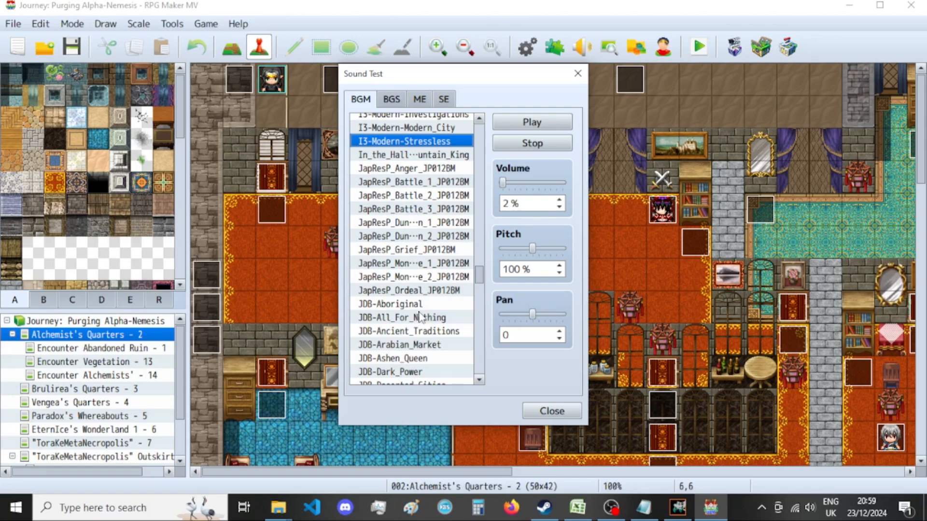
{"action": "scroll", "coordinate": [440, 332], "scroll_direction": "down", "scroll_amount": 2}
{"action": "scroll", "coordinate": [439, 322], "scroll_direction": "down", "scroll_amount": 1}
{"action": "left_click", "coordinate": [439, 292]}
{"action": "scroll", "coordinate": [441, 295], "scroll_direction": "down", "scroll_amount": 2}
{"action": "scroll", "coordinate": [440, 297], "scroll_direction": "down", "scroll_amount": 1}
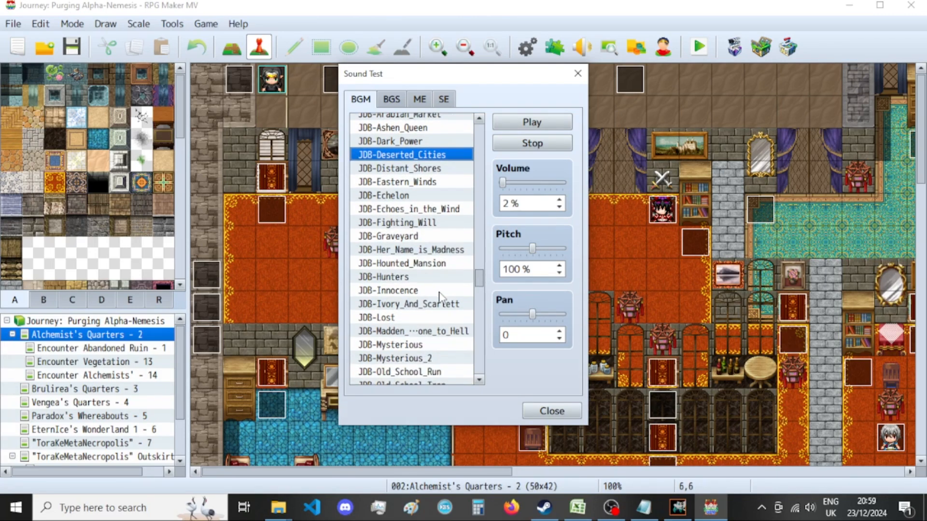
{"action": "left_click", "coordinate": [429, 238]}
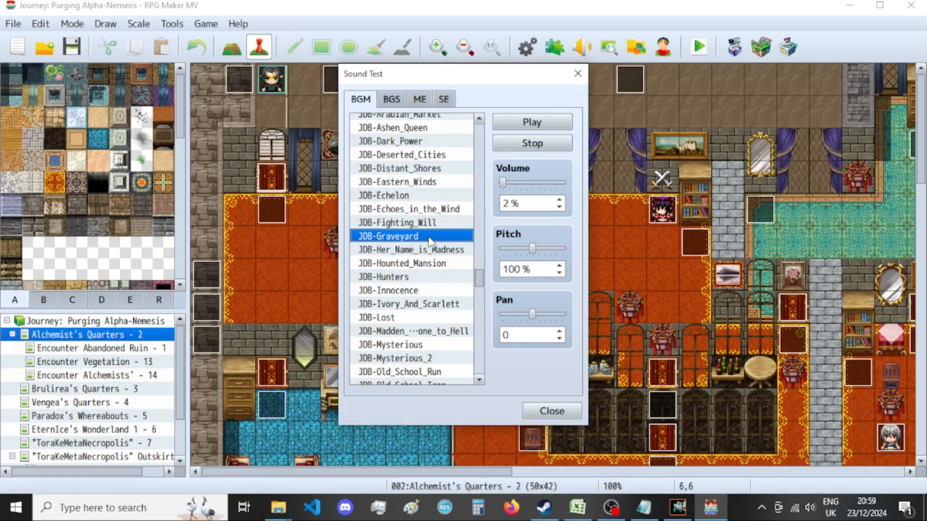
{"action": "scroll", "coordinate": [452, 301], "scroll_direction": "down", "scroll_amount": 2}
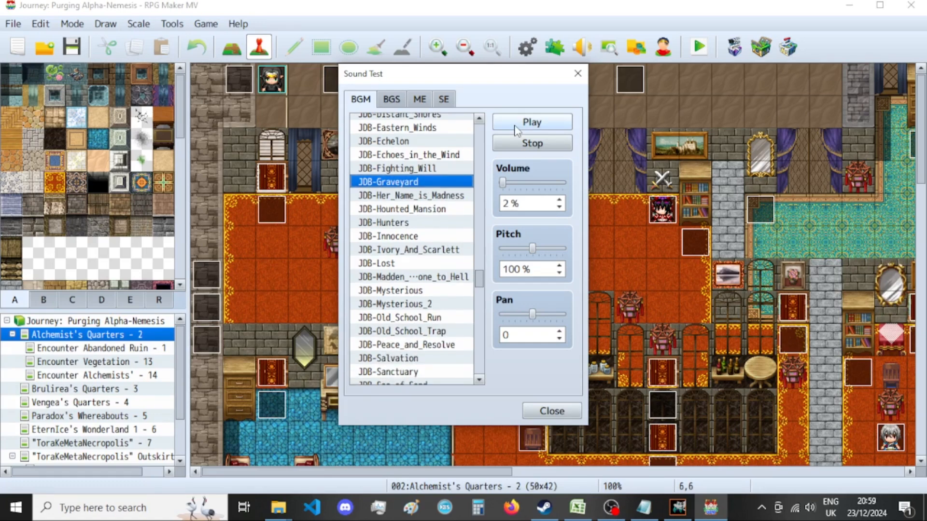
{"action": "left_click", "coordinate": [691, 506]}
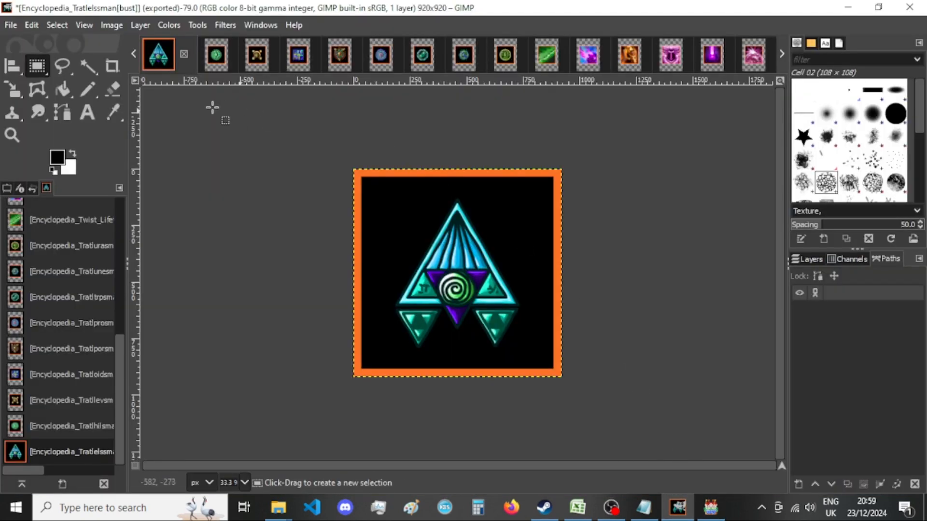
Check the Tratlelssman image's canvas size against the picture thumbnails in File Explorer's New folder, and close the canvas size dialog without resizing.
{"action": "left_click", "coordinate": [108, 27]}
{"action": "left_click", "coordinate": [145, 151]}
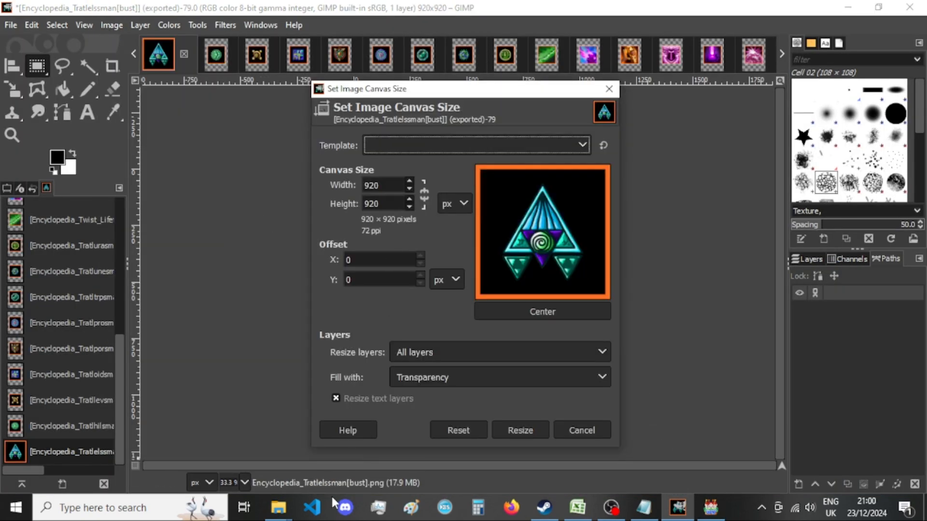
{"action": "left_click", "coordinate": [278, 506]}
{"action": "left_click", "coordinate": [278, 506]}
{"action": "left_click", "coordinate": [418, 463]}
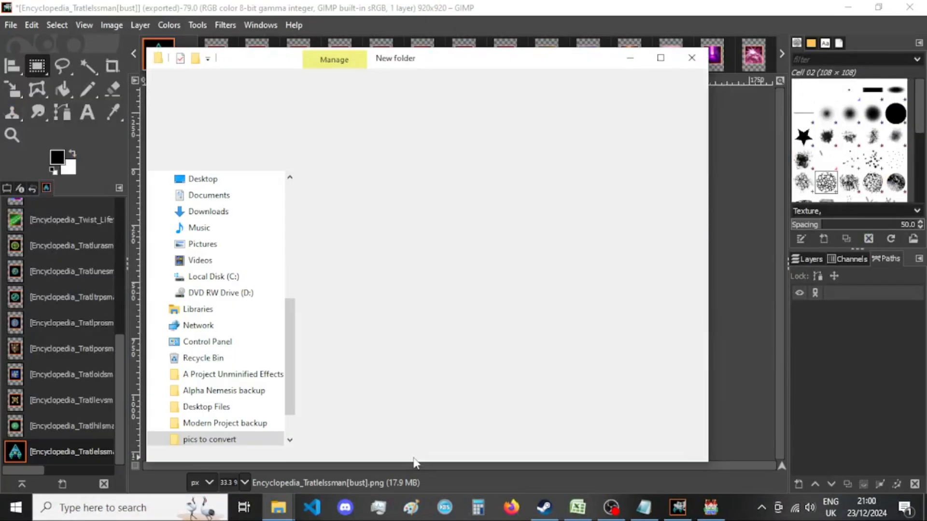
{"action": "left_click", "coordinate": [633, 59]}
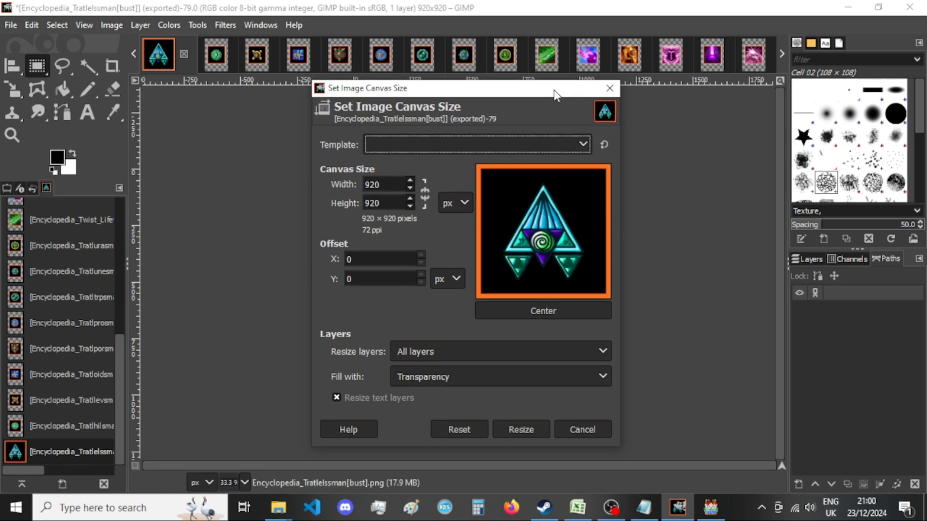
{"action": "left_click_drag", "start_coordinate": [555, 94], "coordinate": [547, 91]}
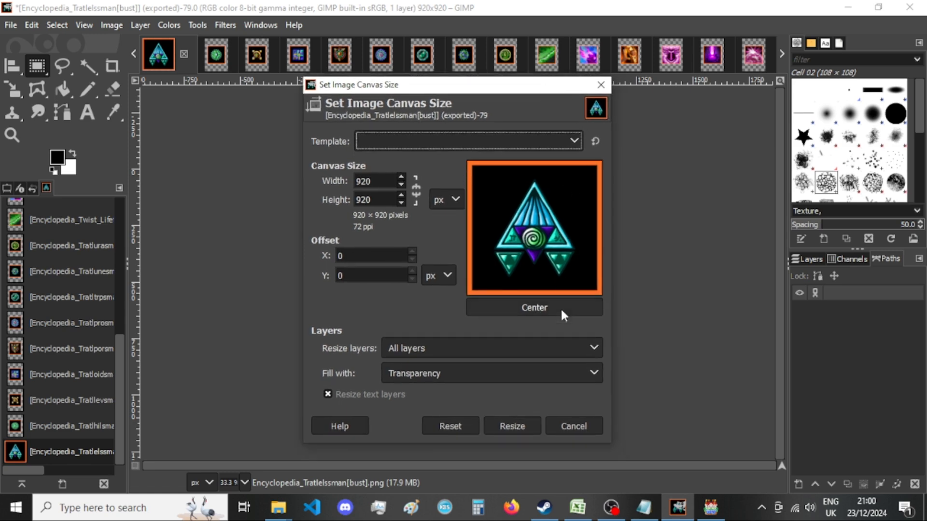
{"action": "left_click", "coordinate": [278, 507]}
{"action": "left_click", "coordinate": [363, 454]}
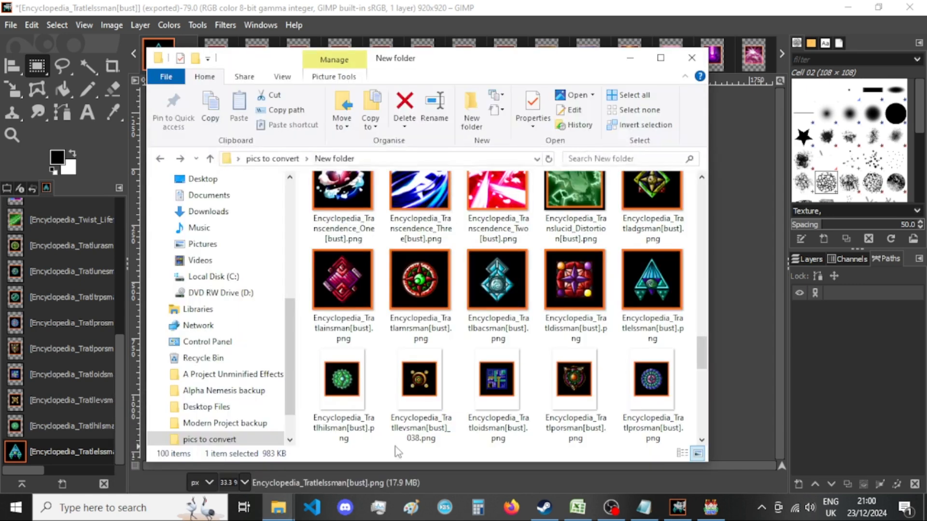
{"action": "left_click", "coordinate": [630, 59]}
{"action": "left_click", "coordinate": [278, 507]}
{"action": "left_click", "coordinate": [379, 449]}
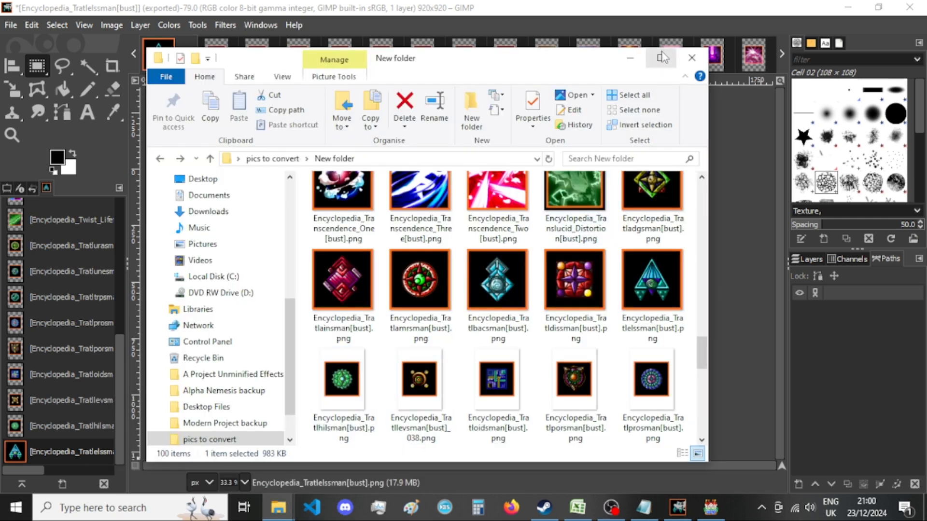
{"action": "left_click", "coordinate": [629, 58]}
{"action": "left_click", "coordinate": [603, 85]}
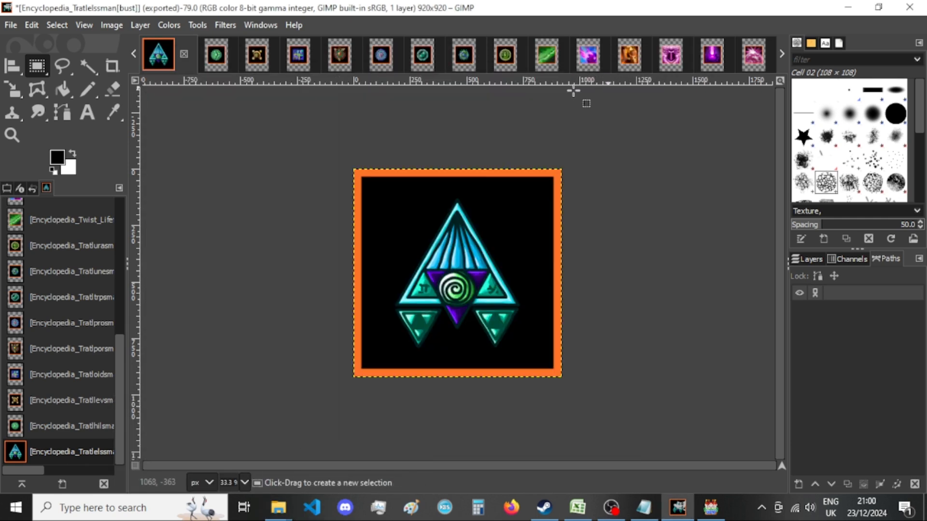
Close the Tratlelssman image, discarding its changes, and check the picture thumbnails in File Explorer's New folder before returning to GIMP.
{"action": "left_click", "coordinate": [184, 54]}
{"action": "left_click", "coordinate": [485, 349]}
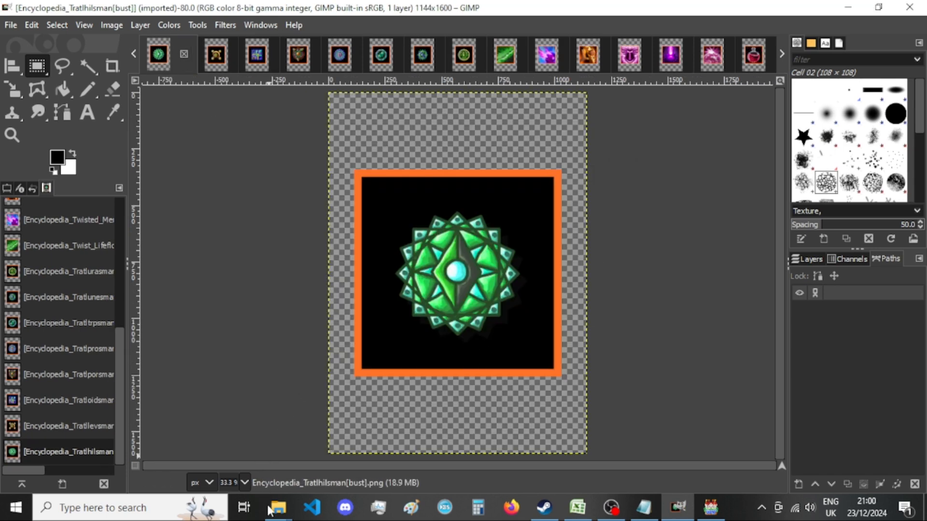
{"action": "left_click", "coordinate": [278, 507]}
{"action": "left_click", "coordinate": [381, 449]}
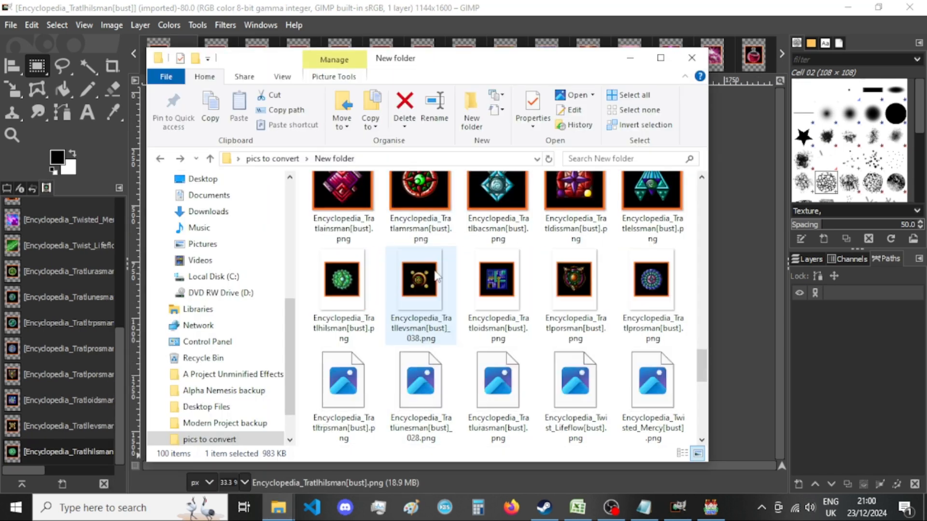
{"action": "left_click", "coordinate": [233, 31]}
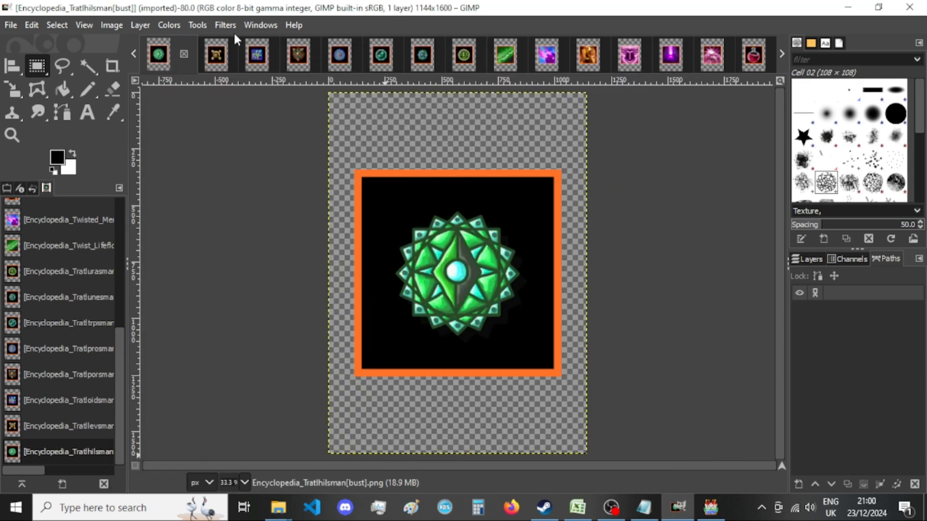
Resize the Tratlhilsman image's canvas to 920 × 920 px with the picture centered.
{"action": "left_click", "coordinate": [116, 25]}
{"action": "left_click", "coordinate": [178, 149]}
{"action": "double_click", "coordinate": [393, 185]}
{"action": "type", "text": "920"}
{"action": "key", "text": "Tab"}
{"action": "type", "text": "920"}
{"action": "left_click", "coordinate": [530, 319]}
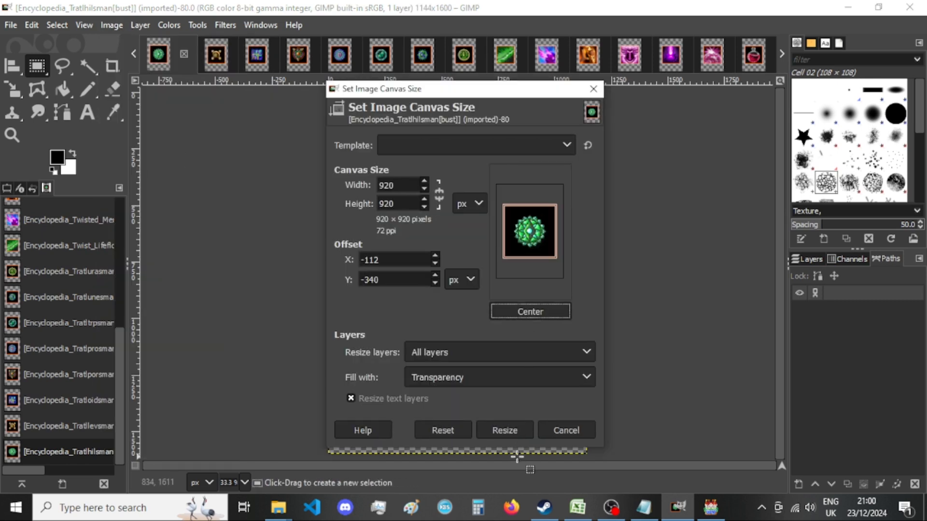
{"action": "left_click", "coordinate": [516, 430]}
Export the Tratlhilsman image as a PNG into New folder, replacing the existing file, and close the image, discarding changes.
{"action": "key", "text": "ctrl+shift+e"}
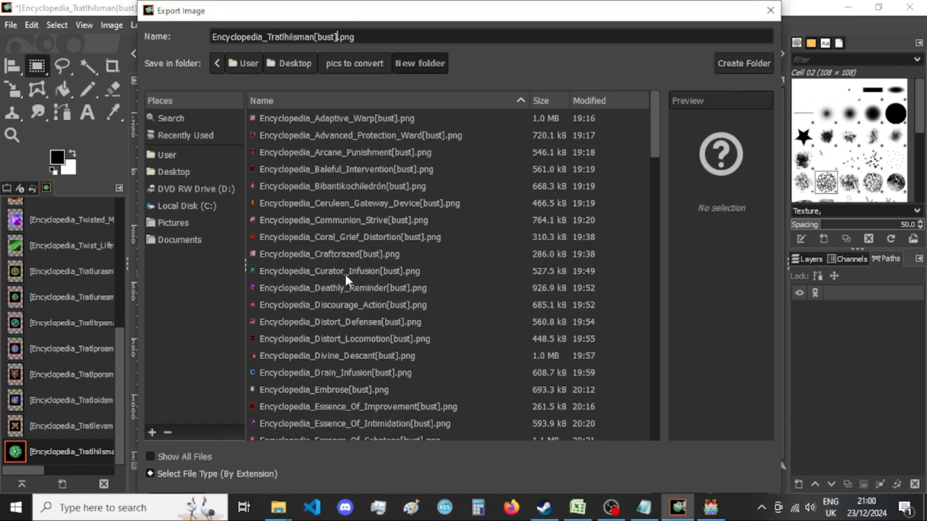
{"action": "key", "text": "Return"}
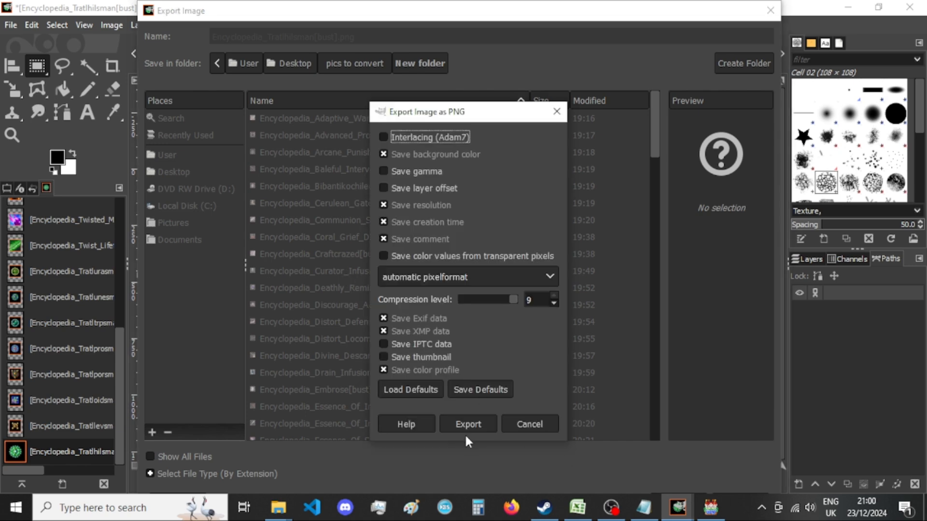
{"action": "left_click", "coordinate": [468, 424]}
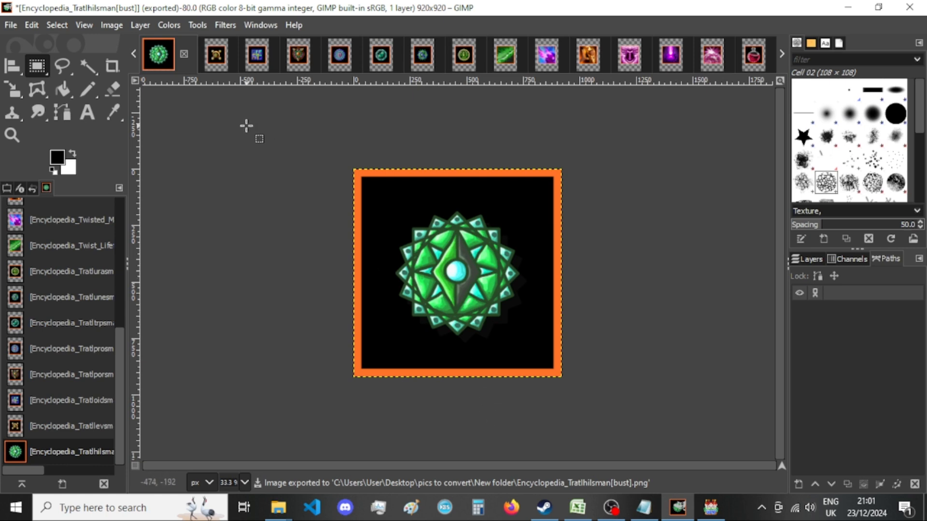
{"action": "left_click", "coordinate": [185, 54]}
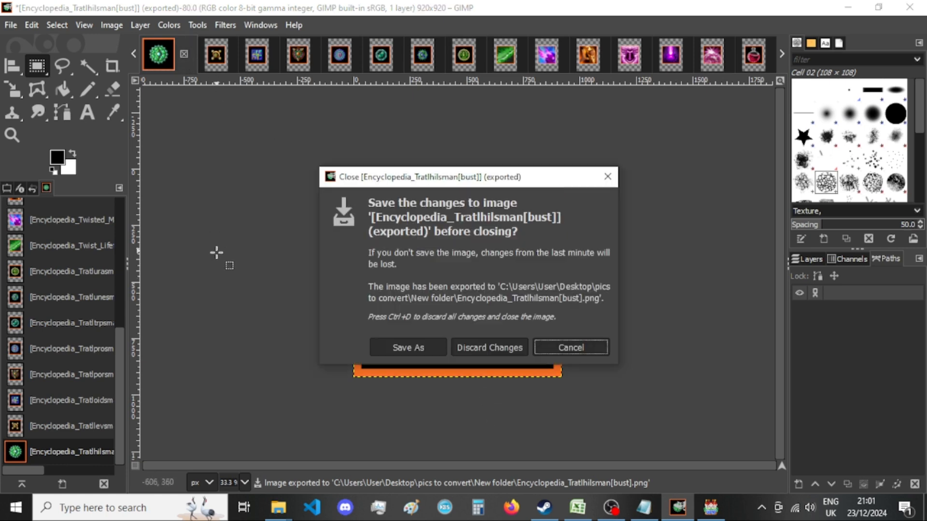
{"action": "left_click", "coordinate": [471, 356]}
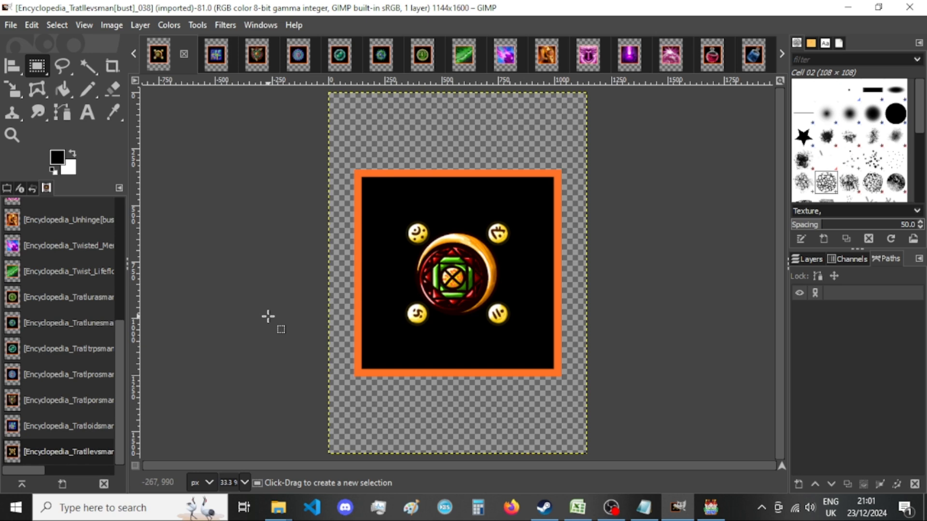
Resize the Tratllevsman image's canvas to 920 × 920 px with the picture centered.
{"action": "left_click", "coordinate": [112, 25]}
{"action": "left_click", "coordinate": [133, 93]}
{"action": "double_click", "coordinate": [389, 185]}
{"action": "type", "text": "920"}
{"action": "key", "text": "Tab"}
{"action": "type", "text": "920"}
{"action": "left_click", "coordinate": [526, 309]}
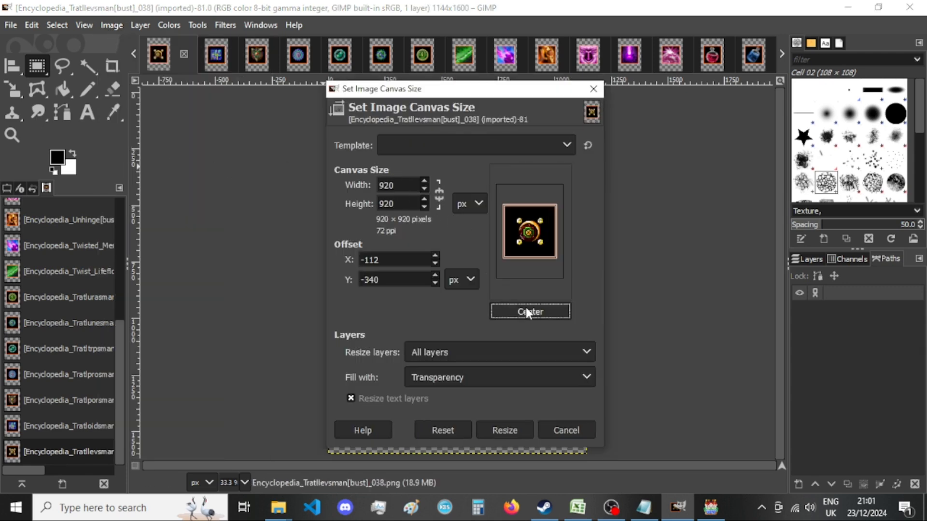
{"action": "left_click", "coordinate": [506, 431]}
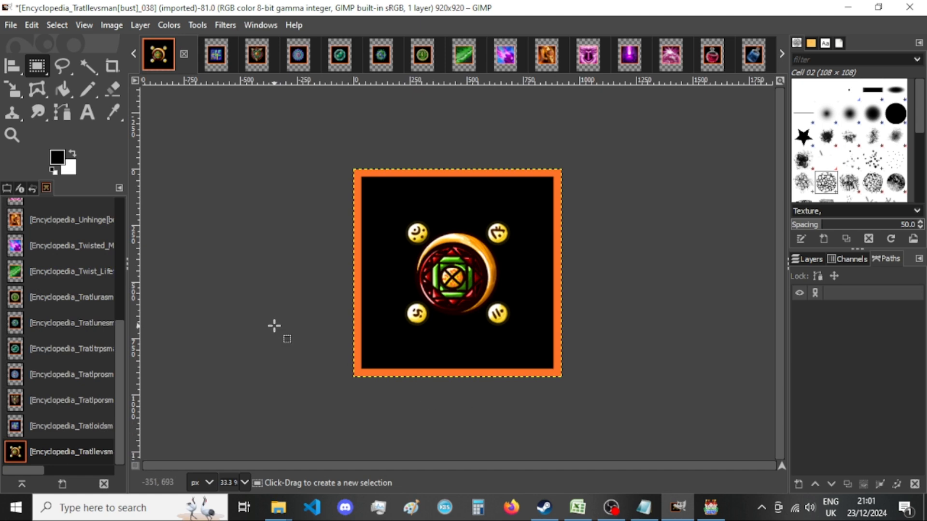
Export the image as Encyclopedia_Tratllevsman[bust]_038.png into New folder, replacing the existing file.
{"action": "key", "text": "shift+ctrl+e"}
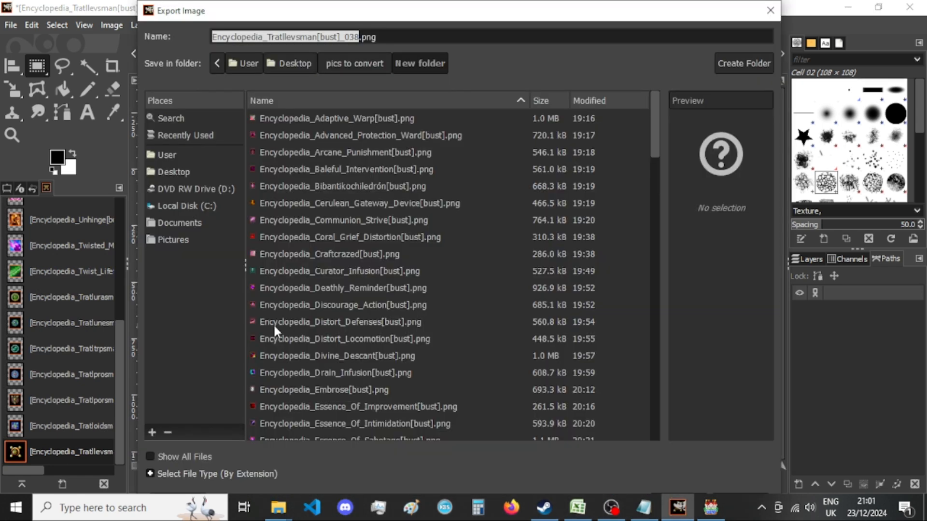
{"action": "key", "text": "Return"}
{"action": "key", "text": "Return"}
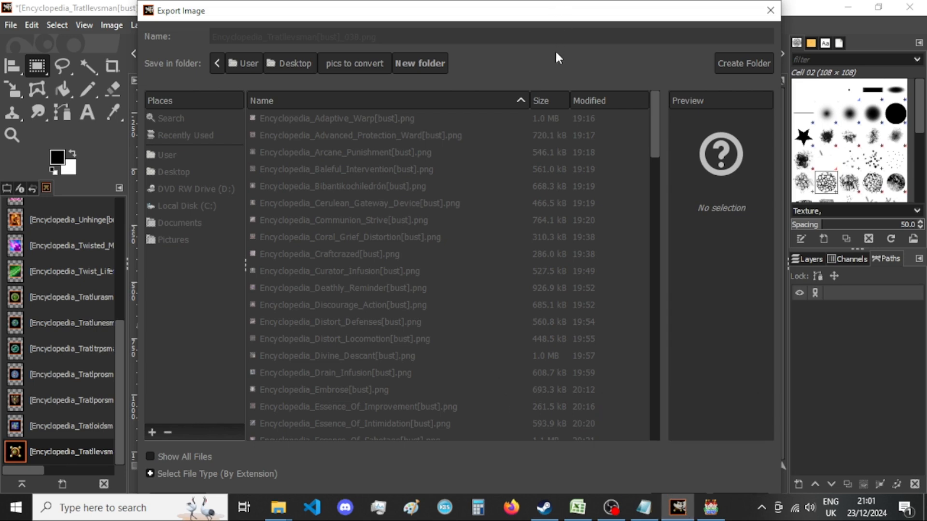
{"action": "key", "text": "Return"}
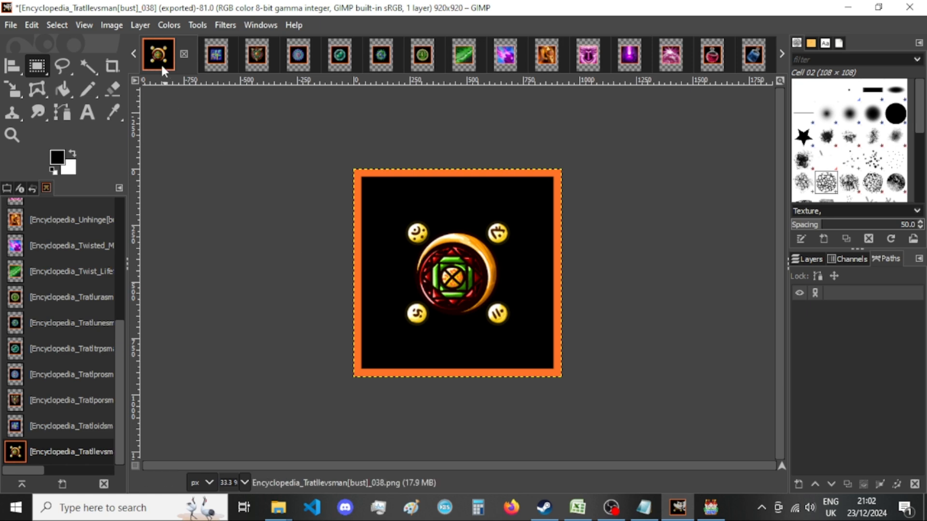
Check the exported Tratllevsman thumbnail in File Explorer's New folder, return to GIMP and close the image, discarding changes.
{"action": "left_click", "coordinate": [295, 514]}
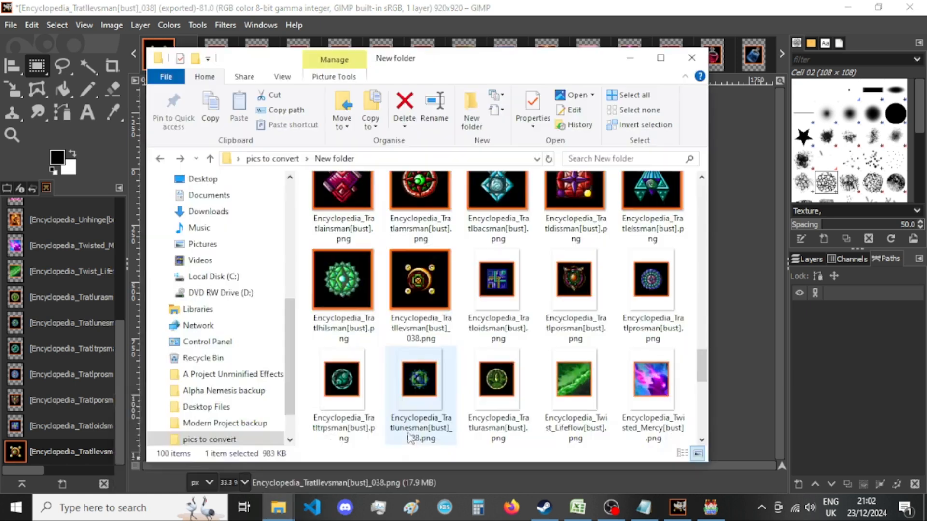
{"action": "left_click", "coordinate": [475, 5]}
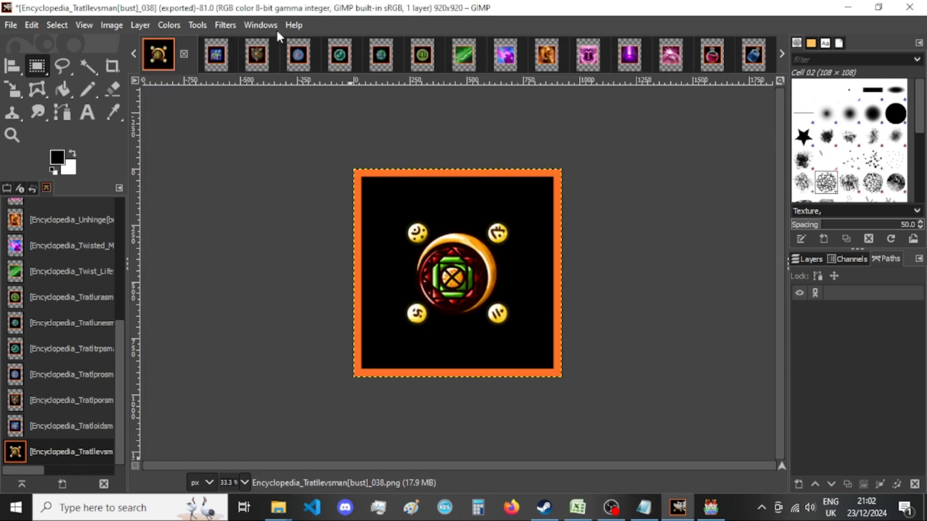
{"action": "left_click", "coordinate": [185, 53]}
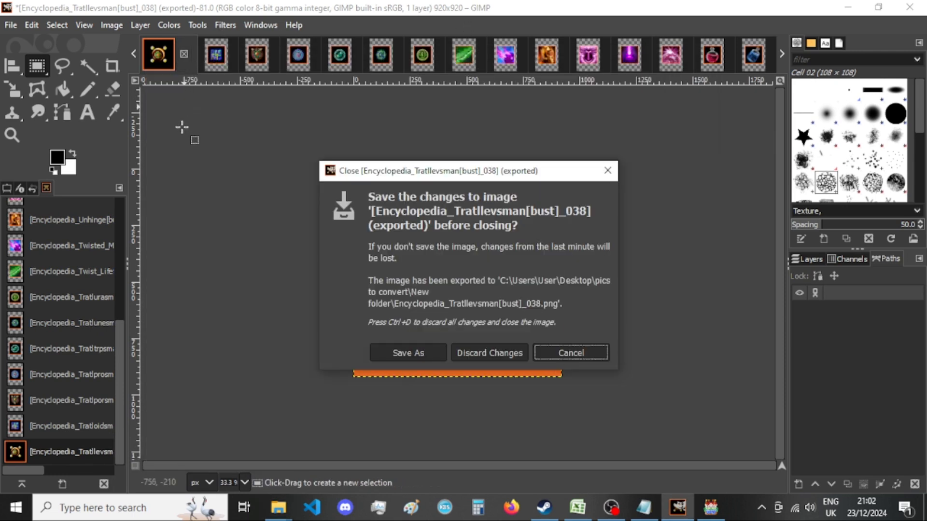
{"action": "left_click", "coordinate": [491, 352]}
Resize the Tratloidsman image's canvas to 920 × 920 px with the picture centered.
{"action": "left_click", "coordinate": [115, 25]}
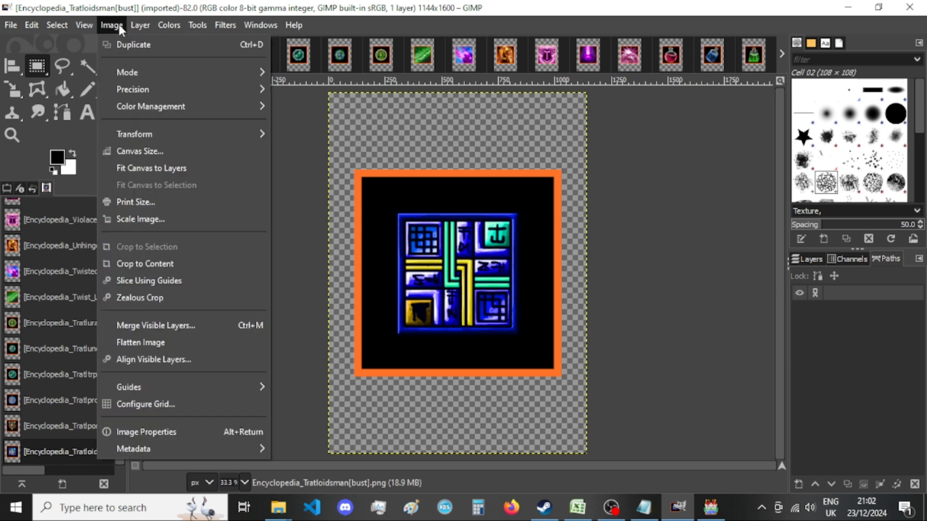
{"action": "left_click", "coordinate": [158, 148]}
{"action": "key", "text": "Tab"}
{"action": "type", "text": "920"}
{"action": "key", "text": "Tab"}
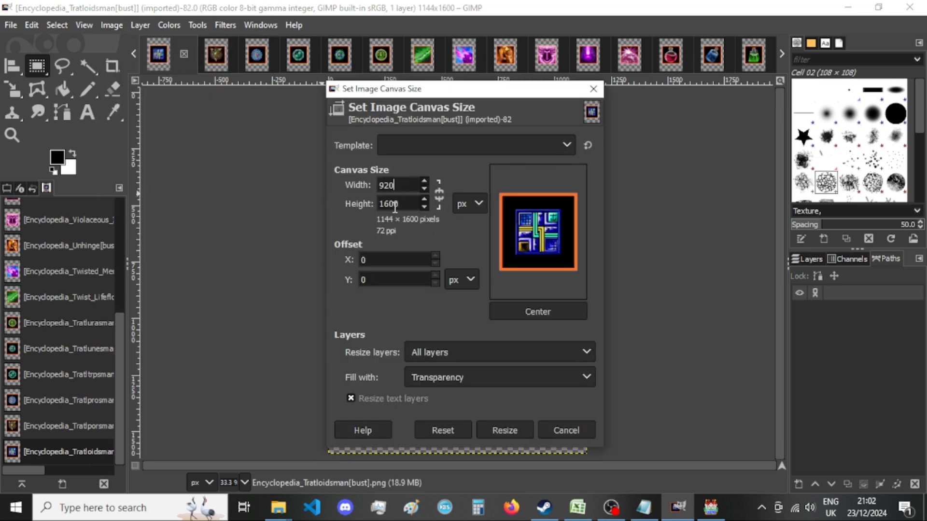
{"action": "type", "text": "920"}
{"action": "left_click", "coordinate": [559, 313]}
{"action": "left_click", "coordinate": [505, 430]}
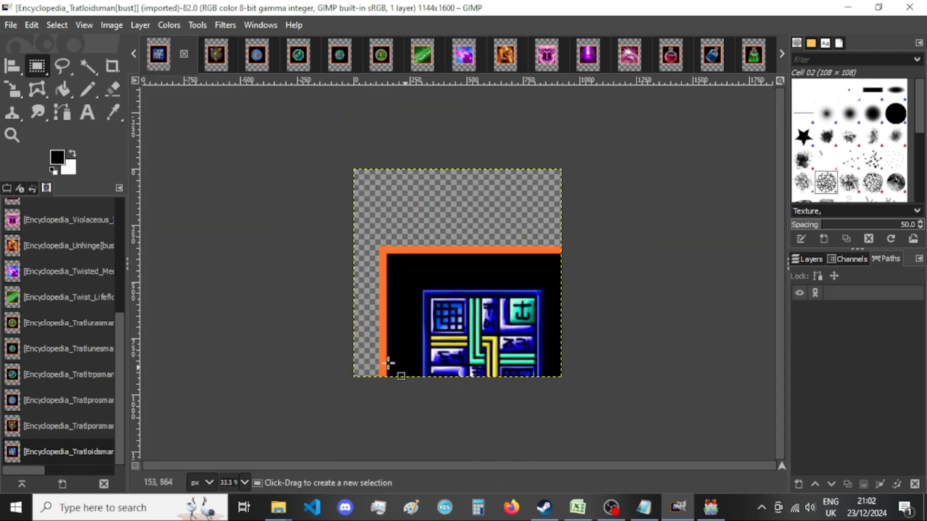
Export the Tratloidsman image as a PNG into New folder, replacing the existing file, and close the image, discarding changes.
{"action": "key", "text": "shift+ctrl+e"}
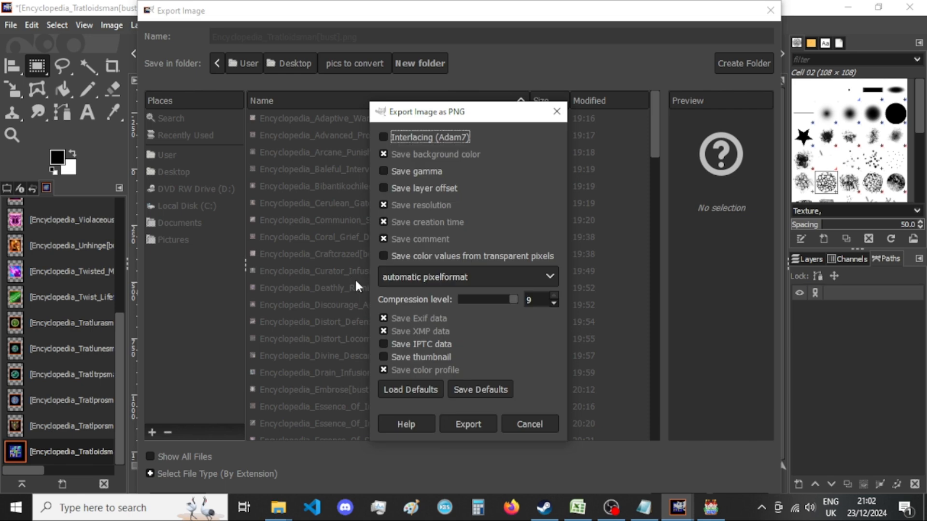
{"action": "left_click", "coordinate": [473, 421]}
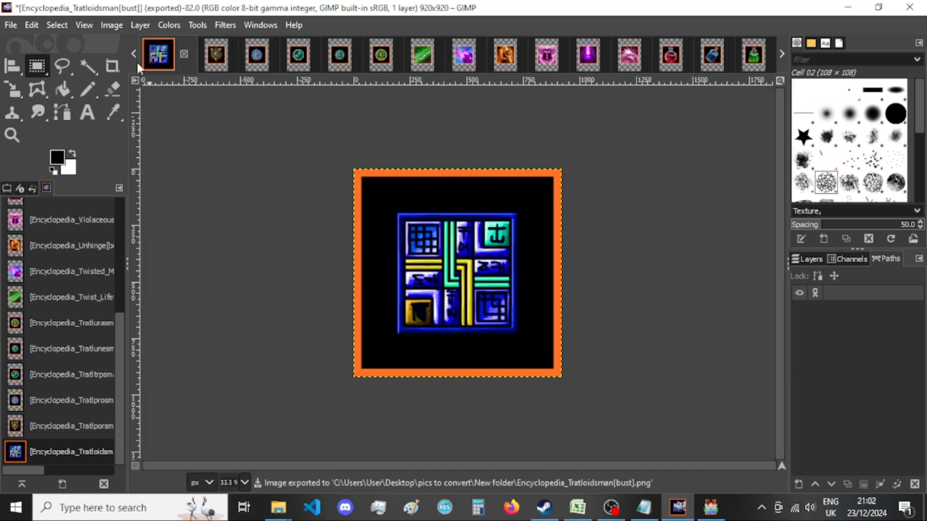
{"action": "left_click", "coordinate": [185, 54]}
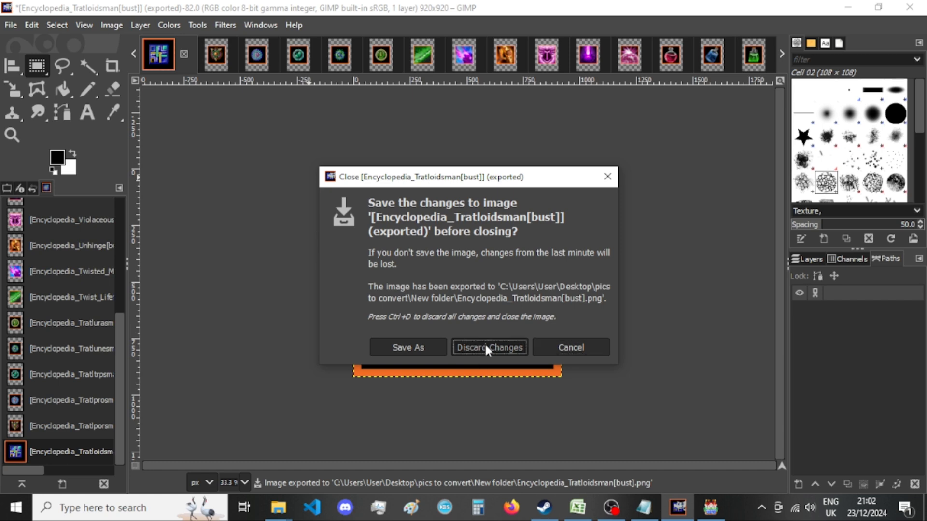
{"action": "left_click", "coordinate": [485, 345]}
Resize the Tratlporsman image's canvas to 920 × 920 px with the picture centered.
{"action": "left_click", "coordinate": [120, 26]}
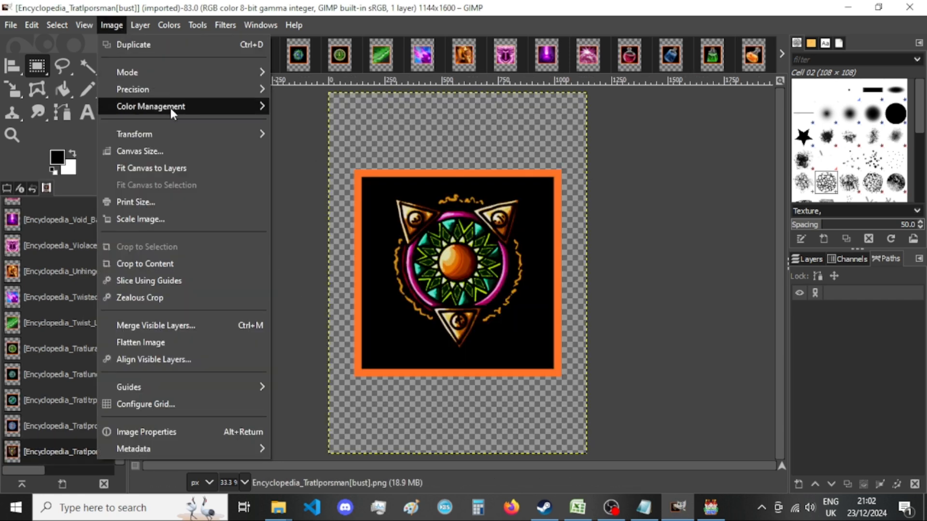
{"action": "left_click", "coordinate": [179, 152]}
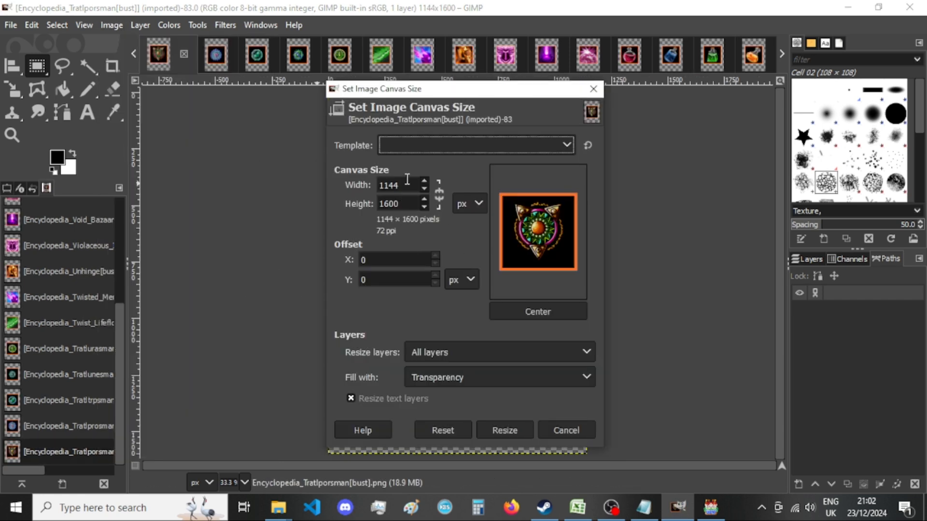
{"action": "type", "text": "920"}
{"action": "key", "text": "Tab"}
{"action": "type", "text": "920"}
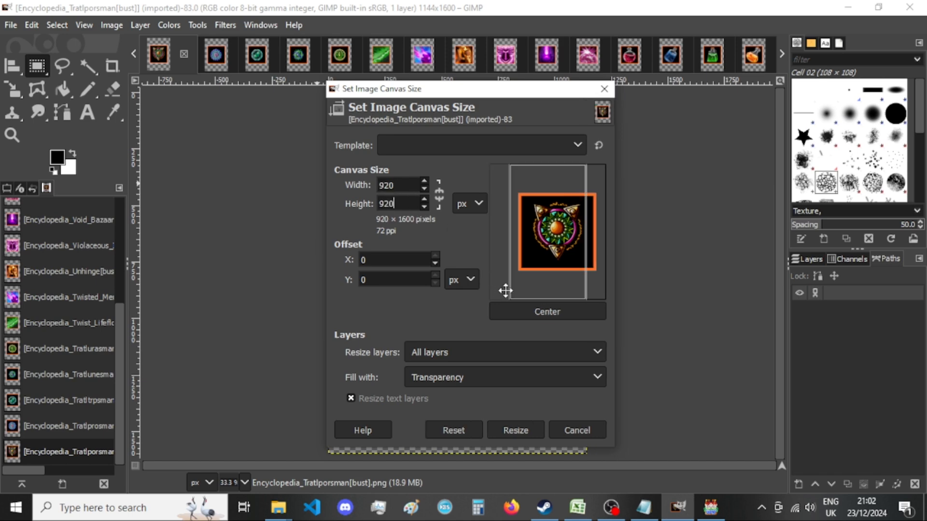
{"action": "left_click", "coordinate": [532, 312]}
{"action": "left_click", "coordinate": [505, 430]}
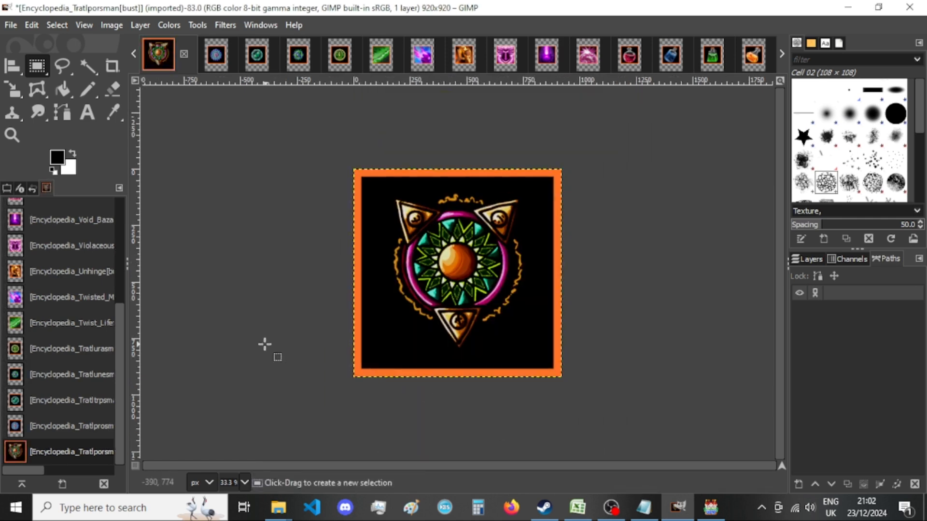
Export the Tratlporsman image as a PNG into New folder, replacing the existing file, and close the image, discarding changes.
{"action": "key", "text": "ctrl+shift+e"}
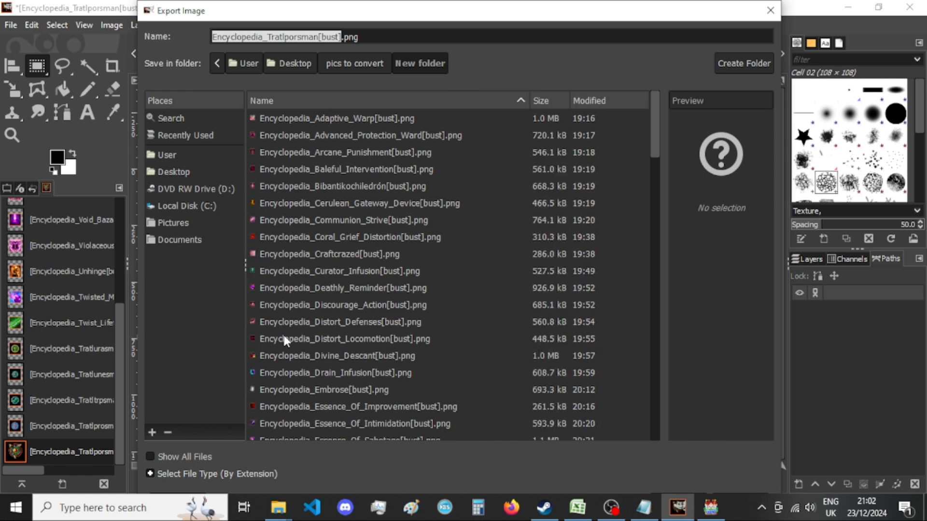
{"action": "key", "text": "Return"}
{"action": "key", "text": "Return"}
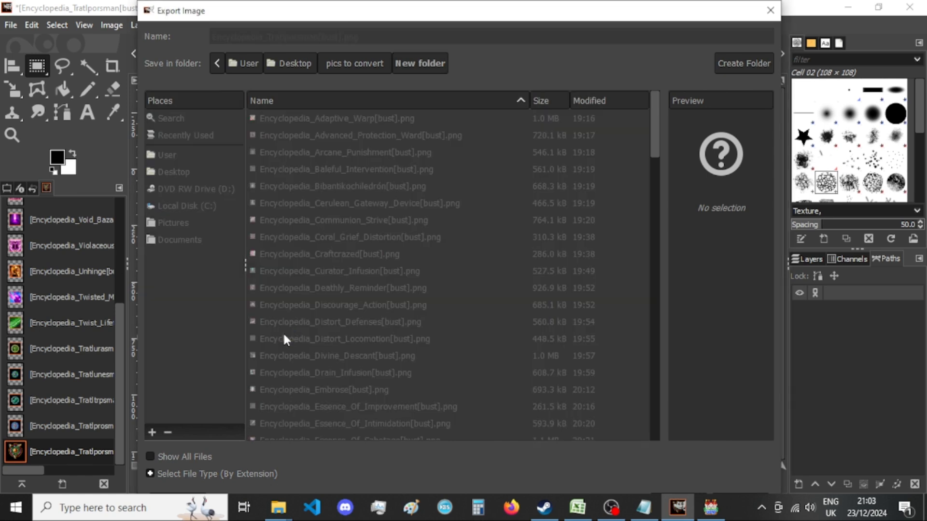
{"action": "key", "text": "Return"}
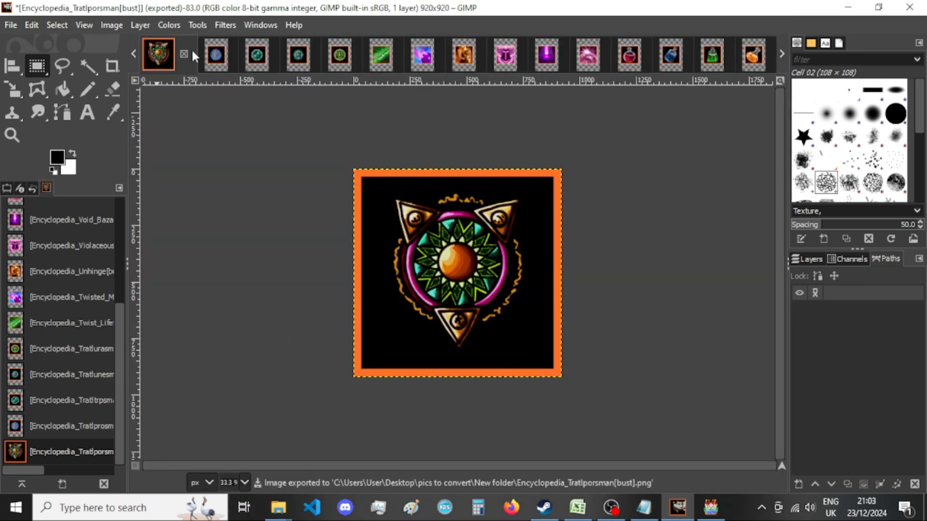
{"action": "left_click", "coordinate": [184, 54]}
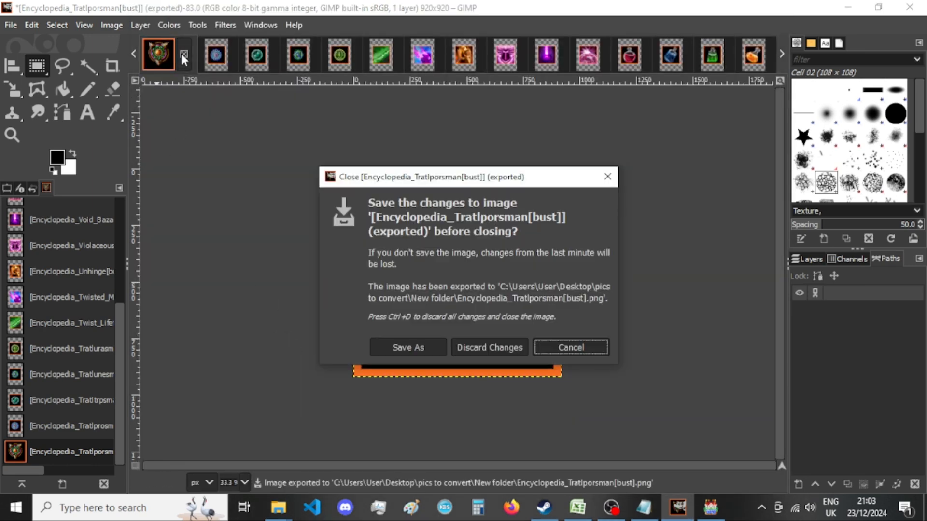
{"action": "left_click", "coordinate": [471, 348]}
{"action": "key", "text": "ctrl+shift"}
Resize the Tratlprosman image's canvas to 920 × 920 px with the picture centered.
{"action": "left_click", "coordinate": [109, 28]}
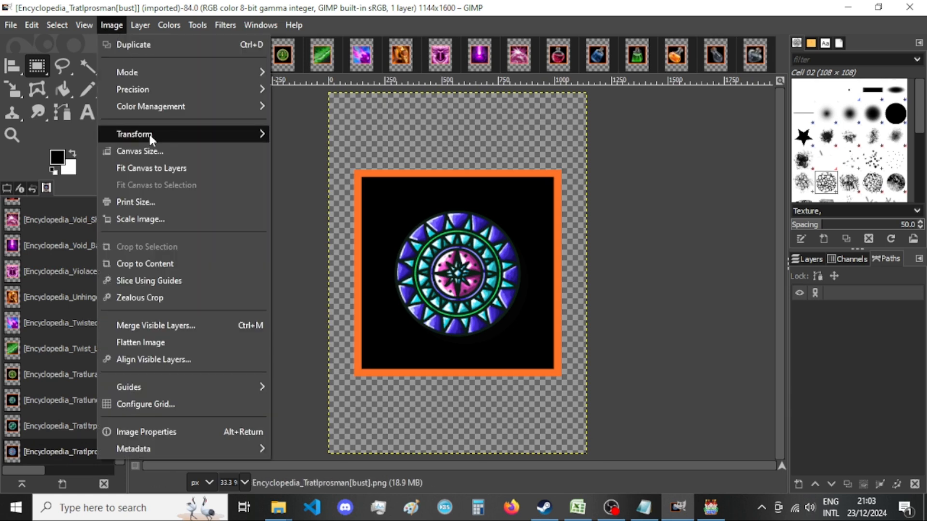
{"action": "left_click", "coordinate": [155, 150]}
{"action": "double_click", "coordinate": [395, 191]}
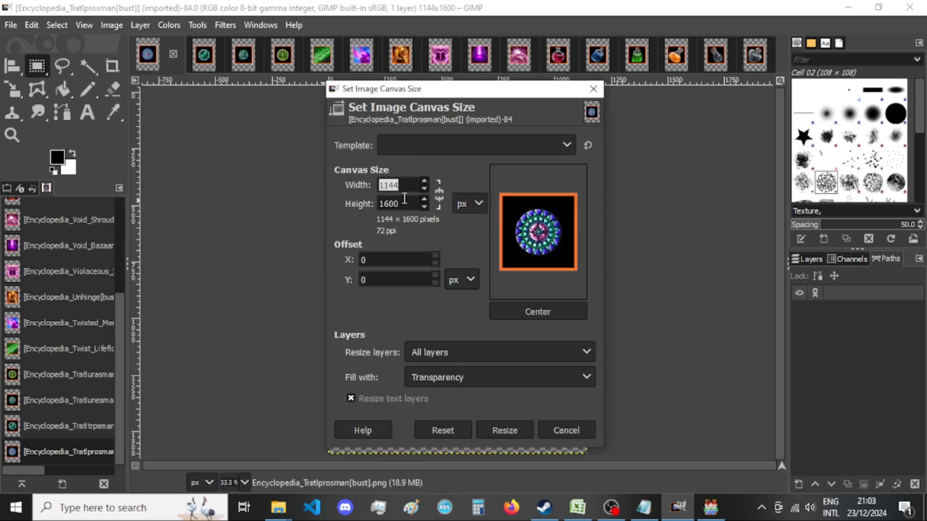
{"action": "type", "text": "920"}
{"action": "key", "text": "Tab"}
{"action": "type", "text": "920"}
{"action": "left_click", "coordinate": [568, 312]}
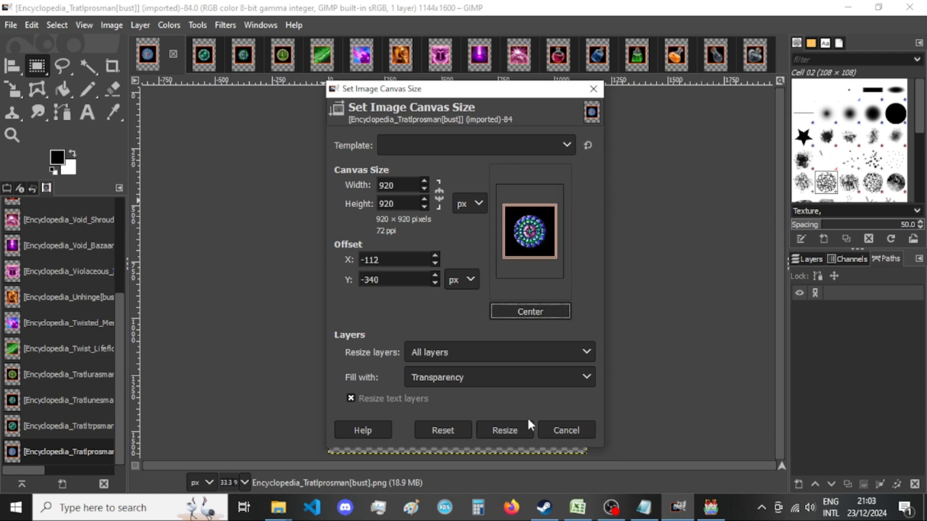
{"action": "left_click", "coordinate": [514, 430]}
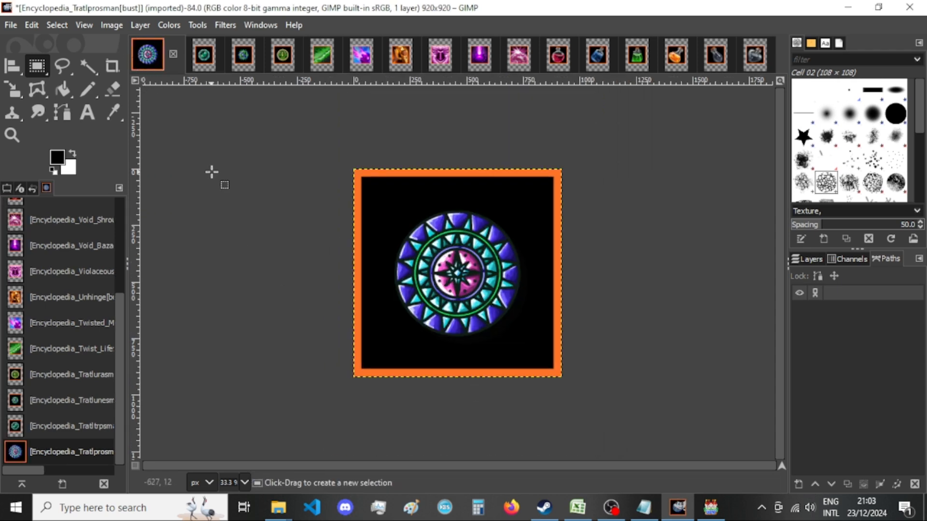
Export the Tratlprosman image as a PNG into New folder, replacing the existing file, and close the image, discarding changes.
{"action": "key", "text": "ctrl+shift+e"}
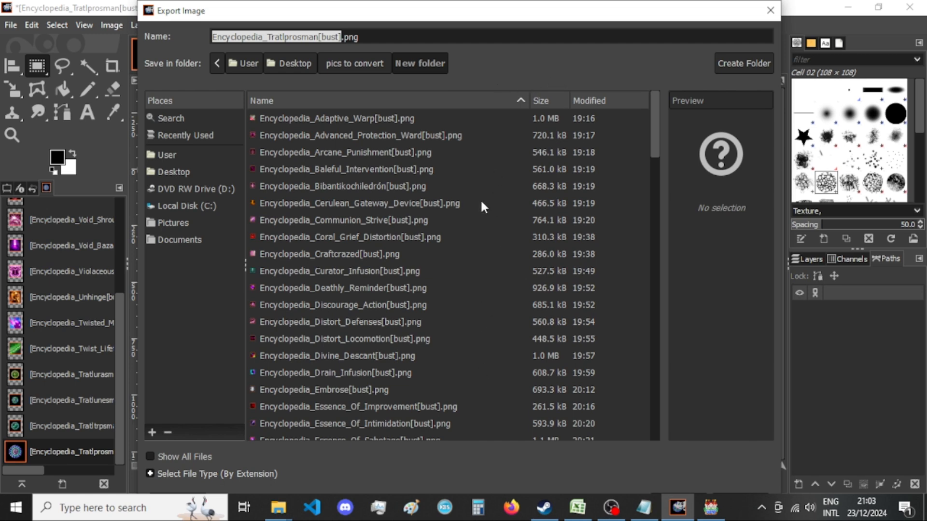
{"action": "key", "text": "Return"}
{"action": "key", "text": "Return"}
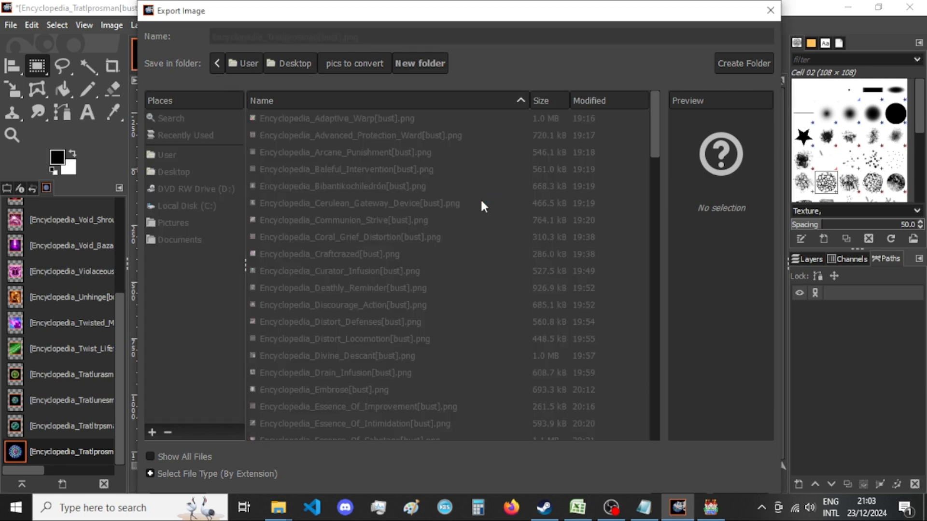
{"action": "key", "text": "Return"}
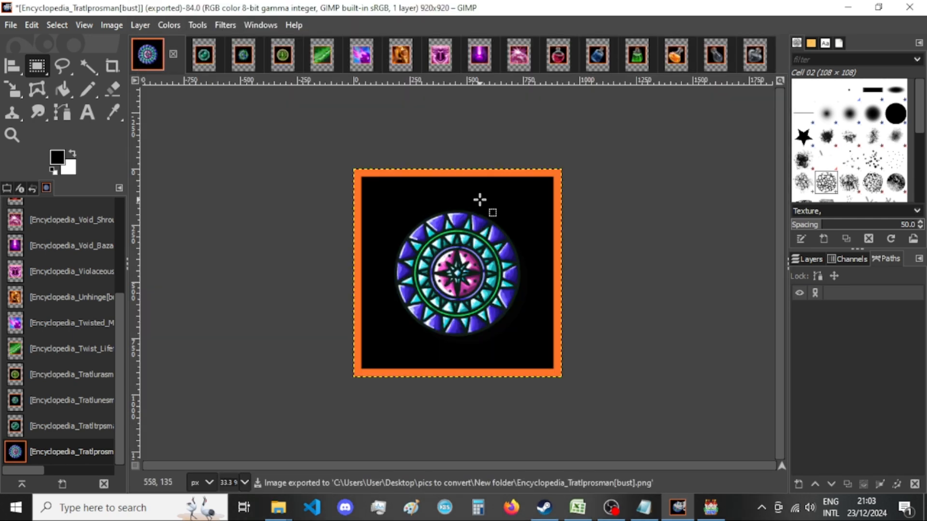
{"action": "left_click", "coordinate": [173, 54]}
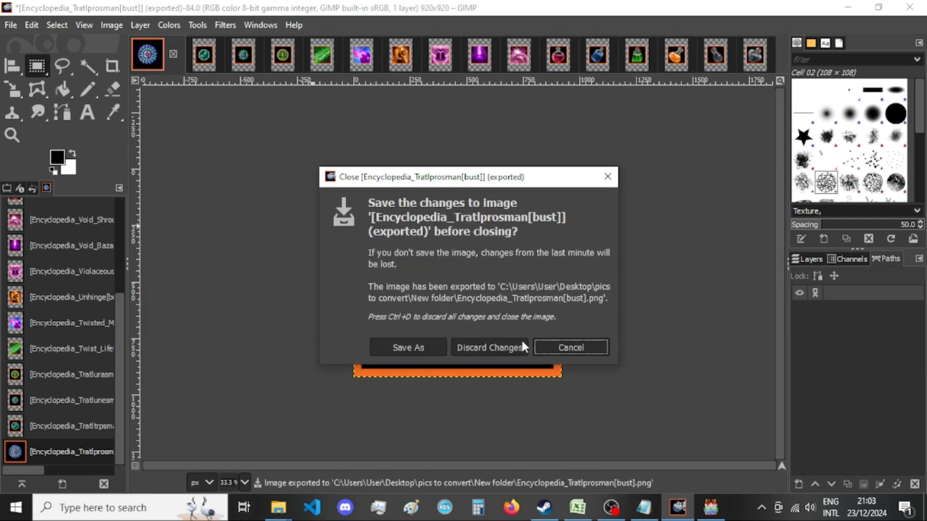
{"action": "left_click", "coordinate": [488, 347]}
Resize the Tratltrpsman image's canvas to 920 × 920 px with the picture centered.
{"action": "left_click", "coordinate": [117, 27]}
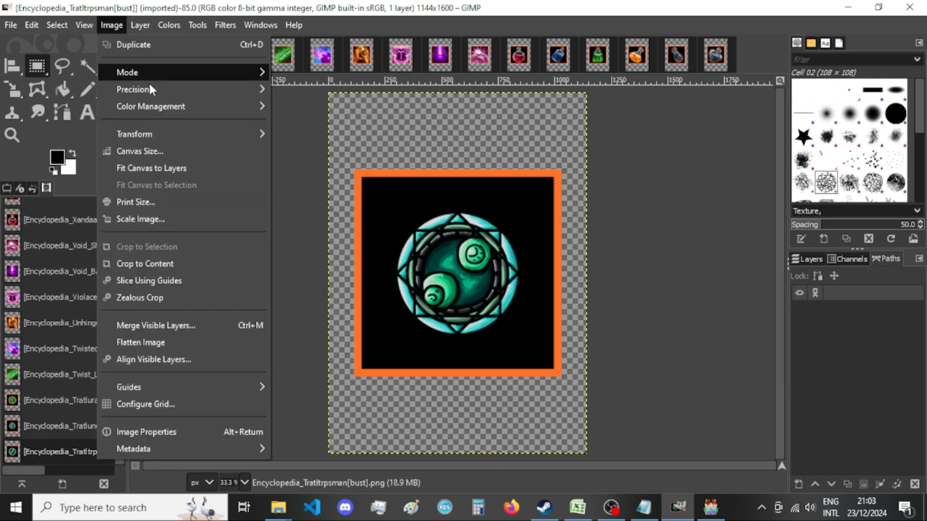
{"action": "left_click", "coordinate": [160, 152]}
{"action": "double_click", "coordinate": [406, 183]}
{"action": "type", "text": "920"}
{"action": "key", "text": "Tab"}
{"action": "type", "text": "920"}
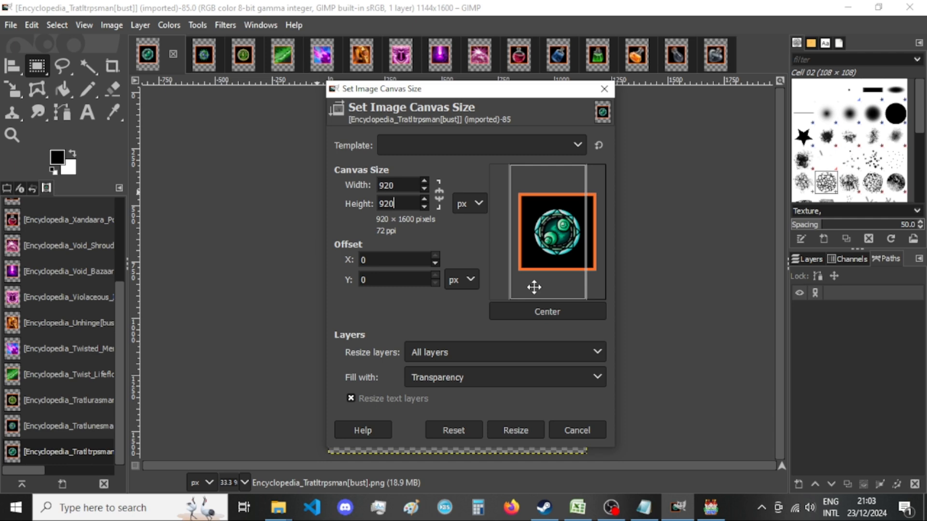
{"action": "left_click", "coordinate": [554, 314]}
{"action": "left_click", "coordinate": [505, 430]}
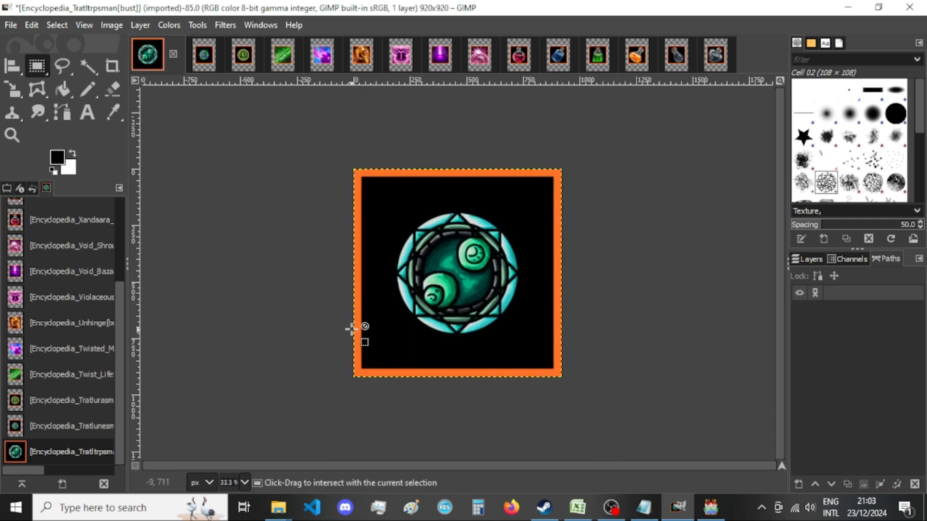
Export the Tratltrpsman image as a PNG into New folder, replacing the existing file, and check its thumbnail in File Explorer.
{"action": "key", "text": "ctrl+shift+e"}
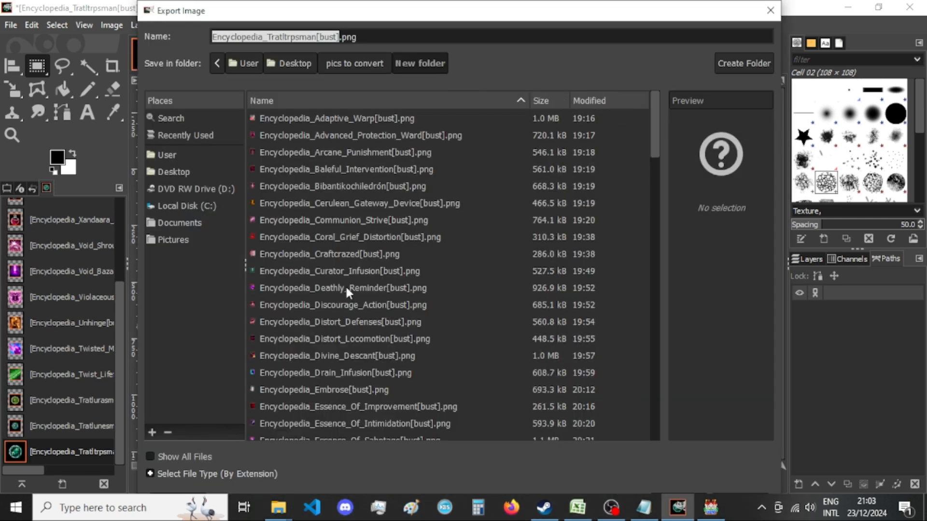
{"action": "key", "text": "Return"}
{"action": "key", "text": "Return"}
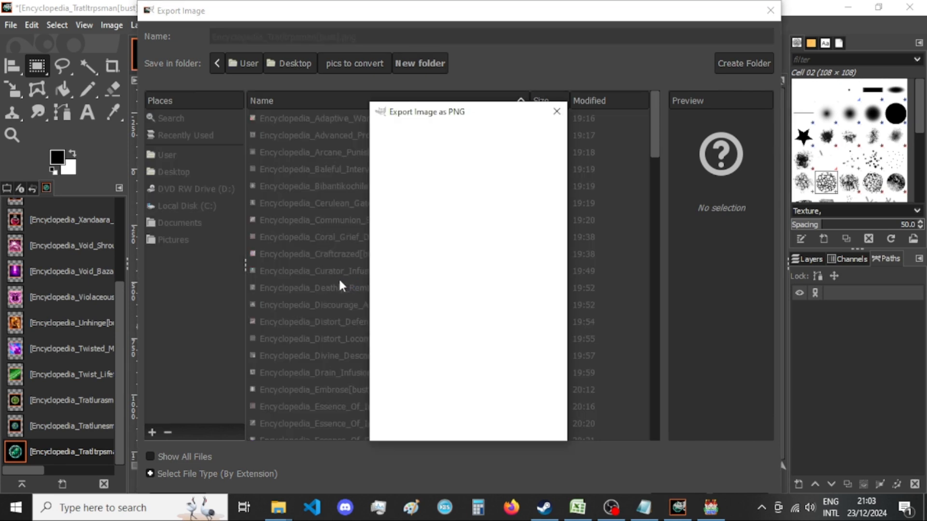
{"action": "left_click", "coordinate": [475, 478]}
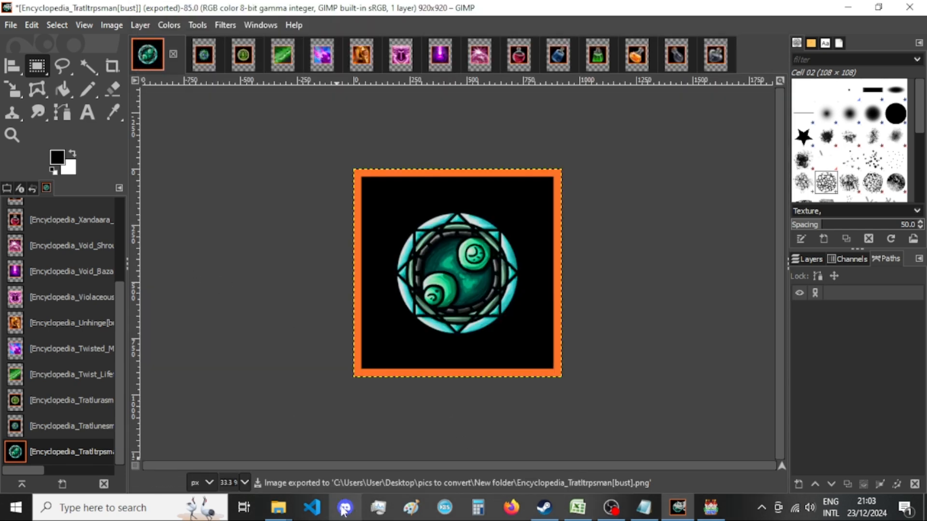
{"action": "mouse_move", "coordinate": [278, 507]}
{"action": "left_click", "coordinate": [365, 471]}
{"action": "scroll", "coordinate": [462, 321], "scroll_direction": "down", "scroll_amount": 3}
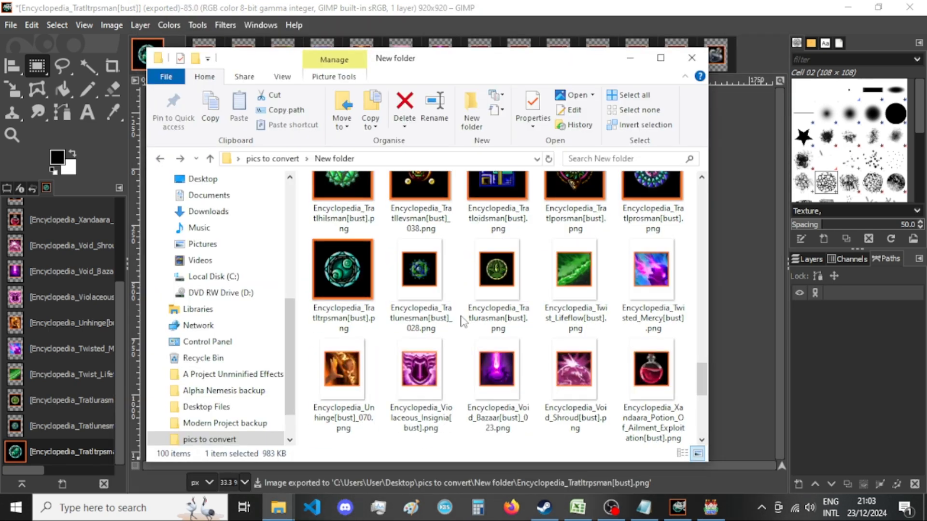
{"action": "left_click", "coordinate": [100, 41]}
Review the canvas size settings of the exported Tratltrpsman image and reapply them.
{"action": "left_click", "coordinate": [104, 27]}
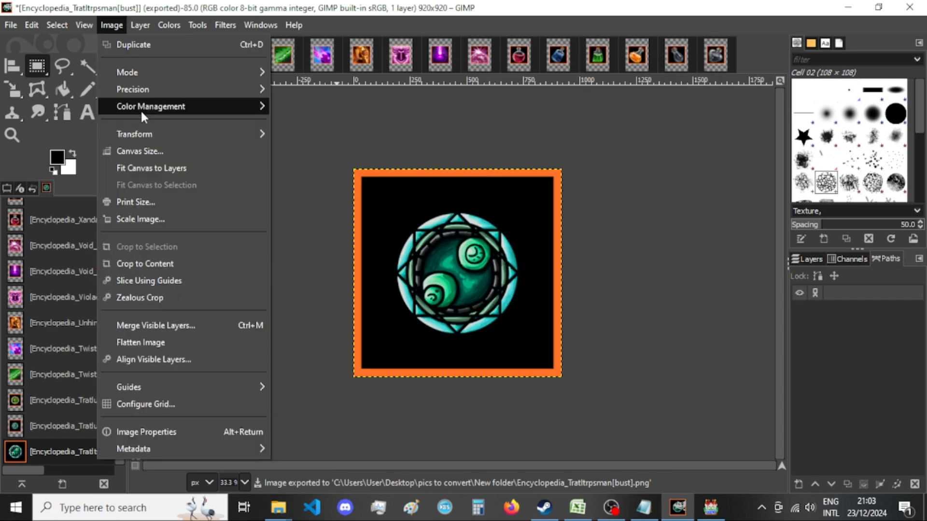
{"action": "left_click", "coordinate": [140, 150]}
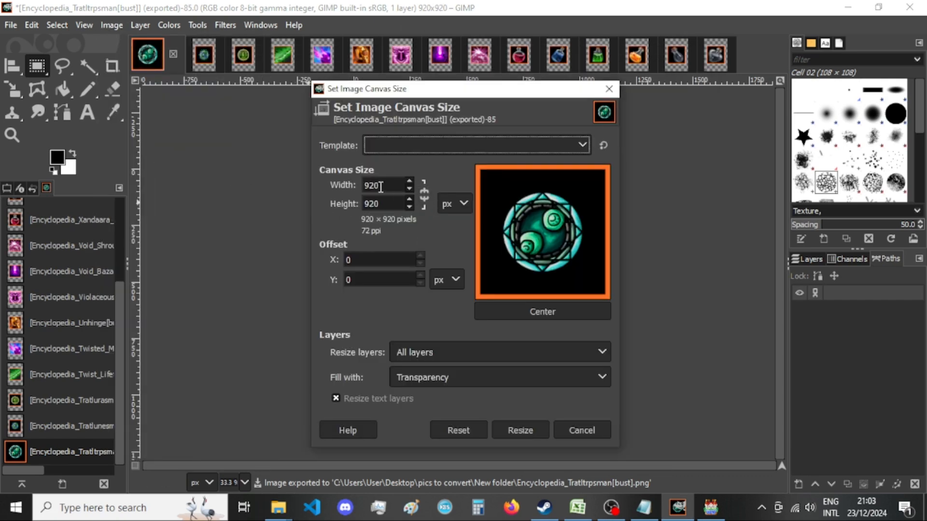
{"action": "left_click", "coordinate": [530, 424]}
Check the exported pictures in New folder once more and close the Tratltrpsman image, discarding changes.
{"action": "mouse_move", "coordinate": [284, 509]}
{"action": "left_click", "coordinate": [388, 449]}
{"action": "left_click", "coordinate": [376, 31]}
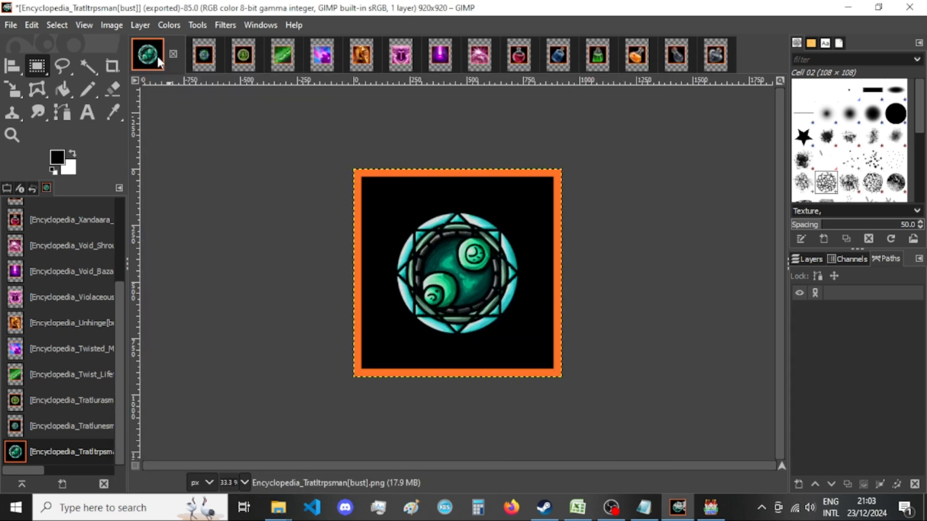
{"action": "left_click", "coordinate": [173, 53]}
{"action": "left_click", "coordinate": [488, 348]}
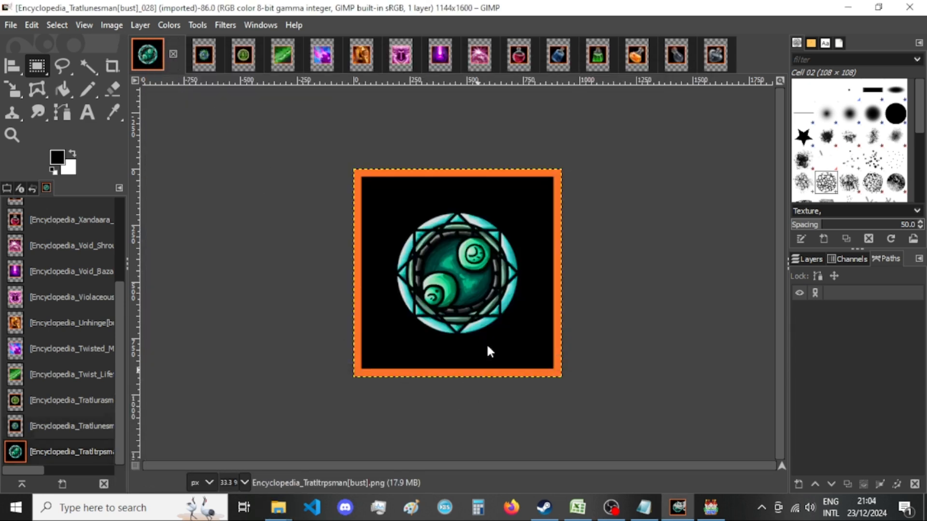
Resize the Tratlunesman image's canvas to 920 × 920 px with the picture centered.
{"action": "left_click", "coordinate": [111, 25]}
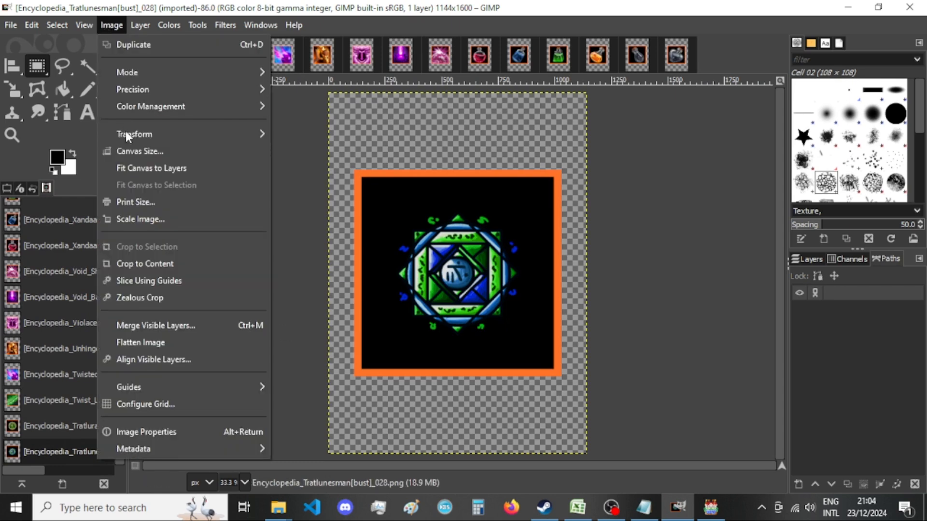
{"action": "left_click", "coordinate": [134, 152]}
{"action": "double_click", "coordinate": [405, 188]}
{"action": "type", "text": "920"}
{"action": "key", "text": "Tab"}
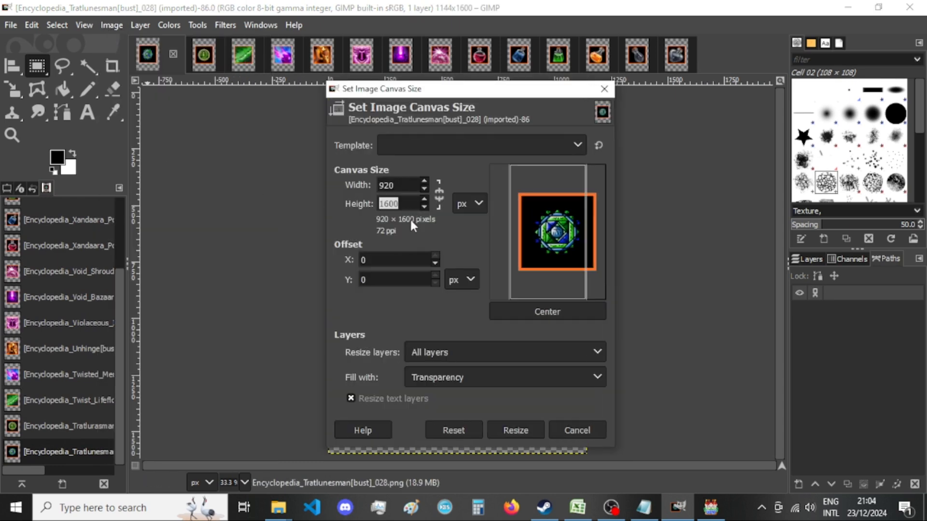
{"action": "type", "text": "920"}
{"action": "left_click", "coordinate": [561, 312]}
{"action": "left_click", "coordinate": [515, 428]}
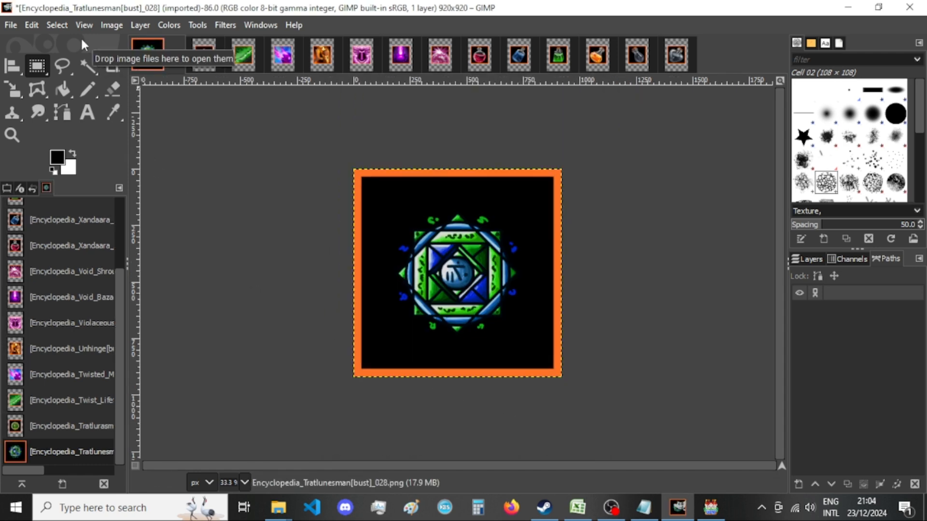
Export the Tratlunesman image as a PNG into New folder, replacing the existing file.
{"action": "key", "text": "ctrl+shift+e"}
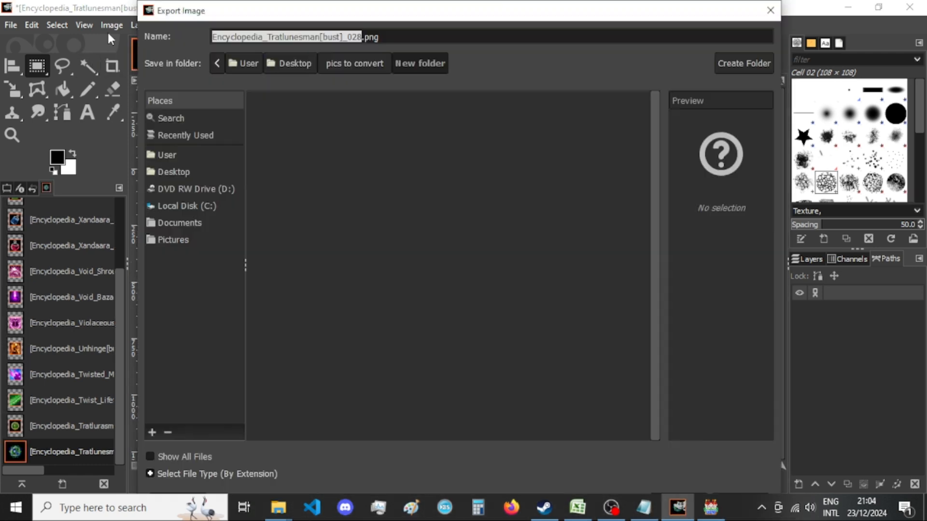
{"action": "key", "text": "Return"}
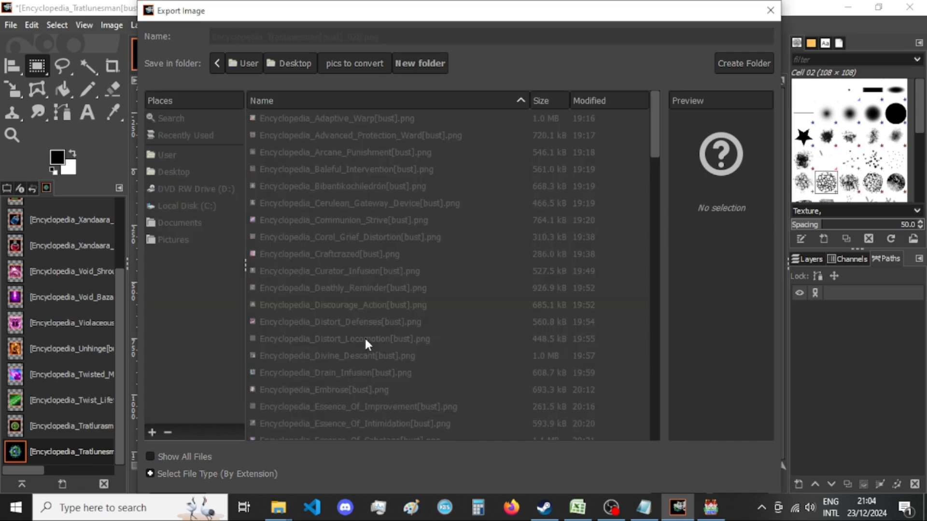
{"action": "key", "text": "Return"}
Switch to RPG Maker MV and browse the Sound Test's BGM tracks, picking JDB-Hounted_Mansion, JDB-Innocence and a JDB_Artist Modern track.
{"action": "left_click", "coordinate": [710, 507]}
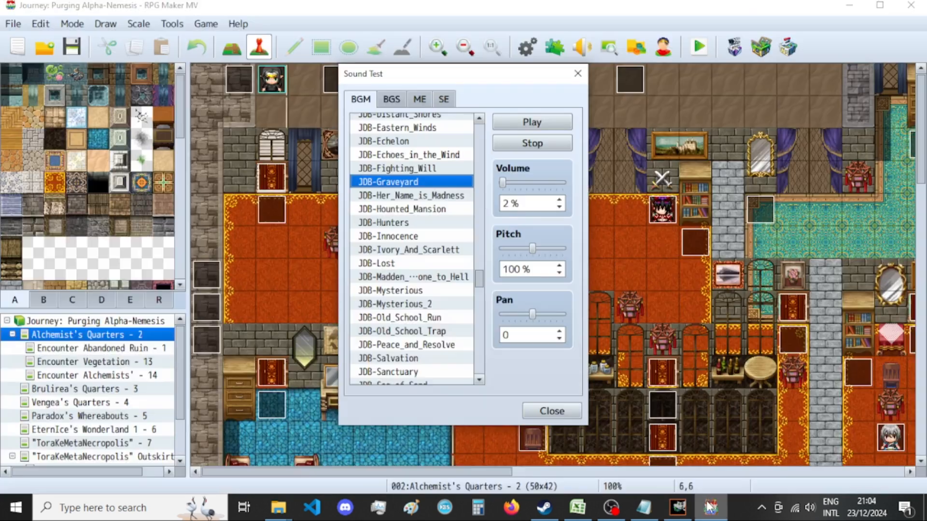
{"action": "left_click", "coordinate": [420, 211]}
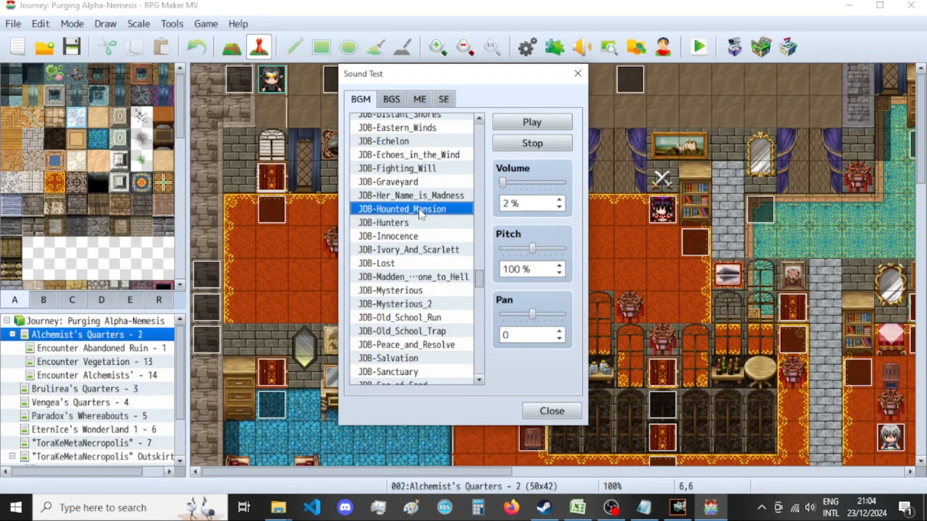
{"action": "left_click", "coordinate": [424, 237]}
{"action": "scroll", "coordinate": [423, 236], "scroll_direction": "down", "scroll_amount": 2}
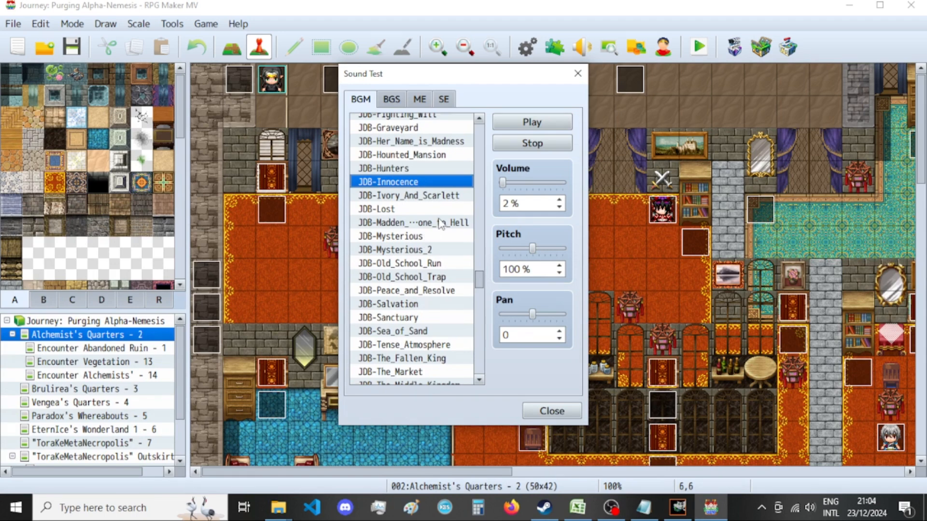
{"action": "scroll", "coordinate": [441, 223], "scroll_direction": "down", "scroll_amount": 1}
{"action": "scroll", "coordinate": [440, 223], "scroll_direction": "down", "scroll_amount": 1}
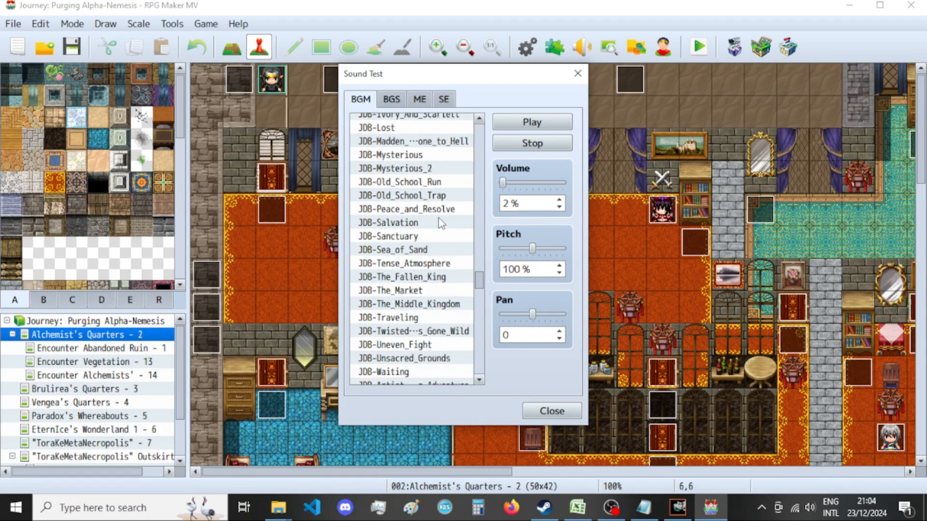
{"action": "scroll", "coordinate": [440, 251], "scroll_direction": "down", "scroll_amount": 2}
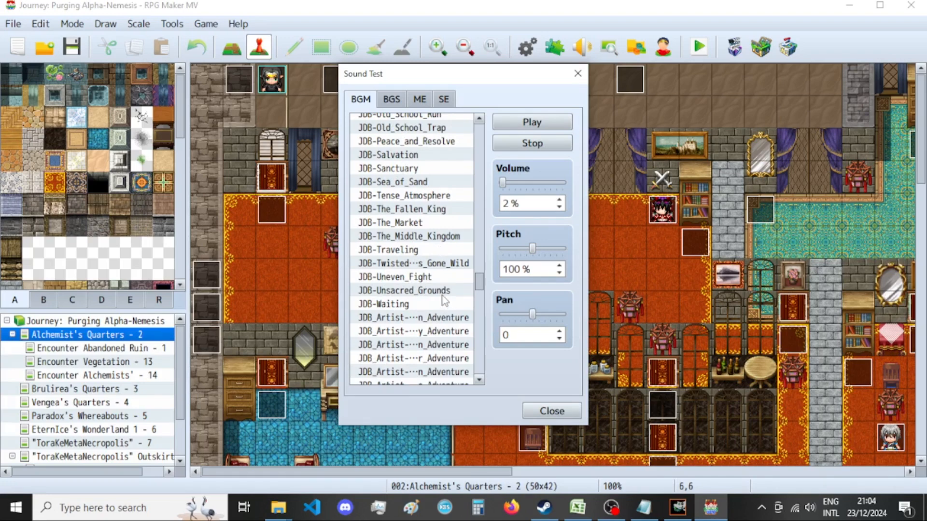
{"action": "scroll", "coordinate": [444, 299], "scroll_direction": "down", "scroll_amount": 5}
{"action": "left_click", "coordinate": [432, 291]}
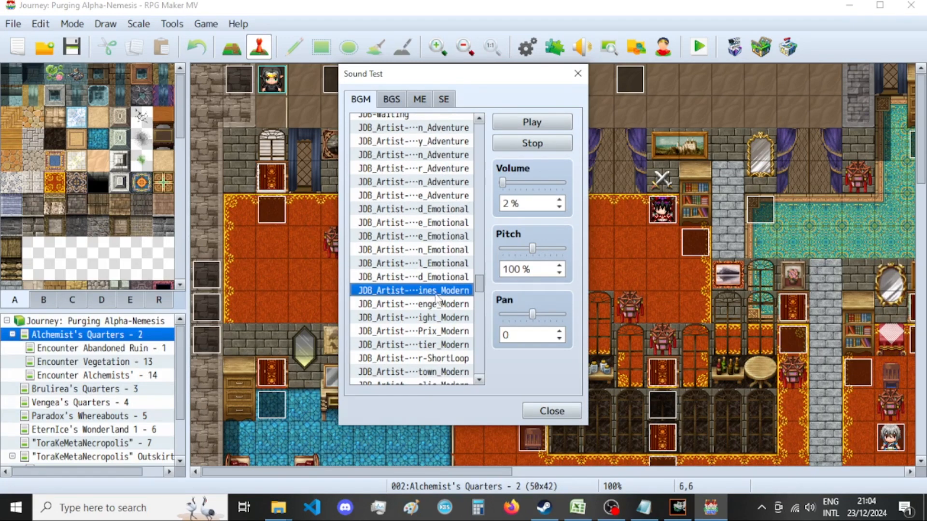
{"action": "scroll", "coordinate": [439, 304], "scroll_direction": "down", "scroll_amount": 2}
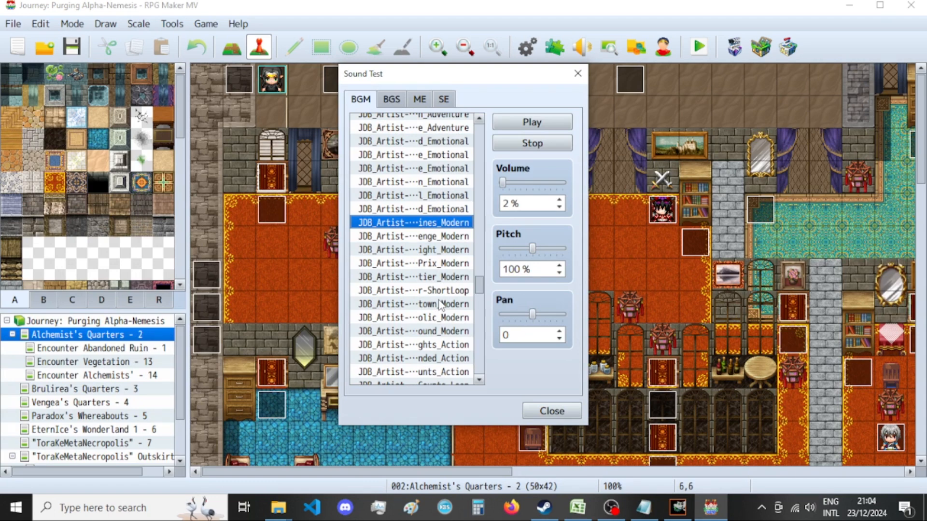
{"action": "scroll", "coordinate": [440, 305], "scroll_direction": "down", "scroll_amount": 2}
{"action": "scroll", "coordinate": [441, 304], "scroll_direction": "down", "scroll_amount": 2}
{"action": "scroll", "coordinate": [442, 309], "scroll_direction": "up", "scroll_amount": 3}
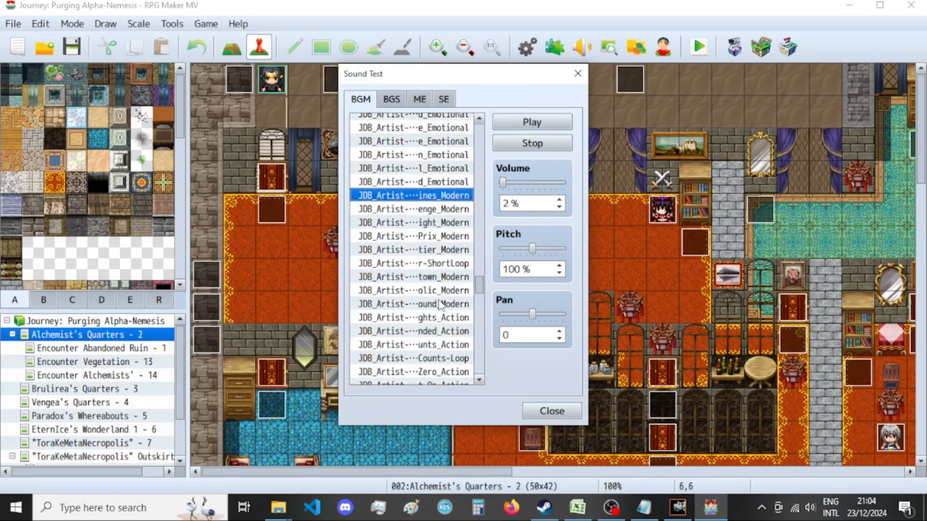
Switch back to GIMP, check the exported Tratlunesman picture in New folder, and close the image, discarding changes.
{"action": "left_click", "coordinate": [679, 507]}
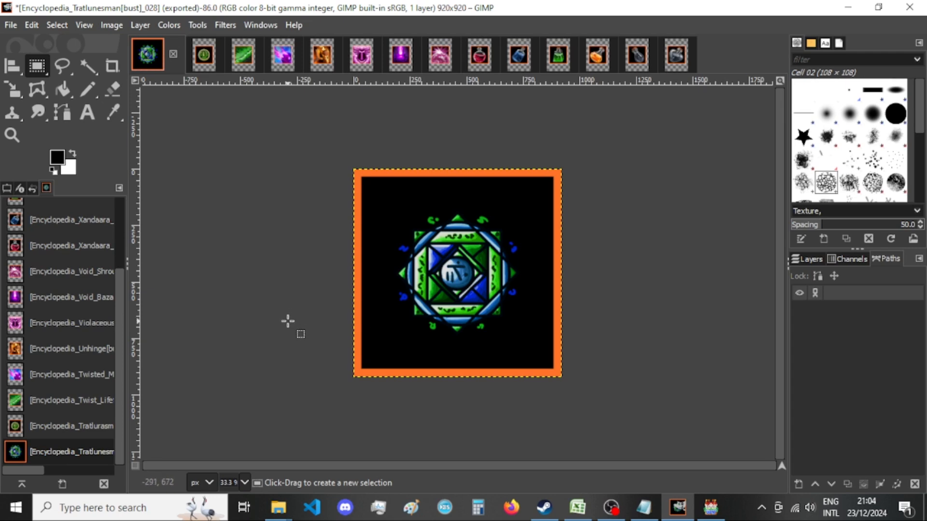
{"action": "mouse_move", "coordinate": [278, 507]}
{"action": "left_click", "coordinate": [401, 451]}
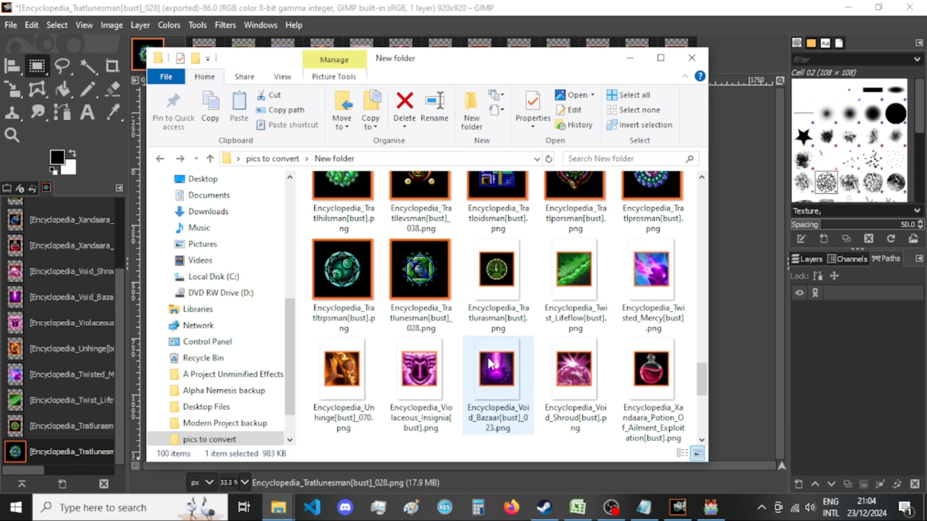
{"action": "scroll", "coordinate": [489, 363], "scroll_direction": "down", "scroll_amount": 5}
{"action": "scroll", "coordinate": [490, 365], "scroll_direction": "up", "scroll_amount": 2}
{"action": "left_click", "coordinate": [419, 5]}
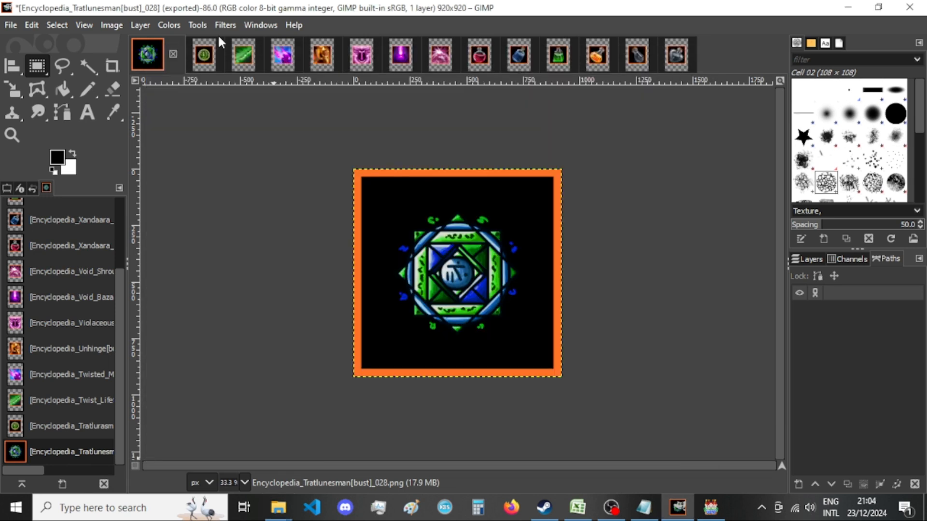
{"action": "left_click", "coordinate": [173, 54]}
{"action": "left_click", "coordinate": [488, 351]}
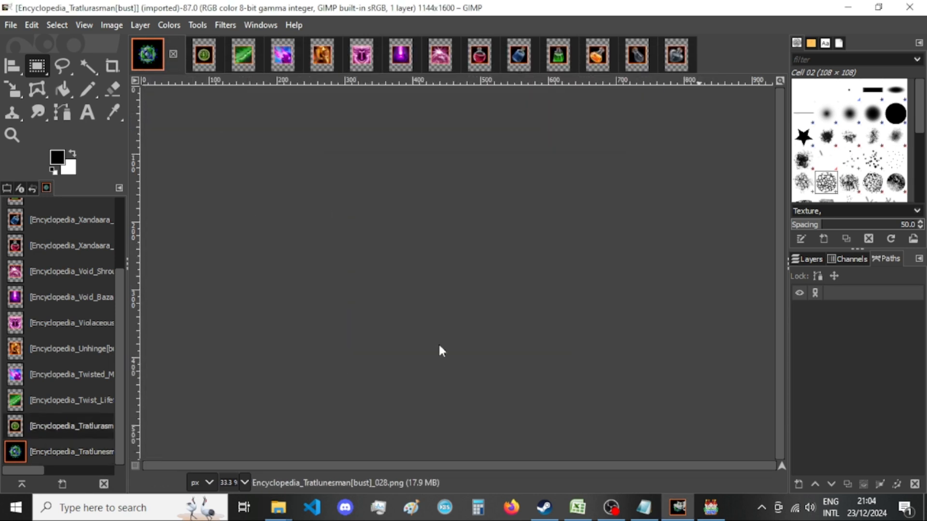
Resize the Tratlurasman image's canvas to 920 × 920 px with the picture centered.
{"action": "left_click", "coordinate": [111, 25]}
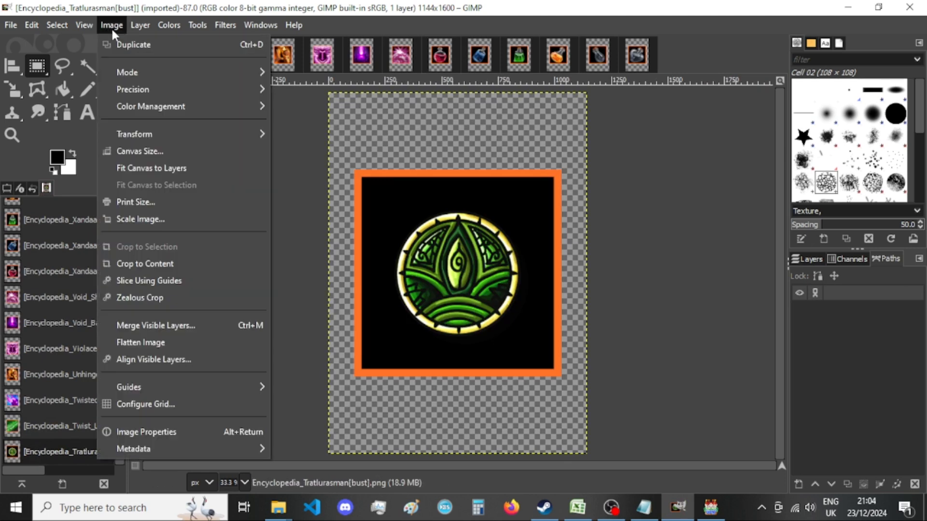
{"action": "left_click", "coordinate": [157, 151]}
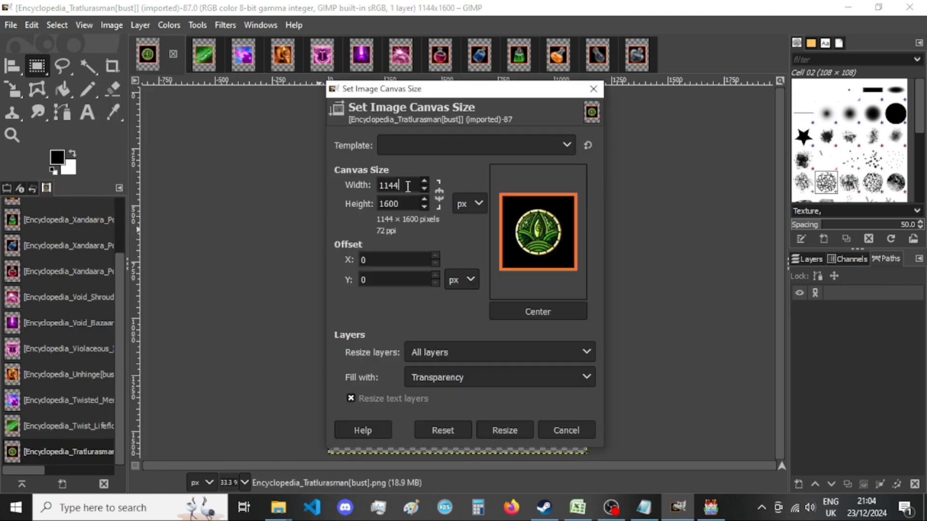
{"action": "type", "text": "920"}
{"action": "left_click", "coordinate": [404, 204]}
{"action": "double_click", "coordinate": [403, 204]}
{"action": "type", "text": "920"}
{"action": "left_click", "coordinate": [540, 311]}
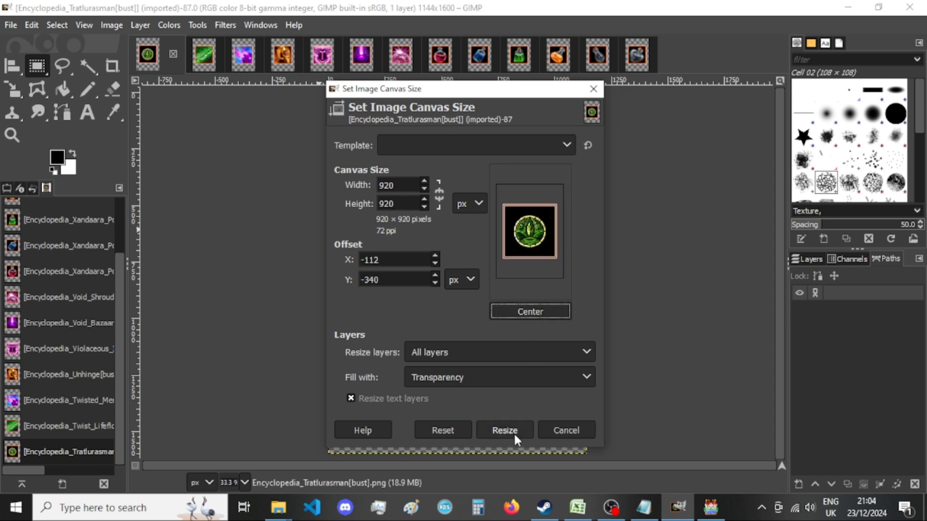
{"action": "left_click", "coordinate": [505, 430]}
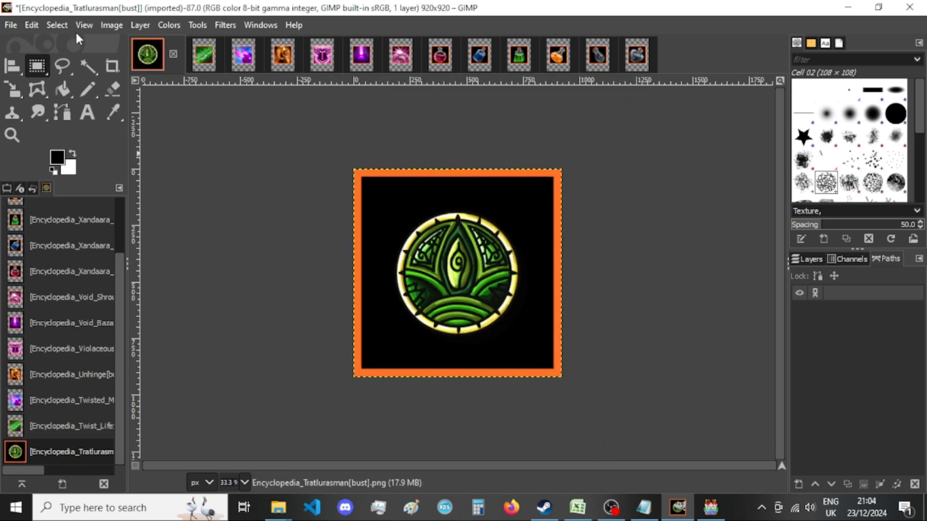
Export the Tratlurasman image as a PNG into New folder, replacing the existing file.
{"action": "key", "text": "ctrl+shift+e"}
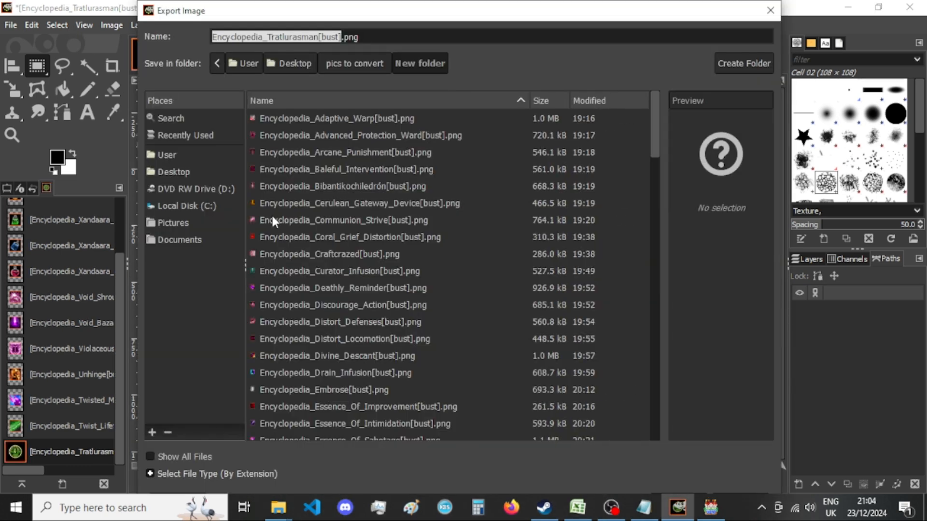
{"action": "key", "text": "Return"}
{"action": "key", "text": "Return"}
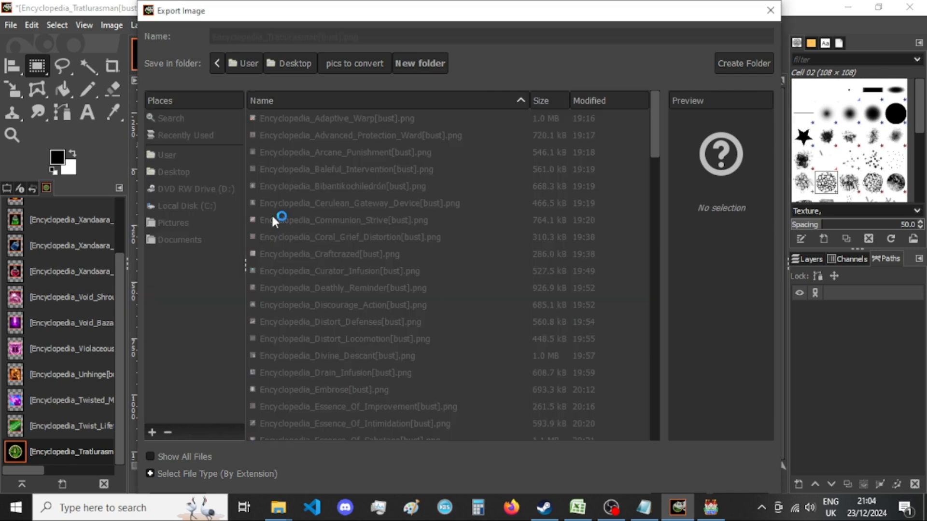
{"action": "key", "text": "Return"}
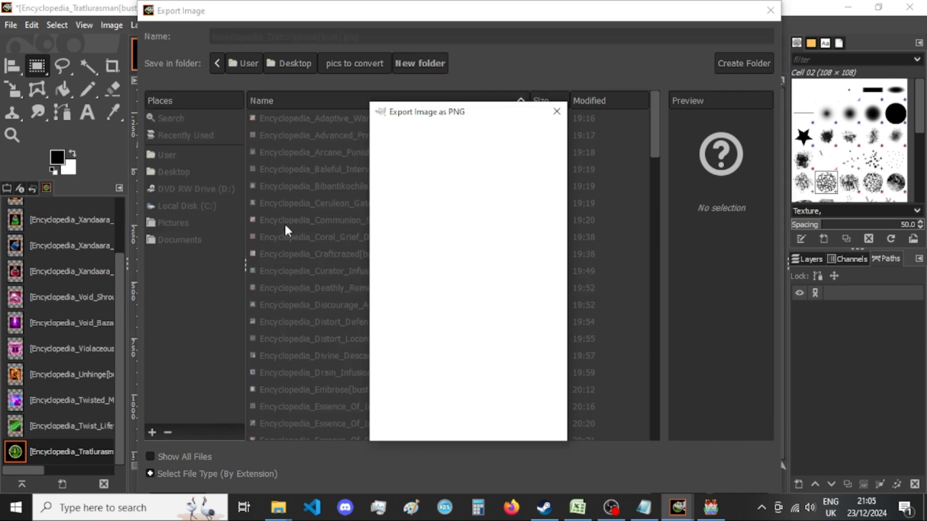
{"action": "key", "text": "Return"}
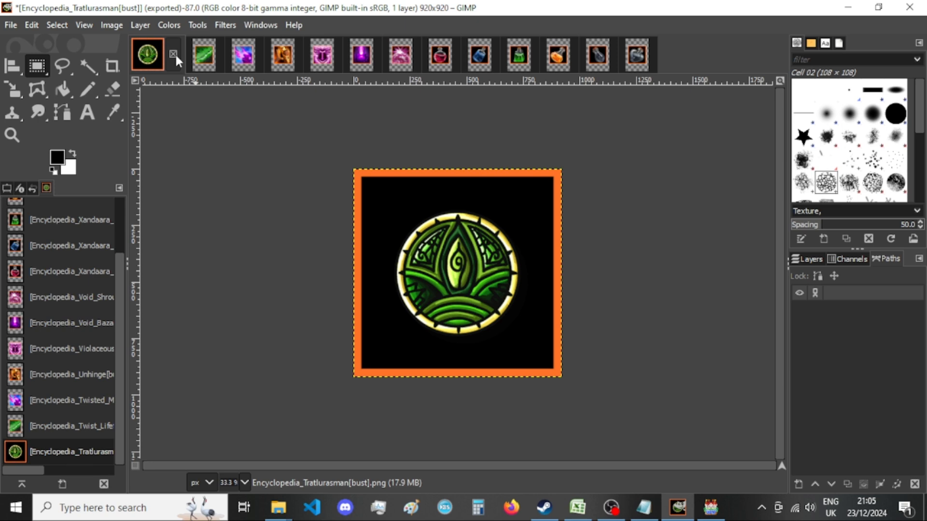
Check the exported Tratlurasman picture in New folder, then close its image in GIMP, discarding changes.
{"action": "mouse_move", "coordinate": [279, 507]}
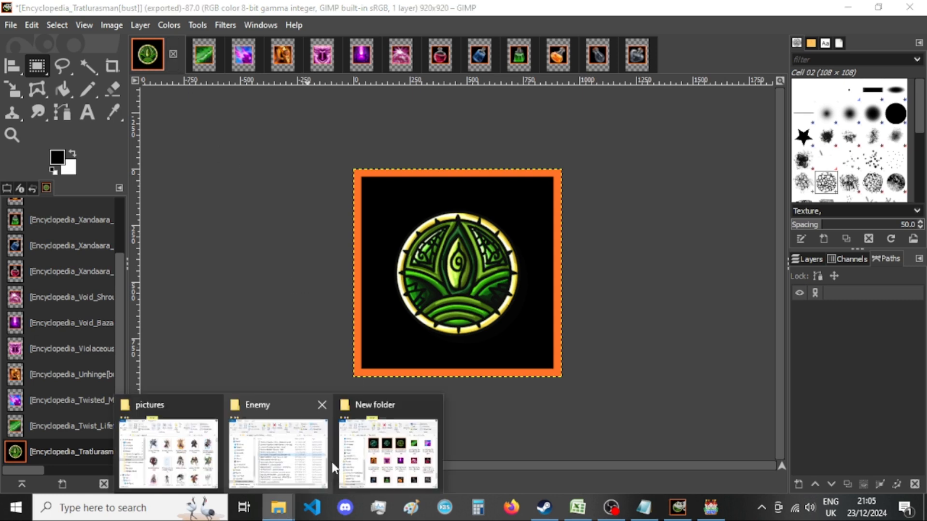
{"action": "left_click", "coordinate": [357, 456]}
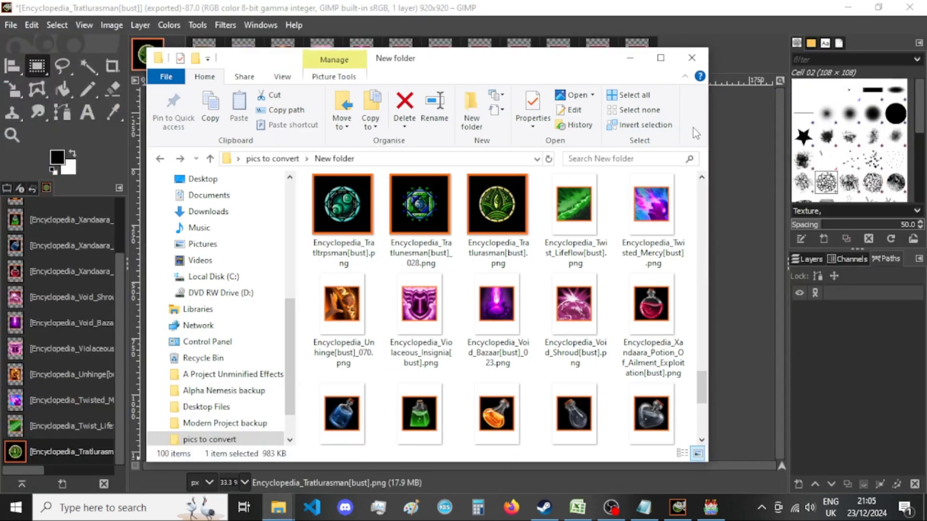
{"action": "left_click", "coordinate": [704, 24]}
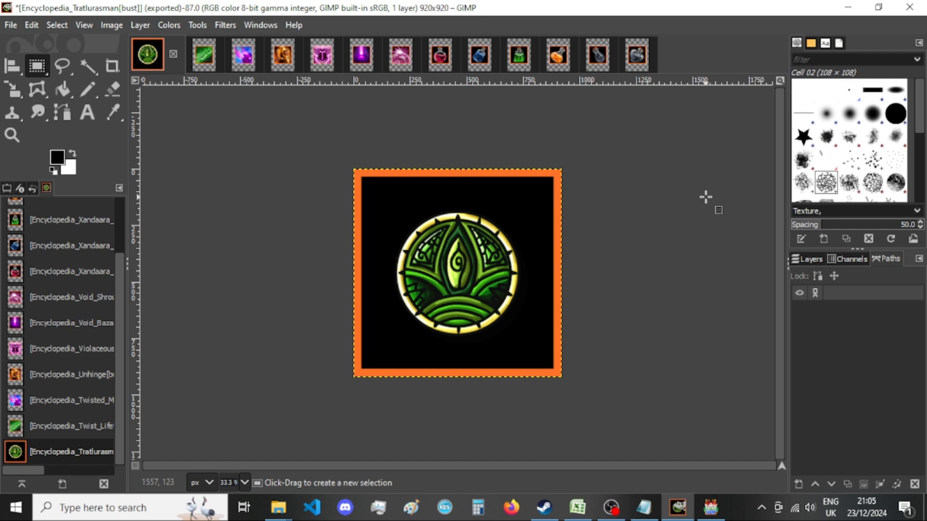
{"action": "mouse_move", "coordinate": [279, 507]}
{"action": "left_click", "coordinate": [375, 458]}
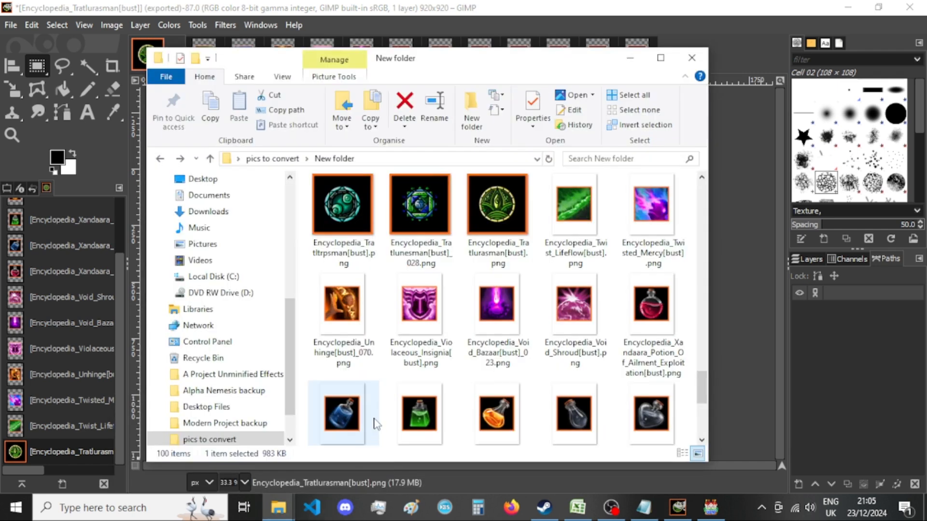
{"action": "left_click", "coordinate": [514, 2]}
{"action": "left_click", "coordinate": [173, 54]}
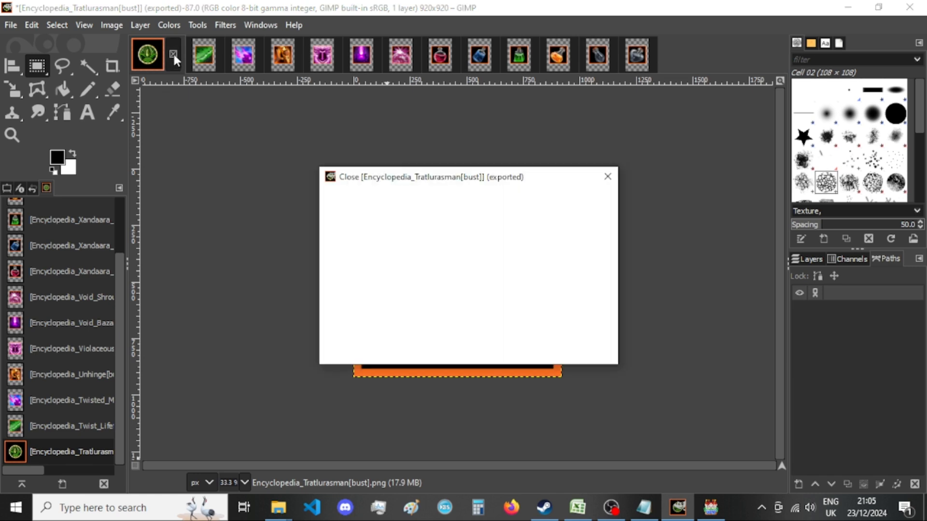
{"action": "left_click", "coordinate": [494, 352]}
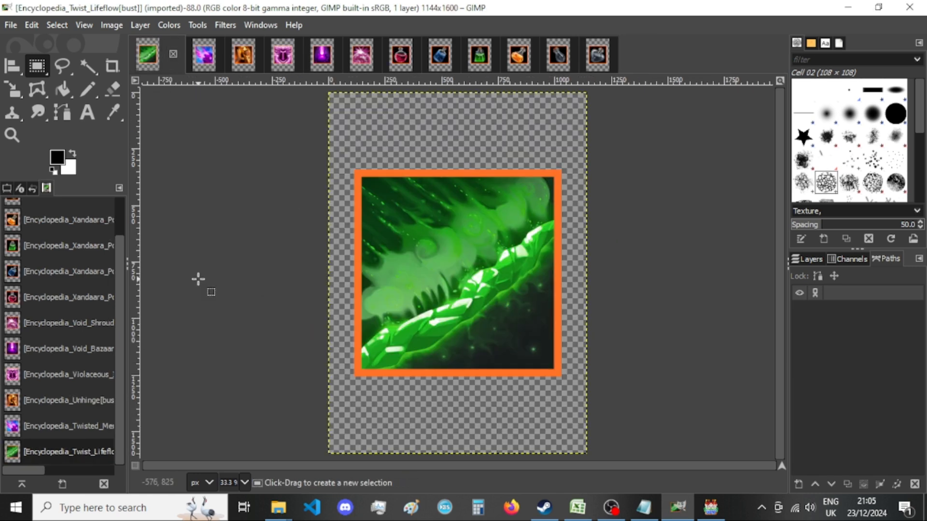
Resize the Twist_Lifeflow image's canvas to 920 × 920 px with the picture centered.
{"action": "left_click", "coordinate": [108, 25]}
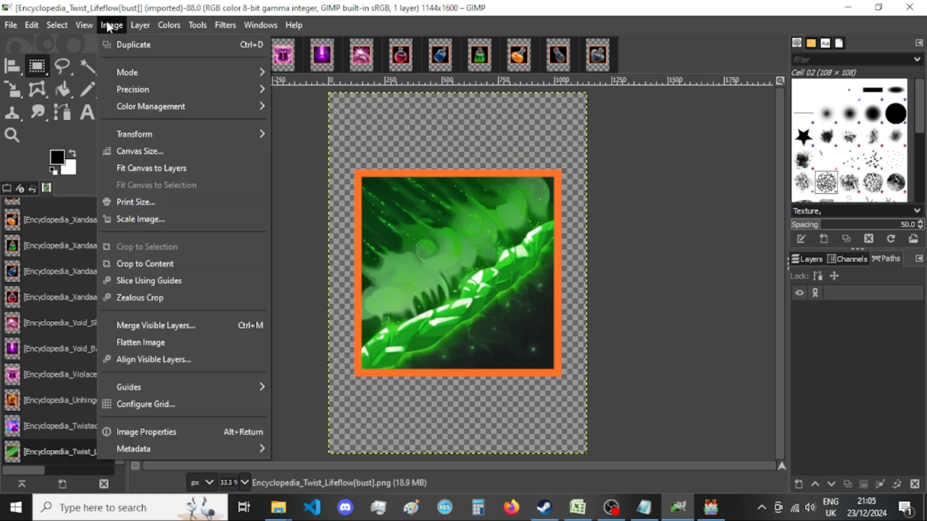
{"action": "left_click", "coordinate": [138, 151]}
{"action": "double_click", "coordinate": [407, 185]}
{"action": "type", "text": "920"}
{"action": "left_click", "coordinate": [403, 204]}
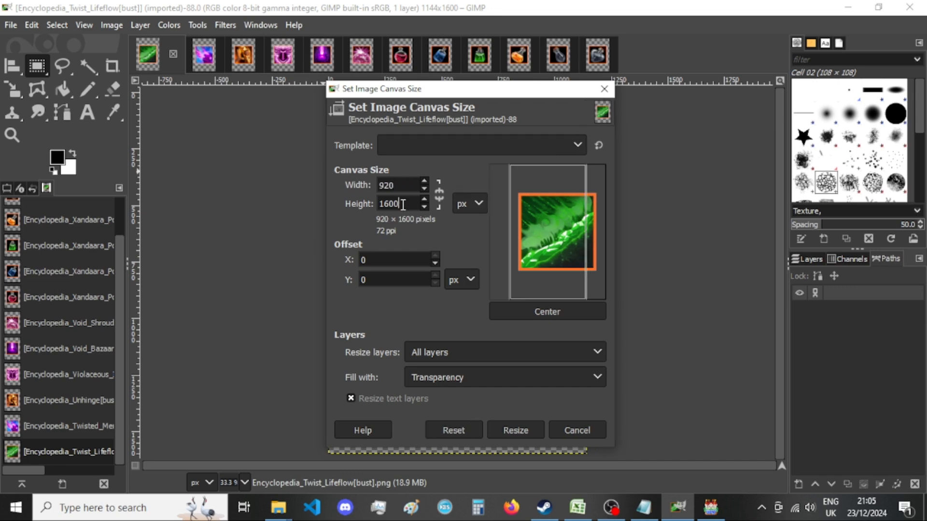
{"action": "left_click", "coordinate": [520, 311]}
{"action": "left_click", "coordinate": [523, 426]}
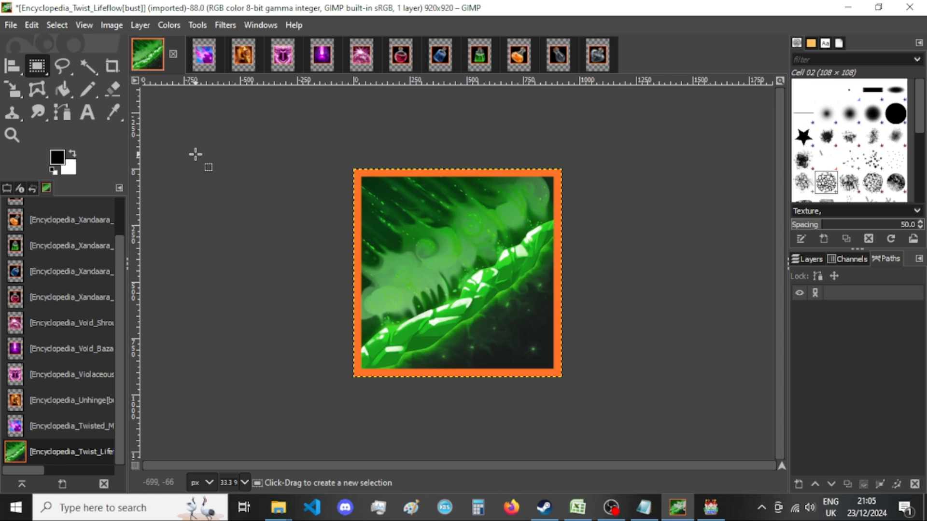
Export the Twist_Lifeflow image as a PNG into New folder, replacing the existing file, and close the image, discarding changes.
{"action": "key", "text": "ctrl+shift+e"}
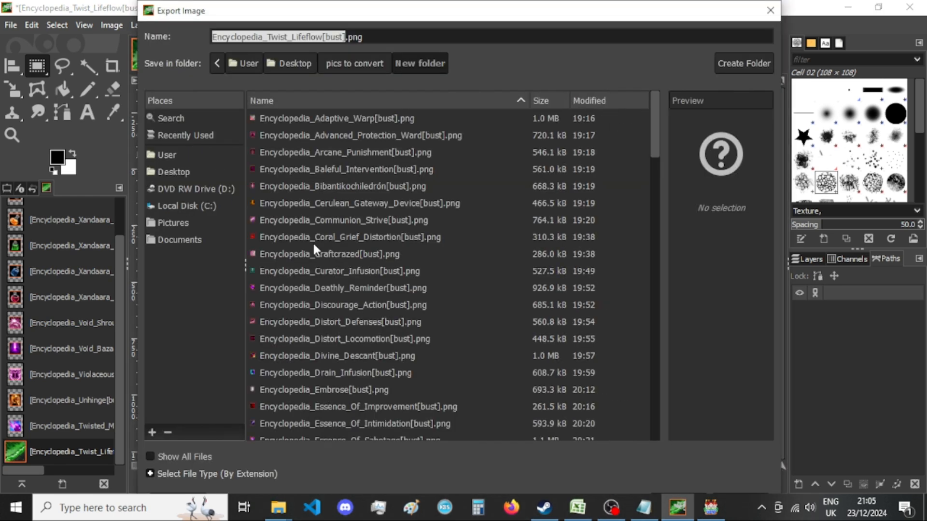
{"action": "key", "text": "Return"}
{"action": "key", "text": "Return"}
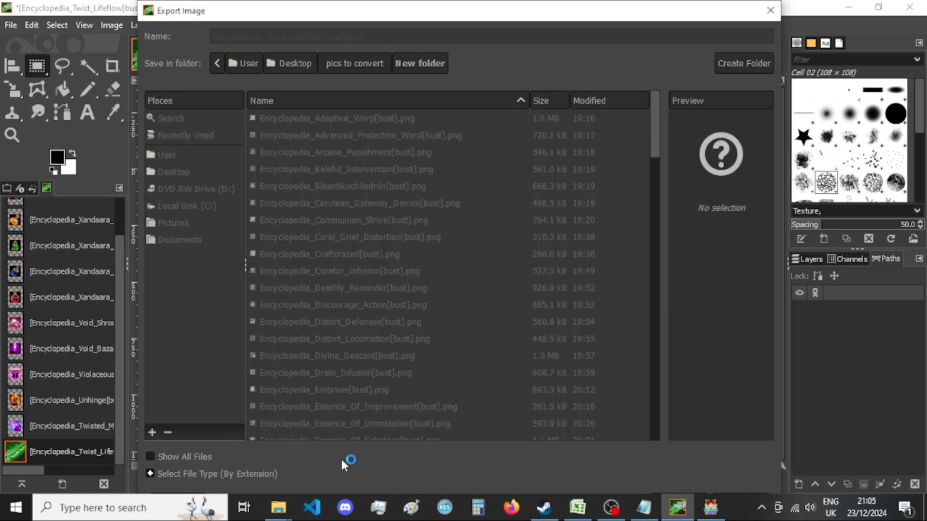
{"action": "mouse_move", "coordinate": [279, 507]}
{"action": "left_click", "coordinate": [386, 459]}
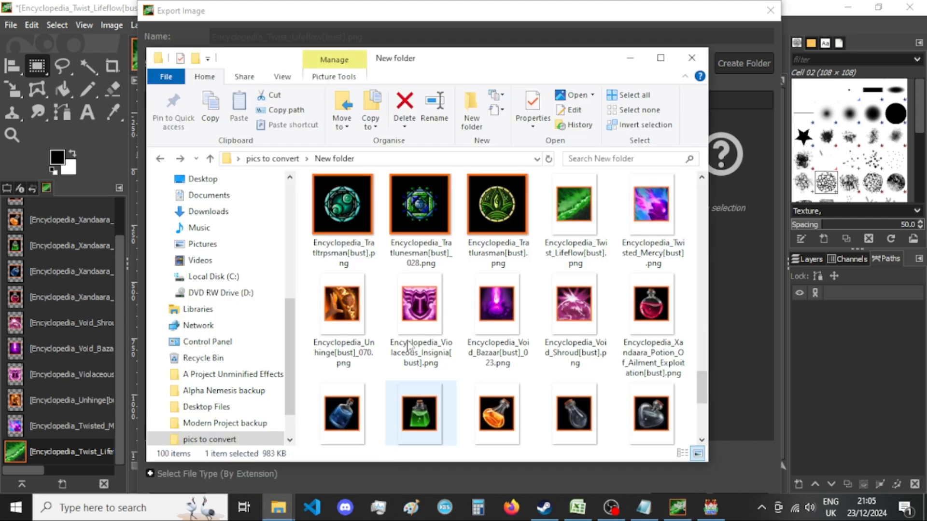
{"action": "left_click", "coordinate": [436, 9]}
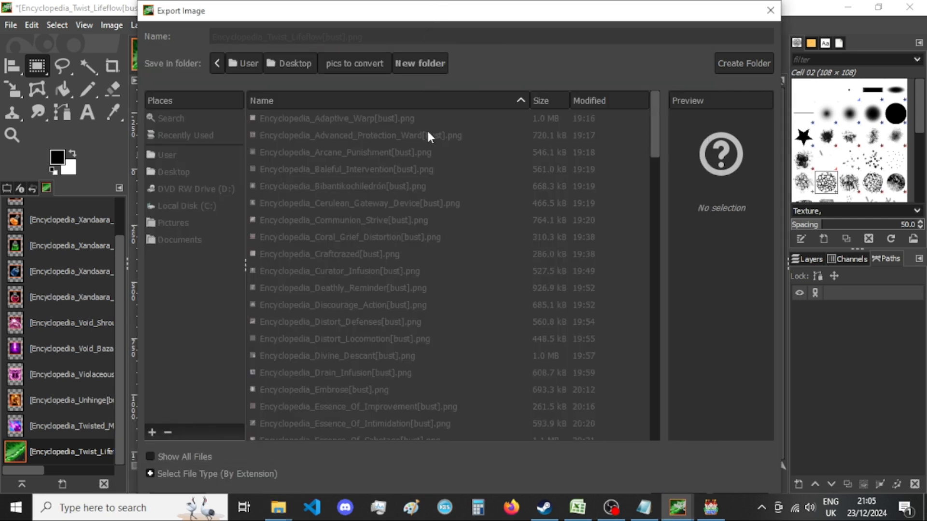
{"action": "mouse_move", "coordinate": [677, 506]}
{"action": "left_click", "coordinate": [696, 414]}
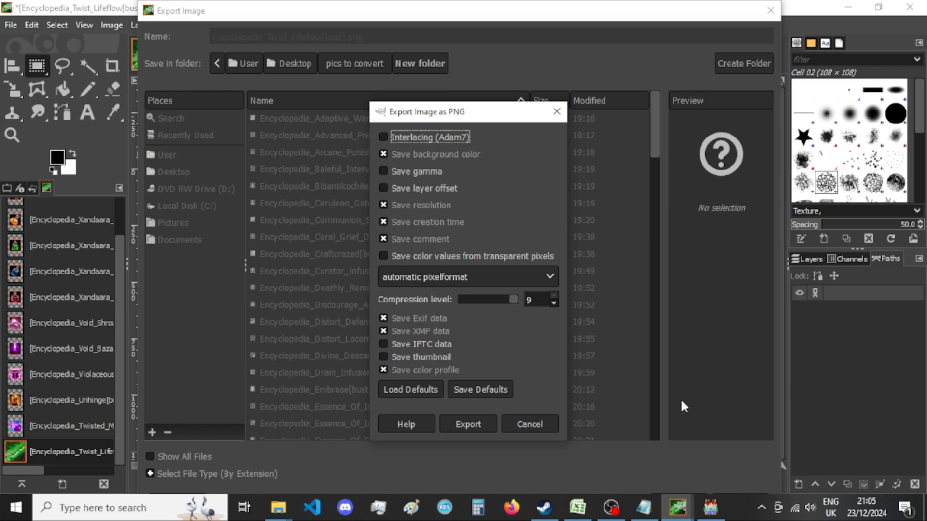
{"action": "left_click", "coordinate": [468, 425]}
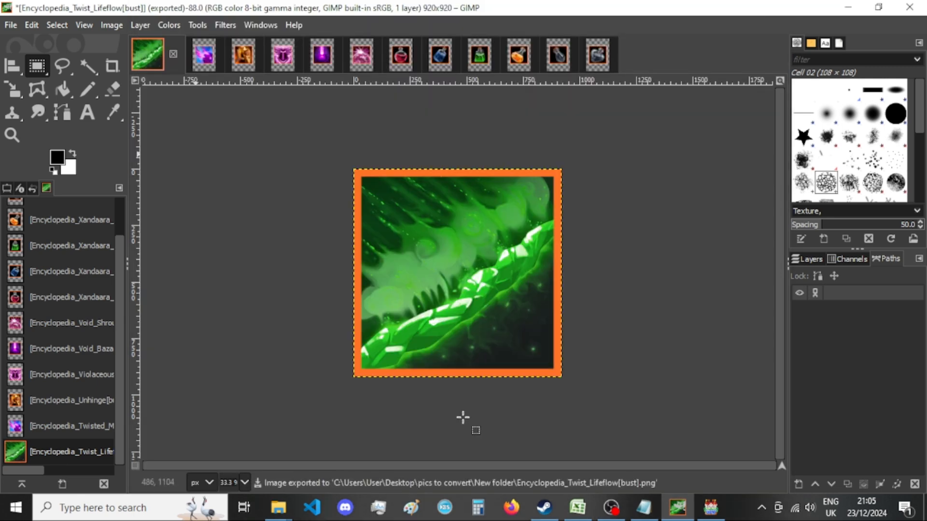
{"action": "left_click", "coordinate": [173, 54]}
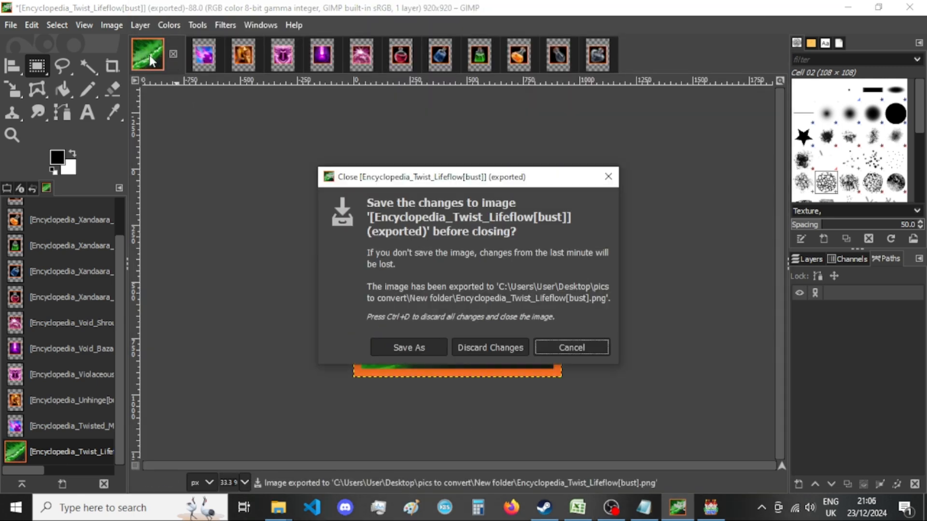
{"action": "left_click", "coordinate": [497, 352]}
Resize the Twisted_Mercy image's canvas to 920 × 920 px with the picture centered.
{"action": "left_click", "coordinate": [111, 25]}
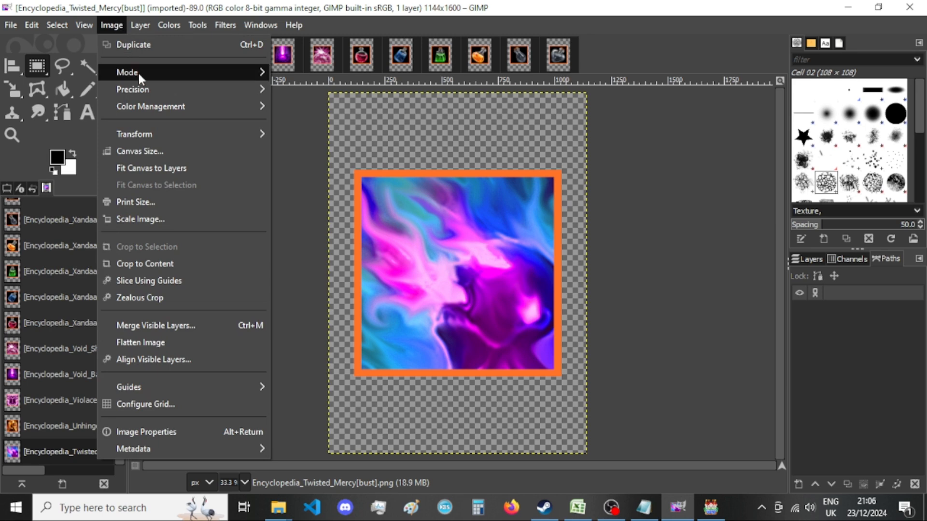
{"action": "left_click", "coordinate": [154, 151]}
{"action": "double_click", "coordinate": [407, 188]}
{"action": "type", "text": "920"}
{"action": "key", "text": "Tab"}
{"action": "type", "text": "920"}
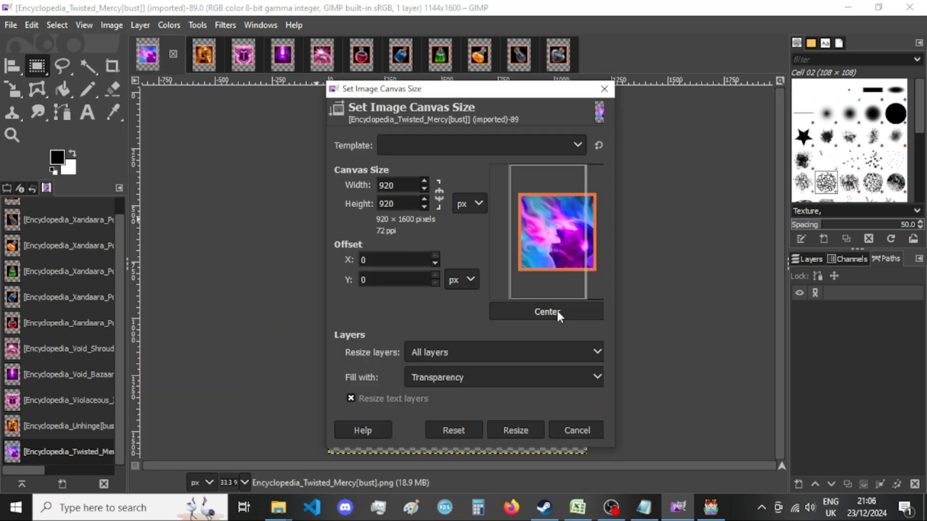
{"action": "left_click", "coordinate": [556, 312]}
{"action": "left_click", "coordinate": [498, 431]}
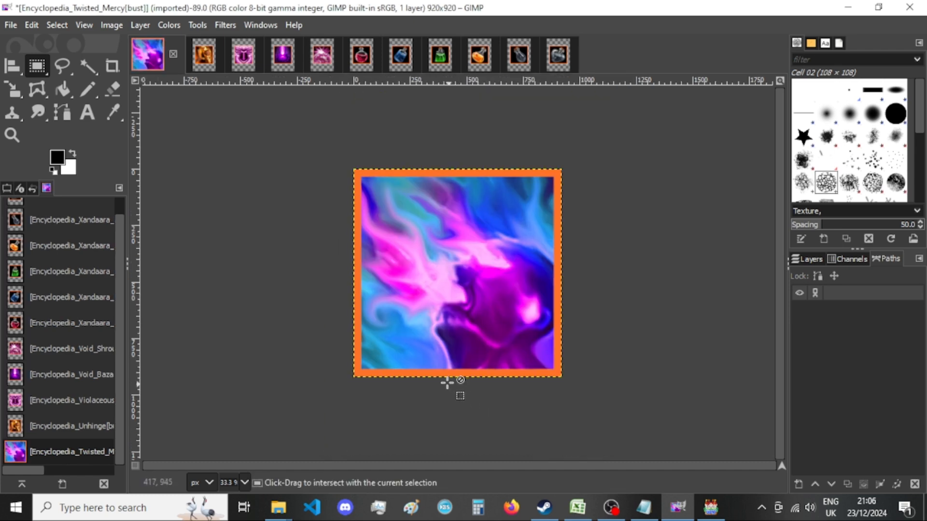
Export the Twisted_Mercy image as a PNG into New folder over the existing file and close the image, discarding changes.
{"action": "key", "text": "ctrl+shift+e"}
{"action": "key", "text": "Return"}
{"action": "key", "text": "Return"}
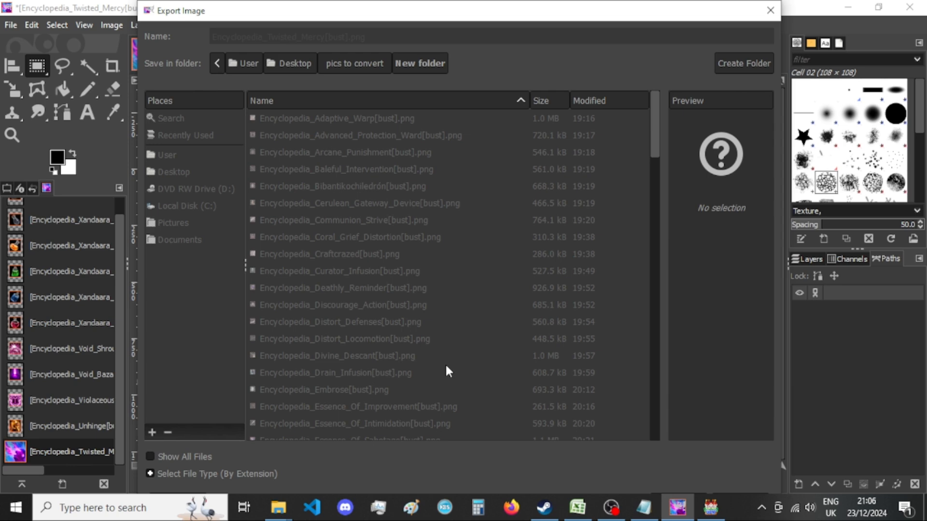
{"action": "left_click", "coordinate": [470, 418]}
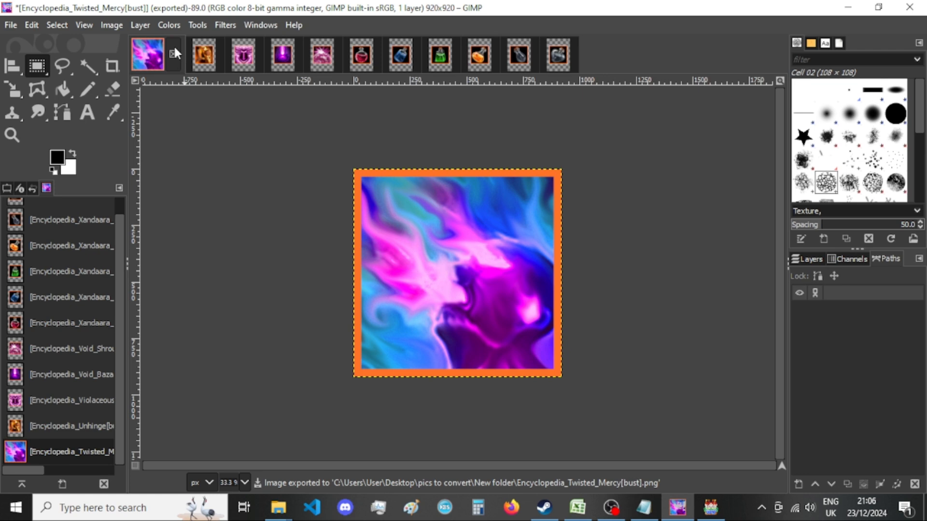
{"action": "left_click", "coordinate": [173, 54]}
{"action": "left_click", "coordinate": [514, 351]}
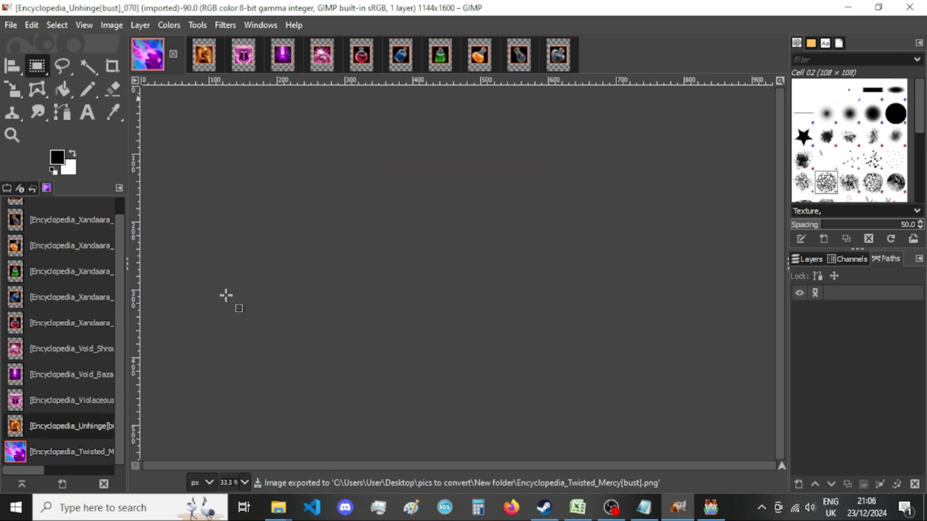
Resize the Unhinge image's canvas to 920 × 920 px with the picture centered.
{"action": "left_click", "coordinate": [108, 27]}
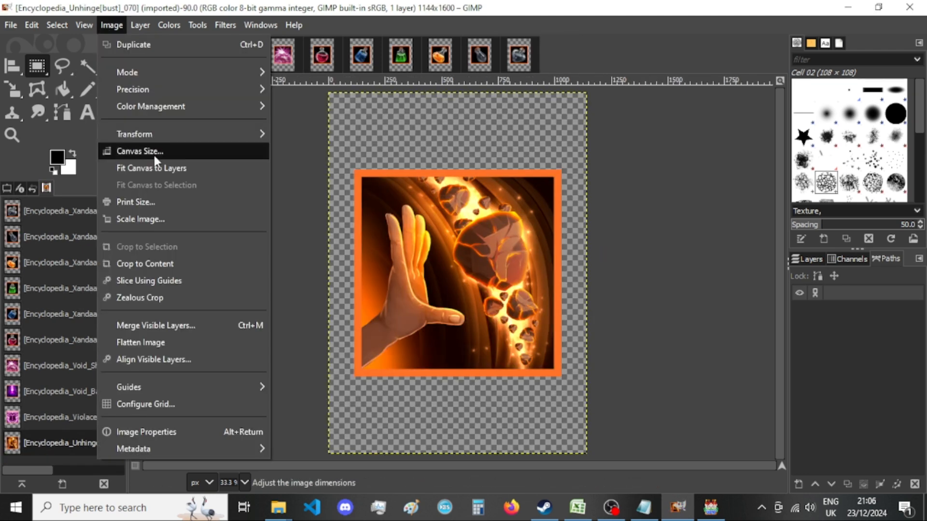
{"action": "left_click", "coordinate": [155, 152]}
{"action": "double_click", "coordinate": [389, 184]}
{"action": "type", "text": "920"}
{"action": "key", "text": "Tab"}
{"action": "type", "text": "920"}
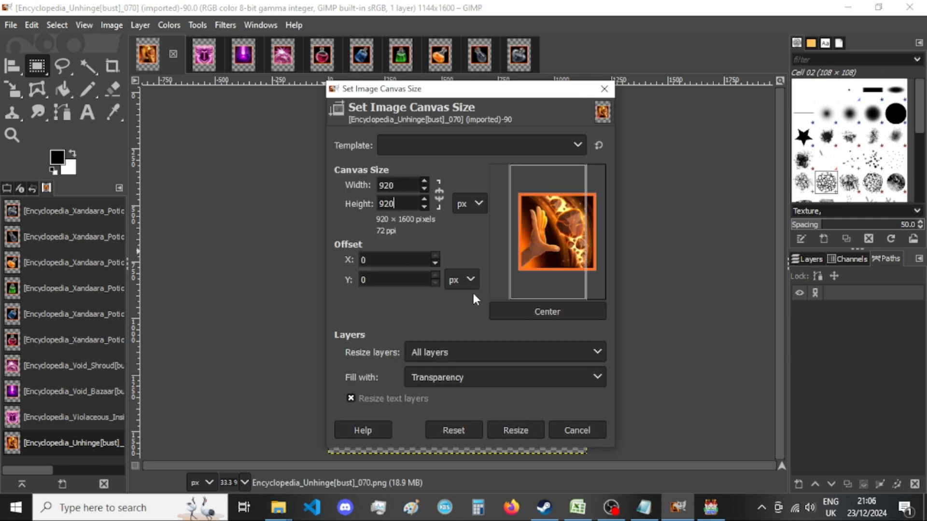
{"action": "left_click", "coordinate": [528, 311]}
{"action": "left_click", "coordinate": [492, 432]}
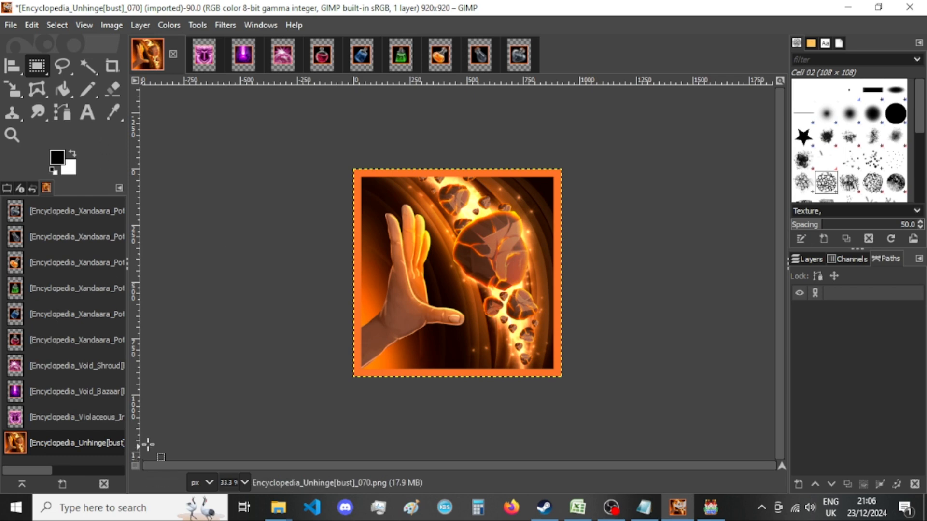
Check the exported Twist_Lifeflow and Twisted_Mercy pictures in New folder and return to GIMP.
{"action": "mouse_move", "coordinate": [279, 507]}
{"action": "left_click", "coordinate": [420, 425]}
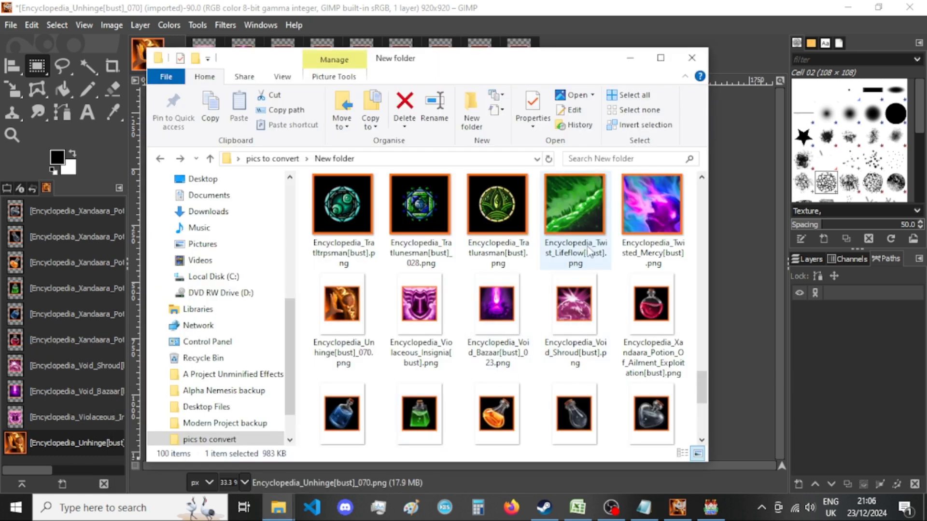
{"action": "left_click", "coordinate": [498, 6]}
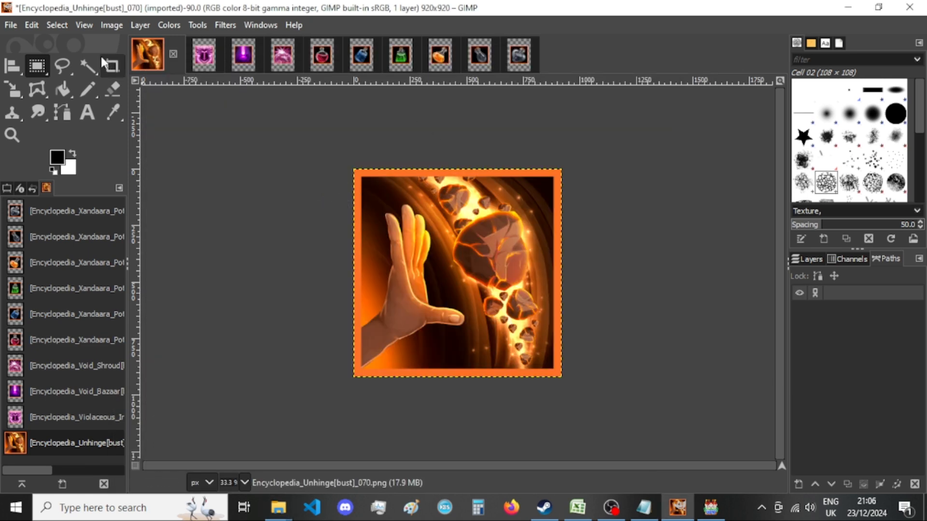
Check the canvas size of the Unhinge image, keeping it at 920 × 920 px.
{"action": "left_click", "coordinate": [116, 26]}
{"action": "left_click", "coordinate": [149, 150]}
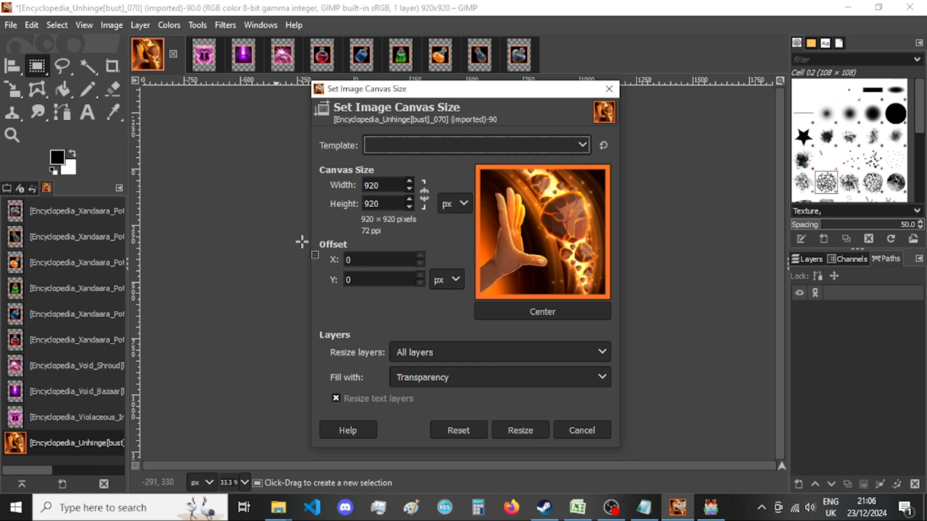
{"action": "left_click", "coordinate": [531, 429]}
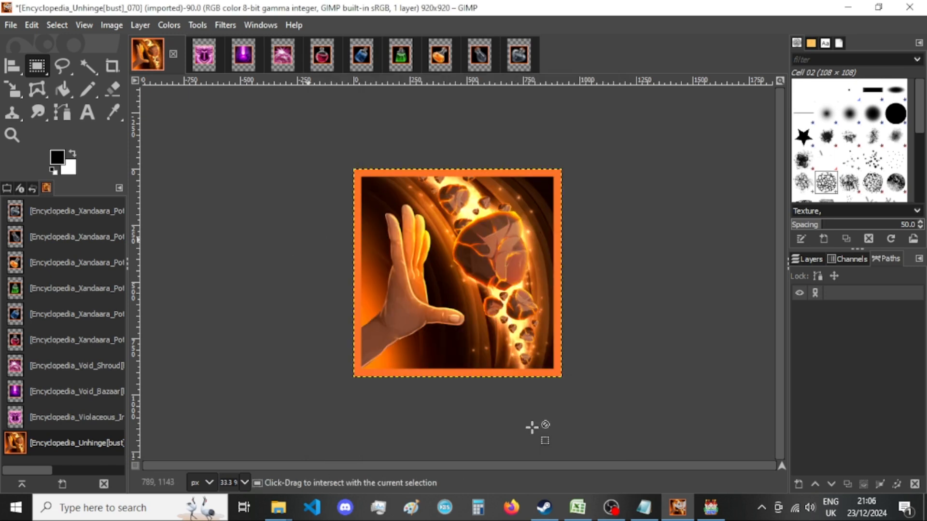
Start exporting the Unhinge image as a PNG into New folder, replacing the existing file.
{"action": "key", "text": "ctrl+shift+e"}
{"action": "key", "text": "Return"}
{"action": "key", "text": "Return"}
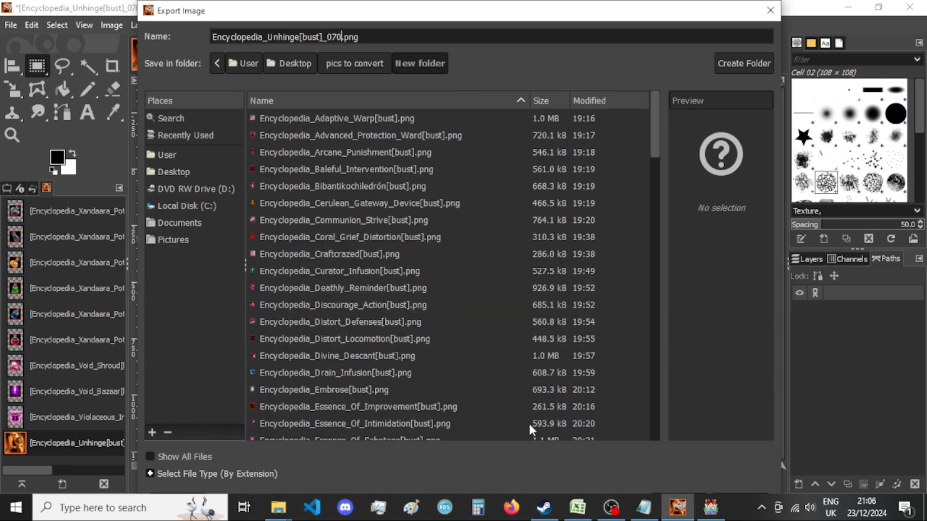
Switch to RPG Maker MV and select the background music track ending in "enge_Modern" in the Sound Test.
{"action": "key", "text": "alt+Tab"}
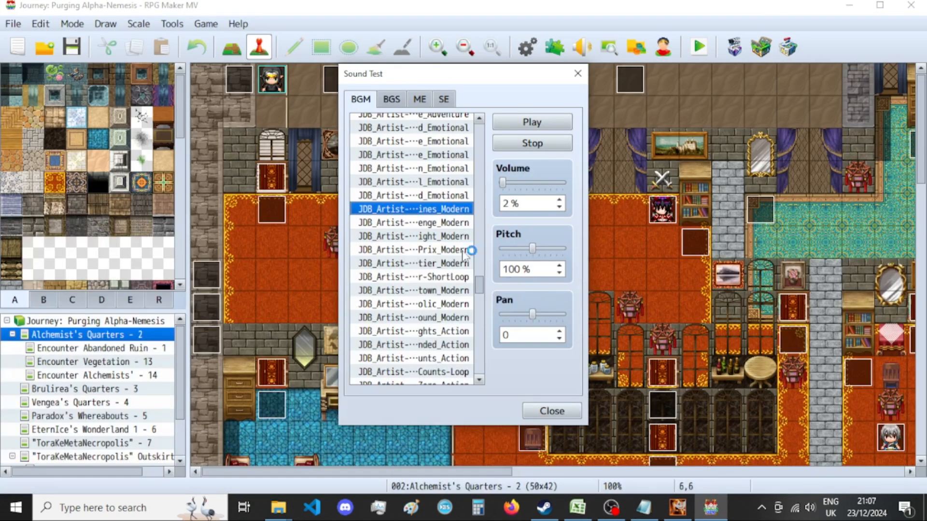
{"action": "left_click", "coordinate": [443, 223]}
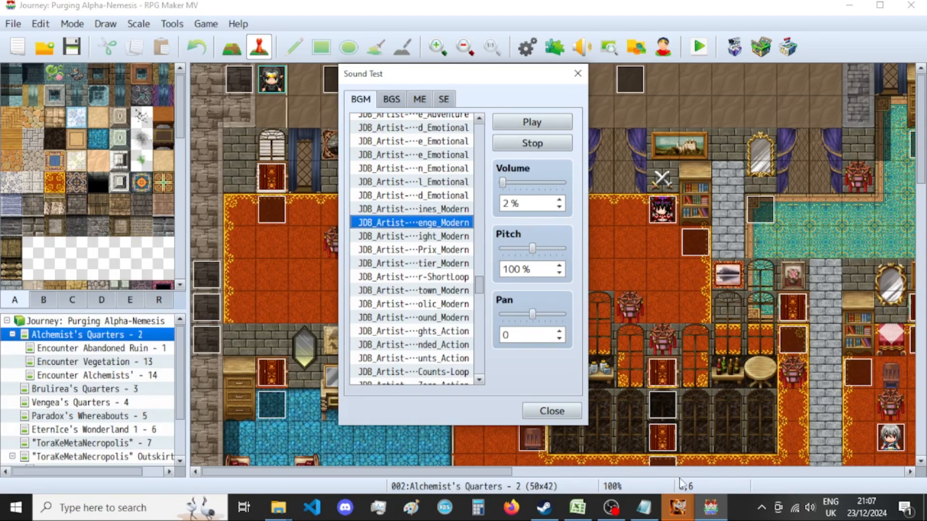
Bring up GIMP's PNG export options and complete the Unhinge export with compression level 9.
{"action": "mouse_move", "coordinate": [678, 507]}
{"action": "left_click", "coordinate": [754, 443]}
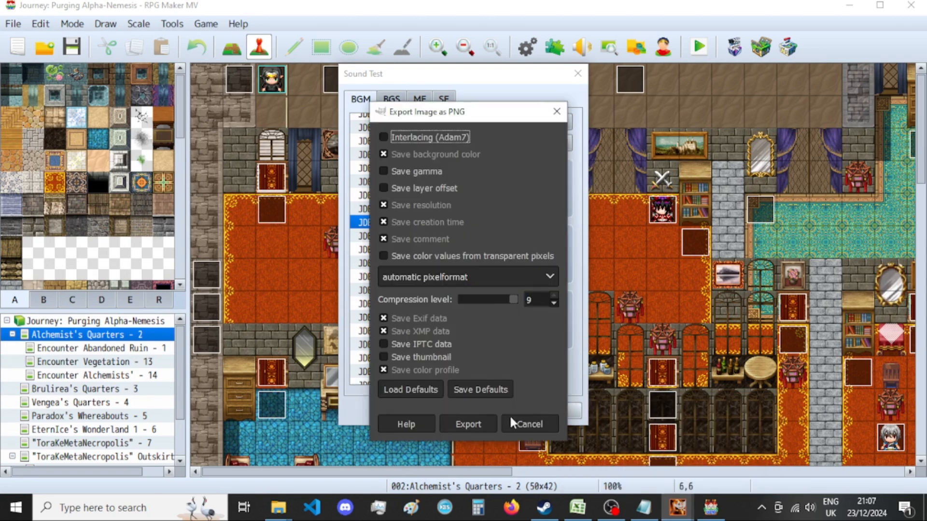
{"action": "left_click", "coordinate": [477, 420]}
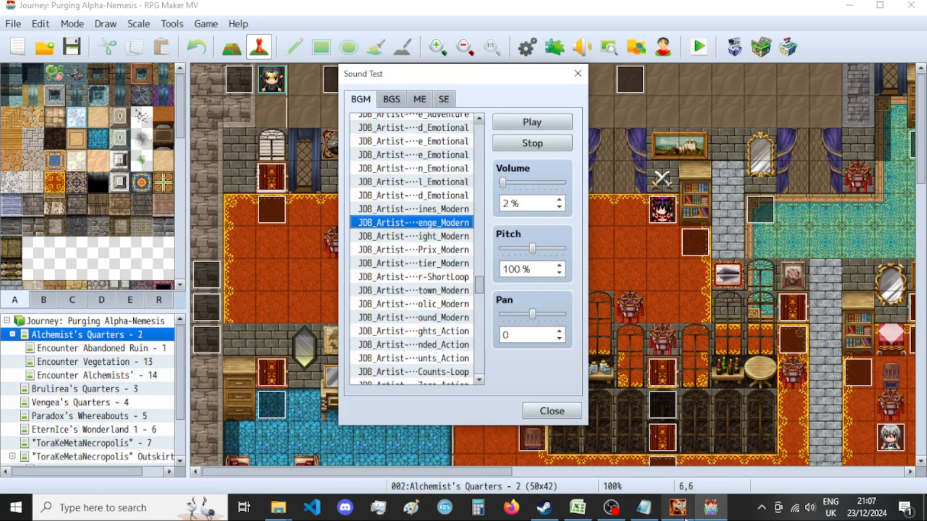
Check the exported Unhinge picture in New folder and minimise the folder window.
{"action": "left_click", "coordinate": [275, 508]}
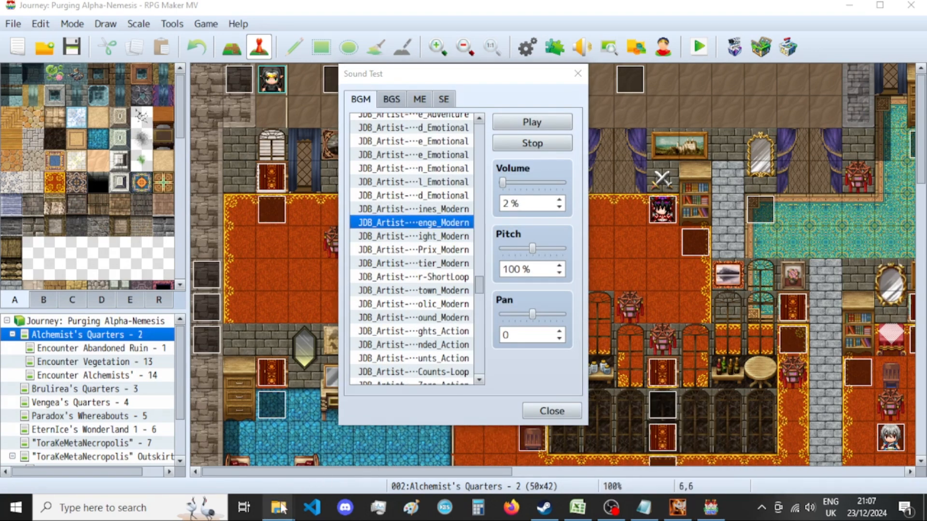
{"action": "left_click", "coordinate": [425, 464]}
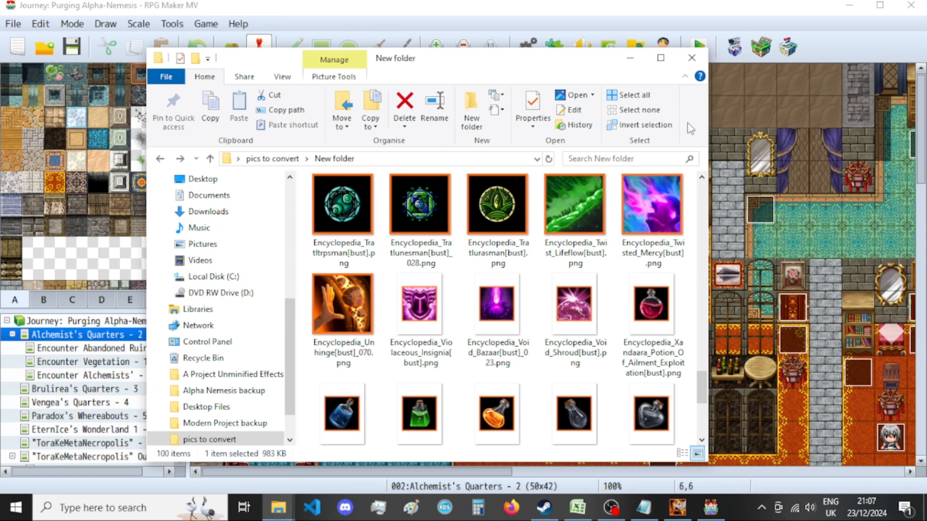
{"action": "left_click", "coordinate": [630, 58]}
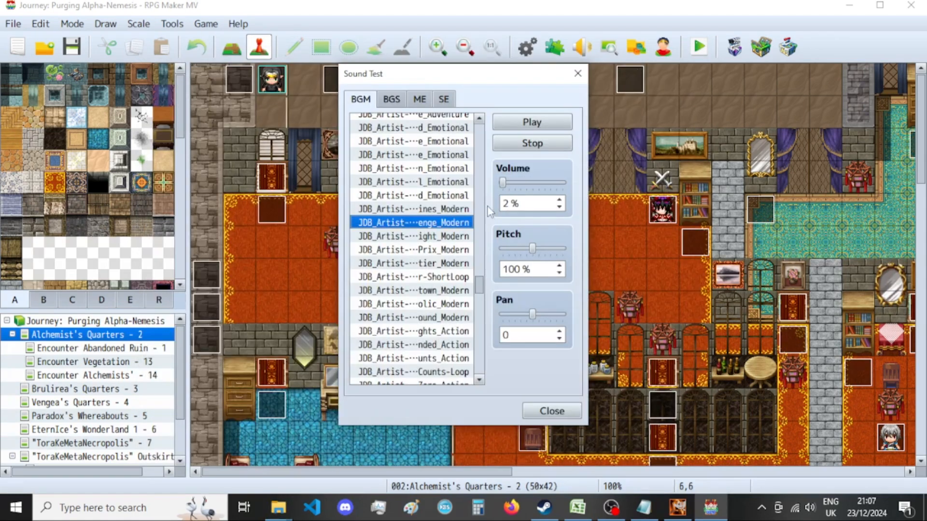
Select the background music track ending in "ight_Modern" in the Sound Test and bring New folder back up.
{"action": "left_click", "coordinate": [454, 237]}
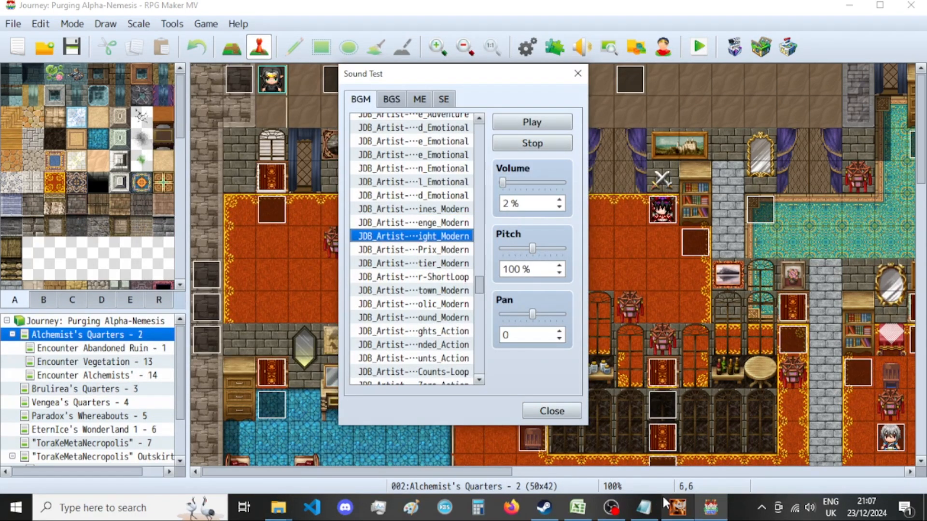
{"action": "mouse_move", "coordinate": [278, 507]}
{"action": "left_click", "coordinate": [395, 430]}
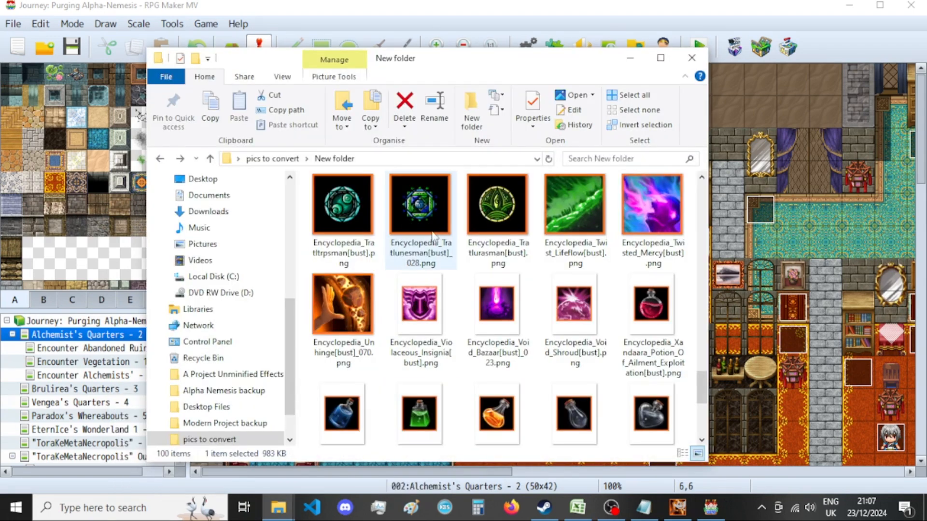
Switch to GIMP and close the Unhinge image, discarding changes.
{"action": "left_click", "coordinate": [677, 507]}
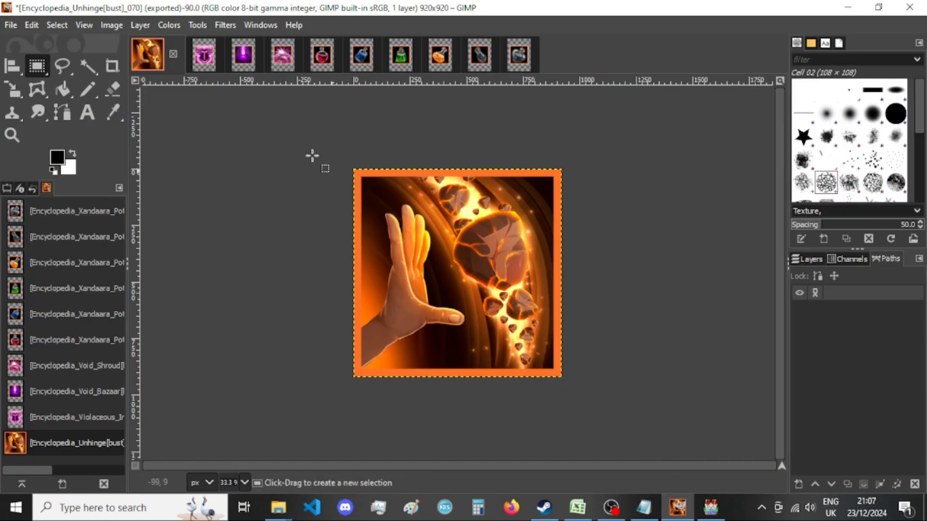
{"action": "left_click", "coordinate": [173, 54]}
{"action": "left_click", "coordinate": [459, 338]}
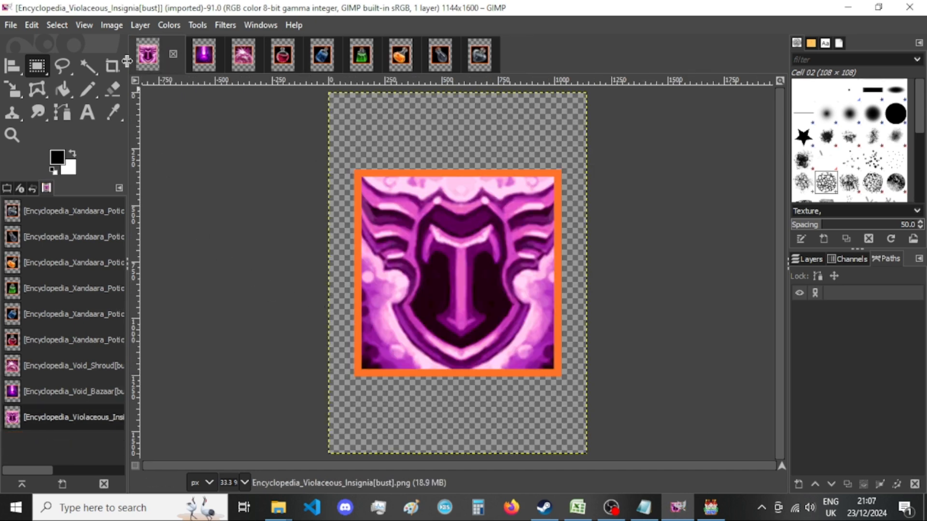
Resize the Violaceous_Insignia image's canvas to 920 × 920 px with the picture centered.
{"action": "left_click", "coordinate": [113, 25]}
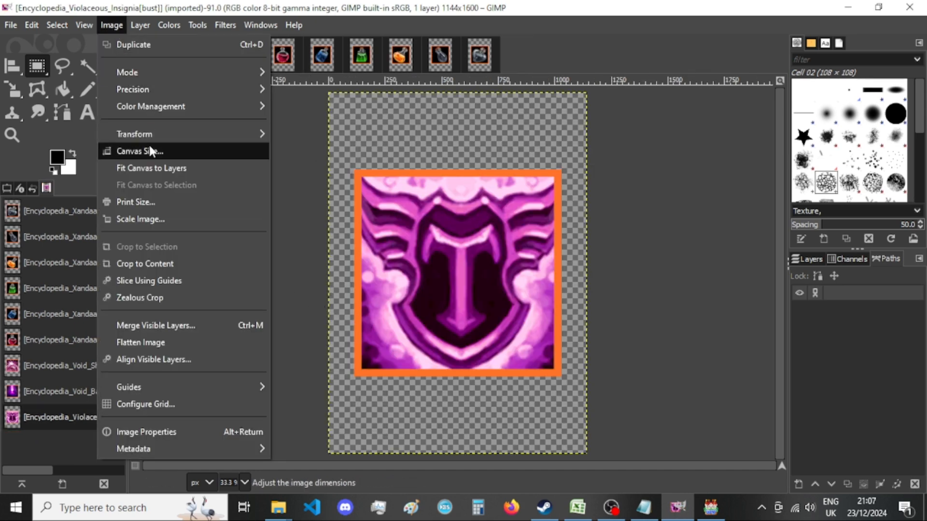
{"action": "left_click", "coordinate": [147, 149]}
{"action": "type", "text": "920"}
{"action": "key", "text": "Tab"}
{"action": "type", "text": "920"}
{"action": "left_click", "coordinate": [558, 310]}
{"action": "left_click", "coordinate": [509, 430]}
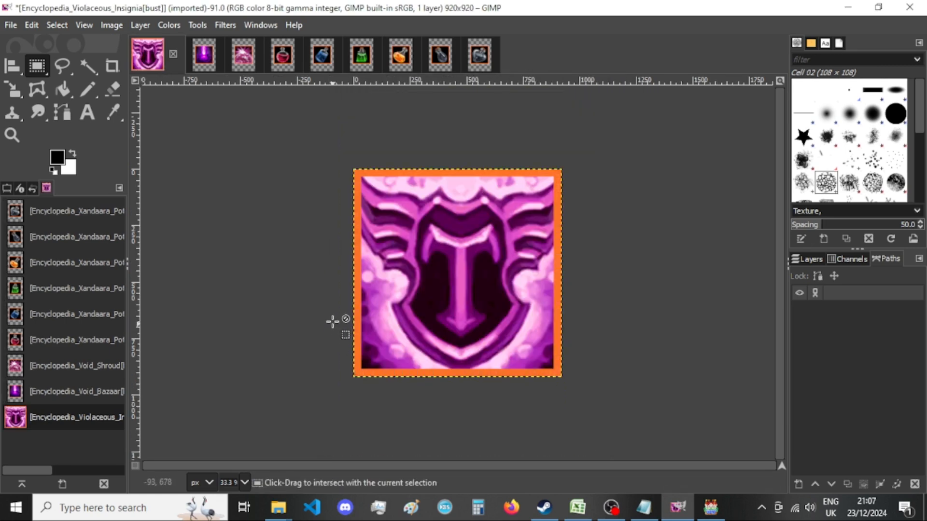
Export the Violaceous_Insignia image as a PNG into New folder over the existing file and close the image, discarding changes.
{"action": "key", "text": "shift+ctrl+e"}
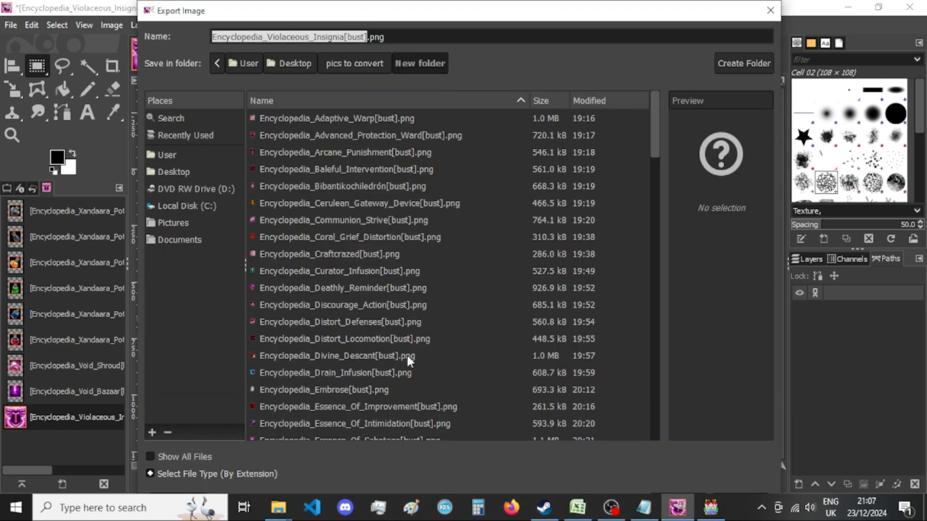
{"action": "key", "text": "Return"}
{"action": "key", "text": "Return"}
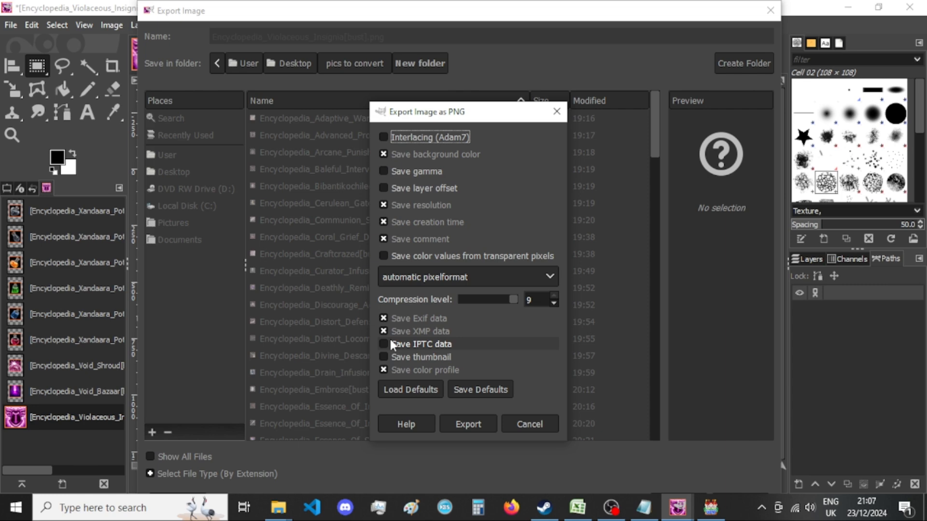
{"action": "key", "text": "Return"}
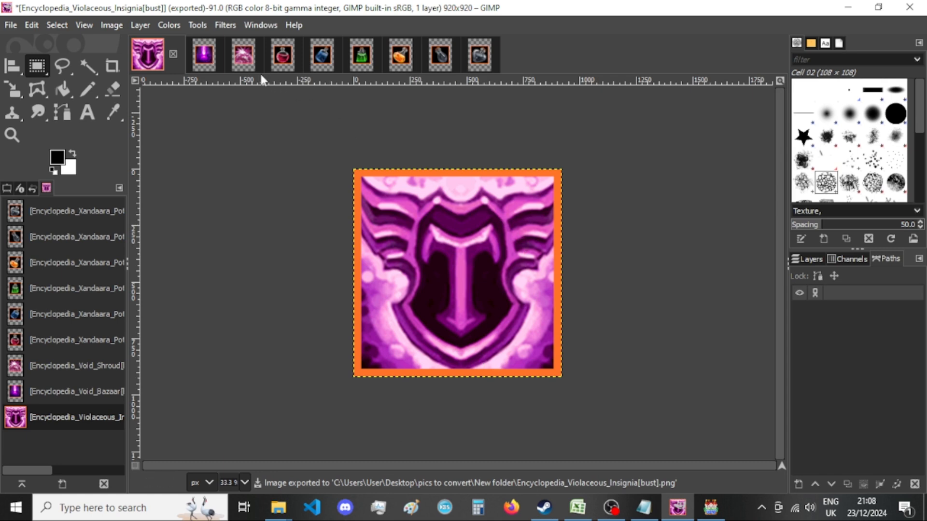
{"action": "left_click", "coordinate": [172, 54]}
{"action": "left_click", "coordinate": [479, 350]}
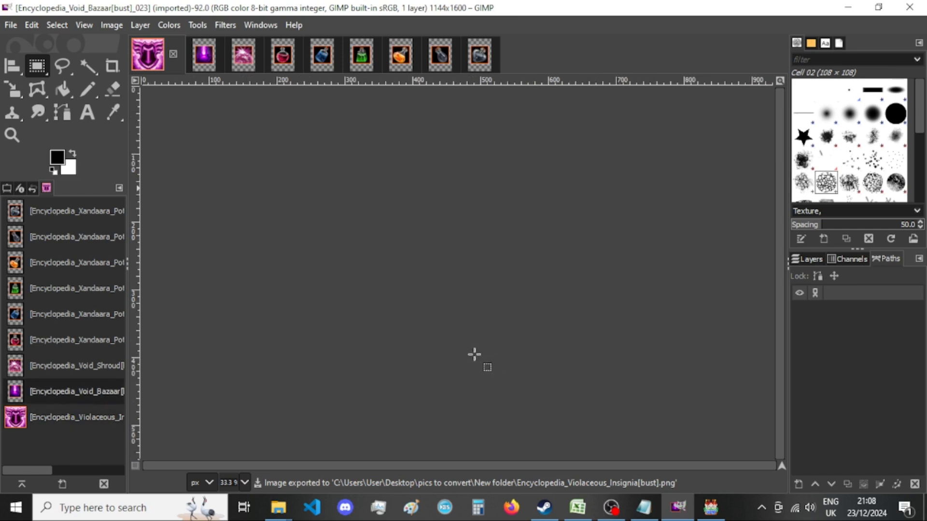
Switch to the Sound Test in RPG Maker MV.
{"action": "left_click", "coordinate": [719, 504]}
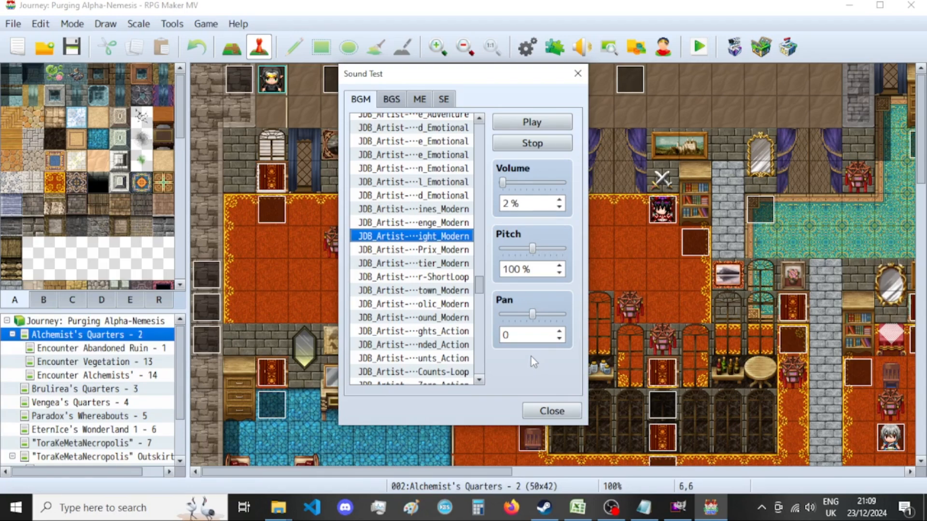
Audition the JDB_Artist background track ending in "Prix_Modern" in the sound test.
{"action": "left_click", "coordinate": [449, 250]}
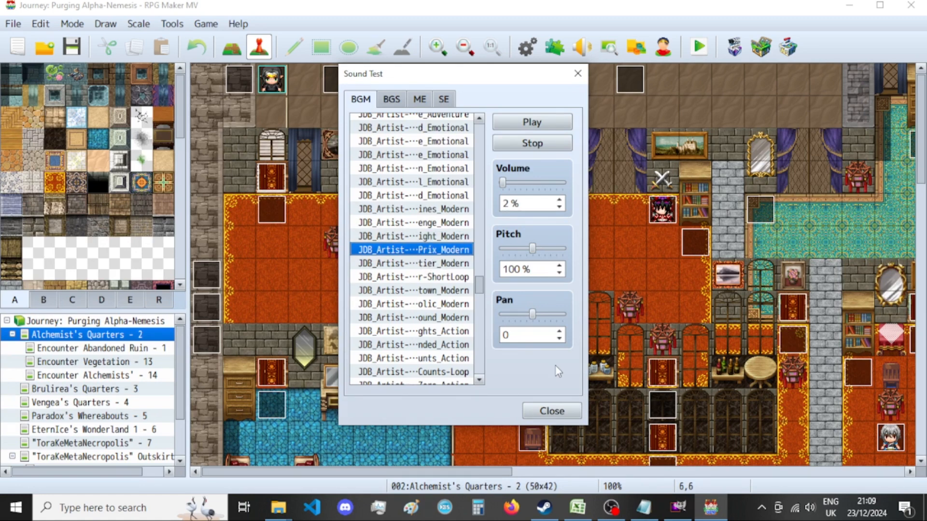
Switch to GIMP and resize the Encyclopedia_Void_Bazaar[bust]_023 canvas to 920 × 920 px, centring the picture and resizing all layers.
{"action": "left_click", "coordinate": [685, 500]}
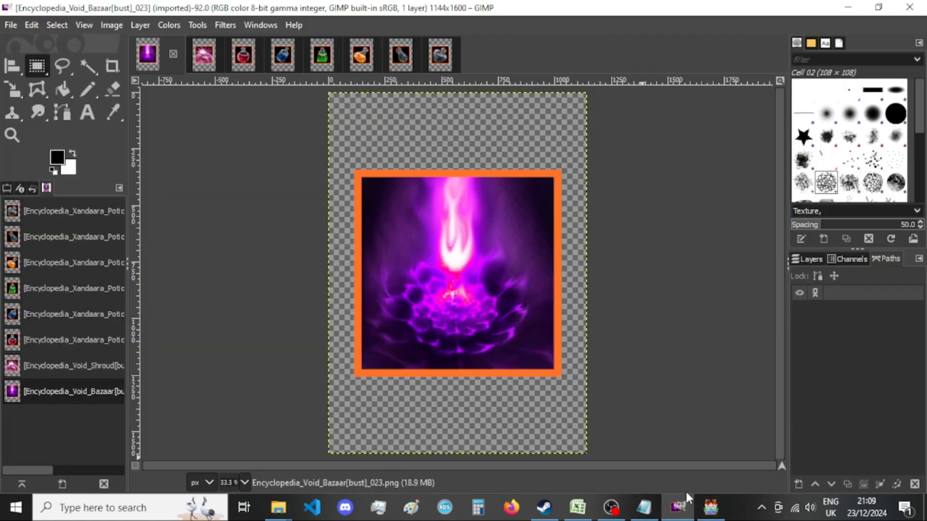
{"action": "left_click", "coordinate": [107, 25]}
{"action": "left_click", "coordinate": [157, 149]}
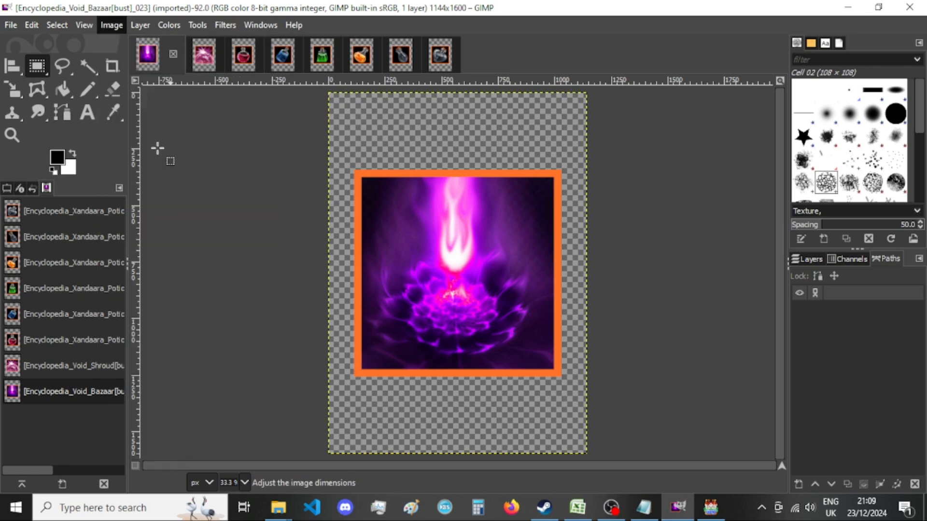
{"action": "key", "text": "Tab"}
{"action": "type", "text": "920"}
{"action": "key", "text": "Tab"}
{"action": "type", "text": "920"}
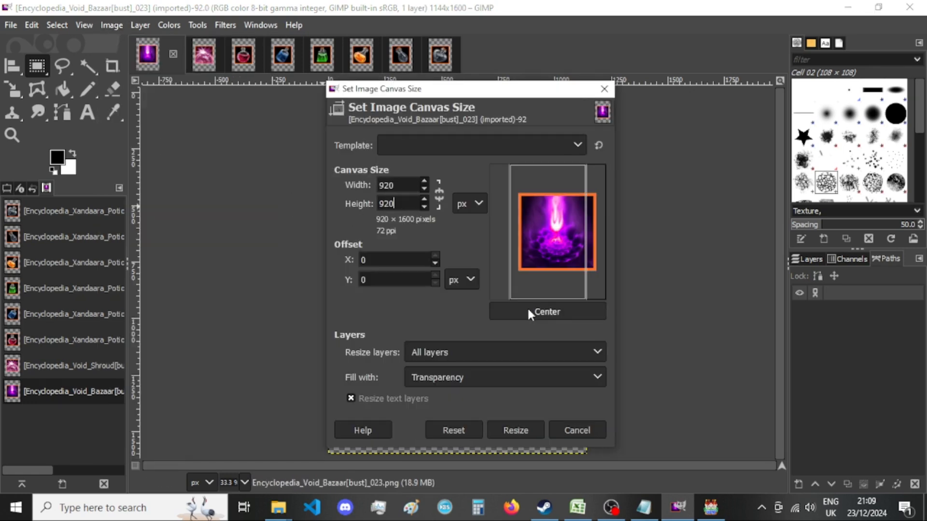
{"action": "left_click", "coordinate": [530, 310]}
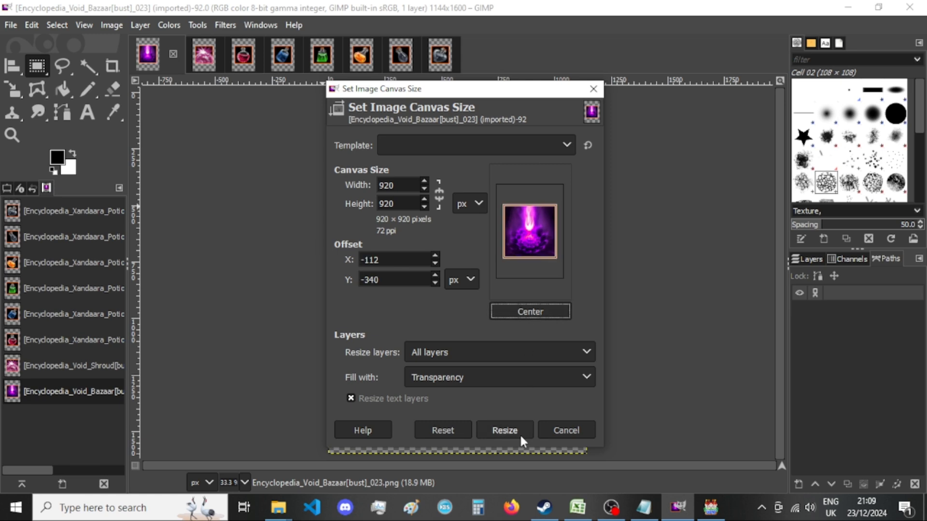
{"action": "left_click", "coordinate": [504, 430]}
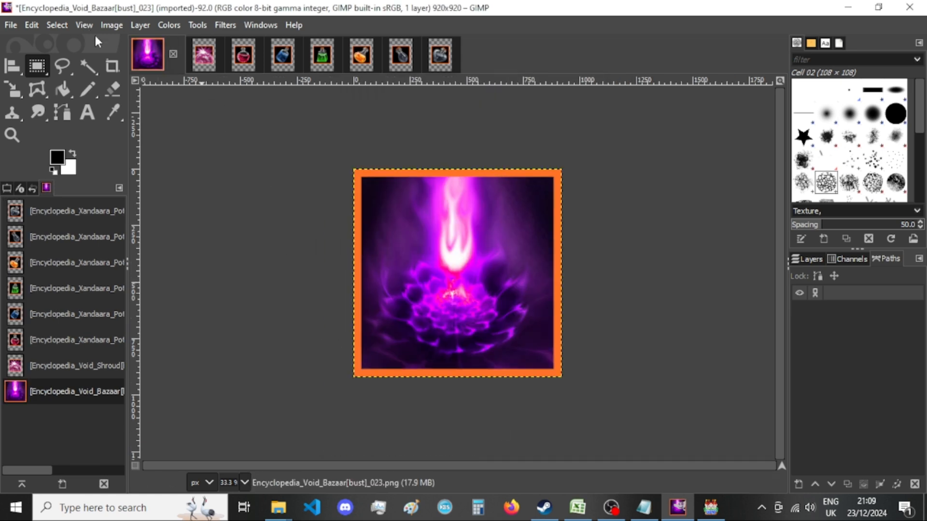
Export the image as PNG over the existing Encyclopedia_Void_Bazaar[bust]_023.png, and close it without saving the changes.
{"action": "key", "text": "ctrl+shift+e"}
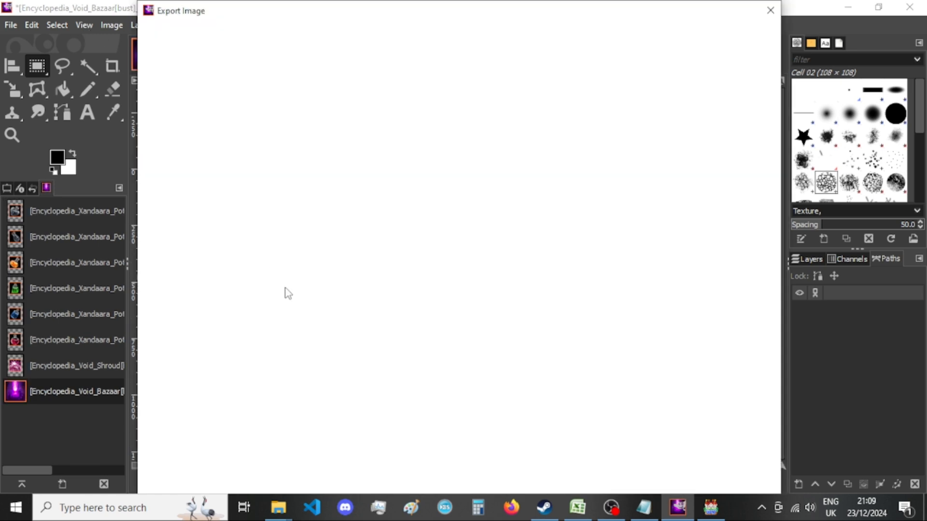
{"action": "key", "text": "Return"}
{"action": "key", "text": "Return"}
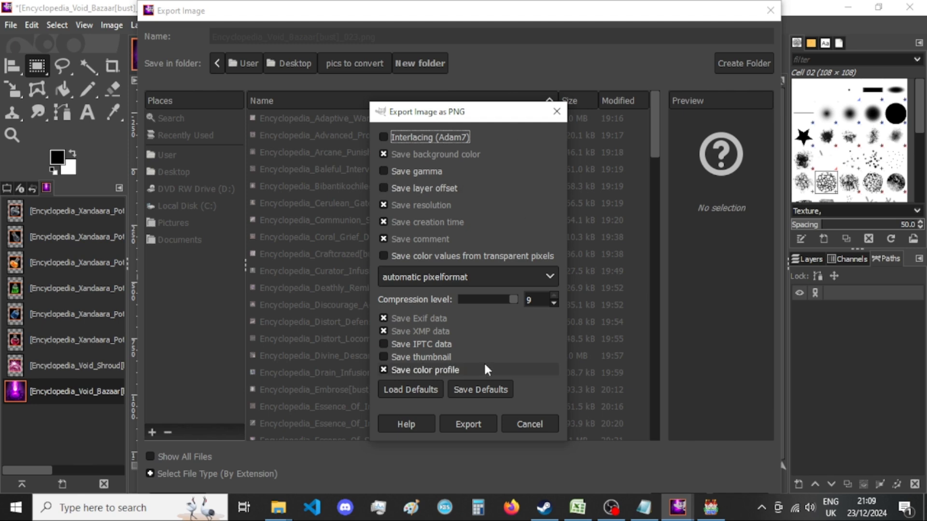
{"action": "left_click", "coordinate": [482, 423]}
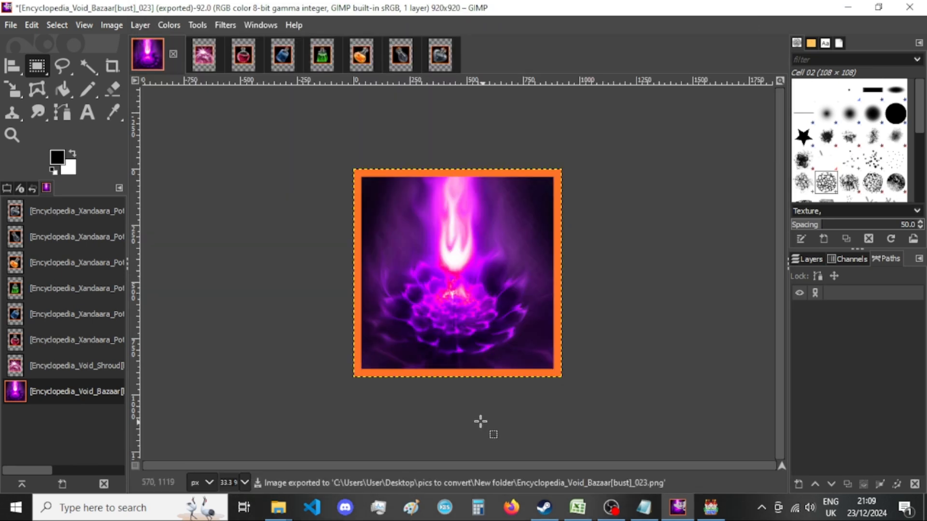
{"action": "left_click", "coordinate": [173, 55]}
{"action": "left_click", "coordinate": [507, 354]}
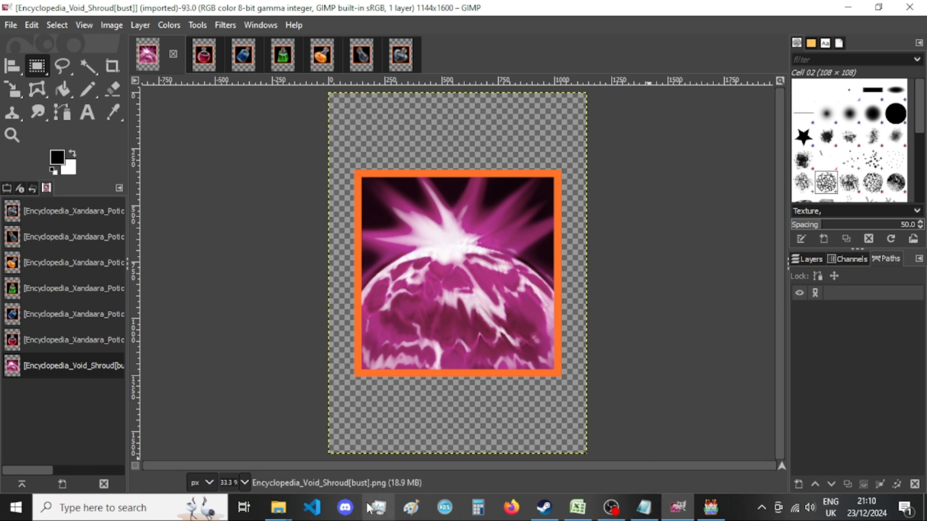
Review the image thumbnails in "New folder" in File Explorer, glance at RPG Maker MV and return to GIMP.
{"action": "mouse_move", "coordinate": [278, 507]}
{"action": "left_click", "coordinate": [364, 476]}
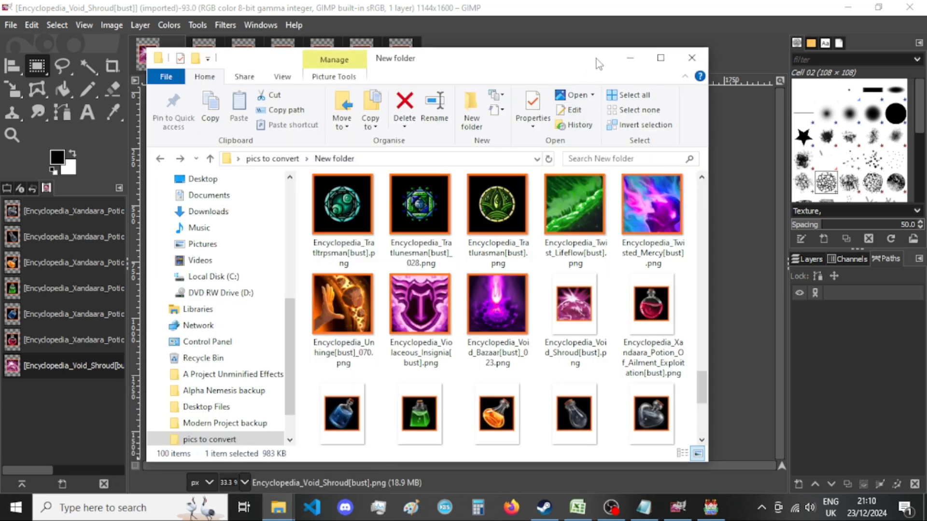
{"action": "scroll", "coordinate": [649, 222], "scroll_direction": "down", "scroll_amount": 1}
{"action": "scroll", "coordinate": [649, 222], "scroll_direction": "down", "scroll_amount": 3}
{"action": "scroll", "coordinate": [648, 222], "scroll_direction": "up", "scroll_amount": 5}
{"action": "left_click", "coordinate": [631, 57]}
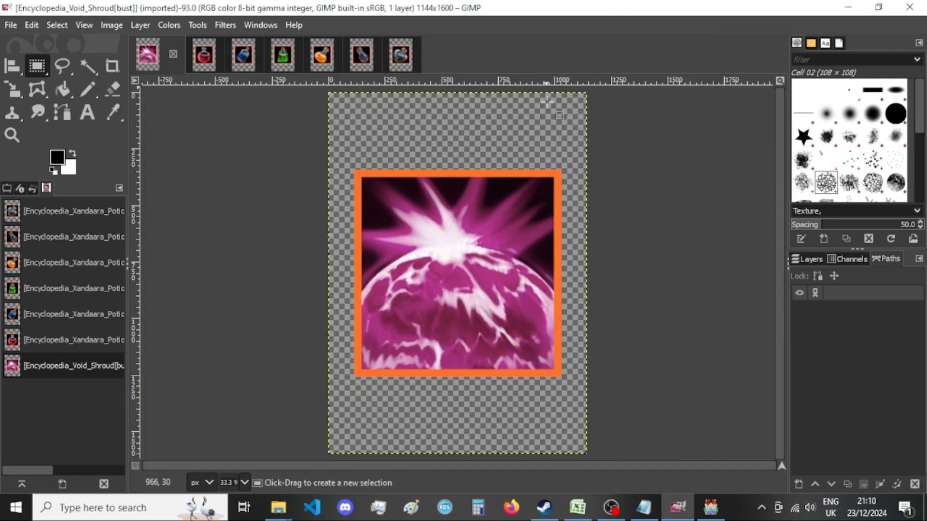
{"action": "left_click", "coordinate": [710, 510]}
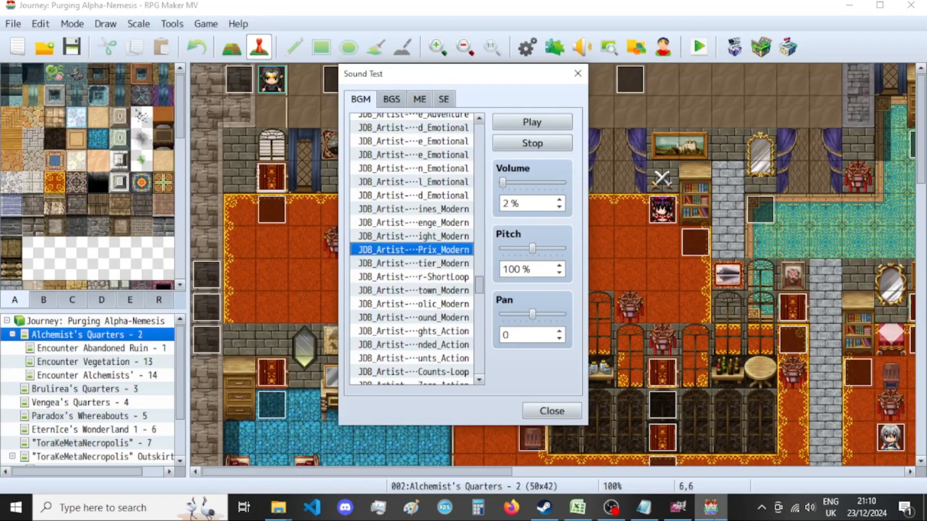
{"action": "left_click", "coordinate": [678, 508]}
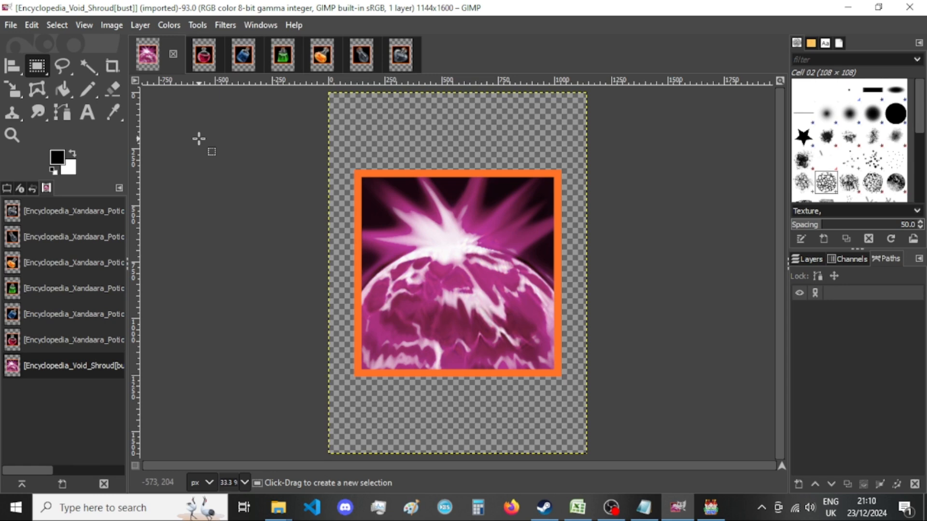
Resize the Encyclopedia_Void_Shroud[bust] canvas to 920 × 920 px, centring the picture and resizing all layers.
{"action": "left_click", "coordinate": [112, 24]}
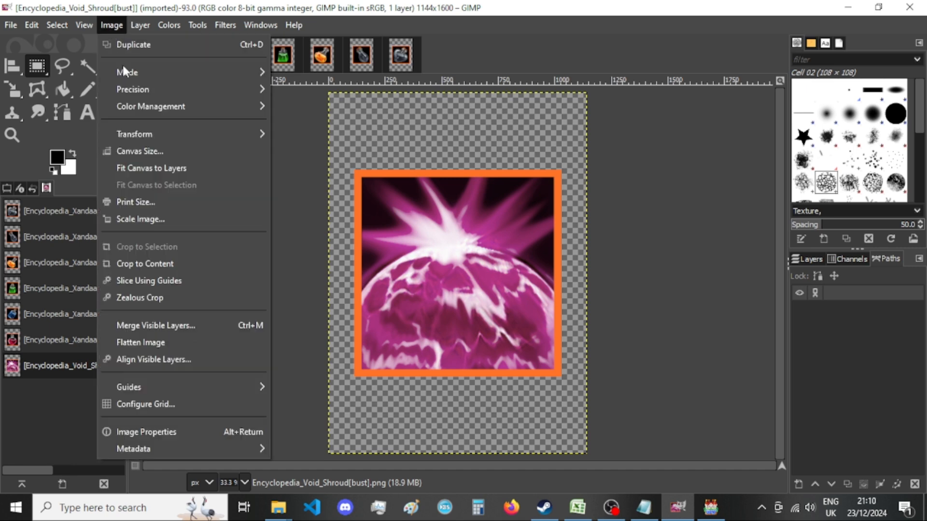
{"action": "left_click", "coordinate": [145, 149]}
{"action": "key", "text": "Tab"}
{"action": "type", "text": "920"}
{"action": "key", "text": "Tab"}
{"action": "type", "text": "920"}
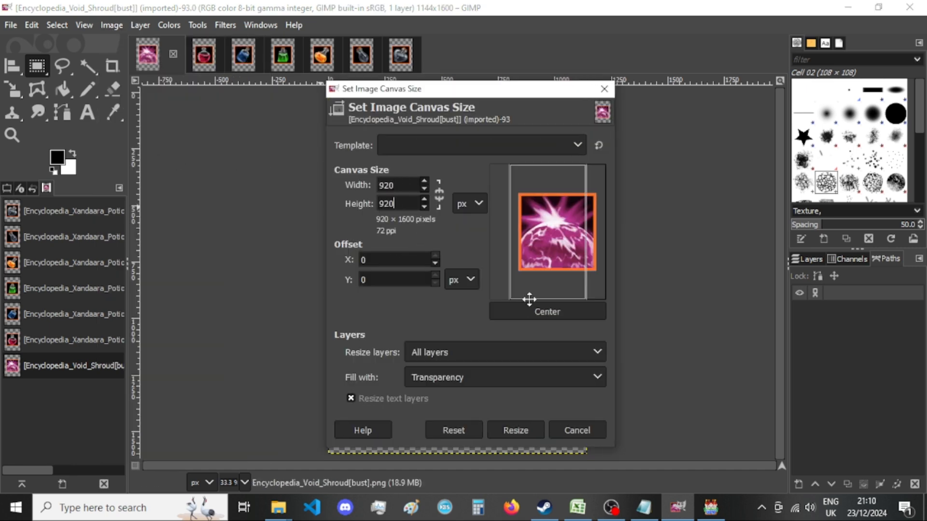
{"action": "key", "text": "Tab"}
{"action": "left_click", "coordinate": [537, 314]}
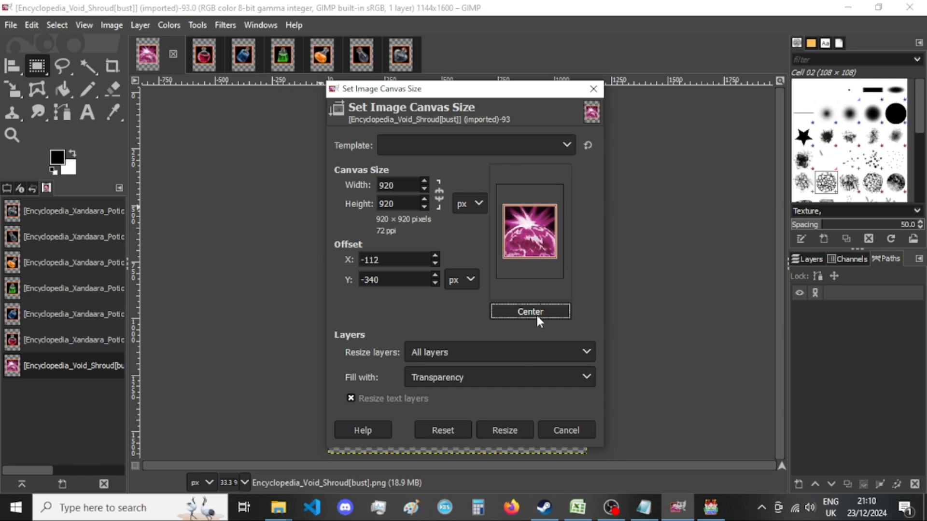
{"action": "left_click", "coordinate": [500, 433]}
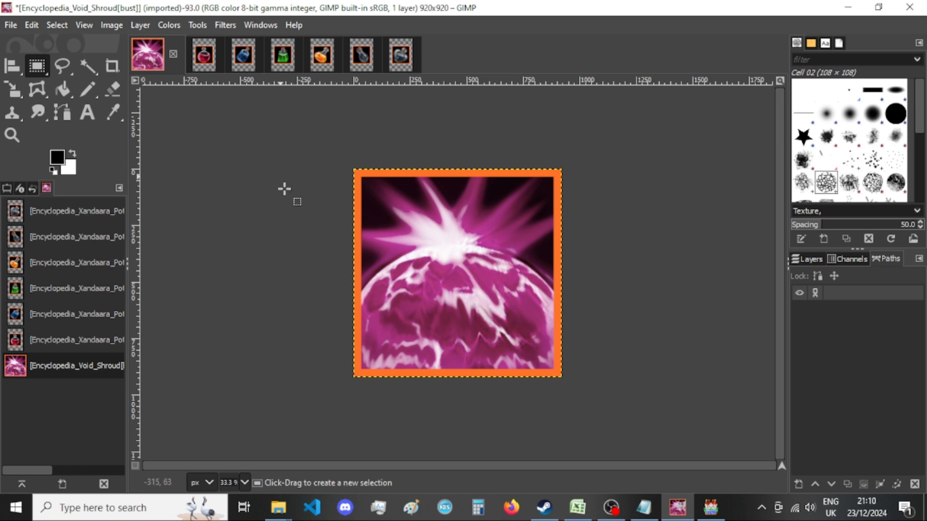
Export the resized image as PNG, replacing the existing Encyclopedia_Void_Shroud[bust].png in "New folder".
{"action": "mouse_move", "coordinate": [278, 507]}
{"action": "left_click", "coordinate": [389, 447]}
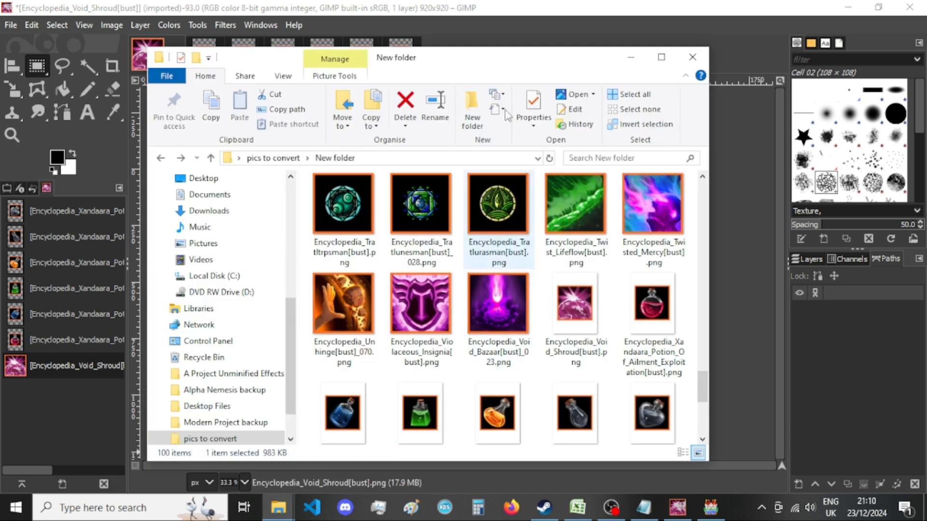
{"action": "left_click", "coordinate": [527, 11]}
{"action": "key", "text": "ctrl+shift+e"}
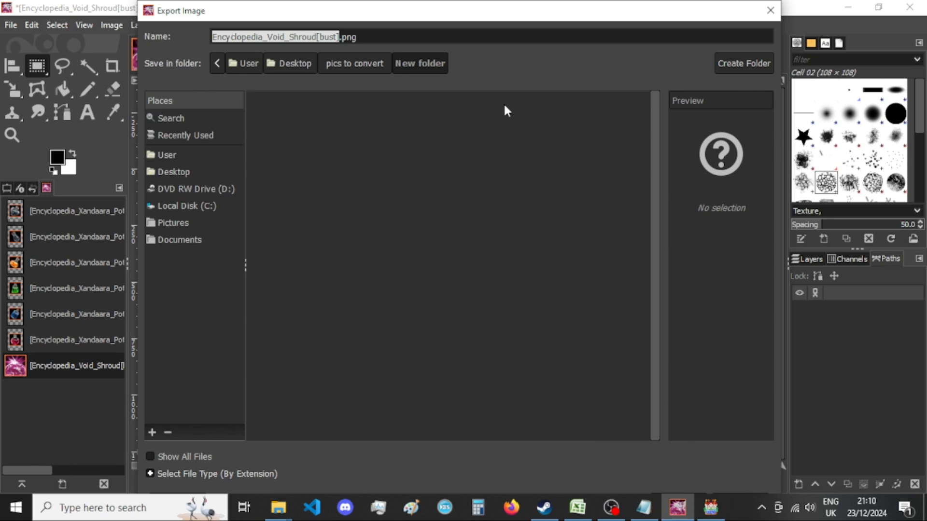
{"action": "key", "text": "Return"}
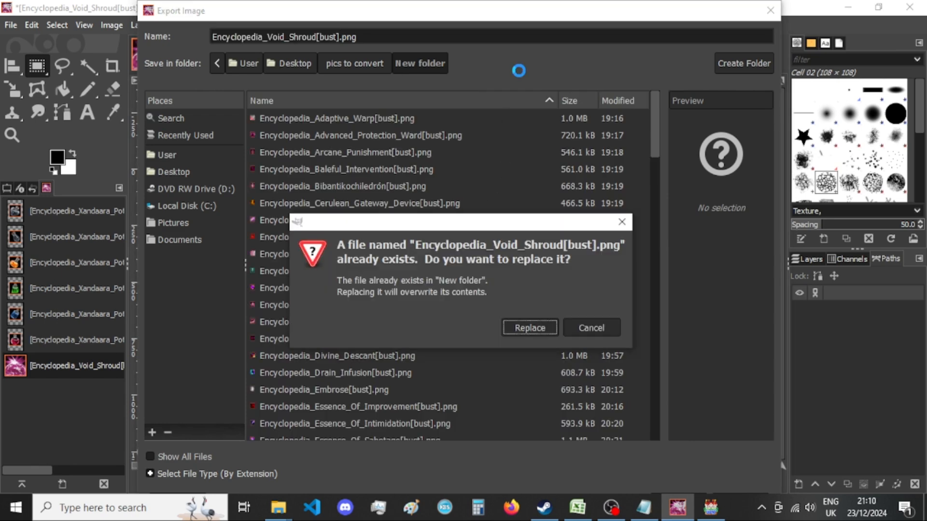
{"action": "key", "text": "Return"}
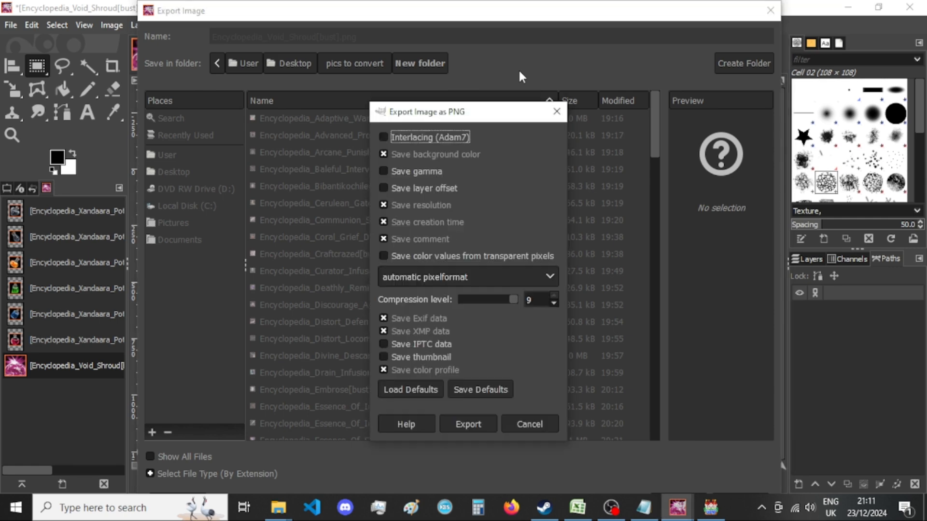
{"action": "left_click", "coordinate": [457, 424]}
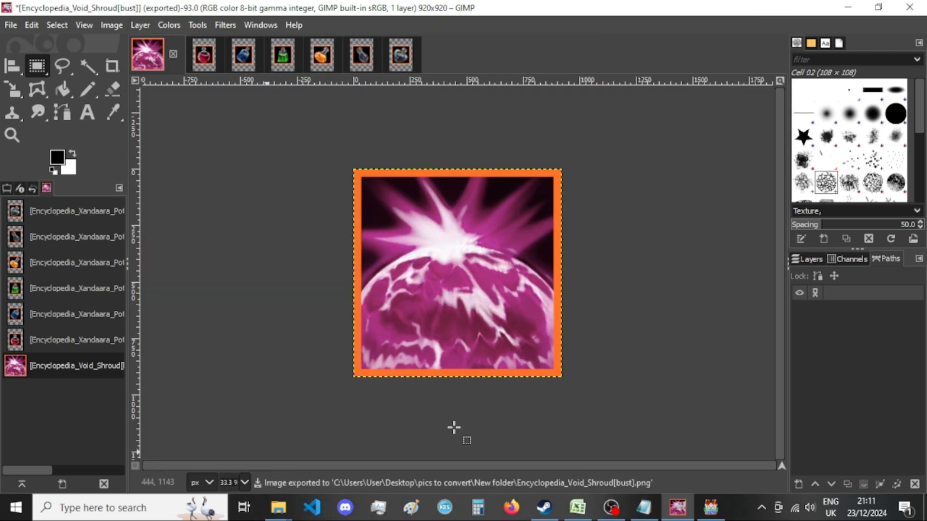
Check the Void Shroud thumbnail in "New folder" in File Explorer, and close its image in GIMP, discarding the changes.
{"action": "mouse_move", "coordinate": [279, 508]}
{"action": "left_click", "coordinate": [389, 462]}
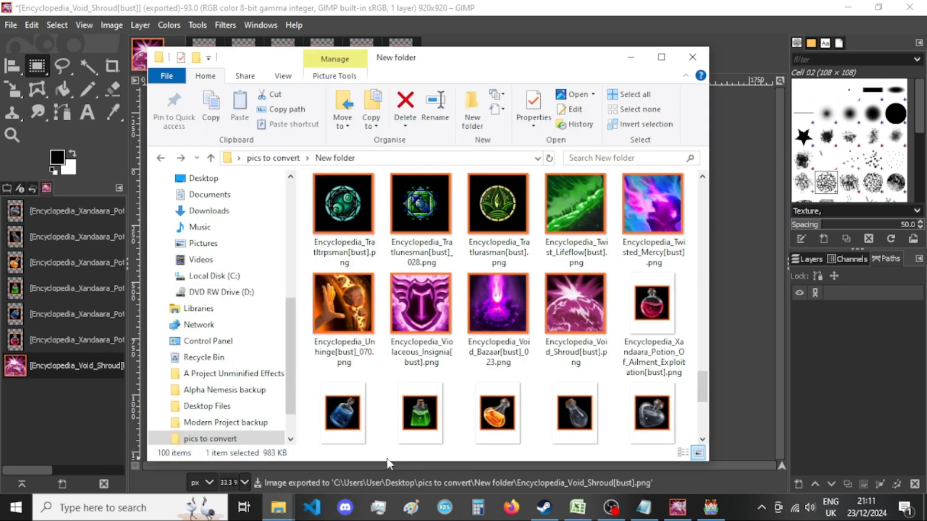
{"action": "scroll", "coordinate": [499, 289], "scroll_direction": "down", "scroll_amount": 1}
{"action": "left_click", "coordinate": [544, 6]}
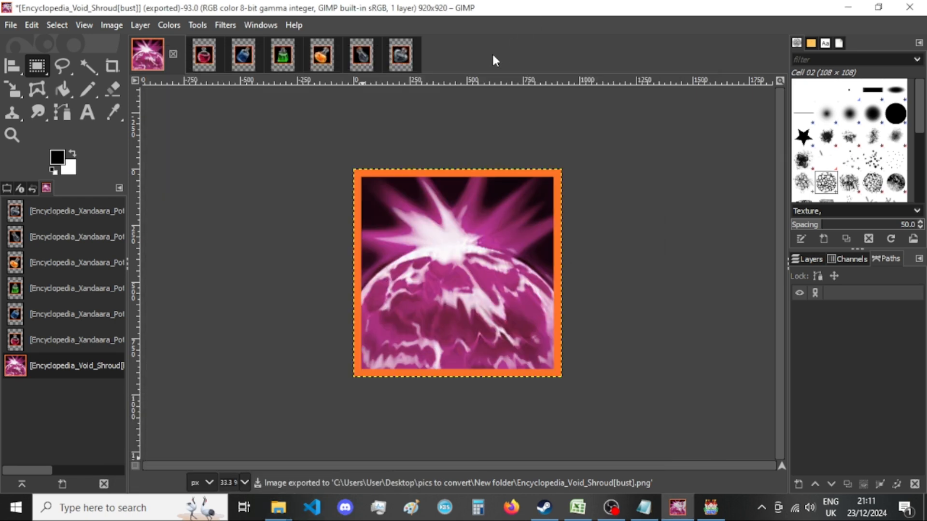
{"action": "left_click", "coordinate": [173, 53]}
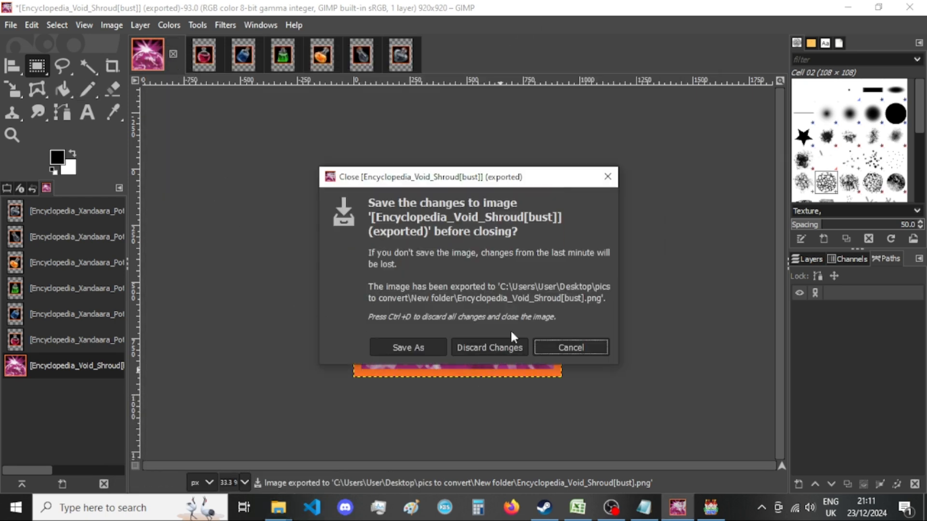
{"action": "left_click", "coordinate": [508, 347]}
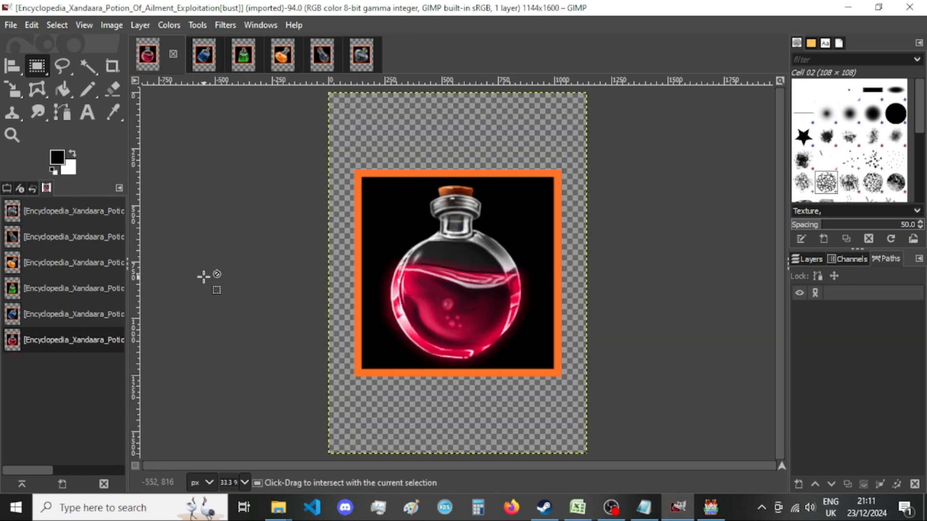
Resize the Encyclopedia_Xandaara_Potion_Of_Ailment_Exploitation[bust] canvas to 920 × 920 px, centring the picture and resizing all layers.
{"action": "key", "text": "ctrl+shift+e"}
{"action": "key", "text": "Escape"}
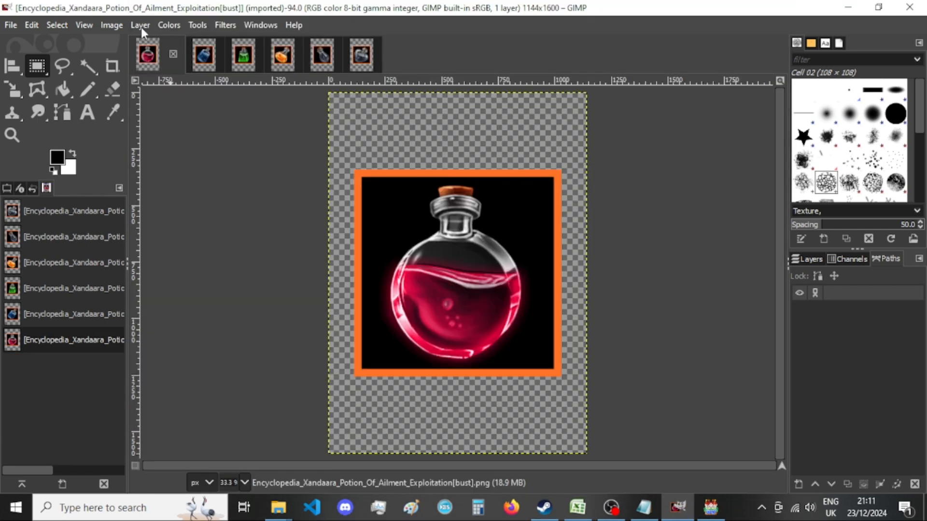
{"action": "left_click", "coordinate": [115, 23]}
{"action": "left_click", "coordinate": [150, 149]}
{"action": "double_click", "coordinate": [396, 186]}
{"action": "type", "text": "920"}
{"action": "key", "text": "Tab"}
{"action": "type", "text": "920"}
{"action": "left_click", "coordinate": [568, 313]}
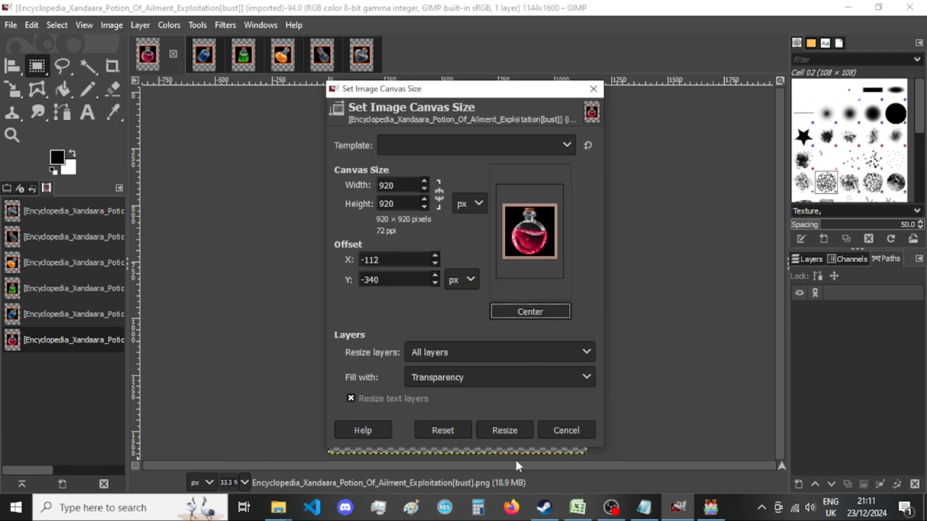
{"action": "left_click", "coordinate": [504, 430]}
Switch to RPG Maker MV and audition JDB_Artist background music in the Sound Test, including a Modern, a Suspense and the Angel_Remix track.
{"action": "left_click", "coordinate": [710, 507]}
{"action": "scroll", "coordinate": [404, 284], "scroll_direction": "down", "scroll_amount": 2}
{"action": "left_click", "coordinate": [410, 263]}
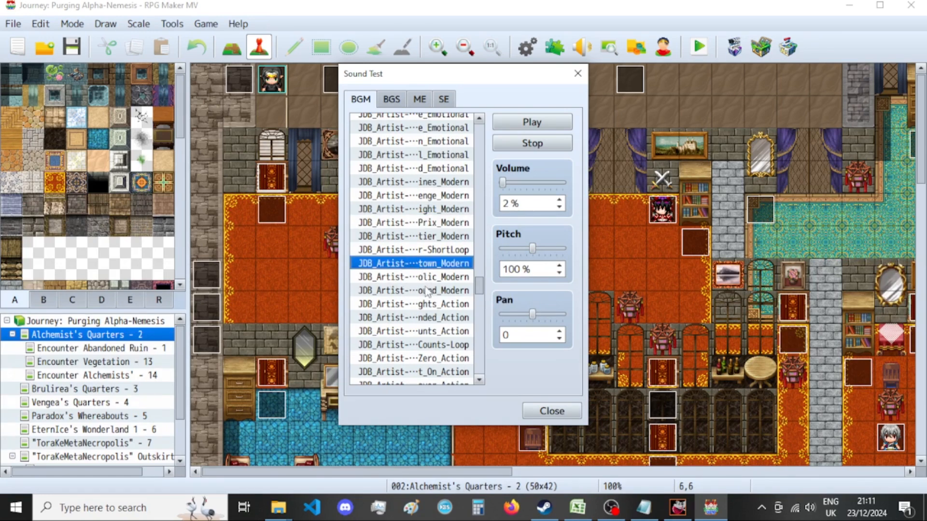
{"action": "scroll", "coordinate": [428, 294], "scroll_direction": "down", "scroll_amount": 10}
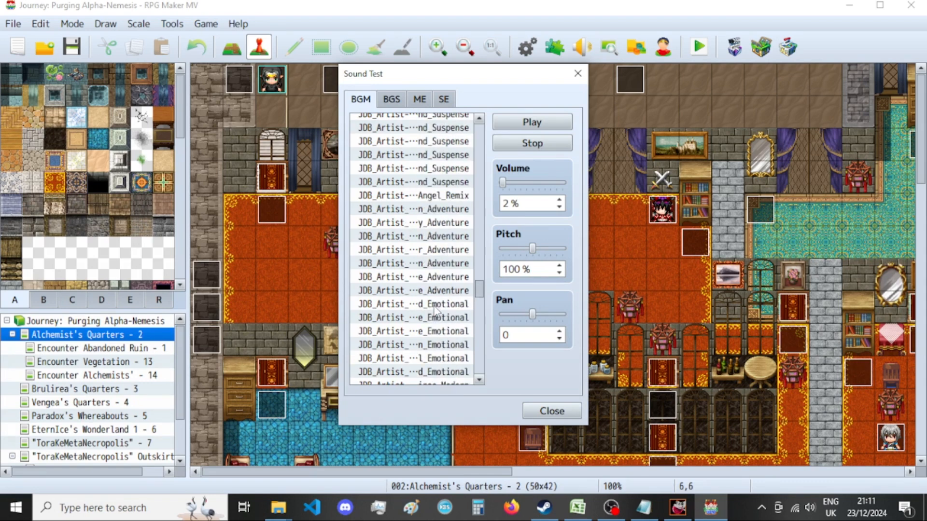
{"action": "left_click", "coordinate": [435, 183]}
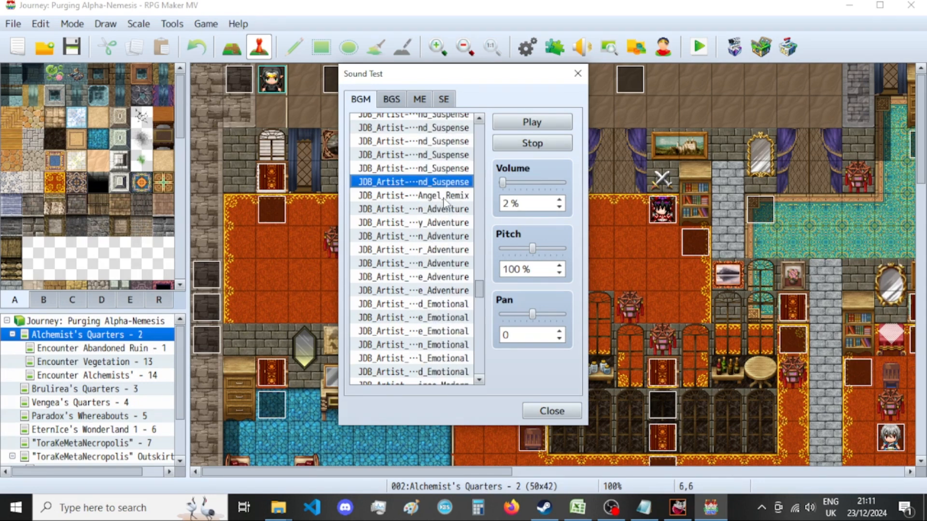
{"action": "left_click", "coordinate": [445, 198]}
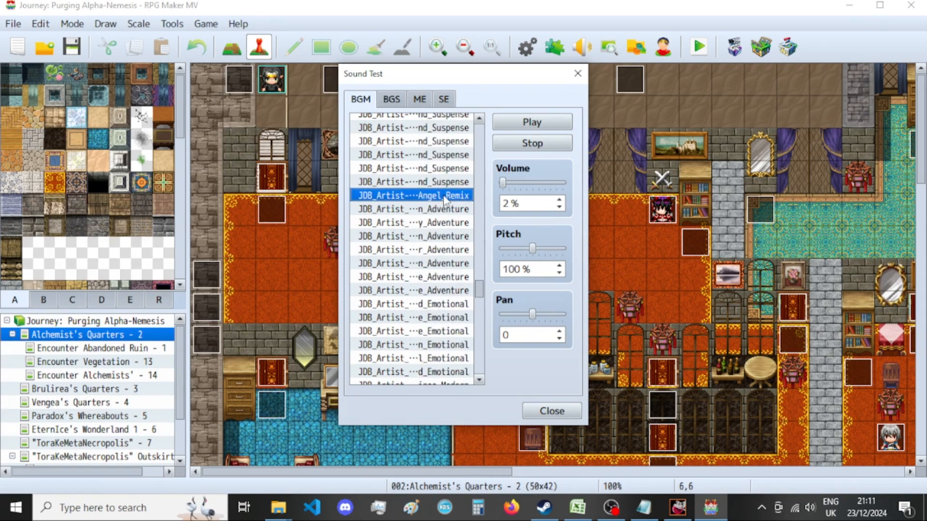
Audition the Jp_sctd_BattleStimulus and Jp_sctd_Gracefulcourt background tracks from further down the BGM list.
{"action": "scroll", "coordinate": [444, 200], "scroll_direction": "down", "scroll_amount": 12}
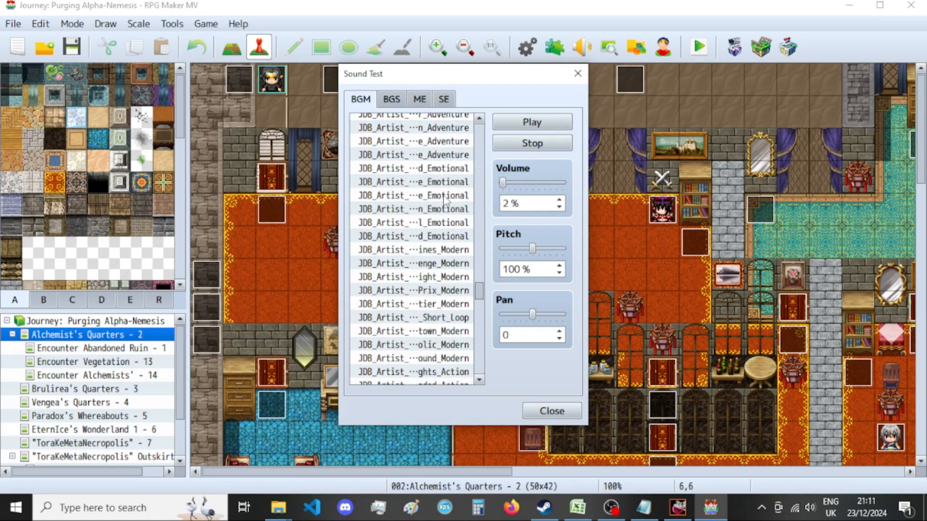
{"action": "scroll", "coordinate": [444, 199], "scroll_direction": "down", "scroll_amount": 3}
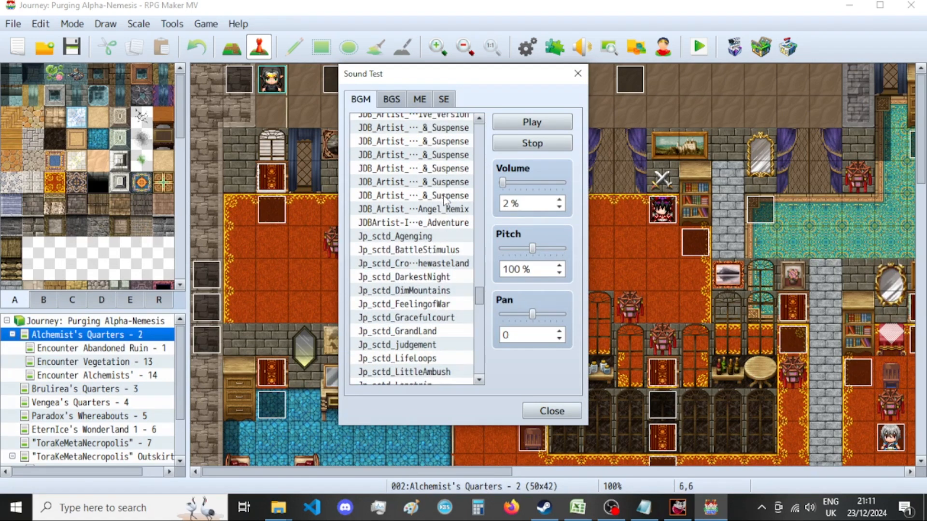
{"action": "left_click", "coordinate": [454, 250]}
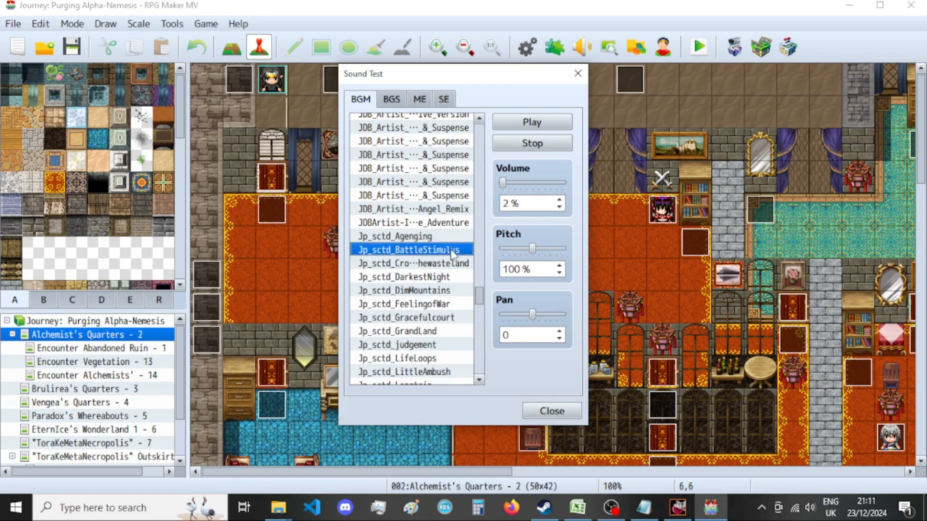
{"action": "scroll", "coordinate": [453, 254], "scroll_direction": "down", "scroll_amount": 2}
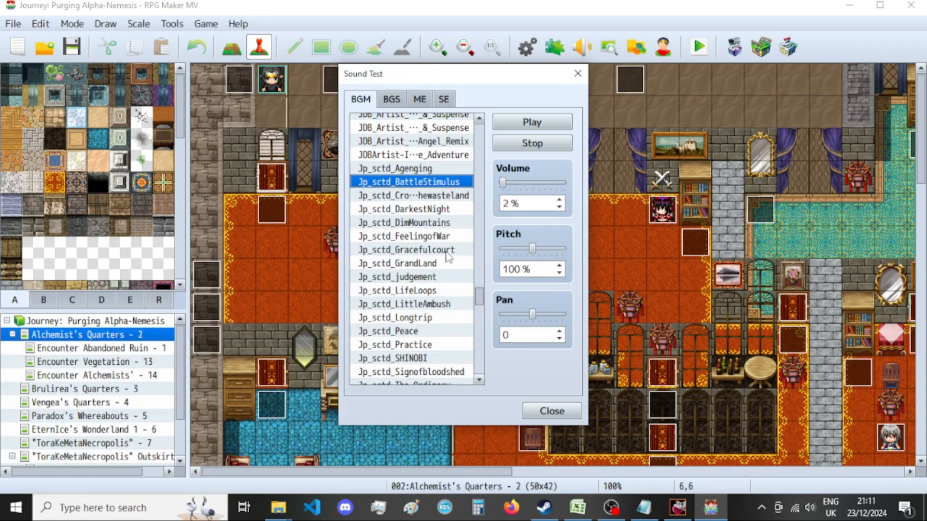
{"action": "left_click", "coordinate": [450, 252]}
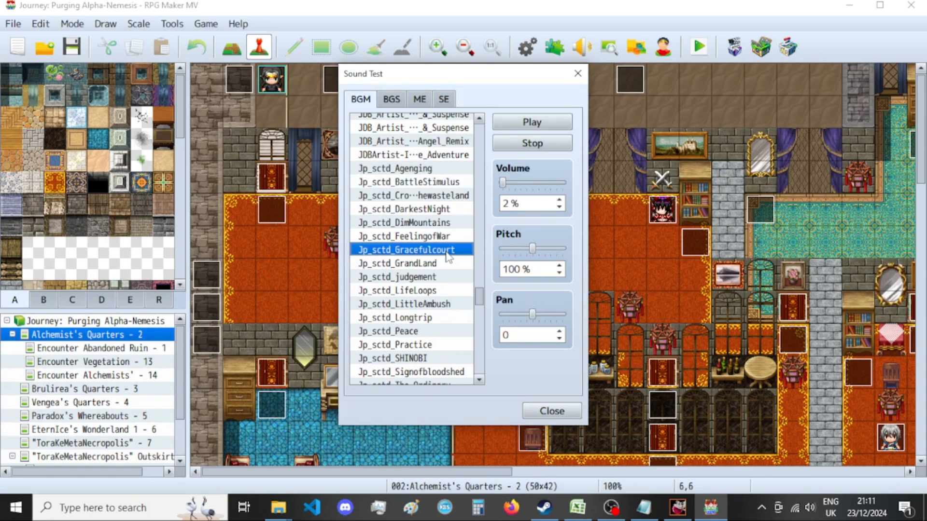
Switch to GIMP and export the resized Ailment Exploitation image as PNG, replacing Encyclopedia_Xandaara_Potion_Of_Ailment_Exploitation[bust].png in "New folder".
{"action": "left_click", "coordinate": [678, 507]}
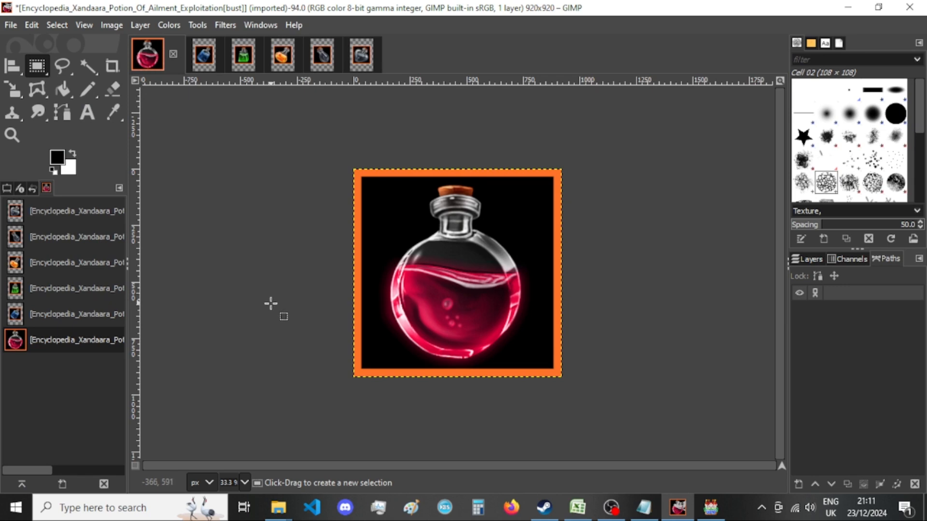
{"action": "key", "text": "ctrl+shift+e"}
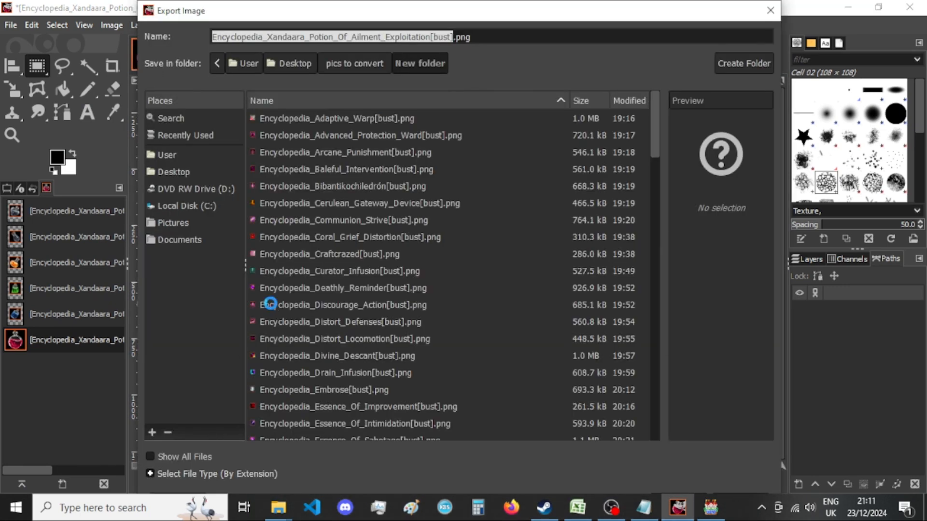
{"action": "left_click", "coordinate": [278, 508]}
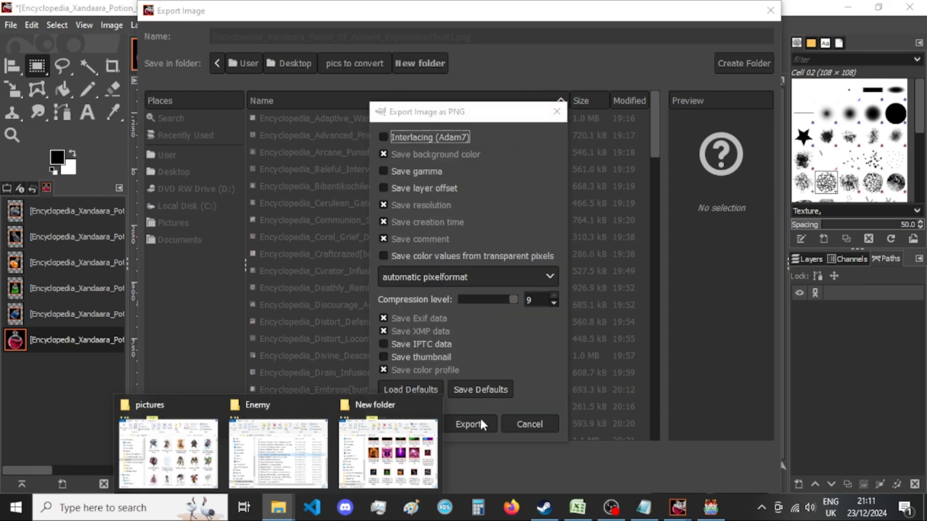
{"action": "left_click", "coordinate": [480, 418]}
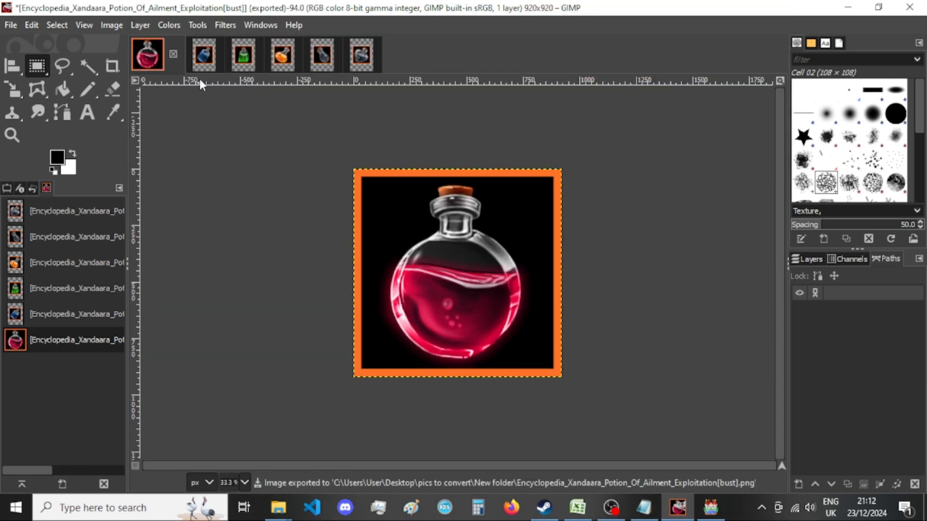
Check the potion thumbnails in "New folder" in File Explorer, and close the Ailment Exploitation image in GIMP, discarding the changes.
{"action": "mouse_move", "coordinate": [271, 504]}
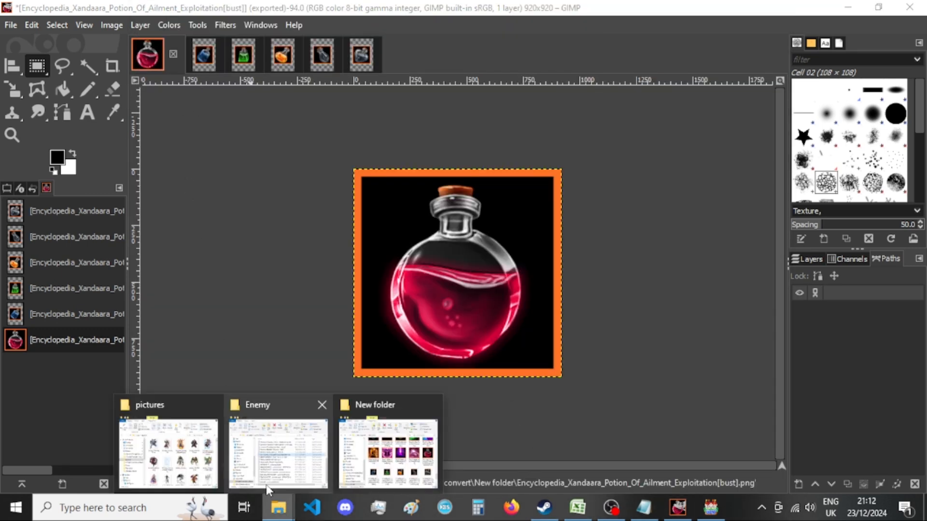
{"action": "left_click", "coordinate": [415, 456]}
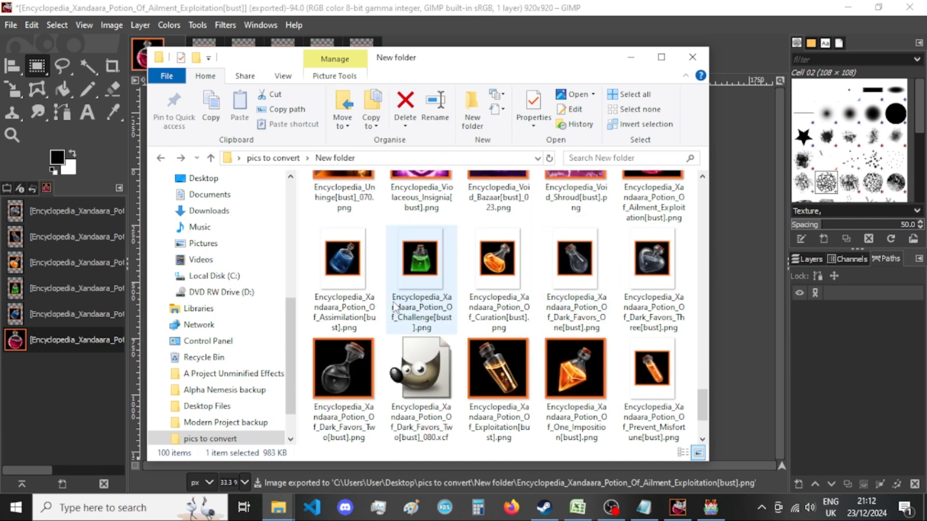
{"action": "left_click", "coordinate": [462, 10]}
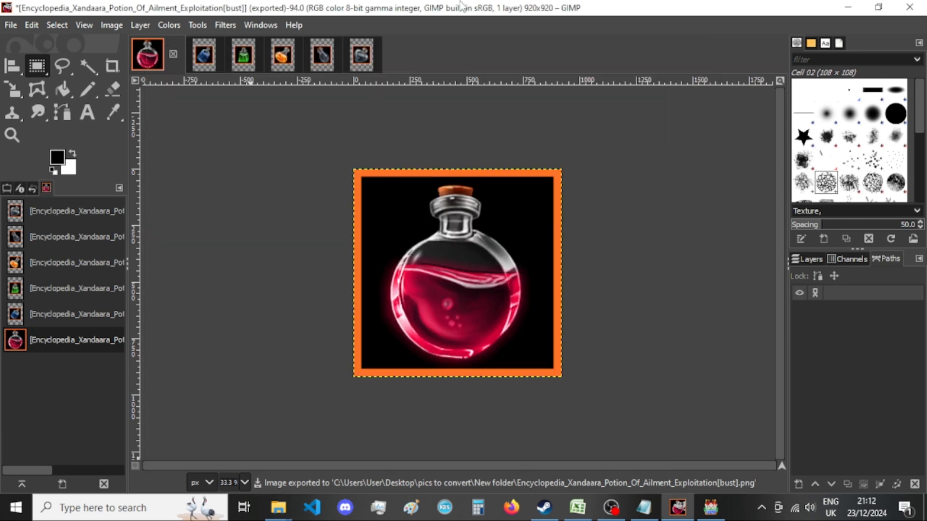
{"action": "left_click", "coordinate": [172, 53]}
{"action": "left_click", "coordinate": [534, 344]}
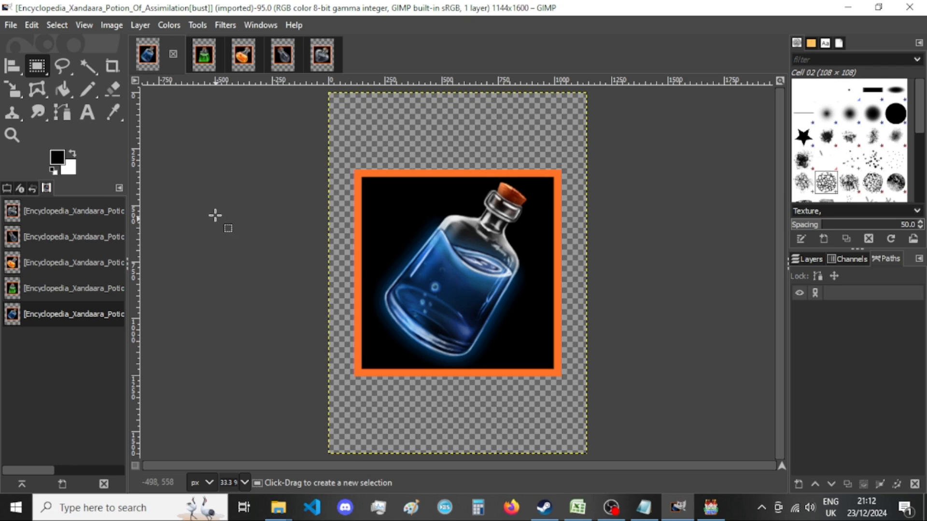
{"action": "mouse_move", "coordinate": [278, 507]}
{"action": "left_click", "coordinate": [386, 444]}
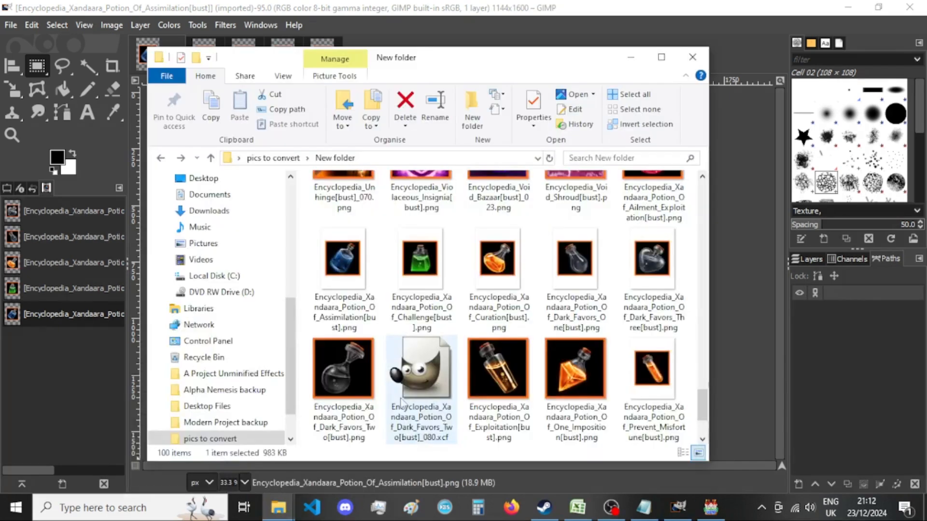
{"action": "left_click", "coordinate": [259, 6]}
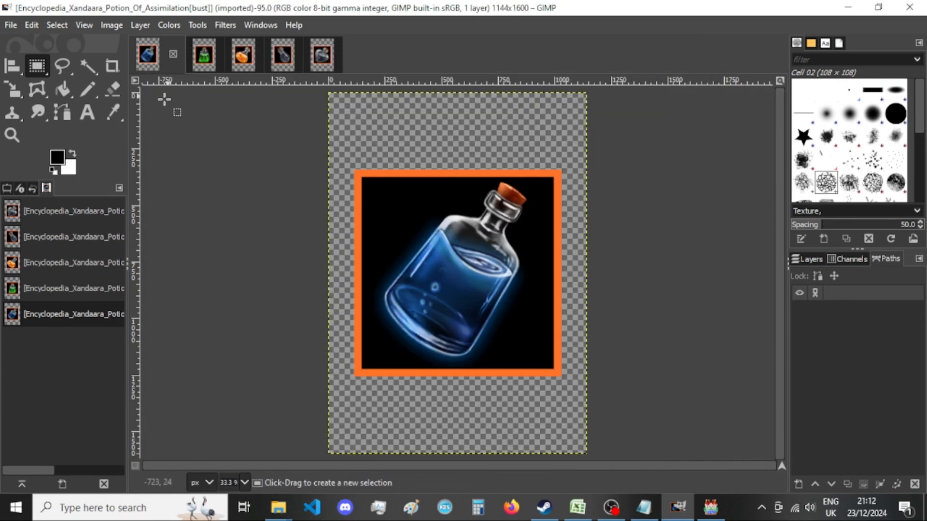
Resize the Encyclopedia_Xandaara_Potion_Of_Assimilation[bust] canvas to 920 × 920 px, centring the picture and resizing all layers.
{"action": "left_click", "coordinate": [112, 25]}
{"action": "left_click", "coordinate": [137, 146]}
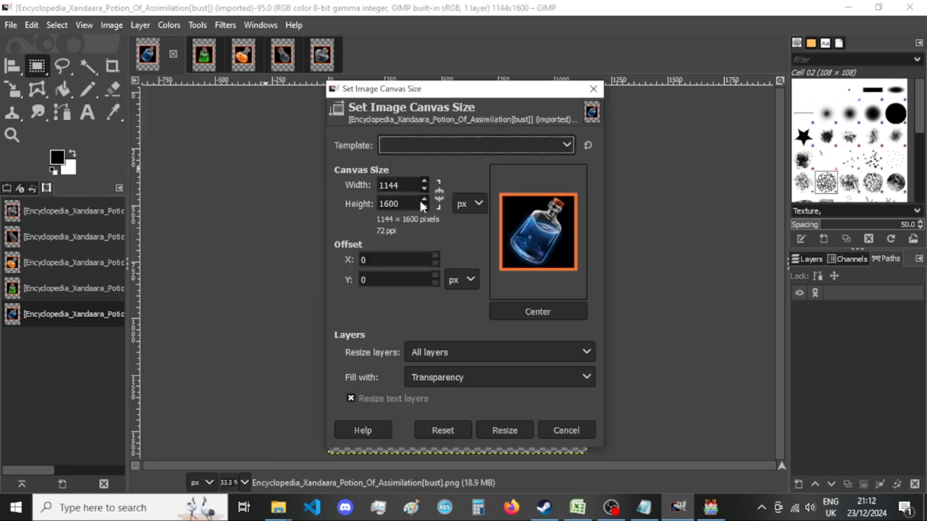
{"action": "double_click", "coordinate": [393, 185]}
{"action": "type", "text": "920"}
{"action": "key", "text": "Tab"}
{"action": "type", "text": "920"}
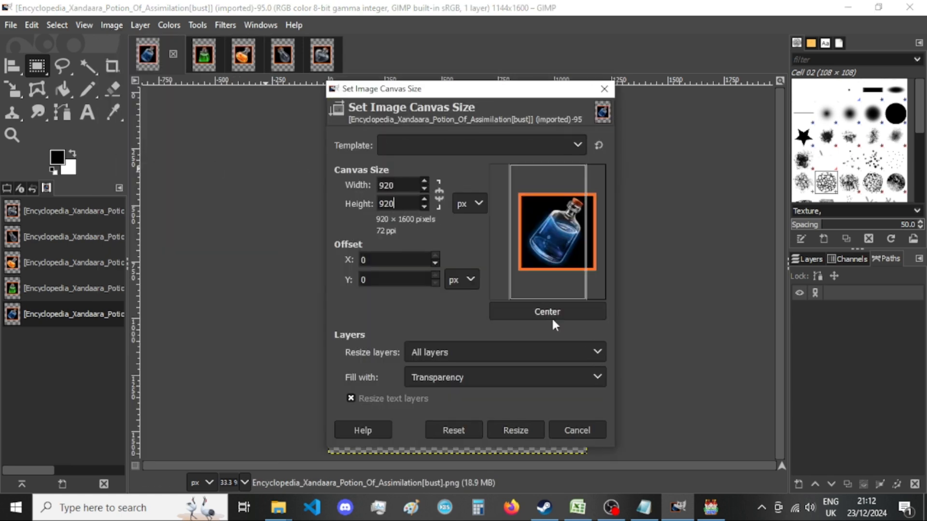
{"action": "left_click", "coordinate": [550, 314]}
{"action": "left_click", "coordinate": [504, 430]}
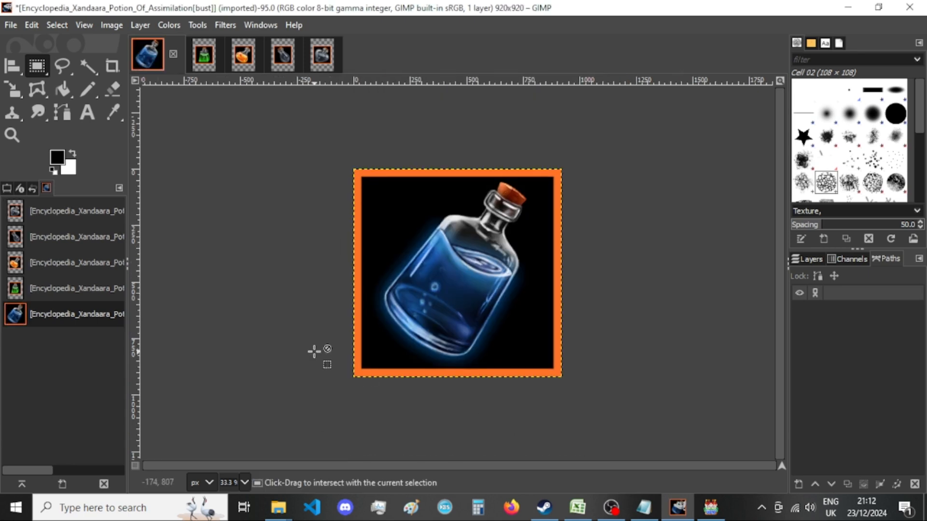
Export the resized image as PNG, replacing the existing Encyclopedia_Xandaara_Potion_Of_Assimilation[bust].png in "New folder".
{"action": "key", "text": "ctrl+shift+e"}
{"action": "key", "text": "Return"}
{"action": "key", "text": "Return"}
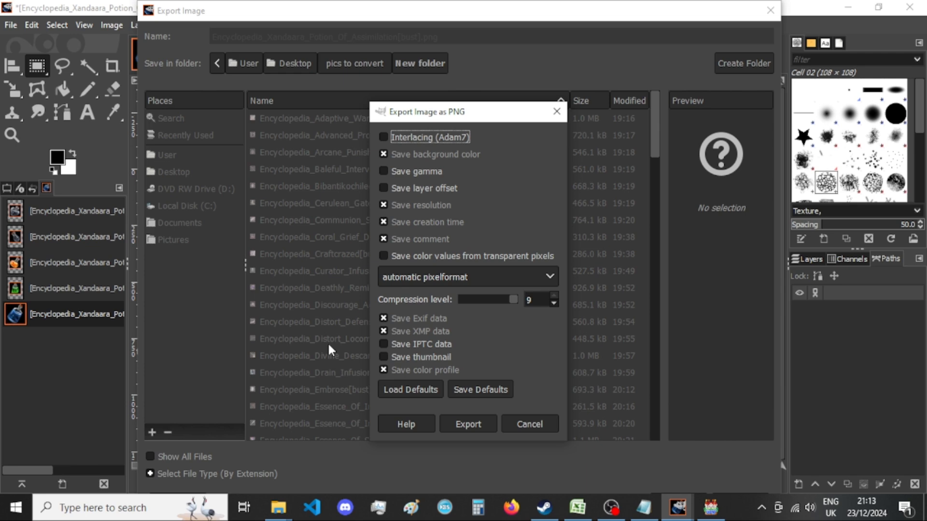
{"action": "left_click", "coordinate": [469, 421]}
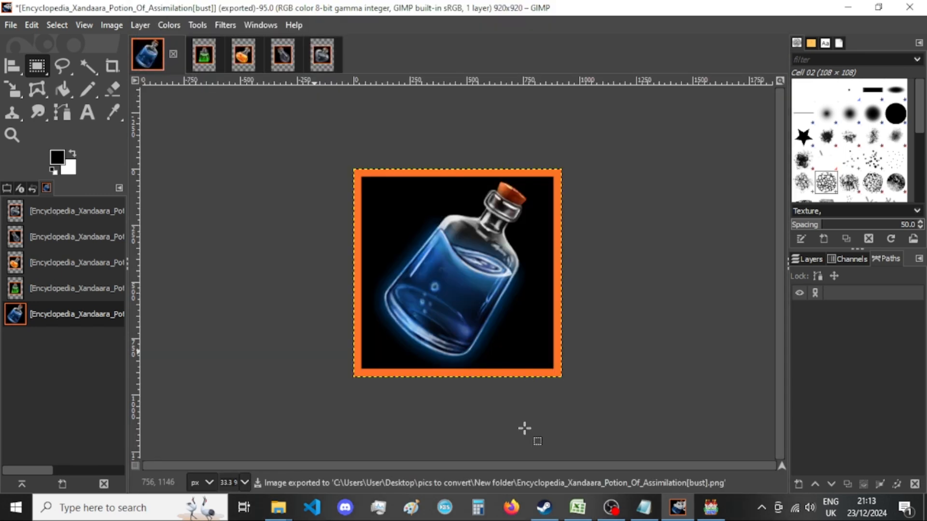
Check the Assimilation thumbnail in "New folder" in File Explorer, and close its image in GIMP, discarding the changes.
{"action": "mouse_move", "coordinate": [278, 508]}
{"action": "left_click", "coordinate": [409, 436]}
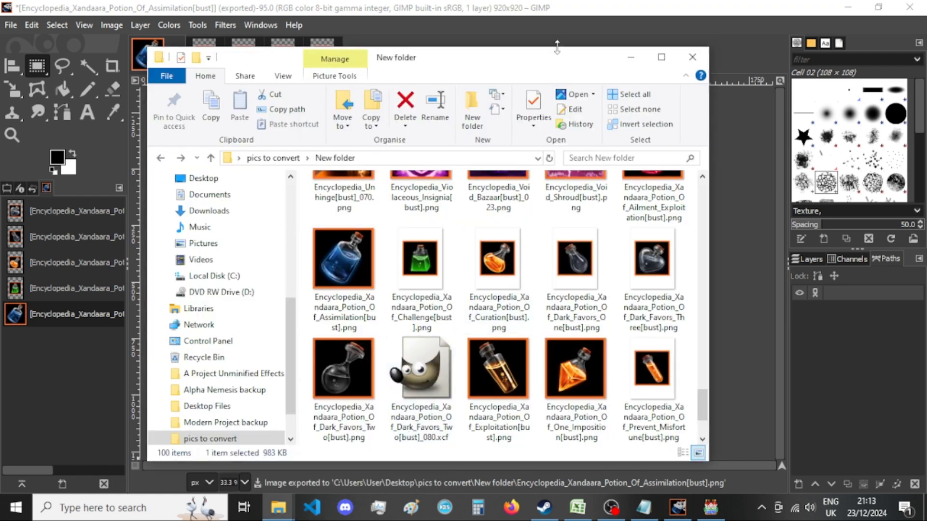
{"action": "scroll", "coordinate": [517, 224], "scroll_direction": "down", "scroll_amount": 2}
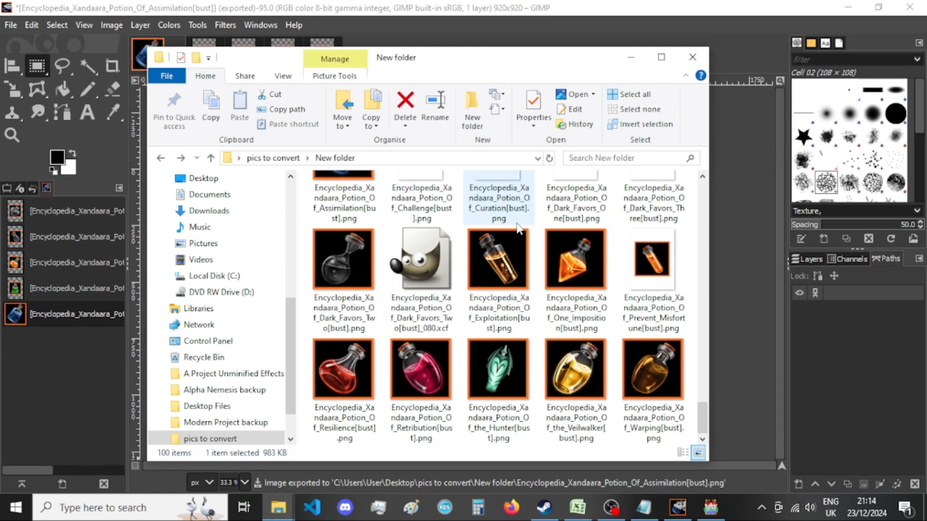
{"action": "left_click", "coordinate": [531, 39]}
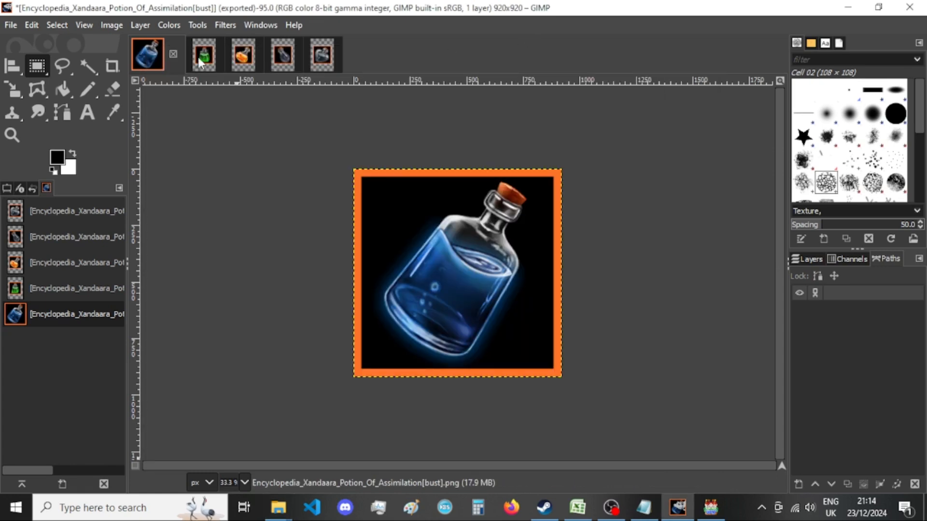
{"action": "left_click", "coordinate": [173, 55]}
{"action": "left_click", "coordinate": [513, 350]}
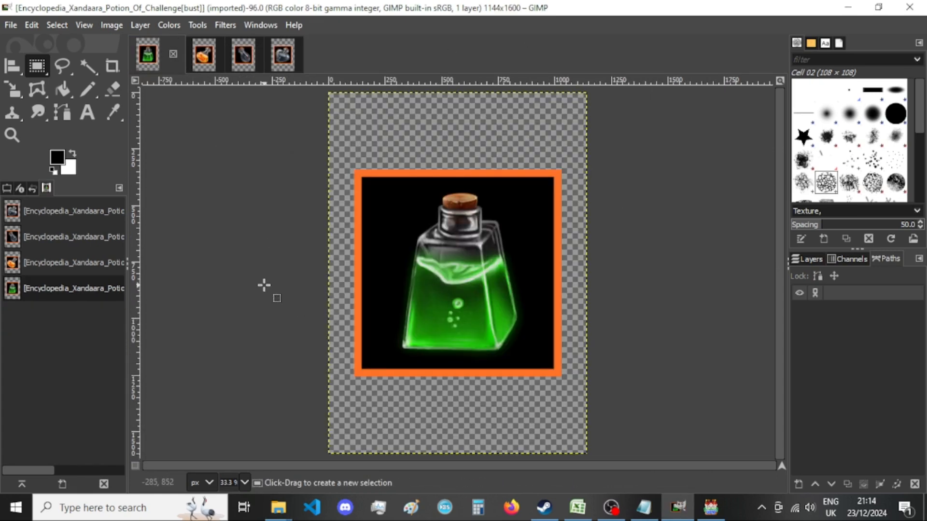
Resize the Encyclopedia_Xandaara_Potion_Of_Challenge[bust] canvas to 920 × 920 px, centring the picture and resizing all layers.
{"action": "left_click", "coordinate": [112, 25]}
{"action": "left_click", "coordinate": [151, 157]}
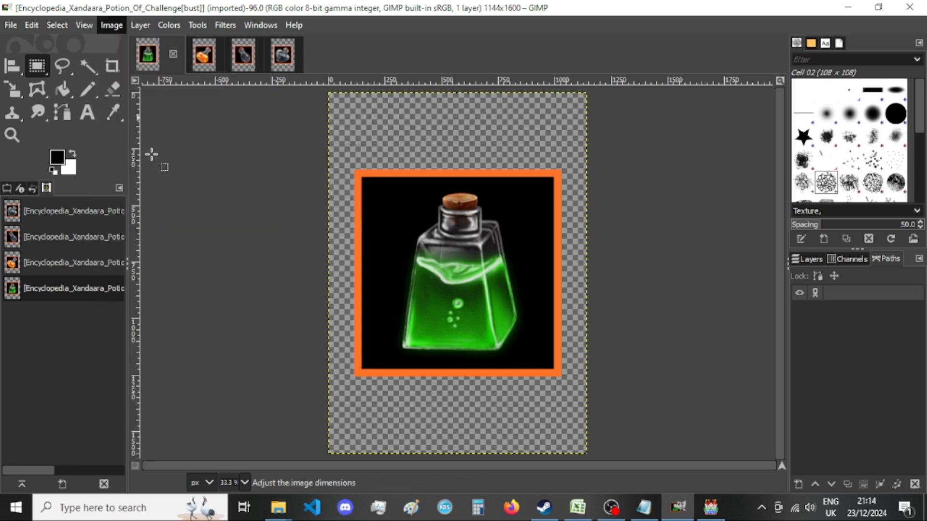
{"action": "double_click", "coordinate": [394, 185]}
{"action": "type", "text": "920"}
{"action": "key", "text": "Tab"}
{"action": "type", "text": "920"}
{"action": "left_click", "coordinate": [546, 312]}
{"action": "left_click", "coordinate": [526, 429]}
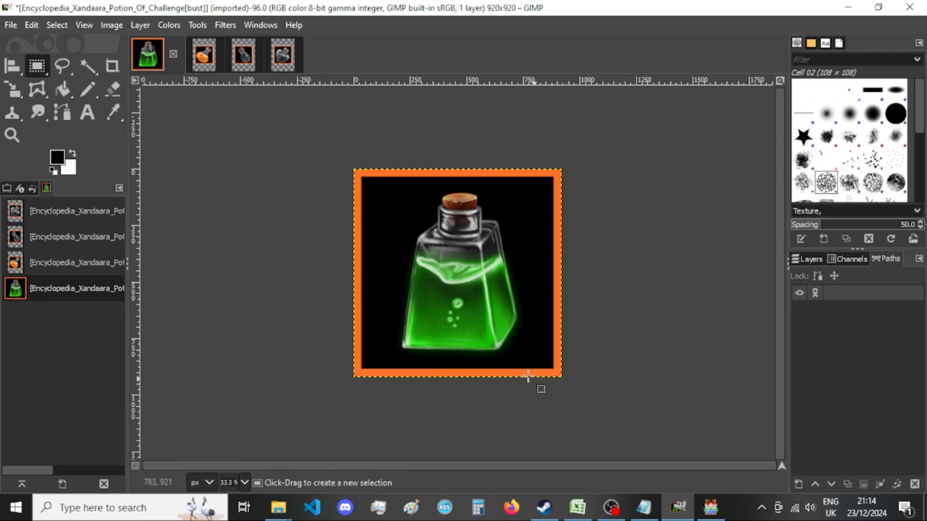
Export the resized image as PNG, replacing the existing Encyclopedia_Xandaara_Potion_Of_Challenge[bust].png in "New folder".
{"action": "key", "text": "ctrl+shift+e"}
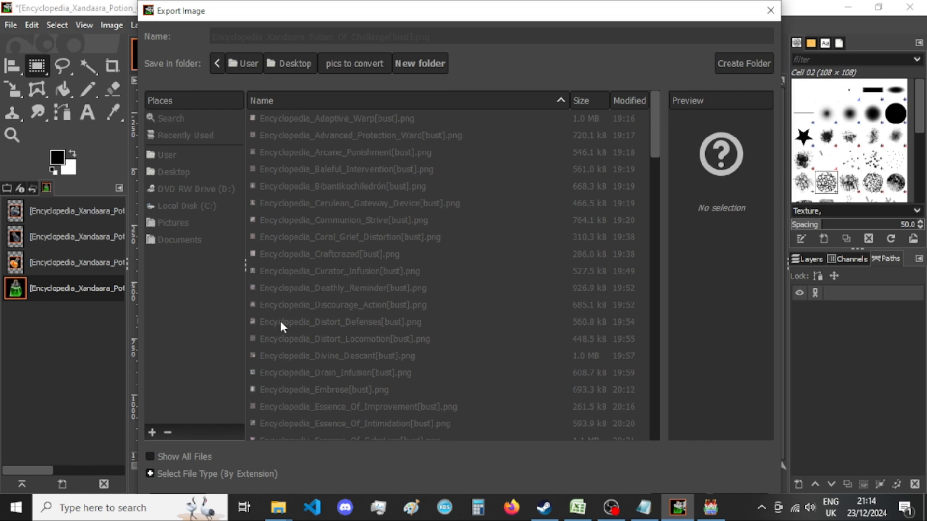
{"action": "key", "text": "Return"}
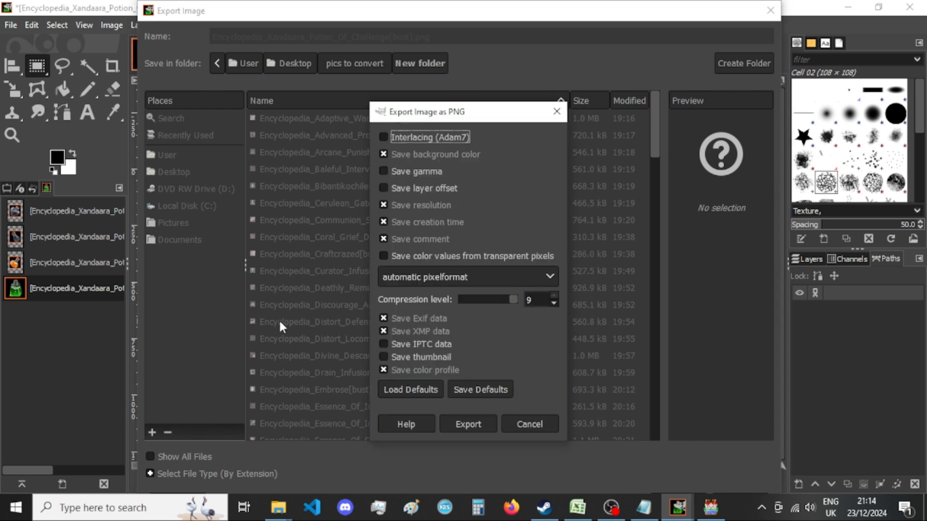
{"action": "left_click", "coordinate": [464, 423]}
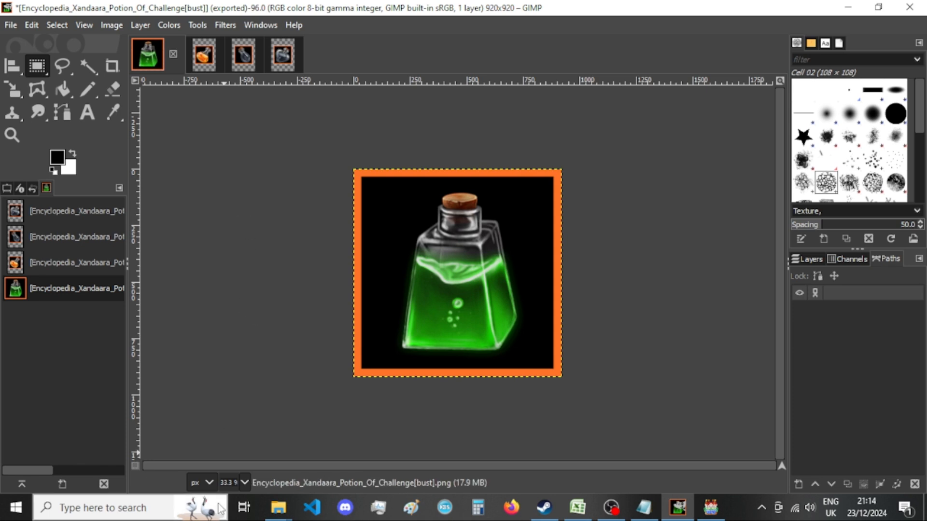
Check the Challenge potion's thumbnail in "New folder" in File Explorer and return to GIMP.
{"action": "mouse_move", "coordinate": [278, 507]}
{"action": "left_click", "coordinate": [403, 467]}
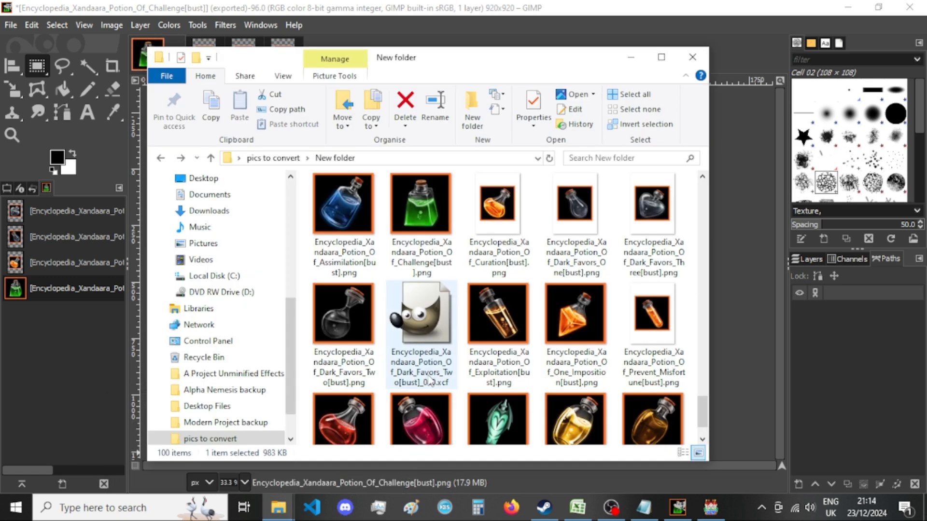
{"action": "left_click", "coordinate": [83, 398]}
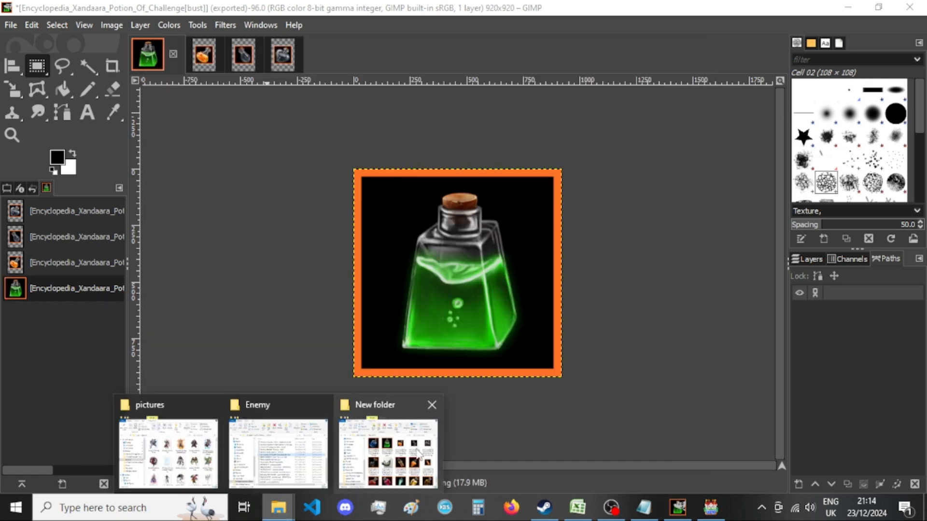
Recheck the Challenge potion's thumbnail in "New folder" in File Explorer, and close its image in GIMP, discarding the changes.
{"action": "left_click", "coordinate": [388, 454]}
{"action": "left_click", "coordinate": [181, 39]}
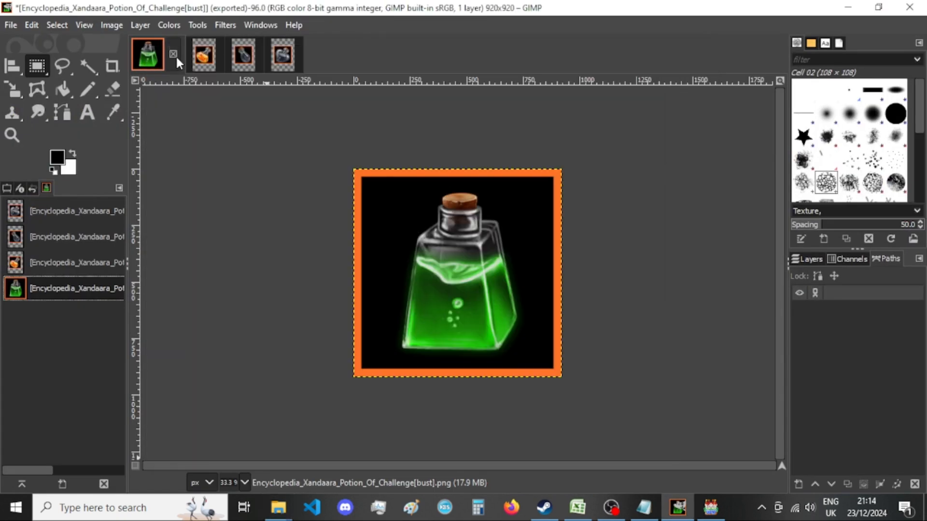
{"action": "left_click", "coordinate": [172, 54]}
{"action": "left_click", "coordinate": [523, 351]}
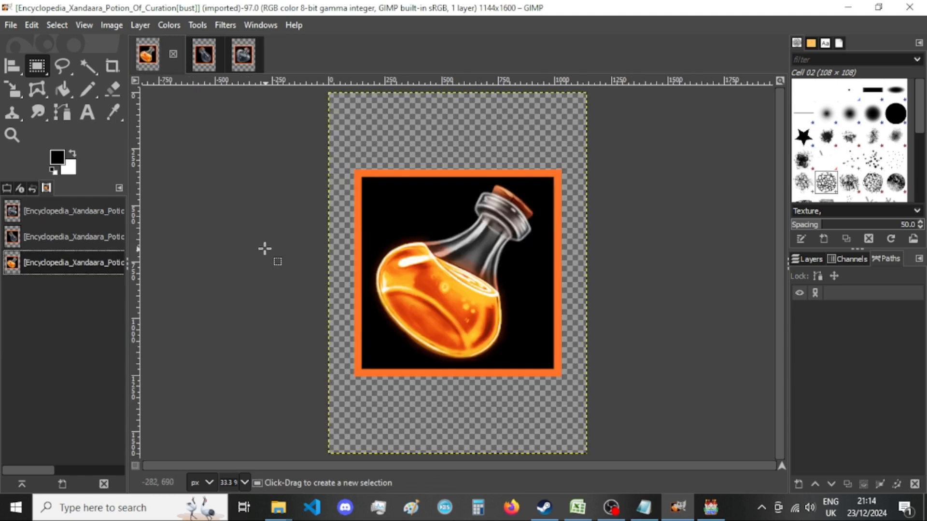
Resize the Encyclopedia_Xandaara_Potion_Of_Curation[bust] canvas to 920 × 920 px, centring the picture and resizing all layers.
{"action": "left_click", "coordinate": [111, 25]}
{"action": "left_click", "coordinate": [141, 149]}
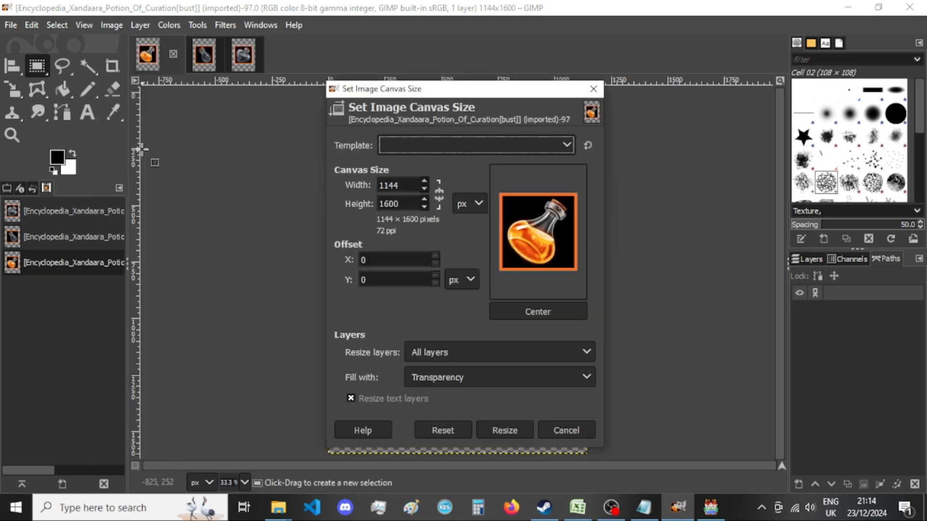
{"action": "double_click", "coordinate": [394, 186]}
{"action": "type", "text": "920"}
{"action": "key", "text": "Tab"}
{"action": "type", "text": "920"}
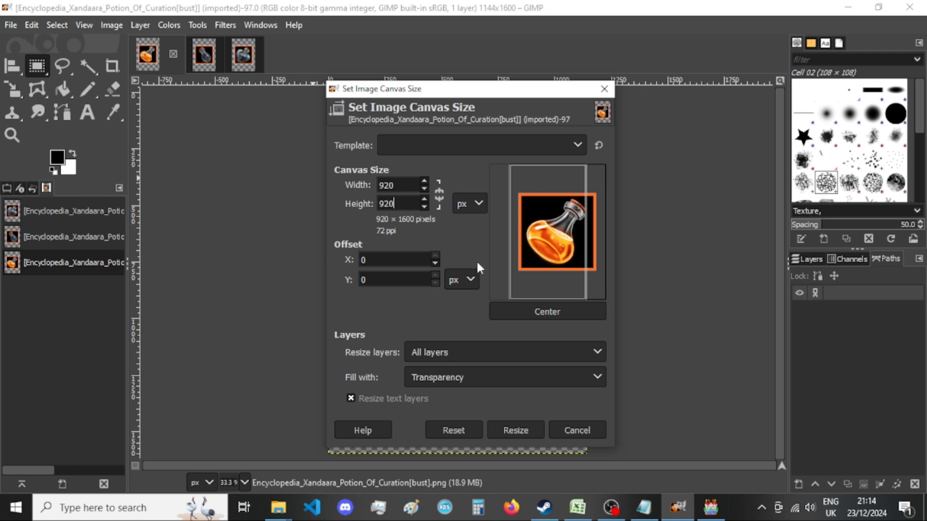
{"action": "left_click", "coordinate": [529, 314]}
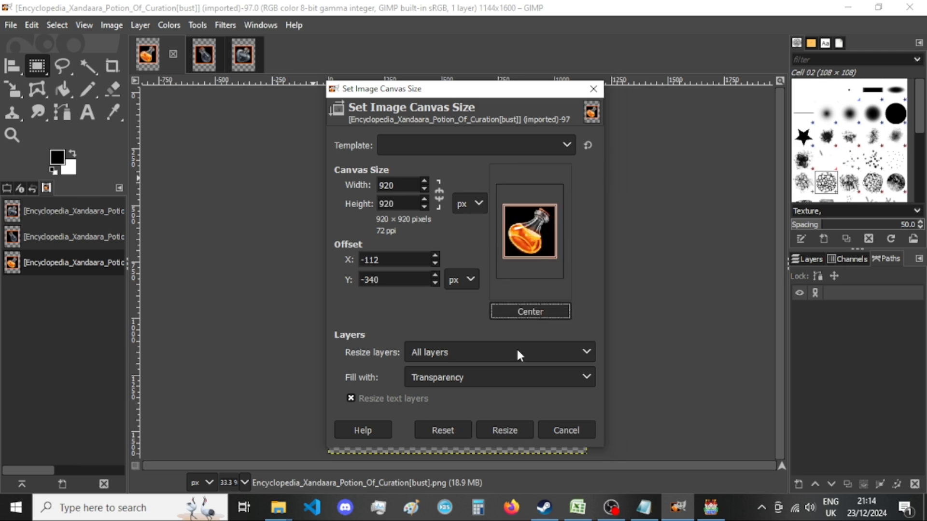
{"action": "left_click", "coordinate": [527, 437]}
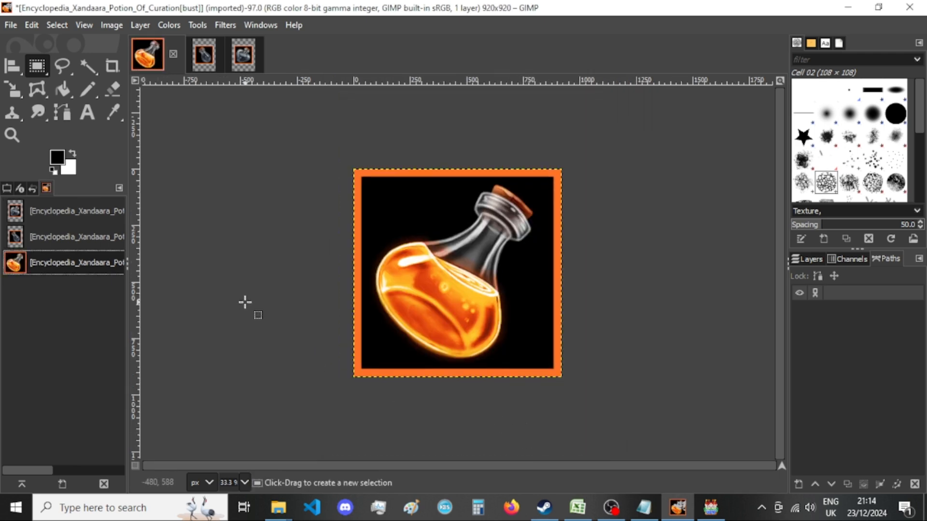
Export the resized image as PNG, replacing the existing Encyclopedia_Xandaara_Potion_Of_Curation[bust].png in "New folder".
{"action": "key", "text": "ctrl+shift+e"}
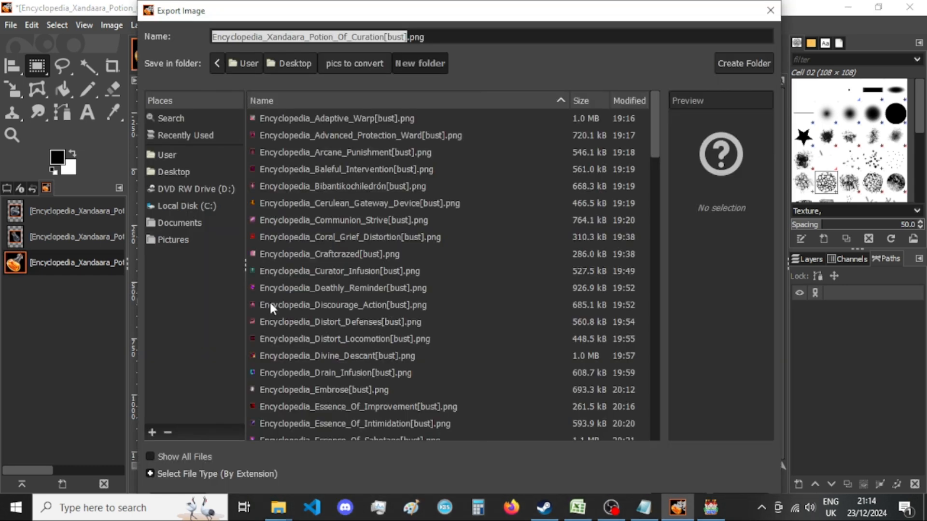
{"action": "key", "text": "Return"}
{"action": "key", "text": "Return"}
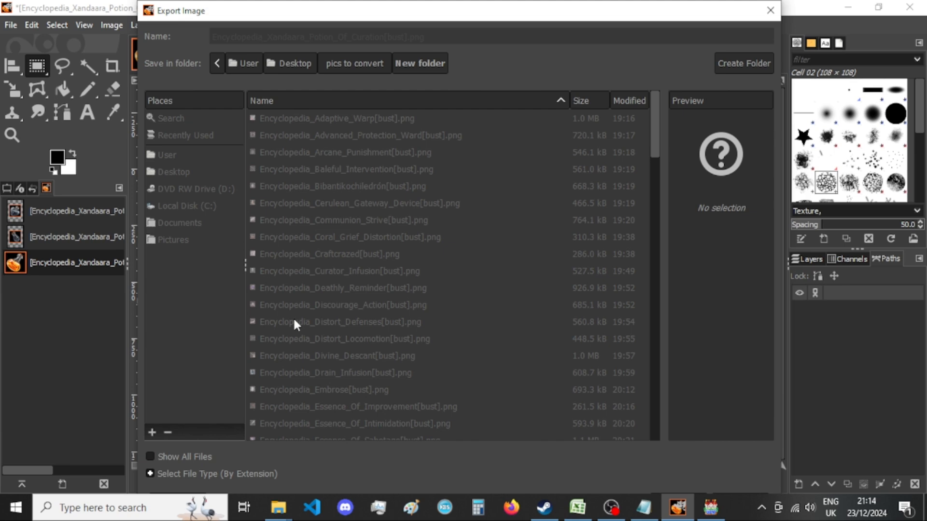
{"action": "left_click", "coordinate": [480, 422]}
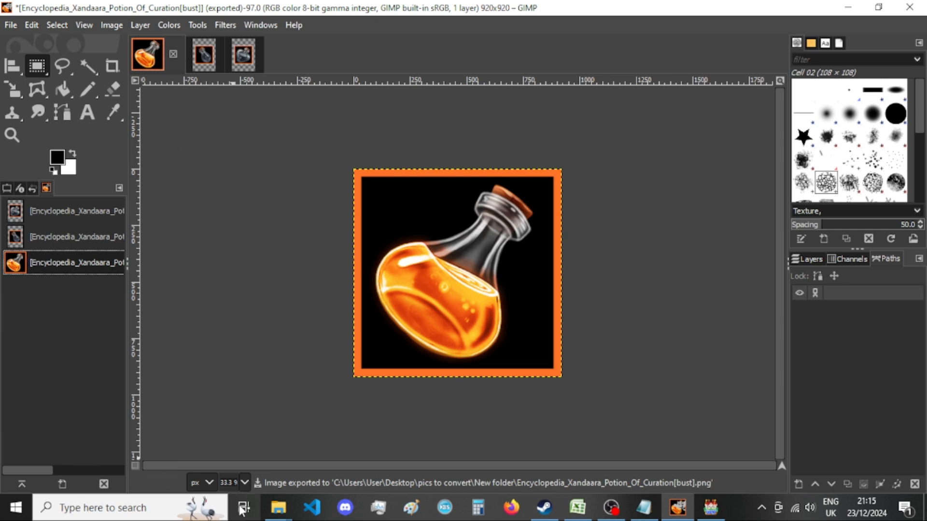
Check the Curation potion's thumbnail in "New folder" in File Explorer, and close its image in GIMP, discarding the changes.
{"action": "mouse_move", "coordinate": [279, 507]}
{"action": "left_click", "coordinate": [387, 444]}
{"action": "left_click", "coordinate": [519, 7]}
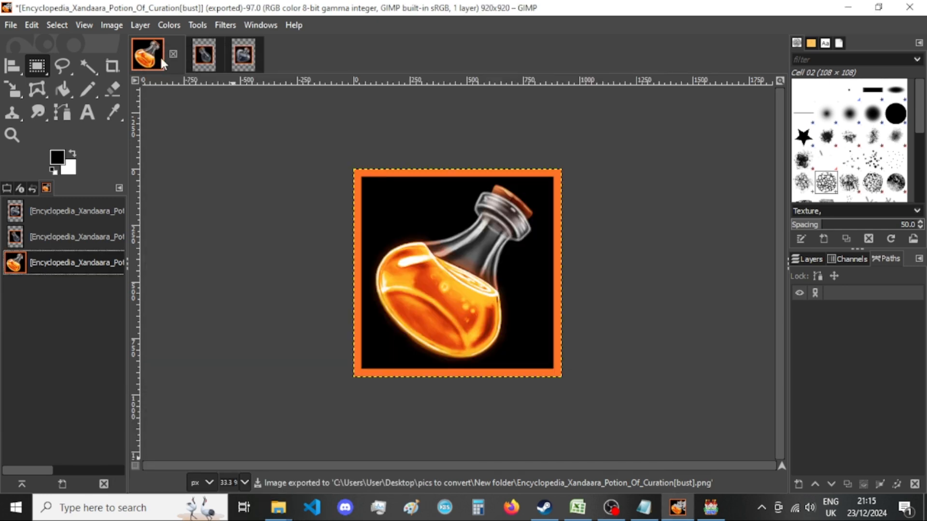
{"action": "left_click", "coordinate": [173, 54]}
{"action": "left_click", "coordinate": [516, 352]}
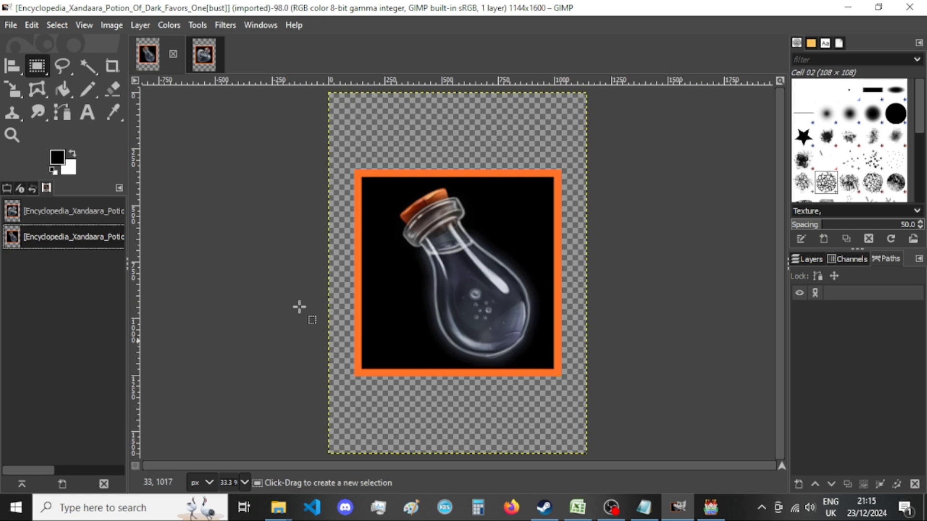
Resize the Encyclopedia_Xandaara_Potion_Of_Dark_Favors_One[bust] canvas to 920 × 920 px, centring the picture and resizing all layers.
{"action": "left_click", "coordinate": [114, 27]}
{"action": "left_click", "coordinate": [145, 151]}
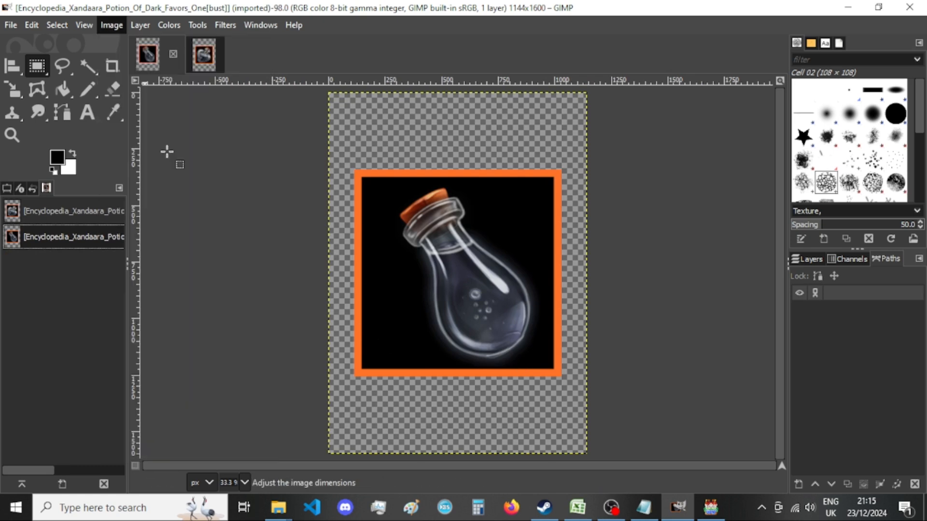
{"action": "double_click", "coordinate": [410, 186]}
{"action": "type", "text": "920"}
{"action": "double_click", "coordinate": [413, 205]}
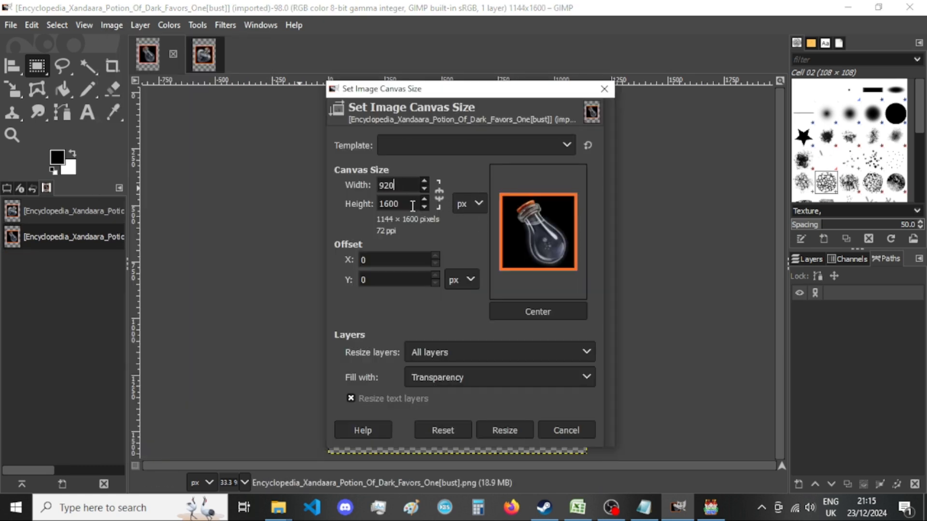
{"action": "type", "text": "920"}
{"action": "left_click", "coordinate": [547, 317]}
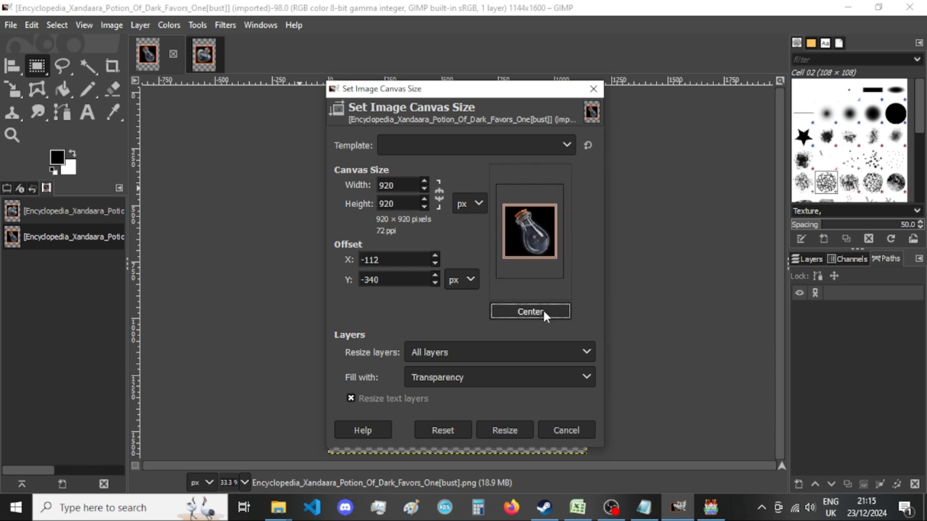
{"action": "left_click", "coordinate": [505, 430]}
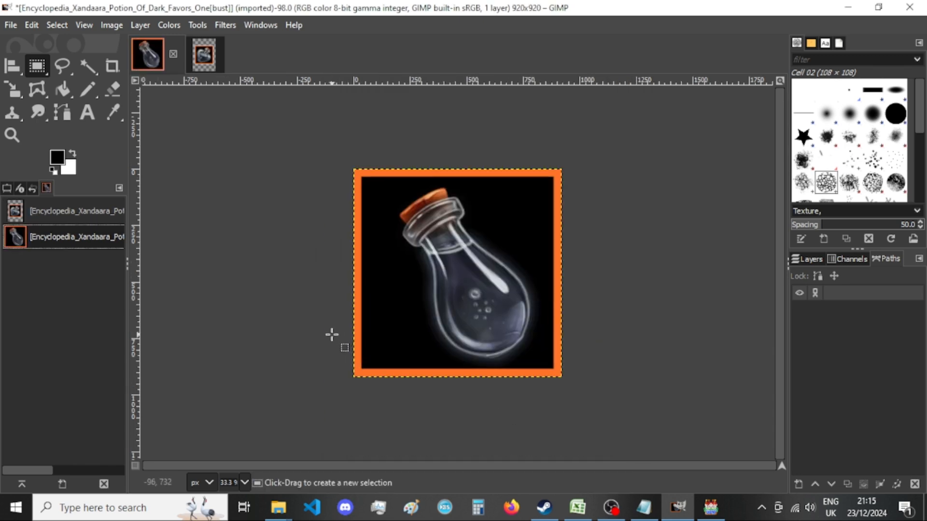
Export the resized image as PNG, replacing the existing Encyclopedia_Xandaara_Potion_Of_Dark_Favors_One[bust].png in "New folder".
{"action": "key", "text": "ctrl+shift+e"}
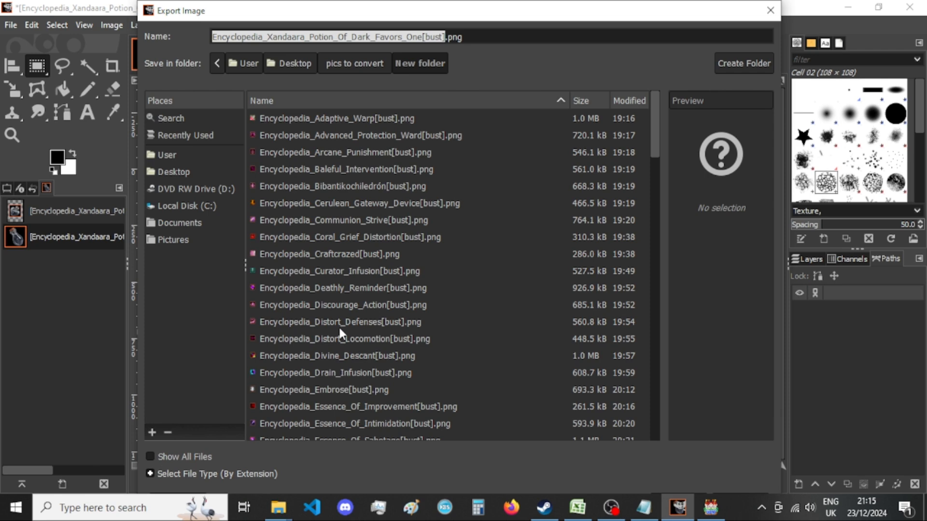
{"action": "key", "text": "Return"}
{"action": "key", "text": "Return"}
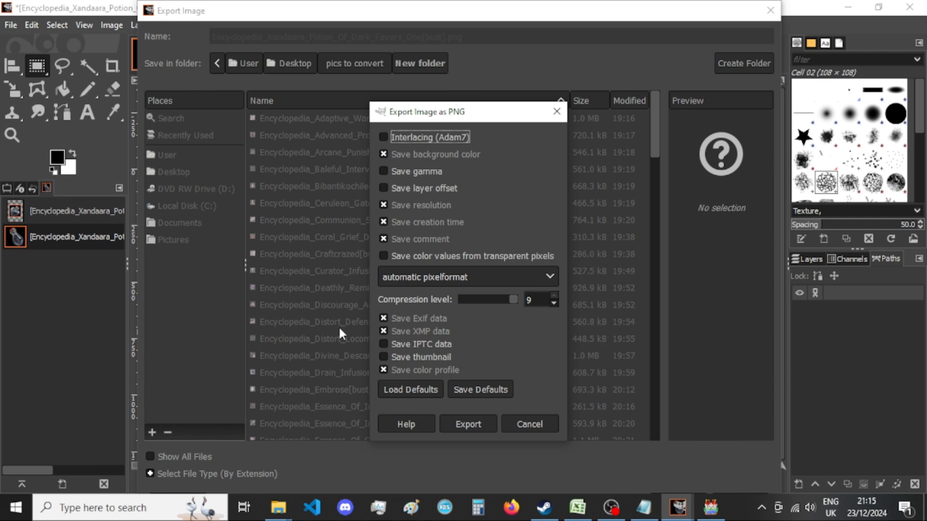
{"action": "key", "text": "Return"}
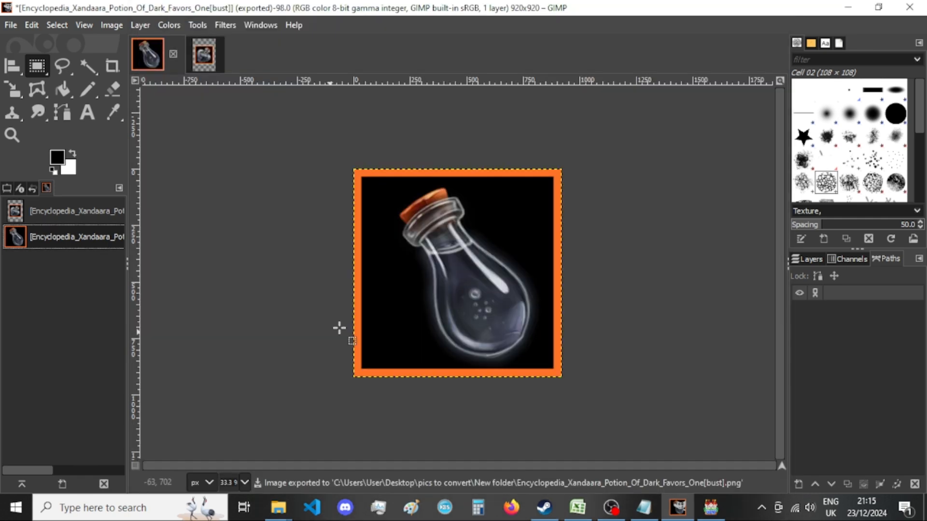
Check the Dark Favors One thumbnail in "New folder" in File Explorer, and close its image in GIMP, discarding the changes.
{"action": "mouse_move", "coordinate": [278, 507]}
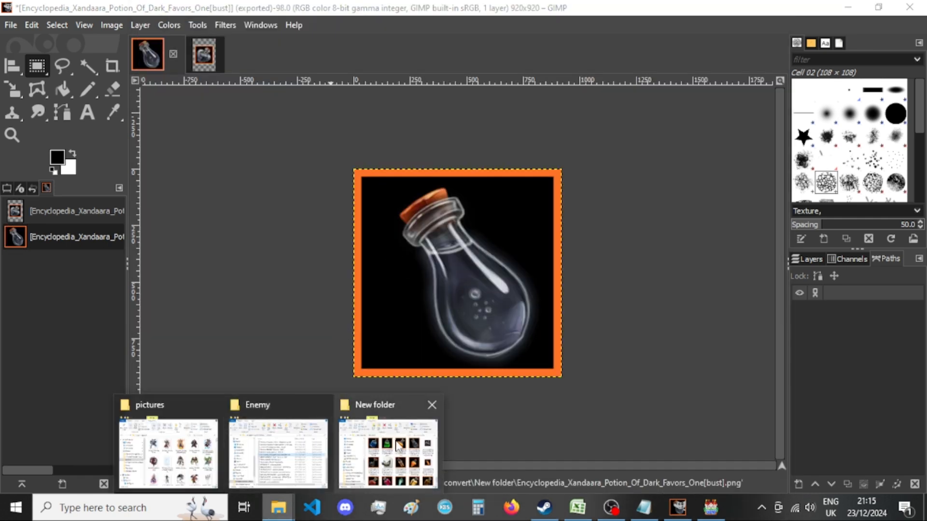
{"action": "left_click", "coordinate": [397, 445]}
{"action": "left_click", "coordinate": [517, 24]}
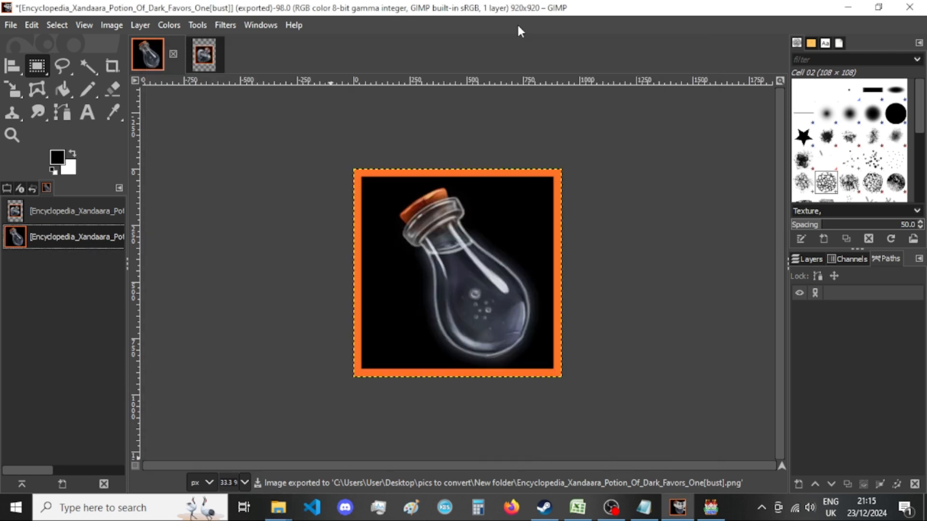
{"action": "mouse_move", "coordinate": [278, 507]}
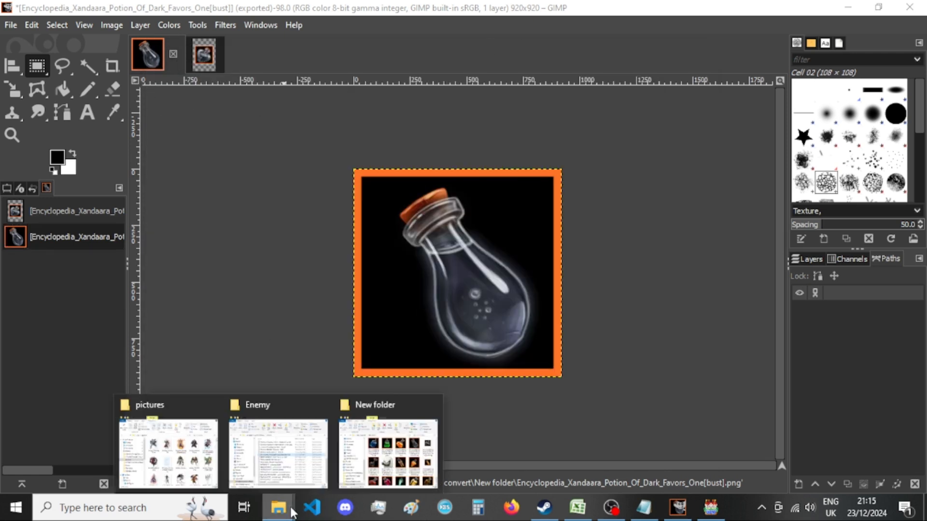
{"action": "left_click", "coordinate": [397, 446]}
{"action": "left_click", "coordinate": [1, 325]}
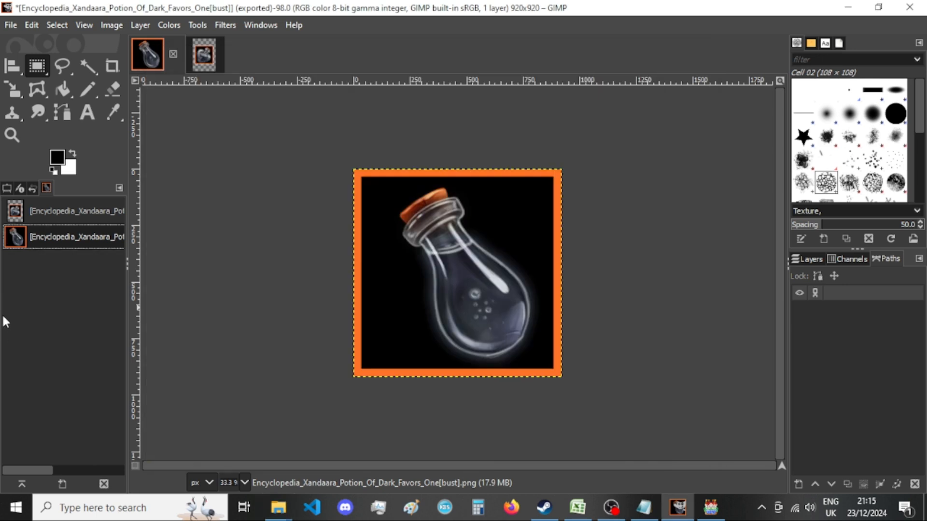
{"action": "left_click", "coordinate": [175, 54]}
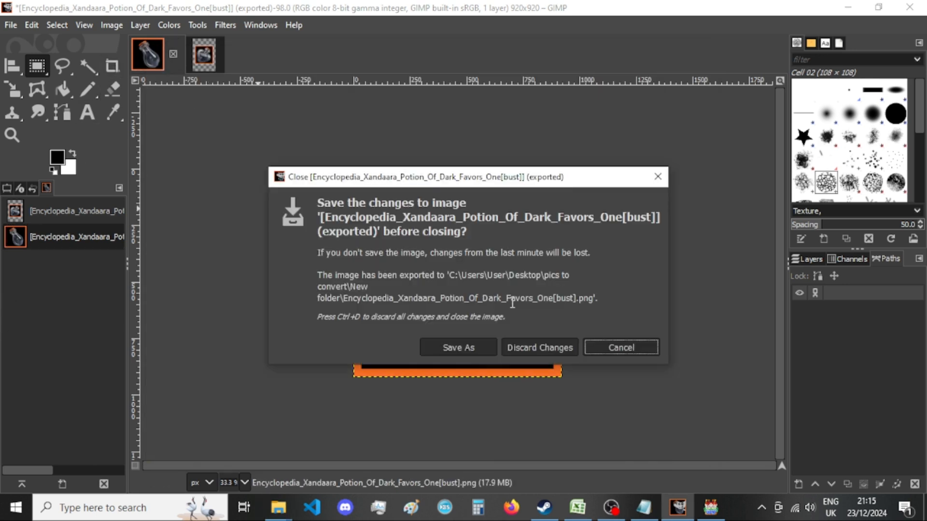
{"action": "left_click", "coordinate": [510, 346]}
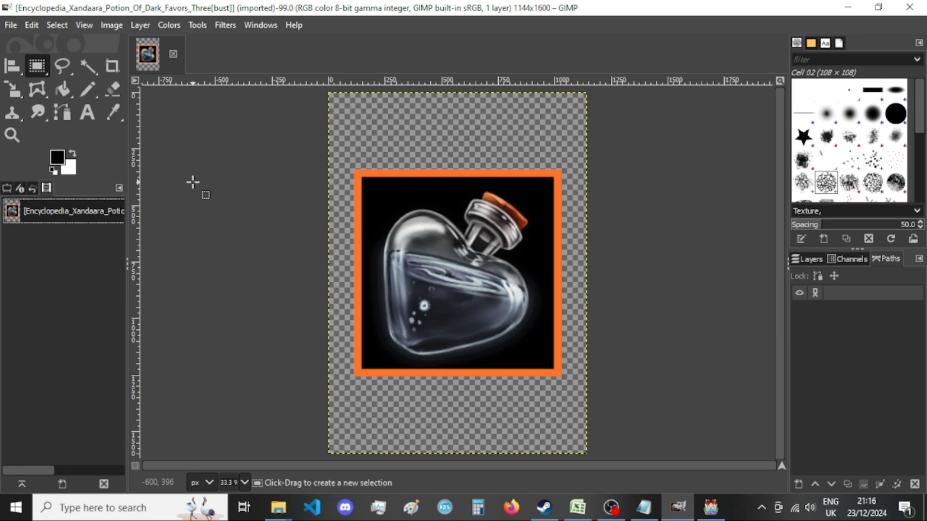
Resize the Encyclopedia_Xandaara_Potion_Of_Dark_Favors_Three[bust] canvas to 920 × 920 px, centring the picture and resizing all layers.
{"action": "left_click", "coordinate": [120, 26]}
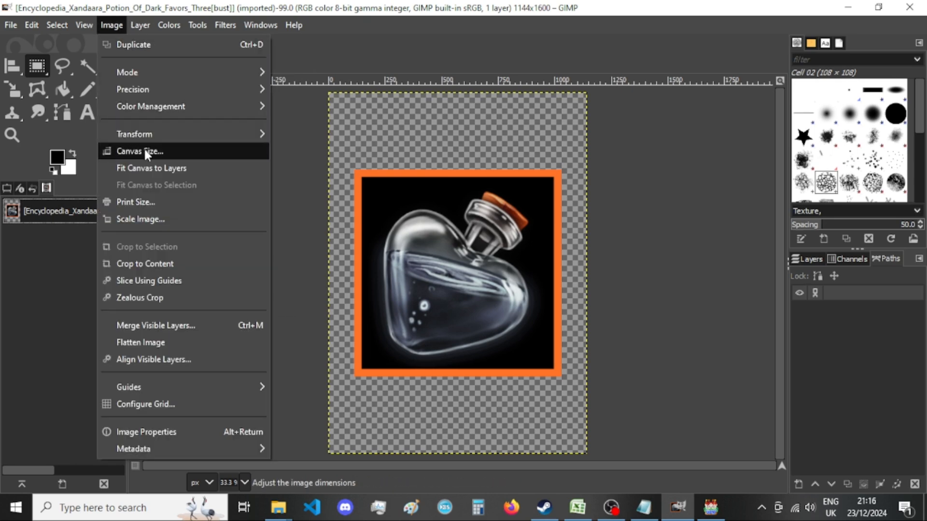
{"action": "left_click", "coordinate": [144, 150]}
{"action": "double_click", "coordinate": [400, 186]}
{"action": "type", "text": "920"}
{"action": "left_click", "coordinate": [413, 203]}
{"action": "double_click", "coordinate": [413, 204]}
{"action": "type", "text": "920"}
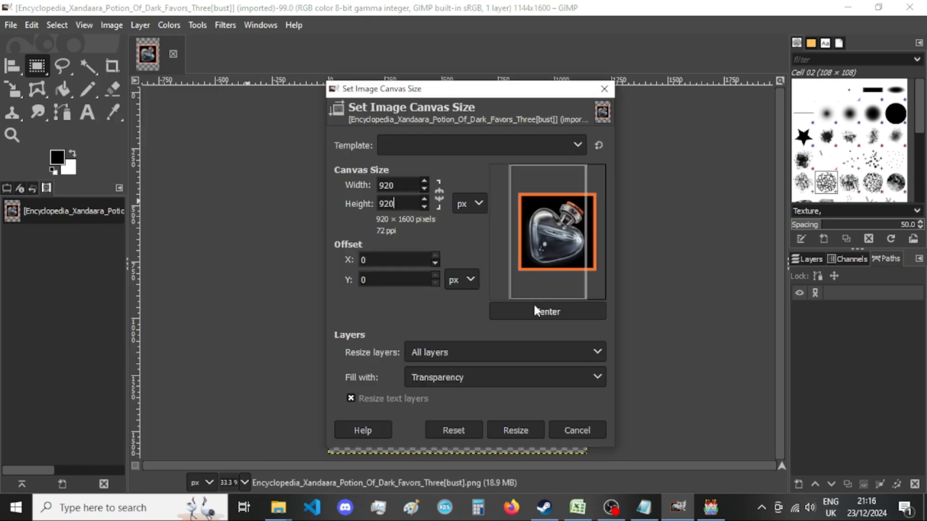
{"action": "left_click", "coordinate": [538, 312]}
{"action": "left_click", "coordinate": [515, 430]}
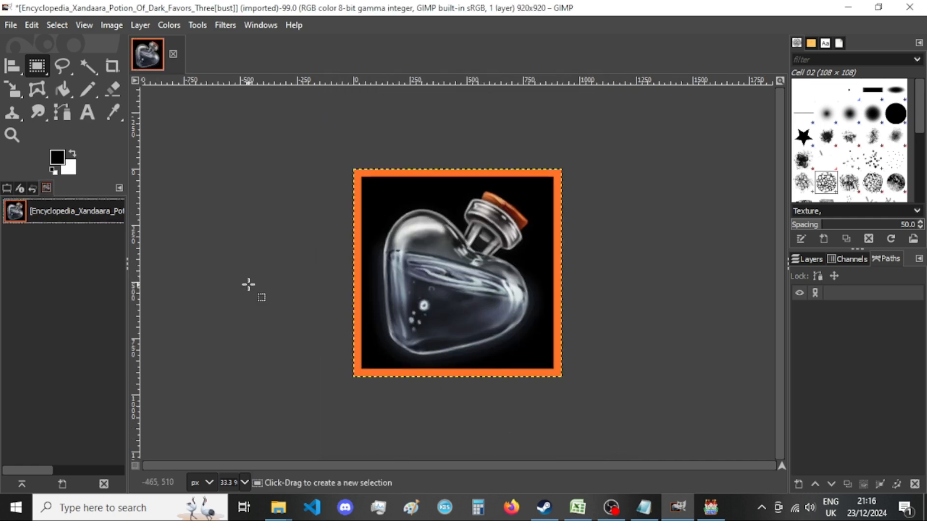
Export the resized image as PNG, replacing the existing Encyclopedia_Xandaara_Potion_Of_Dark_Favors_Three[bust].png in "New folder".
{"action": "key", "text": "ctrl+shift+e"}
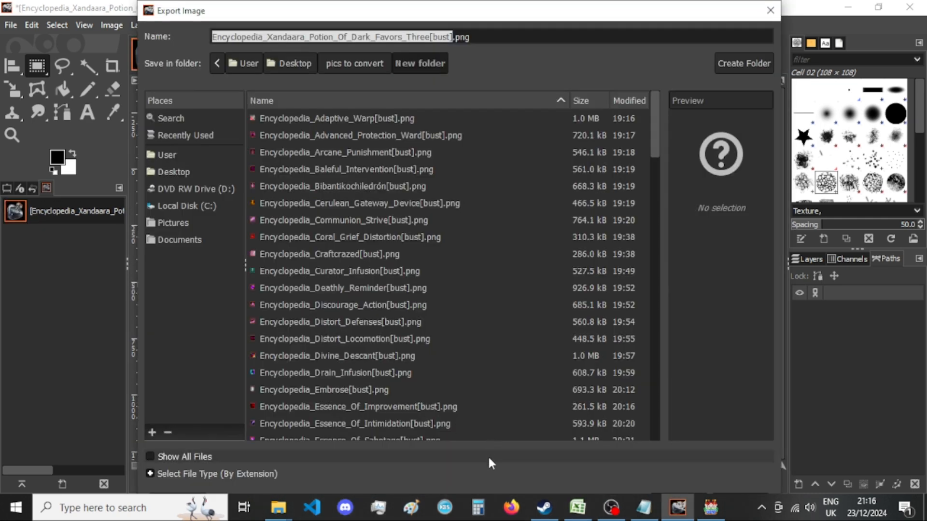
{"action": "key", "text": "Return"}
{"action": "key", "text": "Return"}
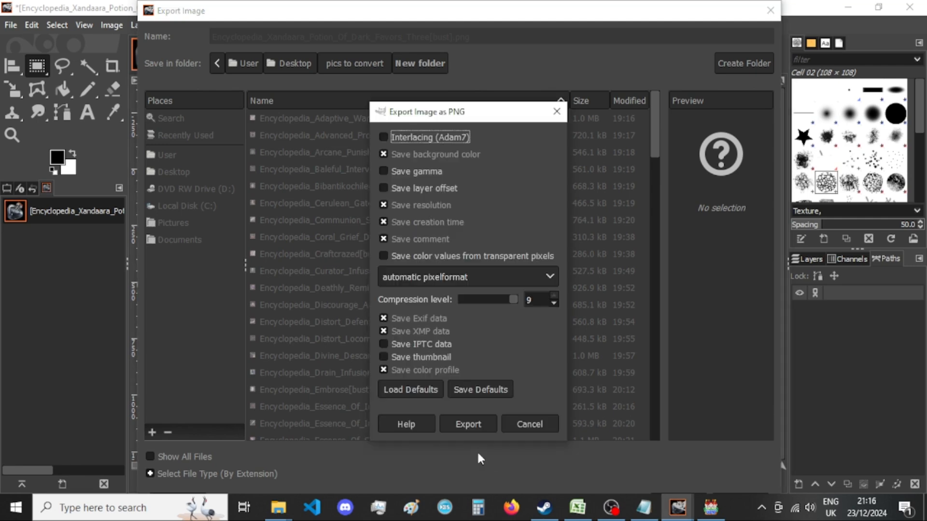
{"action": "key", "text": "Return"}
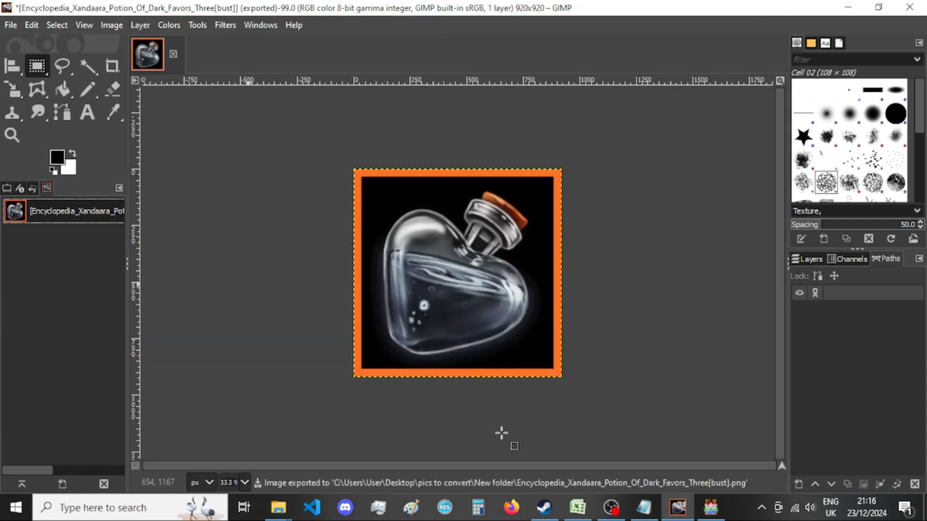
Review the bust thumbnails throughout "New folder" in File Explorer, from the first file to the last, for images still uncropped.
{"action": "mouse_move", "coordinate": [278, 508]}
{"action": "left_click", "coordinate": [389, 449]}
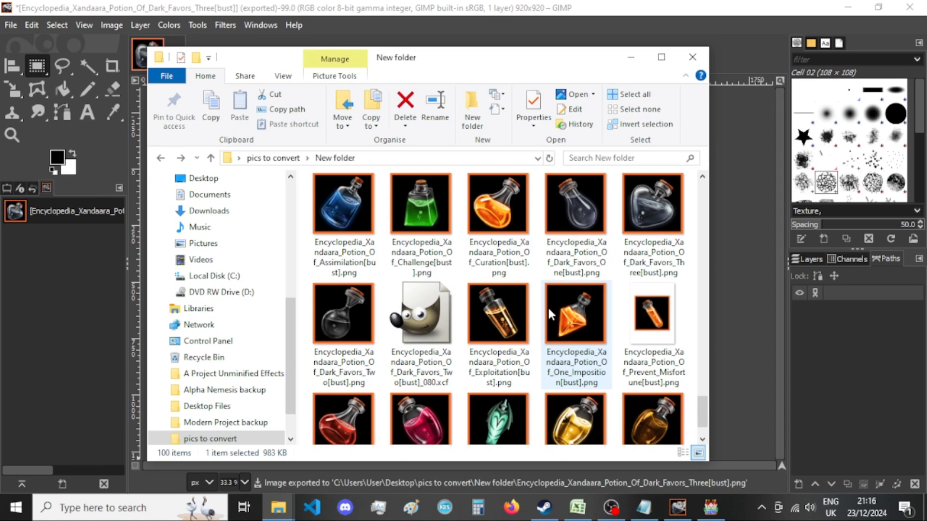
{"action": "scroll", "coordinate": [550, 313], "scroll_direction": "down", "scroll_amount": 1}
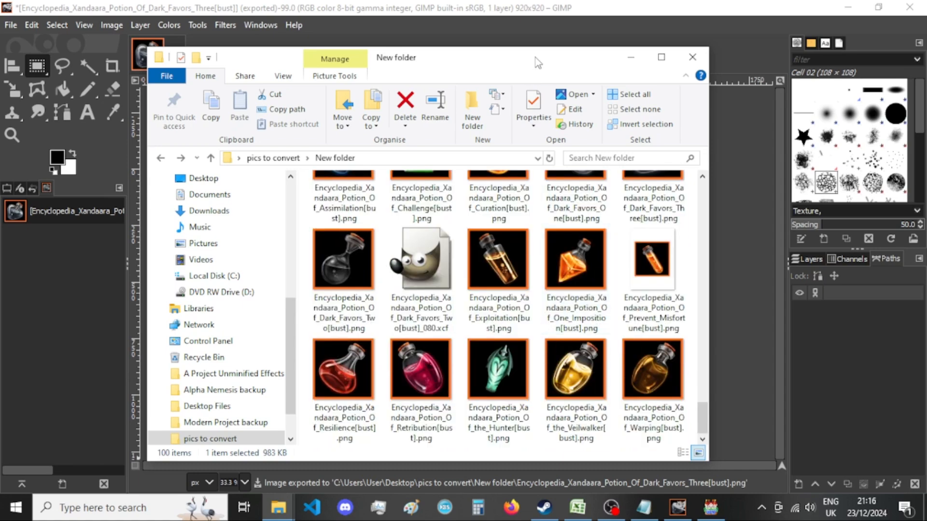
{"action": "key", "text": "Home"}
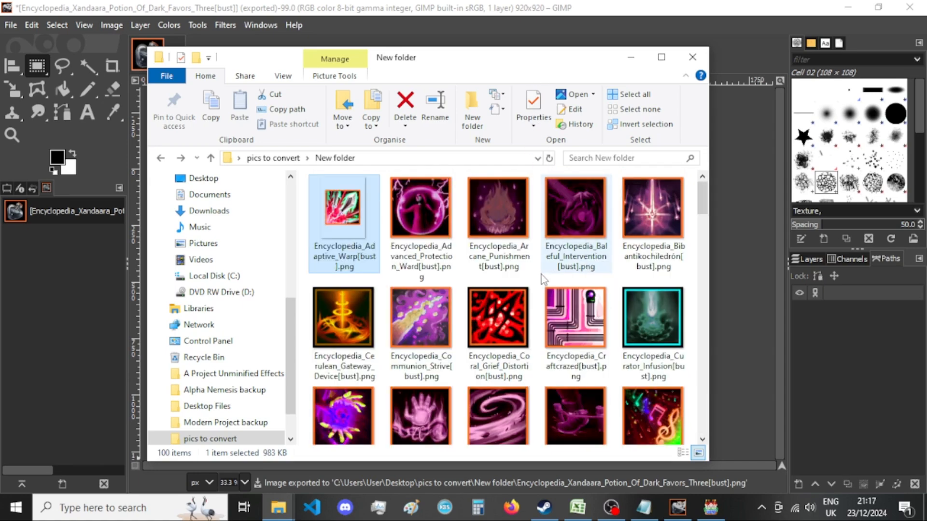
{"action": "scroll", "coordinate": [545, 277], "scroll_direction": "down", "scroll_amount": 20}
{"action": "scroll", "coordinate": [543, 279], "scroll_direction": "down", "scroll_amount": 8}
{"action": "scroll", "coordinate": [543, 279], "scroll_direction": "down", "scroll_amount": 5}
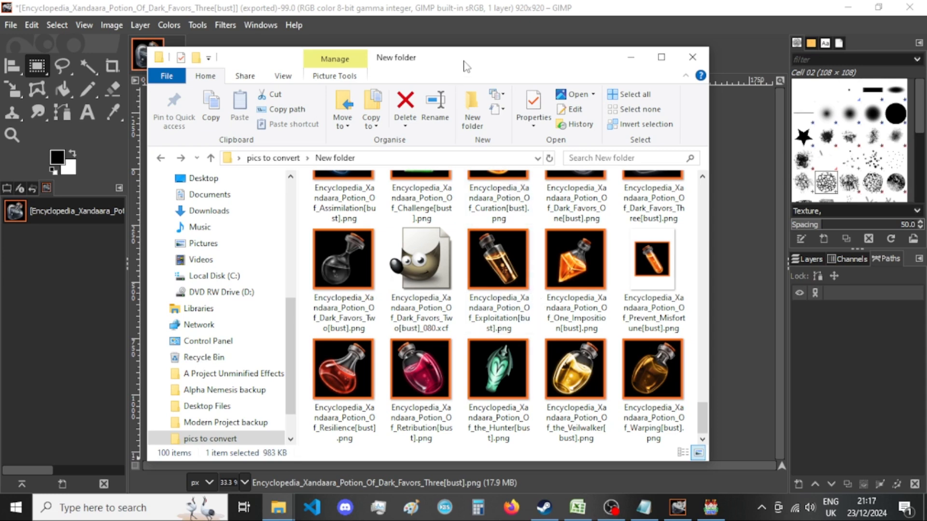
Close the Dark Favors Three image, discarding its changes, and open Encyclopedia_Xandaara_Potion_Of_Prevent_Misfortune[bust].png from "New folder" in GIMP.
{"action": "left_click_drag", "start_coordinate": [465, 65], "coordinate": [597, 79]}
{"action": "left_click", "coordinate": [173, 54]}
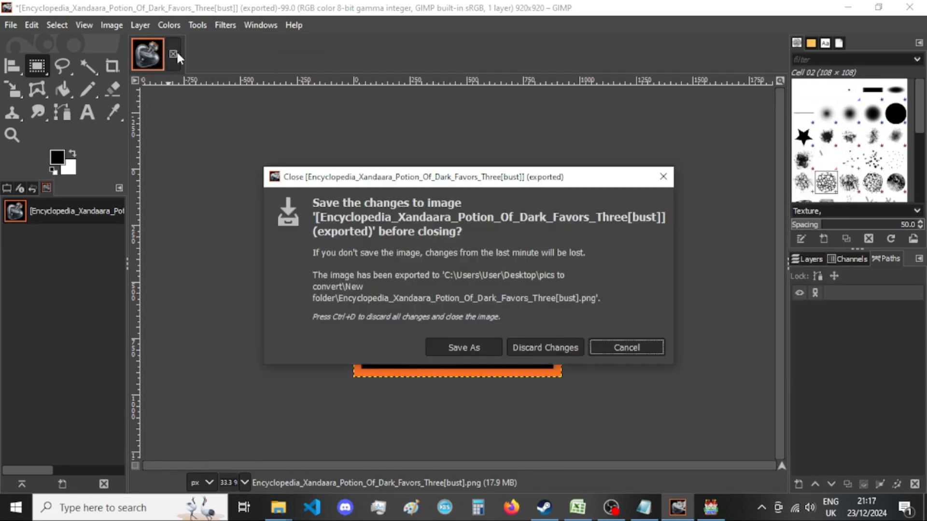
{"action": "left_click", "coordinate": [548, 348]}
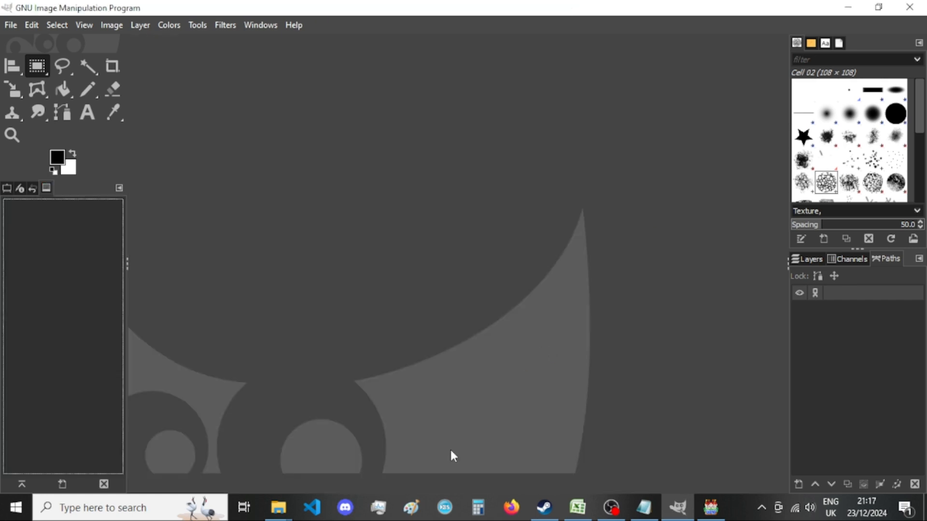
{"action": "mouse_move", "coordinate": [279, 507]}
{"action": "left_click", "coordinate": [383, 440]}
{"action": "left_click_drag", "start_coordinate": [787, 288], "coordinate": [216, 247]}
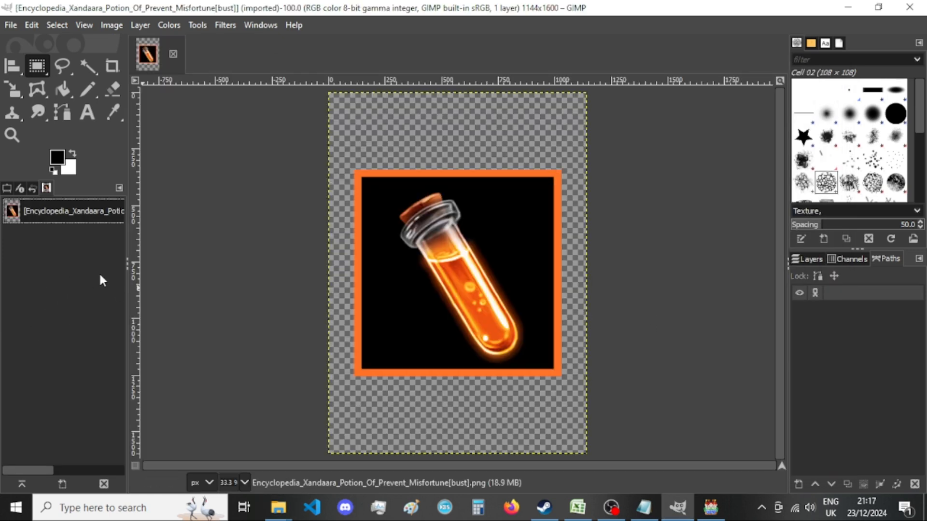
Resize the Prevent Misfortune image's canvas to 920 × 920 px, centring the picture and resizing all layers.
{"action": "left_click", "coordinate": [111, 25]}
{"action": "left_click", "coordinate": [178, 151]}
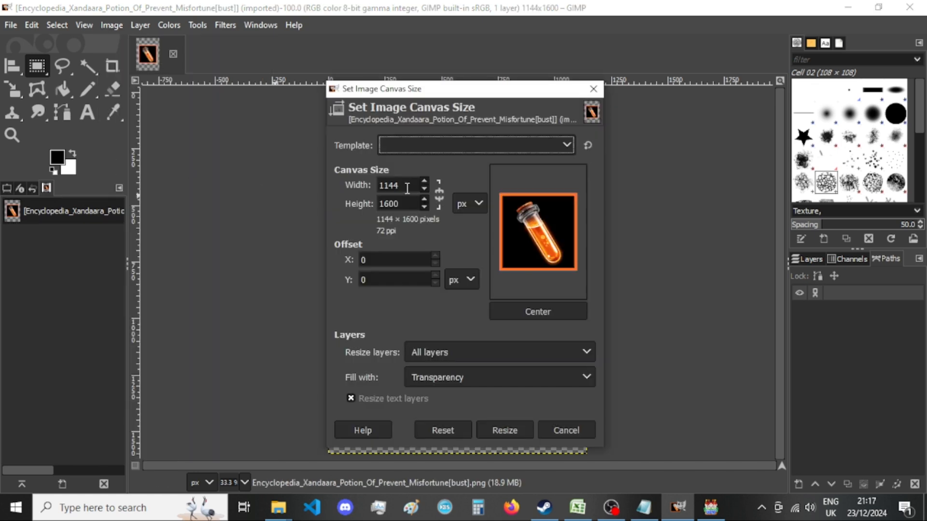
{"action": "double_click", "coordinate": [407, 188]}
{"action": "type", "text": "920"}
{"action": "key", "text": "Tab"}
{"action": "type", "text": "920"}
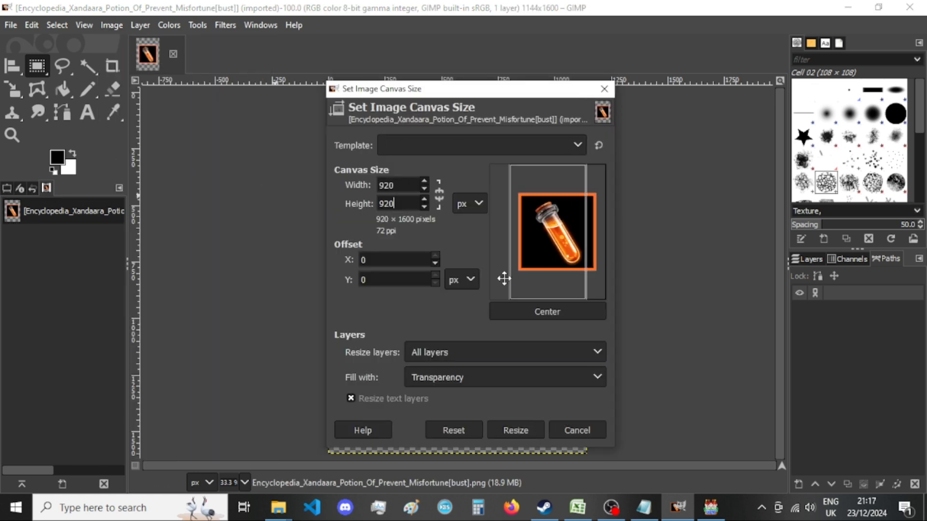
{"action": "left_click", "coordinate": [542, 312]}
{"action": "left_click", "coordinate": [525, 428]}
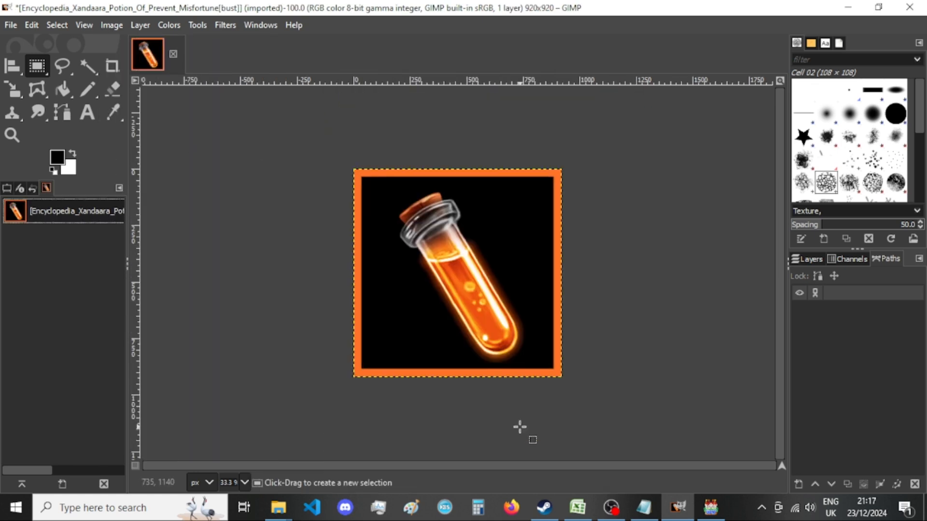
Switch to RPG Maker MV, select the Jp_sctd_judgement BGM in the Sound Test, and return to GIMP.
{"action": "left_click", "coordinate": [710, 510]}
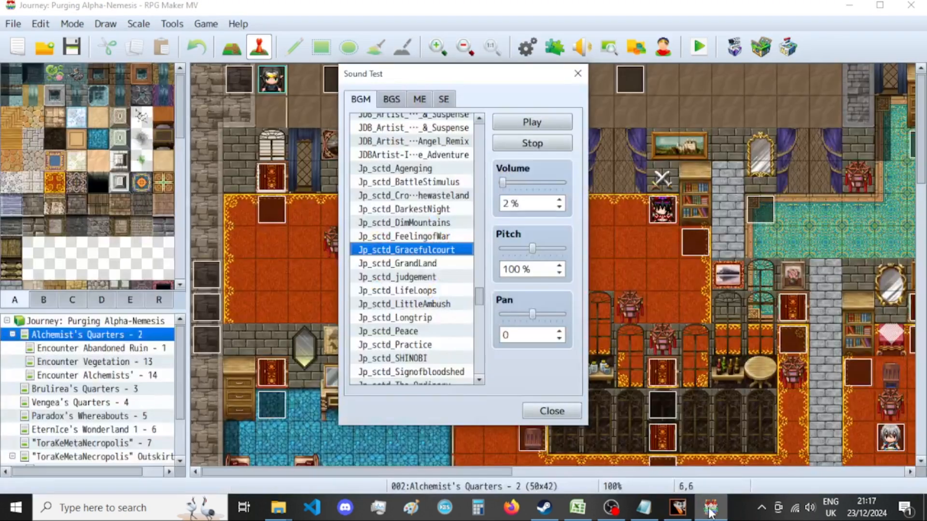
{"action": "left_click", "coordinate": [390, 277]}
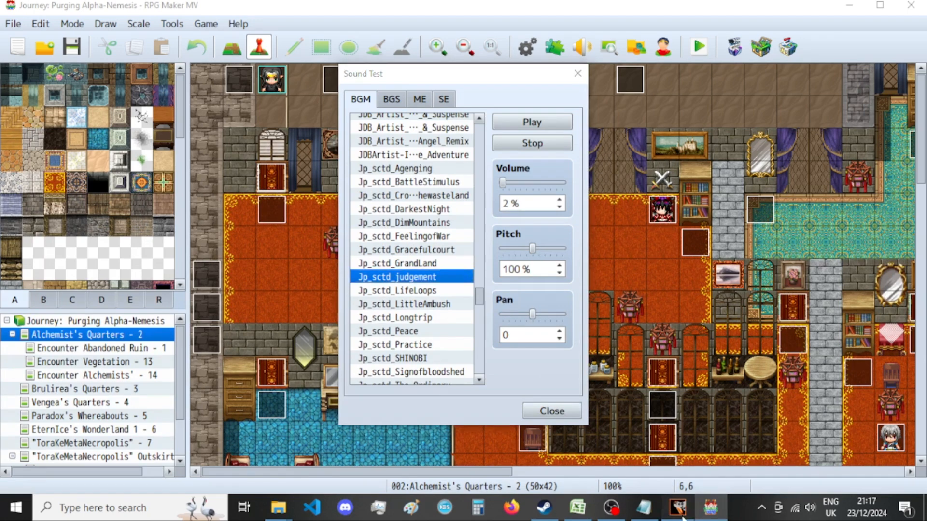
{"action": "left_click", "coordinate": [678, 509]}
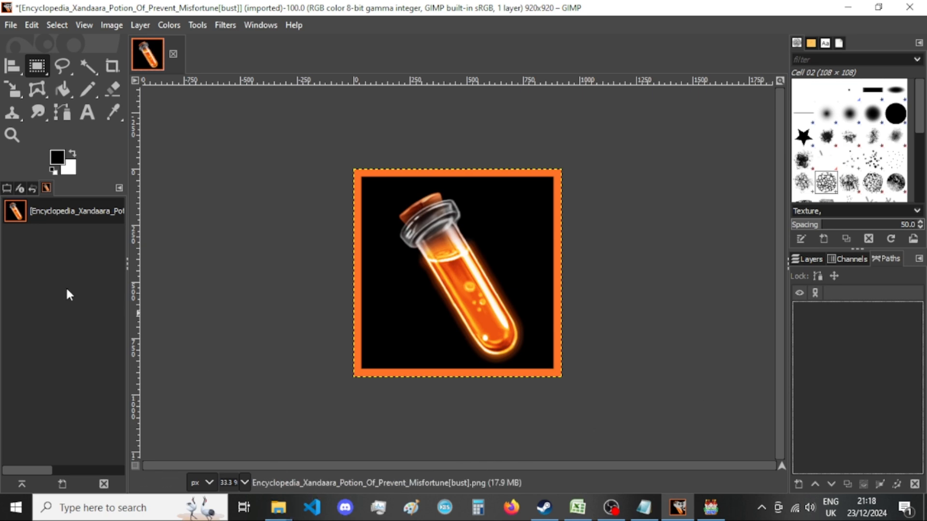
Export the resized image as PNG, replacing the existing Encyclopedia_Xandaara_Potion_Of_Prevent_Misfortune[bust].png in "New folder".
{"action": "mouse_move", "coordinate": [292, 494]}
{"action": "left_click", "coordinate": [376, 471]}
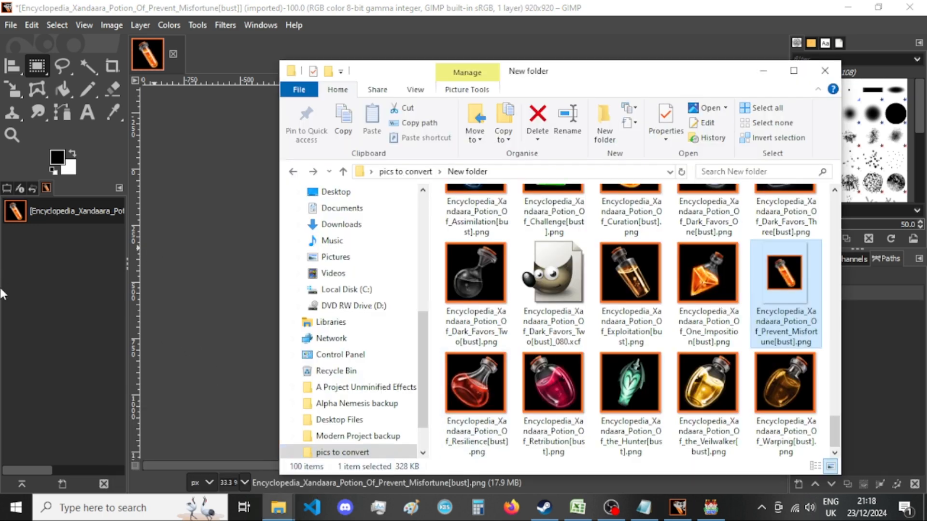
{"action": "left_click", "coordinate": [1, 293]}
{"action": "key", "text": "ctrl+shift+e"}
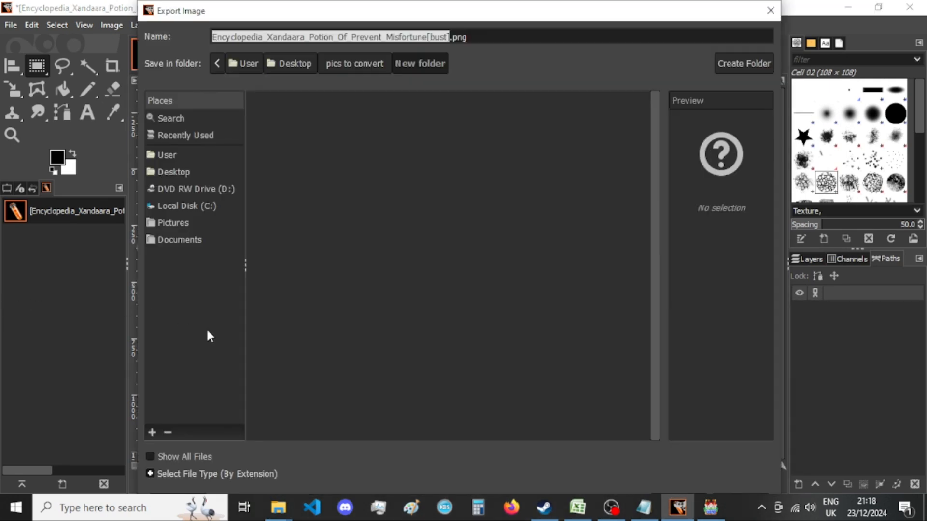
{"action": "key", "text": "Return"}
{"action": "key", "text": "Return"}
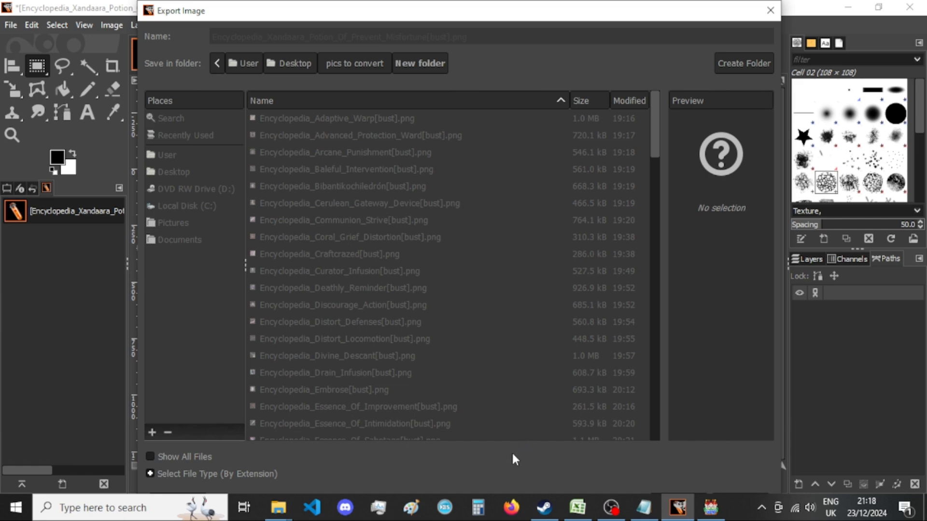
{"action": "key", "text": "Return"}
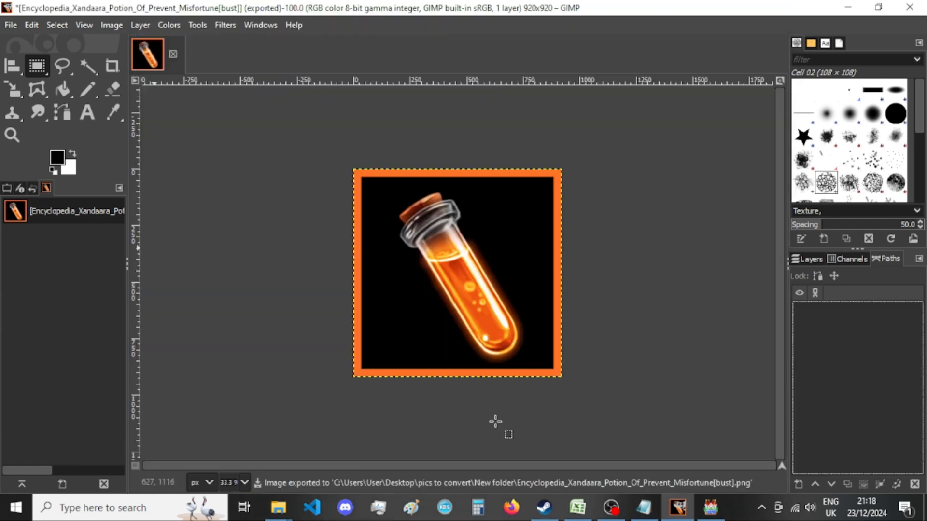
Look through the first and last bust thumbnails of "New folder" in File Explorer for images still uncropped.
{"action": "mouse_move", "coordinate": [279, 507]}
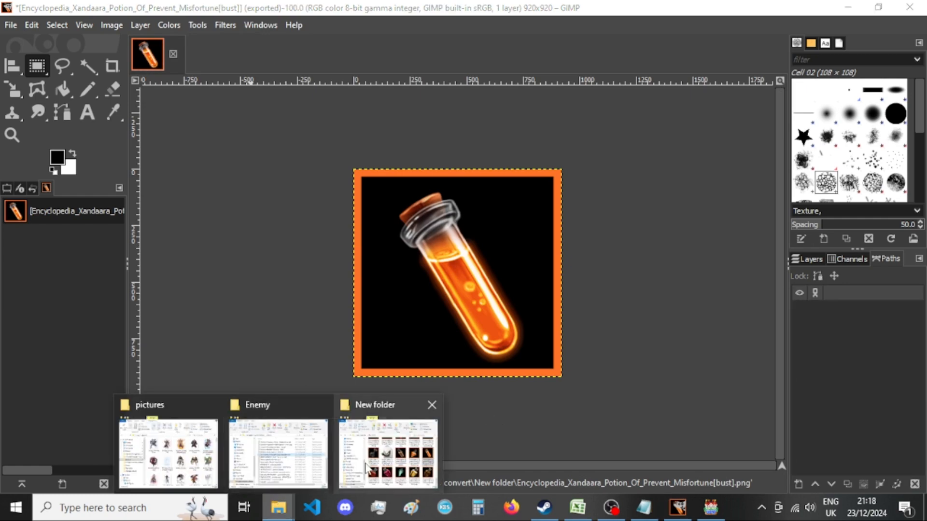
{"action": "left_click", "coordinate": [386, 439]}
{"action": "scroll", "coordinate": [613, 362], "scroll_direction": "up", "scroll_amount": 15}
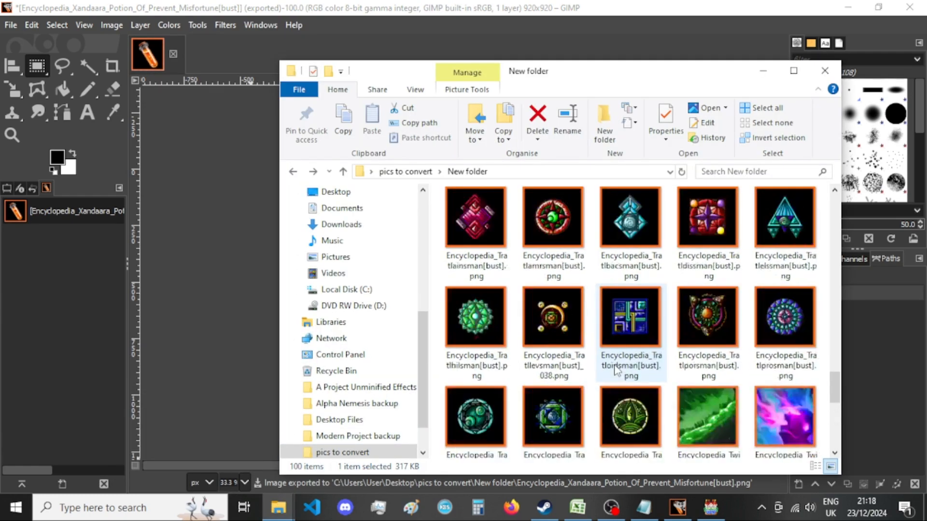
{"action": "scroll", "coordinate": [622, 338], "scroll_direction": "up", "scroll_amount": 5}
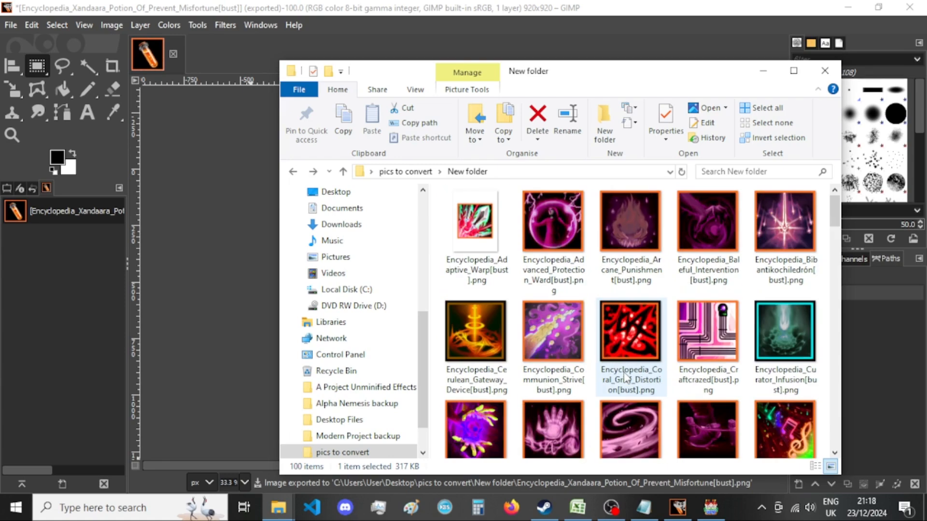
{"action": "scroll", "coordinate": [544, 251], "scroll_direction": "down", "scroll_amount": 20}
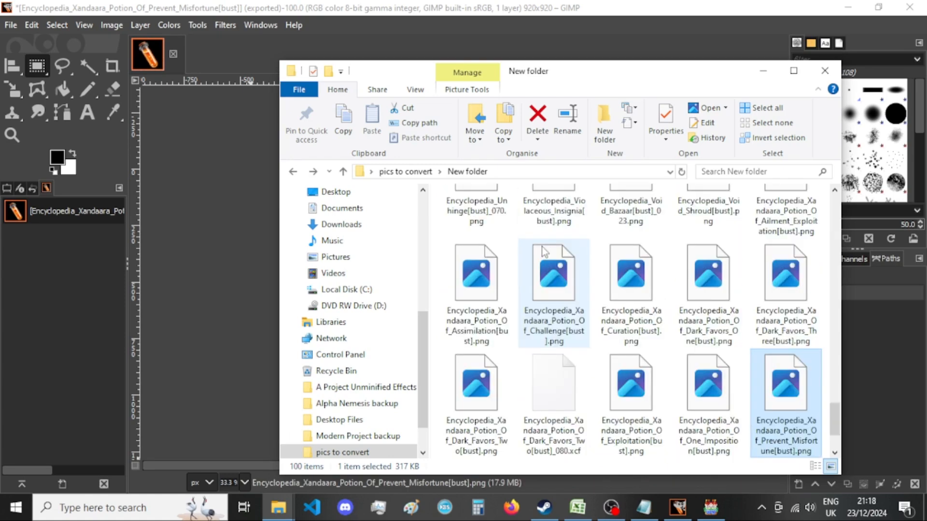
{"action": "scroll", "coordinate": [544, 308], "scroll_direction": "up", "scroll_amount": 20}
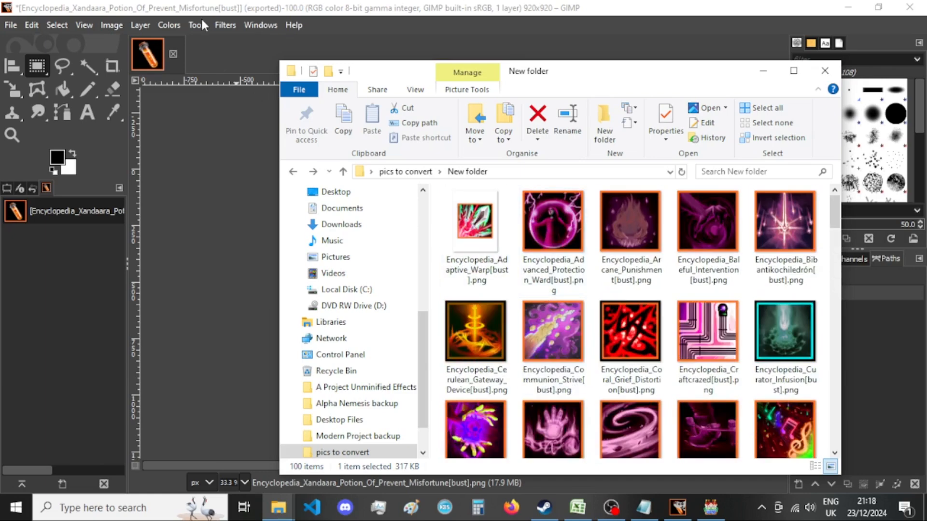
Close the Prevent Misfortune image in GIMP, discarding its changes, and open Encyclopedia_Adaptive_Warp[bust].png from "New folder".
{"action": "left_click", "coordinate": [174, 54]}
{"action": "left_click", "coordinate": [519, 347]}
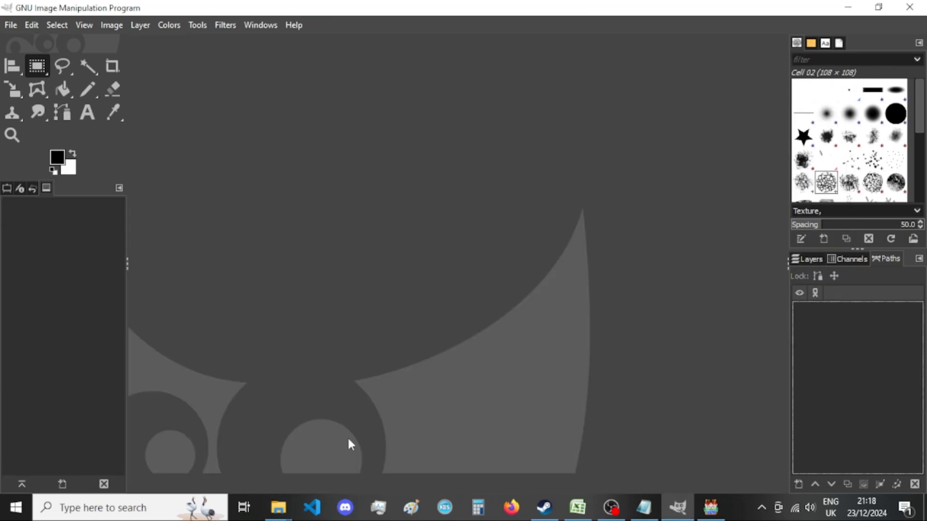
{"action": "mouse_move", "coordinate": [286, 516]}
{"action": "left_click", "coordinate": [442, 447]}
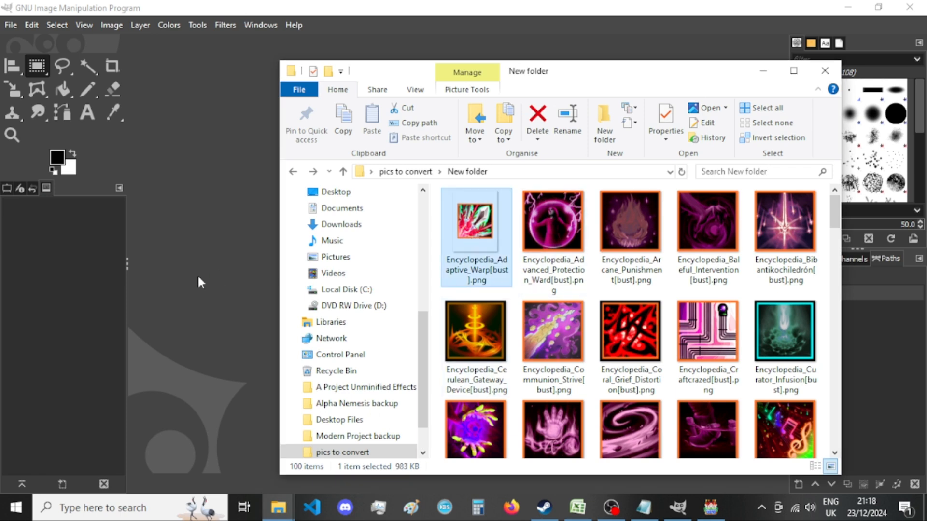
{"action": "left_click_drag", "start_coordinate": [241, 306], "coordinate": [239, 301]}
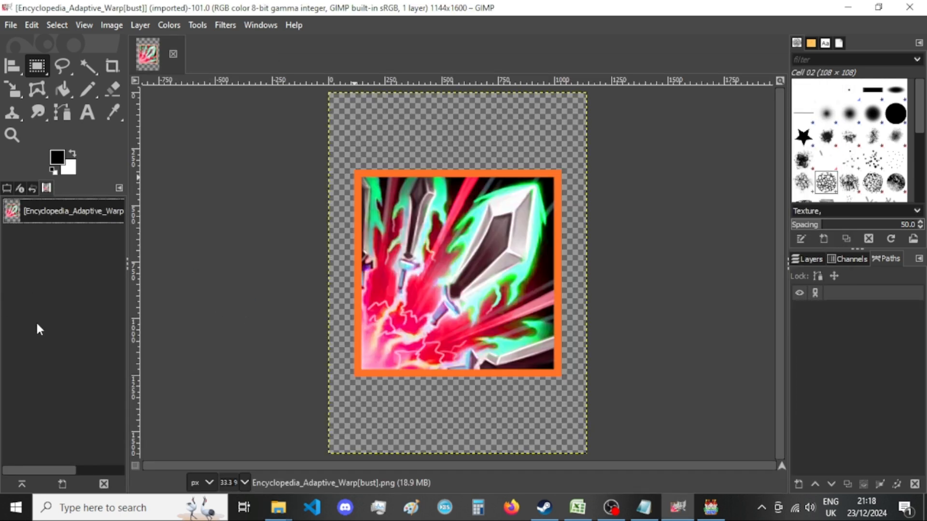
Resize the Encyclopedia_Adaptive_Warp[bust] canvas to 920 × 920 px, centring the picture and resizing all layers.
{"action": "left_click", "coordinate": [109, 28]}
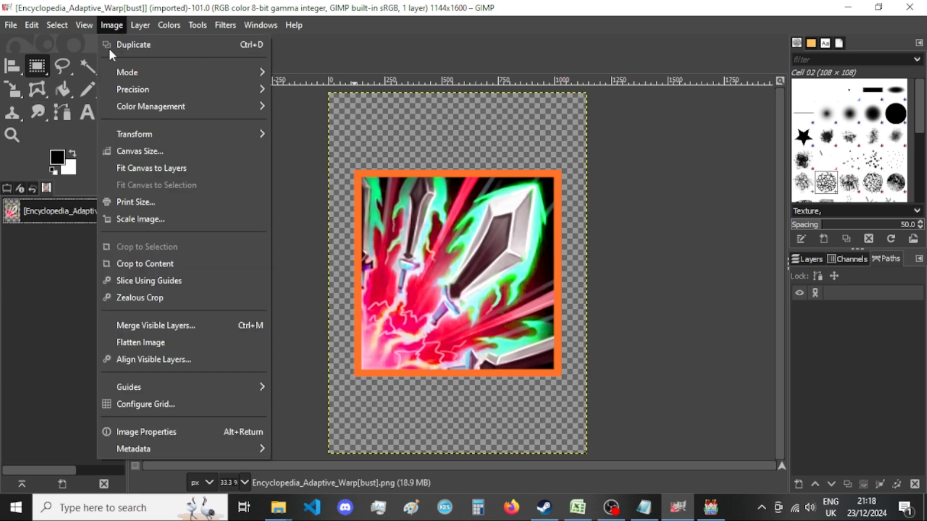
{"action": "left_click", "coordinate": [142, 150]}
{"action": "double_click", "coordinate": [405, 186]}
{"action": "type", "text": "920"}
{"action": "key", "text": "Tab"}
{"action": "type", "text": "920"}
{"action": "left_click", "coordinate": [545, 315]}
{"action": "left_click", "coordinate": [504, 430]}
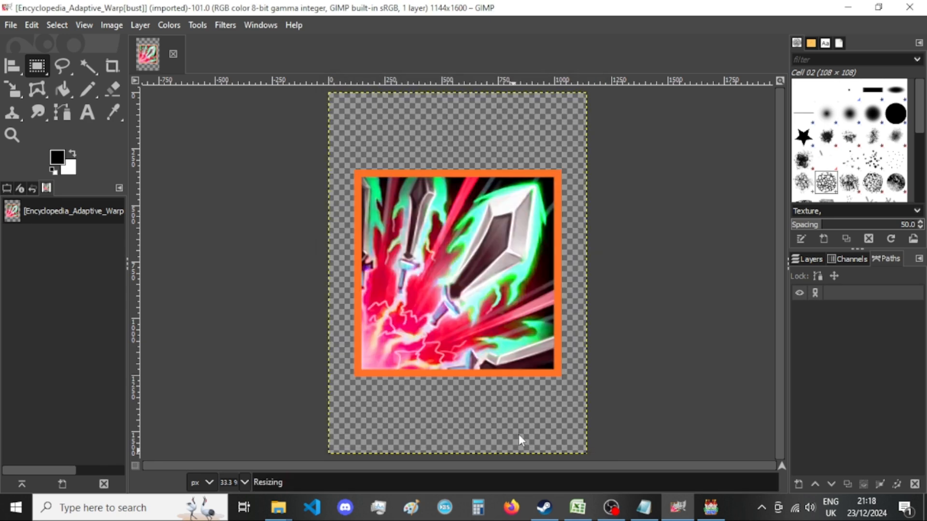
Export the resized image as PNG, replacing the existing Encyclopedia_Adaptive_Warp[bust].png in "New folder".
{"action": "key", "text": "ctrl+shift+e"}
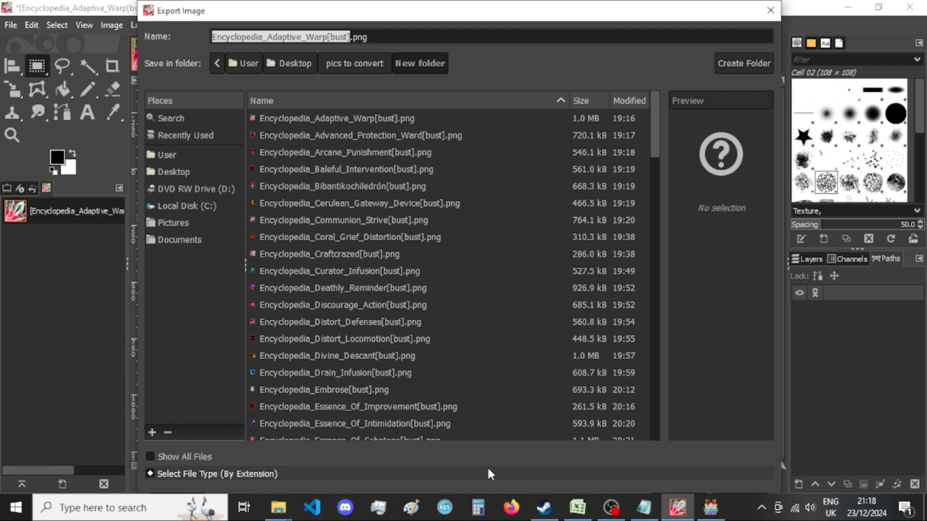
{"action": "key", "text": "Return"}
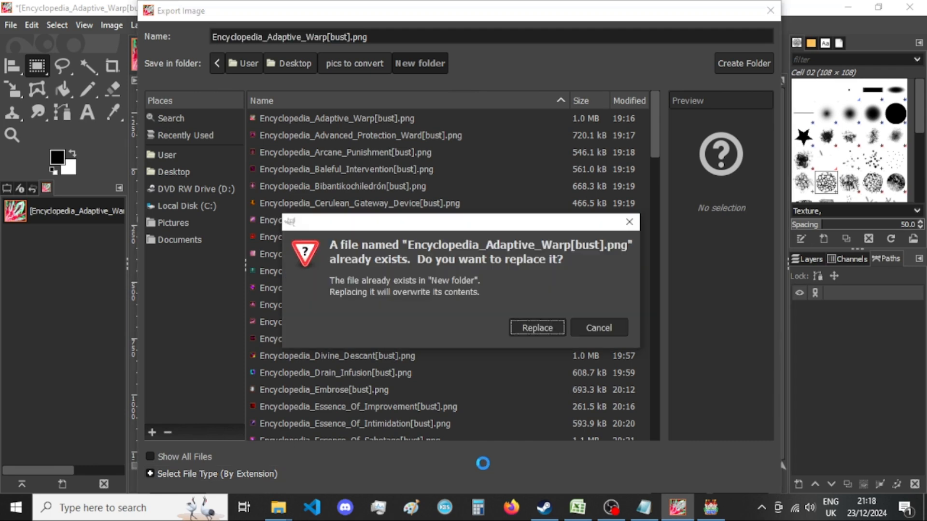
{"action": "key", "text": "Return"}
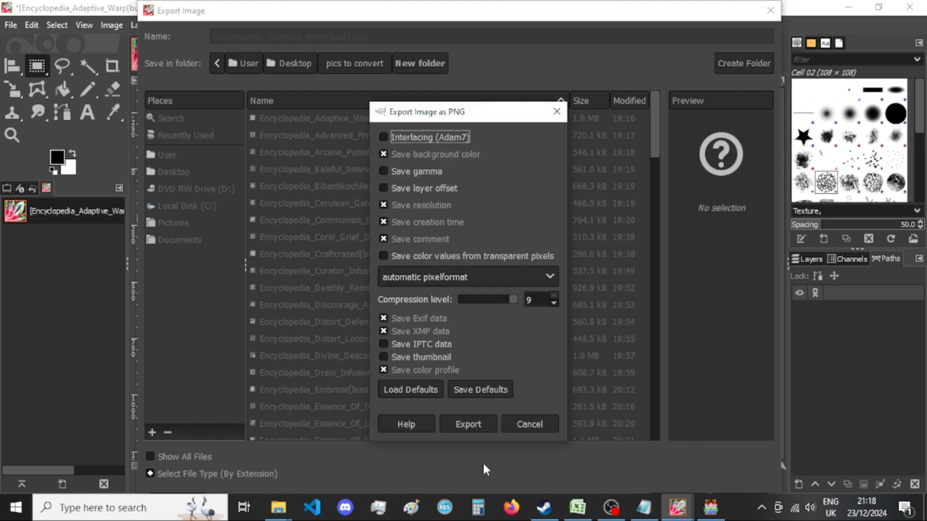
{"action": "left_click", "coordinate": [481, 424]}
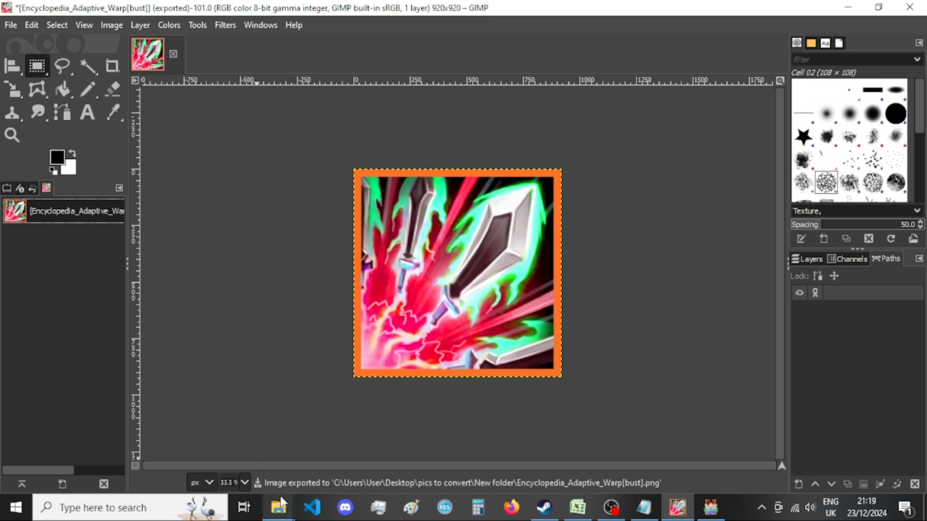
Check the Adaptive Warp thumbnail and the other bust images down to the last file of "New folder" in File Explorer.
{"action": "mouse_move", "coordinate": [278, 507]}
{"action": "left_click", "coordinate": [387, 448]}
{"action": "left_click", "coordinate": [539, 386]}
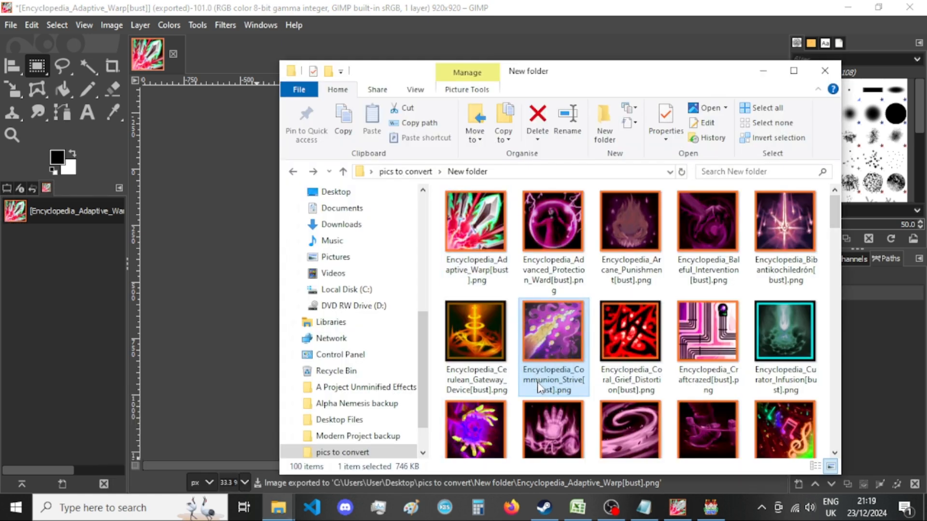
{"action": "scroll", "coordinate": [566, 329], "scroll_direction": "down", "scroll_amount": 15}
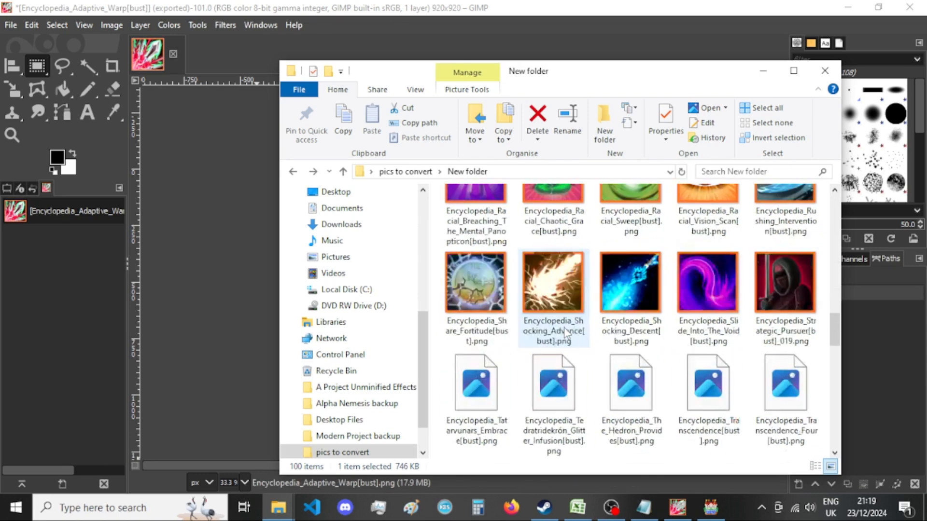
{"action": "scroll", "coordinate": [565, 331], "scroll_direction": "down", "scroll_amount": 12}
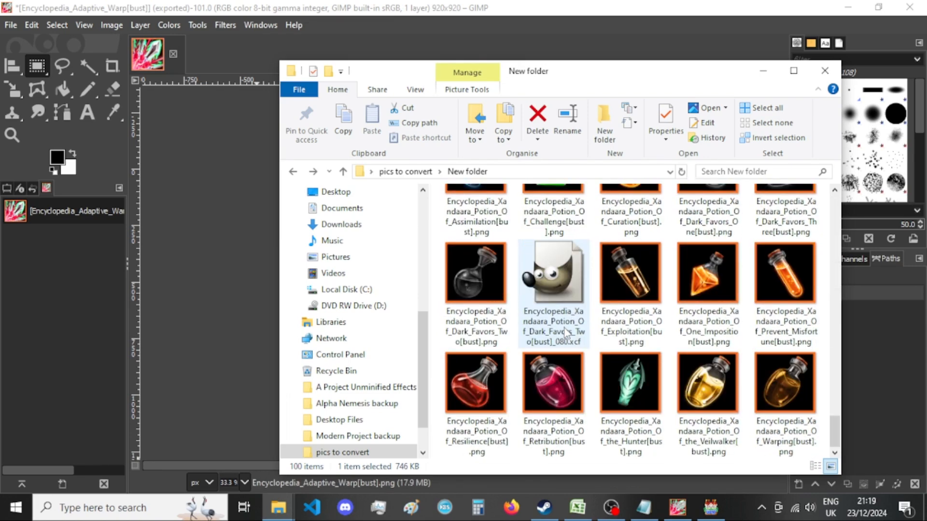
{"action": "scroll", "coordinate": [566, 333], "scroll_direction": "up", "scroll_amount": 6}
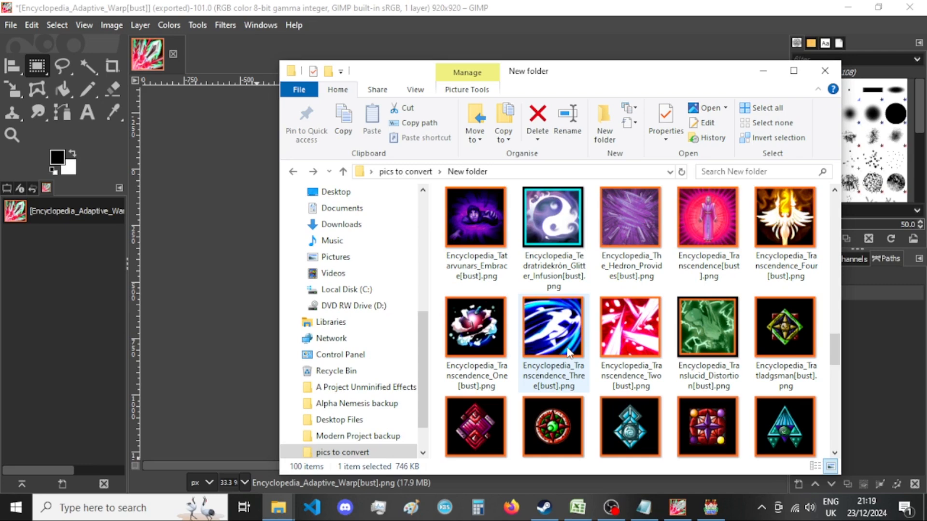
{"action": "scroll", "coordinate": [569, 352], "scroll_direction": "up", "scroll_amount": 2}
{"action": "left_click", "coordinate": [567, 344]}
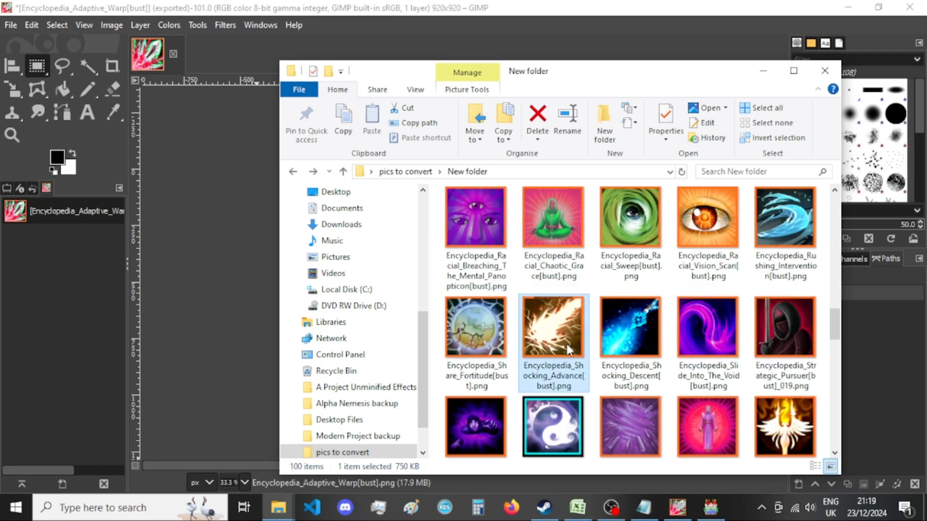
Minimise GIMP, select Jp_sctd_LittleAmbush in RPG Maker MV's Sound Test, and close that dialog, minimising RPG Maker MV as well.
{"action": "left_click", "coordinate": [848, 7]}
{"action": "left_click", "coordinate": [850, 17]}
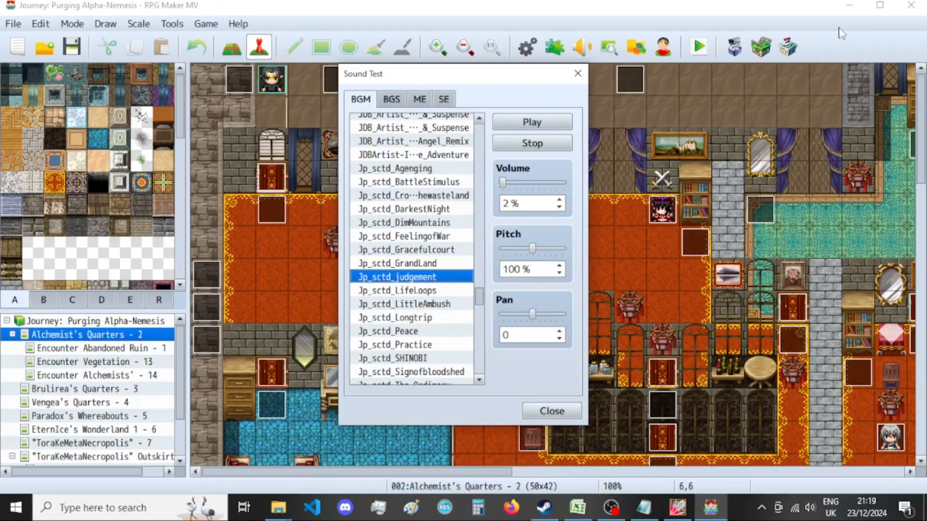
{"action": "left_click", "coordinate": [435, 304]}
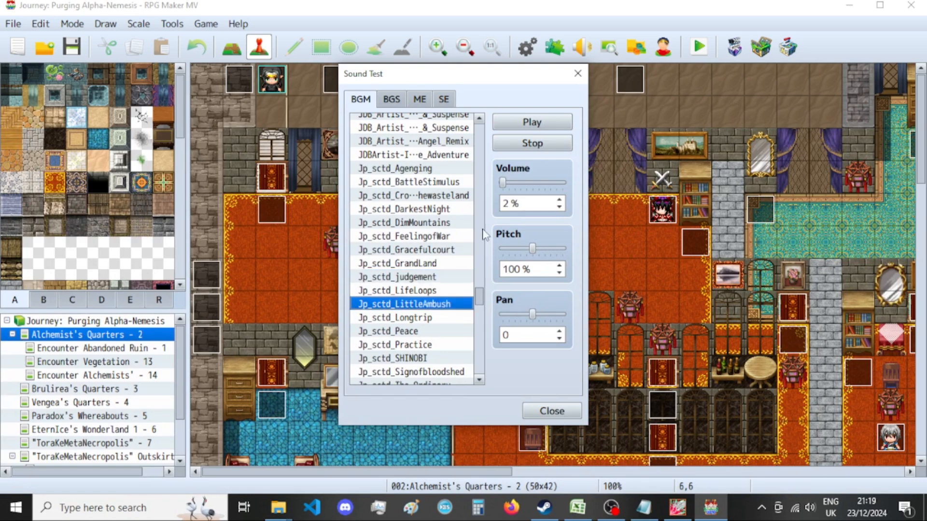
{"action": "left_click", "coordinate": [578, 73]}
{"action": "left_click", "coordinate": [849, 6]}
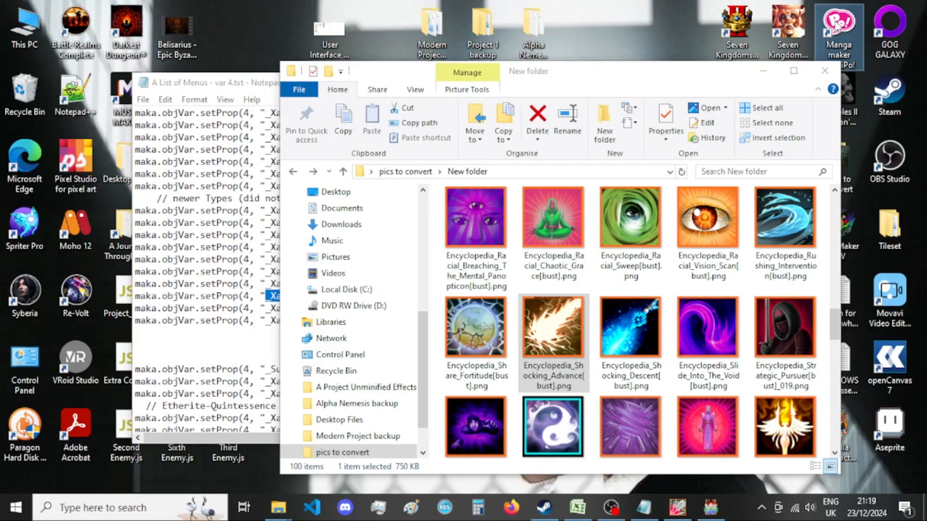
Start ComiPo! from the desktop and open the existing comic PBS Player Skills 3.cpd from the Comipo documents folder.
{"action": "double_click", "coordinate": [839, 24]}
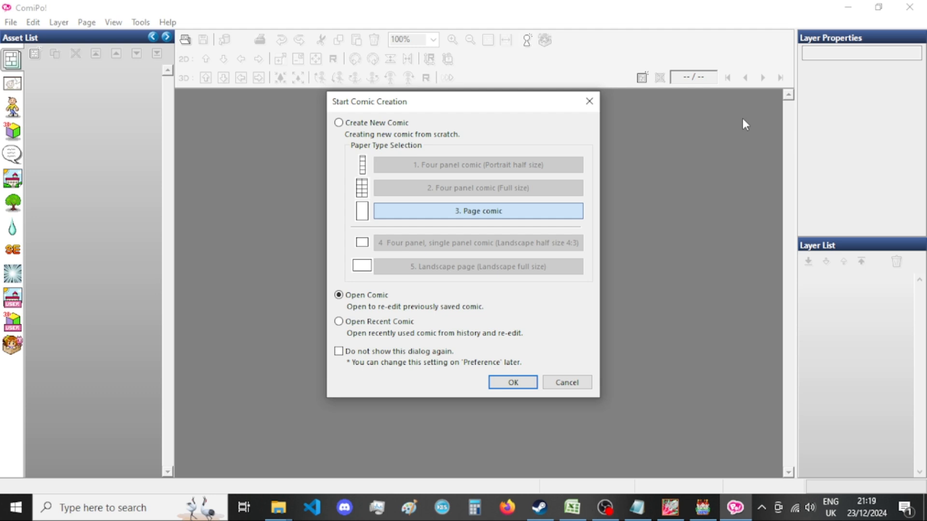
{"action": "key", "text": "Return"}
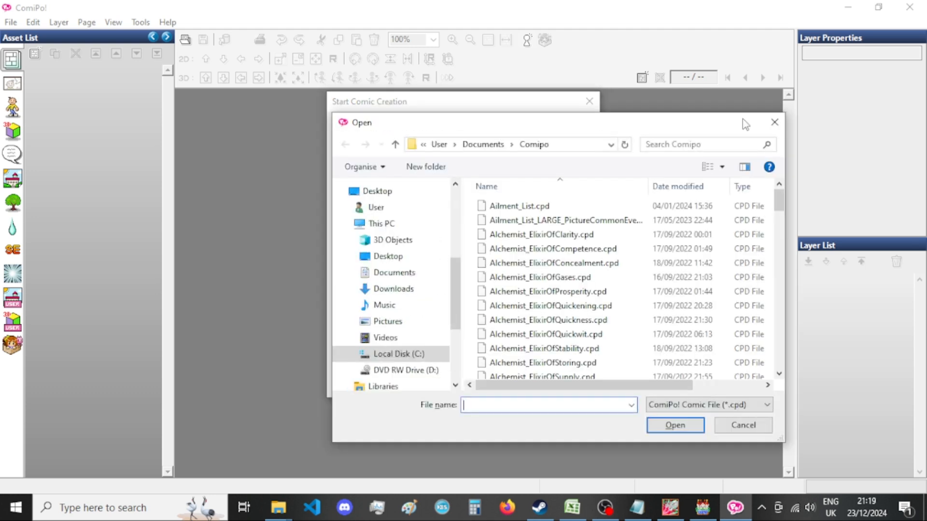
{"action": "left_click_drag", "start_coordinate": [725, 123], "coordinate": [549, 92]}
{"action": "left_click", "coordinate": [396, 276]}
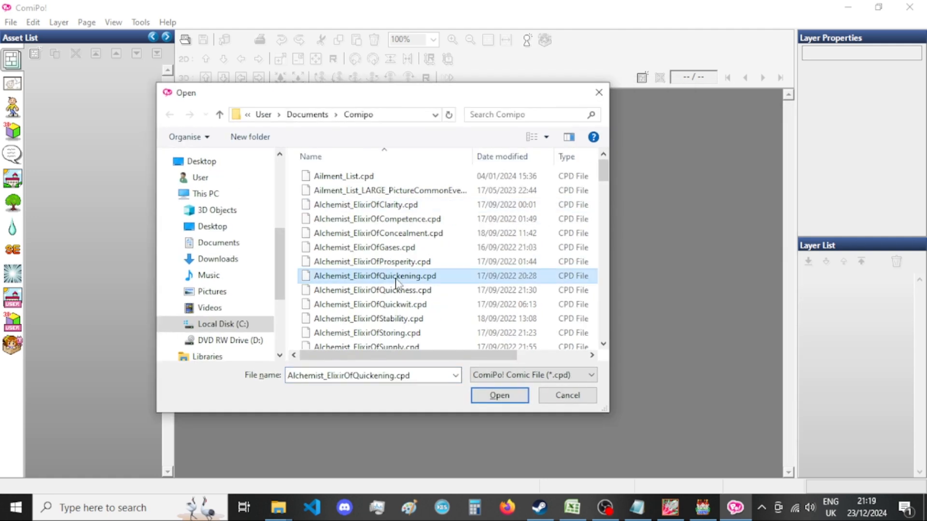
{"action": "key", "text": "p"}
{"action": "scroll", "coordinate": [429, 285], "scroll_direction": "down", "scroll_amount": 7}
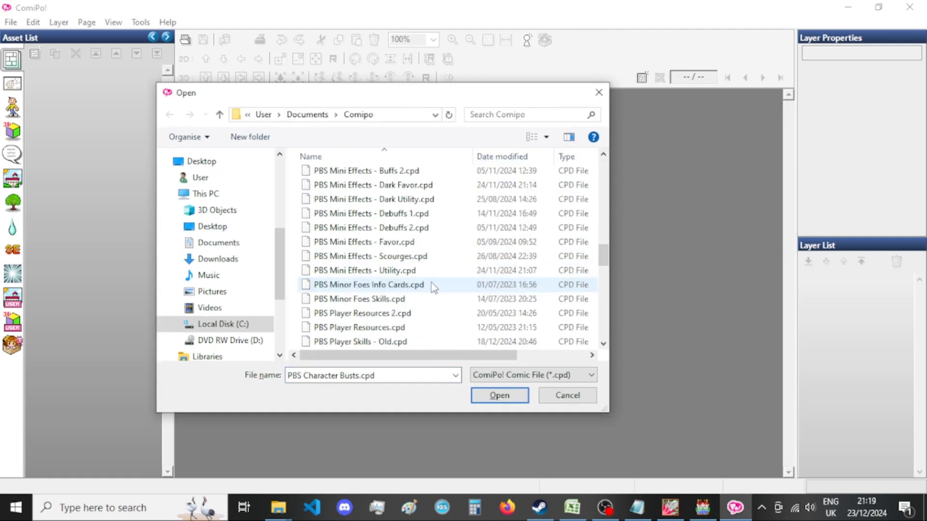
{"action": "scroll", "coordinate": [434, 285], "scroll_direction": "down", "scroll_amount": 2}
{"action": "scroll", "coordinate": [406, 223], "scroll_direction": "up", "scroll_amount": 1}
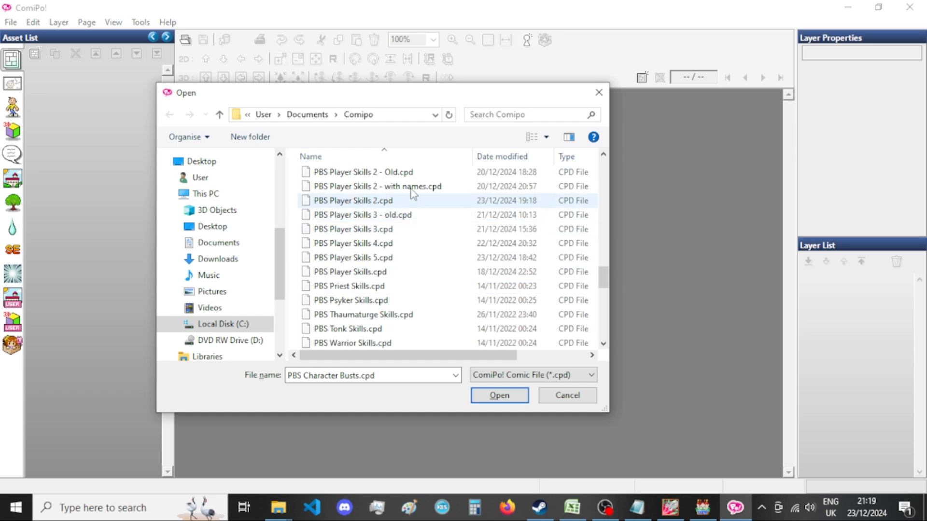
{"action": "double_click", "coordinate": [402, 229]}
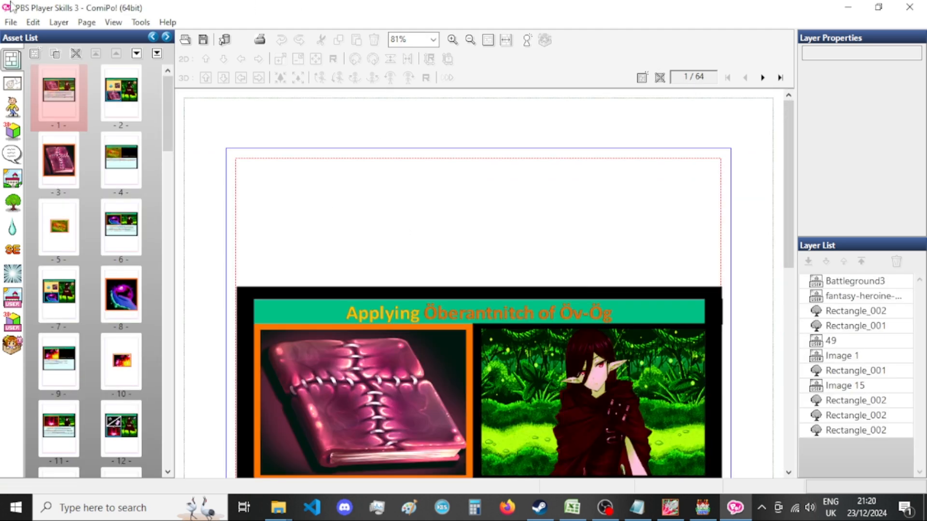
Open the comic PBS Player Skills 2.cpd in place of the current one.
{"action": "left_click", "coordinate": [11, 23]}
{"action": "left_click", "coordinate": [42, 54]}
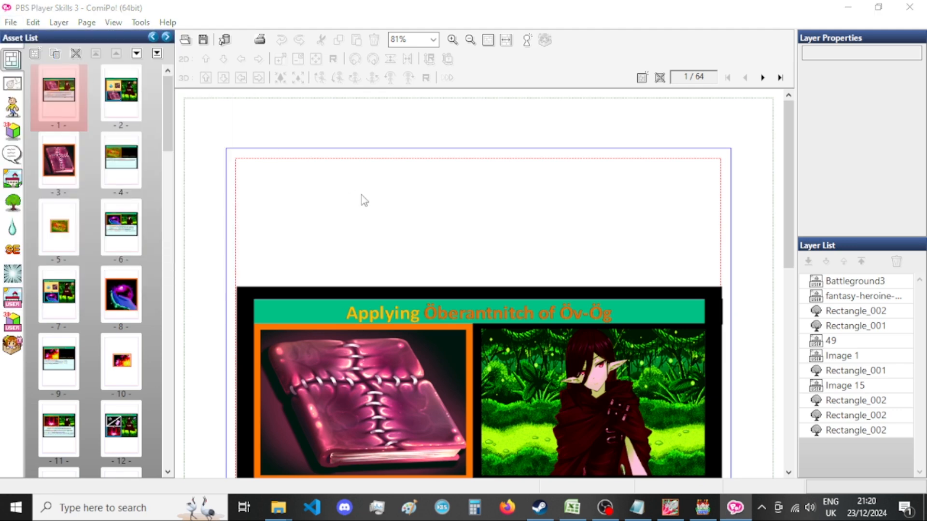
{"action": "key", "text": "p"}
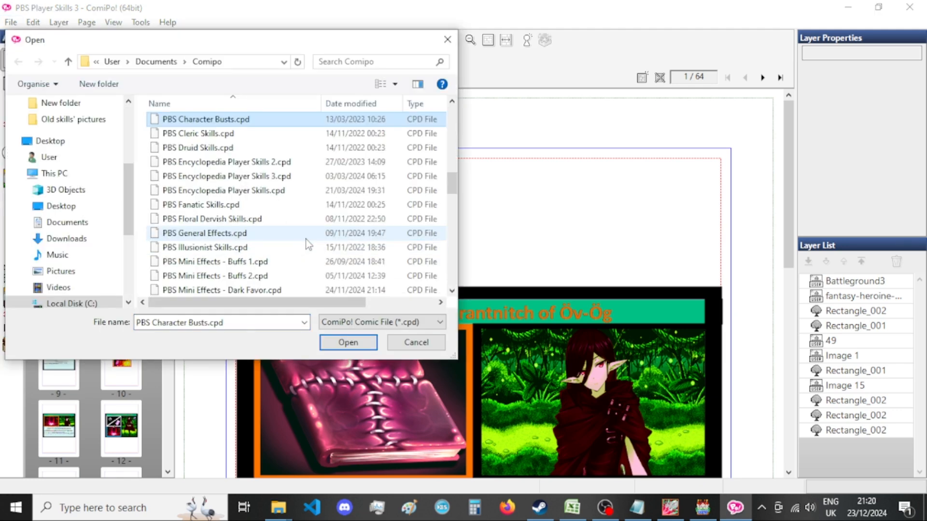
{"action": "scroll", "coordinate": [310, 225], "scroll_direction": "down", "scroll_amount": 5}
{"action": "scroll", "coordinate": [310, 222], "scroll_direction": "down", "scroll_amount": 1}
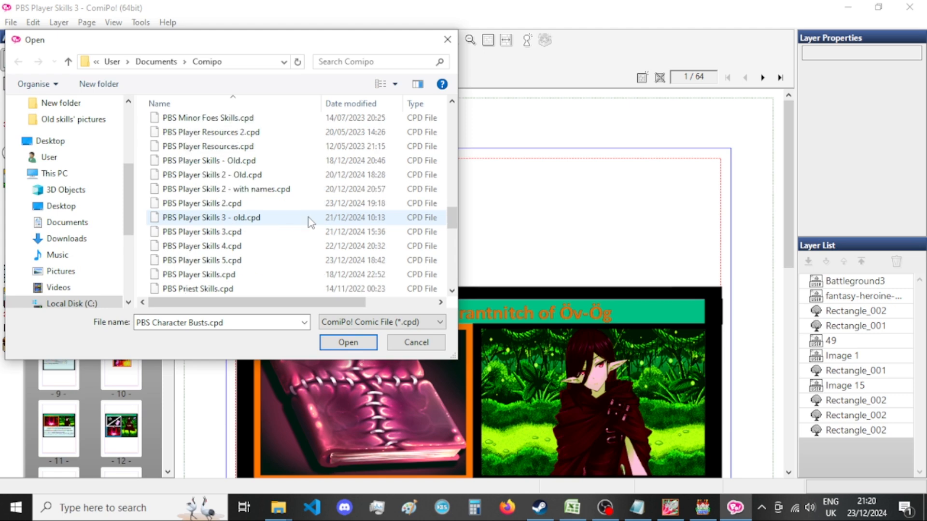
{"action": "double_click", "coordinate": [275, 202]}
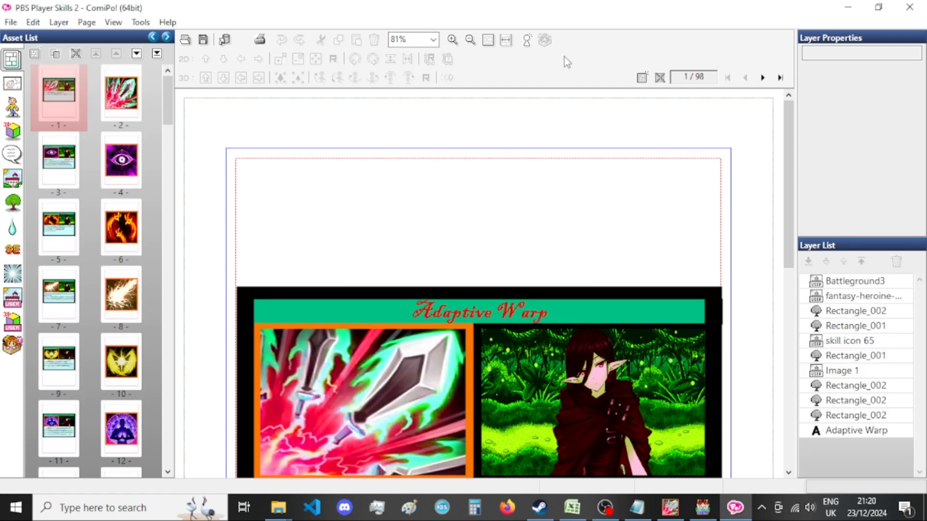
Display comic page 8 and copy the file name Encyclopedia_Shocking_Advance[bust] from the matching image in "New folder".
{"action": "left_click", "coordinate": [121, 294]}
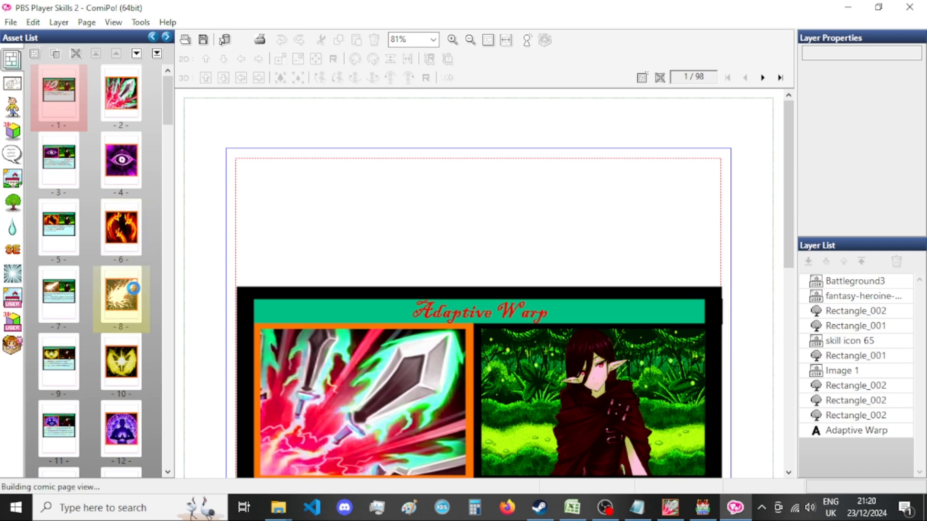
{"action": "scroll", "coordinate": [403, 244], "scroll_direction": "down", "scroll_amount": 5}
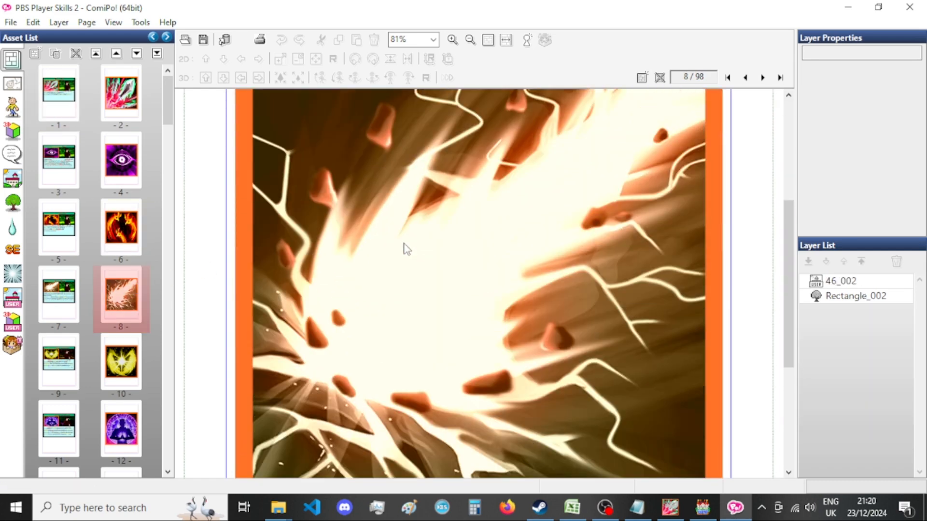
{"action": "mouse_move", "coordinate": [278, 507]}
{"action": "left_click", "coordinate": [396, 449]}
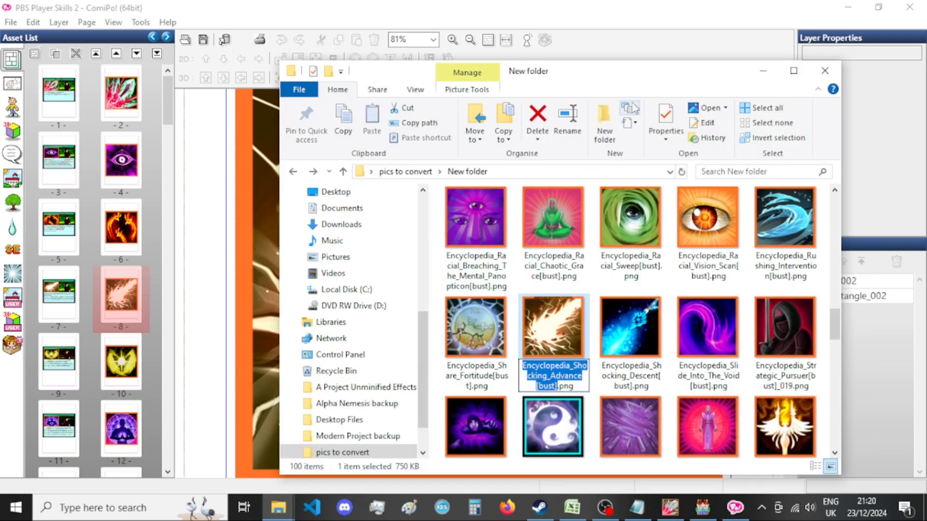
{"action": "left_click", "coordinate": [650, 39]}
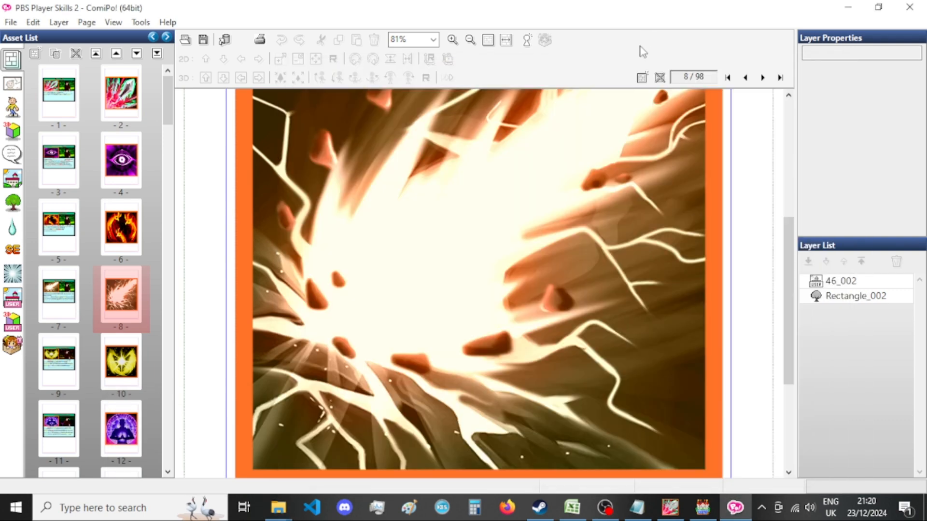
Export comic page 8 as an image file, using the copied name Encyclopedia_Shocking_Advance[bust].
{"action": "scroll", "coordinate": [546, 169], "scroll_direction": "up", "scroll_amount": 3}
{"action": "key", "text": "ctrl+e"}
{"action": "double_click", "coordinate": [421, 288]}
{"action": "type", "text": "Encyclopedia_Shocking_Advance[bust]"}
{"action": "key", "text": "Return"}
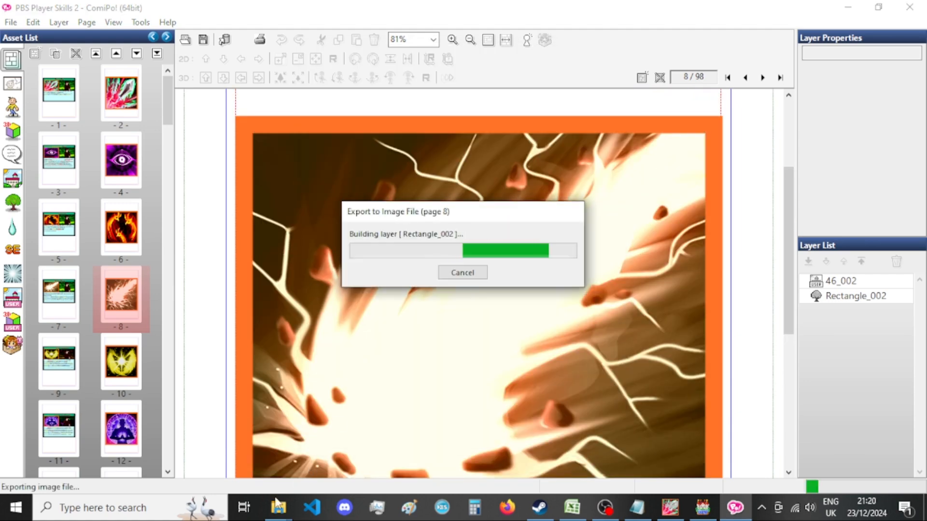
Search the pictures folder for "shocking advance" and remove the _008 suffix from the exported Encyclopedia_Shocking_Advance[bust] PNG's name.
{"action": "mouse_move", "coordinate": [279, 508]}
{"action": "left_click", "coordinate": [167, 445]}
{"action": "left_click", "coordinate": [657, 179]}
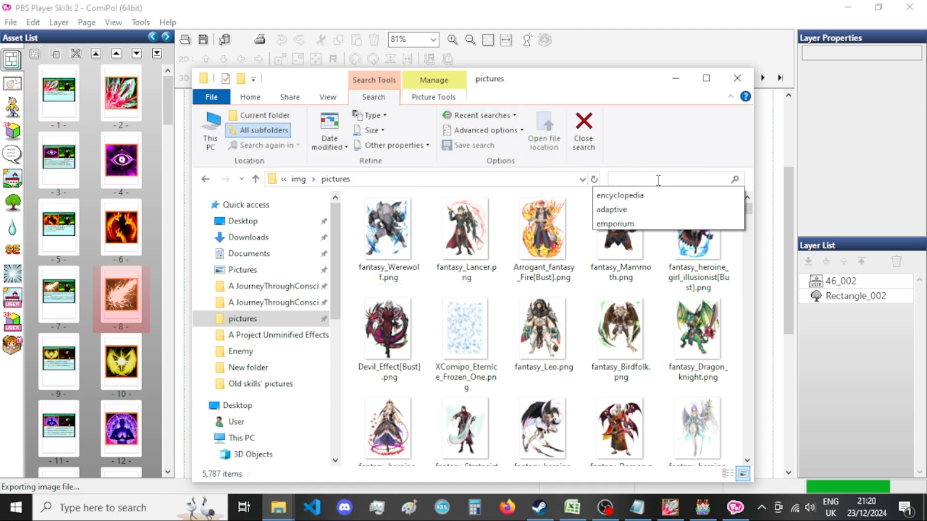
{"action": "type", "text": "shocki"}
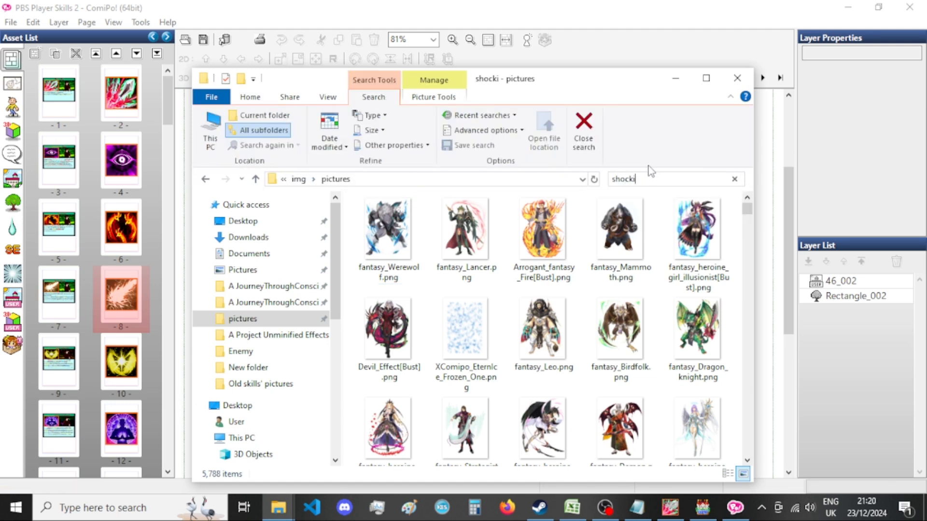
{"action": "type", "text": "ng advance"}
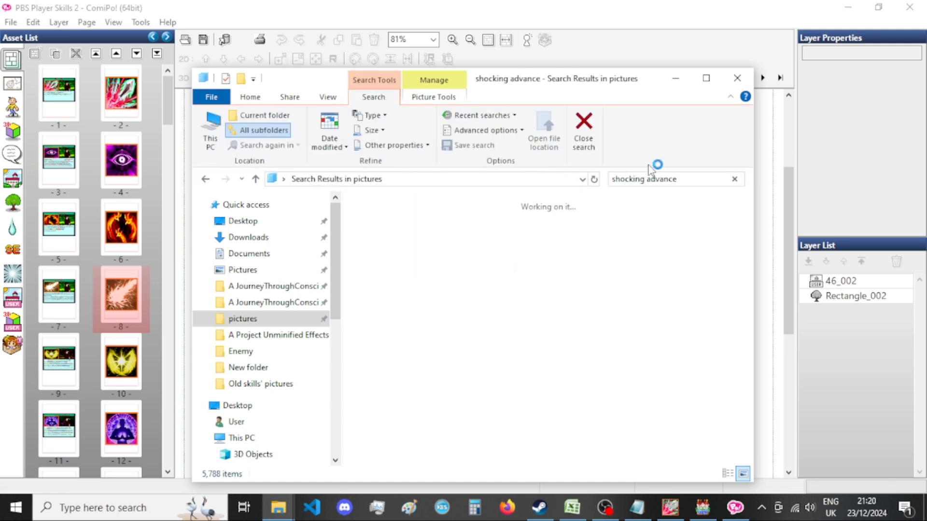
{"action": "left_click", "coordinate": [472, 251]}
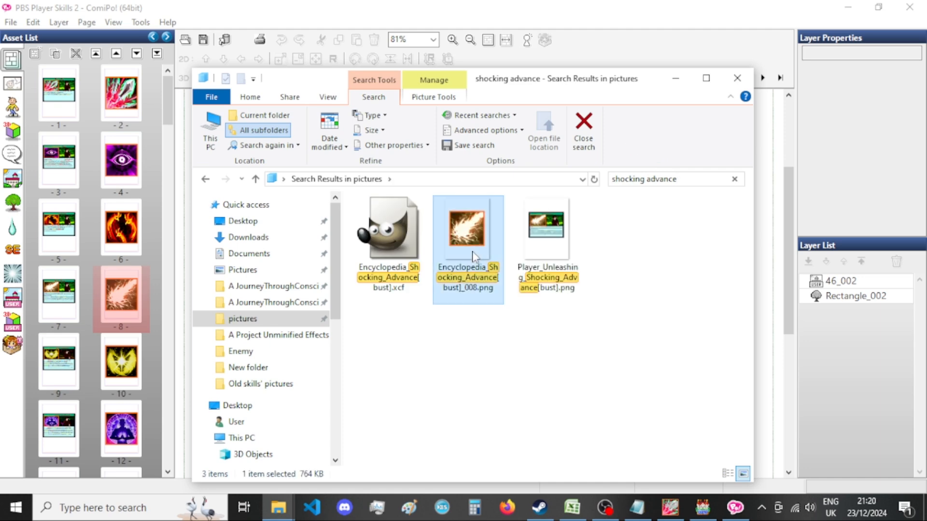
{"action": "left_click", "coordinate": [471, 268]}
{"action": "left_click_drag", "start_coordinate": [463, 288], "coordinate": [483, 290]}
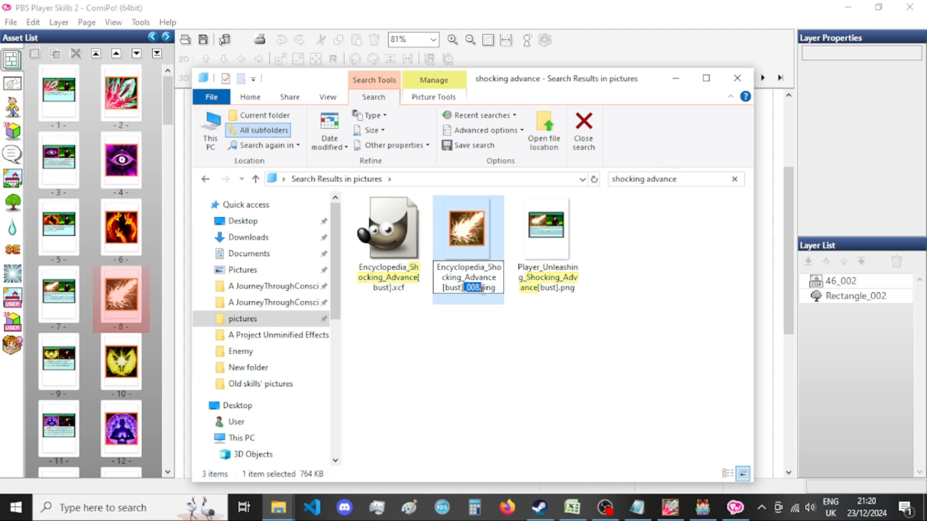
{"action": "key", "text": "Delete"}
{"action": "key", "text": "Return"}
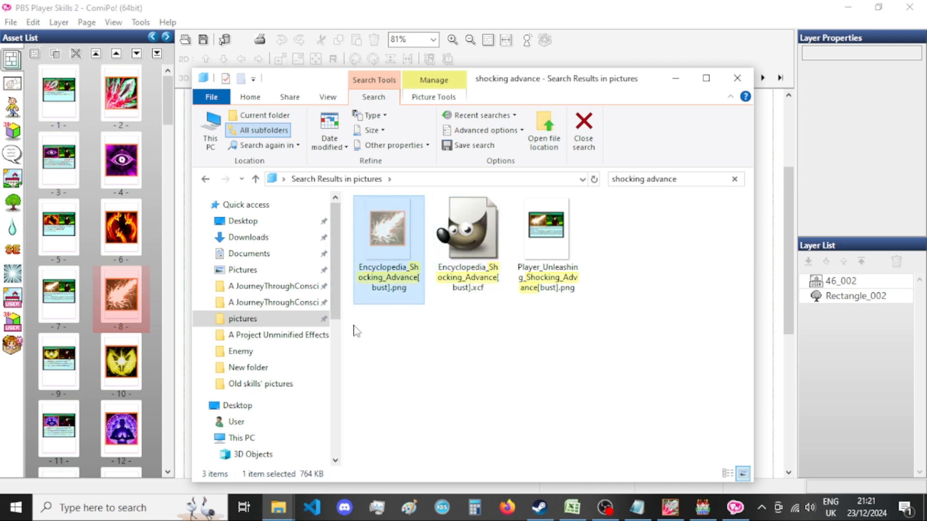
Move the renamed Encyclopedia_Shocking_Advance[bust].png from the search results into "New folder", replacing the existing file.
{"action": "left_click", "coordinate": [280, 507]}
{"action": "left_click", "coordinate": [384, 441]}
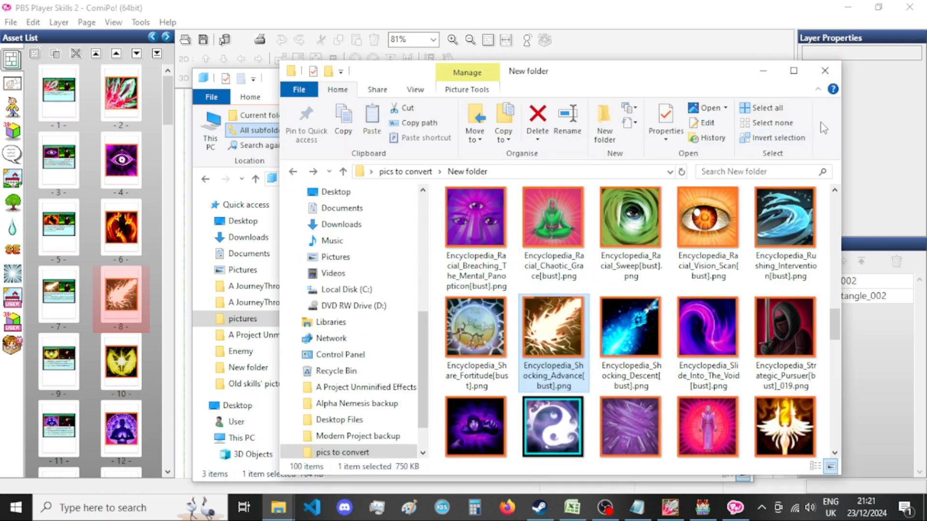
{"action": "key", "text": "ctrl+v"}
{"action": "left_click", "coordinate": [422, 160]}
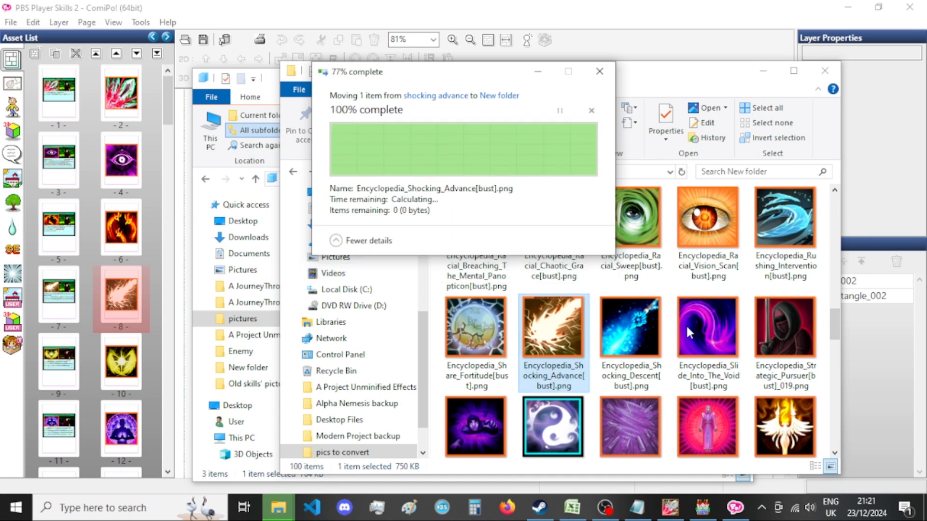
Switch to GIMP and close the Encyclopedia_Adaptive_Warp[bust] image, discarding its unsaved changes.
{"action": "left_click", "coordinate": [670, 507]}
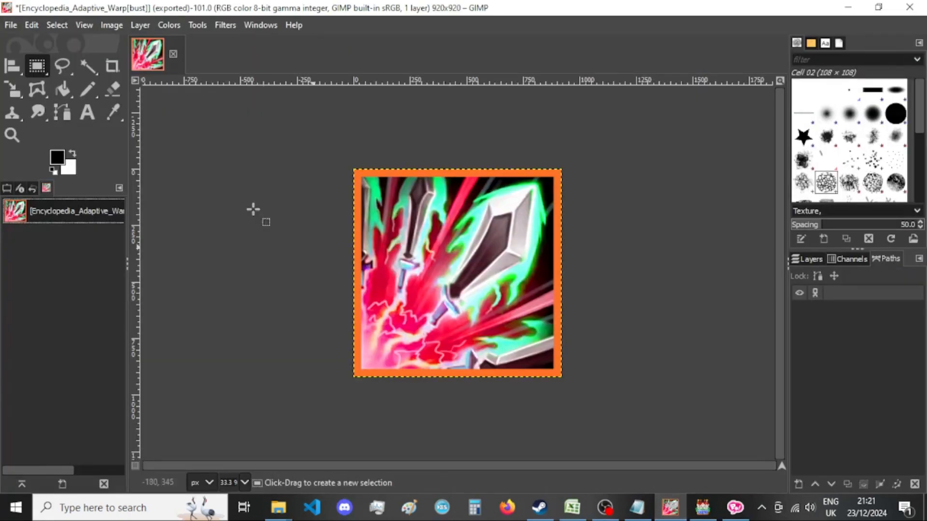
{"action": "left_click", "coordinate": [173, 54]}
{"action": "left_click", "coordinate": [507, 348]}
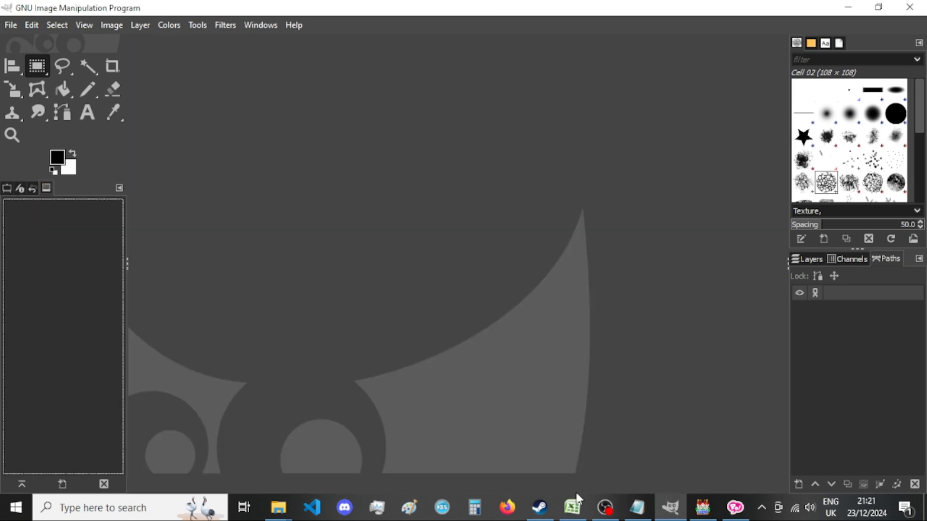
Try to open Encyclopedia_Shocking_Advance[bust].png in GIMP from the "shocking advance" search results.
{"action": "mouse_move", "coordinate": [278, 507]}
{"action": "left_click", "coordinate": [186, 451]}
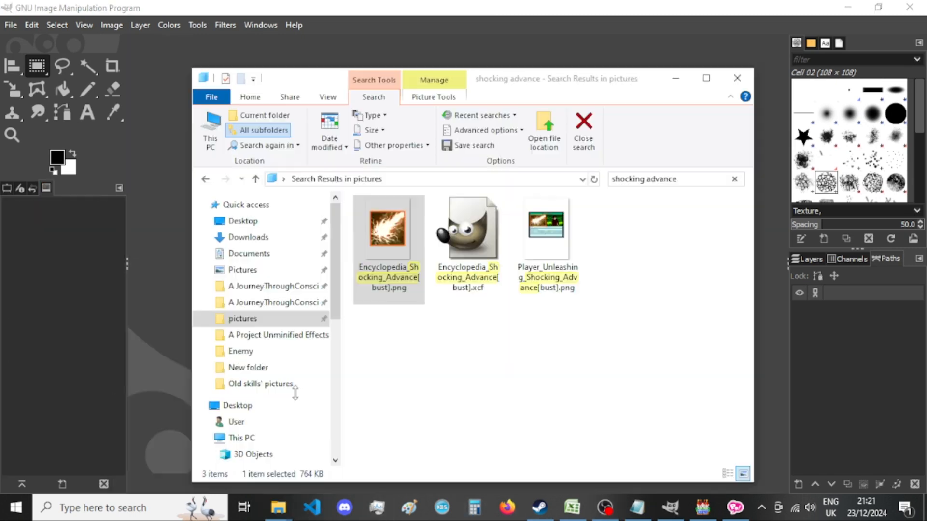
{"action": "left_click_drag", "start_coordinate": [390, 247], "coordinate": [38, 334]}
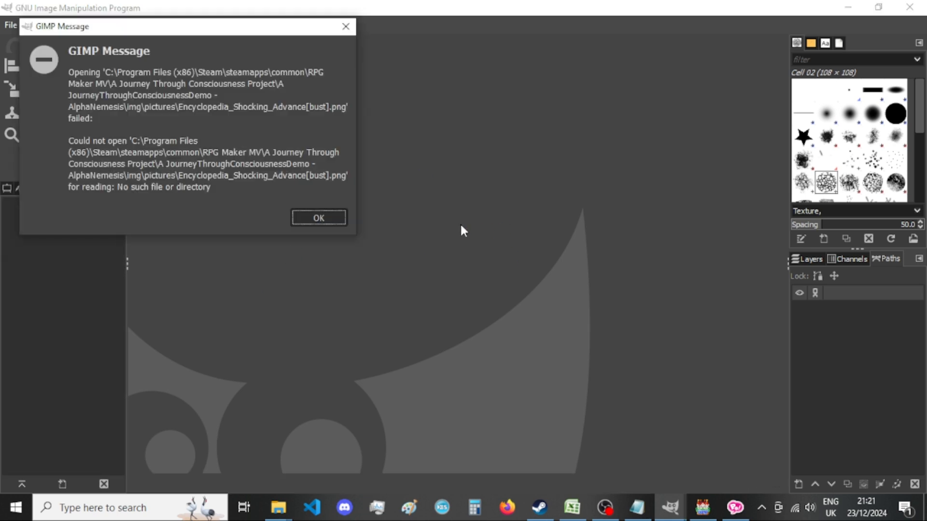
{"action": "left_click", "coordinate": [327, 226]}
Find Encyclopedia_Shocking_Advance[bust].png in "New folder" and open it in GIMP.
{"action": "mouse_move", "coordinate": [284, 514]}
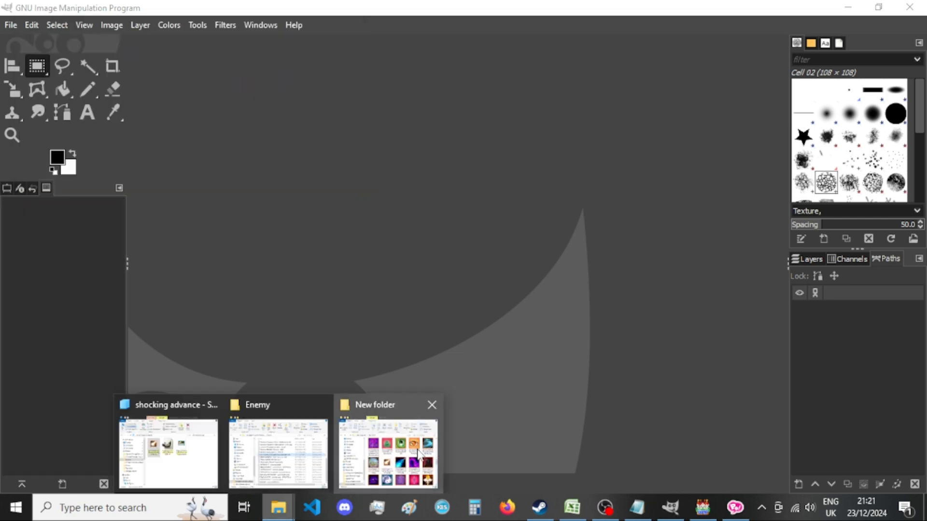
{"action": "left_click", "coordinate": [388, 452]}
{"action": "scroll", "coordinate": [603, 322], "scroll_direction": "up", "scroll_amount": 5}
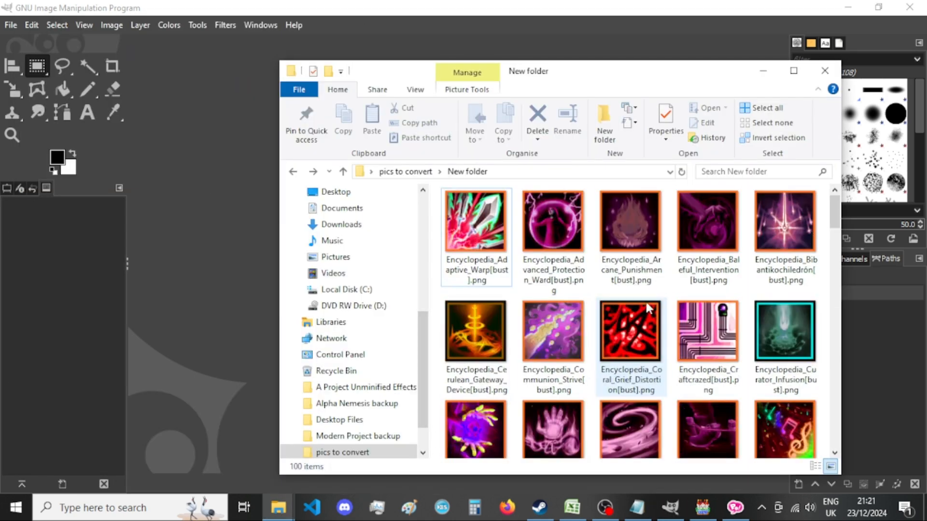
{"action": "scroll", "coordinate": [648, 304], "scroll_direction": "down", "scroll_amount": 12}
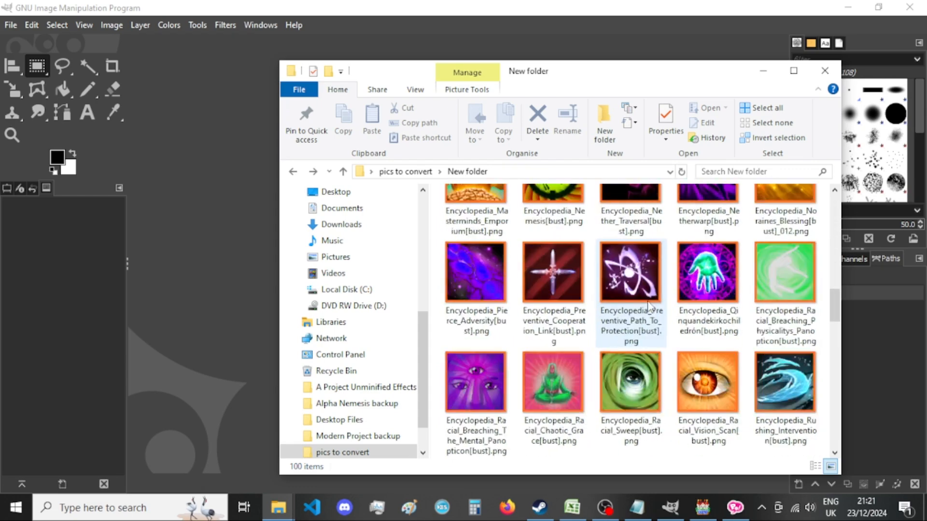
{"action": "scroll", "coordinate": [647, 300], "scroll_direction": "down", "scroll_amount": 10}
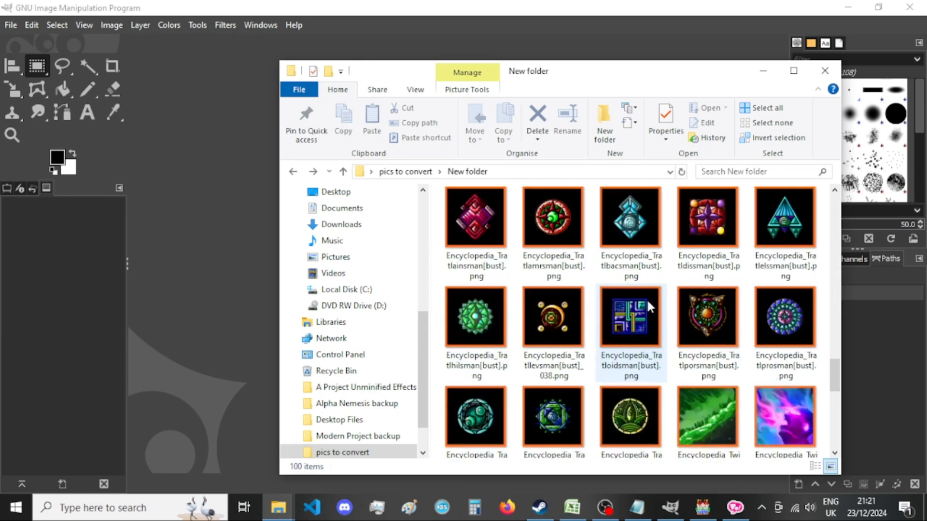
{"action": "scroll", "coordinate": [649, 306], "scroll_direction": "up", "scroll_amount": 15}
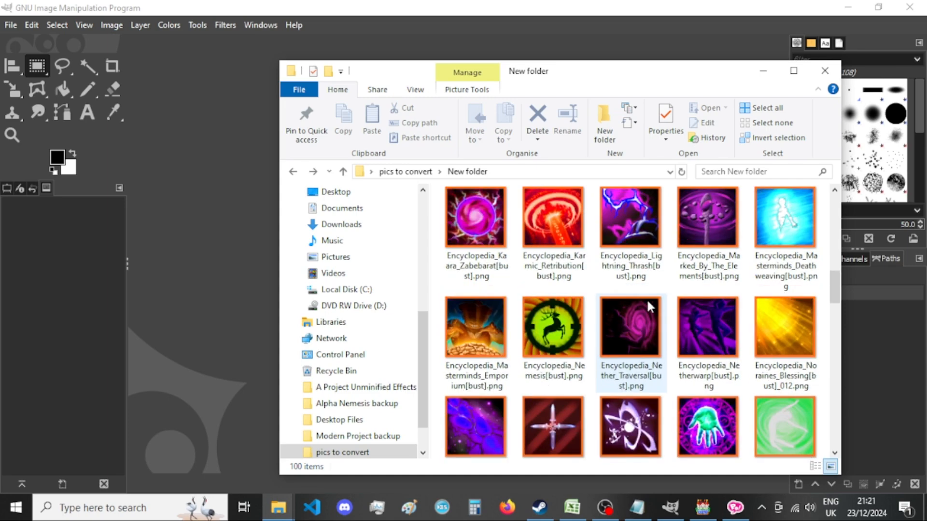
{"action": "scroll", "coordinate": [650, 306], "scroll_direction": "up", "scroll_amount": 6}
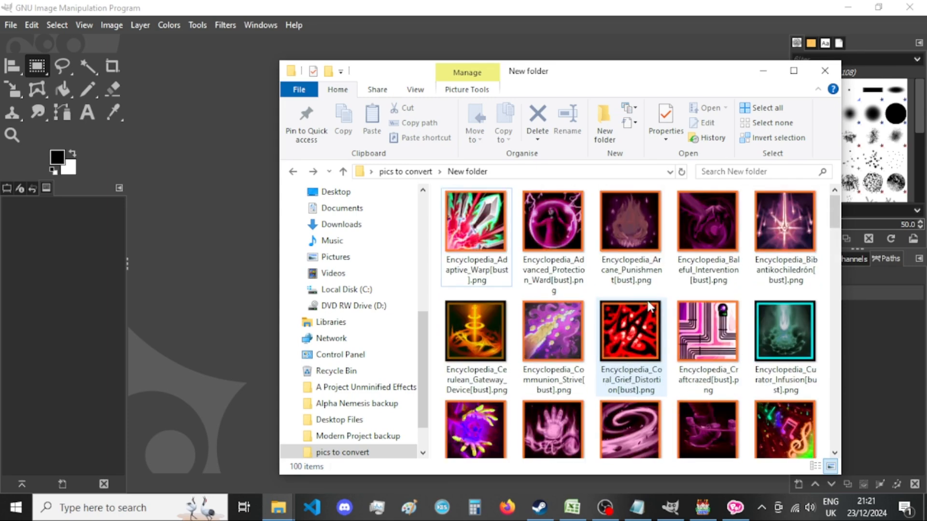
{"action": "scroll", "coordinate": [648, 305], "scroll_direction": "down", "scroll_amount": 10}
{"action": "scroll", "coordinate": [648, 306], "scroll_direction": "down", "scroll_amount": 8}
{"action": "left_click_drag", "start_coordinate": [579, 240], "coordinate": [178, 275]}
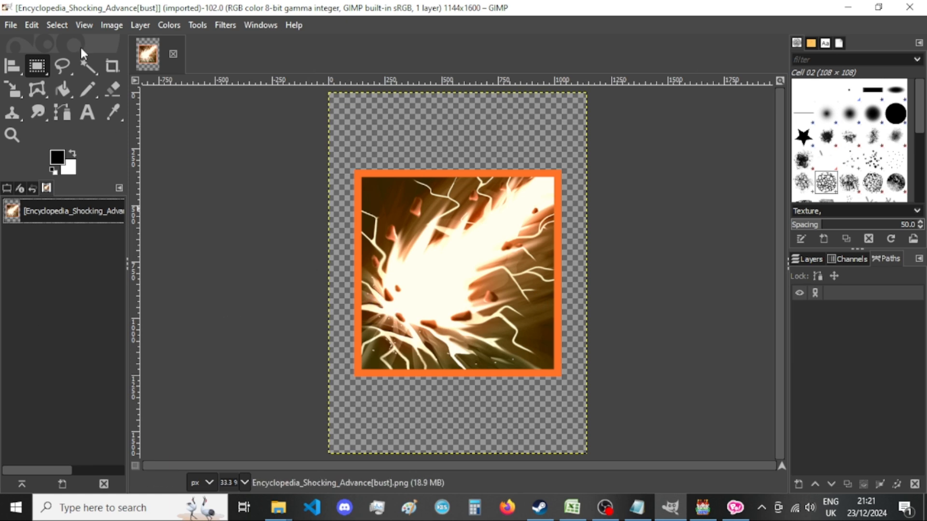
Resize the Shocking Advance image's canvas to 920 × 920 px with the picture centred.
{"action": "left_click", "coordinate": [108, 26]}
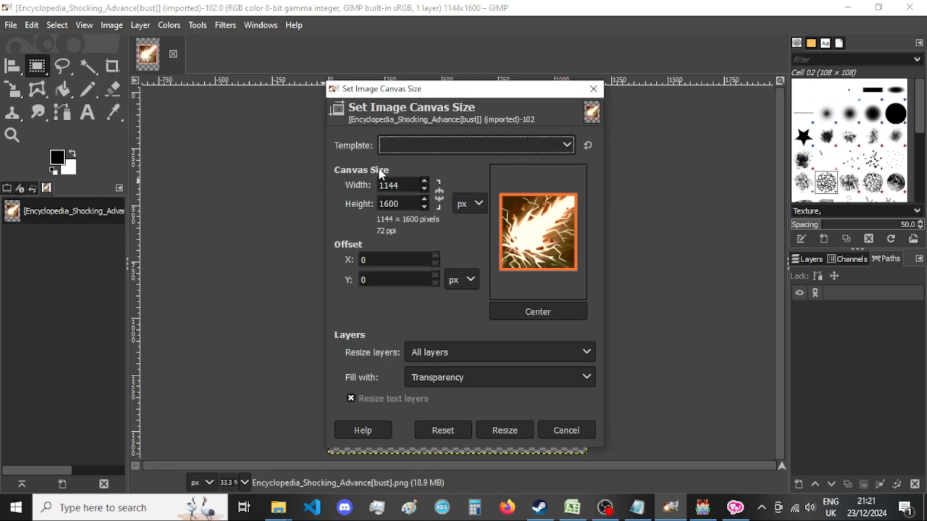
{"action": "key", "text": "Tab"}
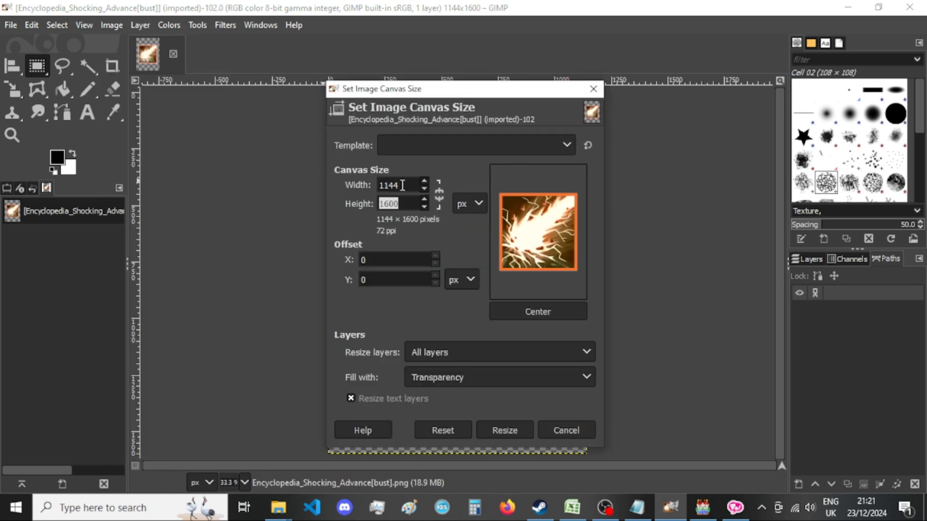
{"action": "double_click", "coordinate": [403, 185]}
{"action": "type", "text": "920"}
{"action": "key", "text": "Tab"}
{"action": "type", "text": "920"}
{"action": "left_click", "coordinate": [538, 312]}
{"action": "left_click", "coordinate": [505, 431]}
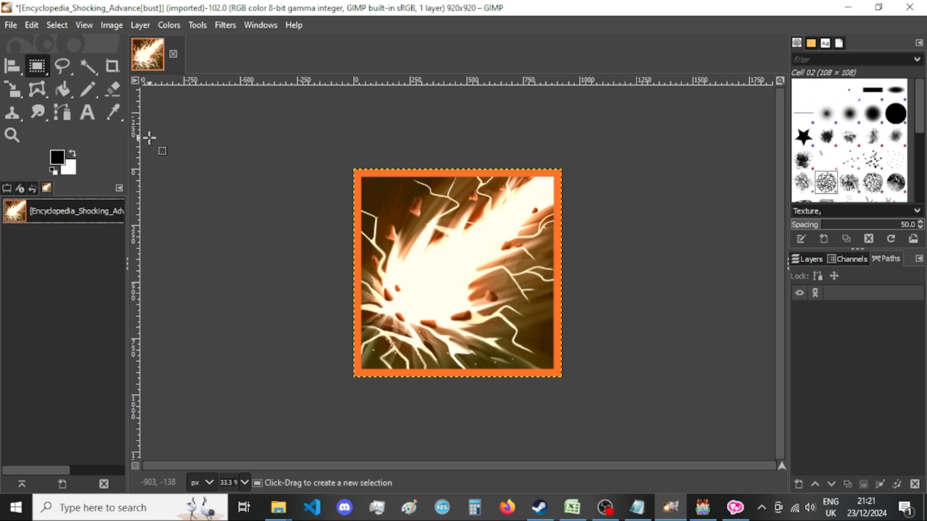
Export the cropped image as Encyclopedia_Shocking_Advance[bust].png to "New folder", replacing the existing file and keeping the current PNG options.
{"action": "key", "text": "ctrl+shift+e"}
{"action": "key", "text": "Return"}
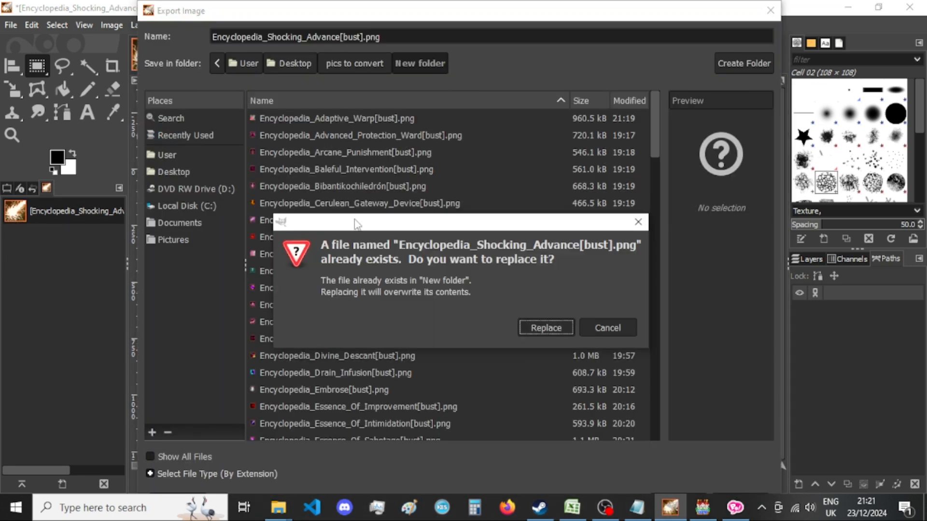
{"action": "left_click", "coordinate": [533, 326]}
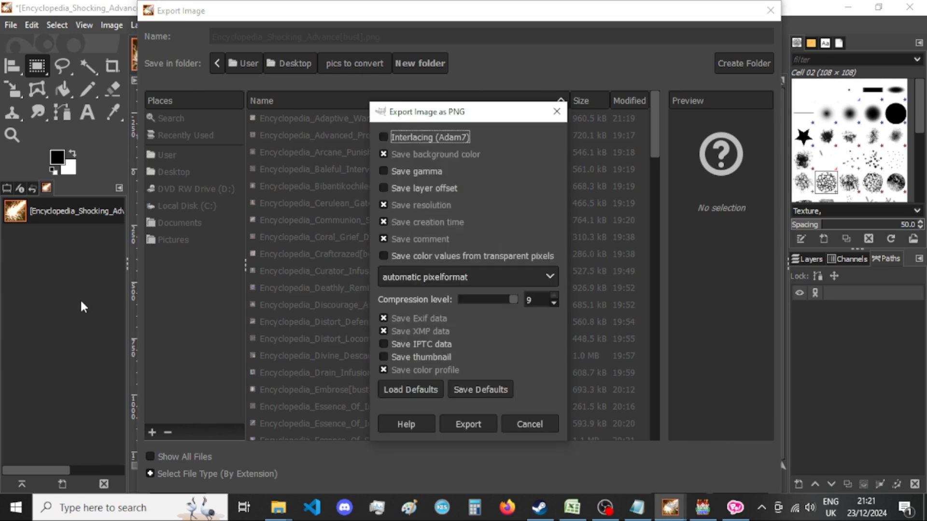
{"action": "key", "text": "Return"}
Switch to the "New folder" window in File Explorer and look over the Encyclopedia bust images.
{"action": "mouse_move", "coordinate": [278, 507]}
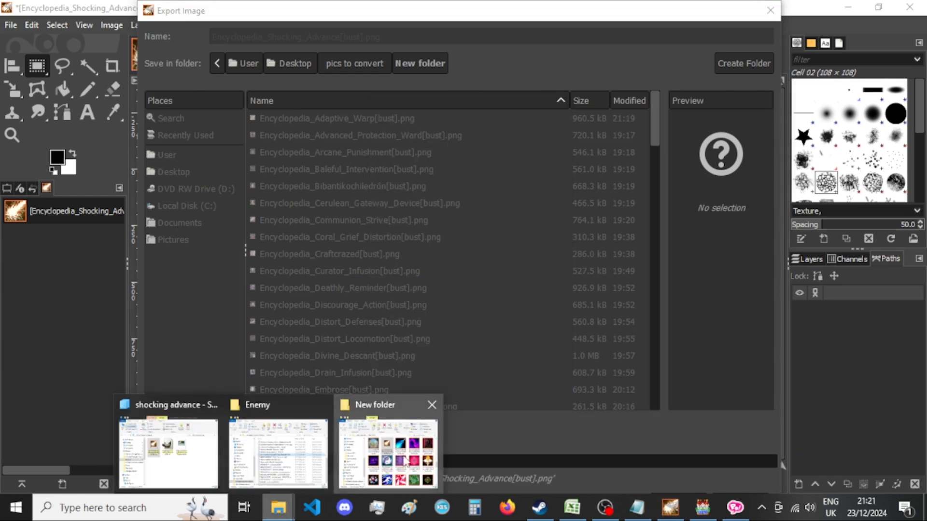
{"action": "left_click", "coordinate": [386, 449]}
{"action": "left_click_drag", "start_coordinate": [671, 79], "coordinate": [546, 54]}
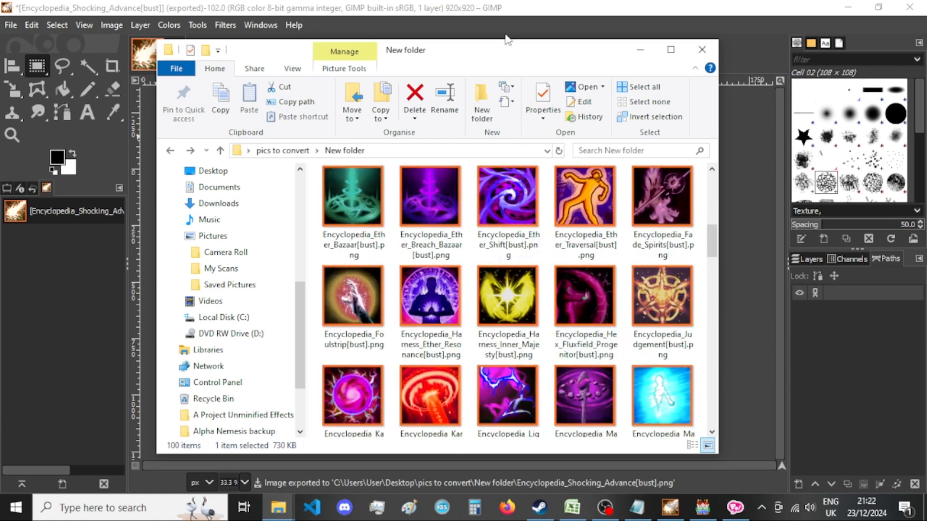
{"action": "left_click_drag", "start_coordinate": [514, 52], "coordinate": [623, 59]}
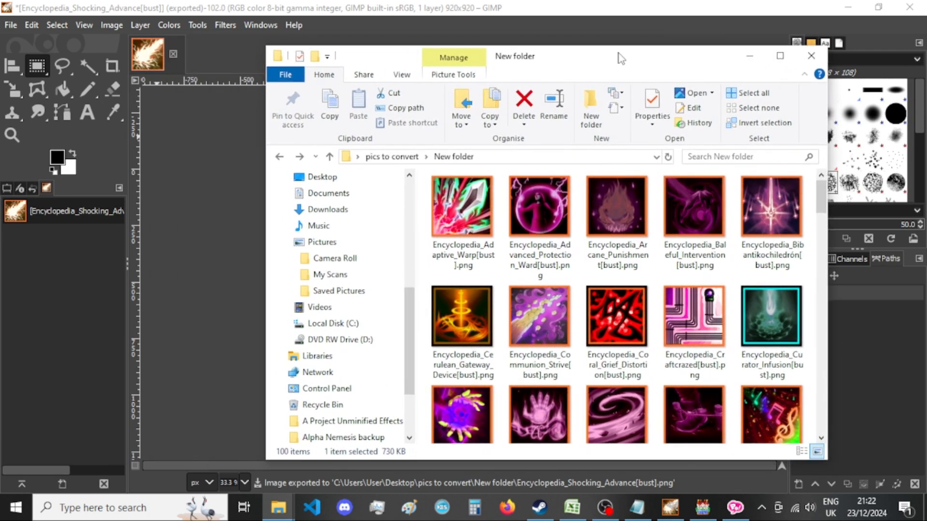
{"action": "left_click_drag", "start_coordinate": [650, 64], "coordinate": [650, 65]}
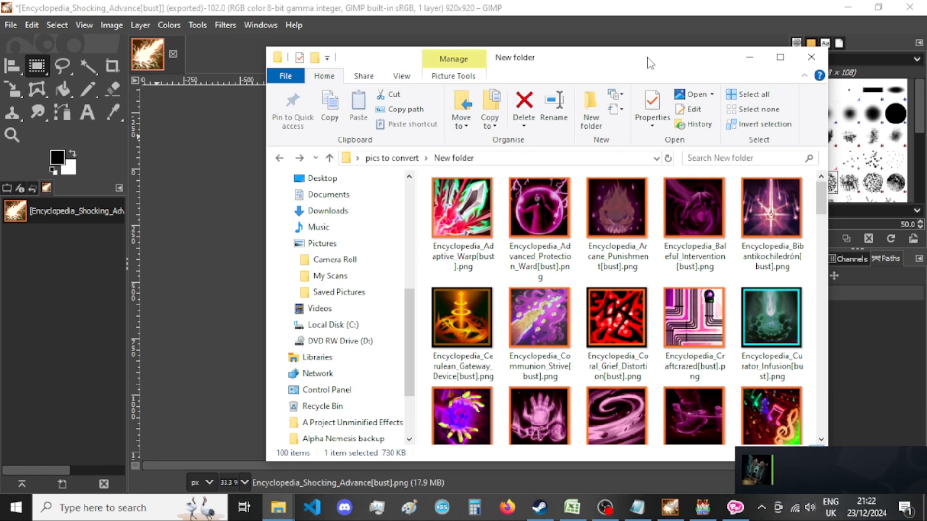
{"action": "left_click_drag", "start_coordinate": [649, 60], "coordinate": [648, 58]}
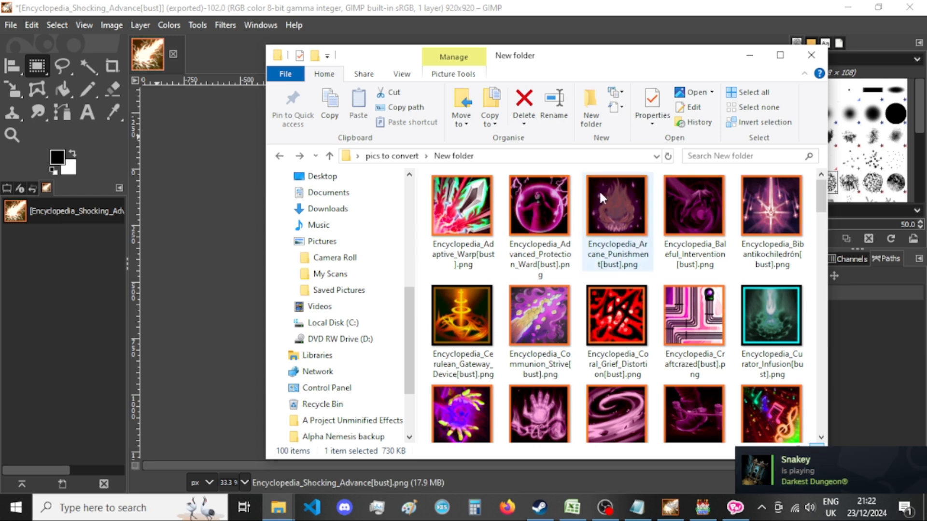
Move all images from "New folder" into the img > pictures folder, then minimize the pictures window to check the source folder.
{"action": "key", "text": "ctrl+a"}
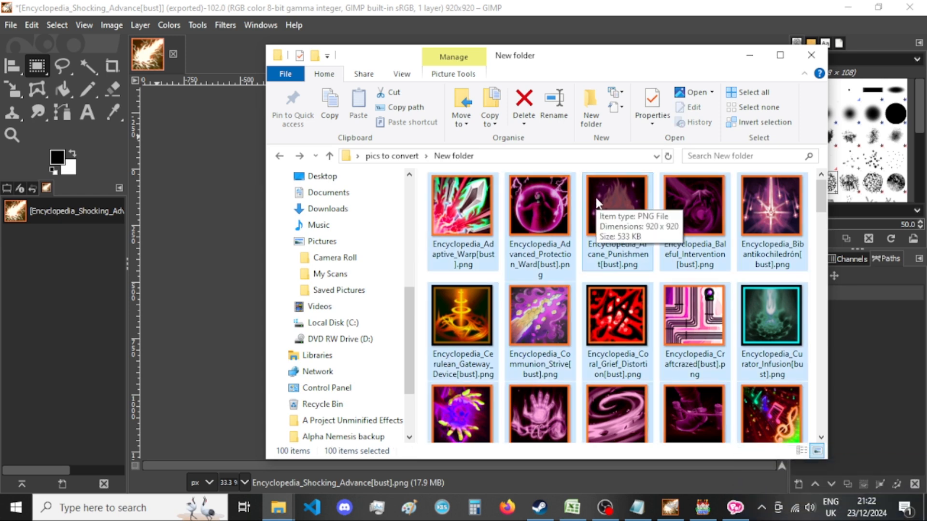
{"action": "key", "text": "ctrl+x"}
{"action": "left_click", "coordinate": [278, 507]}
{"action": "left_click", "coordinate": [169, 453]}
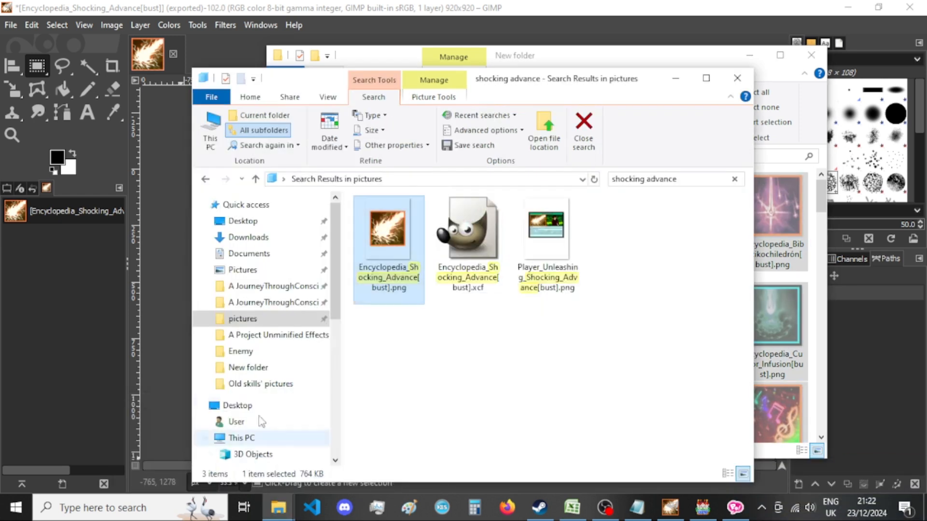
{"action": "left_click", "coordinate": [205, 181]}
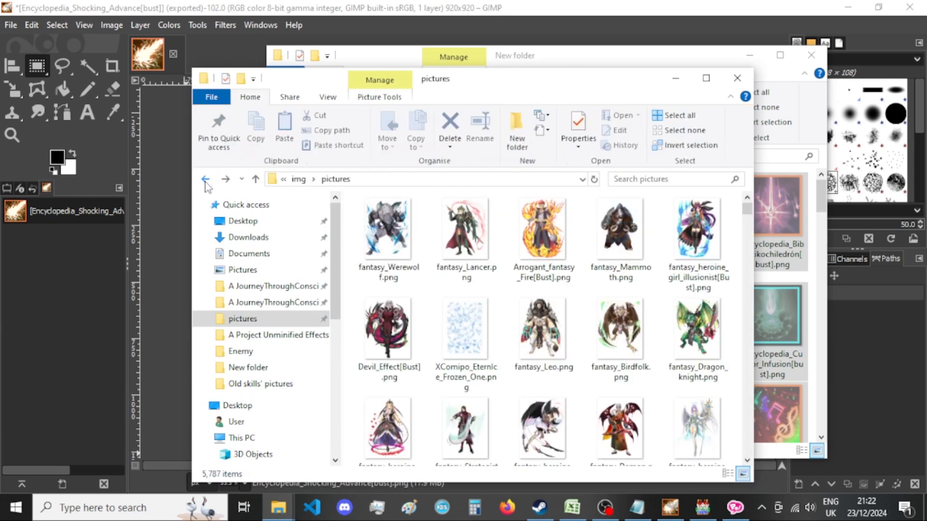
{"action": "key", "text": "ctrl+v"}
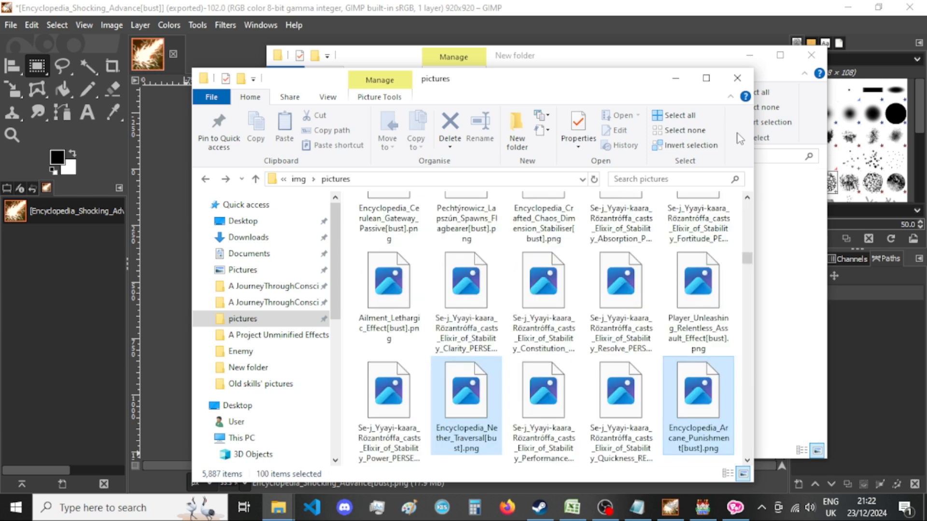
{"action": "scroll", "coordinate": [573, 328], "scroll_direction": "down", "scroll_amount": 2}
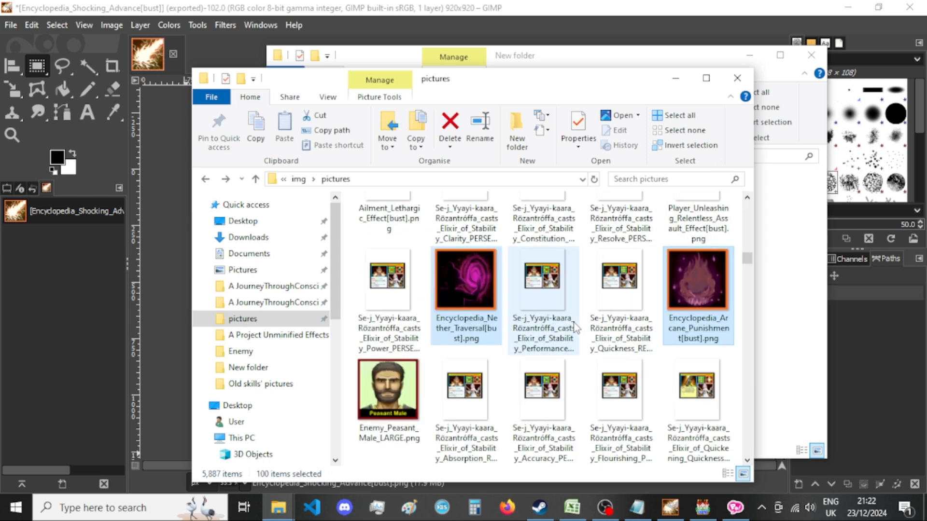
{"action": "scroll", "coordinate": [589, 422], "scroll_direction": "up", "scroll_amount": 1}
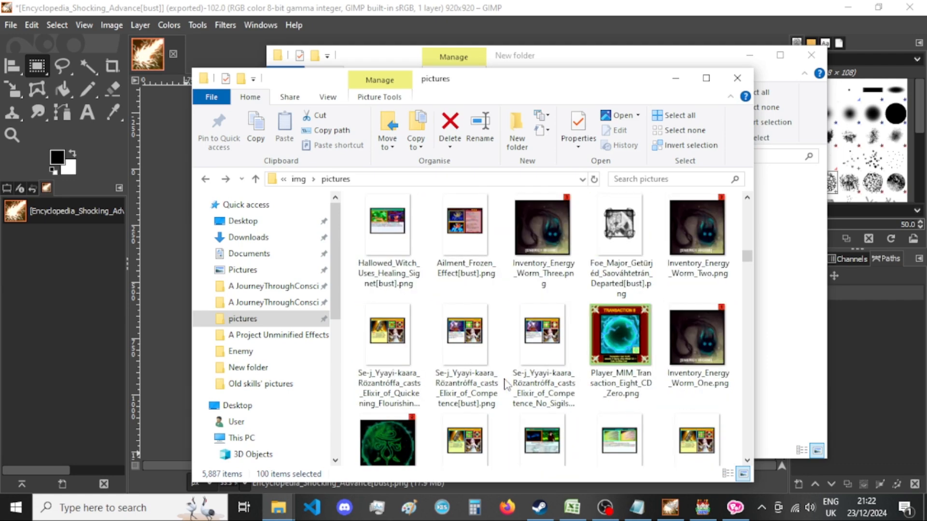
{"action": "left_click", "coordinate": [682, 78]}
{"action": "left_click_drag", "start_coordinate": [686, 63], "coordinate": [601, 56]}
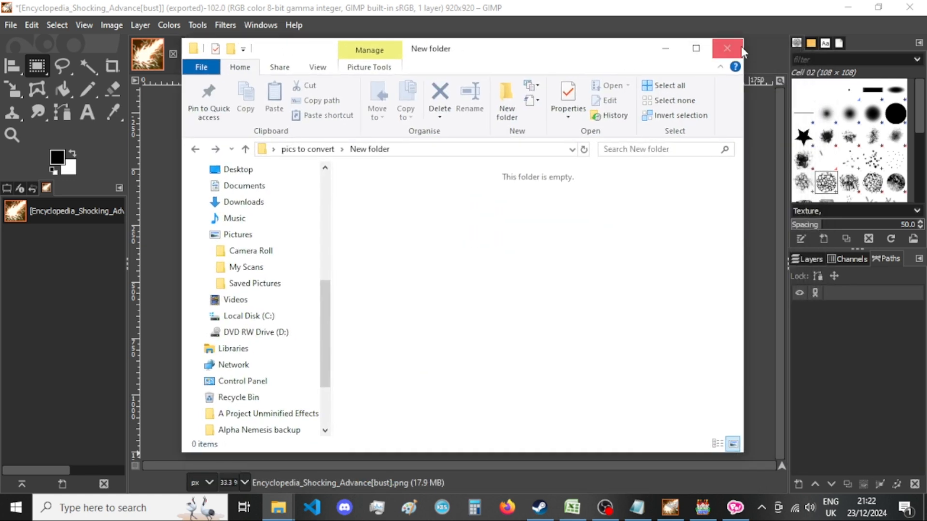